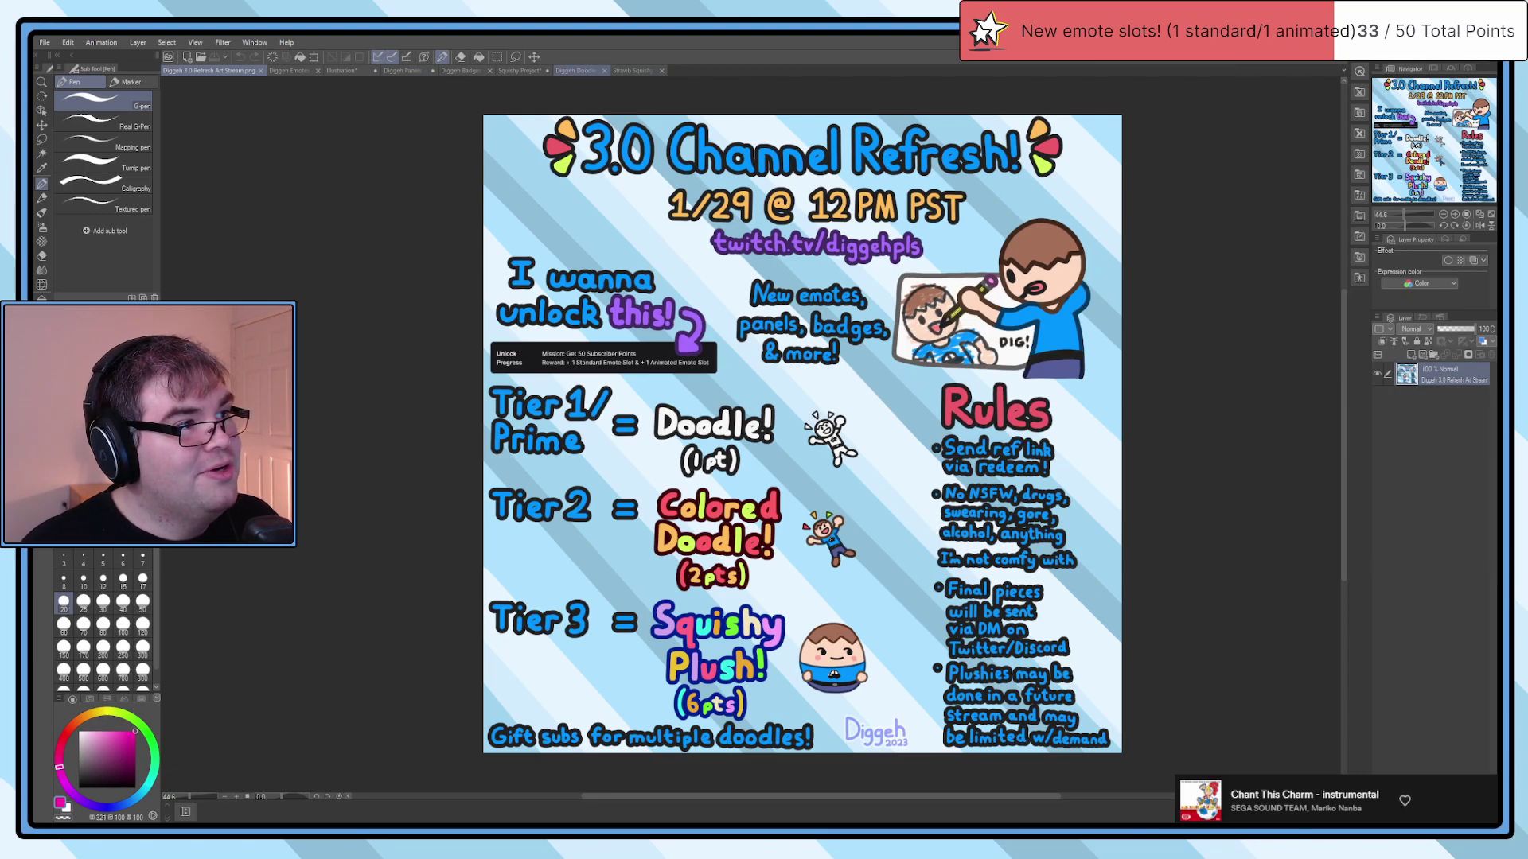
# Step: Switch to the Doodle Sheet document and place it last among the open documents
pyautogui.click(575, 70)
pyautogui.moveTo(598, 71); pyautogui.dragTo(621, 79)
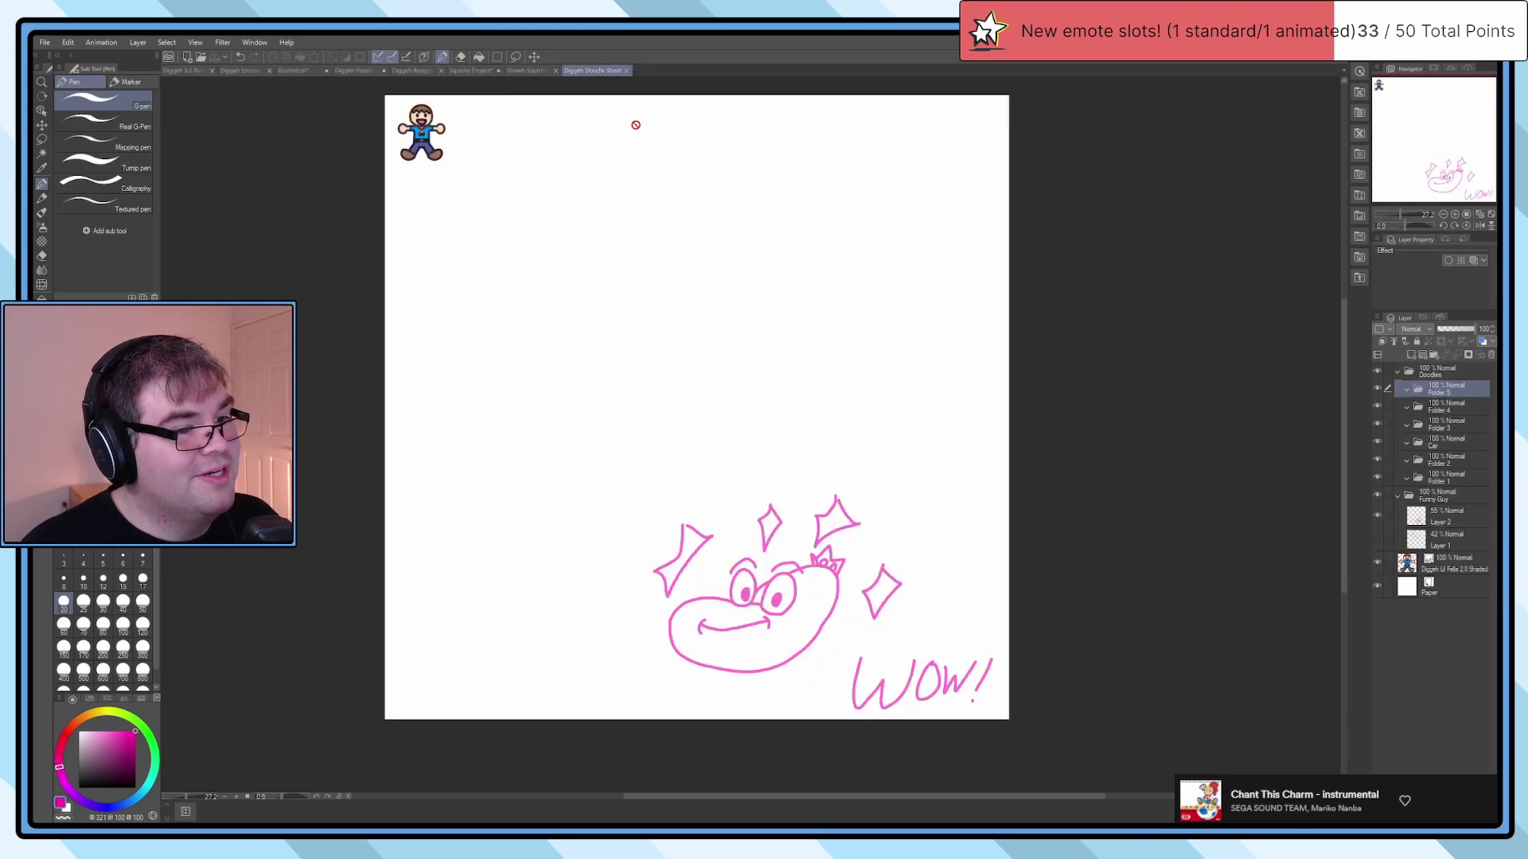
pyautogui.moveTo(766, 643)
pyautogui.mouseDown()
pyautogui.moveTo(785, 635)
pyautogui.moveTo(806, 654)
pyautogui.mouseUp()
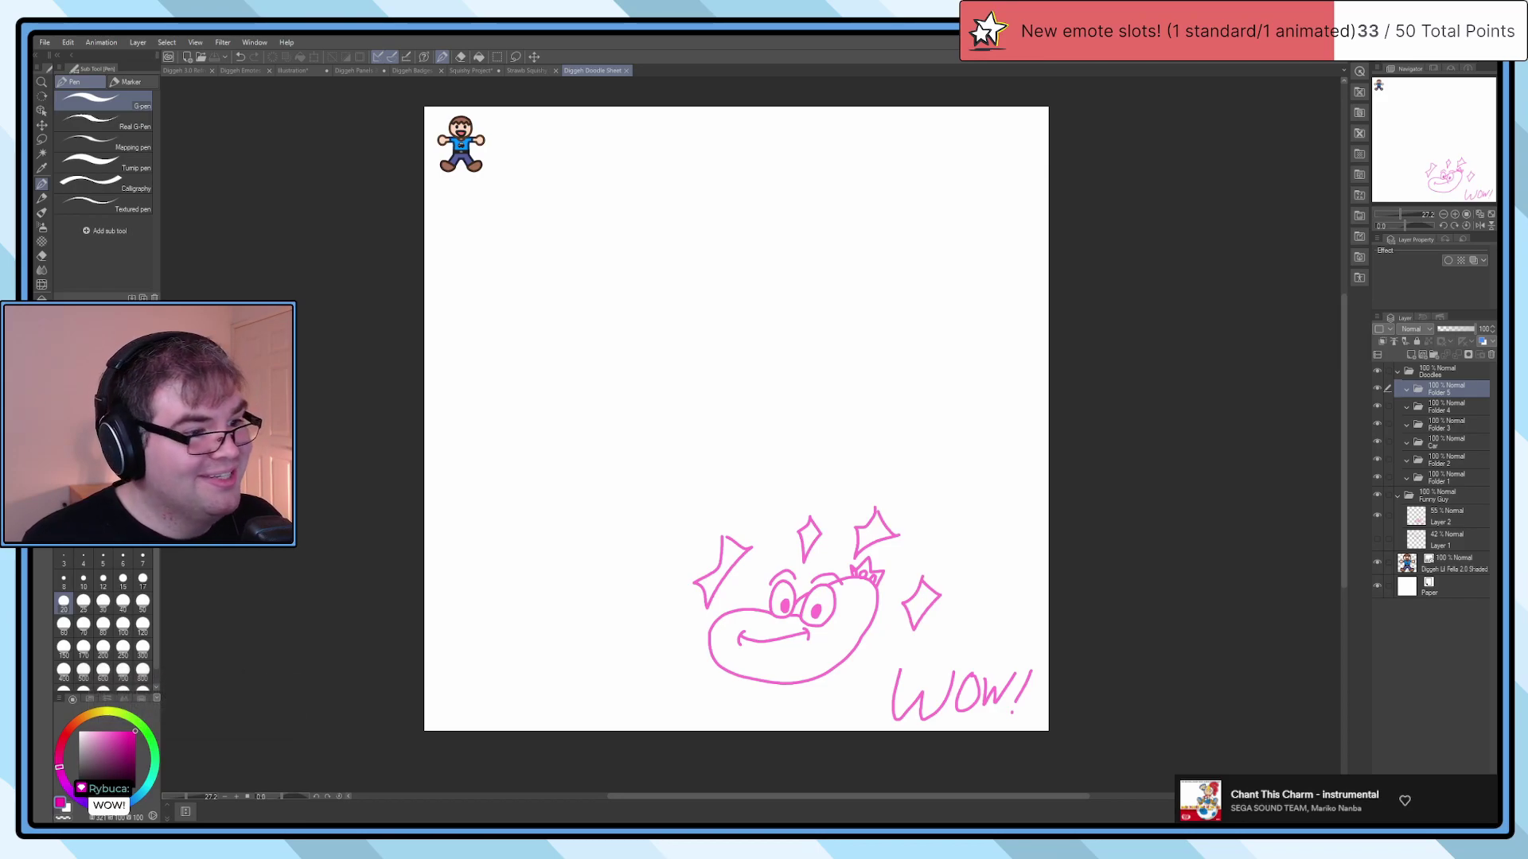
# Step: Rename Folder 5, Folder 4 and Folder 3 inside the Doodles folder as Tier 1, Tier 2 and Tier 3
pyautogui.click(1443, 408)
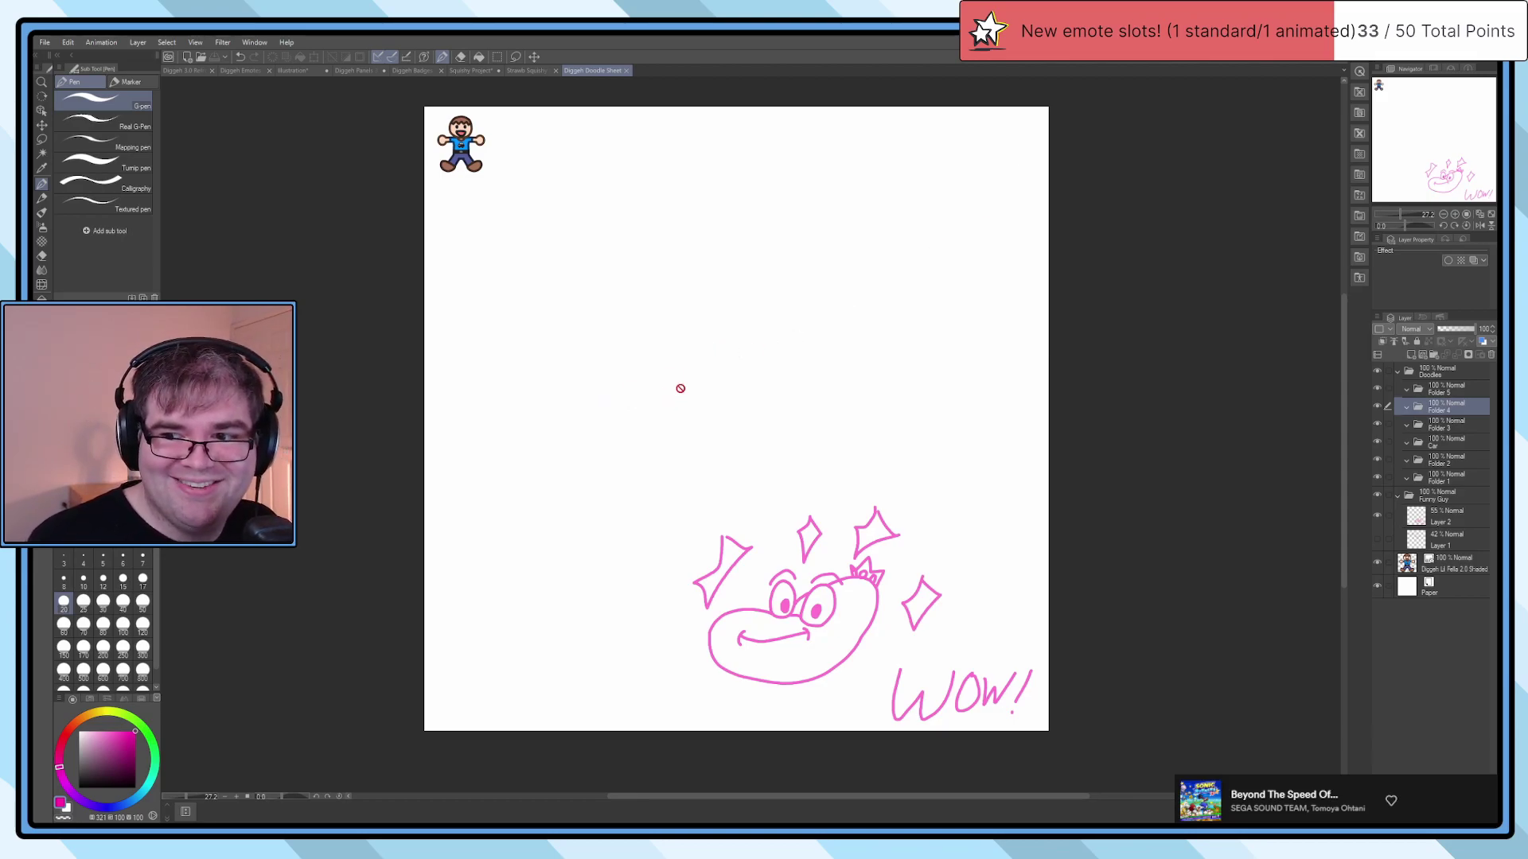
pyautogui.scroll(2, 577, 321)
pyautogui.moveTo(542, 224); pyautogui.dragTo(627, 428)
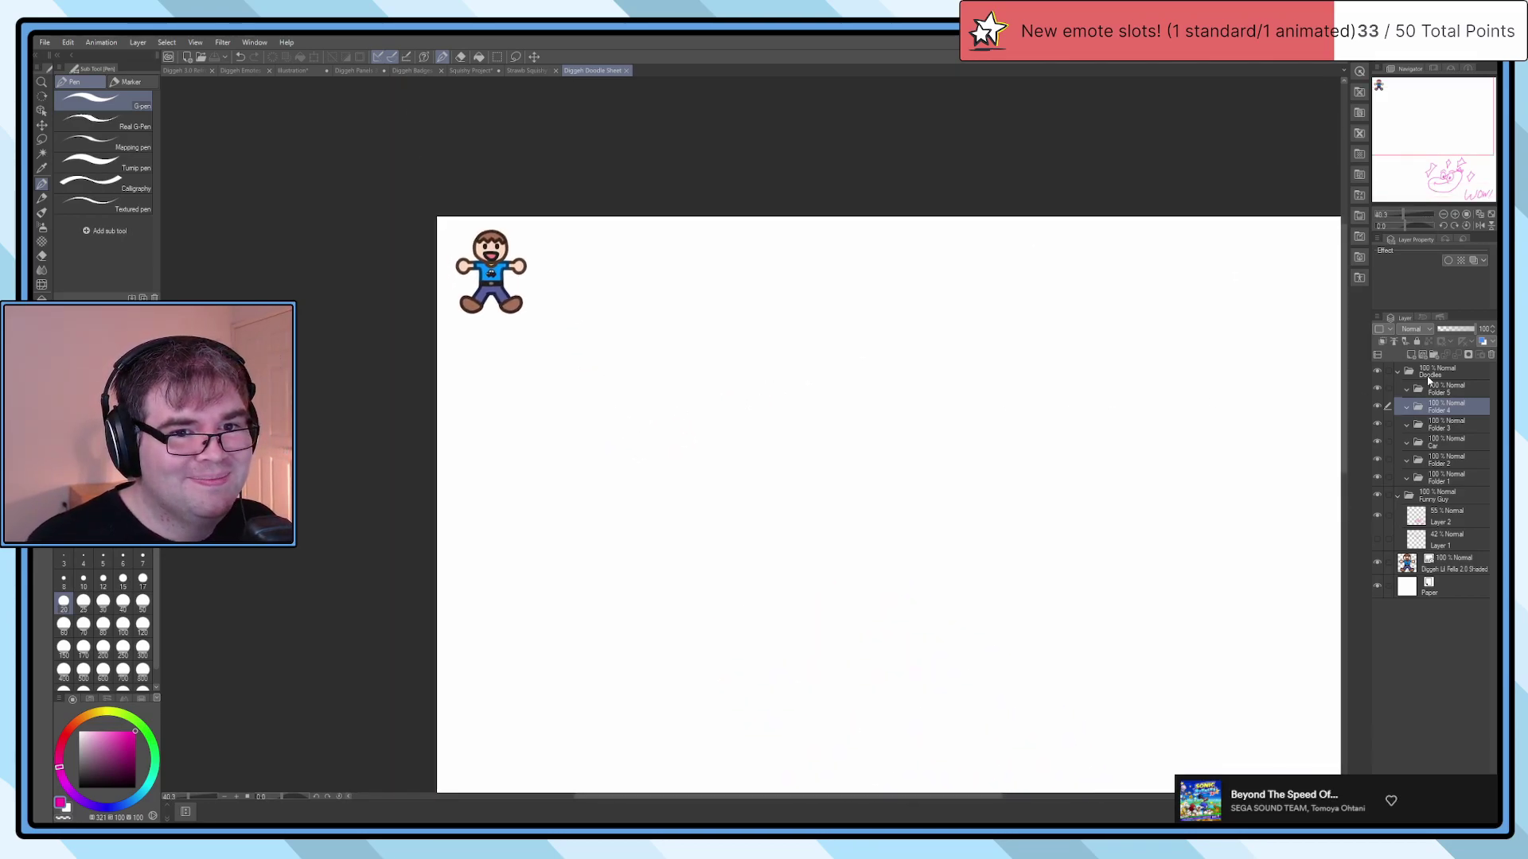
pyautogui.click(1447, 390)
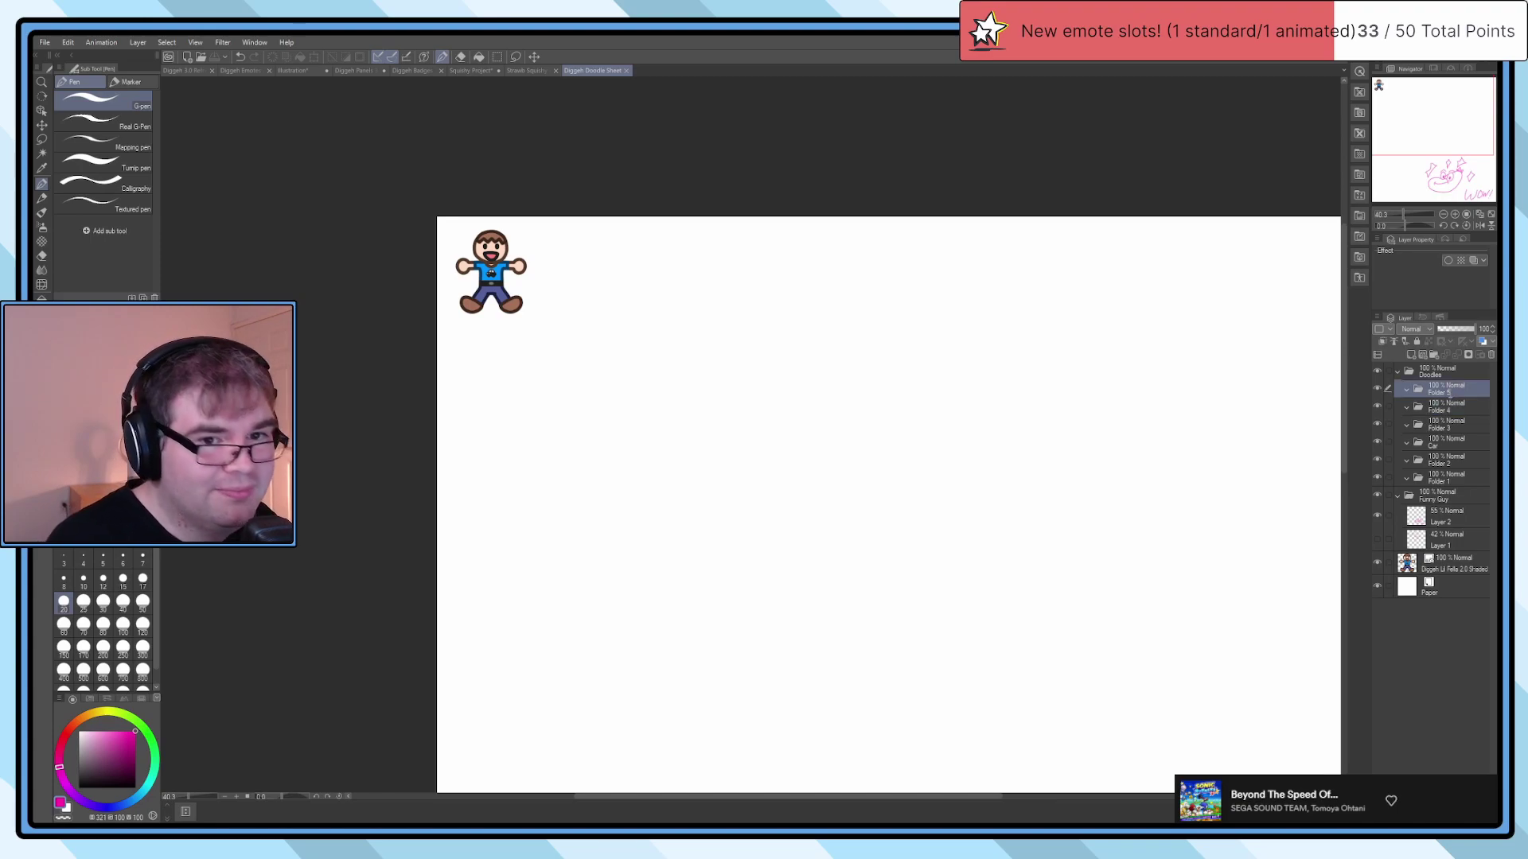
pyautogui.click(1447, 408)
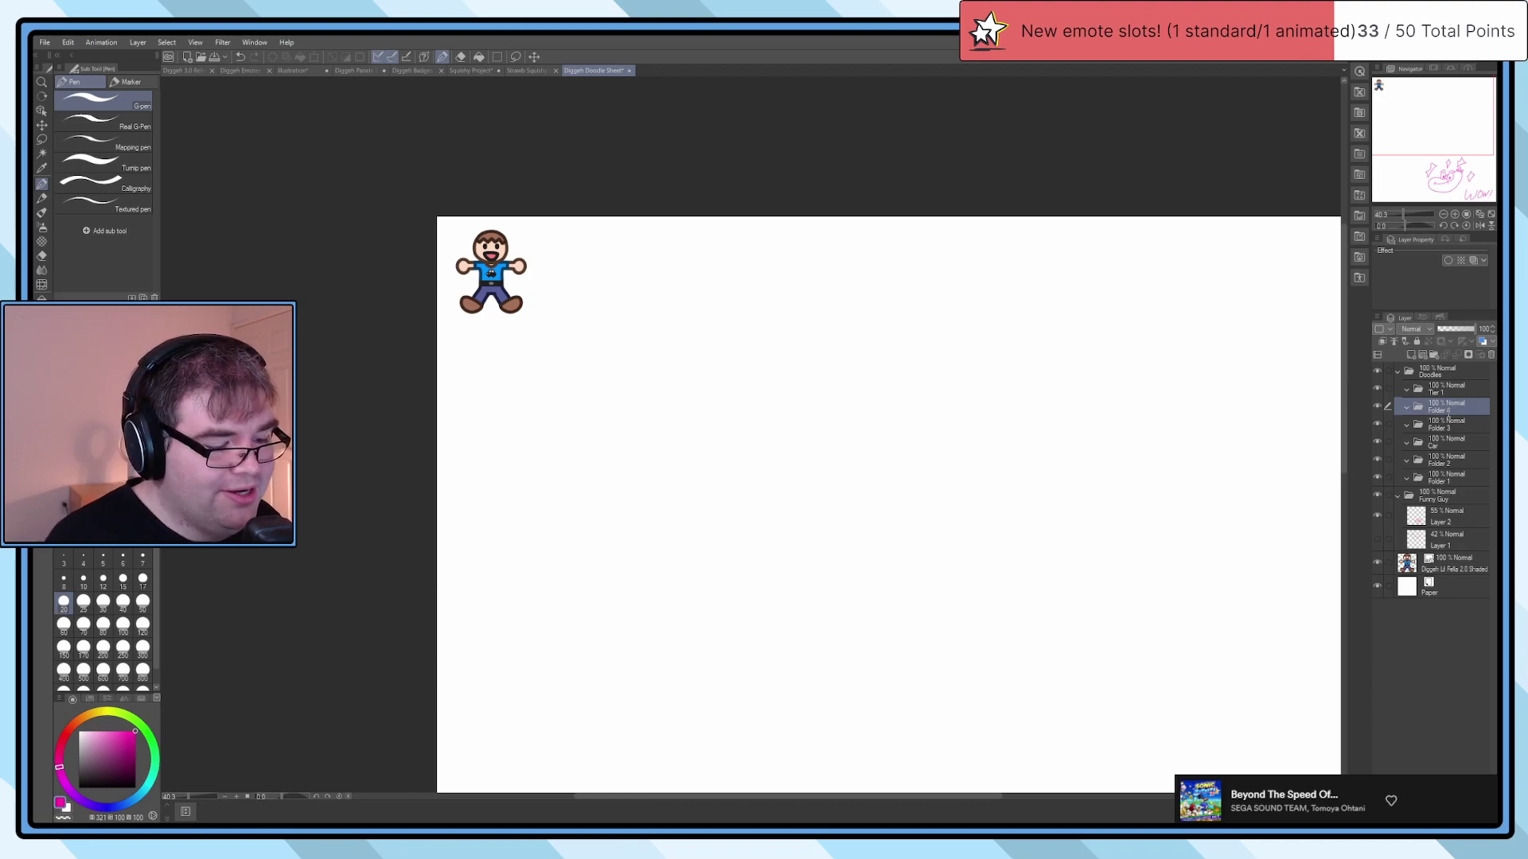
pyautogui.write('Tier 2')
pyautogui.press('Return')
pyautogui.click(1439, 428)
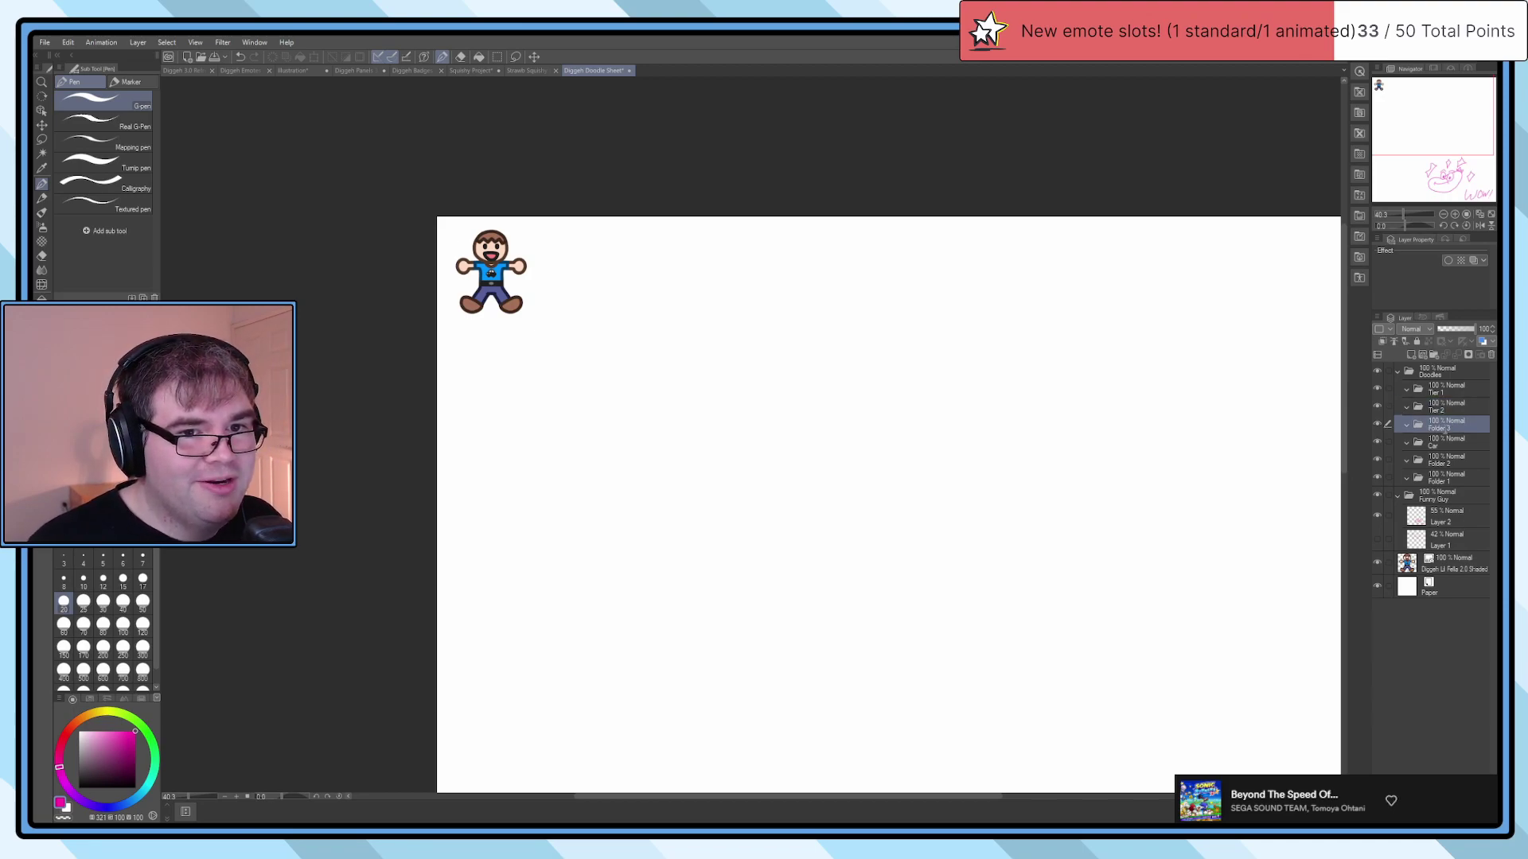
pyautogui.doubleClick(1438, 429)
pyautogui.write('Tier 3')
pyautogui.press('Return')
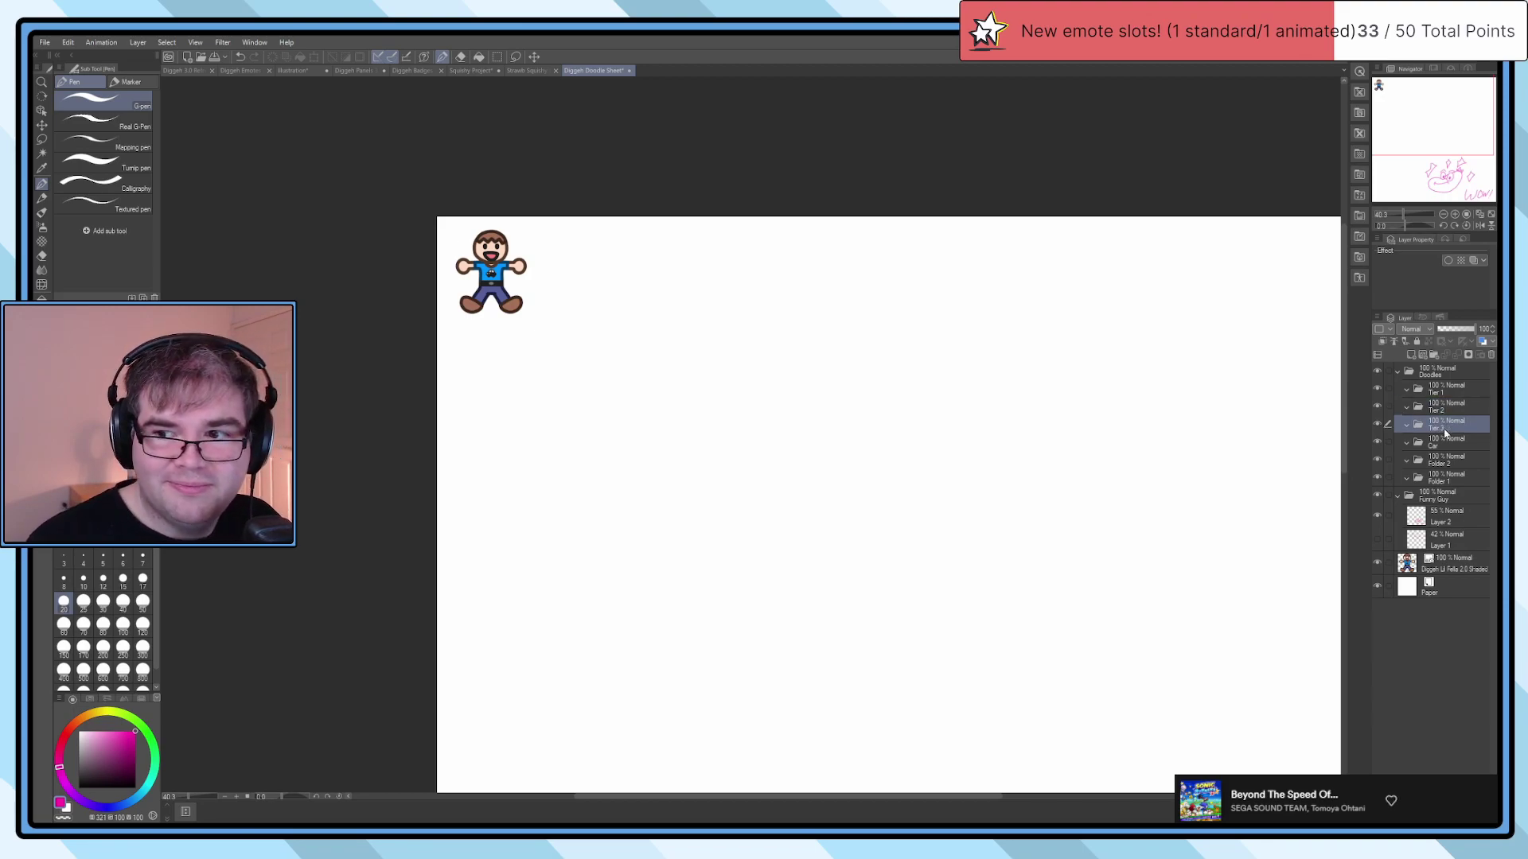
# Step: Append "- 5" to the name of the folder directly below Tier 3 and move that folder into Tier 1
pyautogui.click(1444, 442)
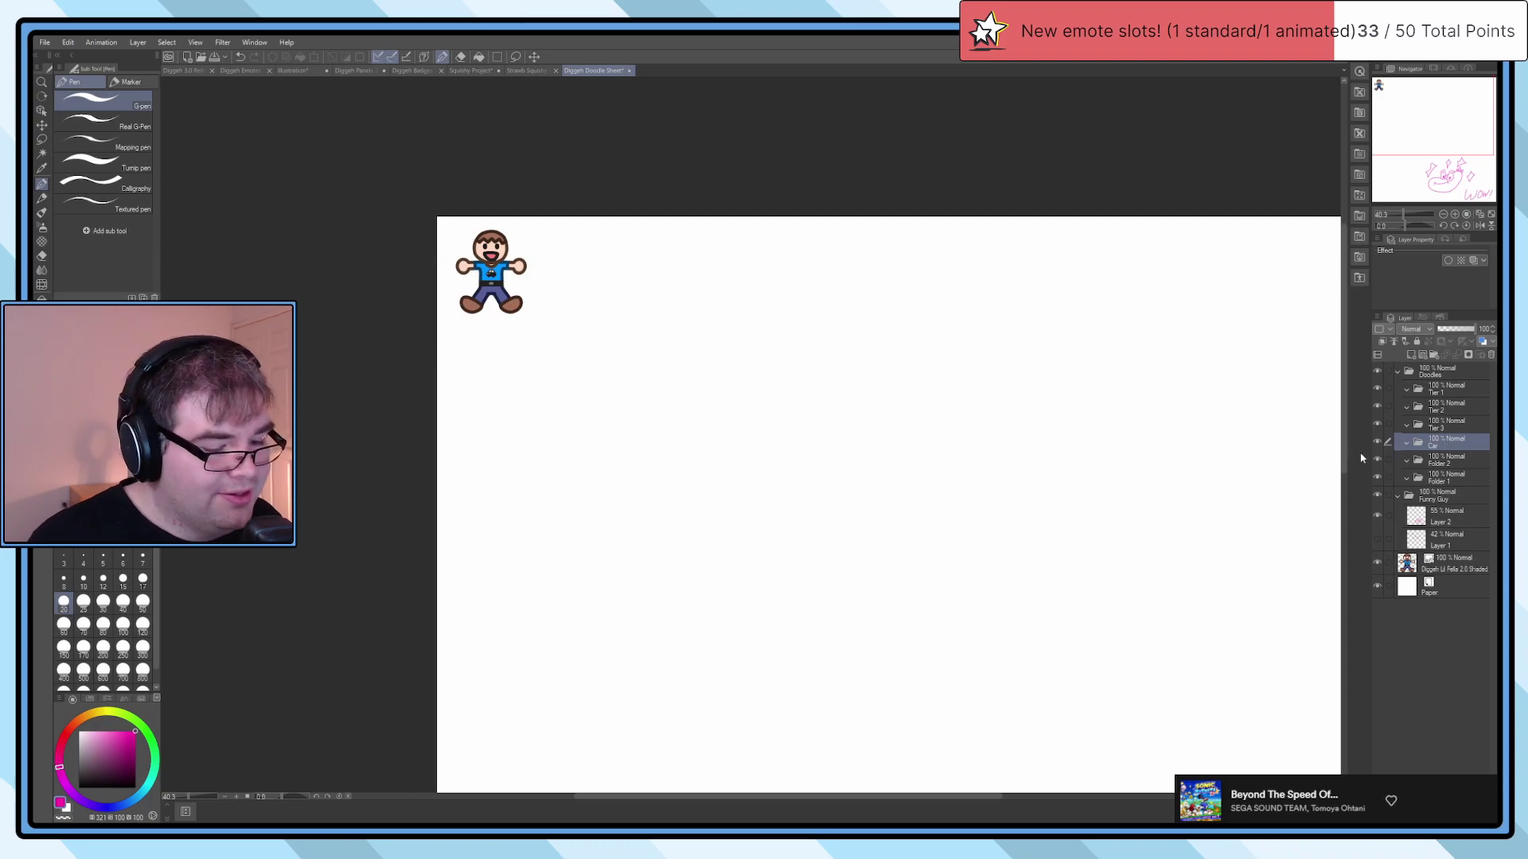
pyautogui.write('- 5')
pyautogui.press('Return')
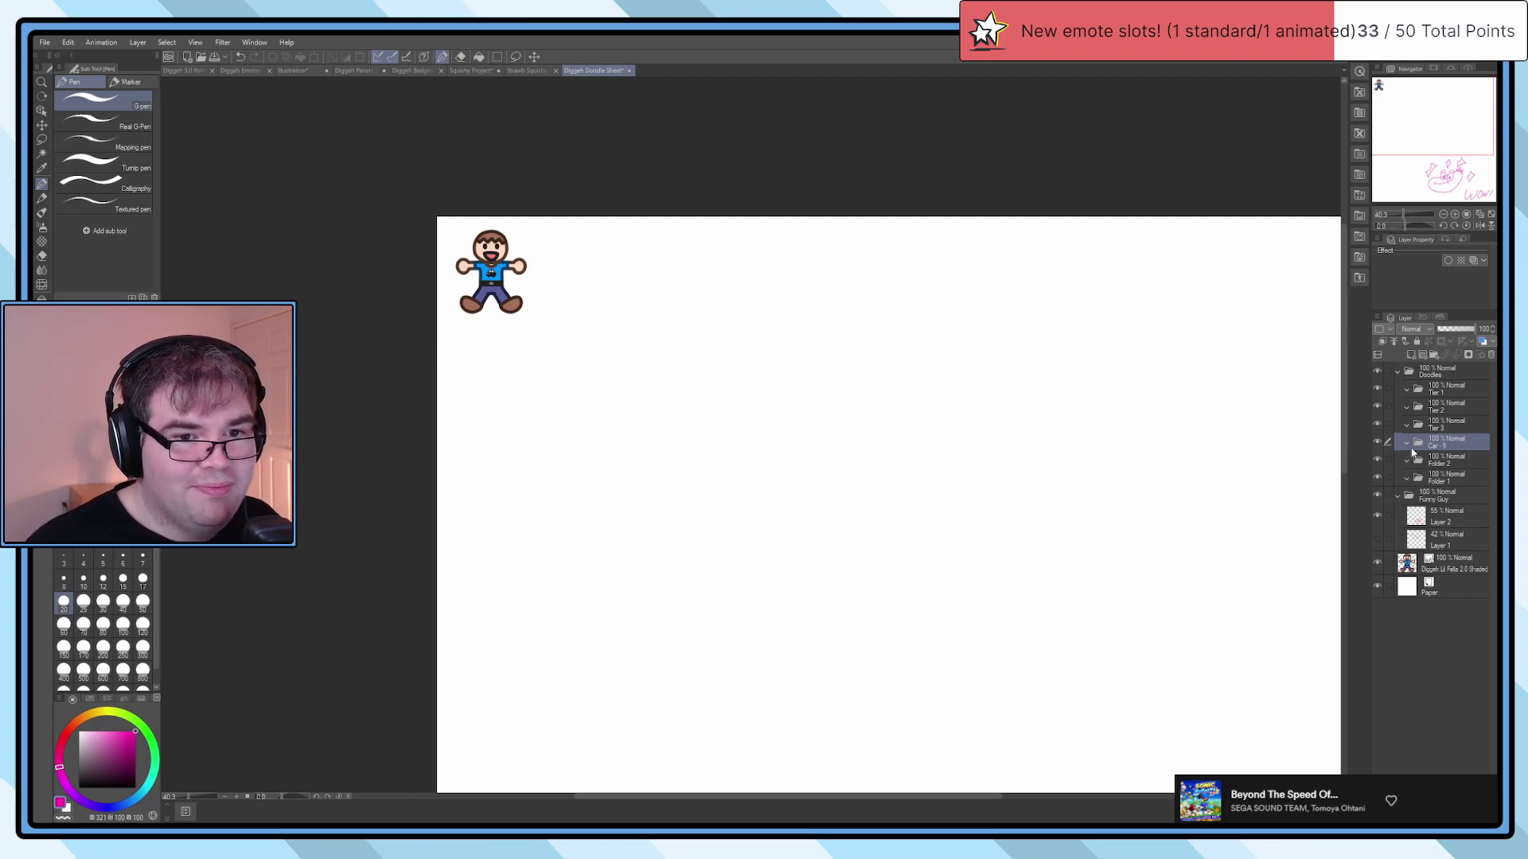
pyautogui.moveTo(1453, 443); pyautogui.dragTo(1456, 393)
# Step: Rename Folder 2 and Folder 1 with viewers' names plus "- 5" and "- 2", and move both into Tier 1
pyautogui.click(1444, 463)
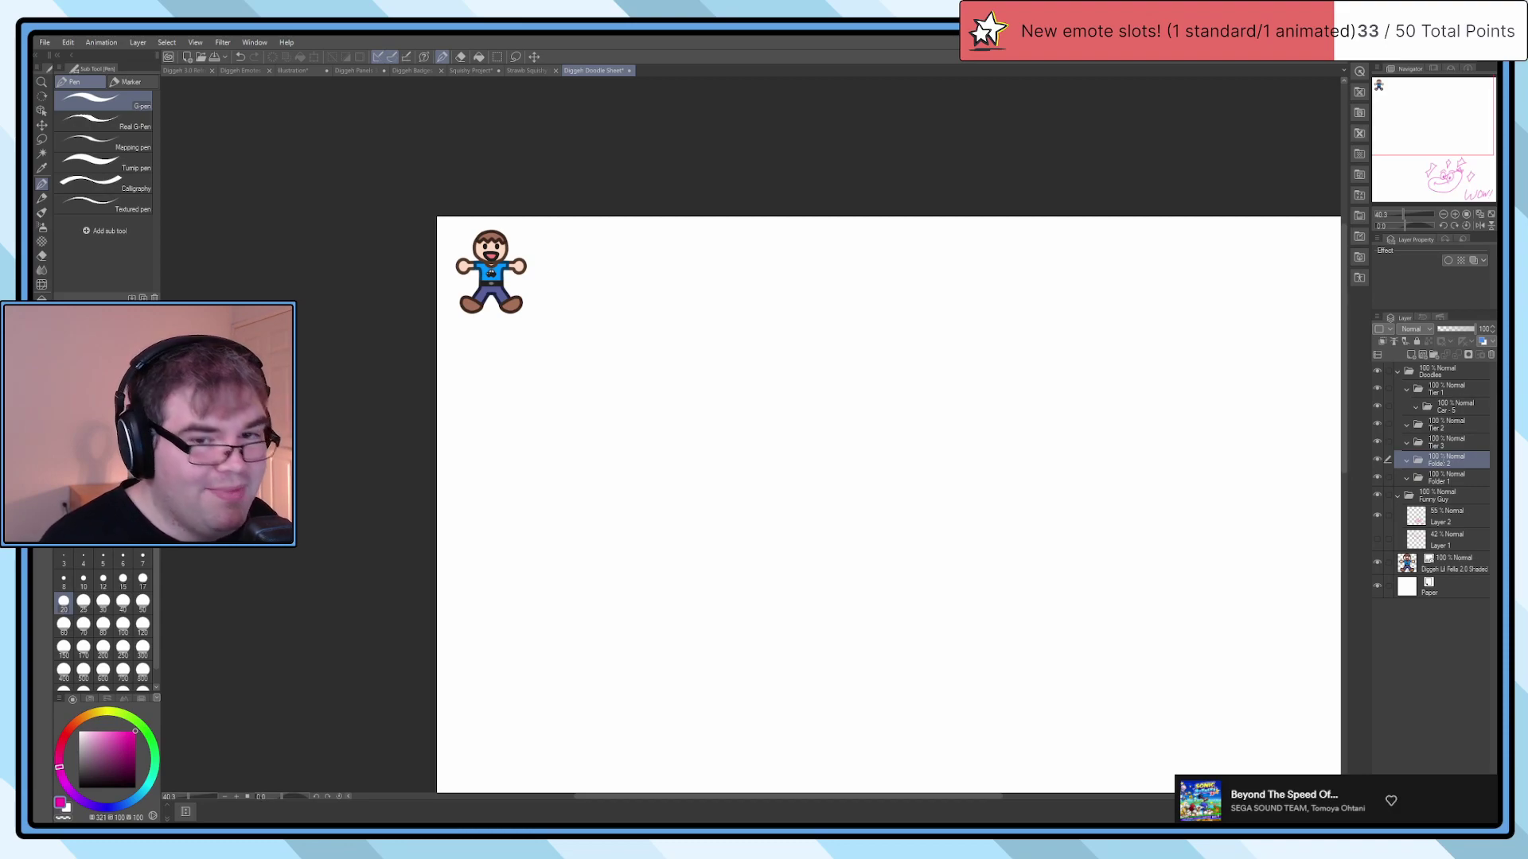
pyautogui.moveTo(1445, 466); pyautogui.dragTo(1455, 393)
pyautogui.click(1444, 476)
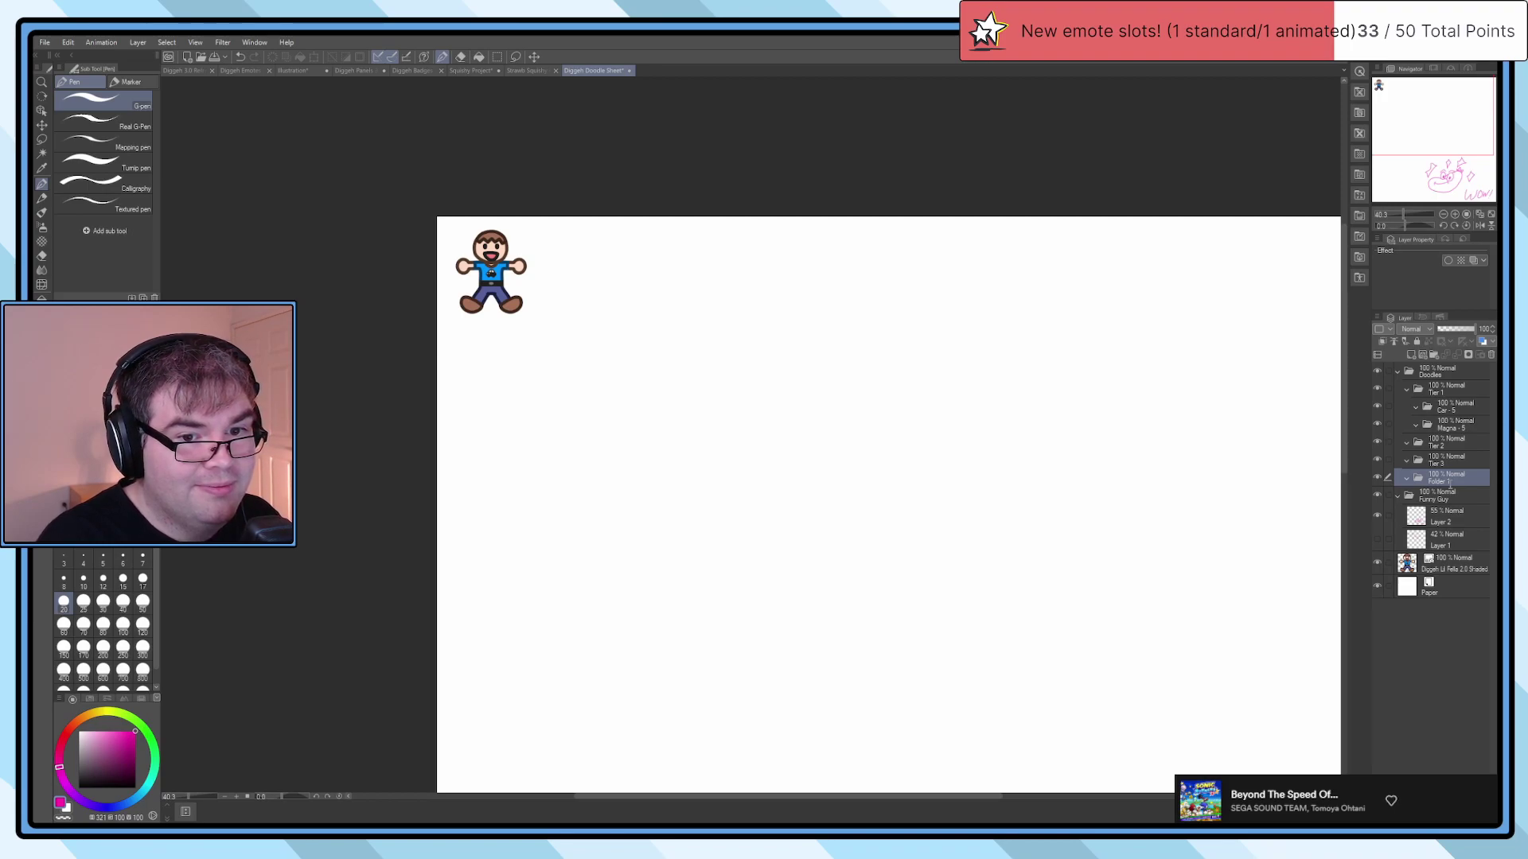
pyautogui.write('Saicyo - 2')
pyautogui.press('Return')
pyautogui.moveTo(1450, 489); pyautogui.dragTo(1445, 397)
pyautogui.click(1444, 392)
pyautogui.click(1411, 354)
pyautogui.click(1441, 472)
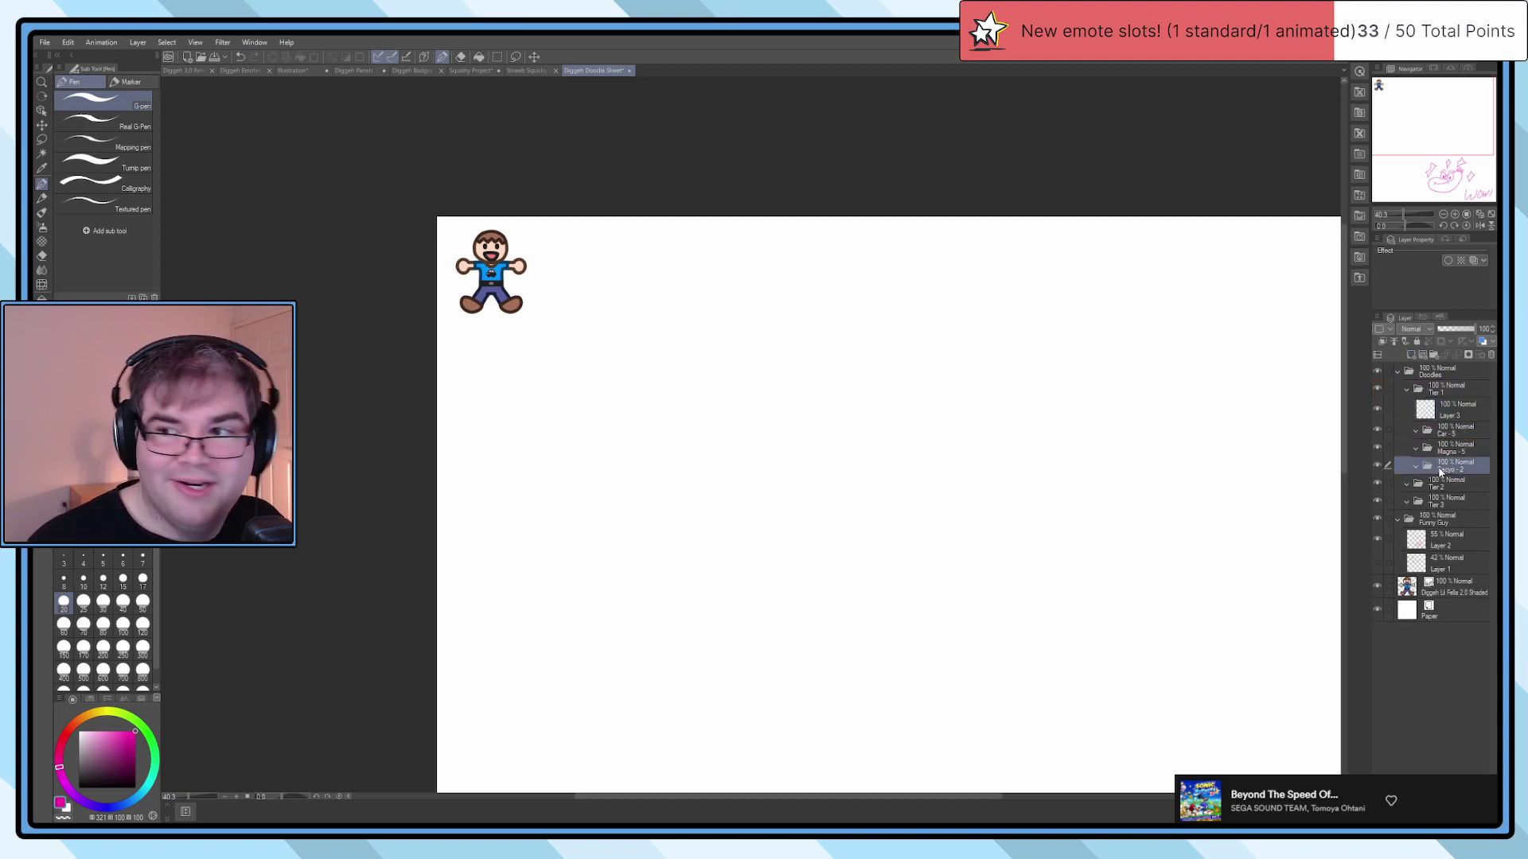
pyautogui.click(1442, 414)
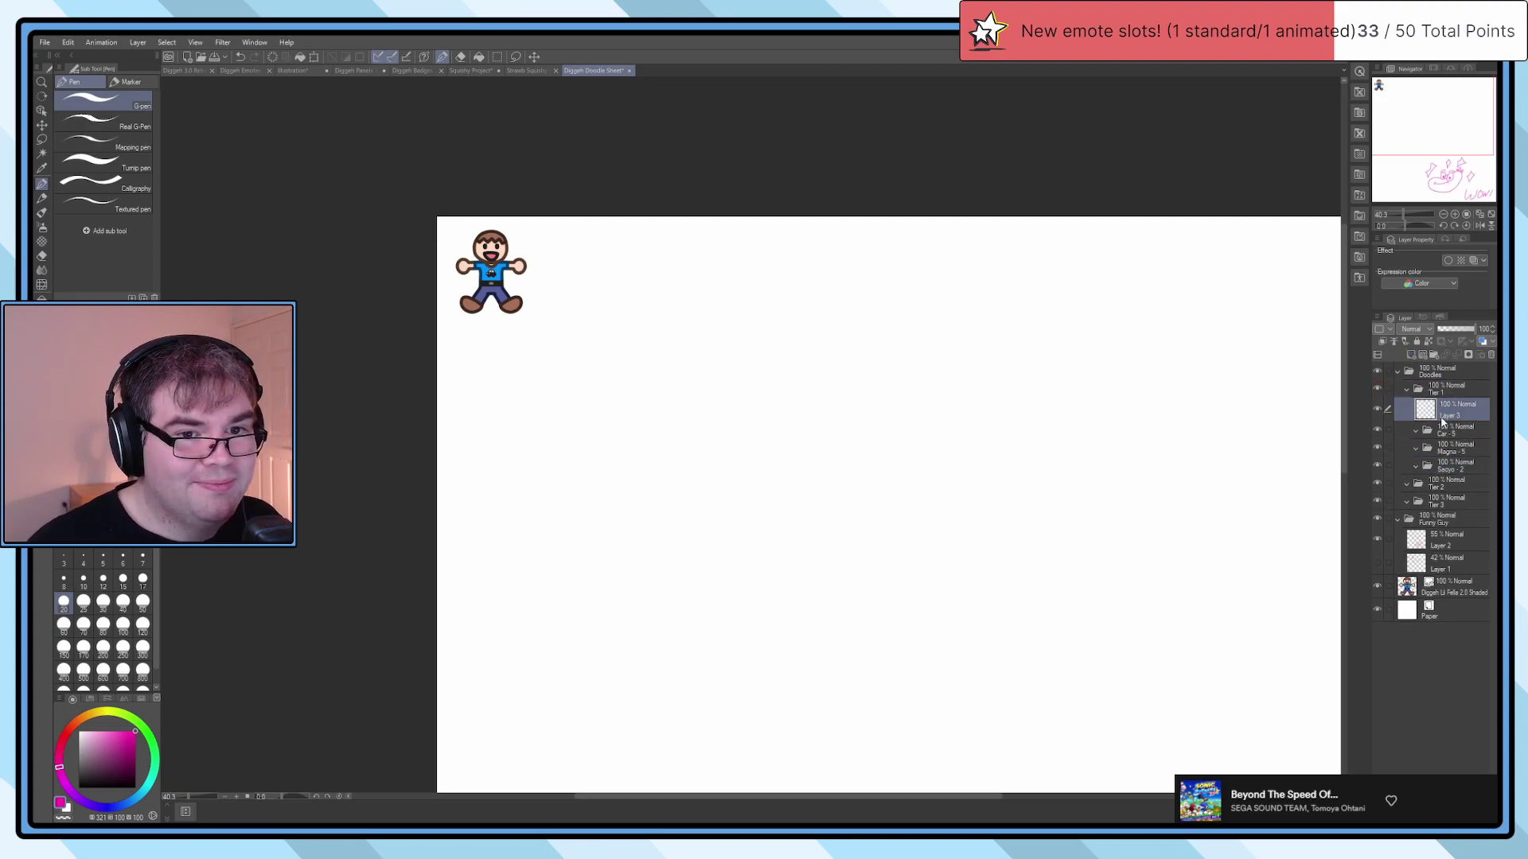
pyautogui.hotkey('ctrl', 'z')
# Step: Create a new folder named with a viewer's name plus "- 1" and move it into Tier 1
pyautogui.click(1434, 355)
pyautogui.moveTo(1457, 411); pyautogui.dragTo(1449, 464)
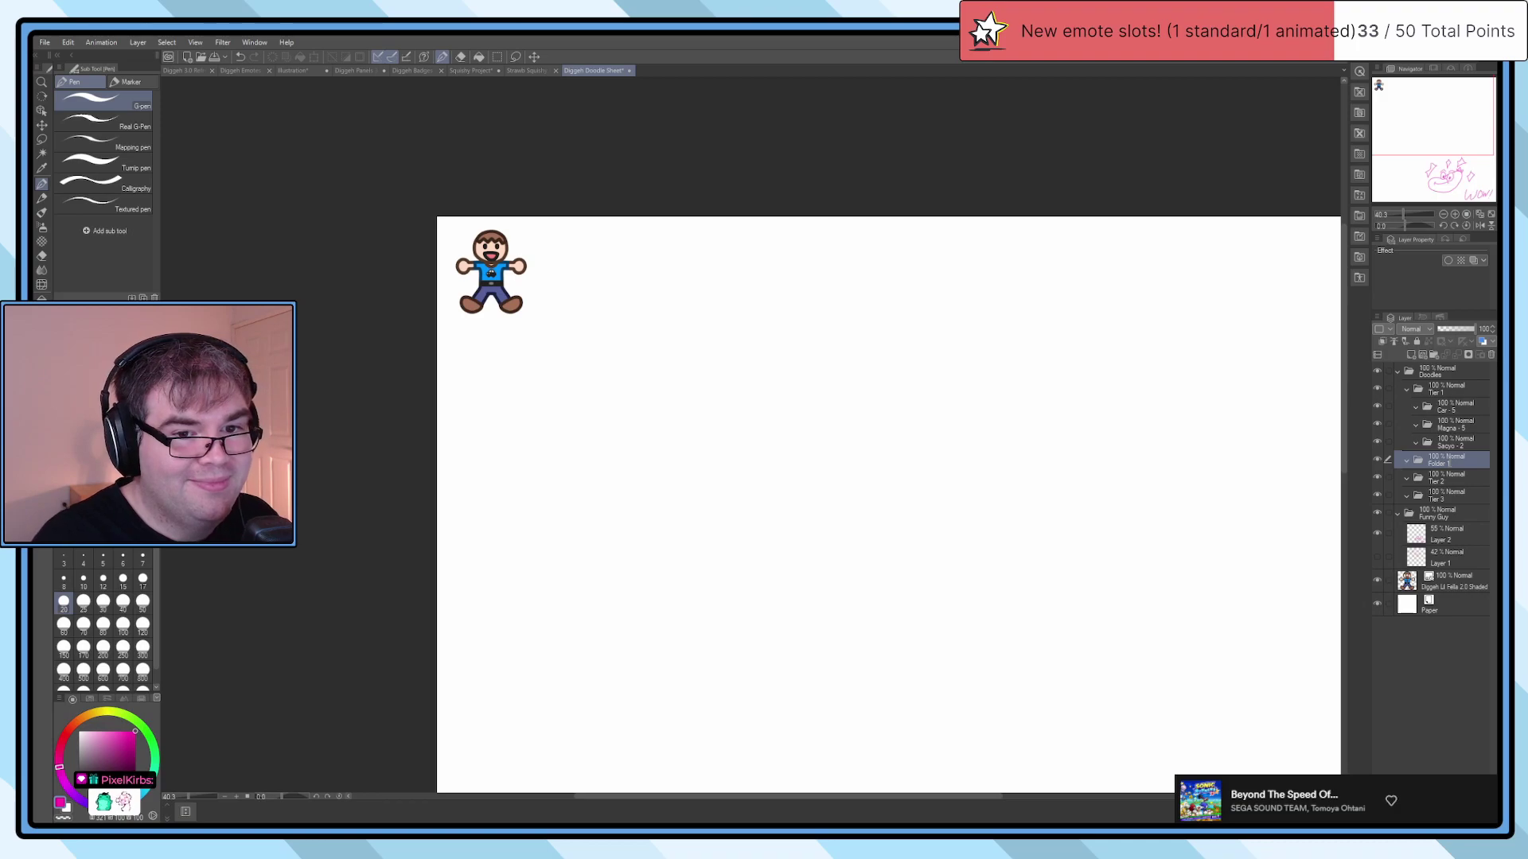
pyautogui.moveTo(1441, 466); pyautogui.dragTo(1447, 391)
# Step: Add another folder in Tier 1 named with the next viewer's name plus "- 1", and place it last in the group
pyautogui.click(1433, 355)
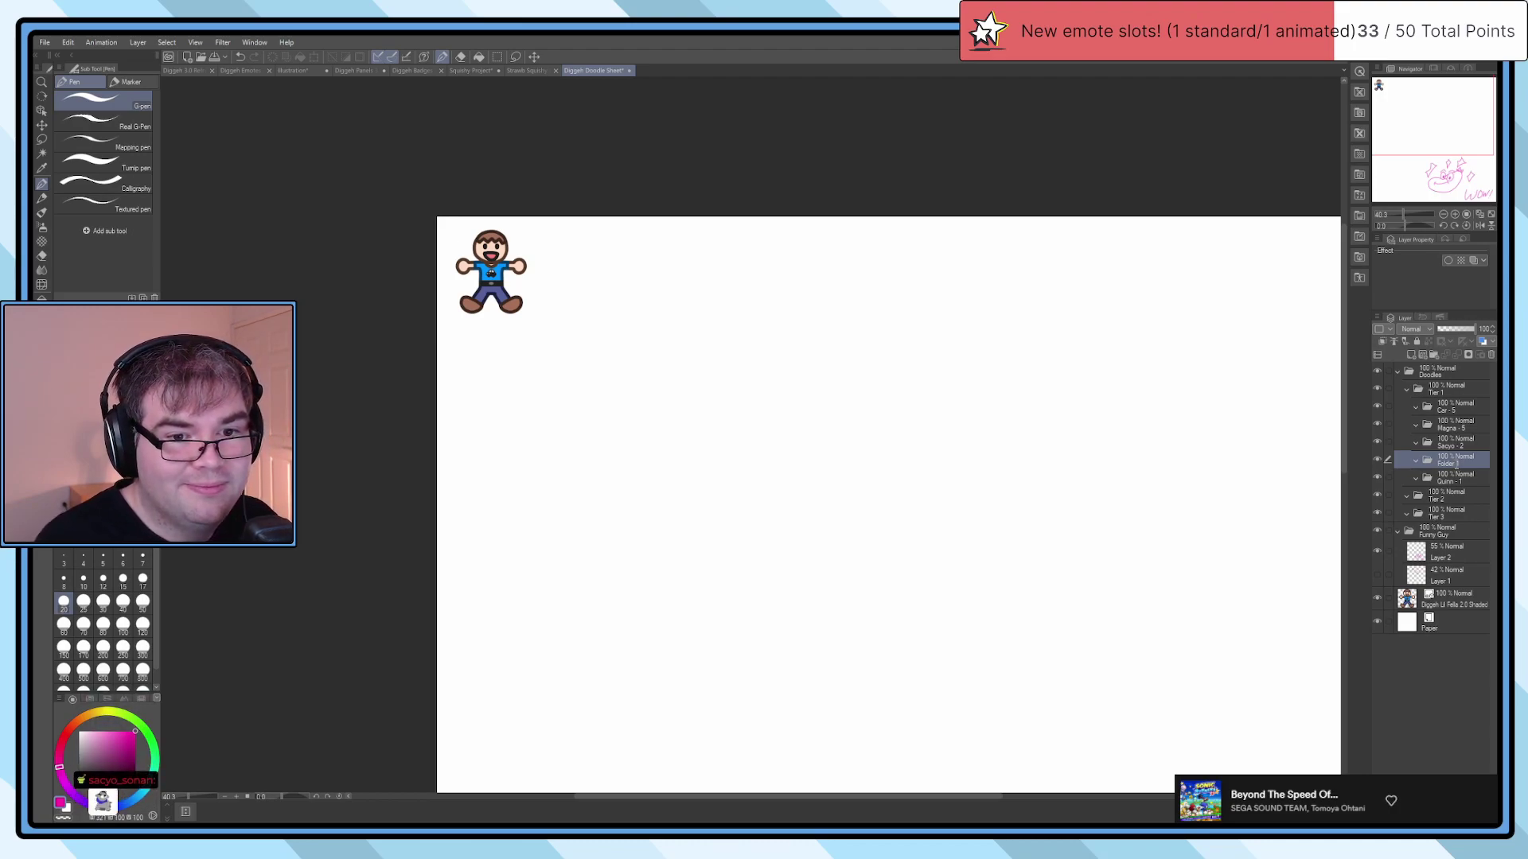
pyautogui.write('Kyo - 1')
pyautogui.press('Return')
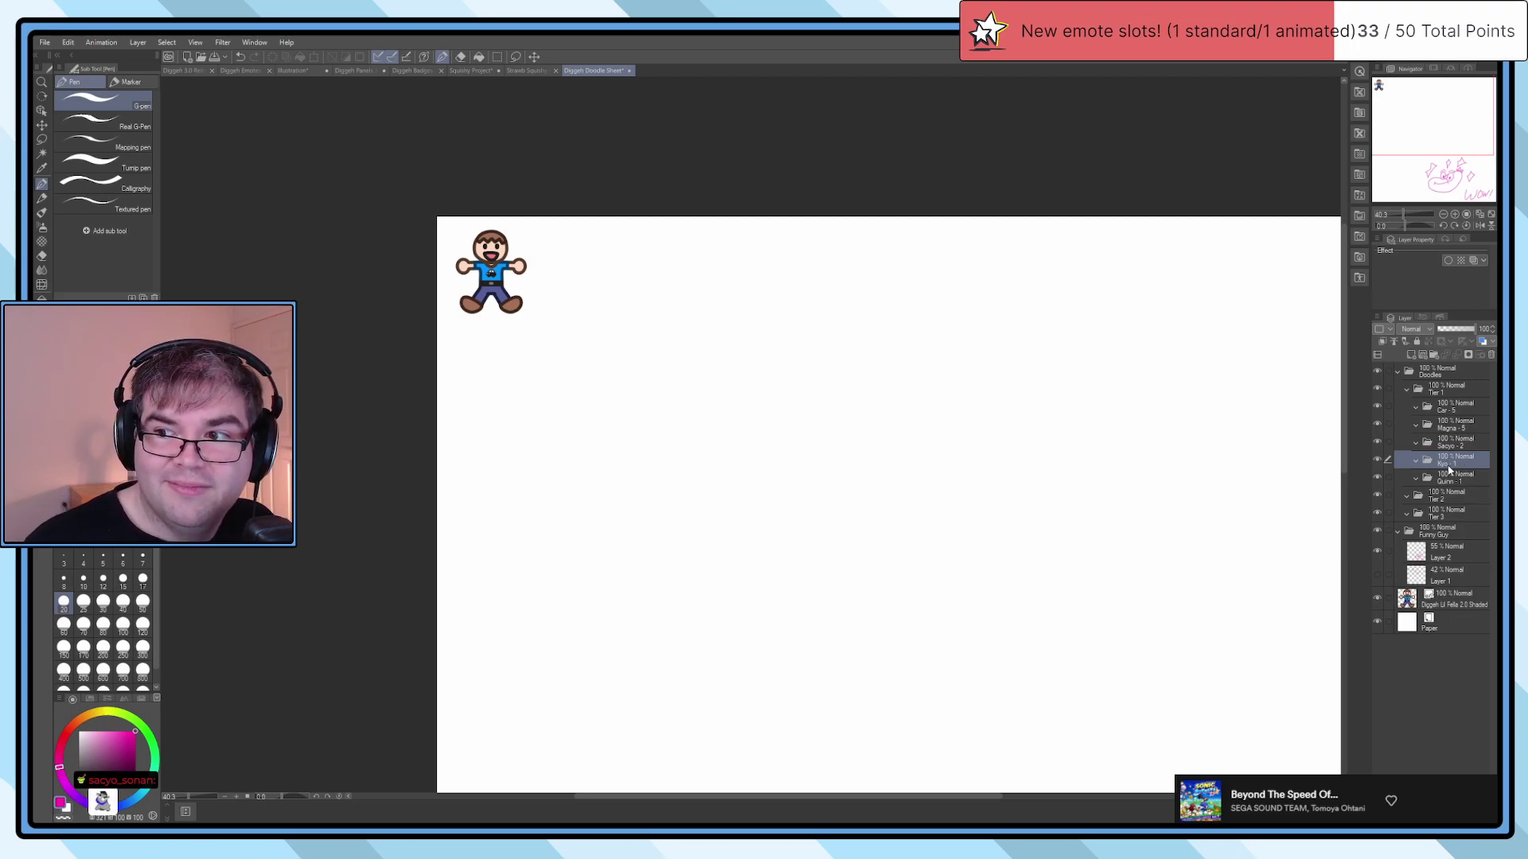
pyautogui.moveTo(1454, 467); pyautogui.dragTo(1460, 487)
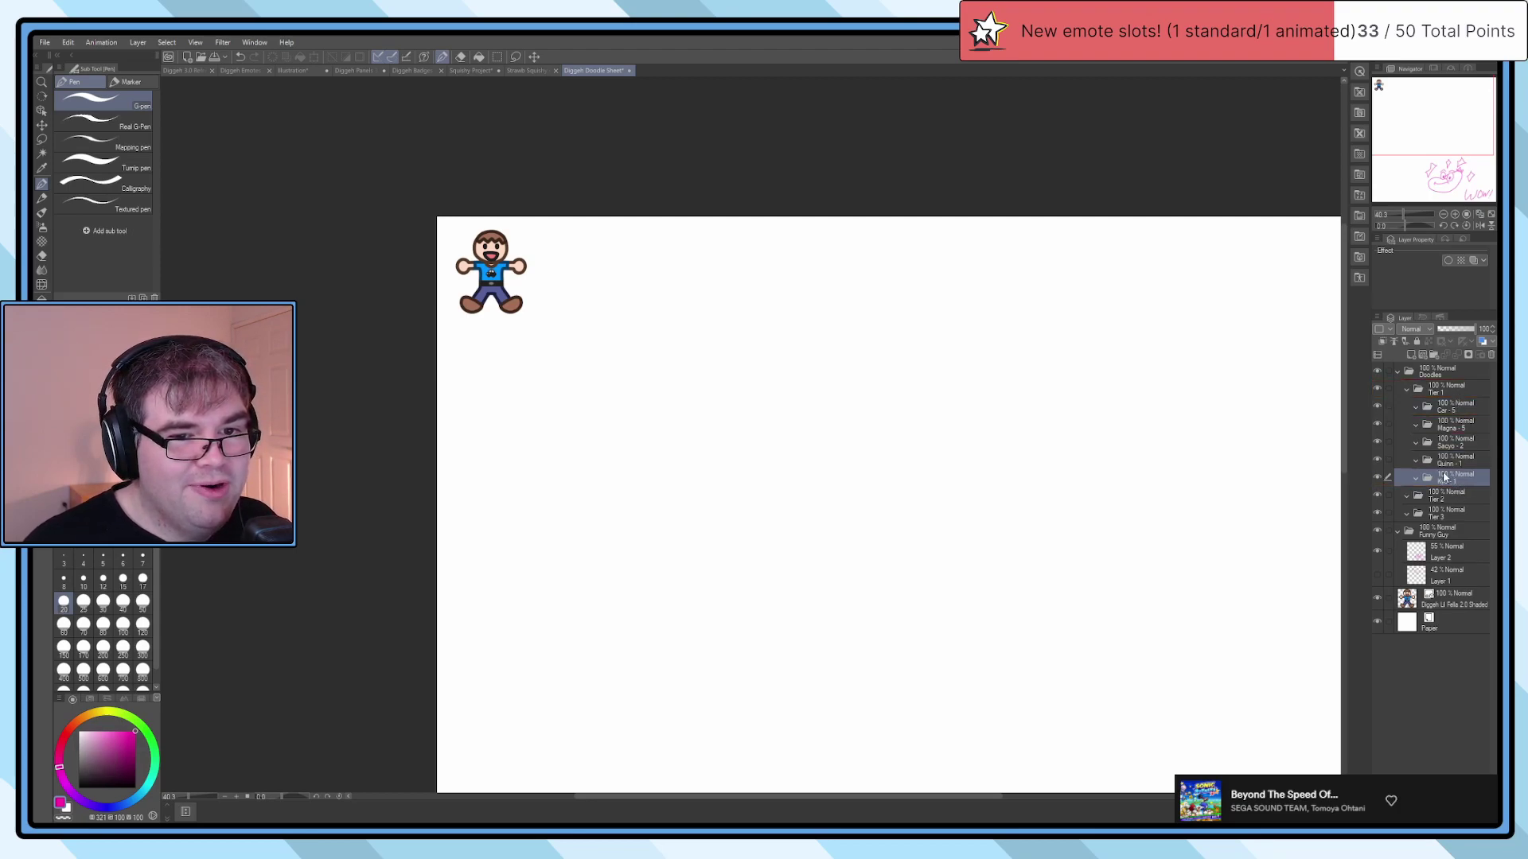
# Step: Create a folder named with a viewer's name plus "- 1" and place it inside Tier 2
pyautogui.click(1456, 463)
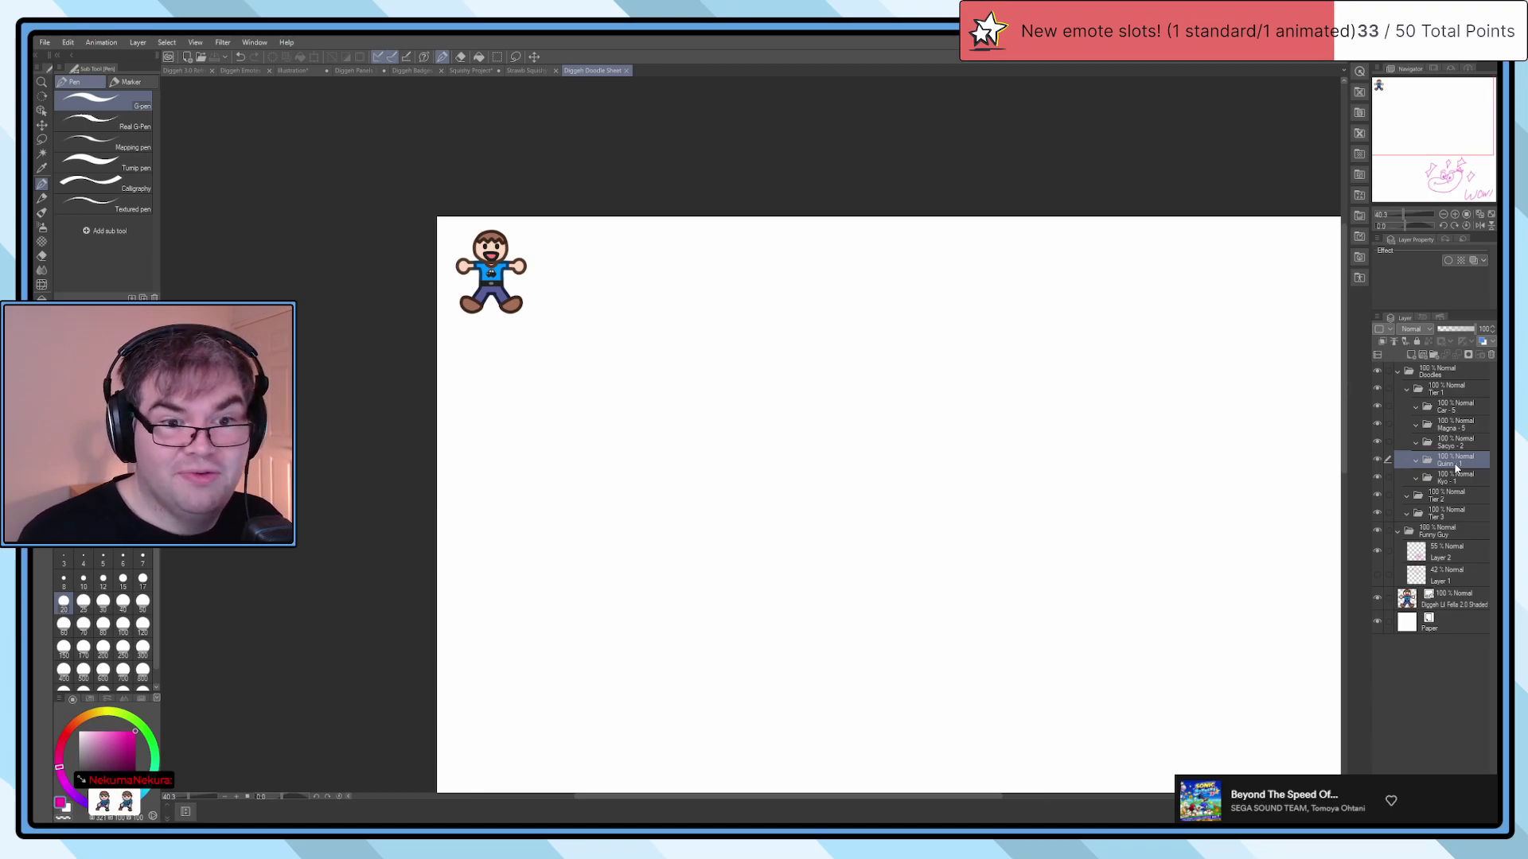
pyautogui.click(1437, 498)
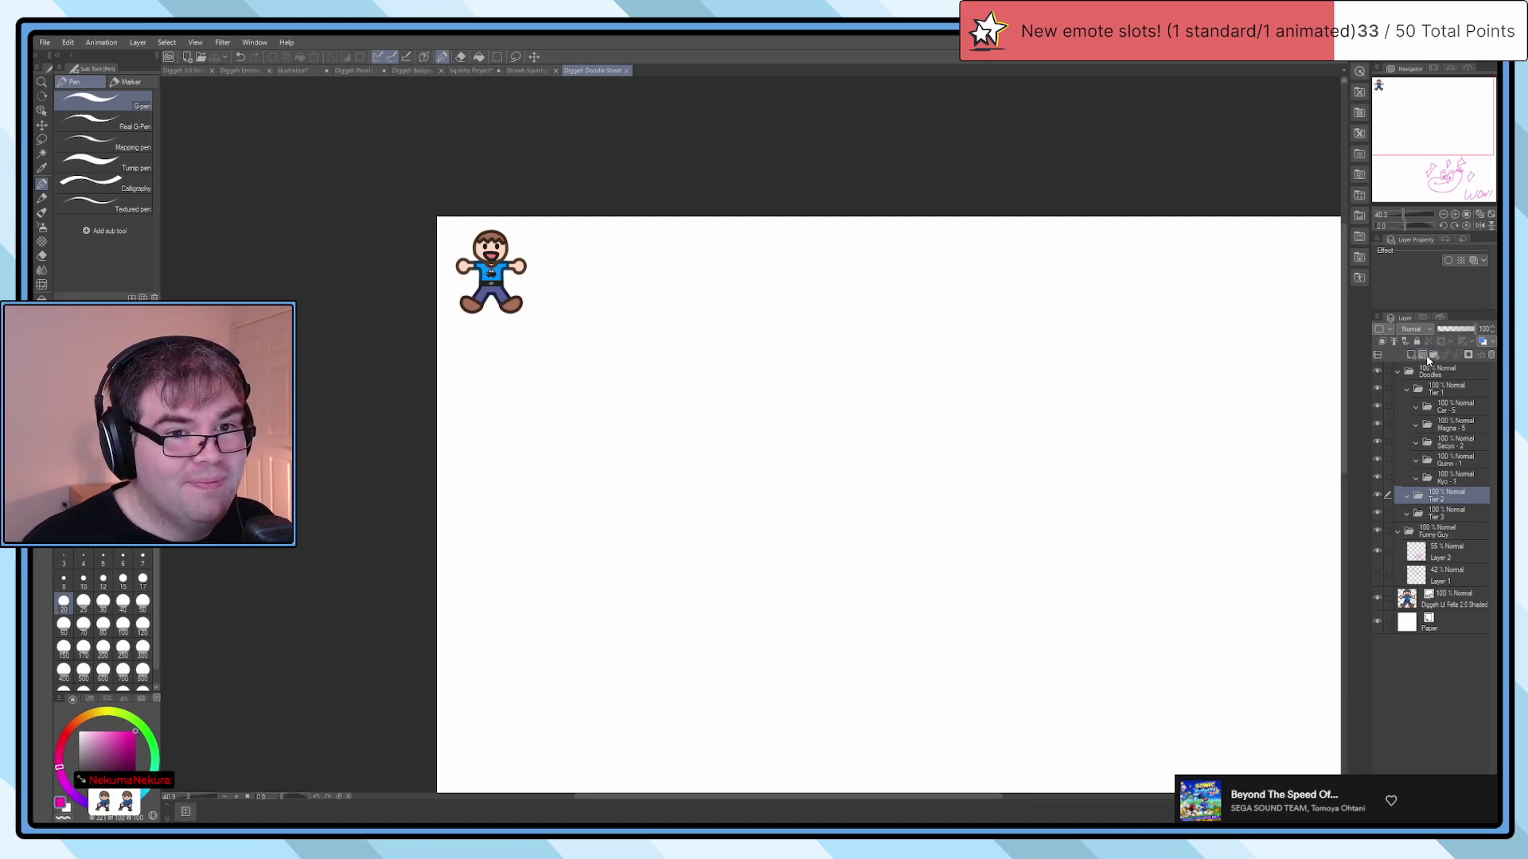
pyautogui.click(1433, 354)
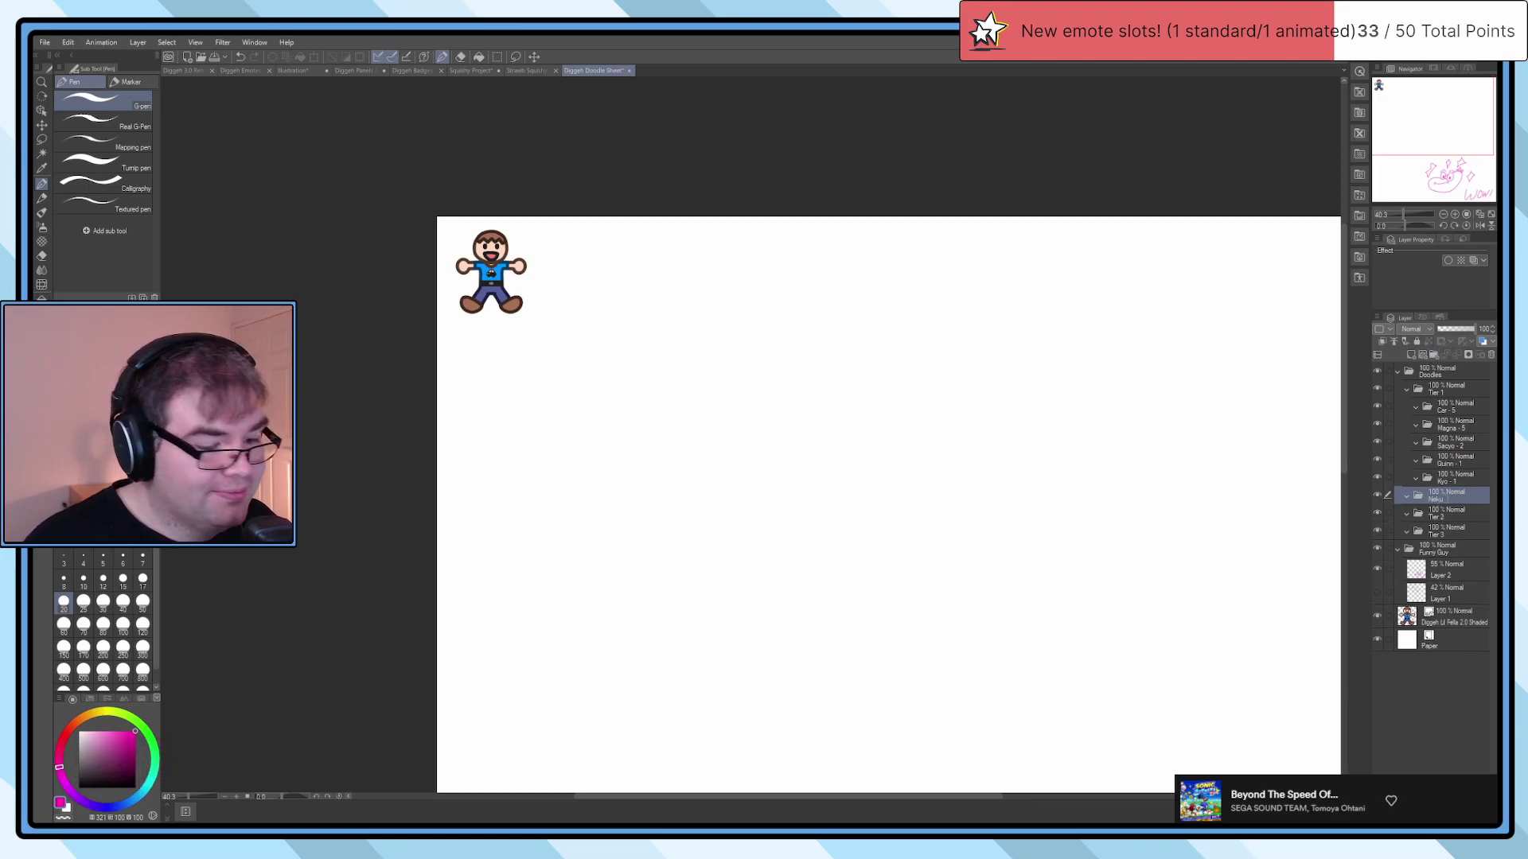
pyautogui.moveTo(1446, 496); pyautogui.dragTo(1455, 516)
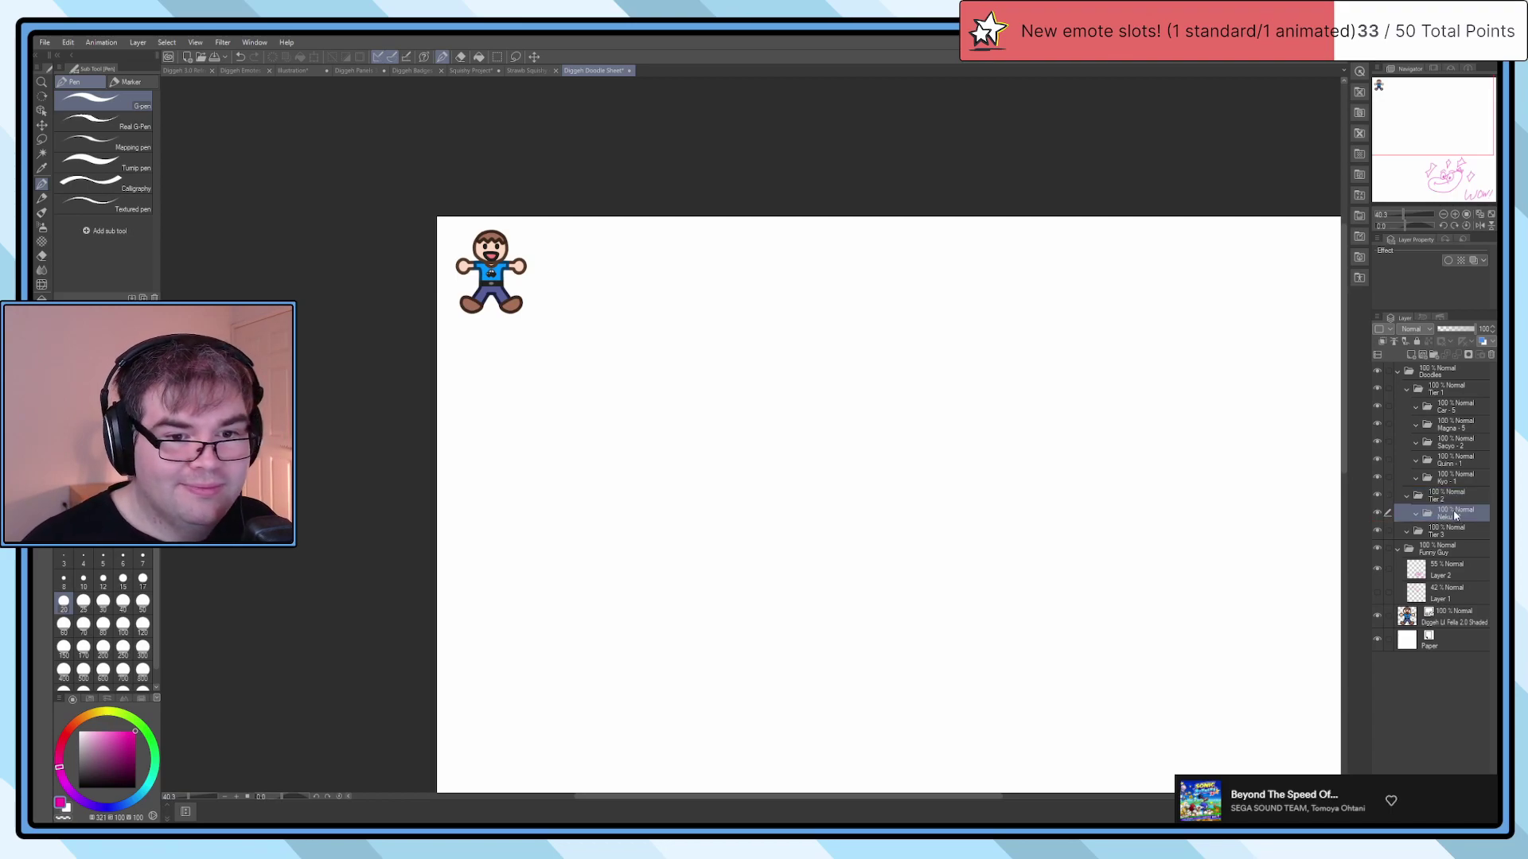
# Step: Create a folder inside Tier 3 and name it with a viewer's name plus "- 1"
pyautogui.click(1454, 534)
pyautogui.click(1433, 355)
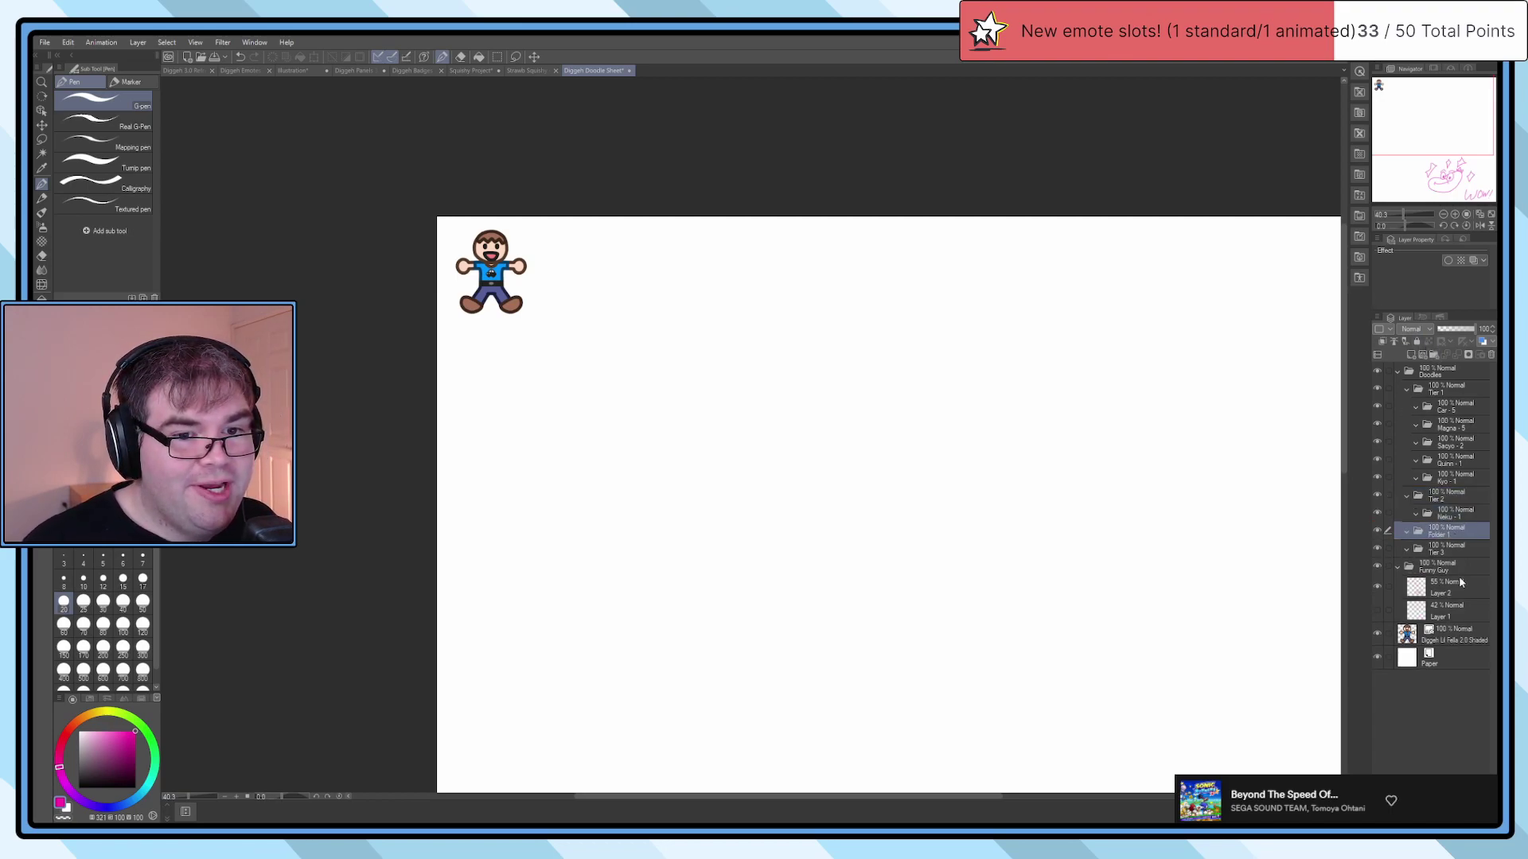
pyautogui.moveTo(1447, 537); pyautogui.dragTo(1450, 549)
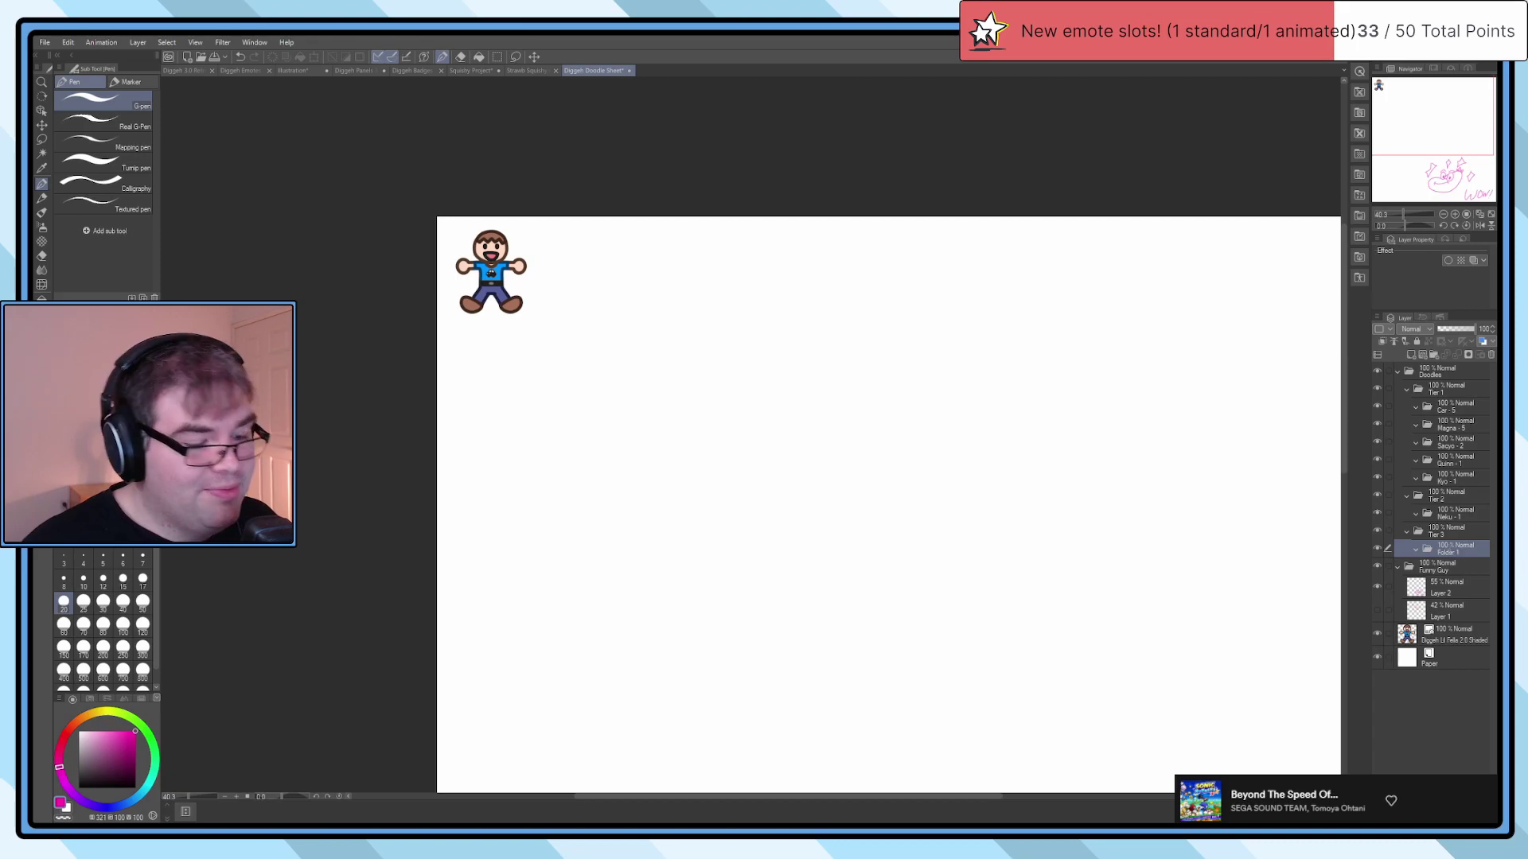
pyautogui.doubleClick(1447, 552)
pyautogui.write('MK - 1')
# Step: Add a raster layer inside the viewer's folder in Tier 3 and rename the layer
pyautogui.click(1411, 368)
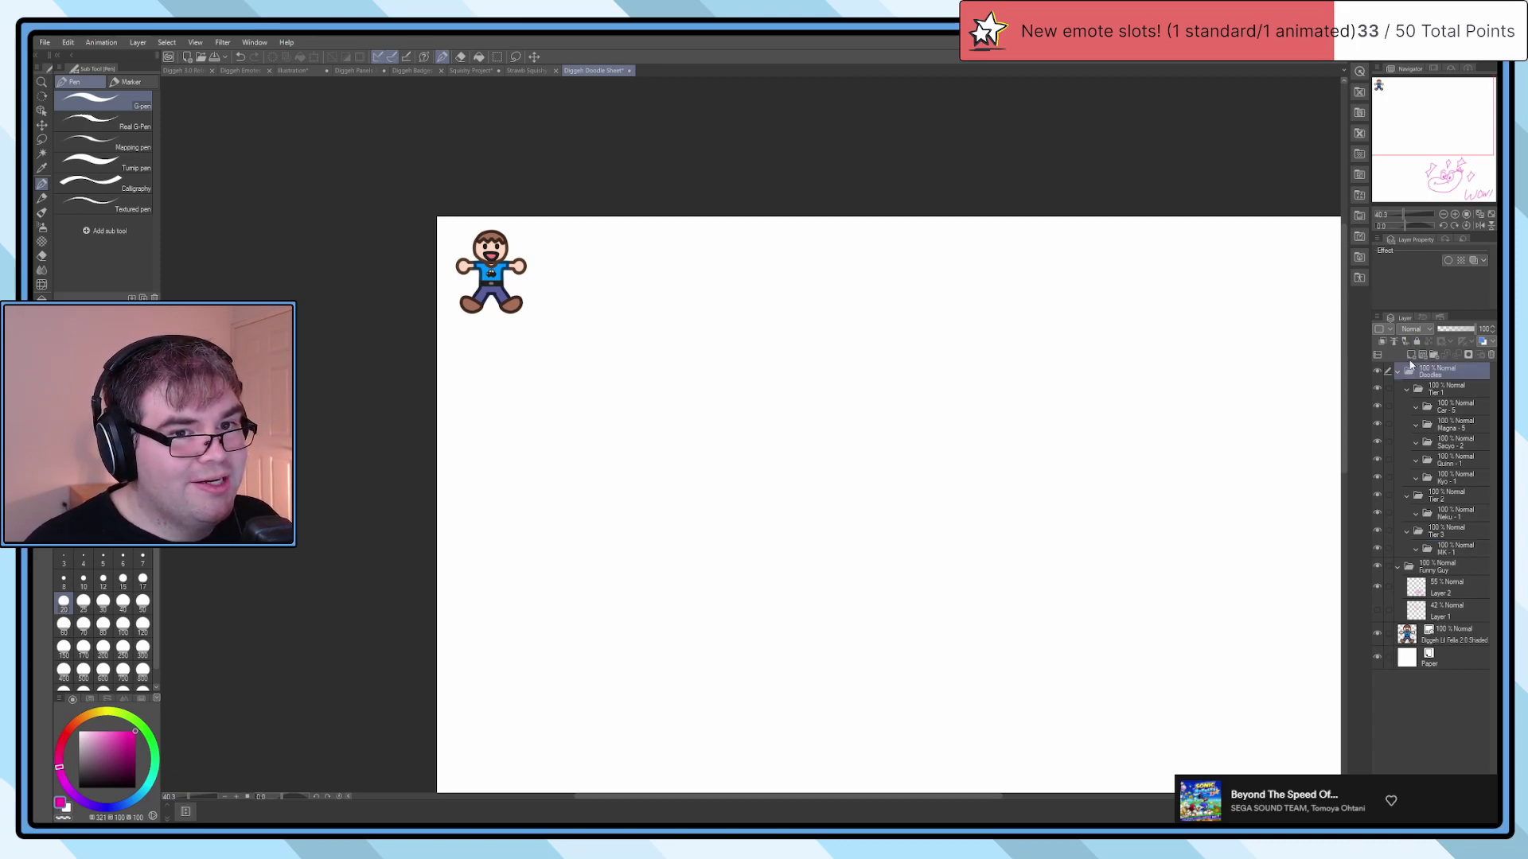
pyautogui.click(1446, 549)
pyautogui.click(1411, 355)
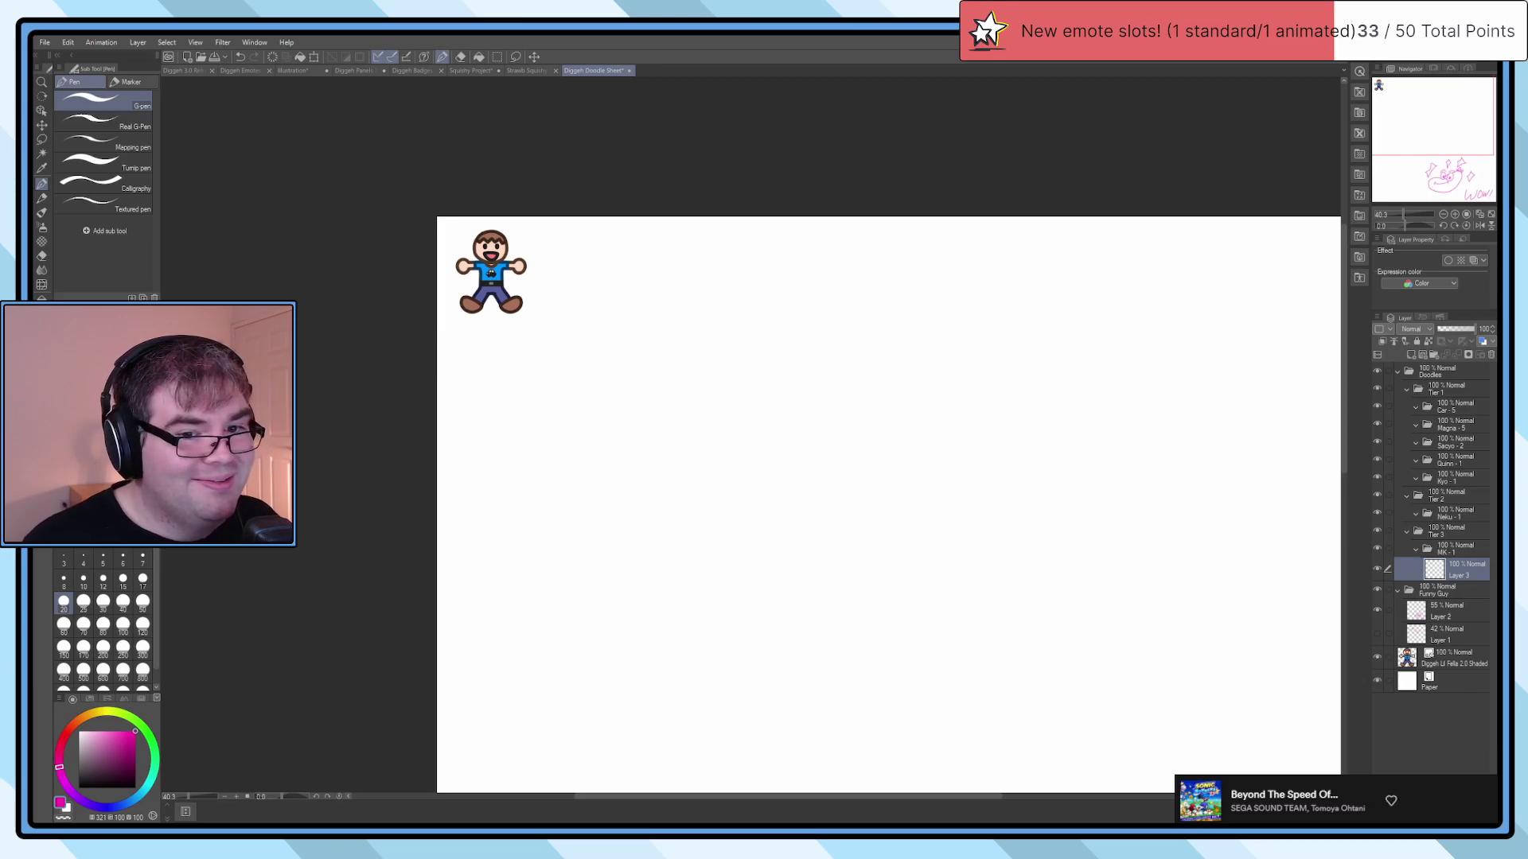
pyautogui.press('Return')
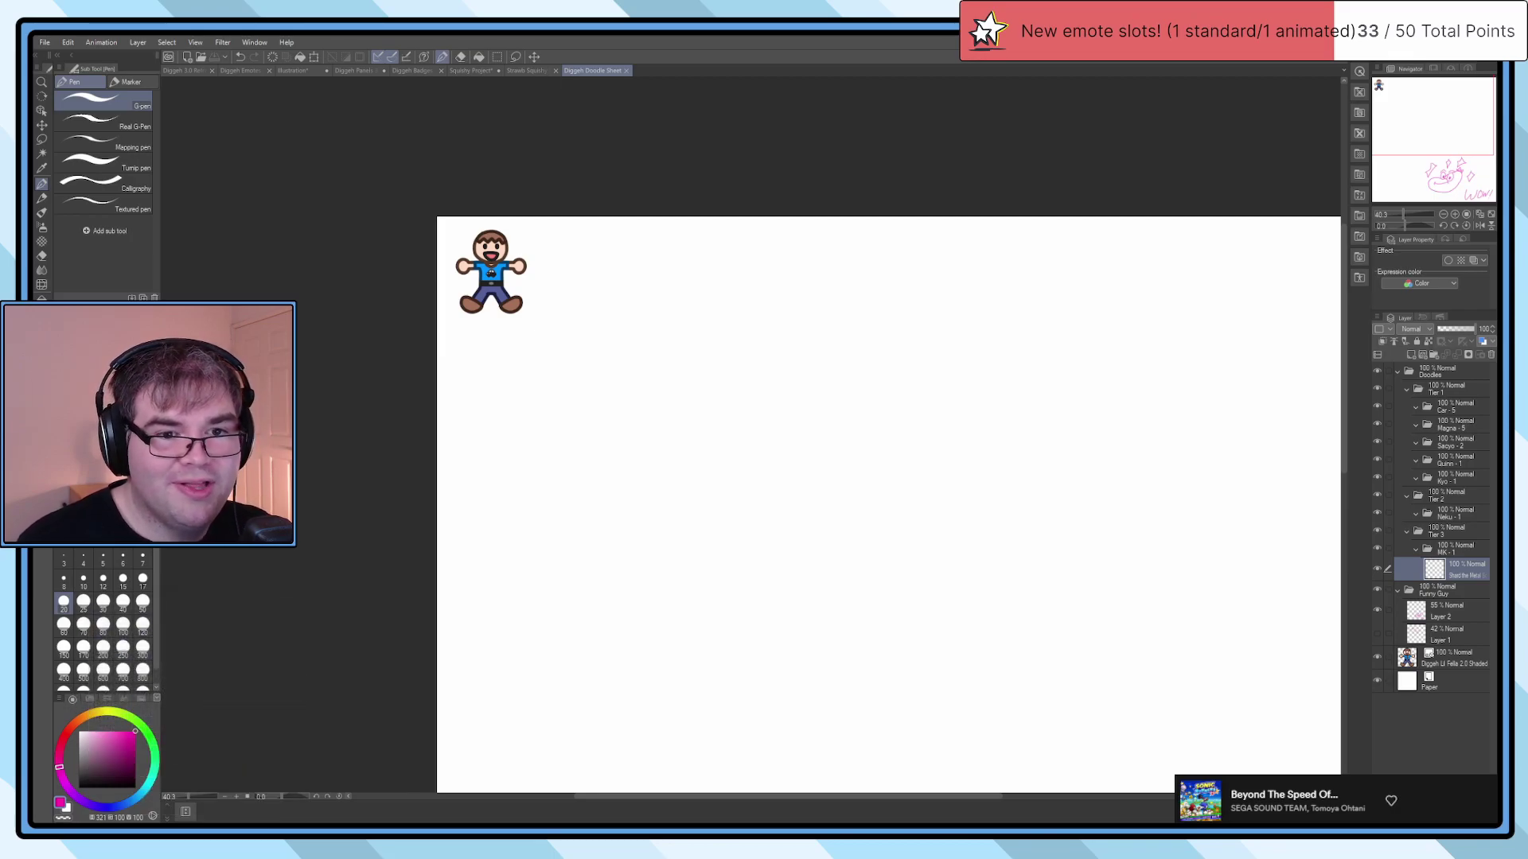
# Step: Move the fourth viewer folder in Tier 1 up to directly below the first one
pyautogui.click(1460, 480)
pyautogui.moveTo(1460, 461); pyautogui.dragTo(1455, 422)
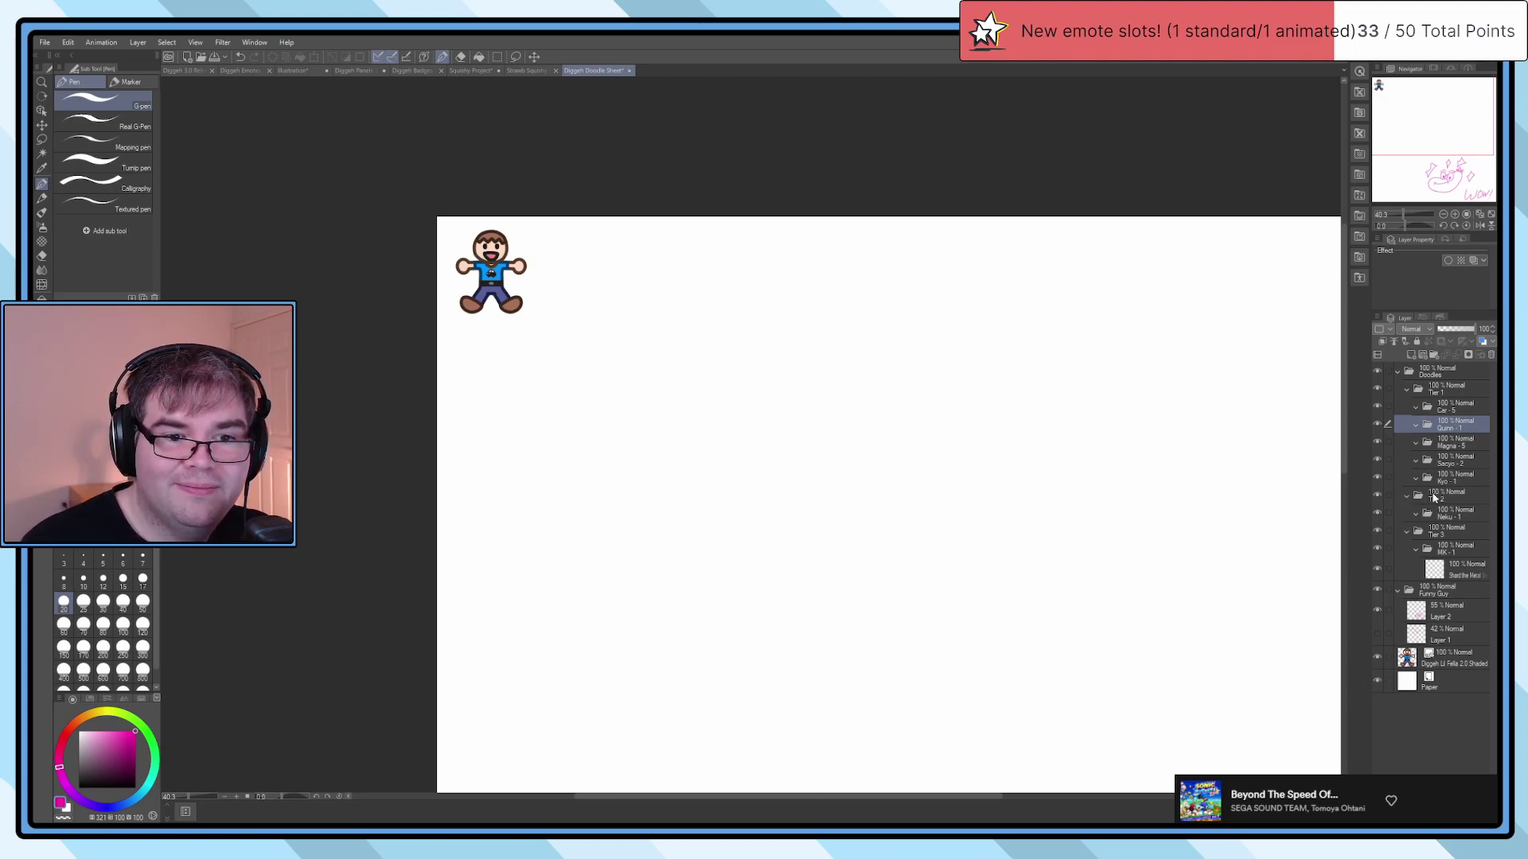
pyautogui.click(1433, 498)
pyautogui.click(1458, 513)
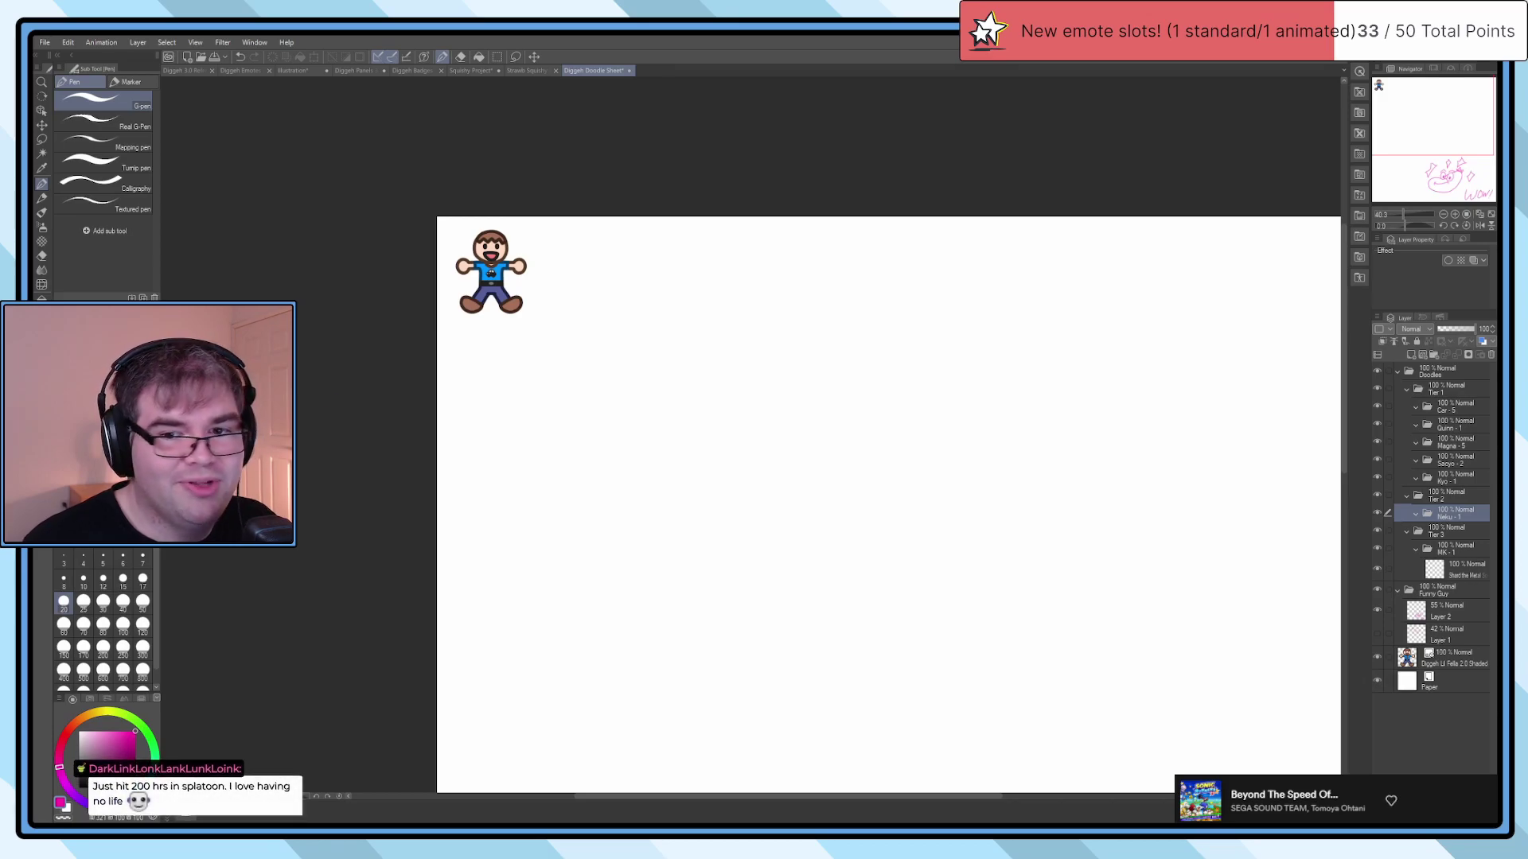
# Step: Create a new raster layer and place it above the Doodles folder
pyautogui.scroll(-2, 590, 425)
pyautogui.scroll(-3, 591, 425)
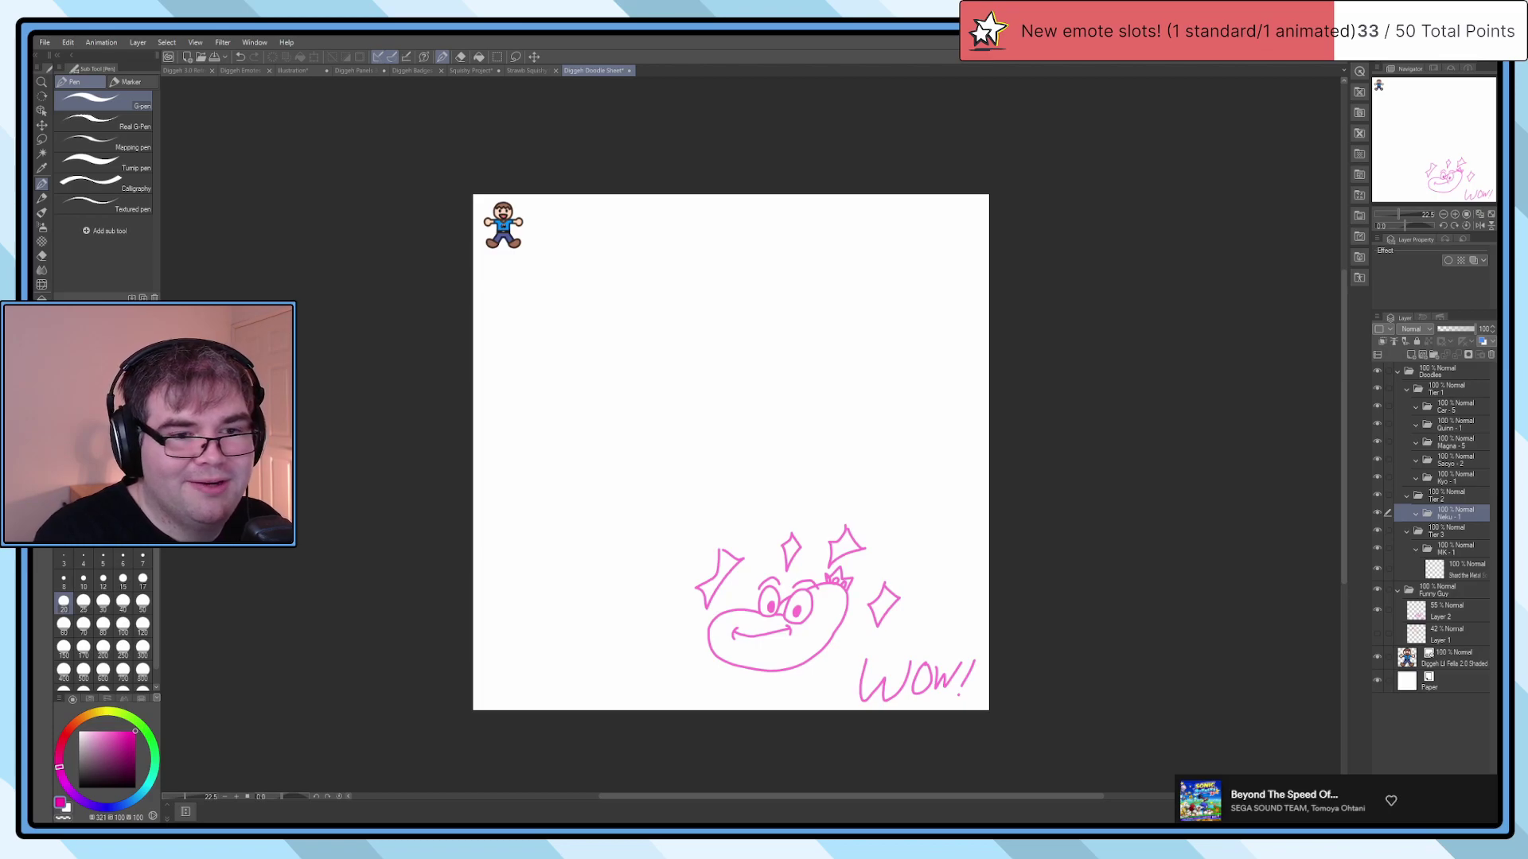
pyautogui.click(1432, 372)
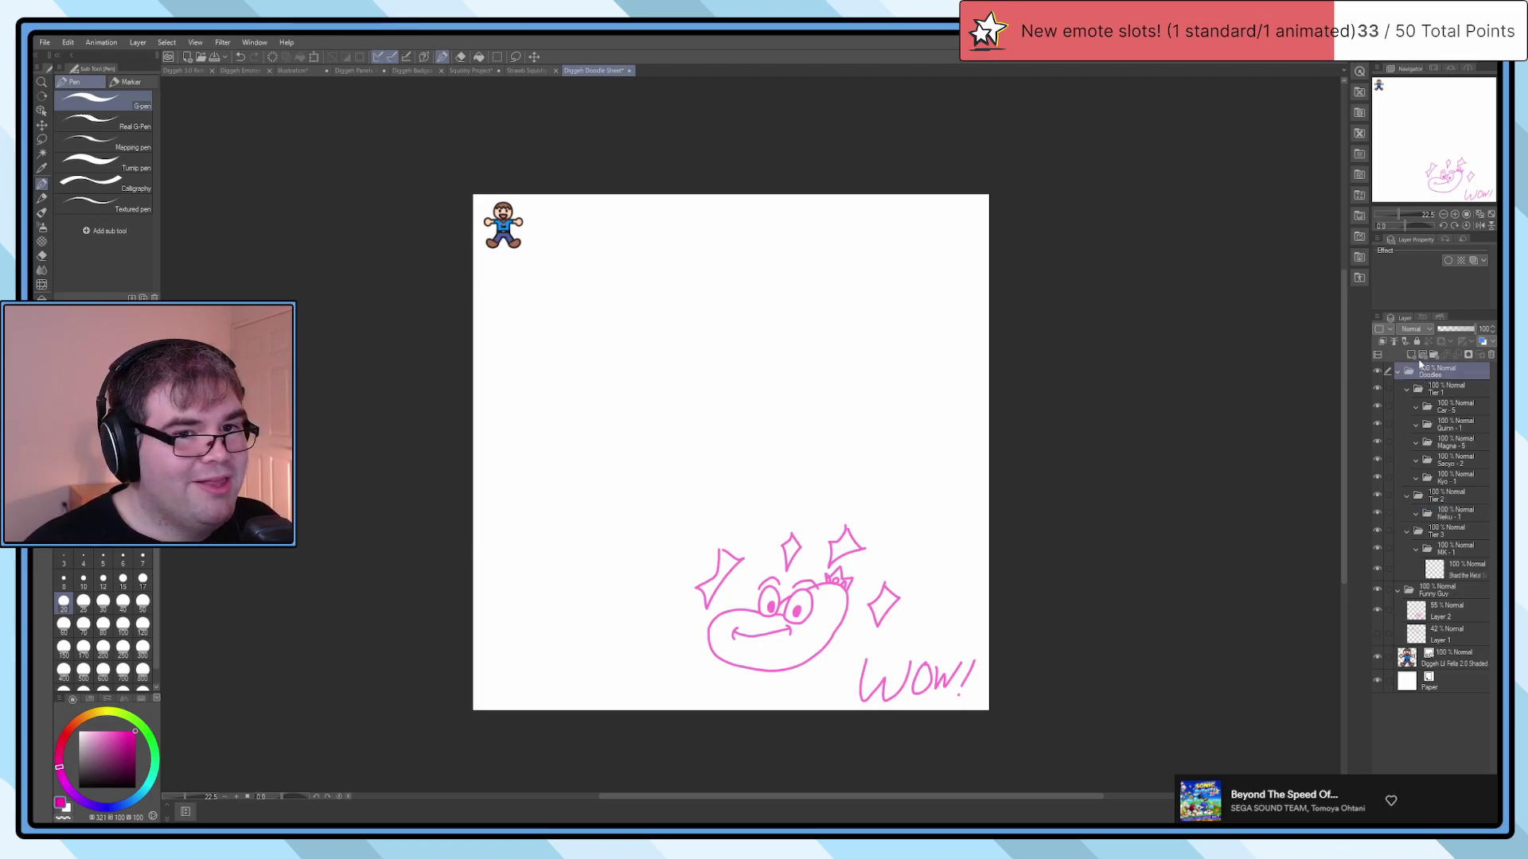
pyautogui.click(1411, 354)
pyautogui.moveTo(1433, 397); pyautogui.dragTo(1436, 371)
# Step: Add a text line in the middle of the canvas with the first viewer's name followed by "- Tier 1 - 5"
pyautogui.press('t')
pyautogui.click(662, 363)
pyautogui.write('Car - Tier 1 - 5')
pyautogui.moveTo(718, 368); pyautogui.dragTo(839, 379)
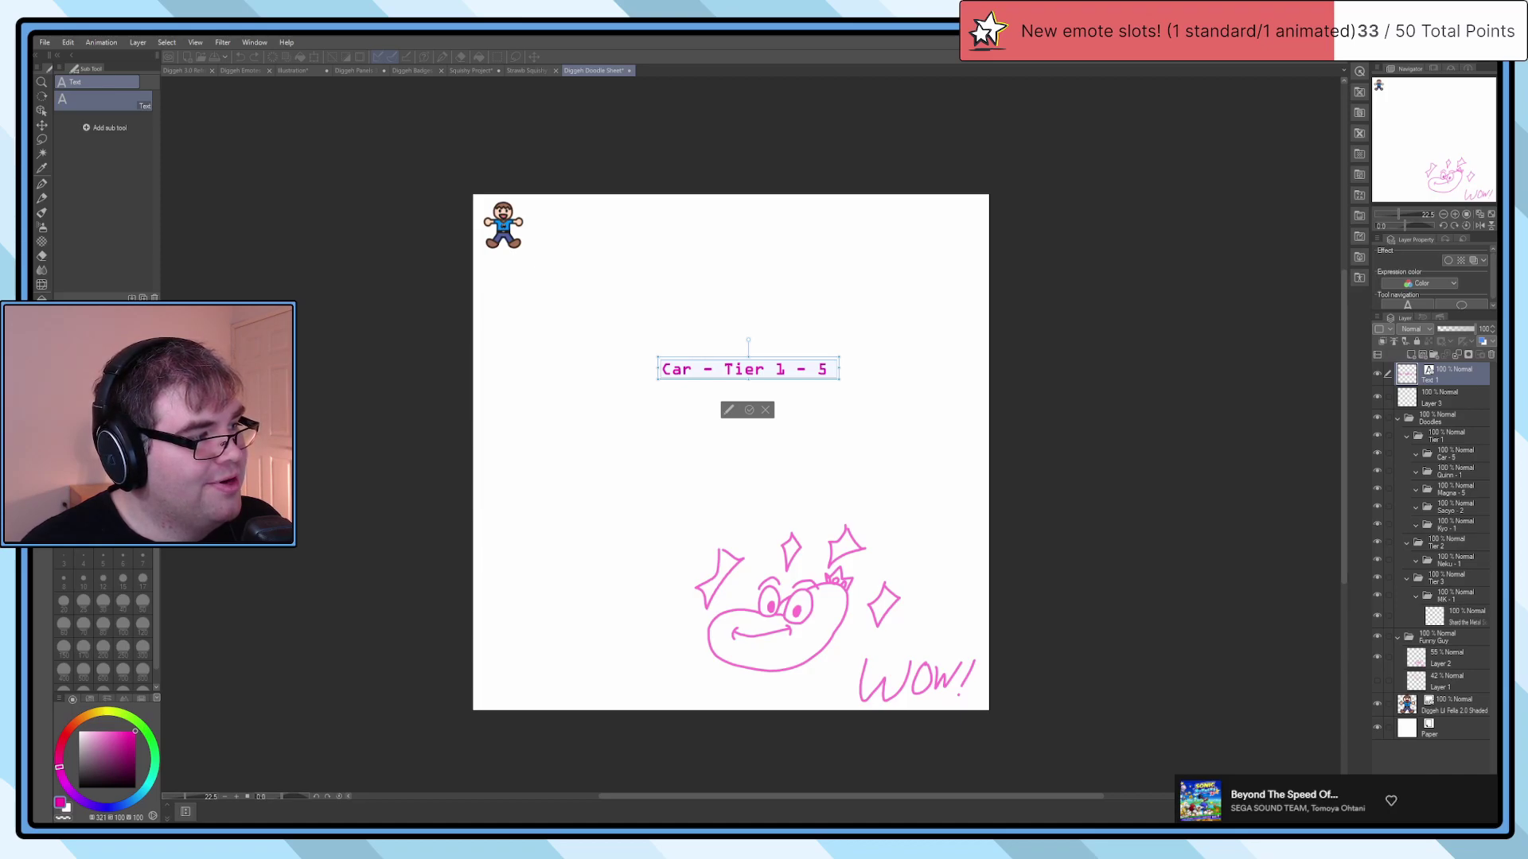
# Step: Move the text line up toward the top of the canvas and change its font to a heavy sans-serif
pyautogui.click(748, 372)
pyautogui.moveTo(746, 363); pyautogui.dragTo(744, 273)
pyautogui.click(668, 281)
pyautogui.click(658, 282)
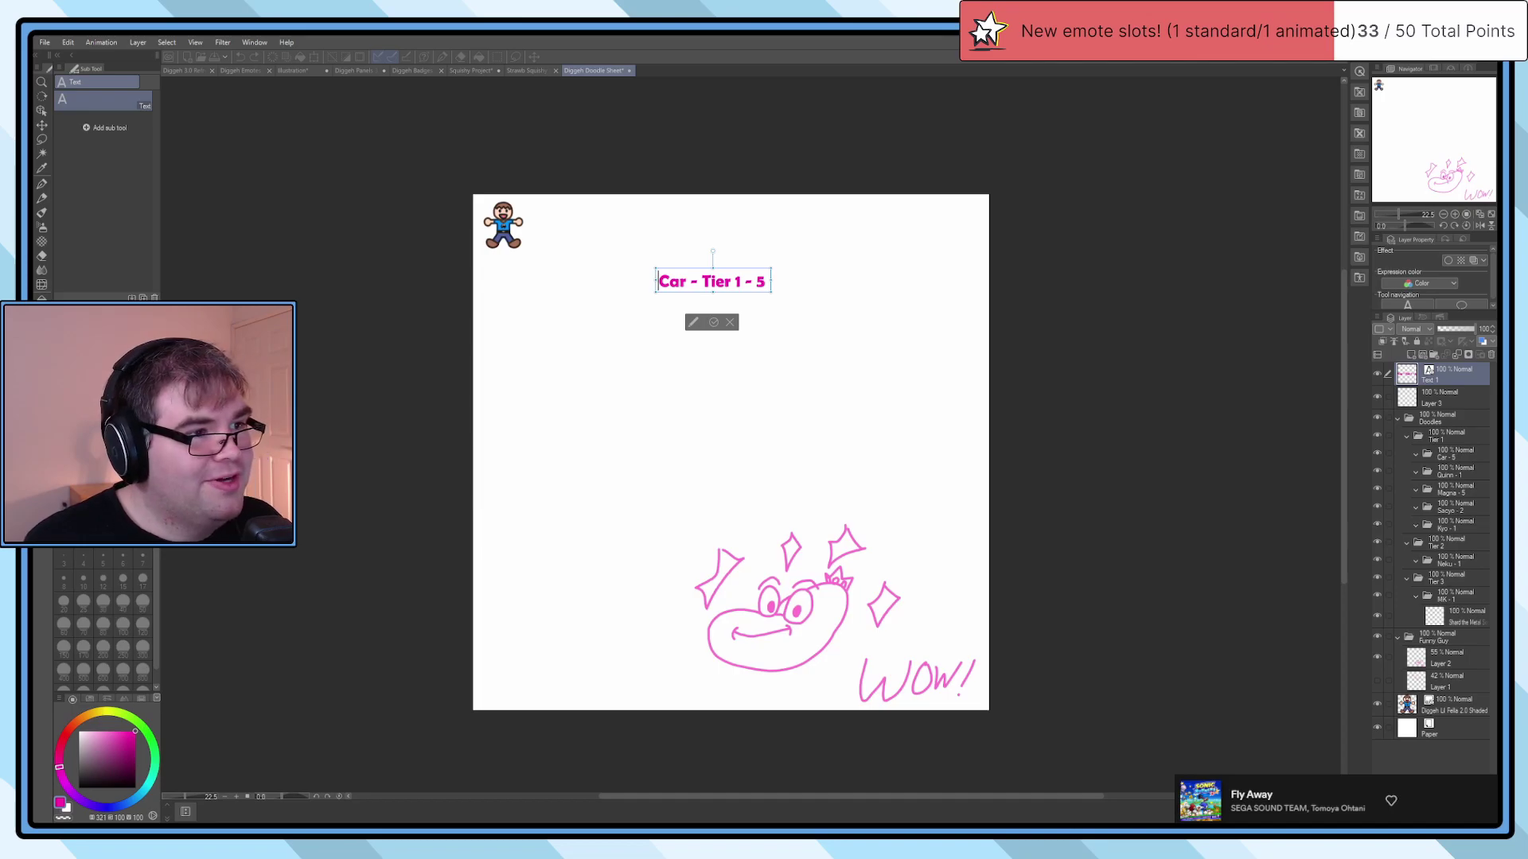
# Step: Add a second line to the text with the next viewer's name followed by "- T1"
pyautogui.moveTo(741, 281); pyautogui.dragTo(701, 281)
pyautogui.click(769, 283)
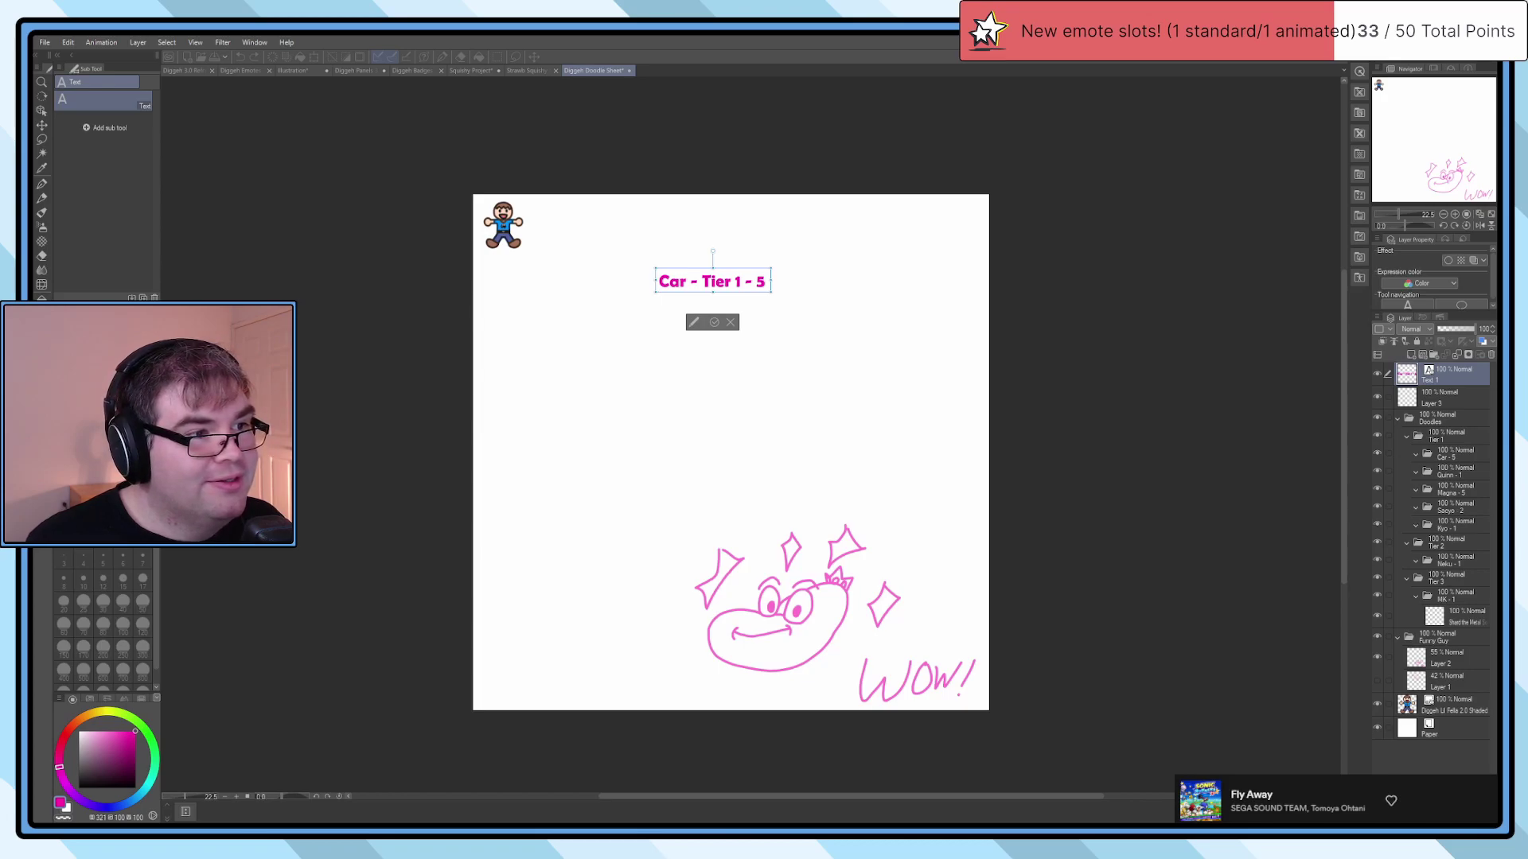
pyautogui.press('Return')
pyautogui.write('Quinn - T1')
# Step: Shorten the tier on the first text line to "T1" and complete the second viewer's line with "- 1"
pyautogui.press('Up')
pyautogui.press('BackSpace')
pyautogui.press('BackSpace')
pyautogui.press('BackSpace')
pyautogui.press('BackSpace')
pyautogui.press('Down')
pyautogui.press('End')
pyautogui.write('- 1')
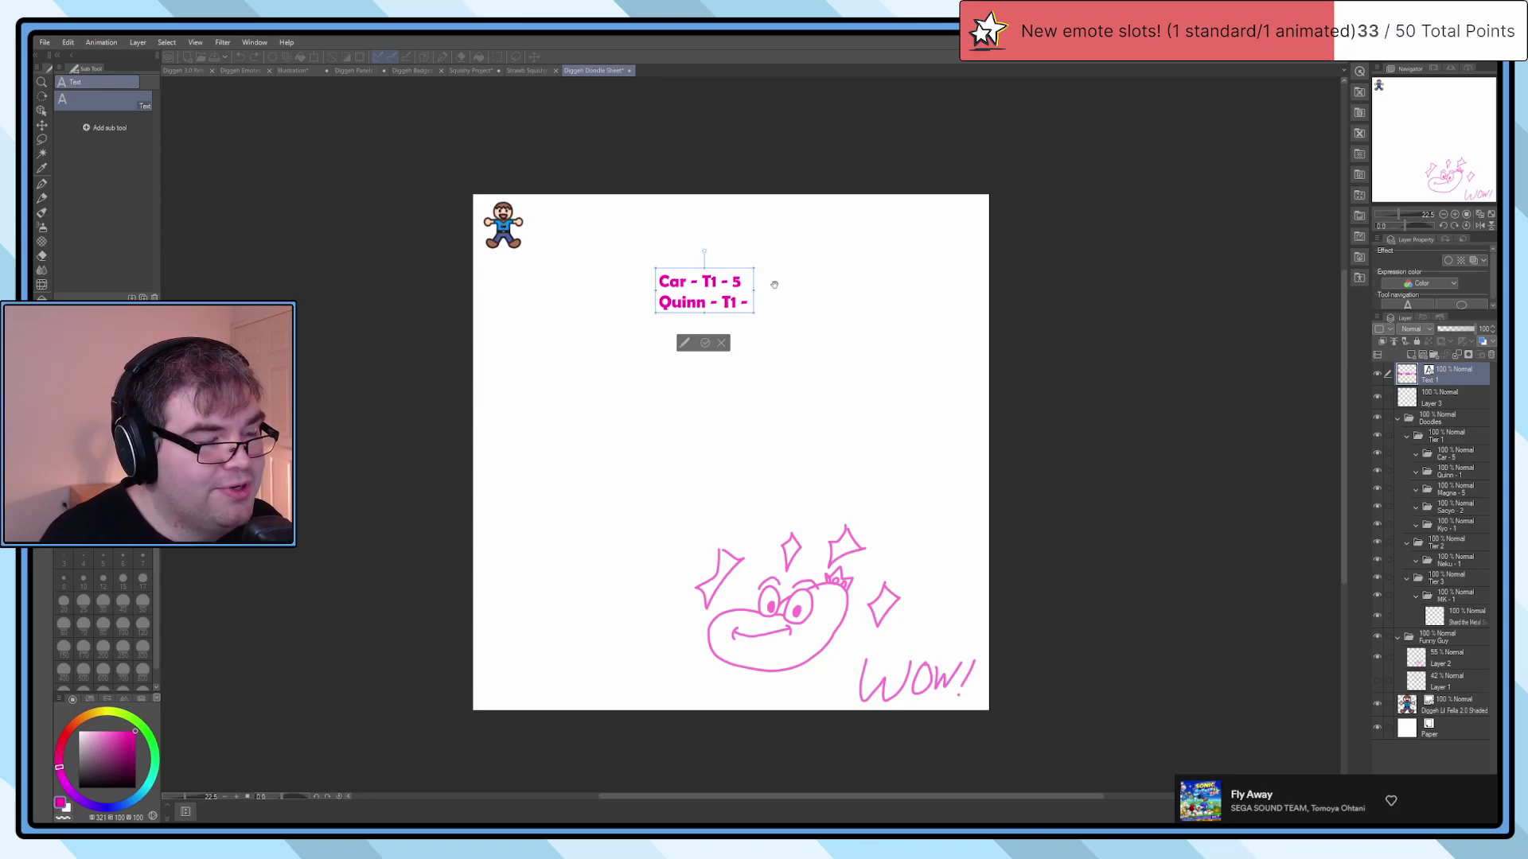
# Step: Add a third line to the list with the Tier 2 viewer's name followed by "- T2 - 1"
pyautogui.press('Return')
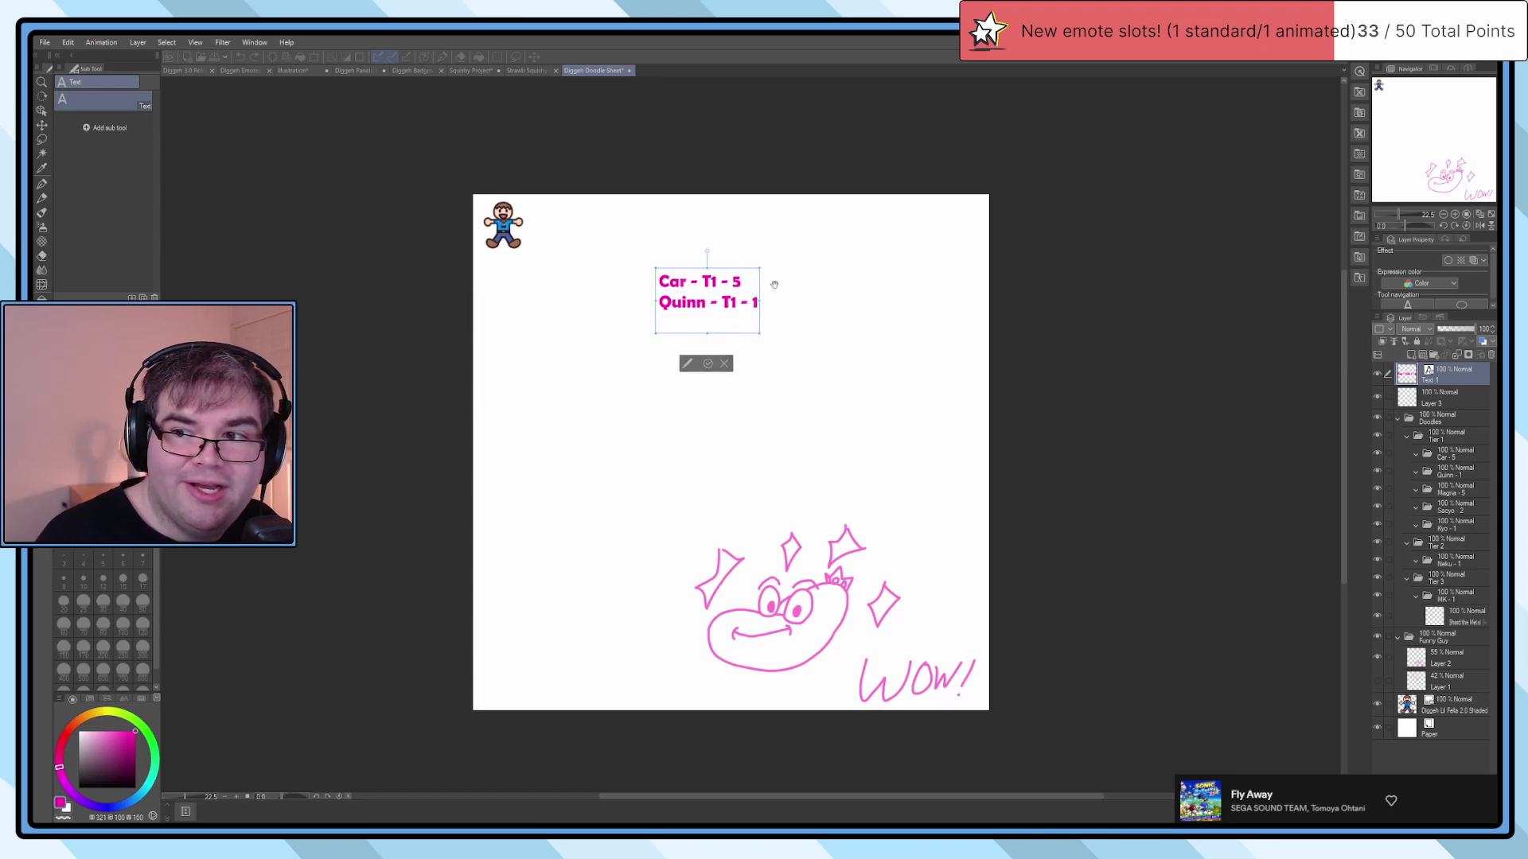
pyautogui.write('Neku - Tie')
pyautogui.press('BackSpace')
pyautogui.press('BackSpace')
pyautogui.write('2 - 1')
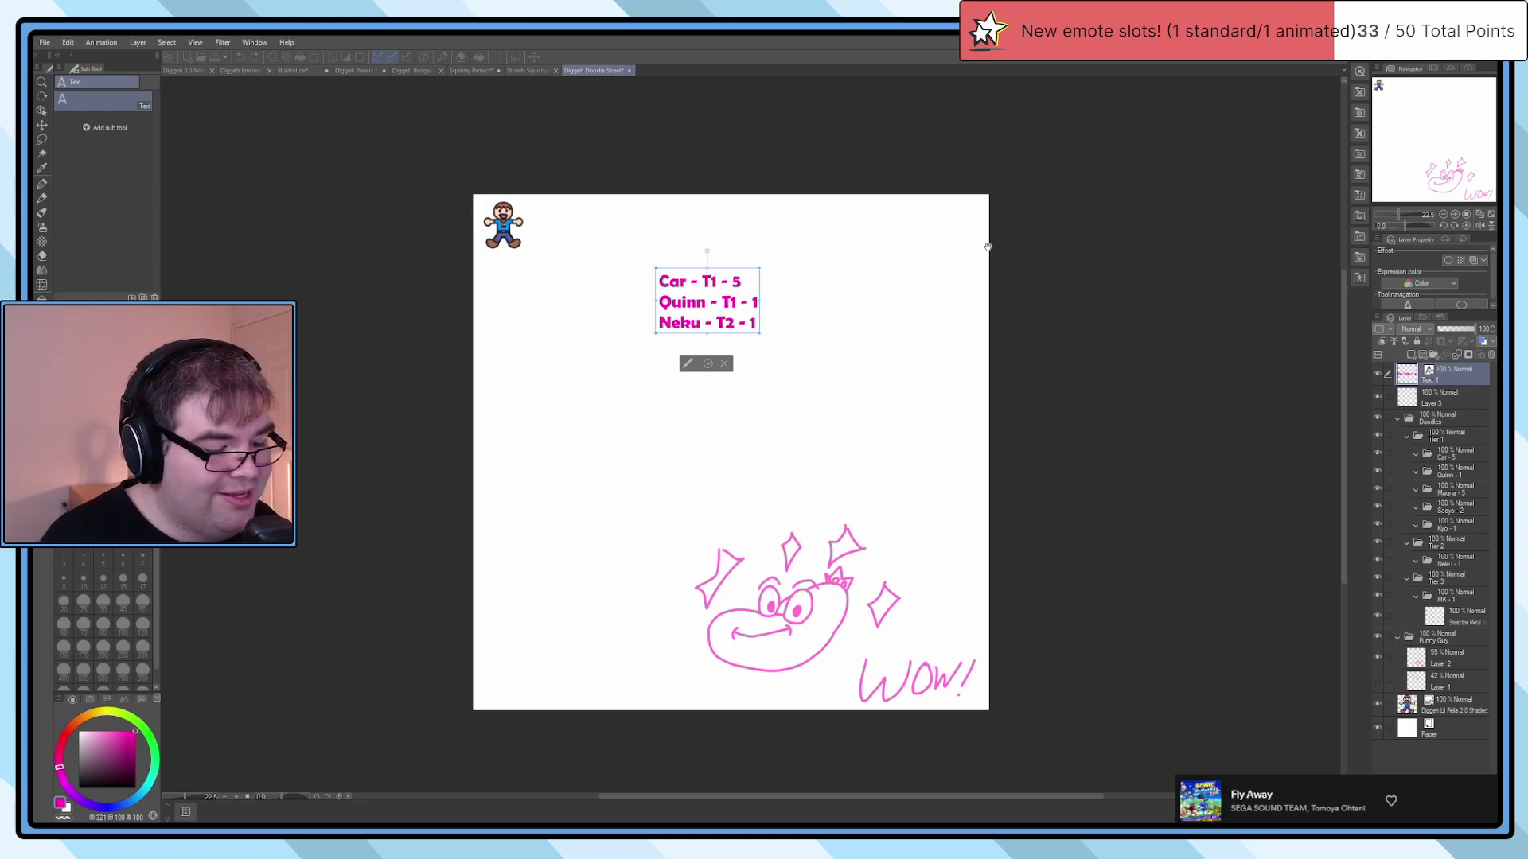
# Step: Add two more viewer lines to the list, the first ending in "- T1 - 1" and the second in "- T1 - 5"
pyautogui.press('Return')
pyautogui.write('Kyo - T1')
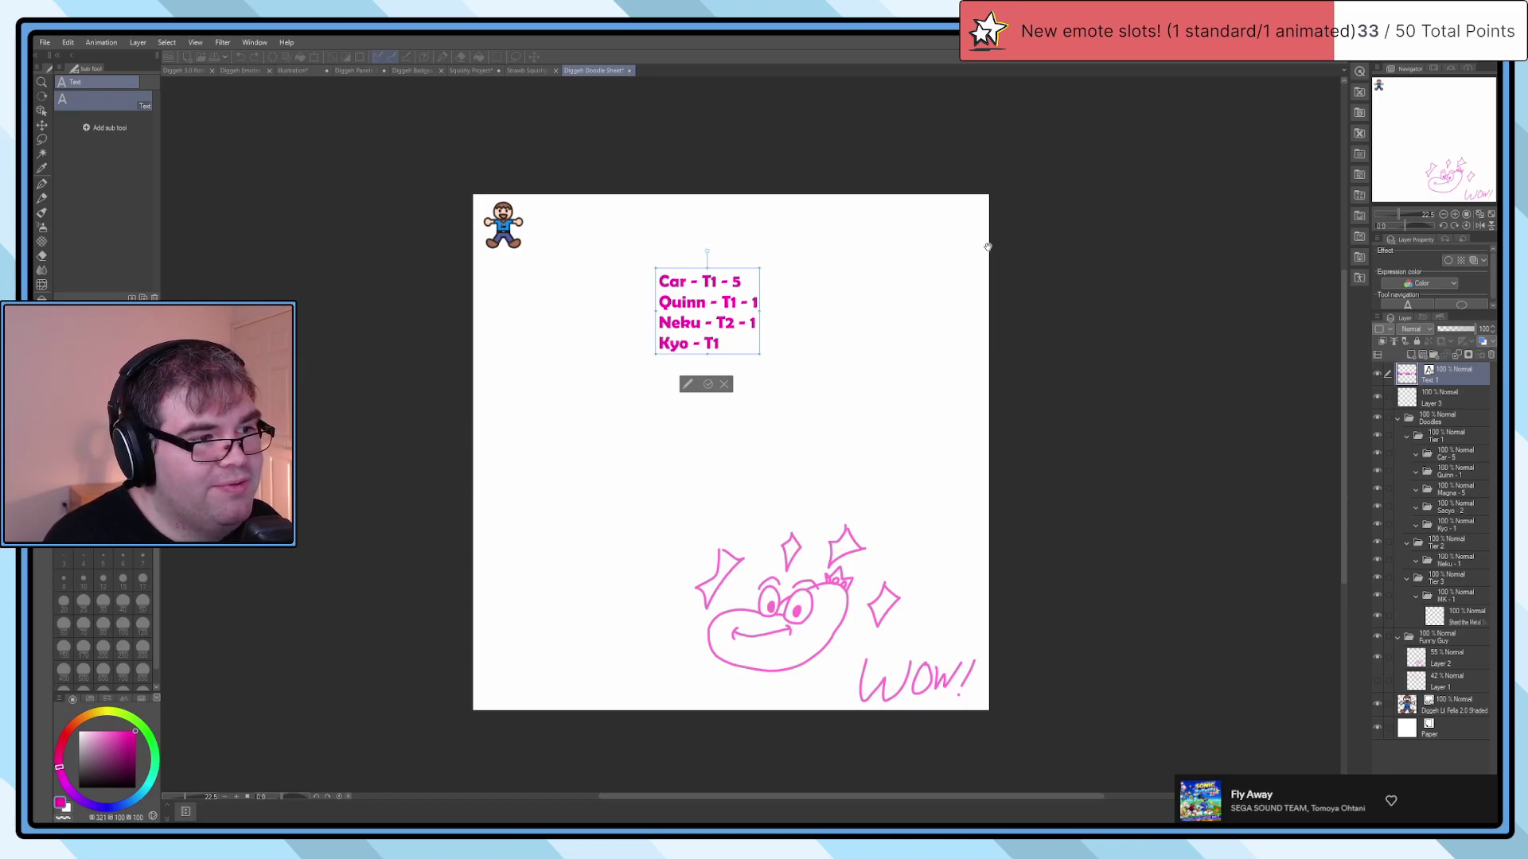
pyautogui.write(' - 1')
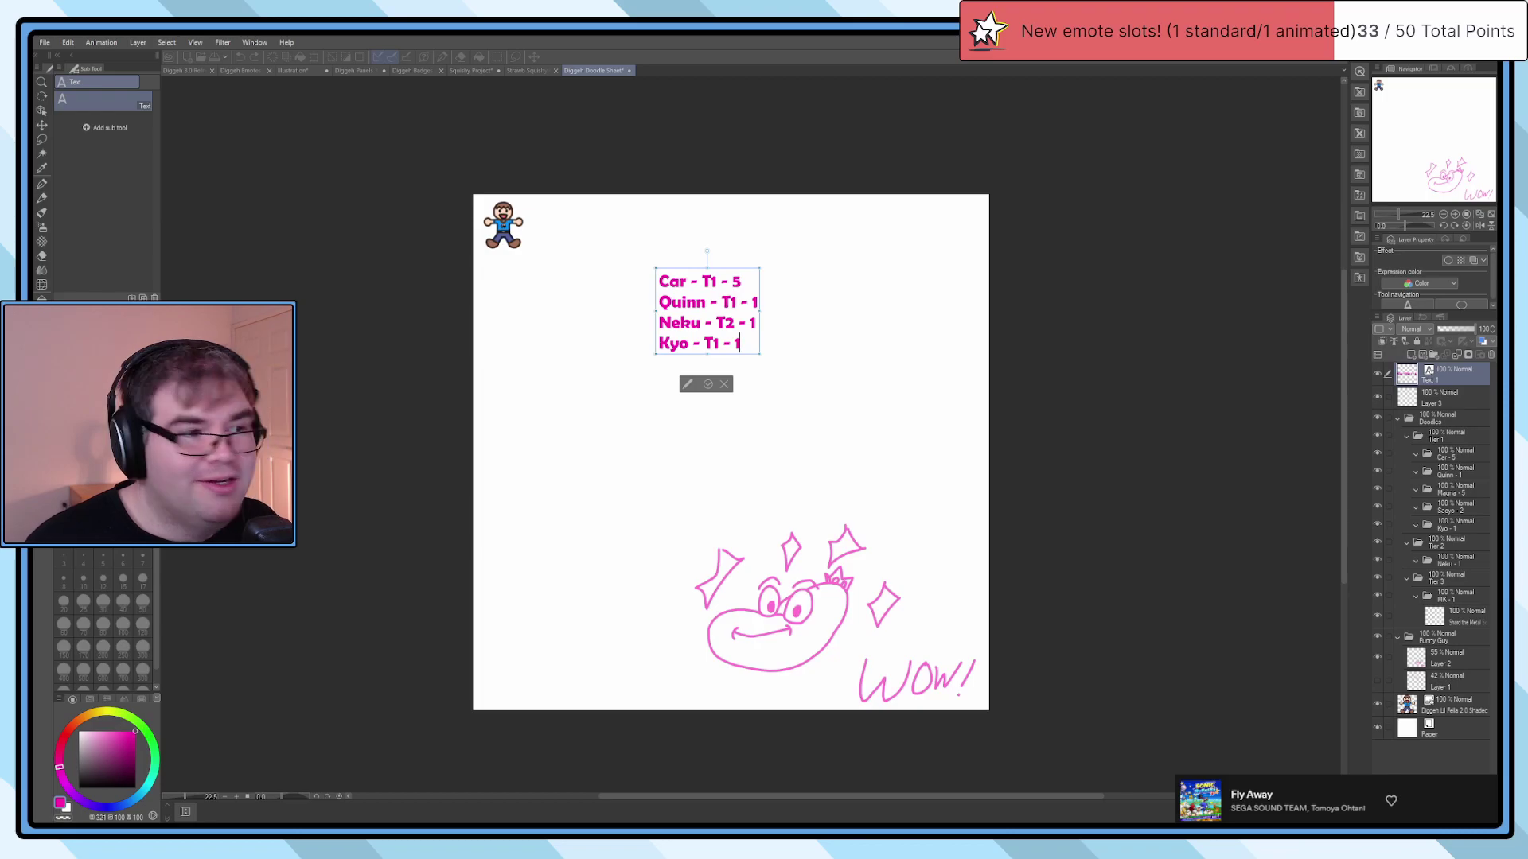
pyautogui.press('Return')
pyautogui.write('Magna')
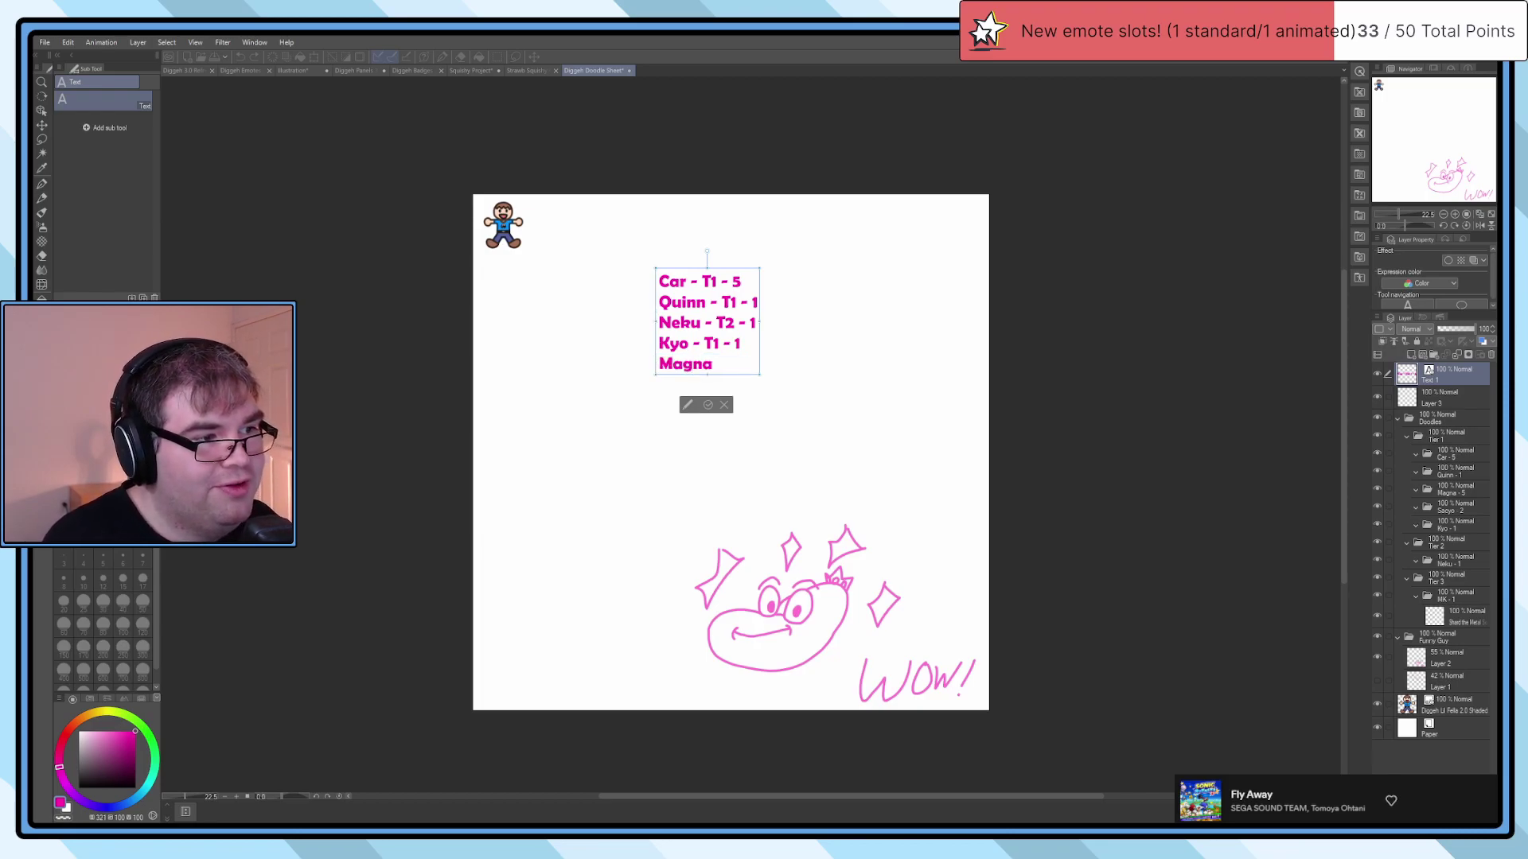
pyautogui.write(' - T1 - 5')
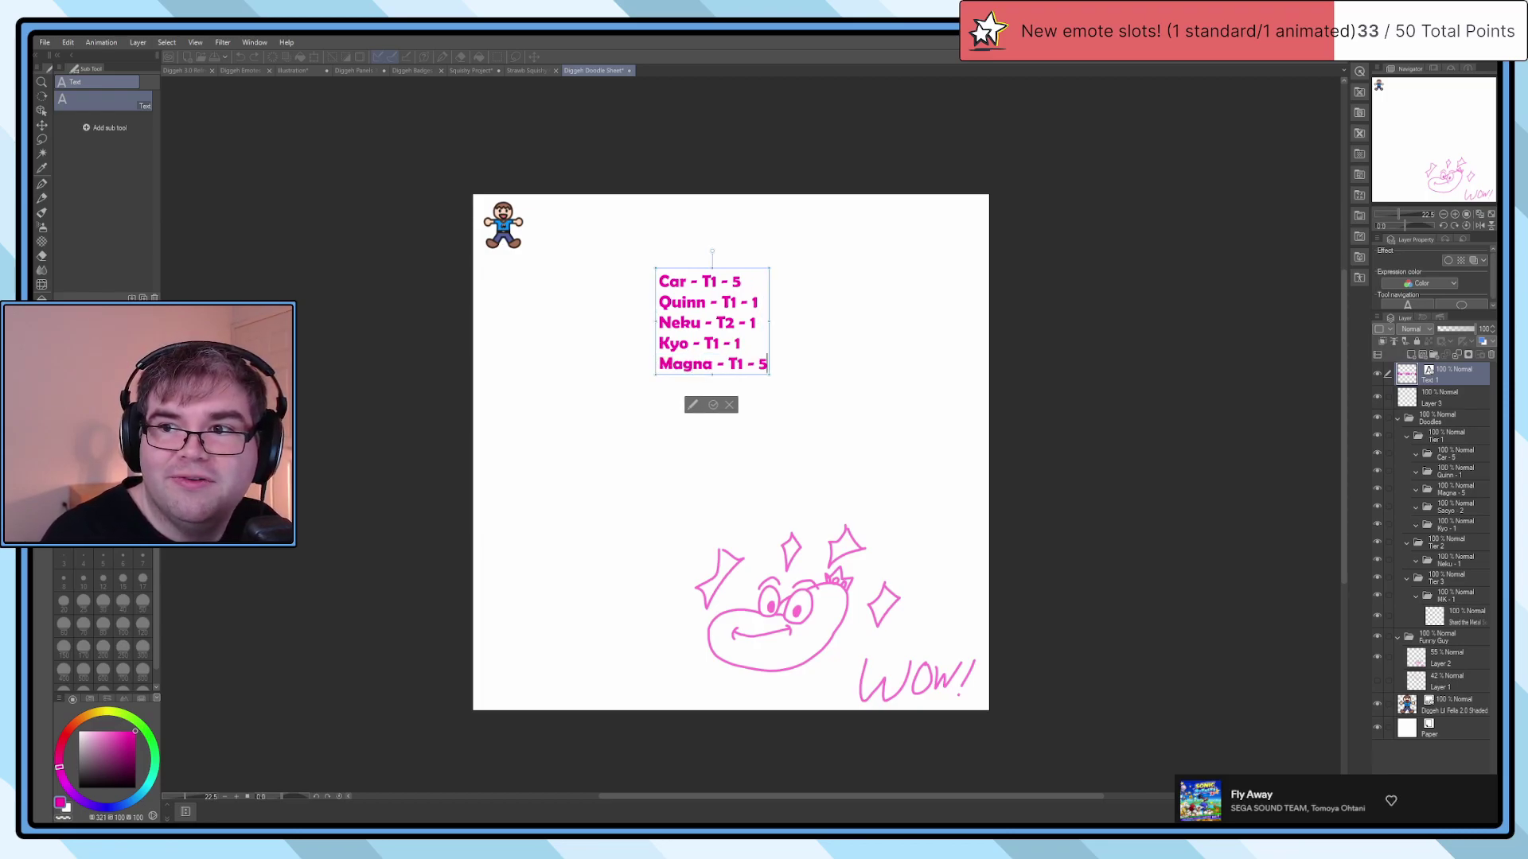
# Step: Add a sixth line to the list with the next viewer's name followed by "- T1 - 2"
pyautogui.press('Return')
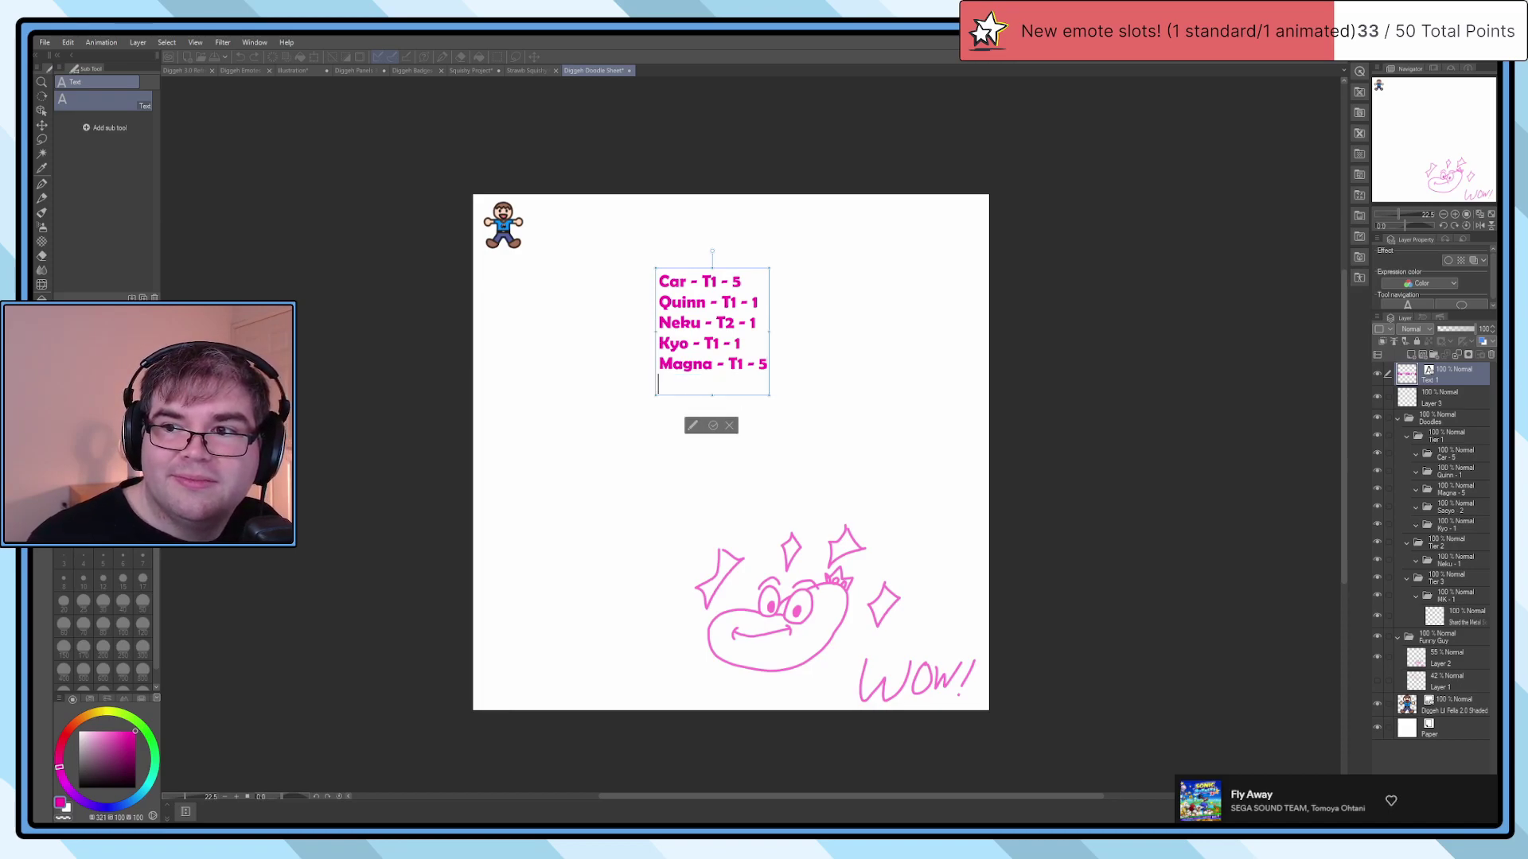
pyautogui.write('Saco -')
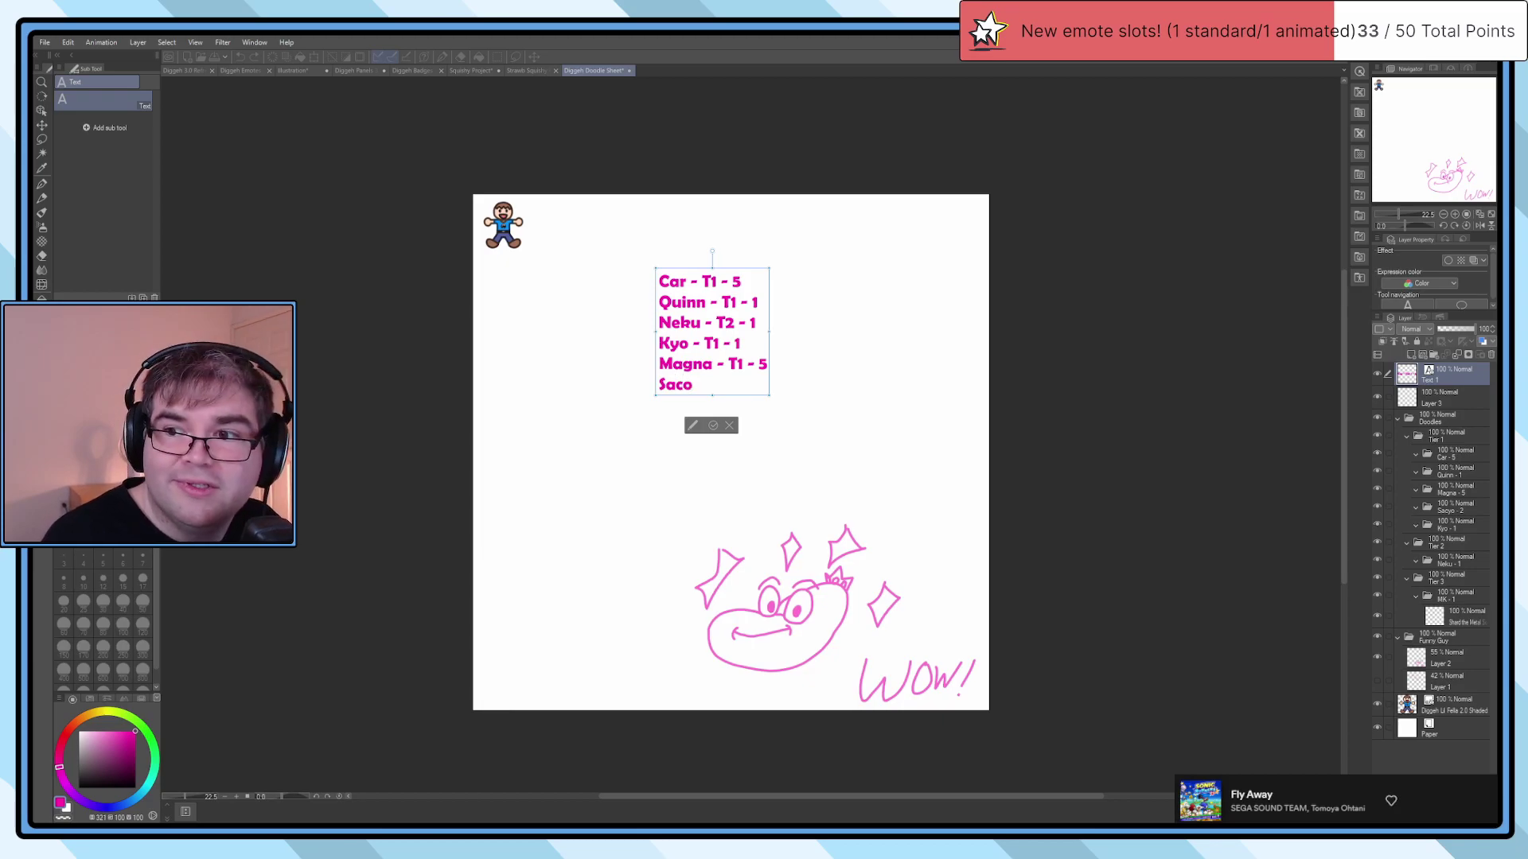
pyautogui.press('BackSpace')
pyautogui.press('BackSpace')
pyautogui.press('BackSpace')
pyautogui.press('BackSpace')
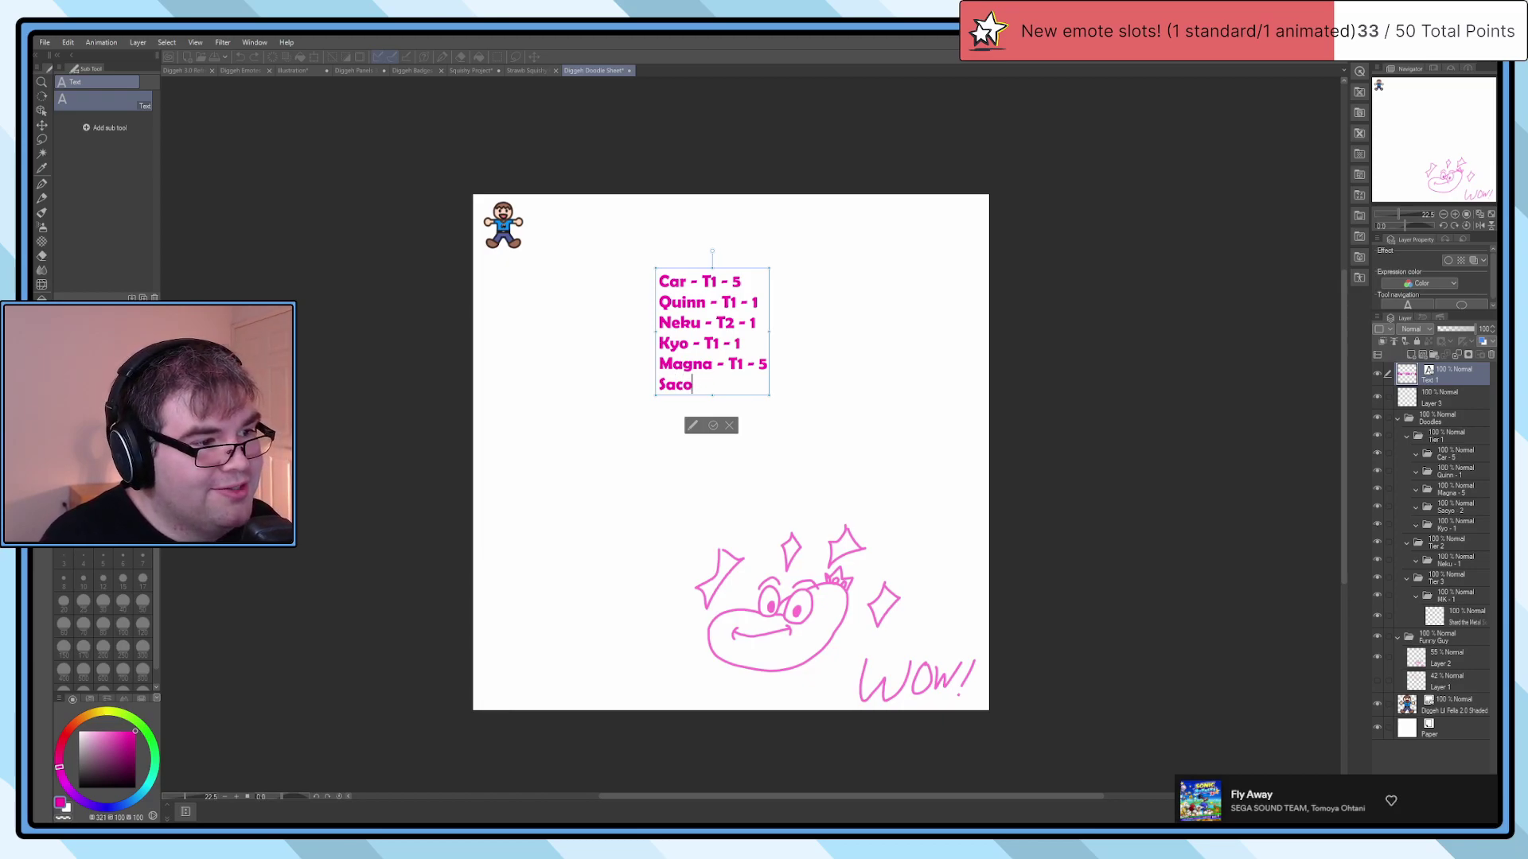
pyautogui.write('yo')
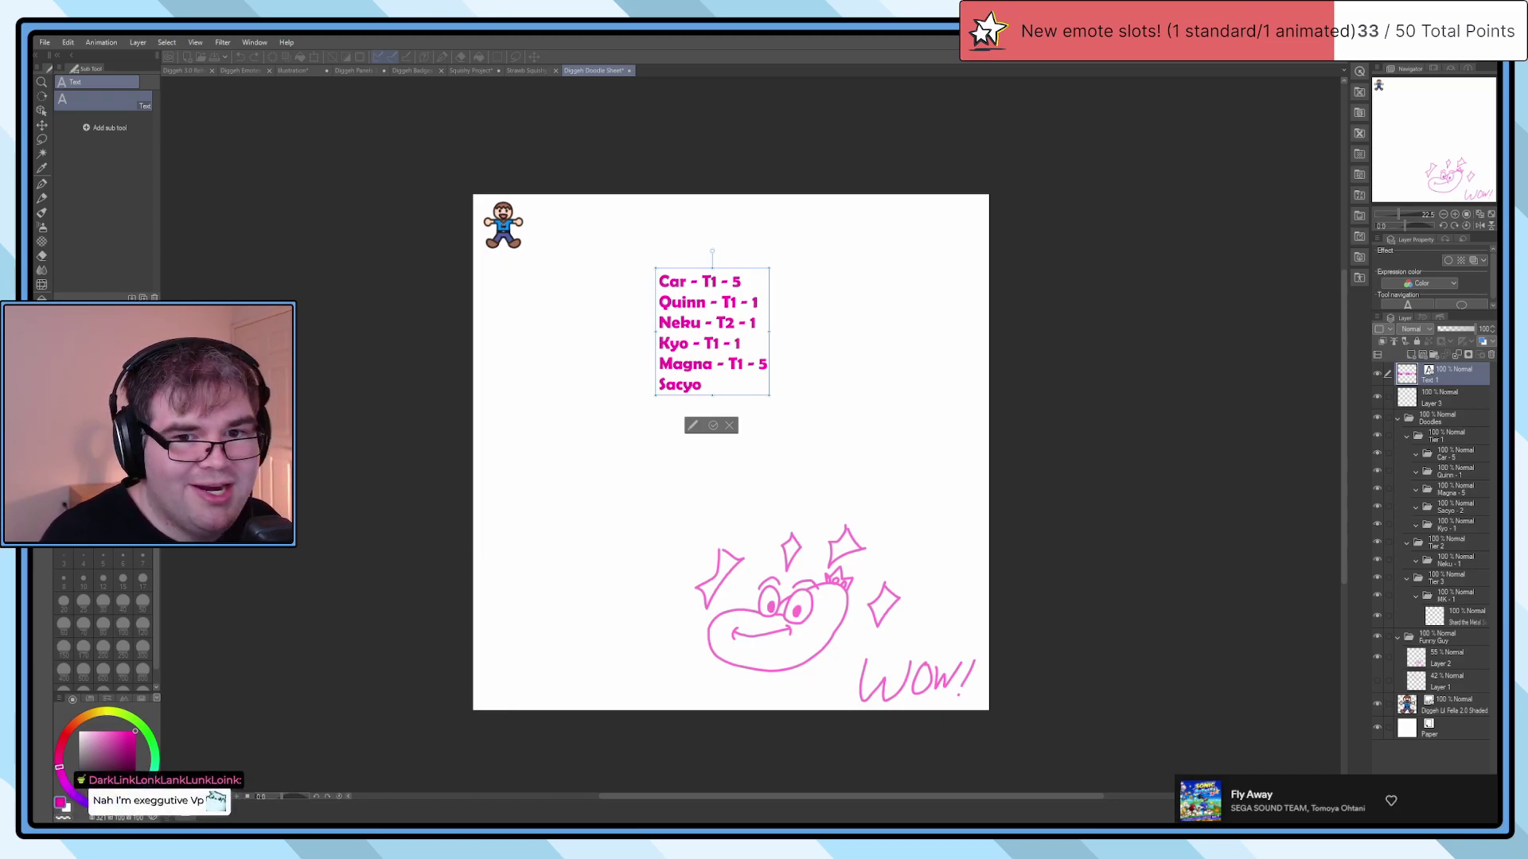
pyautogui.write('-')
pyautogui.press('BackSpace')
pyautogui.write('-')
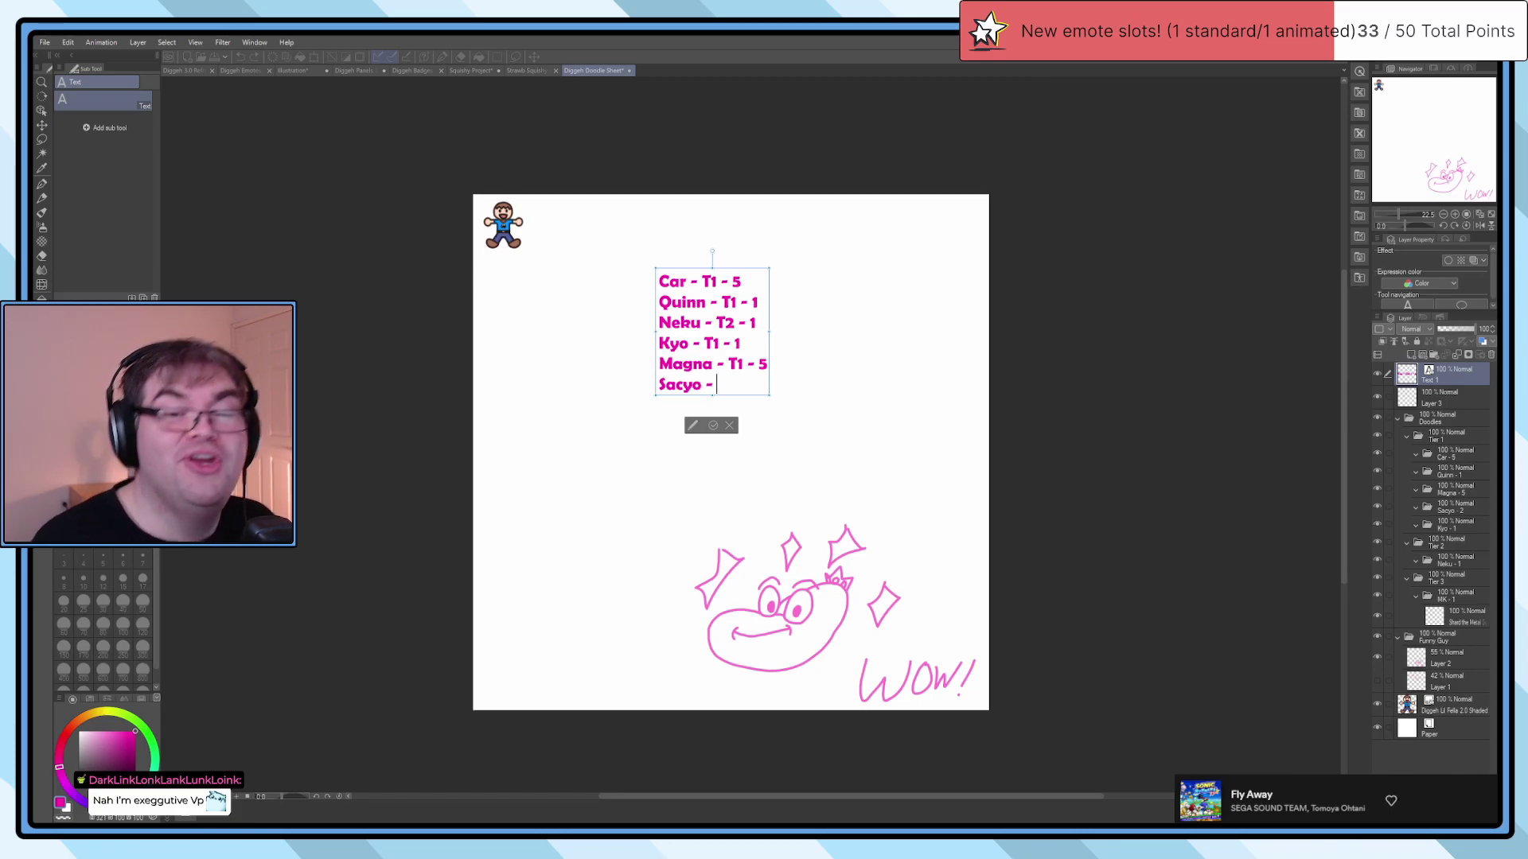
pyautogui.write(' T')
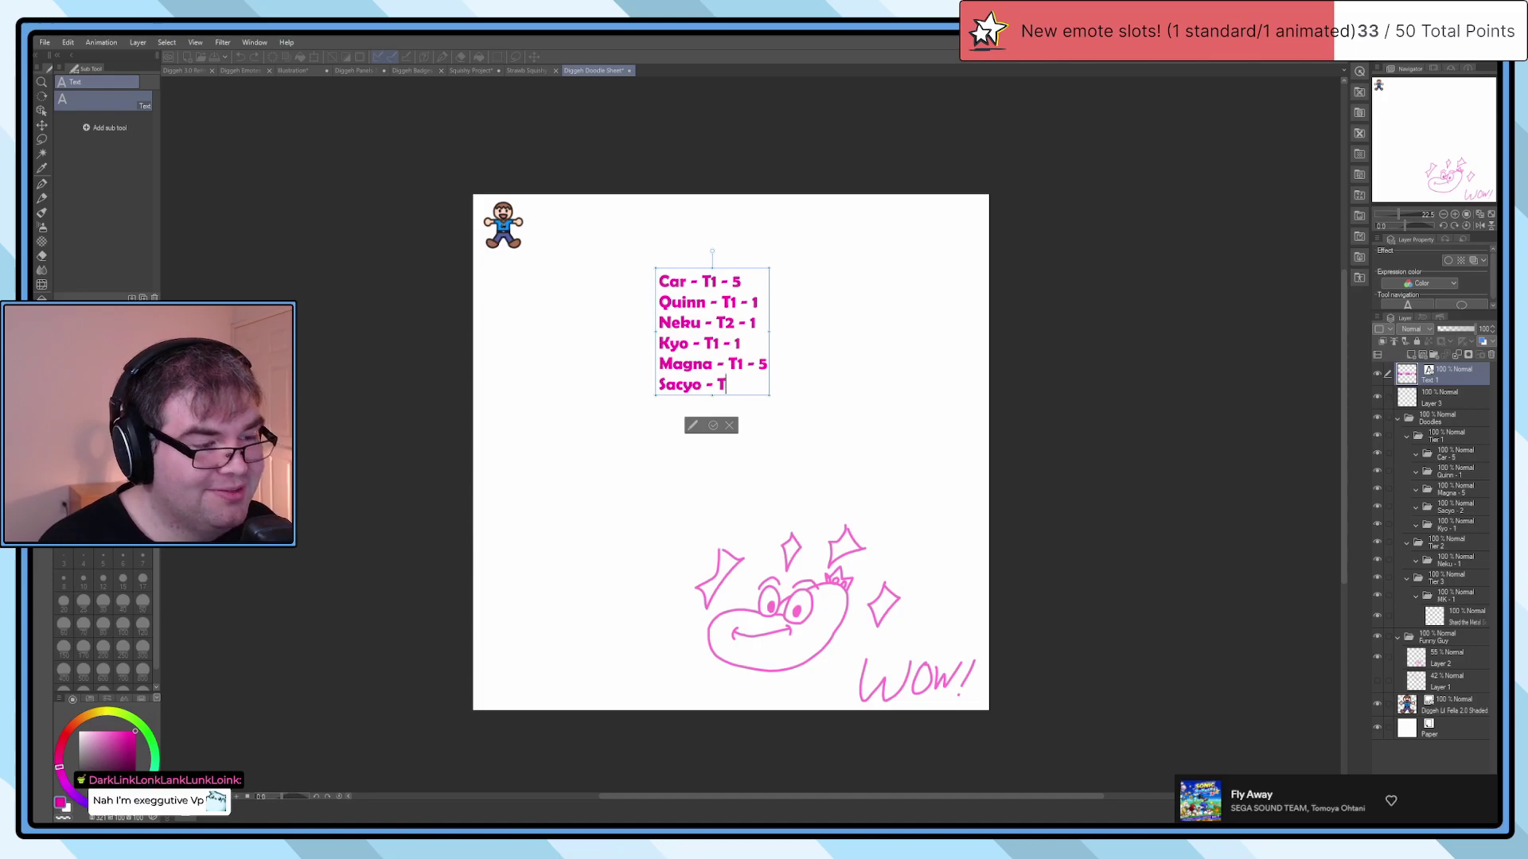
pyautogui.write('1 - 3')
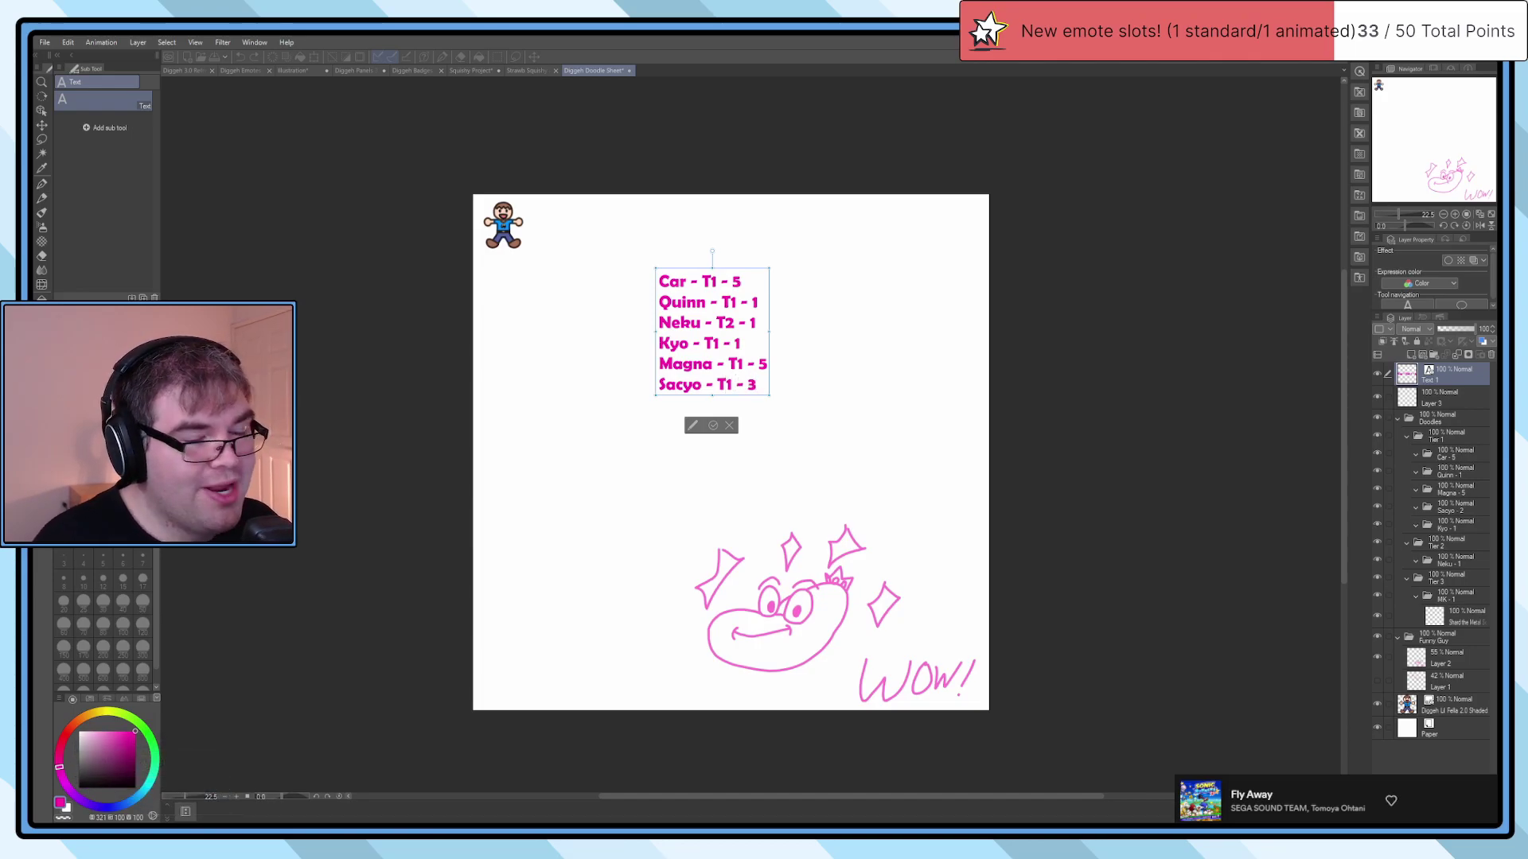
pyautogui.press('BackSpace')
pyautogui.write('2')
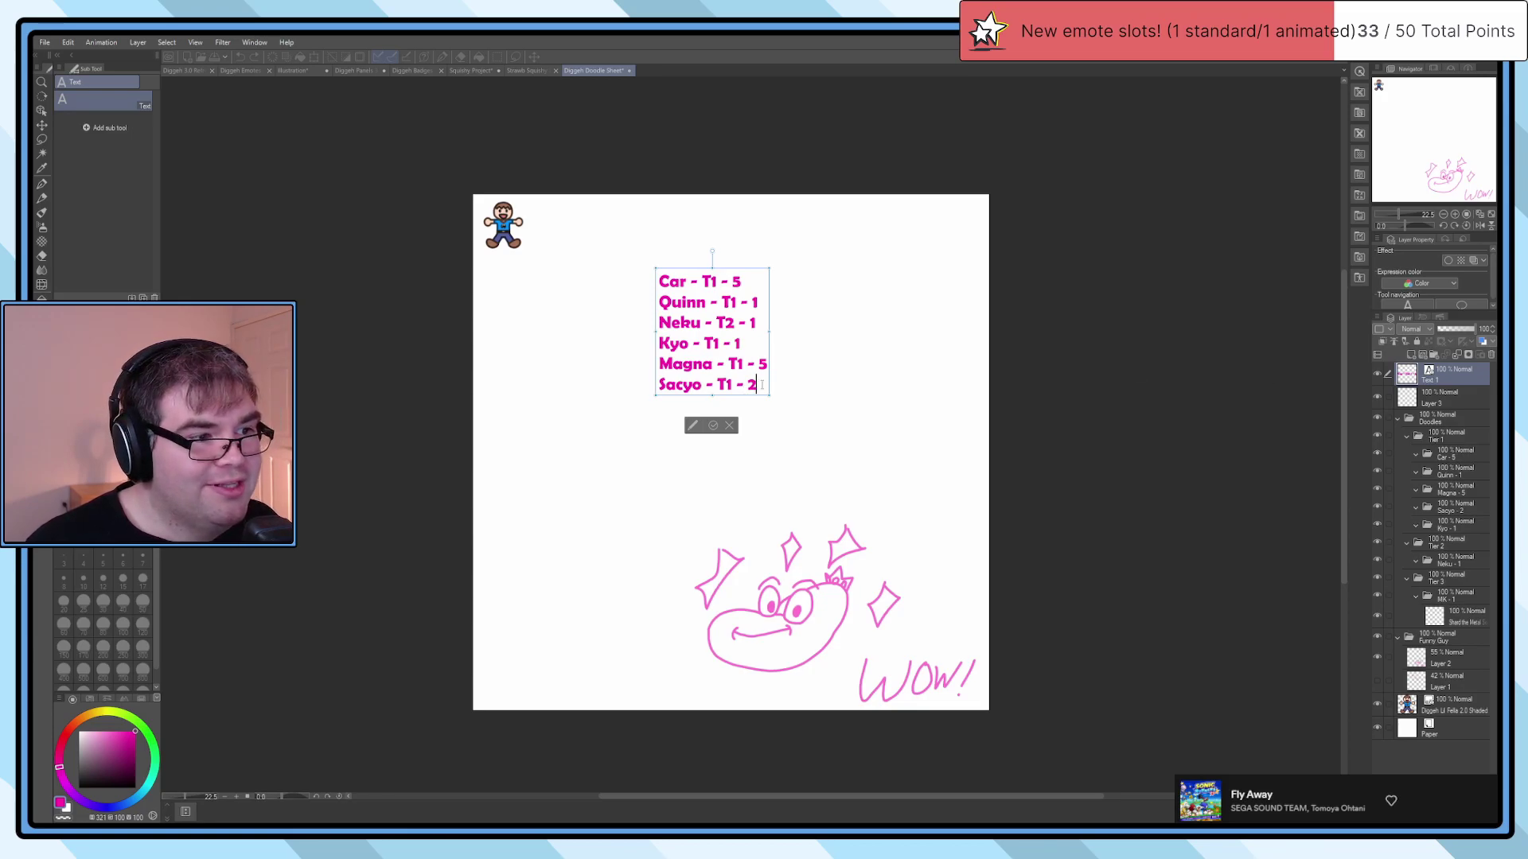
# Step: Add a seventh line to the list with the next viewer's name followed by "- Prime - 1"
pyautogui.press('Return')
pyautogui.write('Ryaaaaaaa')
pyautogui.press('BackSpace')
pyautogui.press('BackSpace')
pyautogui.press('BackSpace')
pyautogui.press('BackSpace')
pyautogui.press('BackSpace')
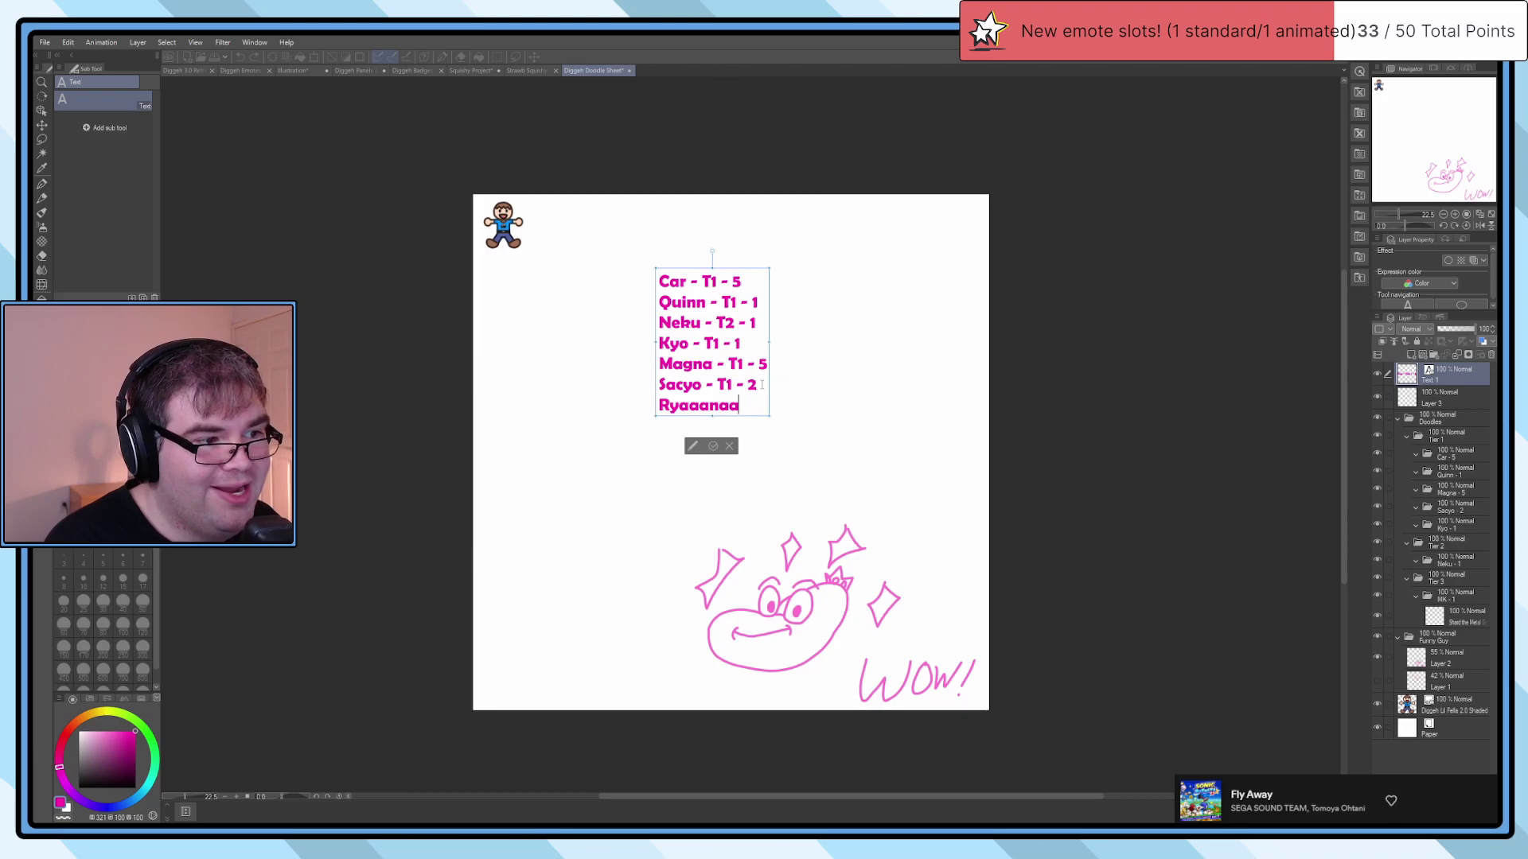
pyautogui.press('BackSpace')
pyautogui.write('nnnnn -')
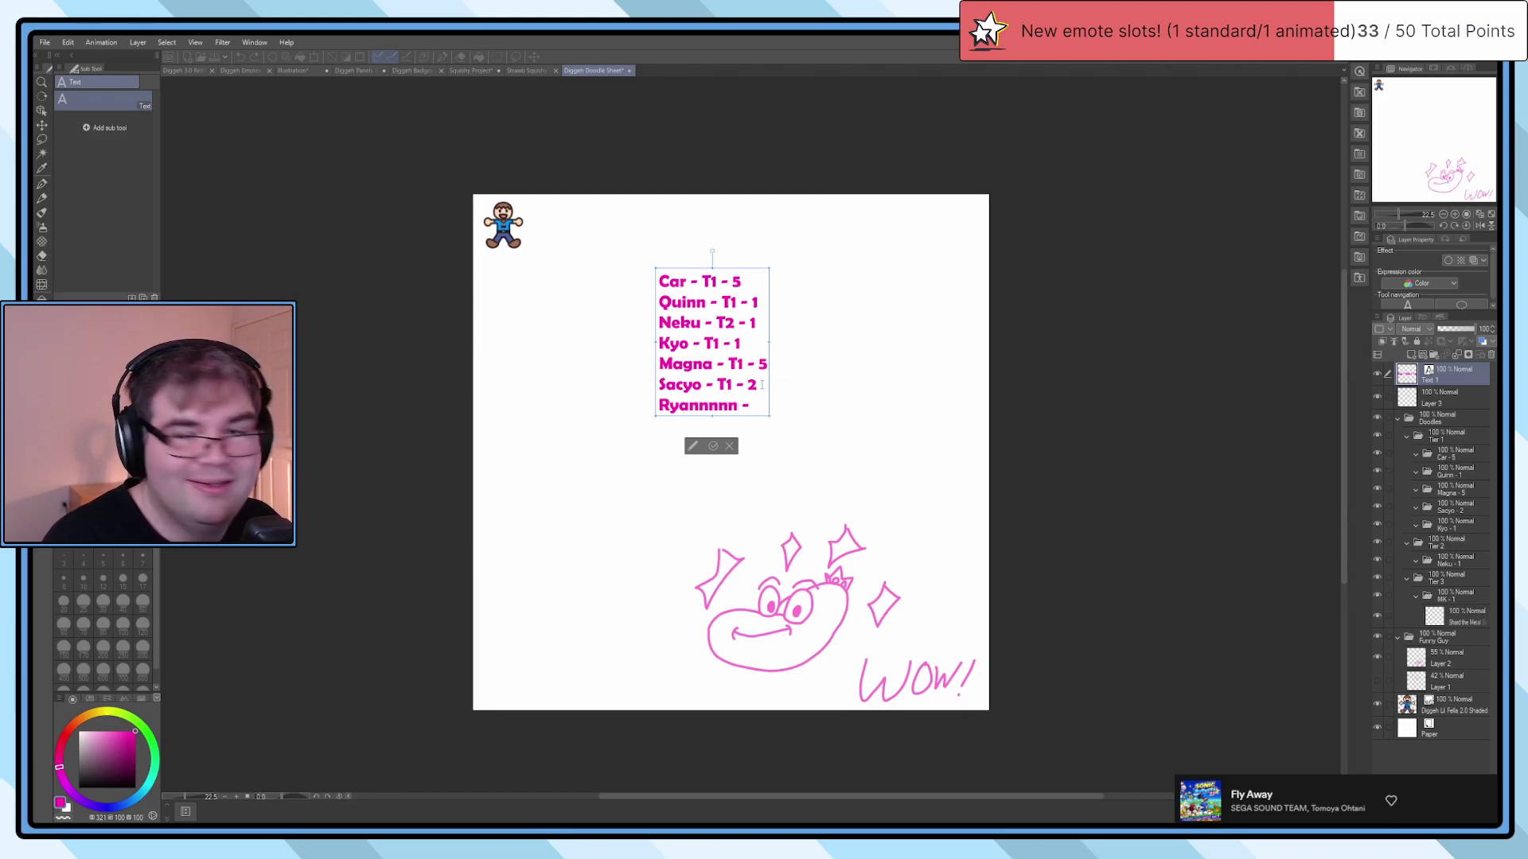
pyautogui.write(' T1 -')
pyautogui.press('BackSpace')
pyautogui.press('BackSpace')
pyautogui.press('BackSpace')
pyautogui.press('BackSpace')
pyautogui.press('BackSpace')
pyautogui.write('Prime')
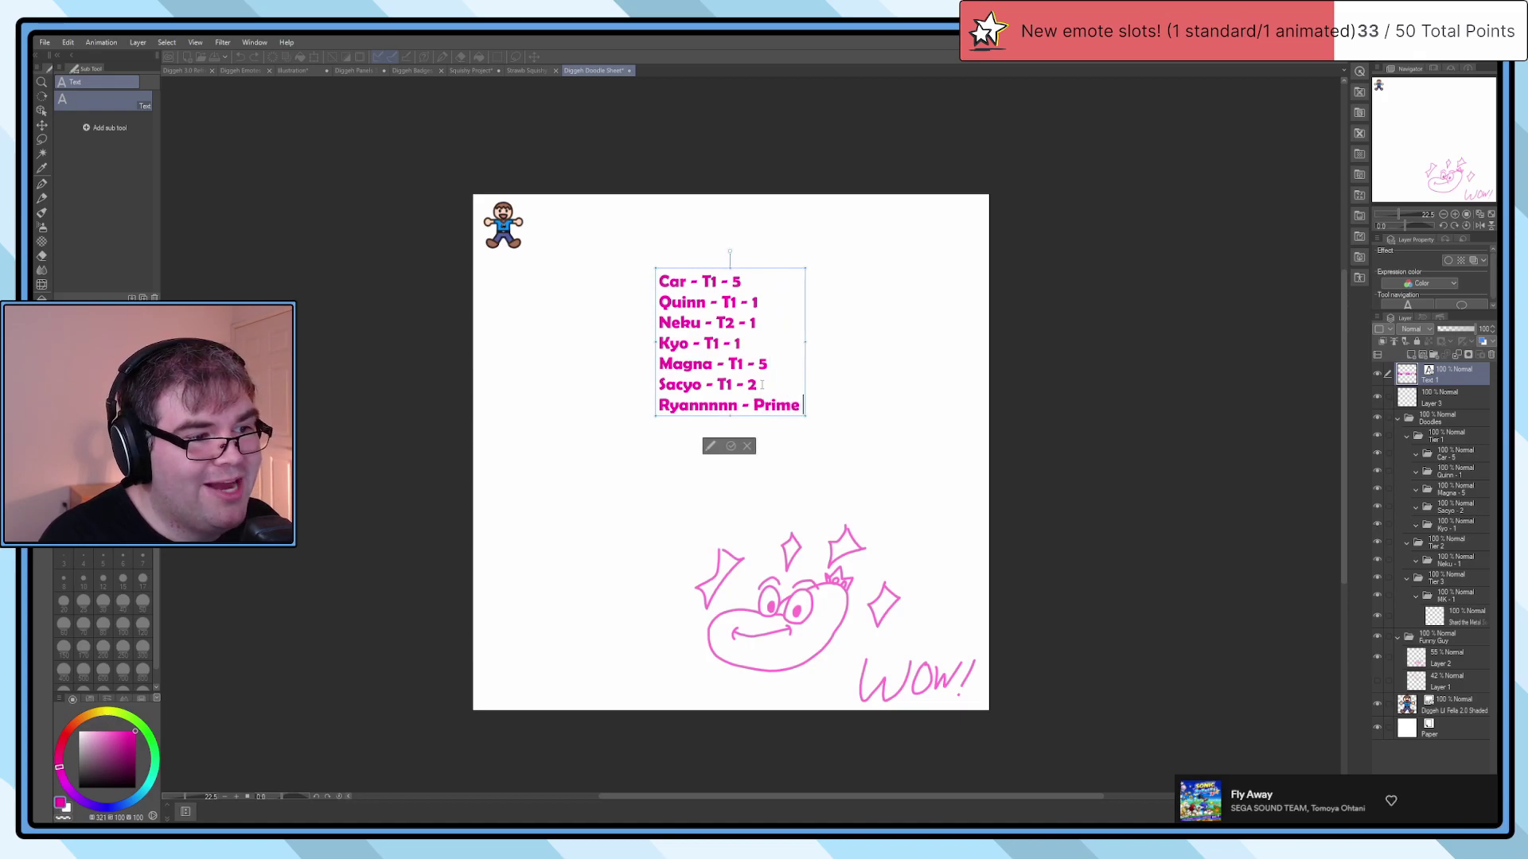
pyautogui.write(' -')
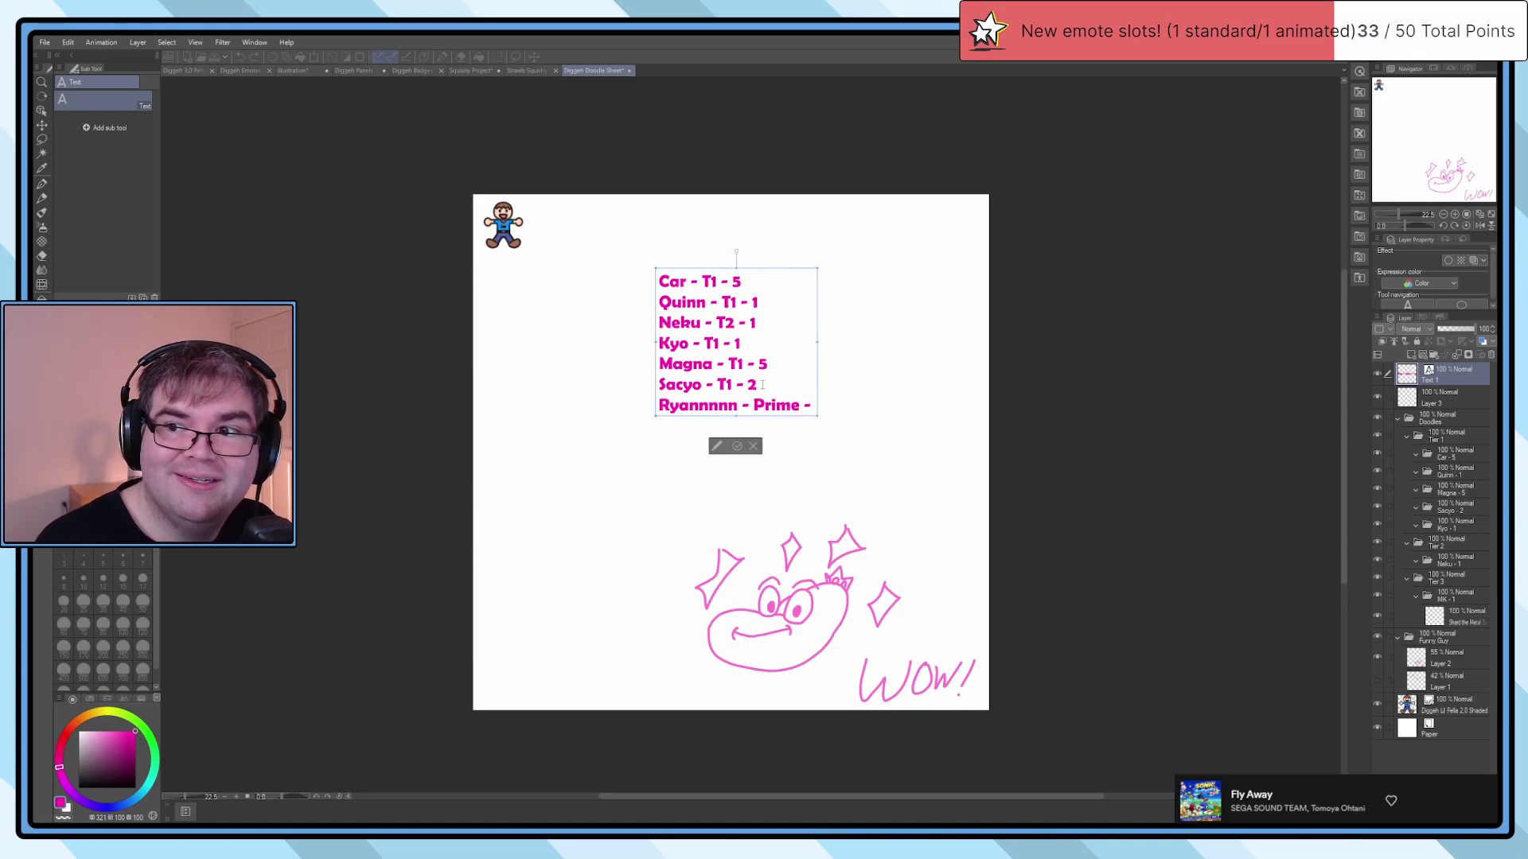
pyautogui.write(' 1')
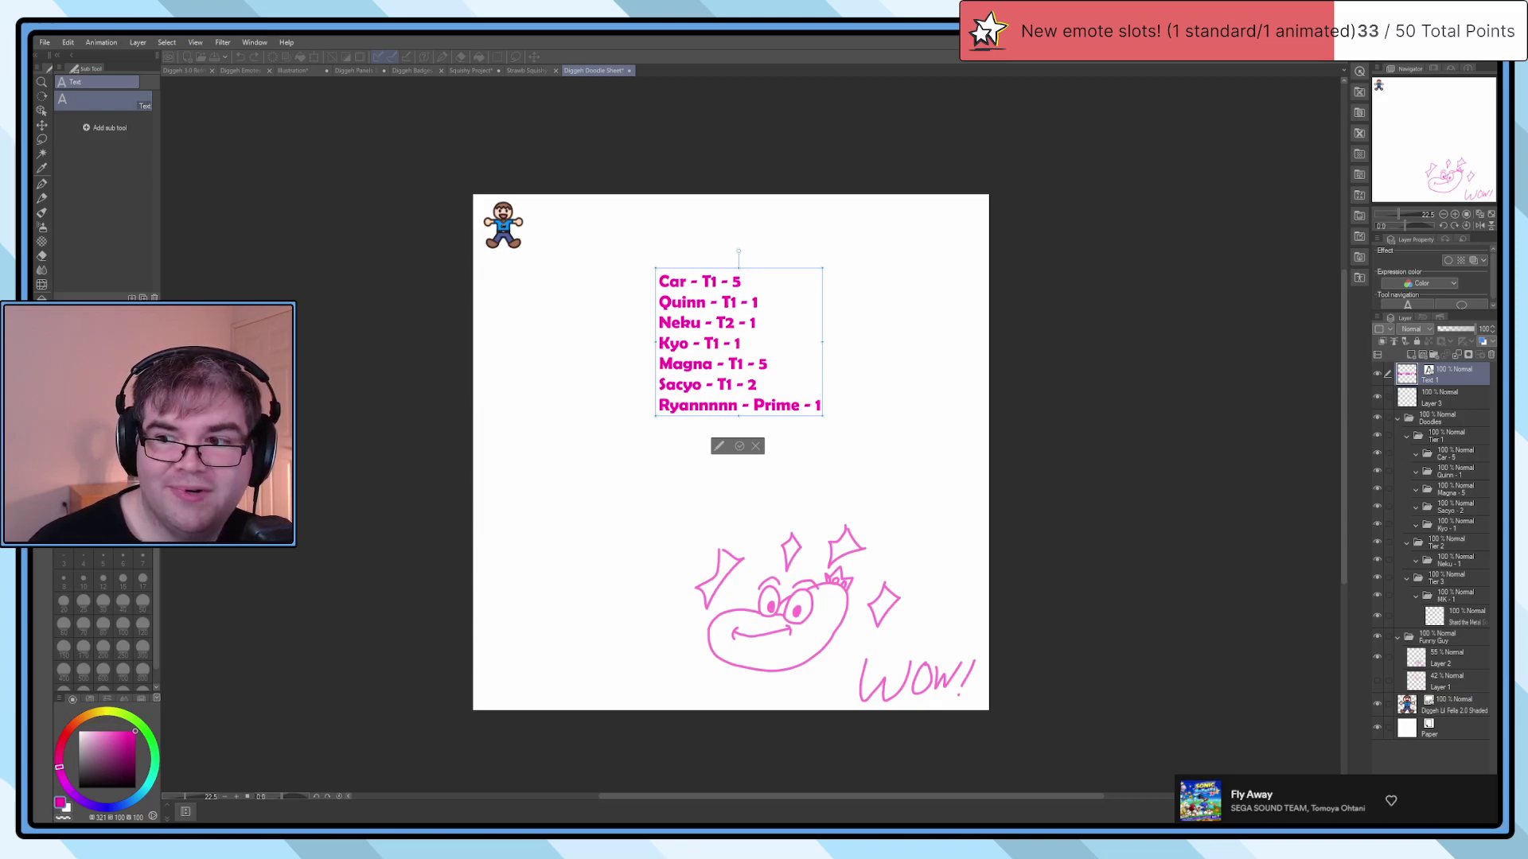
# Step: Insert a new first line above the list with the Tier 3 viewer's name followed by "- T3 - 1 (Separate)"
pyautogui.click(658, 281)
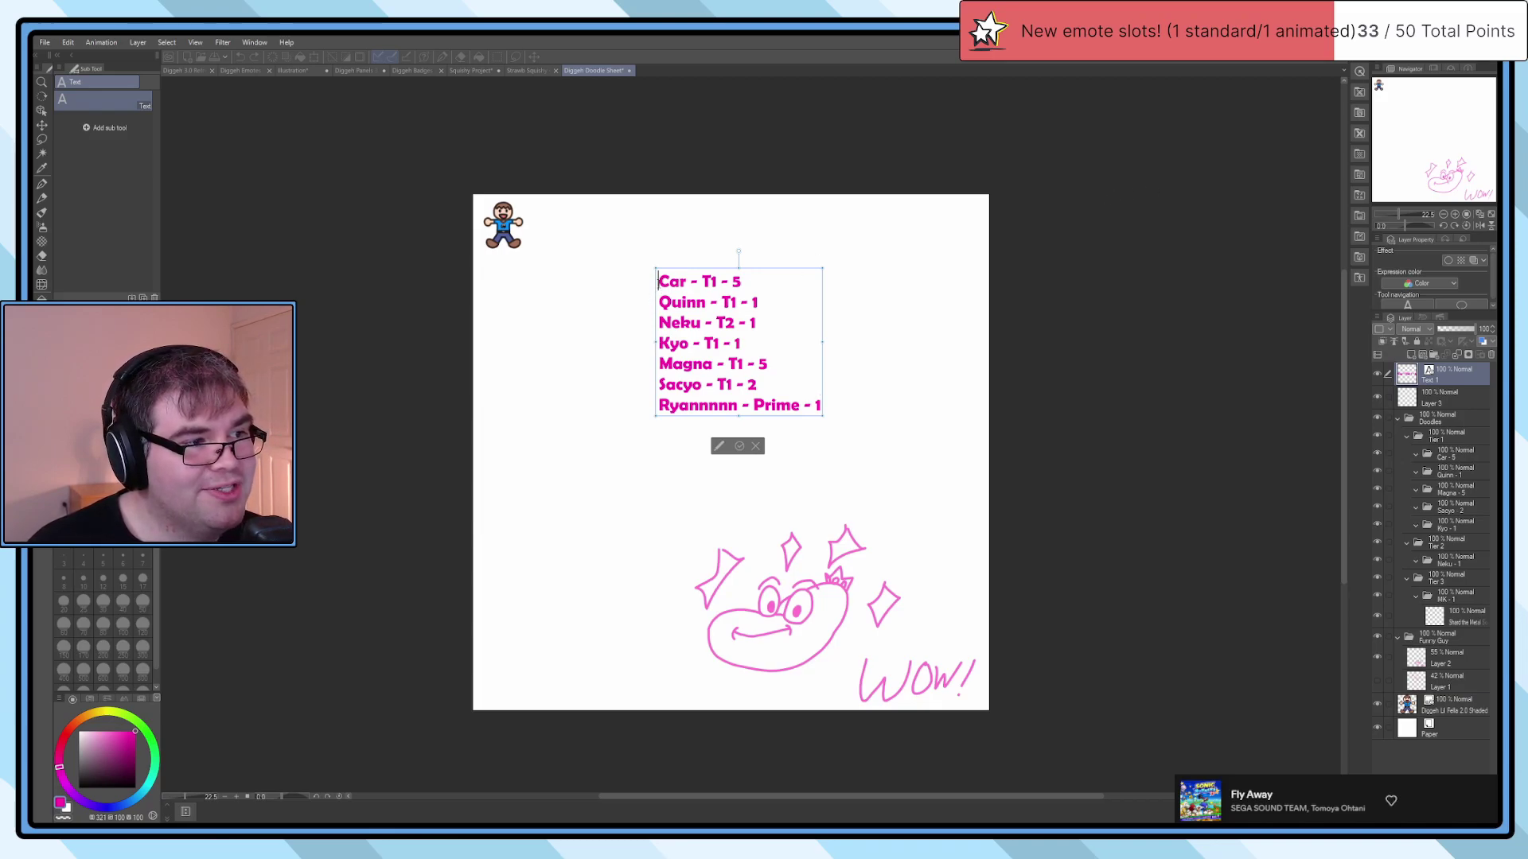
pyautogui.write('MK -')
pyautogui.press('Return')
pyautogui.write('T')
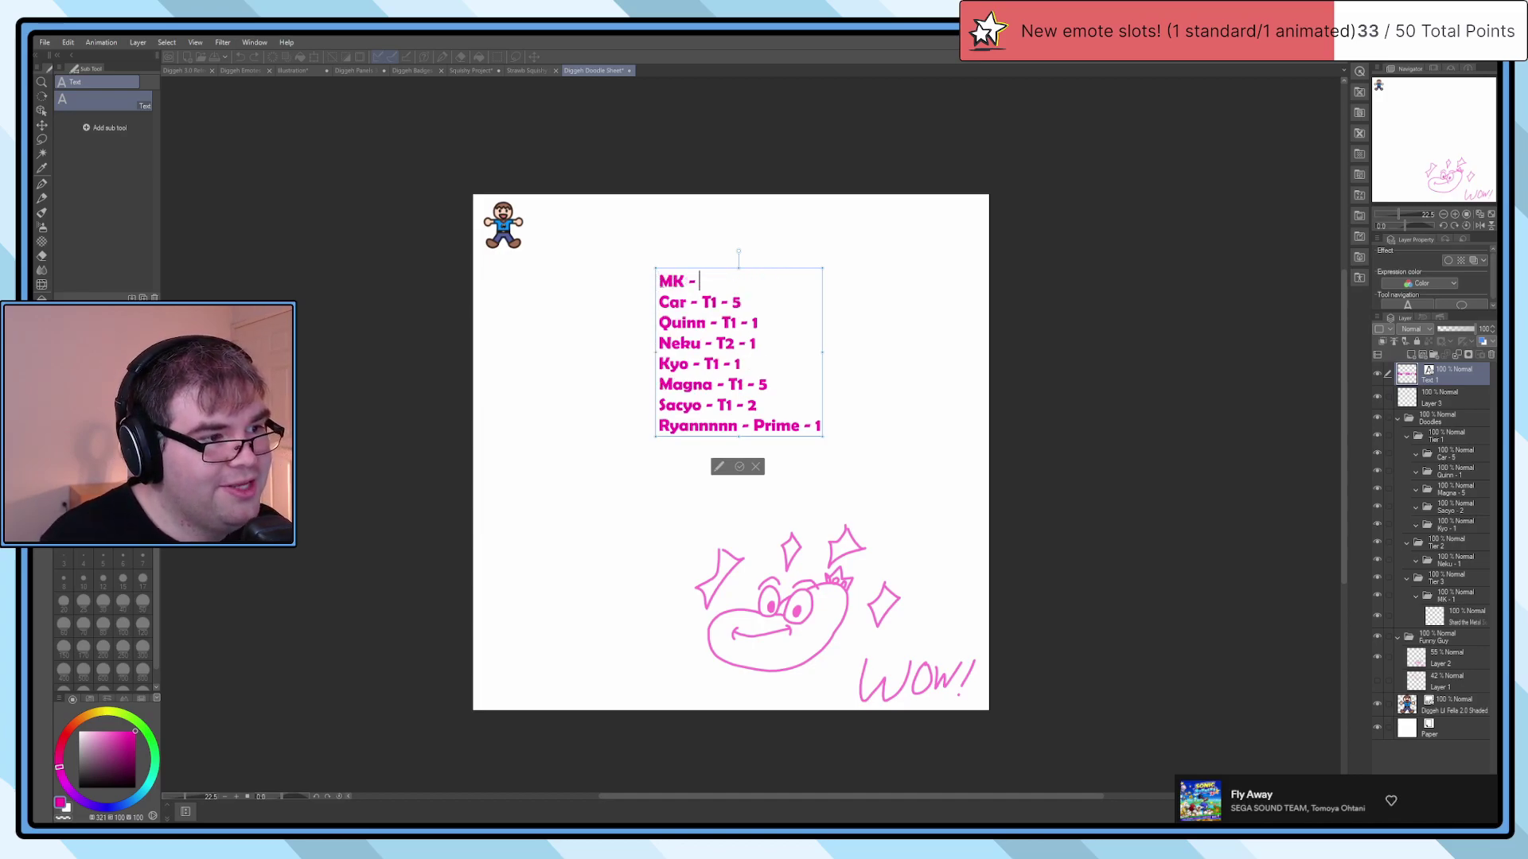
pyautogui.write('3 - 1')
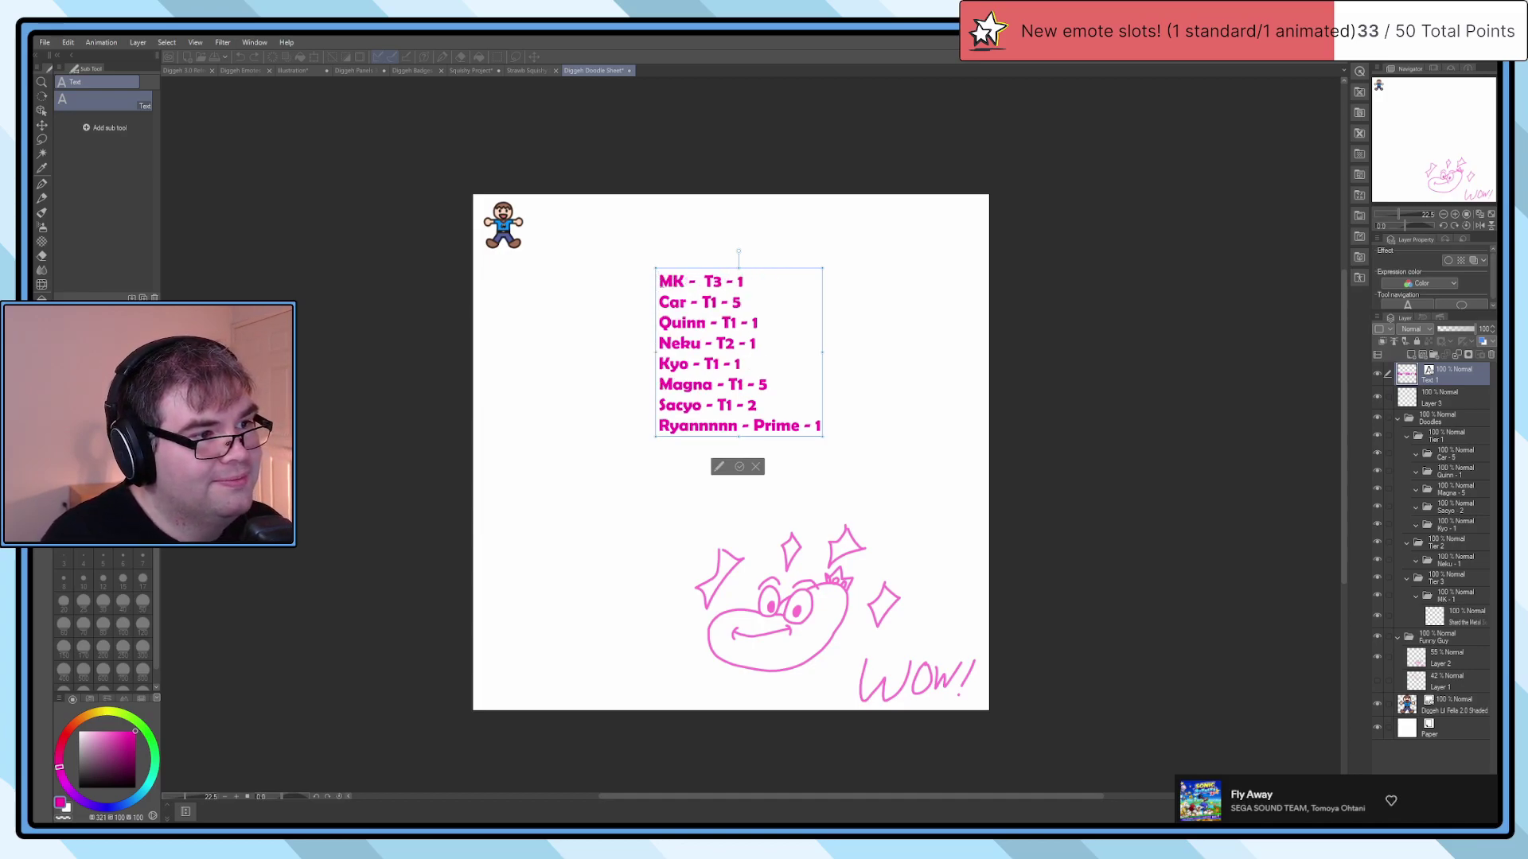
pyautogui.write(' (Separate)')
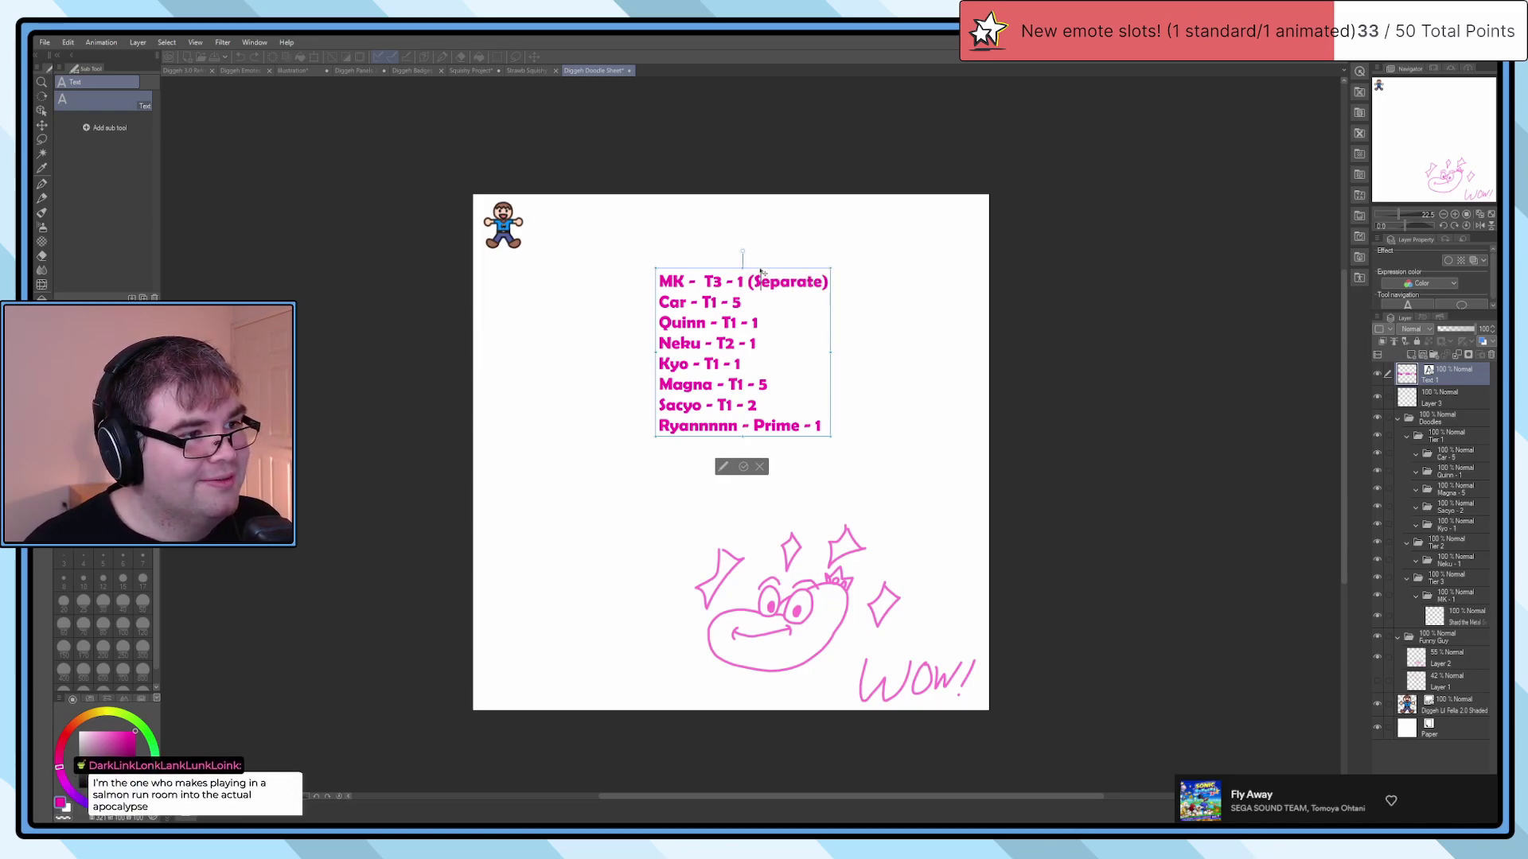
# Step: Move the list to the lower-left part of the canvas and add the heading "REDEEMS IN ORDER" above its first line
pyautogui.moveTo(760, 271); pyautogui.dragTo(593, 530)
pyautogui.write('REDEEMS IN ORD')
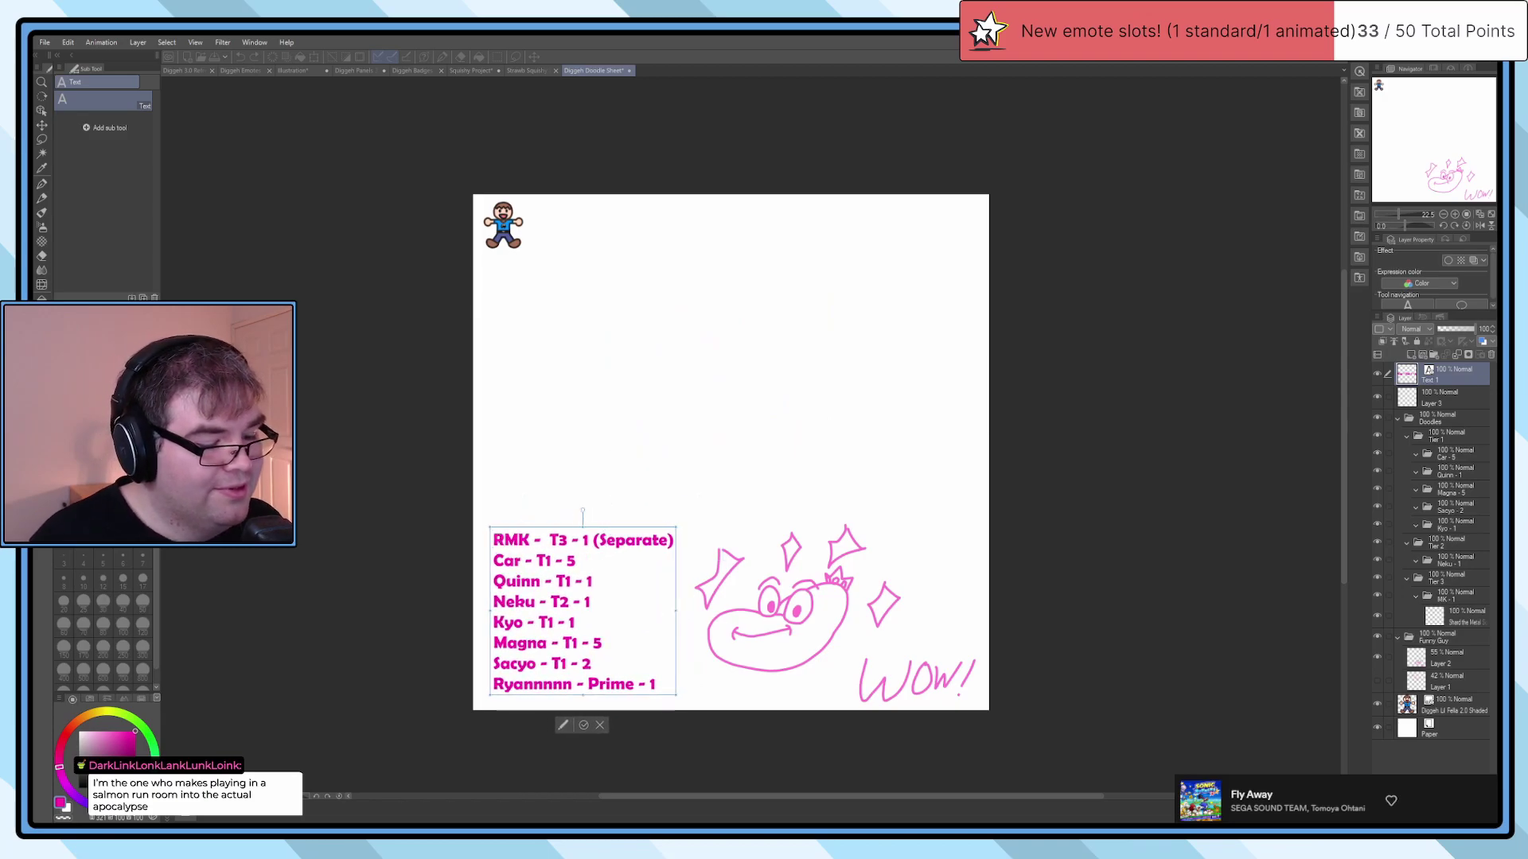
pyautogui.write('ER')
pyautogui.press('Return')
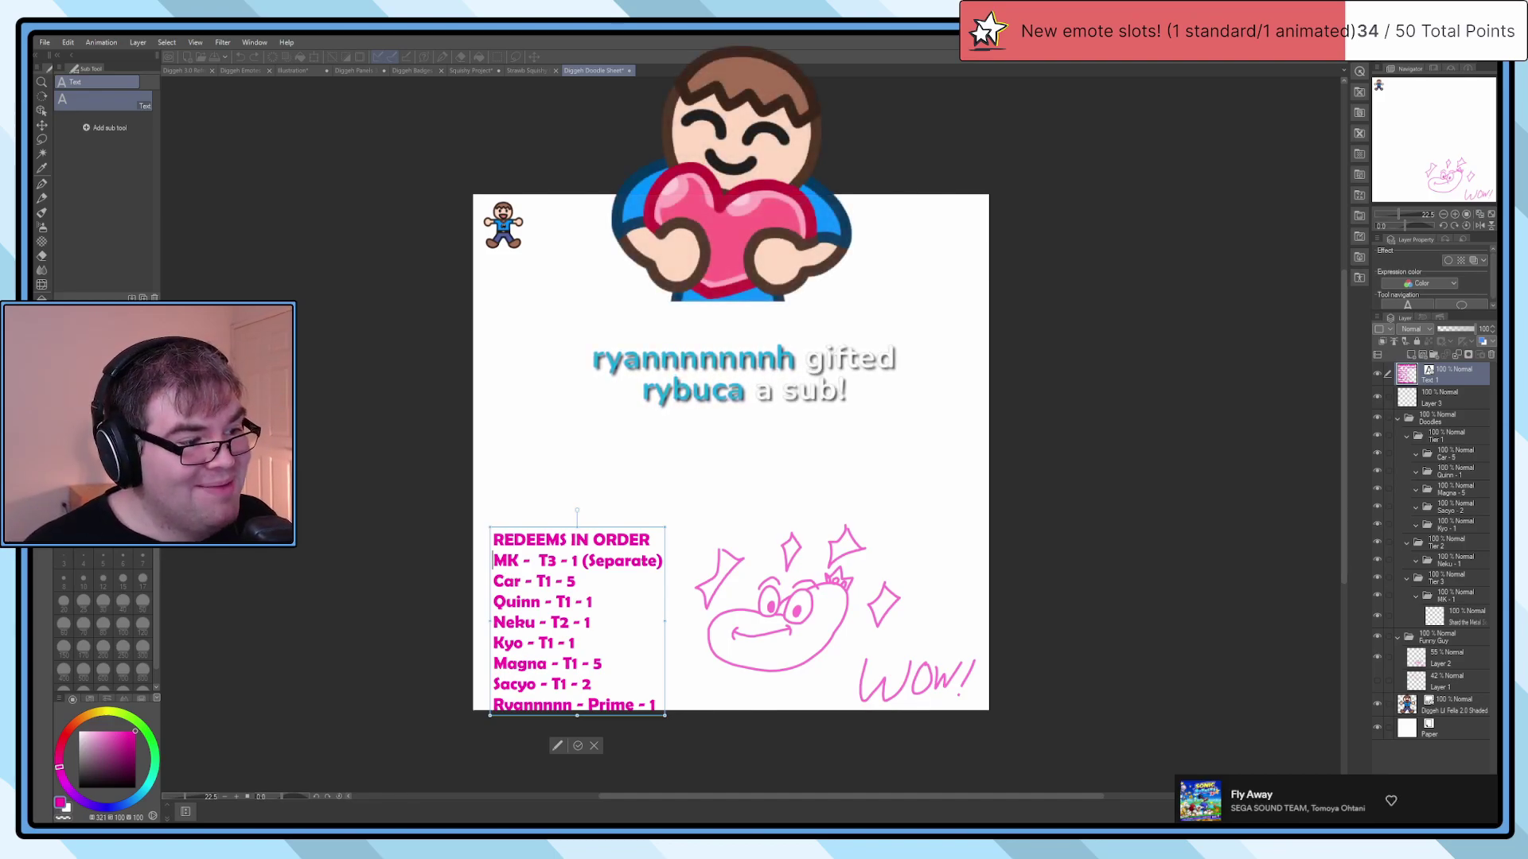
pyautogui.moveTo(627, 527); pyautogui.dragTo(620, 427)
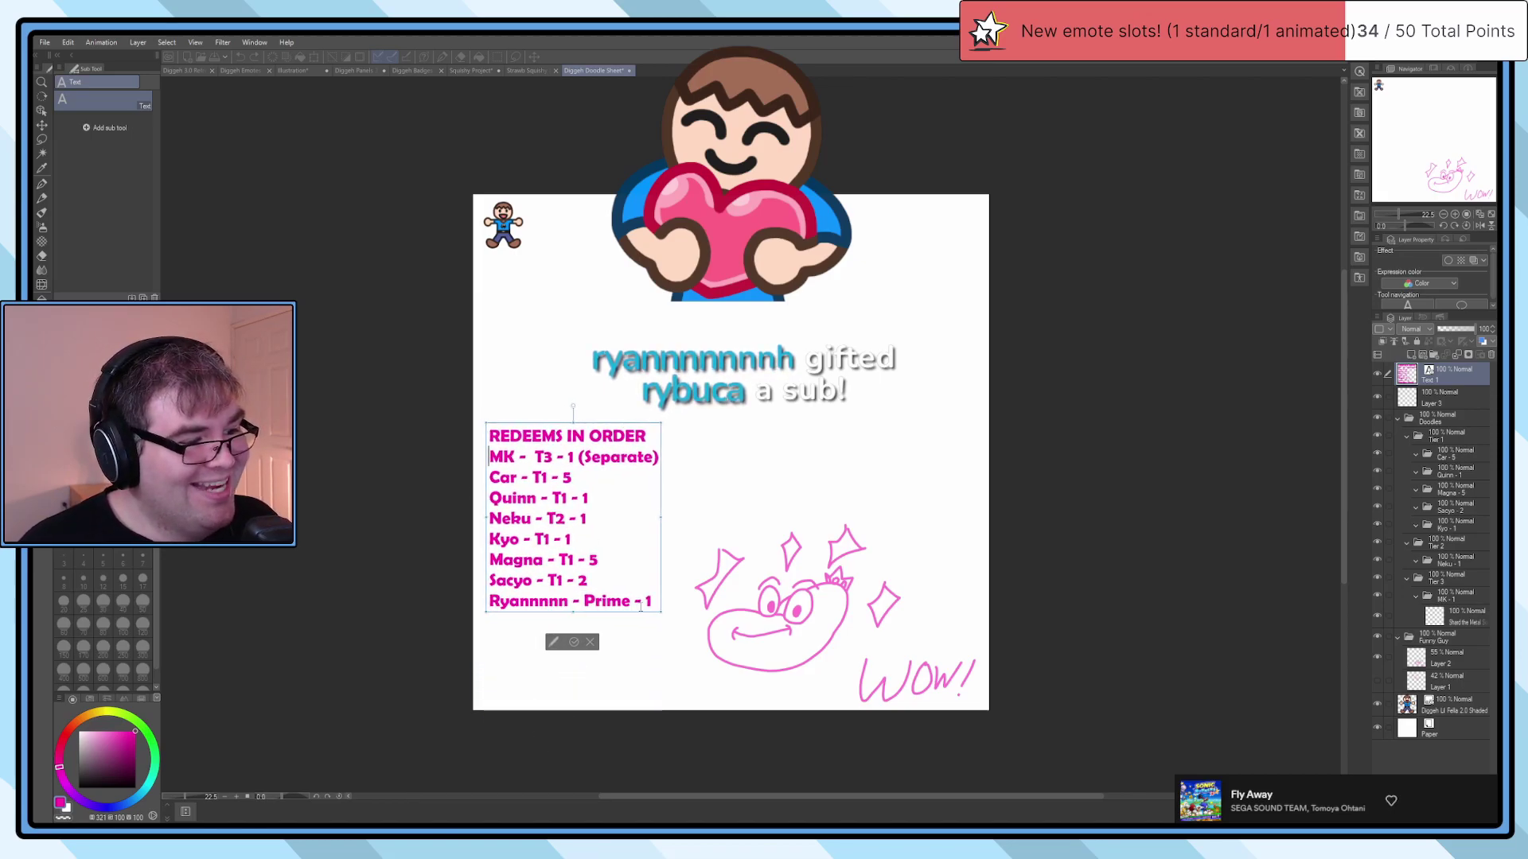
# Step: Change the last viewer's entry in the list to "T1 - 2"
pyautogui.moveTo(646, 602); pyautogui.dragTo(585, 604)
pyautogui.write('T')
pyautogui.press('BackSpace')
pyautogui.write('Pri')
pyautogui.press('BackSpace')
pyautogui.press('BackSpace')
pyautogui.press('BackSpace')
pyautogui.write('T1/Gift')
pyautogui.press('BackSpace')
pyautogui.press('BackSpace')
pyautogui.press('BackSpace')
pyautogui.press('BackSpace')
pyautogui.press('BackSpace')
pyautogui.write('-')
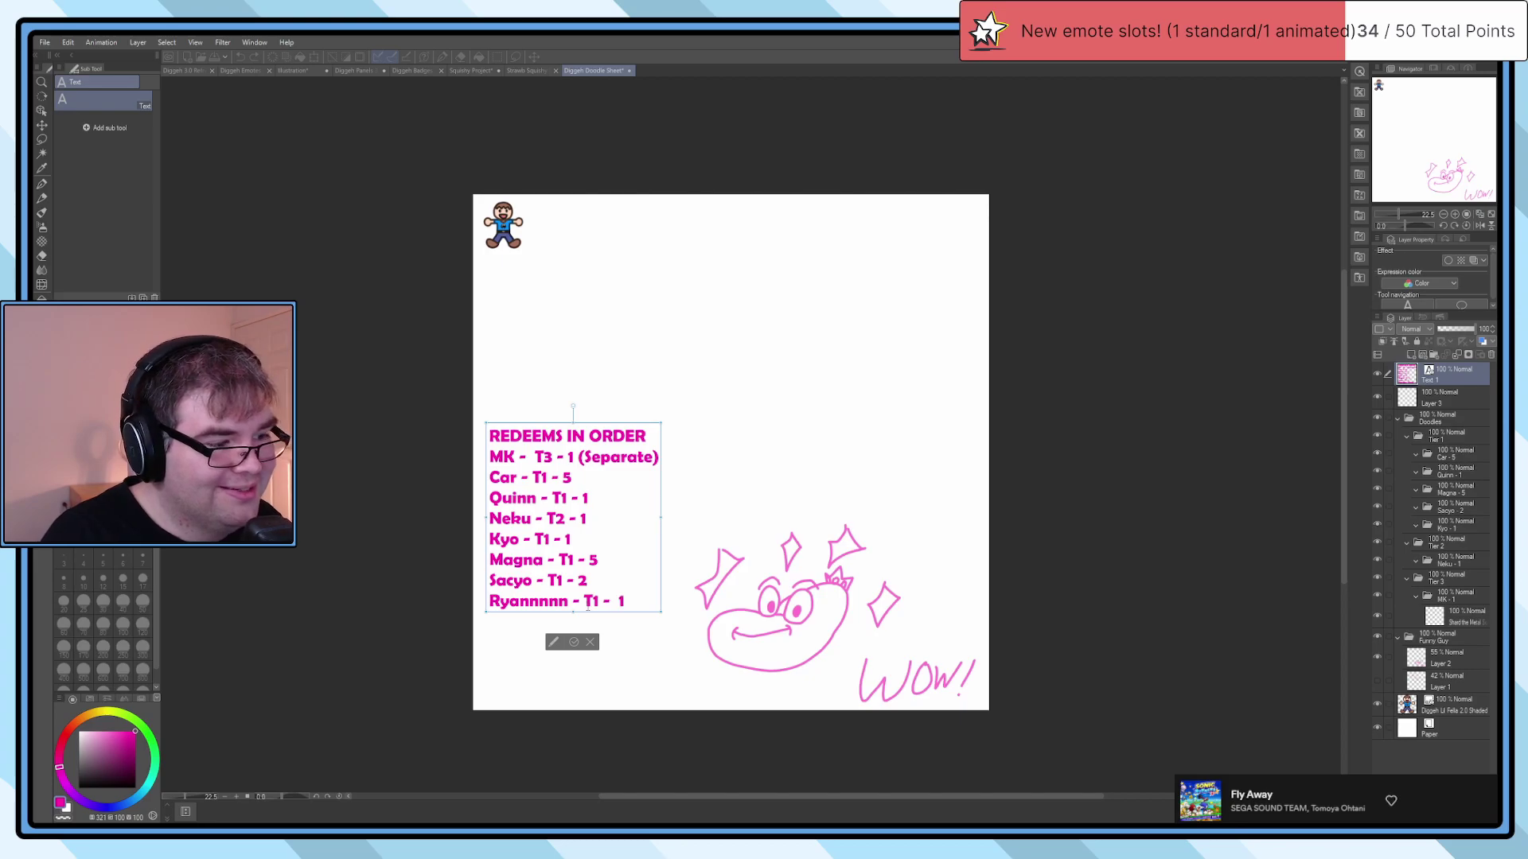
pyautogui.press('Delete')
pyautogui.press('Delete')
pyautogui.write('2d')
pyautogui.press('BackSpace')
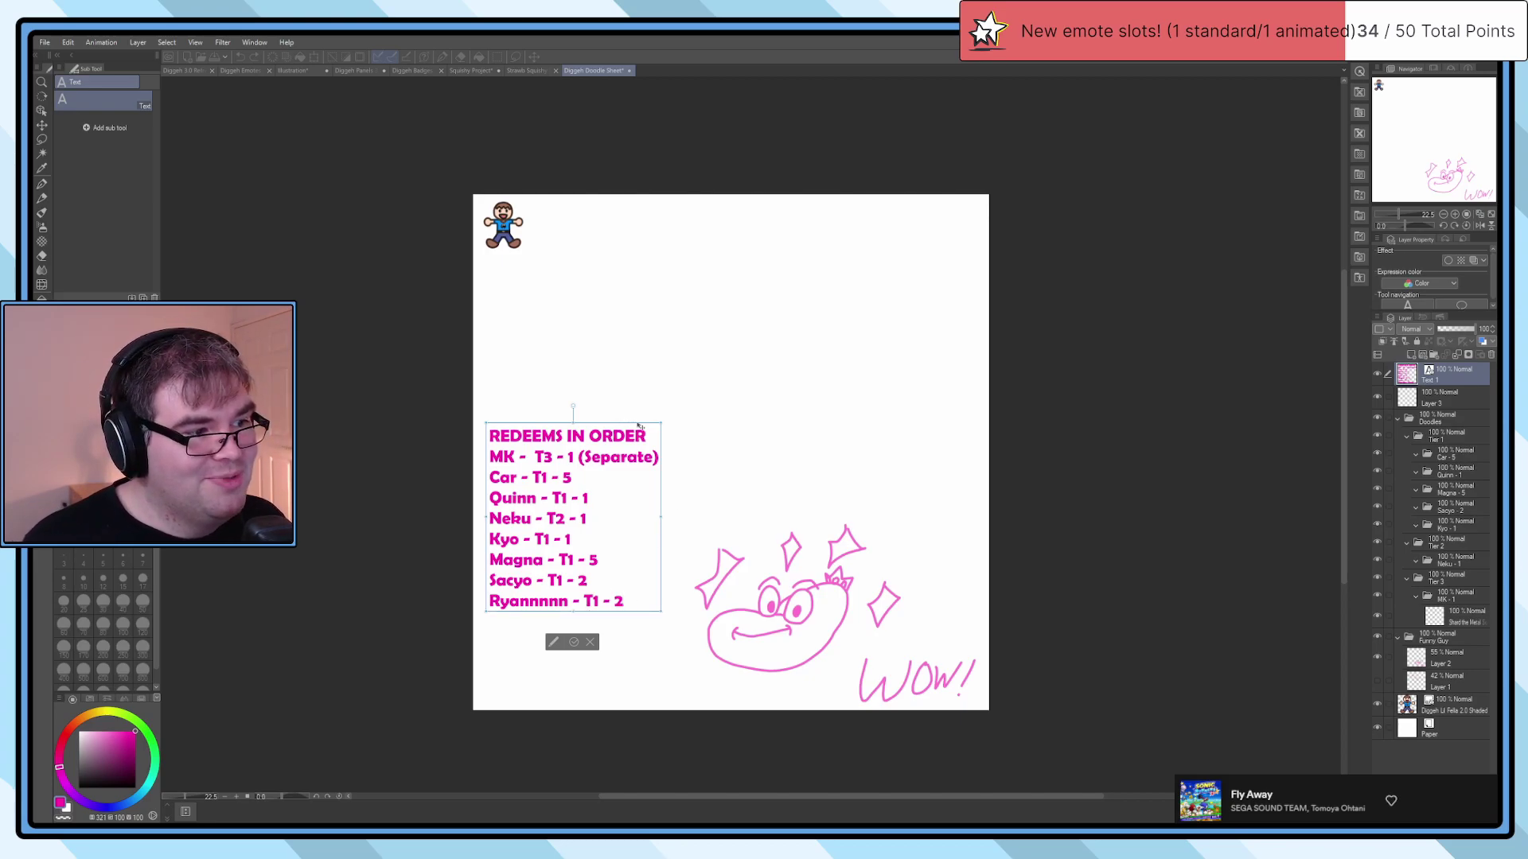
# Step: Move the list down into the canvas's bottom-left corner and underline the heading "REDEEMS IN ORDER"
pyautogui.moveTo(639, 517); pyautogui.dragTo(640, 609)
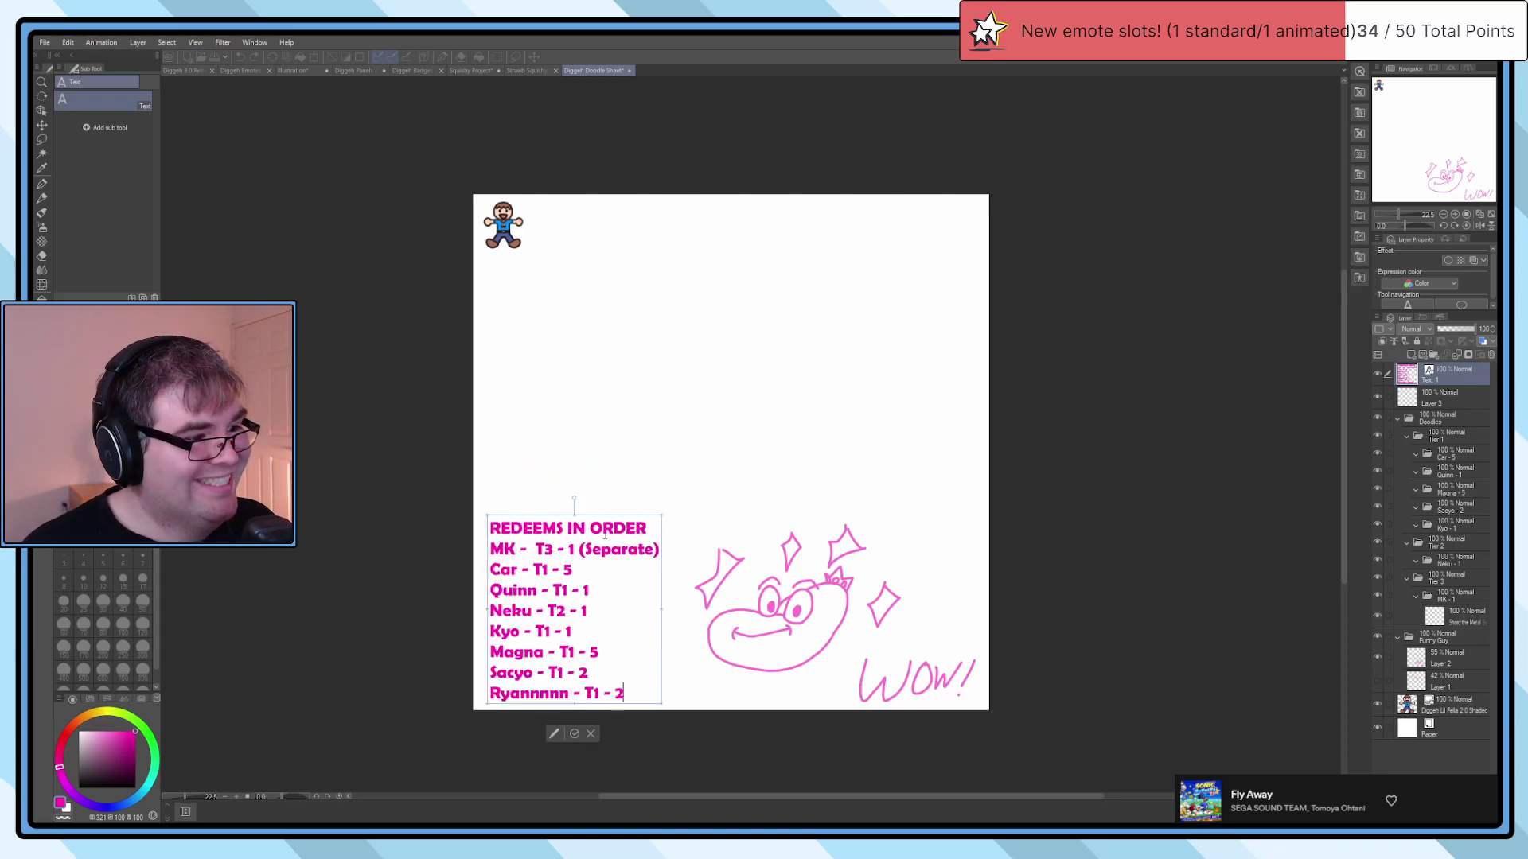
pyautogui.moveTo(610, 494); pyautogui.dragTo(414, 499)
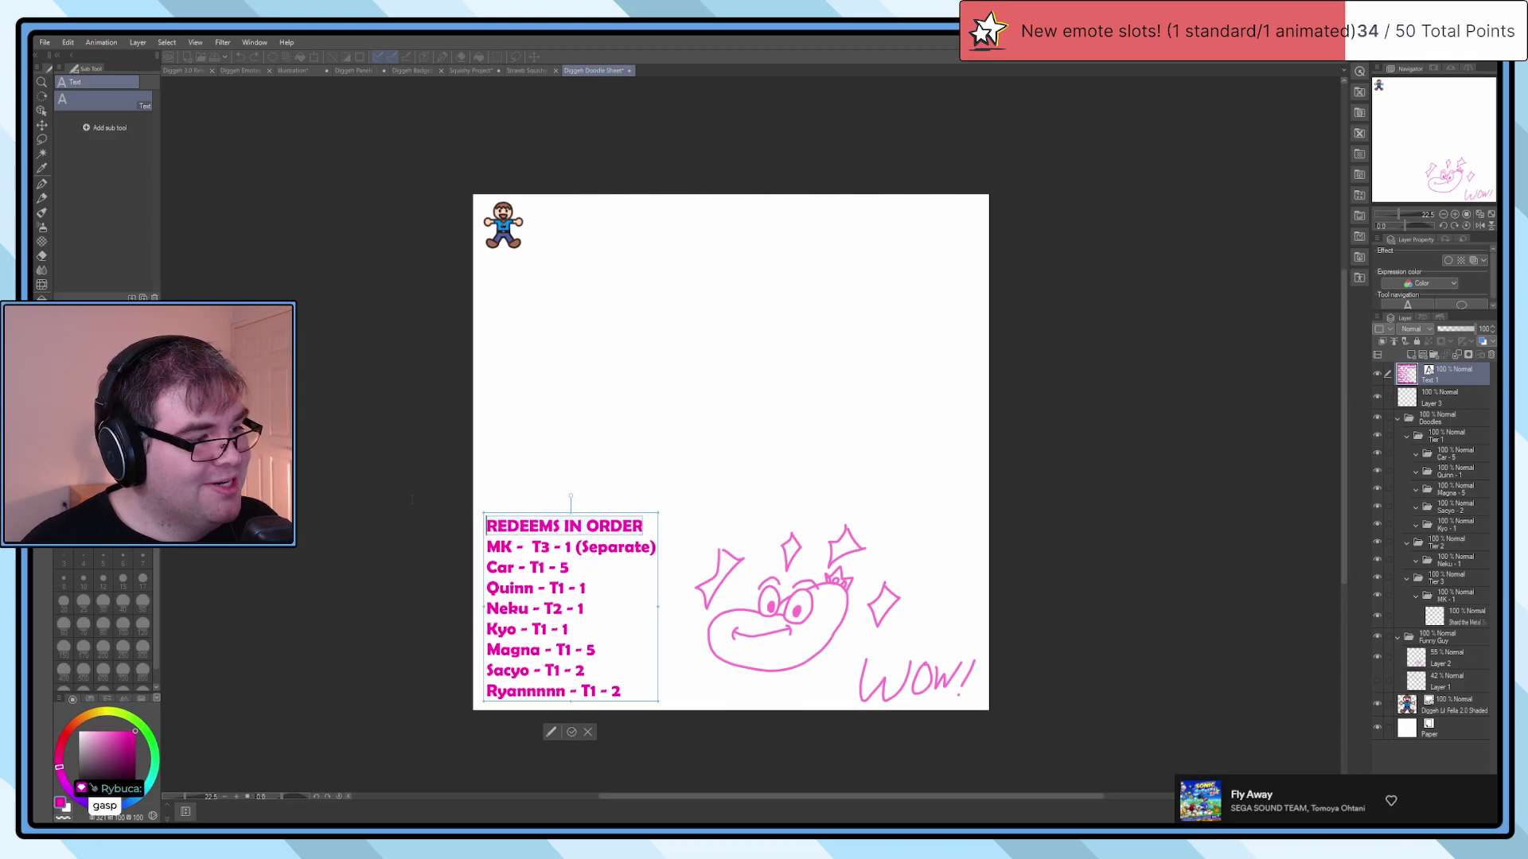
pyautogui.hotkey('ctrl', 'u')
pyautogui.click(574, 568)
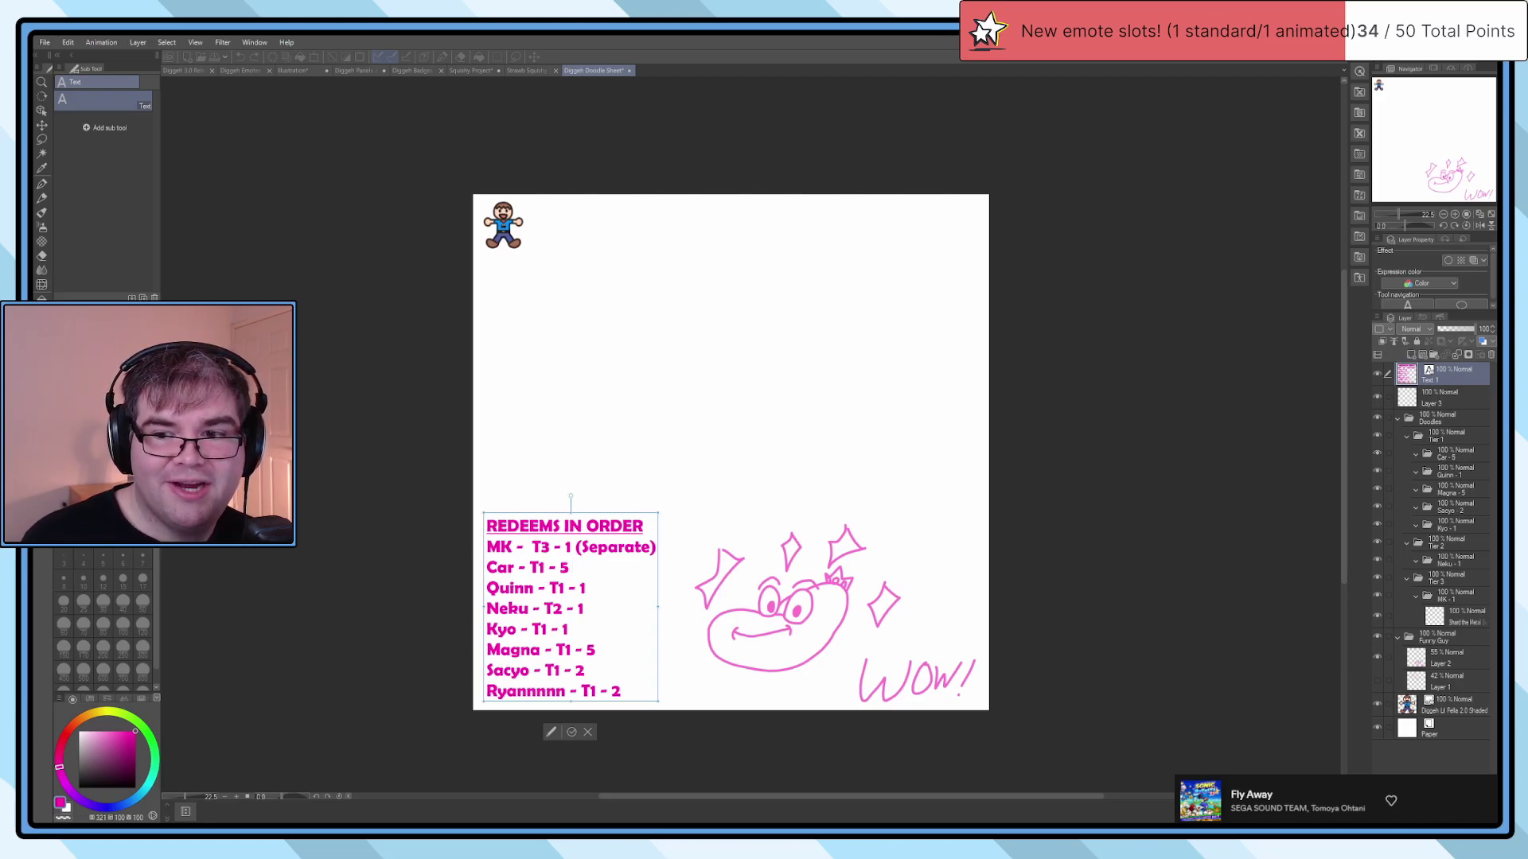
# Step: Finish editing the redeem list text and switch to the G-pen
pyautogui.click(592, 583)
pyautogui.click(650, 546)
pyautogui.click(41, 139)
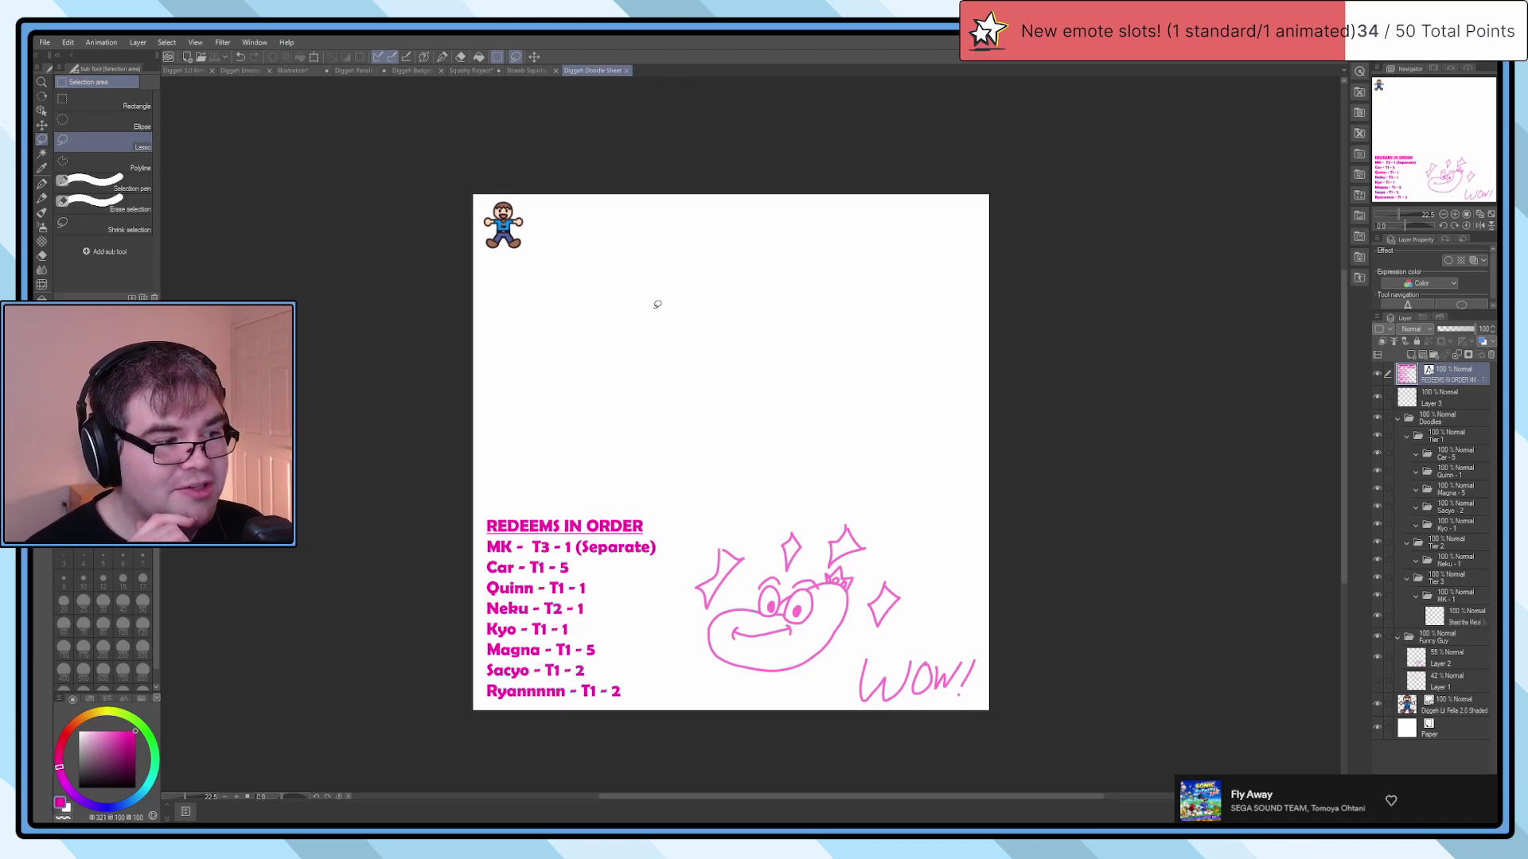
pyautogui.press('p')
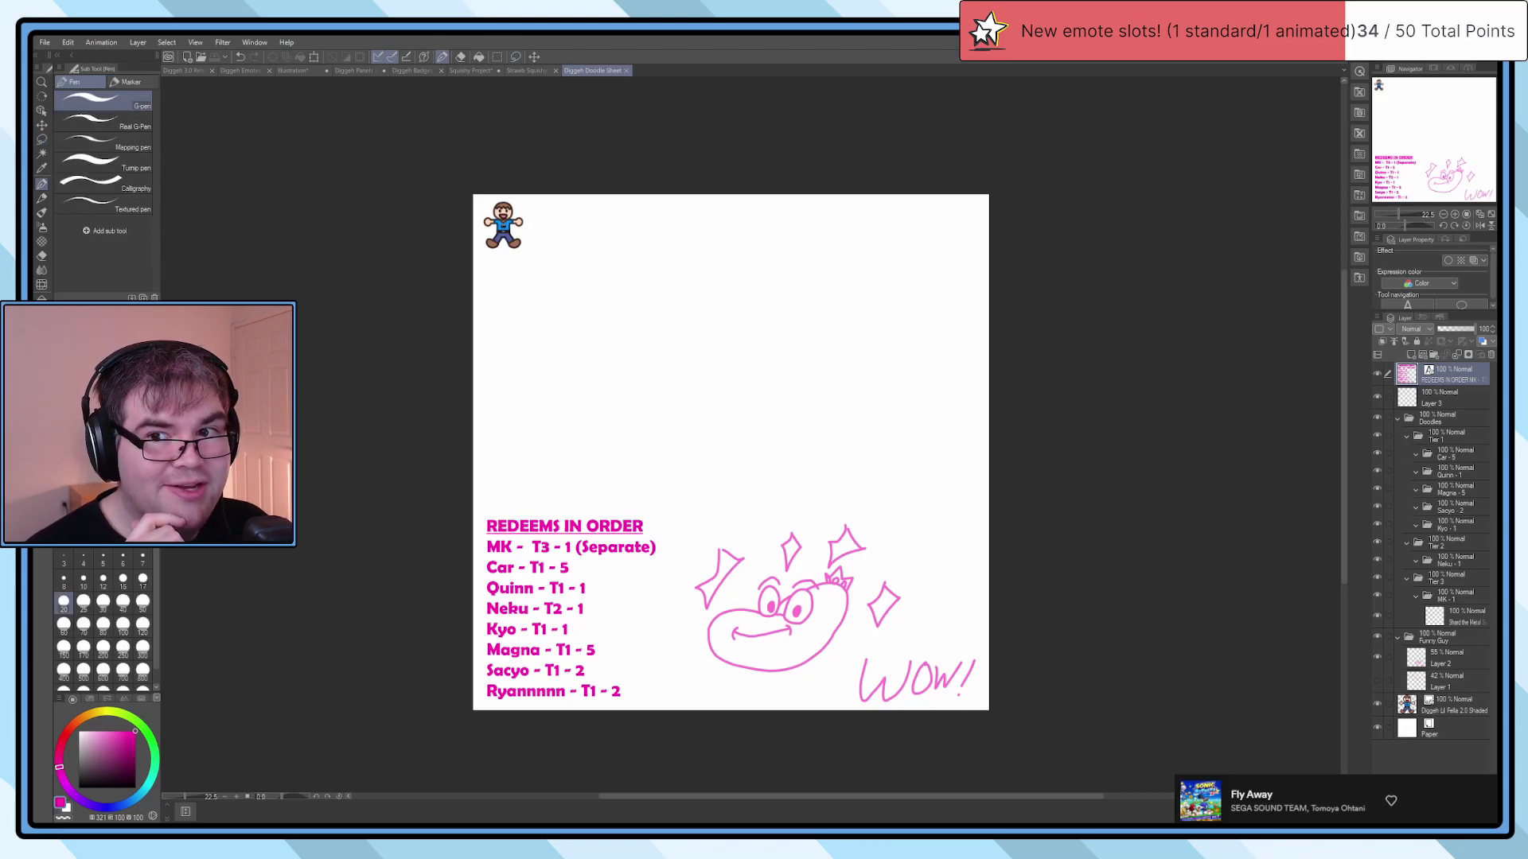
pyautogui.scroll(2, 590, 414)
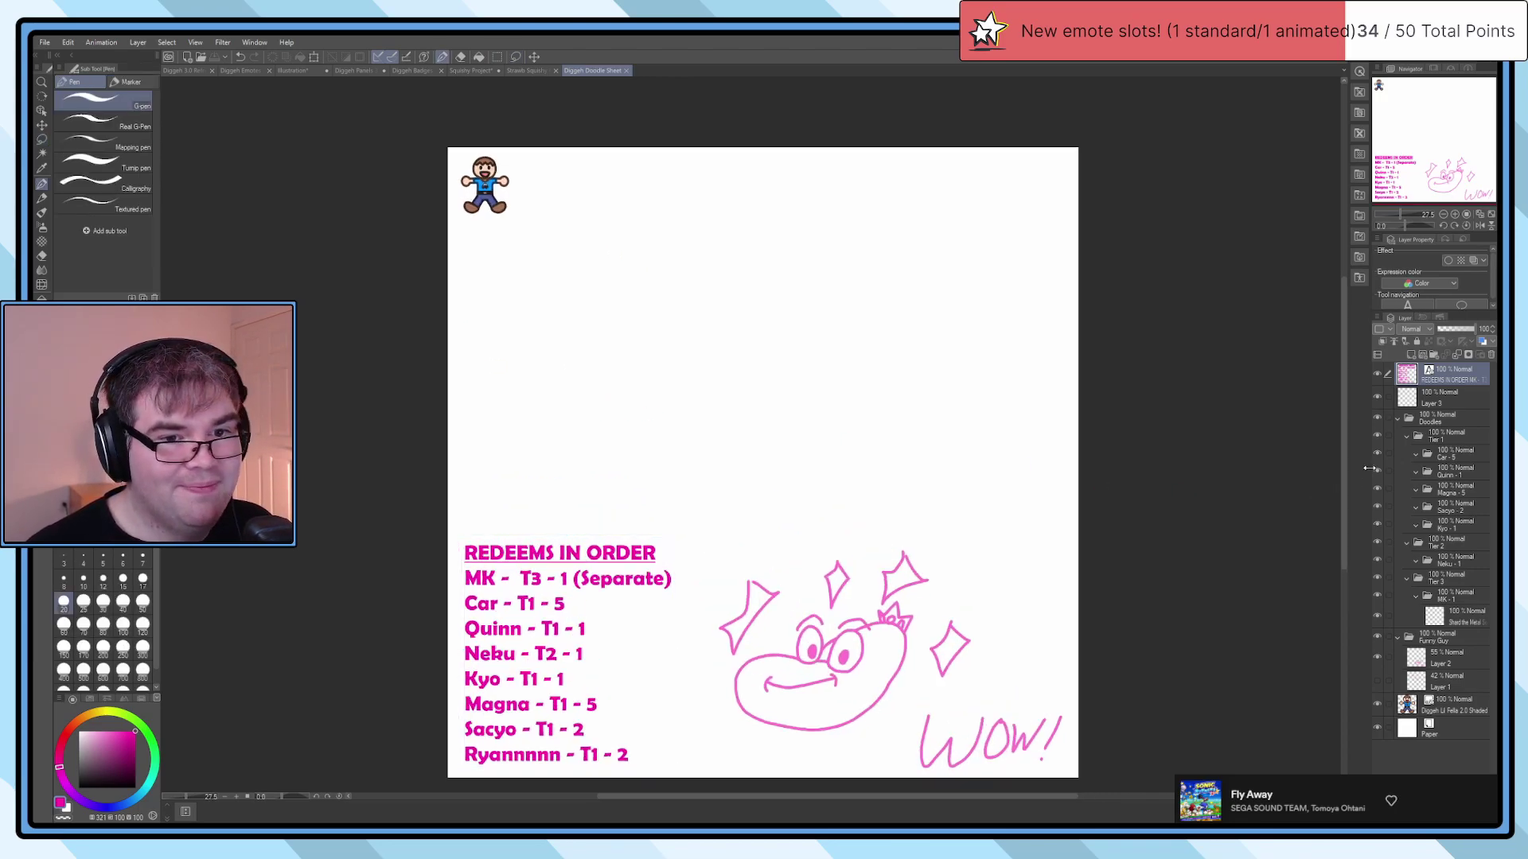
# Step: Add five subfolders inside the first viewer's folder in the Tier 1 group
pyautogui.click(1437, 419)
pyautogui.click(1445, 436)
pyautogui.click(1441, 456)
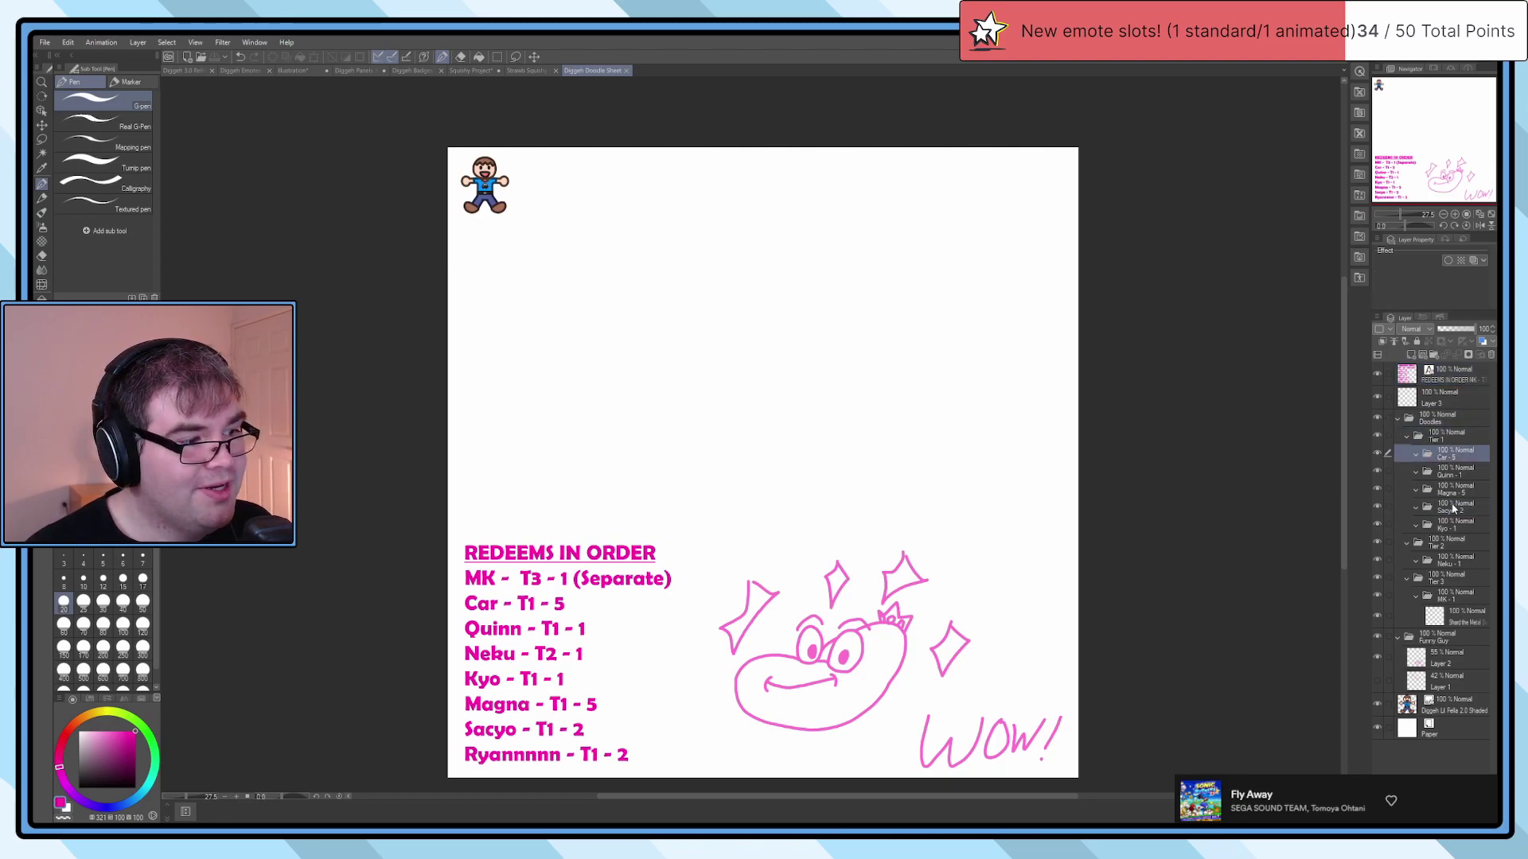
pyautogui.click(1447, 471)
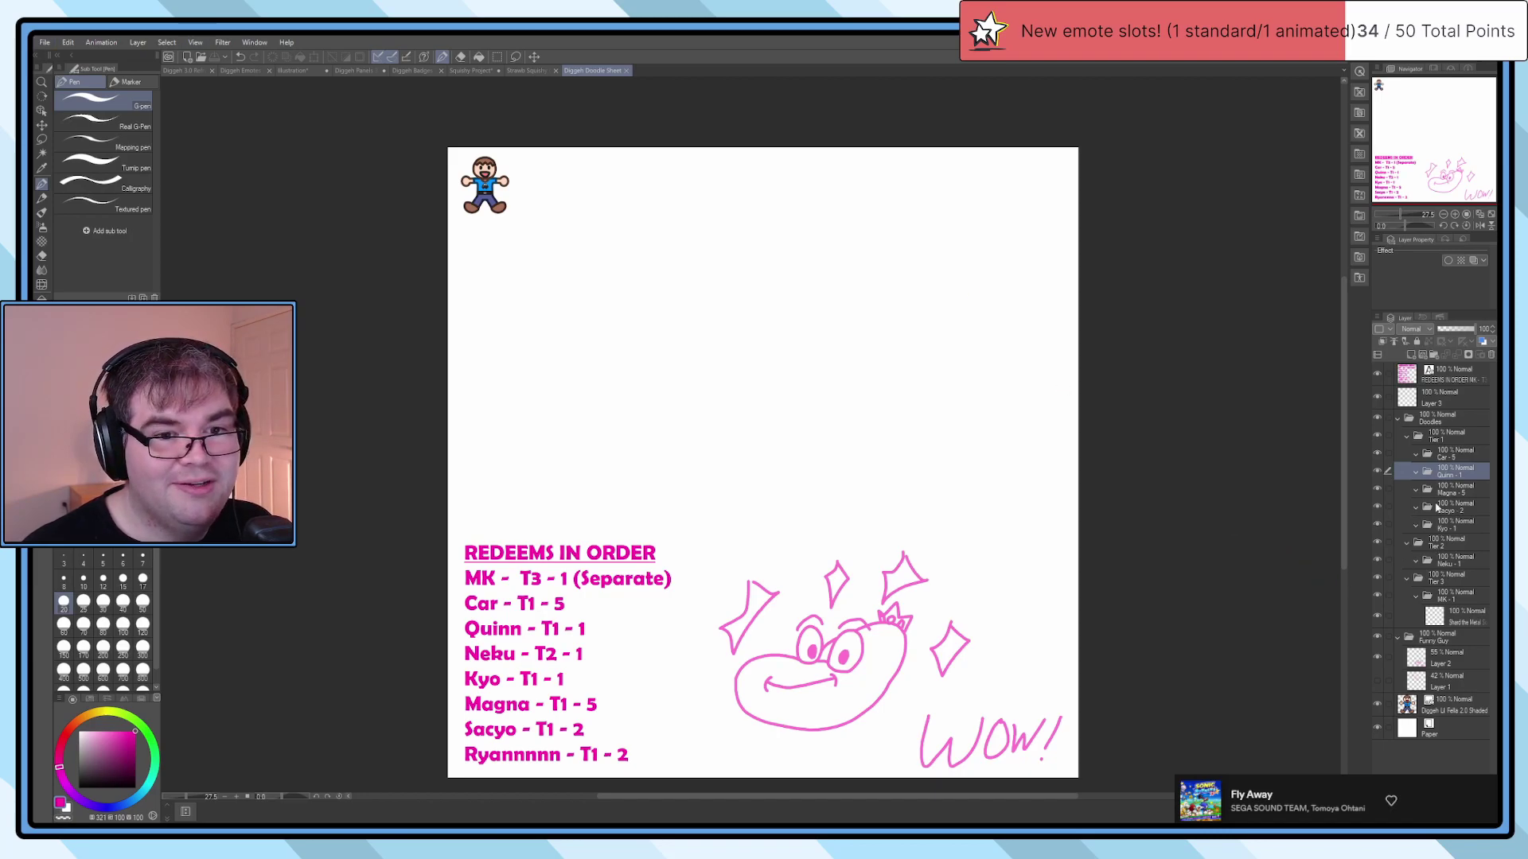
pyautogui.click(1450, 455)
pyautogui.click(1433, 355)
pyautogui.click(1433, 355)
pyautogui.click(1433, 355)
pyautogui.click(1434, 354)
pyautogui.click(1433, 355)
pyautogui.keyDown('shift'); pyautogui.click(1458, 527); pyautogui.keyUp('shift')
pyautogui.moveTo(1459, 528); pyautogui.dragTo(1451, 547)
# Step: Rename the five new subfolders 1, 2, 3, 4 and 5 in descending list order
pyautogui.doubleClick(1456, 475)
pyautogui.write('1')
pyautogui.doubleClick(1462, 493)
pyautogui.write('2')
pyautogui.press('Return')
pyautogui.click(1460, 510)
pyautogui.doubleClick(1459, 510)
pyautogui.write('3')
pyautogui.doubleClick(1459, 527)
pyautogui.write('4')
pyautogui.doubleClick(1460, 545)
pyautogui.write('5')
pyautogui.press('Return')
# Step: Paste the yellow reference panel with two blob characters into subfolder 1 and place it right of the small canvas character
pyautogui.click(1463, 482)
pyautogui.click(1462, 472)
pyautogui.hotkey('ctrl', 'v')
pyautogui.scroll(5, 466, 202)
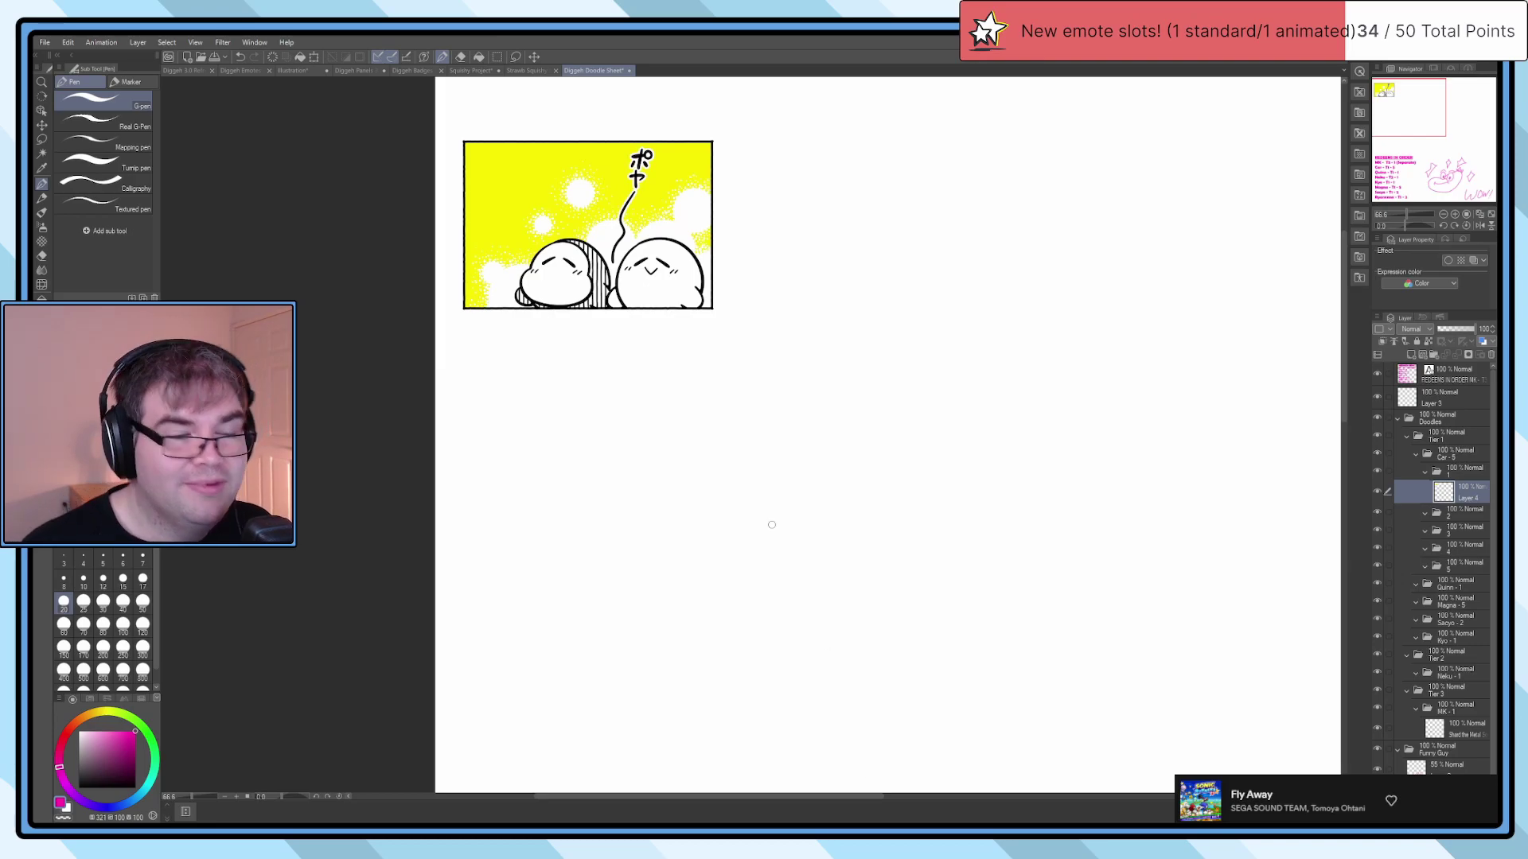
pyautogui.moveTo(645, 263); pyautogui.dragTo(825, 373)
# Step: Lower the pasted reference layer's opacity to 23%
pyautogui.click(1451, 329)
pyautogui.scroll(2, 824, 304)
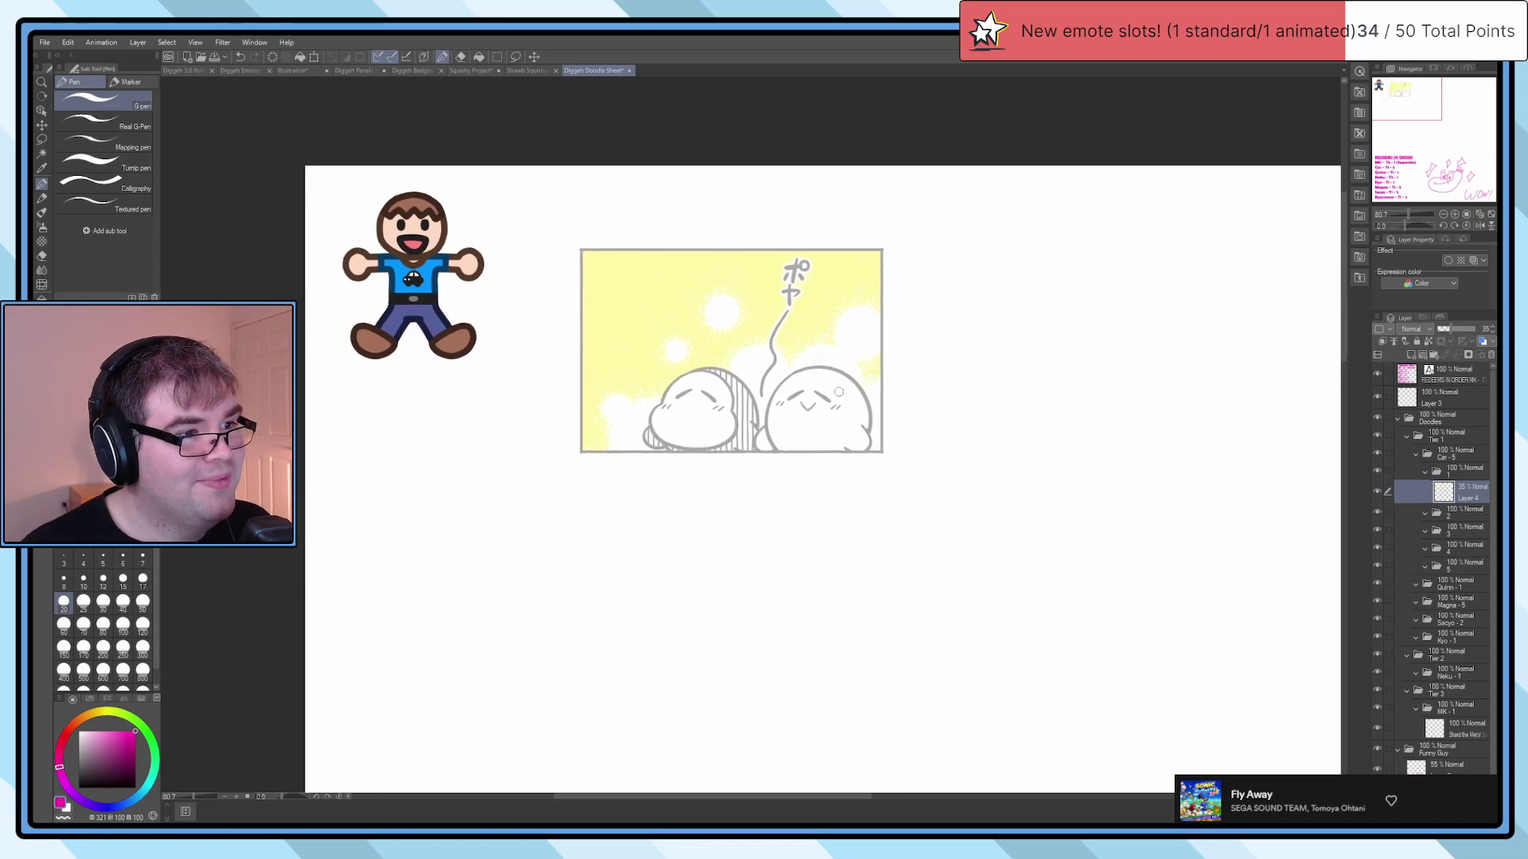
pyautogui.scroll(1, 825, 373)
pyautogui.click(1453, 328)
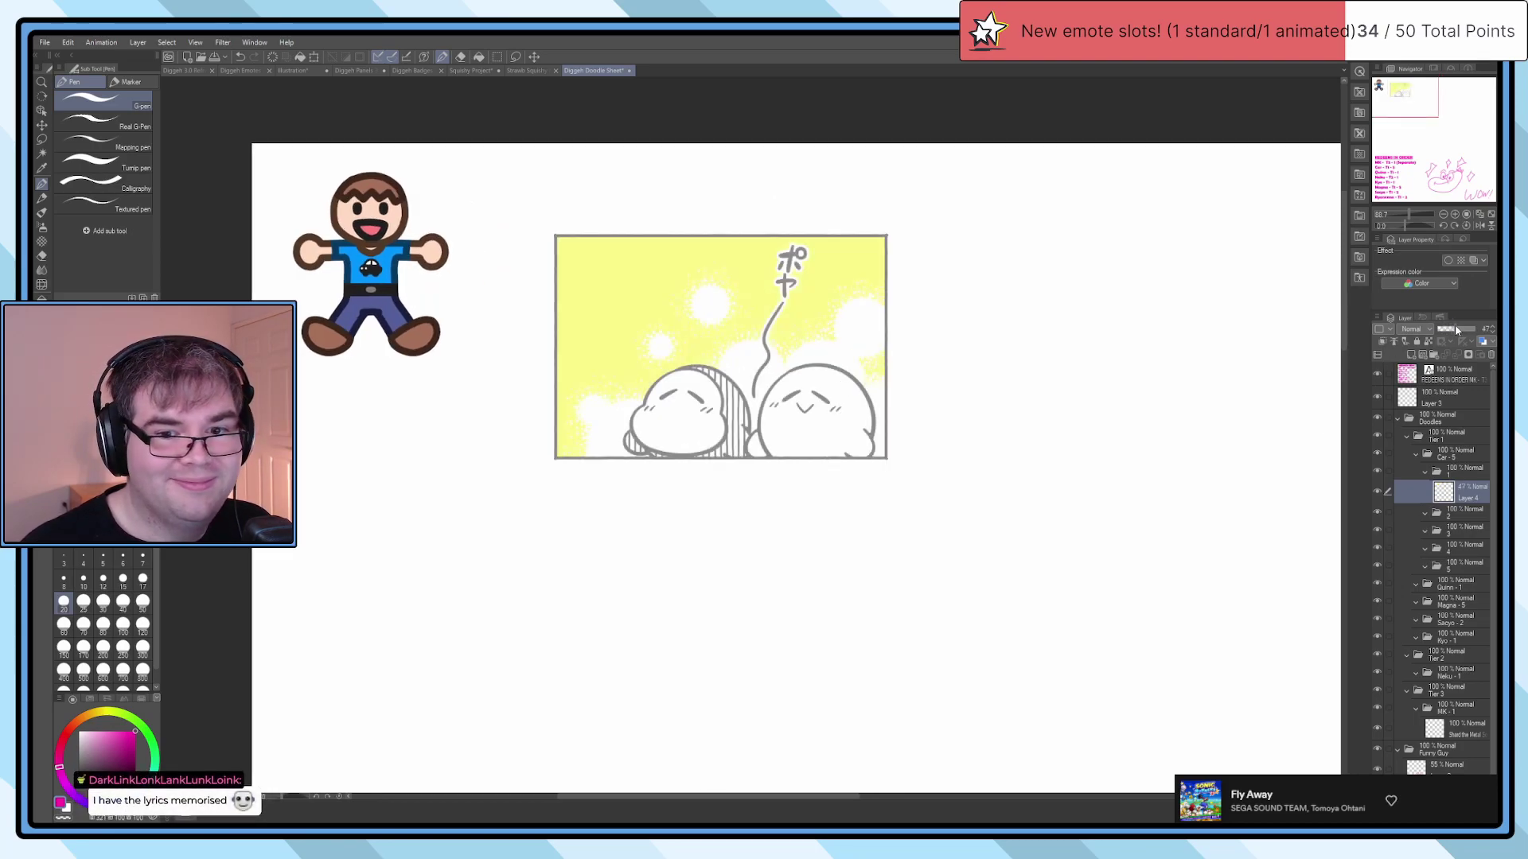
pyautogui.moveTo(1454, 329); pyautogui.dragTo(1450, 330)
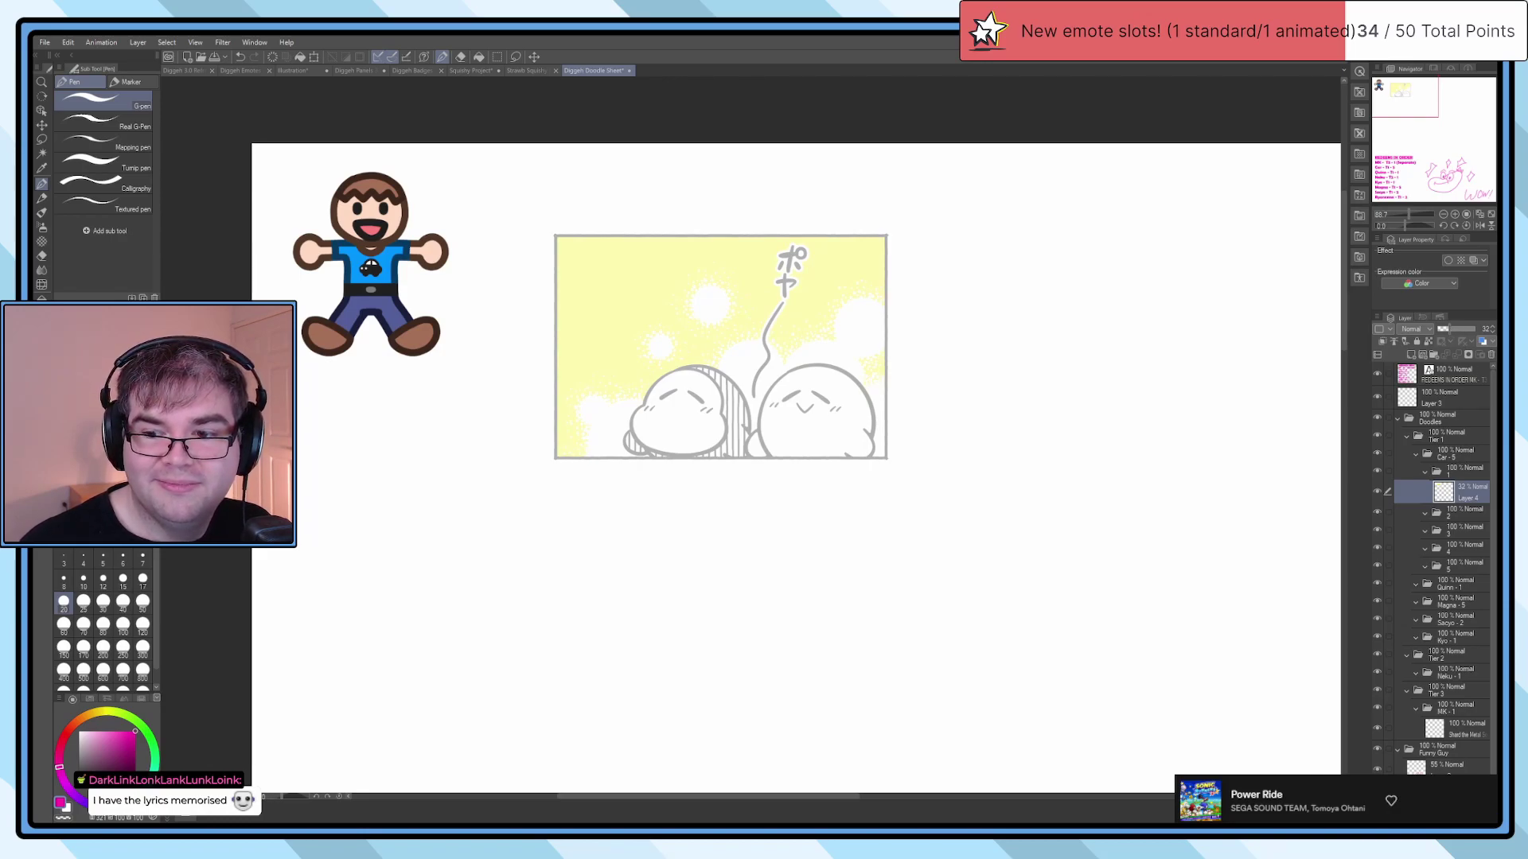
pyautogui.moveTo(1449, 328)
pyautogui.mouseDown()
pyautogui.moveTo(1477, 330)
pyautogui.moveTo(1448, 329)
pyautogui.mouseUp()
pyautogui.scroll(2, 746, 362)
pyautogui.moveTo(745, 362); pyautogui.dragTo(680, 341)
pyautogui.scroll(1, 740, 359)
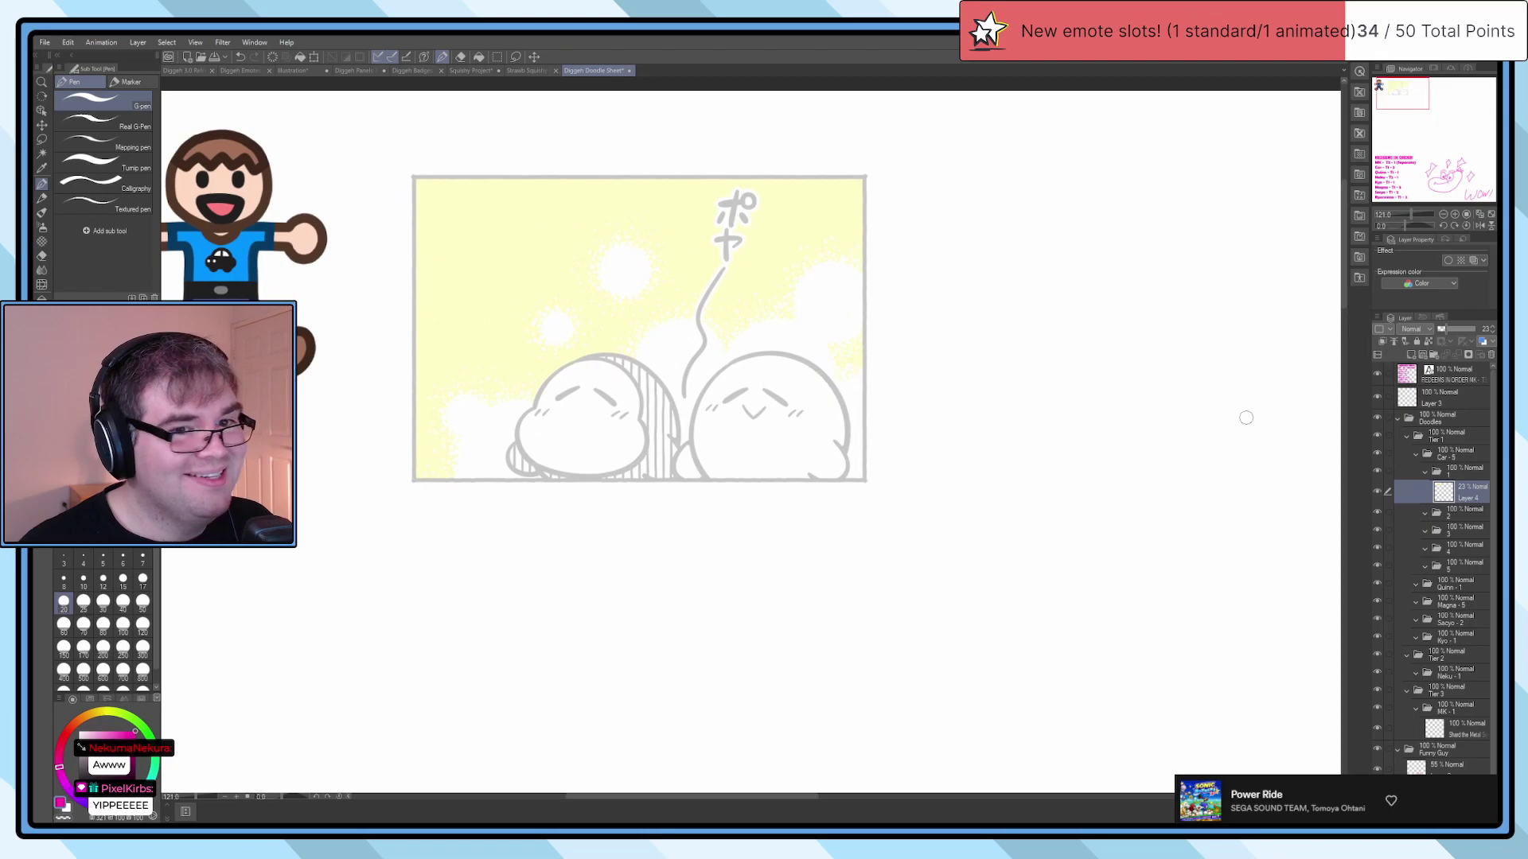
# Step: Add a new layer above the faded reference panel and set the G-pen to black at size 10
pyautogui.click(1413, 354)
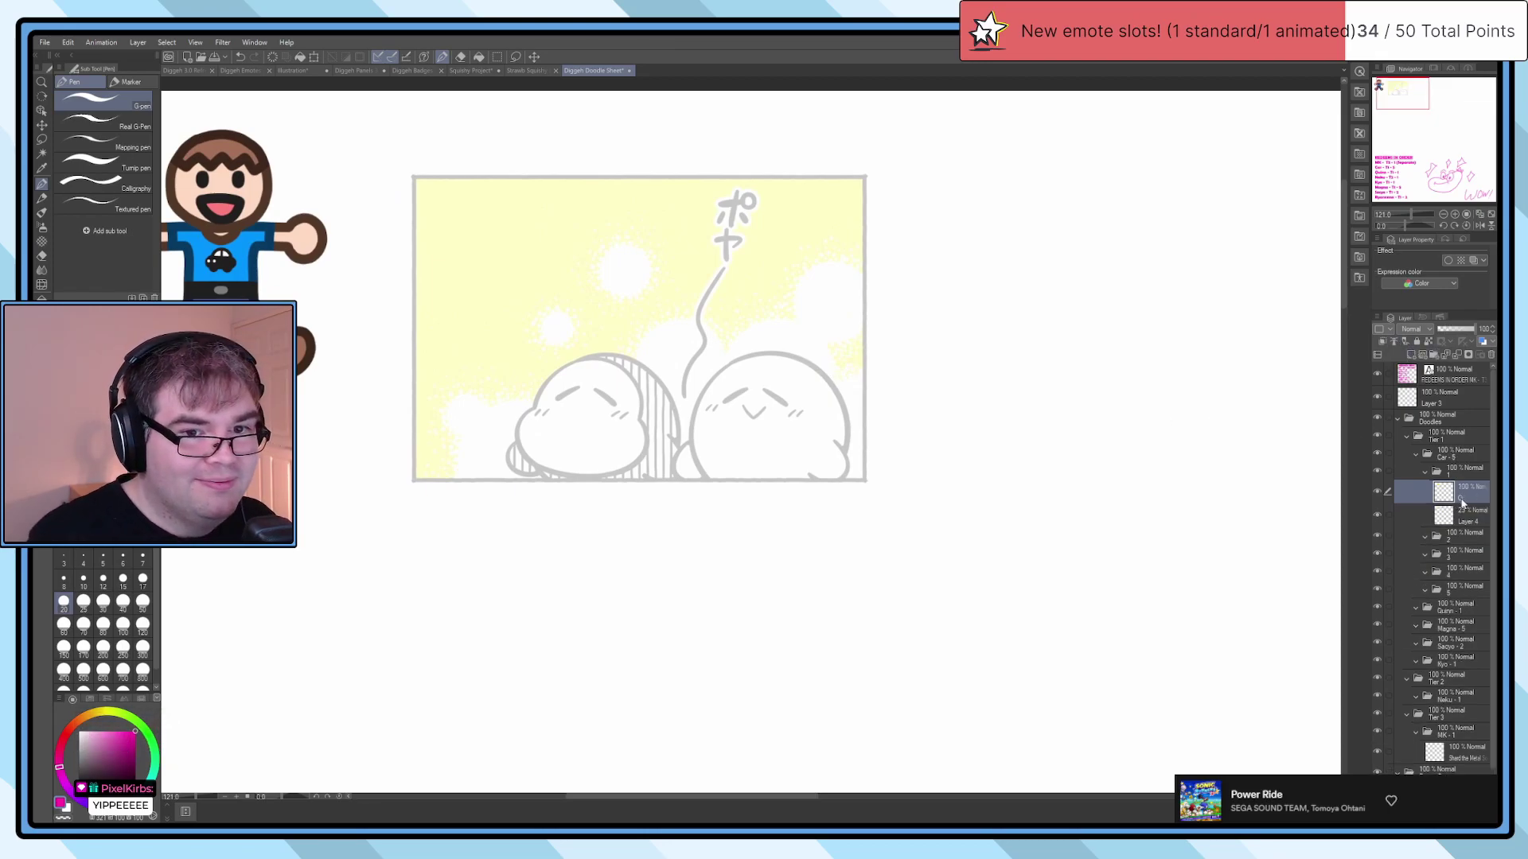
pyautogui.scroll(1, 859, 415)
pyautogui.click(105, 782)
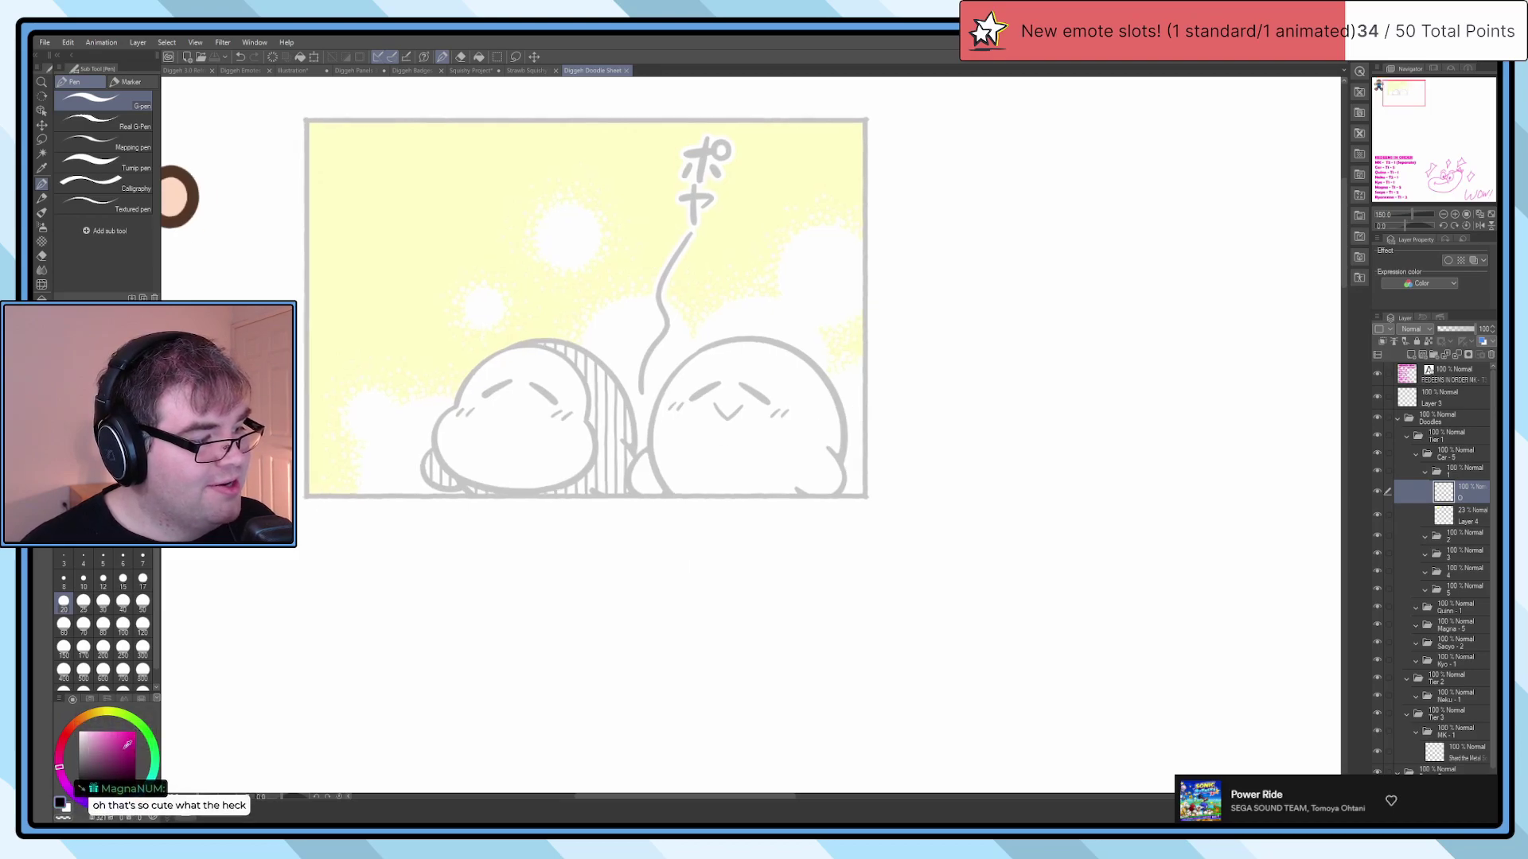
pyautogui.click(83, 582)
pyautogui.scroll(1, 685, 374)
pyautogui.scroll(2, 694, 398)
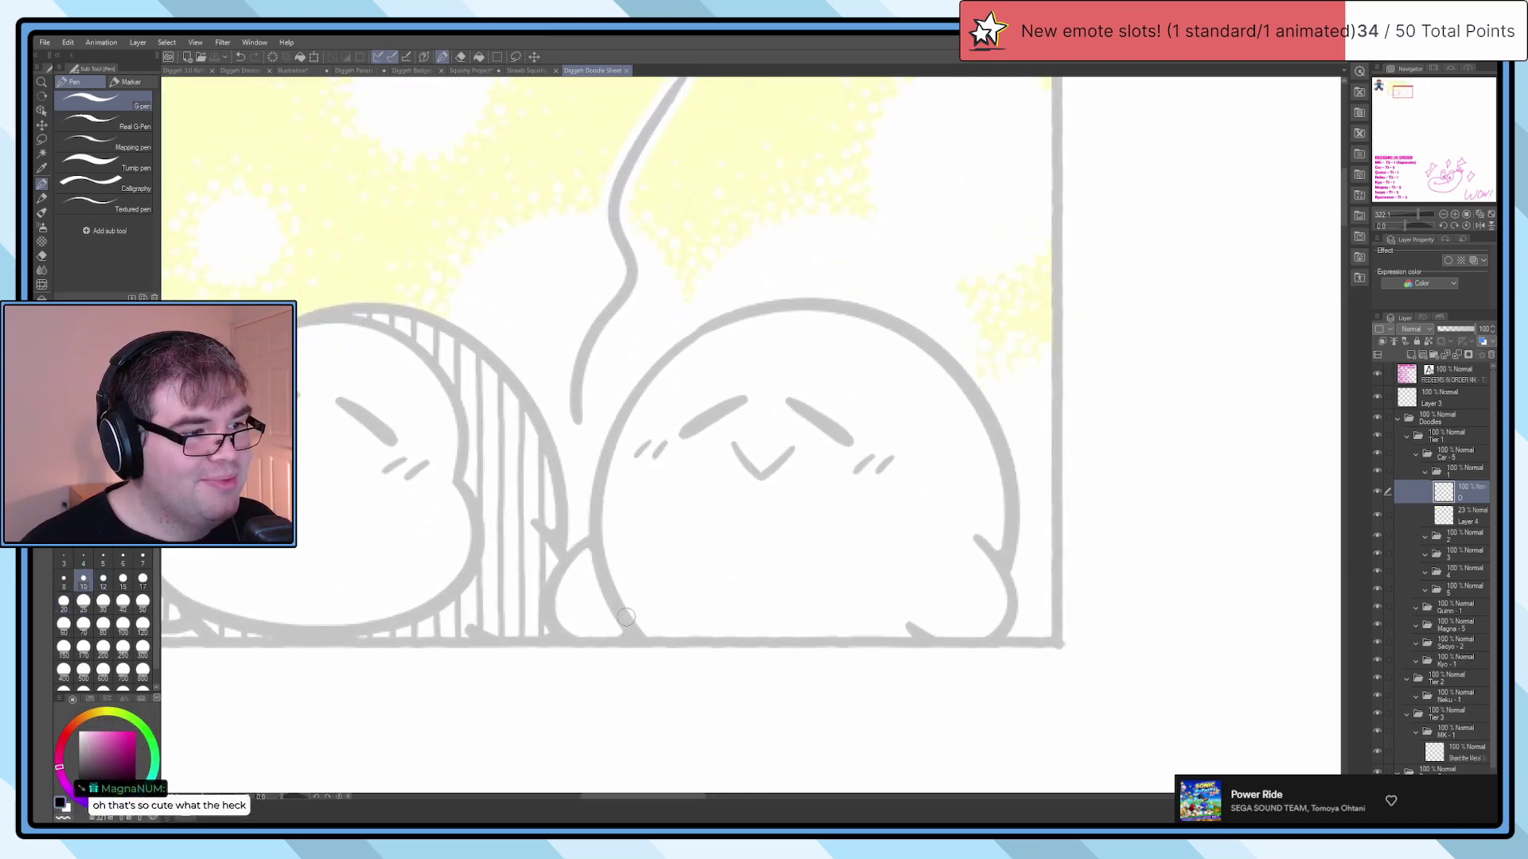
pyautogui.scroll(2, 721, 437)
pyautogui.scroll(-5, 739, 387)
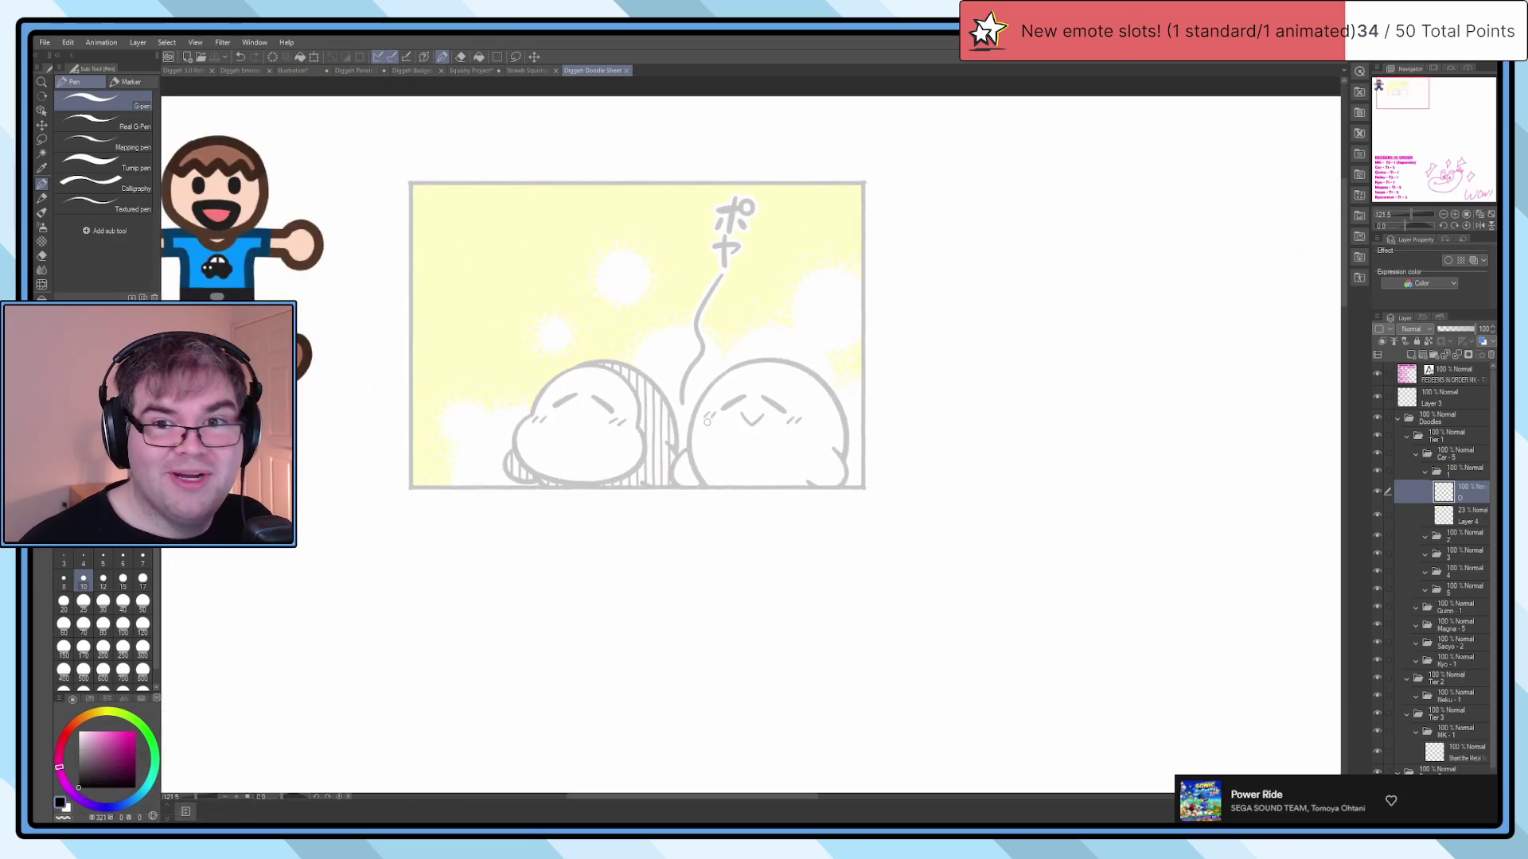
pyautogui.moveTo(705, 383); pyautogui.dragTo(779, 435)
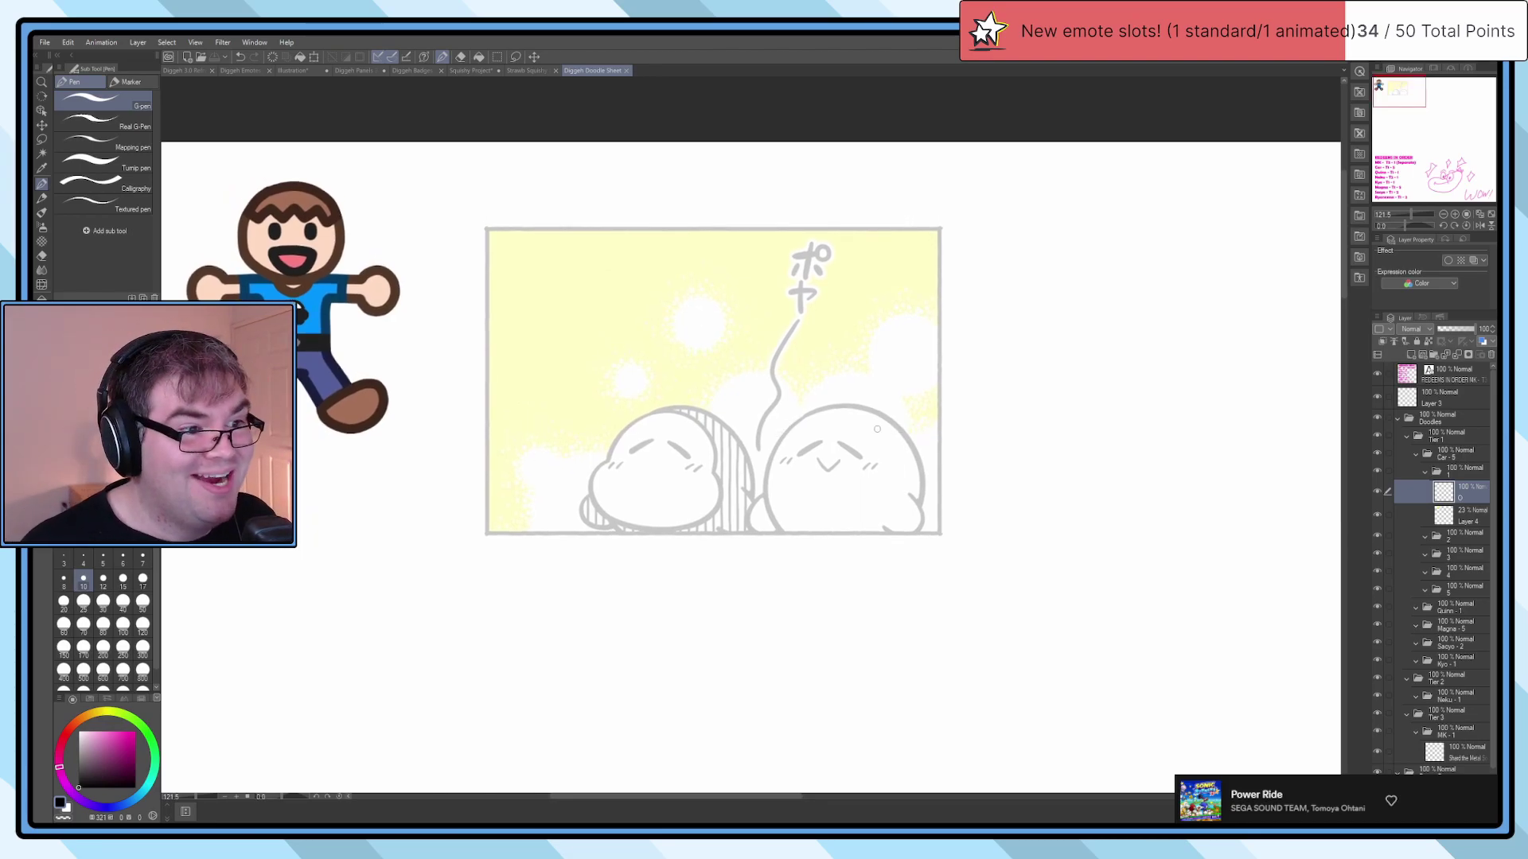
pyautogui.scroll(4, 876, 429)
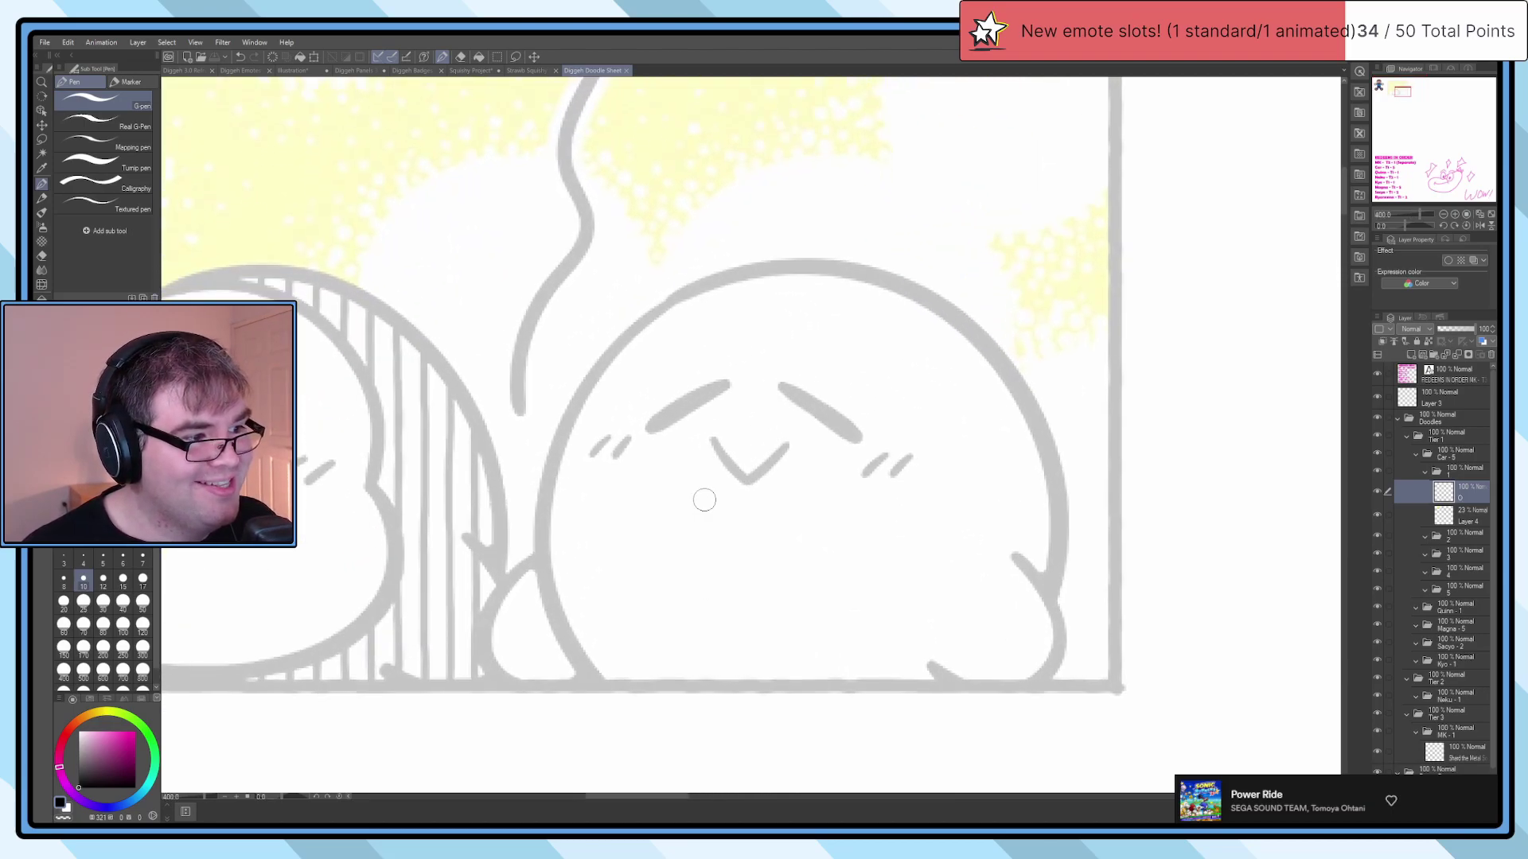
pyautogui.scroll(-3, 770, 525)
pyautogui.moveTo(832, 556); pyautogui.dragTo(795, 573)
pyautogui.hotkey('ctrl', 'z')
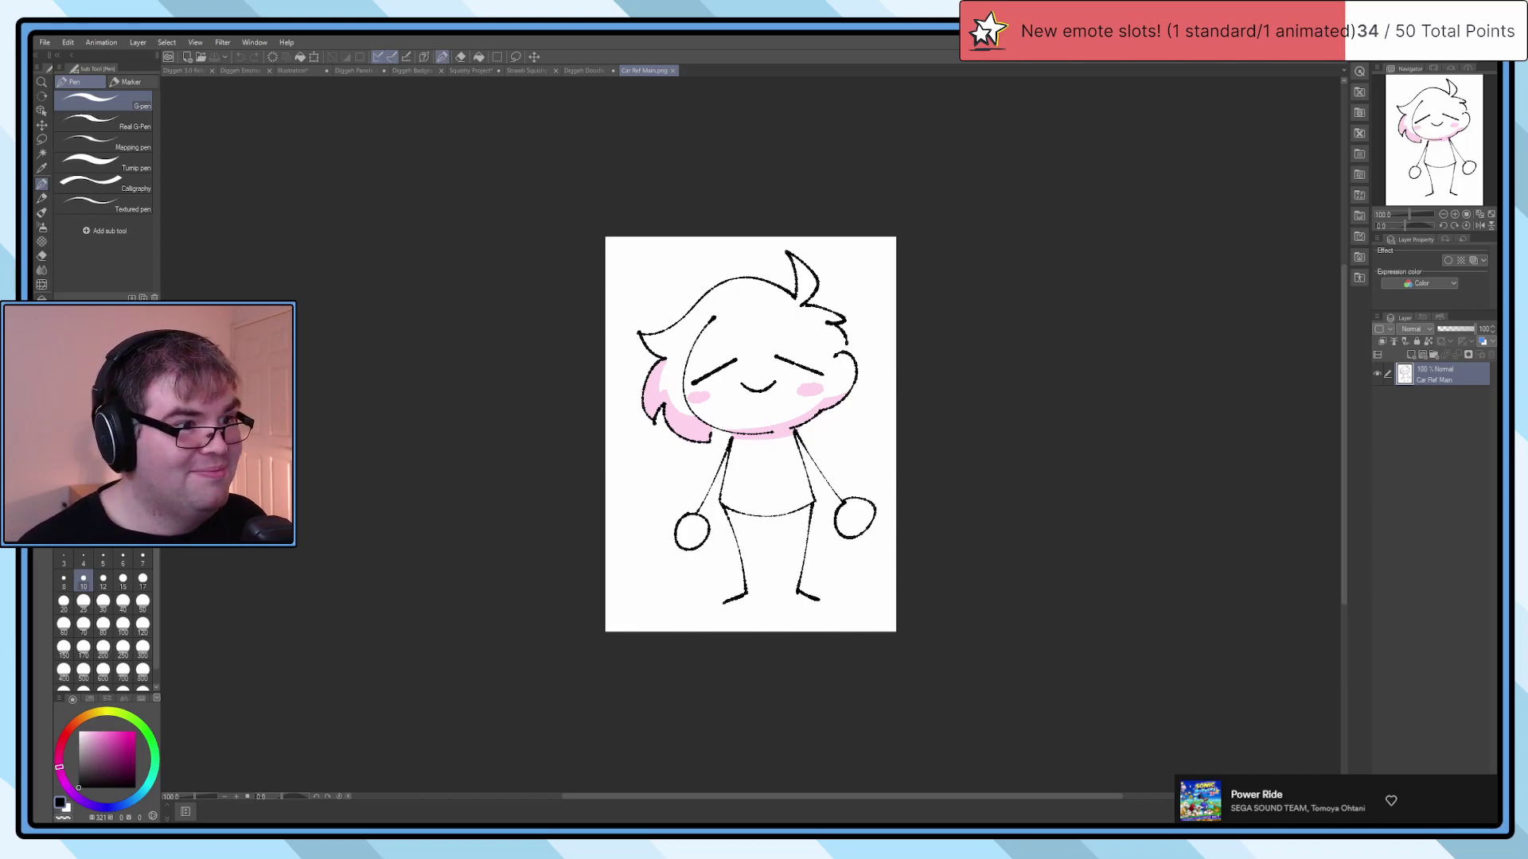
# Step: Examine the viewer's character reference drawing up close, including hair, face and body, and return to the Doodle Sheet
pyautogui.scroll(3, 769, 327)
pyautogui.moveTo(805, 426); pyautogui.dragTo(843, 372)
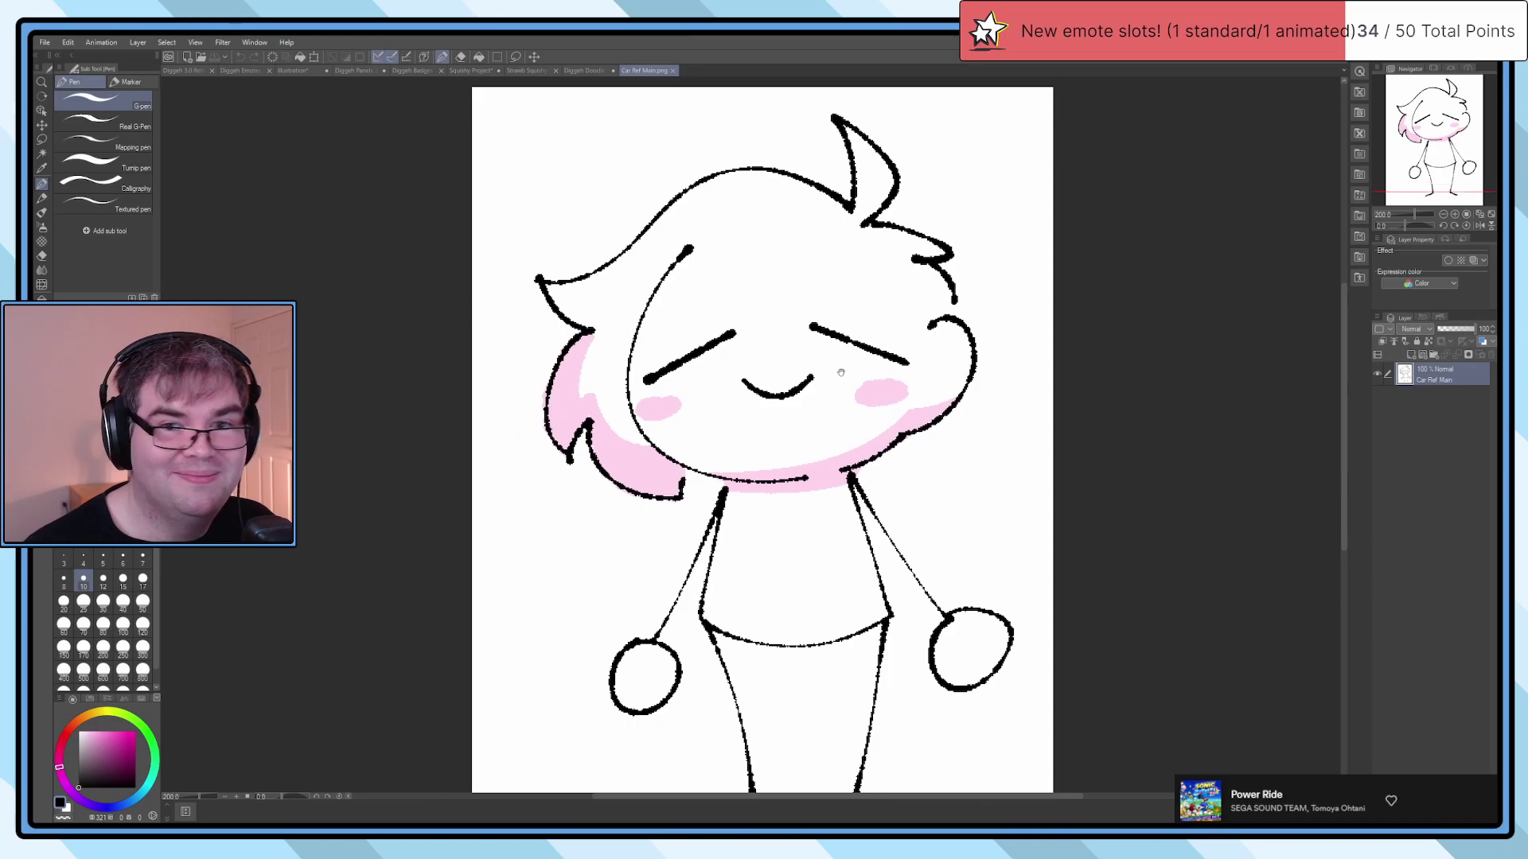
pyautogui.scroll(-3, 843, 372)
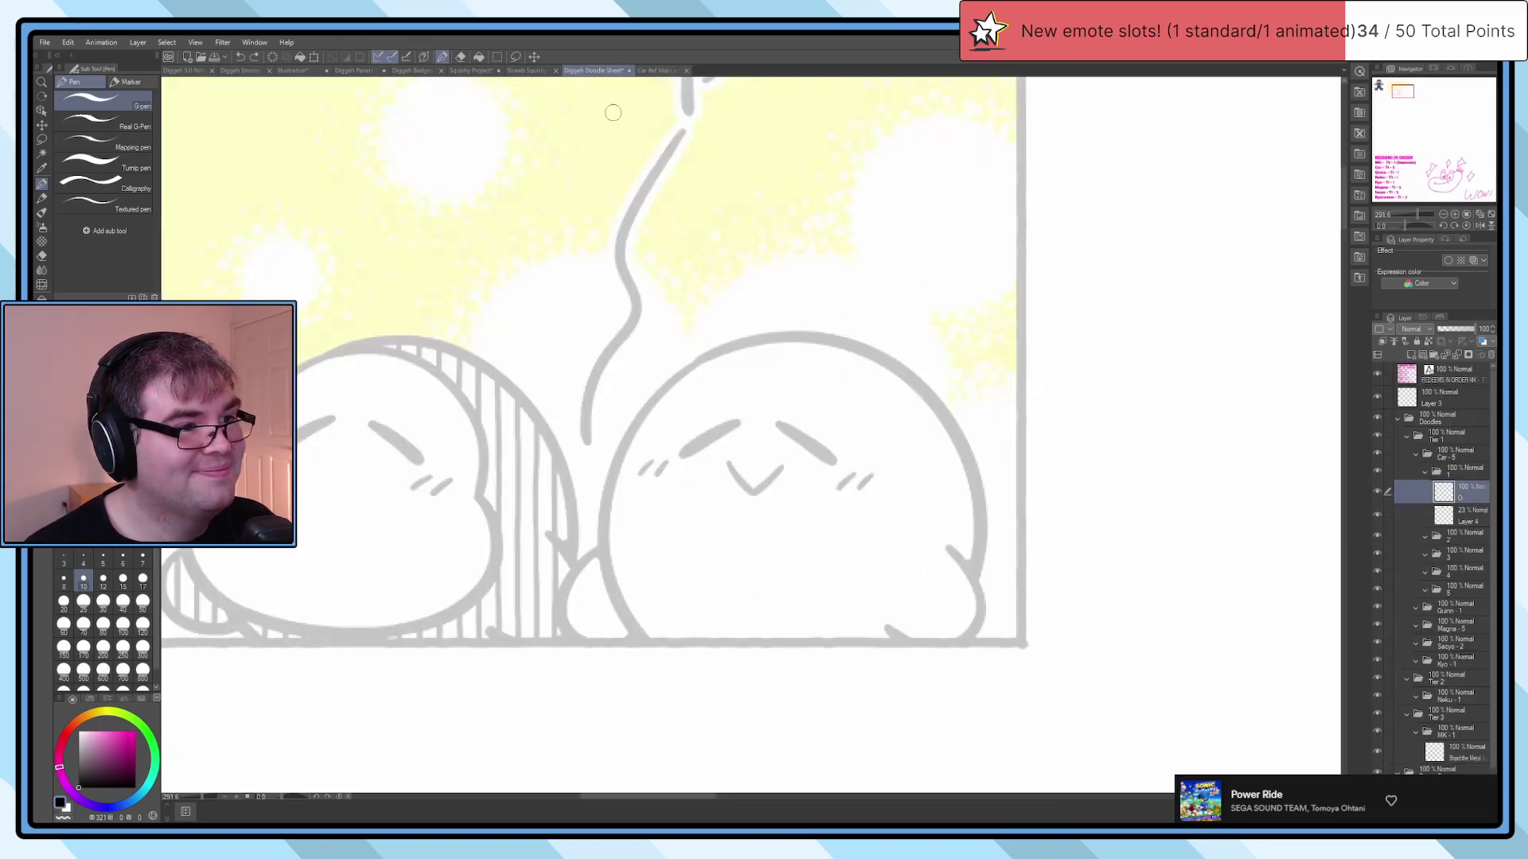
pyautogui.click(581, 71)
pyautogui.scroll(2, 759, 417)
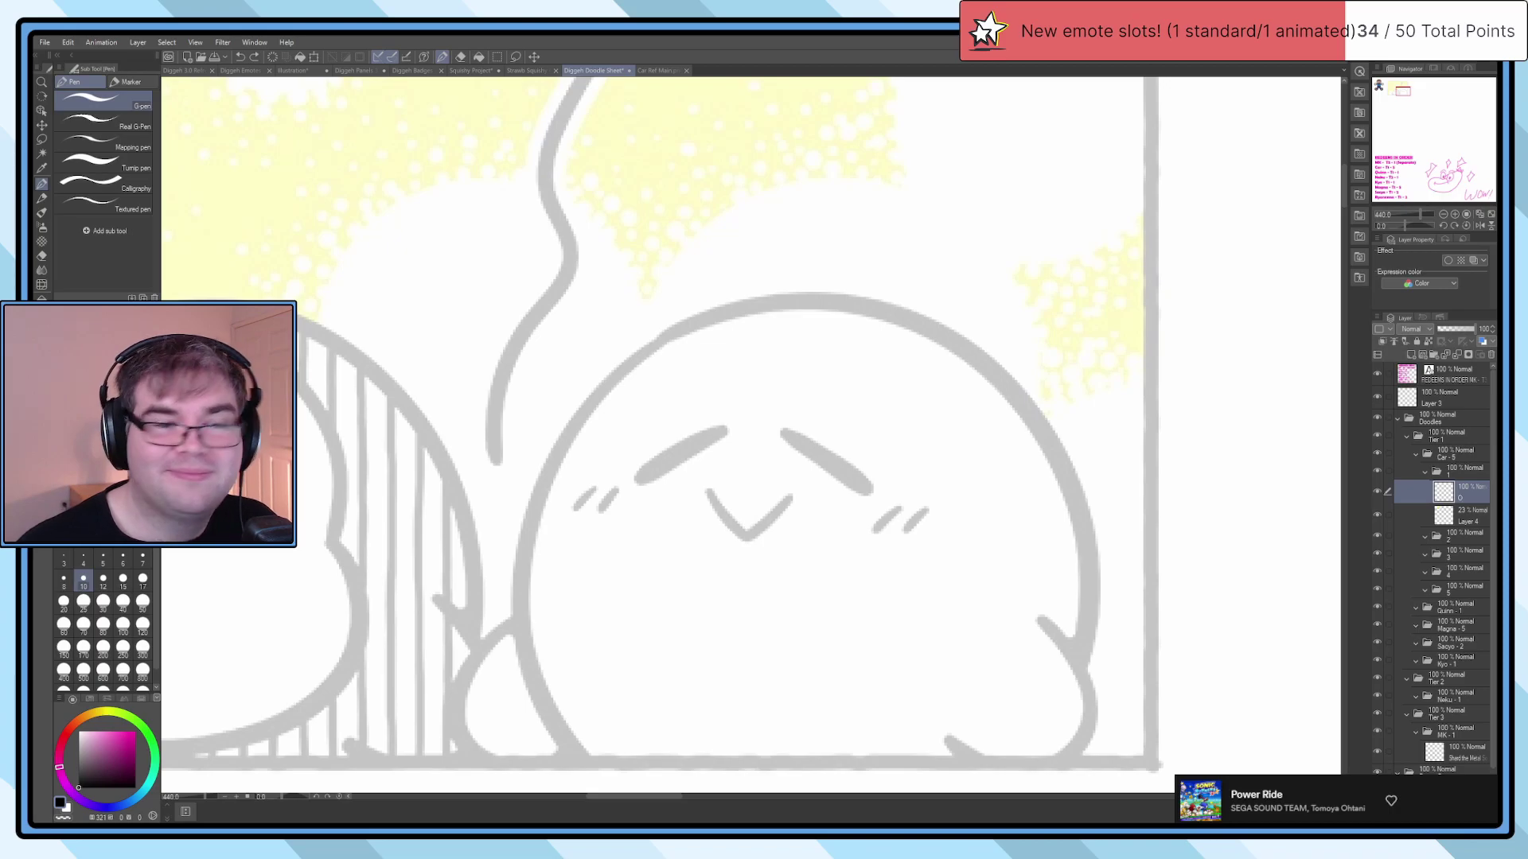
pyautogui.scroll(4, 644, 506)
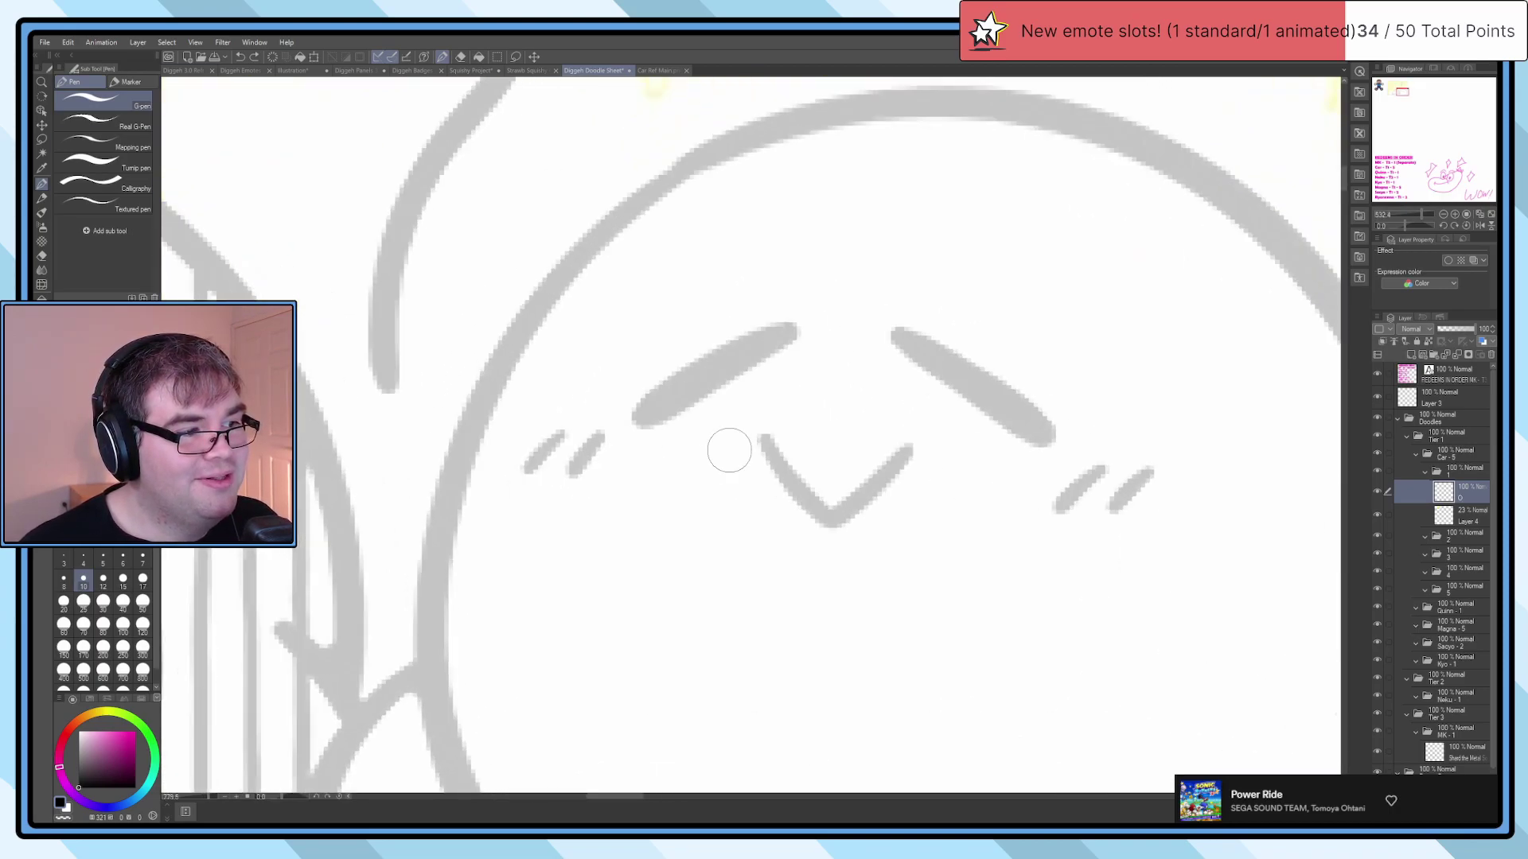
pyautogui.moveTo(878, 410)
pyautogui.mouseDown()
pyautogui.moveTo(795, 379)
pyautogui.moveTo(726, 379)
pyautogui.mouseUp()
pyautogui.scroll(-4, 784, 368)
pyautogui.scroll(-1, 678, 404)
pyautogui.scroll(2, 671, 444)
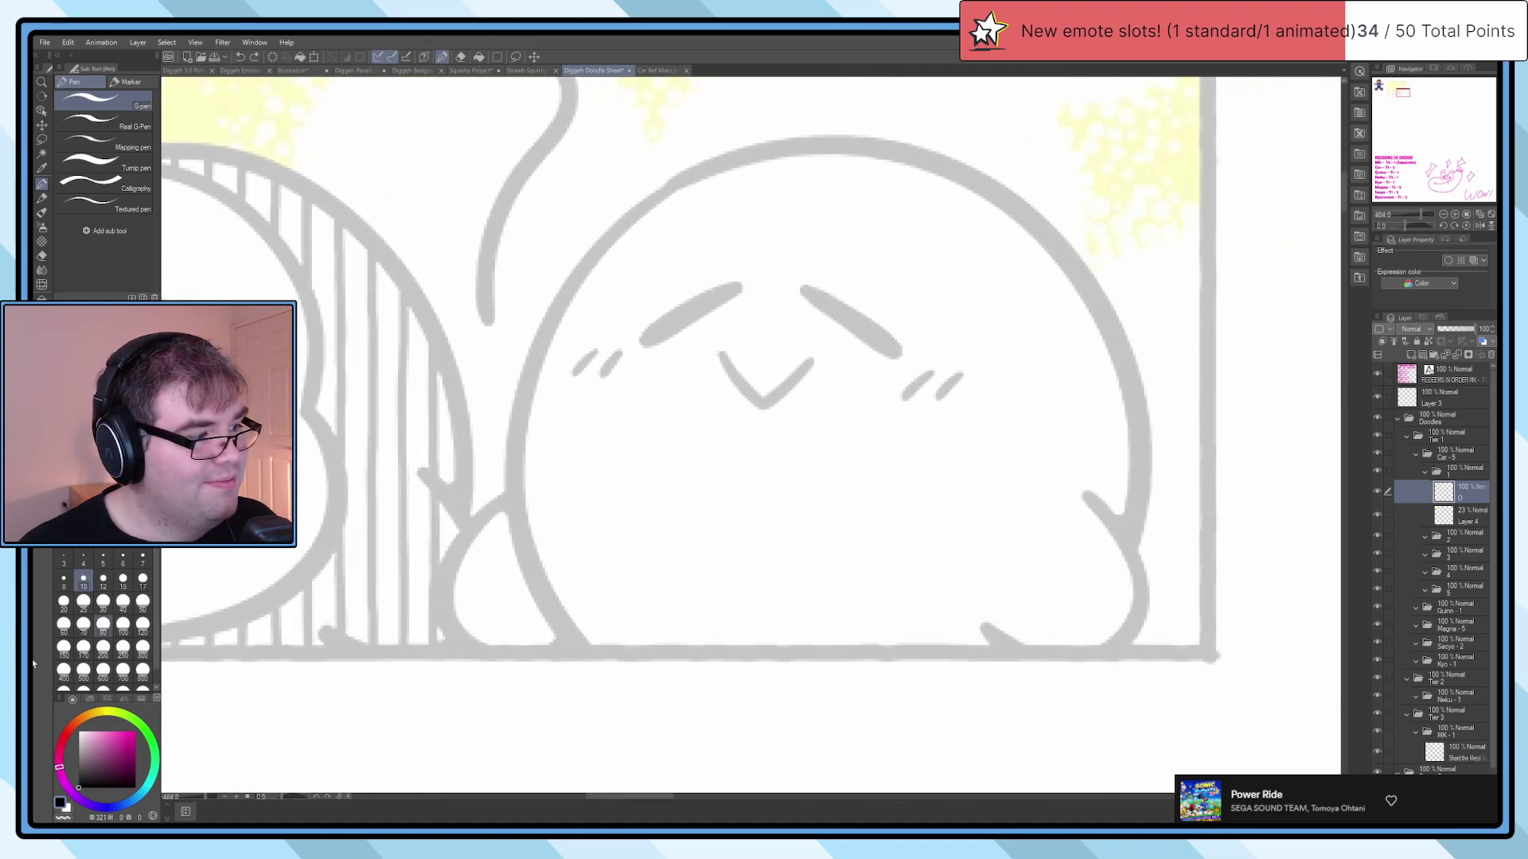
pyautogui.moveTo(575, 644)
pyautogui.mouseDown()
pyautogui.moveTo(512, 326)
pyautogui.moveTo(894, 102)
pyautogui.moveTo(1064, 549)
pyautogui.mouseUp()
pyautogui.hotkey('ctrl', 'z')
pyautogui.scroll(-5, 750, 509)
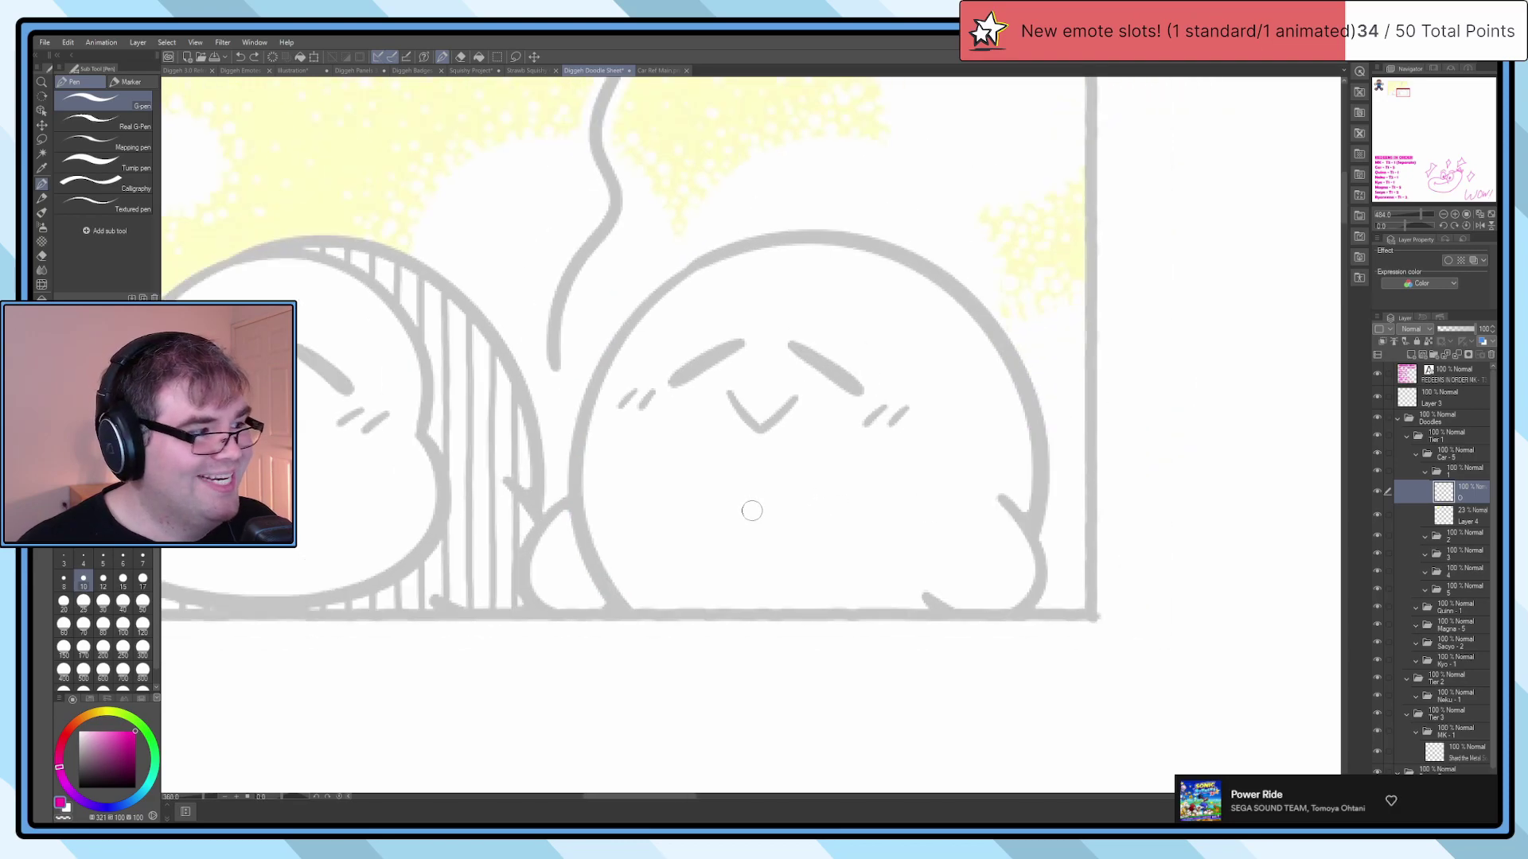
pyautogui.scroll(4, 774, 508)
pyautogui.moveTo(741, 427); pyautogui.dragTo(753, 439)
pyautogui.scroll(1, 676, 481)
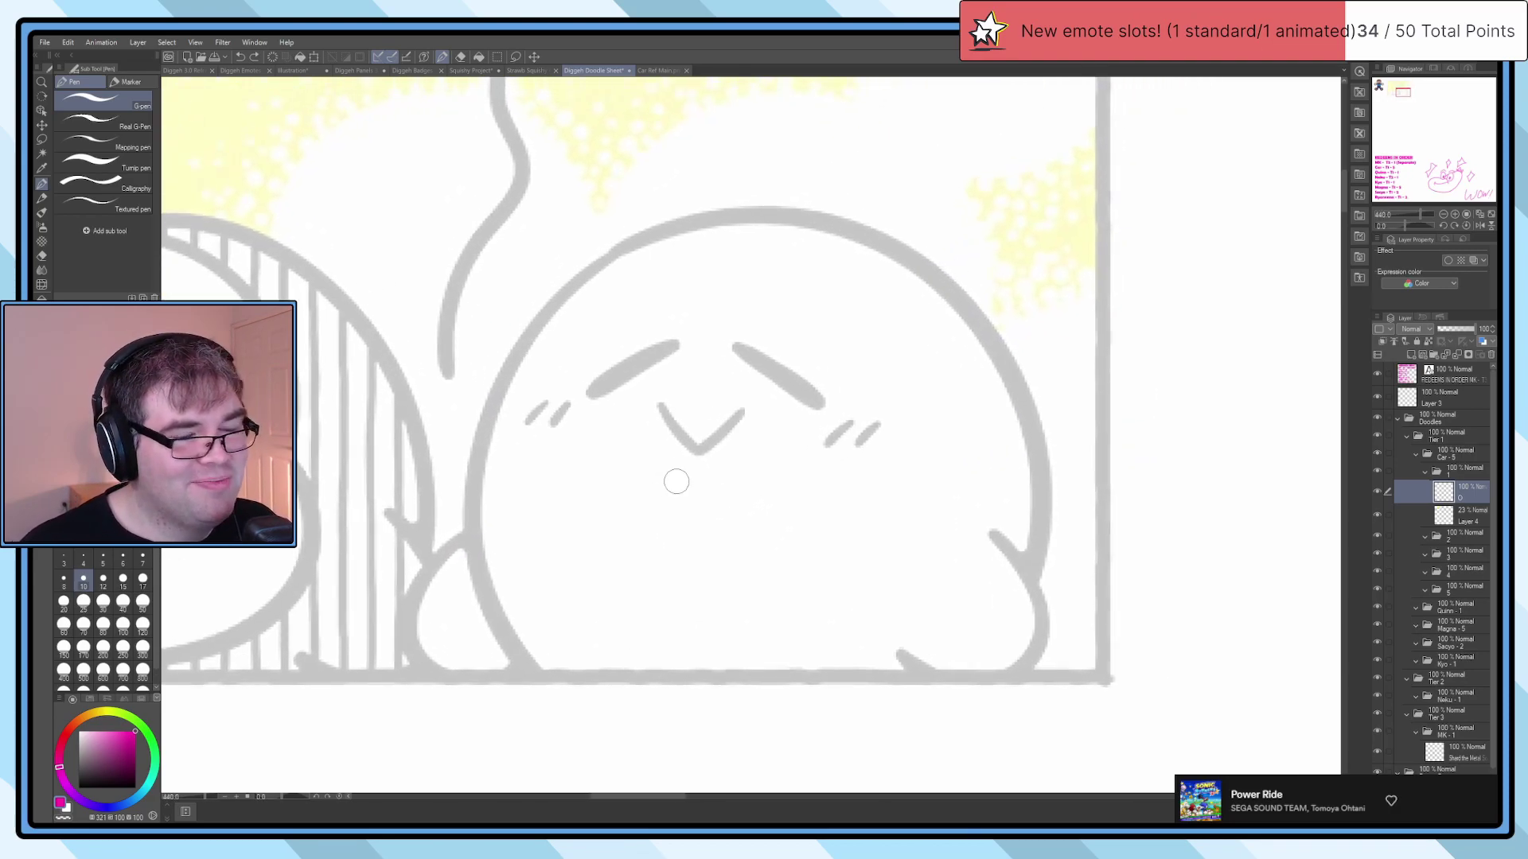
pyautogui.scroll(1, 682, 478)
pyautogui.moveTo(632, 185)
pyautogui.mouseDown()
pyautogui.moveTo(565, 224)
pyautogui.moveTo(479, 332)
pyautogui.moveTo(444, 524)
pyautogui.moveTo(562, 662)
pyautogui.moveTo(740, 685)
pyautogui.mouseUp()
pyautogui.hotkey('ctrl', 'z')
pyautogui.moveTo(690, 149)
pyautogui.mouseDown()
pyautogui.moveTo(488, 283)
pyautogui.moveTo(696, 659)
pyautogui.moveTo(927, 604)
pyautogui.moveTo(646, 153)
pyautogui.moveTo(453, 433)
pyautogui.moveTo(822, 573)
pyautogui.mouseUp()
pyautogui.hotkey('ctrl', 'z')
pyautogui.hotkey('ctrl', 'z')
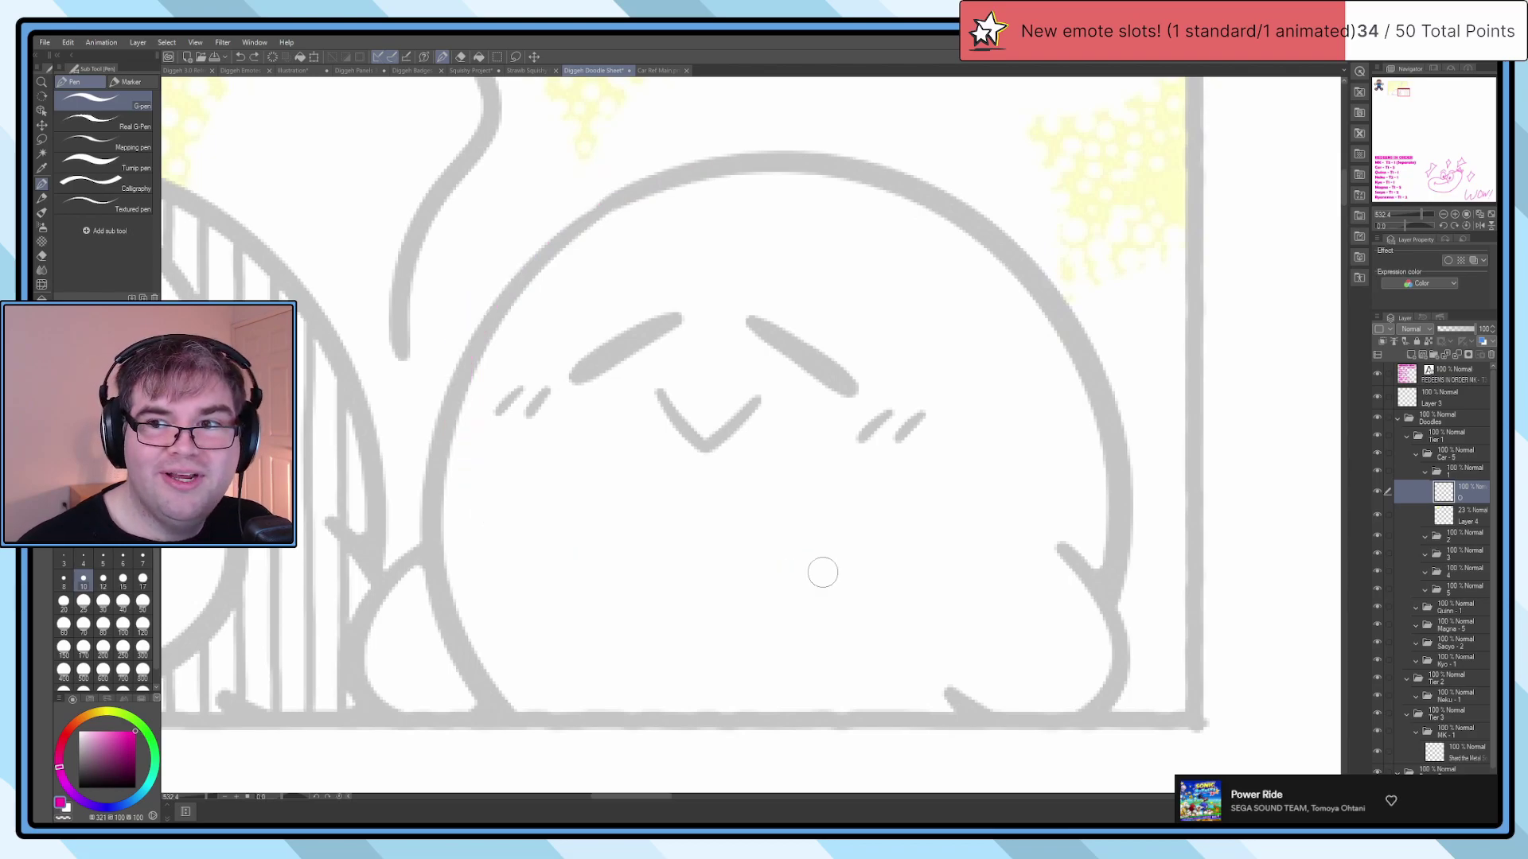
# Step: Sketch the magenta face curve over the right-hand blob, running from the forehead around the left cheek to the chin
pyautogui.moveTo(625, 178)
pyautogui.mouseDown()
pyautogui.moveTo(535, 232)
pyautogui.moveTo(464, 350)
pyautogui.moveTo(480, 501)
pyautogui.moveTo(598, 566)
pyautogui.moveTo(770, 572)
pyautogui.mouseUp()
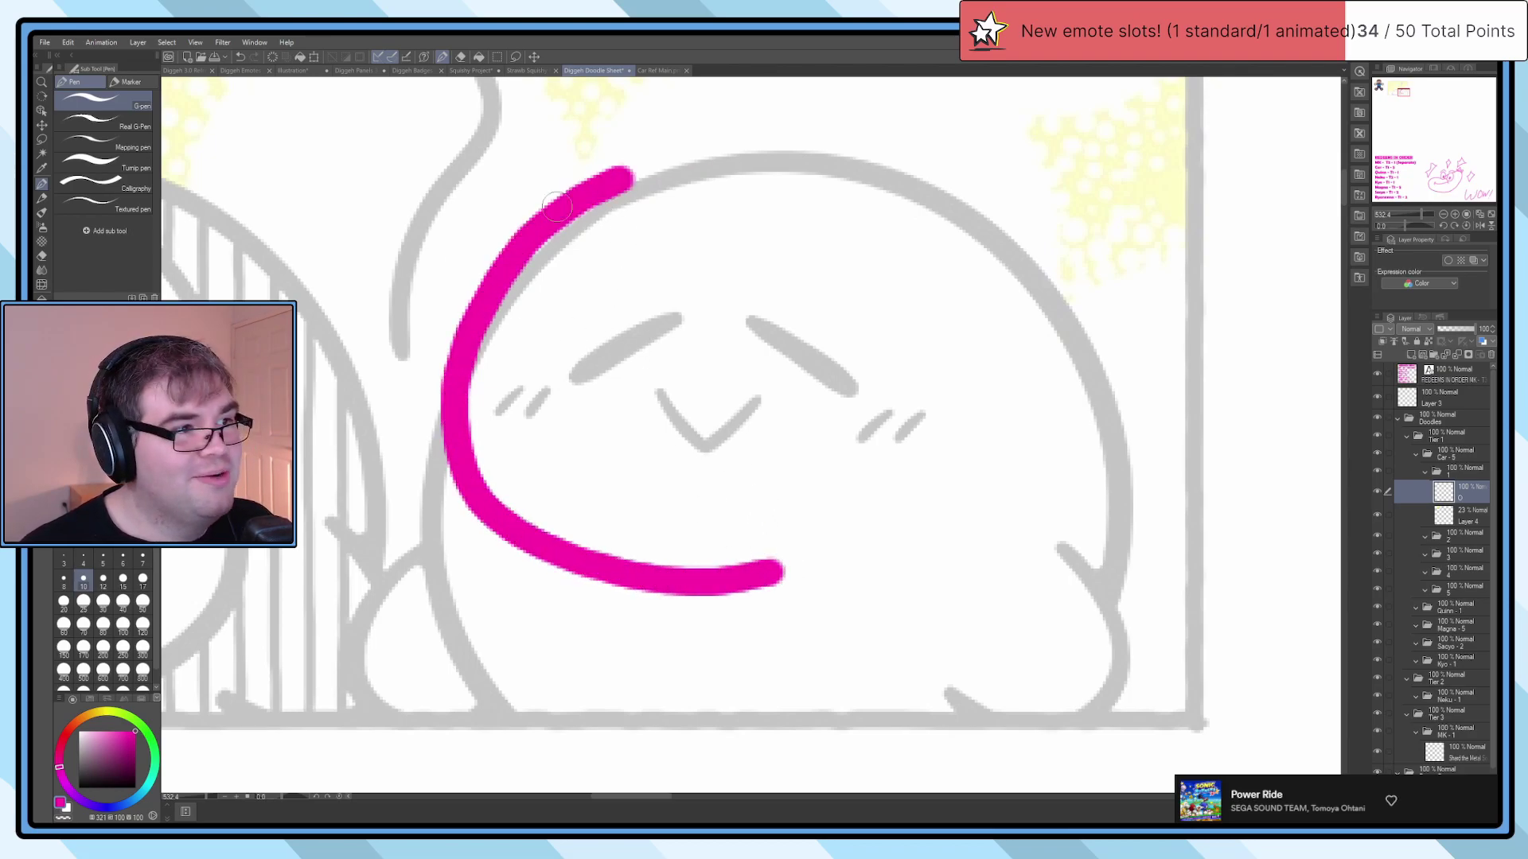
pyautogui.moveTo(986, 205)
pyautogui.mouseDown()
pyautogui.moveTo(1020, 459)
pyautogui.moveTo(837, 595)
pyautogui.moveTo(923, 279)
pyautogui.mouseUp()
pyautogui.hotkey('ctrl', 'z')
pyautogui.scroll(-2, 892, 553)
pyautogui.hotkey('ctrl', 'z')
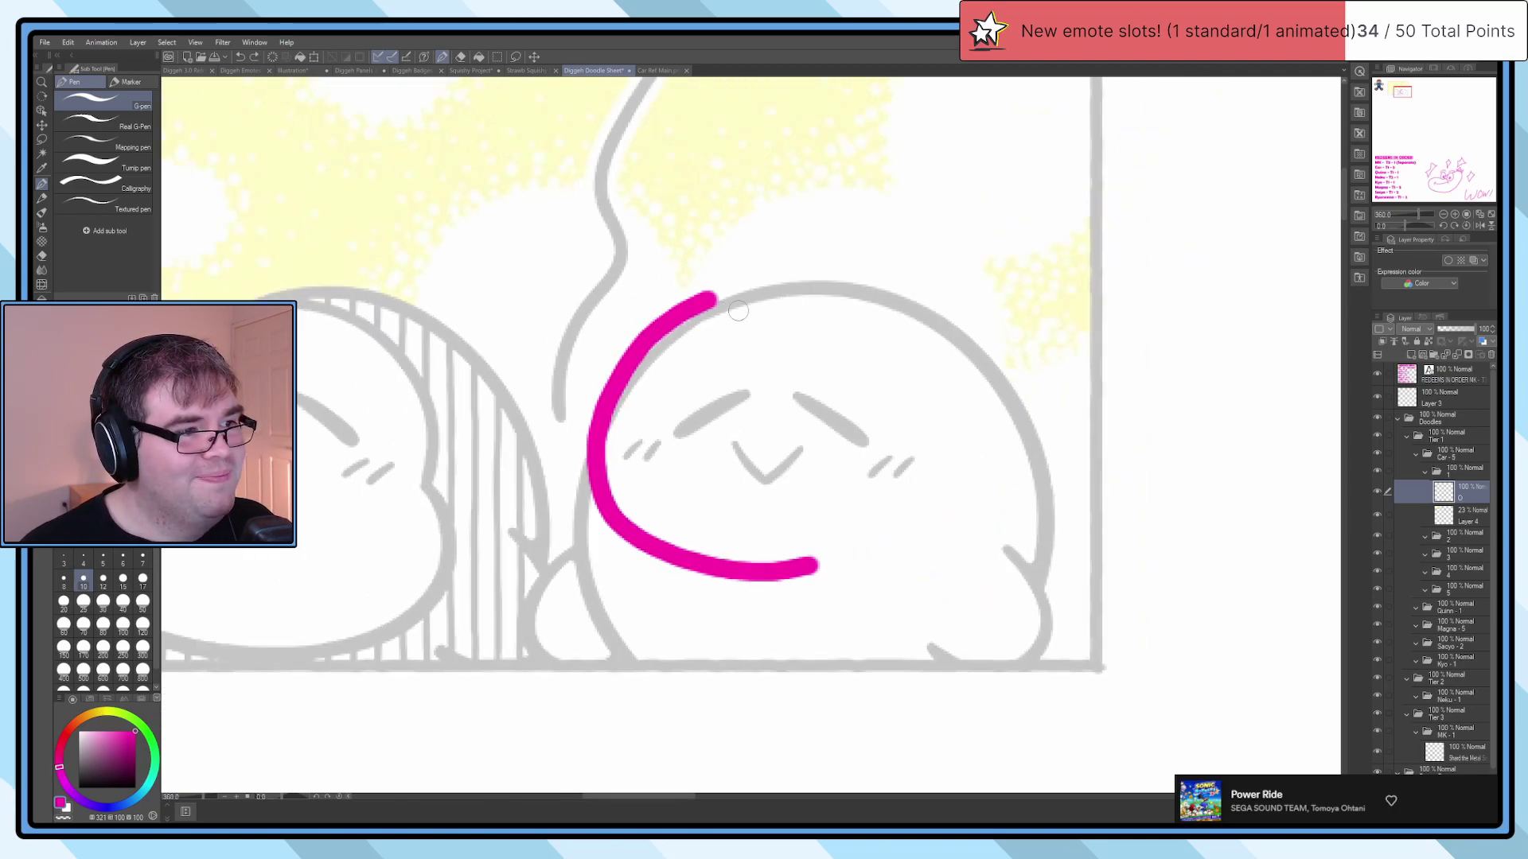
# Step: Draw two slanted magenta body lines spreading downward from beneath the chin
pyautogui.scroll(4, 767, 406)
pyautogui.moveTo(803, 525); pyautogui.dragTo(801, 341)
pyautogui.scroll(-5, 783, 410)
pyautogui.scroll(3, 783, 421)
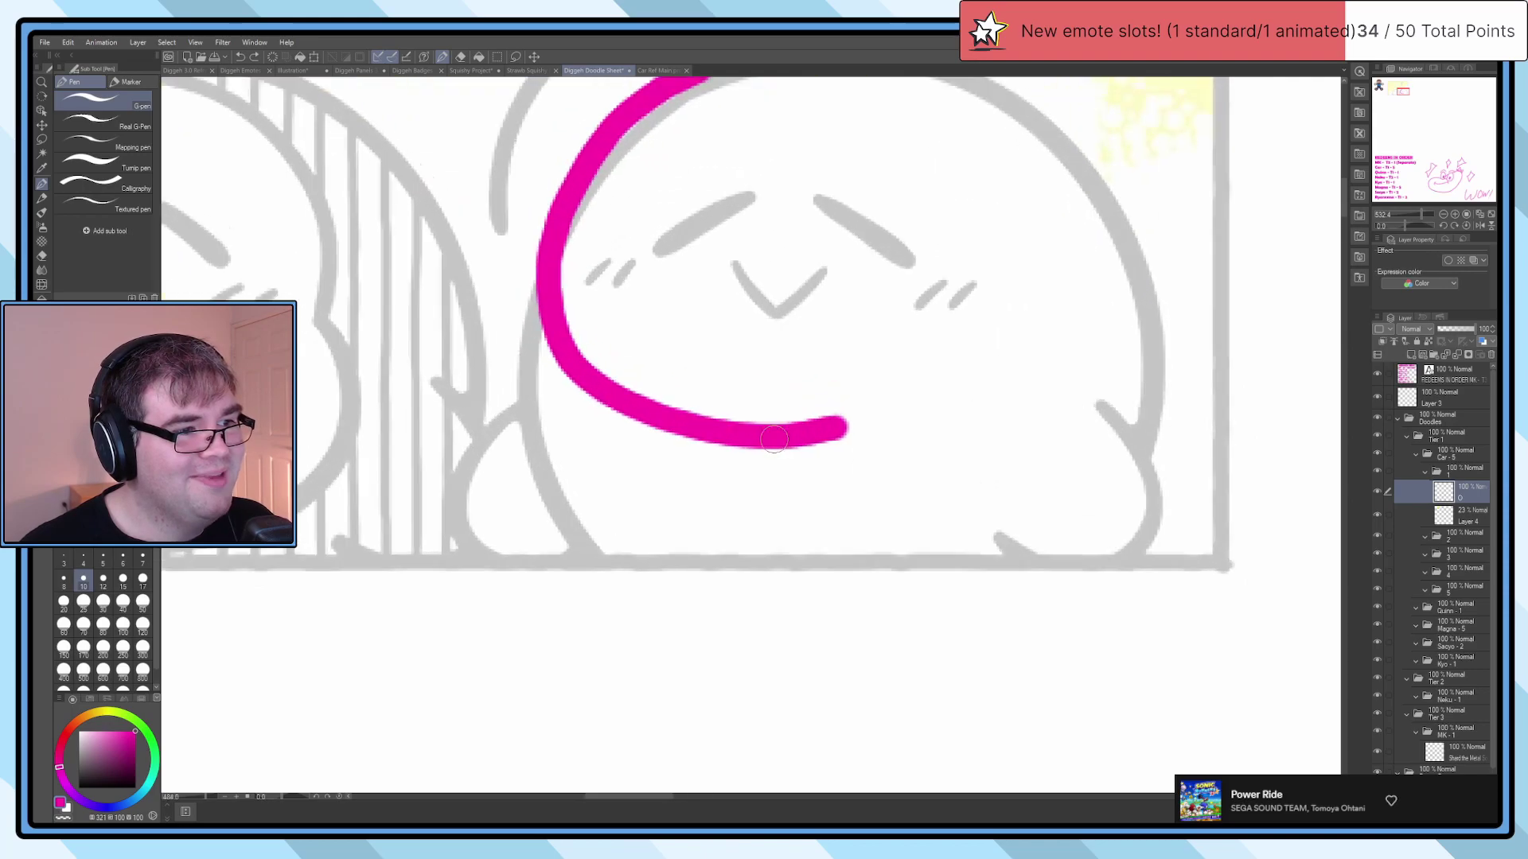
pyautogui.scroll(-3, 748, 430)
pyautogui.scroll(1, 711, 437)
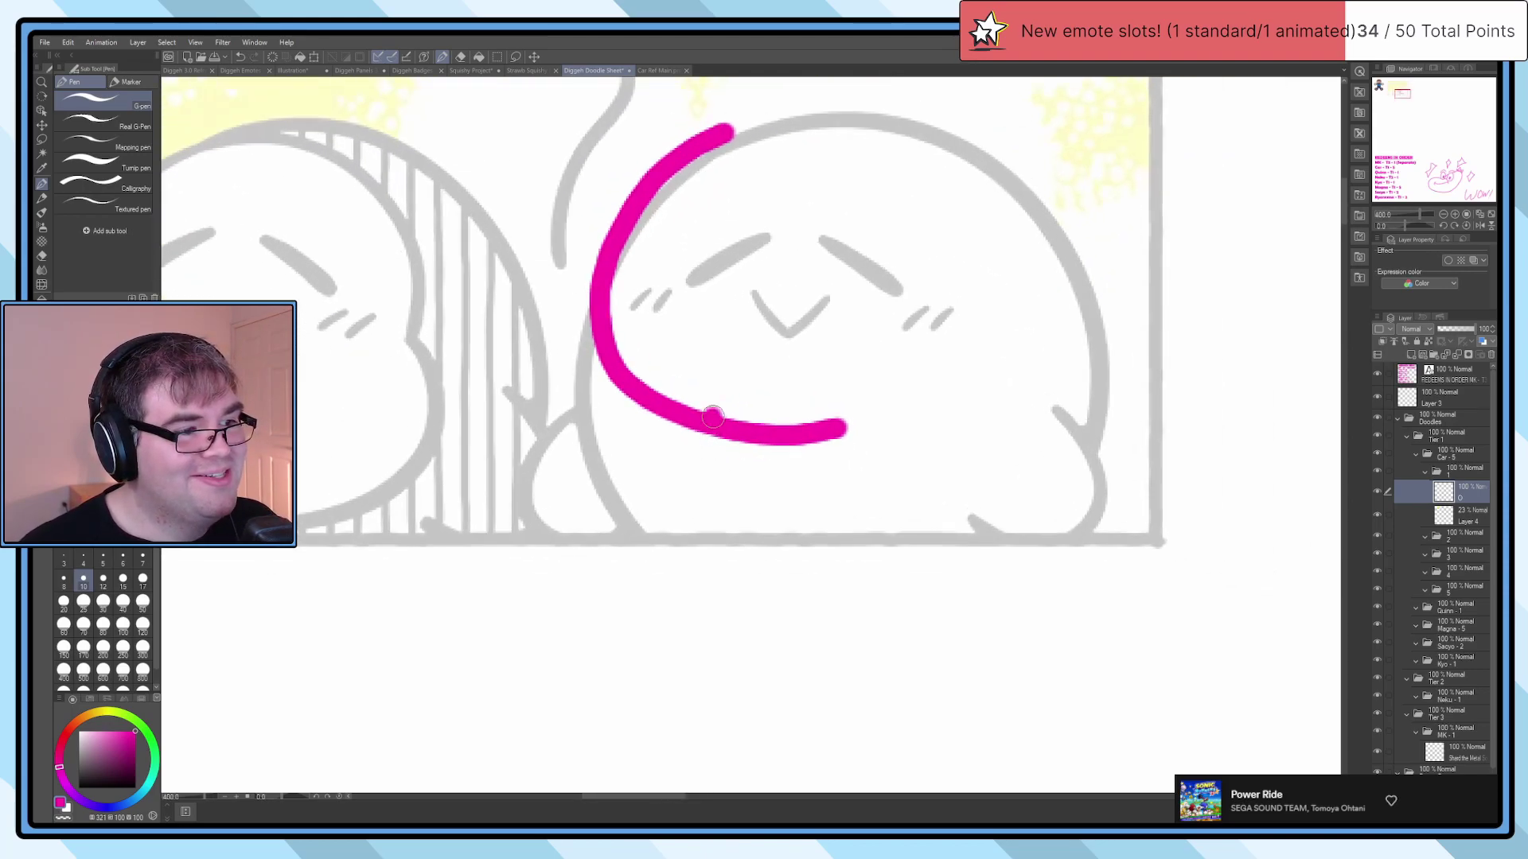
pyautogui.moveTo(711, 430); pyautogui.dragTo(630, 573)
pyautogui.moveTo(895, 428); pyautogui.dragTo(938, 567)
pyautogui.hotkey('ctrl', 'z')
pyautogui.moveTo(840, 429); pyautogui.dragTo(936, 581)
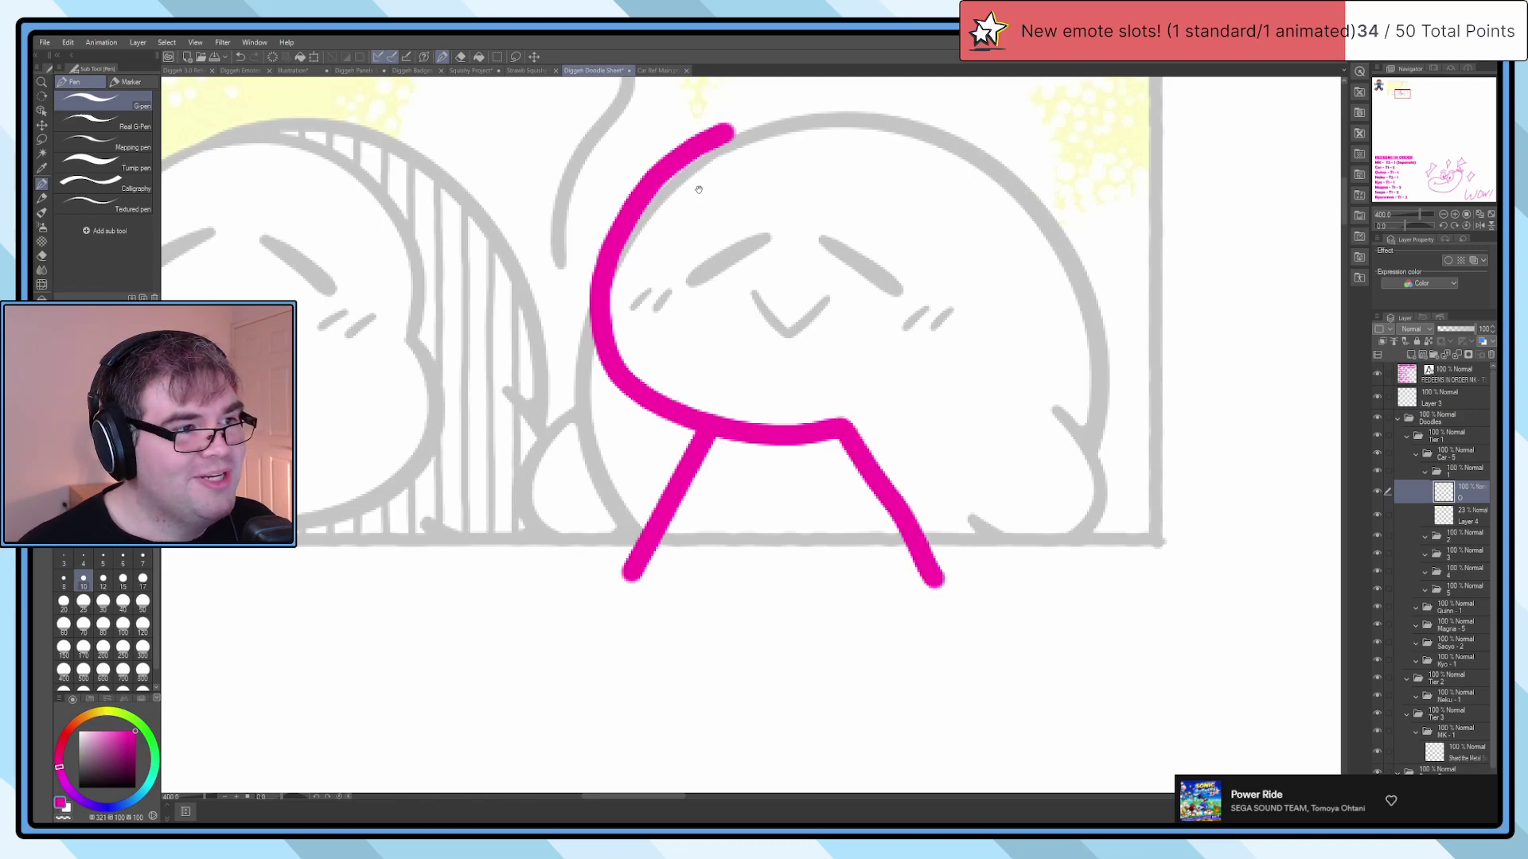
pyautogui.scroll(2, 698, 190)
pyautogui.moveTo(718, 214)
pyautogui.mouseDown()
pyautogui.moveTo(788, 195)
pyautogui.moveTo(726, 204)
pyautogui.moveTo(911, 198)
pyautogui.moveTo(1089, 380)
pyautogui.moveTo(931, 625)
pyautogui.mouseUp()
pyautogui.hotkey('ctrl', 'z')
pyautogui.hotkey('ctrl', 'z')
pyautogui.scroll(-3, 755, 447)
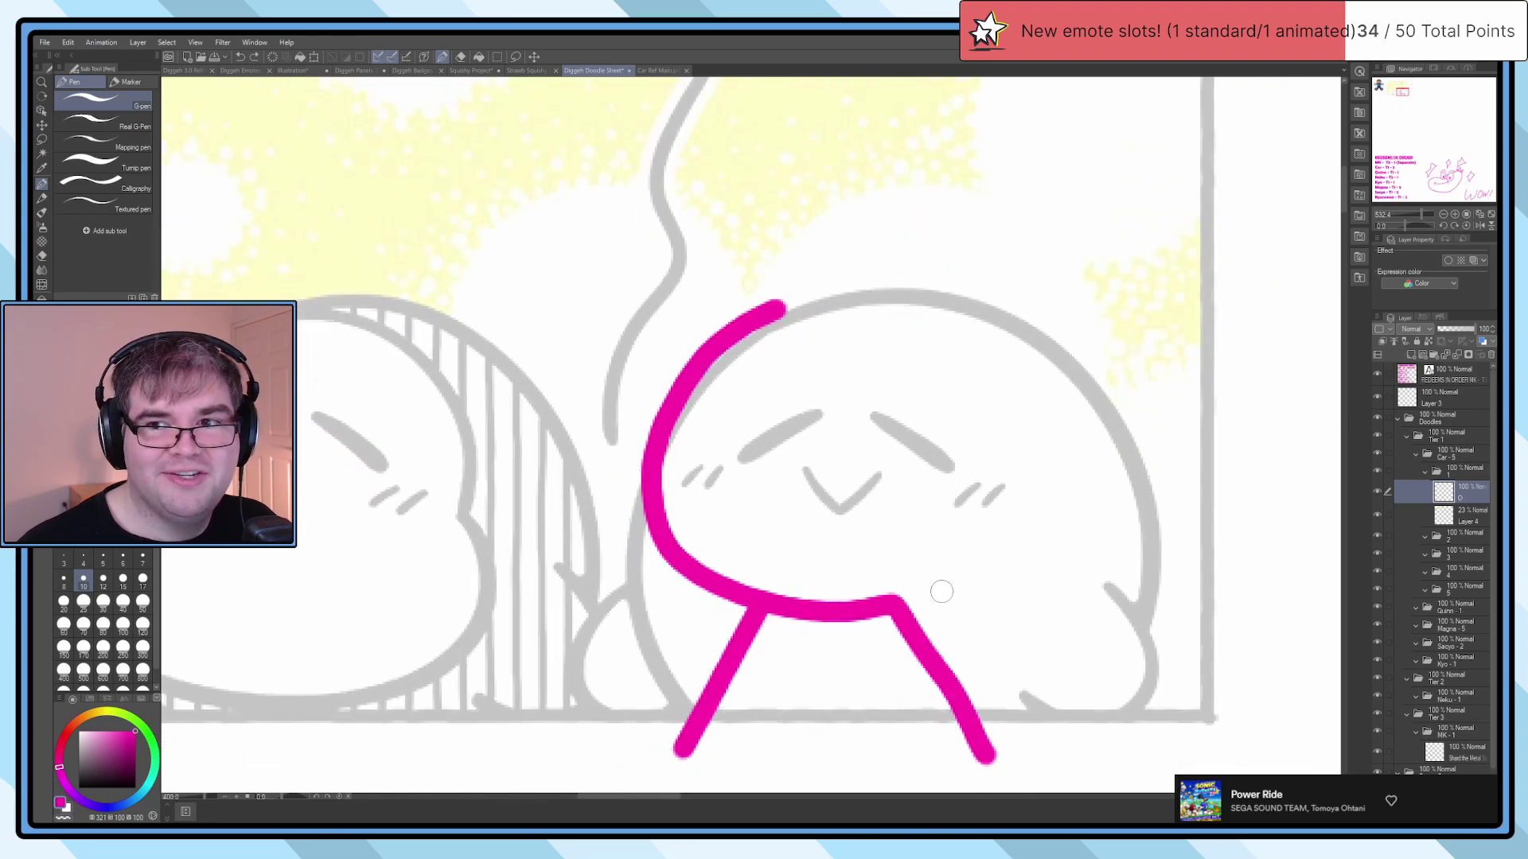
# Step: Draw the jagged hair locks along the left of the face curve, from the cheek up to the outer hair tip
pyautogui.scroll(2, 755, 447)
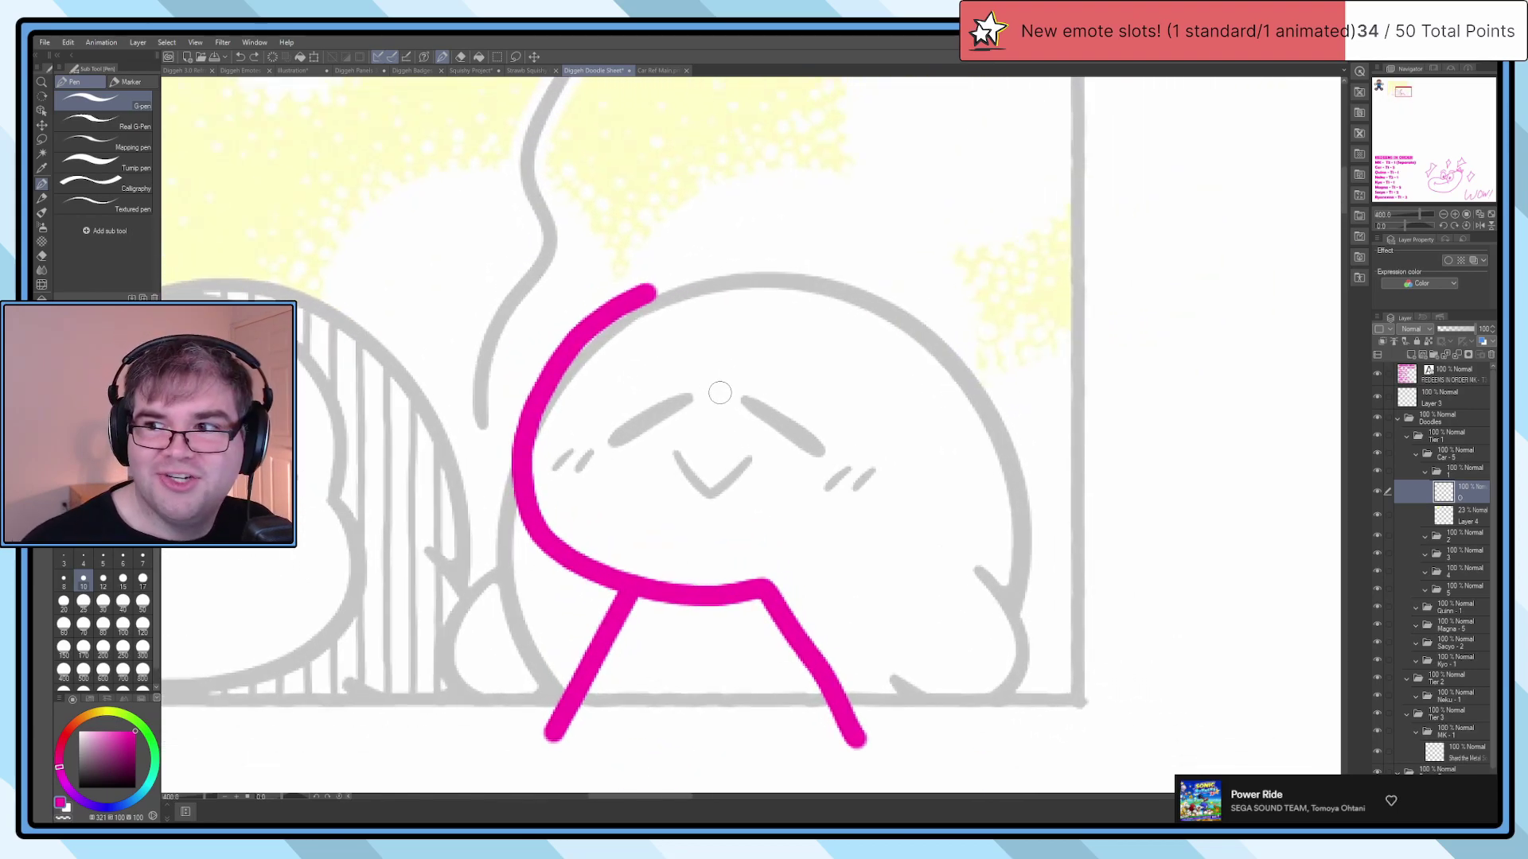
pyautogui.moveTo(791, 260)
pyautogui.mouseDown()
pyautogui.moveTo(644, 386)
pyautogui.moveTo(644, 297)
pyautogui.mouseUp()
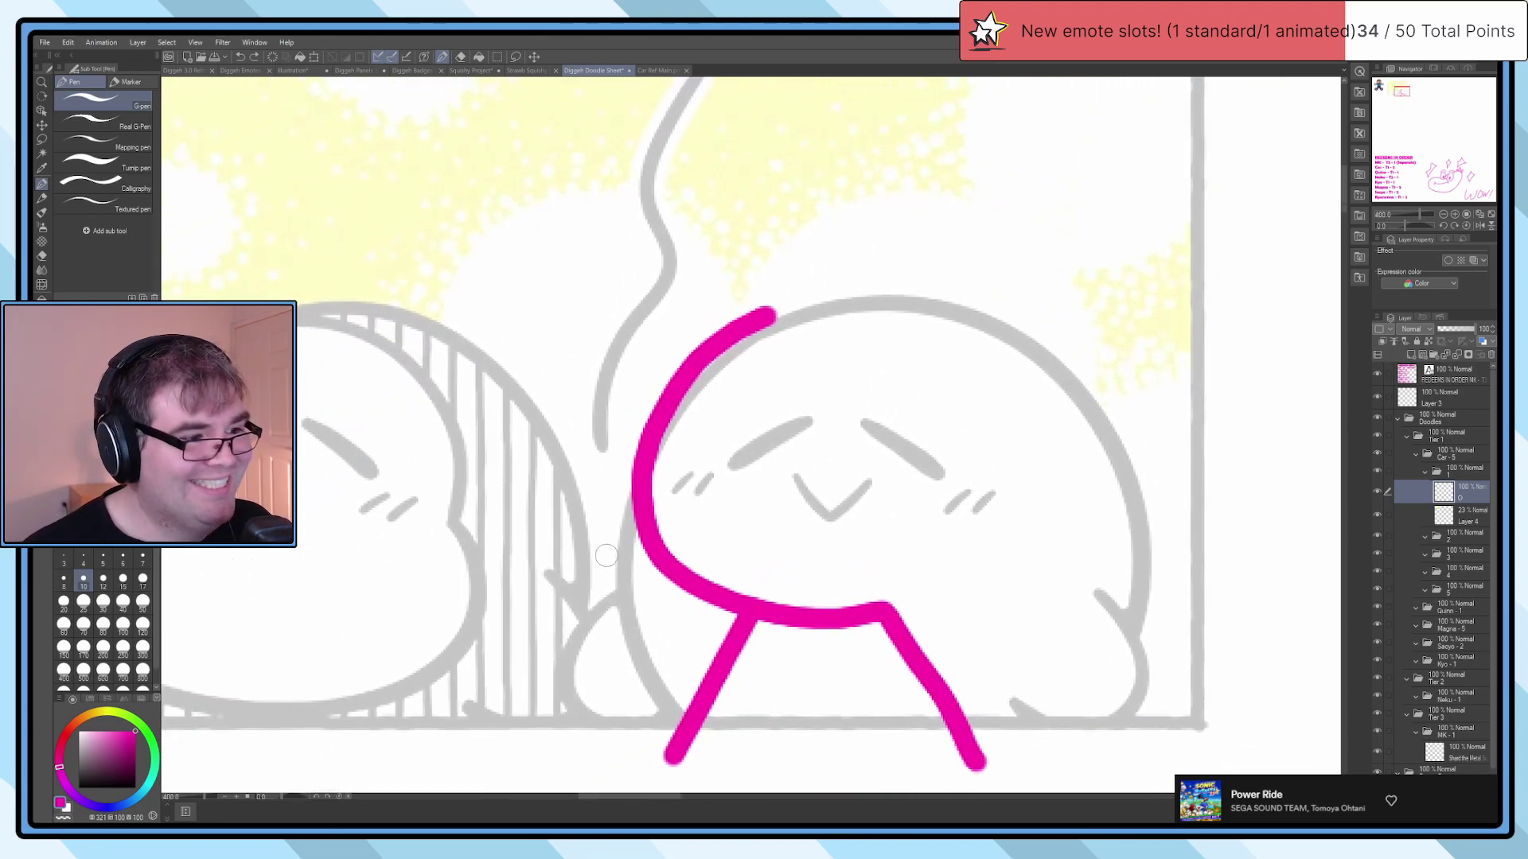
pyautogui.moveTo(650, 529)
pyautogui.mouseDown()
pyautogui.moveTo(591, 606)
pyautogui.moveTo(562, 512)
pyautogui.moveTo(575, 446)
pyautogui.moveTo(504, 444)
pyautogui.moveTo(557, 360)
pyautogui.moveTo(610, 345)
pyautogui.moveTo(559, 277)
pyautogui.moveTo(626, 238)
pyautogui.moveTo(718, 241)
pyautogui.moveTo(771, 263)
pyautogui.mouseUp()
pyautogui.hotkey('ctrl', 'z')
pyautogui.hotkey('ctrl', 'z')
pyautogui.moveTo(617, 347); pyautogui.dragTo(537, 279)
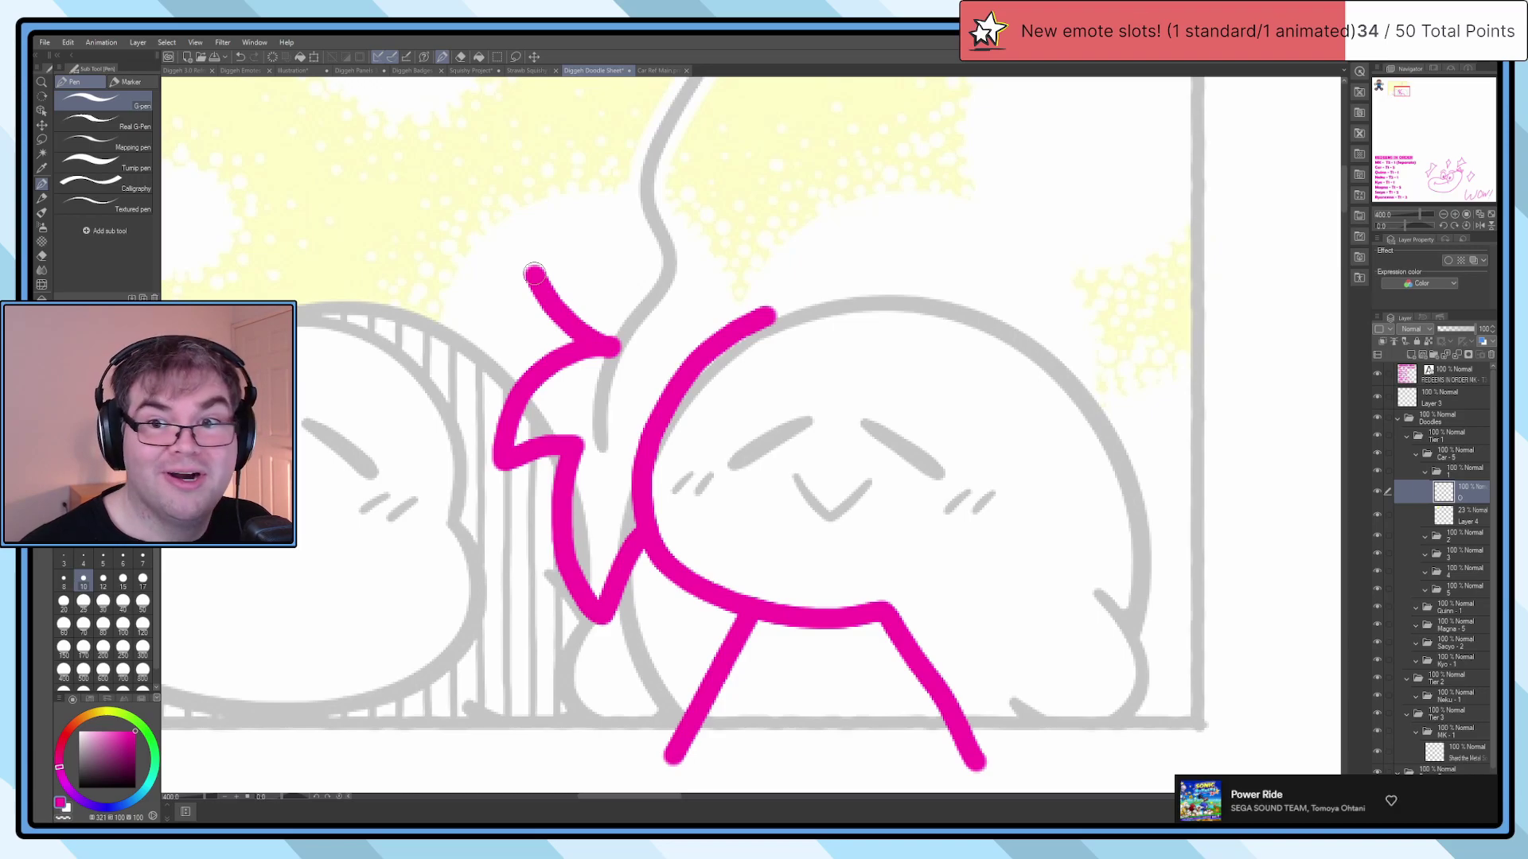
# Step: Draw the hair's top arc, raised tuft, right-hand locks and right cheek, undoing the stroke that closes the jaw
pyautogui.moveTo(535, 274)
pyautogui.mouseDown()
pyautogui.moveTo(628, 263)
pyautogui.moveTo(811, 171)
pyautogui.moveTo(955, 247)
pyautogui.moveTo(978, 314)
pyautogui.mouseUp()
pyautogui.hotkey('ctrl', 'z')
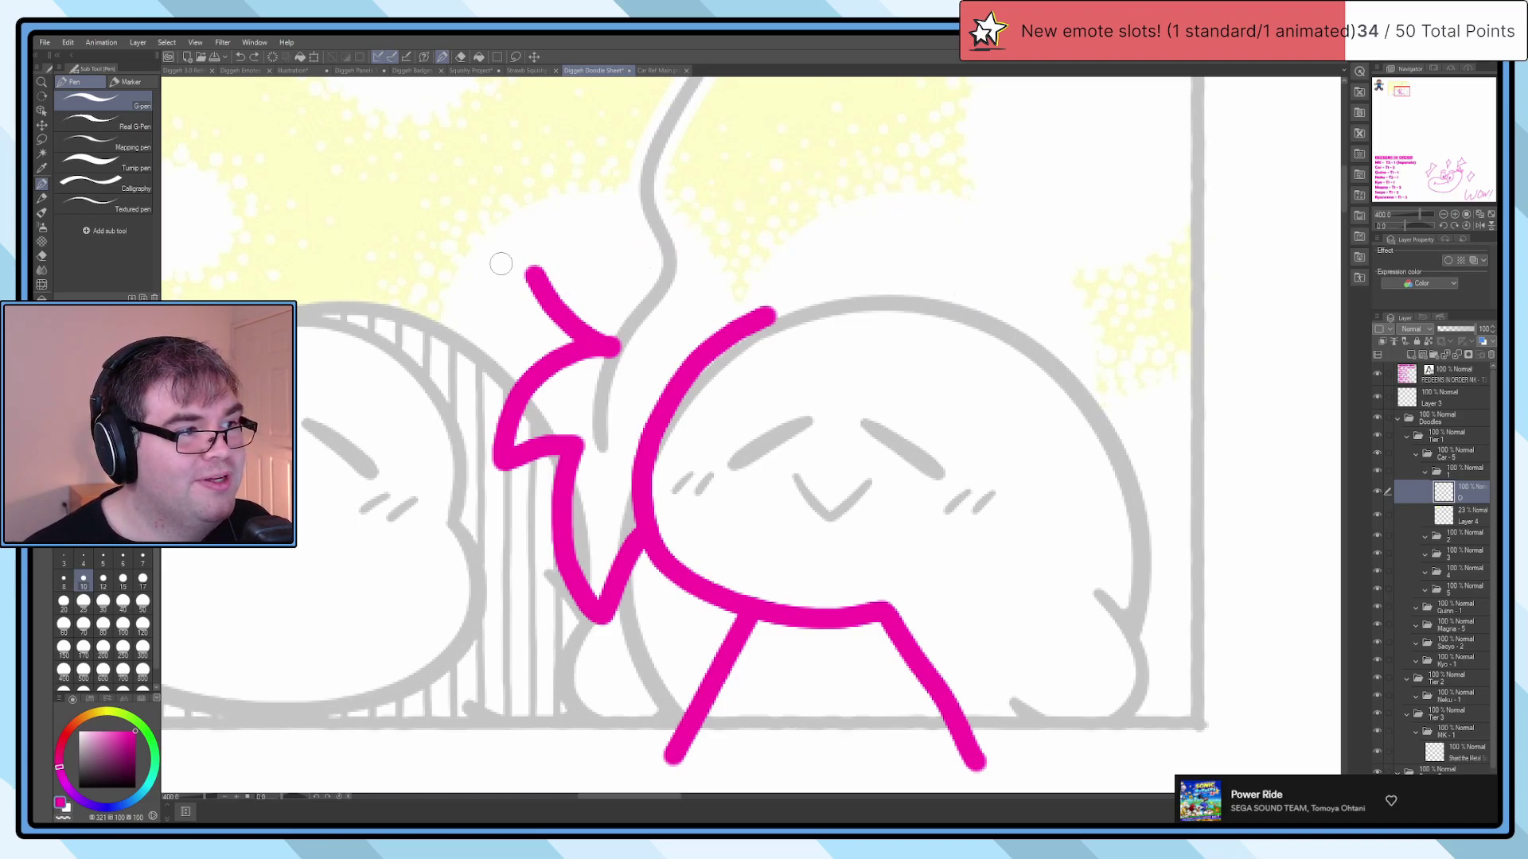
pyautogui.moveTo(536, 273)
pyautogui.mouseDown()
pyautogui.moveTo(606, 295)
pyautogui.moveTo(781, 217)
pyautogui.moveTo(894, 225)
pyautogui.moveTo(960, 310)
pyautogui.moveTo(1009, 265)
pyautogui.moveTo(997, 180)
pyautogui.moveTo(1060, 254)
pyautogui.moveTo(1033, 319)
pyautogui.moveTo(990, 337)
pyautogui.moveTo(1027, 331)
pyautogui.moveTo(1042, 362)
pyautogui.moveTo(1081, 373)
pyautogui.moveTo(1055, 419)
pyautogui.moveTo(1099, 458)
pyautogui.moveTo(1059, 555)
pyautogui.moveTo(897, 606)
pyautogui.mouseUp()
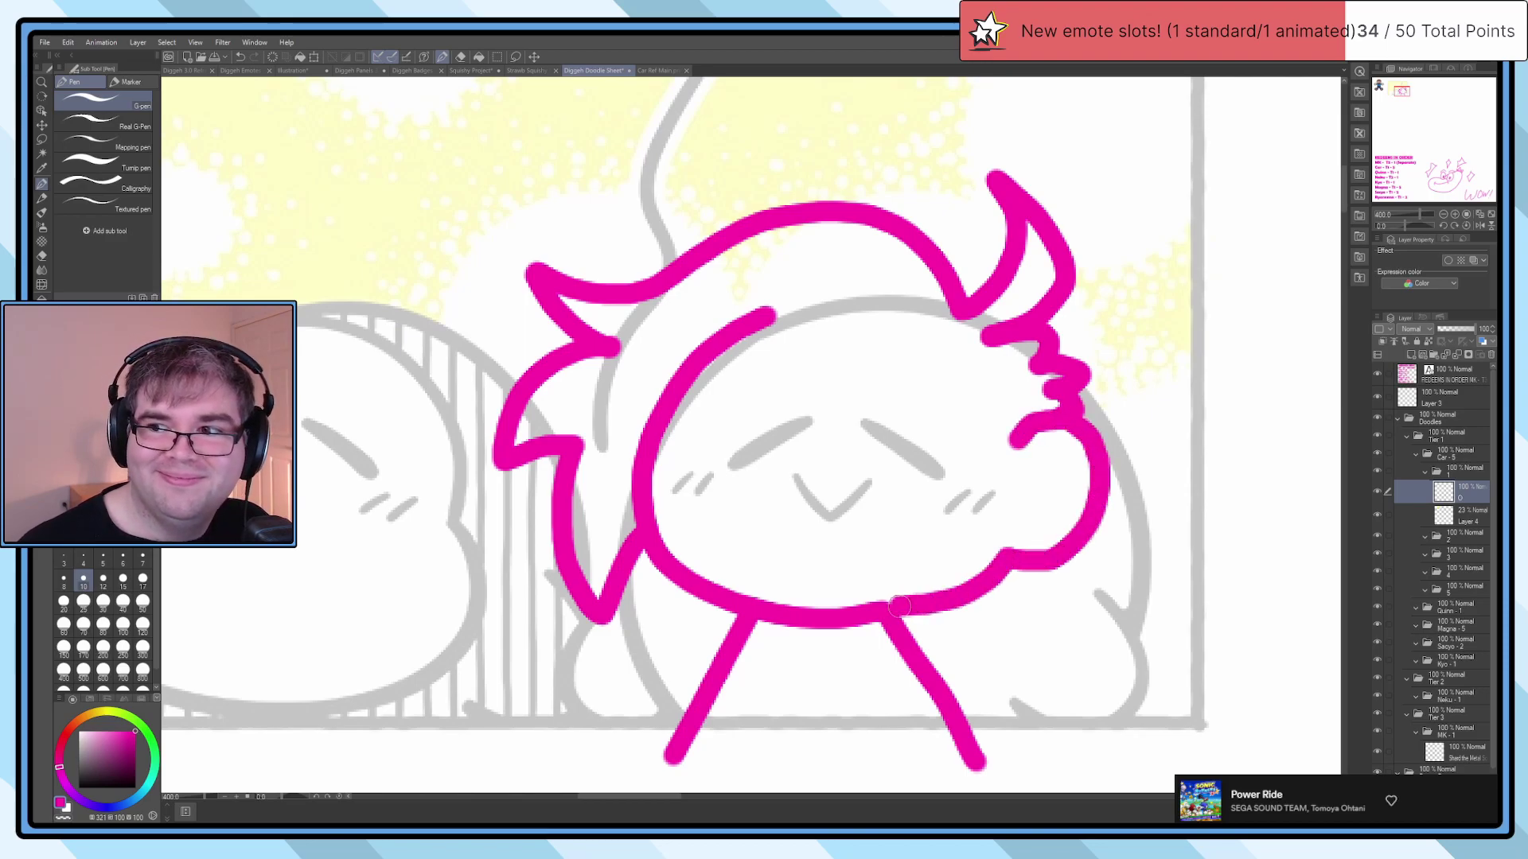
pyautogui.hotkey('ctrl', 'z')
# Step: Lasso the chin curve with both body lines and move them slightly down and to the right
pyautogui.moveTo(1002, 660); pyautogui.dragTo(985, 518)
pyautogui.press('m')
pyautogui.moveTo(953, 449)
pyautogui.mouseDown()
pyautogui.moveTo(1043, 627)
pyautogui.moveTo(625, 555)
pyautogui.moveTo(637, 439)
pyautogui.moveTo(685, 358)
pyautogui.moveTo(795, 358)
pyautogui.moveTo(947, 445)
pyautogui.mouseUp()
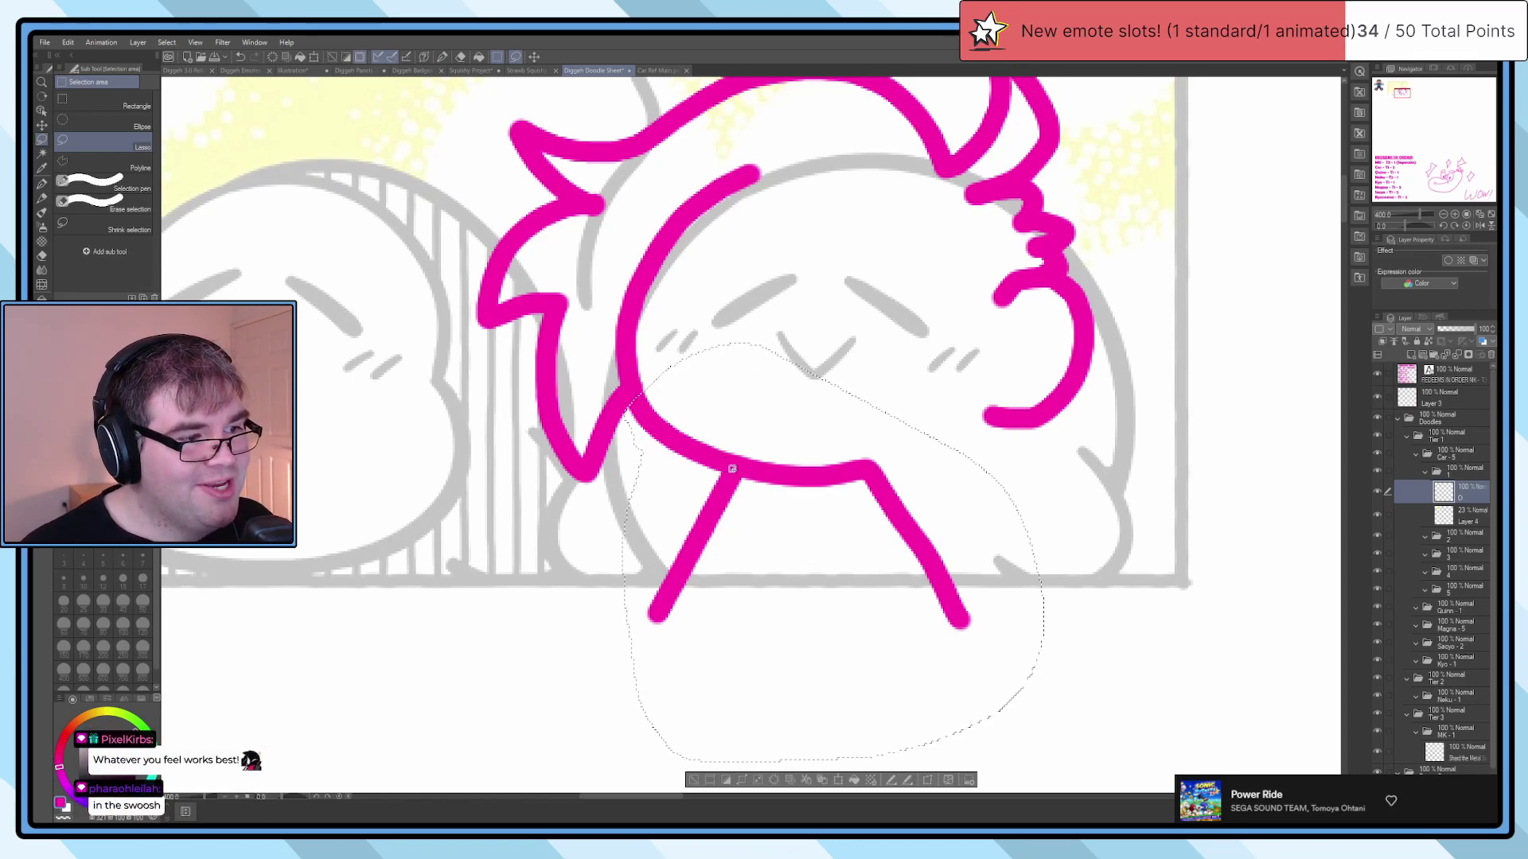
pyautogui.press('k')
pyautogui.moveTo(730, 481); pyautogui.dragTo(743, 497)
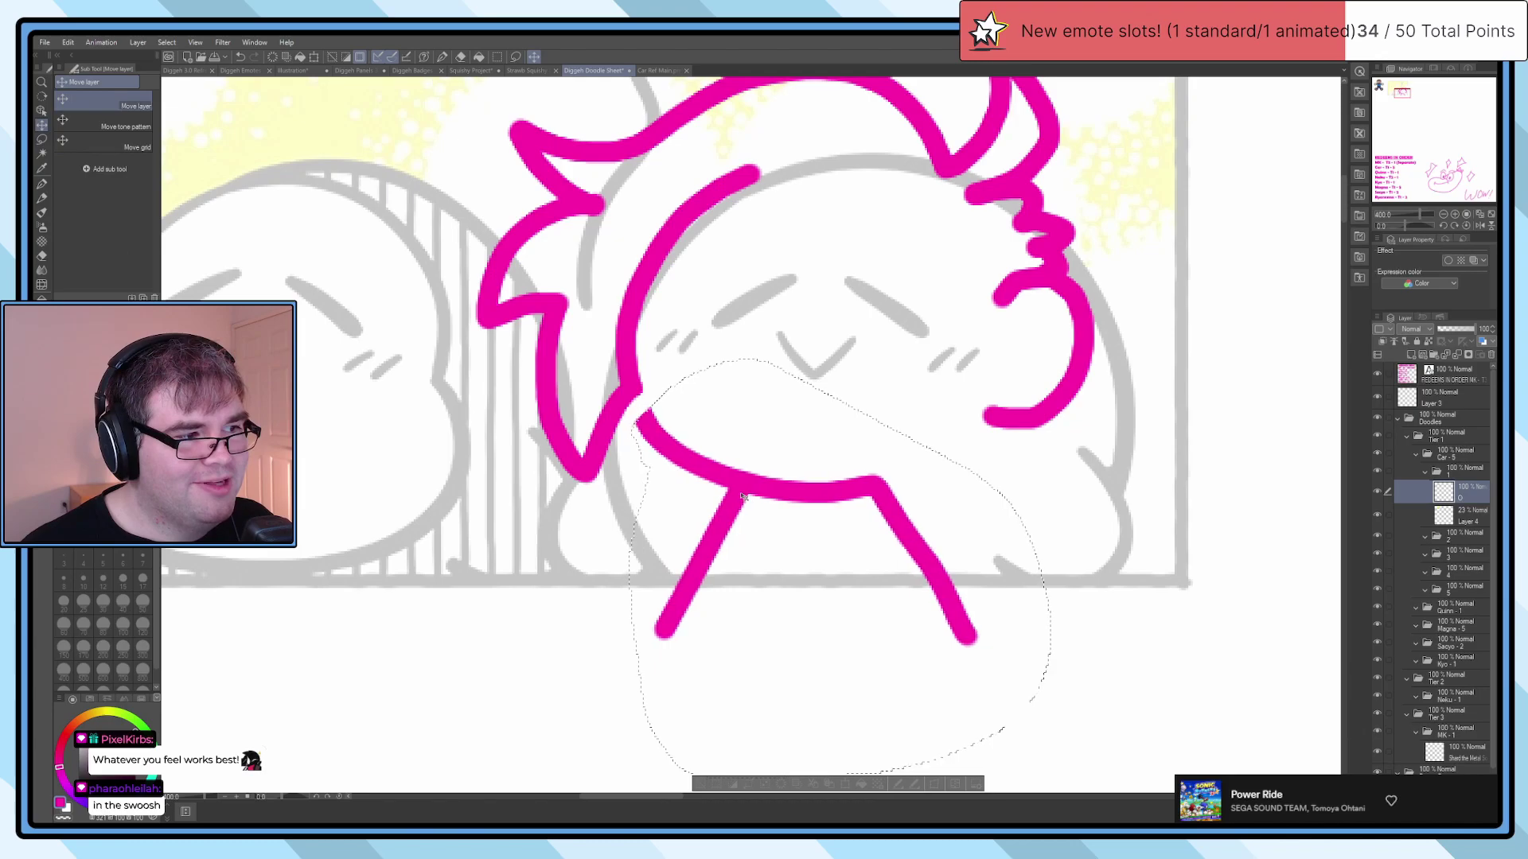
# Step: Deselect the moved lines and bridge the gap between the left cheek and chin curve with the G-pen
pyautogui.hotkey('ctrl', 'd')
pyautogui.press('p')
pyautogui.scroll(2, 672, 432)
pyautogui.moveTo(666, 437)
pyautogui.mouseDown()
pyautogui.moveTo(624, 373)
pyautogui.moveTo(644, 425)
pyautogui.mouseUp()
pyautogui.hotkey('ctrl', 'z')
pyautogui.scroll(-4, 938, 423)
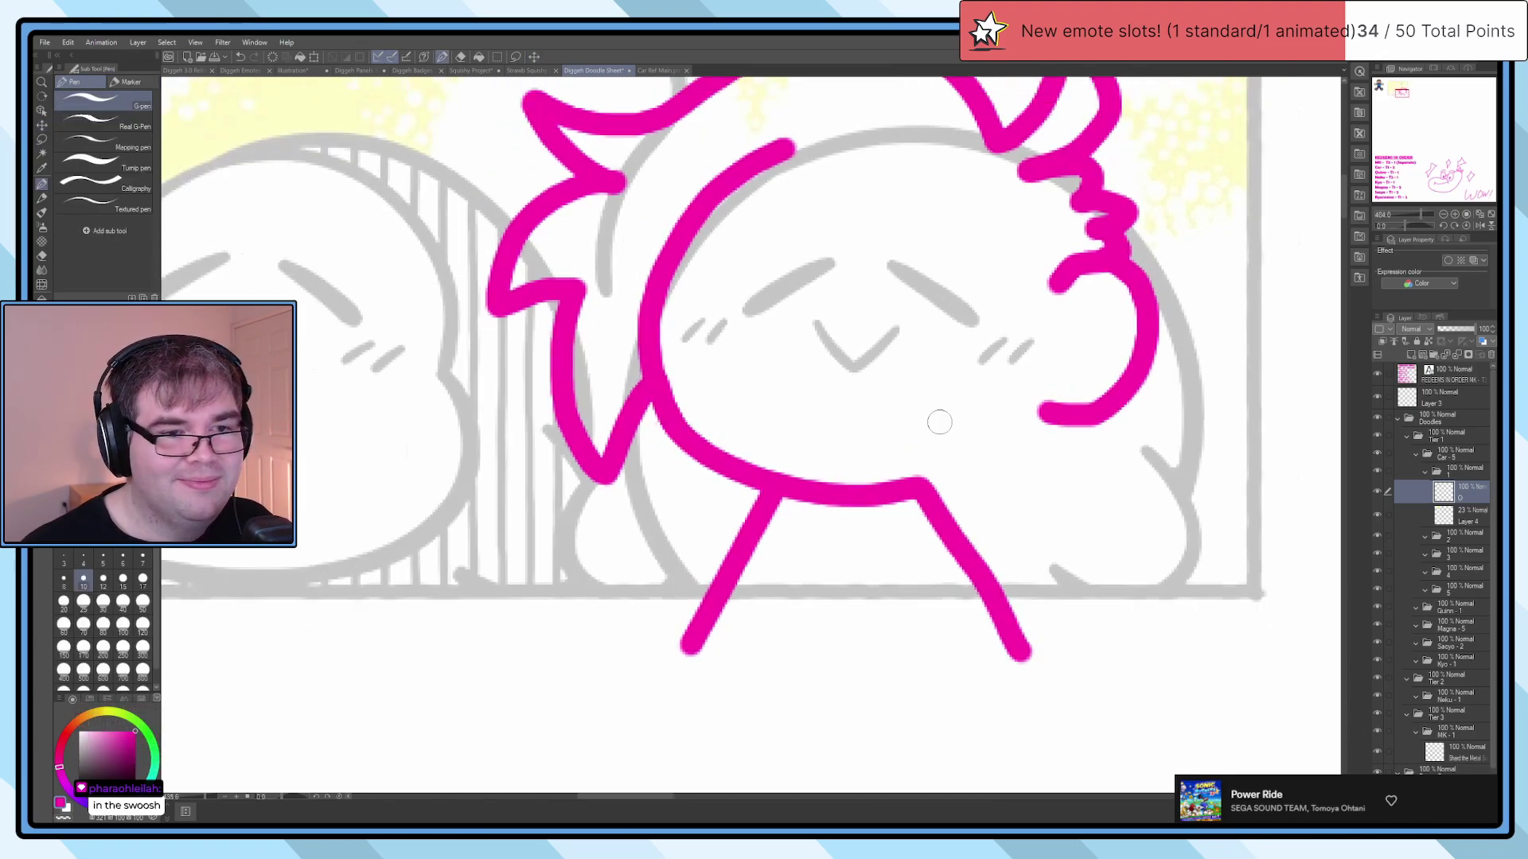
# Step: Draw the jaw line with the G-pen, joining the right cheek to the chin curve
pyautogui.scroll(2, 938, 467)
pyautogui.moveTo(1022, 434)
pyautogui.mouseDown()
pyautogui.moveTo(902, 505)
pyautogui.moveTo(997, 469)
pyautogui.moveTo(1024, 438)
pyautogui.mouseUp()
pyautogui.hotkey('ctrl', 'z')
pyautogui.moveTo(981, 391); pyautogui.dragTo(861, 448)
# Step: Set the G-pen size to 5 and trace the faded reference's left eye as a filled slanted stroke on the character's face
pyautogui.scroll(3, 861, 448)
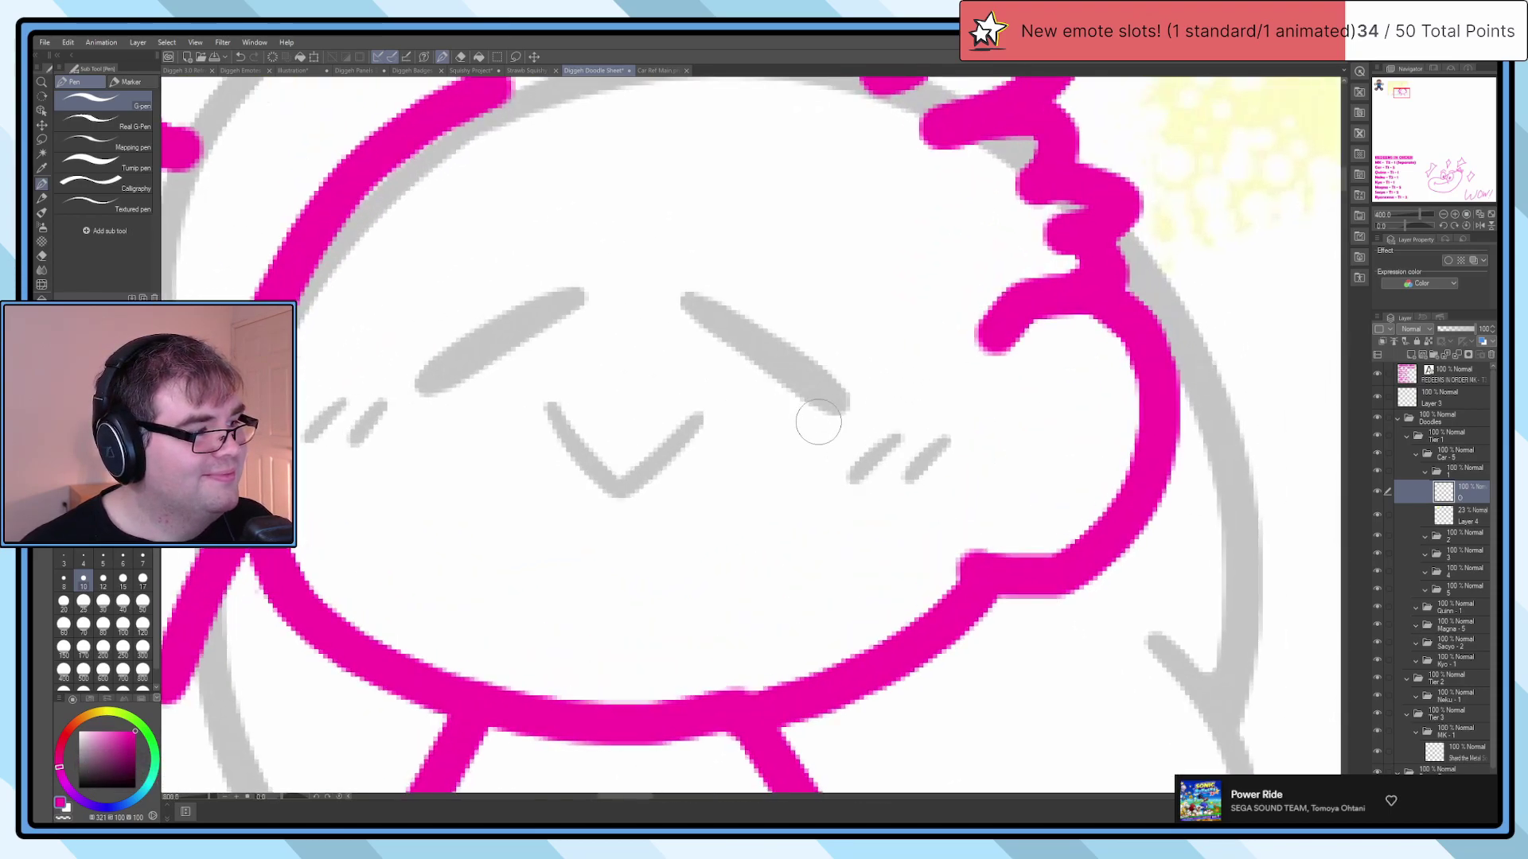
pyautogui.scroll(3, 553, 324)
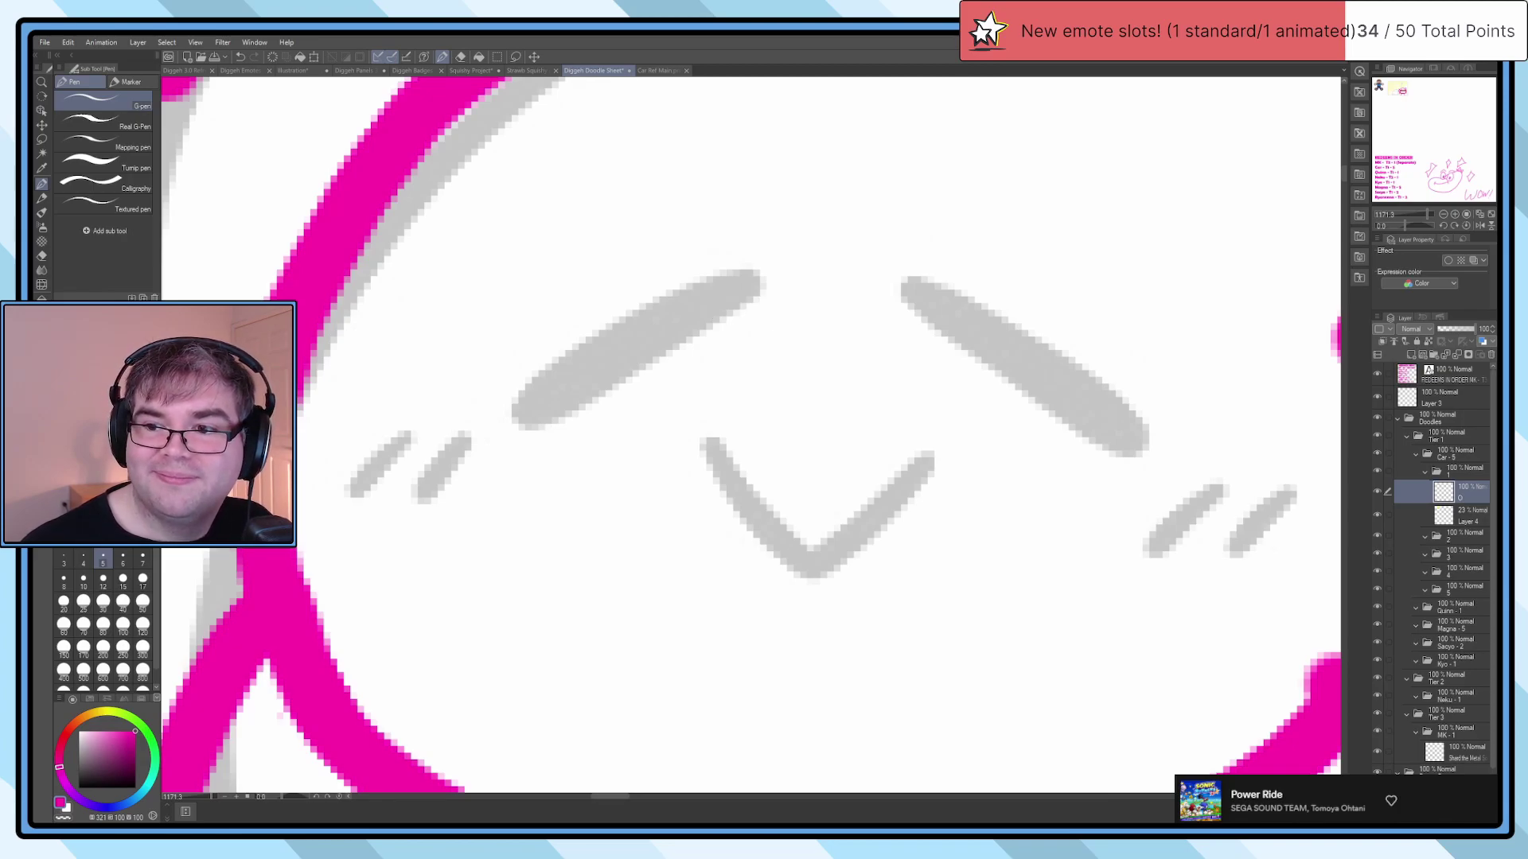
pyautogui.moveTo(752, 280)
pyautogui.mouseDown()
pyautogui.moveTo(573, 421)
pyautogui.moveTo(531, 416)
pyautogui.moveTo(584, 355)
pyautogui.moveTo(742, 281)
pyautogui.moveTo(632, 360)
pyautogui.moveTo(673, 318)
pyautogui.mouseUp()
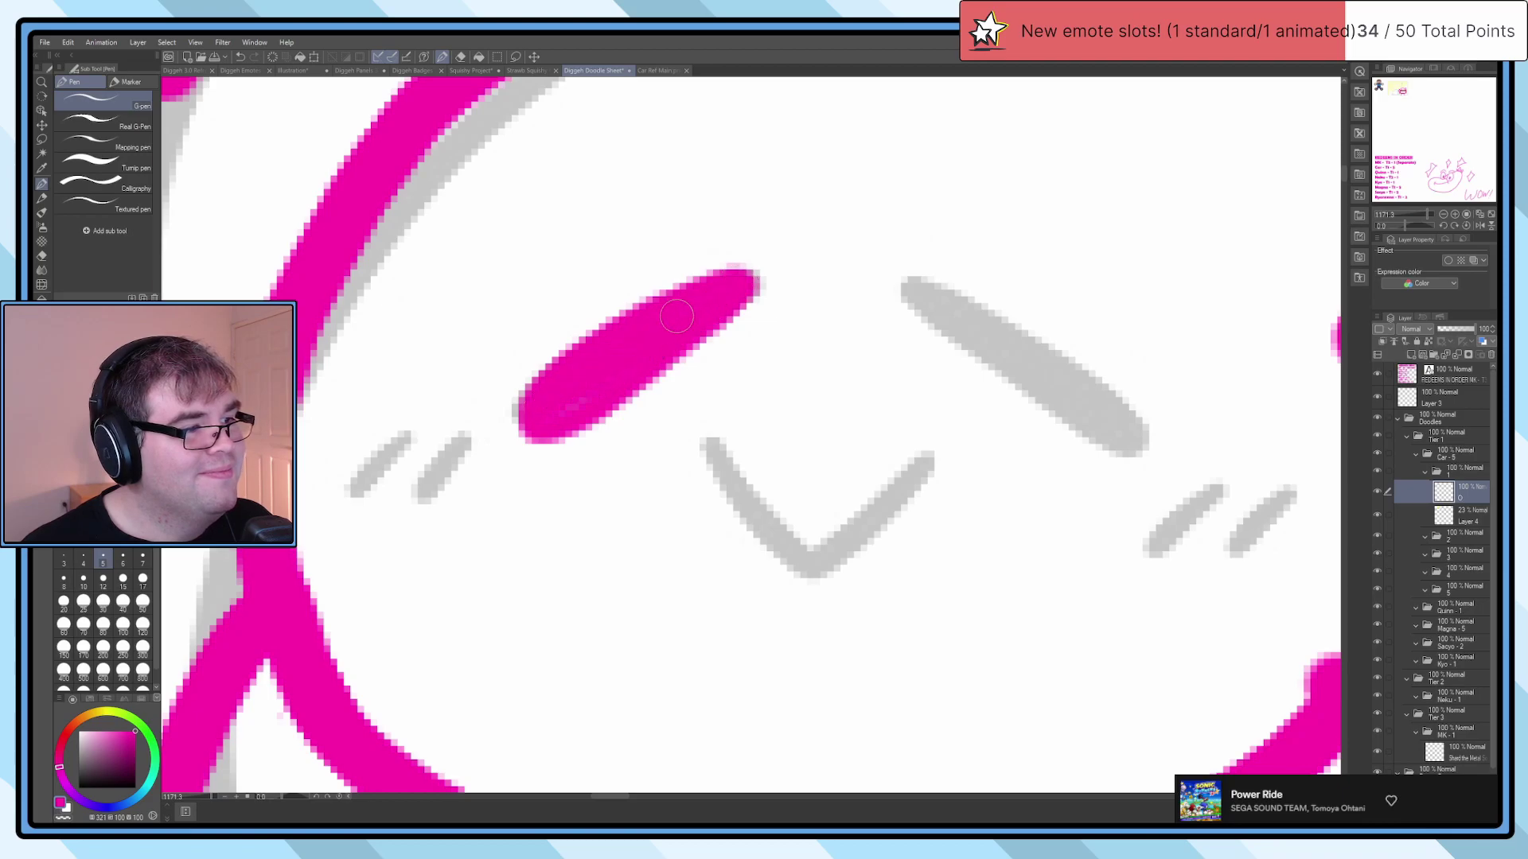
pyautogui.scroll(-8, 965, 450)
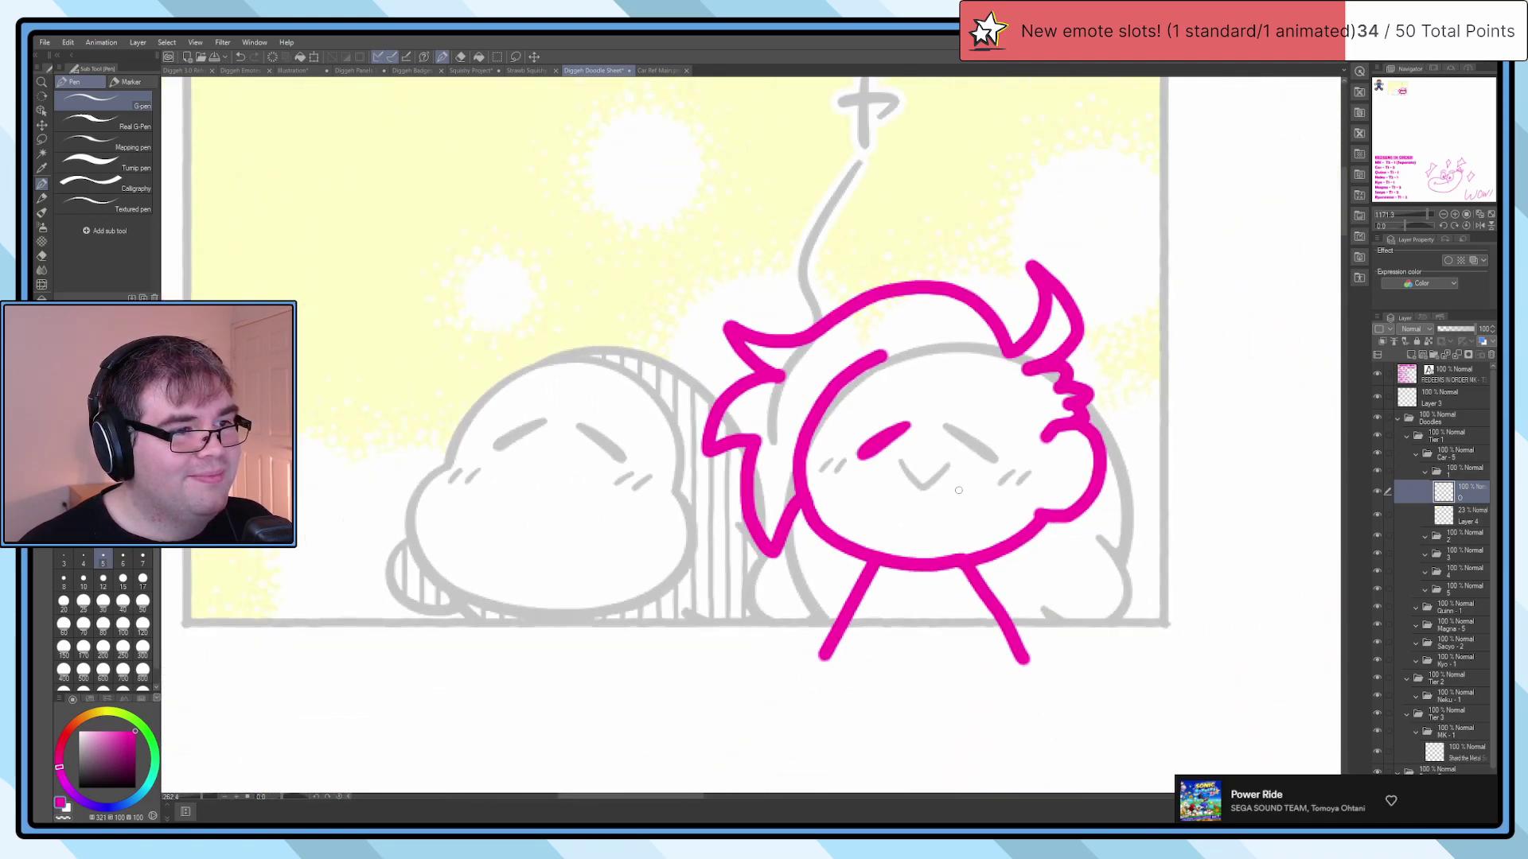
pyautogui.moveTo(881, 443); pyautogui.dragTo(872, 438)
# Step: Darken the magenta line art to black with a Hue/Saturation/Luminosity correction
pyautogui.scroll(1, 872, 437)
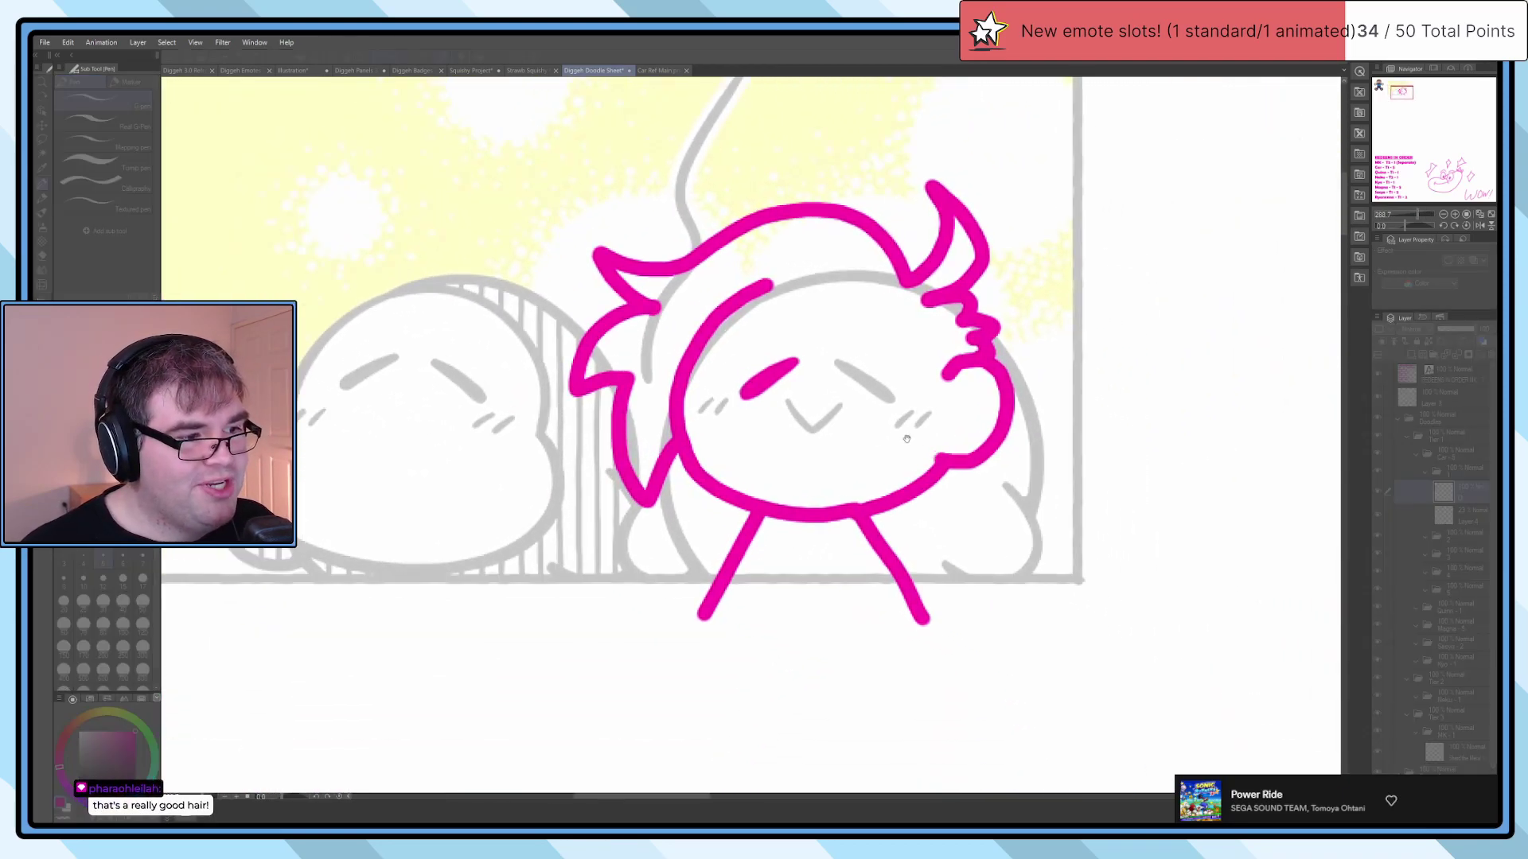
pyautogui.click(368, 684)
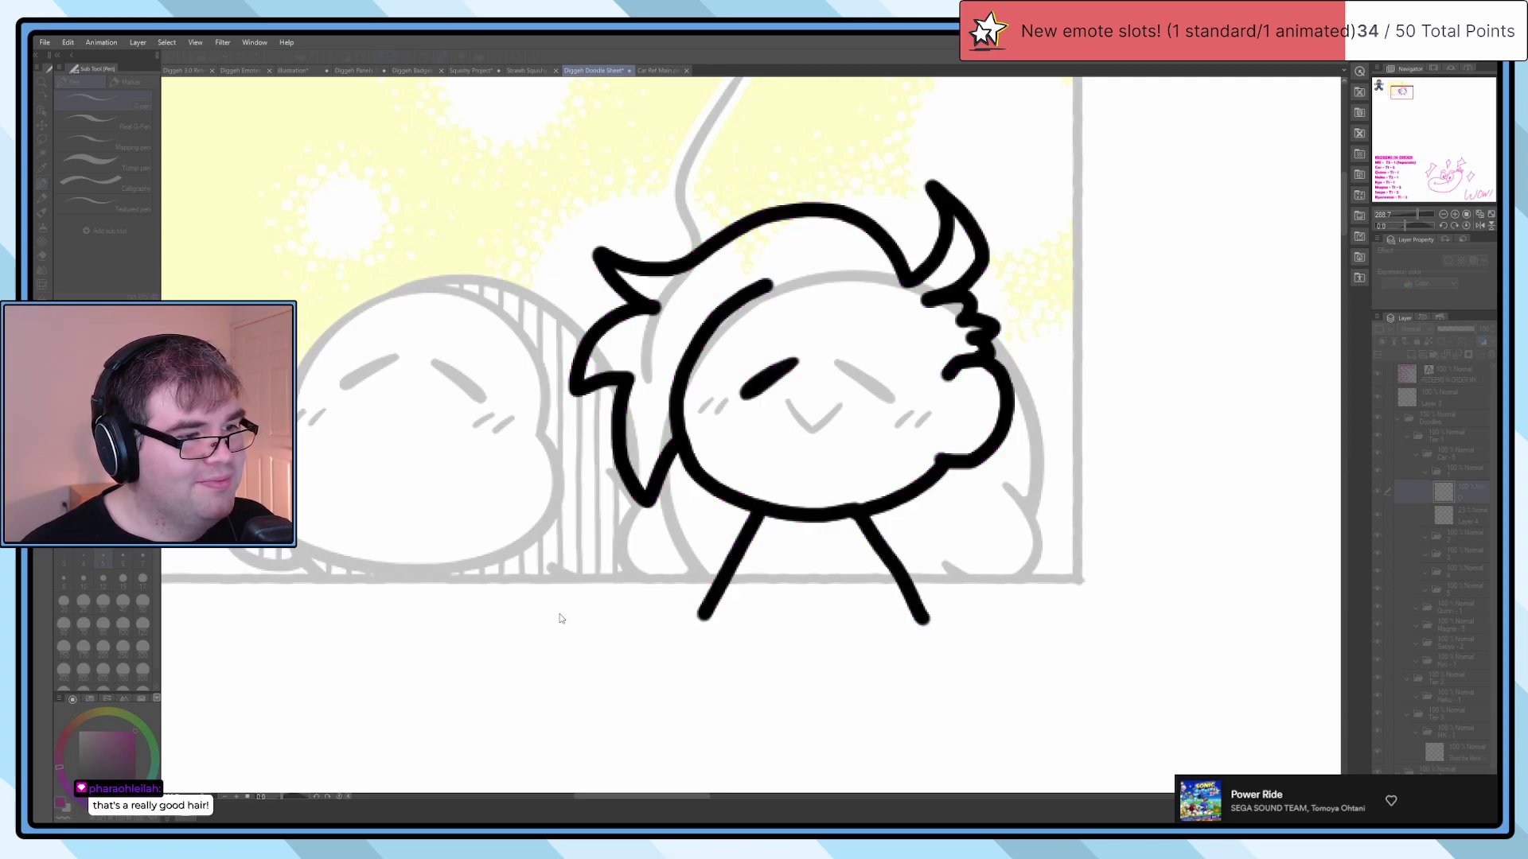
pyautogui.click(561, 617)
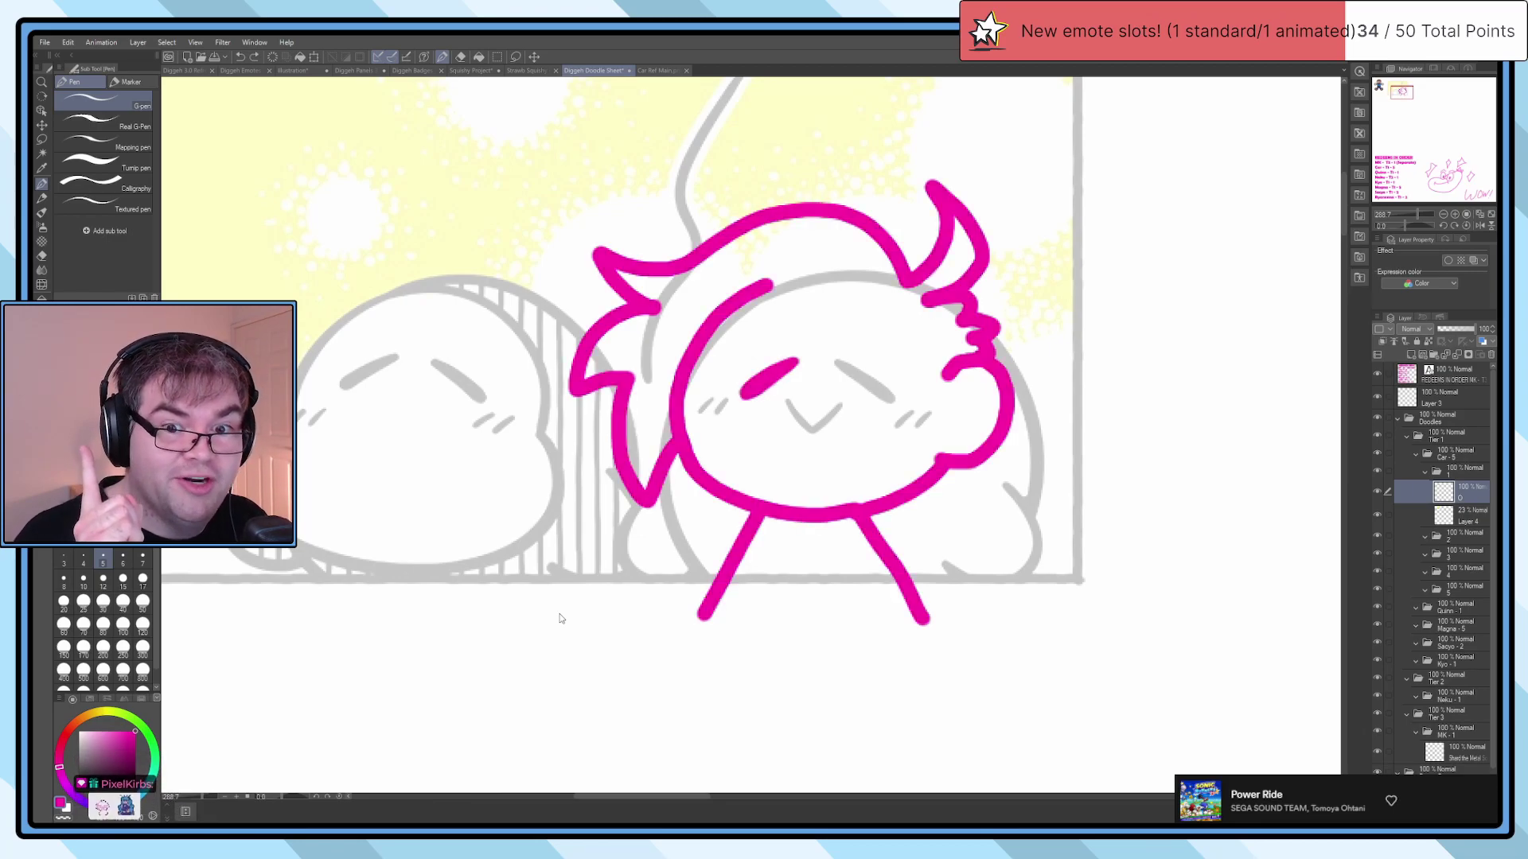
pyautogui.hotkey('ctrl', 'z')
pyautogui.hotkey('ctrl', 'y')
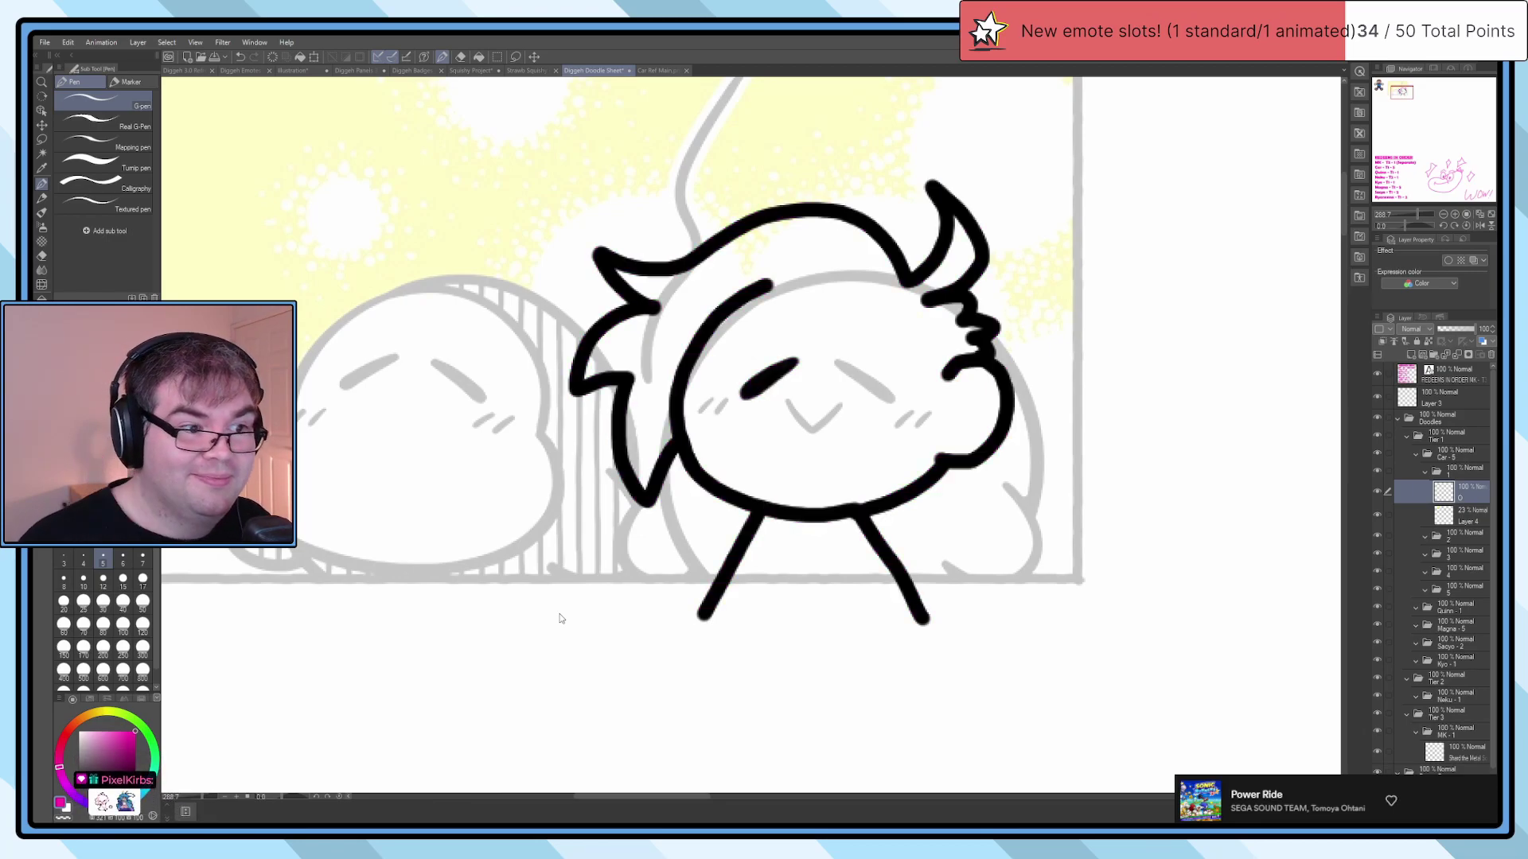
pyautogui.hotkey('ctrl', 'z')
pyautogui.hotkey('ctrl', 'u')
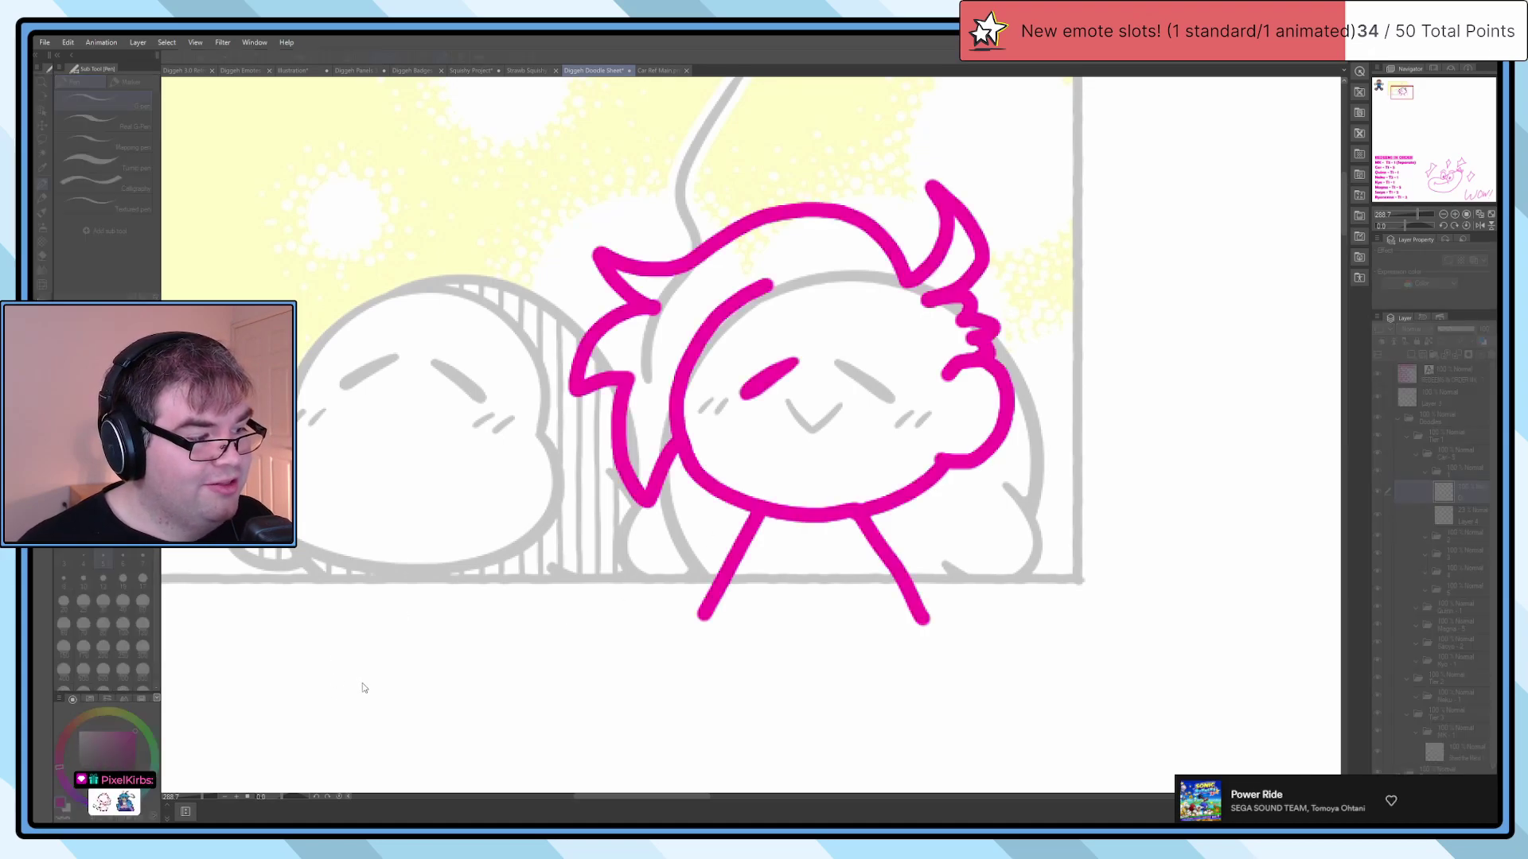
# Step: Erase the small bump inside the chin curve where the jaw line joins it, and return to the G-pen
pyautogui.press('e')
pyautogui.scroll(5, 871, 462)
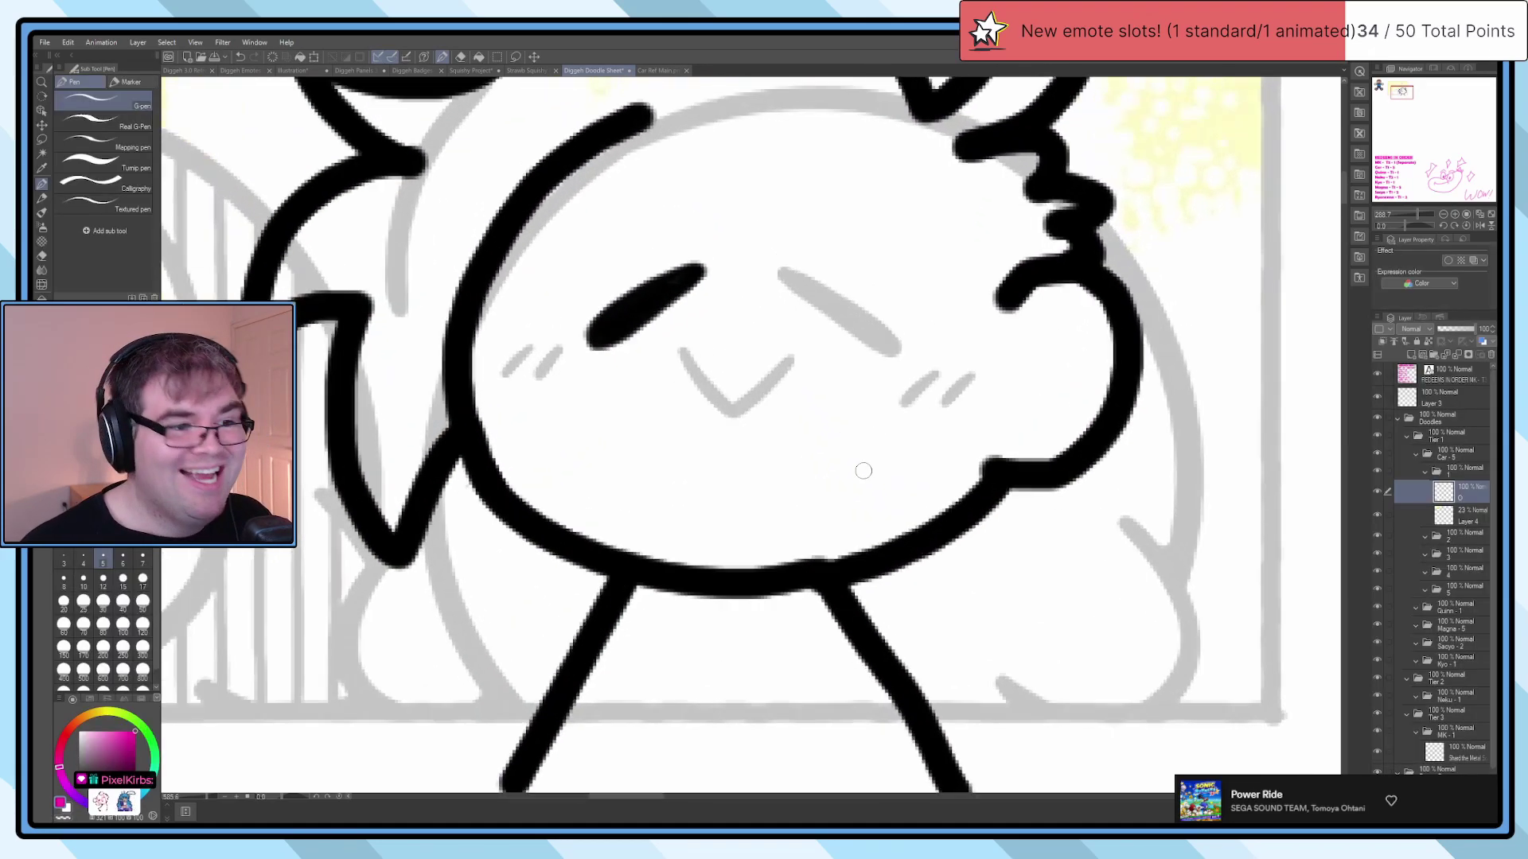
pyautogui.click(82, 605)
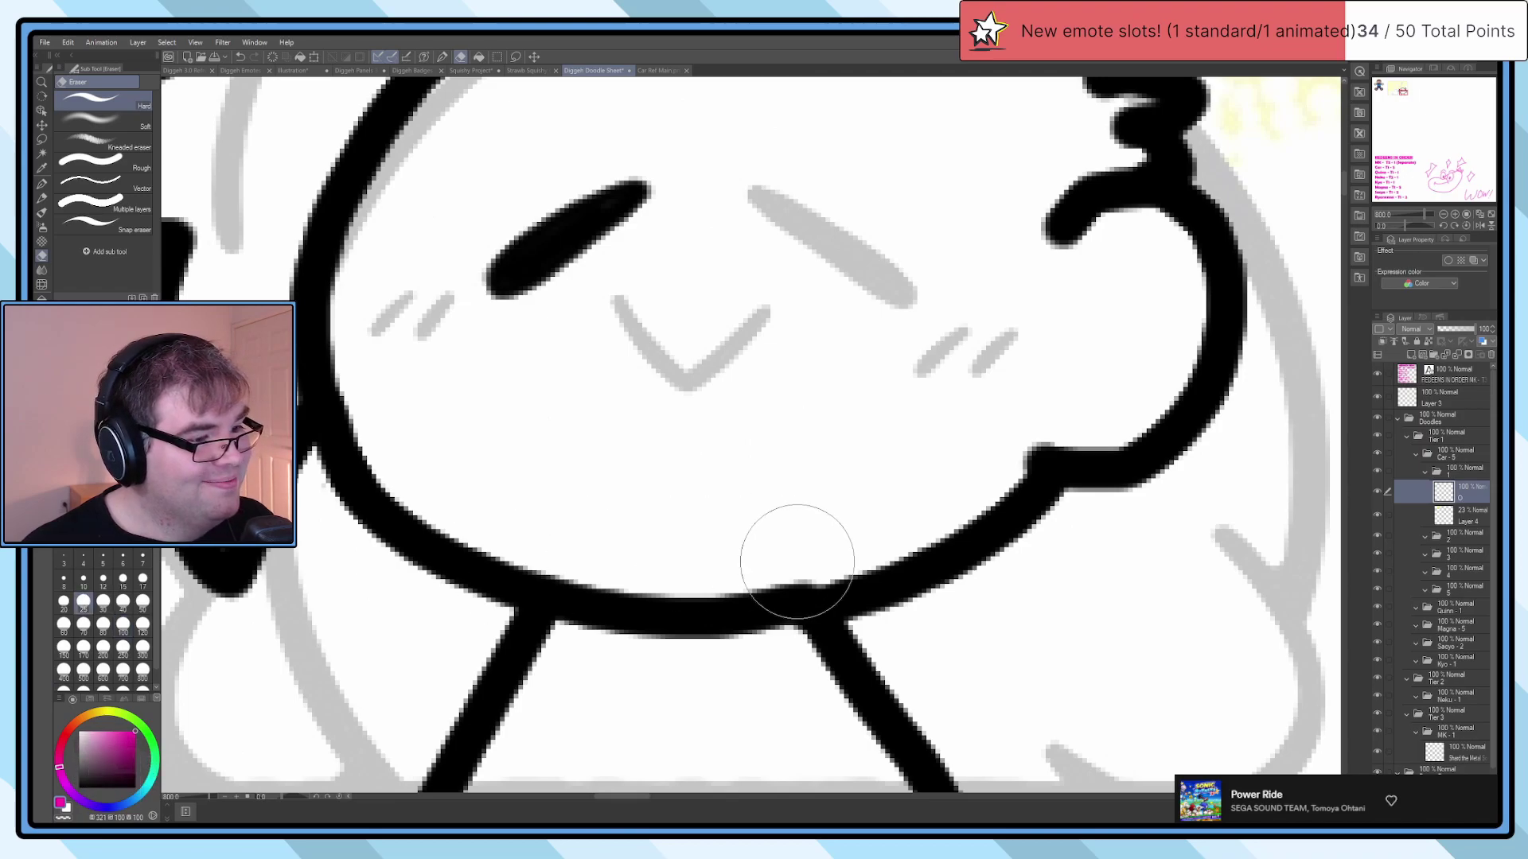
pyautogui.press('p')
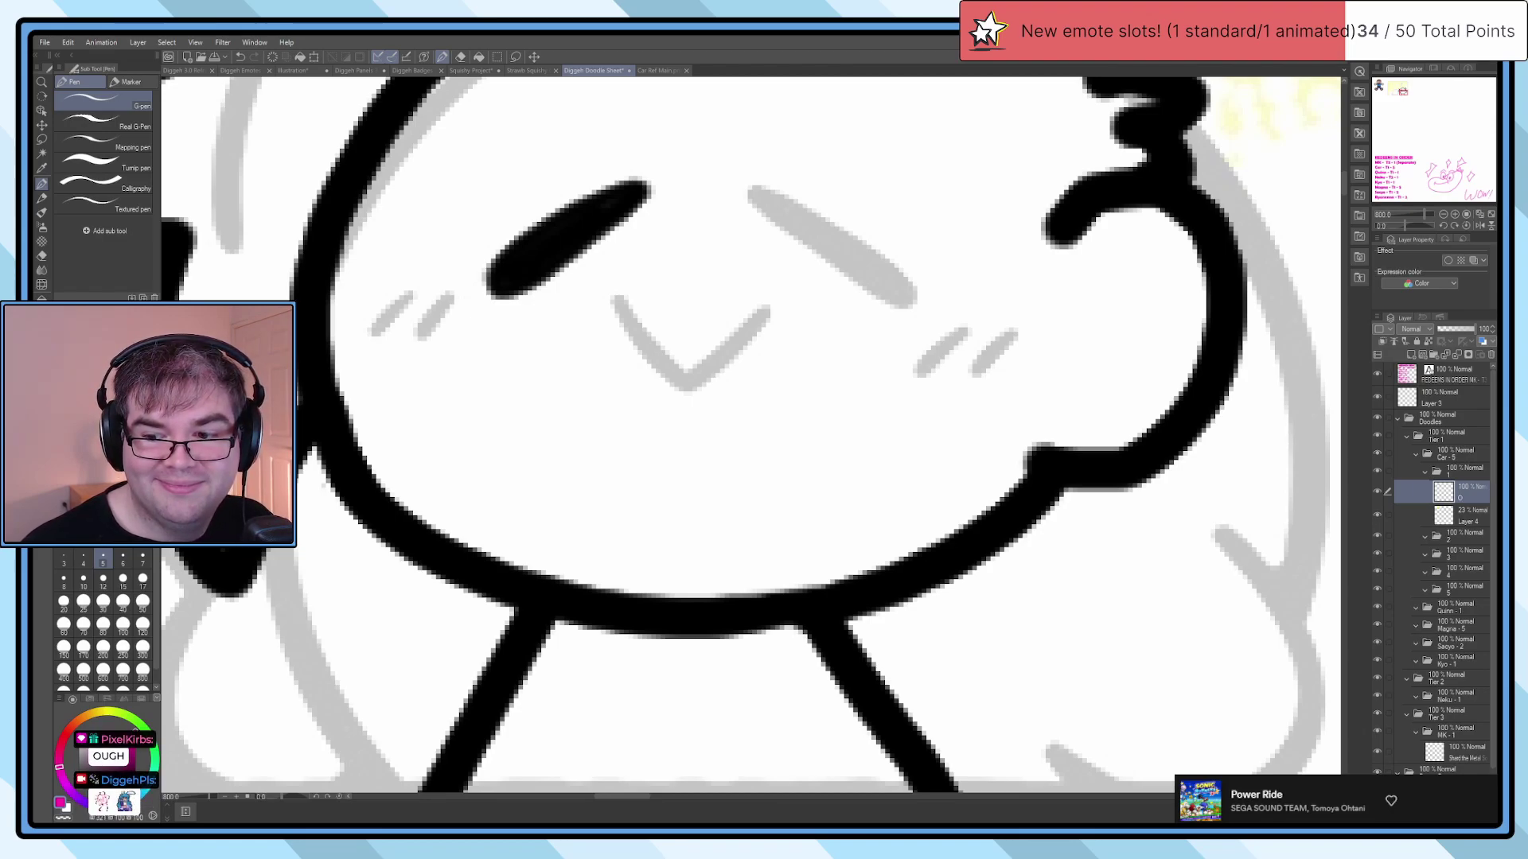
# Step: Switch the drawing color to black and trace the character's right eye and V-shaped mouth over the faded reference
pyautogui.scroll(-3, 778, 369)
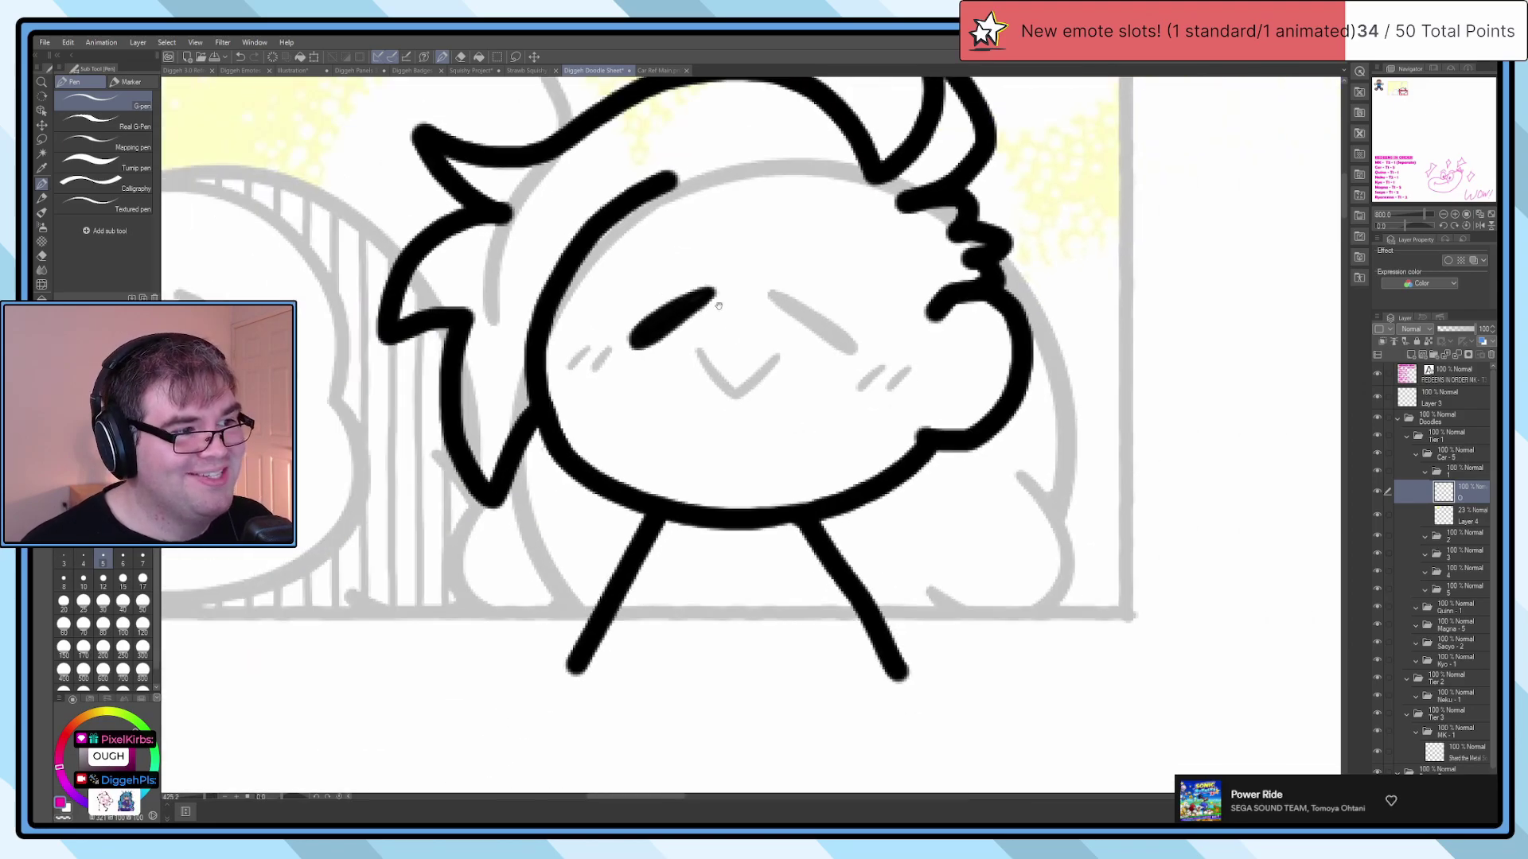
pyautogui.scroll(4, 719, 306)
pyautogui.moveTo(784, 279); pyautogui.dragTo(957, 409)
pyautogui.hotkey('ctrl', 'z')
pyautogui.press('x')
pyautogui.moveTo(776, 277)
pyautogui.mouseDown()
pyautogui.moveTo(862, 368)
pyautogui.moveTo(957, 431)
pyautogui.moveTo(1009, 434)
pyautogui.moveTo(977, 390)
pyautogui.moveTo(789, 277)
pyautogui.moveTo(986, 427)
pyautogui.moveTo(904, 381)
pyautogui.moveTo(908, 415)
pyautogui.mouseUp()
pyautogui.moveTo(573, 436)
pyautogui.mouseDown()
pyautogui.moveTo(664, 555)
pyautogui.moveTo(730, 520)
pyautogui.moveTo(798, 444)
pyautogui.mouseUp()
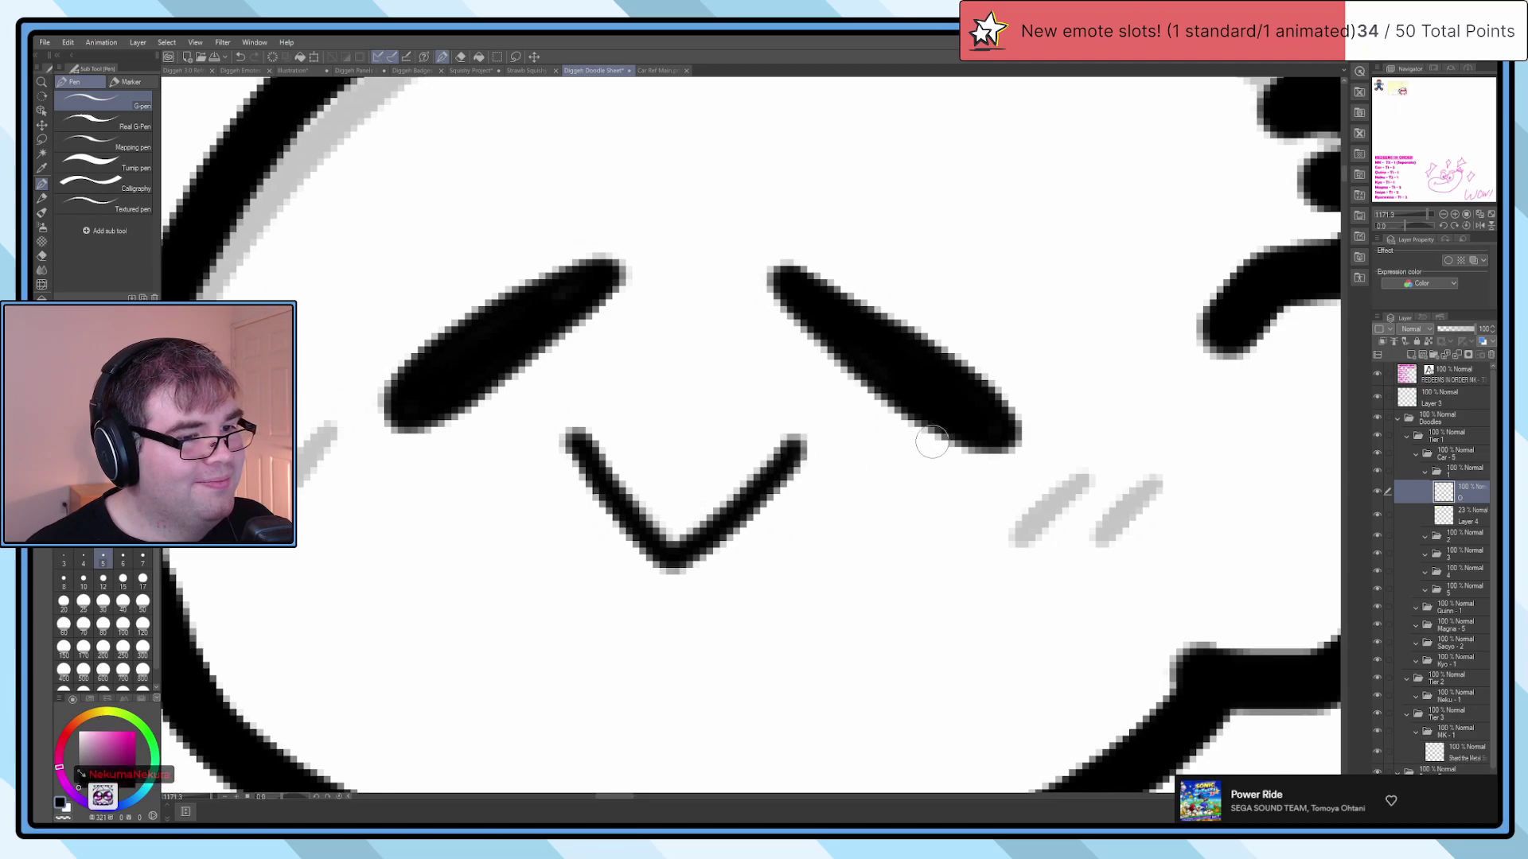
# Step: Trace two short slanted blush marks on each of the character's cheeks
pyautogui.moveTo(1080, 481); pyautogui.dragTo(1012, 538)
pyautogui.moveTo(1150, 485); pyautogui.dragTo(1098, 534)
pyautogui.moveTo(651, 518); pyautogui.dragTo(911, 482)
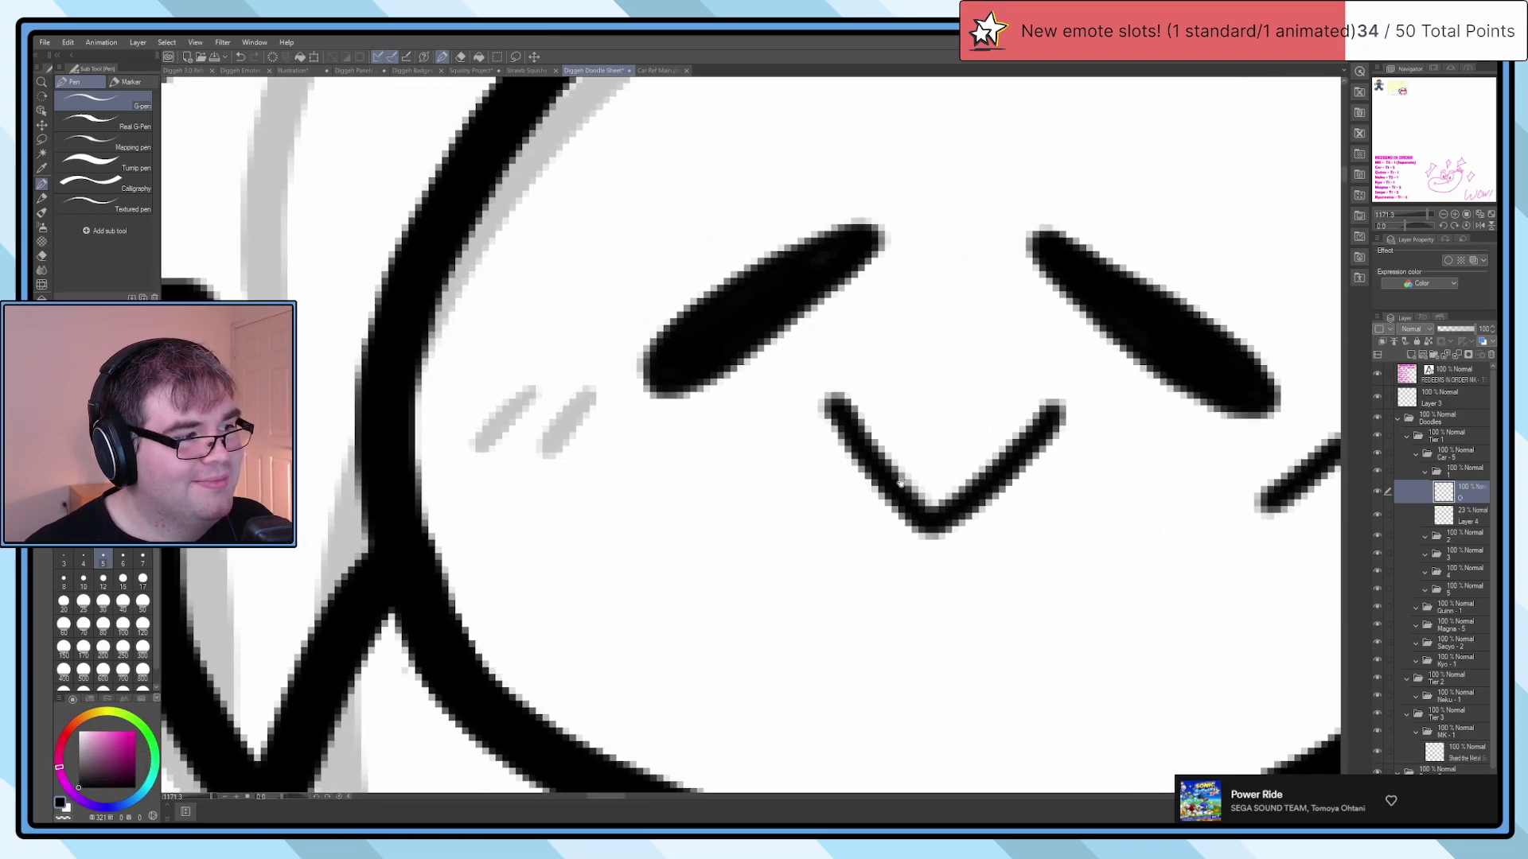
pyautogui.moveTo(591, 393); pyautogui.dragTo(545, 455)
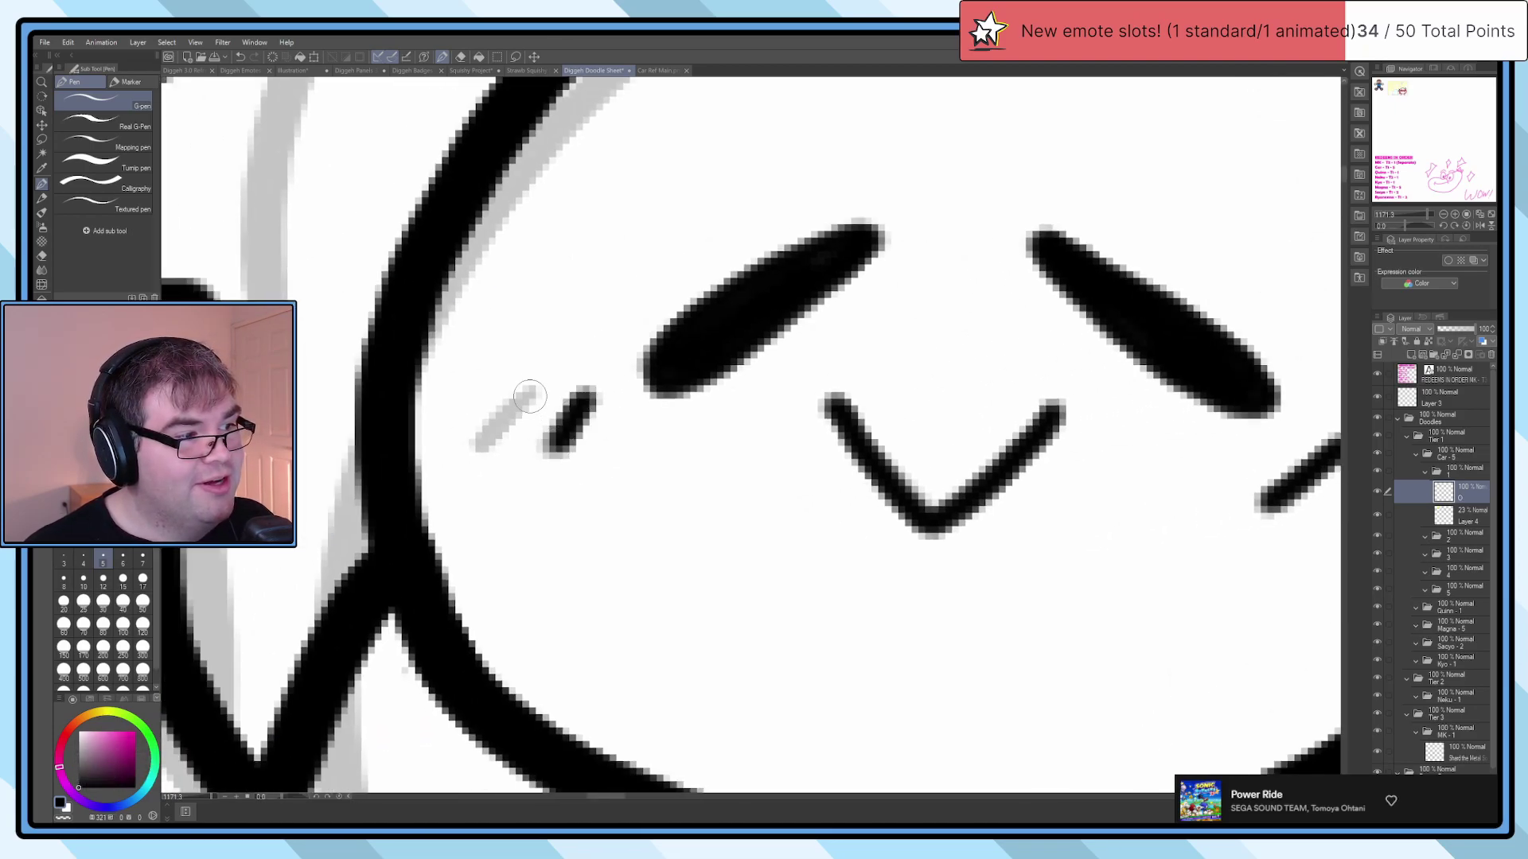
pyautogui.moveTo(532, 390); pyautogui.dragTo(479, 448)
pyautogui.scroll(-5, 517, 477)
pyautogui.scroll(-4, 537, 493)
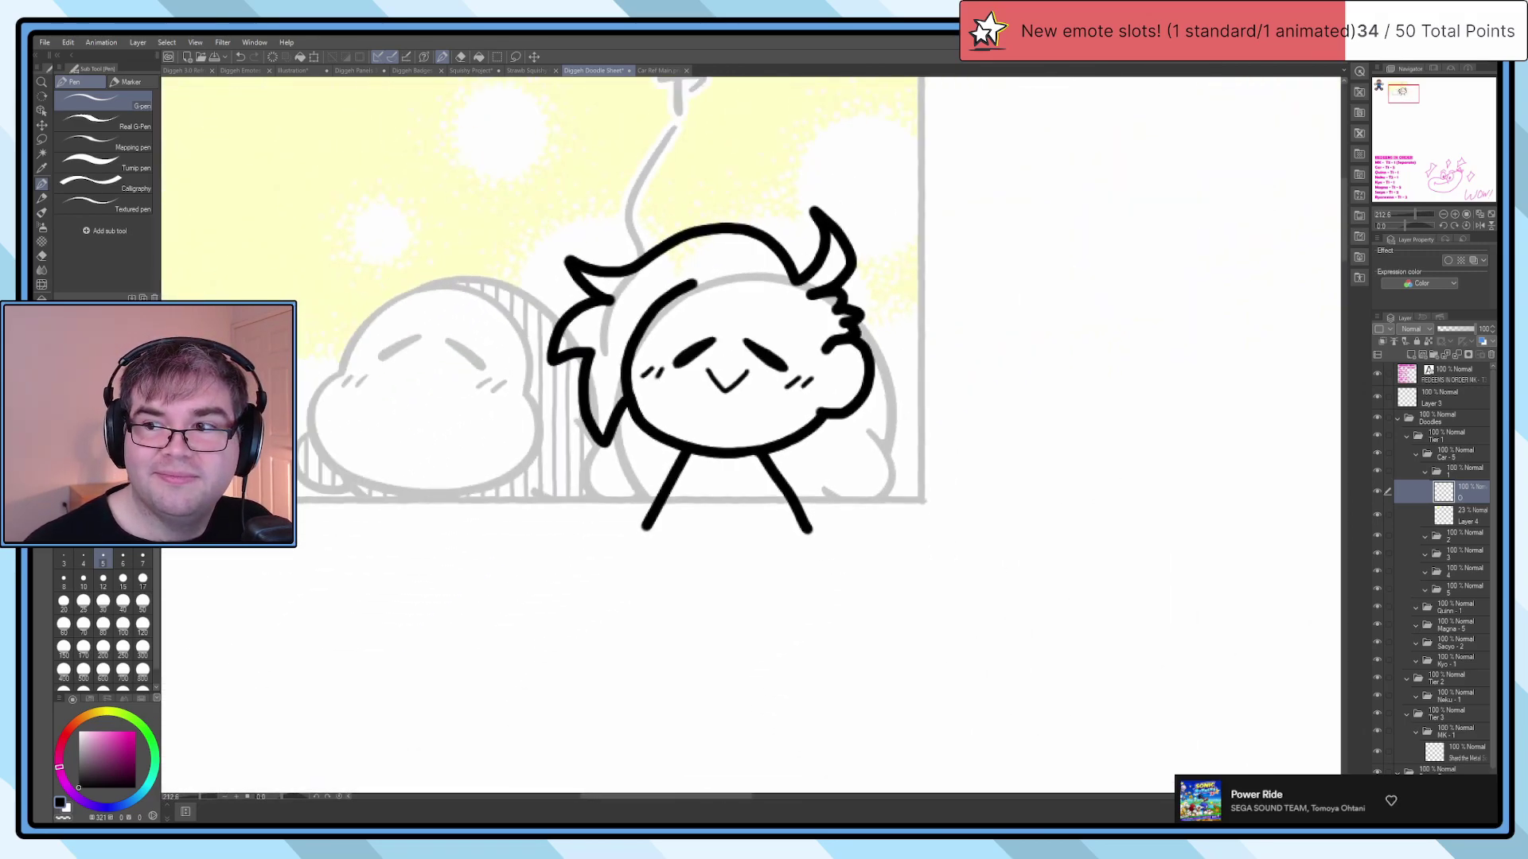
pyautogui.scroll(3, 645, 307)
pyautogui.moveTo(542, 350); pyautogui.dragTo(849, 390)
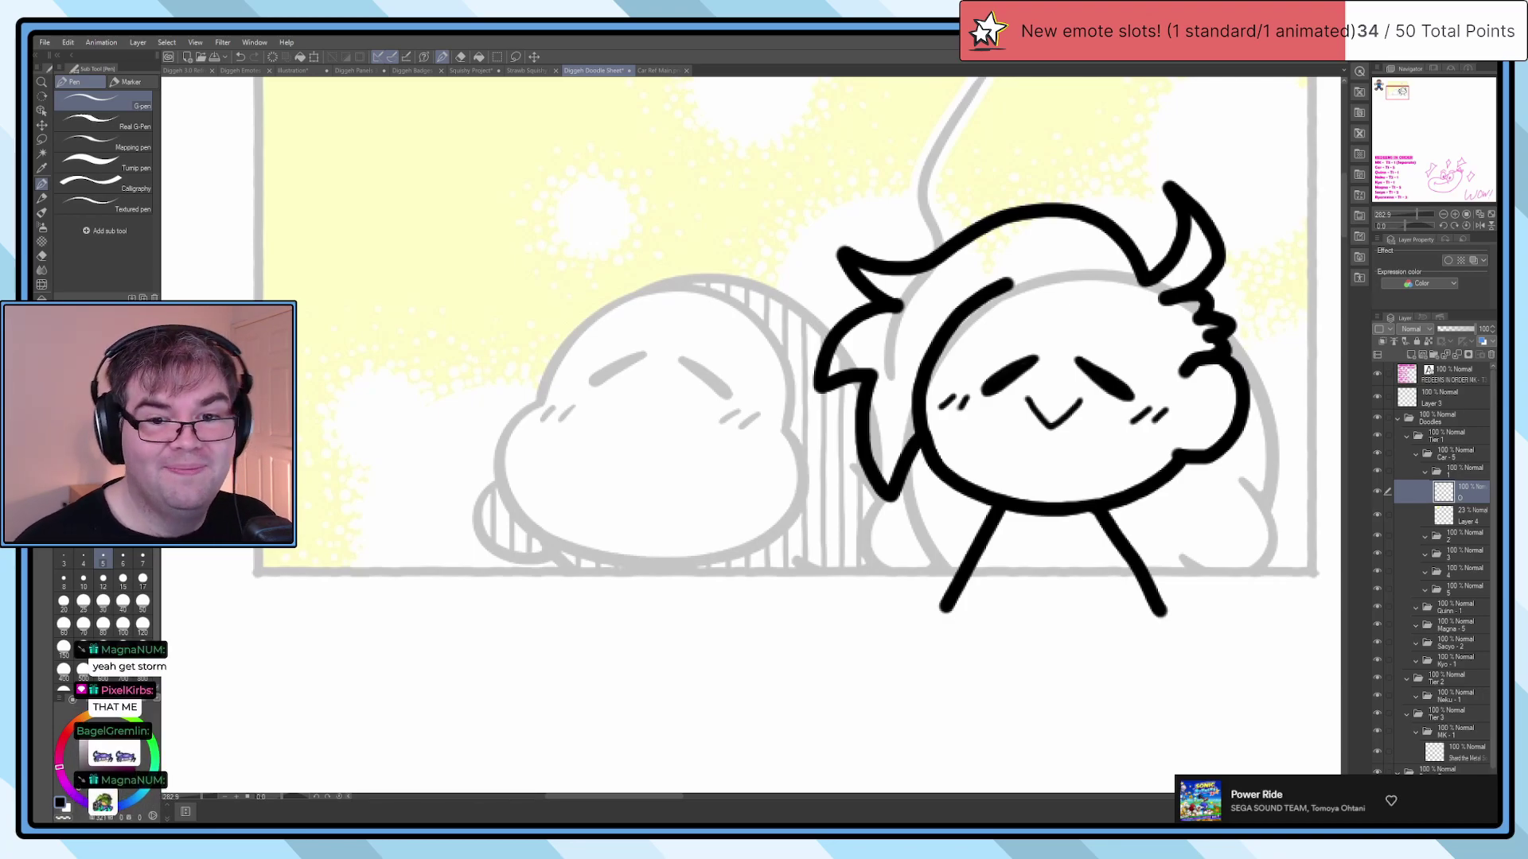
pyautogui.moveTo(953, 450); pyautogui.dragTo(843, 467)
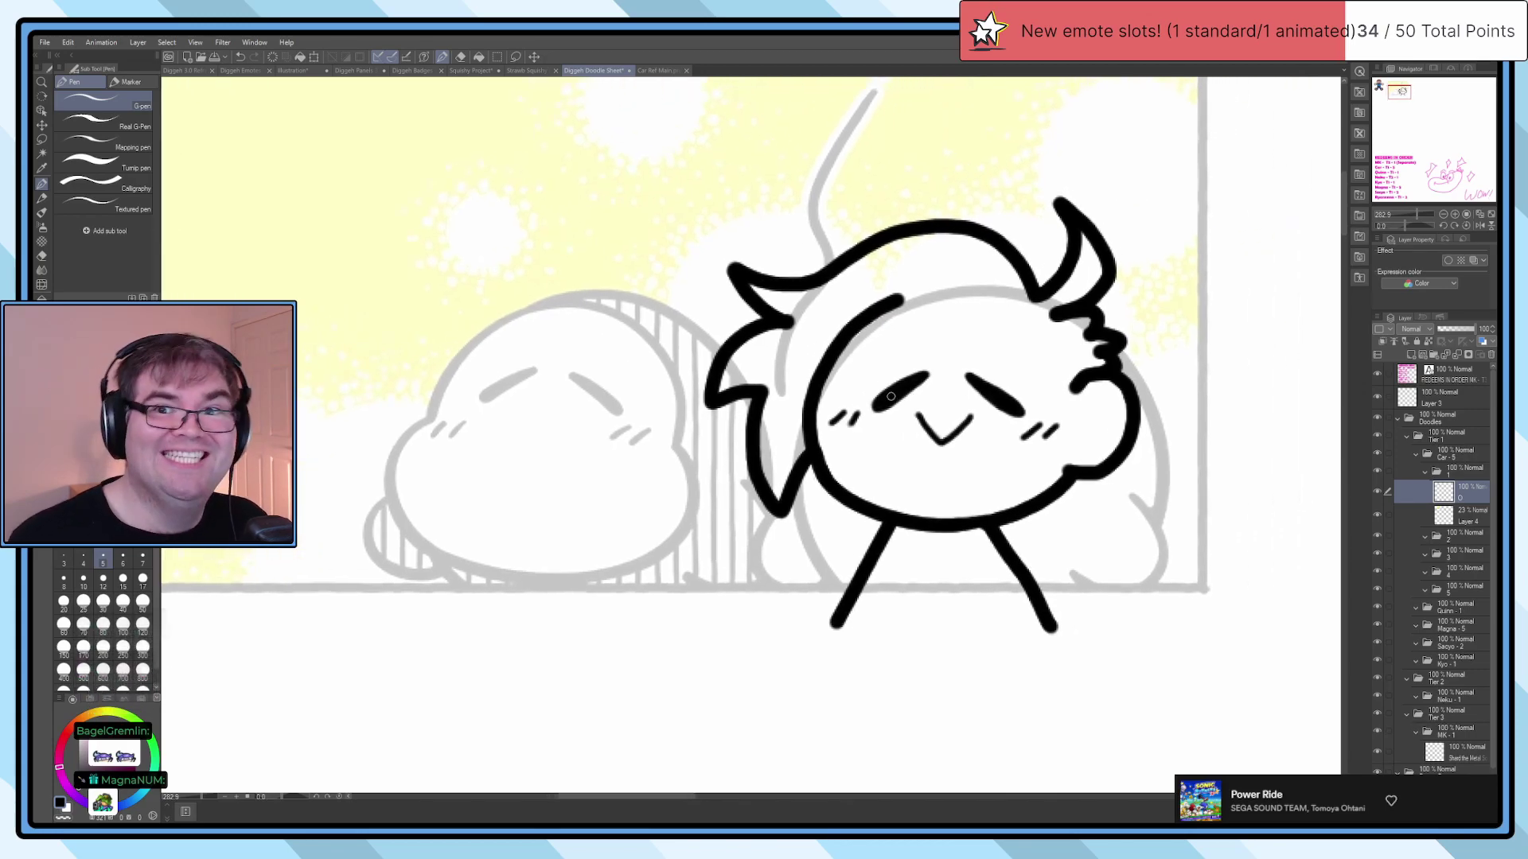
pyautogui.scroll(-5, 890, 396)
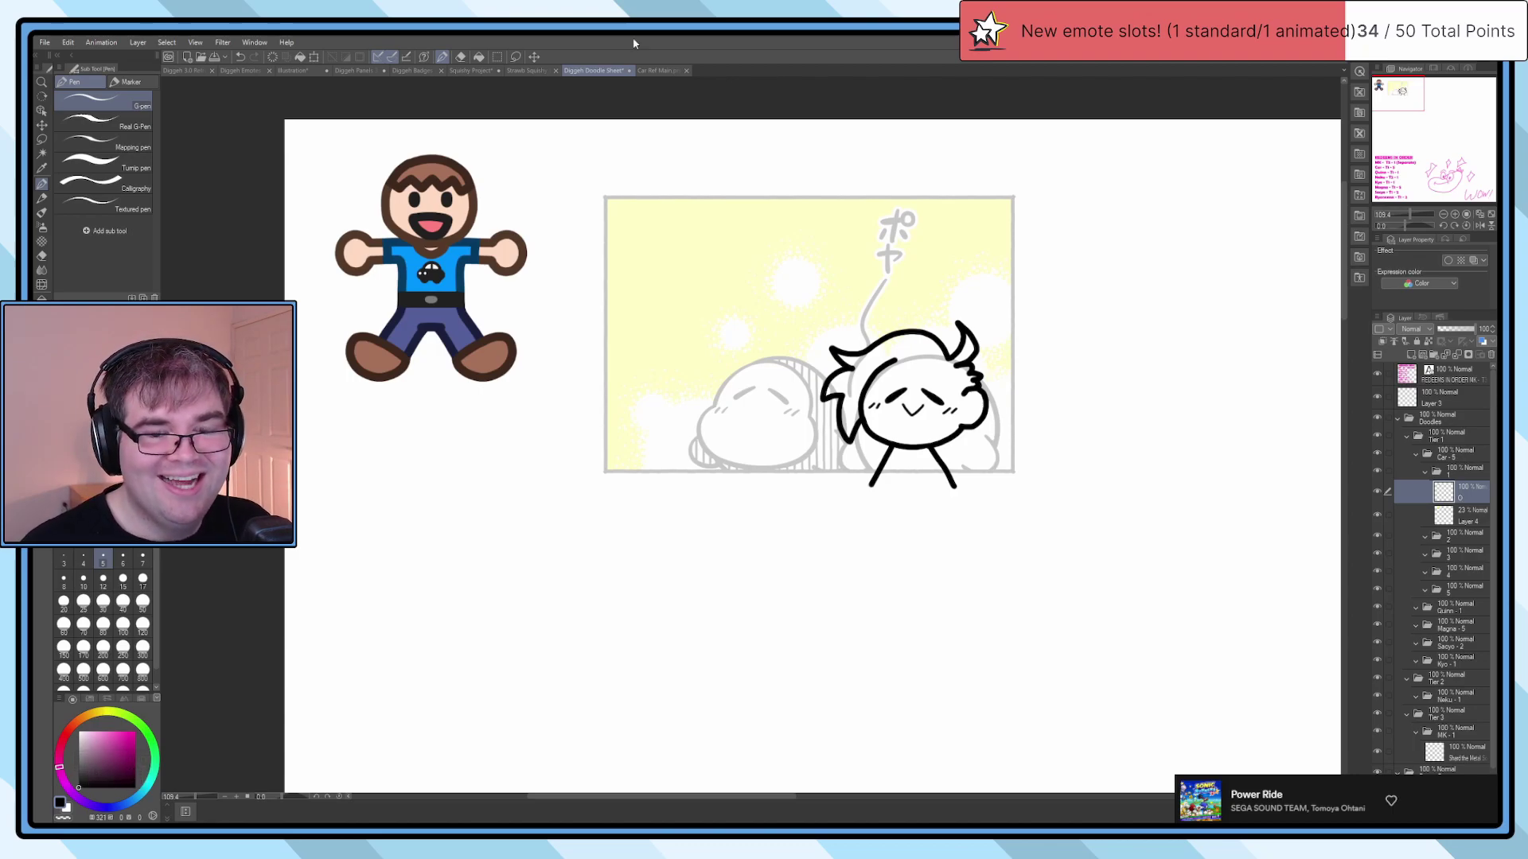
pyautogui.moveTo(1037, 417); pyautogui.dragTo(961, 382)
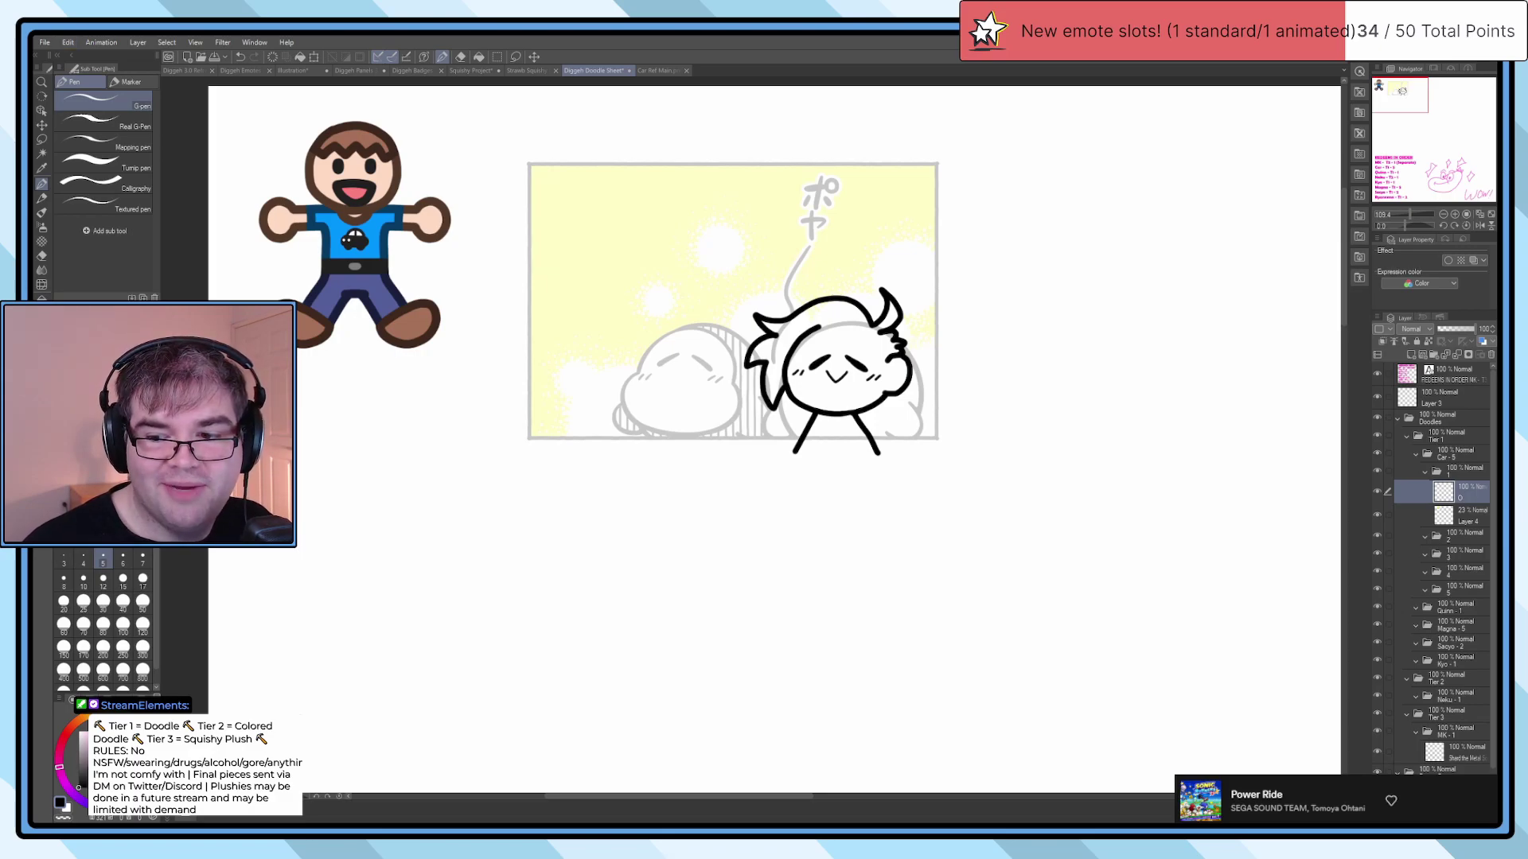
# Step: Check the tier rewards and rules on the 3.0 Channel Refresh sheet and return to the Doodle Sheet
pyautogui.click(185, 70)
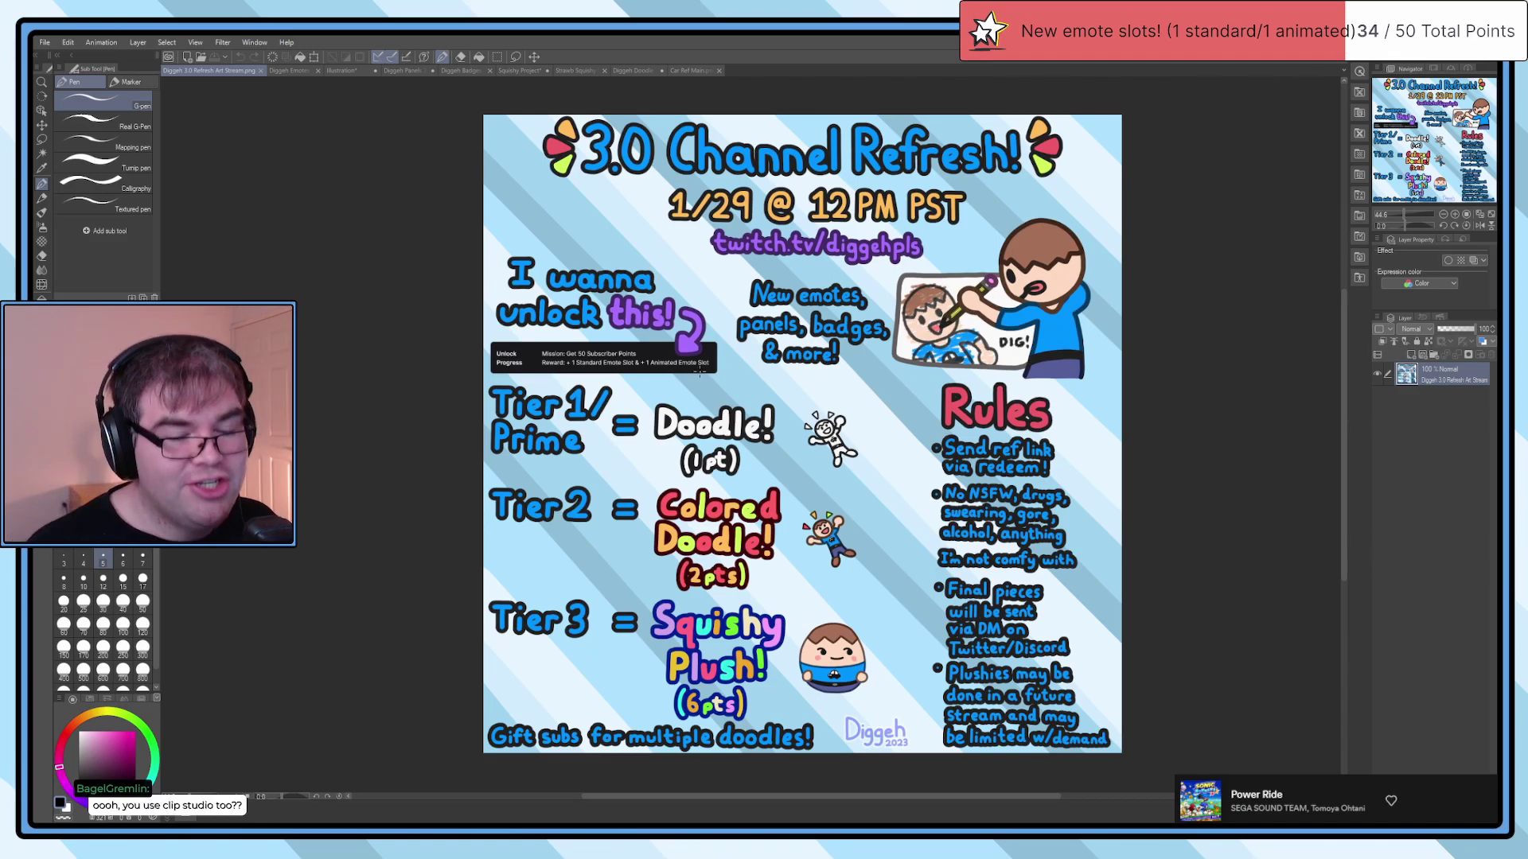
pyautogui.click(635, 71)
pyautogui.scroll(5, 852, 395)
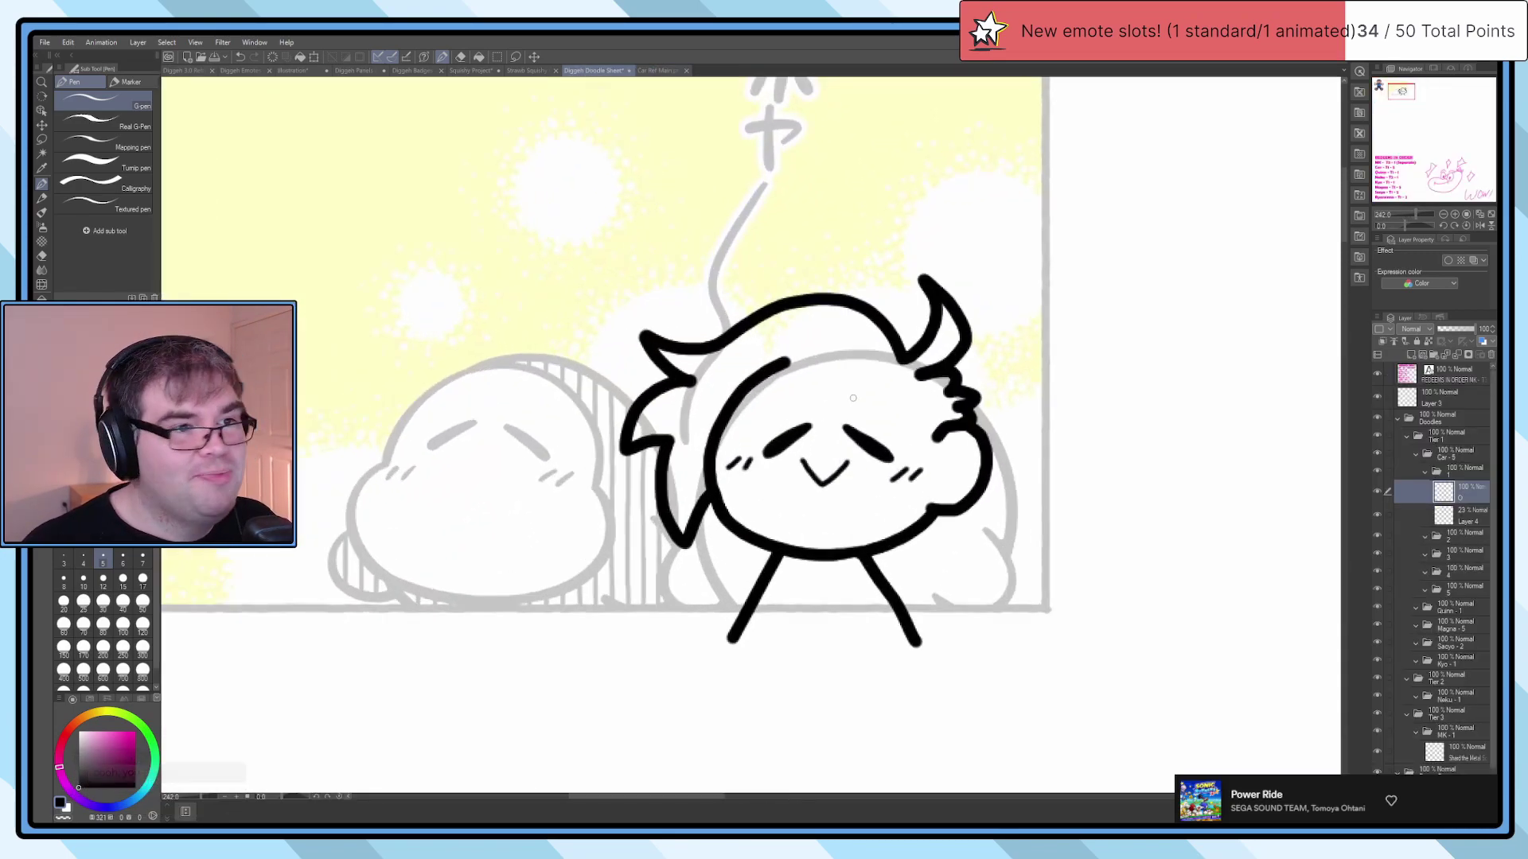
pyautogui.scroll(3, 851, 445)
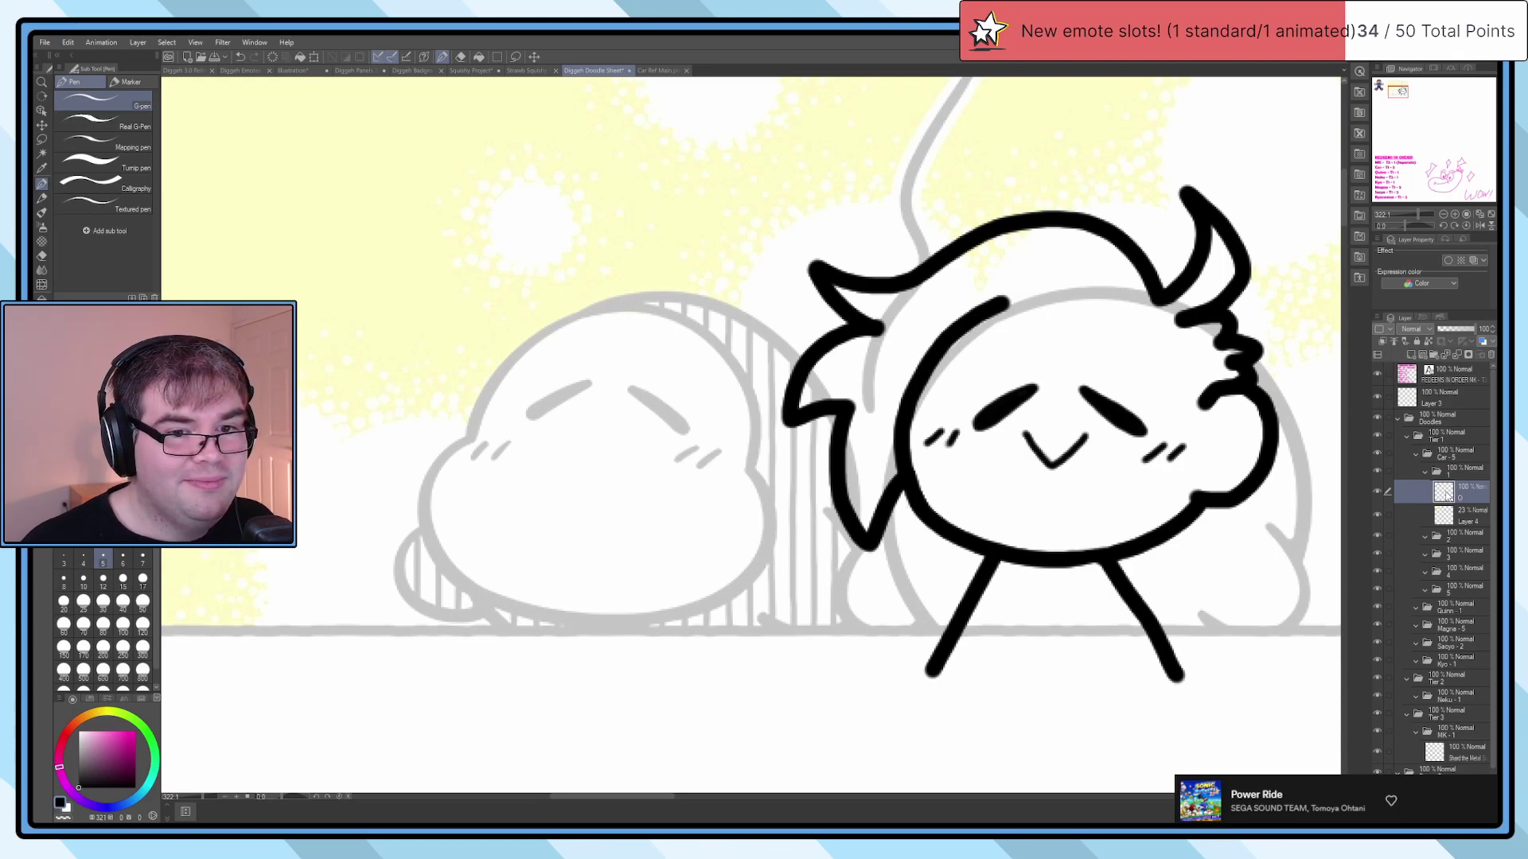
# Step: Add a layer above the first character's line art and name it for the second character
pyautogui.click(1436, 356)
pyautogui.hotkey('ctrl', 'z')
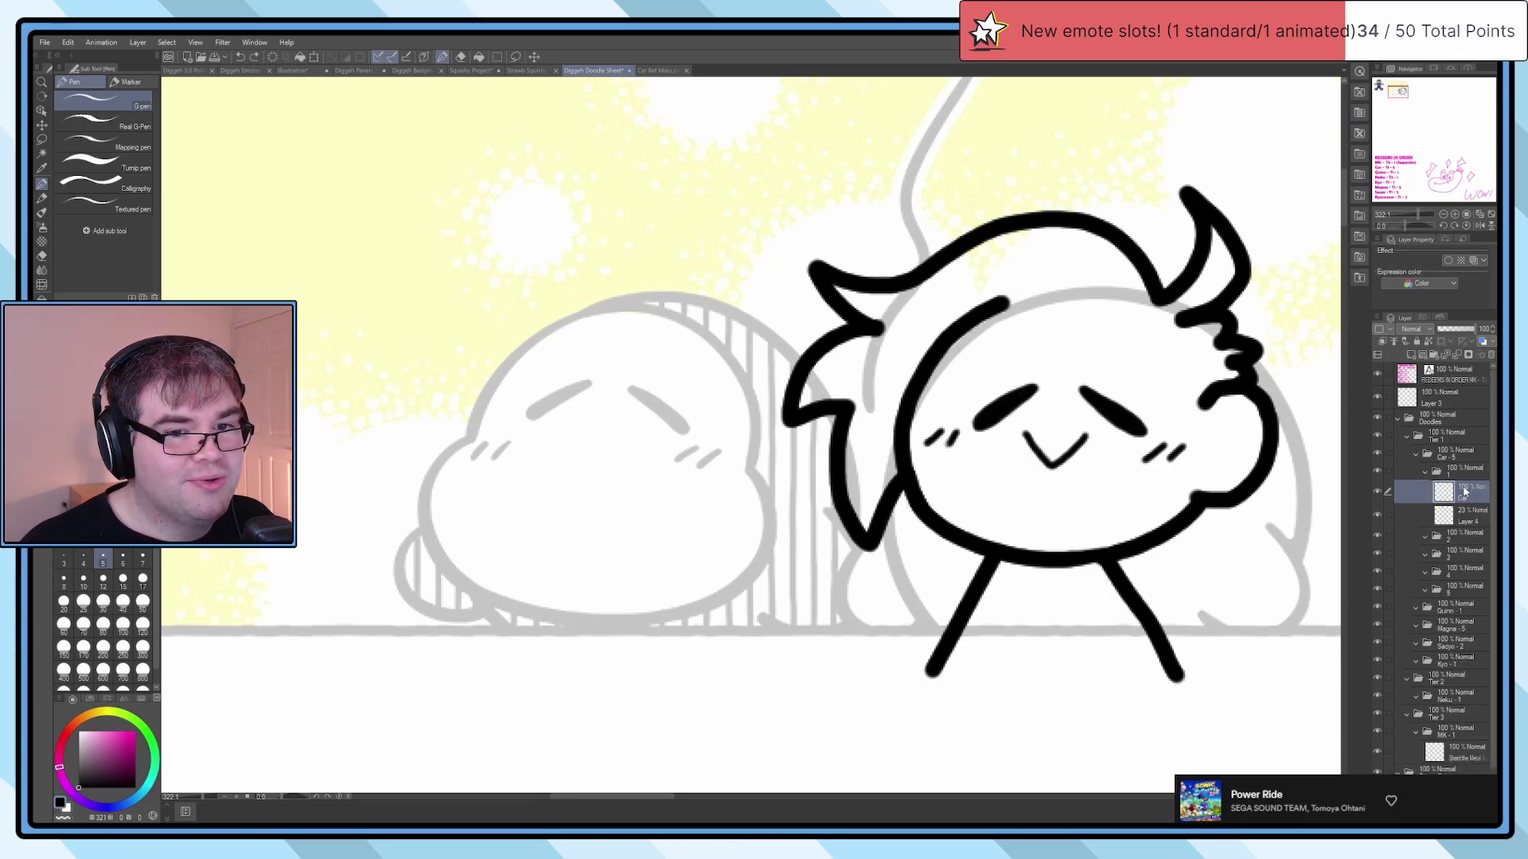
pyautogui.click(1413, 355)
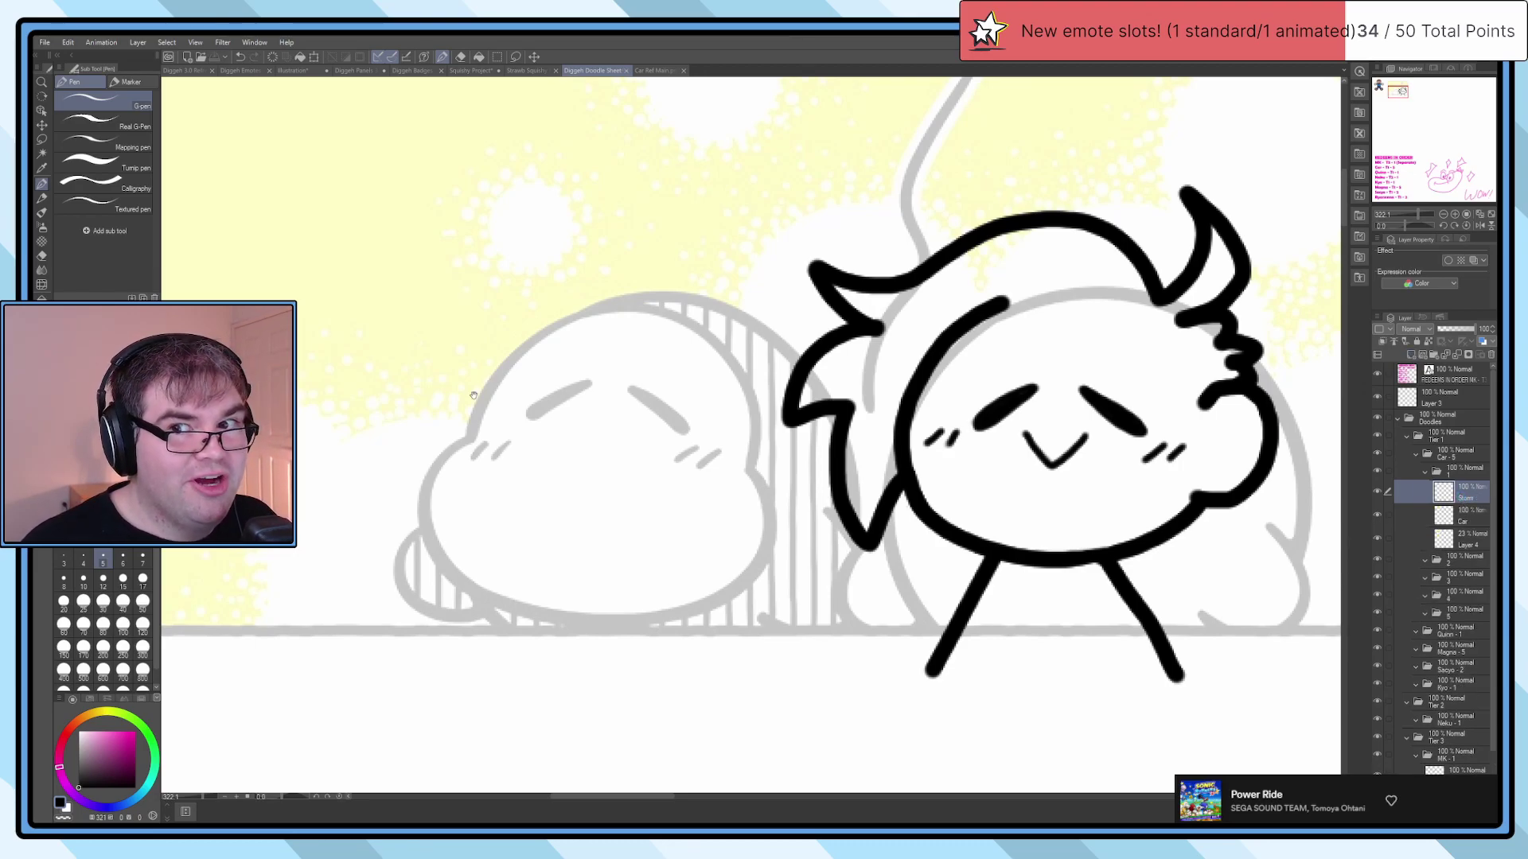
# Step: Trace the left blob's two slanted closed eyes and the pair of blush marks on each cheek in black
pyautogui.scroll(3, 474, 395)
pyautogui.moveTo(711, 345)
pyautogui.mouseDown()
pyautogui.moveTo(565, 418)
pyautogui.moveTo(714, 342)
pyautogui.mouseUp()
pyautogui.moveTo(813, 368)
pyautogui.mouseDown()
pyautogui.moveTo(938, 468)
pyautogui.moveTo(949, 459)
pyautogui.moveTo(932, 430)
pyautogui.moveTo(818, 358)
pyautogui.moveTo(937, 455)
pyautogui.moveTo(850, 376)
pyautogui.mouseUp()
pyautogui.scroll(4, 1062, 557)
pyautogui.moveTo(786, 508)
pyautogui.mouseDown()
pyautogui.moveTo(872, 459)
pyautogui.moveTo(899, 528)
pyautogui.mouseUp()
pyautogui.moveTo(444, 561); pyautogui.dragTo(876, 458)
pyautogui.moveTo(1009, 282); pyautogui.dragTo(929, 362)
pyautogui.moveTo(903, 286)
pyautogui.mouseDown()
pyautogui.moveTo(837, 362)
pyautogui.moveTo(574, 344)
pyautogui.mouseUp()
pyautogui.scroll(-7, 835, 367)
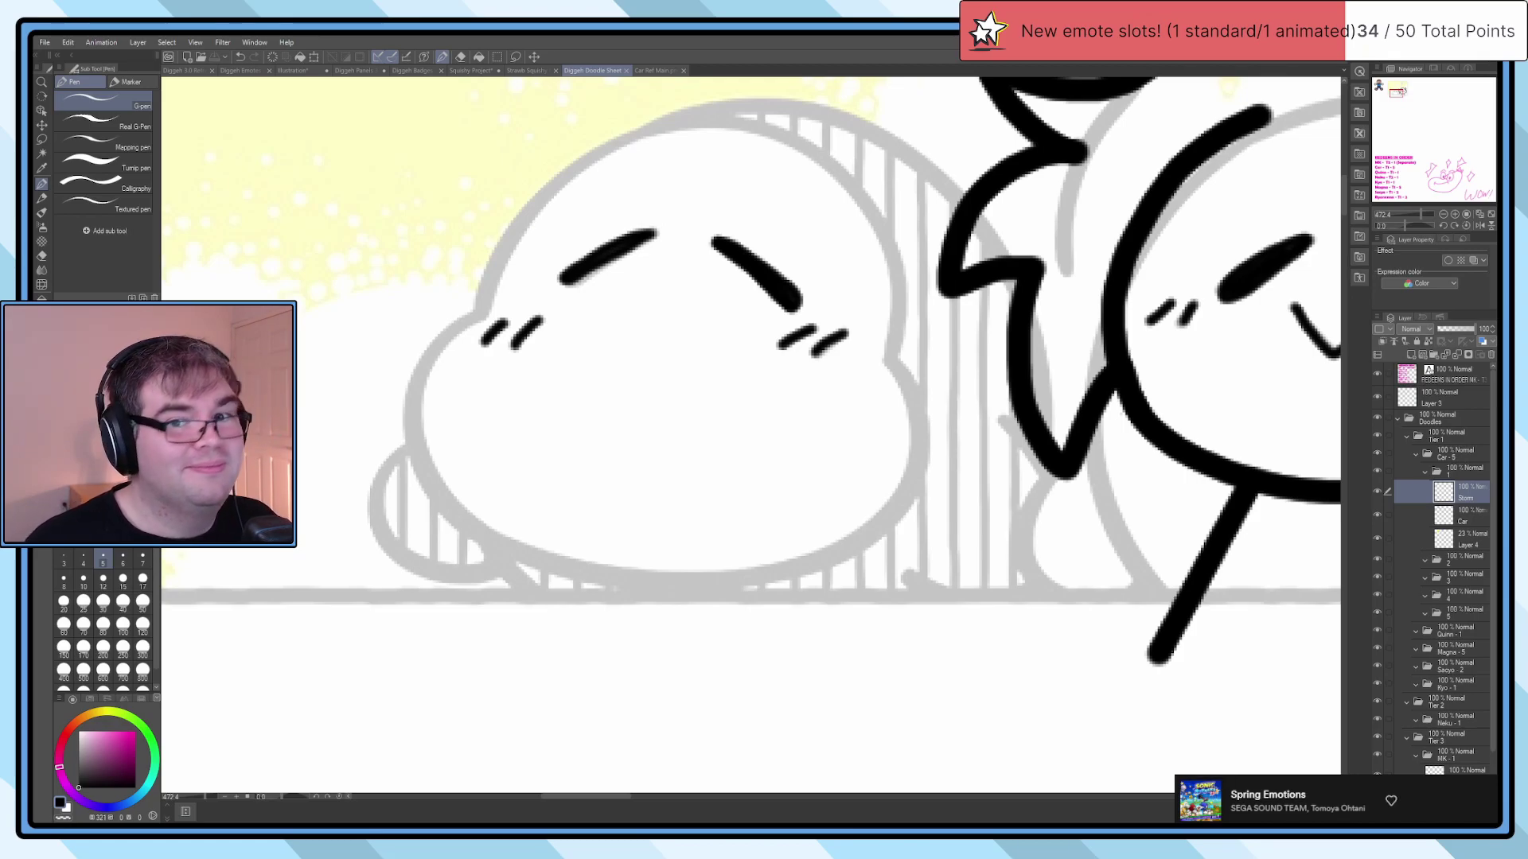
pyautogui.scroll(-1, 801, 394)
pyautogui.moveTo(798, 433); pyautogui.dragTo(747, 519)
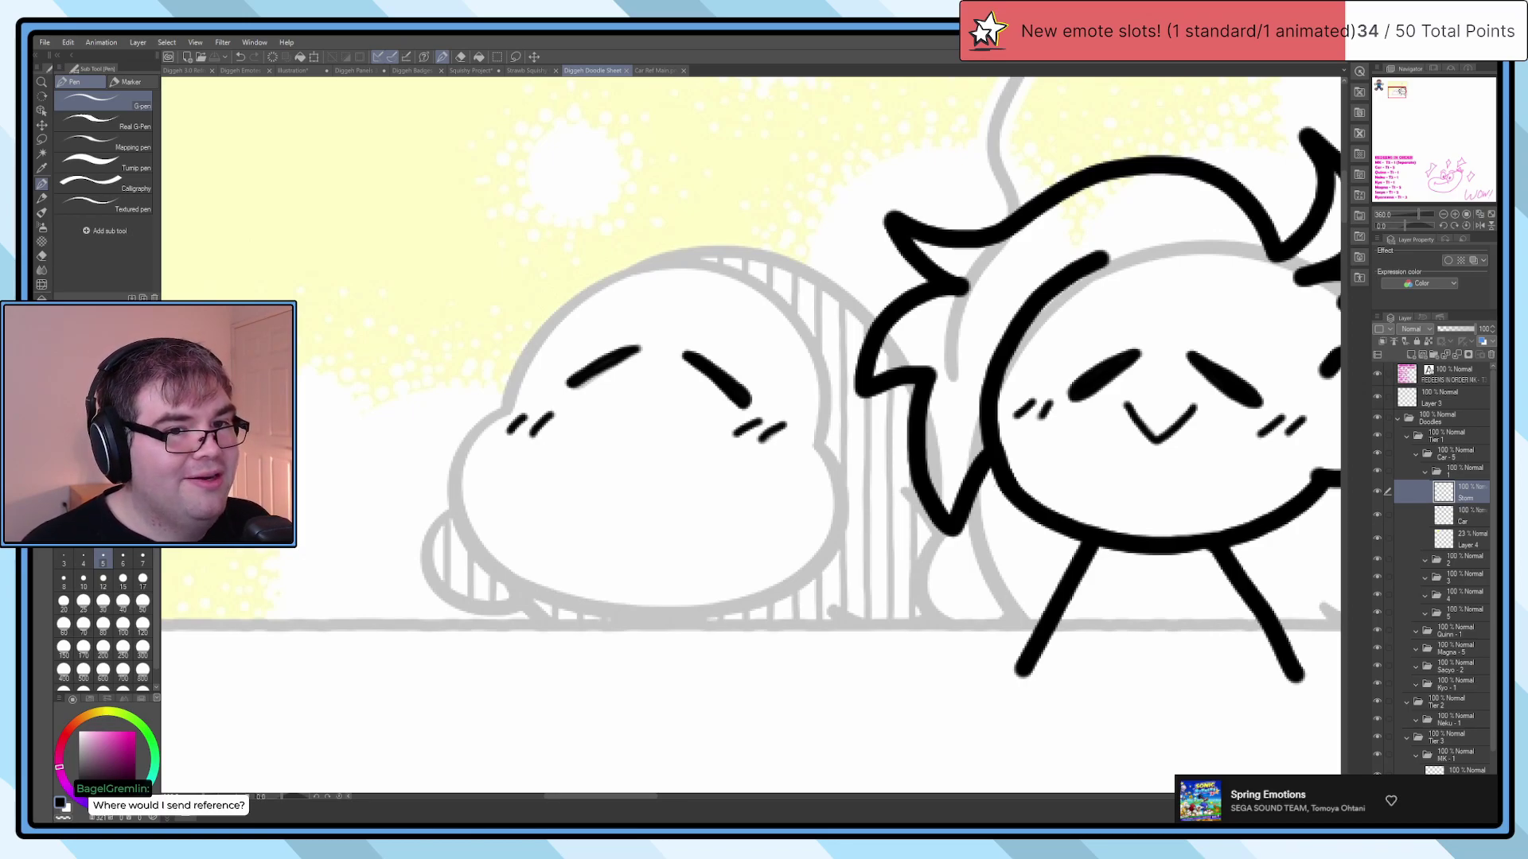
# Step: Review the REDEEMS IN ORDER list at the bottom of the Doodle Sheet
pyautogui.scroll(-14, 989, 406)
pyautogui.moveTo(1010, 756)
pyautogui.mouseDown()
pyautogui.moveTo(901, 457)
pyautogui.moveTo(798, 344)
pyautogui.mouseUp()
pyautogui.scroll(-7, 901, 456)
pyautogui.moveTo(1177, 759)
pyautogui.mouseDown()
pyautogui.moveTo(1150, 480)
pyautogui.moveTo(977, 446)
pyautogui.mouseUp()
pyautogui.scroll(-2, 1150, 480)
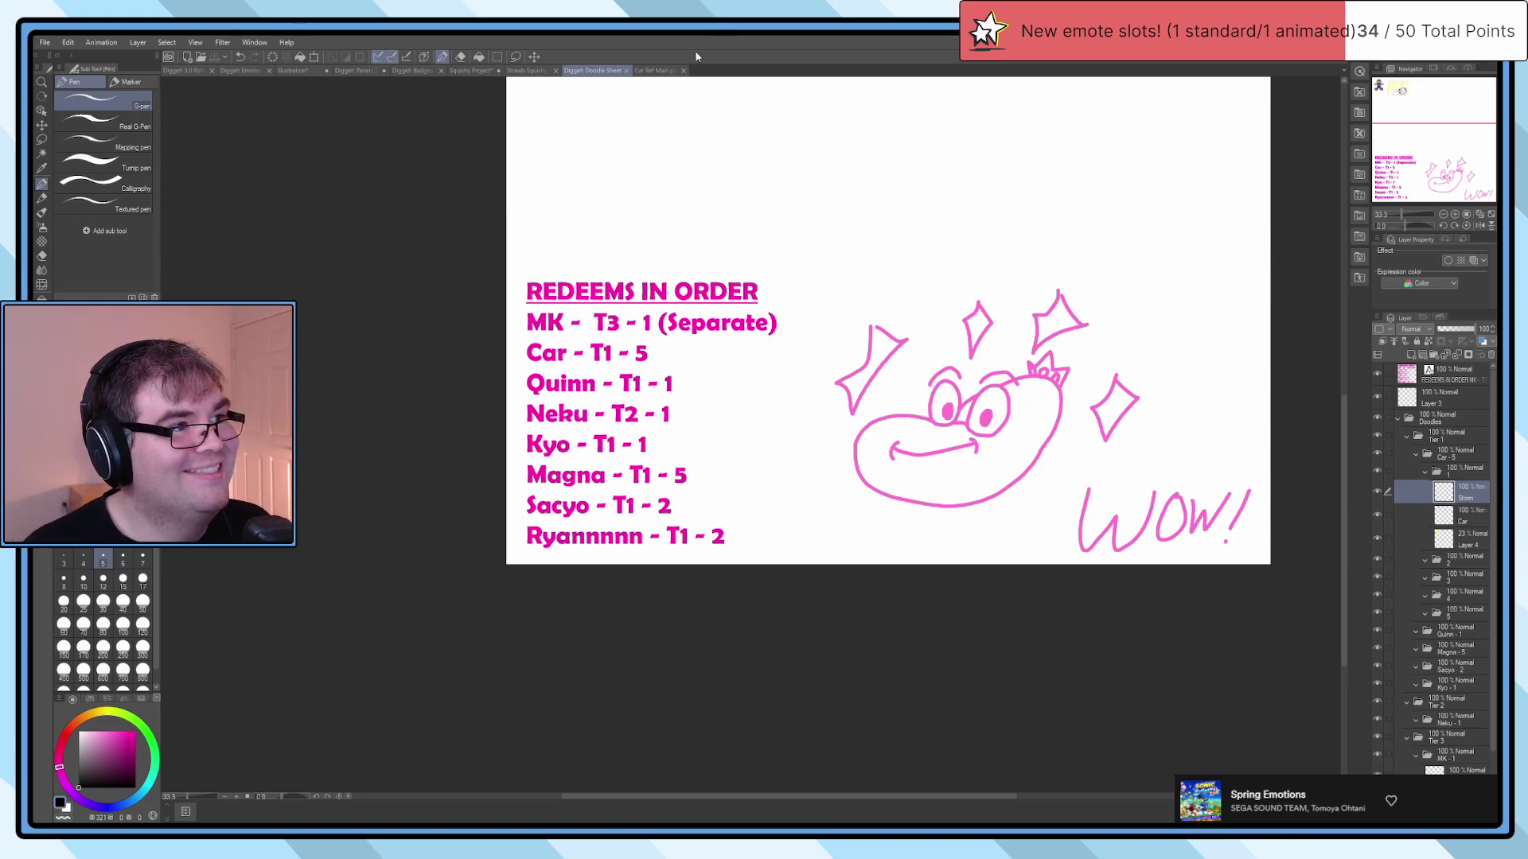
# Step: Look through the Car reference, Squishy Project and badge showcase documents, and return to the two characters on the Doodle Sheet
pyautogui.click(657, 71)
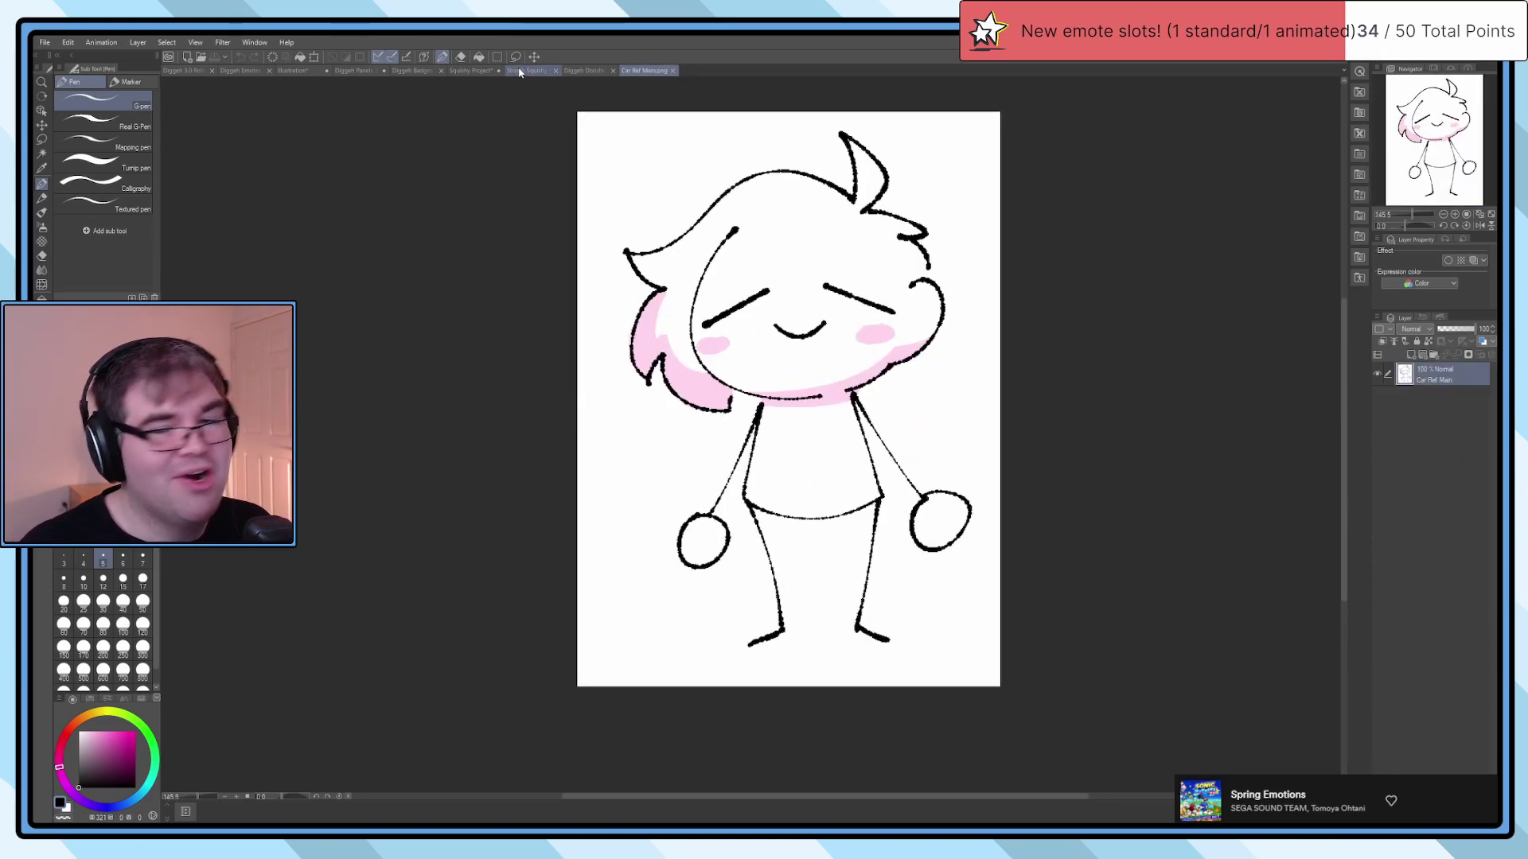
pyautogui.click(524, 71)
pyautogui.click(476, 71)
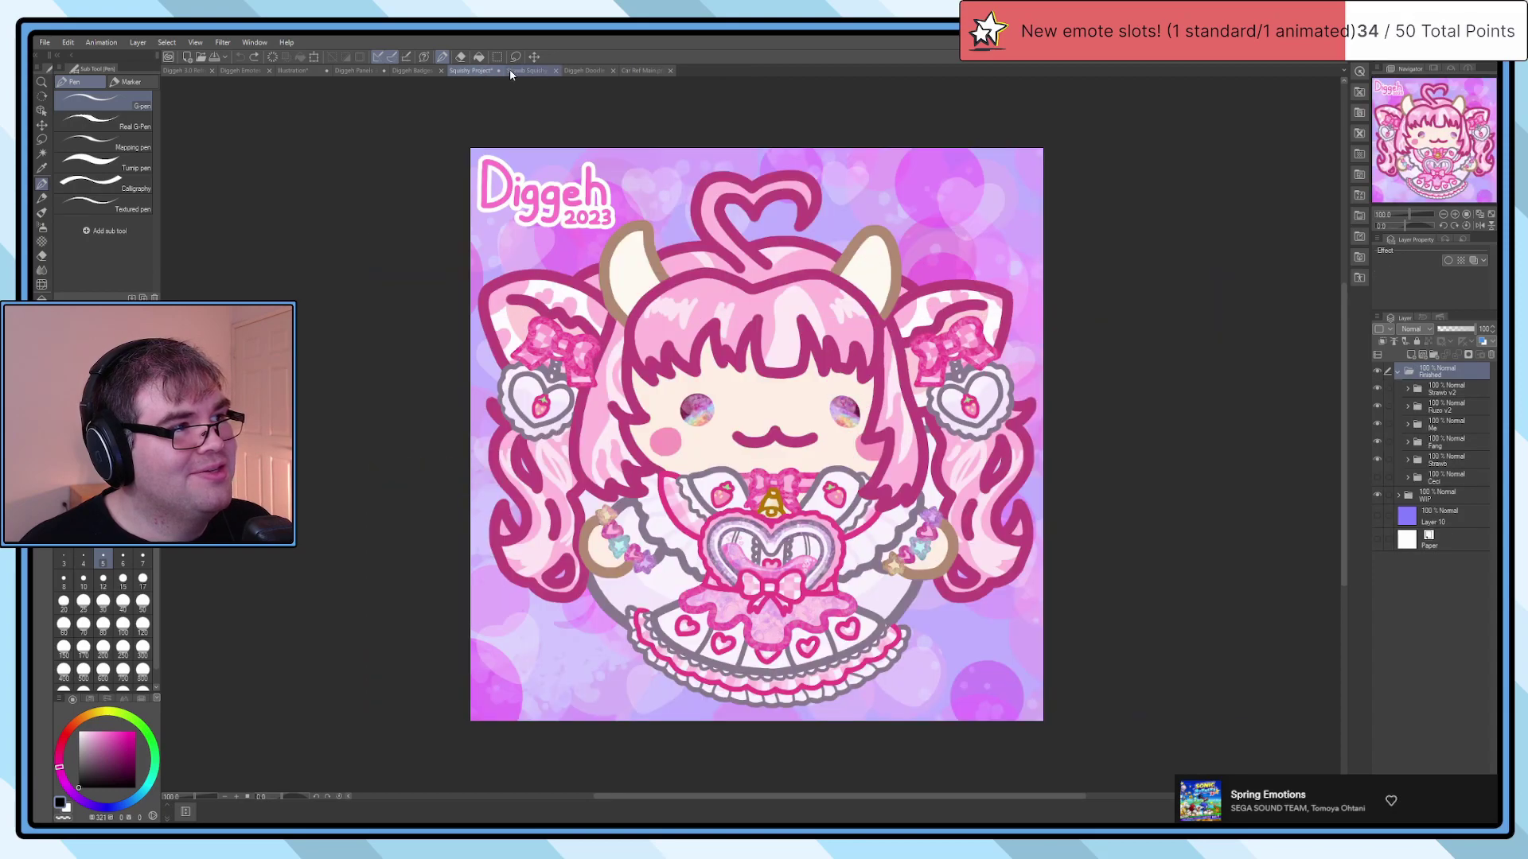
pyautogui.click(412, 71)
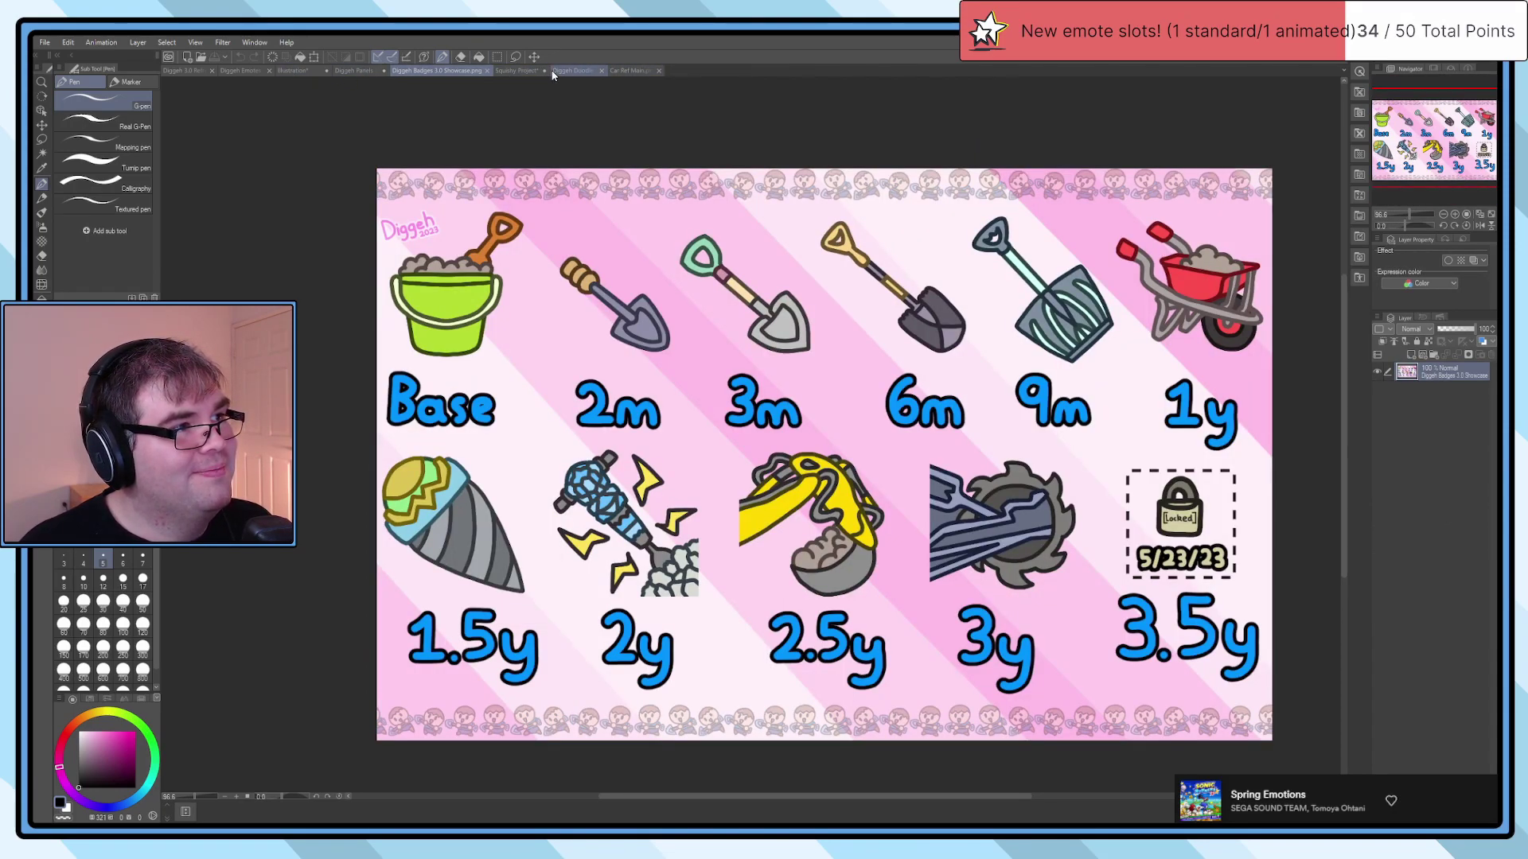
pyautogui.click(572, 71)
pyautogui.scroll(-1, 714, 205)
pyautogui.moveTo(754, 201)
pyautogui.mouseDown()
pyautogui.moveTo(757, 427)
pyautogui.moveTo(780, 437)
pyautogui.mouseUp()
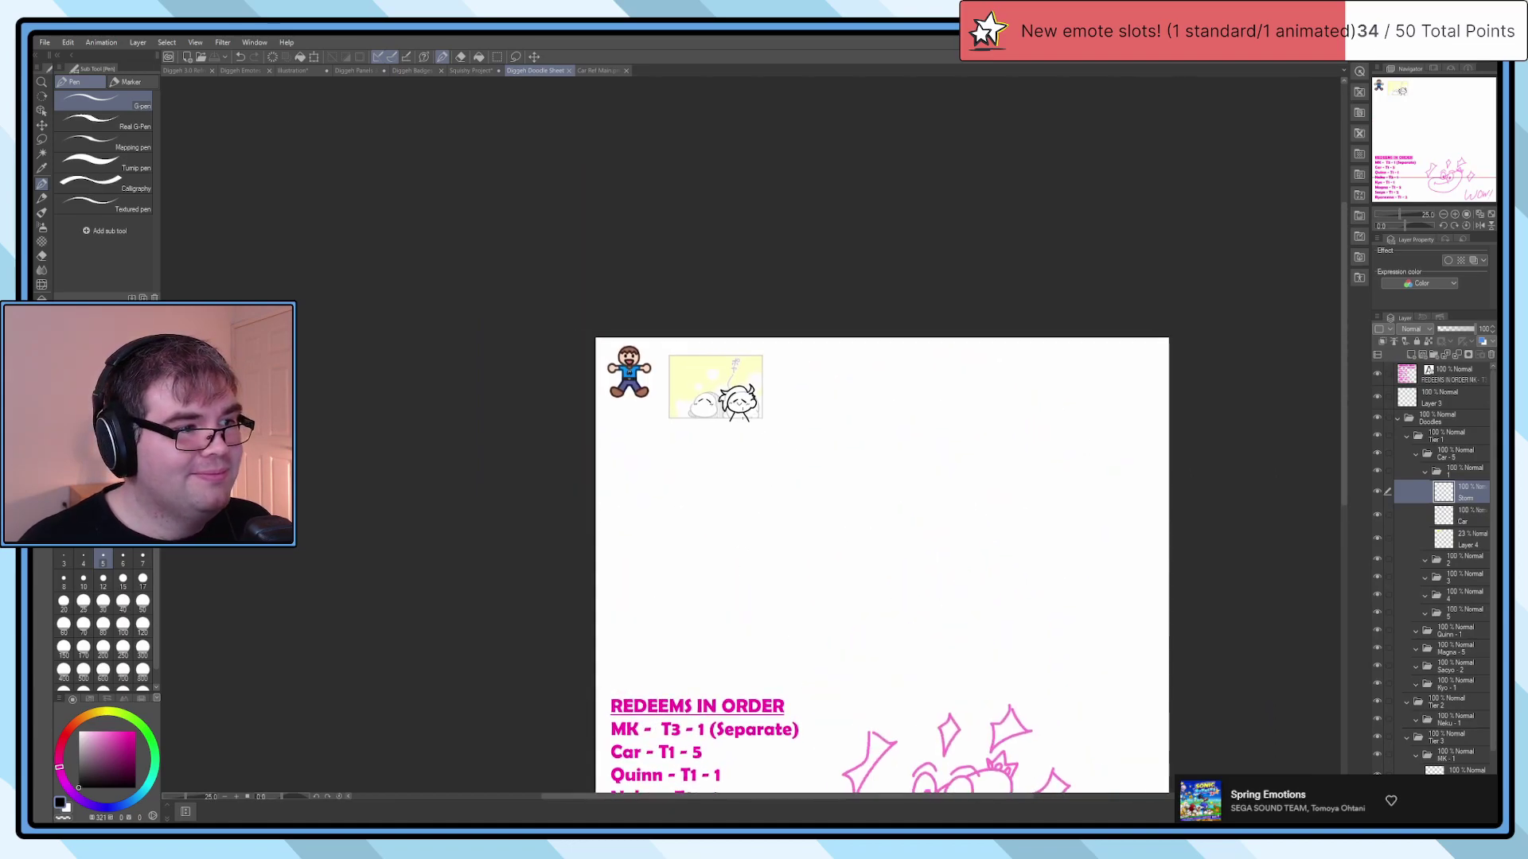
pyautogui.scroll(2, 725, 404)
pyautogui.scroll(6, 700, 414)
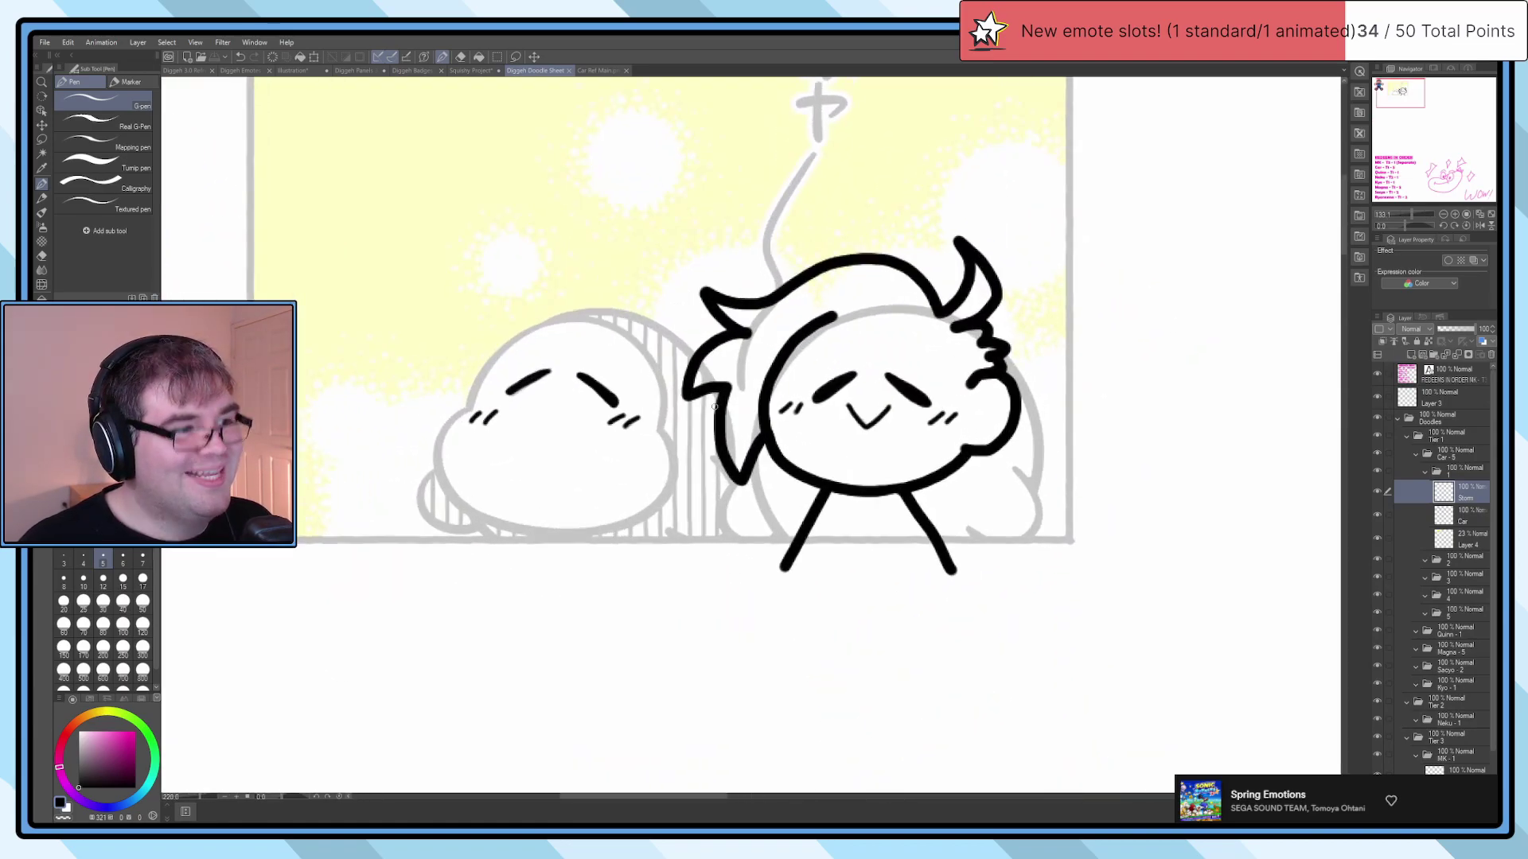
pyautogui.moveTo(690, 465); pyautogui.dragTo(802, 474)
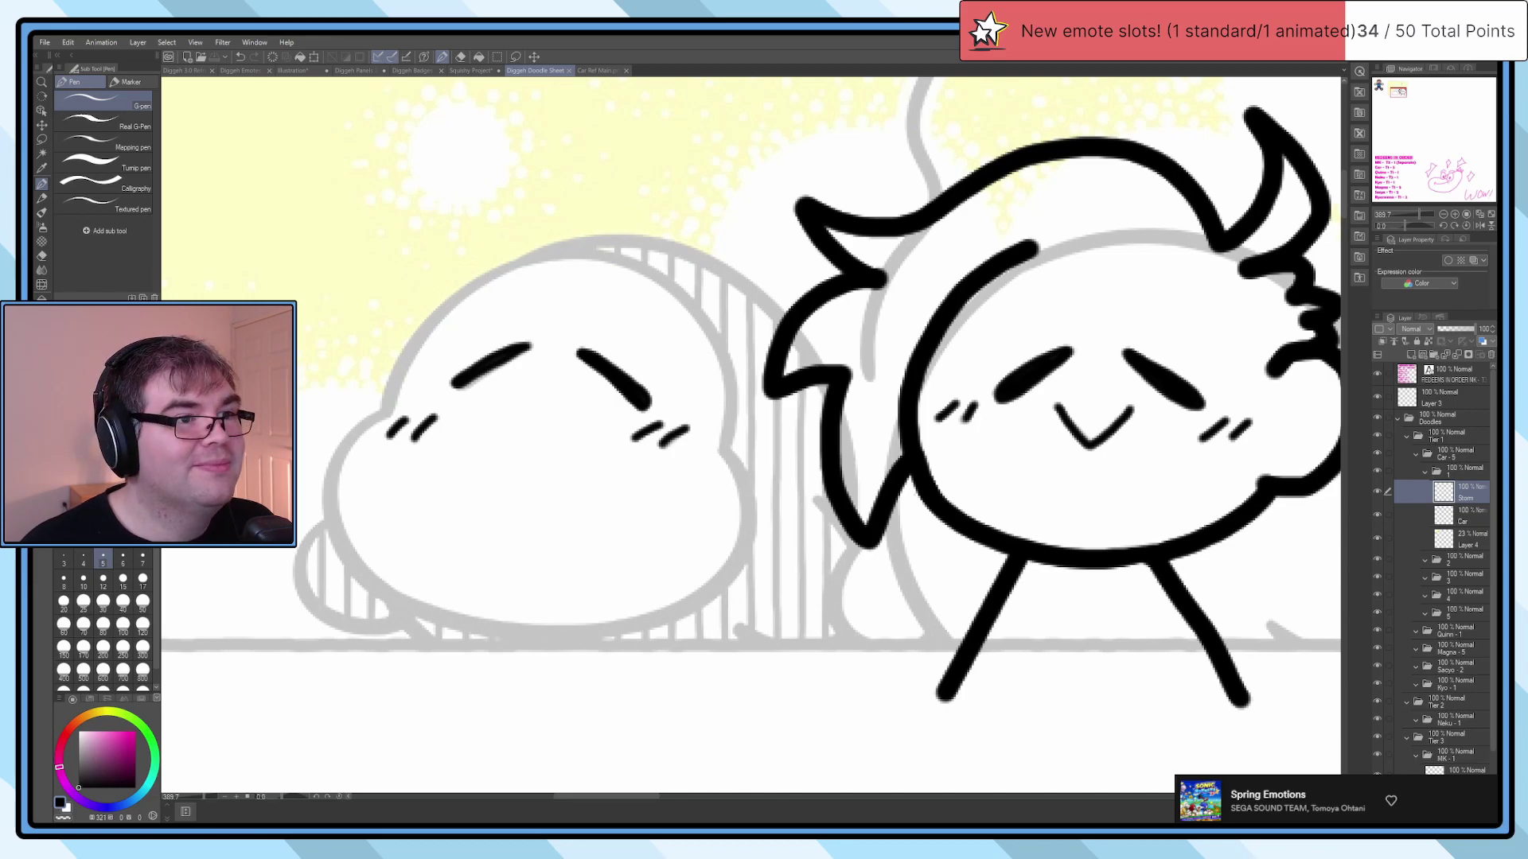
pyautogui.moveTo(468, 404); pyautogui.dragTo(569, 472)
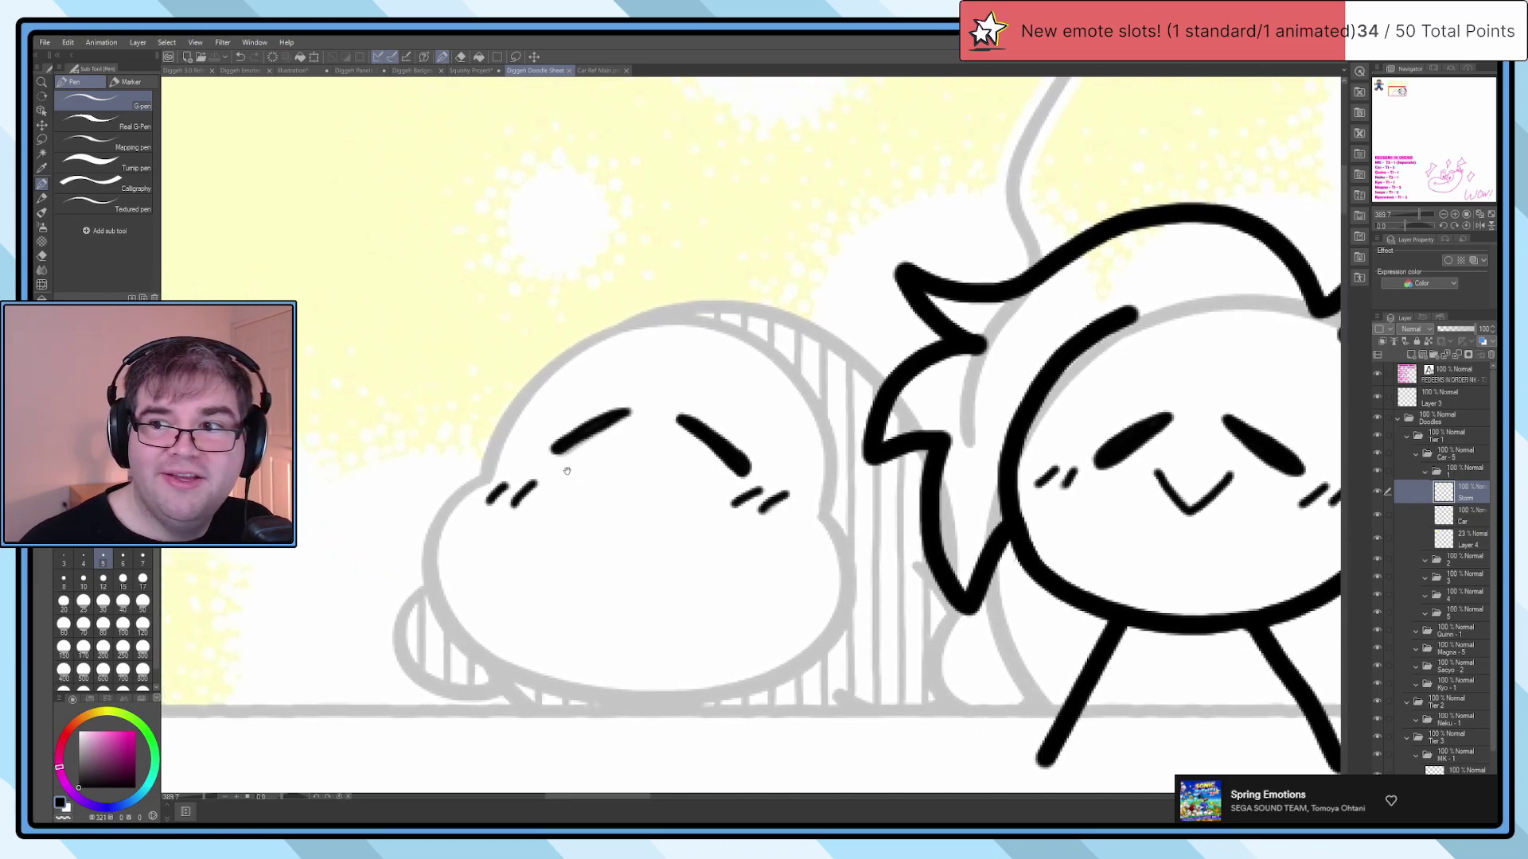
pyautogui.moveTo(763, 345); pyautogui.dragTo(794, 292)
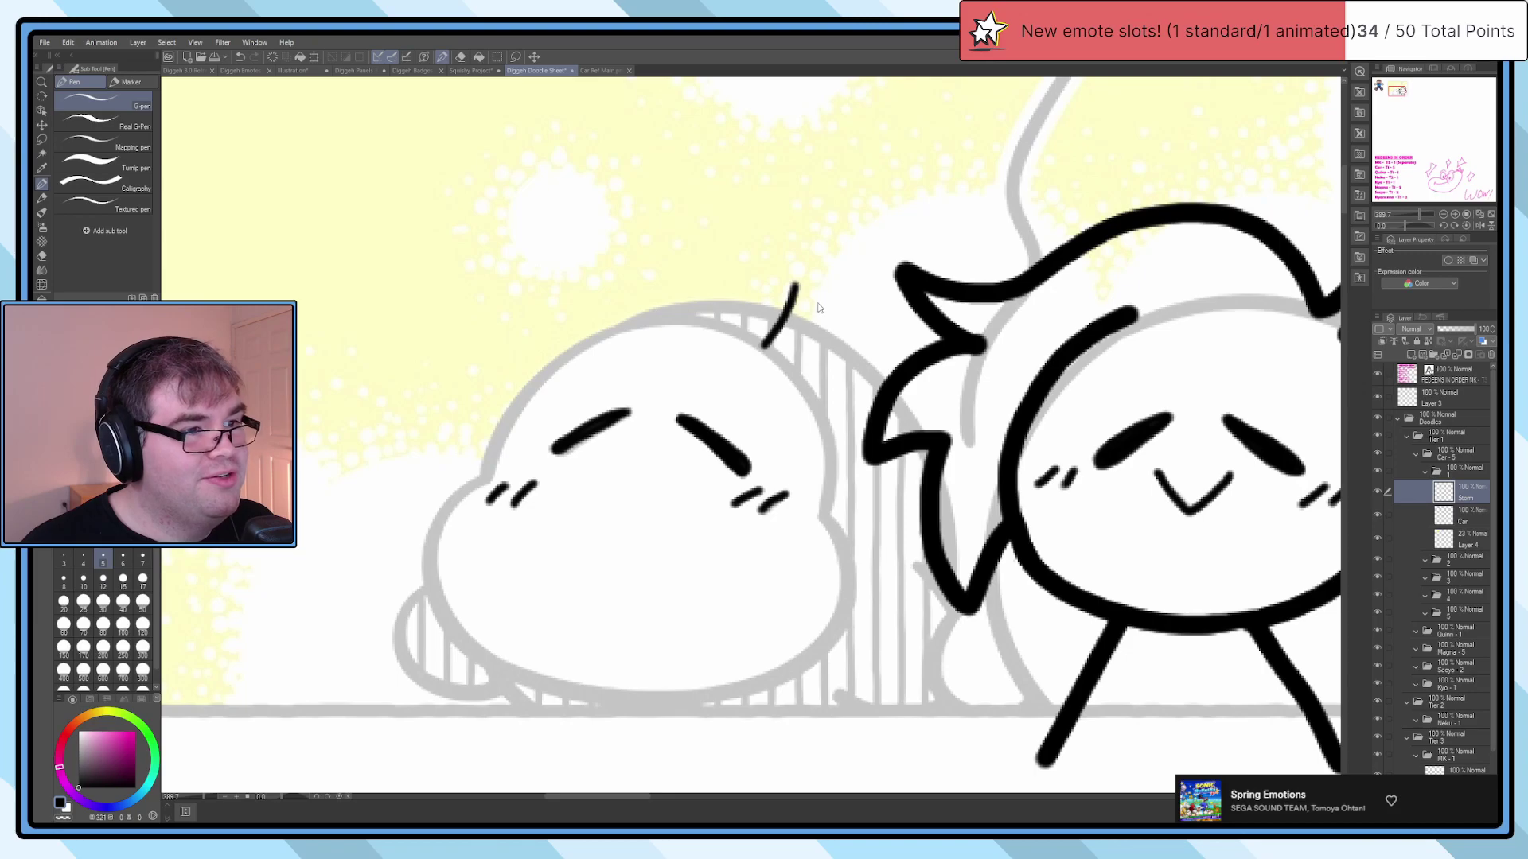
pyautogui.hotkey('ctrl', 'z')
# Step: Draw two long bent ears extending up and outward from the left character's head in black at brush size 10
pyautogui.scroll(2, 847, 308)
pyautogui.click(65, 582)
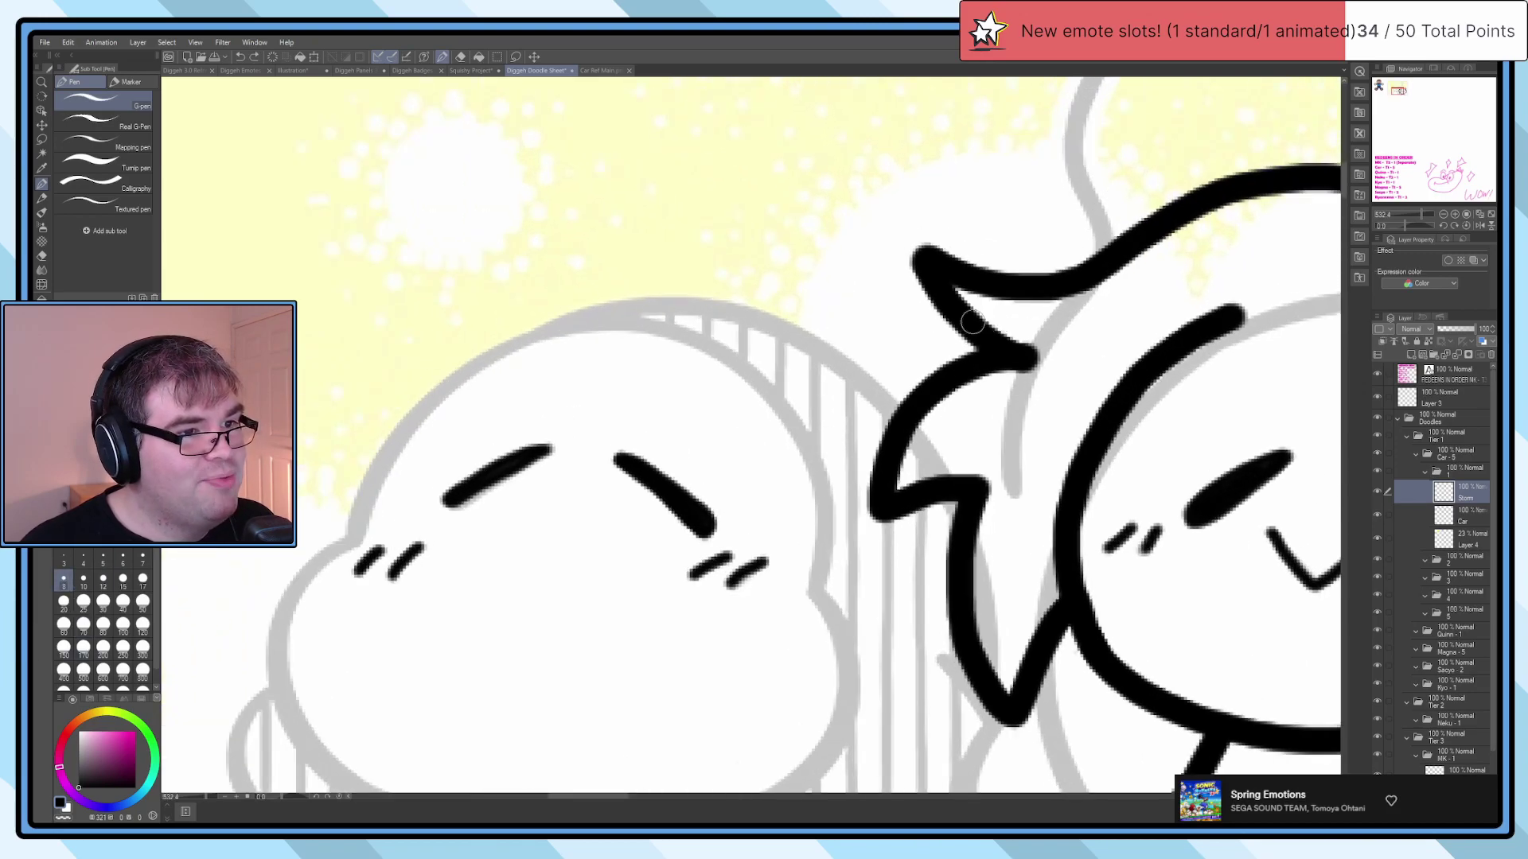
pyautogui.press(']')
pyautogui.moveTo(692, 340)
pyautogui.mouseDown()
pyautogui.moveTo(642, 397)
pyautogui.moveTo(692, 392)
pyautogui.moveTo(737, 310)
pyautogui.moveTo(565, 305)
pyautogui.moveTo(453, 266)
pyautogui.moveTo(395, 205)
pyautogui.moveTo(410, 162)
pyautogui.moveTo(456, 155)
pyautogui.moveTo(587, 212)
pyautogui.moveTo(773, 232)
pyautogui.moveTo(828, 275)
pyautogui.moveTo(812, 371)
pyautogui.moveTo(741, 437)
pyautogui.moveTo(817, 369)
pyautogui.moveTo(802, 398)
pyautogui.moveTo(827, 316)
pyautogui.moveTo(763, 451)
pyautogui.moveTo(801, 420)
pyautogui.moveTo(828, 312)
pyautogui.moveTo(772, 491)
pyautogui.mouseUp()
pyautogui.hotkey('ctrl', 'z')
pyautogui.hotkey('ctrl', 'z')
pyautogui.moveTo(394, 403)
pyautogui.mouseDown()
pyautogui.moveTo(574, 380)
pyautogui.moveTo(641, 393)
pyautogui.moveTo(609, 309)
pyautogui.moveTo(534, 298)
pyautogui.moveTo(395, 420)
pyautogui.moveTo(356, 505)
pyautogui.moveTo(612, 433)
pyautogui.moveTo(631, 444)
pyautogui.mouseUp()
pyautogui.scroll(-3, 652, 364)
pyautogui.moveTo(652, 365); pyautogui.dragTo(612, 383)
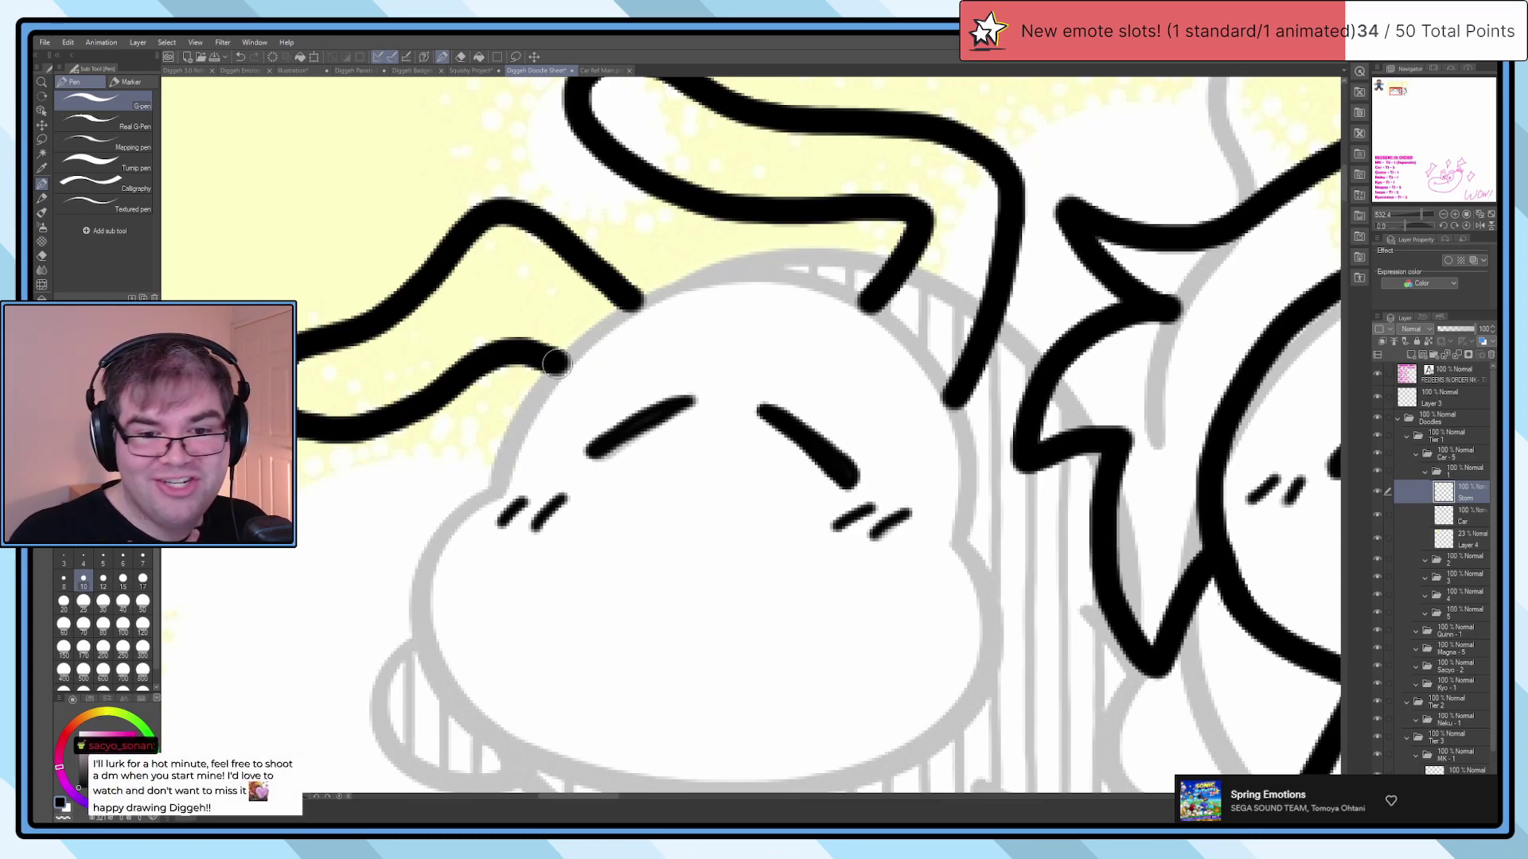
pyautogui.moveTo(556, 363)
pyautogui.mouseDown()
pyautogui.moveTo(517, 354)
pyautogui.moveTo(617, 293)
pyautogui.mouseUp()
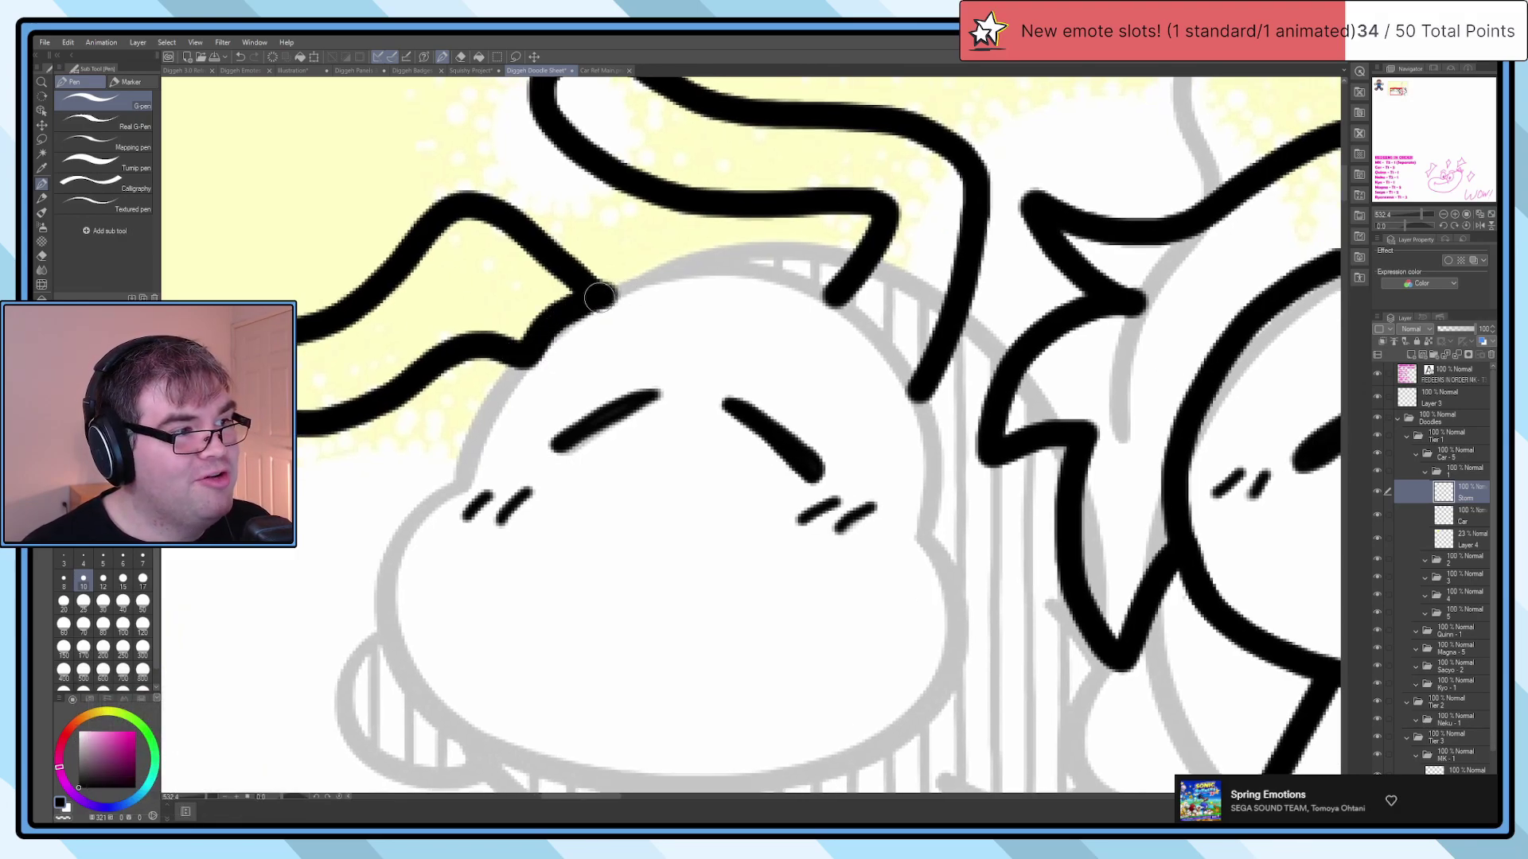
pyautogui.hotkey('ctrl', 'z')
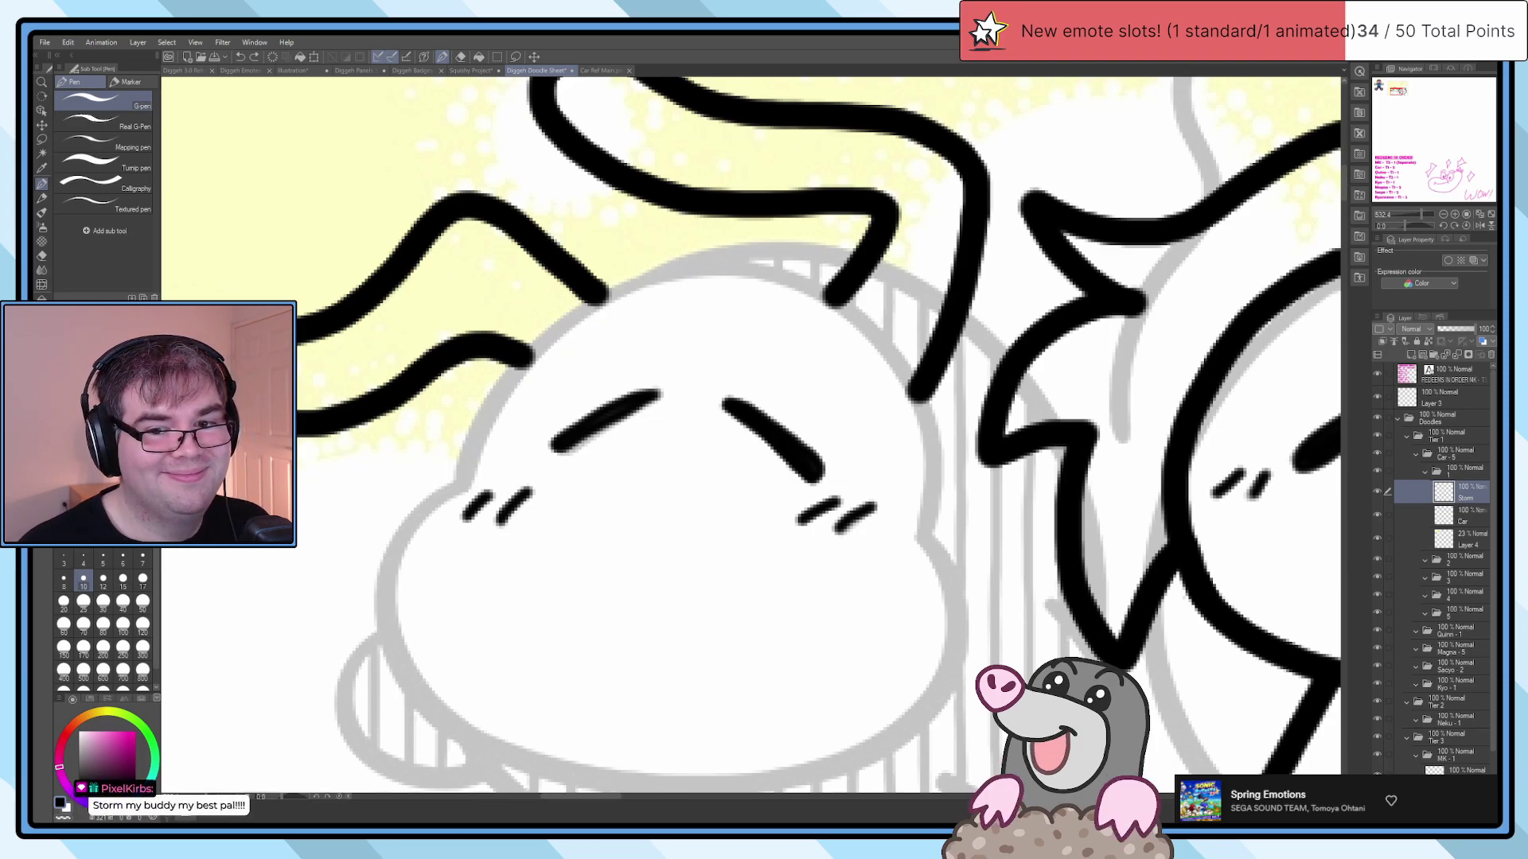
pyautogui.scroll(-4, 716, 447)
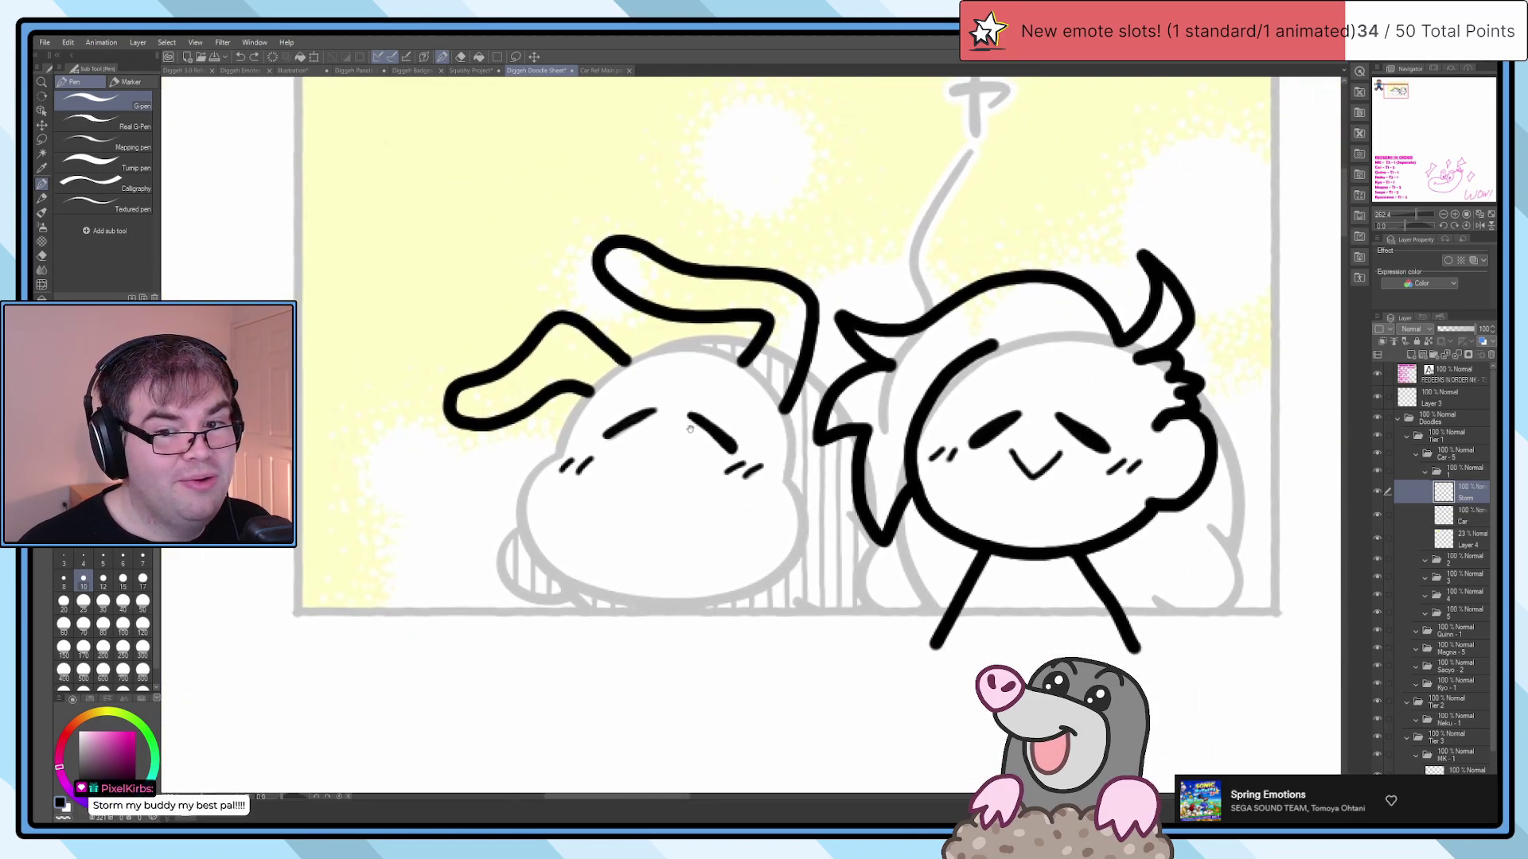
pyautogui.scroll(2, 589, 430)
pyautogui.scroll(2, 588, 430)
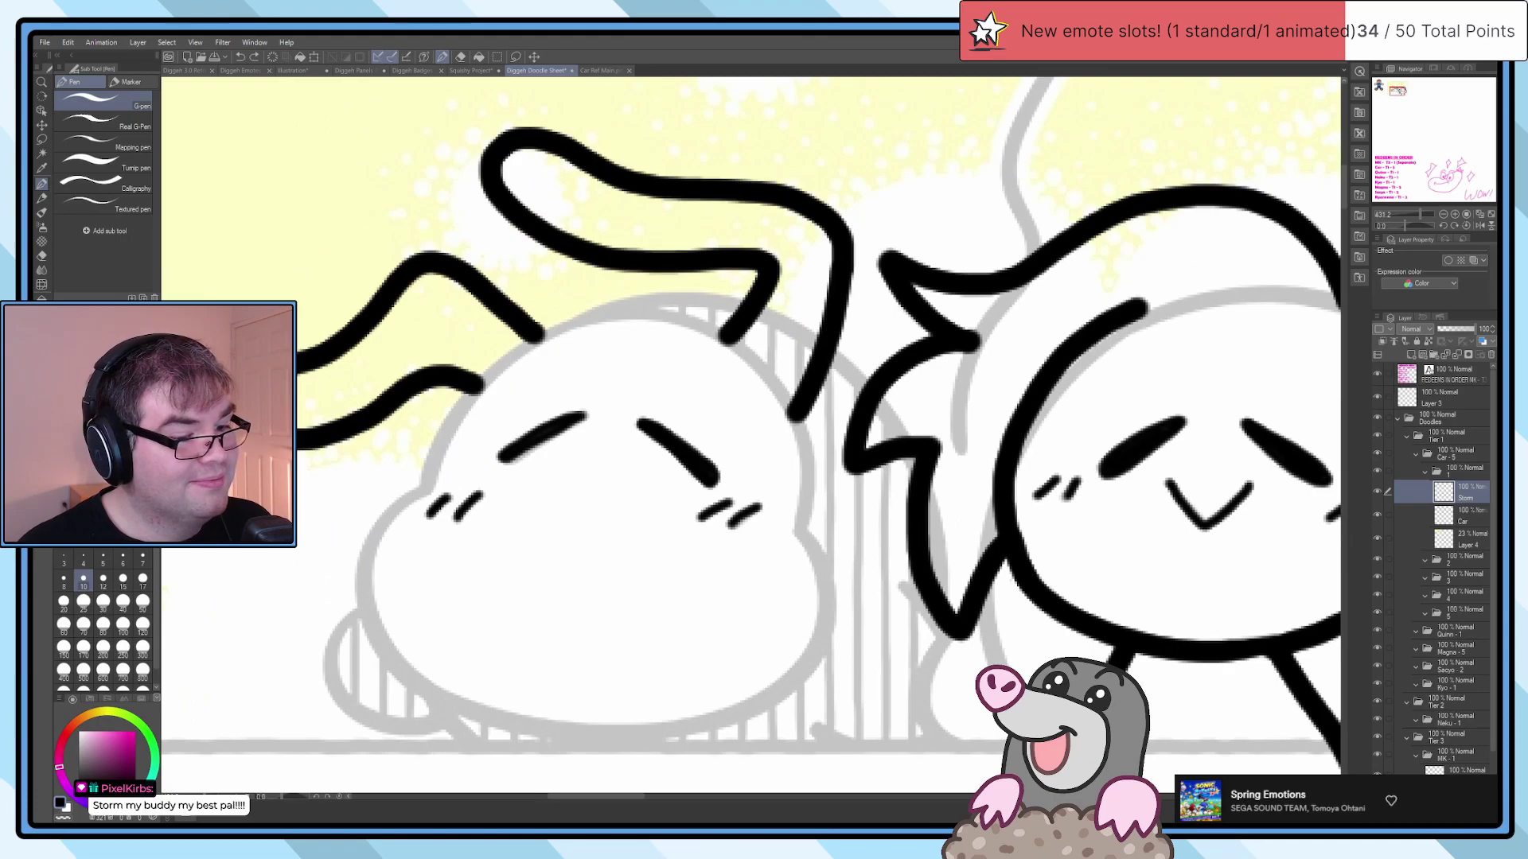
pyautogui.scroll(3, 648, 328)
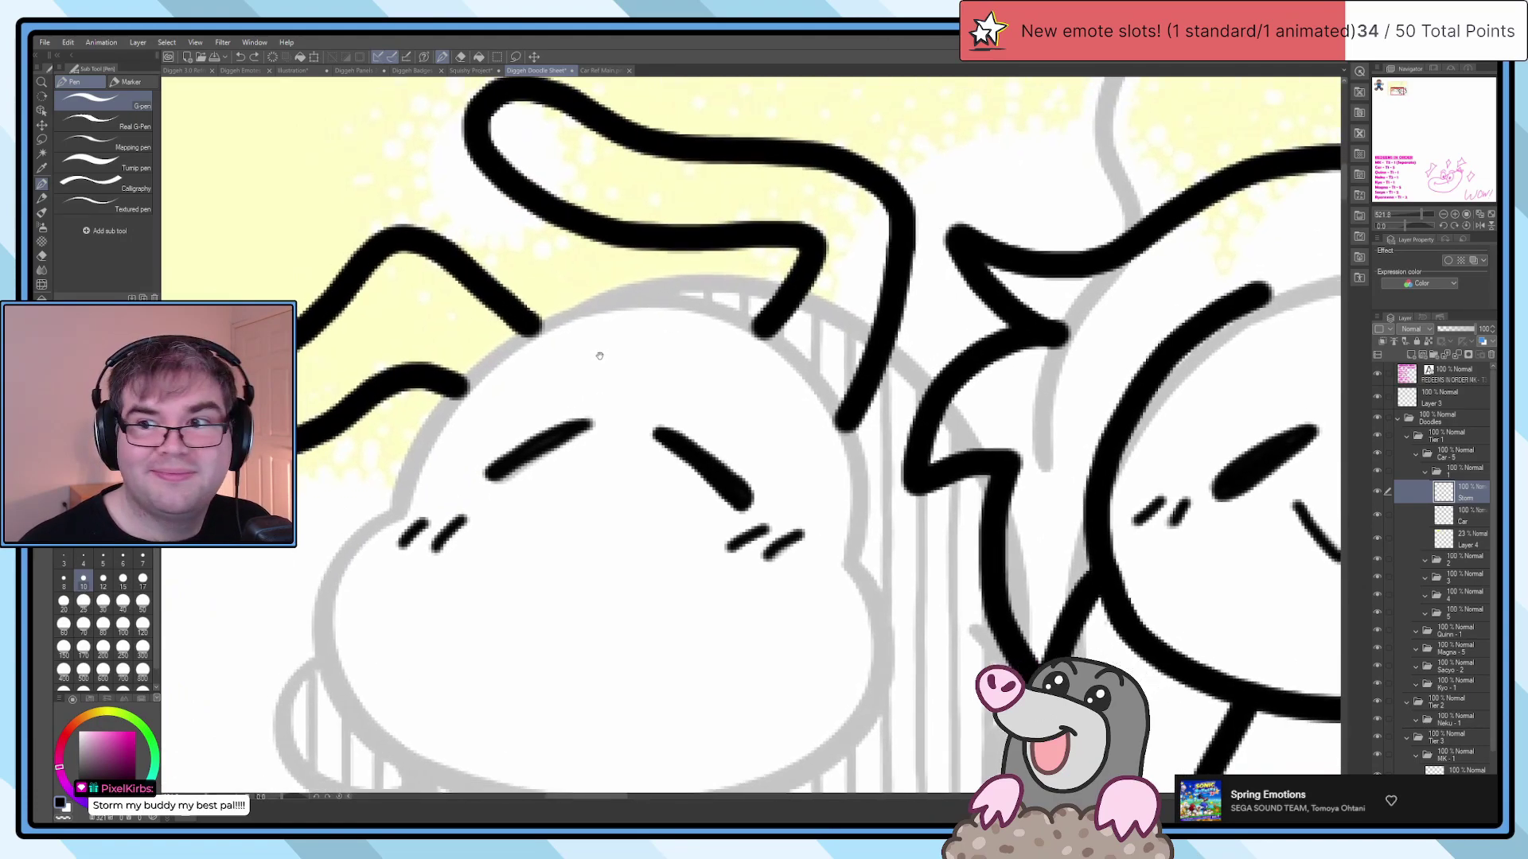
pyautogui.moveTo(493, 366)
pyautogui.mouseDown()
pyautogui.moveTo(574, 351)
pyautogui.moveTo(646, 371)
pyautogui.moveTo(665, 429)
pyautogui.mouseUp()
pyautogui.hotkey('ctrl', 'z')
# Step: Draw the left character's parted fringe with curled locks framing both cheeks and a jagged outer tuft on the left
pyautogui.moveTo(601, 288)
pyautogui.mouseDown()
pyautogui.moveTo(446, 370)
pyautogui.moveTo(430, 428)
pyautogui.moveTo(629, 362)
pyautogui.moveTo(649, 445)
pyautogui.moveTo(683, 395)
pyautogui.moveTo(729, 373)
pyautogui.moveTo(839, 415)
pyautogui.moveTo(890, 486)
pyautogui.moveTo(907, 597)
pyautogui.moveTo(774, 629)
pyautogui.moveTo(810, 702)
pyautogui.moveTo(917, 700)
pyautogui.mouseUp()
pyautogui.moveTo(411, 542); pyautogui.dragTo(617, 305)
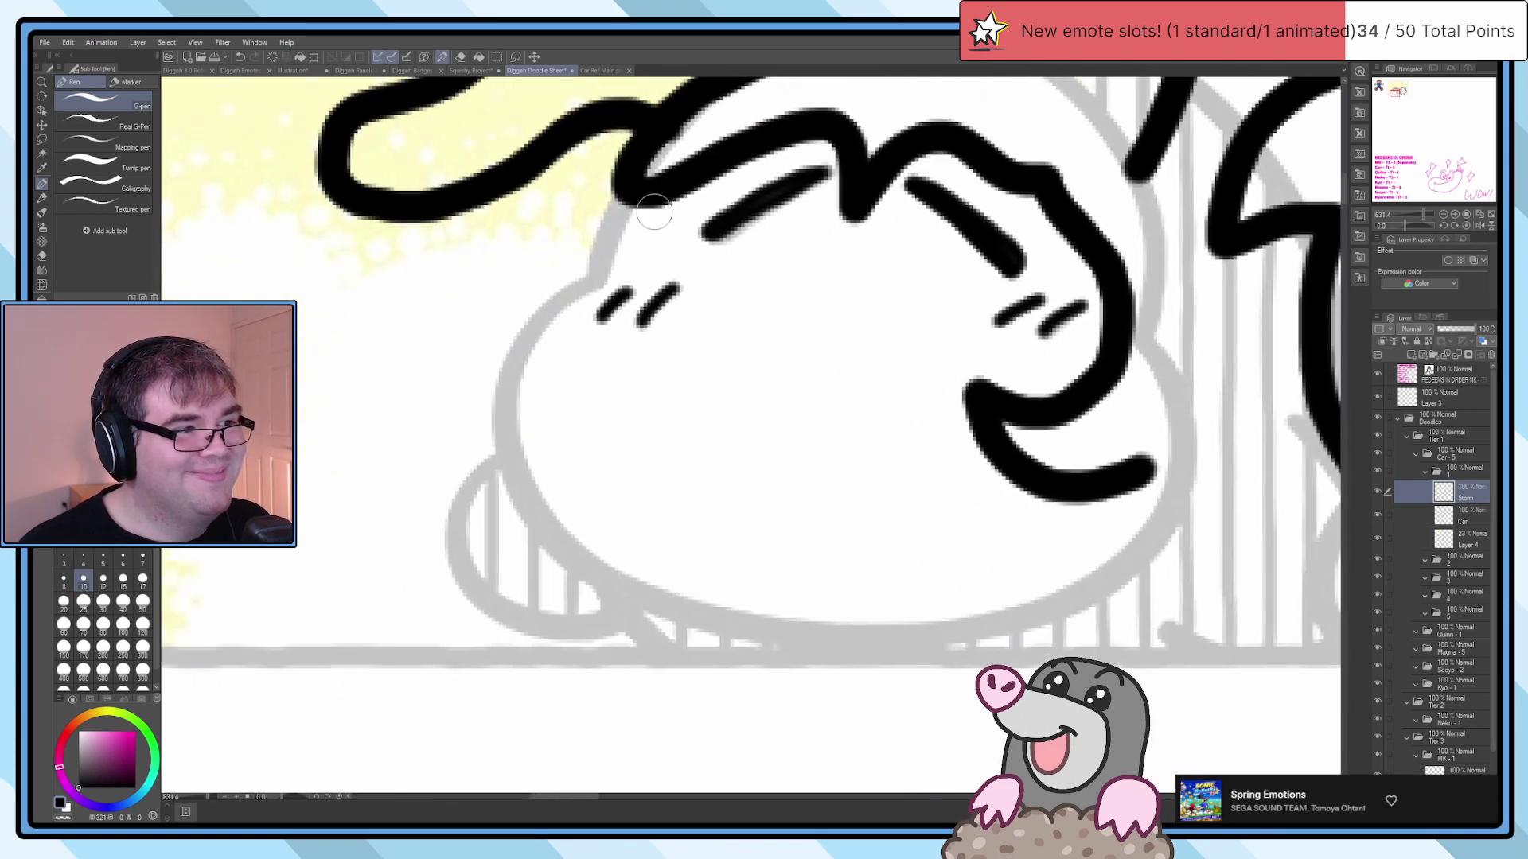
pyautogui.moveTo(631, 188)
pyautogui.mouseDown()
pyautogui.moveTo(580, 380)
pyautogui.moveTo(661, 379)
pyautogui.moveTo(652, 419)
pyautogui.moveTo(540, 464)
pyautogui.moveTo(461, 377)
pyautogui.moveTo(408, 438)
pyautogui.moveTo(457, 301)
pyautogui.moveTo(439, 291)
pyautogui.moveTo(448, 237)
pyautogui.moveTo(624, 128)
pyautogui.mouseUp()
pyautogui.scroll(-3, 557, 263)
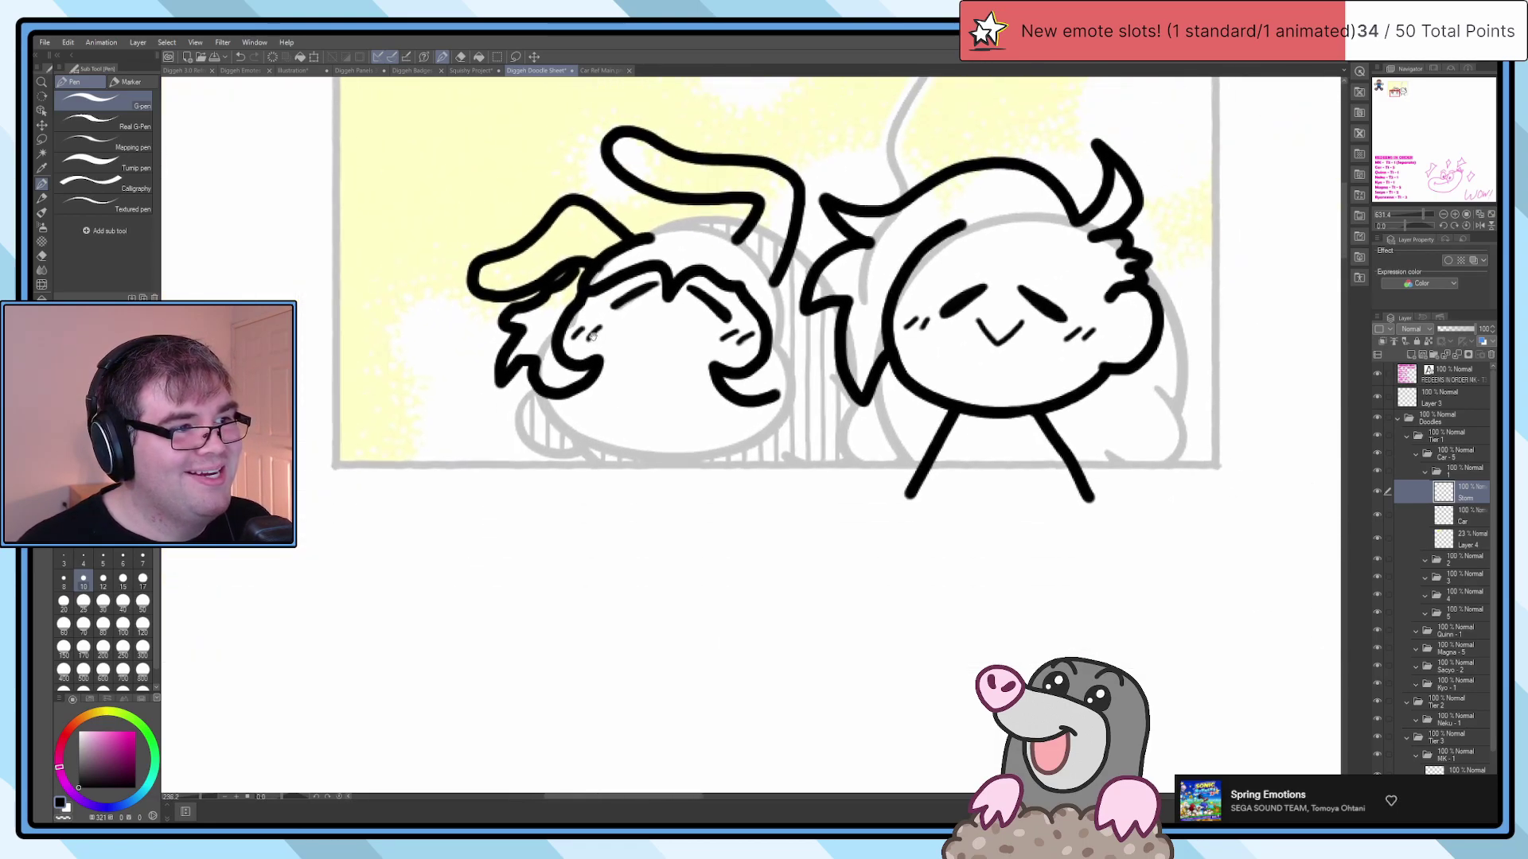
pyautogui.scroll(-1, 561, 293)
# Step: Draw the left character's outer right hair contour, curving from the cheek lock up to the base of the right ear
pyautogui.moveTo(609, 199)
pyautogui.mouseDown()
pyautogui.moveTo(414, 382)
pyautogui.moveTo(430, 418)
pyautogui.moveTo(450, 410)
pyautogui.moveTo(462, 509)
pyautogui.moveTo(397, 509)
pyautogui.moveTo(560, 226)
pyautogui.mouseUp()
pyautogui.hotkey('ctrl', 'z')
pyautogui.scroll(-2, 564, 289)
pyautogui.scroll(4, 802, 313)
pyautogui.moveTo(990, 561)
pyautogui.mouseDown()
pyautogui.moveTo(983, 610)
pyautogui.moveTo(1049, 612)
pyautogui.moveTo(1106, 436)
pyautogui.moveTo(1080, 299)
pyautogui.moveTo(991, 197)
pyautogui.mouseUp()
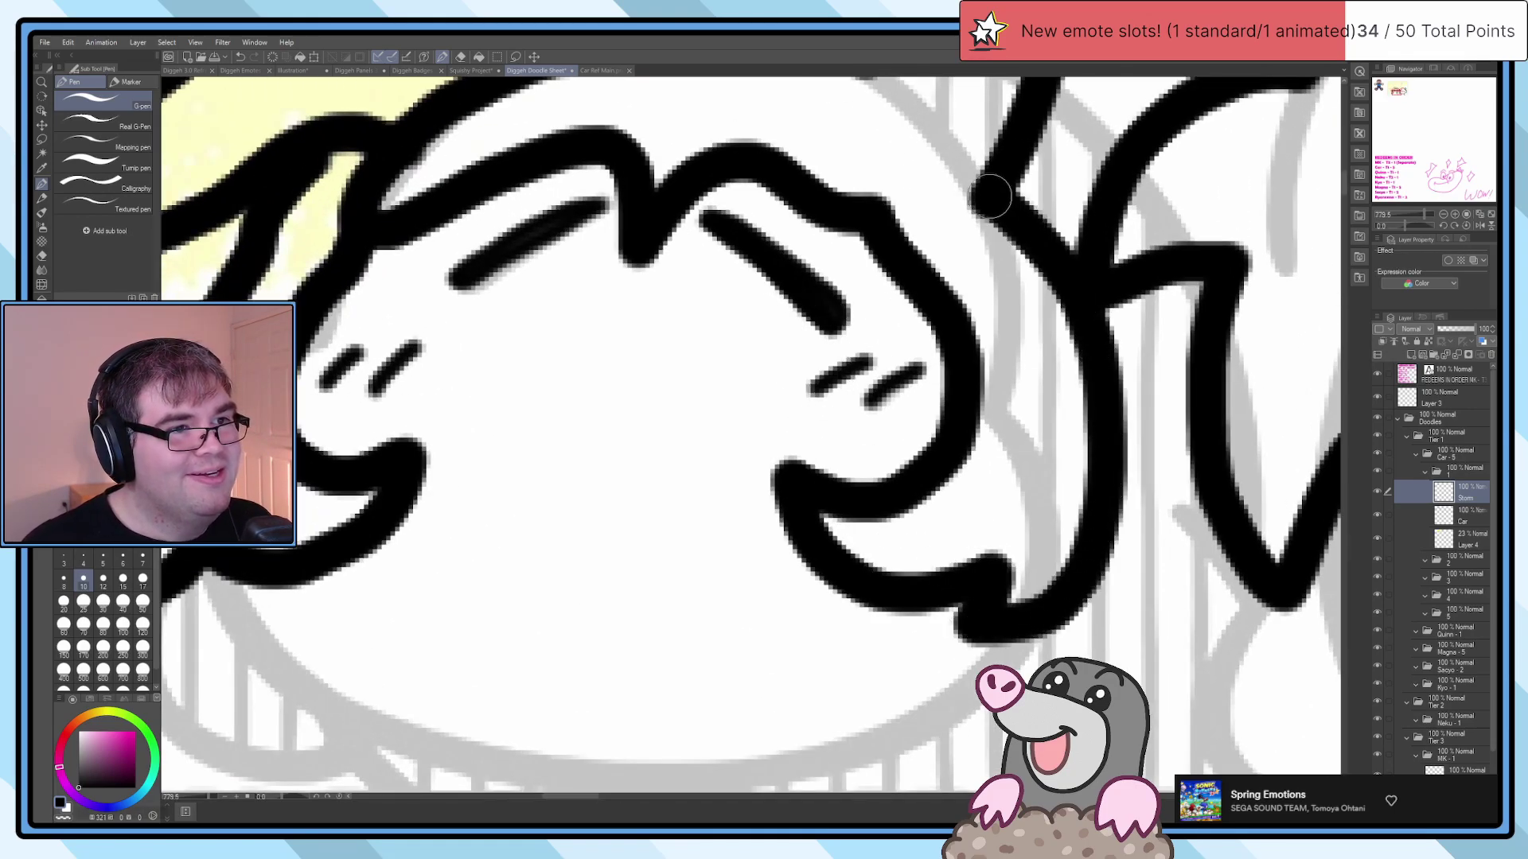
pyautogui.scroll(-5, 991, 197)
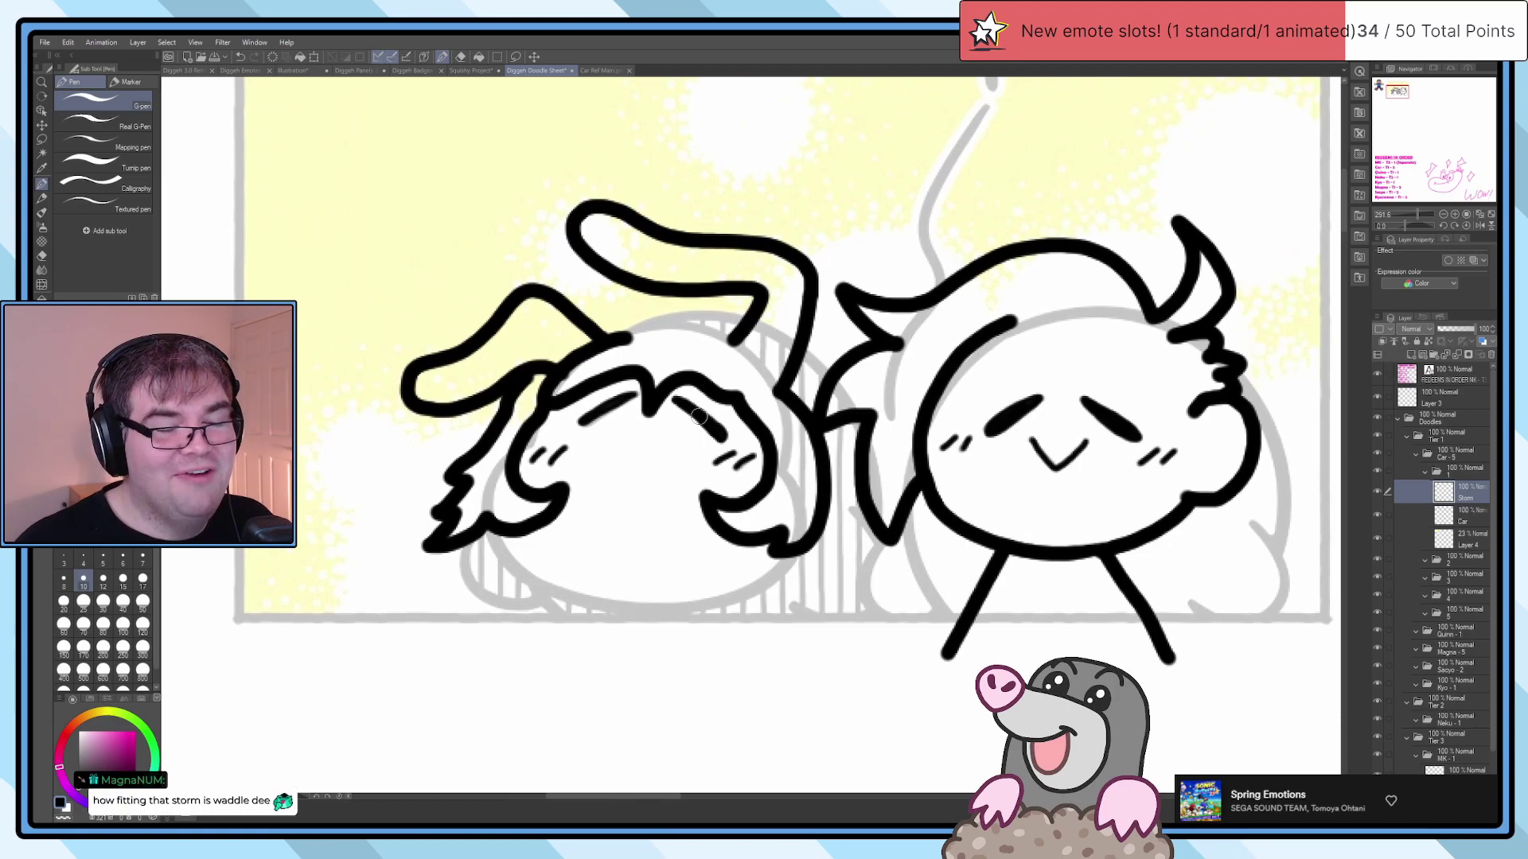
pyautogui.scroll(3, 698, 416)
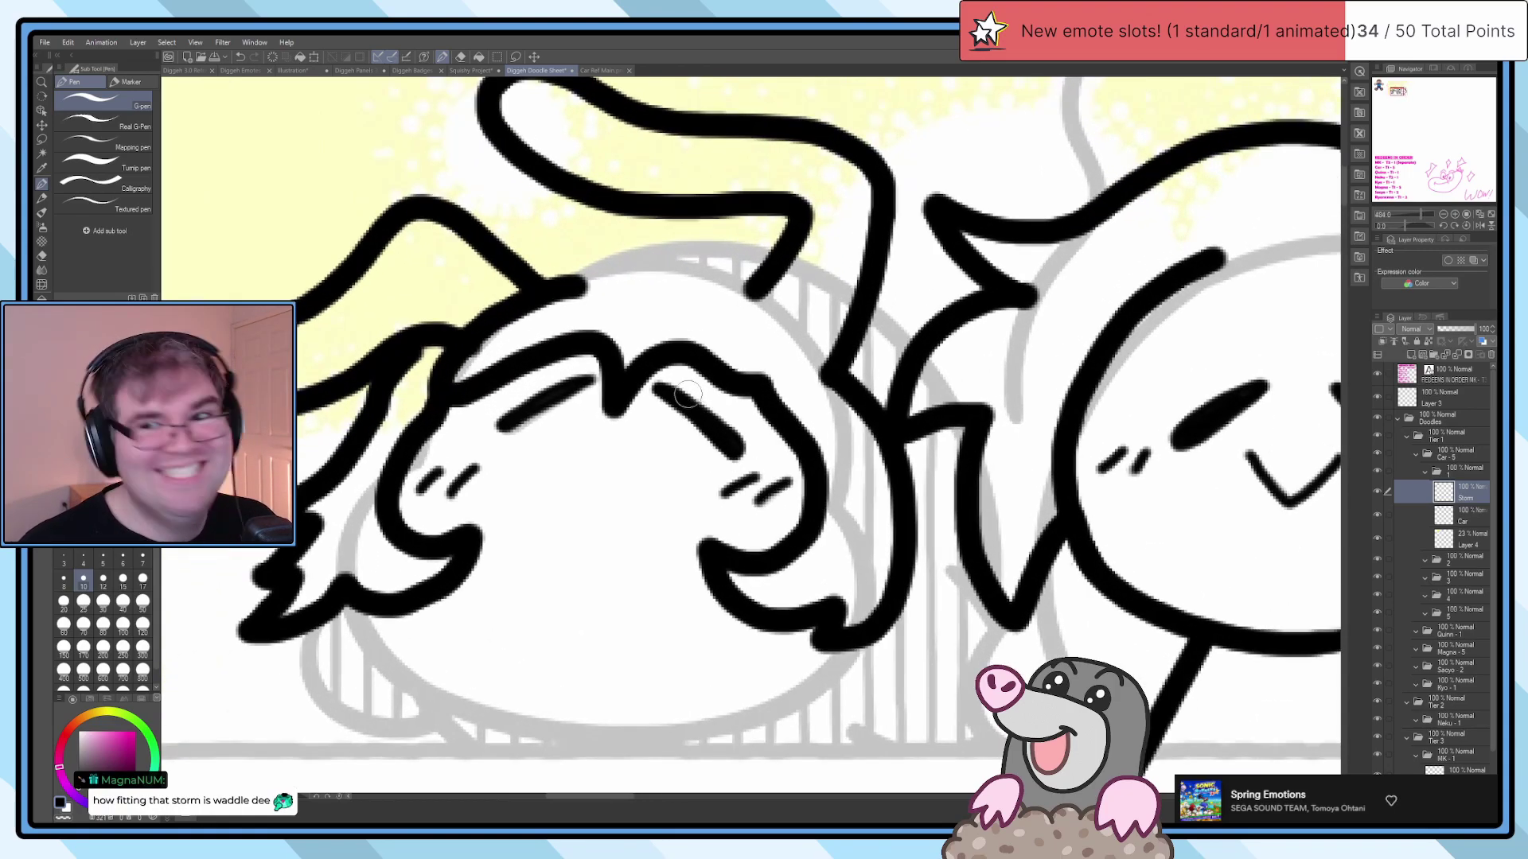
# Step: Draw the wavy hairline between the left character's ears and a spiky flower-like ornament with a black centre beside the right ear's base
pyautogui.scroll(3, 587, 363)
pyautogui.moveTo(872, 267)
pyautogui.mouseDown()
pyautogui.moveTo(743, 185)
pyautogui.moveTo(649, 199)
pyautogui.moveTo(608, 237)
pyautogui.moveTo(557, 263)
pyautogui.mouseUp()
pyautogui.scroll(-2, 556, 263)
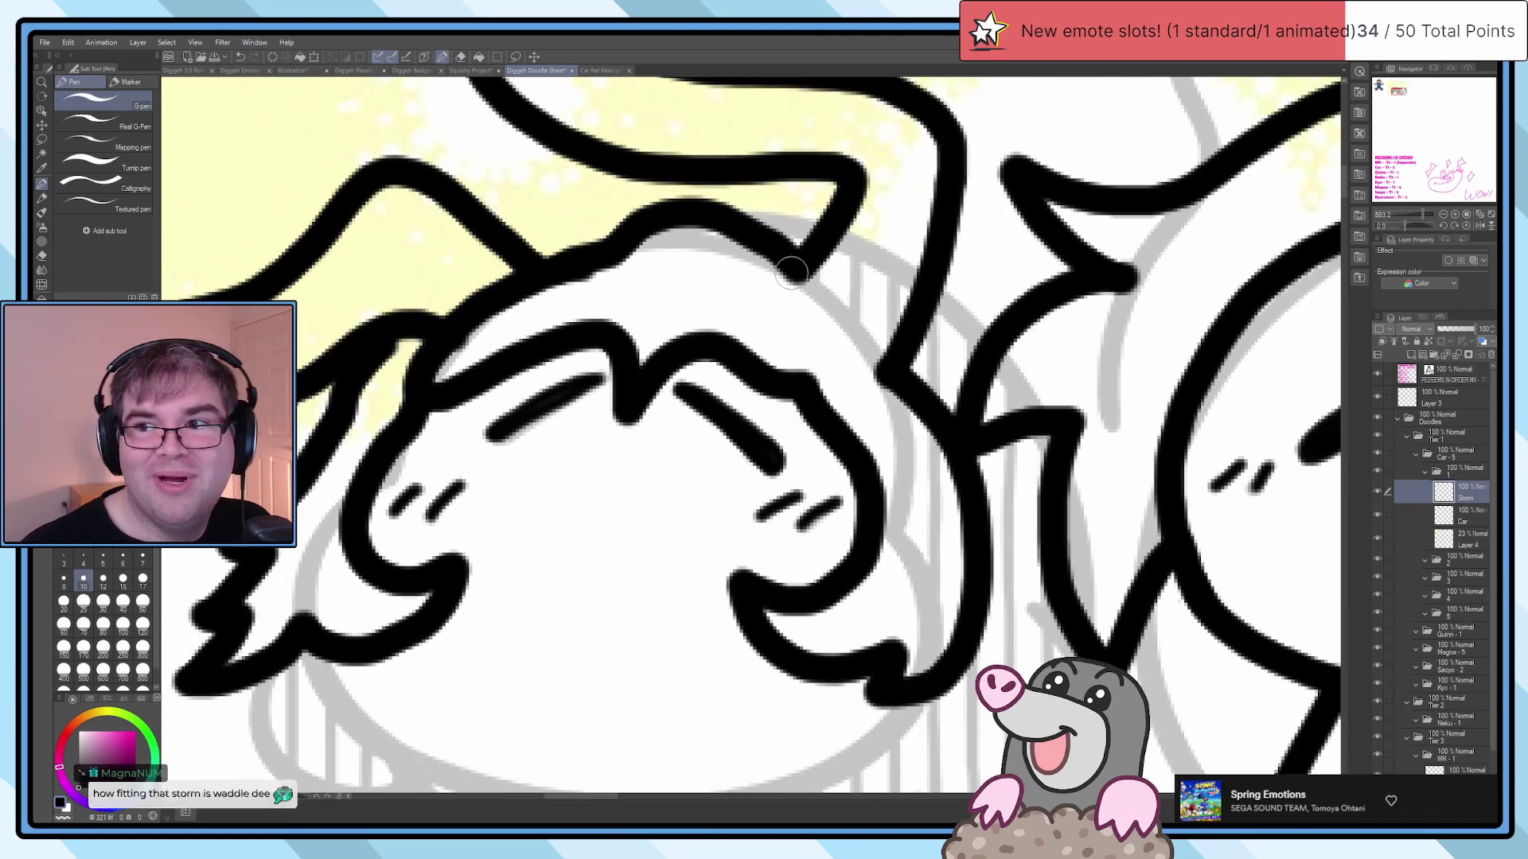
pyautogui.moveTo(795, 275)
pyautogui.mouseDown()
pyautogui.moveTo(825, 304)
pyautogui.moveTo(878, 315)
pyautogui.moveTo(895, 383)
pyautogui.moveTo(932, 422)
pyautogui.moveTo(942, 411)
pyautogui.moveTo(823, 348)
pyautogui.moveTo(843, 314)
pyautogui.moveTo(901, 360)
pyautogui.moveTo(973, 359)
pyautogui.moveTo(918, 422)
pyautogui.moveTo(949, 478)
pyautogui.moveTo(893, 460)
pyautogui.moveTo(833, 505)
pyautogui.moveTo(826, 436)
pyautogui.moveTo(775, 422)
pyautogui.moveTo(814, 368)
pyautogui.moveTo(889, 405)
pyautogui.moveTo(837, 401)
pyautogui.moveTo(862, 393)
pyautogui.moveTo(860, 428)
pyautogui.moveTo(786, 453)
pyautogui.mouseUp()
pyautogui.scroll(-2, 891, 368)
pyautogui.scroll(1, 898, 385)
pyautogui.press('e')
pyautogui.press('p')
pyautogui.scroll(2, 830, 362)
pyautogui.scroll(-4, 861, 424)
pyautogui.scroll(5, 786, 457)
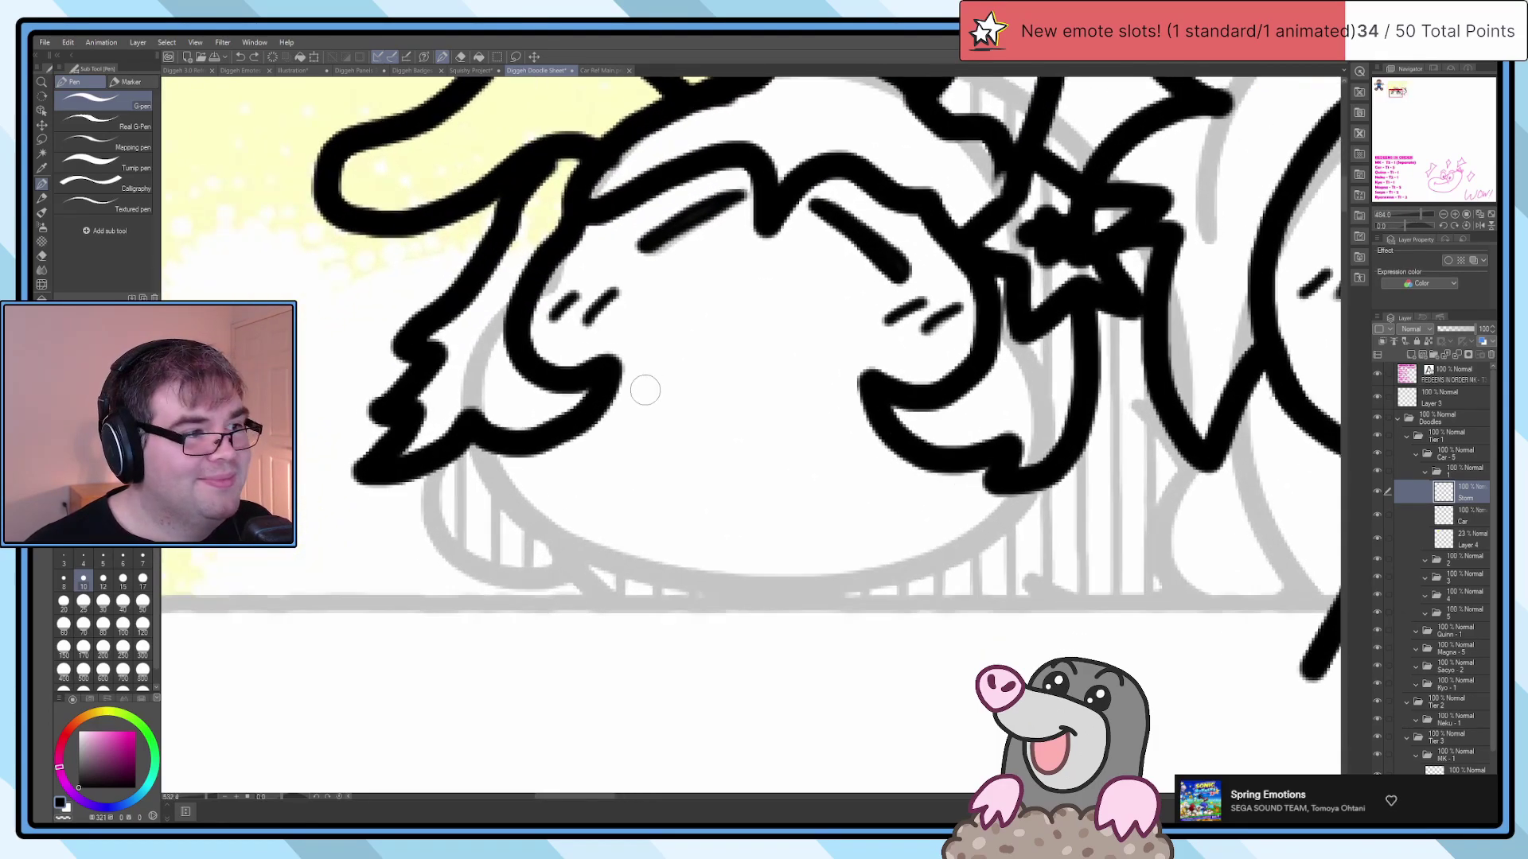
pyautogui.moveTo(522, 461)
pyautogui.mouseDown()
pyautogui.moveTo(541, 502)
pyautogui.moveTo(641, 567)
pyautogui.moveTo(776, 595)
pyautogui.moveTo(966, 546)
pyautogui.moveTo(1034, 487)
pyautogui.mouseUp()
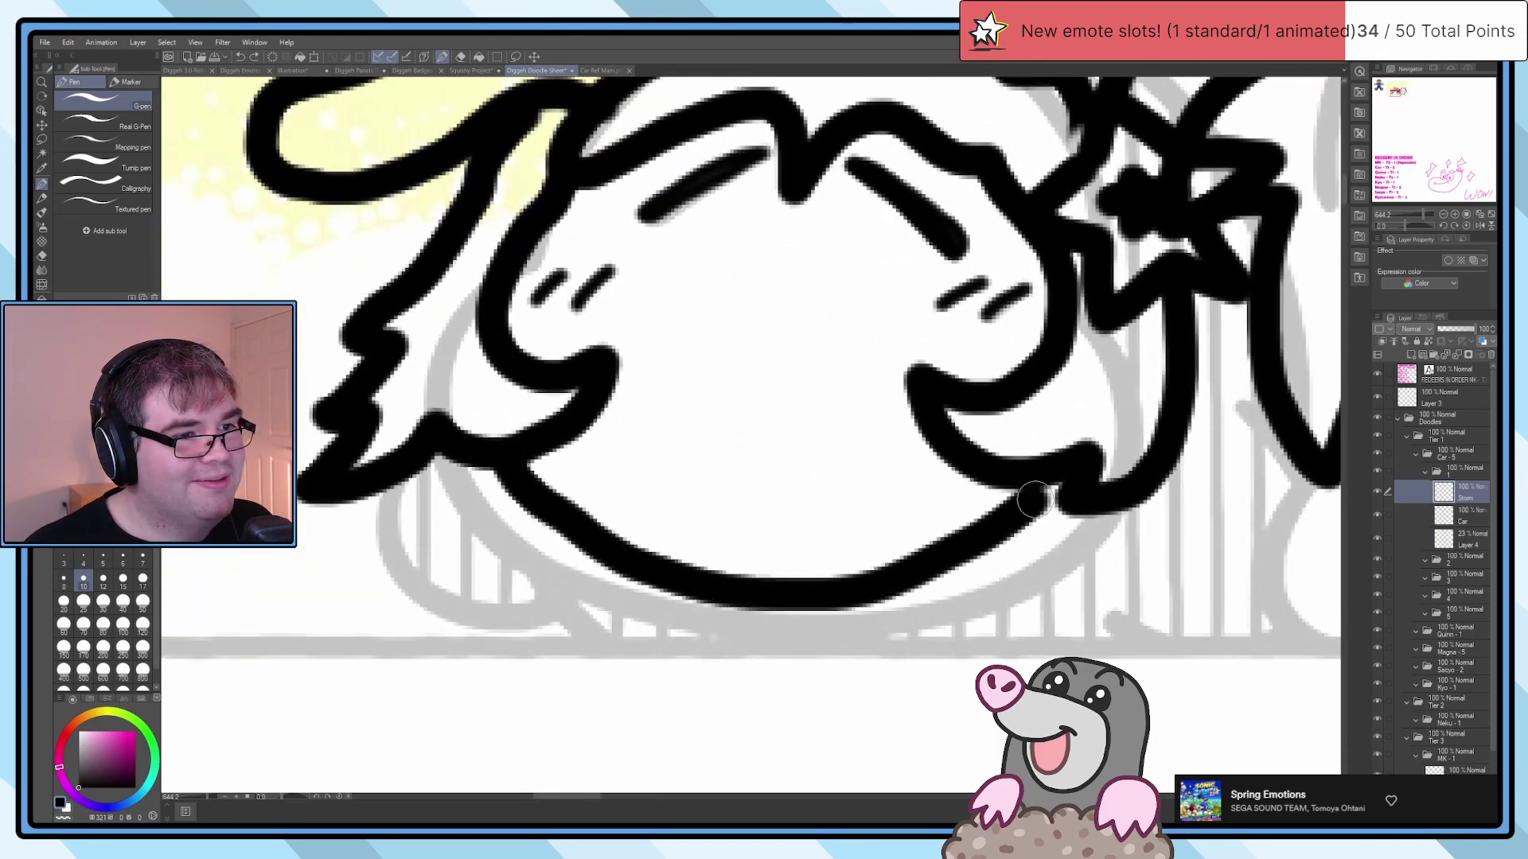
pyautogui.hotkey('ctrl', 'z')
pyautogui.scroll(-4, 975, 502)
pyautogui.scroll(1, 954, 500)
pyautogui.scroll(-3, 955, 500)
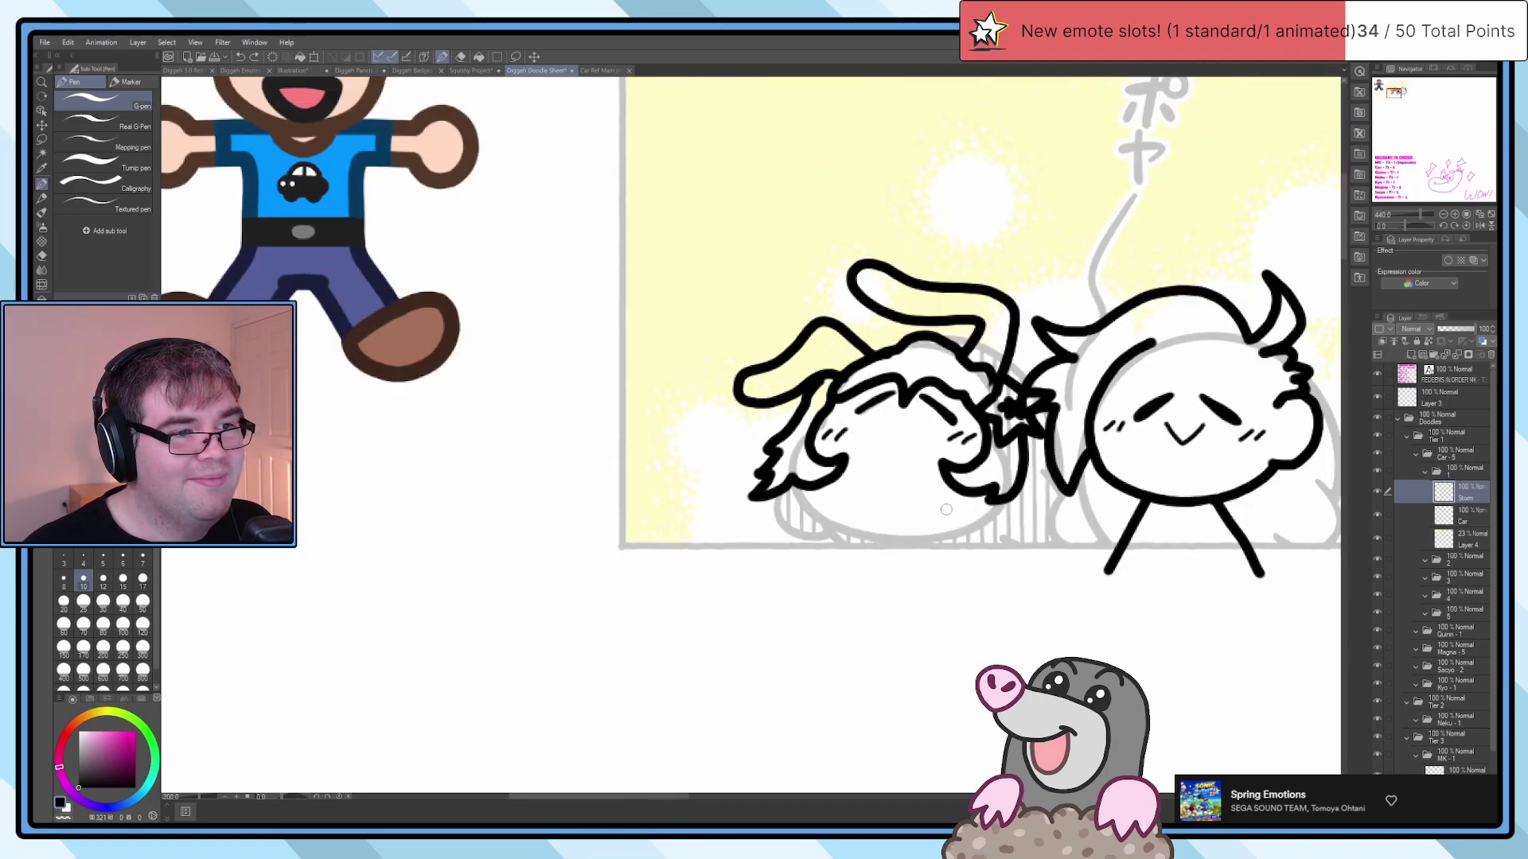
pyautogui.scroll(6, 969, 499)
pyautogui.moveTo(696, 398)
pyautogui.mouseDown()
pyautogui.moveTo(663, 468)
pyautogui.moveTo(704, 549)
pyautogui.moveTo(797, 573)
pyautogui.mouseUp()
pyautogui.hotkey('ctrl', 'z')
# Step: Trace the left blob's rounded underside and small left foot in black, joining them to the hair on both sides
pyautogui.moveTo(443, 358)
pyautogui.mouseDown()
pyautogui.moveTo(572, 500)
pyautogui.moveTo(702, 544)
pyautogui.moveTo(863, 553)
pyautogui.moveTo(984, 524)
pyautogui.moveTo(1084, 464)
pyautogui.moveTo(1125, 414)
pyautogui.mouseUp()
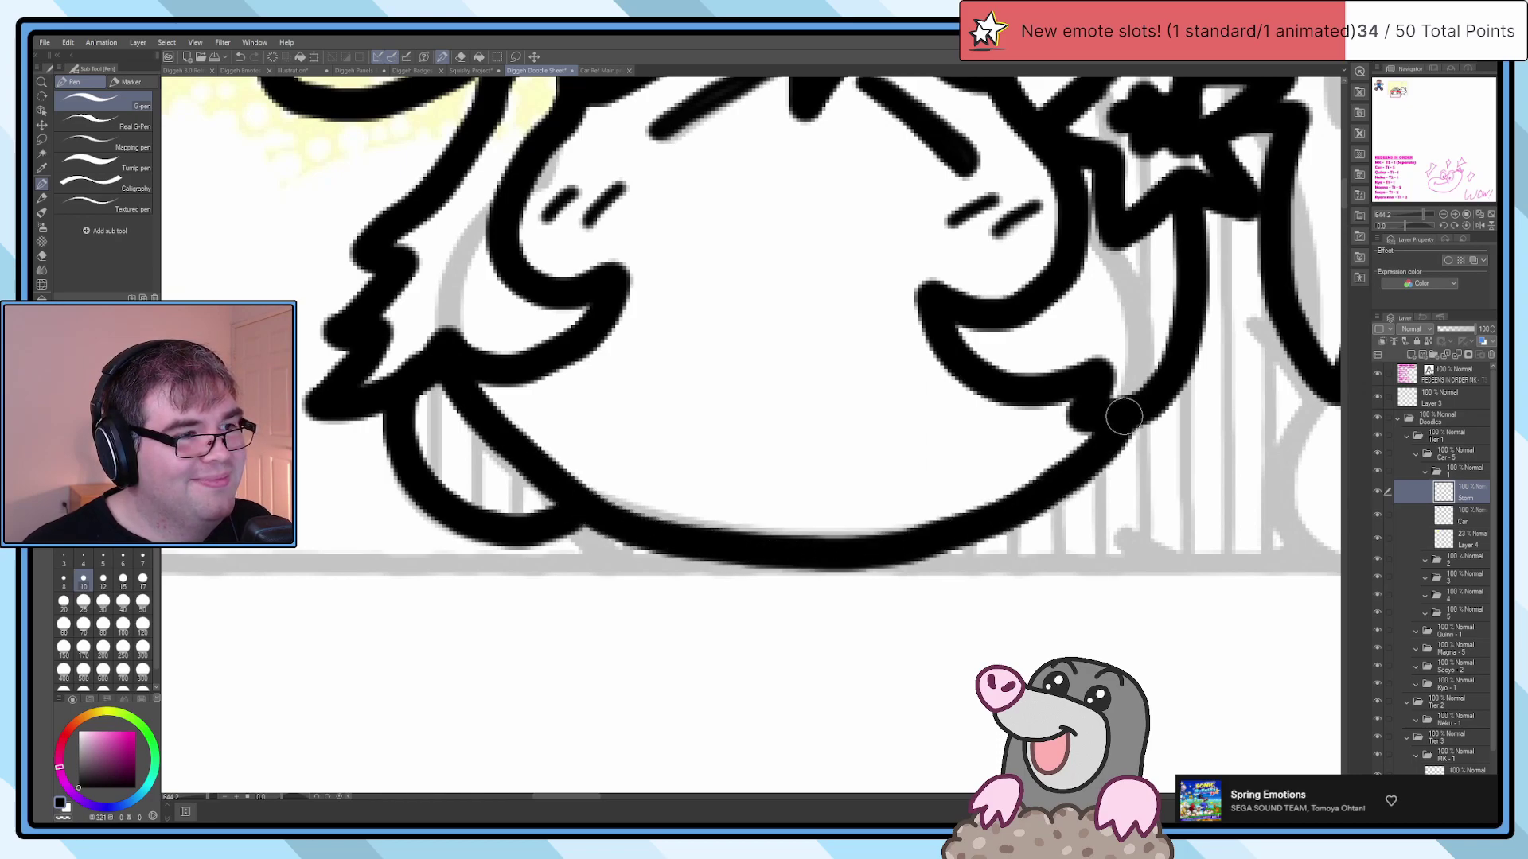
pyautogui.scroll(-7, 1114, 441)
pyautogui.moveTo(980, 508); pyautogui.dragTo(709, 541)
pyautogui.scroll(3, 782, 483)
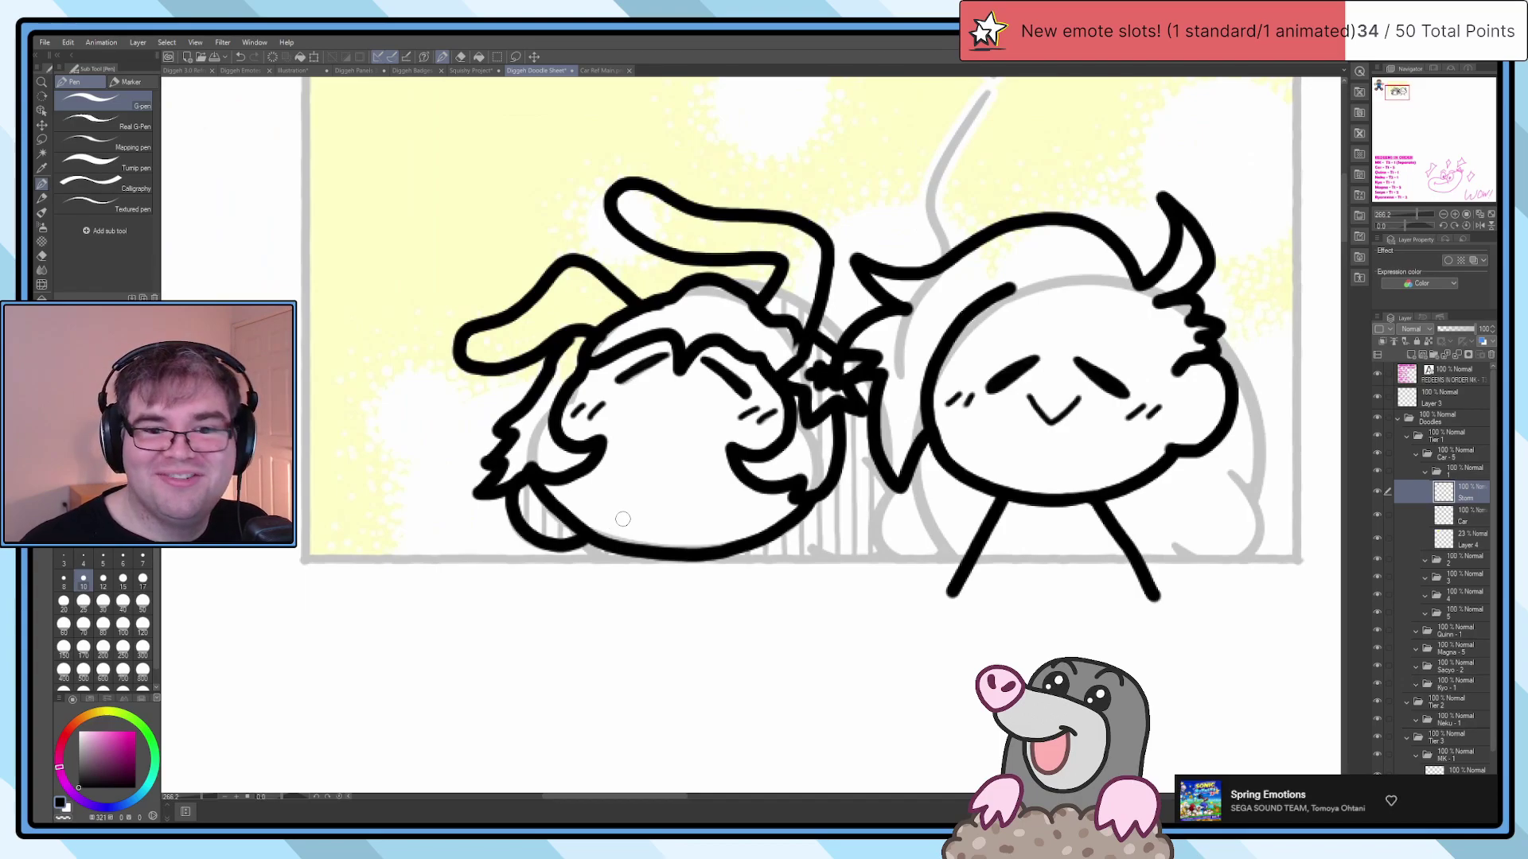
pyautogui.scroll(2, 622, 519)
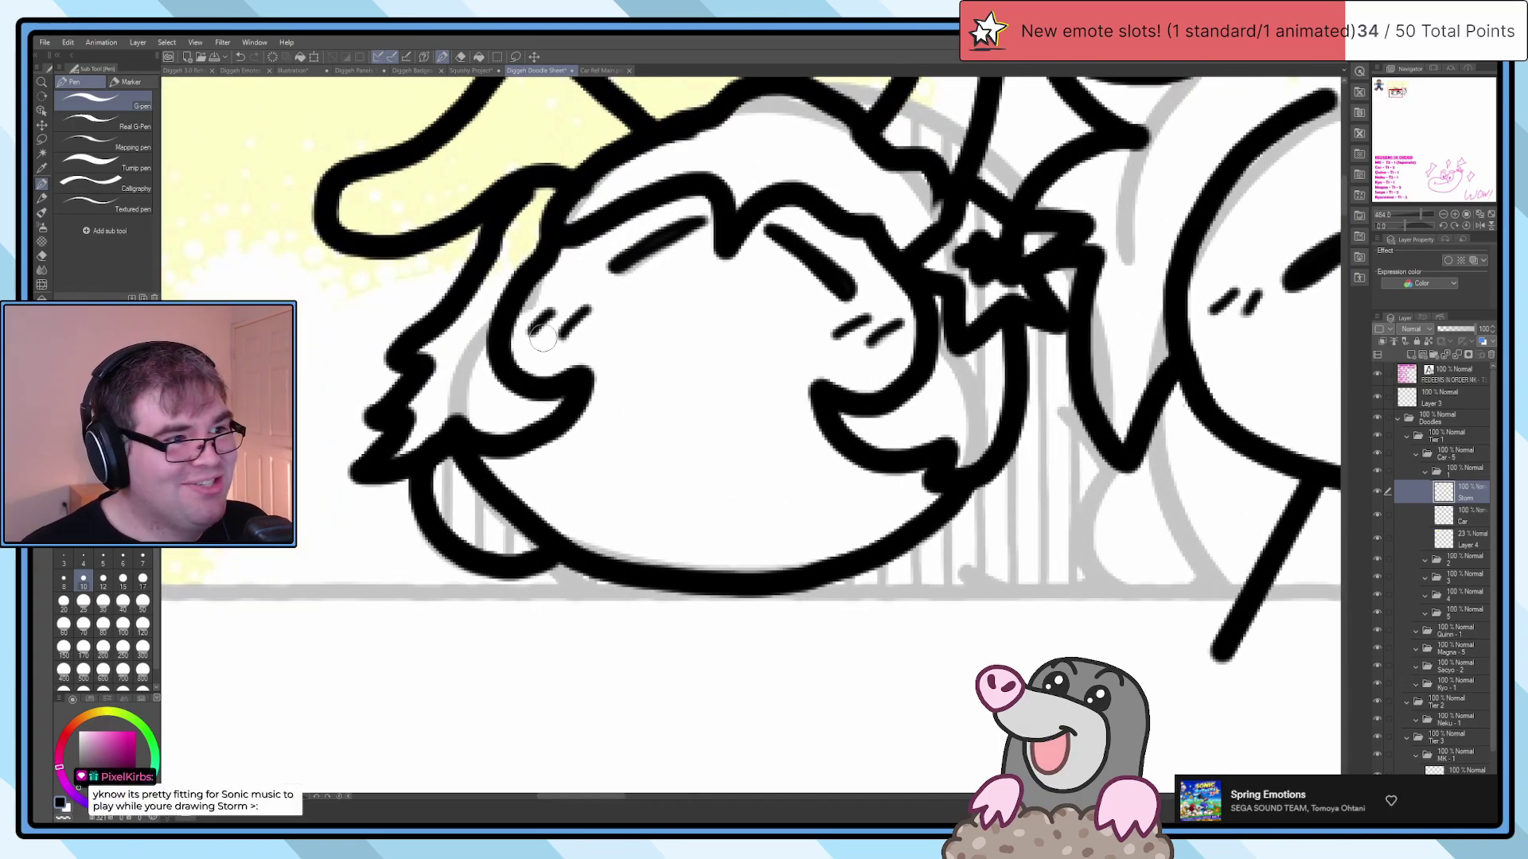
pyautogui.moveTo(643, 306)
pyautogui.mouseDown()
pyautogui.moveTo(726, 294)
pyautogui.moveTo(821, 363)
pyautogui.moveTo(755, 539)
pyautogui.moveTo(608, 422)
pyautogui.moveTo(659, 296)
pyautogui.mouseUp()
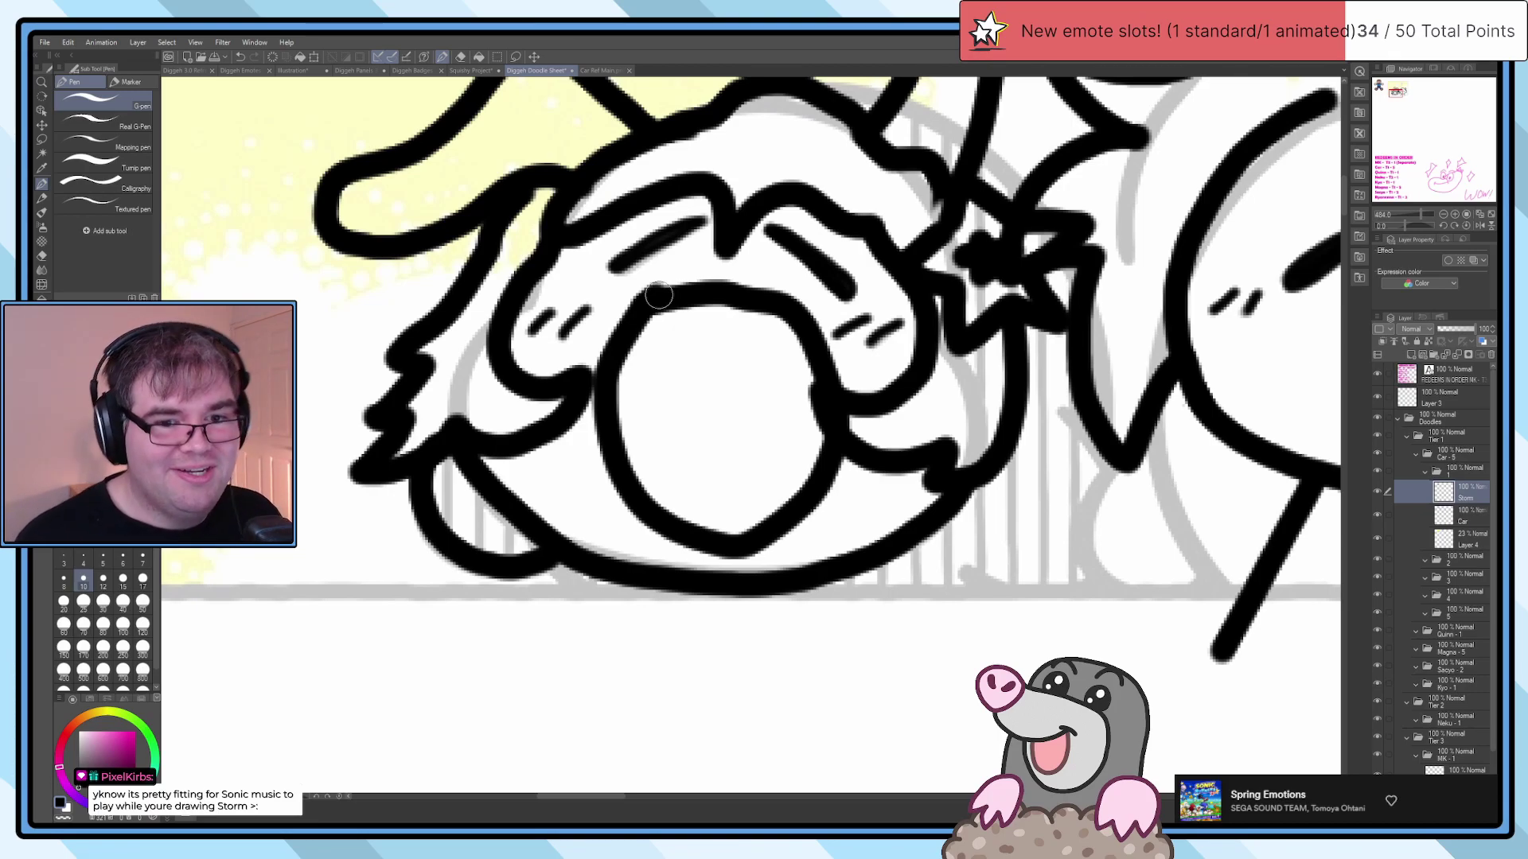
pyautogui.scroll(-5, 742, 417)
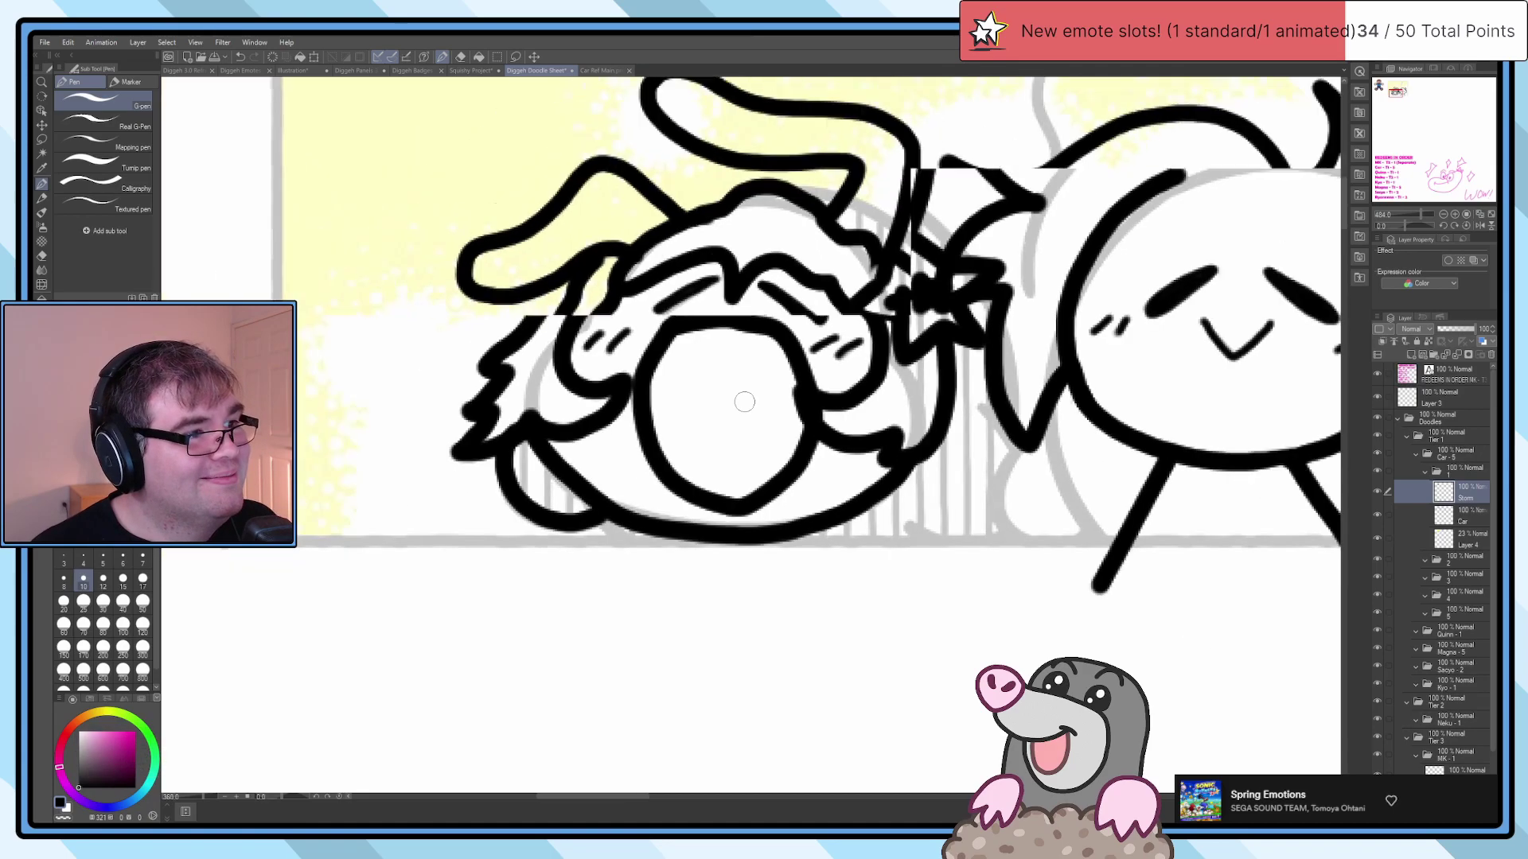
pyautogui.hotkey('ctrl', 'z')
pyautogui.scroll(4, 742, 417)
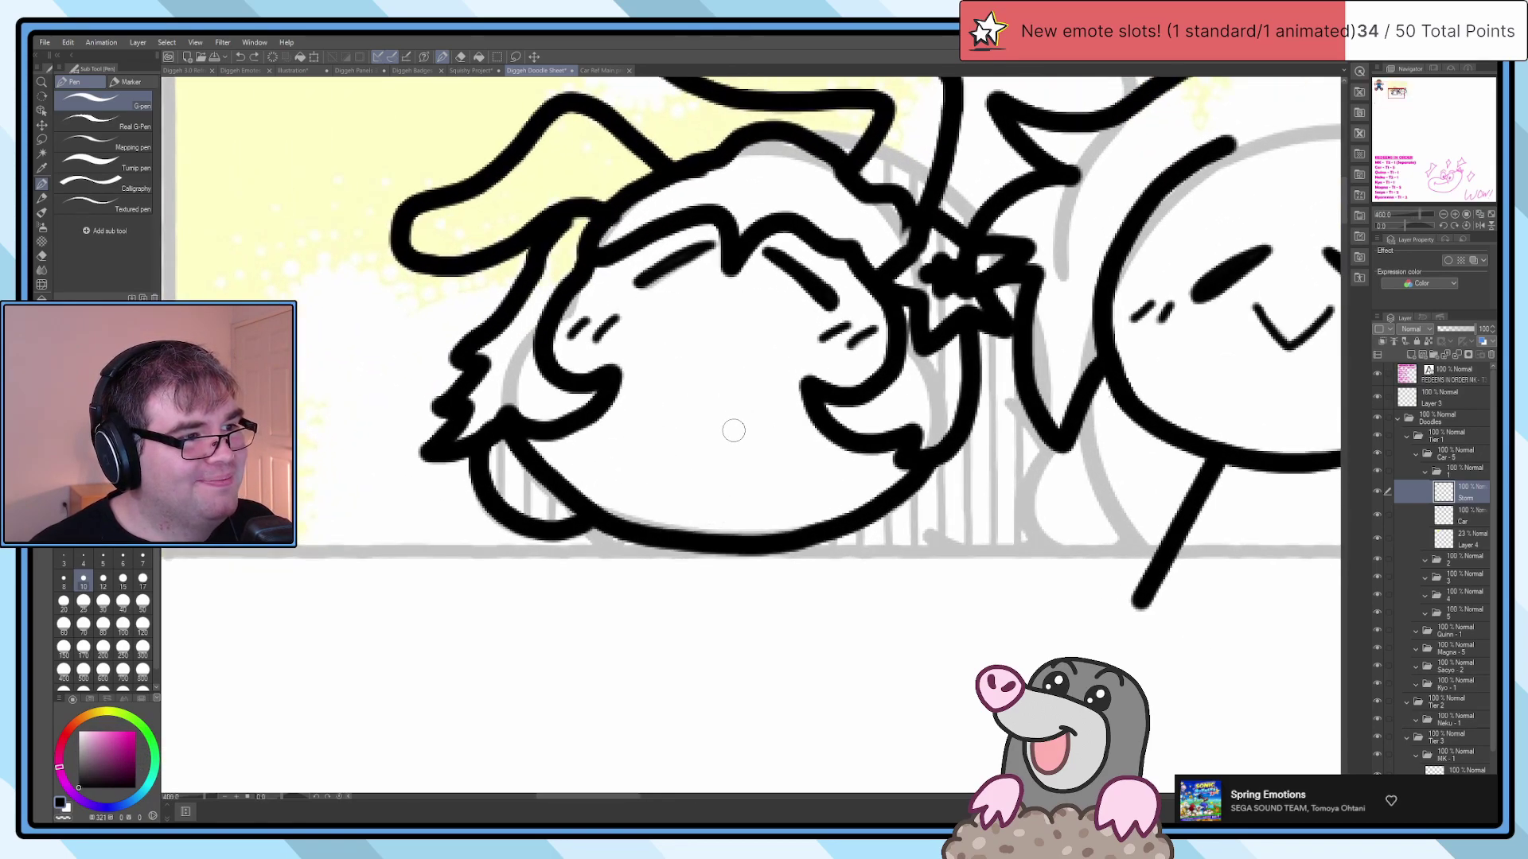
pyautogui.hotkey('ctrl', 'y')
pyautogui.hotkey('ctrl', 'z')
pyautogui.hotkey('ctrl', 'y')
pyautogui.hotkey('ctrl', 't')
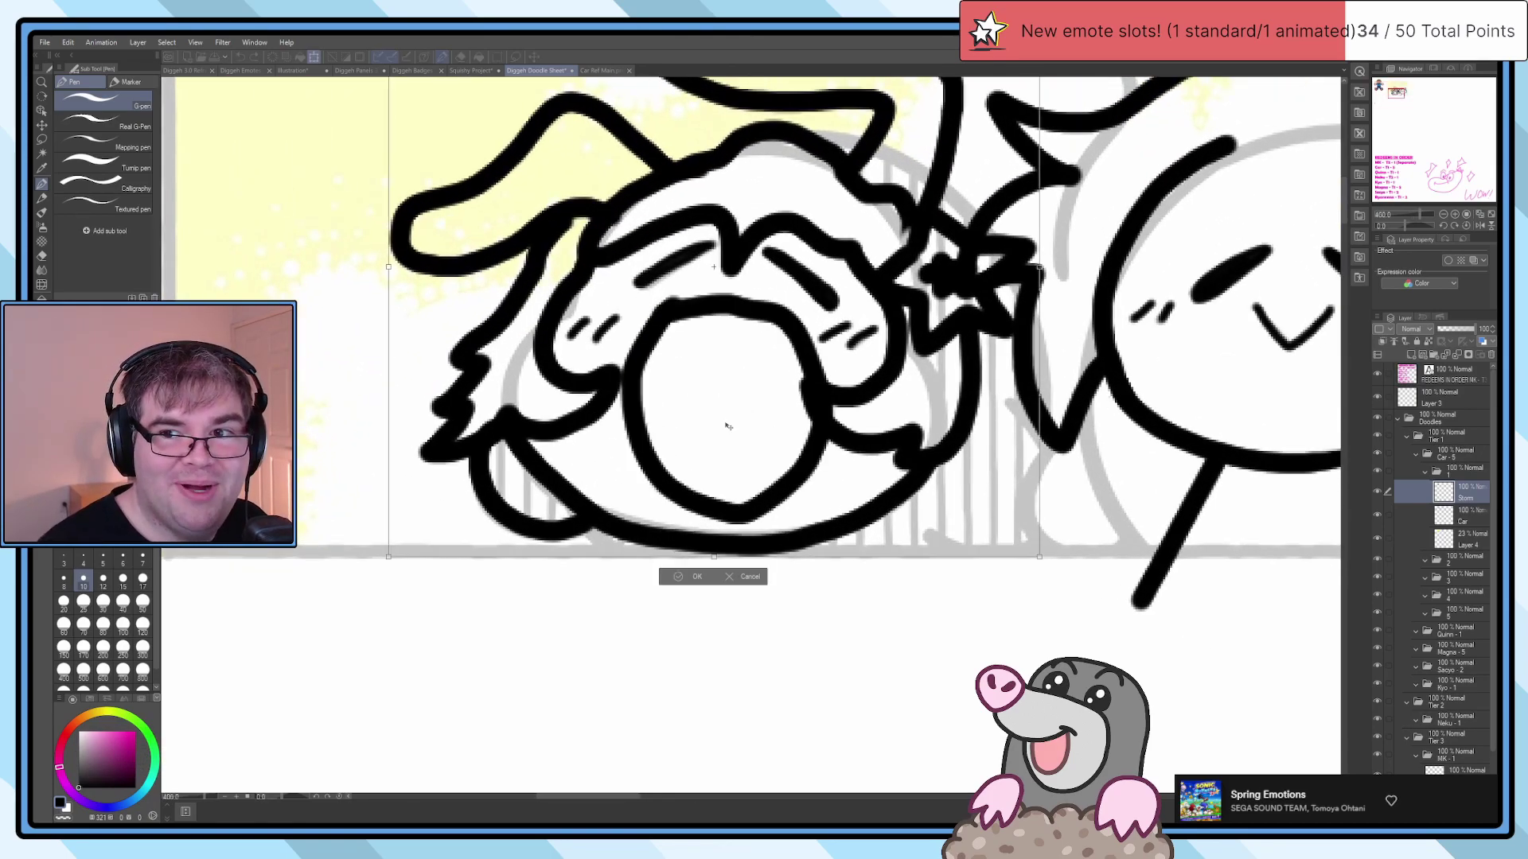
pyautogui.press('Escape')
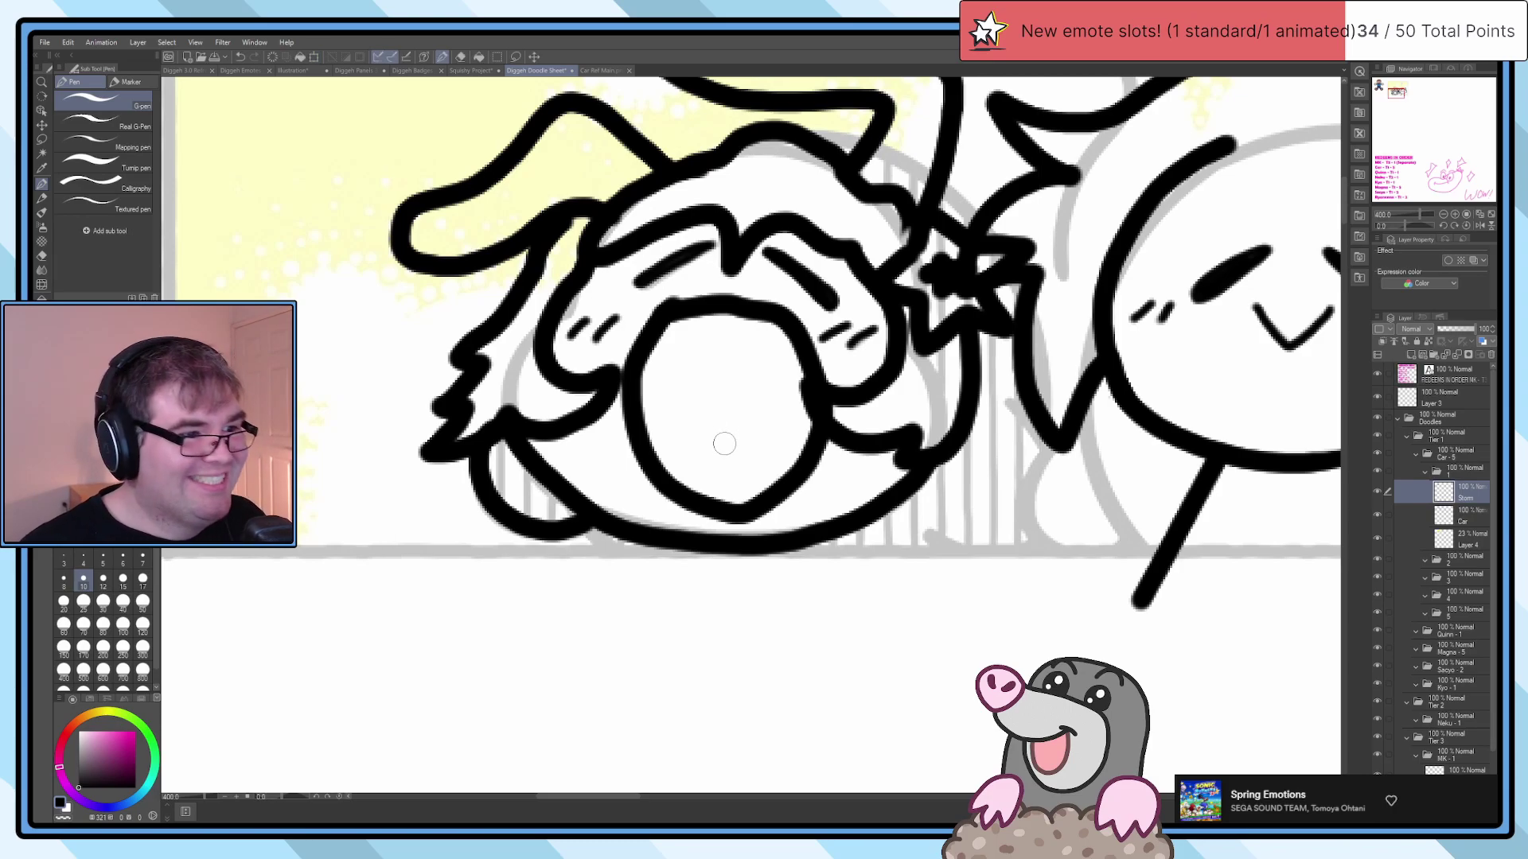
pyautogui.hotkey('ctrl', 'z')
pyautogui.scroll(-2, 715, 444)
pyautogui.scroll(3, 715, 444)
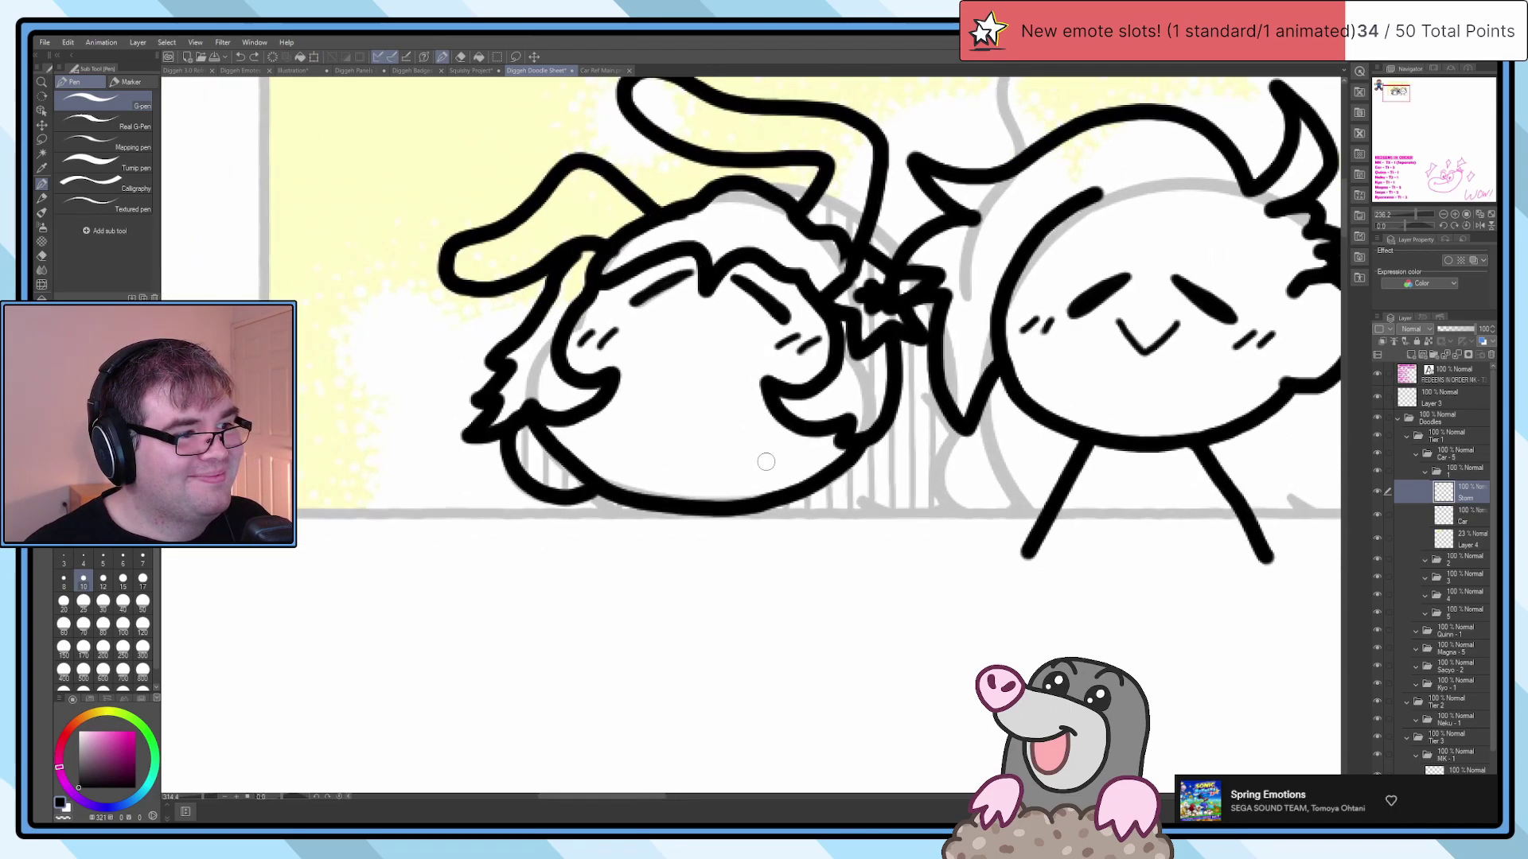
pyautogui.moveTo(755, 409); pyautogui.dragTo(849, 535)
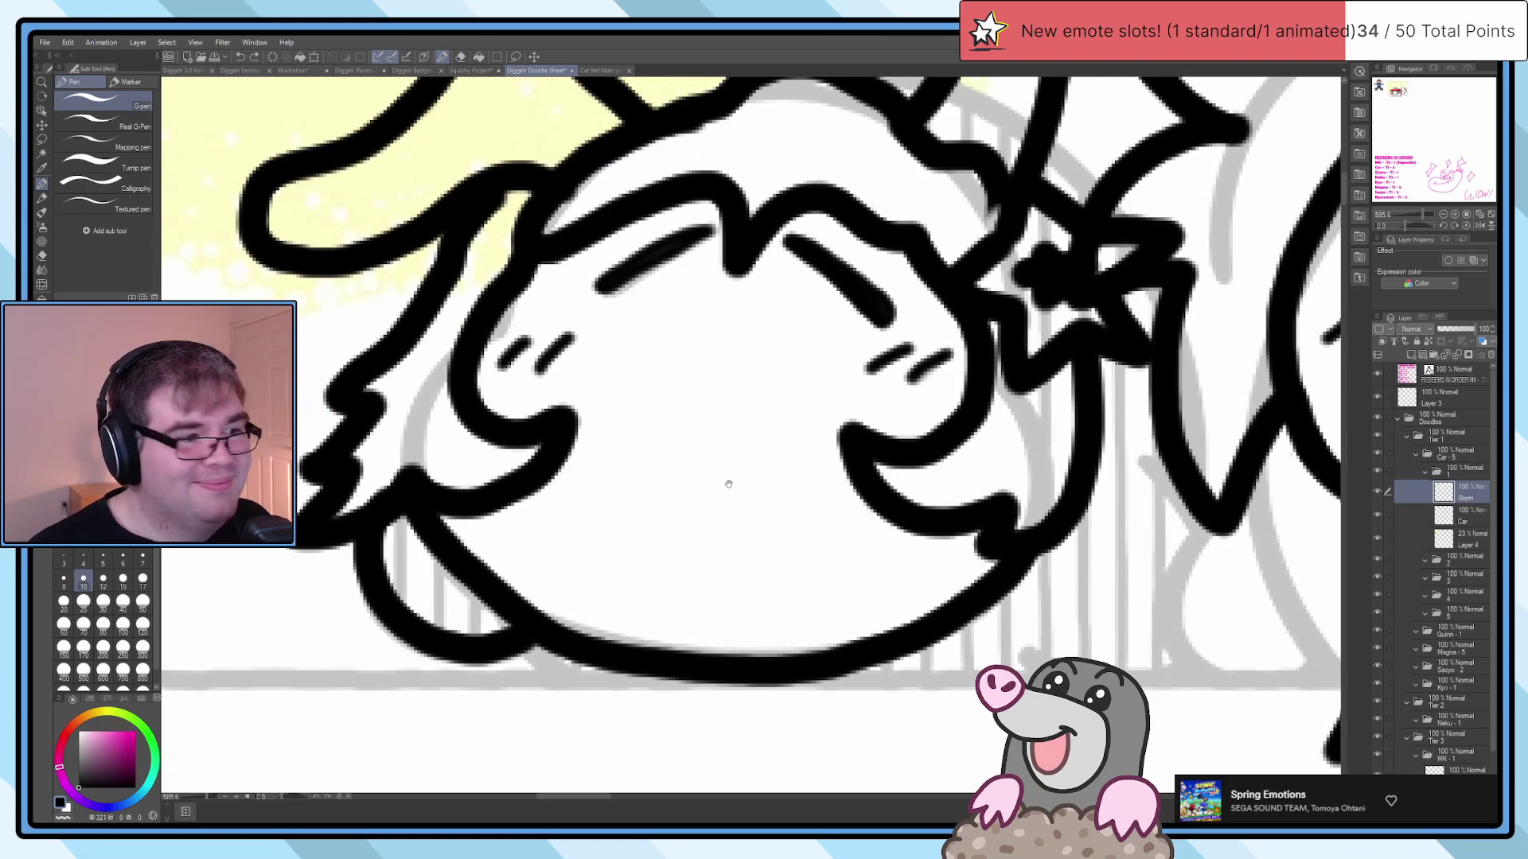
pyautogui.moveTo(626, 482)
pyautogui.mouseDown()
pyautogui.moveTo(765, 434)
pyautogui.moveTo(820, 388)
pyautogui.mouseUp()
pyautogui.scroll(-4, 756, 484)
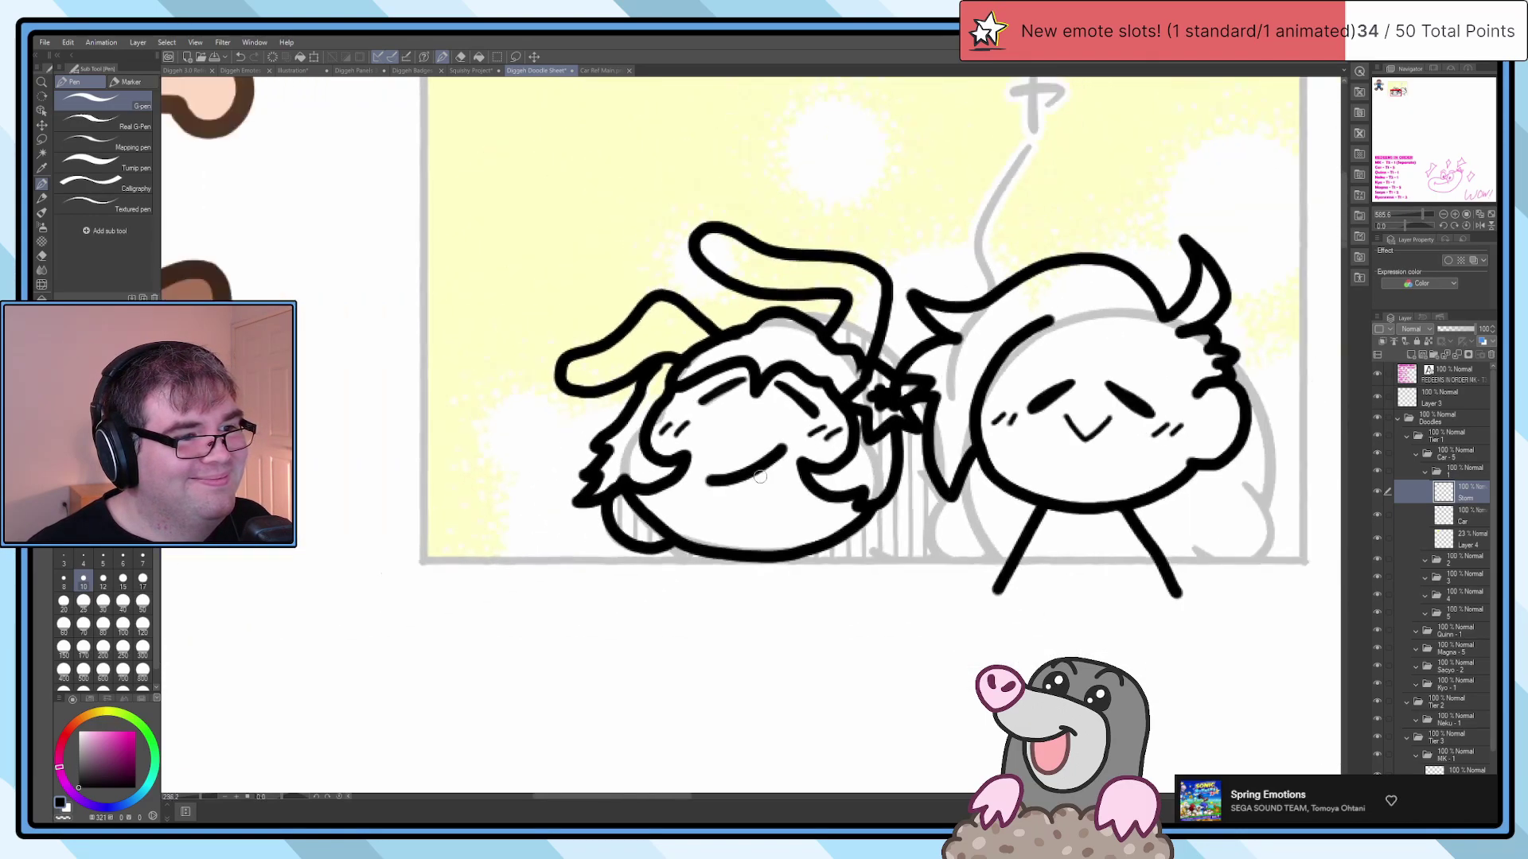
pyautogui.scroll(-2, 756, 483)
pyautogui.scroll(4, 788, 479)
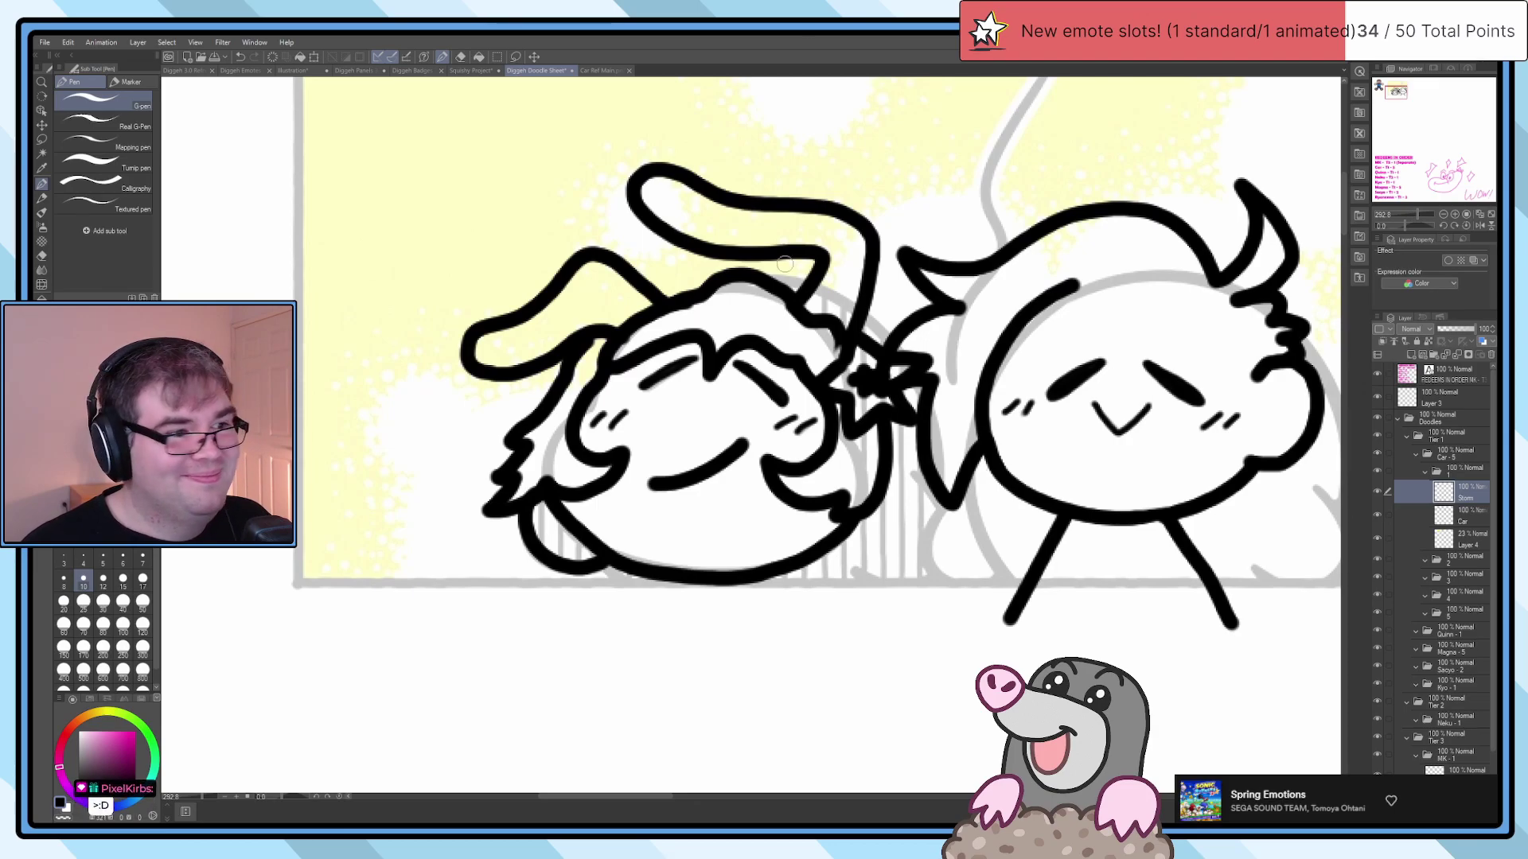
pyautogui.scroll(2, 796, 284)
pyautogui.hotkey('ctrl', 'z')
pyautogui.moveTo(684, 386); pyautogui.dragTo(810, 328)
pyautogui.hotkey('ctrl', 'z')
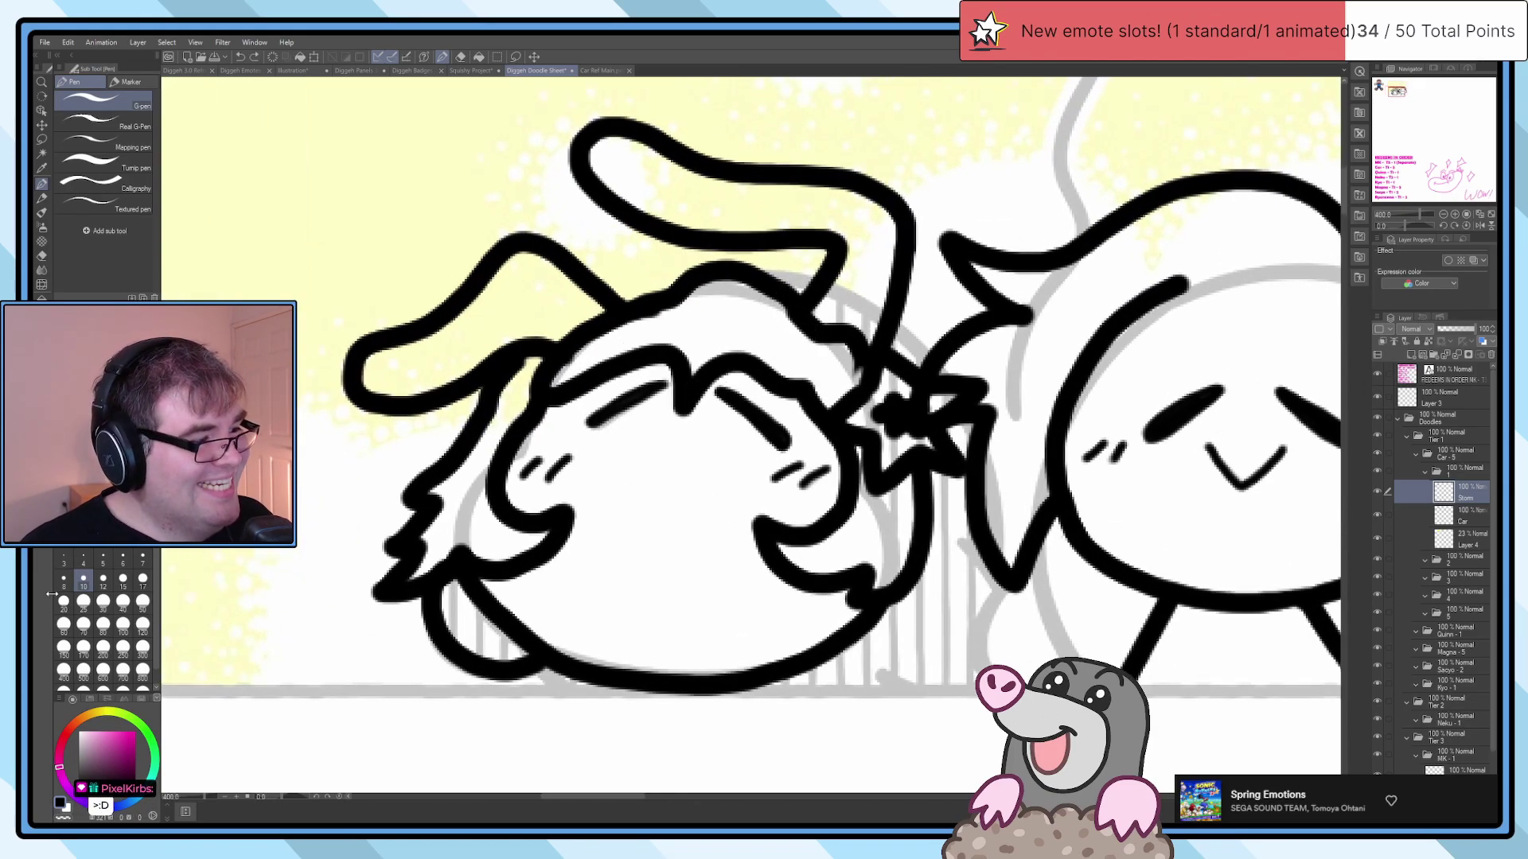
# Step: Draw a thin V-shaped smile centred beneath the left character's closed eyes at brush size 5
pyautogui.click(103, 559)
pyautogui.scroll(2, 634, 473)
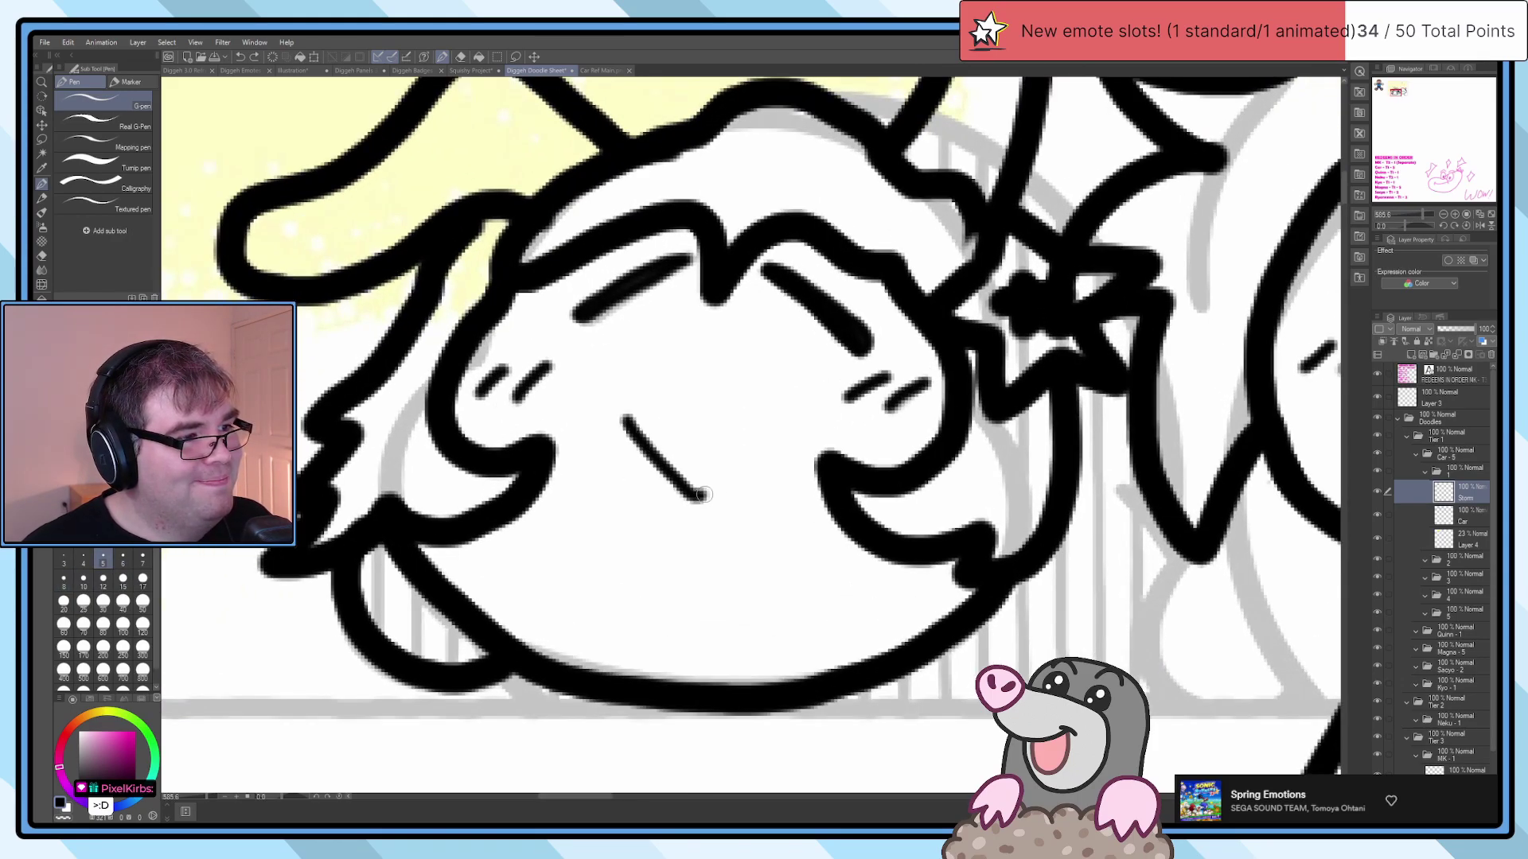
pyautogui.scroll(-4, 785, 434)
pyautogui.scroll(2, 740, 442)
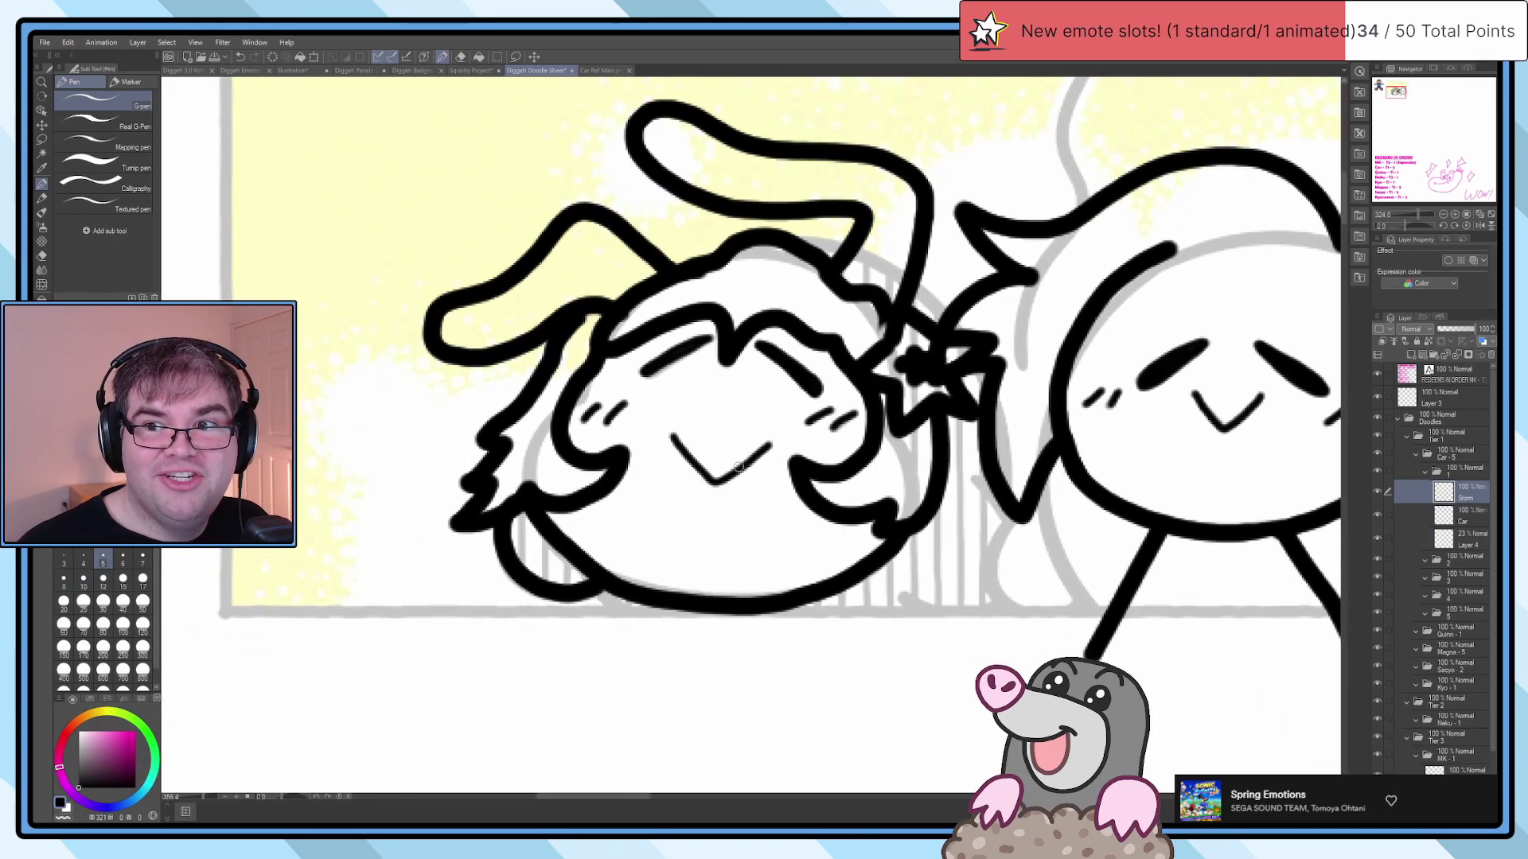
pyautogui.hotkey('ctrl', 'z')
pyautogui.scroll(-2, 740, 442)
pyautogui.moveTo(812, 335)
pyautogui.mouseDown()
pyautogui.moveTo(725, 410)
pyautogui.moveTo(680, 412)
pyautogui.moveTo(616, 350)
pyautogui.mouseUp()
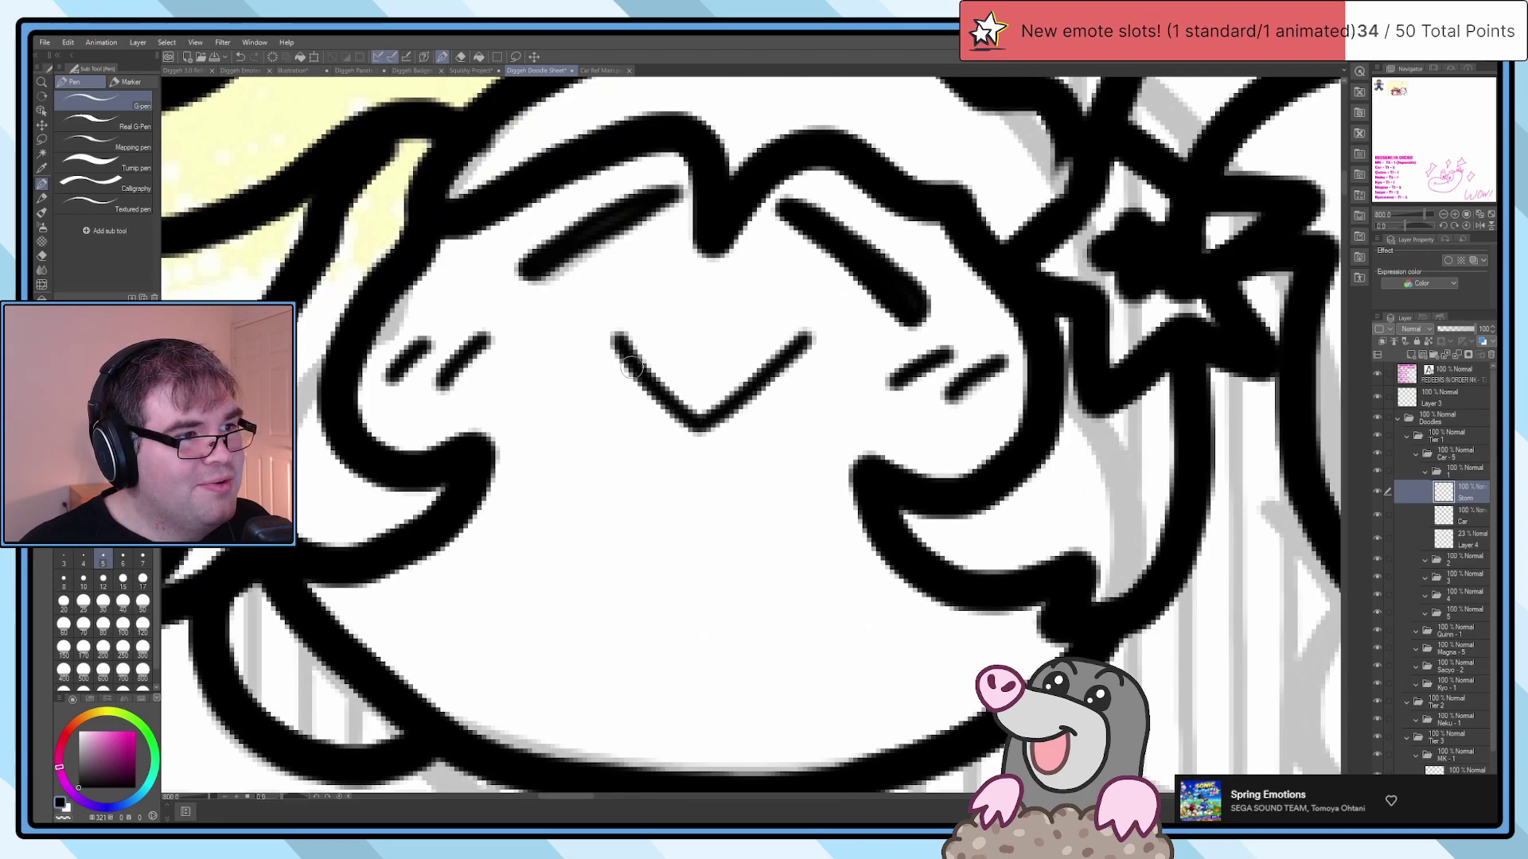
pyautogui.scroll(-2, 679, 451)
pyautogui.scroll(-6, 679, 450)
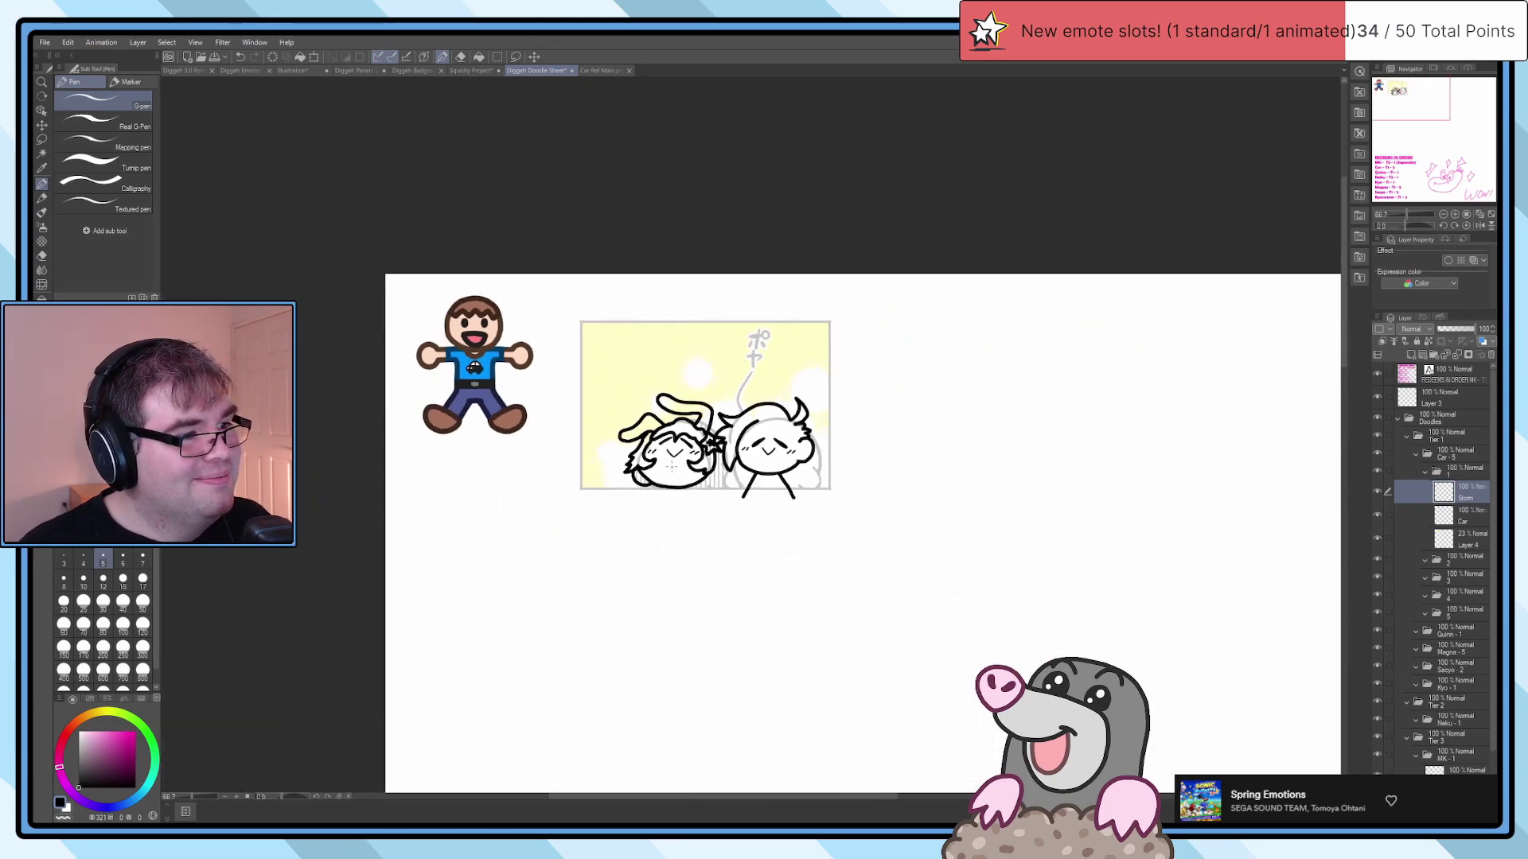
# Step: Draw a small five-pointed star outline inside the tip of each of the left character's ears at brush size 5
pyautogui.scroll(2, 670, 469)
pyautogui.scroll(3, 671, 469)
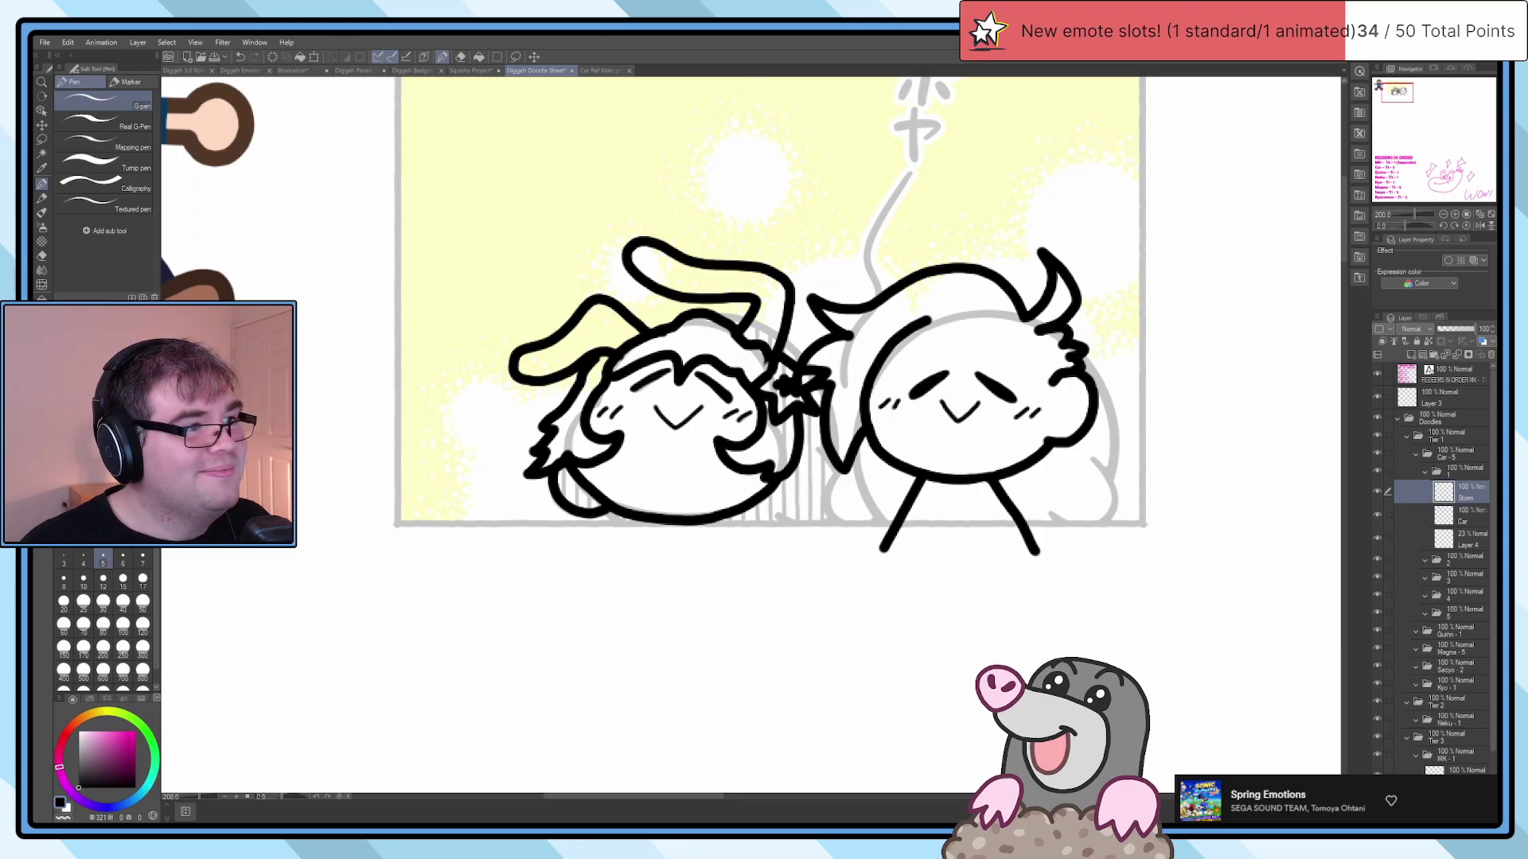
pyautogui.scroll(6, 487, 432)
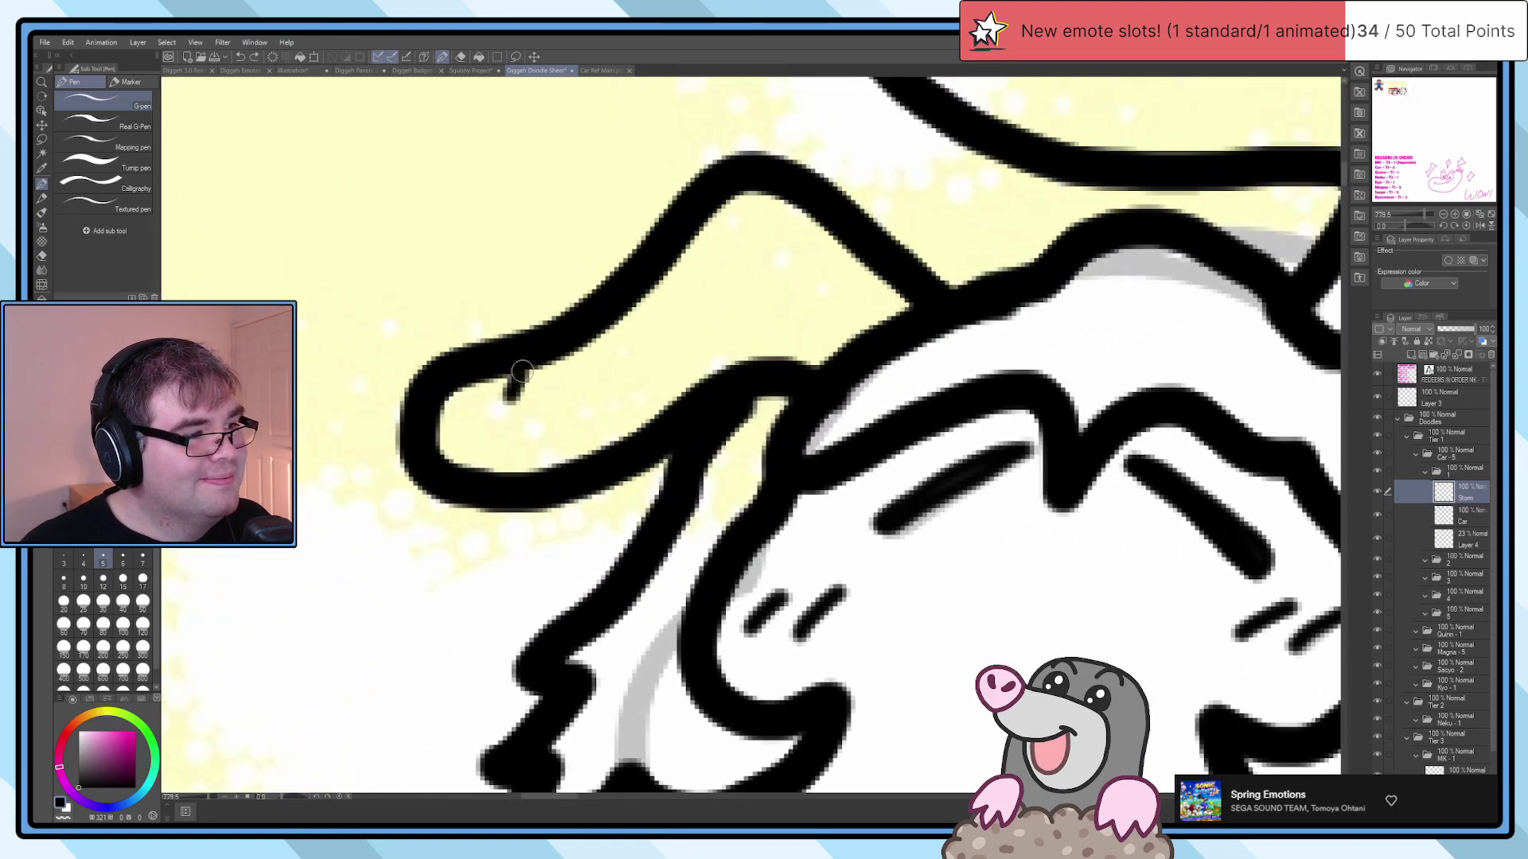
pyautogui.moveTo(557, 423)
pyautogui.mouseDown()
pyautogui.moveTo(525, 419)
pyautogui.moveTo(479, 448)
pyautogui.moveTo(513, 388)
pyautogui.mouseUp()
pyautogui.moveTo(557, 334); pyautogui.dragTo(478, 650)
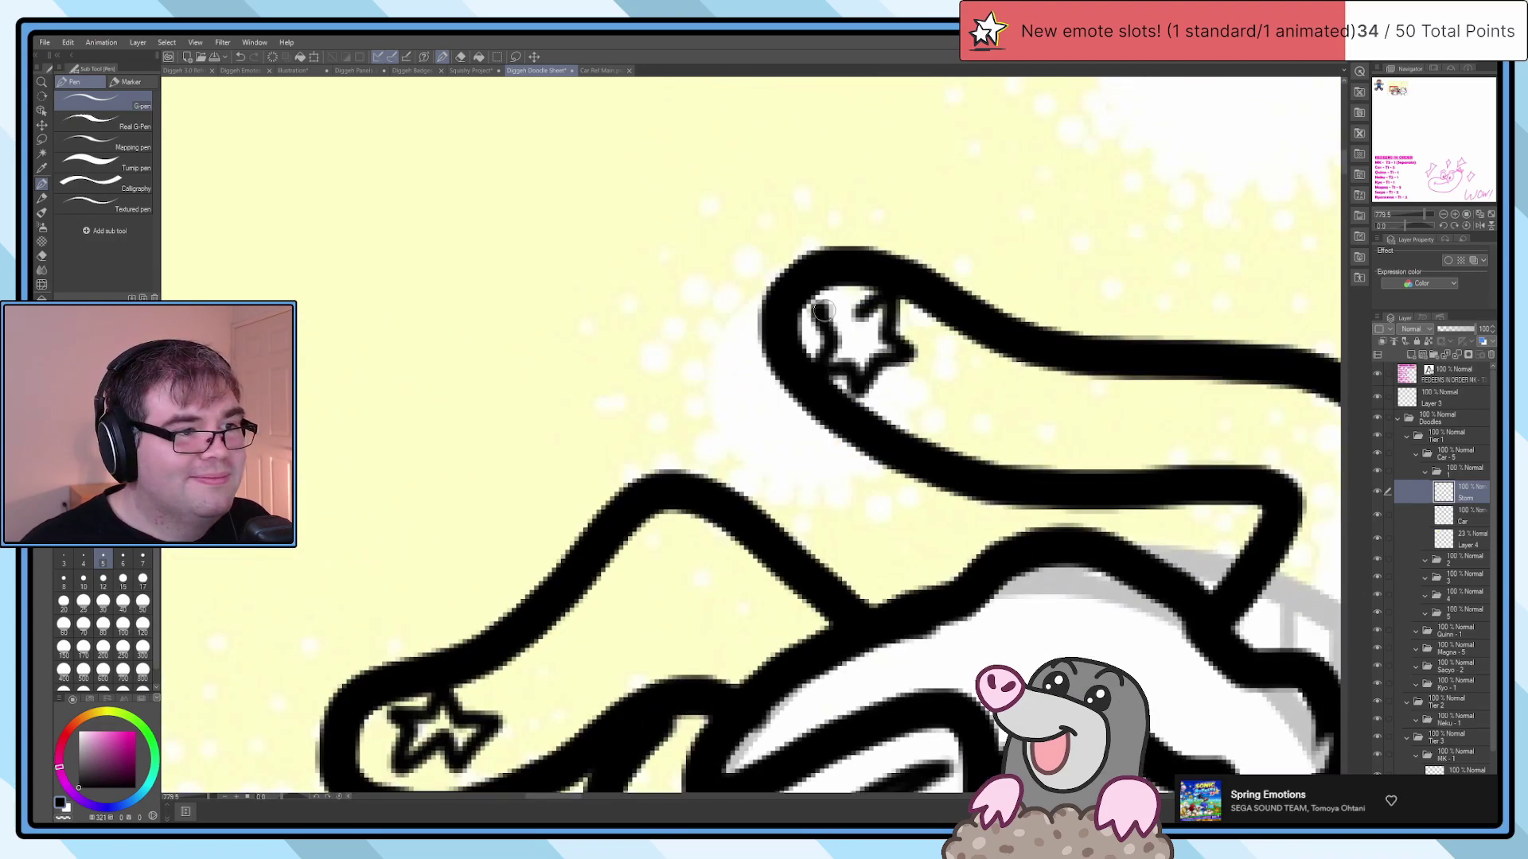
pyautogui.scroll(-6, 852, 312)
pyautogui.scroll(3, 837, 500)
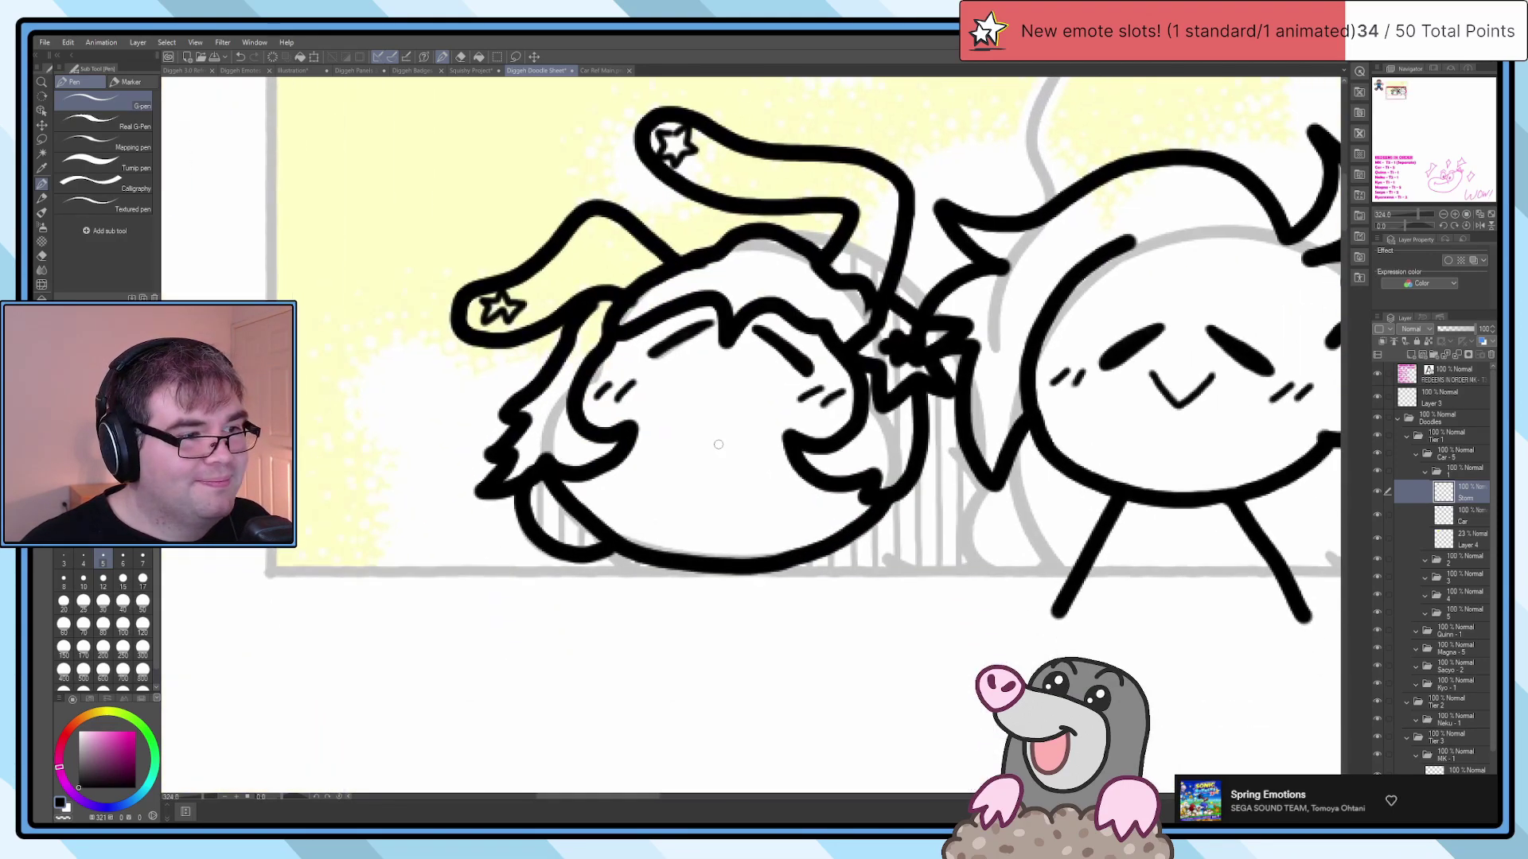
# Step: Draw a curved collar band across the left character's underside at brush size 10, with a black-outlined white star at its centre
pyautogui.scroll(4, 837, 499)
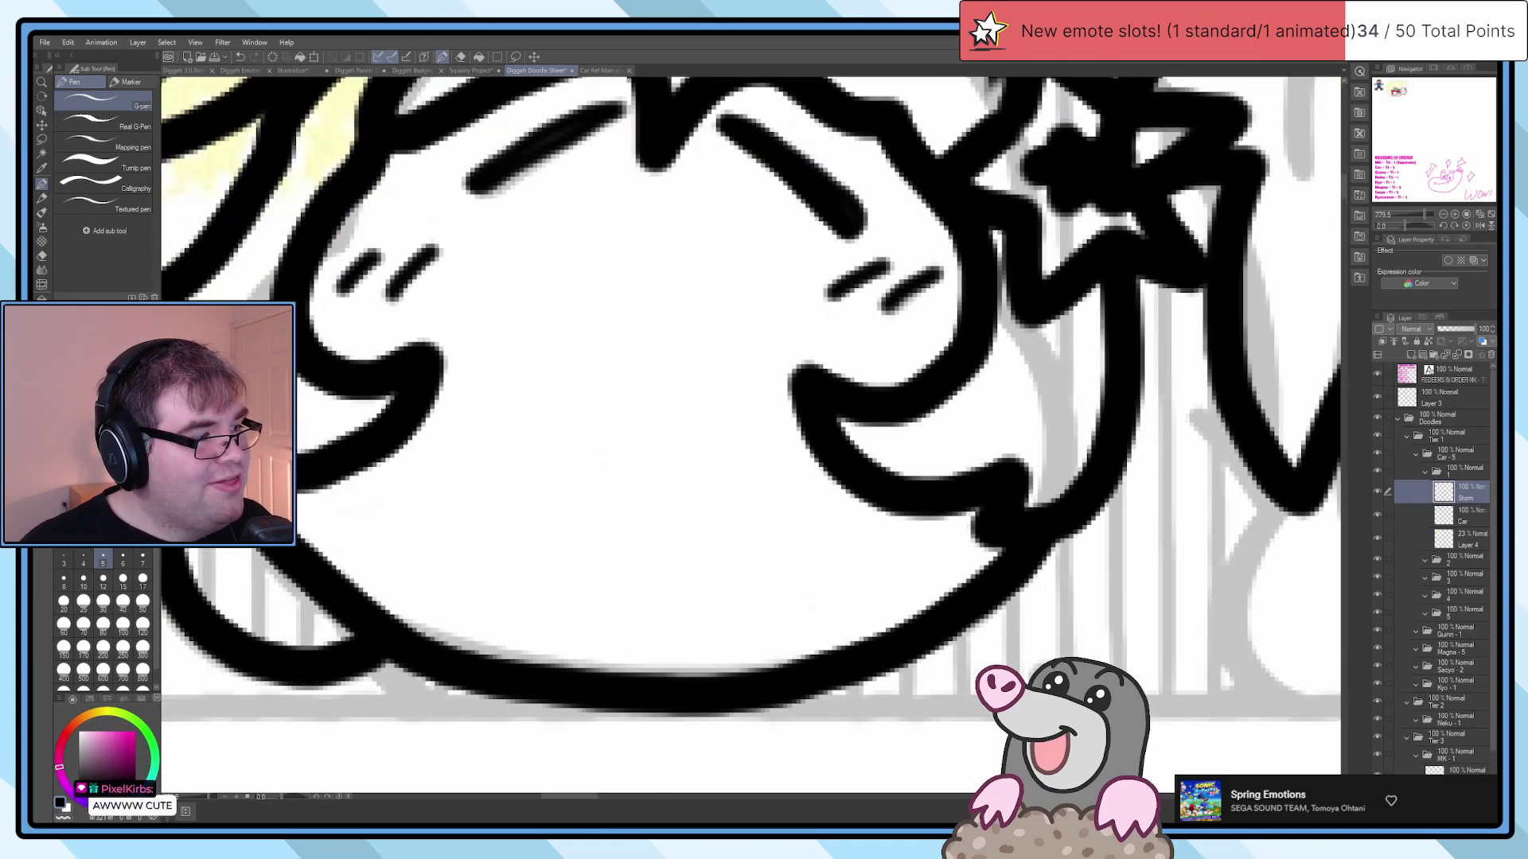
pyautogui.moveTo(374, 446)
pyautogui.mouseDown()
pyautogui.moveTo(520, 499)
pyautogui.moveTo(800, 510)
pyautogui.moveTo(876, 489)
pyautogui.mouseUp()
pyautogui.moveTo(324, 478)
pyautogui.mouseDown()
pyautogui.moveTo(369, 517)
pyautogui.moveTo(531, 560)
pyautogui.moveTo(604, 489)
pyautogui.moveTo(587, 497)
pyautogui.moveTo(619, 520)
pyautogui.moveTo(594, 569)
pyautogui.moveTo(679, 536)
pyautogui.moveTo(697, 569)
pyautogui.moveTo(749, 535)
pyautogui.moveTo(733, 513)
pyautogui.moveTo(768, 494)
pyautogui.moveTo(713, 490)
pyautogui.moveTo(686, 450)
pyautogui.moveTo(650, 489)
pyautogui.moveTo(587, 496)
pyautogui.moveTo(626, 528)
pyautogui.moveTo(609, 565)
pyautogui.moveTo(666, 544)
pyautogui.moveTo(707, 571)
pyautogui.moveTo(711, 534)
pyautogui.moveTo(755, 507)
pyautogui.moveTo(723, 485)
pyautogui.moveTo(724, 461)
pyautogui.moveTo(677, 448)
pyautogui.moveTo(653, 503)
pyautogui.moveTo(597, 511)
pyautogui.moveTo(625, 553)
pyautogui.moveTo(591, 598)
pyautogui.moveTo(674, 573)
pyautogui.moveTo(725, 604)
pyautogui.moveTo(723, 552)
pyautogui.moveTo(769, 536)
pyautogui.moveTo(701, 495)
pyautogui.moveTo(633, 487)
pyautogui.mouseUp()
pyautogui.hotkey('ctrl', 'z')
pyautogui.hotkey('ctrl', 'z')
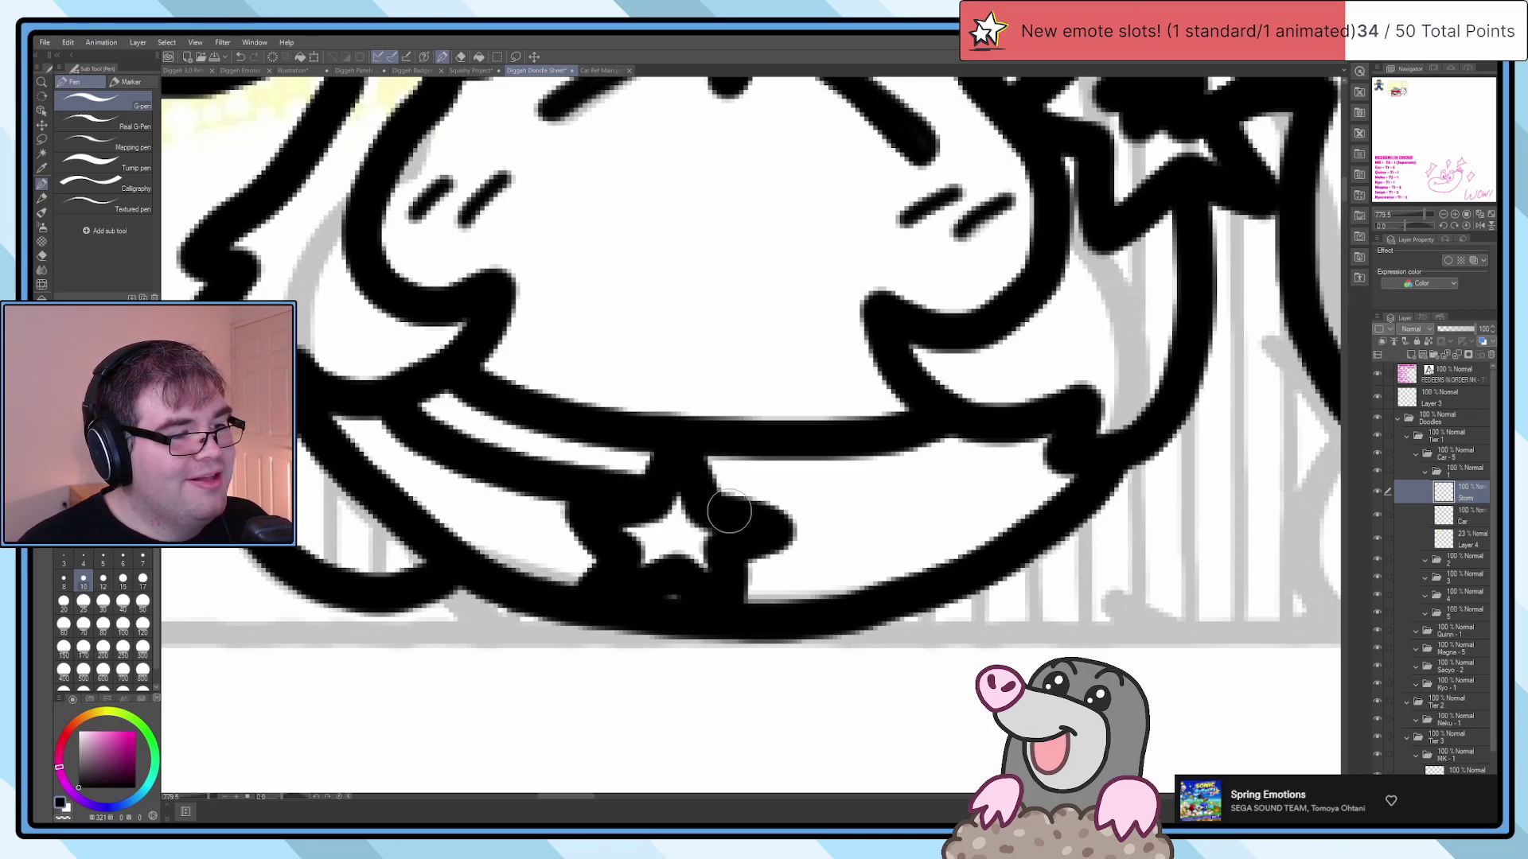
pyautogui.scroll(-5, 726, 510)
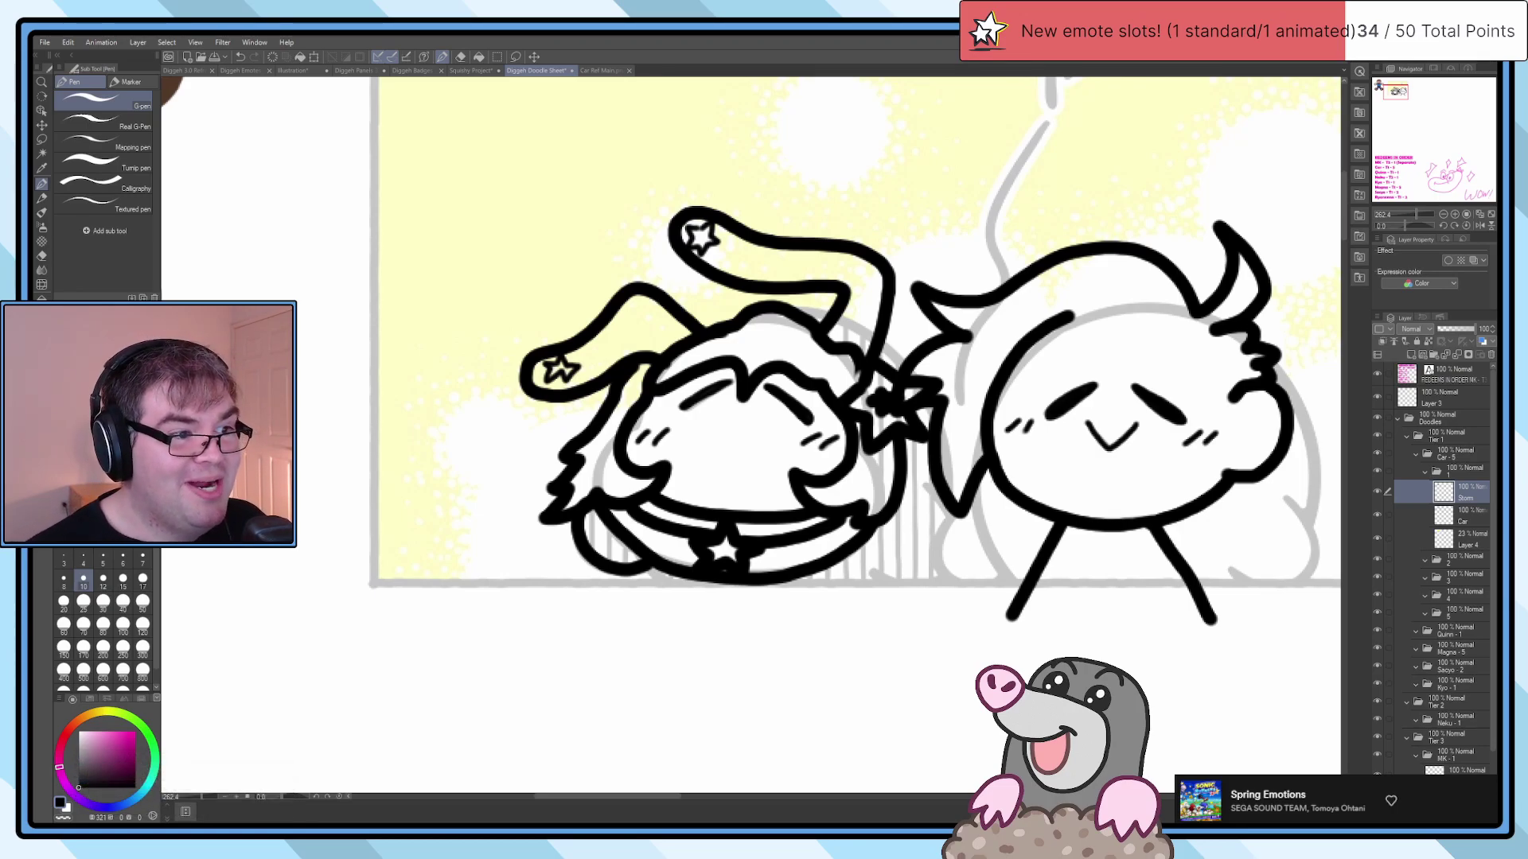
pyautogui.moveTo(782, 623); pyautogui.dragTo(907, 557)
pyautogui.moveTo(910, 478); pyautogui.dragTo(859, 521)
pyautogui.moveTo(925, 461)
pyautogui.mouseDown()
pyautogui.moveTo(950, 585)
pyautogui.moveTo(827, 541)
pyautogui.moveTo(618, 517)
pyautogui.mouseUp()
pyautogui.scroll(-6, 839, 498)
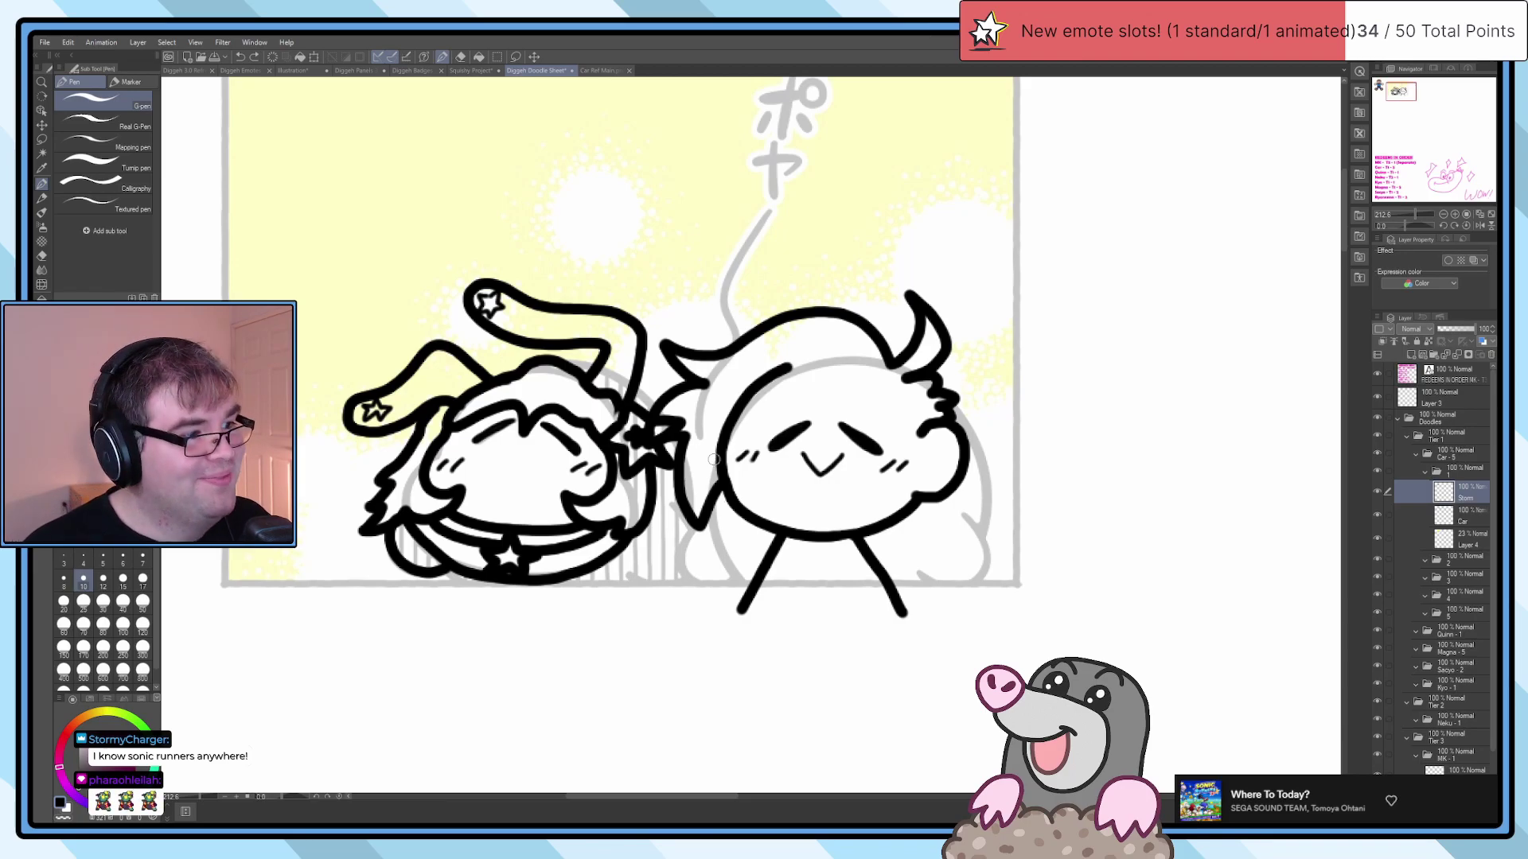
# Step: Redraw the left character's thin, wide V-shaped smile beneath the closed eyes at brush size 5
pyautogui.scroll(4, 630, 507)
pyautogui.moveTo(501, 483); pyautogui.dragTo(730, 508)
pyautogui.click(122, 559)
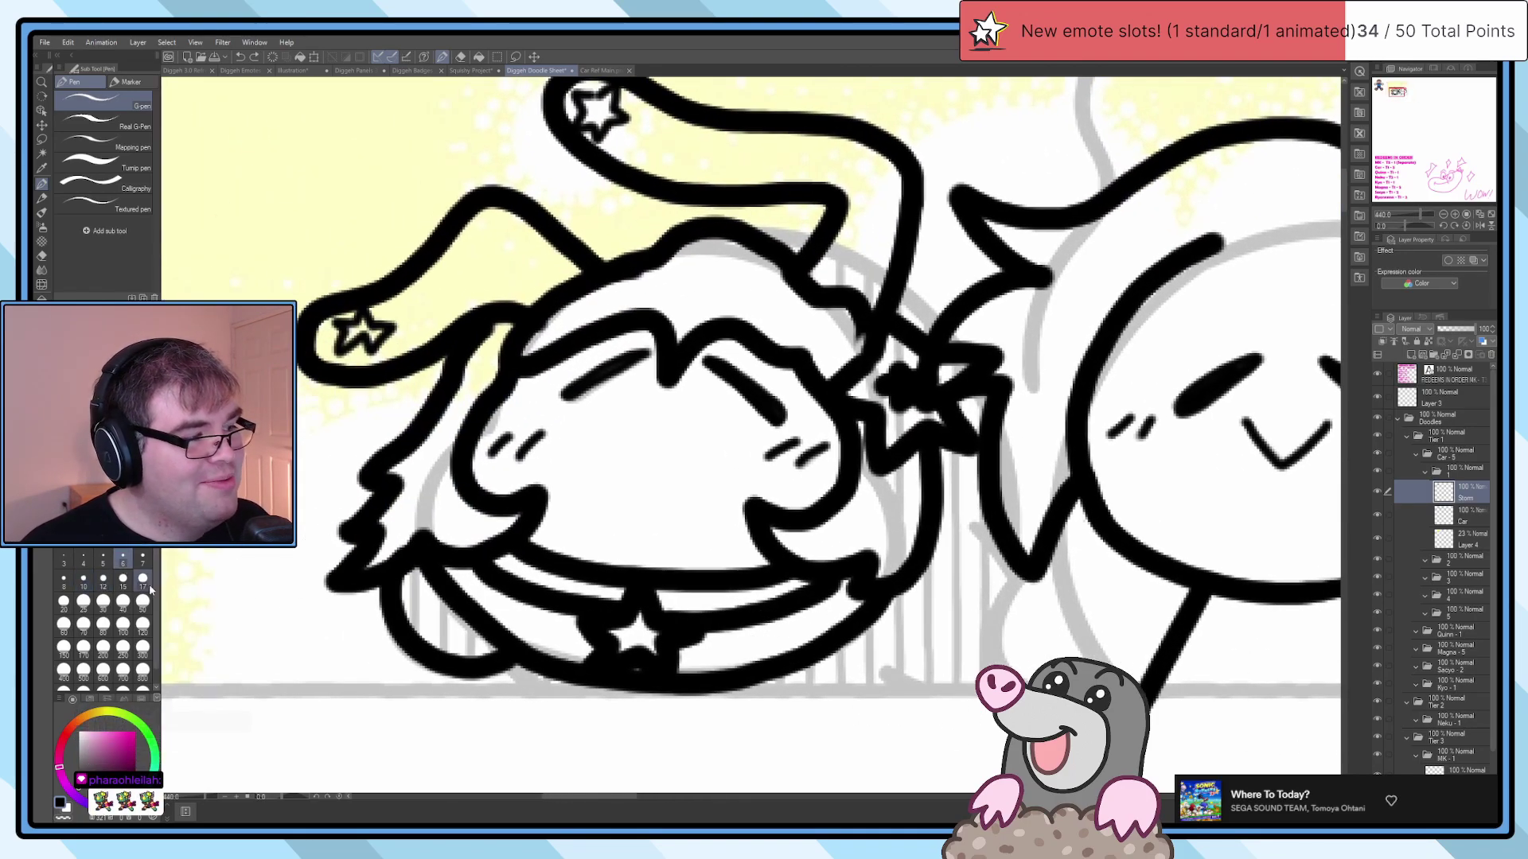
pyautogui.click(104, 566)
pyautogui.scroll(3, 658, 453)
pyautogui.moveTo(615, 385)
pyautogui.mouseDown()
pyautogui.moveTo(692, 463)
pyautogui.moveTo(806, 395)
pyautogui.mouseUp()
pyautogui.scroll(-8, 806, 396)
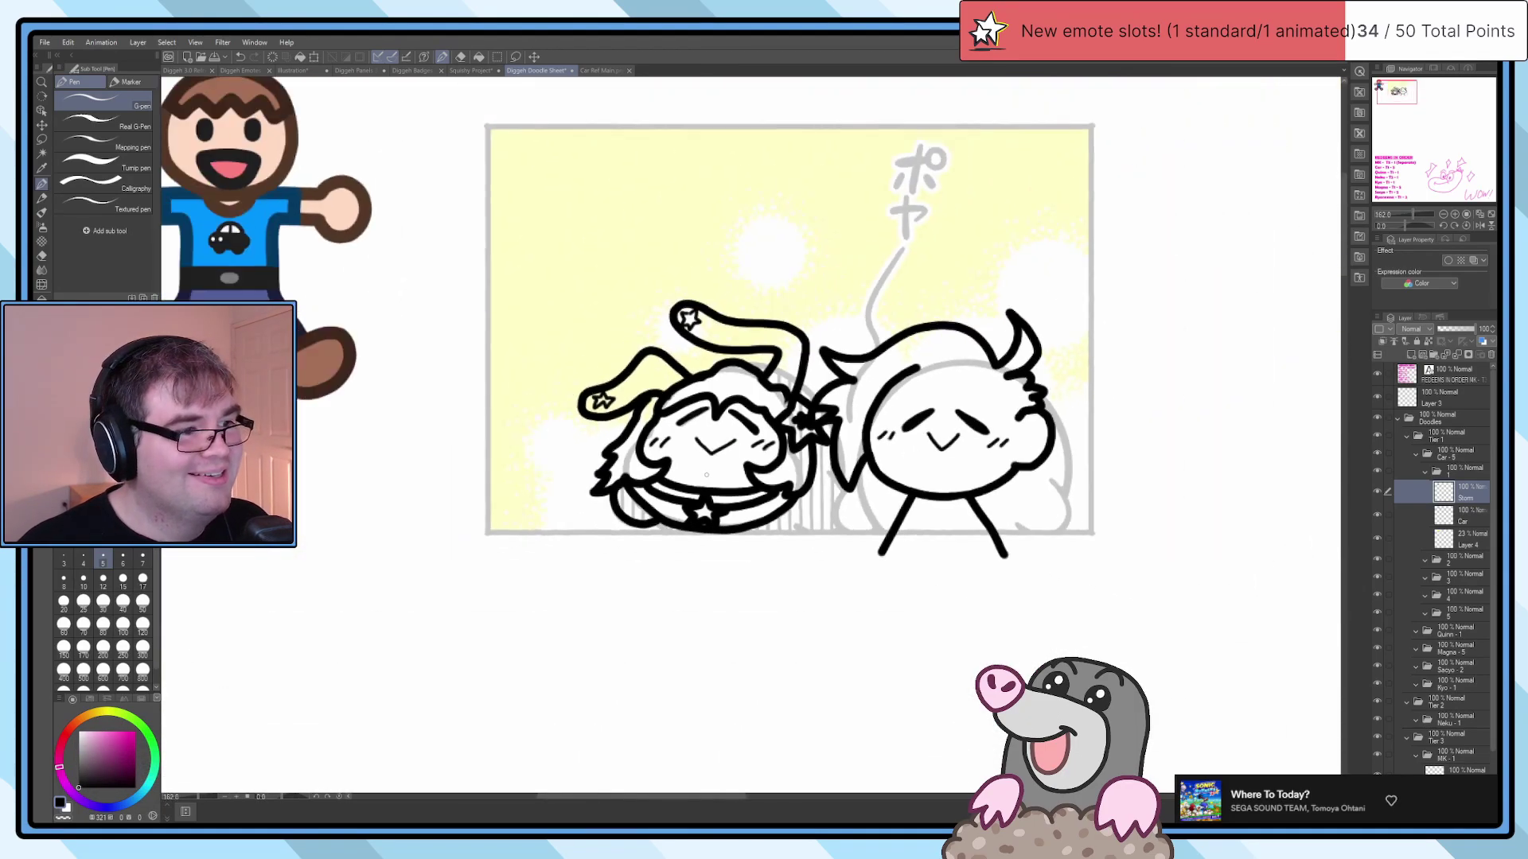
# Step: Draw an outer diagonal limb beneath the left side of the right character's head on that character's layer at brush size 10
pyautogui.moveTo(884, 462); pyautogui.dragTo(795, 462)
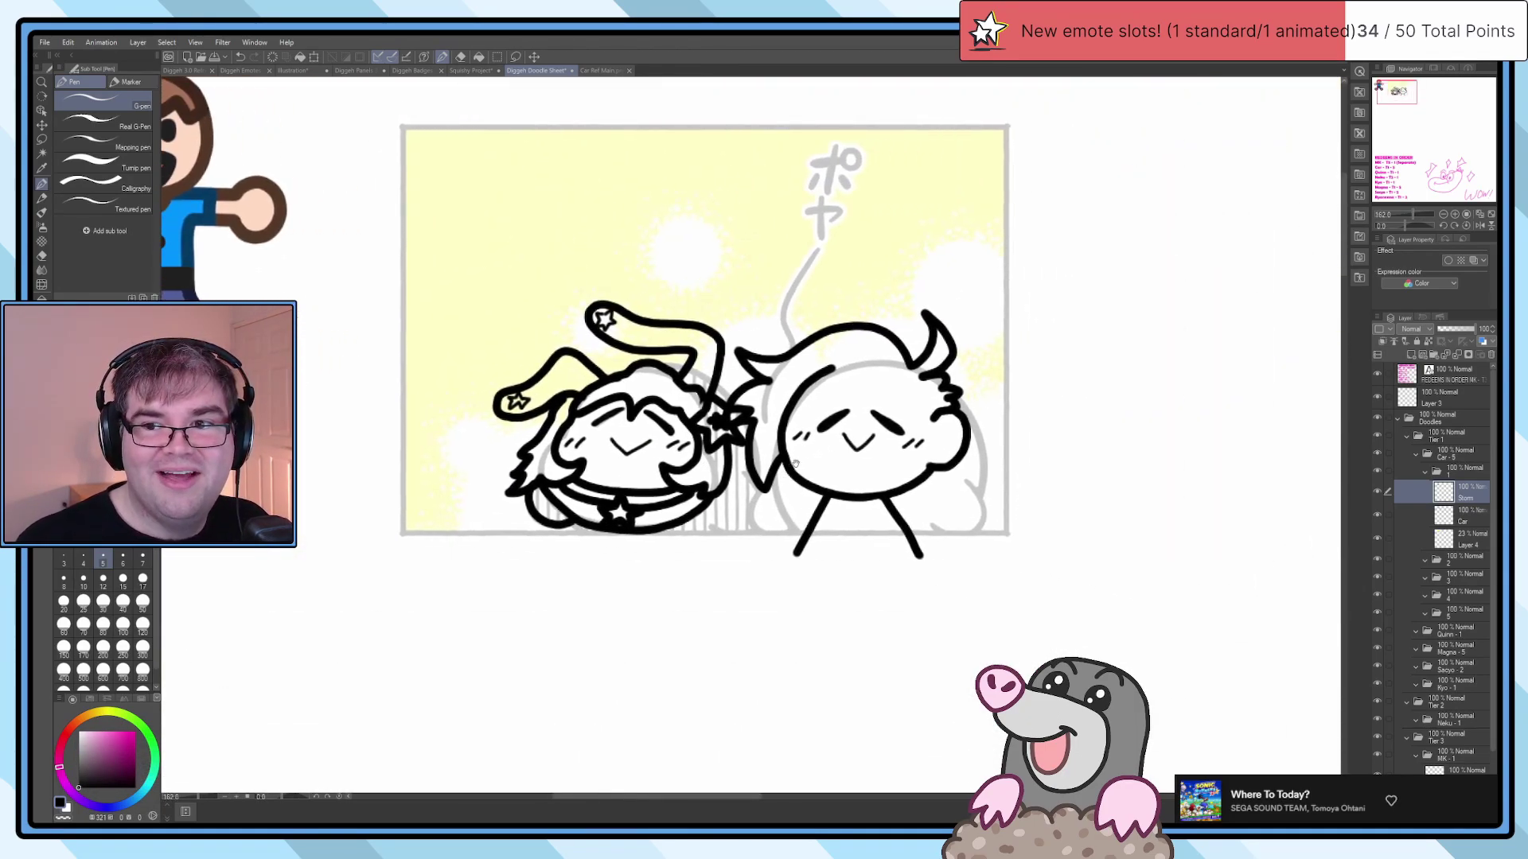
pyautogui.scroll(5, 796, 493)
pyautogui.press('[')
pyautogui.press('[')
pyautogui.press('[')
pyautogui.press('[')
pyautogui.scroll(1, 821, 492)
pyautogui.moveTo(895, 465)
pyautogui.mouseDown()
pyautogui.moveTo(817, 531)
pyautogui.moveTo(614, 640)
pyautogui.mouseUp()
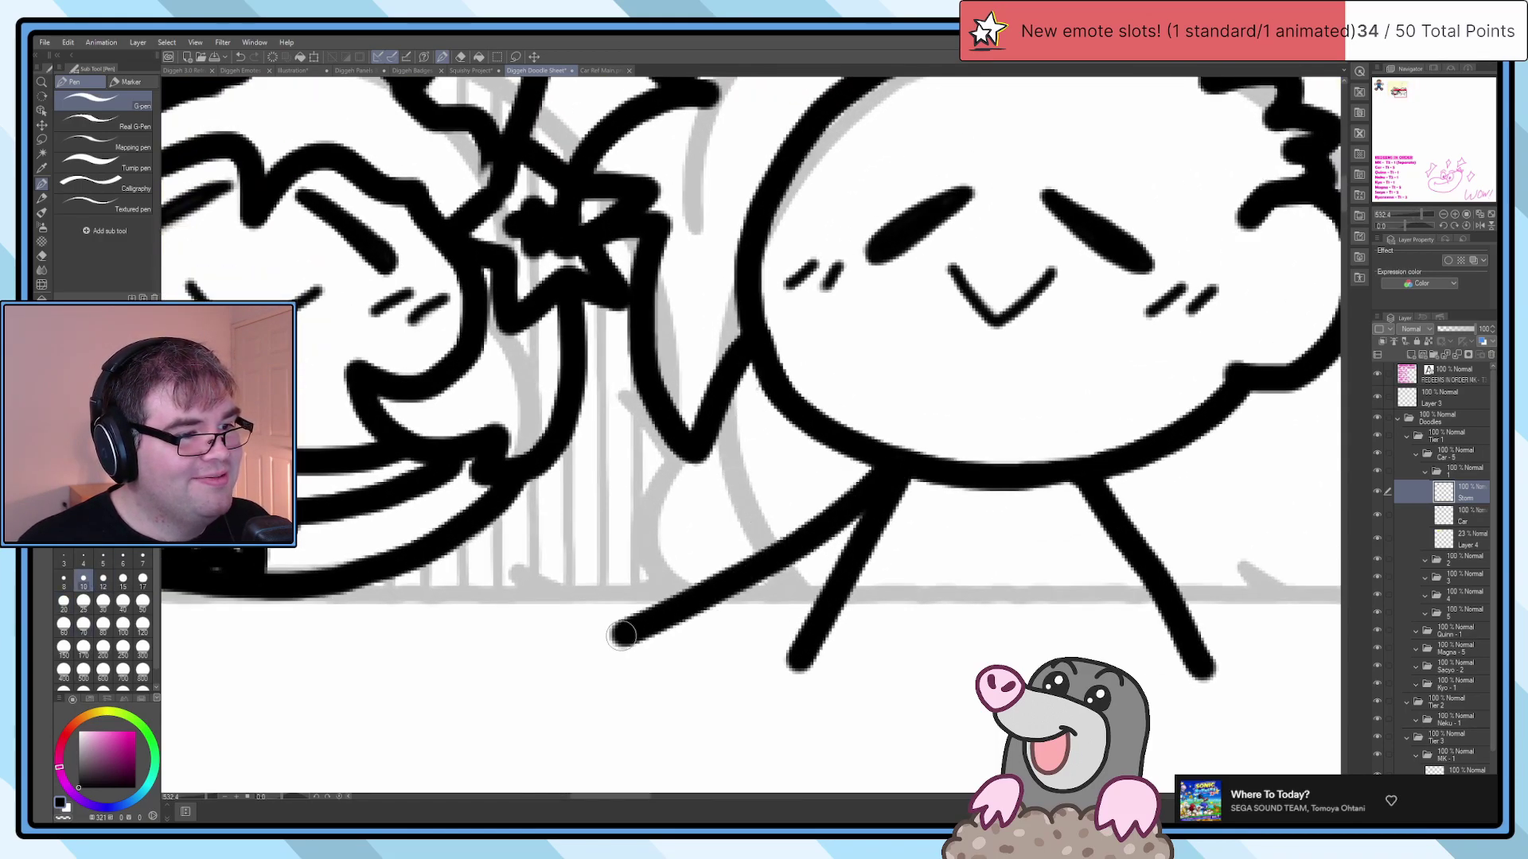
pyautogui.hotkey('ctrl', 'z')
pyautogui.hotkey('alt', '[')
pyautogui.moveTo(891, 471); pyautogui.dragTo(652, 628)
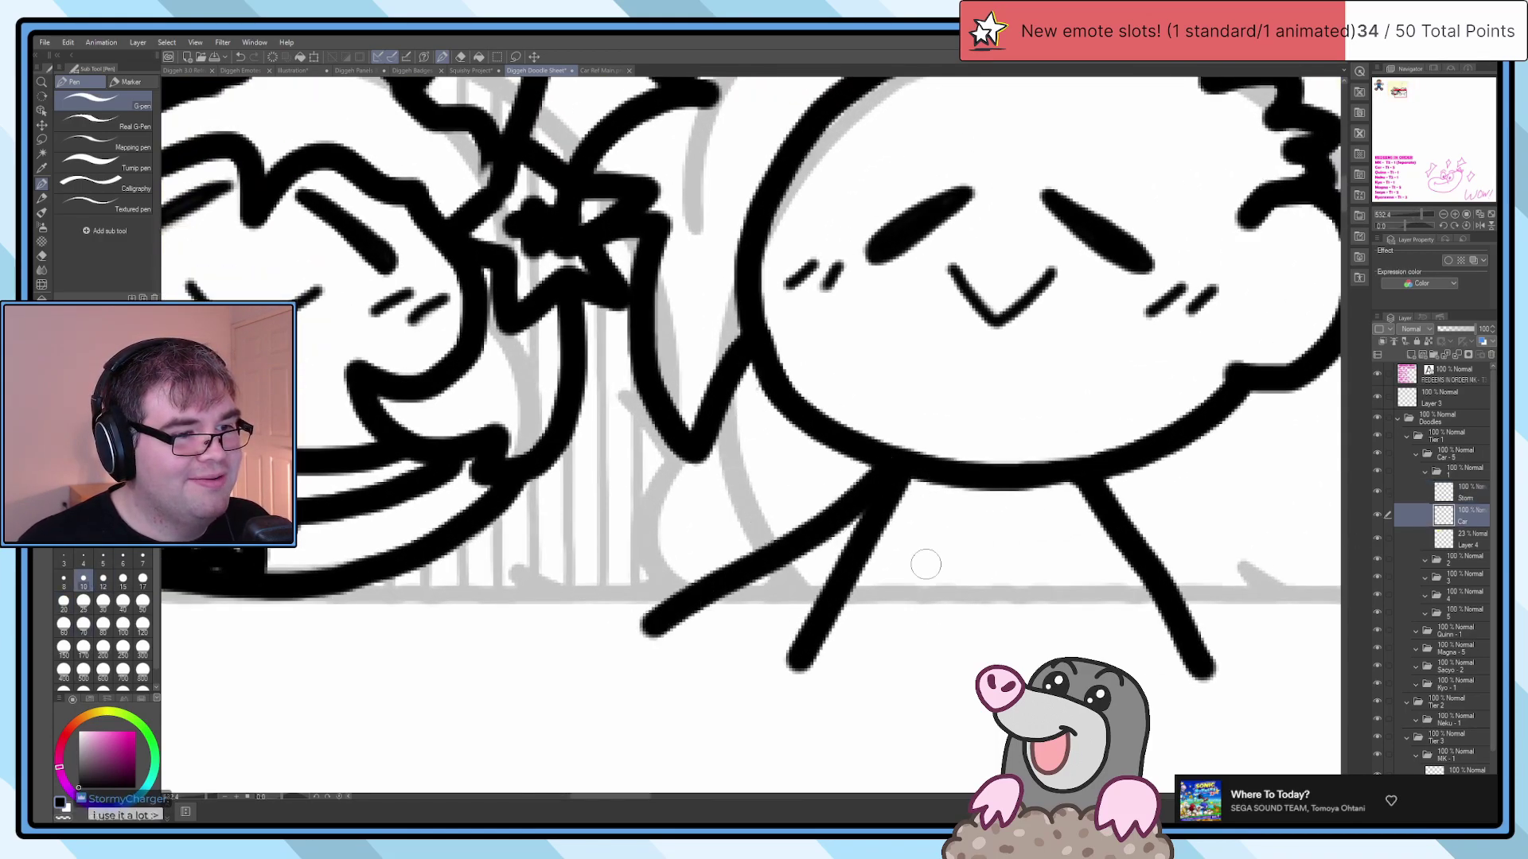
# Step: Draw a matching outer diagonal limb slanting down from the right side of the right character's head
pyautogui.moveTo(1098, 470); pyautogui.dragTo(1008, 461)
pyautogui.hotkey('ctrl', 'z')
pyautogui.moveTo(801, 463); pyautogui.dragTo(557, 618)
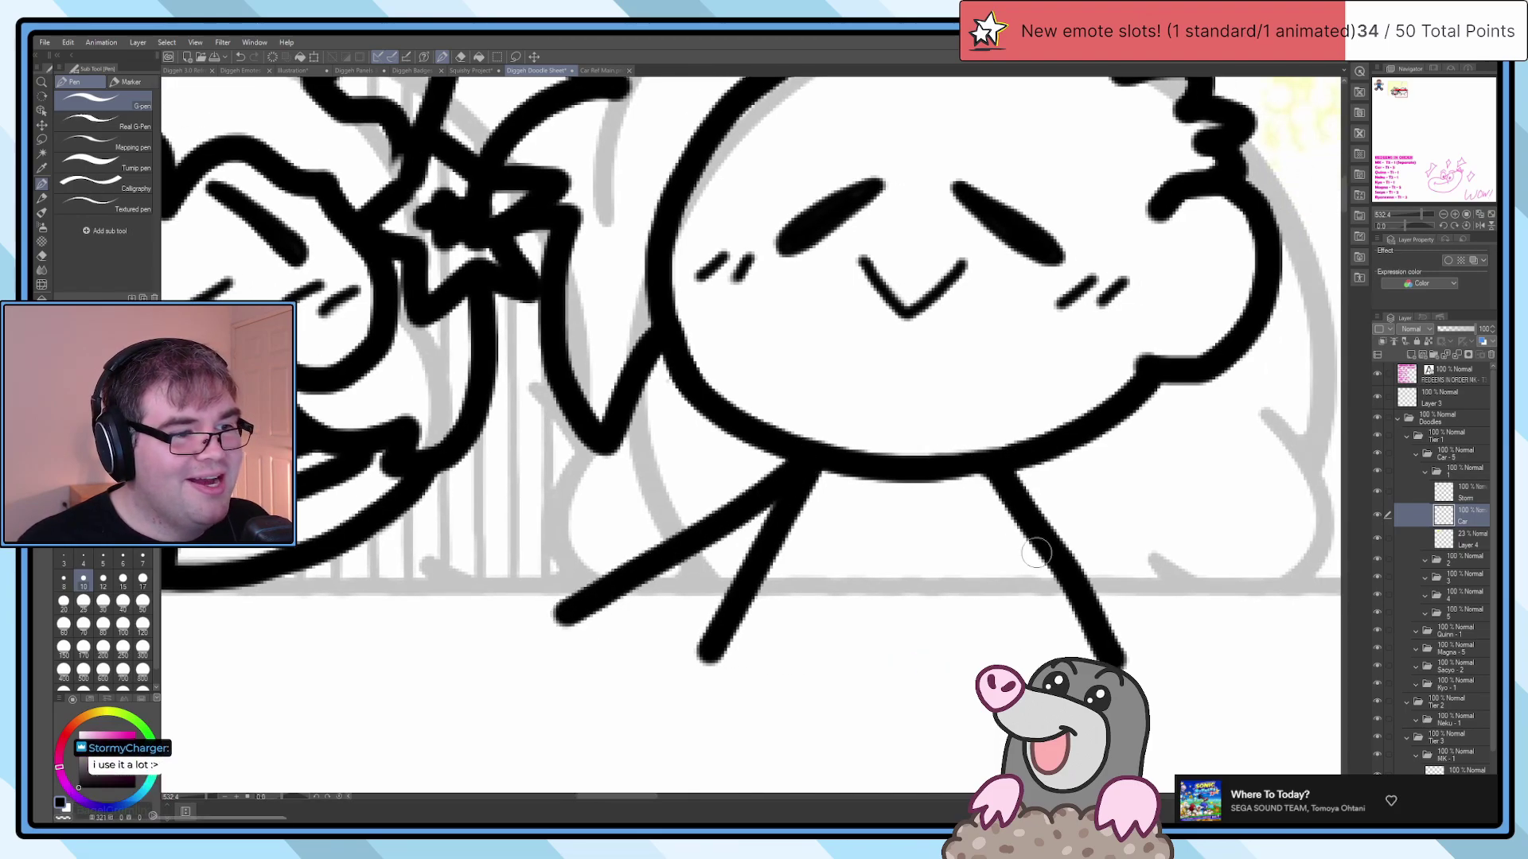
pyautogui.moveTo(1023, 468); pyautogui.dragTo(1261, 599)
pyautogui.scroll(-8, 1038, 597)
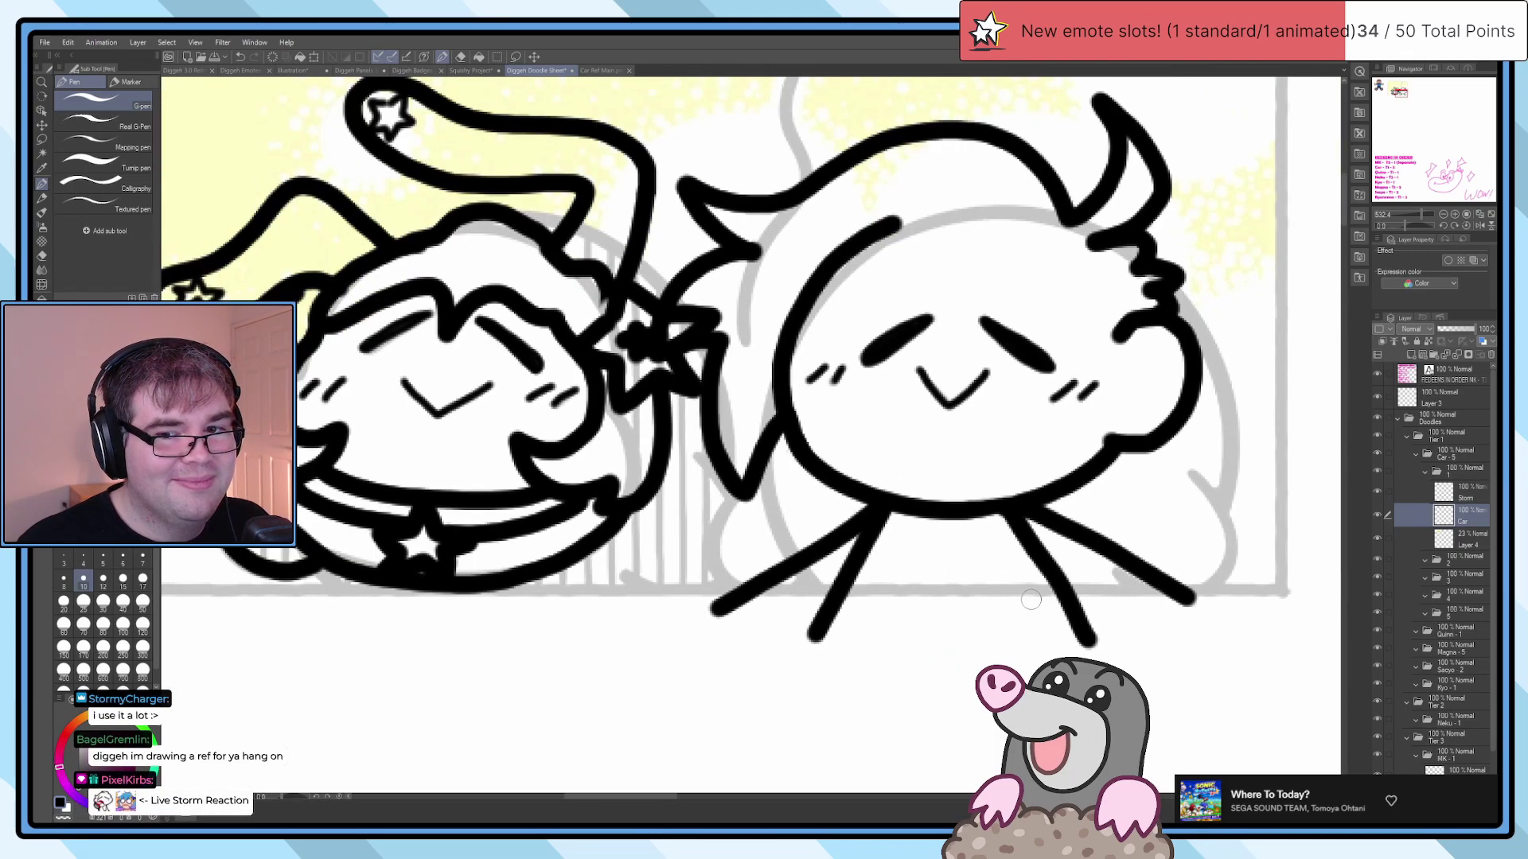
# Step: Draw a small rounded right foot at the lower right of the left character's body
pyautogui.moveTo(1005, 589); pyautogui.dragTo(911, 535)
pyautogui.scroll(8, 741, 471)
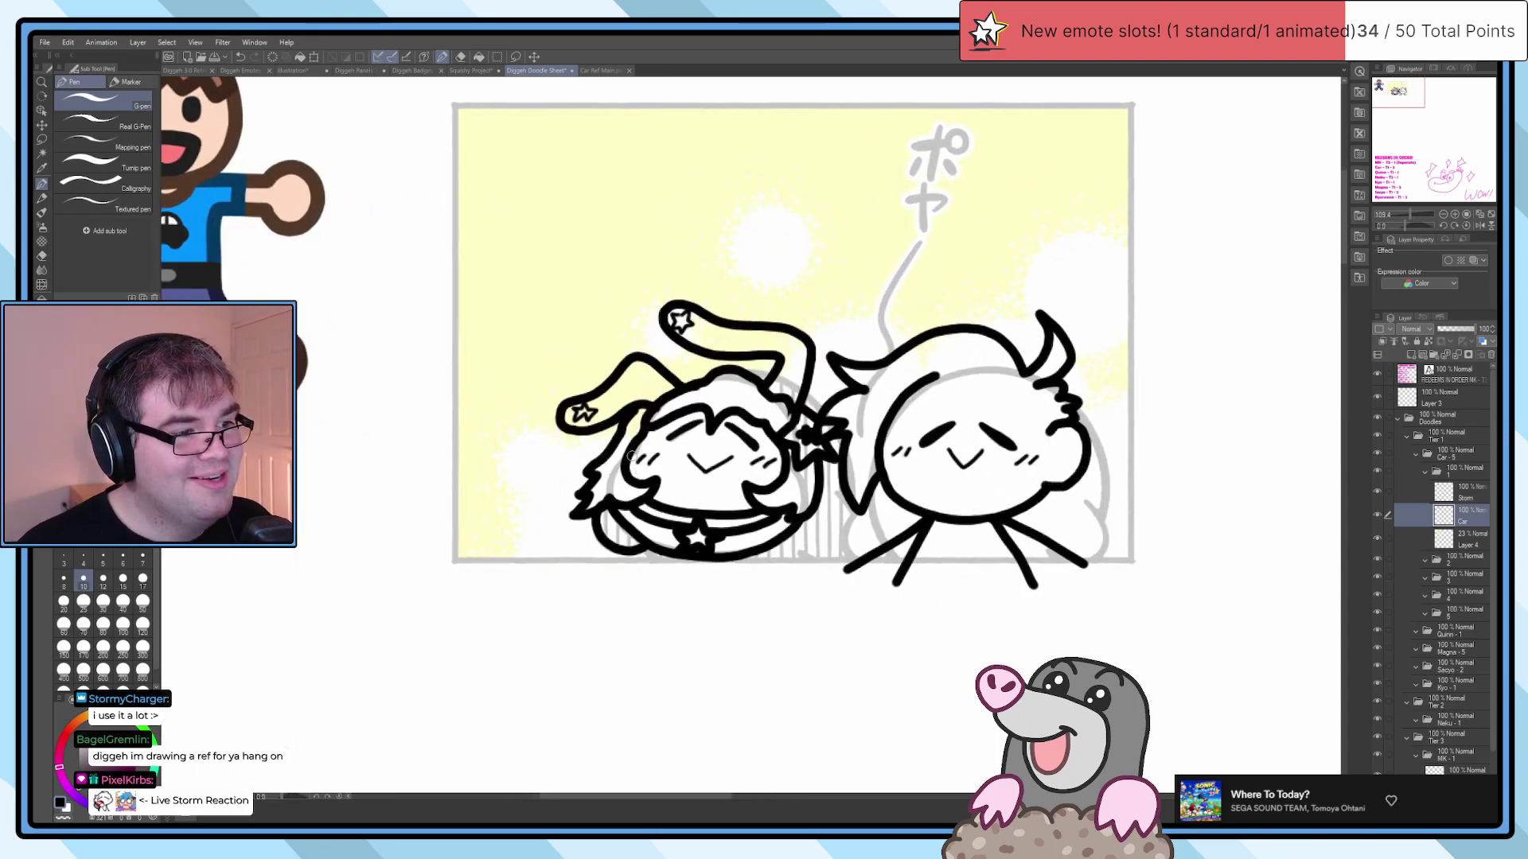
pyautogui.scroll(-5, 741, 470)
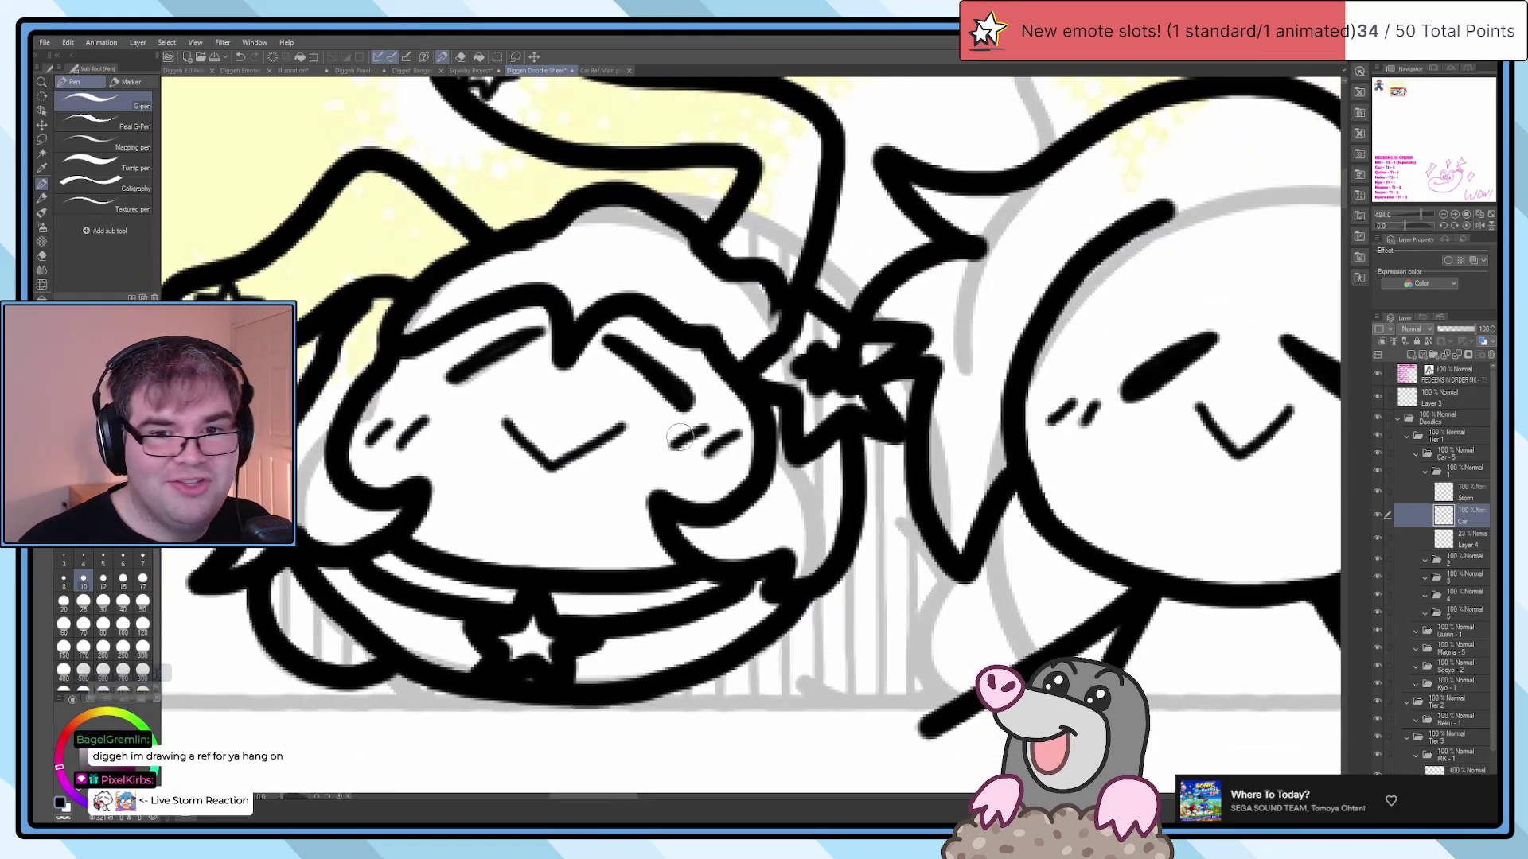
pyautogui.scroll(5, 740, 502)
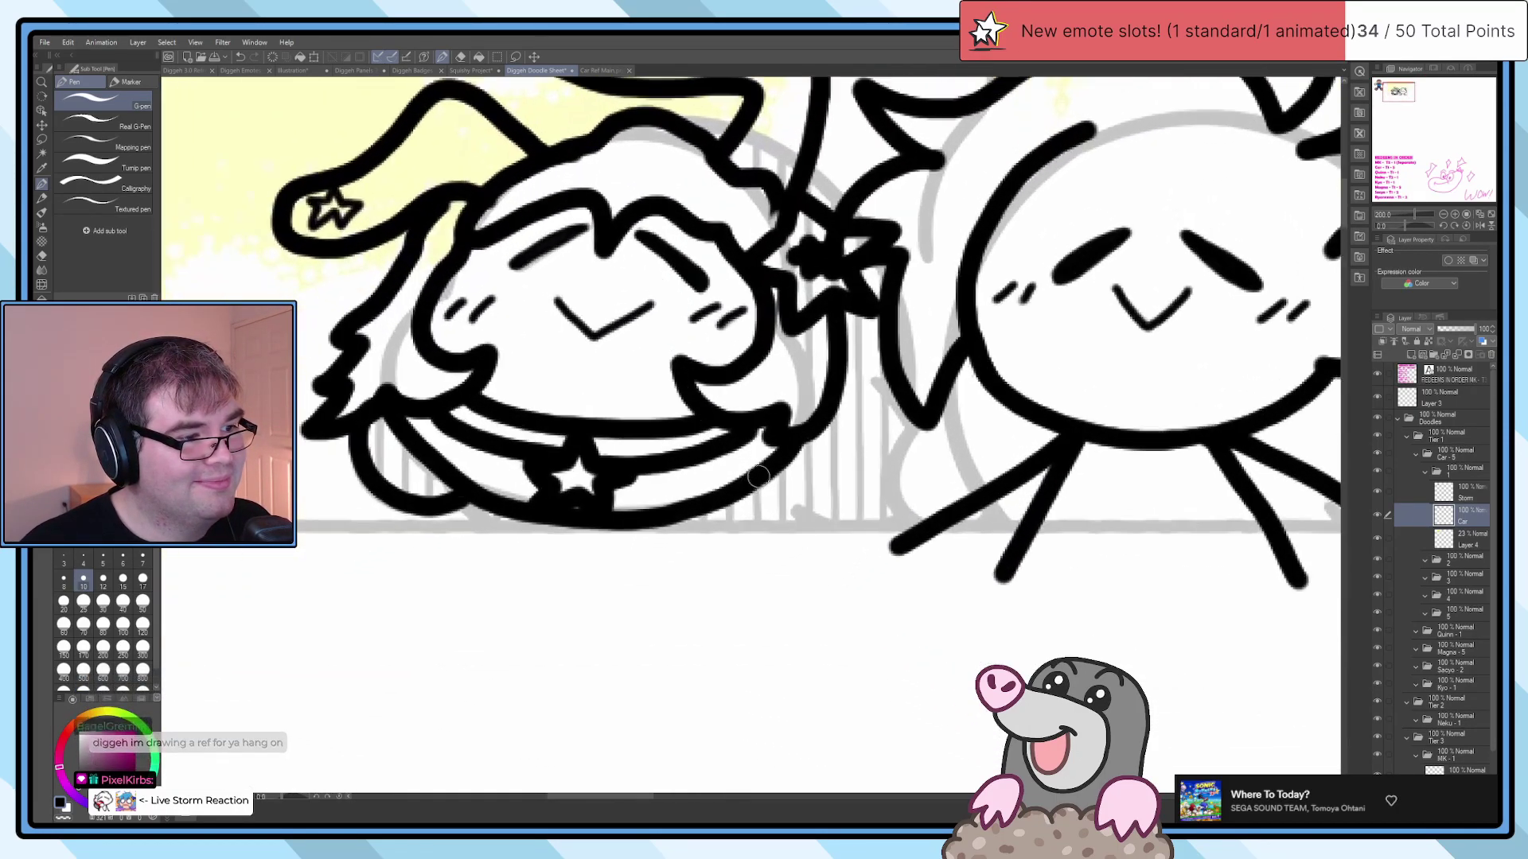
pyautogui.scroll(-7, 679, 530)
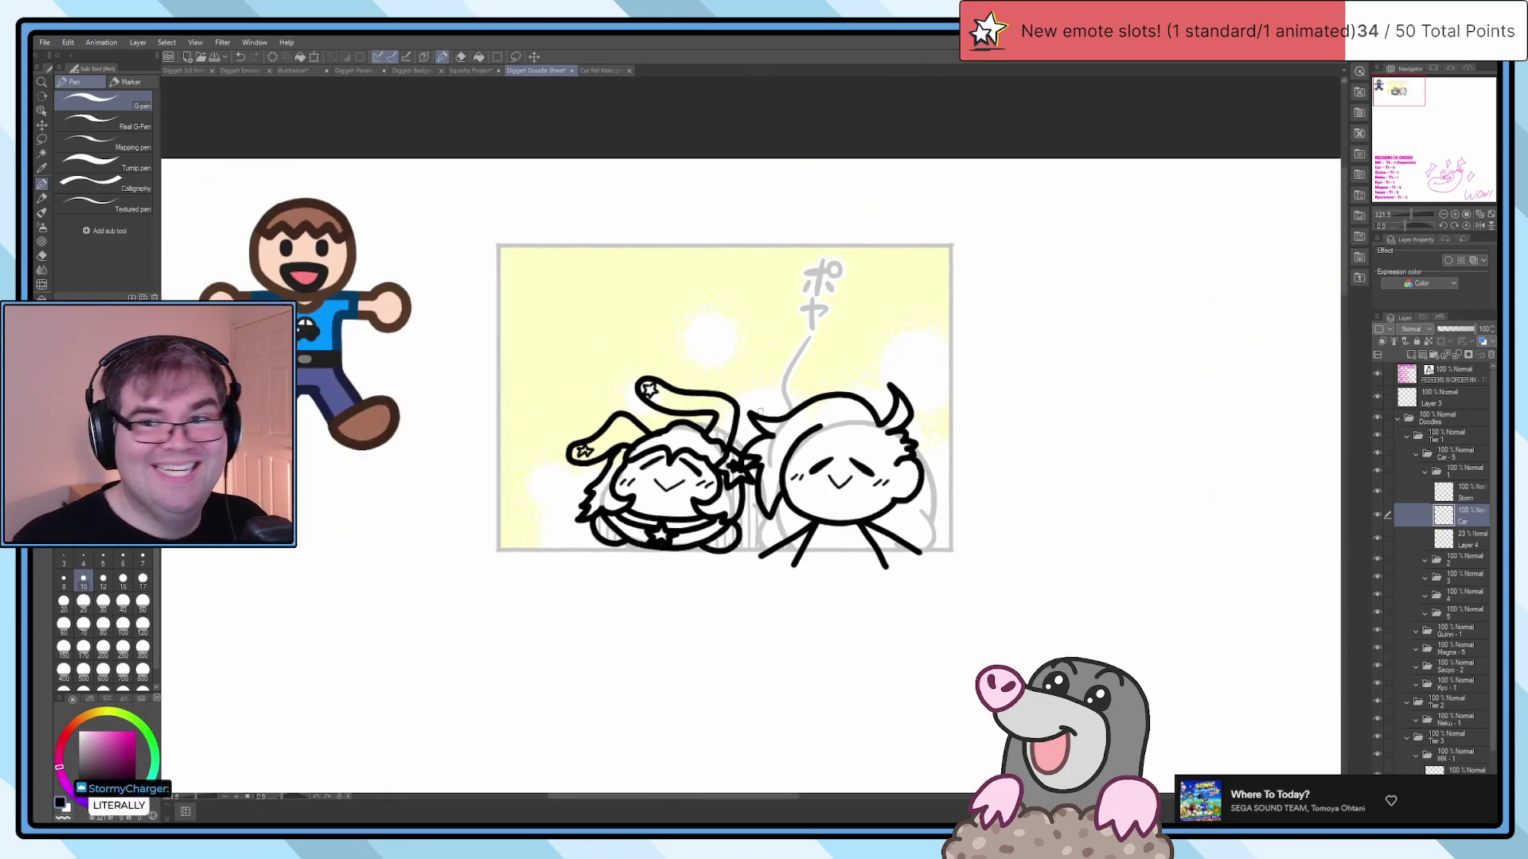
# Step: Create a new layer above the two character layers and trace the curved tail line below the Japanese text in black
pyautogui.scroll(3, 758, 413)
pyautogui.scroll(-5, 759, 413)
pyautogui.scroll(5, 756, 491)
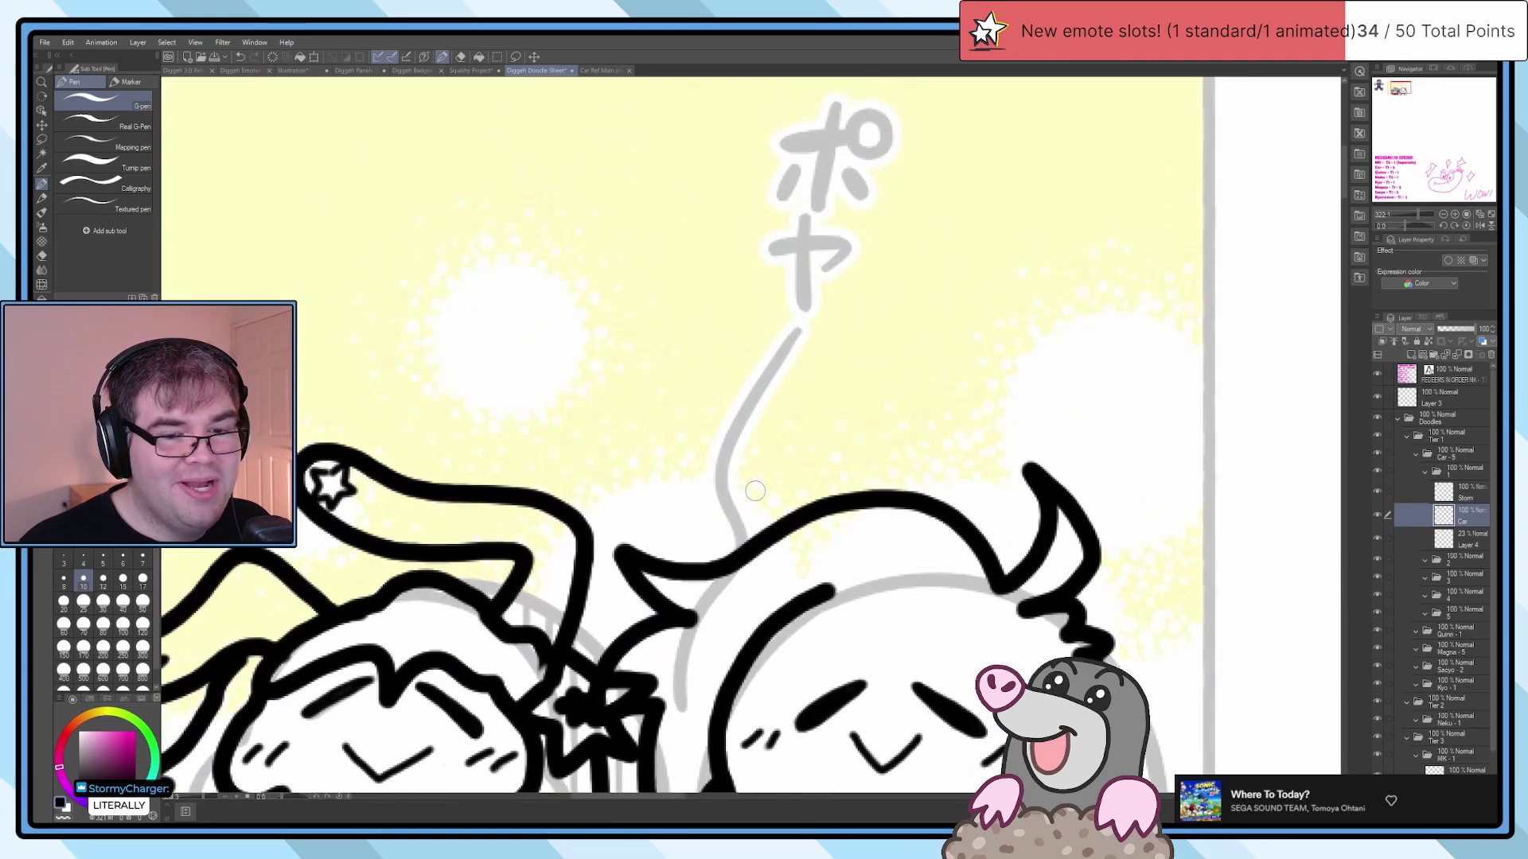
pyautogui.scroll(1, 755, 491)
pyautogui.click(1441, 497)
pyautogui.click(1410, 354)
pyautogui.scroll(2, 729, 589)
pyautogui.moveTo(744, 609)
pyautogui.mouseDown()
pyautogui.moveTo(716, 526)
pyautogui.moveTo(730, 466)
pyautogui.moveTo(826, 320)
pyautogui.moveTo(751, 640)
pyautogui.mouseUp()
# Step: Trace the upper character ポ in black over the faded reference lettering at brush size 10, including its small circle
pyautogui.scroll(2, 788, 384)
pyautogui.moveTo(711, 325)
pyautogui.mouseDown()
pyautogui.moveTo(858, 309)
pyautogui.moveTo(879, 348)
pyautogui.moveTo(944, 338)
pyautogui.moveTo(930, 275)
pyautogui.moveTo(866, 308)
pyautogui.mouseUp()
pyautogui.moveTo(830, 256); pyautogui.dragTo(792, 474)
pyautogui.moveTo(740, 382); pyautogui.dragTo(688, 461)
pyautogui.moveTo(852, 394); pyautogui.dragTo(893, 448)
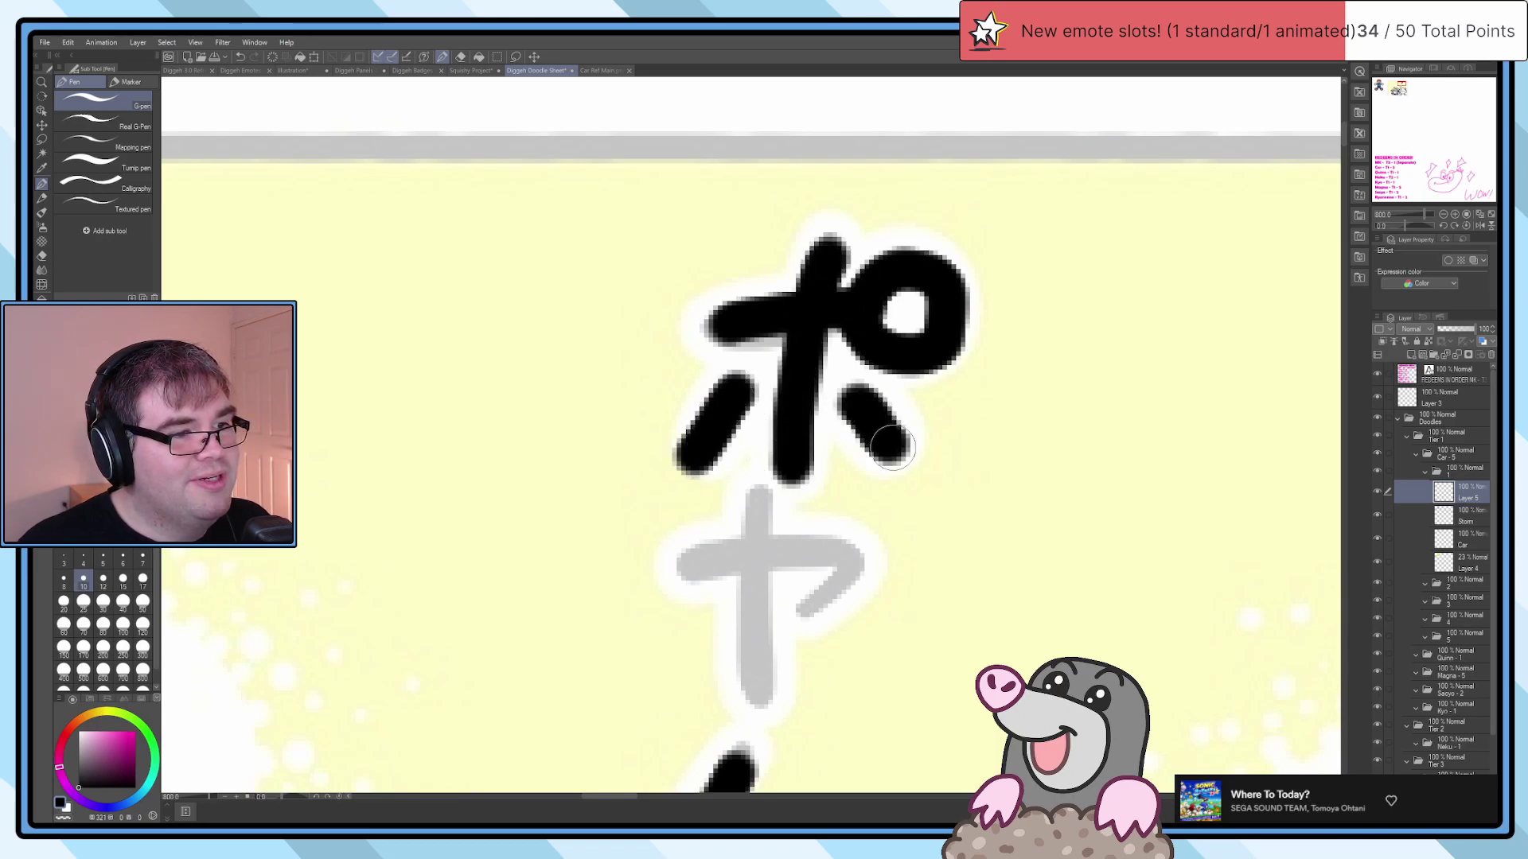
# Step: Trace the lower character ヤ in black, using brush size 7 for its hooked horizontal stroke
pyautogui.moveTo(760, 498); pyautogui.dragTo(760, 698)
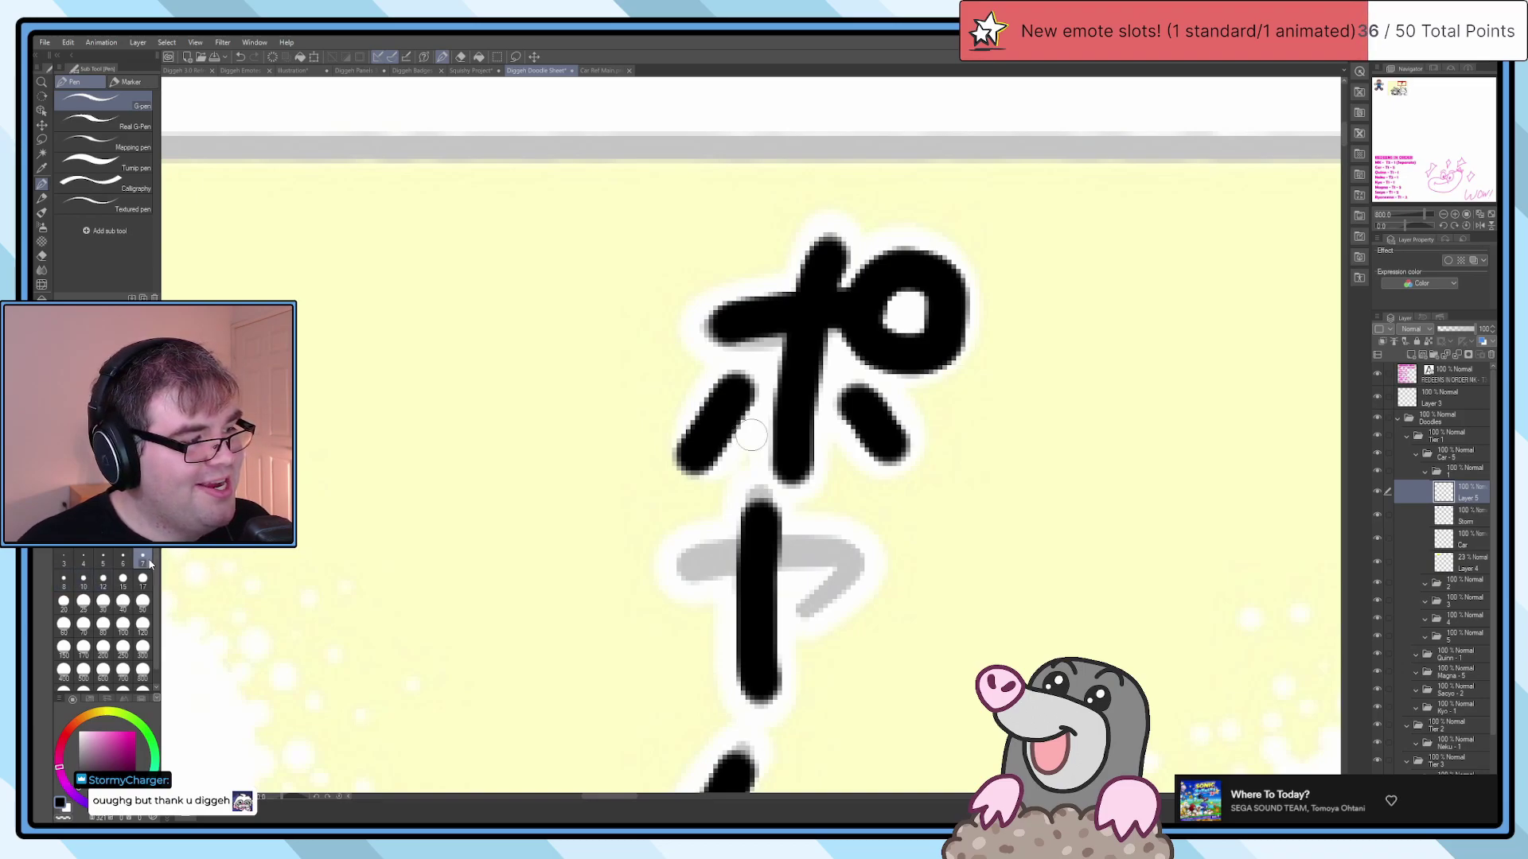
pyautogui.moveTo(697, 567)
pyautogui.mouseDown()
pyautogui.moveTo(820, 553)
pyautogui.moveTo(850, 566)
pyautogui.moveTo(804, 612)
pyautogui.mouseUp()
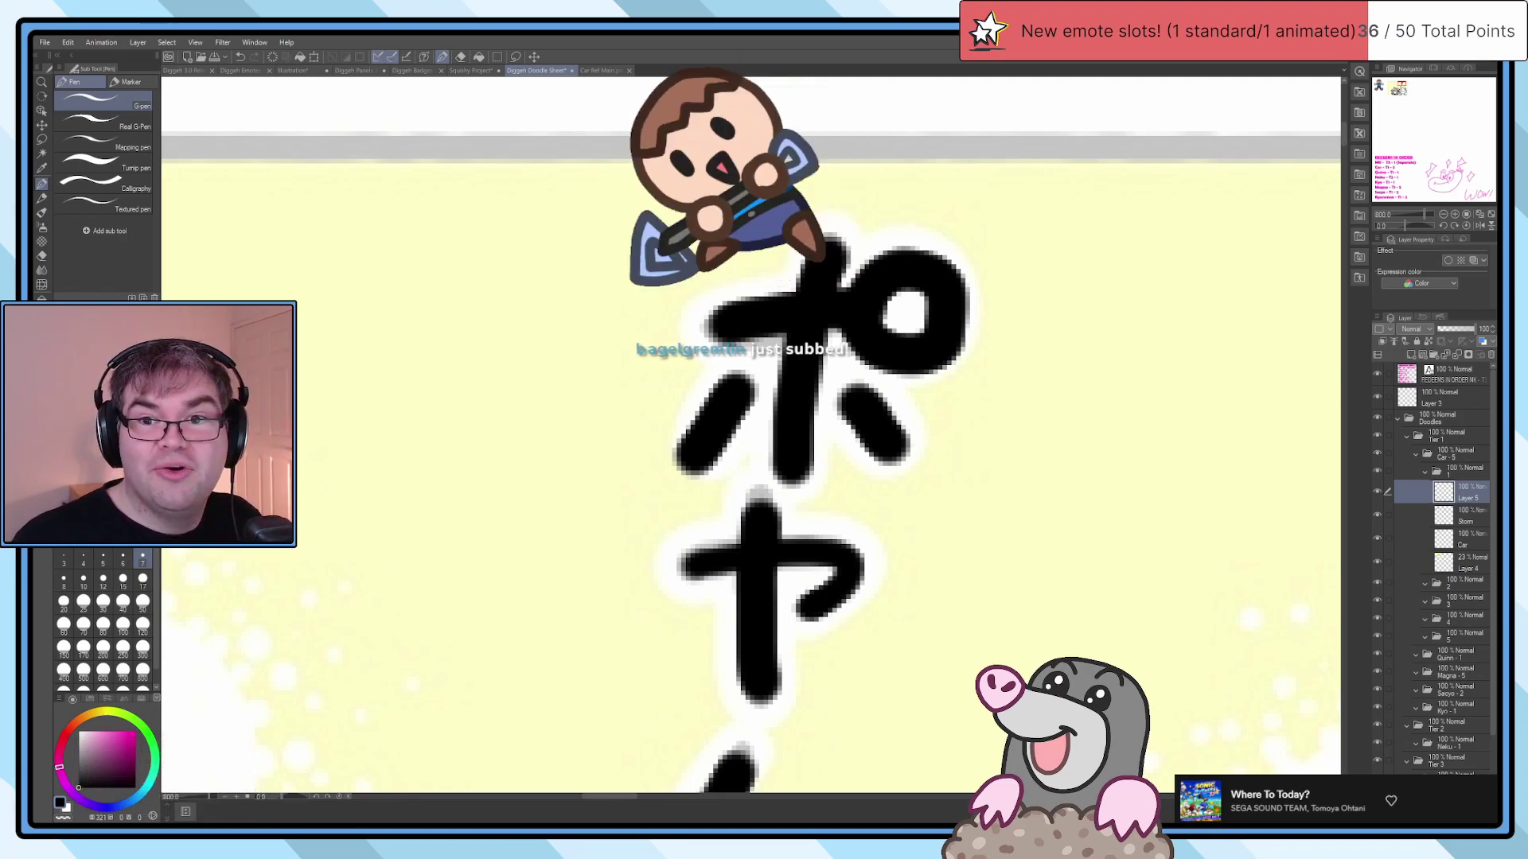
pyautogui.scroll(-7, 831, 341)
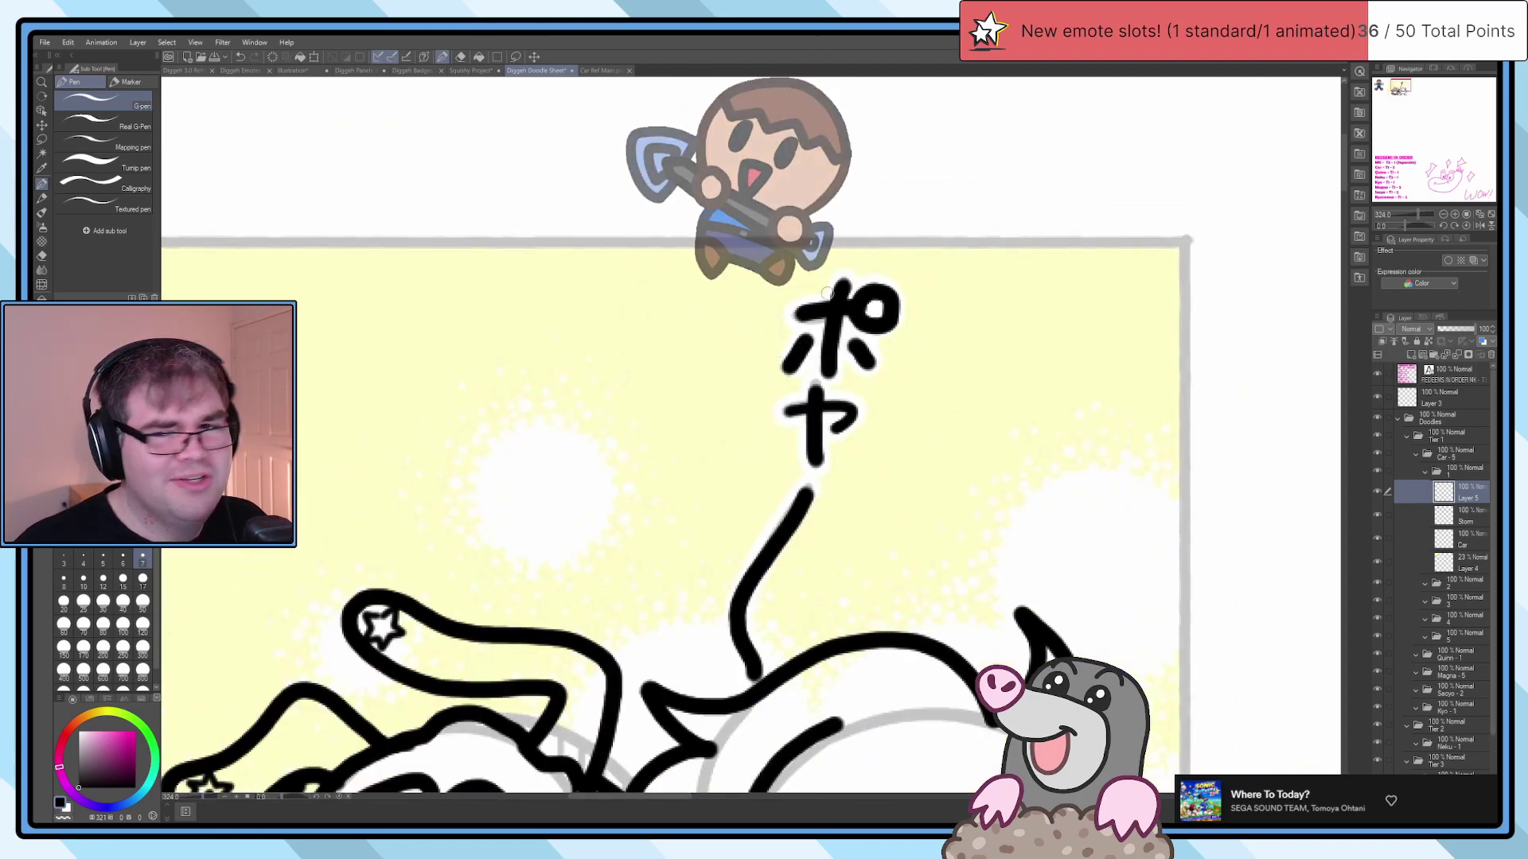
# Step: Append a line with the viewer's name and "T2 - 1" to the REDEEMS IN ORDER list, and move the text block up onto the page
pyautogui.scroll(-2, 810, 381)
pyautogui.moveTo(679, 638)
pyautogui.mouseDown()
pyautogui.moveTo(785, 457)
pyautogui.moveTo(767, 379)
pyautogui.mouseUp()
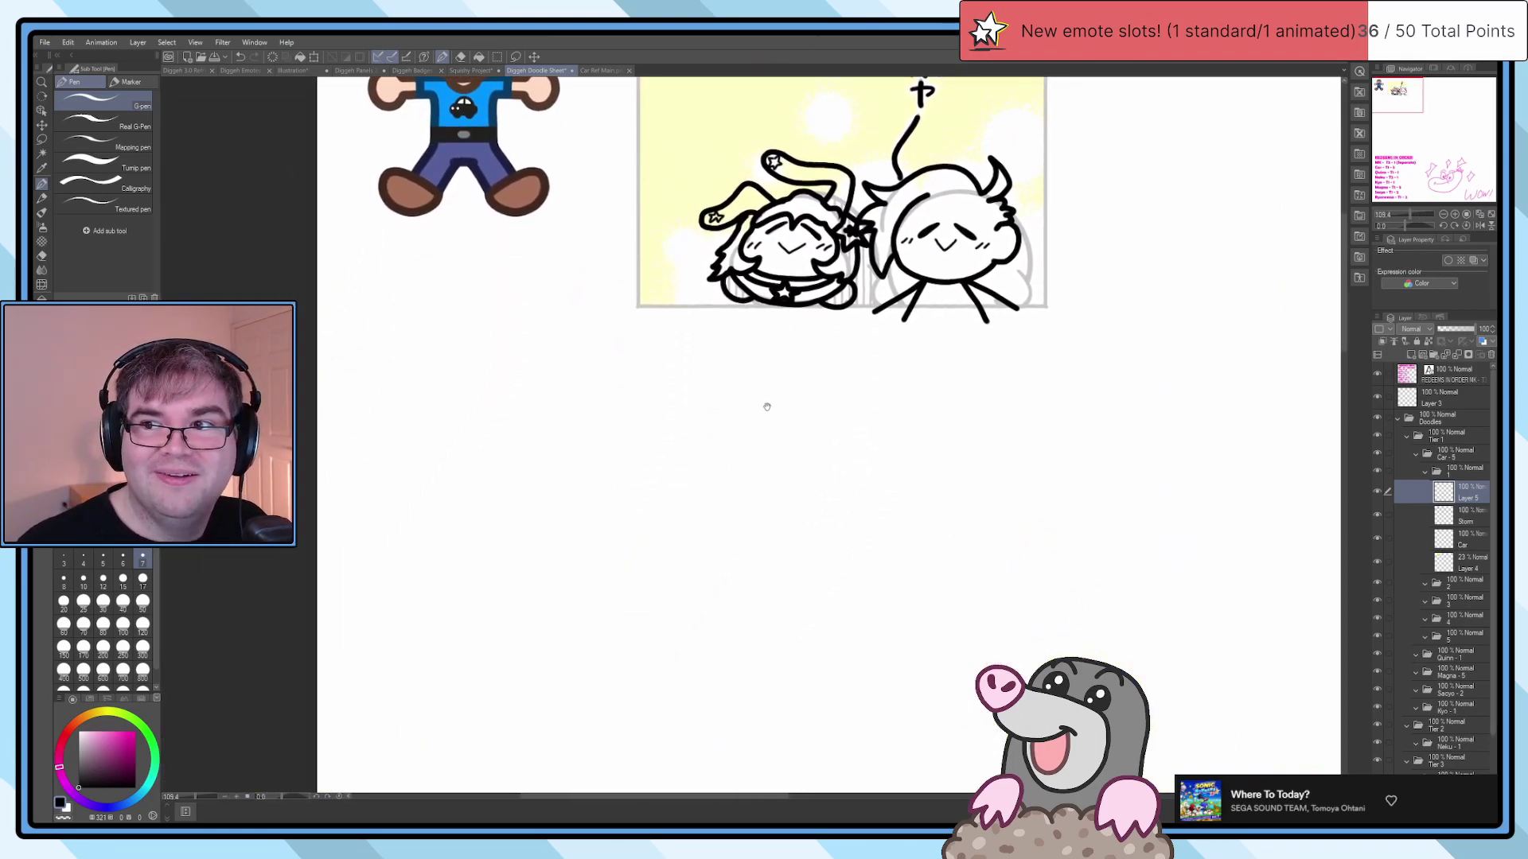
pyautogui.scroll(-1, 792, 401)
pyautogui.scroll(-3, 792, 400)
pyautogui.scroll(-6, 737, 375)
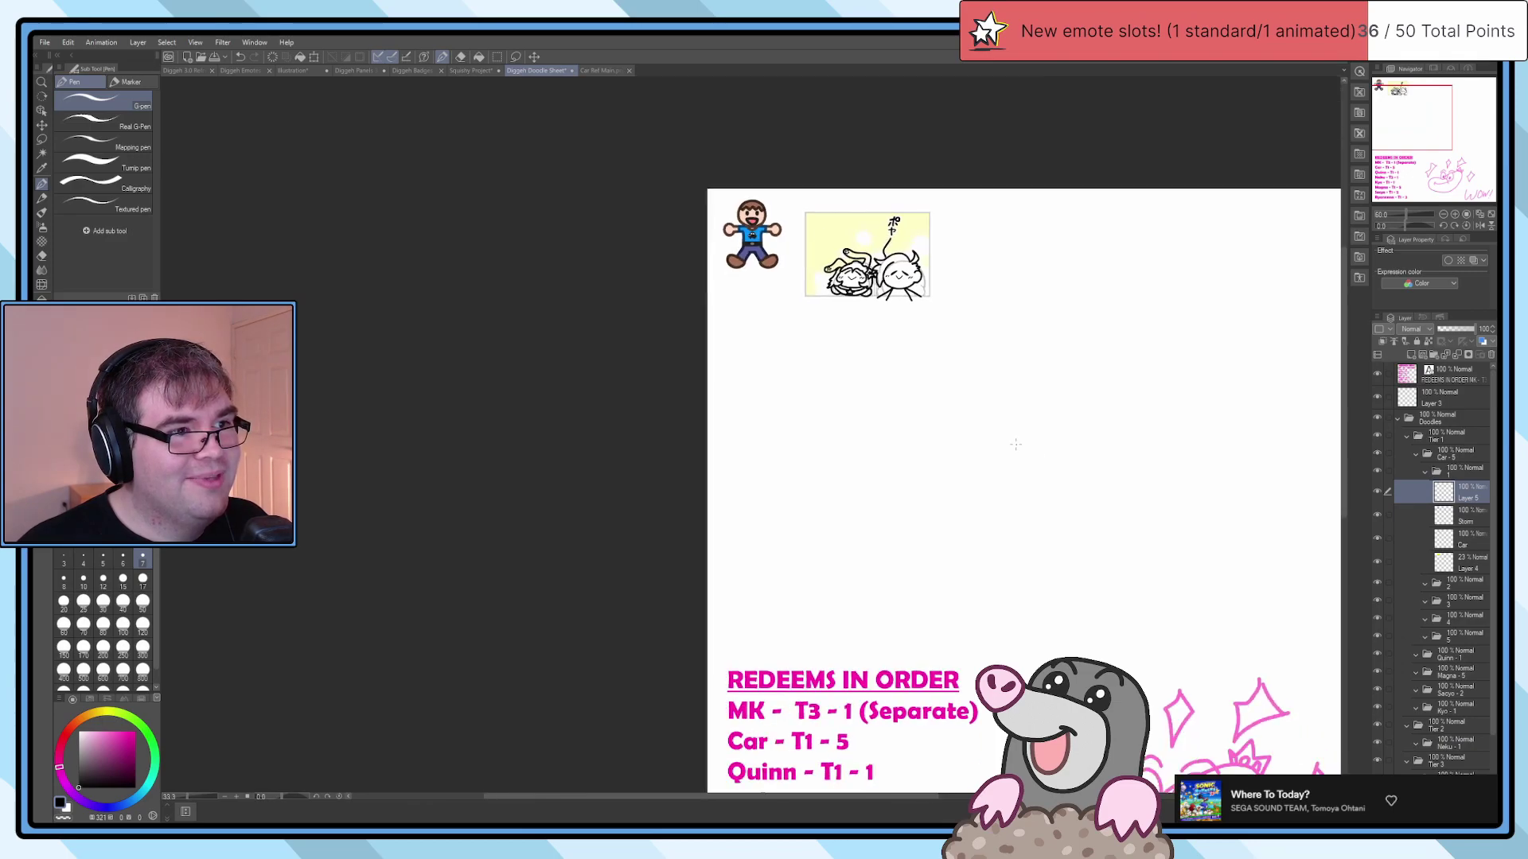
pyautogui.scroll(-3, 876, 430)
pyautogui.click(1459, 379)
pyautogui.press('t')
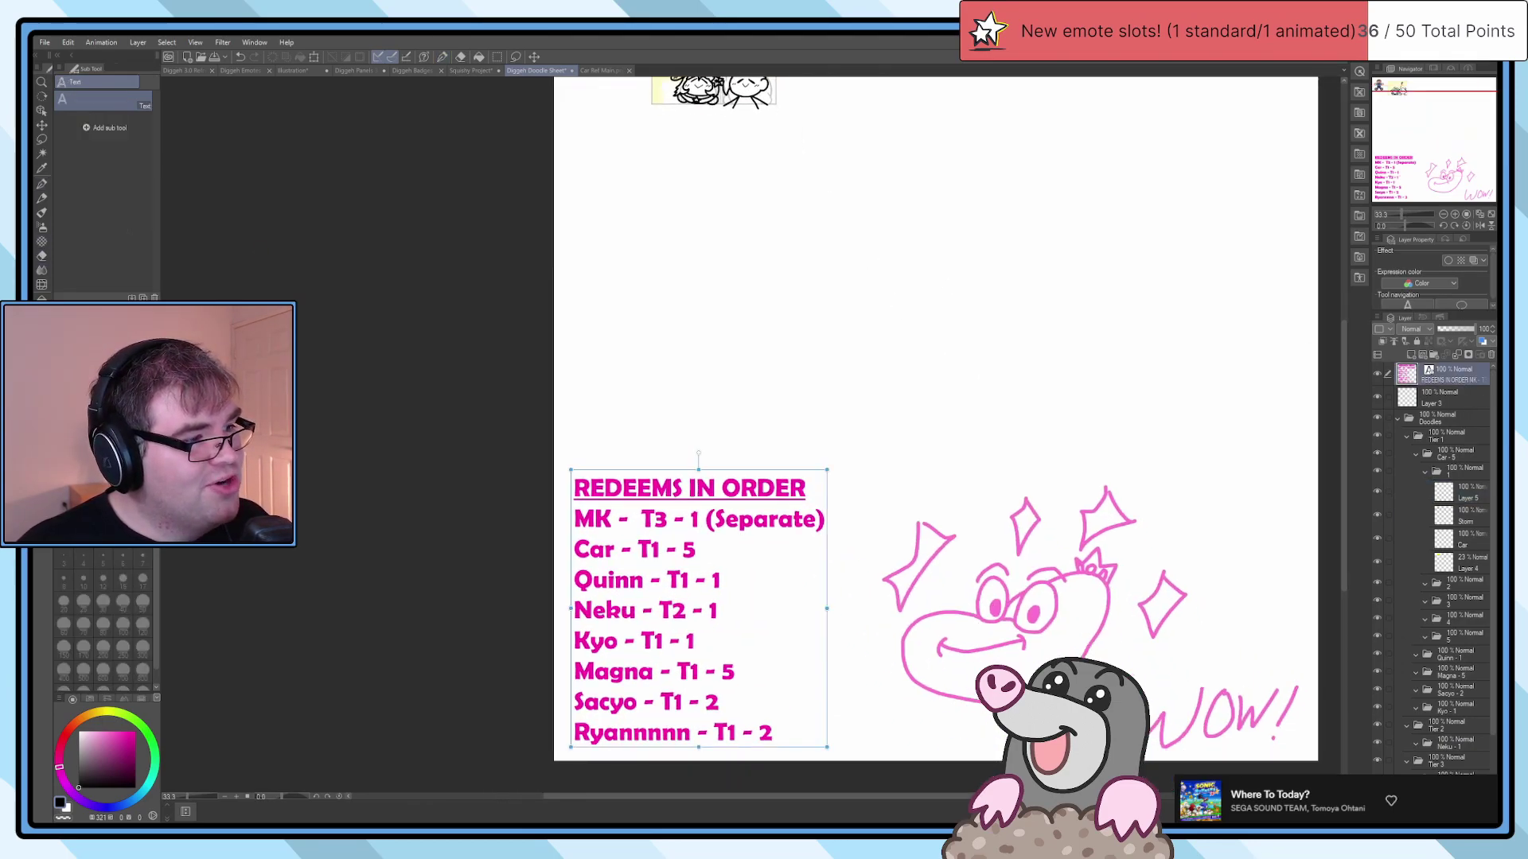
pyautogui.click(784, 736)
pyautogui.press('Return')
pyautogui.write('Ragel - T2 - 1')
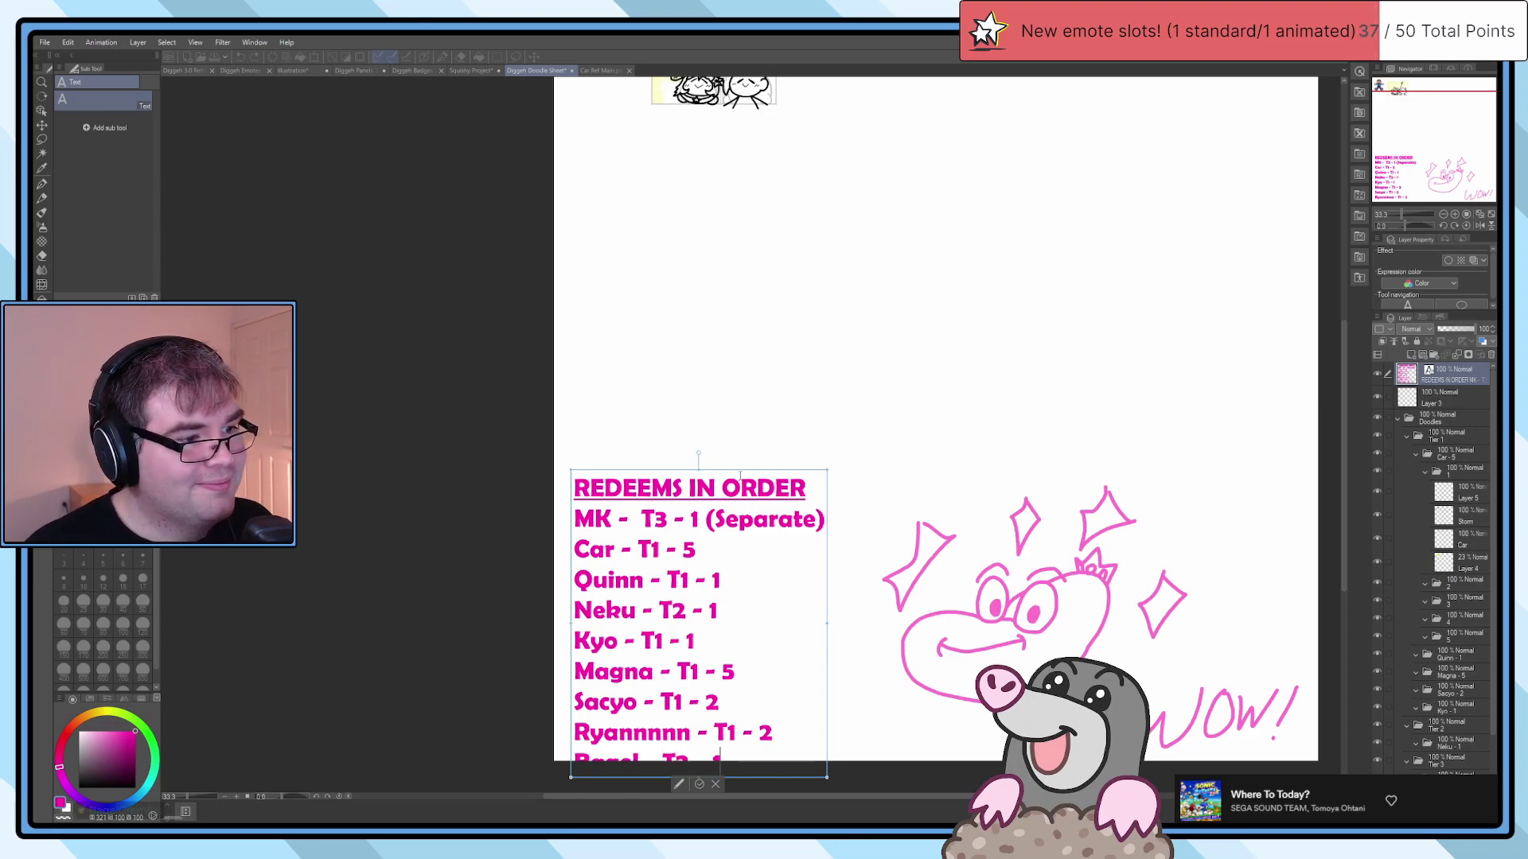
pyautogui.moveTo(740, 476); pyautogui.dragTo(724, 446)
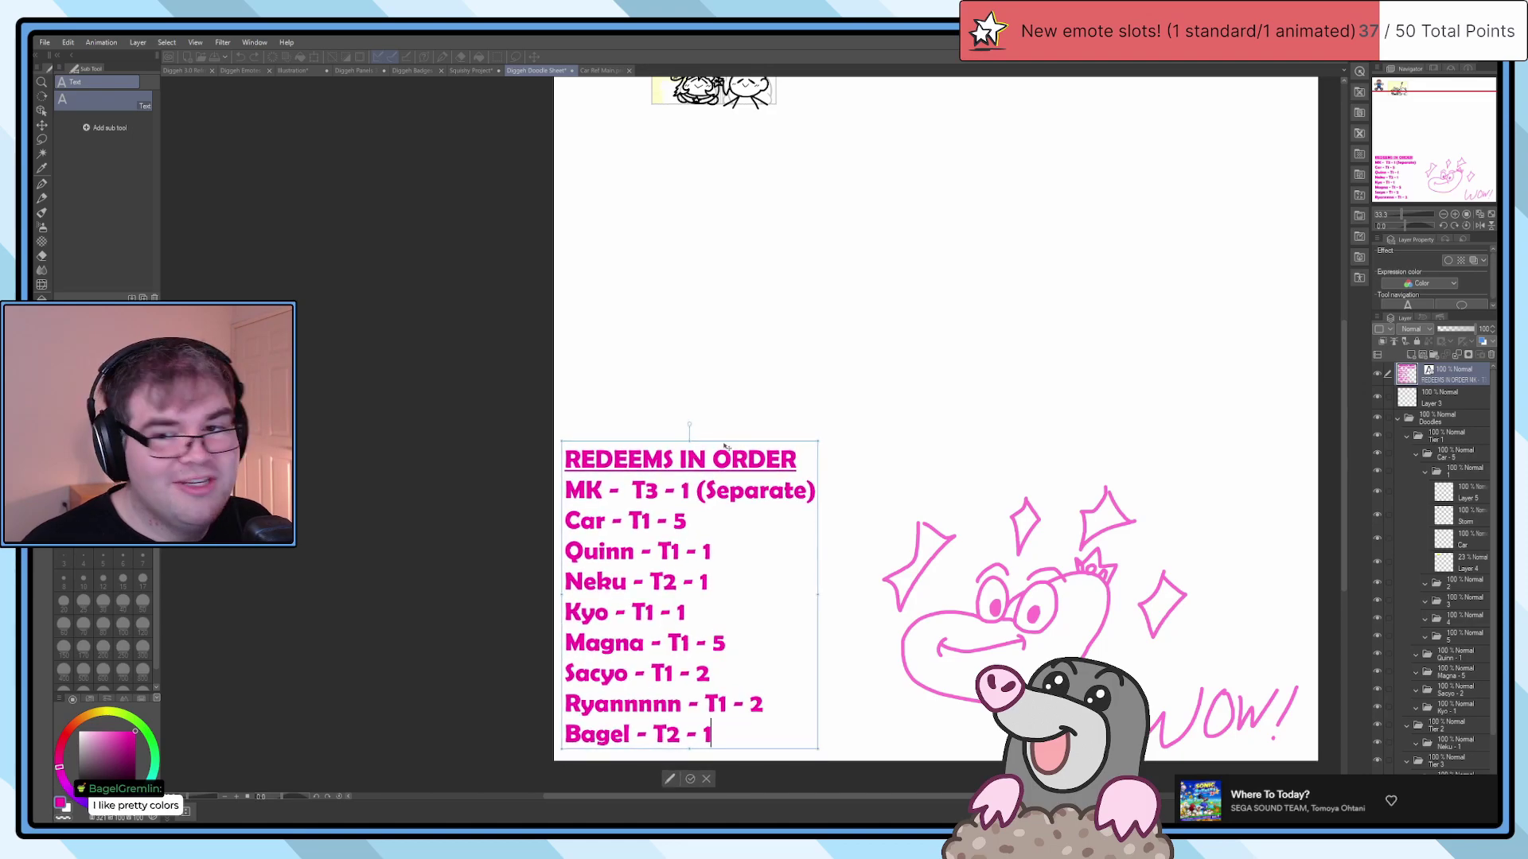
pyautogui.click(42, 140)
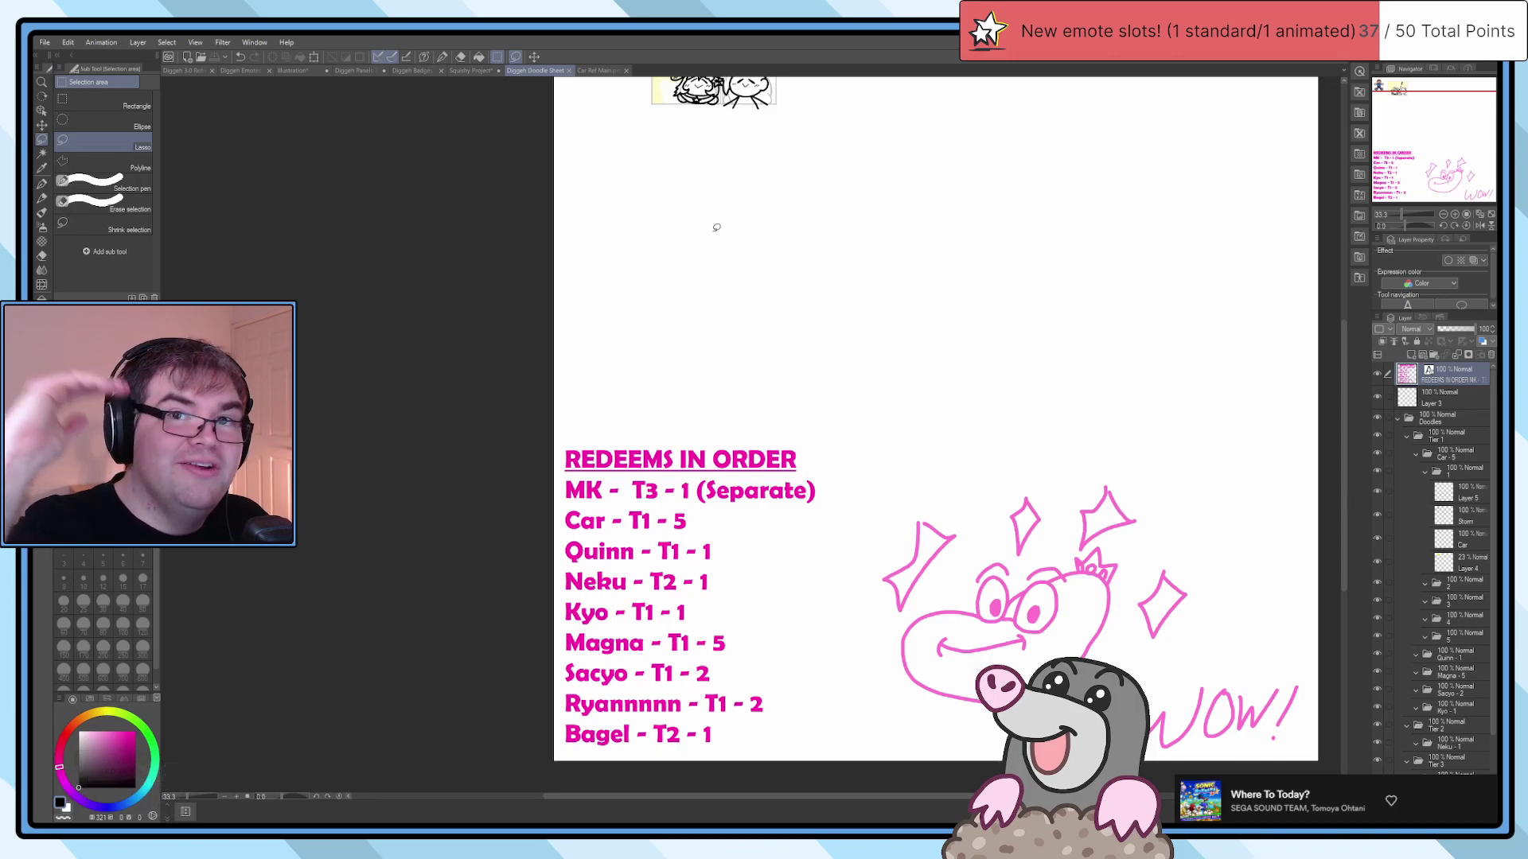
# Step: Erase the inside of the small circle on ポ on Layer 5 to give it a larger, rounder hole
pyautogui.press('p')
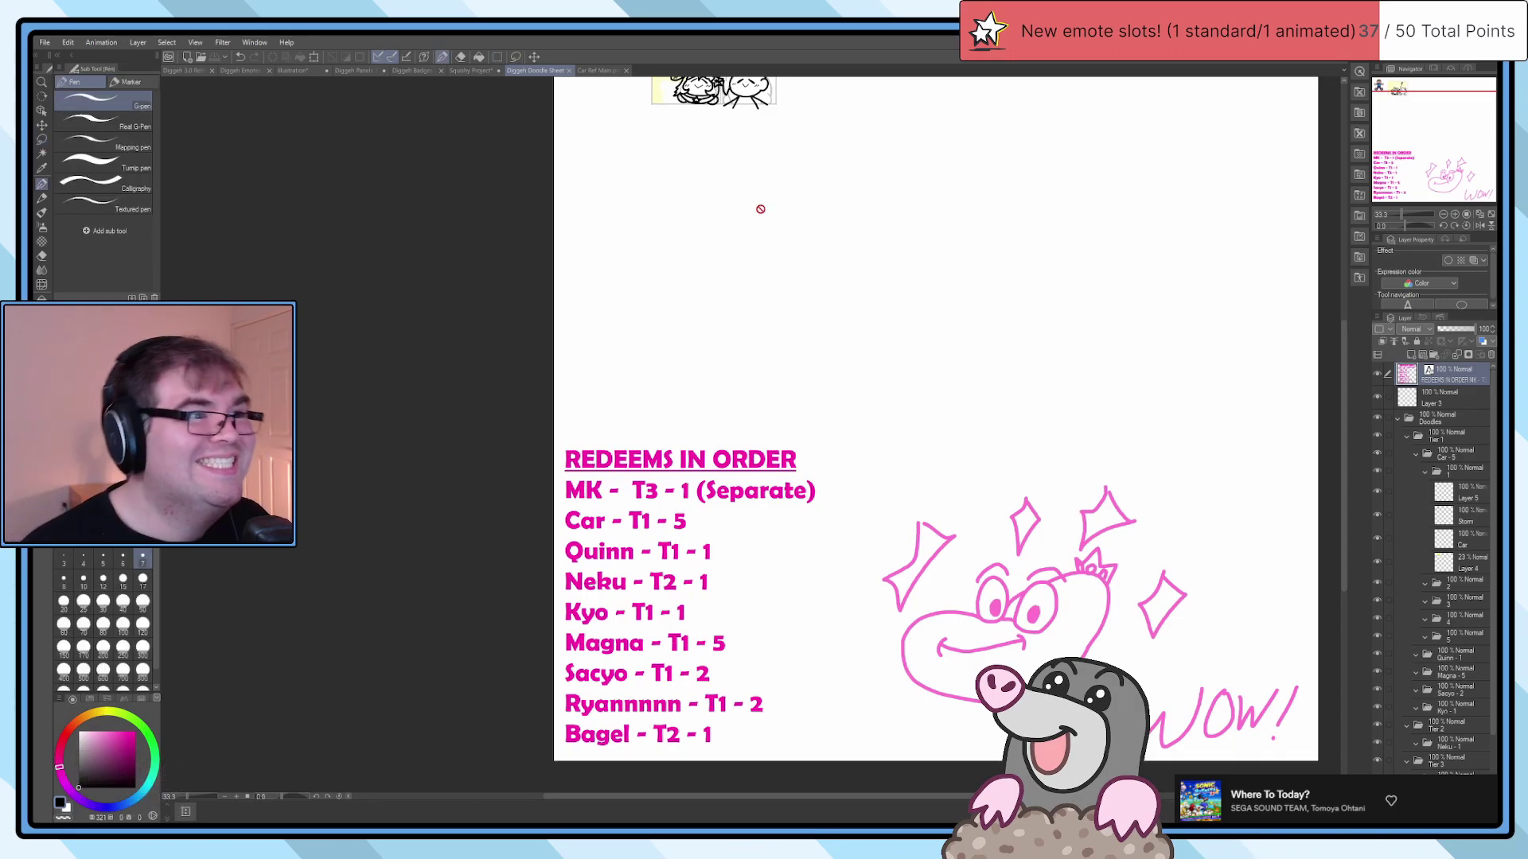
pyautogui.scroll(4, 796, 197)
pyautogui.moveTo(737, 127); pyautogui.dragTo(708, 506)
pyautogui.scroll(12, 691, 456)
pyautogui.moveTo(625, 360); pyautogui.dragTo(690, 377)
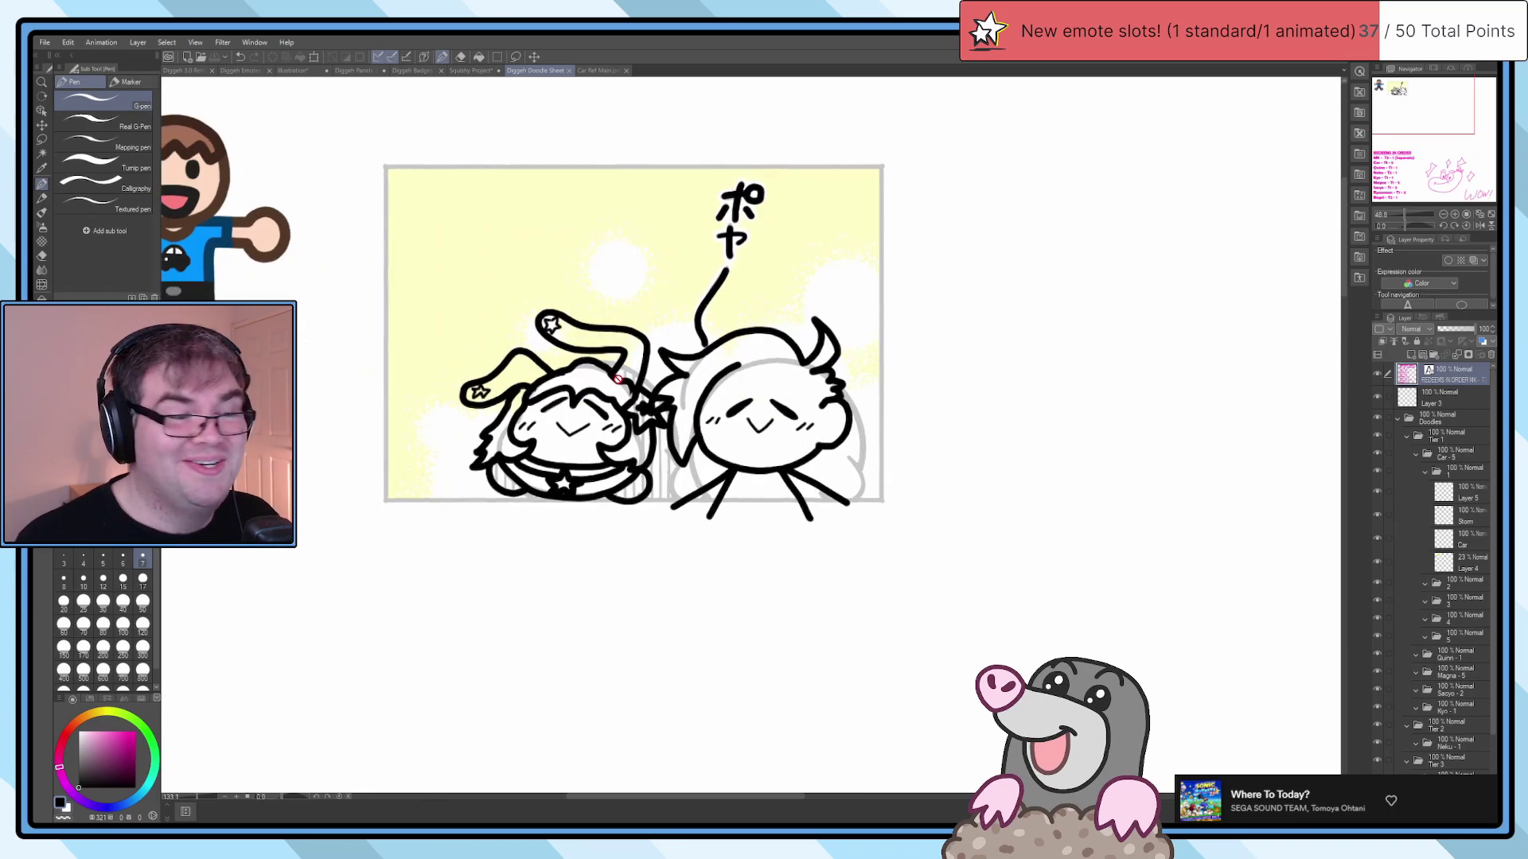
pyautogui.scroll(3, 763, 330)
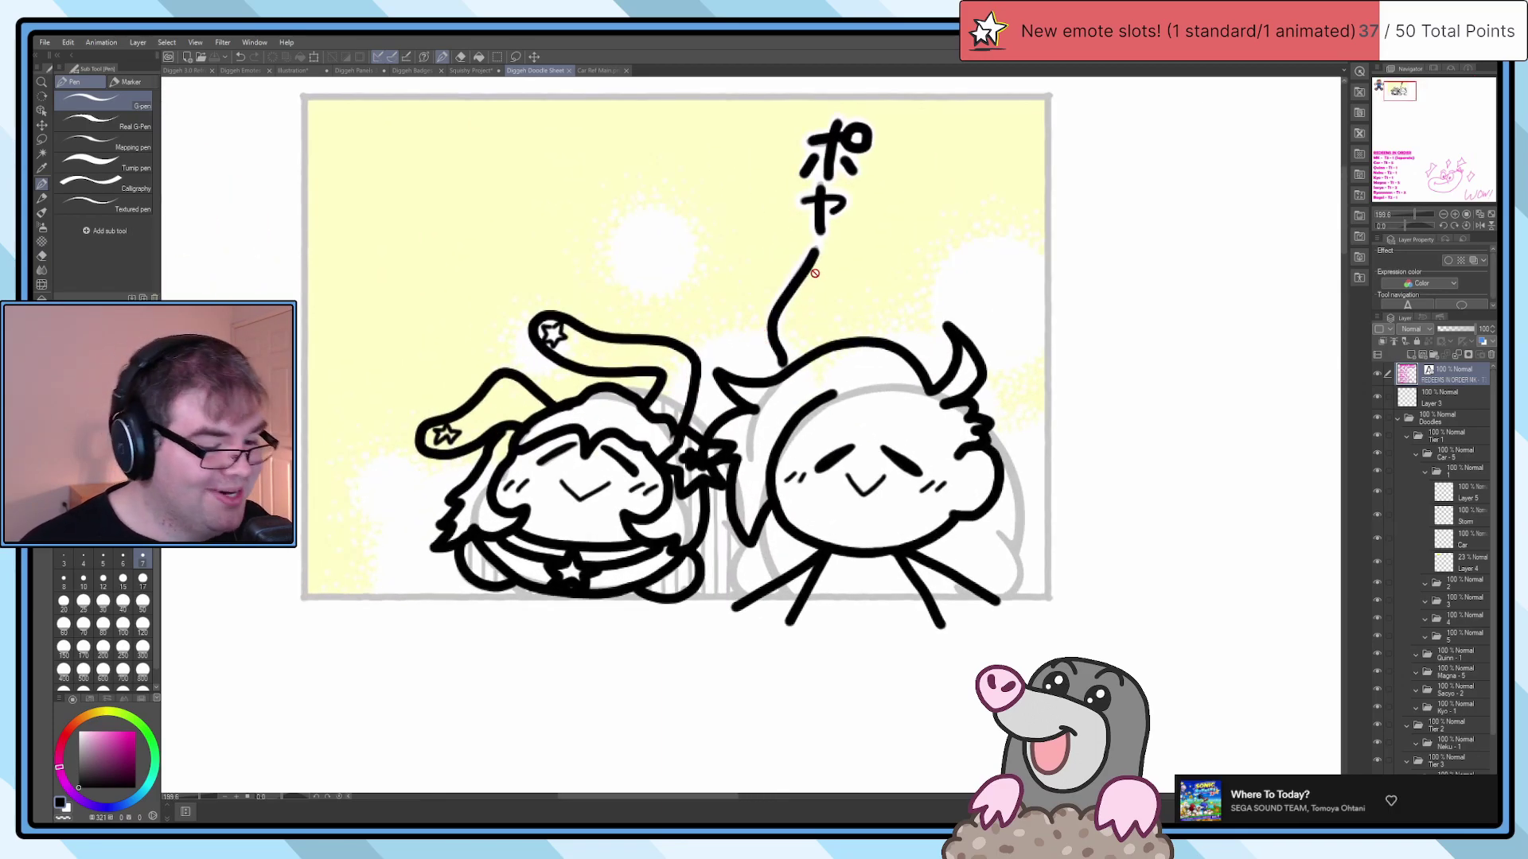
pyautogui.press('p')
pyautogui.scroll(5, 880, 140)
pyautogui.scroll(5, 882, 148)
pyautogui.press('e')
pyautogui.hotkey('ctrl', 'z')
pyautogui.scroll(5, 767, 313)
pyautogui.click(99, 583)
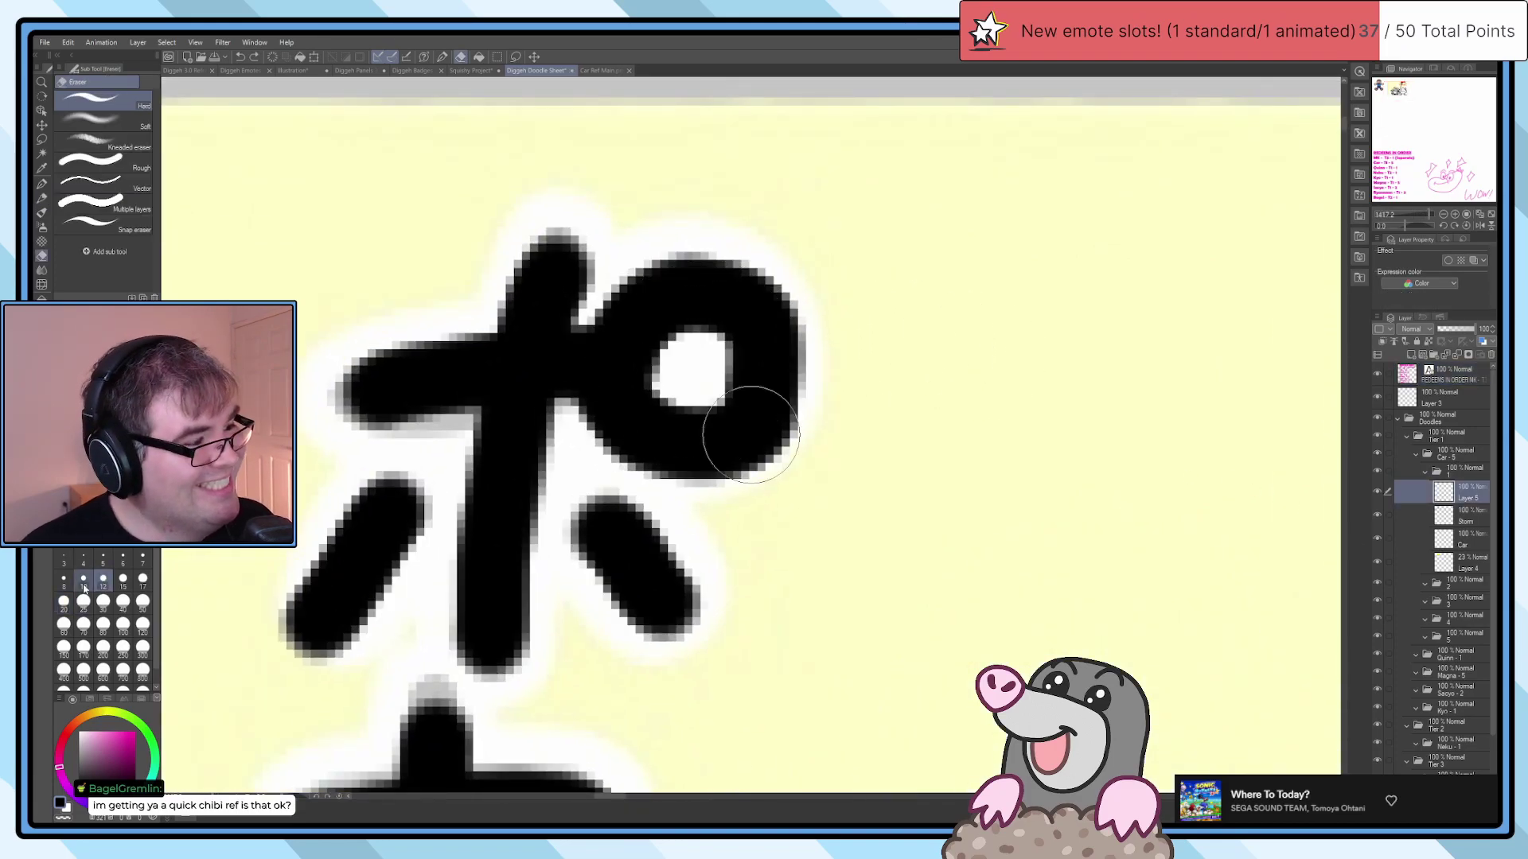
pyautogui.scroll(2, 716, 390)
pyautogui.moveTo(716, 358)
pyautogui.mouseDown()
pyautogui.moveTo(656, 332)
pyautogui.moveTo(682, 385)
pyautogui.moveTo(666, 392)
pyautogui.mouseUp()
pyautogui.press('p')
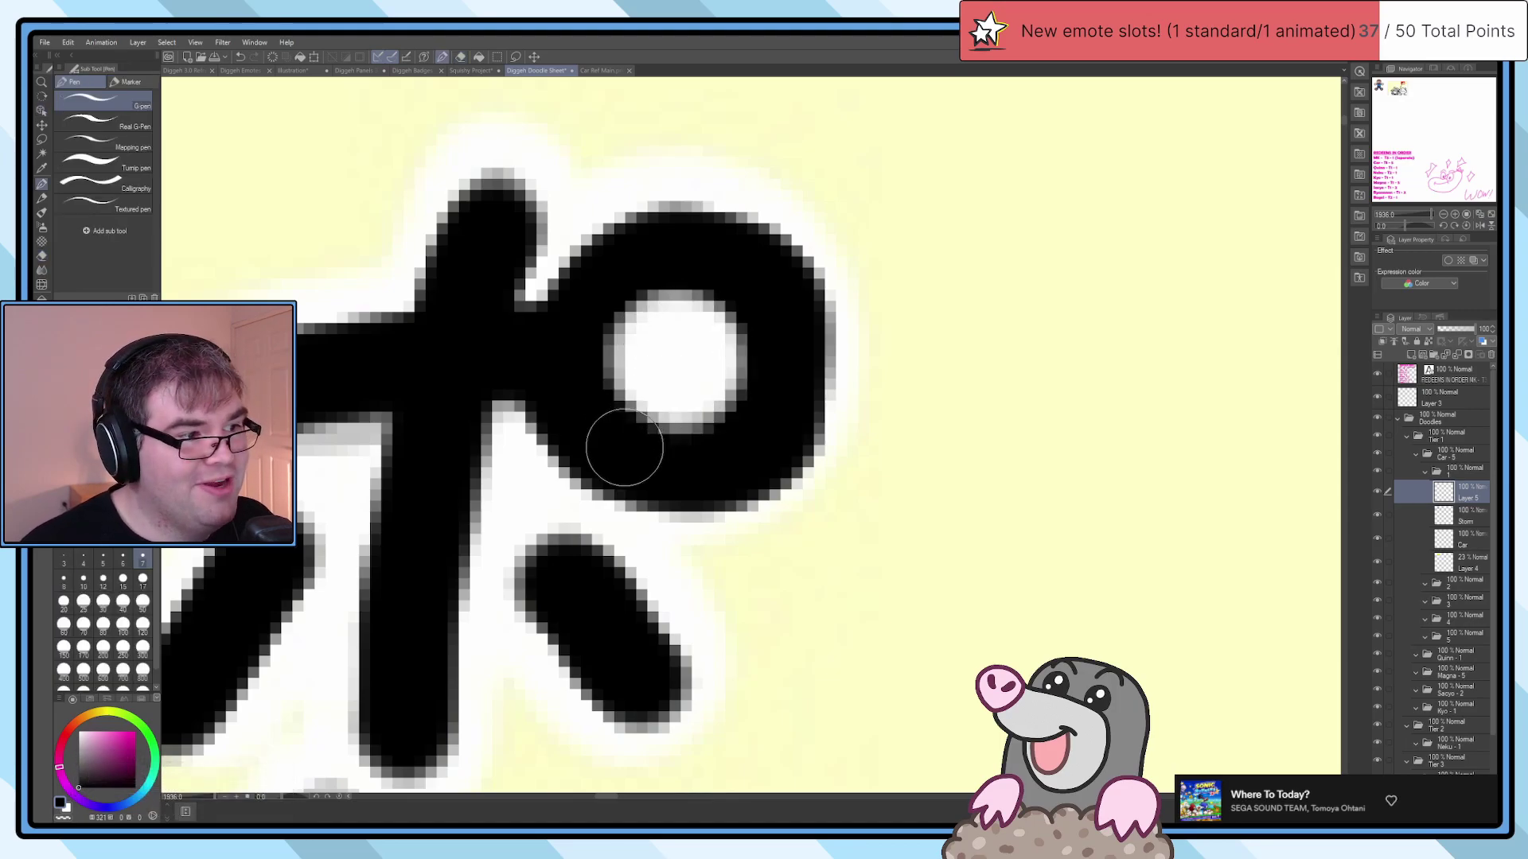
# Step: Check the traced ポヤ lettering against the whole doodle and save the document
pyautogui.scroll(-1, 589, 409)
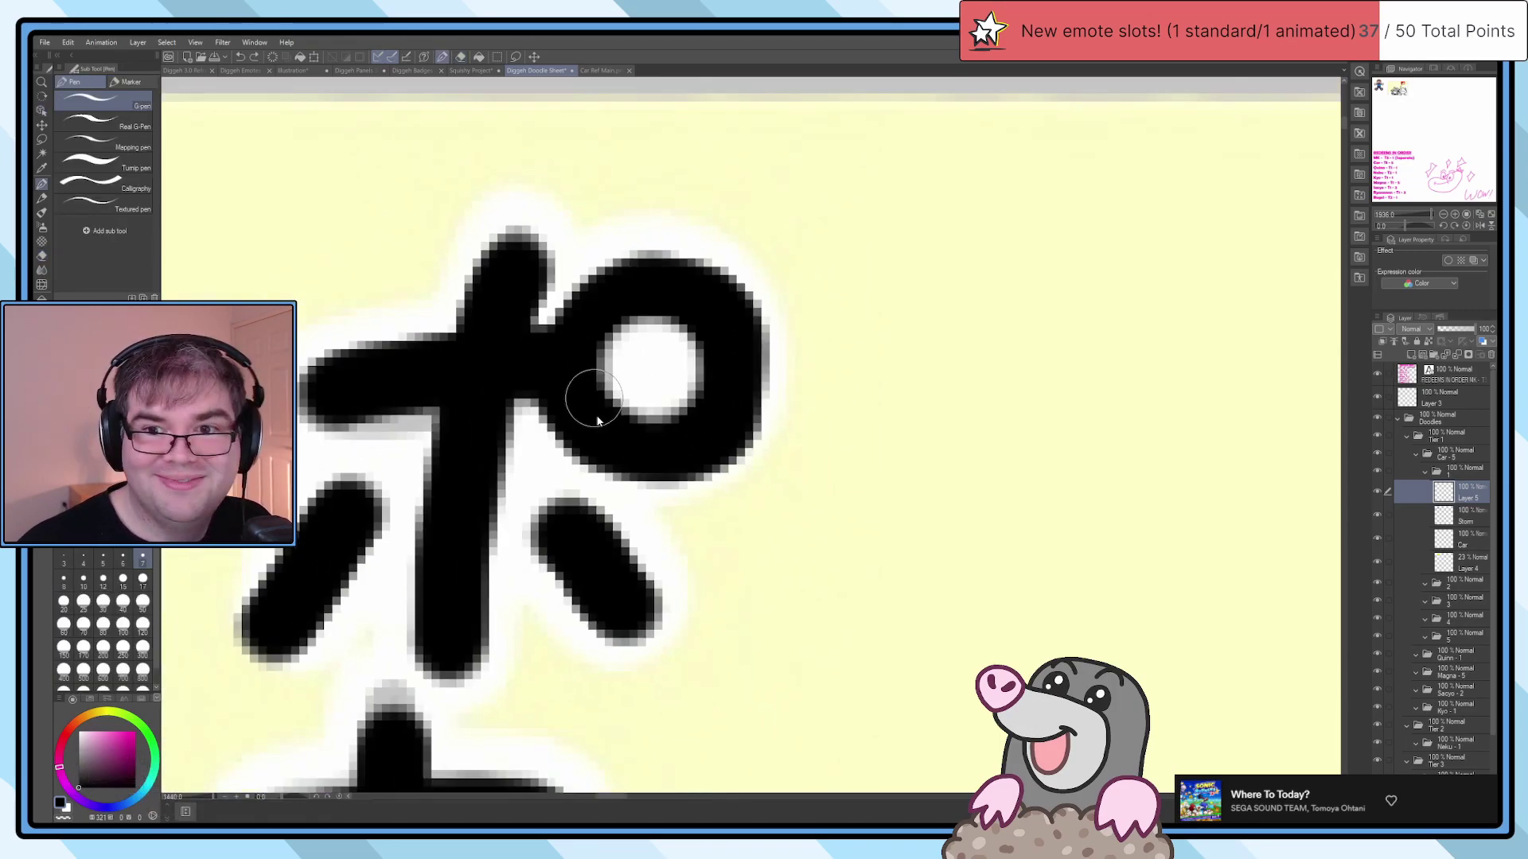
pyautogui.scroll(-3, 612, 437)
pyautogui.scroll(2, 626, 453)
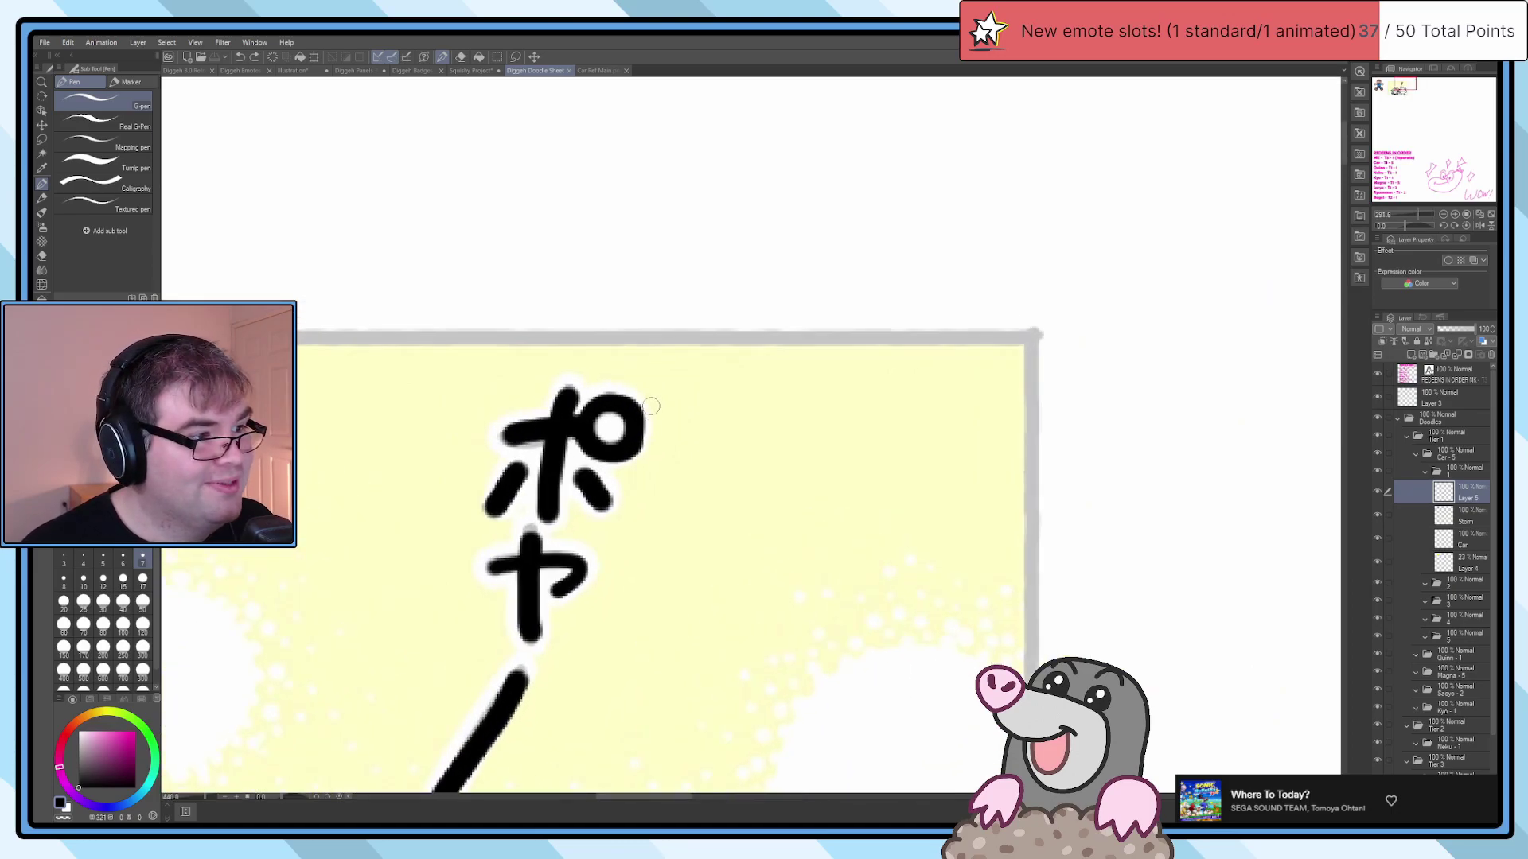
pyautogui.scroll(-2, 642, 402)
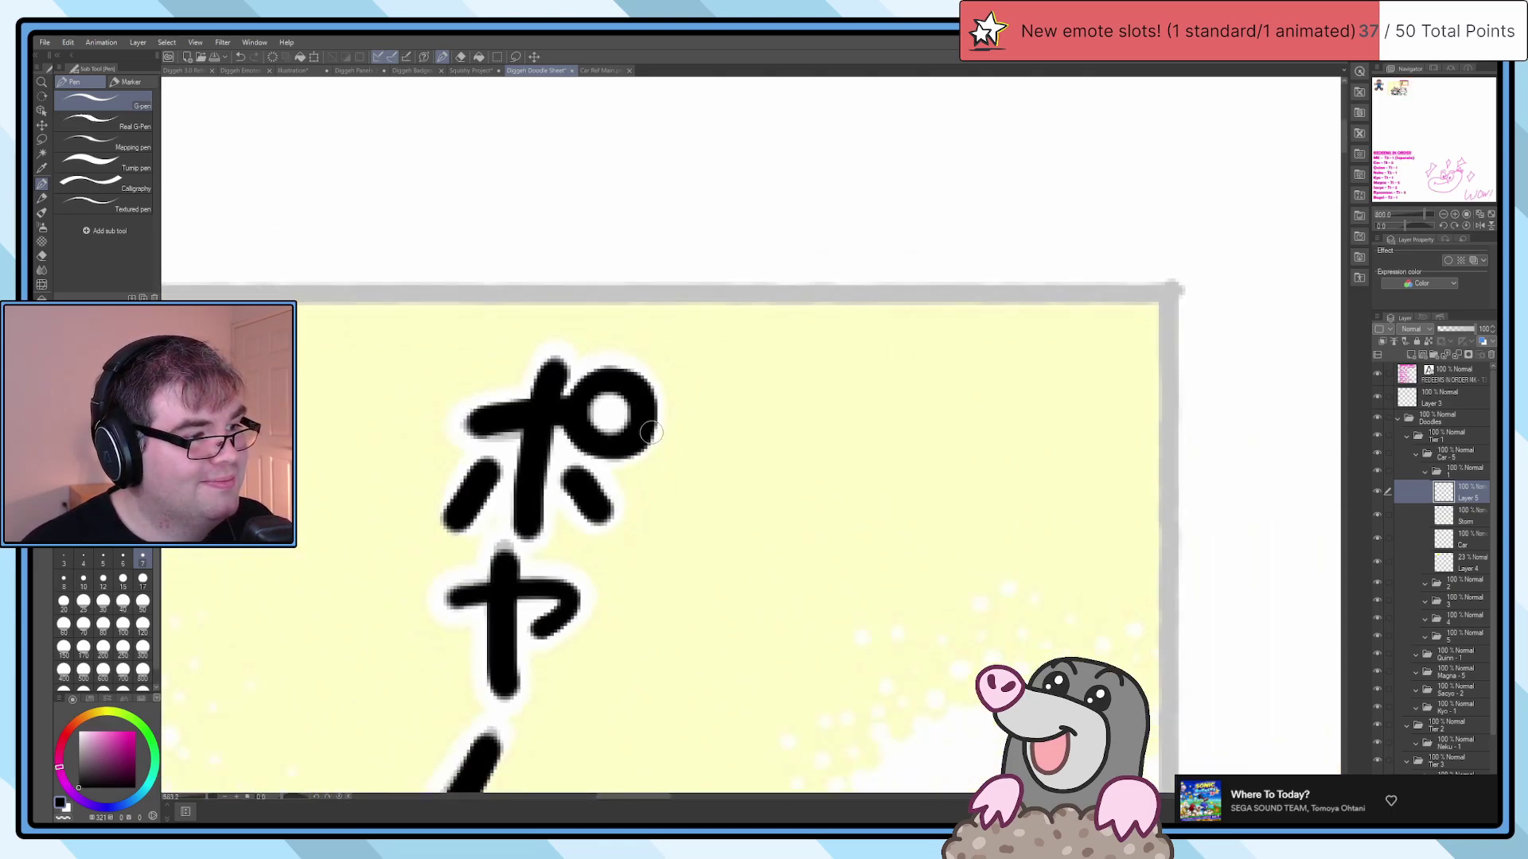
pyautogui.scroll(-3, 644, 474)
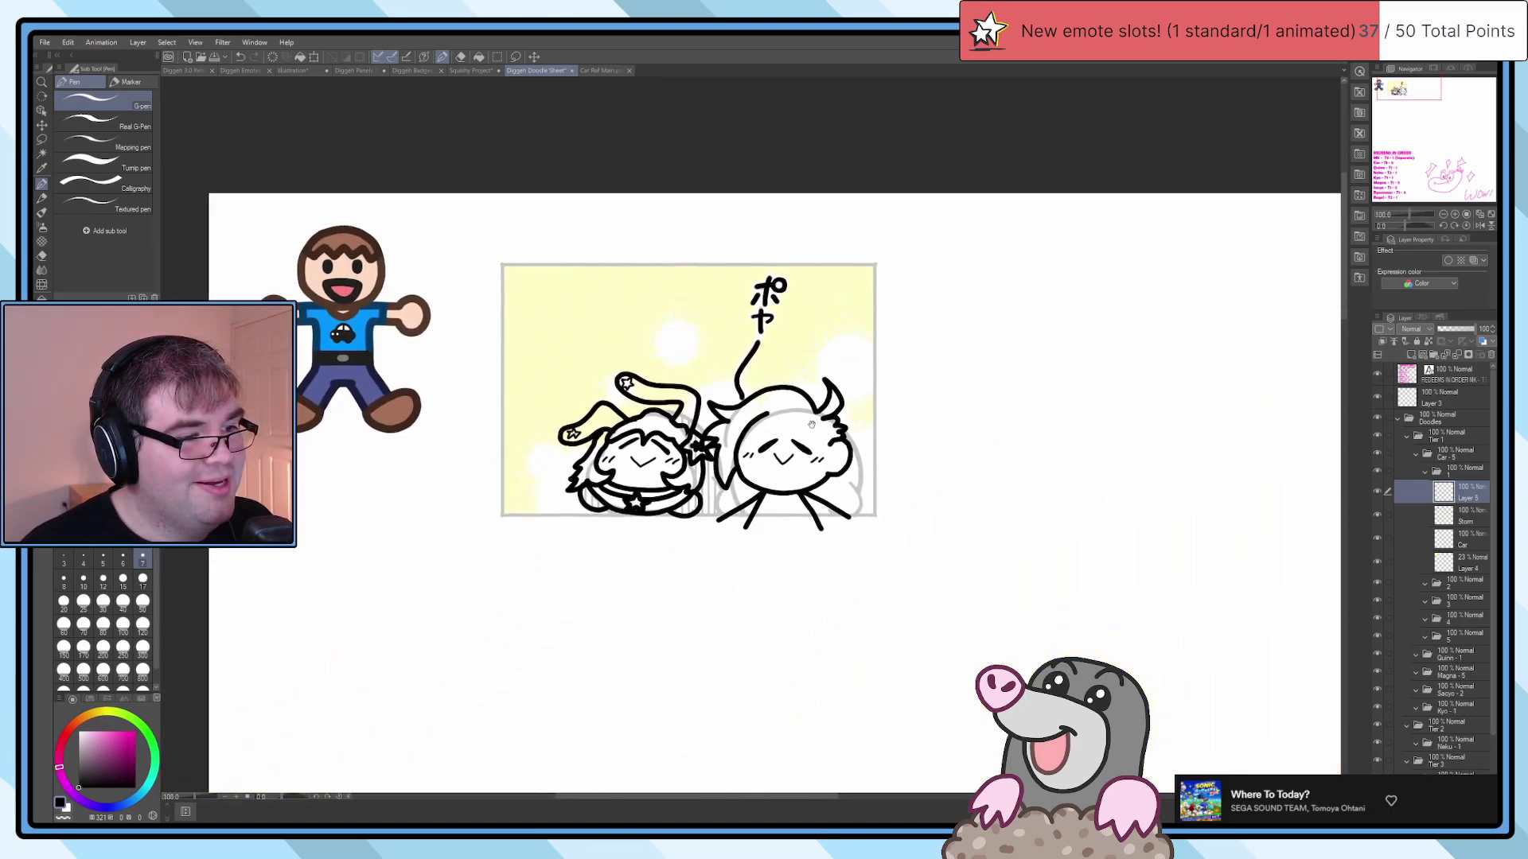
pyautogui.scroll(1, 844, 509)
pyautogui.hotkey('ctrl', 's')
# Step: Rename the faded reference layer, Layer 4, to "Draft" and hide it so only the traced line art shows
pyautogui.click(1460, 568)
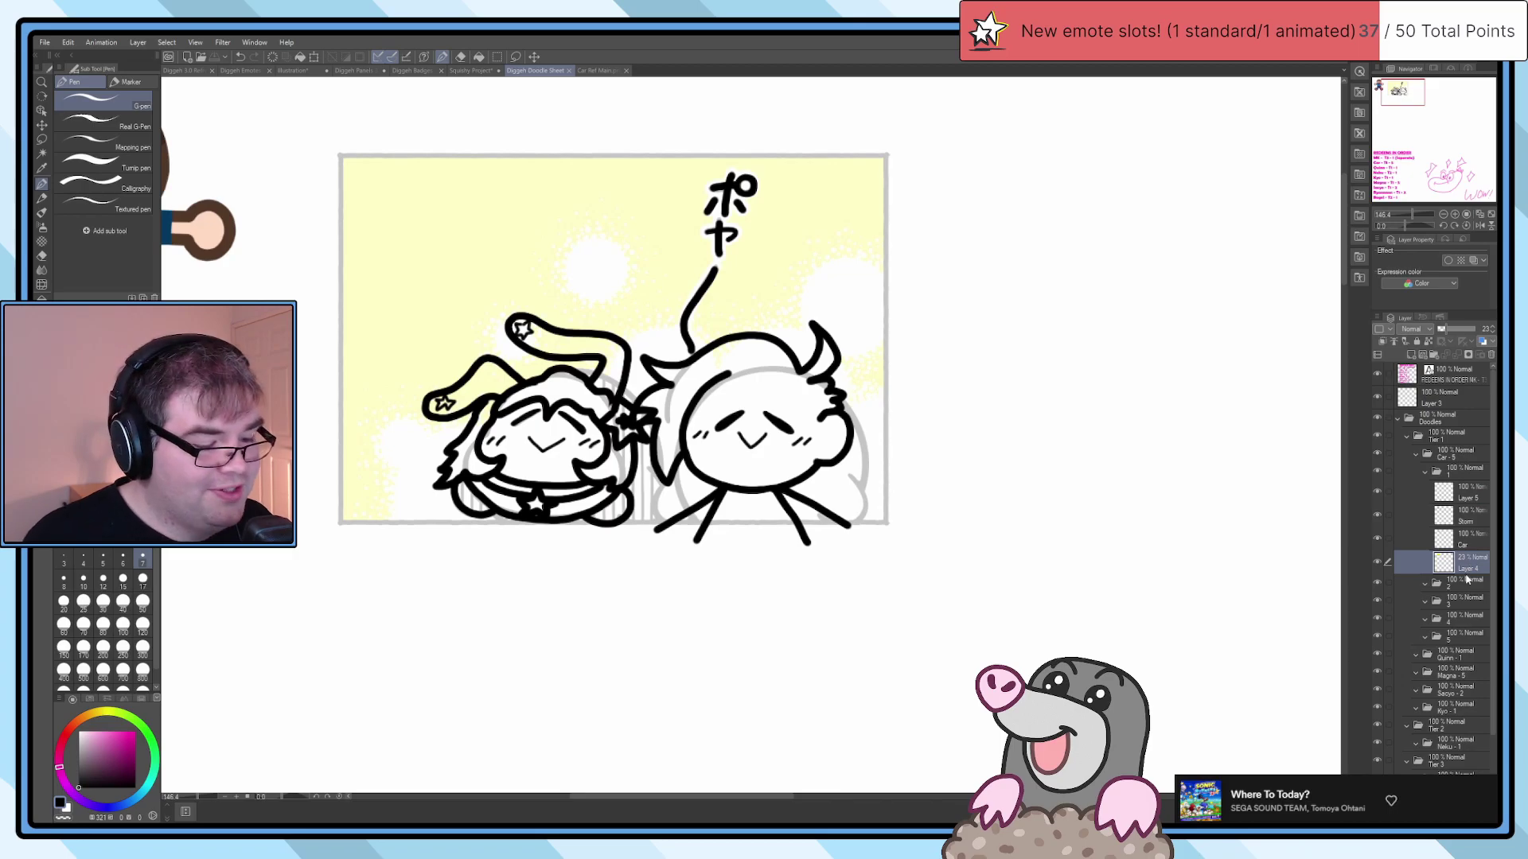
pyautogui.click(1378, 562)
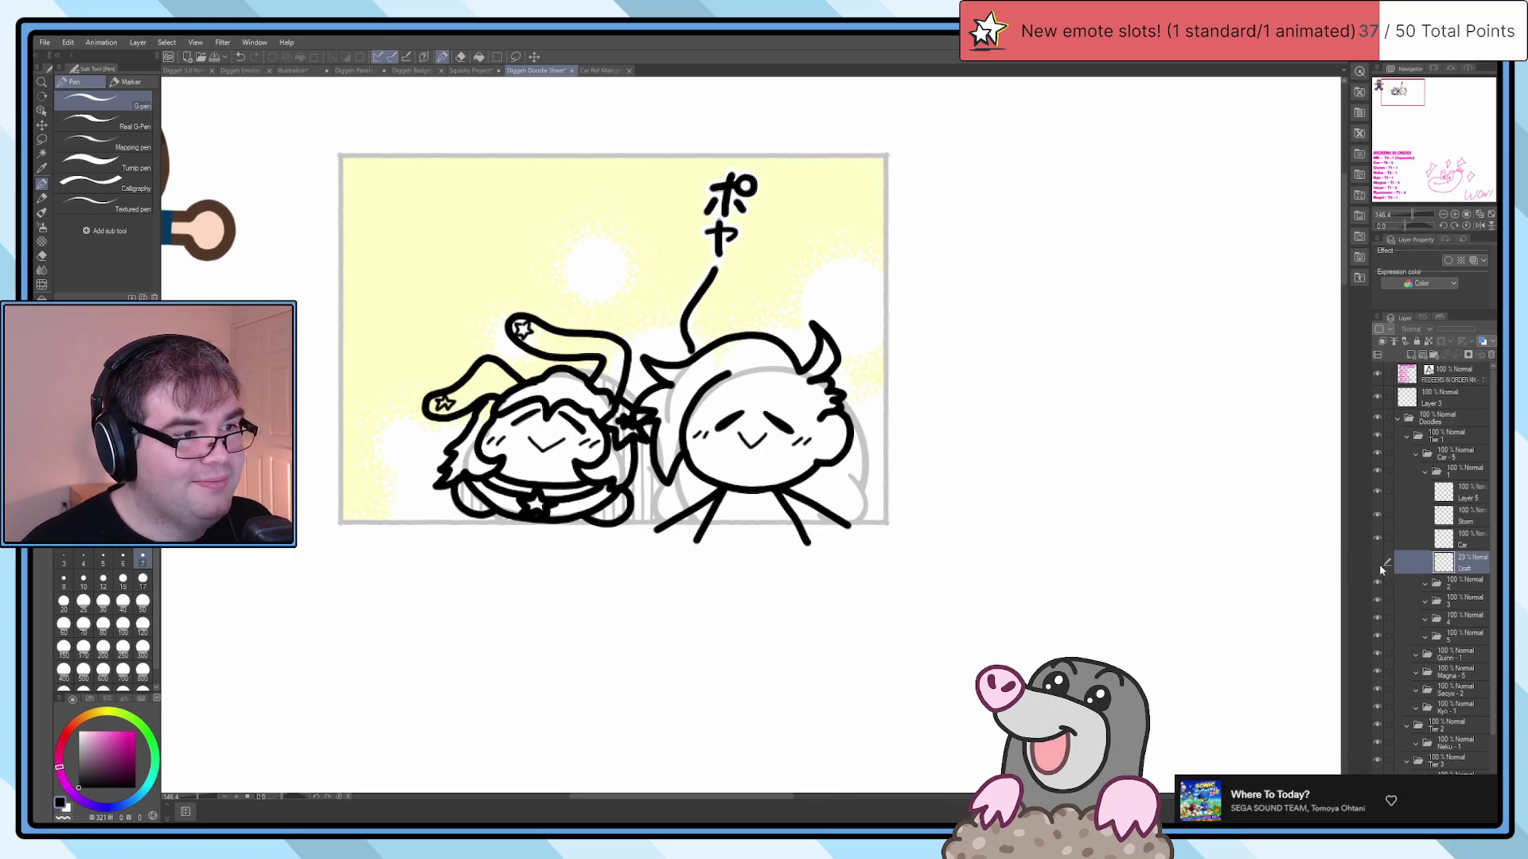
pyautogui.scroll(-4, 928, 544)
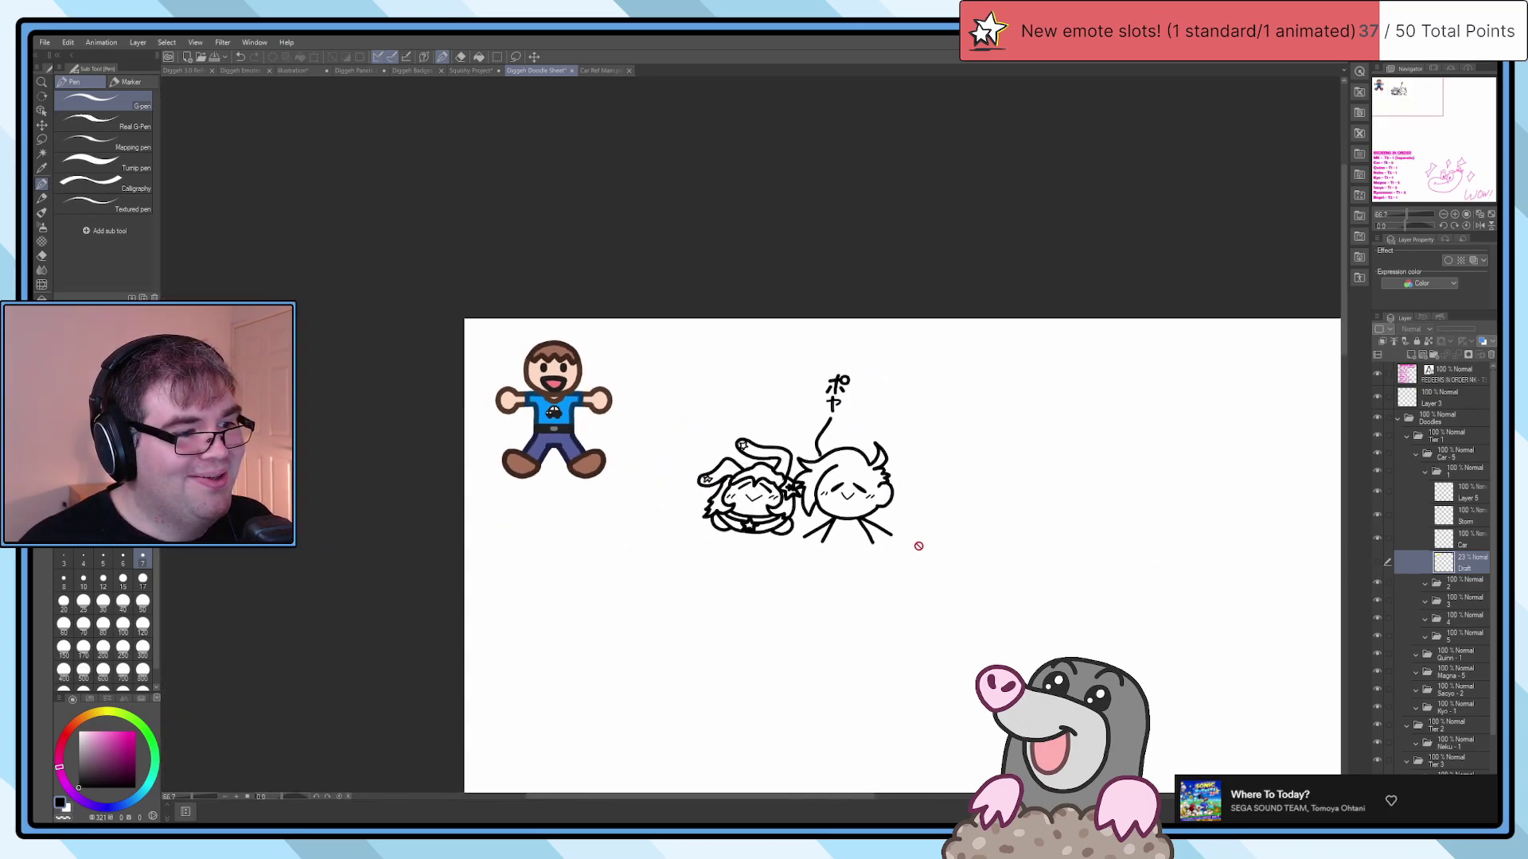
pyautogui.scroll(4, 920, 545)
pyautogui.press('p')
pyautogui.scroll(1, 683, 519)
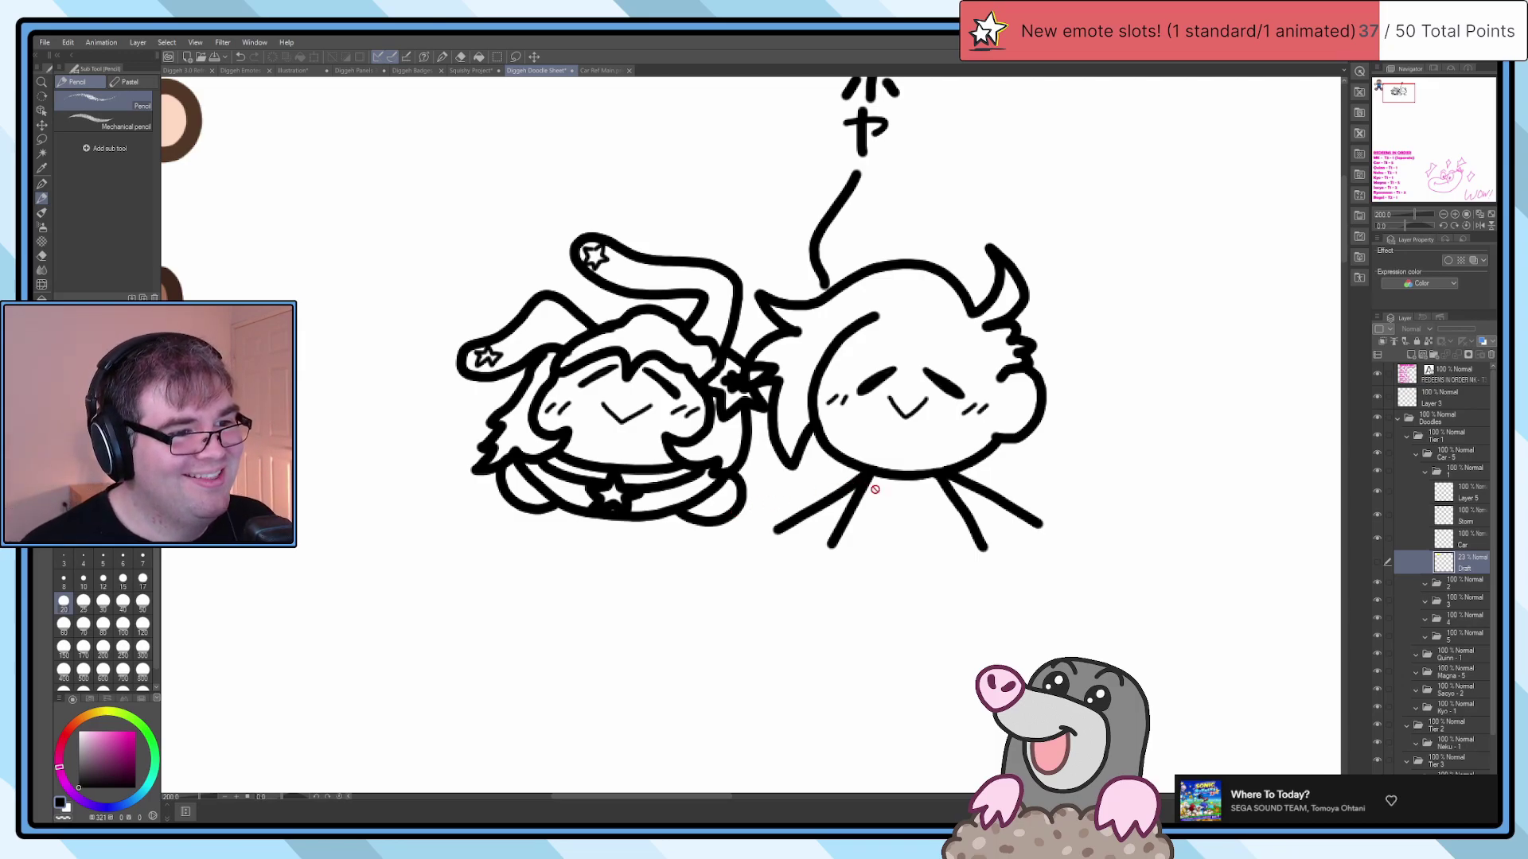
pyautogui.scroll(3, 865, 486)
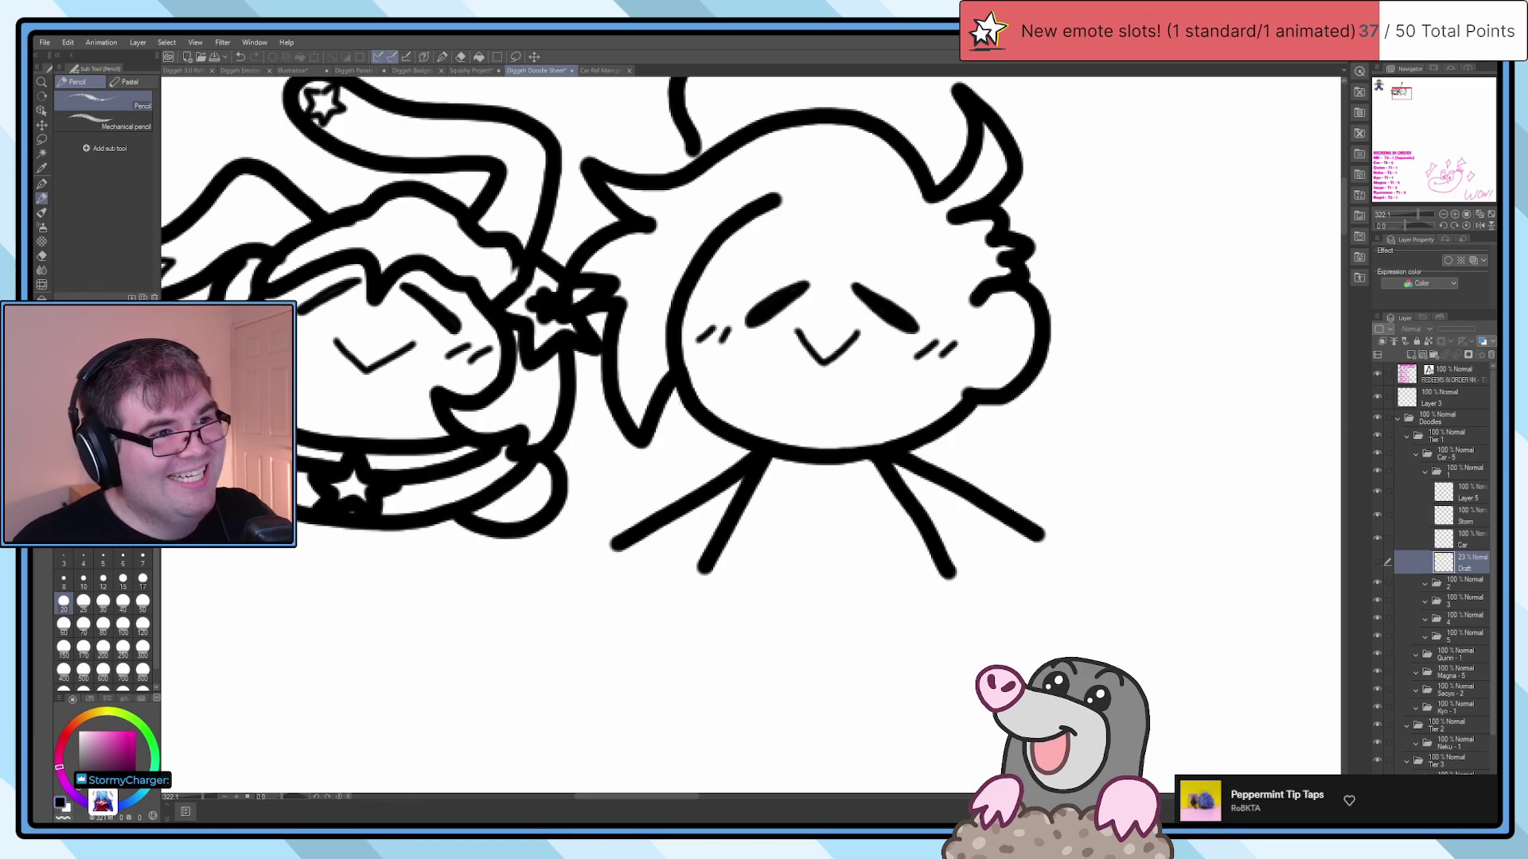
# Step: Move the REDEEMS IN ORDER text block up by one line to make room below its last entry
pyautogui.scroll(-10, 798, 476)
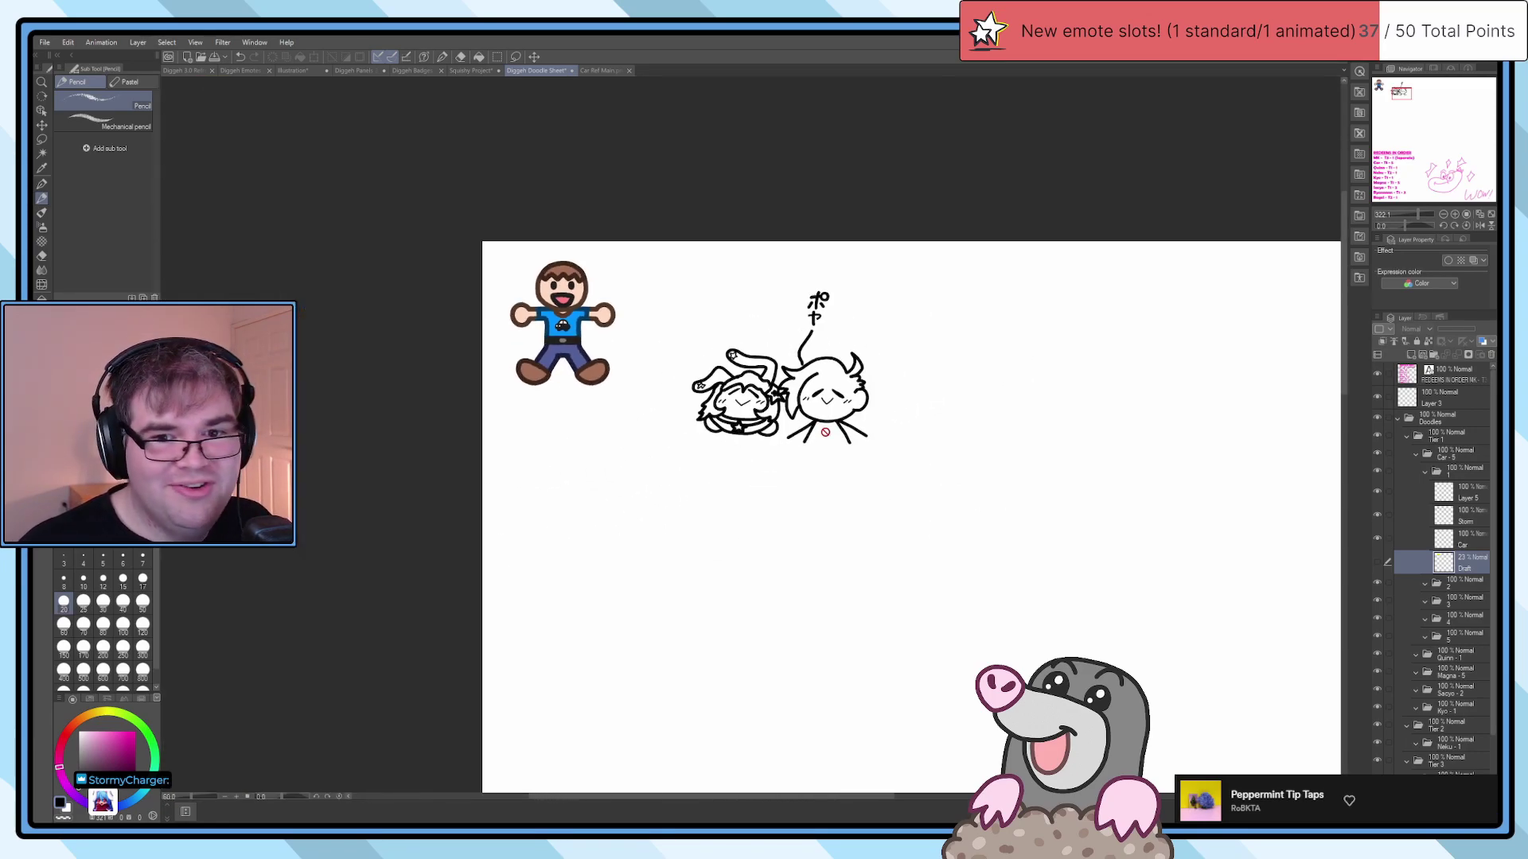
pyautogui.moveTo(798, 477); pyautogui.dragTo(724, 199)
pyautogui.press('t')
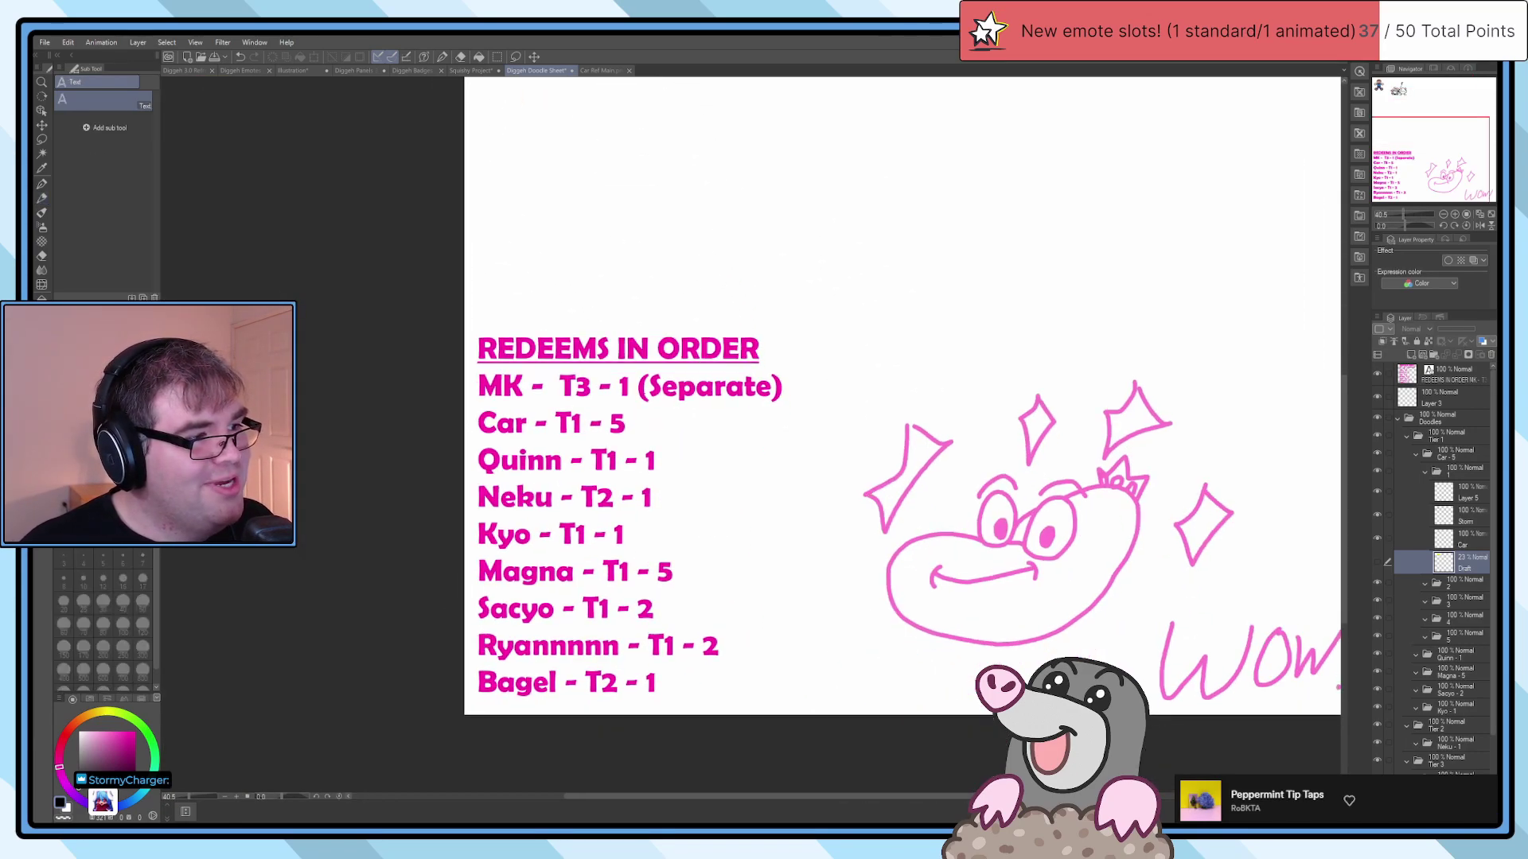
pyautogui.click(636, 334)
pyautogui.moveTo(634, 329); pyautogui.dragTo(634, 294)
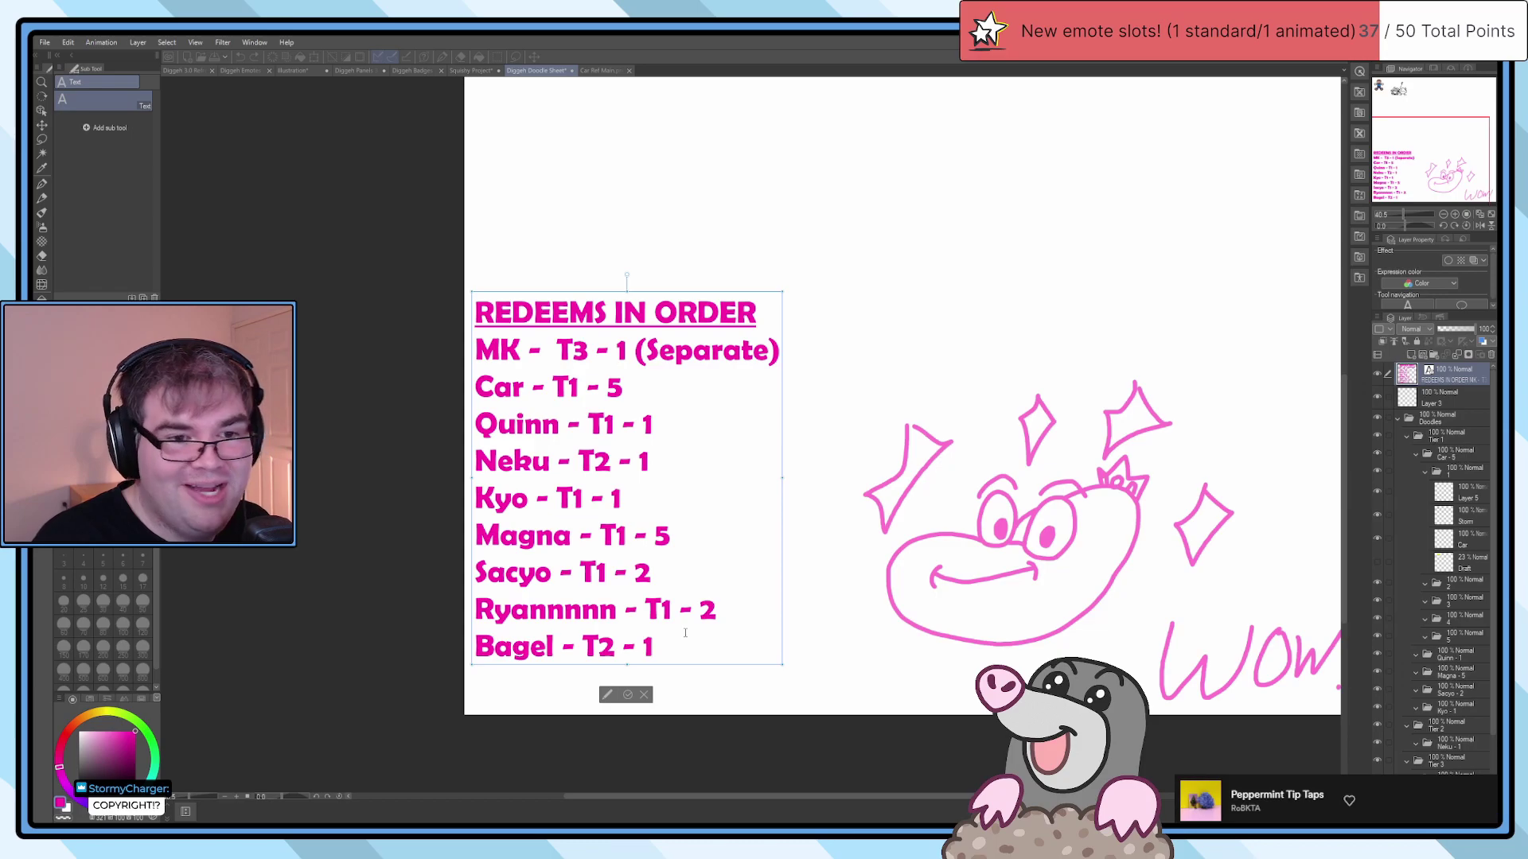
# Step: Append a line with the viewer's name and "T1 - 1" to the end of the REDEEMS IN ORDER list
pyautogui.write('D')
pyautogui.press('BackSpace')
pyautogui.press('BackSpace')
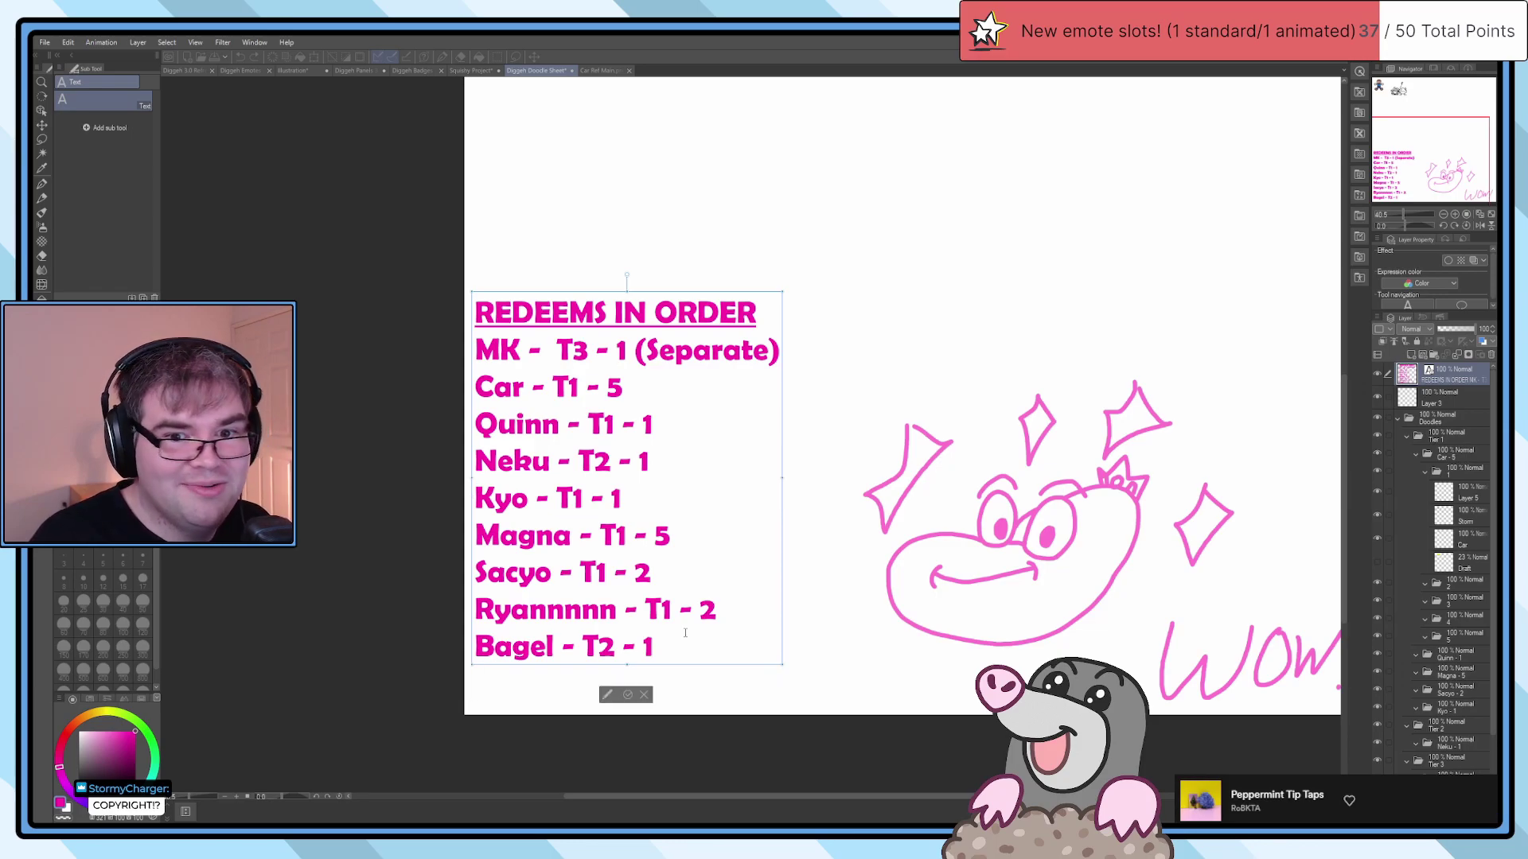
pyautogui.write('D')
pyautogui.press('BackSpace')
pyautogui.press('BackSpace')
pyautogui.press('Return')
pyautogui.write('Jorbv - Tier')
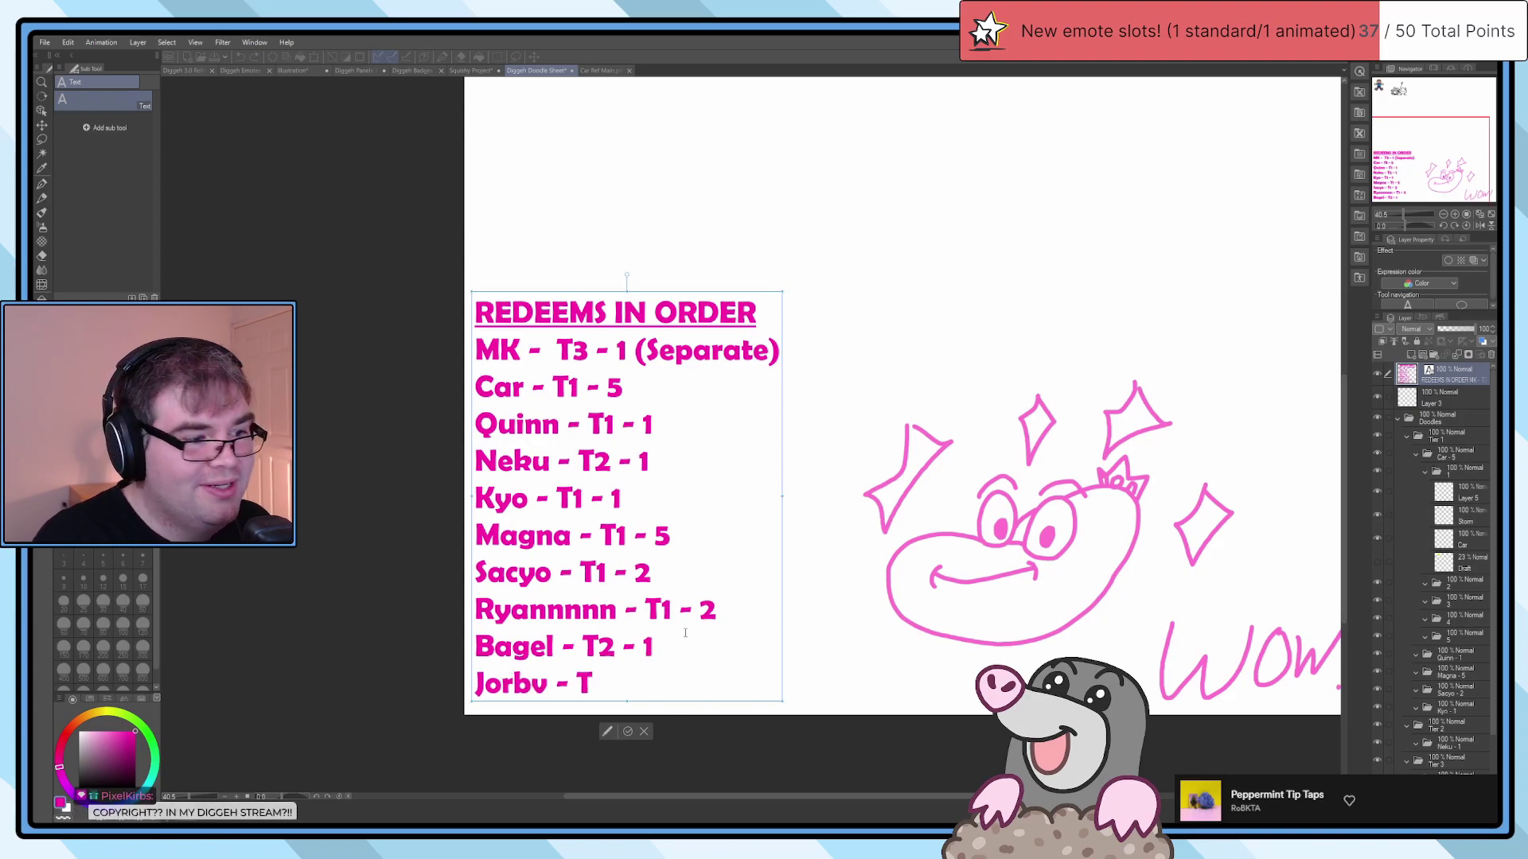
pyautogui.press('BackSpace')
pyautogui.press('BackSpace')
pyautogui.press('BackSpace')
pyautogui.press('BackSpace')
pyautogui.press('BackSpace')
pyautogui.press('BackSpace')
pyautogui.press('BackSpace')
pyautogui.write('T2 - 1')
pyautogui.press('BackSpace')
pyautogui.press('BackSpace')
pyautogui.write('1 - 1')
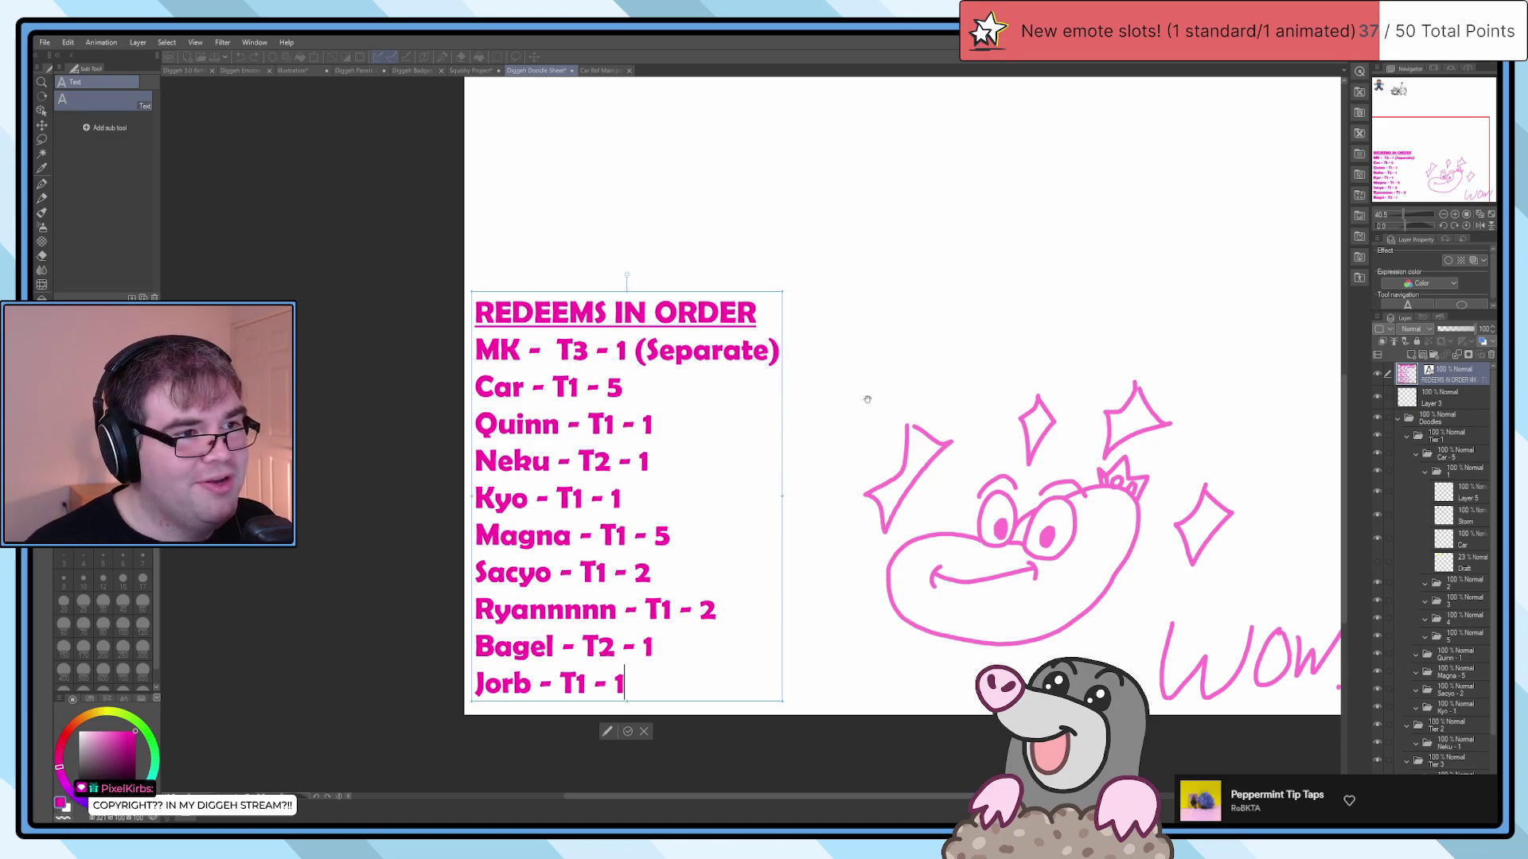
pyautogui.click(867, 400)
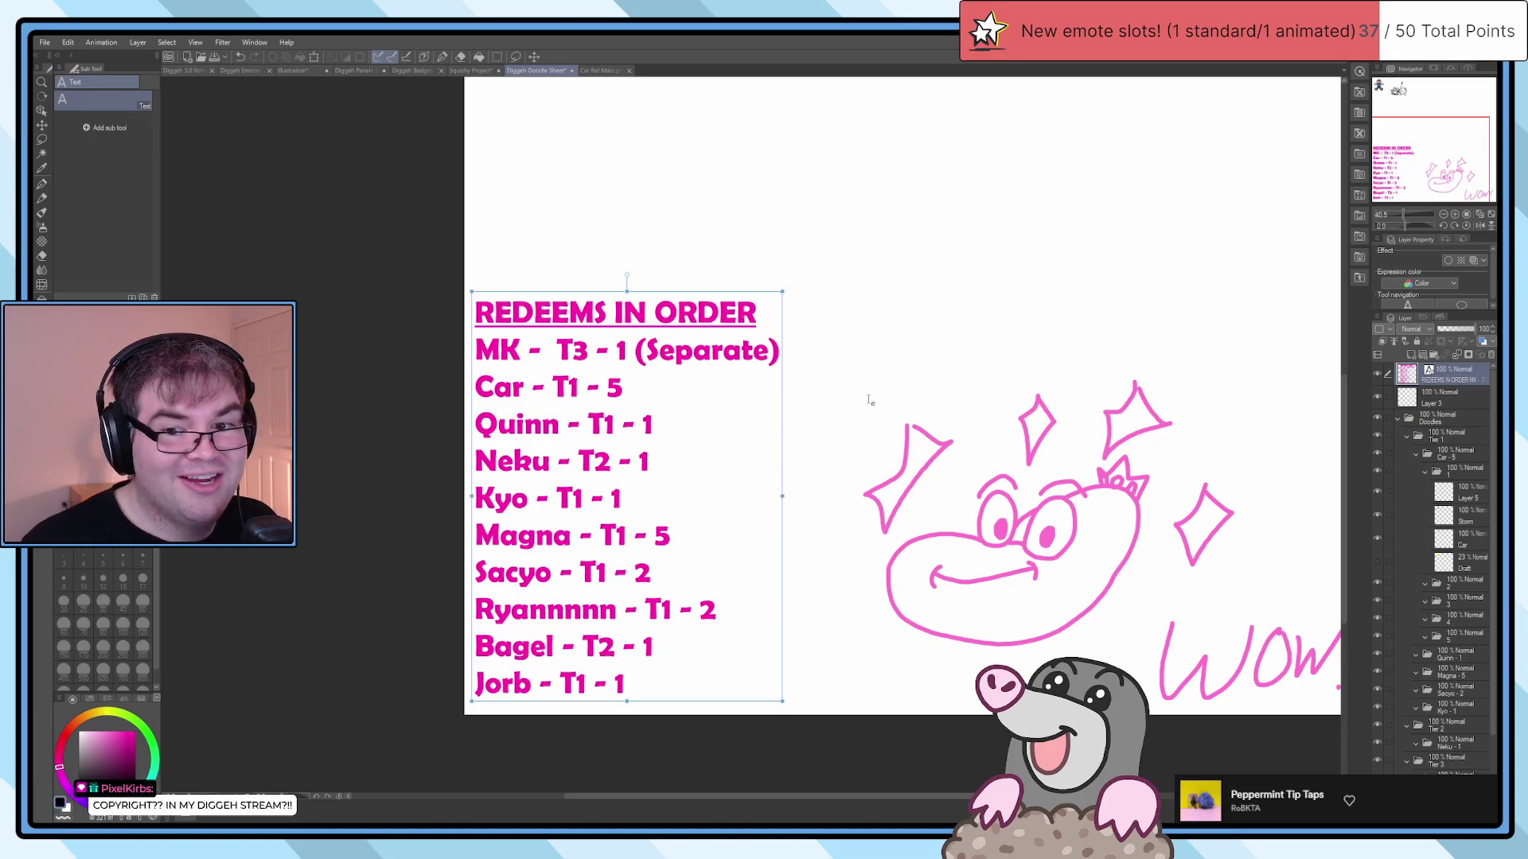
pyautogui.press('m')
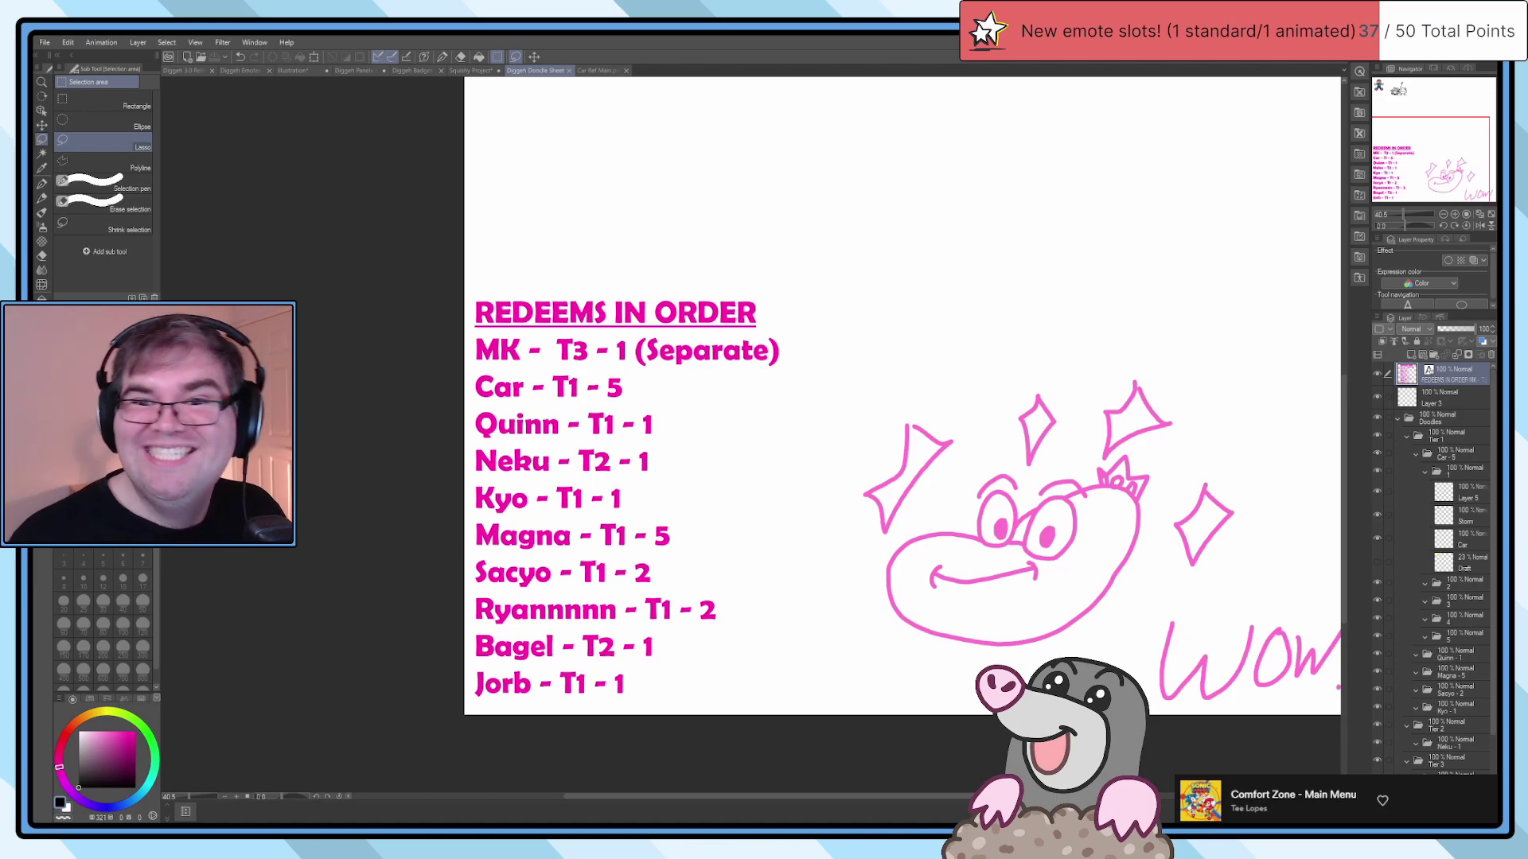
pyautogui.scroll(-2, 923, 331)
pyautogui.moveTo(914, 279); pyautogui.dragTo(819, 504)
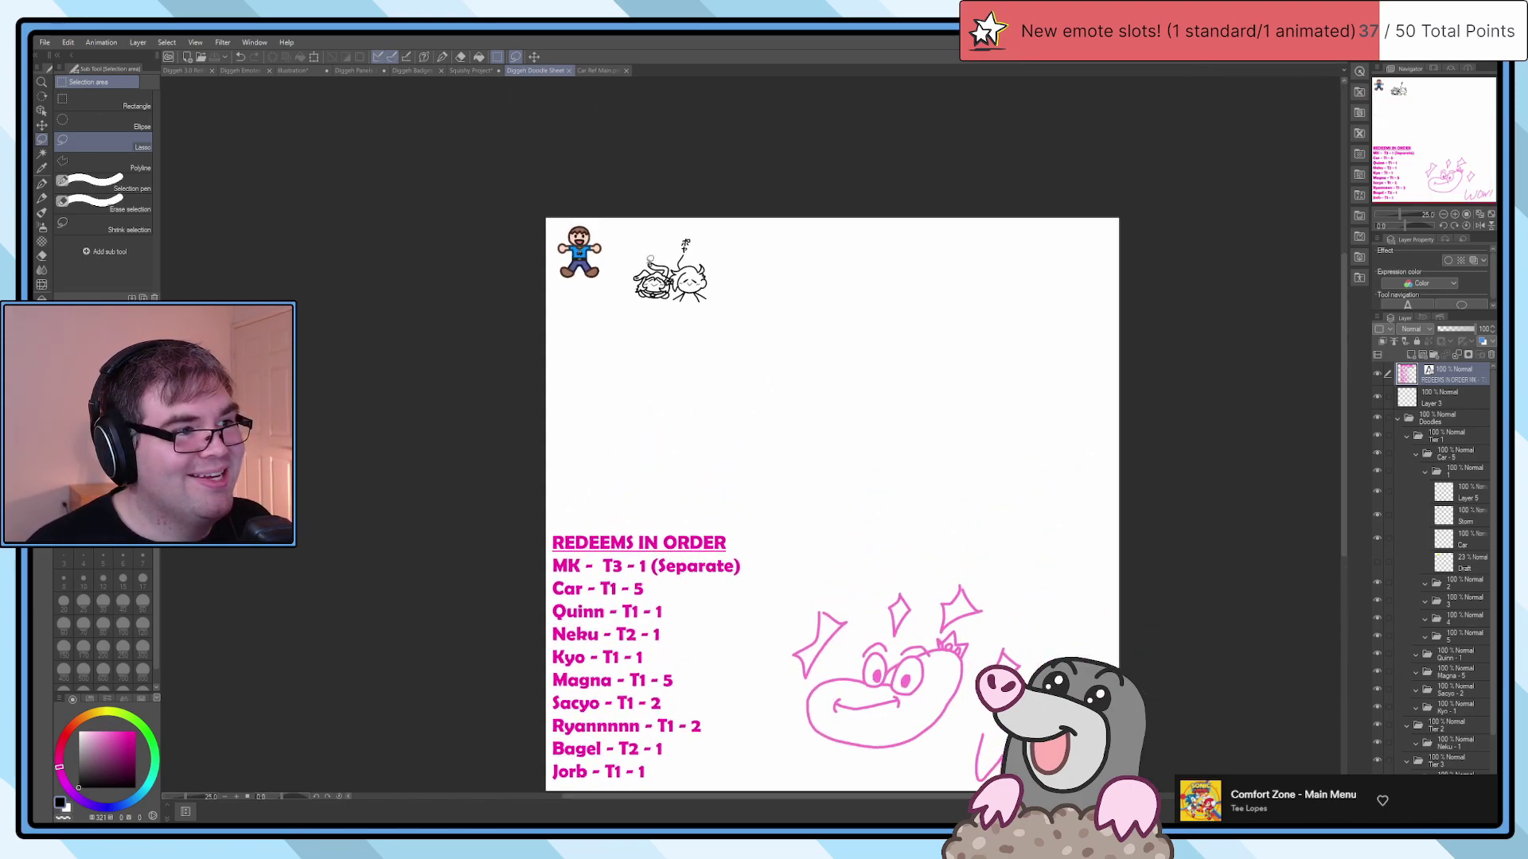
pyautogui.scroll(2, 668, 283)
pyautogui.scroll(2, 676, 294)
pyautogui.moveTo(1060, 308); pyautogui.dragTo(1062, 399)
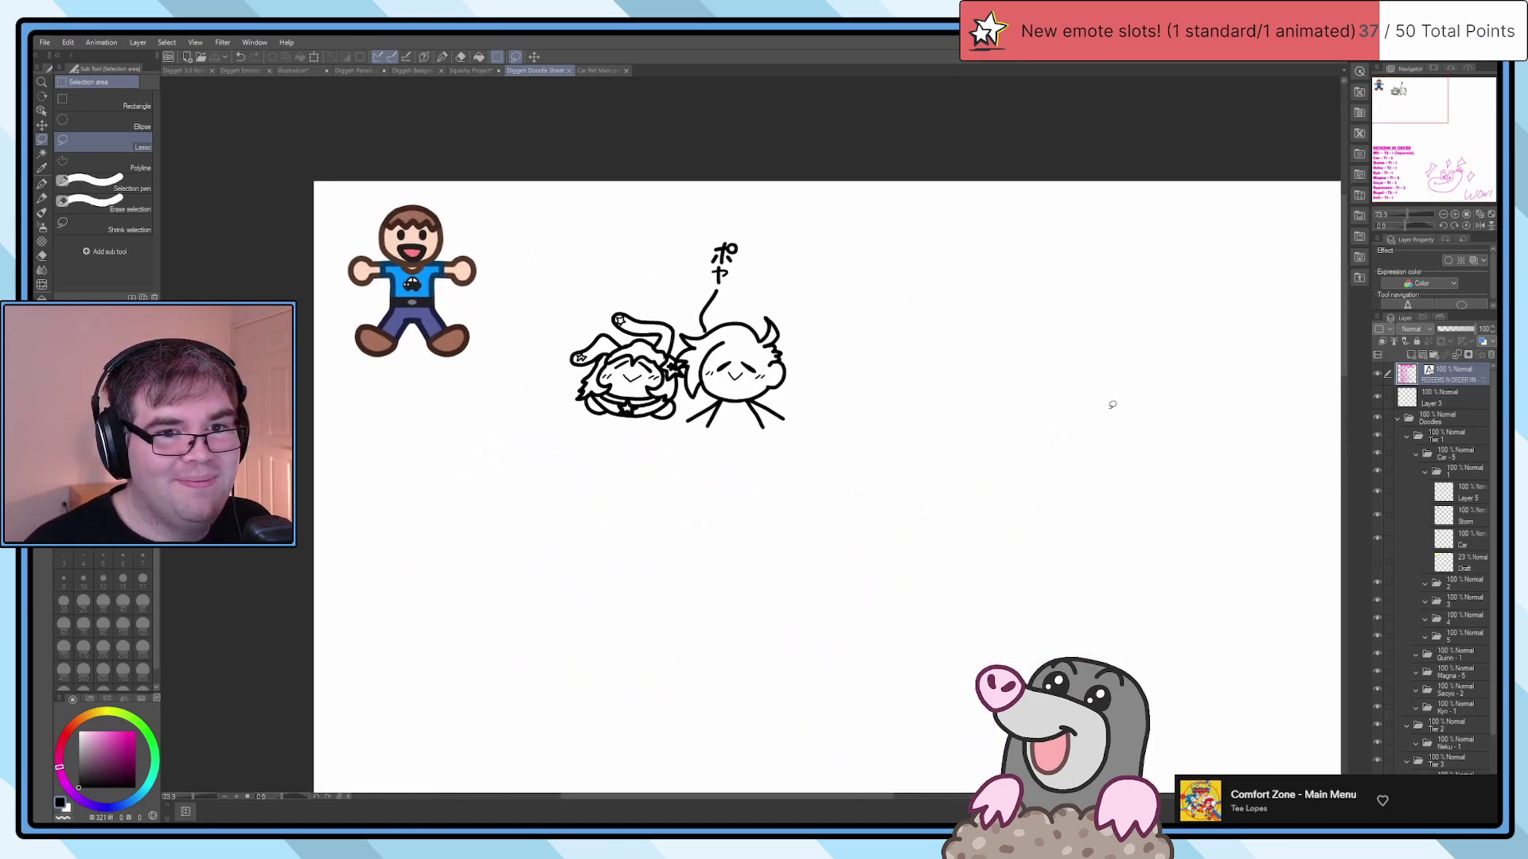
pyautogui.click(1464, 492)
pyautogui.press('e')
pyautogui.scroll(5, 684, 410)
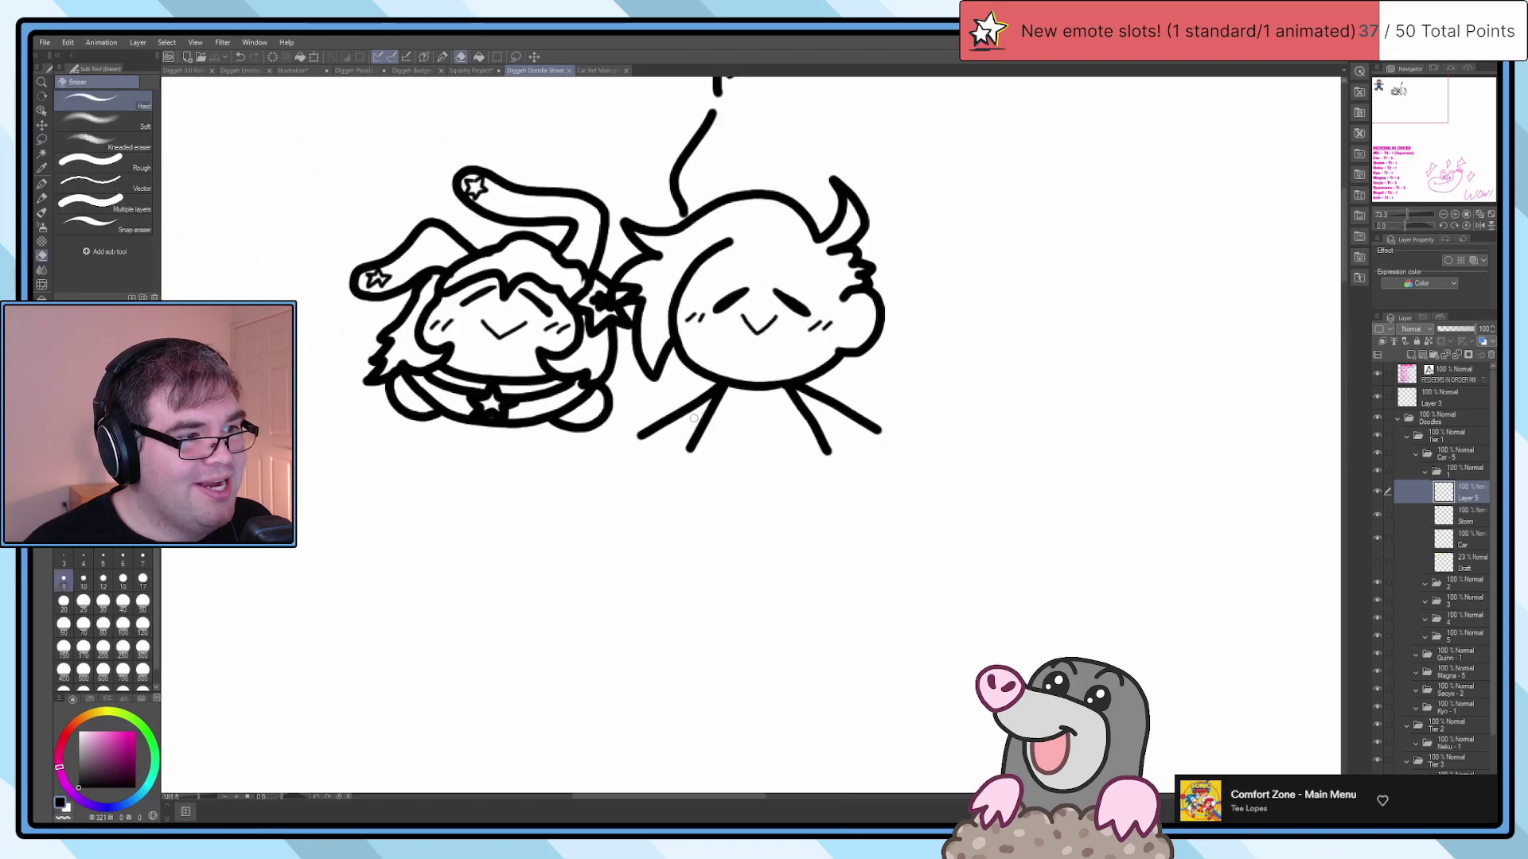
pyautogui.moveTo(674, 414); pyautogui.dragTo(587, 476)
pyautogui.hotkey('ctrl', 'z')
# Step: On the Car layer, erase the outer arm line on each side of the larger figure with the eraser at size 12
pyautogui.click(1464, 539)
pyautogui.scroll(3, 748, 401)
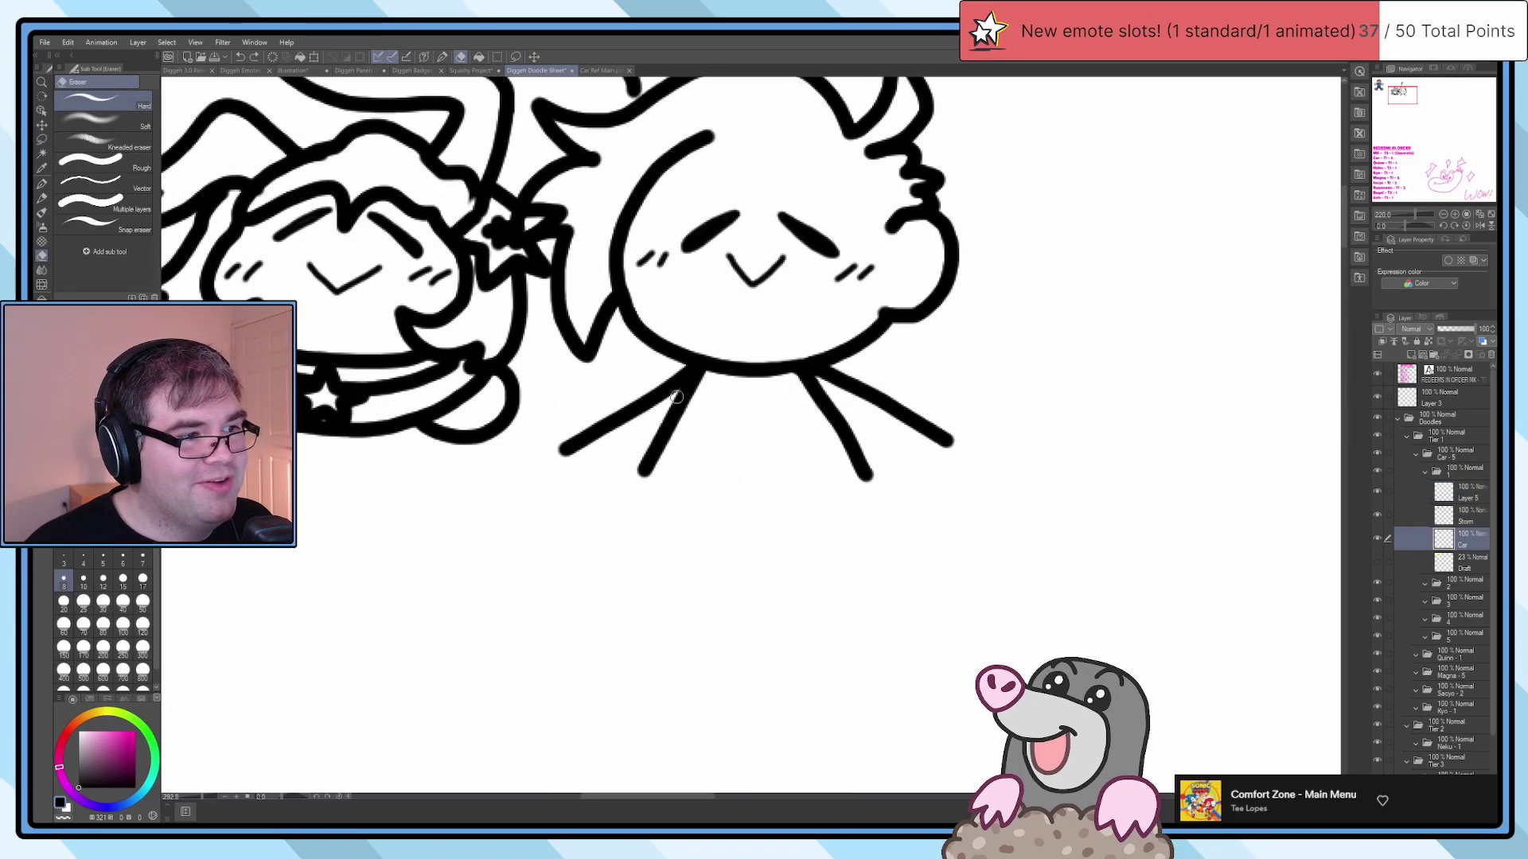
pyautogui.moveTo(667, 396)
pyautogui.mouseDown()
pyautogui.moveTo(695, 352)
pyautogui.moveTo(651, 416)
pyautogui.moveTo(646, 402)
pyautogui.mouseUp()
pyautogui.click(103, 579)
pyautogui.moveTo(557, 457)
pyautogui.mouseDown()
pyautogui.moveTo(470, 508)
pyautogui.moveTo(669, 368)
pyautogui.moveTo(607, 430)
pyautogui.moveTo(644, 407)
pyautogui.mouseUp()
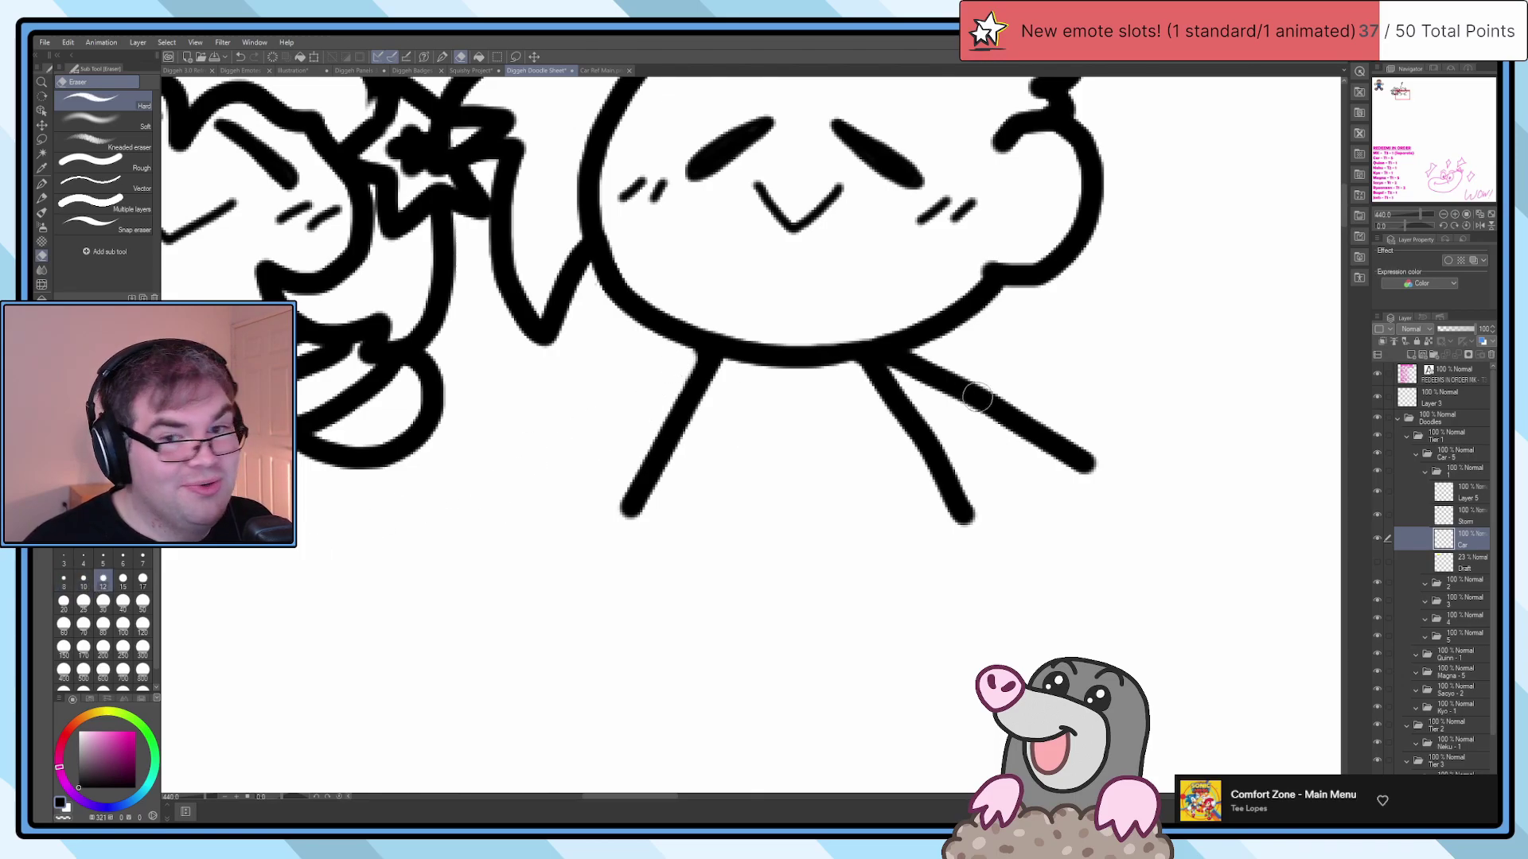
pyautogui.scroll(2, 1035, 438)
pyautogui.moveTo(1122, 477)
pyautogui.mouseDown()
pyautogui.moveTo(1080, 420)
pyautogui.moveTo(1048, 457)
pyautogui.moveTo(1067, 457)
pyautogui.moveTo(839, 333)
pyautogui.moveTo(867, 328)
pyautogui.moveTo(1047, 412)
pyautogui.moveTo(970, 383)
pyautogui.moveTo(1047, 430)
pyautogui.mouseUp()
# Step: Touch up the upper end of the figure's remaining right-hand body line in black with the G-pen at size 10
pyautogui.press('p')
pyautogui.scroll(2, 825, 313)
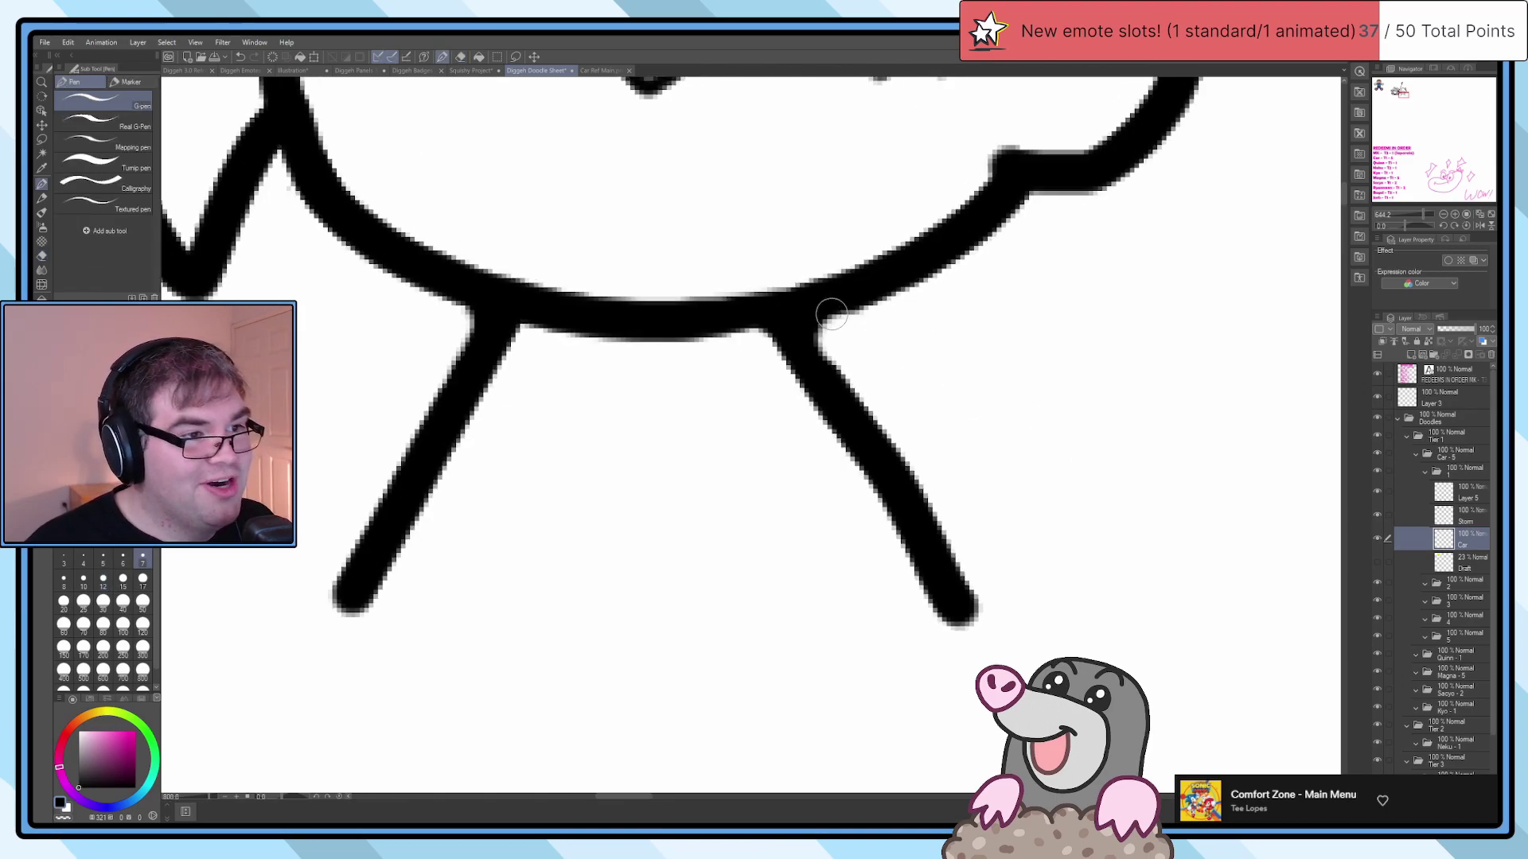
pyautogui.click(84, 581)
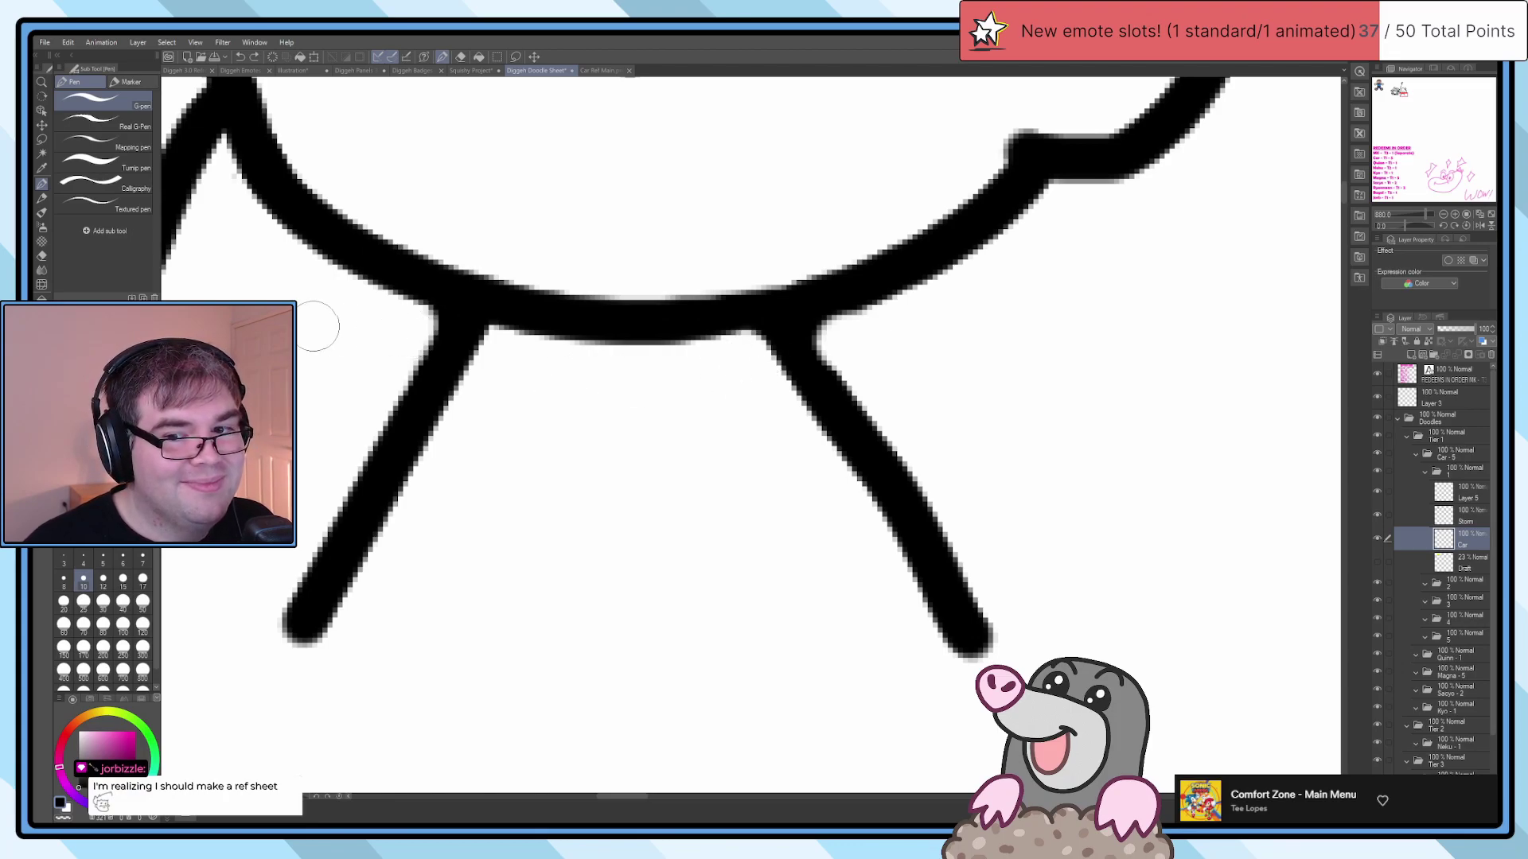
pyautogui.moveTo(821, 380); pyautogui.dragTo(803, 358)
pyautogui.scroll(-4, 800, 339)
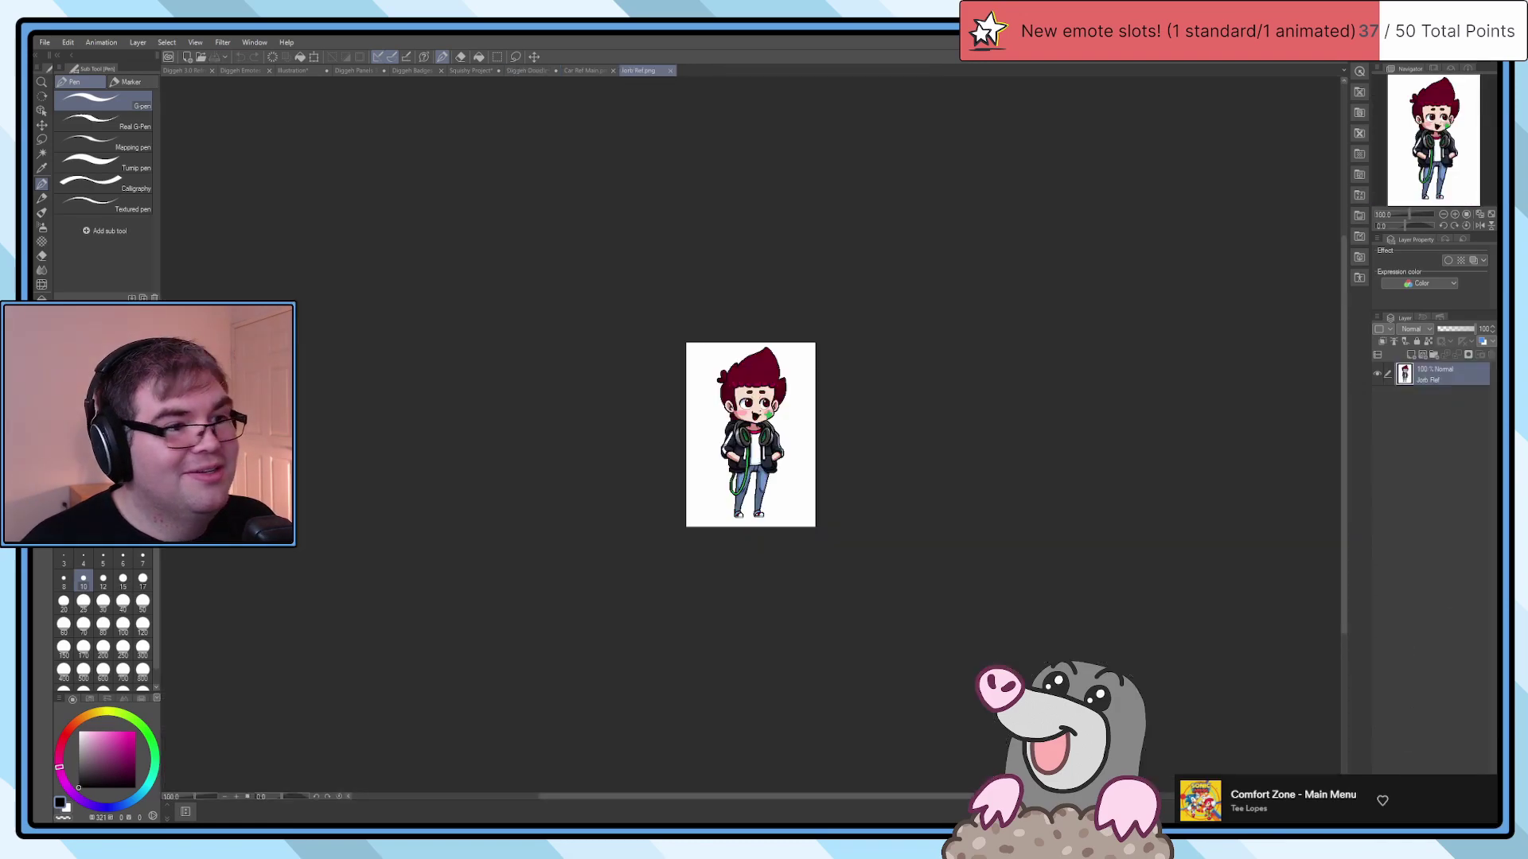
# Step: Examine the viewer's character reference image, close it, and return to the doodle sheet
pyautogui.scroll(3, 433, 488)
pyautogui.moveTo(720, 468); pyautogui.dragTo(561, 527)
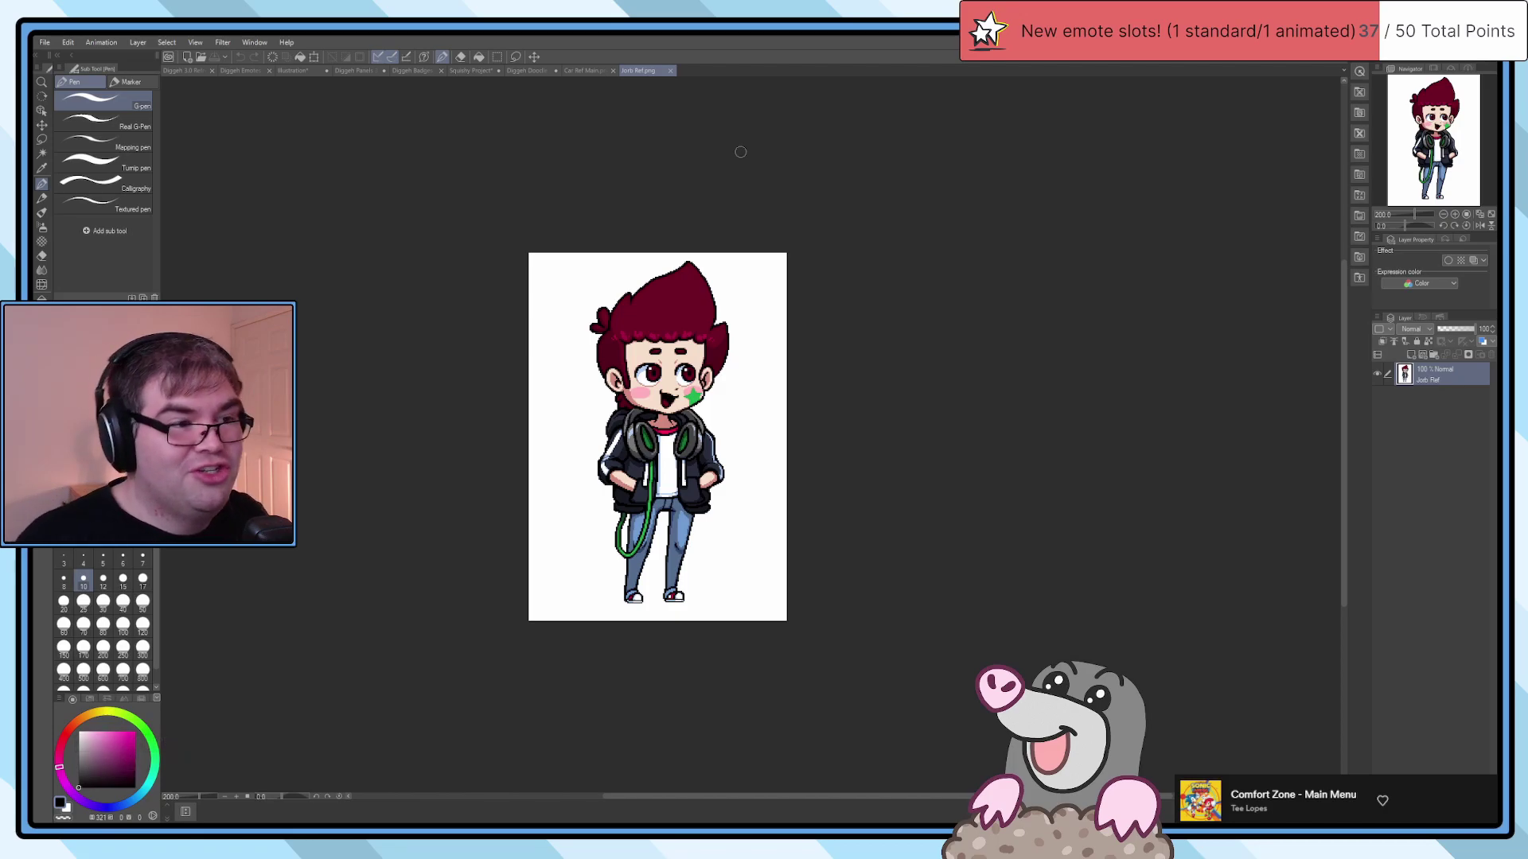
pyautogui.click(670, 72)
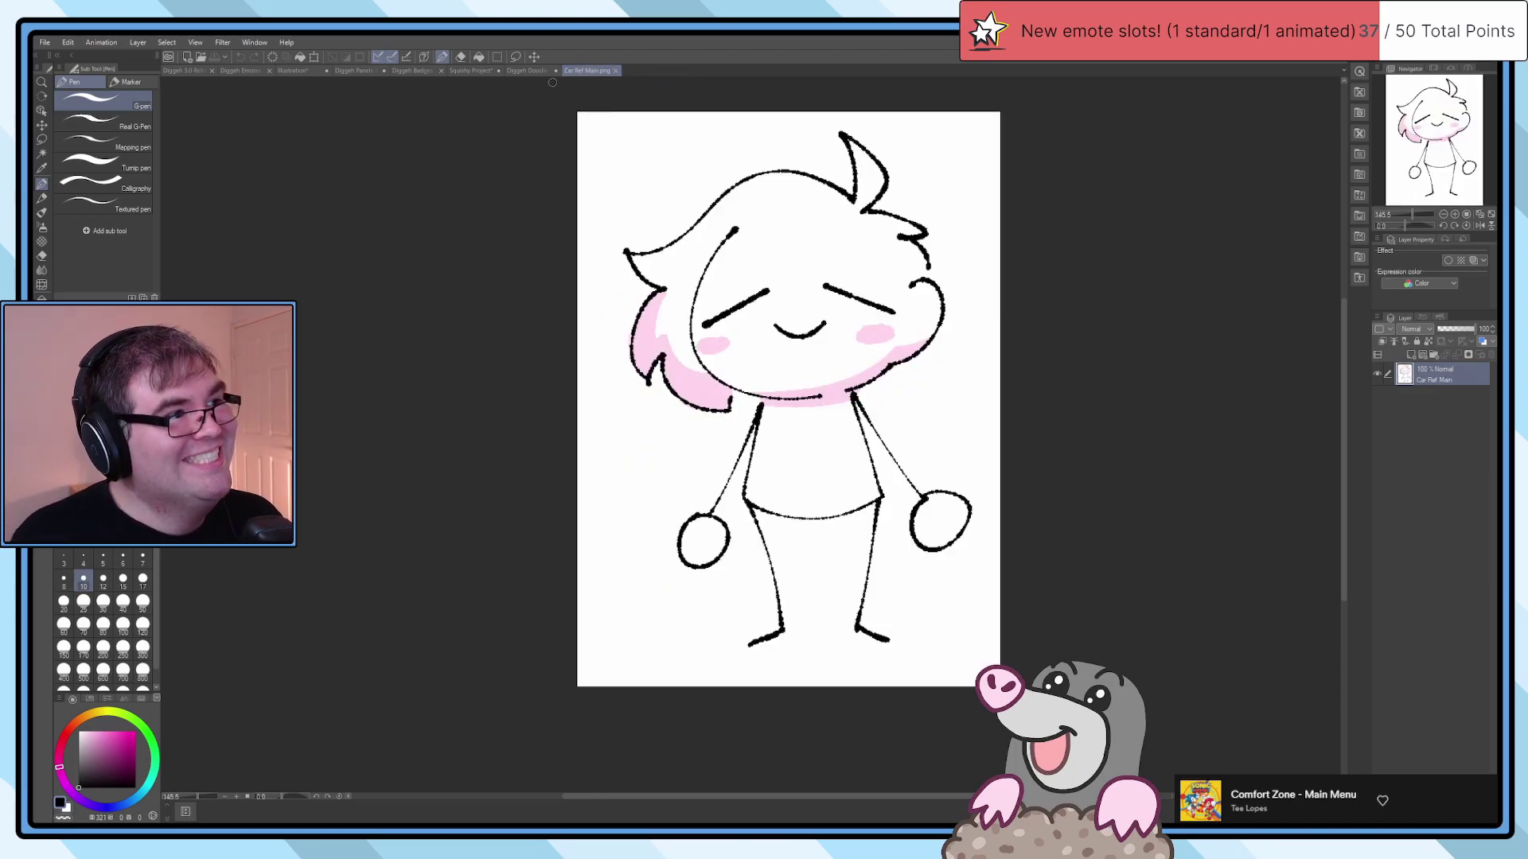
pyautogui.click(523, 76)
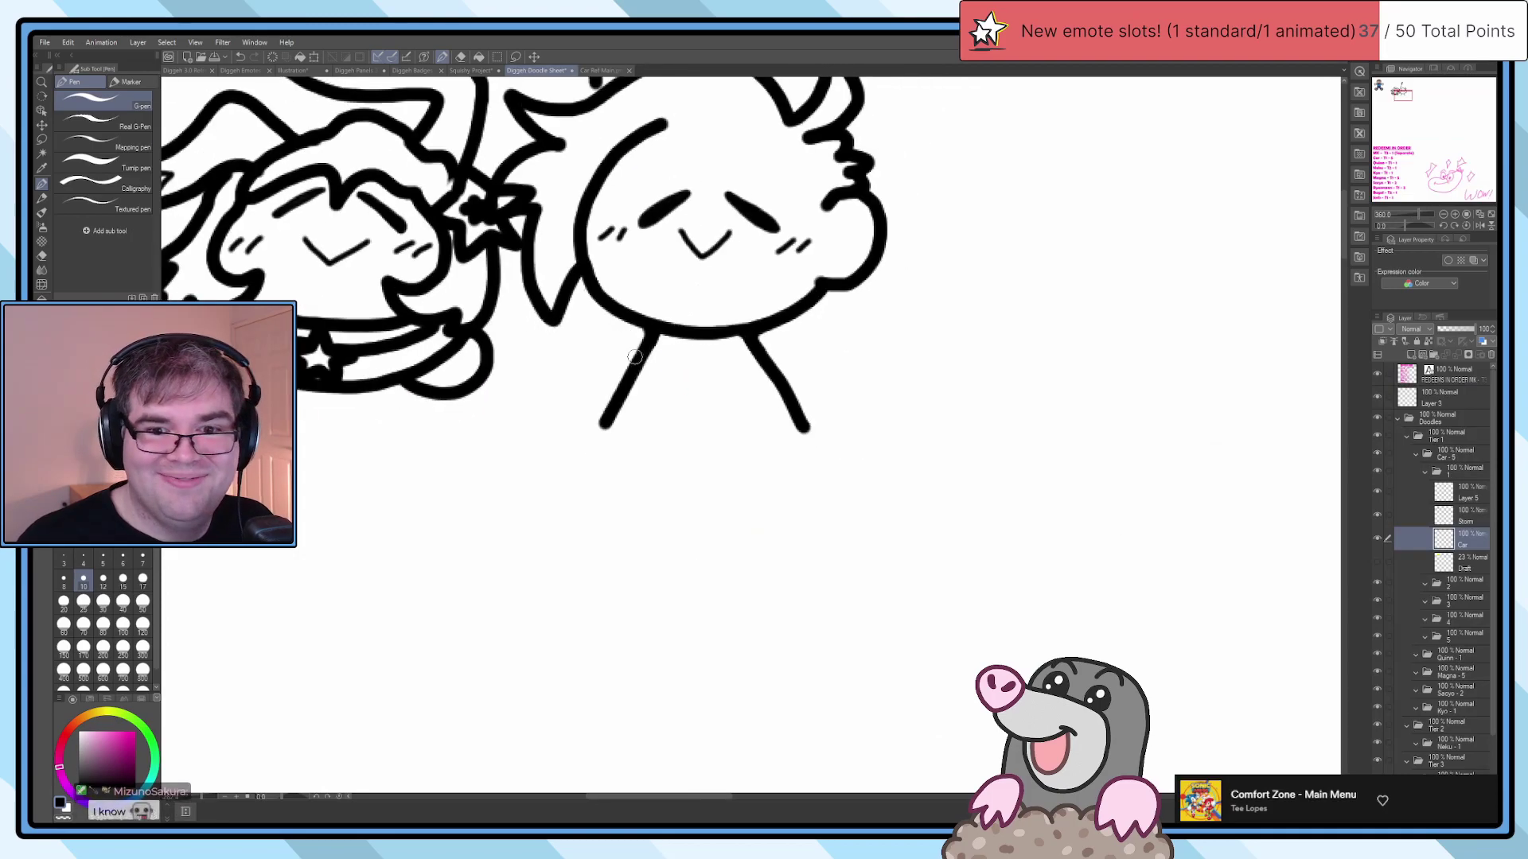
# Step: Try several curved outer arm lines below the larger figure's head at brush size 10
pyautogui.scroll(3, 621, 315)
pyautogui.moveTo(676, 258)
pyautogui.mouseDown()
pyautogui.moveTo(607, 324)
pyautogui.moveTo(529, 452)
pyautogui.mouseUp()
pyautogui.hotkey('ctrl', 'z')
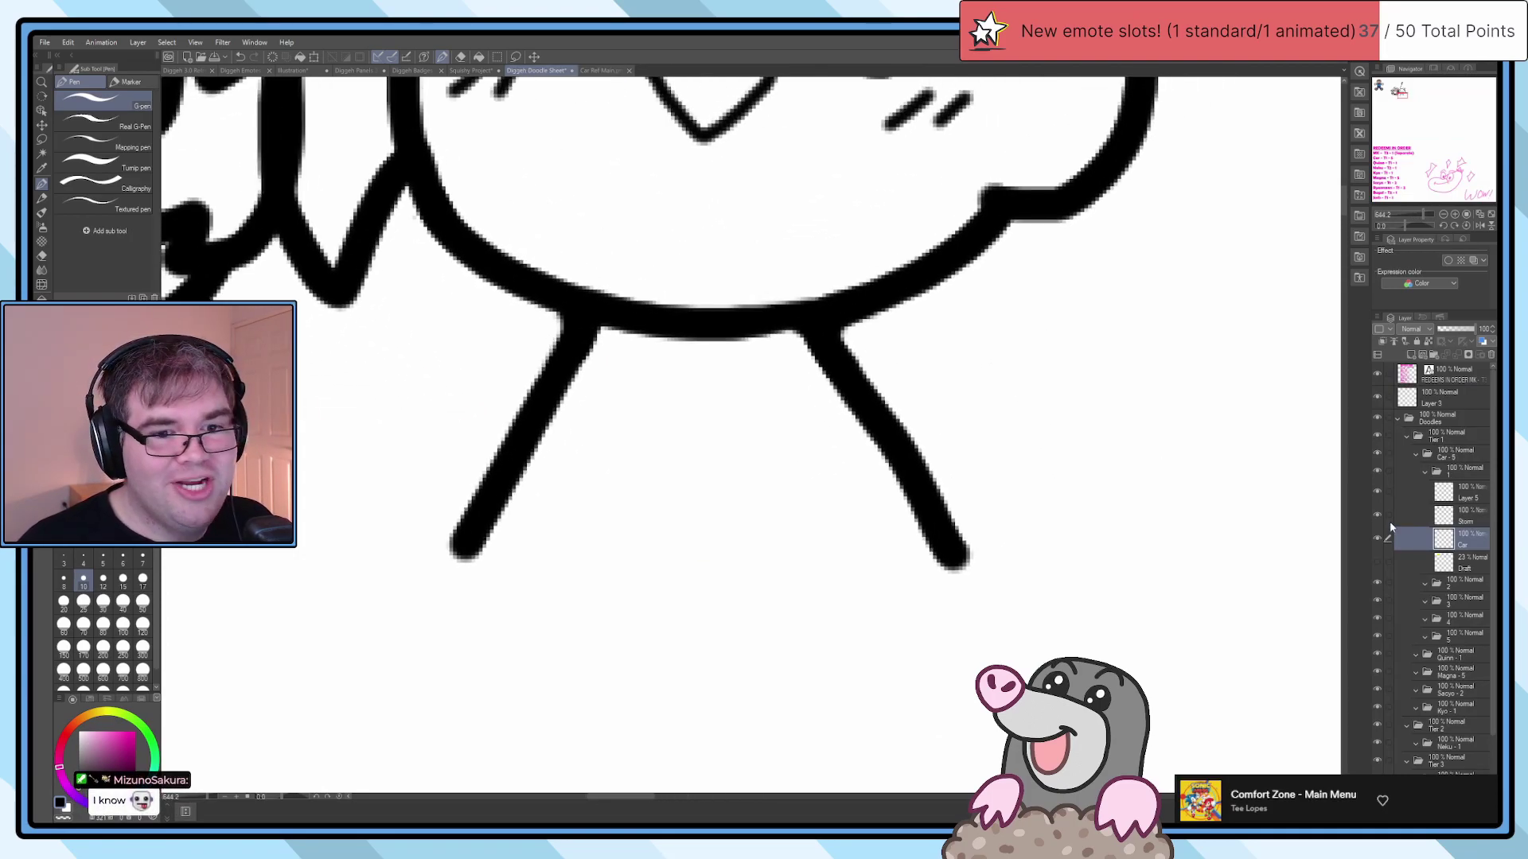
pyautogui.moveTo(683, 253)
pyautogui.mouseDown()
pyautogui.moveTo(634, 272)
pyautogui.moveTo(555, 343)
pyautogui.moveTo(490, 466)
pyautogui.mouseUp()
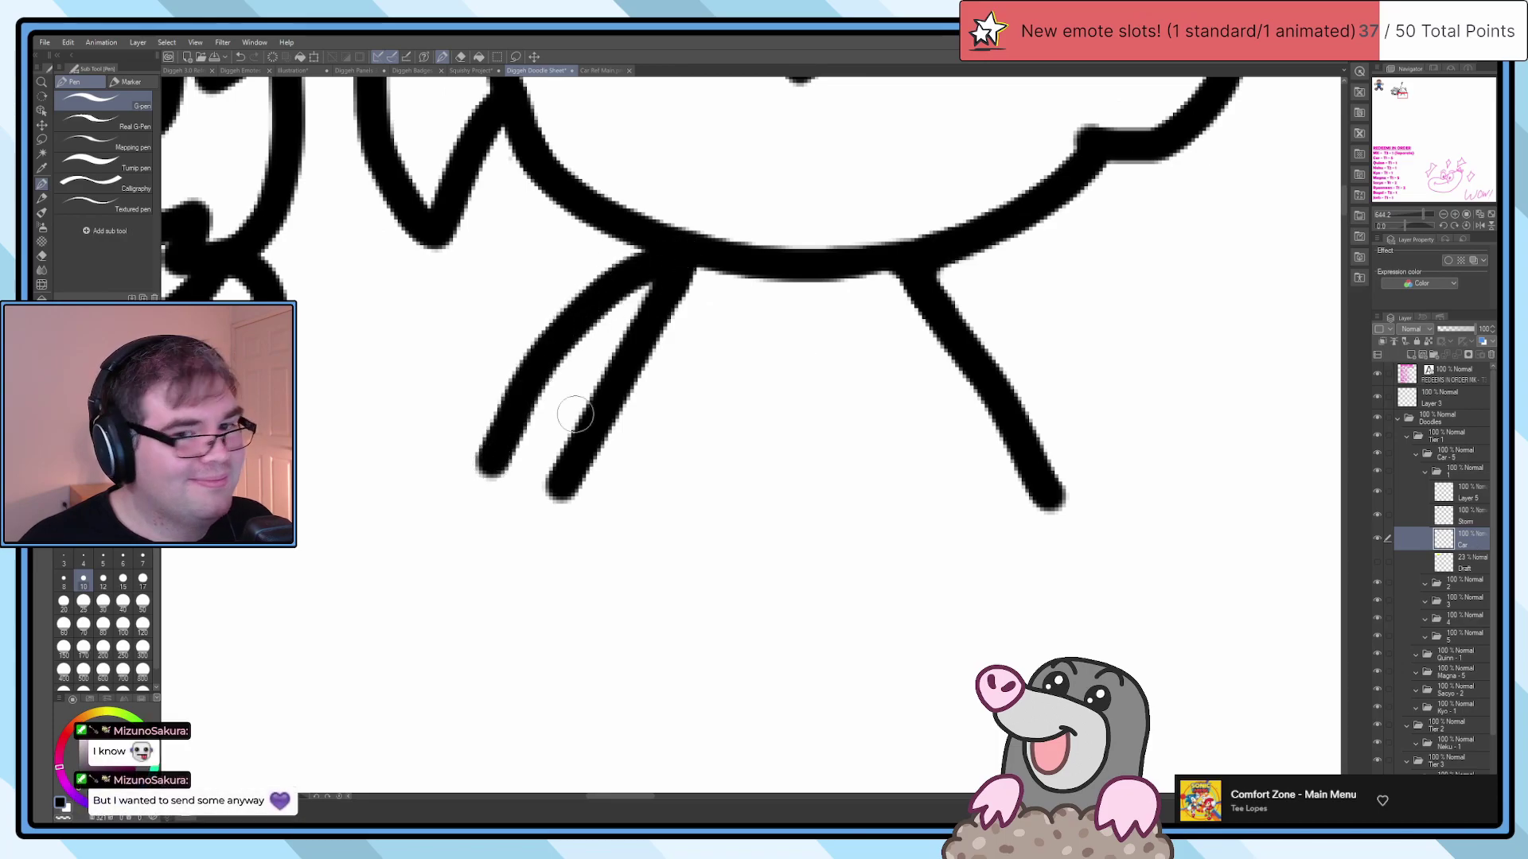
pyautogui.hotkey('ctrl', 'z')
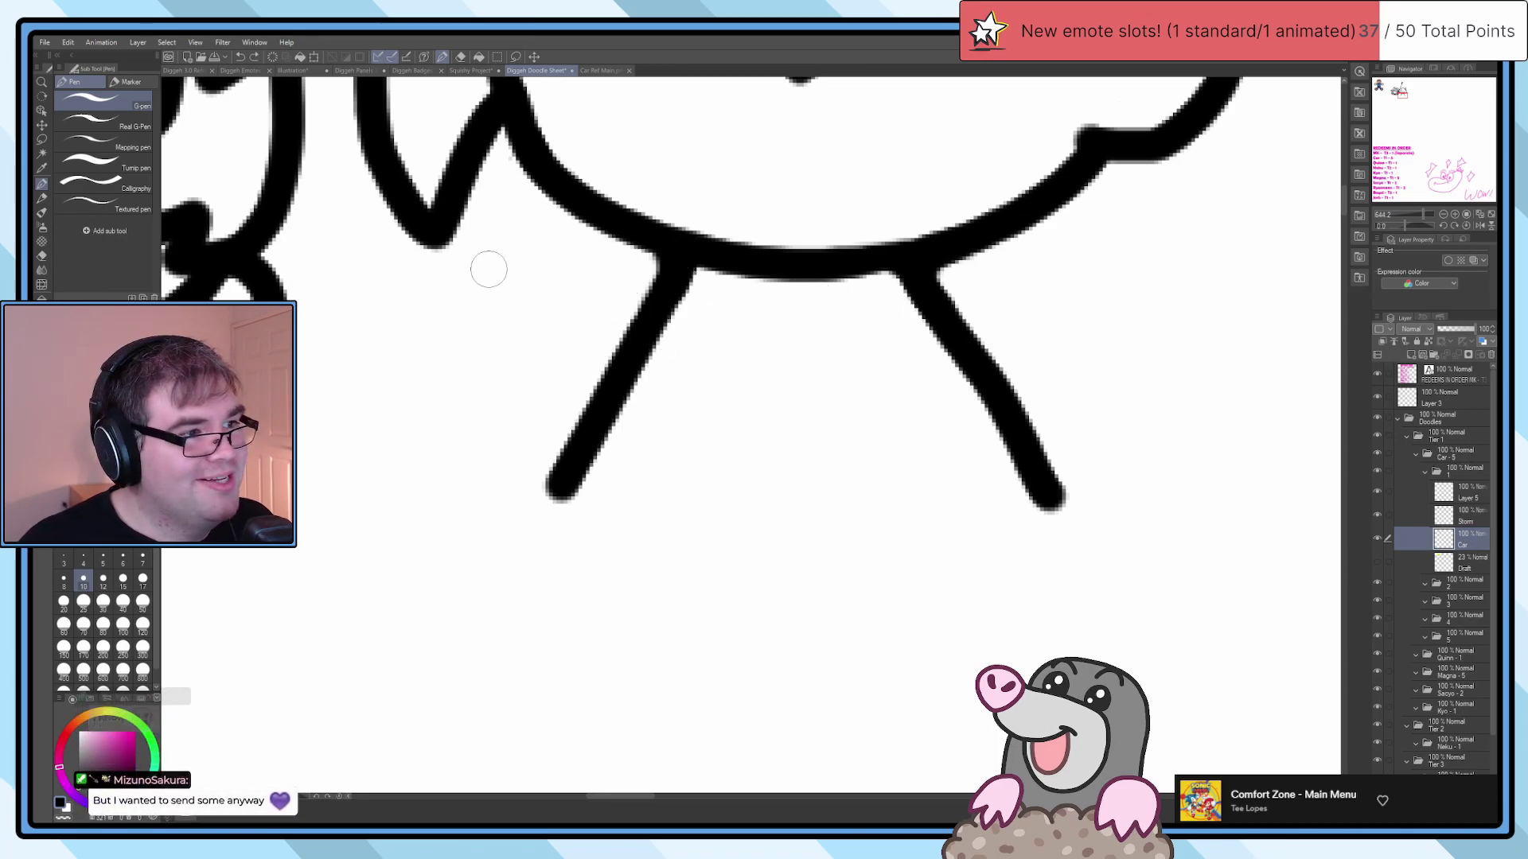
pyautogui.moveTo(677, 264)
pyautogui.mouseDown()
pyautogui.moveTo(505, 325)
pyautogui.moveTo(408, 459)
pyautogui.mouseUp()
pyautogui.moveTo(919, 256)
pyautogui.mouseDown()
pyautogui.moveTo(997, 271)
pyautogui.moveTo(1155, 457)
pyautogui.mouseUp()
pyautogui.scroll(-8, 1156, 457)
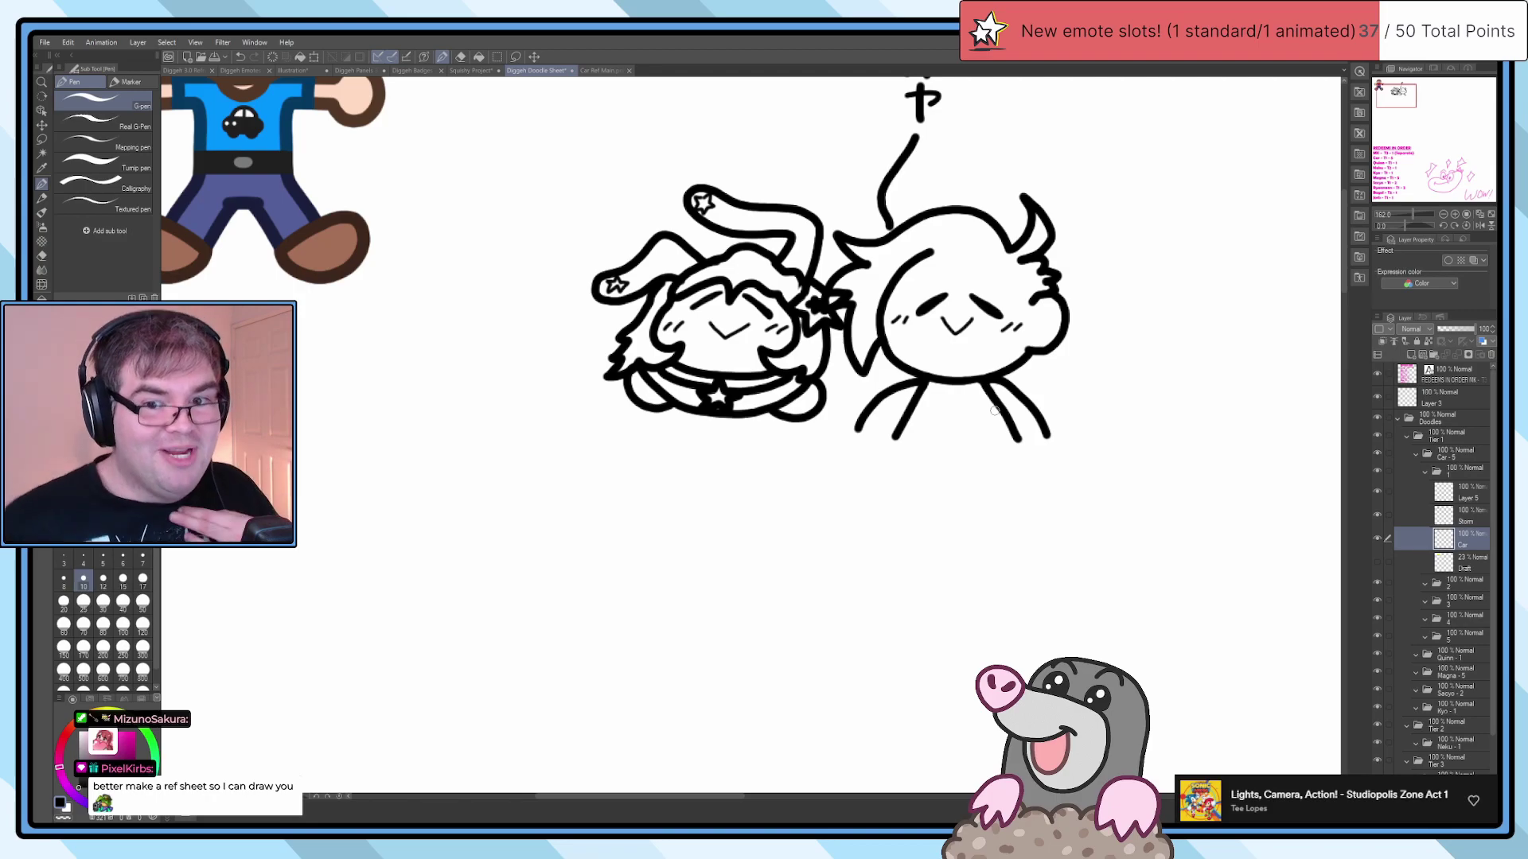
# Step: Draw a curved outer arm line close to the body on each side of the larger figure on the Car layer
pyautogui.scroll(3, 994, 412)
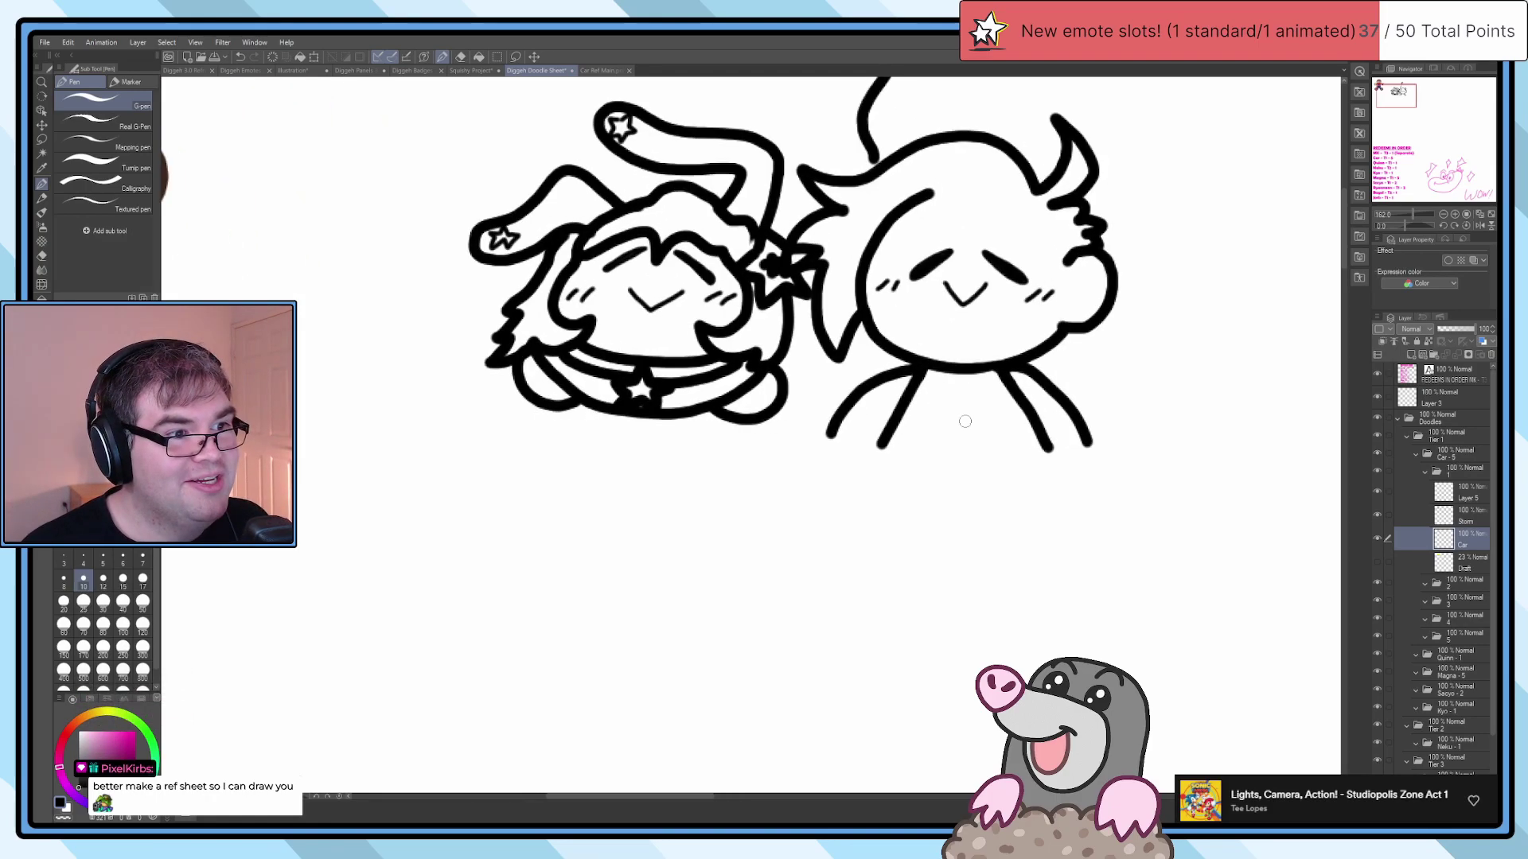
pyautogui.scroll(2, 988, 423)
pyautogui.scroll(2, 808, 354)
pyautogui.moveTo(766, 293)
pyautogui.mouseDown()
pyautogui.moveTo(727, 311)
pyautogui.moveTo(580, 478)
pyautogui.moveTo(576, 522)
pyautogui.mouseUp()
pyautogui.moveTo(1011, 301)
pyautogui.mouseDown()
pyautogui.moveTo(1134, 330)
pyautogui.moveTo(1247, 528)
pyautogui.mouseUp()
pyautogui.hotkey('ctrl', 'z')
pyautogui.moveTo(1014, 302)
pyautogui.mouseDown()
pyautogui.moveTo(1058, 306)
pyautogui.moveTo(1176, 393)
pyautogui.moveTo(1248, 533)
pyautogui.mouseUp()
pyautogui.scroll(-2, 1248, 531)
pyautogui.scroll(-5, 1181, 502)
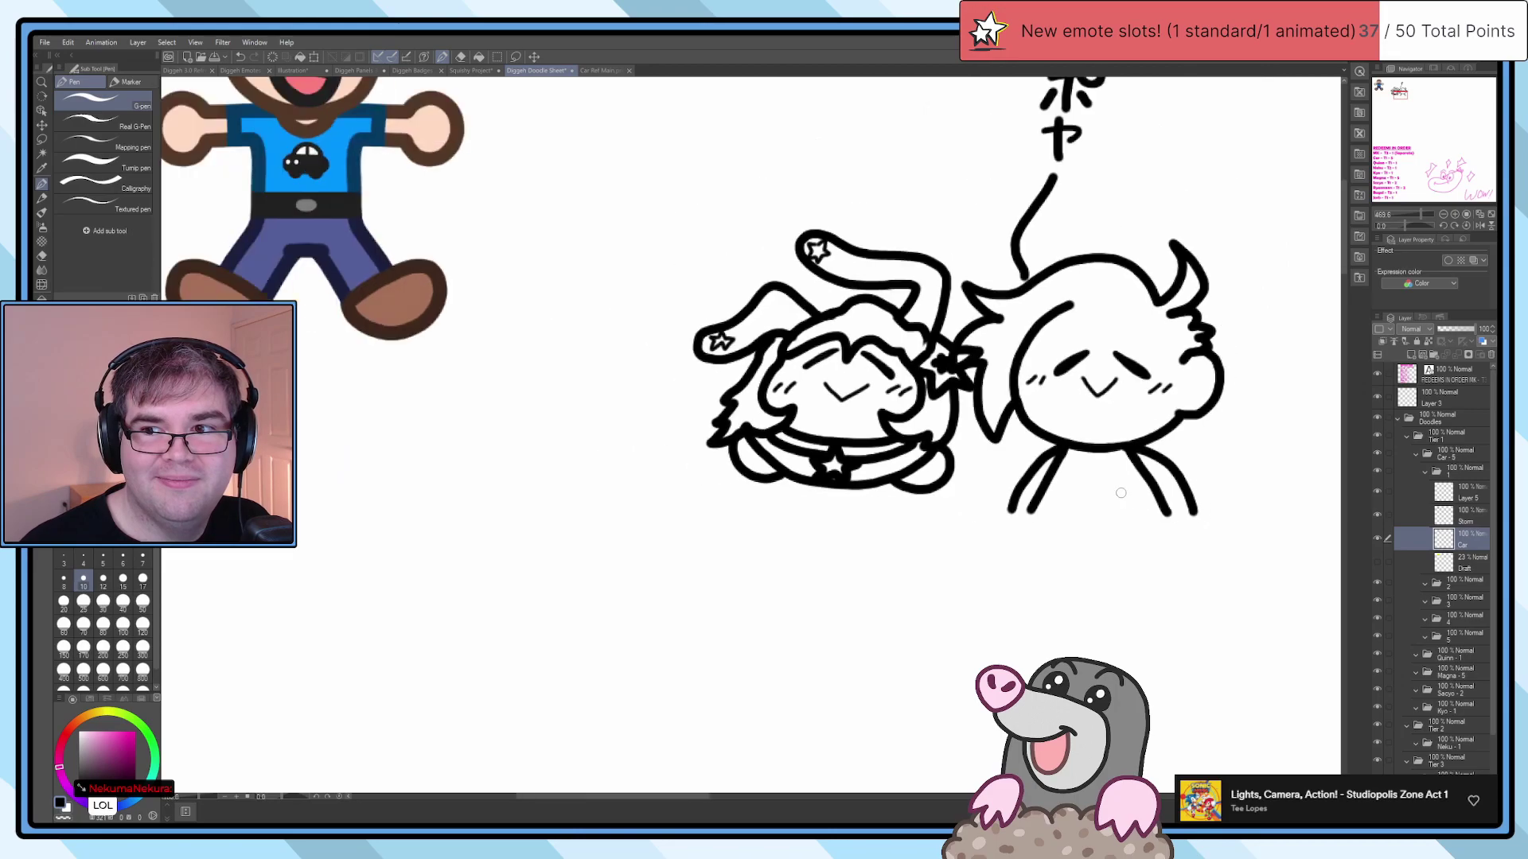
pyautogui.moveTo(1074, 502); pyautogui.dragTo(839, 502)
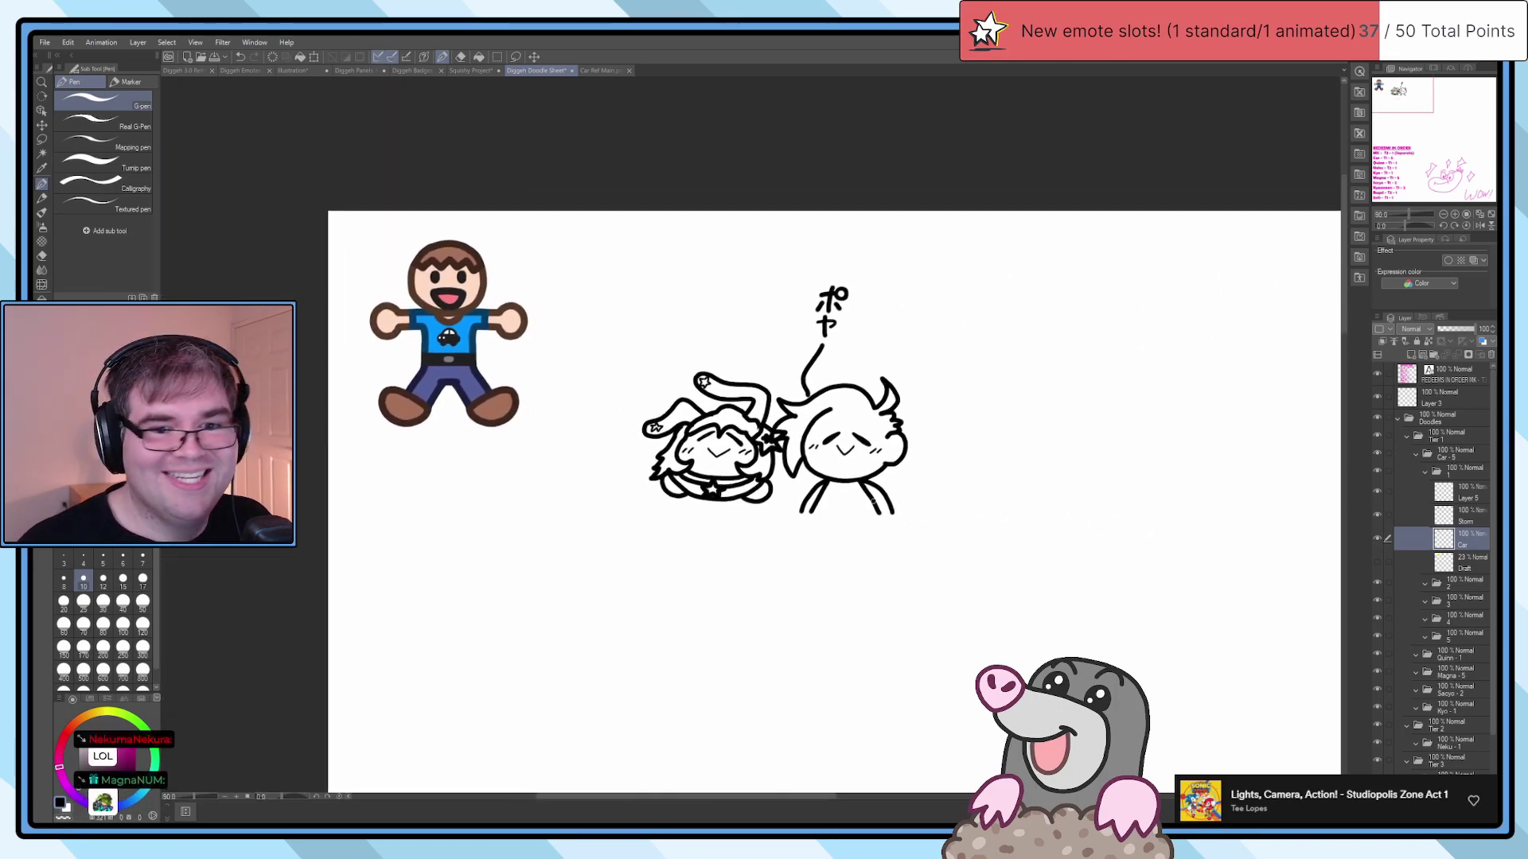
# Step: Move the larger figure on the Car layer slightly closer to the smaller figure
pyautogui.click(1442, 457)
pyautogui.press('k')
pyautogui.moveTo(1046, 481)
pyautogui.mouseDown()
pyautogui.moveTo(955, 446)
pyautogui.moveTo(979, 444)
pyautogui.mouseUp()
pyautogui.moveTo(853, 450); pyautogui.dragTo(882, 436)
pyautogui.press('p')
pyautogui.moveTo(495, 346); pyautogui.dragTo(499, 378)
pyautogui.moveTo(938, 427); pyautogui.dragTo(839, 419)
pyautogui.scroll(2, 740, 410)
pyautogui.scroll(1, 727, 416)
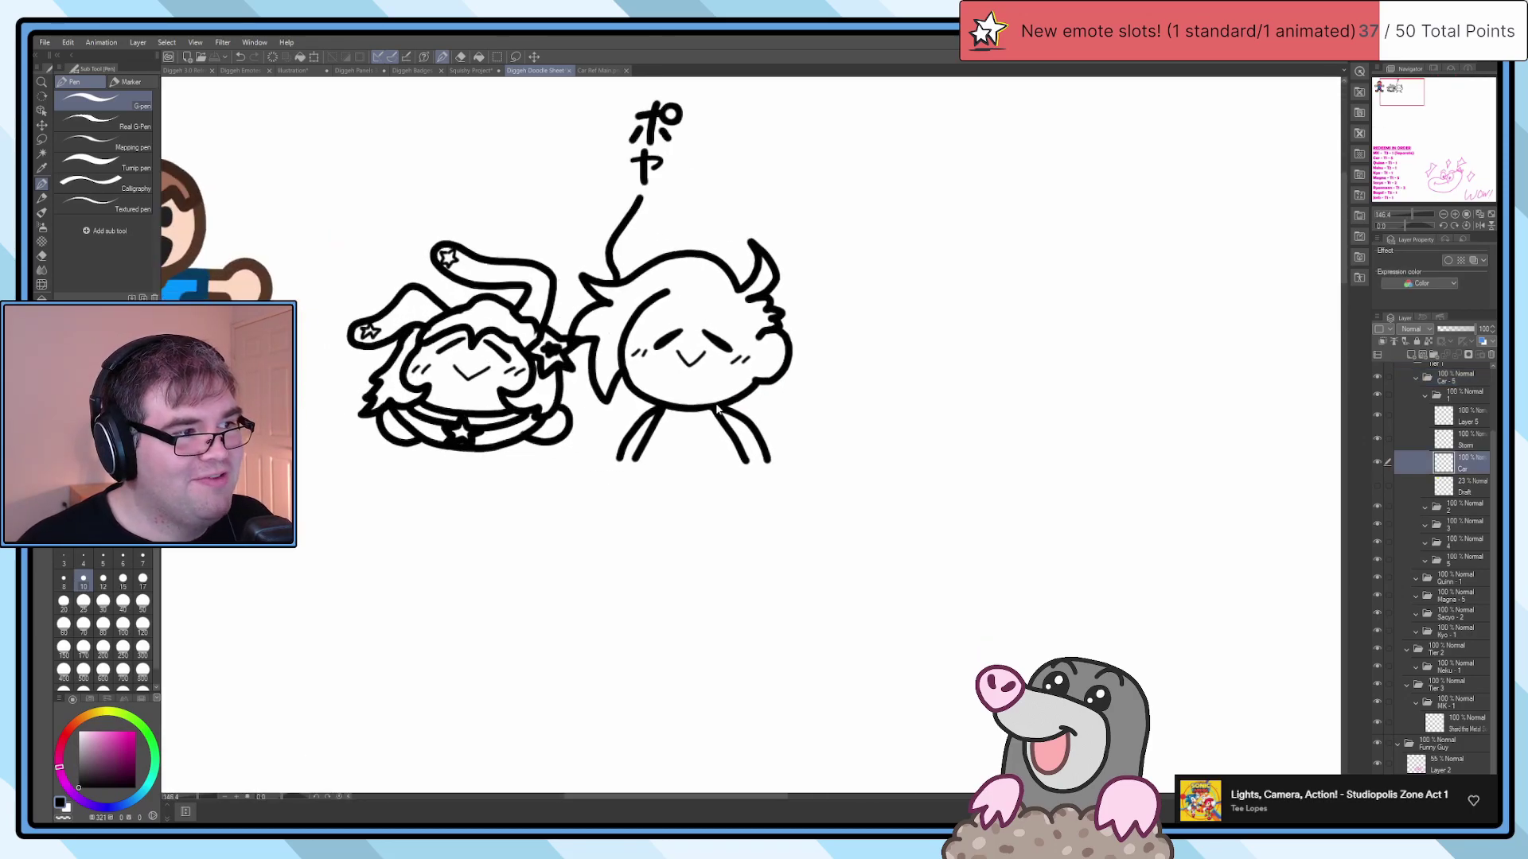
# Step: Merge copies of the Layer 5, Storm and Car layers into one new layer and hide the three originals
pyautogui.click(1460, 415)
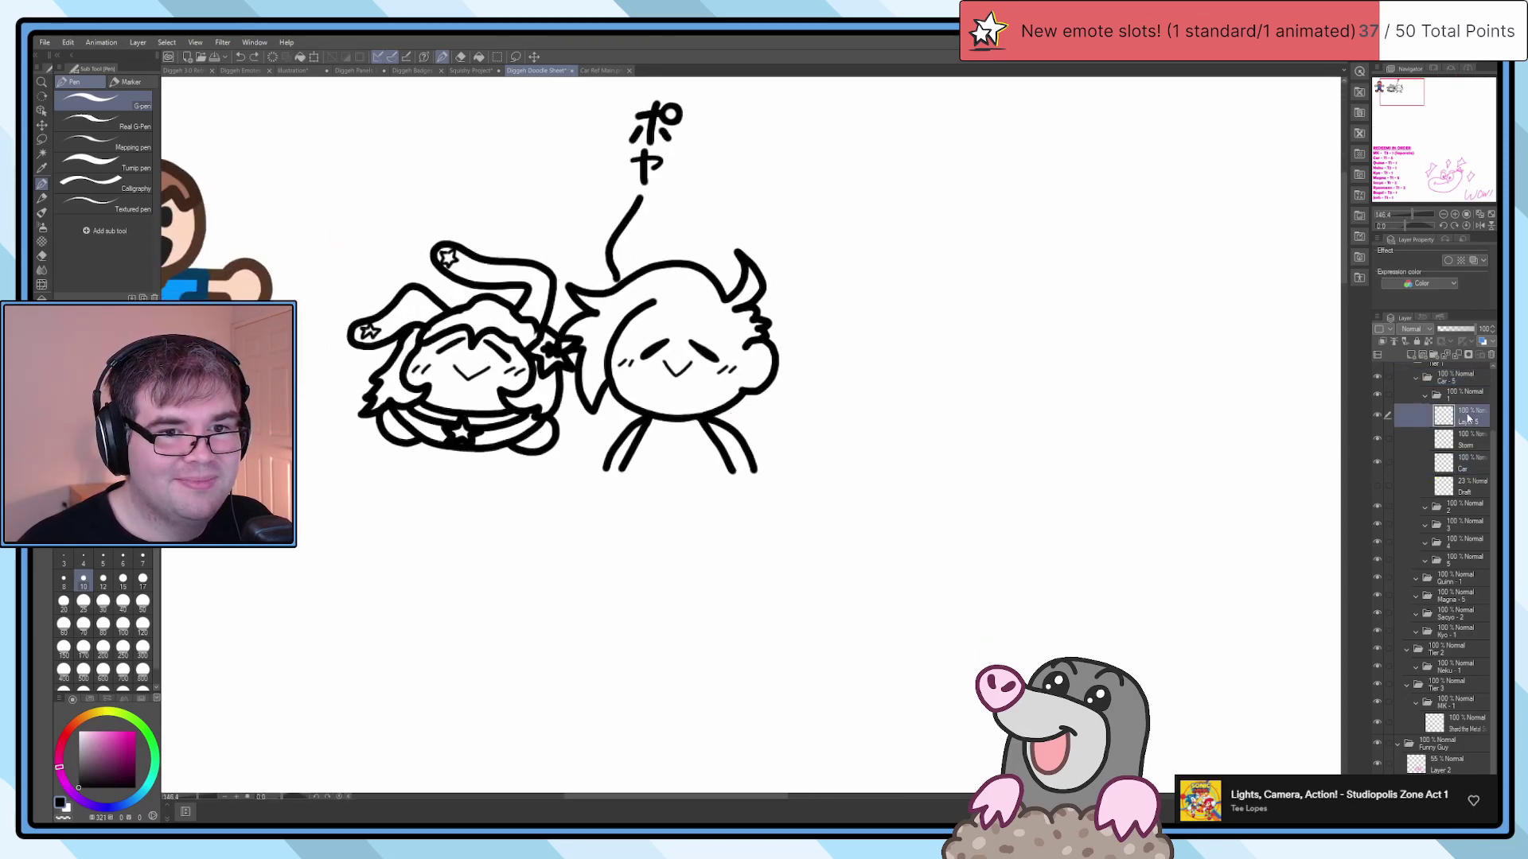
pyautogui.keyDown('shift'); pyautogui.click(1461, 469); pyautogui.keyUp('shift')
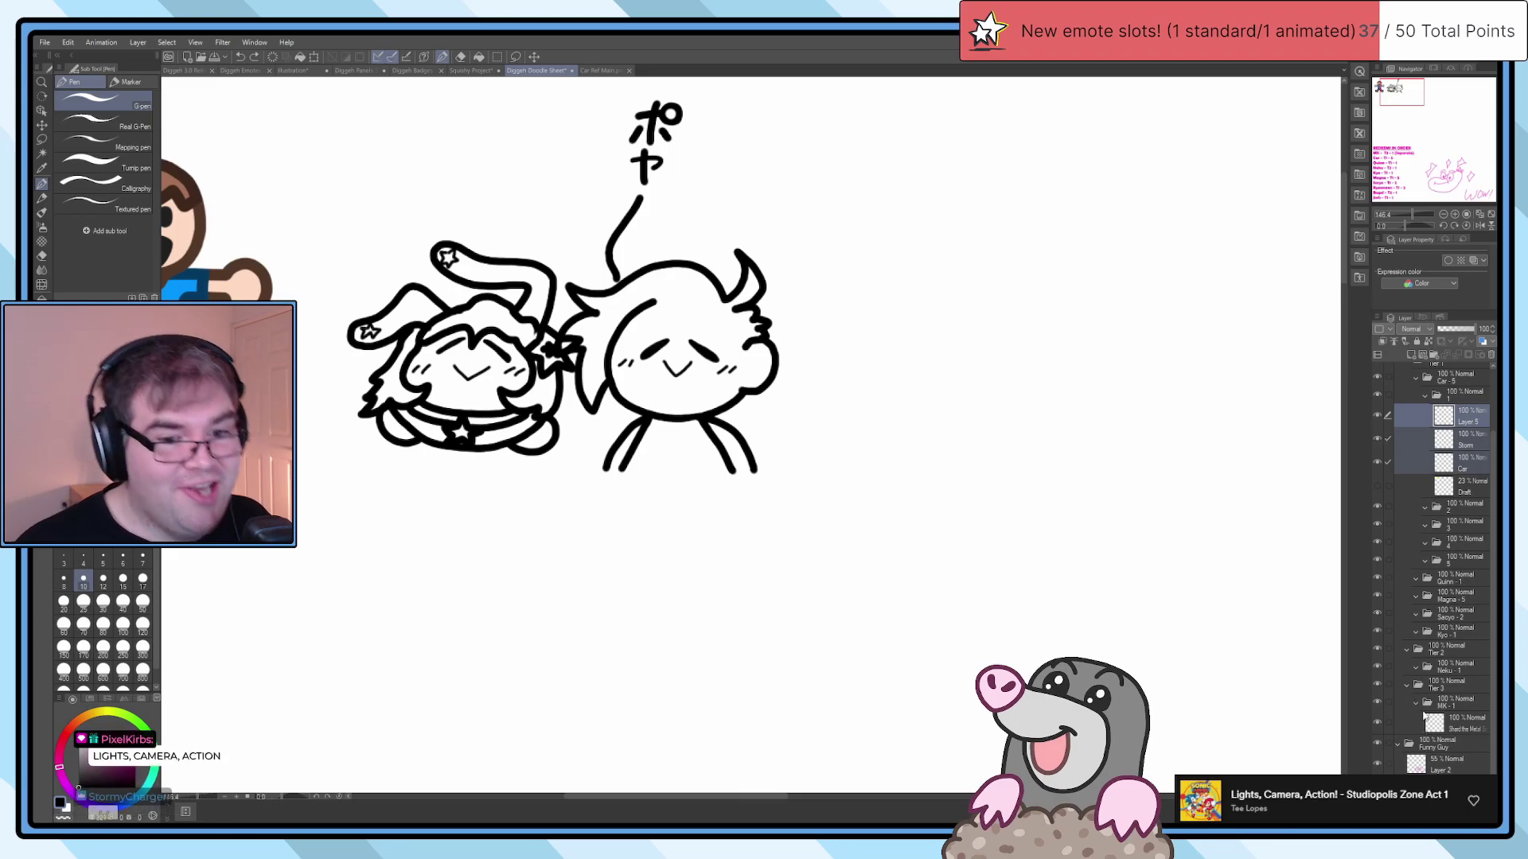
pyautogui.hotkey('shift', 'alt', 'e')
pyautogui.hotkey('ctrl', 'z')
pyautogui.click(1377, 441)
pyautogui.click(1377, 463)
pyautogui.click(1376, 485)
pyautogui.hotkey('ctrl', 'v')
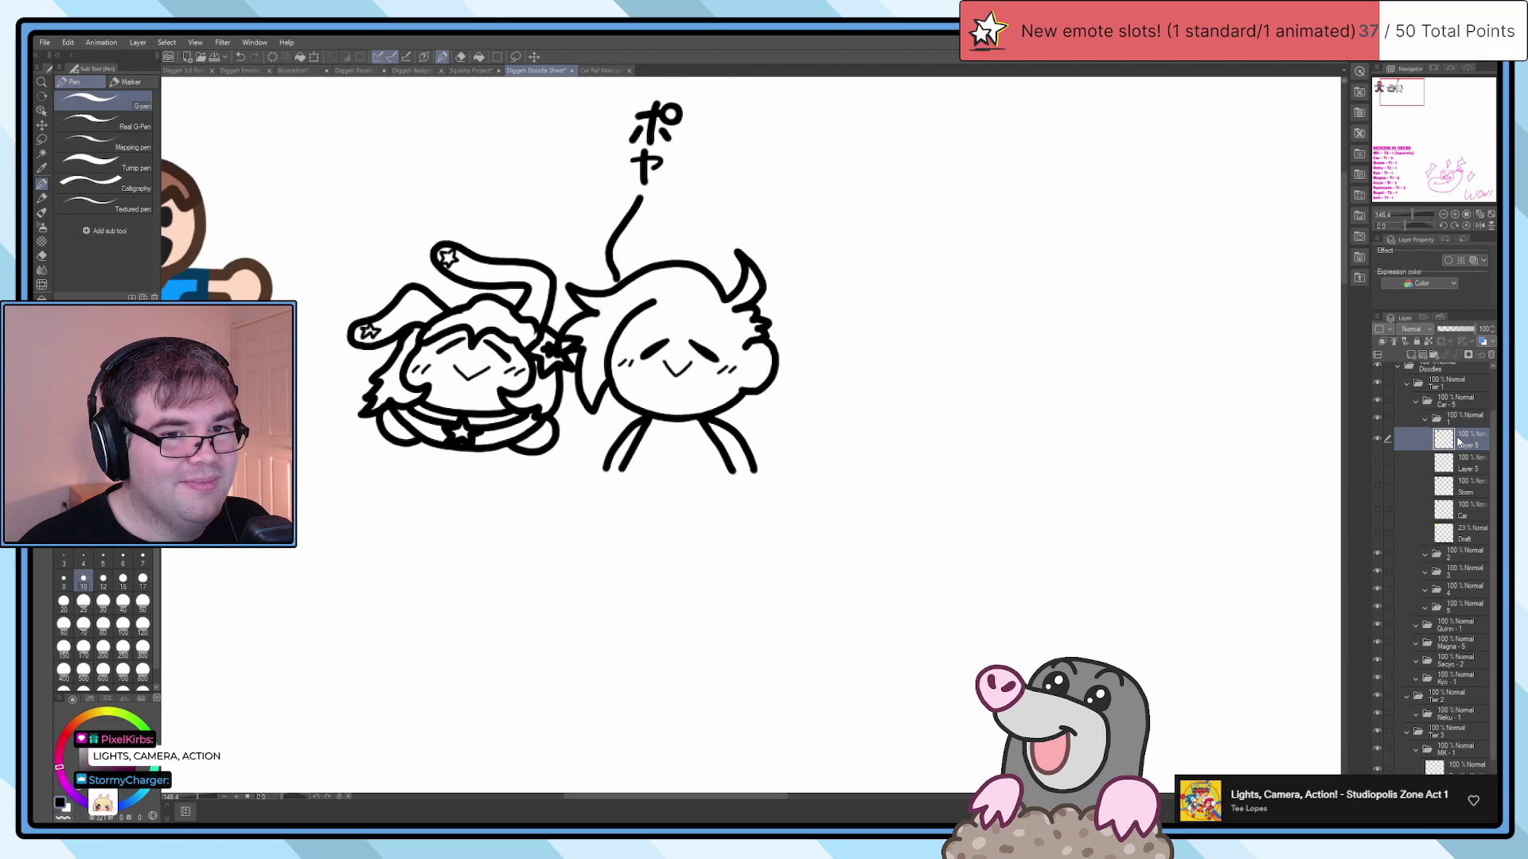
# Step: Examine the Pixel and Kirbs character reference sheet
pyautogui.scroll(-5, 717, 407)
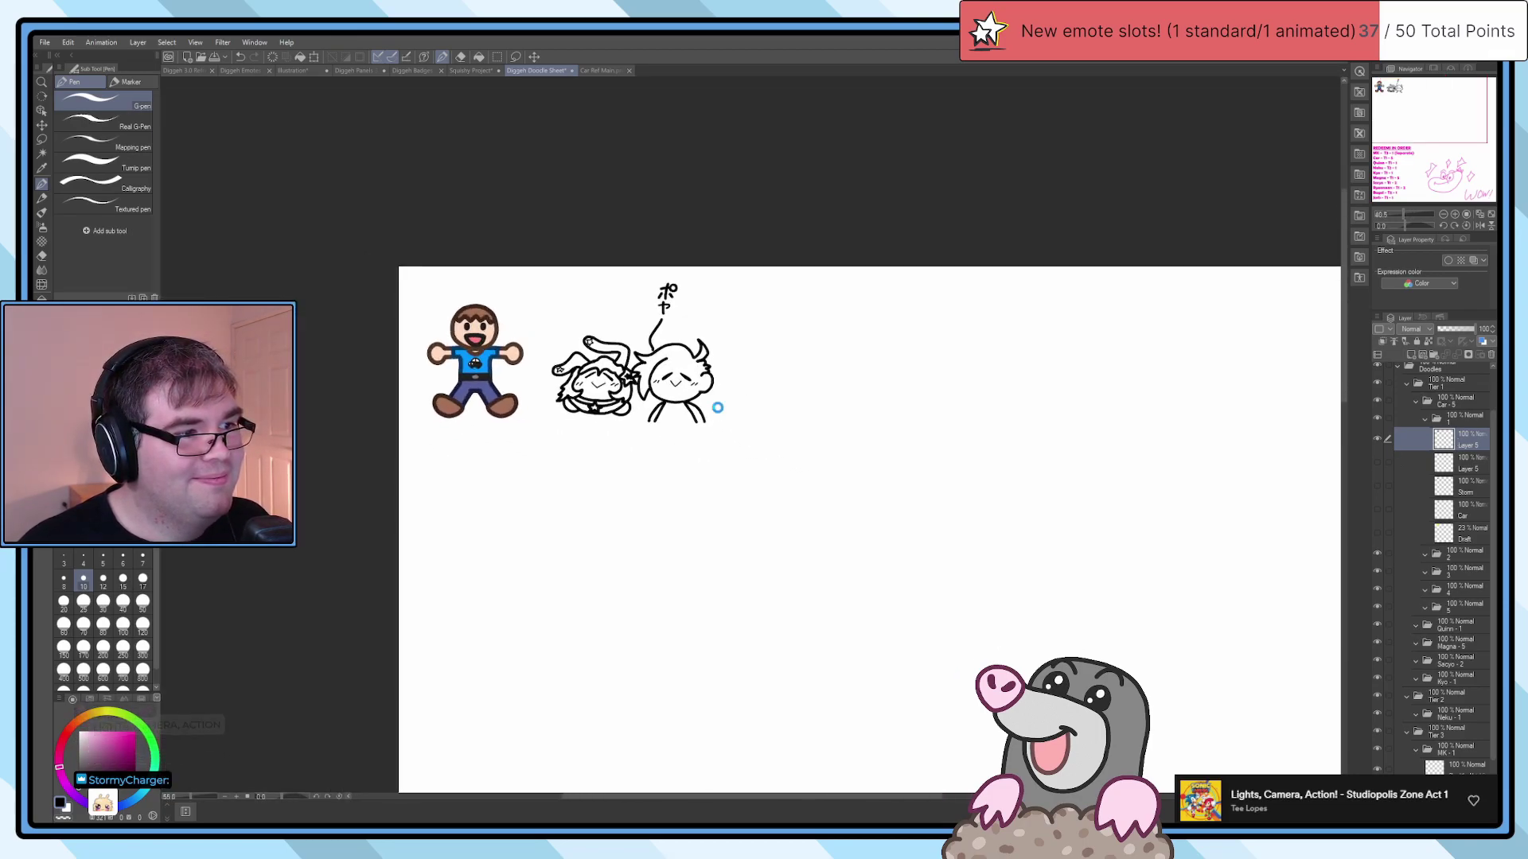
pyautogui.moveTo(819, 440); pyautogui.dragTo(650, 300)
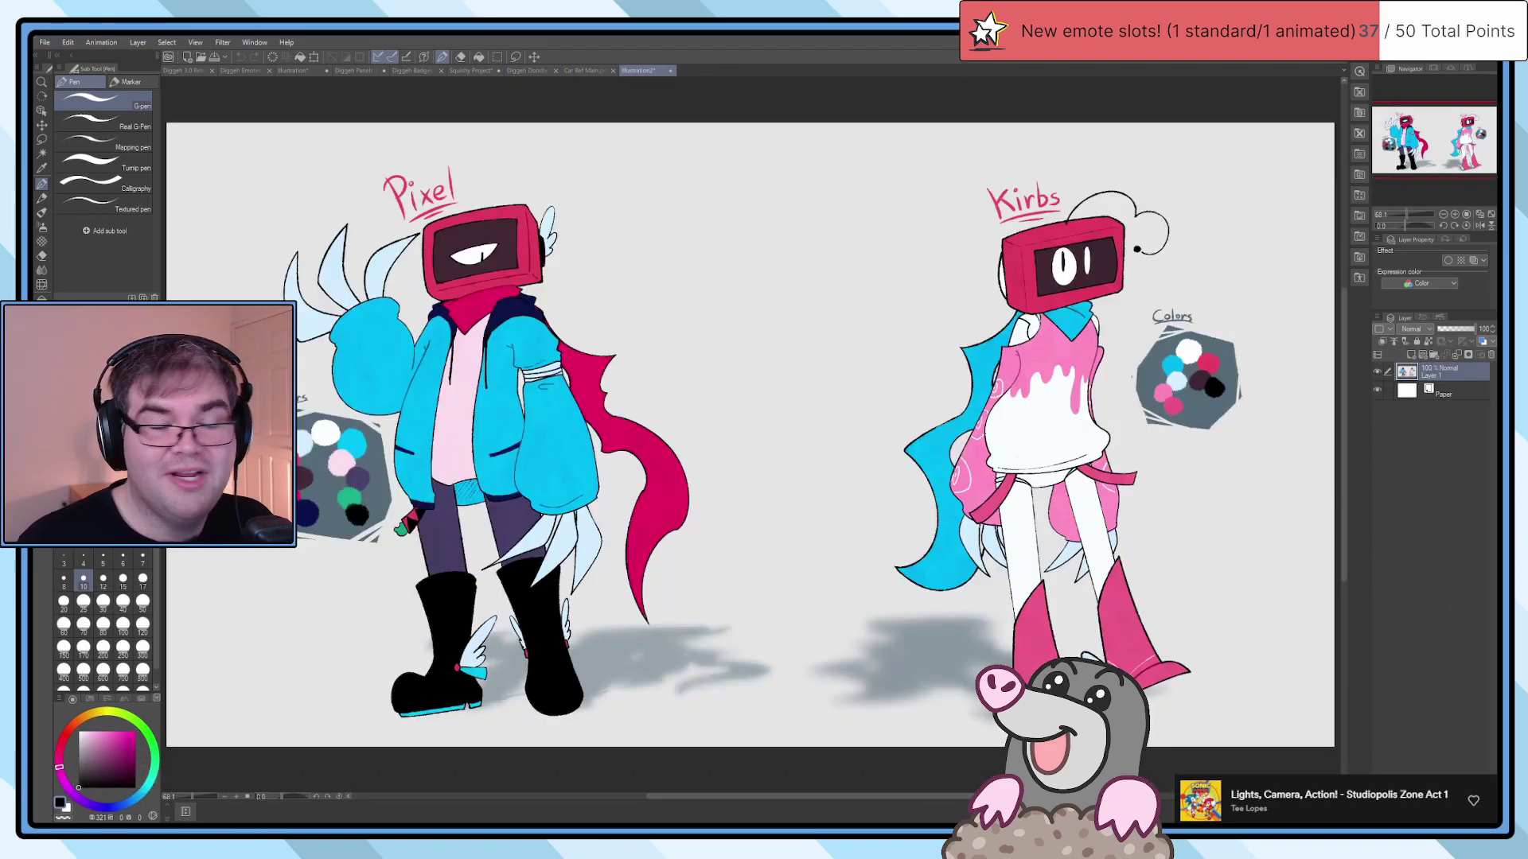
pyautogui.scroll(-3, 666, 381)
pyautogui.moveTo(769, 388); pyautogui.dragTo(870, 369)
pyautogui.scroll(1, 802, 389)
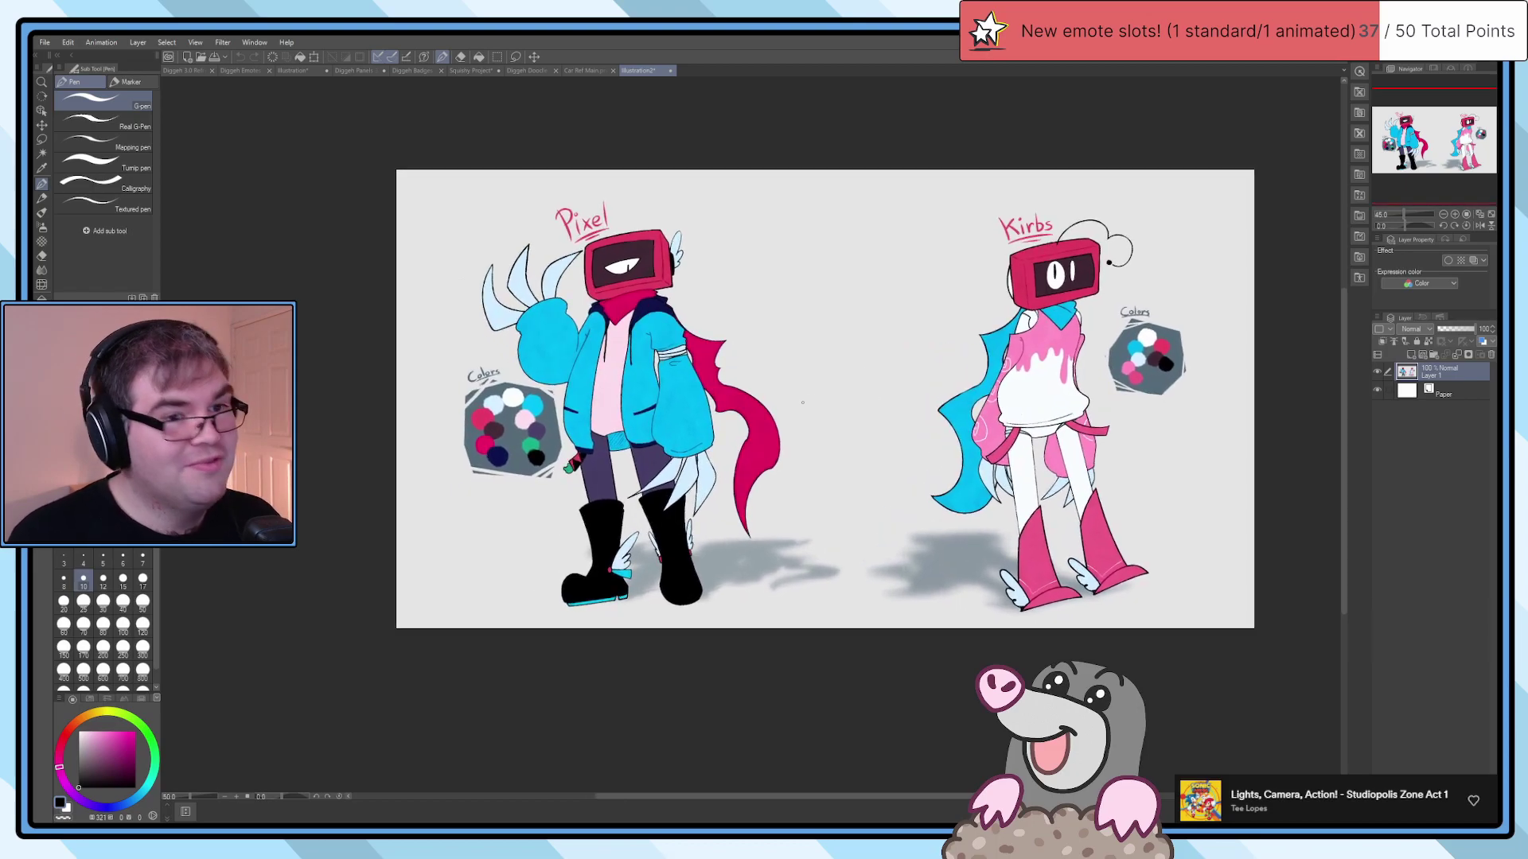
pyautogui.moveTo(759, 413); pyautogui.dragTo(685, 388)
pyautogui.scroll(1, 633, 330)
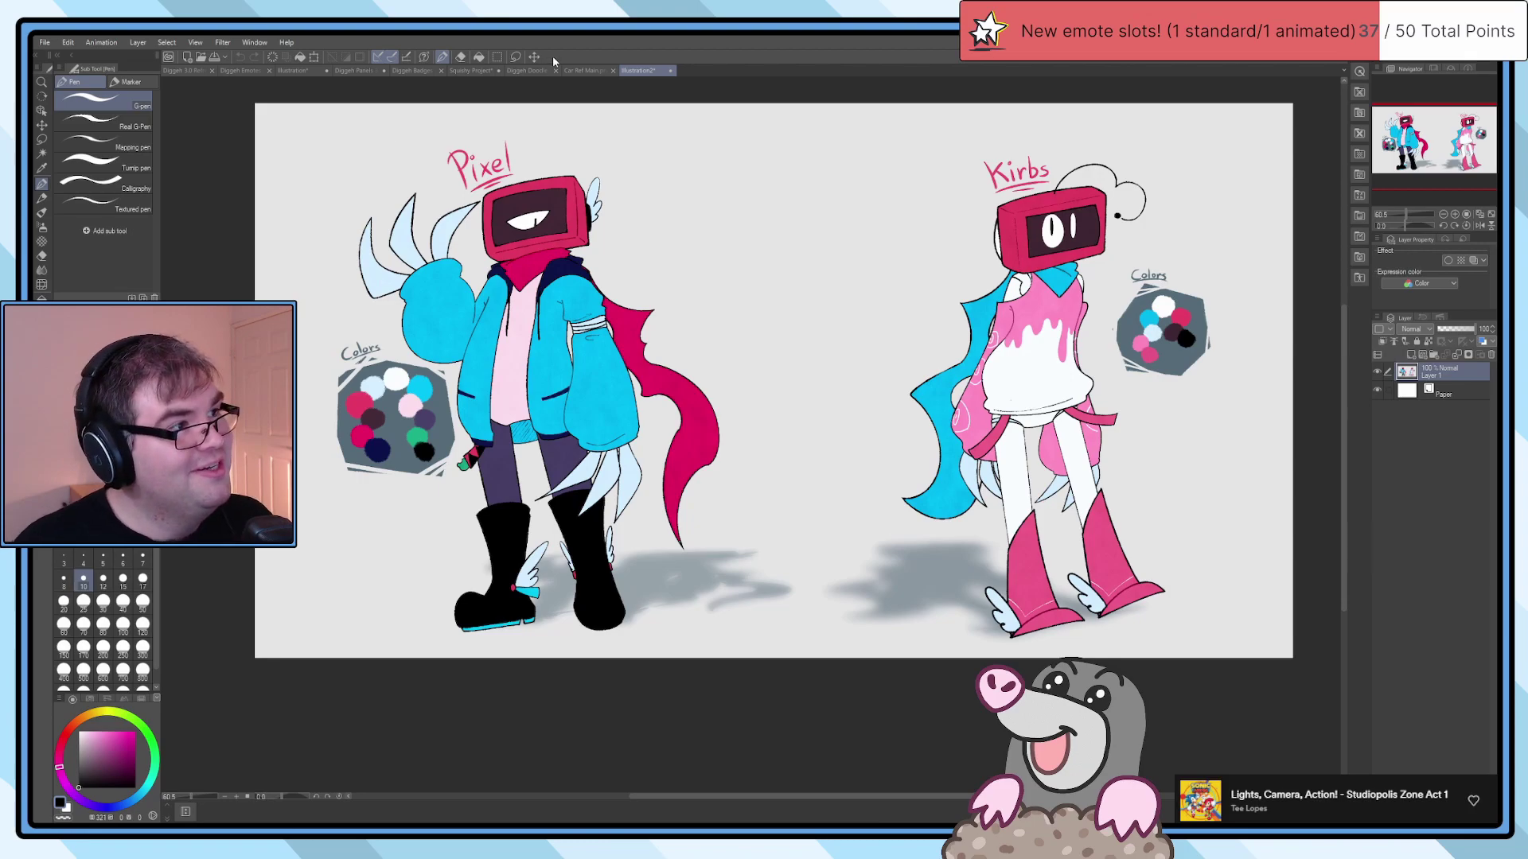
# Step: Select the whole Car Ref Main image, start transforming it, and flip it horizontally back and forth
pyautogui.click(578, 71)
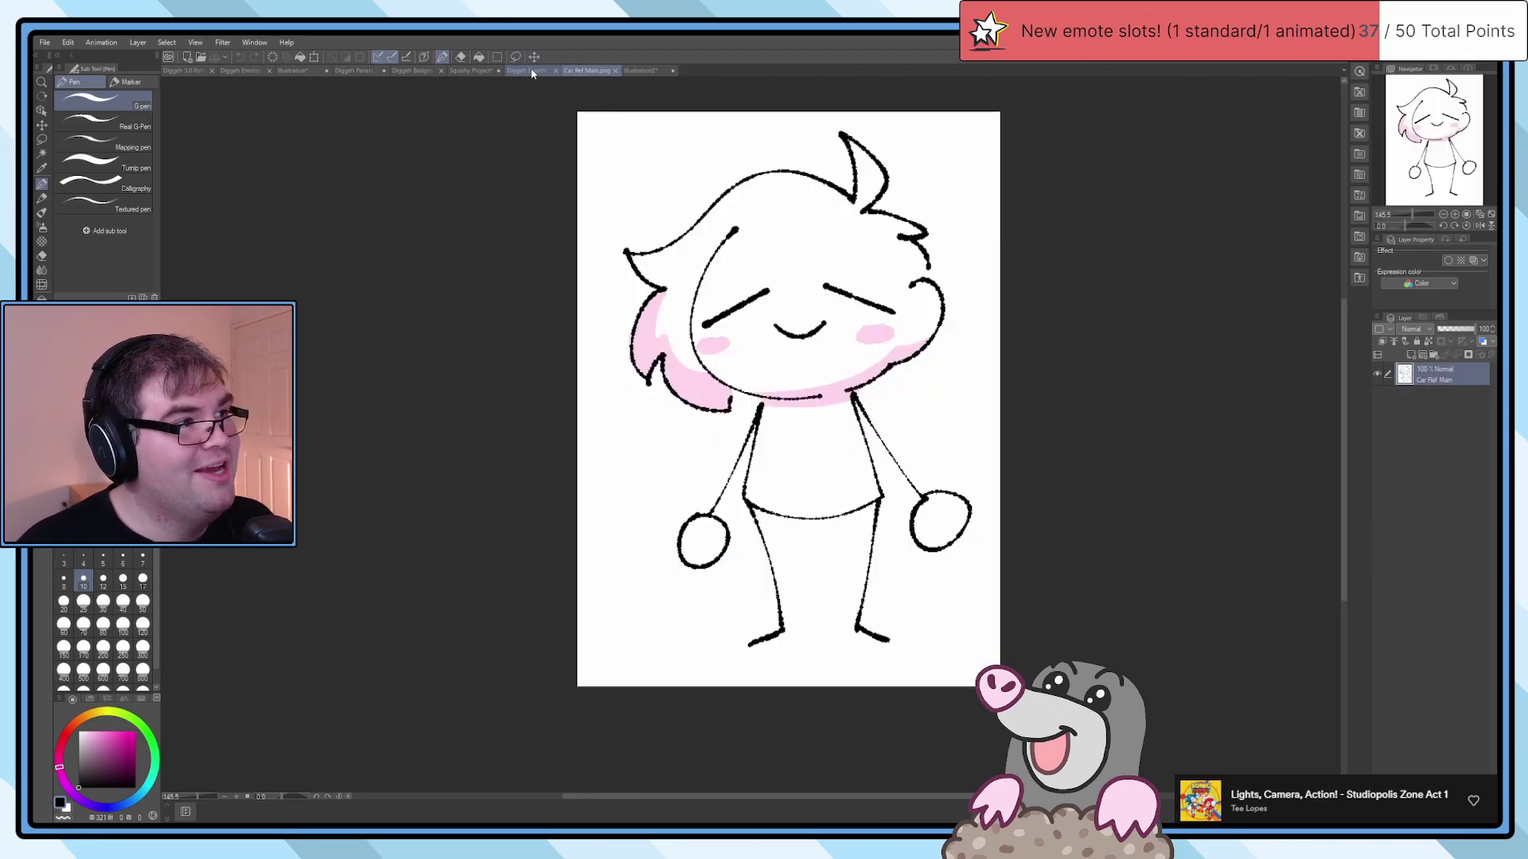
pyautogui.hotkey('ctrl', 'a')
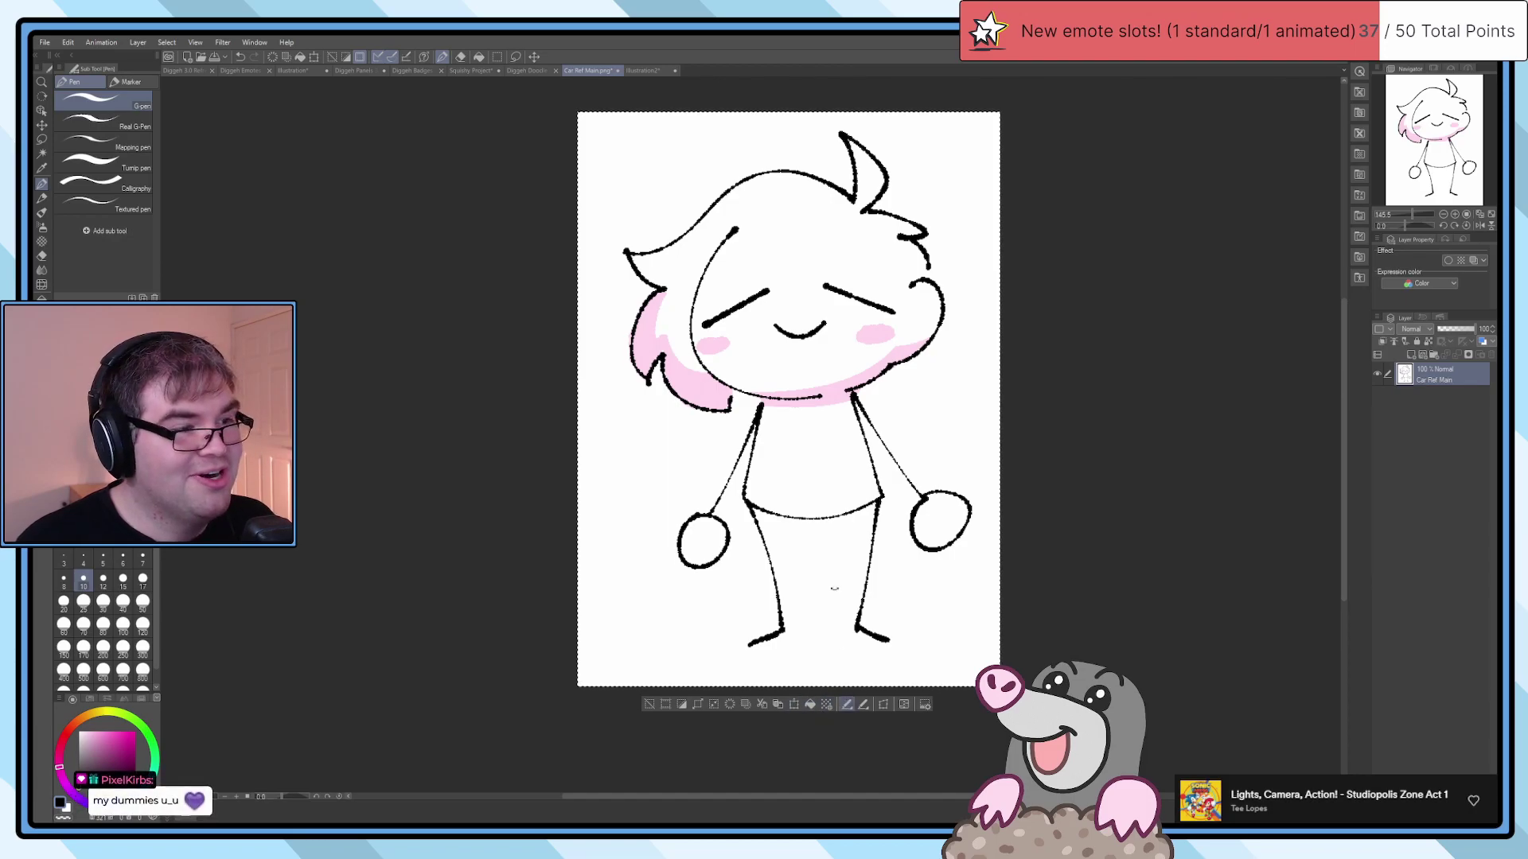
pyautogui.click(845, 706)
pyautogui.hotkey('ctrl', 'z')
pyautogui.hotkey('ctrl', 'y')
pyautogui.hotkey('ctrl', 'z')
pyautogui.hotkey('ctrl', 'y')
pyautogui.hotkey('ctrl', 'z')
pyautogui.hotkey('ctrl', 'y')
pyautogui.hotkey('ctrl', 'z')
pyautogui.hotkey('ctrl', 'y')
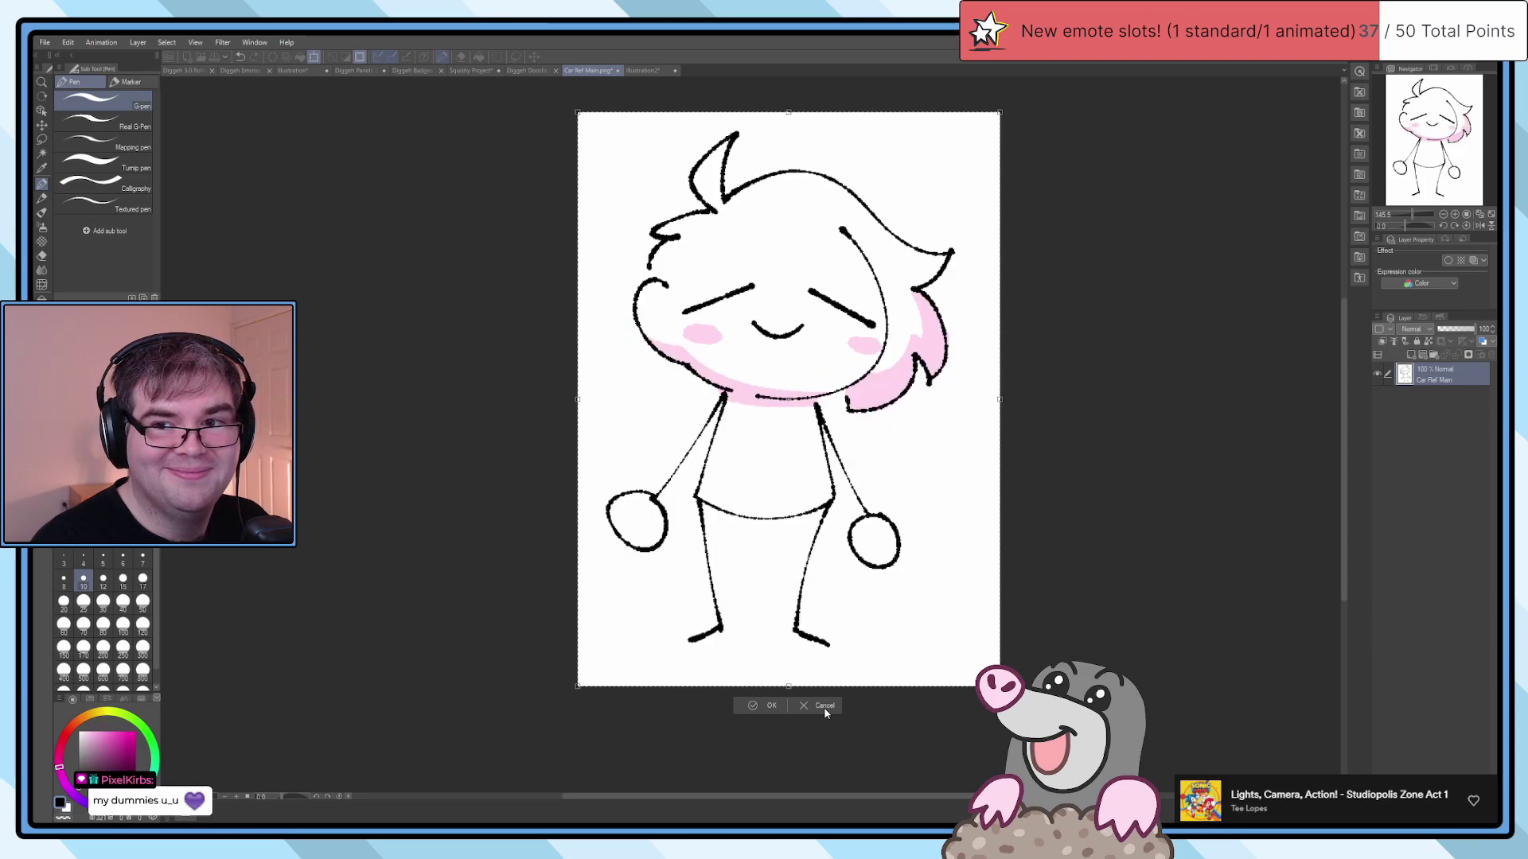
pyautogui.hotkey('ctrl', 'z')
pyautogui.hotkey('ctrl', 'y')
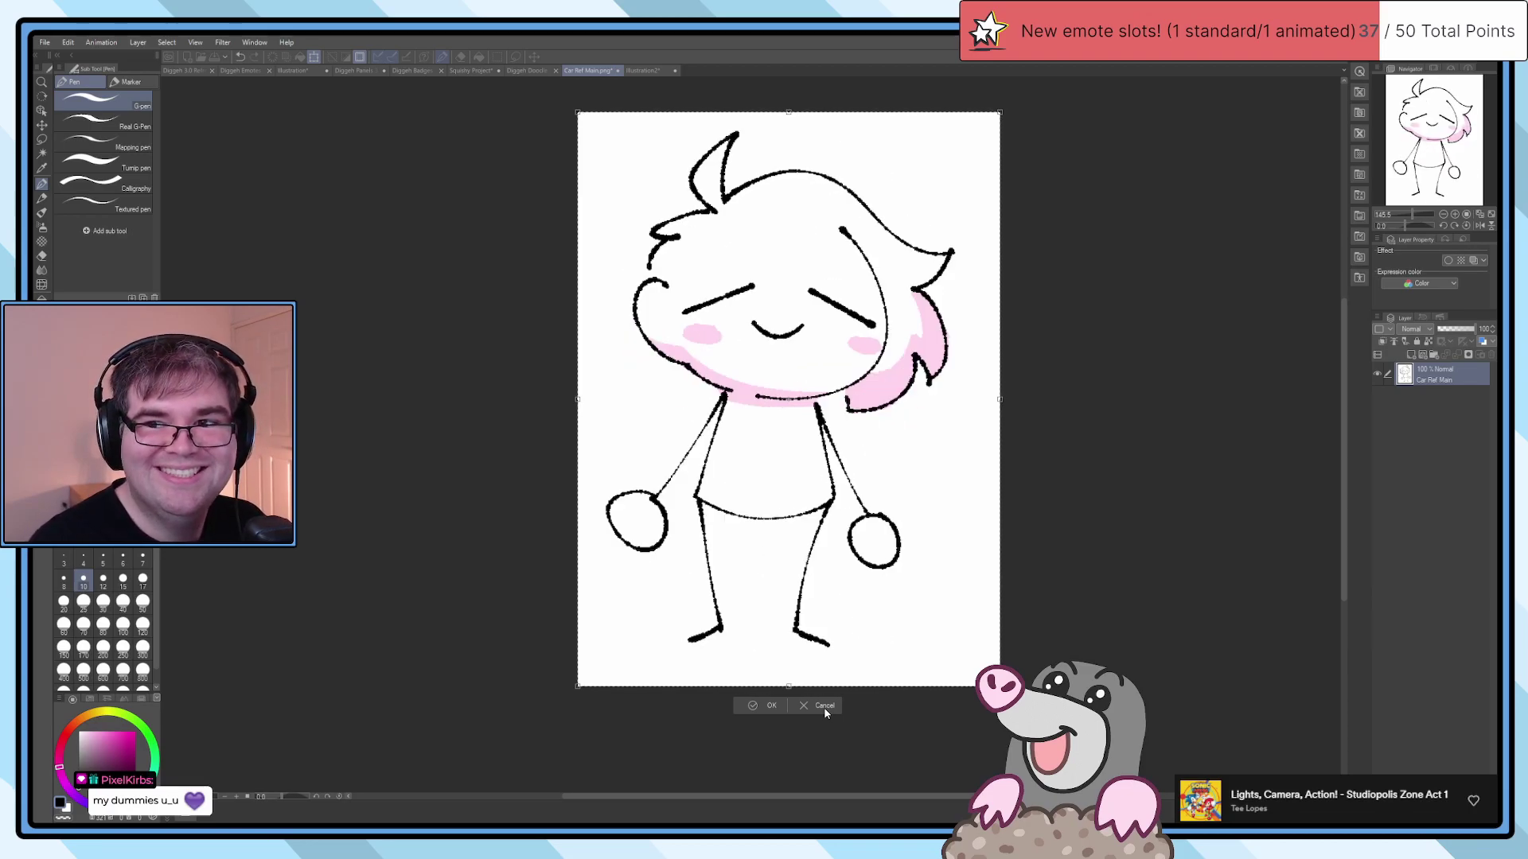
pyautogui.hotkey('ctrl', 'z')
pyautogui.hotkey('ctrl', 'y')
pyautogui.hotkey('ctrl', 'z')
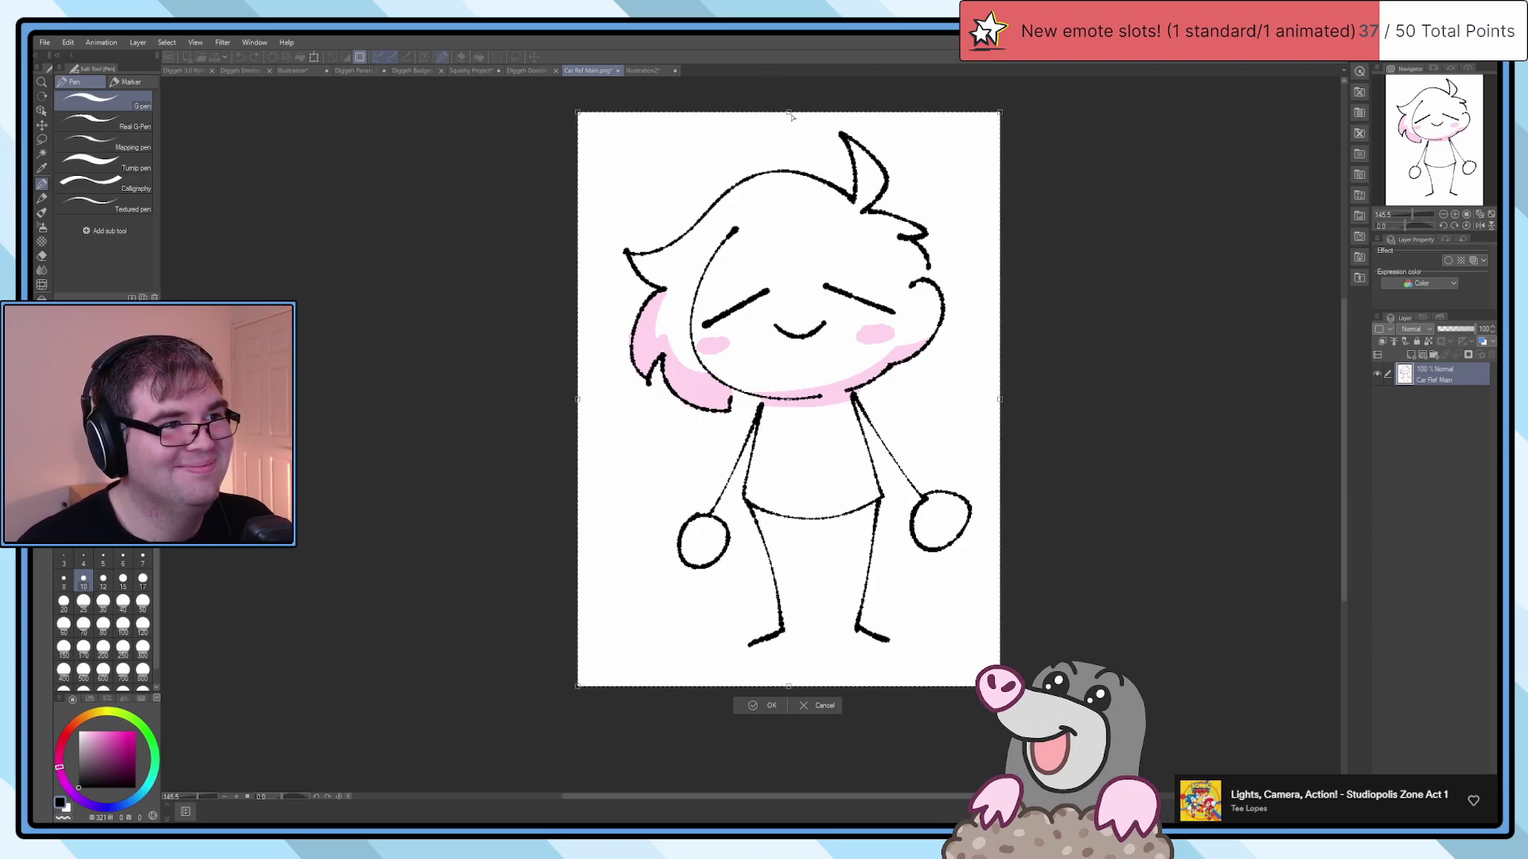
# Step: Squash the Car Ref Main image vertically to about the lower third of its canvas and return to the doodle sheet
pyautogui.moveTo(789, 115); pyautogui.dragTo(796, 495)
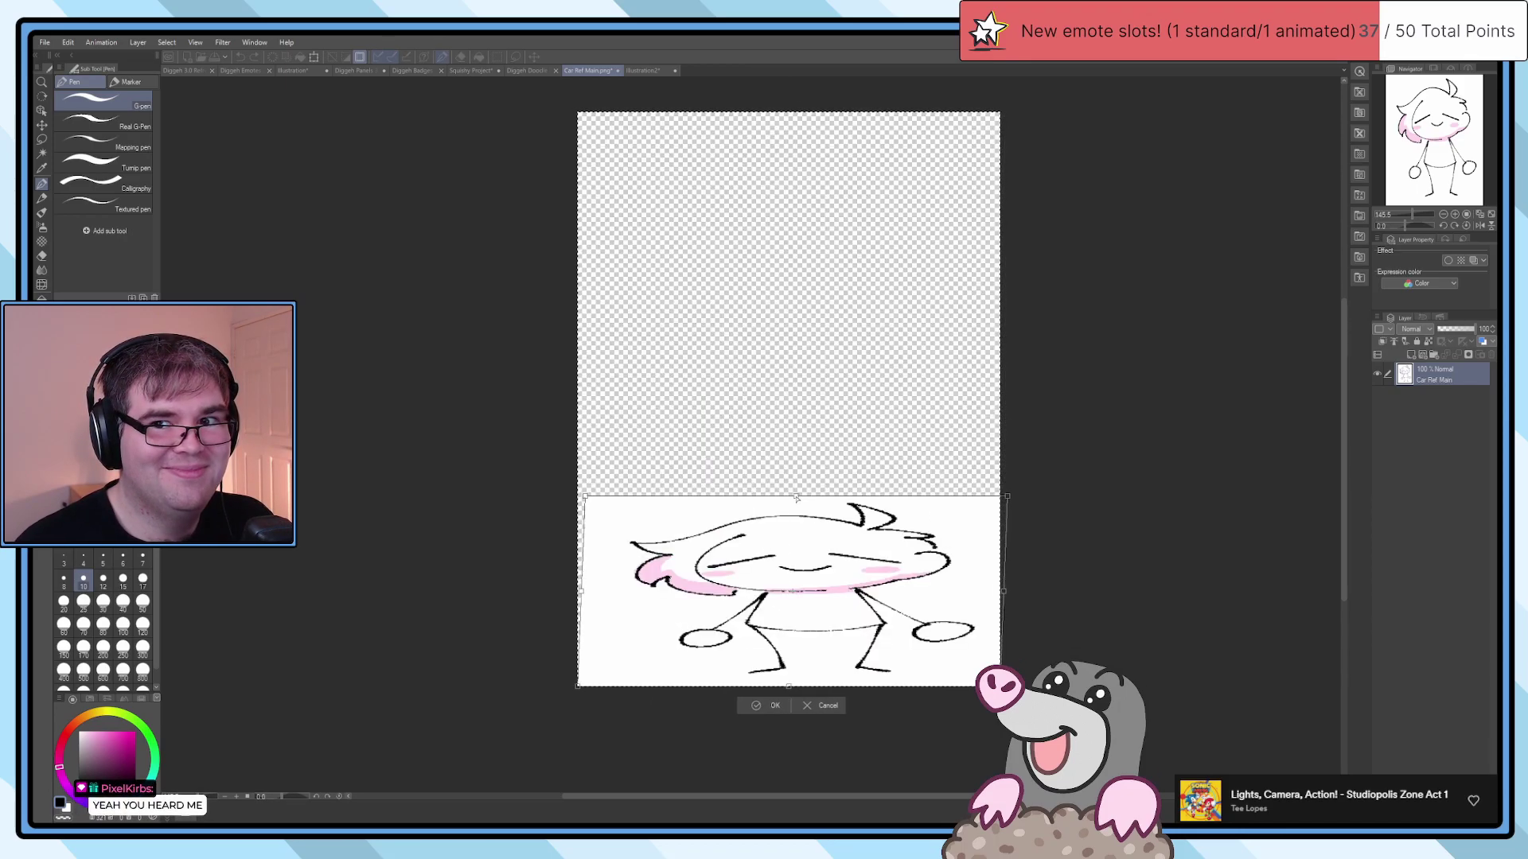
pyautogui.click(525, 71)
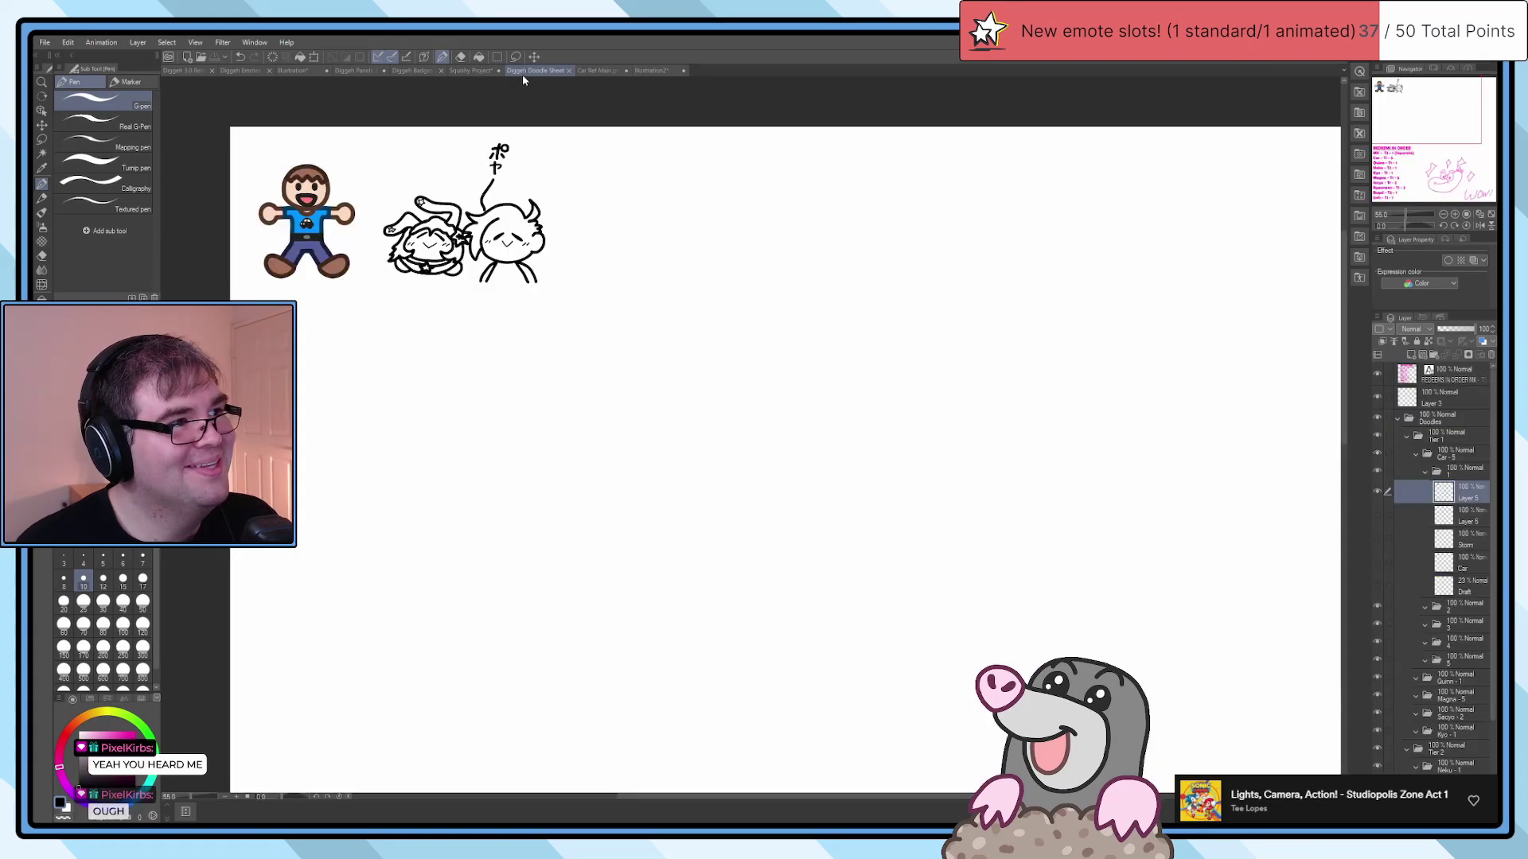
pyautogui.moveTo(788, 516); pyautogui.dragTo(756, 448)
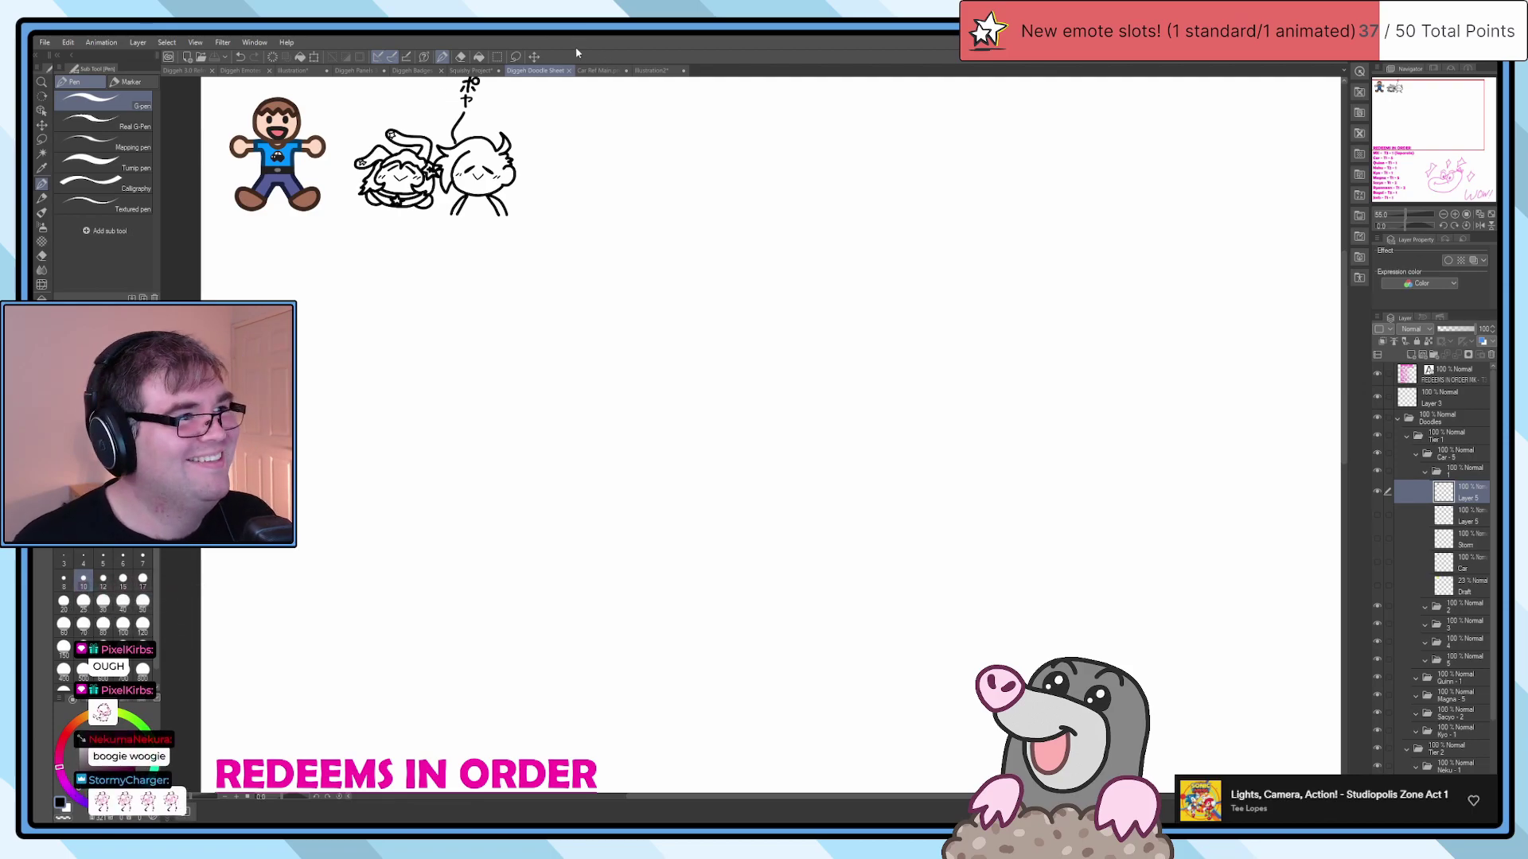
pyautogui.click(587, 72)
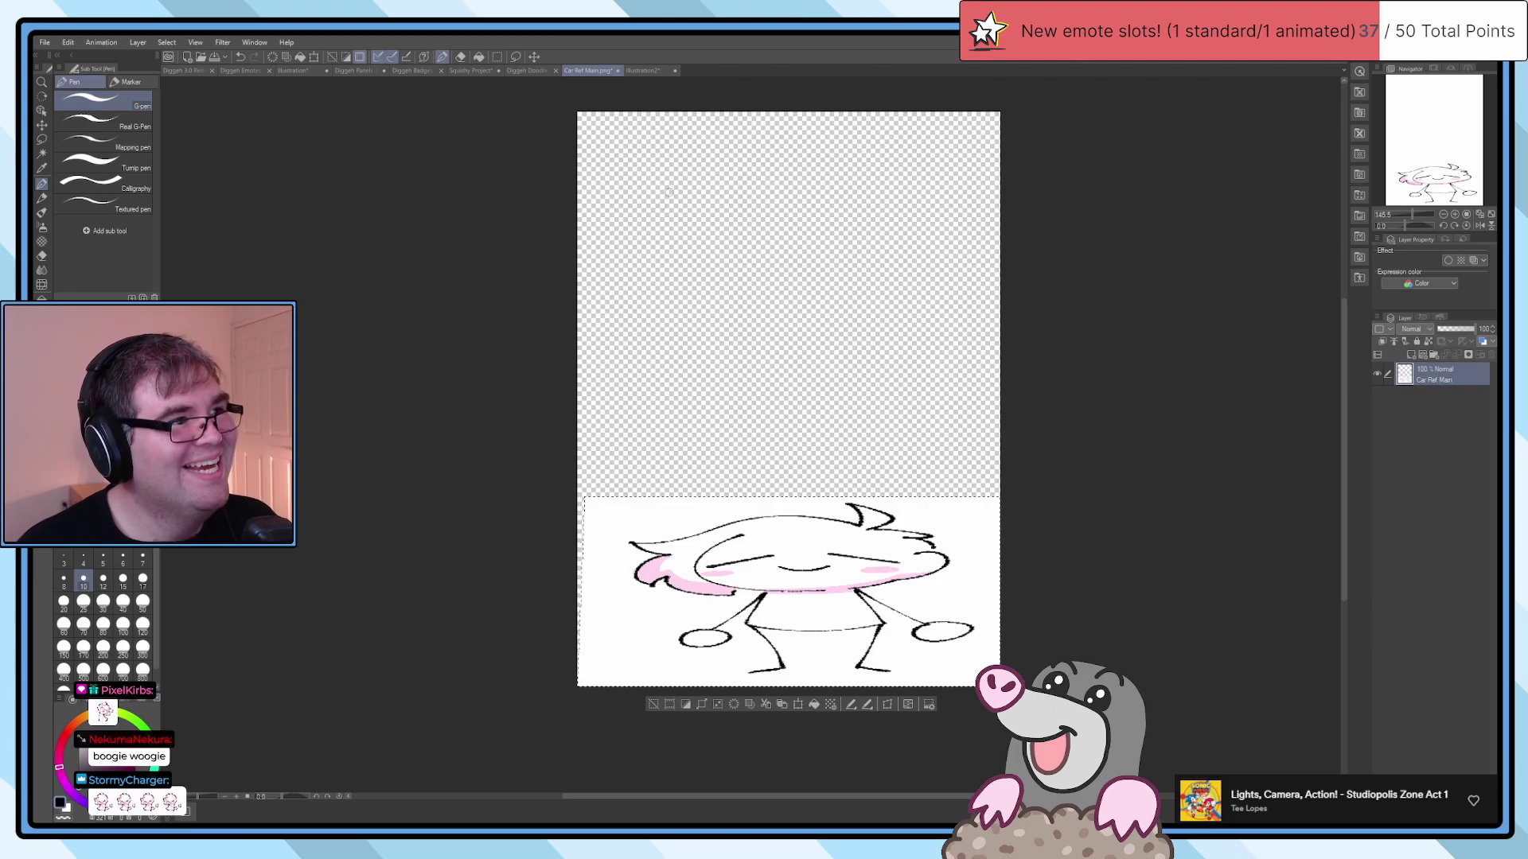
pyautogui.click(528, 70)
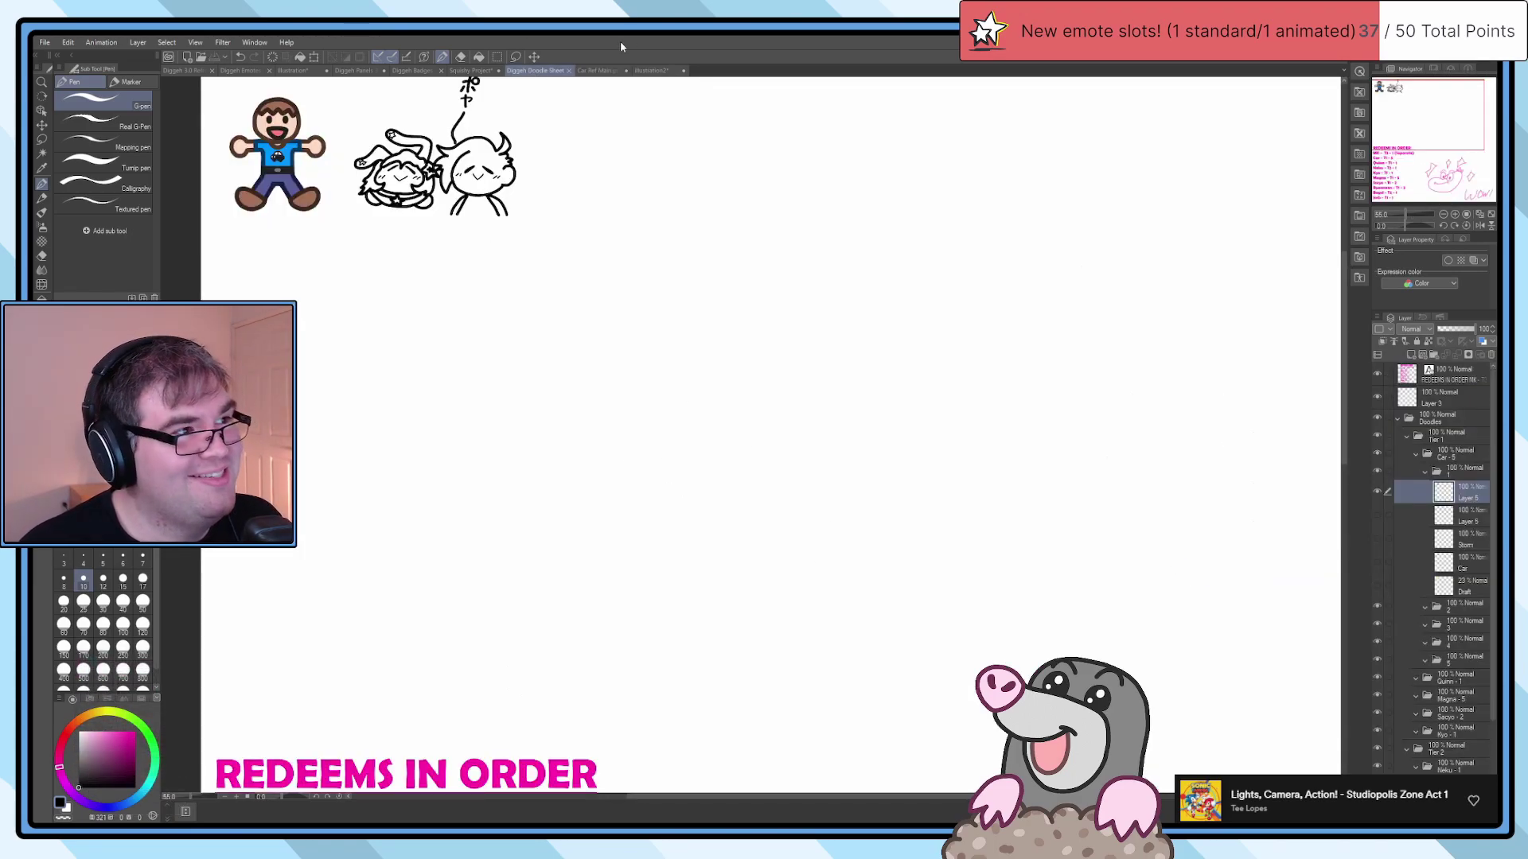
pyautogui.click(588, 70)
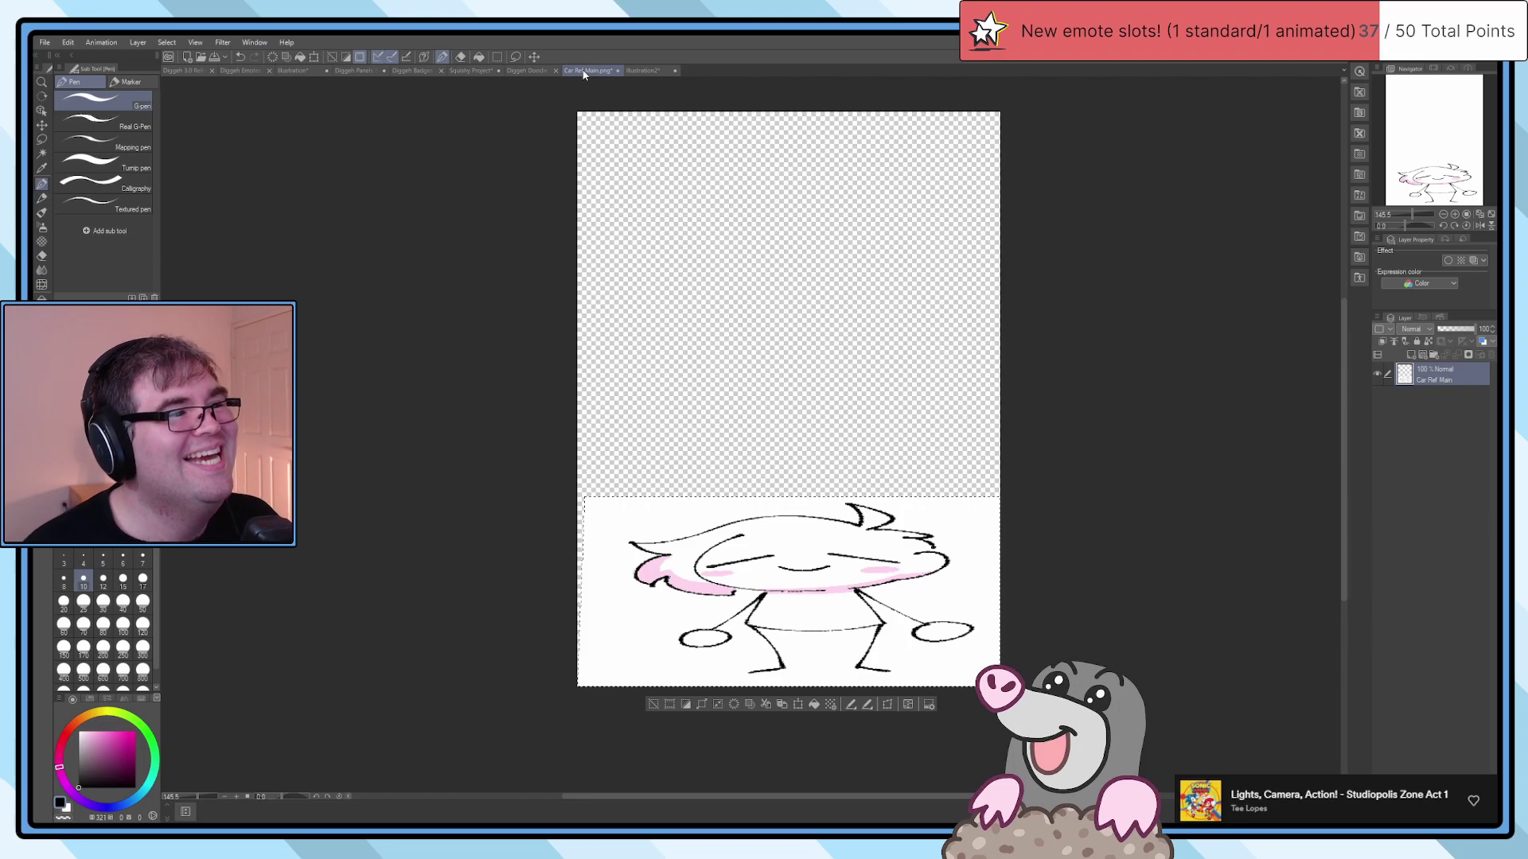
pyautogui.click(525, 71)
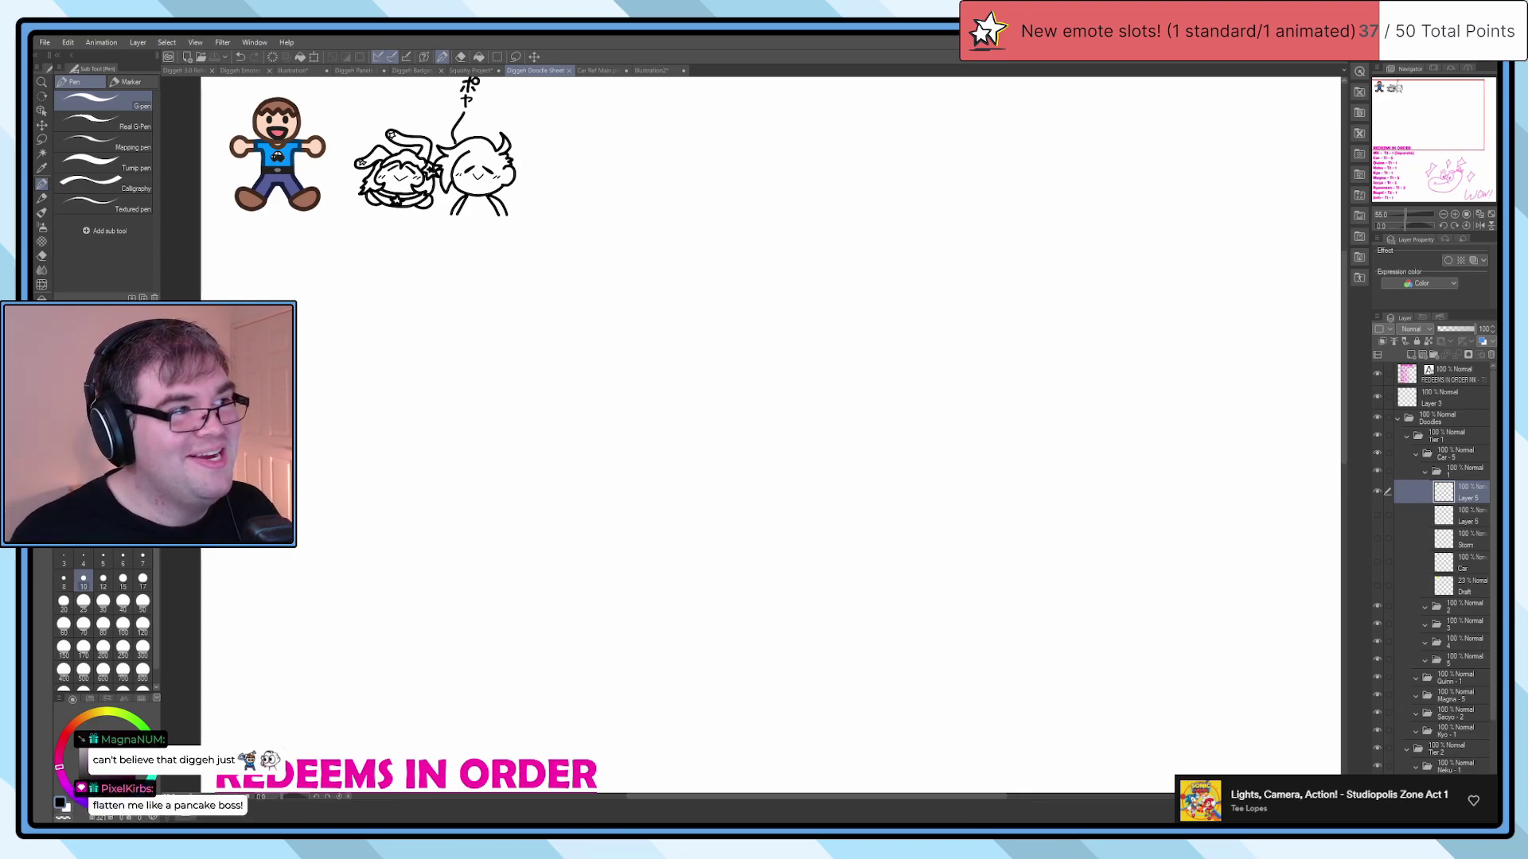
# Step: Collapse folder 1 in the Car - 5 group, add two new layers inside folder 2, and select the lower one
pyautogui.scroll(-3, 777, 259)
pyautogui.moveTo(777, 260); pyautogui.dragTo(771, 358)
pyautogui.scroll(4, 644, 277)
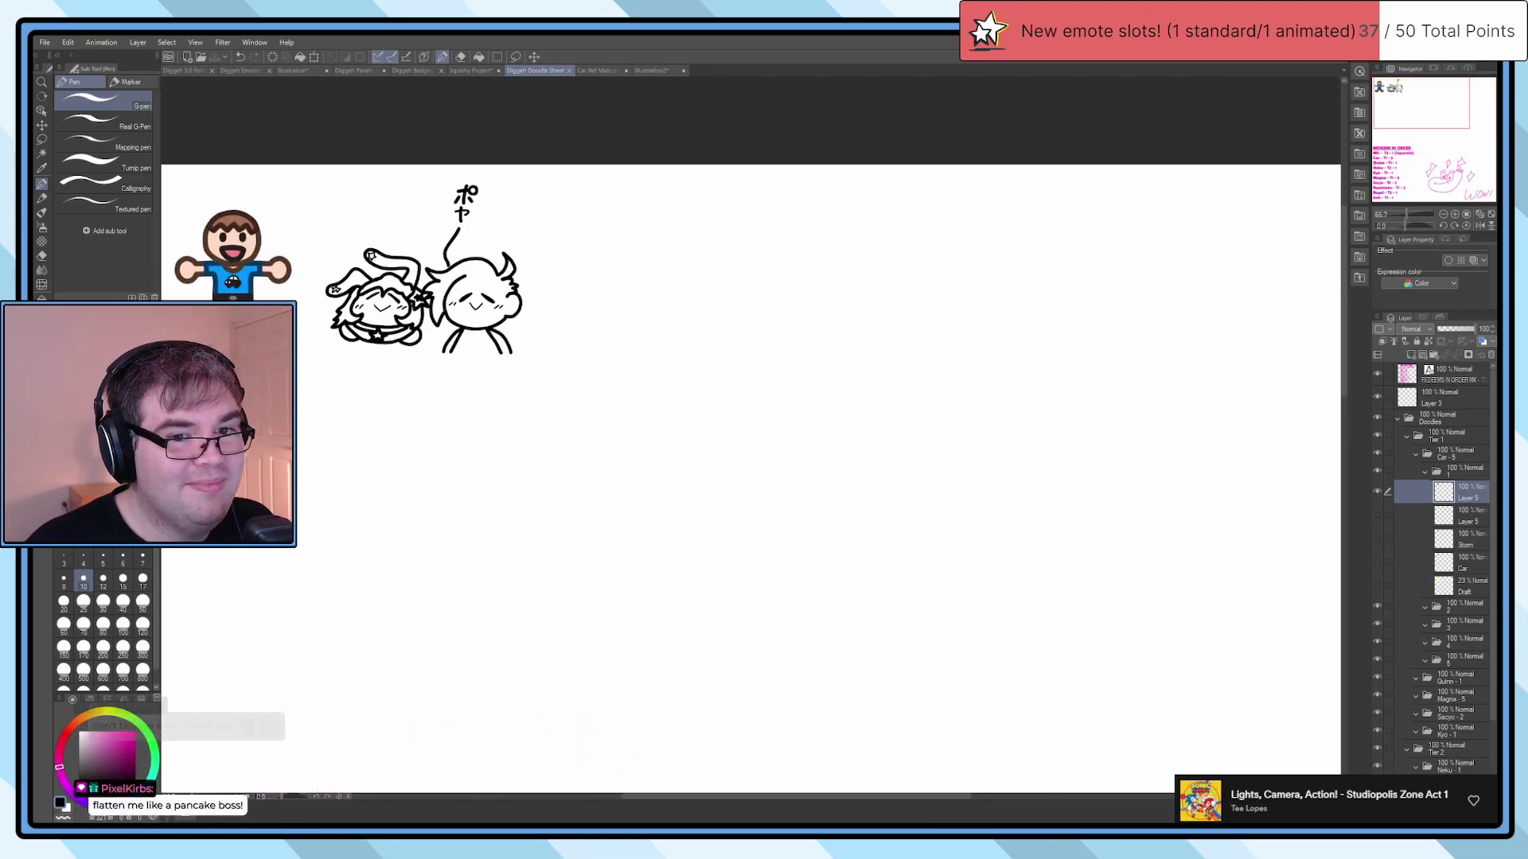
pyautogui.click(1427, 473)
pyautogui.click(1462, 493)
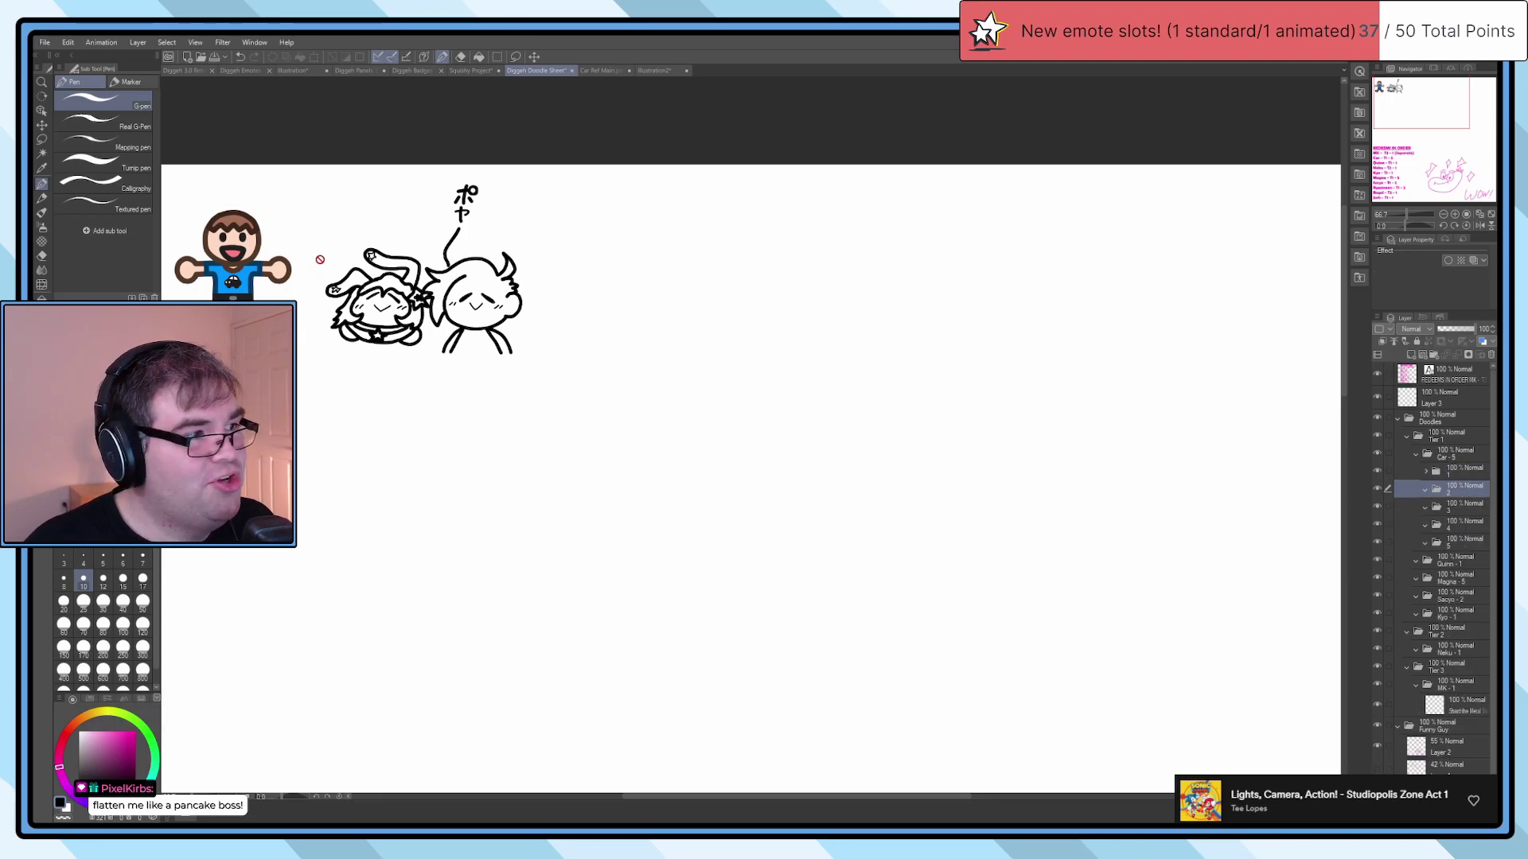
pyautogui.scroll(2, 331, 263)
pyautogui.click(1411, 354)
pyautogui.click(1411, 355)
pyautogui.click(1472, 541)
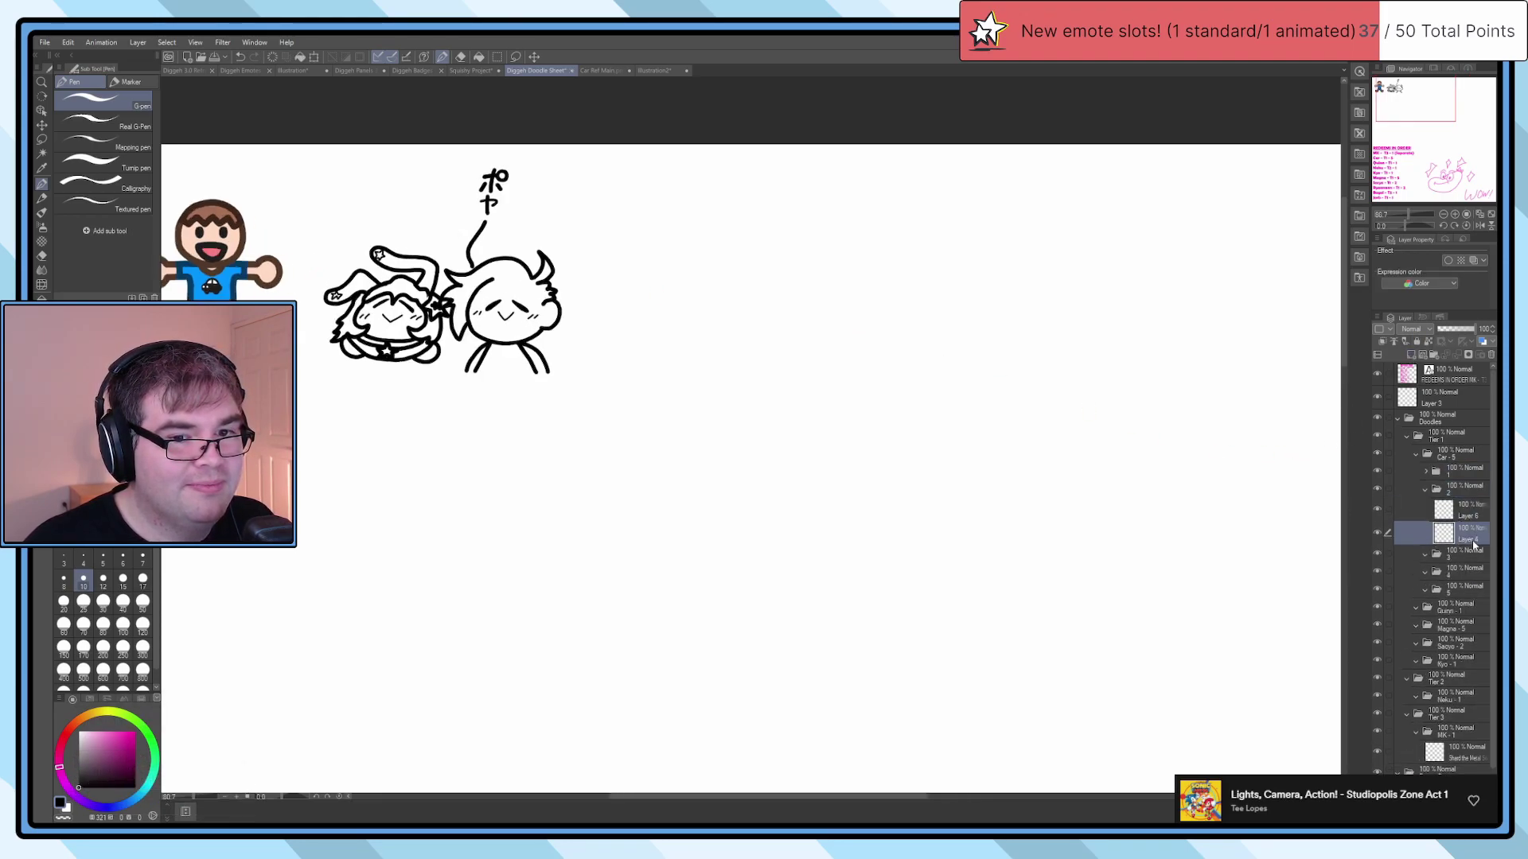
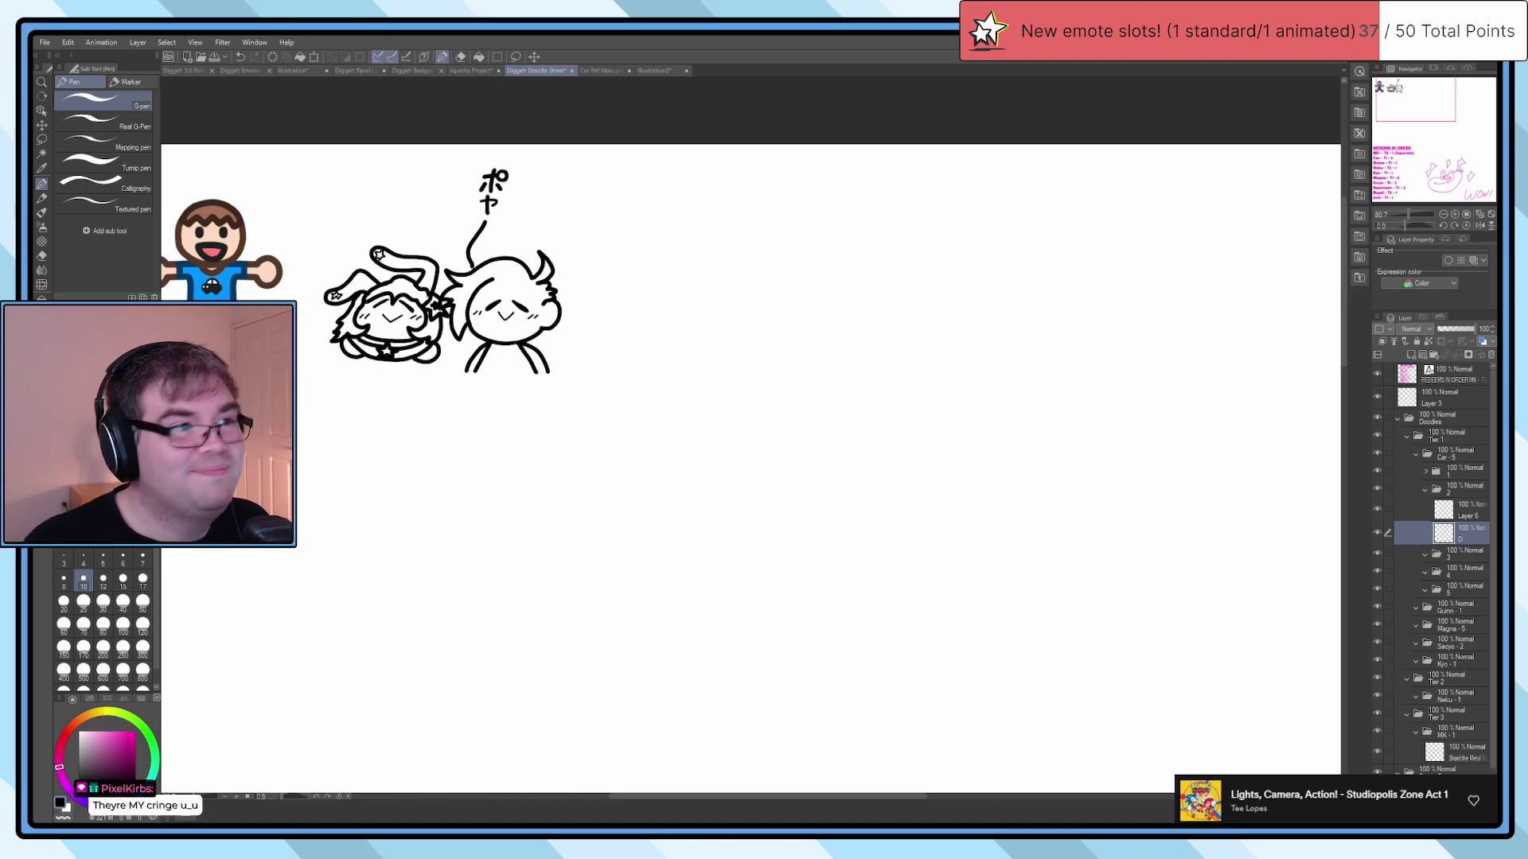
# Step: Scale the whole Pixel and Kirbs reference image down proportionally into the upper-left corner of its canvas and apply the transform
pyautogui.moveTo(747, 385); pyautogui.dragTo(708, 352)
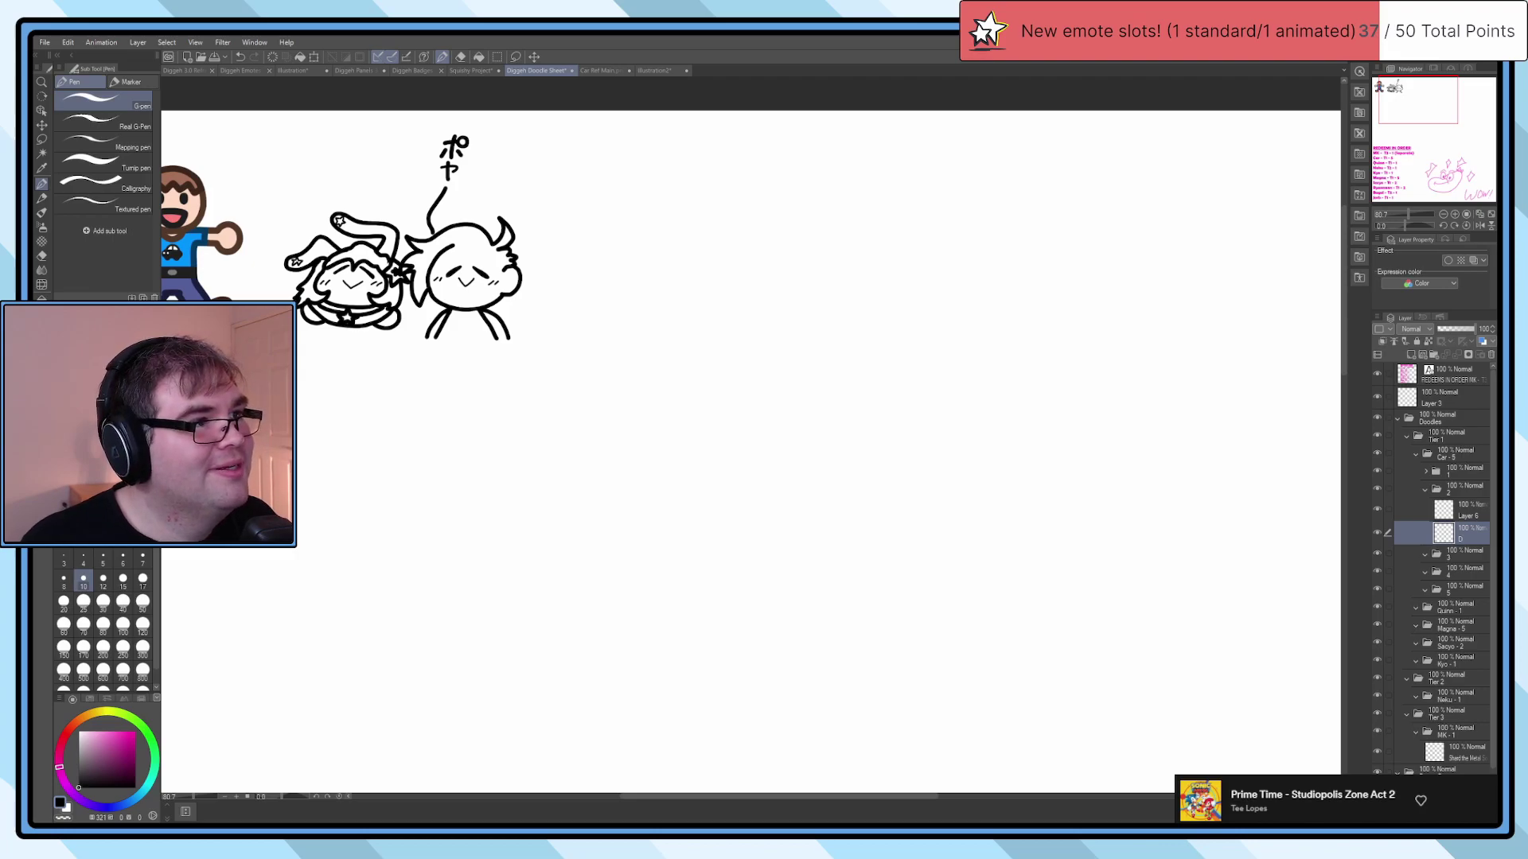
pyautogui.click(651, 70)
pyautogui.hotkey('ctrl', 'a')
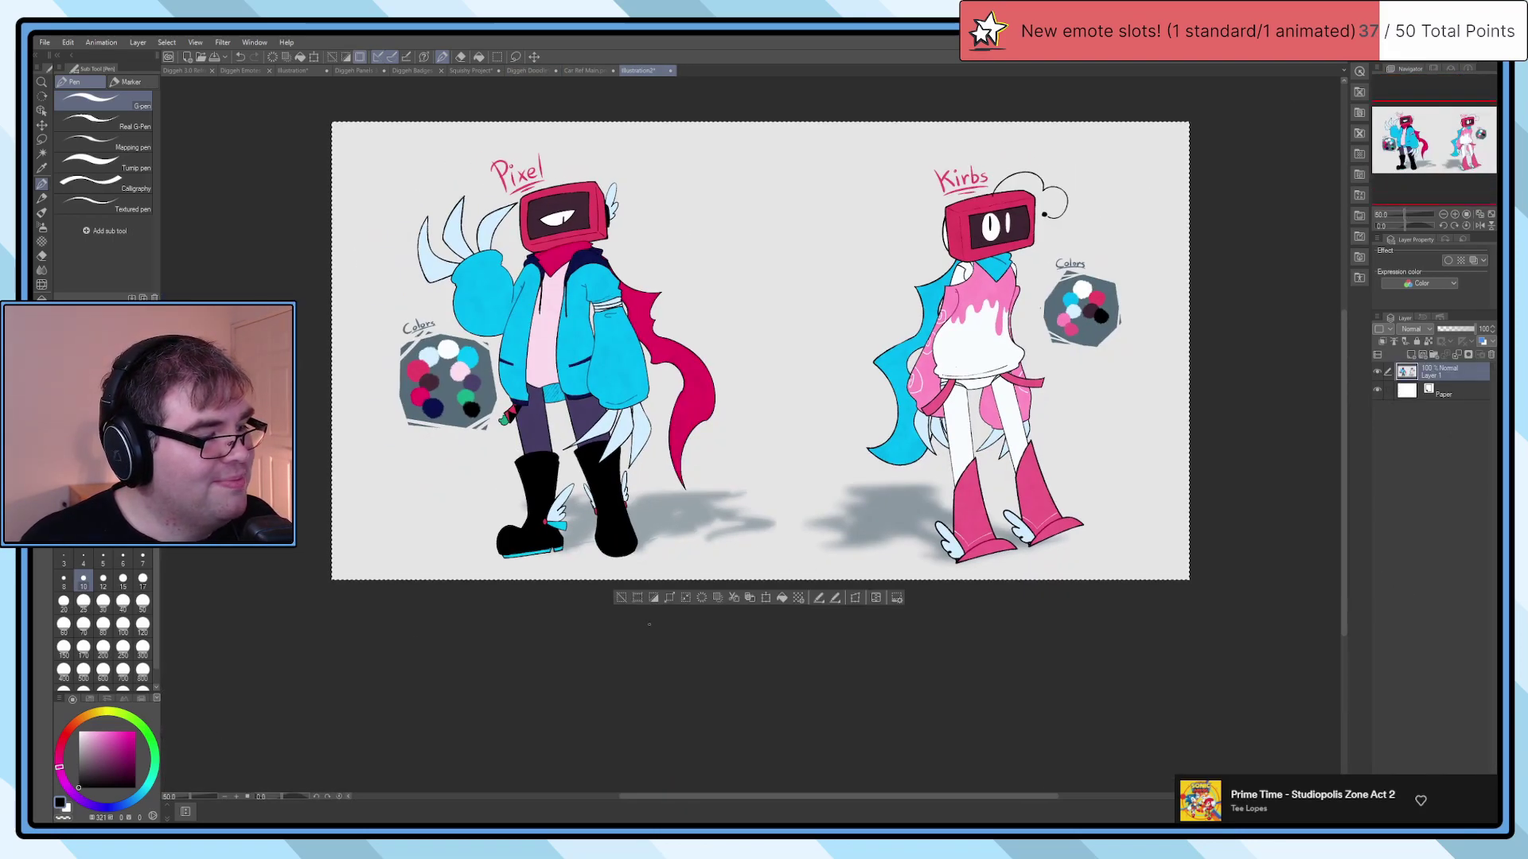
pyautogui.click(767, 598)
pyautogui.moveTo(1189, 581); pyautogui.dragTo(529, 229)
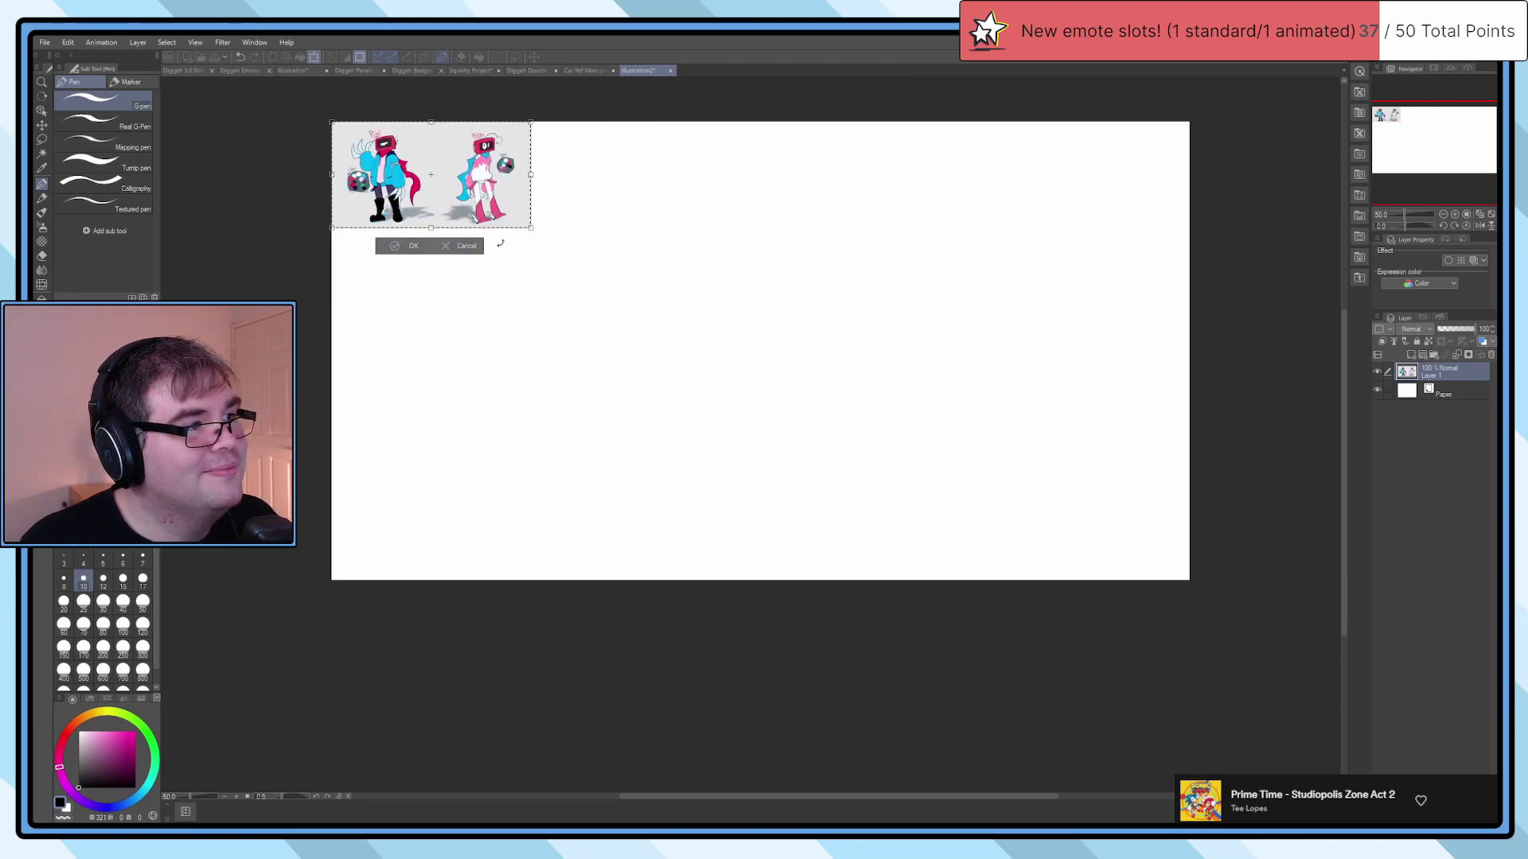
pyautogui.click(404, 248)
# Step: Paste the shrunken Pixel and Kirbs reference into the doodle sheet and move it to the right of the finished doodles
pyautogui.click(546, 72)
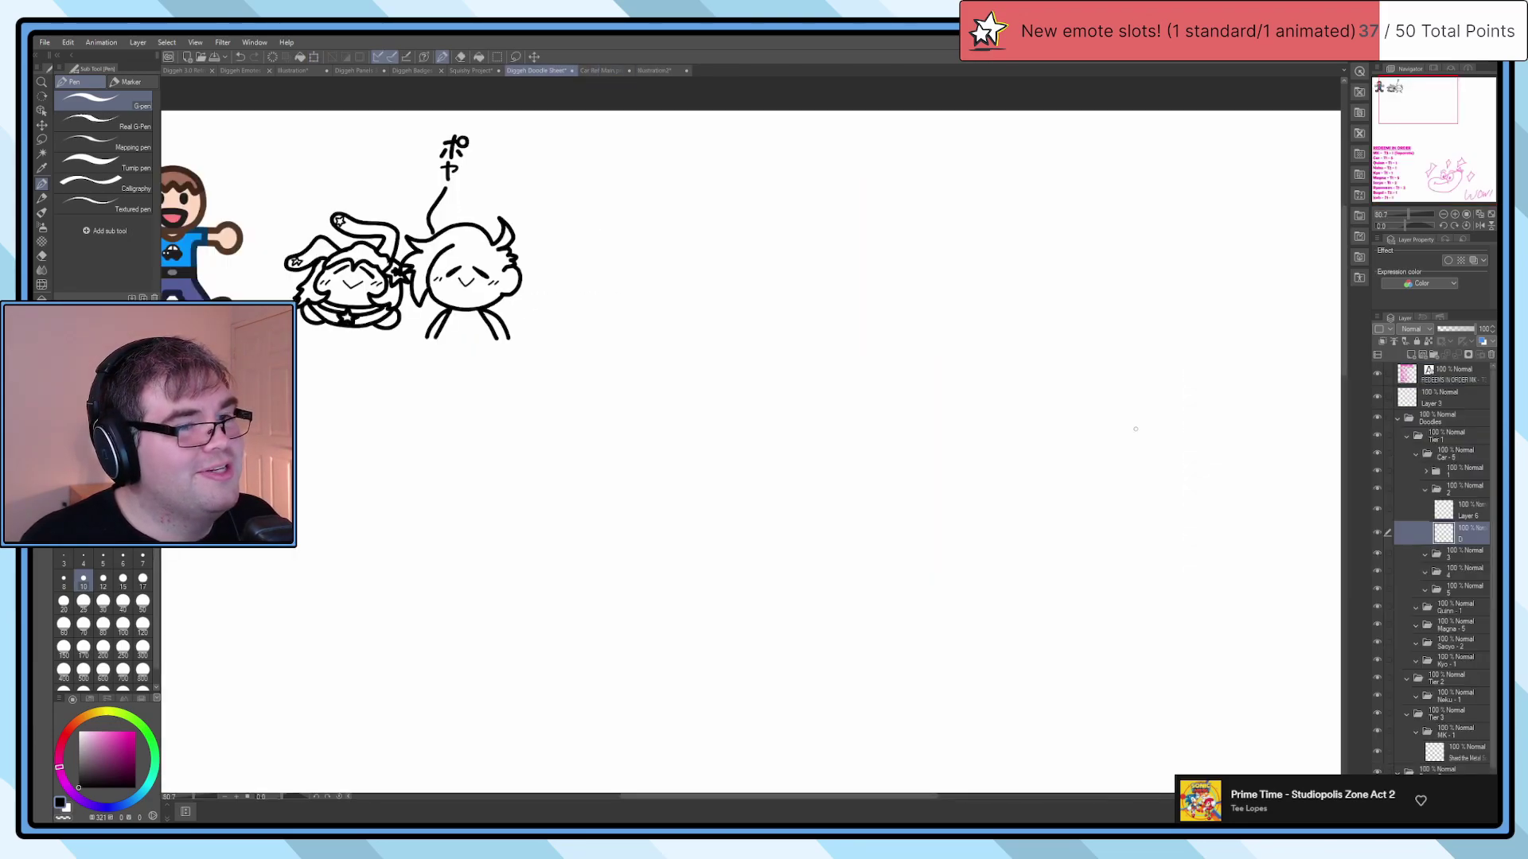
pyautogui.scroll(-2, 970, 515)
pyautogui.hotkey('ctrl', 'v')
pyautogui.scroll(-1, 719, 468)
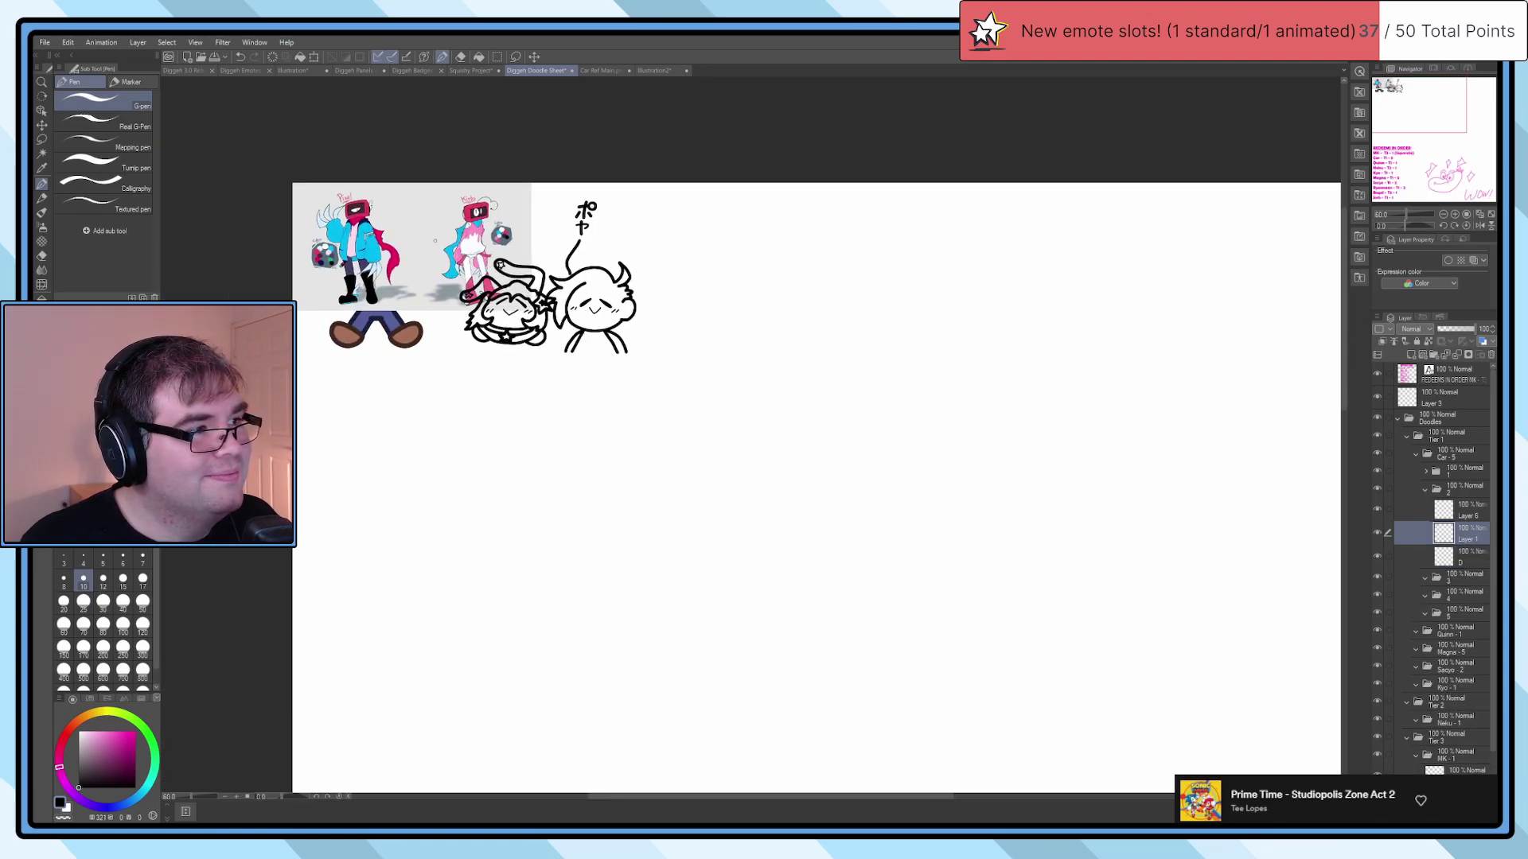
pyautogui.press('k')
pyautogui.moveTo(432, 237); pyautogui.dragTo(818, 350)
pyautogui.scroll(3, 721, 310)
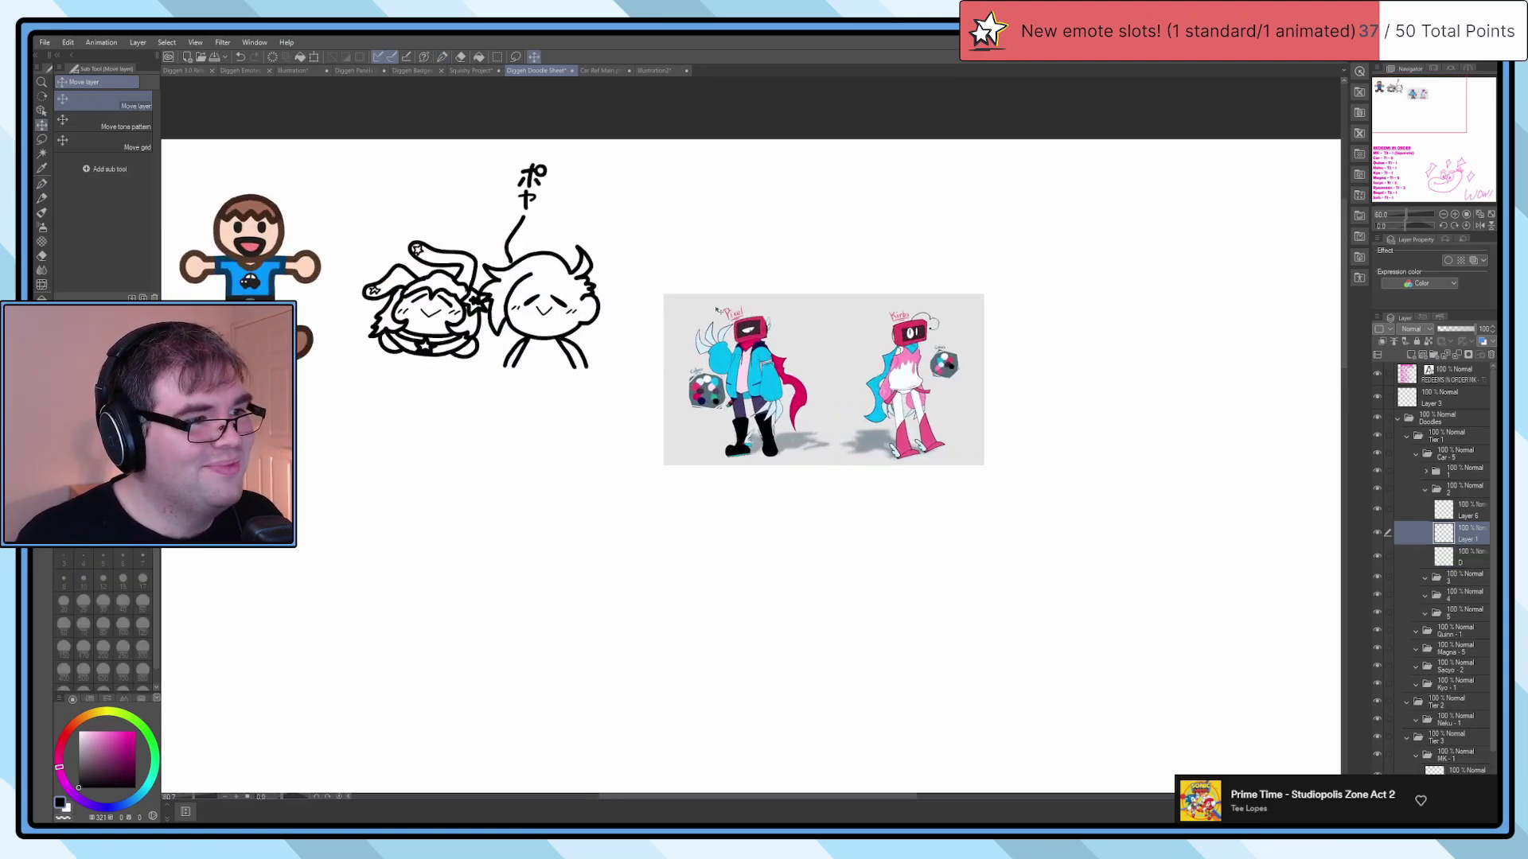
# Step: Draw a black four-sided frame with an extended upper edge below the reference image using the G-pen
pyautogui.press('p')
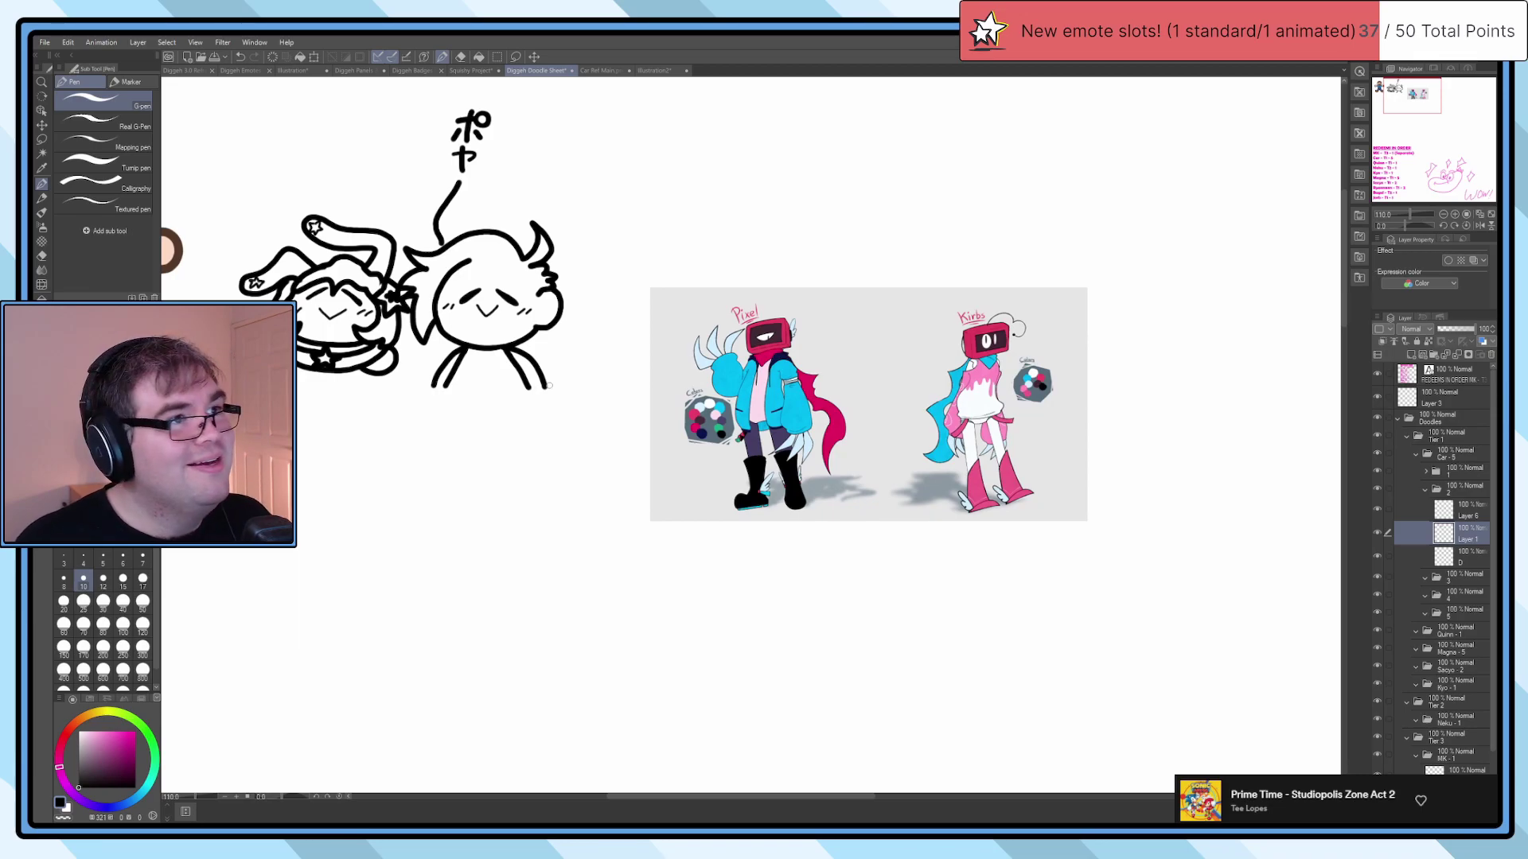
pyautogui.scroll(-3, 573, 398)
pyautogui.scroll(1, 596, 414)
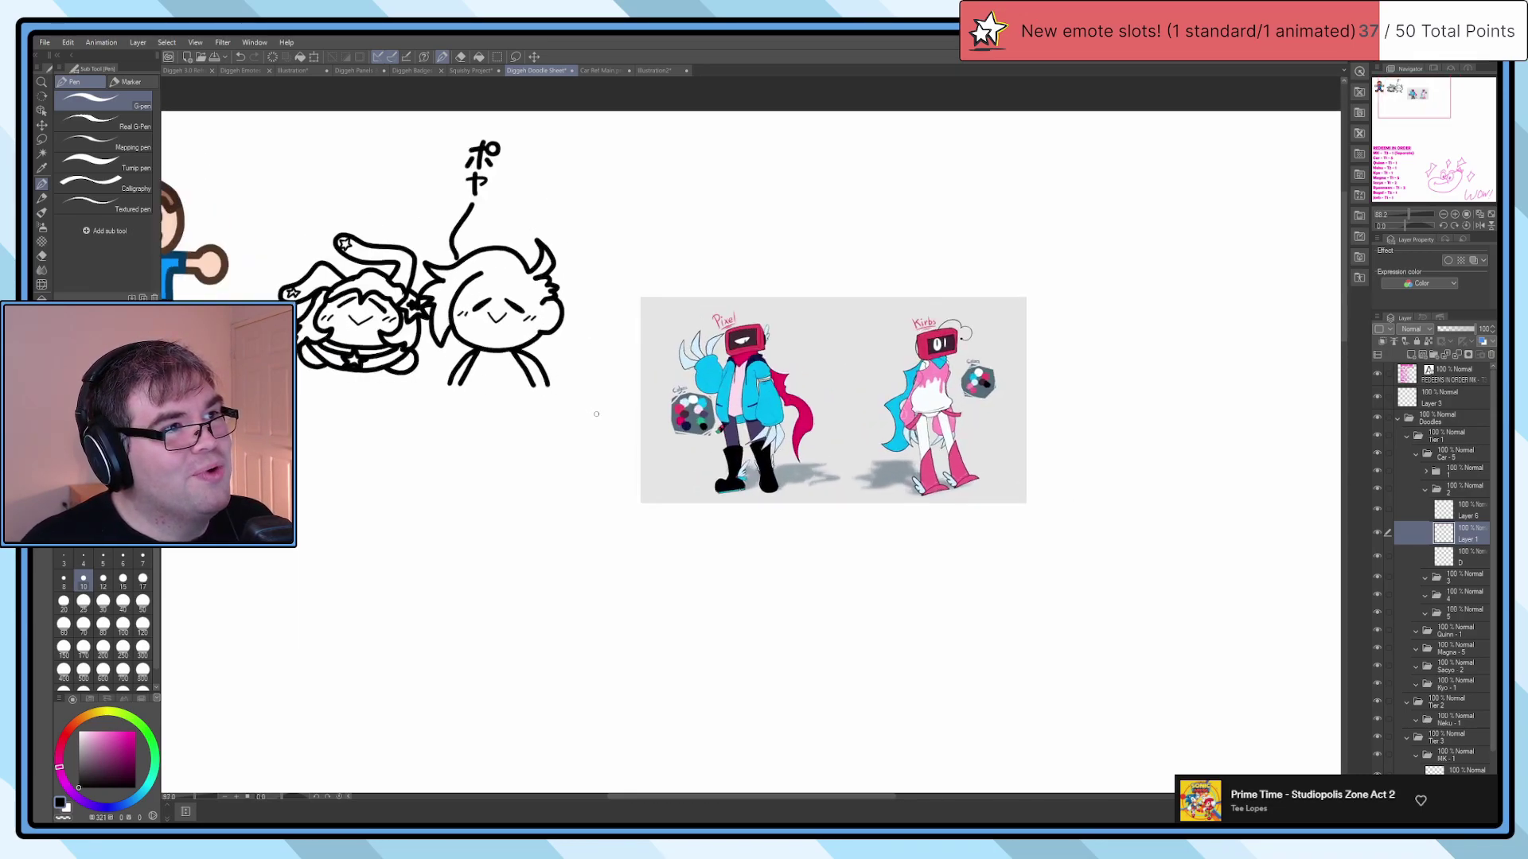
pyautogui.scroll(-1, 596, 414)
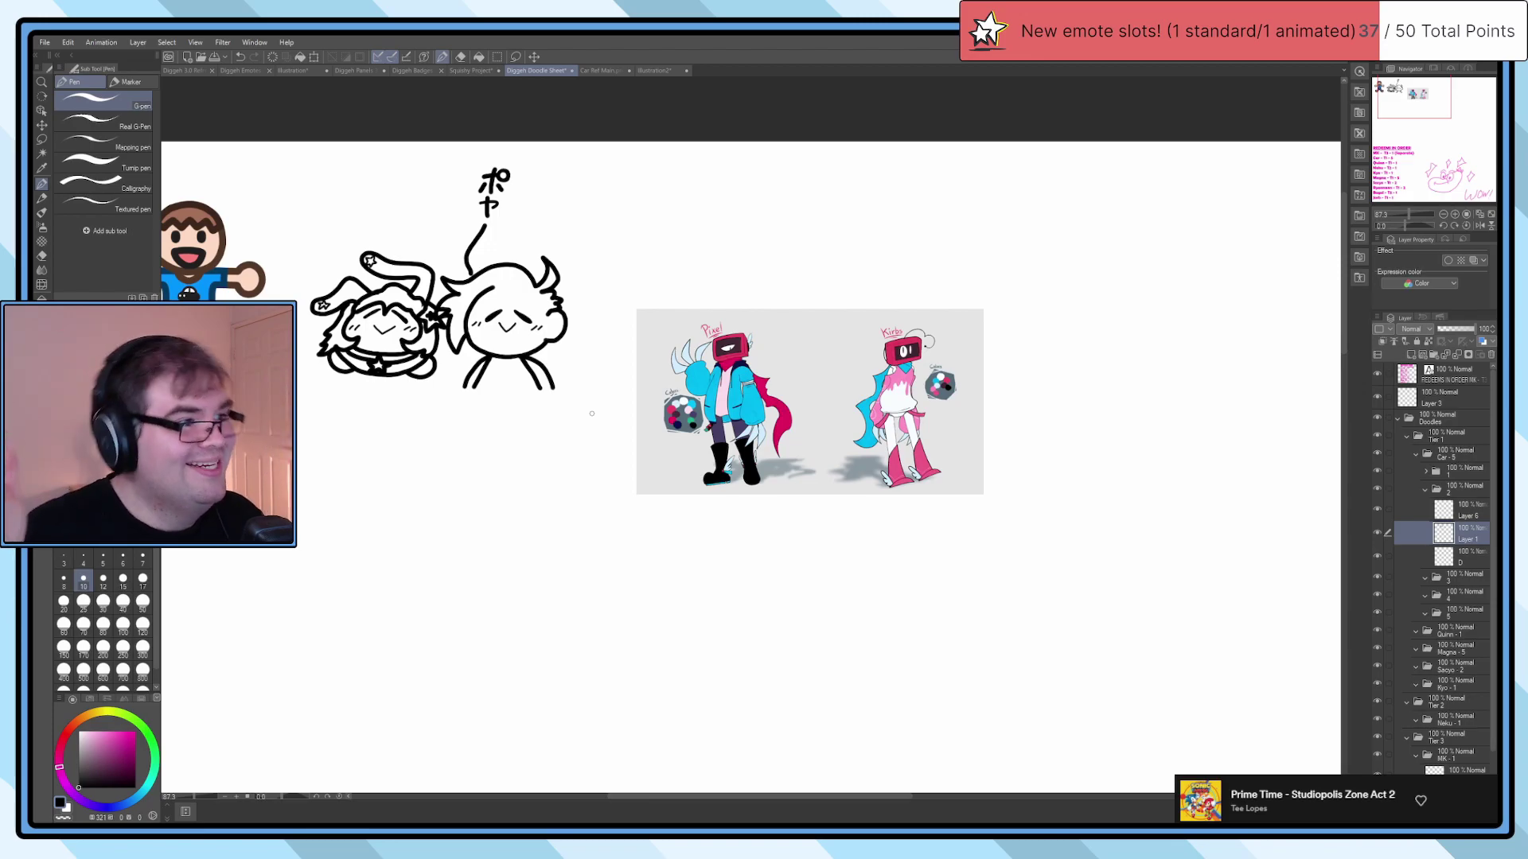
pyautogui.scroll(4, 605, 437)
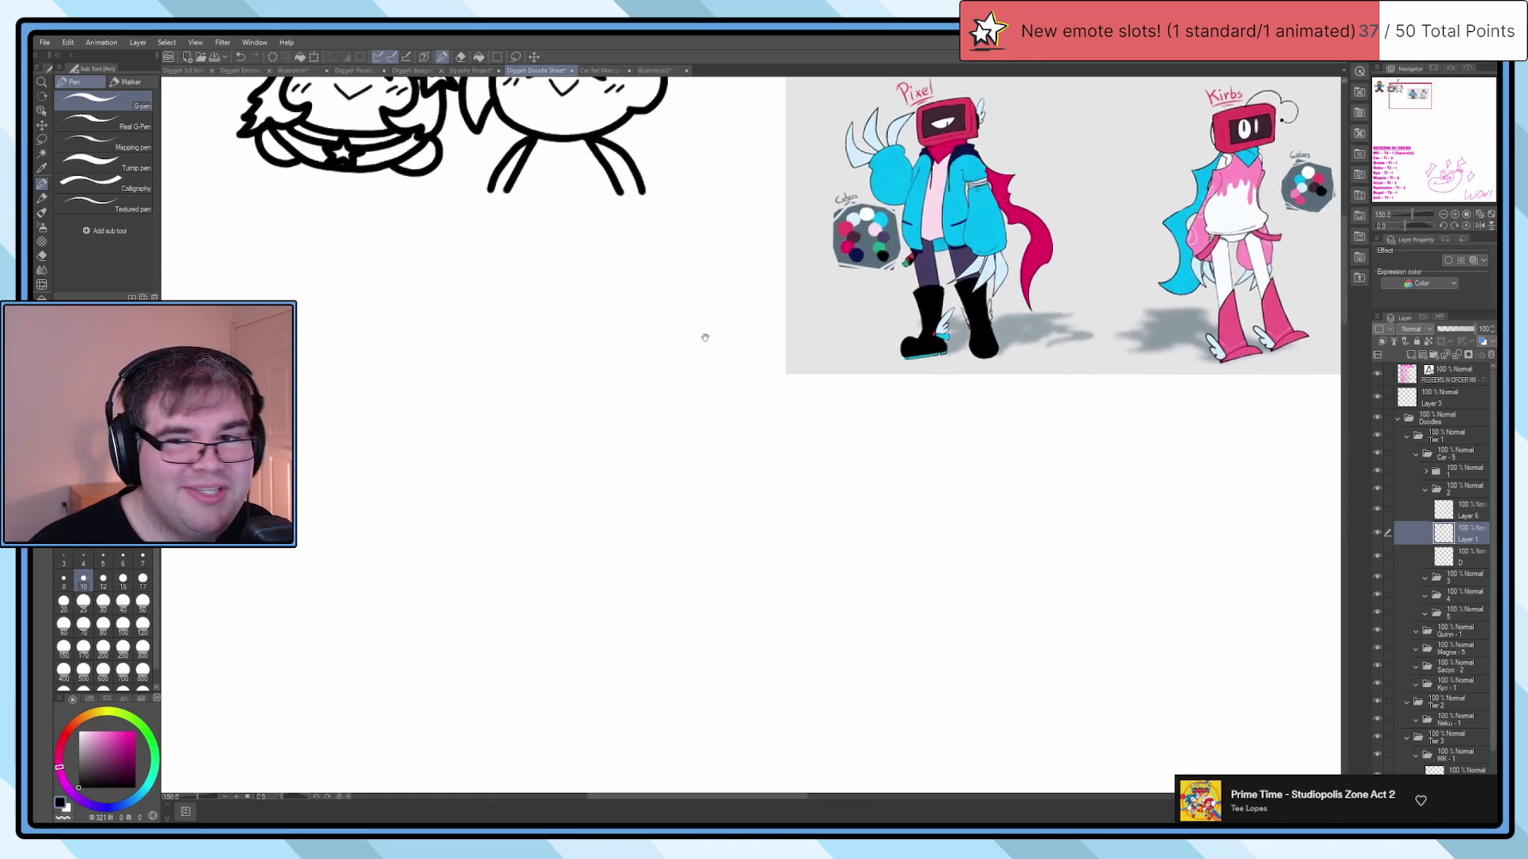
pyautogui.moveTo(540, 557)
pyautogui.mouseDown()
pyautogui.moveTo(753, 716)
pyautogui.moveTo(443, 549)
pyautogui.mouseUp()
pyautogui.scroll(5, 738, 636)
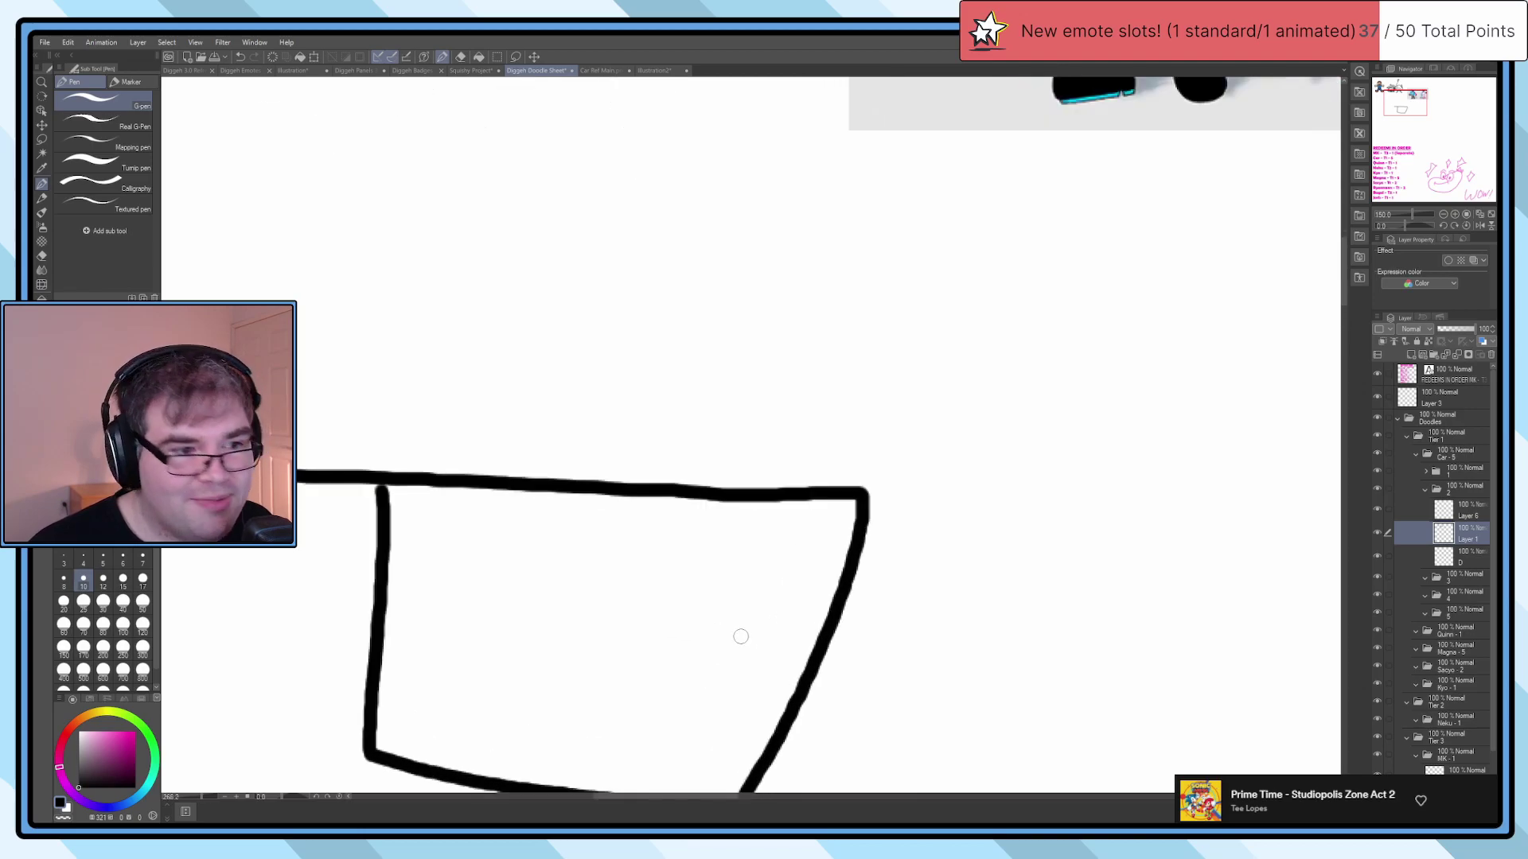
# Step: Draw a smiling cartoon boy with outstretched arms, a torso and two legs inside the frame, flanked by two sparkles
pyautogui.moveTo(675, 442)
pyautogui.mouseDown()
pyautogui.moveTo(614, 342)
pyautogui.moveTo(731, 341)
pyautogui.moveTo(640, 468)
pyautogui.mouseUp()
pyautogui.click(675, 344)
pyautogui.moveTo(662, 402)
pyautogui.mouseDown()
pyautogui.moveTo(706, 374)
pyautogui.moveTo(702, 423)
pyautogui.moveTo(644, 408)
pyautogui.mouseUp()
pyautogui.moveTo(614, 357); pyautogui.dragTo(681, 320)
pyautogui.moveTo(720, 455)
pyautogui.mouseDown()
pyautogui.moveTo(796, 390)
pyautogui.moveTo(799, 402)
pyautogui.mouseUp()
pyautogui.moveTo(640, 481)
pyautogui.mouseDown()
pyautogui.moveTo(456, 500)
pyautogui.moveTo(478, 442)
pyautogui.moveTo(466, 478)
pyautogui.mouseUp()
pyautogui.moveTo(661, 487)
pyautogui.mouseDown()
pyautogui.moveTo(476, 574)
pyautogui.moveTo(706, 596)
pyautogui.moveTo(698, 497)
pyautogui.mouseUp()
pyautogui.moveTo(583, 581)
pyautogui.mouseDown()
pyautogui.moveTo(681, 565)
pyautogui.moveTo(666, 516)
pyautogui.mouseUp()
pyautogui.moveTo(513, 315)
pyautogui.mouseDown()
pyautogui.moveTo(477, 368)
pyautogui.moveTo(529, 350)
pyautogui.mouseUp()
pyautogui.moveTo(832, 450)
pyautogui.mouseDown()
pyautogui.moveTo(783, 493)
pyautogui.moveTo(820, 470)
pyautogui.mouseUp()
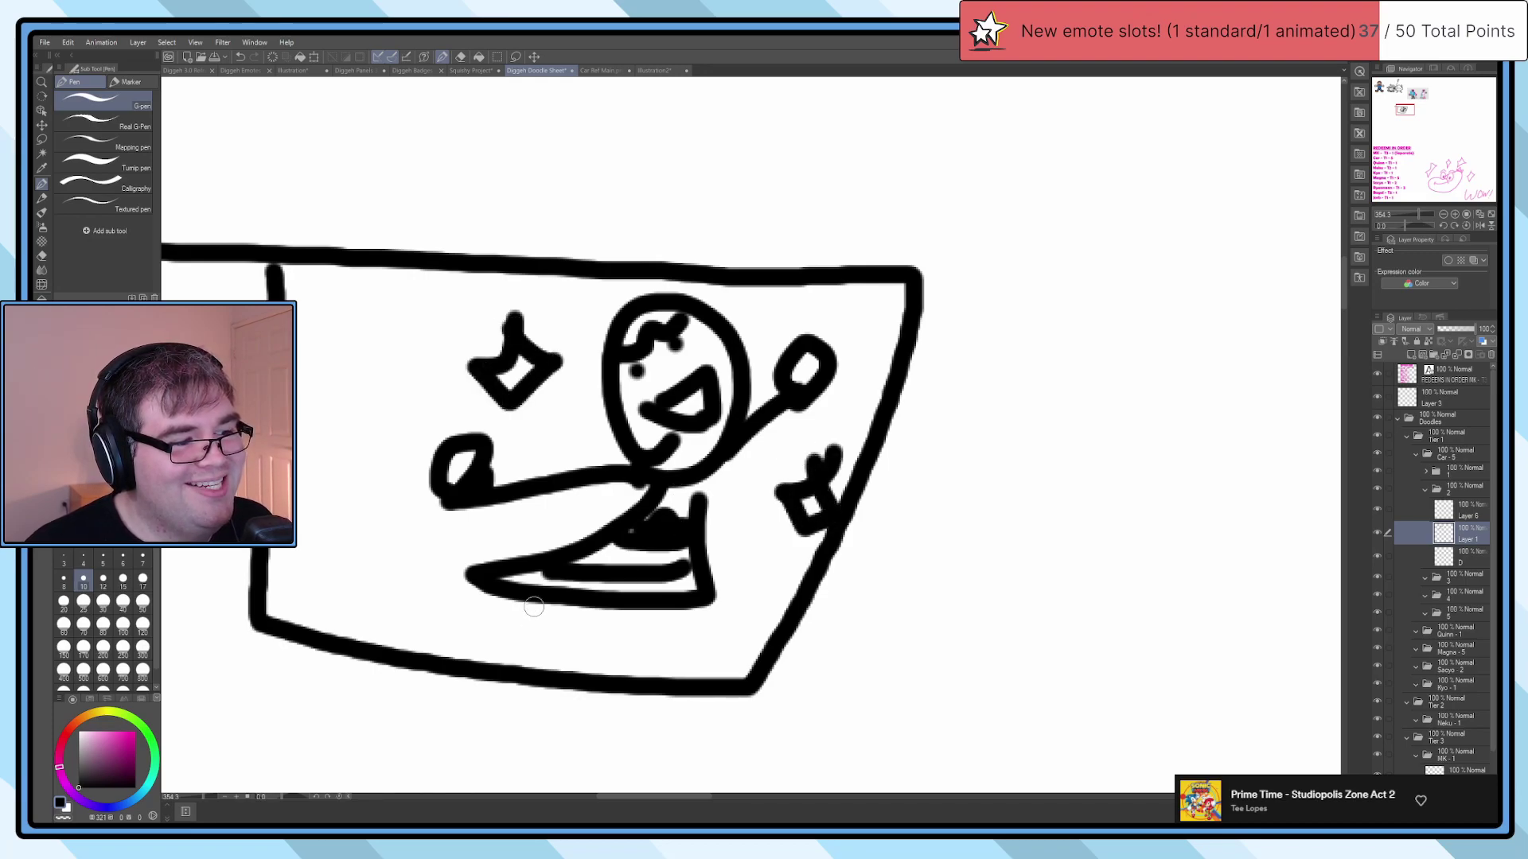
pyautogui.moveTo(533, 608); pyautogui.dragTo(507, 665)
pyautogui.moveTo(626, 615); pyautogui.dragTo(677, 676)
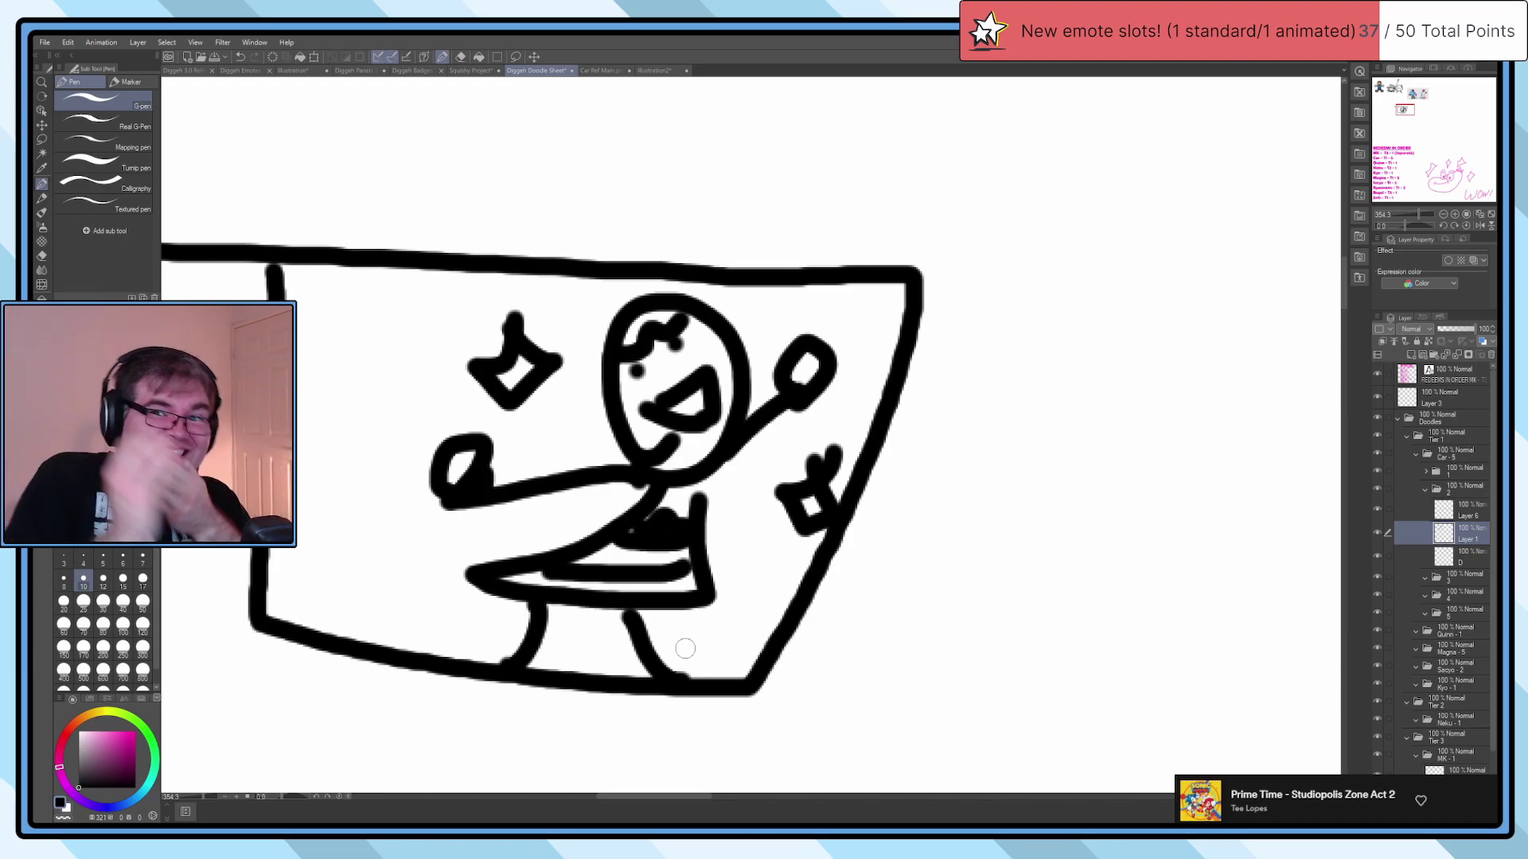
# Step: Move the layer holding the reference and framed sketch from folder 2 into the Funny Guy Gang folder
pyautogui.scroll(-10, 685, 648)
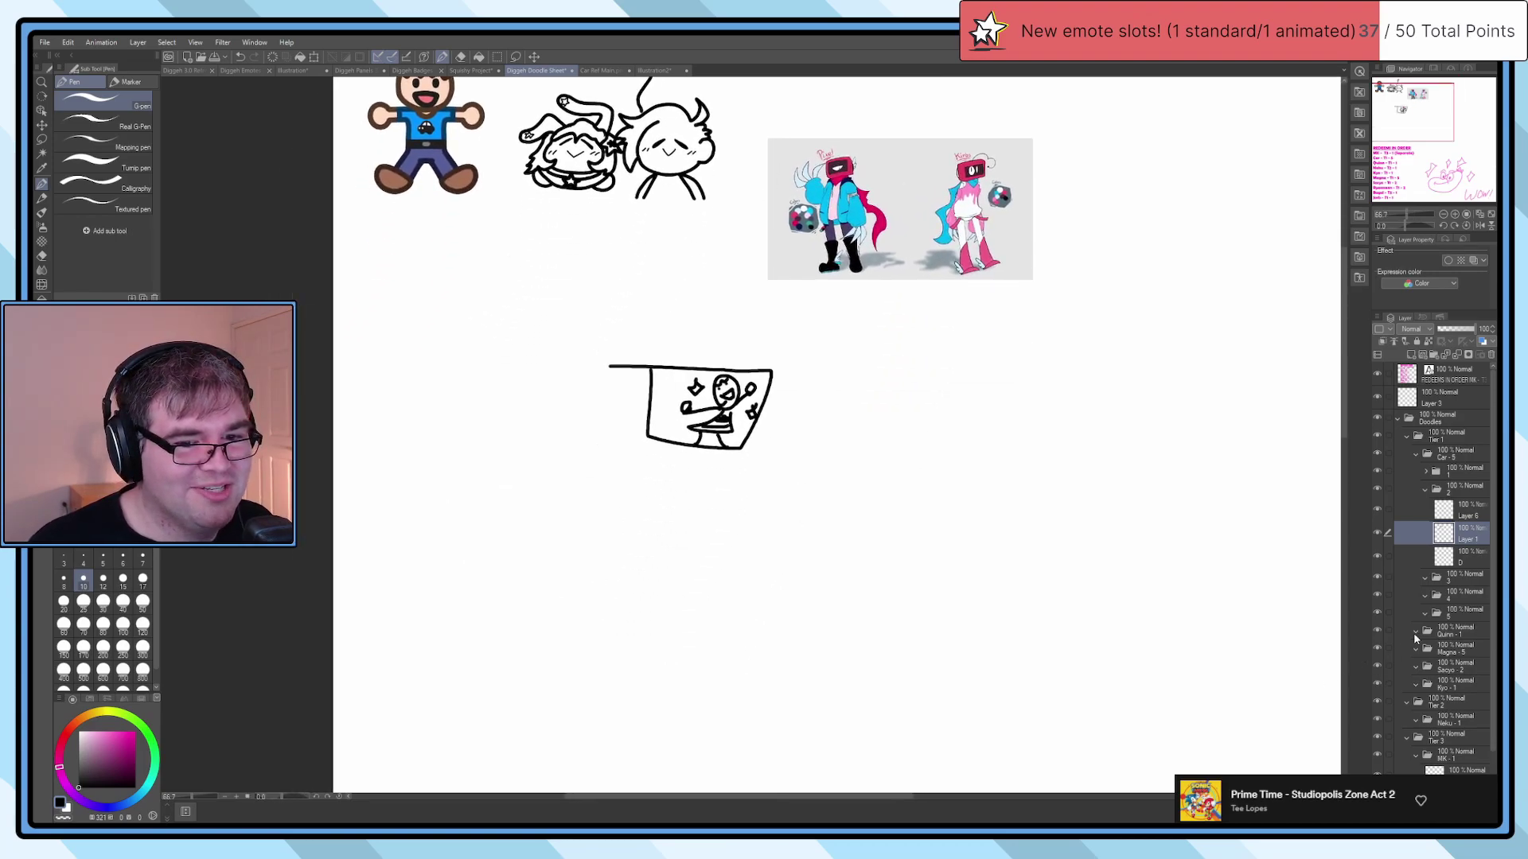
pyautogui.scroll(-3, 965, 533)
pyautogui.moveTo(944, 580)
pyautogui.mouseDown()
pyautogui.moveTo(849, 467)
pyautogui.moveTo(695, 177)
pyautogui.mouseUp()
pyautogui.scroll(-2, 828, 402)
pyautogui.moveTo(979, 485); pyautogui.dragTo(936, 487)
pyautogui.moveTo(1464, 723); pyautogui.dragTo(1436, 770)
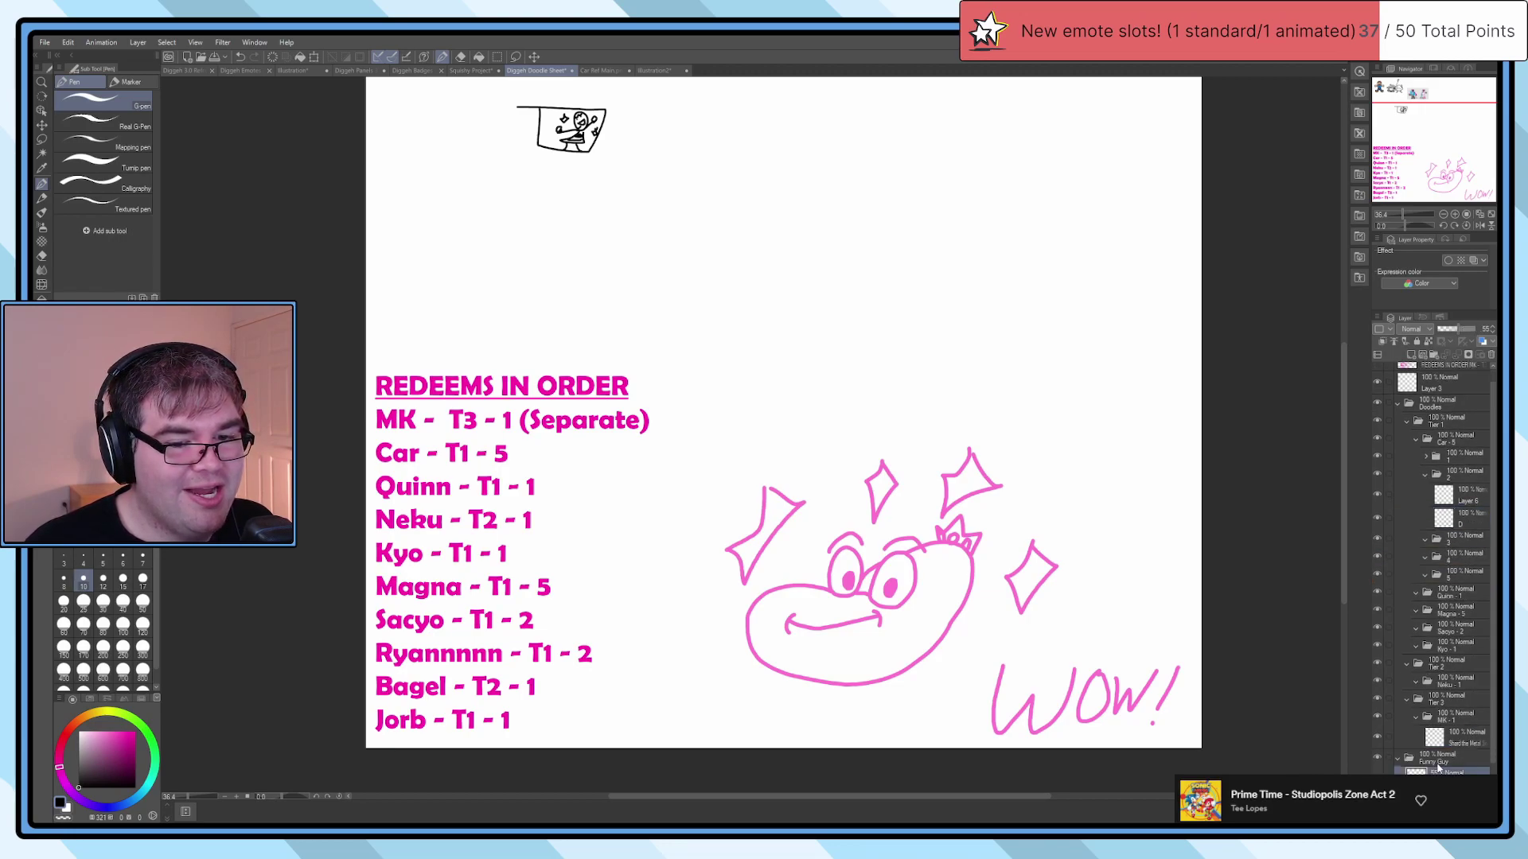
pyautogui.click(1441, 759)
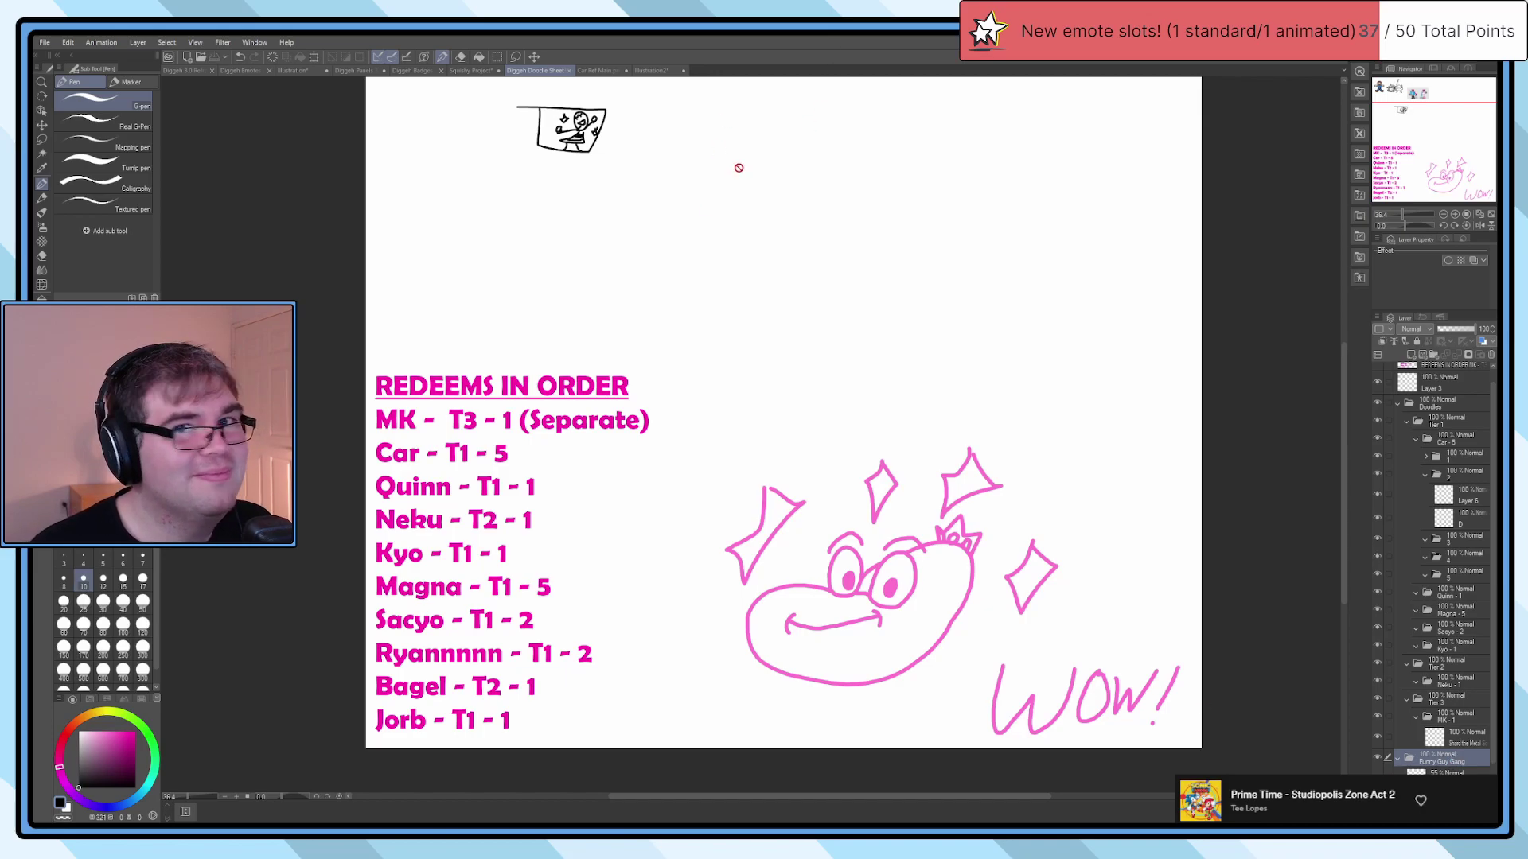
# Step: Shift the reference image and framed sketch together further down the sheet, clearing space beside the finished doodles
pyautogui.scroll(2, 689, 233)
pyautogui.moveTo(689, 233)
pyautogui.mouseDown()
pyautogui.moveTo(784, 454)
pyautogui.moveTo(795, 535)
pyautogui.mouseUp()
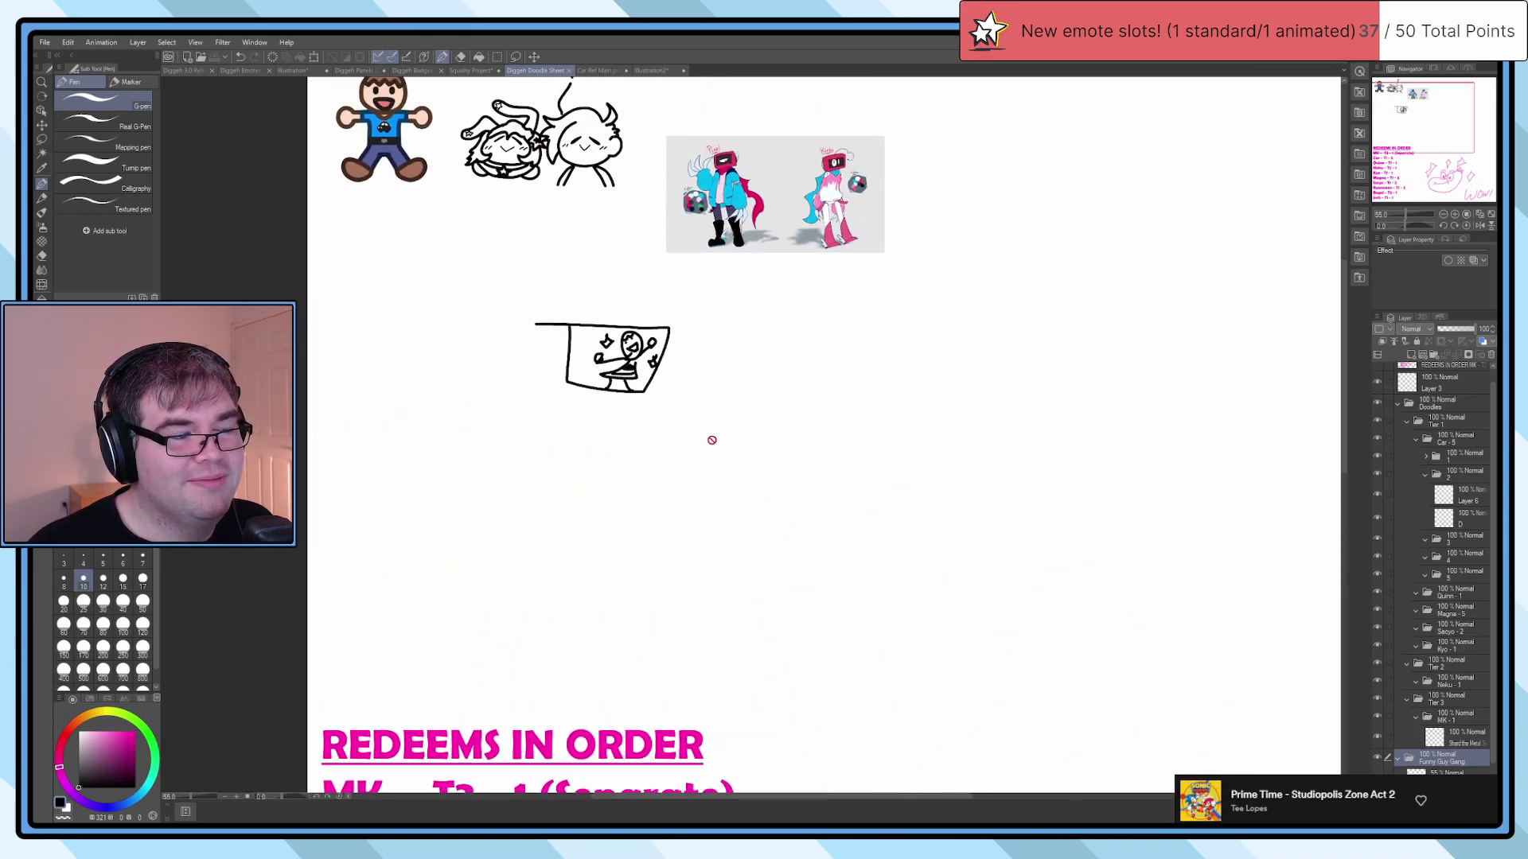
pyautogui.scroll(2, 579, 331)
pyautogui.press('p')
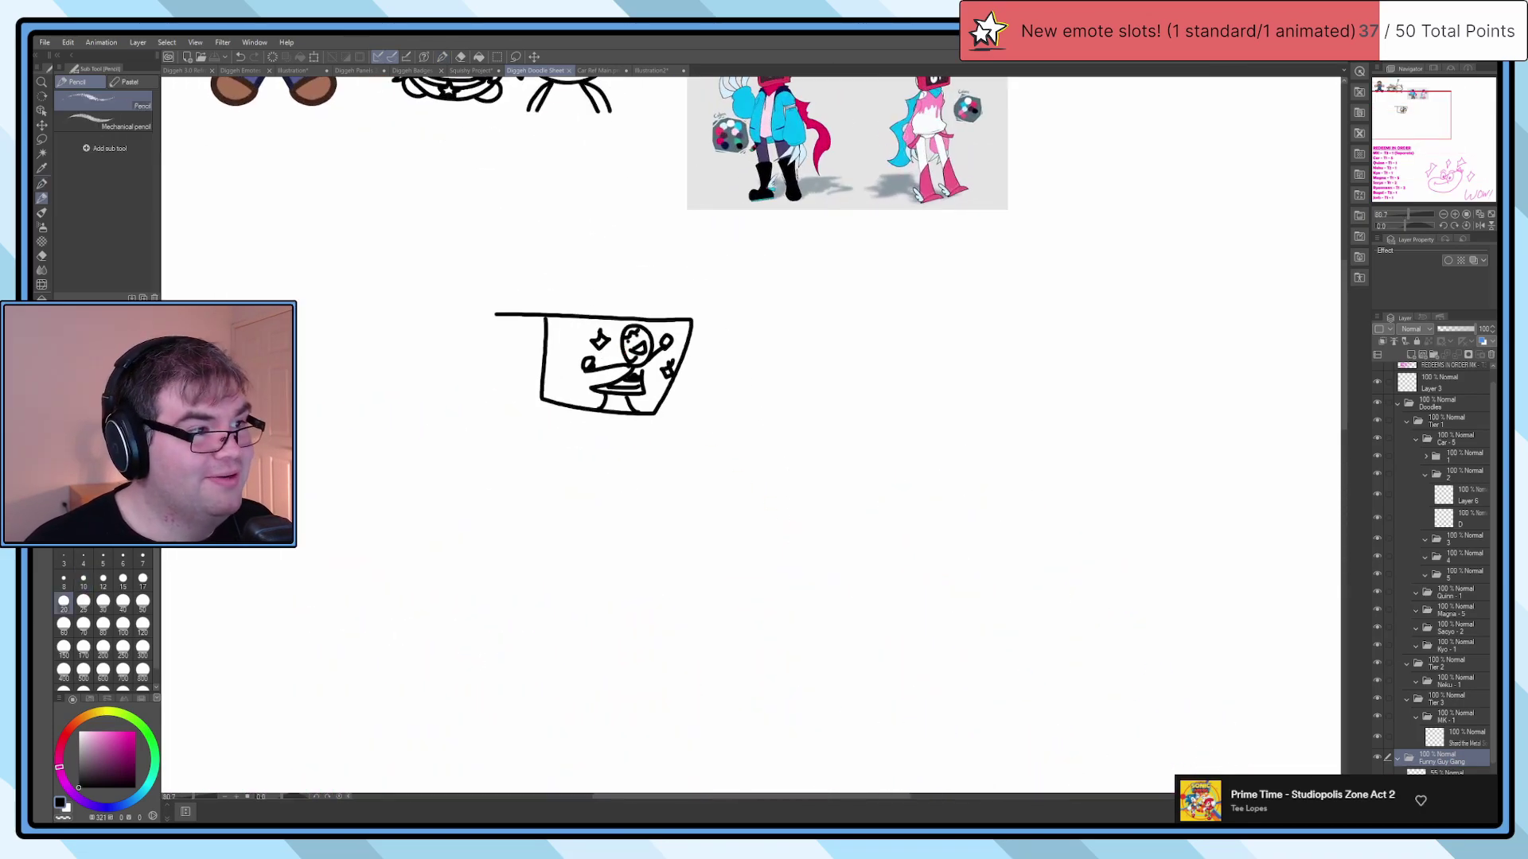
pyautogui.moveTo(634, 378)
pyautogui.mouseDown()
pyautogui.moveTo(540, 567)
pyautogui.moveTo(633, 388)
pyautogui.mouseUp()
pyautogui.moveTo(785, 334); pyautogui.dragTo(798, 568)
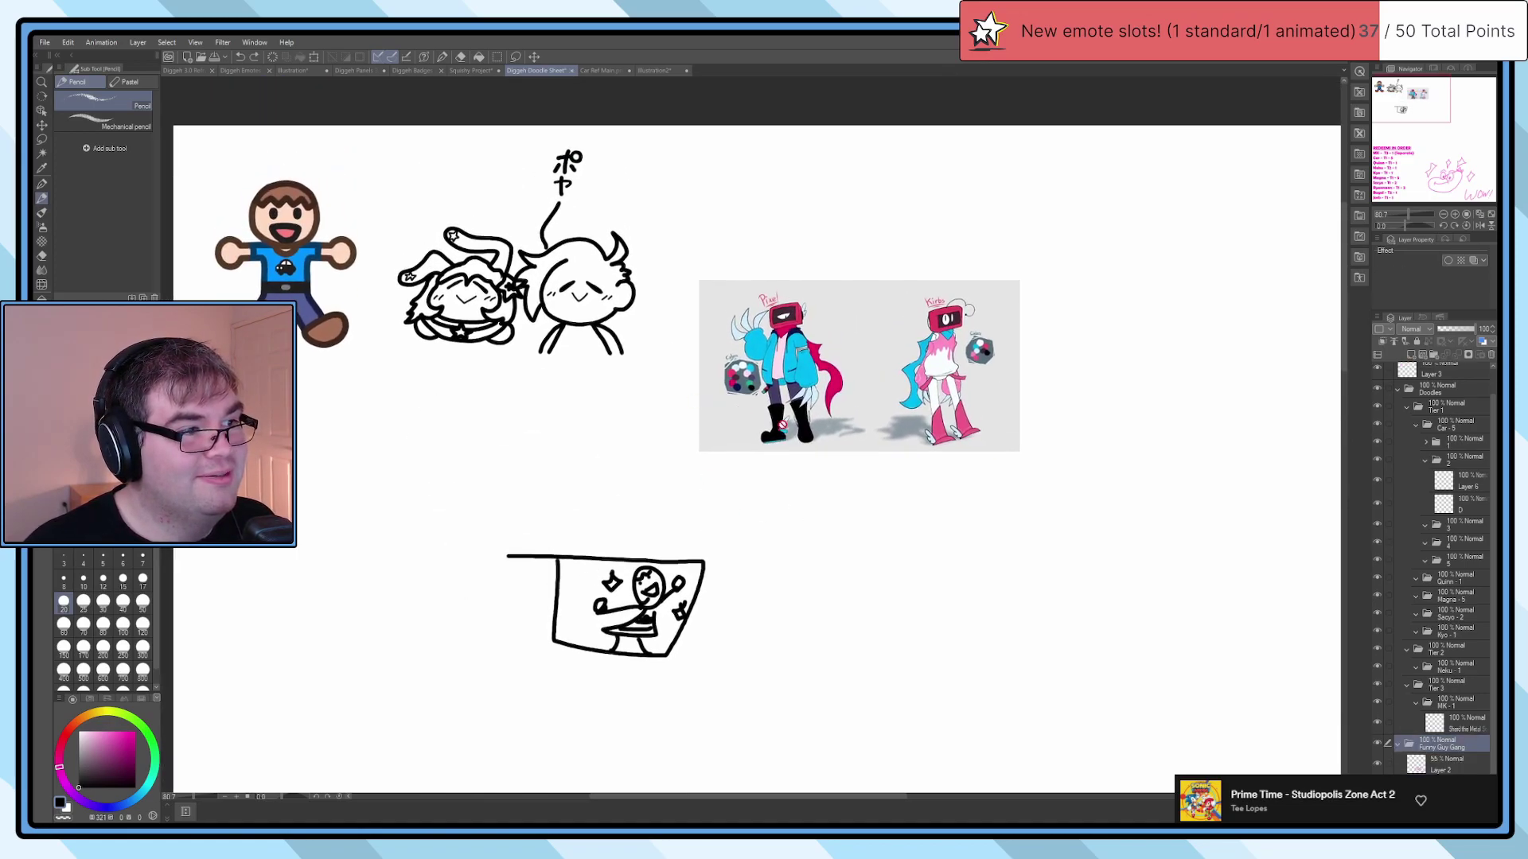
pyautogui.moveTo(886, 469); pyautogui.dragTo(786, 521)
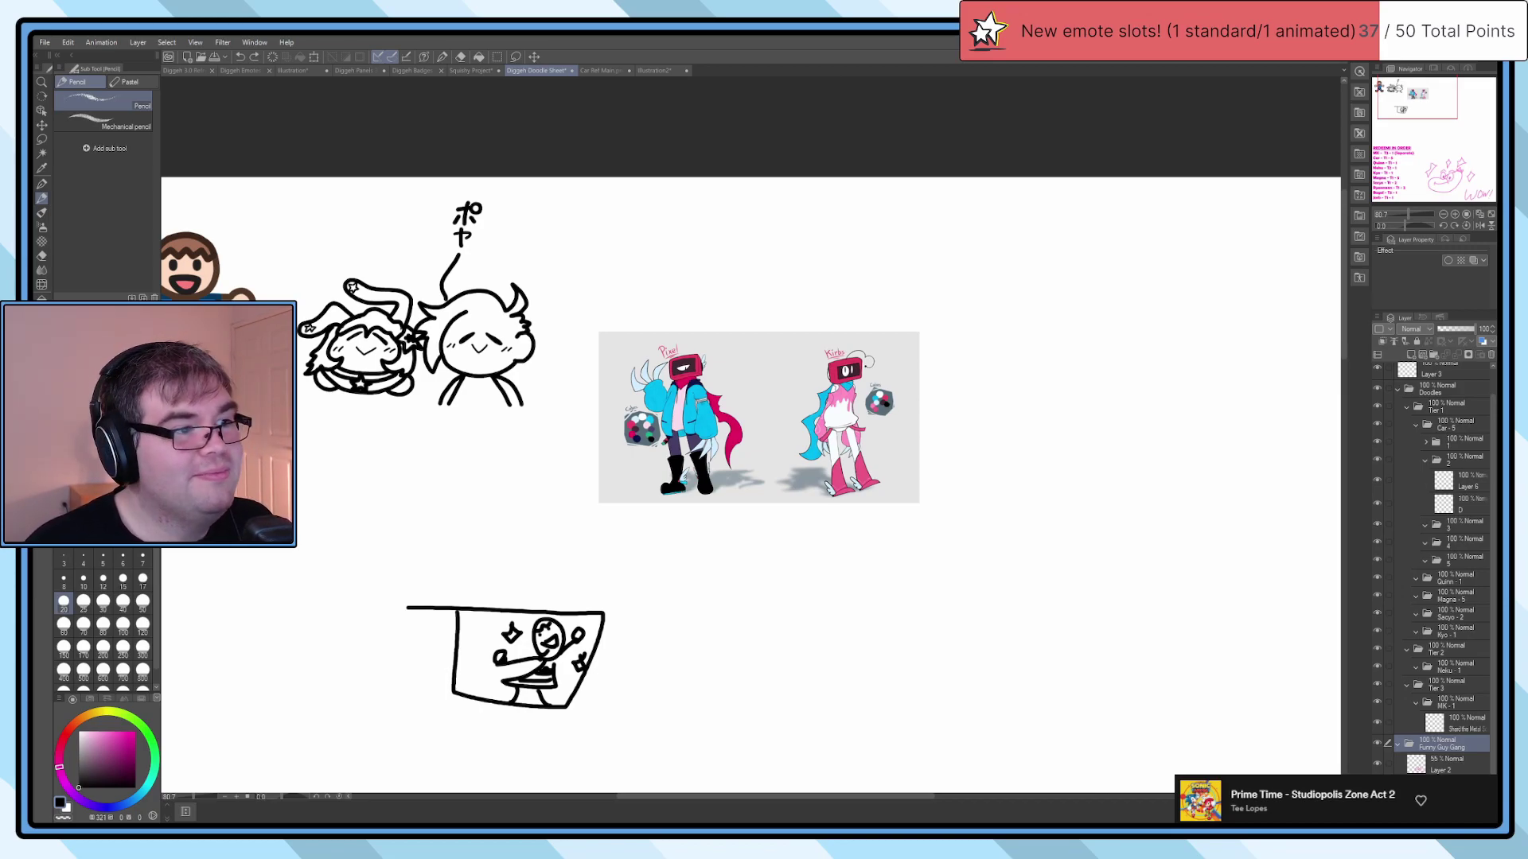
pyautogui.scroll(3, 705, 245)
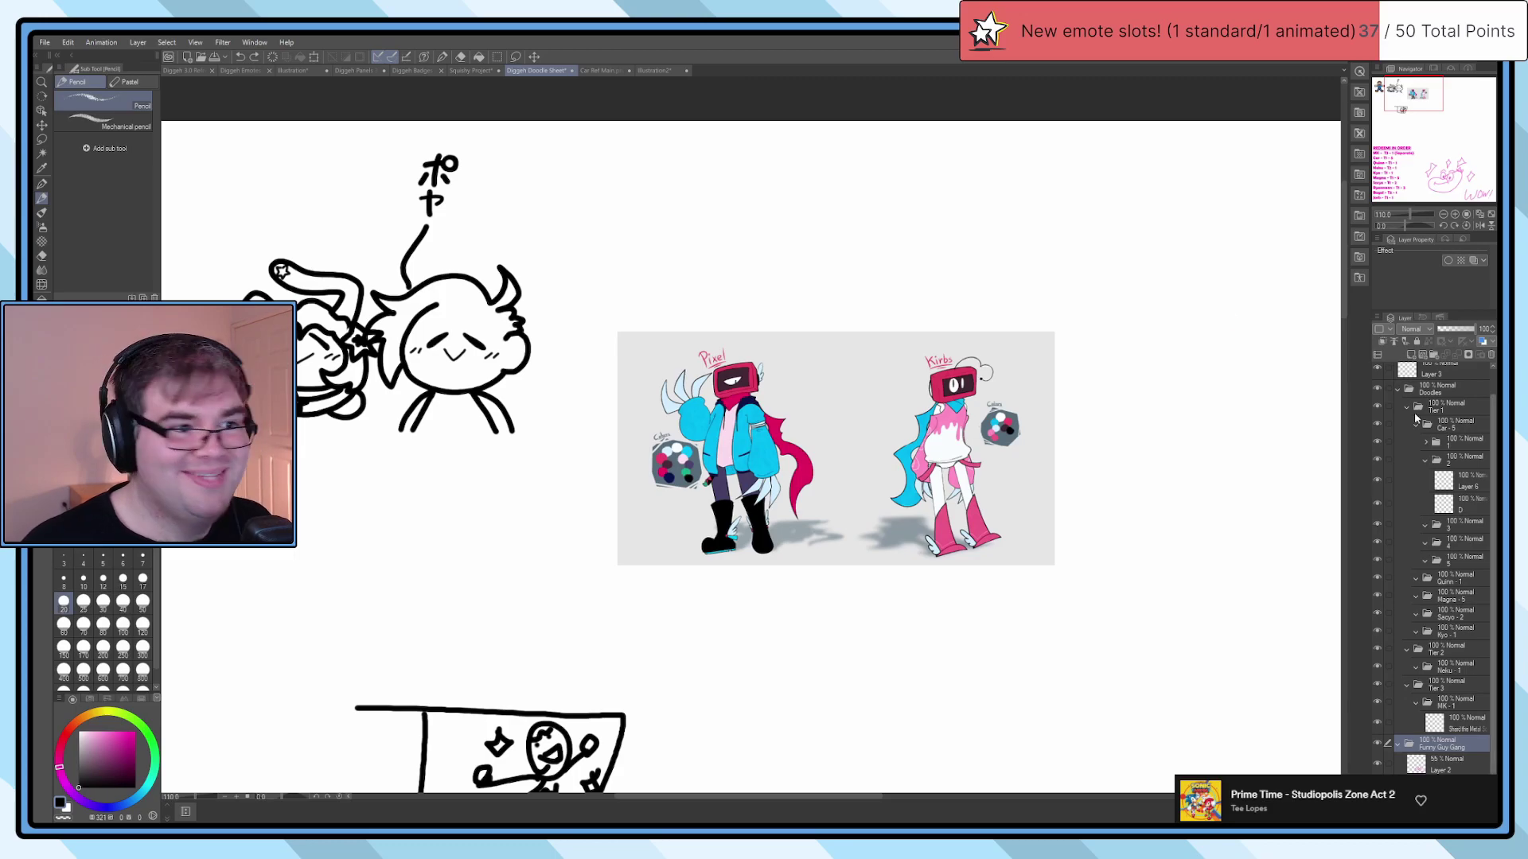
pyautogui.moveTo(842, 489); pyautogui.dragTo(856, 423)
pyautogui.hotkey('ctrl', 'z')
pyautogui.hotkey('ctrl', 'z')
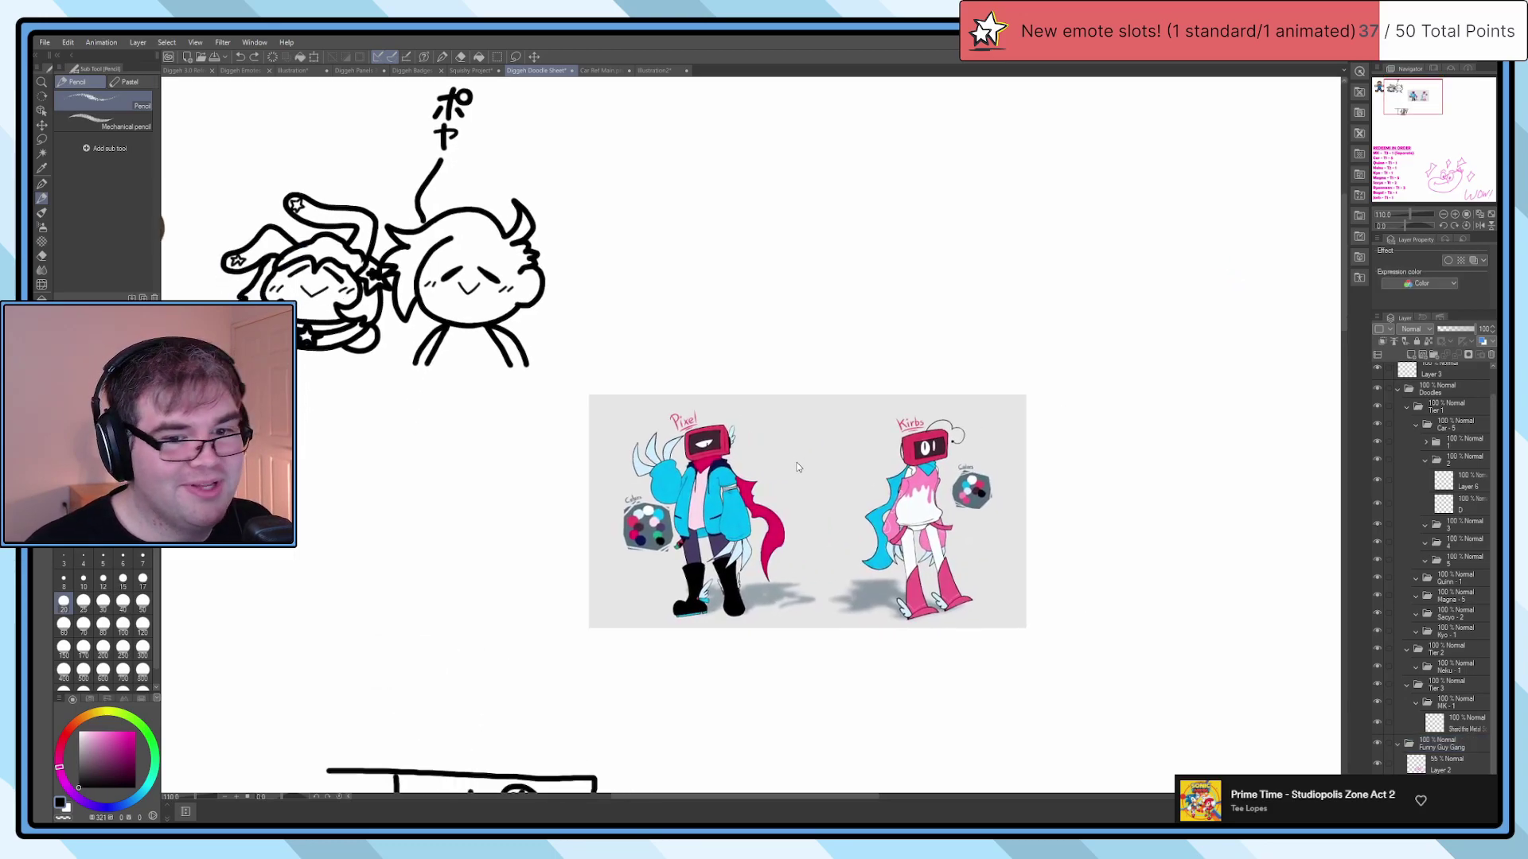
# Step: Select the lower layer in folder 2 and set up the G-pen with the bright pink drawing color
pyautogui.click(1456, 505)
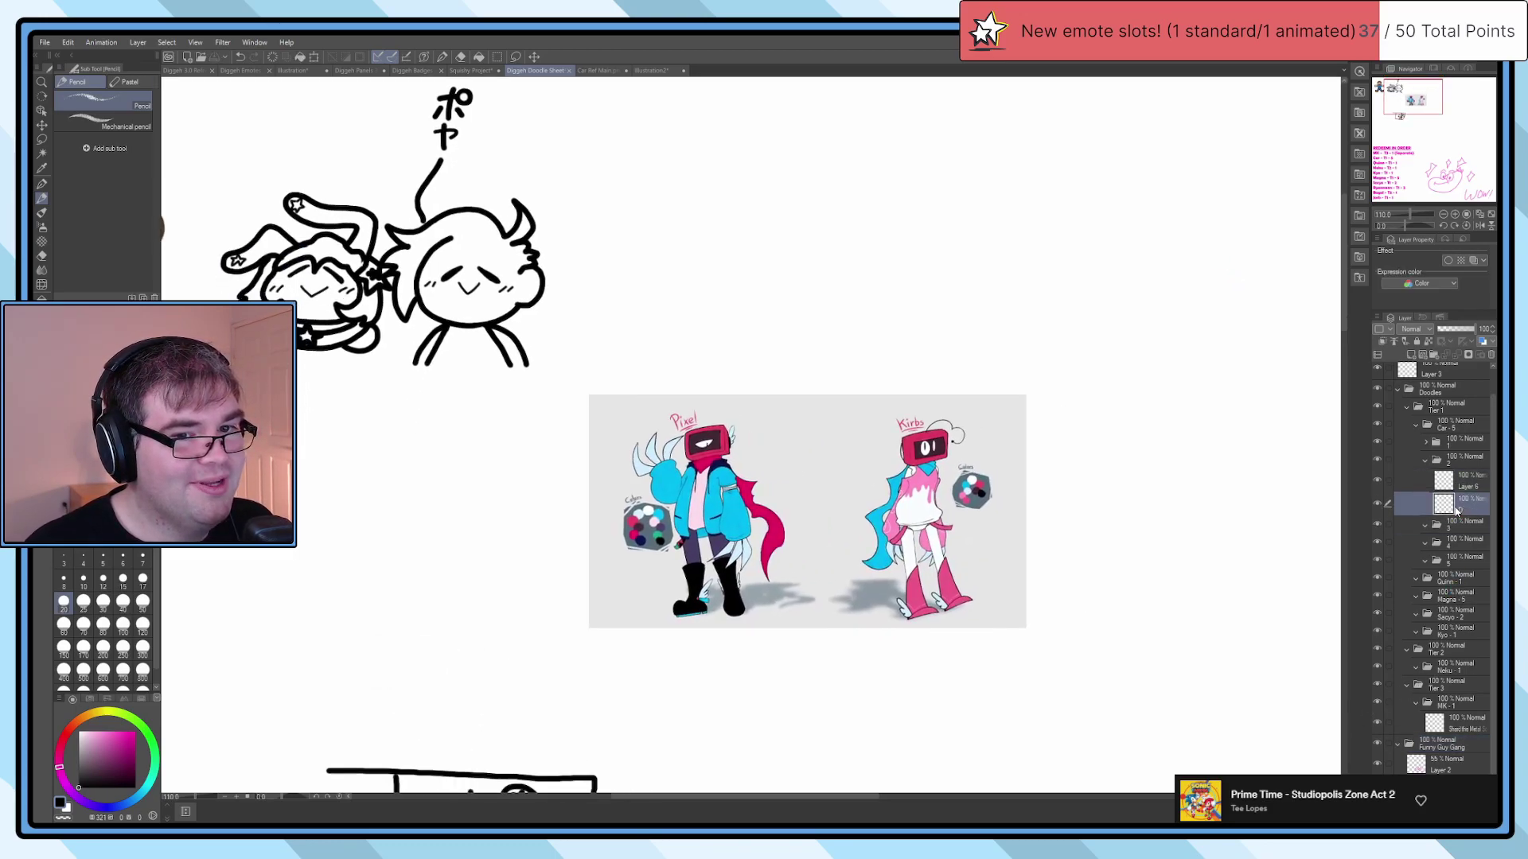
pyautogui.scroll(6, 616, 206)
pyautogui.moveTo(763, 417); pyautogui.dragTo(641, 371)
pyautogui.press('p')
pyautogui.scroll(3, 592, 325)
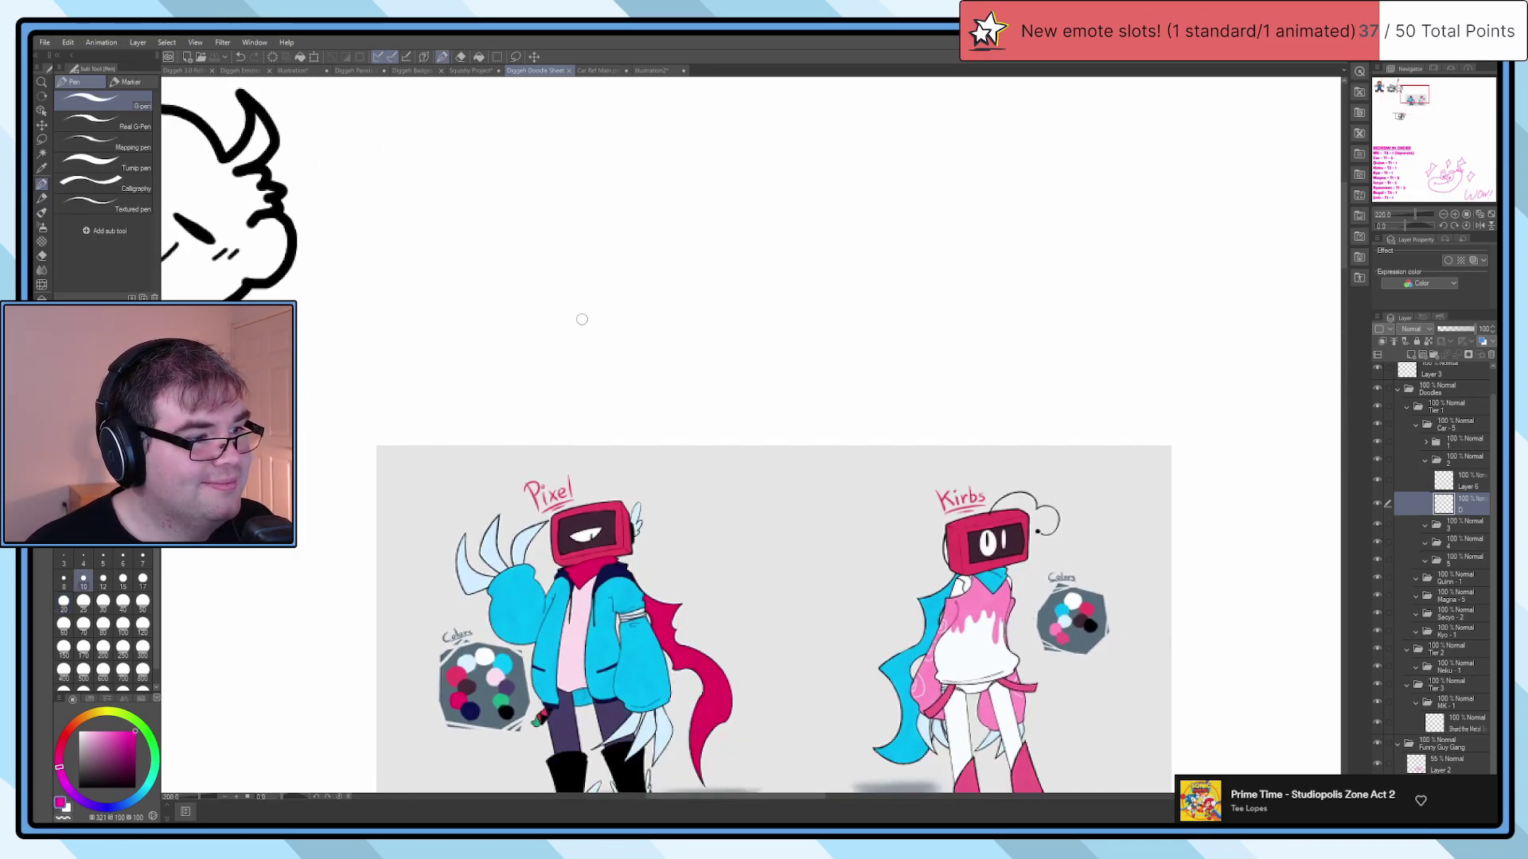
pyautogui.moveTo(794, 223)
pyautogui.mouseDown()
pyautogui.moveTo(807, 193)
pyautogui.moveTo(919, 158)
pyautogui.moveTo(947, 195)
pyautogui.moveTo(1032, 229)
pyautogui.moveTo(962, 315)
pyautogui.moveTo(944, 287)
pyautogui.mouseUp()
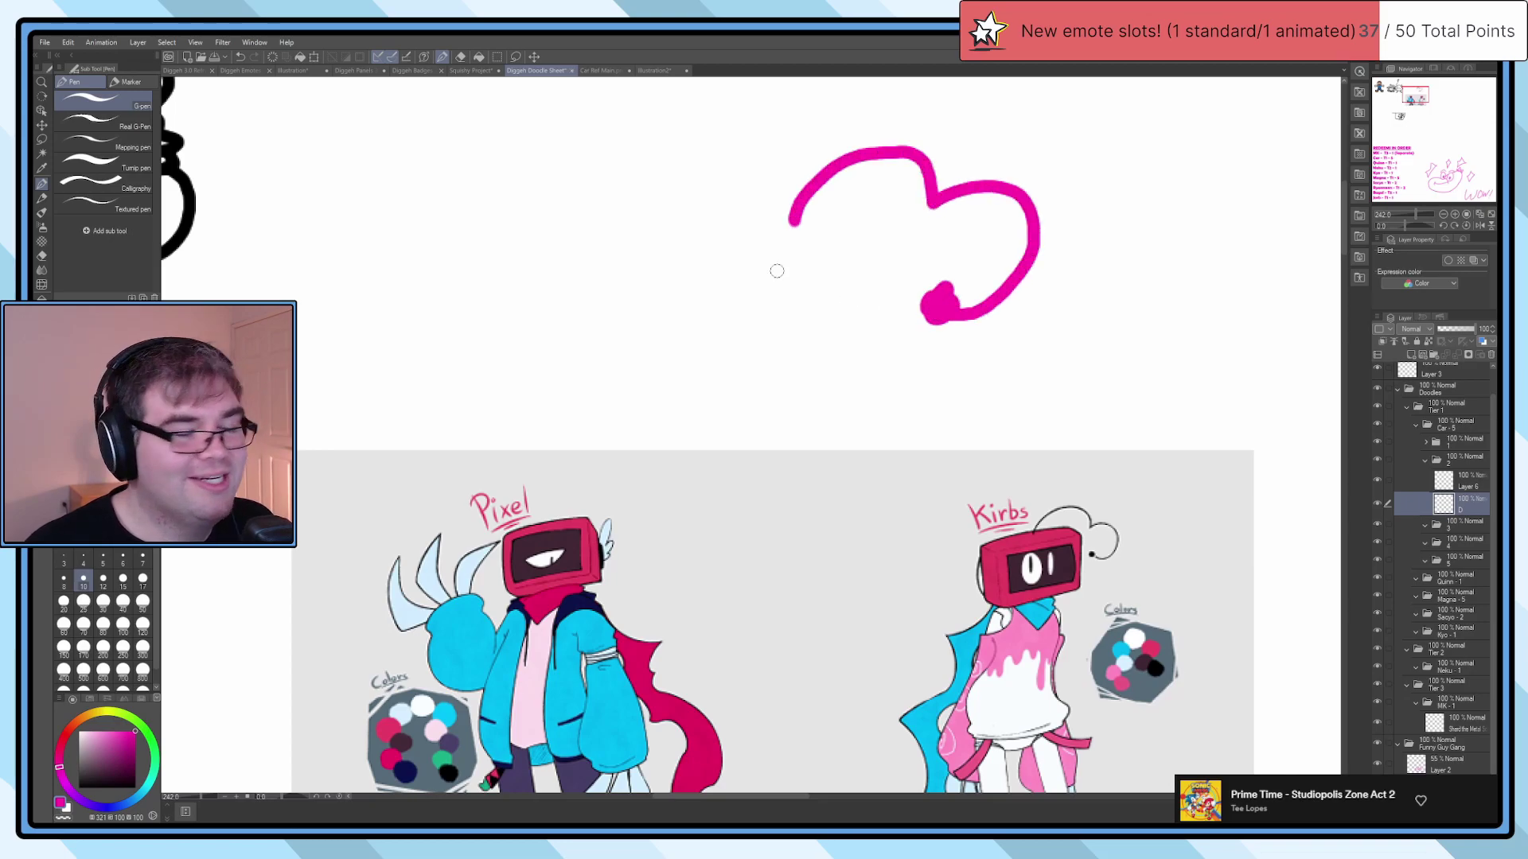
pyautogui.hotkey('ctrl', 'z')
pyautogui.moveTo(788, 228); pyautogui.dragTo(782, 246)
pyautogui.moveTo(655, 242)
pyautogui.mouseDown()
pyautogui.moveTo(710, 222)
pyautogui.moveTo(696, 262)
pyautogui.moveTo(712, 300)
pyautogui.moveTo(634, 323)
pyautogui.moveTo(657, 244)
pyautogui.mouseUp()
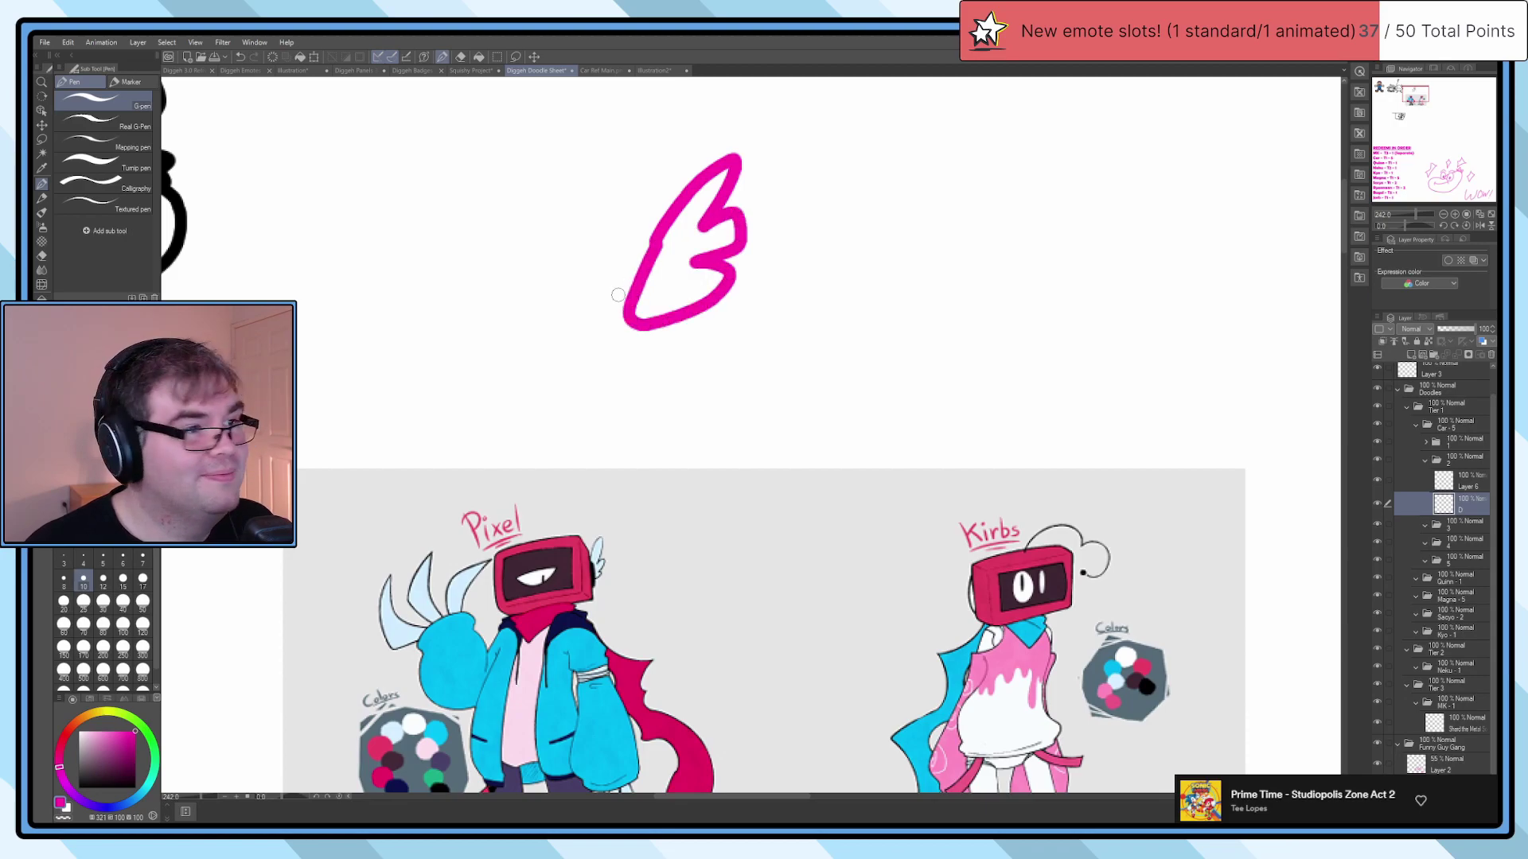
pyautogui.scroll(1, 660, 239)
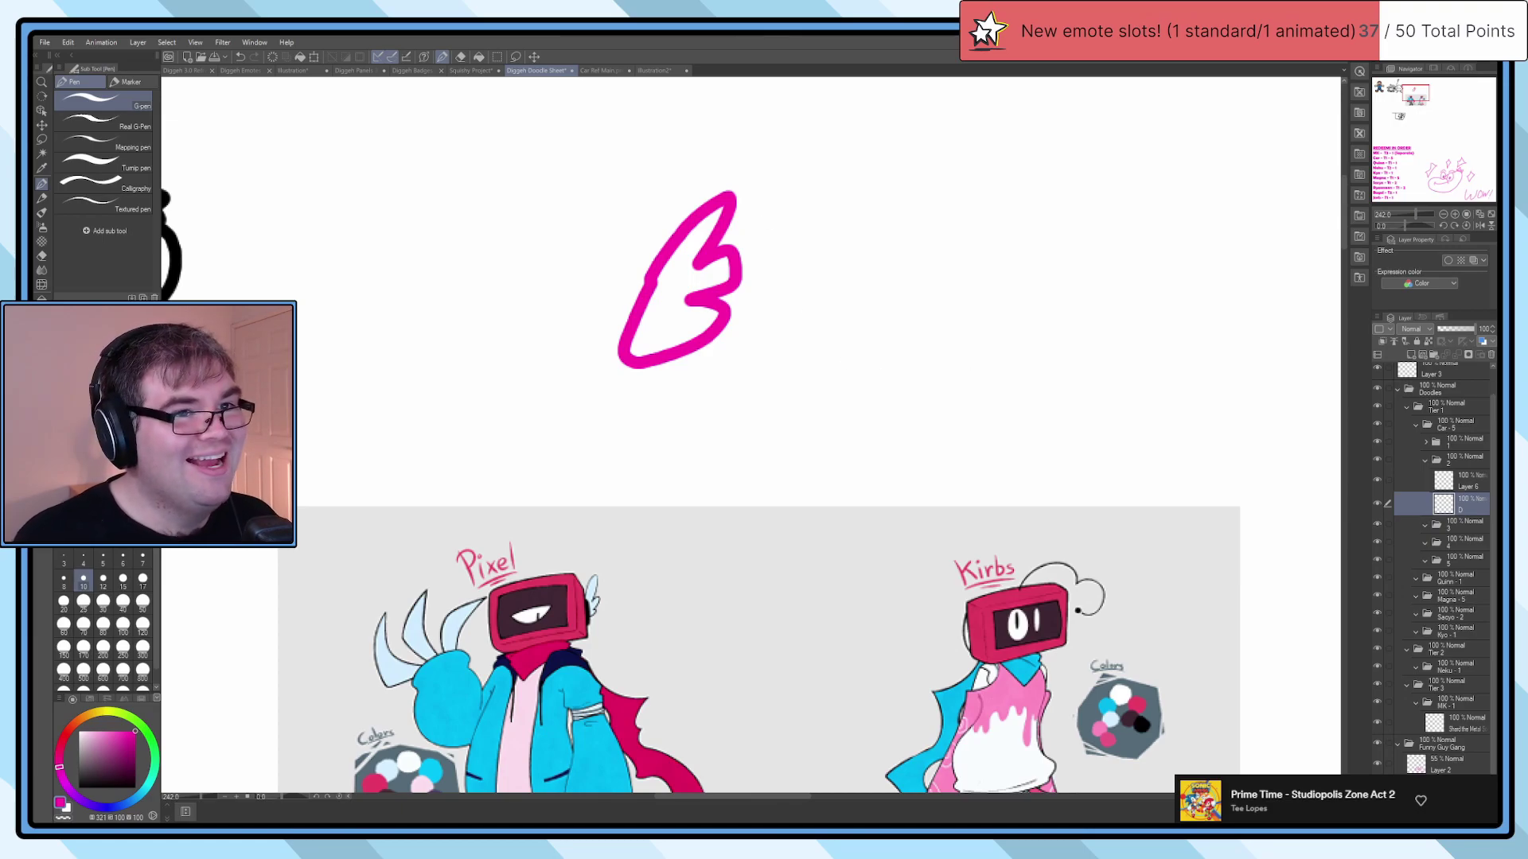
pyautogui.hotkey('ctrl', 'z')
# Step: Sketch two pink rounded rectangular screen heads side by side above the Pixel and Kirbs reference
pyautogui.moveTo(675, 266); pyautogui.dragTo(783, 279)
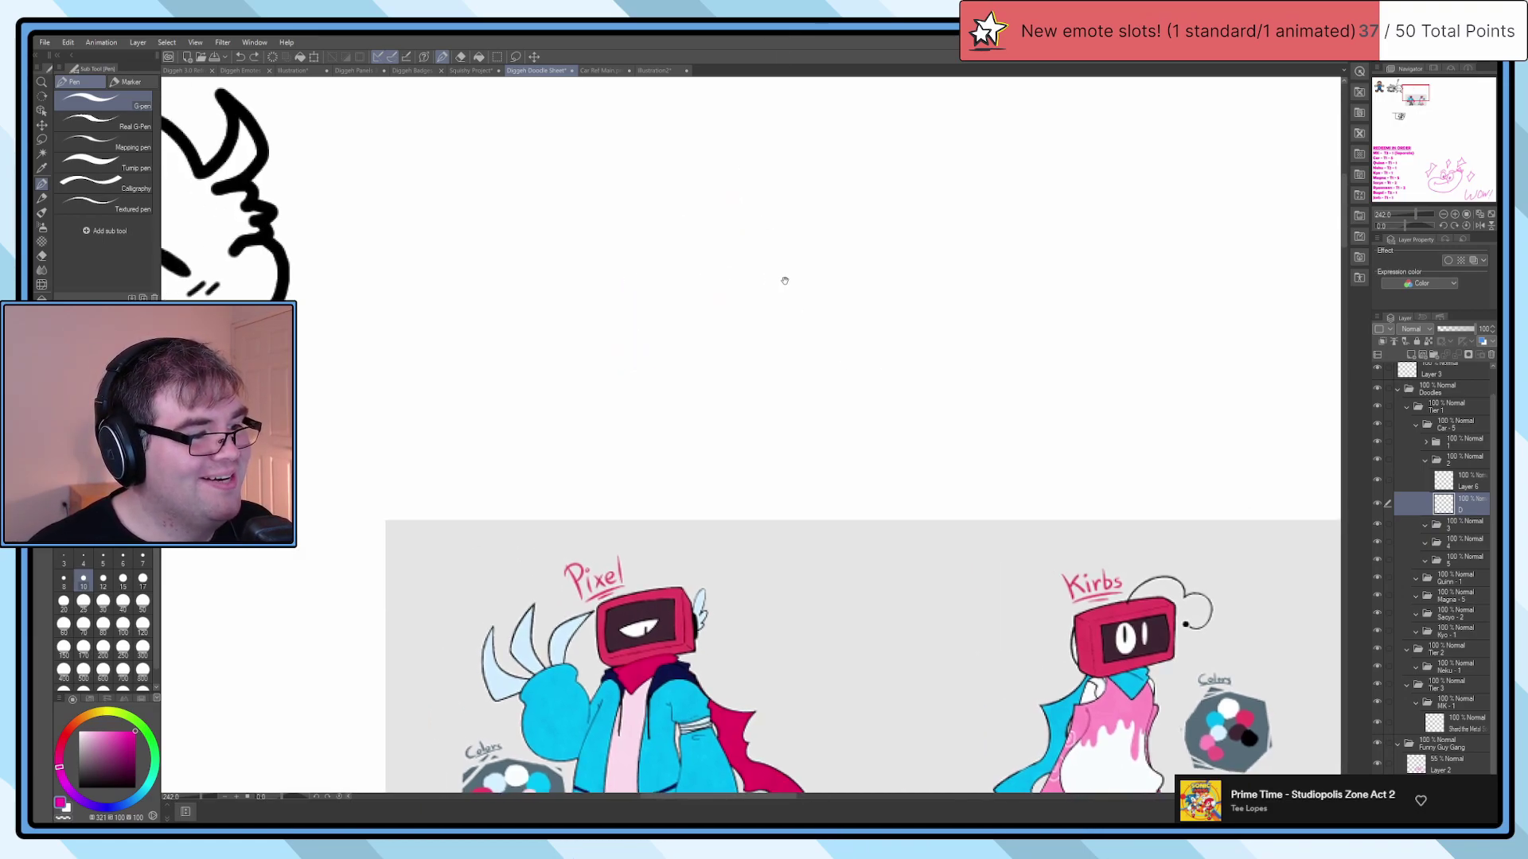
pyautogui.moveTo(607, 246); pyautogui.dragTo(512, 344)
pyautogui.moveTo(564, 236)
pyautogui.mouseDown()
pyautogui.moveTo(551, 374)
pyautogui.moveTo(633, 402)
pyautogui.moveTo(797, 408)
pyautogui.moveTo(848, 351)
pyautogui.moveTo(810, 252)
pyautogui.moveTo(568, 230)
pyautogui.mouseUp()
pyautogui.moveTo(990, 257); pyautogui.dragTo(756, 246)
pyautogui.hotkey('ctrl', 'z')
pyautogui.moveTo(339, 230)
pyautogui.mouseDown()
pyautogui.moveTo(314, 332)
pyautogui.moveTo(331, 401)
pyautogui.moveTo(533, 420)
pyautogui.moveTo(599, 391)
pyautogui.moveTo(608, 267)
pyautogui.moveTo(374, 229)
pyautogui.mouseUp()
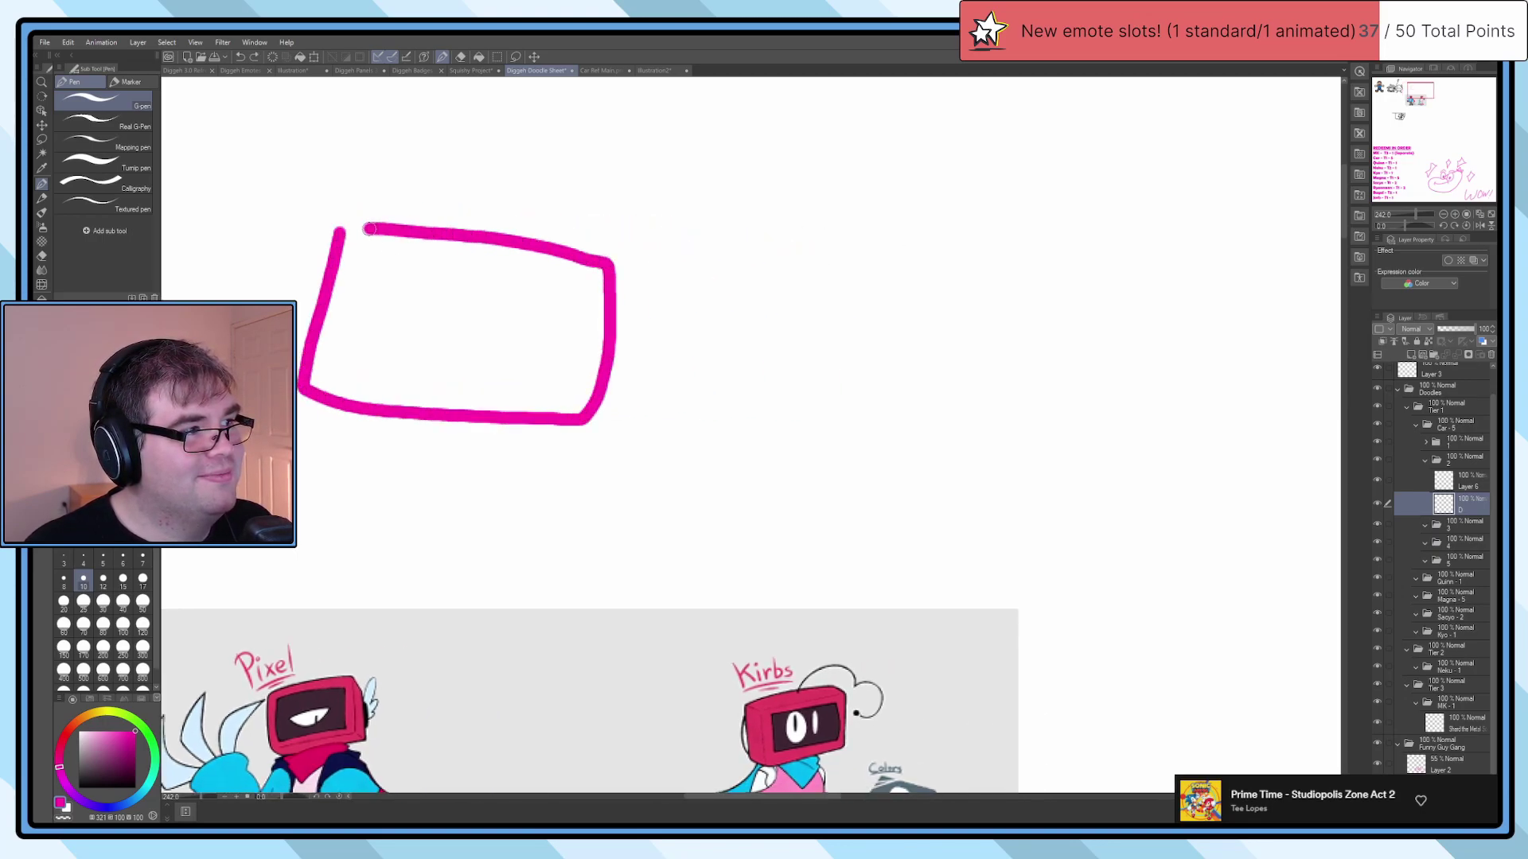
pyautogui.moveTo(765, 285)
pyautogui.mouseDown()
pyautogui.moveTo(775, 414)
pyautogui.moveTo(1050, 419)
pyautogui.moveTo(1061, 370)
pyautogui.moveTo(1044, 280)
pyautogui.moveTo(1009, 254)
pyautogui.moveTo(776, 257)
pyautogui.mouseUp()
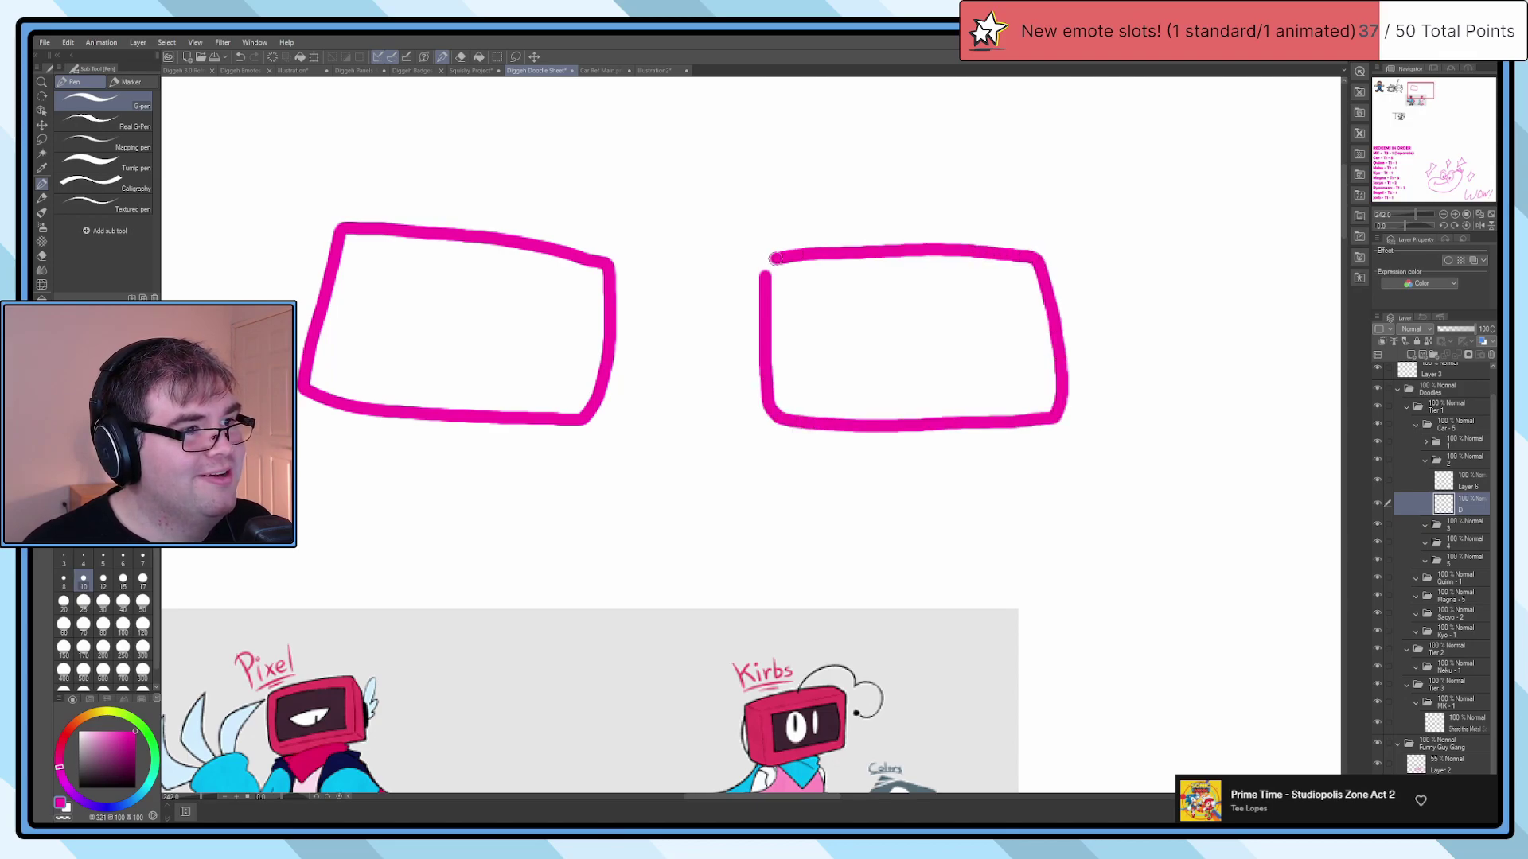
# Step: Draw an arched closed eye inside Pixel's screen, the first of the two heads, and fill it solid pink
pyautogui.scroll(-3, 769, 278)
pyautogui.scroll(3, 770, 280)
pyautogui.moveTo(822, 329); pyautogui.dragTo(875, 274)
pyautogui.scroll(4, 571, 267)
pyautogui.moveTo(483, 302); pyautogui.dragTo(633, 344)
pyautogui.moveTo(514, 356)
pyautogui.mouseDown()
pyautogui.moveTo(682, 265)
pyautogui.moveTo(760, 324)
pyautogui.moveTo(767, 401)
pyautogui.moveTo(529, 329)
pyautogui.moveTo(617, 267)
pyautogui.moveTo(718, 304)
pyautogui.moveTo(720, 371)
pyautogui.moveTo(537, 312)
pyautogui.moveTo(612, 269)
pyautogui.moveTo(730, 298)
pyautogui.moveTo(750, 354)
pyautogui.mouseUp()
pyautogui.hotkey('ctrl', 'z')
pyautogui.hotkey('ctrl', 'z')
pyautogui.scroll(-1, 719, 372)
pyautogui.scroll(-1, 703, 399)
pyautogui.scroll(5, 689, 385)
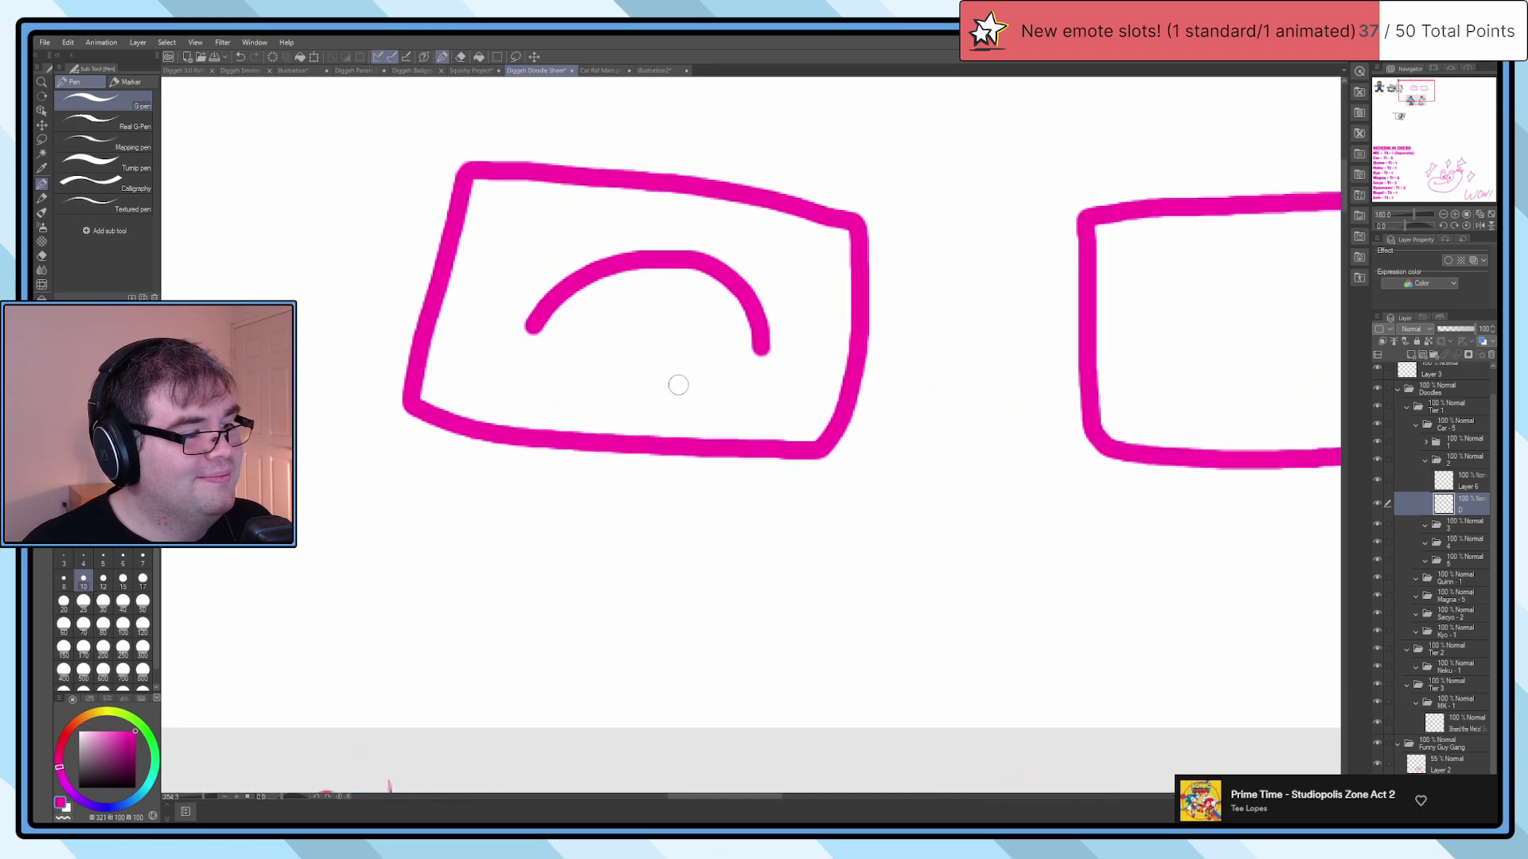
pyautogui.moveTo(513, 323)
pyautogui.mouseDown()
pyautogui.moveTo(610, 266)
pyautogui.moveTo(694, 256)
pyautogui.moveTo(754, 285)
pyautogui.moveTo(791, 352)
pyautogui.mouseUp()
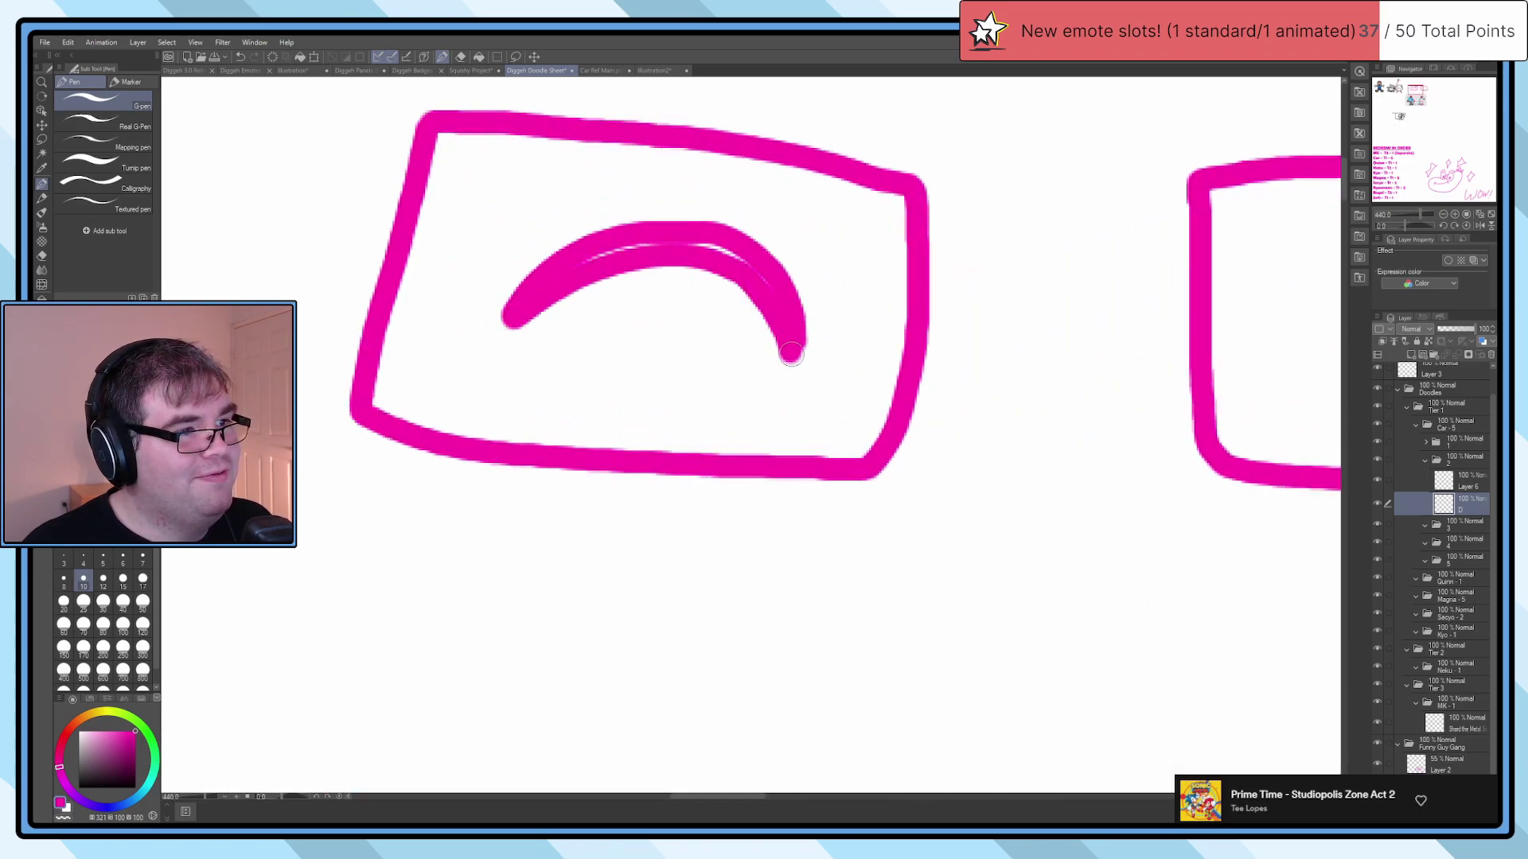
pyautogui.moveTo(756, 276)
pyautogui.mouseDown()
pyautogui.moveTo(684, 249)
pyautogui.moveTo(574, 274)
pyautogui.moveTo(705, 250)
pyautogui.mouseUp()
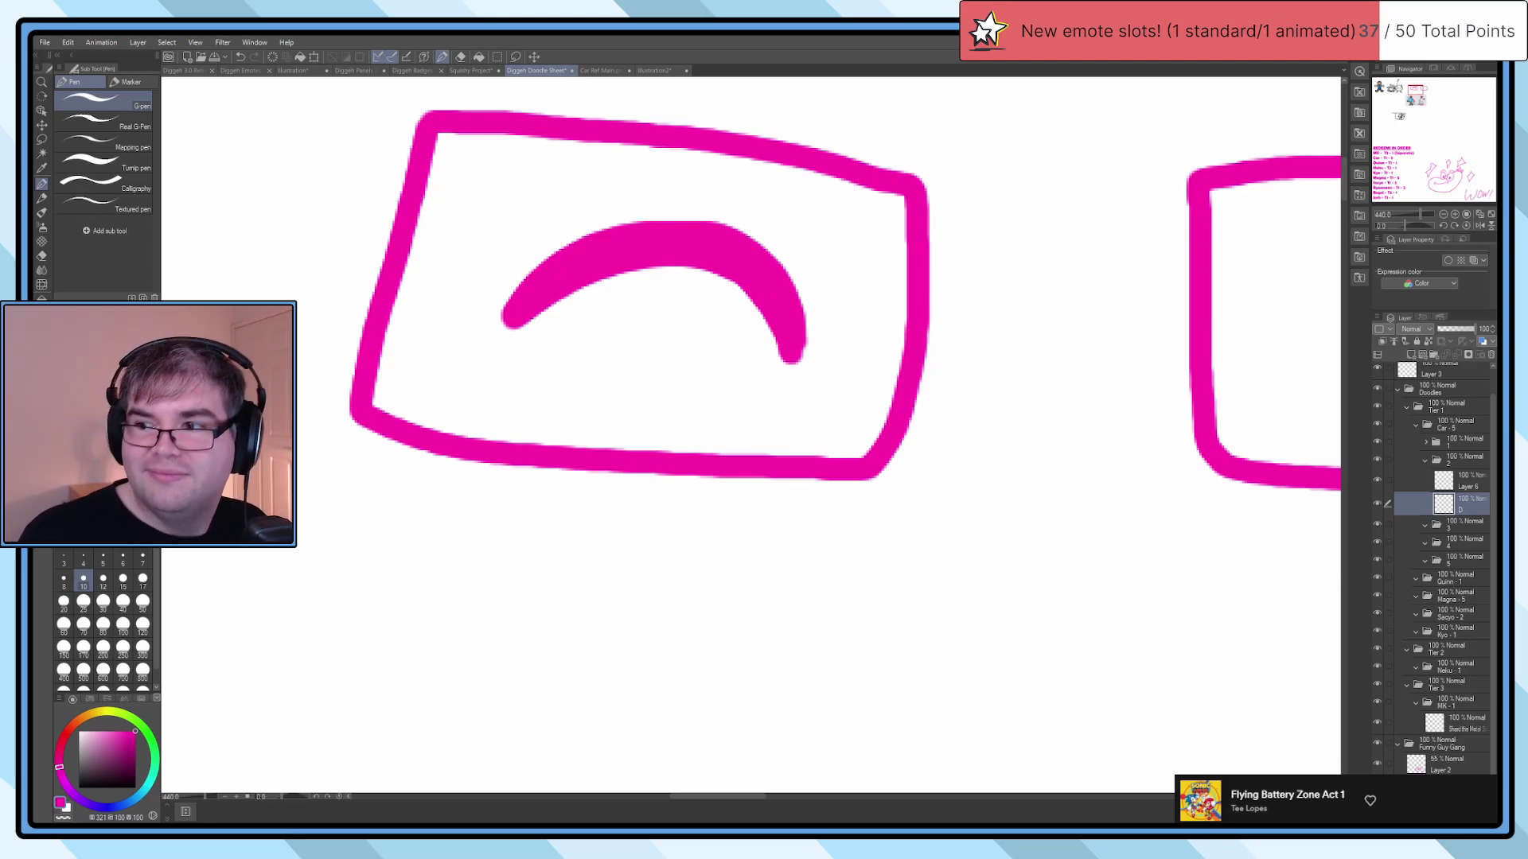
pyautogui.scroll(-5, 815, 518)
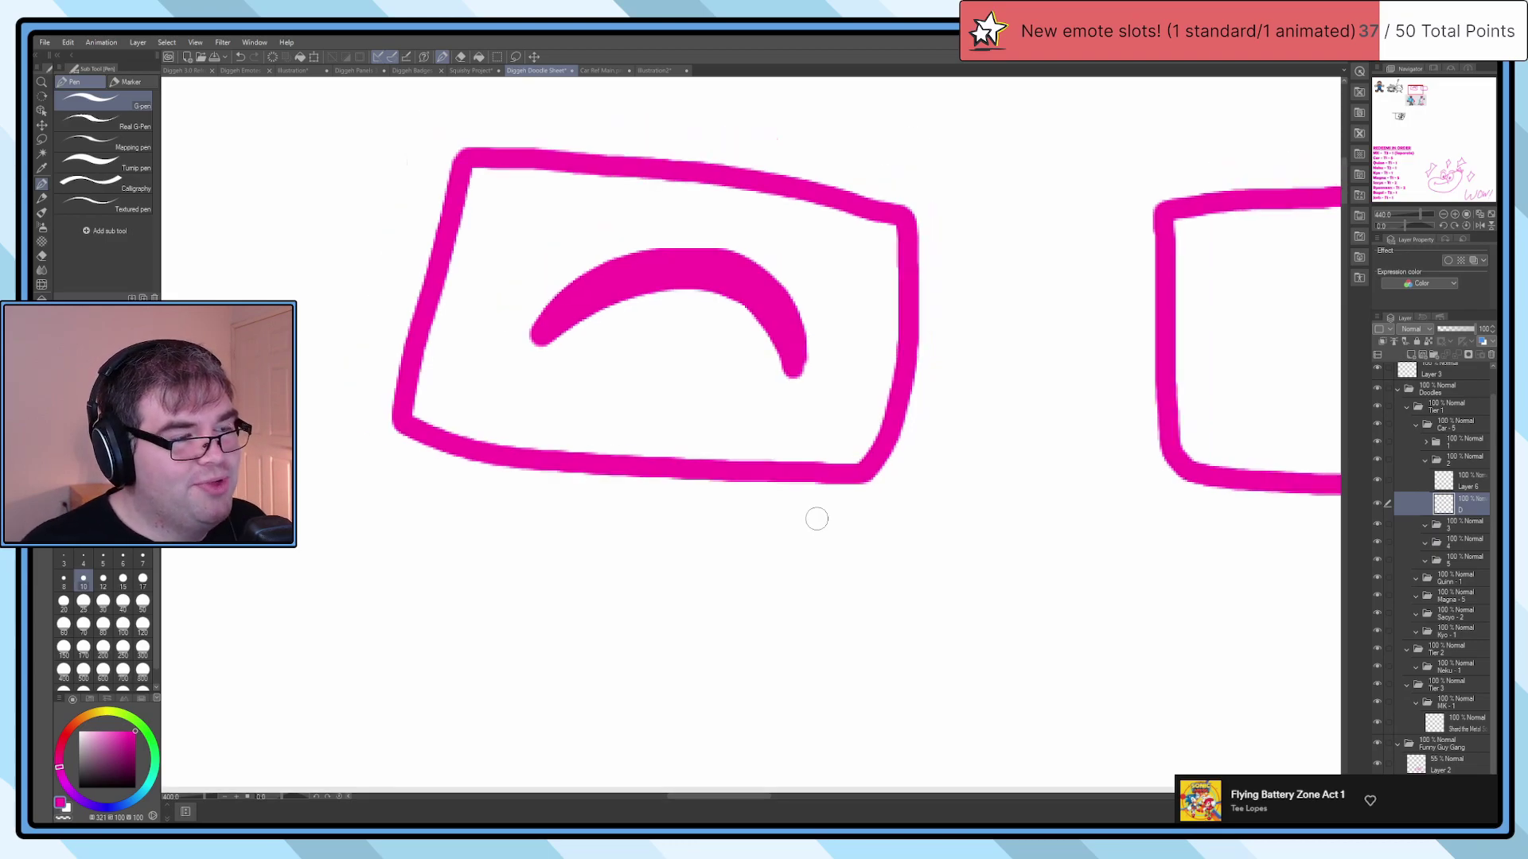
pyautogui.scroll(5, 954, 327)
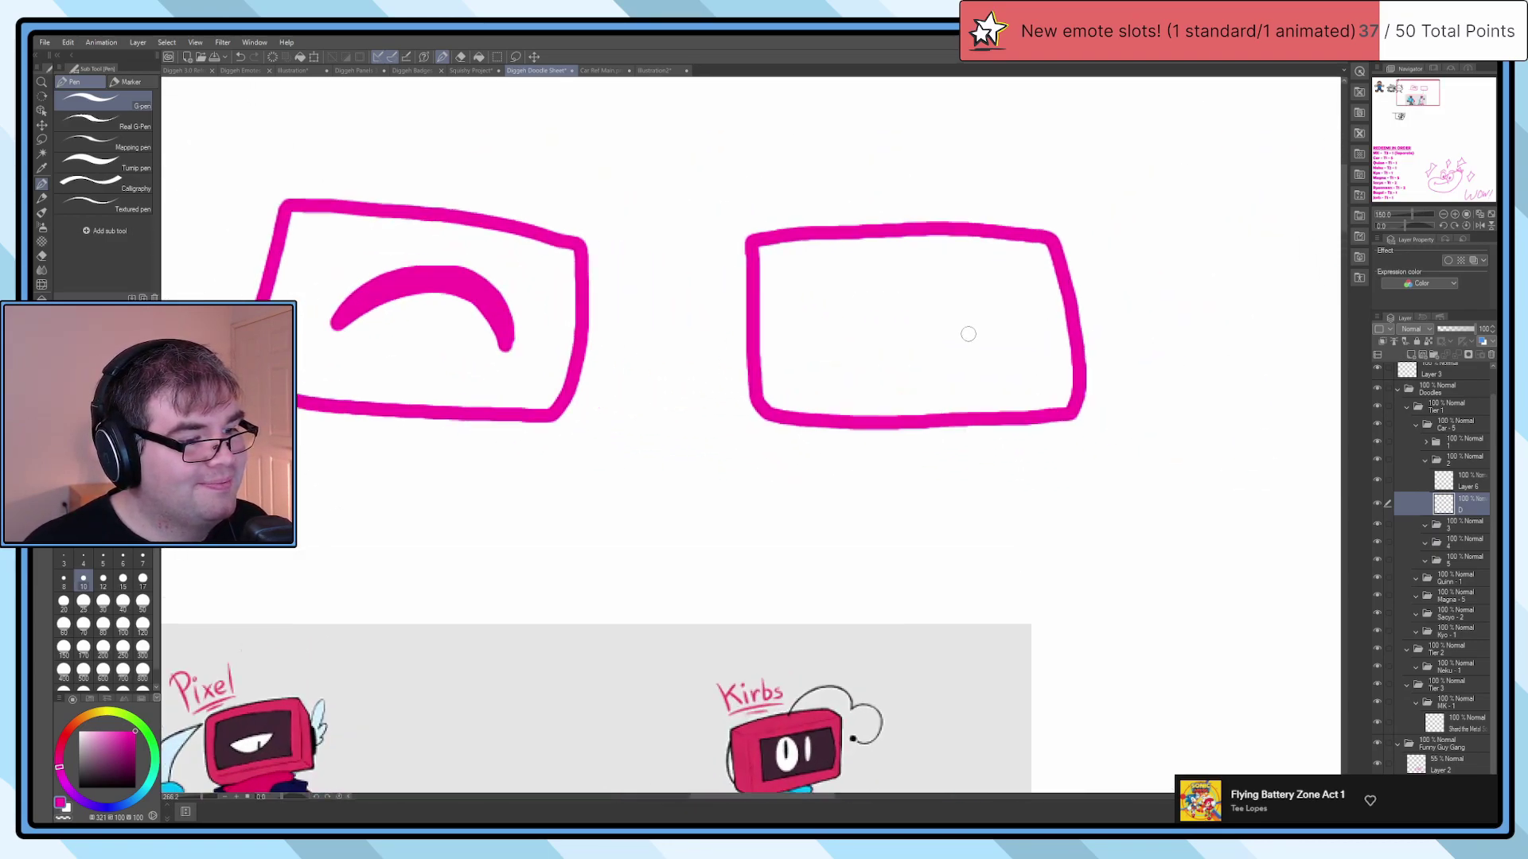
pyautogui.moveTo(885, 342); pyautogui.dragTo(860, 62)
pyautogui.scroll(-3, 853, 331)
pyautogui.scroll(-4, 853, 331)
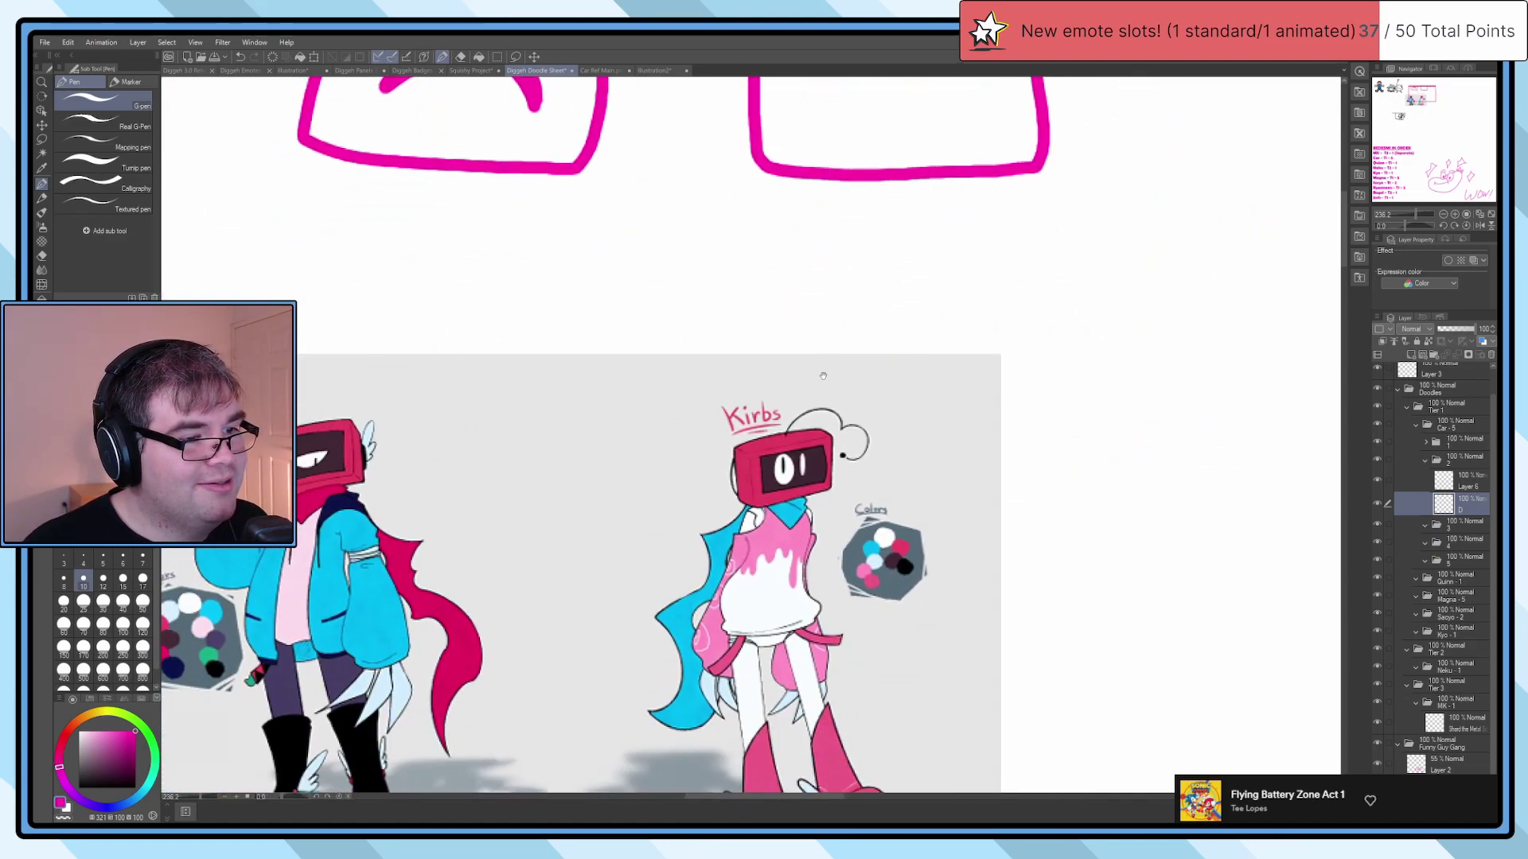
pyautogui.scroll(3, 849, 363)
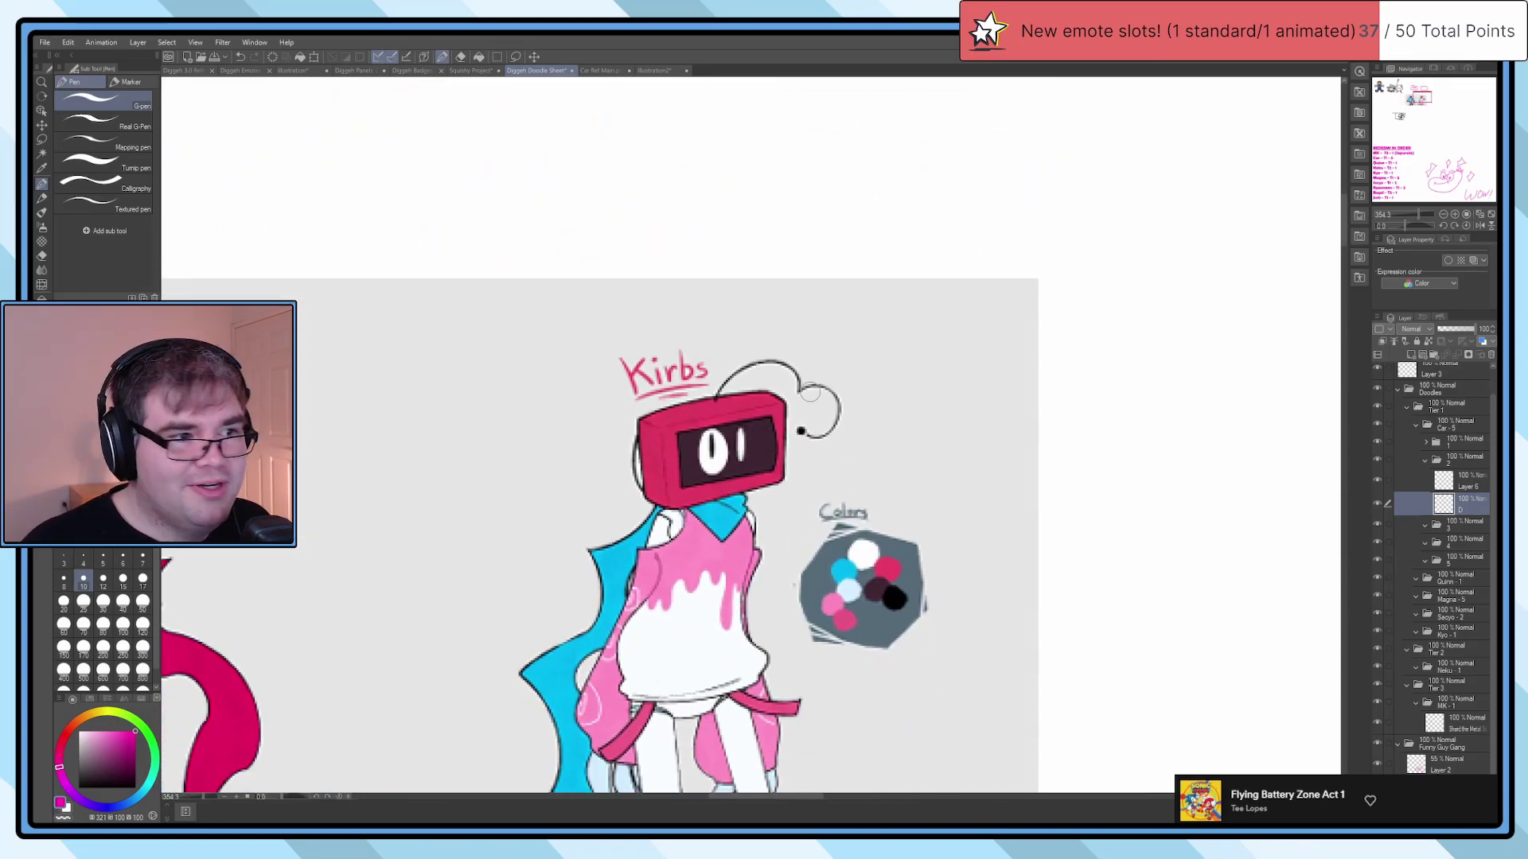
pyautogui.scroll(1, 810, 392)
pyautogui.moveTo(901, 115)
pyautogui.mouseDown()
pyautogui.moveTo(921, 151)
pyautogui.moveTo(907, 121)
pyautogui.mouseUp()
pyautogui.moveTo(1027, 122); pyautogui.dragTo(1024, 205)
pyautogui.hotkey('ctrl', 'z')
pyautogui.hotkey('ctrl', 'z')
pyautogui.moveTo(923, 119)
pyautogui.mouseDown()
pyautogui.moveTo(944, 187)
pyautogui.moveTo(929, 108)
pyautogui.mouseUp()
pyautogui.moveTo(1086, 127); pyautogui.dragTo(1086, 179)
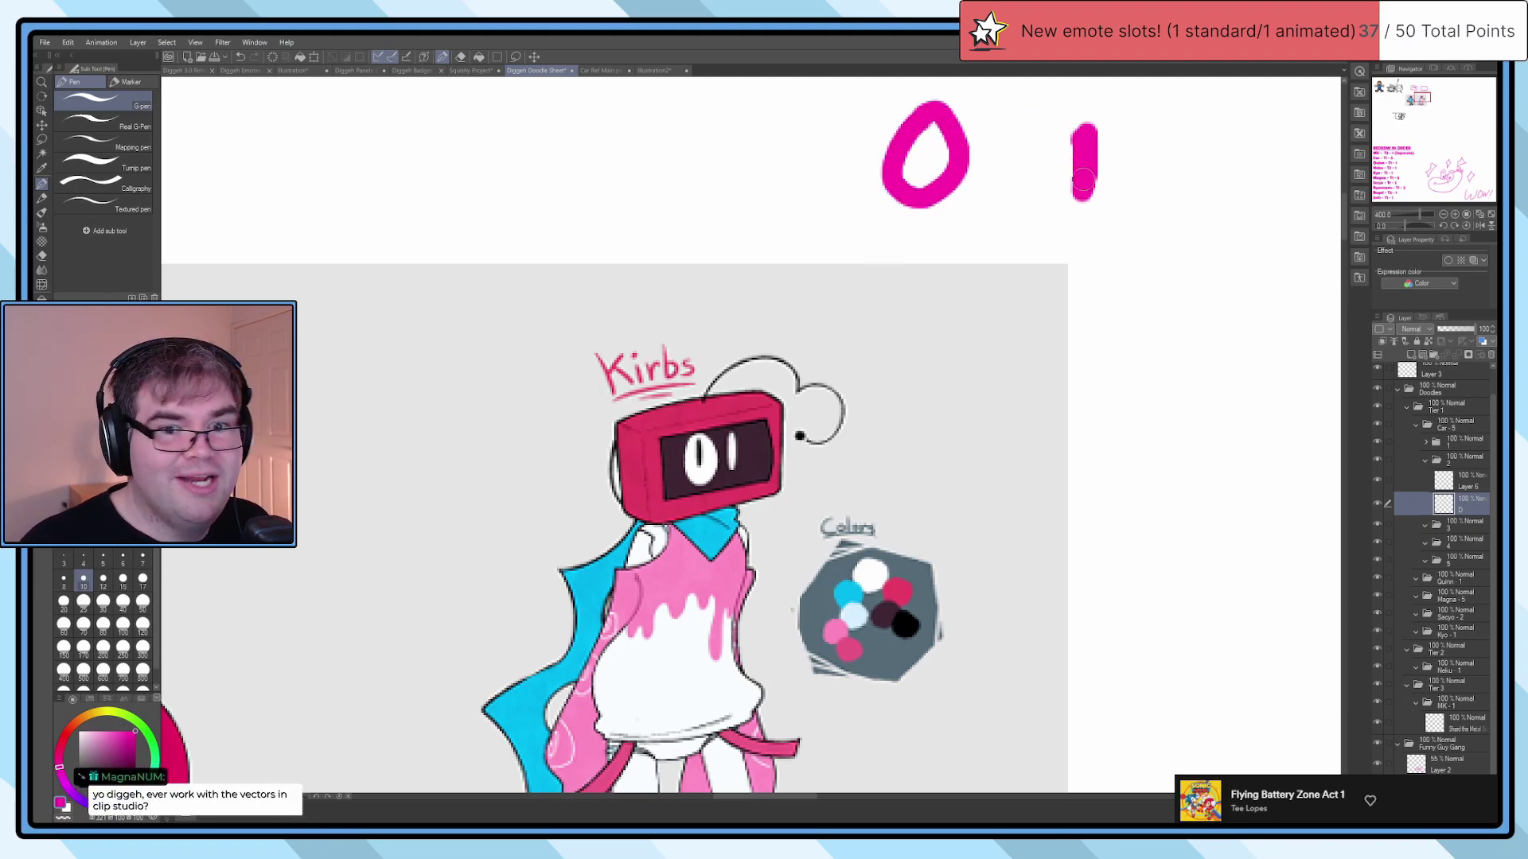
pyautogui.scroll(-4, 934, 461)
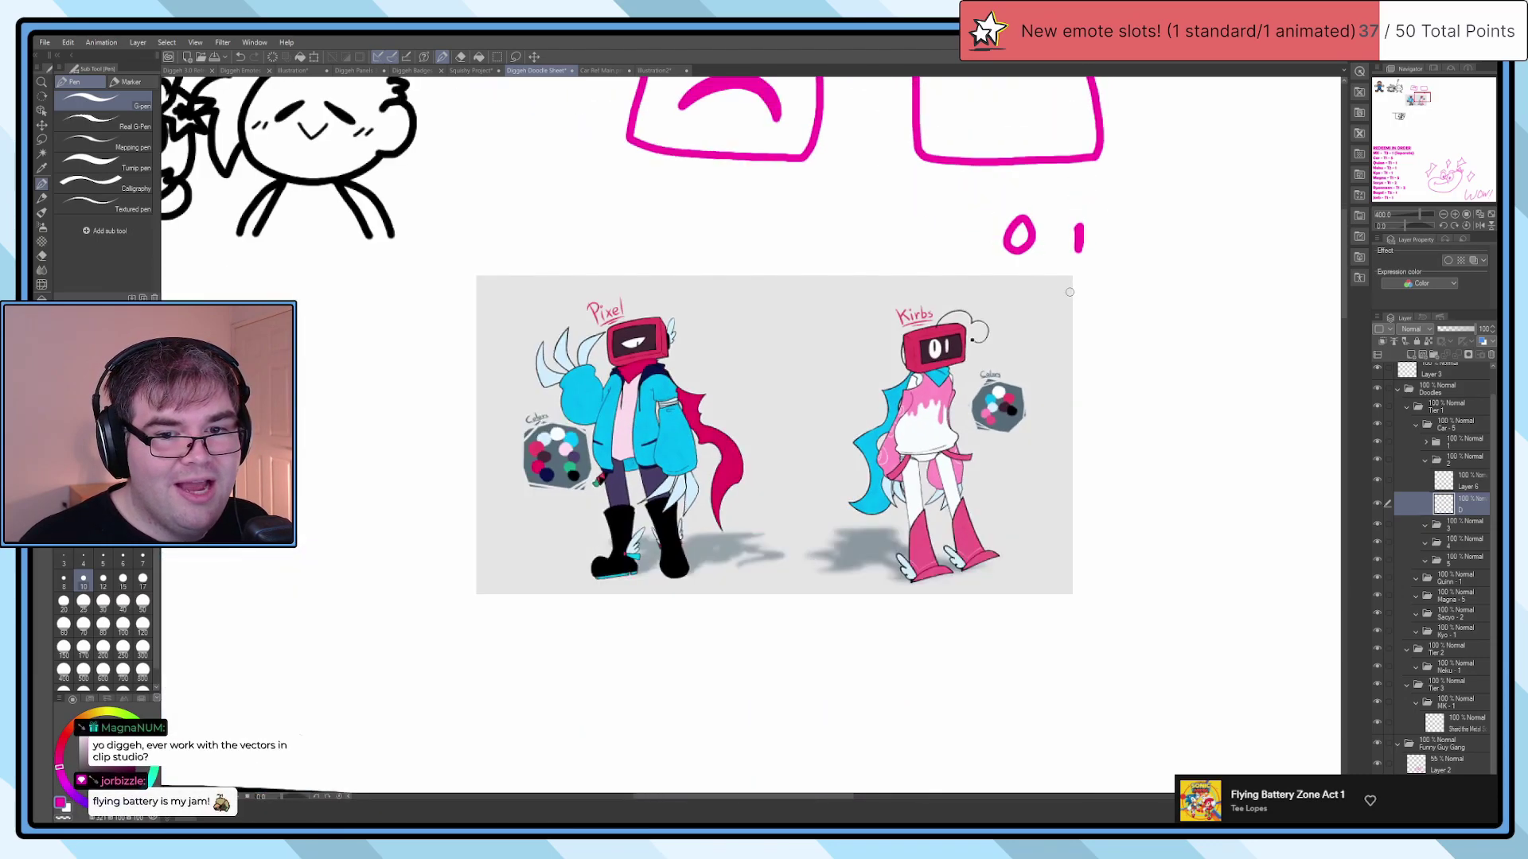
pyautogui.moveTo(934, 460); pyautogui.dragTo(923, 484)
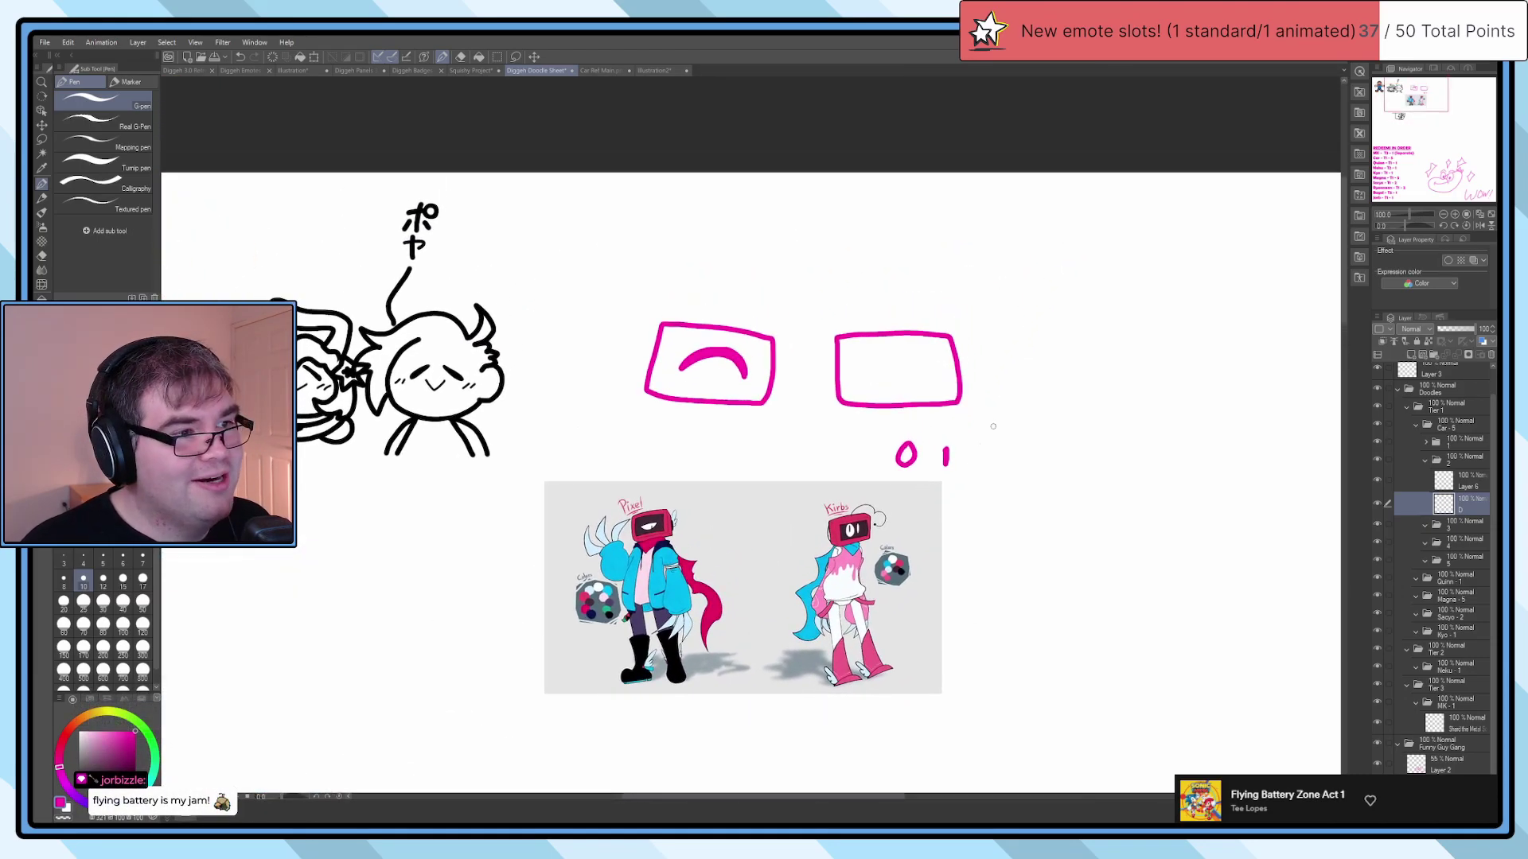
pyautogui.scroll(4, 998, 418)
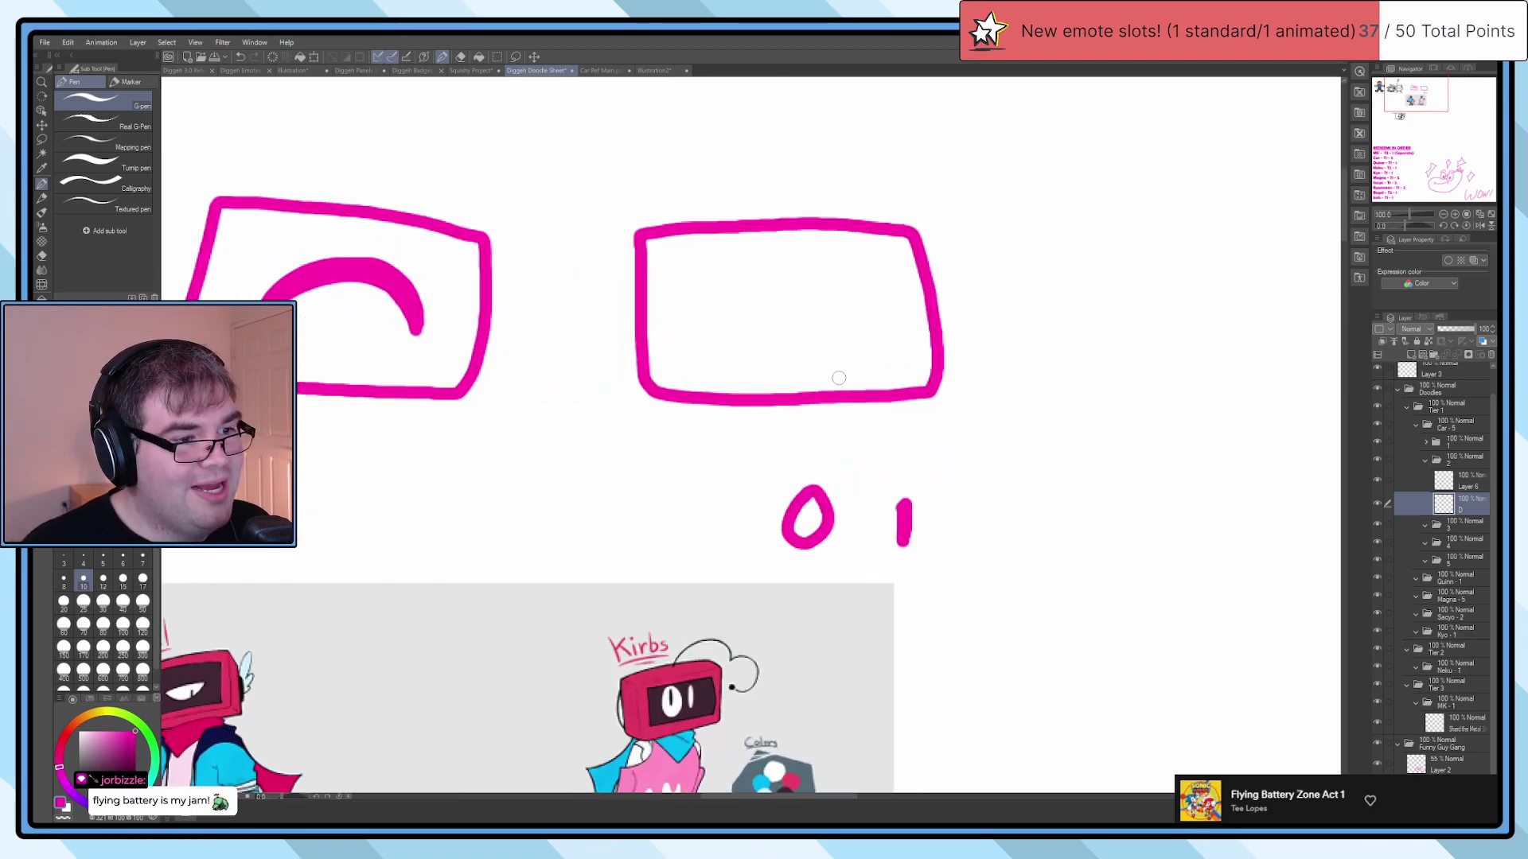
pyautogui.scroll(-3, 748, 348)
pyautogui.hotkey('ctrl', 'z')
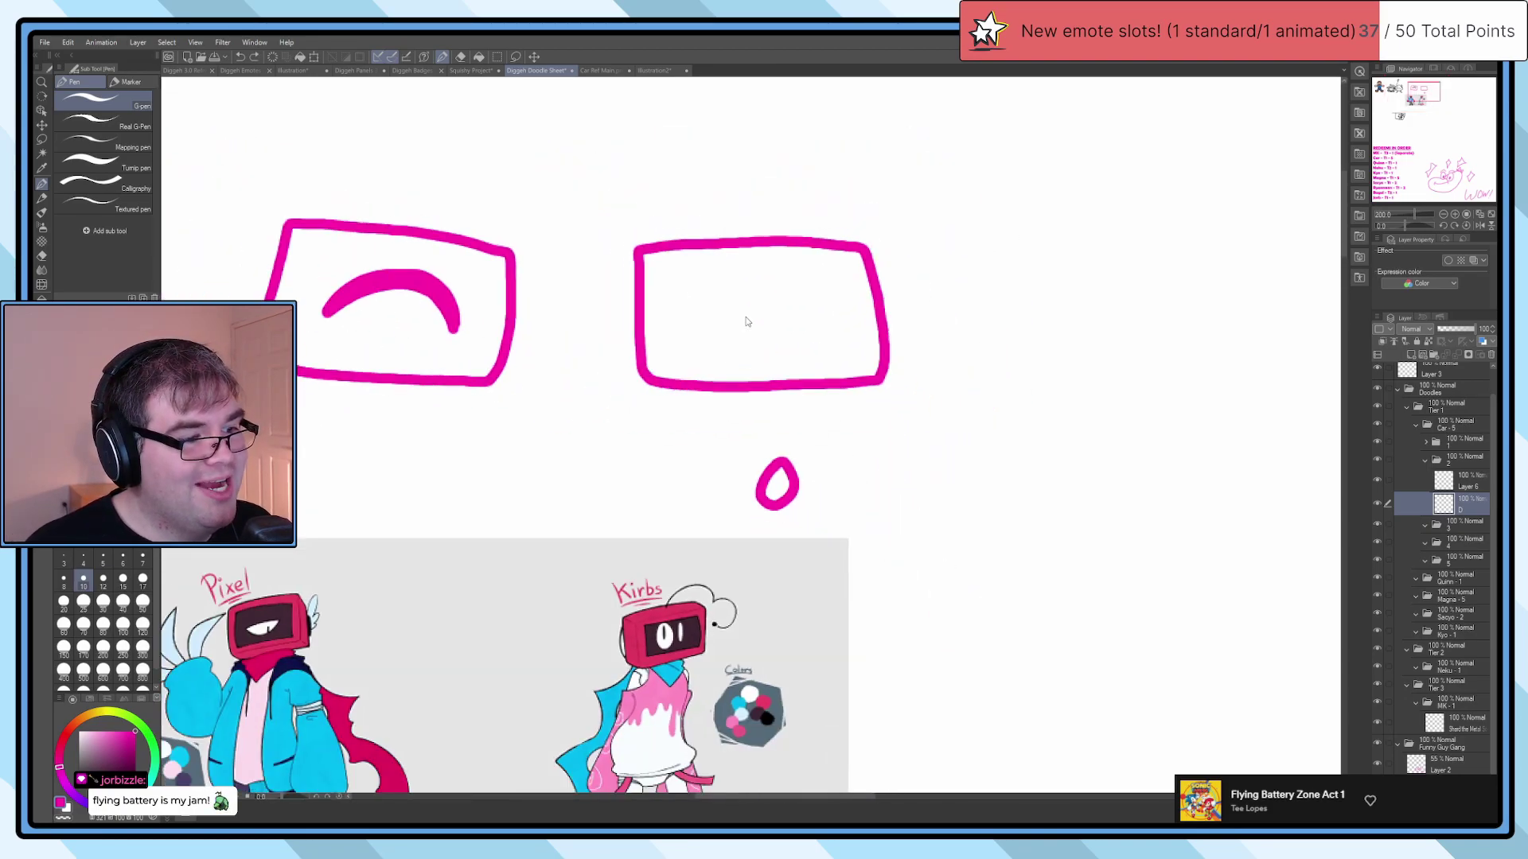
pyautogui.hotkey('ctrl', 'z')
# Step: Draw two closed happy eyes inside Kirbs's screen: a tall solid pink arch and a slimmer, wider arch beside it
pyautogui.scroll(4, 748, 318)
pyautogui.moveTo(665, 355)
pyautogui.mouseDown()
pyautogui.moveTo(662, 296)
pyautogui.moveTo(708, 230)
pyautogui.moveTo(778, 276)
pyautogui.moveTo(800, 368)
pyautogui.moveTo(773, 328)
pyautogui.moveTo(725, 311)
pyautogui.moveTo(660, 365)
pyautogui.moveTo(656, 323)
pyautogui.moveTo(684, 251)
pyautogui.moveTo(720, 245)
pyautogui.moveTo(780, 311)
pyautogui.moveTo(702, 269)
pyautogui.moveTo(672, 344)
pyautogui.moveTo(701, 310)
pyautogui.mouseUp()
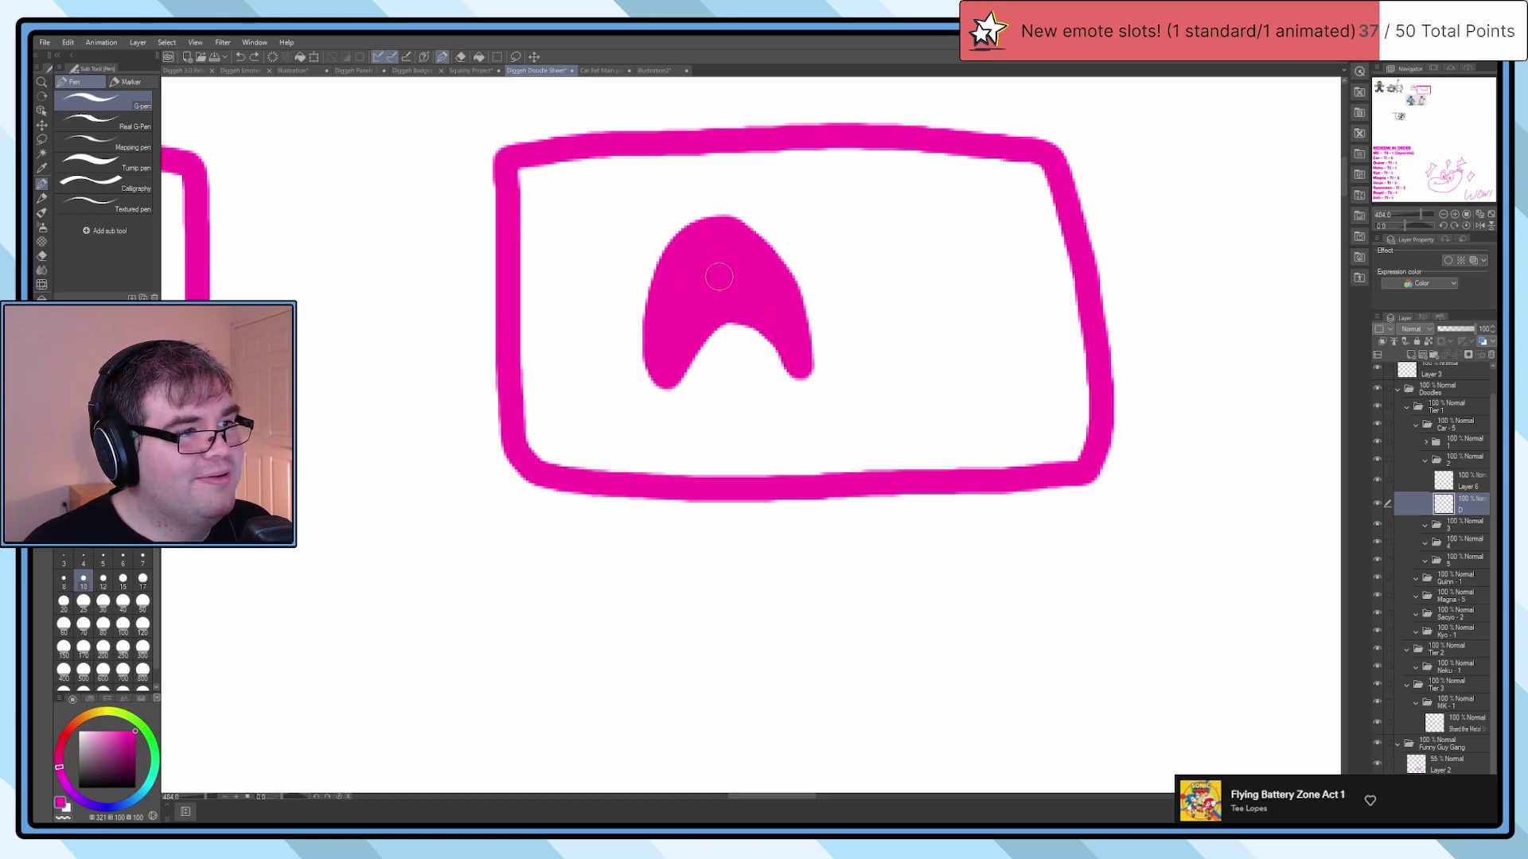
pyautogui.scroll(-10, 751, 309)
pyautogui.scroll(11, 809, 339)
pyautogui.moveTo(834, 334)
pyautogui.mouseDown()
pyautogui.moveTo(854, 287)
pyautogui.moveTo(906, 255)
pyautogui.moveTo(958, 286)
pyautogui.moveTo(974, 338)
pyautogui.mouseUp()
pyautogui.hotkey('ctrl', 'z')
pyautogui.moveTo(787, 332)
pyautogui.mouseDown()
pyautogui.moveTo(800, 306)
pyautogui.moveTo(947, 268)
pyautogui.moveTo(991, 322)
pyautogui.moveTo(892, 261)
pyautogui.moveTo(810, 306)
pyautogui.mouseUp()
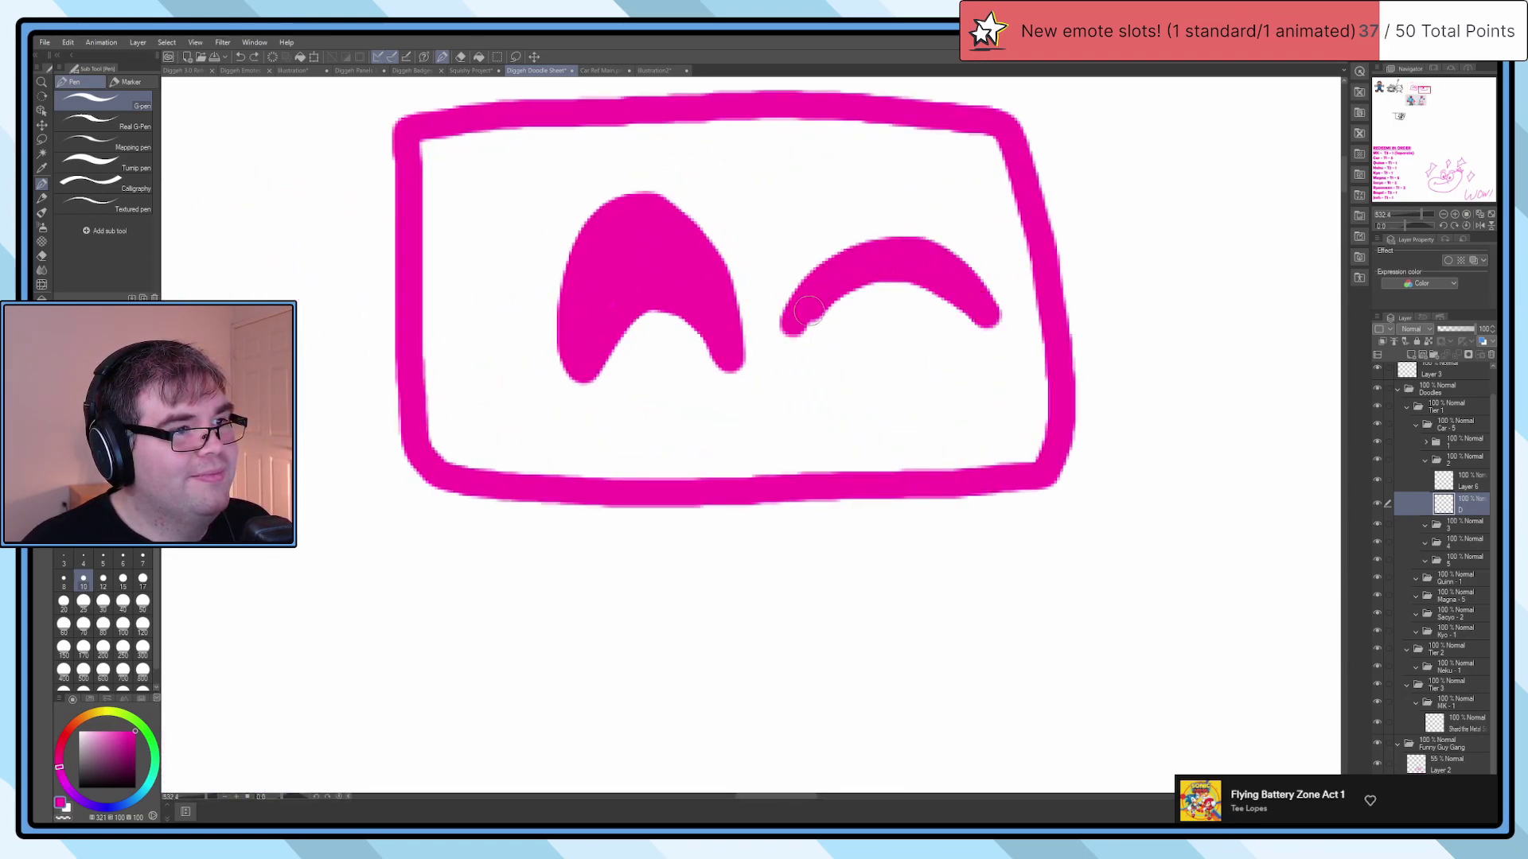
pyautogui.scroll(-8, 811, 334)
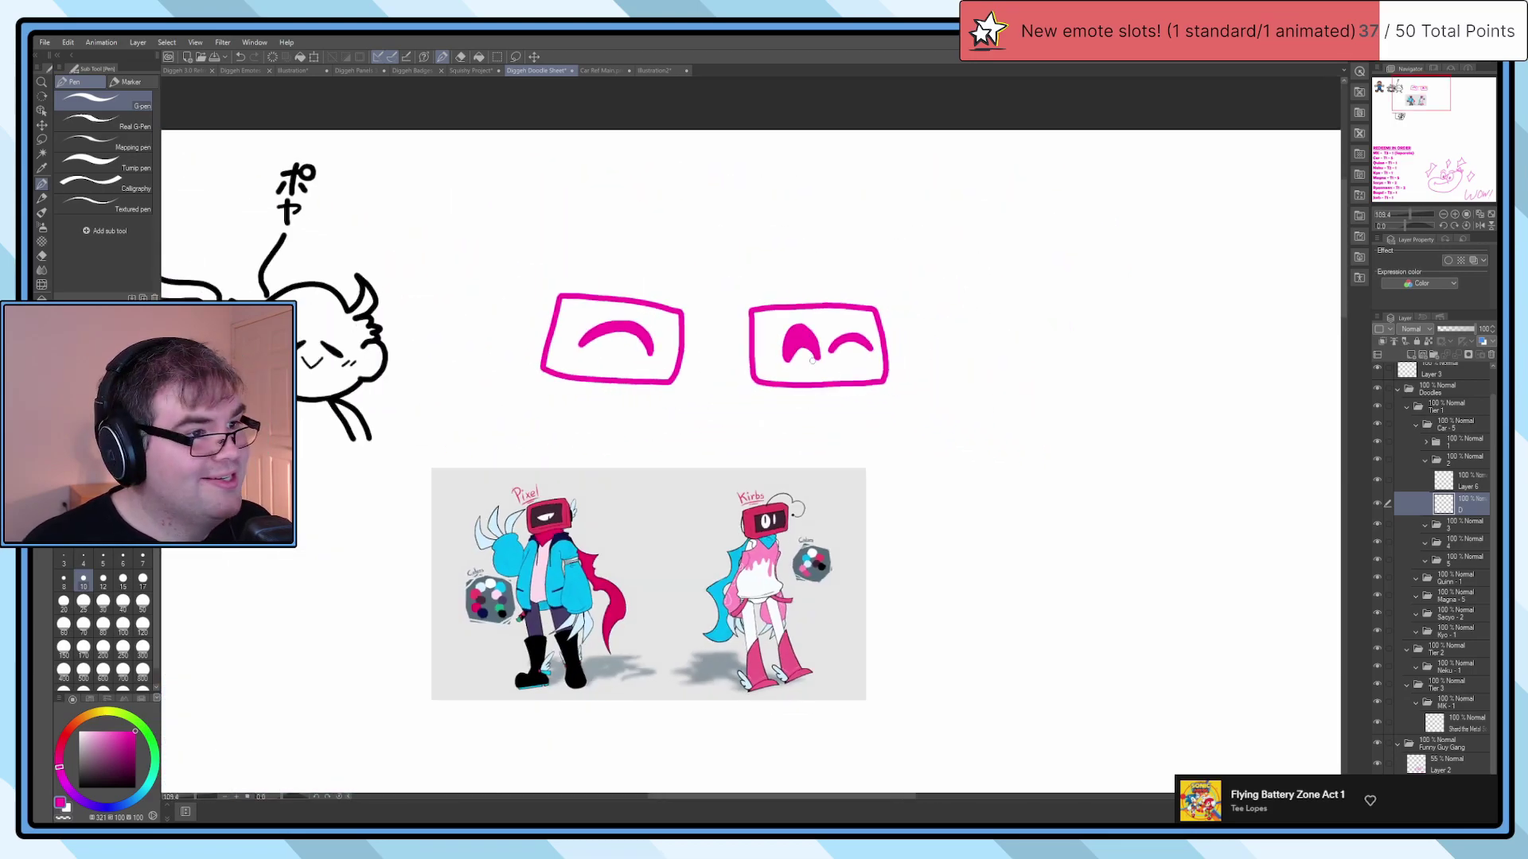
# Step: Shift Kirbs's pair of eyes and Pixel's closed eye slightly upward inside their screens using lasso selections
pyautogui.scroll(3, 811, 351)
pyautogui.press('m')
pyautogui.moveTo(866, 381)
pyautogui.mouseDown()
pyautogui.moveTo(803, 391)
pyautogui.moveTo(734, 378)
pyautogui.moveTo(724, 325)
pyautogui.moveTo(795, 300)
pyautogui.moveTo(865, 321)
pyautogui.moveTo(879, 364)
pyautogui.moveTo(850, 389)
pyautogui.moveTo(805, 347)
pyautogui.mouseUp()
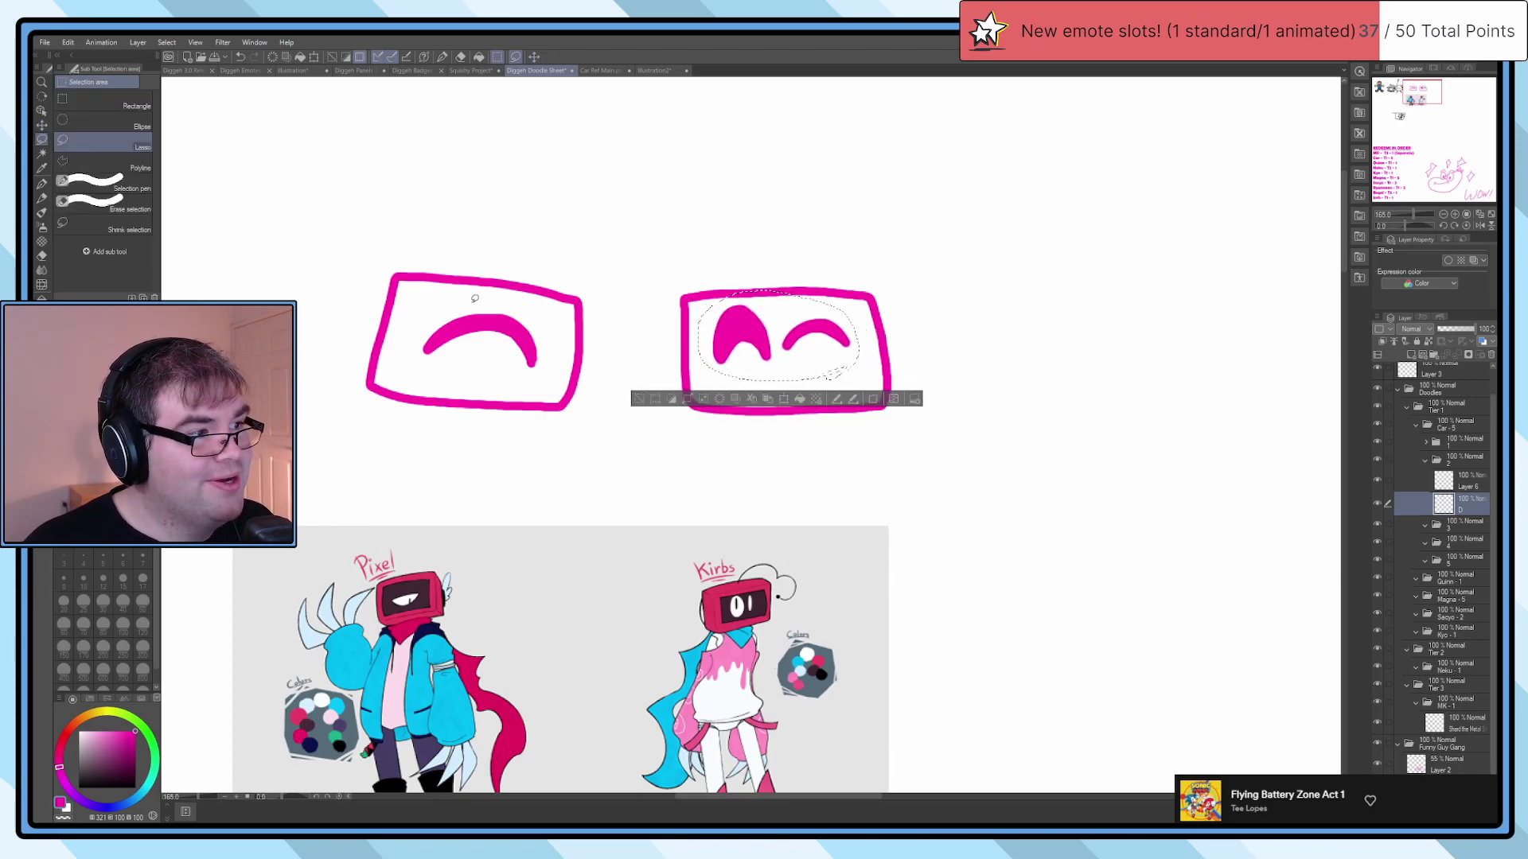
pyautogui.moveTo(489, 297); pyautogui.dragTo(555, 318)
pyautogui.moveTo(449, 297)
pyautogui.mouseDown()
pyautogui.moveTo(506, 297)
pyautogui.moveTo(528, 331)
pyautogui.moveTo(572, 308)
pyautogui.mouseUp()
pyautogui.hotkey('ctrl', 'd')
pyautogui.press('p')
pyautogui.scroll(-1, 525, 330)
pyautogui.scroll(1, 514, 287)
pyautogui.scroll(5, 513, 285)
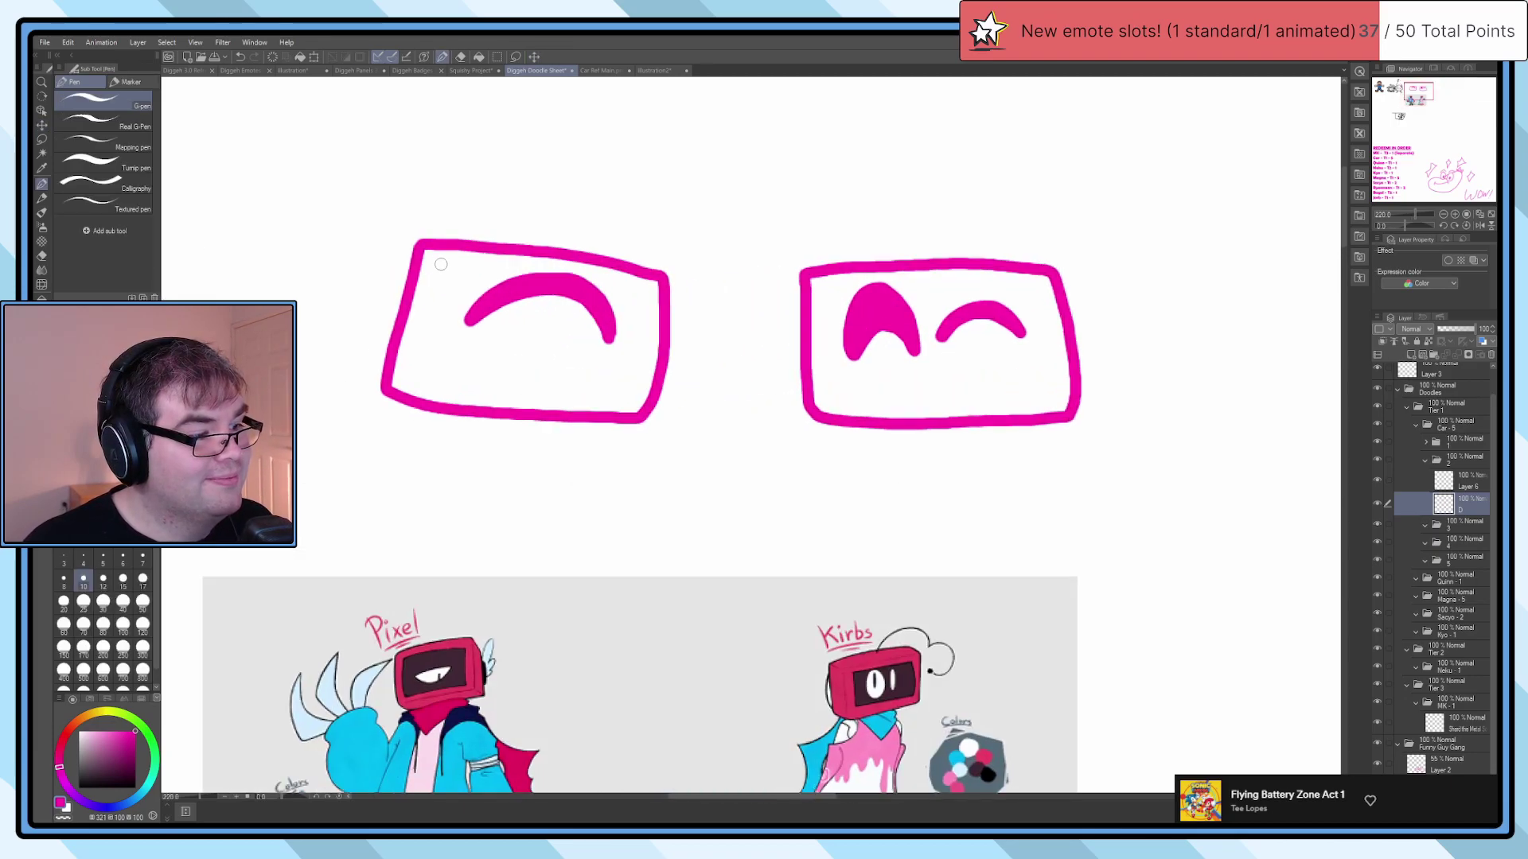
pyautogui.moveTo(374, 299)
pyautogui.mouseDown()
pyautogui.moveTo(338, 346)
pyautogui.moveTo(342, 443)
pyautogui.mouseUp()
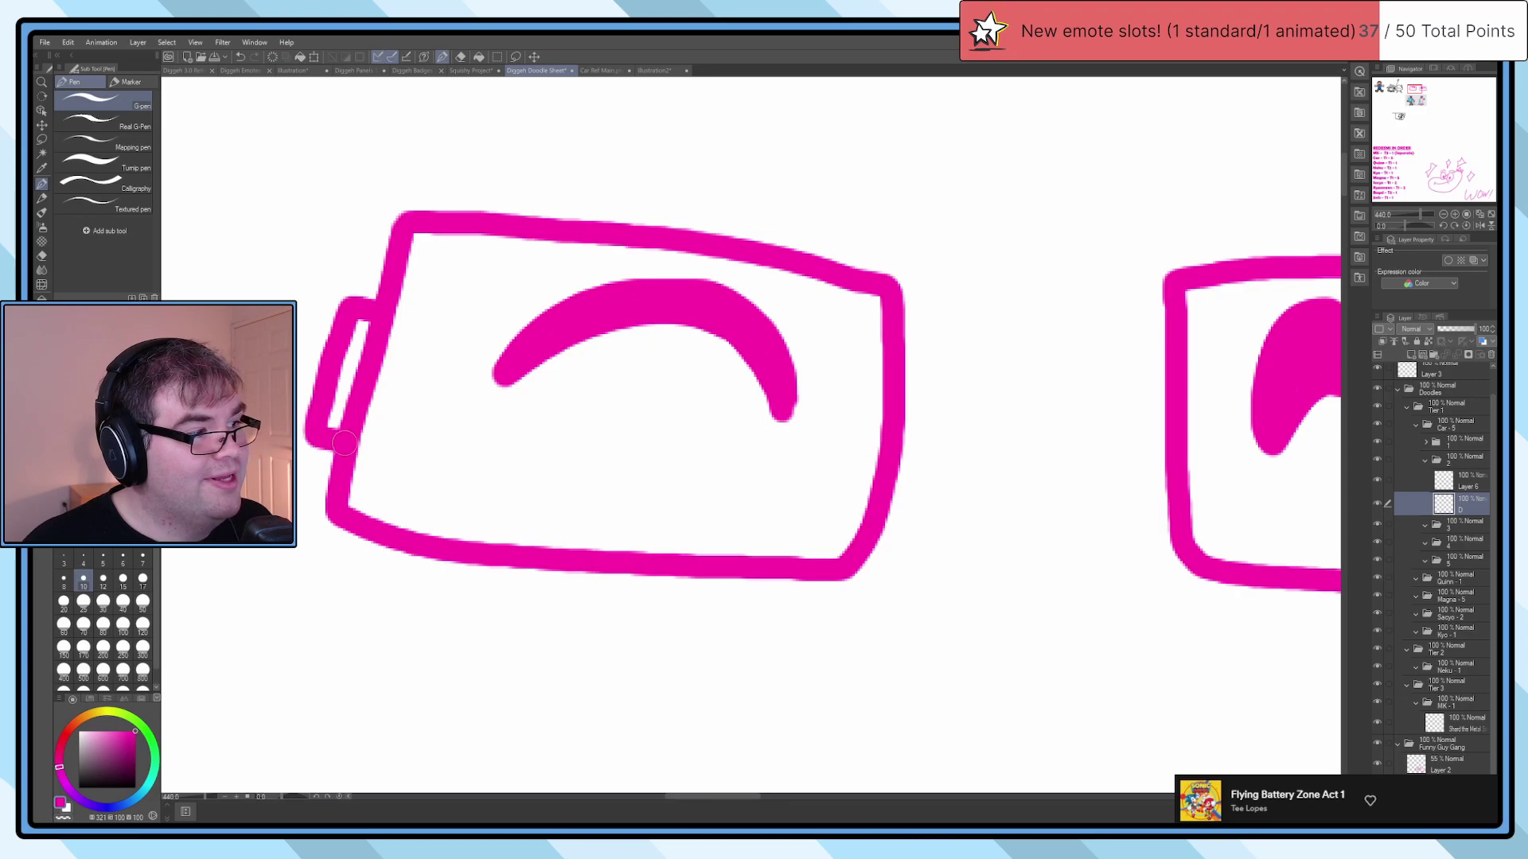
pyautogui.moveTo(386, 255)
pyautogui.mouseDown()
pyautogui.moveTo(375, 150)
pyautogui.moveTo(338, 230)
pyautogui.moveTo(353, 107)
pyautogui.moveTo(341, 227)
pyautogui.moveTo(411, 119)
pyautogui.moveTo(338, 191)
pyautogui.moveTo(297, 169)
pyautogui.moveTo(286, 245)
pyautogui.moveTo(351, 306)
pyautogui.mouseUp()
pyautogui.hotkey('ctrl', 'z')
pyautogui.hotkey('ctrl', 'z')
pyautogui.scroll(-4, 382, 309)
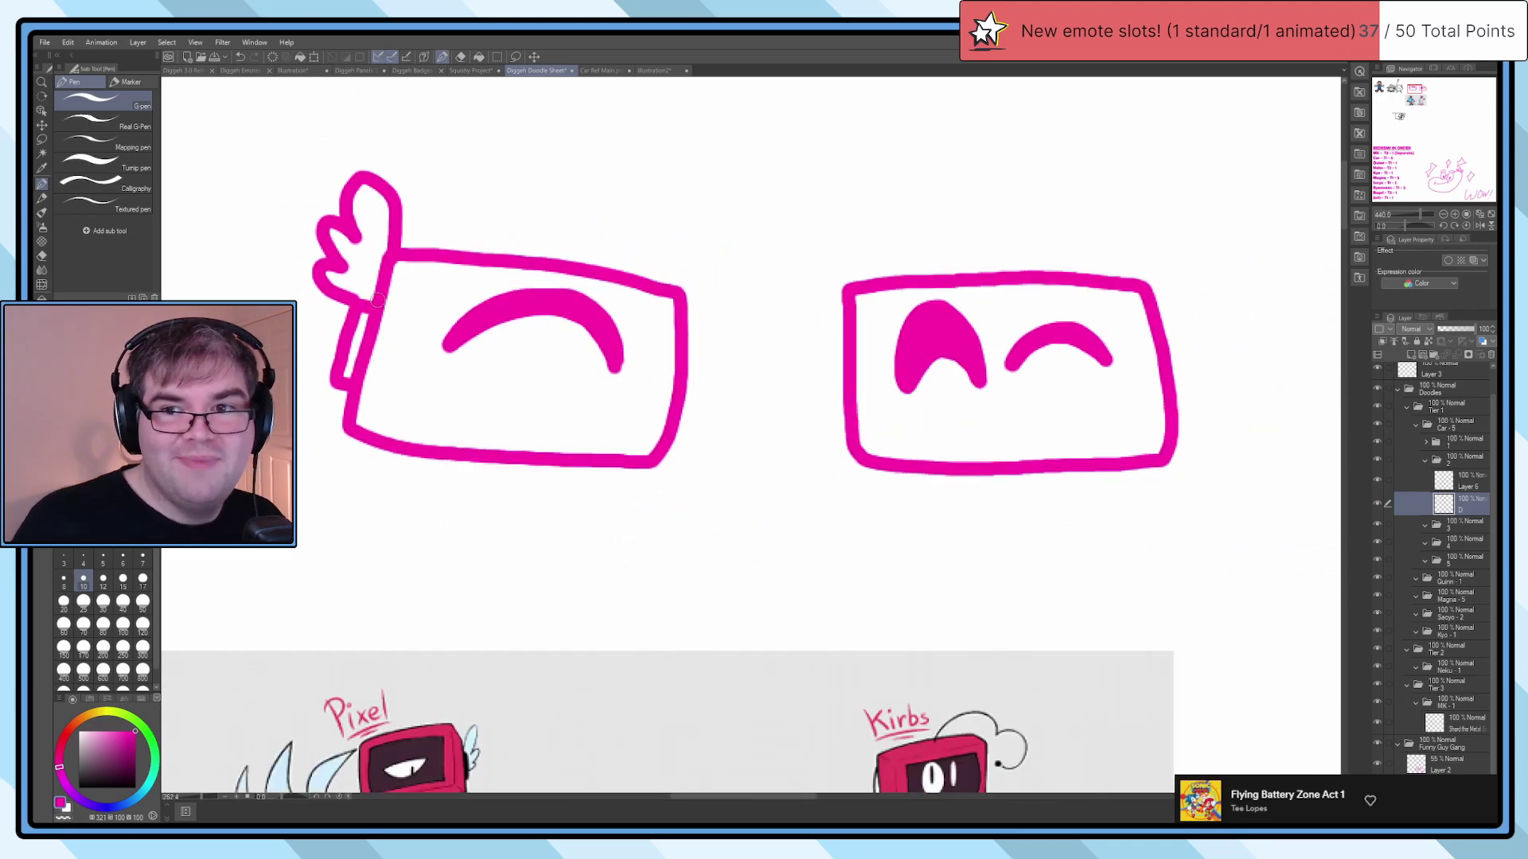
pyautogui.scroll(-2, 389, 322)
pyautogui.scroll(3, 370, 254)
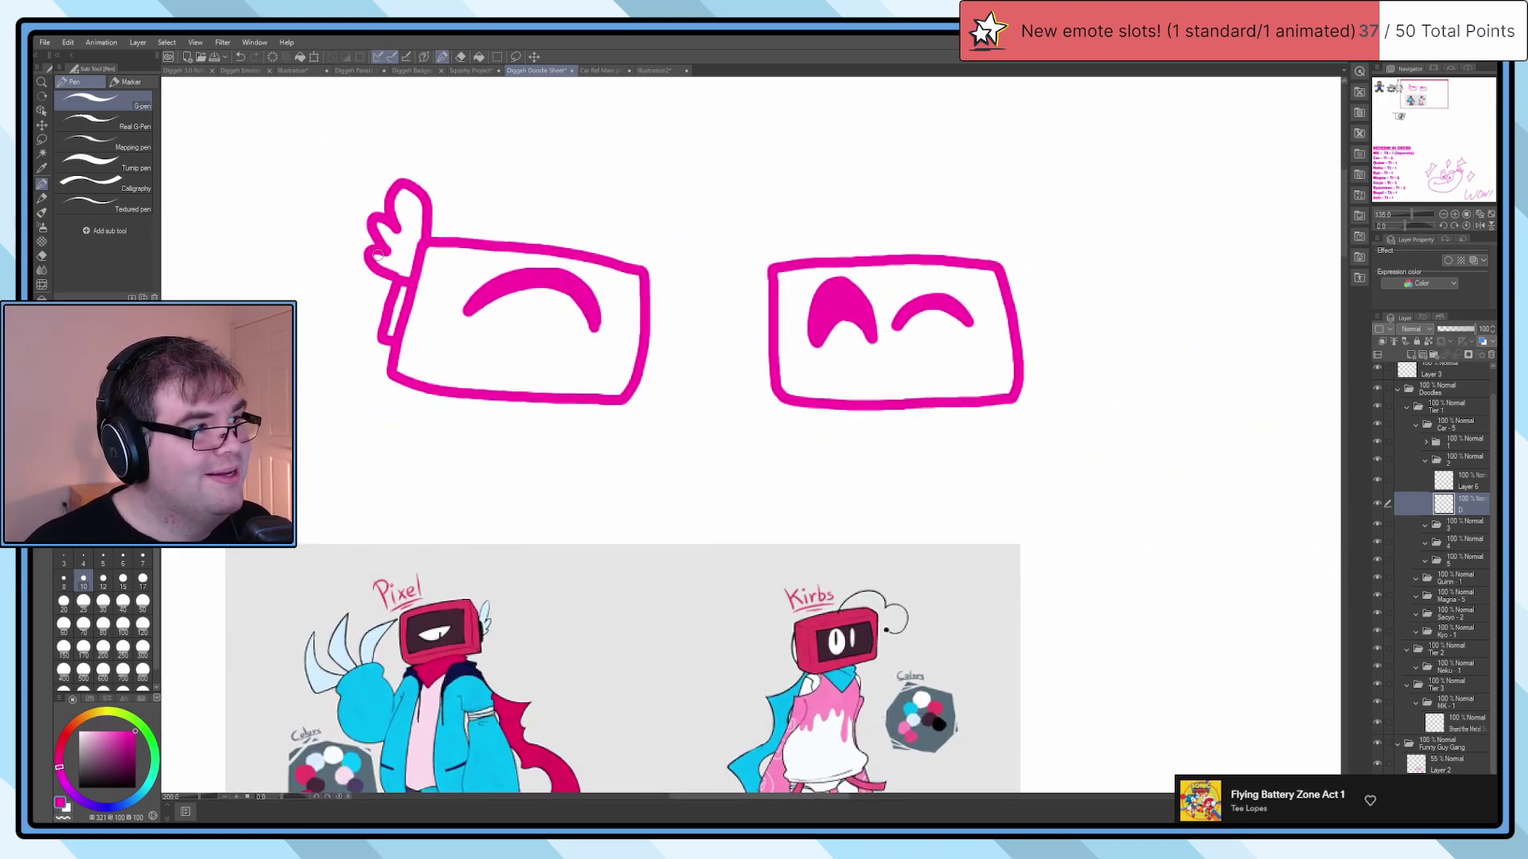
pyautogui.hotkey('ctrl', 'z')
pyautogui.hotkey('ctrl', 'z')
pyautogui.scroll(2, 421, 231)
pyautogui.hotkey('ctrl', 'z')
pyautogui.hotkey('ctrl', 'z')
# Step: Draw a narrow side panel on the outer edge of Pixel's screen head with a small feathered wing rising above it
pyautogui.moveTo(425, 273)
pyautogui.mouseDown()
pyautogui.moveTo(369, 343)
pyautogui.moveTo(386, 407)
pyautogui.mouseUp()
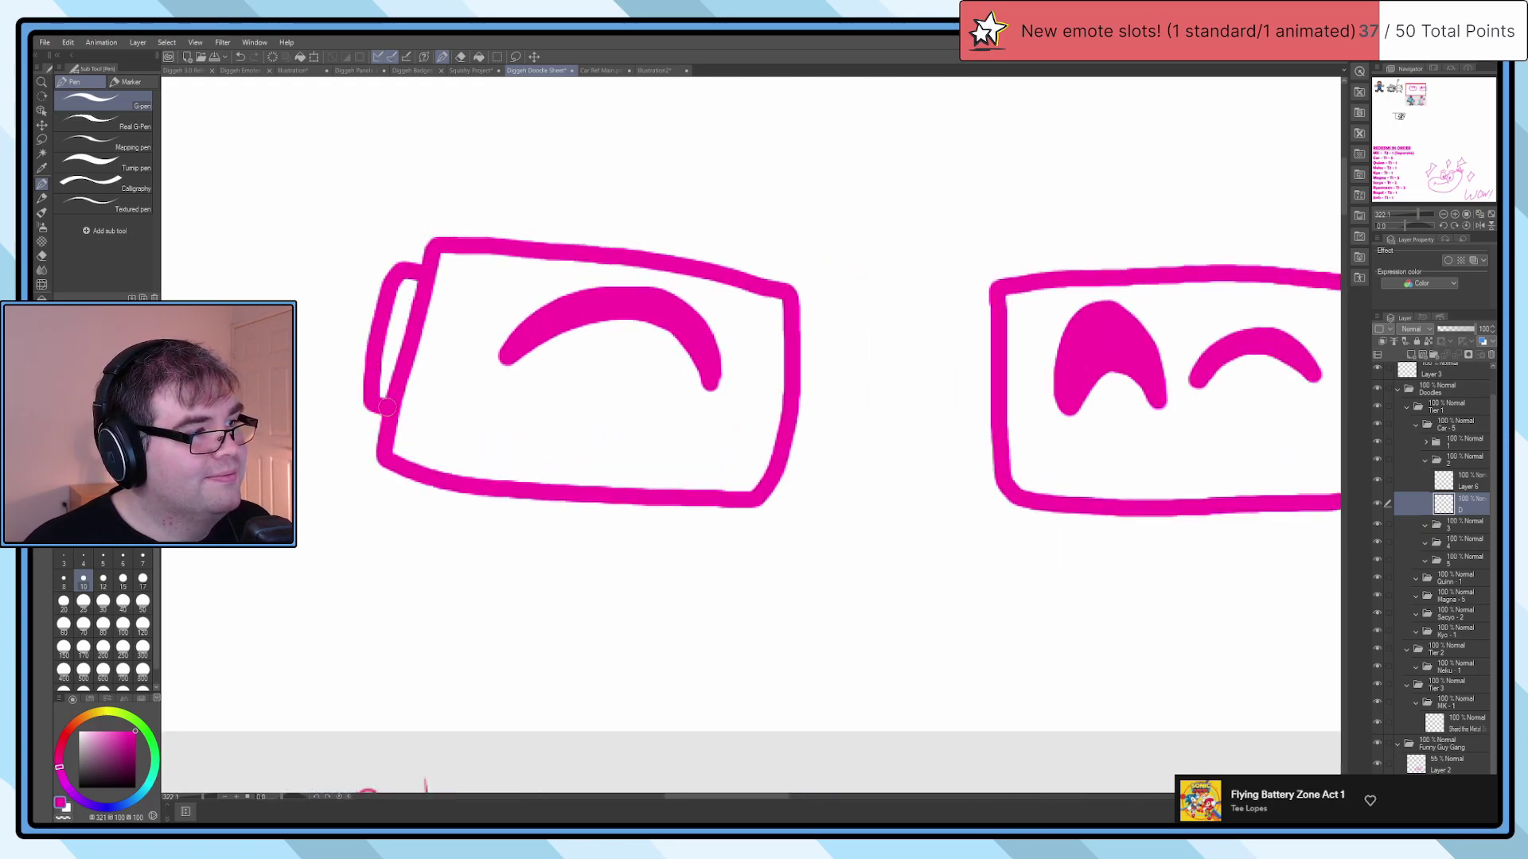
pyautogui.moveTo(437, 248); pyautogui.dragTo(413, 144)
pyautogui.moveTo(392, 225)
pyautogui.mouseDown()
pyautogui.moveTo(377, 258)
pyautogui.moveTo(385, 285)
pyautogui.moveTo(403, 278)
pyautogui.mouseUp()
pyautogui.scroll(-4, 410, 324)
pyautogui.scroll(3, 412, 333)
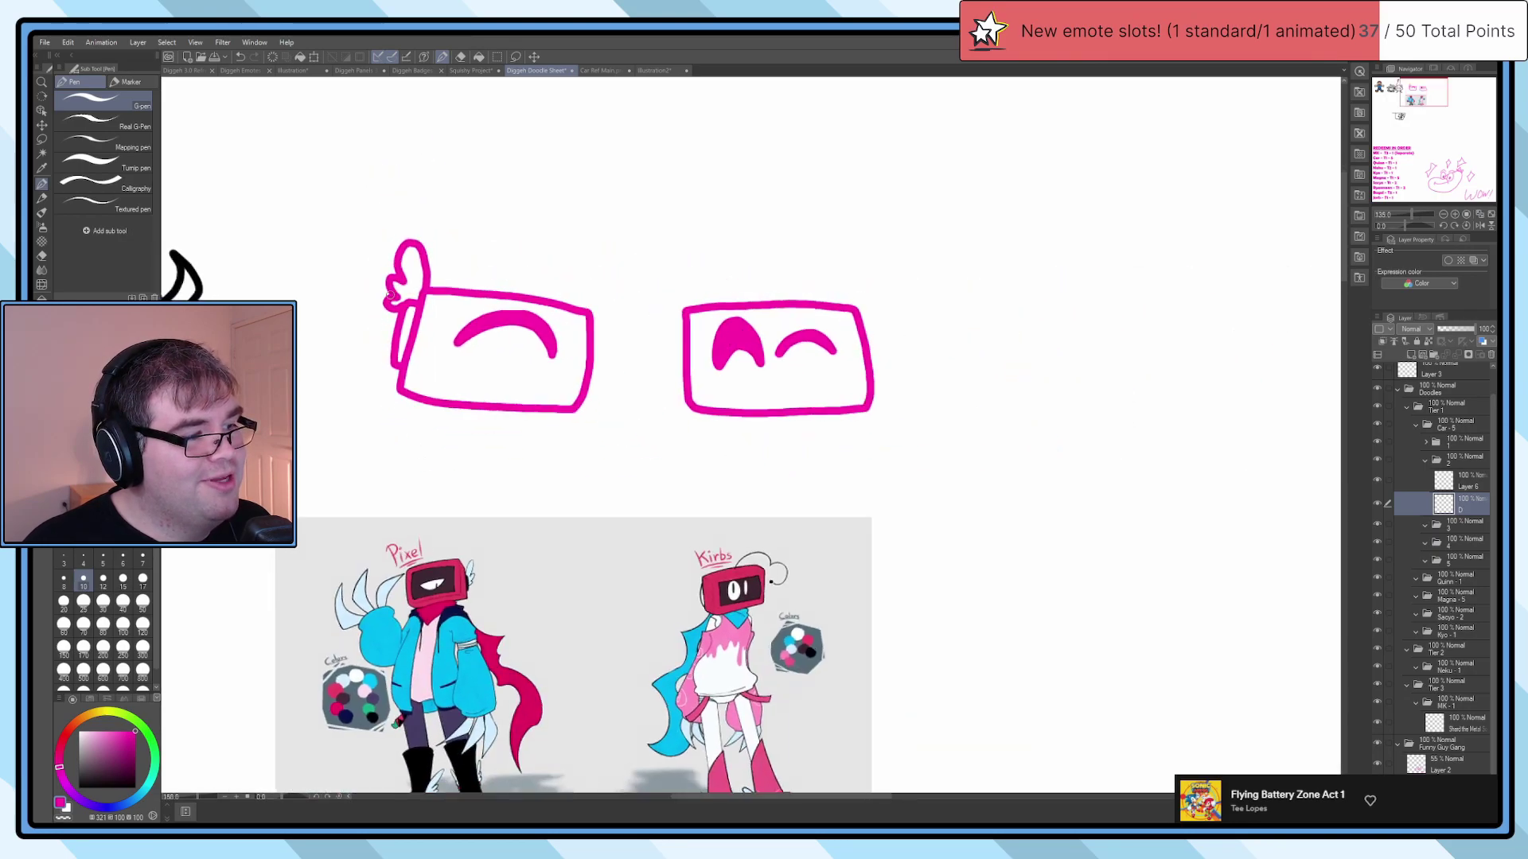
pyautogui.hotkey('ctrl', 'z')
pyautogui.hotkey('ctrl', 'z')
pyautogui.hotkey('ctrl', 'z')
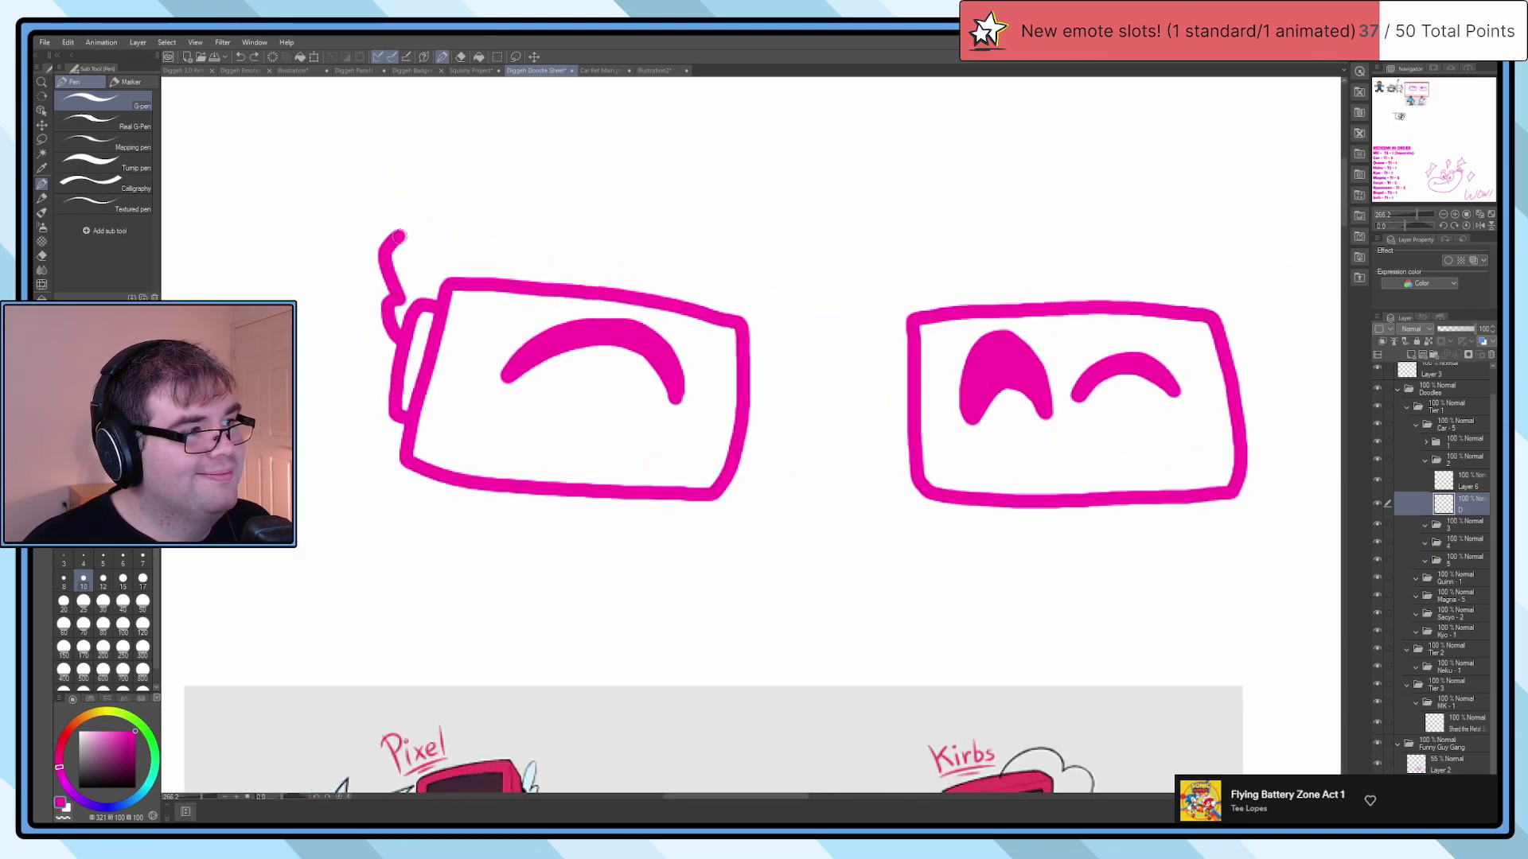
pyautogui.moveTo(413, 233); pyautogui.dragTo(448, 247)
pyautogui.scroll(-4, 446, 285)
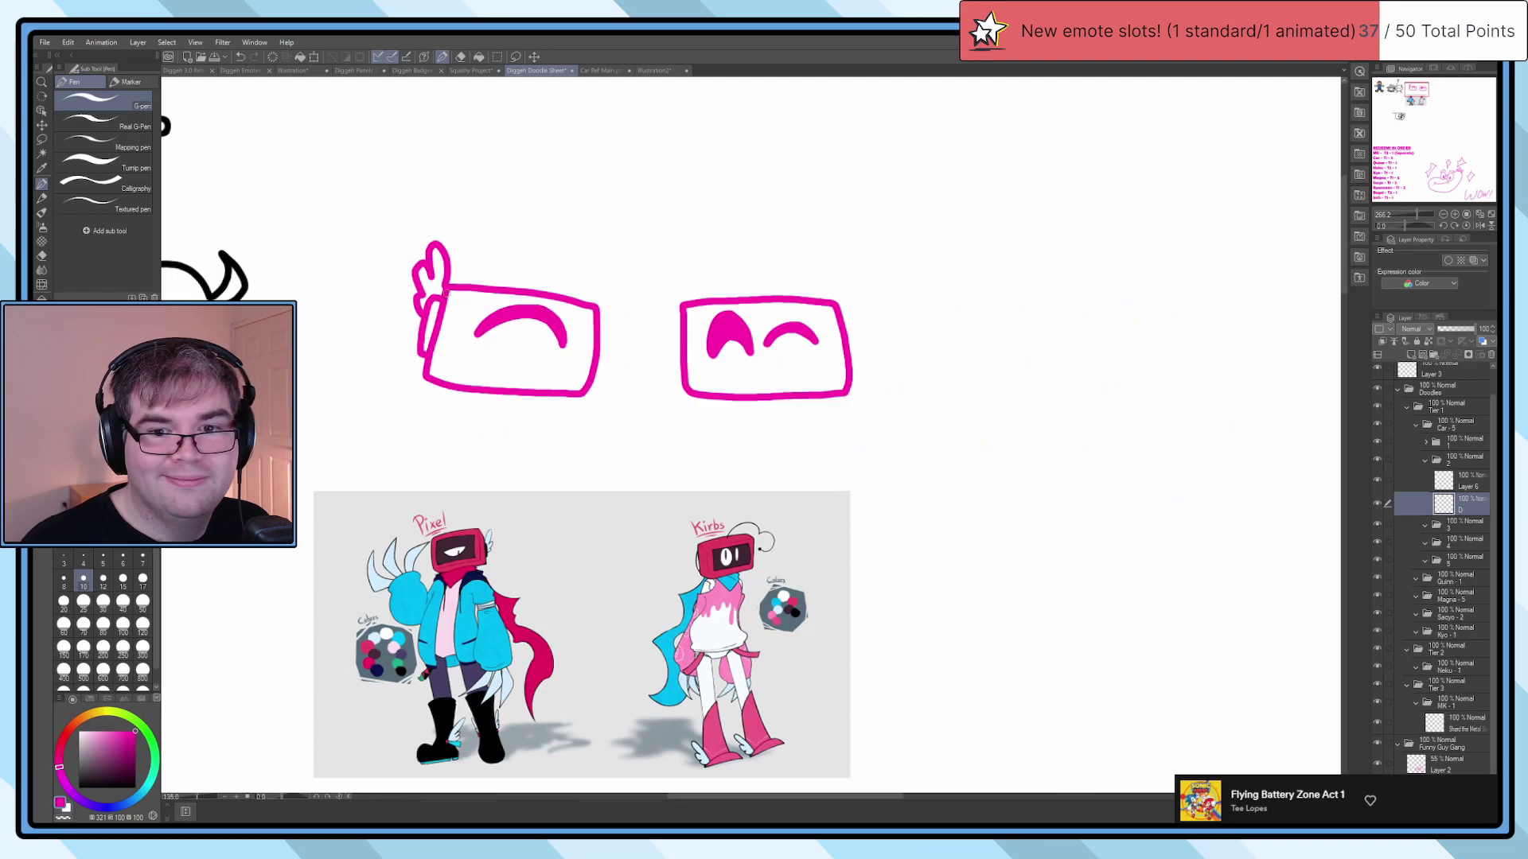
pyautogui.scroll(4, 611, 321)
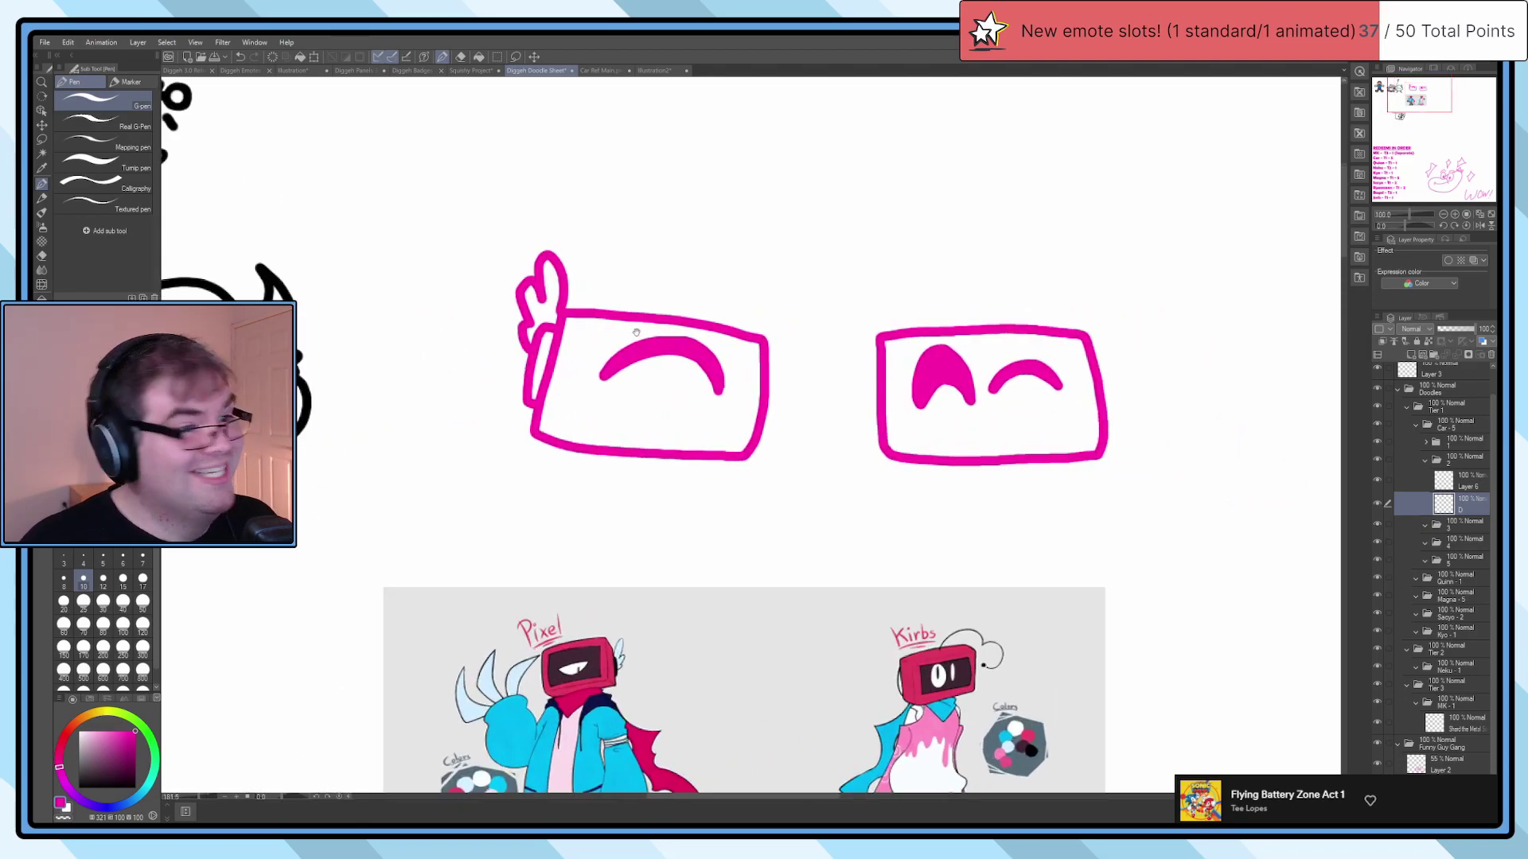
# Step: Draw Pixel's pointed neckerchief under the screen head, with angular jacket collar lines on both sides of it
pyautogui.scroll(2, 724, 244)
pyautogui.moveTo(640, 652); pyautogui.dragTo(804, 532)
pyautogui.moveTo(595, 227)
pyautogui.mouseDown()
pyautogui.moveTo(626, 239)
pyautogui.moveTo(683, 223)
pyautogui.moveTo(738, 290)
pyautogui.mouseUp()
pyautogui.moveTo(660, 239)
pyautogui.mouseDown()
pyautogui.moveTo(490, 262)
pyautogui.moveTo(793, 303)
pyautogui.moveTo(836, 350)
pyautogui.moveTo(451, 290)
pyautogui.moveTo(531, 219)
pyautogui.moveTo(569, 279)
pyautogui.moveTo(784, 308)
pyautogui.moveTo(835, 293)
pyautogui.moveTo(535, 275)
pyautogui.moveTo(489, 243)
pyautogui.moveTo(502, 204)
pyautogui.moveTo(525, 226)
pyautogui.mouseUp()
pyautogui.hotkey('ctrl', 'z')
pyautogui.scroll(-2, 530, 220)
pyautogui.hotkey('ctrl', 'z')
pyautogui.hotkey('ctrl', 'z')
pyautogui.moveTo(845, 275)
pyautogui.mouseDown()
pyautogui.moveTo(907, 285)
pyautogui.moveTo(818, 370)
pyautogui.mouseUp()
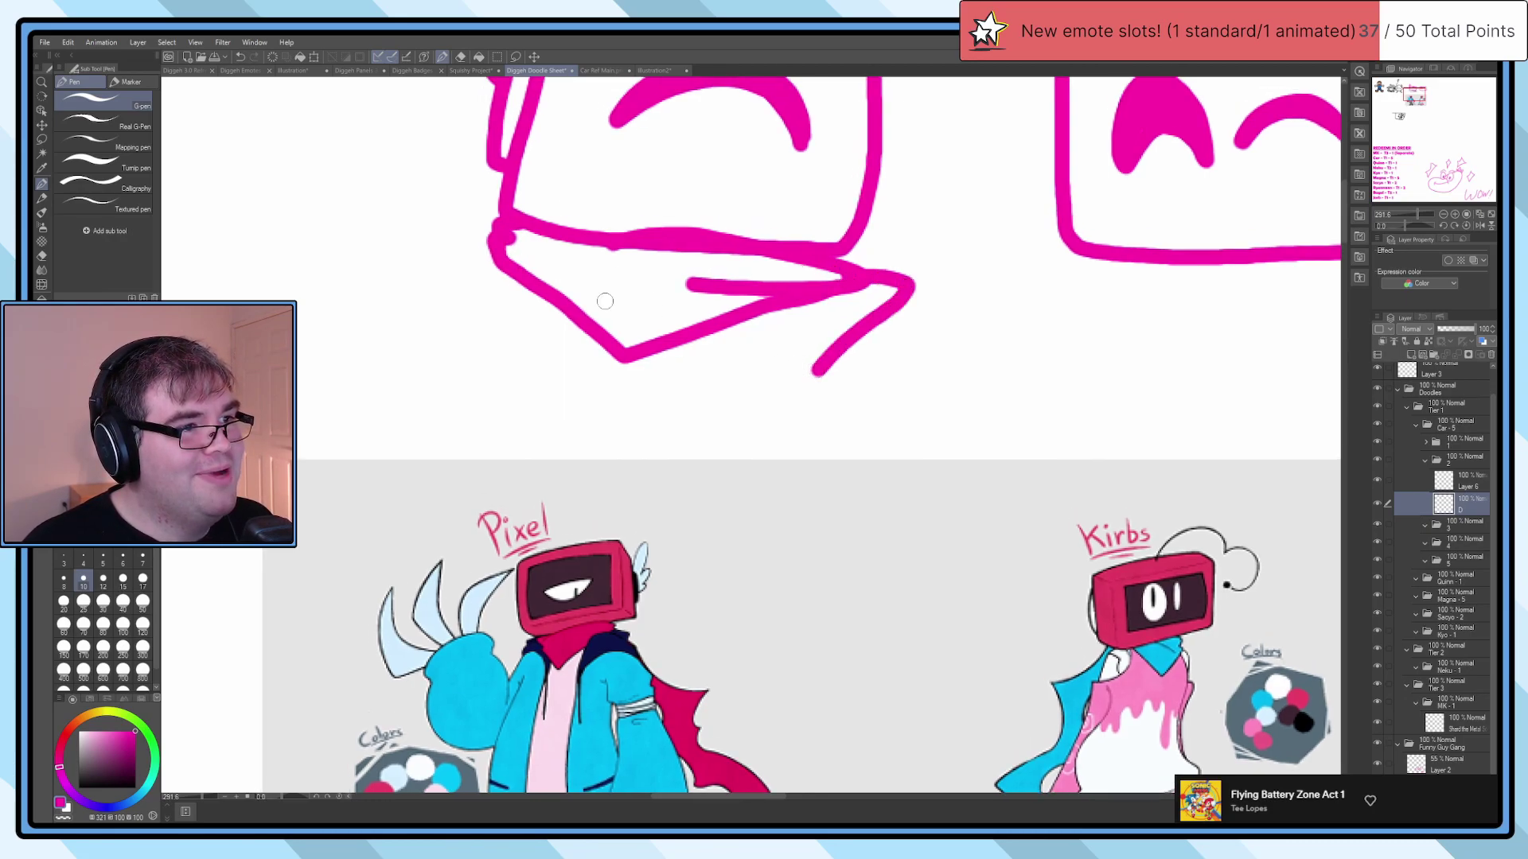
pyautogui.moveTo(496, 223)
pyautogui.mouseDown()
pyautogui.moveTo(467, 238)
pyautogui.moveTo(463, 351)
pyautogui.mouseUp()
pyautogui.scroll(-5, 686, 345)
# Step: Draw Pixel's first raised arm as a large rounded sleeve curving up beside the winged side of the head
pyautogui.scroll(3, 778, 334)
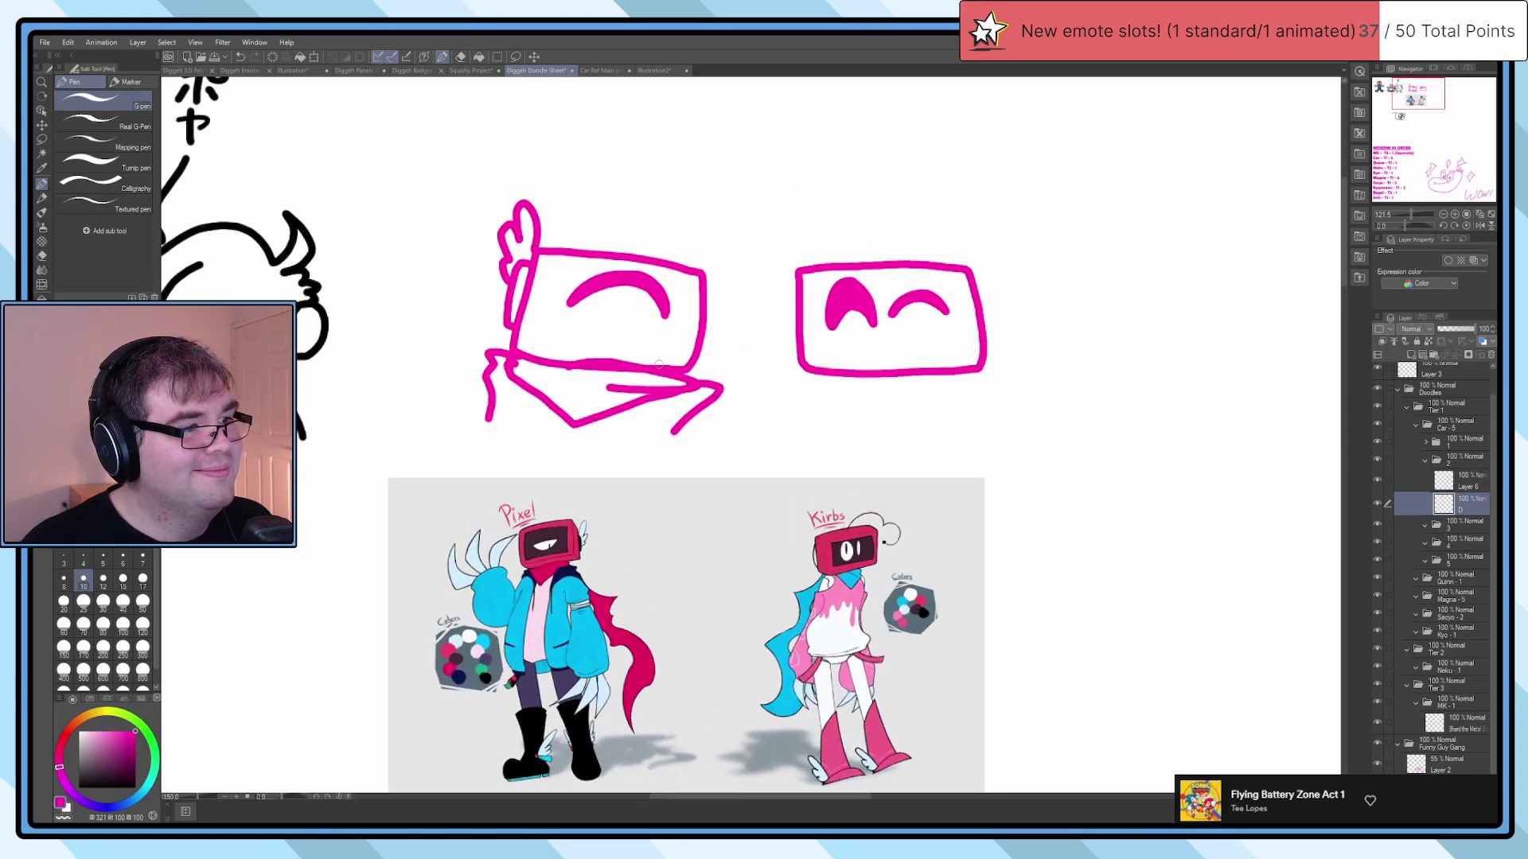
pyautogui.moveTo(495, 476)
pyautogui.mouseDown()
pyautogui.moveTo(453, 373)
pyautogui.moveTo(372, 405)
pyautogui.moveTo(358, 477)
pyautogui.moveTo(457, 611)
pyautogui.mouseUp()
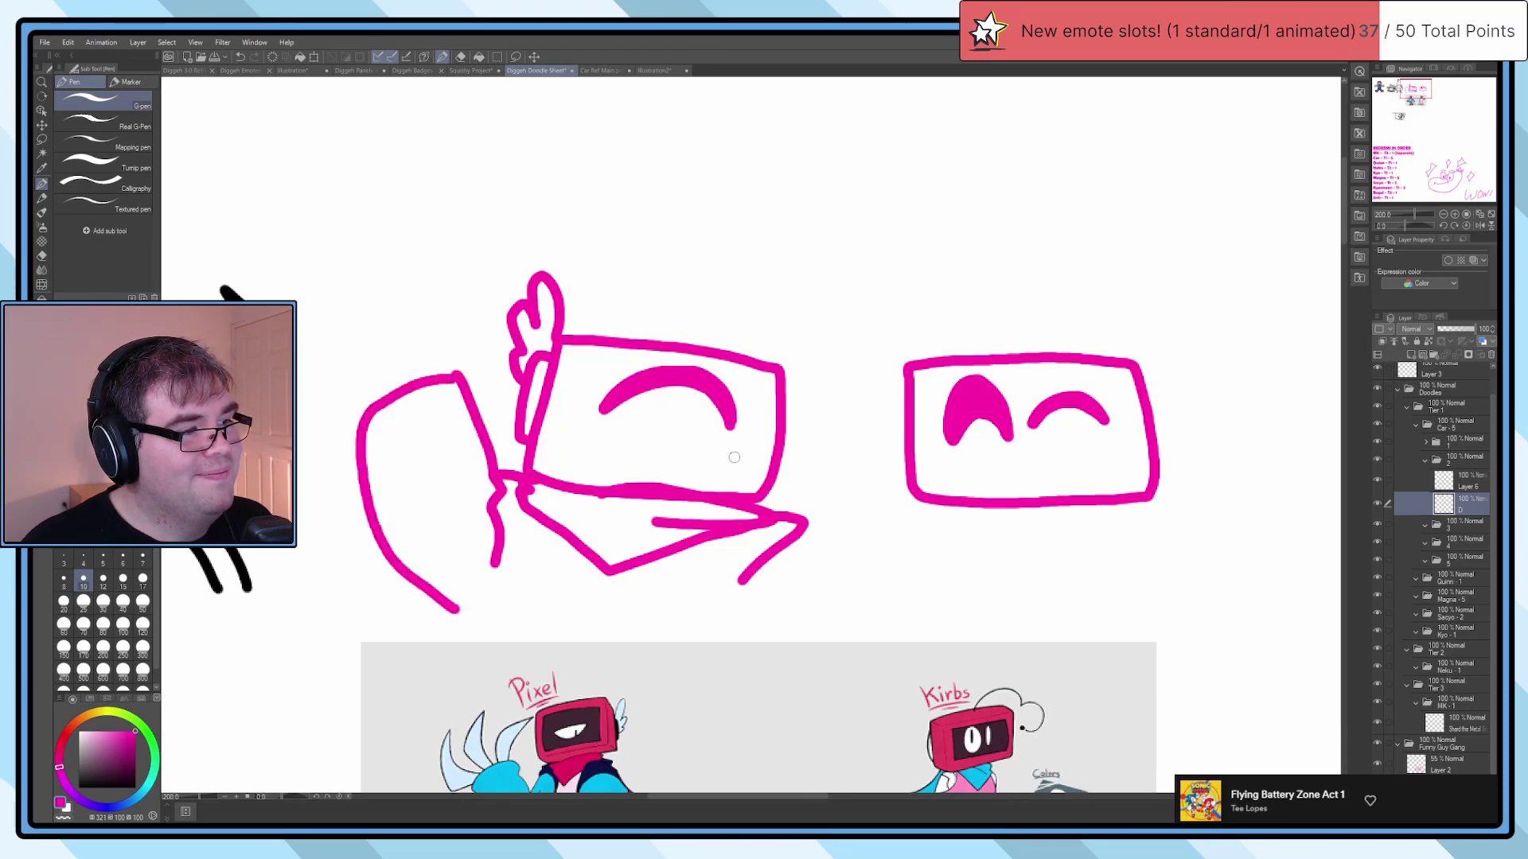
pyautogui.moveTo(779, 517)
pyautogui.mouseDown()
pyautogui.moveTo(900, 462)
pyautogui.moveTo(842, 605)
pyautogui.mouseUp()
pyautogui.hotkey('ctrl', 'z')
# Step: Shift the pink sketch slightly toward the finished doodles and move Kirbs's screen head farther away from Pixel
pyautogui.moveTo(968, 506)
pyautogui.mouseDown()
pyautogui.moveTo(1030, 508)
pyautogui.moveTo(913, 495)
pyautogui.mouseUp()
pyautogui.press('m')
pyautogui.moveTo(1197, 290); pyautogui.dragTo(815, 559)
pyautogui.moveTo(1196, 493)
pyautogui.mouseDown()
pyautogui.moveTo(880, 251)
pyautogui.moveTo(1053, 526)
pyautogui.mouseUp()
pyautogui.press('k')
pyautogui.moveTo(1000, 424); pyautogui.dragTo(1214, 419)
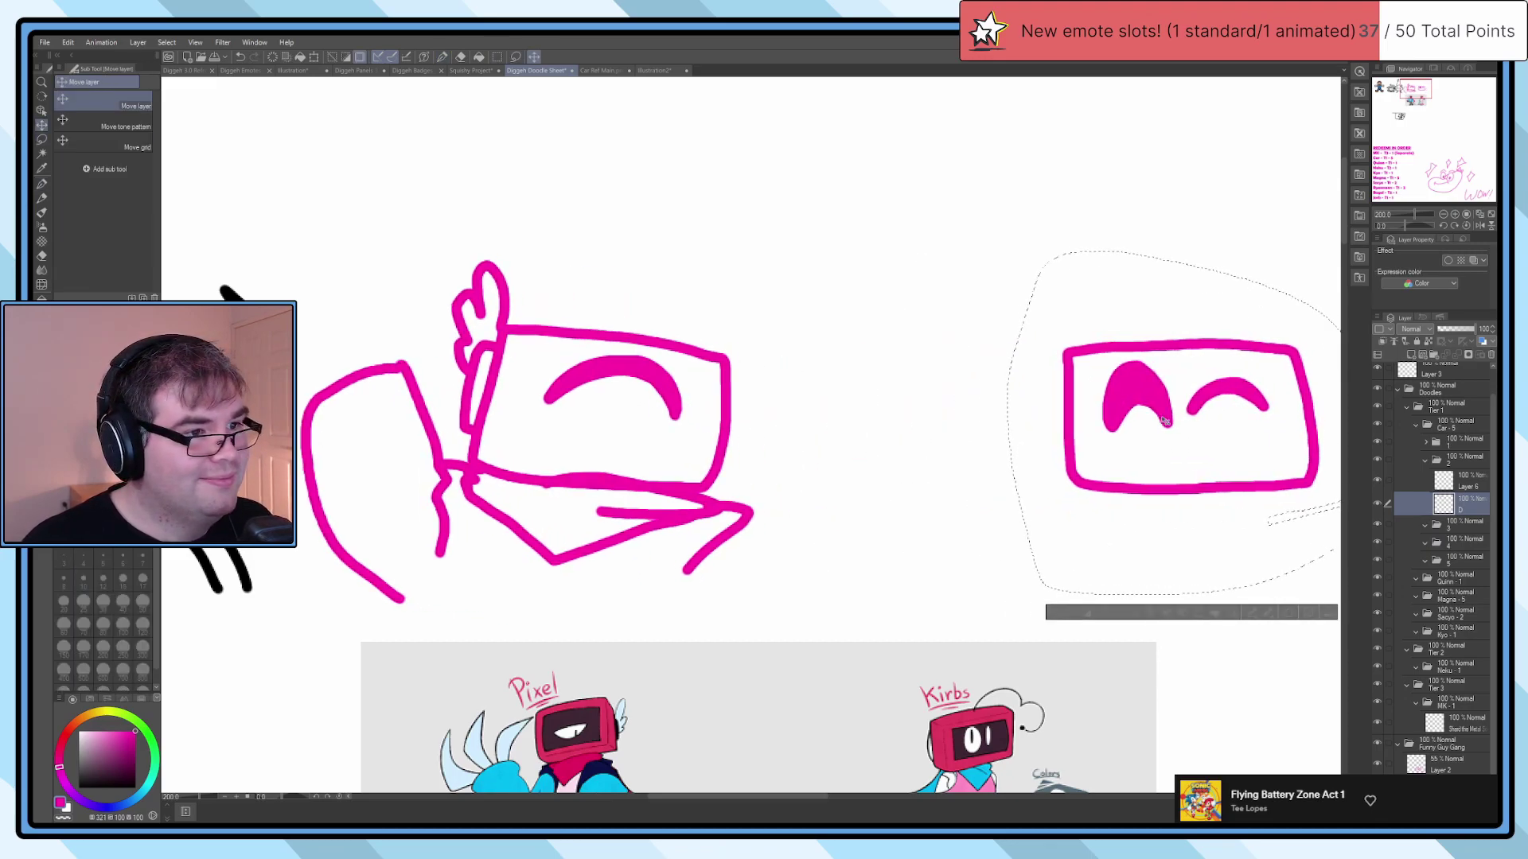
pyautogui.press('p')
pyautogui.hotkey('ctrl', 'd')
# Step: Draw Pixel's second raised arm as a rounded sleeve curving up from the collar on the side facing Kirbs
pyautogui.scroll(2, 772, 449)
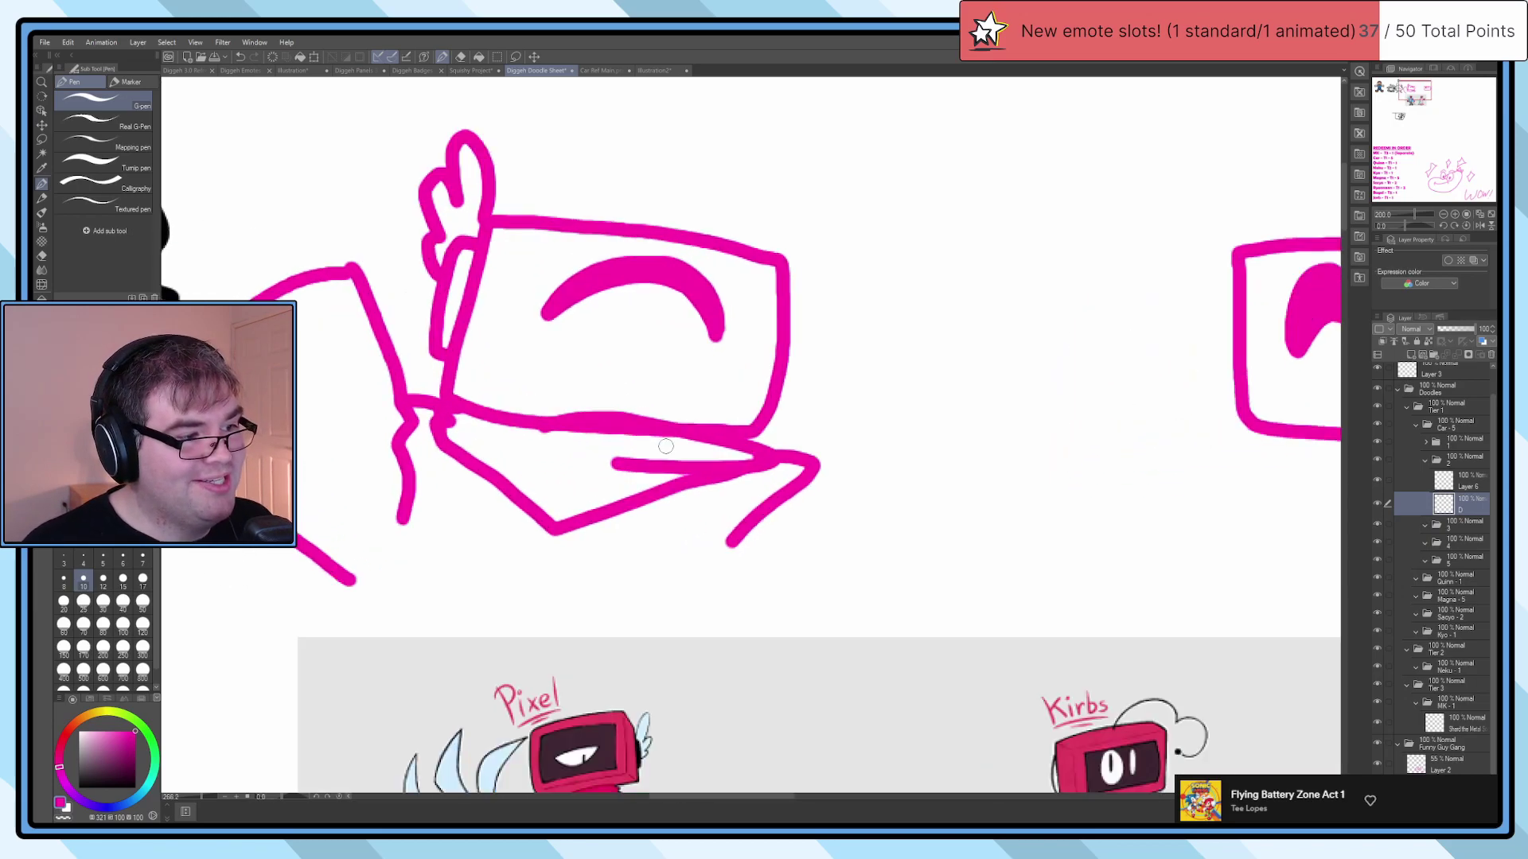
pyautogui.moveTo(765, 450)
pyautogui.mouseDown()
pyautogui.moveTo(888, 286)
pyautogui.moveTo(947, 314)
pyautogui.moveTo(986, 381)
pyautogui.moveTo(949, 493)
pyautogui.moveTo(810, 609)
pyautogui.mouseUp()
pyautogui.scroll(-2, 863, 295)
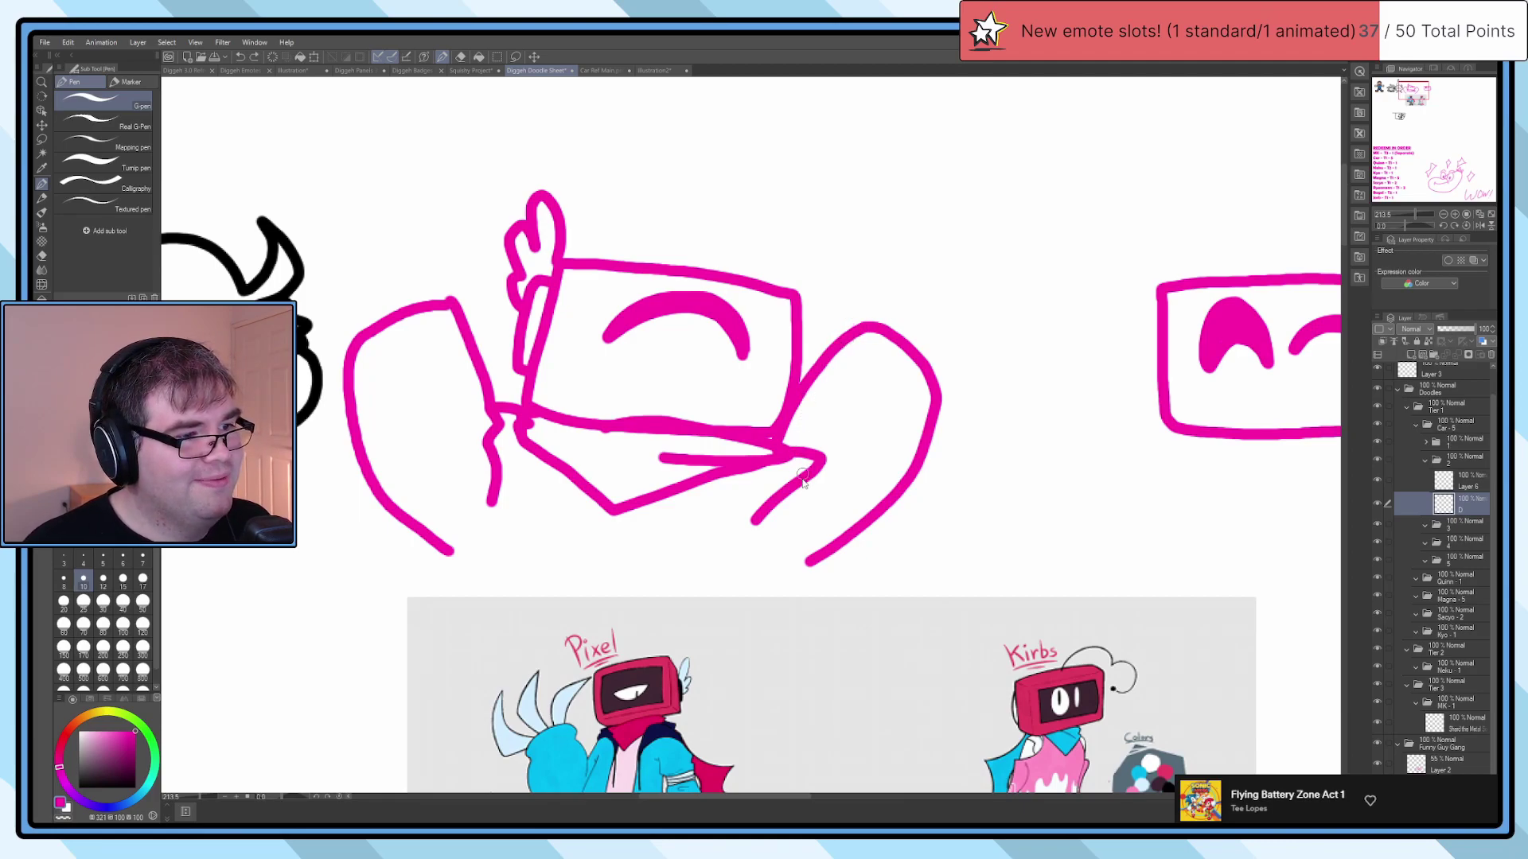
pyautogui.hotkey('ctrl', 'z')
pyautogui.hotkey('ctrl', 'z')
pyautogui.hotkey('ctrl', 'y')
pyautogui.hotkey('ctrl', 'y')
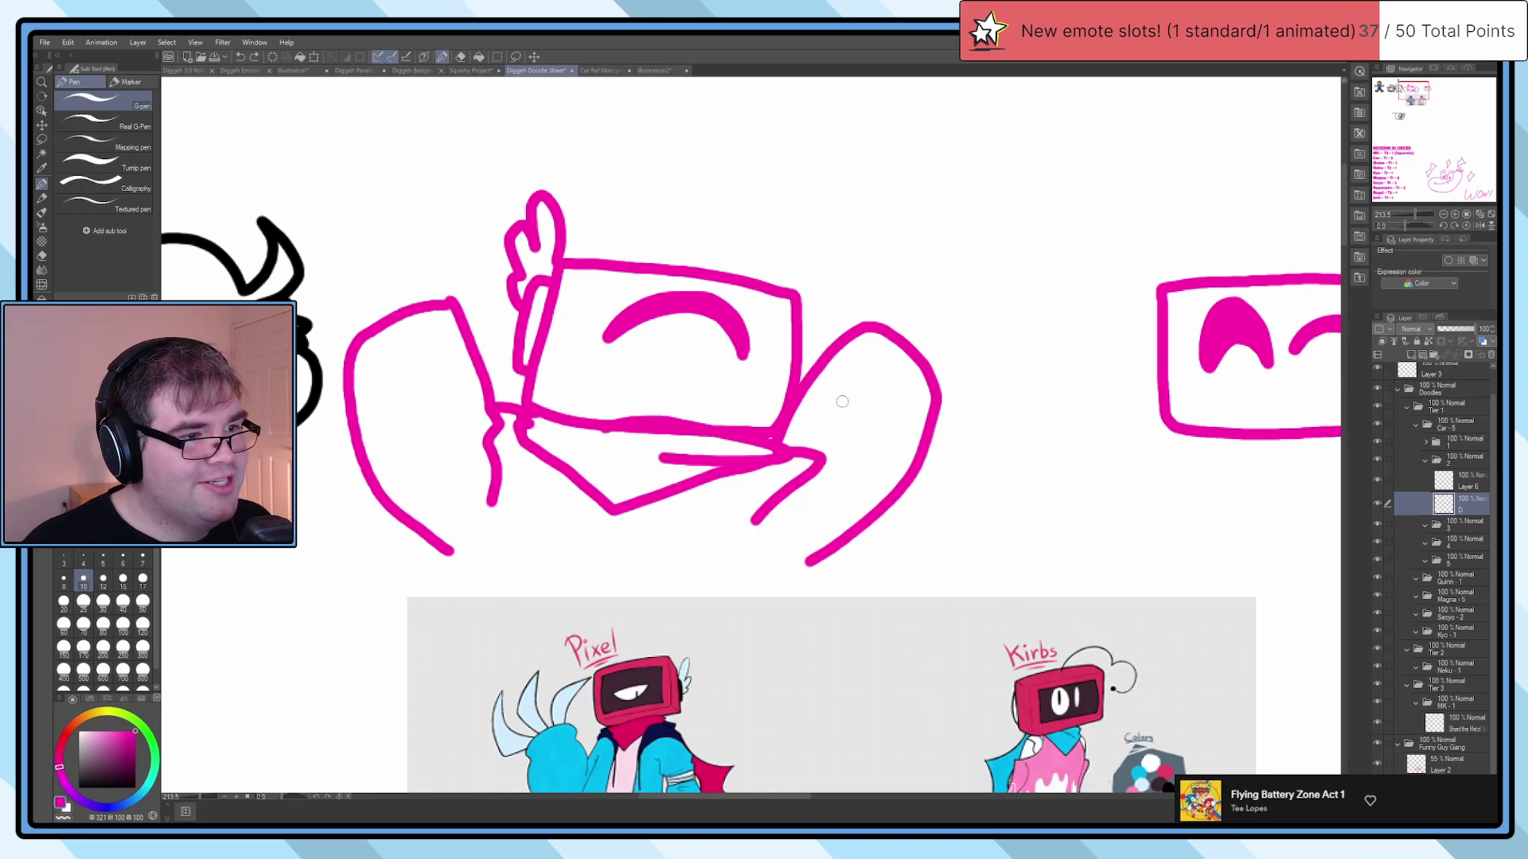
pyautogui.moveTo(978, 563)
pyautogui.mouseDown()
pyautogui.moveTo(1063, 374)
pyautogui.moveTo(1027, 388)
pyautogui.mouseUp()
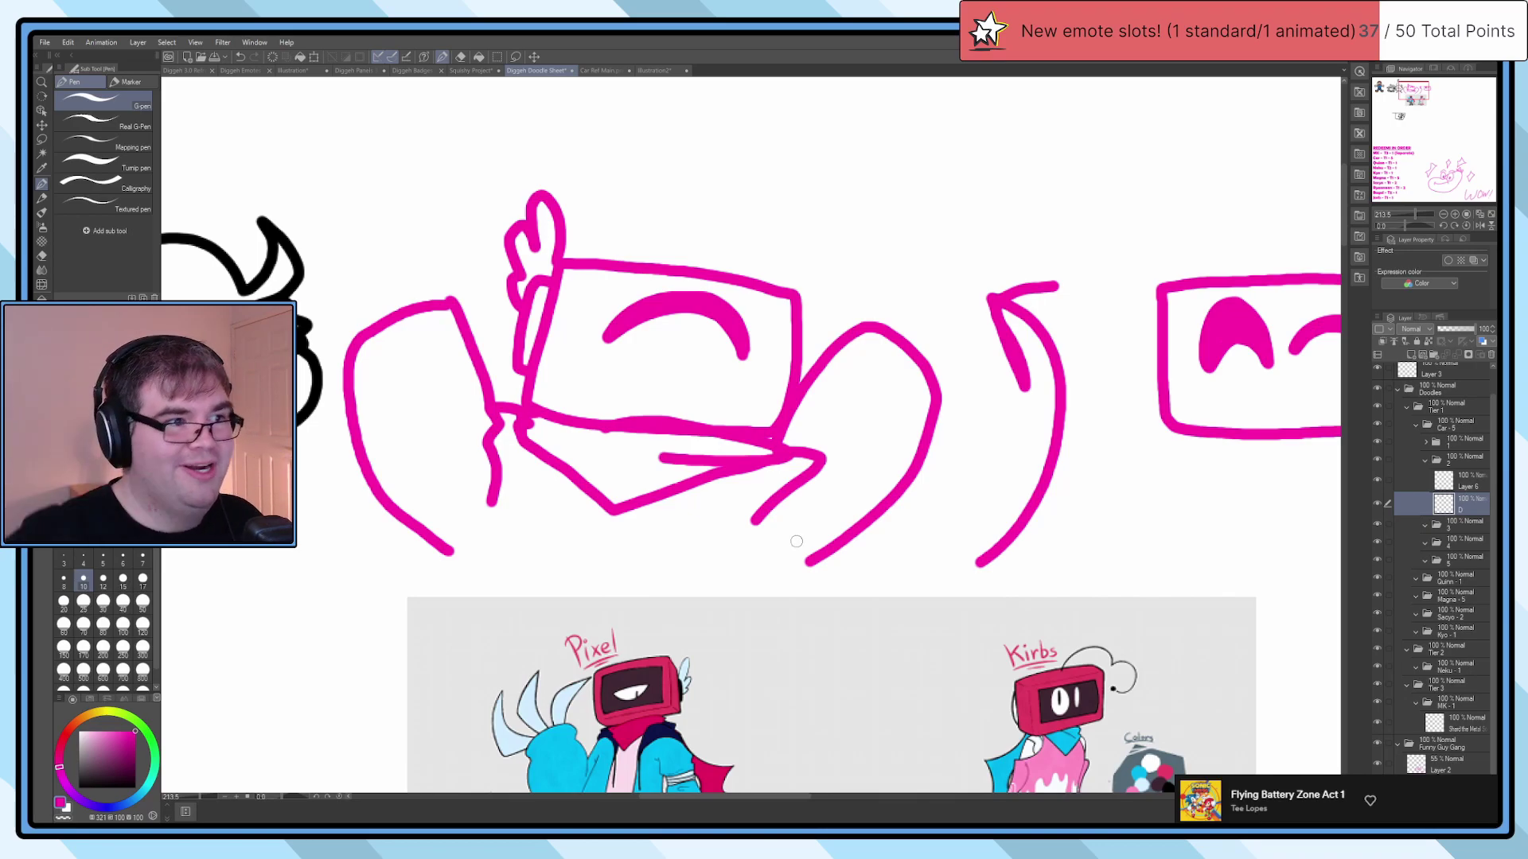
pyautogui.hotkey('ctrl', 'z')
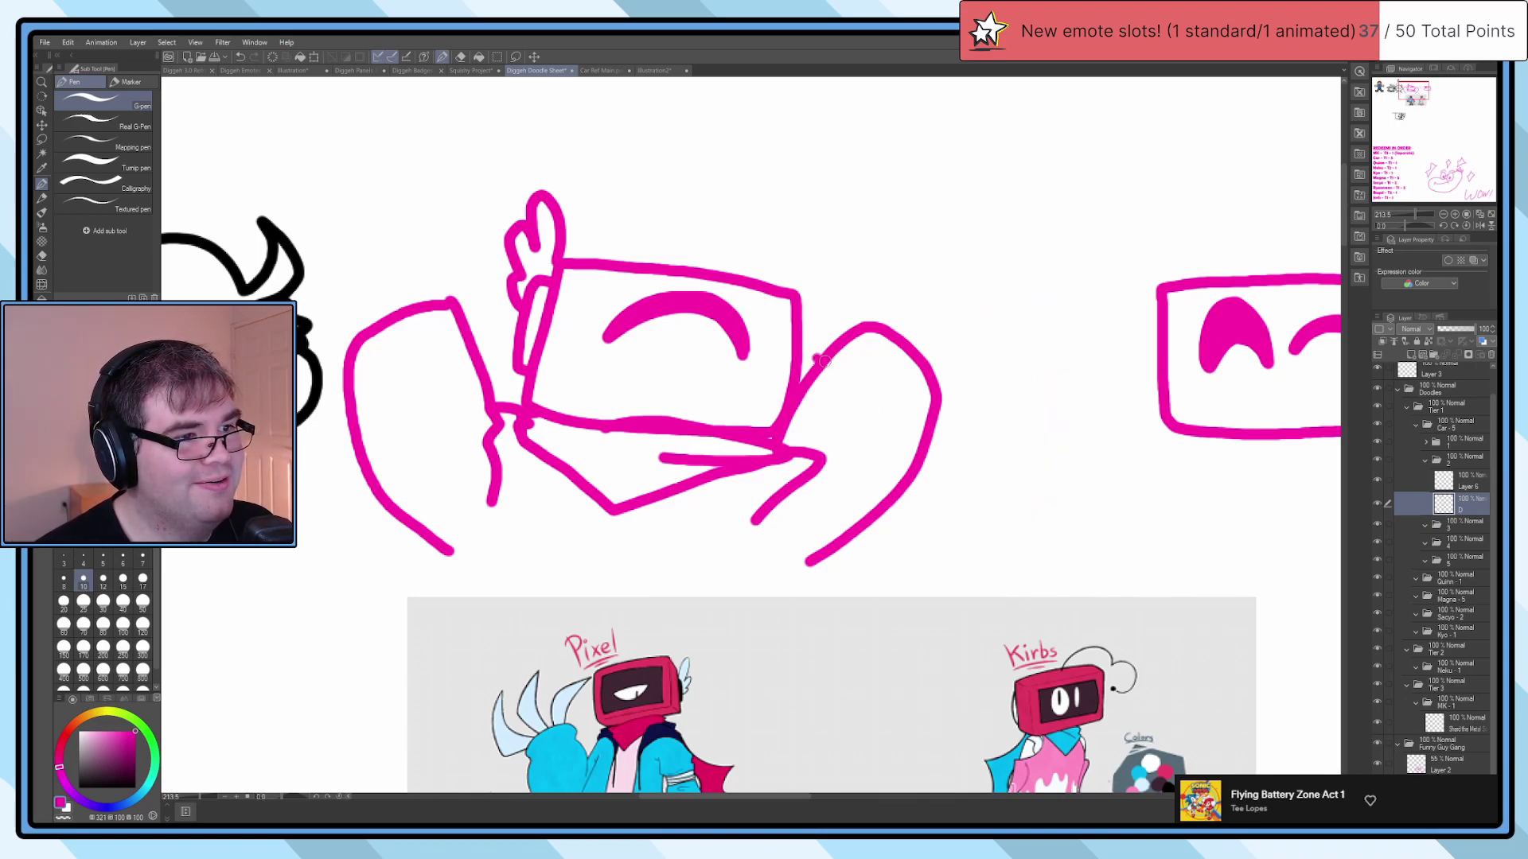
# Step: Draw three curved pointed claws fanning out from the top of Pixel's second raised arm
pyautogui.moveTo(816, 325)
pyautogui.mouseDown()
pyautogui.moveTo(913, 222)
pyautogui.moveTo(854, 325)
pyautogui.moveTo(905, 317)
pyautogui.moveTo(971, 213)
pyautogui.moveTo(992, 275)
pyautogui.moveTo(956, 339)
pyautogui.moveTo(925, 359)
pyautogui.moveTo(956, 197)
pyautogui.moveTo(972, 236)
pyautogui.moveTo(946, 326)
pyautogui.moveTo(914, 356)
pyautogui.moveTo(1015, 295)
pyautogui.moveTo(965, 407)
pyautogui.mouseUp()
pyautogui.hotkey('ctrl', 'z')
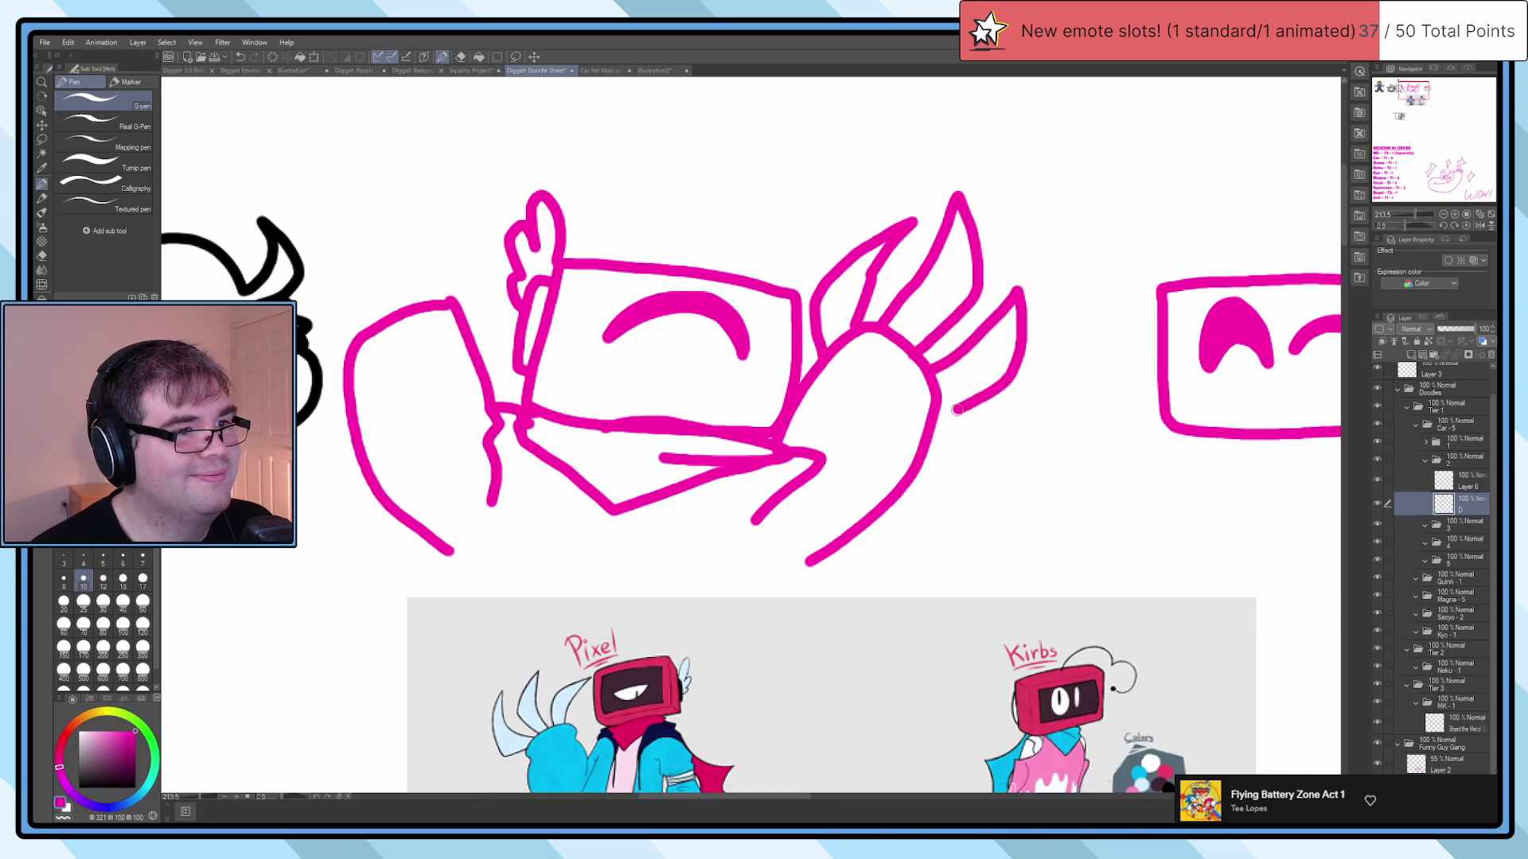
pyautogui.scroll(-1, 874, 271)
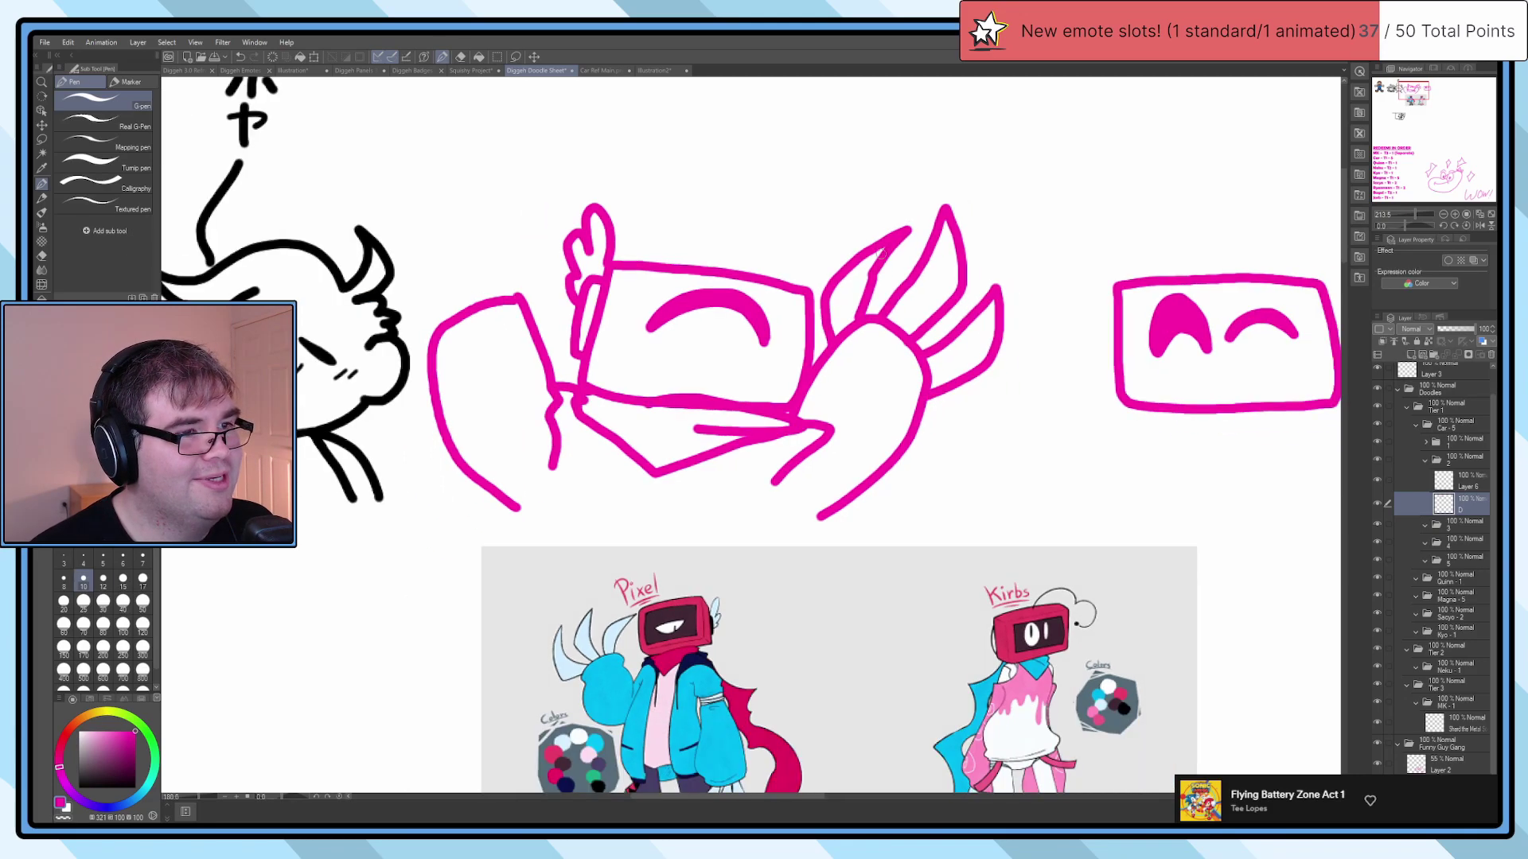
# Step: Lasso the claw nearest Pixel's screen, mirror it horizontally, and reposition it so its tip points up beside the head
pyautogui.scroll(1, 876, 242)
pyautogui.press('e')
pyautogui.press('m')
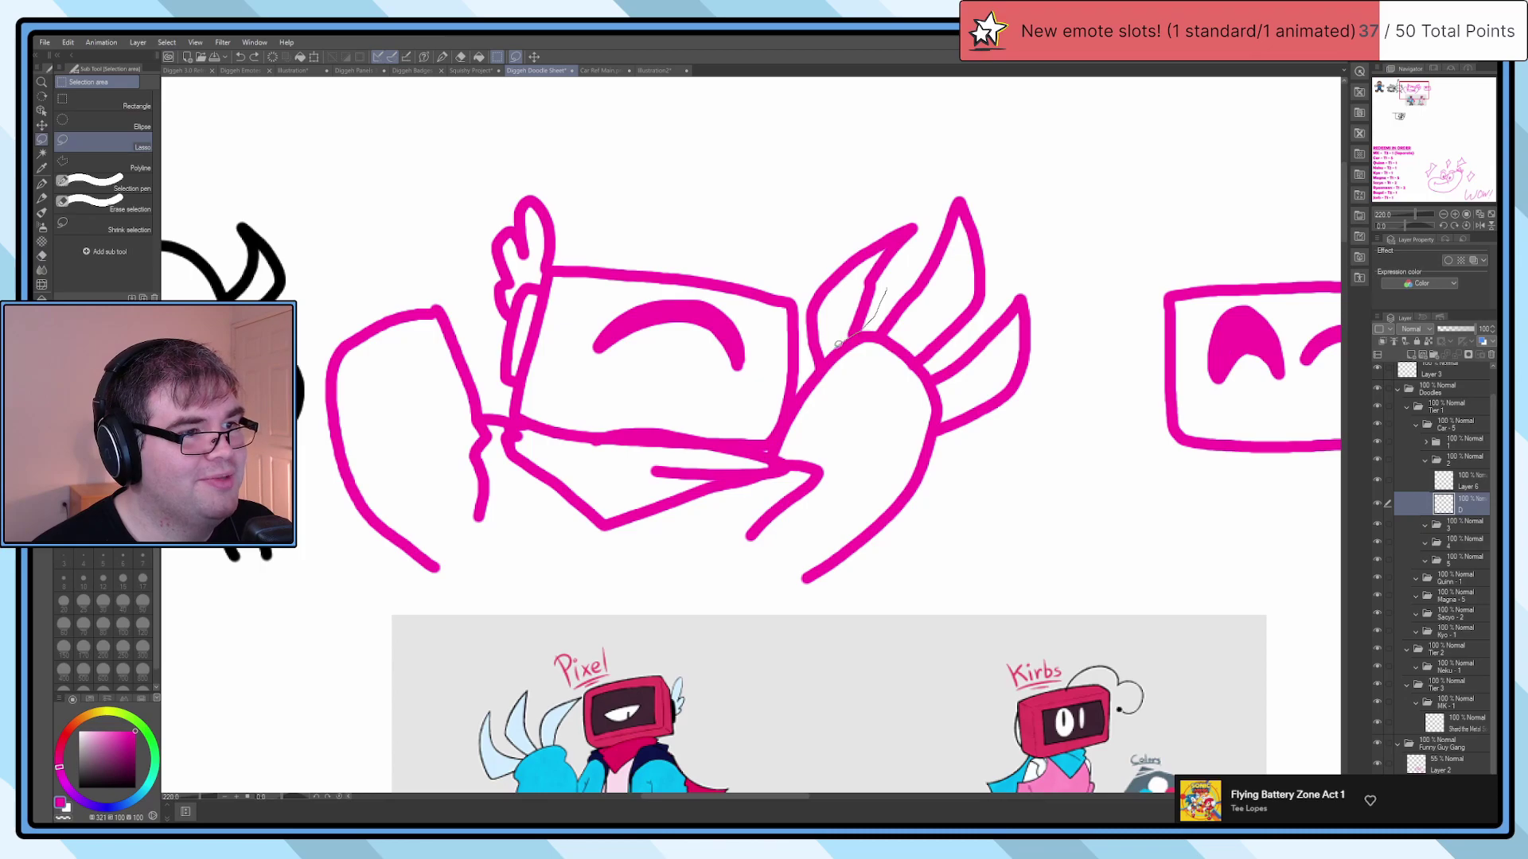
pyautogui.moveTo(823, 259)
pyautogui.mouseDown()
pyautogui.moveTo(900, 197)
pyautogui.moveTo(916, 255)
pyautogui.moveTo(844, 340)
pyautogui.moveTo(806, 354)
pyautogui.moveTo(816, 258)
pyautogui.moveTo(901, 211)
pyautogui.moveTo(921, 177)
pyautogui.mouseUp()
pyautogui.hotkey('ctrl', 'd')
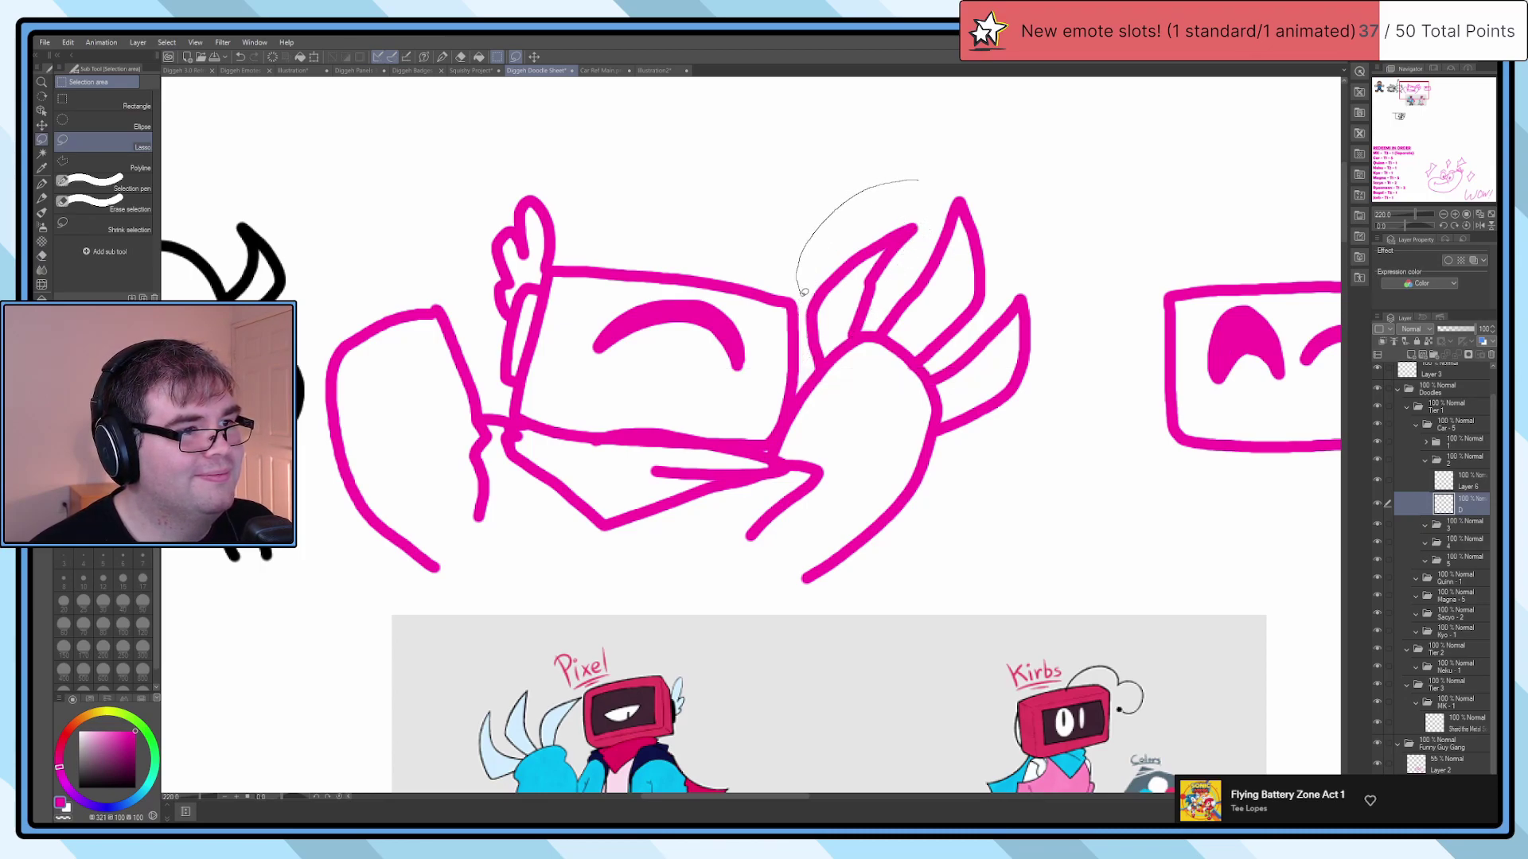
pyautogui.moveTo(894, 289); pyautogui.dragTo(909, 188)
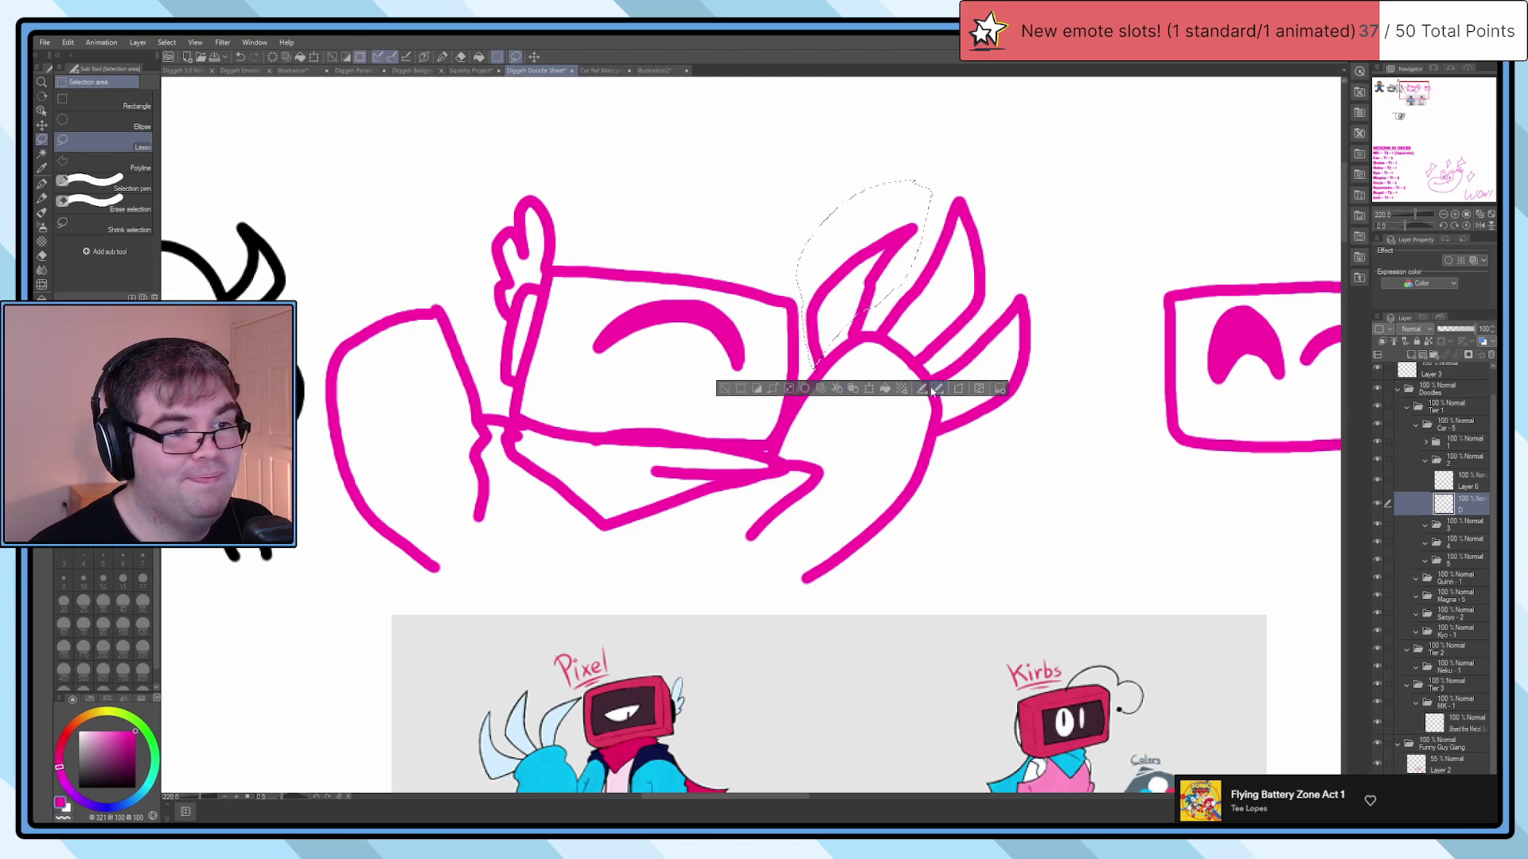
pyautogui.click(978, 388)
pyautogui.moveTo(886, 307); pyautogui.dragTo(853, 307)
pyautogui.moveTo(893, 170); pyautogui.dragTo(879, 260)
pyautogui.moveTo(853, 334); pyautogui.dragTo(831, 335)
pyautogui.click(818, 399)
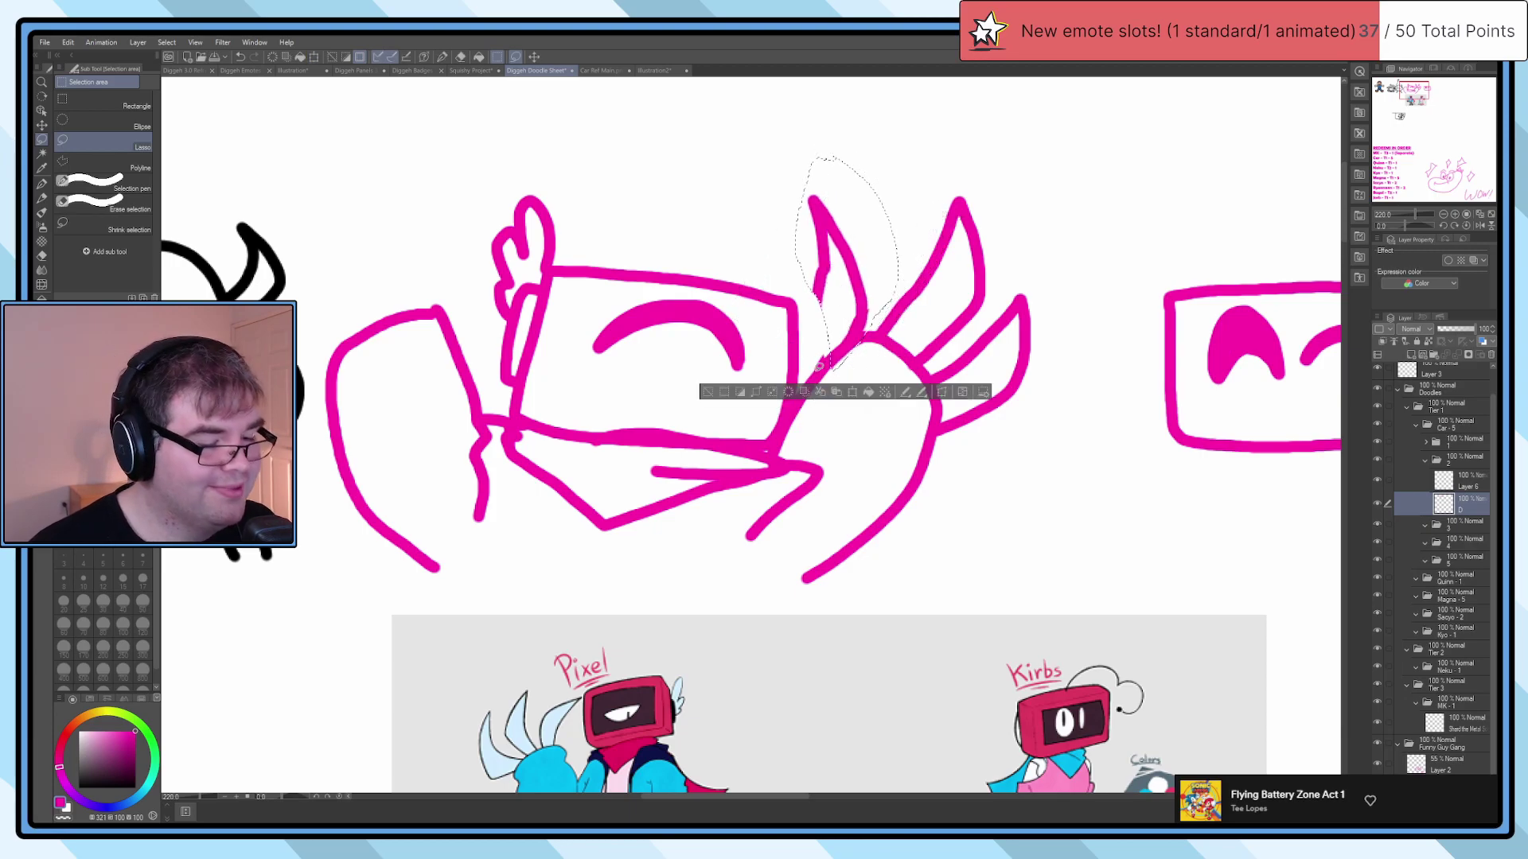
# Step: Clear the claw selection and shift the whole pink sketch in folder 2 slightly farther from the finished doodles
pyautogui.press('p')
pyautogui.scroll(2, 825, 338)
pyautogui.hotkey('ctrl', 'd')
pyautogui.hotkey('ctrl', 'z')
pyautogui.scroll(-4, 810, 317)
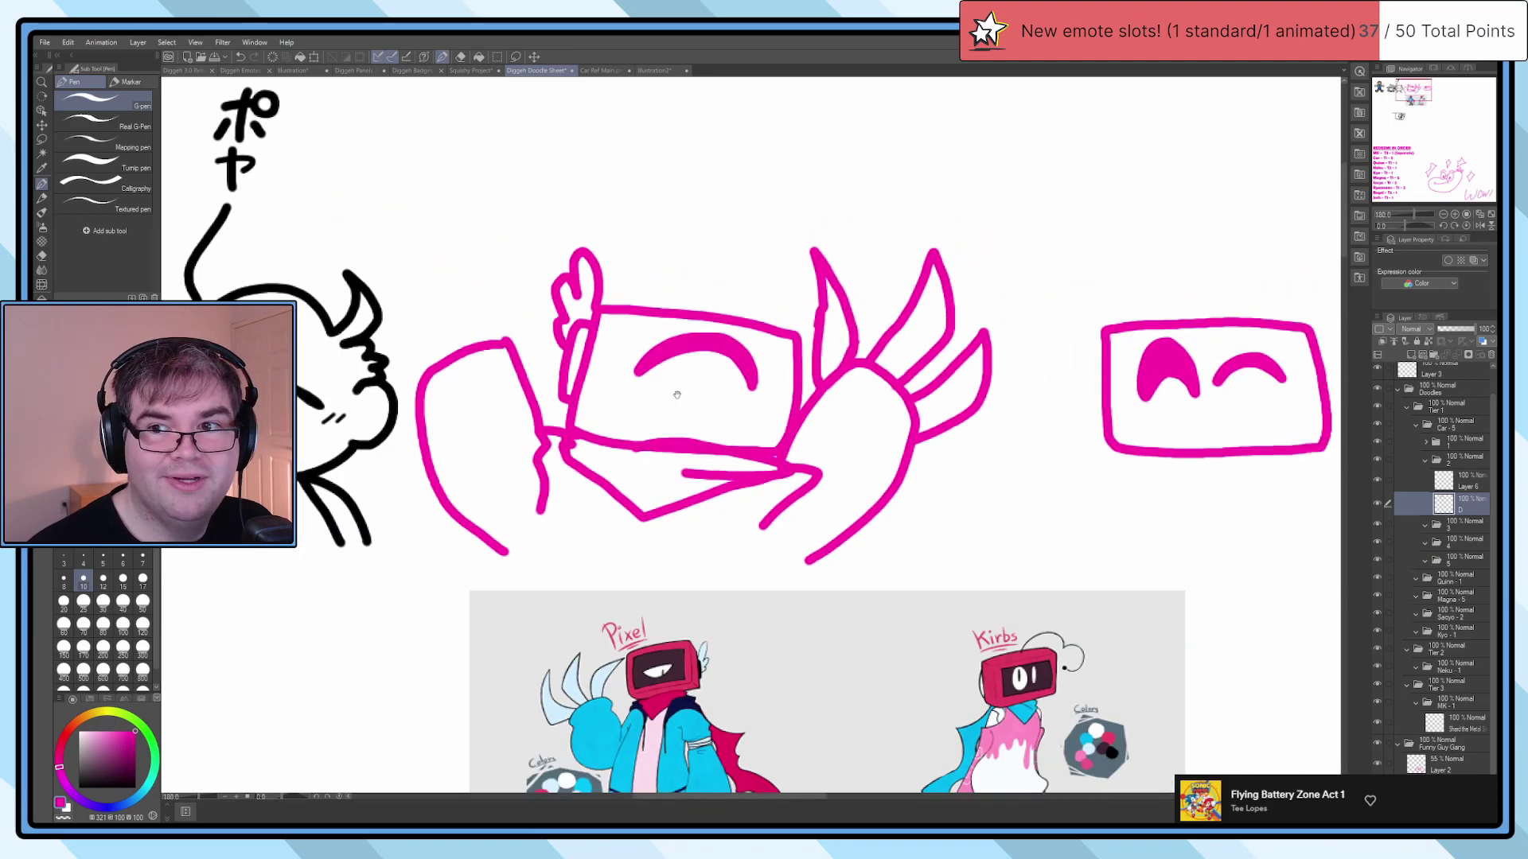
pyautogui.scroll(-3, 607, 363)
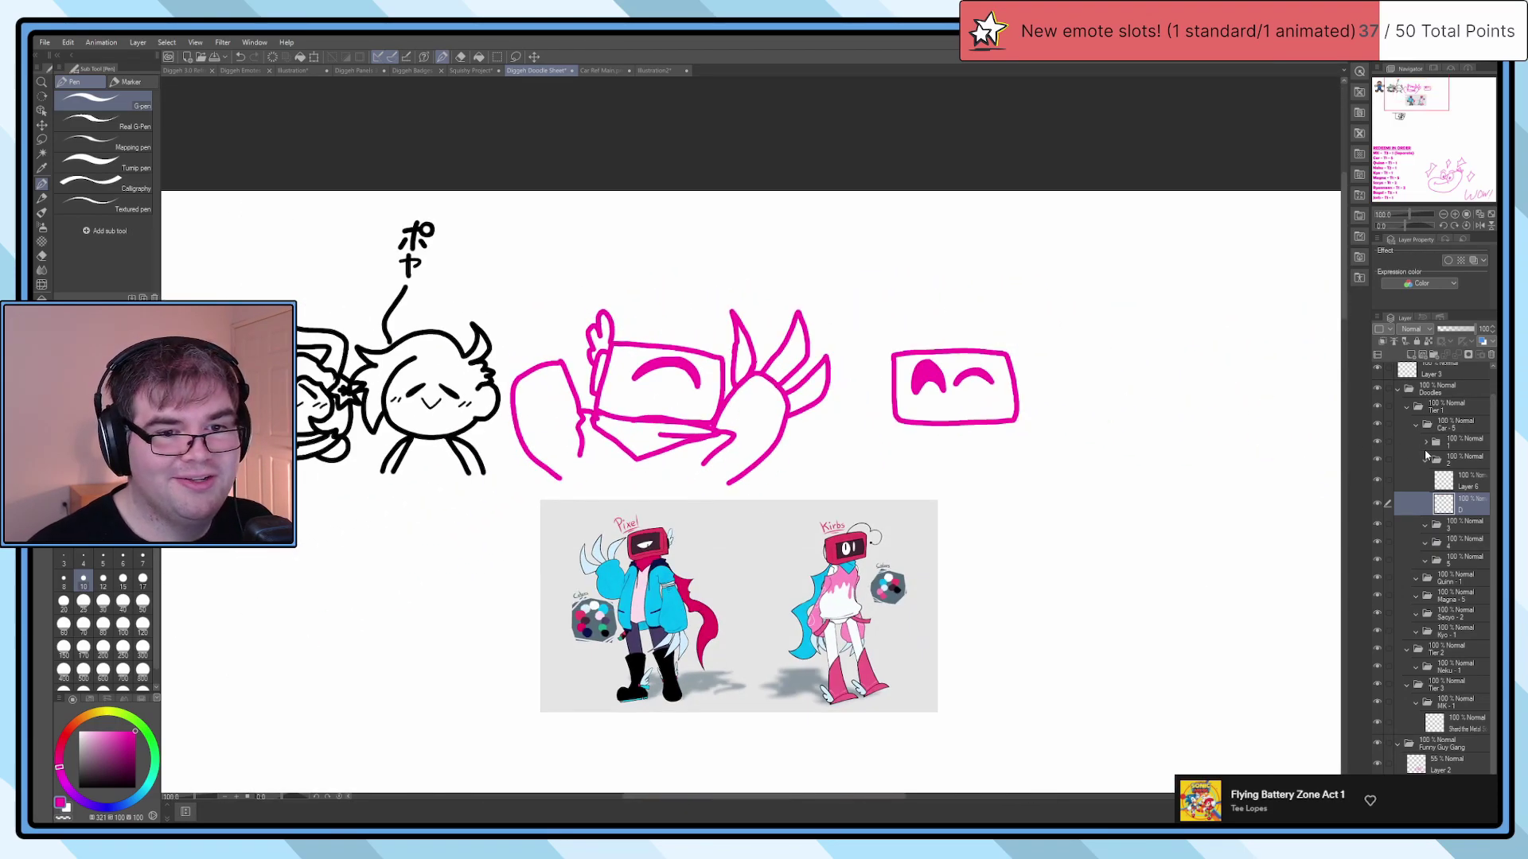
pyautogui.click(1422, 457)
pyautogui.press('k')
pyautogui.moveTo(901, 400)
pyautogui.mouseDown()
pyautogui.moveTo(979, 402)
pyautogui.moveTo(965, 400)
pyautogui.mouseUp()
pyautogui.scroll(-2, 958, 396)
pyautogui.press('p')
pyautogui.scroll(2, 938, 412)
pyautogui.scroll(5, 939, 411)
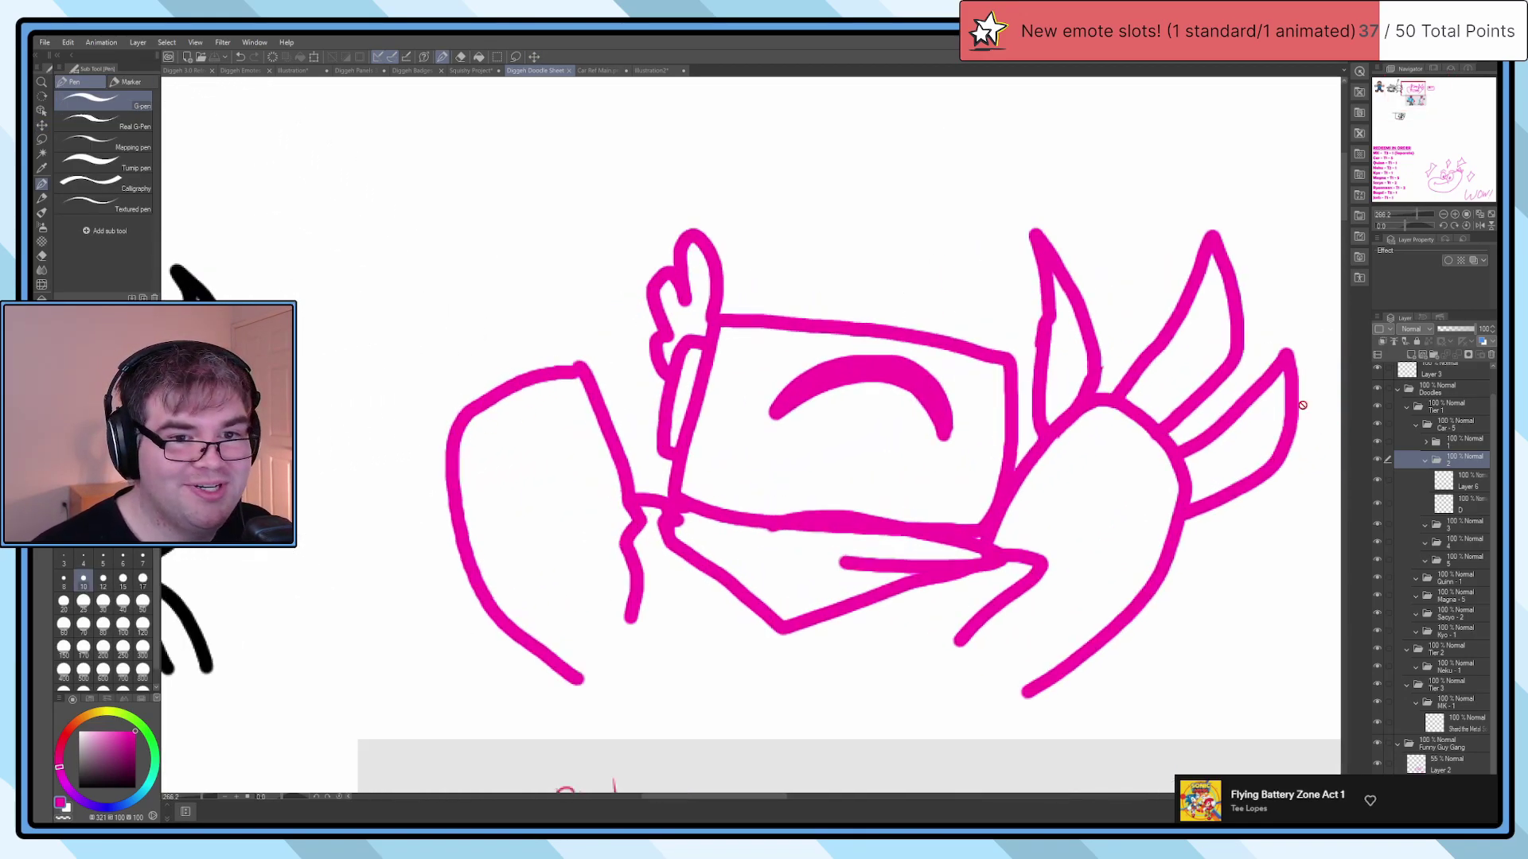
# Step: On the sketch layer inside folder 2, draw three curved pointed claws fanning up from Pixel's first raised arm
pyautogui.click(1461, 504)
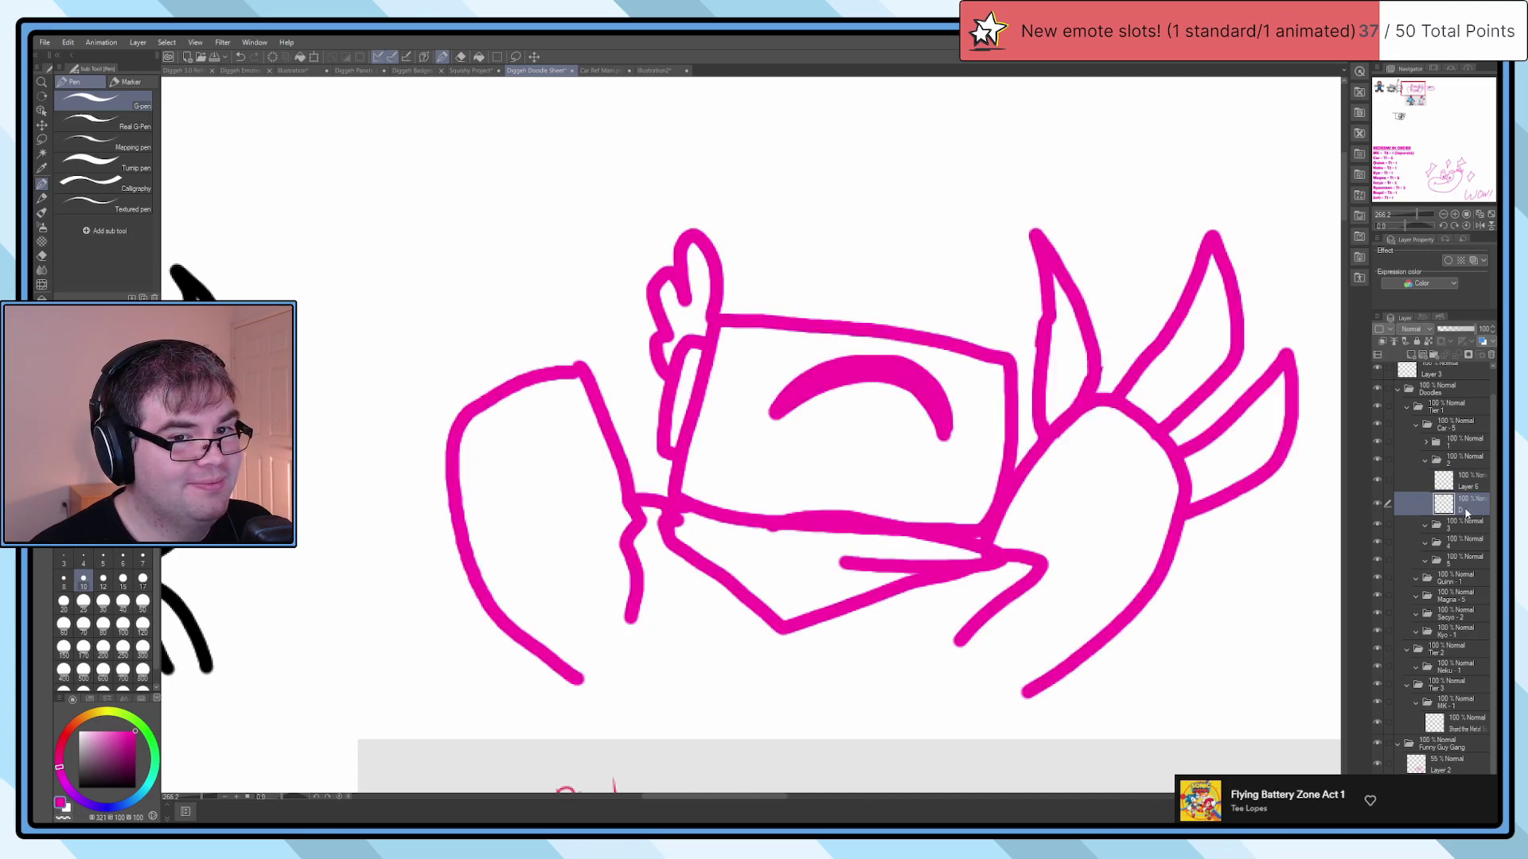
pyautogui.press('p')
pyautogui.press('p')
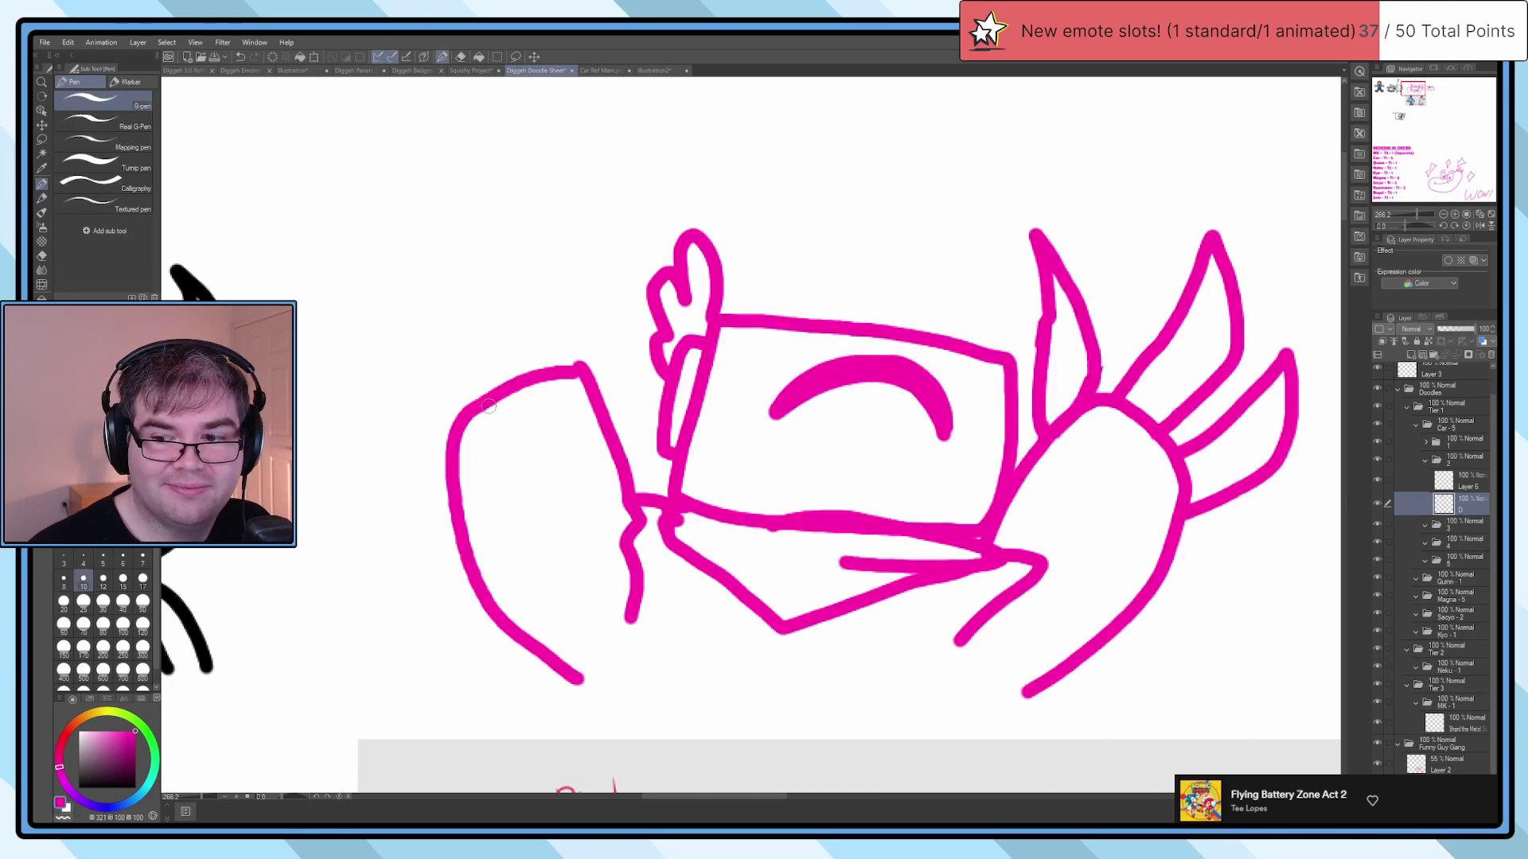
pyautogui.moveTo(457, 401)
pyautogui.mouseDown()
pyautogui.moveTo(394, 393)
pyautogui.moveTo(381, 315)
pyautogui.moveTo(427, 232)
pyautogui.moveTo(434, 399)
pyautogui.moveTo(385, 335)
pyautogui.moveTo(439, 213)
pyautogui.moveTo(436, 330)
pyautogui.moveTo(489, 395)
pyautogui.moveTo(472, 202)
pyautogui.moveTo(507, 245)
pyautogui.moveTo(528, 311)
pyautogui.moveTo(507, 384)
pyautogui.moveTo(561, 331)
pyautogui.moveTo(567, 215)
pyautogui.moveTo(588, 215)
pyautogui.moveTo(571, 394)
pyautogui.mouseUp()
pyautogui.hotkey('ctrl', 'z')
pyautogui.scroll(-3, 567, 366)
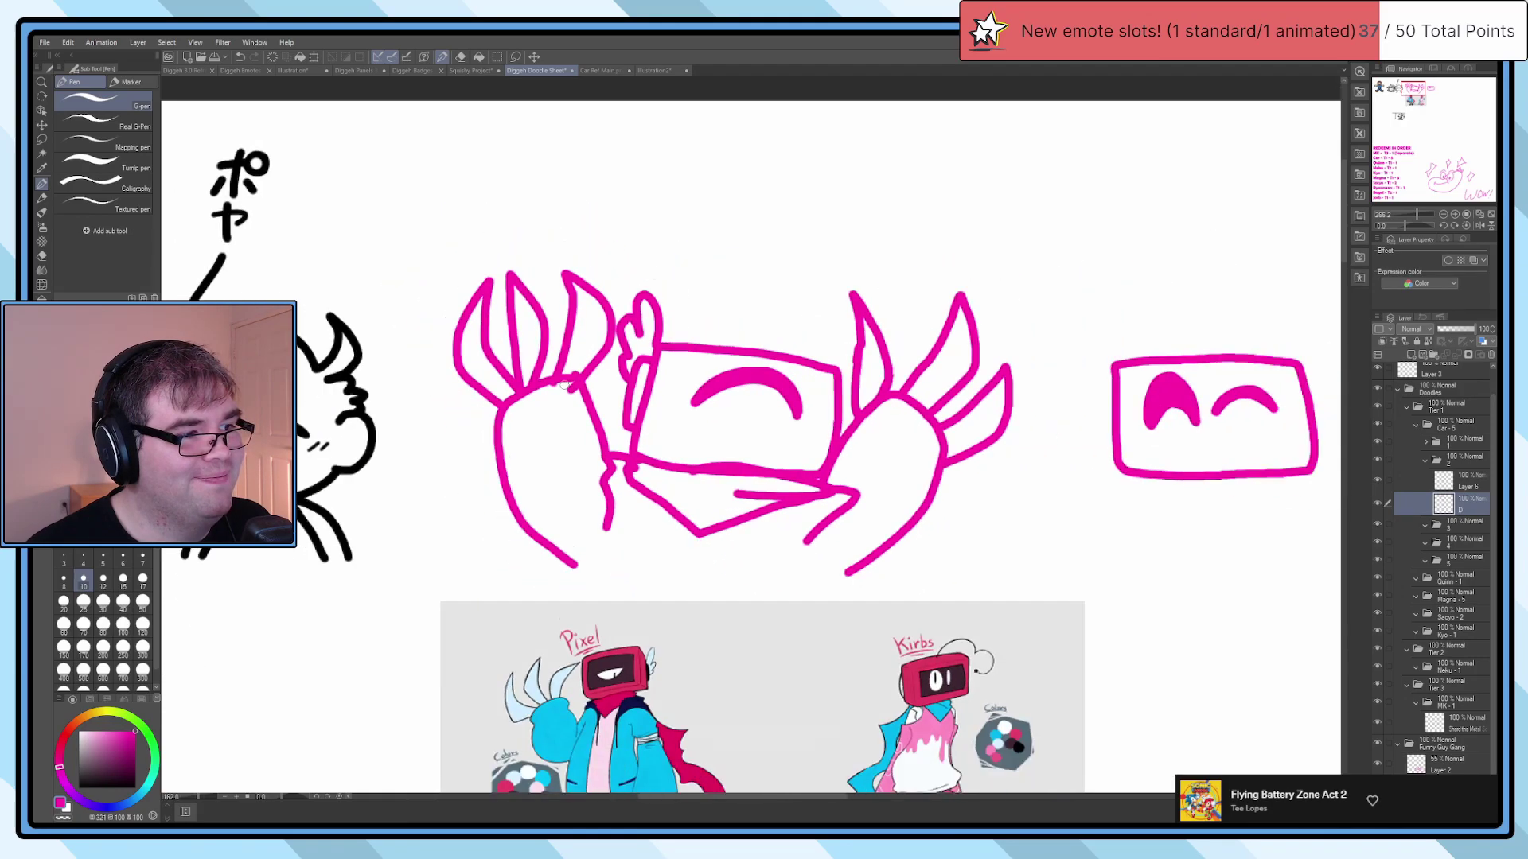
# Step: Draw a rounded cuff band across the top of each of Pixel's raised sleeves, just below the claws
pyautogui.scroll(2, 561, 342)
pyautogui.scroll(2, 498, 308)
pyautogui.moveTo(478, 388)
pyautogui.mouseDown()
pyautogui.moveTo(601, 309)
pyautogui.moveTo(490, 376)
pyautogui.moveTo(582, 297)
pyautogui.moveTo(557, 374)
pyautogui.moveTo(469, 331)
pyautogui.mouseUp()
pyautogui.hotkey('ctrl', 'z')
pyautogui.hotkey('ctrl', 'z')
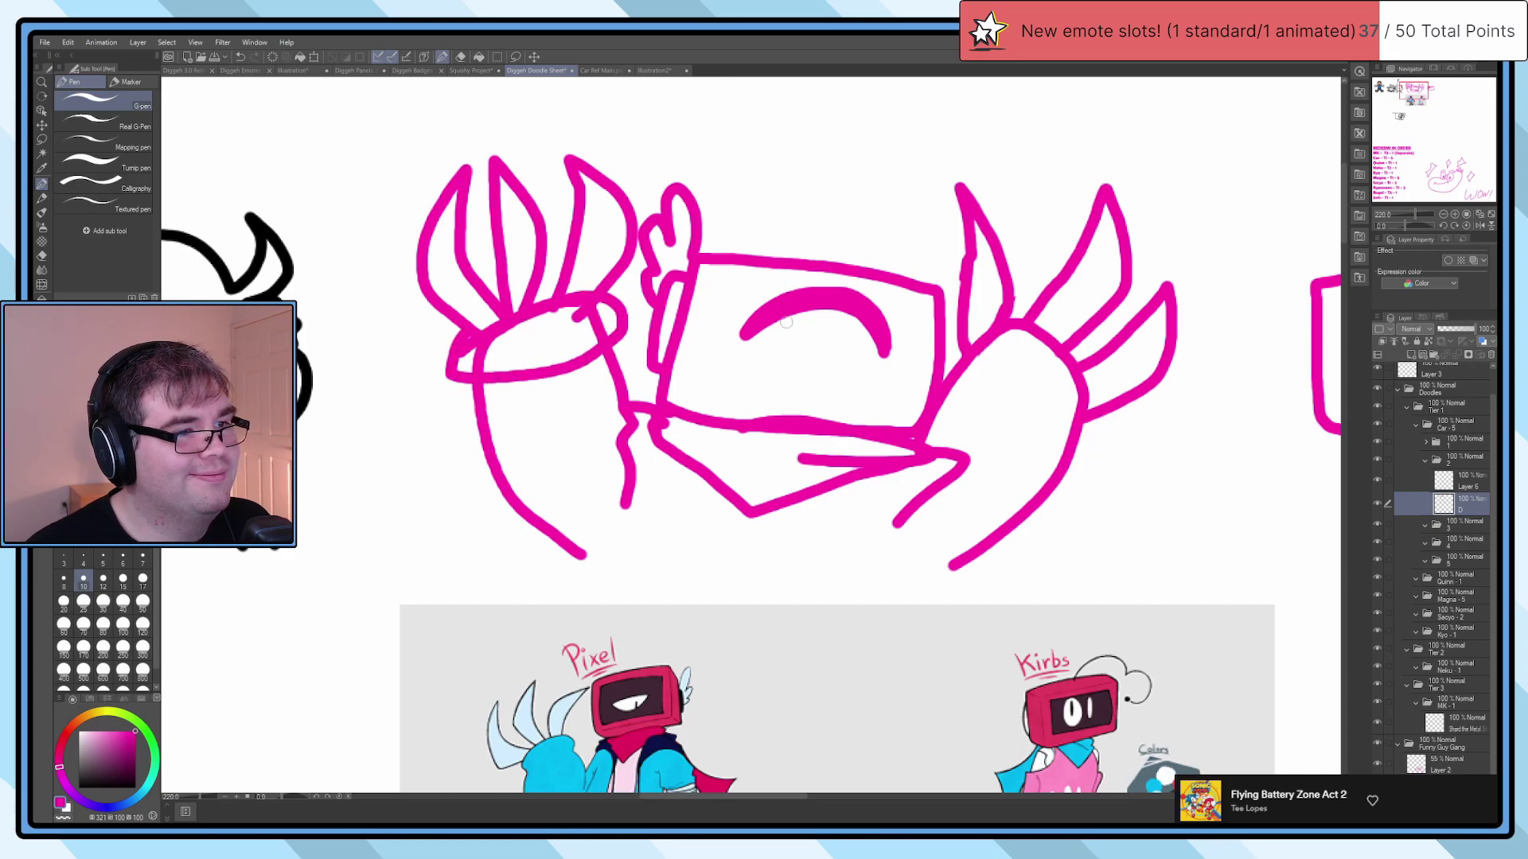
pyautogui.moveTo(988, 328)
pyautogui.mouseDown()
pyautogui.moveTo(1091, 413)
pyautogui.moveTo(975, 393)
pyautogui.moveTo(984, 311)
pyautogui.mouseUp()
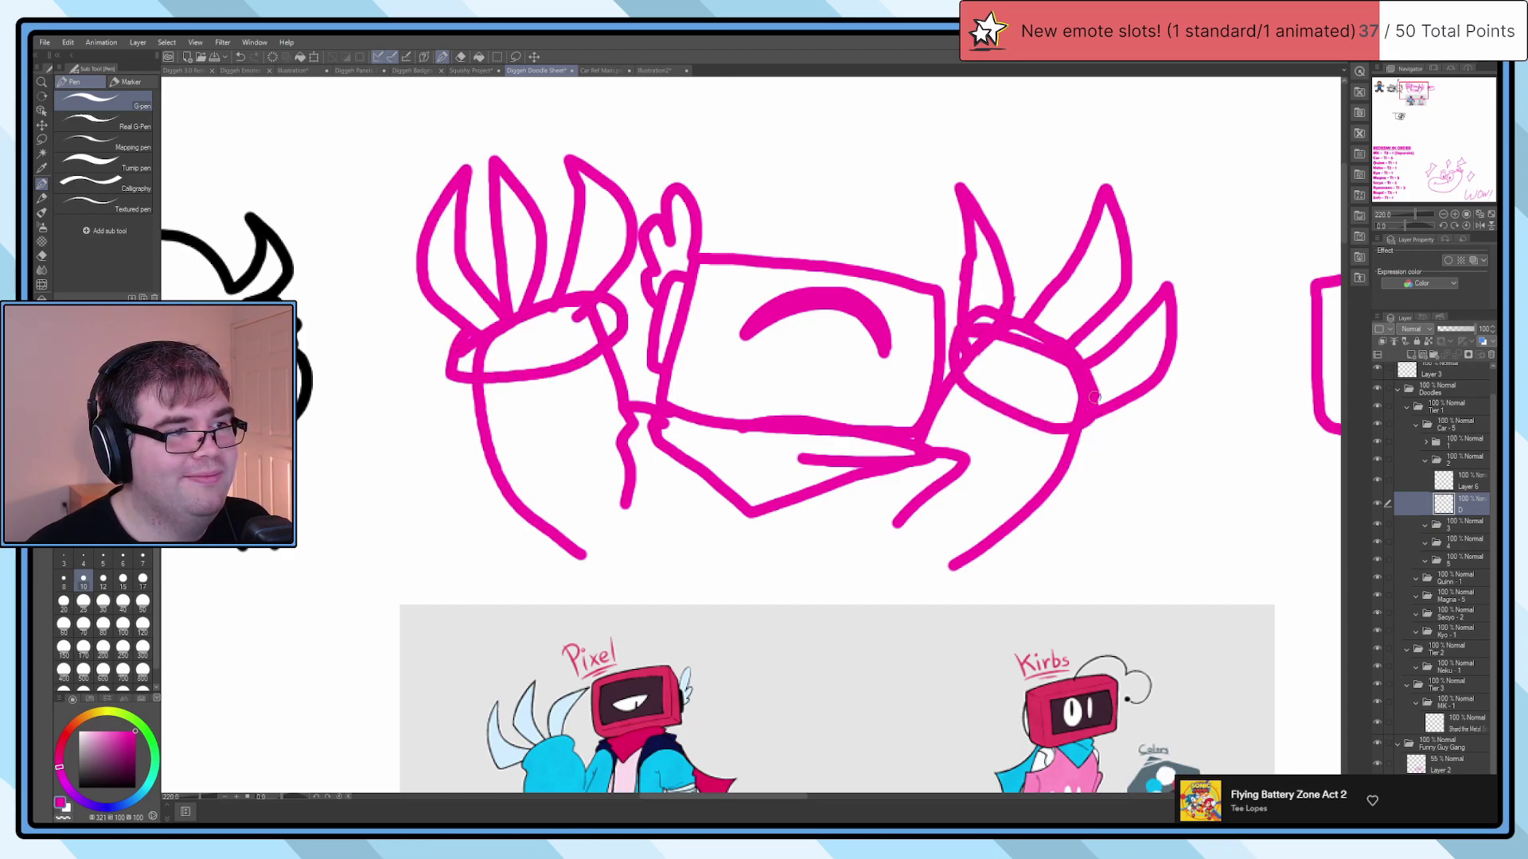
# Step: Compare the Pixel and Kirbs sketch with the character reference and the finished doodles beside it
pyautogui.scroll(-4, 1054, 410)
pyautogui.moveTo(1248, 458); pyautogui.dragTo(941, 390)
pyautogui.scroll(2, 941, 390)
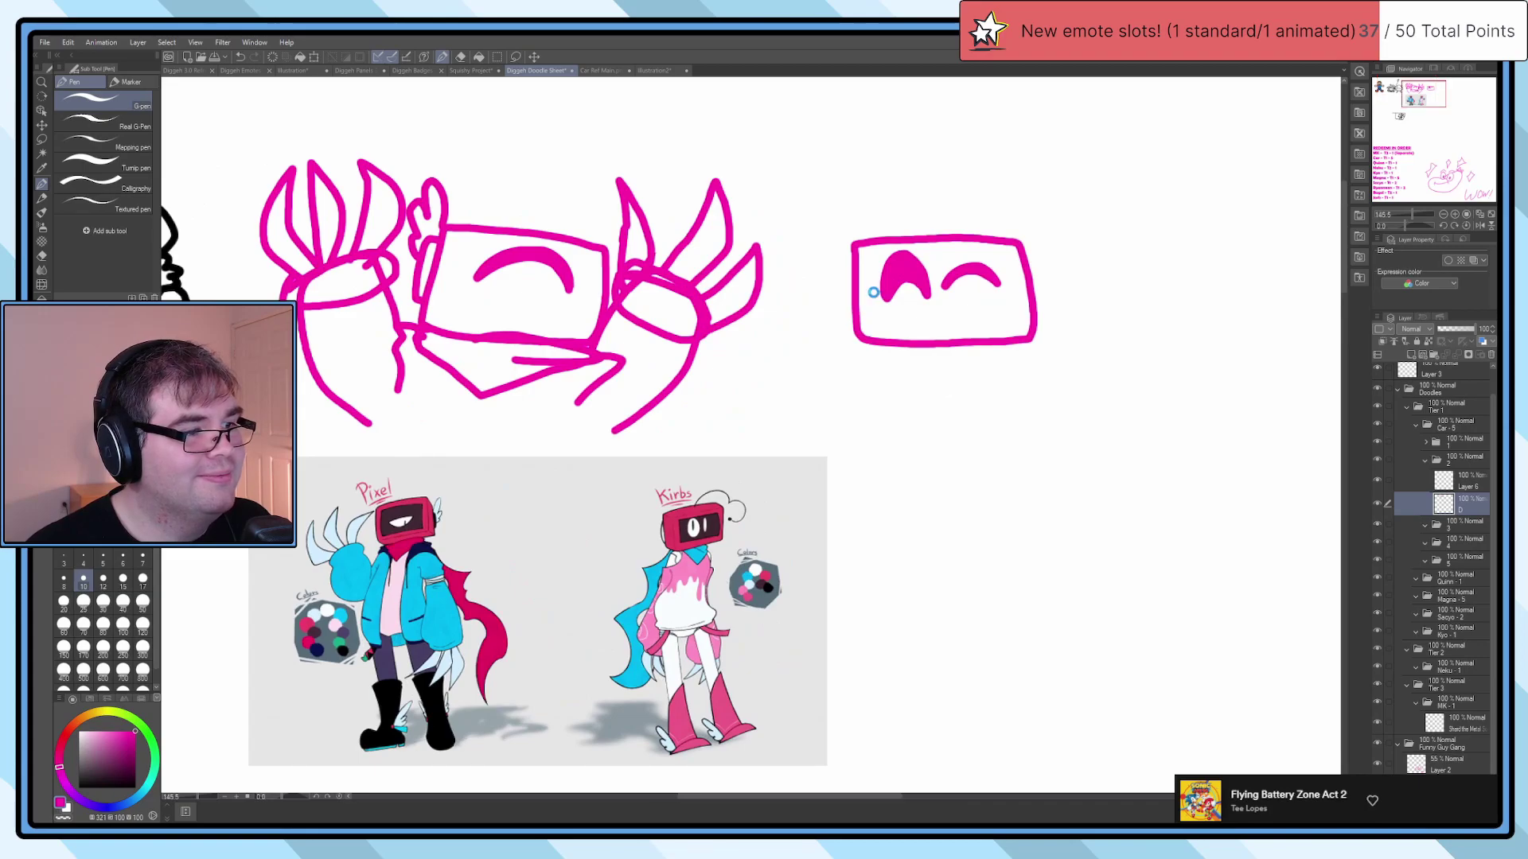
pyautogui.scroll(3, 873, 292)
pyautogui.moveTo(672, 426); pyautogui.dragTo(927, 460)
pyautogui.scroll(-5, 924, 465)
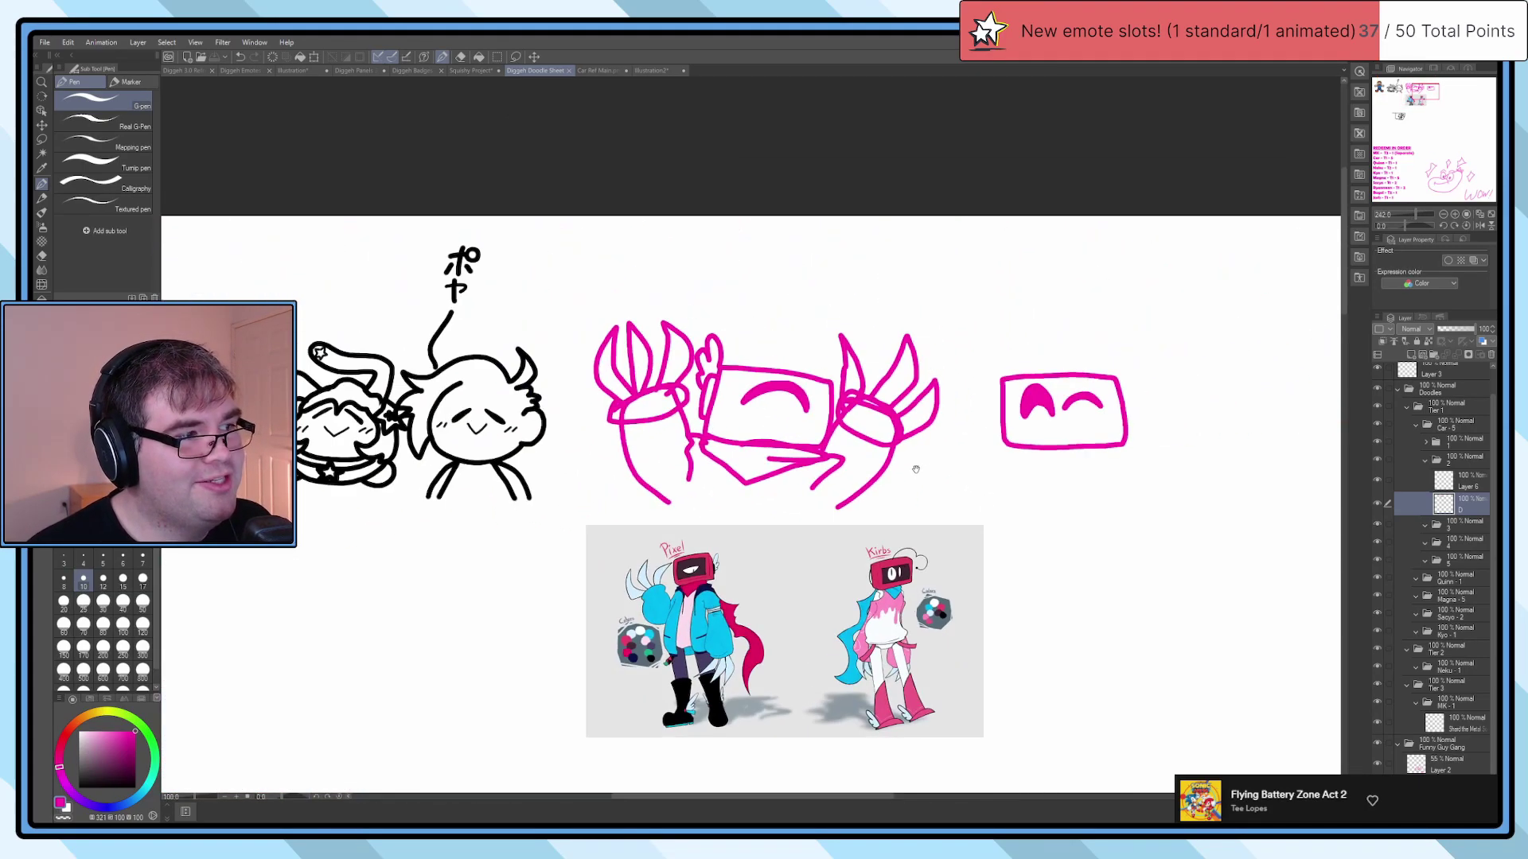
pyautogui.scroll(-2, 920, 468)
pyautogui.scroll(3, 840, 479)
pyautogui.moveTo(551, 468); pyautogui.dragTo(803, 490)
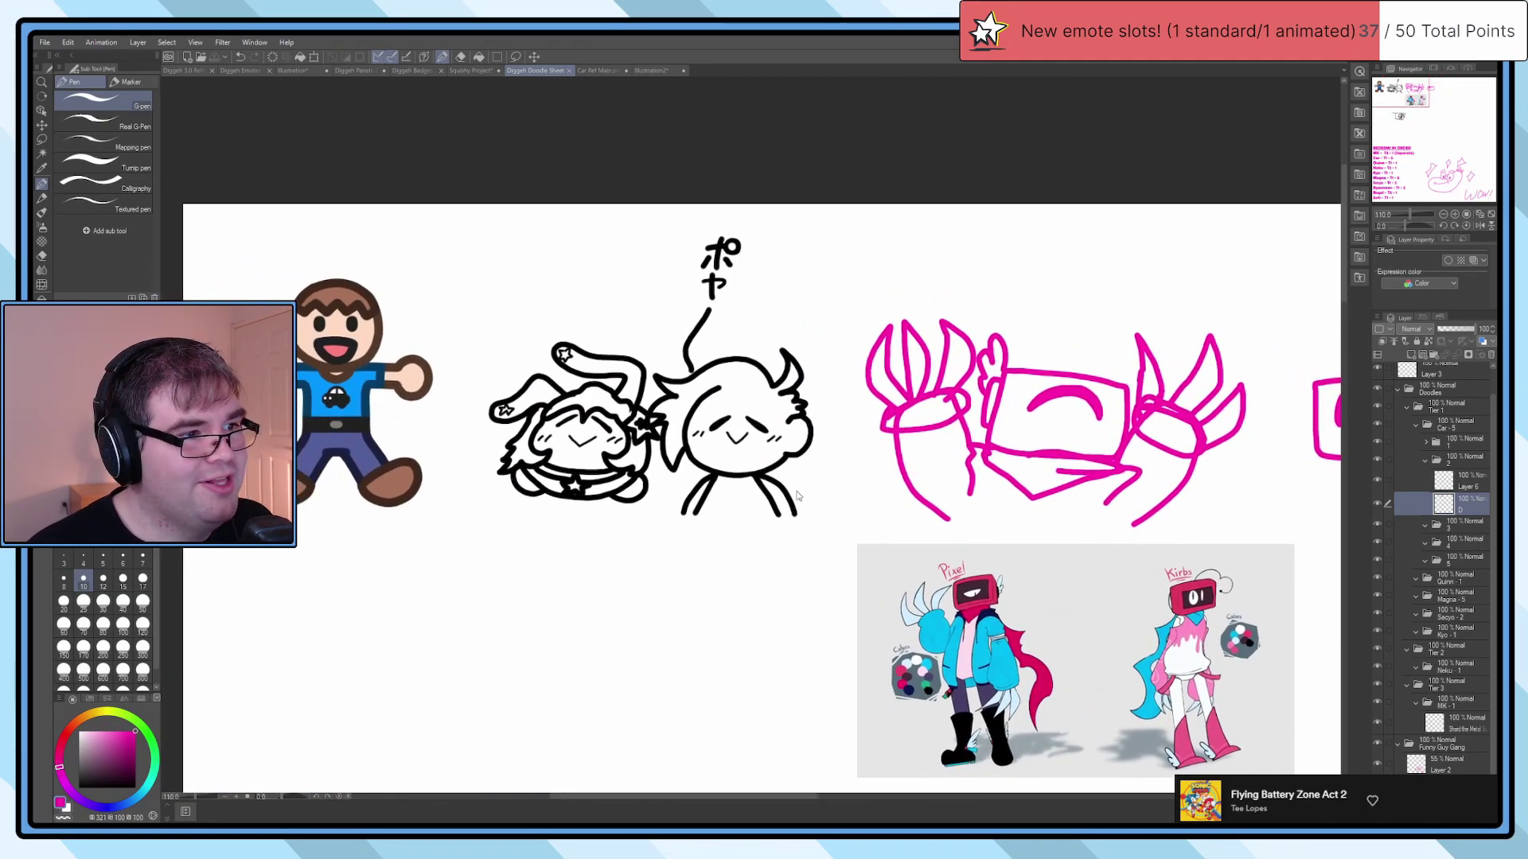
pyautogui.moveTo(1082, 498); pyautogui.dragTo(654, 465)
# Step: Draw Kirbs's looping two-bump antenna from the top of the head, ending in a filled ball on Pixel's side
pyautogui.scroll(2, 878, 416)
pyautogui.moveTo(932, 395); pyautogui.dragTo(781, 327)
pyautogui.scroll(4, 661, 316)
pyautogui.scroll(3, 840, 222)
pyautogui.moveTo(878, 224)
pyautogui.mouseDown()
pyautogui.moveTo(889, 150)
pyautogui.moveTo(808, 112)
pyautogui.moveTo(765, 121)
pyautogui.moveTo(752, 176)
pyautogui.mouseUp()
pyautogui.hotkey('ctrl', 'z')
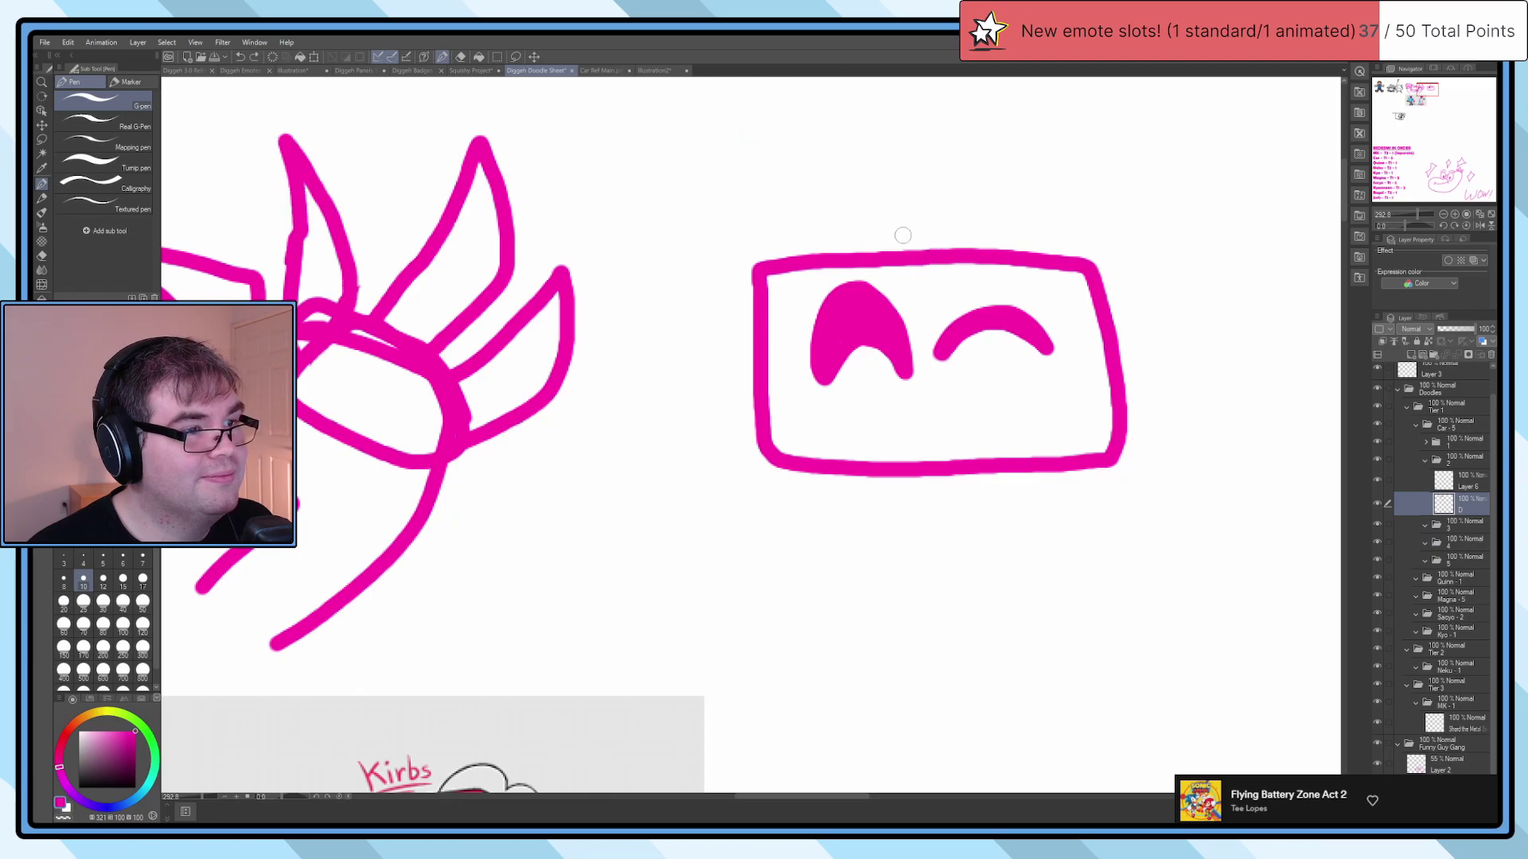
pyautogui.scroll(-1, 907, 202)
pyautogui.scroll(2, 907, 203)
pyautogui.moveTo(930, 285)
pyautogui.mouseDown()
pyautogui.moveTo(852, 138)
pyautogui.moveTo(792, 129)
pyautogui.moveTo(680, 218)
pyautogui.moveTo(705, 328)
pyautogui.mouseUp()
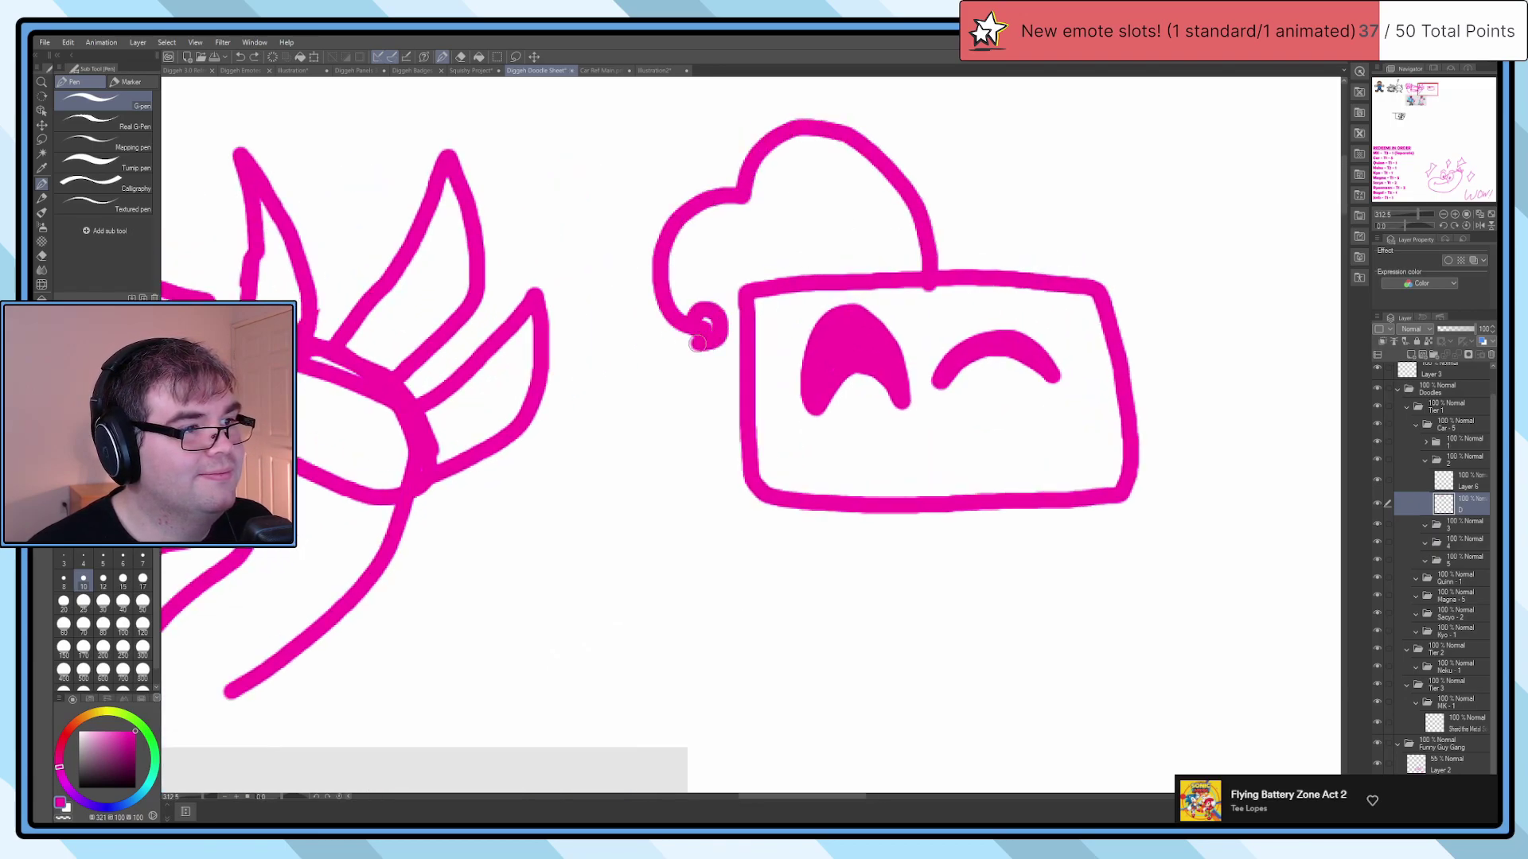
pyautogui.scroll(-2, 714, 321)
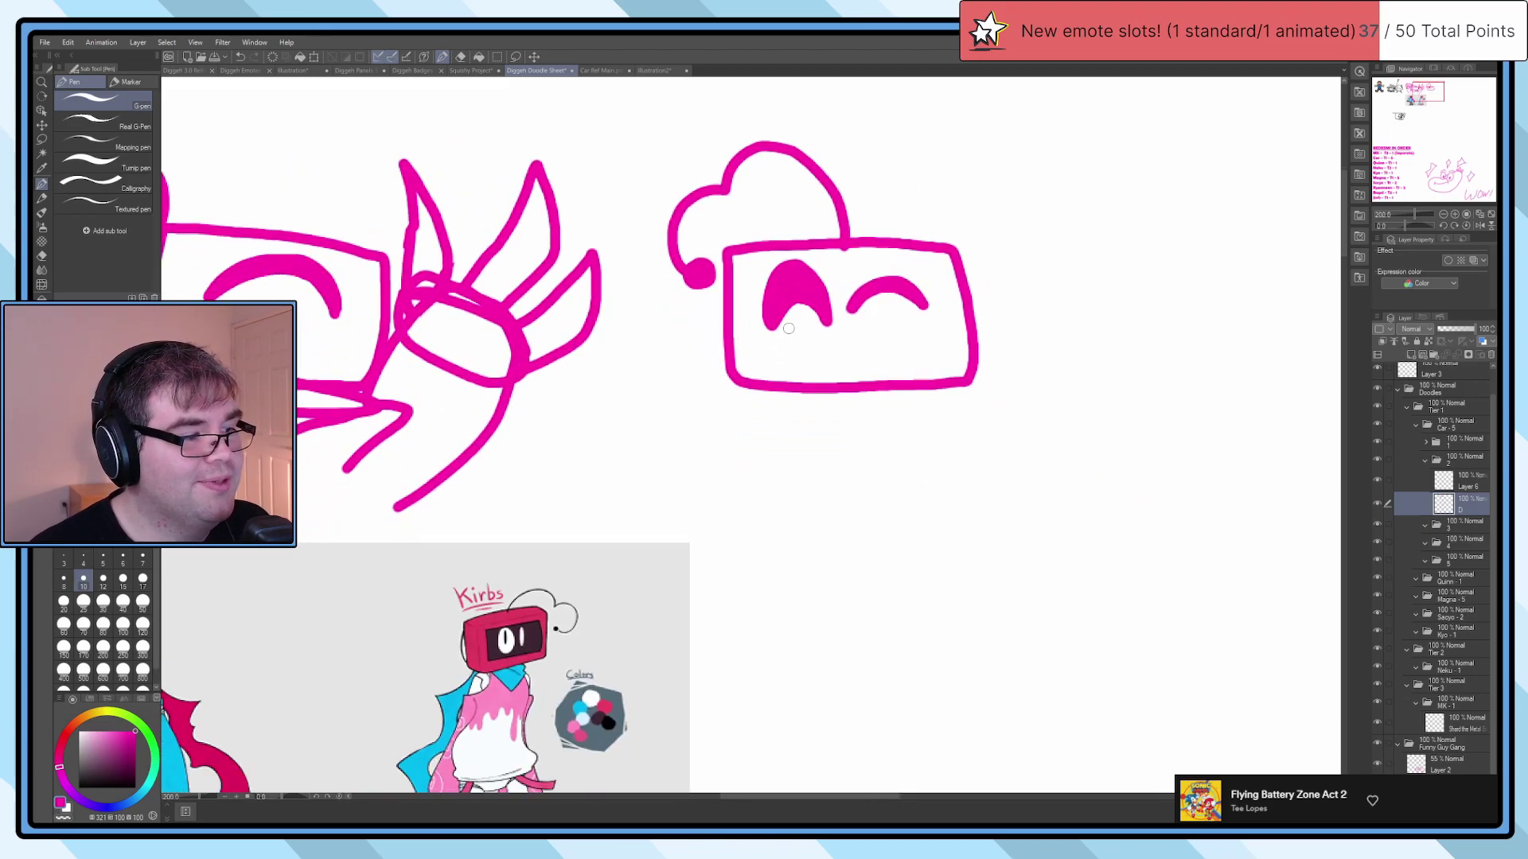
# Step: Draw an inner screen frame around the eyes on both Kirbs's and Pixel's monitor heads
pyautogui.scroll(1, 731, 247)
pyautogui.moveTo(737, 296)
pyautogui.mouseDown()
pyautogui.moveTo(748, 369)
pyautogui.moveTo(795, 375)
pyautogui.moveTo(990, 363)
pyautogui.moveTo(1004, 317)
pyautogui.moveTo(989, 247)
pyautogui.moveTo(914, 233)
pyautogui.moveTo(740, 252)
pyautogui.mouseUp()
pyautogui.scroll(-3, 744, 253)
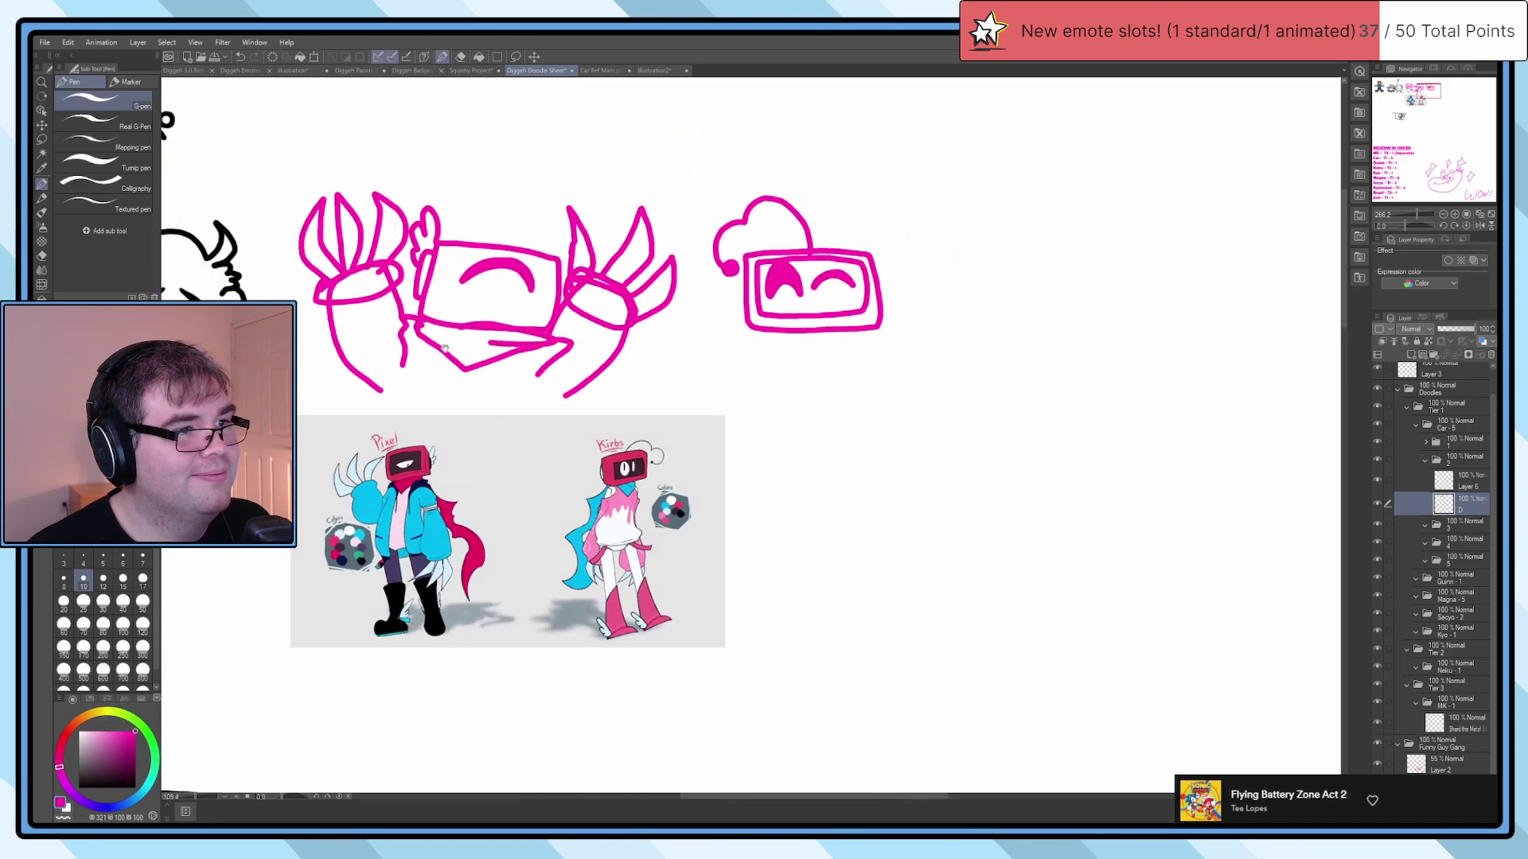
pyautogui.scroll(6, 441, 347)
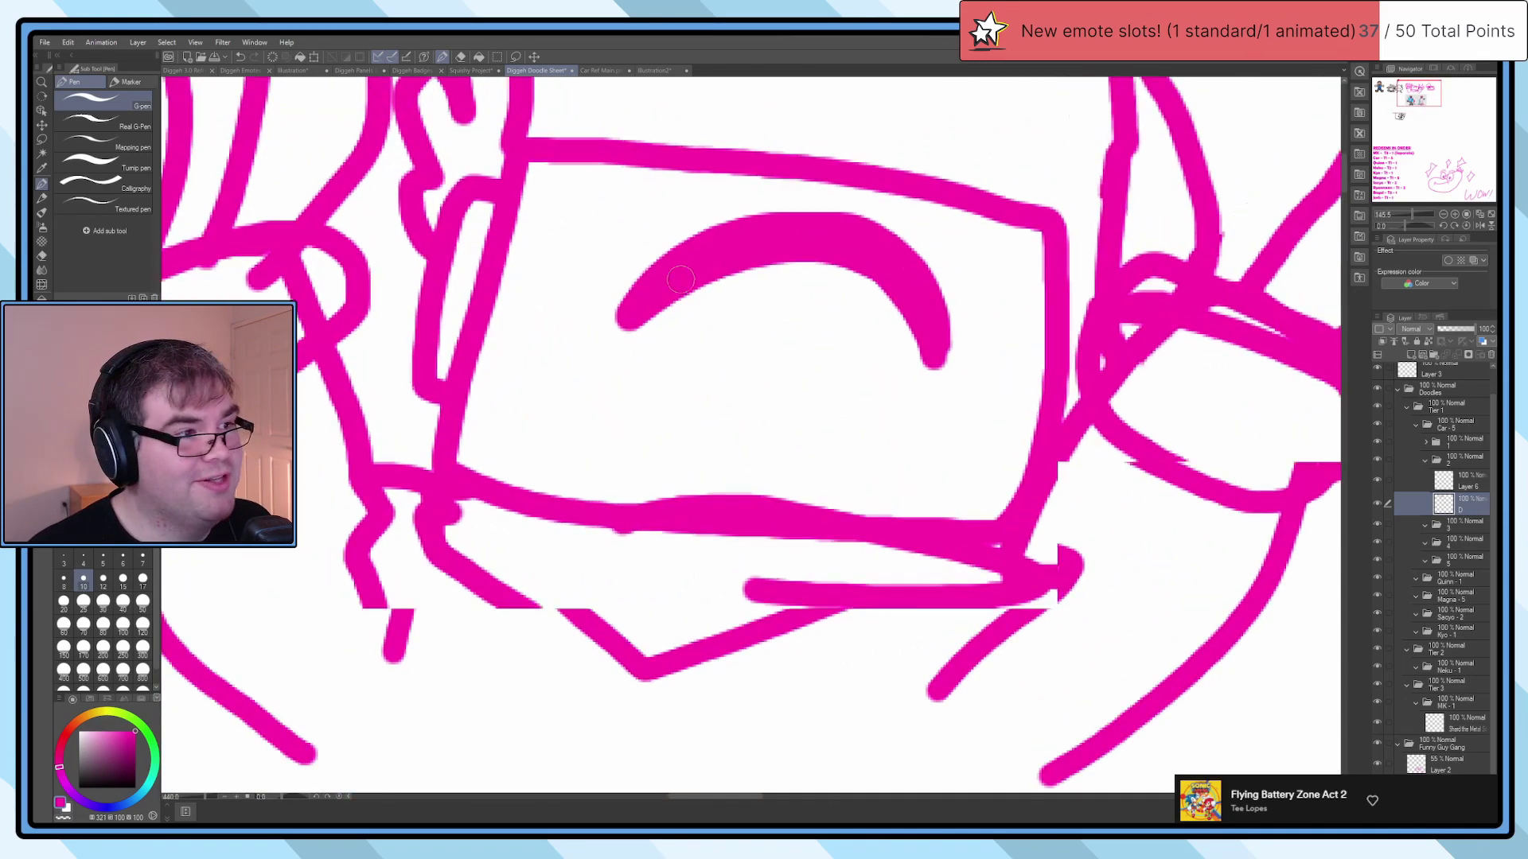
pyautogui.moveTo(573, 197)
pyautogui.mouseDown()
pyautogui.moveTo(515, 405)
pyautogui.moveTo(638, 433)
pyautogui.moveTo(995, 463)
pyautogui.moveTo(1003, 300)
pyautogui.moveTo(939, 230)
pyautogui.moveTo(563, 195)
pyautogui.mouseUp()
pyautogui.scroll(-5, 589, 239)
pyautogui.scroll(-1, 611, 269)
pyautogui.scroll(1, 902, 335)
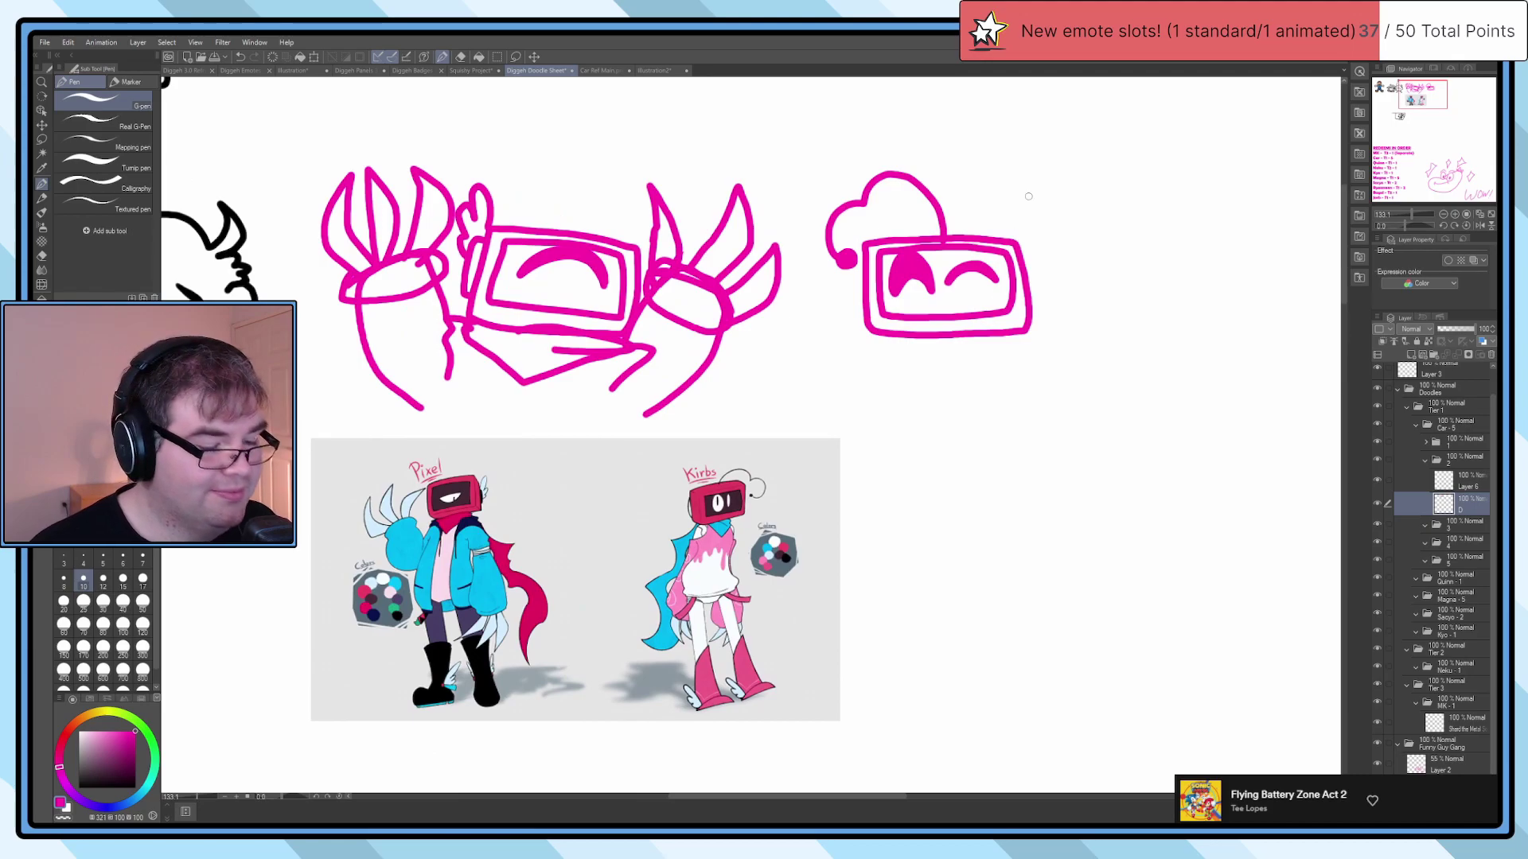
# Step: Lasso Kirbs's head with its antenna, move it farther away from Pixel, and clear the selection
pyautogui.press('m')
pyautogui.moveTo(1119, 136)
pyautogui.mouseDown()
pyautogui.moveTo(947, 434)
pyautogui.moveTo(776, 287)
pyautogui.moveTo(876, 152)
pyautogui.moveTo(832, 165)
pyautogui.moveTo(828, 366)
pyautogui.moveTo(1050, 409)
pyautogui.moveTo(1034, 171)
pyautogui.moveTo(907, 116)
pyautogui.mouseUp()
pyautogui.press('k')
pyautogui.moveTo(884, 267)
pyautogui.mouseDown()
pyautogui.moveTo(996, 271)
pyautogui.moveTo(985, 264)
pyautogui.mouseUp()
pyautogui.hotkey('ctrl', 'd')
pyautogui.press('p')
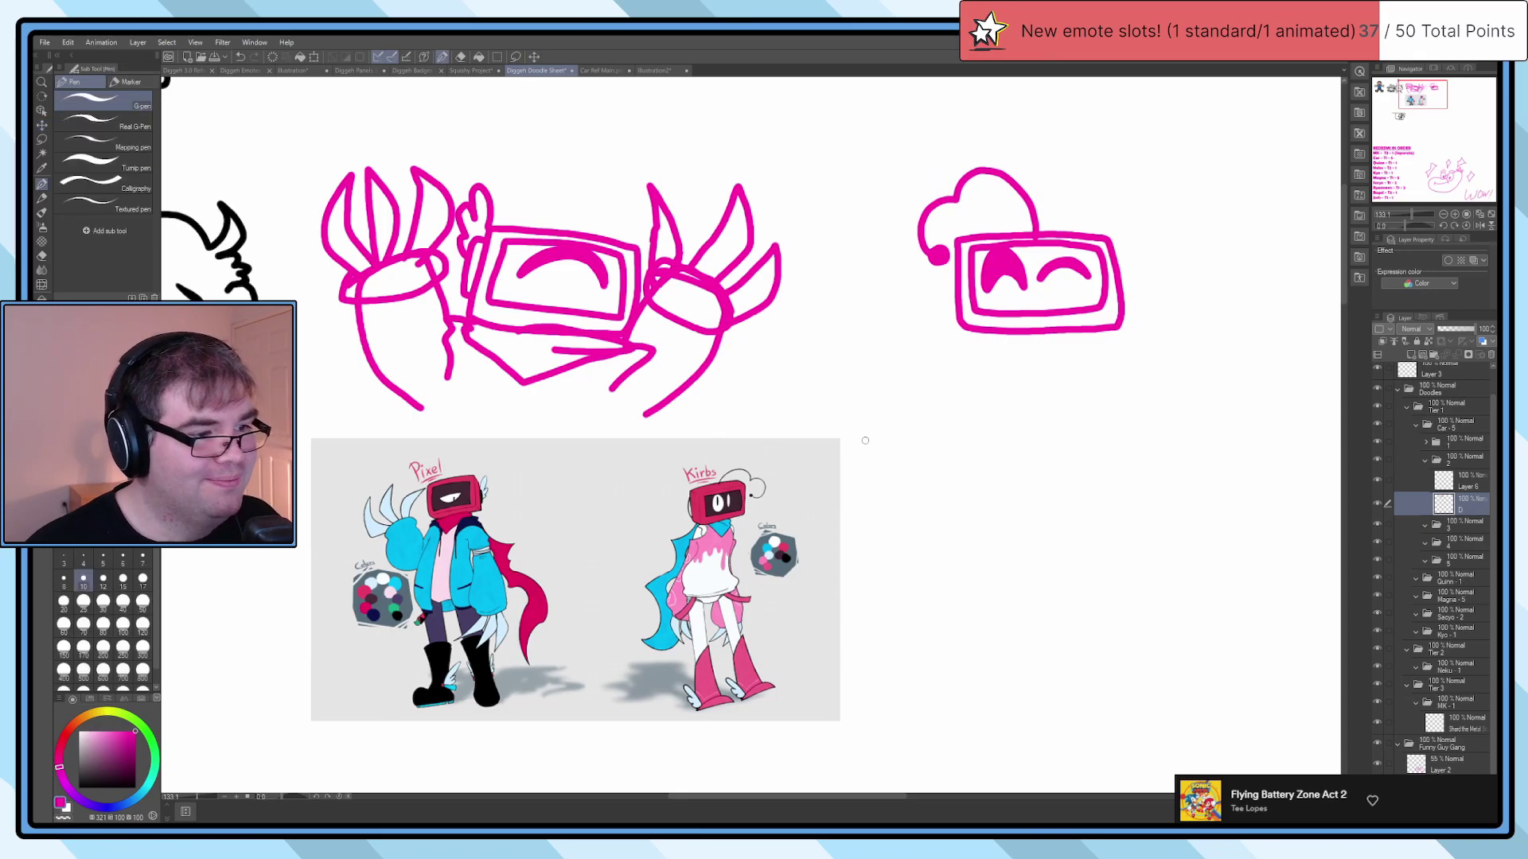
# Step: Draw a curved ear disc on the side of Kirbs's monitor head facing away from Pixel
pyautogui.scroll(1, 860, 443)
pyautogui.scroll(5, 1117, 341)
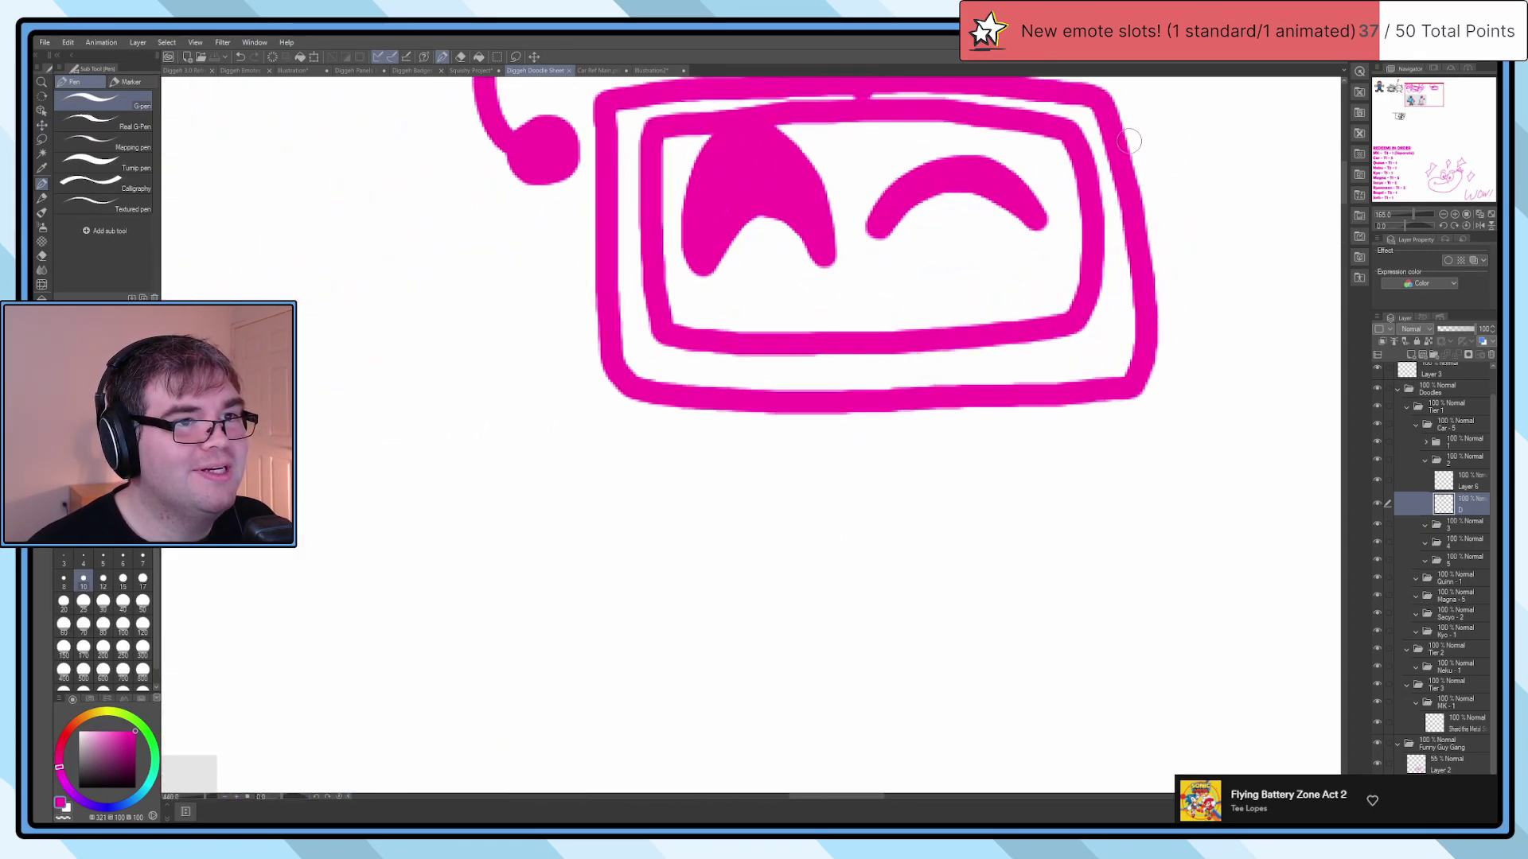
pyautogui.moveTo(1133, 137)
pyautogui.mouseDown()
pyautogui.moveTo(1166, 186)
pyautogui.moveTo(1173, 261)
pyautogui.moveTo(1165, 328)
pyautogui.mouseUp()
pyautogui.scroll(-3, 1165, 322)
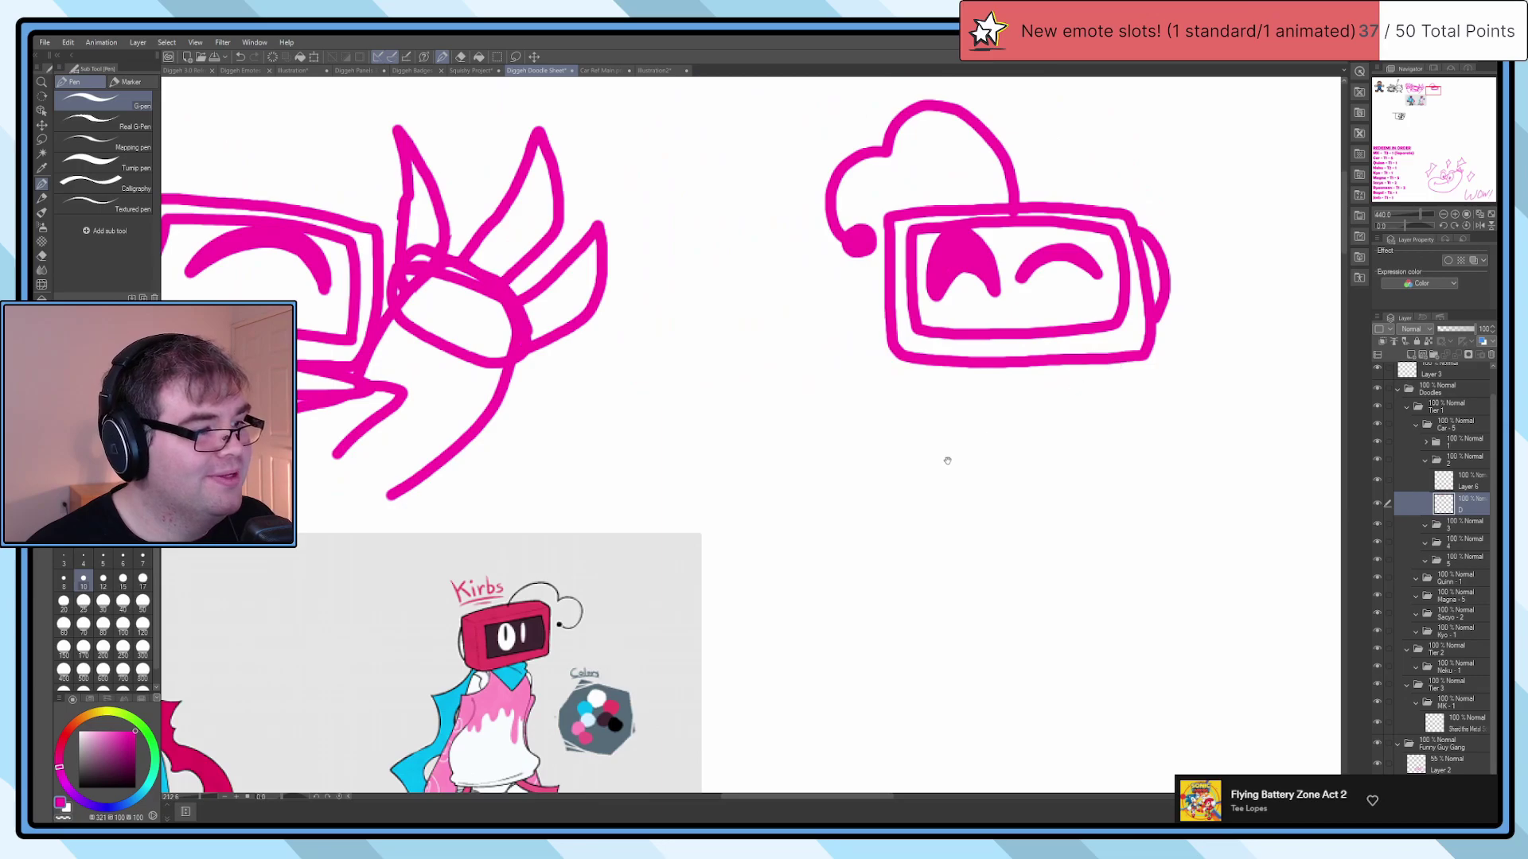
# Step: Draw Kirbs's pointed neckerchief under the monitor head, with a small knotted fold at one upper corner
pyautogui.moveTo(927, 454); pyautogui.dragTo(934, 370)
pyautogui.scroll(5, 986, 306)
pyautogui.moveTo(915, 269); pyautogui.dragTo(995, 364)
pyautogui.hotkey('ctrl', 'z')
pyautogui.moveTo(945, 264)
pyautogui.mouseDown()
pyautogui.moveTo(917, 308)
pyautogui.moveTo(1084, 416)
pyautogui.moveTo(1176, 264)
pyautogui.mouseUp()
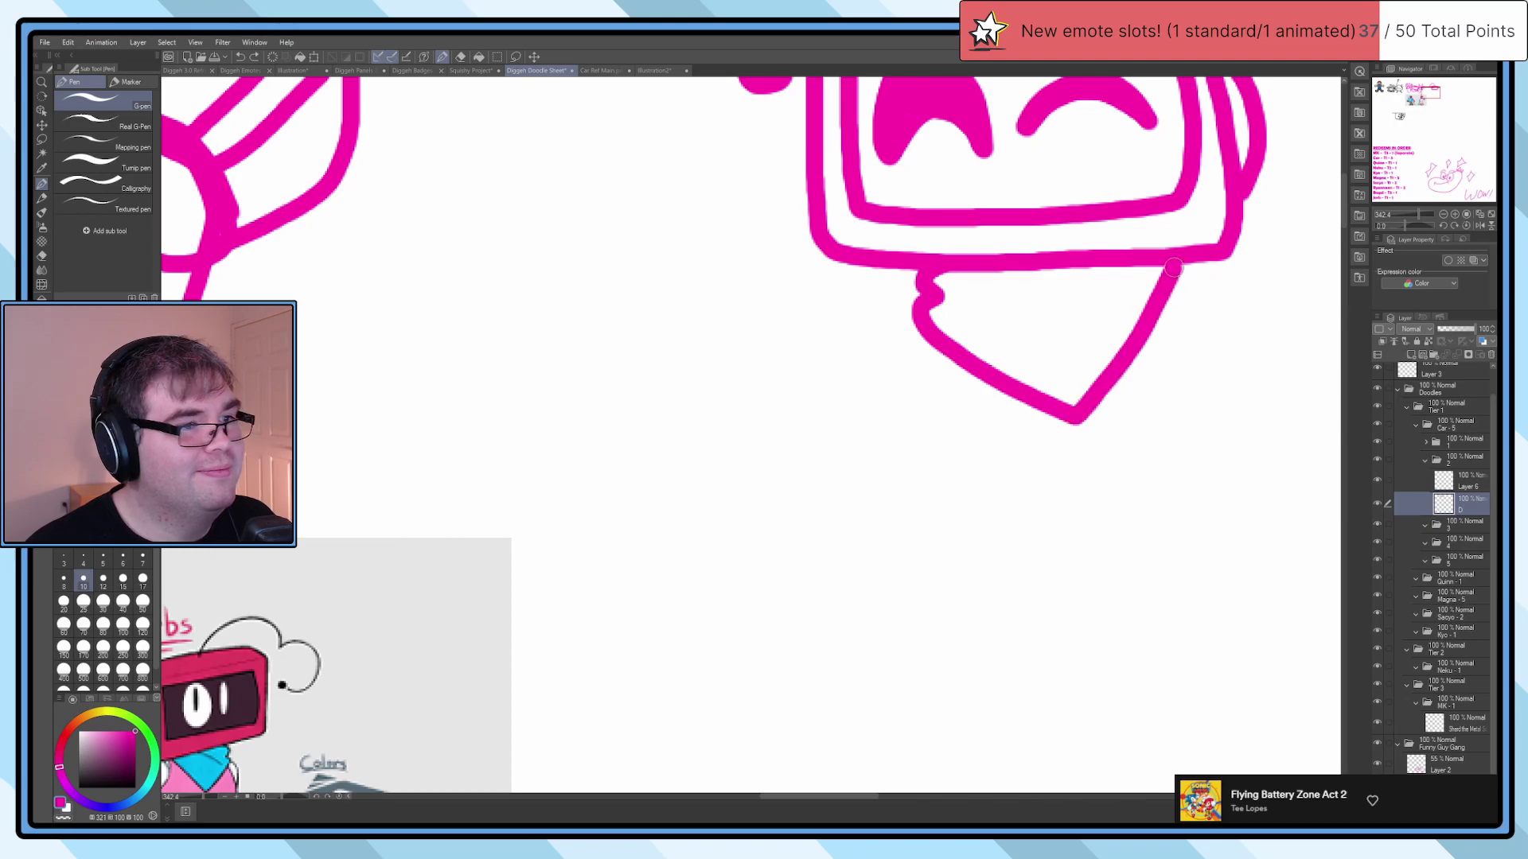
pyautogui.scroll(-2, 967, 230)
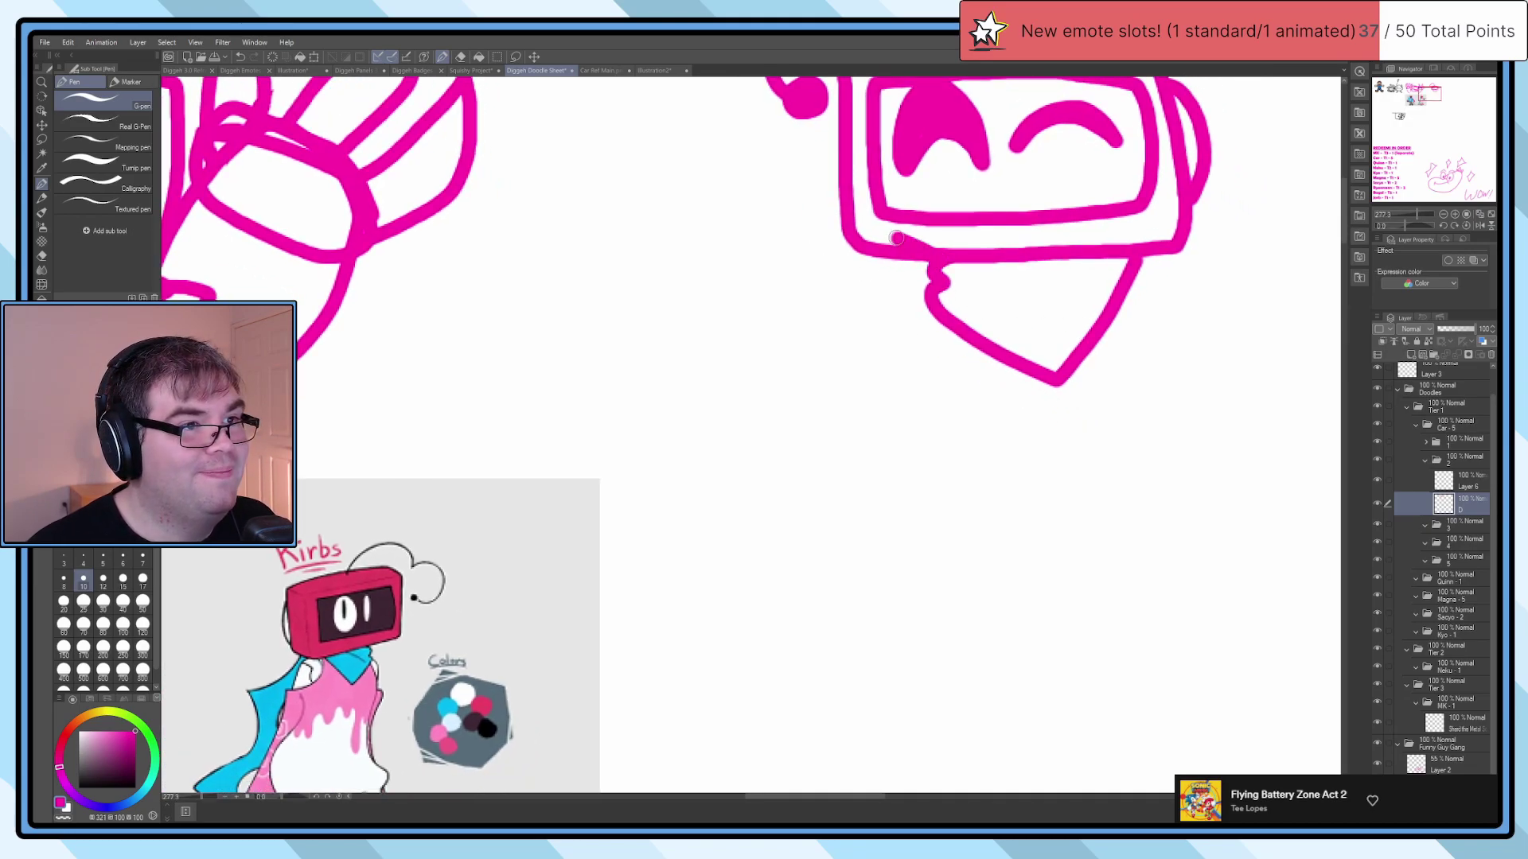
# Step: Check Kirbs's outfit in the reference and draw the inner line of the far raised arm diagonally up from the neckerchief
pyautogui.scroll(-4, 827, 227)
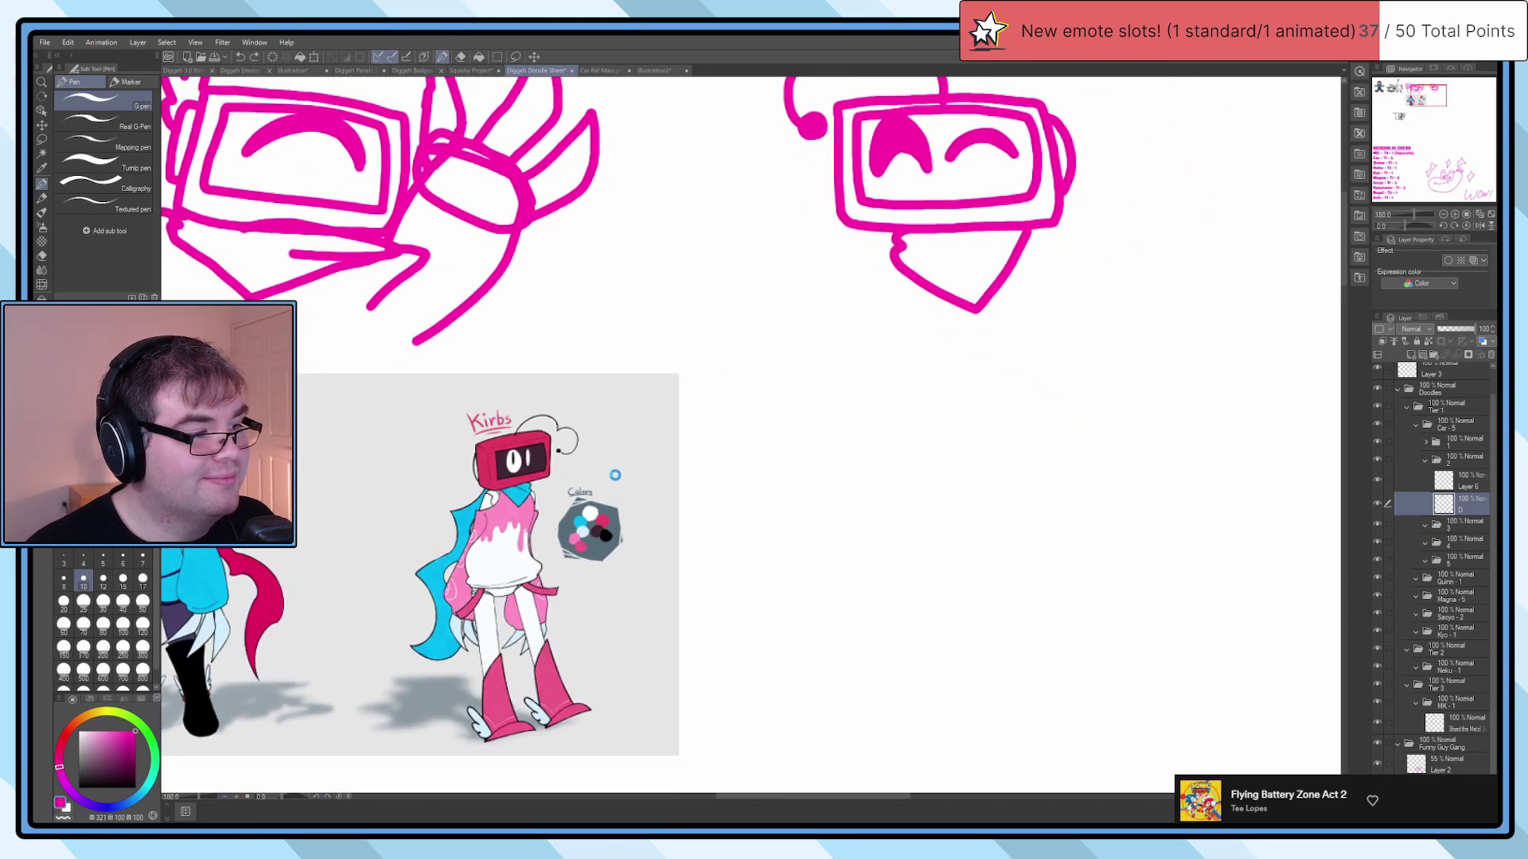
pyautogui.scroll(5, 615, 475)
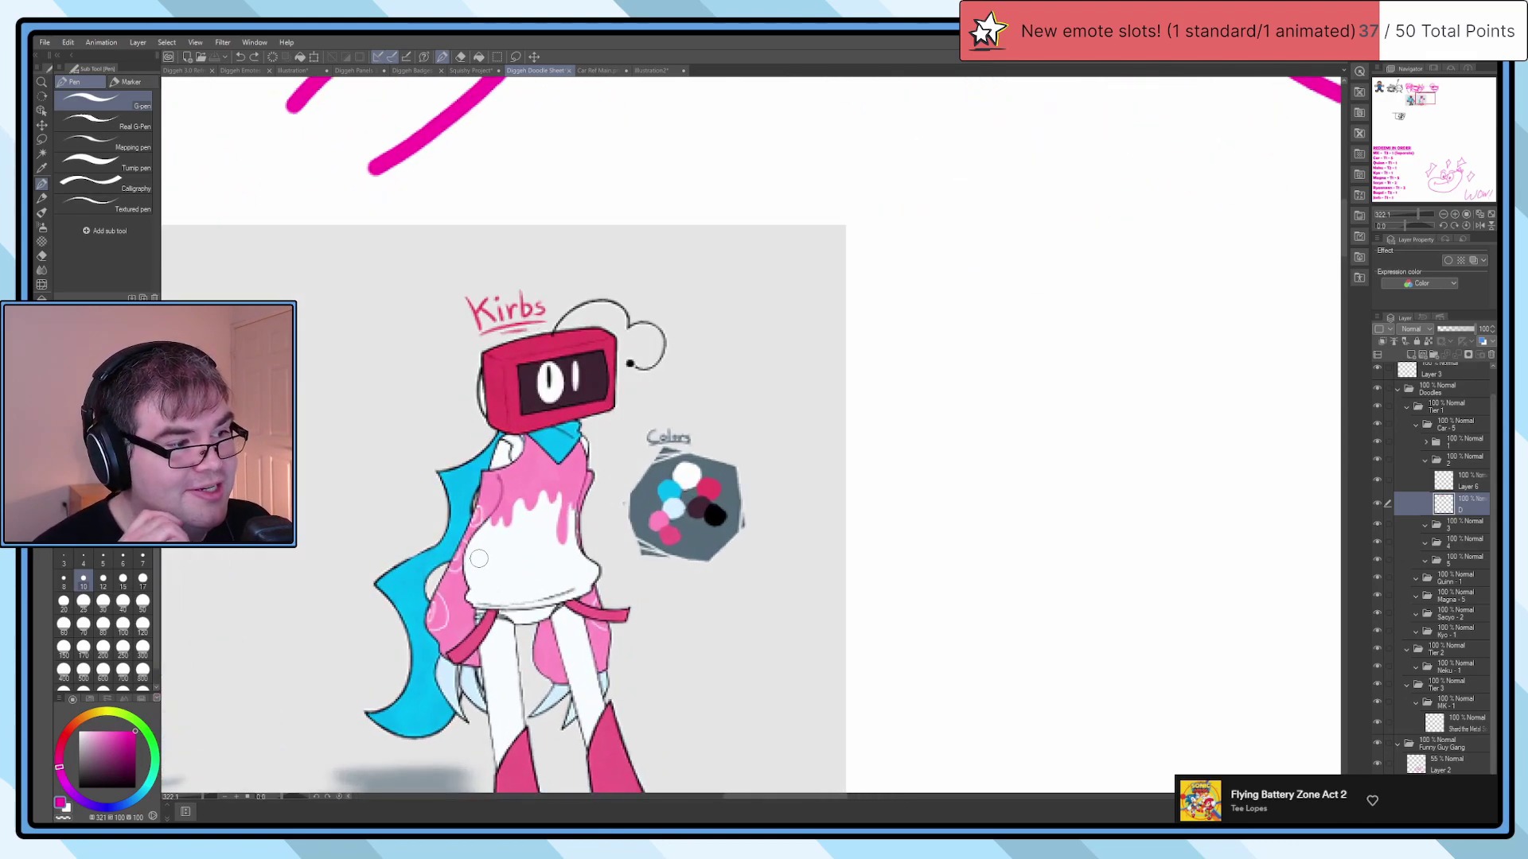
pyautogui.scroll(-3, 477, 555)
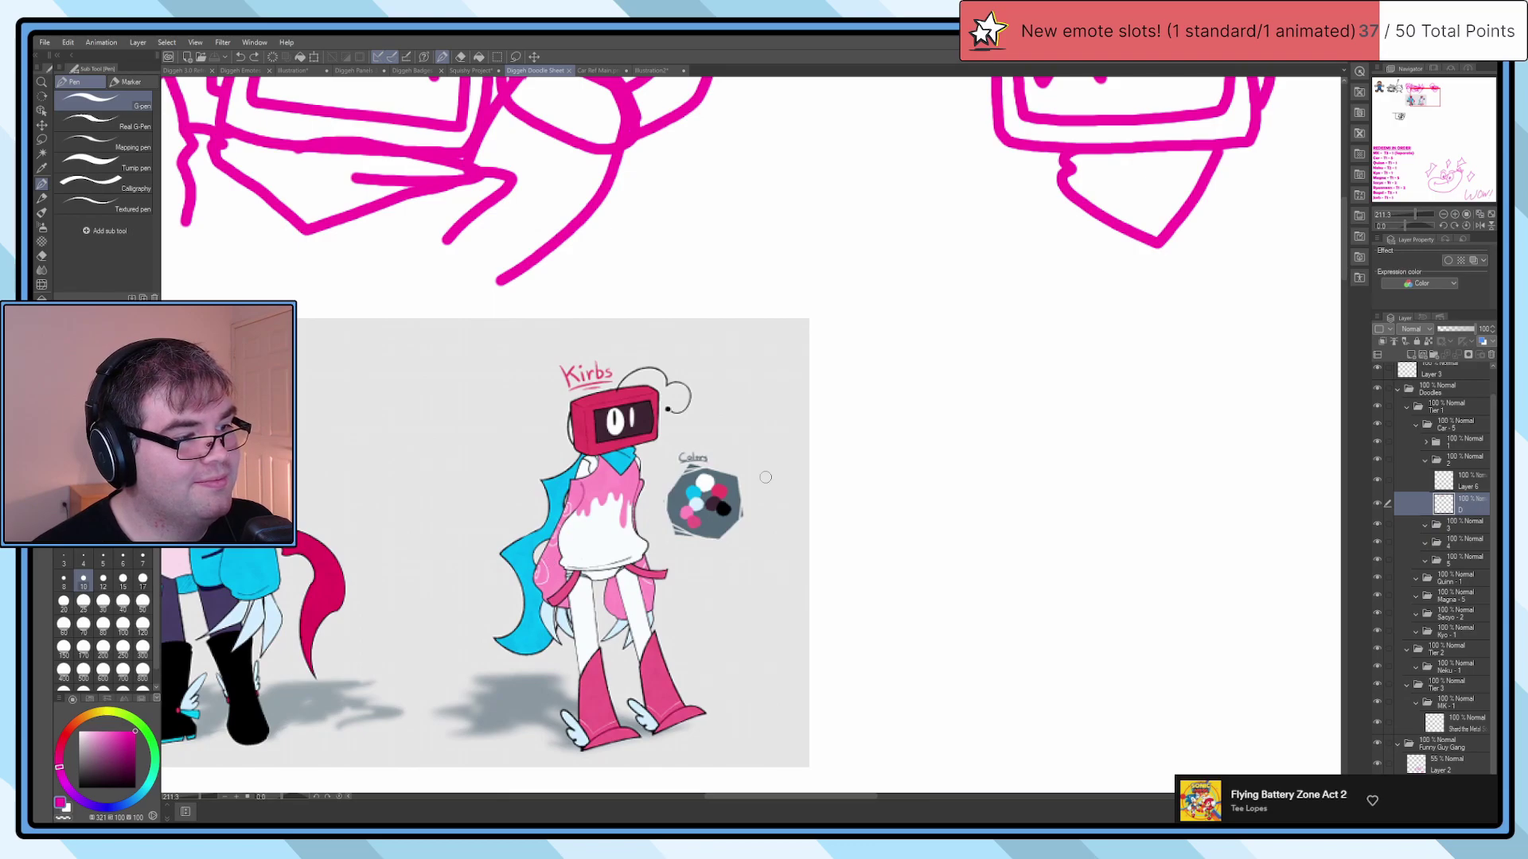
pyautogui.moveTo(1024, 334); pyautogui.dragTo(907, 485)
pyautogui.scroll(2, 951, 259)
pyautogui.moveTo(1134, 334)
pyautogui.mouseDown()
pyautogui.moveTo(1086, 380)
pyautogui.moveTo(1143, 299)
pyautogui.moveTo(1246, 215)
pyautogui.mouseUp()
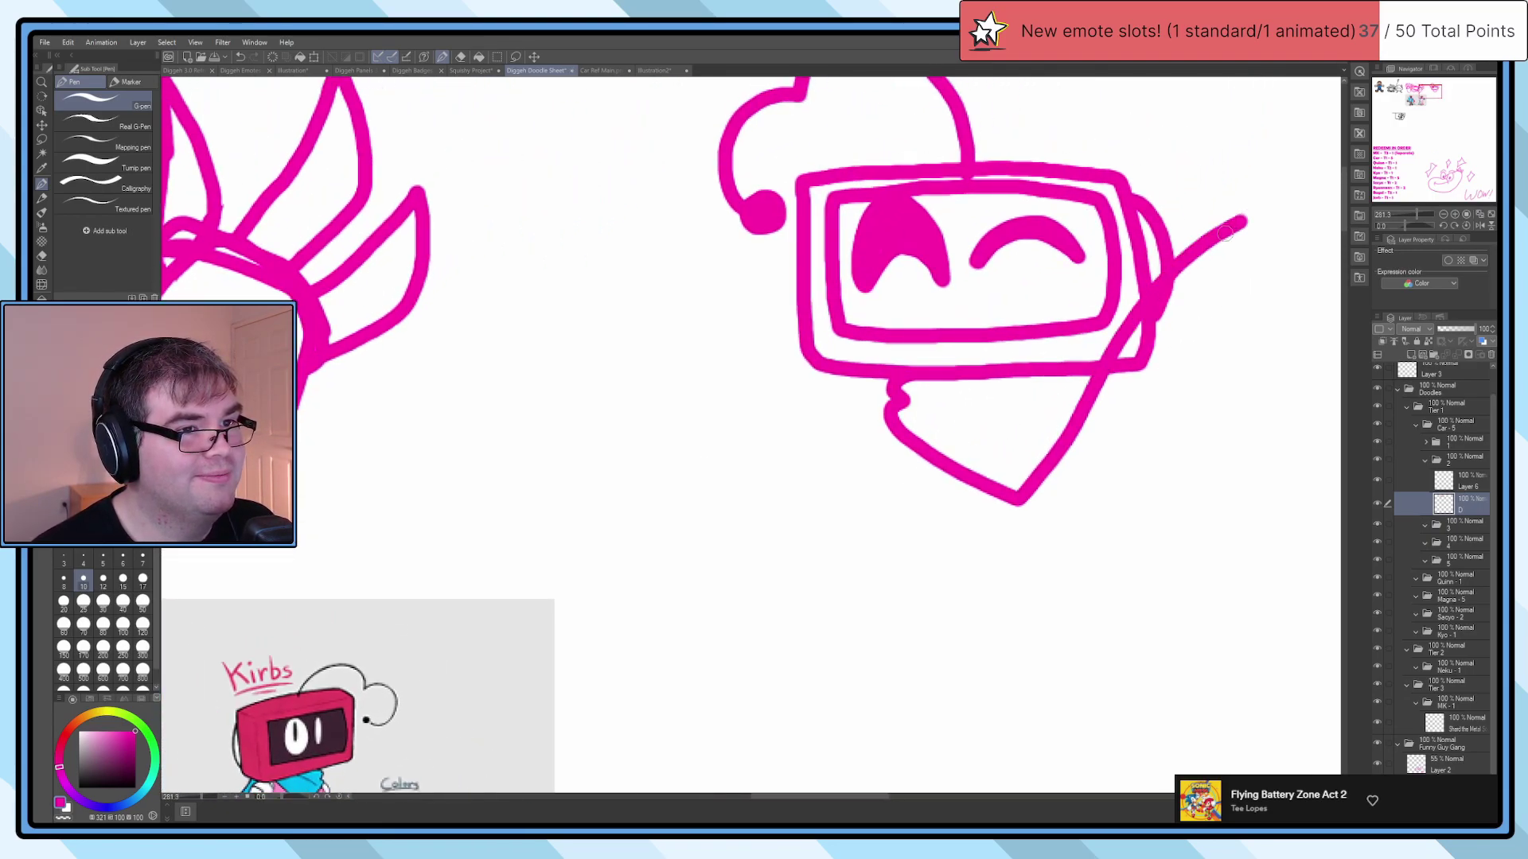
pyautogui.scroll(-2, 1196, 248)
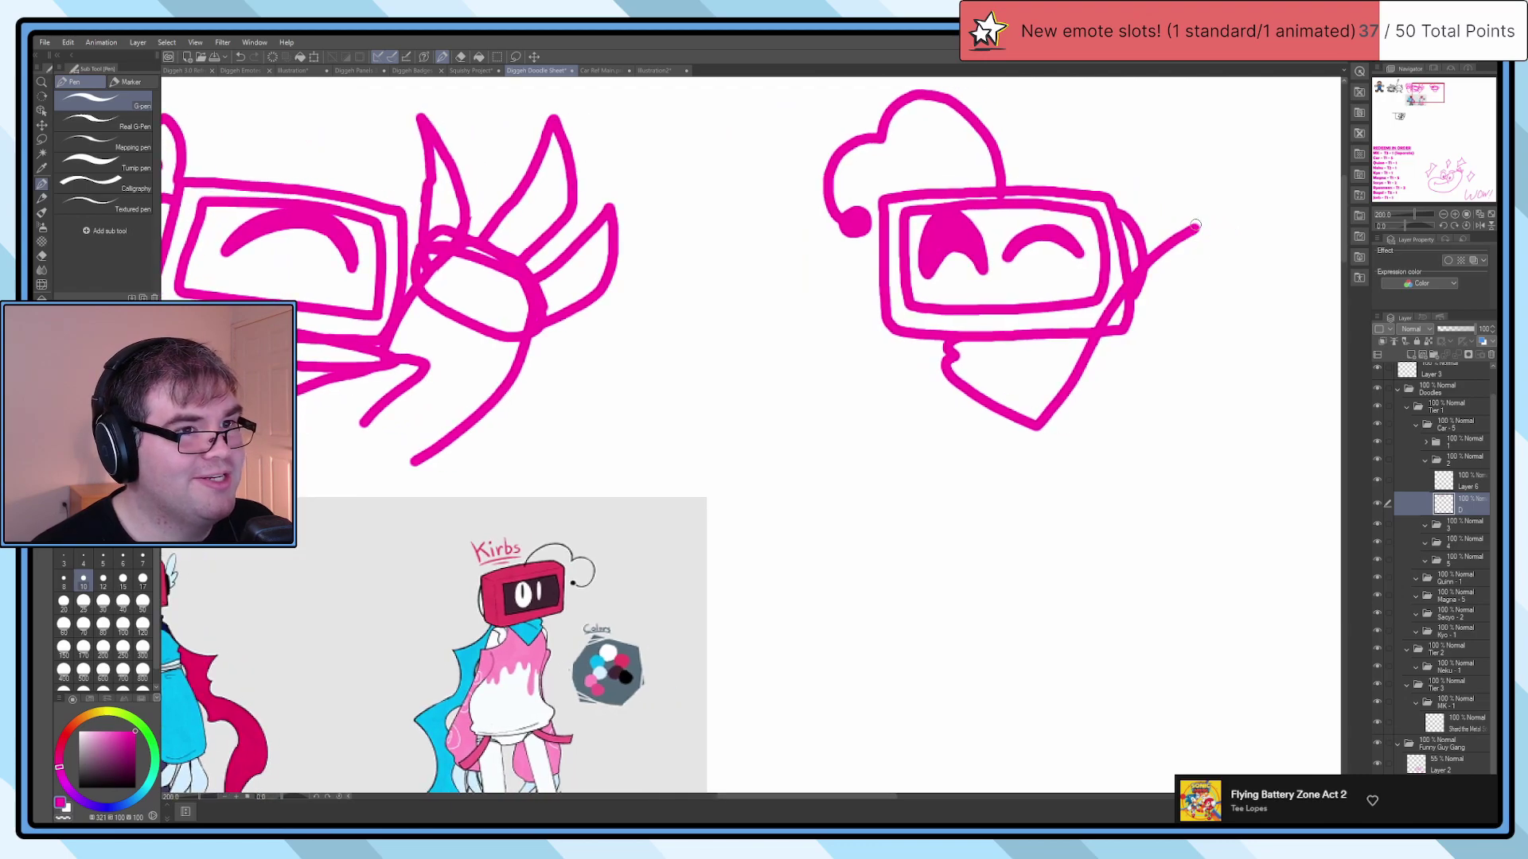
pyautogui.scroll(-1, 1022, 334)
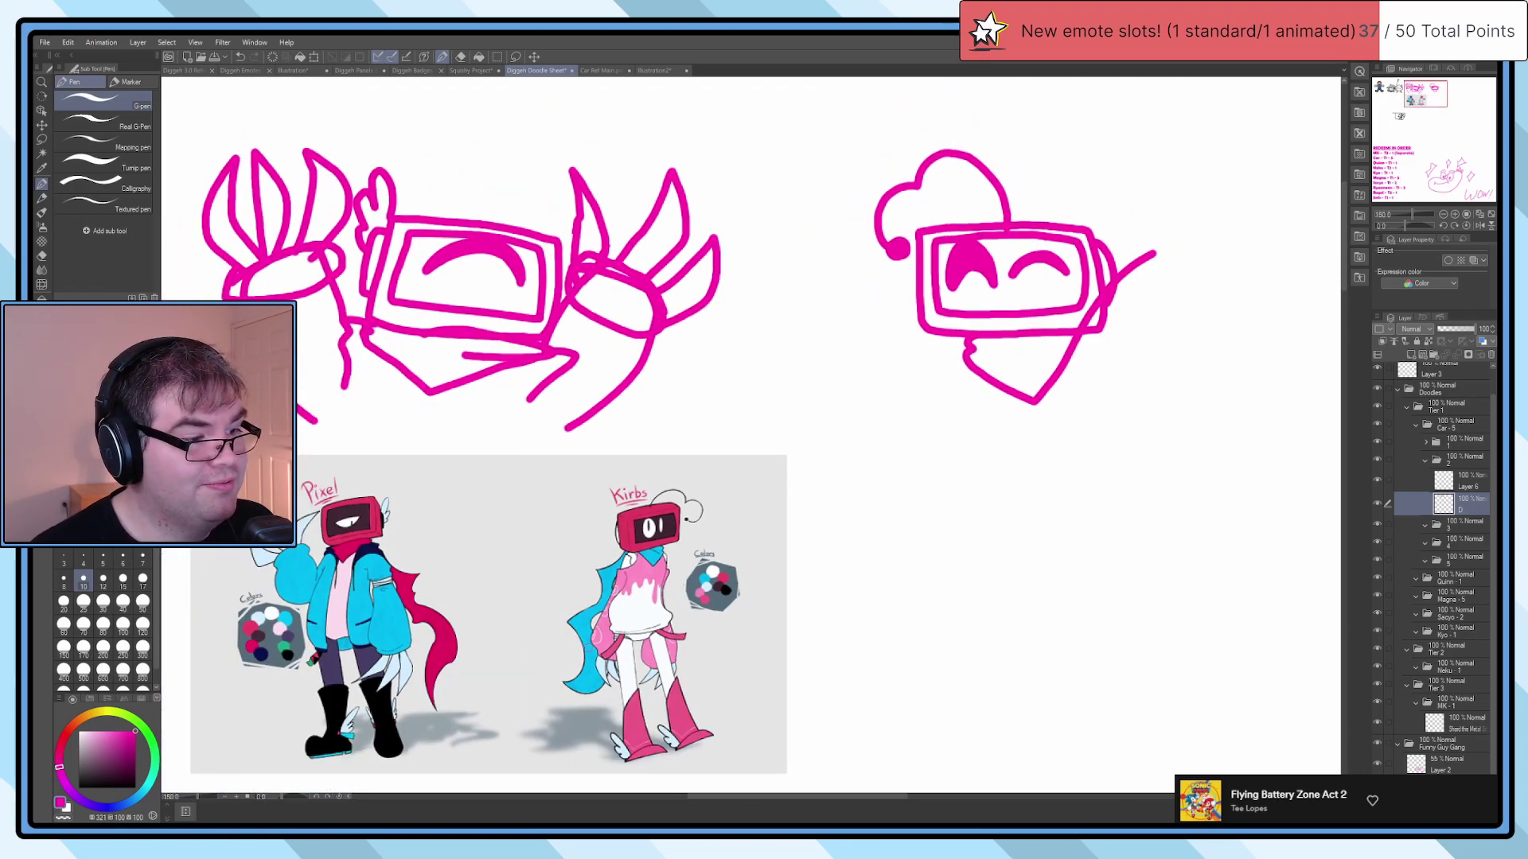
pyautogui.scroll(3, 668, 358)
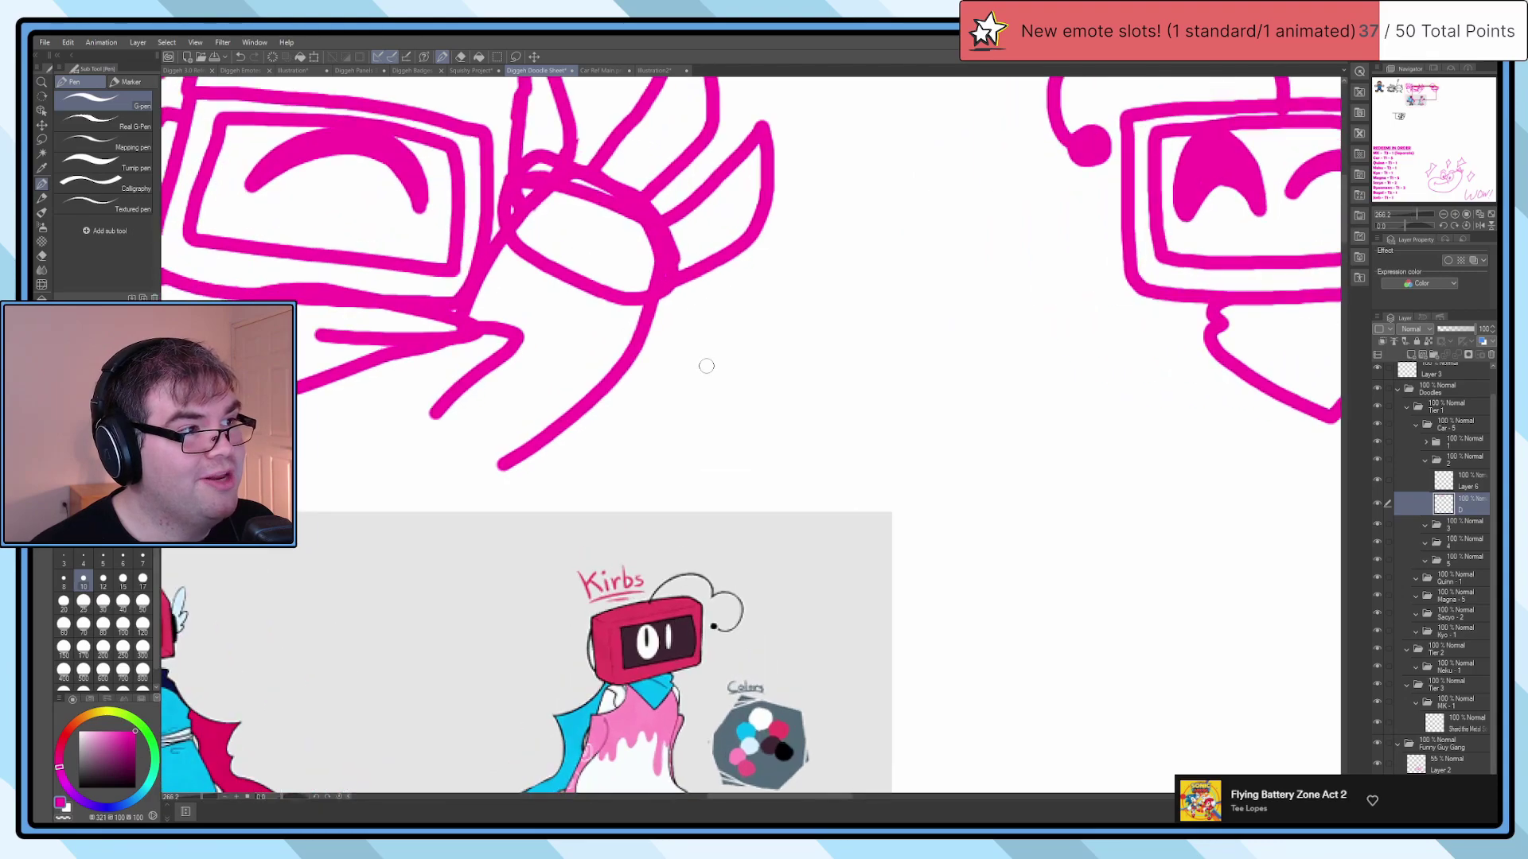
pyautogui.moveTo(818, 451)
pyautogui.mouseDown()
pyautogui.moveTo(931, 195)
pyautogui.moveTo(950, 461)
pyautogui.mouseUp()
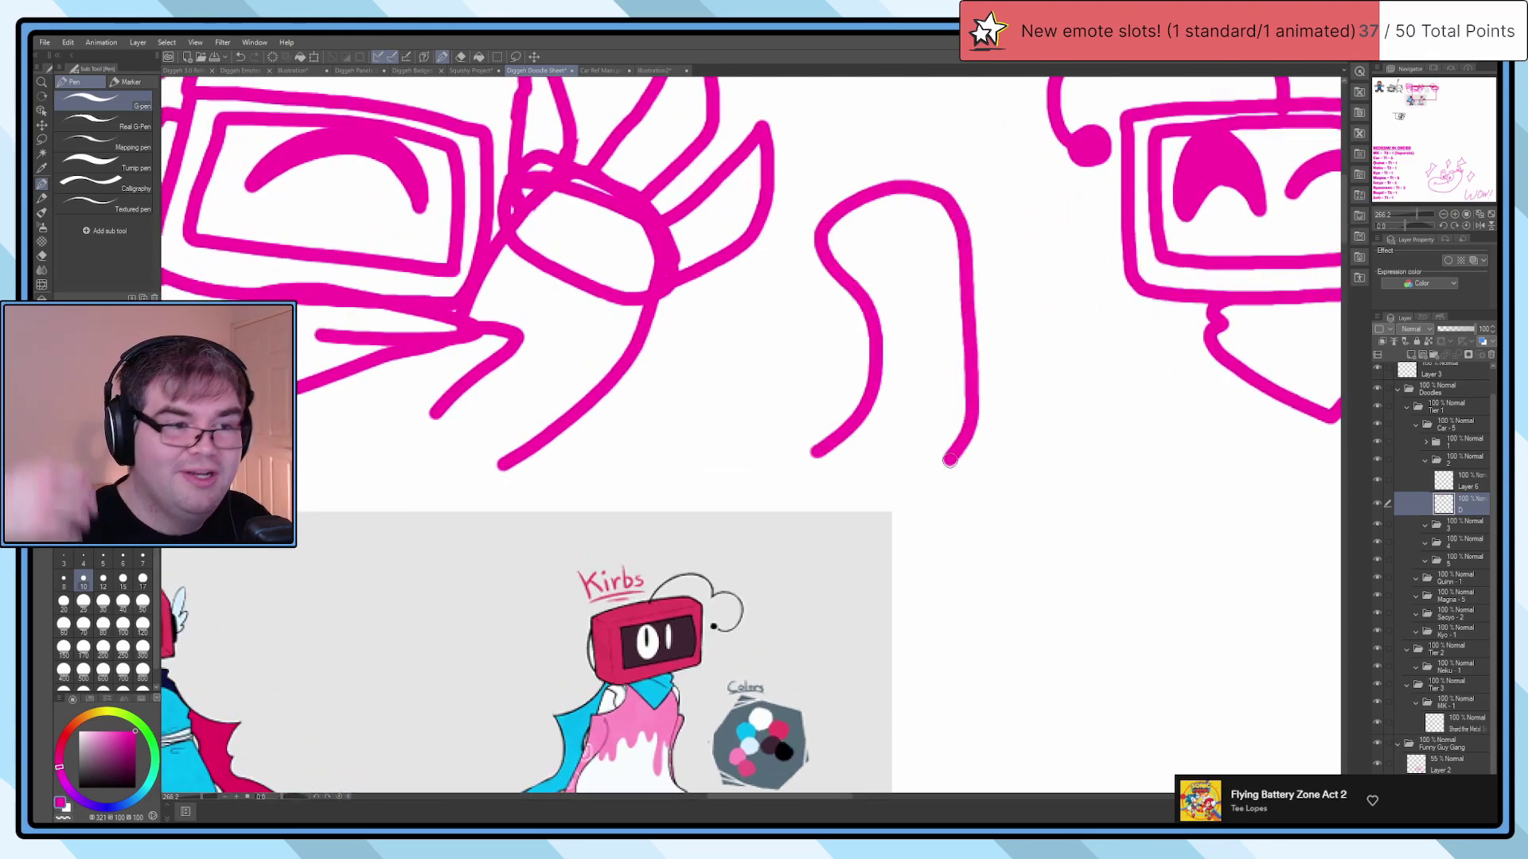
pyautogui.scroll(-2, 812, 440)
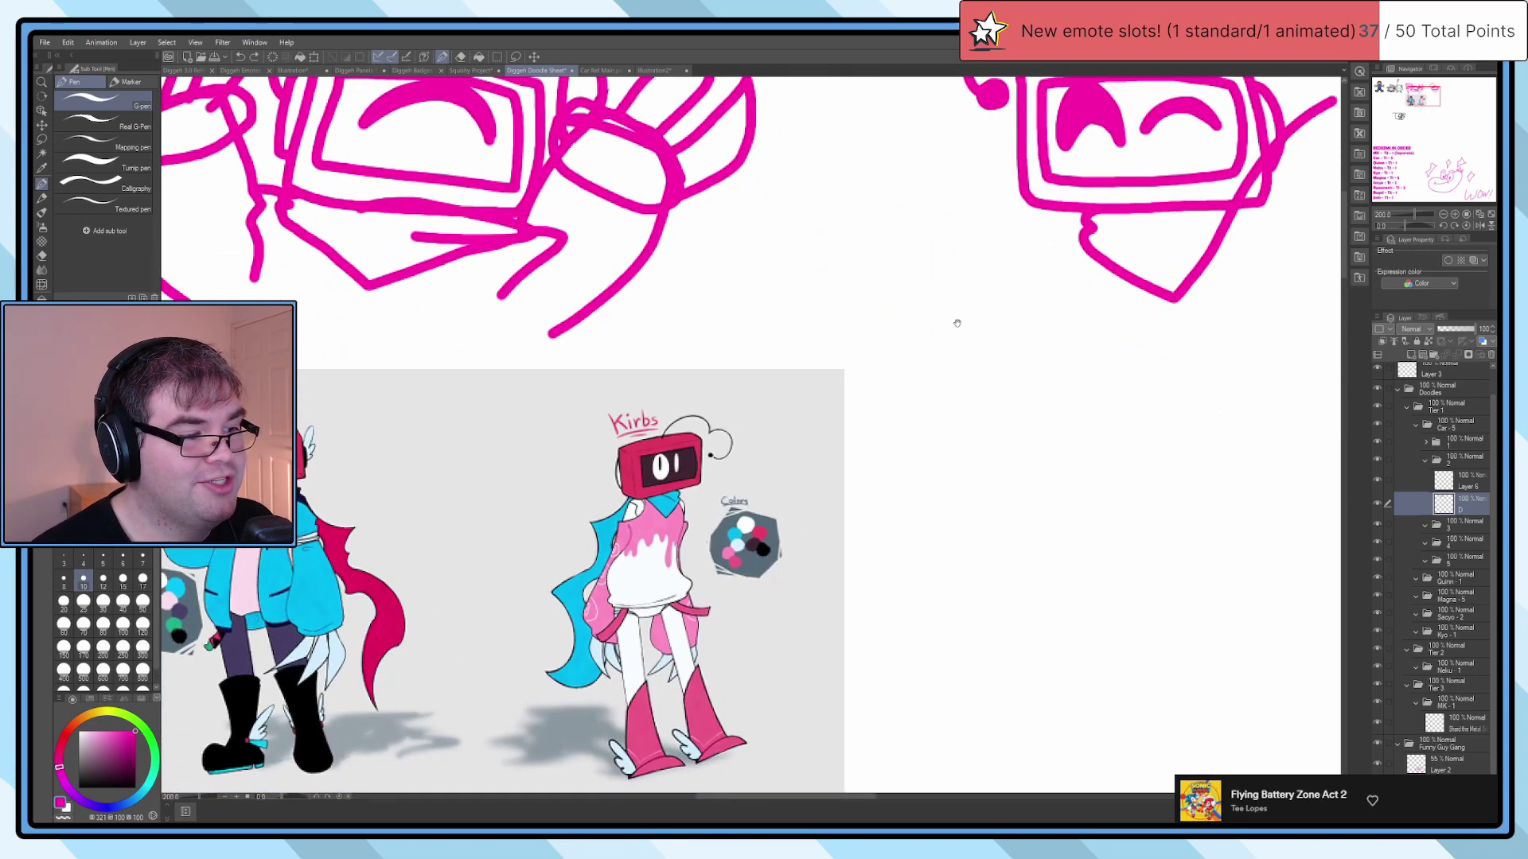
# Step: Complete the rounded outline of Kirbs's far raised sleeve and draw a matching raised sleeve on the side facing Pixel
pyautogui.moveTo(1023, 294)
pyautogui.mouseDown()
pyautogui.moveTo(716, 552)
pyautogui.moveTo(683, 607)
pyautogui.mouseUp()
pyautogui.moveTo(991, 414)
pyautogui.mouseDown()
pyautogui.moveTo(1064, 469)
pyautogui.moveTo(1056, 558)
pyautogui.moveTo(914, 666)
pyautogui.mouseUp()
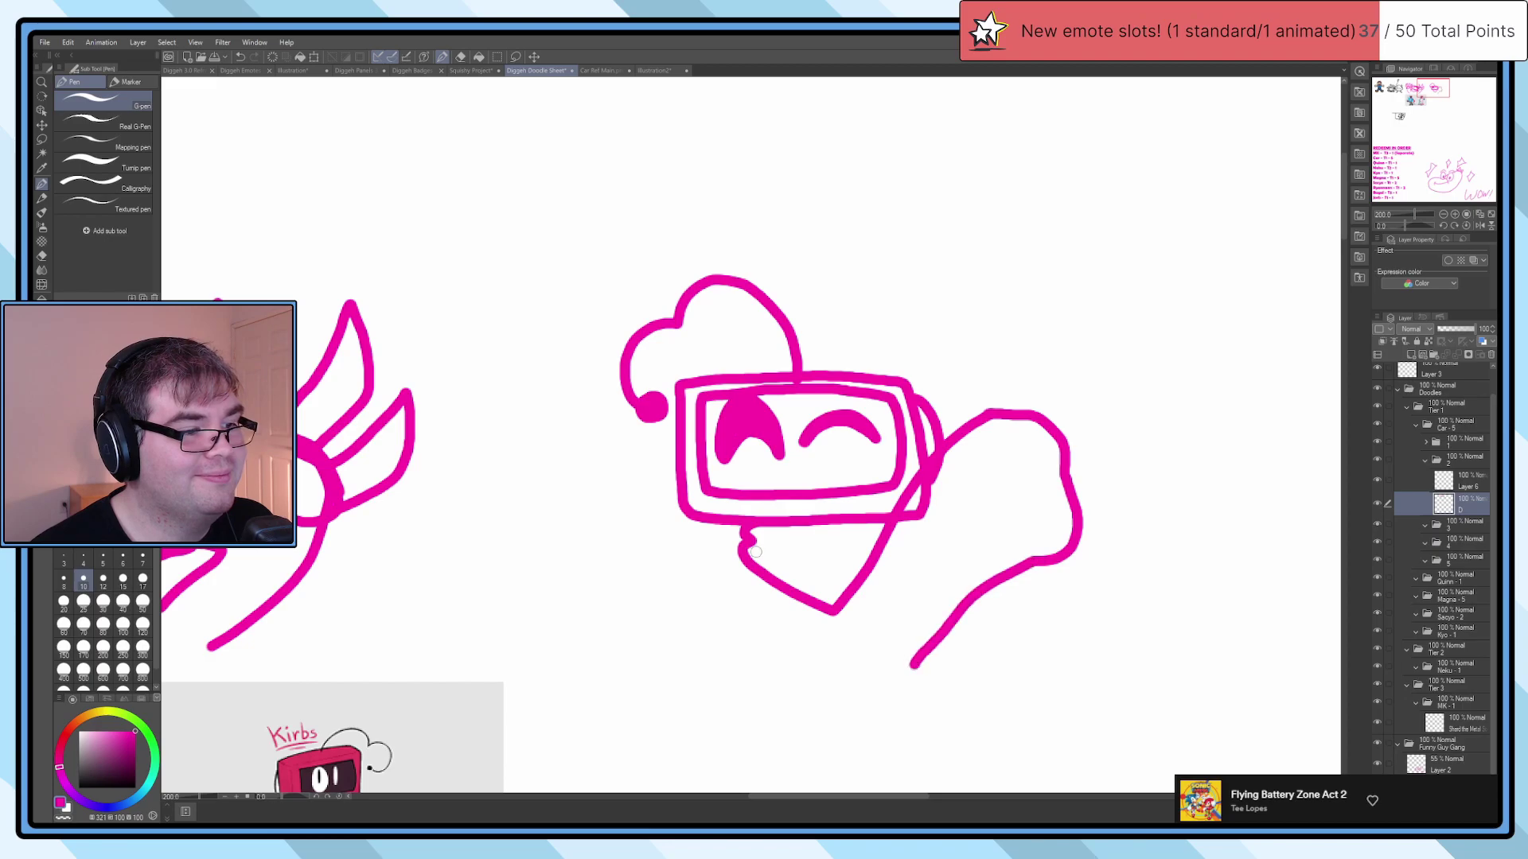
pyautogui.moveTo(683, 483)
pyautogui.mouseDown()
pyautogui.moveTo(612, 419)
pyautogui.moveTo(529, 541)
pyautogui.moveTo(708, 661)
pyautogui.mouseUp()
pyautogui.scroll(-2, 655, 439)
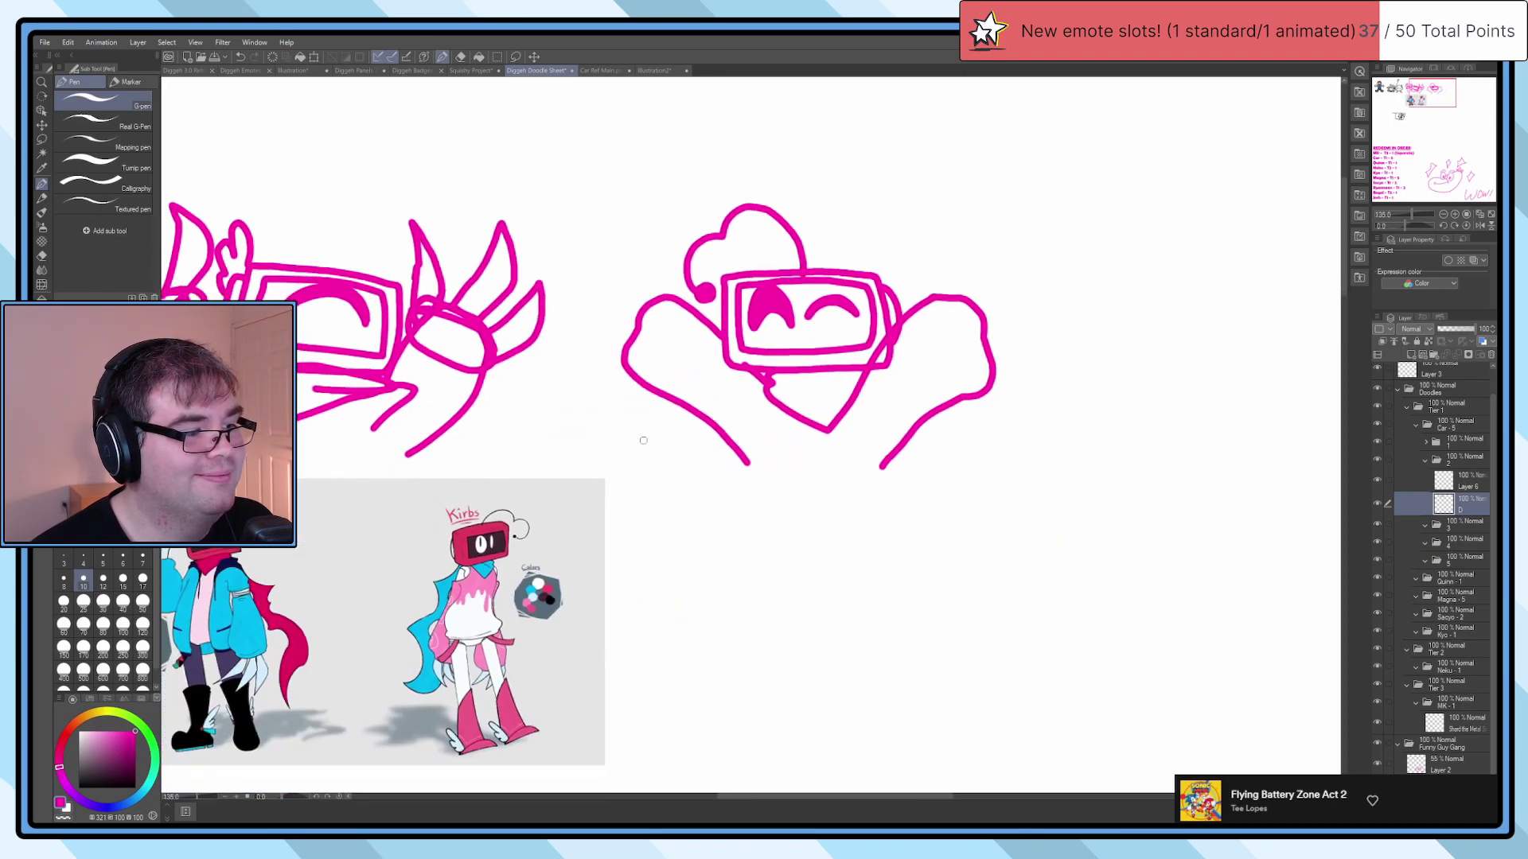
# Step: Draw three pointed claws fanning outward from the end of each of Kirbs's raised sleeves
pyautogui.scroll(3, 628, 382)
pyautogui.moveTo(731, 177)
pyautogui.mouseDown()
pyautogui.moveTo(663, 159)
pyautogui.moveTo(694, 205)
pyautogui.moveTo(567, 162)
pyautogui.moveTo(658, 285)
pyautogui.moveTo(623, 290)
pyautogui.moveTo(525, 239)
pyautogui.moveTo(645, 357)
pyautogui.mouseUp()
pyautogui.hotkey('ctrl', 'z')
pyautogui.hotkey('ctrl', 'y')
pyautogui.scroll(-3, 832, 321)
pyautogui.moveTo(1233, 184)
pyautogui.mouseDown()
pyautogui.moveTo(905, 399)
pyautogui.moveTo(908, 340)
pyautogui.mouseUp()
pyautogui.moveTo(1016, 395)
pyautogui.mouseDown()
pyautogui.moveTo(946, 485)
pyautogui.moveTo(1050, 456)
pyautogui.moveTo(955, 566)
pyautogui.mouseUp()
# Step: Draw a rounded curve under Kirbs's monitor head to join the neckerchief to the raised sleeve facing Pixel
pyautogui.moveTo(694, 743)
pyautogui.mouseDown()
pyautogui.moveTo(955, 403)
pyautogui.moveTo(905, 452)
pyautogui.mouseUp()
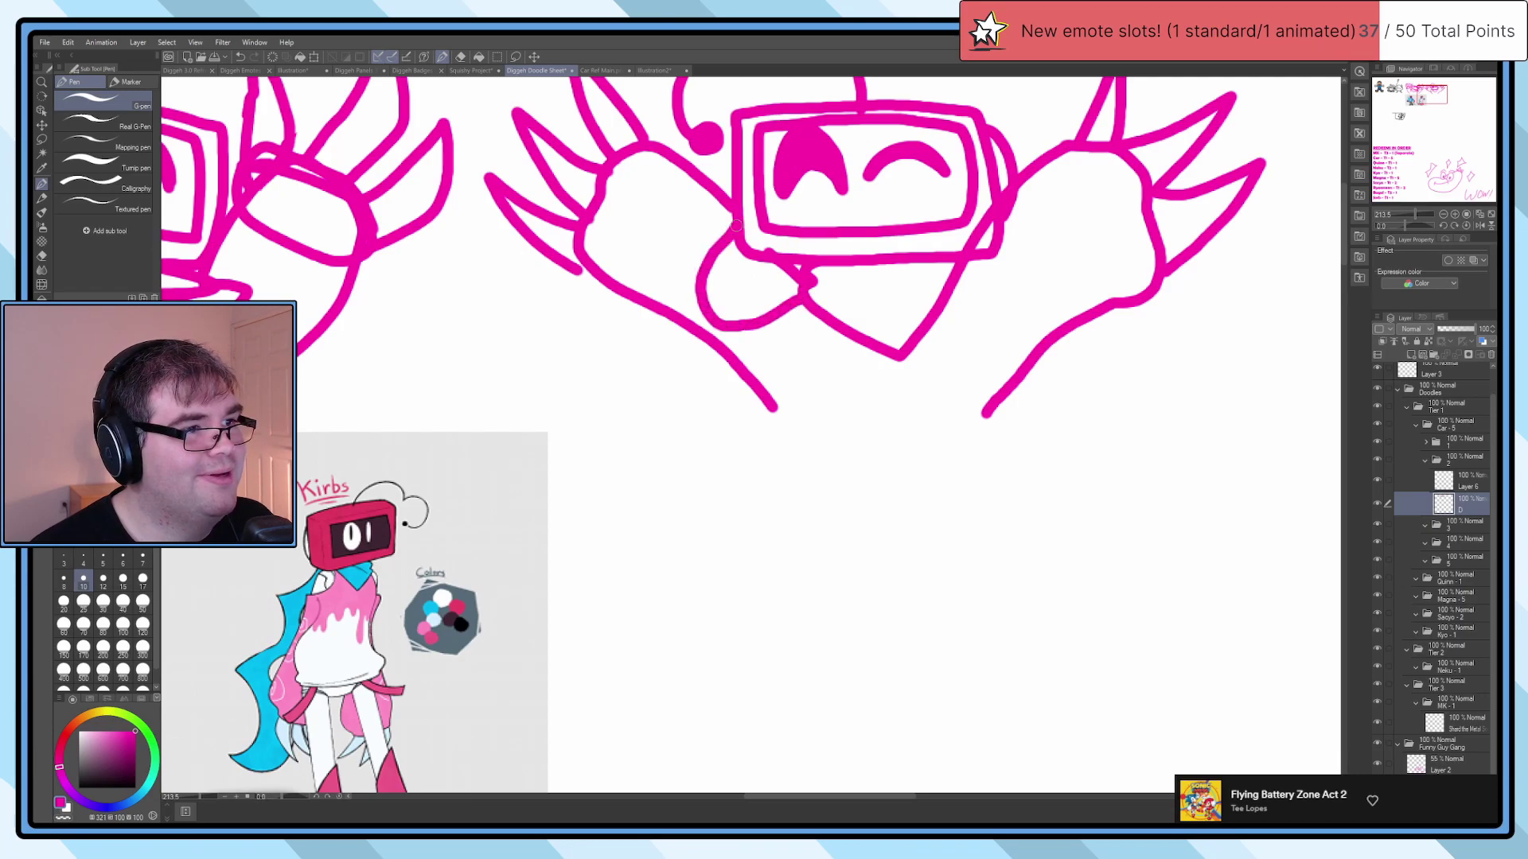
pyautogui.hotkey('ctrl', 'z')
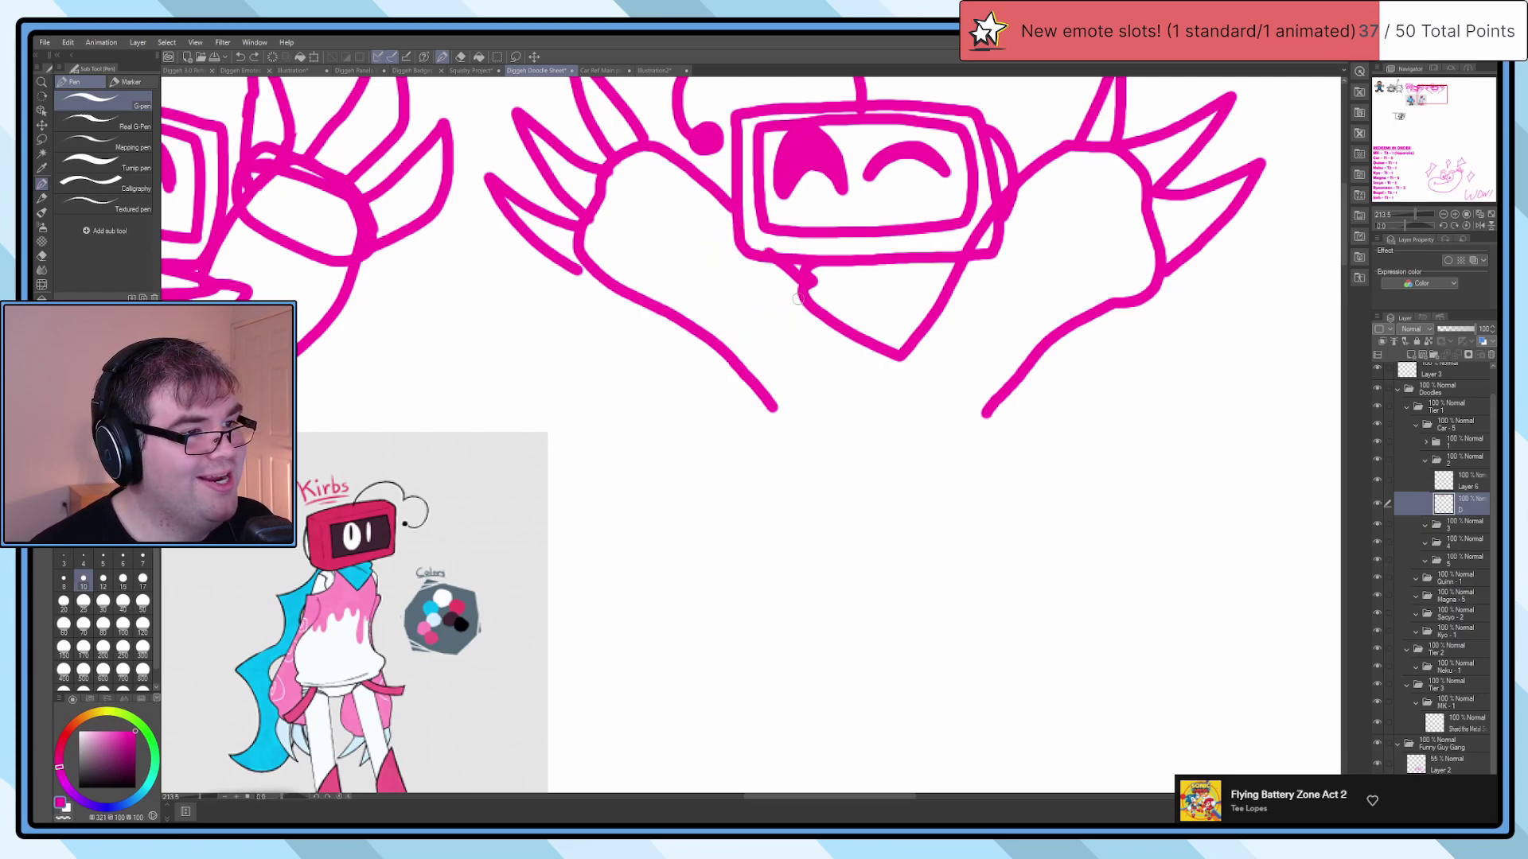
pyautogui.scroll(-2, 729, 215)
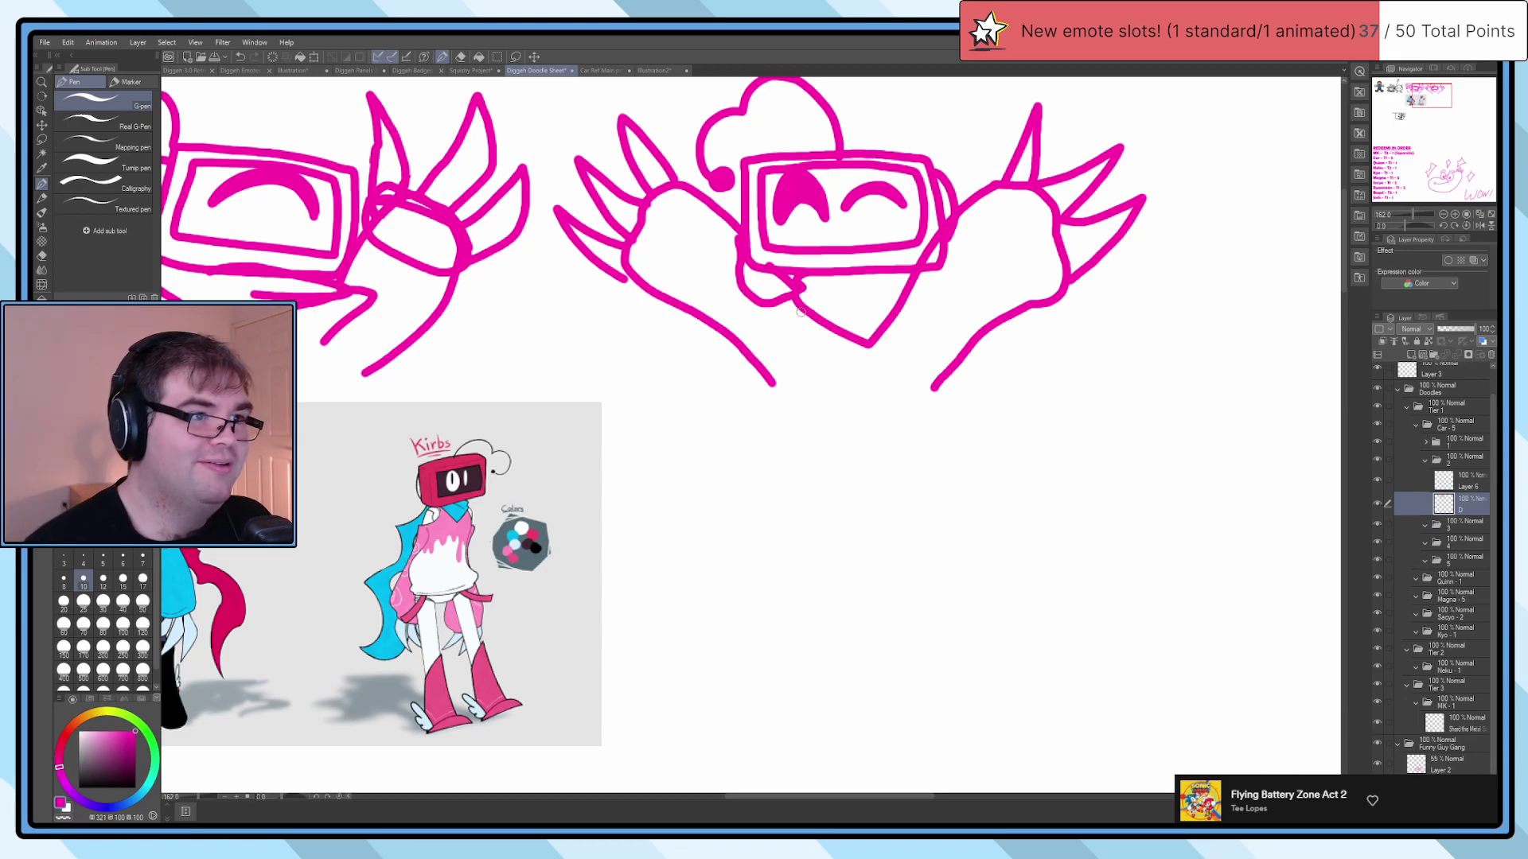
# Step: Draw the two angular edges of Kirbs's cape trailing outward and down from the far raised arm
pyautogui.scroll(2, 800, 312)
pyautogui.scroll(3, 797, 313)
pyautogui.moveTo(817, 282)
pyautogui.mouseDown()
pyautogui.moveTo(683, 291)
pyautogui.moveTo(660, 113)
pyautogui.mouseUp()
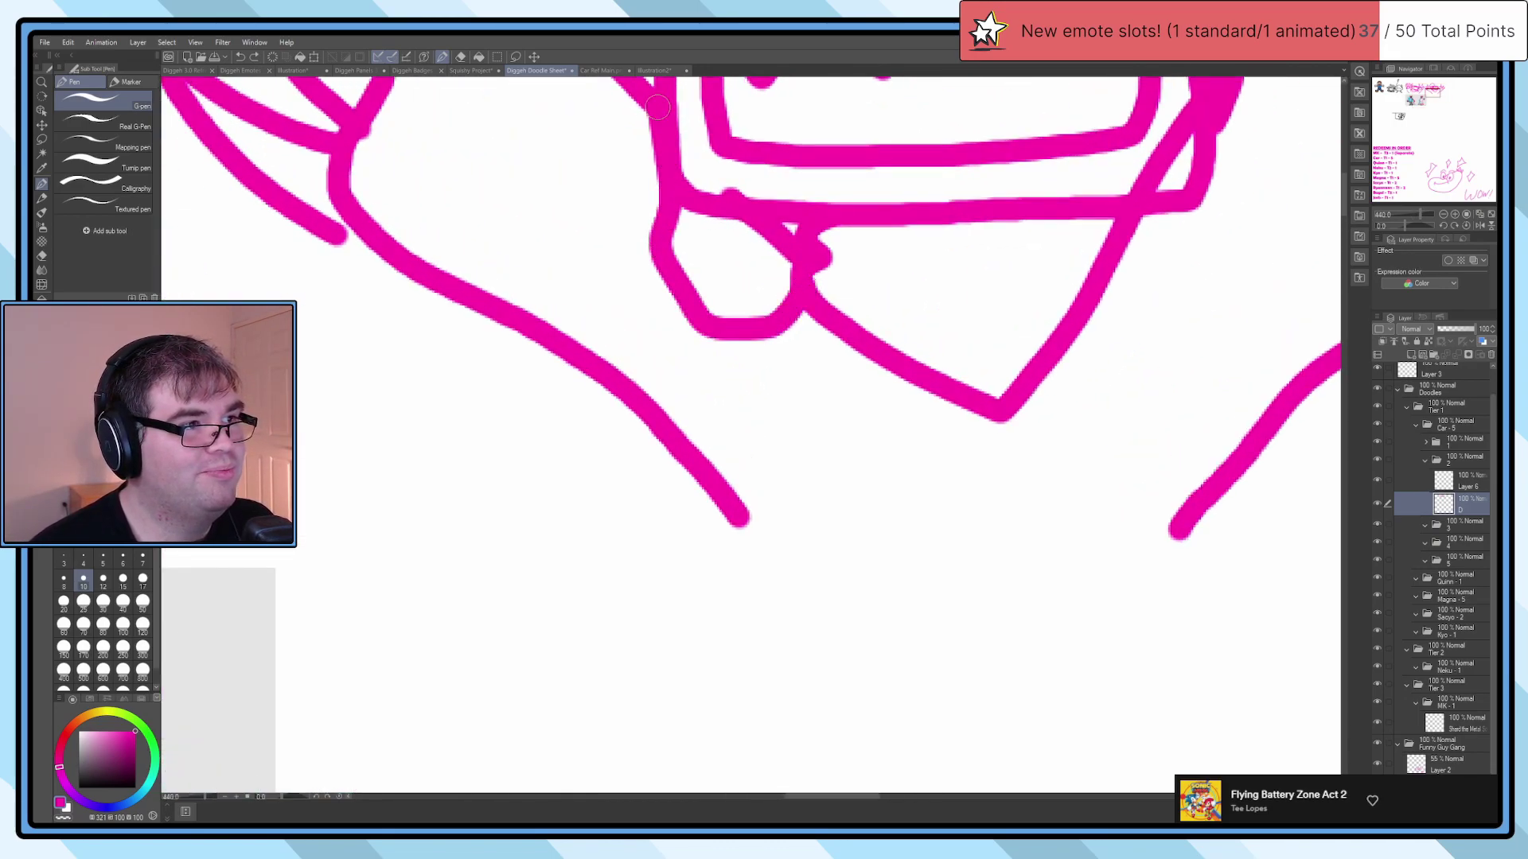
pyautogui.scroll(-2, 718, 254)
pyautogui.scroll(-8, 717, 254)
pyautogui.scroll(3, 652, 353)
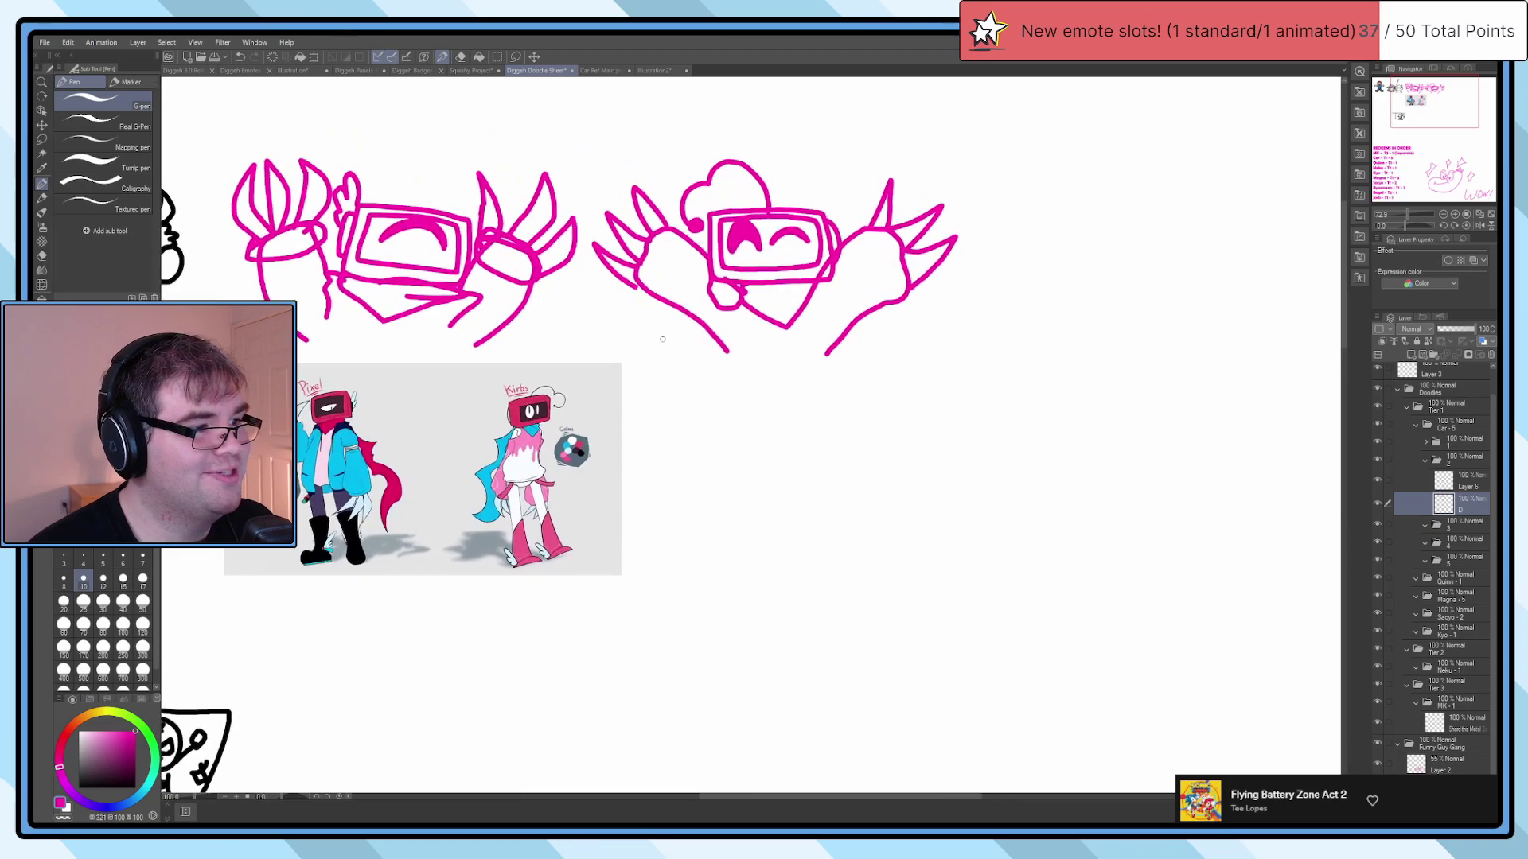
pyautogui.scroll(1, 912, 247)
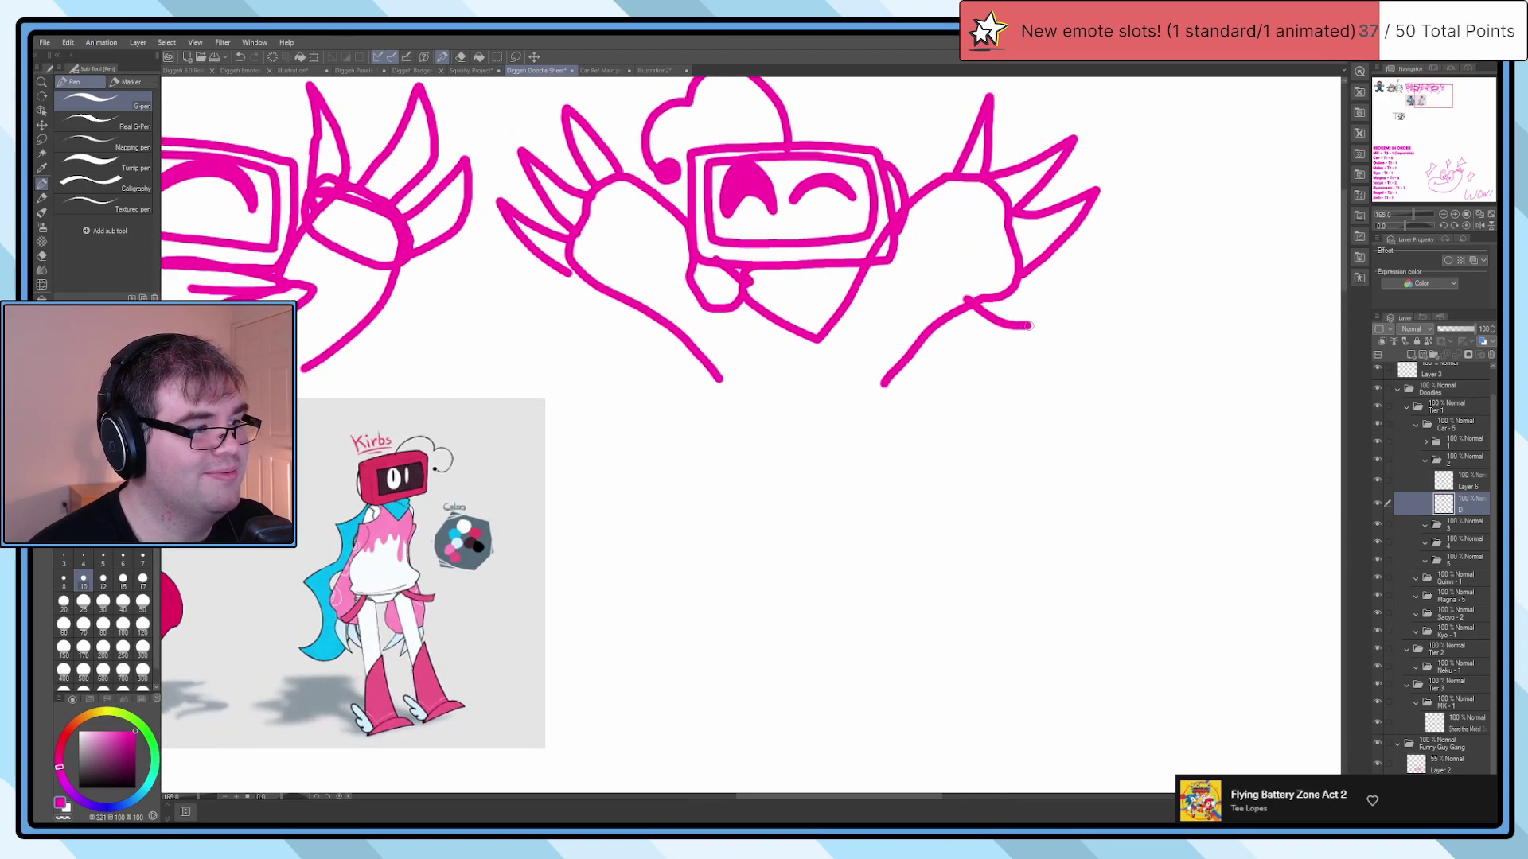
pyautogui.moveTo(1020, 325); pyautogui.dragTo(1089, 451)
pyautogui.hotkey('ctrl', 'z')
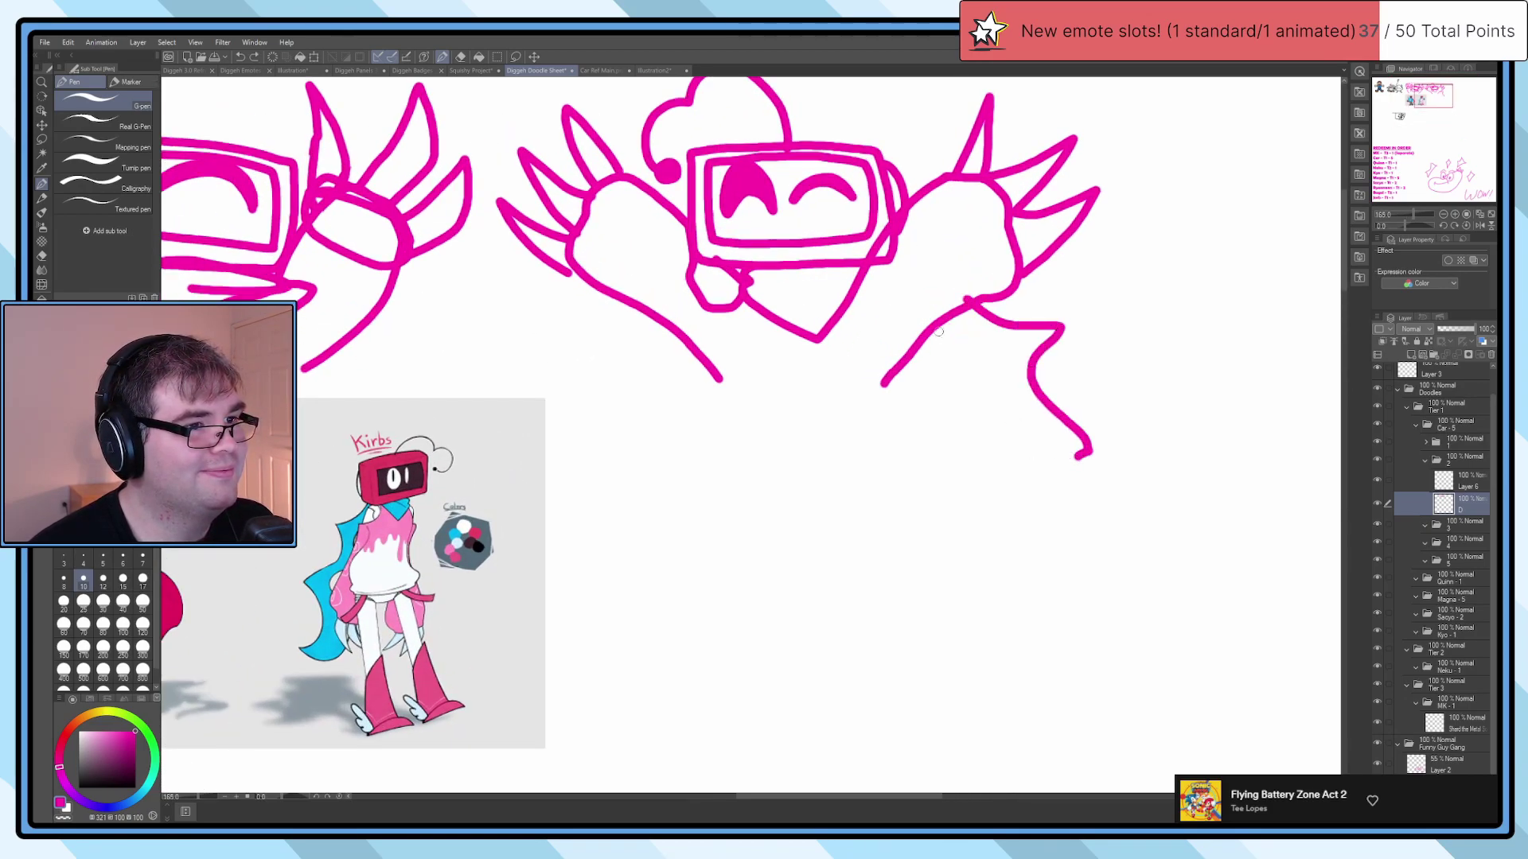
pyautogui.moveTo(936, 328)
pyautogui.mouseDown()
pyautogui.moveTo(988, 367)
pyautogui.moveTo(1009, 467)
pyautogui.mouseUp()
# Step: Lower the pink sketch layer's opacity to 41% and make Layer 6 above it the active layer
pyautogui.moveTo(719, 333); pyautogui.dragTo(822, 376)
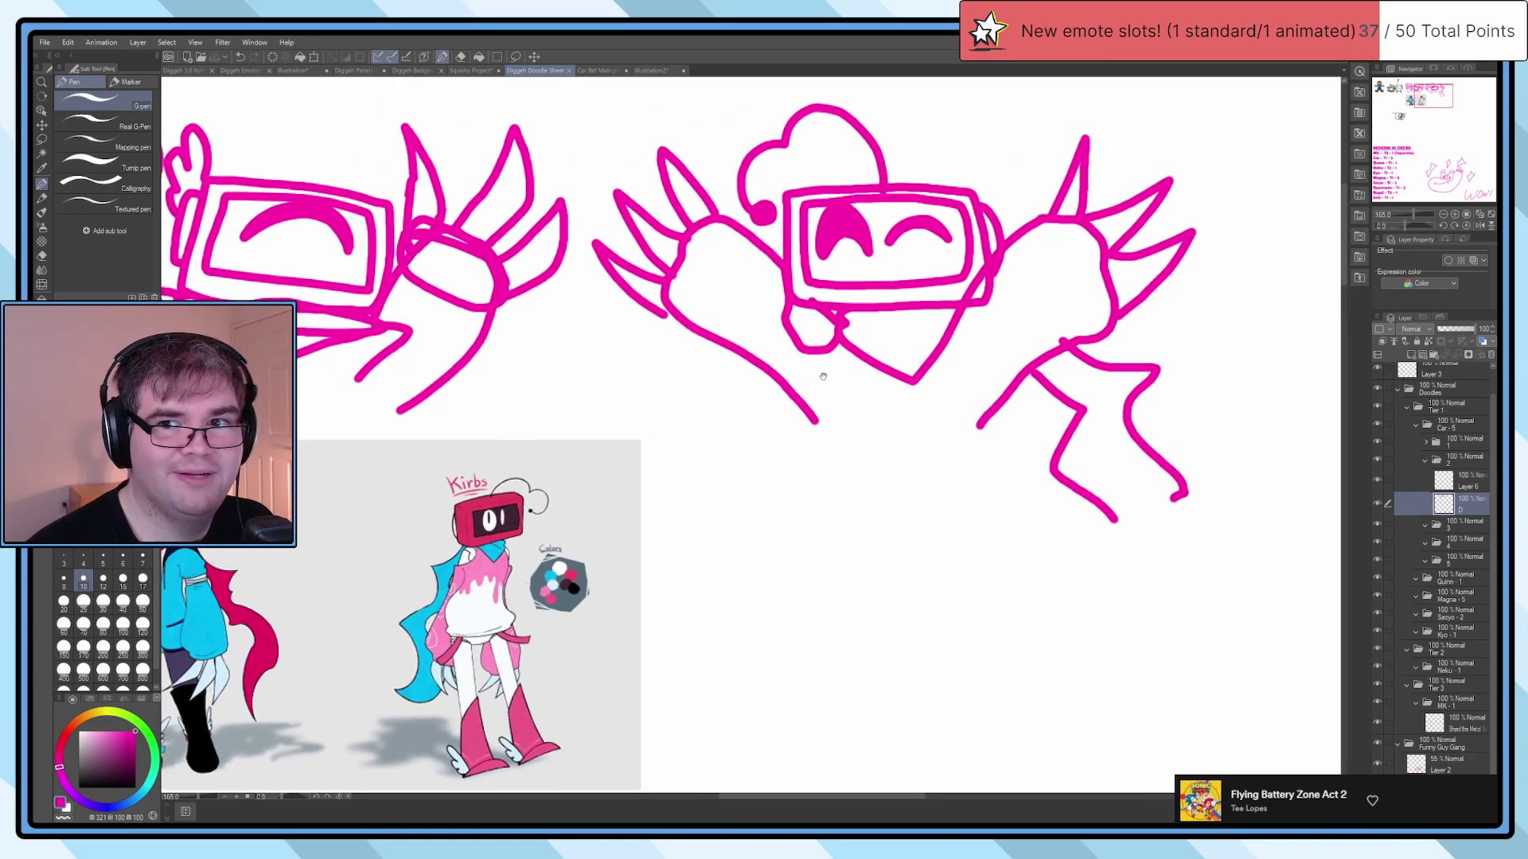
pyautogui.moveTo(831, 433); pyautogui.dragTo(911, 445)
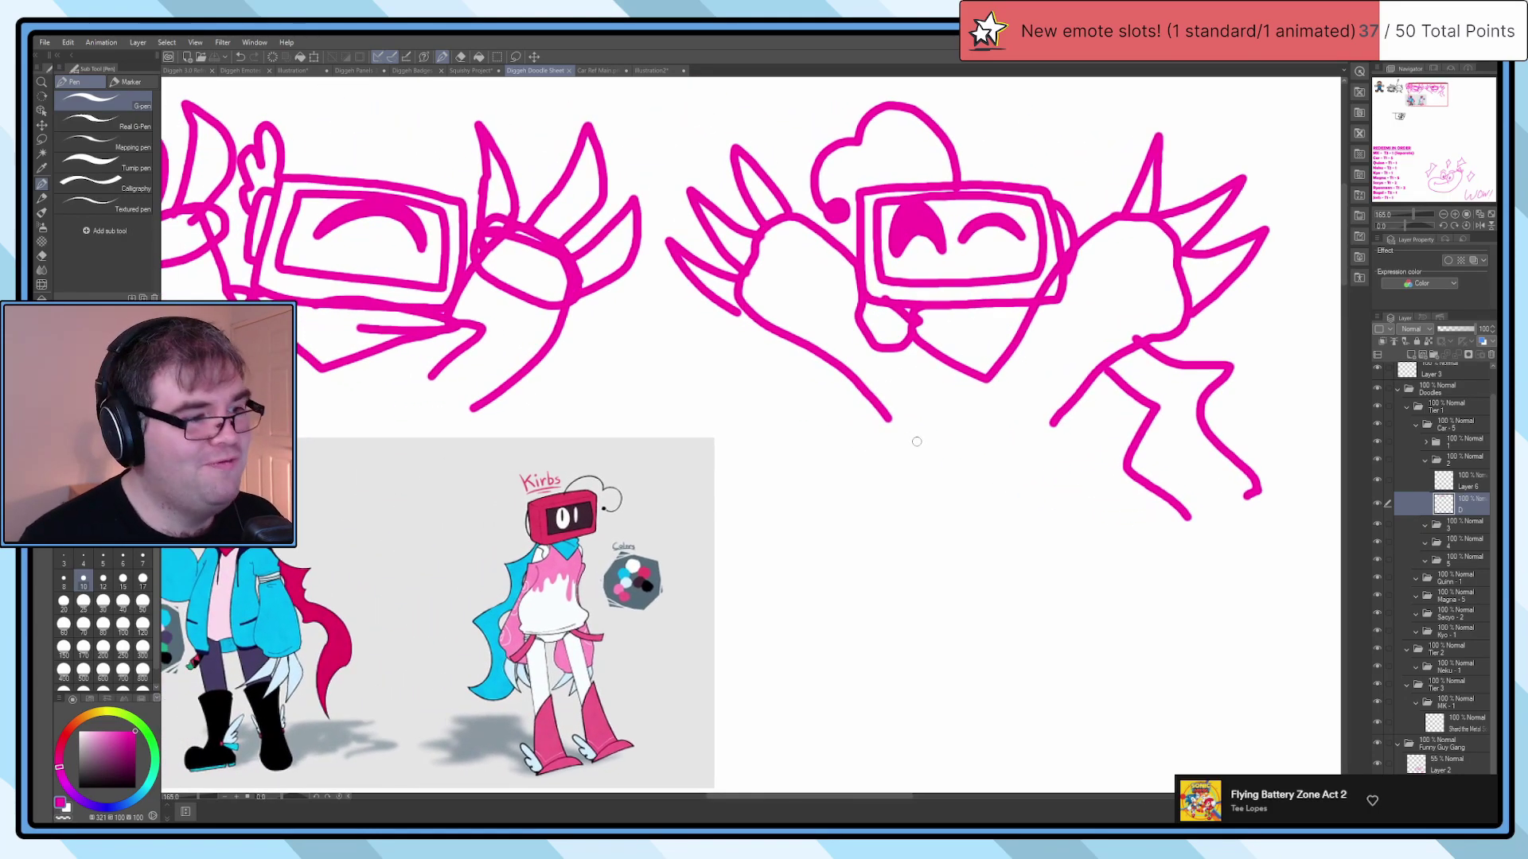
pyautogui.scroll(-3, 917, 442)
pyautogui.click(1454, 330)
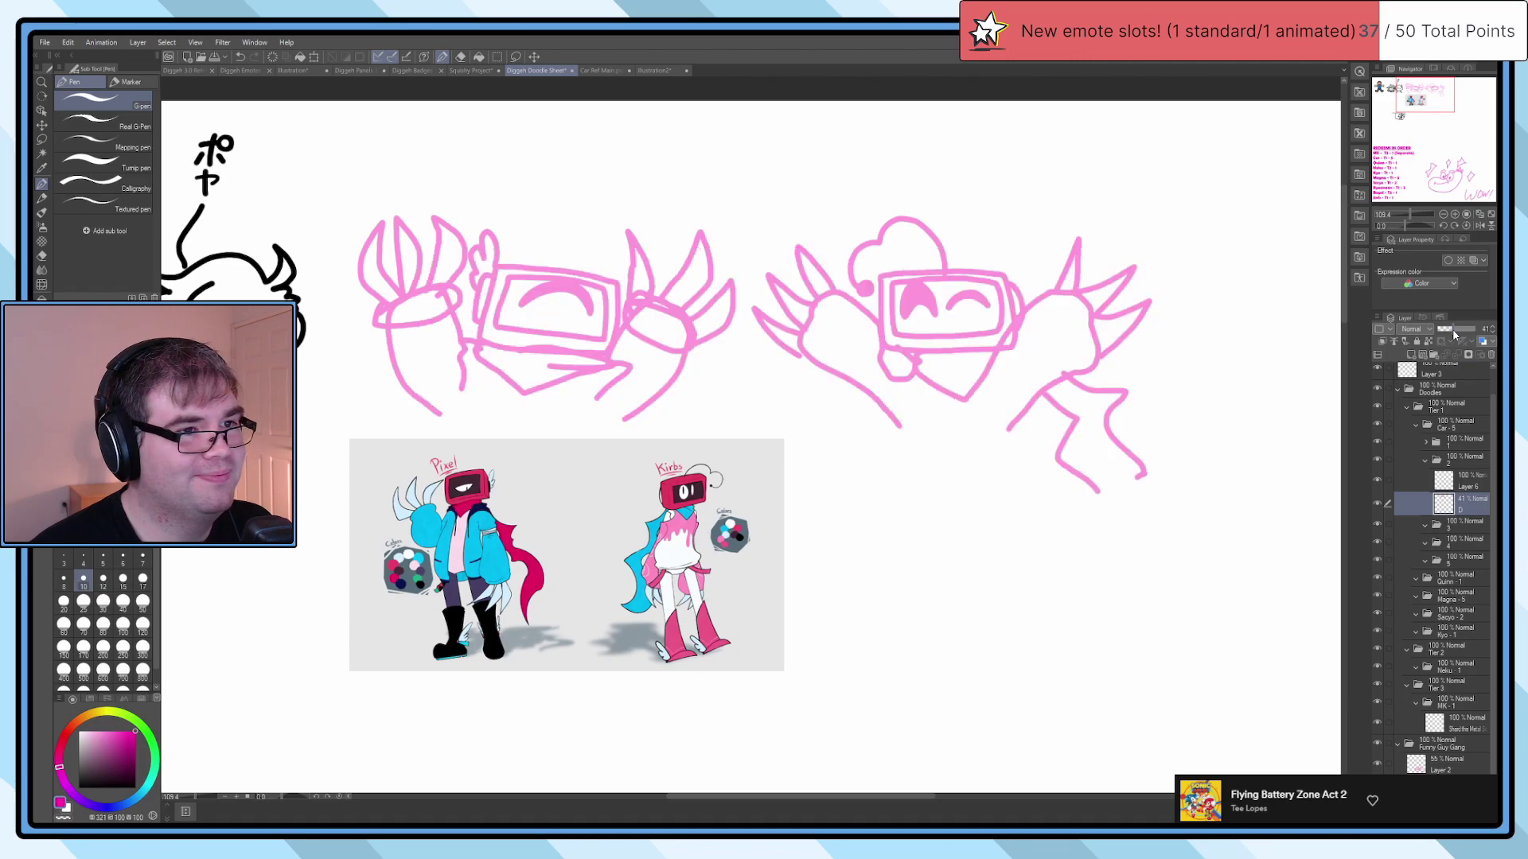
pyautogui.click(1459, 483)
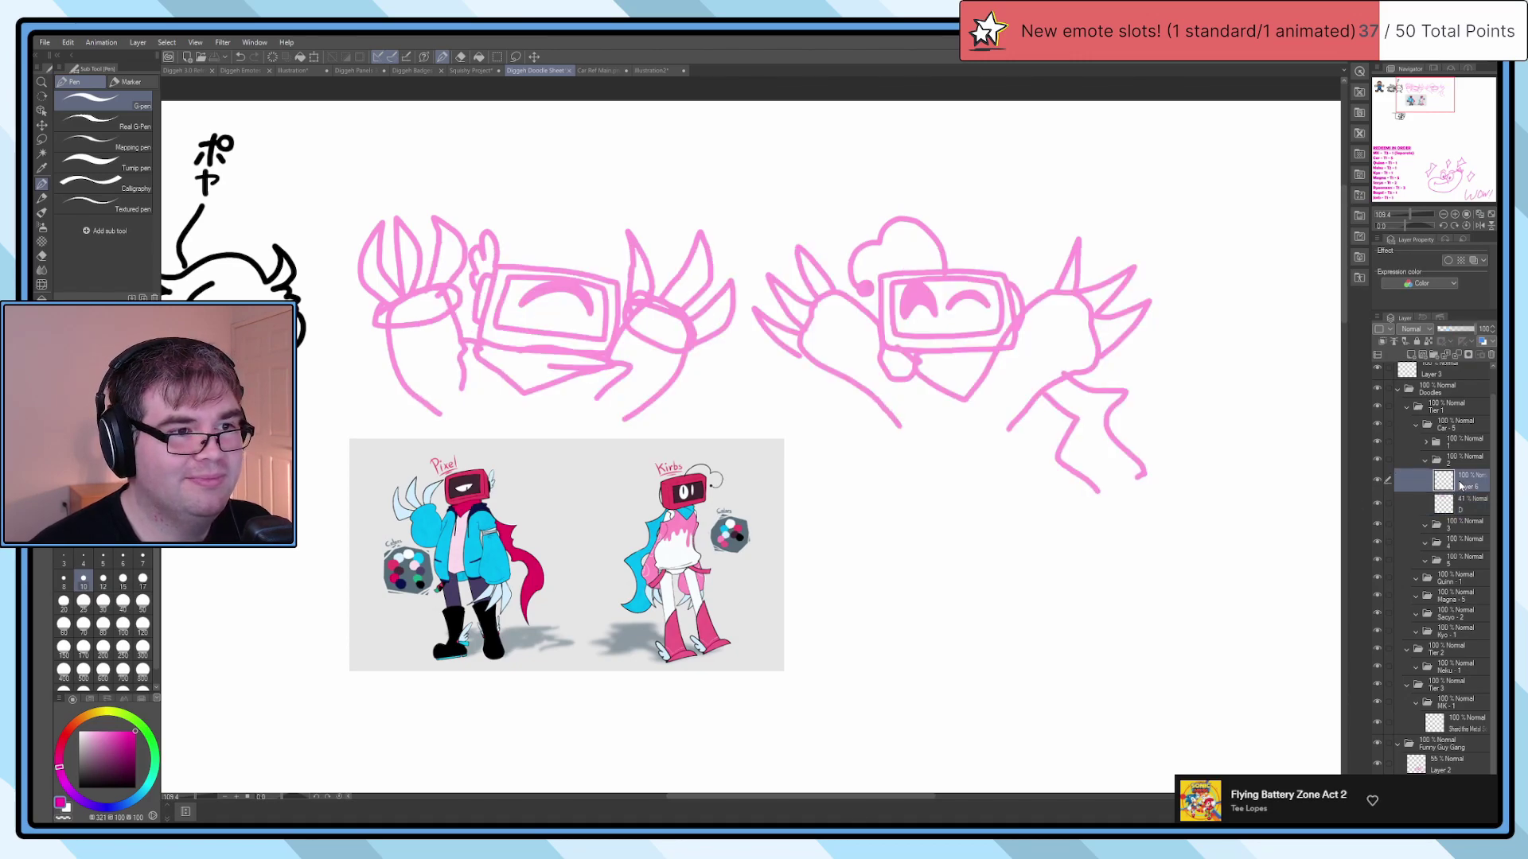
# Step: Ink Pixel's monitor head in black over the sketch, including the small wing, side piece, outer casing and inner screen frame
pyautogui.scroll(2, 575, 390)
pyautogui.moveTo(575, 390); pyautogui.dragTo(693, 448)
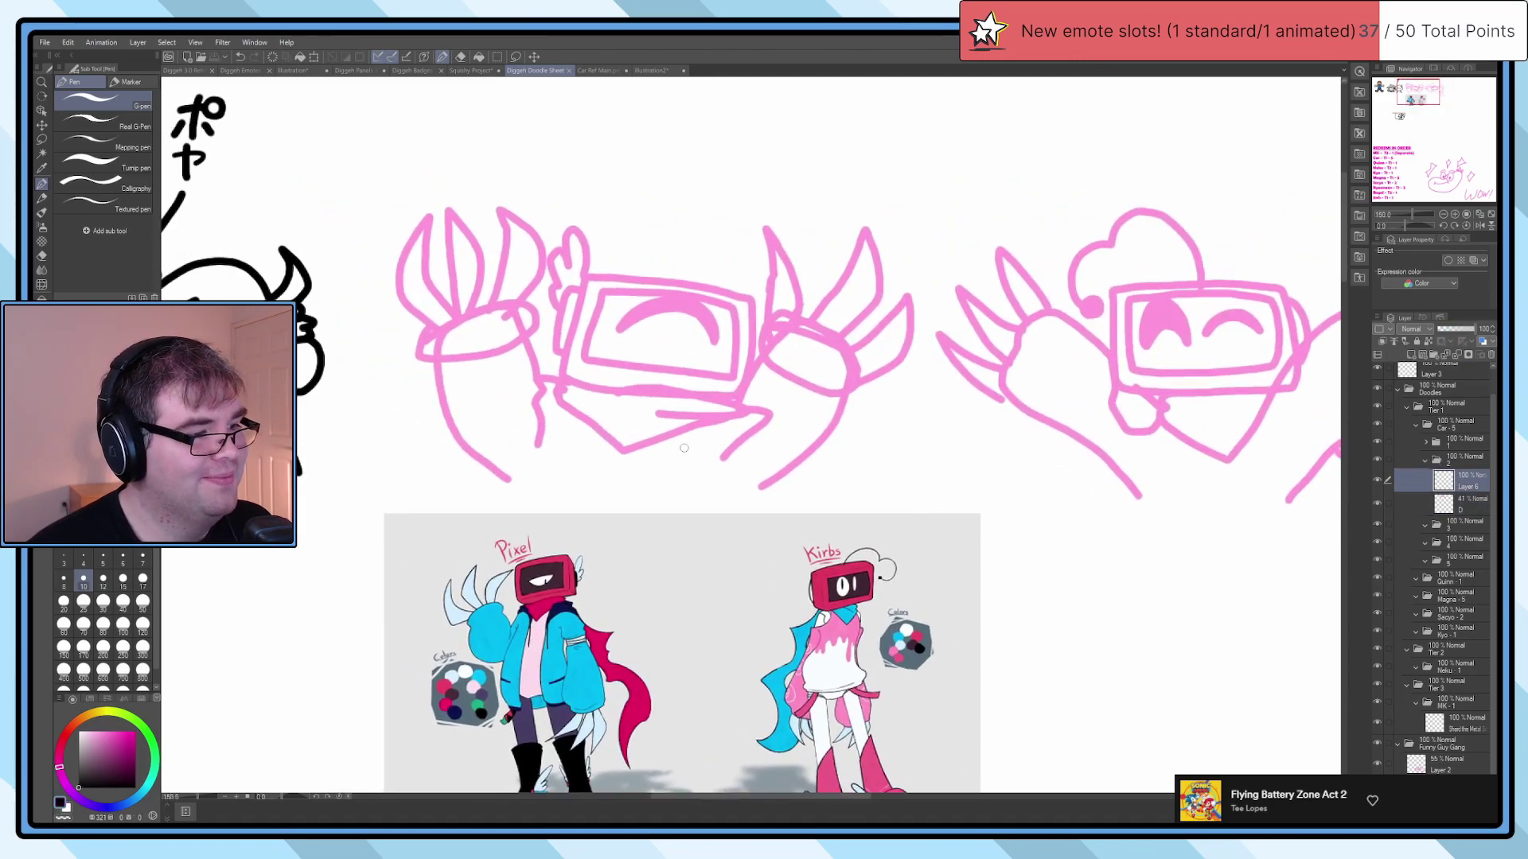
pyautogui.scroll(7, 670, 456)
pyautogui.moveTo(430, 194)
pyautogui.mouseDown()
pyautogui.moveTo(357, 413)
pyautogui.moveTo(346, 528)
pyautogui.moveTo(525, 579)
pyautogui.moveTo(971, 627)
pyautogui.moveTo(1017, 567)
pyautogui.moveTo(1059, 326)
pyautogui.moveTo(1011, 265)
pyautogui.moveTo(878, 223)
pyautogui.moveTo(566, 175)
pyautogui.moveTo(432, 188)
pyautogui.moveTo(557, 437)
pyautogui.mouseUp()
pyautogui.moveTo(549, 434)
pyautogui.mouseDown()
pyautogui.moveTo(541, 358)
pyautogui.moveTo(506, 251)
pyautogui.moveTo(476, 286)
pyautogui.moveTo(480, 394)
pyautogui.moveTo(442, 364)
pyautogui.moveTo(409, 433)
pyautogui.moveTo(444, 473)
pyautogui.moveTo(420, 510)
pyautogui.moveTo(443, 559)
pyautogui.mouseUp()
pyautogui.moveTo(493, 501)
pyautogui.mouseDown()
pyautogui.moveTo(427, 649)
pyautogui.moveTo(444, 701)
pyautogui.mouseUp()
pyautogui.moveTo(627, 580); pyautogui.dragTo(657, 343)
pyautogui.moveTo(632, 261)
pyautogui.mouseDown()
pyautogui.moveTo(579, 497)
pyautogui.moveTo(673, 536)
pyautogui.moveTo(1022, 594)
pyautogui.moveTo(1112, 529)
pyautogui.moveTo(1152, 384)
pyautogui.moveTo(1058, 309)
pyautogui.moveTo(870, 264)
pyautogui.moveTo(641, 274)
pyautogui.mouseUp()
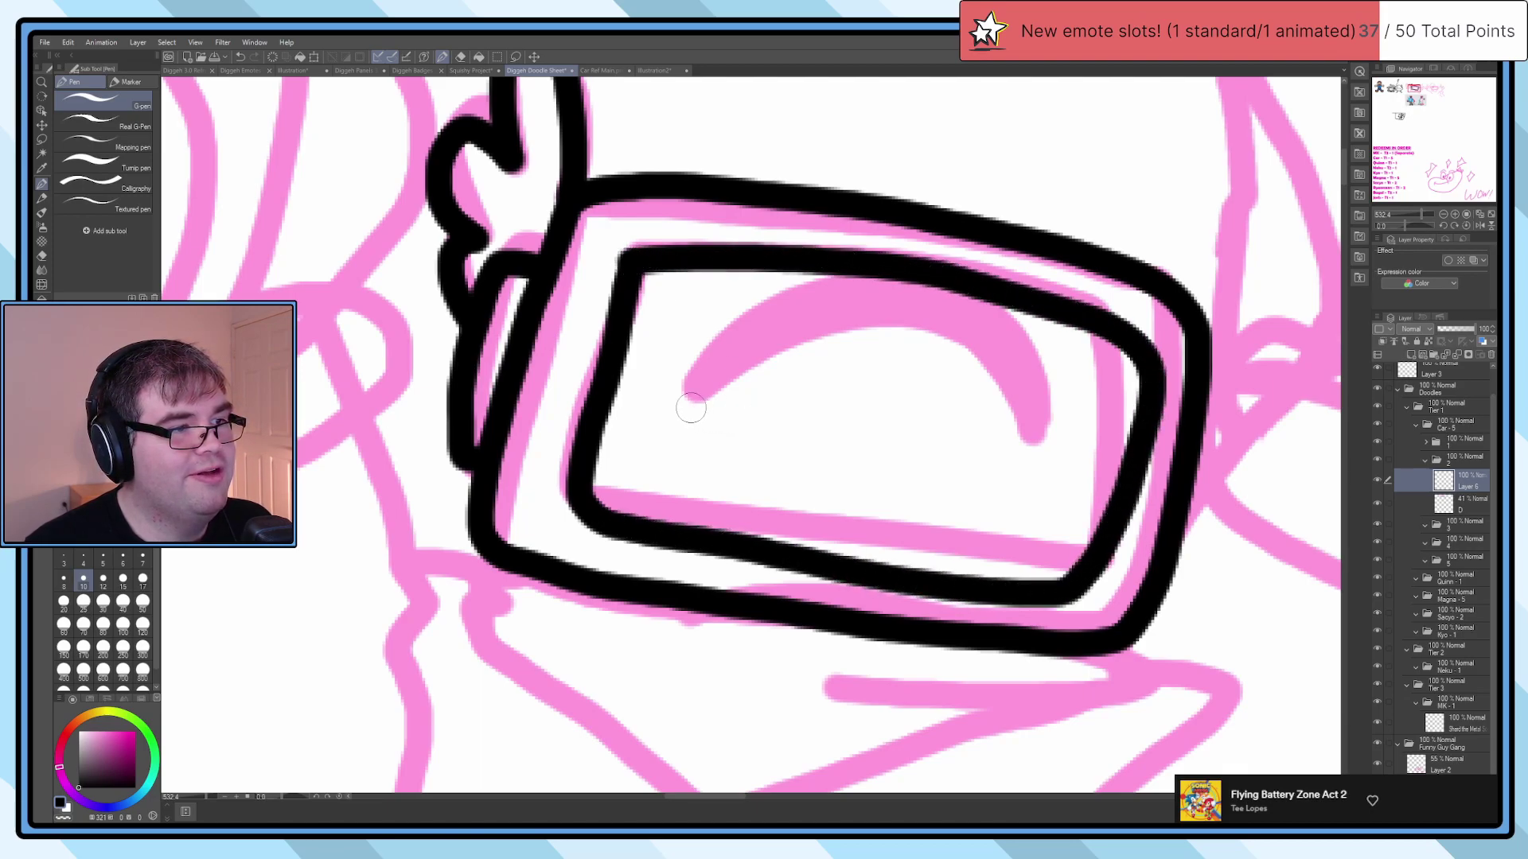
# Step: Ink Pixel's happy eye as a thick solid black arch inside the screen
pyautogui.moveTo(688, 407)
pyautogui.mouseDown()
pyautogui.moveTo(765, 352)
pyautogui.moveTo(866, 318)
pyautogui.moveTo(957, 324)
pyautogui.moveTo(1026, 369)
pyautogui.moveTo(1054, 475)
pyautogui.moveTo(995, 384)
pyautogui.moveTo(916, 334)
pyautogui.moveTo(825, 323)
pyautogui.moveTo(708, 396)
pyautogui.moveTo(859, 322)
pyautogui.moveTo(964, 347)
pyautogui.moveTo(1024, 414)
pyautogui.moveTo(1020, 462)
pyautogui.moveTo(839, 376)
pyautogui.moveTo(712, 412)
pyautogui.moveTo(847, 348)
pyautogui.moveTo(925, 345)
pyautogui.moveTo(991, 390)
pyautogui.moveTo(1009, 449)
pyautogui.moveTo(948, 399)
pyautogui.moveTo(848, 356)
pyautogui.moveTo(1003, 417)
pyautogui.mouseUp()
pyautogui.hotkey('ctrl', 'z')
pyautogui.hotkey('ctrl', 'z')
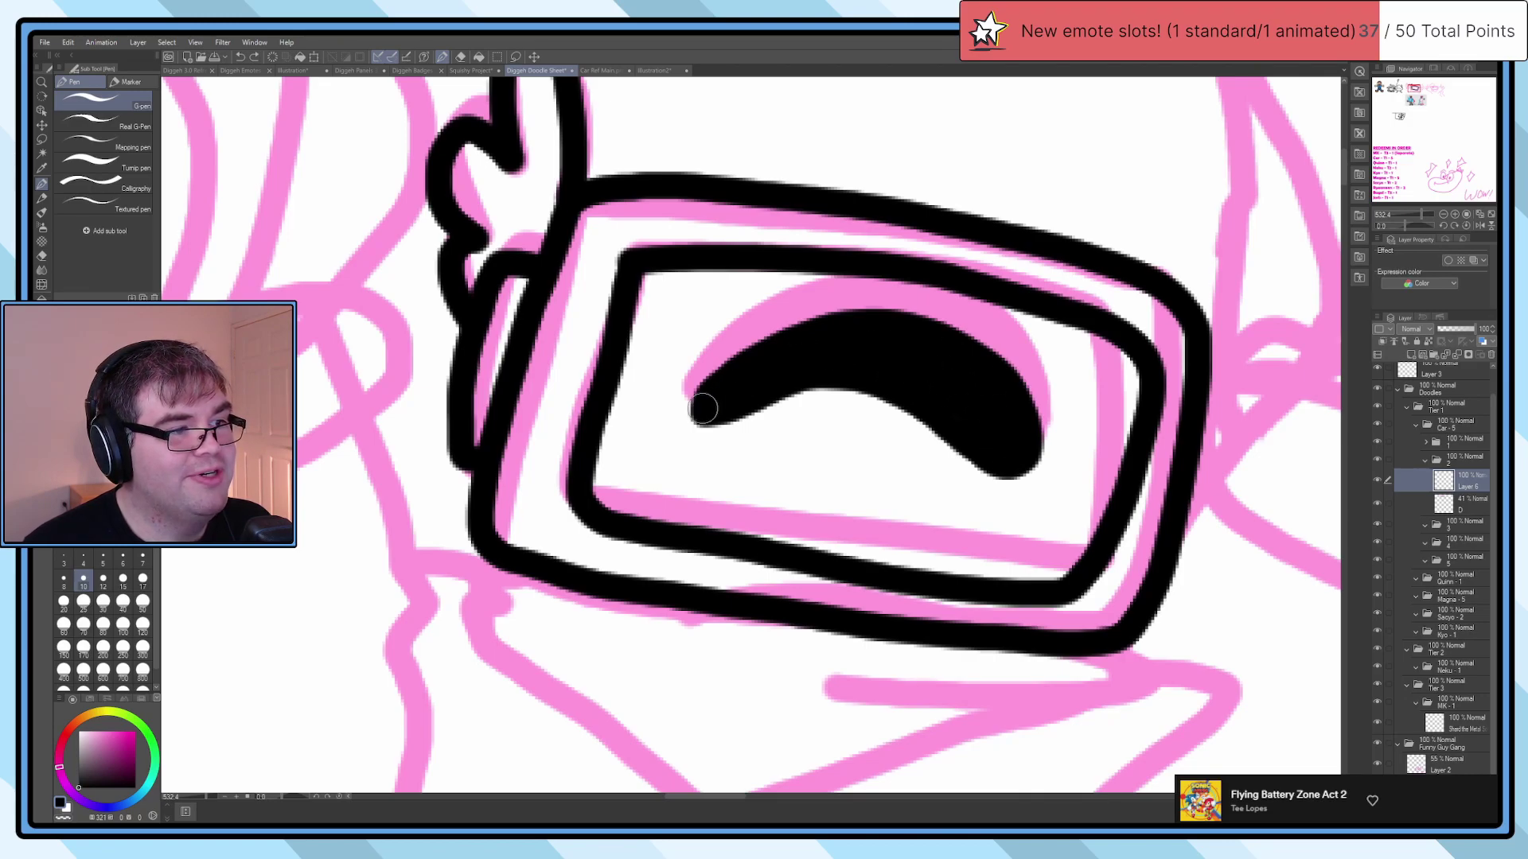
pyautogui.scroll(-11, 744, 458)
pyautogui.moveTo(831, 486); pyautogui.dragTo(869, 316)
pyautogui.scroll(3, 821, 394)
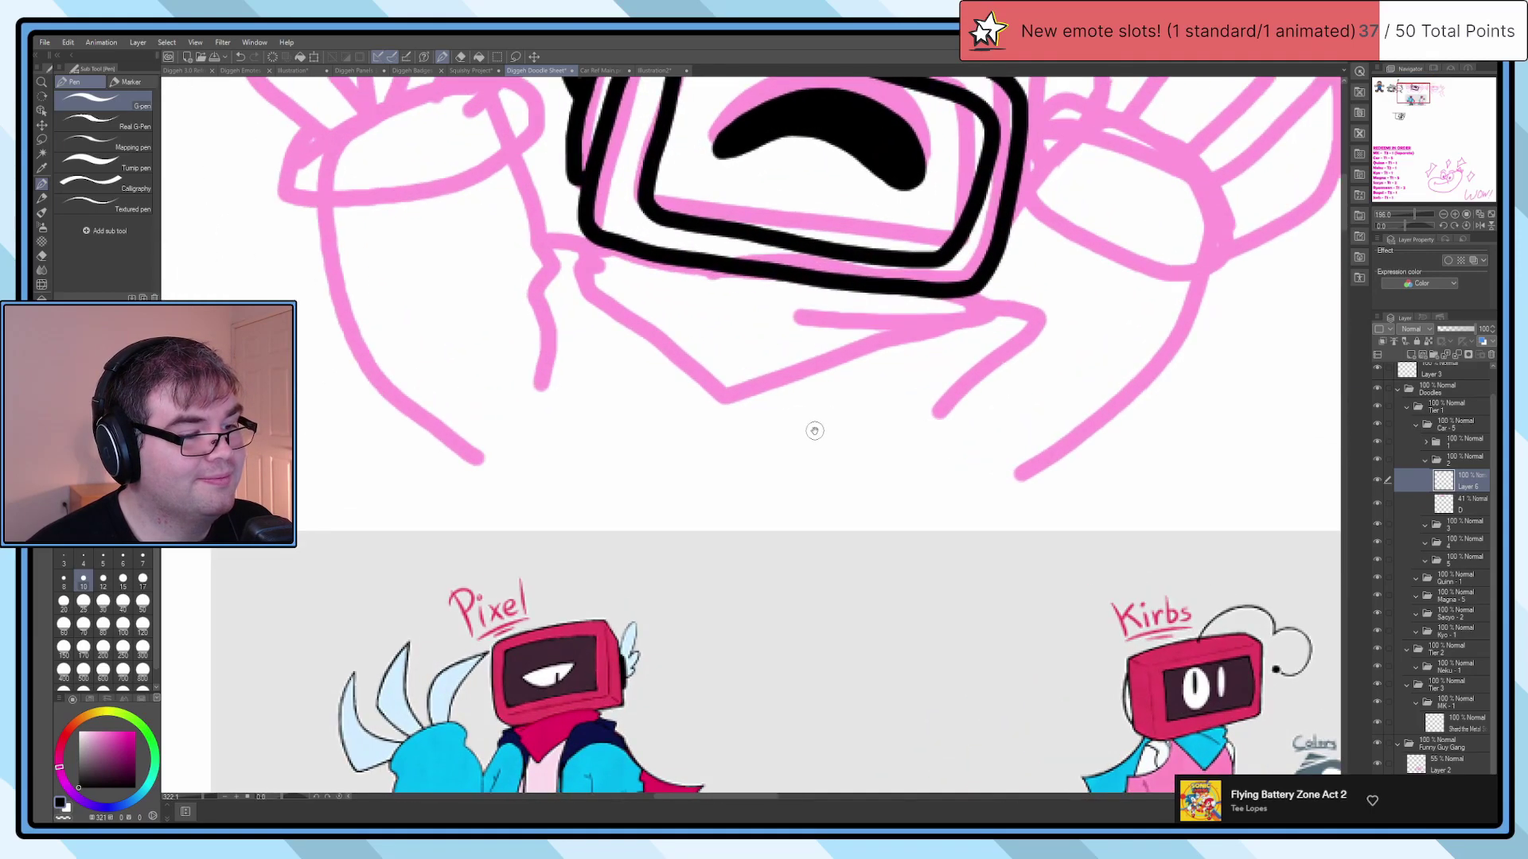
pyautogui.scroll(-4, 843, 378)
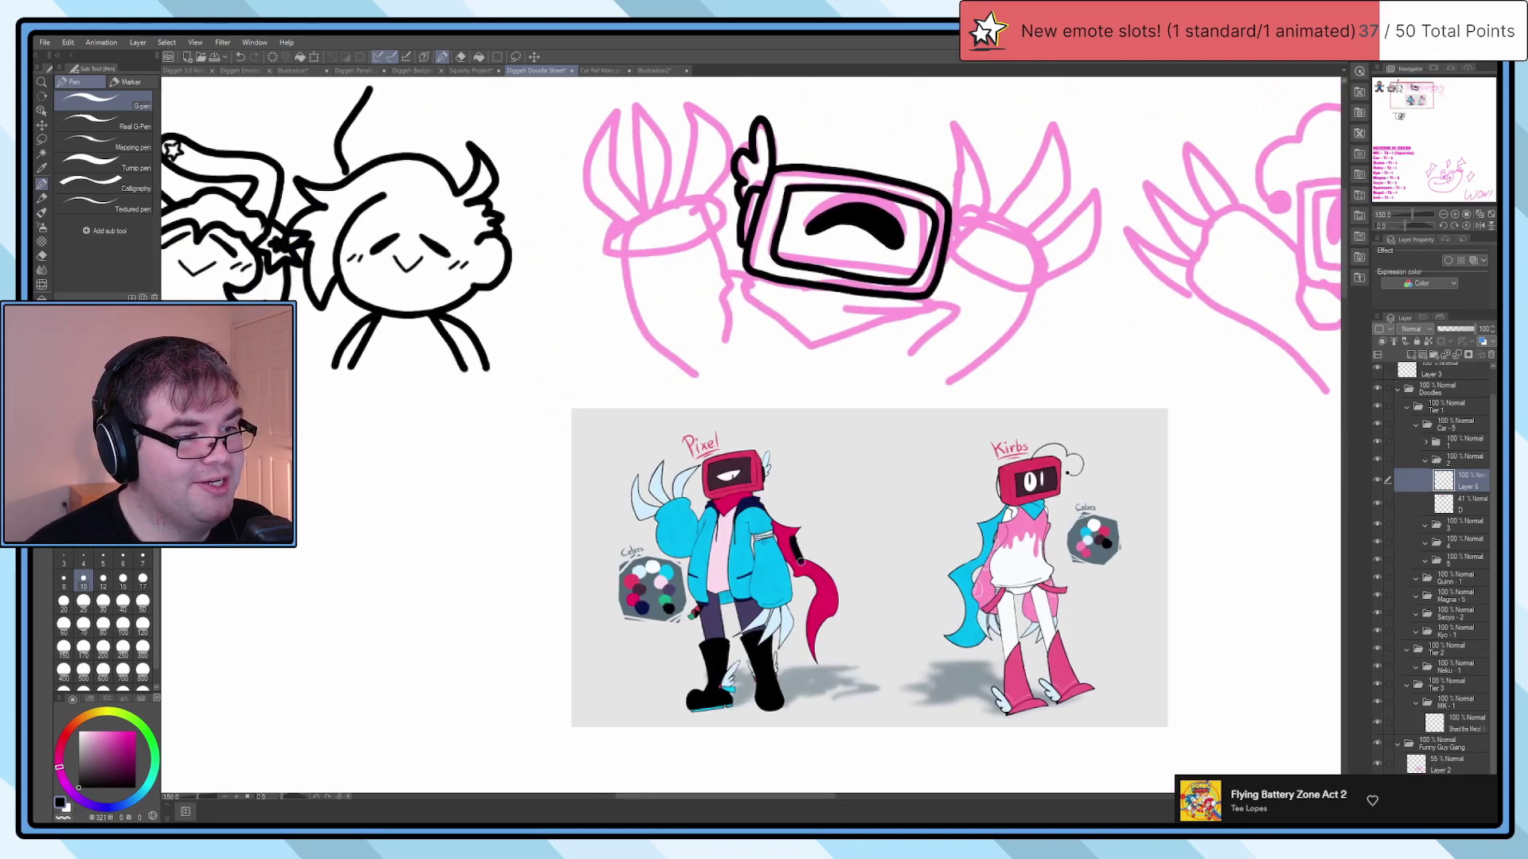
pyautogui.scroll(2, 683, 282)
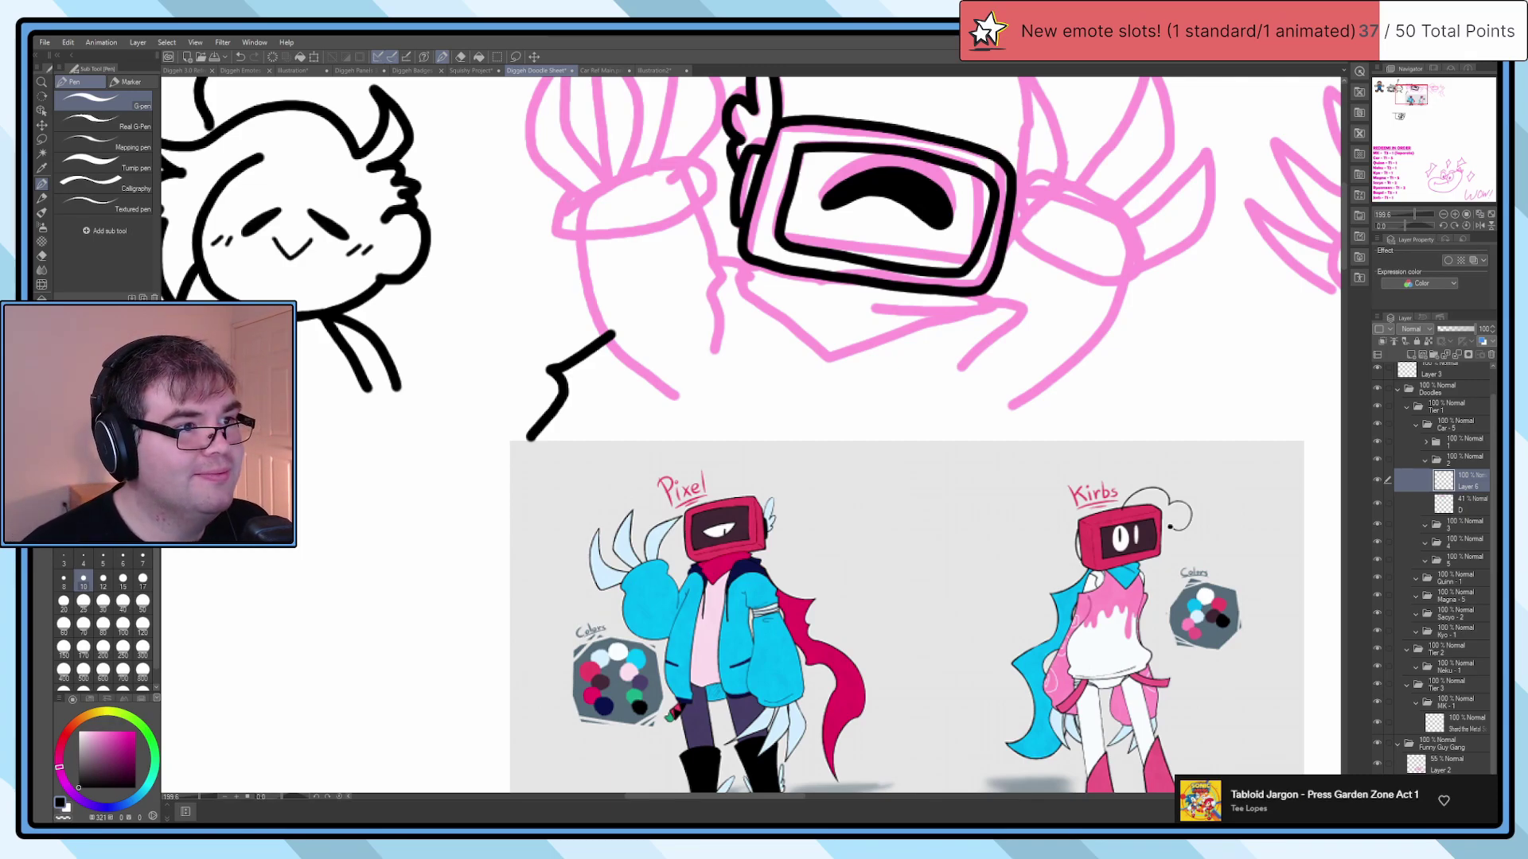
pyautogui.hotkey('ctrl', 'z')
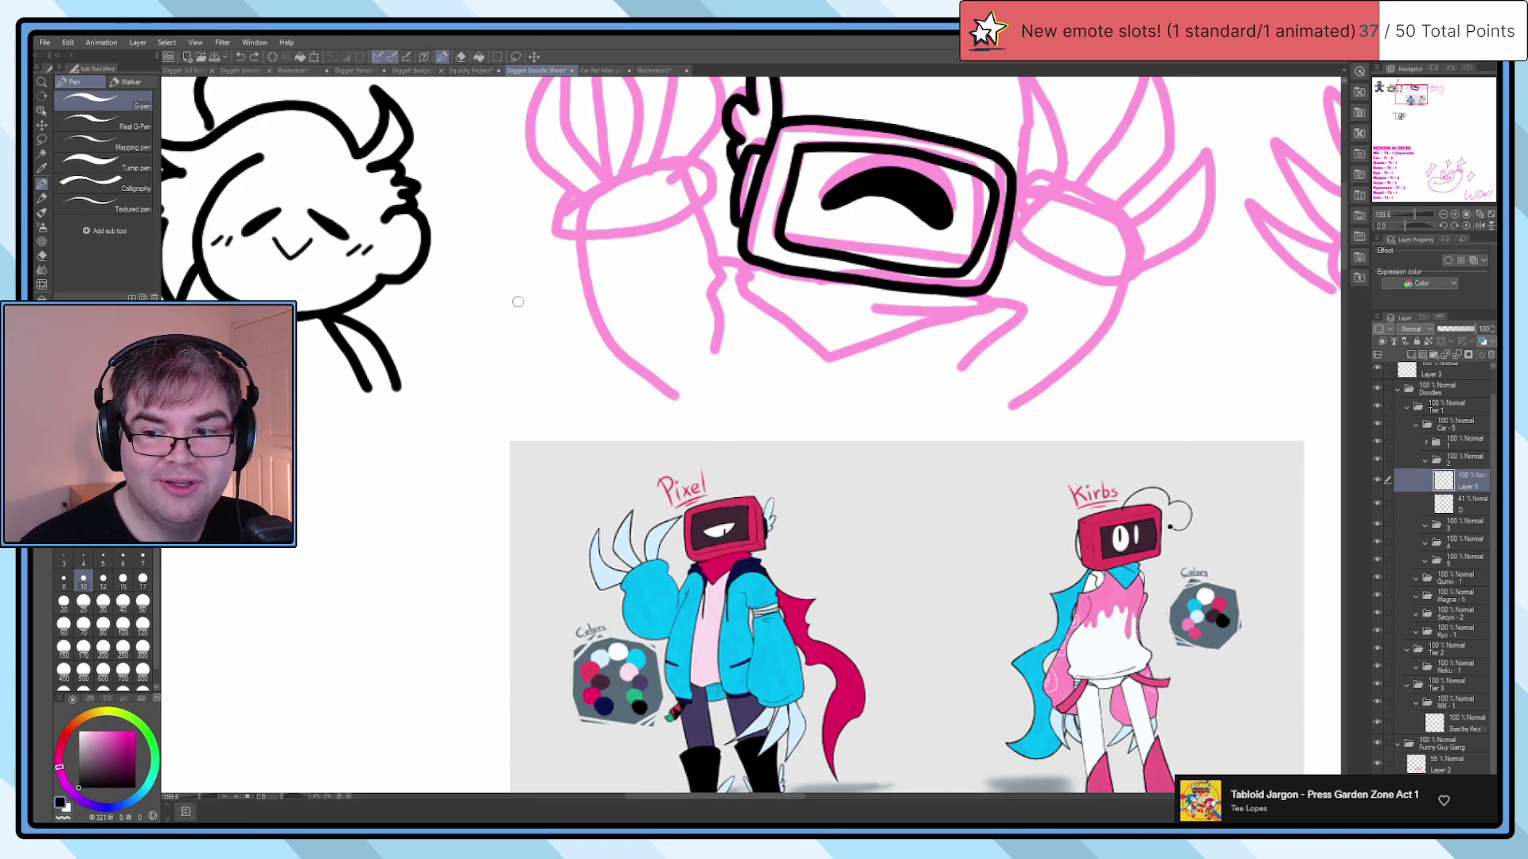
# Step: Ink Pixel's pointed neckerchief under the monitor head, redrawing its outer side to meet the bottom point
pyautogui.moveTo(944, 225); pyautogui.dragTo(840, 218)
pyautogui.moveTo(983, 188); pyautogui.dragTo(974, 219)
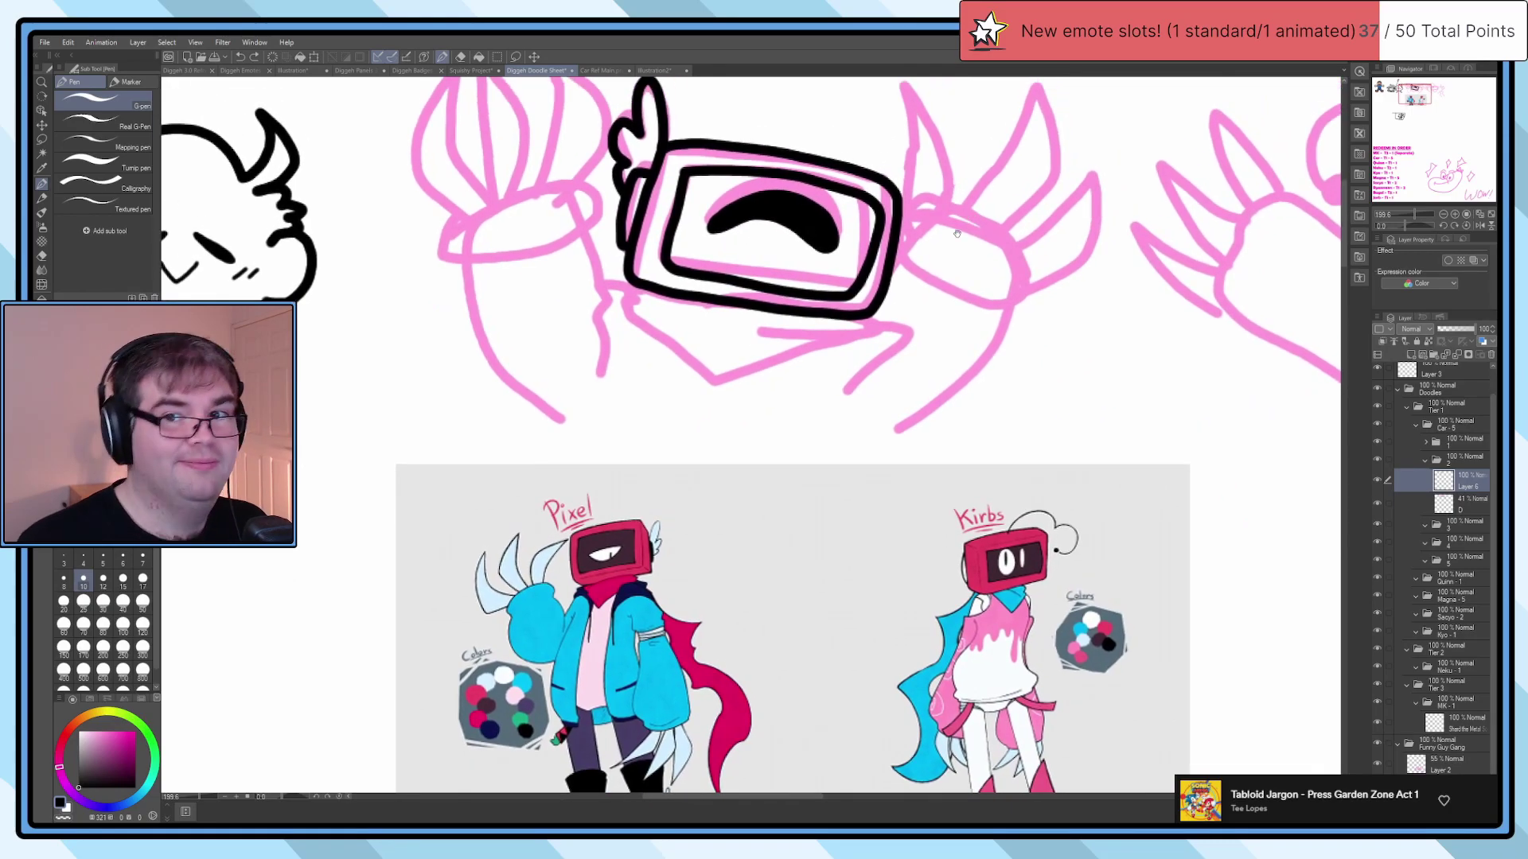
pyautogui.scroll(4, 806, 312)
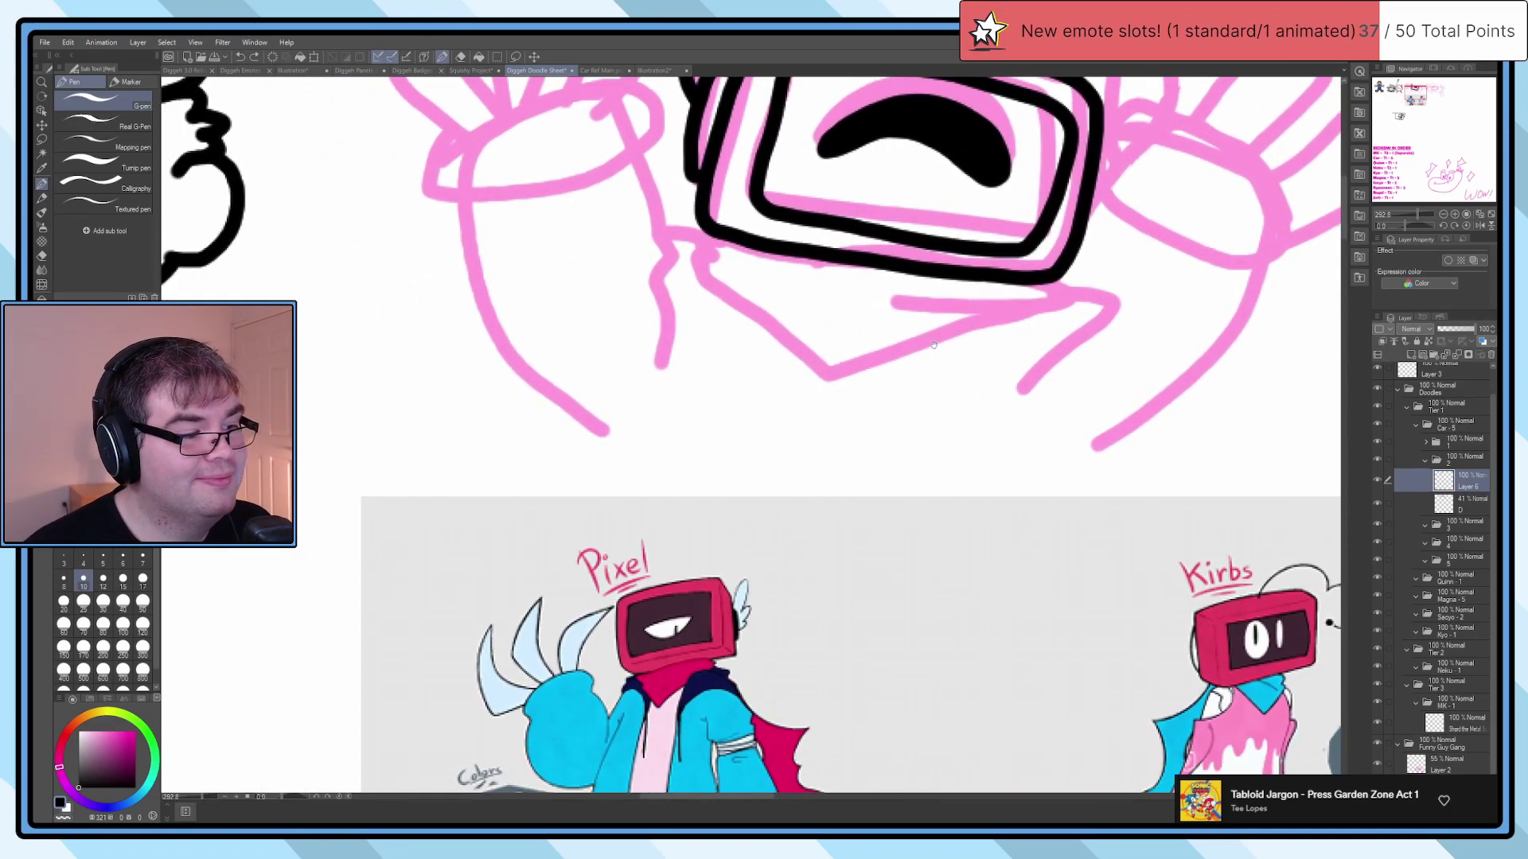
pyautogui.moveTo(1095, 322)
pyautogui.mouseDown()
pyautogui.moveTo(1101, 399)
pyautogui.moveTo(988, 478)
pyautogui.moveTo(741, 579)
pyautogui.moveTo(610, 447)
pyautogui.moveTo(517, 301)
pyautogui.moveTo(495, 229)
pyautogui.mouseUp()
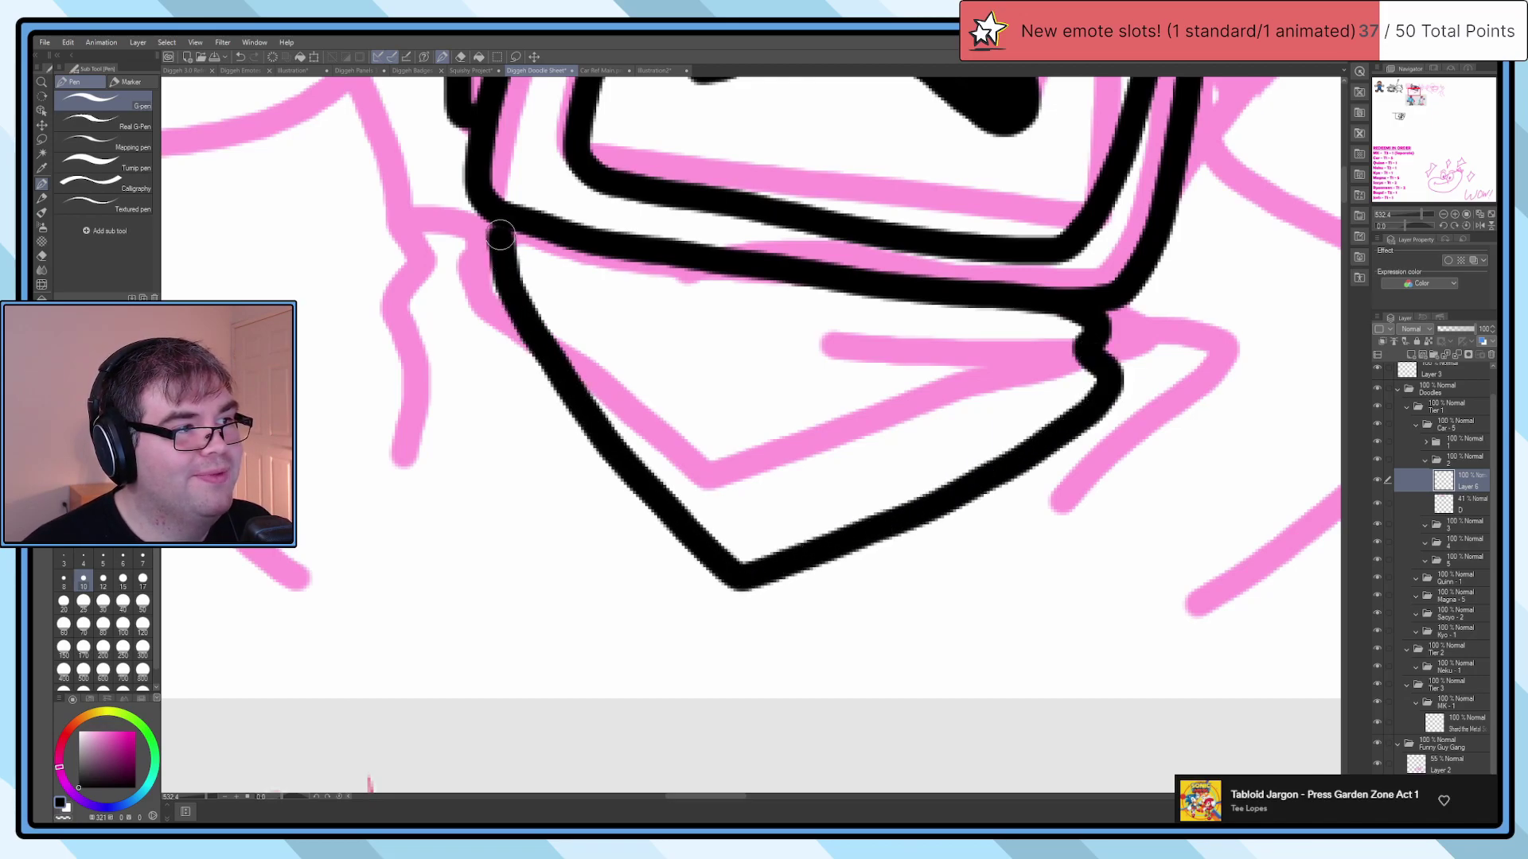
pyautogui.scroll(-4, 532, 271)
pyautogui.hotkey('ctrl', 'z')
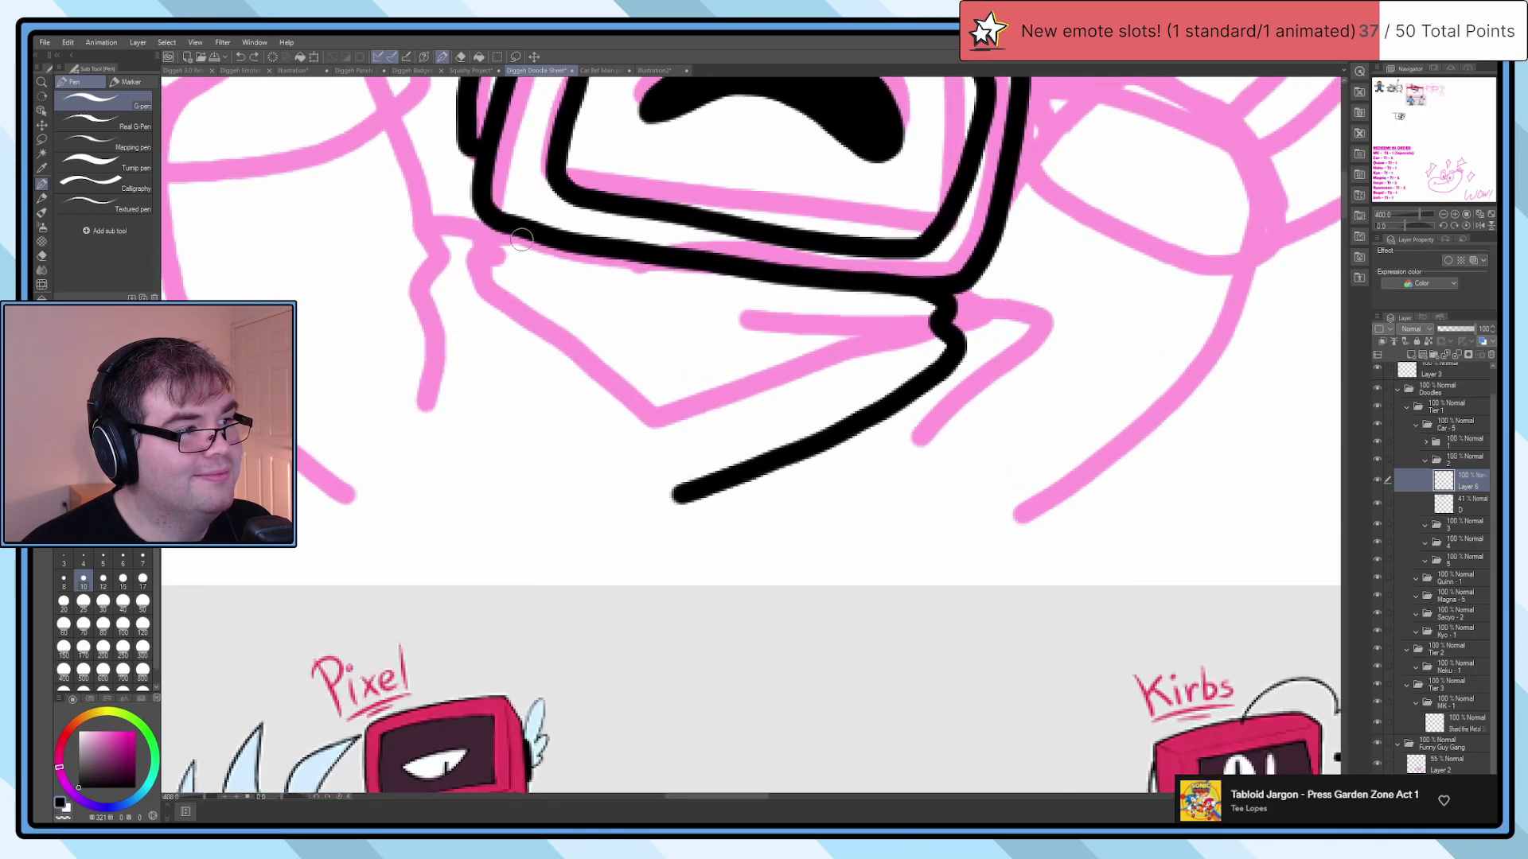
pyautogui.moveTo(506, 257)
pyautogui.mouseDown()
pyautogui.moveTo(493, 288)
pyautogui.moveTo(677, 495)
pyautogui.mouseUp()
# Step: Ink a small pointed bump on the edge of Pixel's monitor facing Kirbs
pyautogui.moveTo(925, 255); pyautogui.dragTo(880, 384)
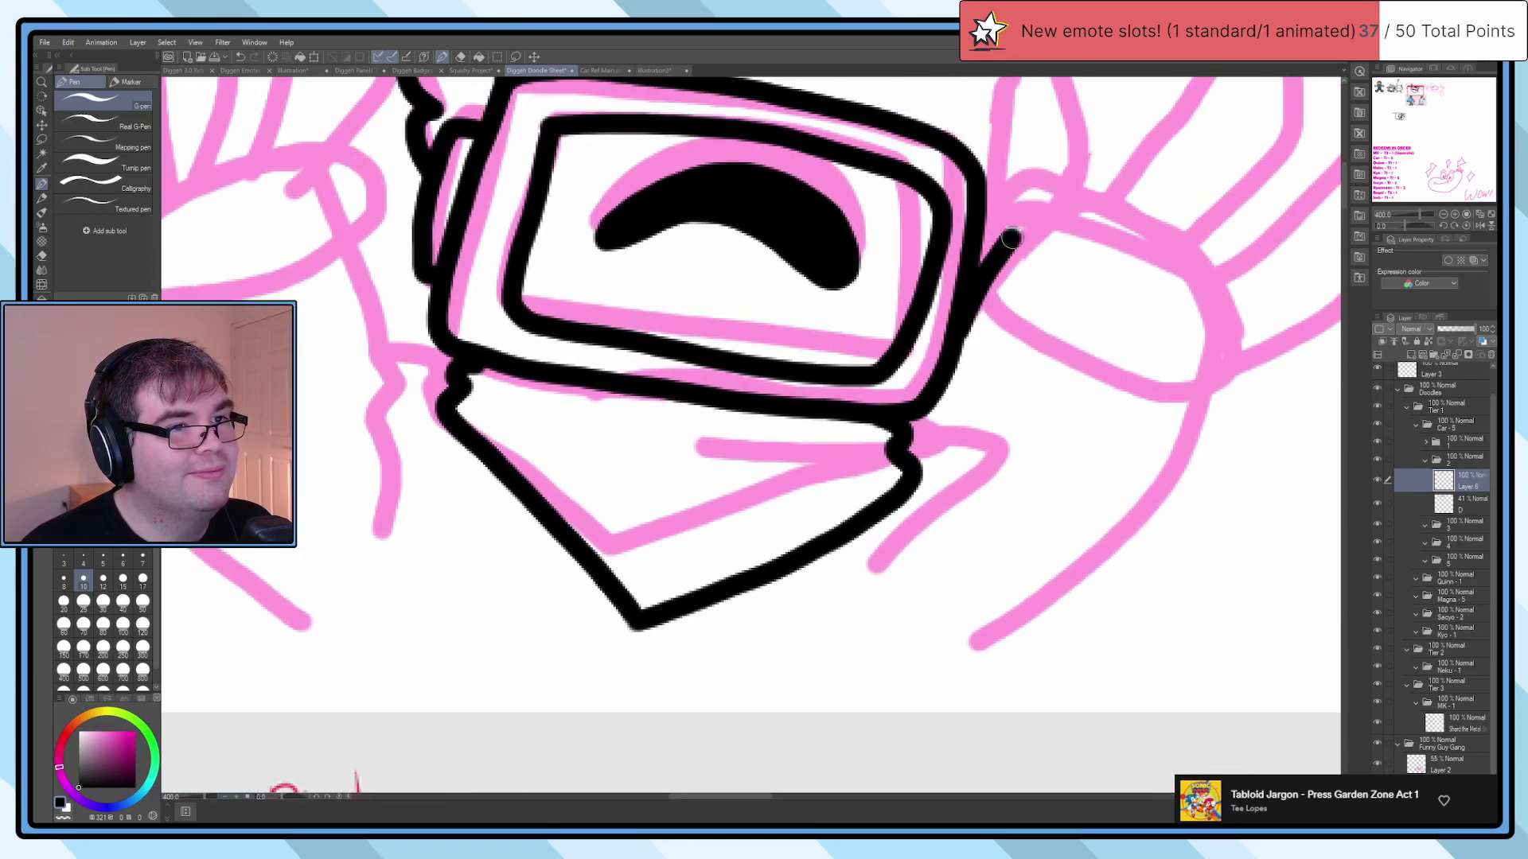
pyautogui.scroll(-3, 986, 290)
pyautogui.scroll(3, 991, 288)
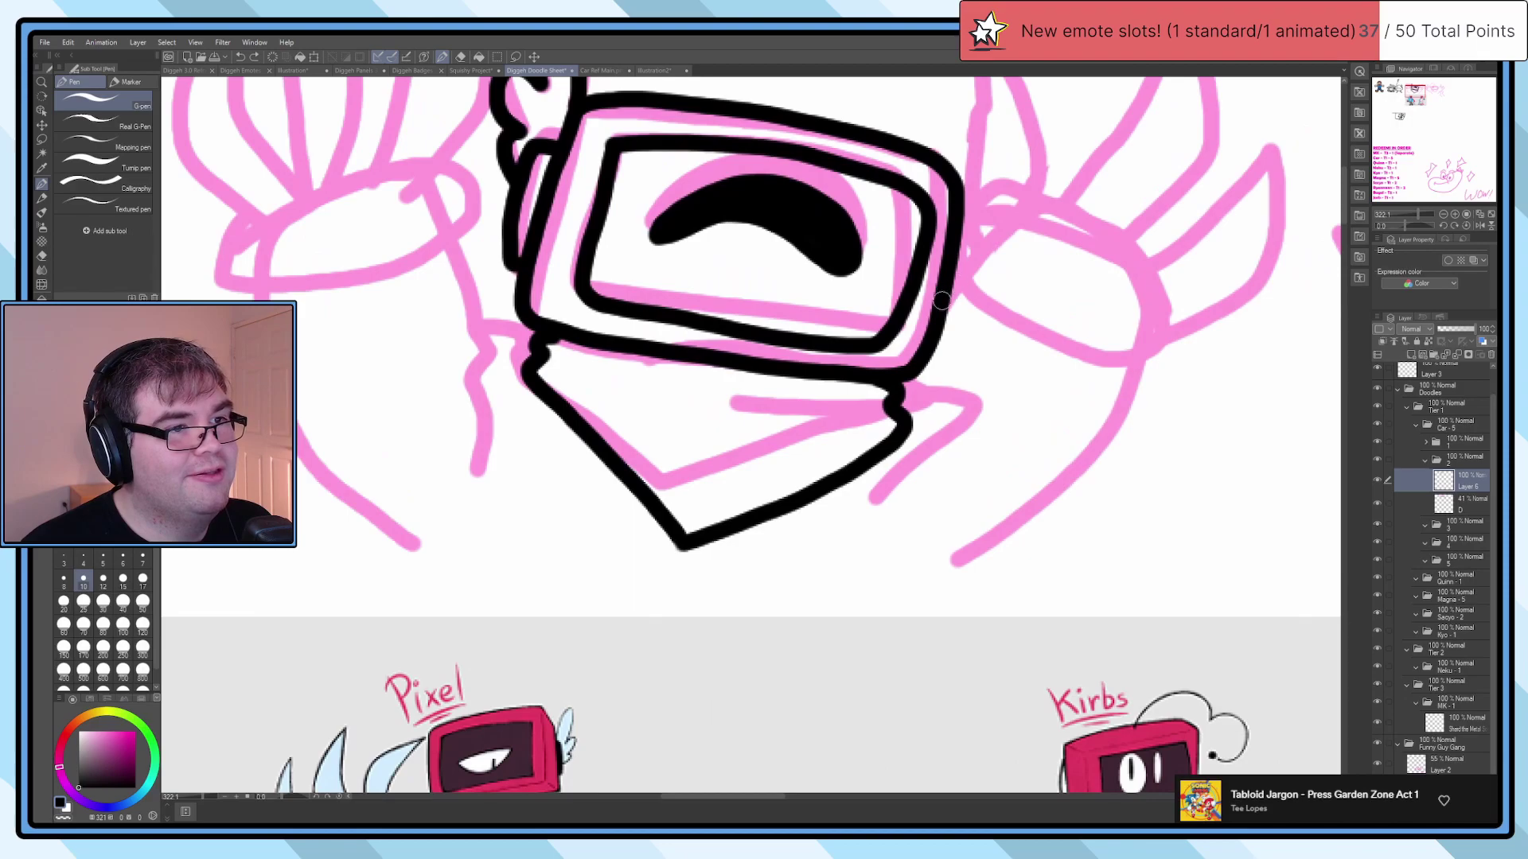
pyautogui.moveTo(958, 269); pyautogui.dragTo(952, 251)
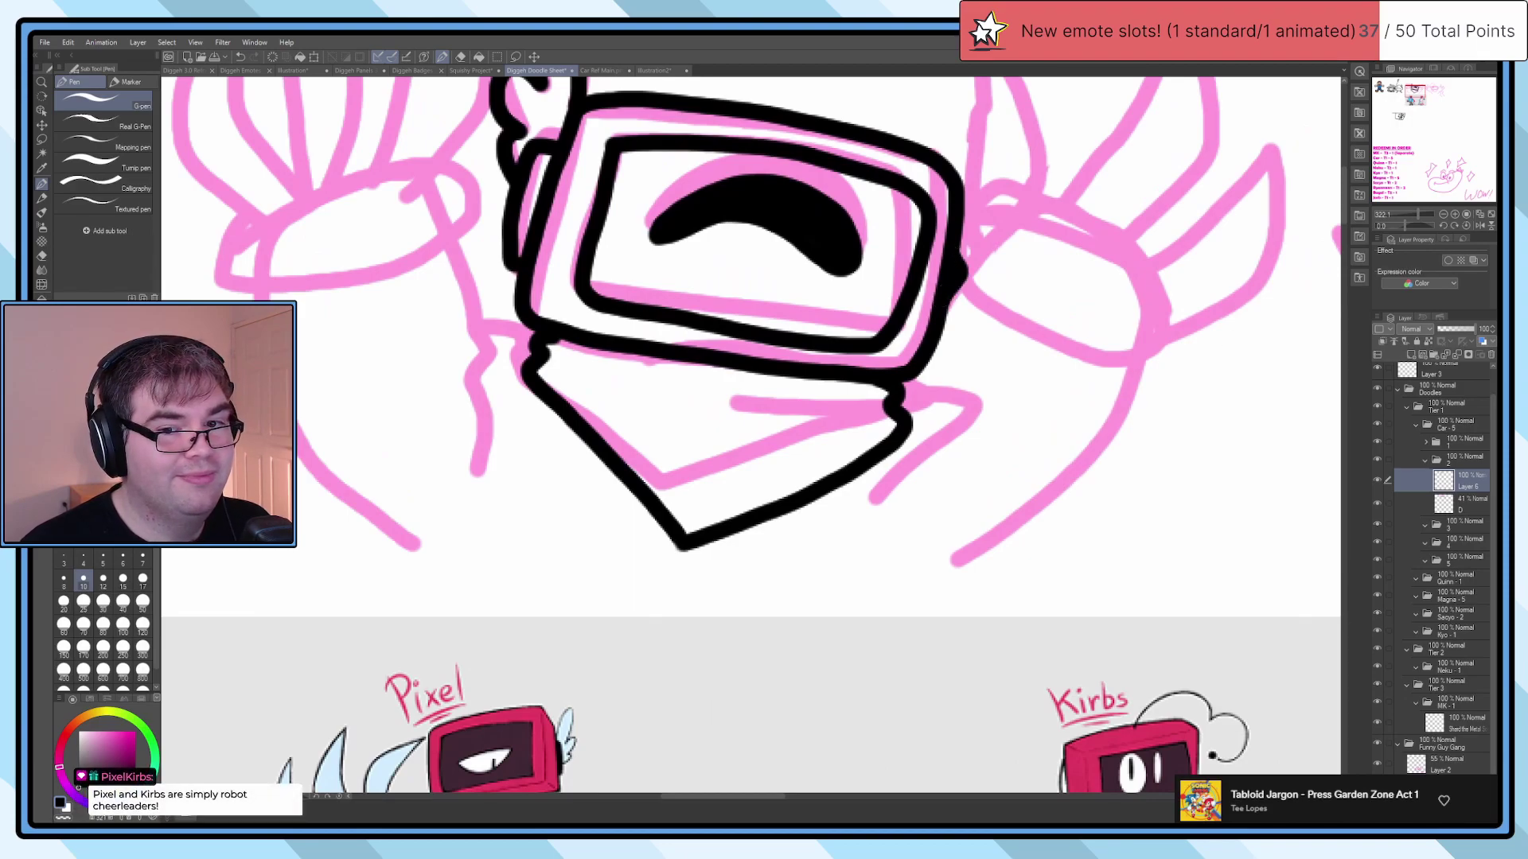
# Step: Ink the rounded cuff and outer arm line of Pixel's raised sleeve on the side facing Kirbs
pyautogui.scroll(-3, 923, 374)
pyautogui.moveTo(999, 365); pyautogui.dragTo(791, 305)
pyautogui.scroll(4, 791, 305)
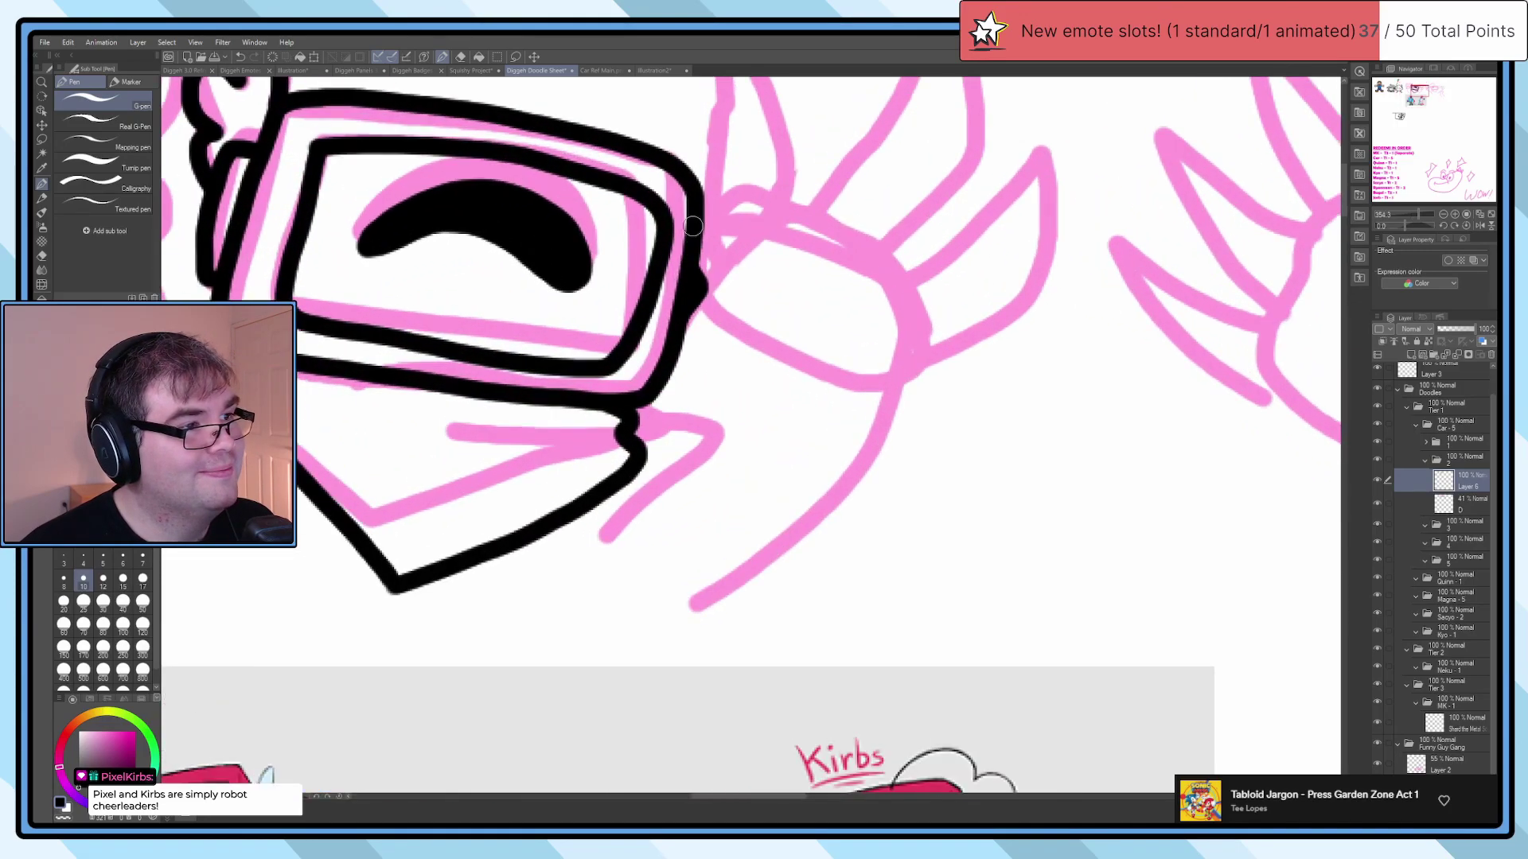
pyautogui.moveTo(724, 197)
pyautogui.mouseDown()
pyautogui.moveTo(876, 249)
pyautogui.moveTo(921, 350)
pyautogui.moveTo(798, 519)
pyautogui.moveTo(662, 597)
pyautogui.moveTo(1228, 666)
pyautogui.mouseUp()
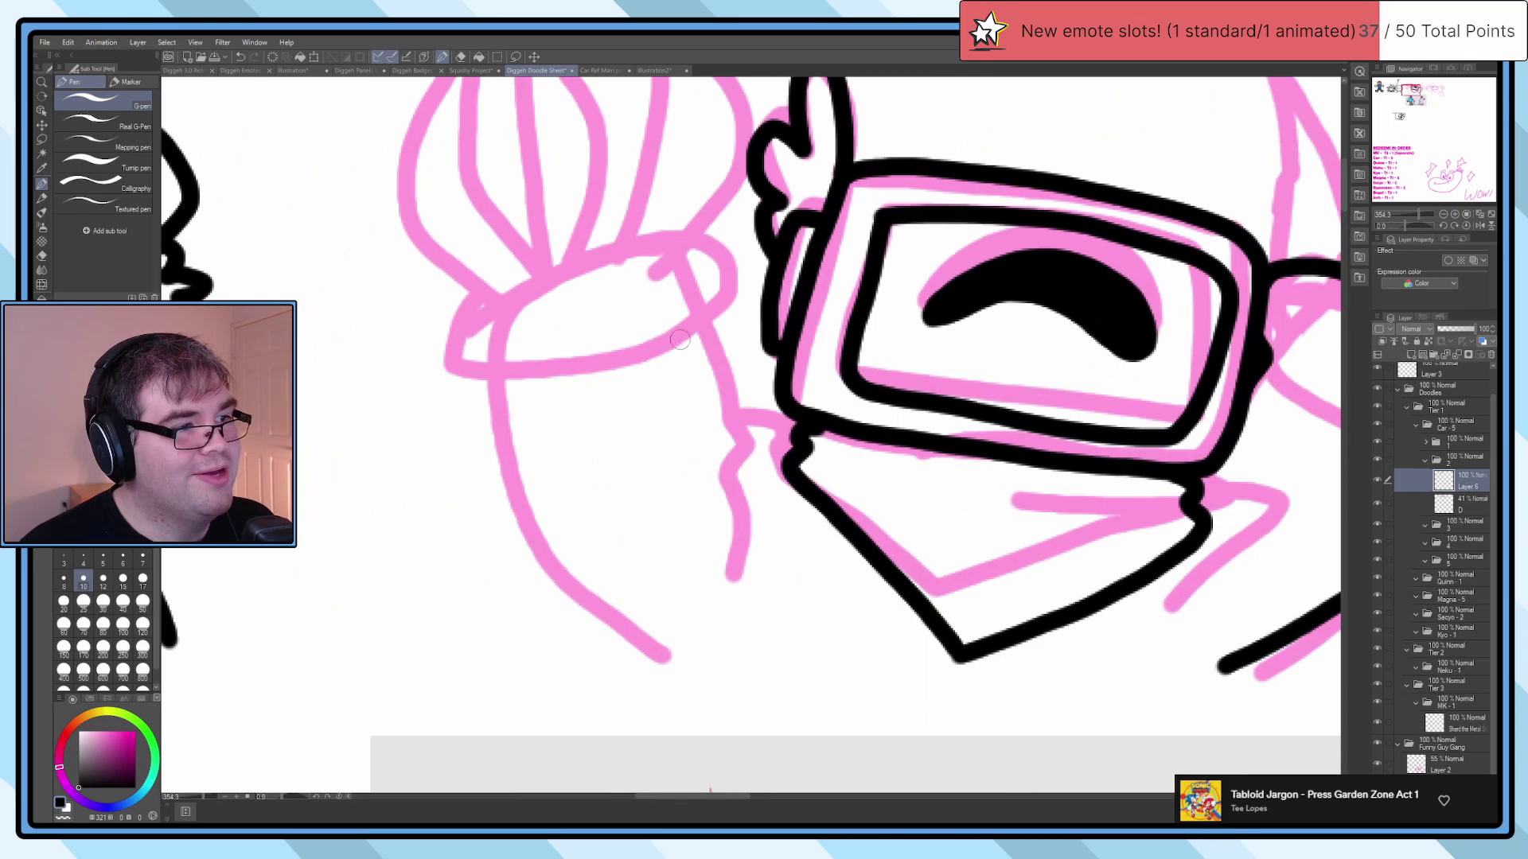
# Step: Ink Pixel's other raised sleeve with its cuff and both arm lines, and add small spikes between it and the monitor
pyautogui.moveTo(711, 310)
pyautogui.mouseDown()
pyautogui.moveTo(635, 248)
pyautogui.moveTo(516, 288)
pyautogui.moveTo(457, 351)
pyautogui.moveTo(486, 366)
pyautogui.moveTo(518, 487)
pyautogui.moveTo(664, 664)
pyautogui.mouseUp()
pyautogui.moveTo(702, 320); pyautogui.dragTo(792, 471)
pyautogui.scroll(-2, 778, 460)
pyautogui.scroll(3, 776, 398)
pyautogui.moveTo(774, 393); pyautogui.dragTo(737, 279)
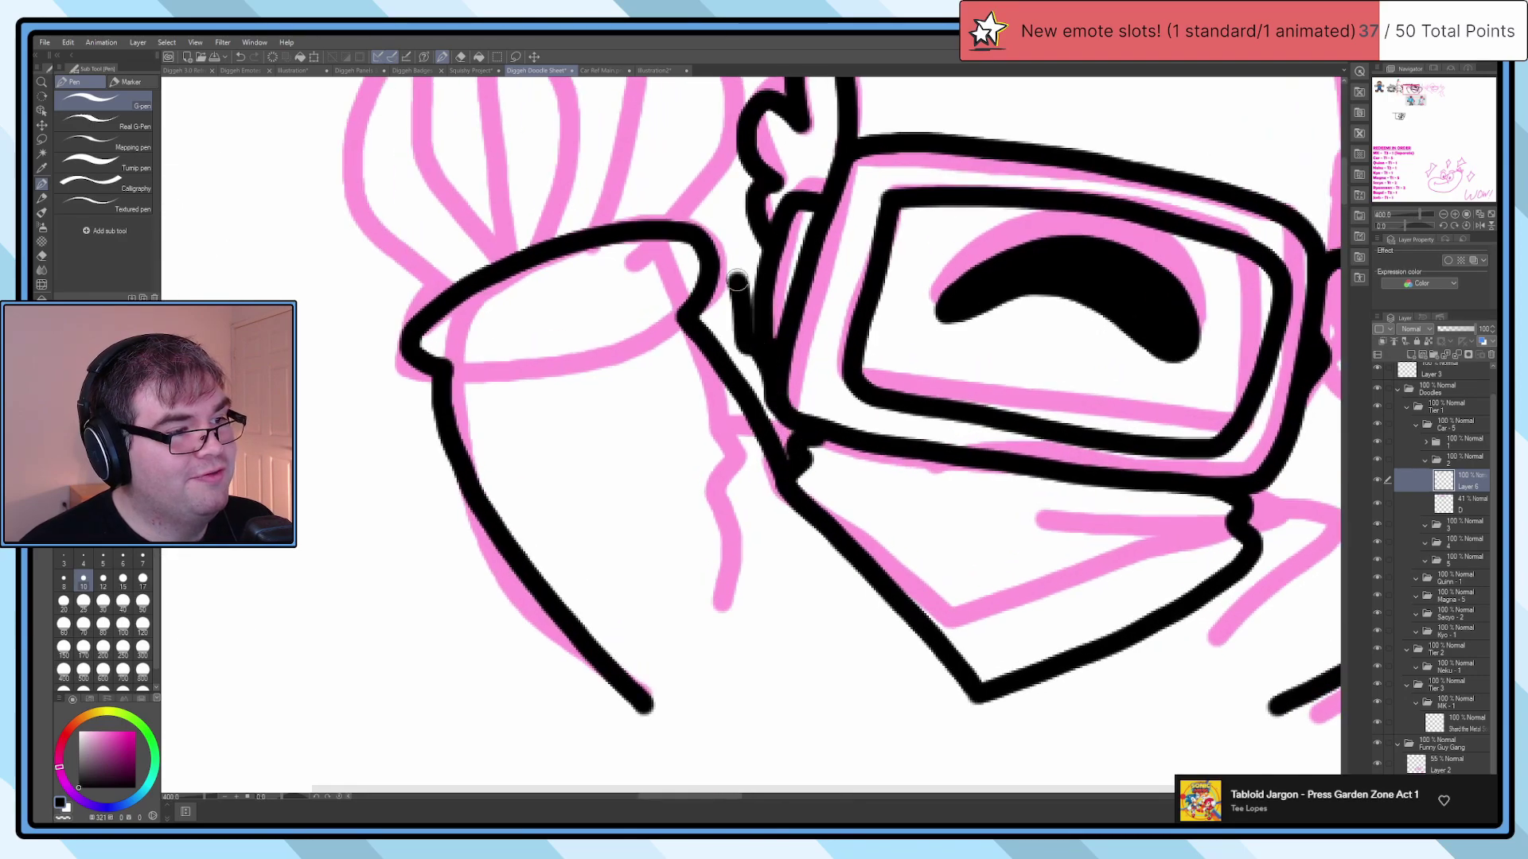
# Step: Ink the jagged edge of Pixel's cape trailing from the outer raised arm, reworking it into a looser curved line
pyautogui.moveTo(439, 430)
pyautogui.mouseDown()
pyautogui.moveTo(316, 524)
pyautogui.moveTo(402, 676)
pyautogui.moveTo(467, 649)
pyautogui.moveTo(495, 549)
pyautogui.mouseUp()
pyautogui.scroll(-5, 495, 549)
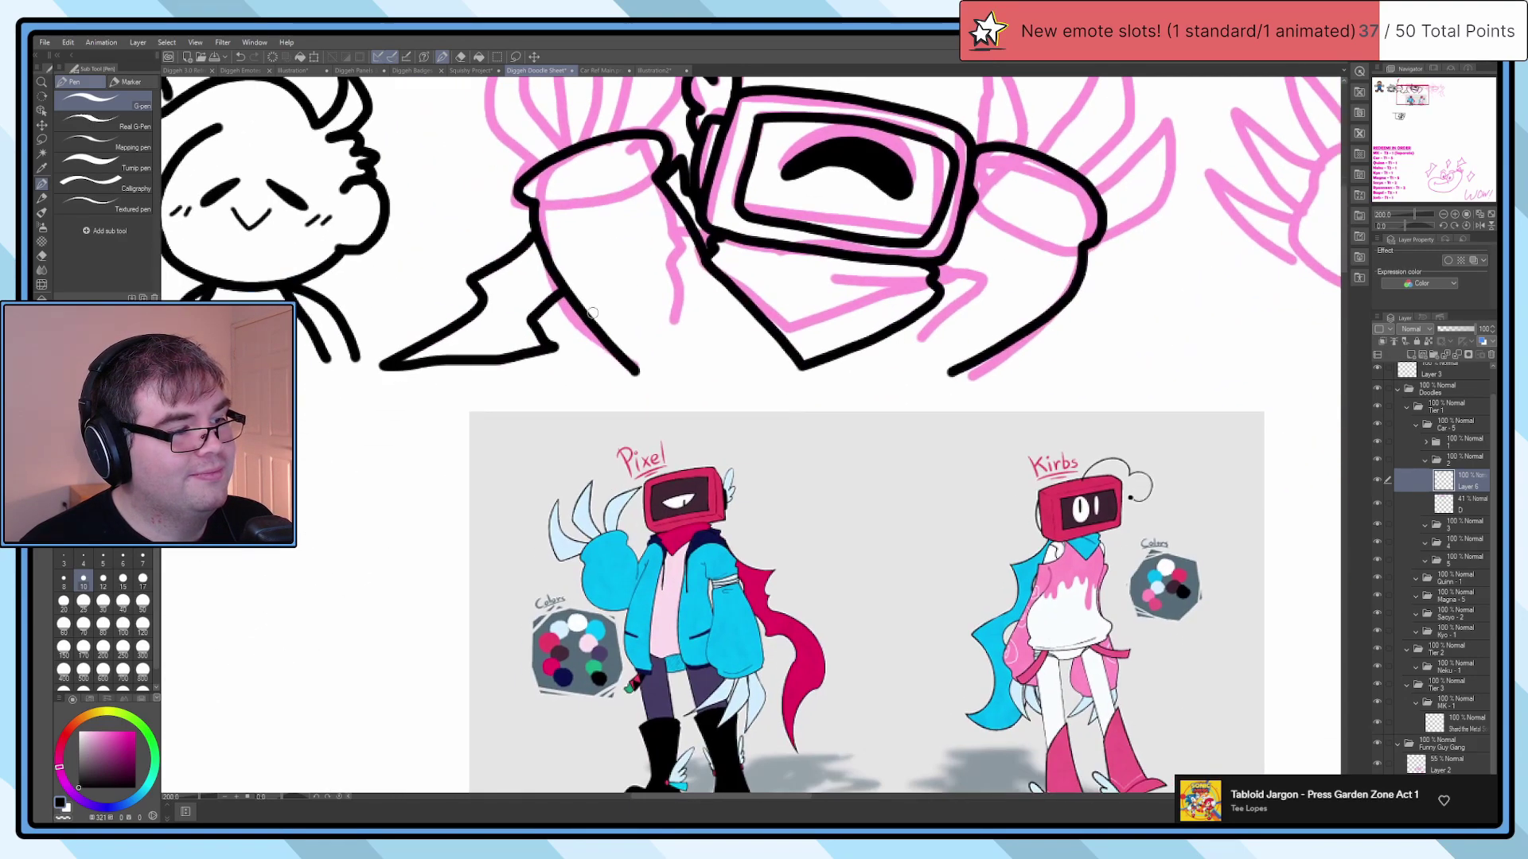
pyautogui.scroll(5, 595, 325)
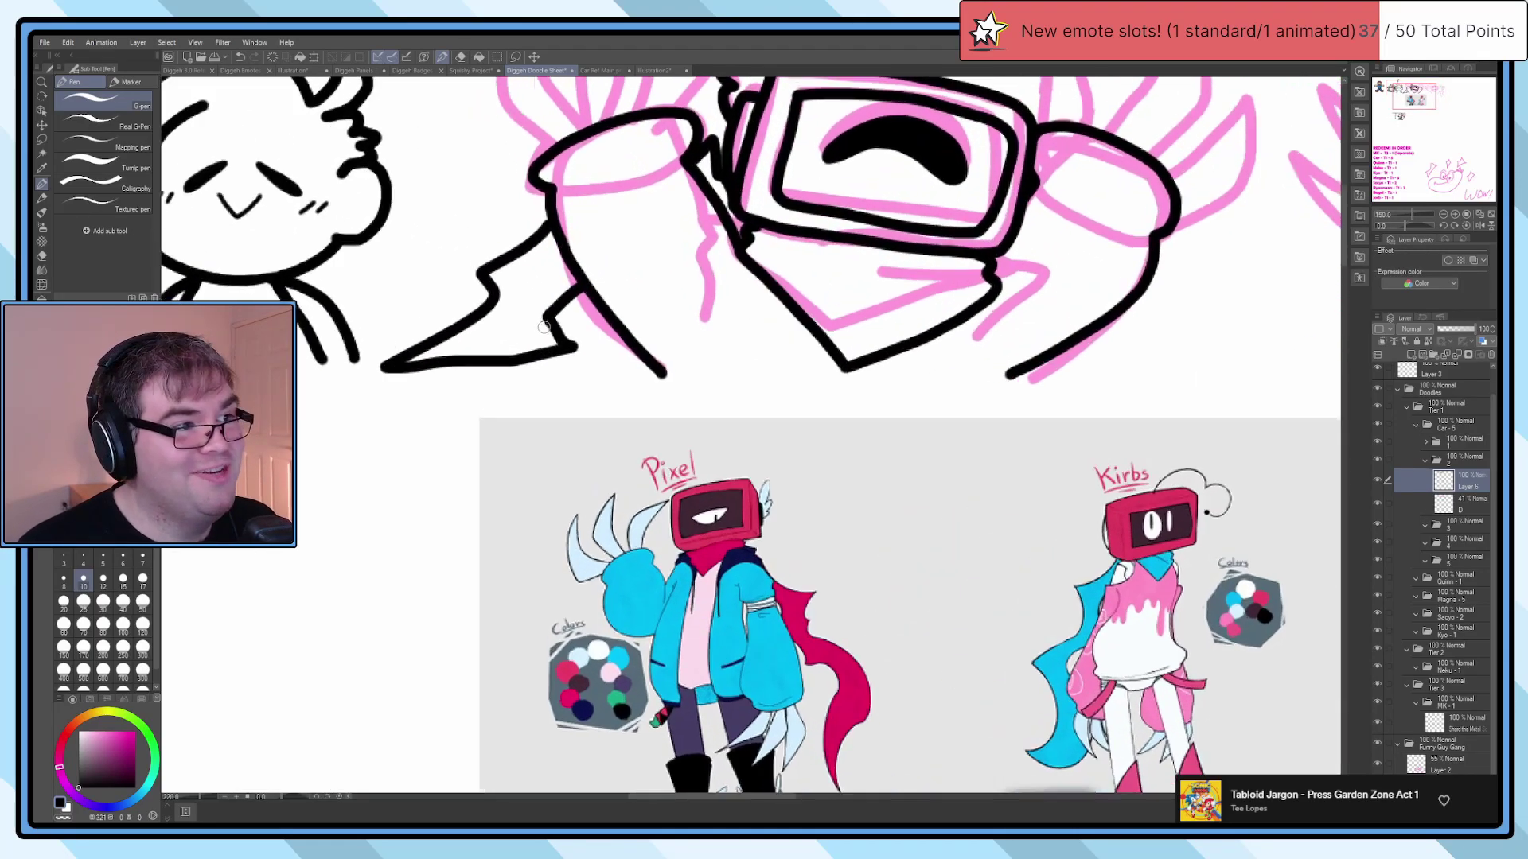
pyautogui.moveTo(566, 185)
pyautogui.mouseDown()
pyautogui.moveTo(482, 259)
pyautogui.moveTo(513, 287)
pyautogui.moveTo(416, 434)
pyautogui.mouseUp()
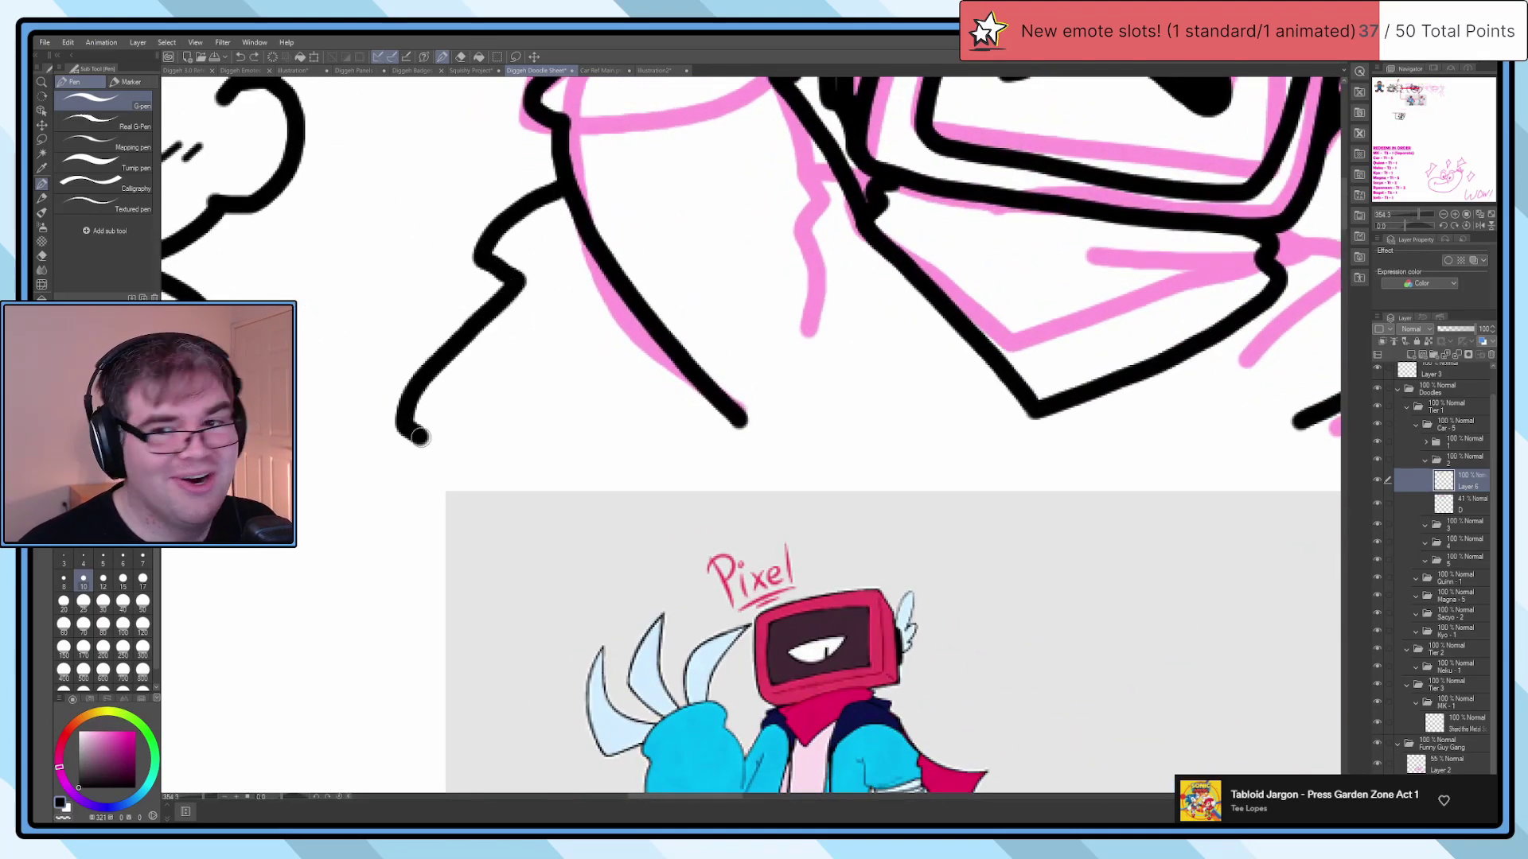
pyautogui.scroll(-3, 425, 444)
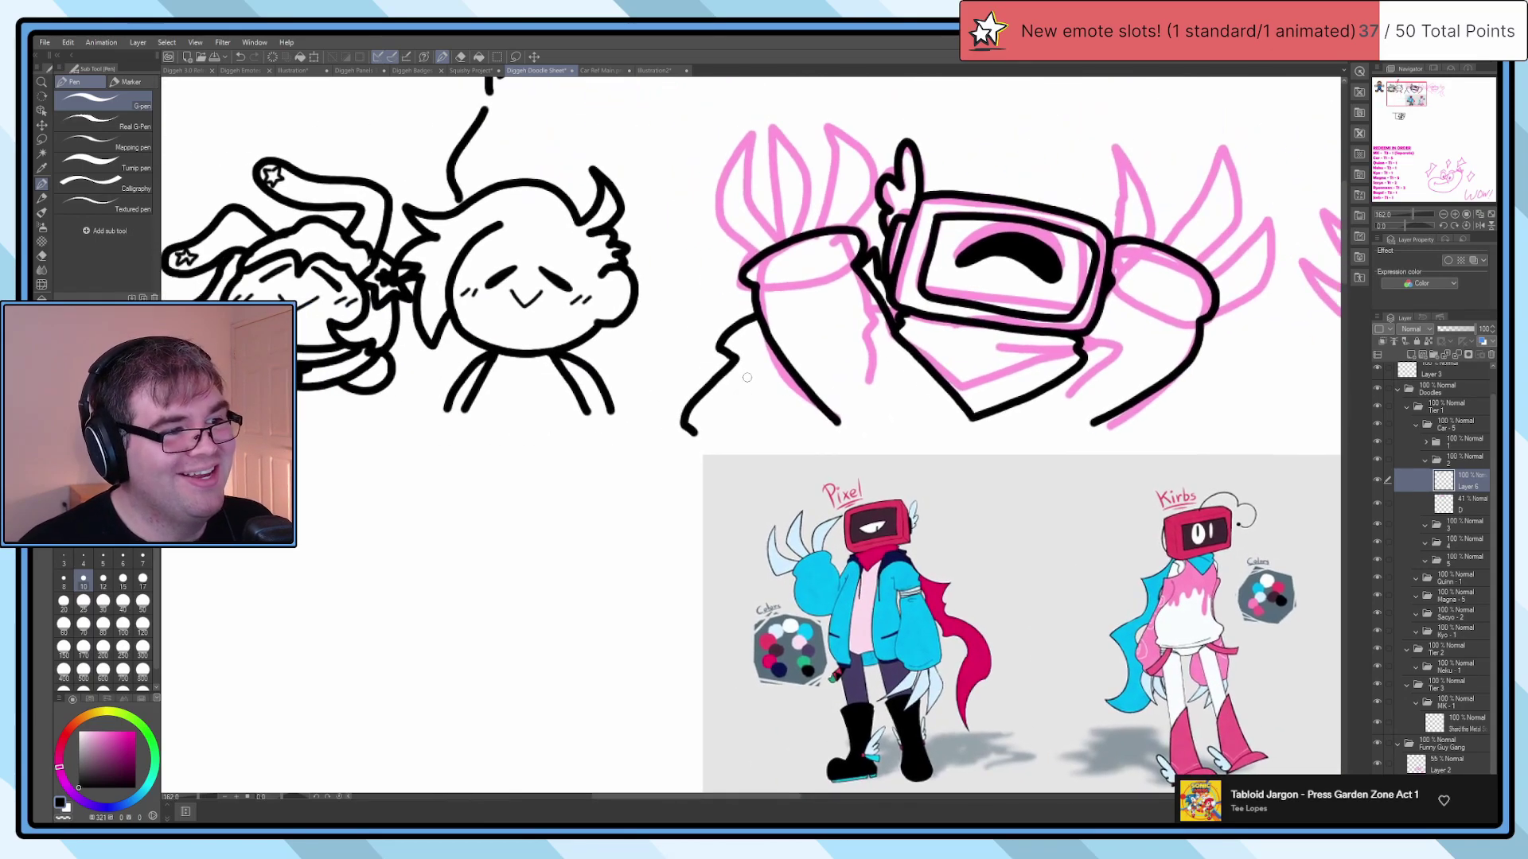
# Step: Ink three pointed claws fanning upward from the cuff of Pixel's outer raised sleeve
pyautogui.scroll(-2, 666, 318)
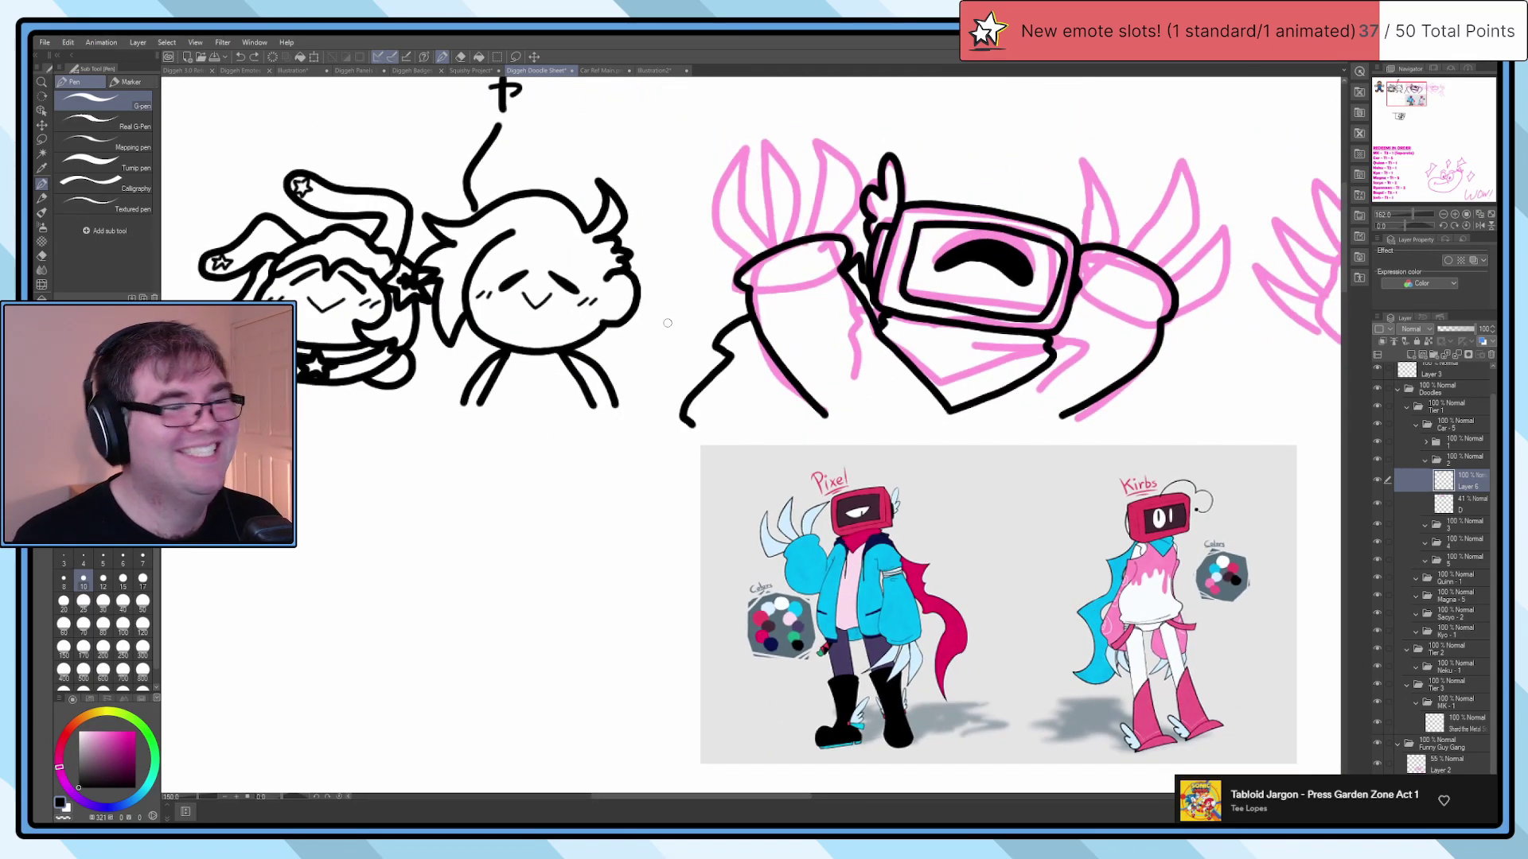
pyautogui.scroll(2, 666, 317)
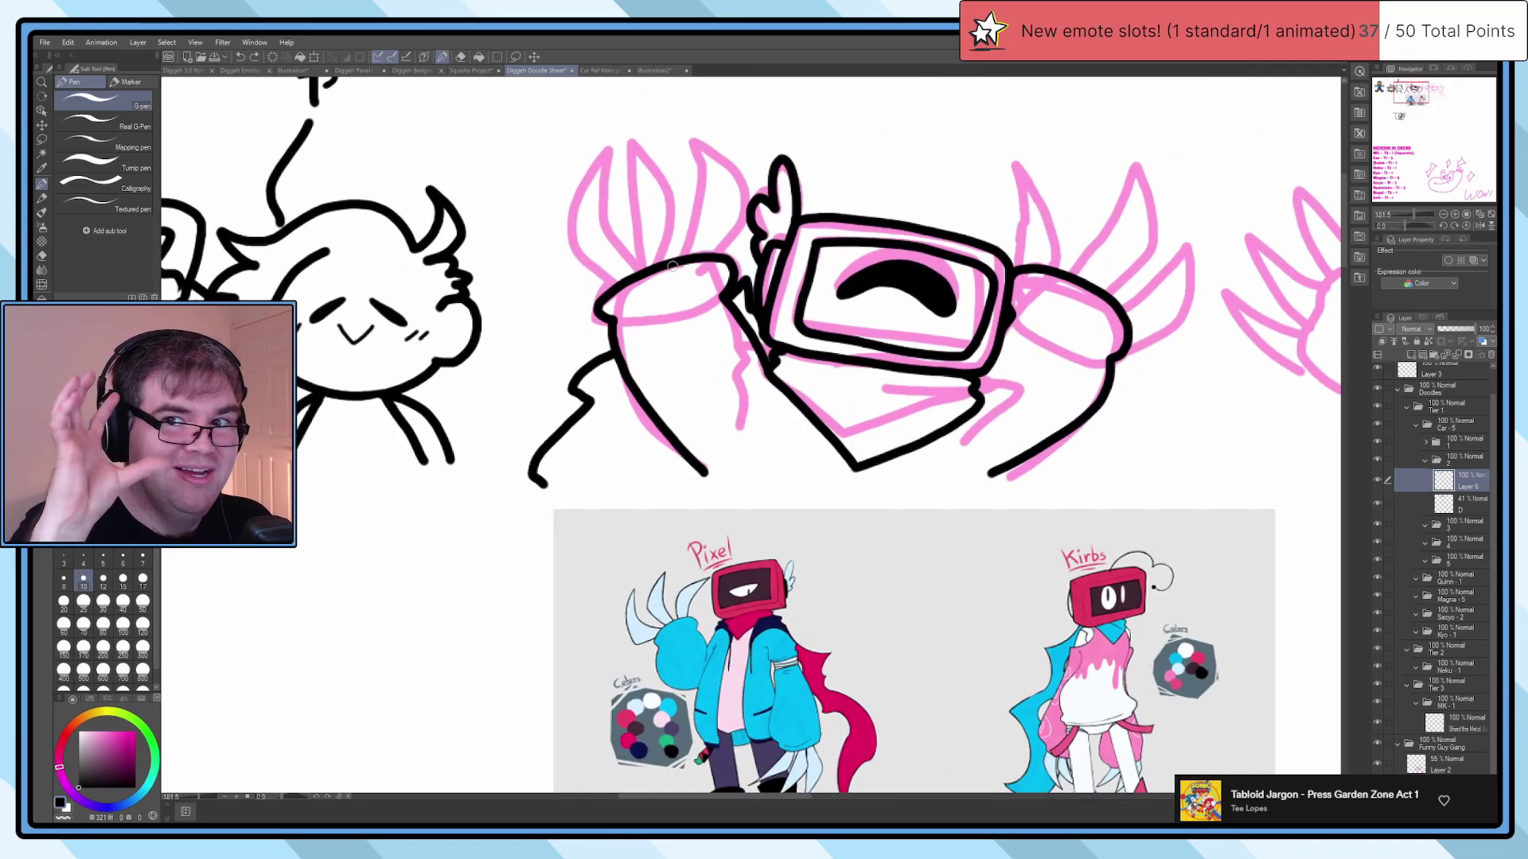
pyautogui.scroll(4, 673, 266)
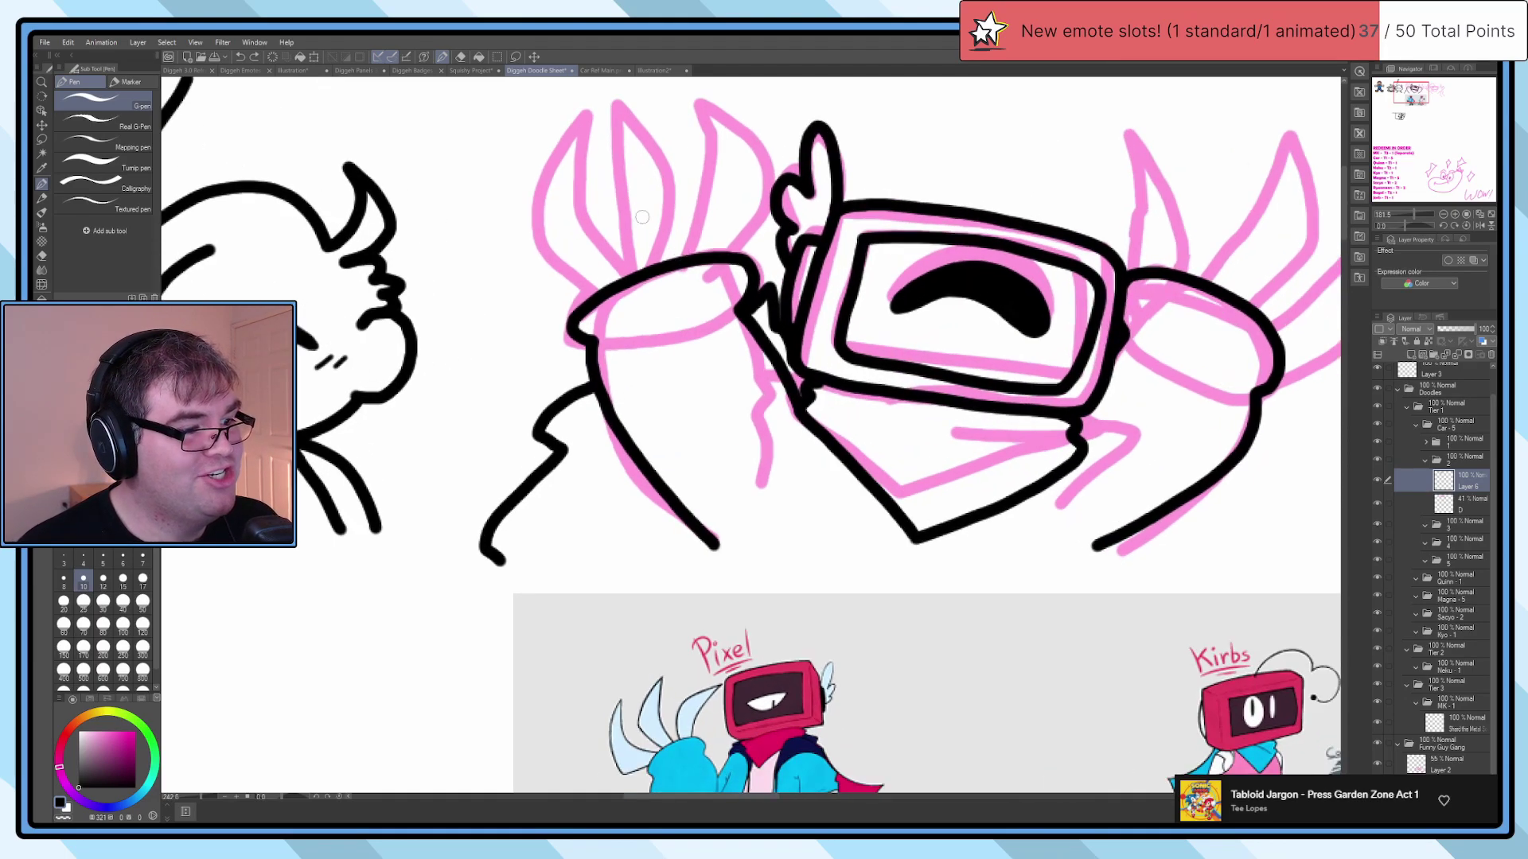
pyautogui.moveTo(664, 609)
pyautogui.mouseDown()
pyautogui.moveTo(577, 549)
pyautogui.moveTo(659, 277)
pyautogui.moveTo(675, 520)
pyautogui.moveTo(687, 240)
pyautogui.moveTo(840, 334)
pyautogui.moveTo(778, 531)
pyautogui.moveTo(882, 387)
pyautogui.moveTo(879, 257)
pyautogui.moveTo(902, 533)
pyautogui.mouseUp()
pyautogui.moveTo(1012, 533); pyautogui.dragTo(722, 443)
pyautogui.press('e')
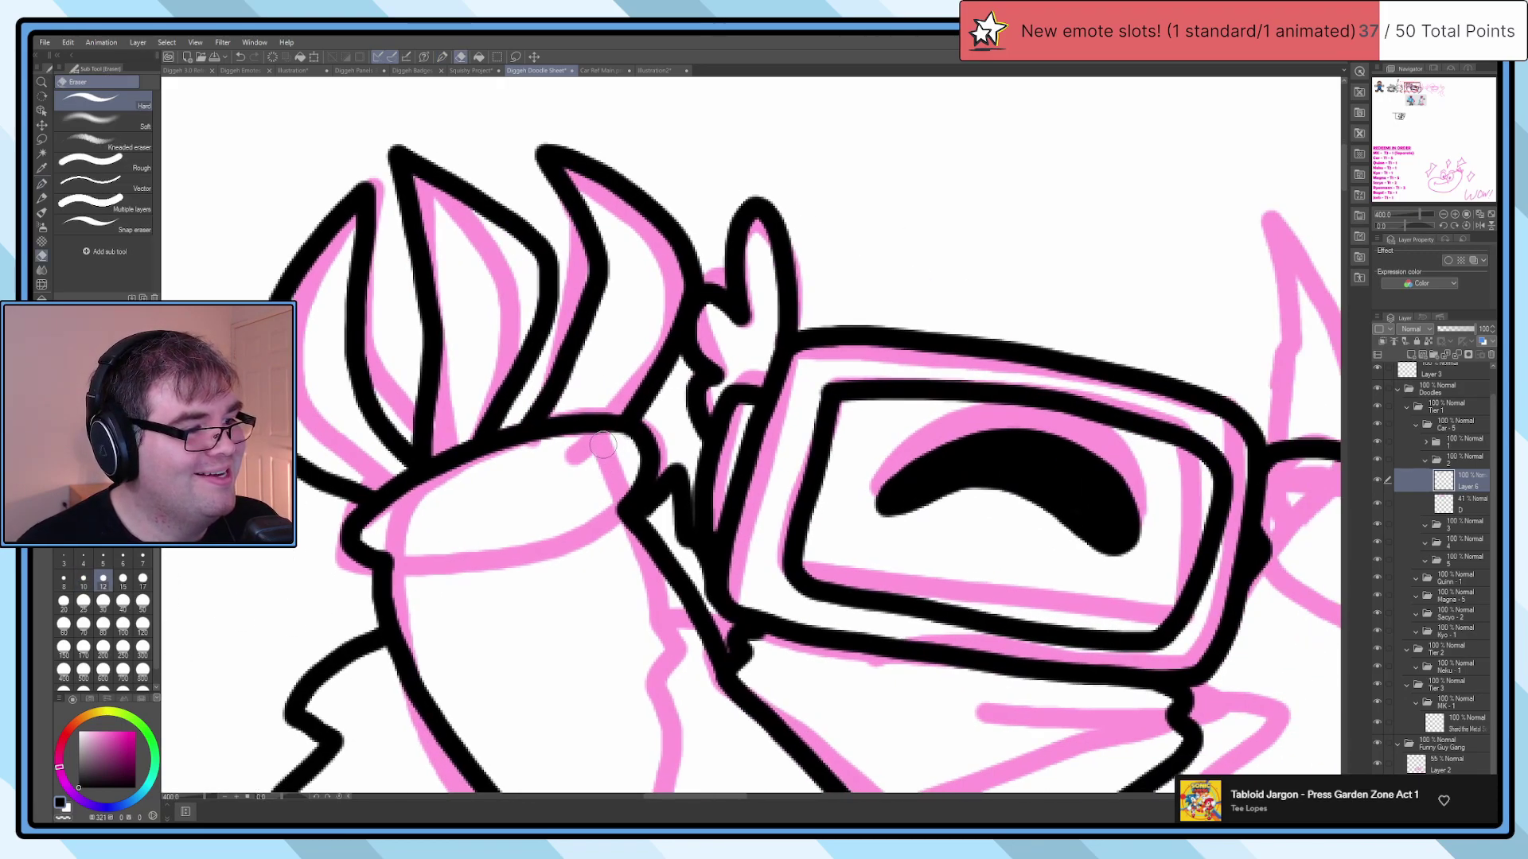
pyautogui.scroll(3, 603, 445)
pyautogui.press('p')
pyautogui.moveTo(665, 431); pyautogui.dragTo(273, 427)
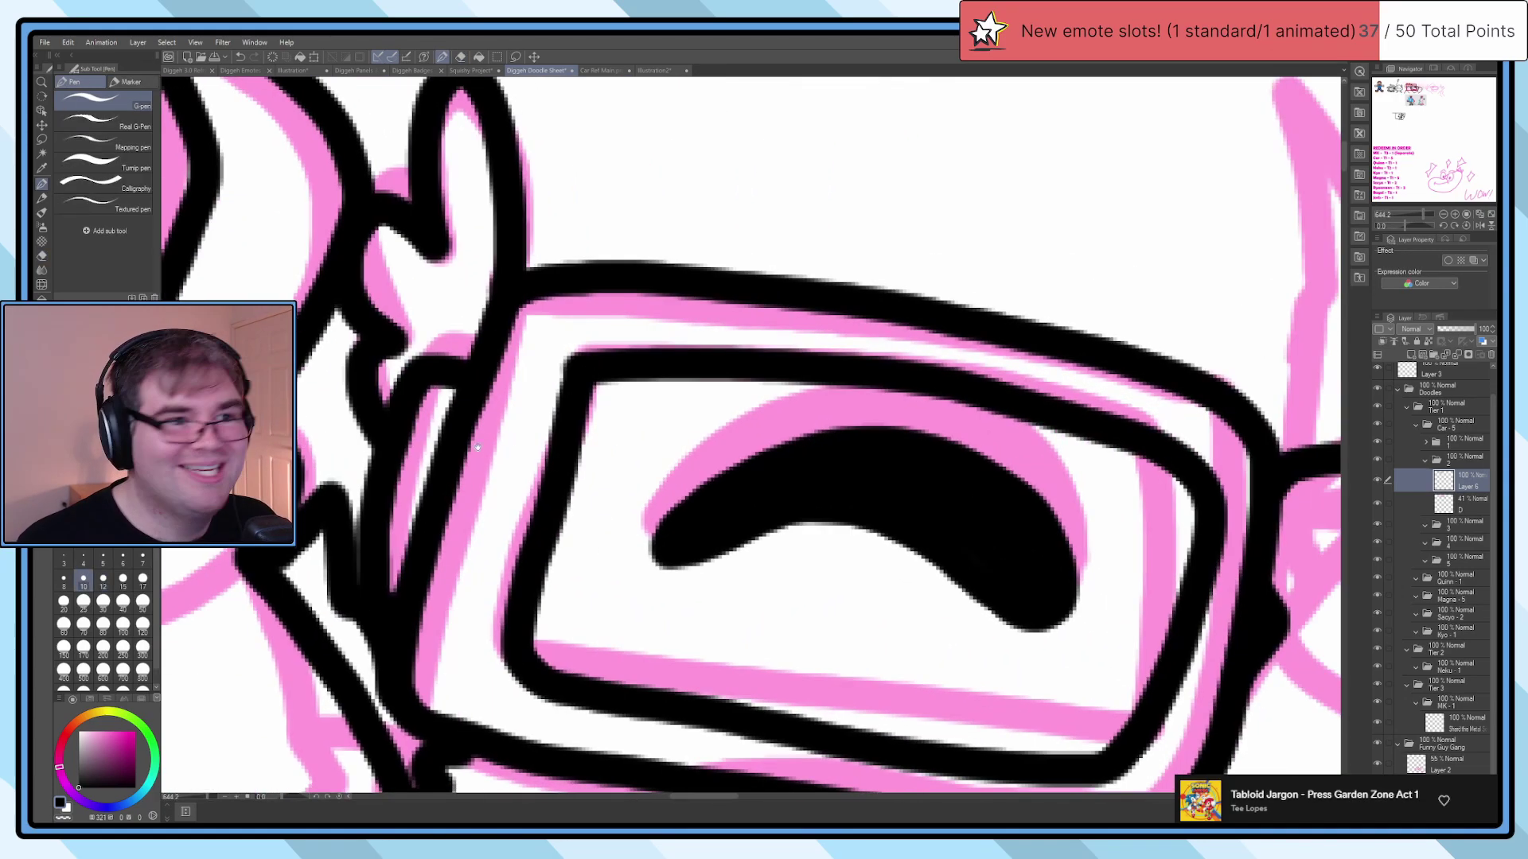
pyautogui.moveTo(1215, 281); pyautogui.dragTo(514, 361)
pyautogui.scroll(-3, 609, 429)
pyautogui.moveTo(641, 416); pyautogui.dragTo(801, 443)
pyautogui.scroll(-5, 799, 443)
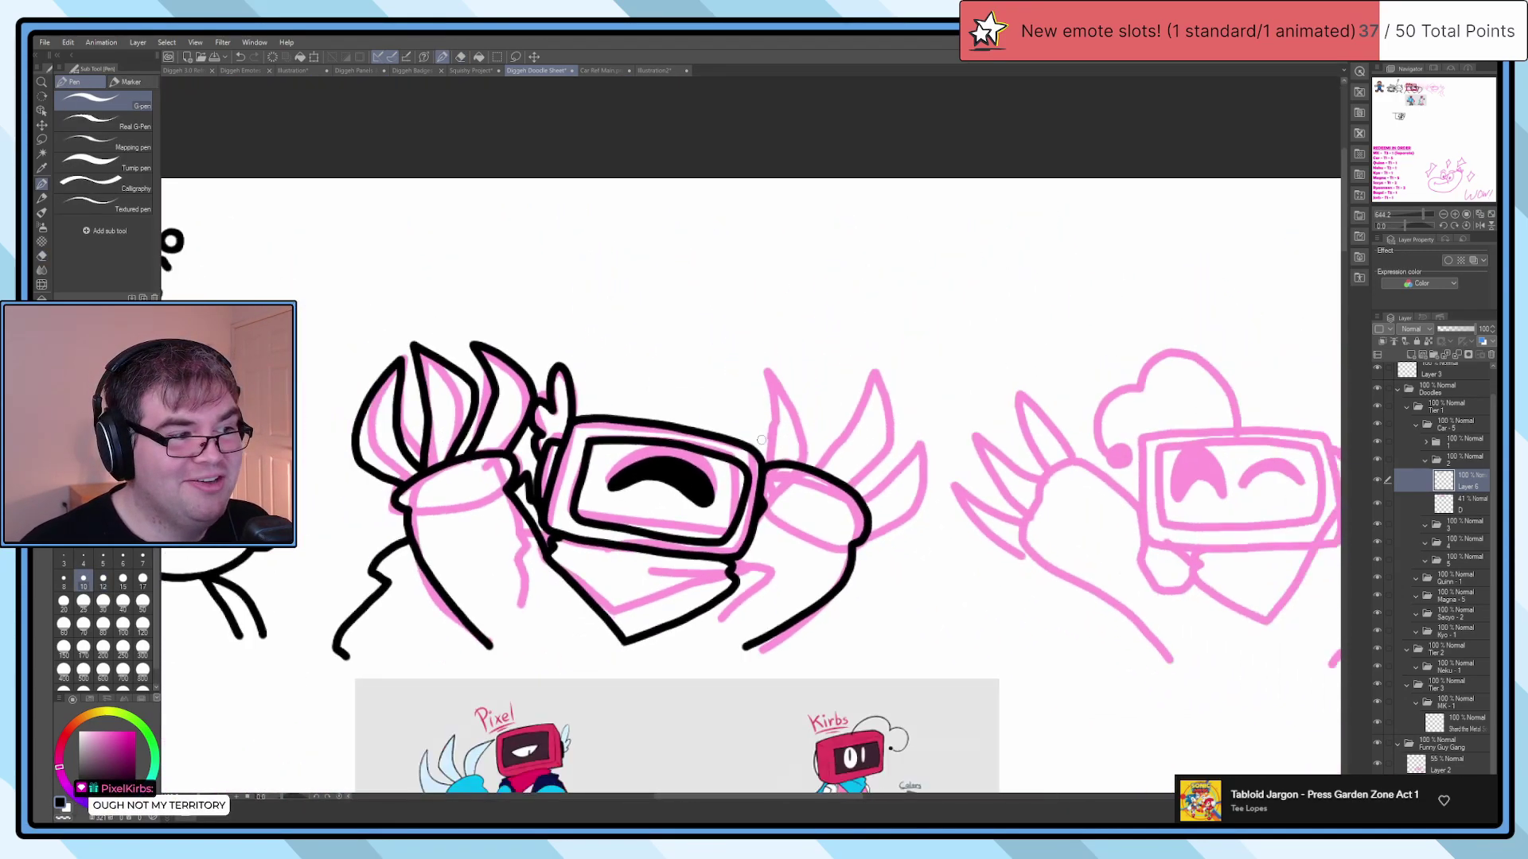
# Step: Try moving Pixel's line art over the finished two-character doodle beside it
pyautogui.moveTo(785, 337)
pyautogui.mouseDown()
pyautogui.moveTo(733, 430)
pyautogui.moveTo(595, 317)
pyautogui.mouseUp()
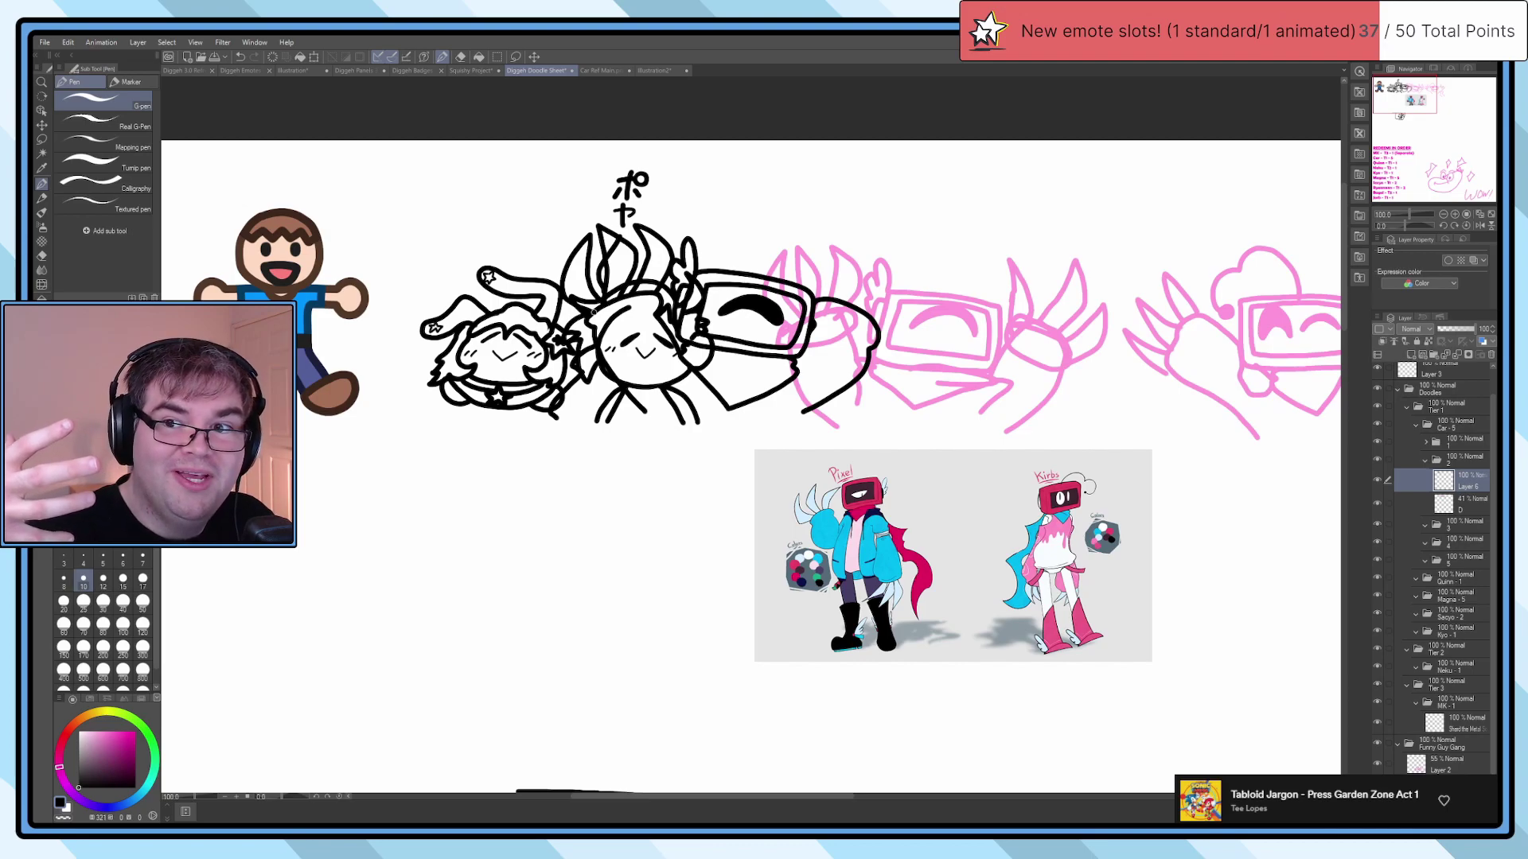
pyautogui.hotkey('ctrl', 'z')
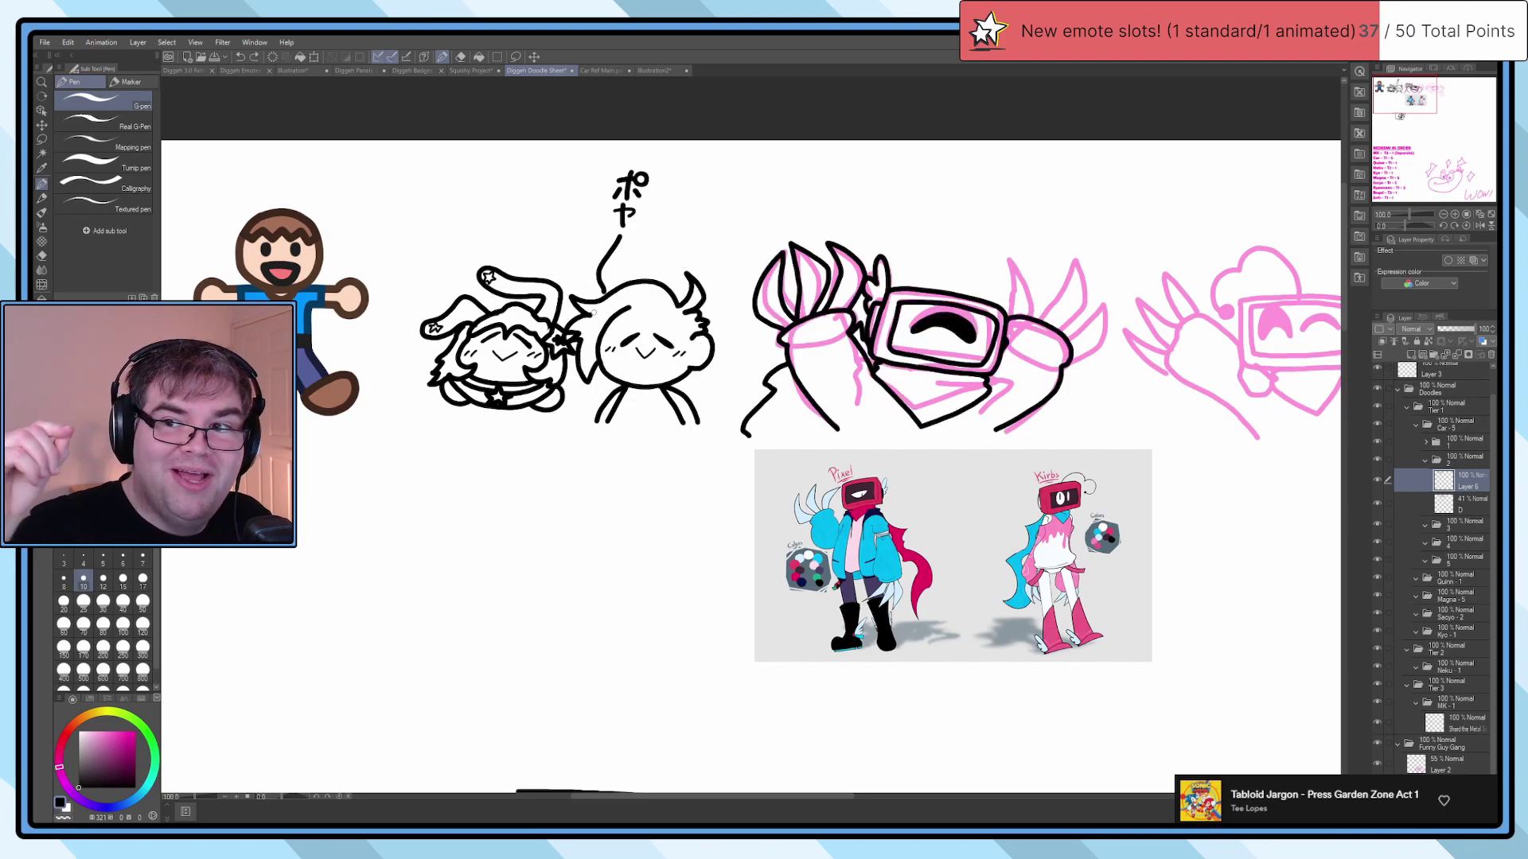
pyautogui.moveTo(518, 378)
pyautogui.mouseDown()
pyautogui.moveTo(474, 446)
pyautogui.moveTo(474, 571)
pyautogui.mouseUp()
pyautogui.hotkey('ctrl', 'z')
# Step: Leave only the Storm layer visible in the first doodle folder and try moving Pixel's line art beside that character
pyautogui.click(1379, 464)
pyautogui.click(1376, 487)
pyautogui.click(1377, 487)
pyautogui.click(1379, 511)
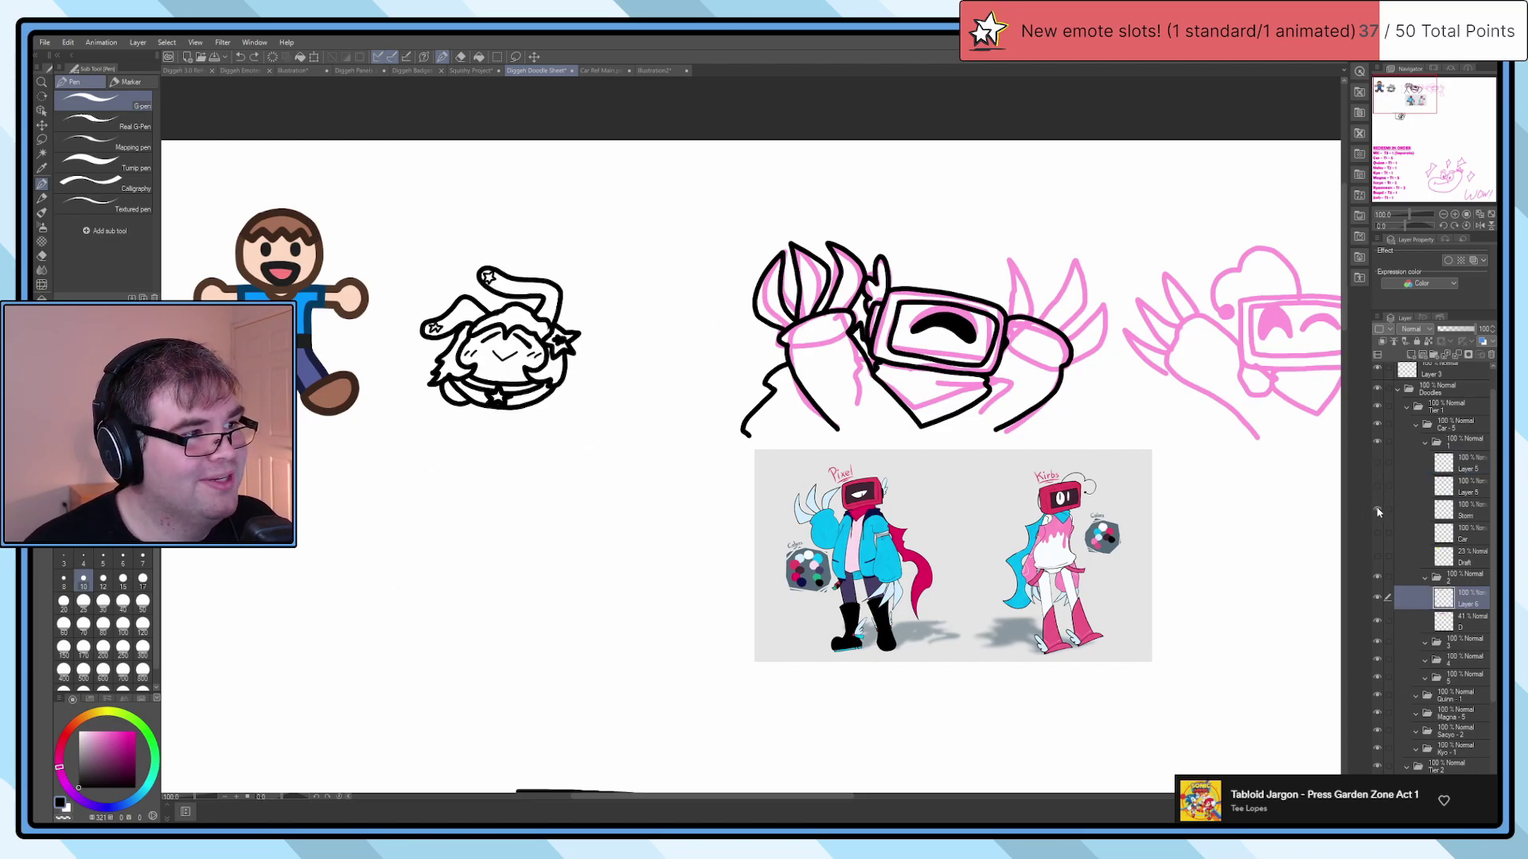
pyautogui.click(1482, 512)
pyautogui.moveTo(867, 342); pyautogui.dragTo(692, 330)
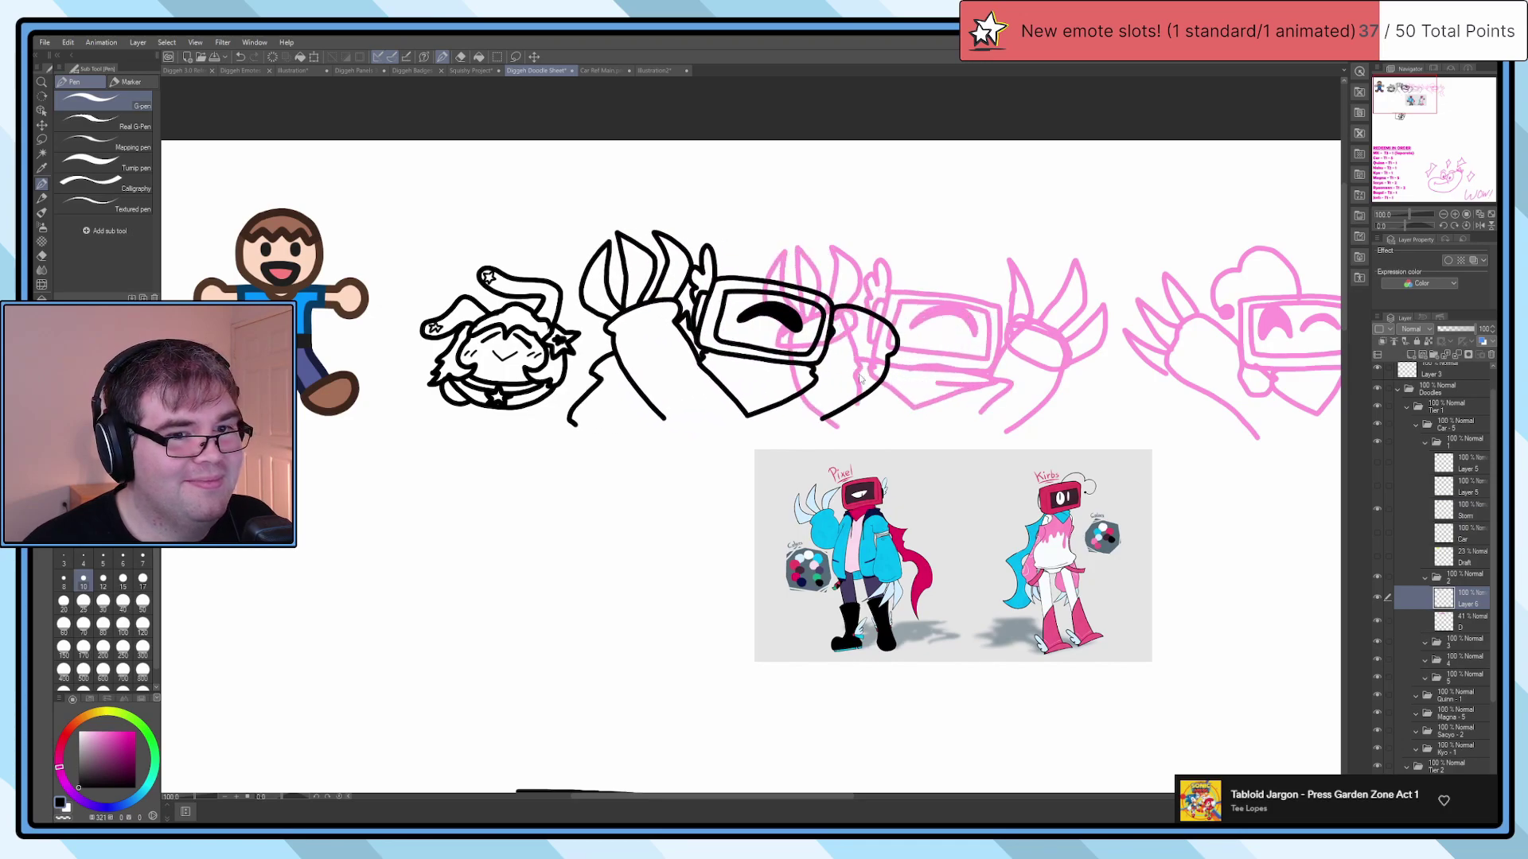
# Step: Undo the move of Pixel's line art, hide the pink sketch and Storm layers, and reselect Pixel's line-art layer
pyautogui.click(1377, 620)
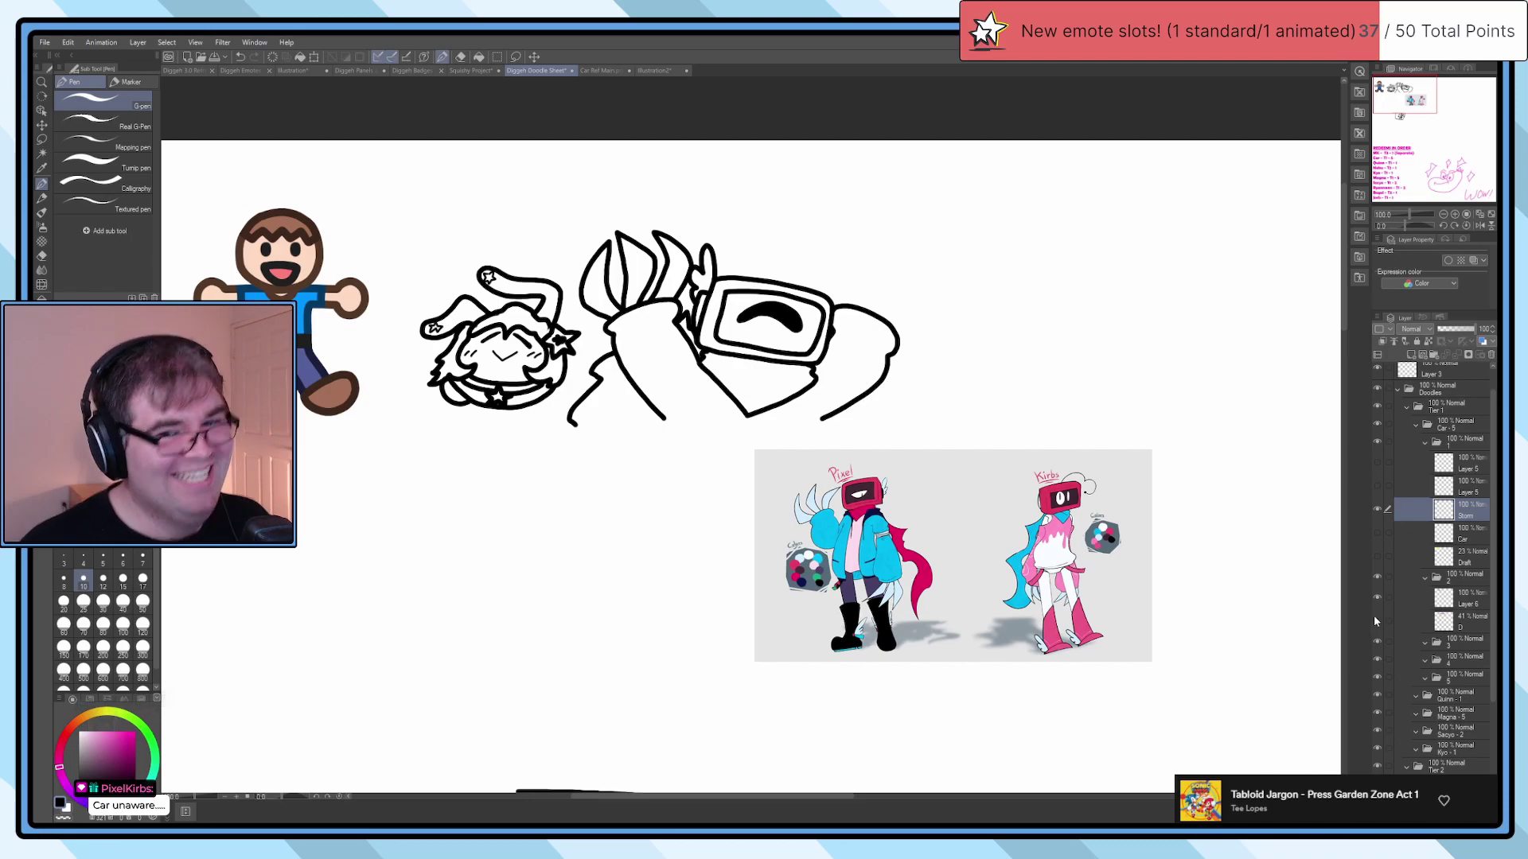
pyautogui.scroll(3, 931, 388)
pyautogui.hotkey('ctrl', 'z')
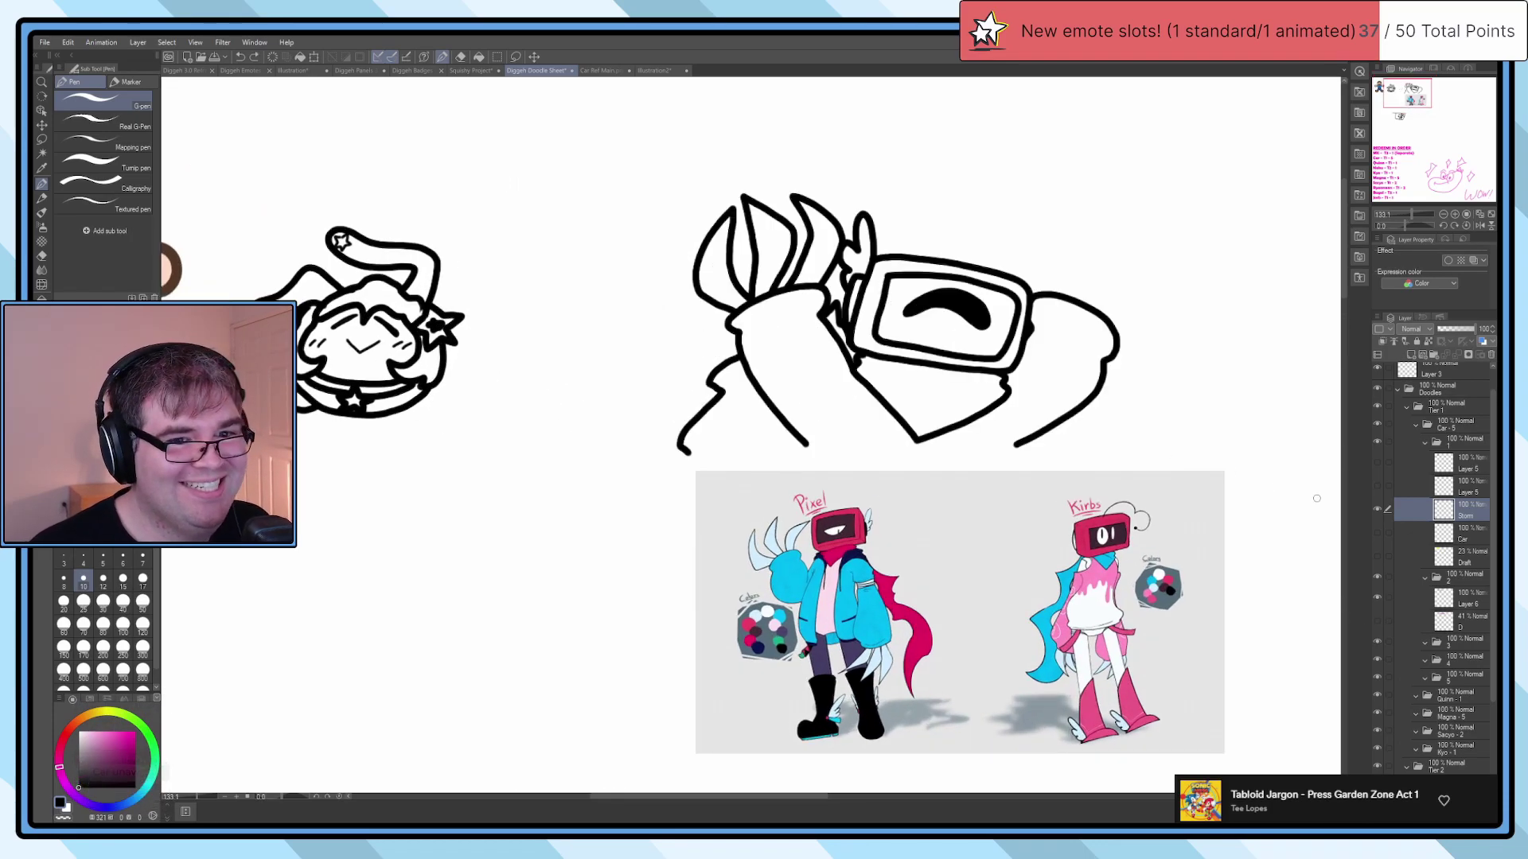
pyautogui.click(1377, 510)
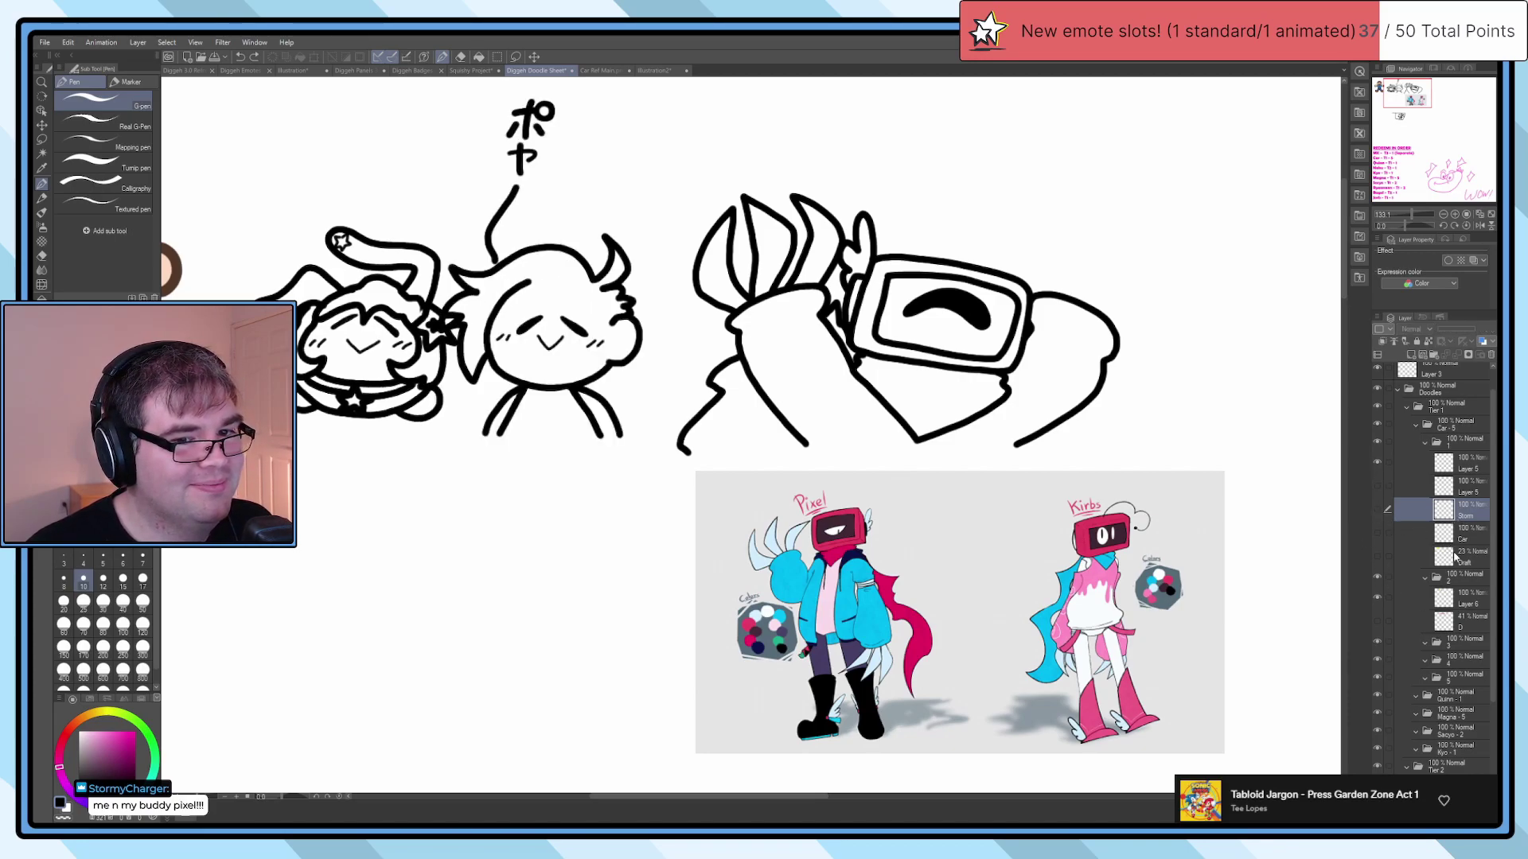
pyautogui.click(1457, 597)
# Step: Ink three pointed claws fanning upward from the cuff of Pixel's raised sleeve beside the monitor's plain side
pyautogui.moveTo(1107, 288)
pyautogui.mouseDown()
pyautogui.moveTo(1029, 337)
pyautogui.moveTo(961, 333)
pyautogui.mouseUp()
pyautogui.scroll(2, 1029, 337)
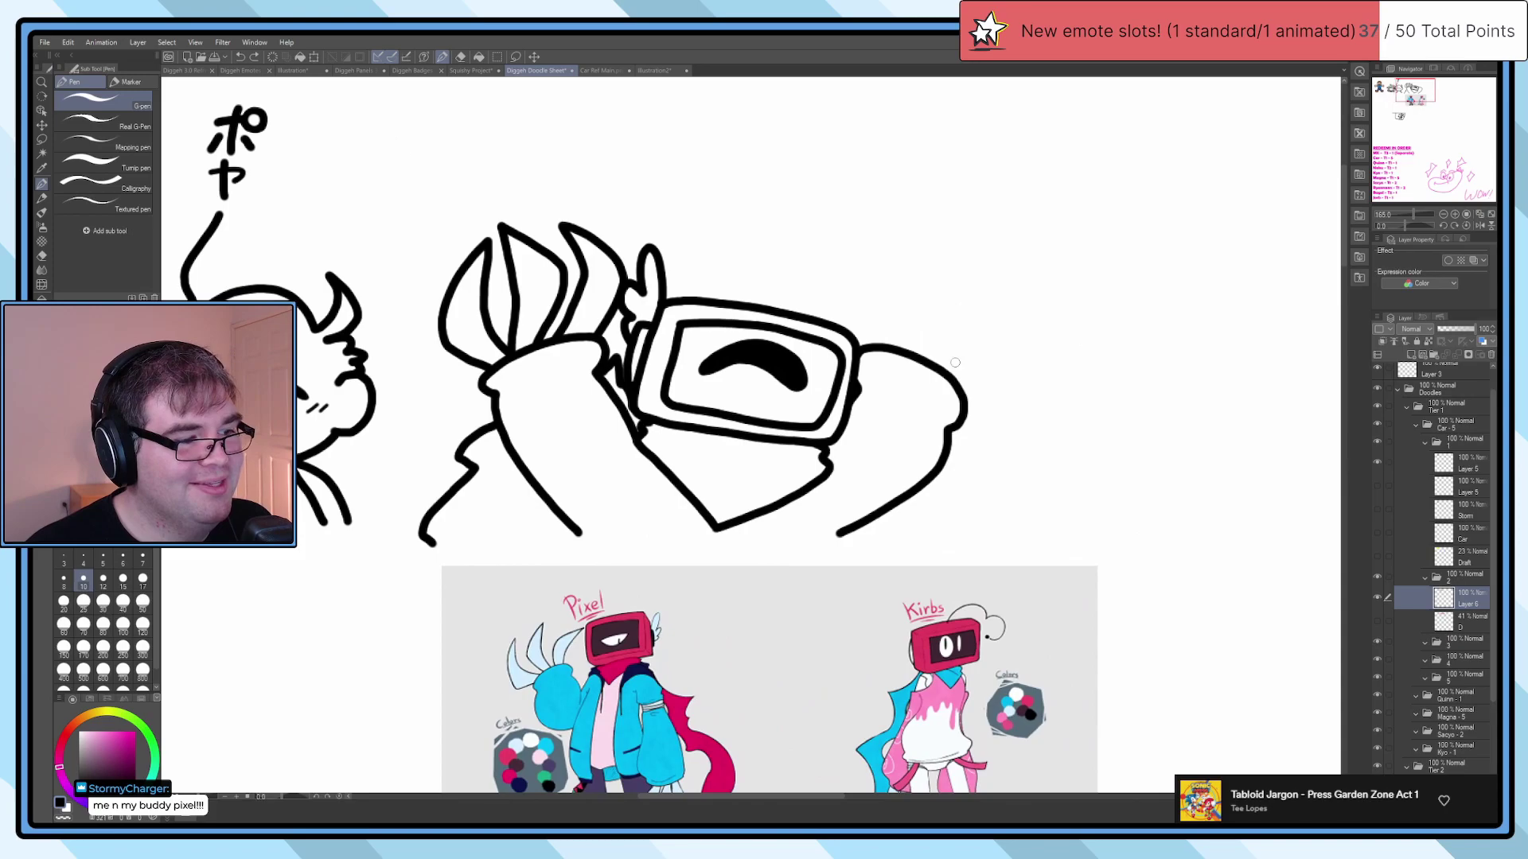
pyautogui.scroll(3, 955, 362)
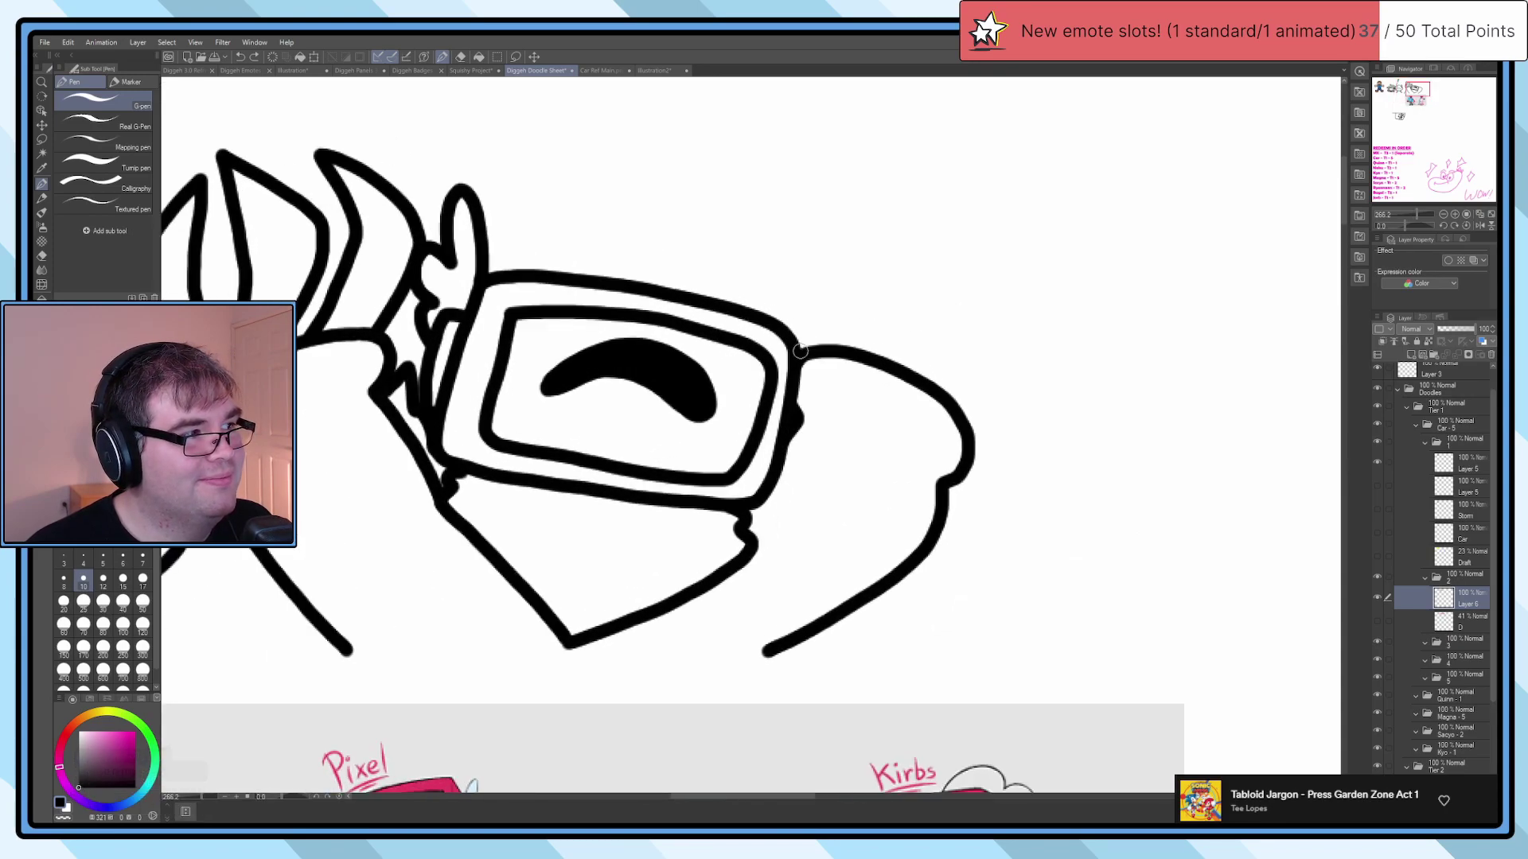
pyautogui.moveTo(805, 350)
pyautogui.mouseDown()
pyautogui.moveTo(869, 348)
pyautogui.moveTo(856, 256)
pyautogui.moveTo(942, 192)
pyautogui.moveTo(903, 257)
pyautogui.moveTo(916, 353)
pyautogui.moveTo(1001, 209)
pyautogui.moveTo(1030, 287)
pyautogui.moveTo(979, 362)
pyautogui.moveTo(1108, 280)
pyautogui.moveTo(1027, 426)
pyautogui.mouseUp()
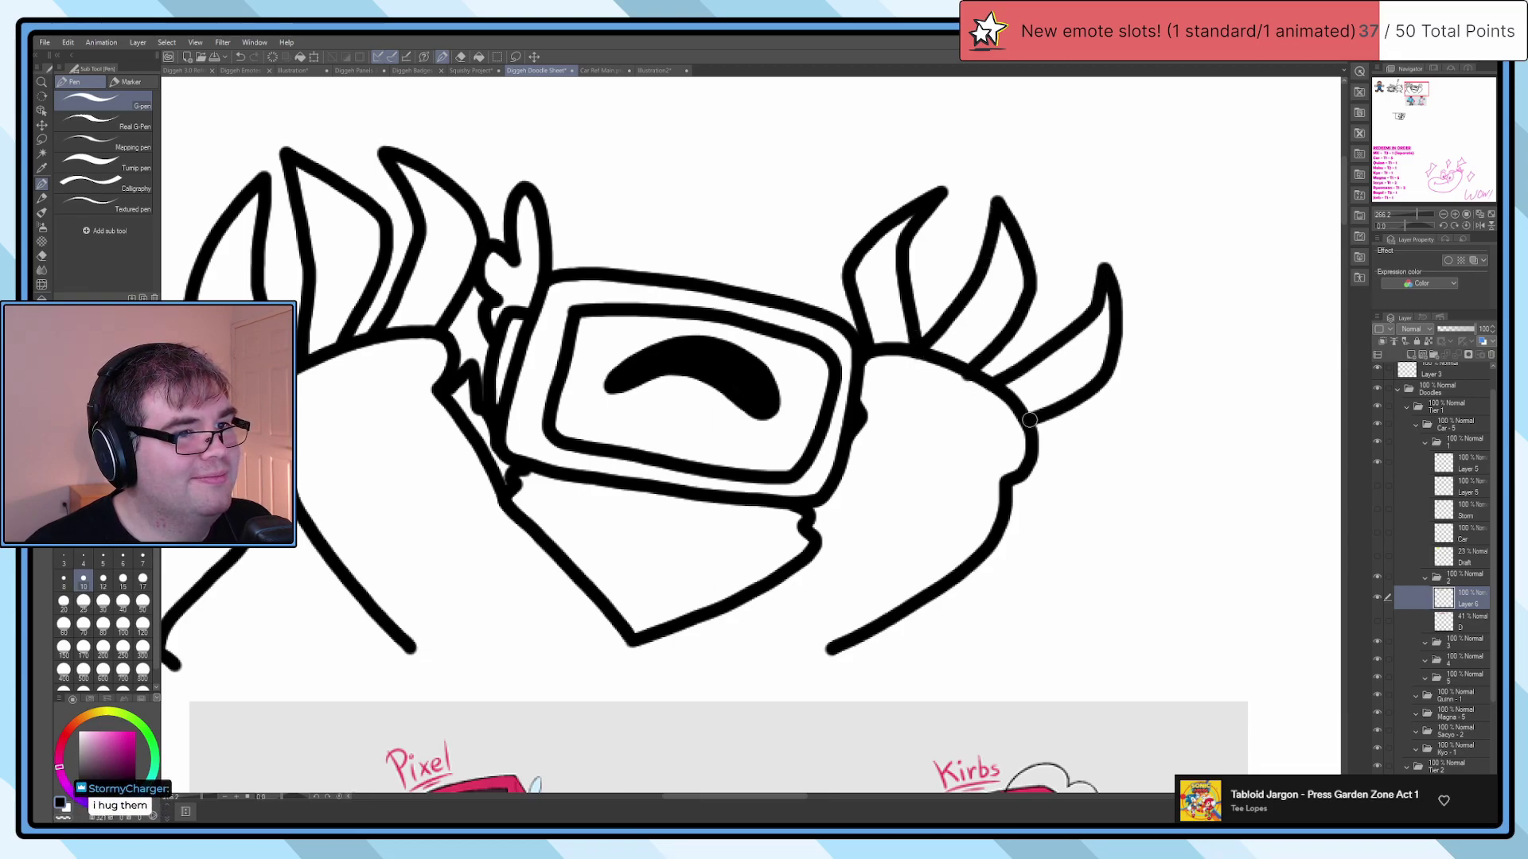
pyautogui.press('e')
pyautogui.scroll(3, 1019, 394)
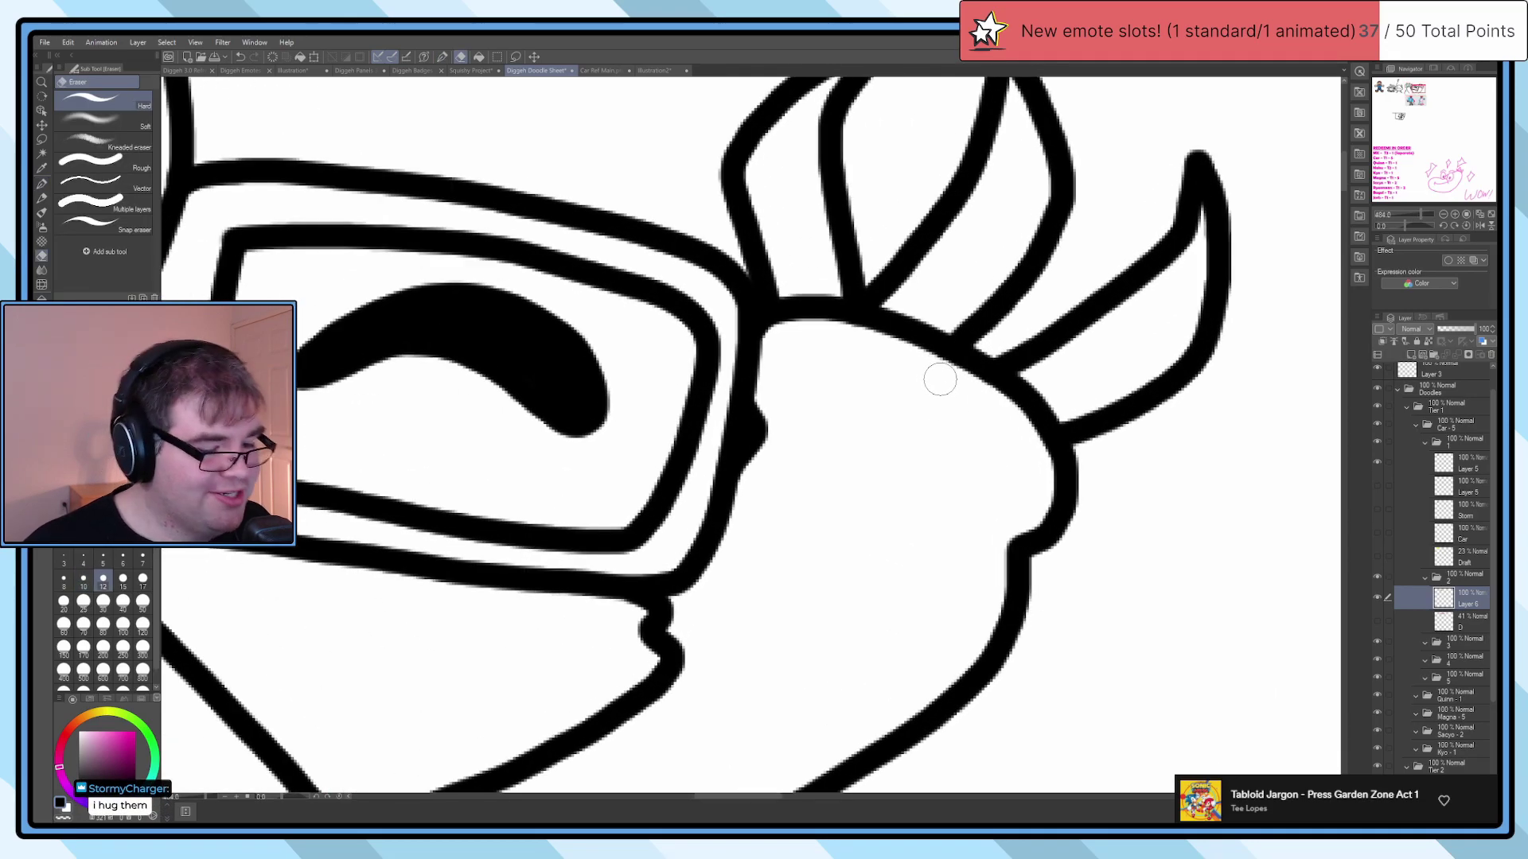
pyautogui.scroll(3, 940, 379)
pyautogui.press('p')
pyautogui.scroll(-7, 955, 322)
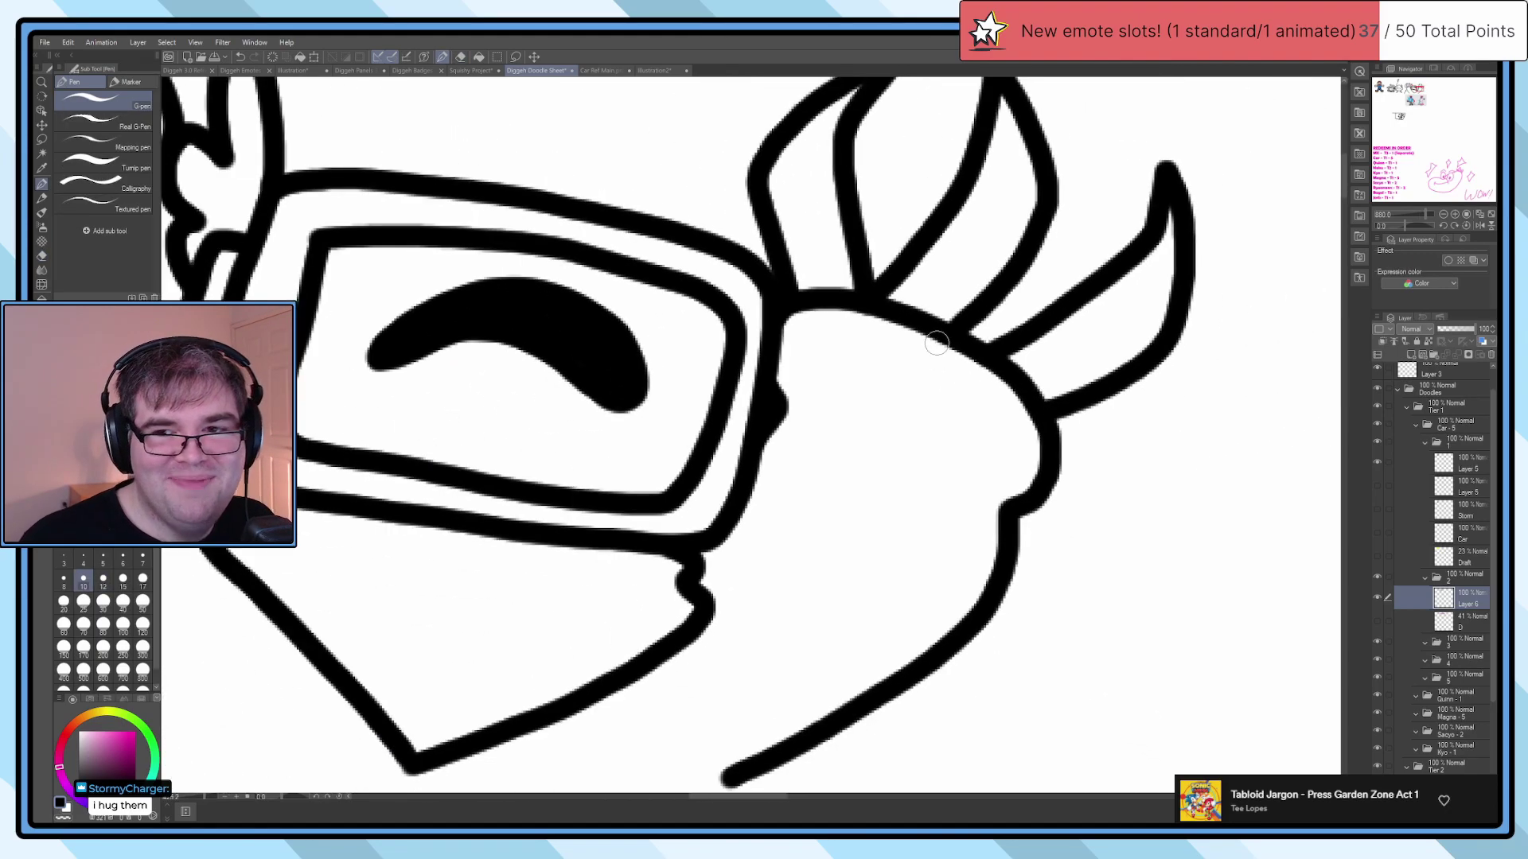
pyautogui.moveTo(929, 481)
pyautogui.mouseDown()
pyautogui.moveTo(988, 492)
pyautogui.moveTo(869, 514)
pyautogui.mouseUp()
pyautogui.scroll(4, 868, 514)
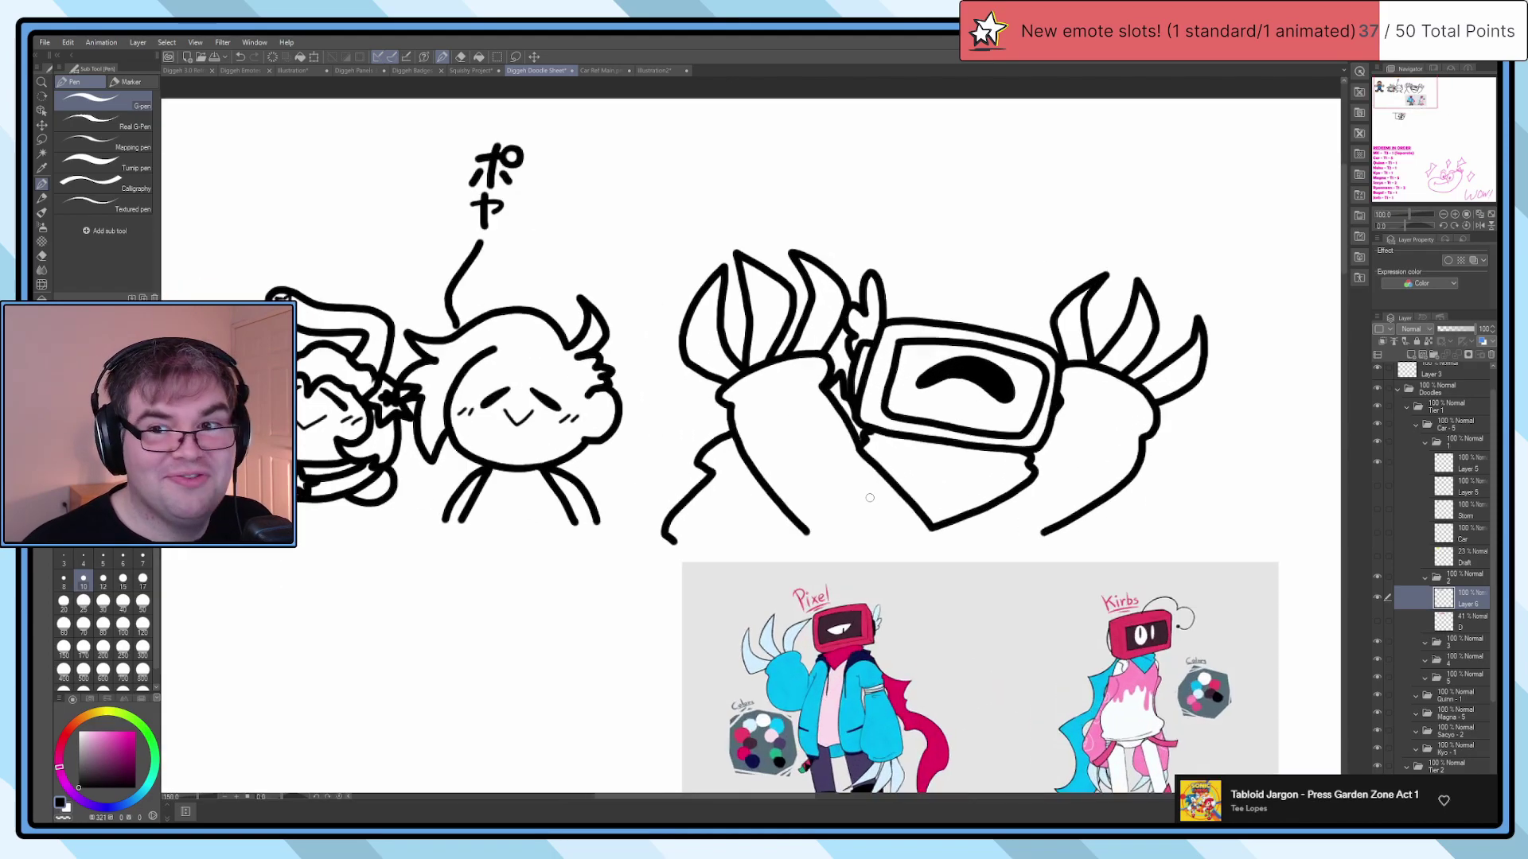
# Step: Ink the two sides of Pixel's torso running down from the scarf between the raised arms, redoing the first side longer
pyautogui.moveTo(1009, 458); pyautogui.dragTo(890, 342)
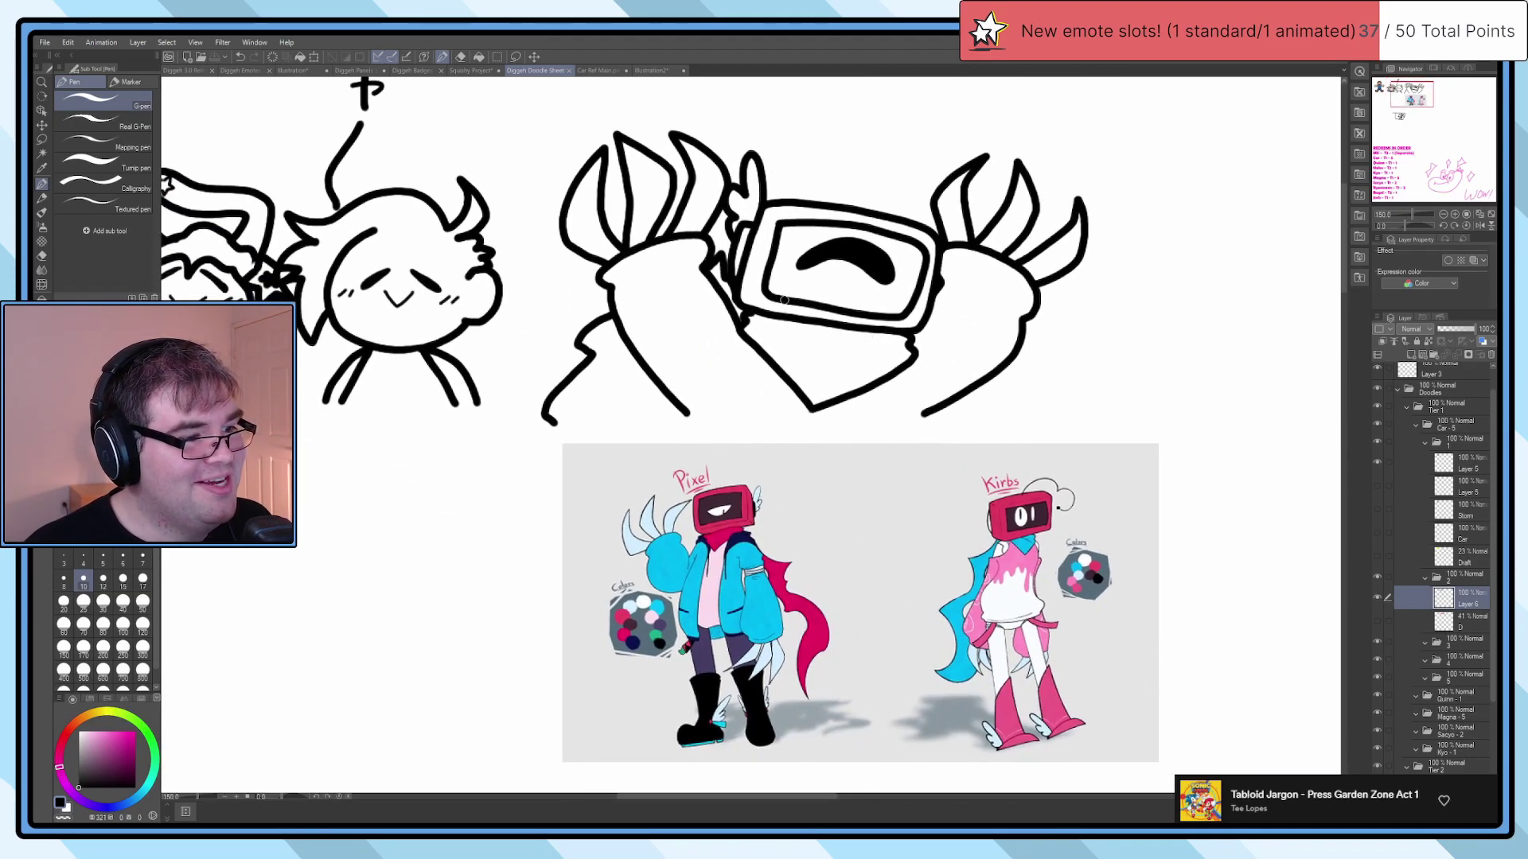
pyautogui.scroll(6, 747, 303)
pyautogui.moveTo(738, 345); pyautogui.dragTo(726, 407)
pyautogui.hotkey('ctrl', 'z')
pyautogui.moveTo(743, 347)
pyautogui.mouseDown()
pyautogui.moveTo(725, 425)
pyautogui.moveTo(694, 368)
pyautogui.mouseUp()
pyautogui.scroll(-2, 726, 423)
pyautogui.scroll(1, 693, 368)
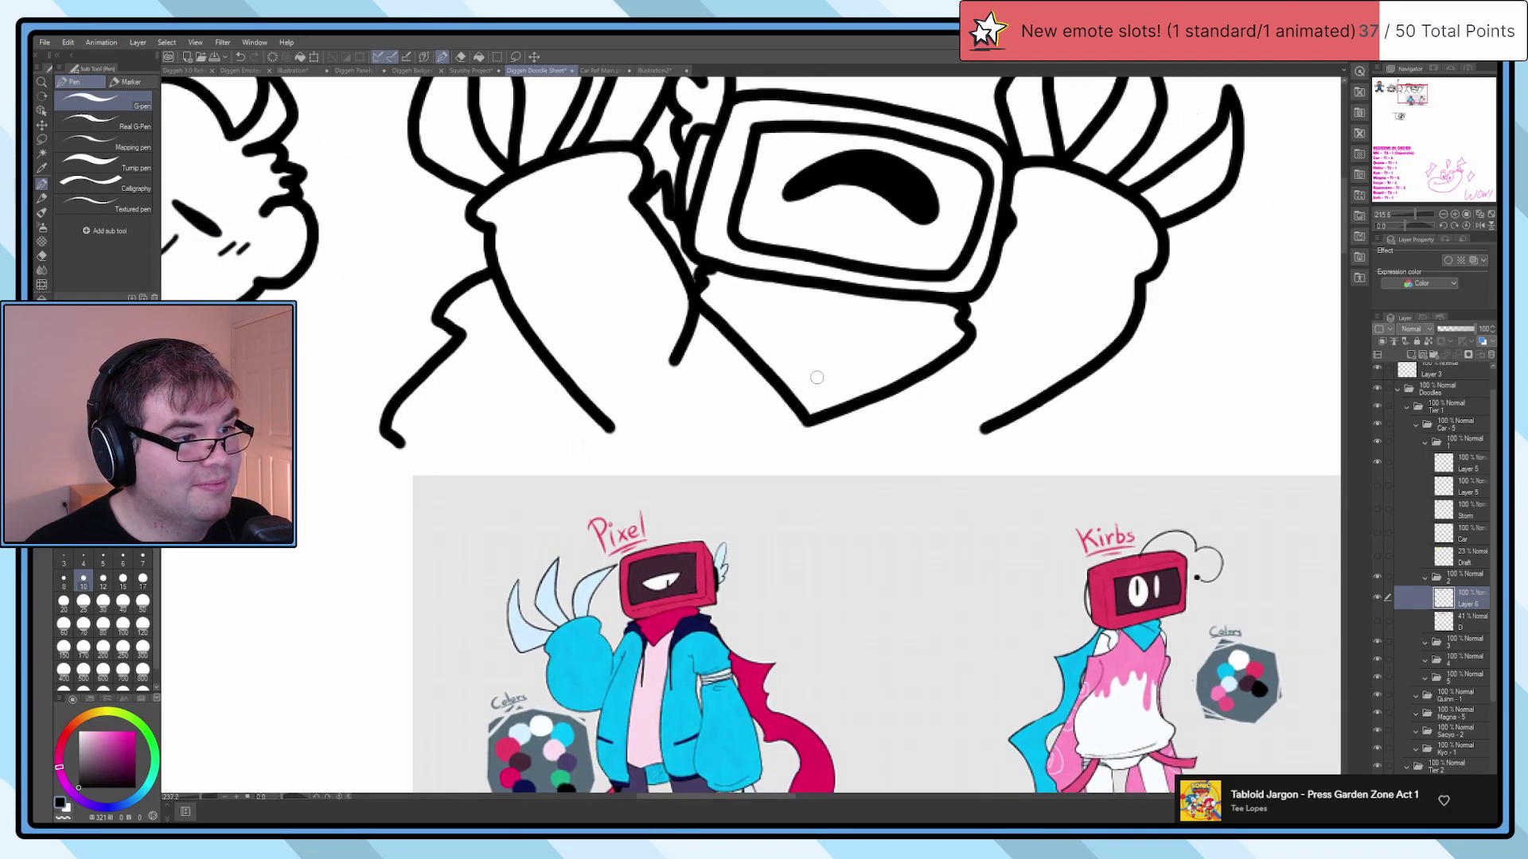
pyautogui.scroll(1, 727, 316)
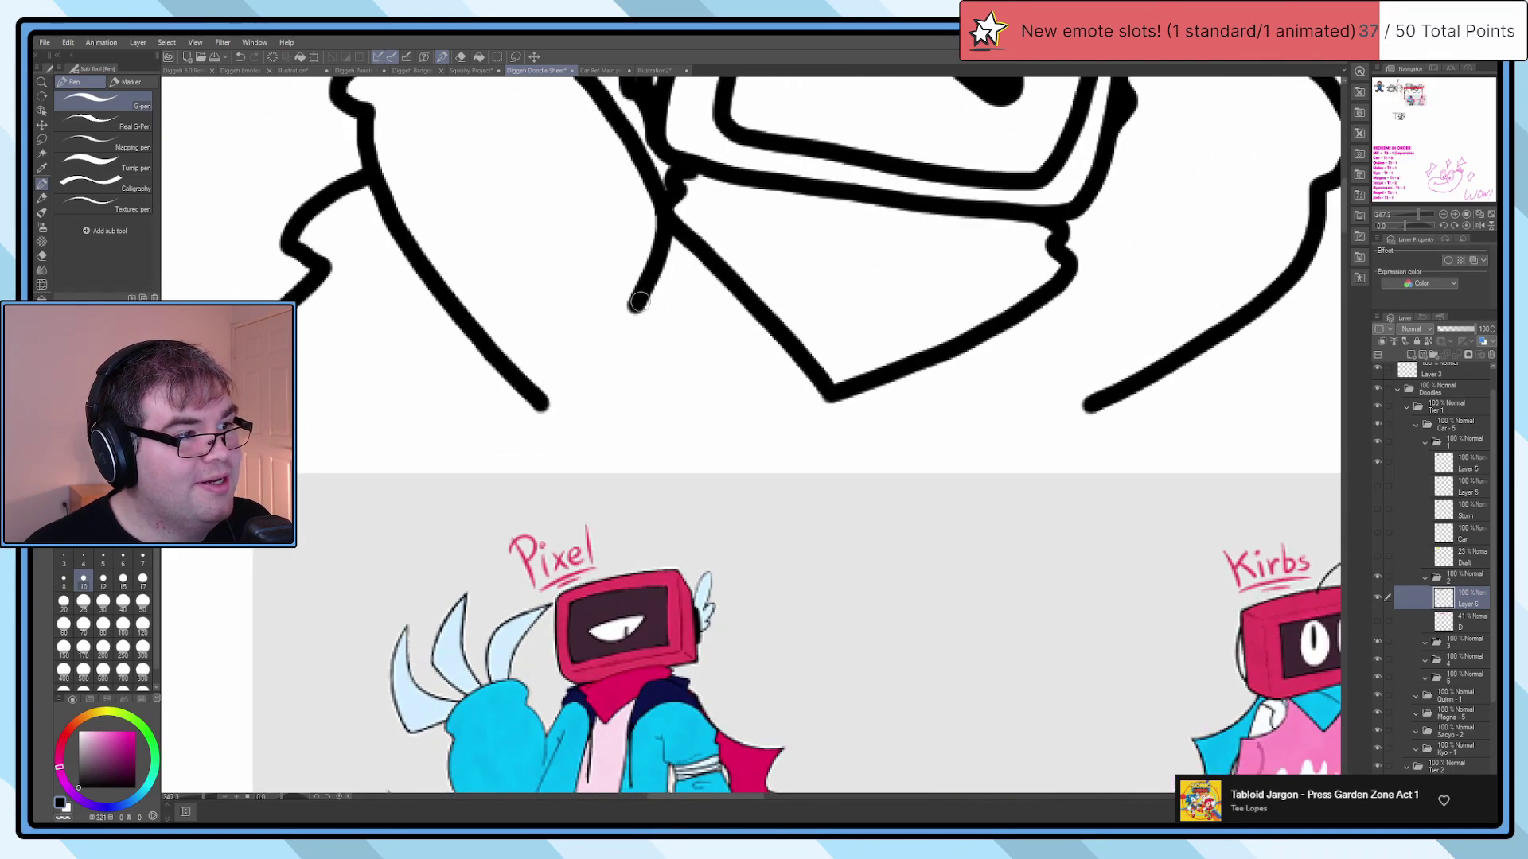
pyautogui.hotkey('ctrl', 'z')
pyautogui.moveTo(663, 219)
pyautogui.mouseDown()
pyautogui.moveTo(676, 347)
pyautogui.moveTo(639, 444)
pyautogui.mouseUp()
pyautogui.moveTo(1065, 281)
pyautogui.mouseDown()
pyautogui.moveTo(1075, 314)
pyautogui.moveTo(1038, 444)
pyautogui.mouseUp()
pyautogui.moveTo(1074, 306); pyautogui.dragTo(1118, 119)
pyautogui.scroll(4, 639, 432)
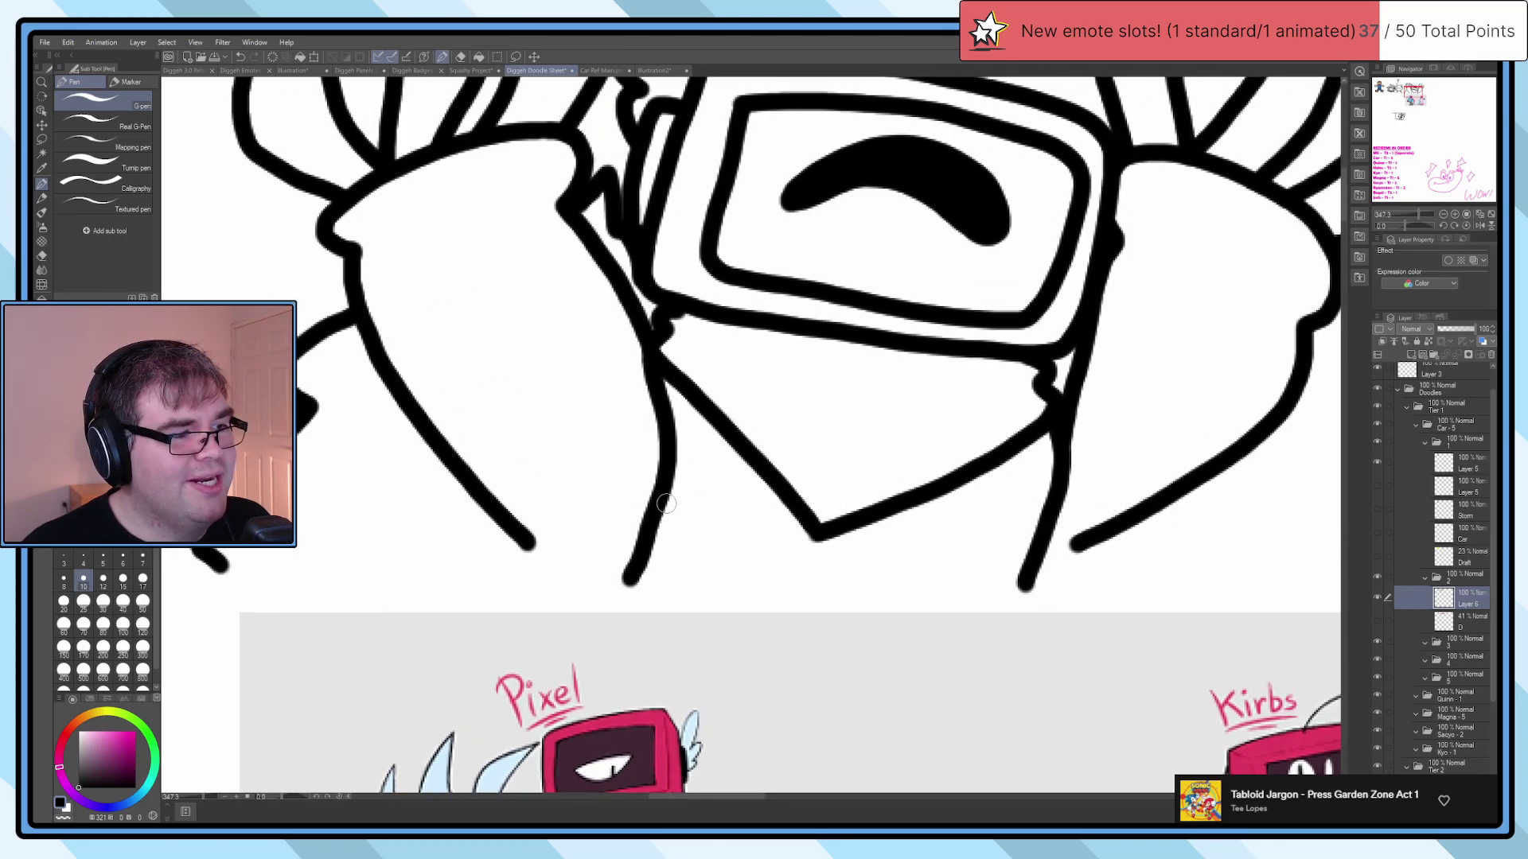
pyautogui.moveTo(642, 560)
pyautogui.mouseDown()
pyautogui.moveTo(640, 410)
pyautogui.moveTo(581, 242)
pyautogui.mouseUp()
pyautogui.scroll(-2, 581, 250)
pyautogui.scroll(-2, 578, 253)
pyautogui.scroll(4, 551, 600)
pyautogui.hotkey('ctrl', 'z')
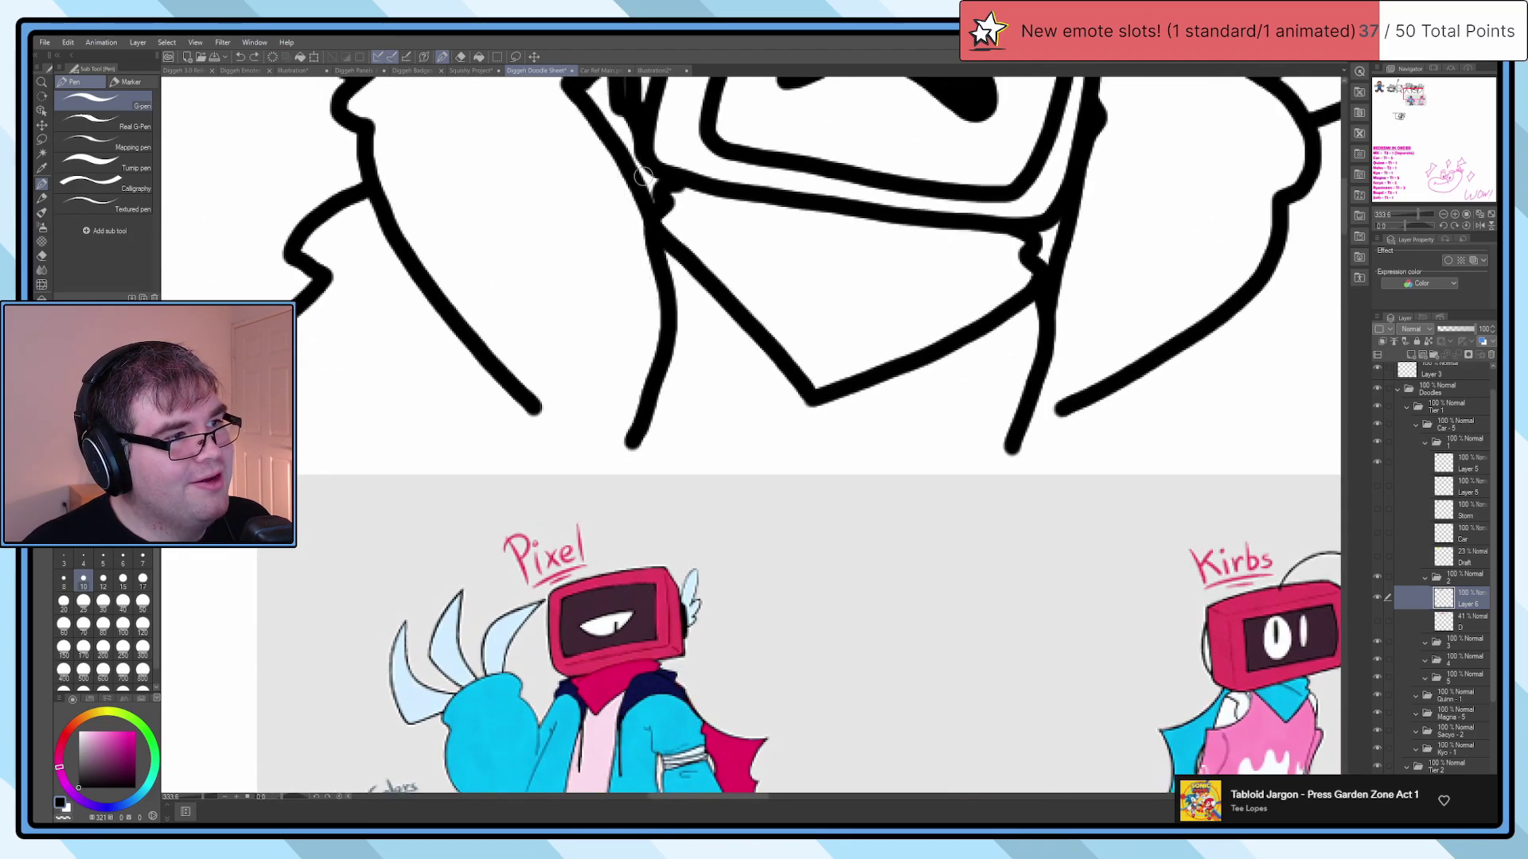
pyautogui.scroll(-4, 646, 178)
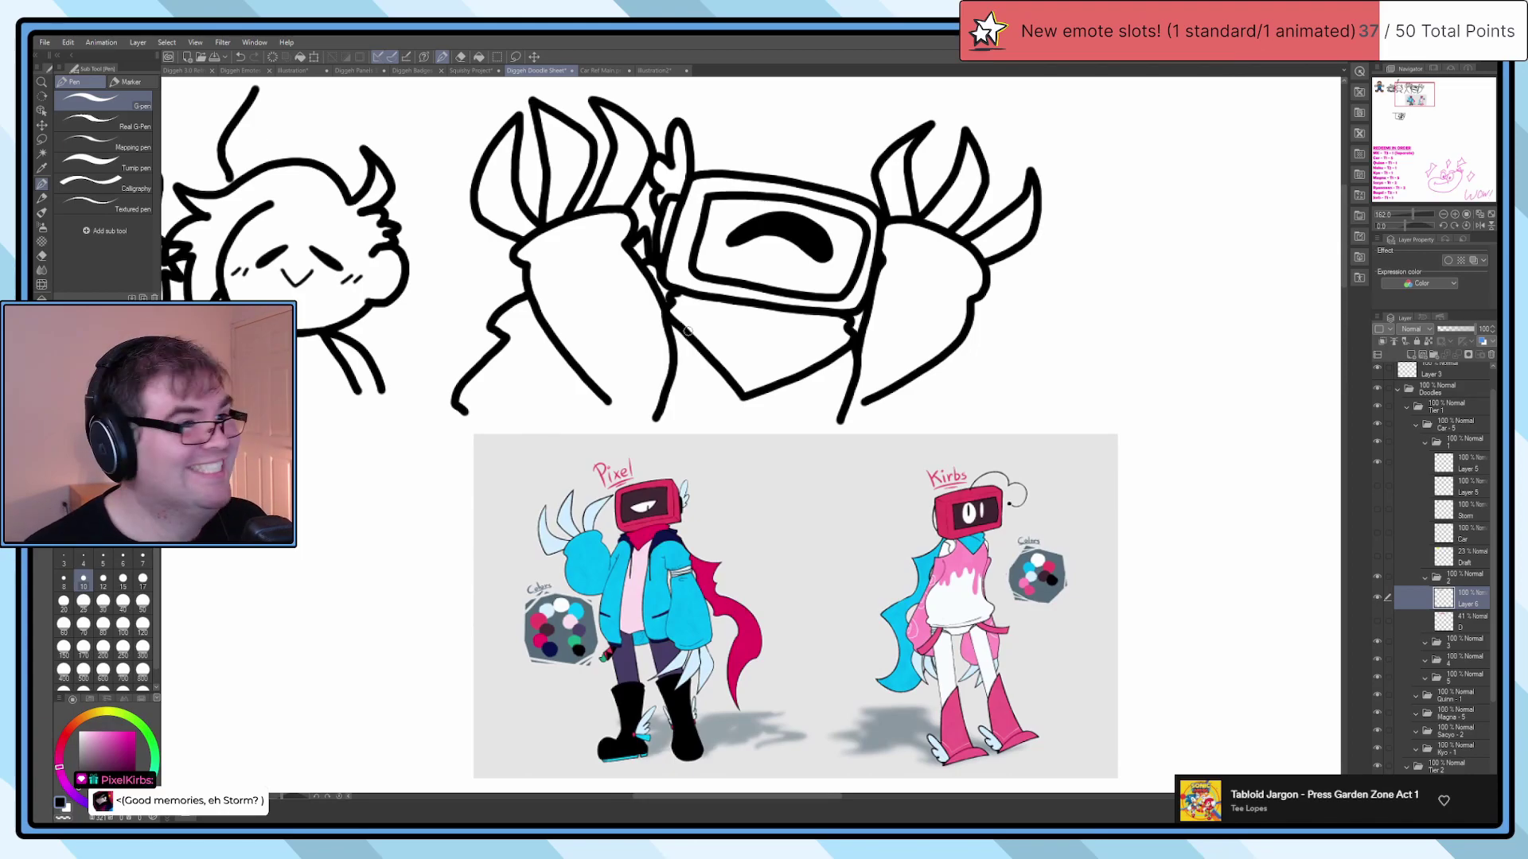
pyautogui.scroll(4, 688, 330)
pyautogui.scroll(-3, 822, 339)
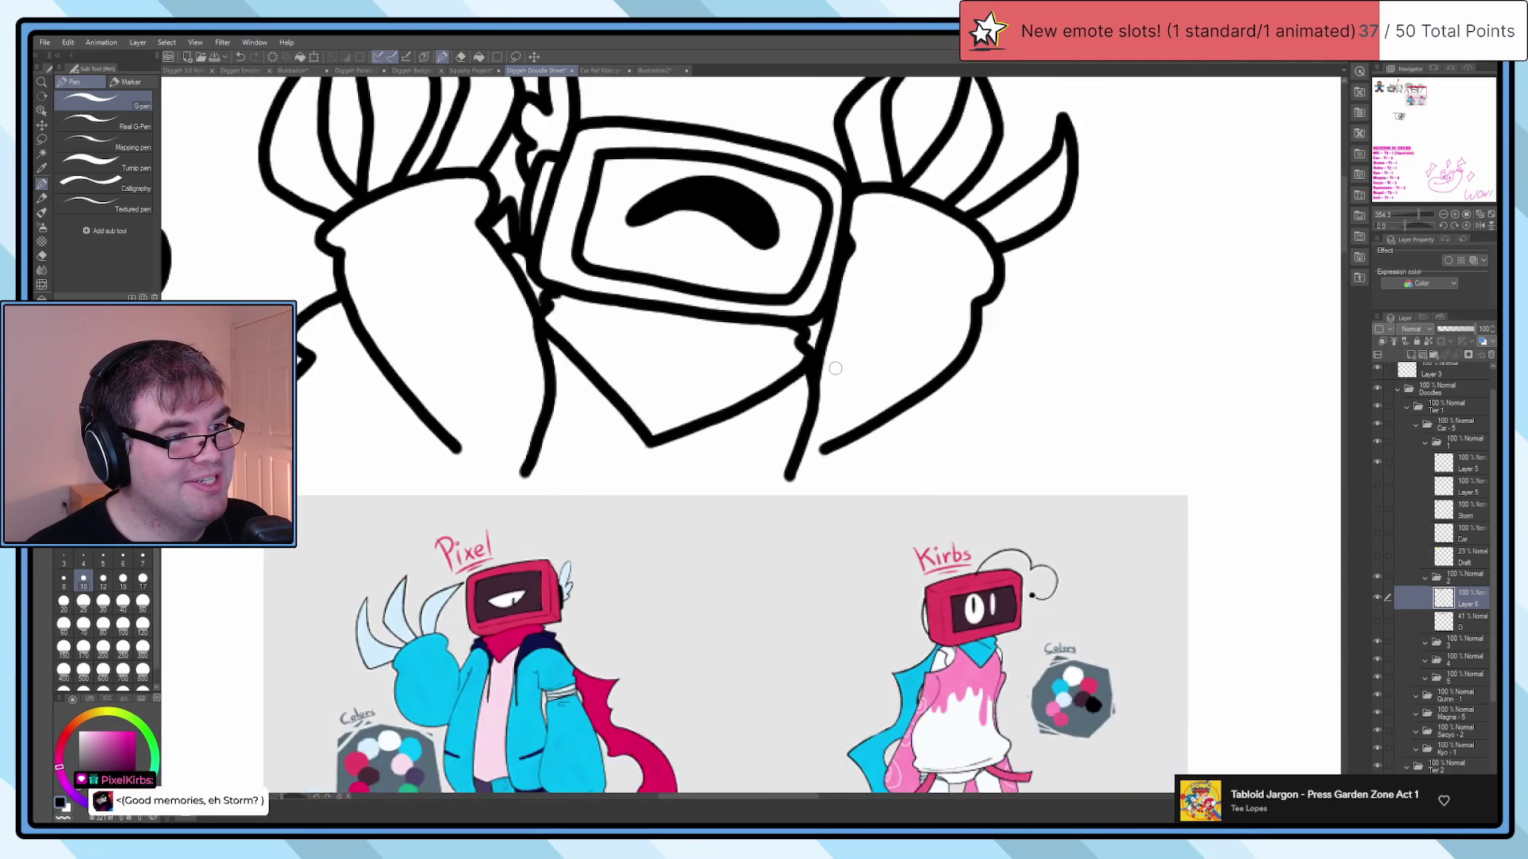
pyautogui.scroll(6, 819, 446)
pyautogui.moveTo(819, 445); pyautogui.dragTo(773, 480)
pyautogui.scroll(-3, 793, 481)
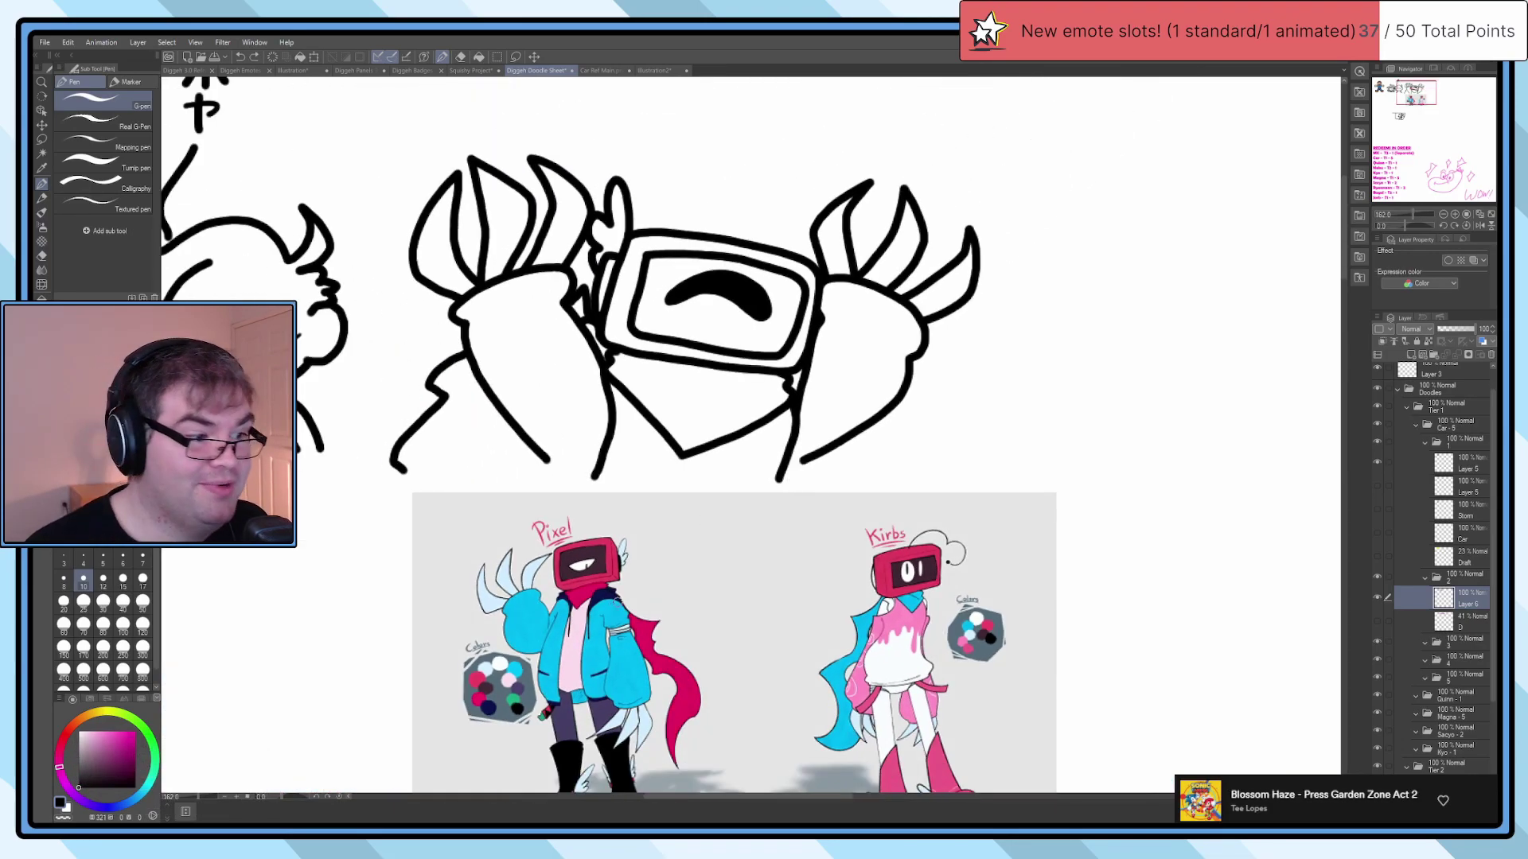
# Step: Ink three curved bandage lines across Pixel's outer raised sleeve, leaving out the slanted strokes between them
pyautogui.scroll(3, 473, 422)
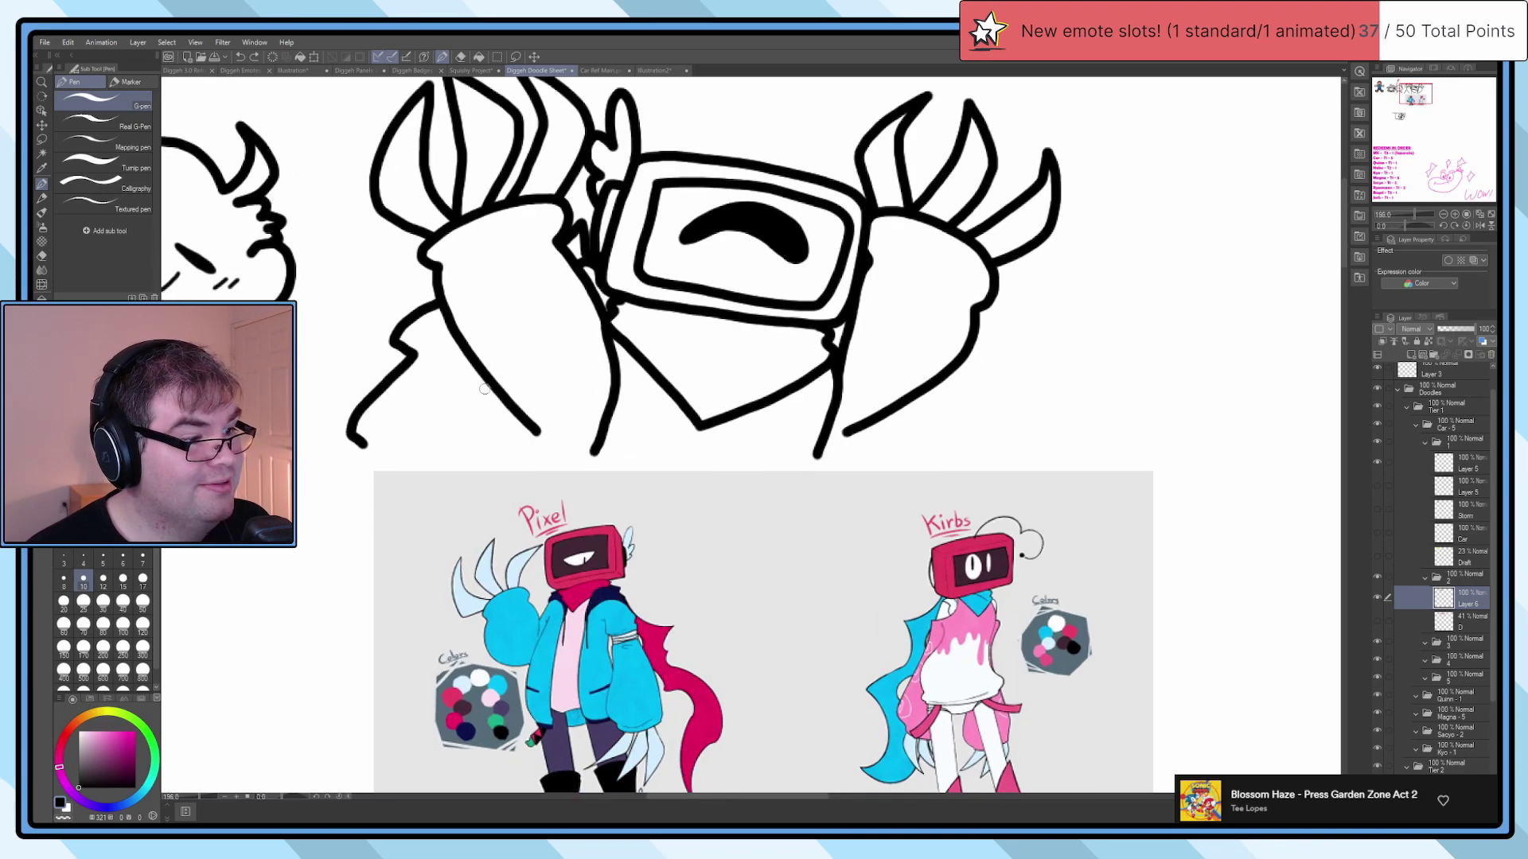
pyautogui.moveTo(396, 306)
pyautogui.mouseDown()
pyautogui.moveTo(614, 244)
pyautogui.moveTo(784, 157)
pyautogui.mouseUp()
pyautogui.moveTo(808, 232)
pyautogui.mouseDown()
pyautogui.moveTo(593, 384)
pyautogui.moveTo(465, 414)
pyautogui.mouseUp()
pyautogui.moveTo(438, 358)
pyautogui.mouseDown()
pyautogui.moveTo(706, 255)
pyautogui.moveTo(784, 203)
pyautogui.mouseUp()
pyautogui.moveTo(633, 243); pyautogui.dragTo(564, 321)
pyautogui.scroll(-3, 564, 321)
pyautogui.scroll(-5, 719, 371)
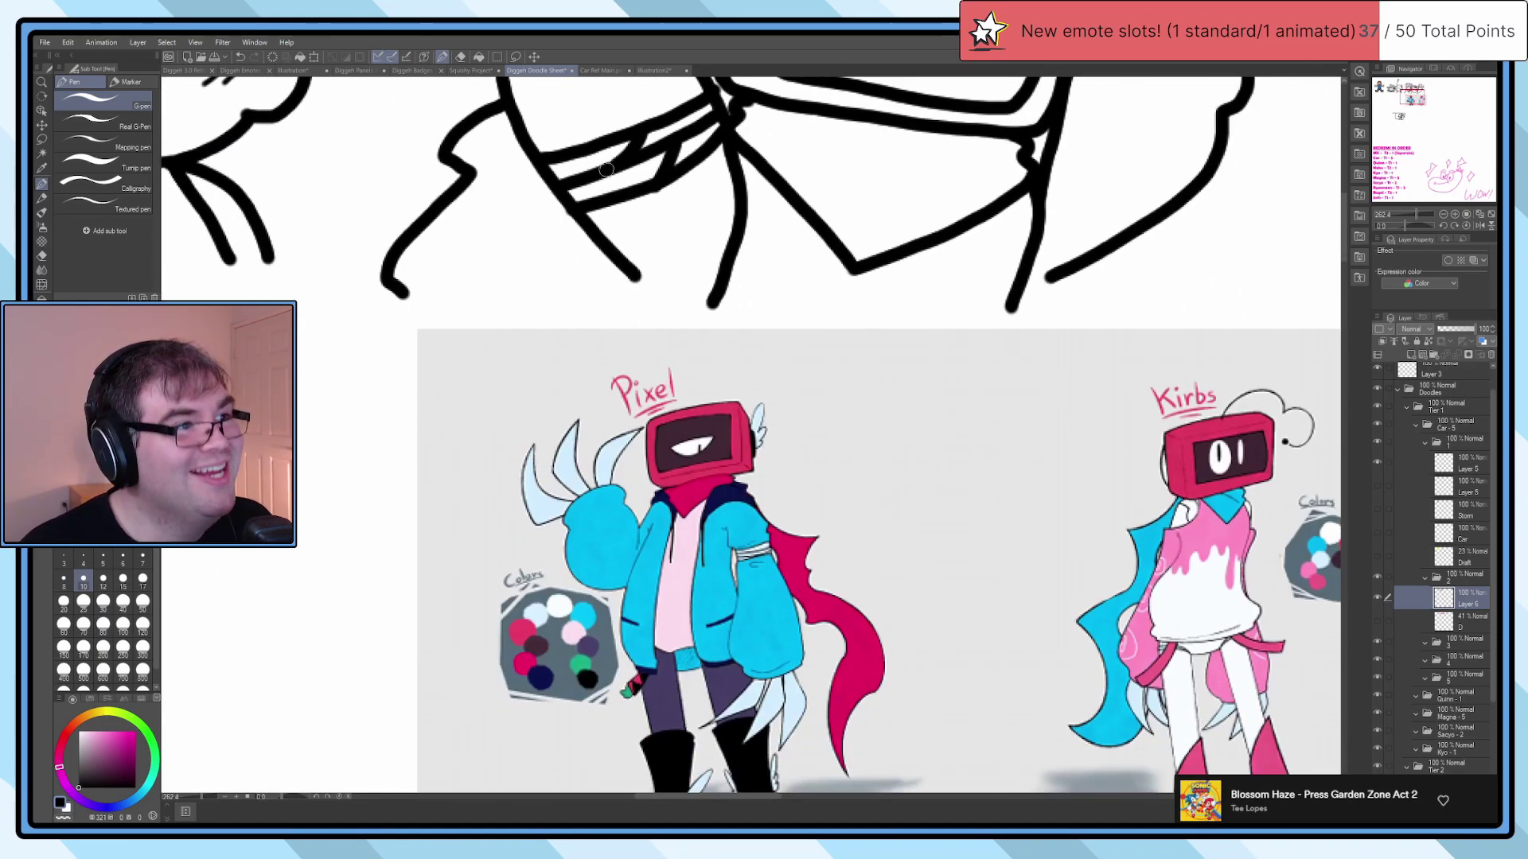
pyautogui.moveTo(621, 162); pyautogui.dragTo(674, 314)
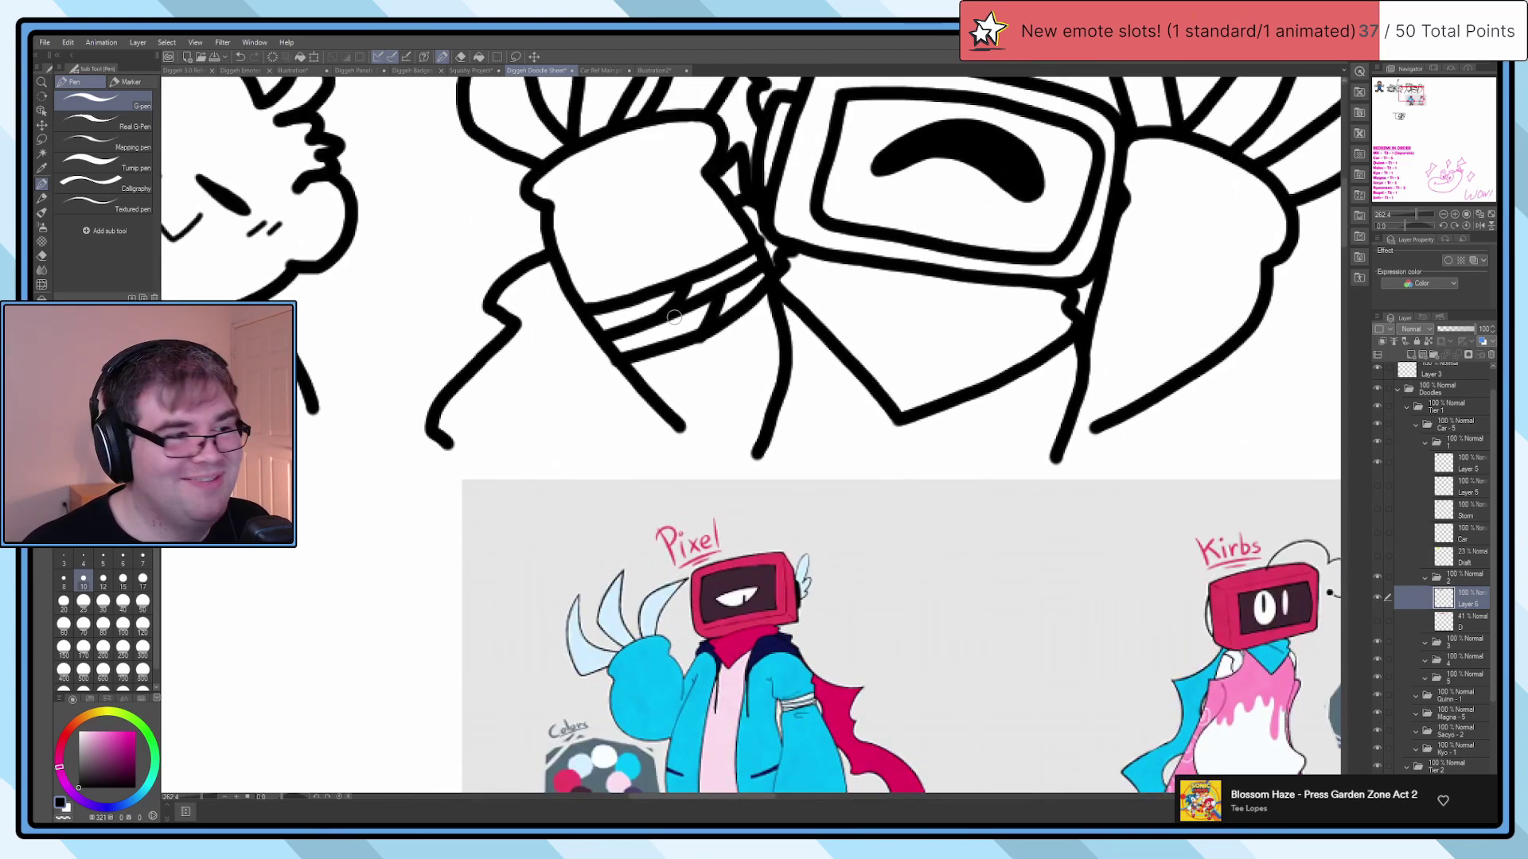
pyautogui.scroll(5, 691, 308)
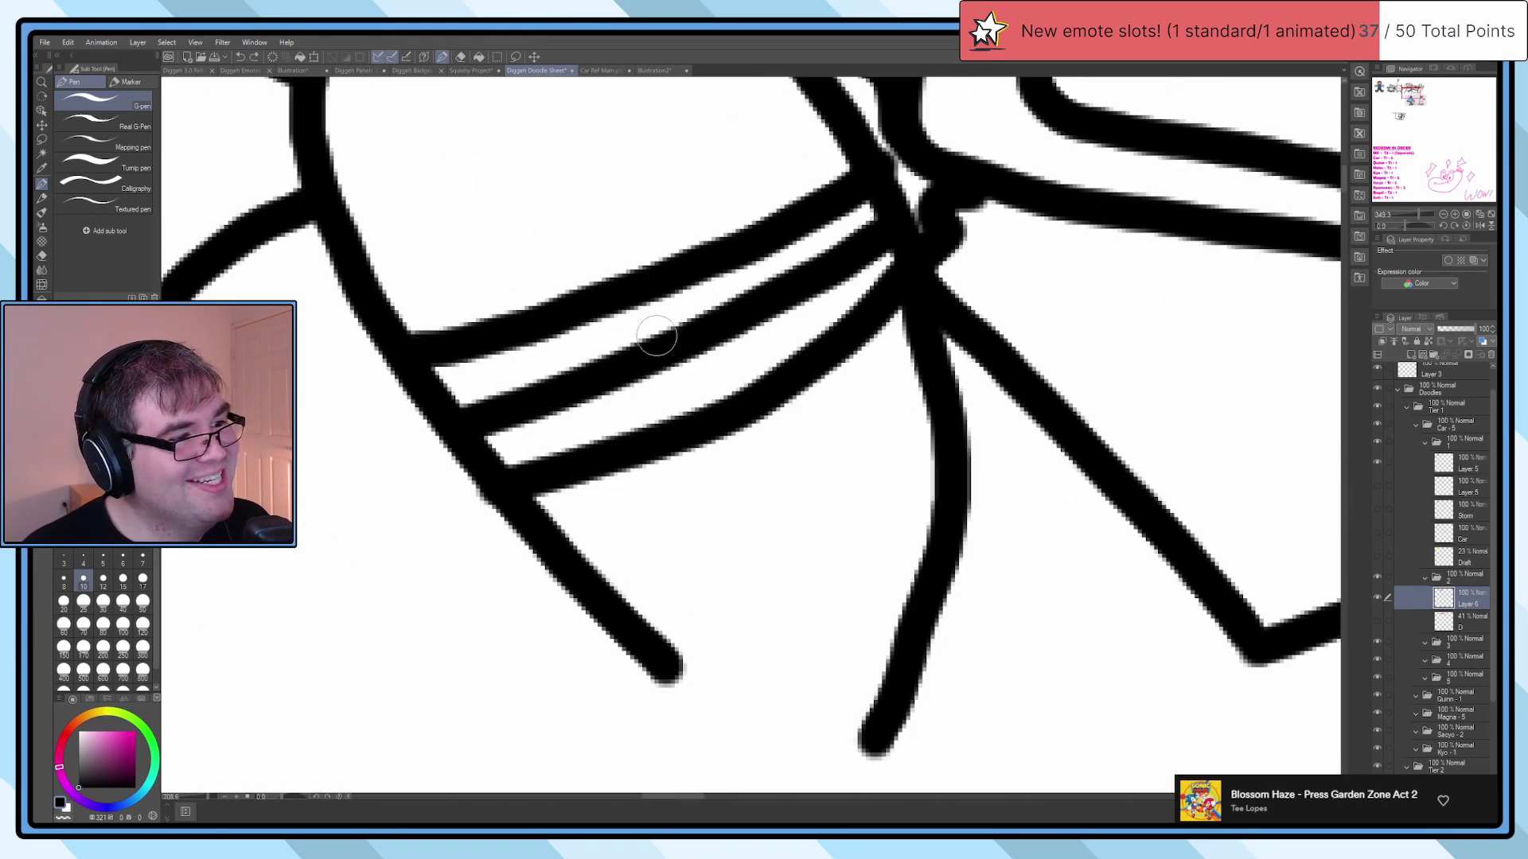
# Step: Try adding wrap details and a reworked line to the bandage on Pixel's outer raised sleeve
pyautogui.moveTo(528, 314)
pyautogui.mouseDown()
pyautogui.moveTo(659, 307)
pyautogui.moveTo(675, 323)
pyautogui.mouseUp()
pyautogui.hotkey('ctrl', 'z')
pyautogui.moveTo(840, 199); pyautogui.dragTo(844, 243)
pyautogui.moveTo(772, 340)
pyautogui.mouseDown()
pyautogui.moveTo(719, 421)
pyautogui.moveTo(684, 324)
pyautogui.mouseUp()
pyautogui.scroll(-2, 741, 426)
pyautogui.scroll(-3, 739, 429)
pyautogui.scroll(2, 689, 249)
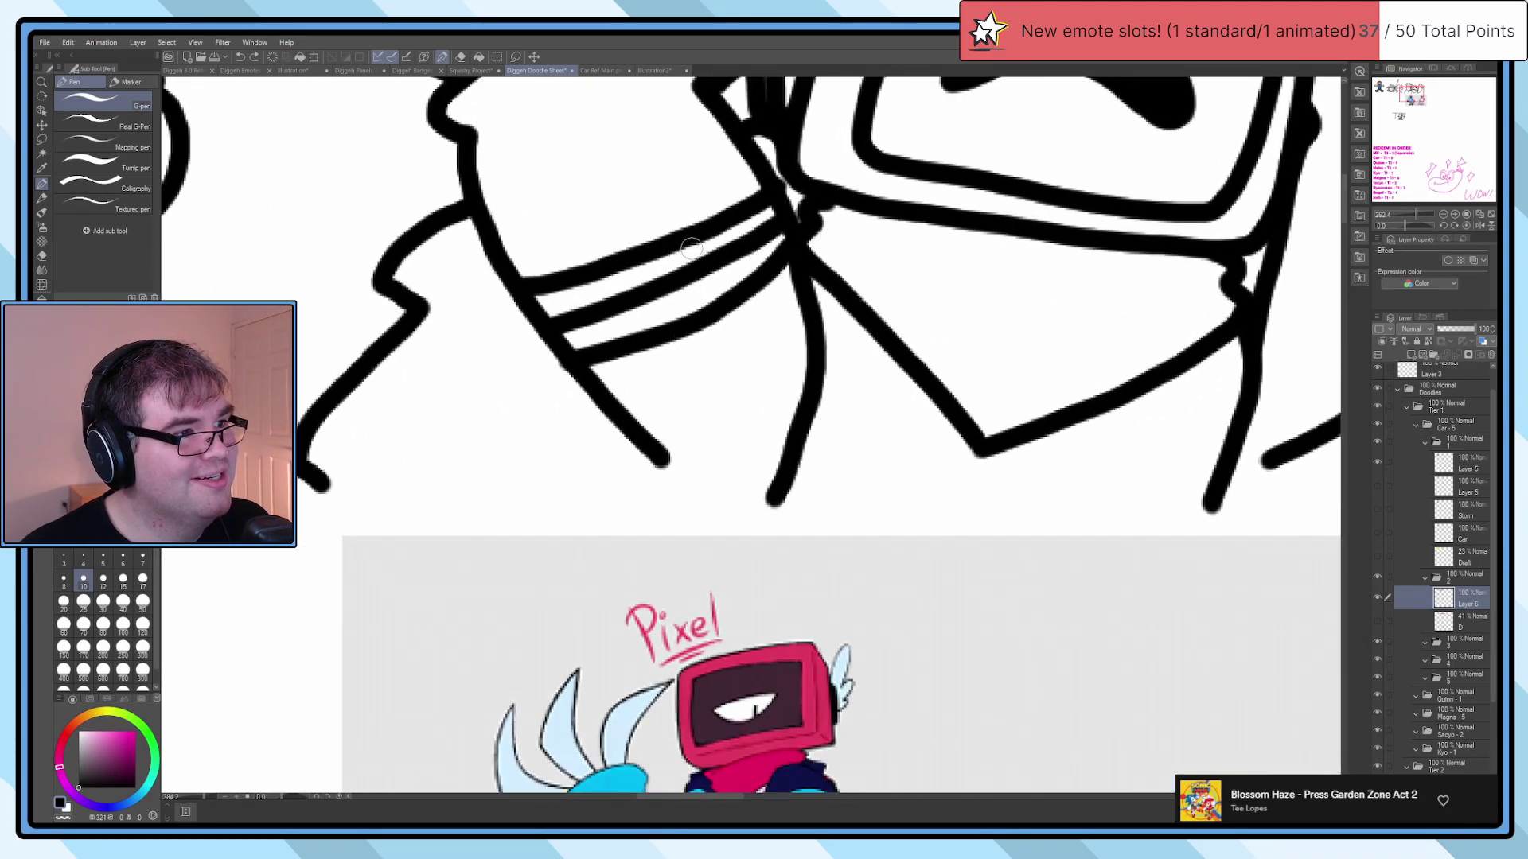
pyautogui.scroll(5, 690, 249)
pyautogui.moveTo(860, 197)
pyautogui.mouseDown()
pyautogui.moveTo(695, 314)
pyautogui.moveTo(437, 379)
pyautogui.moveTo(358, 376)
pyautogui.moveTo(806, 206)
pyautogui.moveTo(799, 229)
pyautogui.moveTo(607, 322)
pyautogui.moveTo(391, 363)
pyautogui.mouseUp()
pyautogui.hotkey('ctrl', 'z')
pyautogui.hotkey('ctrl', 'z')
# Step: Show the pink sketch layer again and select it
pyautogui.scroll(-1, 391, 364)
pyautogui.scroll(-6, 391, 363)
pyautogui.scroll(-4, 597, 380)
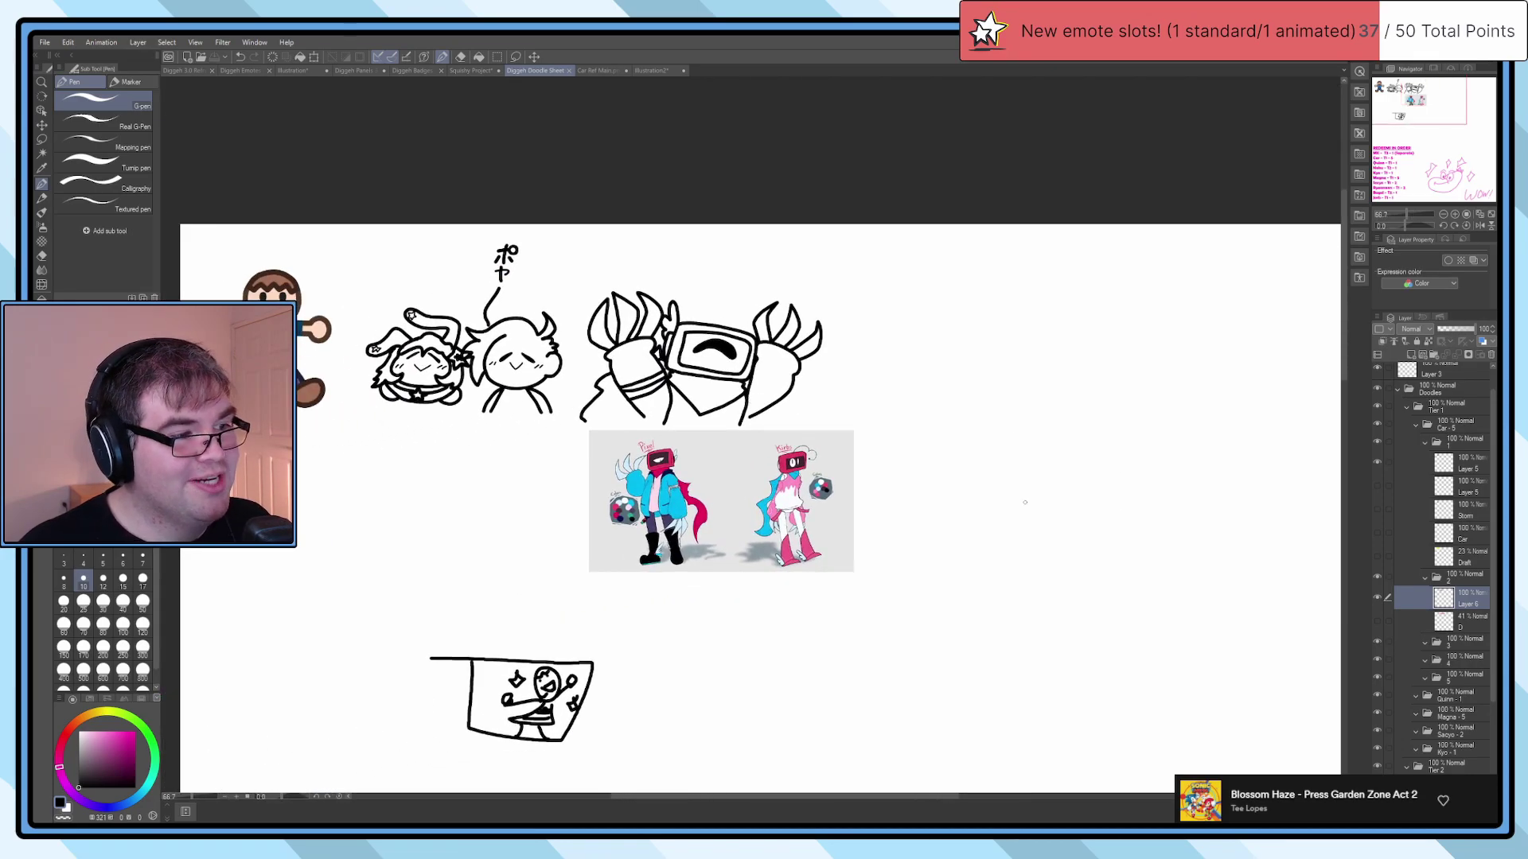
pyautogui.scroll(2, 1447, 601)
pyautogui.scroll(-3, 1447, 601)
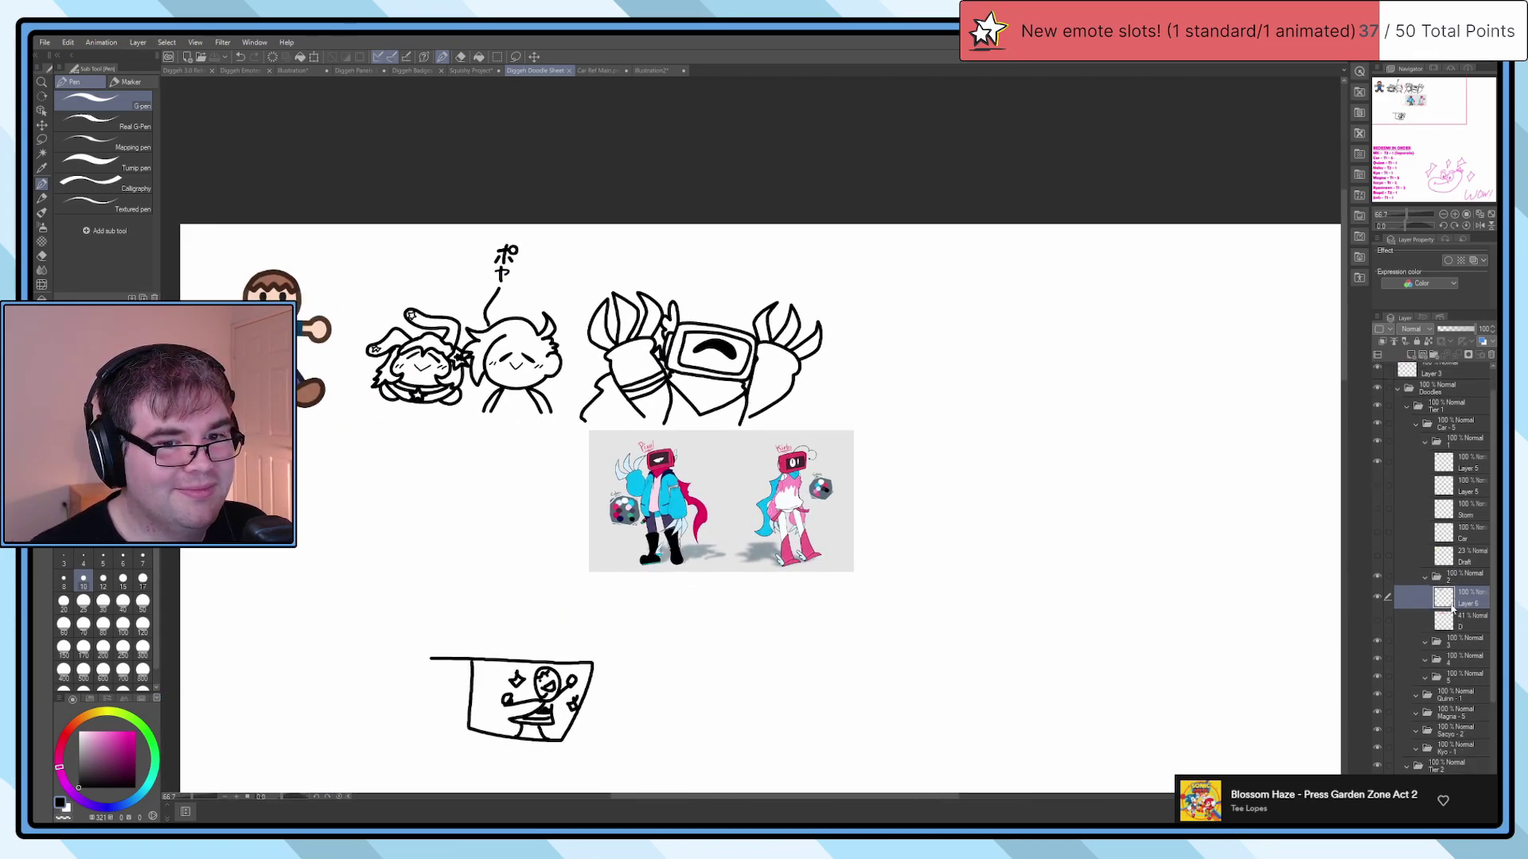
pyautogui.click(1377, 606)
pyautogui.click(1474, 608)
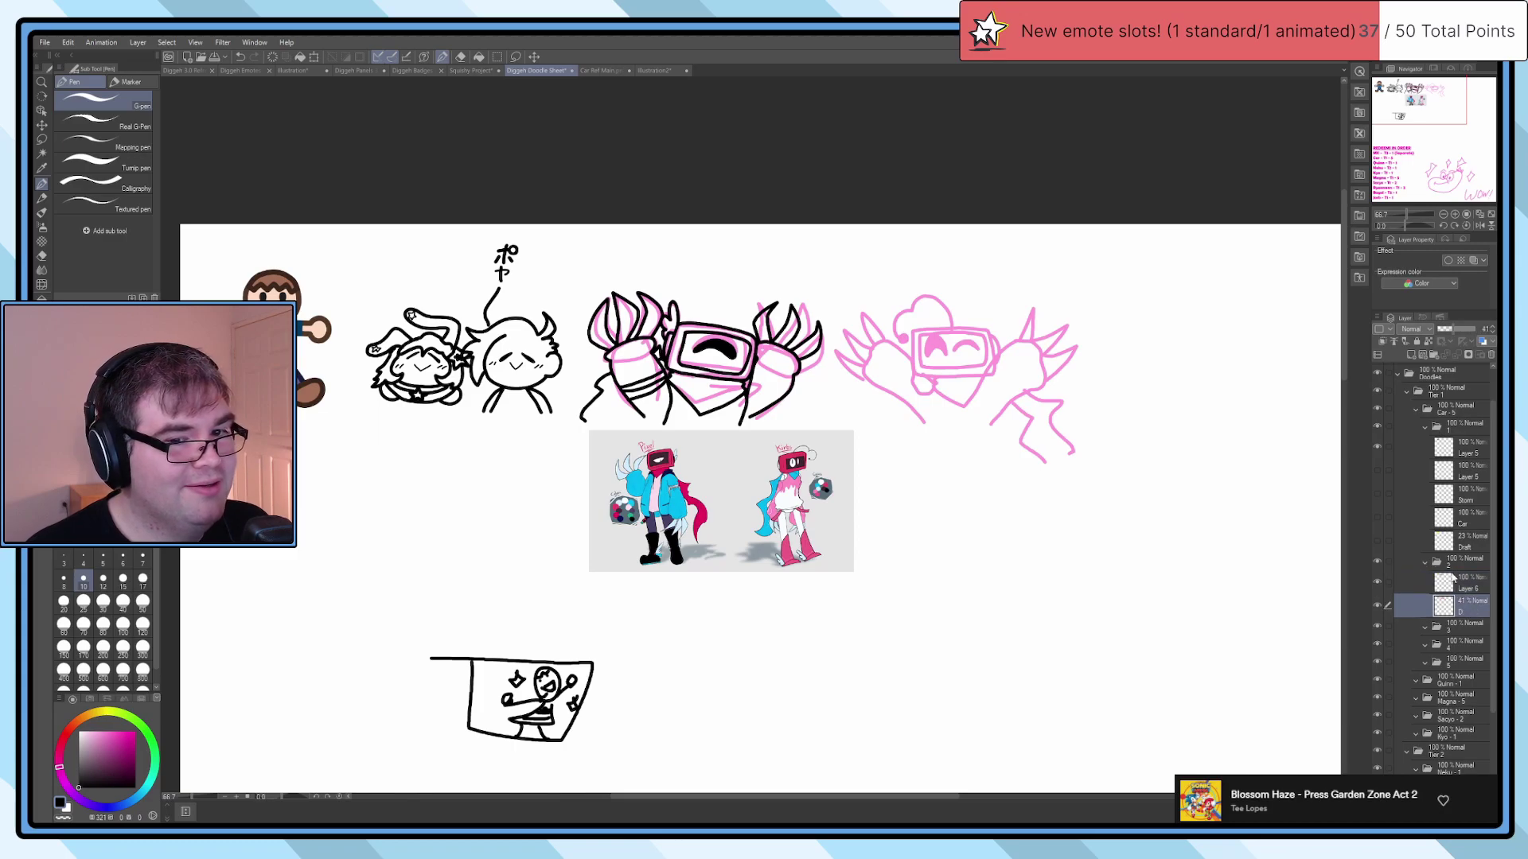
# Step: Rename the two doodle folders "1 & 2" and "2 & 3", and delete the spare folders 3 and 4
pyautogui.click(1463, 562)
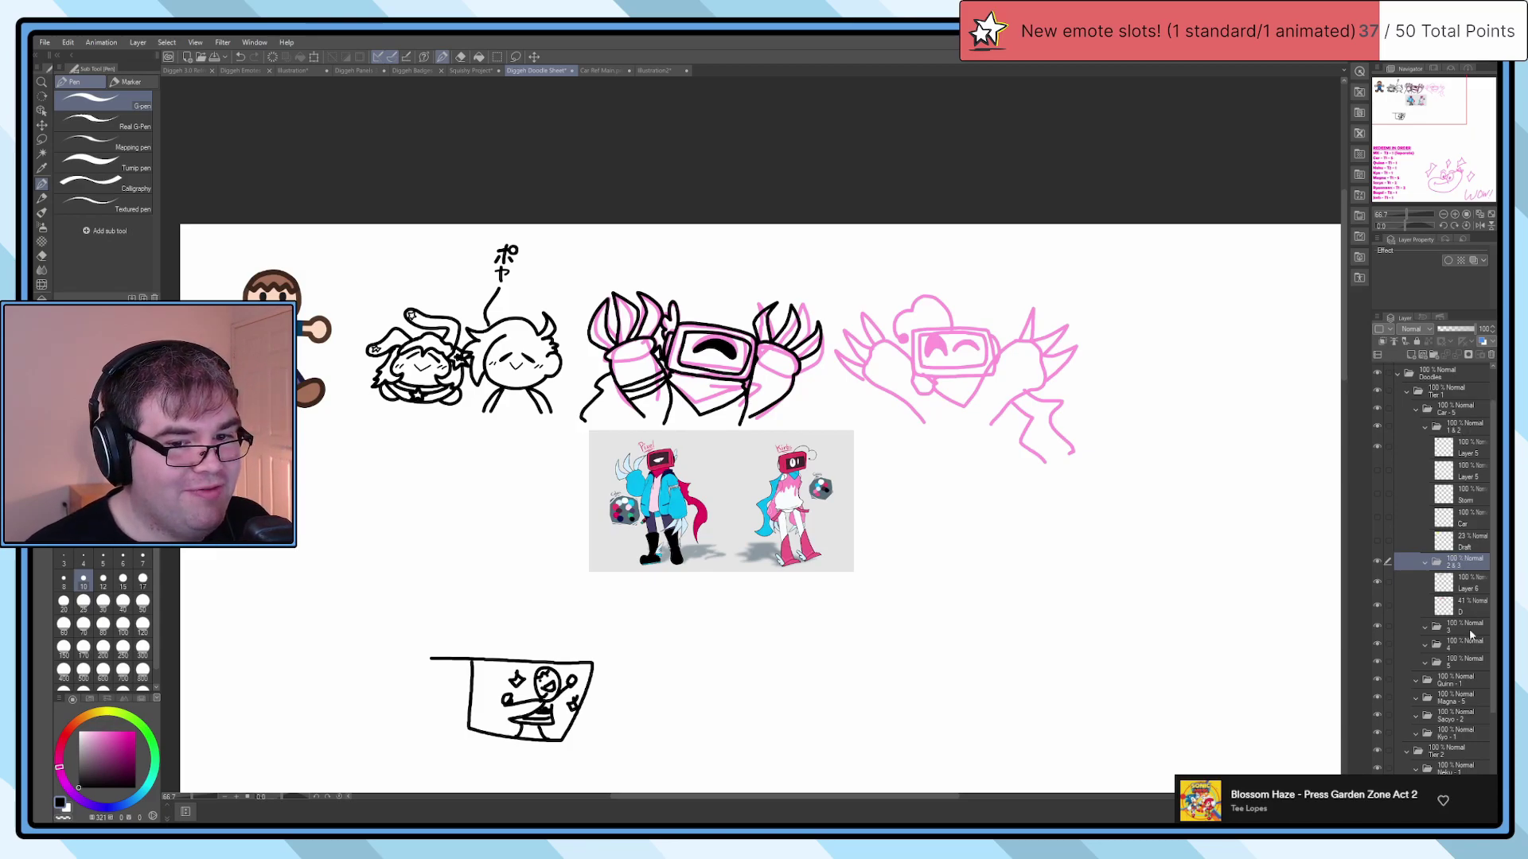
pyautogui.click(1470, 630)
pyautogui.keyDown('shift'); pyautogui.click(1463, 645); pyautogui.keyUp('shift')
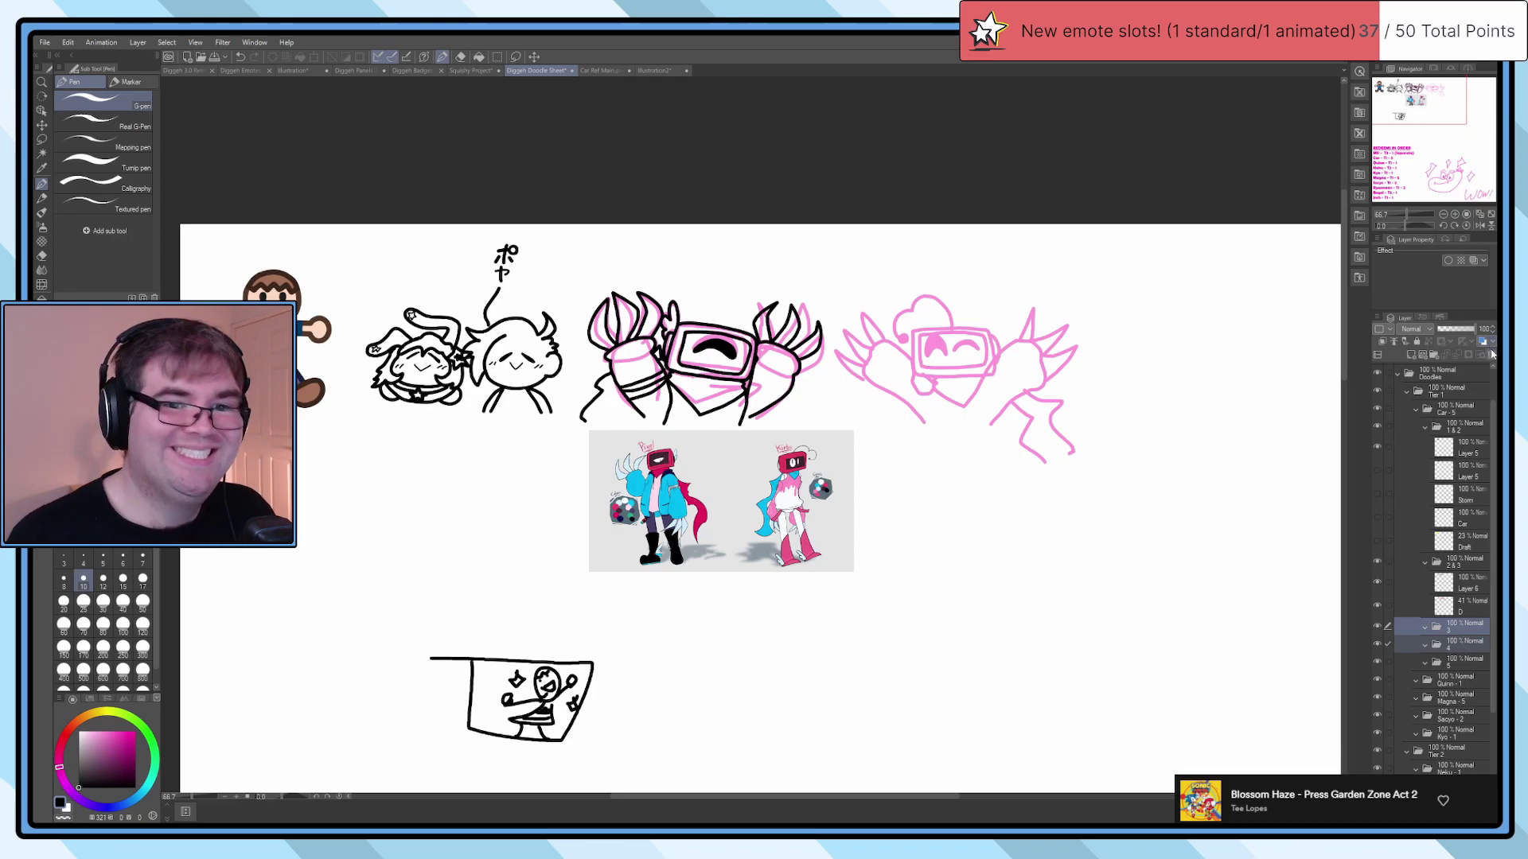
pyautogui.click(1492, 356)
pyautogui.click(1462, 589)
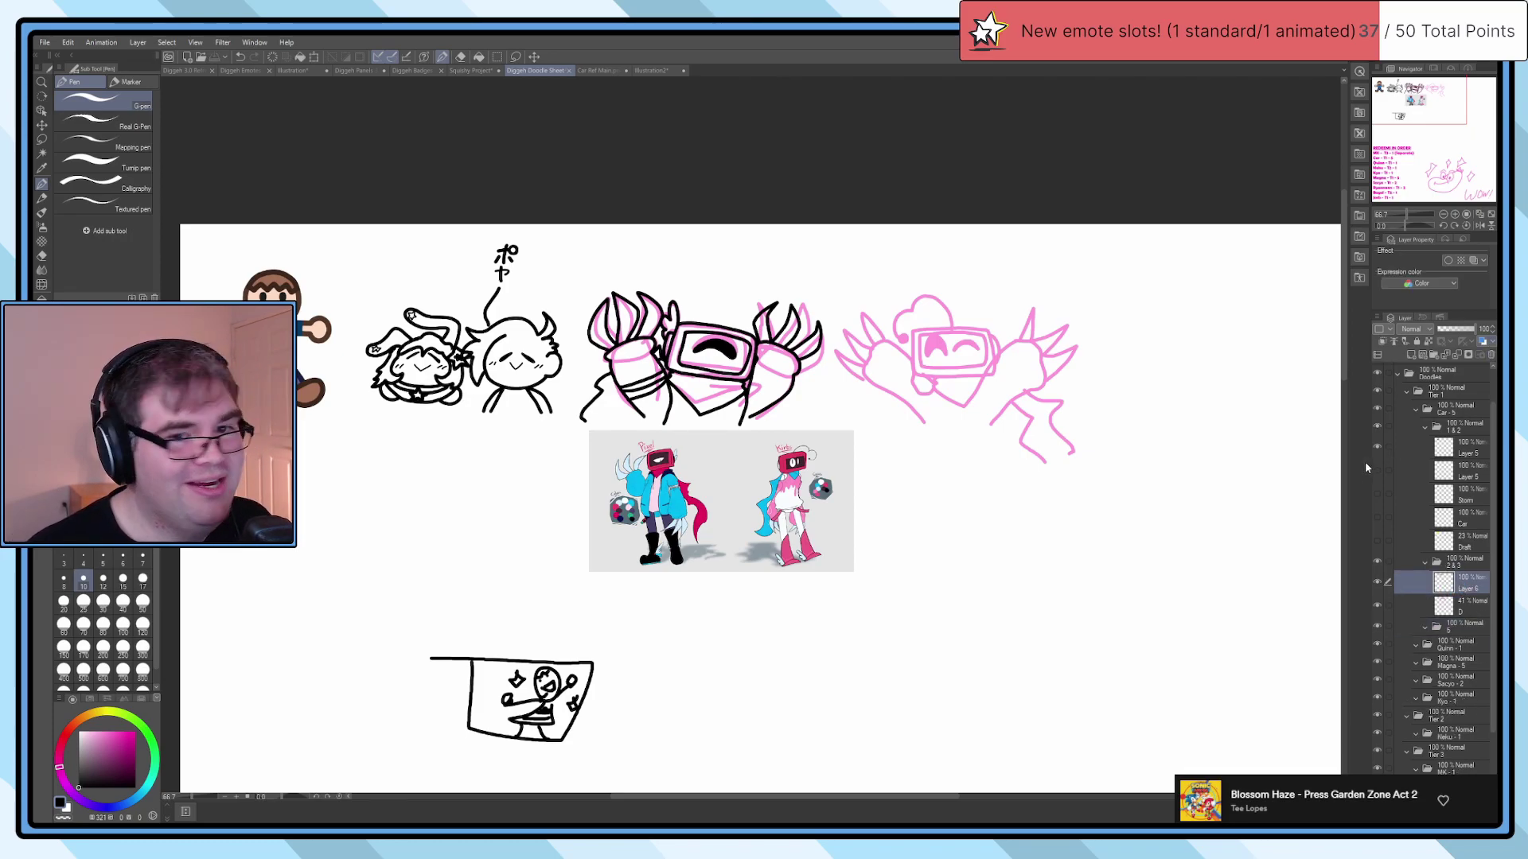
# Step: Hide the top layer in folder "1 & 2" and show its separate line-art, Storm and Car layers, keeping Draft hidden
pyautogui.click(1379, 444)
pyautogui.click(1379, 446)
pyautogui.click(1379, 446)
pyautogui.click(1379, 447)
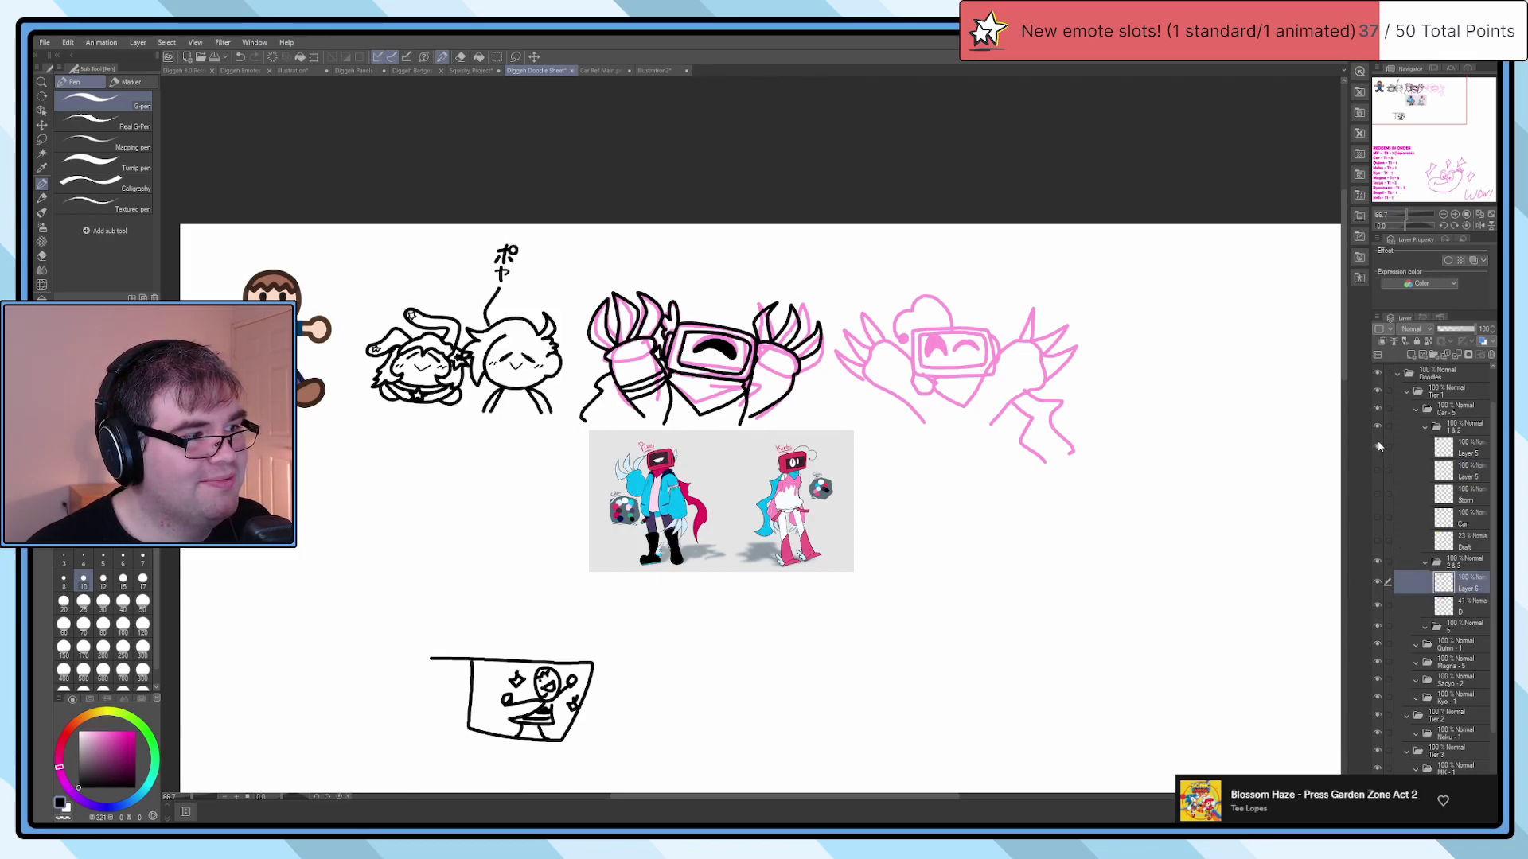
pyautogui.click(1378, 447)
pyautogui.click(1379, 446)
pyautogui.click(1379, 447)
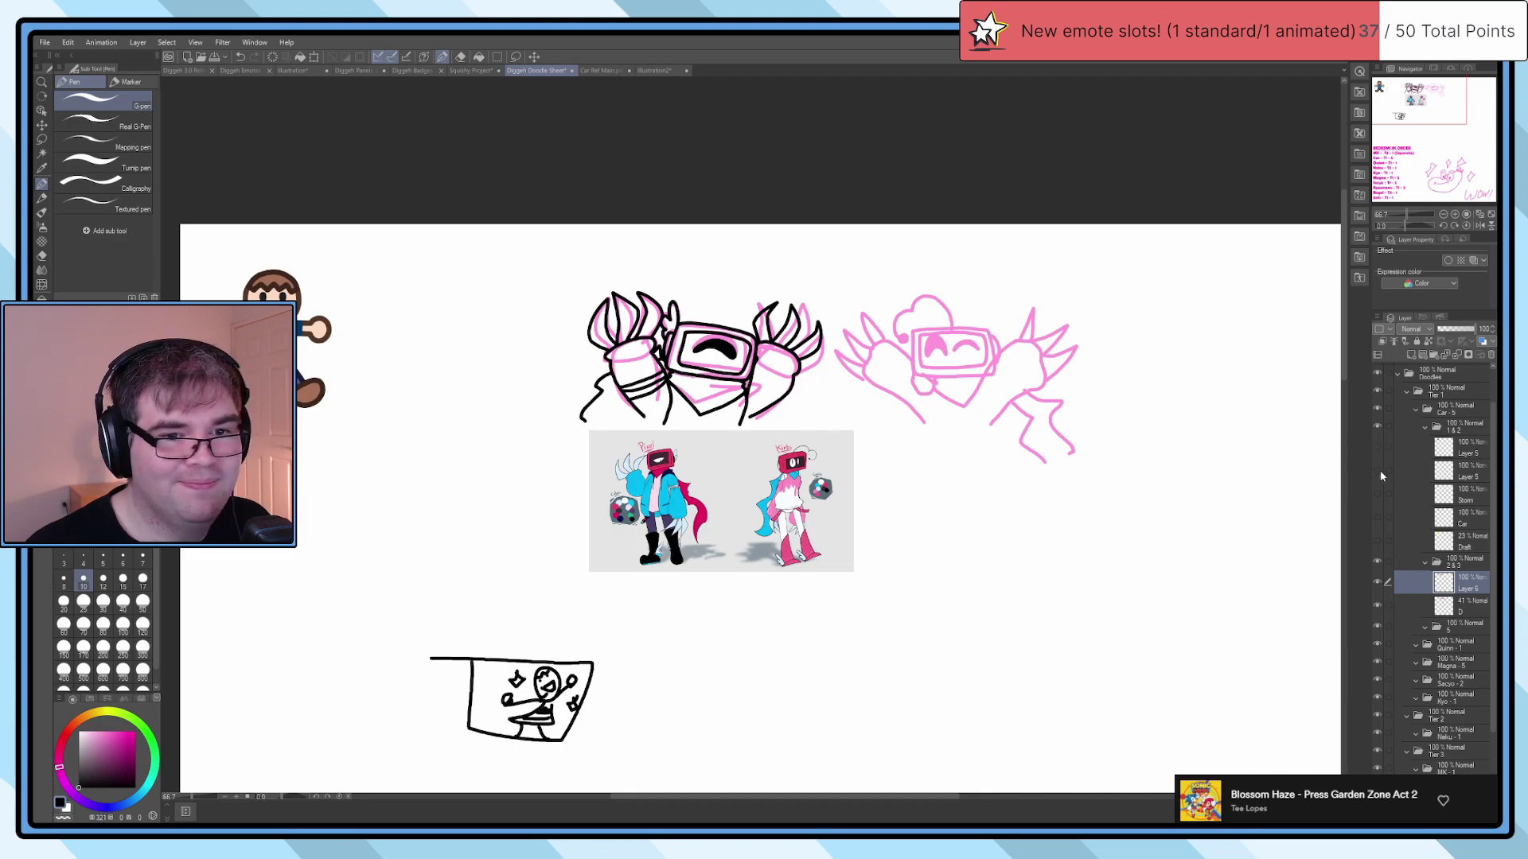
pyautogui.click(1377, 471)
pyautogui.click(1377, 493)
pyautogui.click(1377, 518)
pyautogui.click(1378, 542)
pyautogui.click(1377, 541)
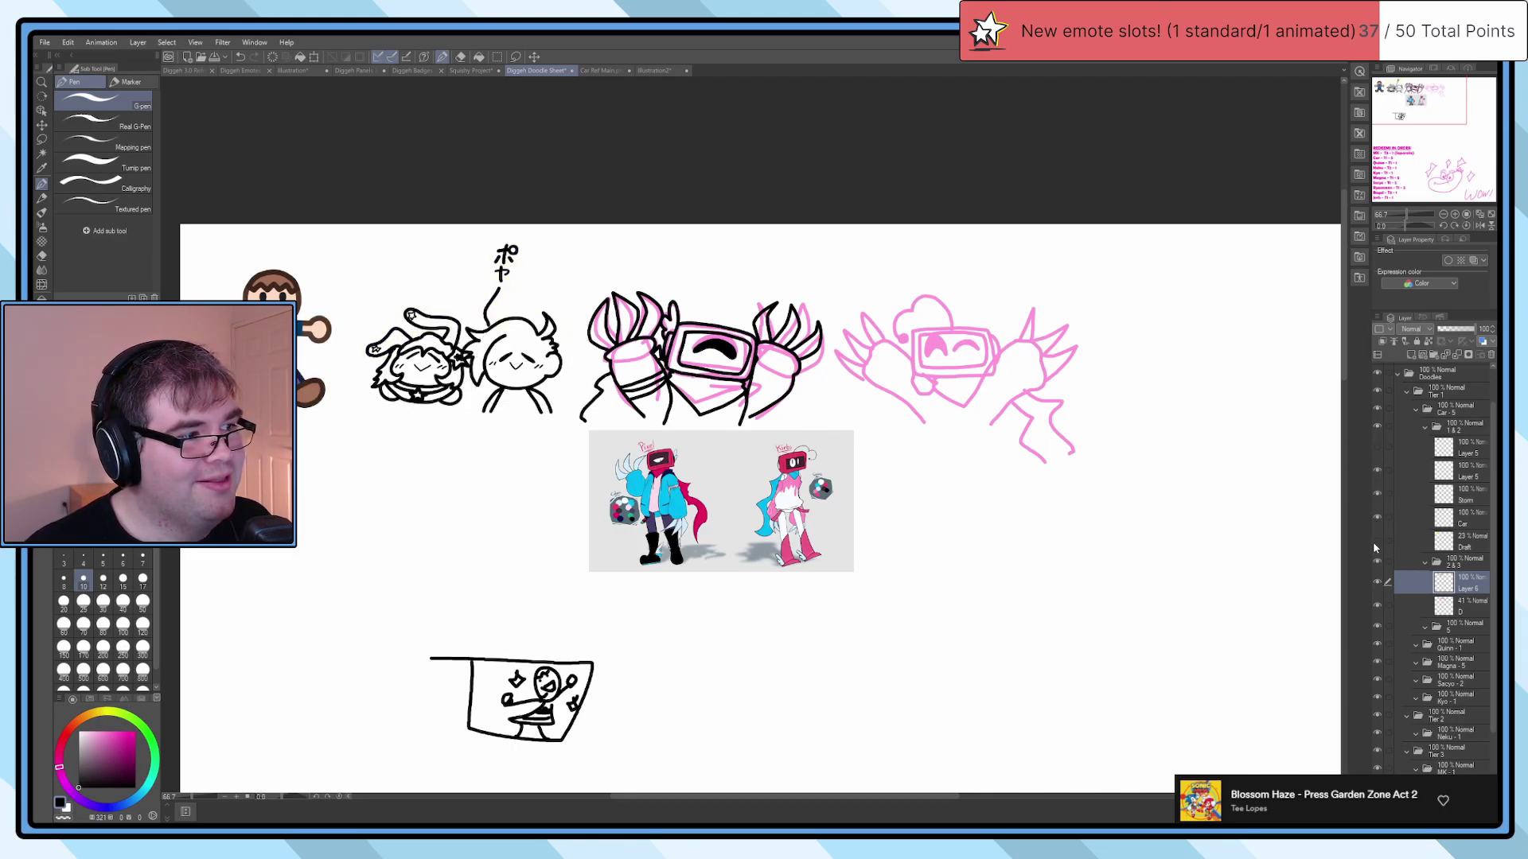
# Step: Try shifting the Storm and Car line-art layers left together
pyautogui.click(1467, 504)
pyautogui.press('k')
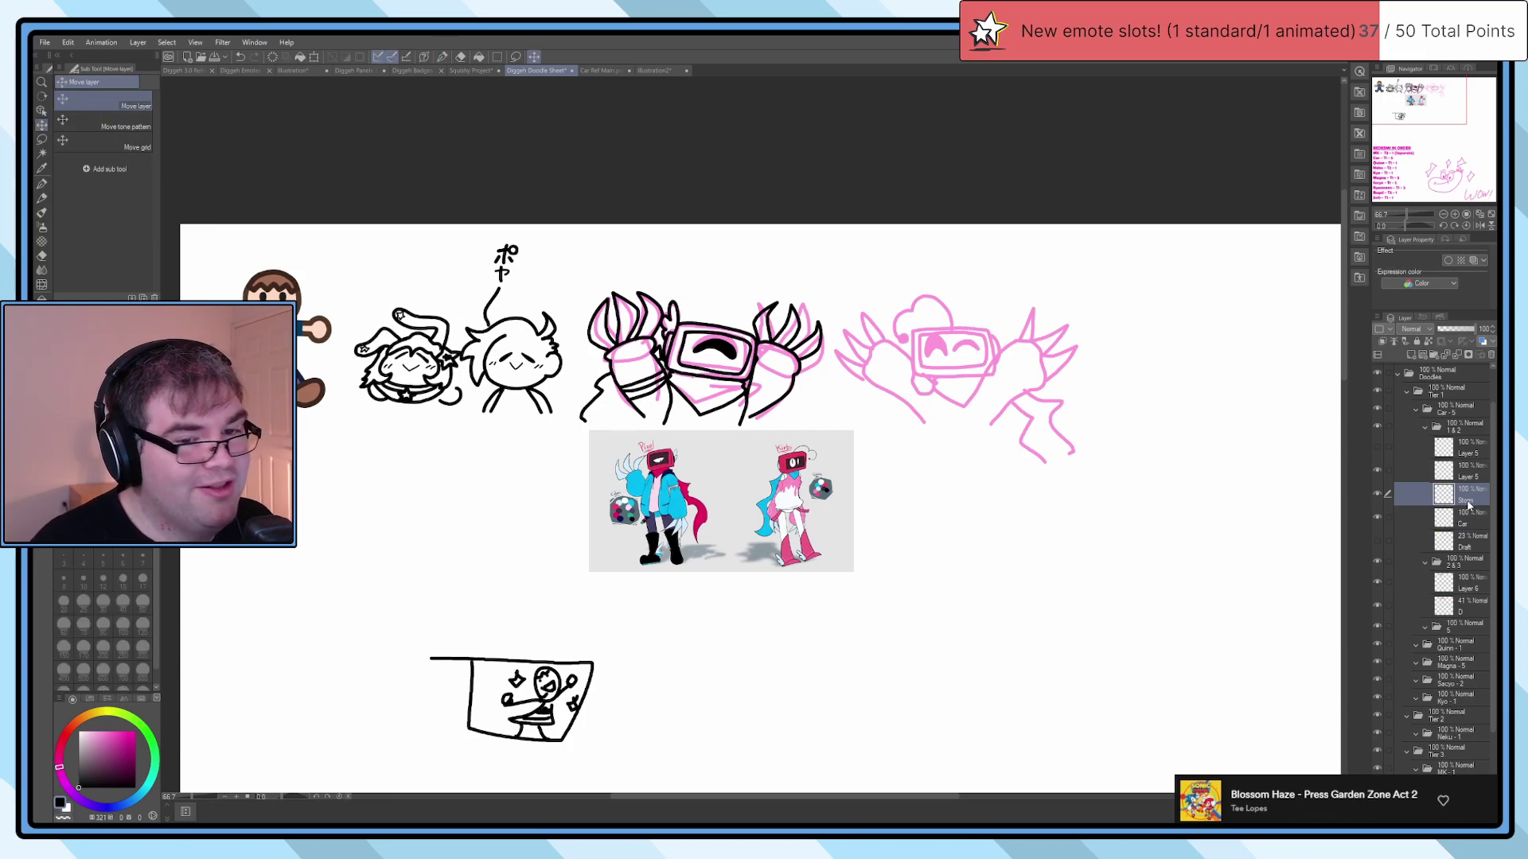
pyautogui.keyDown('ctrl'); pyautogui.click(1467, 519); pyautogui.keyUp('ctrl')
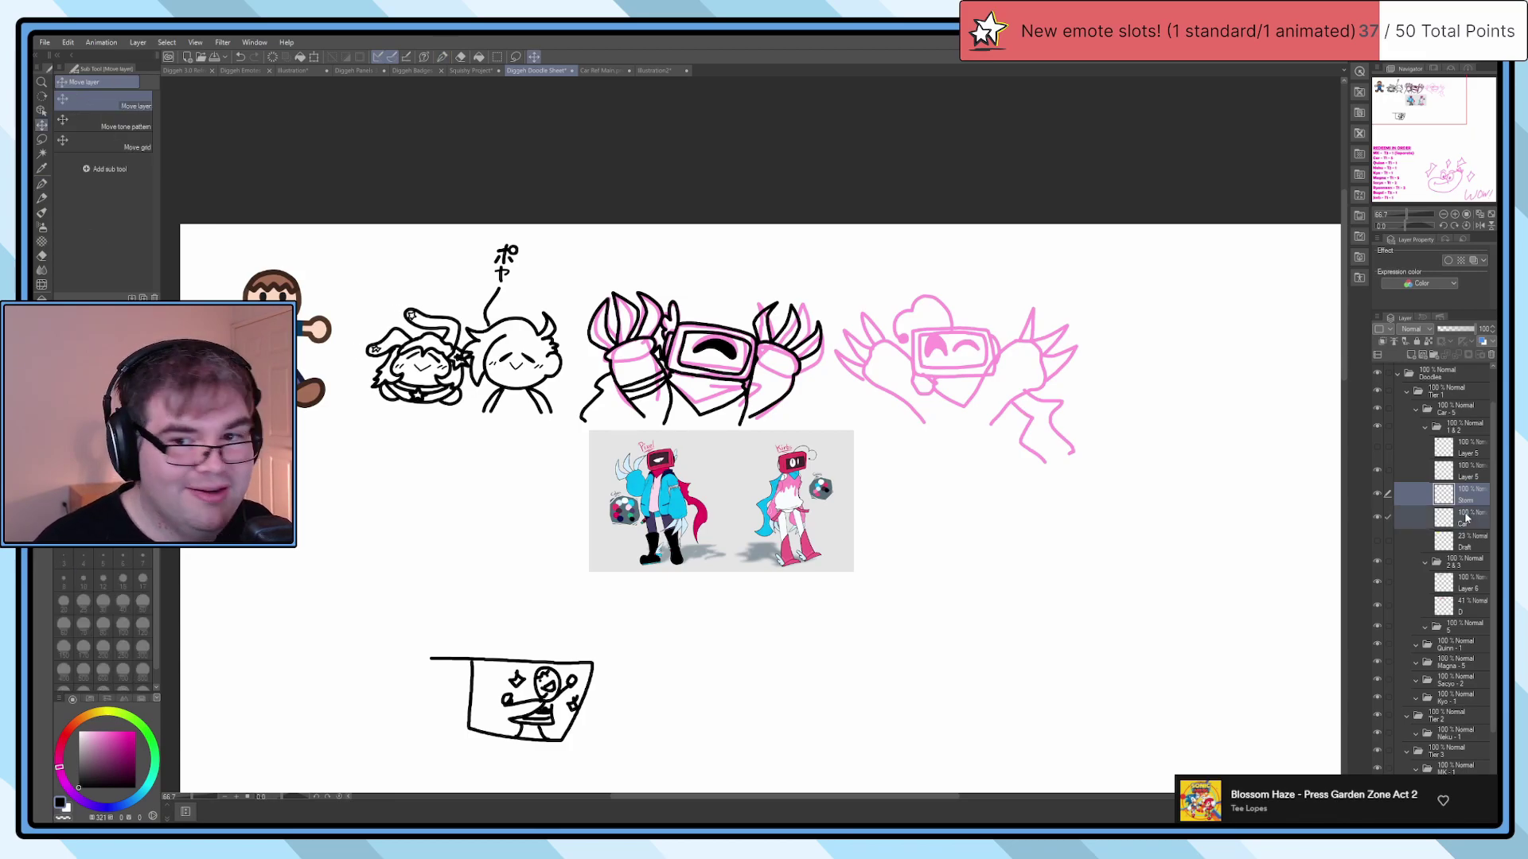
pyautogui.hotkey('shift', 'Left')
pyautogui.hotkey('shift', 'Left')
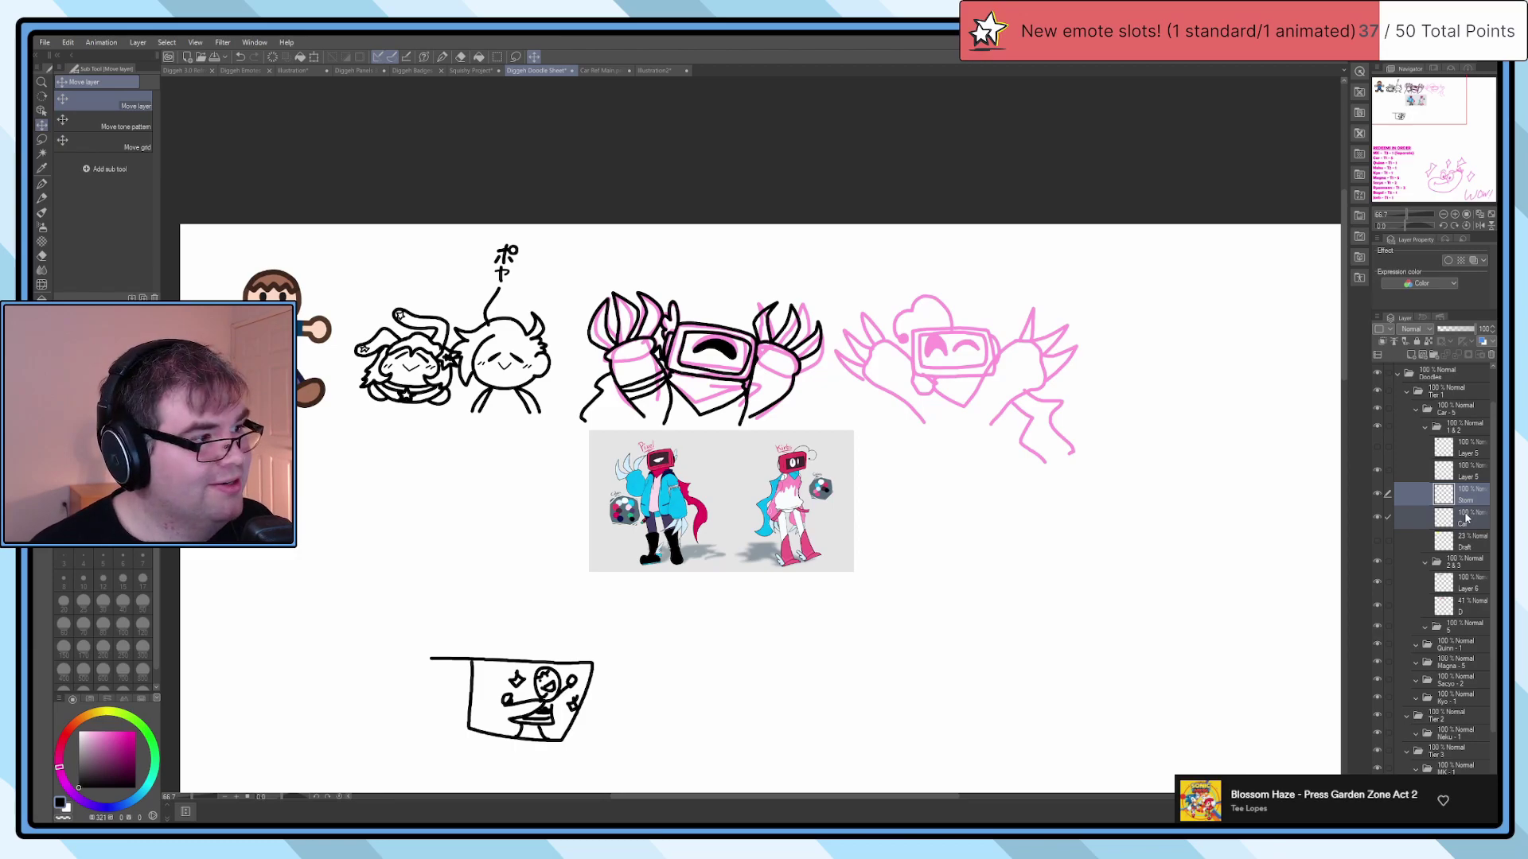
pyautogui.hotkey('ctrl', 'z')
pyautogui.hotkey('ctrl', 'z')
# Step: Hide the Storm layer and examine the stray hand curve beside the Car doodle
pyautogui.click(1430, 502)
pyautogui.click(1377, 496)
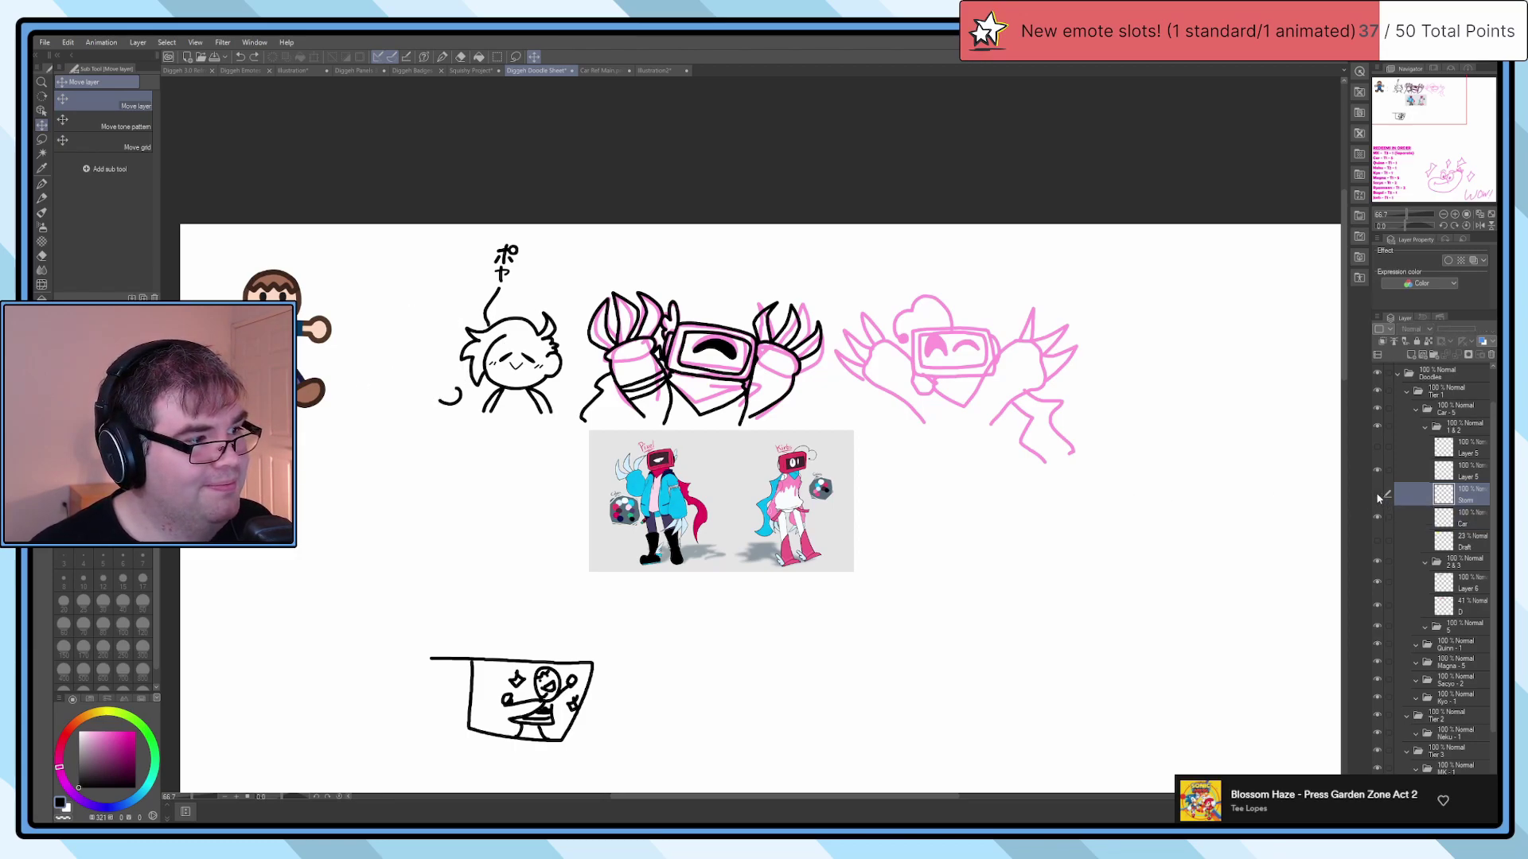
pyautogui.press('p')
pyautogui.scroll(8, 454, 440)
pyautogui.moveTo(454, 439)
pyautogui.mouseDown()
pyautogui.moveTo(428, 492)
pyautogui.moveTo(440, 446)
pyautogui.mouseUp()
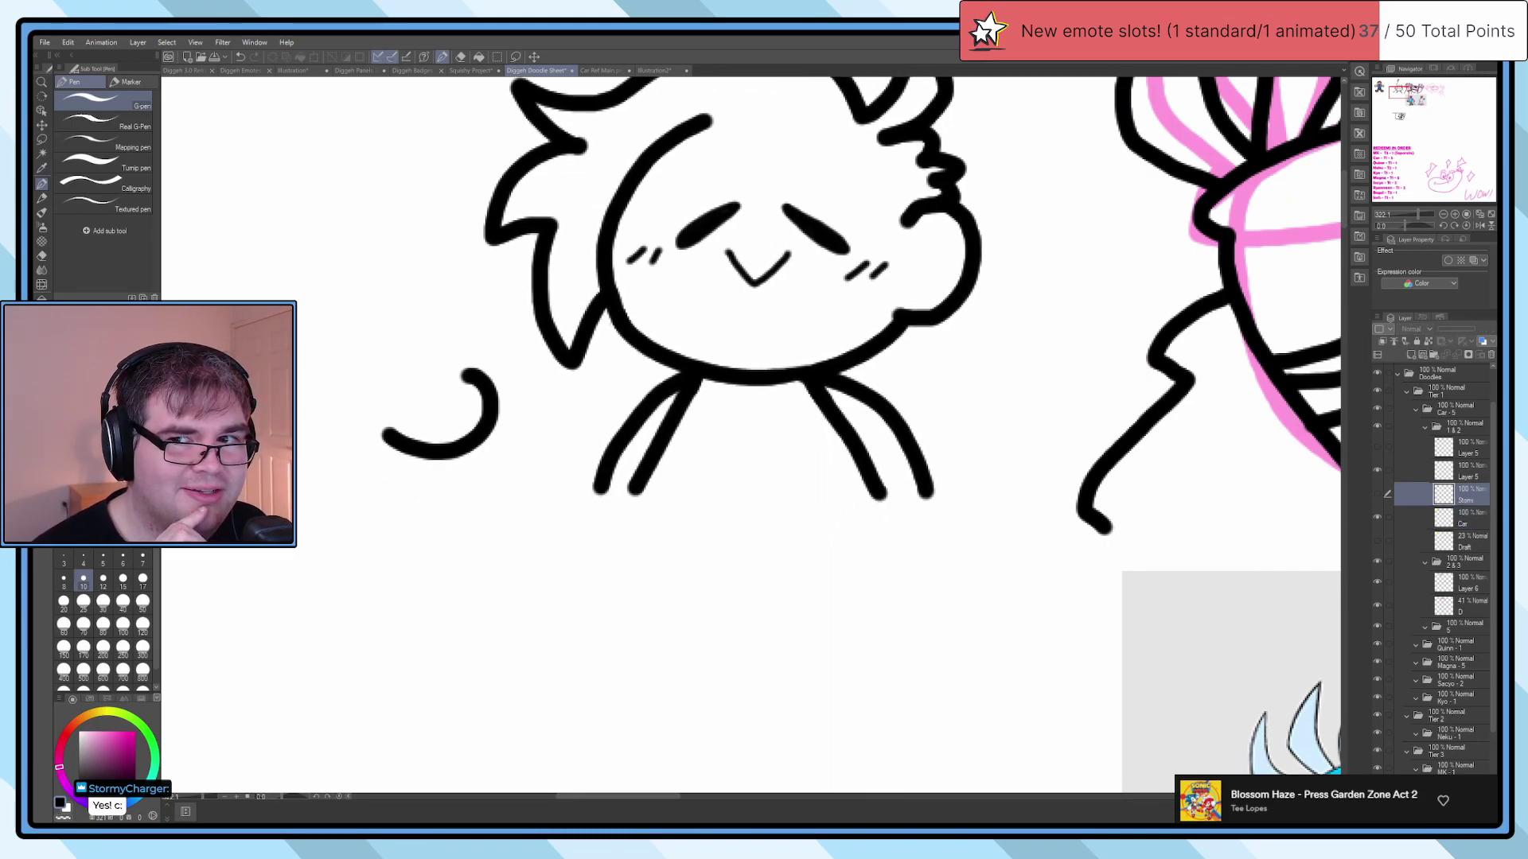
pyautogui.hotkey('ctrl', 'z')
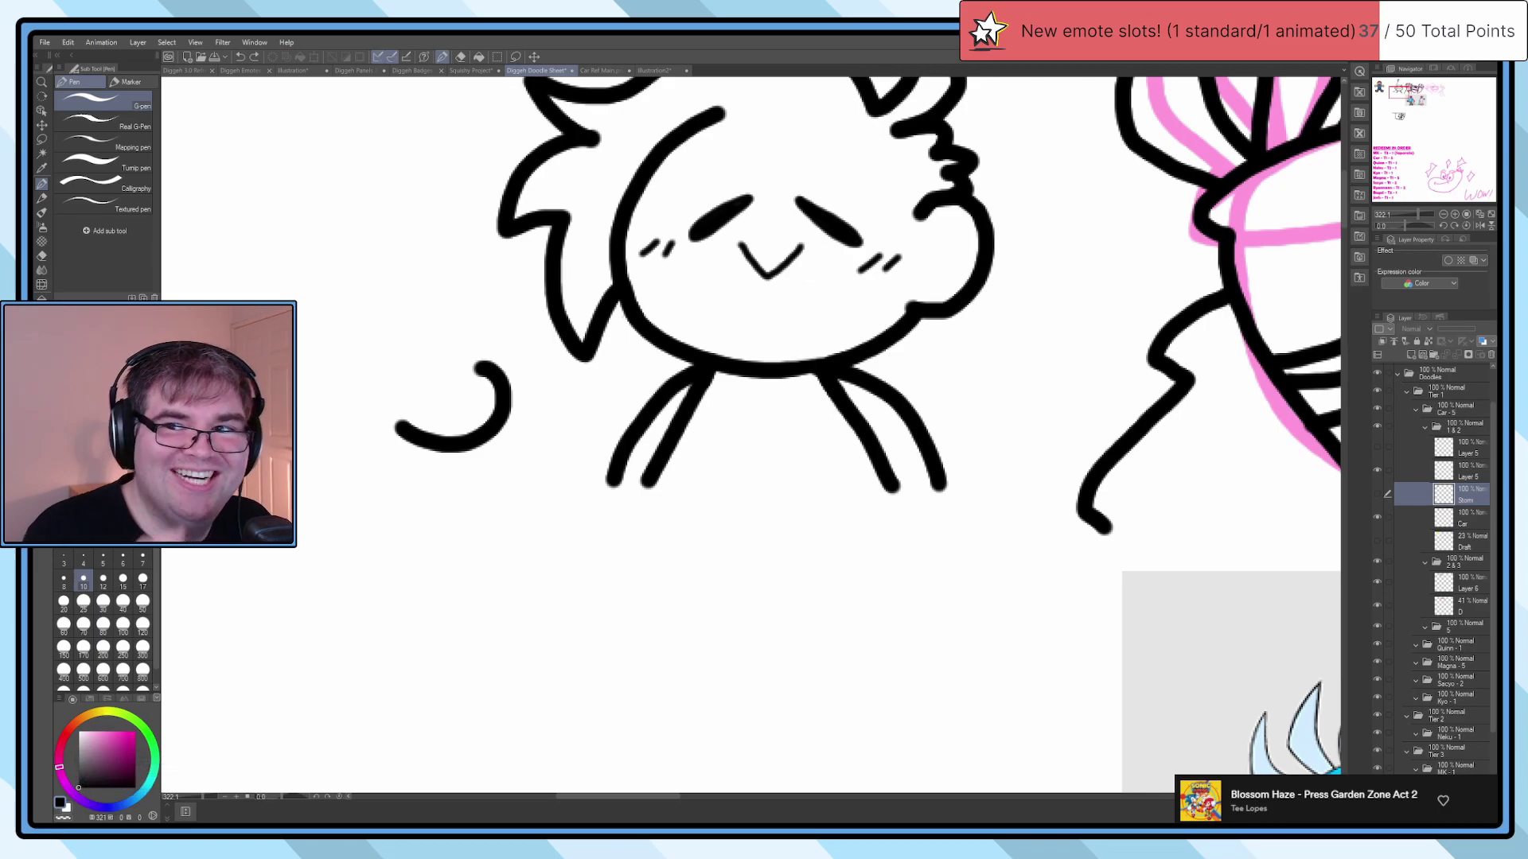
pyautogui.moveTo(459, 452); pyautogui.dragTo(452, 512)
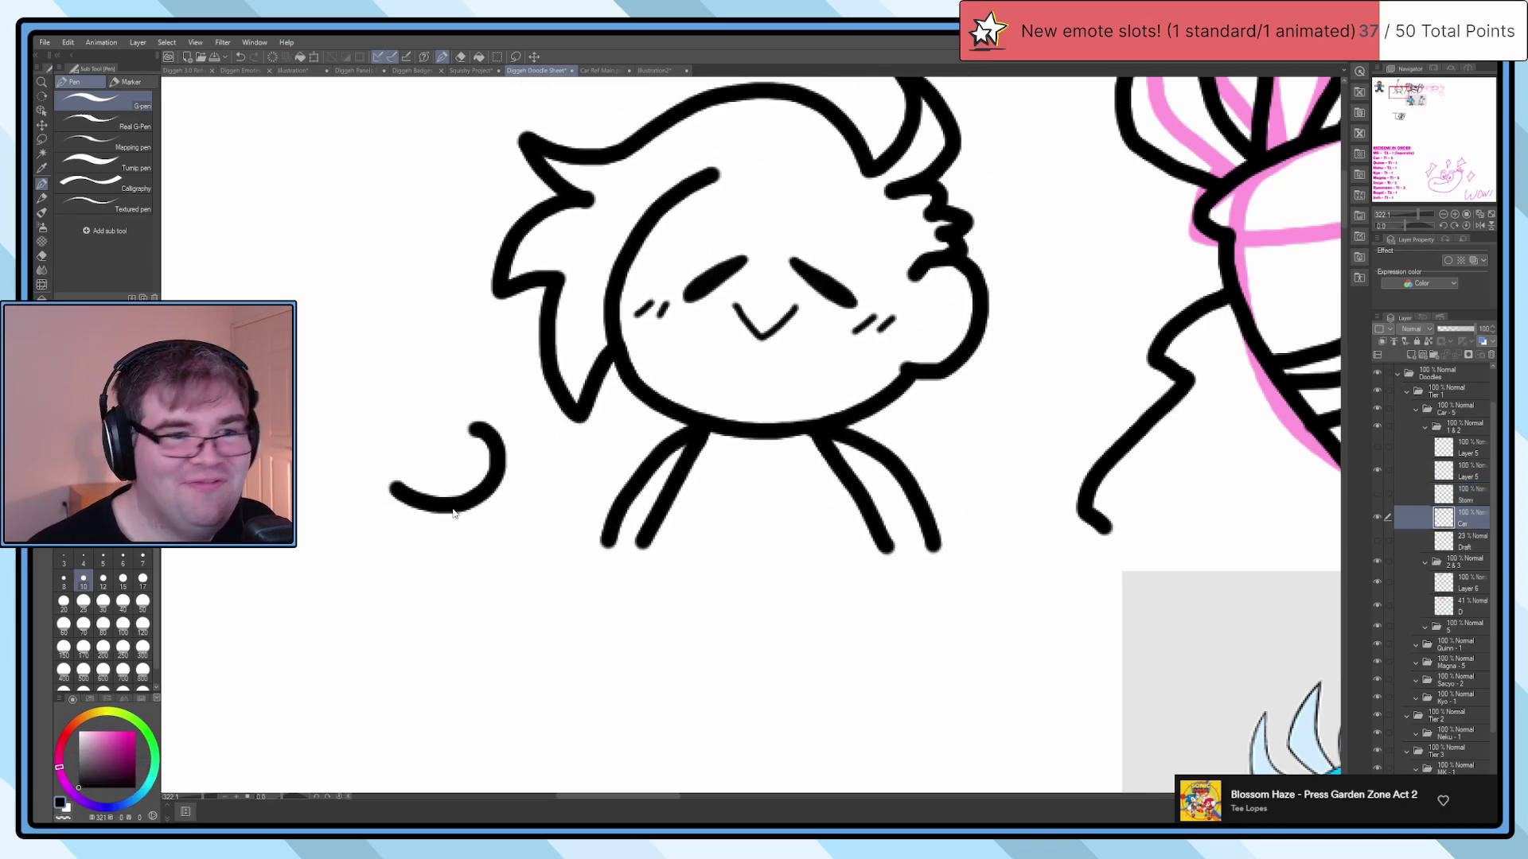
pyautogui.hotkey('ctrl', 'z')
pyautogui.scroll(-3, 456, 509)
pyautogui.hotkey('ctrl', 'z')
pyautogui.hotkey('ctrl', 'z')
pyautogui.scroll(-2, 1338, 477)
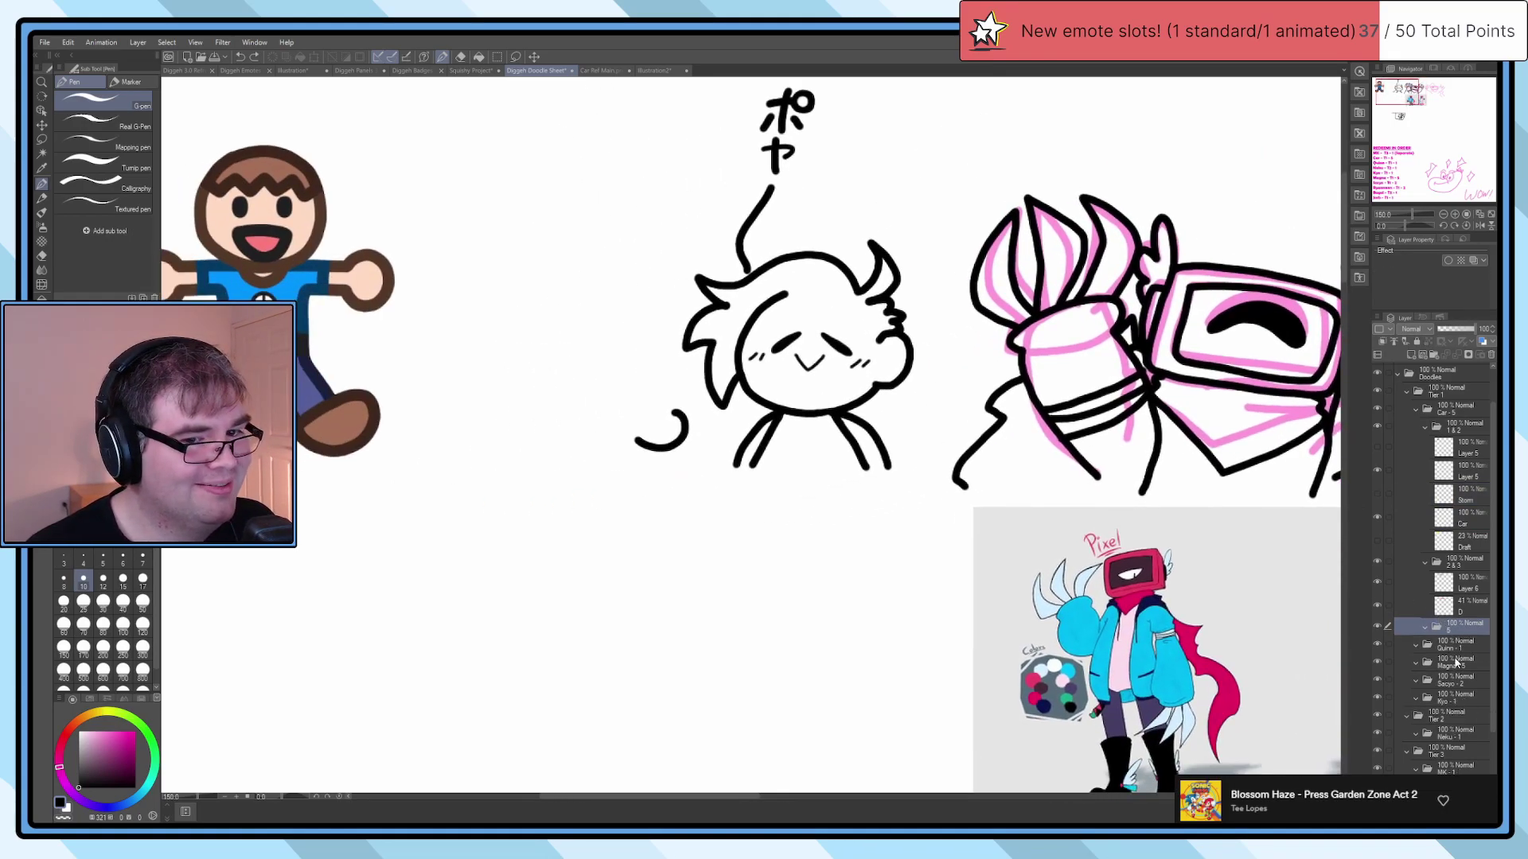
# Step: Select the Storm layer in folder "1 & 2" and make it visible again
pyautogui.click(1456, 662)
pyautogui.click(1451, 540)
pyautogui.click(1447, 492)
pyautogui.click(1377, 471)
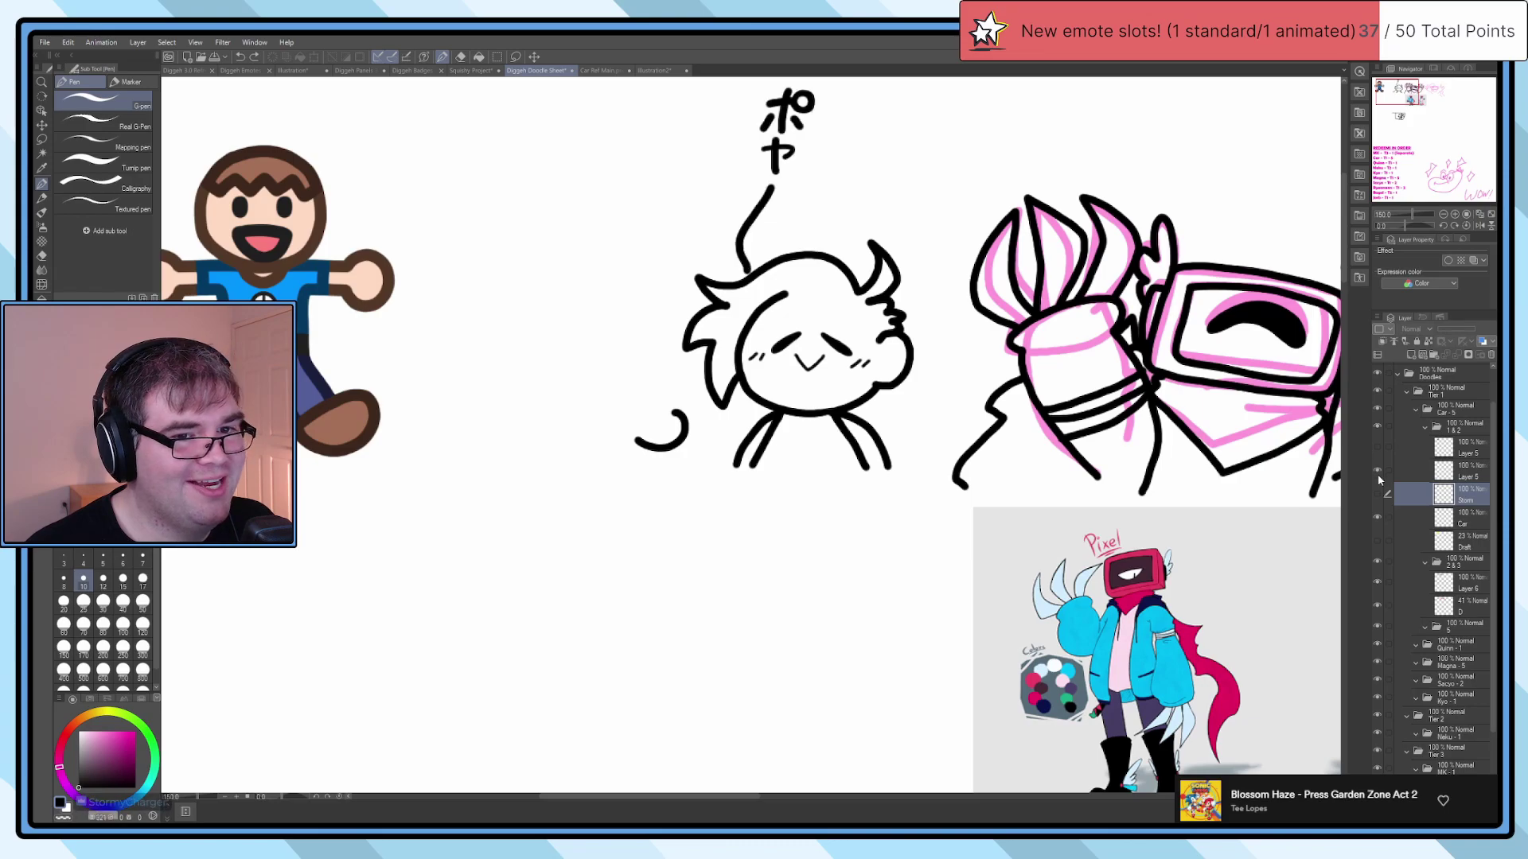
pyautogui.click(1376, 471)
pyautogui.click(1375, 493)
pyautogui.click(1375, 494)
pyautogui.click(1375, 493)
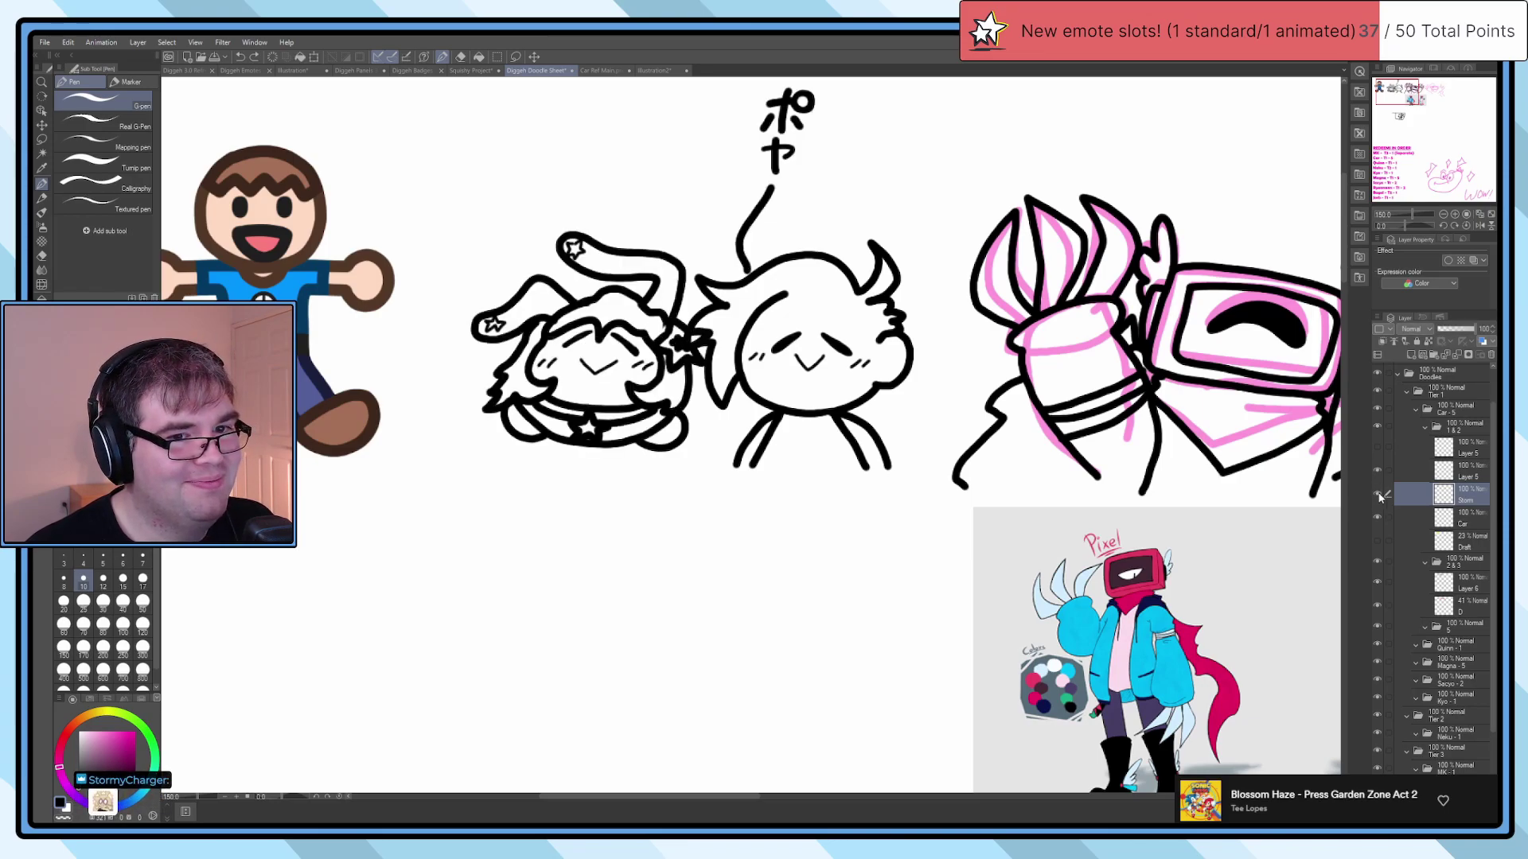
# Step: Lasso Storm's hand near the Car doodle, cut it from the Car layer and merge the pasted piece into the Storm layer
pyautogui.scroll(3, 726, 409)
pyautogui.press('m')
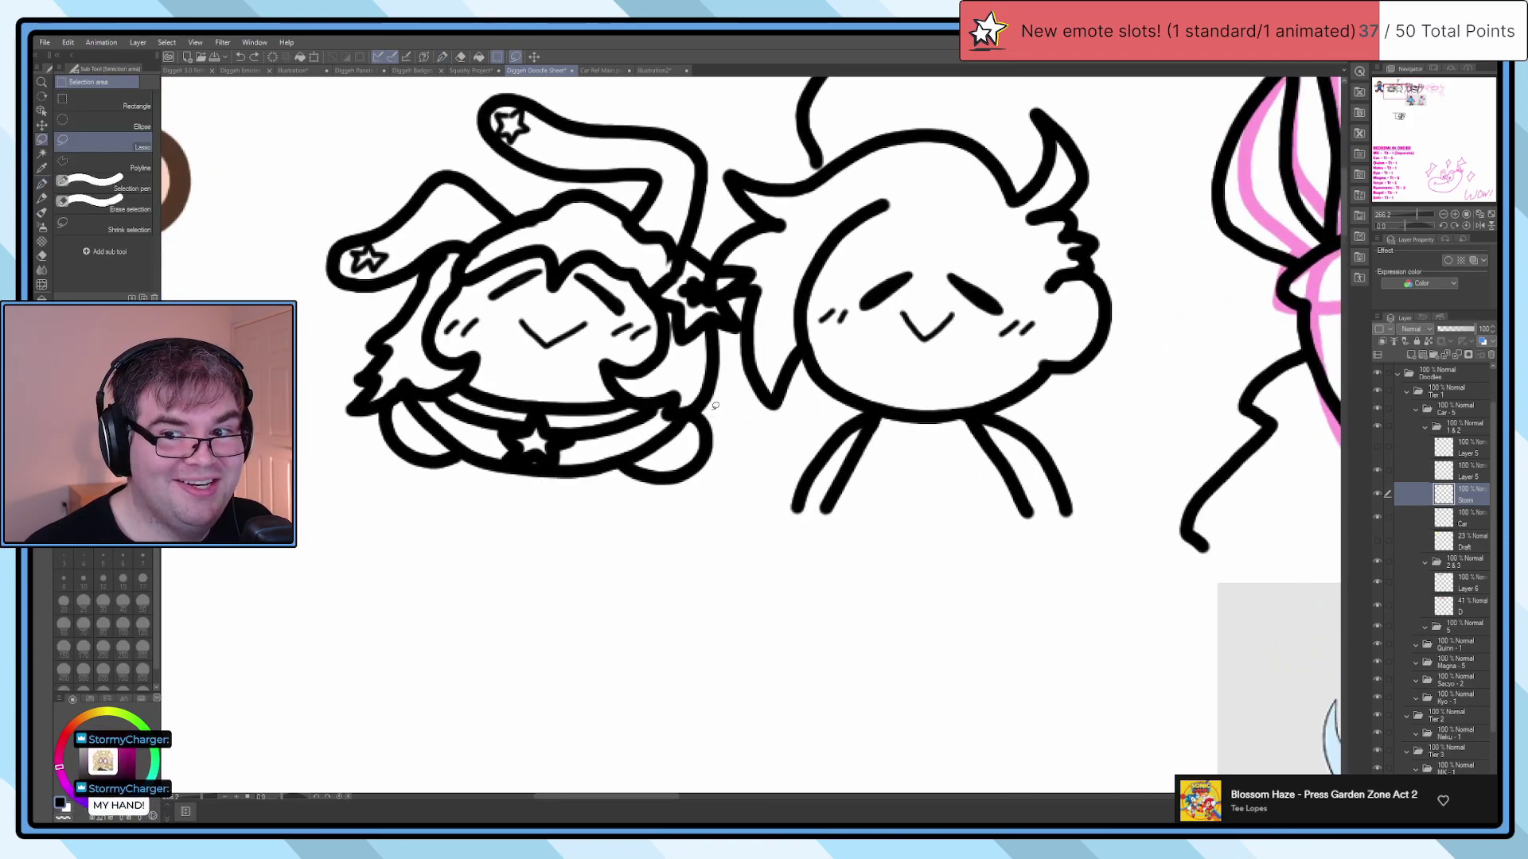
pyautogui.moveTo(742, 400)
pyautogui.mouseDown()
pyautogui.moveTo(658, 571)
pyautogui.moveTo(605, 385)
pyautogui.moveTo(740, 404)
pyautogui.mouseUp()
pyautogui.click(1465, 526)
pyautogui.hotkey('ctrl', 'x')
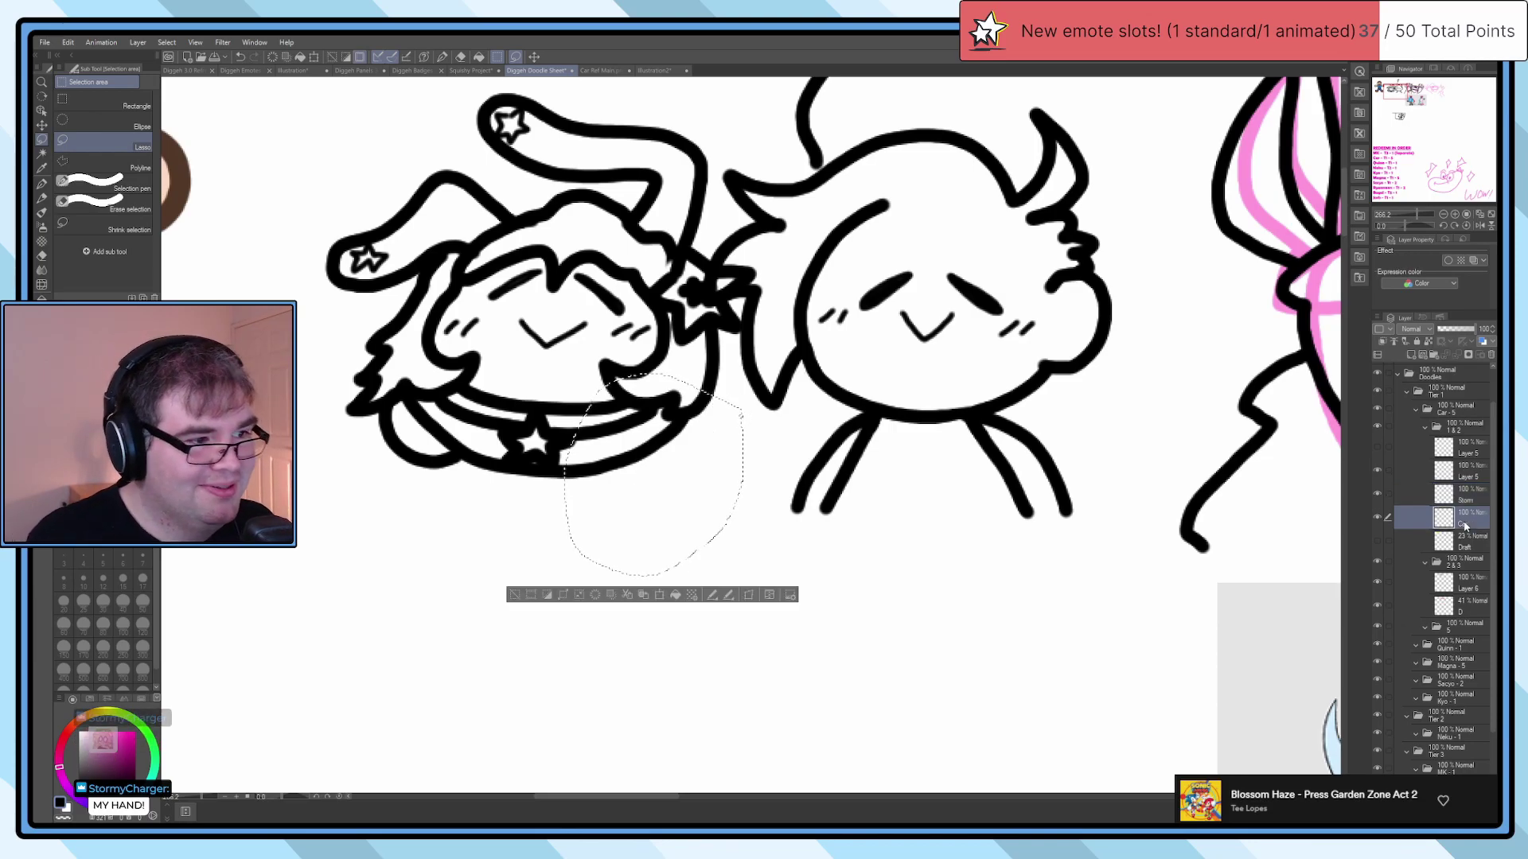
pyautogui.hotkey('ctrl', 'd')
pyautogui.hotkey('ctrl', 'v')
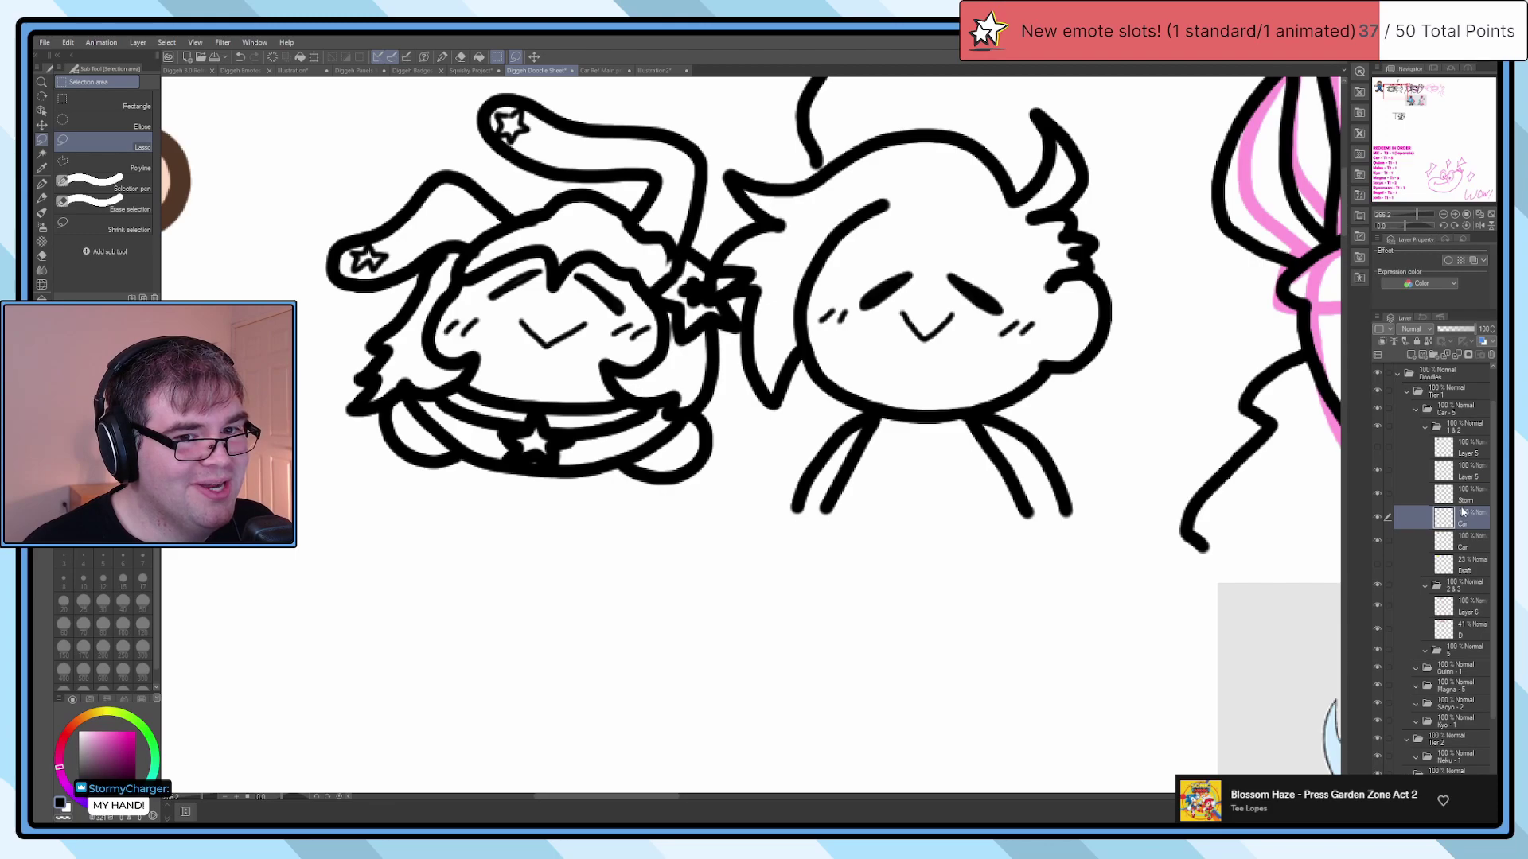
pyautogui.keyDown('ctrl'); pyautogui.click(1463, 500); pyautogui.keyUp('ctrl')
pyautogui.hotkey('shift', 'alt', 'e')
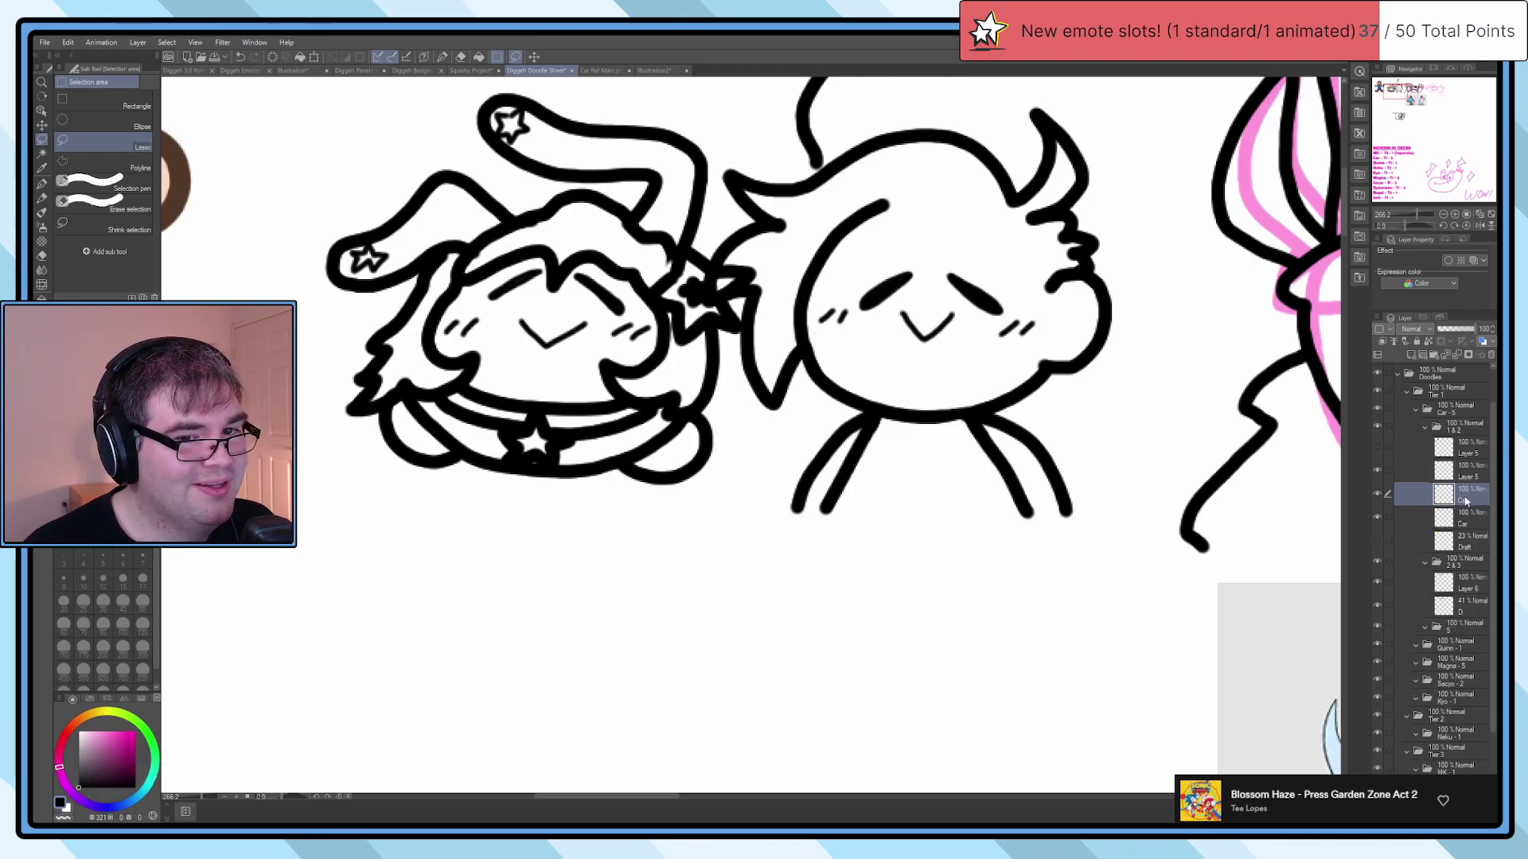
# Step: Nudge the Storm doodle slightly left so its star hair clip only just meets the Car doodle's hair
pyautogui.press('k')
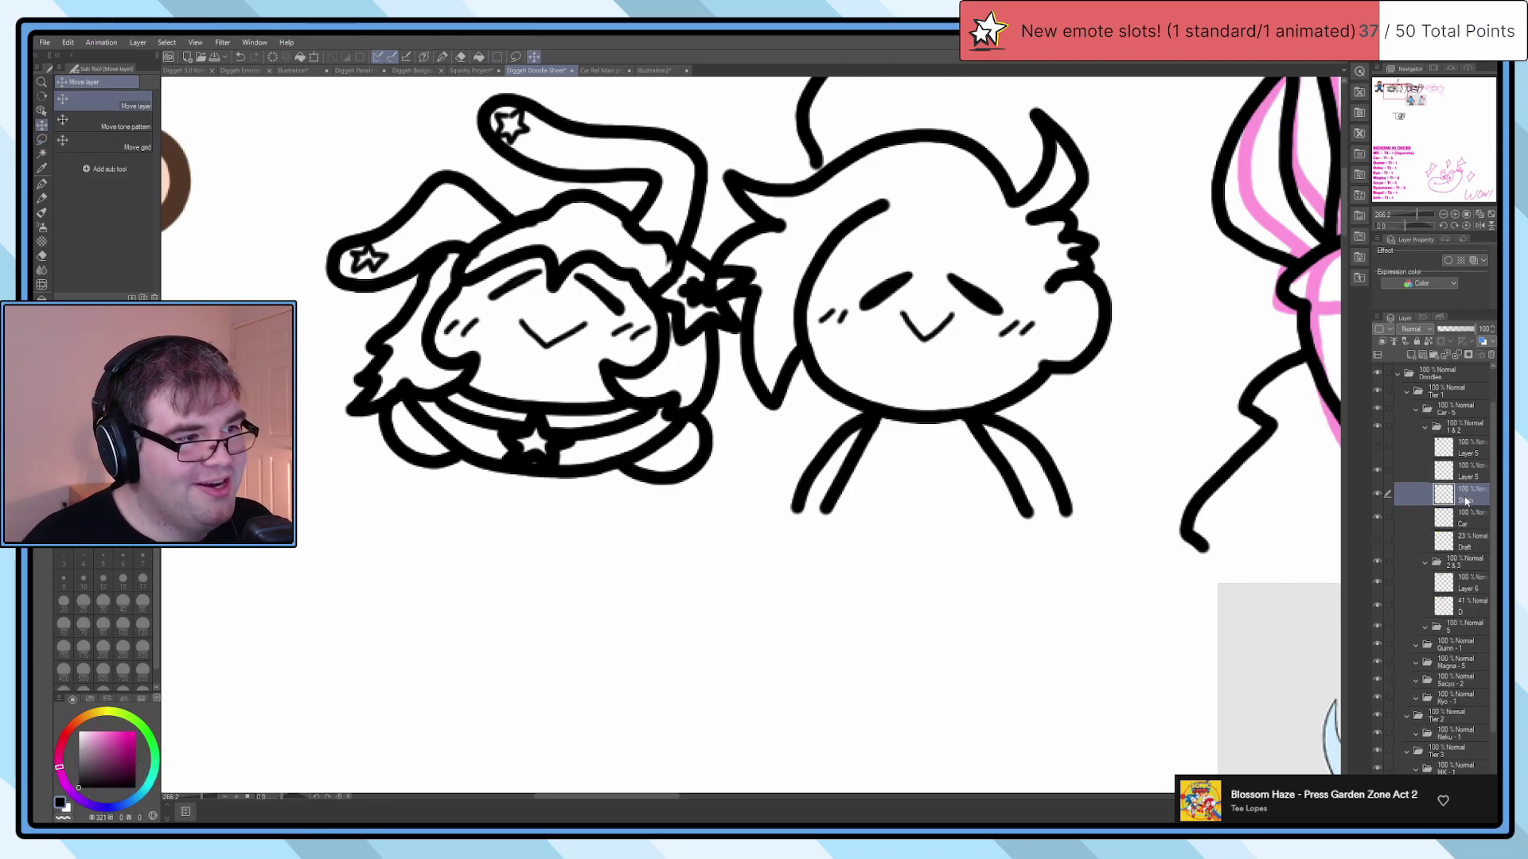
pyautogui.press('Left')
pyautogui.press('Left')
pyautogui.press('Left')
pyautogui.press('Left')
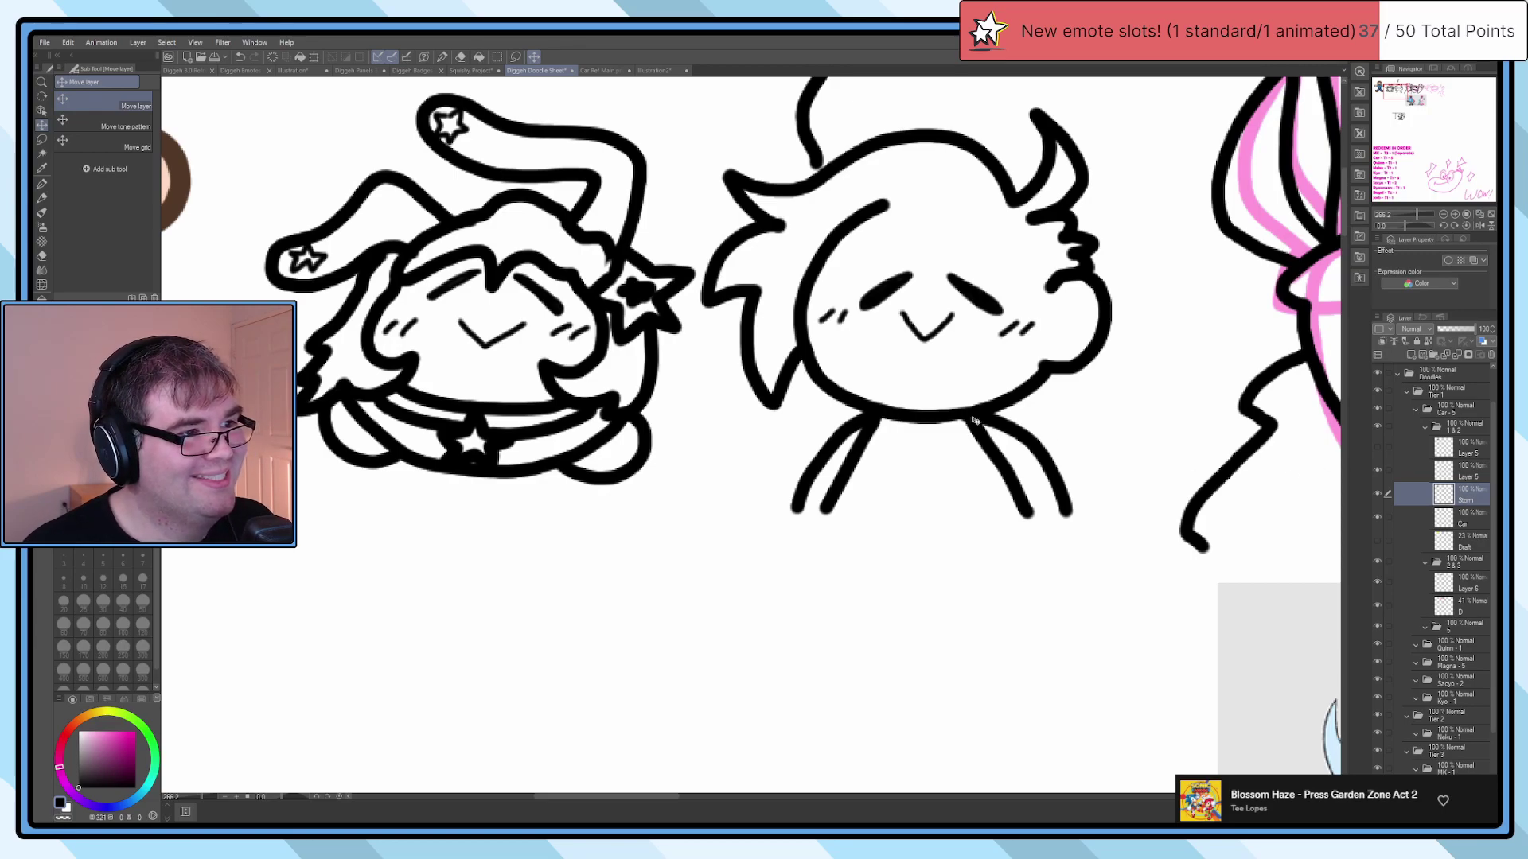
pyautogui.press('Right')
pyautogui.press('Right')
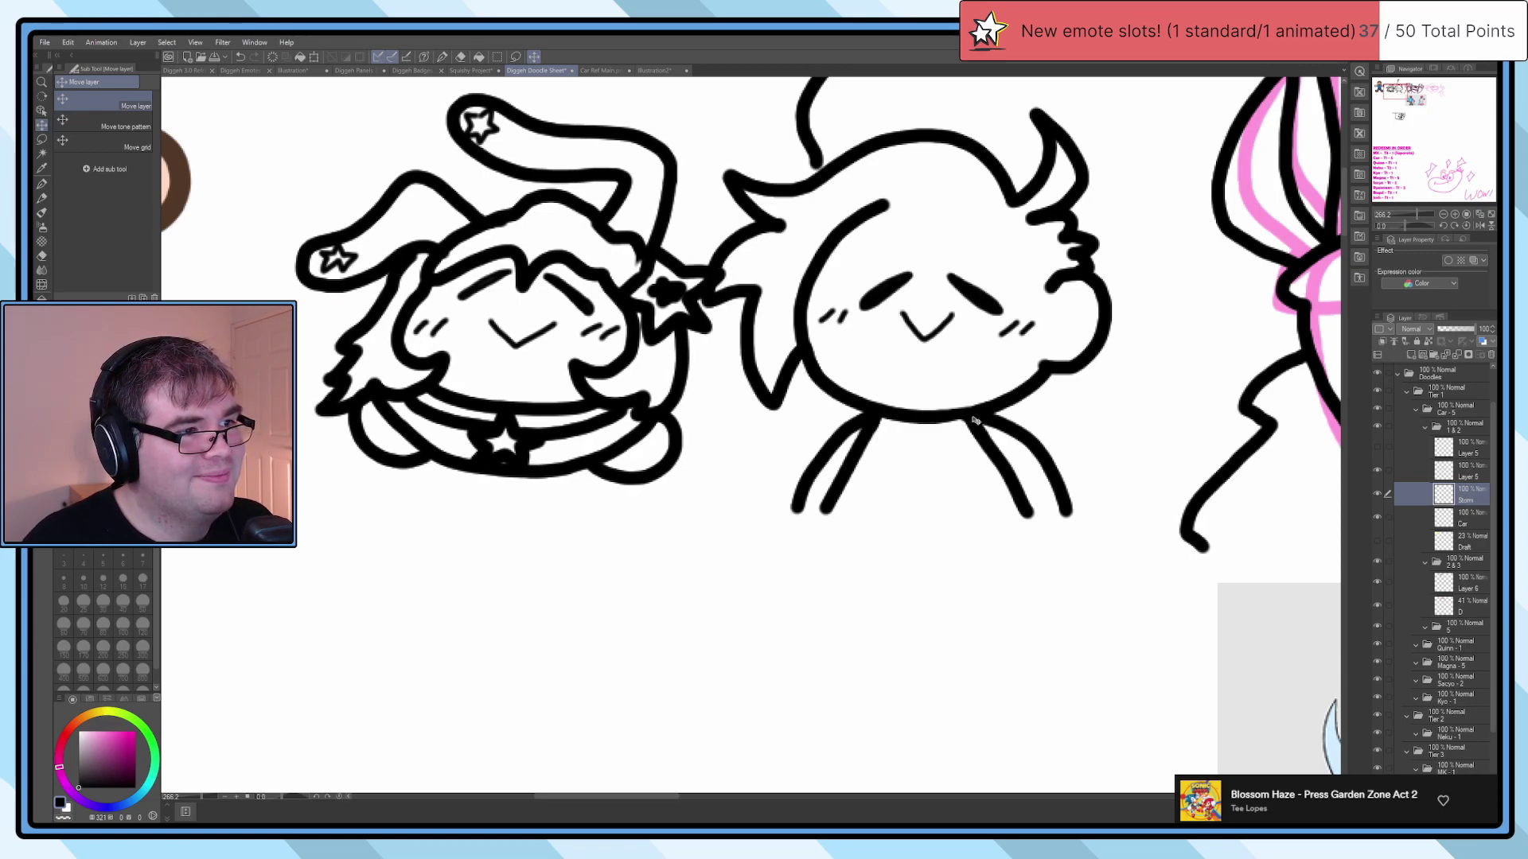
# Step: Nudge the Storm doodle down and back up to compare its height beside the Car doodle
pyautogui.scroll(-4, 792, 373)
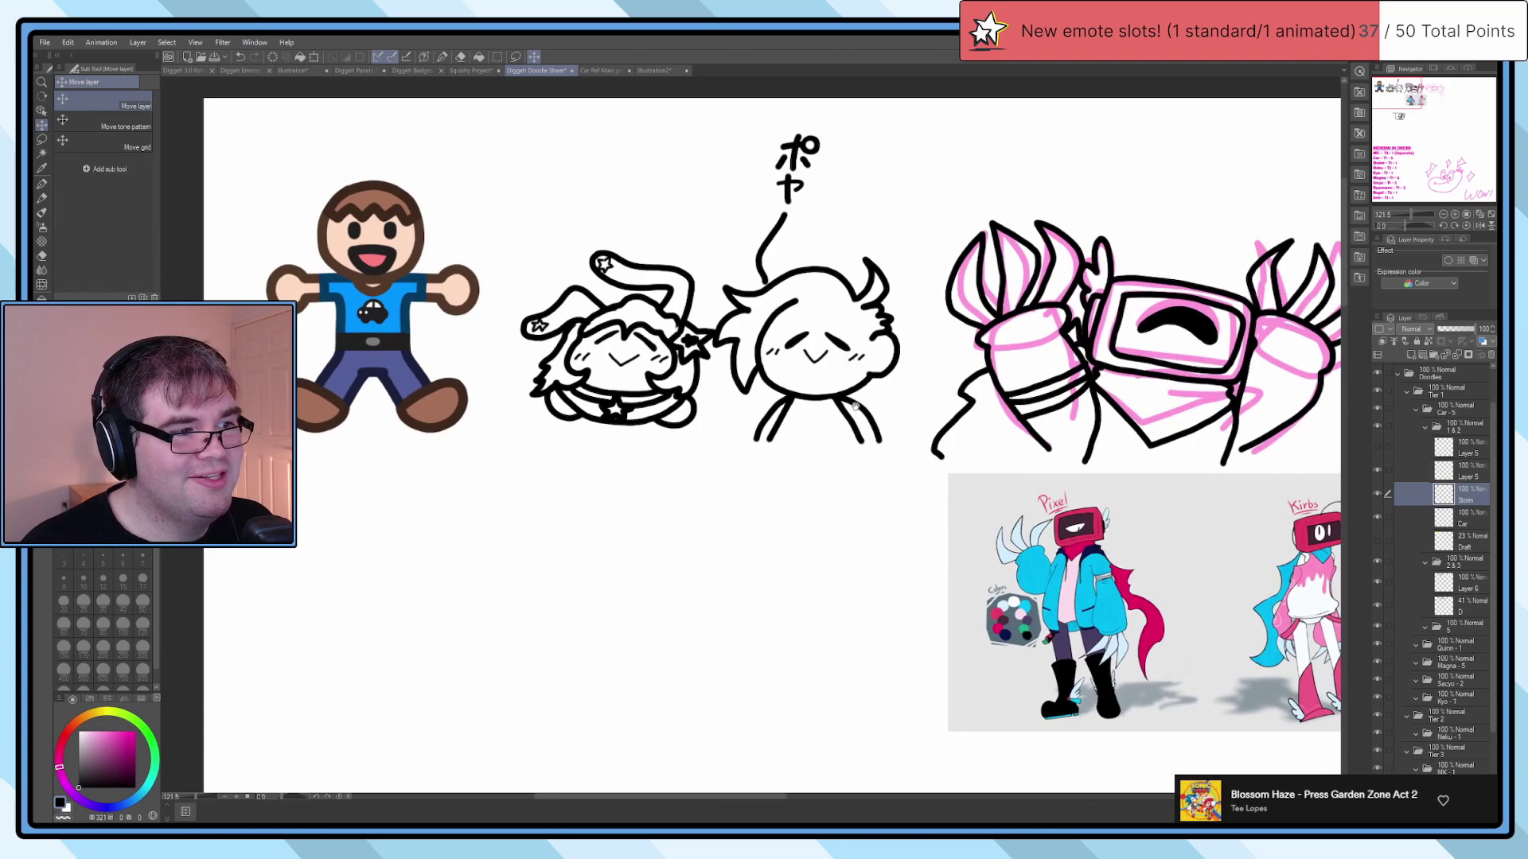
pyautogui.press('Down')
pyautogui.press('Down')
pyautogui.press('Down')
pyautogui.press('Down')
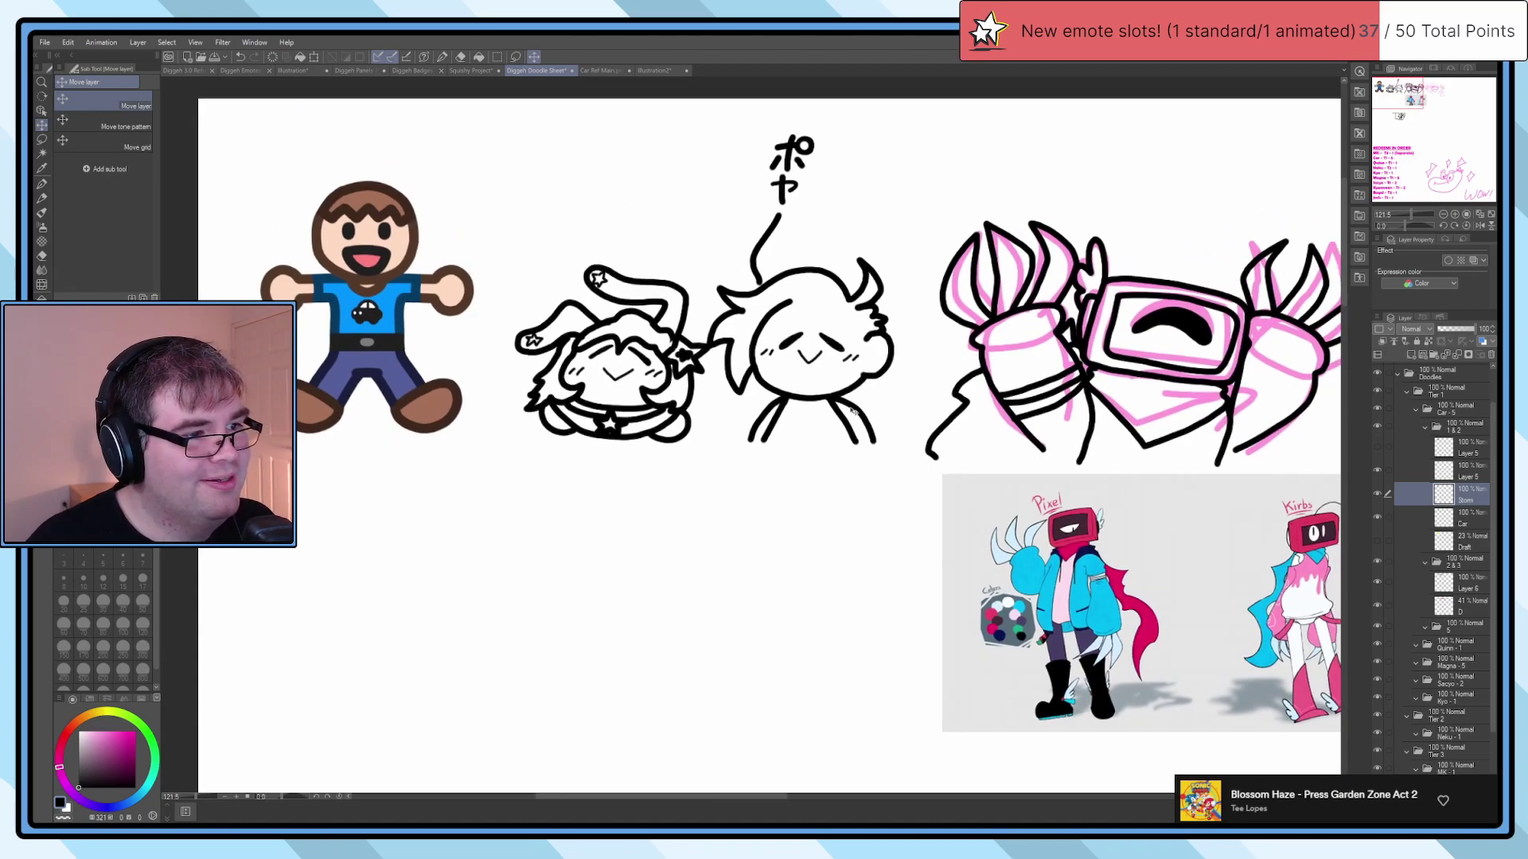
pyautogui.press('Up')
pyautogui.press('Up')
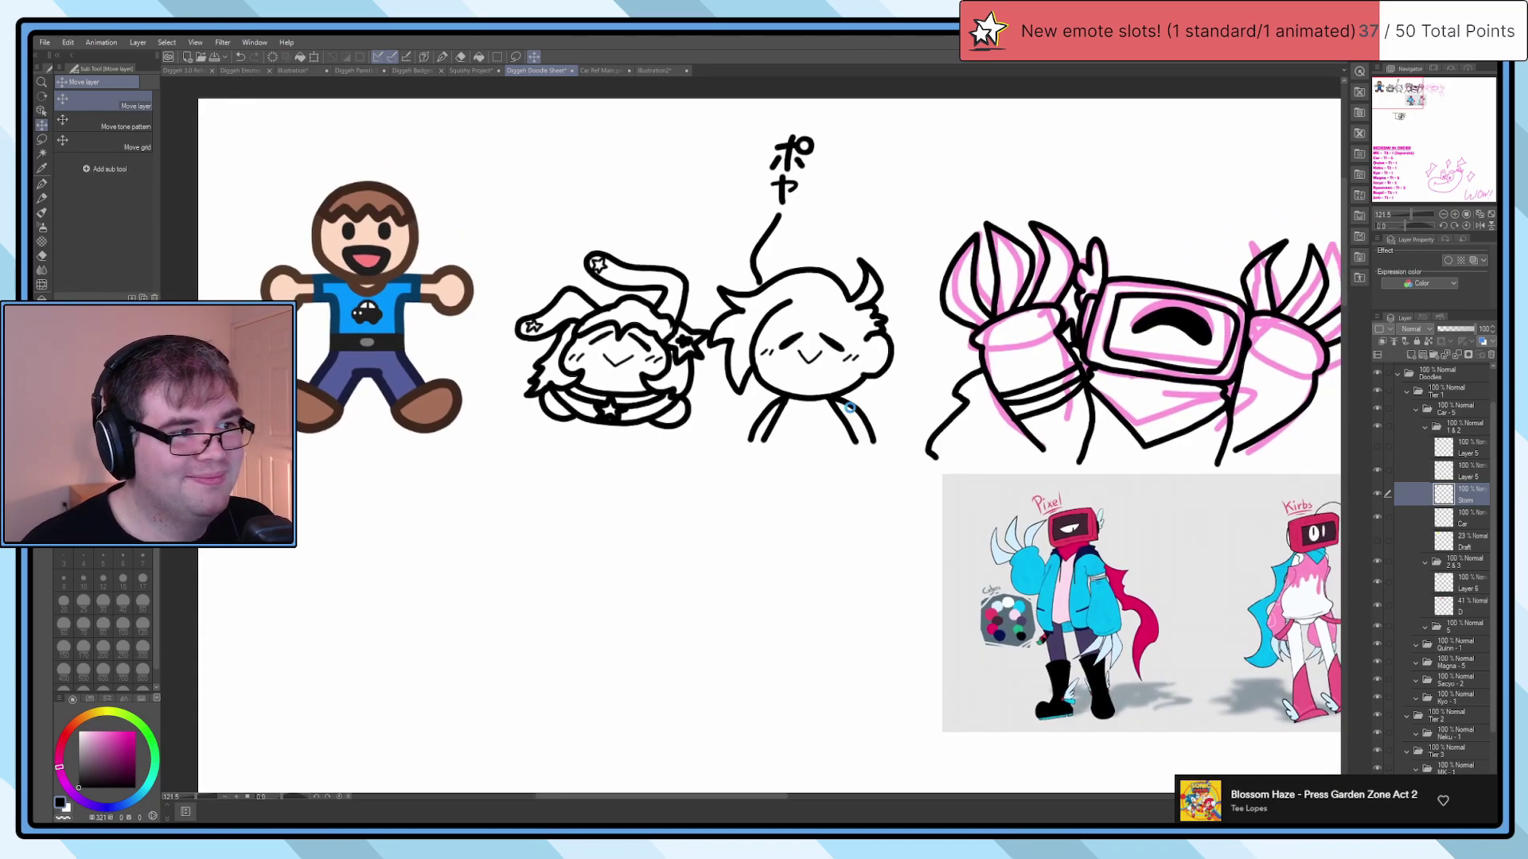
pyautogui.scroll(-3, 853, 411)
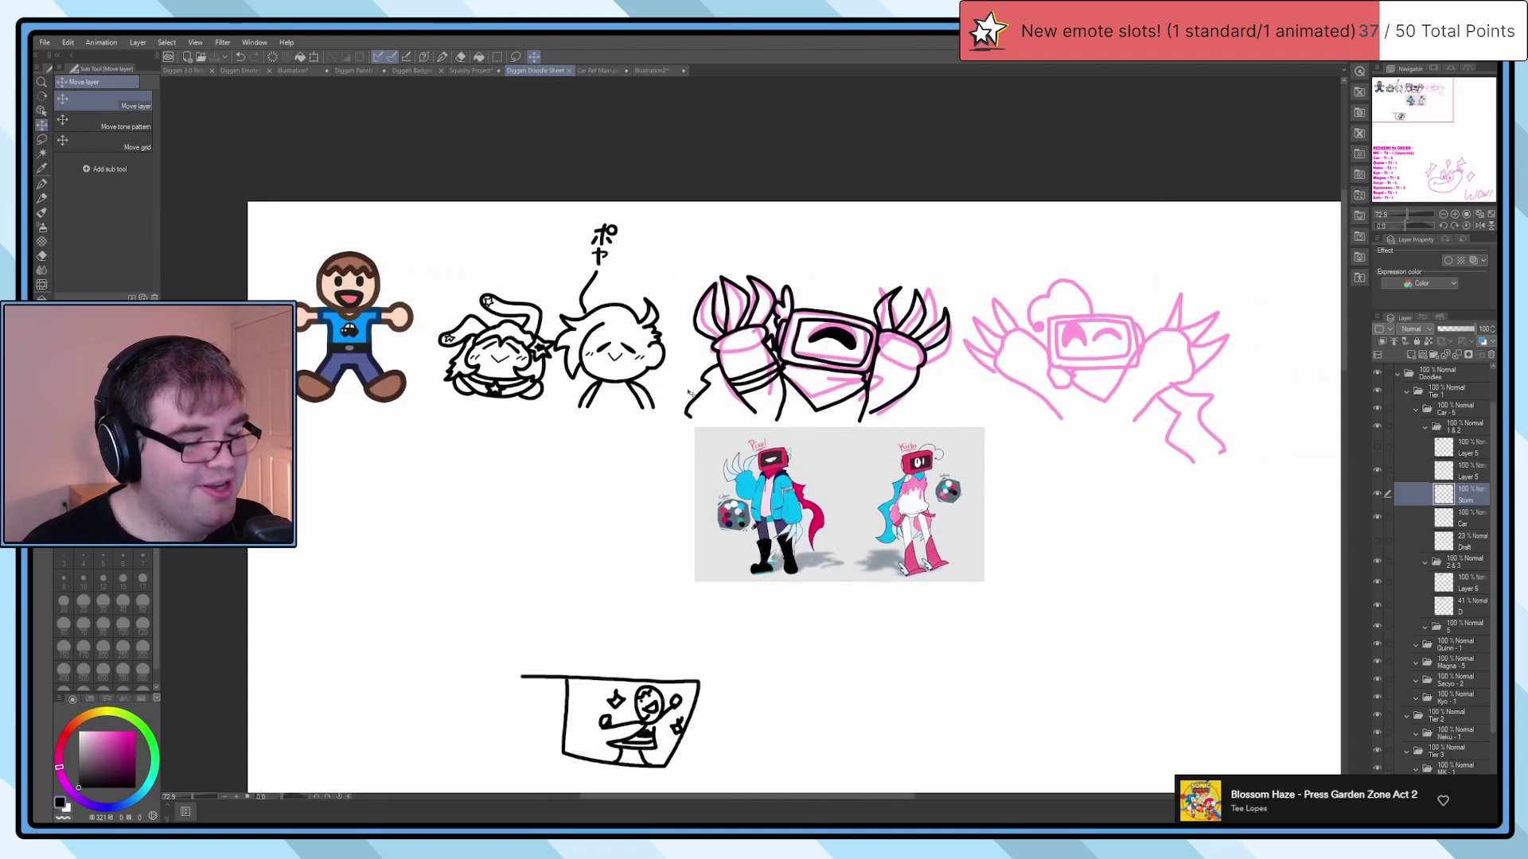
# Step: Toggle the second doodle folder and its upper layer to check which artwork they hold
pyautogui.press('p')
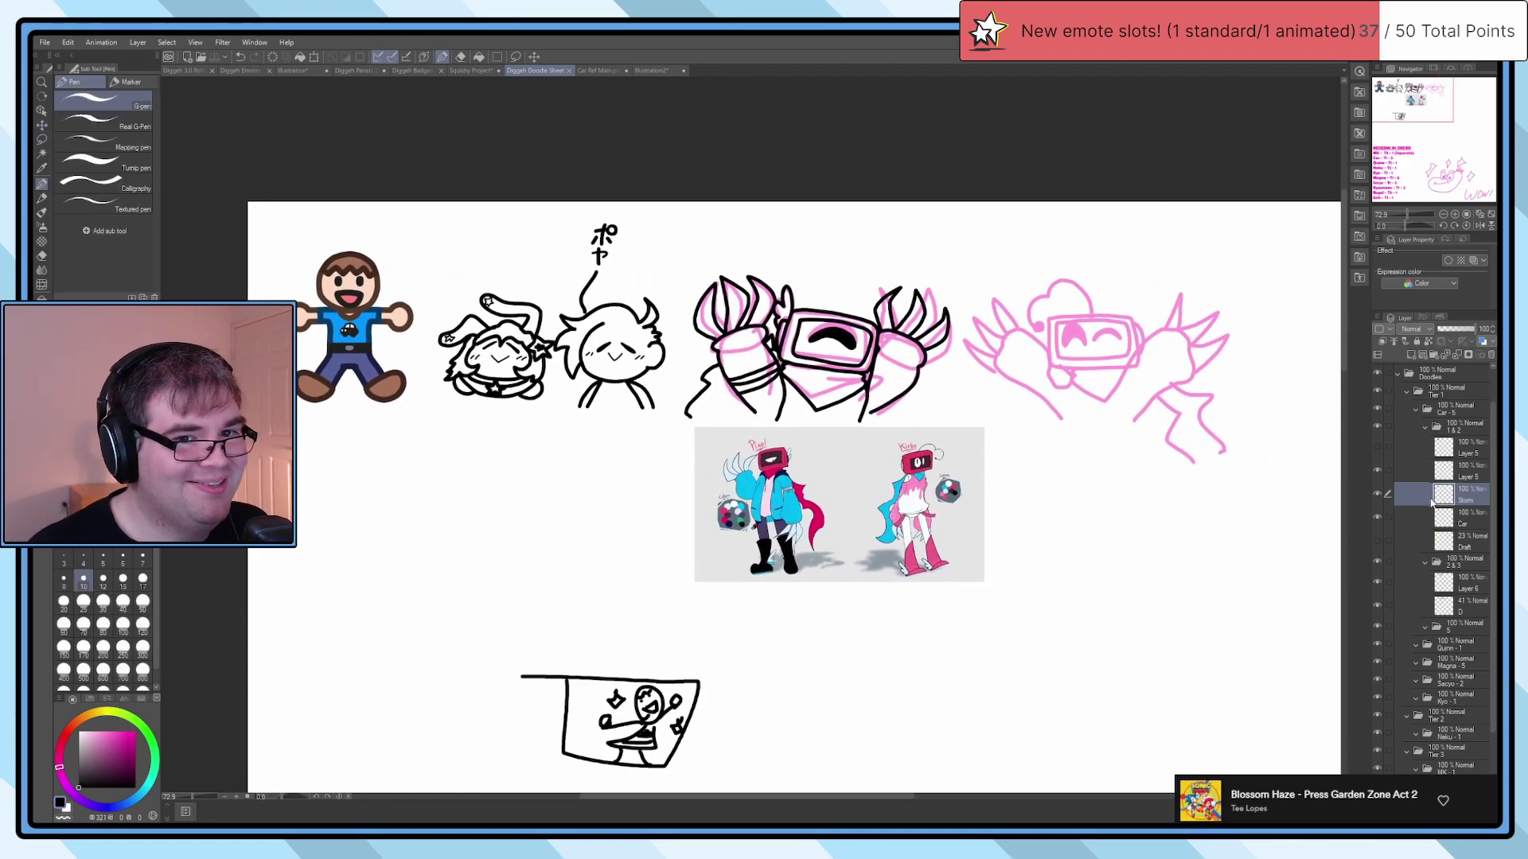
pyautogui.click(1463, 471)
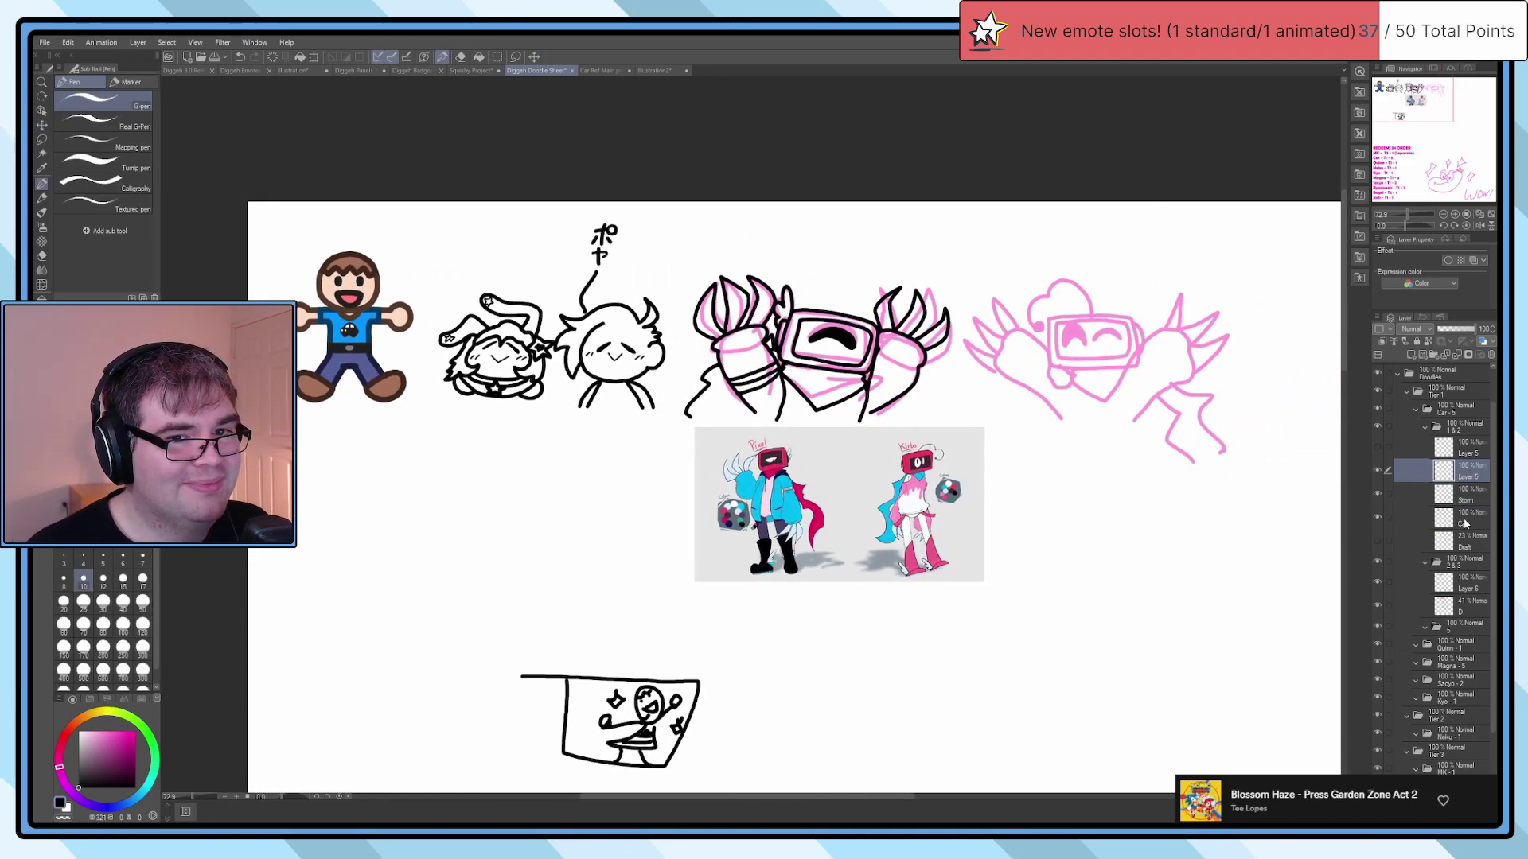
pyautogui.scroll(2, 870, 439)
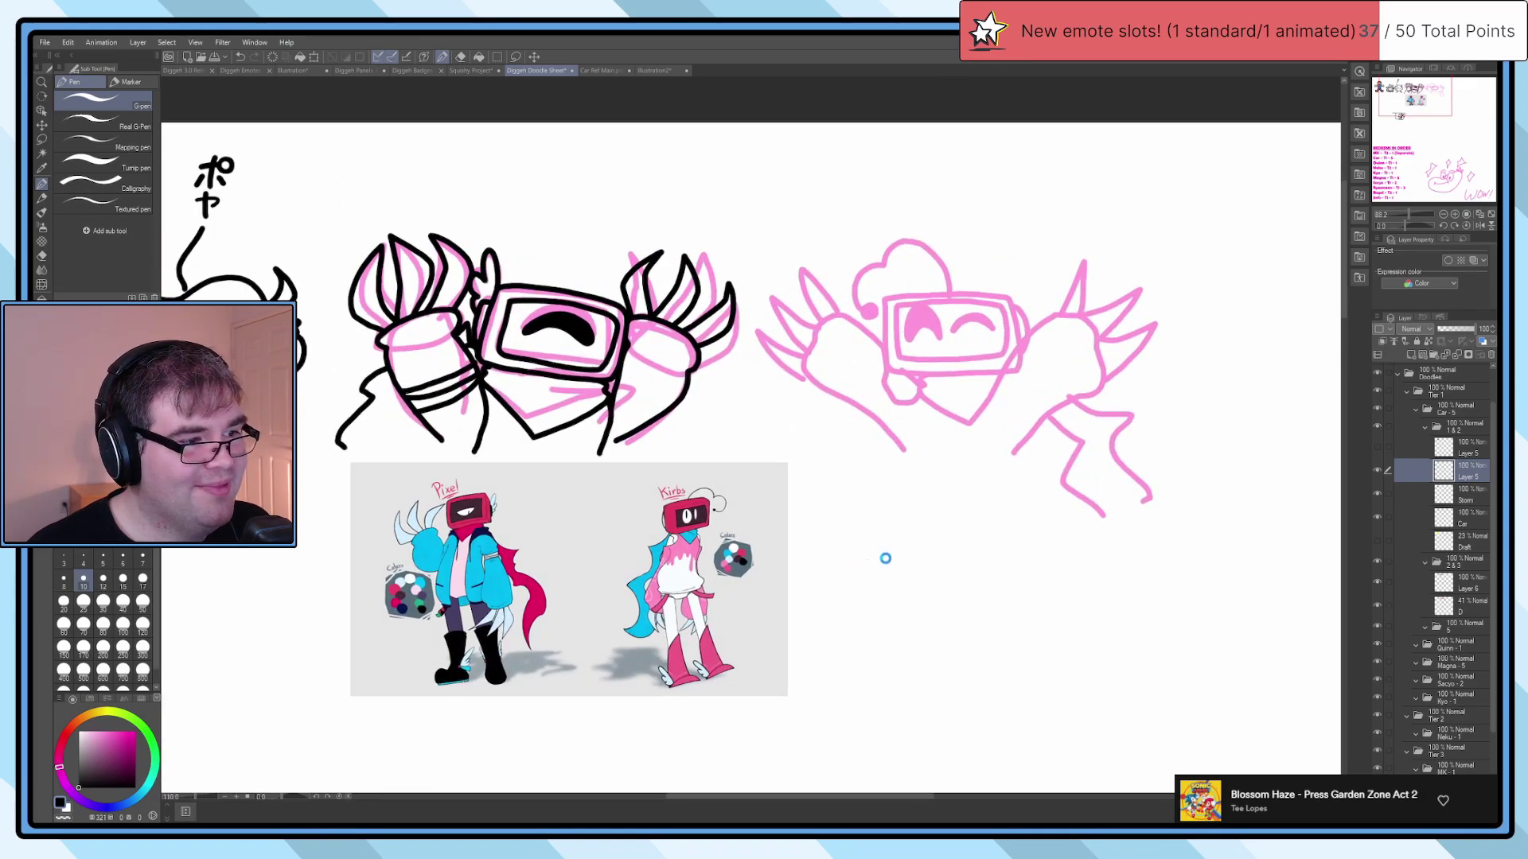
pyautogui.click(1377, 564)
pyautogui.click(1377, 564)
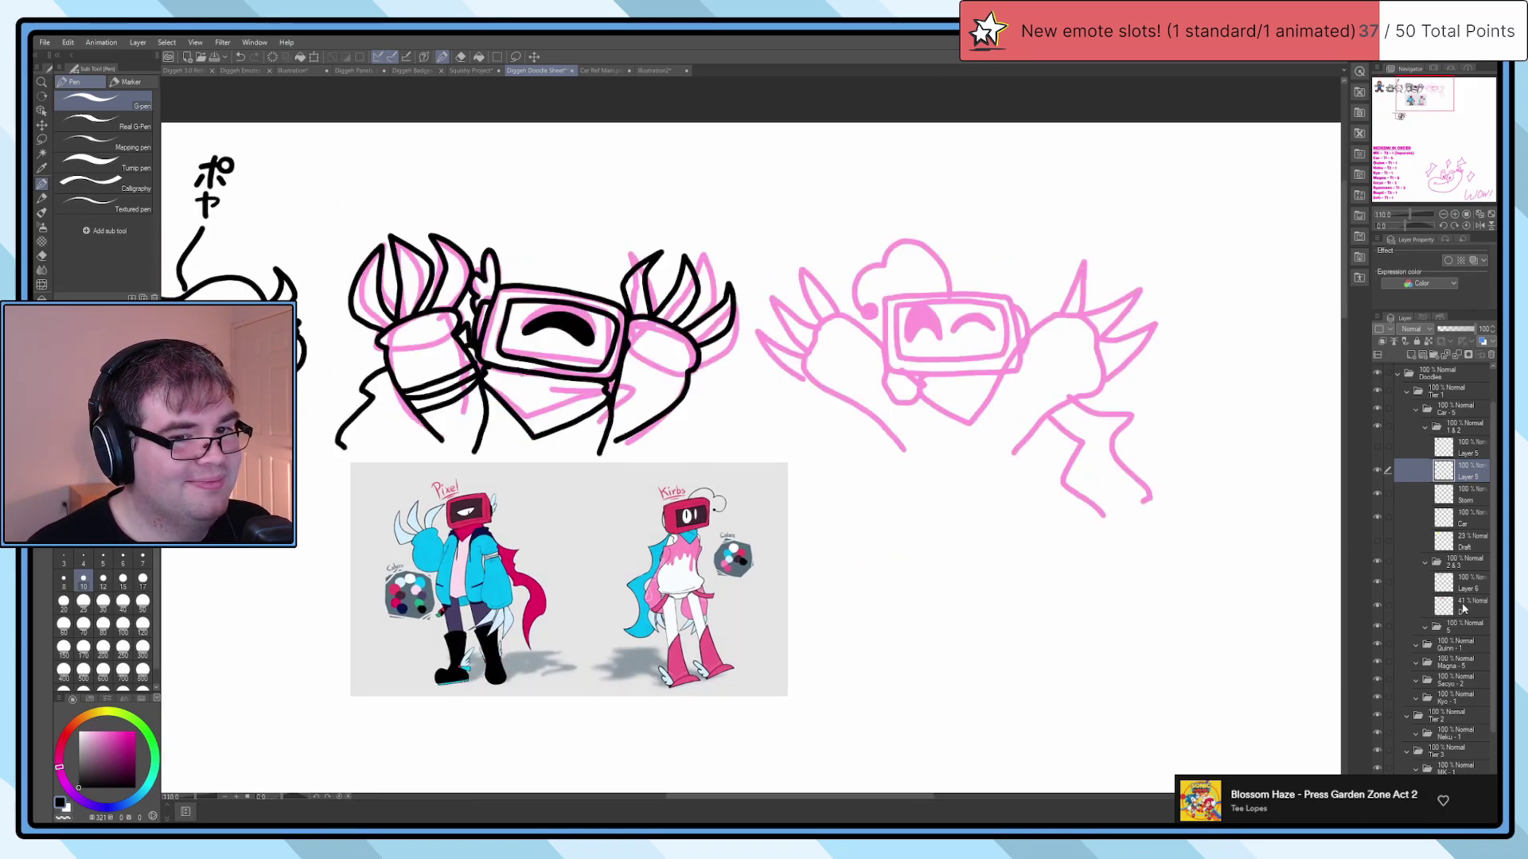
pyautogui.click(1459, 607)
pyautogui.click(1459, 584)
pyautogui.click(1378, 581)
pyautogui.click(1377, 582)
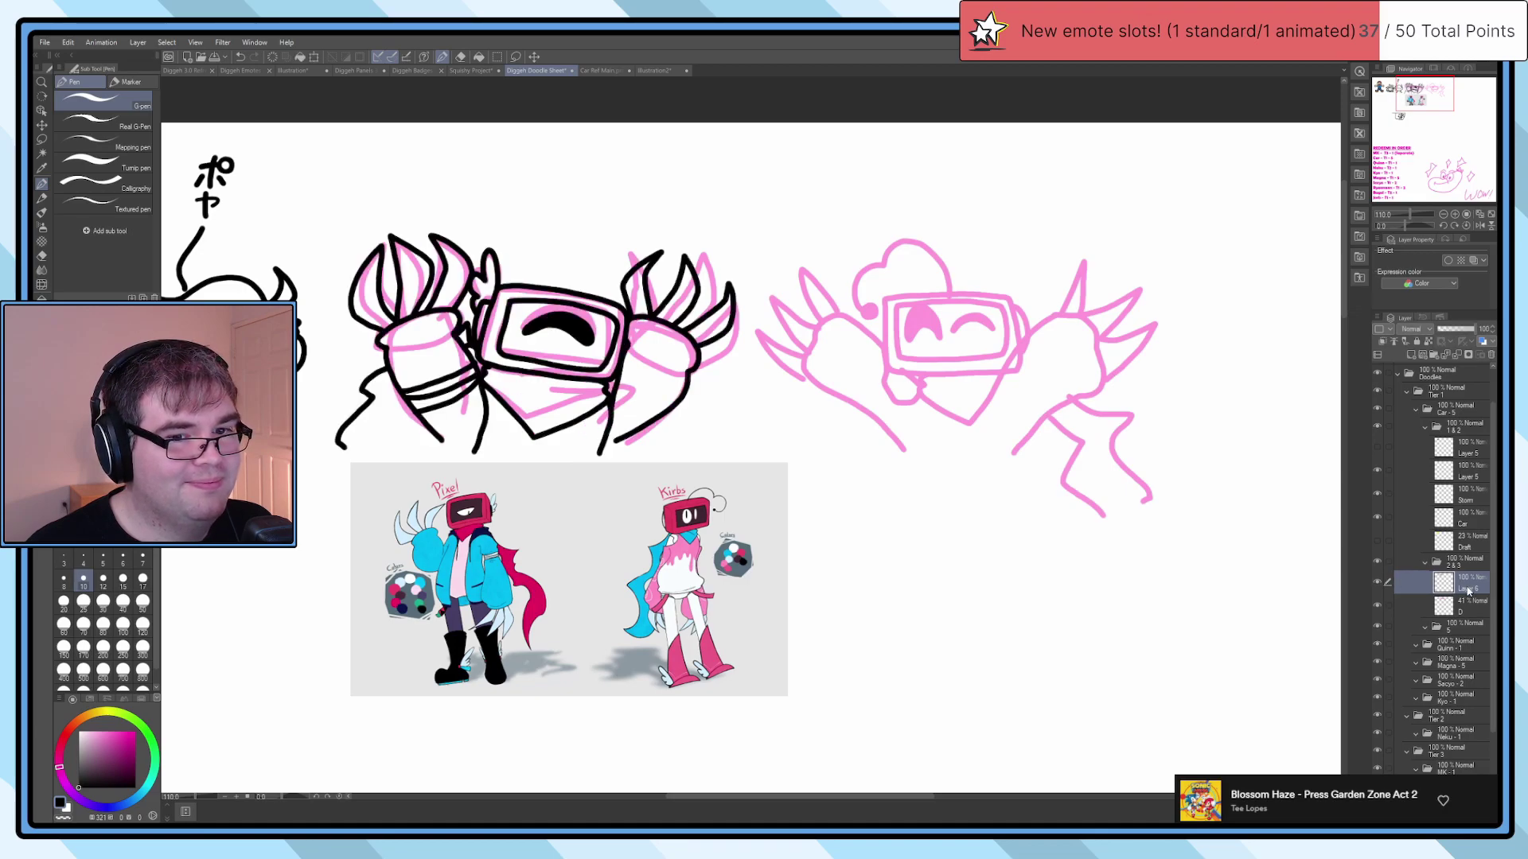
# Step: Rename the second doodle folder "3 & 4" and select its line-art layer
pyautogui.click(1456, 428)
pyautogui.click(1453, 562)
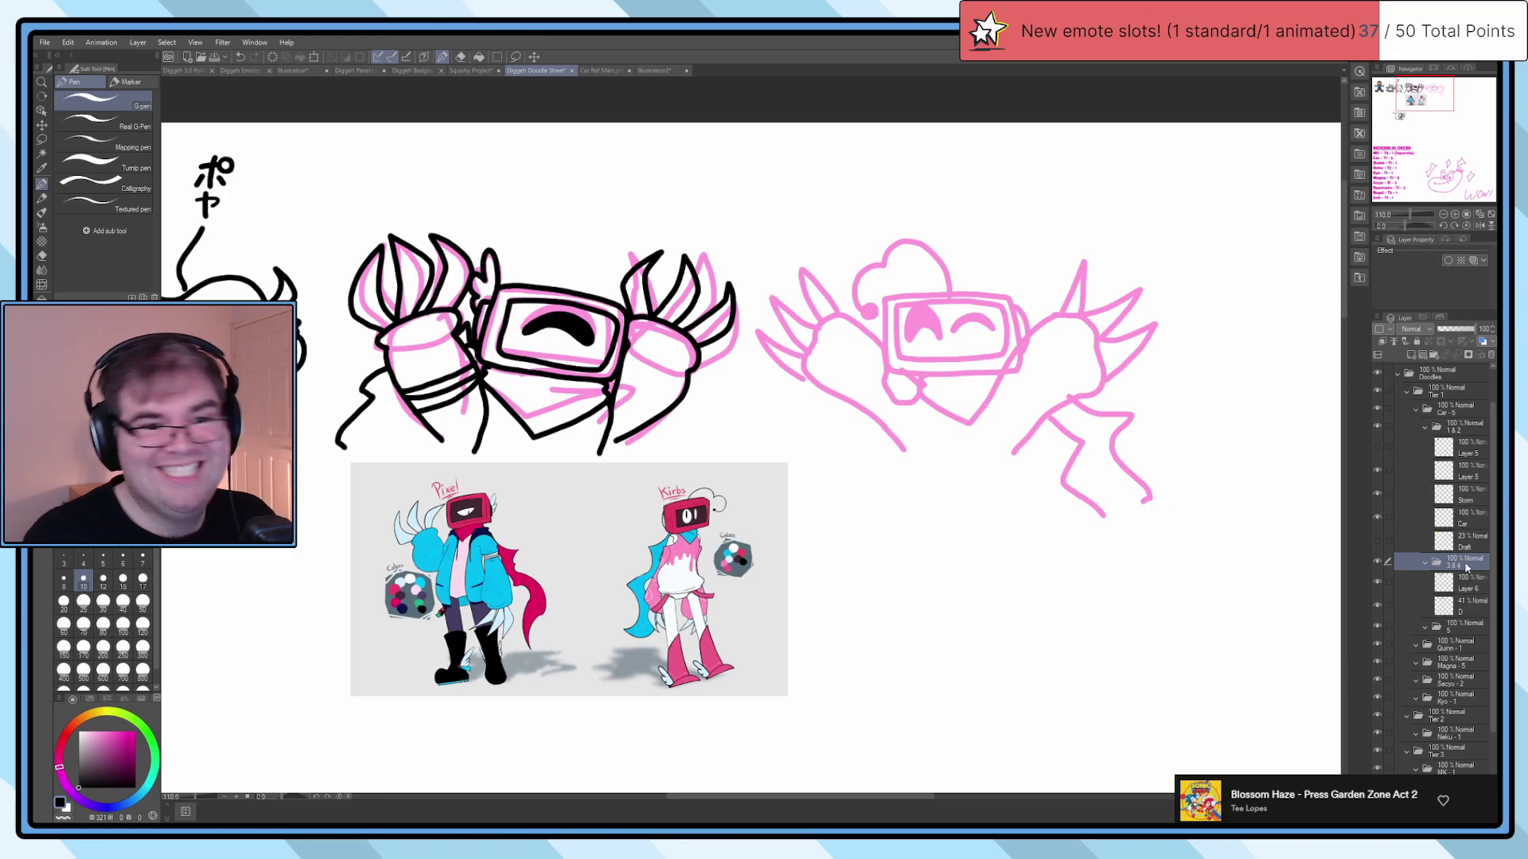
pyautogui.click(1464, 588)
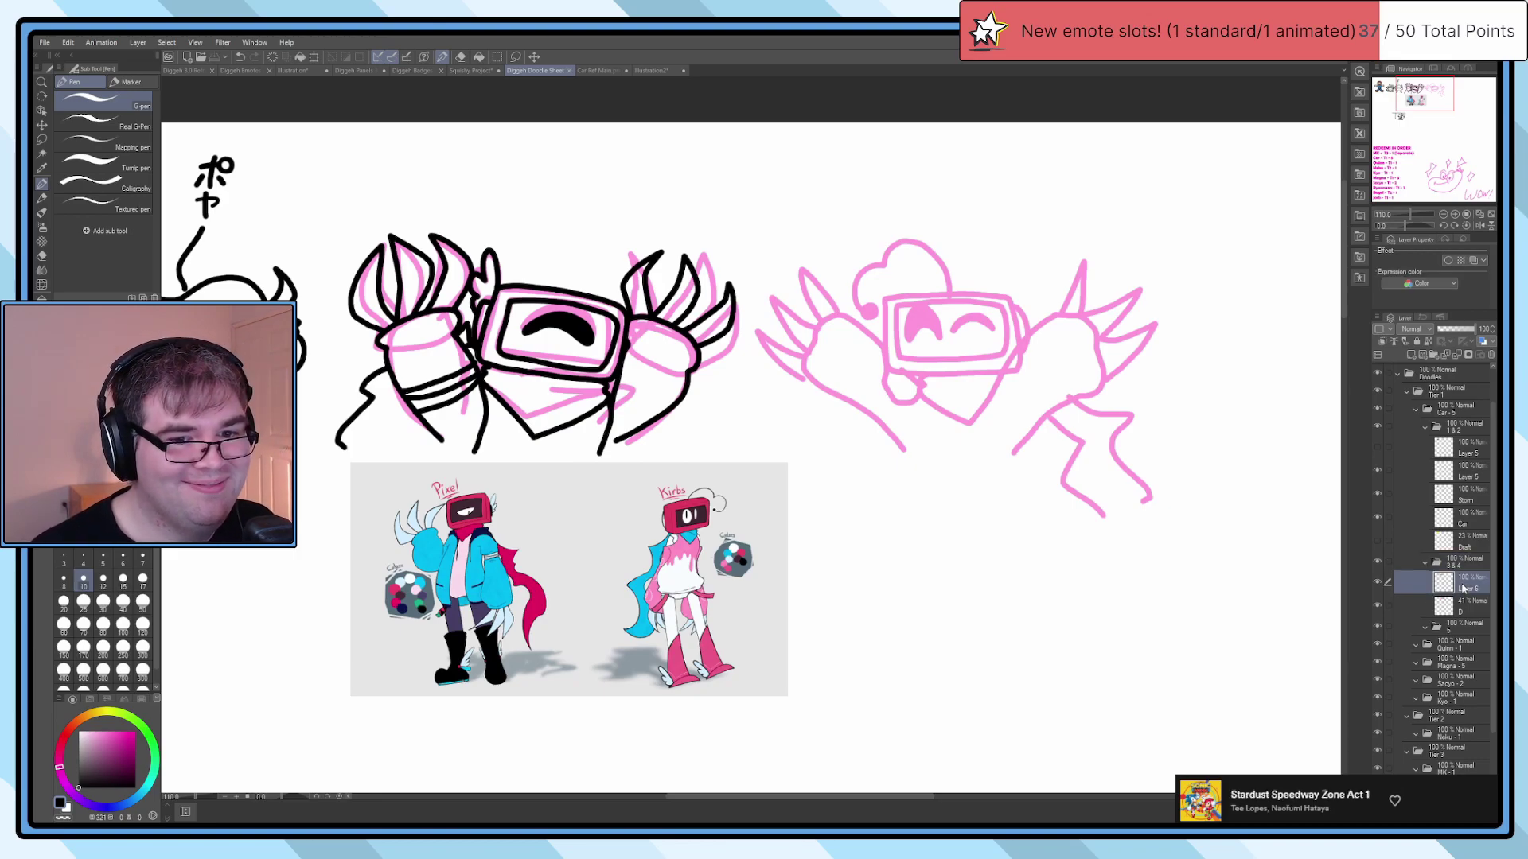
# Step: Ink the outer frame and inner screen of Kirbs' monitor head over the pink sketch
pyautogui.scroll(3, 803, 418)
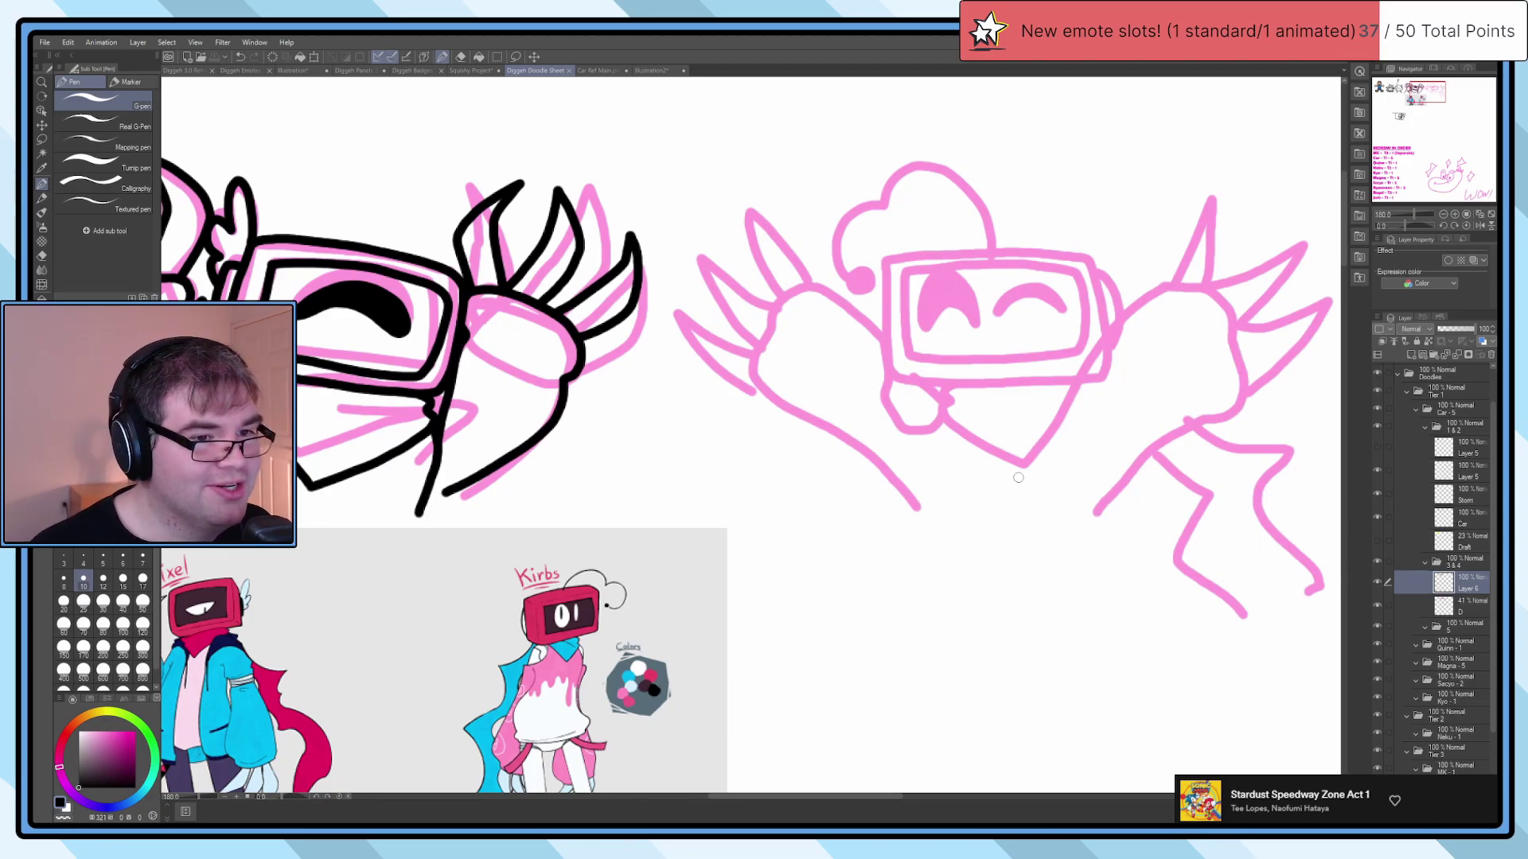
pyautogui.scroll(4, 1006, 273)
pyautogui.moveTo(706, 241); pyautogui.dragTo(696, 302)
pyautogui.hotkey('ctrl', 'z')
pyautogui.moveTo(707, 235)
pyautogui.mouseDown()
pyautogui.moveTo(697, 448)
pyautogui.moveTo(732, 531)
pyautogui.moveTo(956, 558)
pyautogui.moveTo(1246, 554)
pyautogui.moveTo(1258, 463)
pyautogui.moveTo(1235, 238)
pyautogui.moveTo(1101, 212)
pyautogui.moveTo(815, 215)
pyautogui.moveTo(712, 235)
pyautogui.moveTo(765, 363)
pyautogui.moveTo(772, 454)
pyautogui.moveTo(860, 485)
pyautogui.moveTo(1138, 487)
pyautogui.moveTo(1187, 446)
pyautogui.moveTo(1180, 288)
pyautogui.moveTo(1107, 266)
pyautogui.moveTo(768, 281)
pyautogui.mouseUp()
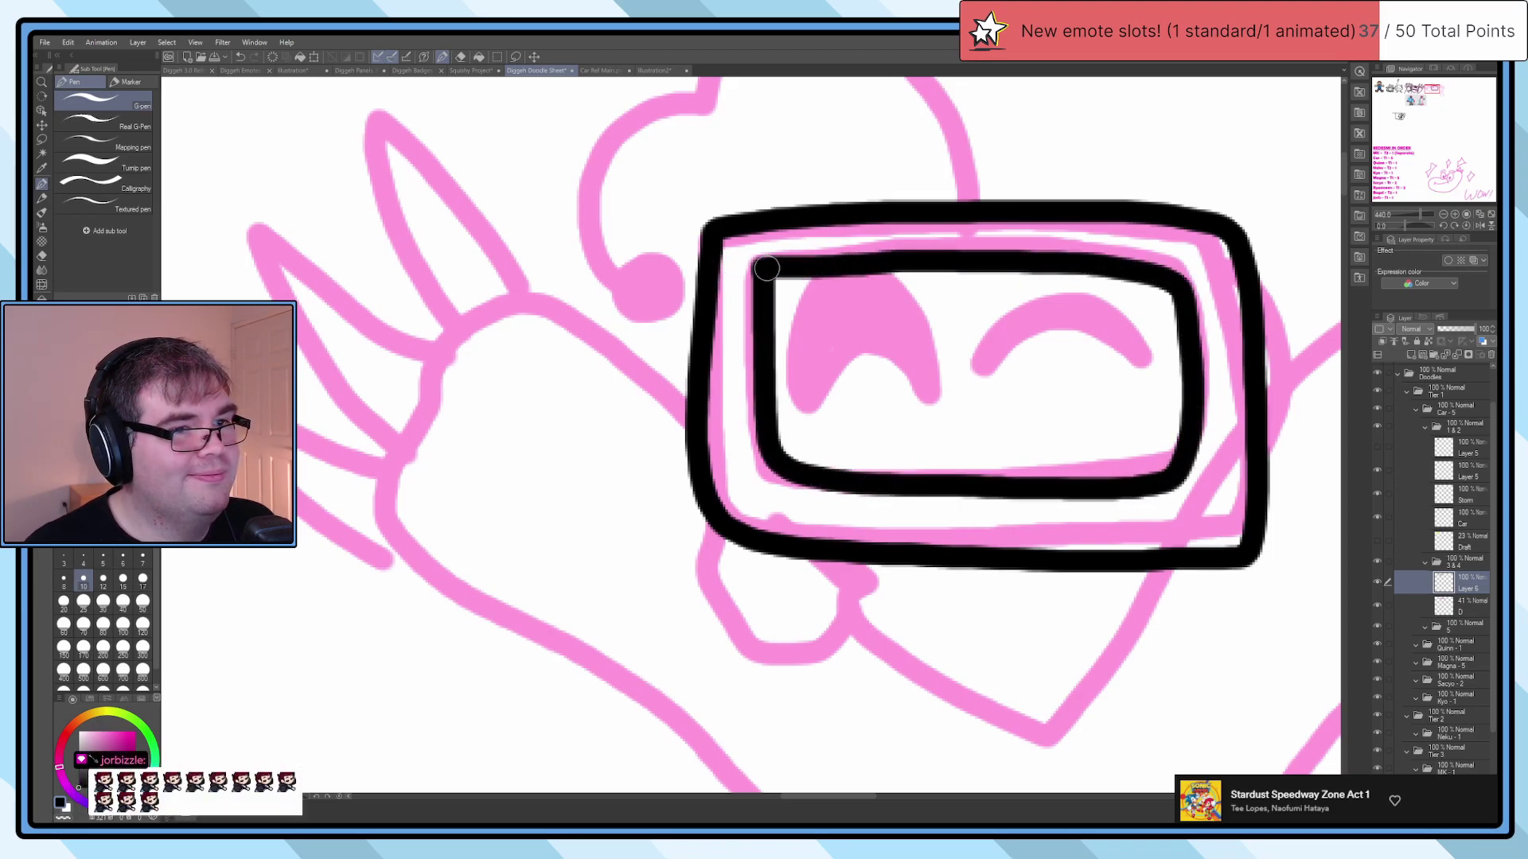
# Step: Ink Kirbs' curled antenna with its ball tip and the two happy eyes on the screen
pyautogui.scroll(-5, 769, 280)
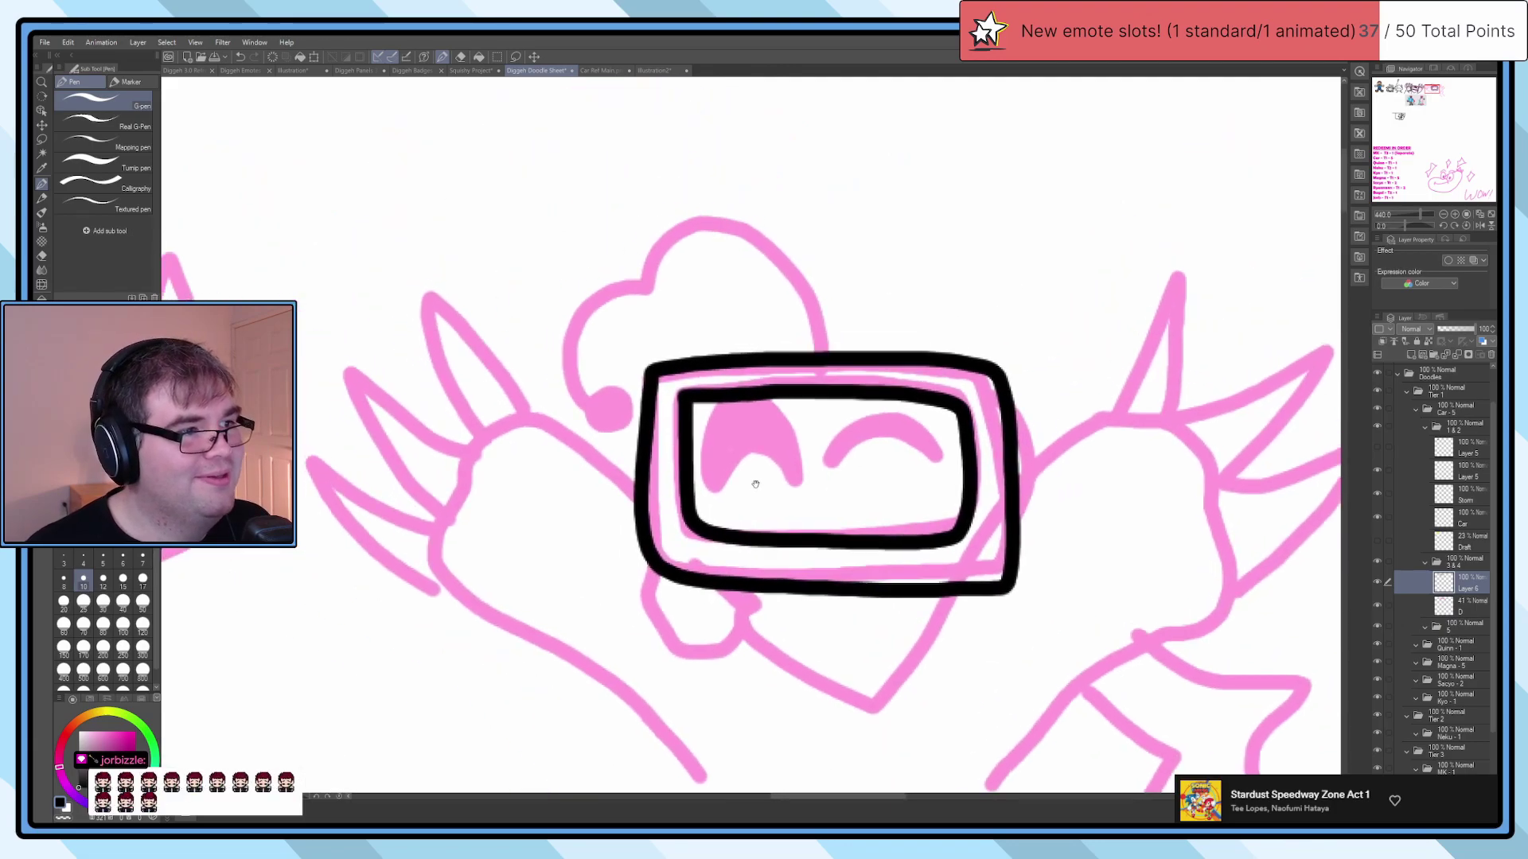
pyautogui.scroll(6, 822, 344)
pyautogui.scroll(2, 822, 344)
pyautogui.moveTo(915, 365)
pyautogui.mouseDown()
pyautogui.moveTo(792, 130)
pyautogui.moveTo(603, 164)
pyautogui.moveTo(536, 240)
pyautogui.moveTo(455, 410)
pyautogui.moveTo(491, 462)
pyautogui.moveTo(559, 481)
pyautogui.moveTo(505, 448)
pyautogui.moveTo(519, 450)
pyautogui.moveTo(467, 374)
pyautogui.mouseUp()
pyautogui.moveTo(651, 549)
pyautogui.mouseDown()
pyautogui.moveTo(655, 442)
pyautogui.moveTo(725, 388)
pyautogui.moveTo(808, 460)
pyautogui.moveTo(815, 534)
pyautogui.moveTo(753, 464)
pyautogui.moveTo(721, 474)
pyautogui.moveTo(683, 545)
pyautogui.moveTo(658, 554)
pyautogui.moveTo(656, 457)
pyautogui.moveTo(697, 409)
pyautogui.moveTo(748, 414)
pyautogui.moveTo(806, 520)
pyautogui.moveTo(770, 454)
pyautogui.moveTo(734, 441)
pyautogui.moveTo(662, 529)
pyautogui.moveTo(669, 473)
pyautogui.moveTo(700, 424)
pyautogui.moveTo(757, 431)
pyautogui.moveTo(703, 460)
pyautogui.moveTo(689, 449)
pyautogui.moveTo(667, 490)
pyautogui.mouseUp()
pyautogui.moveTo(867, 487)
pyautogui.mouseDown()
pyautogui.moveTo(964, 406)
pyautogui.moveTo(1025, 414)
pyautogui.moveTo(1070, 479)
pyautogui.mouseUp()
pyautogui.moveTo(1025, 450)
pyautogui.mouseDown()
pyautogui.moveTo(972, 431)
pyautogui.moveTo(925, 450)
pyautogui.mouseUp()
# Step: Ink the pointed scarf outline below Kirbs' head, with small folds at both upper corners
pyautogui.scroll(-5, 1067, 470)
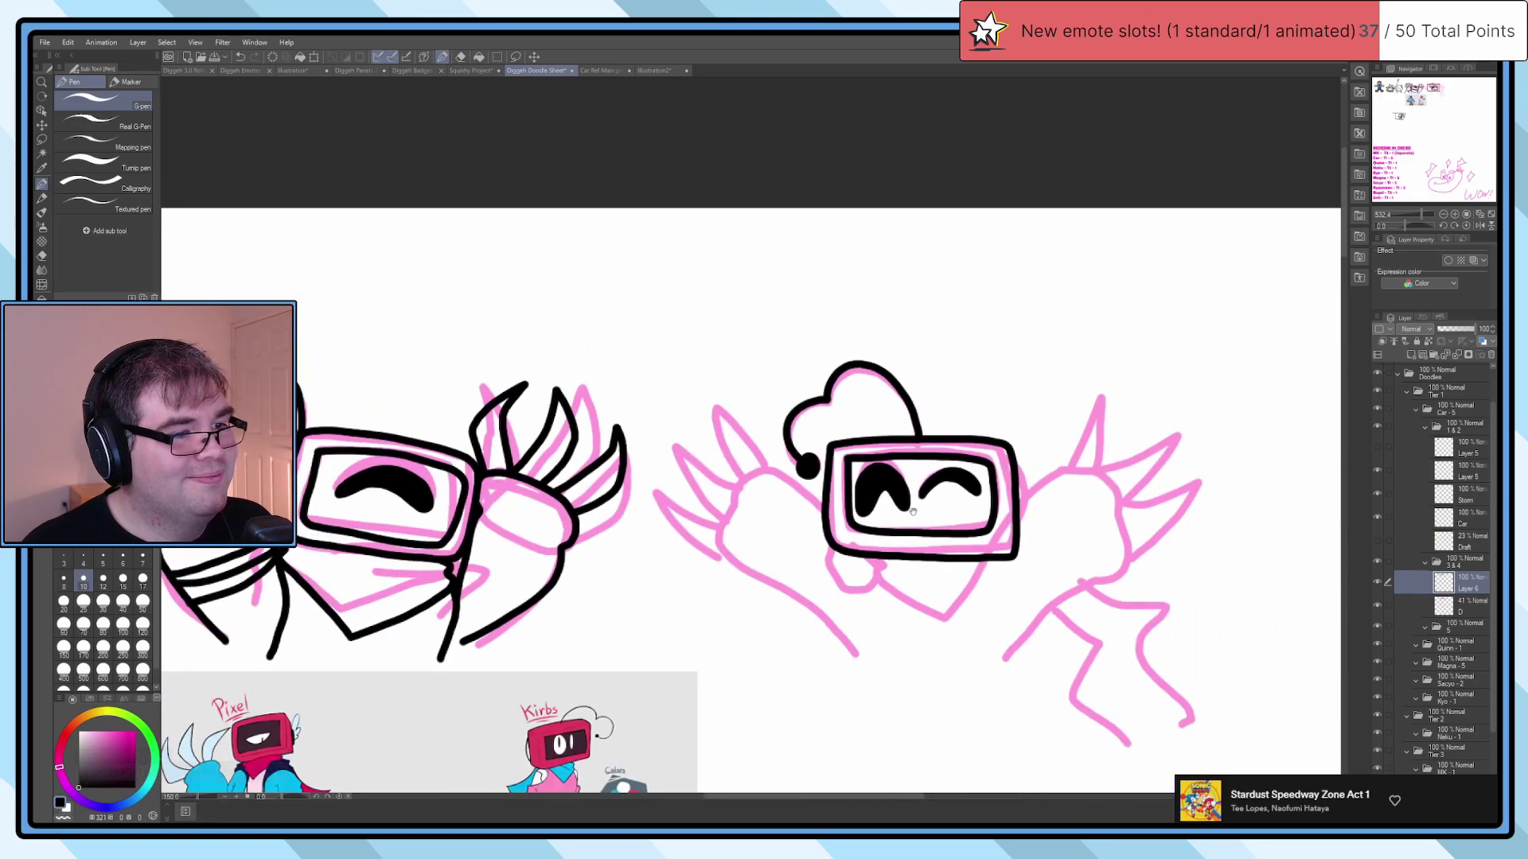
pyautogui.scroll(7, 777, 484)
pyautogui.moveTo(844, 613); pyautogui.dragTo(745, 418)
pyautogui.scroll(-8, 830, 455)
pyautogui.scroll(2, 831, 455)
pyautogui.scroll(1, 752, 259)
pyautogui.moveTo(725, 278)
pyautogui.mouseDown()
pyautogui.moveTo(782, 296)
pyautogui.moveTo(796, 218)
pyautogui.moveTo(740, 301)
pyautogui.mouseUp()
pyautogui.scroll(1, 990, 409)
pyautogui.moveTo(991, 409); pyautogui.dragTo(801, 338)
pyautogui.hotkey('ctrl', 'z')
pyautogui.moveTo(573, 299)
pyautogui.mouseDown()
pyautogui.moveTo(562, 334)
pyautogui.moveTo(777, 472)
pyautogui.moveTo(896, 338)
pyautogui.mouseUp()
# Step: Try inking the upper line of Kirbs' raised arm from the scarf out toward the claws
pyautogui.scroll(-2, 880, 298)
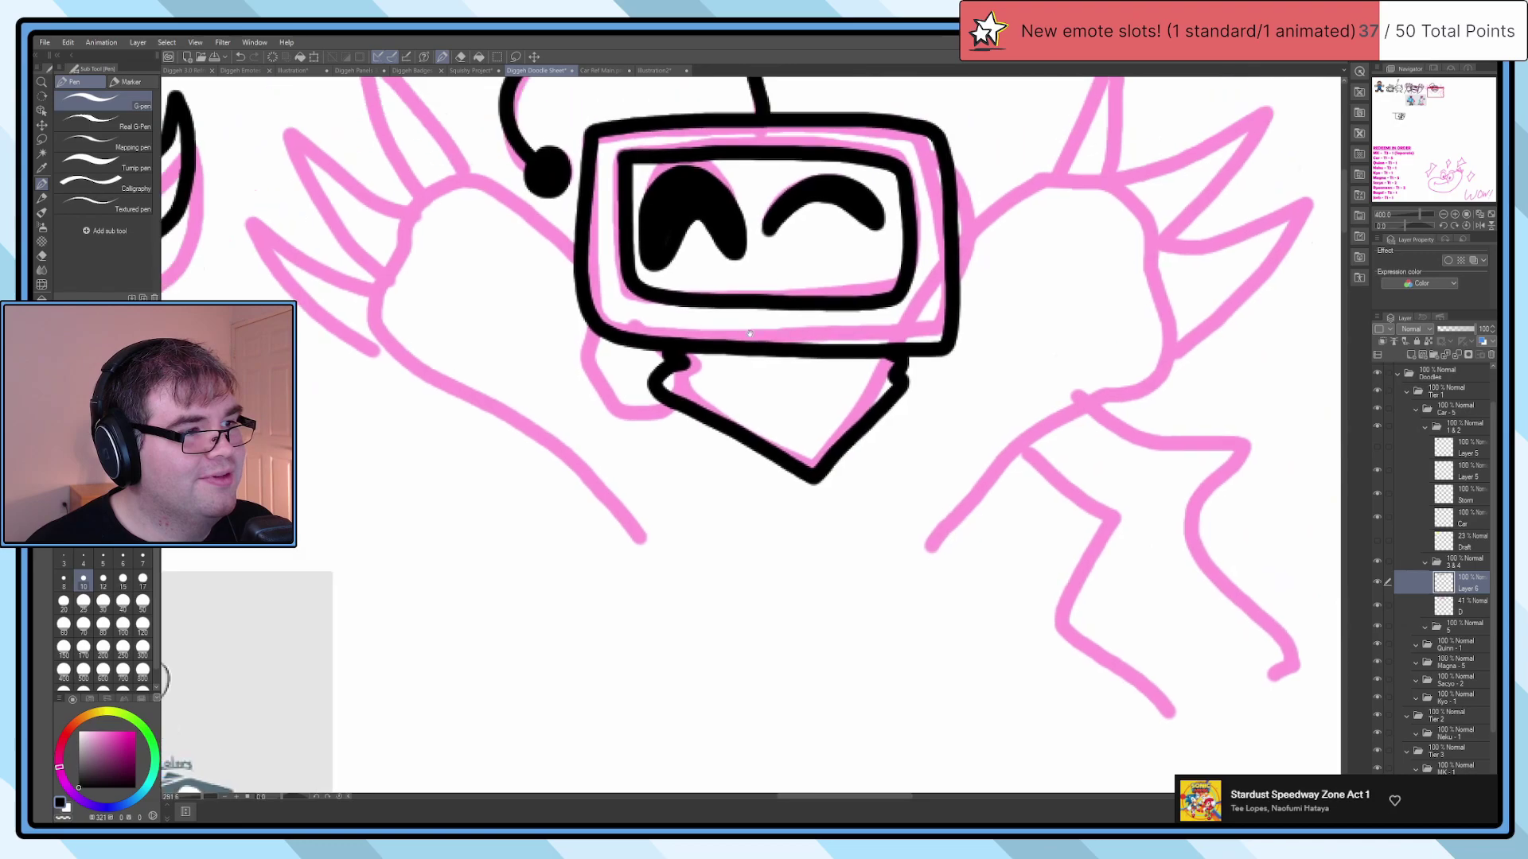
pyautogui.moveTo(698, 387); pyautogui.dragTo(521, 244)
pyautogui.scroll(-2, 534, 324)
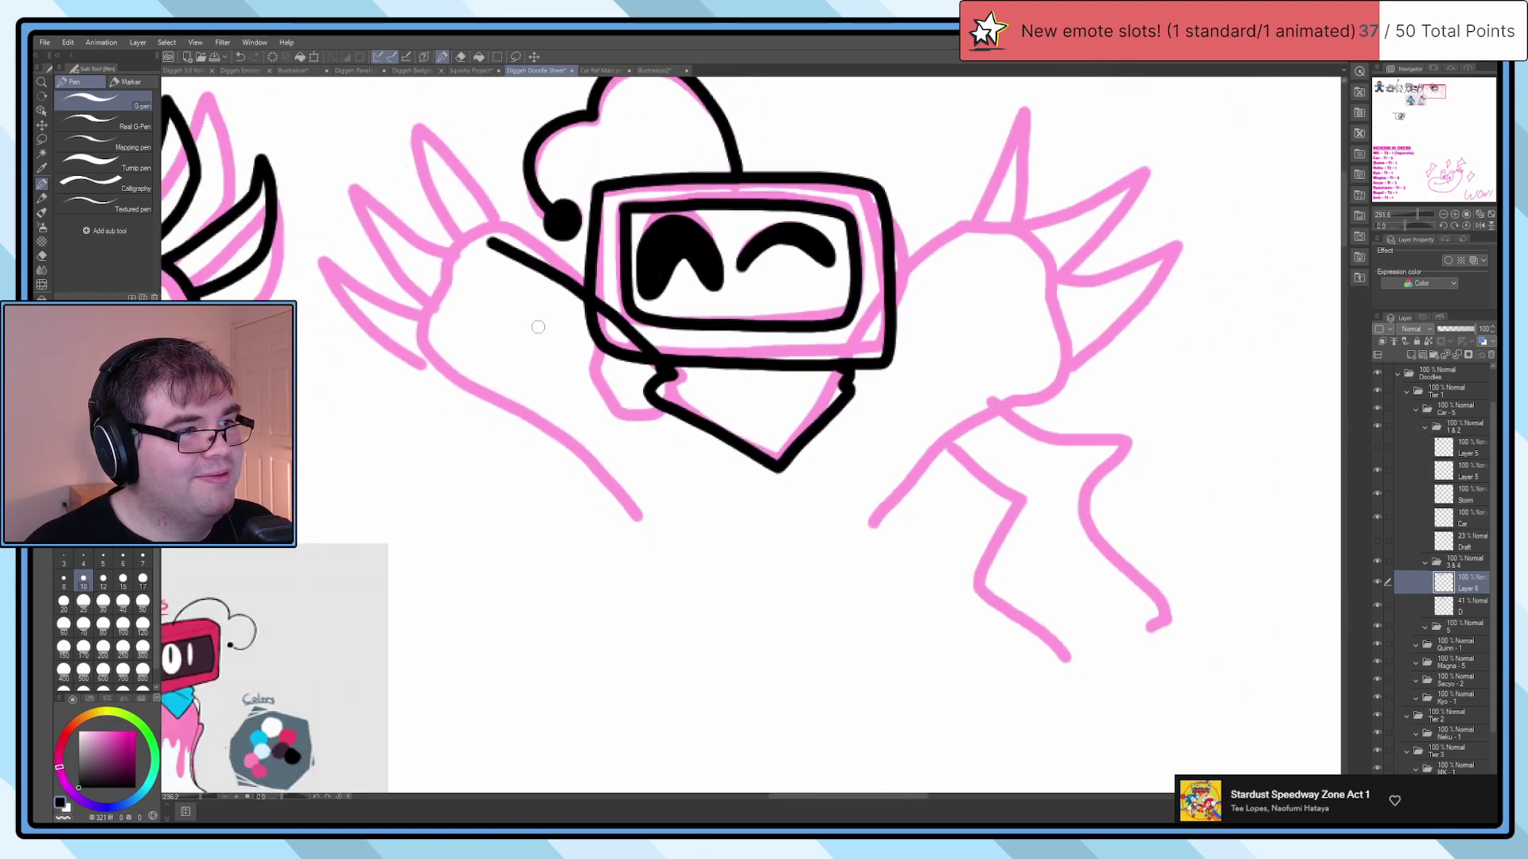
pyautogui.moveTo(573, 344); pyautogui.dragTo(671, 356)
pyautogui.hotkey('ctrl', 'z')
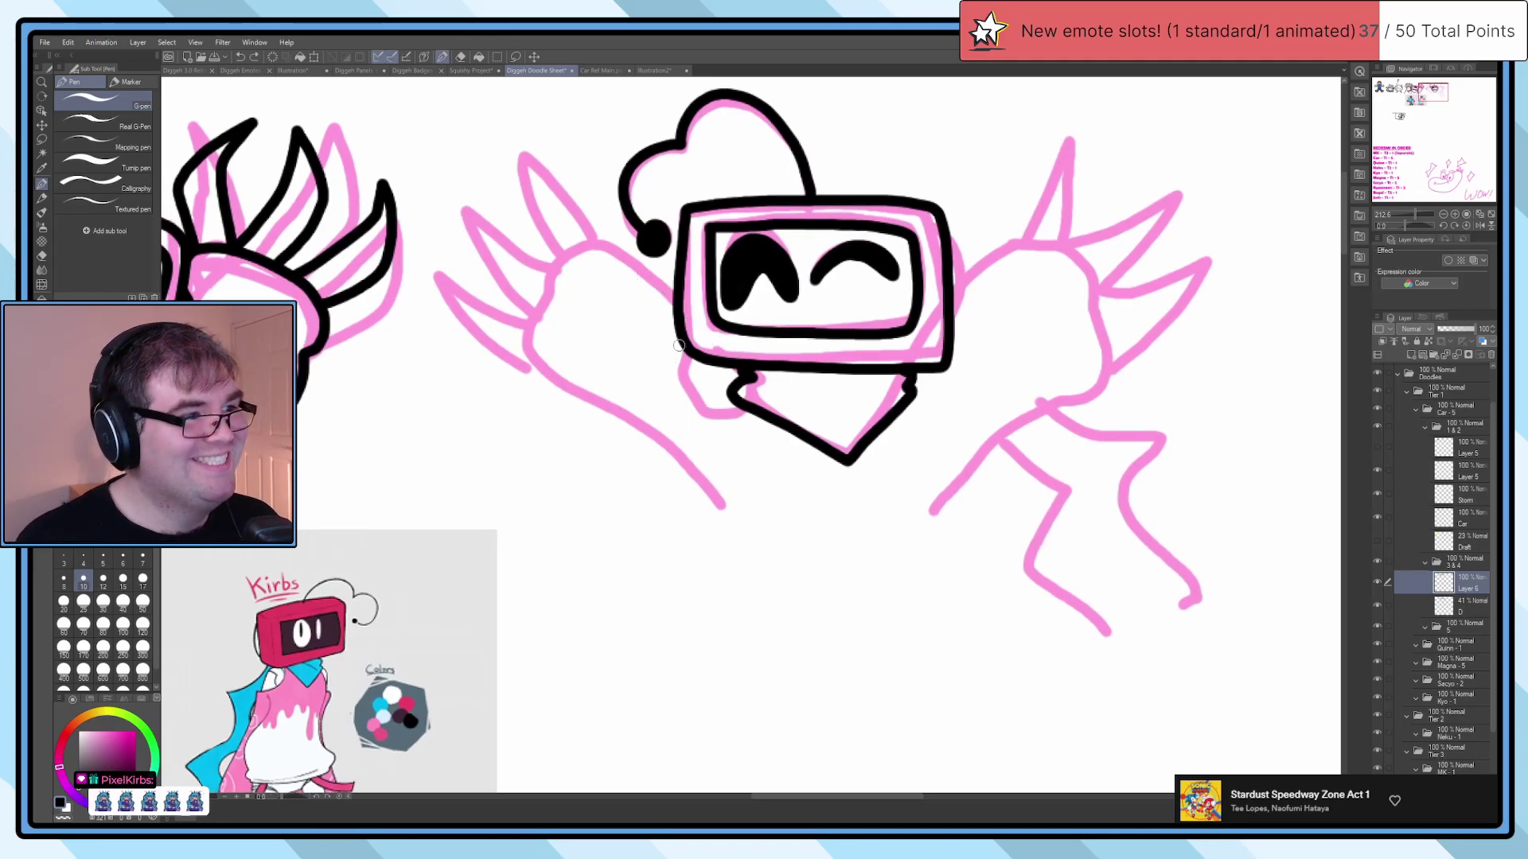
# Step: Ink the upper curve of Kirbs' raised arm on the right side of the monitor head
pyautogui.scroll(3, 671, 356)
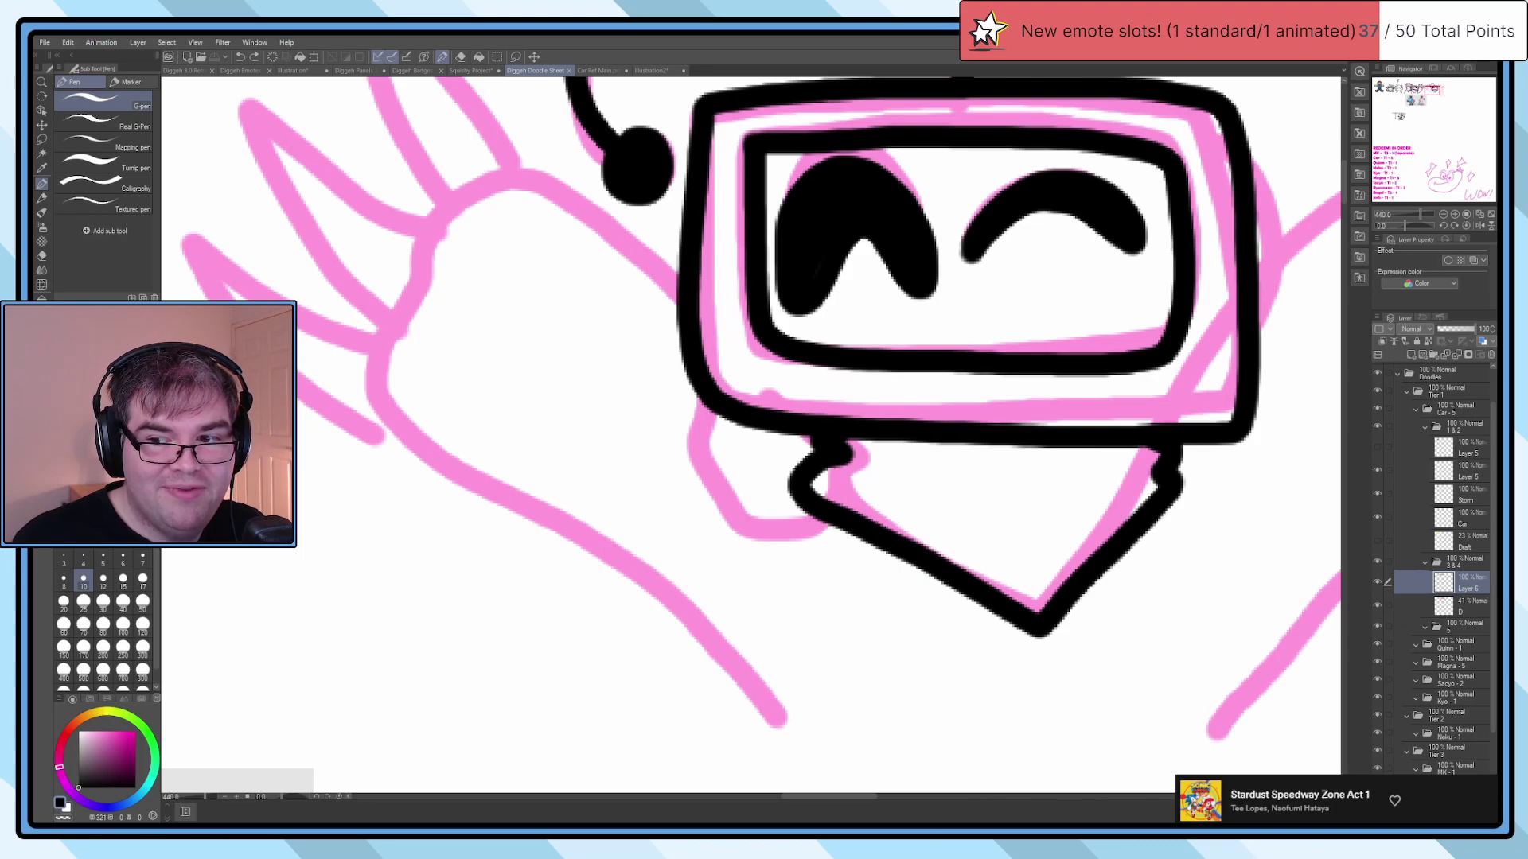
pyautogui.scroll(-3, 772, 343)
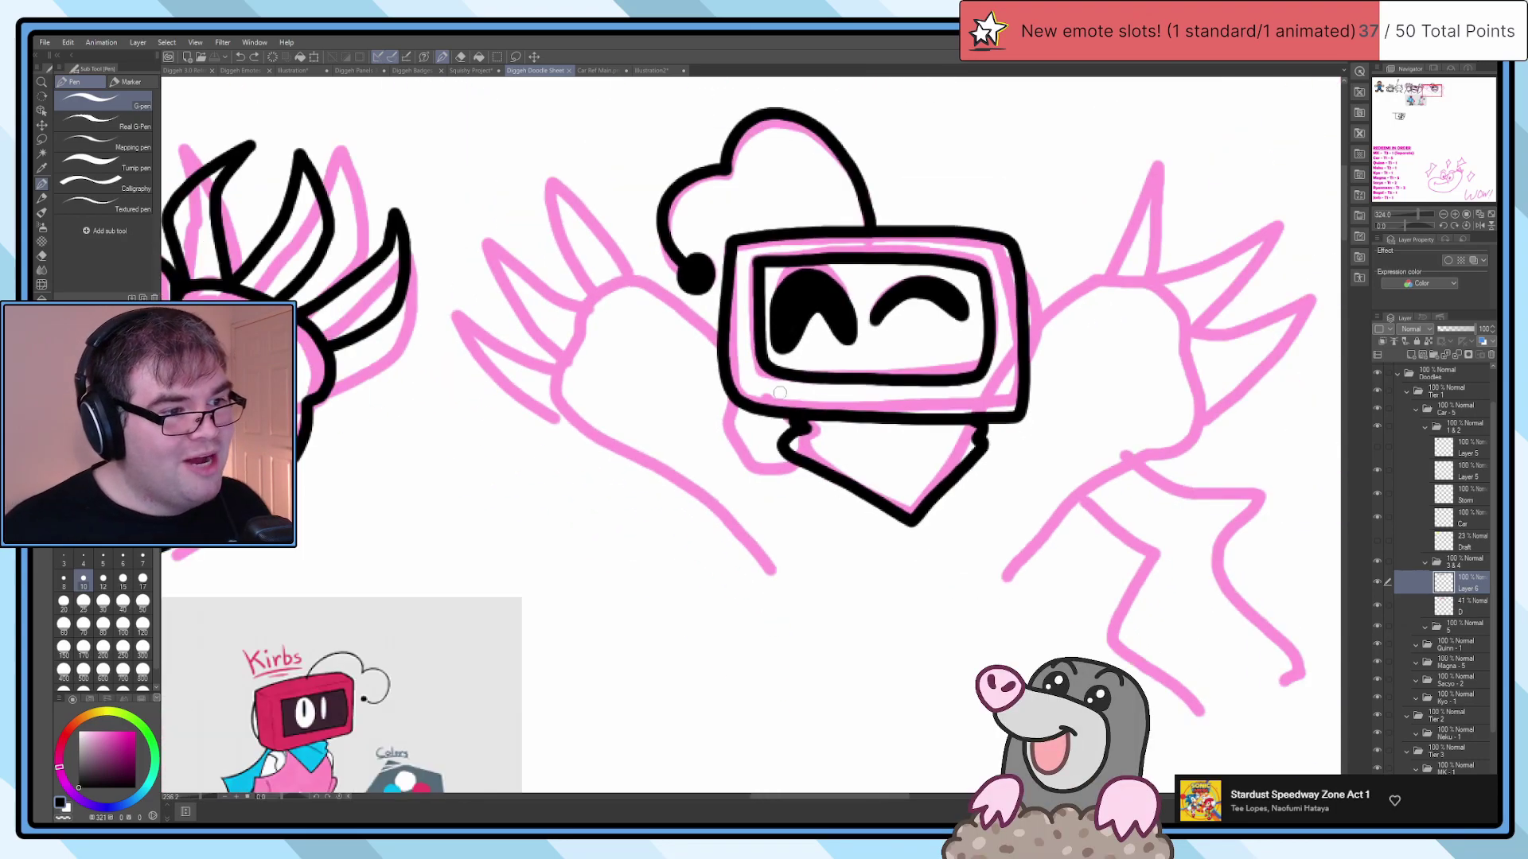
pyautogui.moveTo(788, 430); pyautogui.dragTo(681, 443)
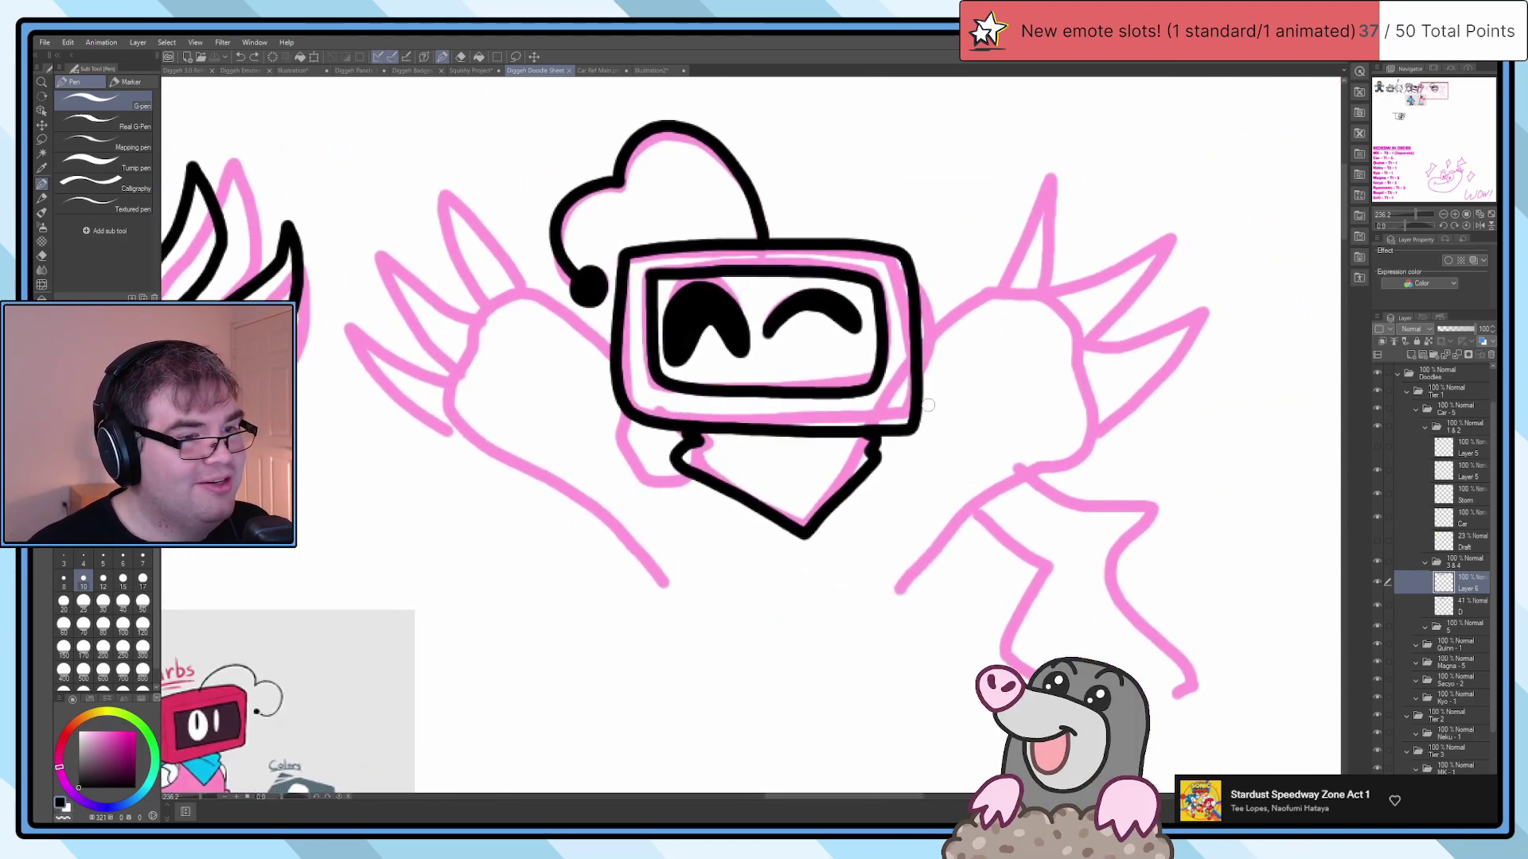
pyautogui.scroll(3, 927, 403)
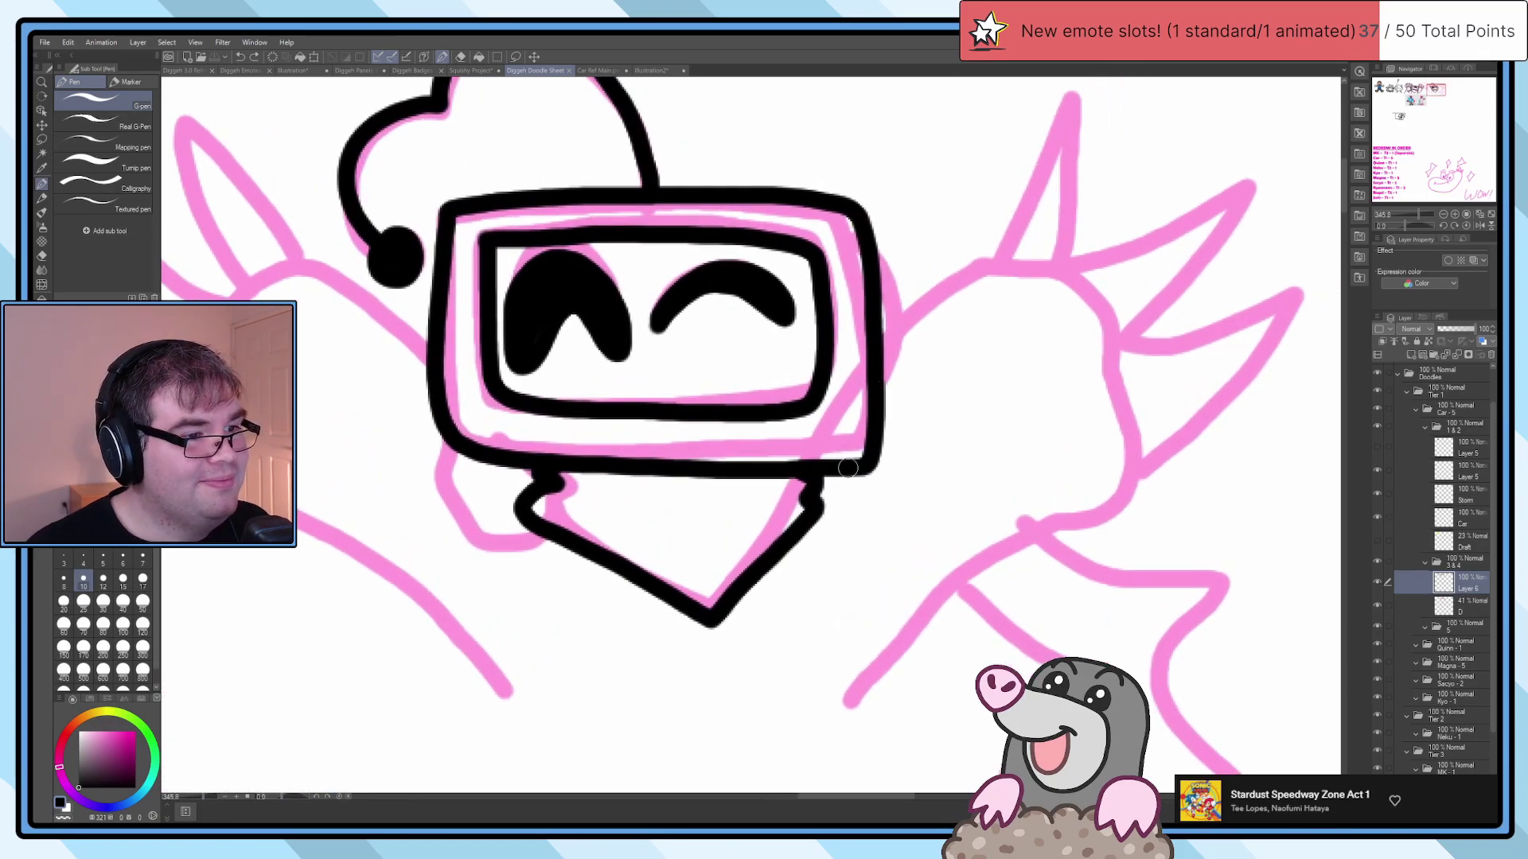
pyautogui.scroll(-2, 822, 483)
pyautogui.scroll(-1, 827, 477)
pyautogui.scroll(1, 836, 469)
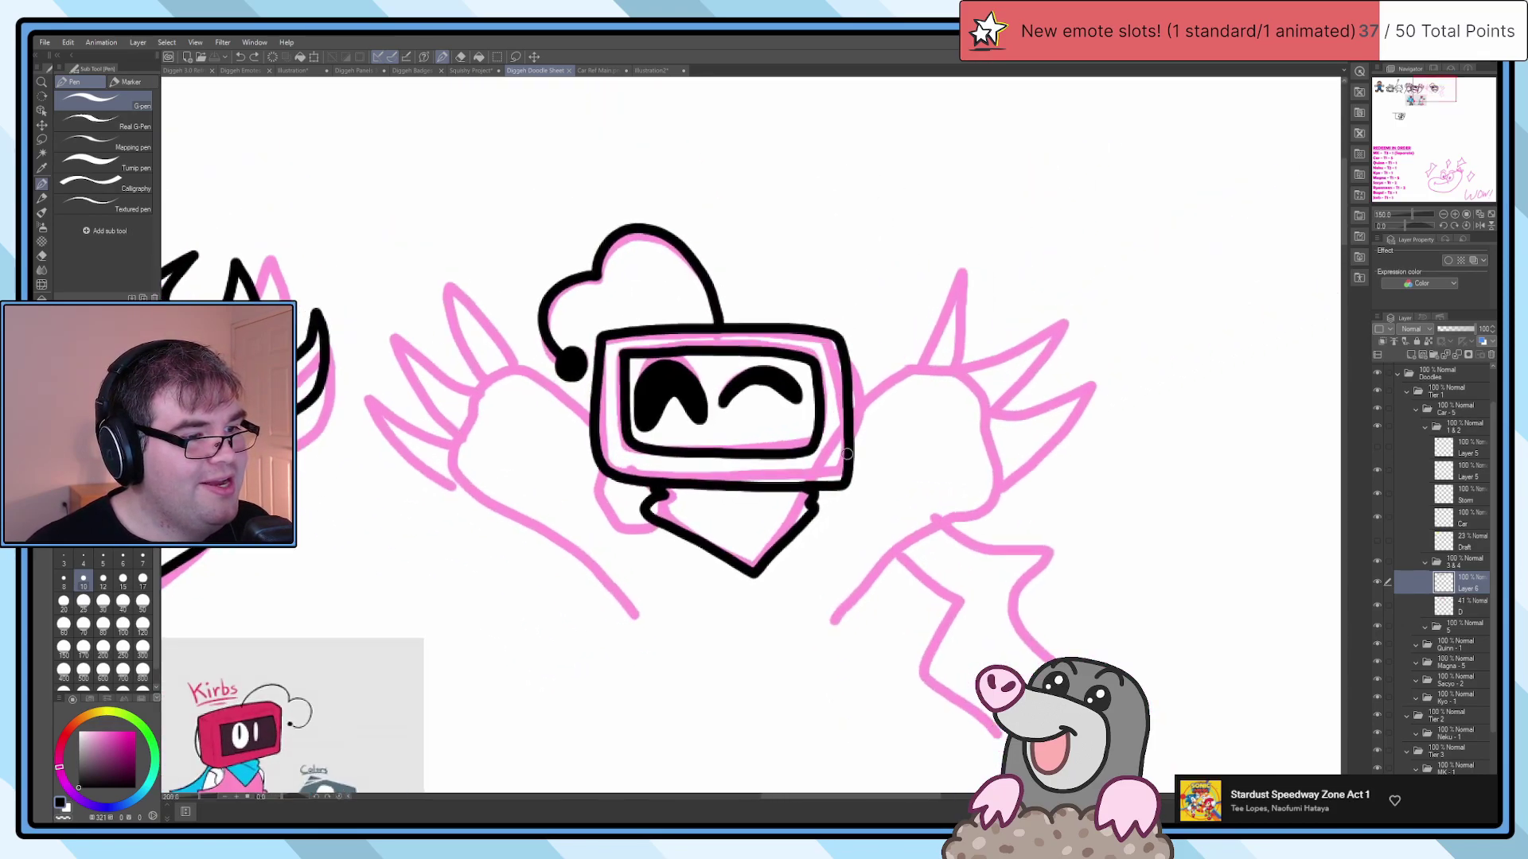
pyautogui.scroll(1, 847, 453)
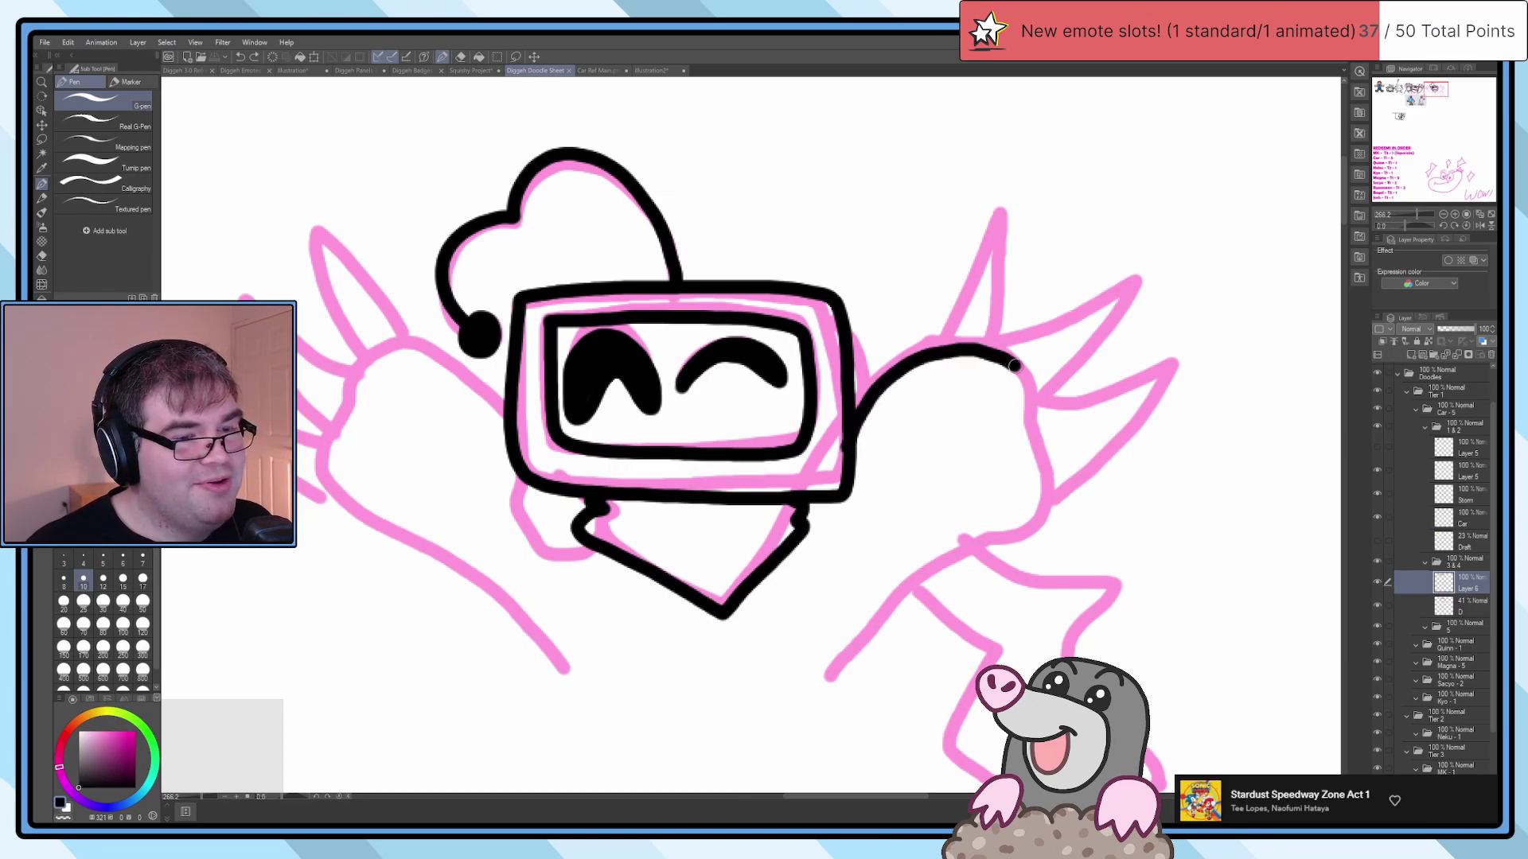
pyautogui.scroll(2, 493, 152)
pyautogui.moveTo(560, 147); pyautogui.dragTo(566, 92)
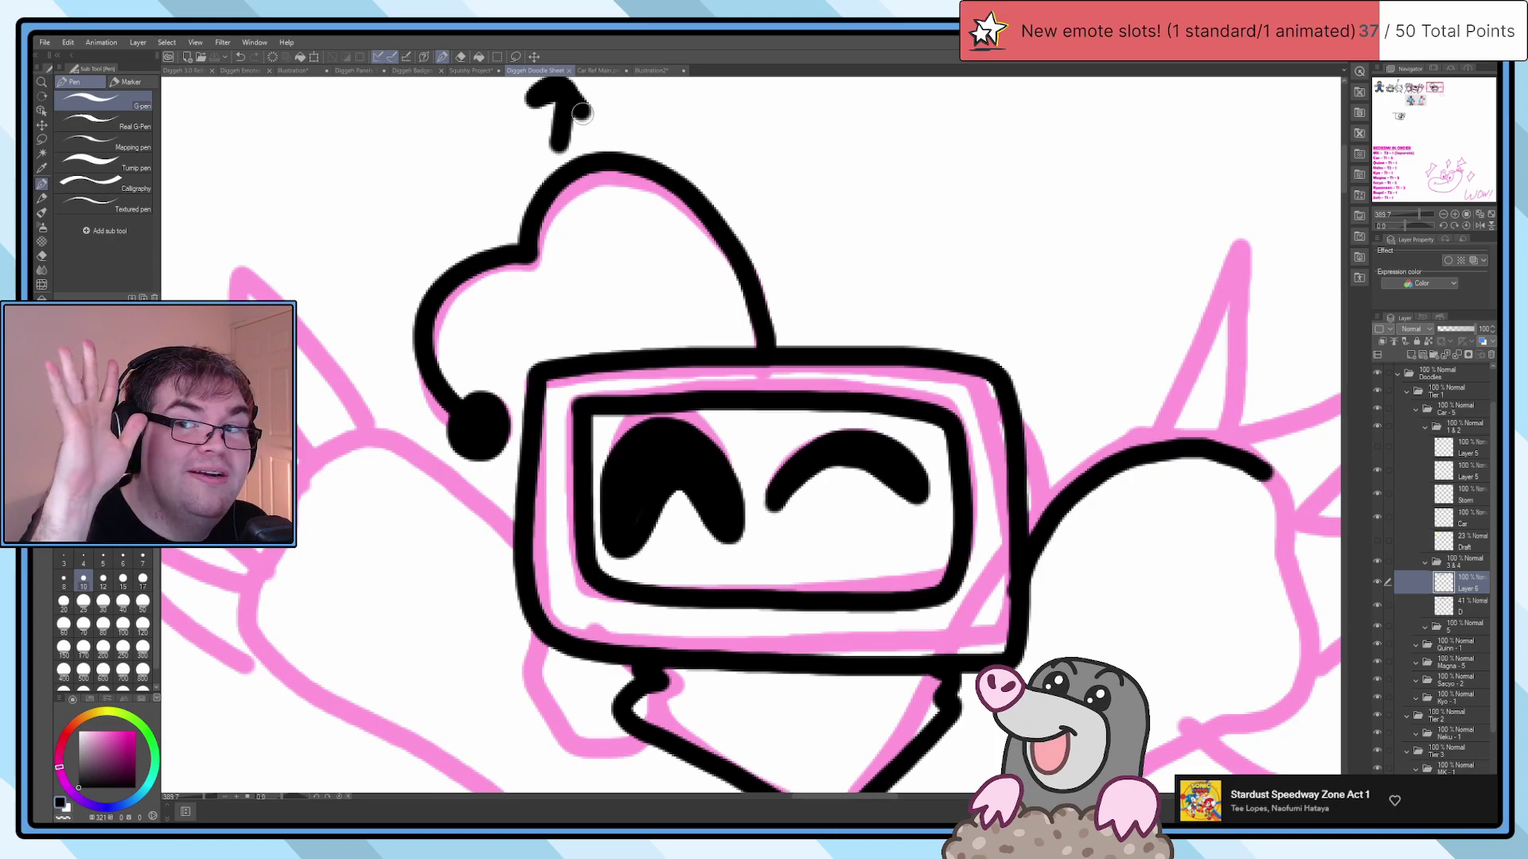
pyautogui.hotkey('ctrl', 'z')
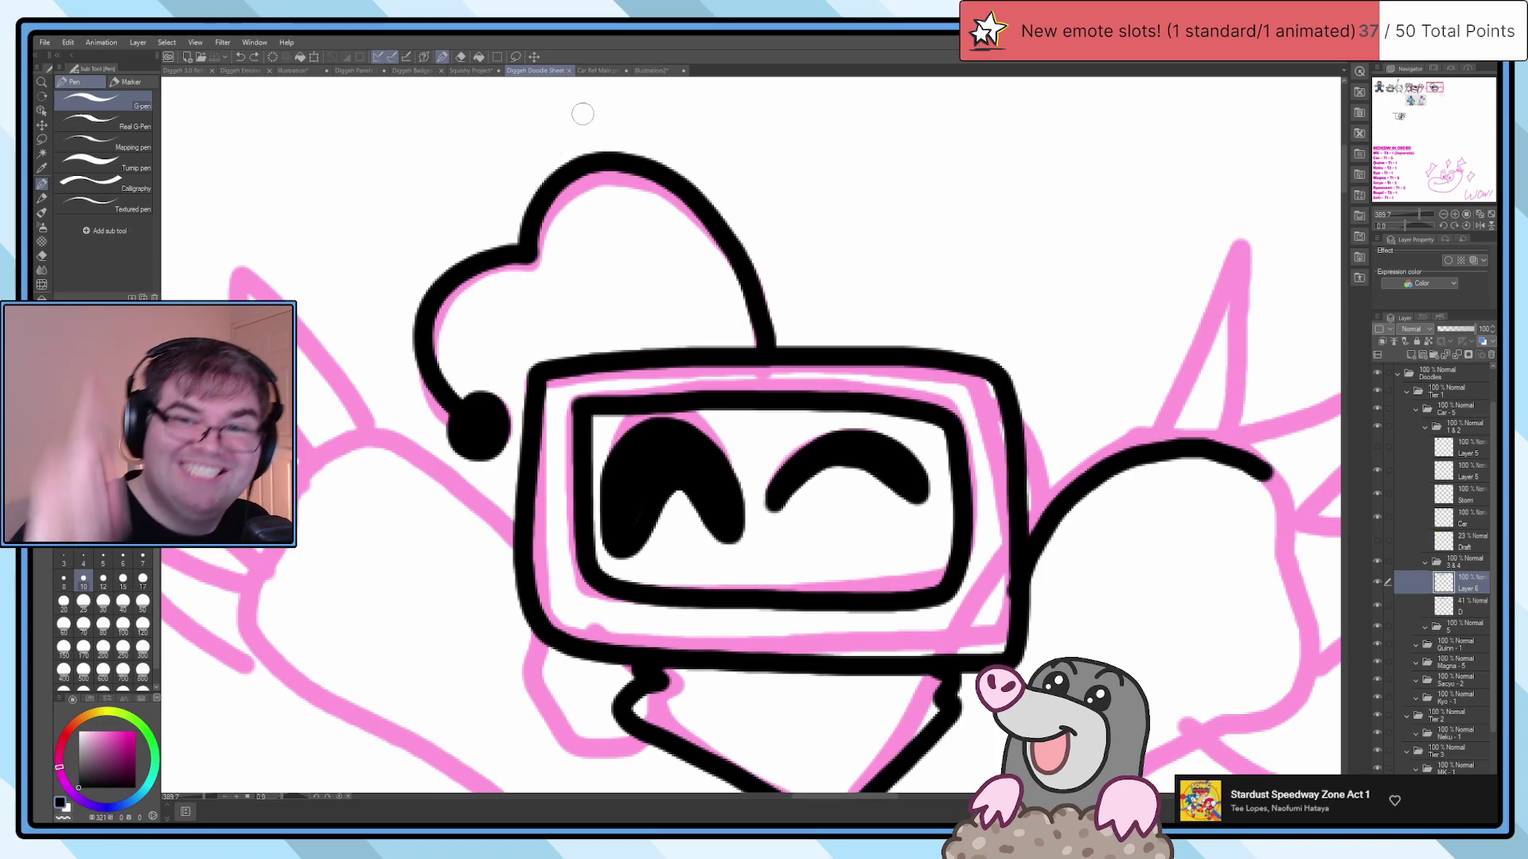
pyautogui.scroll(-4, 583, 114)
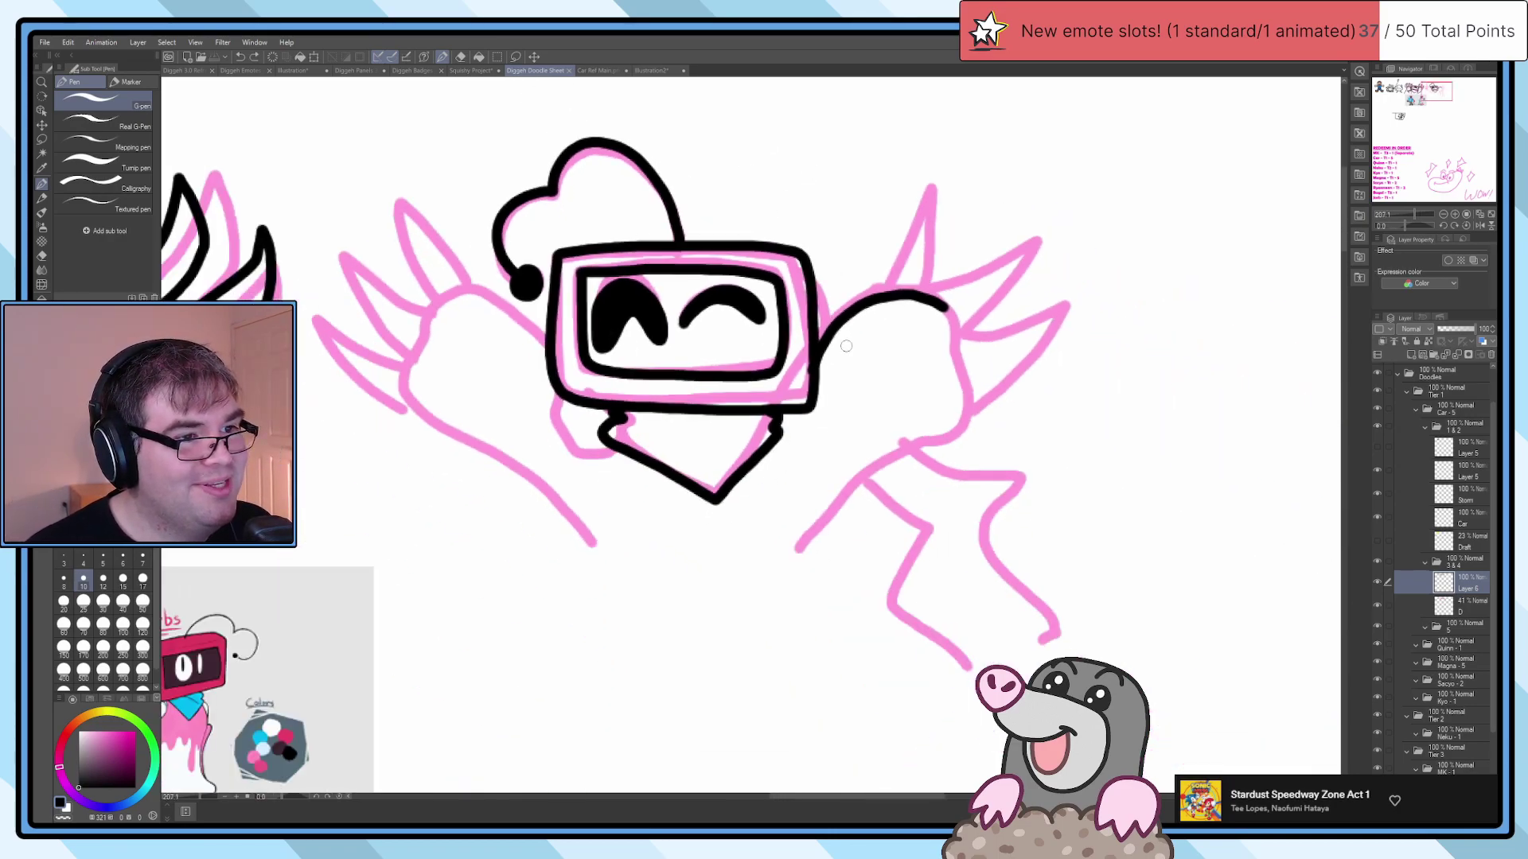
# Step: Continue the right arm's outline around the rounded hand and back down below the elbow
pyautogui.scroll(4, 846, 345)
pyautogui.moveTo(1067, 249)
pyautogui.mouseDown()
pyautogui.moveTo(1086, 406)
pyautogui.moveTo(1027, 517)
pyautogui.moveTo(714, 737)
pyautogui.mouseUp()
pyautogui.hotkey('ctrl', 'z')
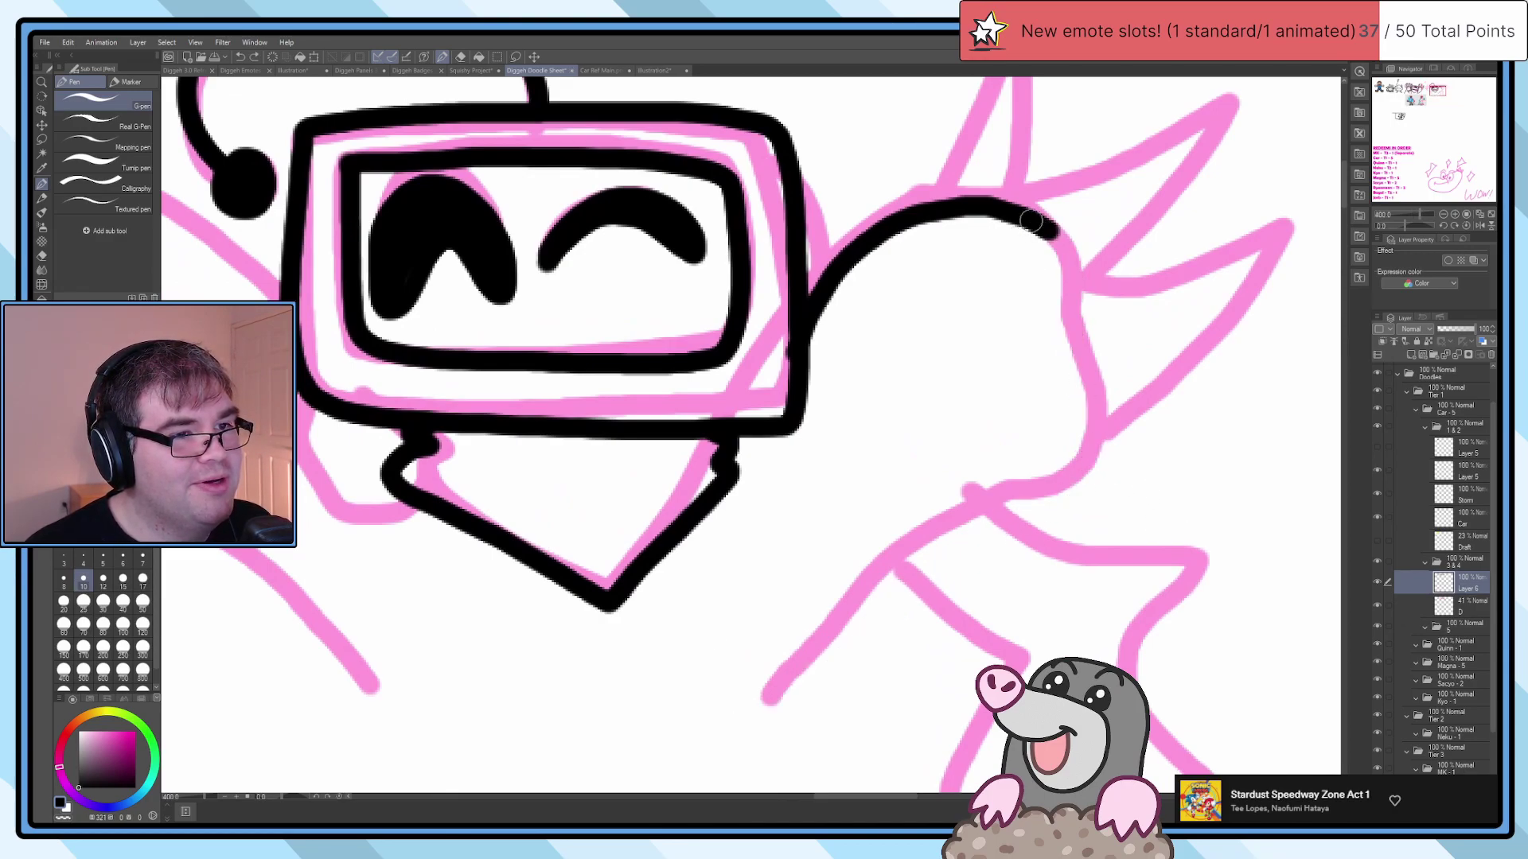
pyautogui.moveTo(1045, 230)
pyautogui.mouseDown()
pyautogui.moveTo(1082, 378)
pyautogui.moveTo(1068, 466)
pyautogui.moveTo(935, 531)
pyautogui.moveTo(741, 673)
pyautogui.mouseUp()
pyautogui.scroll(-3, 572, 425)
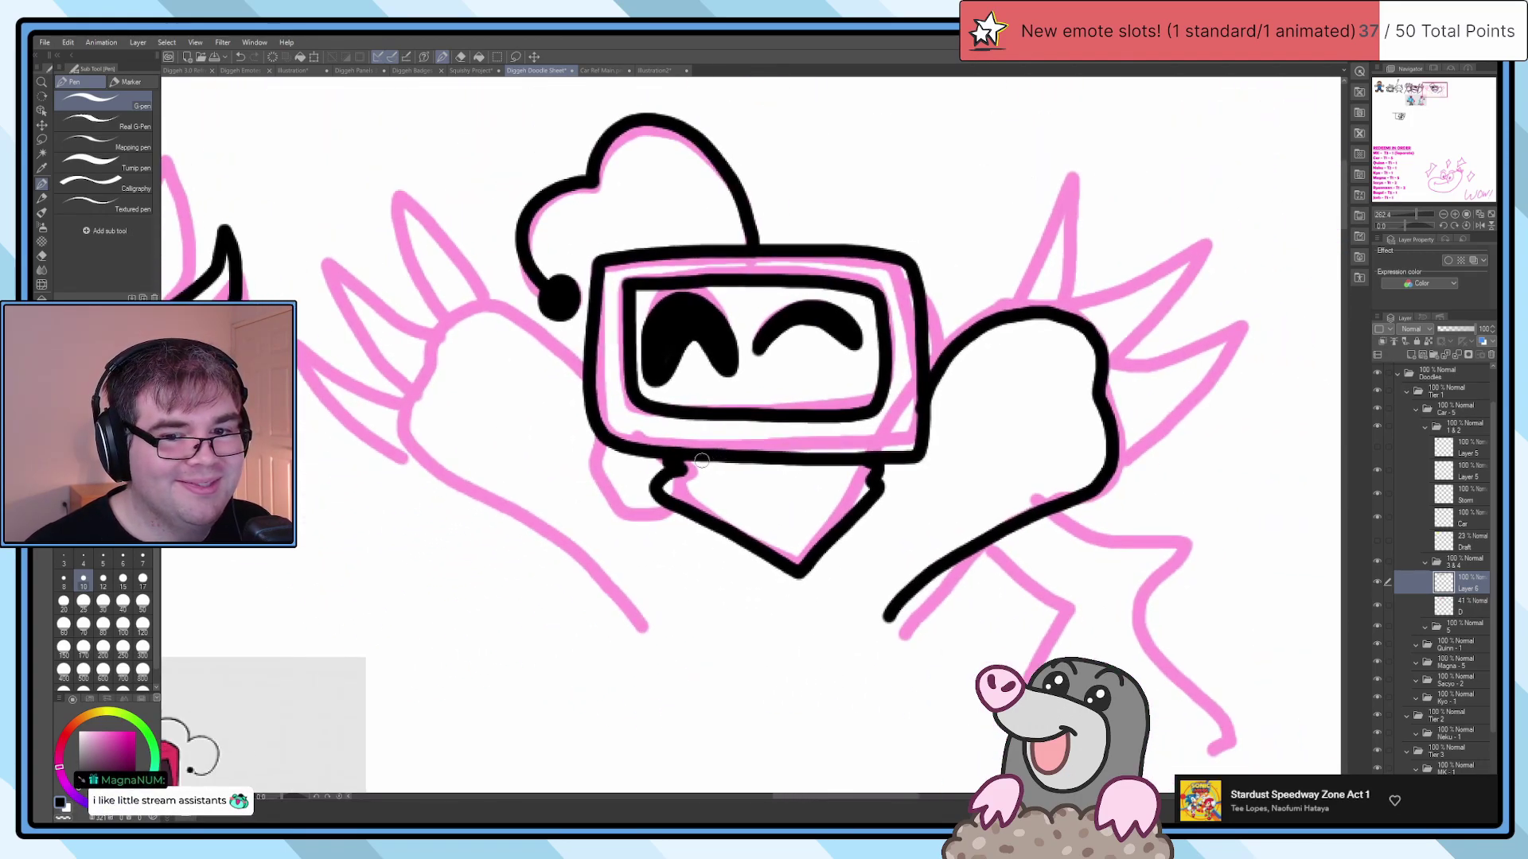
# Step: Ink the outline of Kirbs' left raised arm from the monitor head around the hand and down the forearm
pyautogui.scroll(1, 582, 406)
pyautogui.moveTo(569, 361); pyautogui.dragTo(472, 274)
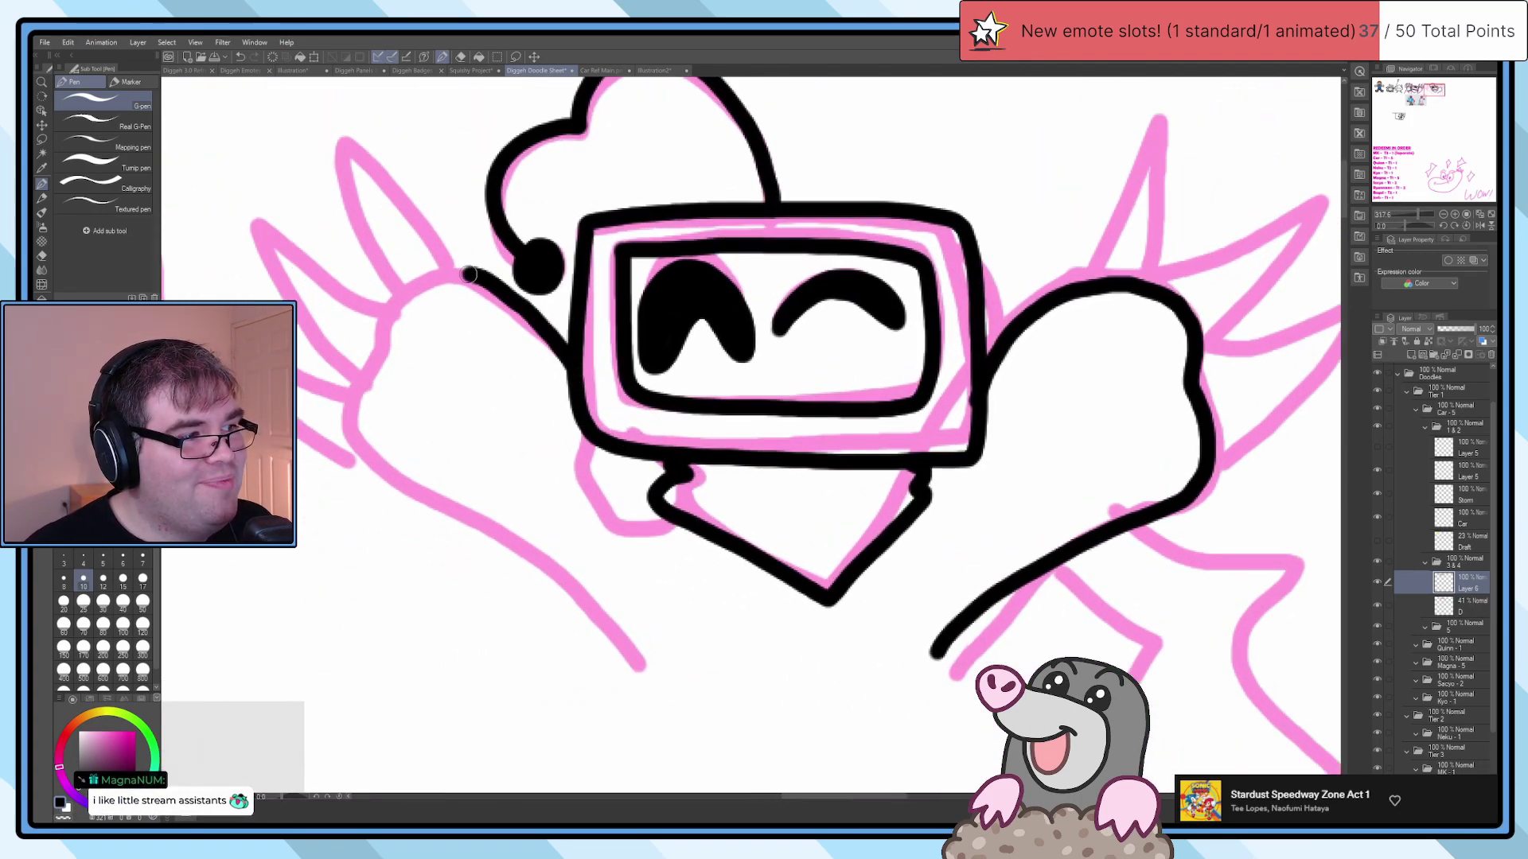
pyautogui.moveTo(350, 396)
pyautogui.mouseDown()
pyautogui.moveTo(415, 507)
pyautogui.moveTo(596, 621)
pyautogui.moveTo(629, 688)
pyautogui.moveTo(572, 582)
pyautogui.moveTo(485, 495)
pyautogui.moveTo(358, 414)
pyautogui.moveTo(385, 309)
pyautogui.moveTo(444, 276)
pyautogui.moveTo(521, 306)
pyautogui.moveTo(565, 350)
pyautogui.mouseUp()
pyautogui.hotkey('ctrl', 'z')
pyautogui.moveTo(341, 250); pyautogui.dragTo(496, 290)
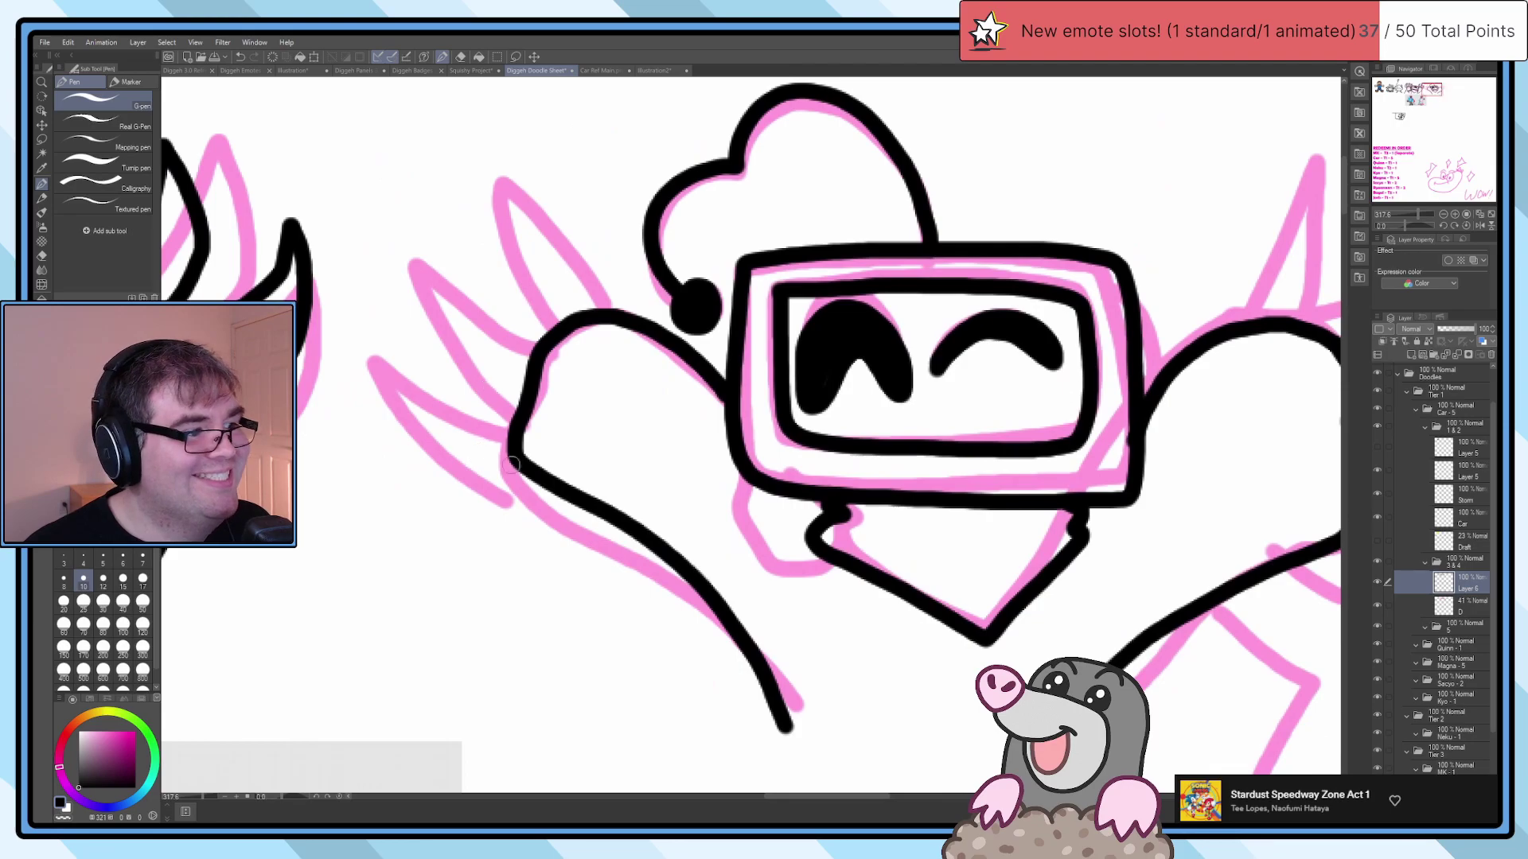
# Step: Ink the lowest curved claw on Kirbs' left hand and check the claws on the Pixel and Kirbs reference image
pyautogui.moveTo(511, 459)
pyautogui.mouseDown()
pyautogui.moveTo(413, 404)
pyautogui.moveTo(373, 319)
pyautogui.moveTo(481, 391)
pyautogui.moveTo(522, 389)
pyautogui.mouseUp()
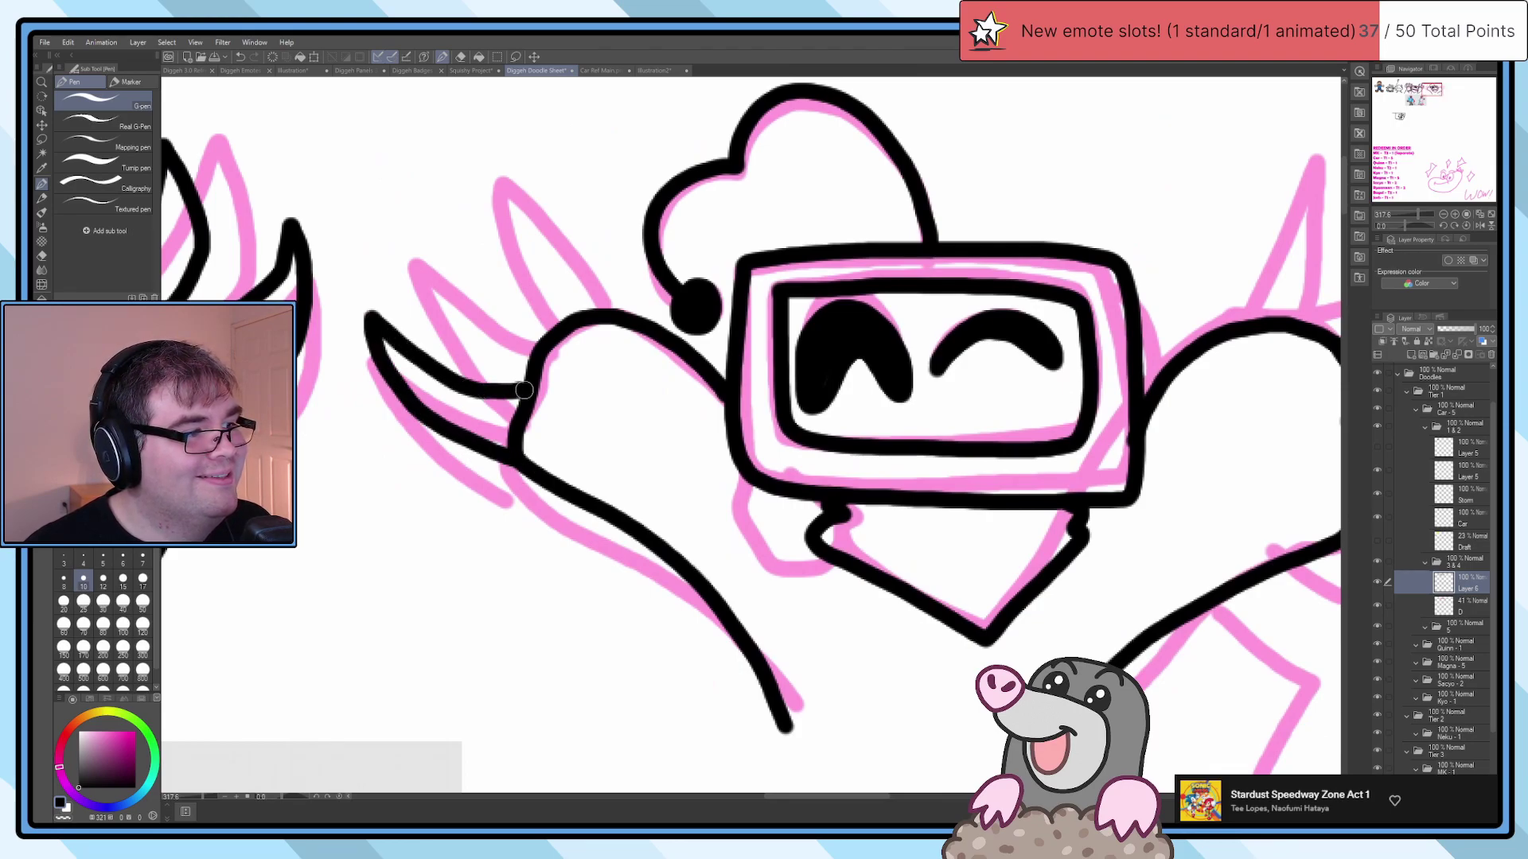
pyautogui.scroll(-1, 525, 396)
pyautogui.moveTo(525, 527); pyautogui.dragTo(795, 293)
pyautogui.moveTo(724, 437)
pyautogui.mouseDown()
pyautogui.moveTo(904, 277)
pyautogui.moveTo(931, 206)
pyautogui.mouseUp()
pyautogui.moveTo(765, 529); pyautogui.dragTo(955, 472)
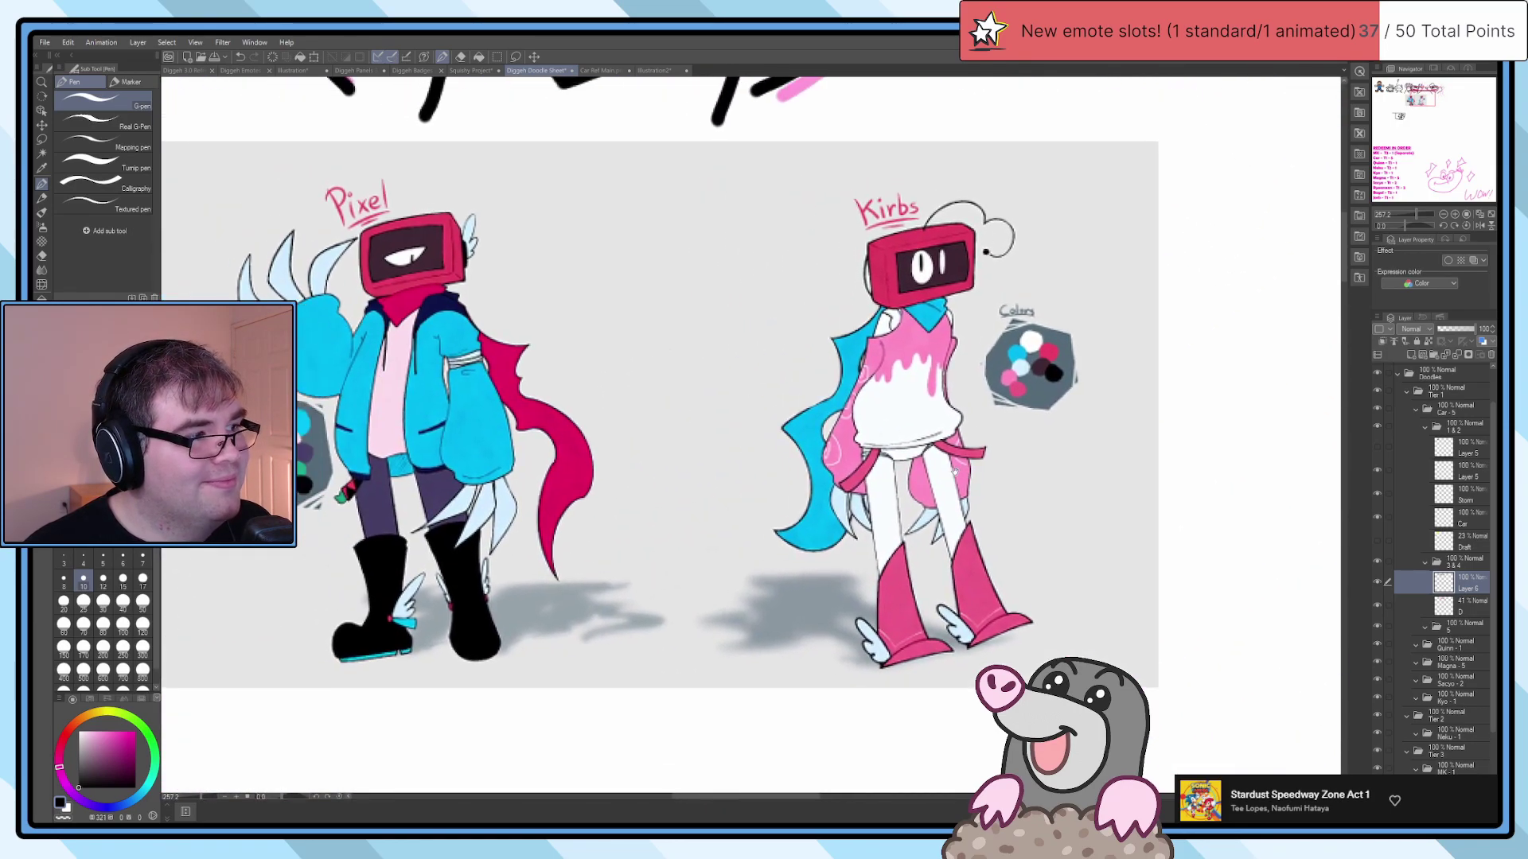
# Step: Ink the remaining curved claws along the upper edge of Kirbs' left hand
pyautogui.moveTo(1030, 332)
pyautogui.mouseDown()
pyautogui.moveTo(1031, 362)
pyautogui.moveTo(989, 415)
pyautogui.moveTo(932, 426)
pyautogui.moveTo(708, 736)
pyautogui.mouseUp()
pyautogui.moveTo(923, 199); pyautogui.dragTo(737, 440)
pyautogui.hotkey('ctrl', 'z')
pyautogui.scroll(3, 738, 557)
pyautogui.moveTo(741, 551)
pyautogui.mouseDown()
pyautogui.moveTo(639, 473)
pyautogui.moveTo(620, 380)
pyautogui.moveTo(635, 350)
pyautogui.moveTo(656, 420)
pyautogui.moveTo(756, 493)
pyautogui.moveTo(696, 401)
pyautogui.moveTo(688, 308)
pyautogui.moveTo(705, 293)
pyautogui.moveTo(782, 444)
pyautogui.moveTo(753, 412)
pyautogui.moveTo(715, 289)
pyautogui.moveTo(683, 380)
pyautogui.moveTo(756, 477)
pyautogui.mouseUp()
pyautogui.hotkey('ctrl', 'z')
pyautogui.moveTo(805, 434)
pyautogui.mouseDown()
pyautogui.moveTo(799, 366)
pyautogui.moveTo(757, 279)
pyautogui.moveTo(784, 290)
pyautogui.moveTo(864, 418)
pyautogui.mouseUp()
# Step: Ink the uppermost claw on Kirbs' right hand and try out the claw beside it
pyautogui.moveTo(1238, 454)
pyautogui.mouseDown()
pyautogui.moveTo(778, 391)
pyautogui.moveTo(364, 383)
pyautogui.mouseUp()
pyautogui.moveTo(648, 356)
pyautogui.mouseDown()
pyautogui.moveTo(688, 322)
pyautogui.moveTo(745, 216)
pyautogui.moveTo(756, 283)
pyautogui.moveTo(710, 352)
pyautogui.moveTo(809, 346)
pyautogui.moveTo(865, 286)
pyautogui.moveTo(779, 422)
pyautogui.mouseUp()
pyautogui.hotkey('ctrl', 'z')
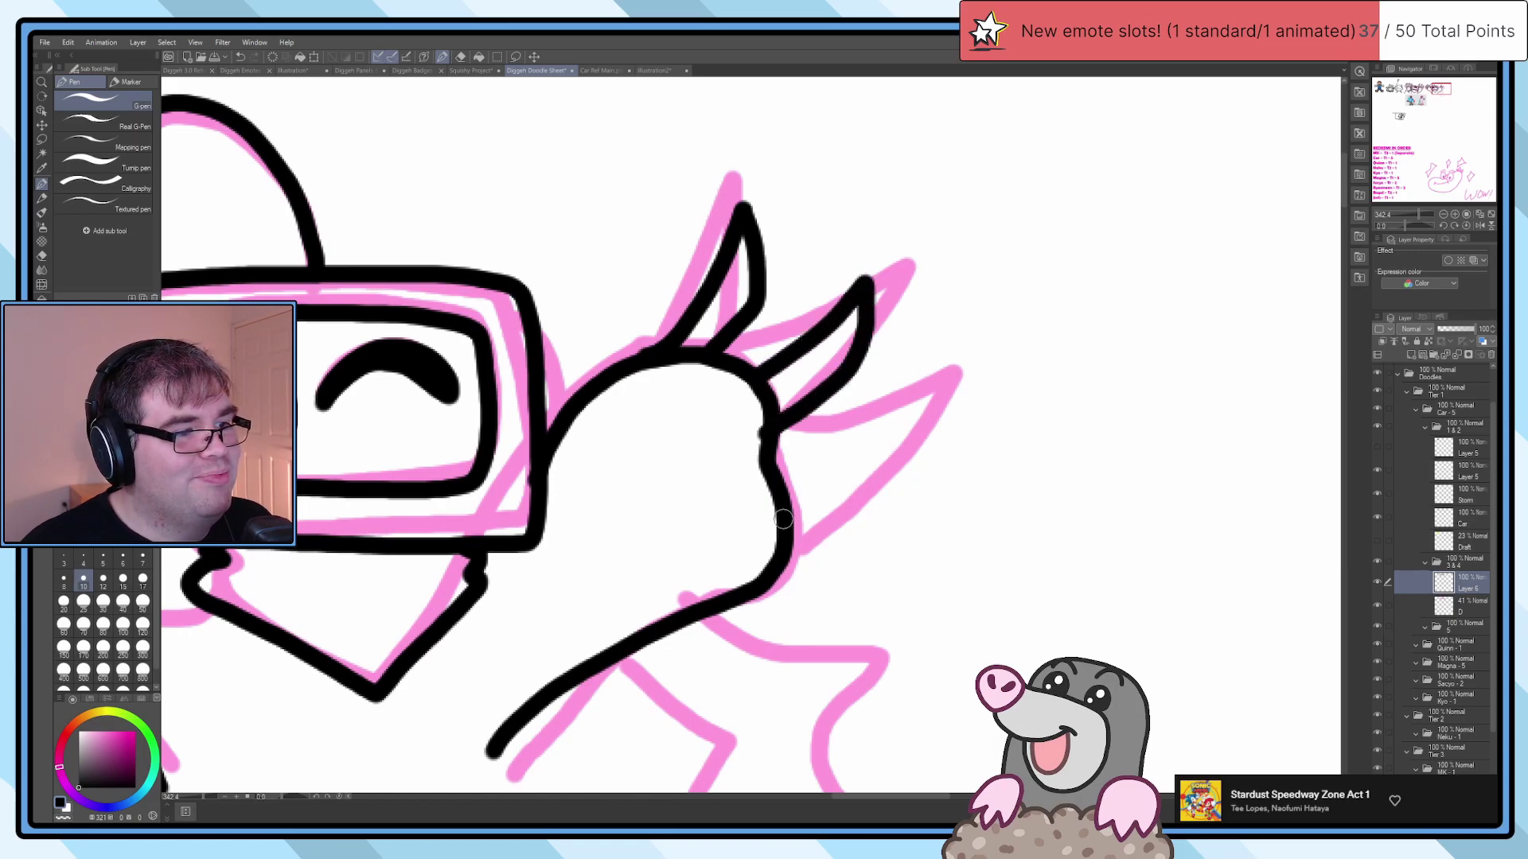
pyautogui.hotkey('ctrl', 'z')
pyautogui.moveTo(787, 504)
pyautogui.mouseDown()
pyautogui.moveTo(911, 369)
pyautogui.moveTo(915, 445)
pyautogui.moveTo(847, 514)
pyautogui.moveTo(783, 543)
pyautogui.moveTo(802, 487)
pyautogui.moveTo(882, 388)
pyautogui.moveTo(897, 472)
pyautogui.moveTo(815, 533)
pyautogui.moveTo(814, 497)
pyautogui.moveTo(884, 378)
pyautogui.moveTo(922, 463)
pyautogui.moveTo(799, 549)
pyautogui.mouseUp()
pyautogui.hotkey('ctrl', 'z')
pyautogui.hotkey('ctrl', 'z')
# Step: Ink the middle and lowest curved claws on Kirbs' right hand
pyautogui.hotkey('ctrl', 'z')
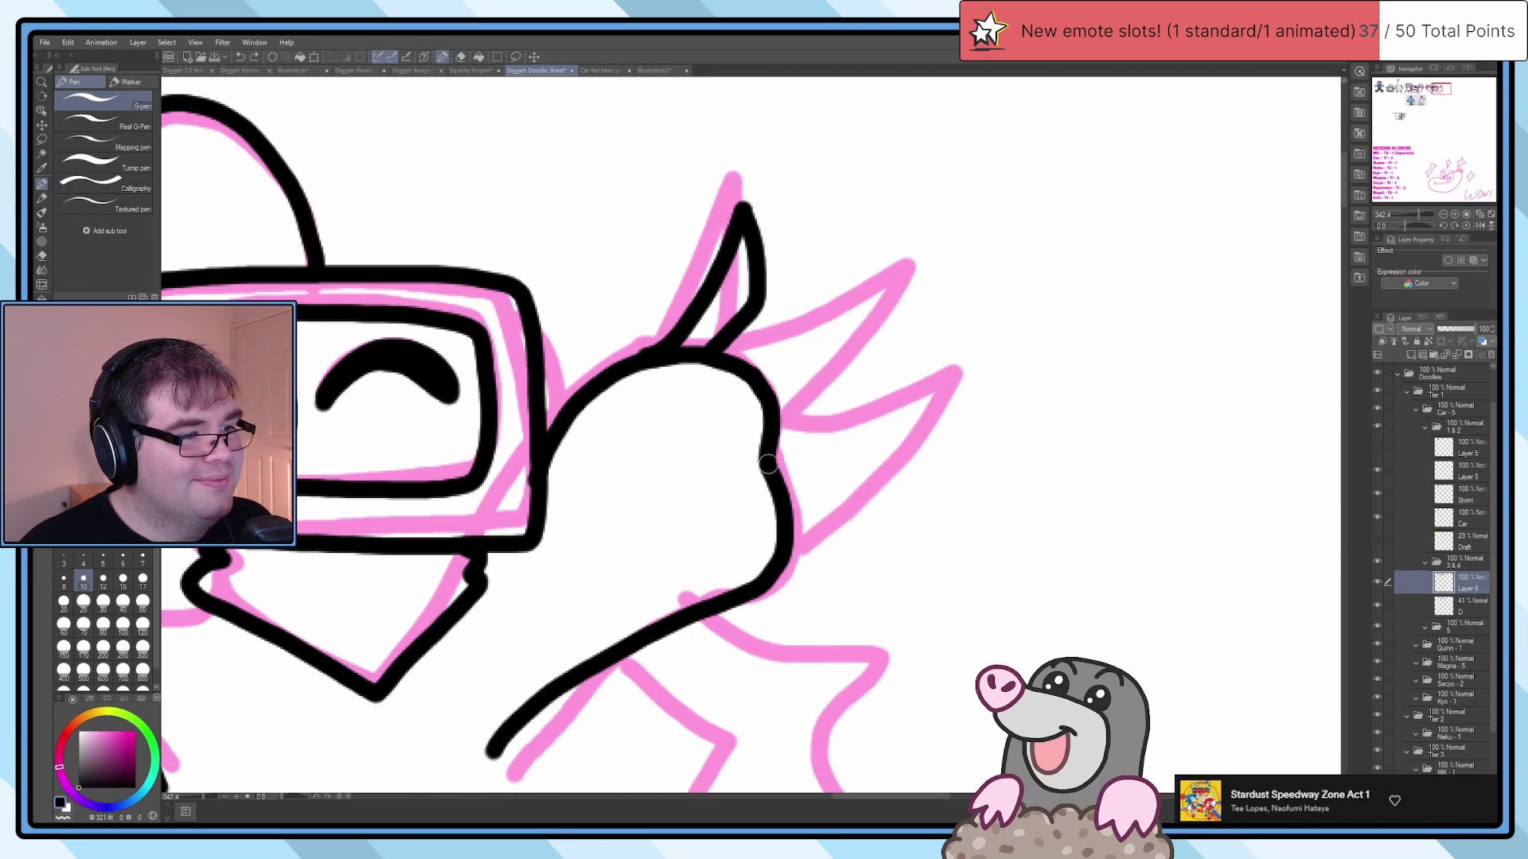
pyautogui.moveTo(767, 463)
pyautogui.mouseDown()
pyautogui.moveTo(833, 458)
pyautogui.moveTo(913, 403)
pyautogui.mouseUp()
pyautogui.scroll(2, 912, 404)
pyautogui.hotkey('ctrl', 'z')
pyautogui.moveTo(736, 485)
pyautogui.mouseDown()
pyautogui.moveTo(887, 332)
pyautogui.moveTo(925, 355)
pyautogui.moveTo(950, 452)
pyautogui.moveTo(735, 573)
pyautogui.moveTo(745, 485)
pyautogui.moveTo(958, 391)
pyautogui.moveTo(980, 354)
pyautogui.moveTo(969, 473)
pyautogui.moveTo(833, 566)
pyautogui.moveTo(740, 587)
pyautogui.mouseUp()
pyautogui.hotkey('ctrl', 'z')
pyautogui.moveTo(691, 348)
pyautogui.mouseDown()
pyautogui.moveTo(926, 236)
pyautogui.moveTo(882, 313)
pyautogui.moveTo(724, 414)
pyautogui.mouseUp()
pyautogui.press('e')
pyautogui.scroll(-7, 624, 367)
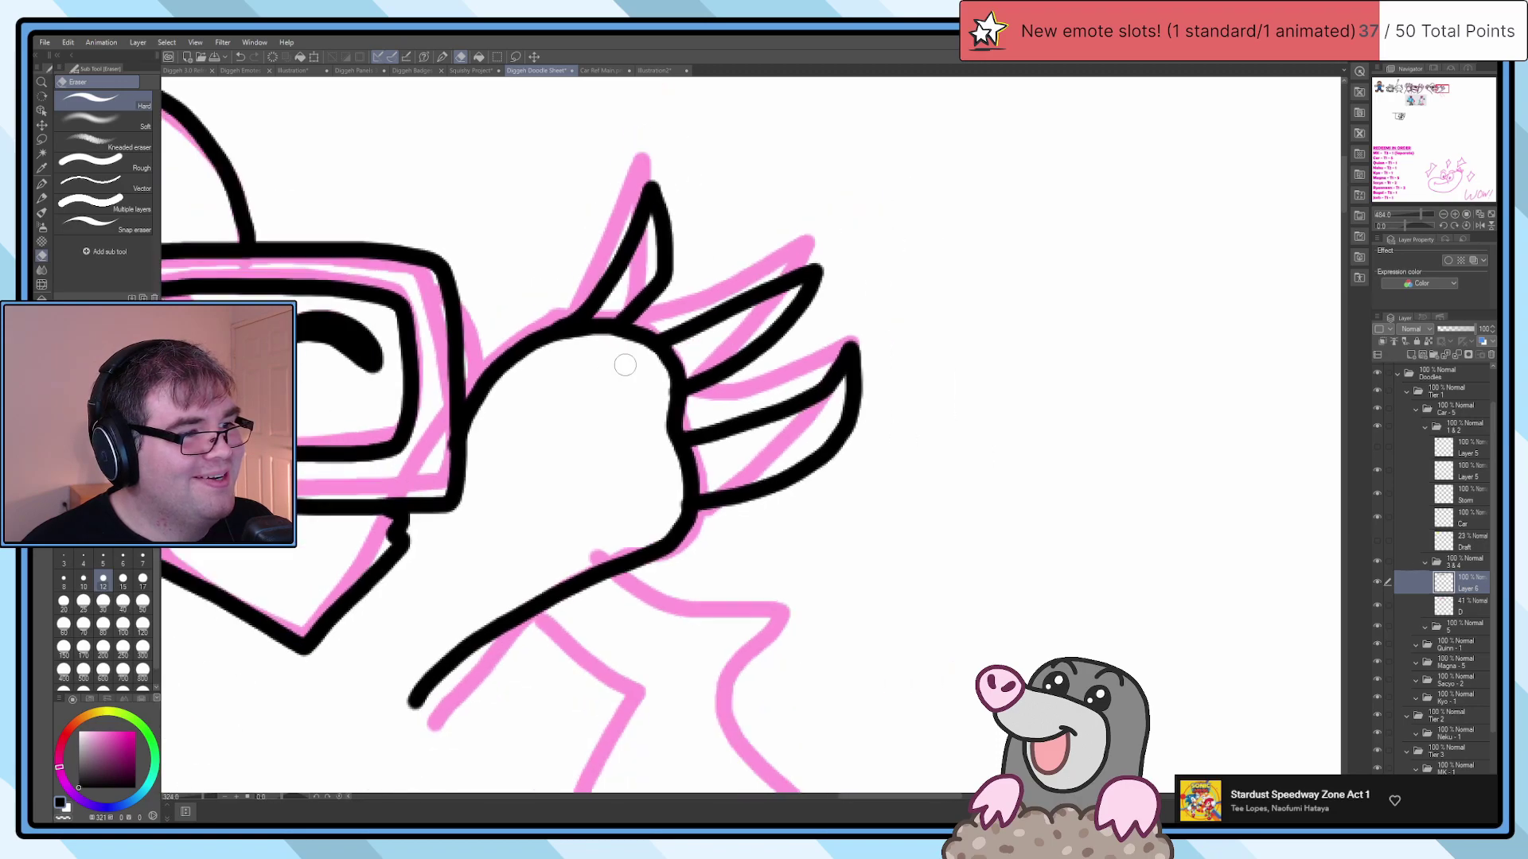
pyautogui.moveTo(583, 412); pyautogui.dragTo(886, 441)
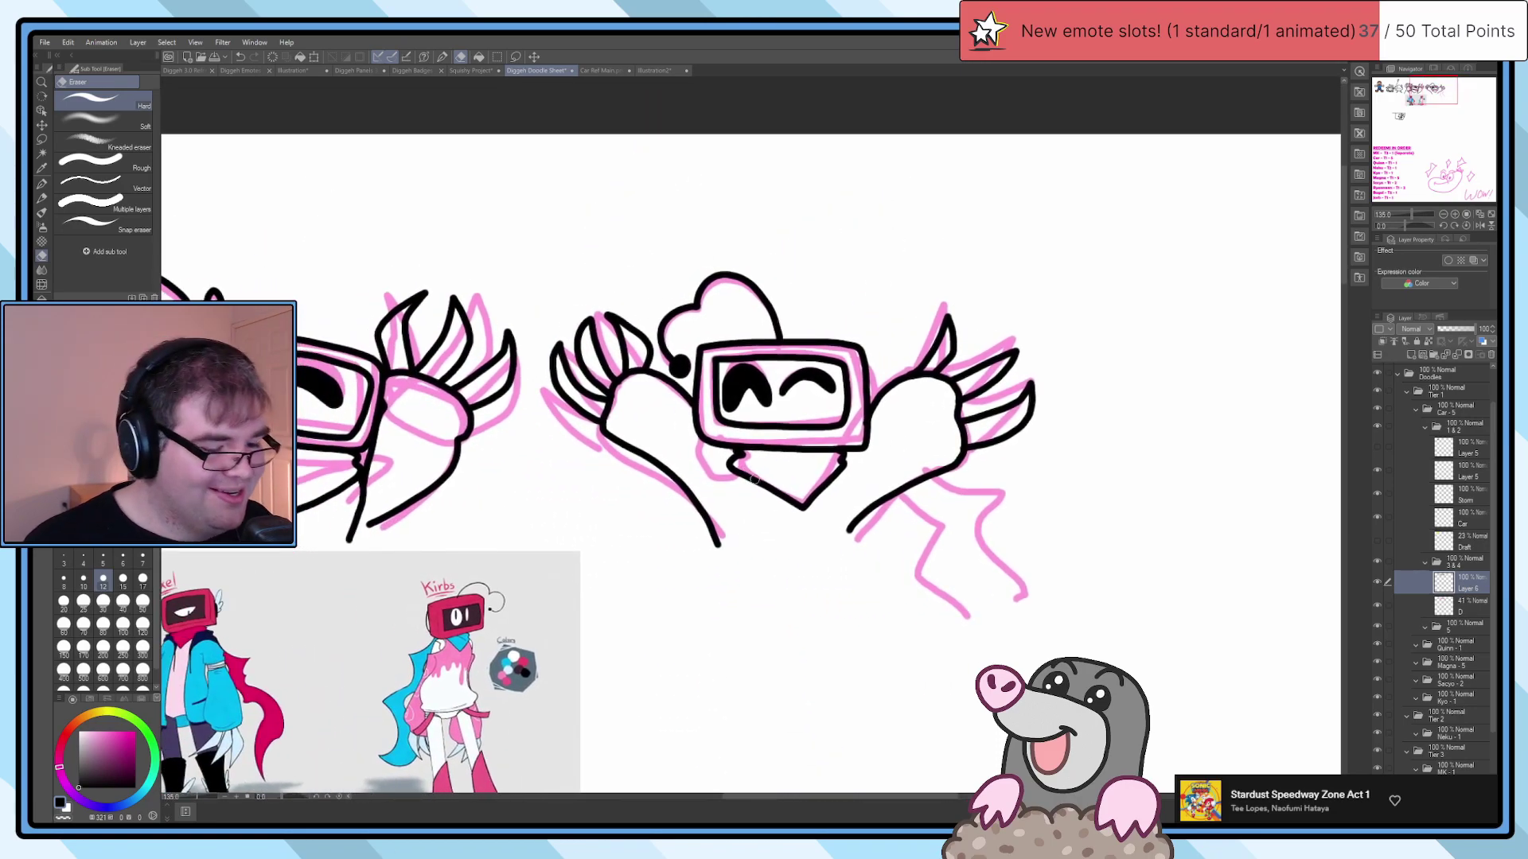
# Step: Try inking both edges of the zigzag scarf tail below Kirbs' right arm with straight, angular lines
pyautogui.press('p')
pyautogui.scroll(4, 983, 398)
pyautogui.scroll(-6, 983, 449)
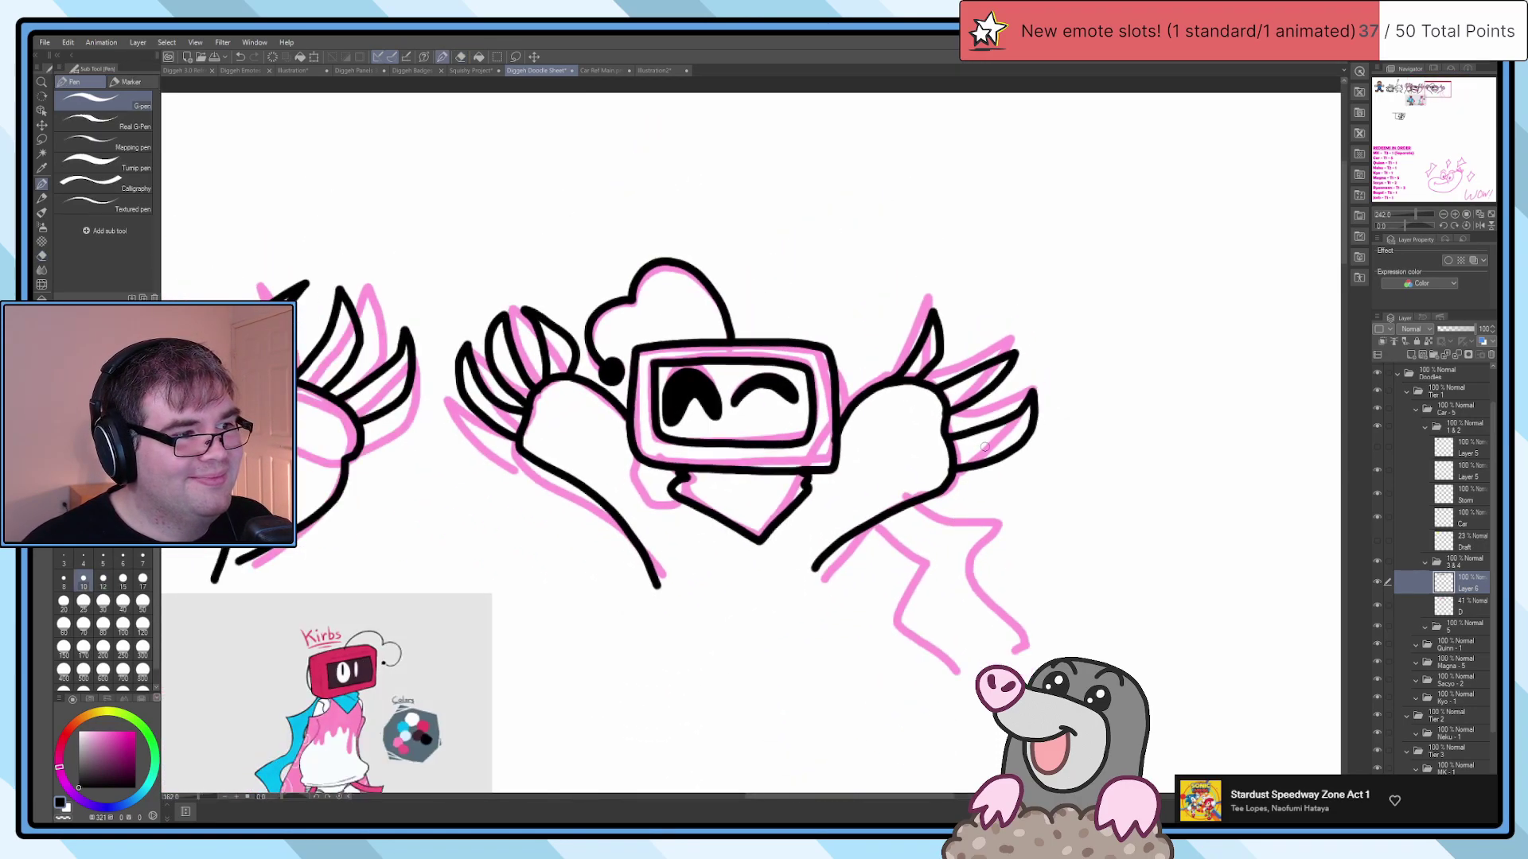
pyautogui.scroll(4, 965, 497)
pyautogui.moveTo(1035, 324)
pyautogui.mouseDown()
pyautogui.moveTo(1205, 370)
pyautogui.moveTo(1139, 479)
pyautogui.moveTo(1291, 606)
pyautogui.moveTo(1145, 400)
pyautogui.moveTo(1048, 313)
pyautogui.mouseUp()
pyautogui.hotkey('ctrl', 'z')
pyautogui.moveTo(1020, 374); pyautogui.dragTo(1199, 641)
pyautogui.scroll(-4, 1185, 637)
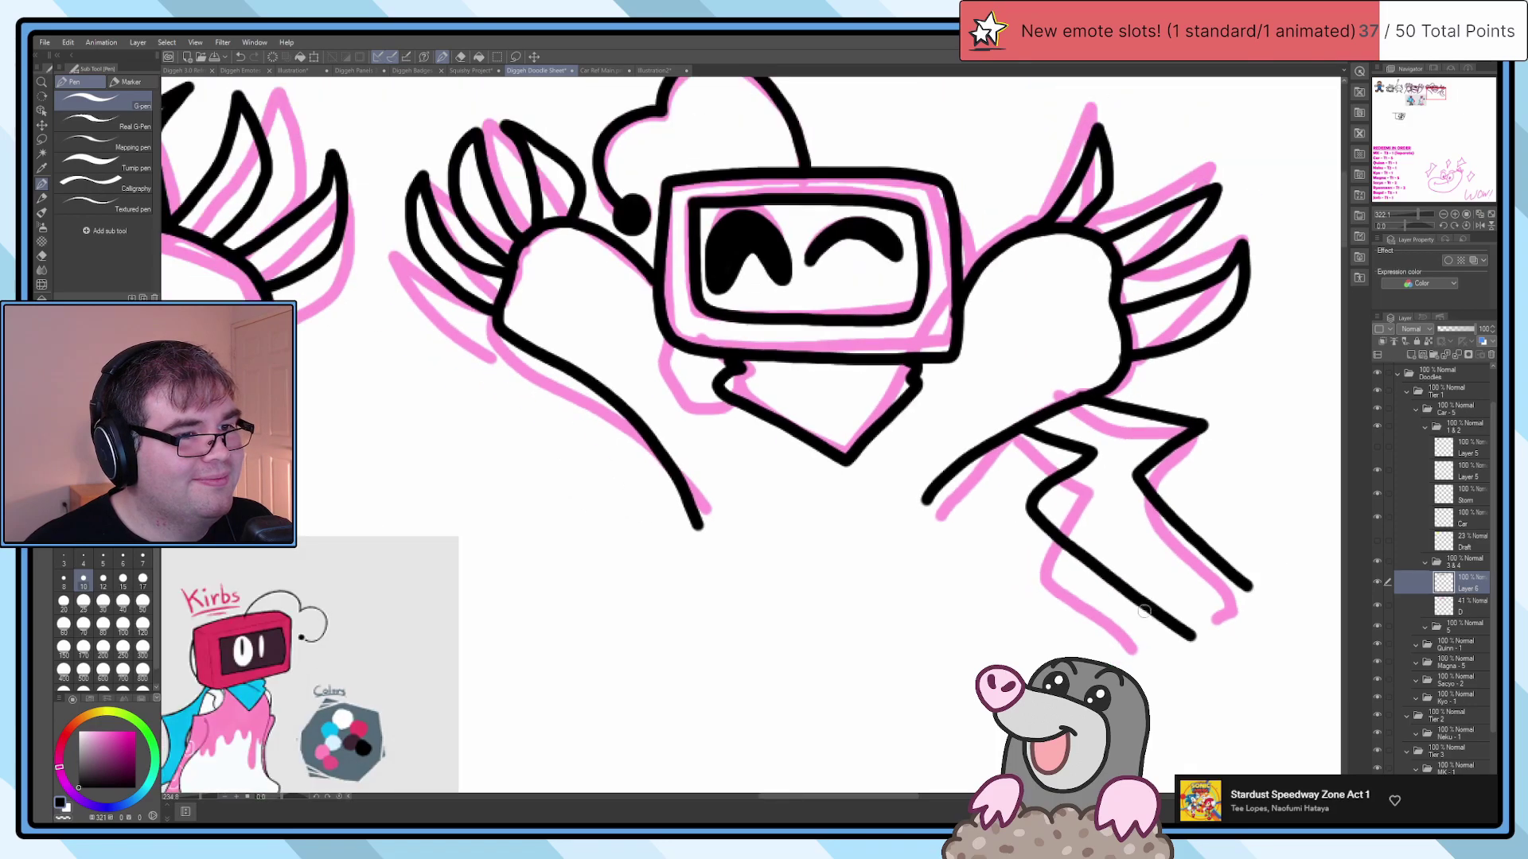
pyautogui.moveTo(1086, 613); pyautogui.dragTo(1051, 524)
pyautogui.hotkey('ctrl', 'z')
pyautogui.scroll(3, 1083, 434)
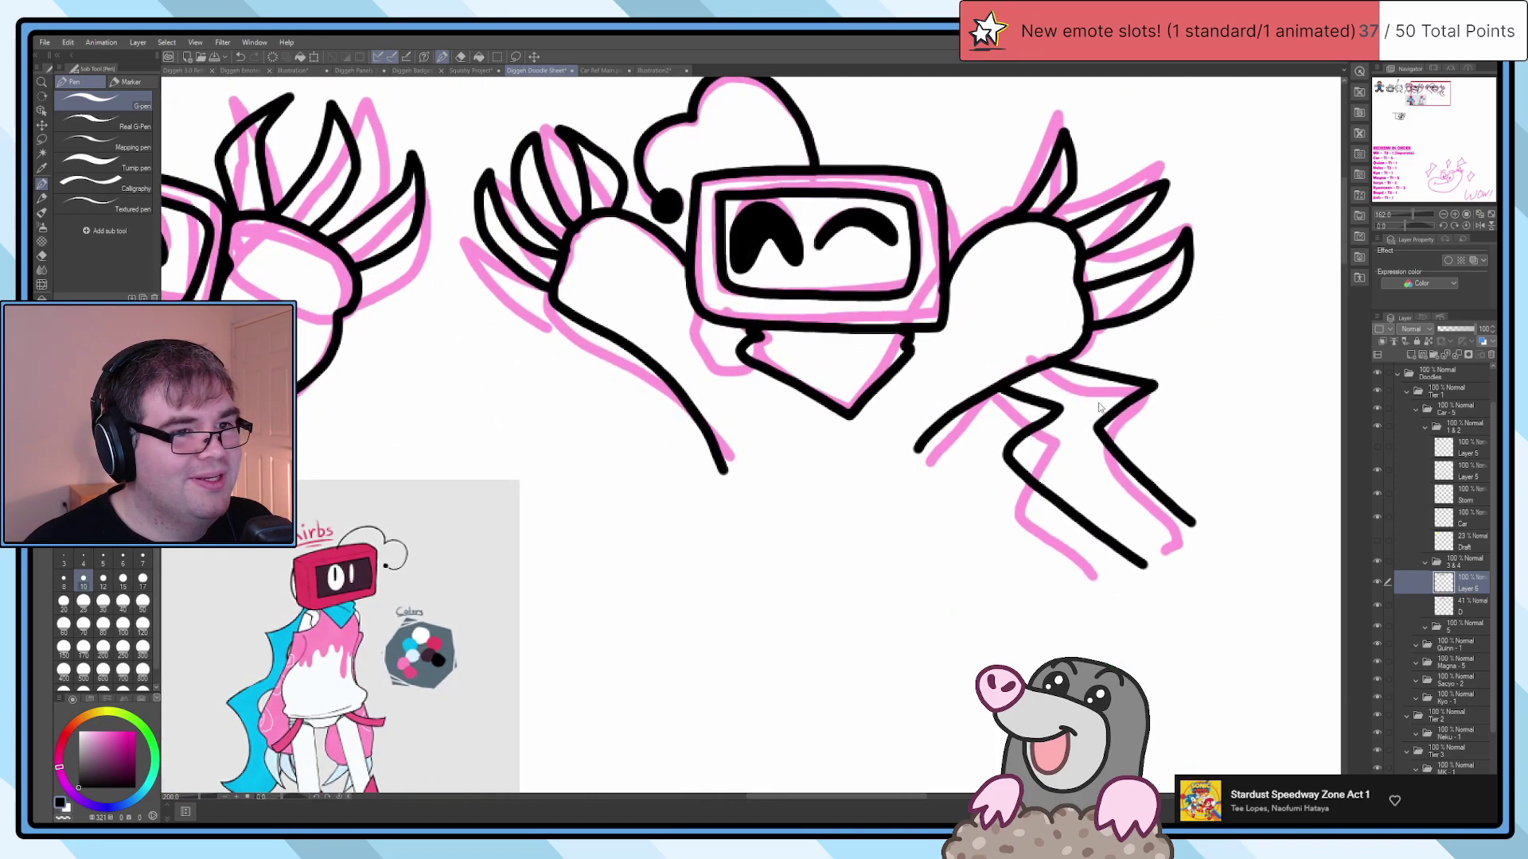
# Step: Ink both edges of the zigzag scarf tail below Kirbs' right arm with smoother, curved lines
pyautogui.moveTo(1051, 364)
pyautogui.mouseDown()
pyautogui.moveTo(1201, 414)
pyautogui.moveTo(1129, 492)
pyautogui.moveTo(1265, 630)
pyautogui.mouseUp()
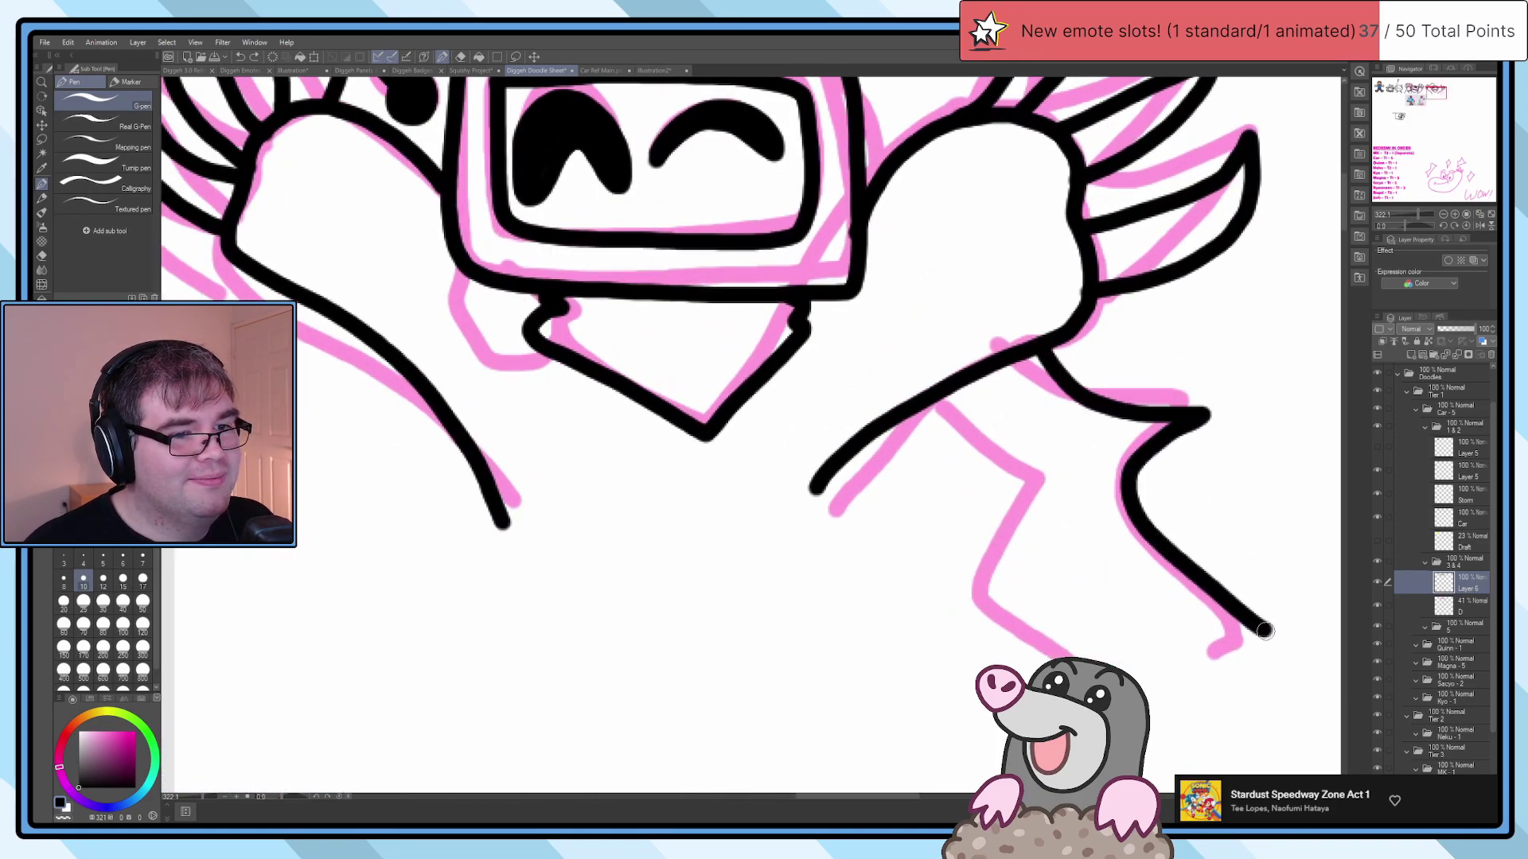
pyautogui.moveTo(912, 405)
pyautogui.mouseDown()
pyautogui.moveTo(1027, 483)
pyautogui.moveTo(1146, 684)
pyautogui.mouseUp()
pyautogui.scroll(-3, 1034, 557)
# Step: Ink the small rounded shape between the lower left corner of Kirbs' monitor head and the scarf
pyautogui.scroll(1, 929, 481)
pyautogui.scroll(1, 931, 482)
pyautogui.moveTo(930, 482); pyautogui.dragTo(914, 525)
pyautogui.moveTo(509, 324); pyautogui.dragTo(664, 382)
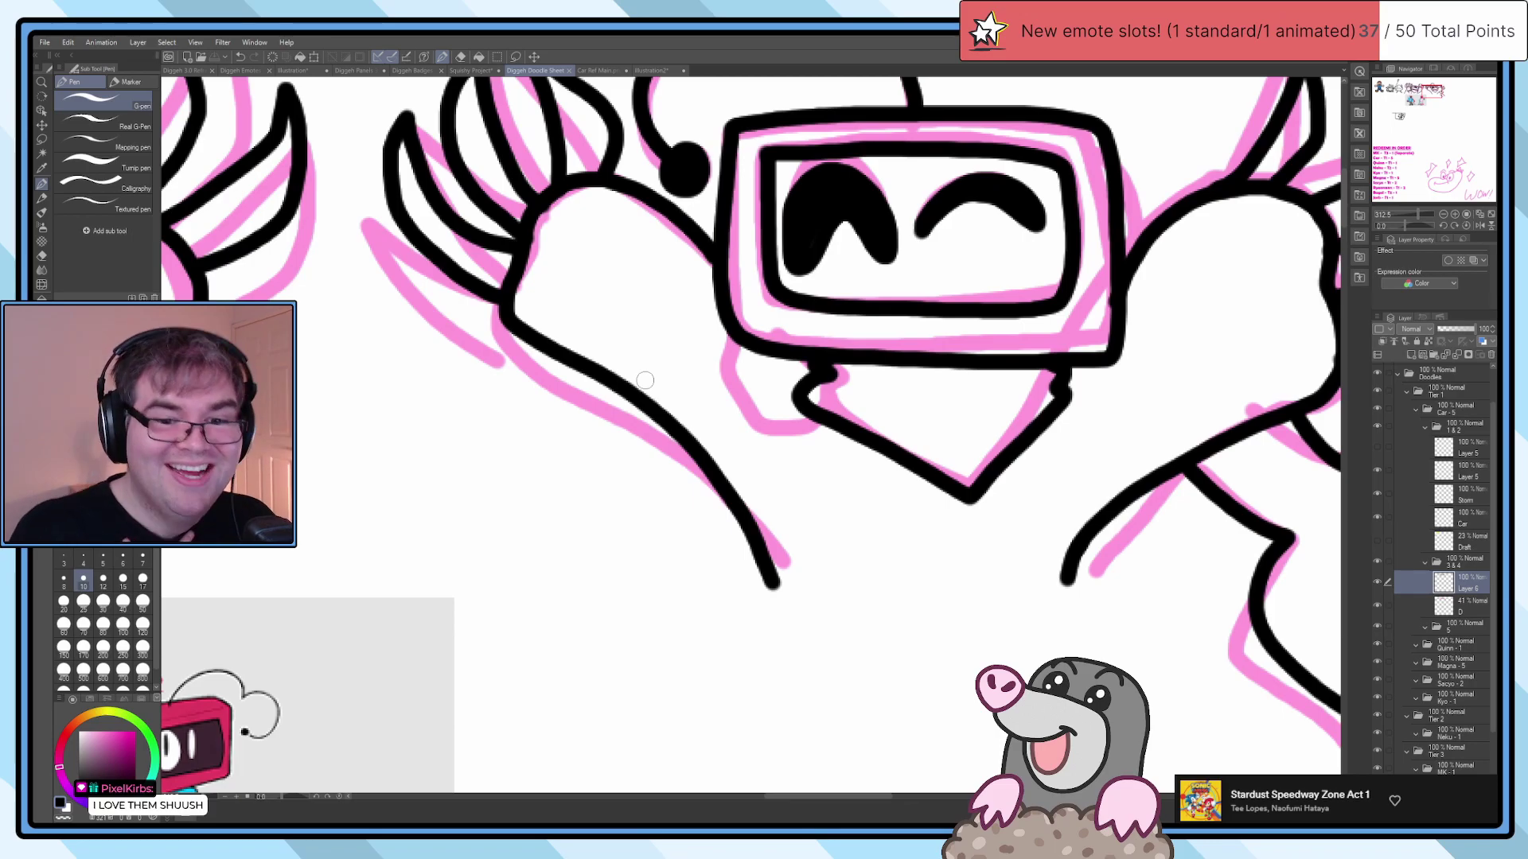
pyautogui.scroll(4, 644, 380)
pyautogui.moveTo(946, 370)
pyautogui.mouseDown()
pyautogui.moveTo(904, 443)
pyautogui.moveTo(791, 478)
pyautogui.moveTo(746, 316)
pyautogui.mouseUp()
pyautogui.scroll(-6, 748, 318)
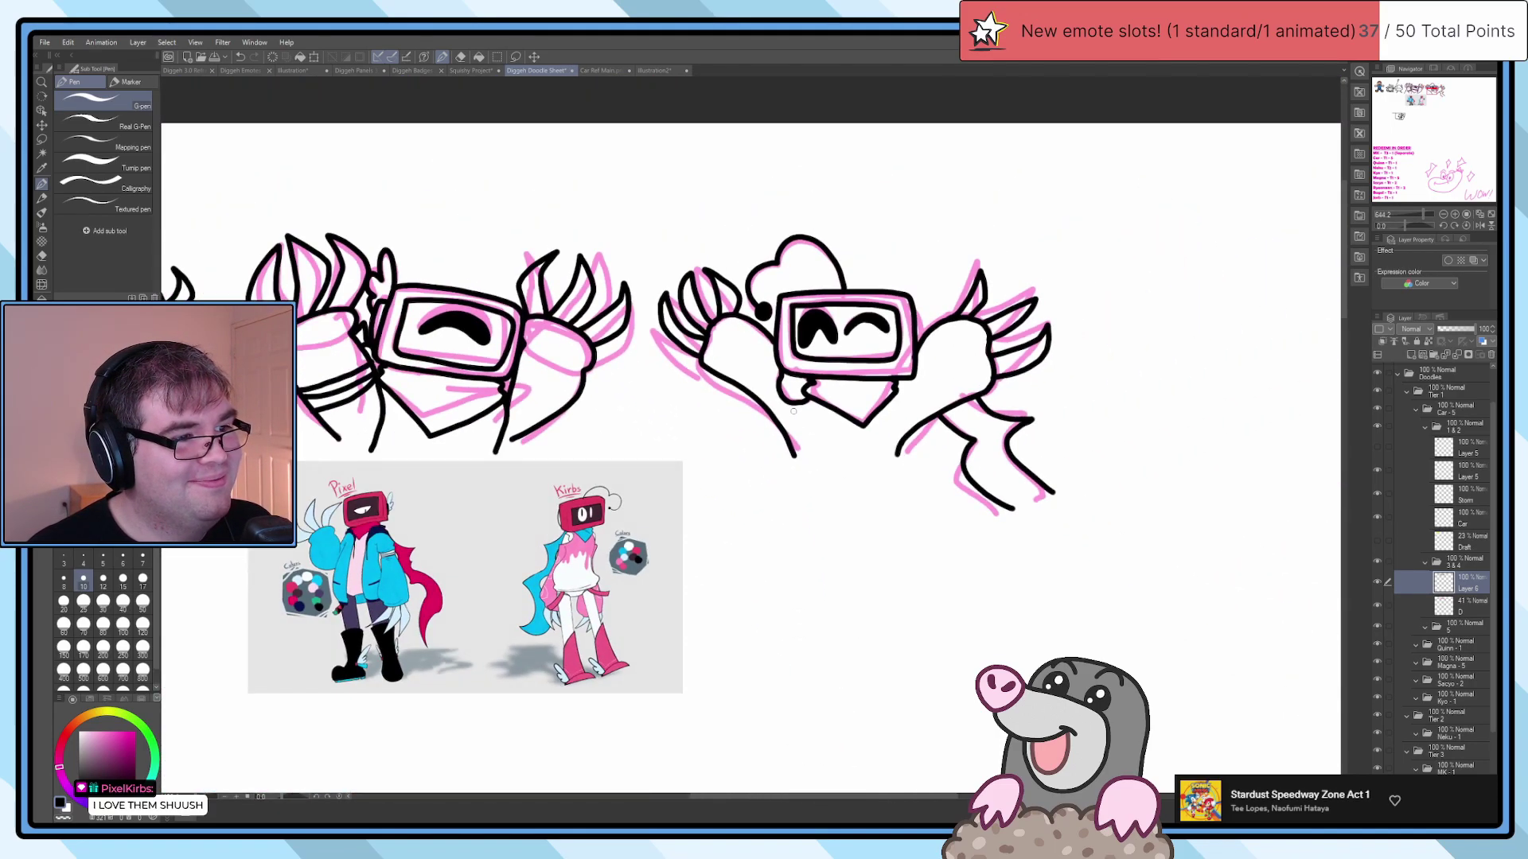
# Step: Compare the inked Pixel and Kirbs doodles with their reference image
pyautogui.scroll(3, 740, 422)
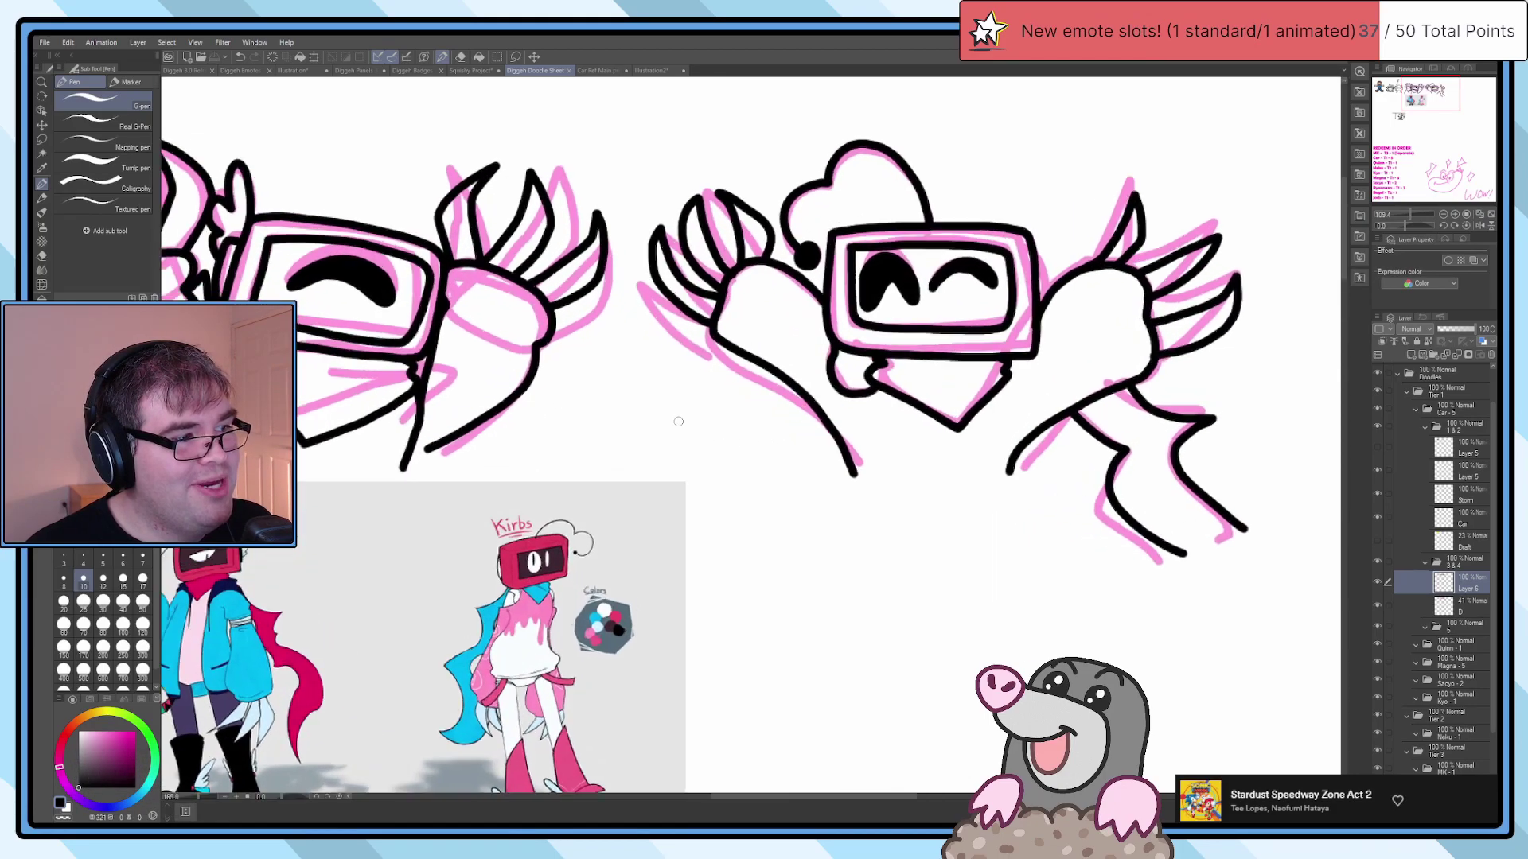
pyautogui.scroll(2, 730, 425)
pyautogui.moveTo(705, 489); pyautogui.dragTo(1016, 382)
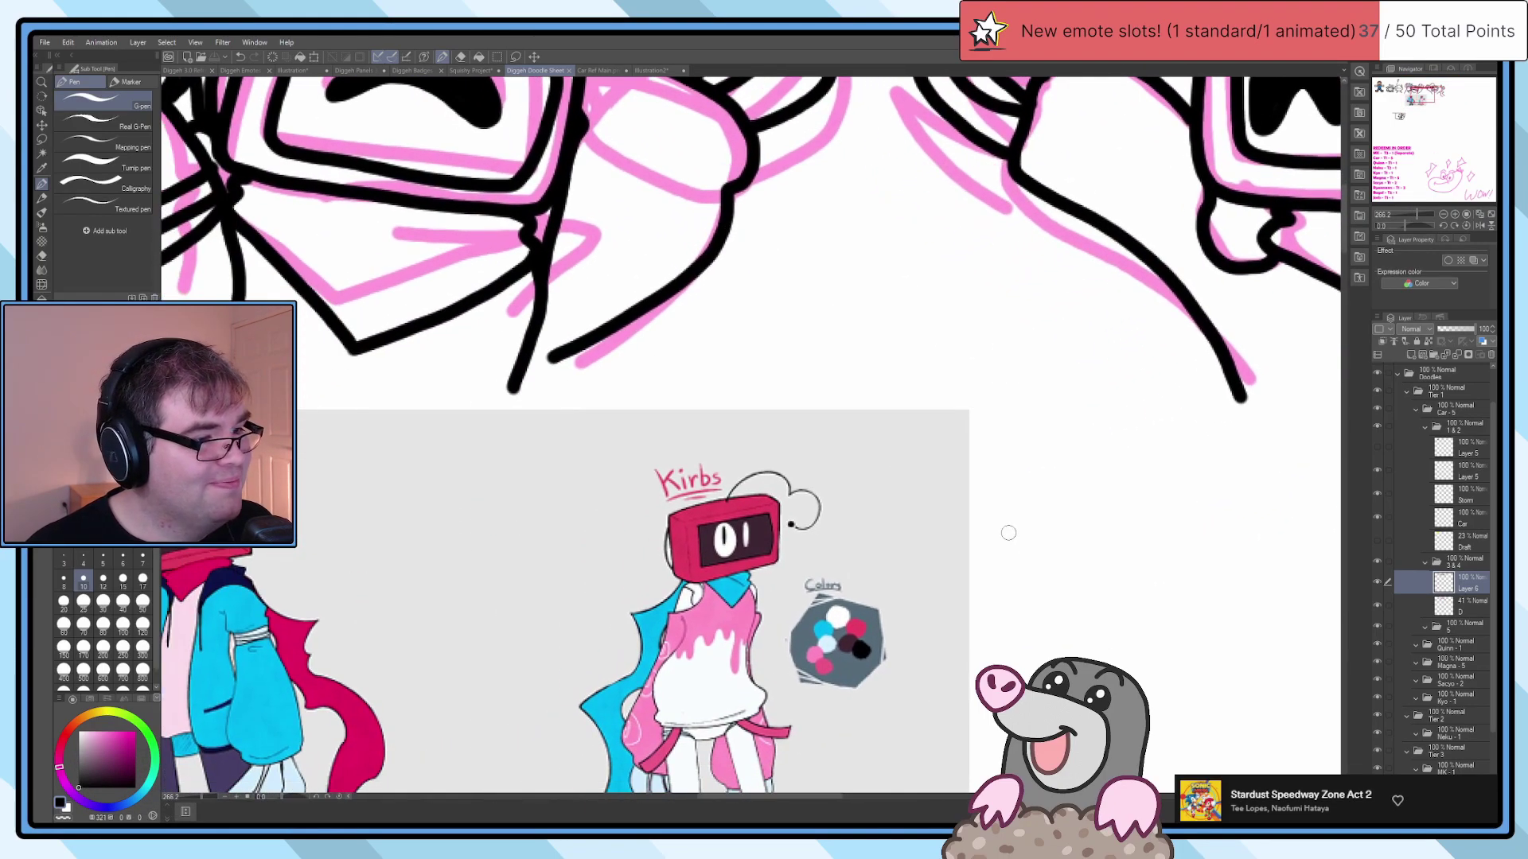
pyautogui.moveTo(1054, 538); pyautogui.dragTo(915, 391)
pyautogui.scroll(-4, 915, 390)
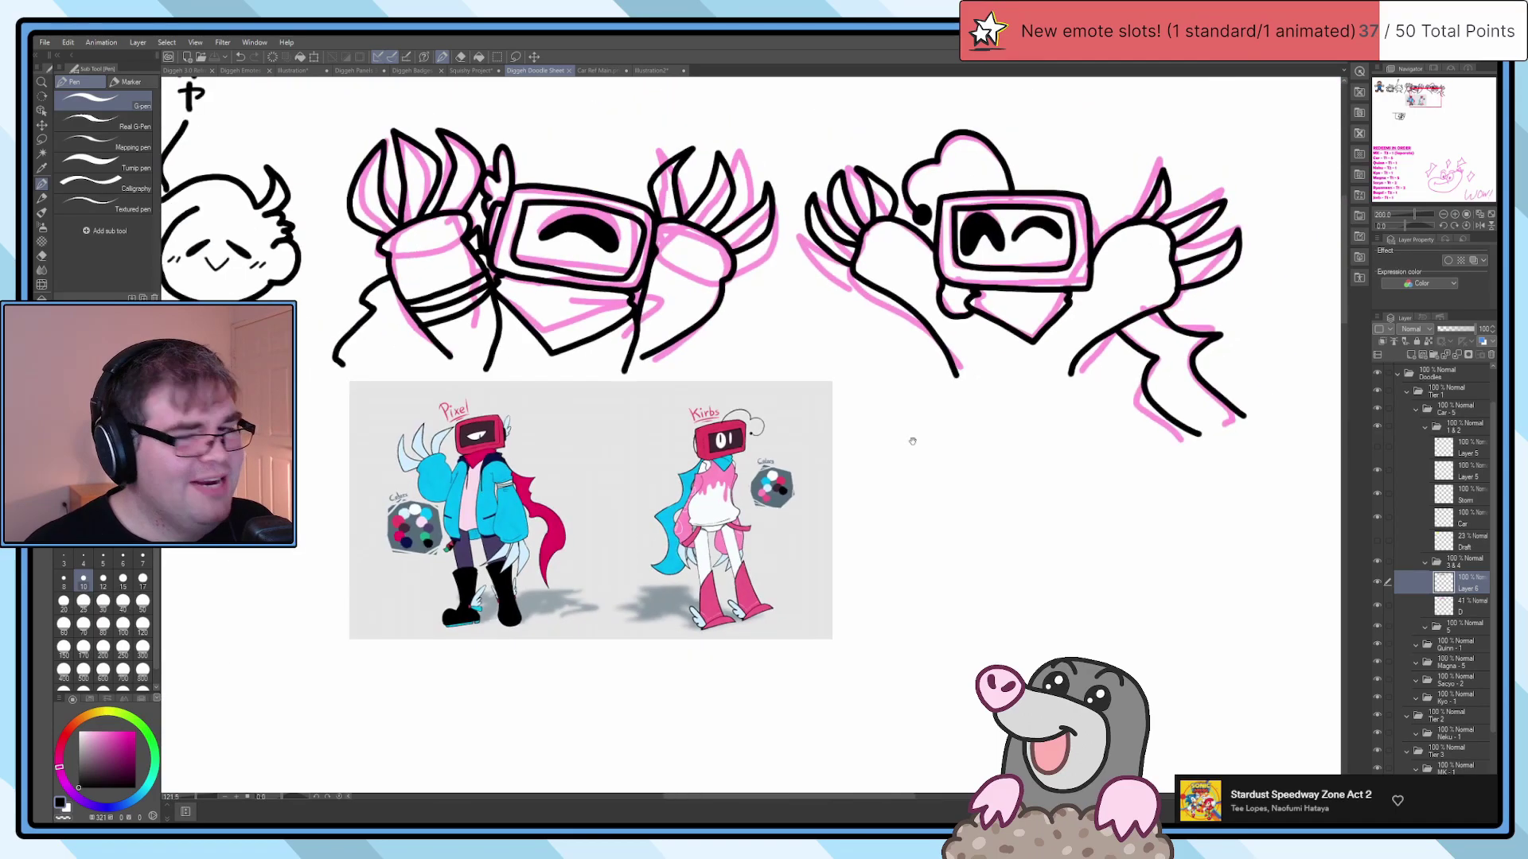
pyautogui.moveTo(875, 438); pyautogui.dragTo(867, 447)
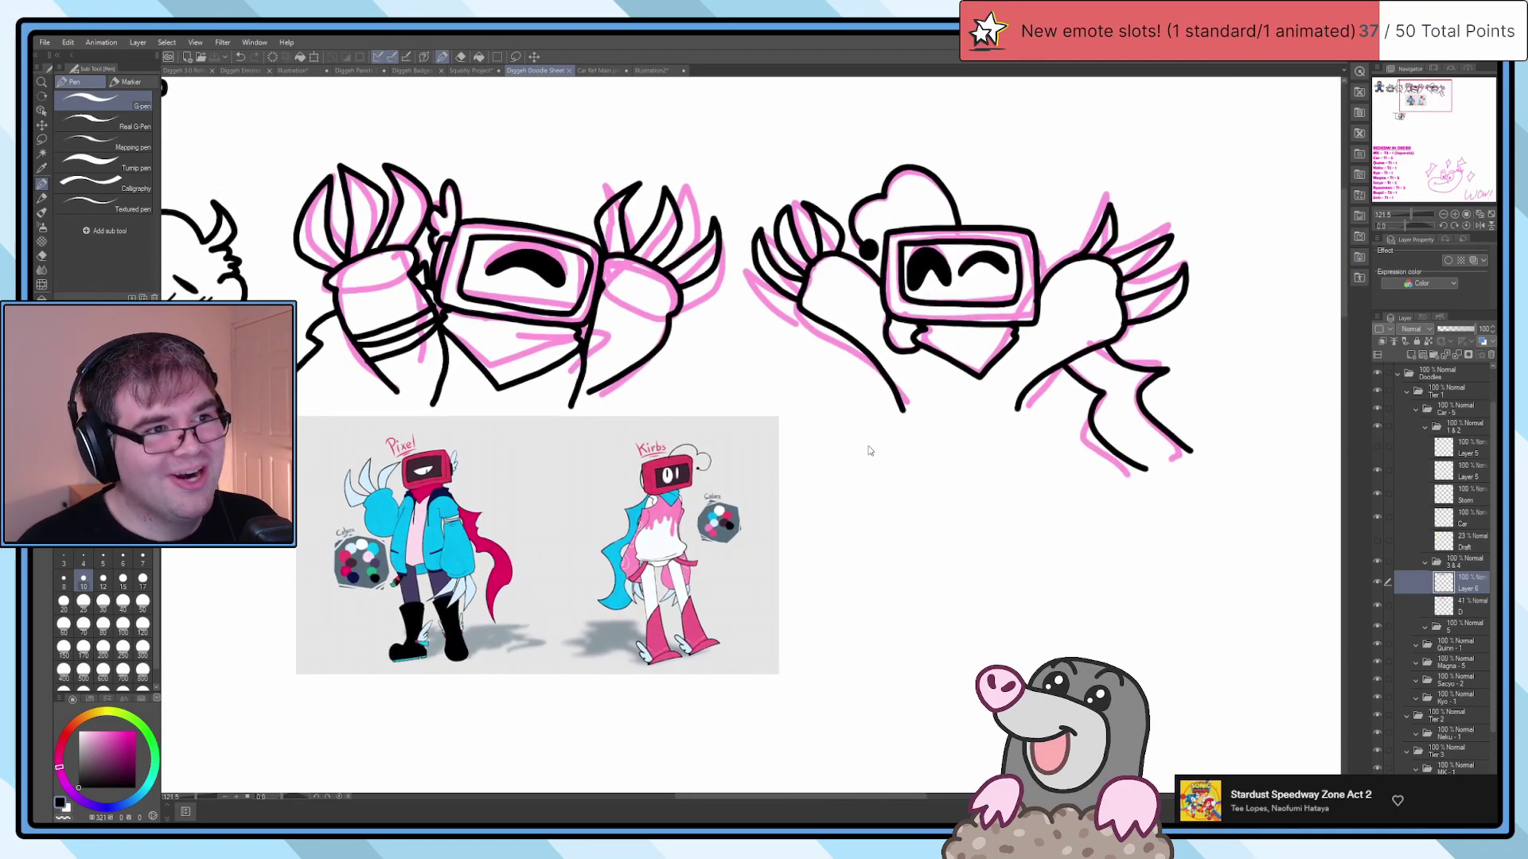
pyautogui.scroll(-1, 865, 415)
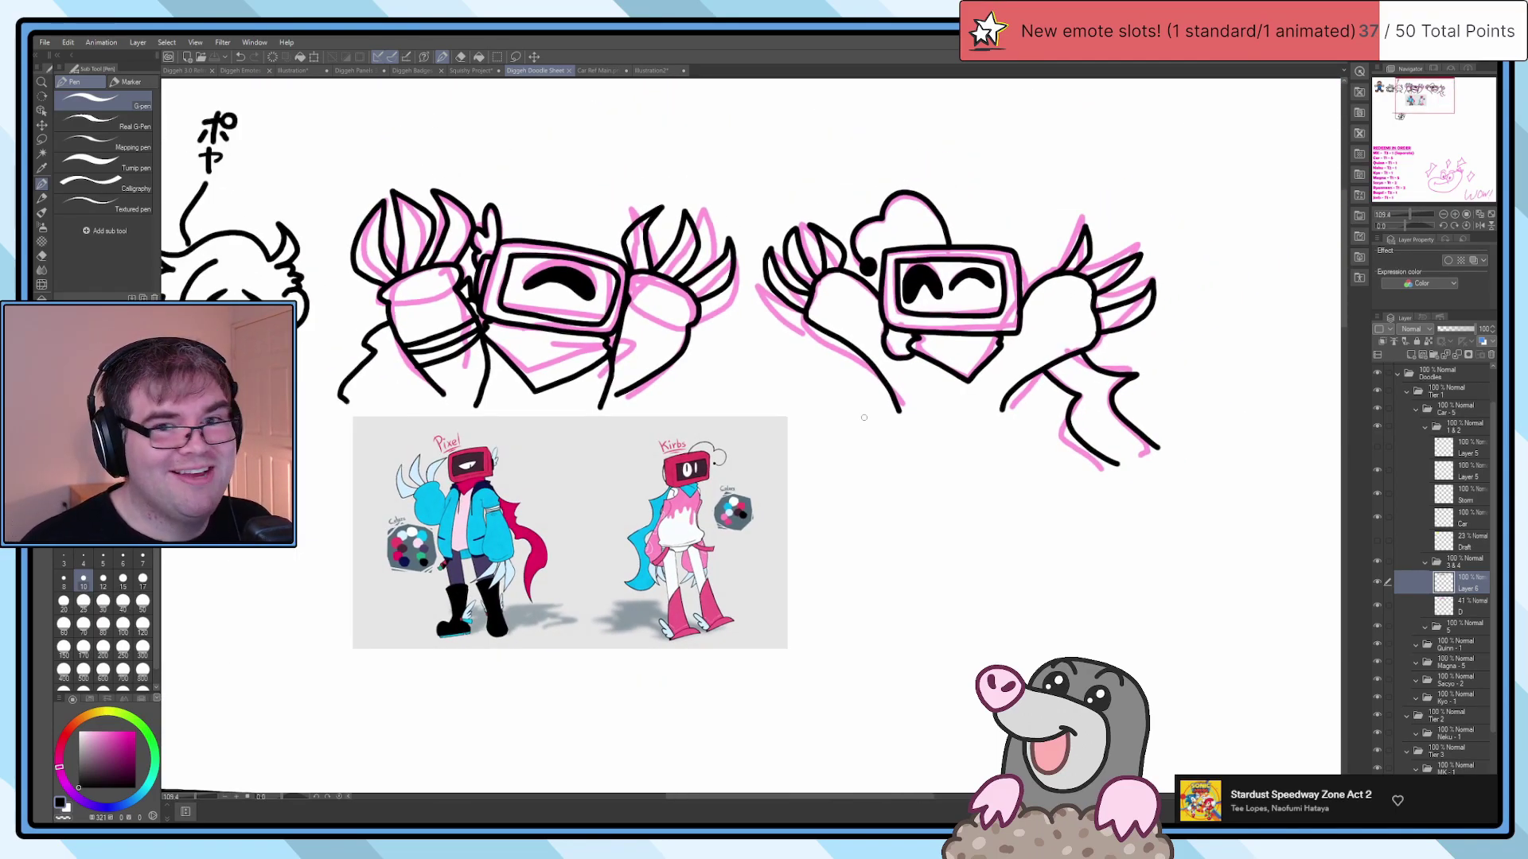
pyautogui.scroll(6, 905, 324)
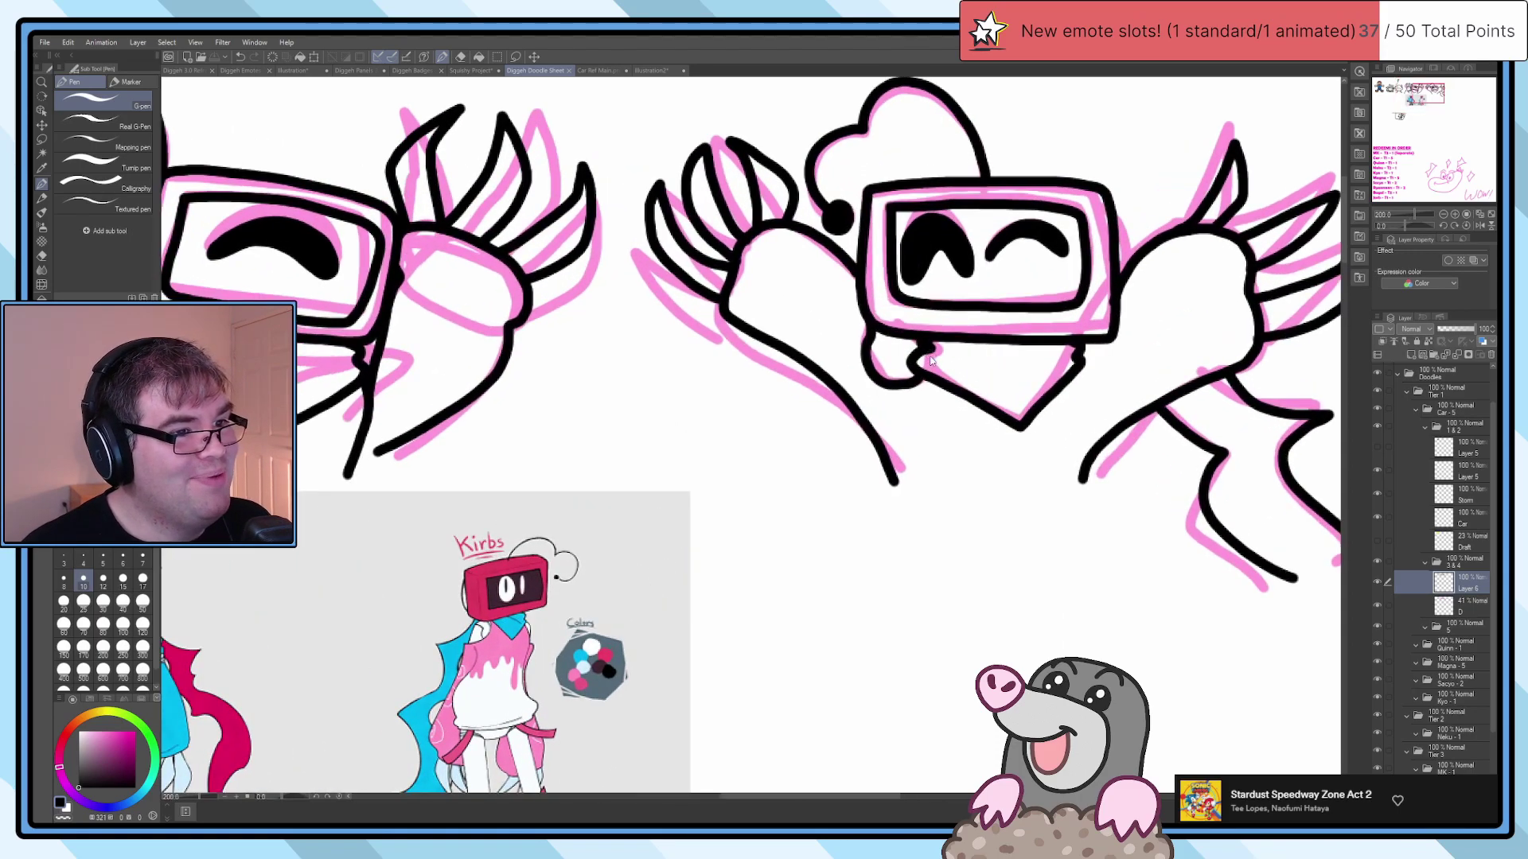
pyautogui.moveTo(905, 324); pyautogui.dragTo(771, 517)
pyautogui.hotkey('ctrl', 'z')
pyautogui.keyDown('ctrl'); pyautogui.keyDown('shift'); pyautogui.click(771, 518); pyautogui.keyUp('shift'); pyautogui.keyUp('ctrl')
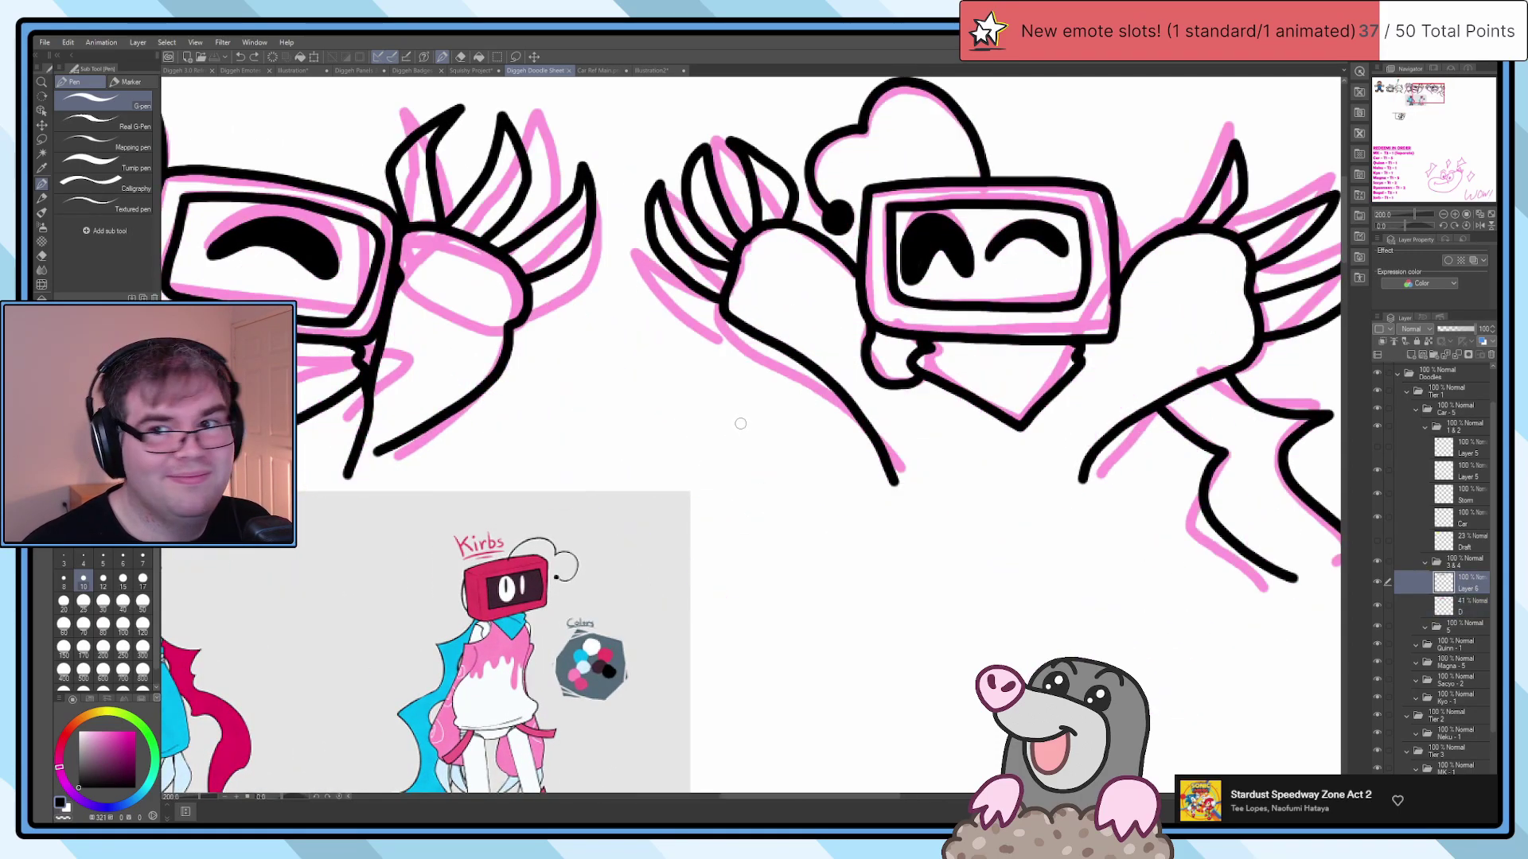
pyautogui.scroll(-6, 737, 421)
pyautogui.moveTo(654, 457); pyautogui.dragTo(833, 440)
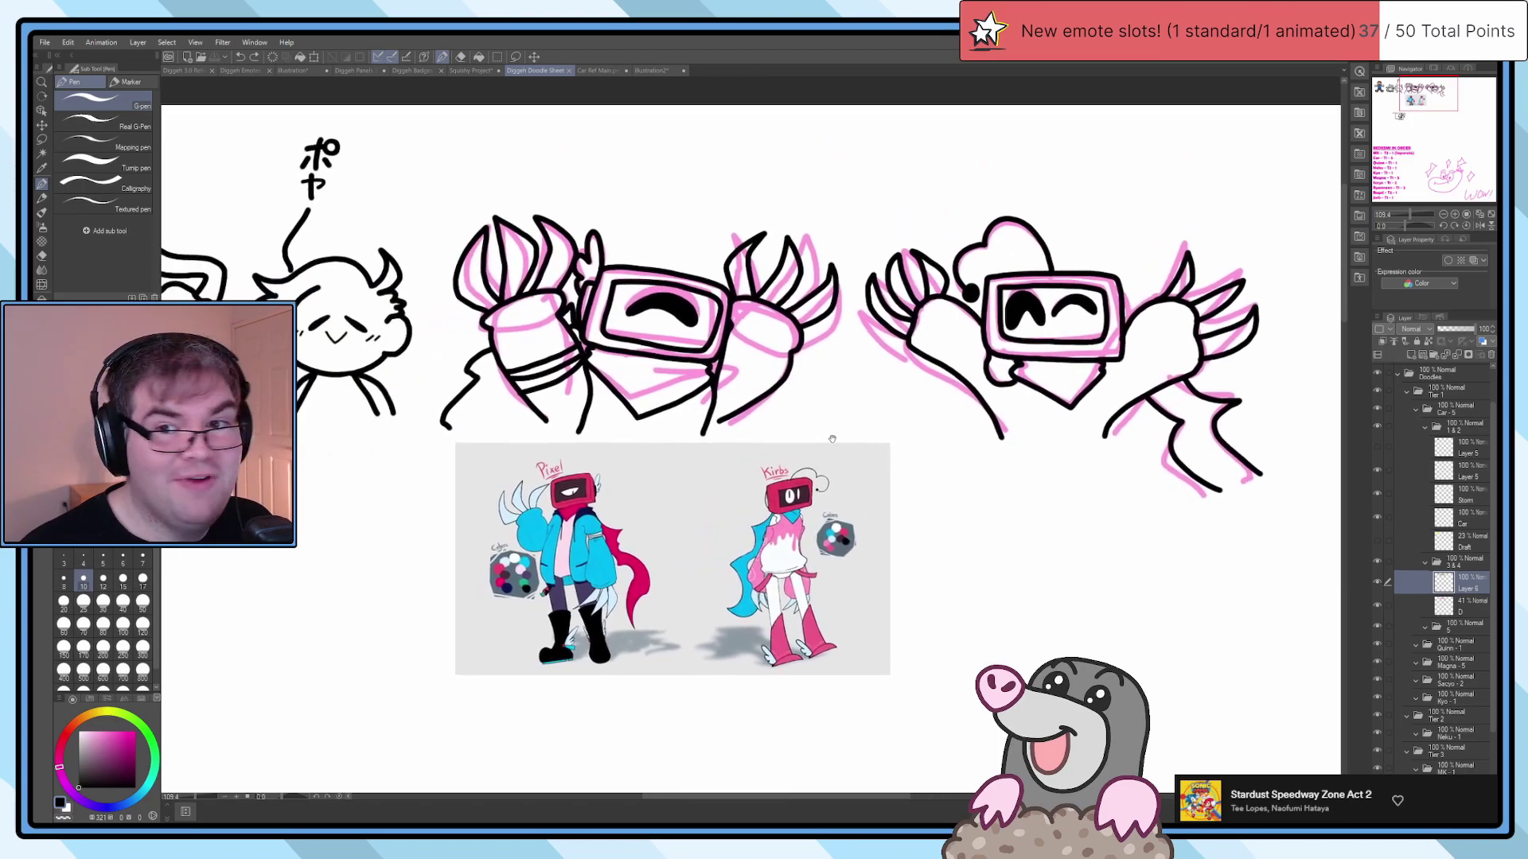
pyautogui.scroll(3, 692, 346)
pyautogui.scroll(6, 691, 347)
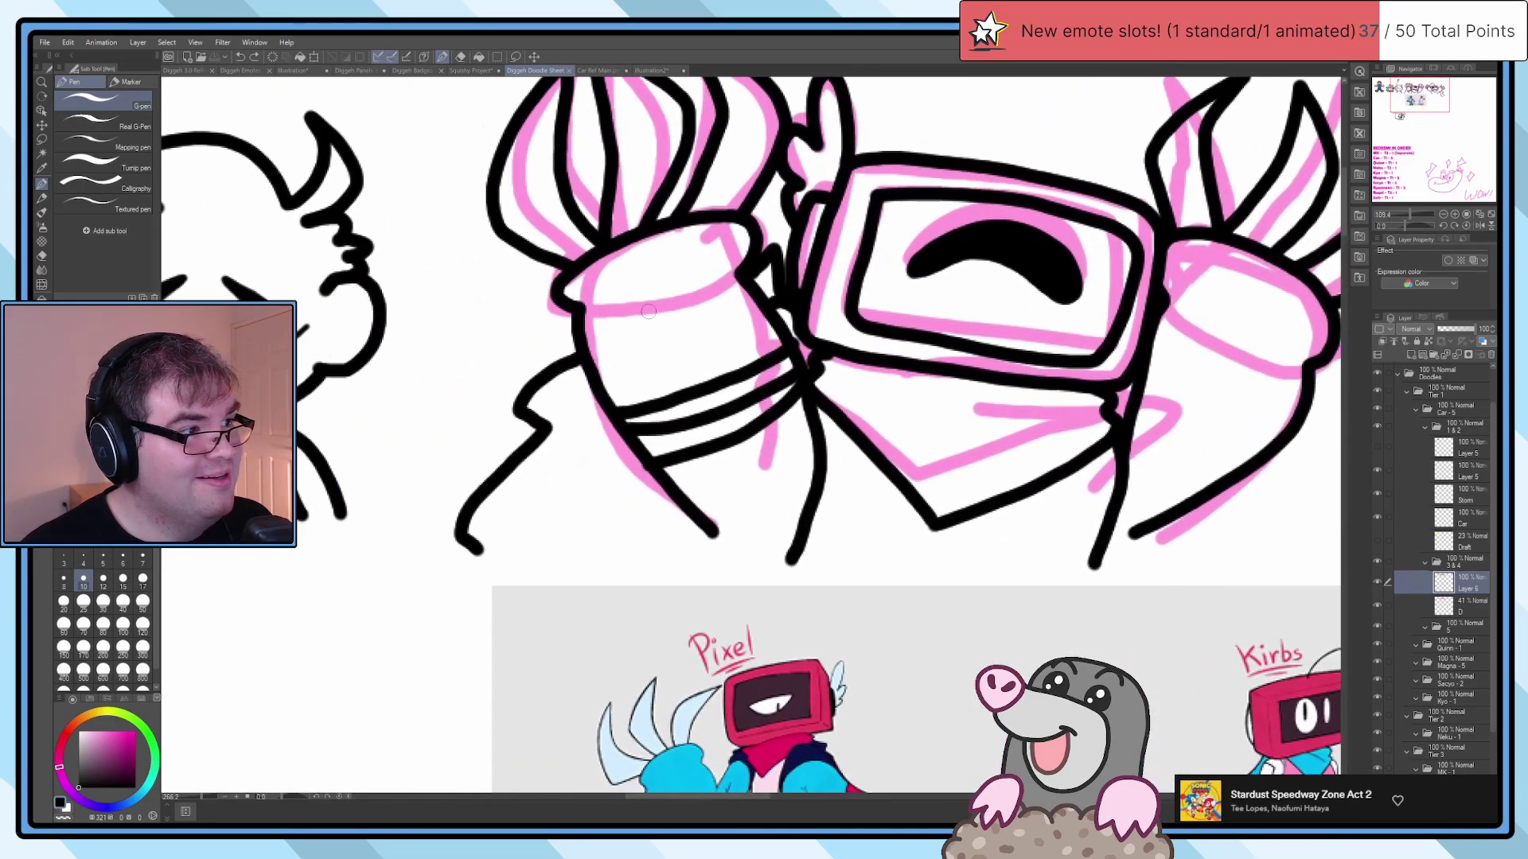
pyautogui.scroll(-6, 845, 265)
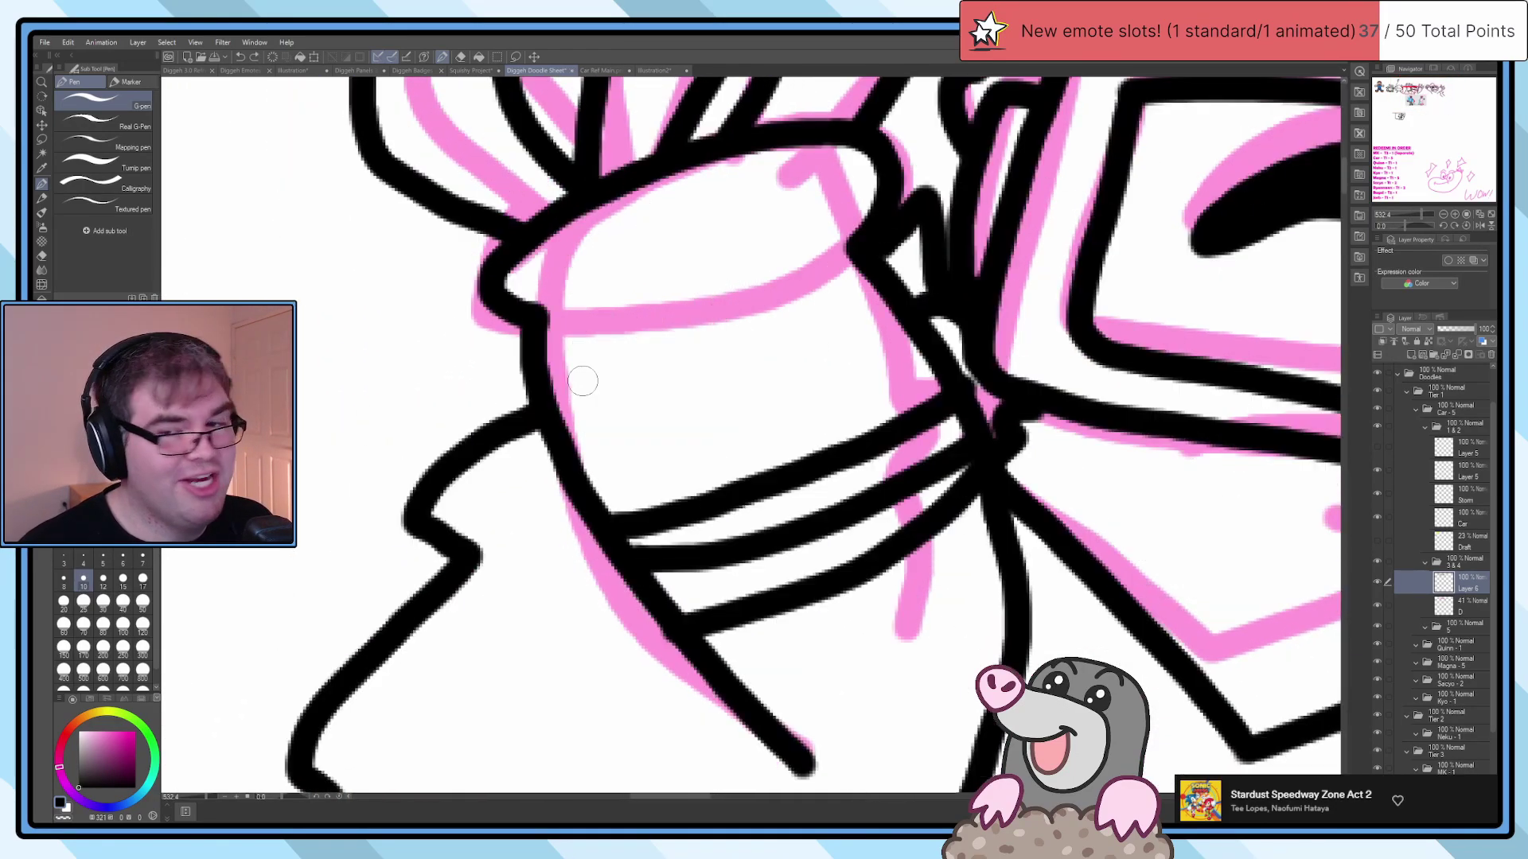
# Step: Add a new layer and ink three wedge-shaped emphasis marks fanning out above Pixel's monitor head
pyautogui.scroll(-4, 619, 403)
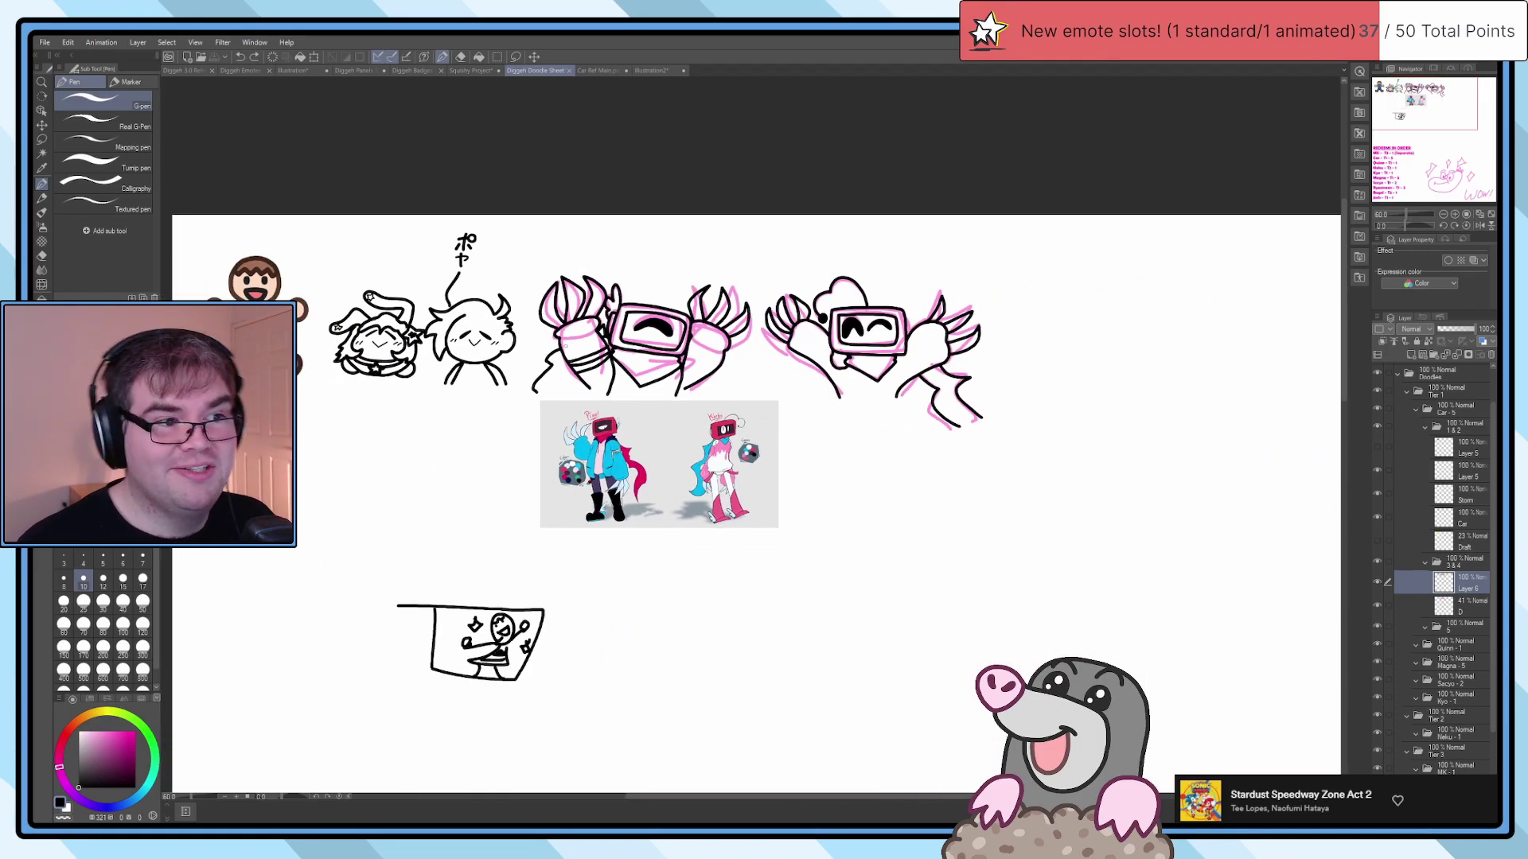
pyautogui.scroll(3, 580, 343)
pyautogui.moveTo(767, 412); pyautogui.dragTo(607, 363)
pyautogui.scroll(3, 651, 379)
pyautogui.scroll(5, 477, 430)
pyautogui.moveTo(516, 501)
pyautogui.mouseDown()
pyautogui.moveTo(481, 236)
pyautogui.moveTo(508, 469)
pyautogui.mouseUp()
pyautogui.hotkey('ctrl', 'z')
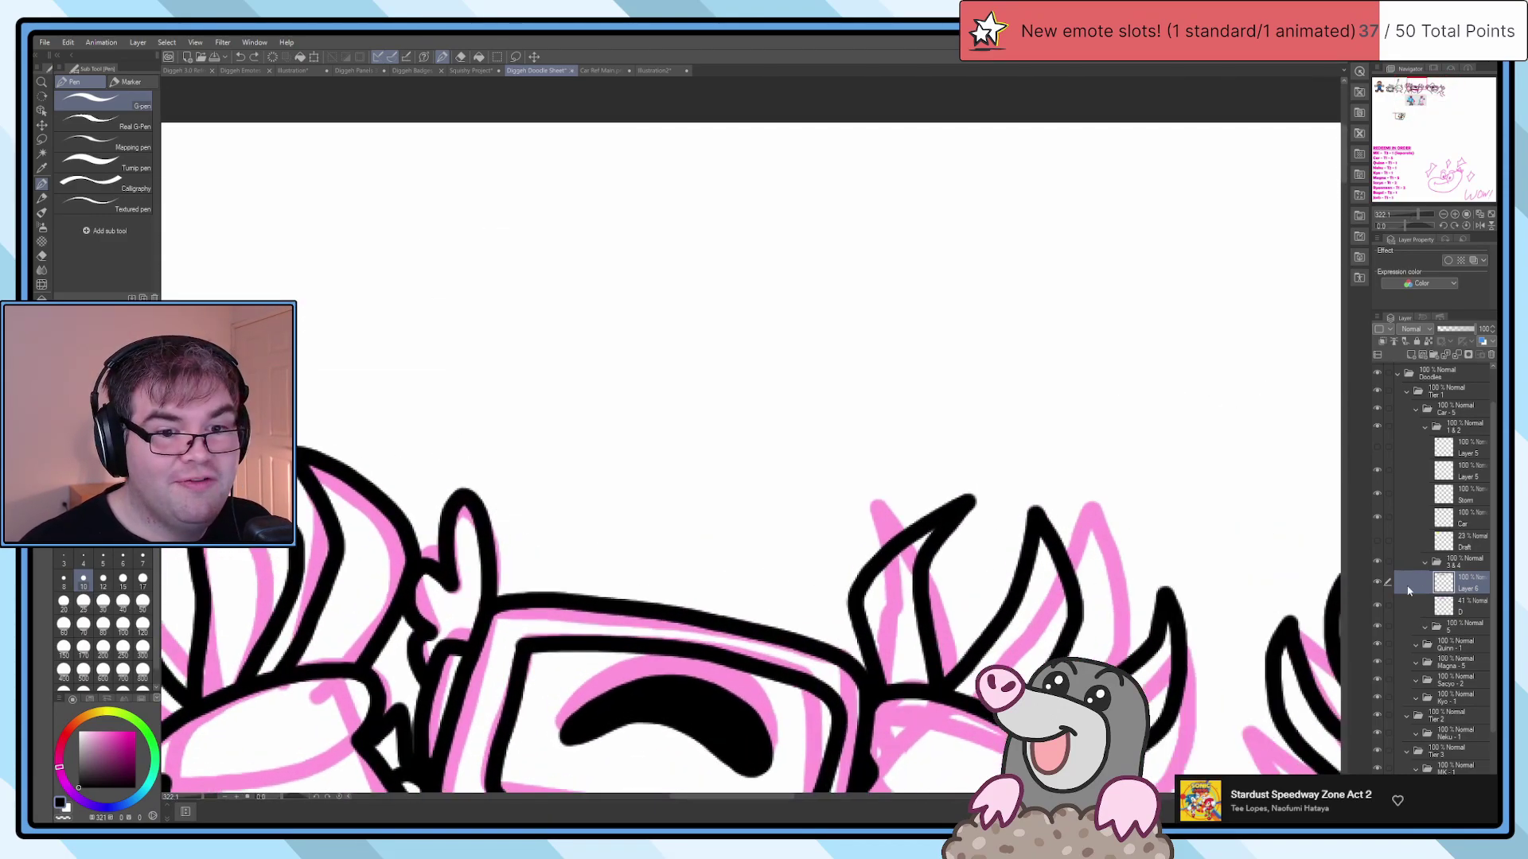
pyautogui.click(1412, 356)
pyautogui.moveTo(686, 479)
pyautogui.mouseDown()
pyautogui.moveTo(662, 334)
pyautogui.moveTo(816, 249)
pyautogui.moveTo(684, 468)
pyautogui.moveTo(628, 203)
pyautogui.moveTo(760, 334)
pyautogui.moveTo(686, 469)
pyautogui.moveTo(904, 256)
pyautogui.moveTo(1051, 341)
pyautogui.moveTo(791, 470)
pyautogui.moveTo(776, 505)
pyautogui.moveTo(974, 240)
pyautogui.moveTo(790, 479)
pyautogui.mouseUp()
pyautogui.hotkey('ctrl', 'z')
pyautogui.hotkey('ctrl', 'z')
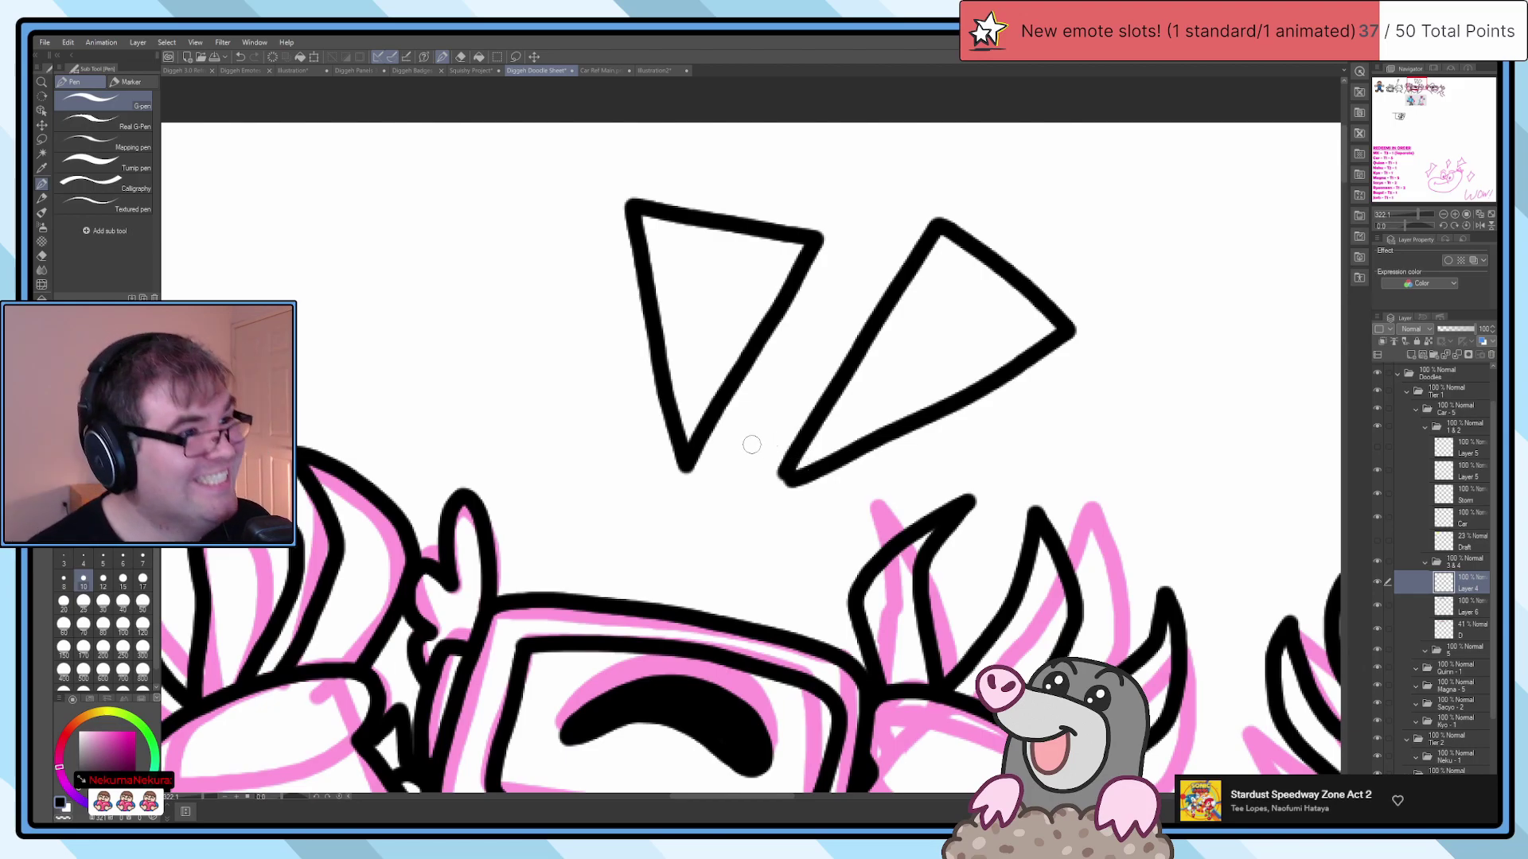
pyautogui.moveTo(576, 447)
pyautogui.mouseDown()
pyautogui.moveTo(487, 296)
pyautogui.moveTo(382, 274)
pyautogui.moveTo(569, 451)
pyautogui.mouseUp()
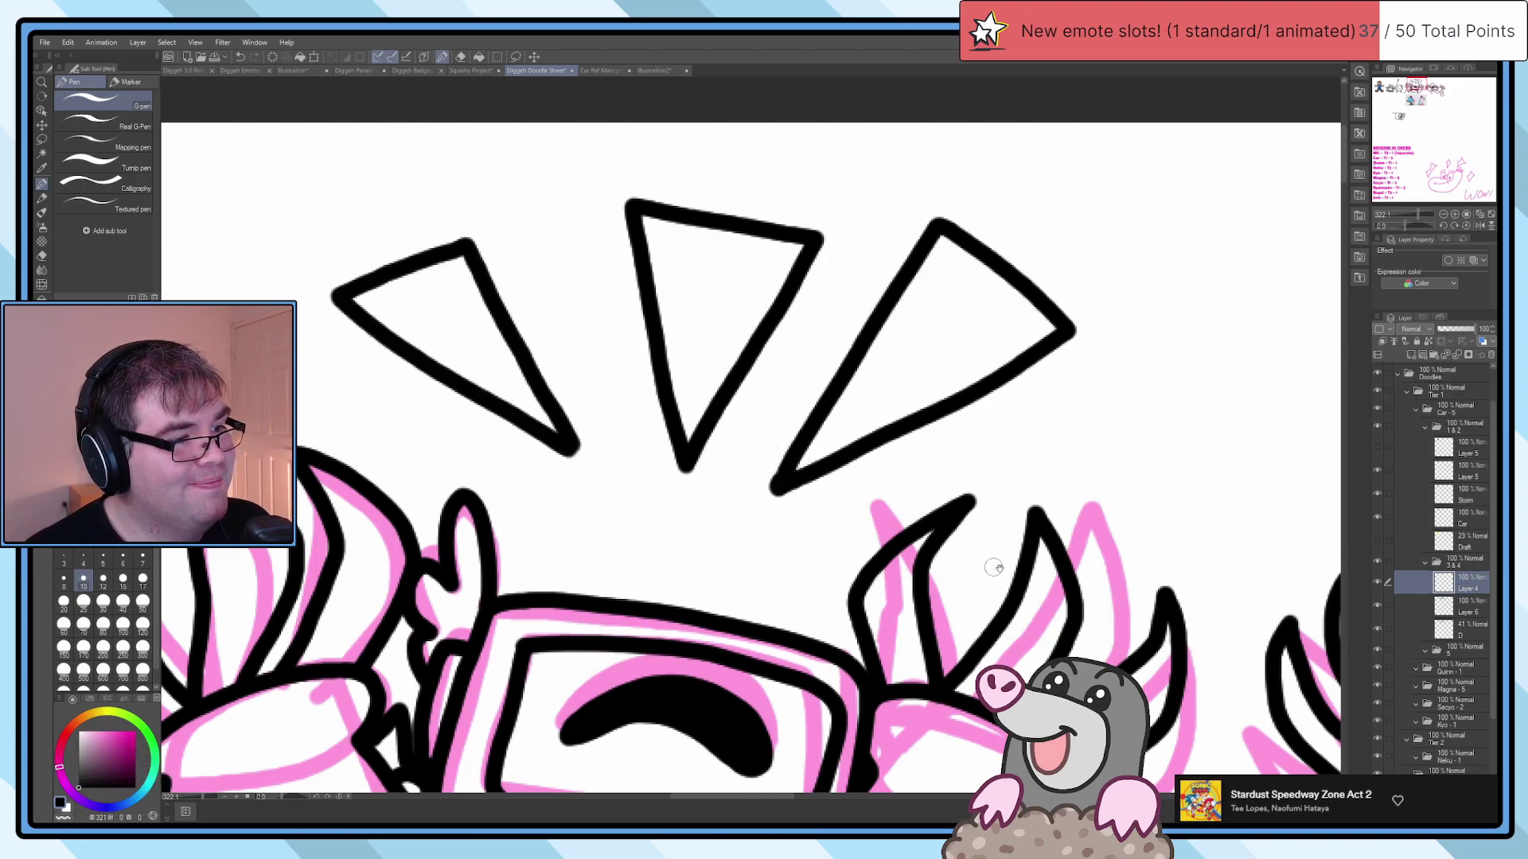
# Step: Ink one wedge-shaped emphasis mark above Kirbs' head, pointing down toward the hat
pyautogui.moveTo(962, 558); pyautogui.dragTo(389, 504)
pyautogui.moveTo(866, 405); pyautogui.dragTo(583, 429)
pyautogui.moveTo(360, 391)
pyautogui.mouseDown()
pyautogui.moveTo(232, 185)
pyautogui.moveTo(402, 177)
pyautogui.moveTo(364, 400)
pyautogui.mouseUp()
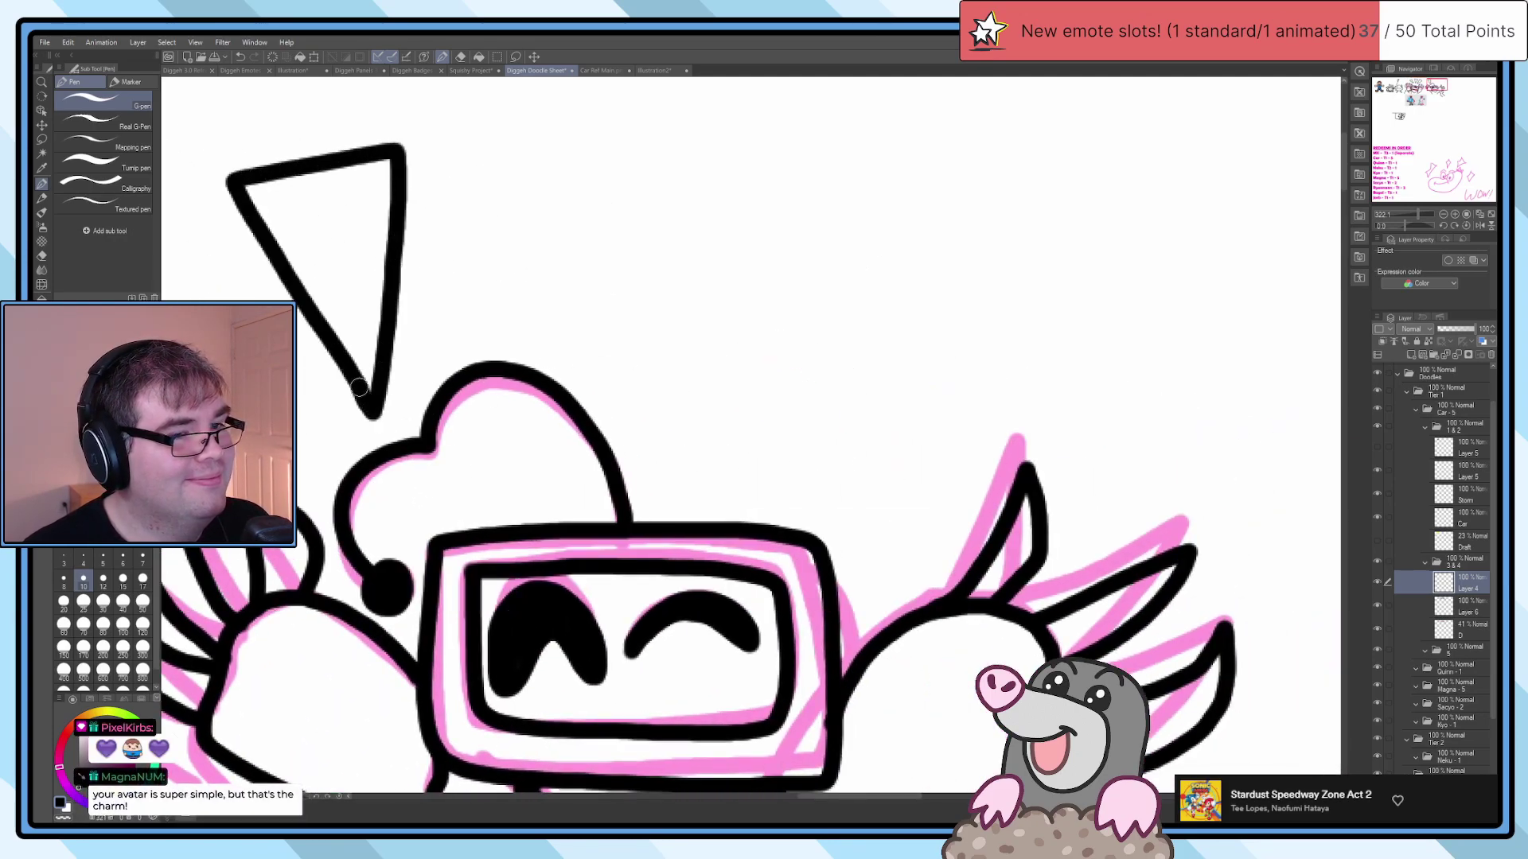
pyautogui.moveTo(483, 334); pyautogui.dragTo(703, 329)
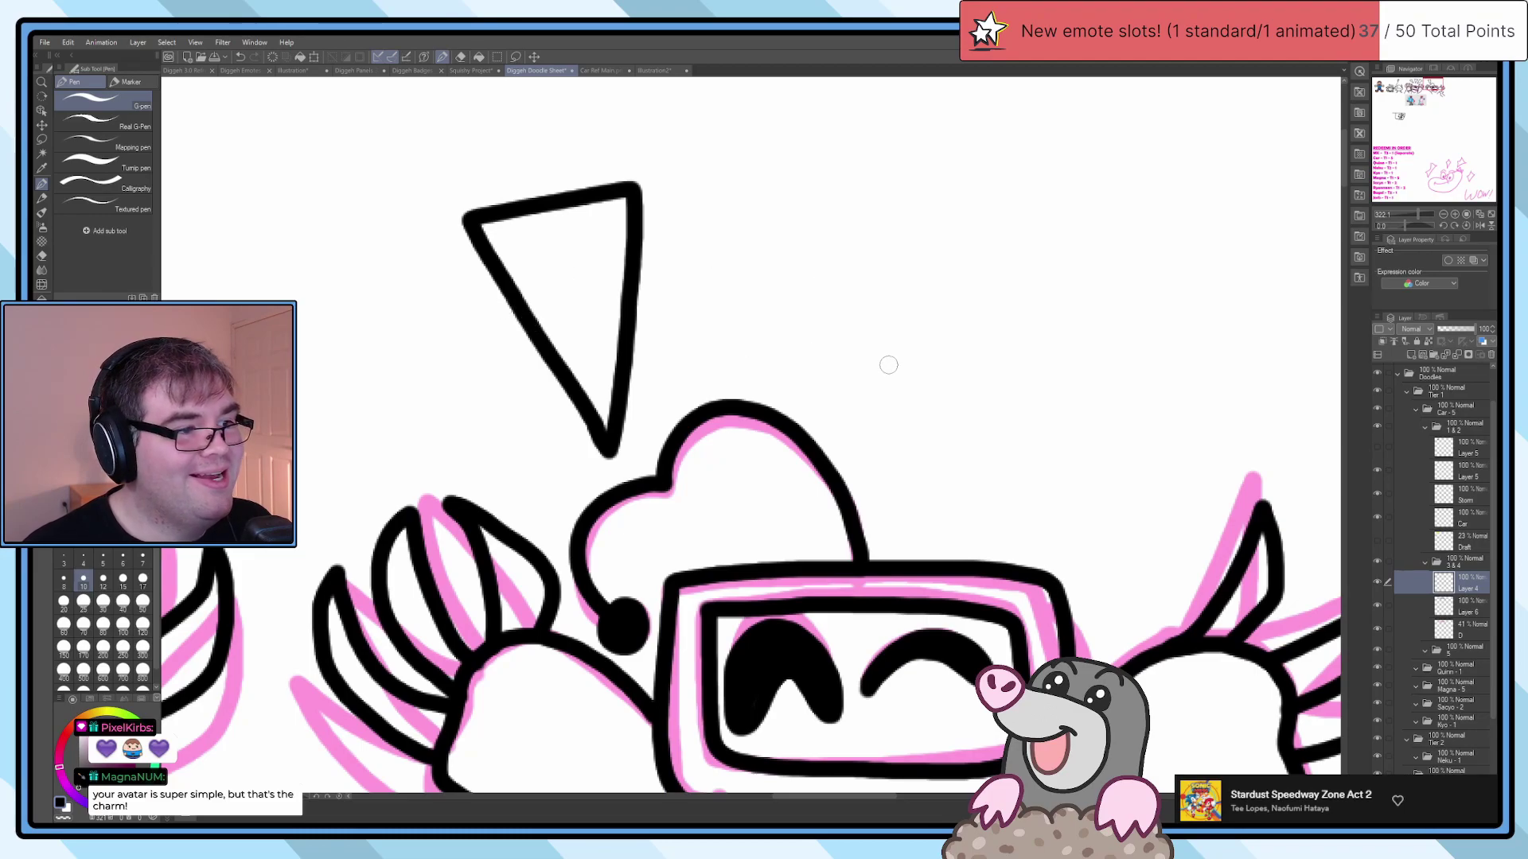
# Step: Lasso the wedge above Kirbs and shift it sideways so it sits over the middle of the head
pyautogui.scroll(-4, 885, 364)
pyautogui.scroll(2, 808, 315)
pyautogui.press('m')
pyautogui.moveTo(775, 263)
pyautogui.mouseDown()
pyautogui.moveTo(673, 489)
pyautogui.moveTo(852, 274)
pyautogui.mouseUp()
pyautogui.press('v')
pyautogui.moveTo(688, 347)
pyautogui.mouseDown()
pyautogui.moveTo(942, 326)
pyautogui.moveTo(918, 323)
pyautogui.mouseUp()
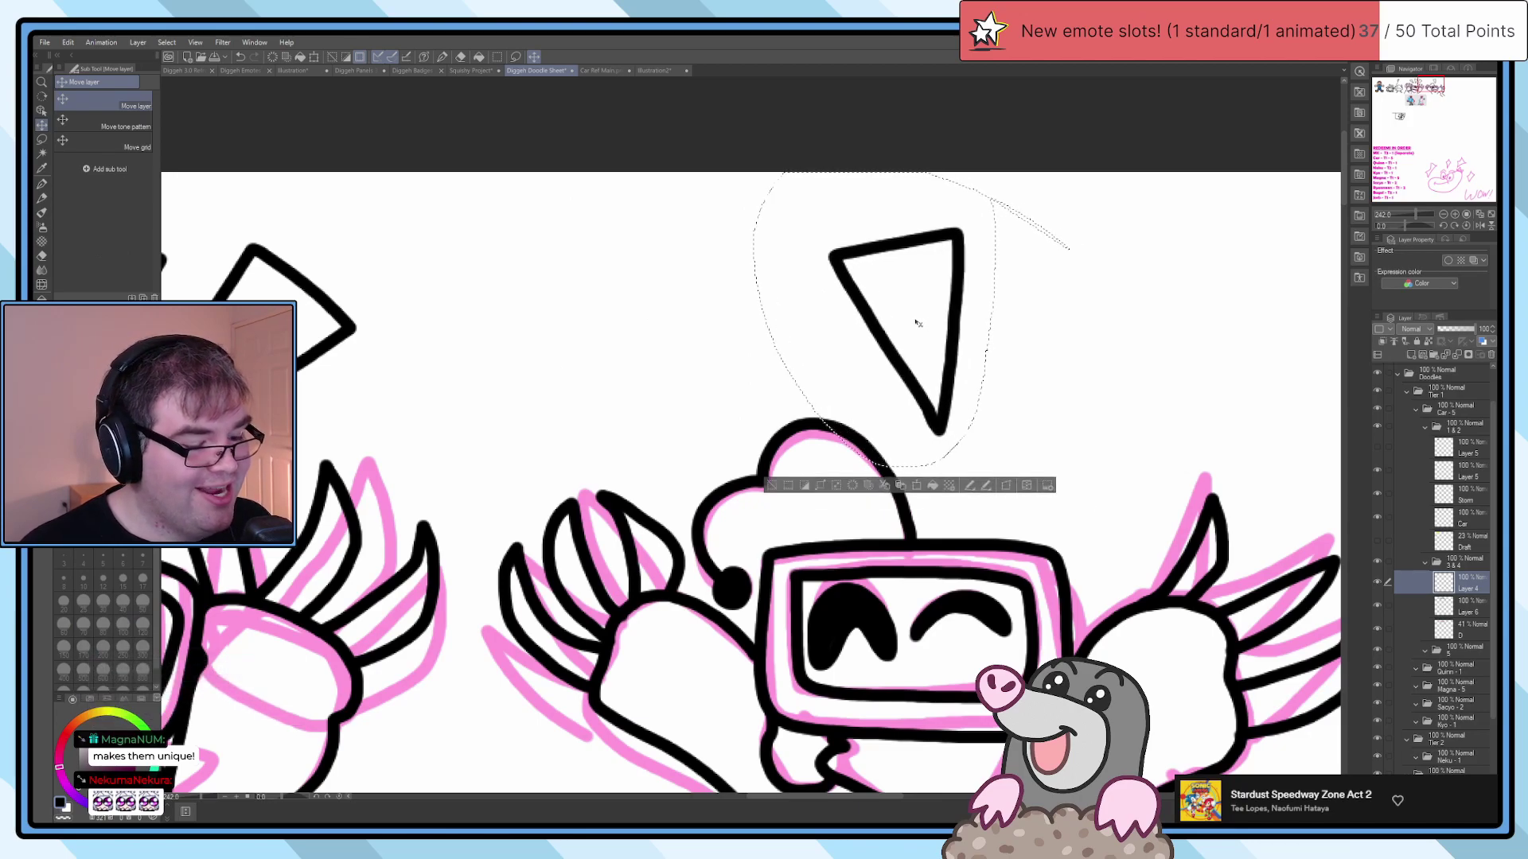
pyautogui.hotkey('ctrl', 'd')
# Step: Ink two more emphasis wedges above Kirbs, one on each side of the middle wedge
pyautogui.press('p')
pyautogui.moveTo(927, 463)
pyautogui.mouseDown()
pyautogui.moveTo(1093, 237)
pyautogui.moveTo(1221, 356)
pyautogui.moveTo(1159, 407)
pyautogui.moveTo(917, 480)
pyautogui.mouseUp()
pyautogui.moveTo(698, 373)
pyautogui.mouseDown()
pyautogui.moveTo(667, 342)
pyautogui.moveTo(466, 254)
pyautogui.moveTo(624, 385)
pyautogui.moveTo(512, 177)
pyautogui.moveTo(420, 307)
pyautogui.moveTo(692, 389)
pyautogui.mouseUp()
pyautogui.hotkey('ctrl', 'z')
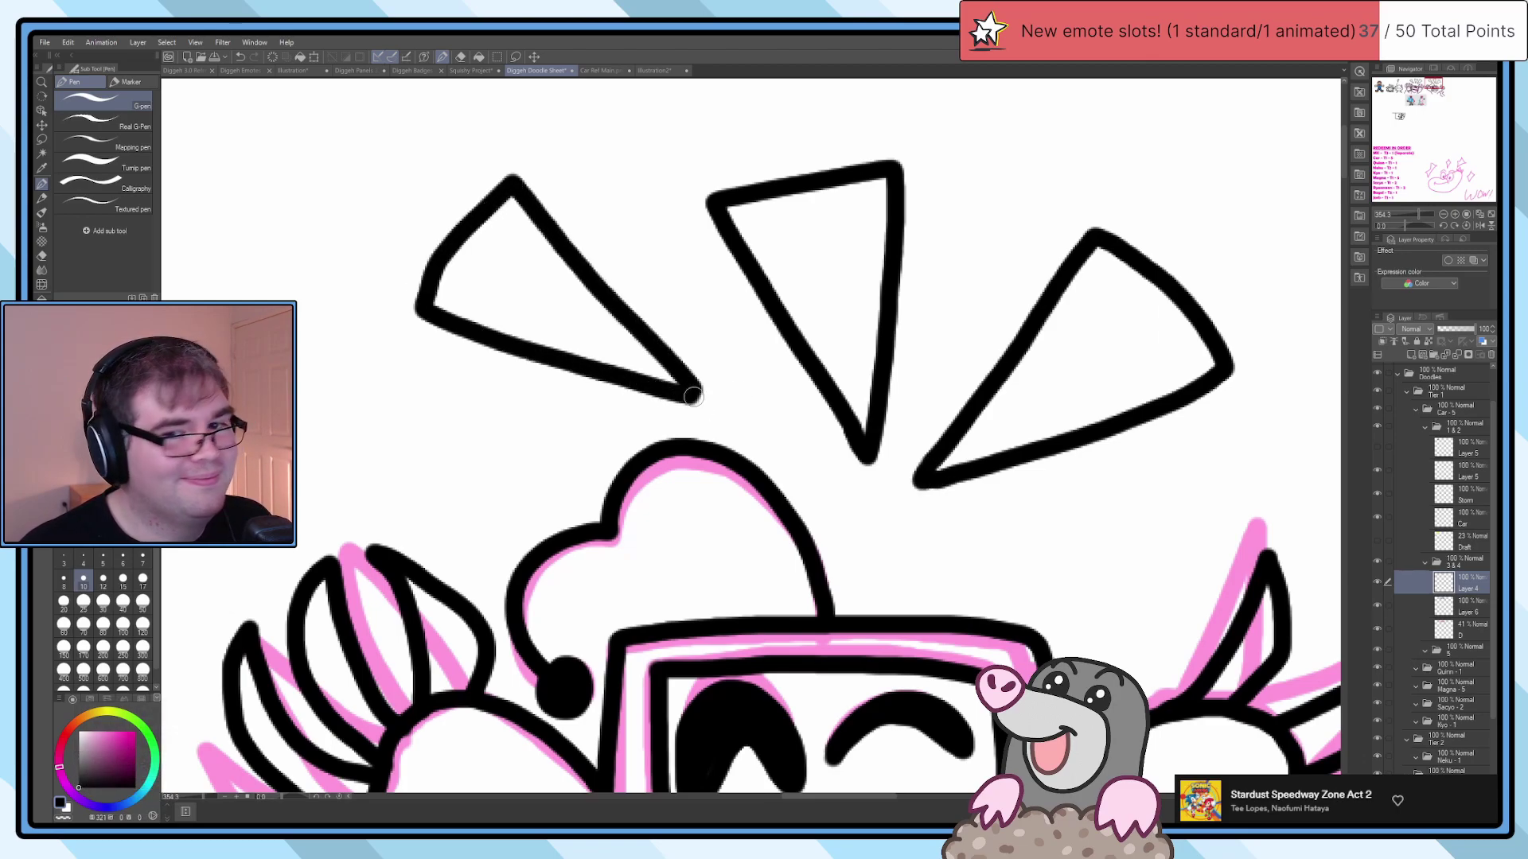
pyautogui.scroll(-10, 692, 390)
pyautogui.scroll(2, 734, 494)
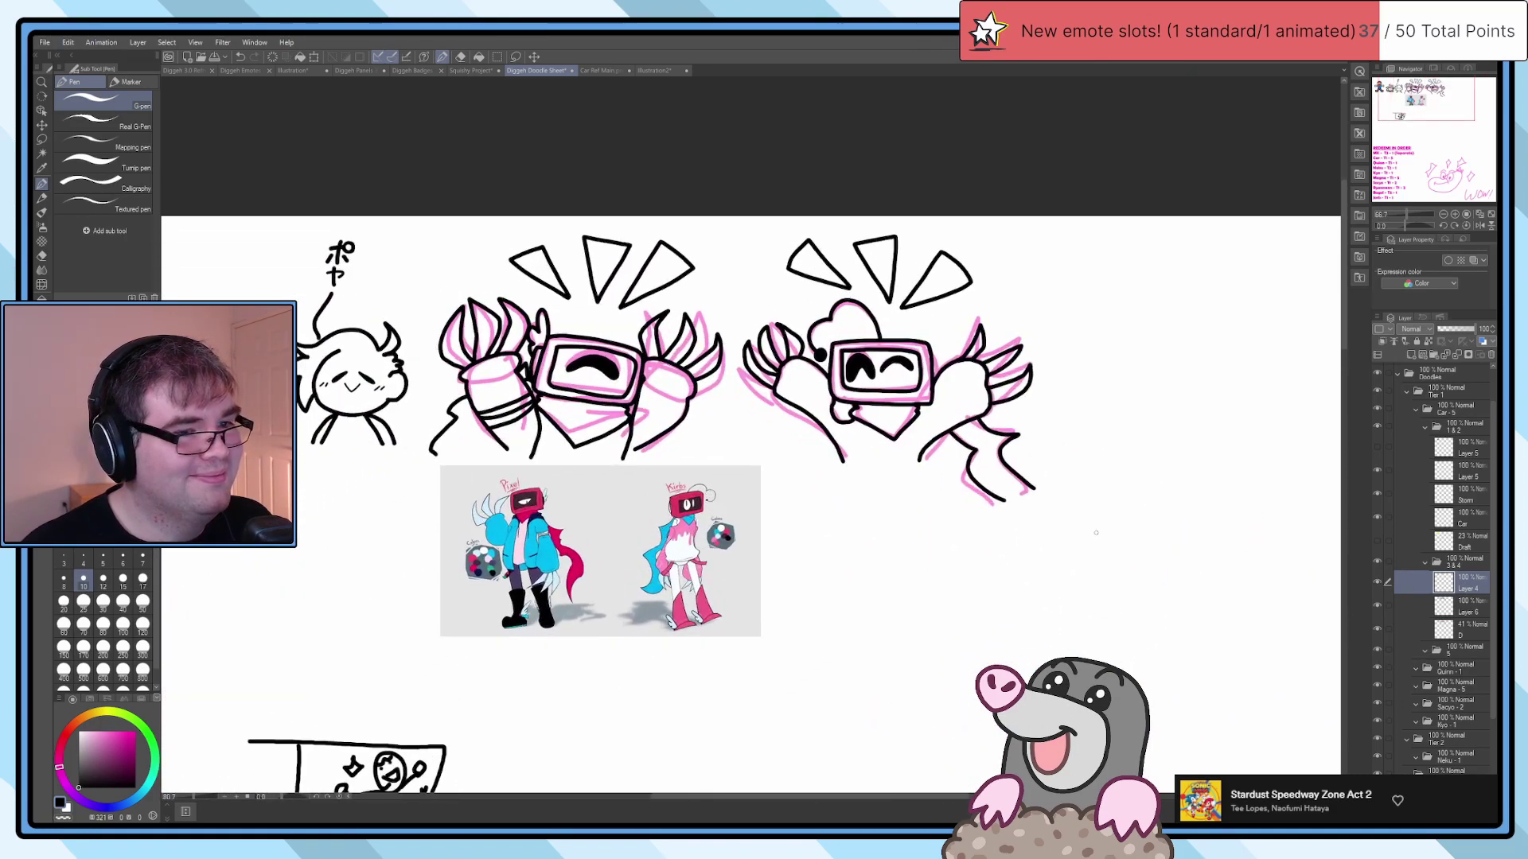
# Step: Hide the pink draft layer beneath the Pixel and Kirbs line art
pyautogui.click(1378, 630)
pyautogui.scroll(-4, 838, 532)
pyautogui.moveTo(700, 583); pyautogui.dragTo(825, 508)
pyautogui.scroll(3, 822, 510)
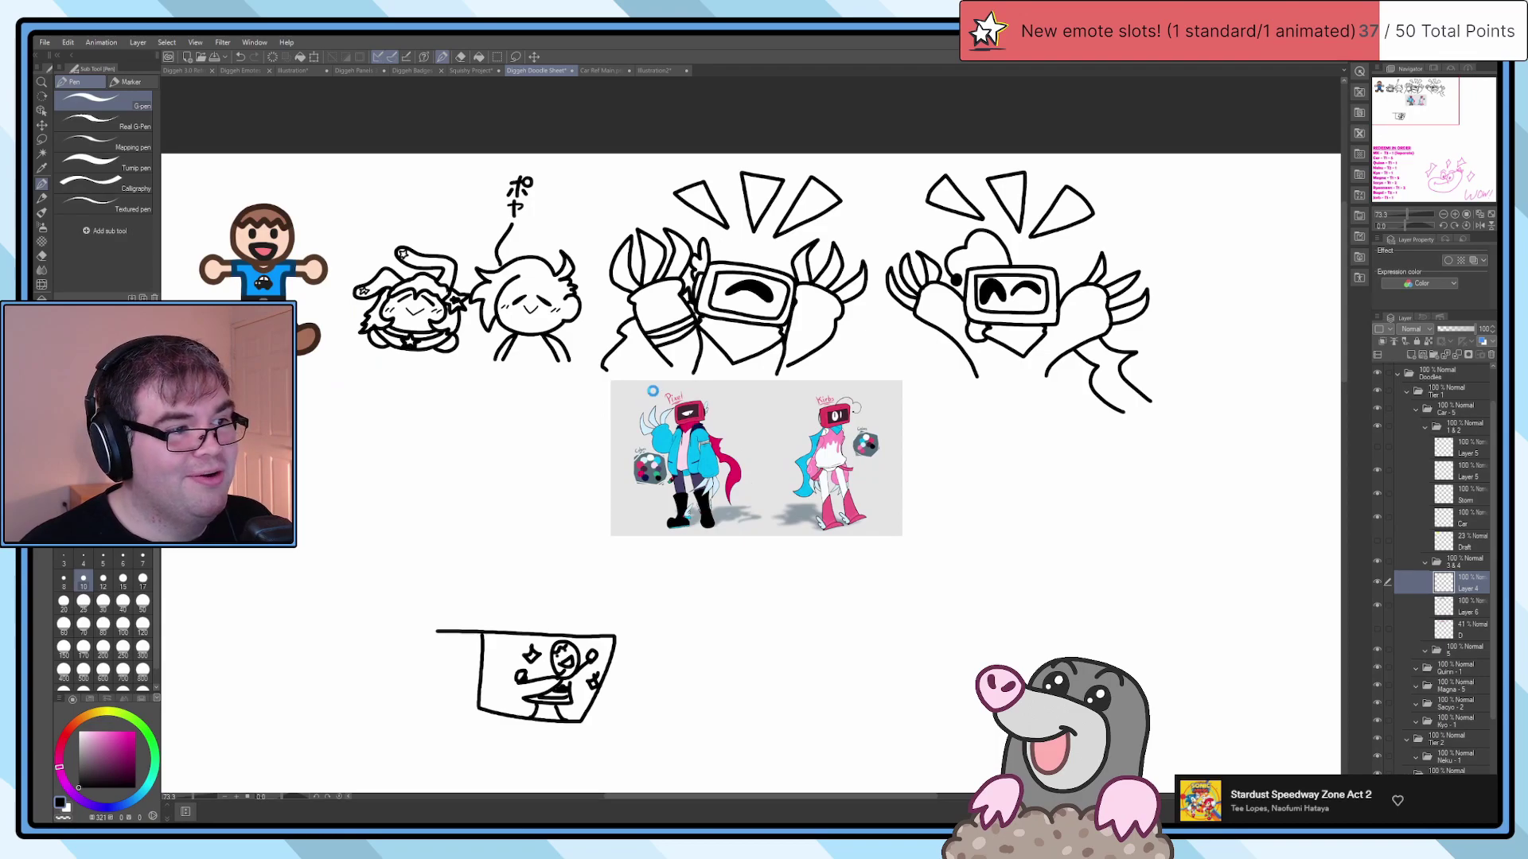
# Step: Ink the second edge of Pixel's scarf tail below the banded arm on the character line art layer
pyautogui.scroll(5, 627, 368)
pyautogui.moveTo(618, 356); pyautogui.dragTo(639, 392)
pyautogui.hotkey('ctrl', 'z')
pyautogui.click(1461, 607)
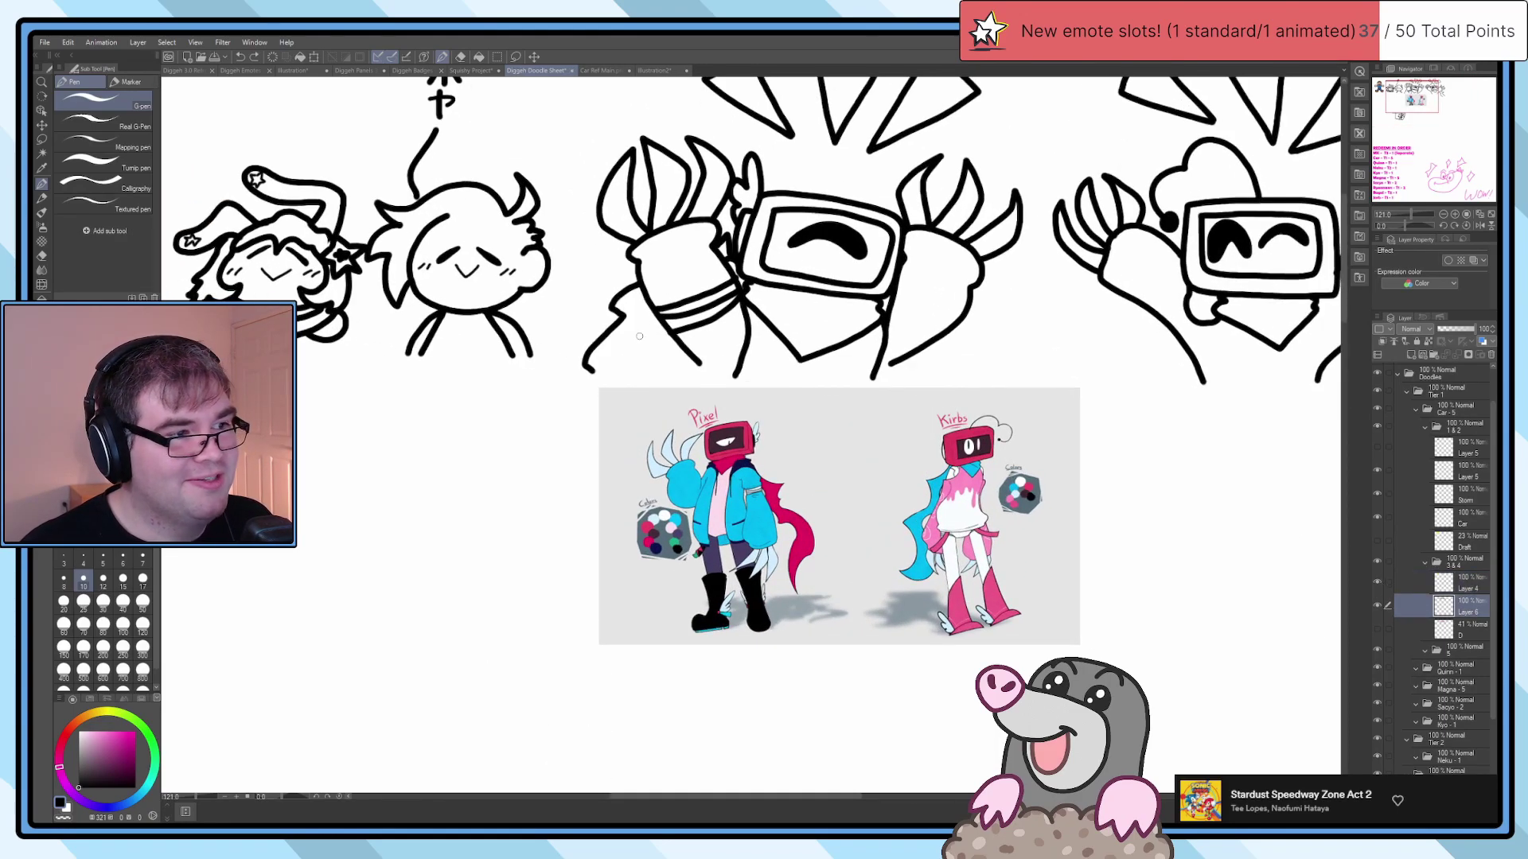
pyautogui.scroll(4, 661, 318)
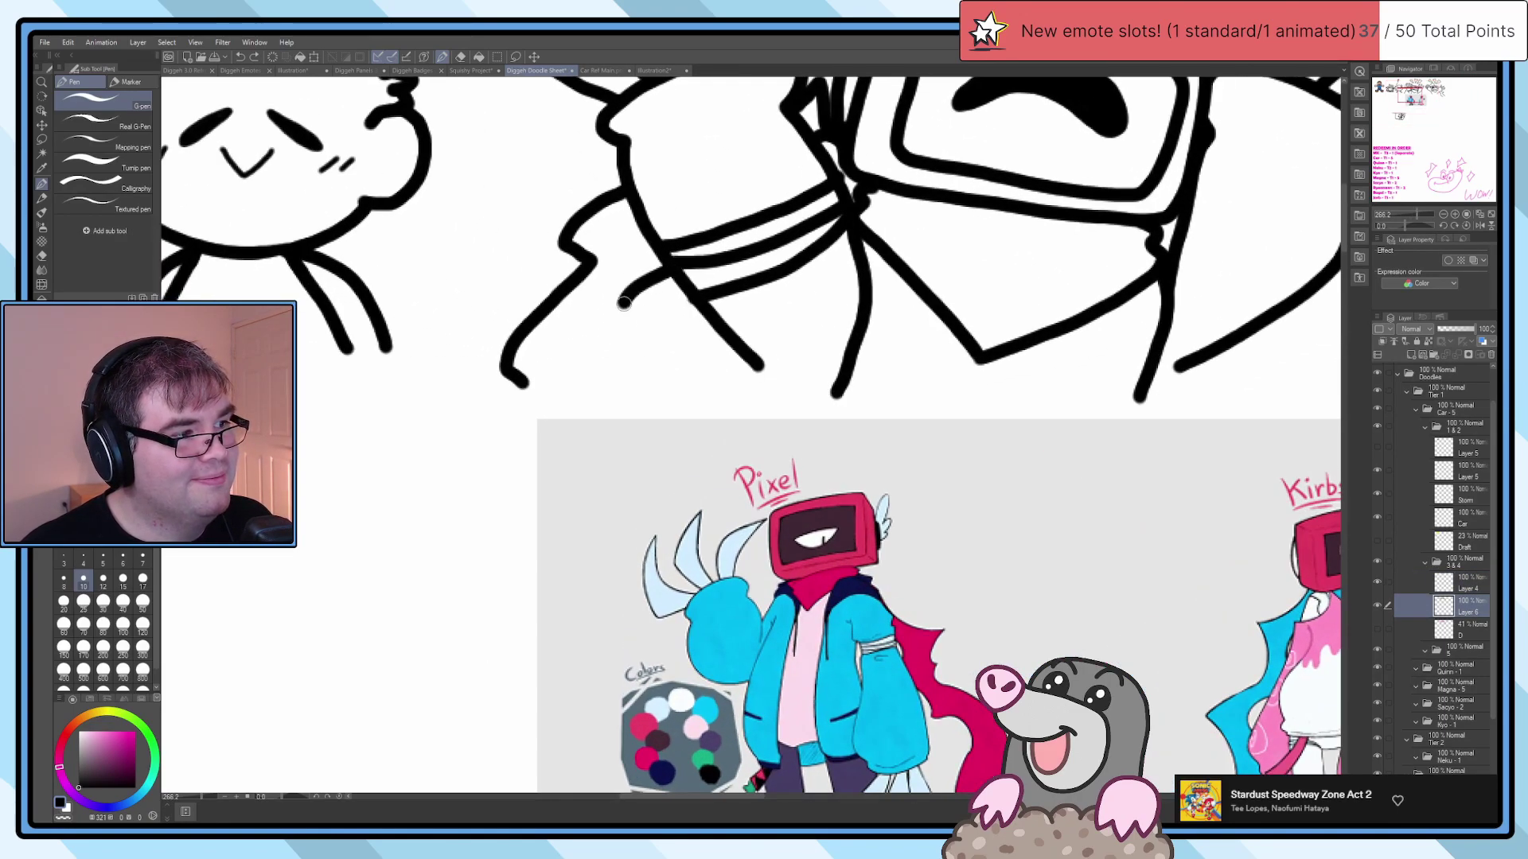
pyautogui.scroll(-5, 604, 402)
pyautogui.scroll(-1, 605, 404)
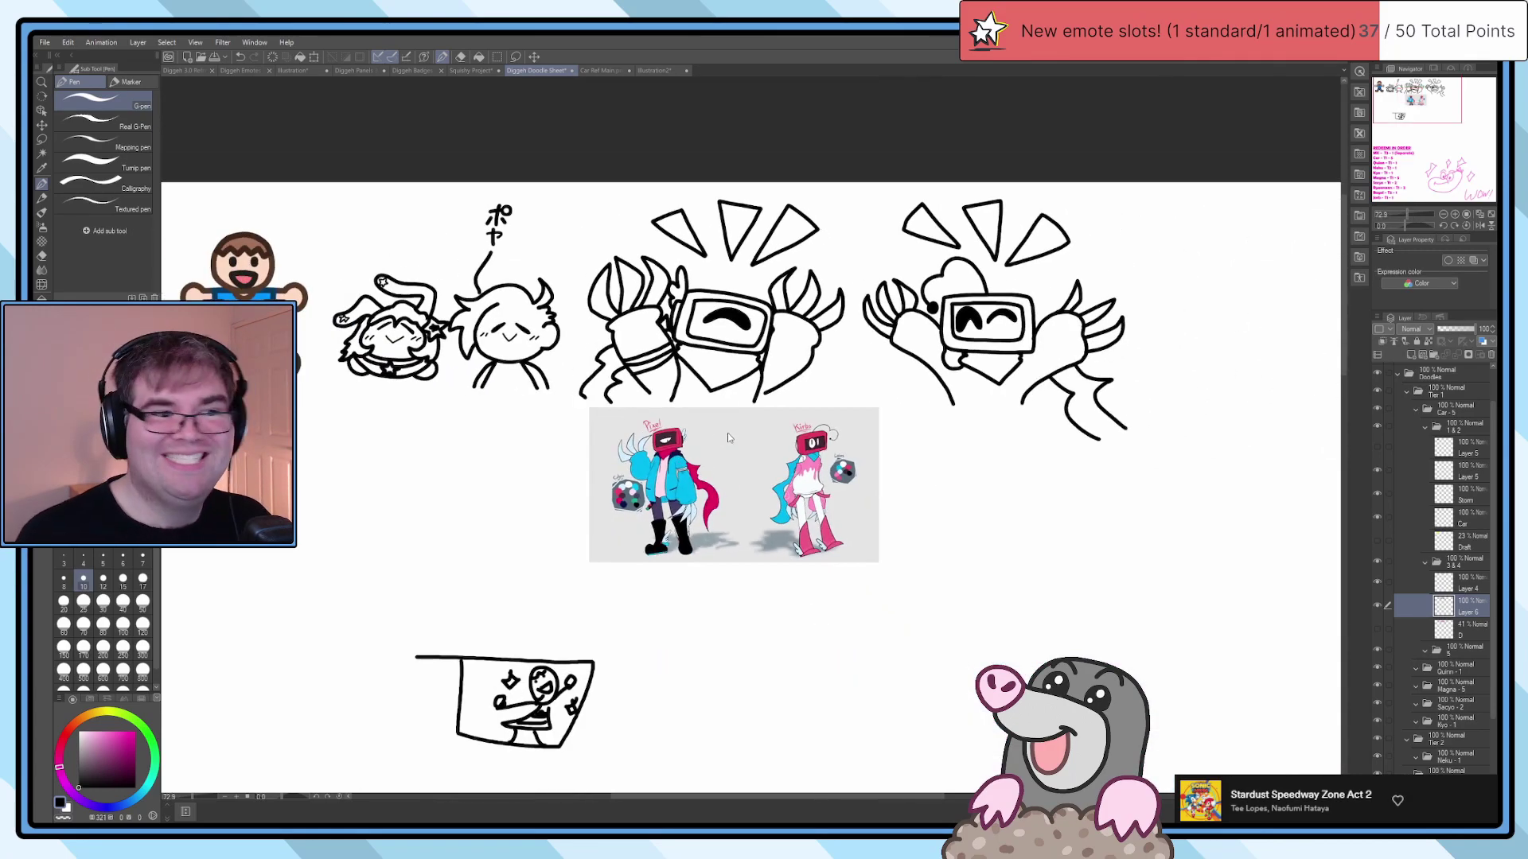
pyautogui.click(1376, 517)
pyautogui.click(1378, 519)
pyautogui.moveTo(1114, 579)
pyautogui.mouseDown()
pyautogui.moveTo(1157, 612)
pyautogui.moveTo(1090, 608)
pyautogui.mouseUp()
pyautogui.hotkey('ctrl', 'z')
pyautogui.hotkey('ctrl', 'z')
pyautogui.hotkey('ctrl', 'y')
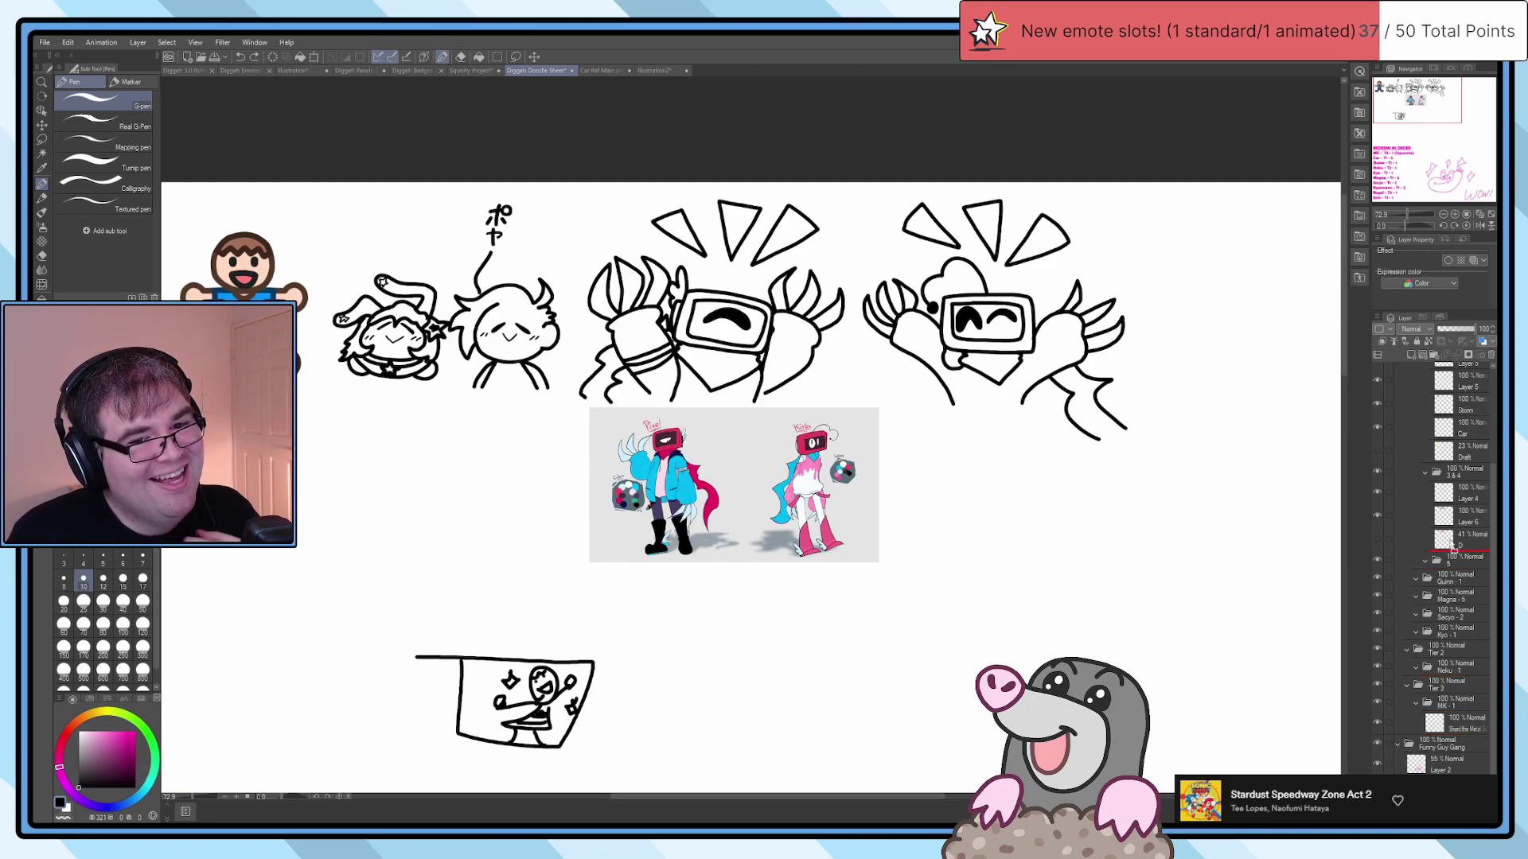
# Step: Place the Pixel and Kirbs reference image layer in the 3 & 4 folder above the draft and hide it
pyautogui.moveTo(1458, 540); pyautogui.dragTo(1458, 531)
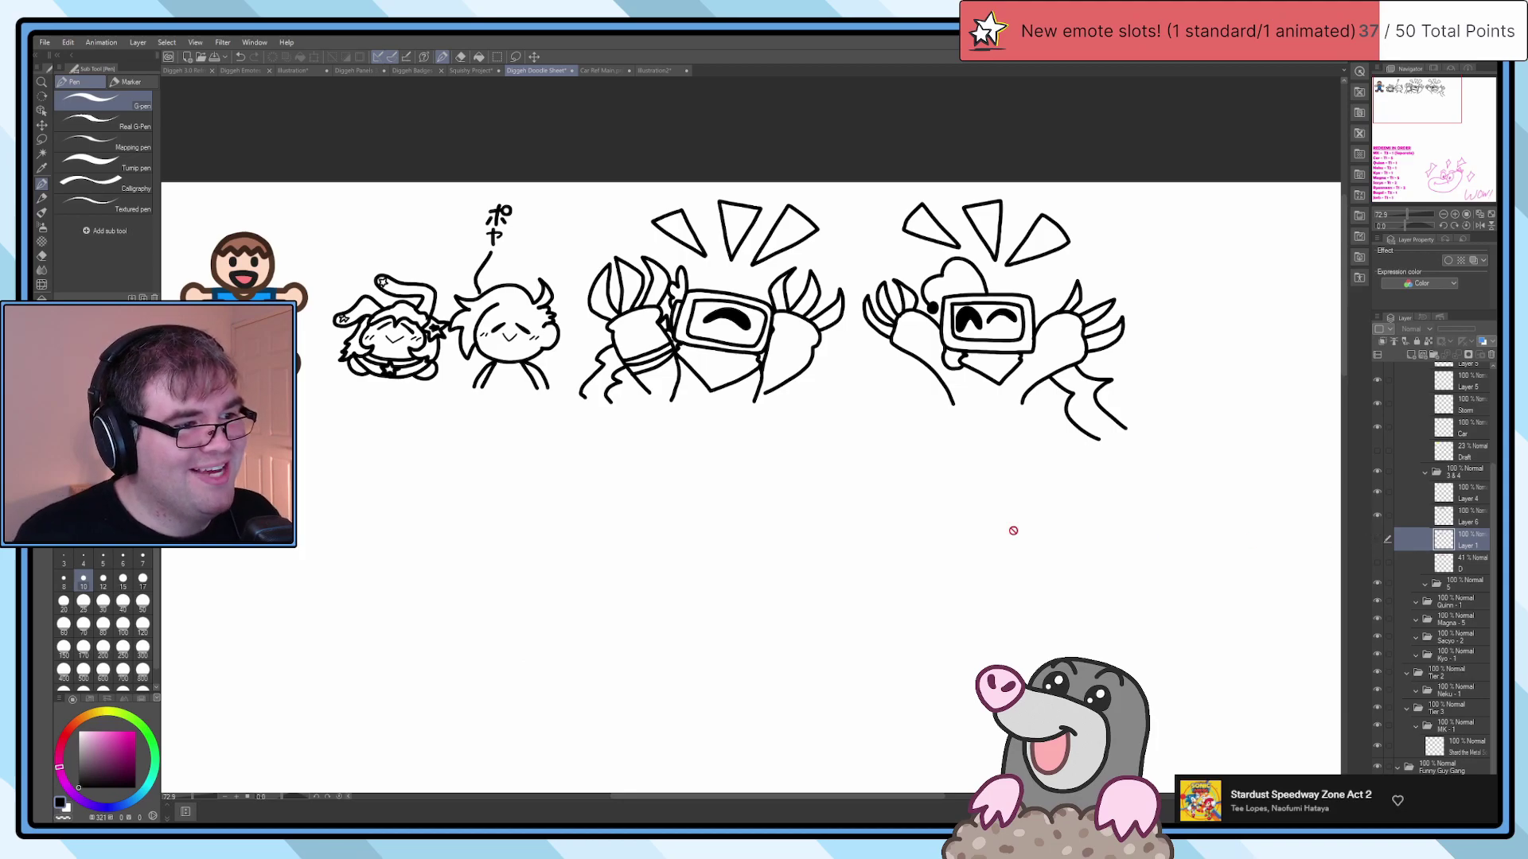
pyautogui.scroll(-2, 808, 505)
pyautogui.moveTo(807, 505); pyautogui.dragTo(839, 499)
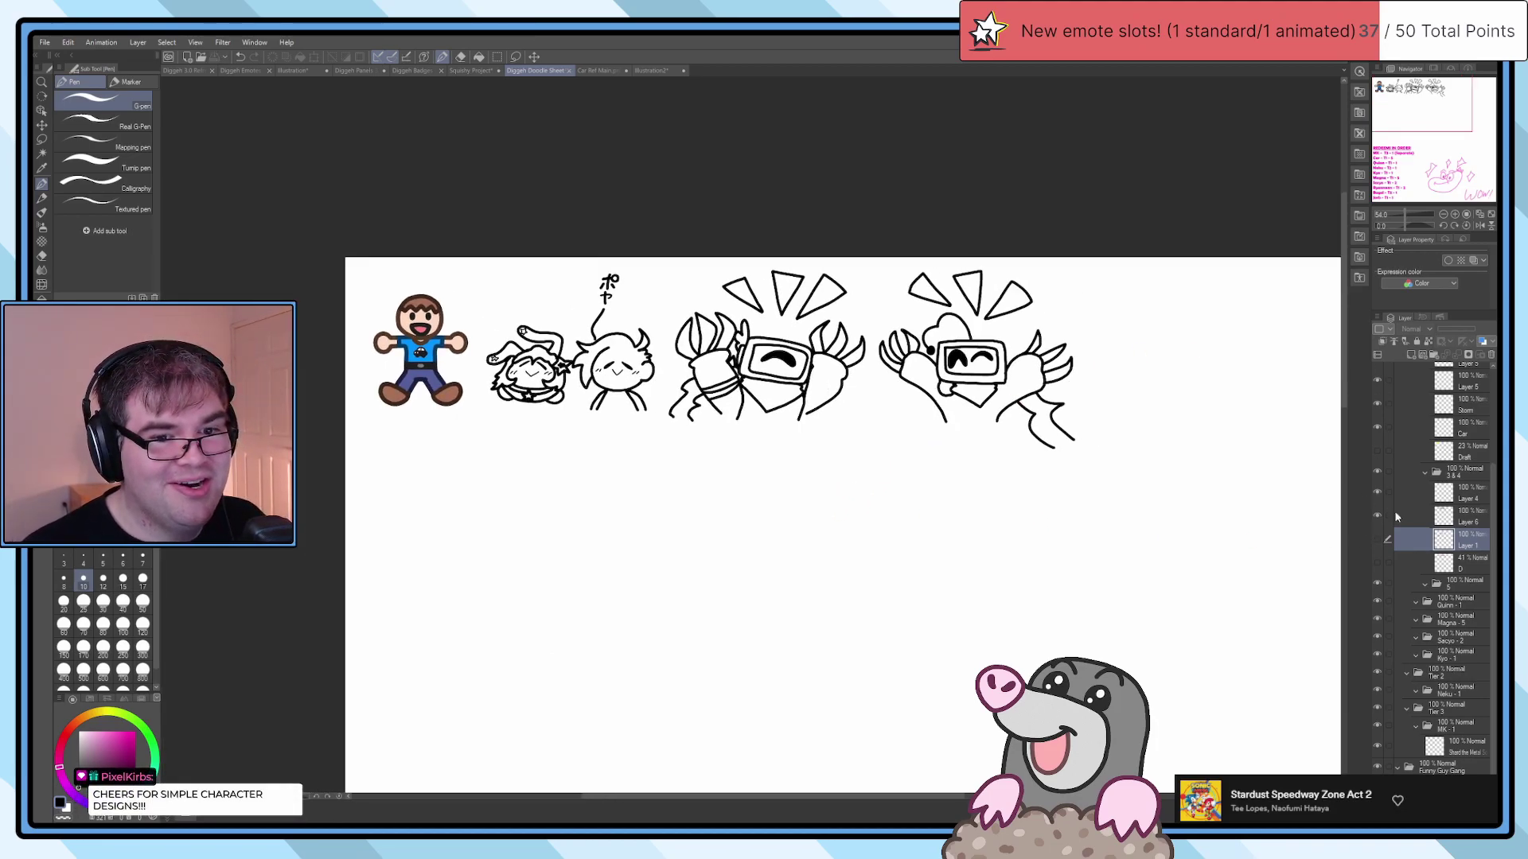
# Step: On a new layer, sketch two long squashed eyes with scribbled pupils and a wide mouth in the blank area below the characters
pyautogui.click(1399, 345)
pyautogui.scroll(4, 886, 409)
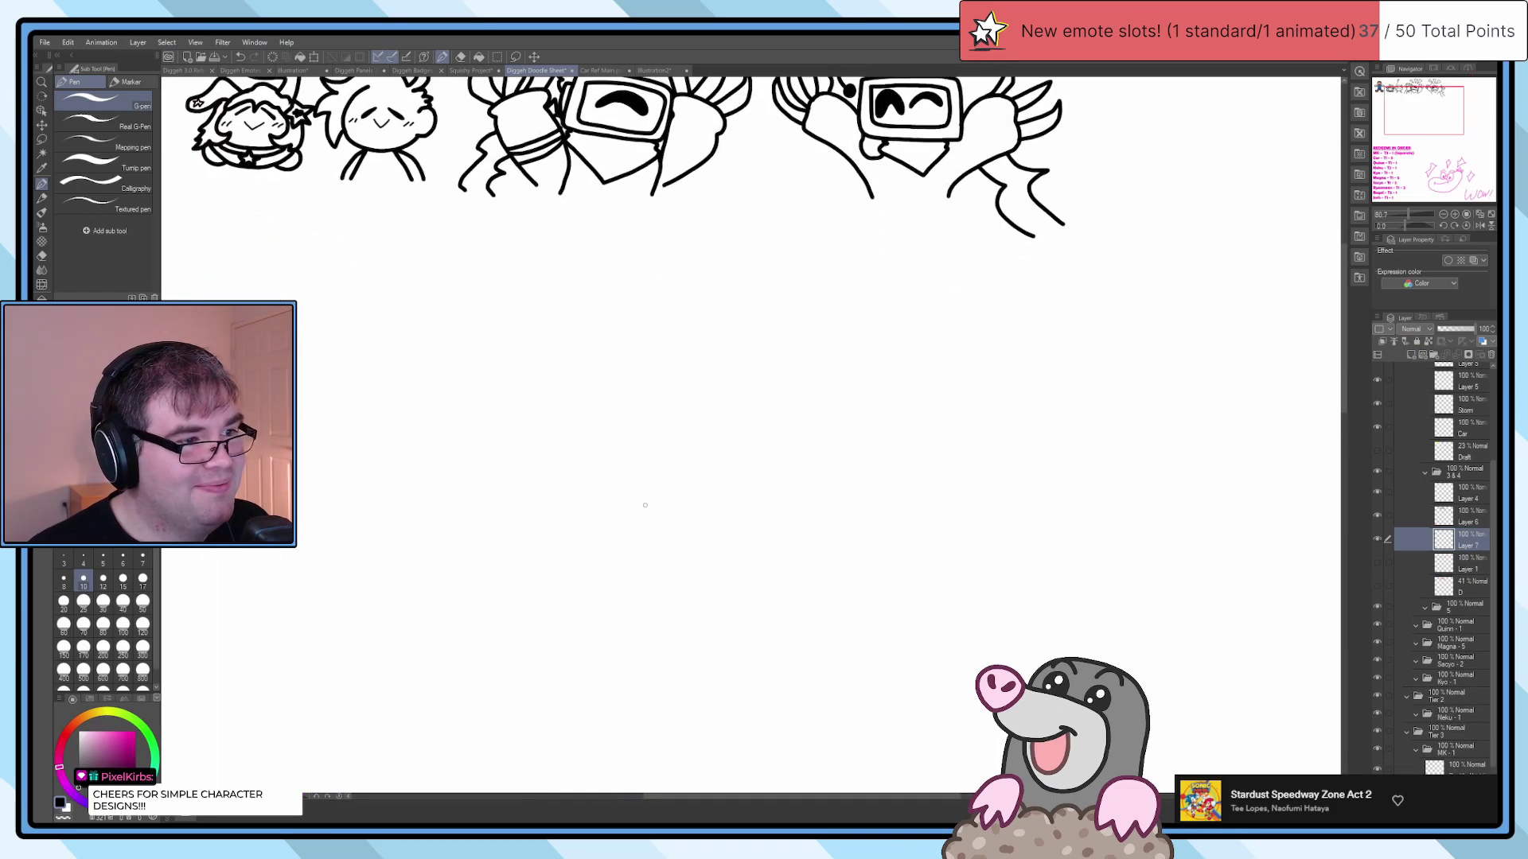
pyautogui.scroll(2, 789, 351)
pyautogui.moveTo(788, 351)
pyautogui.mouseDown()
pyautogui.moveTo(711, 394)
pyautogui.moveTo(726, 427)
pyautogui.moveTo(788, 409)
pyautogui.mouseUp()
pyautogui.hotkey('ctrl', 'z')
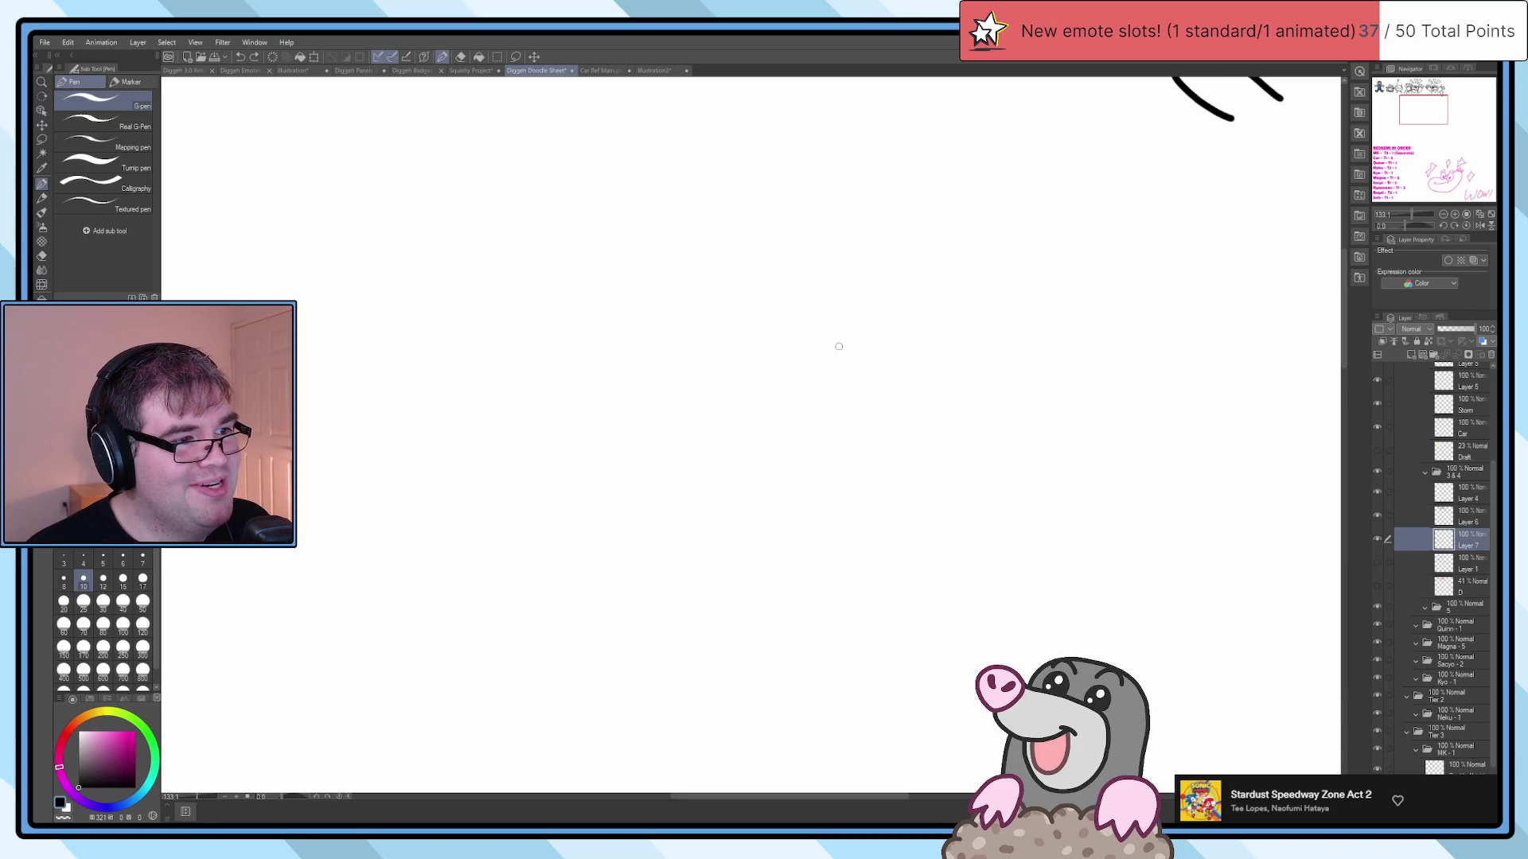
pyautogui.moveTo(842, 335)
pyautogui.mouseDown()
pyautogui.moveTo(579, 368)
pyautogui.moveTo(865, 398)
pyautogui.mouseUp()
pyautogui.moveTo(1142, 344)
pyautogui.mouseDown()
pyautogui.moveTo(788, 381)
pyautogui.moveTo(1196, 404)
pyautogui.mouseUp()
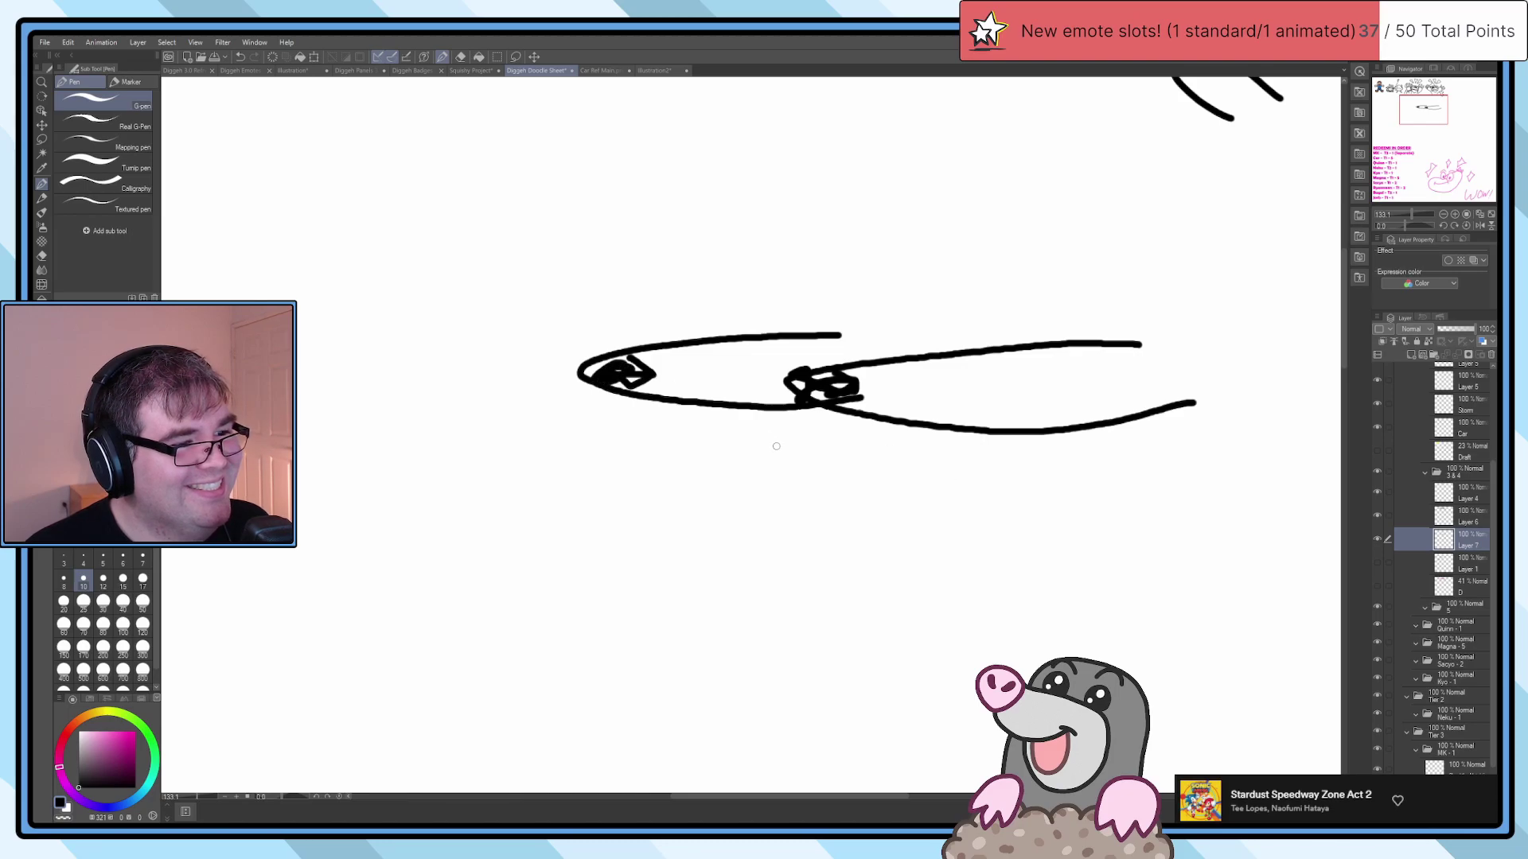
pyautogui.moveTo(745, 448); pyautogui.dragTo(1075, 454)
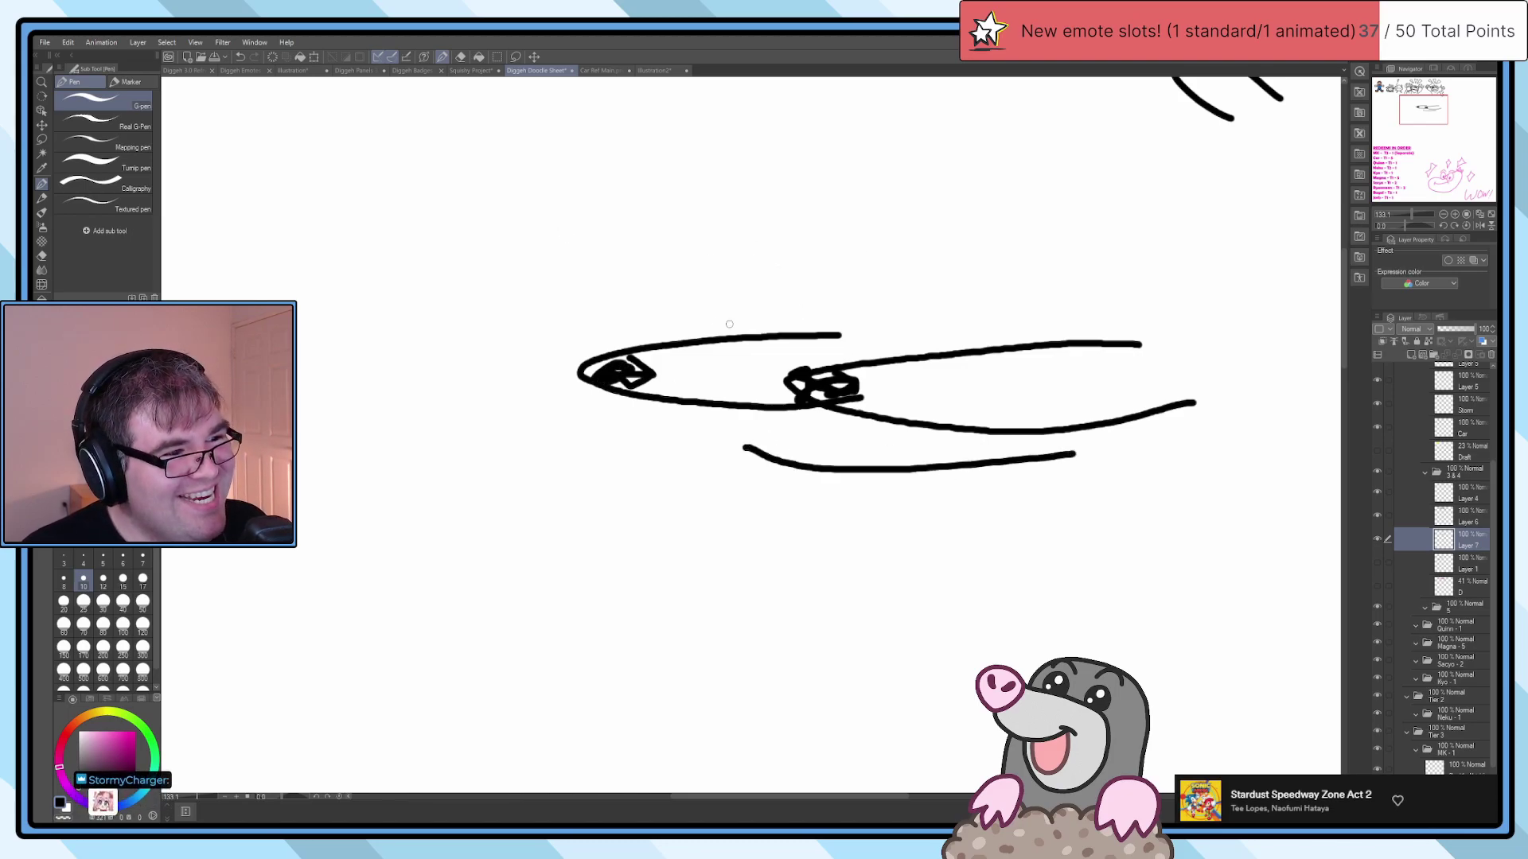
# Step: Sketch the flattened head's spiky hair and rear tuft, plus the jaw, neck and shoulders beneath the face
pyautogui.moveTo(655, 340)
pyautogui.mouseDown()
pyautogui.moveTo(645, 301)
pyautogui.moveTo(586, 262)
pyautogui.moveTo(652, 227)
pyautogui.moveTo(599, 195)
pyautogui.moveTo(691, 216)
pyautogui.moveTo(949, 190)
pyautogui.moveTo(1050, 214)
pyautogui.moveTo(1157, 273)
pyautogui.moveTo(1155, 249)
pyautogui.moveTo(1250, 246)
pyautogui.moveTo(1321, 268)
pyautogui.moveTo(1036, 281)
pyautogui.moveTo(1099, 308)
pyautogui.moveTo(1191, 425)
pyautogui.mouseUp()
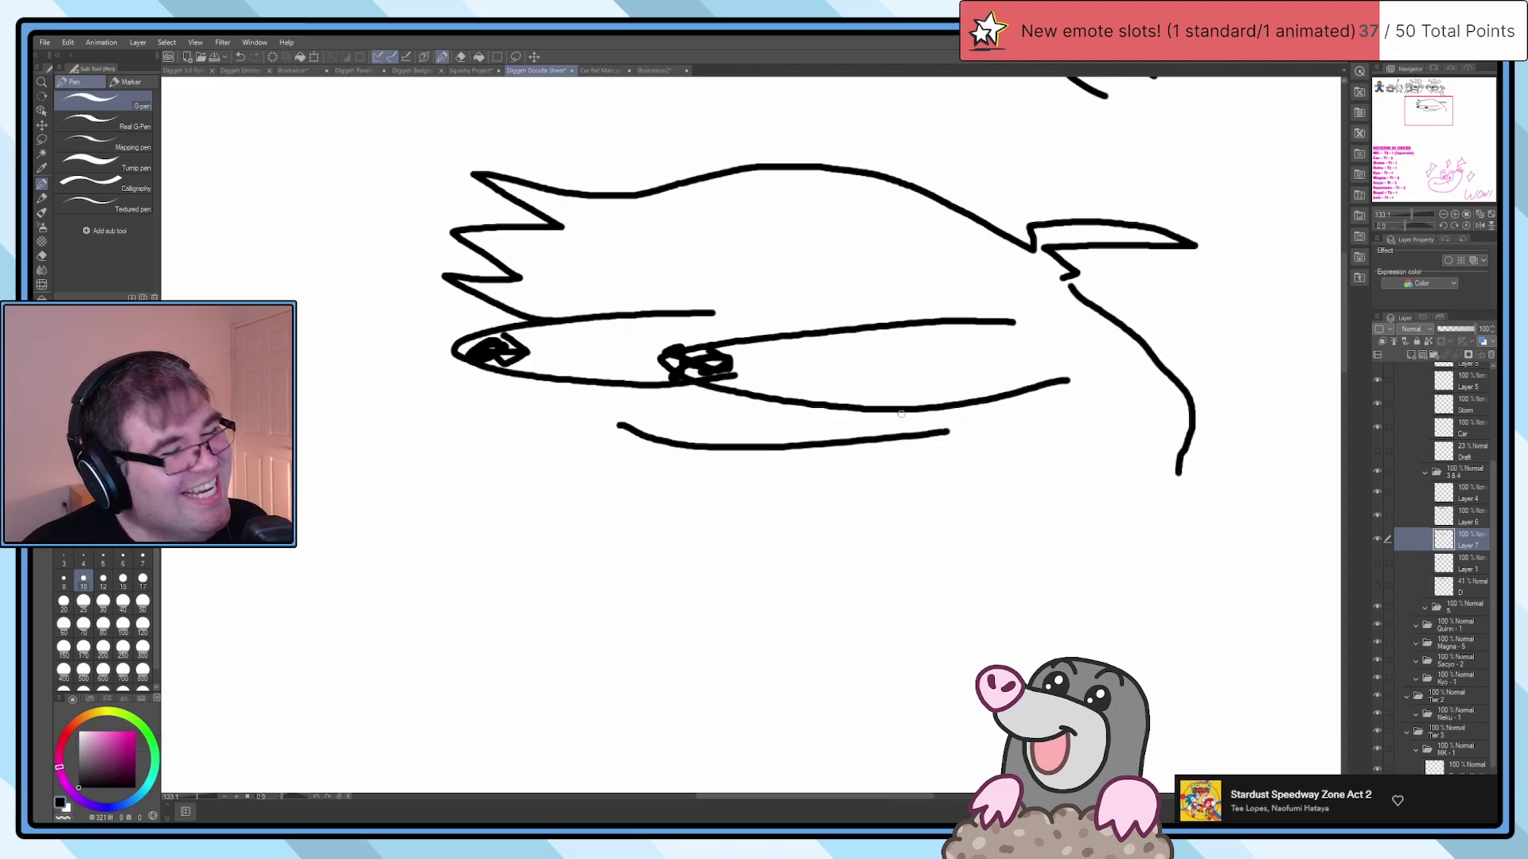
pyautogui.hotkey('ctrl', 'z')
pyautogui.moveTo(524, 429)
pyautogui.mouseDown()
pyautogui.moveTo(683, 505)
pyautogui.moveTo(1067, 521)
pyautogui.mouseUp()
pyautogui.hotkey('ctrl', 'z')
pyautogui.moveTo(517, 378)
pyautogui.mouseDown()
pyautogui.moveTo(654, 473)
pyautogui.moveTo(427, 571)
pyautogui.moveTo(1145, 608)
pyautogui.moveTo(992, 485)
pyautogui.mouseUp()
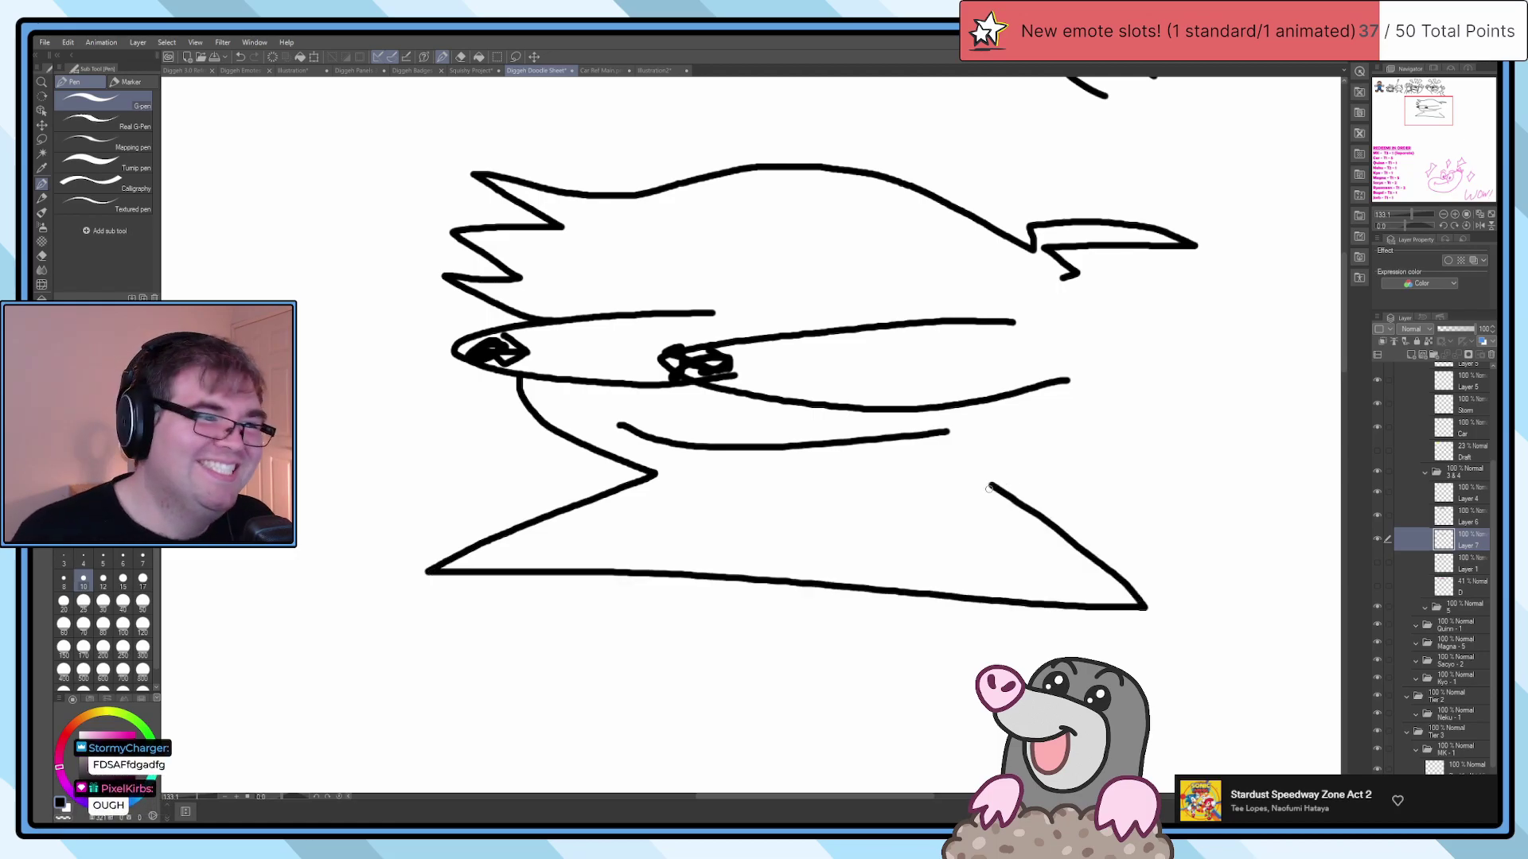
# Step: Draw a long angled club striking the front of the hair and add the ear and jaw at the back of the head
pyautogui.hotkey('ctrl', '-')
pyautogui.moveTo(434, 397)
pyautogui.mouseDown()
pyautogui.moveTo(692, 241)
pyautogui.moveTo(769, 321)
pyautogui.moveTo(727, 330)
pyautogui.moveTo(668, 294)
pyautogui.moveTo(426, 434)
pyautogui.moveTo(407, 401)
pyautogui.mouseUp()
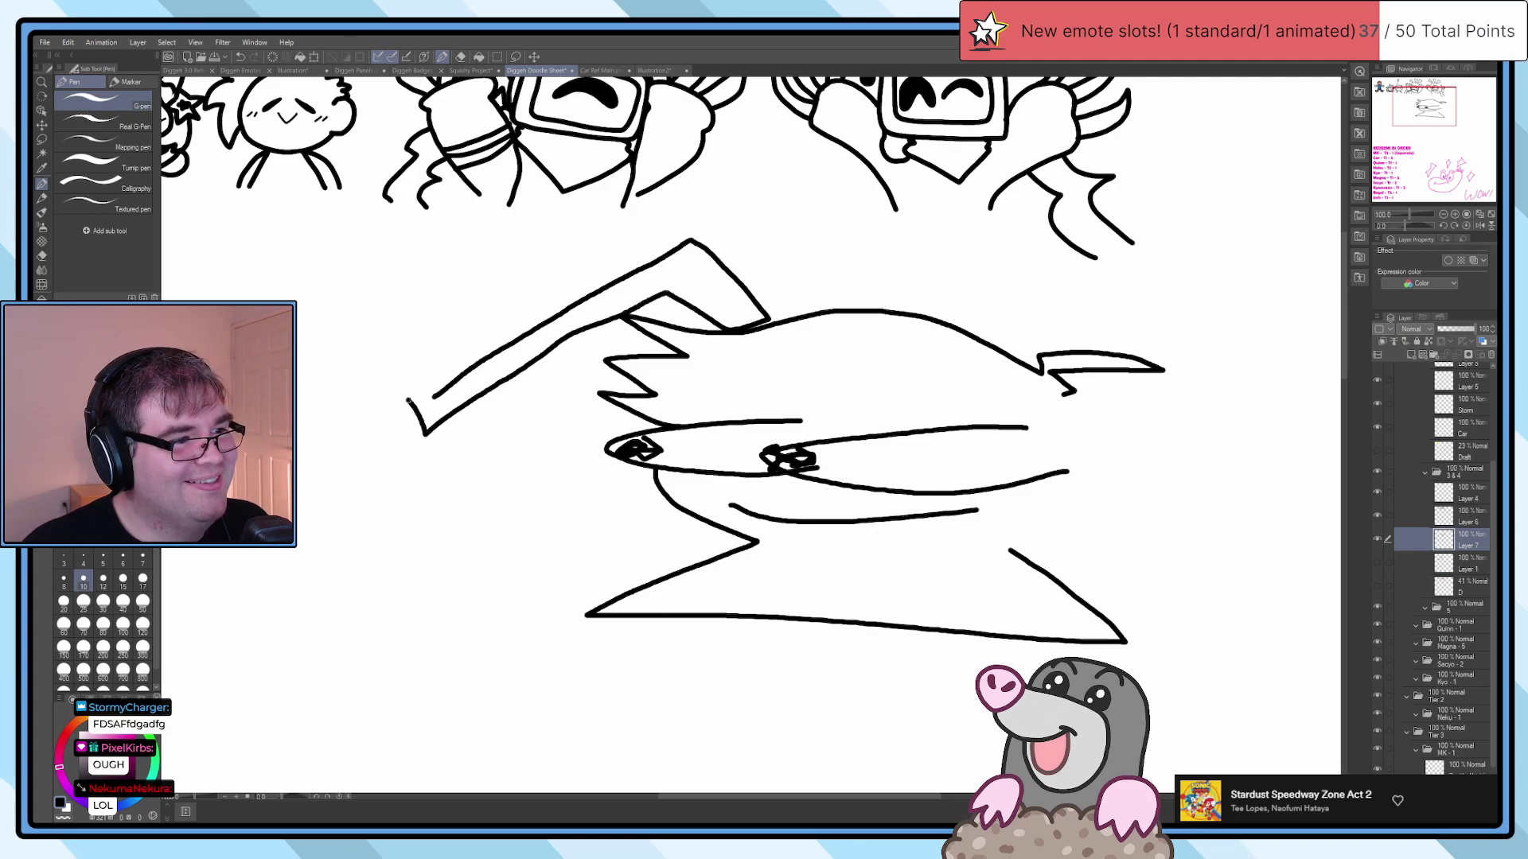
pyautogui.scroll(-5, 783, 444)
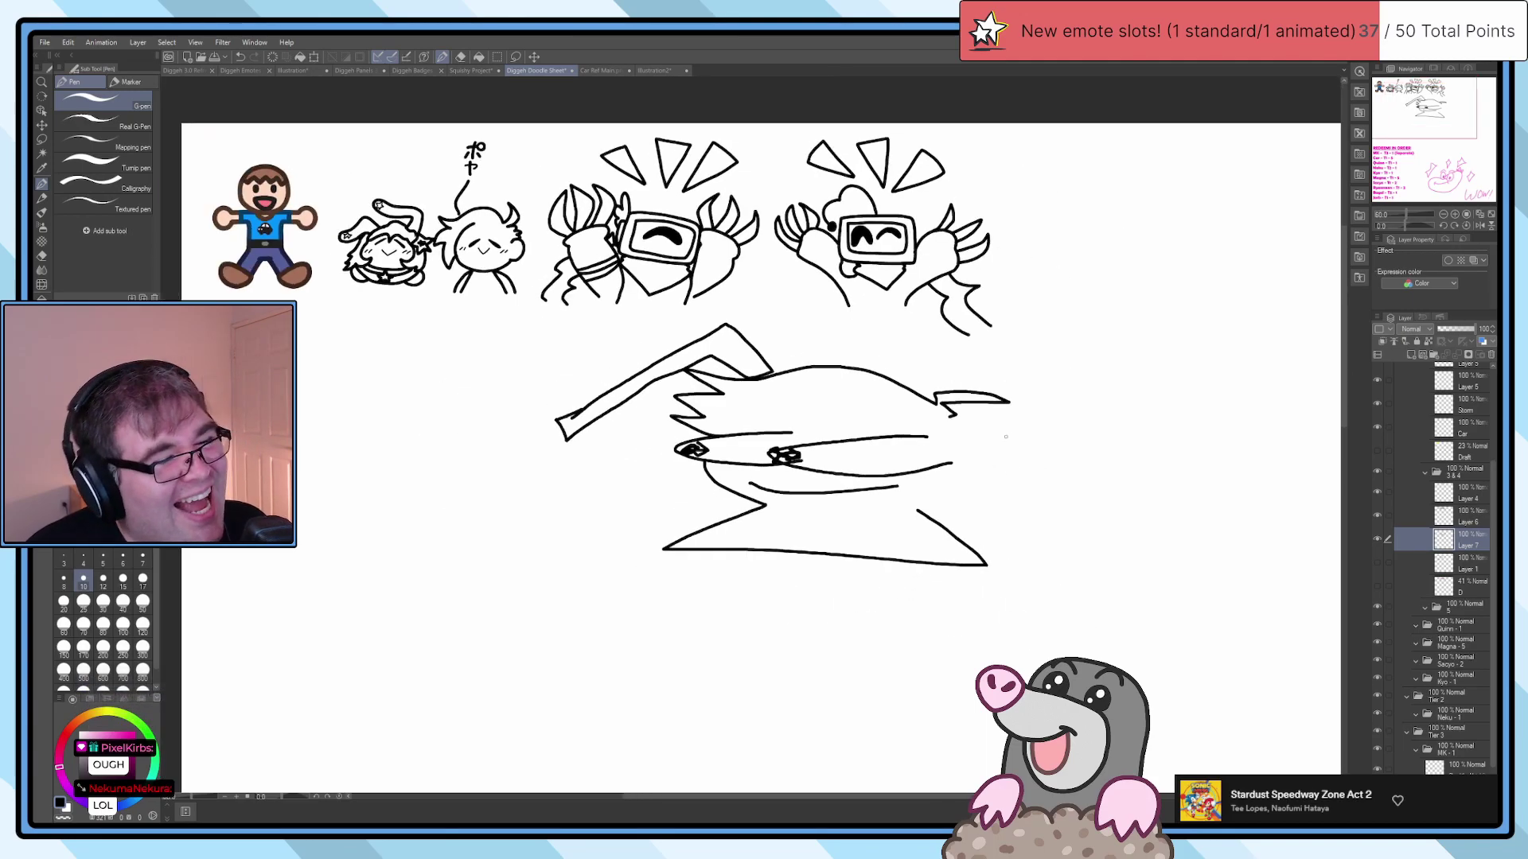
pyautogui.scroll(2, 961, 399)
pyautogui.moveTo(926, 423); pyautogui.dragTo(972, 409)
pyautogui.hotkey('ctrl', 'z')
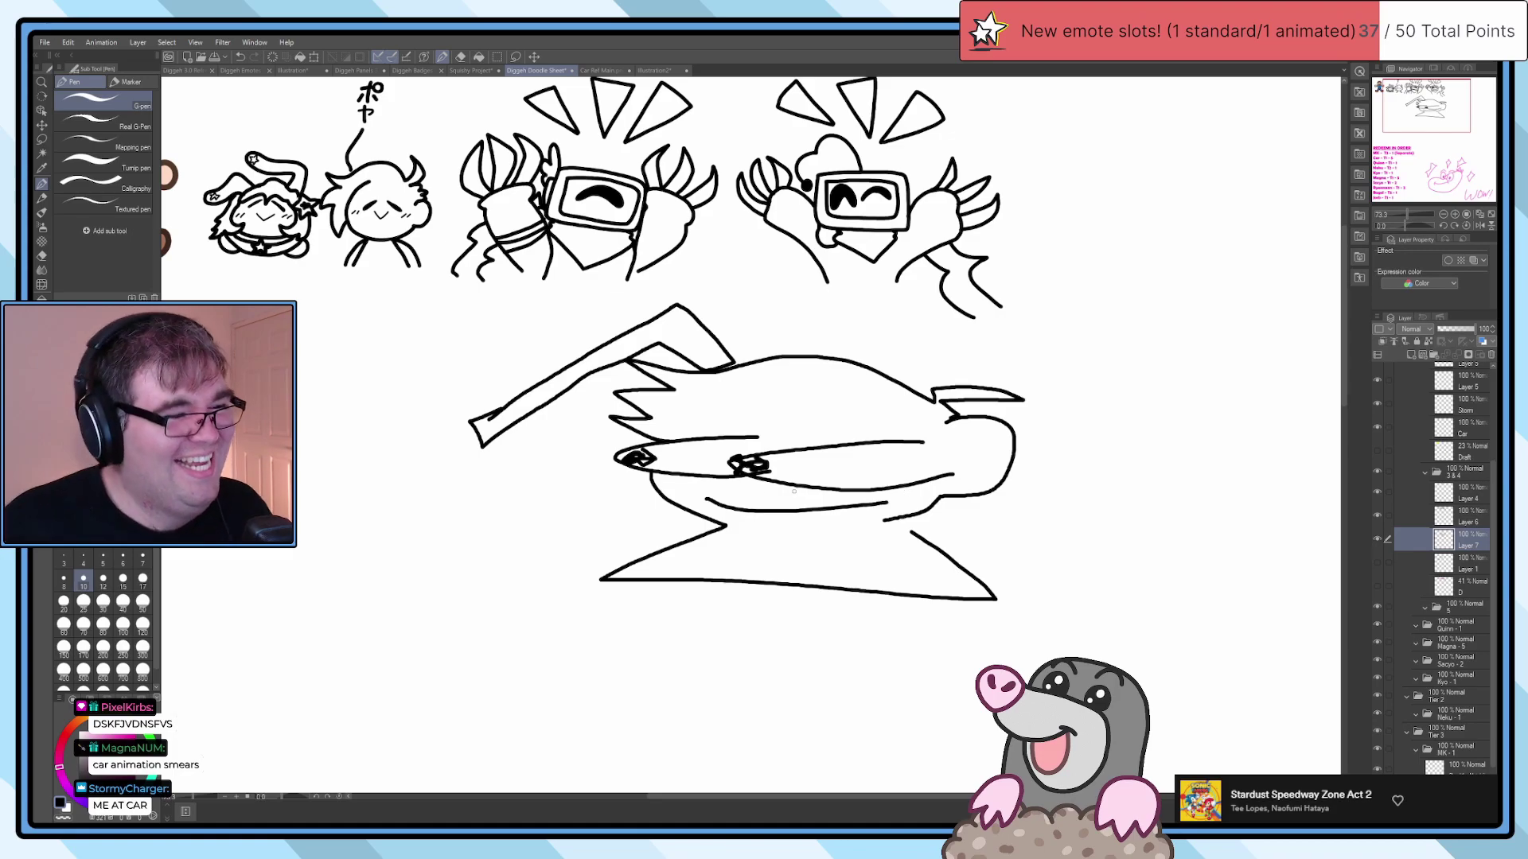
# Step: Hand-letter BONK above the flattened head
pyautogui.scroll(5, 793, 491)
pyautogui.moveTo(462, 415); pyautogui.dragTo(493, 465)
pyautogui.scroll(1, 774, 415)
pyautogui.moveTo(739, 318)
pyautogui.mouseDown()
pyautogui.moveTo(739, 366)
pyautogui.moveTo(731, 322)
pyautogui.mouseUp()
pyautogui.moveTo(835, 342); pyautogui.dragTo(915, 409)
pyautogui.hotkey('ctrl', 'z')
pyautogui.moveTo(917, 340); pyautogui.dragTo(965, 340)
pyautogui.moveTo(979, 349)
pyautogui.mouseDown()
pyautogui.moveTo(977, 414)
pyautogui.moveTo(1021, 452)
pyautogui.mouseUp()
pyautogui.scroll(-3, 960, 460)
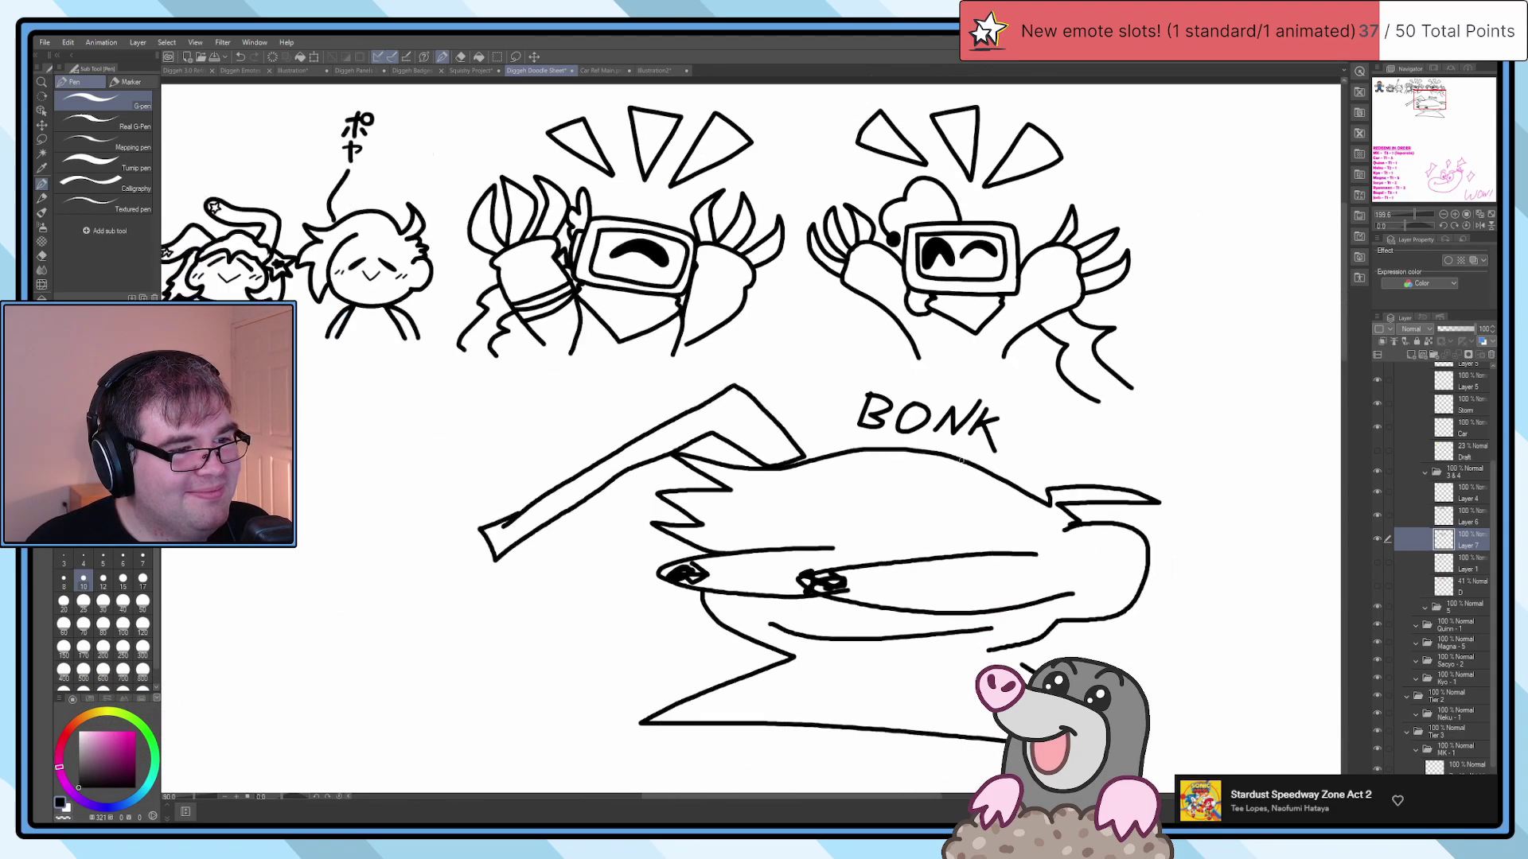
# Step: Move the BONK doodle to the page's right side above the pink sketch and put its layer in the Funny Guy Gang folder
pyautogui.scroll(-2, 961, 460)
pyautogui.moveTo(927, 546); pyautogui.dragTo(786, 495)
pyautogui.scroll(-2, 774, 503)
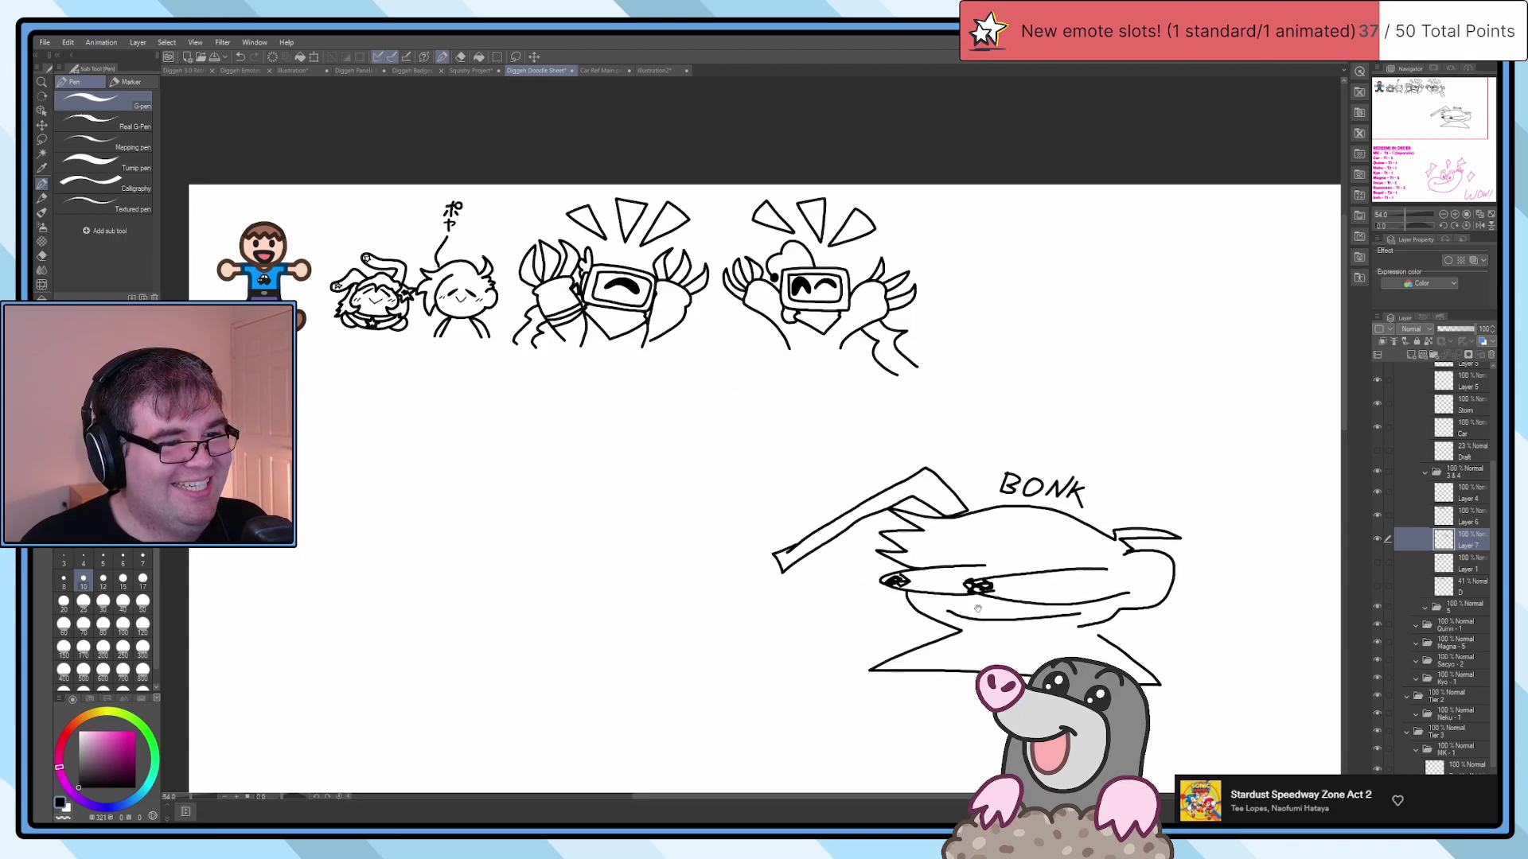
pyautogui.scroll(-2, 1458, 478)
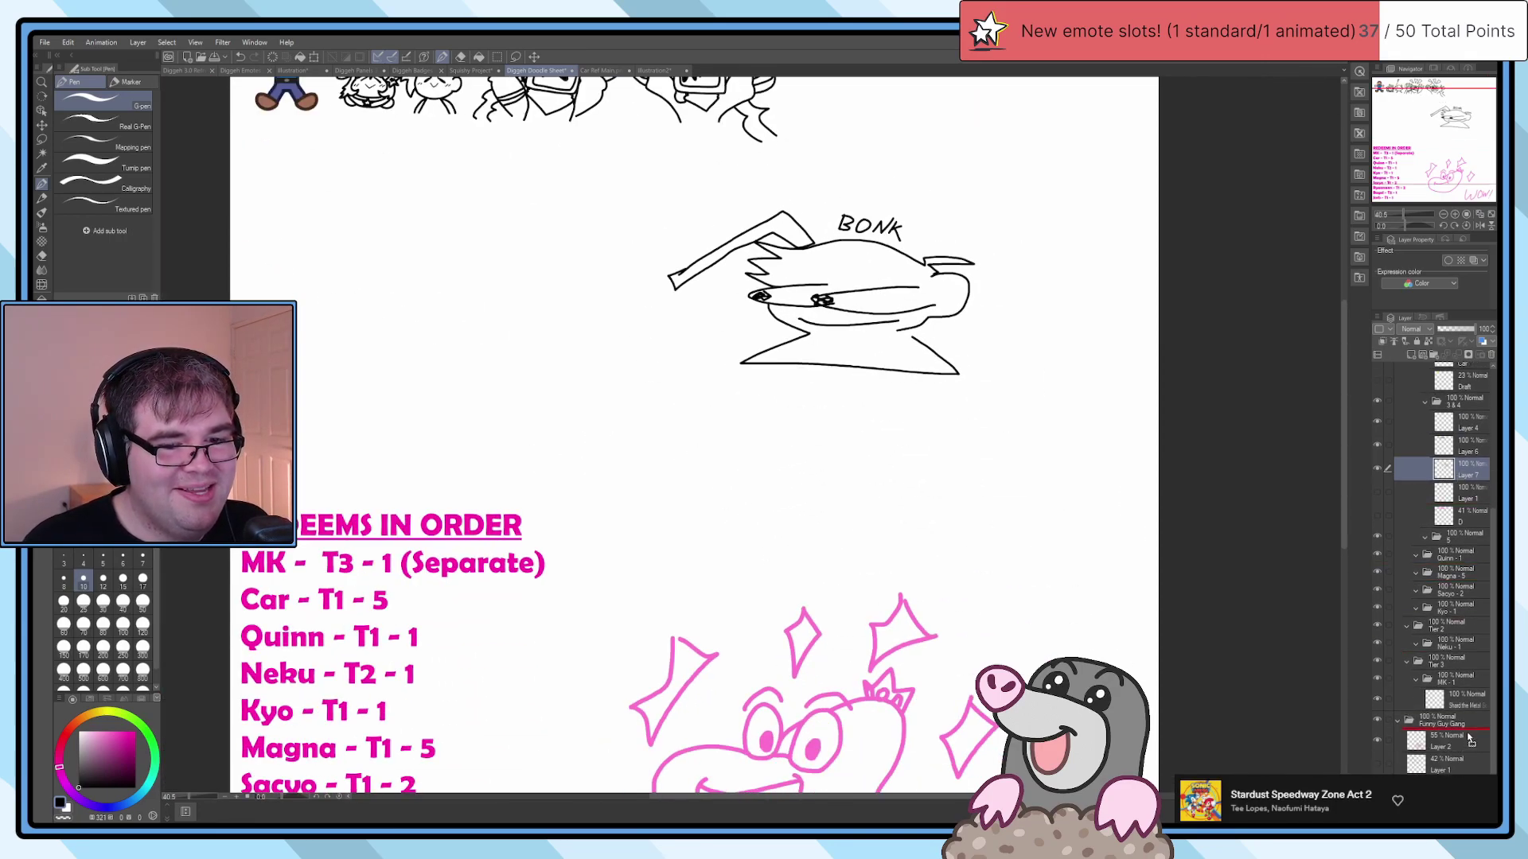
pyautogui.moveTo(1464, 730); pyautogui.dragTo(1464, 730)
pyautogui.scroll(-3, 1122, 520)
pyautogui.moveTo(1013, 416)
pyautogui.mouseDown()
pyautogui.moveTo(1098, 552)
pyautogui.moveTo(1101, 531)
pyautogui.mouseUp()
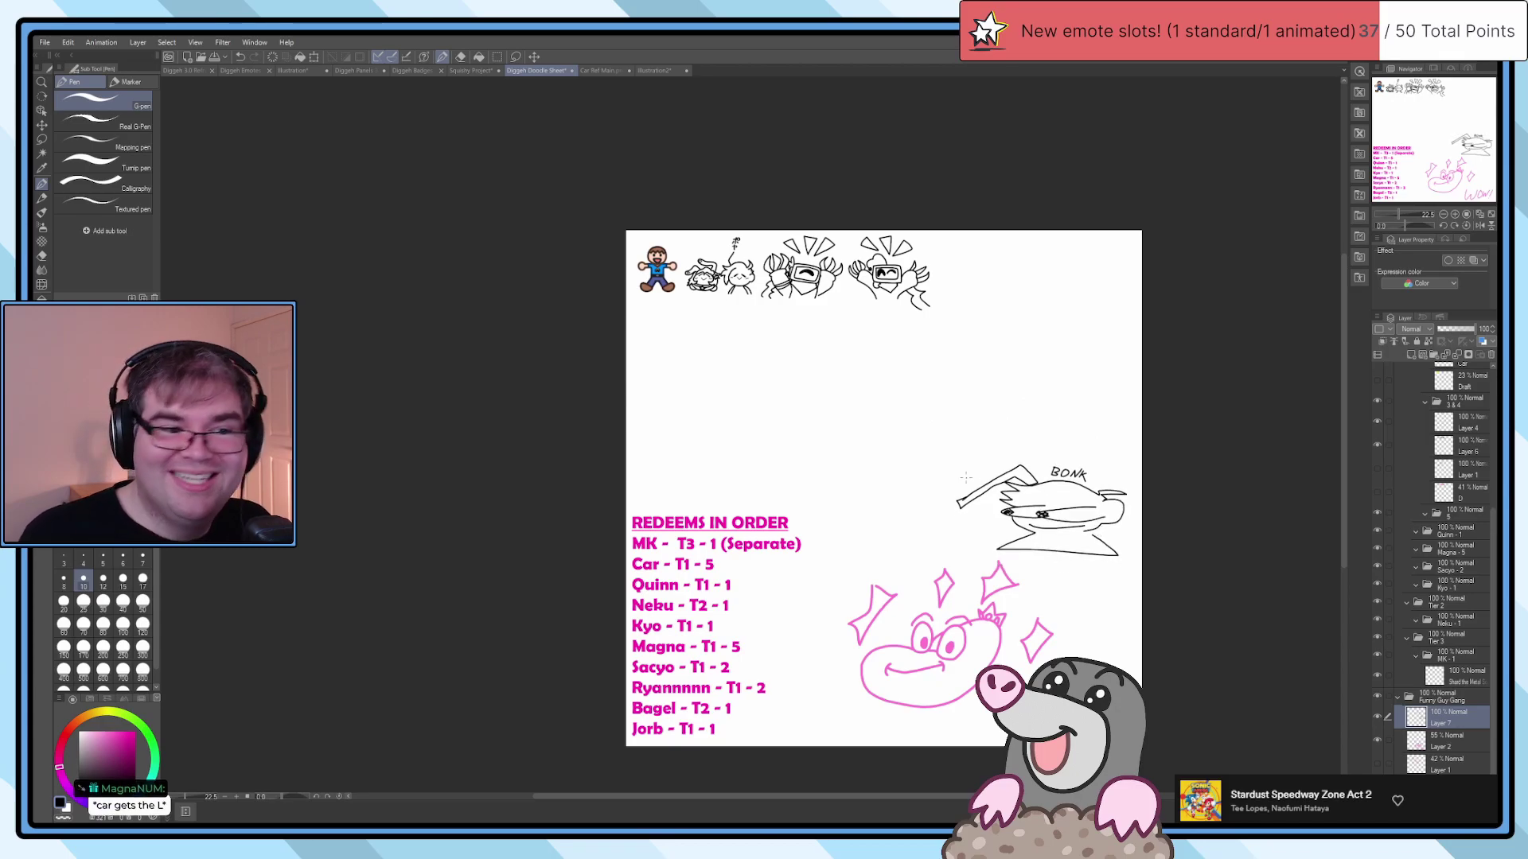
pyautogui.scroll(4, 965, 478)
pyautogui.moveTo(876, 468); pyautogui.dragTo(1045, 354)
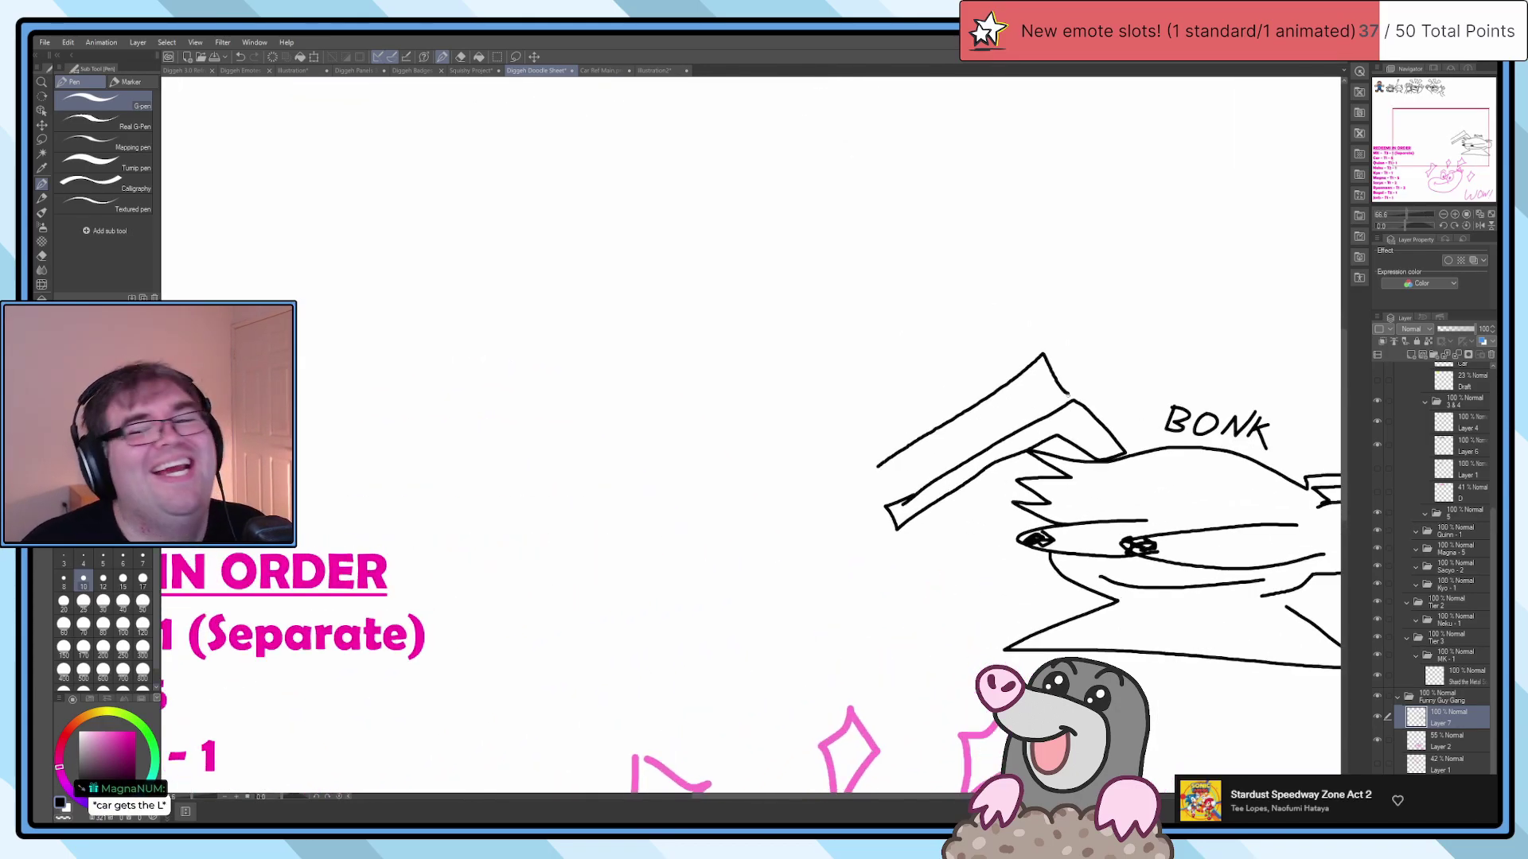
pyautogui.hotkey('ctrl', 'z')
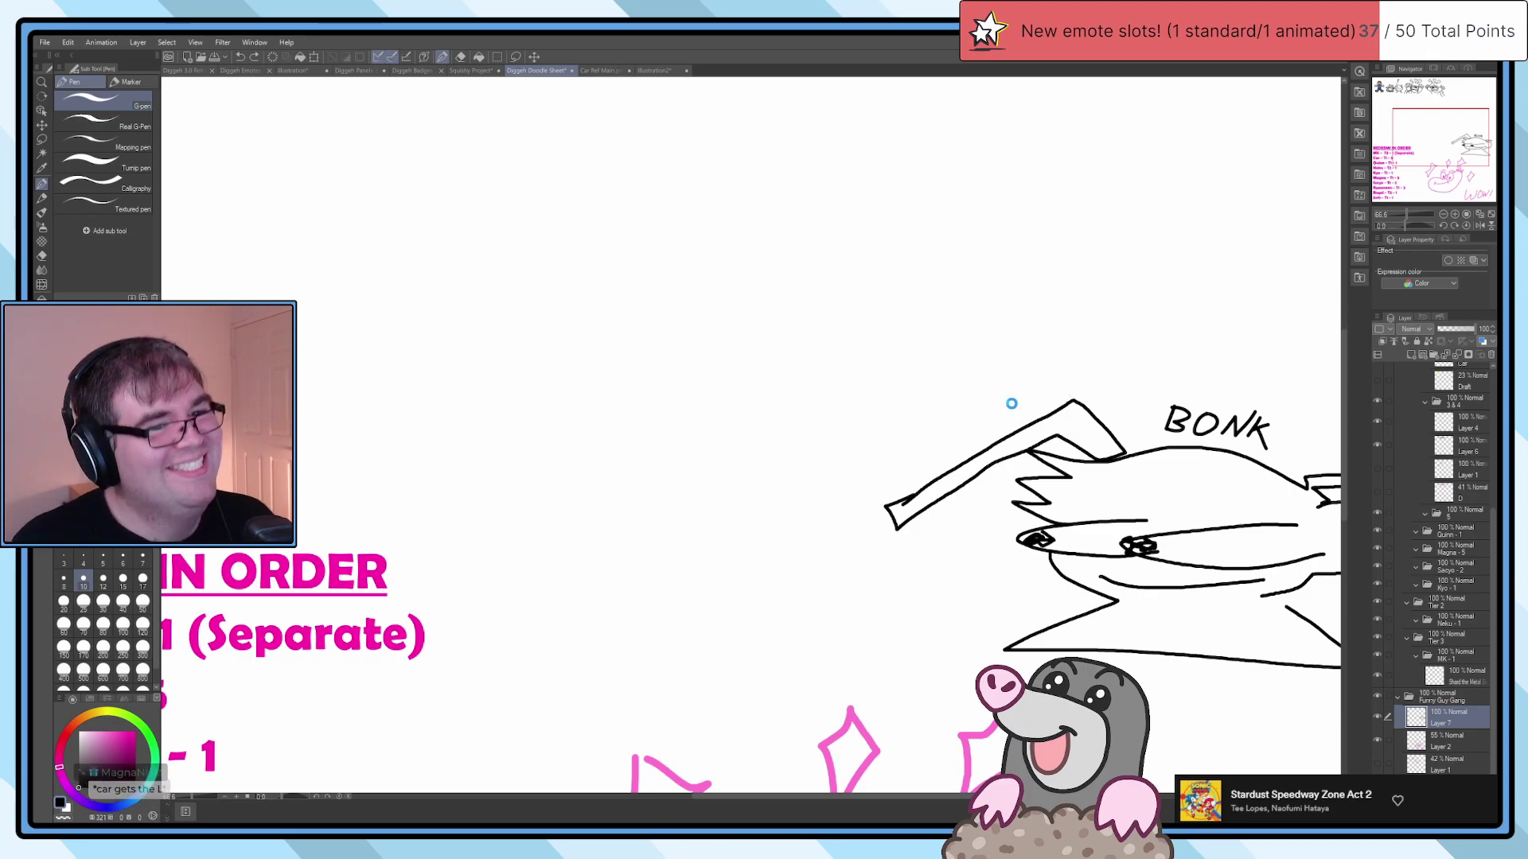
pyautogui.scroll(-5, 1010, 406)
pyautogui.moveTo(982, 368); pyautogui.dragTo(927, 405)
pyautogui.scroll(3, 926, 404)
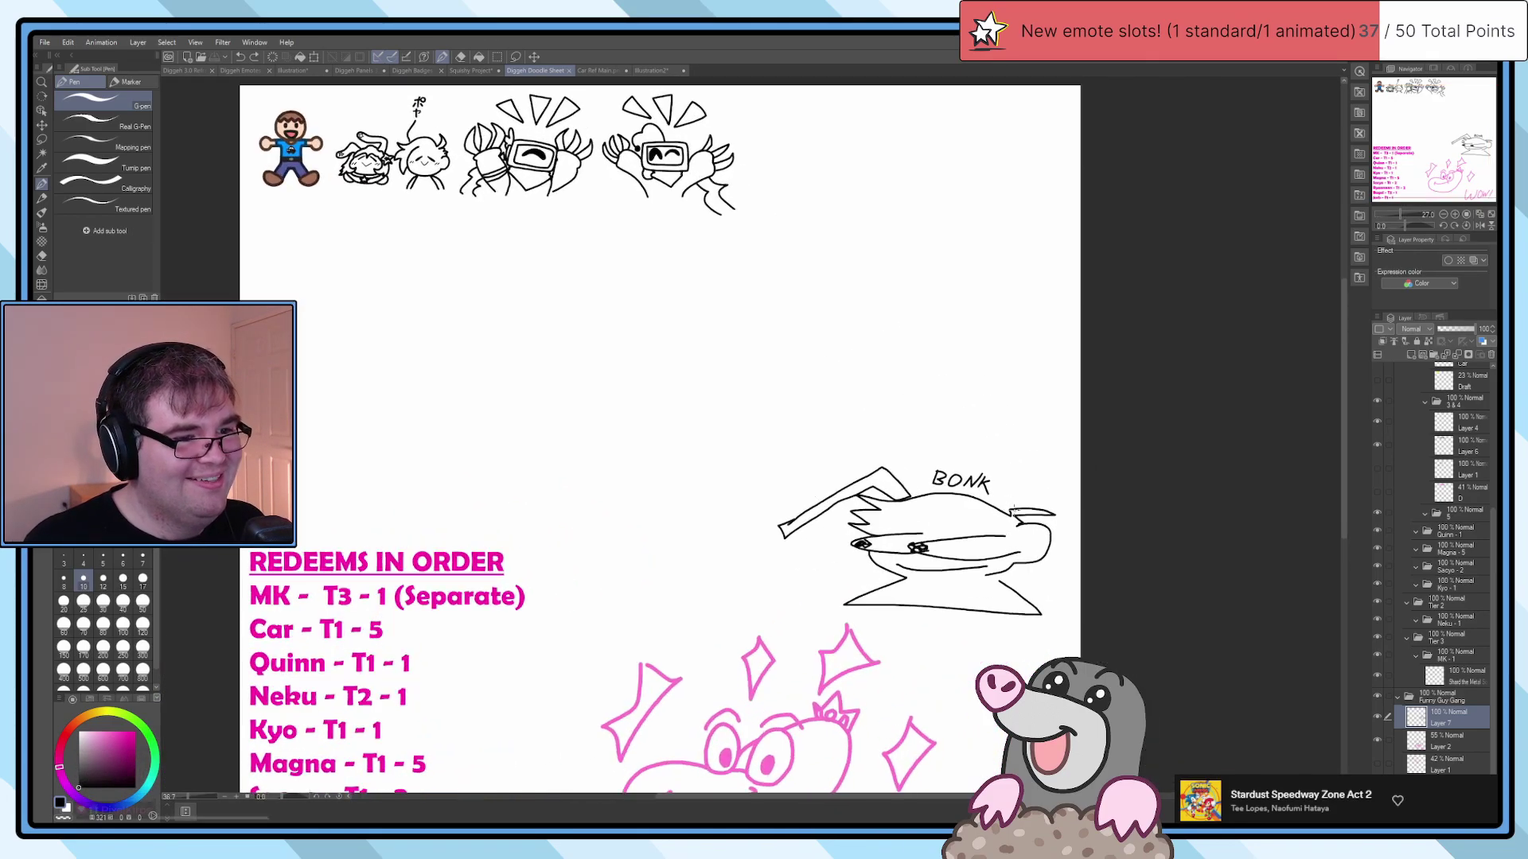
# Step: Duplicate the BONK doodle layer and hide the lower copy
pyautogui.press('m')
pyautogui.hotkey('ctrl', 'v')
pyautogui.click(1387, 740)
pyautogui.click(1378, 742)
# Step: Select the BONK doodle with a rectangular selection and squash it vertically from its upper edge with a slight skew
pyautogui.moveTo(1183, 386)
pyautogui.mouseDown()
pyautogui.moveTo(974, 521)
pyautogui.moveTo(976, 502)
pyautogui.mouseUp()
pyautogui.hotkey('ctrl', 'd')
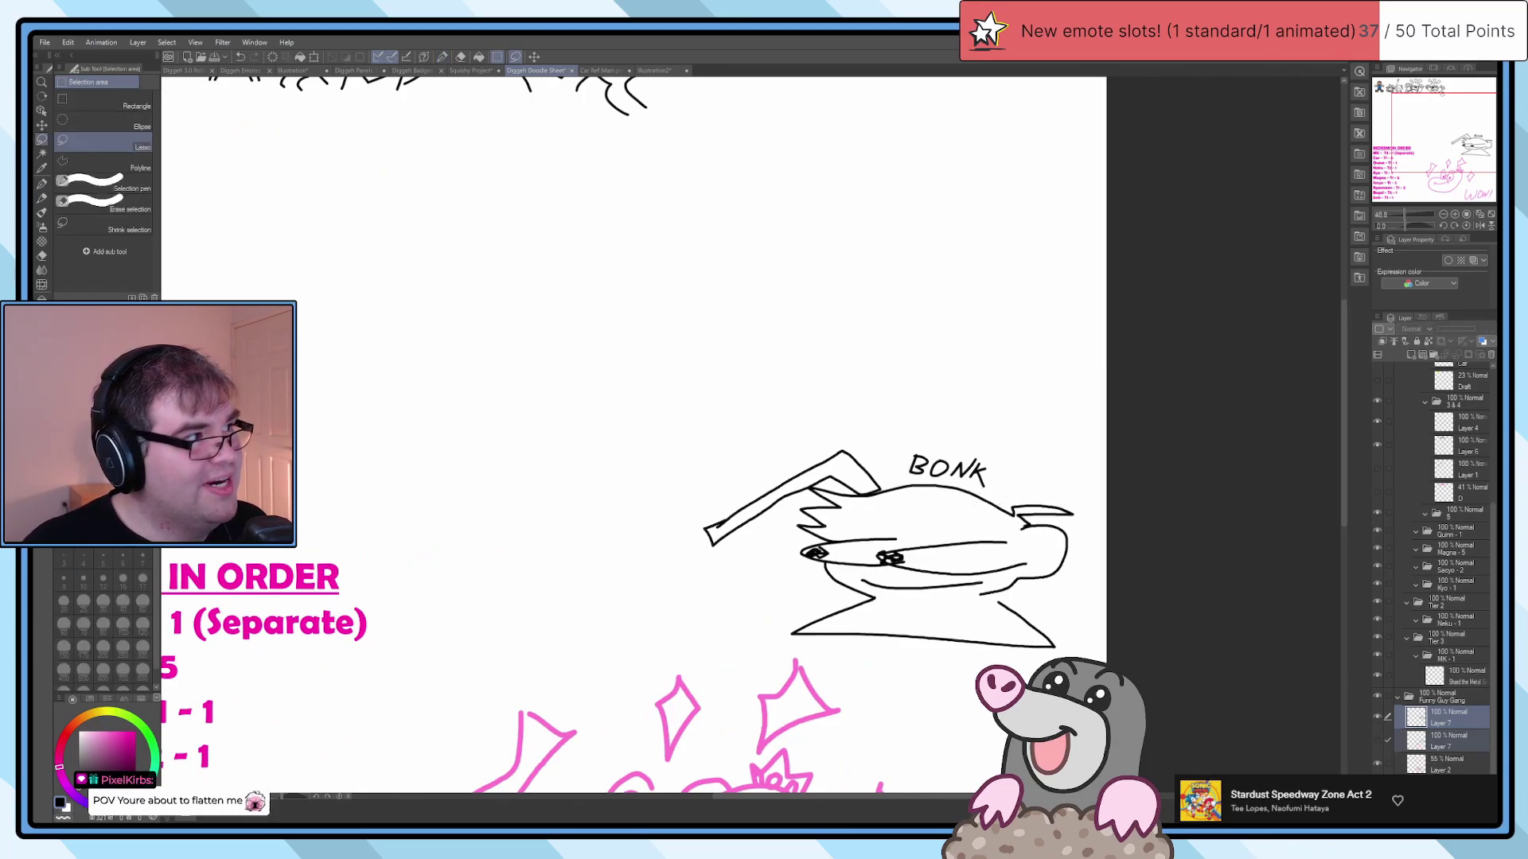
pyautogui.click(79, 102)
pyautogui.moveTo(562, 346)
pyautogui.mouseDown()
pyautogui.moveTo(796, 490)
pyautogui.moveTo(1207, 648)
pyautogui.mouseUp()
pyautogui.moveTo(1148, 362); pyautogui.dragTo(654, 670)
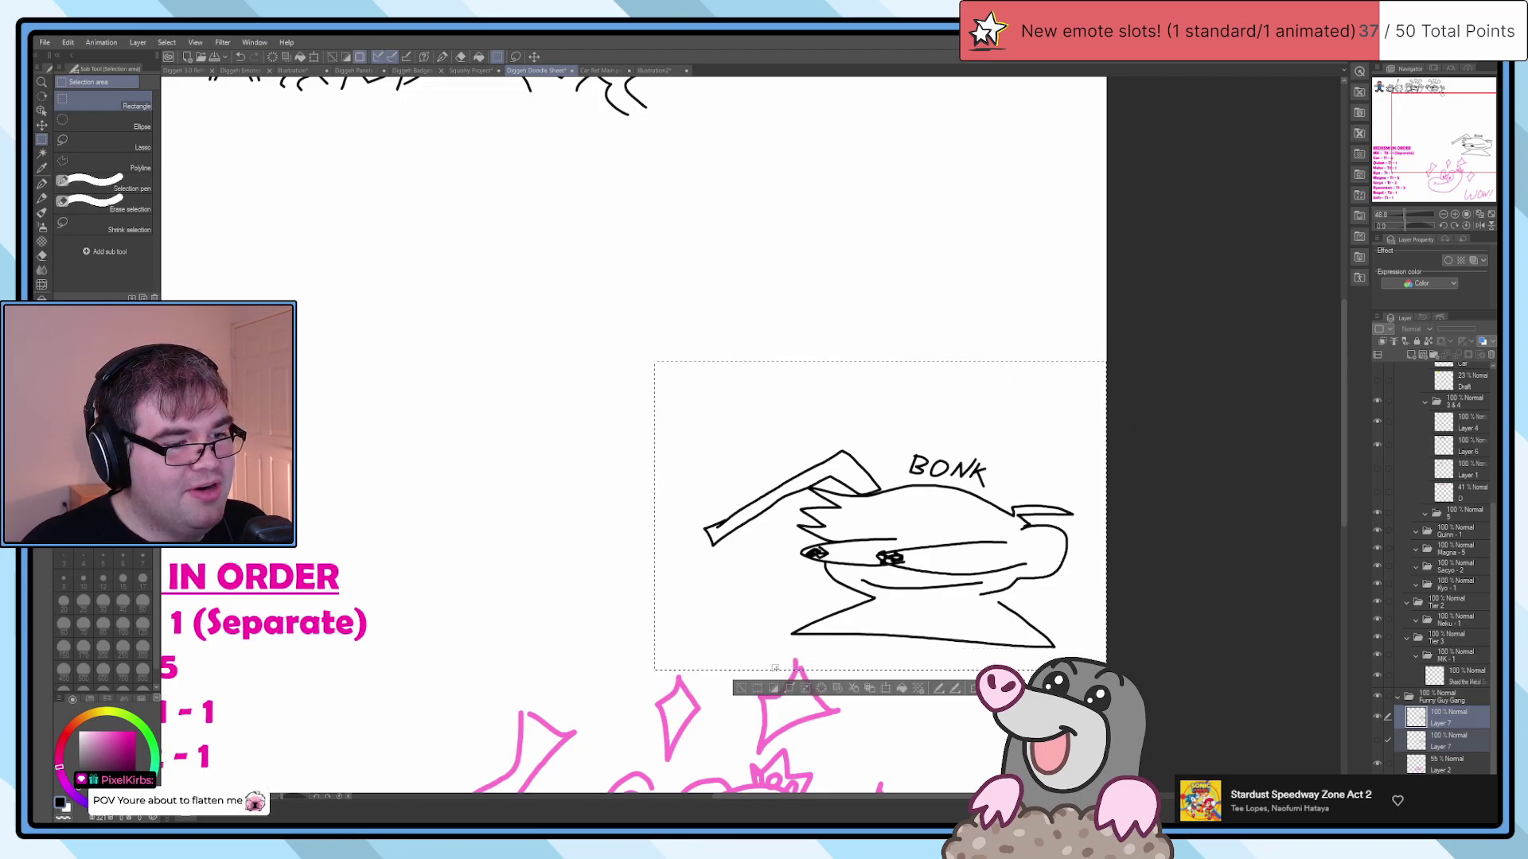
pyautogui.click(935, 688)
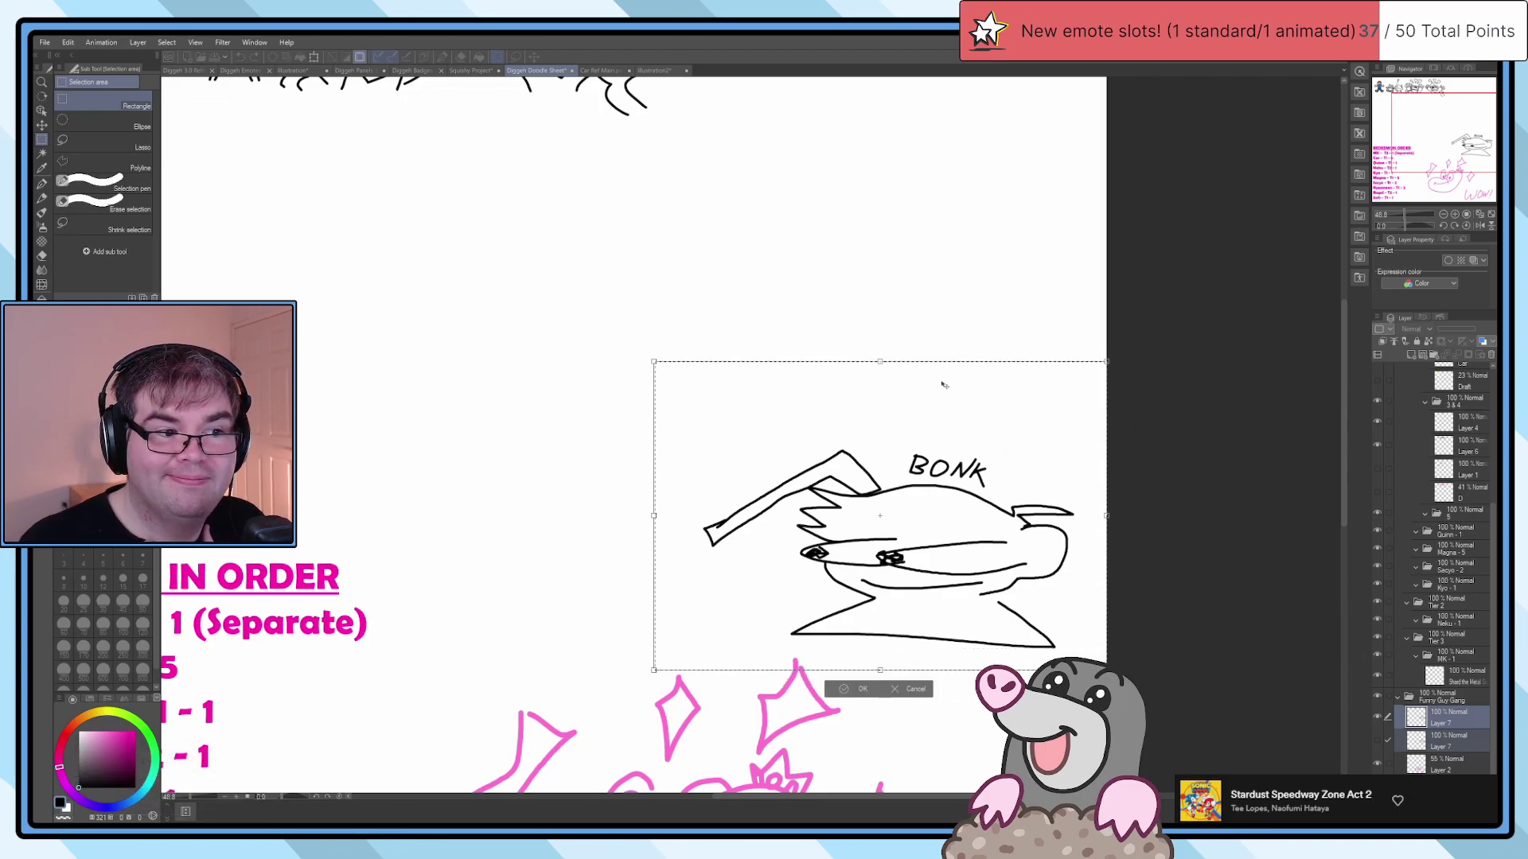
pyautogui.moveTo(881, 365); pyautogui.dragTo(891, 475)
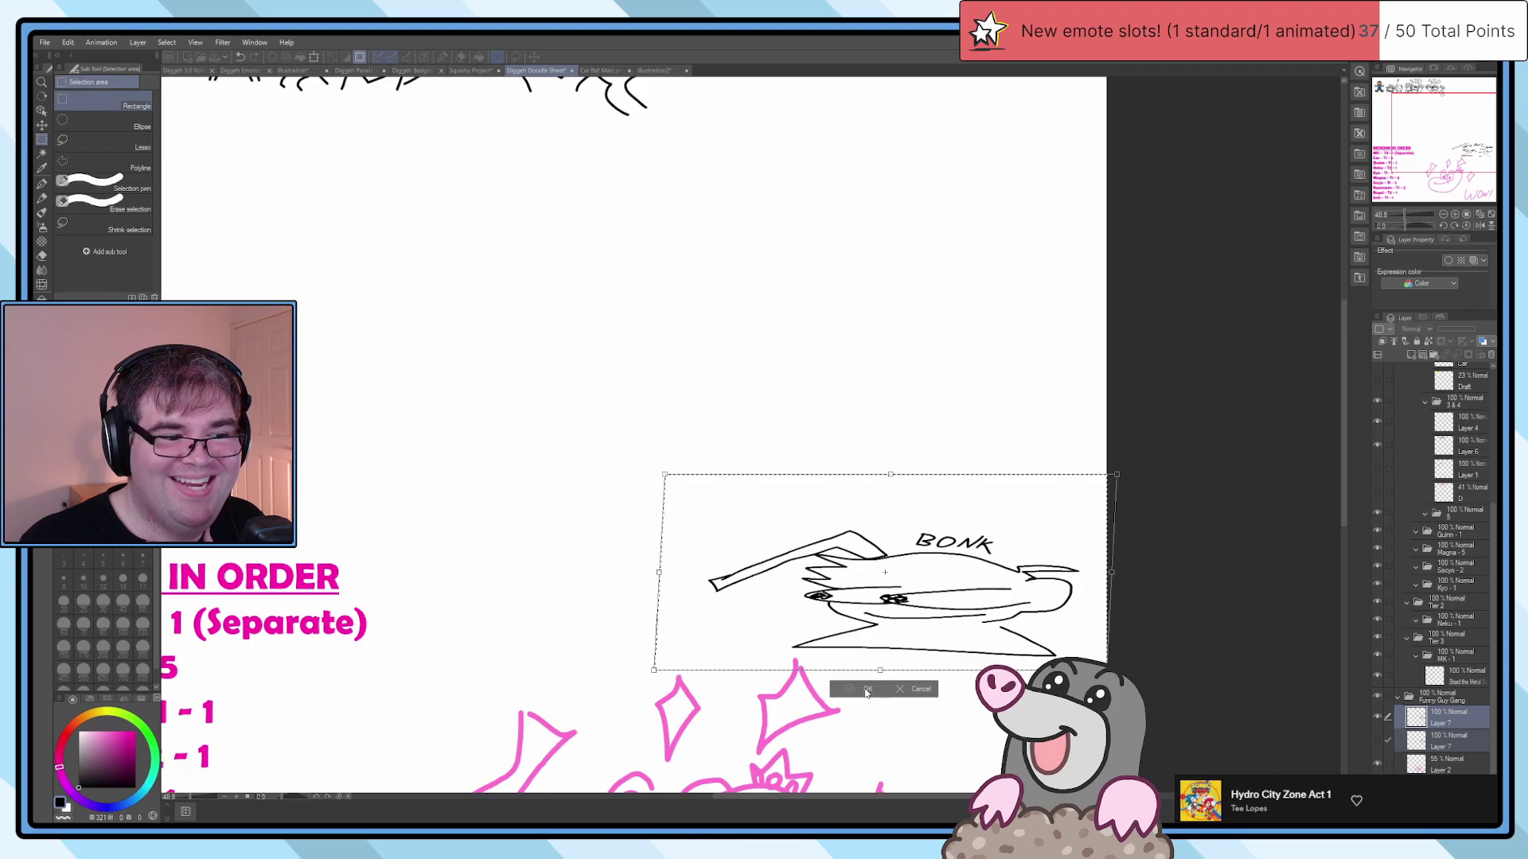
pyautogui.click(867, 690)
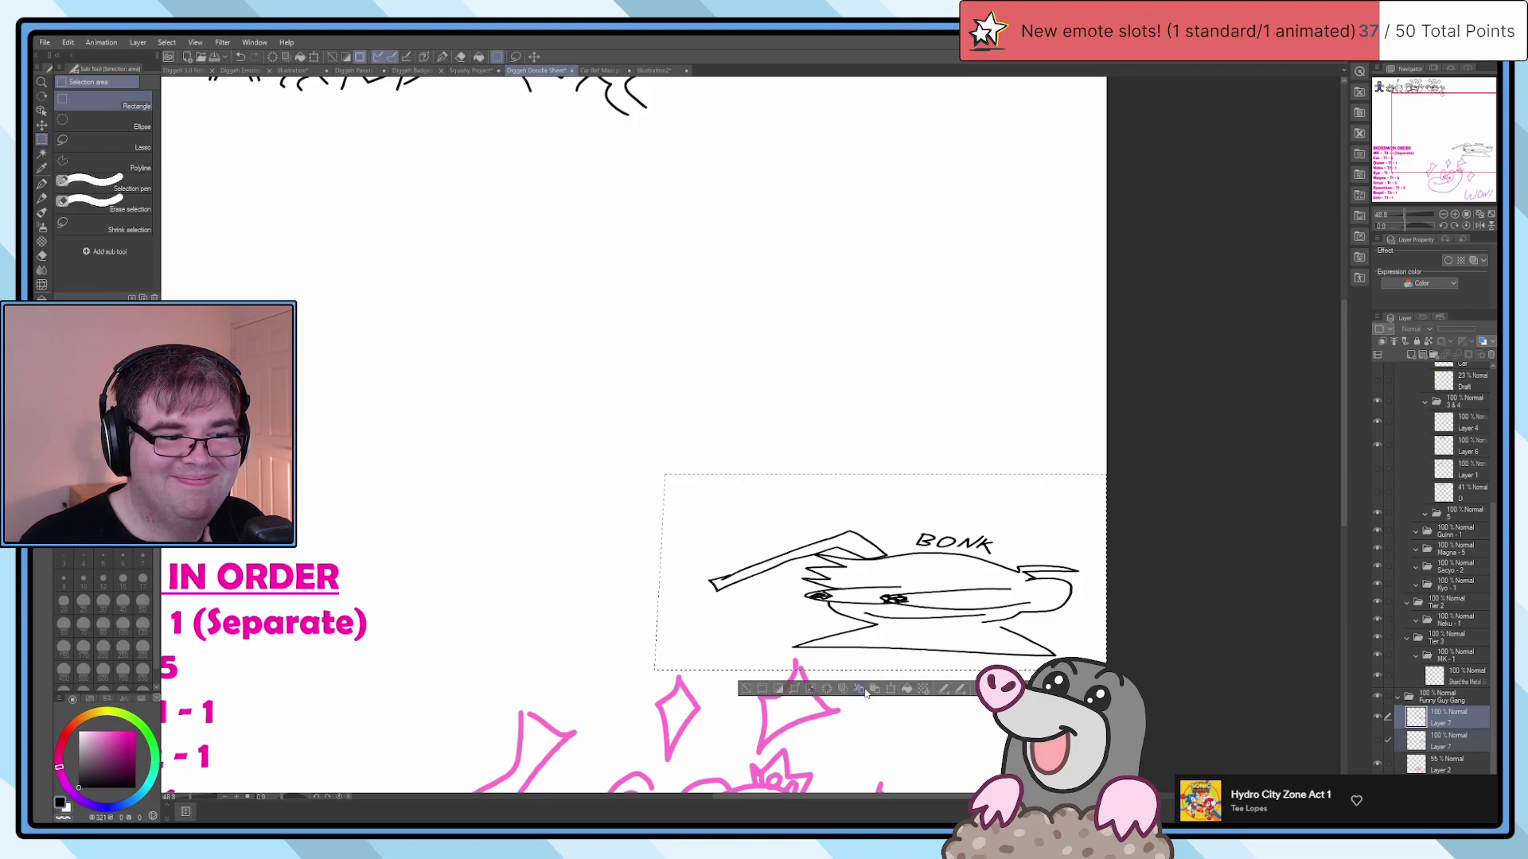
# Step: Undo the squash on the original BONK layers, paste the squashed version as a separate layer above, hide the unsquashed drawing and clear the selection
pyautogui.click(1456, 741)
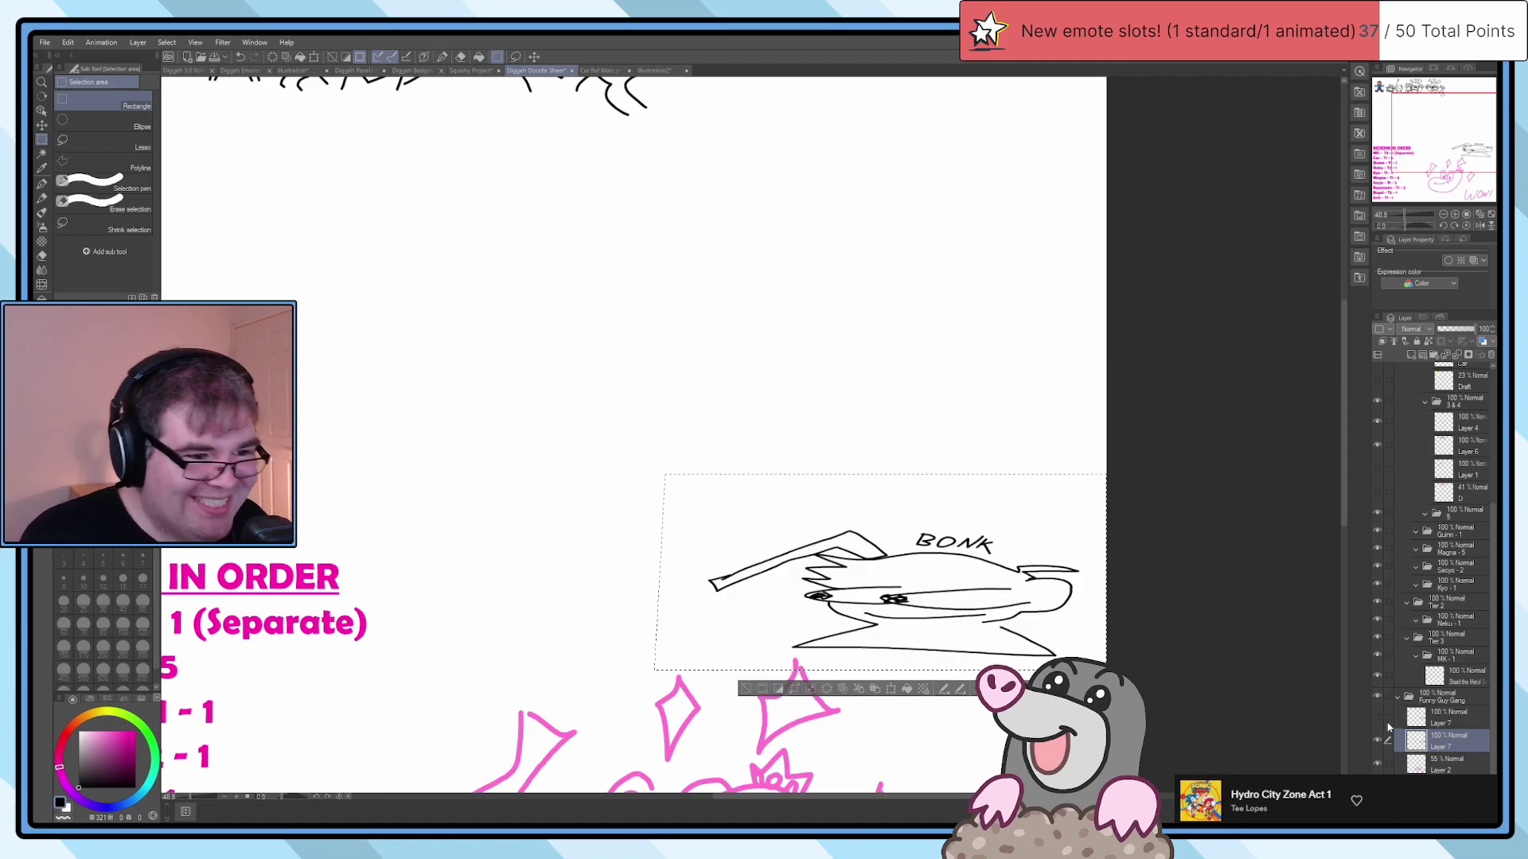
pyautogui.click(1439, 724)
pyautogui.click(1438, 741)
pyautogui.hotkey('ctrl', 'z')
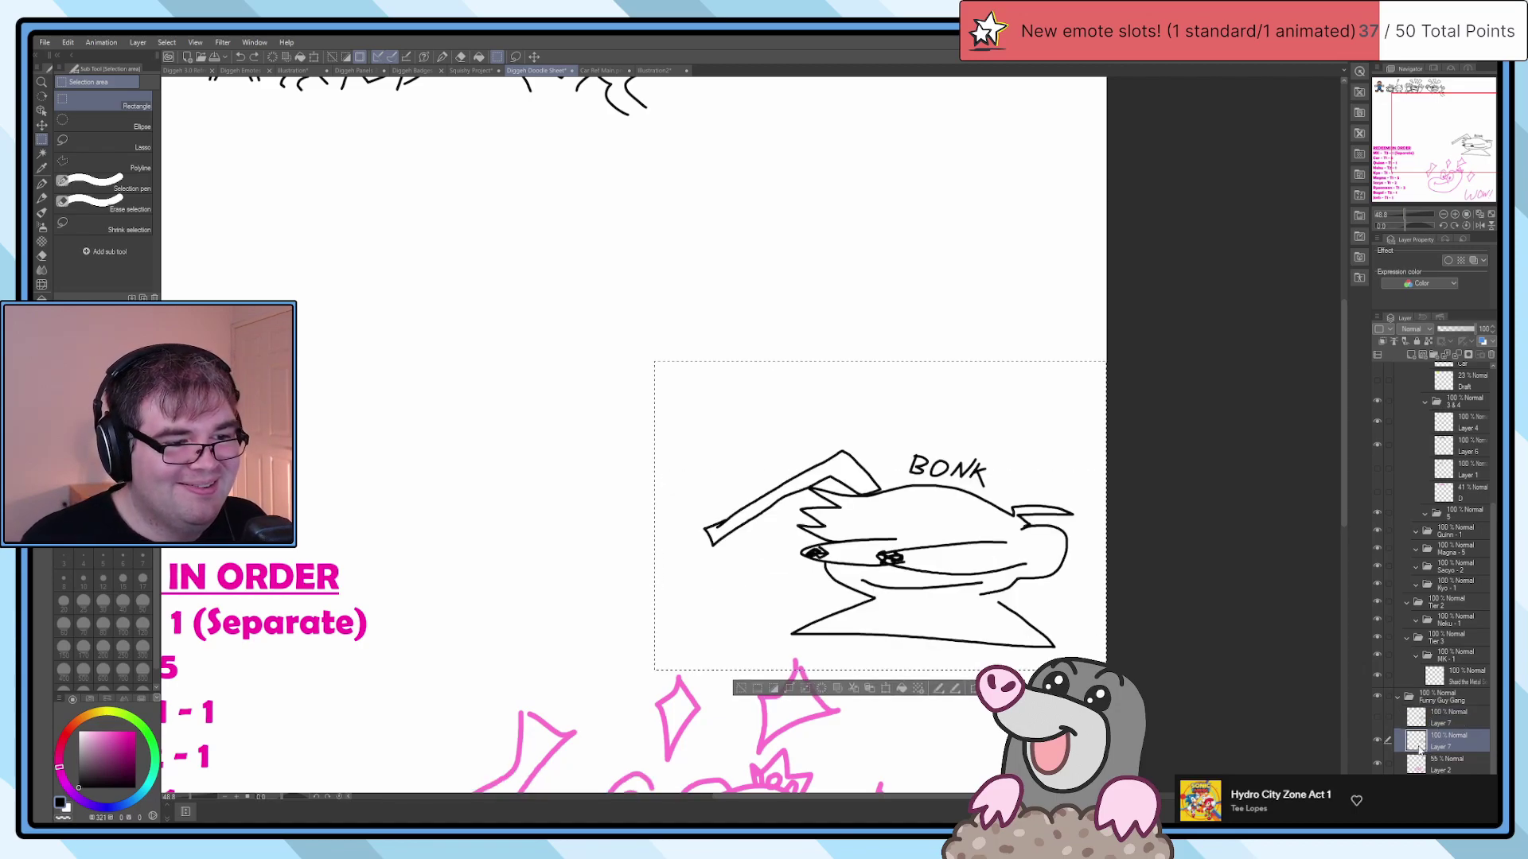
pyautogui.click(1464, 720)
pyautogui.hotkey('ctrl', 'v')
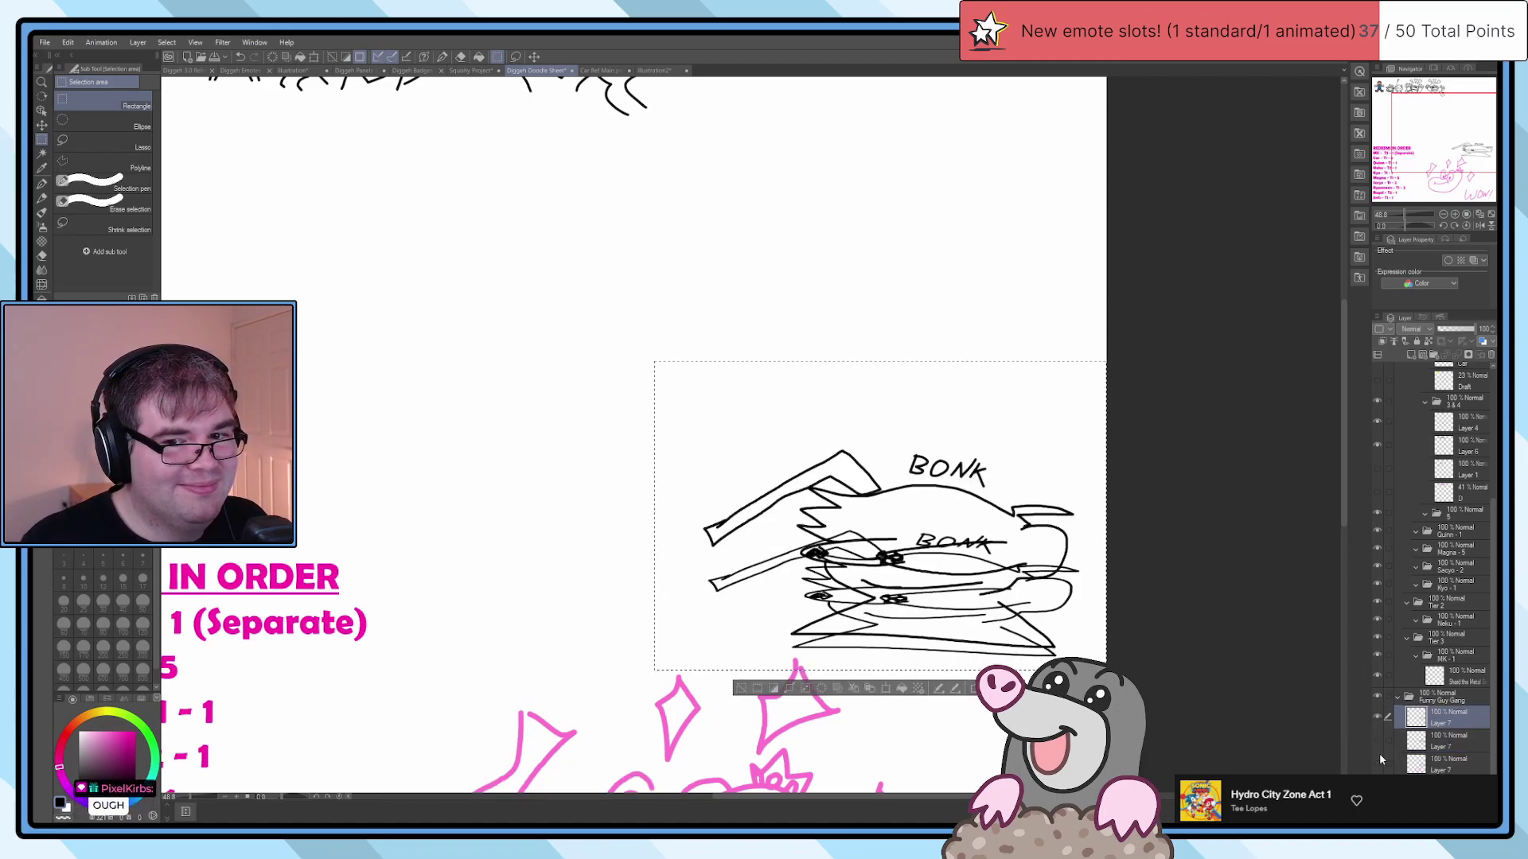
pyautogui.click(1377, 759)
pyautogui.scroll(-1, 888, 583)
pyautogui.hotkey('ctrl', 'd')
pyautogui.scroll(-2, 887, 584)
pyautogui.moveTo(888, 584); pyautogui.dragTo(907, 558)
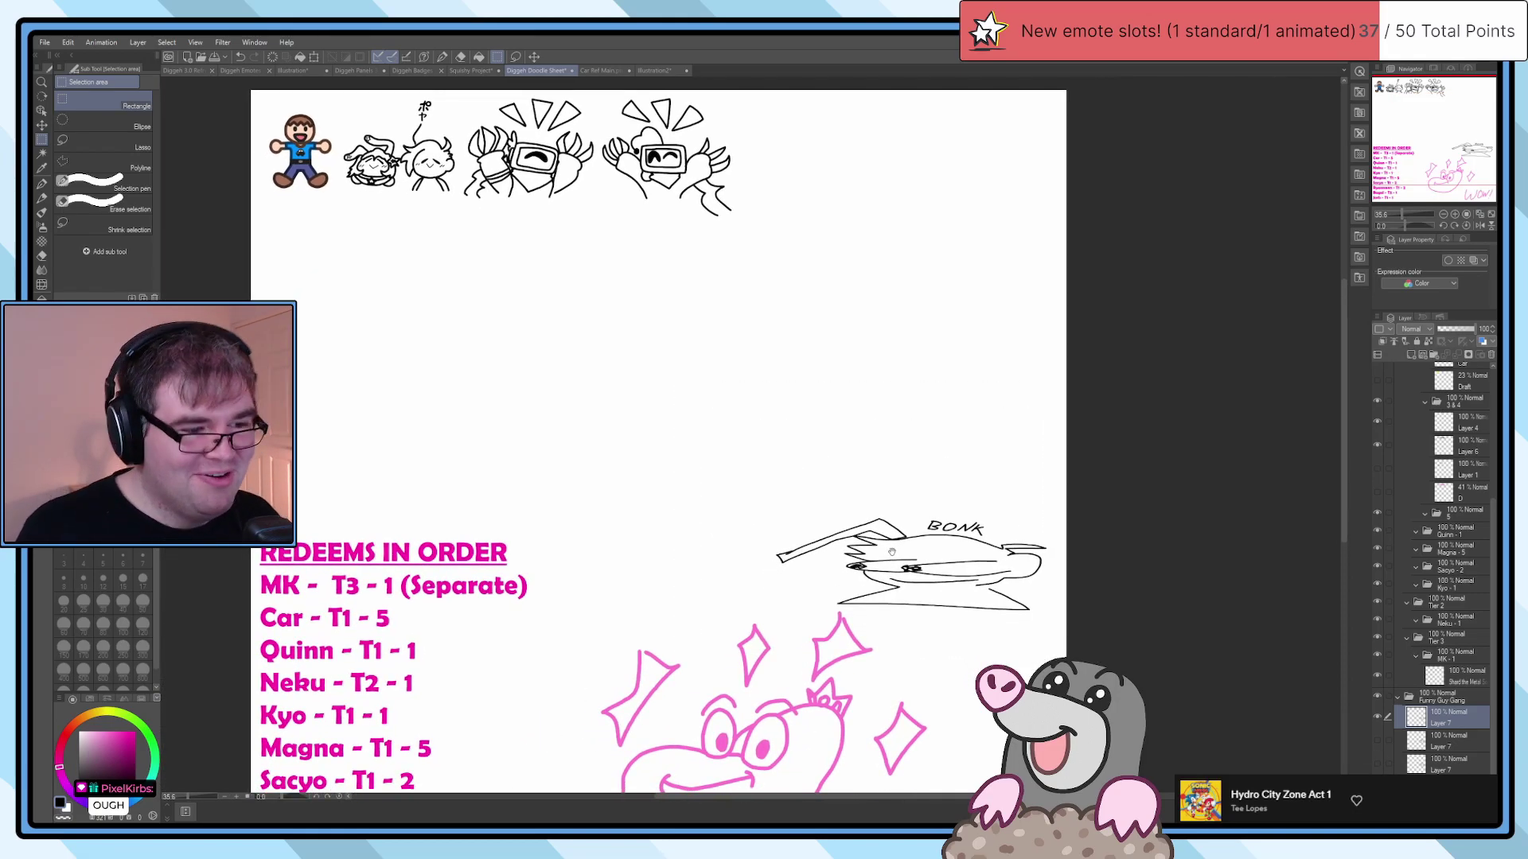
# Step: Review the row of doodles along the page's upper edge up close with the G-pen ready
pyautogui.press('p')
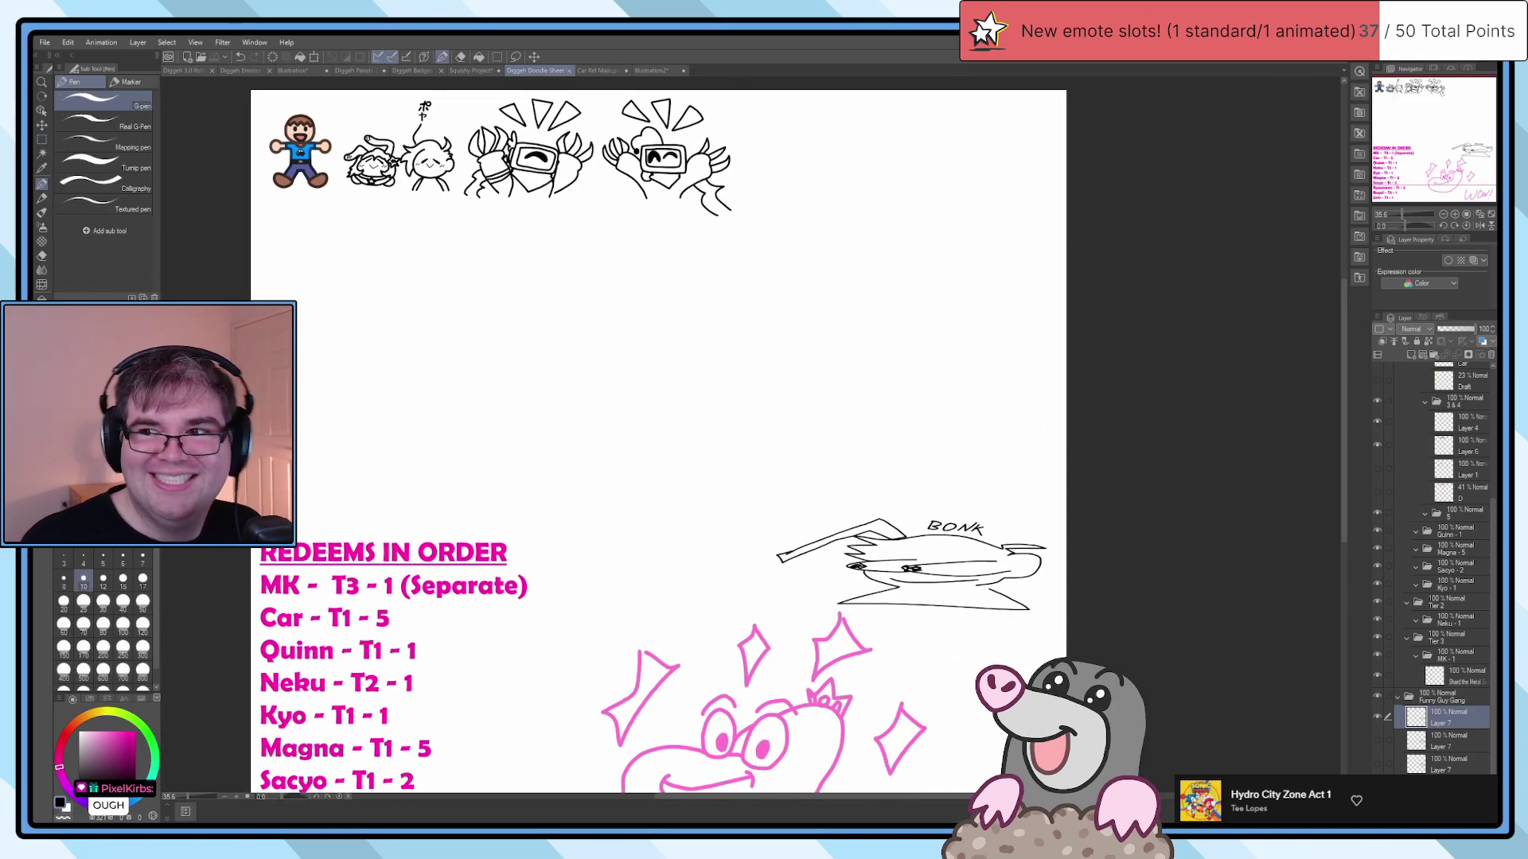
pyautogui.moveTo(710, 359); pyautogui.dragTo(821, 423)
pyautogui.scroll(4, 660, 237)
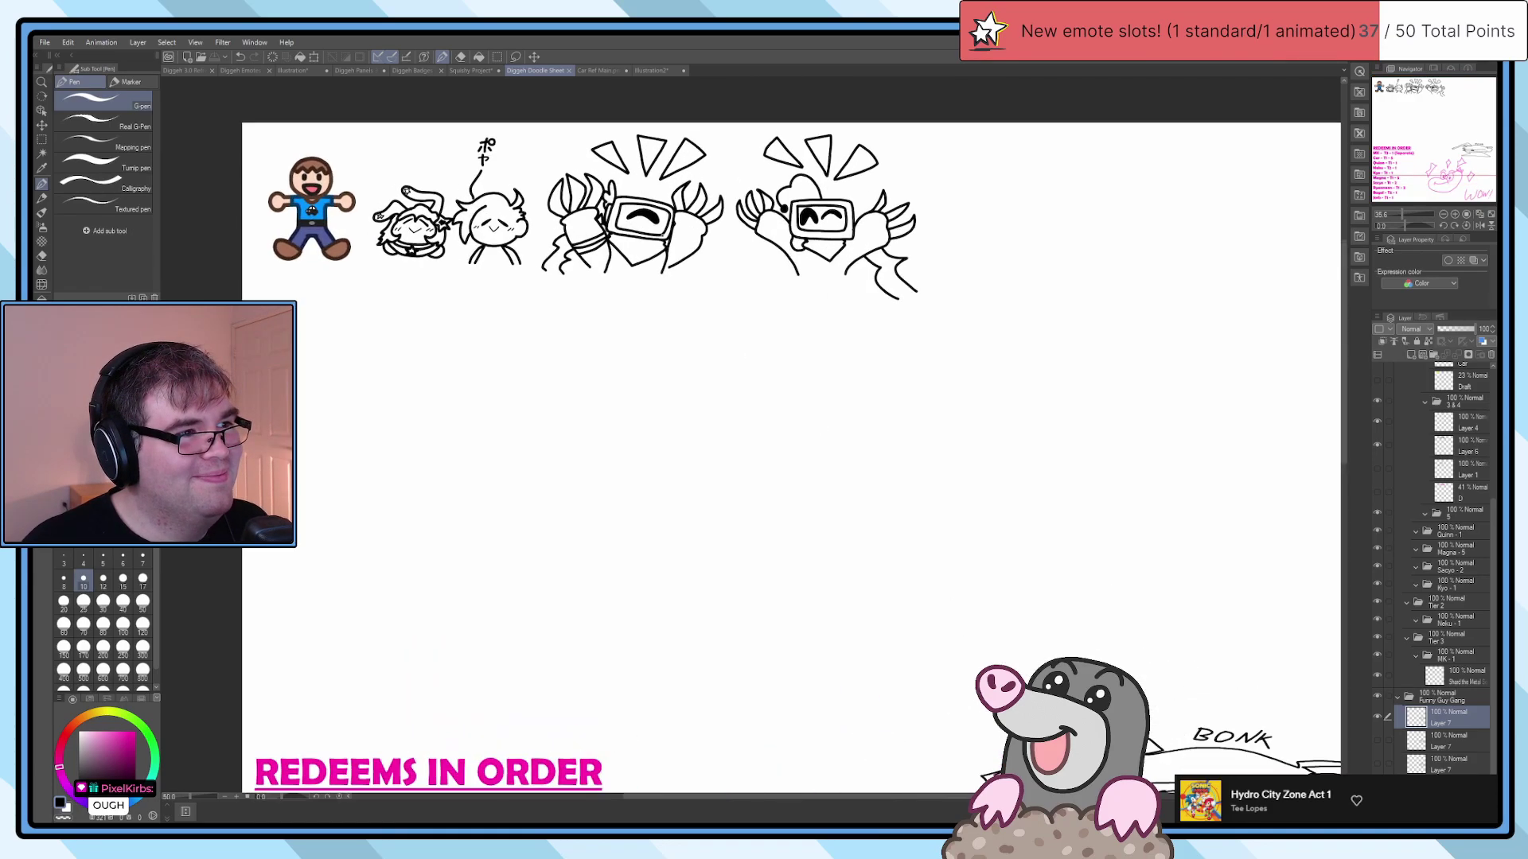
pyautogui.moveTo(660, 237); pyautogui.dragTo(700, 301)
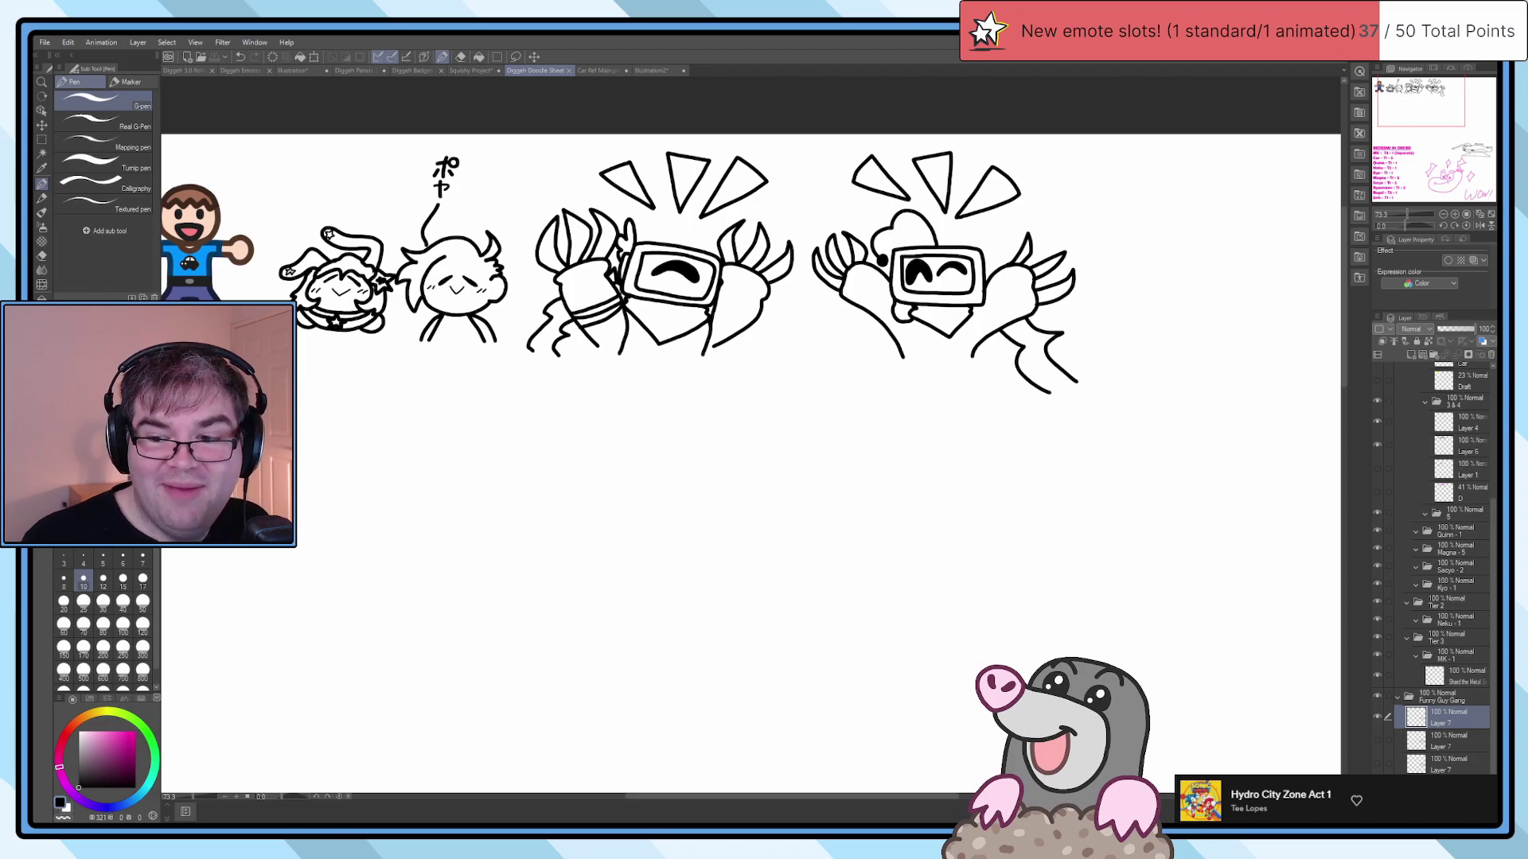
pyautogui.scroll(-3, 730, 430)
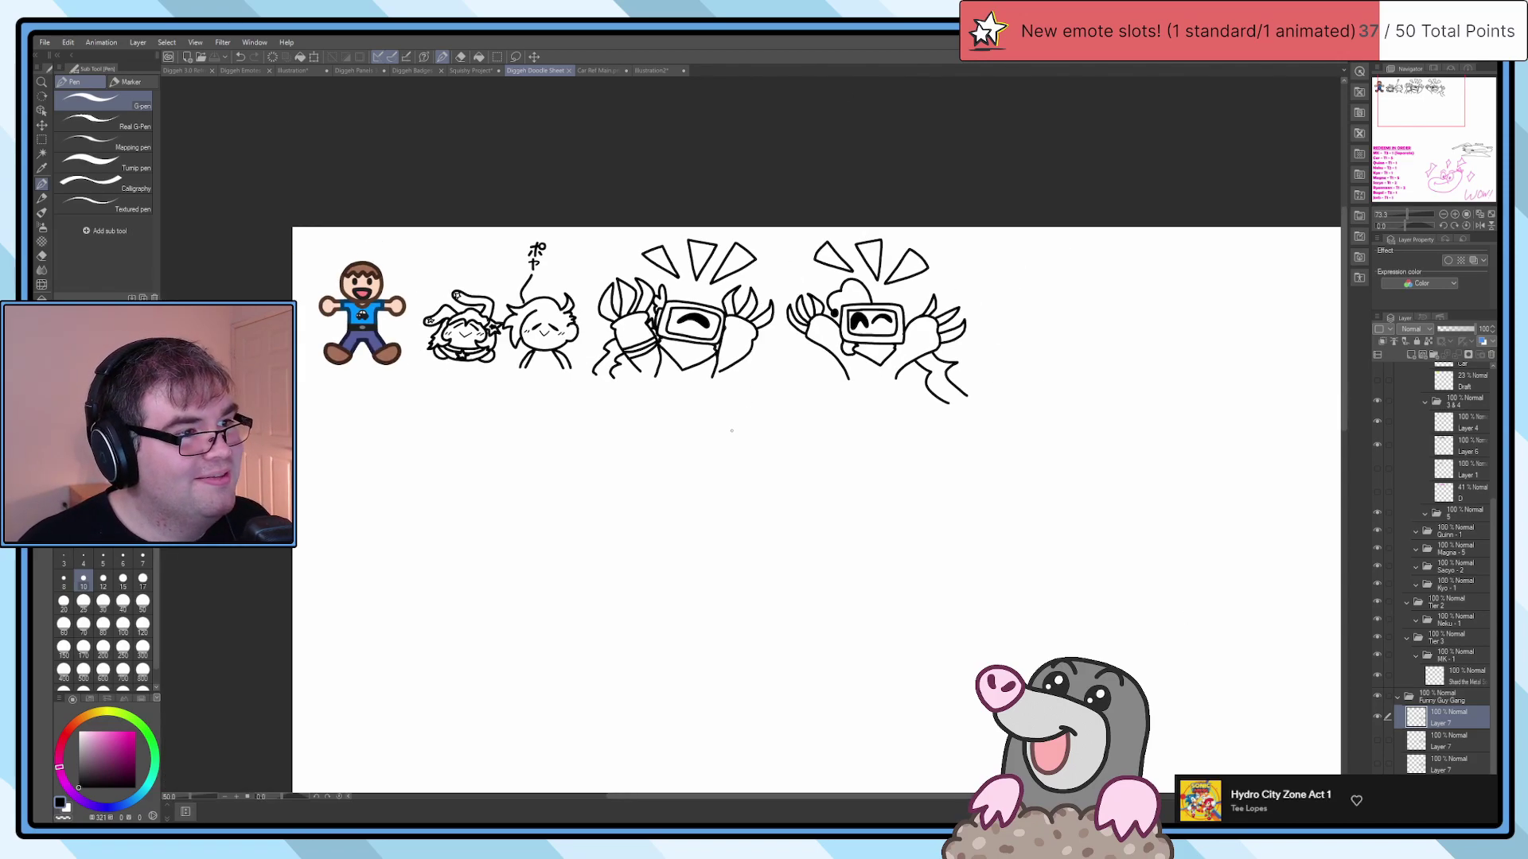
pyautogui.scroll(2, 430, 350)
pyautogui.moveTo(460, 329); pyautogui.dragTo(521, 338)
pyautogui.hotkey('ctrl', 'z')
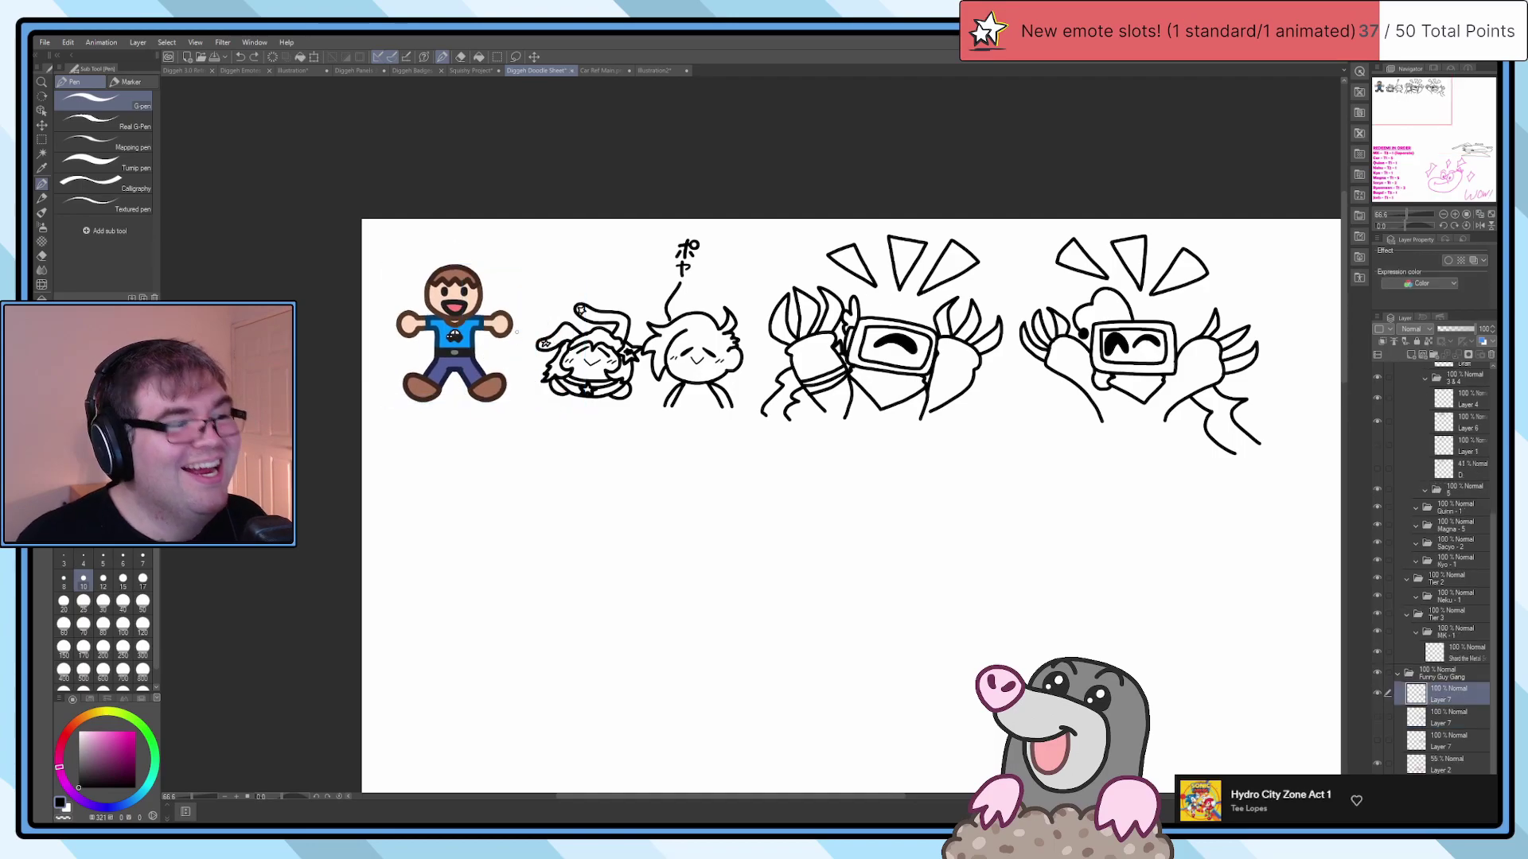
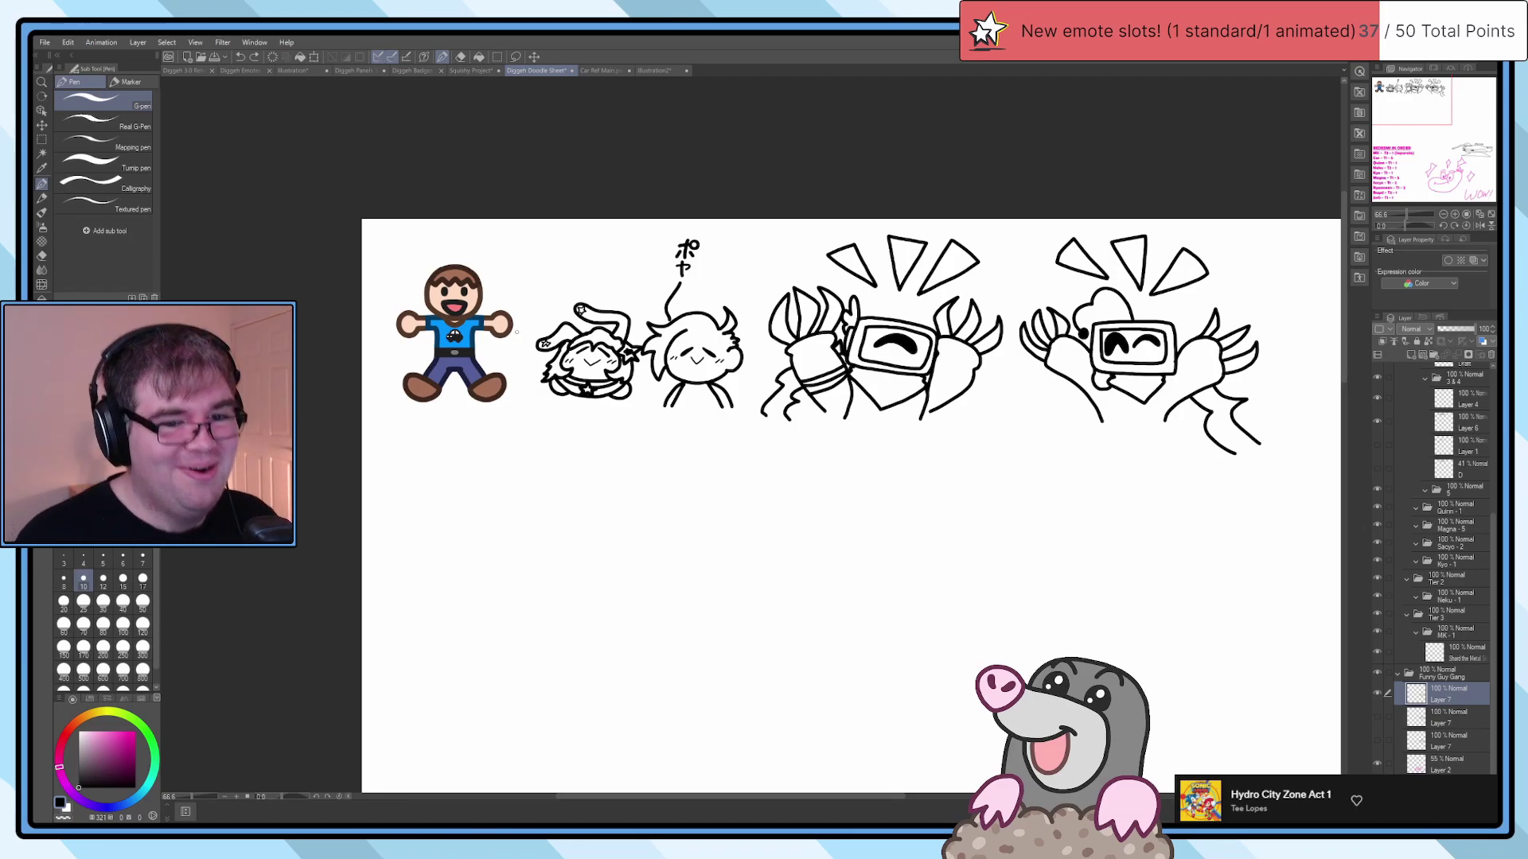
# Step: Add a new raster layer inside the last Car subfolder, below 3 & 4, for the fifth doodle
pyautogui.click(1464, 487)
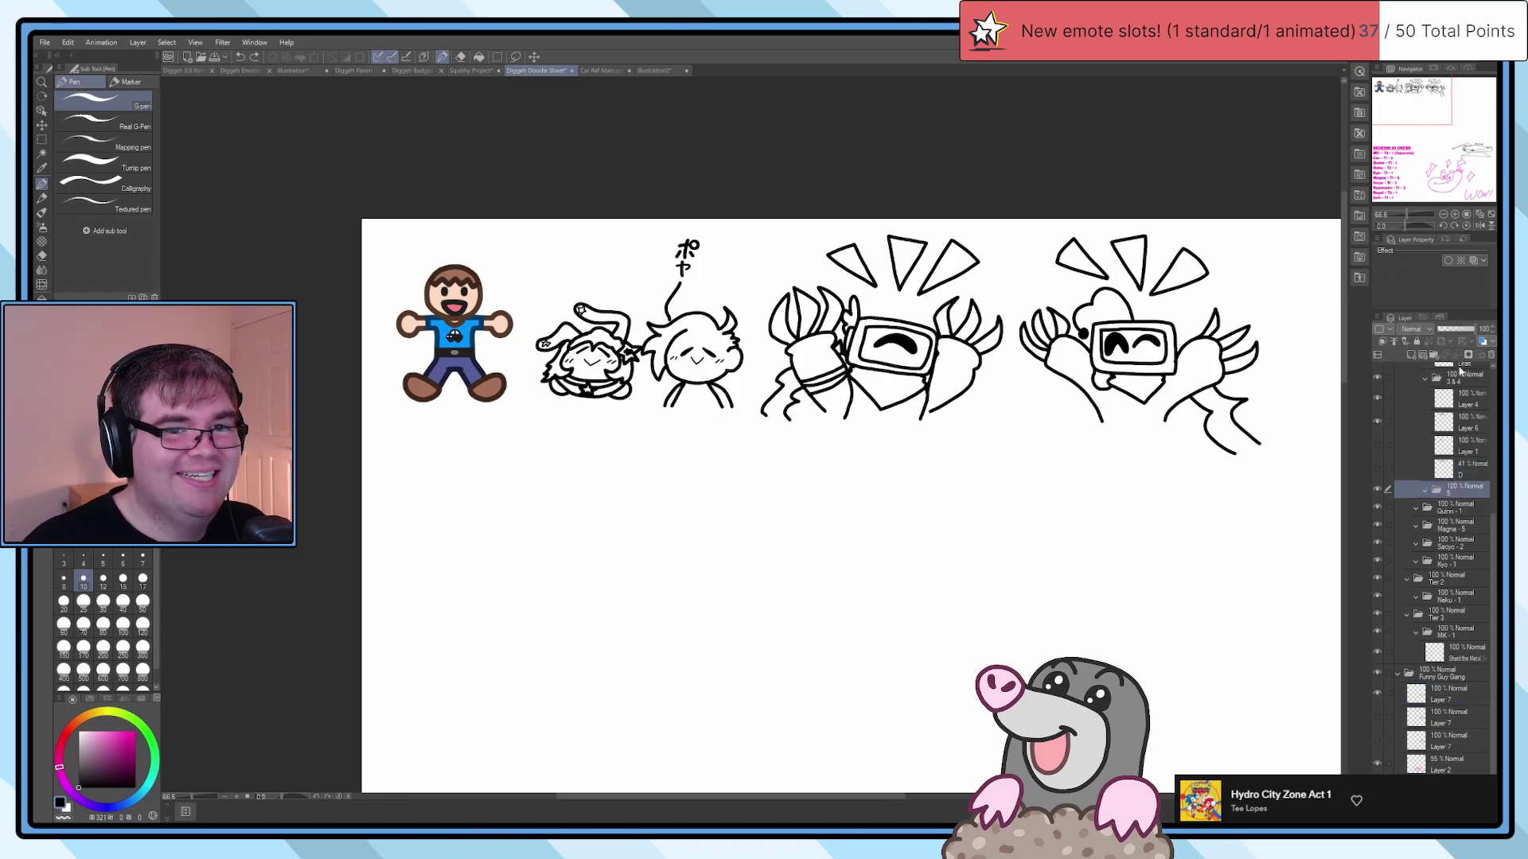
pyautogui.click(1410, 355)
pyautogui.moveTo(1337, 393); pyautogui.dragTo(661, 386)
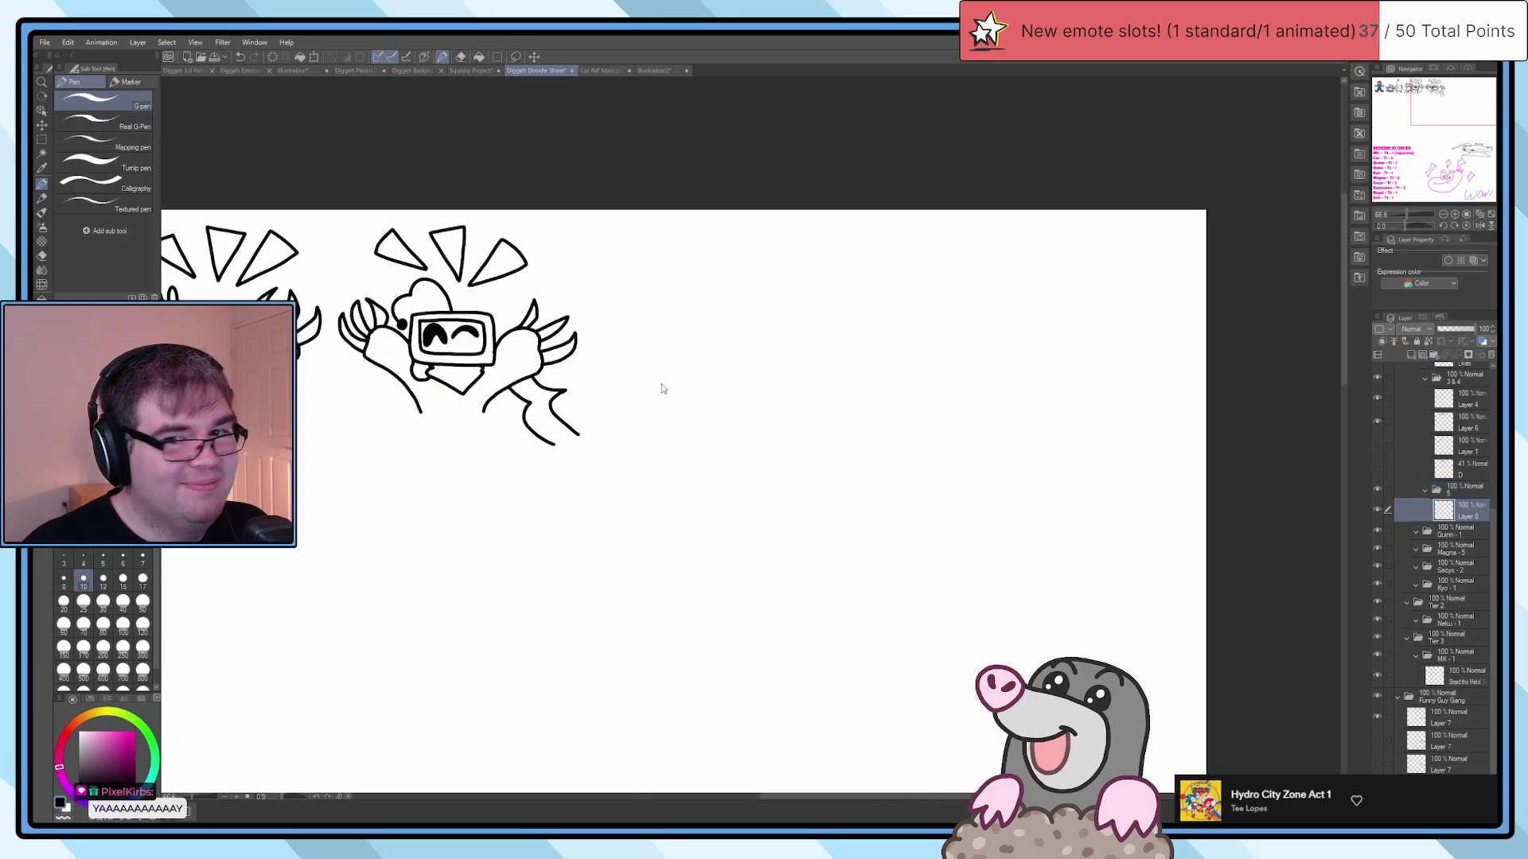
pyautogui.moveTo(291, 423); pyautogui.dragTo(852, 461)
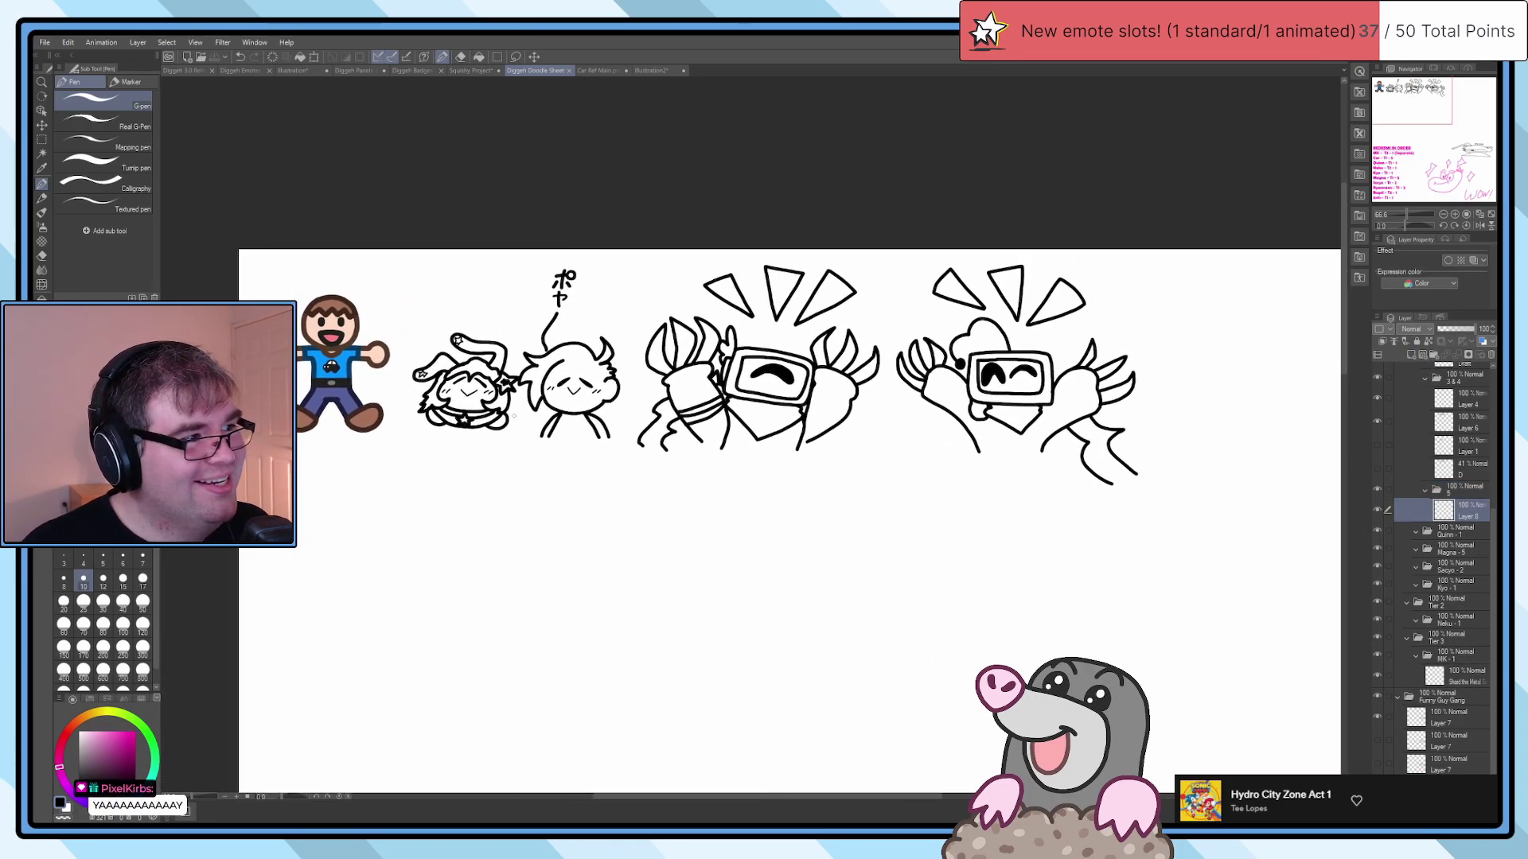
pyautogui.moveTo(318, 401); pyautogui.dragTo(624, 450)
pyautogui.hotkey('ctrl', 'z')
pyautogui.hotkey('ctrl', 'z')
pyautogui.moveTo(1031, 505)
pyautogui.mouseDown()
pyautogui.moveTo(821, 500)
pyautogui.moveTo(816, 477)
pyautogui.mouseUp()
pyautogui.scroll(-2, 892, 456)
pyautogui.scroll(3, 1069, 368)
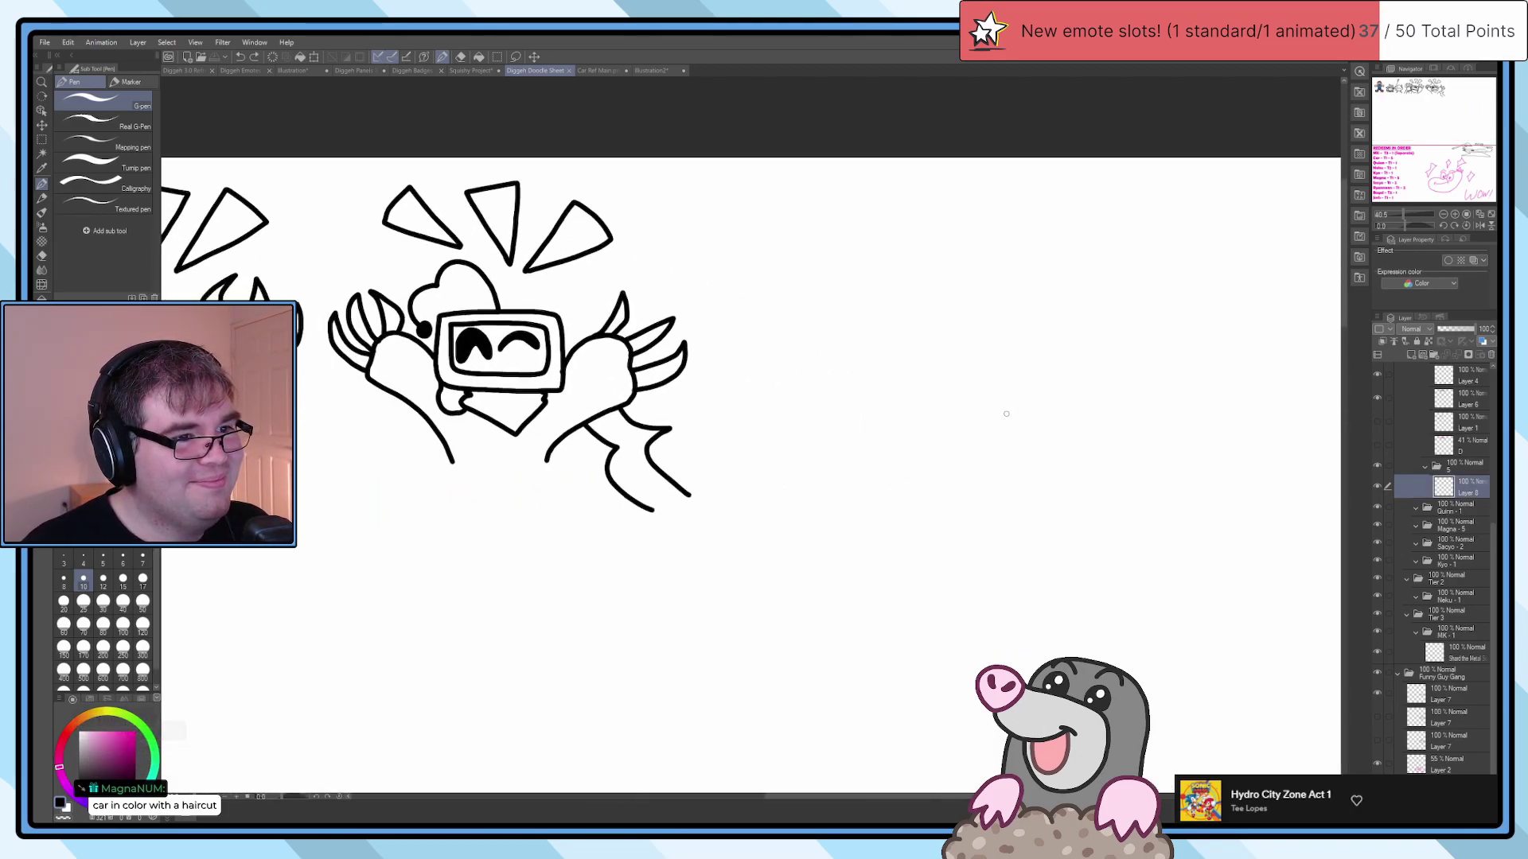
pyautogui.scroll(4, 1006, 414)
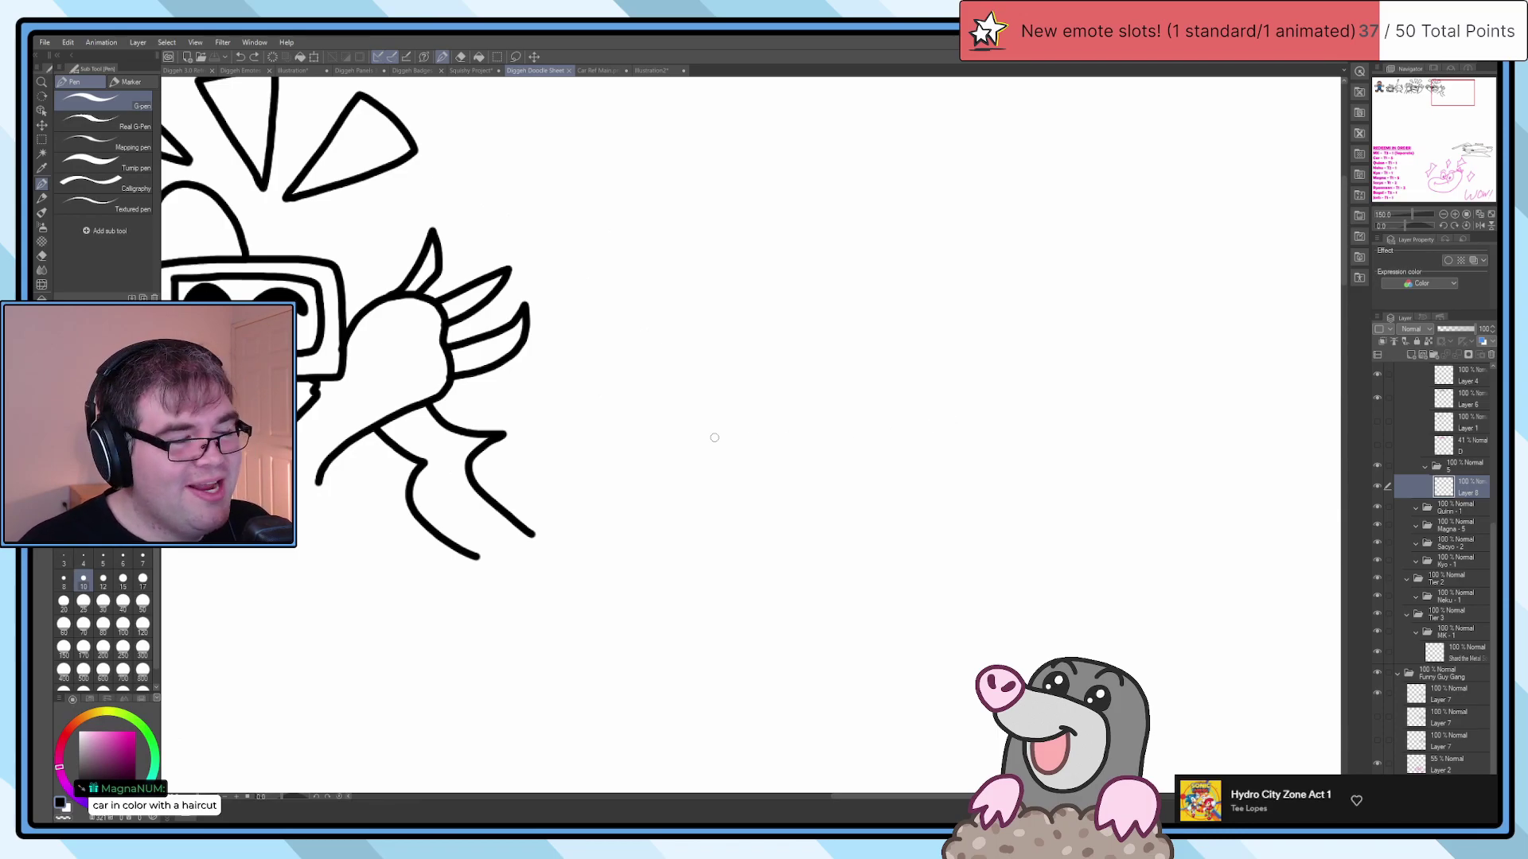
pyautogui.scroll(-3, 724, 429)
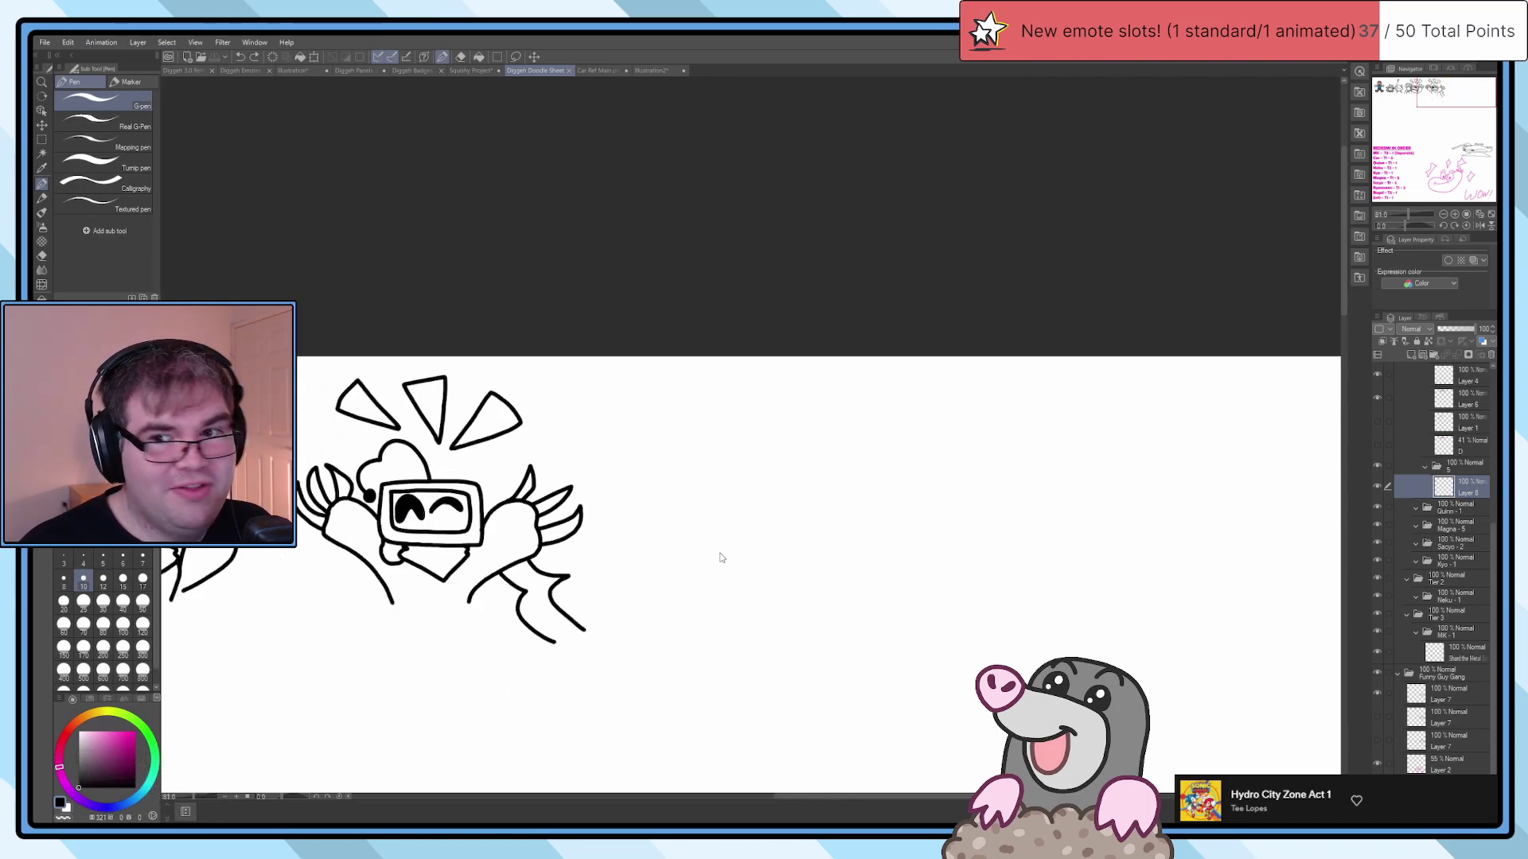
pyautogui.scroll(-2, 737, 451)
pyautogui.scroll(5, 739, 458)
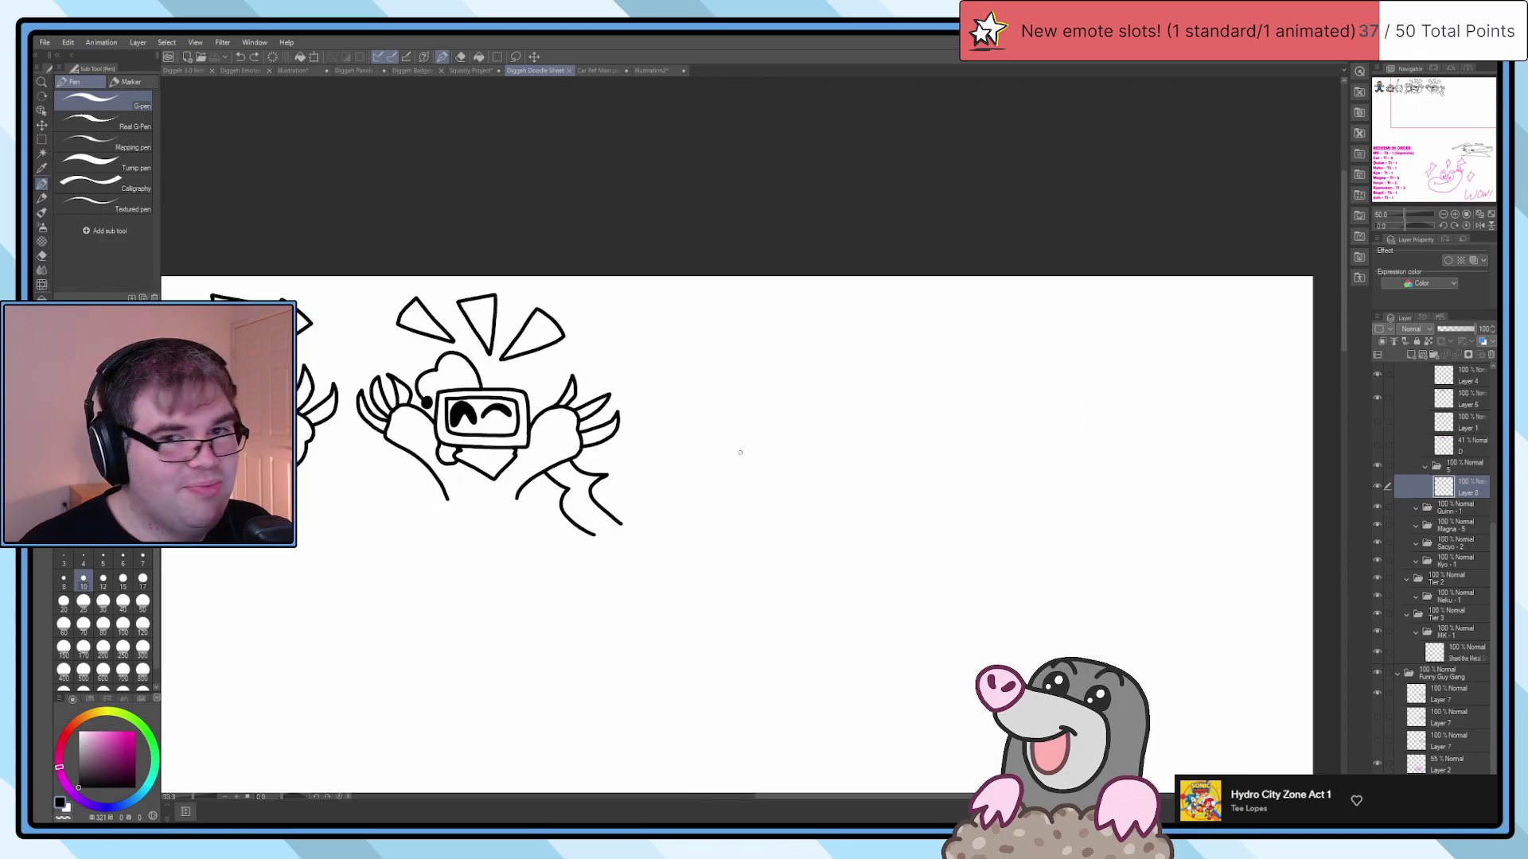
pyautogui.moveTo(810, 575)
pyautogui.mouseDown()
pyautogui.moveTo(821, 272)
pyautogui.moveTo(921, 200)
pyautogui.mouseUp()
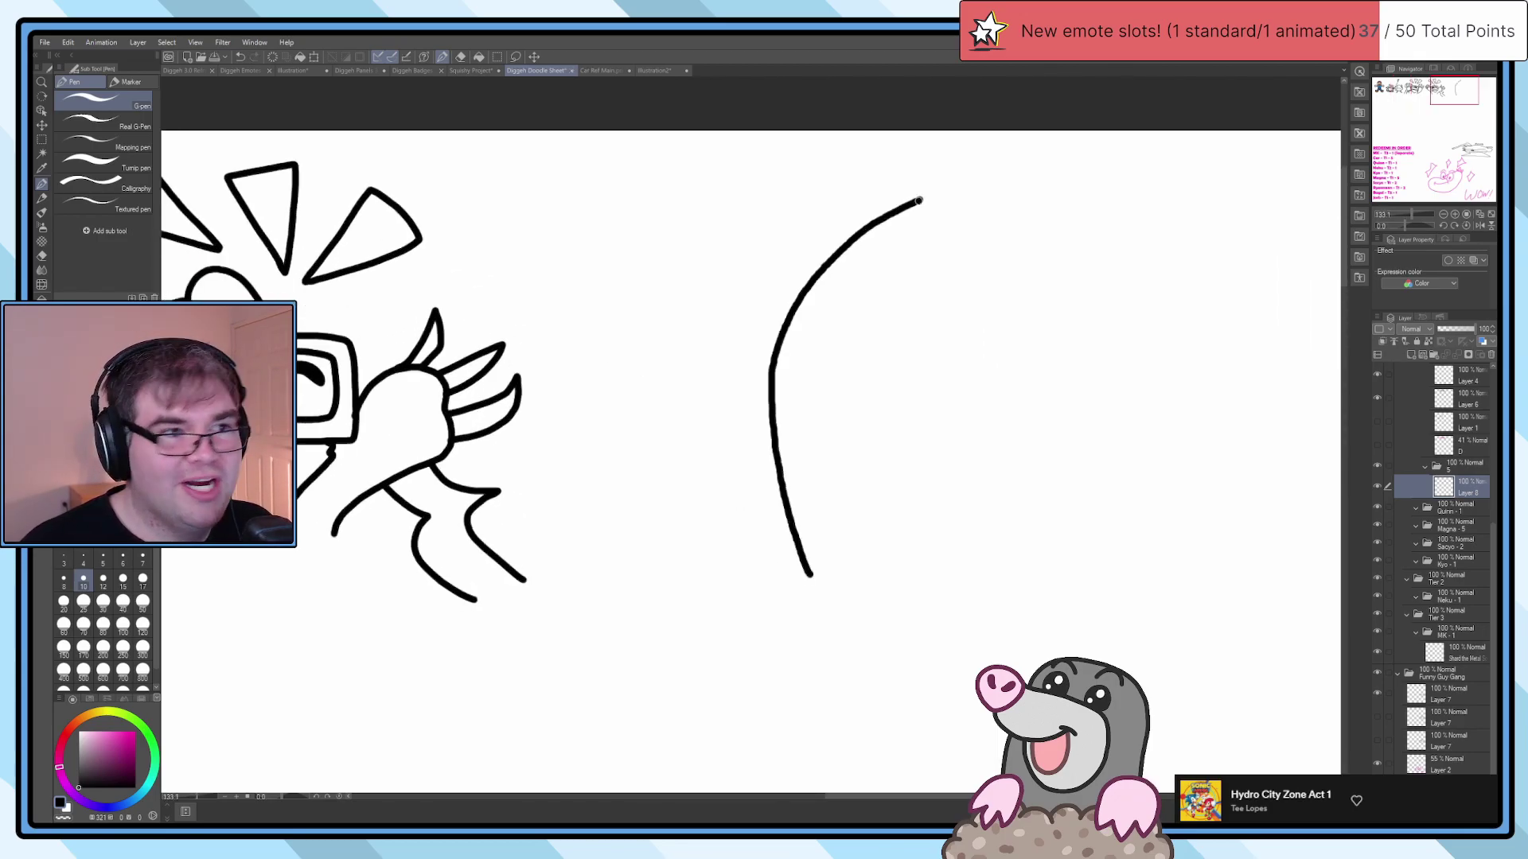
pyautogui.hotkey('ctrl', 'z')
pyautogui.scroll(-2, 905, 210)
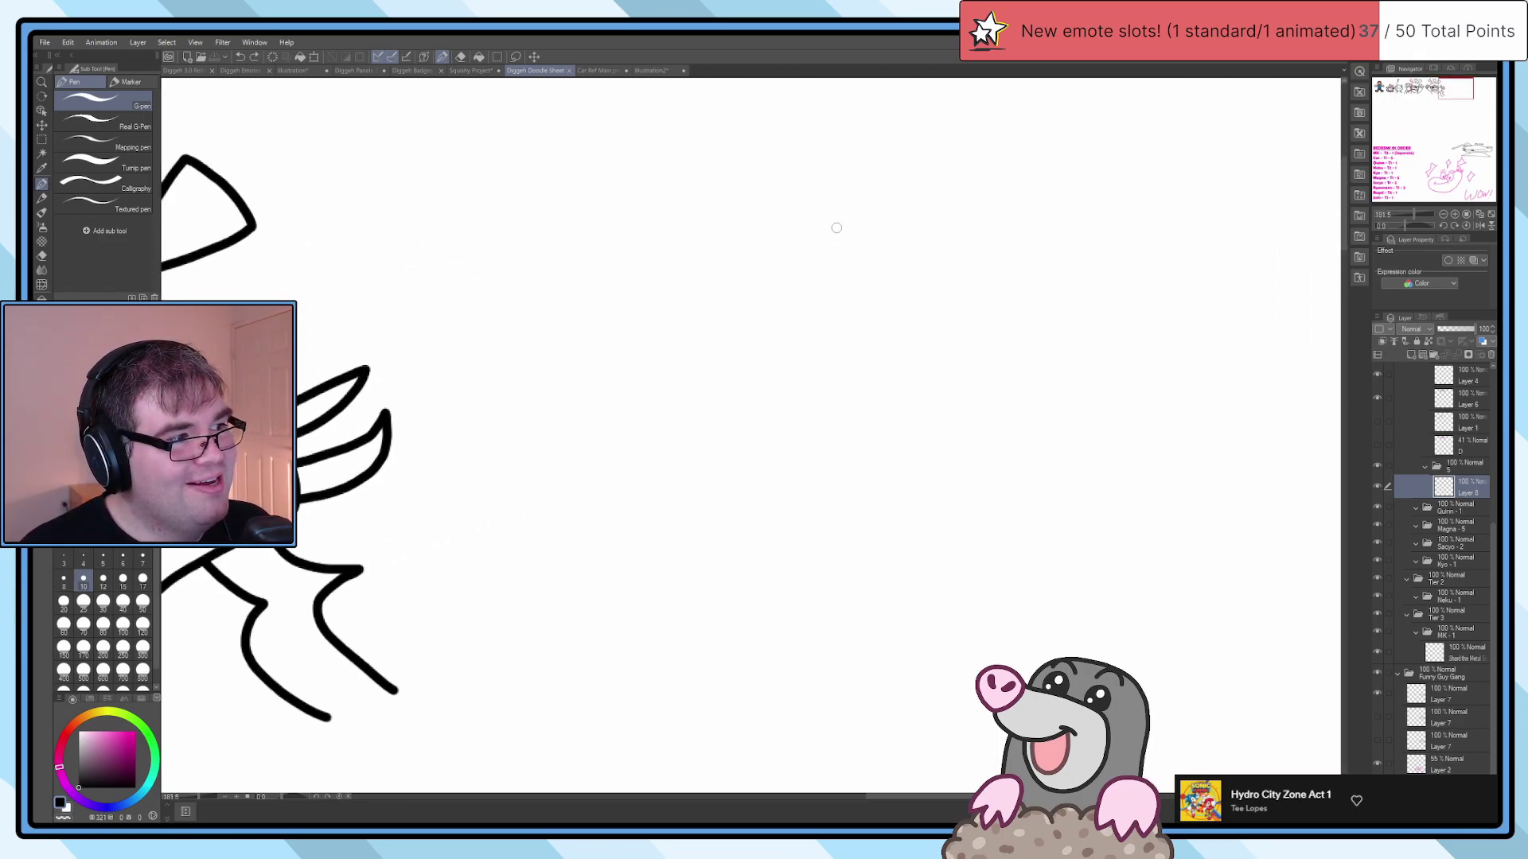
pyautogui.moveTo(841, 213)
pyautogui.mouseDown()
pyautogui.moveTo(792, 256)
pyautogui.moveTo(760, 334)
pyautogui.moveTo(766, 511)
pyautogui.moveTo(894, 613)
pyautogui.mouseUp()
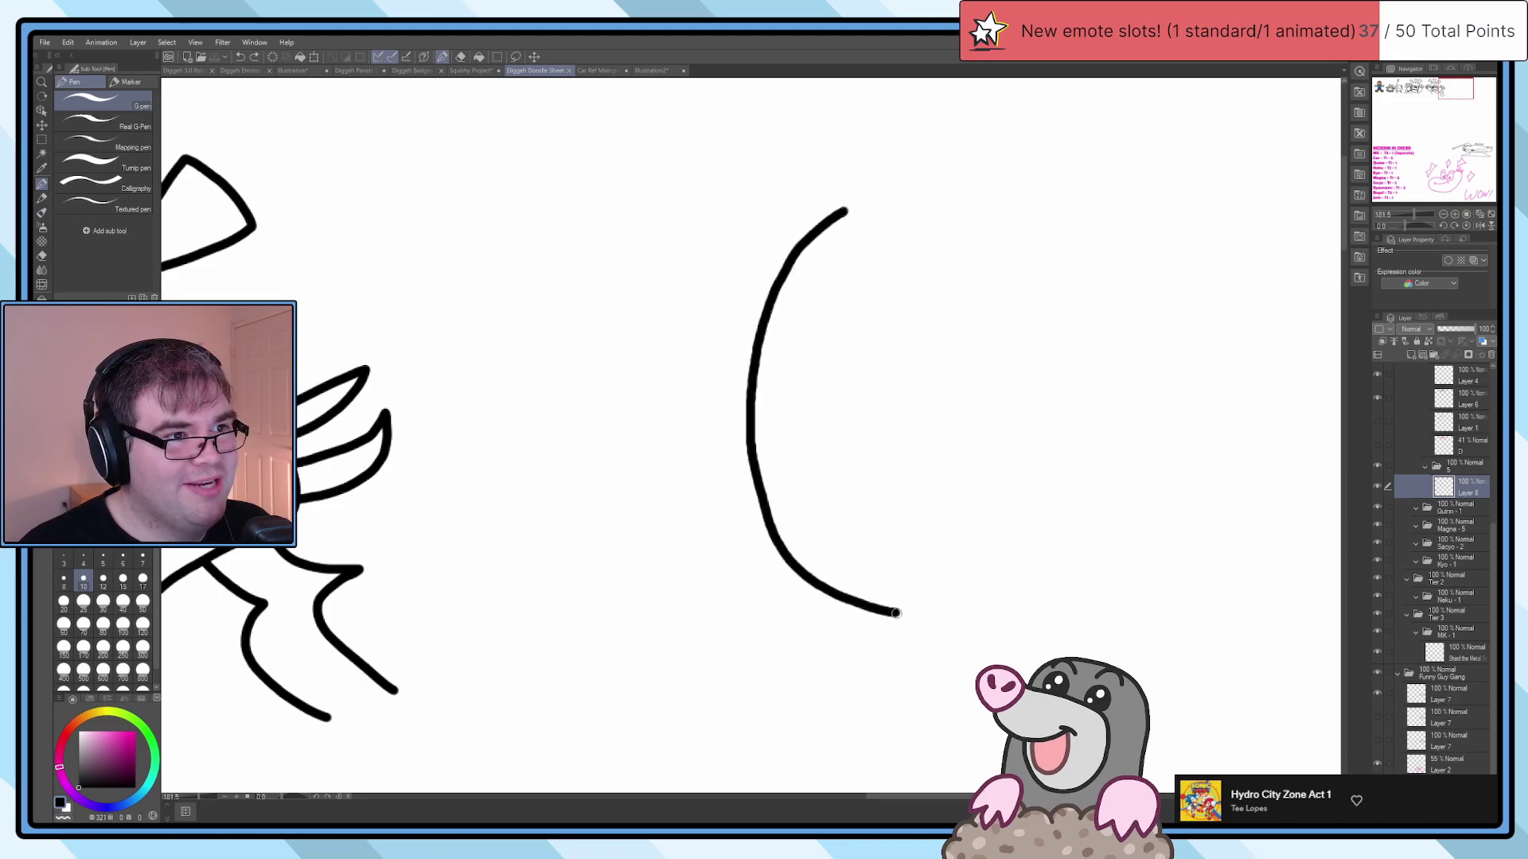
pyautogui.hotkey('ctrl', 'z')
pyautogui.scroll(-4, 843, 589)
# Step: Sketch a round magenta head in the empty space beside the last black doodle and add a zigzag hairline across it
pyautogui.moveTo(689, 668); pyautogui.dragTo(671, 505)
pyautogui.scroll(4, 802, 416)
pyautogui.scroll(1, 821, 385)
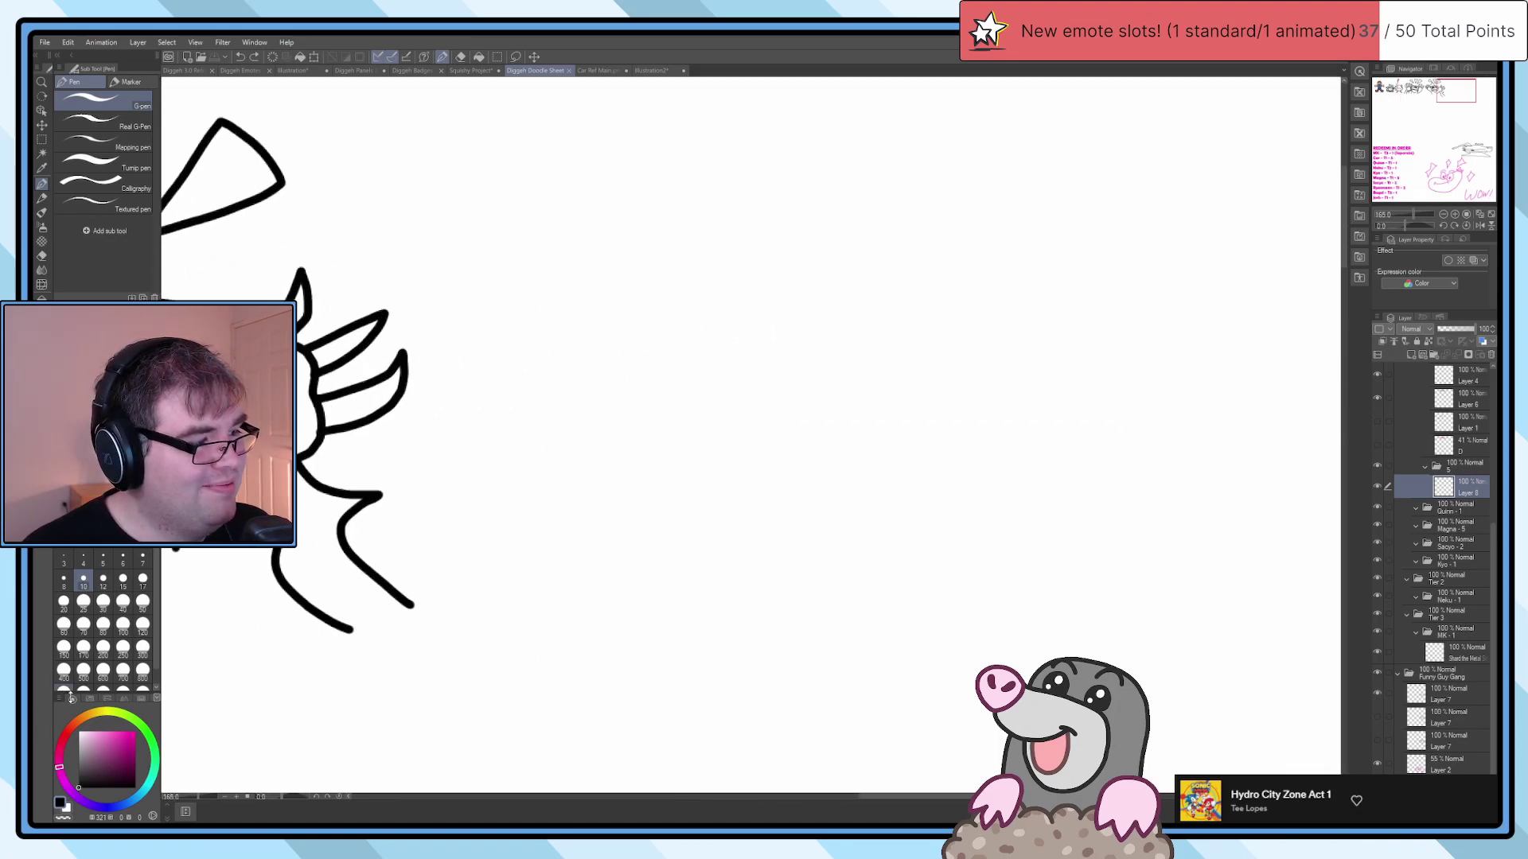
pyautogui.moveTo(765, 329); pyautogui.dragTo(801, 319)
pyautogui.hotkey('ctrl', 'z')
pyautogui.scroll(3, 936, 322)
pyautogui.moveTo(927, 327); pyautogui.dragTo(900, 333)
pyautogui.moveTo(867, 269)
pyautogui.mouseDown()
pyautogui.moveTo(767, 357)
pyautogui.moveTo(971, 411)
pyautogui.moveTo(825, 250)
pyautogui.moveTo(853, 239)
pyautogui.moveTo(779, 417)
pyautogui.moveTo(1016, 468)
pyautogui.moveTo(1018, 275)
pyautogui.moveTo(861, 233)
pyautogui.mouseUp()
pyautogui.hotkey('ctrl', 'z')
pyautogui.moveTo(764, 361)
pyautogui.mouseDown()
pyautogui.moveTo(825, 361)
pyautogui.moveTo(863, 317)
pyautogui.mouseUp()
pyautogui.hotkey('ctrl', 'z')
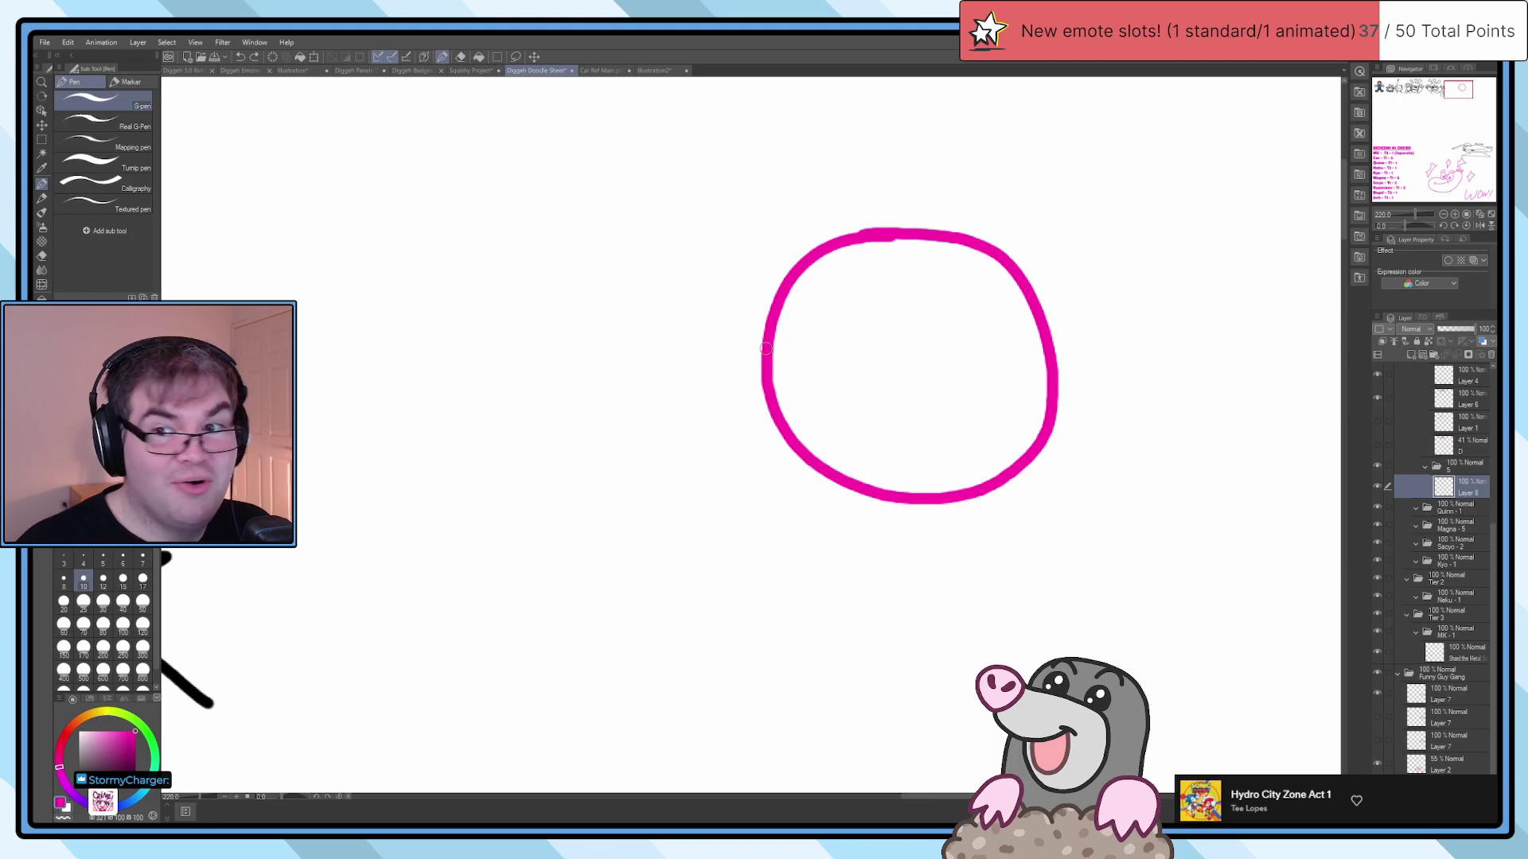
pyautogui.moveTo(869, 476); pyautogui.dragTo(825, 434)
pyautogui.moveTo(731, 283)
pyautogui.mouseDown()
pyautogui.moveTo(782, 301)
pyautogui.moveTo(937, 301)
pyautogui.moveTo(982, 257)
pyautogui.mouseUp()
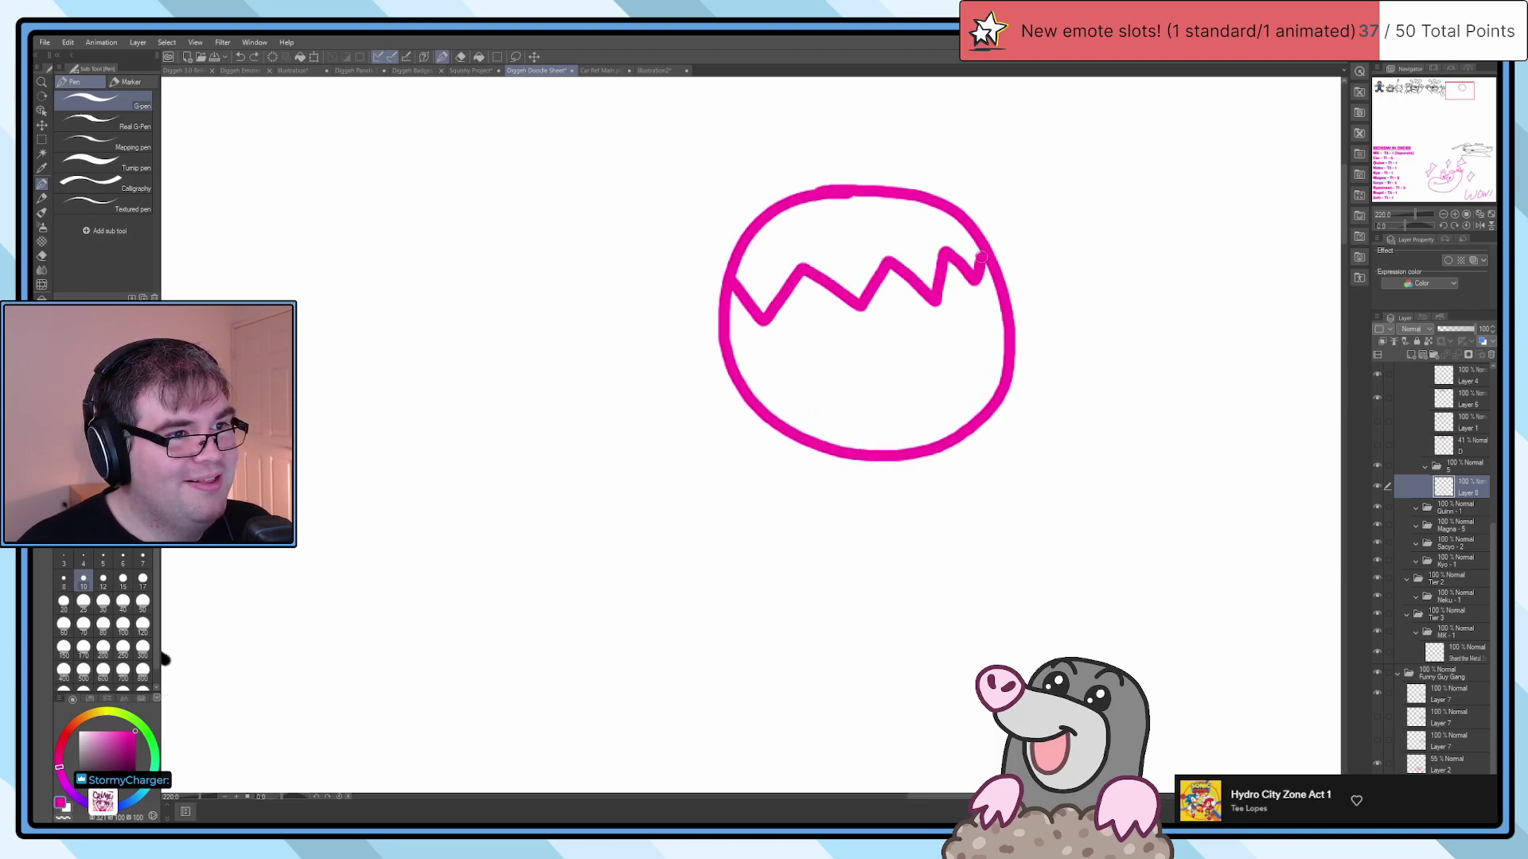
# Step: Draw two oval eyes and a pointed open mouth on the magenta head below the hairline
pyautogui.scroll(2, 901, 320)
pyautogui.moveTo(902, 310)
pyautogui.mouseDown()
pyautogui.moveTo(911, 347)
pyautogui.moveTo(939, 339)
pyautogui.mouseUp()
pyautogui.hotkey('ctrl', 'z')
pyautogui.moveTo(849, 410)
pyautogui.mouseDown()
pyautogui.moveTo(912, 419)
pyautogui.moveTo(860, 426)
pyautogui.moveTo(898, 399)
pyautogui.moveTo(883, 480)
pyautogui.moveTo(859, 418)
pyautogui.moveTo(898, 392)
pyautogui.moveTo(881, 491)
pyautogui.moveTo(863, 401)
pyautogui.moveTo(904, 393)
pyautogui.moveTo(893, 461)
pyautogui.moveTo(863, 399)
pyautogui.moveTo(809, 379)
pyautogui.moveTo(844, 383)
pyautogui.moveTo(811, 430)
pyautogui.mouseUp()
pyautogui.scroll(-2, 861, 423)
pyautogui.hotkey('ctrl', 'z')
pyautogui.hotkey('ctrl', 'z')
pyautogui.hotkey('ctrl', 'z')
pyautogui.scroll(-2, 870, 404)
pyautogui.scroll(3, 812, 379)
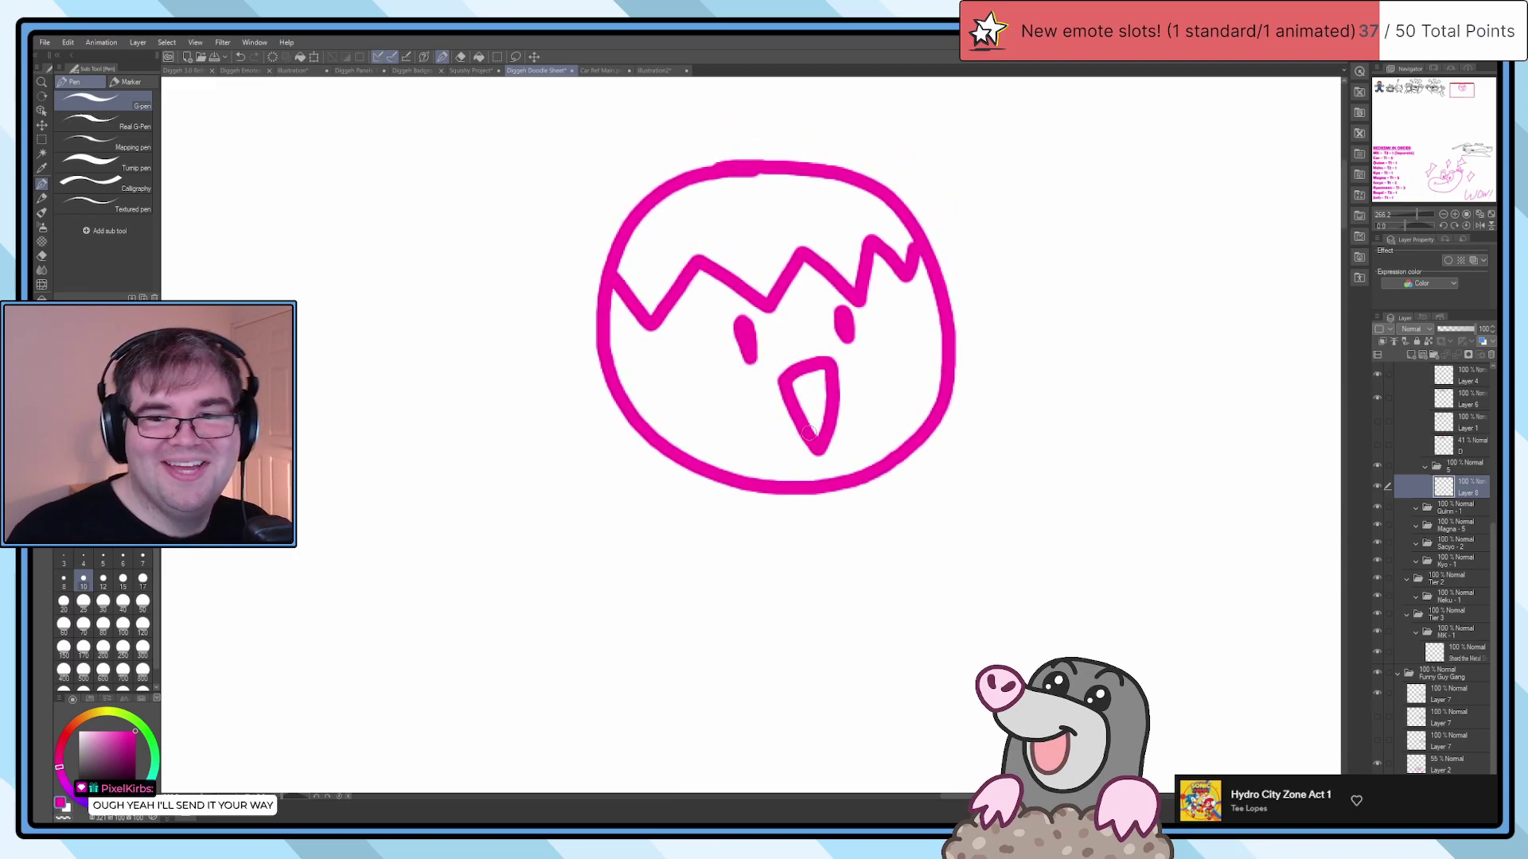
pyautogui.scroll(3, 883, 430)
pyautogui.moveTo(920, 428)
pyautogui.mouseDown()
pyautogui.moveTo(1030, 370)
pyautogui.moveTo(1214, 323)
pyautogui.mouseUp()
pyautogui.scroll(-3, 927, 447)
pyautogui.hotkey('ctrl', 'z')
# Step: Sketch the neckline, shoulders, one lowered arm curve and one raised arm ending in a round hand below the magenta head
pyautogui.scroll(-2, 953, 413)
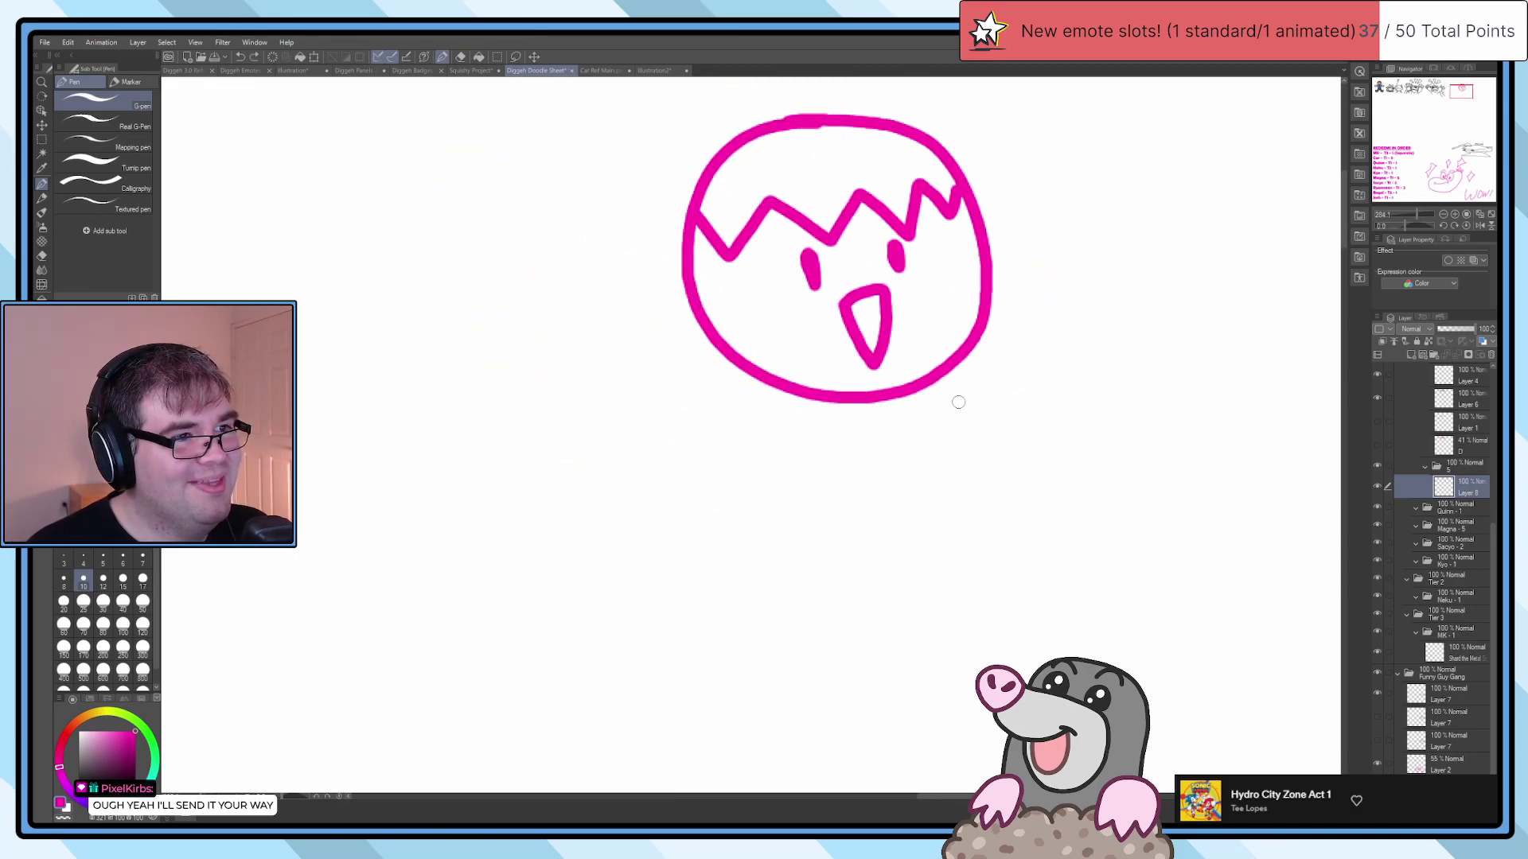
pyautogui.scroll(3, 971, 402)
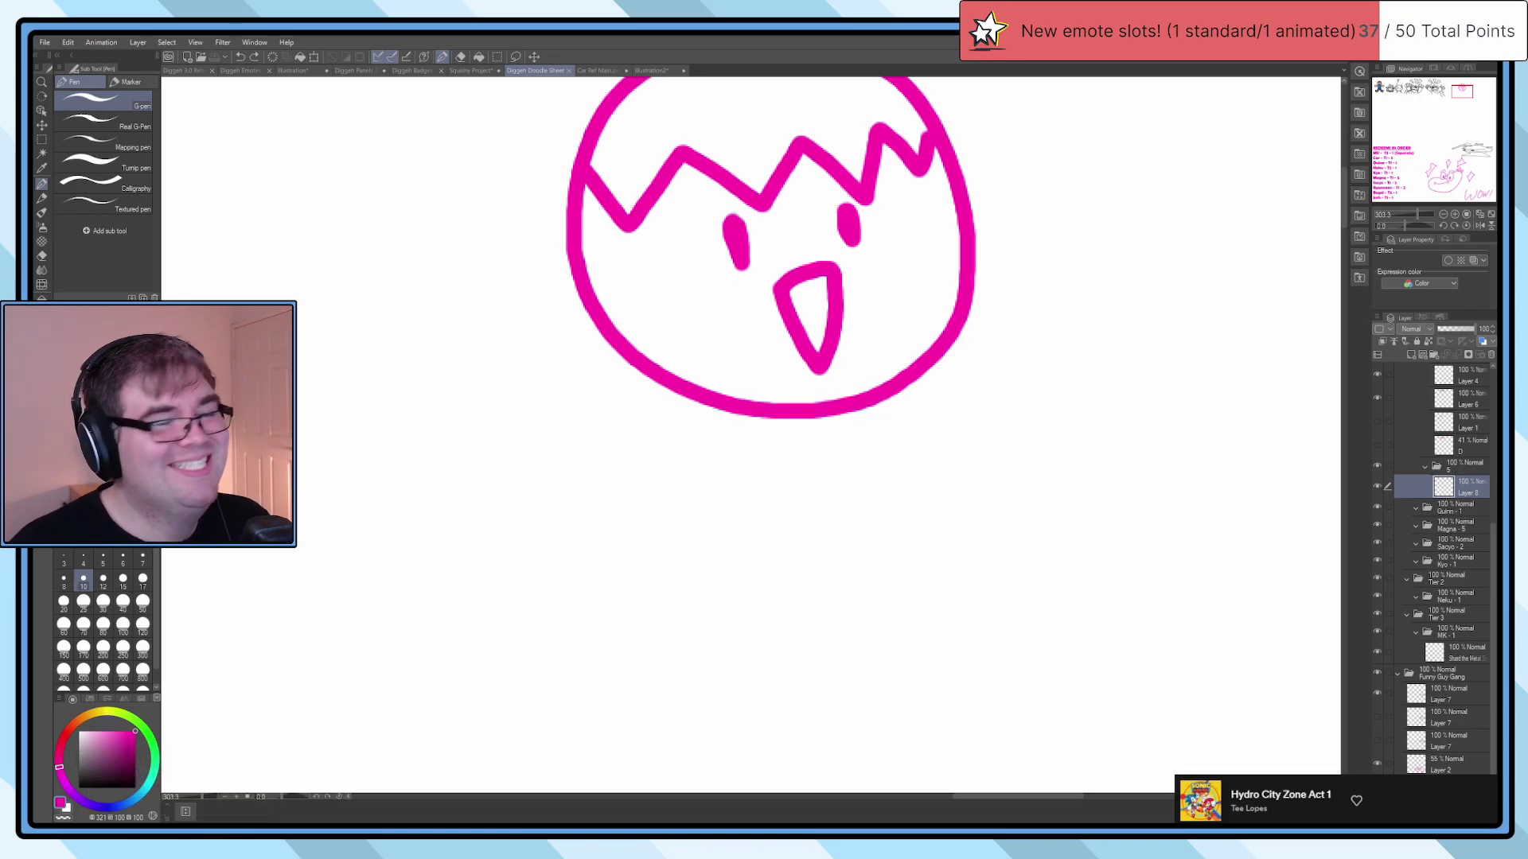
pyautogui.scroll(-5, 631, 188)
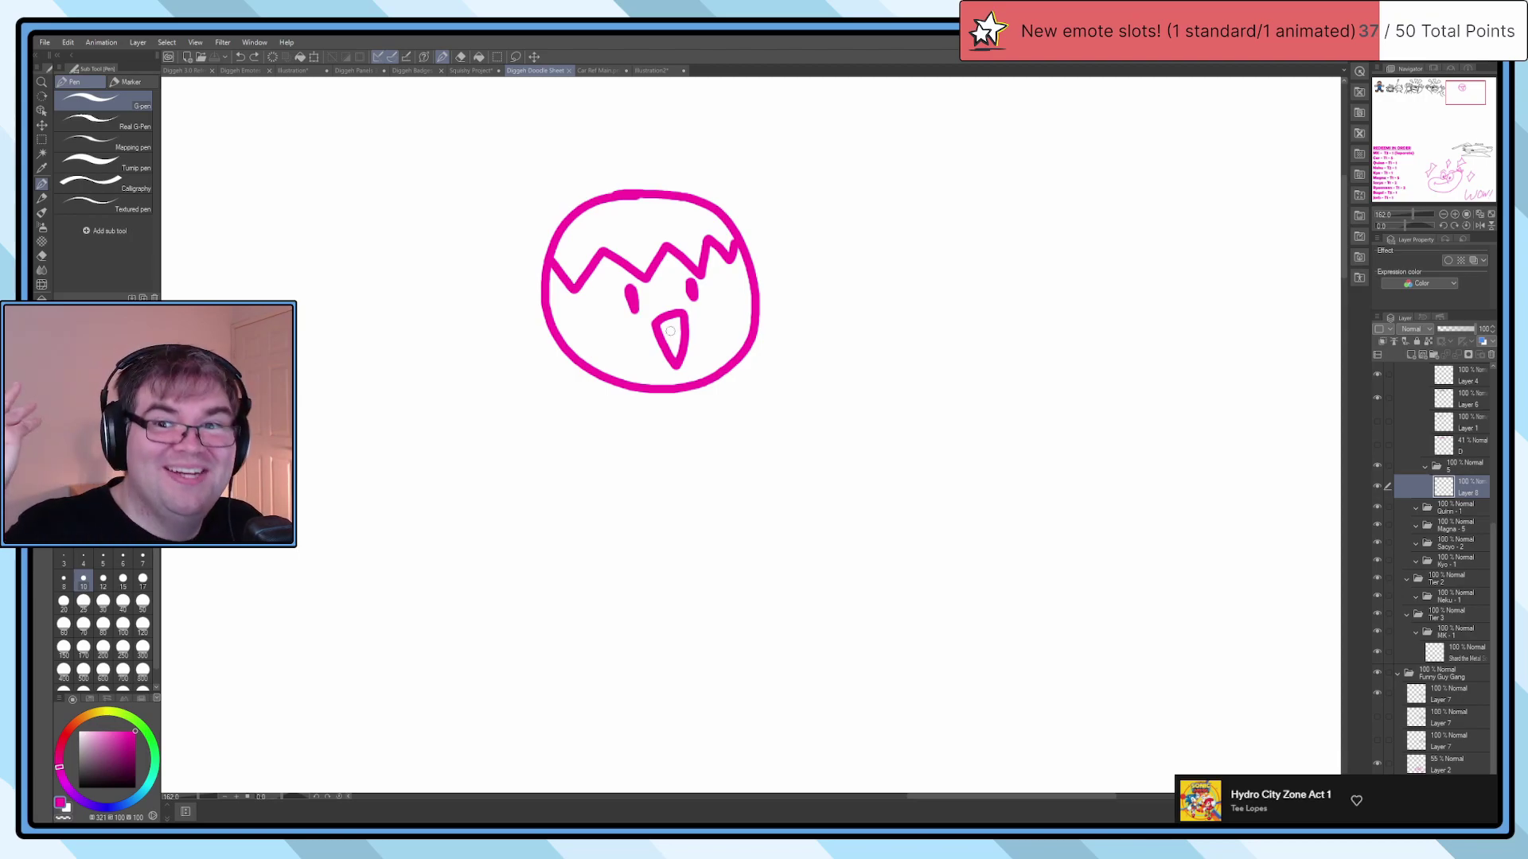
pyautogui.scroll(2, 670, 331)
pyautogui.scroll(1, 651, 394)
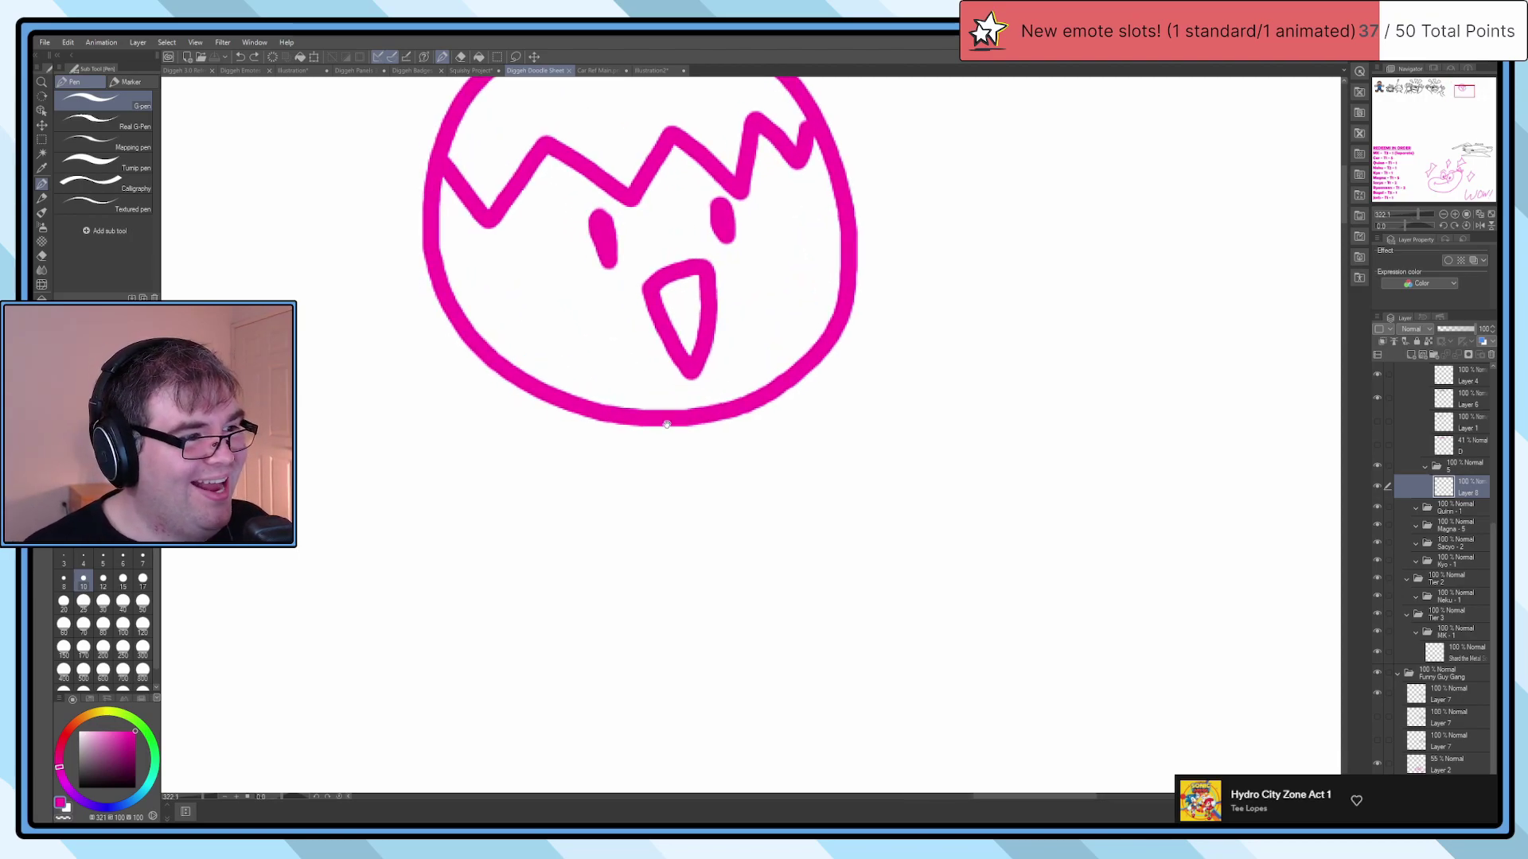
pyautogui.moveTo(639, 427)
pyautogui.mouseDown()
pyautogui.moveTo(710, 448)
pyautogui.moveTo(743, 413)
pyautogui.moveTo(876, 406)
pyautogui.moveTo(955, 283)
pyautogui.moveTo(937, 226)
pyautogui.moveTo(1010, 173)
pyautogui.moveTo(1075, 222)
pyautogui.moveTo(1003, 294)
pyautogui.moveTo(962, 287)
pyautogui.moveTo(908, 208)
pyautogui.moveTo(984, 166)
pyautogui.moveTo(1040, 231)
pyautogui.moveTo(979, 285)
pyautogui.moveTo(961, 283)
pyautogui.moveTo(919, 211)
pyautogui.moveTo(1015, 163)
pyautogui.moveTo(1064, 228)
pyautogui.moveTo(997, 284)
pyautogui.moveTo(974, 284)
pyautogui.moveTo(919, 228)
pyautogui.moveTo(974, 148)
pyautogui.moveTo(1053, 193)
pyautogui.moveTo(1009, 276)
pyautogui.moveTo(1003, 390)
pyautogui.moveTo(855, 500)
pyautogui.mouseUp()
pyautogui.hotkey('ctrl', 'z')
pyautogui.hotkey('ctrl', 'z')
# Step: Draw a round hand at the end of the magenta figure's lowered arm, redoing it until it fits
pyautogui.hotkey('ctrl', 'z')
pyautogui.moveTo(680, 487); pyautogui.dragTo(836, 421)
pyautogui.moveTo(807, 384)
pyautogui.mouseDown()
pyautogui.moveTo(776, 350)
pyautogui.moveTo(598, 352)
pyautogui.moveTo(531, 451)
pyautogui.moveTo(533, 511)
pyautogui.moveTo(649, 522)
pyautogui.mouseUp()
pyautogui.hotkey('ctrl', 'z')
pyautogui.moveTo(536, 513)
pyautogui.mouseDown()
pyautogui.moveTo(589, 588)
pyautogui.moveTo(628, 481)
pyautogui.moveTo(525, 549)
pyautogui.mouseUp()
pyautogui.hotkey('ctrl', 'z')
pyautogui.moveTo(617, 468)
pyautogui.mouseDown()
pyautogui.moveTo(519, 538)
pyautogui.moveTo(608, 598)
pyautogui.moveTo(664, 521)
pyautogui.moveTo(592, 473)
pyautogui.mouseUp()
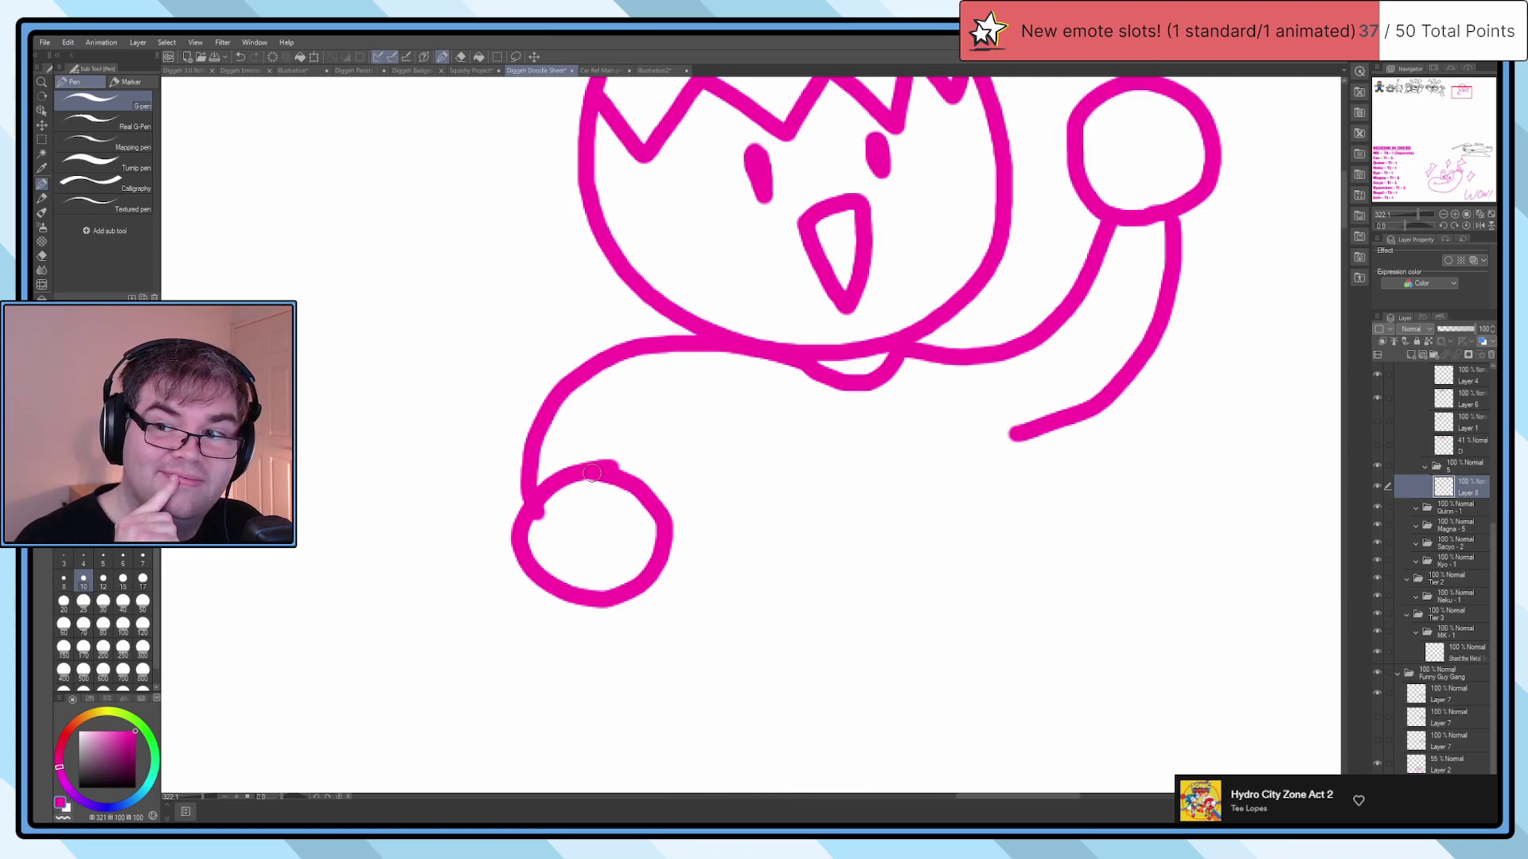
pyautogui.hotkey('ctrl', 'z')
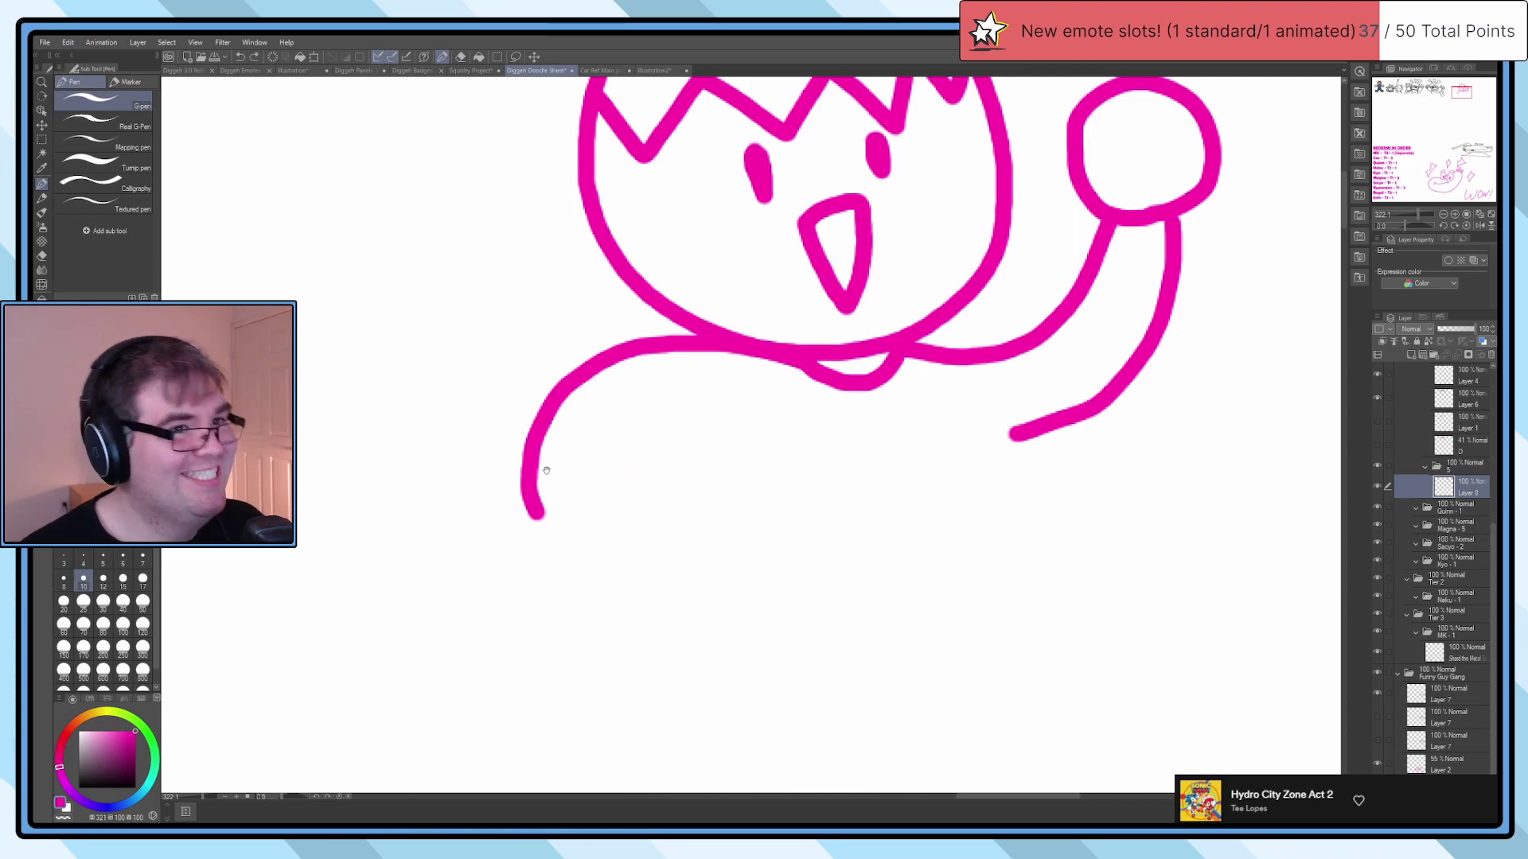
pyautogui.moveTo(549, 467); pyautogui.dragTo(537, 419)
pyautogui.scroll(1, 533, 425)
pyautogui.moveTo(528, 477)
pyautogui.mouseDown()
pyautogui.moveTo(648, 419)
pyautogui.moveTo(666, 496)
pyautogui.moveTo(592, 564)
pyautogui.moveTo(498, 493)
pyautogui.mouseUp()
pyautogui.hotkey('ctrl', 'z')
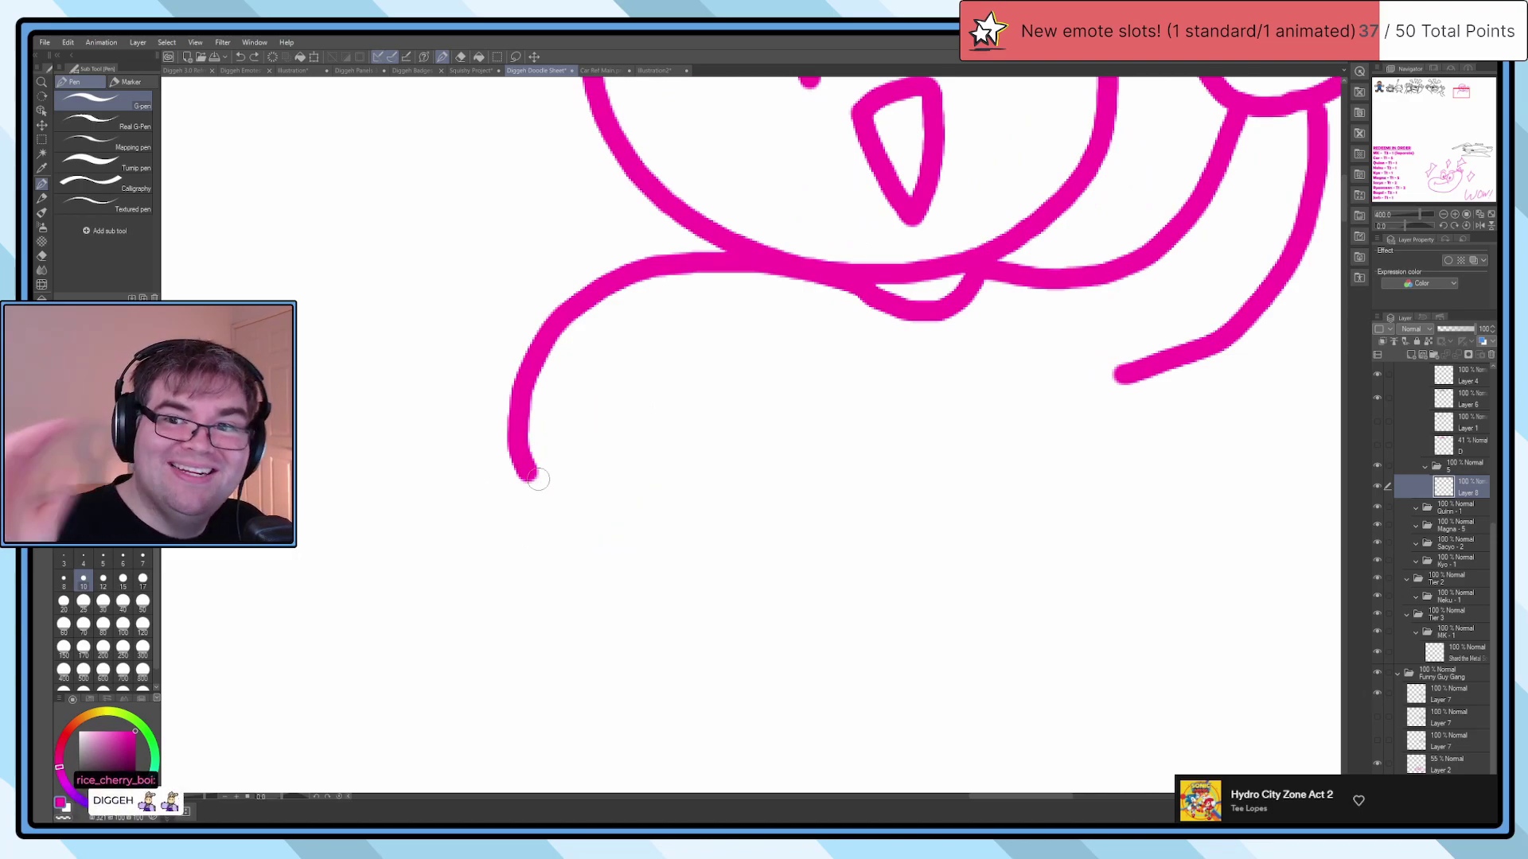
pyautogui.scroll(-3, 542, 480)
pyautogui.scroll(-1, 554, 486)
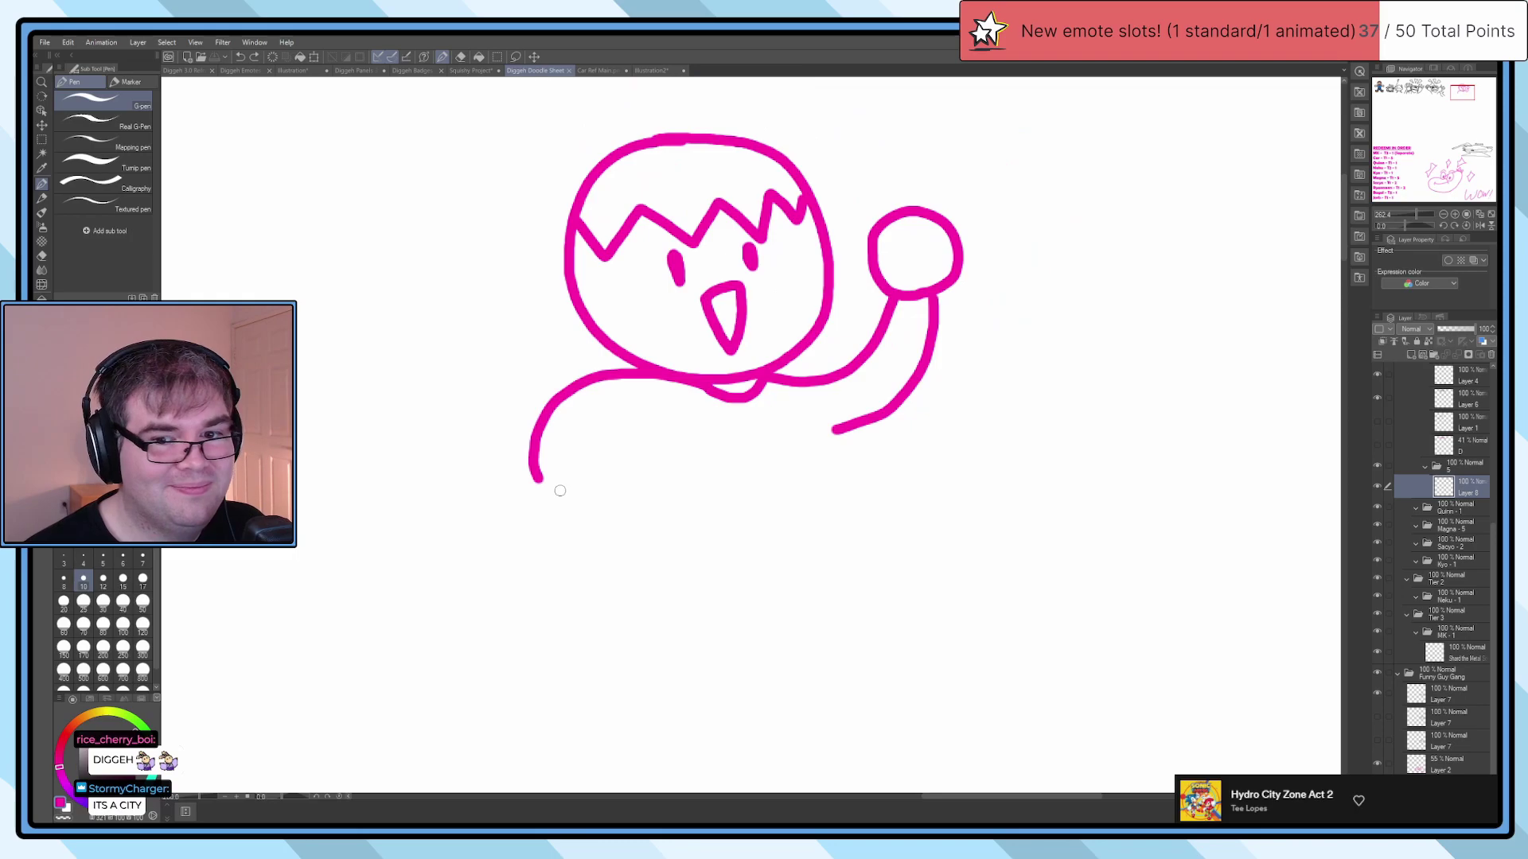
pyautogui.scroll(5, 556, 488)
pyautogui.moveTo(625, 508)
pyautogui.mouseDown()
pyautogui.moveTo(577, 464)
pyautogui.moveTo(672, 384)
pyautogui.moveTo(798, 463)
pyautogui.moveTo(728, 626)
pyautogui.moveTo(576, 620)
pyautogui.moveTo(553, 482)
pyautogui.mouseUp()
pyautogui.scroll(-3, 632, 497)
pyautogui.scroll(-8, 638, 512)
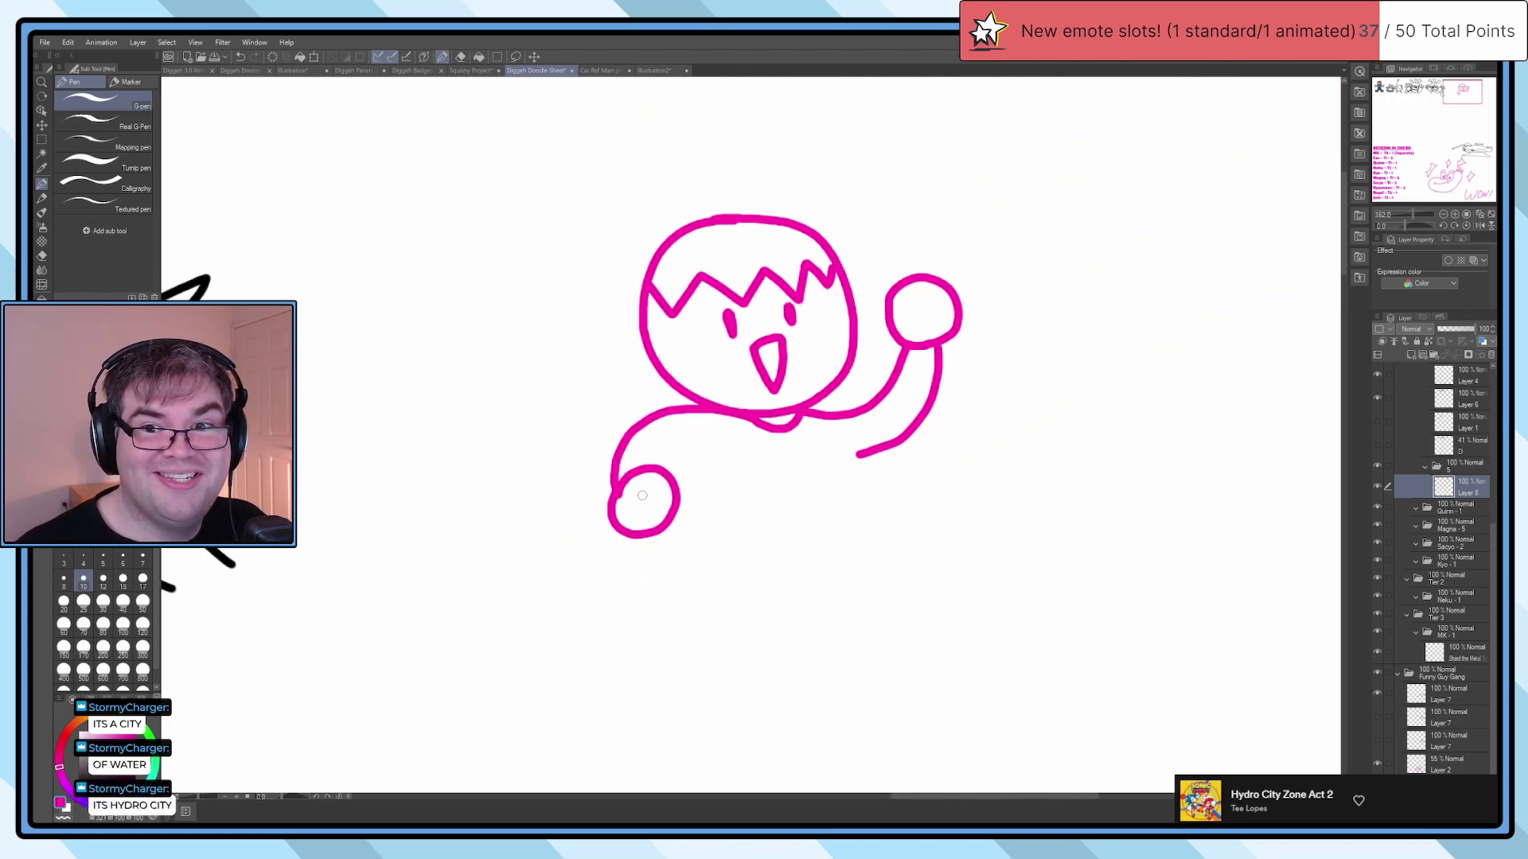
# Step: View the whole doodle sheet, then switch to the 3.0 Channel Refresh image to check the tiers and rules
pyautogui.scroll(-3, 642, 492)
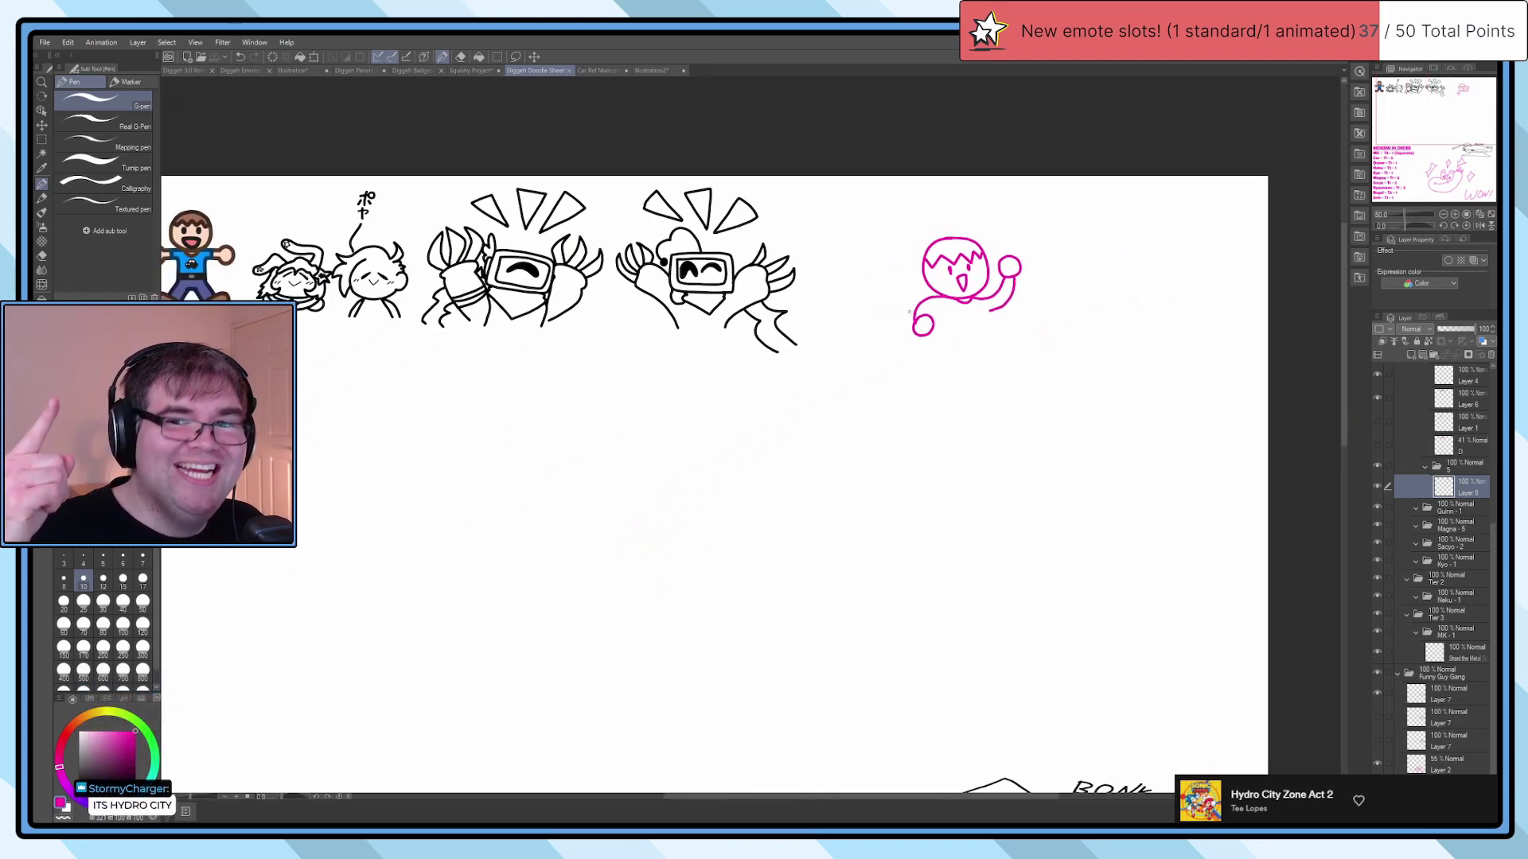
pyautogui.scroll(-2, 887, 351)
pyautogui.scroll(-4, 887, 351)
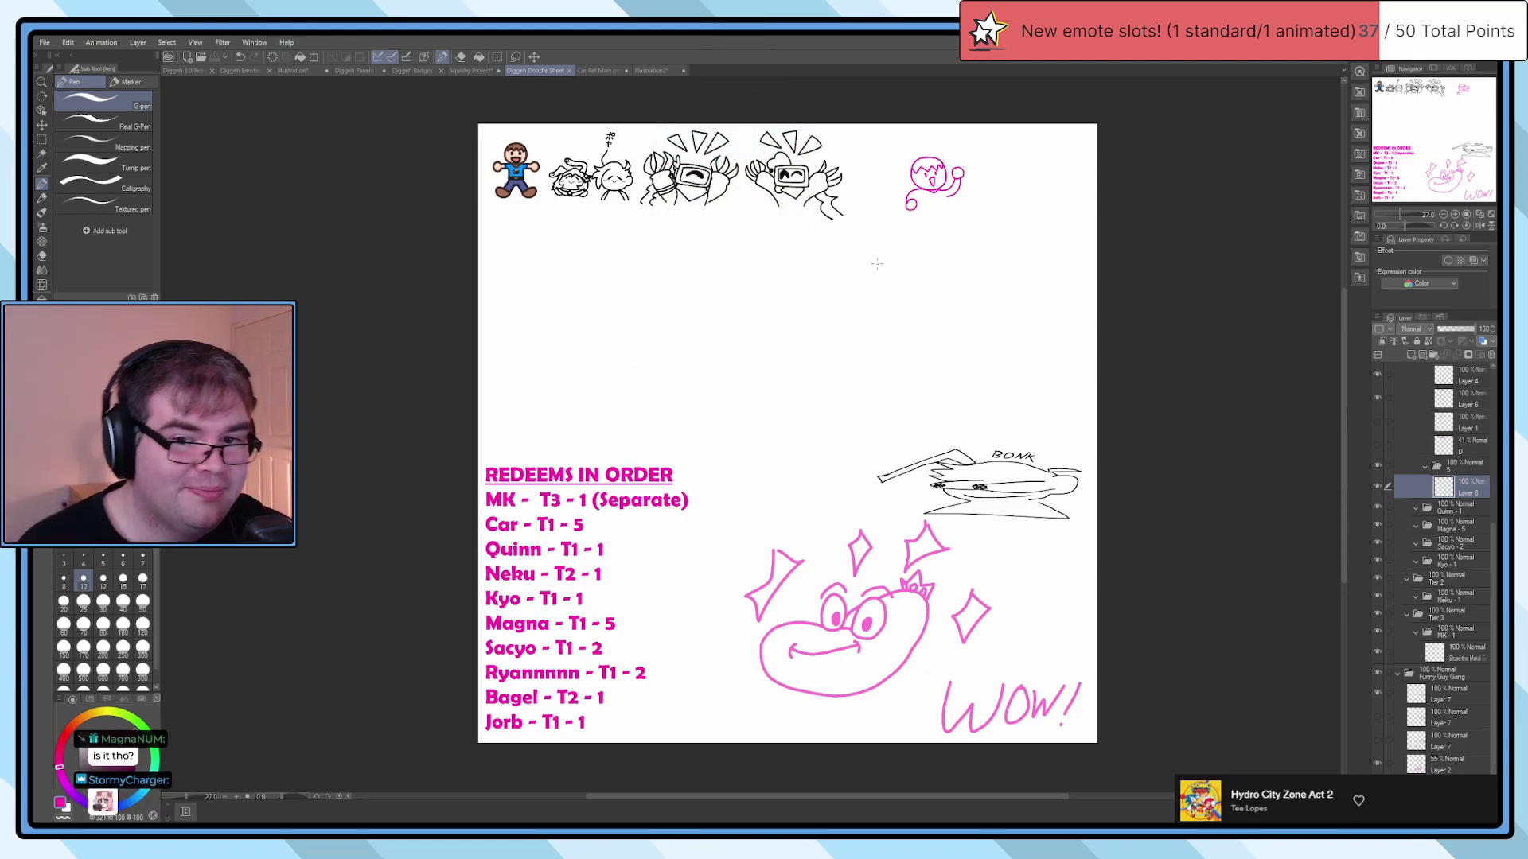
pyautogui.click(184, 70)
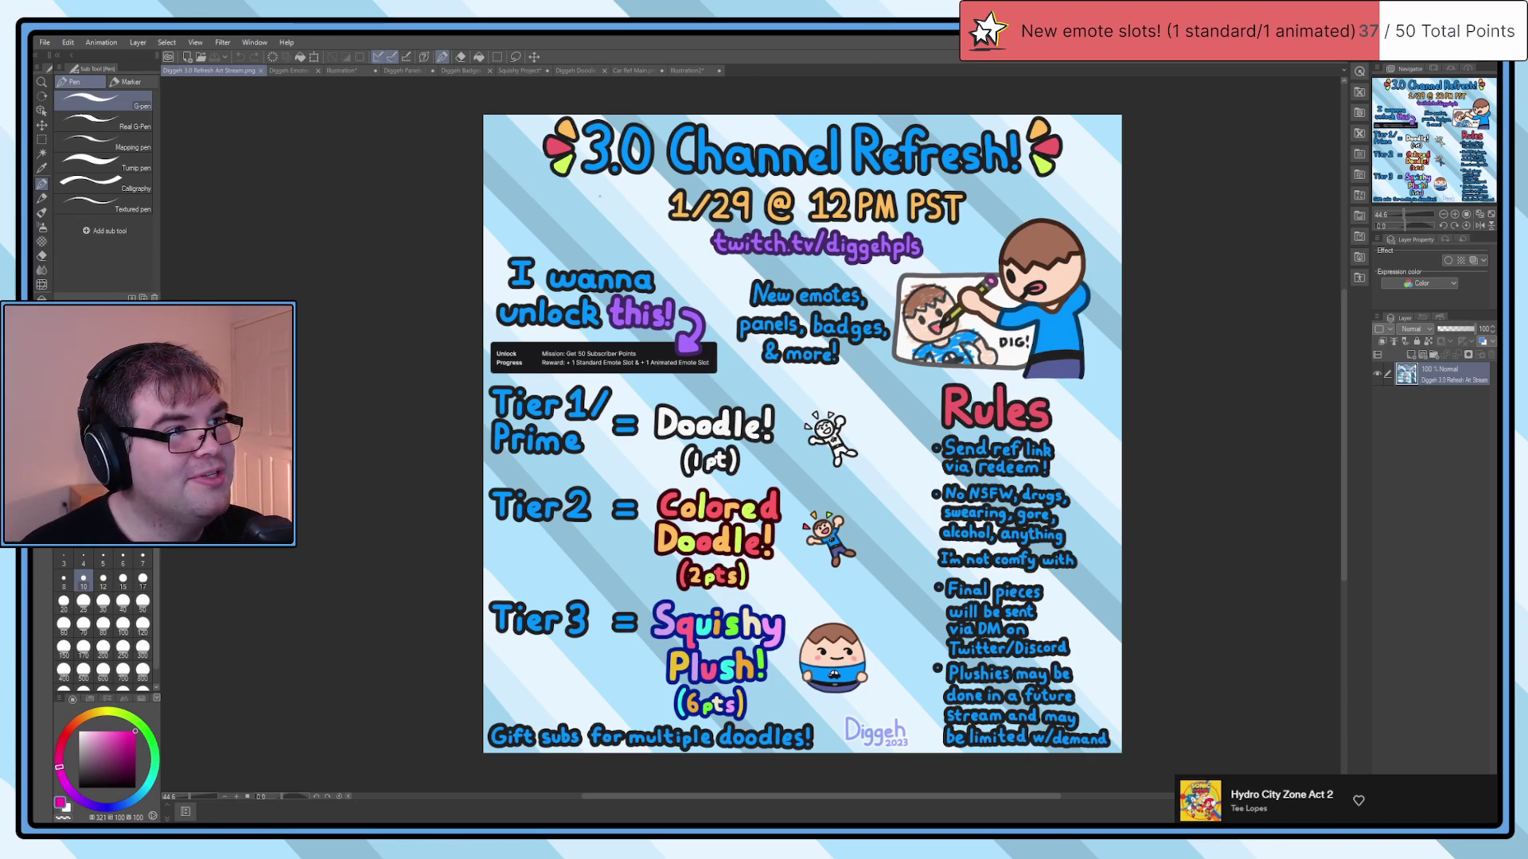
# Step: Close the Illustration2 document holding the two character references and return to the doodle sheet
pyautogui.click(691, 71)
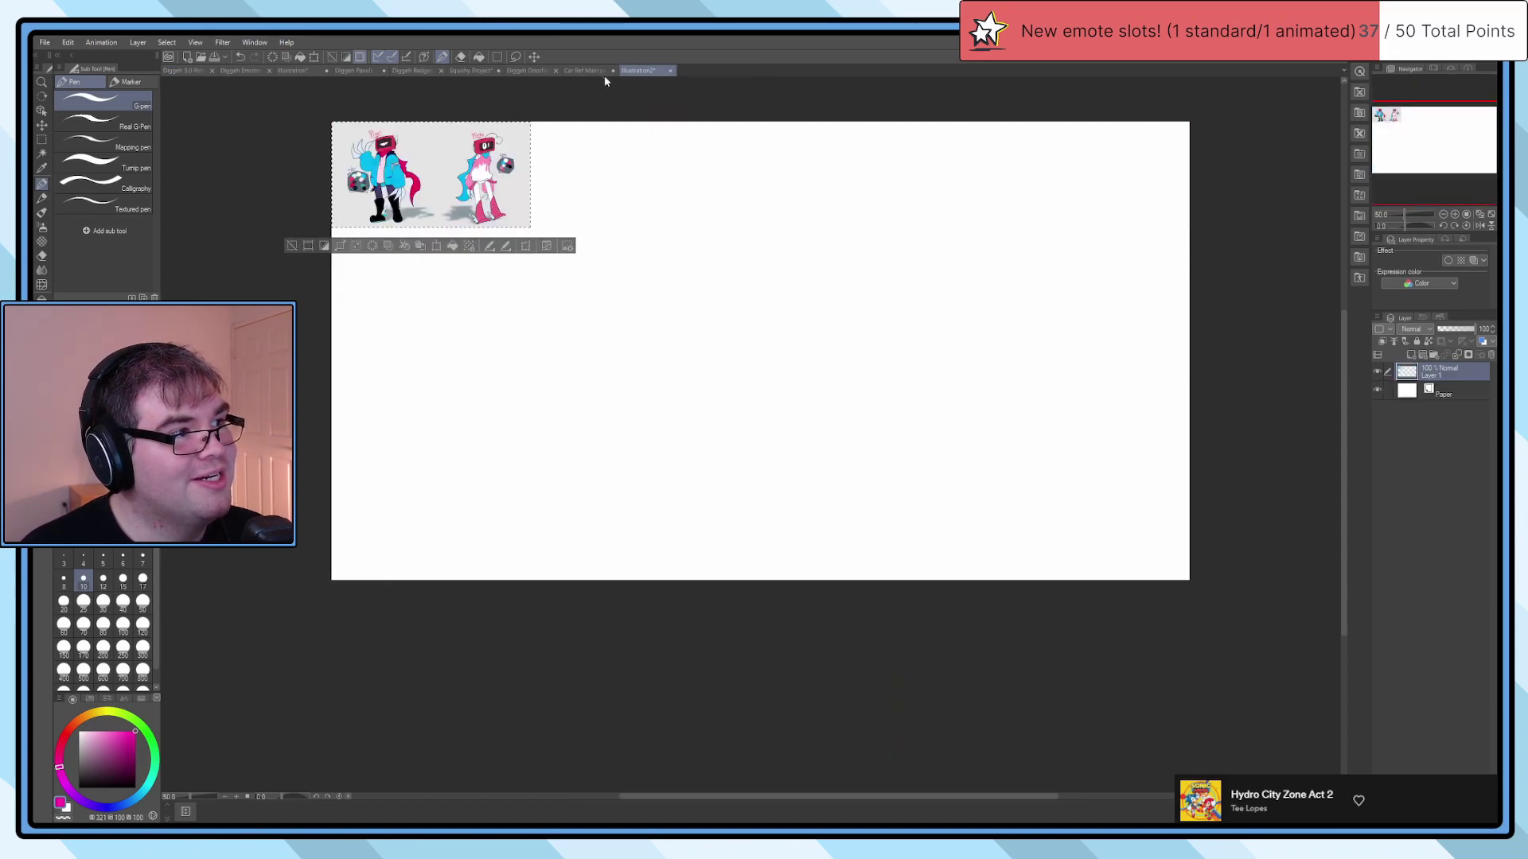
pyautogui.click(670, 71)
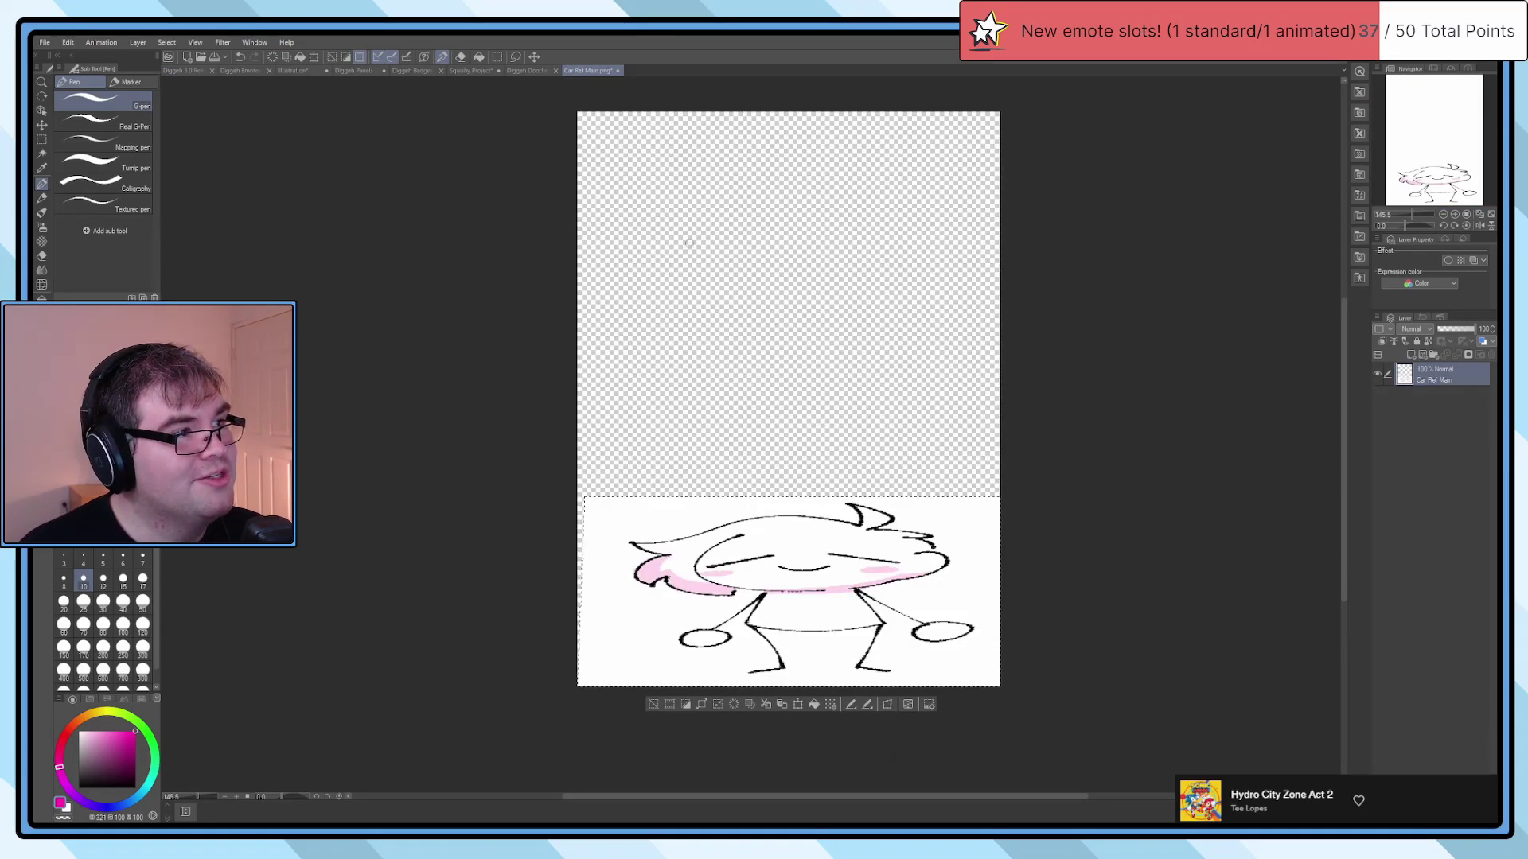
pyautogui.click(517, 71)
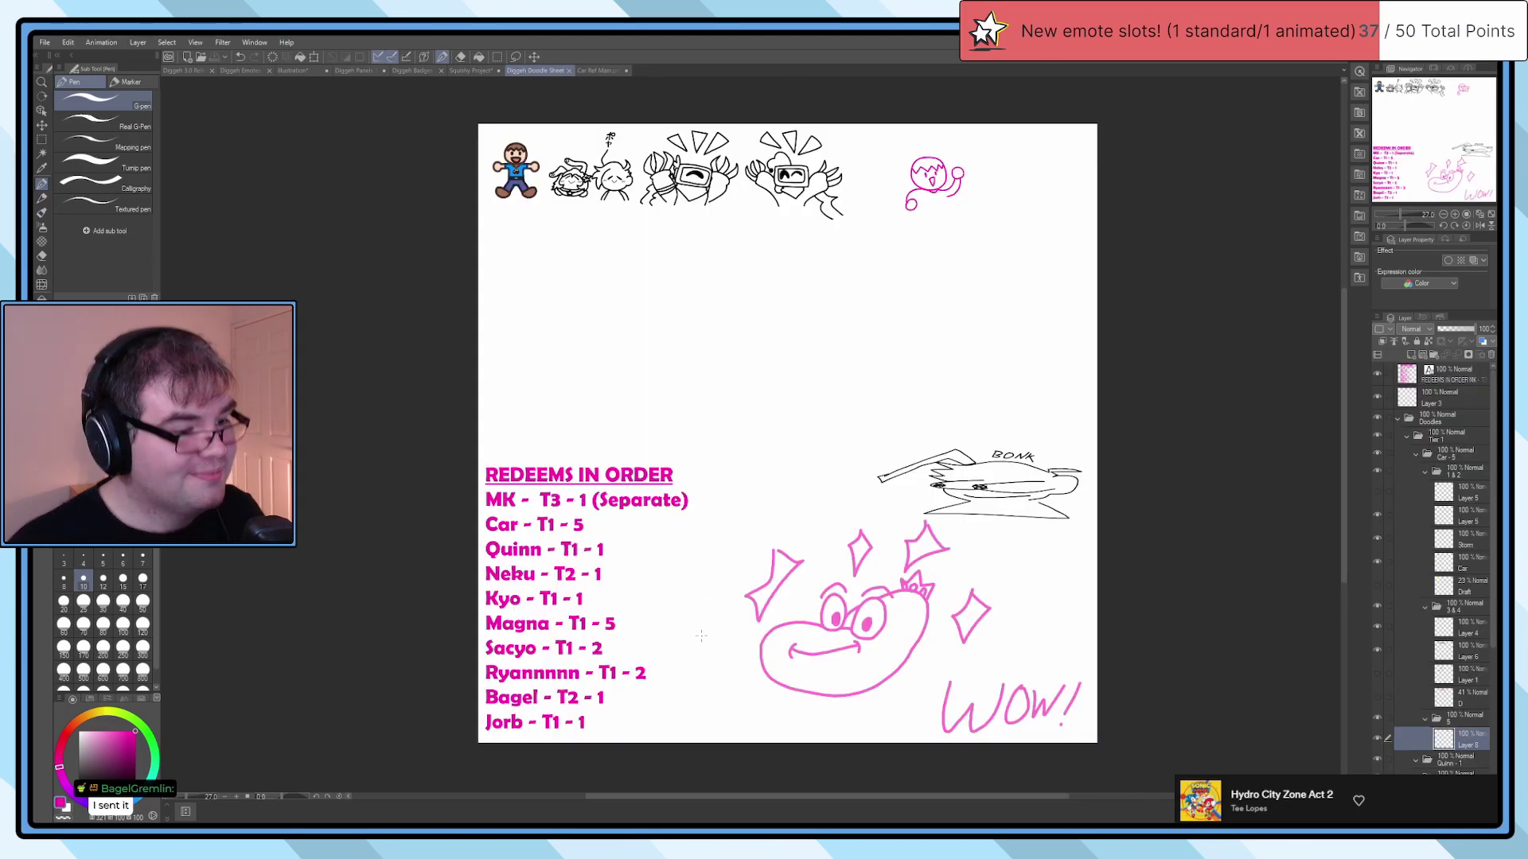
# Step: Examine the finished black doodles along the sheet's upper edge up close, from the sleepy pair to the clawed screen-headed figures
pyautogui.scroll(4, 716, 300)
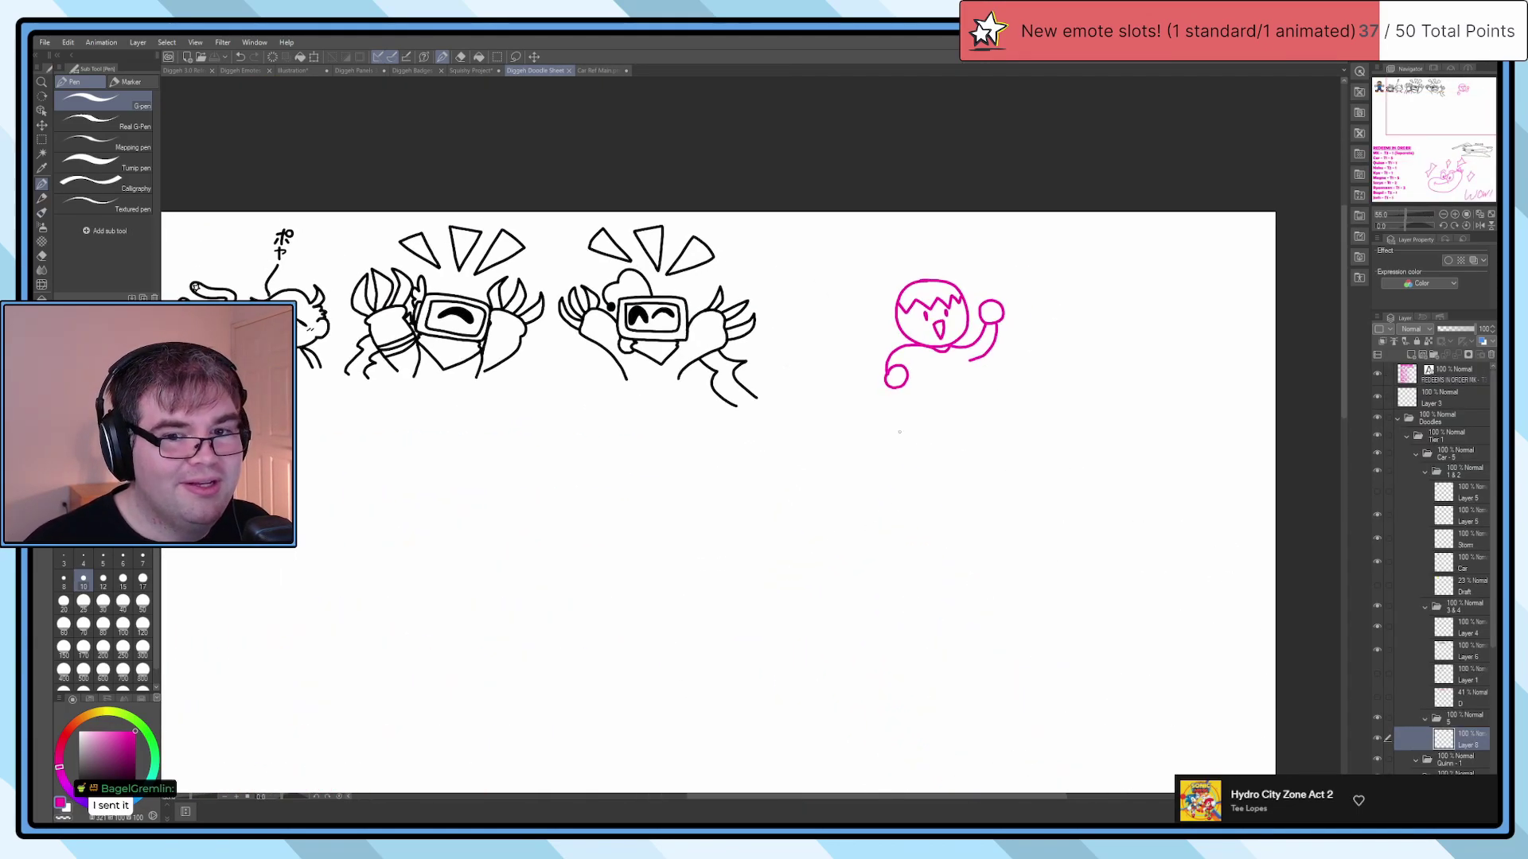
pyautogui.moveTo(580, 553); pyautogui.dragTo(800, 560)
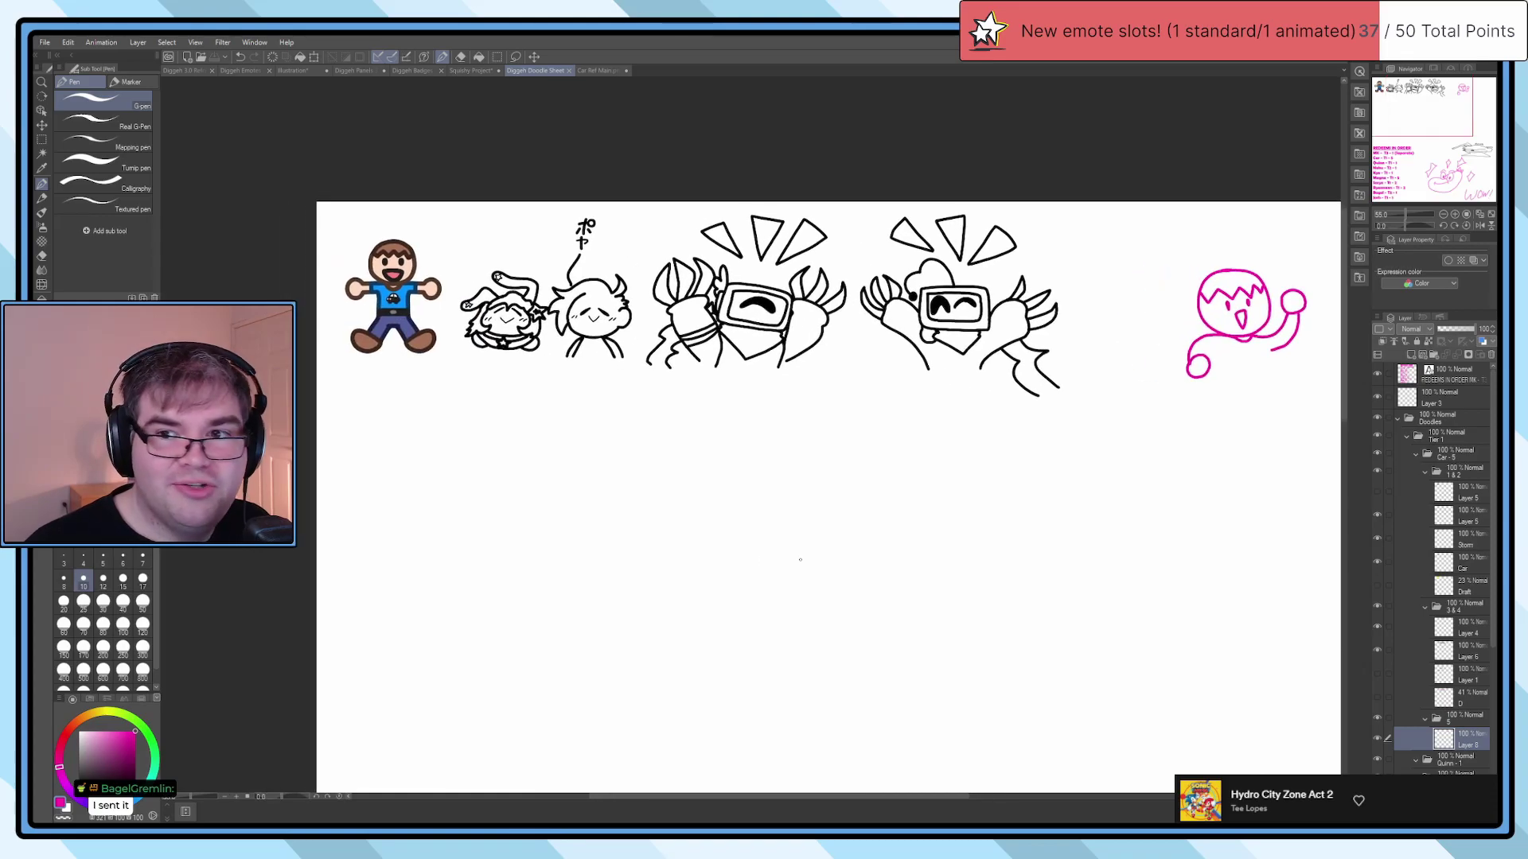
pyautogui.scroll(3, 702, 402)
pyautogui.moveTo(478, 392); pyautogui.dragTo(670, 494)
pyautogui.scroll(3, 652, 385)
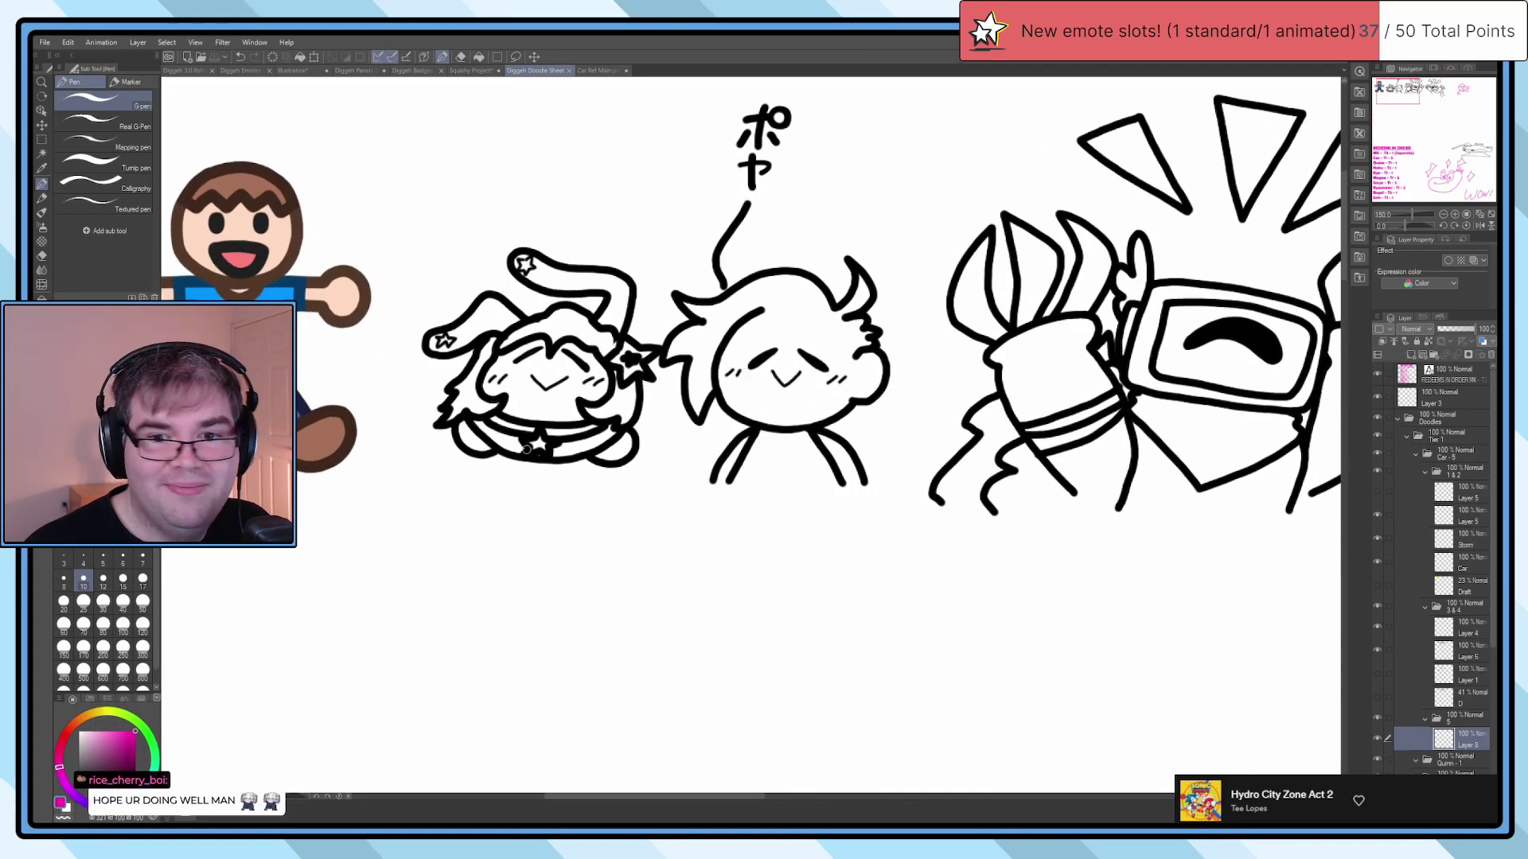
pyautogui.moveTo(819, 423)
pyautogui.mouseDown()
pyautogui.moveTo(688, 507)
pyautogui.moveTo(619, 531)
pyautogui.mouseUp()
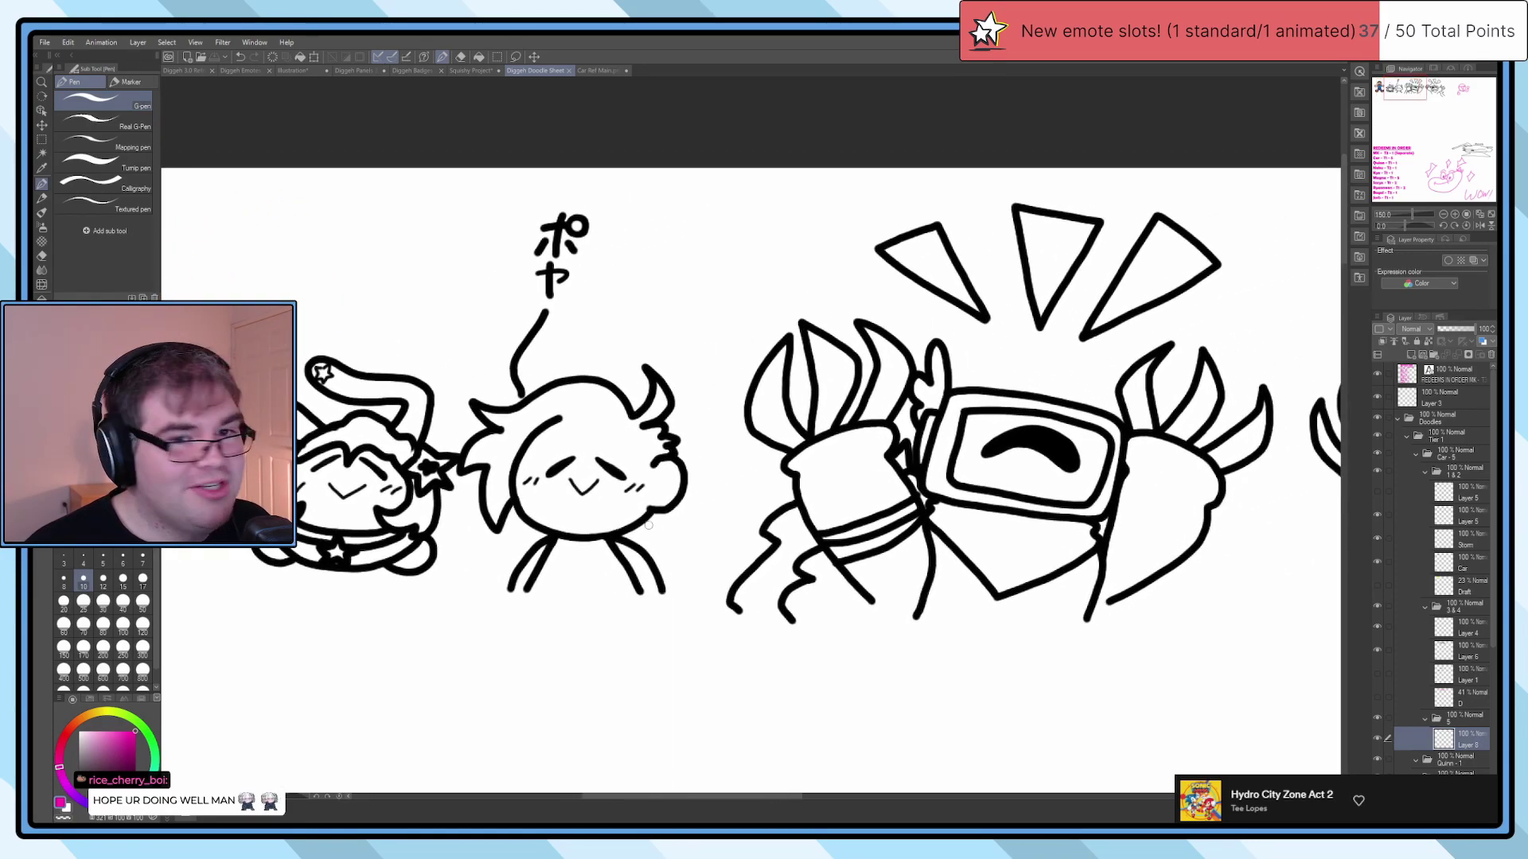
pyautogui.moveTo(1137, 543)
pyautogui.mouseDown()
pyautogui.moveTo(964, 515)
pyautogui.moveTo(591, 525)
pyautogui.moveTo(689, 511)
pyautogui.moveTo(570, 509)
pyautogui.moveTo(509, 487)
pyautogui.moveTo(628, 488)
pyautogui.mouseUp()
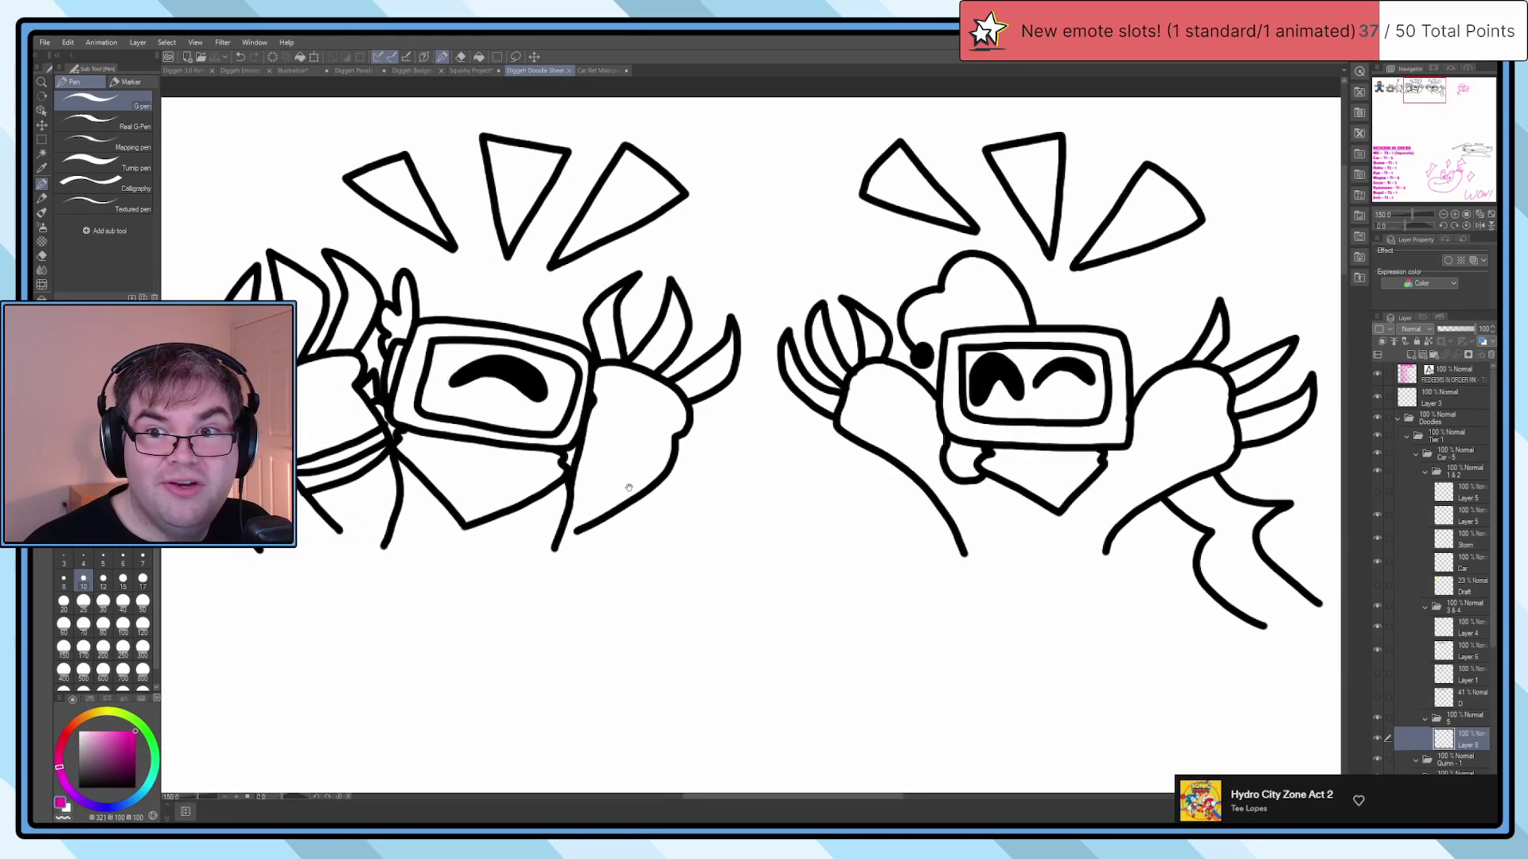
pyautogui.scroll(-3, 629, 488)
pyautogui.scroll(2, 605, 506)
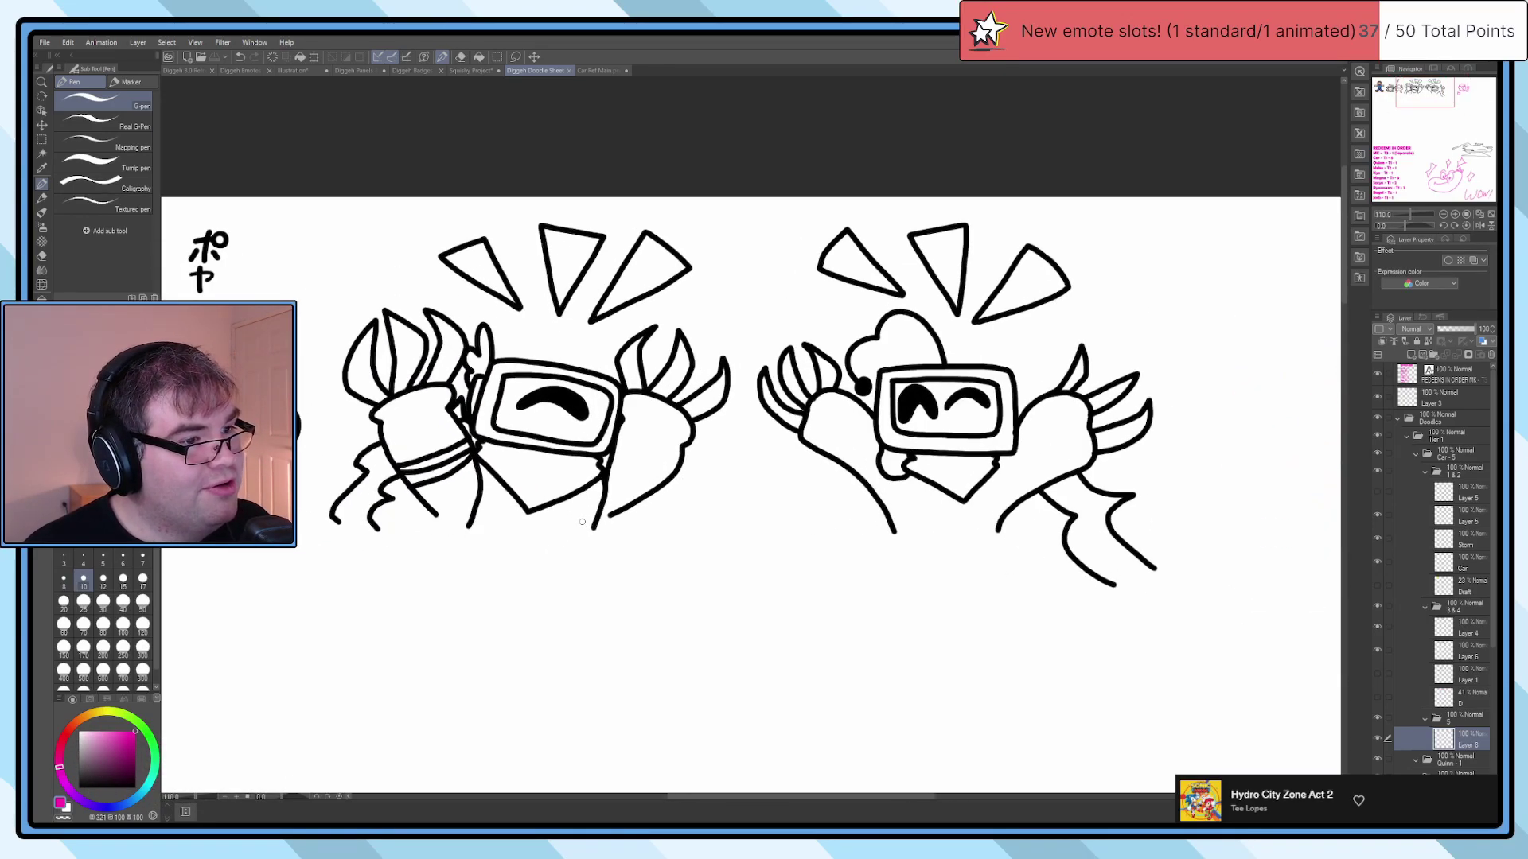
# Step: Draw the underside of the magenta figure's lowered arm and a sleeve line across each arm
pyautogui.scroll(-4, 581, 522)
pyautogui.scroll(3, 999, 479)
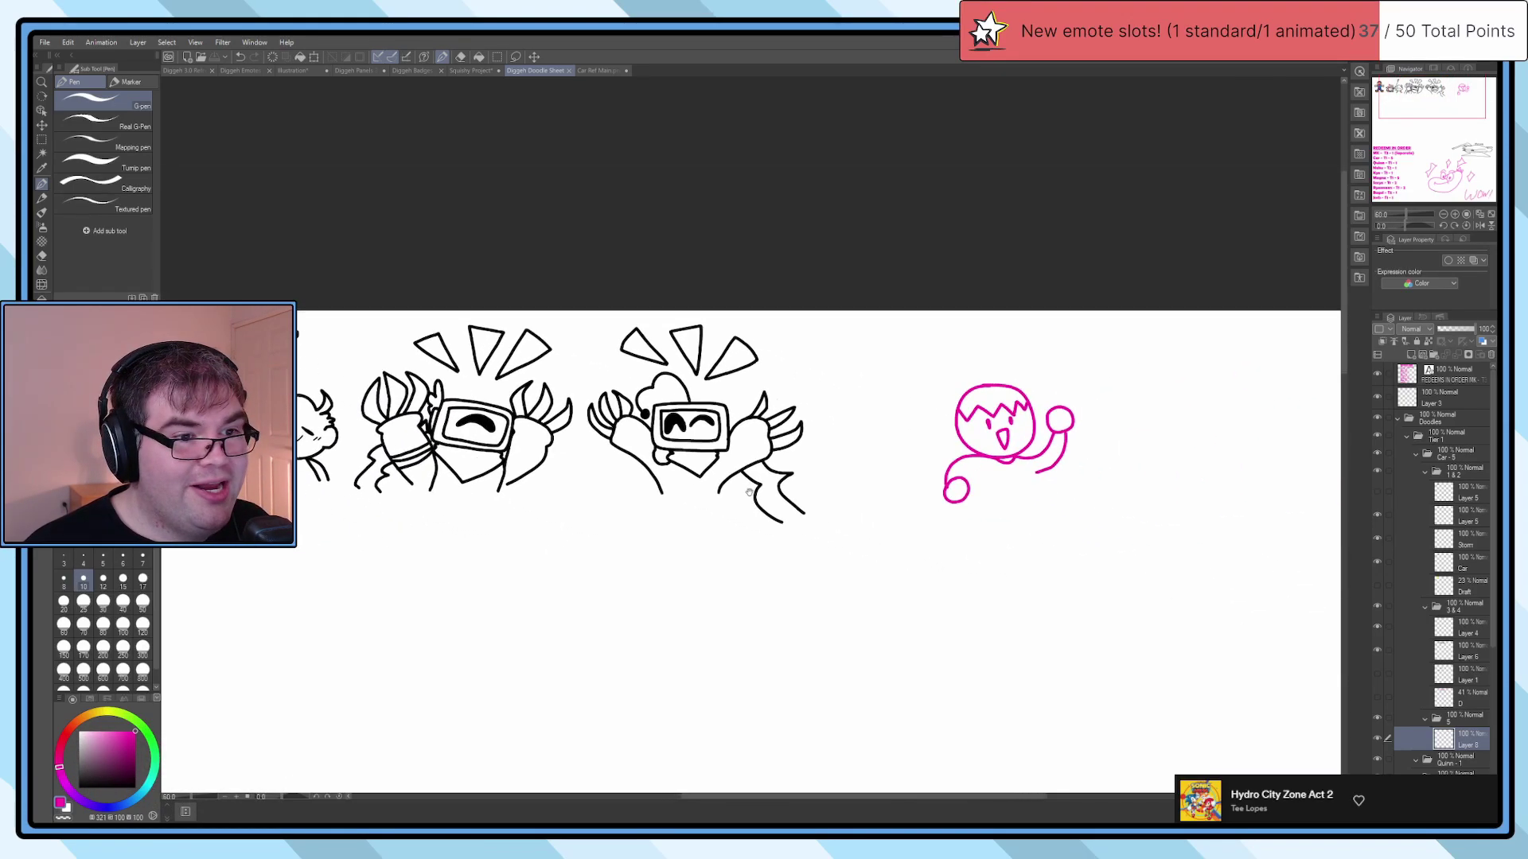
pyautogui.scroll(5, 998, 479)
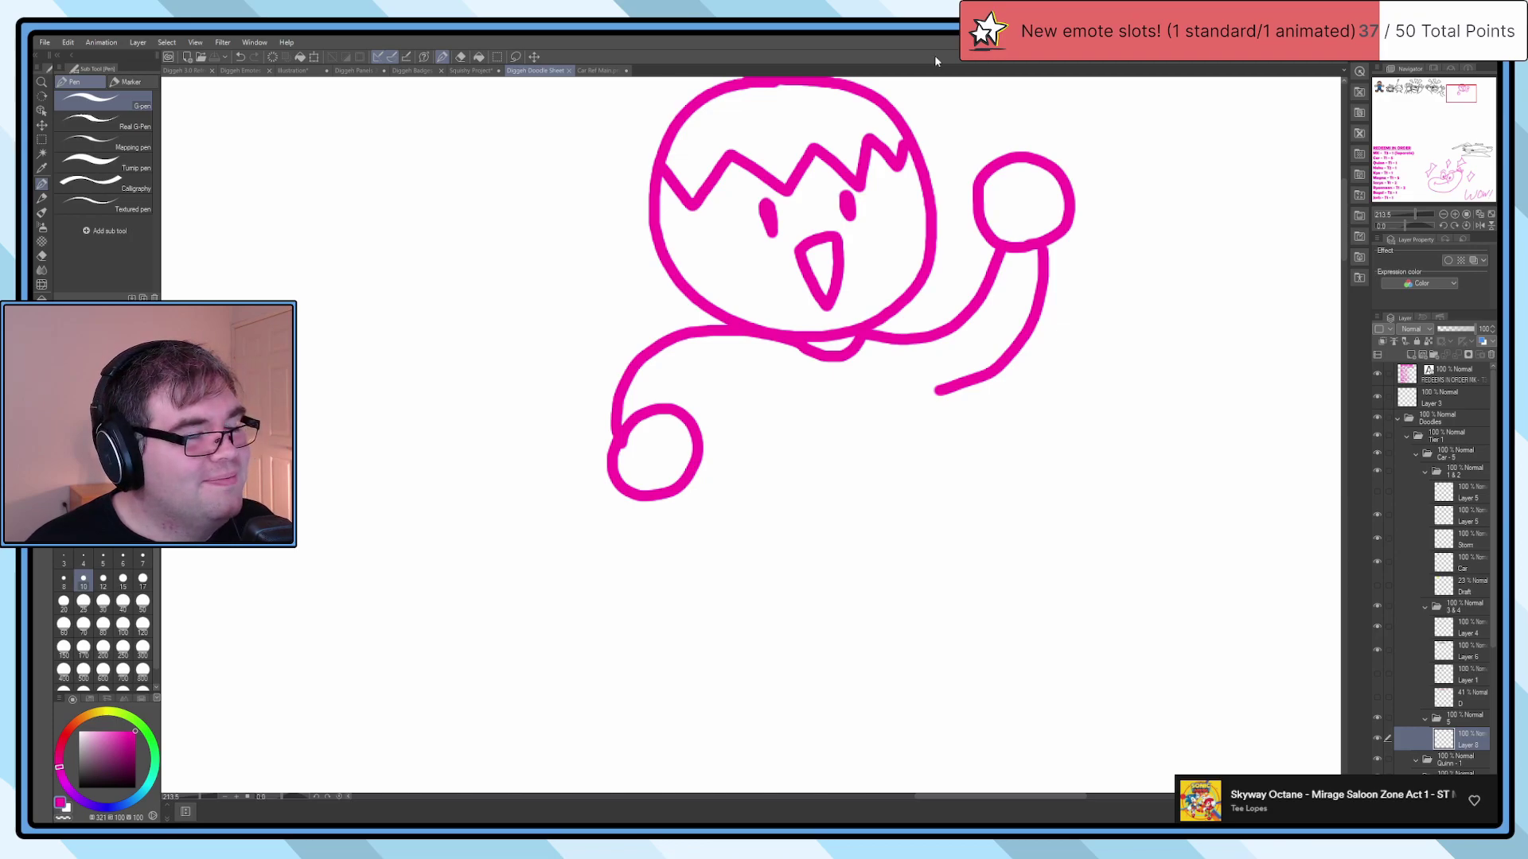
pyautogui.scroll(3, 723, 402)
pyautogui.moveTo(647, 400)
pyautogui.mouseDown()
pyautogui.moveTo(730, 387)
pyautogui.moveTo(801, 415)
pyautogui.mouseUp()
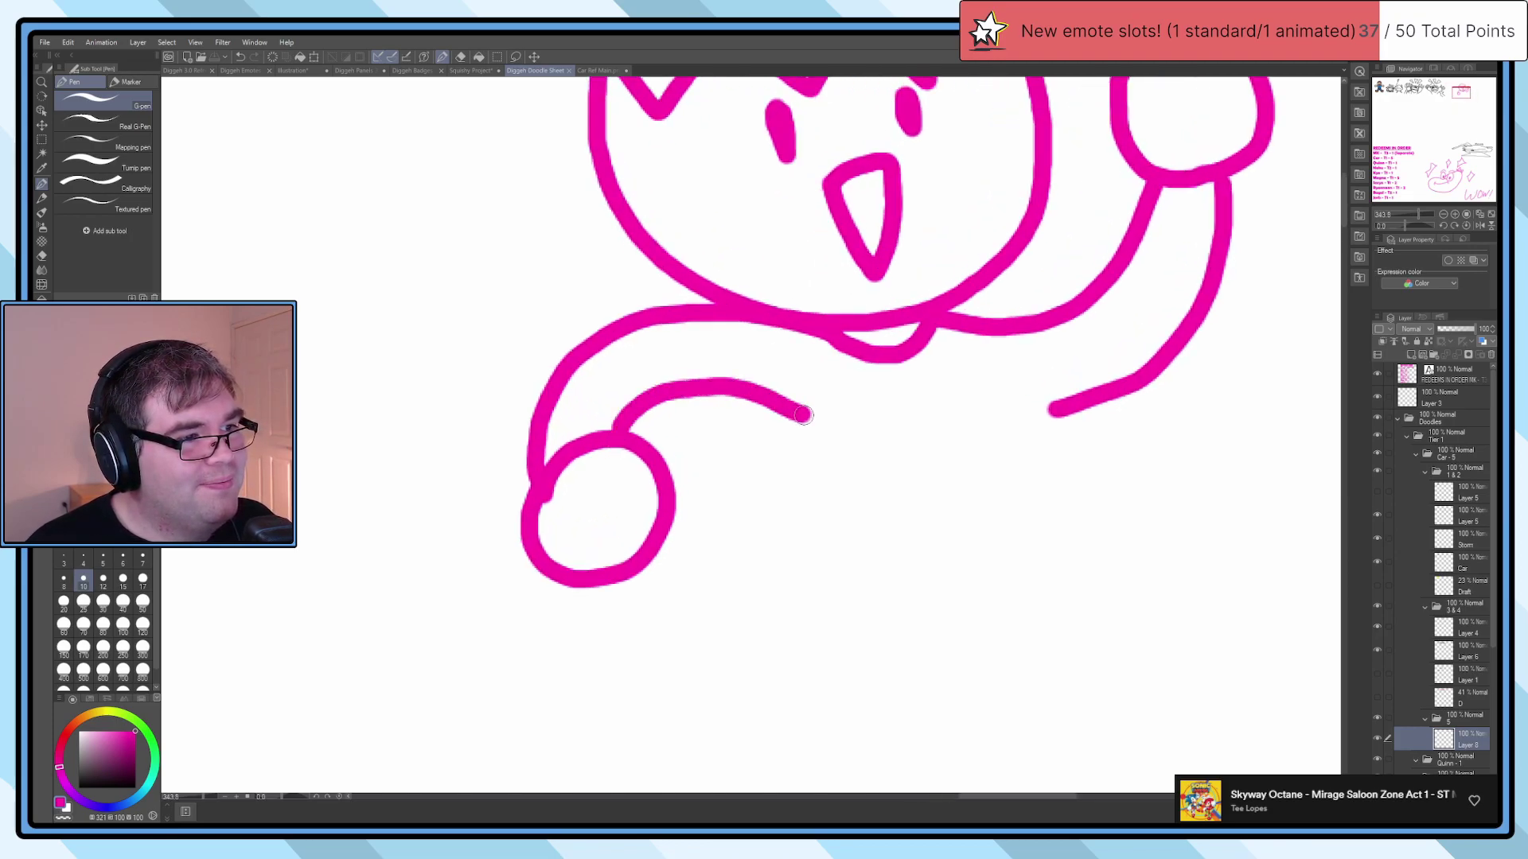
pyautogui.moveTo(635, 332); pyautogui.dragTo(700, 386)
pyautogui.moveTo(1119, 275); pyautogui.dragTo(1186, 321)
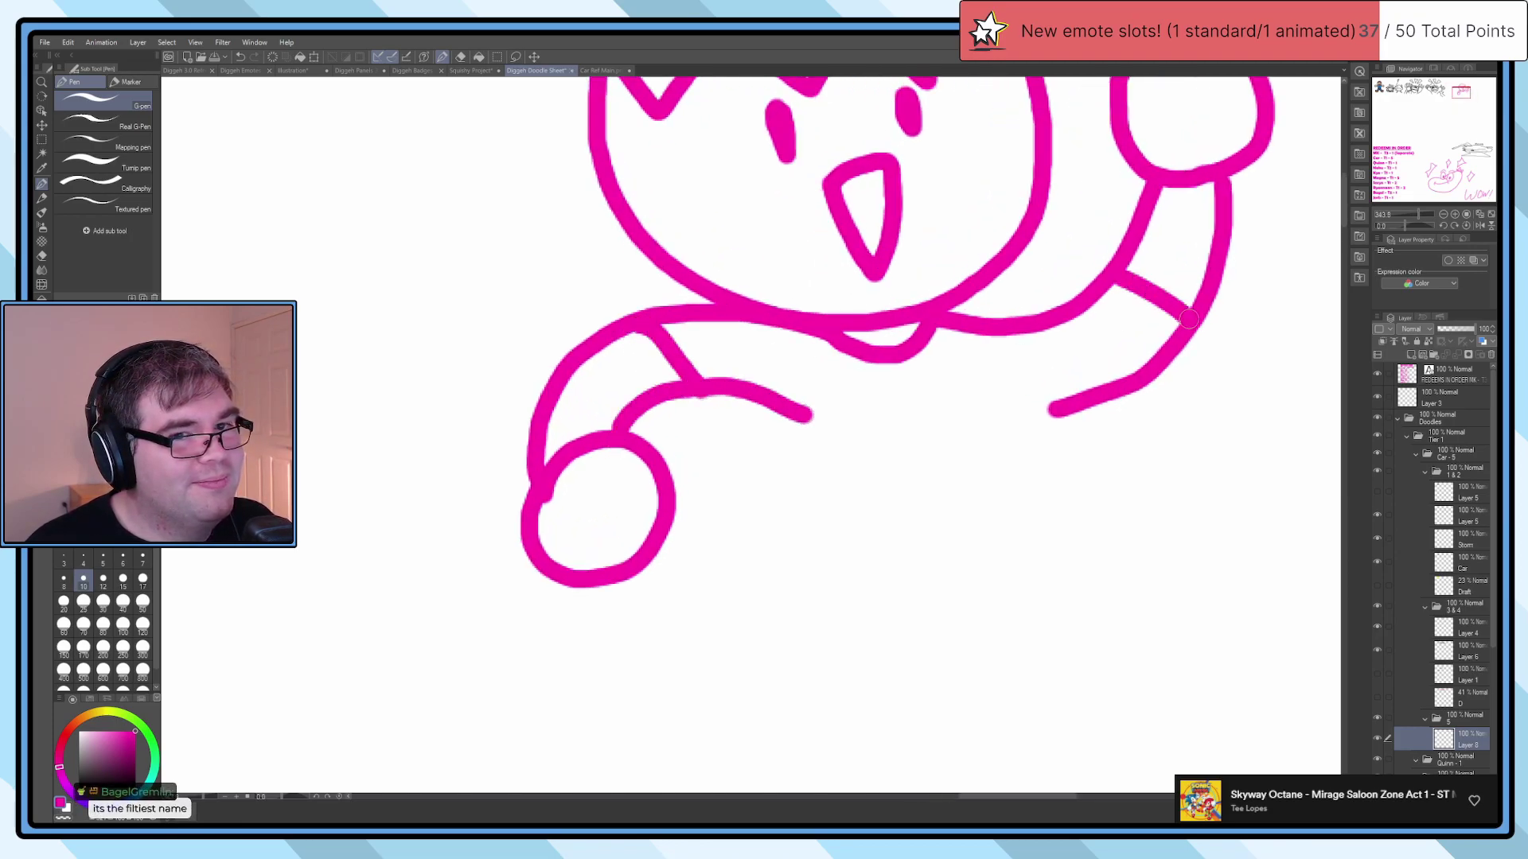
# Step: Draw both curved sides of the magenta figure's torso beneath the arms, redoing the side under the raised arm
pyautogui.scroll(-2, 875, 356)
pyautogui.scroll(2, 819, 433)
pyautogui.moveTo(859, 428)
pyautogui.mouseDown()
pyautogui.moveTo(819, 433)
pyautogui.moveTo(748, 567)
pyautogui.mouseUp()
pyautogui.moveTo(972, 394)
pyautogui.mouseDown()
pyautogui.moveTo(993, 457)
pyautogui.moveTo(977, 597)
pyautogui.mouseUp()
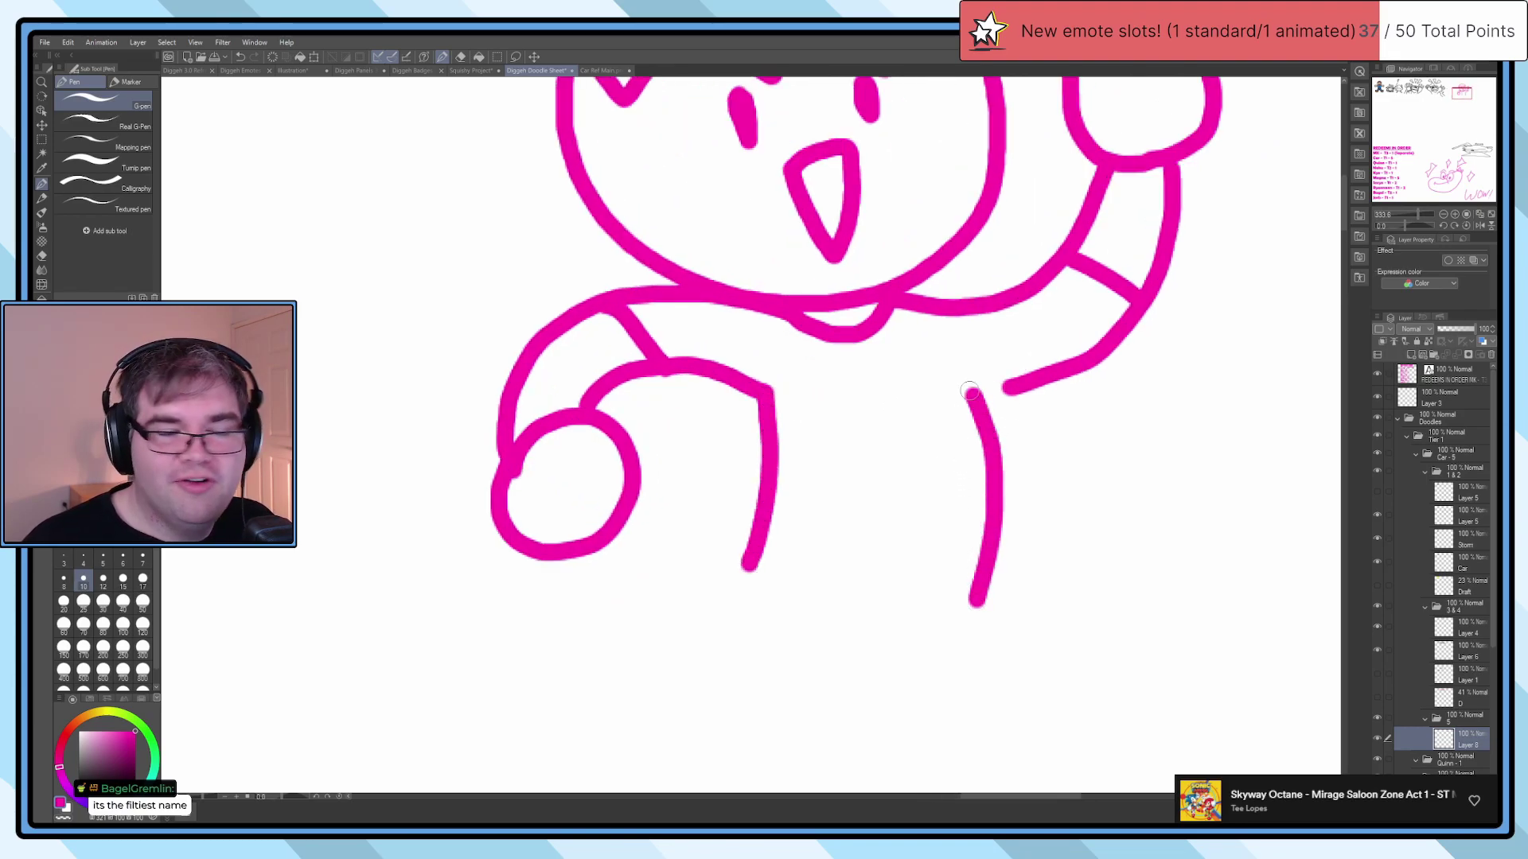
pyautogui.hotkey('ctrl', 'z')
pyautogui.moveTo(937, 390)
pyautogui.mouseDown()
pyautogui.moveTo(961, 557)
pyautogui.moveTo(948, 579)
pyautogui.mouseUp()
pyautogui.scroll(-3, 943, 561)
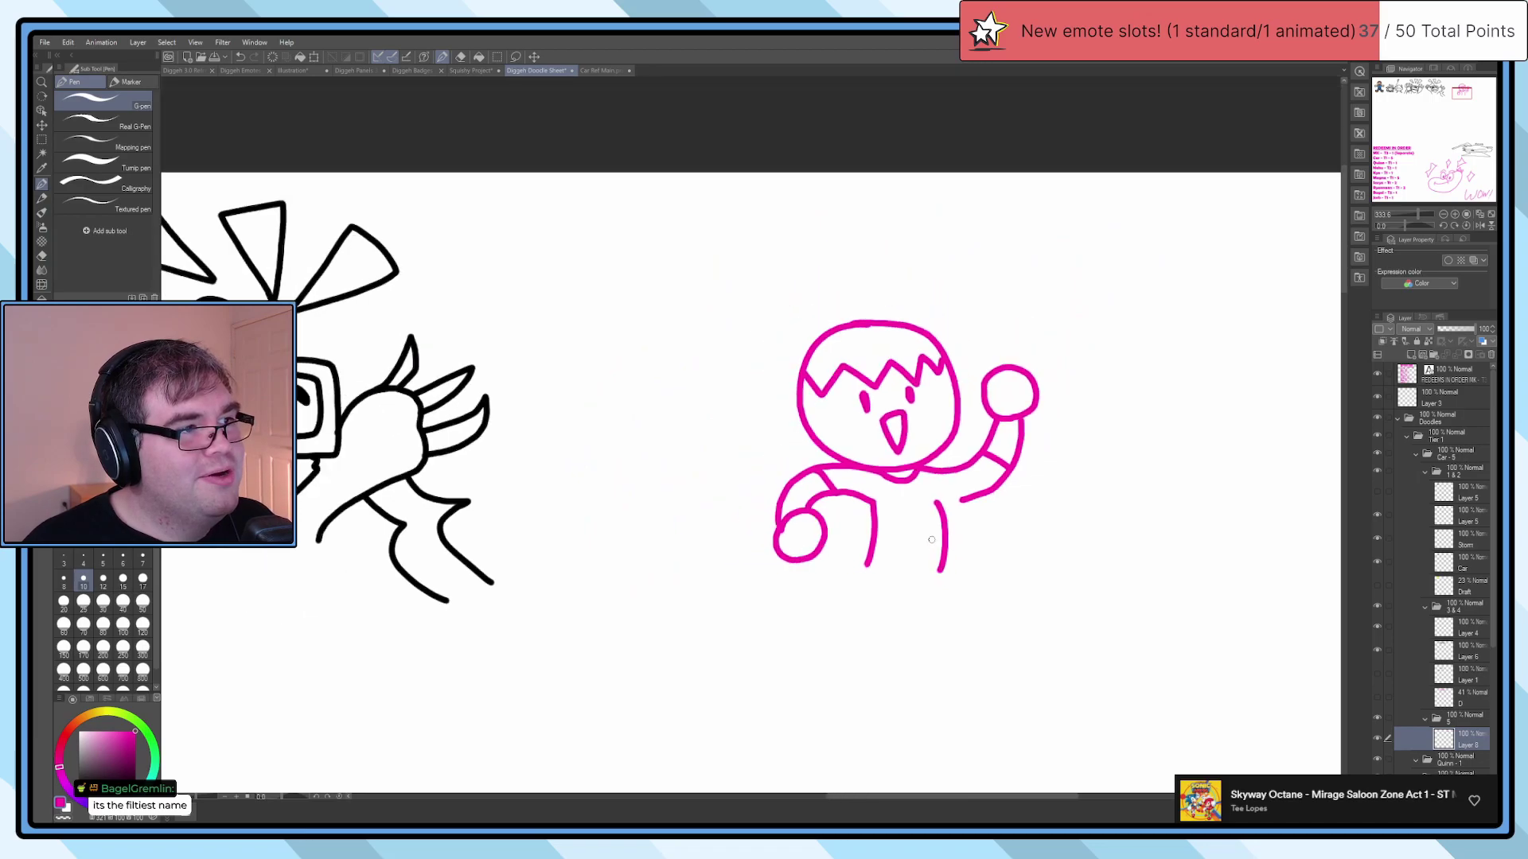
# Step: Check the Emotes 3.0 Showcase and Car Ref Main images for reference, and return to the doodle sheet
pyautogui.scroll(-4, 933, 540)
pyautogui.click(237, 71)
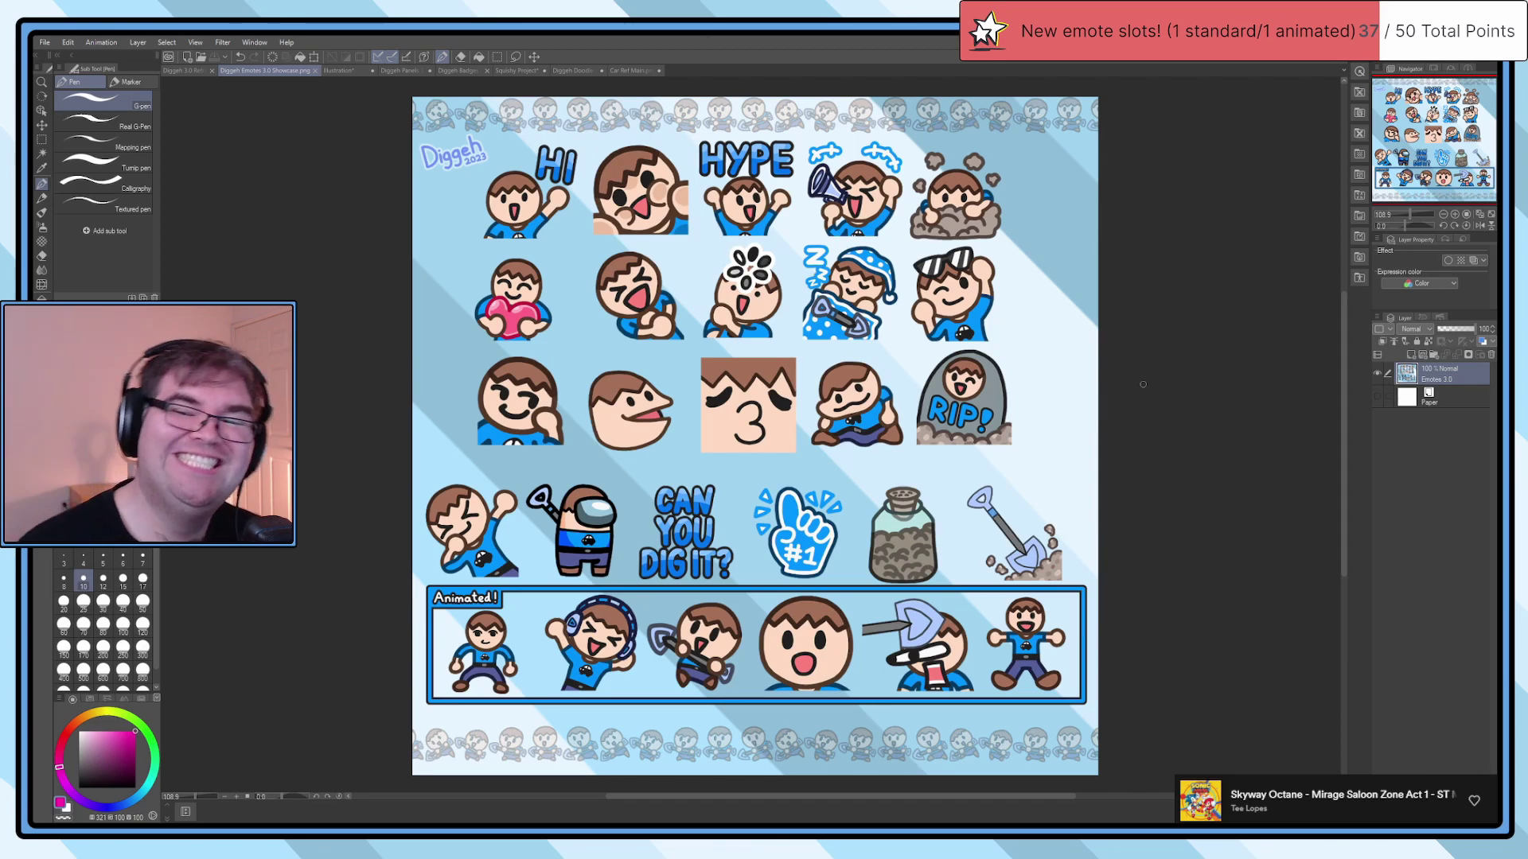
pyautogui.click(633, 70)
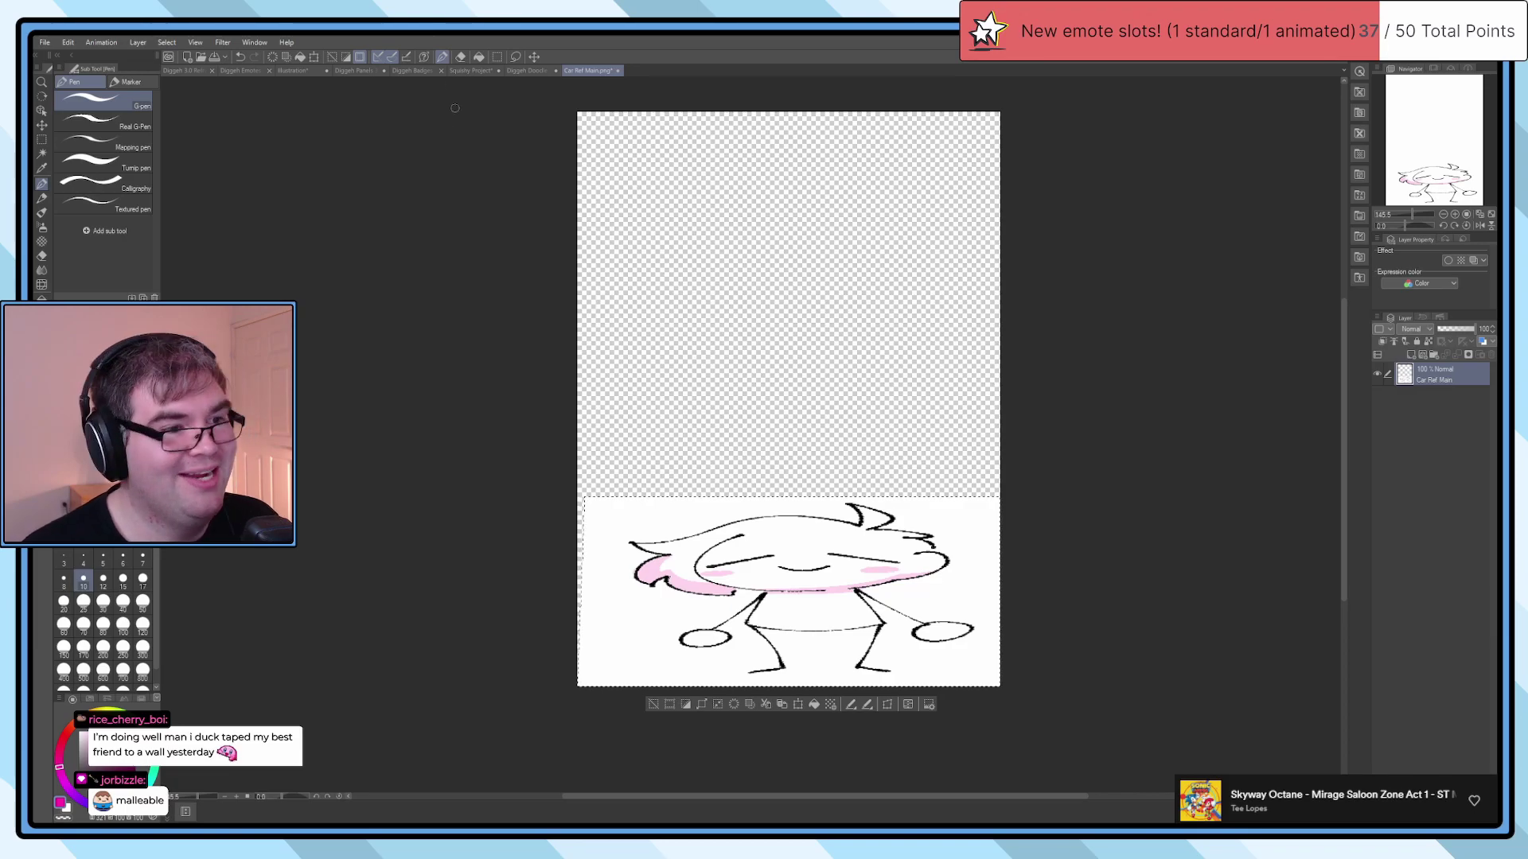
pyautogui.click(528, 70)
# Step: Erase the torso side under the raised arm, redraw it farther out and join it to the arm's underside
pyautogui.scroll(5, 1006, 464)
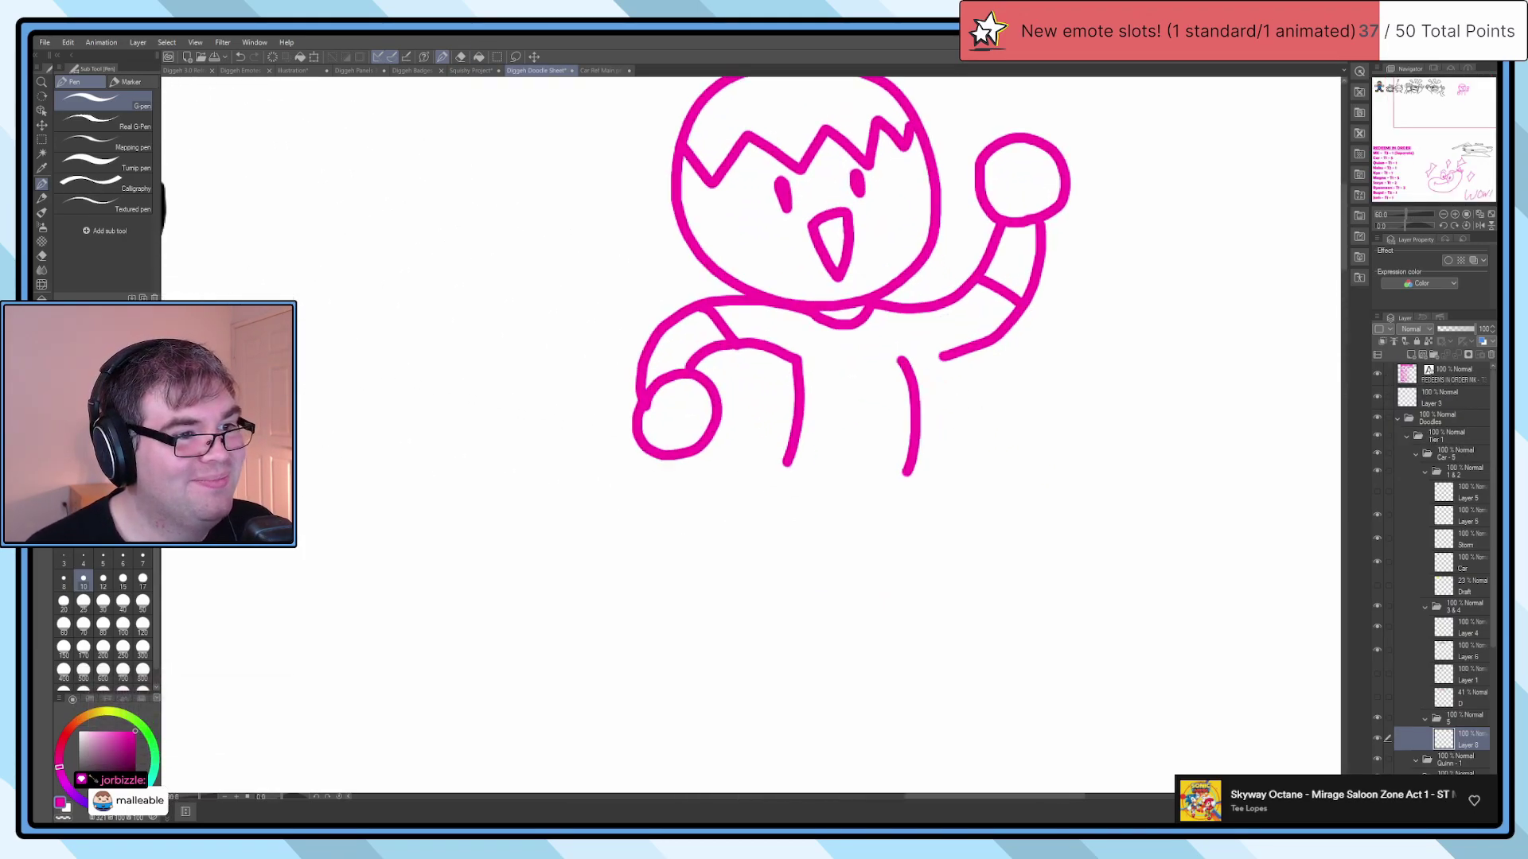
pyautogui.scroll(6, 923, 375)
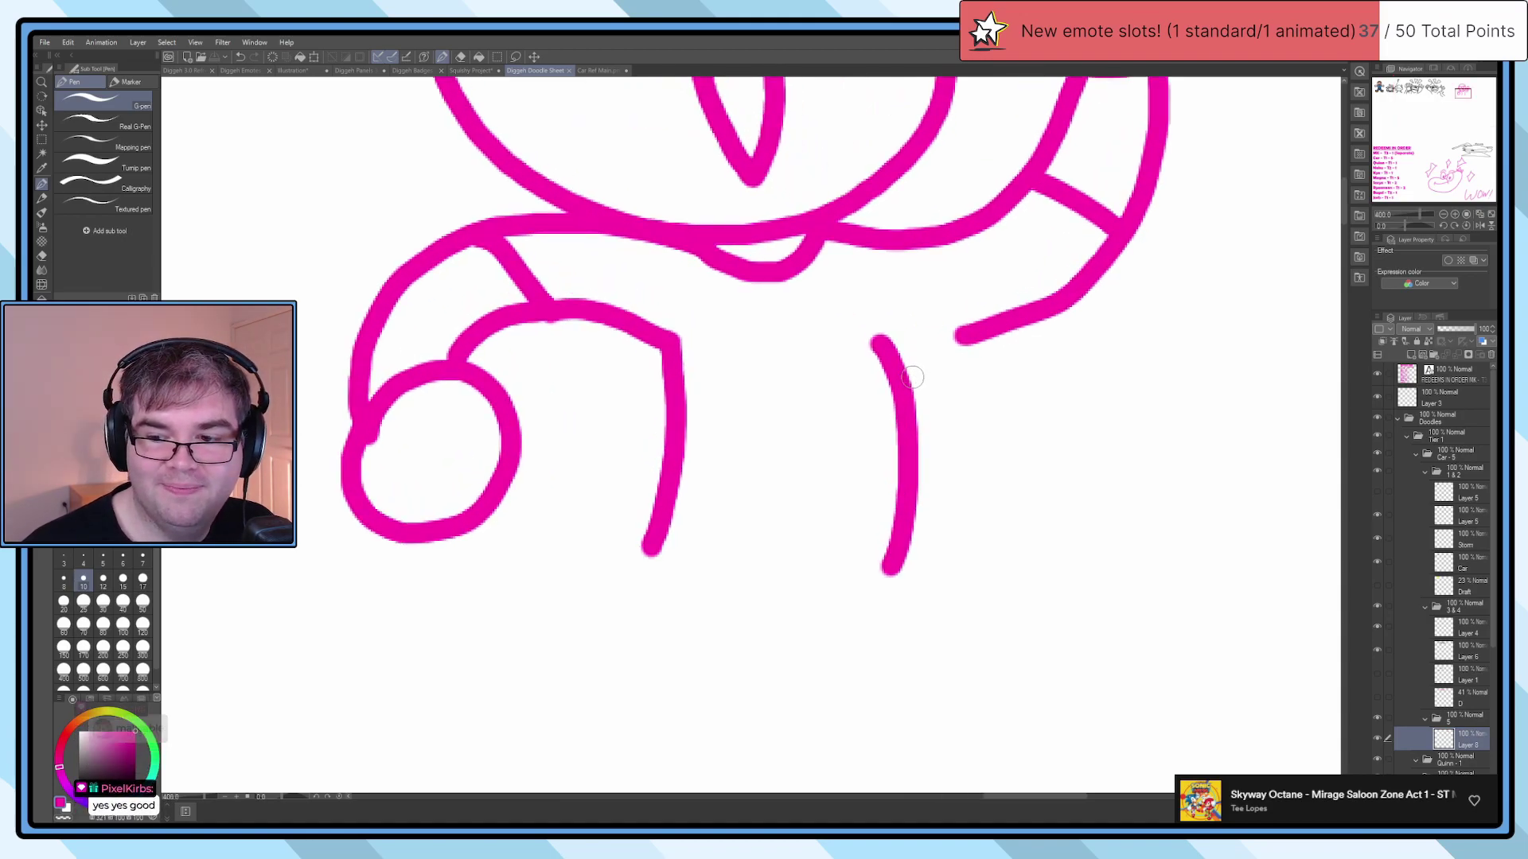
pyautogui.press('e')
pyautogui.moveTo(870, 342)
pyautogui.mouseDown()
pyautogui.moveTo(890, 388)
pyautogui.moveTo(891, 556)
pyautogui.mouseUp()
pyautogui.click(122, 601)
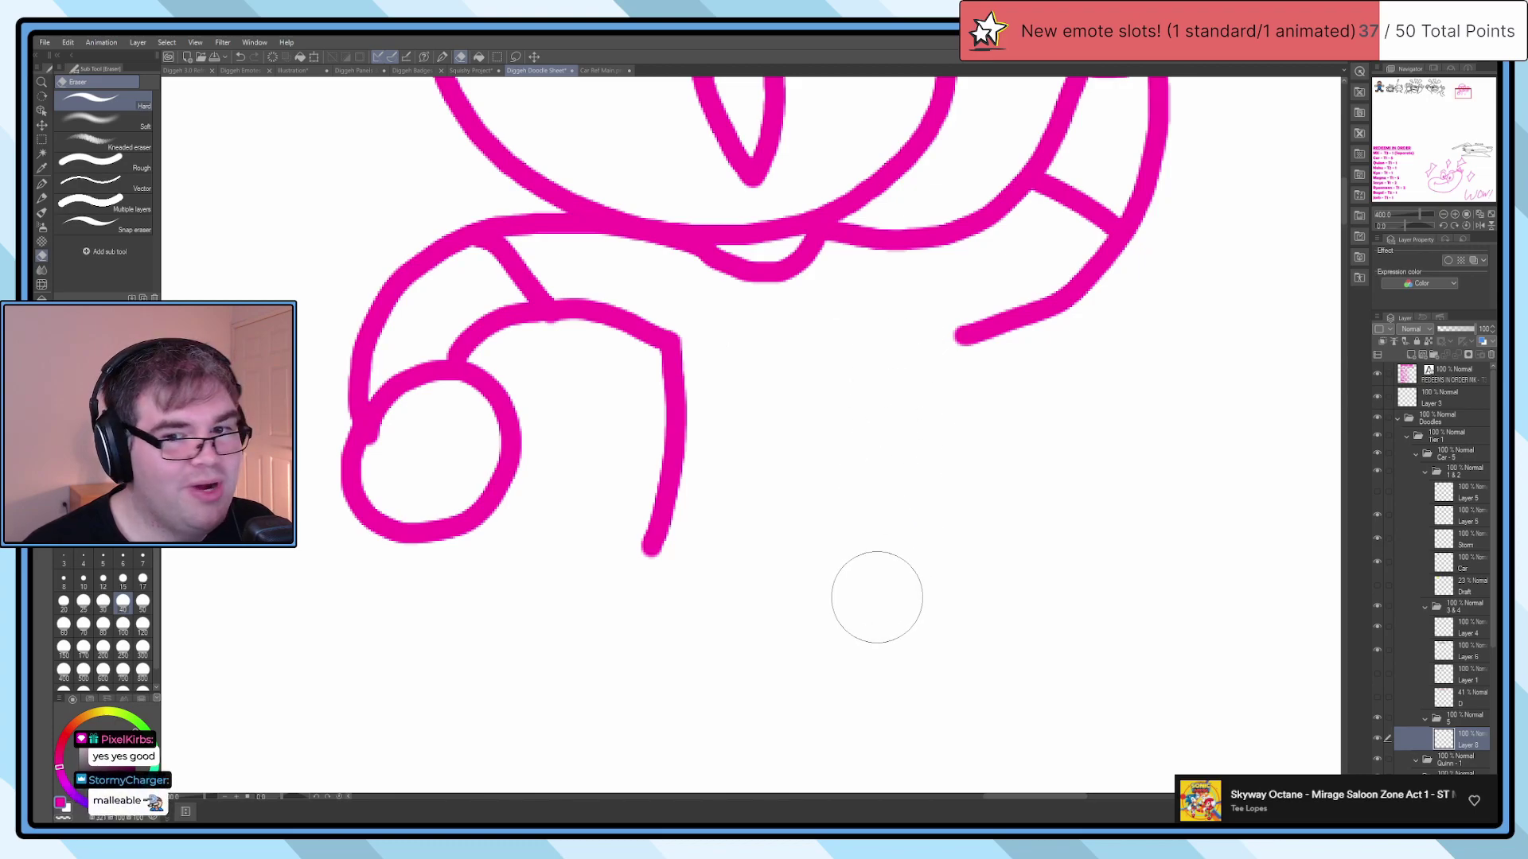
pyautogui.press('p')
pyautogui.moveTo(908, 338); pyautogui.dragTo(917, 562)
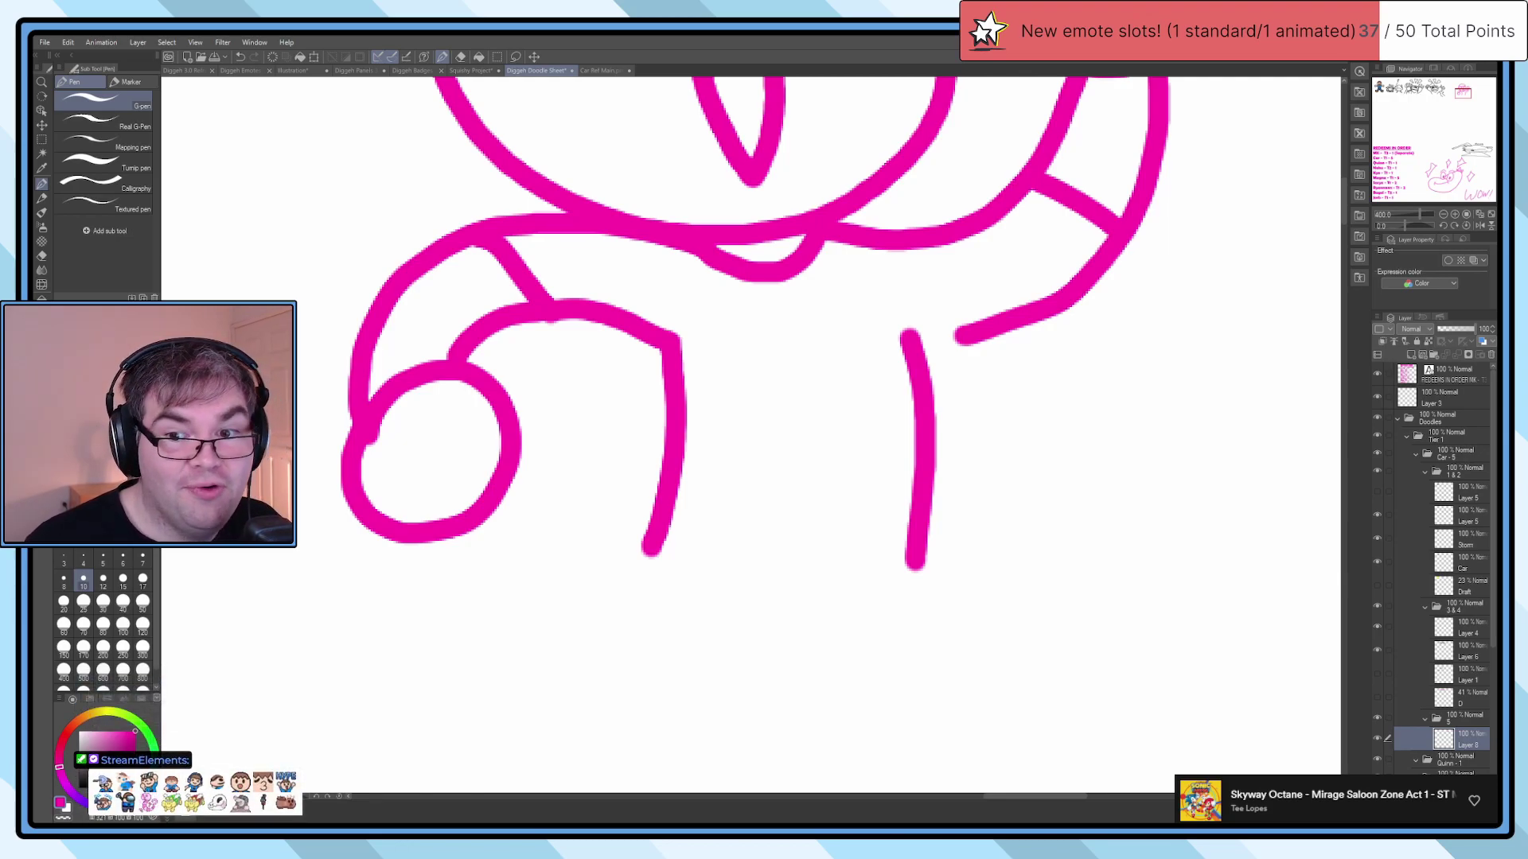
pyautogui.scroll(3, 924, 396)
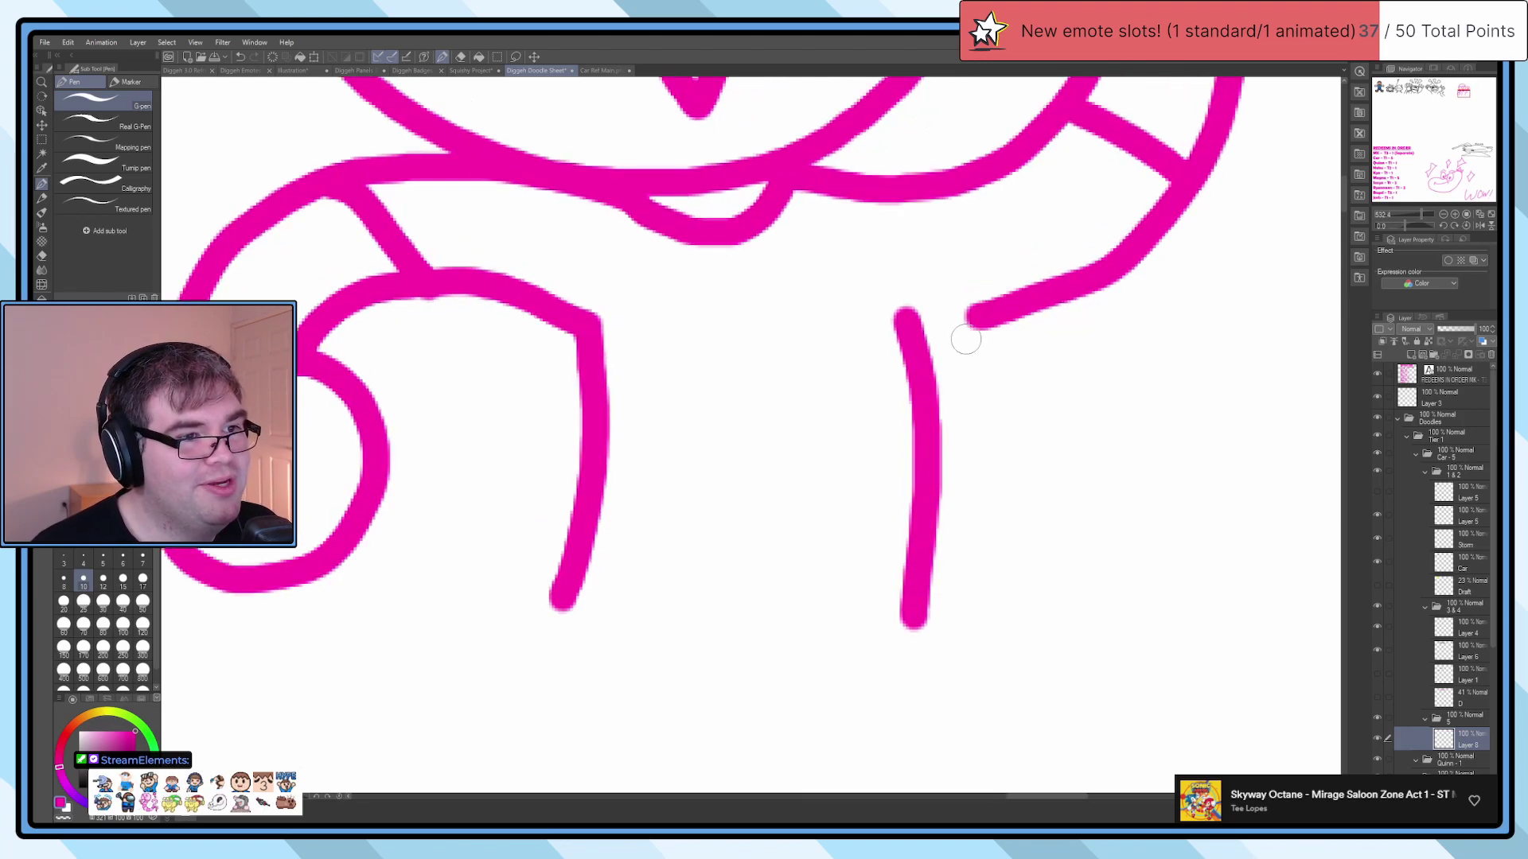
pyautogui.moveTo(978, 317); pyautogui.dragTo(905, 323)
# Step: Draw a thick filled belt across the bottom of the torso and erase a small rounded buckle in its middle
pyautogui.scroll(-6, 903, 344)
pyautogui.scroll(-2, 897, 363)
pyautogui.scroll(4, 842, 385)
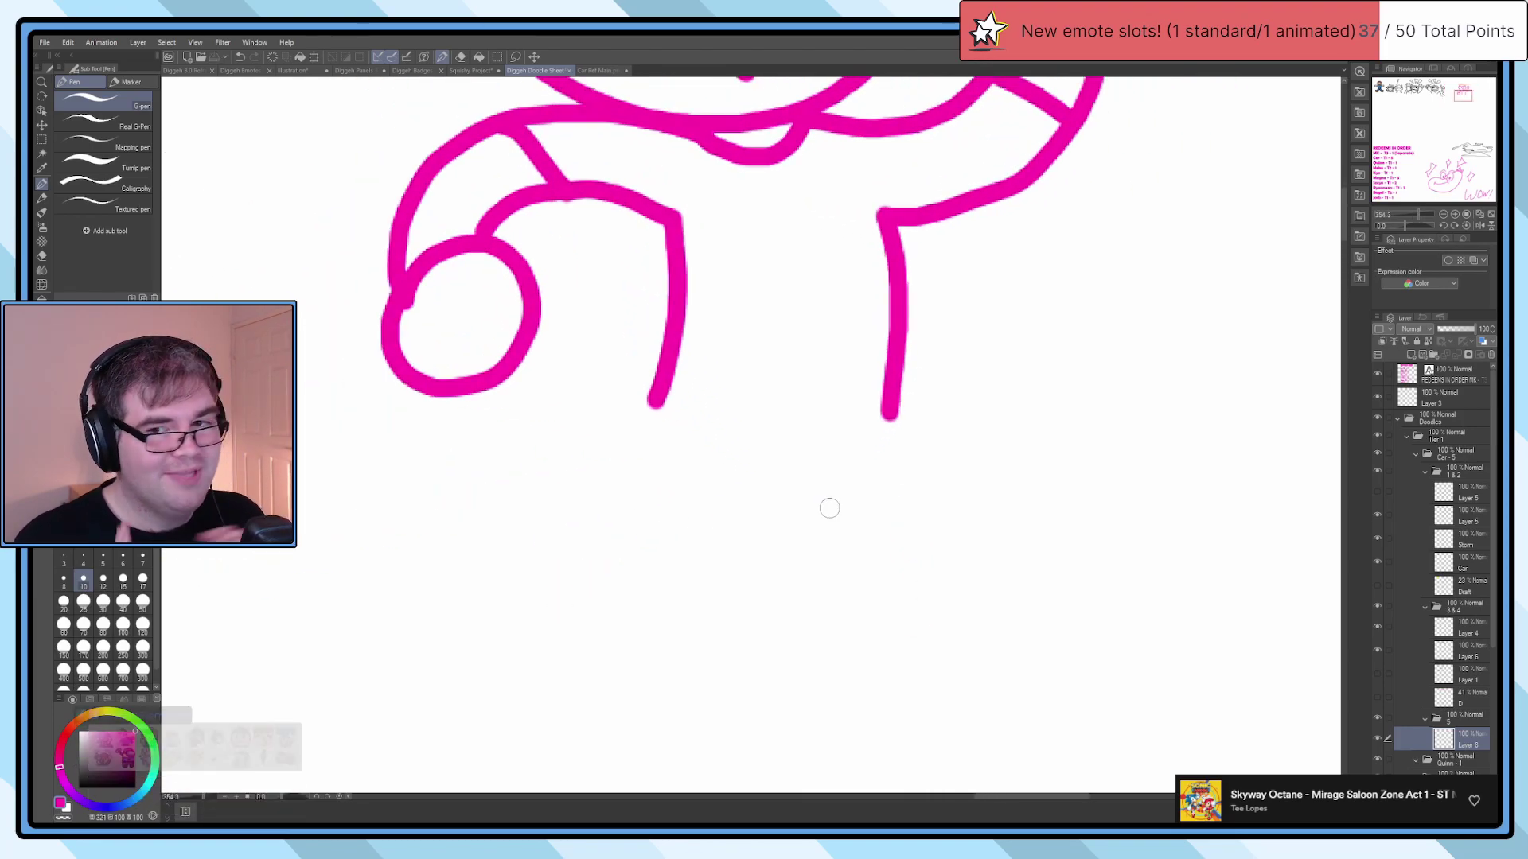
pyautogui.scroll(1, 829, 508)
pyautogui.scroll(-2, 829, 508)
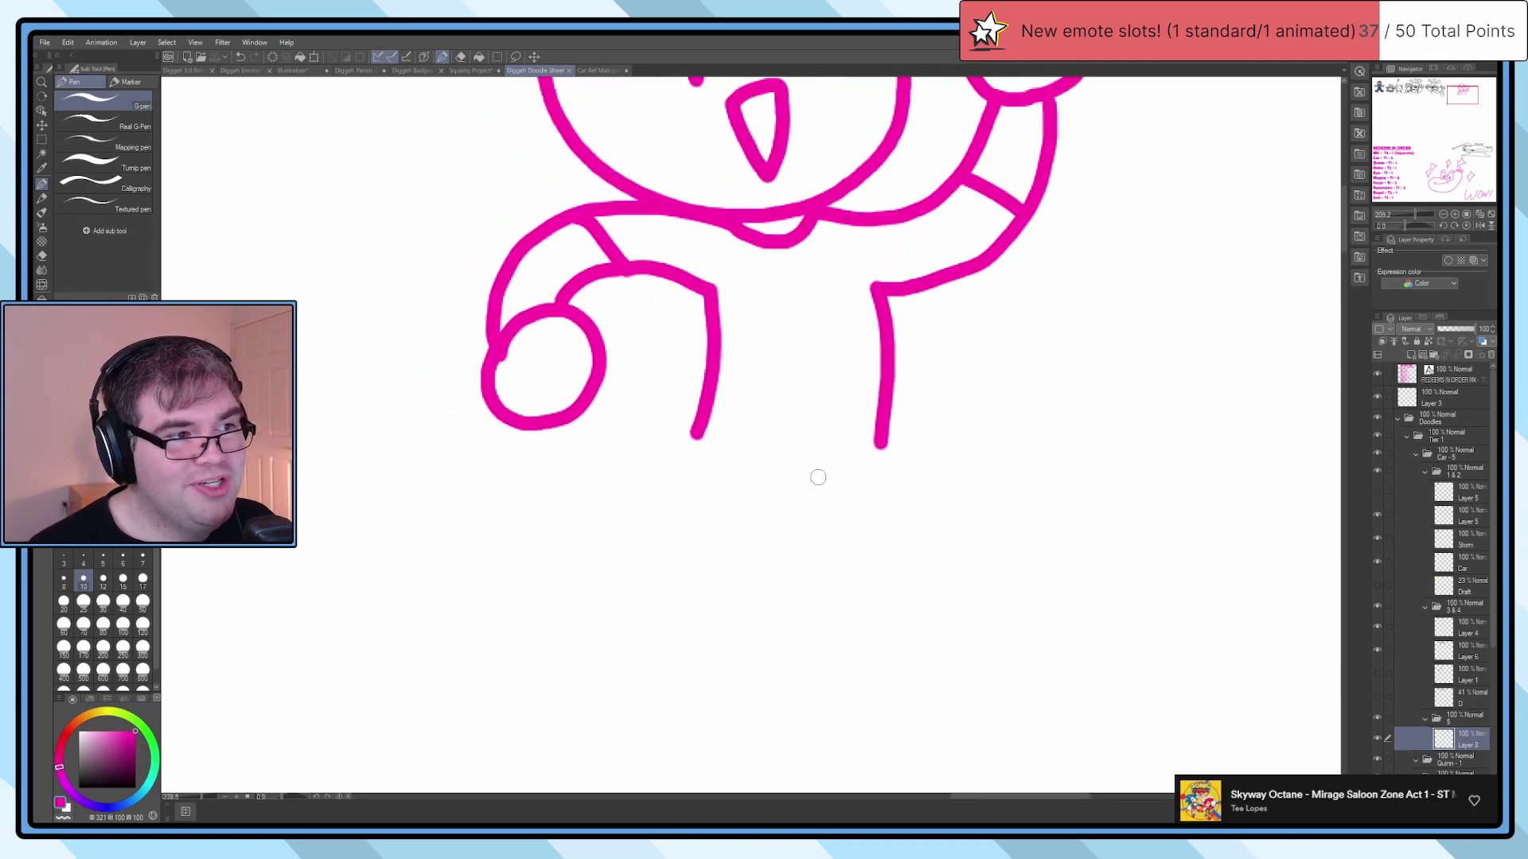
pyautogui.scroll(3, 818, 477)
pyautogui.moveTo(666, 427)
pyautogui.mouseDown()
pyautogui.moveTo(845, 471)
pyautogui.moveTo(917, 464)
pyautogui.moveTo(916, 445)
pyautogui.moveTo(674, 410)
pyautogui.moveTo(909, 460)
pyautogui.moveTo(700, 449)
pyautogui.moveTo(671, 434)
pyautogui.moveTo(730, 448)
pyautogui.moveTo(657, 424)
pyautogui.moveTo(802, 454)
pyautogui.mouseUp()
pyautogui.scroll(2, 856, 444)
pyautogui.press('e')
pyautogui.press('p')
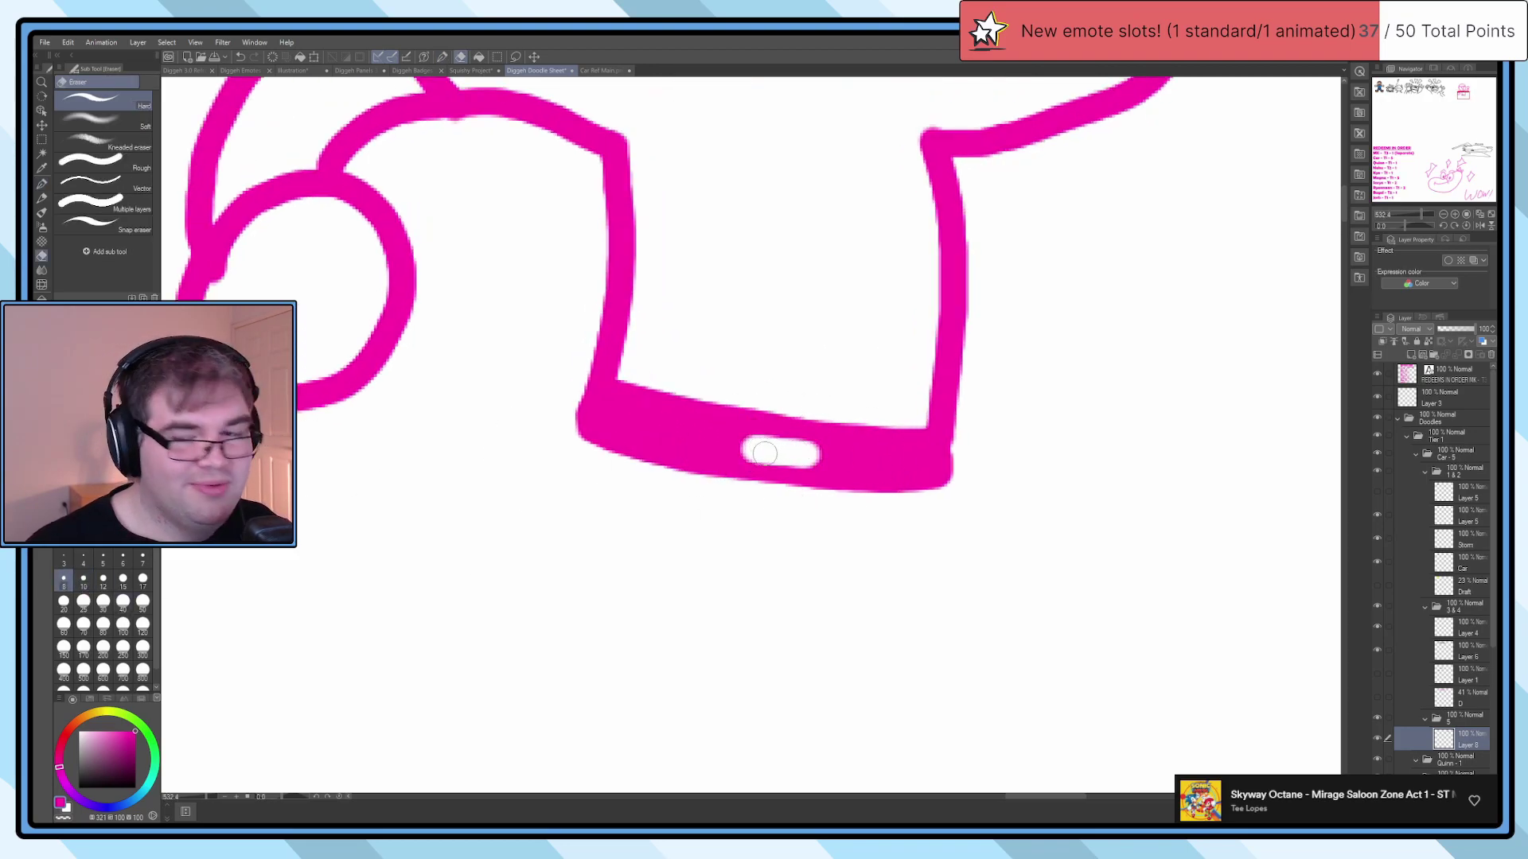
pyautogui.scroll(-4, 836, 461)
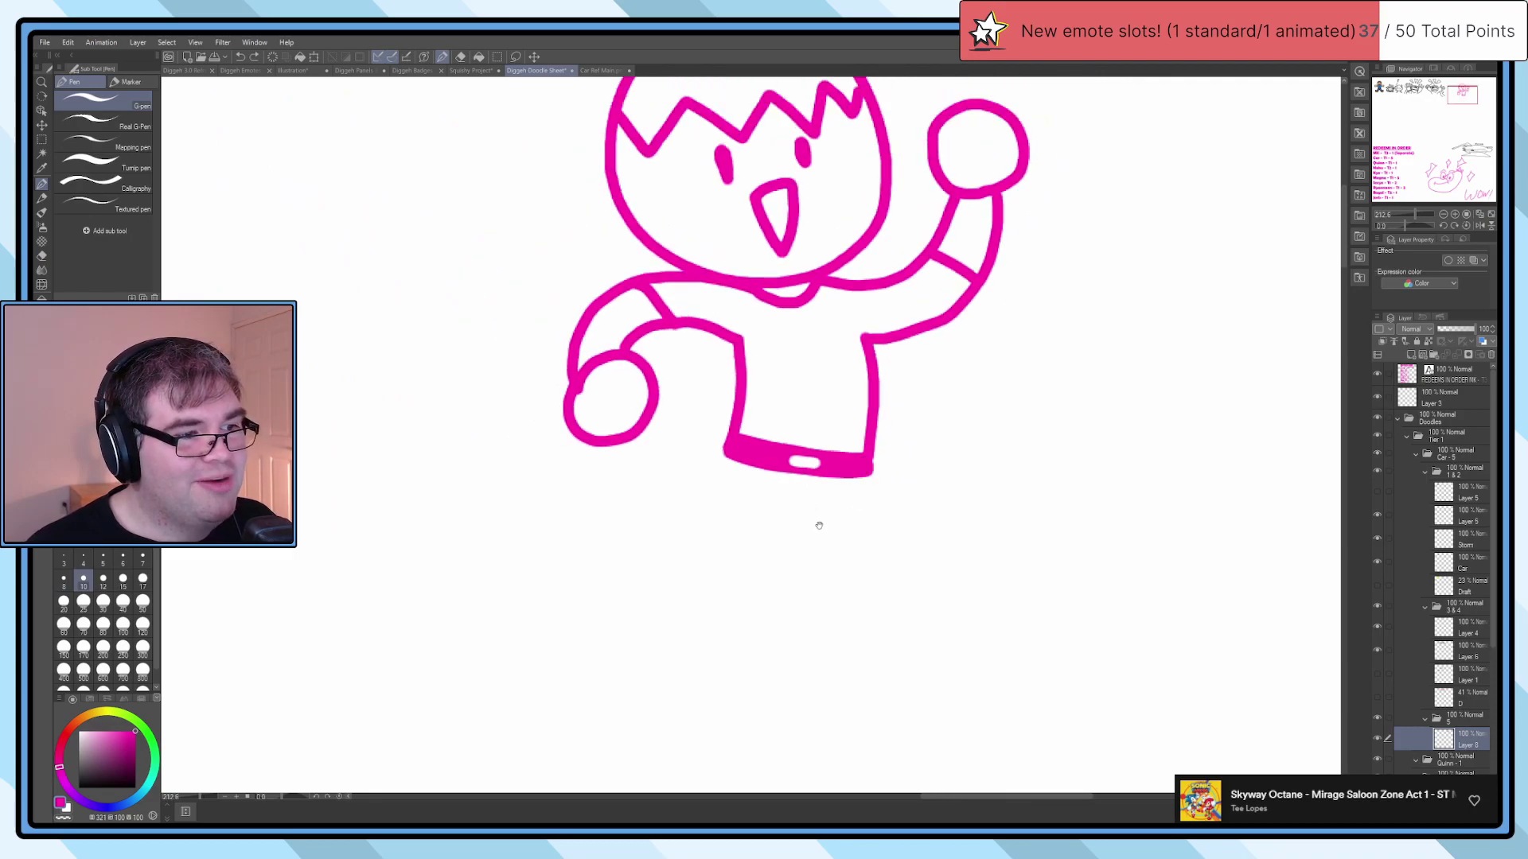
pyautogui.scroll(-2, 819, 525)
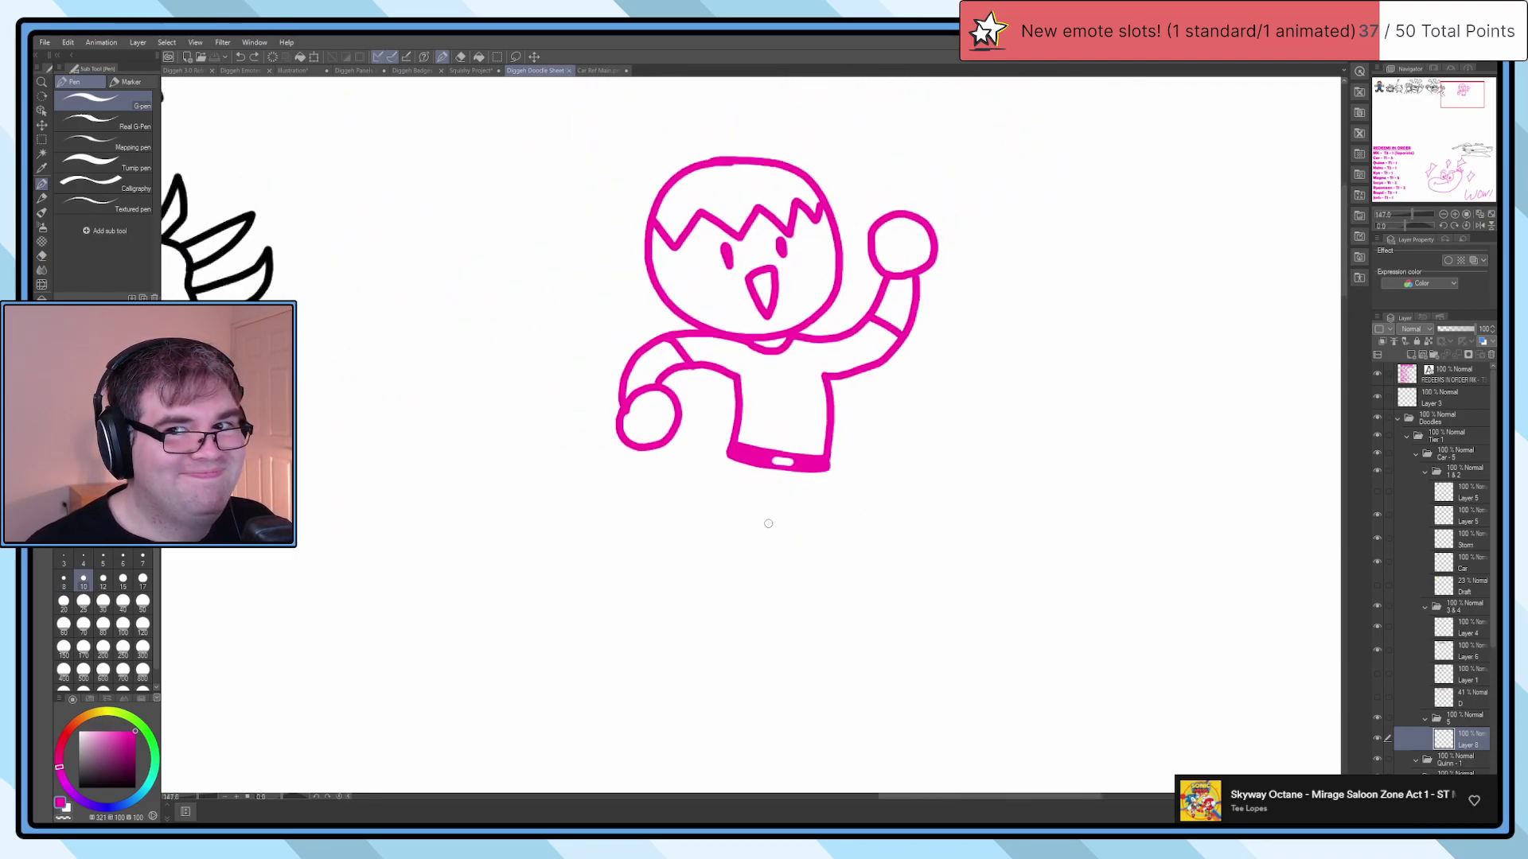
pyautogui.moveTo(744, 529)
pyautogui.mouseDown()
pyautogui.moveTo(756, 593)
pyautogui.moveTo(724, 501)
pyautogui.moveTo(842, 492)
pyautogui.moveTo(805, 606)
pyautogui.moveTo(731, 606)
pyautogui.mouseUp()
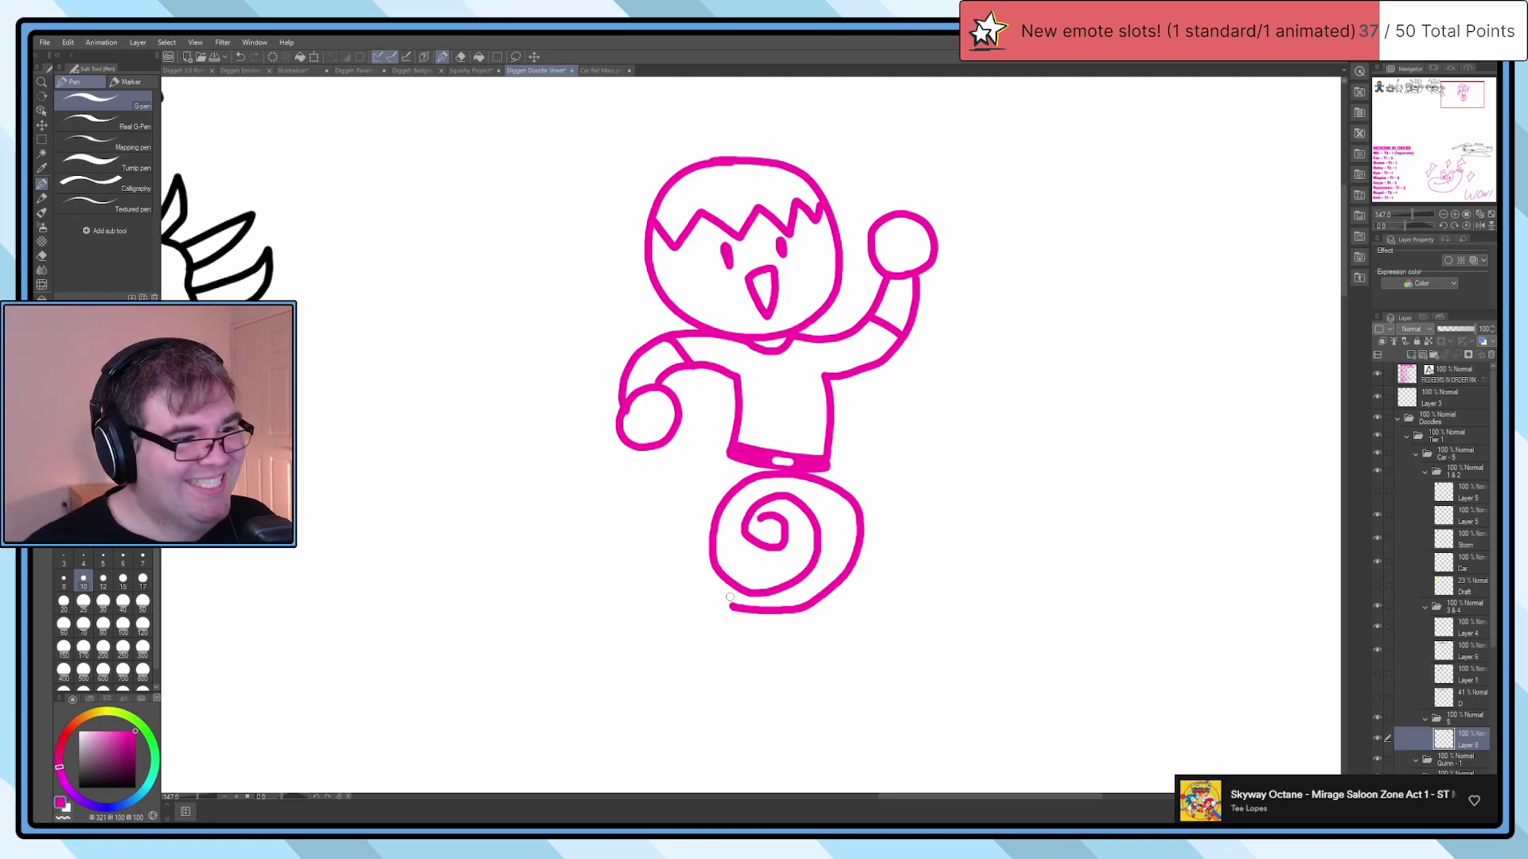
pyautogui.scroll(6, 732, 570)
pyautogui.moveTo(732, 492)
pyautogui.mouseDown()
pyautogui.moveTo(781, 555)
pyautogui.moveTo(707, 551)
pyautogui.moveTo(728, 494)
pyautogui.mouseUp()
pyautogui.moveTo(991, 390)
pyautogui.mouseDown()
pyautogui.moveTo(999, 380)
pyautogui.moveTo(967, 397)
pyautogui.mouseUp()
pyautogui.hotkey('ctrl', 'z')
pyautogui.hotkey('ctrl', 'z')
pyautogui.hotkey('ctrl', 'z')
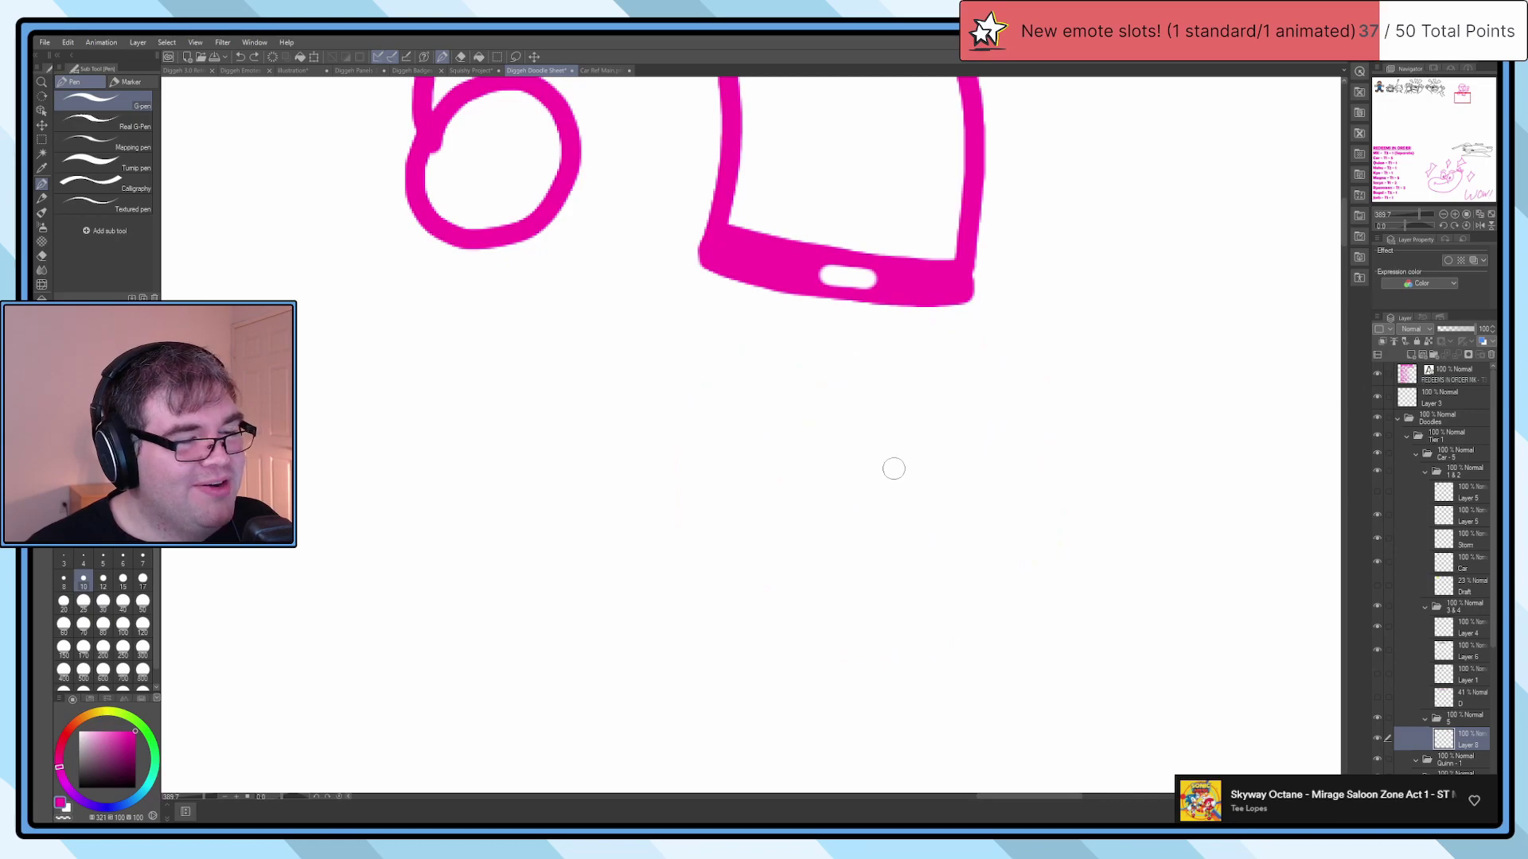
# Step: Draw the standing leg's outer line curving down from the belt, redoing it until it fits, and add an oval foot
pyautogui.scroll(-6, 891, 467)
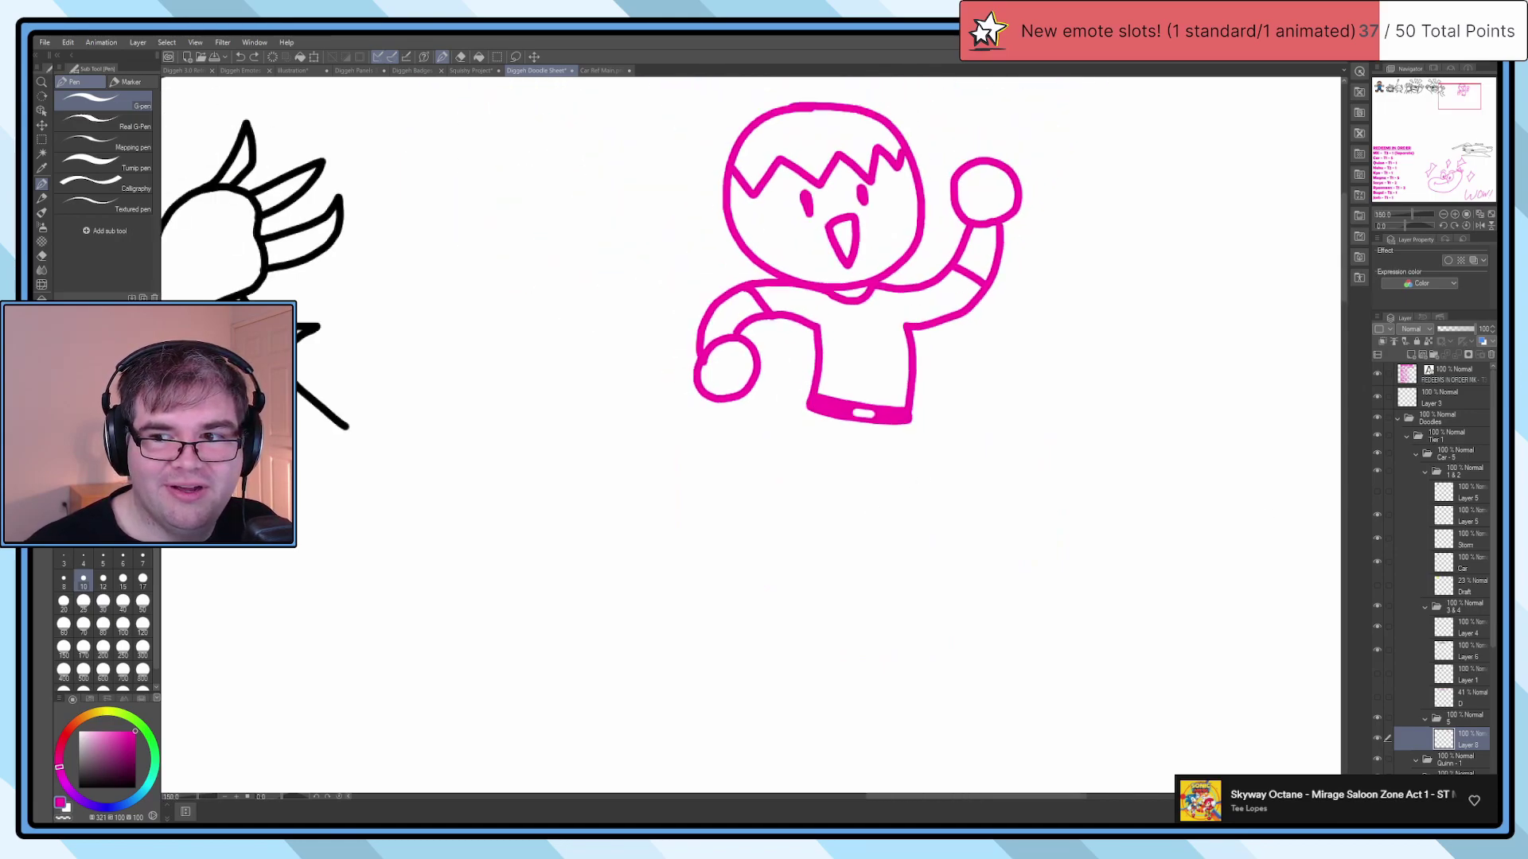
pyautogui.scroll(5, 868, 477)
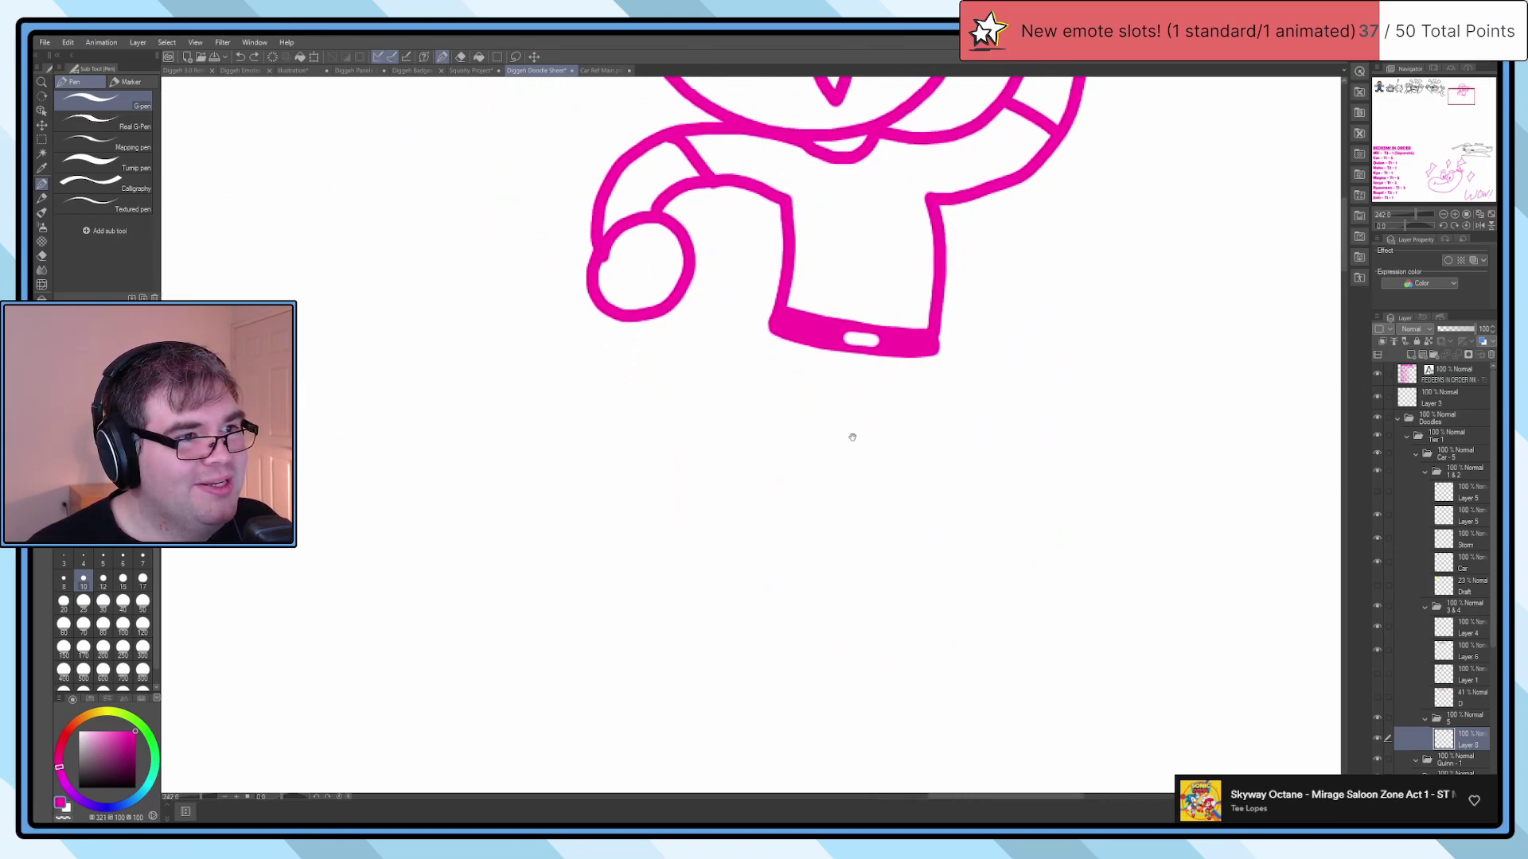
pyautogui.moveTo(979, 376); pyautogui.dragTo(966, 494)
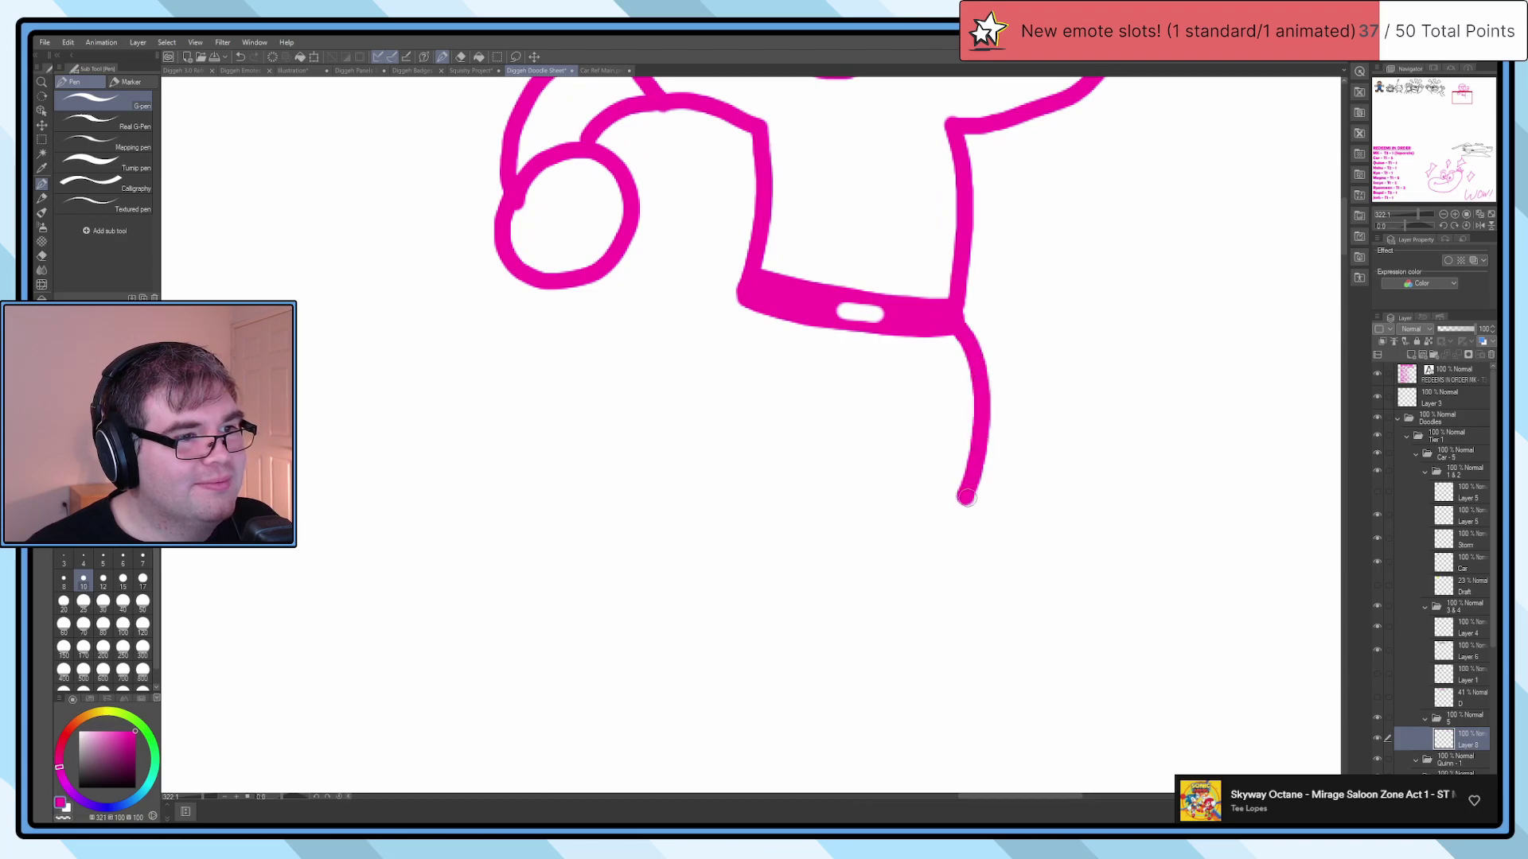
pyautogui.hotkey('ctrl', 'z')
pyautogui.moveTo(958, 326)
pyautogui.mouseDown()
pyautogui.moveTo(995, 425)
pyautogui.moveTo(948, 556)
pyautogui.mouseUp()
pyautogui.hotkey('ctrl', 'z')
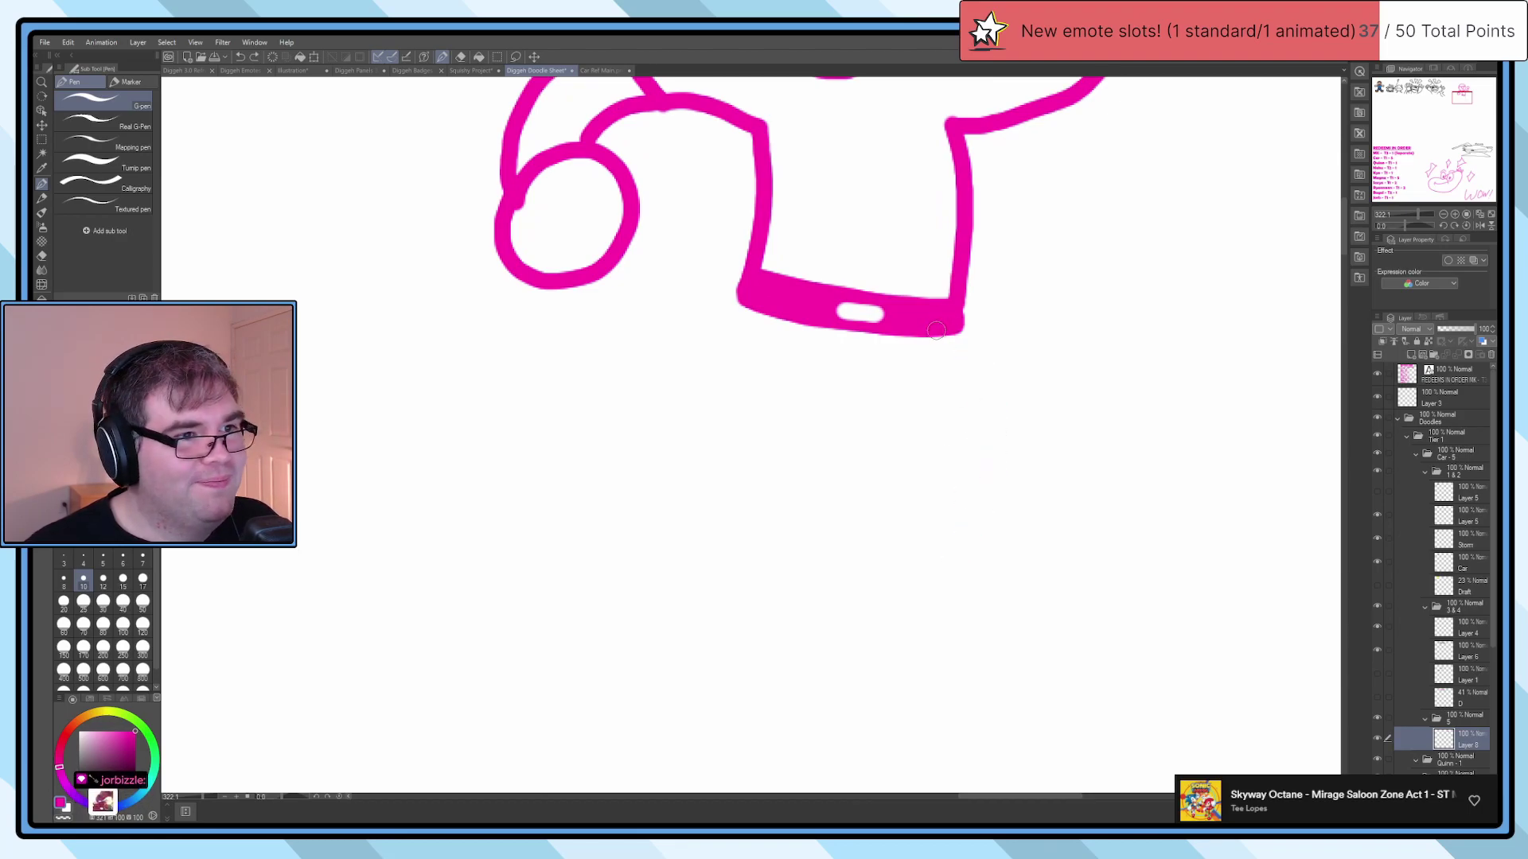
pyautogui.moveTo(947, 319)
pyautogui.mouseDown()
pyautogui.moveTo(1001, 423)
pyautogui.moveTo(980, 601)
pyautogui.moveTo(994, 594)
pyautogui.moveTo(1047, 641)
pyautogui.moveTo(1010, 697)
pyautogui.moveTo(875, 623)
pyautogui.mouseUp()
pyautogui.hotkey('ctrl', 'z')
pyautogui.moveTo(981, 590)
pyautogui.mouseDown()
pyautogui.moveTo(1063, 602)
pyautogui.moveTo(1105, 653)
pyautogui.moveTo(1053, 694)
pyautogui.moveTo(980, 696)
pyautogui.mouseUp()
pyautogui.hotkey('ctrl', 'z')
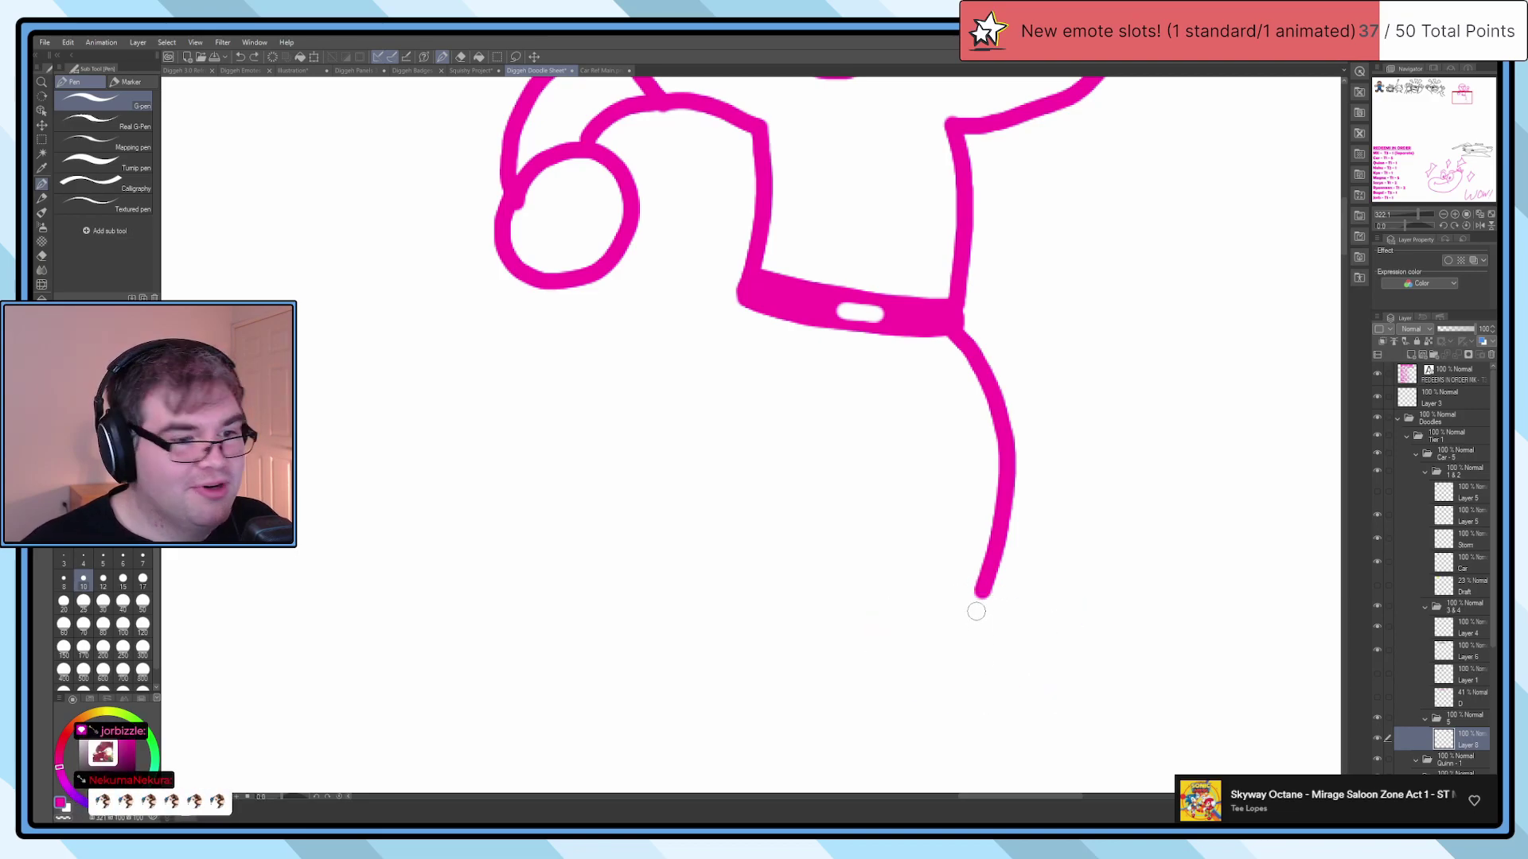
pyautogui.moveTo(984, 591)
pyautogui.mouseDown()
pyautogui.moveTo(1068, 617)
pyautogui.moveTo(1105, 675)
pyautogui.moveTo(1050, 708)
pyautogui.moveTo(929, 678)
pyautogui.moveTo(921, 604)
pyautogui.moveTo(995, 589)
pyautogui.mouseUp()
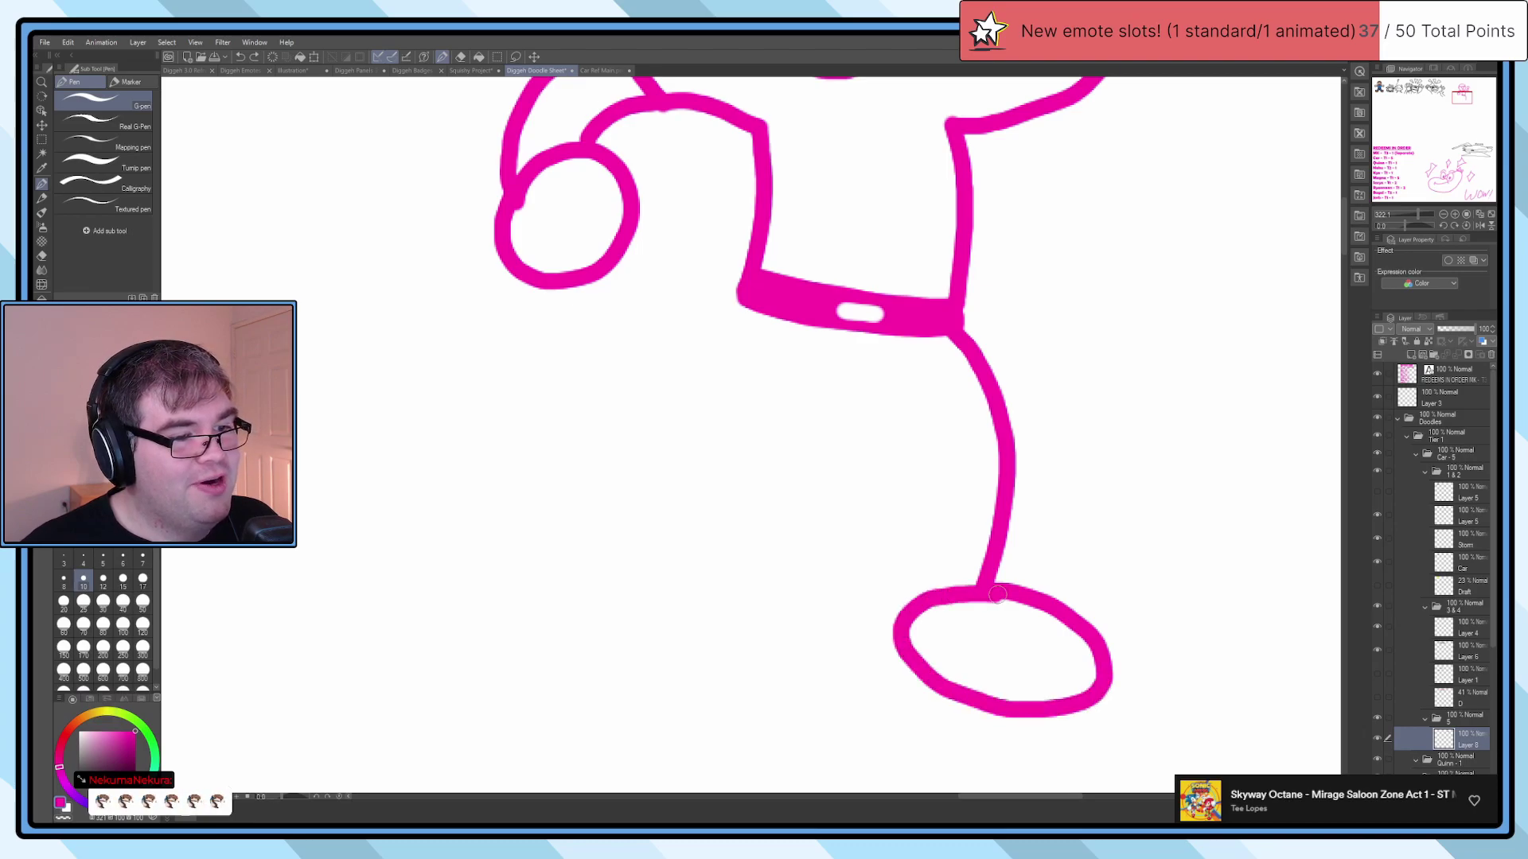
# Step: Draw the standing leg's inner line up from the foot and a curved crotch line beneath the belt, redoing both until they fit
pyautogui.moveTo(900, 629)
pyautogui.mouseDown()
pyautogui.moveTo(891, 488)
pyautogui.moveTo(864, 419)
pyautogui.moveTo(927, 436)
pyautogui.mouseUp()
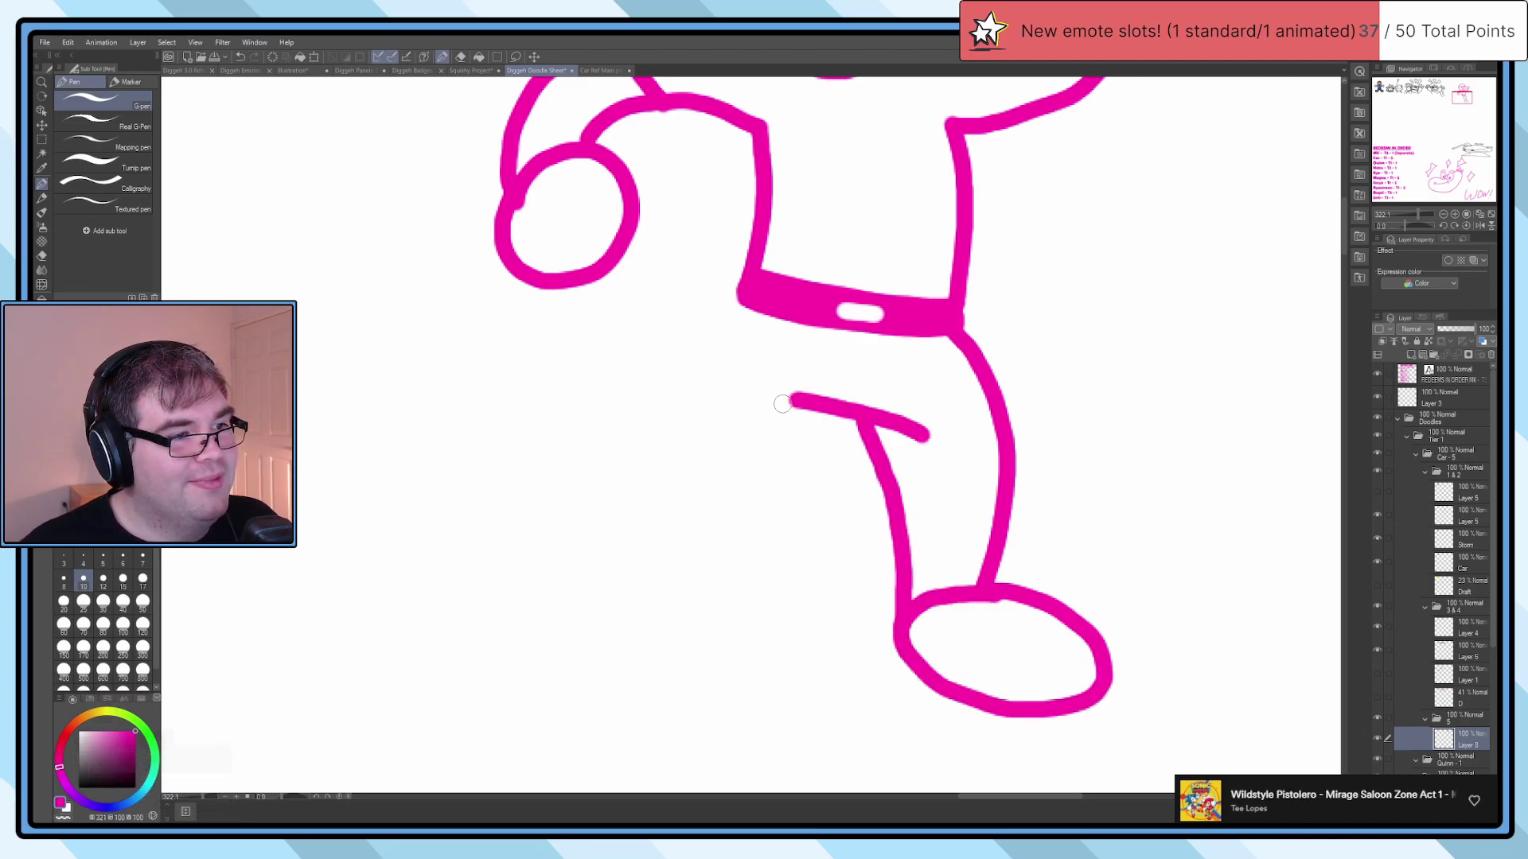
pyautogui.hotkey('ctrl', 'z')
pyautogui.hotkey('ctrl', 'z')
pyautogui.moveTo(923, 607)
pyautogui.mouseDown()
pyautogui.moveTo(921, 534)
pyautogui.moveTo(904, 418)
pyautogui.moveTo(773, 398)
pyautogui.moveTo(937, 433)
pyautogui.moveTo(807, 392)
pyautogui.mouseUp()
pyautogui.hotkey('ctrl', 'z')
pyautogui.hotkey('ctrl', 'z')
pyautogui.scroll(-6, 806, 437)
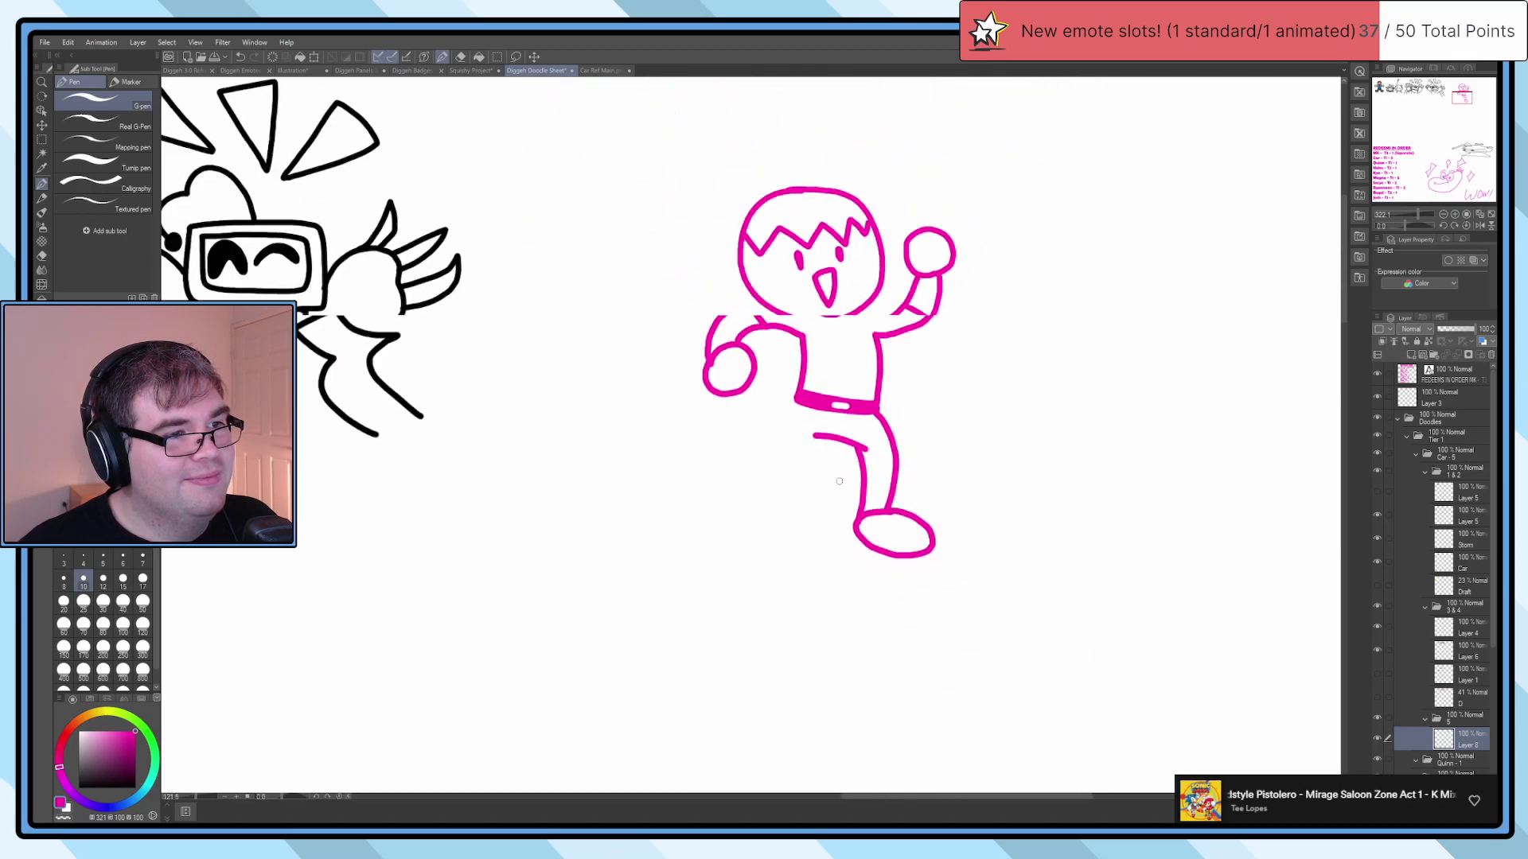
pyautogui.scroll(1, 840, 486)
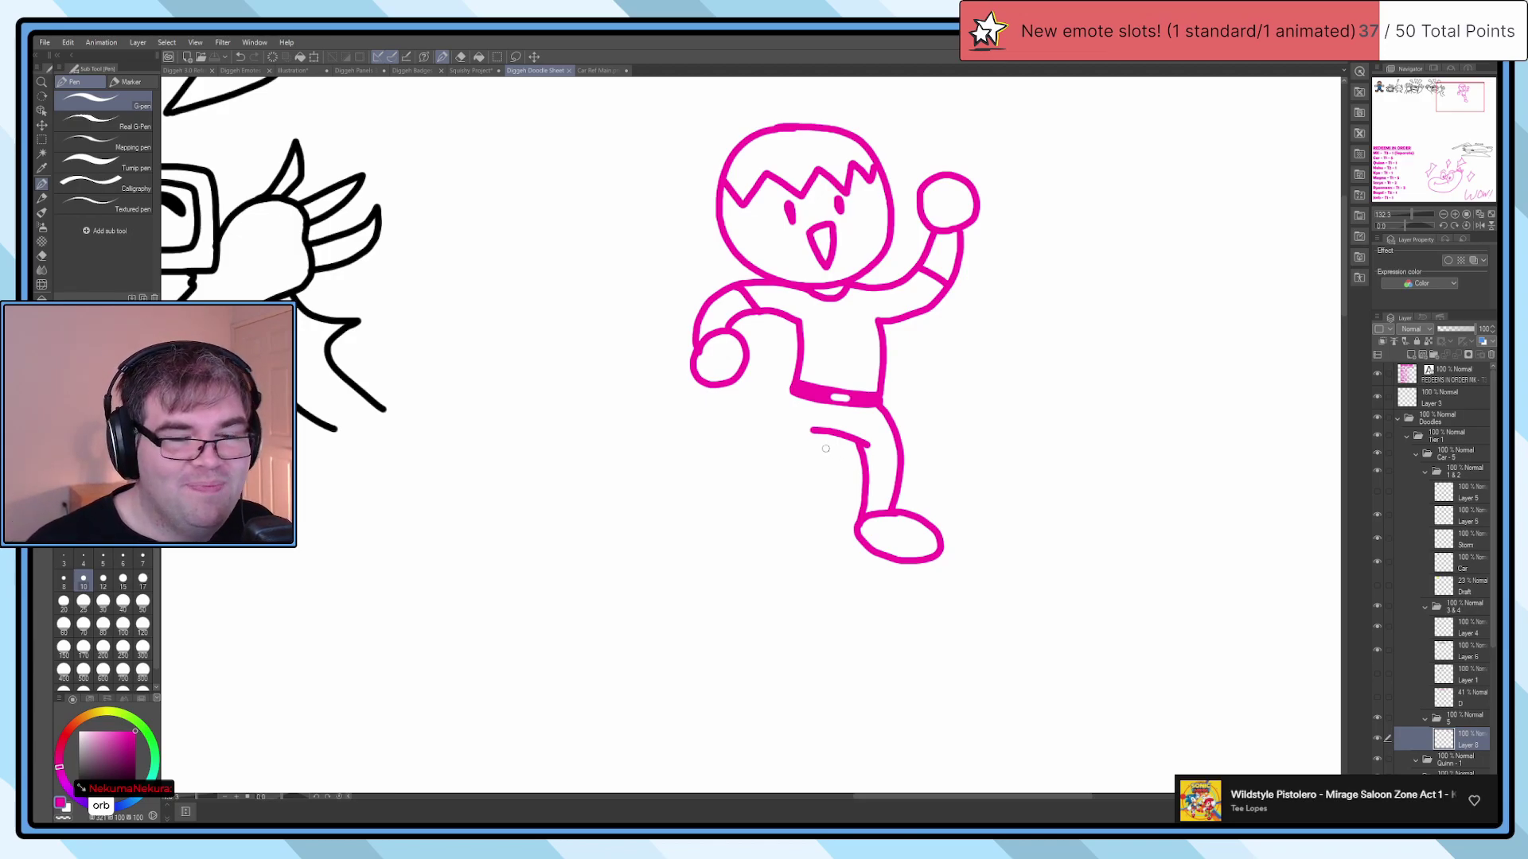
pyautogui.scroll(5, 828, 451)
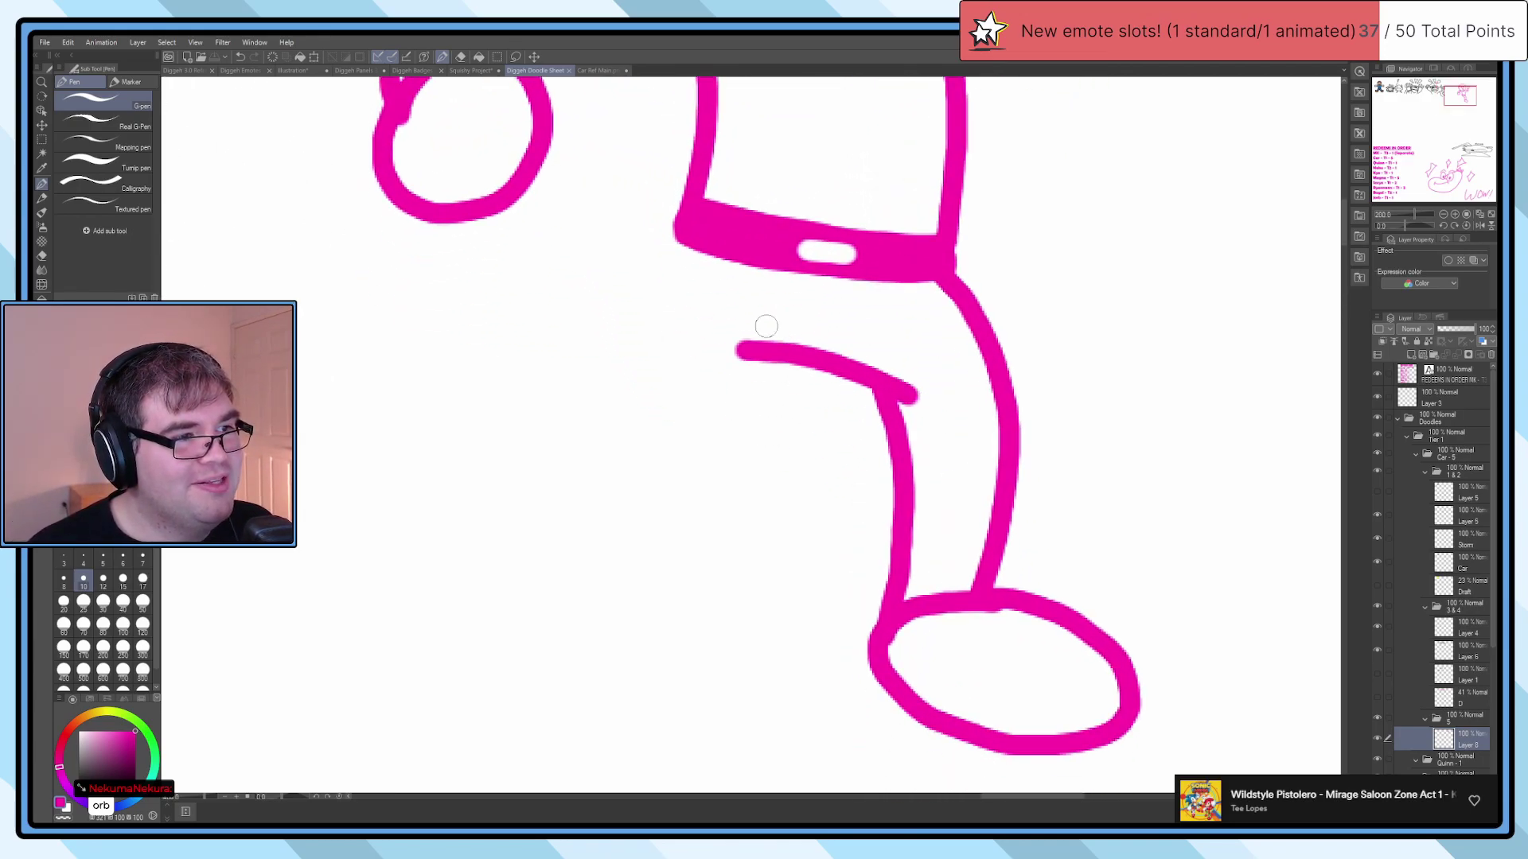
pyautogui.moveTo(699, 236)
pyautogui.mouseDown()
pyautogui.moveTo(588, 345)
pyautogui.moveTo(516, 527)
pyautogui.moveTo(551, 542)
pyautogui.moveTo(732, 337)
pyautogui.mouseUp()
pyautogui.scroll(-8, 732, 337)
pyautogui.hotkey('ctrl', 'z')
pyautogui.scroll(3, 705, 397)
pyautogui.scroll(-2, 705, 382)
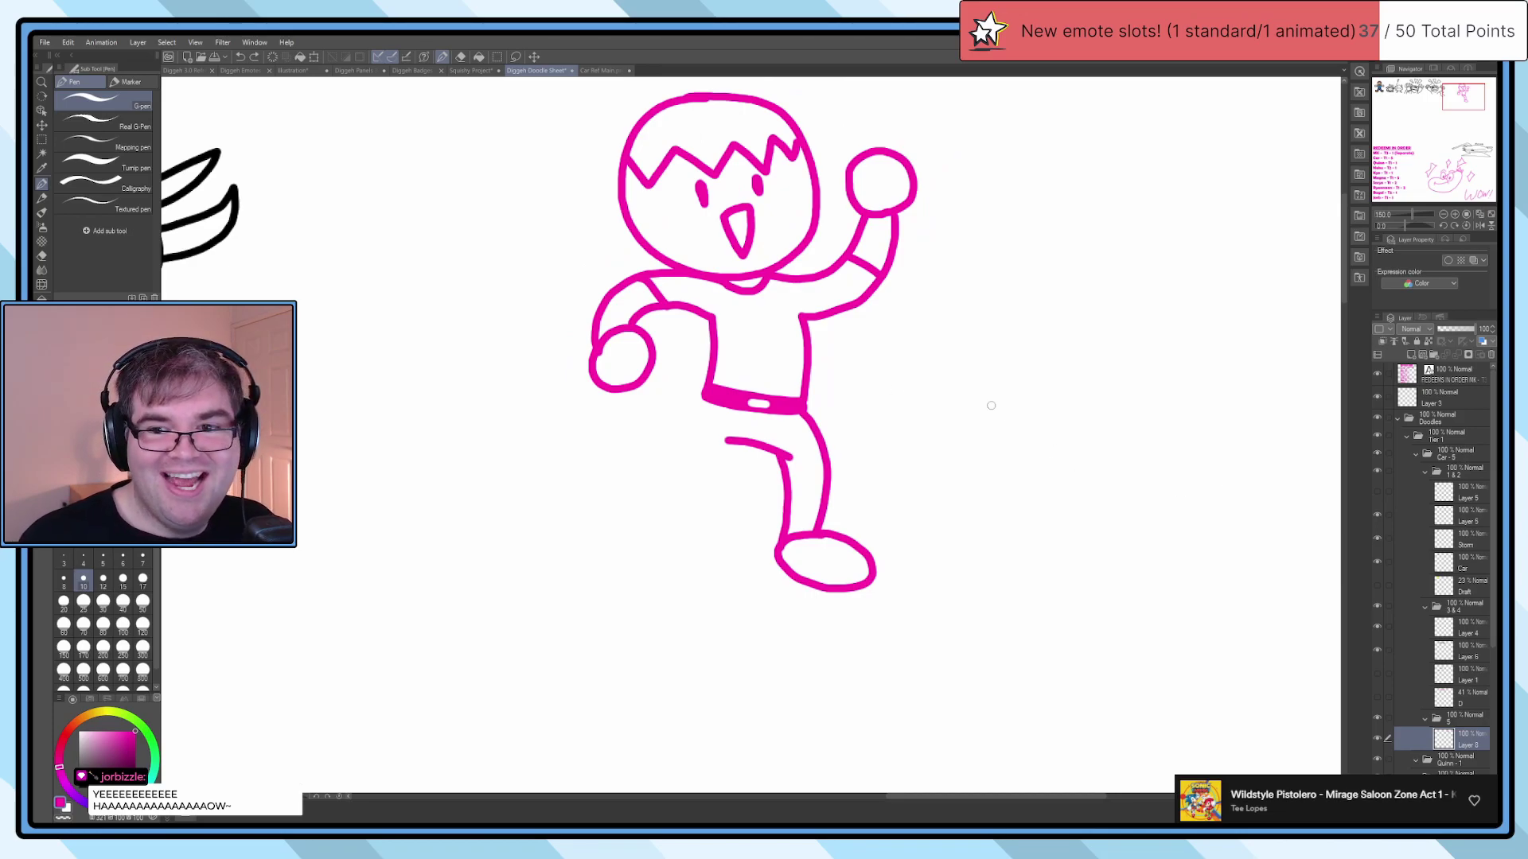
# Step: Draw a long upward-curving hat brim held above the figure's raised hand, replacing the first straight stroke
pyautogui.scroll(2, 763, 398)
pyautogui.moveTo(866, 337); pyautogui.dragTo(1062, 333)
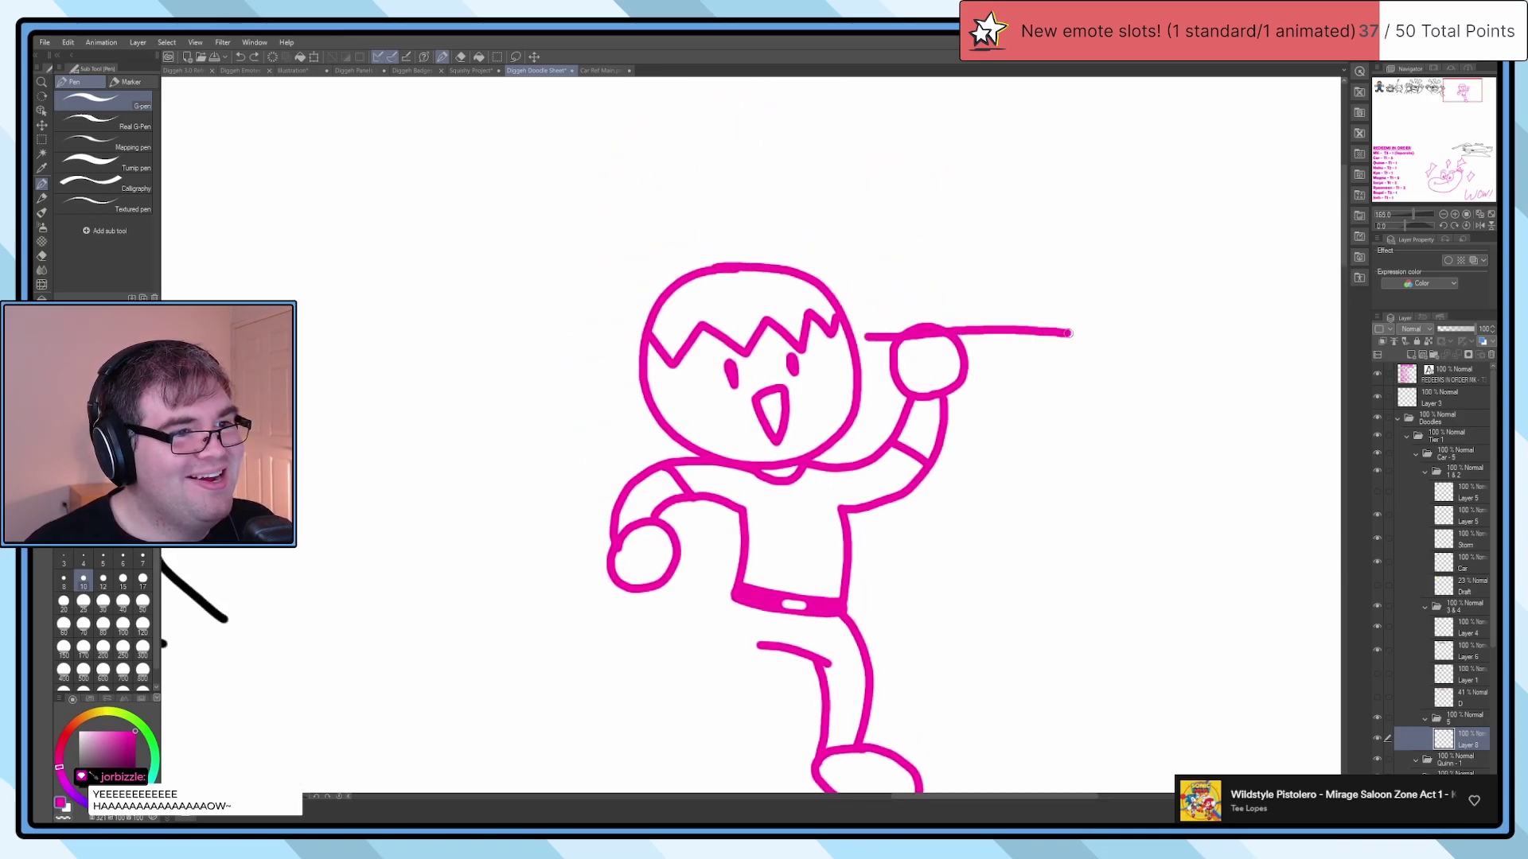
pyautogui.hotkey('ctrl', 'z')
pyautogui.moveTo(878, 341)
pyautogui.mouseDown()
pyautogui.moveTo(950, 332)
pyautogui.moveTo(1069, 273)
pyautogui.moveTo(1054, 174)
pyautogui.mouseUp()
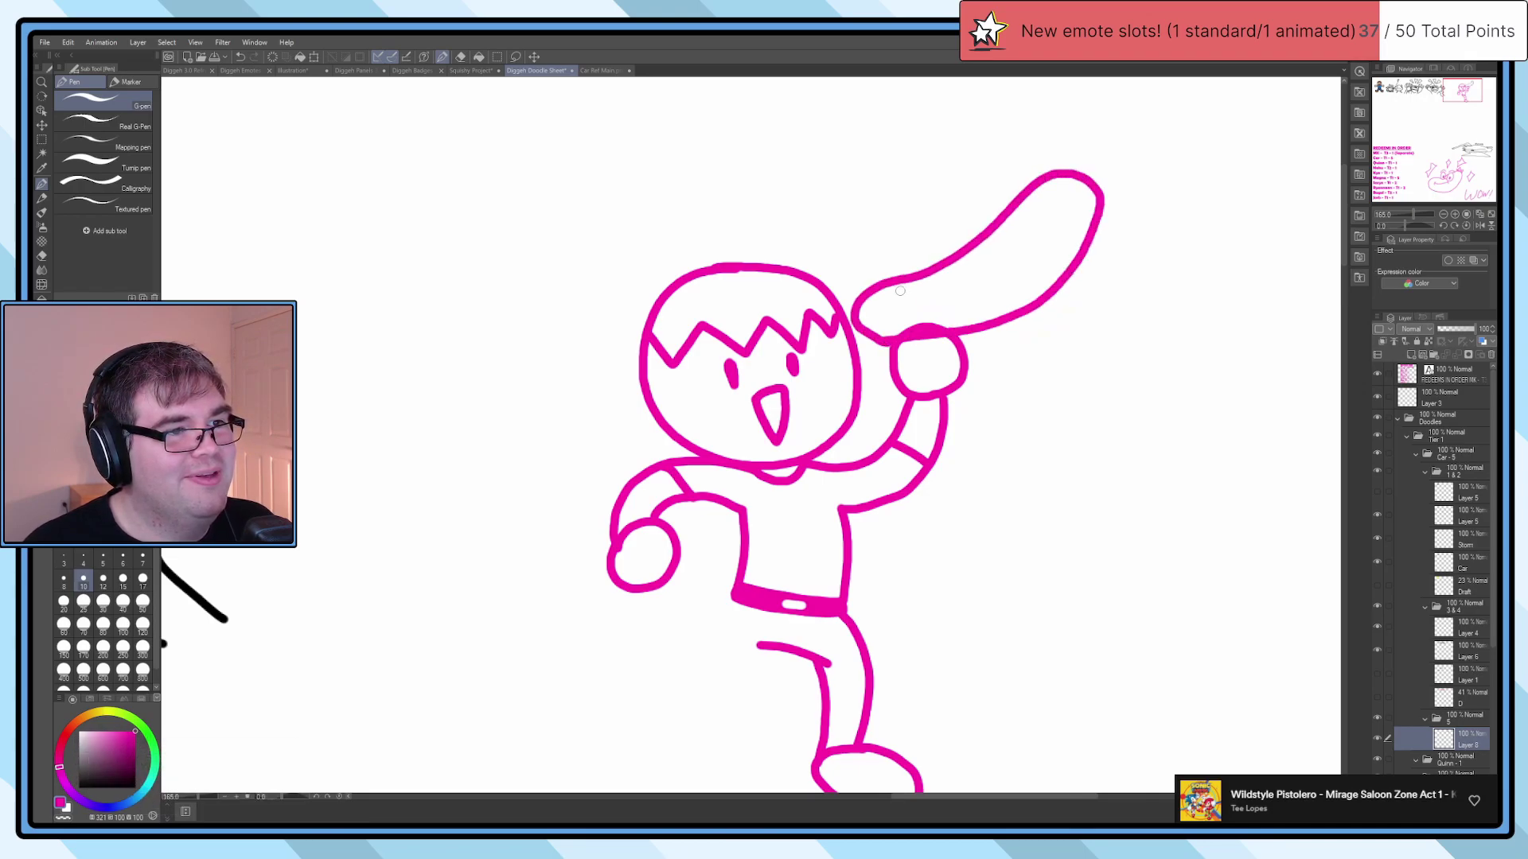
# Step: Draw a large rounded hat crown above the curved brim, redoing the outline until it fits
pyautogui.moveTo(834, 226)
pyautogui.mouseDown()
pyautogui.moveTo(904, 147)
pyautogui.moveTo(997, 125)
pyautogui.mouseUp()
pyautogui.hotkey('ctrl', 'z')
pyautogui.moveTo(1037, 177); pyautogui.dragTo(936, 149)
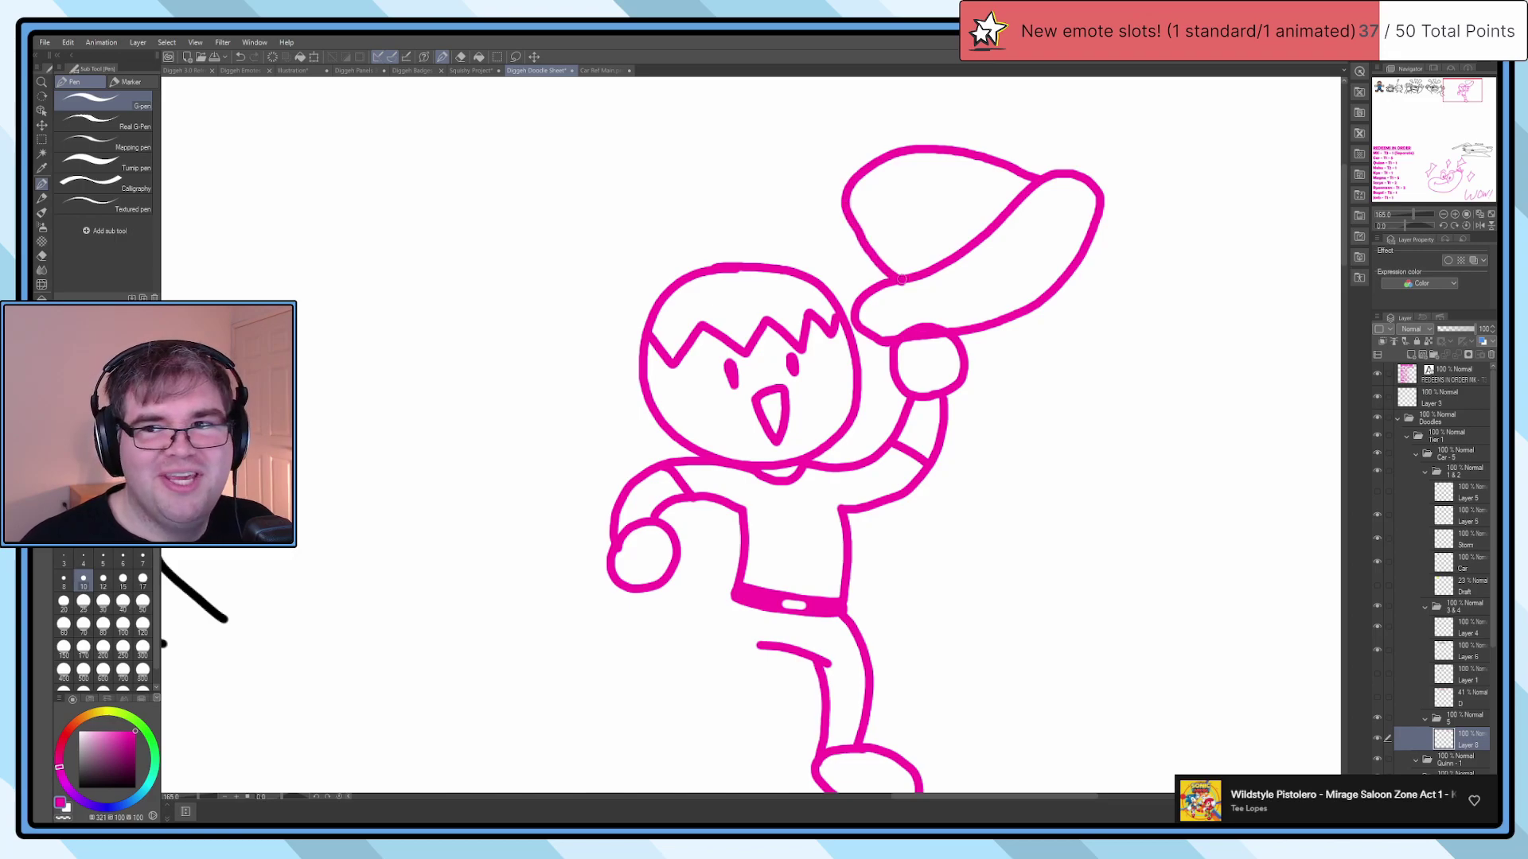
pyautogui.hotkey('ctrl', 'z')
pyautogui.hotkey('ctrl', 'z')
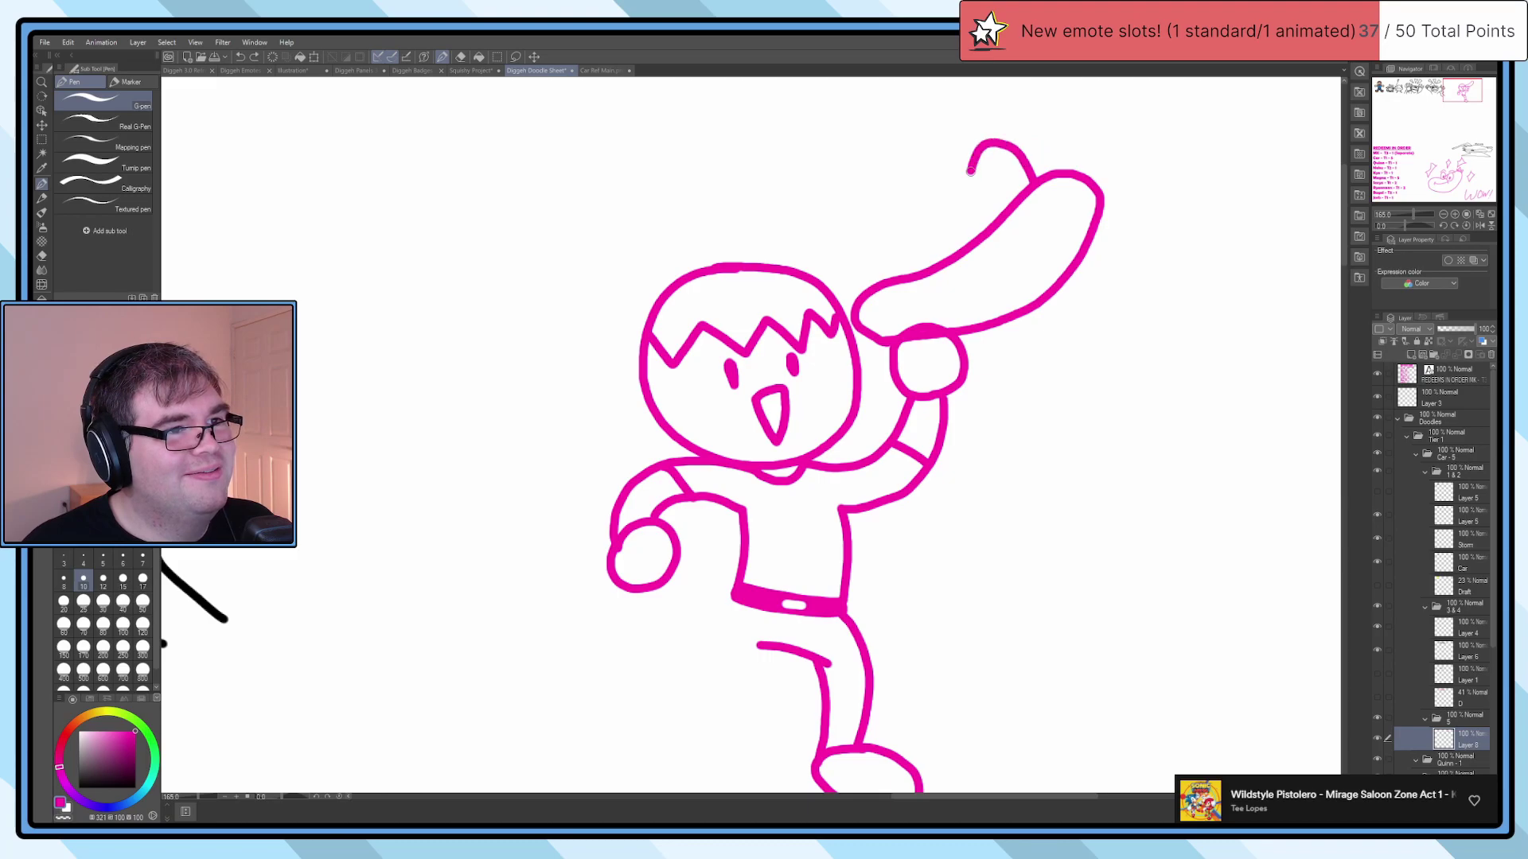
pyautogui.hotkey('ctrl', 'z')
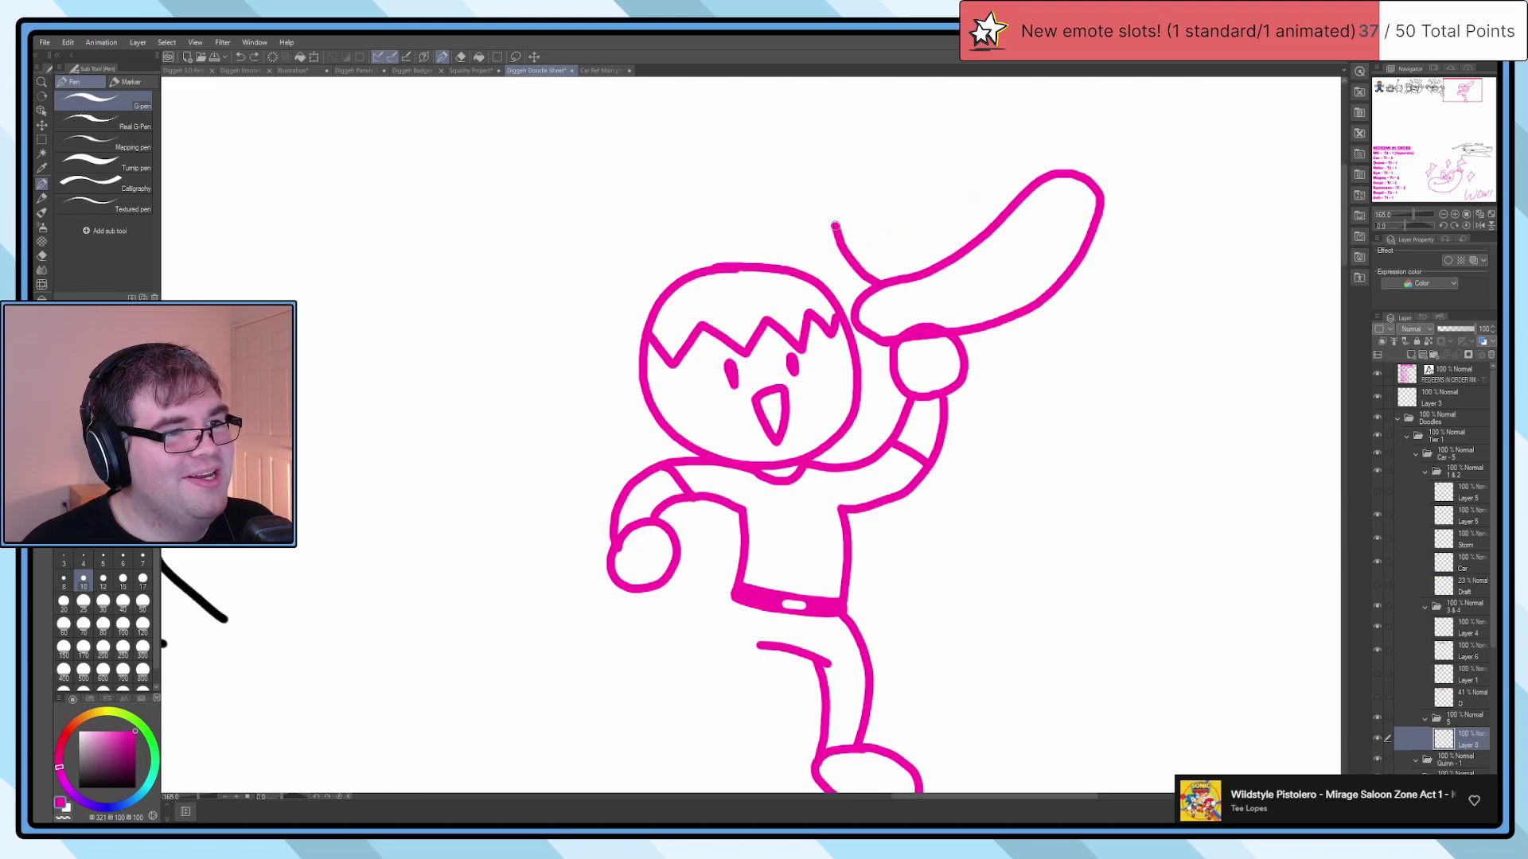
pyautogui.moveTo(837, 234)
pyautogui.mouseDown()
pyautogui.moveTo(862, 158)
pyautogui.moveTo(1007, 176)
pyautogui.mouseUp()
pyautogui.hotkey('ctrl', 'z')
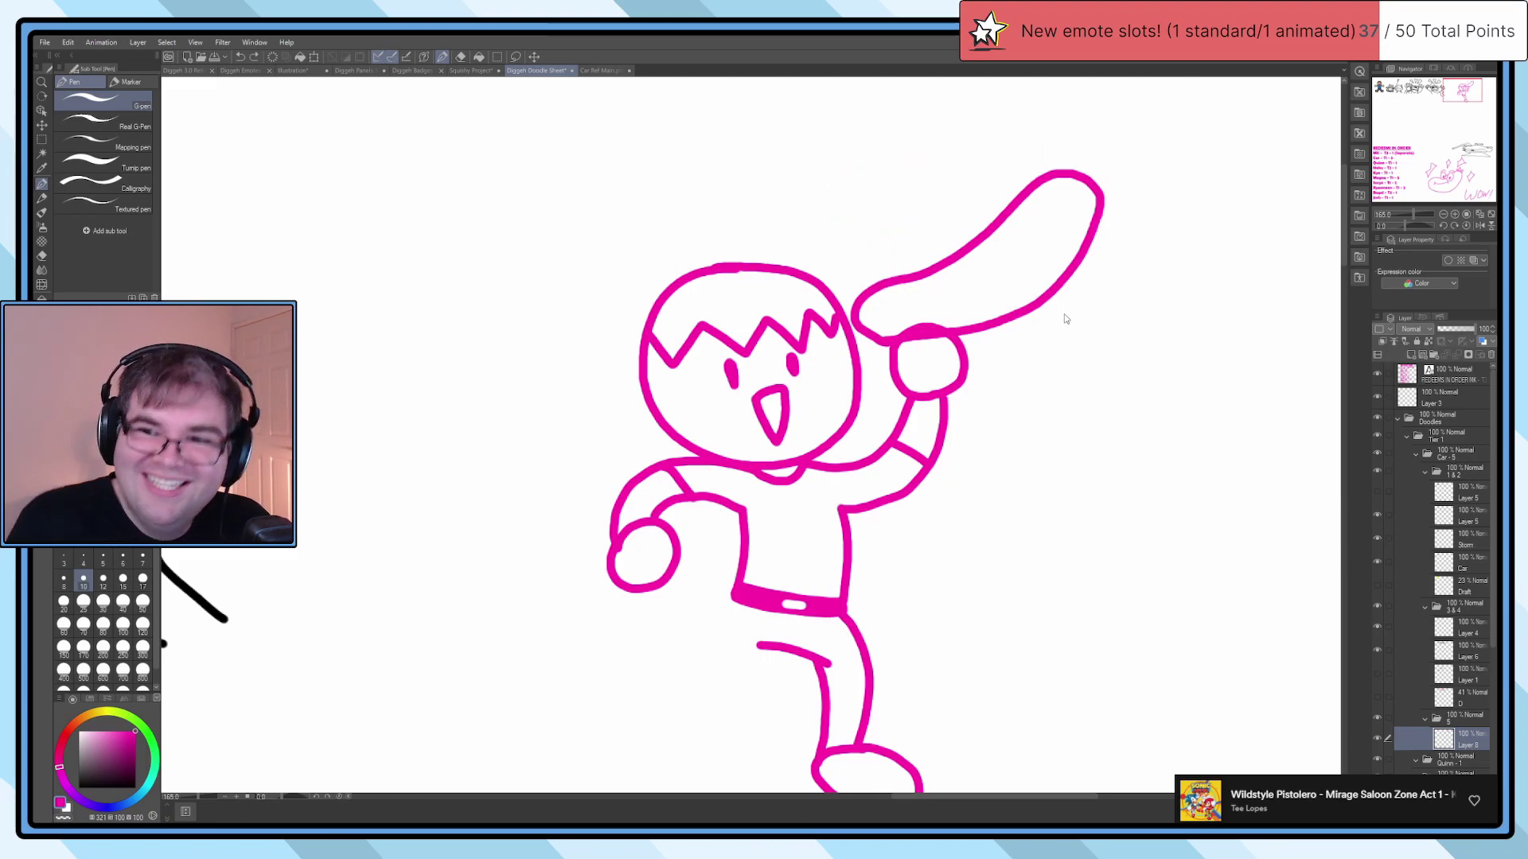
pyautogui.hotkey('ctrl', 'y')
pyautogui.scroll(3, 995, 260)
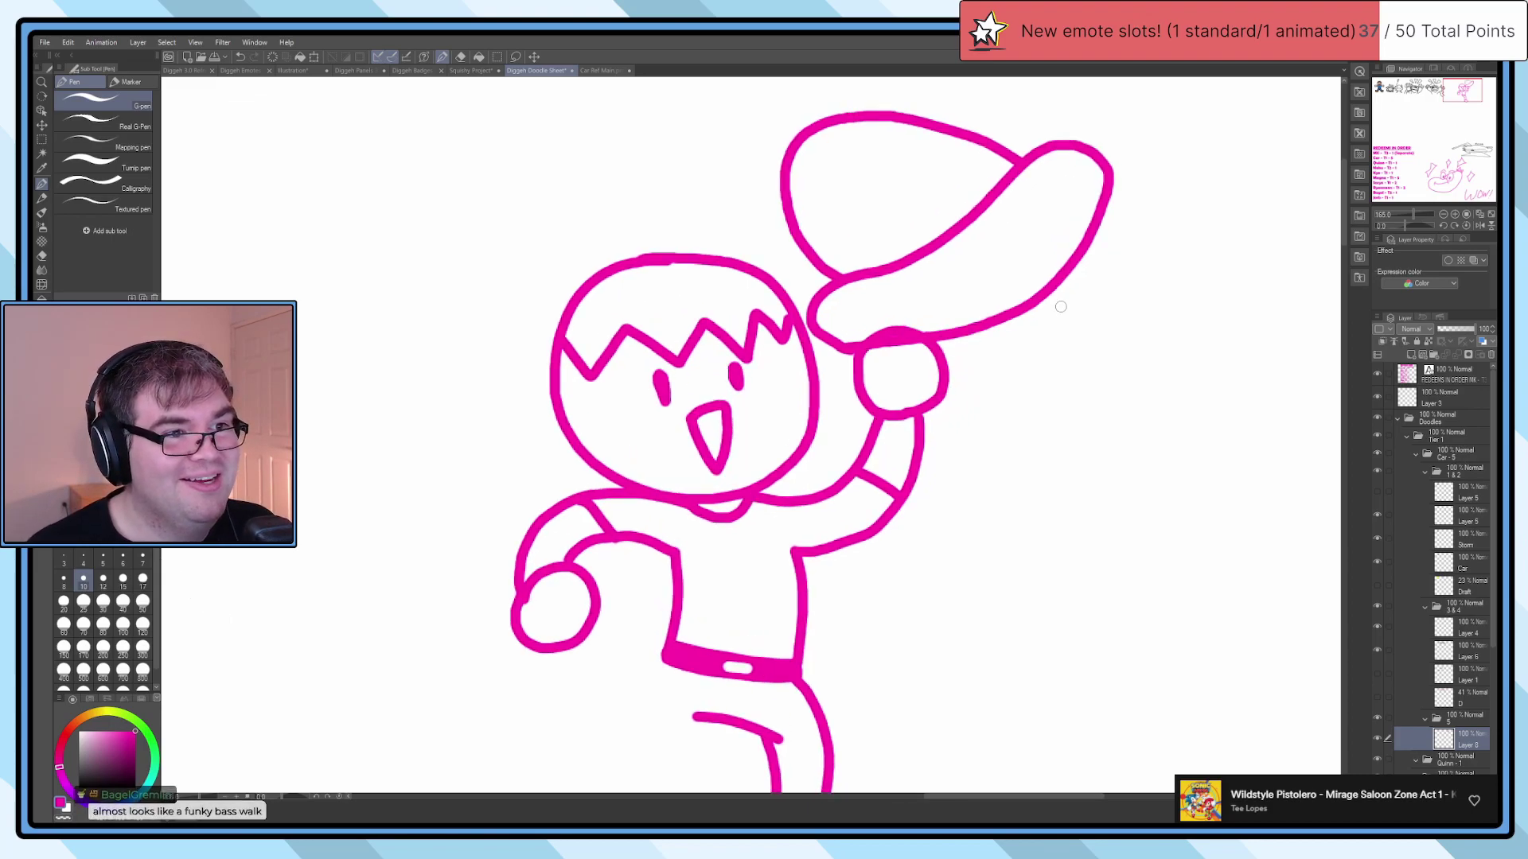
pyautogui.scroll(-5, 941, 389)
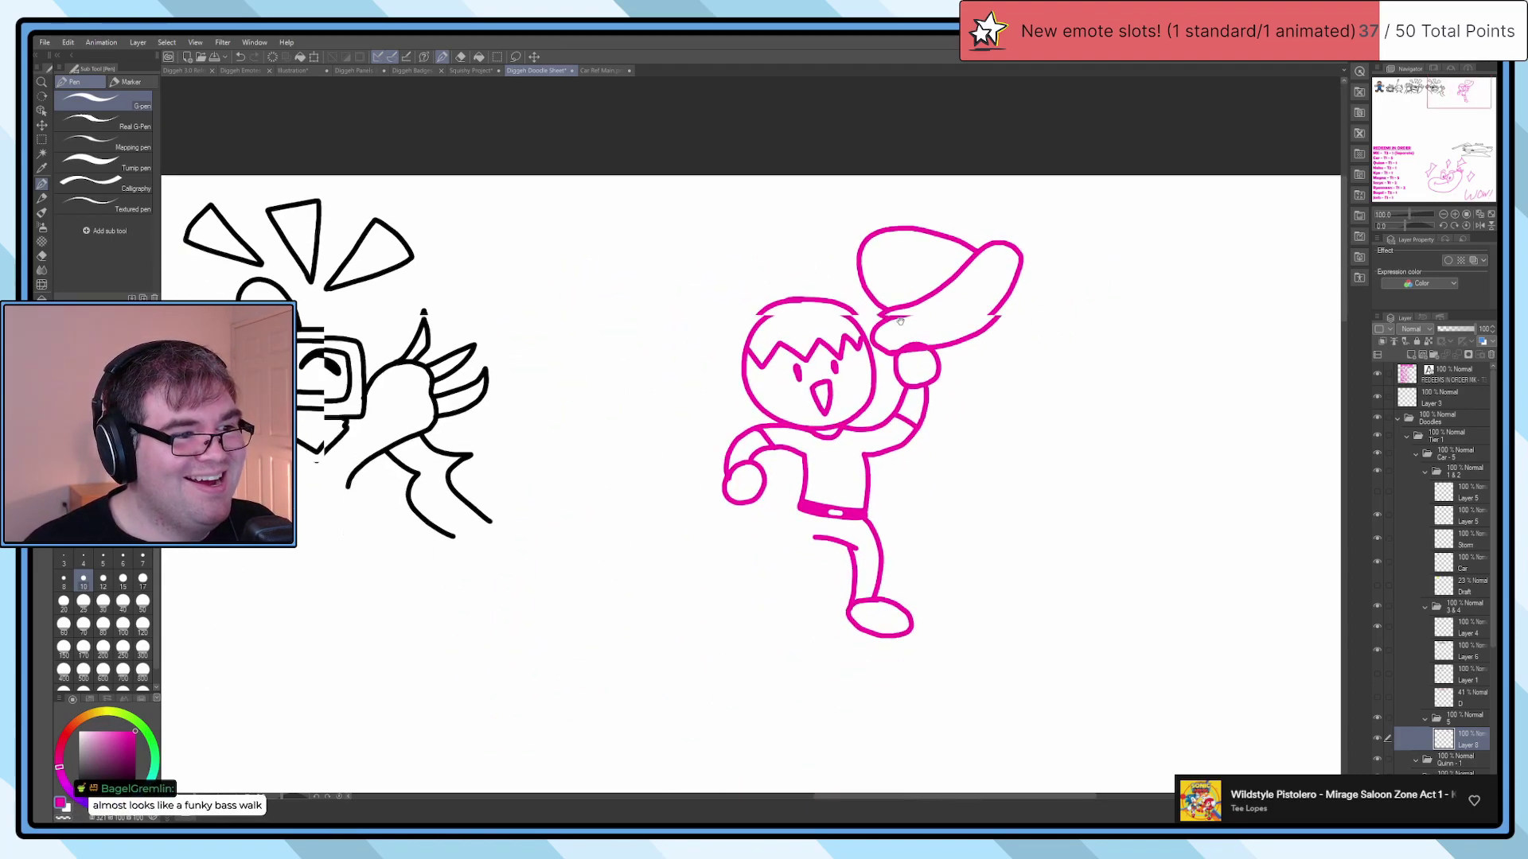
pyautogui.scroll(5, 955, 402)
# Step: Handwrite "yeehaw" beside the figure's raised hand, below the hat
pyautogui.moveTo(983, 366); pyautogui.dragTo(823, 371)
pyautogui.scroll(4, 823, 371)
pyautogui.moveTo(789, 300)
pyautogui.mouseDown()
pyautogui.moveTo(816, 355)
pyautogui.moveTo(865, 312)
pyautogui.moveTo(868, 380)
pyautogui.moveTo(803, 415)
pyautogui.mouseUp()
pyautogui.moveTo(903, 344)
pyautogui.mouseDown()
pyautogui.moveTo(950, 320)
pyautogui.moveTo(930, 302)
pyautogui.moveTo(907, 350)
pyautogui.moveTo(964, 364)
pyautogui.moveTo(1028, 327)
pyautogui.moveTo(1017, 303)
pyautogui.moveTo(994, 355)
pyautogui.moveTo(1049, 373)
pyautogui.mouseUp()
pyautogui.moveTo(1087, 262)
pyautogui.mouseDown()
pyautogui.moveTo(1066, 386)
pyautogui.moveTo(1110, 395)
pyautogui.mouseUp()
pyautogui.moveTo(1186, 330)
pyautogui.mouseDown()
pyautogui.moveTo(1209, 401)
pyautogui.moveTo(1138, 366)
pyautogui.moveTo(1181, 330)
pyautogui.moveTo(1255, 365)
pyautogui.moveTo(1315, 349)
pyautogui.mouseUp()
pyautogui.hotkey('ctrl', 'z')
pyautogui.scroll(-5, 1182, 353)
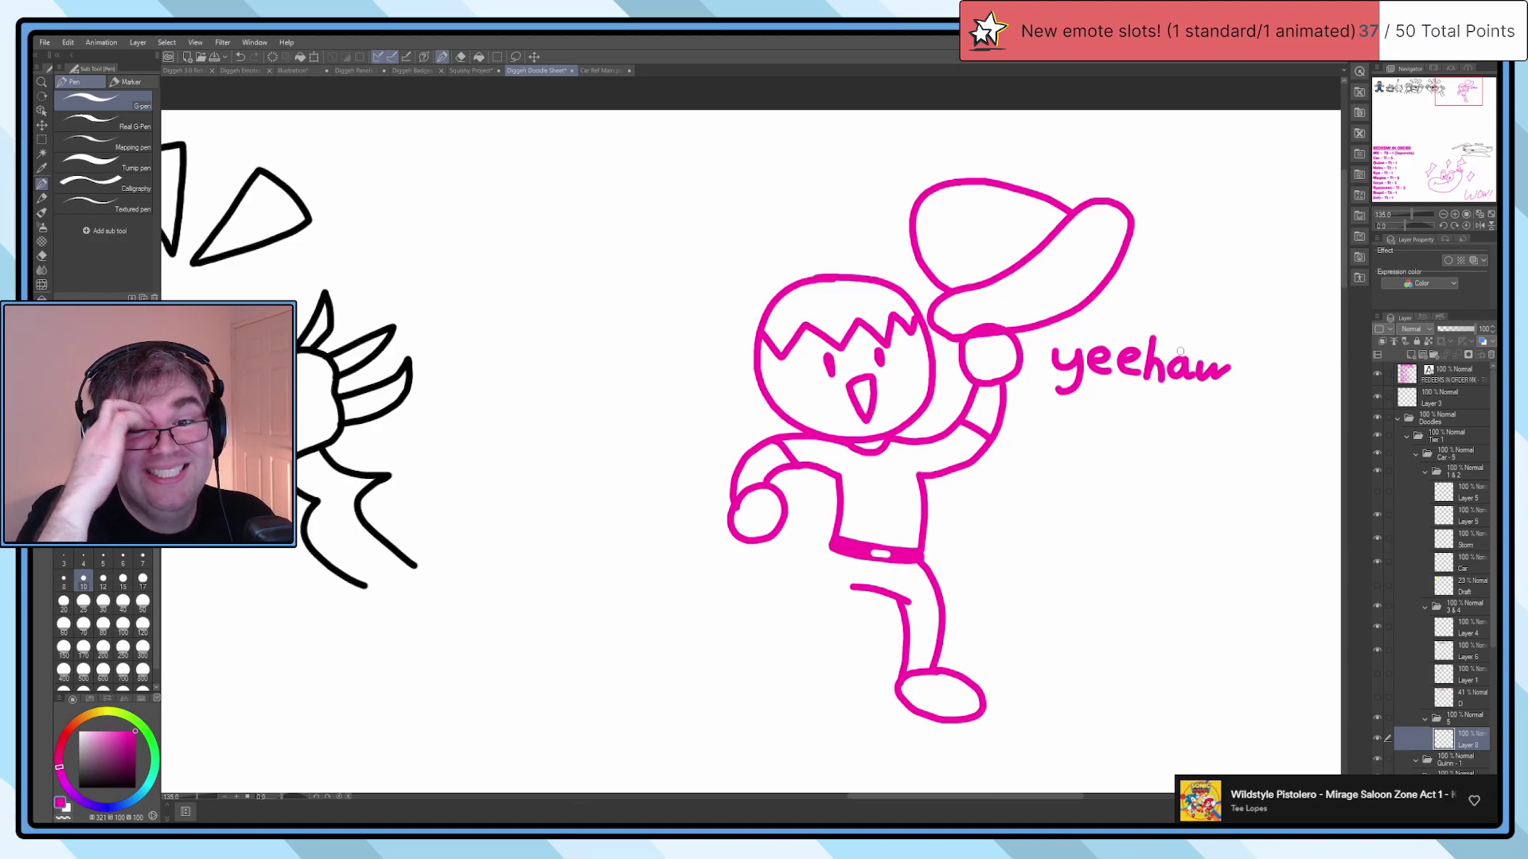
# Step: Undo the "yeehaw" lettering and the whole hat held above the raised hand
pyautogui.scroll(-2, 1180, 351)
pyautogui.hotkey('ctrl', 'z')
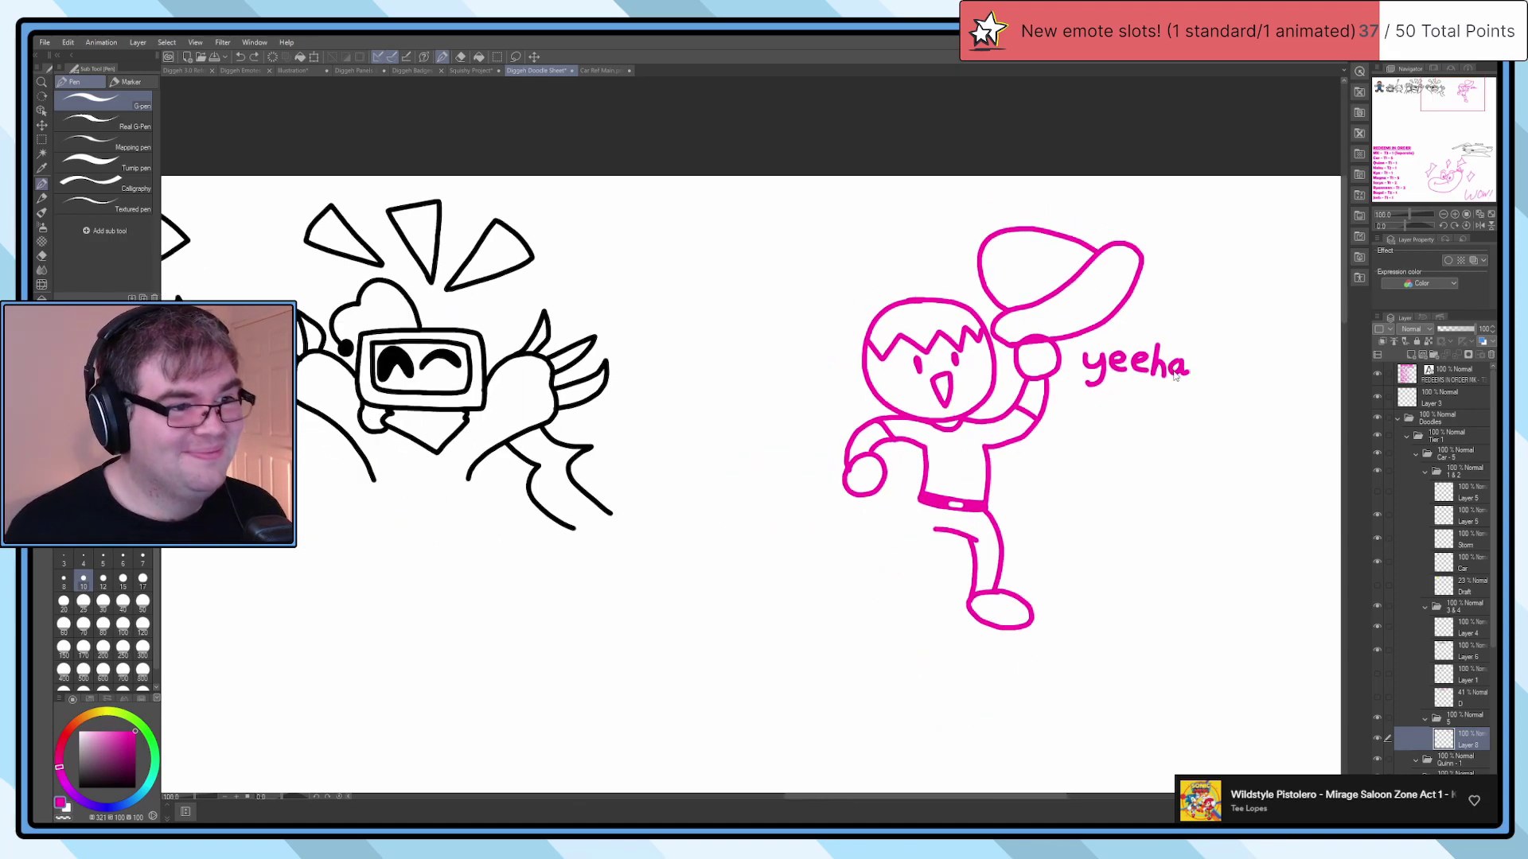
pyautogui.hotkey('ctrl', 'z')
pyautogui.hotkey('ctrl', 'z')
pyautogui.hotkey('ctrl', 'z')
# Step: Draw the figure's second leg bending outward from the belt, with inner and outer lines, and add a round foot
pyautogui.scroll(3, 921, 411)
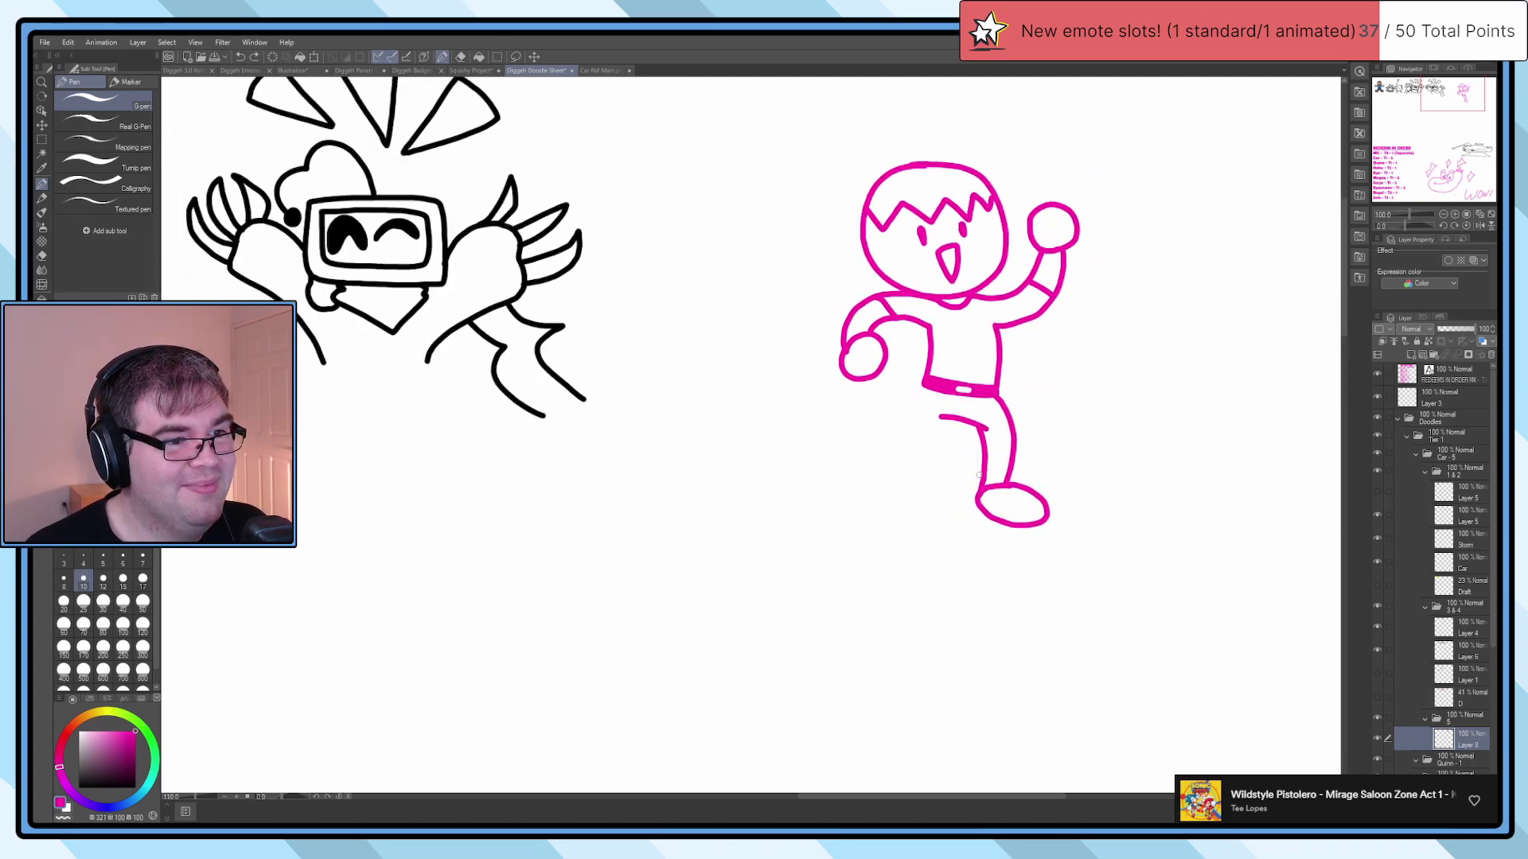
pyautogui.scroll(2, 922, 412)
pyautogui.moveTo(931, 384)
pyautogui.mouseDown()
pyautogui.moveTo(954, 478)
pyautogui.moveTo(926, 538)
pyautogui.moveTo(863, 574)
pyautogui.mouseUp()
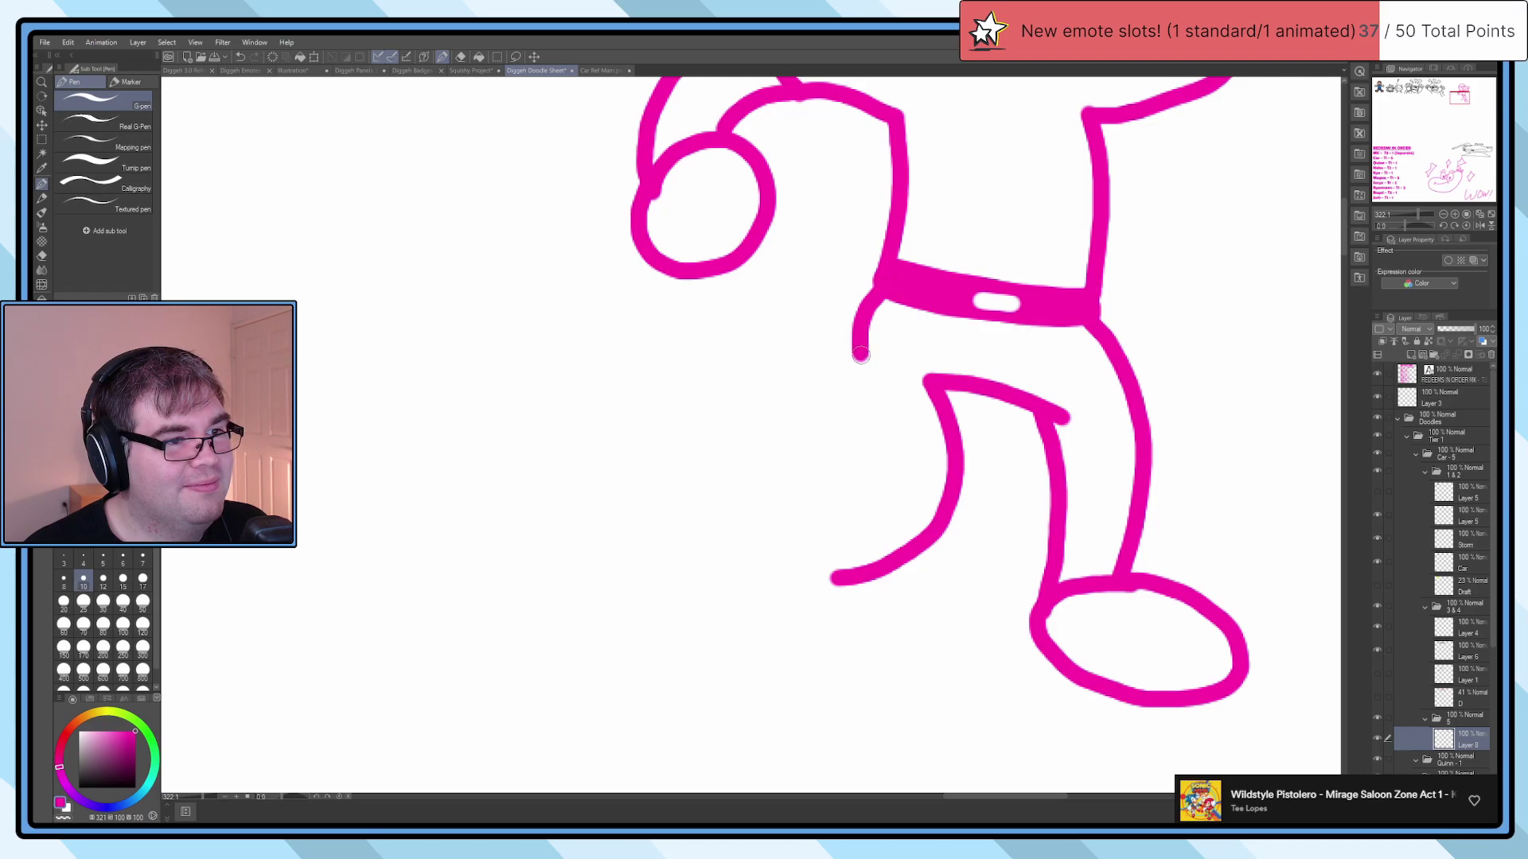
pyautogui.moveTo(879, 440)
pyautogui.mouseDown()
pyautogui.moveTo(807, 522)
pyautogui.moveTo(833, 513)
pyautogui.moveTo(913, 577)
pyautogui.moveTo(903, 647)
pyautogui.moveTo(822, 658)
pyautogui.moveTo(773, 568)
pyautogui.moveTo(823, 519)
pyautogui.mouseUp()
pyautogui.scroll(-4, 927, 358)
pyautogui.scroll(-2, 928, 358)
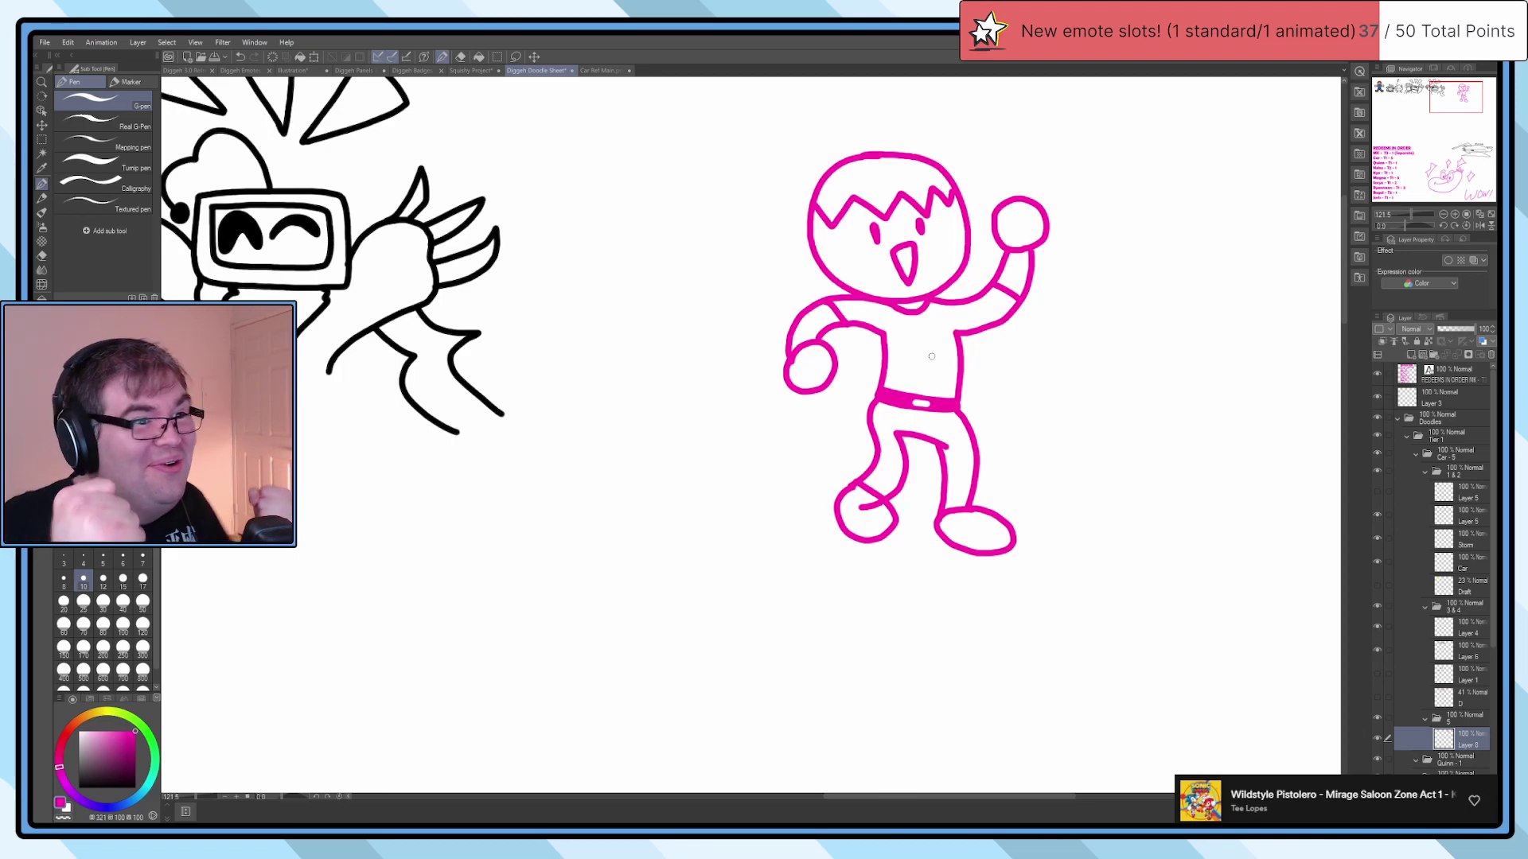
# Step: Try paired motion lines beneath the lowered hand and out beside the torso, and undo them
pyautogui.scroll(4, 931, 356)
pyautogui.moveTo(756, 408); pyautogui.dragTo(700, 479)
pyautogui.moveTo(790, 436); pyautogui.dragTo(740, 513)
pyautogui.moveTo(1213, 284)
pyautogui.mouseDown()
pyautogui.moveTo(1216, 366)
pyautogui.moveTo(1150, 462)
pyautogui.mouseUp()
pyautogui.moveTo(1305, 274); pyautogui.dragTo(1259, 426)
pyautogui.scroll(-2, 1003, 573)
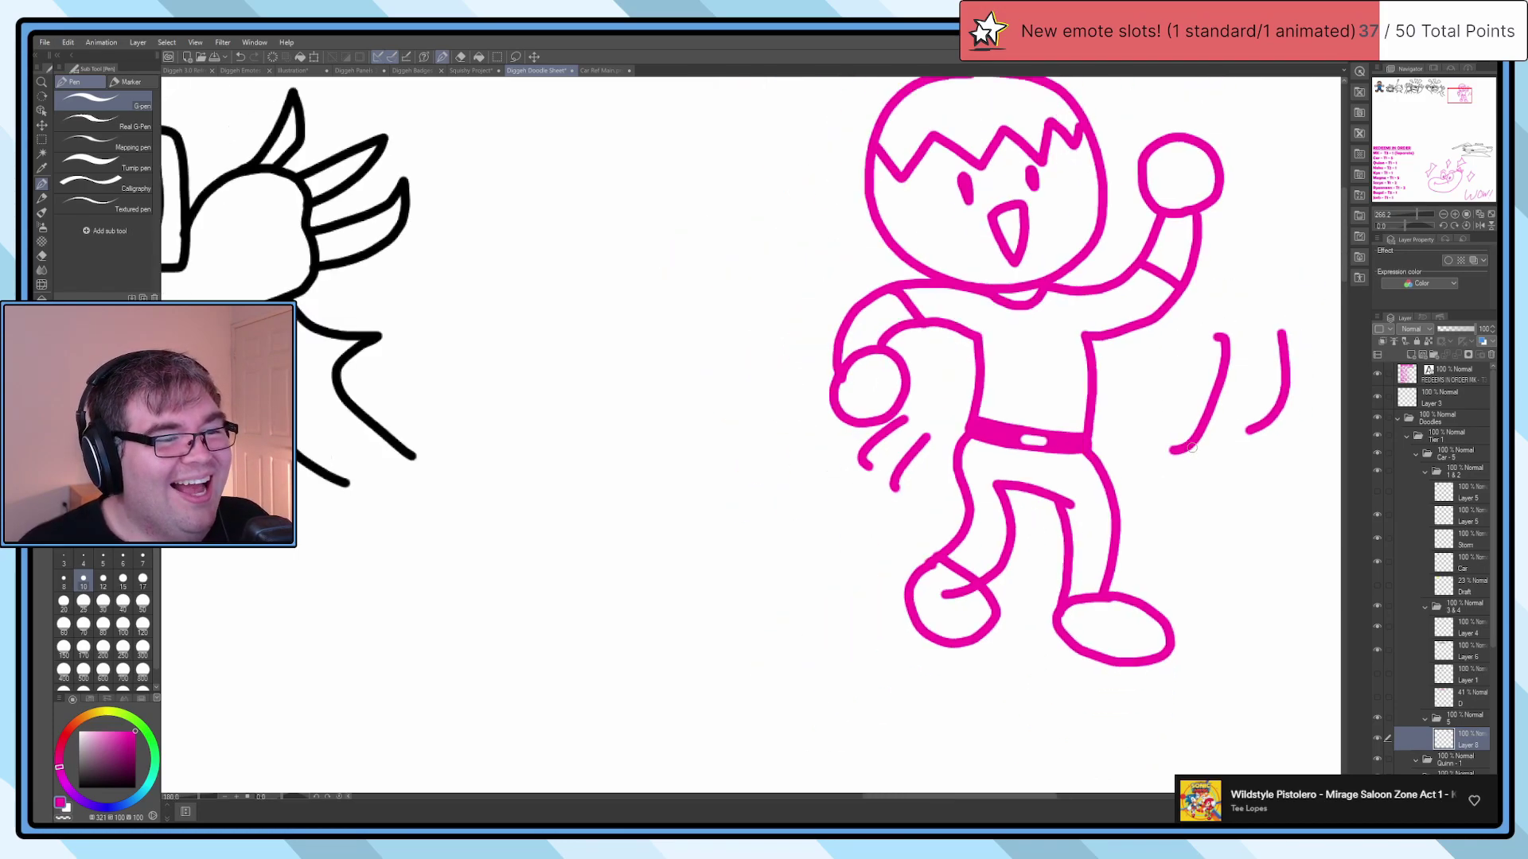
pyautogui.hotkey('ctrl', 'z')
pyautogui.hotkey('ctrl', 'z')
pyautogui.hotkey('ctrl', 'z')
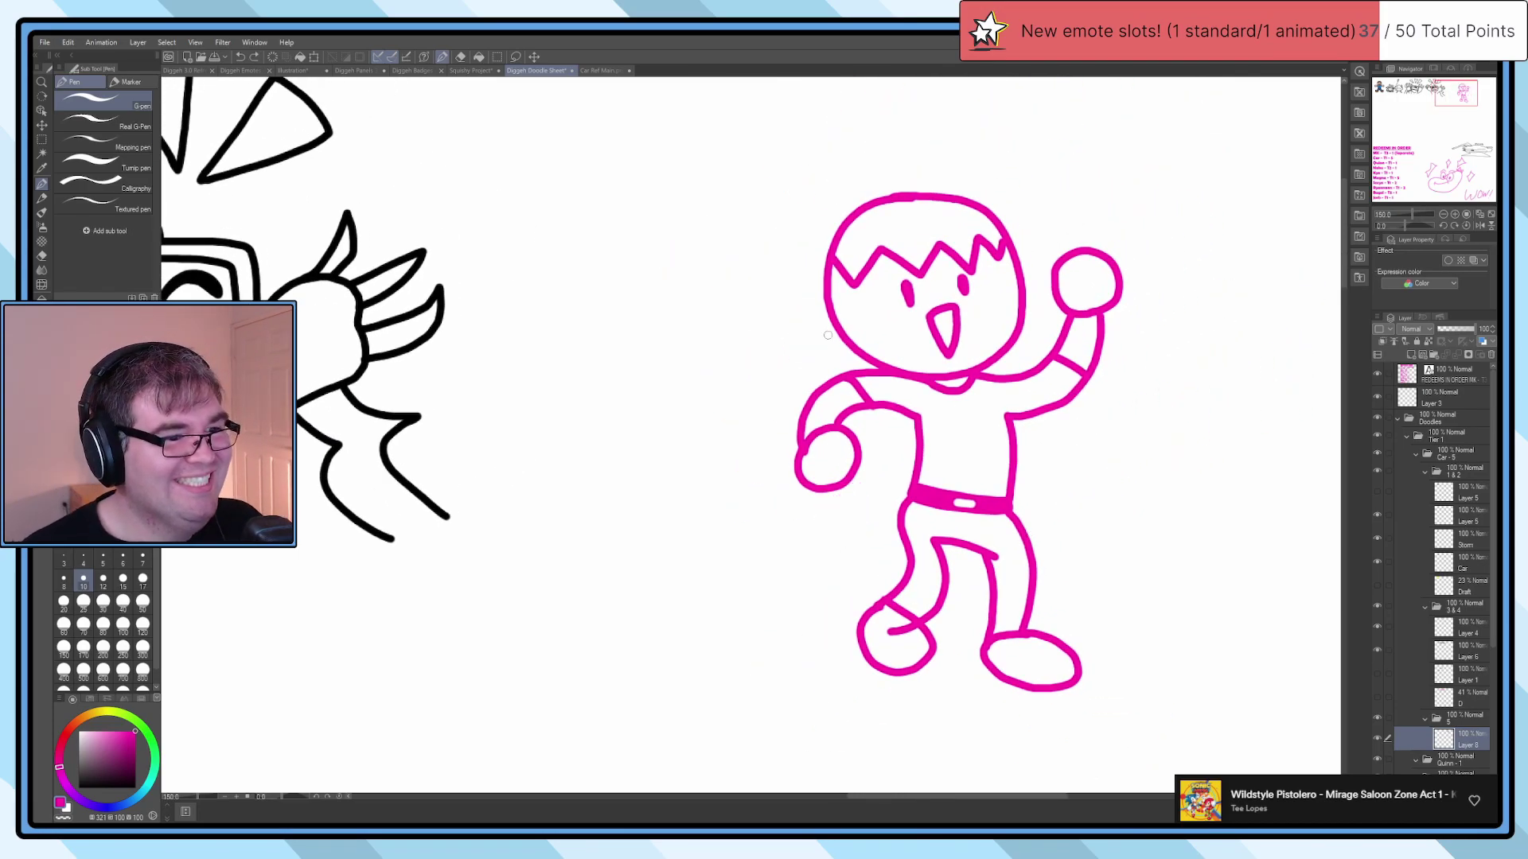
pyautogui.scroll(2, 872, 335)
pyautogui.hotkey('ctrl', 'z')
# Step: Draw two short curved motion lines beside the back of the head and two more beside the opposite hip
pyautogui.moveTo(772, 245); pyautogui.dragTo(731, 334)
pyautogui.moveTo(787, 272); pyautogui.dragTo(721, 362)
pyautogui.hotkey('ctrl', 'z')
pyautogui.moveTo(784, 266); pyautogui.dragTo(752, 336)
pyautogui.hotkey('ctrl', 'z')
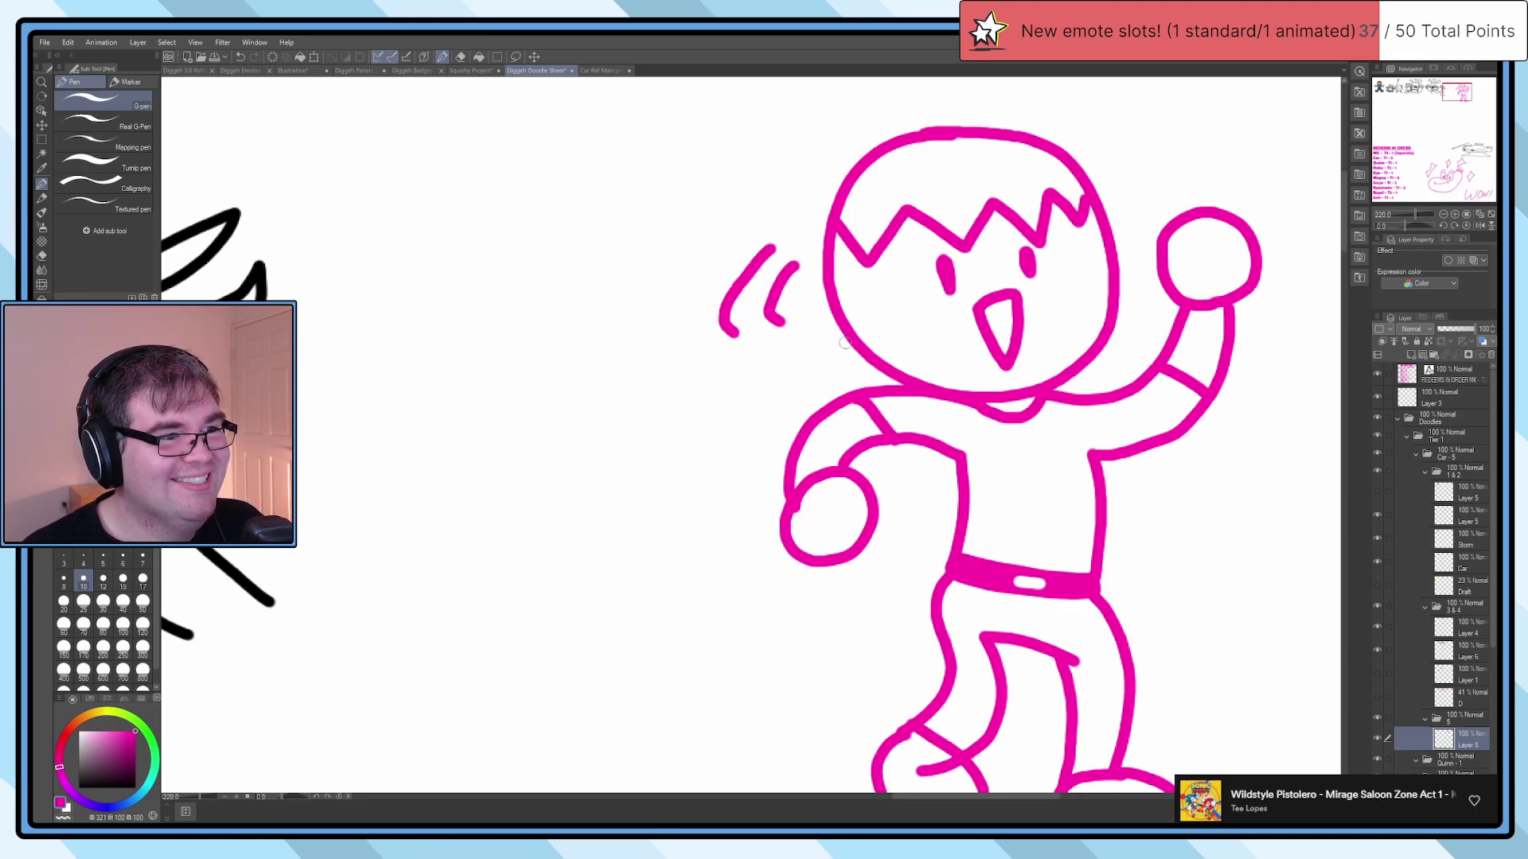
pyautogui.moveTo(1209, 487); pyautogui.dragTo(1179, 557)
pyautogui.moveTo(1254, 496); pyautogui.dragTo(1187, 579)
pyautogui.scroll(-3, 867, 491)
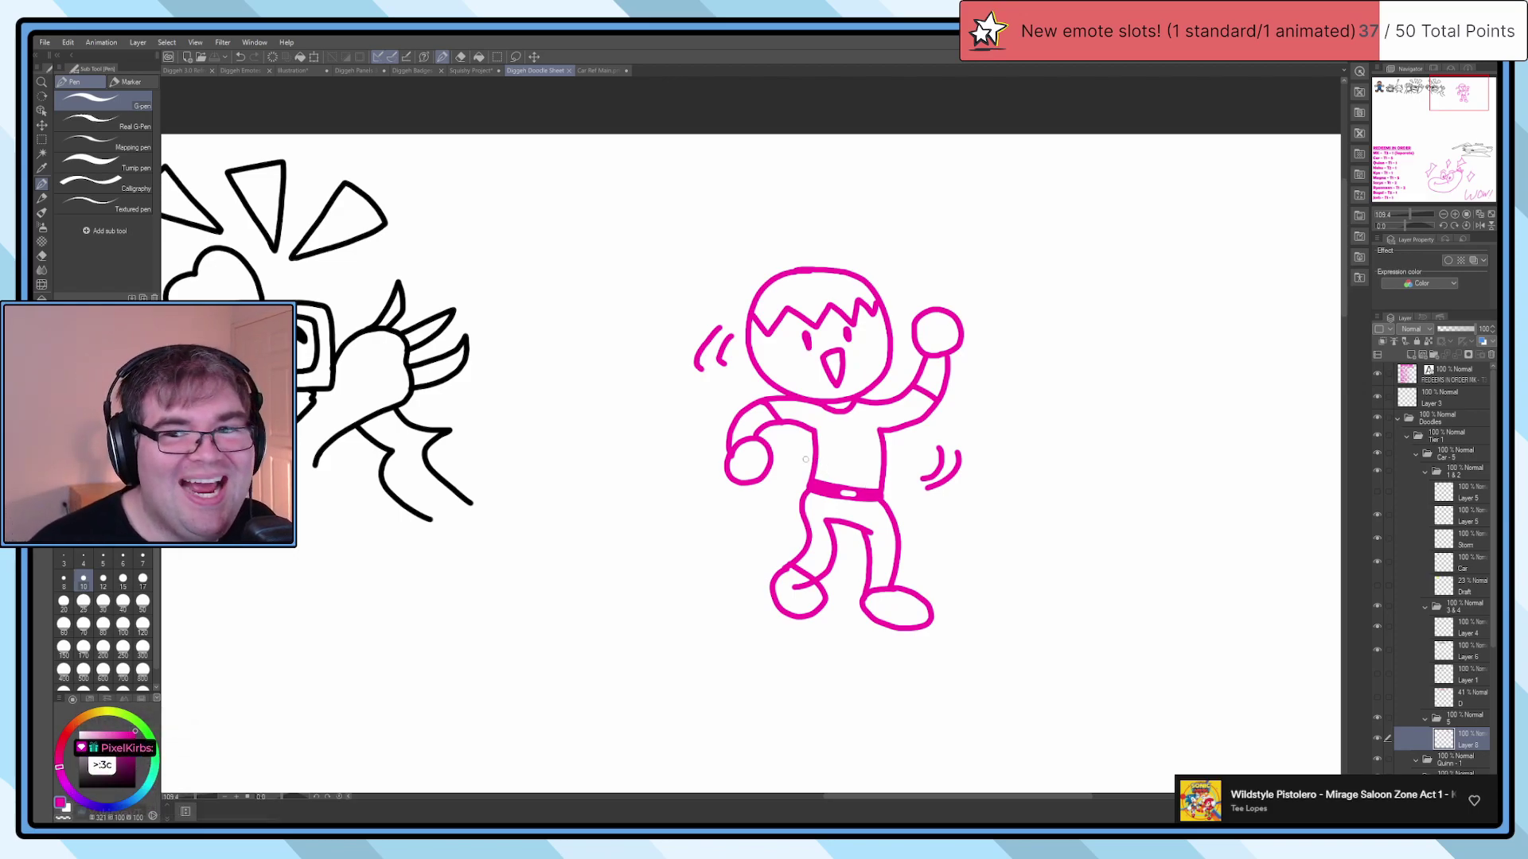
# Step: Draw a small filled car silhouette with a domed roof and two wheels on the shirt's chest, redoing strokes until it fits
pyautogui.scroll(3, 805, 459)
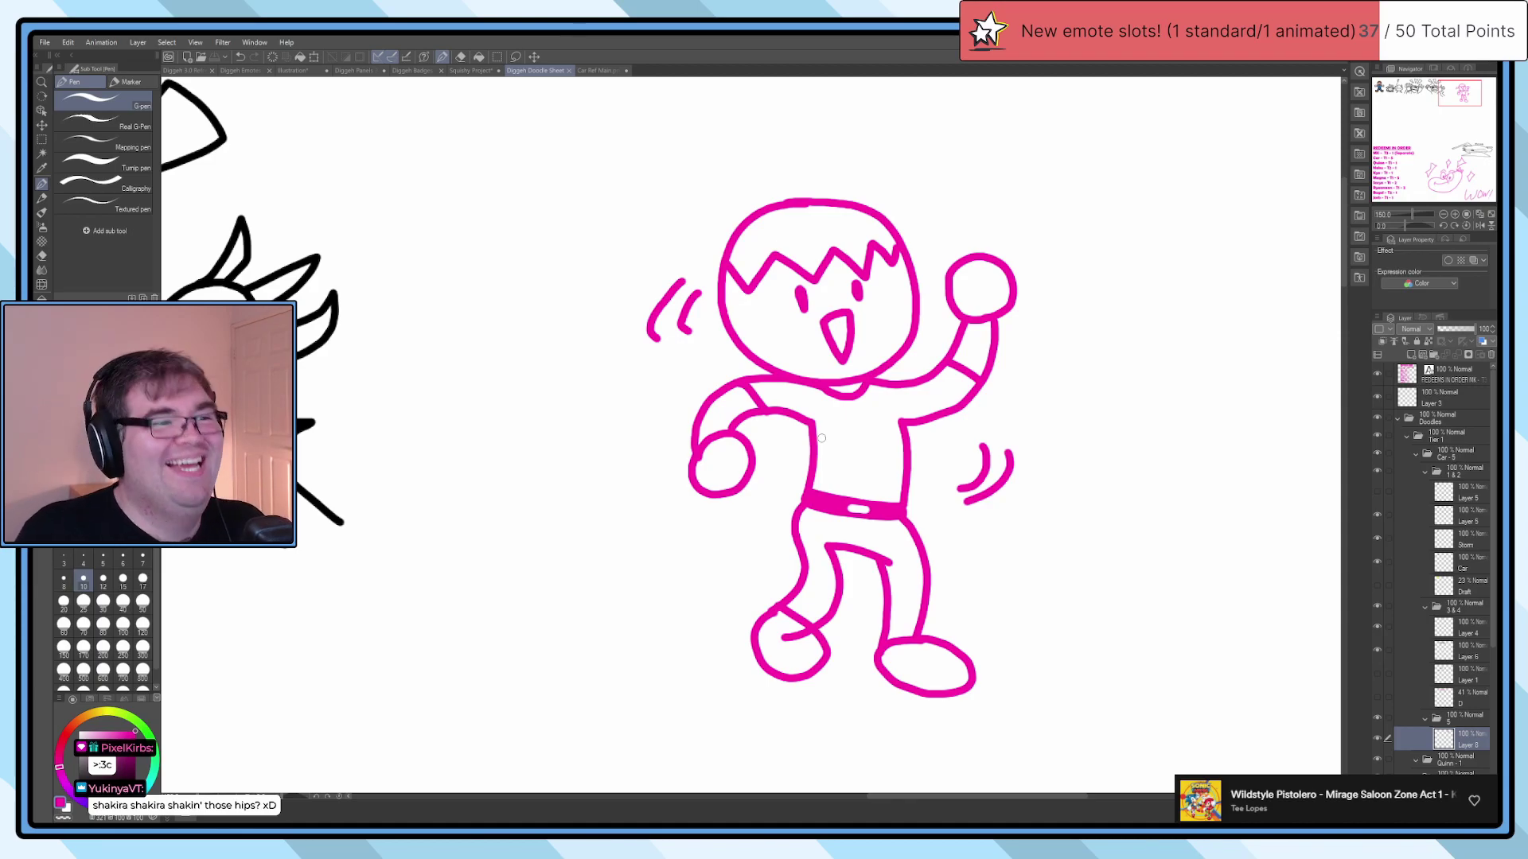
pyautogui.scroll(10, 822, 437)
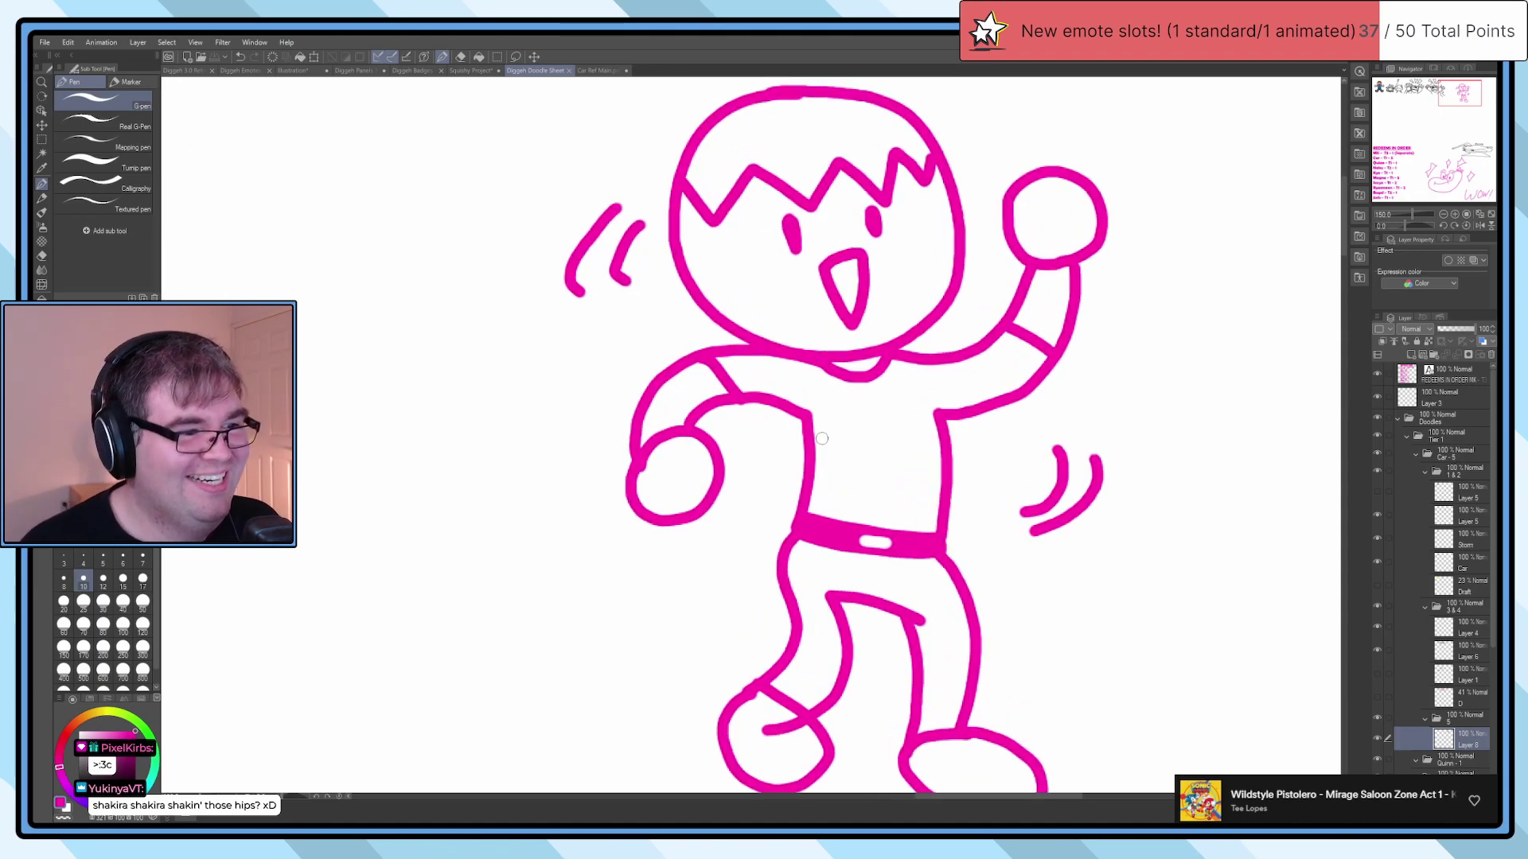
pyautogui.moveTo(929, 417)
pyautogui.mouseDown()
pyautogui.moveTo(823, 395)
pyautogui.moveTo(750, 421)
pyautogui.moveTo(873, 463)
pyautogui.moveTo(955, 439)
pyautogui.moveTo(831, 393)
pyautogui.moveTo(786, 412)
pyautogui.mouseUp()
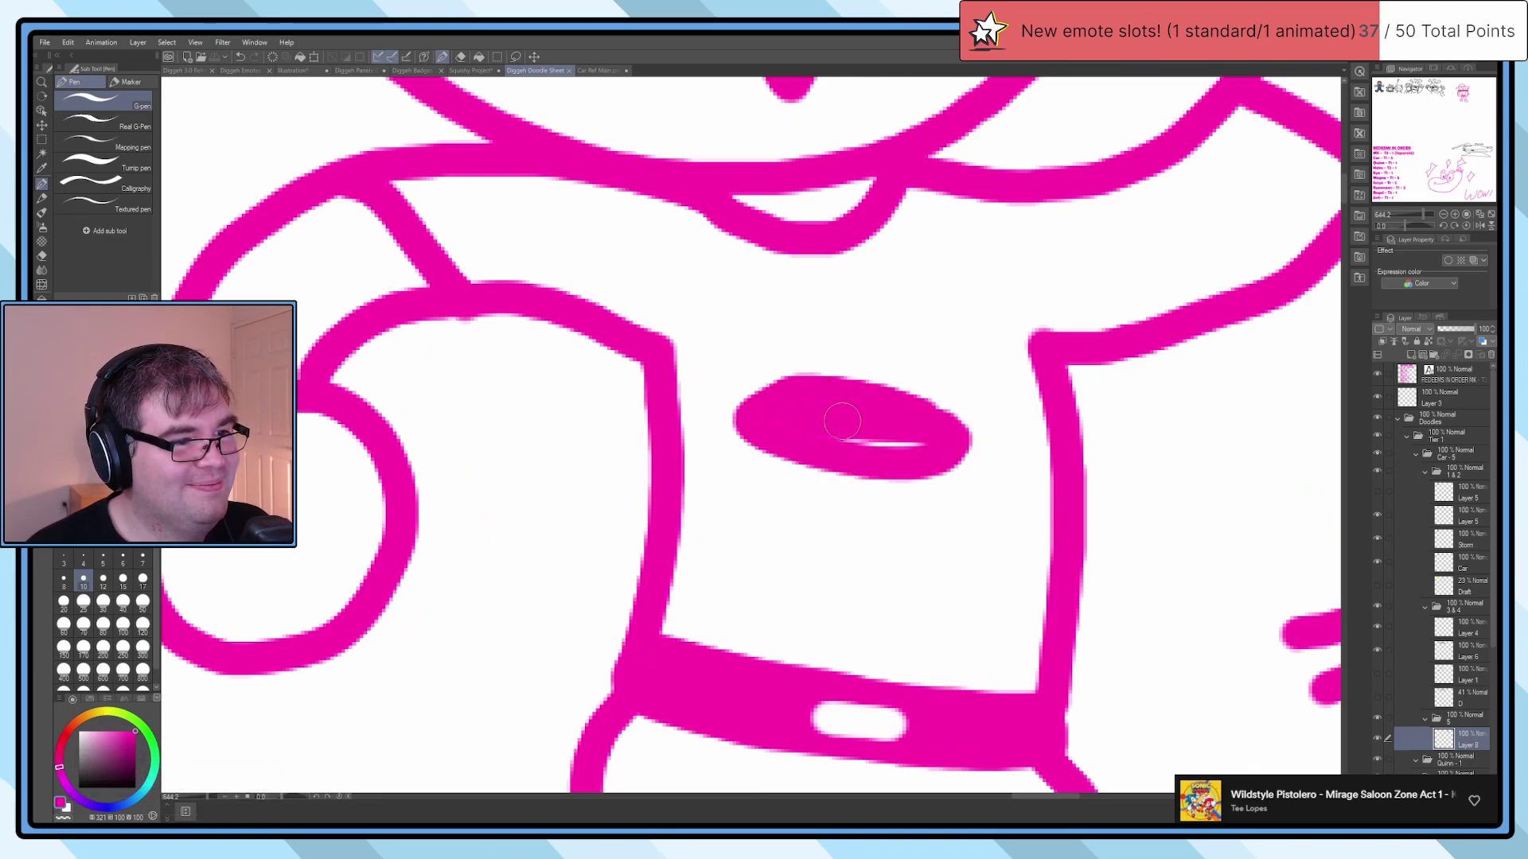
pyautogui.hotkey('ctrl', 'z')
pyautogui.moveTo(977, 462)
pyautogui.mouseDown()
pyautogui.moveTo(746, 442)
pyautogui.moveTo(753, 402)
pyautogui.moveTo(932, 395)
pyautogui.moveTo(976, 452)
pyautogui.mouseUp()
pyautogui.hotkey('ctrl', 'z')
pyautogui.moveTo(945, 403)
pyautogui.mouseDown()
pyautogui.moveTo(737, 418)
pyautogui.moveTo(885, 474)
pyautogui.moveTo(993, 462)
pyautogui.moveTo(987, 418)
pyautogui.mouseUp()
pyautogui.hotkey('ctrl', 'z')
pyautogui.moveTo(949, 395)
pyautogui.mouseDown()
pyautogui.moveTo(858, 383)
pyautogui.moveTo(731, 385)
pyautogui.moveTo(830, 450)
pyautogui.moveTo(970, 443)
pyautogui.moveTo(905, 391)
pyautogui.moveTo(745, 386)
pyautogui.moveTo(830, 435)
pyautogui.moveTo(955, 416)
pyautogui.moveTo(767, 405)
pyautogui.moveTo(942, 414)
pyautogui.mouseUp()
pyautogui.moveTo(788, 394)
pyautogui.mouseDown()
pyautogui.moveTo(827, 323)
pyautogui.moveTo(919, 307)
pyautogui.moveTo(967, 402)
pyautogui.mouseUp()
pyautogui.hotkey('ctrl', 'z')
pyautogui.moveTo(793, 383)
pyautogui.mouseDown()
pyautogui.moveTo(907, 311)
pyautogui.moveTo(934, 391)
pyautogui.moveTo(822, 331)
pyautogui.moveTo(895, 333)
pyautogui.moveTo(863, 321)
pyautogui.moveTo(849, 365)
pyautogui.moveTo(768, 447)
pyautogui.moveTo(794, 472)
pyautogui.moveTo(817, 458)
pyautogui.moveTo(767, 459)
pyautogui.moveTo(875, 452)
pyautogui.moveTo(899, 487)
pyautogui.moveTo(943, 469)
pyautogui.mouseUp()
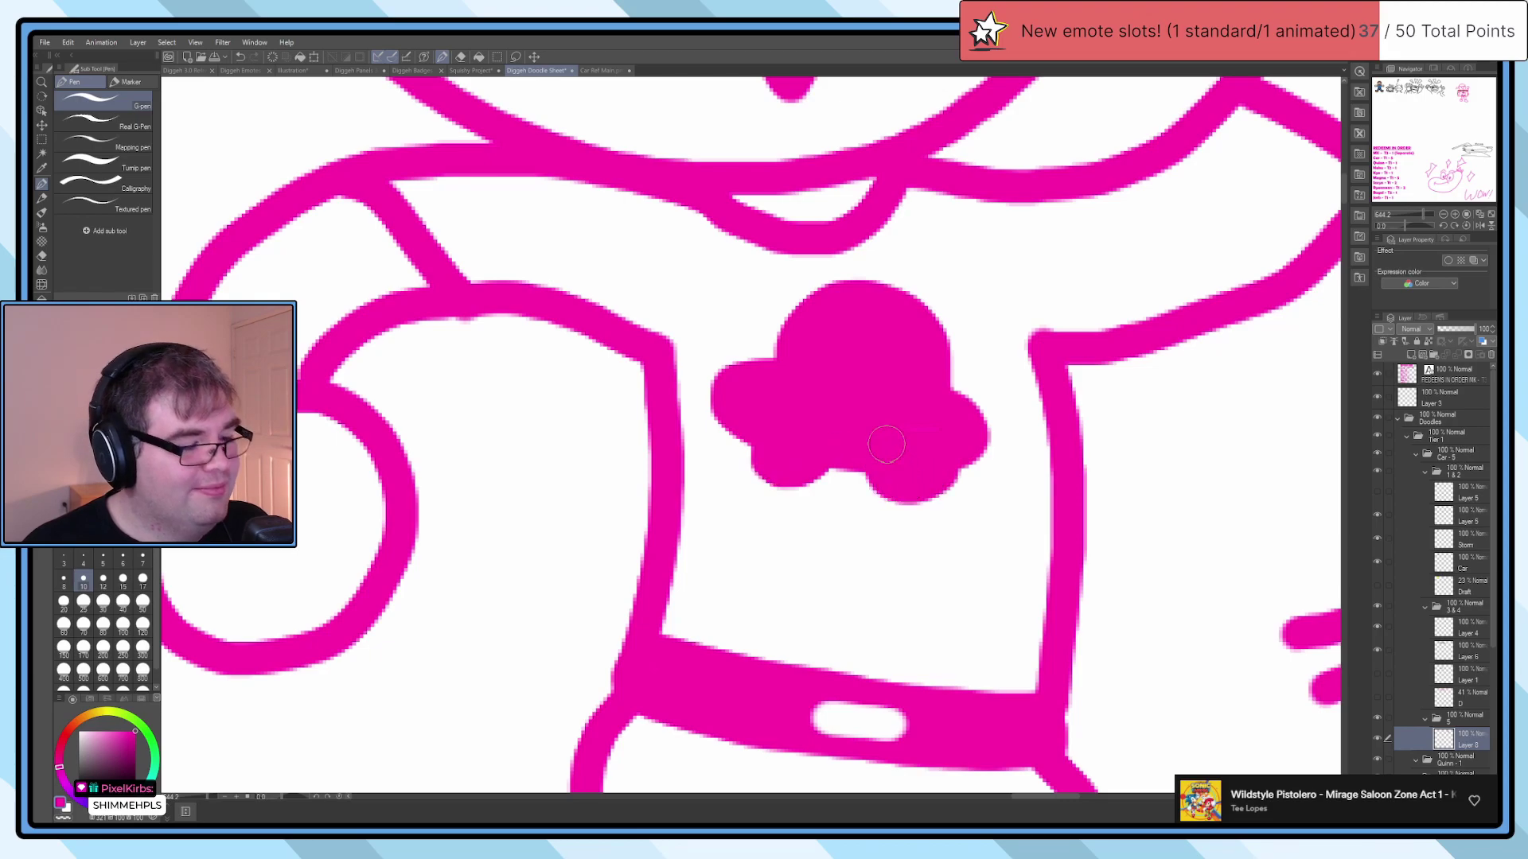
pyautogui.scroll(3, 804, 398)
# Step: Erase two windows and small highlight dots out of the filled car emblem
pyautogui.press('e')
pyautogui.click(697, 402)
pyautogui.click(802, 412)
pyautogui.moveTo(813, 333)
pyautogui.mouseDown()
pyautogui.moveTo(821, 298)
pyautogui.moveTo(908, 235)
pyautogui.moveTo(889, 311)
pyautogui.moveTo(819, 311)
pyautogui.moveTo(880, 255)
pyautogui.mouseUp()
pyautogui.moveTo(987, 254)
pyautogui.mouseDown()
pyautogui.moveTo(973, 342)
pyautogui.moveTo(1017, 354)
pyautogui.moveTo(1028, 314)
pyautogui.moveTo(996, 267)
pyautogui.moveTo(995, 324)
pyautogui.mouseUp()
pyautogui.scroll(-5, 939, 358)
pyautogui.scroll(-3, 883, 376)
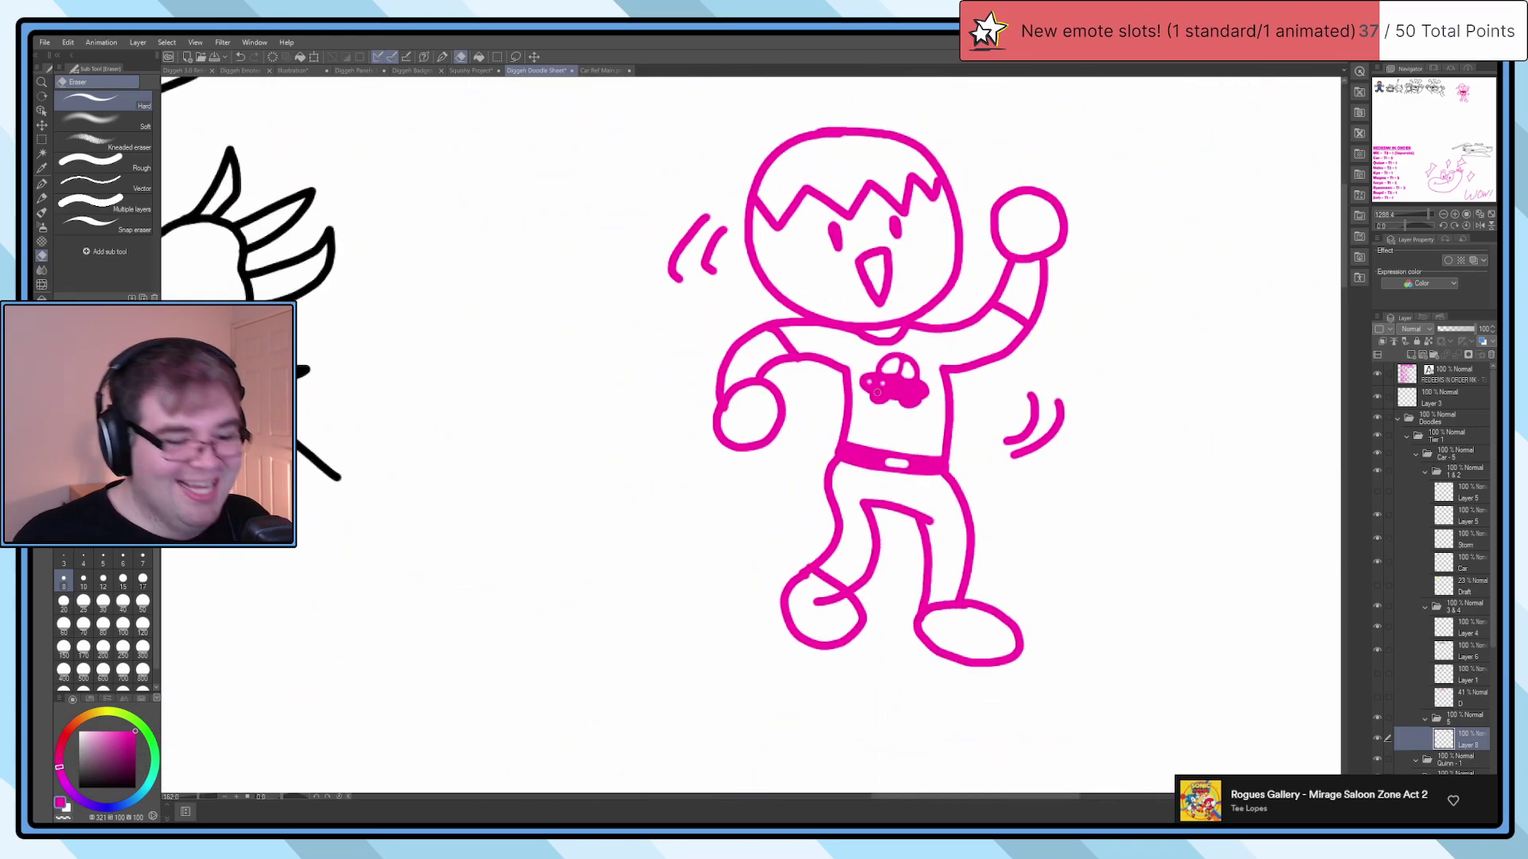
pyautogui.scroll(1, 868, 372)
pyautogui.press('p')
pyautogui.scroll(-2, 858, 371)
pyautogui.scroll(3, 859, 374)
pyautogui.scroll(-3, 866, 399)
pyautogui.scroll(-2, 866, 399)
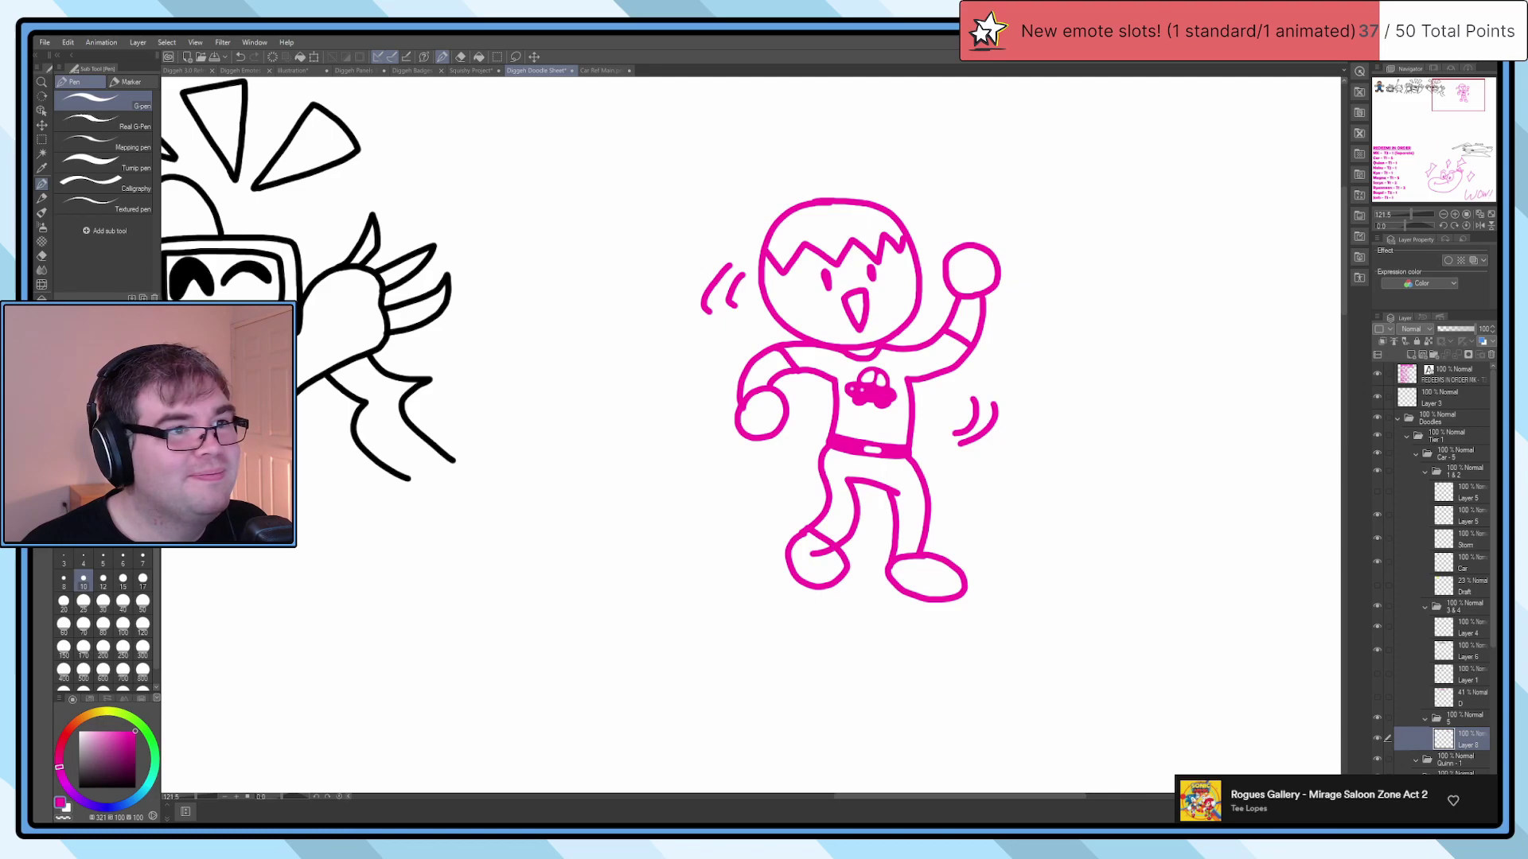
# Step: Select the whole figure with a rectangle, try flipping it vertically, and revert the flip
pyautogui.press('m')
pyautogui.moveTo(620, 184); pyautogui.dragTo(1022, 631)
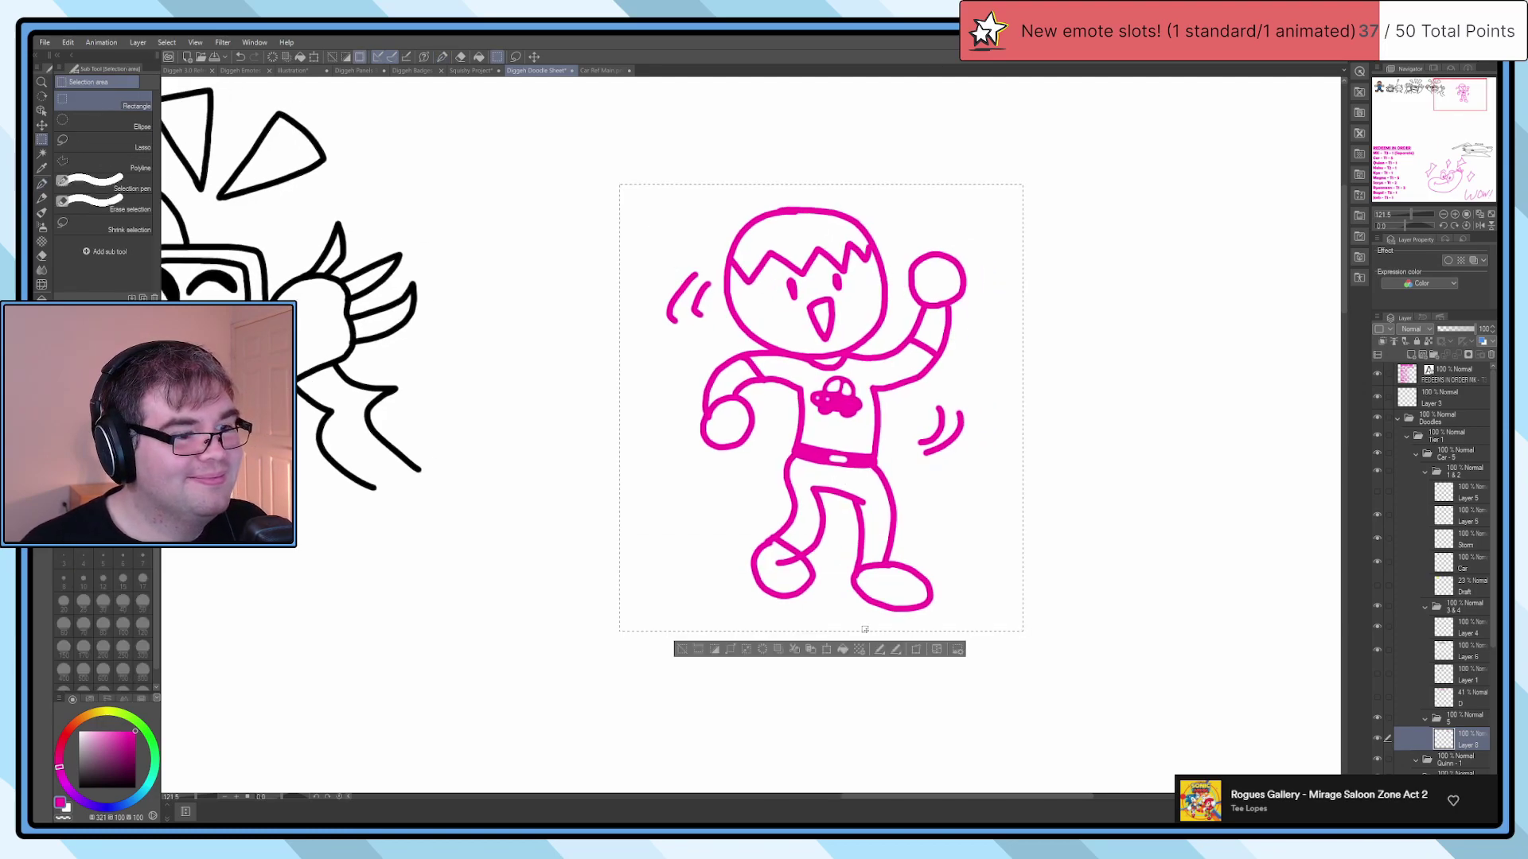
pyautogui.click(826, 650)
pyautogui.moveTo(952, 348)
pyautogui.mouseDown()
pyautogui.moveTo(885, 369)
pyautogui.moveTo(1005, 350)
pyautogui.moveTo(909, 358)
pyautogui.moveTo(961, 351)
pyautogui.mouseUp()
pyautogui.click(878, 657)
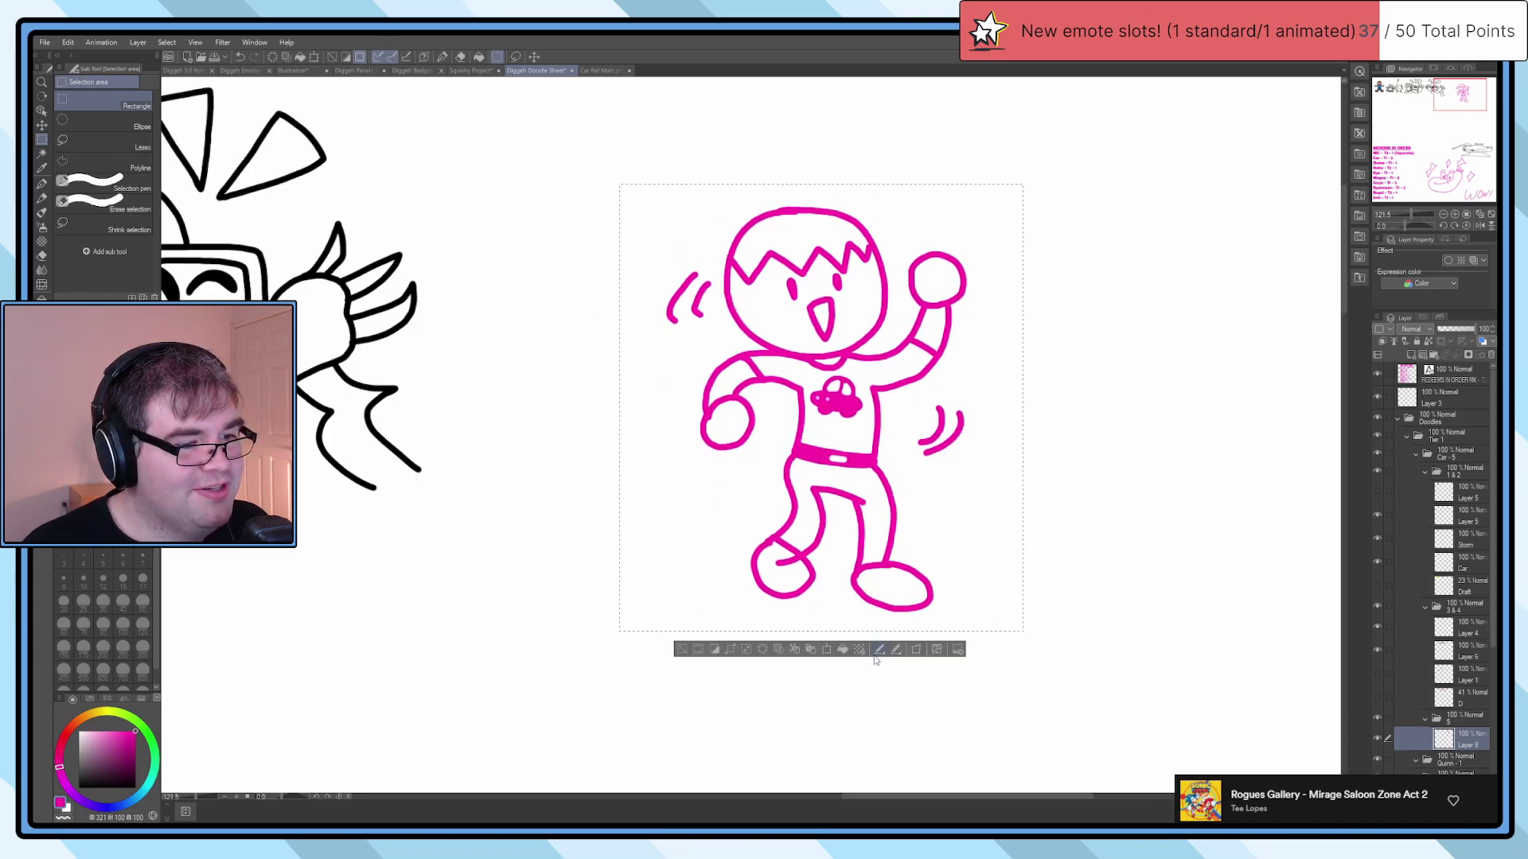
pyautogui.click(897, 650)
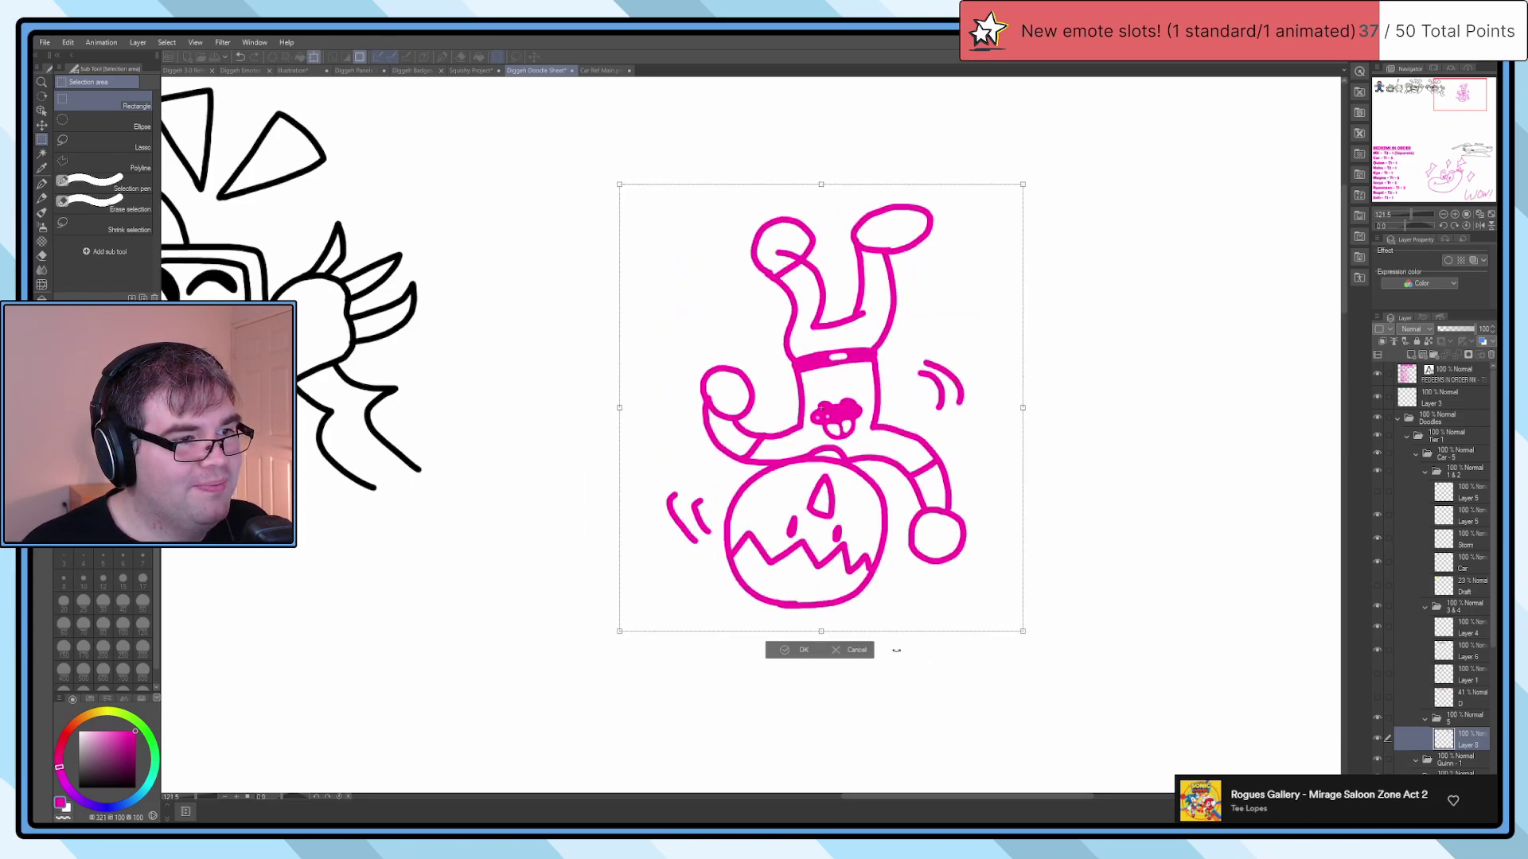
pyautogui.click(864, 651)
pyautogui.click(880, 649)
pyautogui.hotkey('ctrl', 'z')
# Step: Flip the selected figure horizontally back and forth to animate its dance, and finish in its original orientation
pyautogui.click(880, 650)
pyautogui.click(880, 649)
pyautogui.click(880, 649)
pyautogui.click(880, 650)
pyautogui.click(880, 649)
pyautogui.click(880, 649)
pyautogui.click(880, 649)
pyautogui.click(880, 649)
pyautogui.click(880, 650)
pyautogui.click(880, 649)
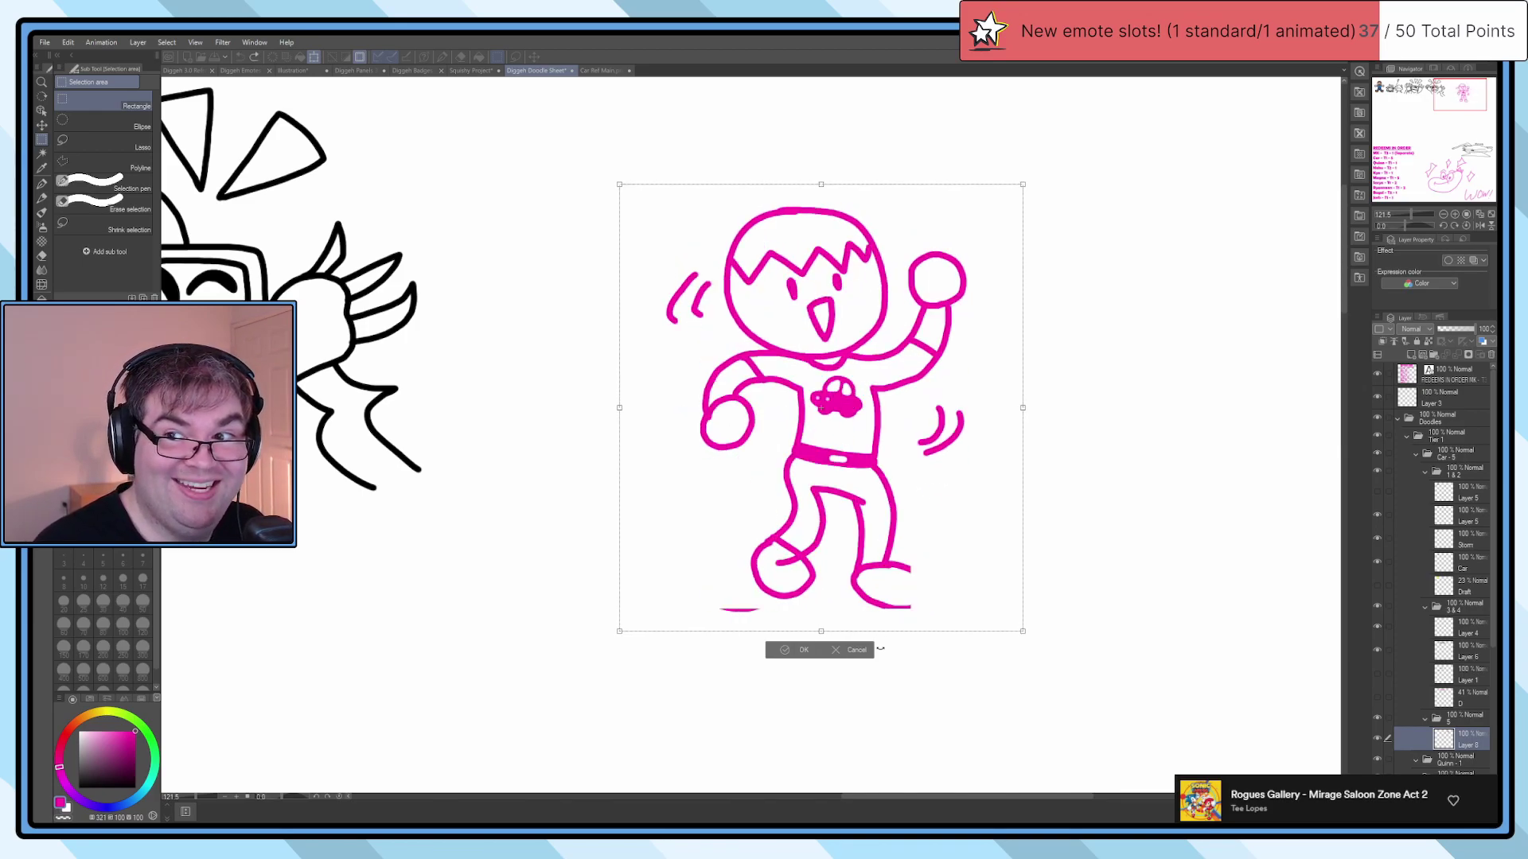
pyautogui.click(880, 650)
pyautogui.click(880, 649)
pyautogui.click(880, 649)
pyautogui.click(880, 649)
pyautogui.click(880, 649)
pyautogui.click(880, 649)
pyautogui.click(880, 649)
pyautogui.click(880, 649)
pyautogui.click(880, 649)
pyautogui.click(880, 649)
pyautogui.click(880, 649)
pyautogui.click(880, 649)
pyautogui.click(880, 649)
pyautogui.click(880, 649)
pyautogui.click(880, 649)
pyautogui.click(880, 650)
pyautogui.click(880, 649)
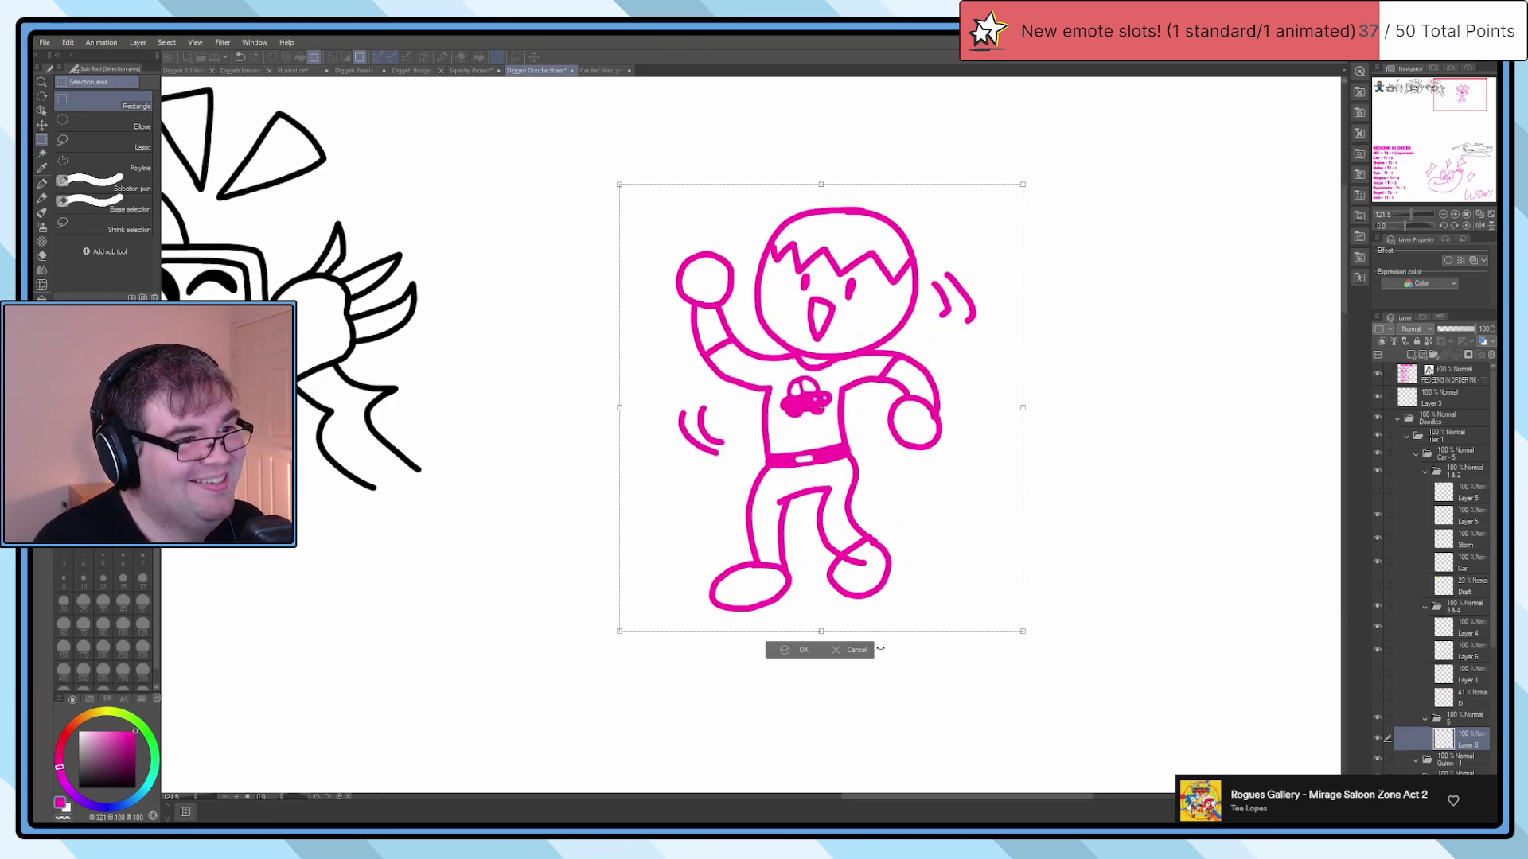
pyautogui.click(880, 650)
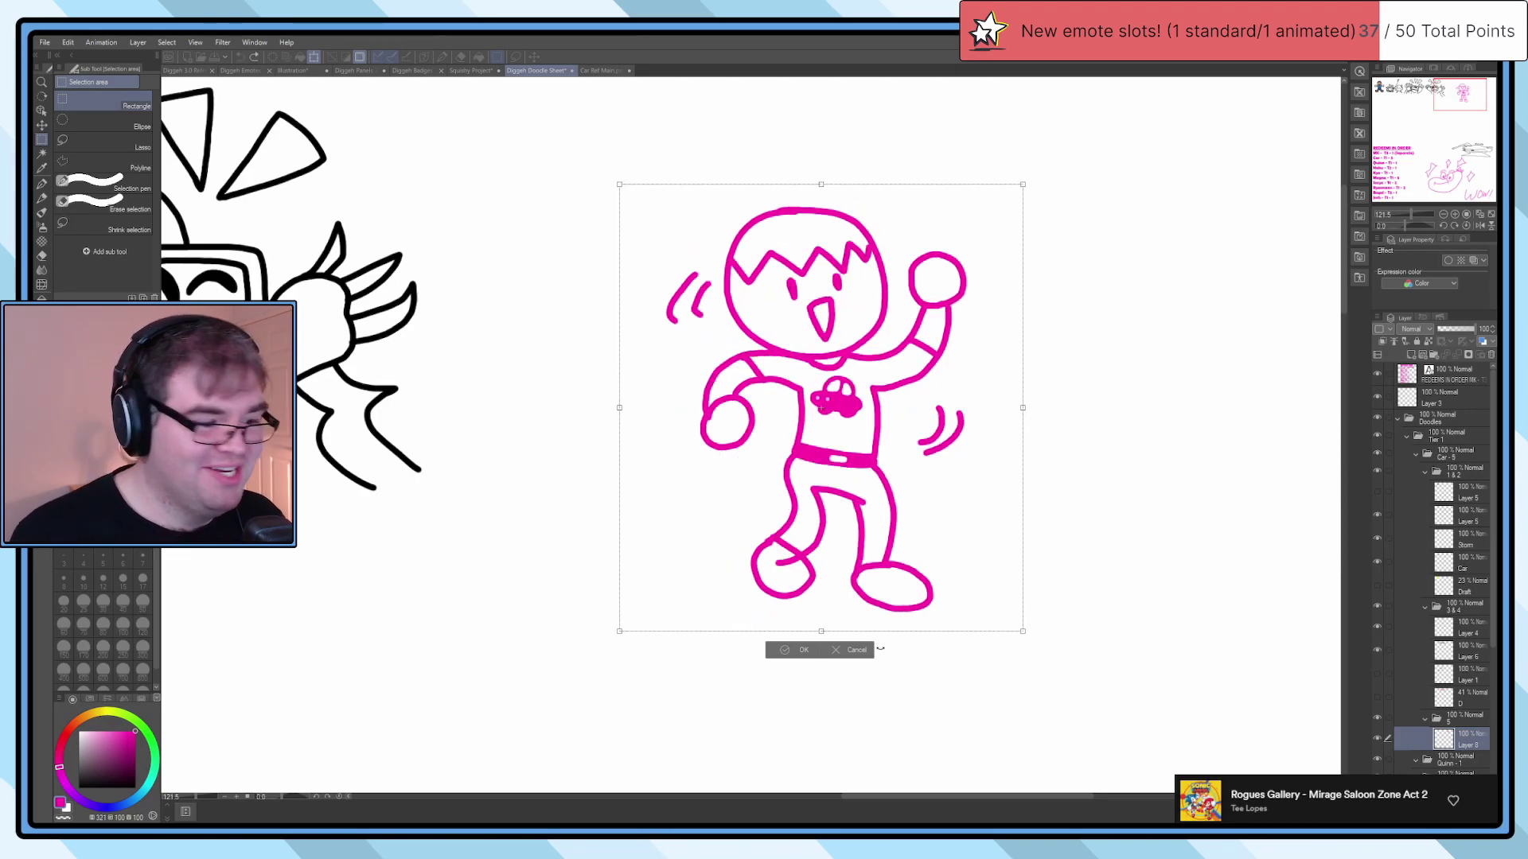
pyautogui.click(802, 650)
# Step: Clear the selection, draw a curved toe extending from the bent leg's round foot, and save the sheet
pyautogui.press('p')
pyautogui.scroll(4, 822, 564)
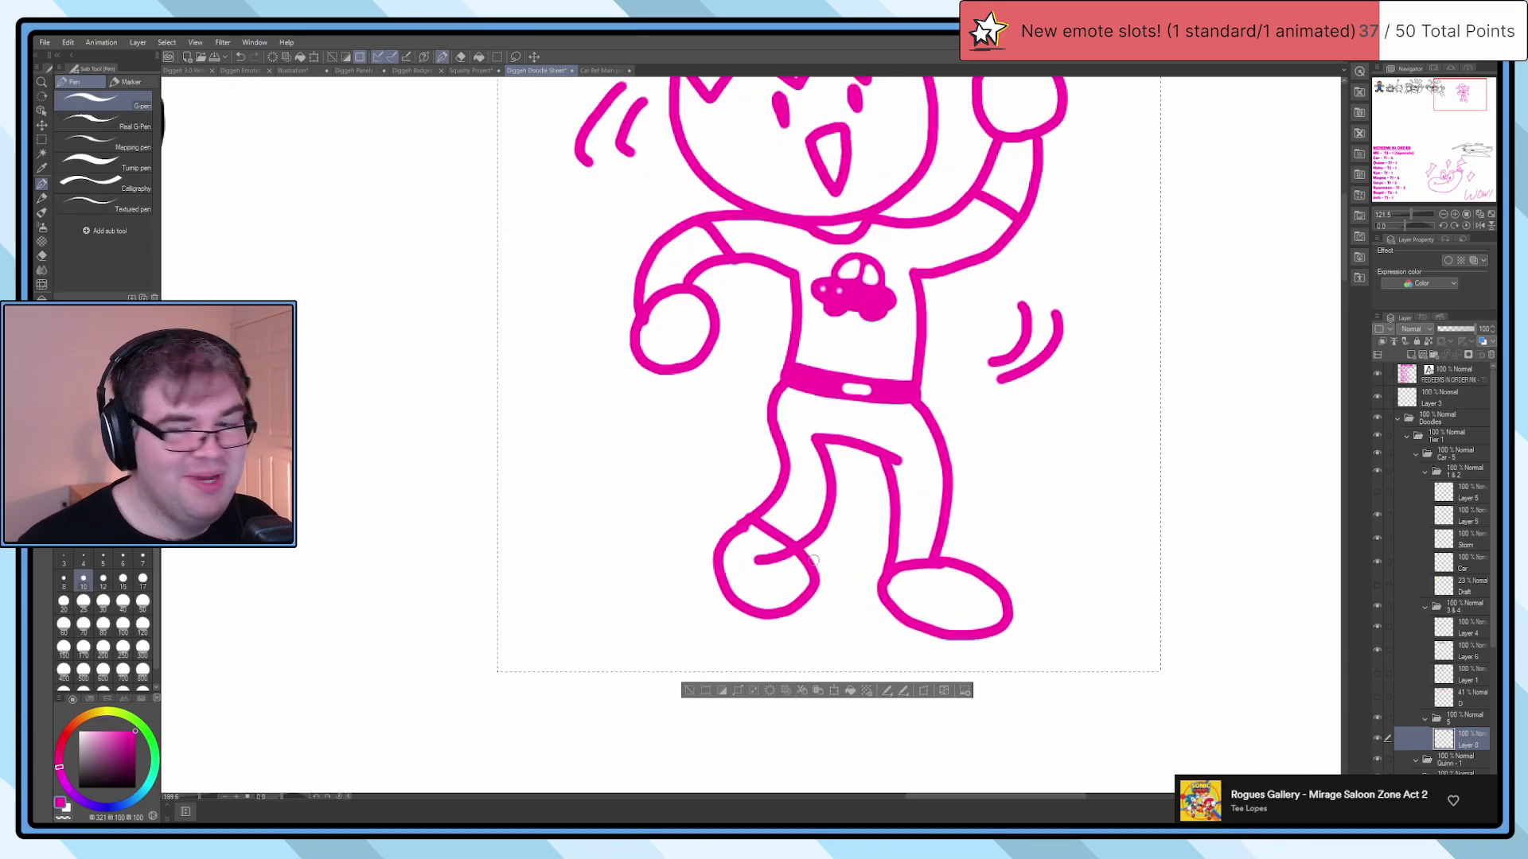
pyautogui.hotkey('ctrl', 'd')
pyautogui.moveTo(852, 542); pyautogui.dragTo(817, 539)
pyautogui.hotkey('ctrl', 's')
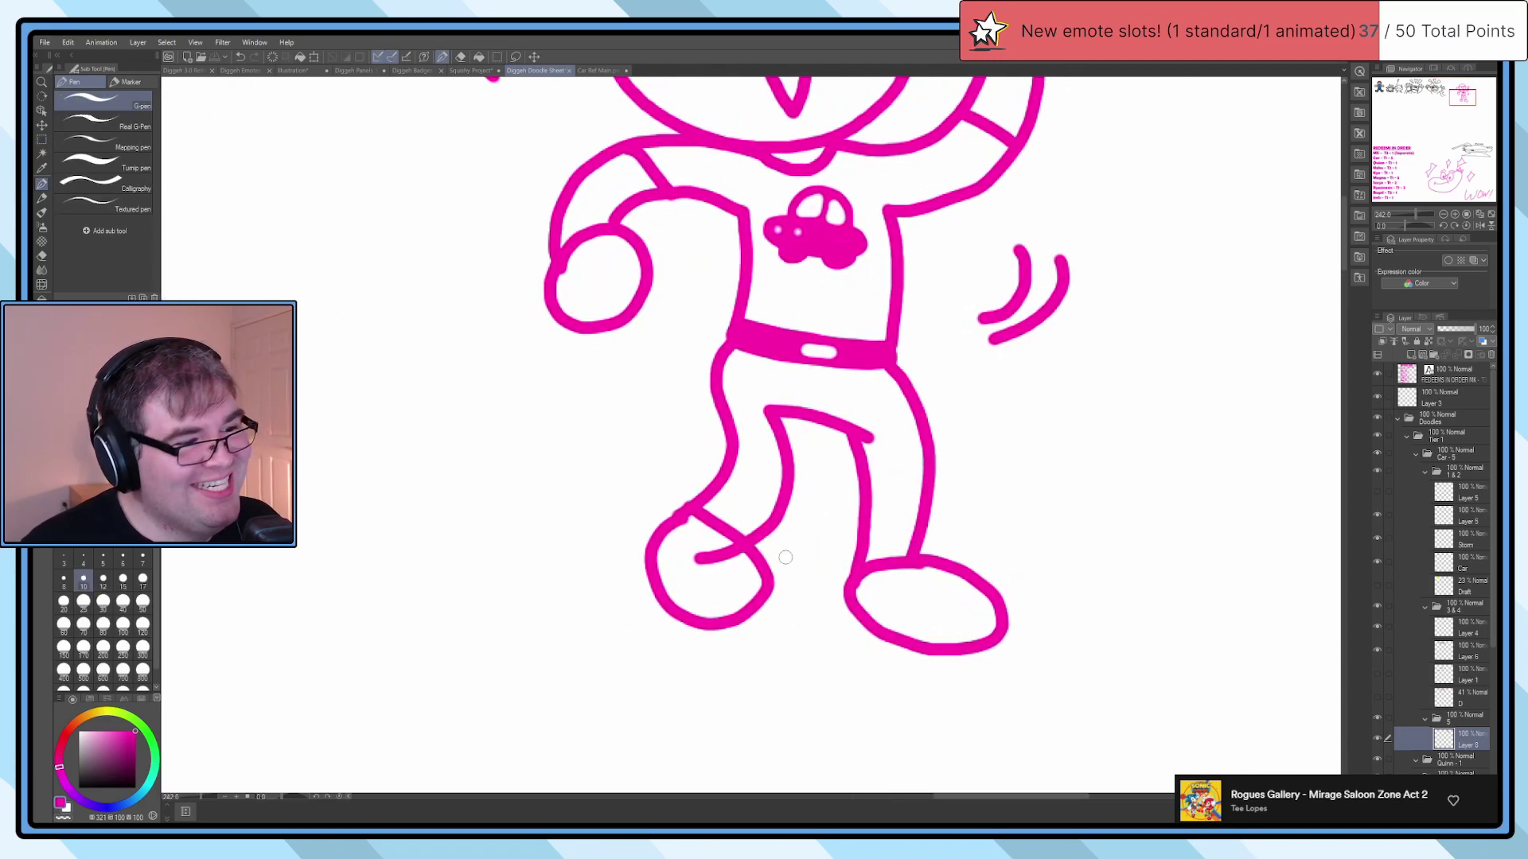
pyautogui.scroll(3, 788, 552)
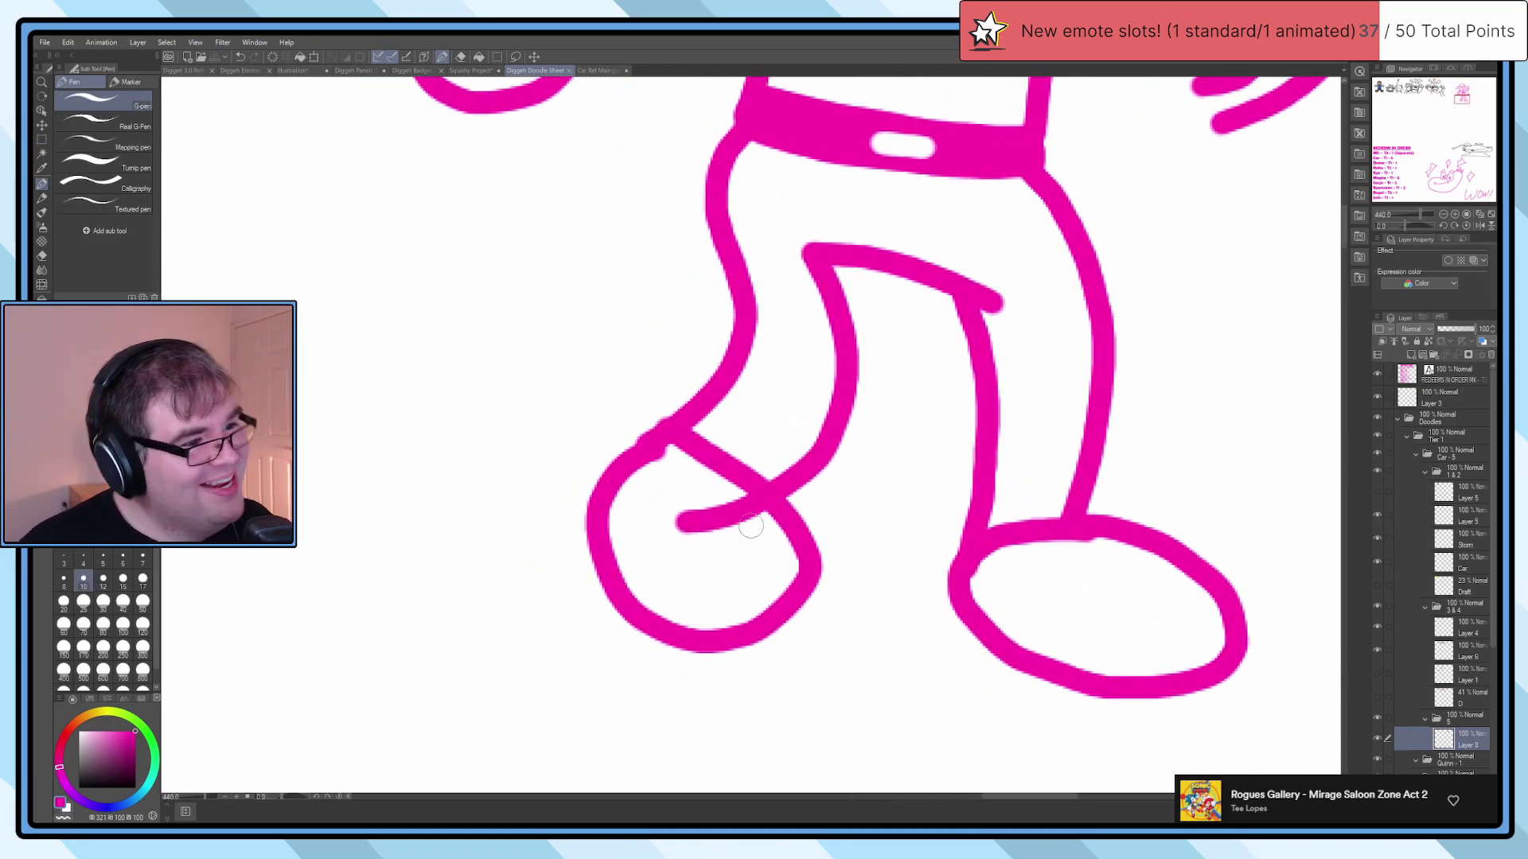
pyautogui.scroll(-6, 761, 512)
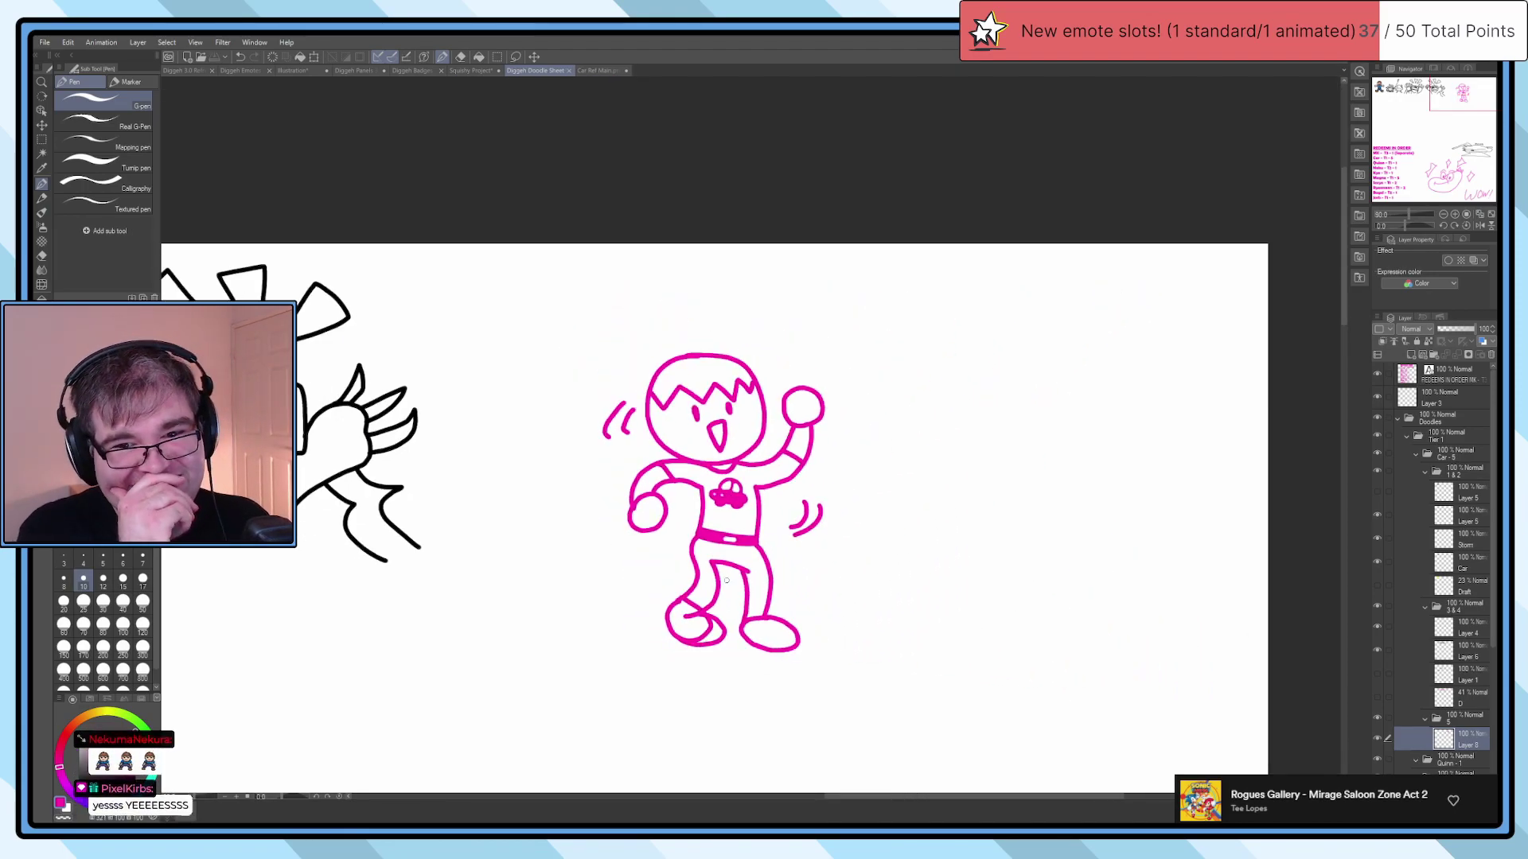
pyautogui.scroll(3, 726, 580)
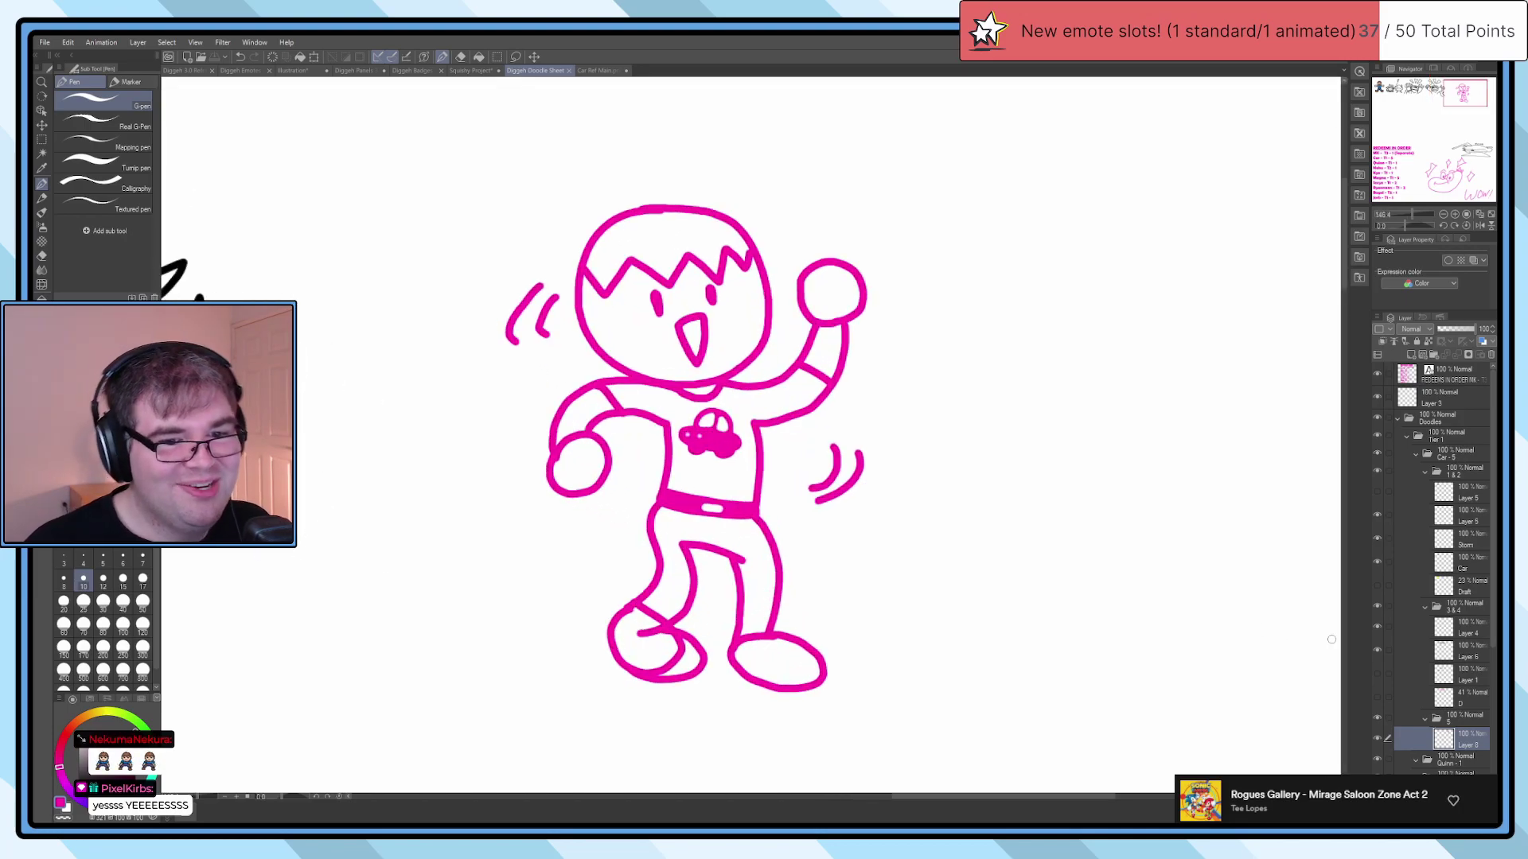
# Step: Review the other doodles across the sheet, toggling the visibility of the Tier 3 layer folder to check its contents
pyautogui.scroll(-3, 1450, 695)
pyautogui.scroll(-2, 1012, 549)
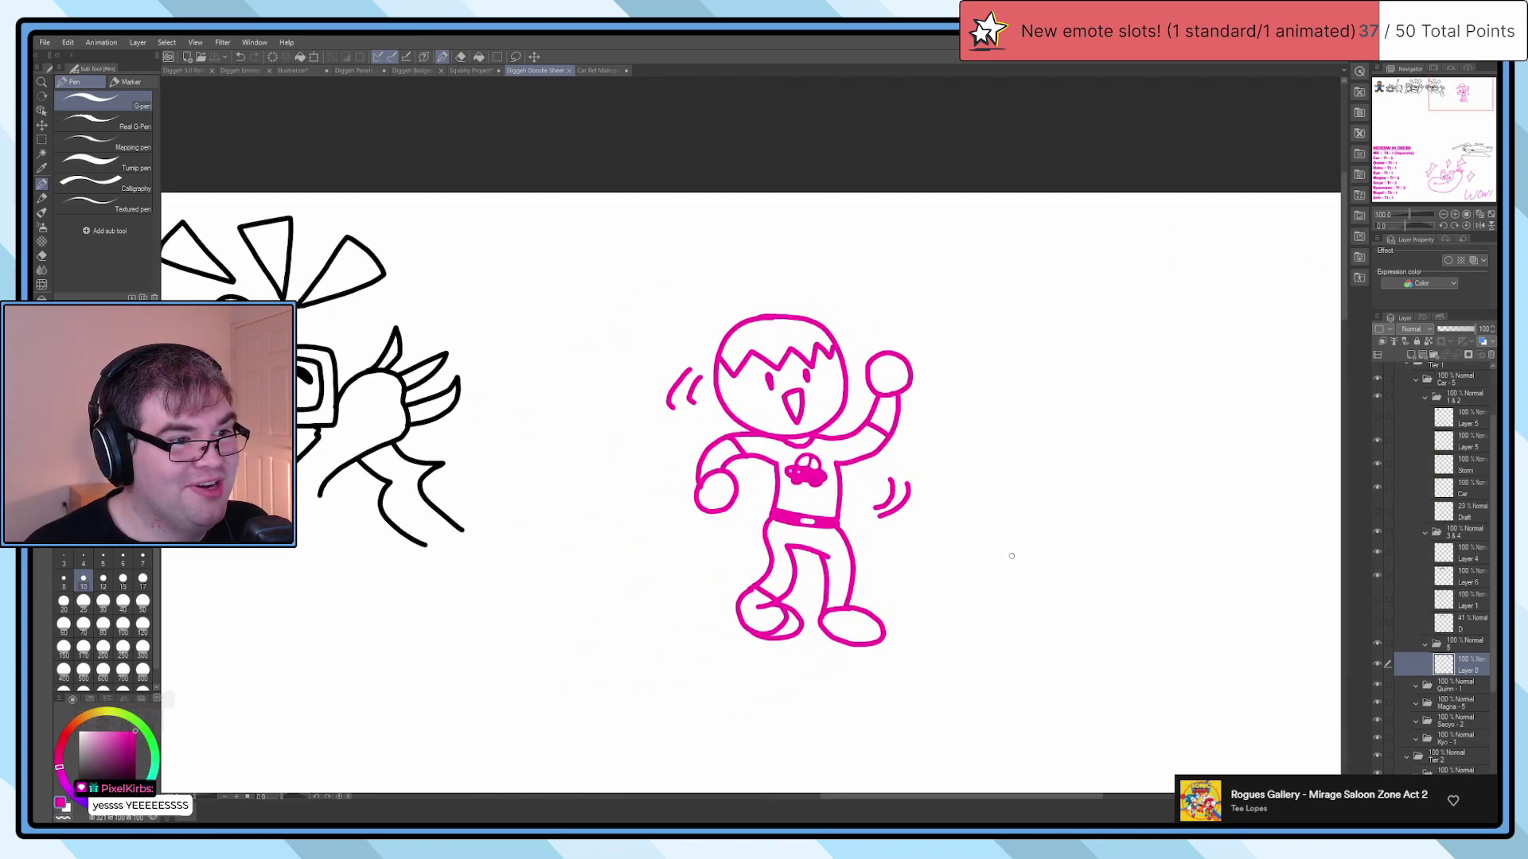
pyautogui.moveTo(1085, 623)
pyautogui.mouseDown()
pyautogui.moveTo(993, 246)
pyautogui.moveTo(1002, 108)
pyautogui.mouseUp()
pyautogui.moveTo(955, 644); pyautogui.dragTo(986, 405)
pyautogui.moveTo(1099, 794); pyautogui.dragTo(1121, 506)
pyautogui.scroll(-4, 1403, 666)
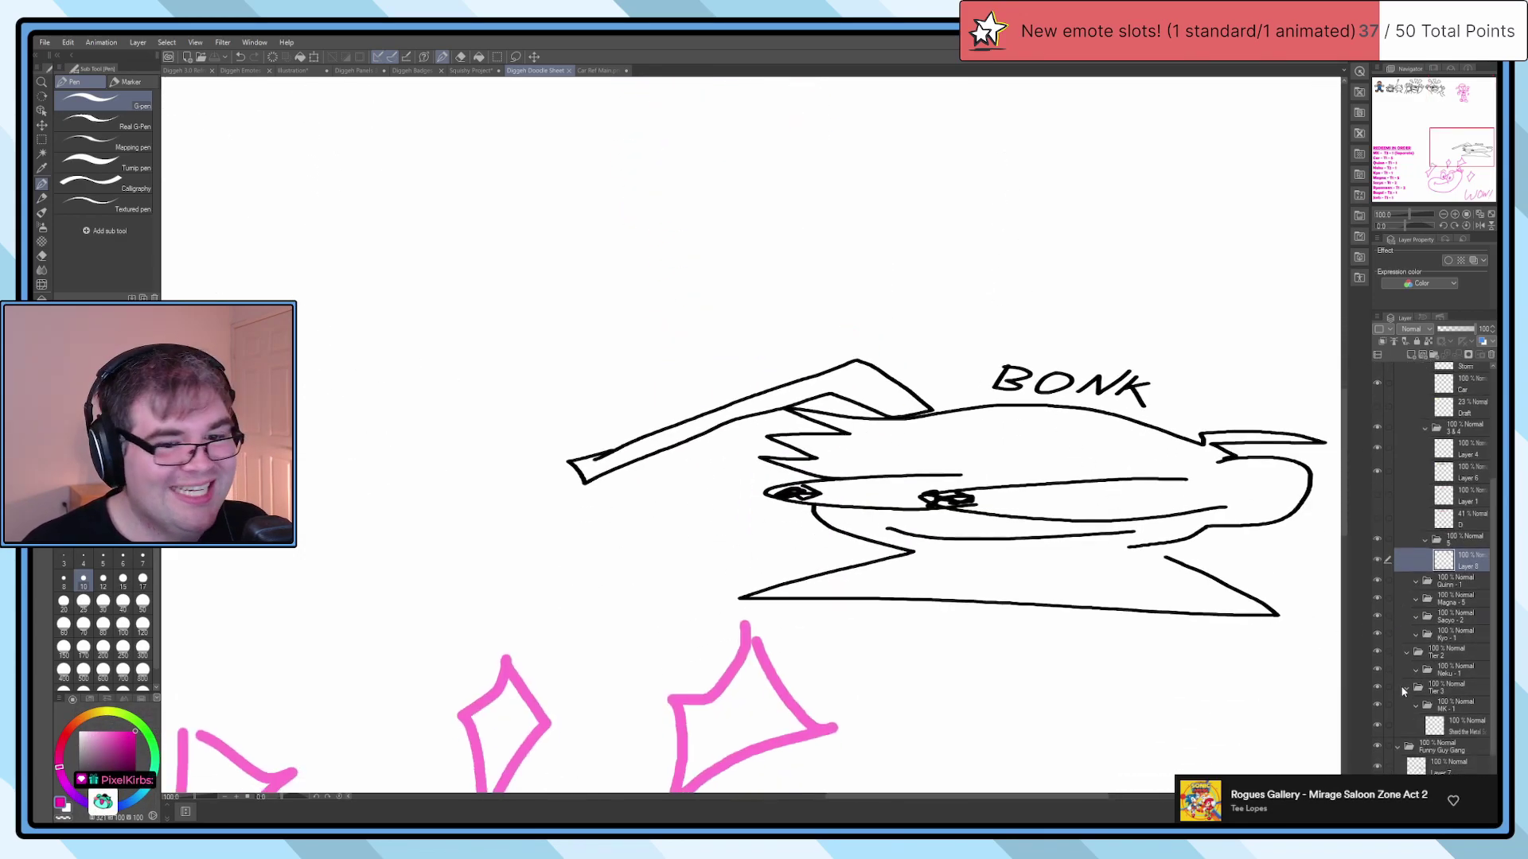
pyautogui.click(1377, 694)
pyautogui.click(1377, 694)
pyautogui.click(1376, 676)
pyautogui.scroll(-6, 1067, 605)
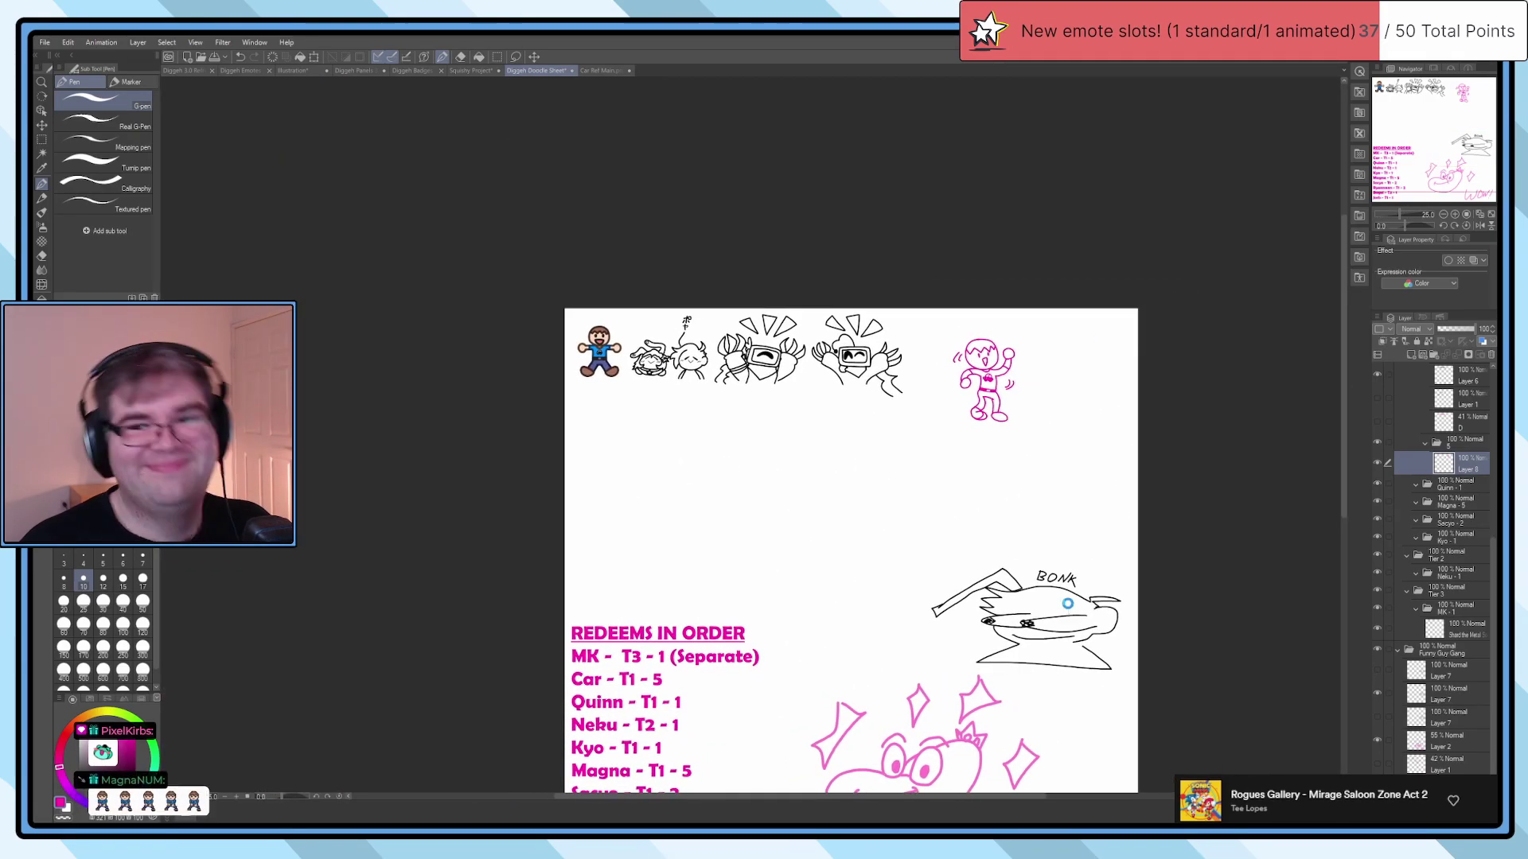
# Step: Save the sheet, check which layer holds the magenta dancing figure, and rename that layer as Draft
pyautogui.hotkey('ctrl', 's')
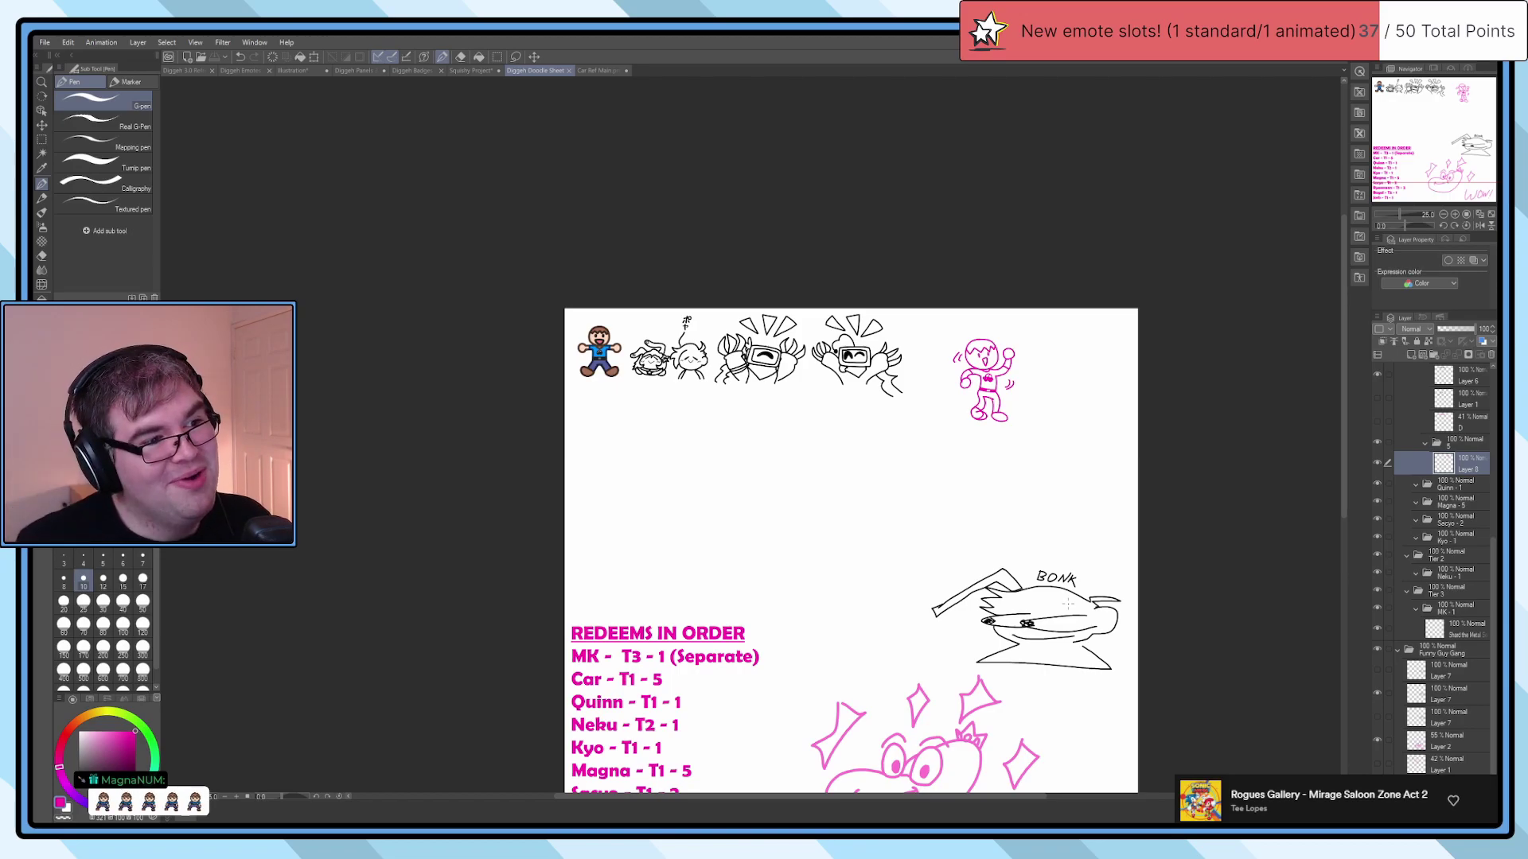
pyautogui.scroll(3, 1064, 522)
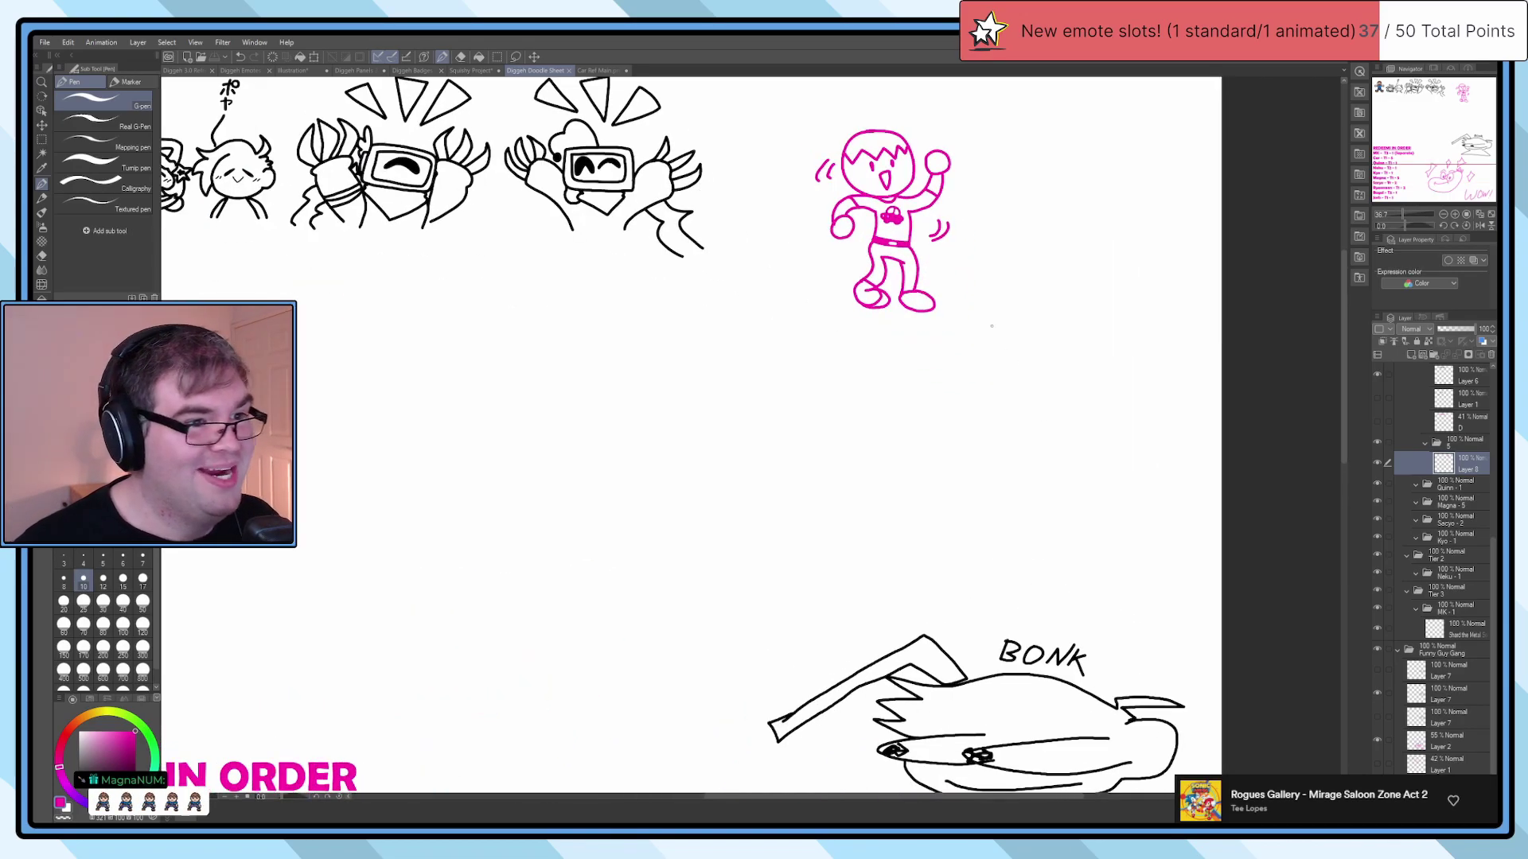
pyautogui.moveTo(897, 302); pyautogui.dragTo(882, 371)
pyautogui.scroll(5, 882, 371)
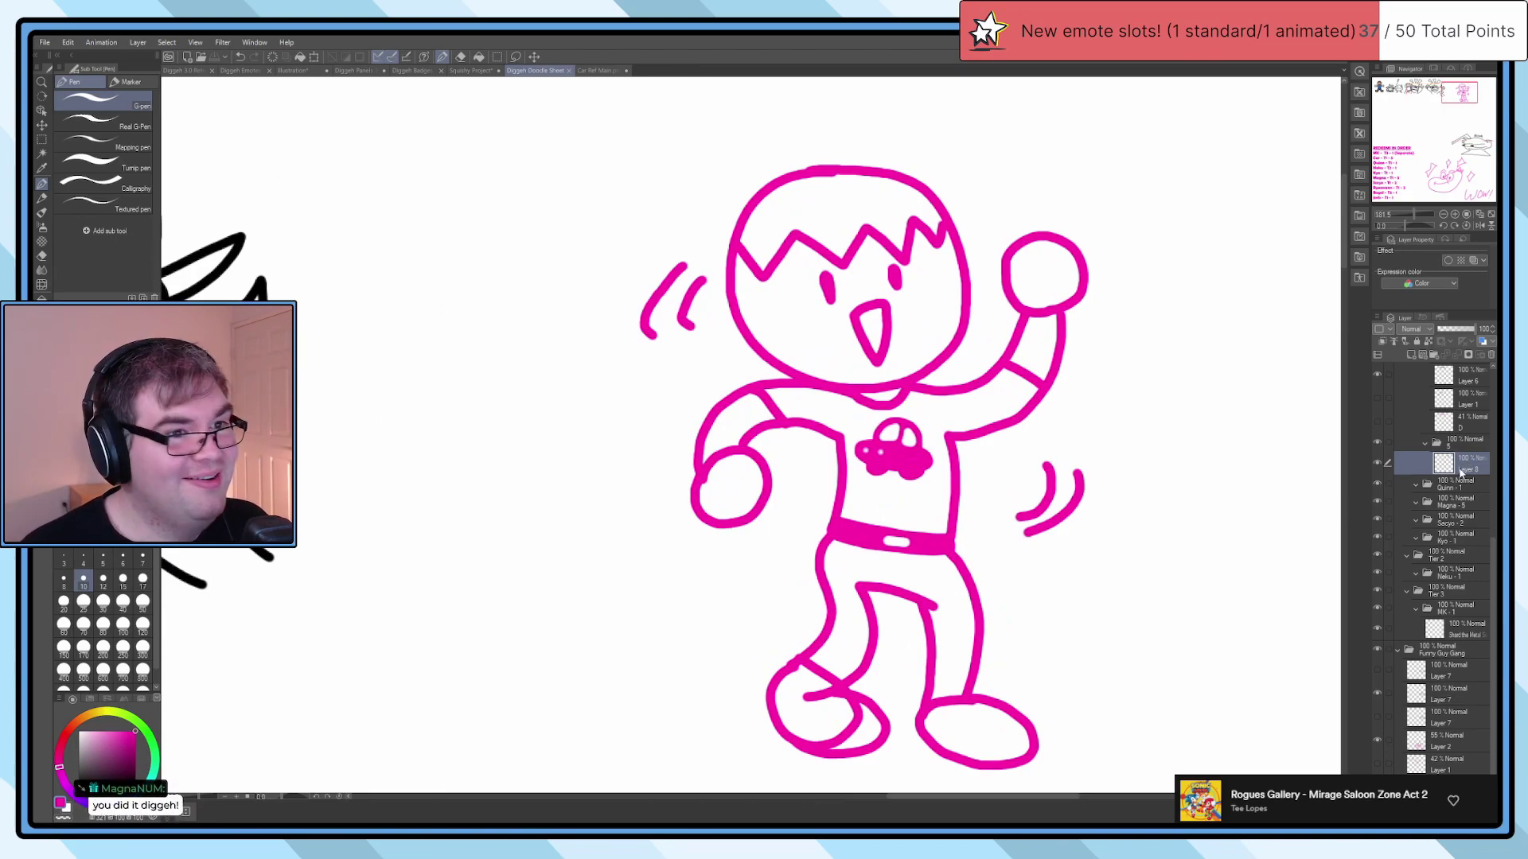
pyautogui.scroll(2, 1461, 474)
pyautogui.click(1377, 508)
pyautogui.click(1378, 507)
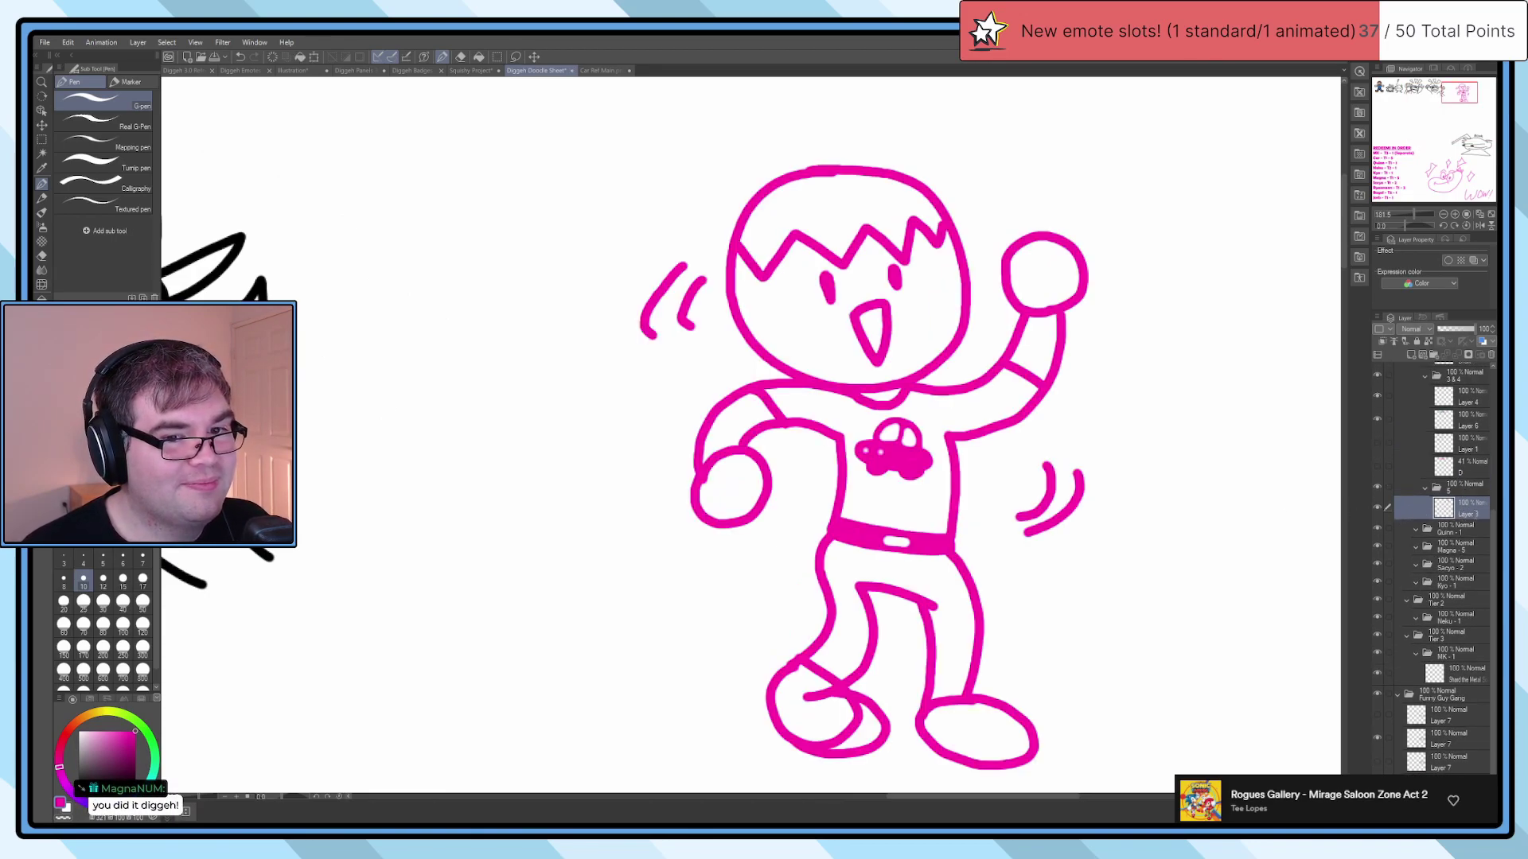
pyautogui.doubleClick(1474, 514)
pyautogui.write('Draft')
pyautogui.press('Return')
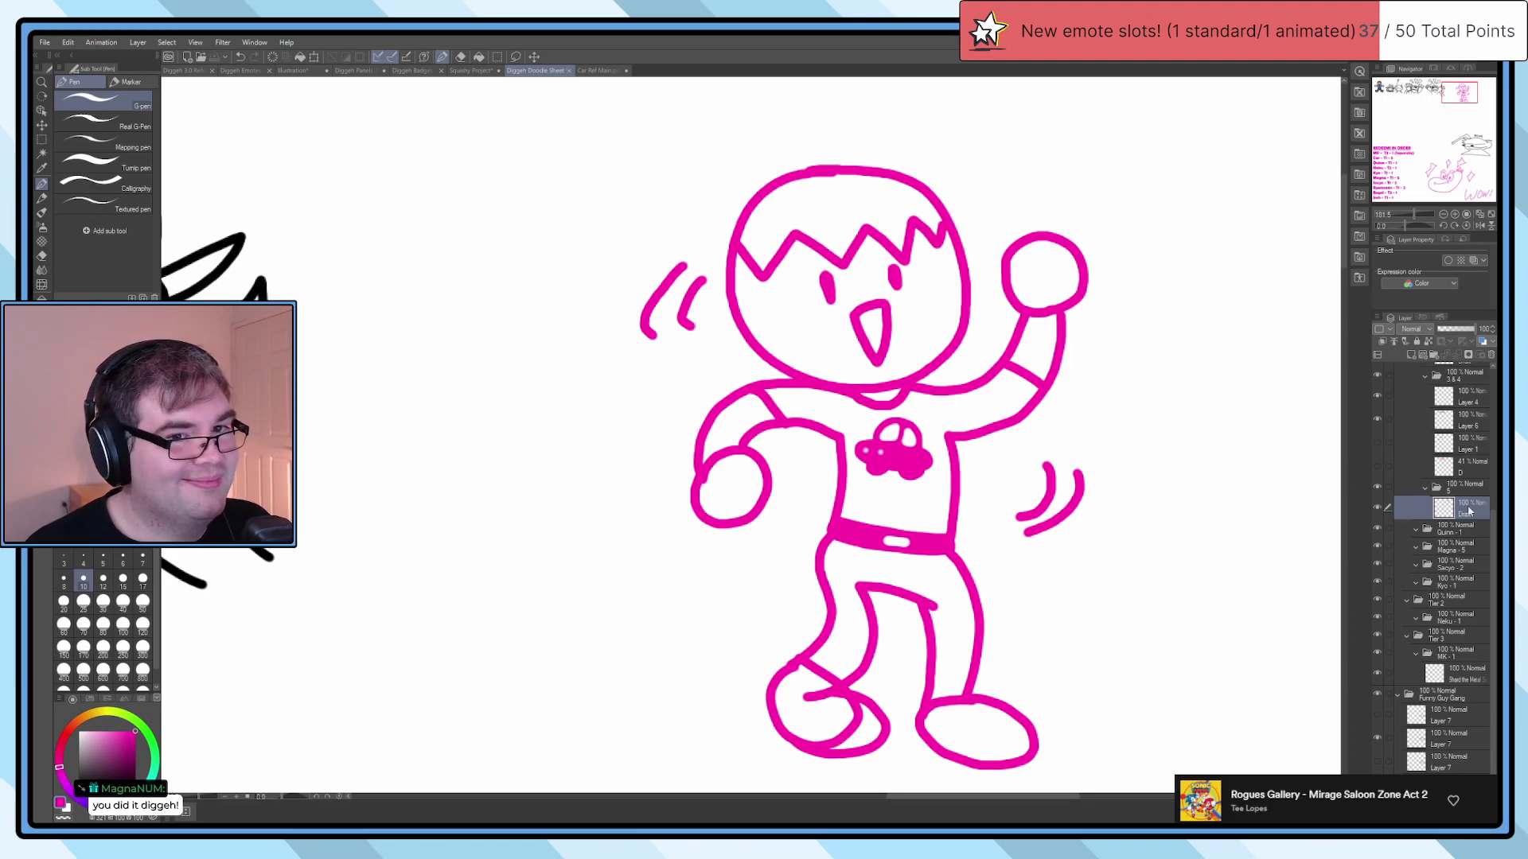
# Step: Add a new layer above Draft, lower Draft's opacity to about 35%, and make the new layer active
pyautogui.click(1411, 355)
pyautogui.click(1461, 535)
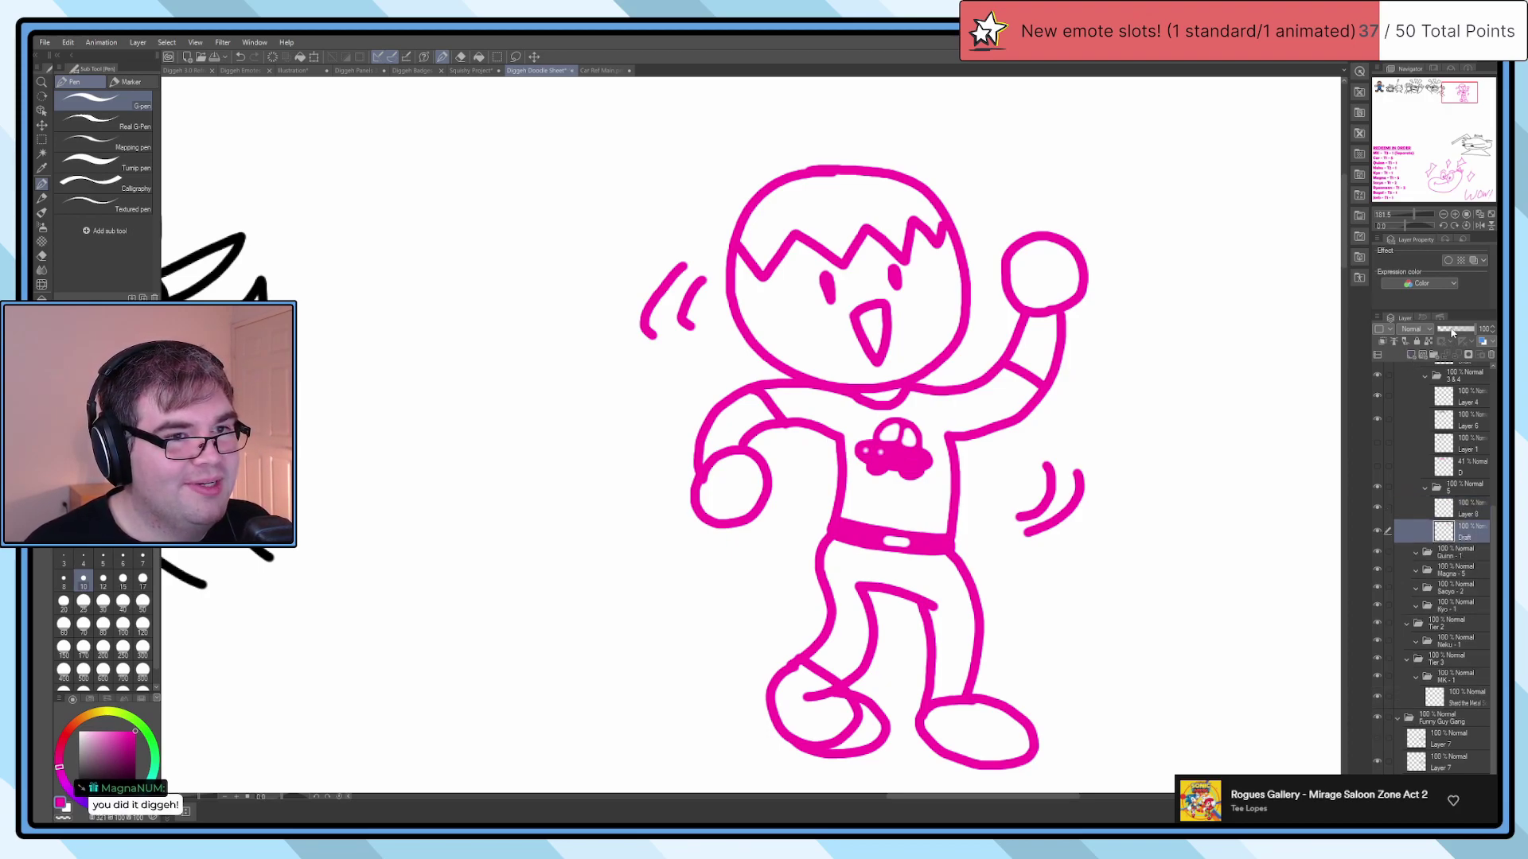
pyautogui.click(1450, 330)
pyautogui.click(1404, 506)
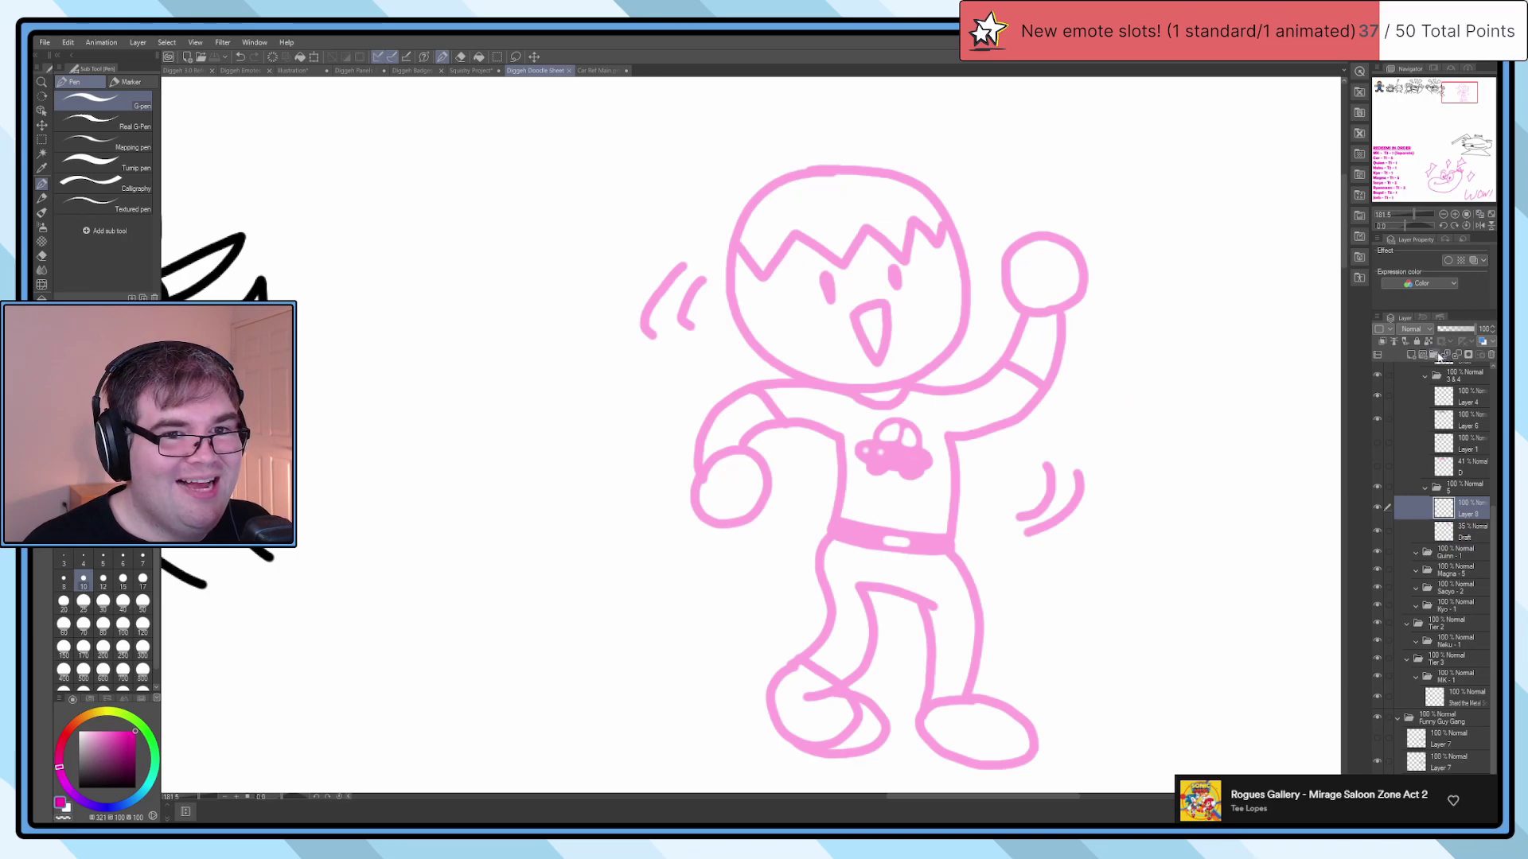
# Step: Add four more blank layers above the faded draft and create a layer folder for them
pyautogui.scroll(-3, 976, 457)
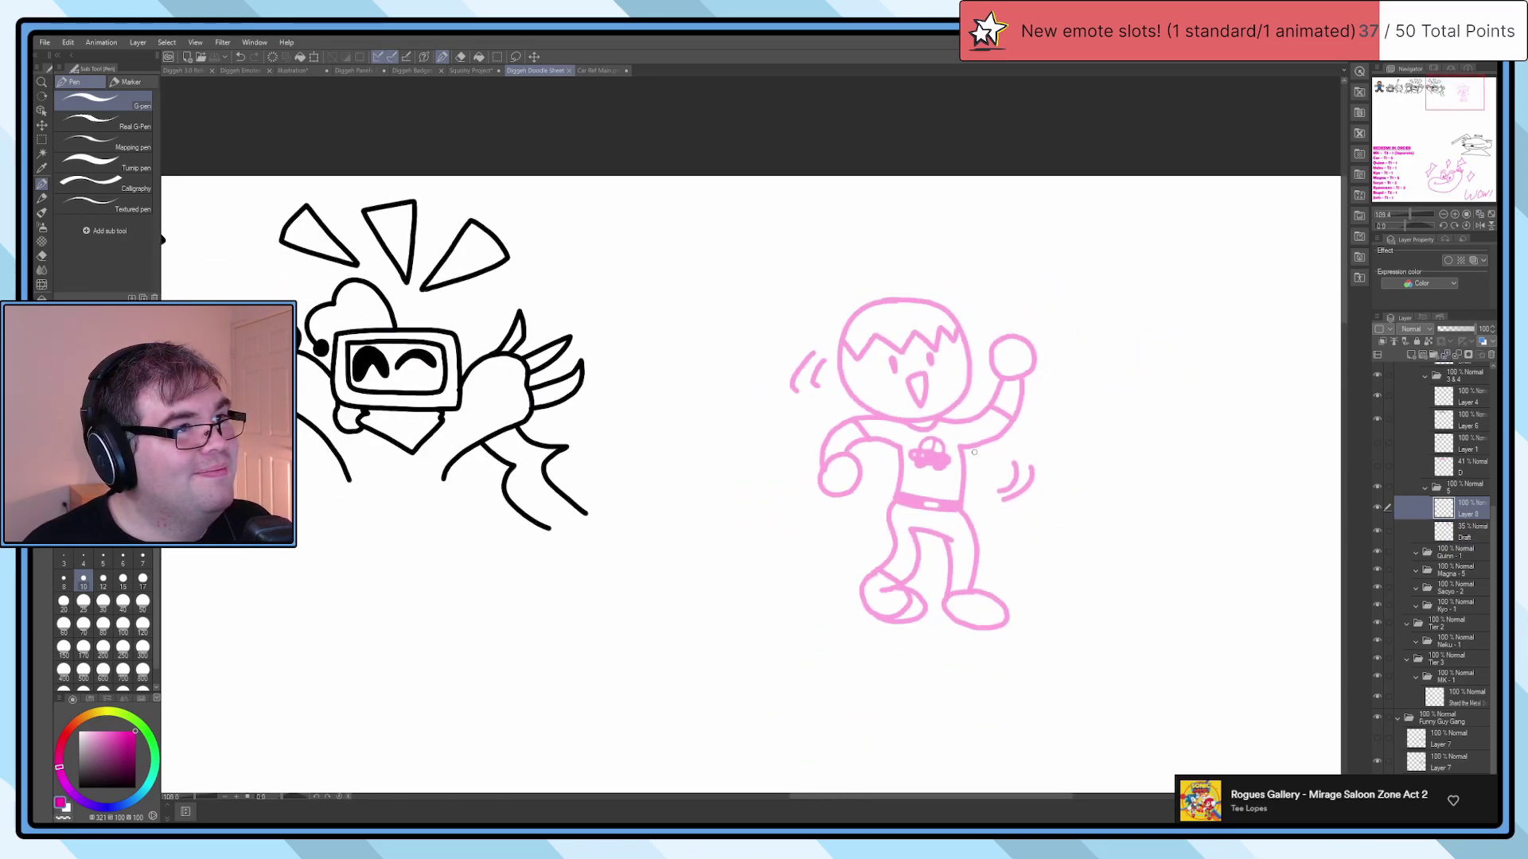
pyautogui.moveTo(1033, 516); pyautogui.dragTo(873, 483)
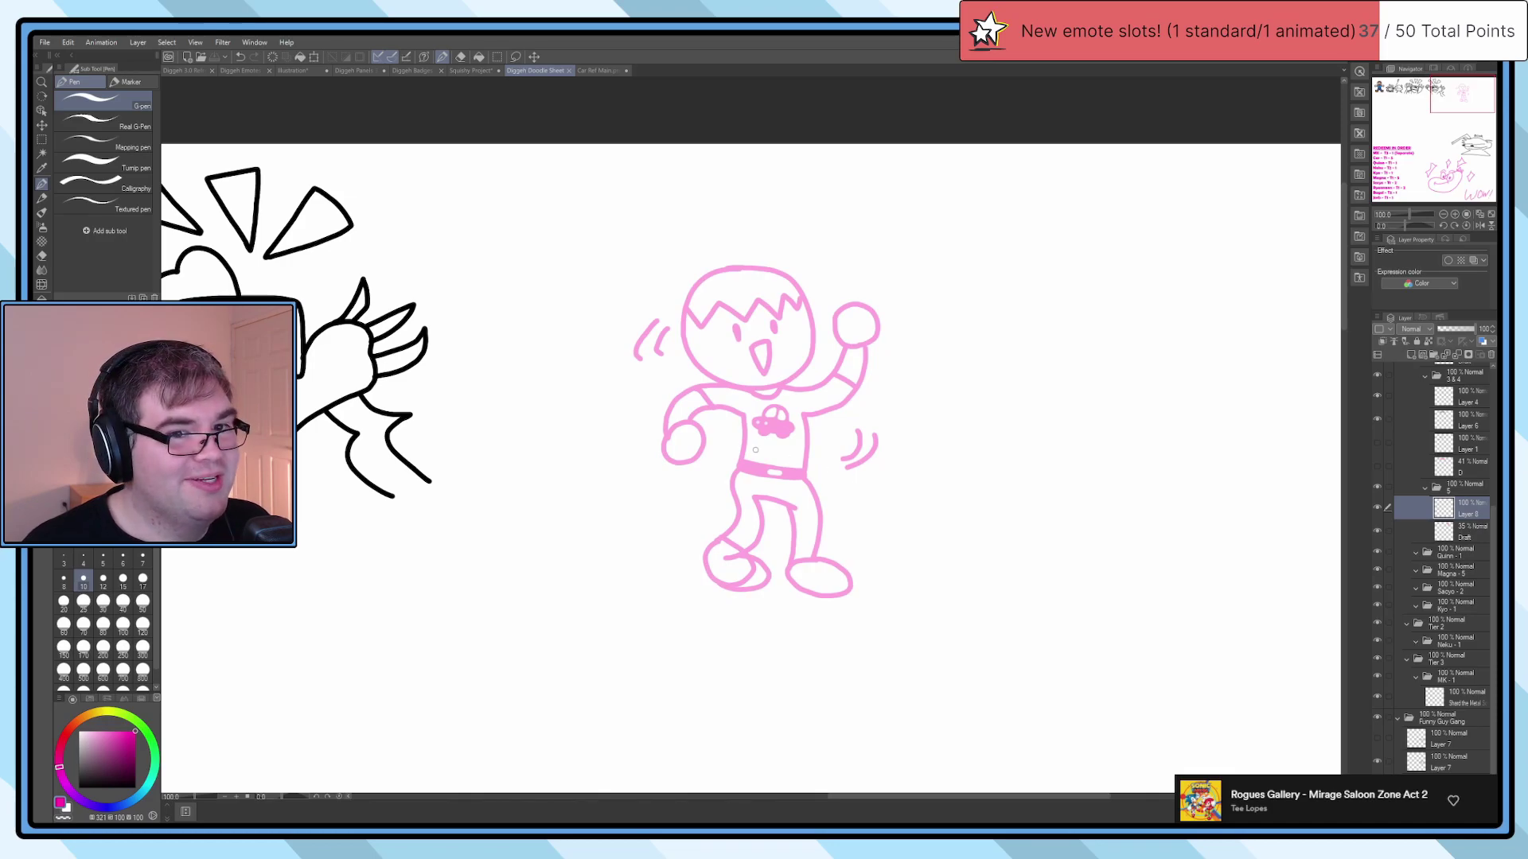
pyautogui.scroll(2, 774, 456)
pyautogui.click(1376, 486)
pyautogui.click(1377, 486)
pyautogui.scroll(2, 733, 284)
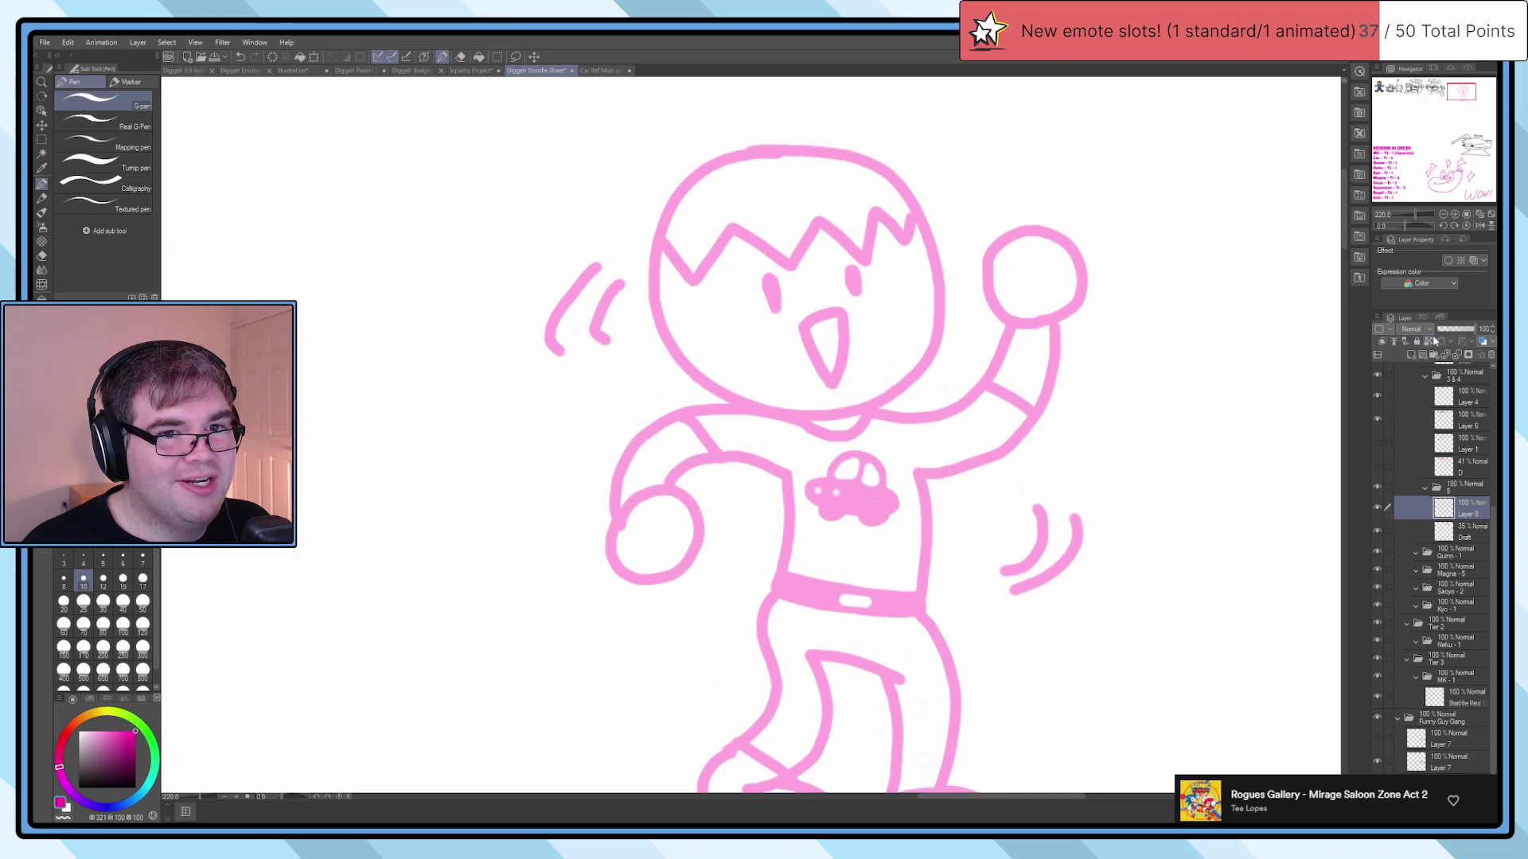
pyautogui.click(1410, 355)
pyautogui.click(1410, 354)
pyautogui.click(1411, 355)
pyautogui.click(1411, 355)
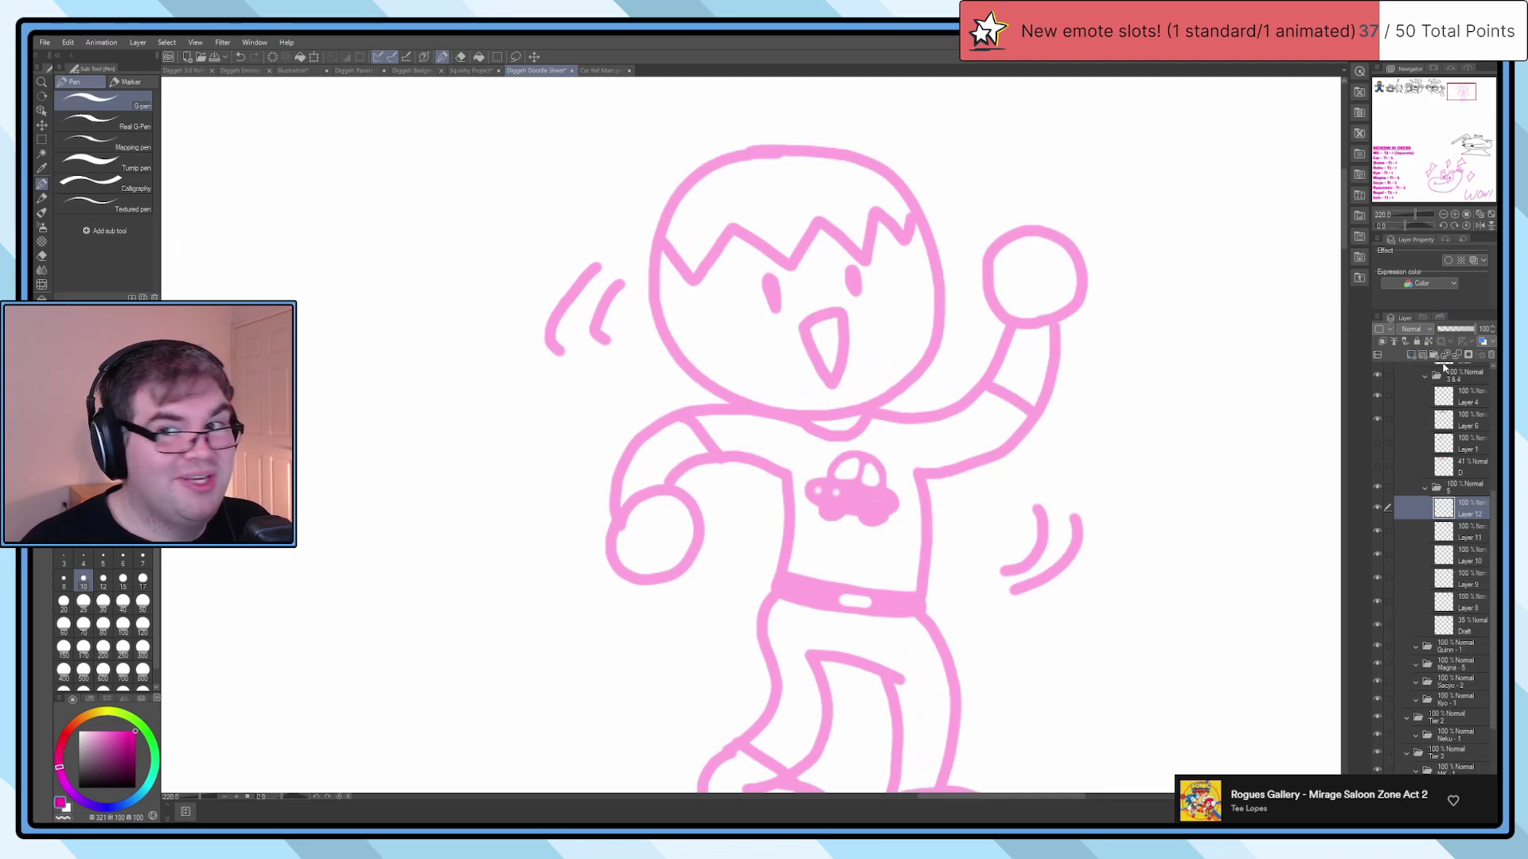
pyautogui.click(1434, 355)
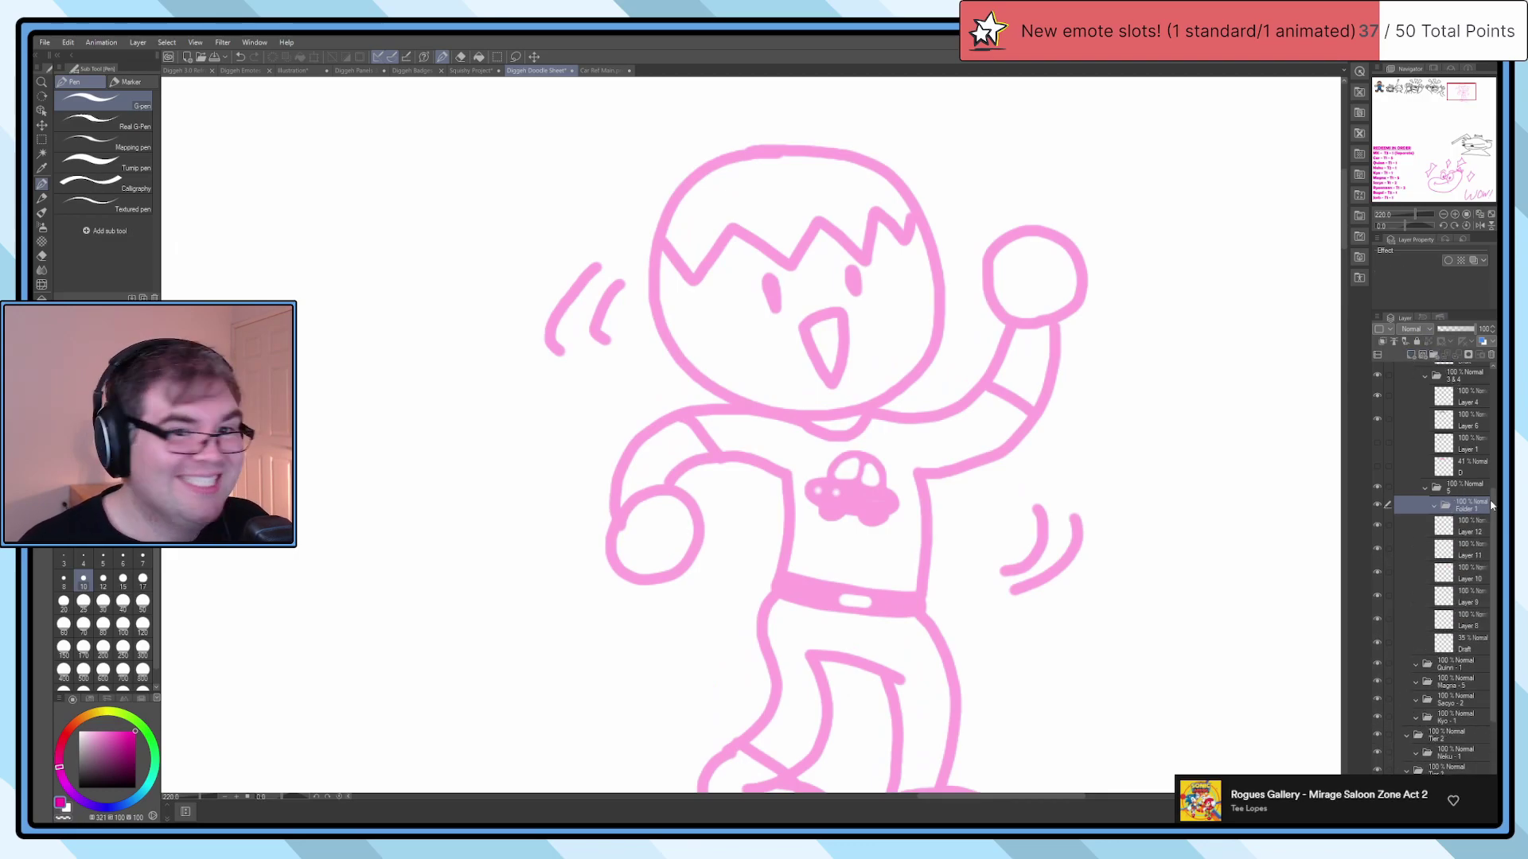
# Step: Name the folder's layers Head, Face, Arms, Torso and Feet, and add a Legs layer between Torso and Feet
pyautogui.click(1465, 534)
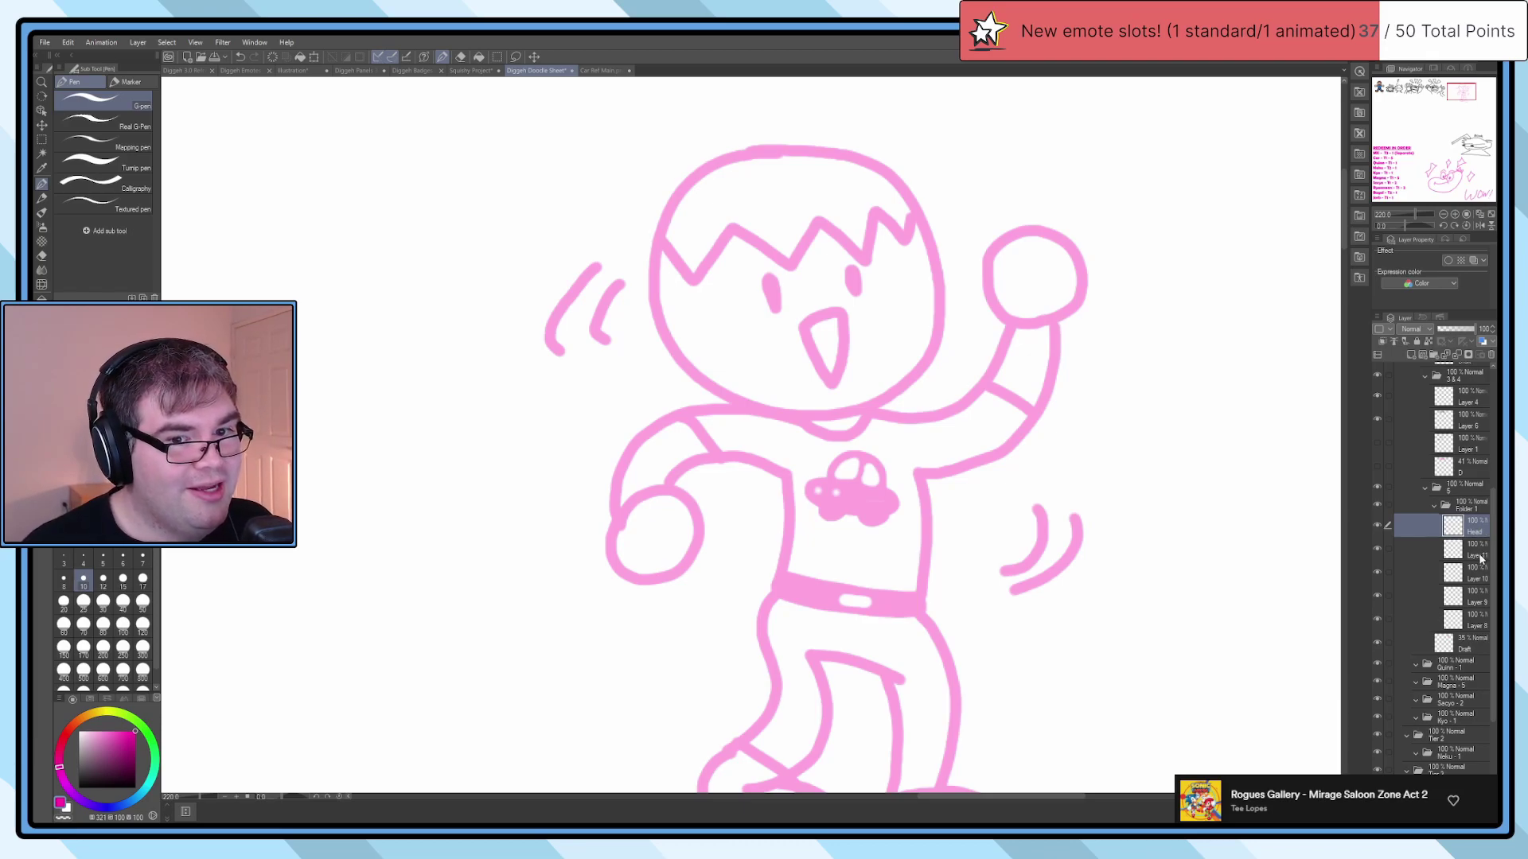
pyautogui.click(1480, 557)
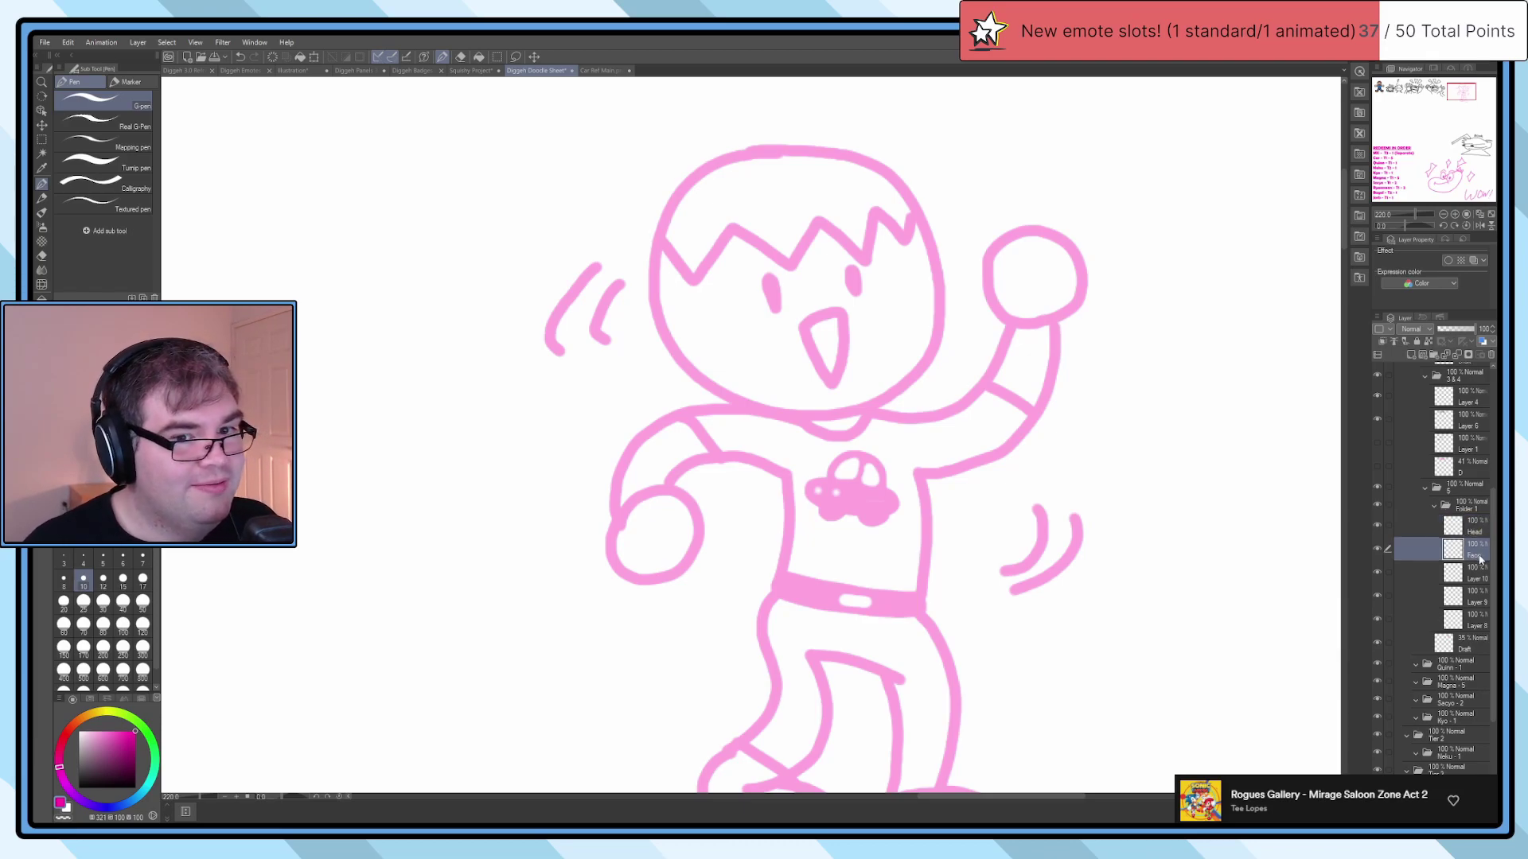
pyautogui.click(1469, 580)
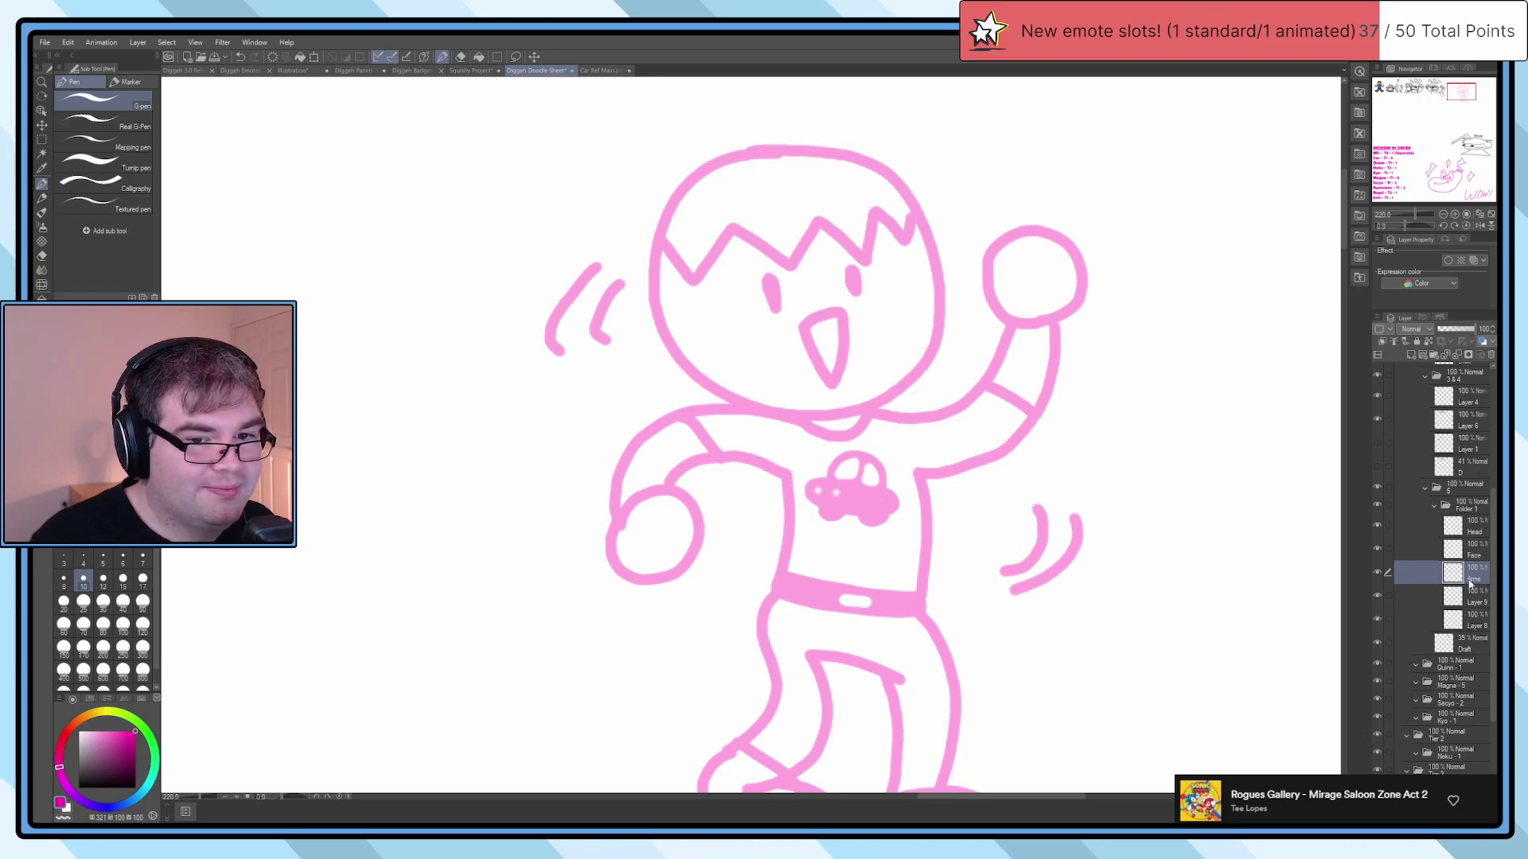
pyautogui.click(1476, 603)
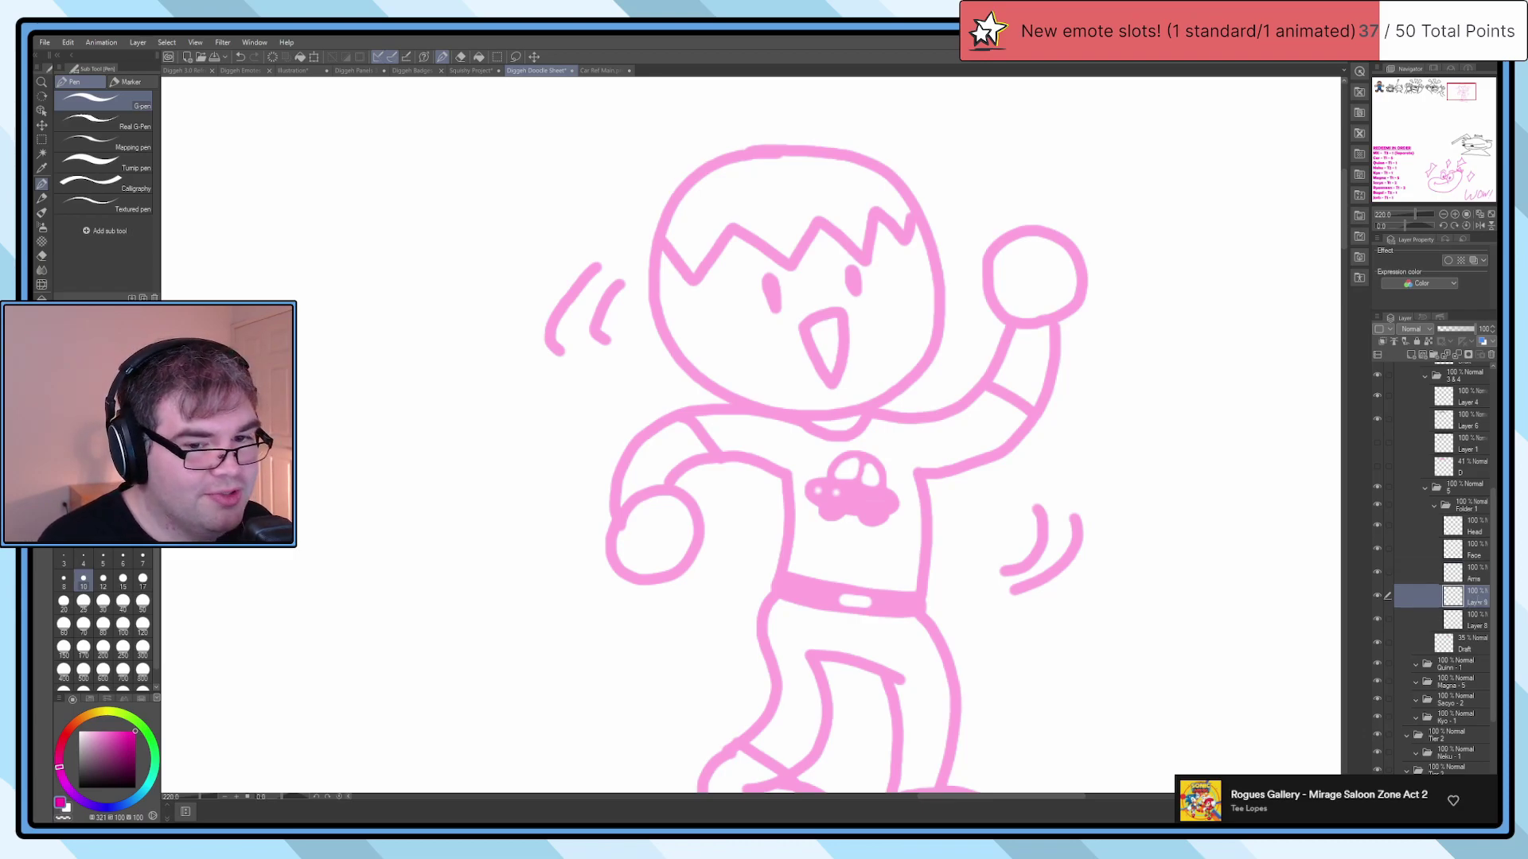
pyautogui.click(1476, 620)
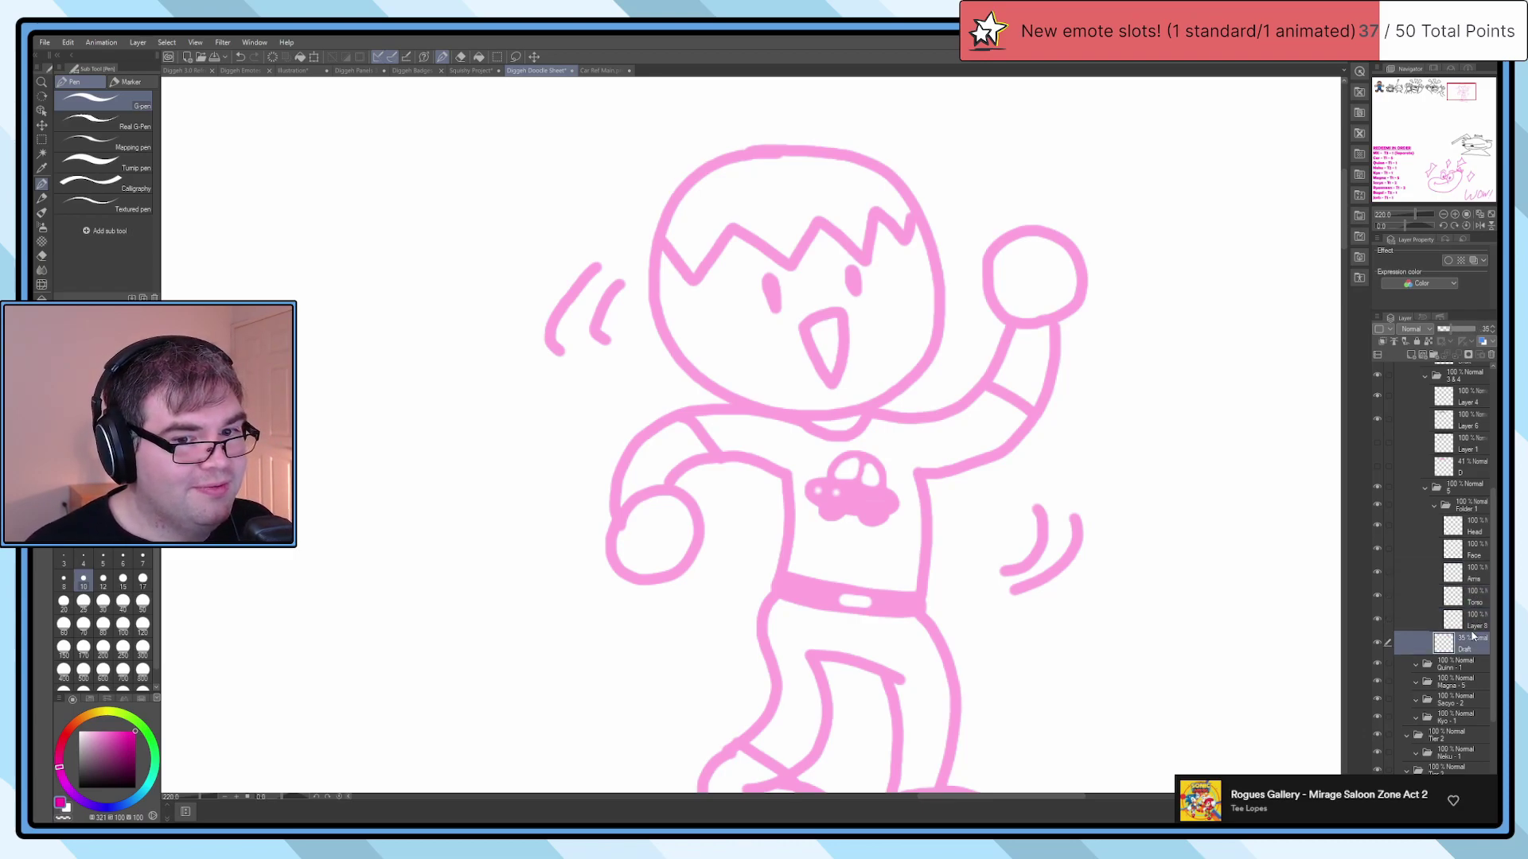
pyautogui.write('Feet')
pyautogui.press('Return')
pyautogui.click(1410, 355)
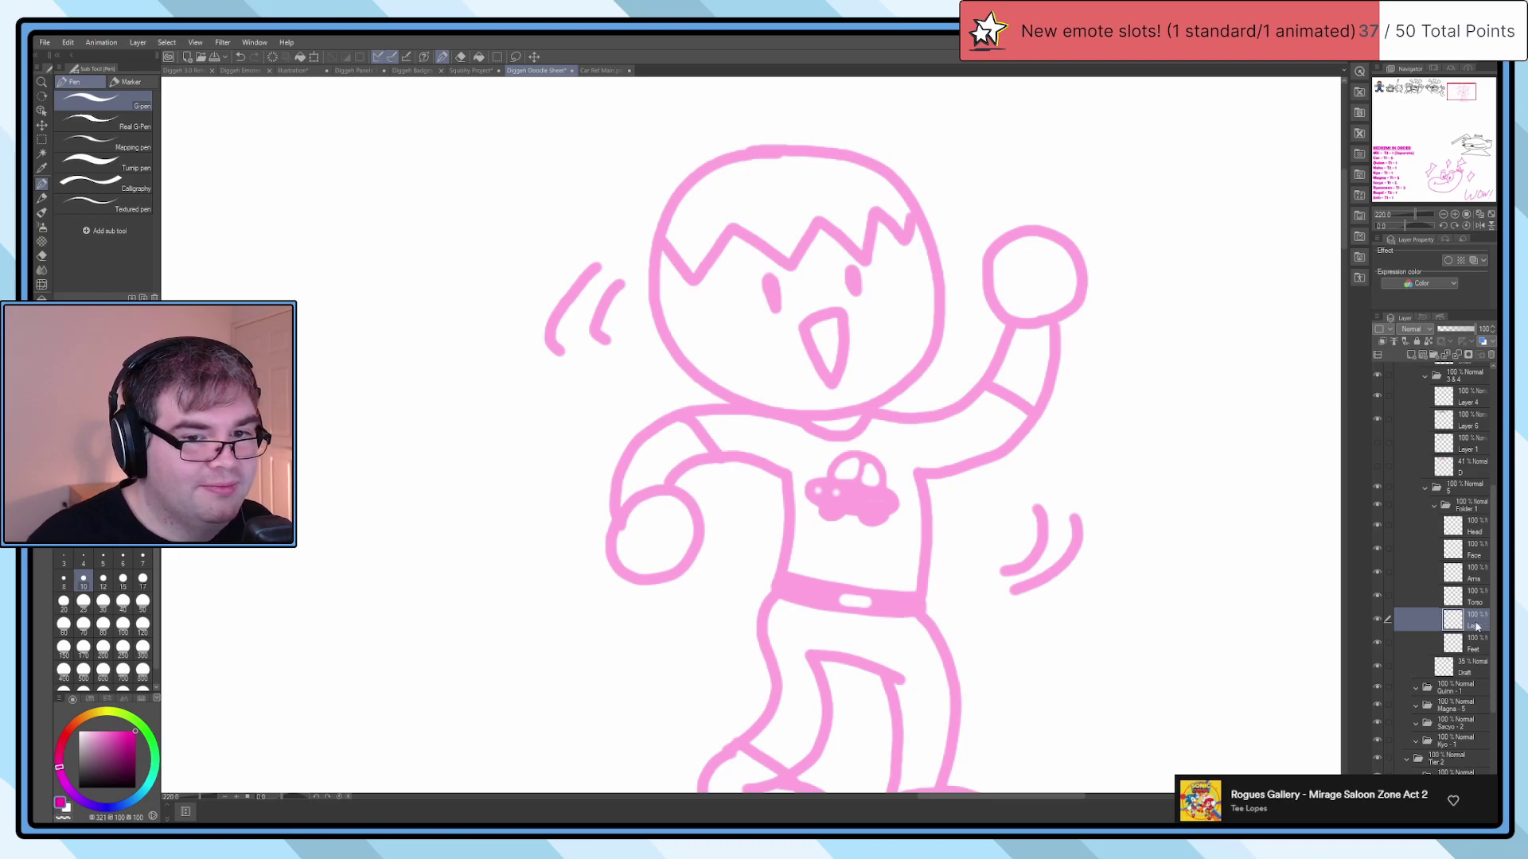
# Step: Add a Hands layer between Arms and Torso and a Hair layer above Head
pyautogui.click(1473, 604)
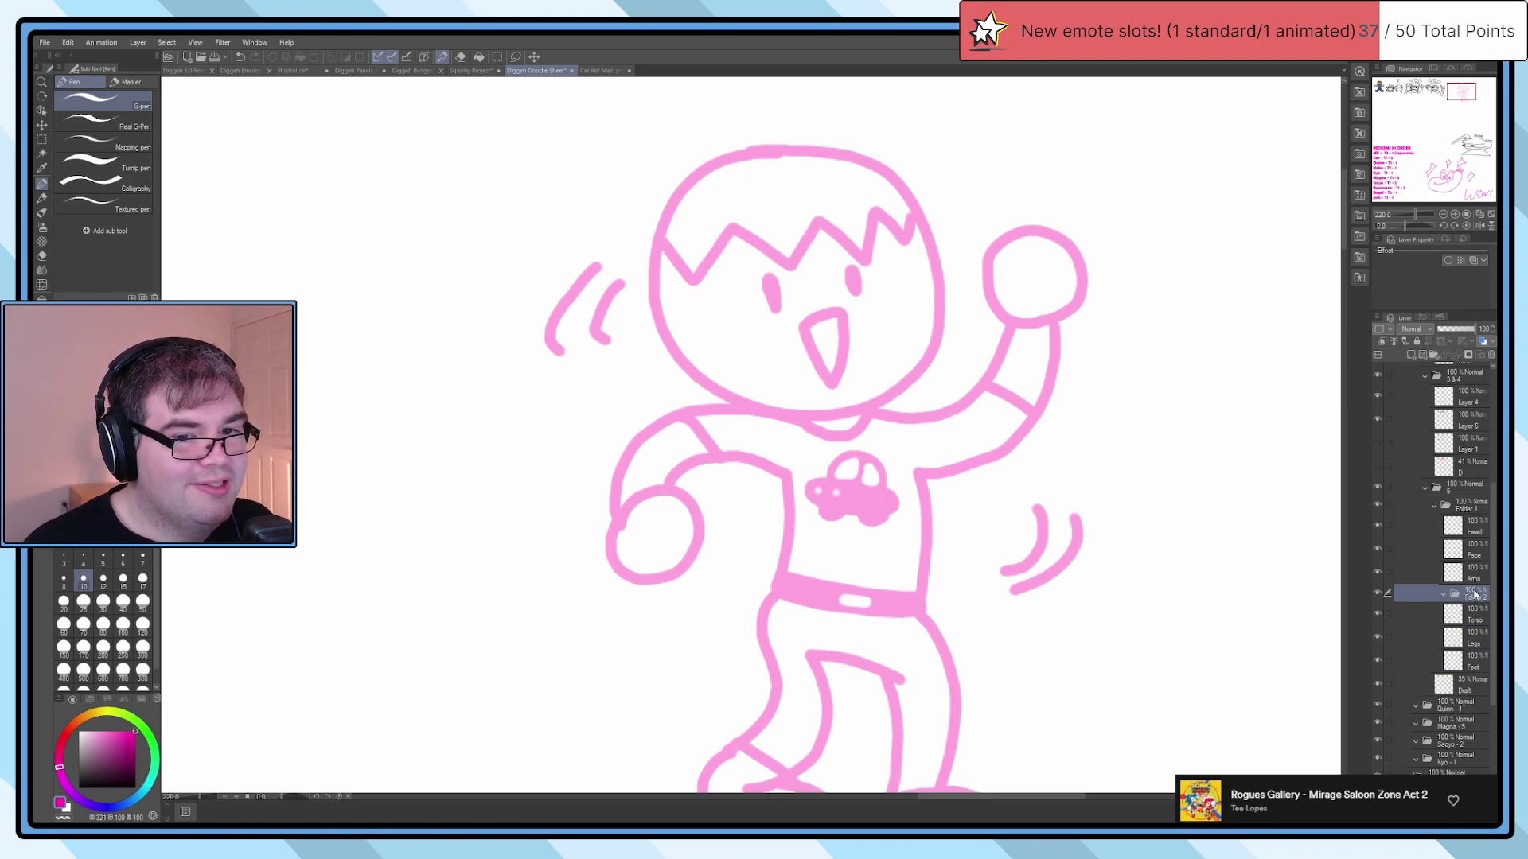
pyautogui.click(1411, 355)
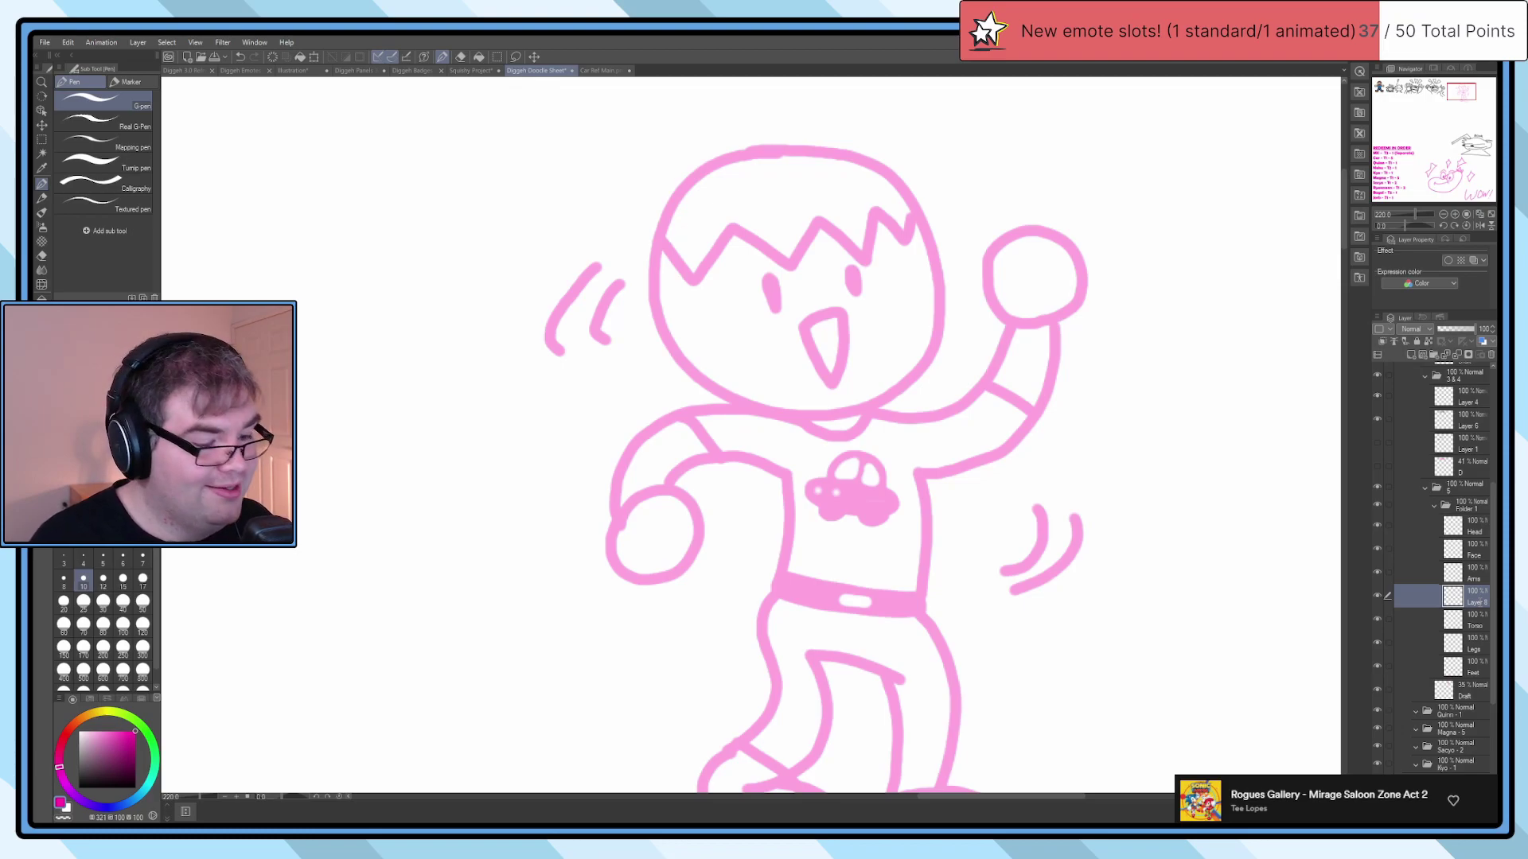
pyautogui.click(1473, 529)
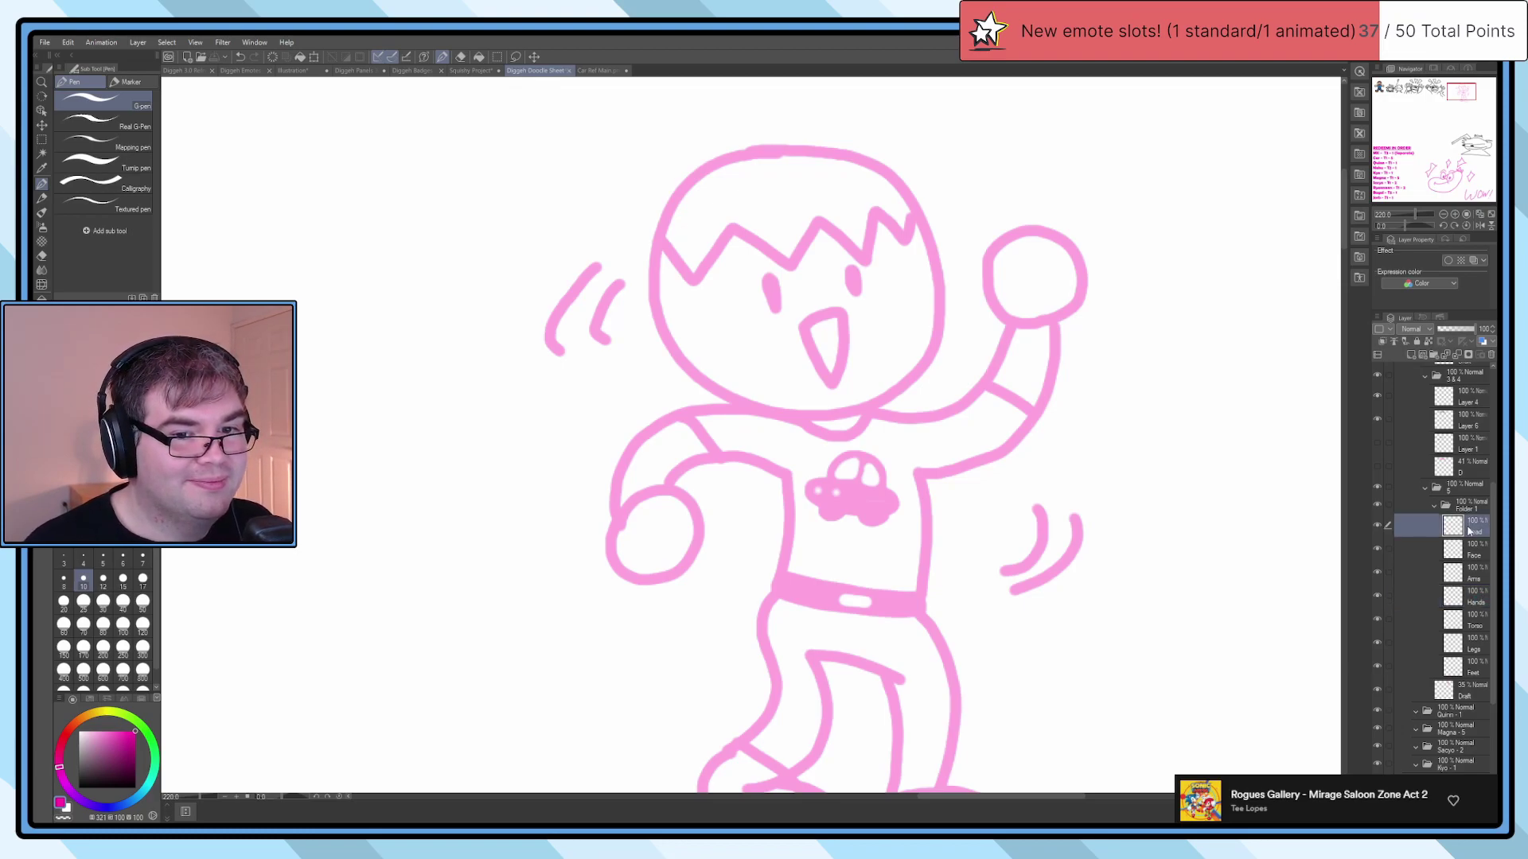
pyautogui.scroll(-1, 1449, 446)
pyautogui.click(1411, 355)
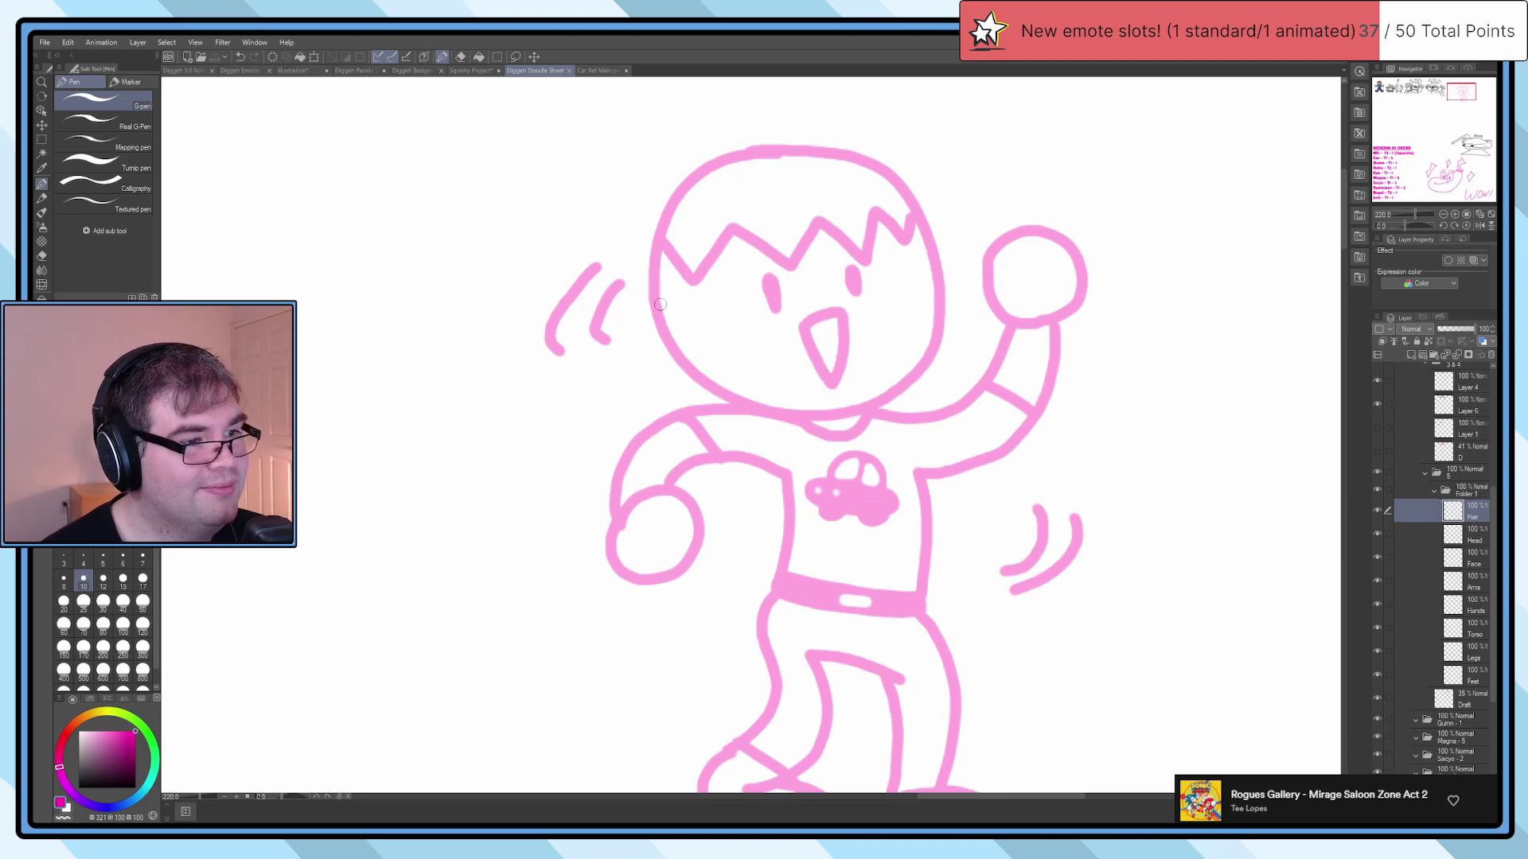
# Step: Look over the dancing figure, then examine the Diggeh reference sheet and the 3.0 Channel Refresh poster among the open documents
pyautogui.scroll(-2, 1027, 546)
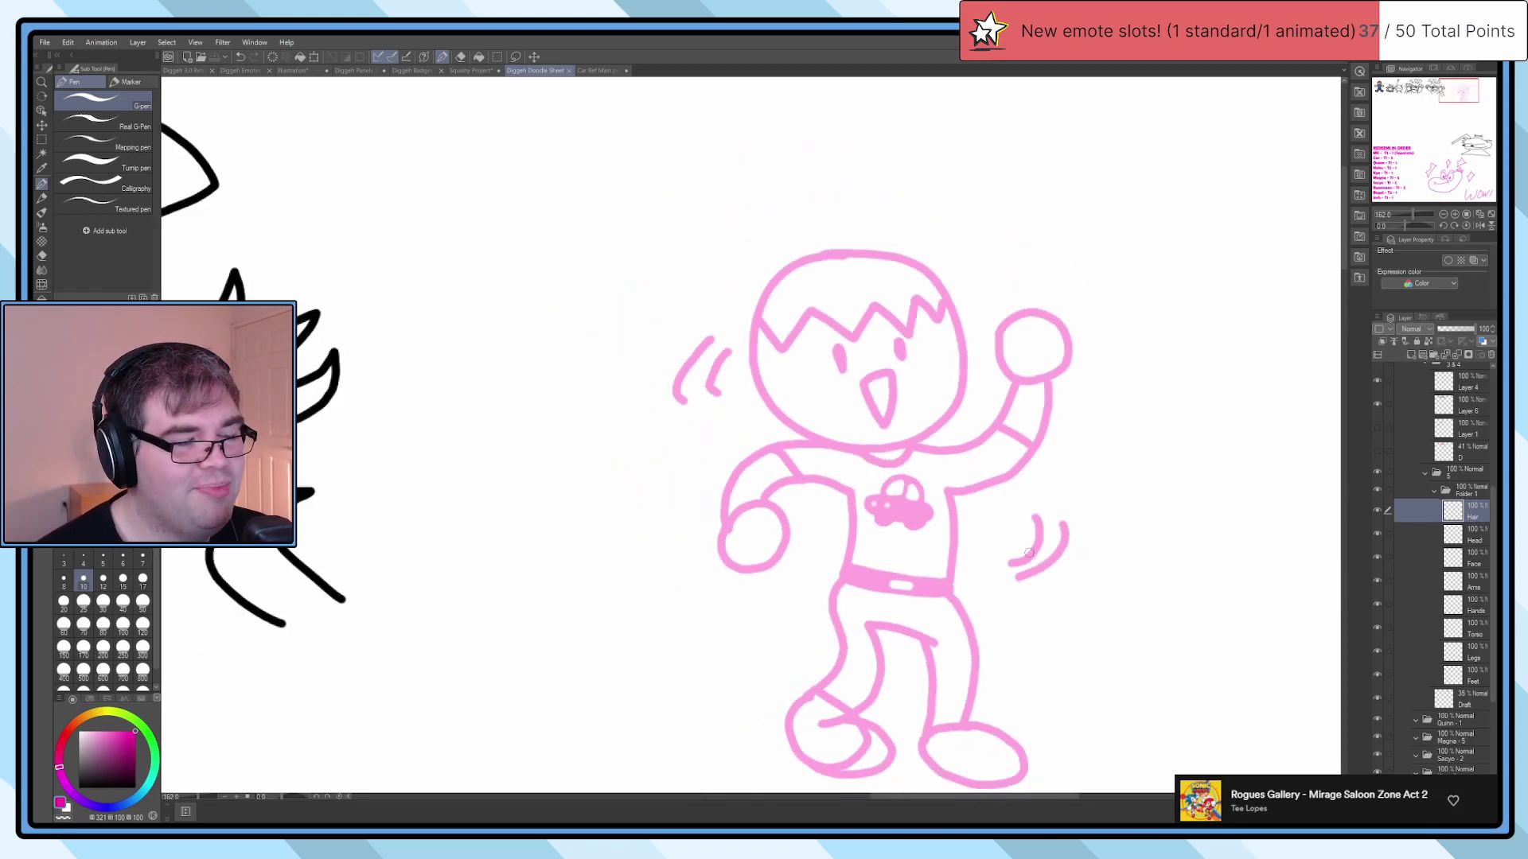
pyautogui.scroll(-3, 1027, 549)
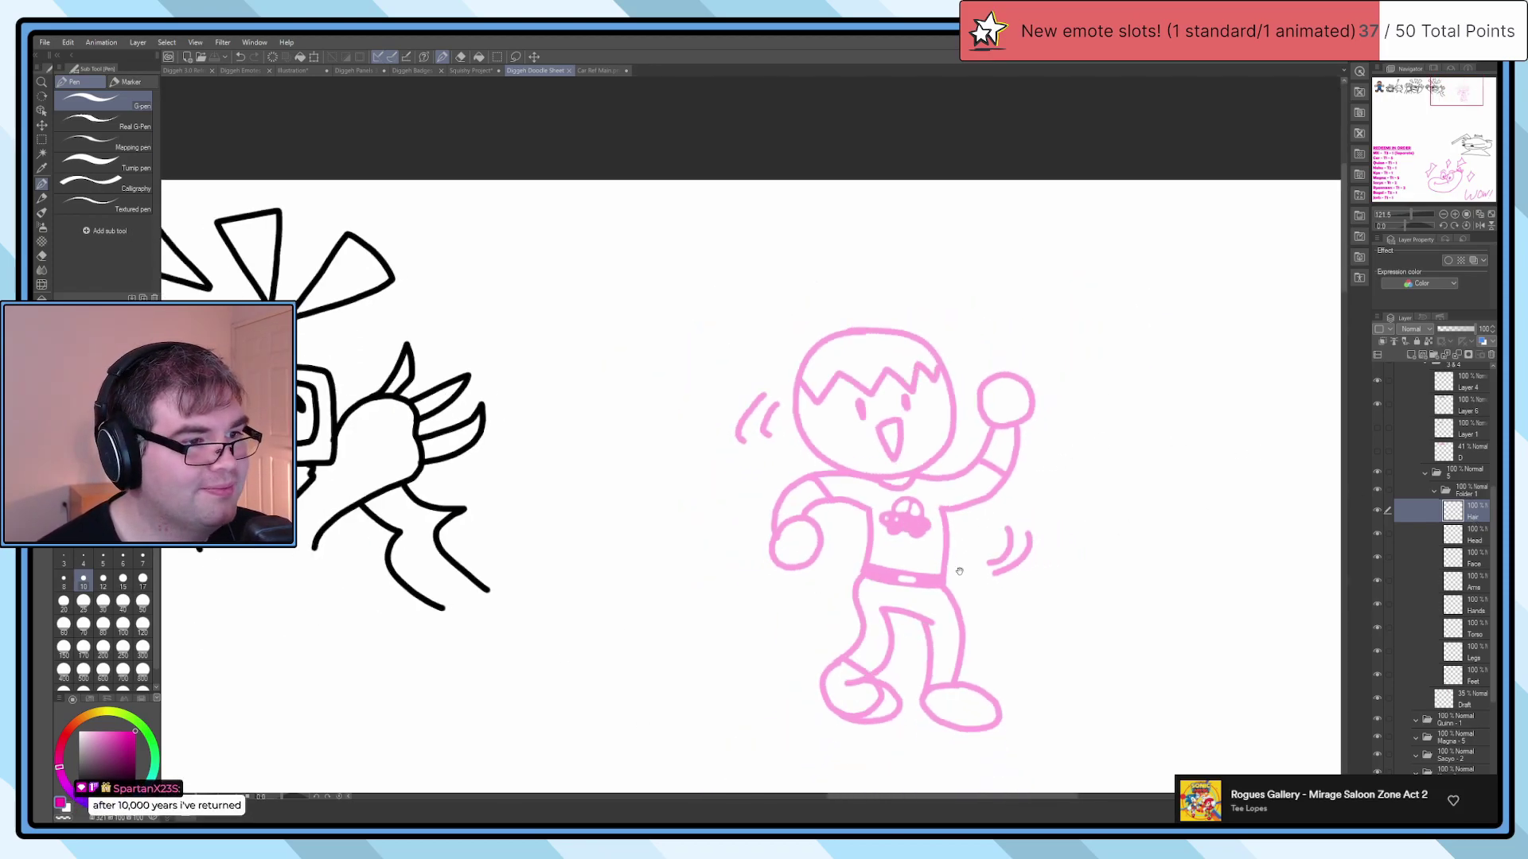
pyautogui.moveTo(960, 571); pyautogui.dragTo(916, 547)
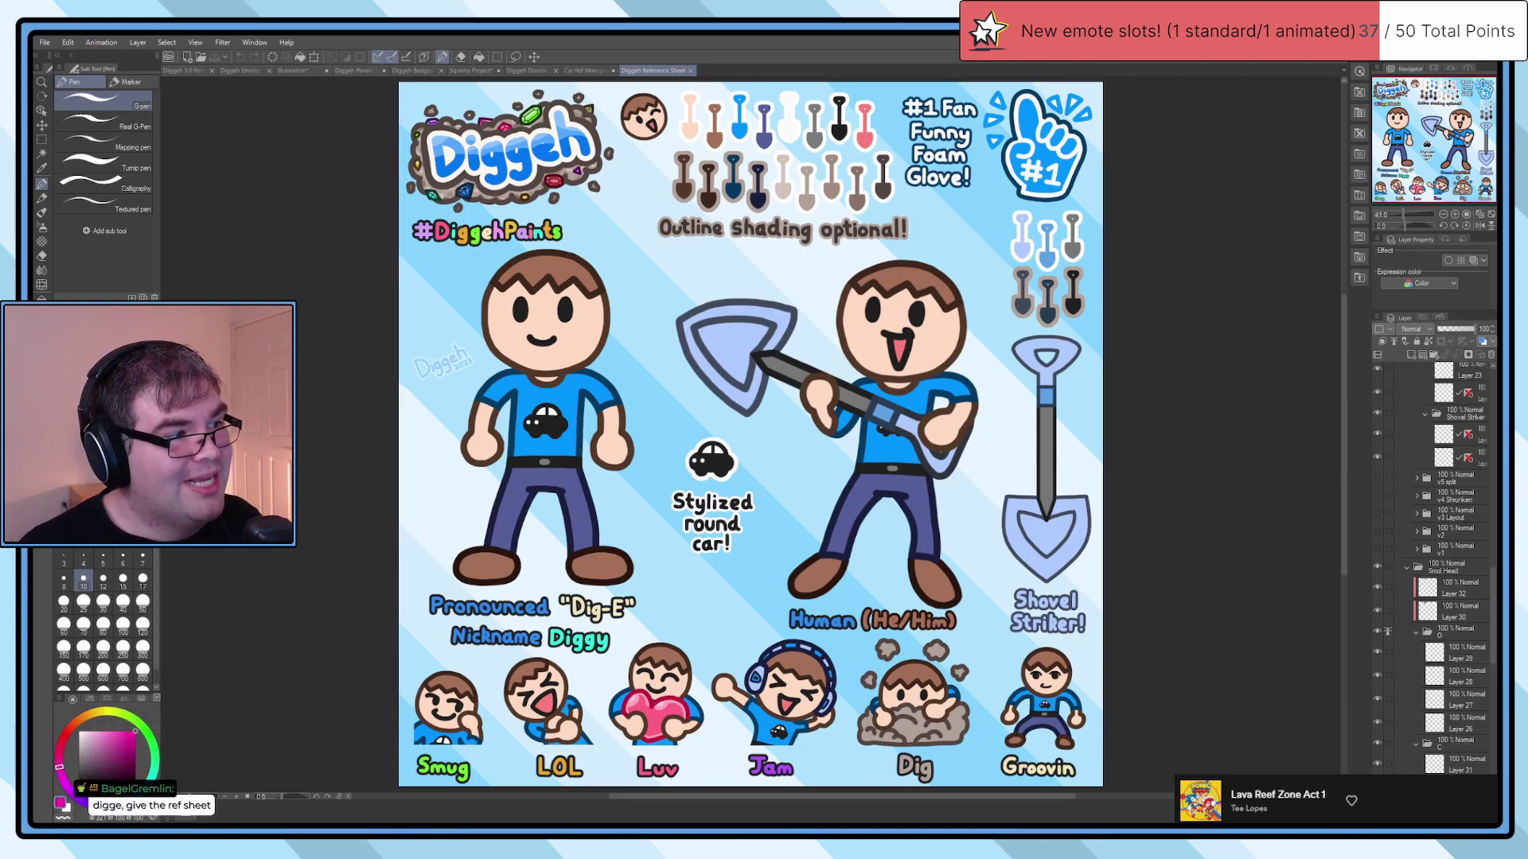
pyautogui.click(183, 73)
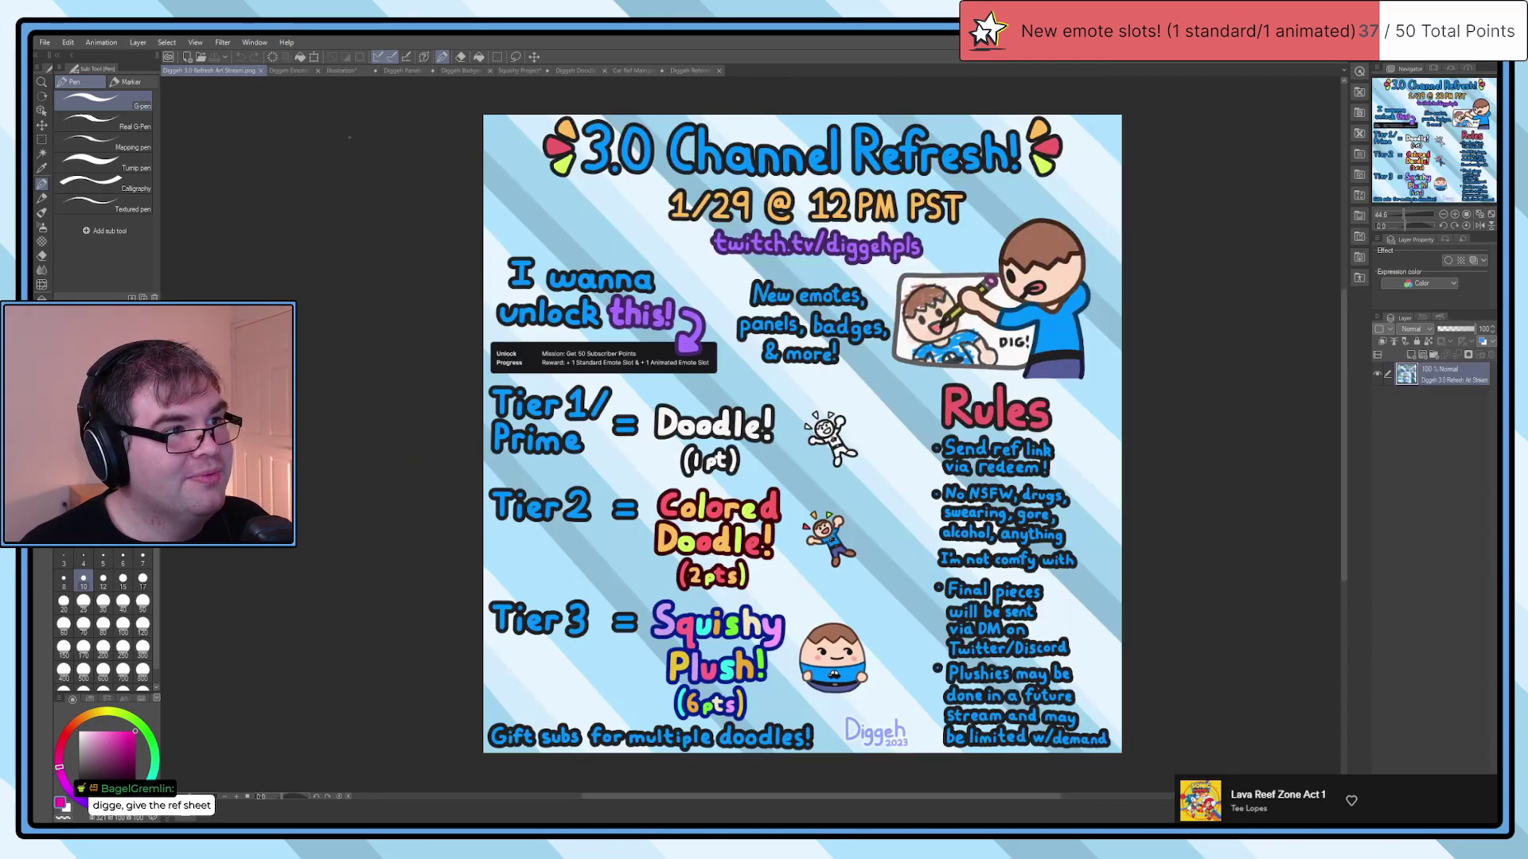
pyautogui.moveTo(1289, 549); pyautogui.dragTo(1262, 555)
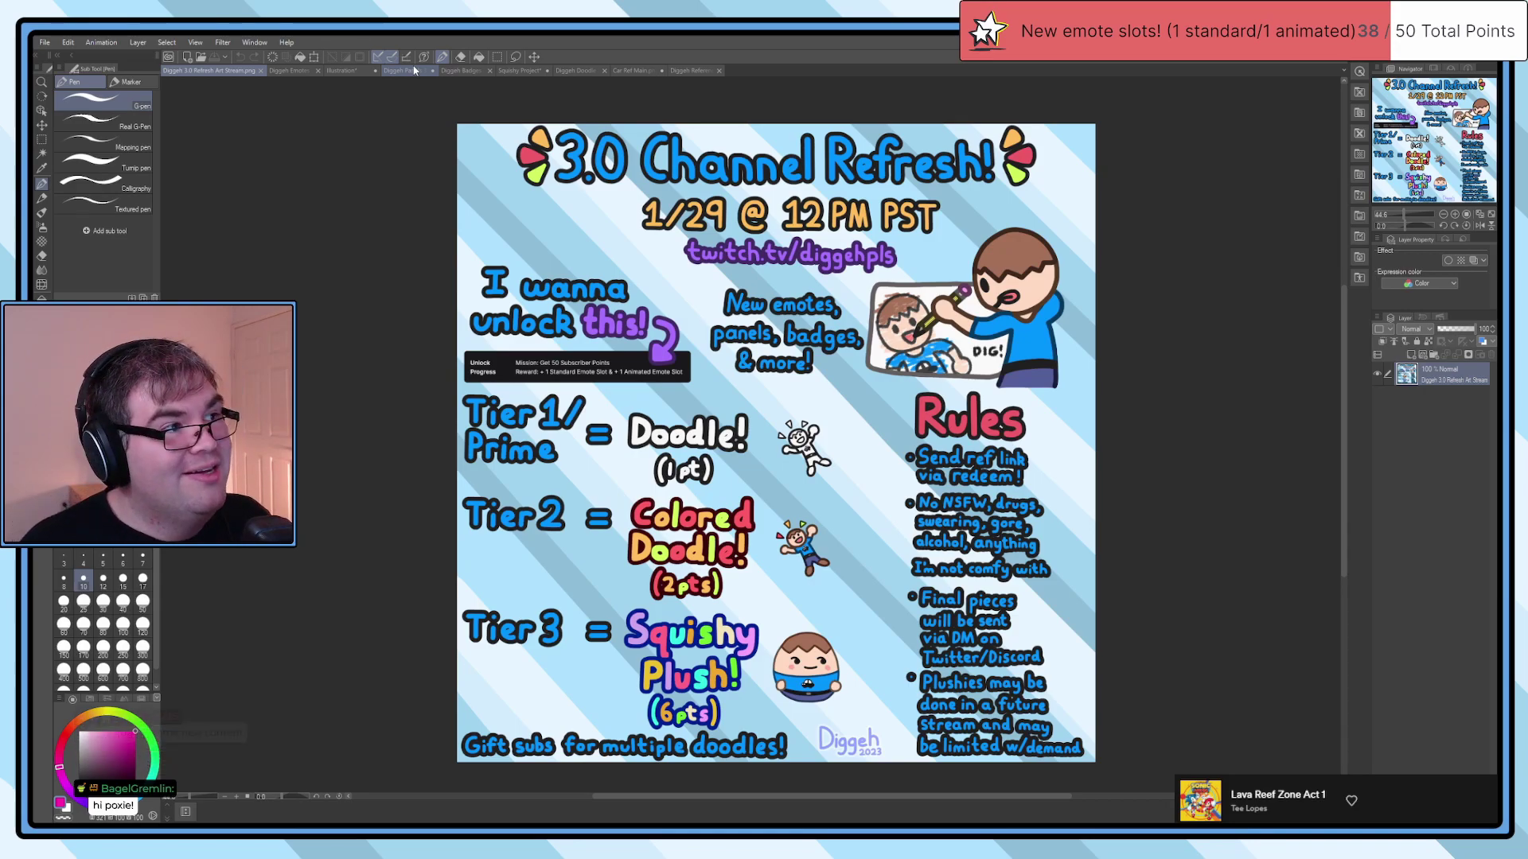
pyautogui.click(686, 70)
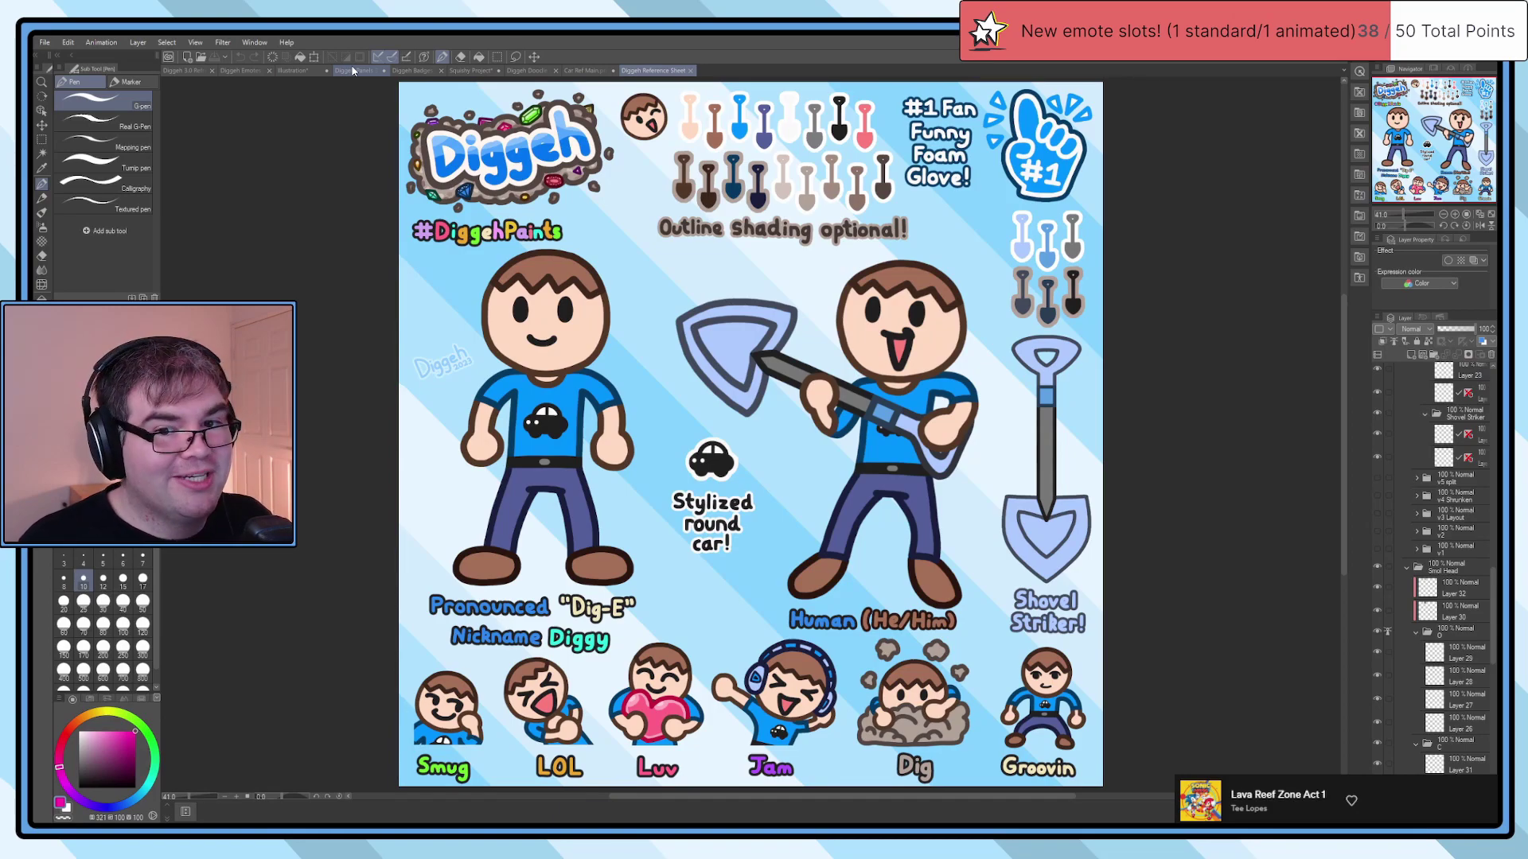
pyautogui.click(352, 70)
pyautogui.click(293, 70)
pyautogui.click(231, 70)
pyautogui.click(185, 70)
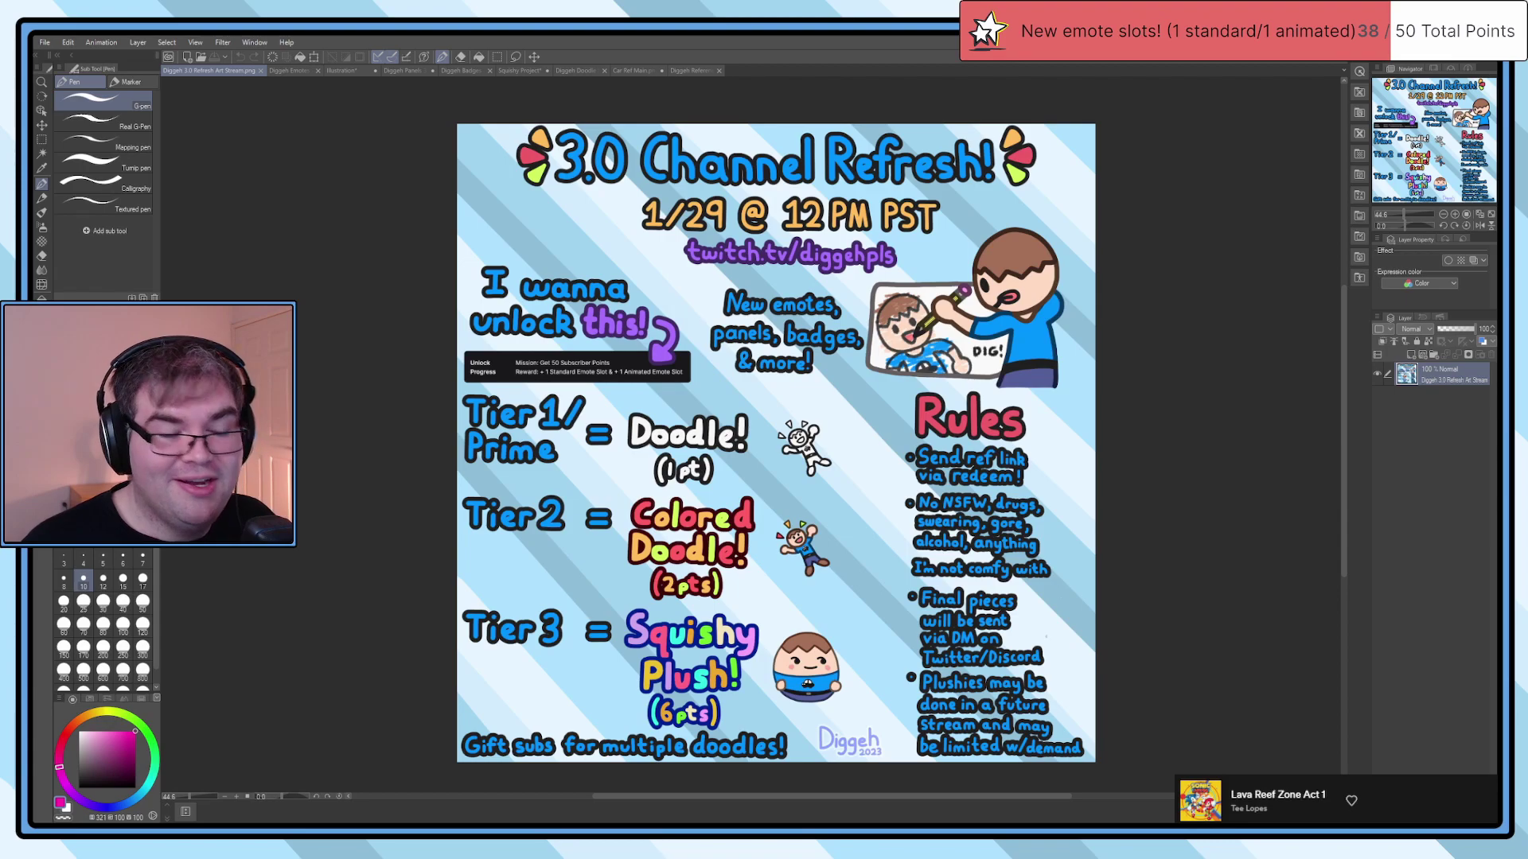
pyautogui.click(691, 70)
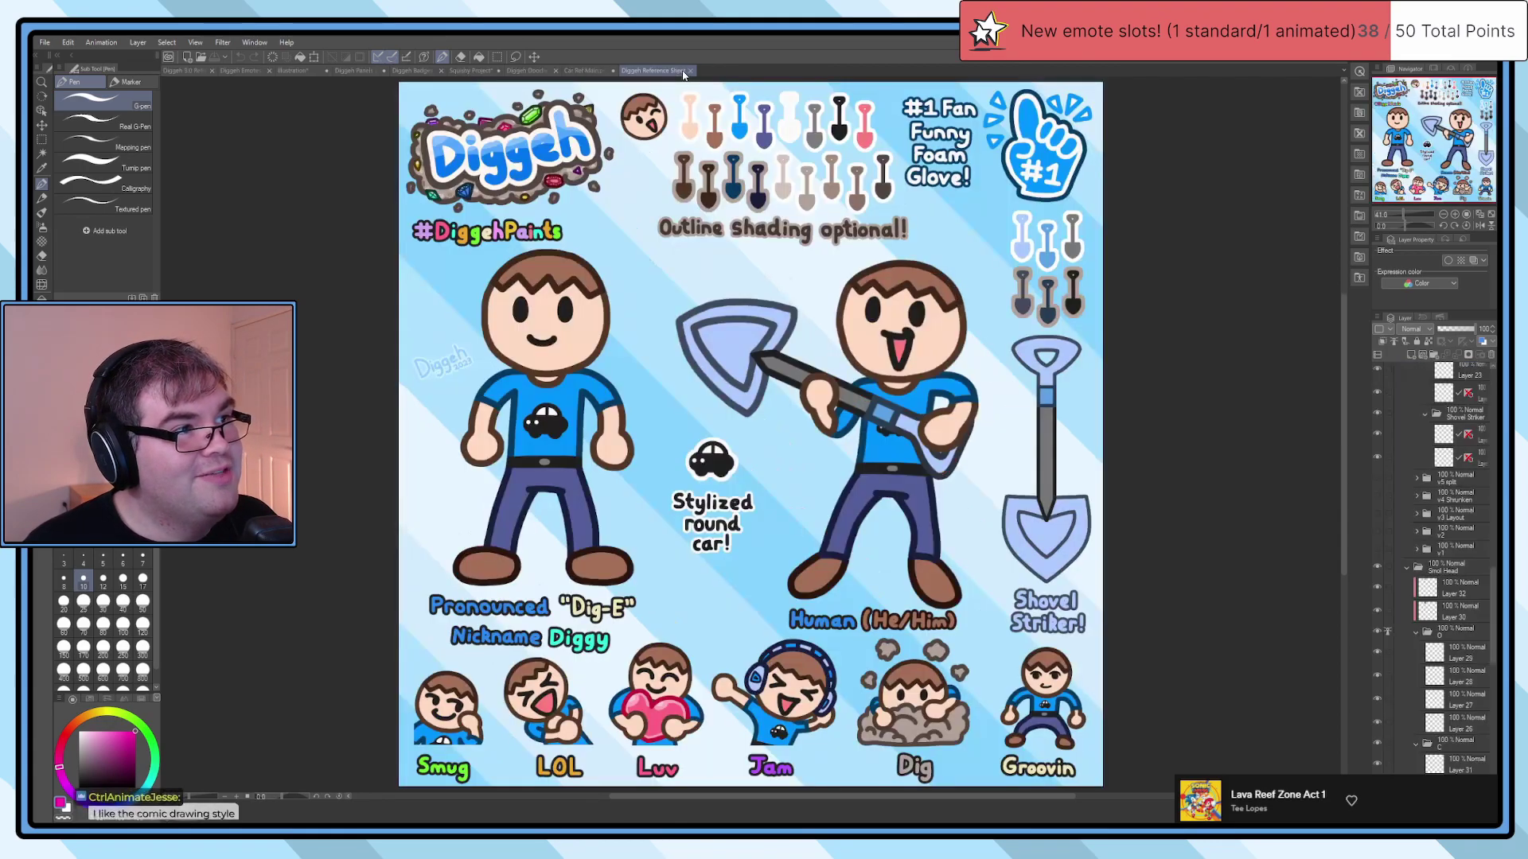
# Step: Close the Car Ref Main image and return to the doodle sheet
pyautogui.click(587, 70)
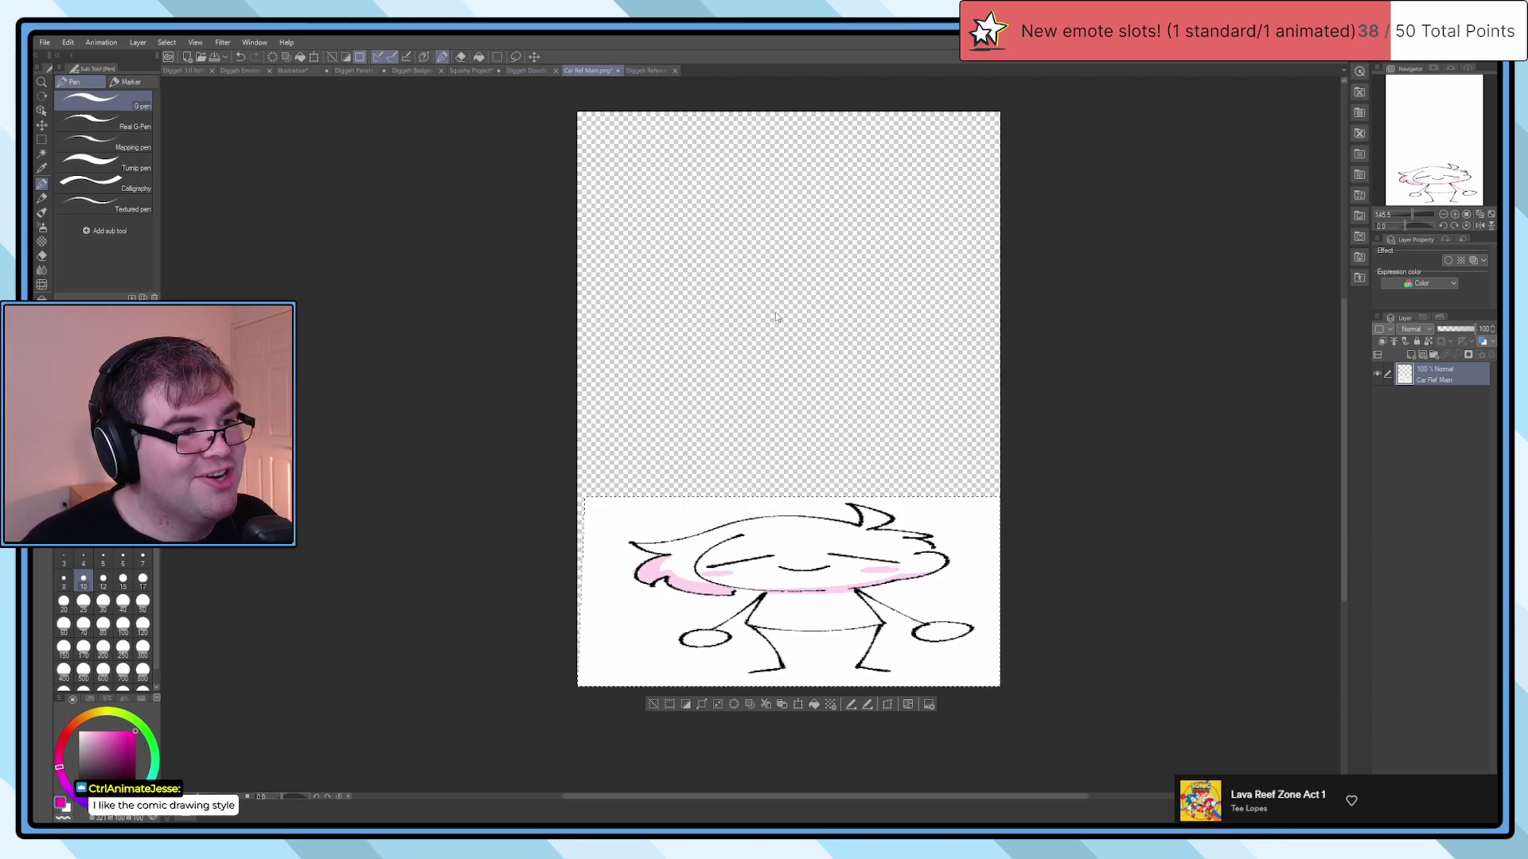
pyautogui.click(641, 71)
pyautogui.click(537, 70)
# Step: Open the redeem list text for editing and shift it slightly higher to leave room for another line
pyautogui.scroll(-5, 818, 392)
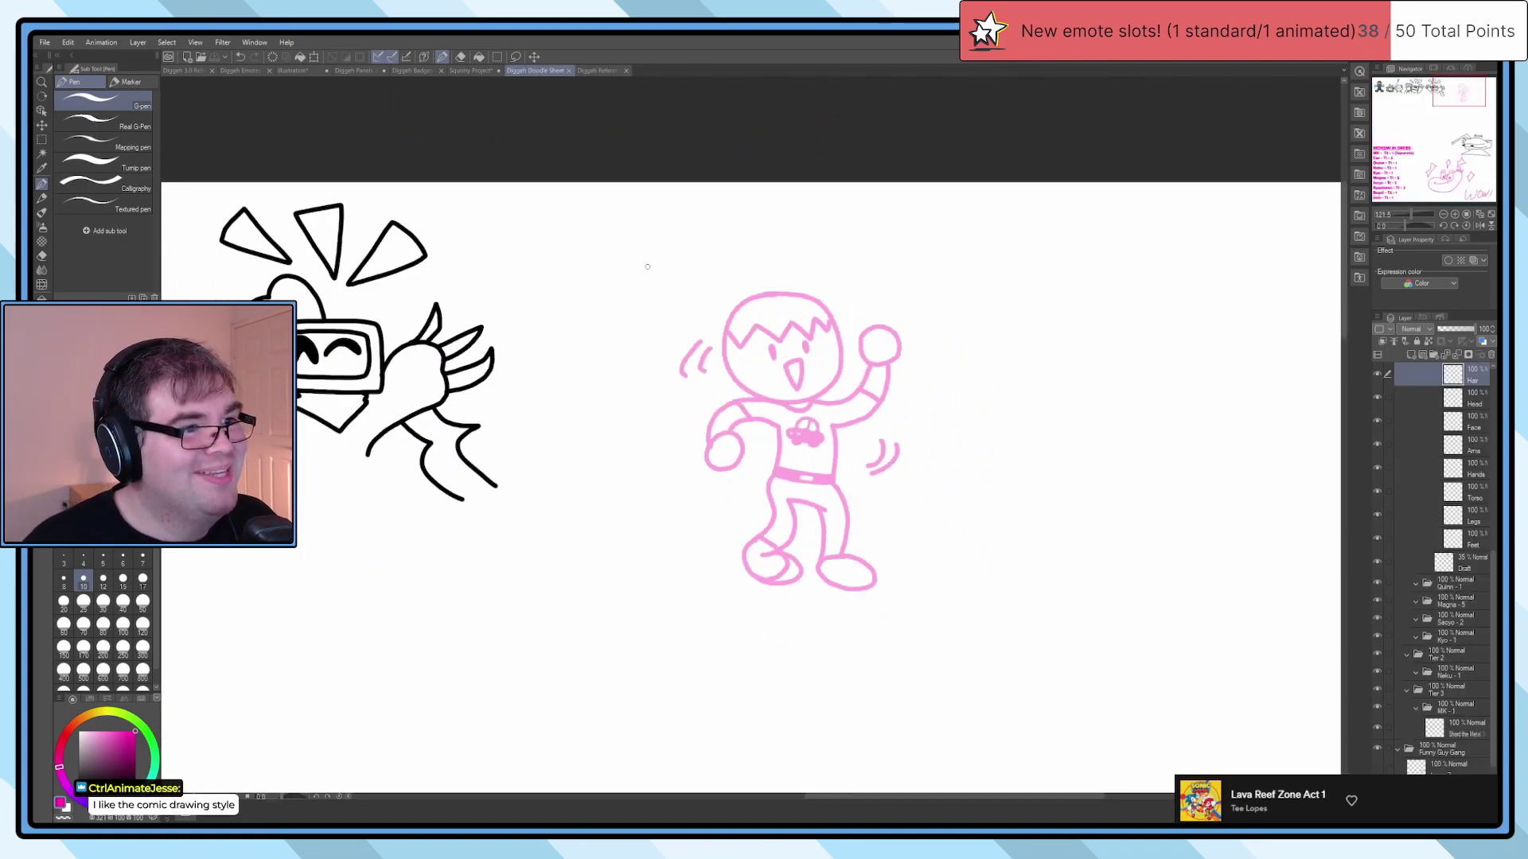
pyautogui.moveTo(818, 392); pyautogui.dragTo(763, 299)
pyautogui.scroll(-1, 761, 300)
pyautogui.press('t')
pyautogui.press('t')
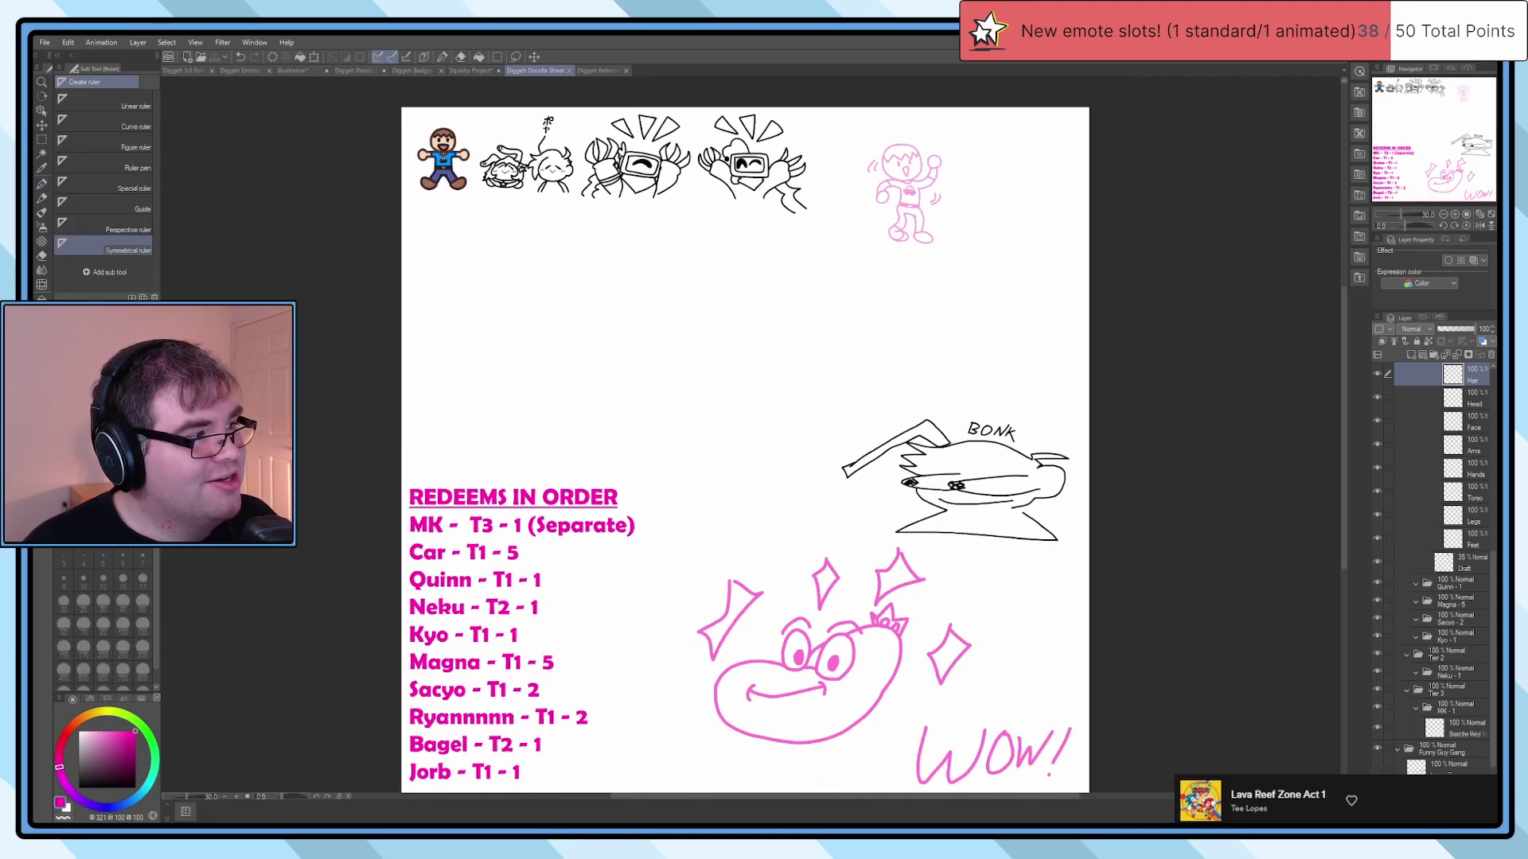
pyautogui.click(592, 690)
pyautogui.scroll(-1, 741, 599)
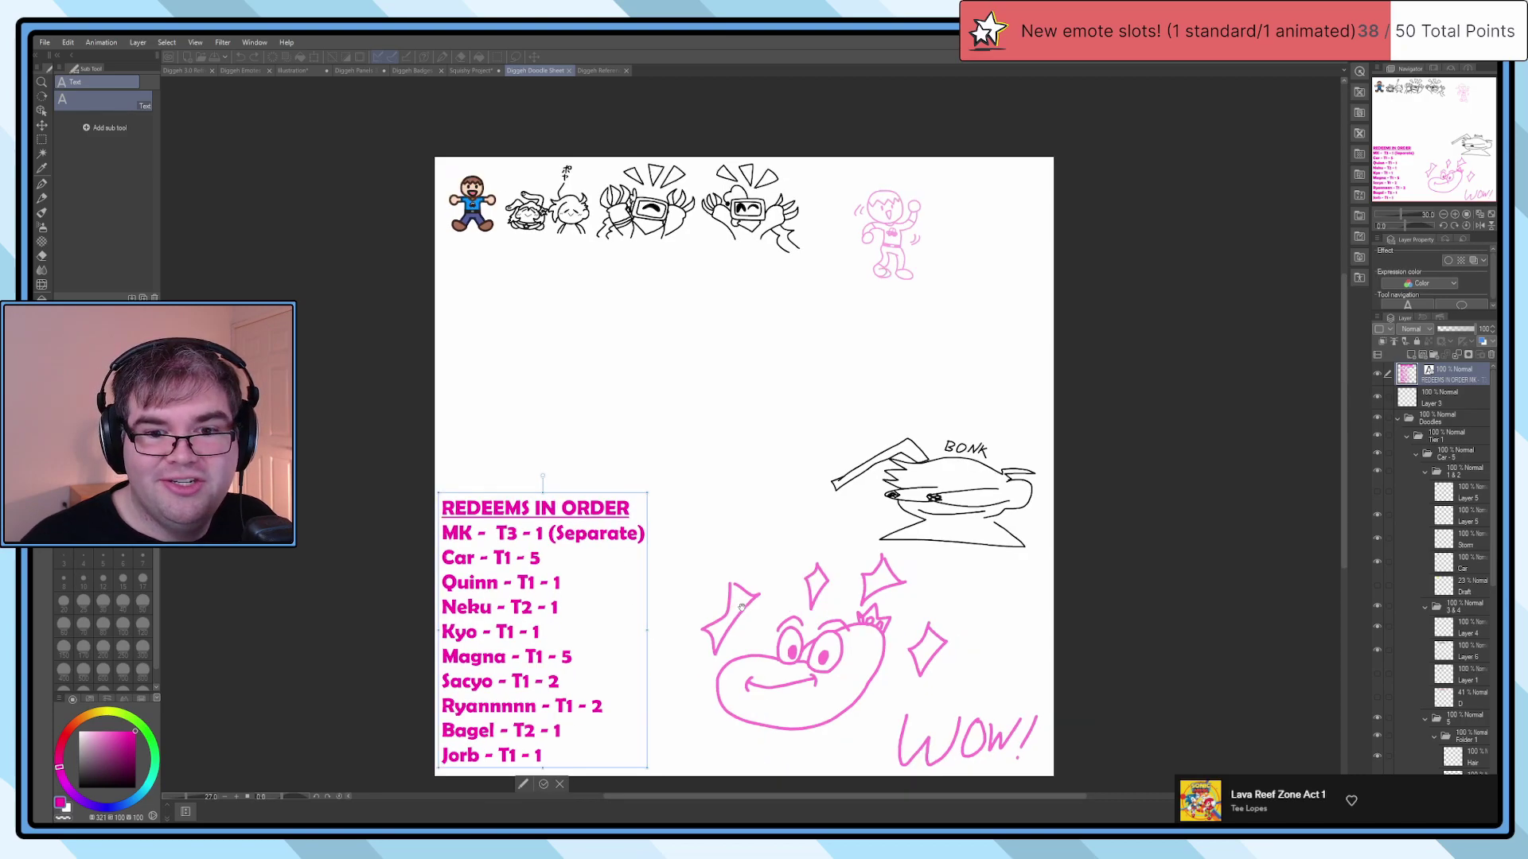
pyautogui.moveTo(653, 710); pyautogui.dragTo(689, 608)
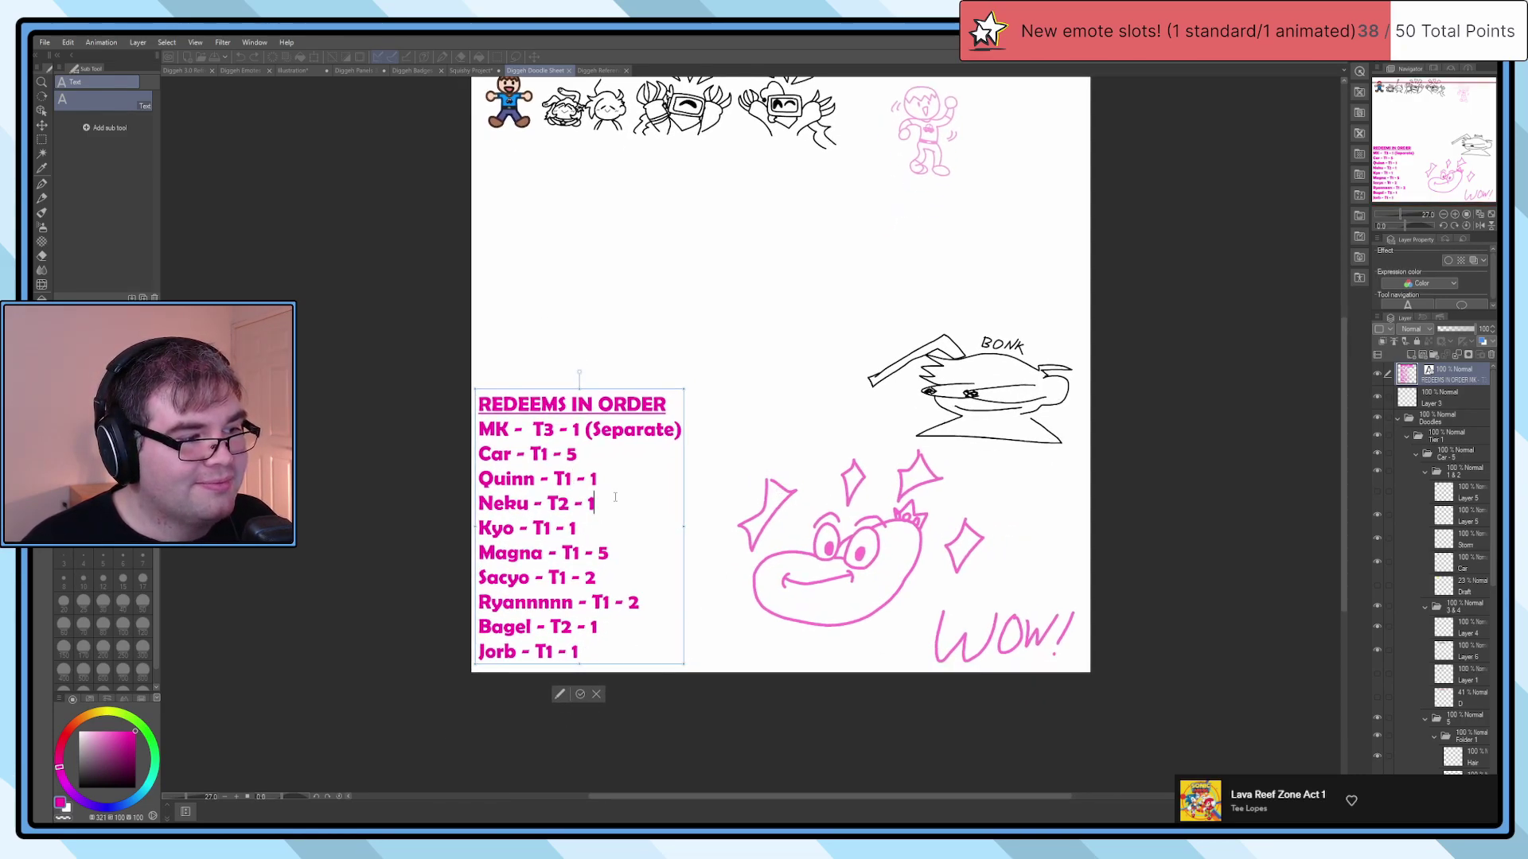
pyautogui.press('Up')
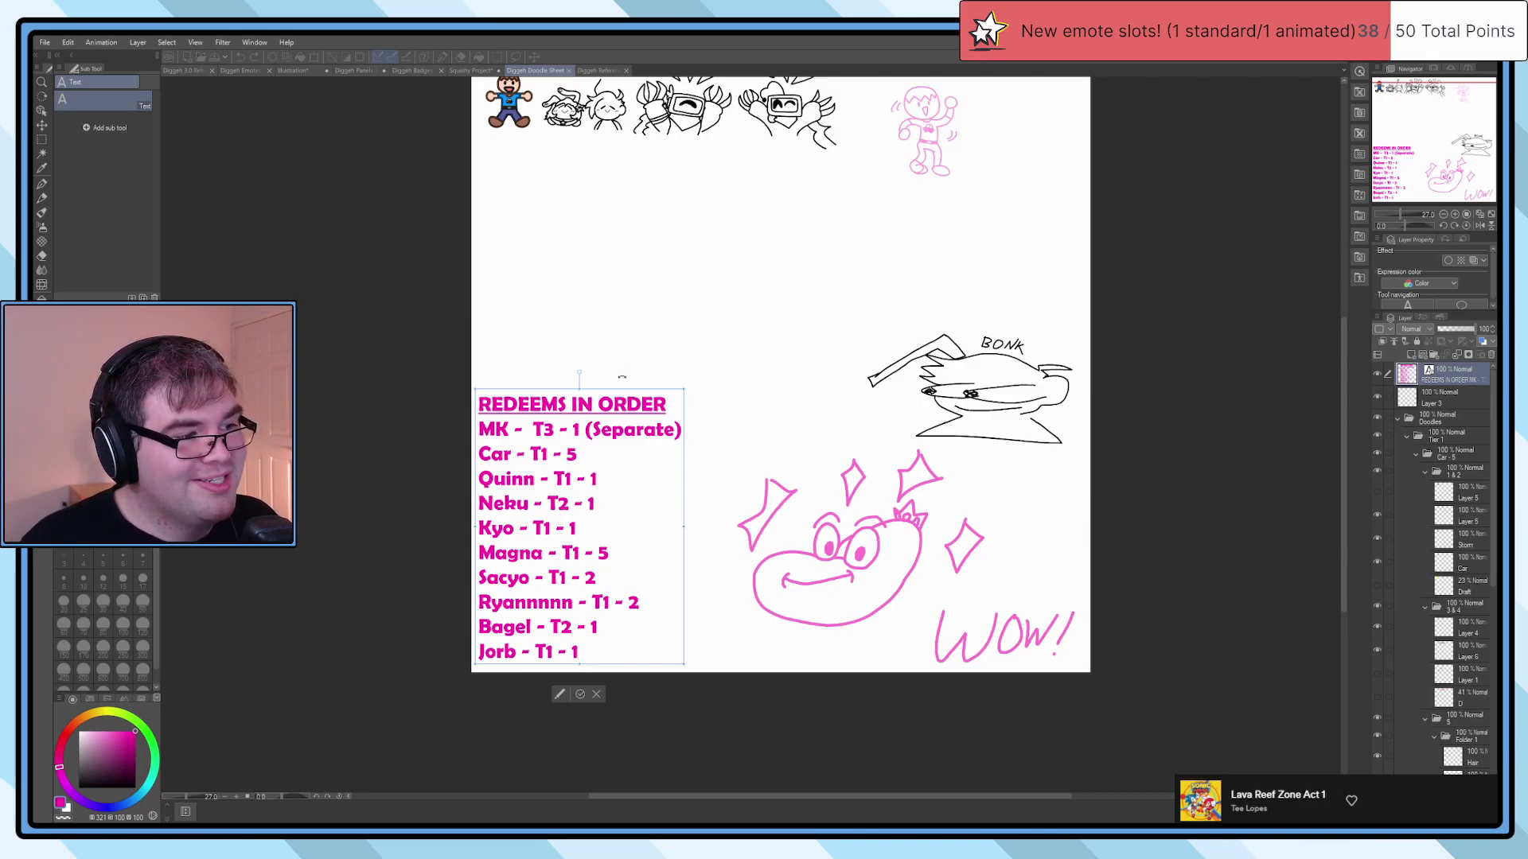
pyautogui.moveTo(626, 391); pyautogui.dragTo(625, 370)
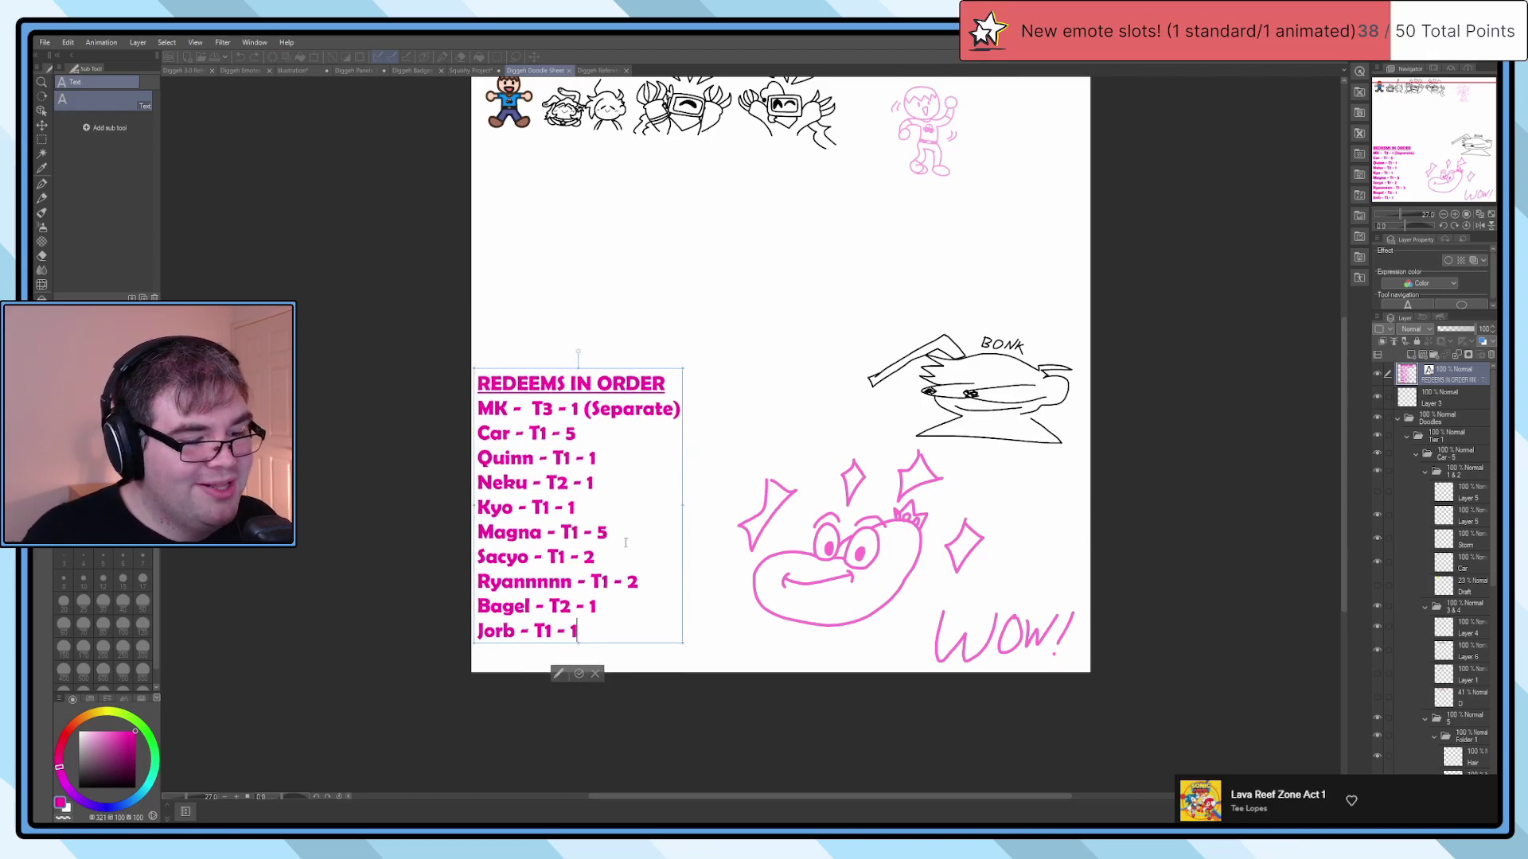
# Step: Append a line with the viewer's name and "T1 - 1" below the last entry, and commit the text
pyautogui.write('Neku - T1 - 1')
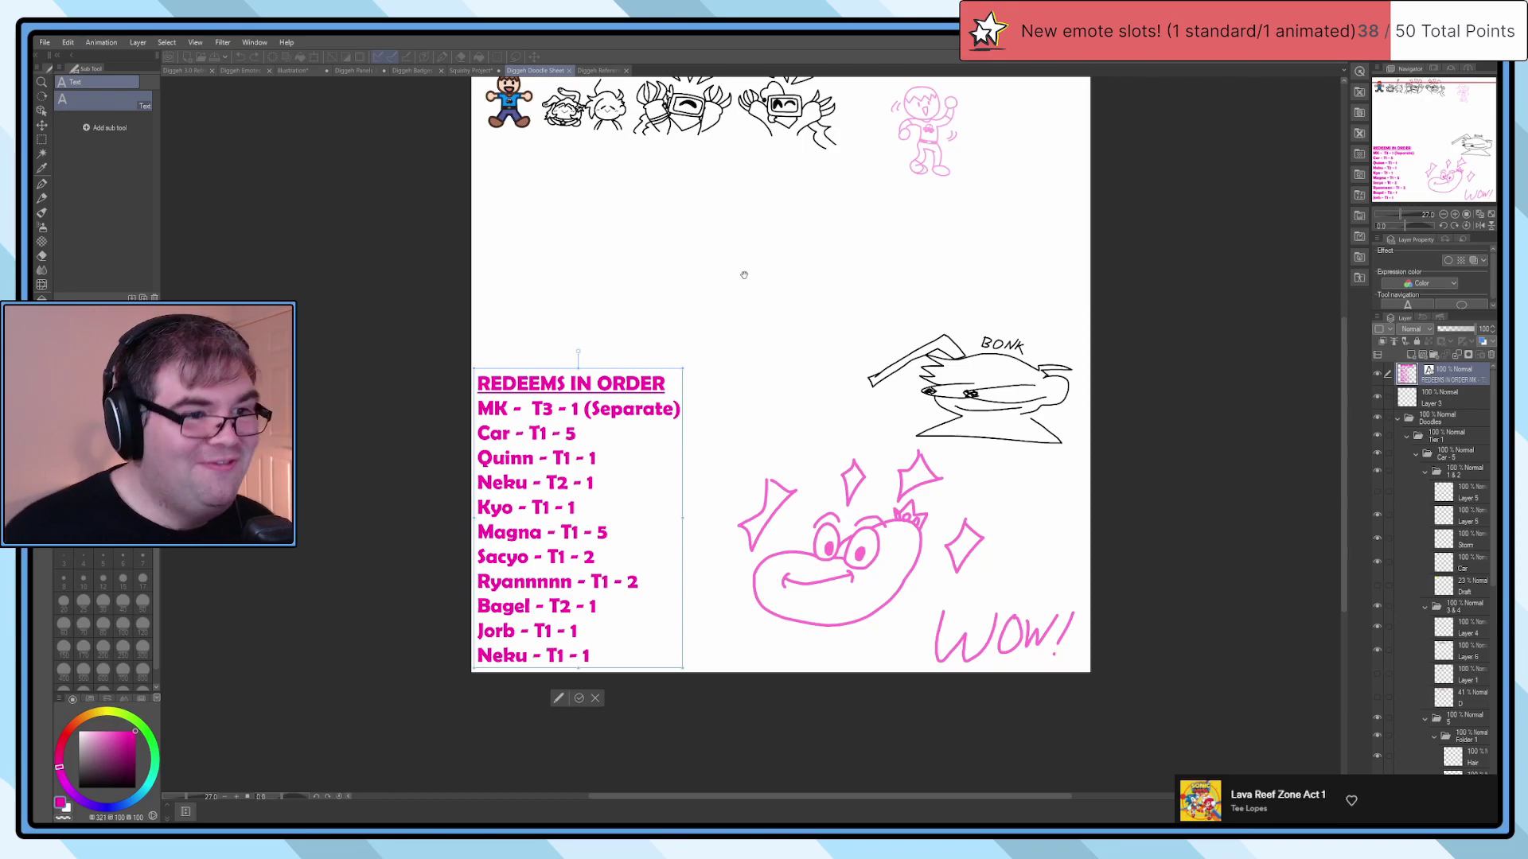
pyautogui.click(741, 274)
pyautogui.press('p')
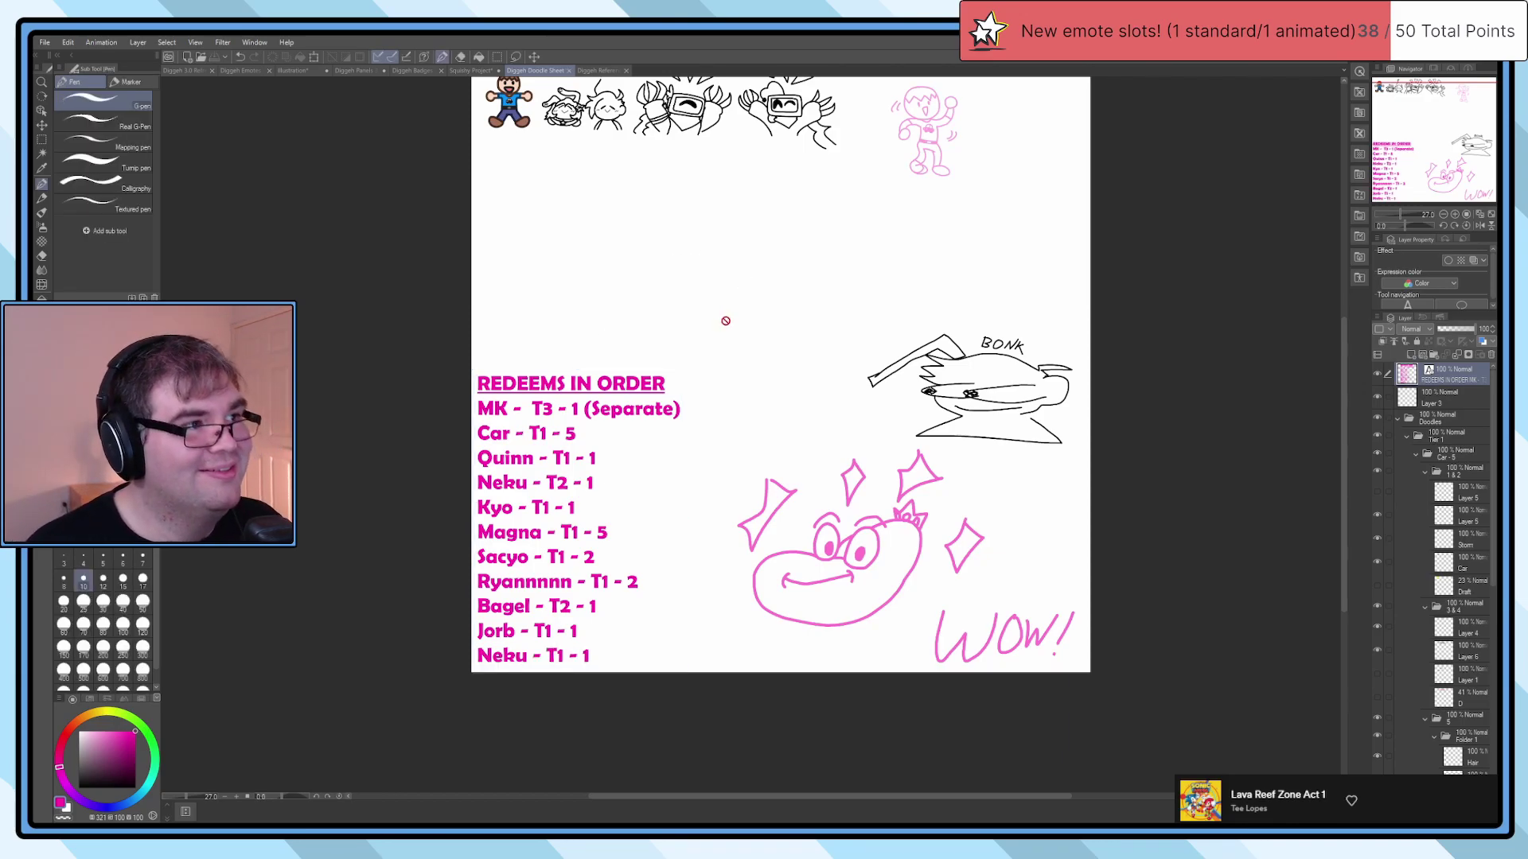
# Step: Open the Diggeh Reference Sheet, toggle the visibility of its Final Sheets folder, and undo the stray canvas stroke
pyautogui.scroll(-1, 764, 262)
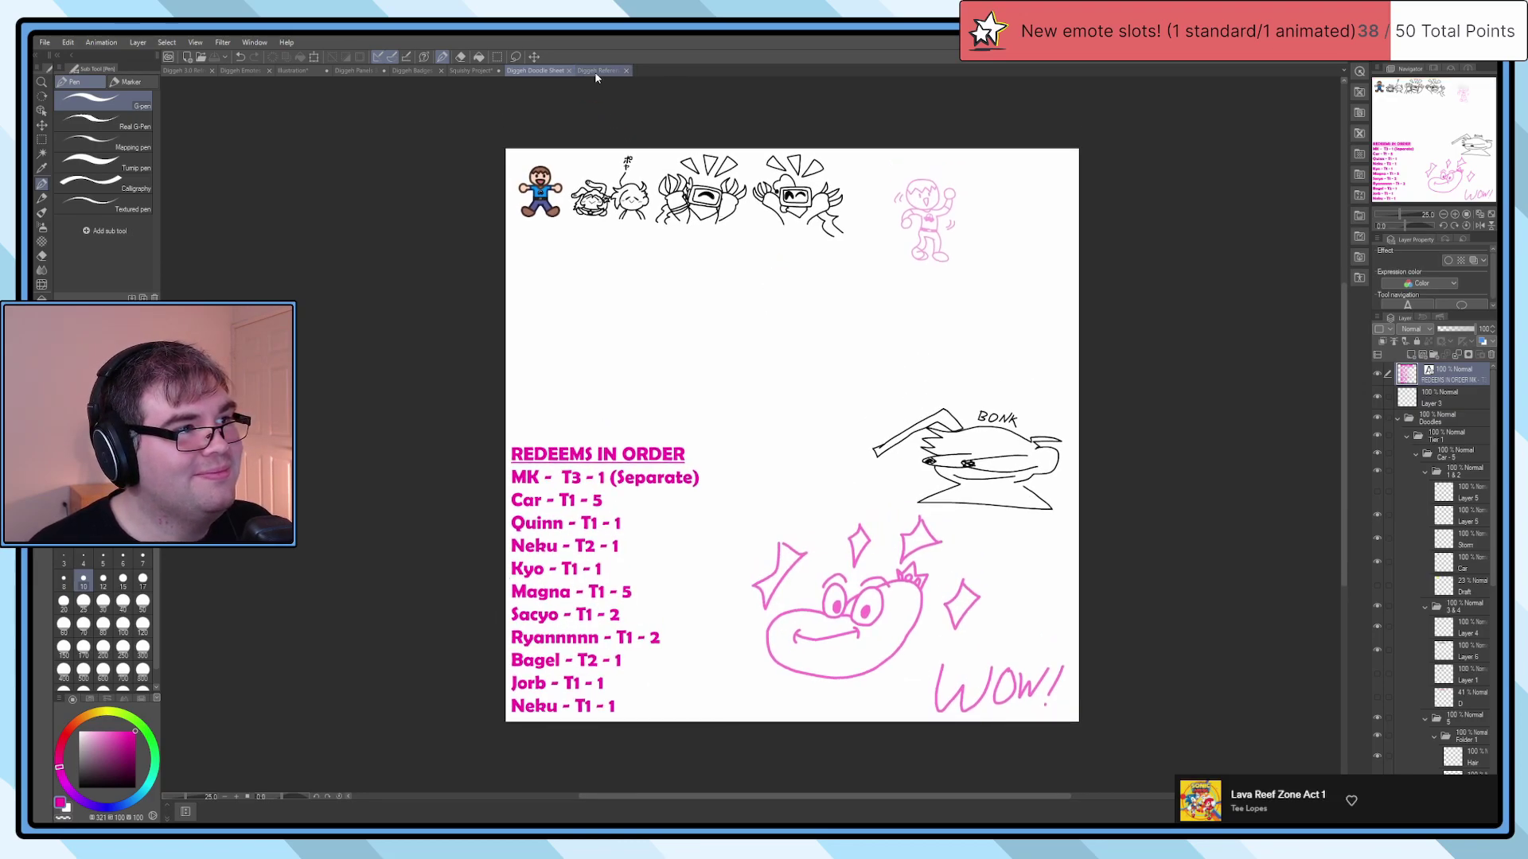
pyautogui.click(595, 72)
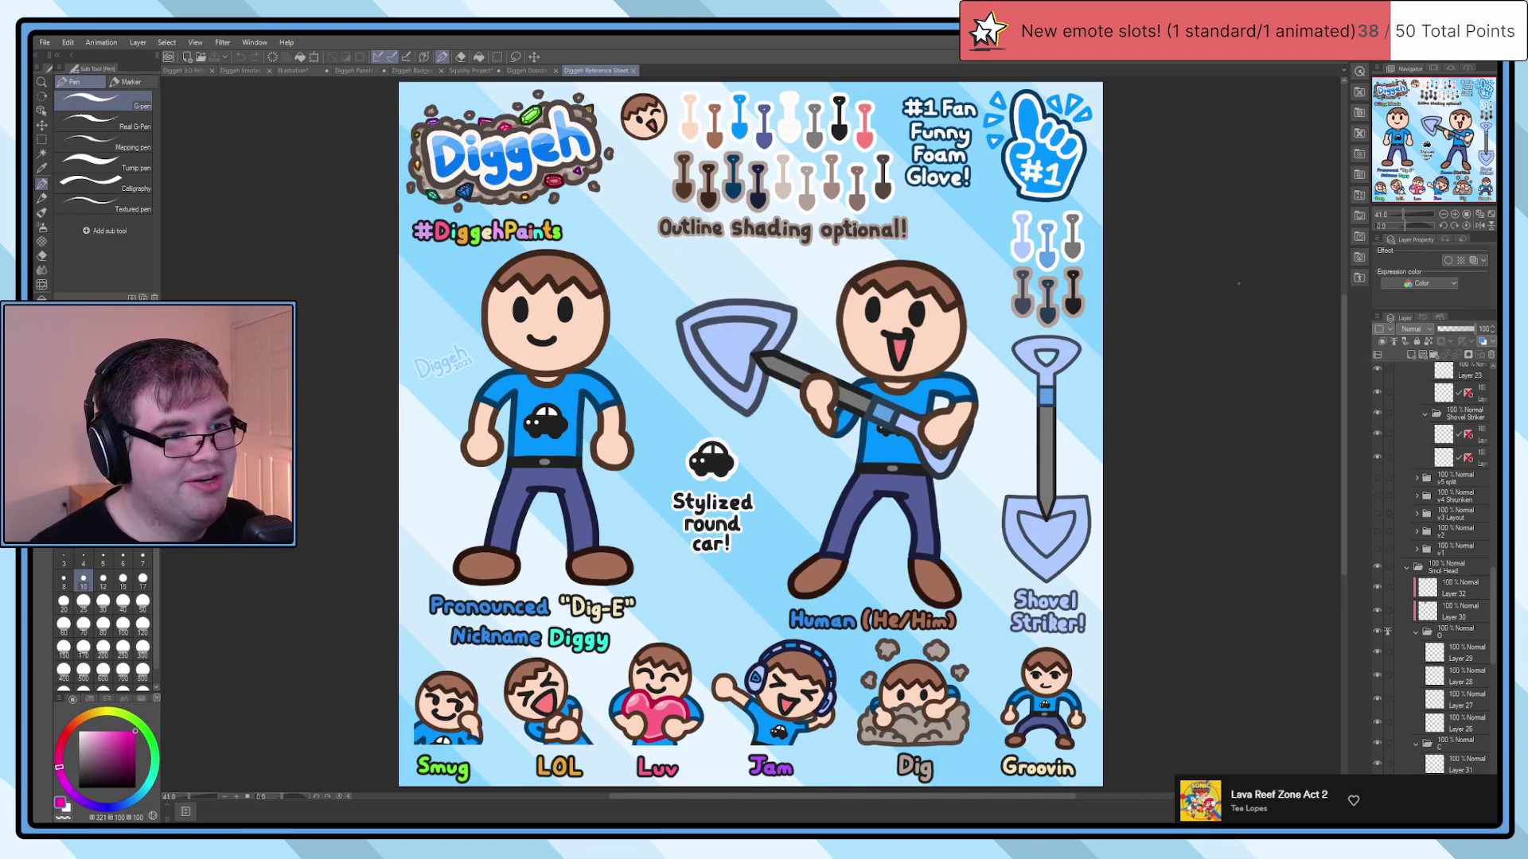
pyautogui.scroll(10, 1380, 392)
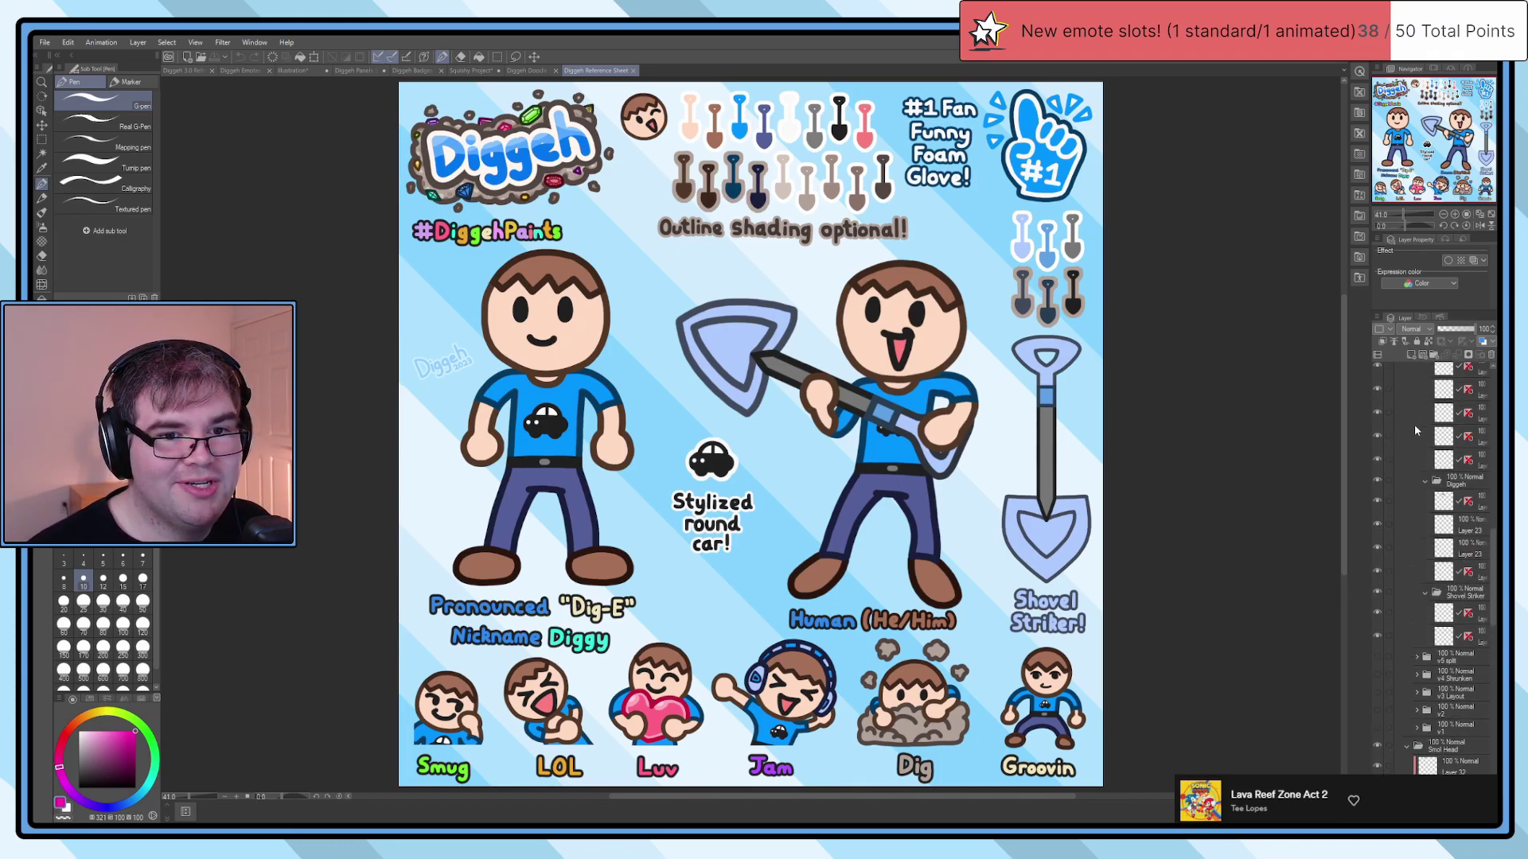
pyautogui.scroll(1, 1382, 365)
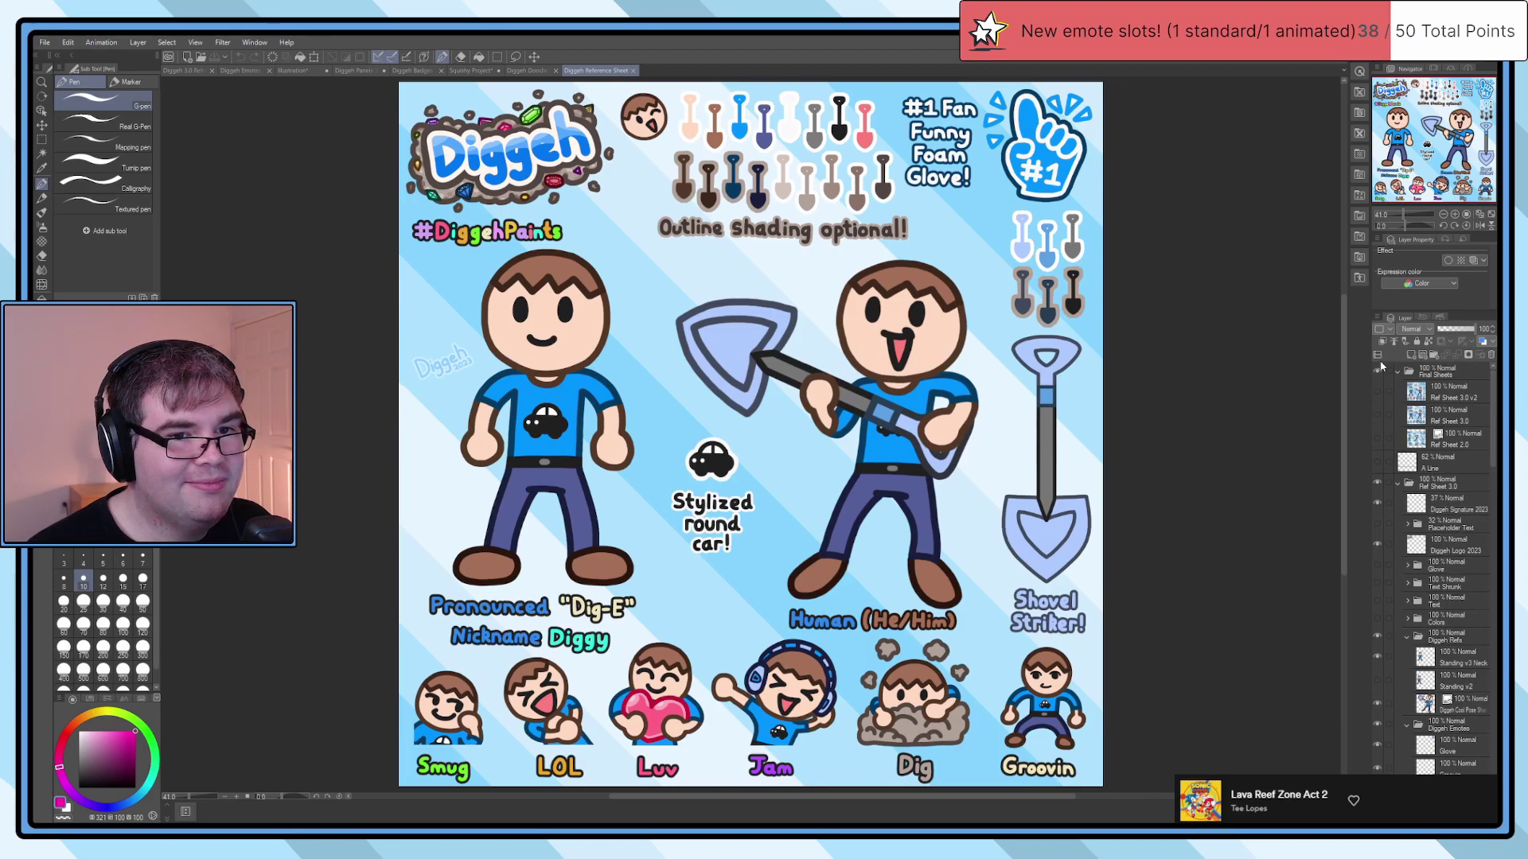
pyautogui.click(1378, 367)
pyautogui.moveTo(718, 469); pyautogui.dragTo(717, 505)
pyautogui.hotkey('ctrl', 'z')
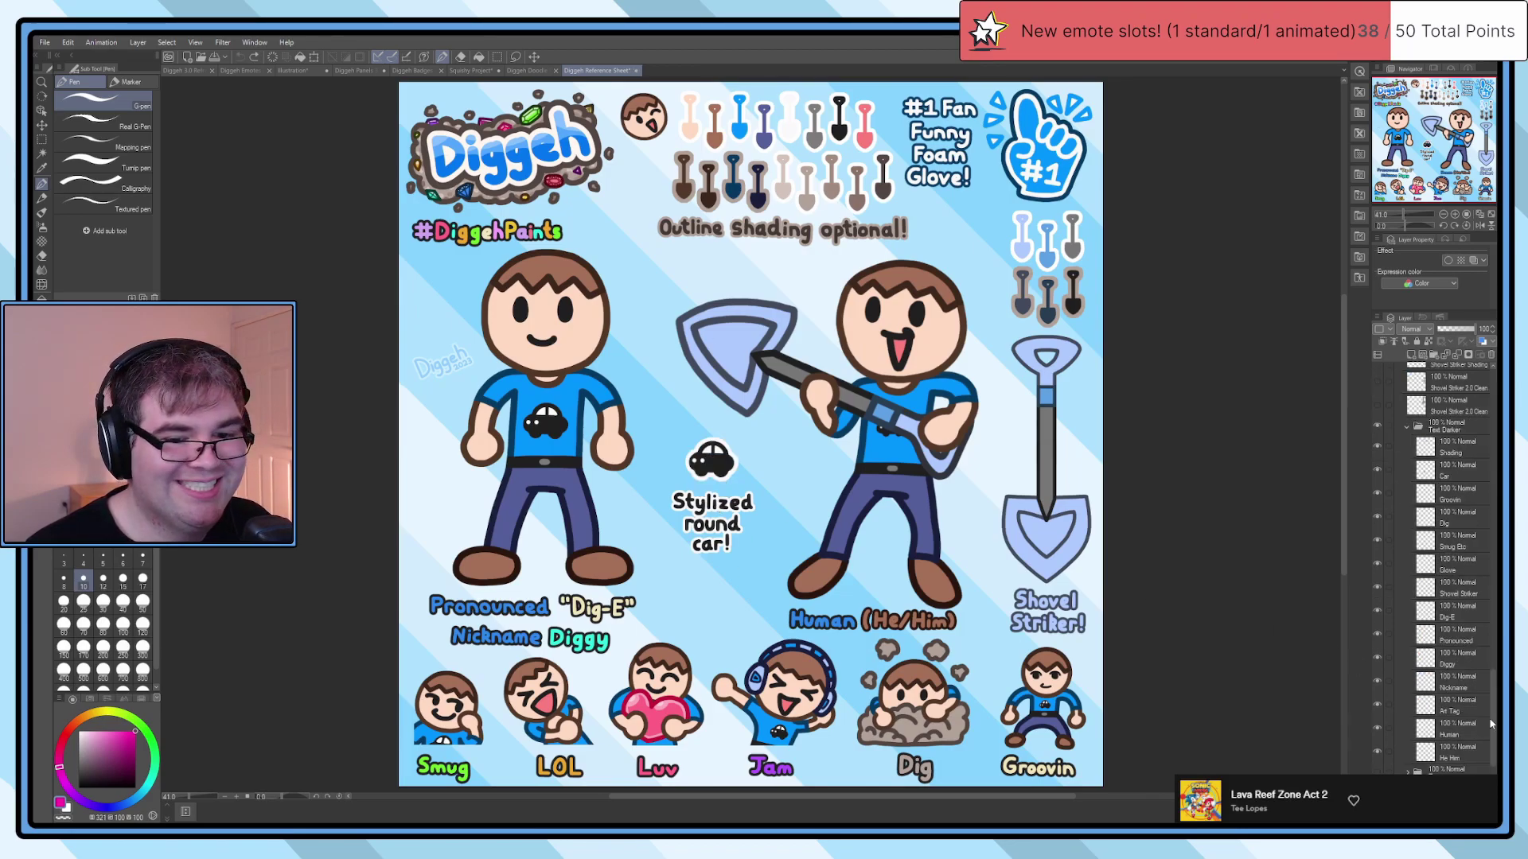
# Step: Copy the whole Car 2.0 layer from the reference sheet and create a new image from the clipboard
pyautogui.scroll(1, 1442, 557)
pyautogui.scroll(-3, 1442, 557)
pyautogui.click(1456, 745)
pyautogui.hotkey('ctrl', 'a')
pyautogui.hotkey('ctrl', 'c')
pyautogui.click(44, 42)
pyautogui.click(79, 70)
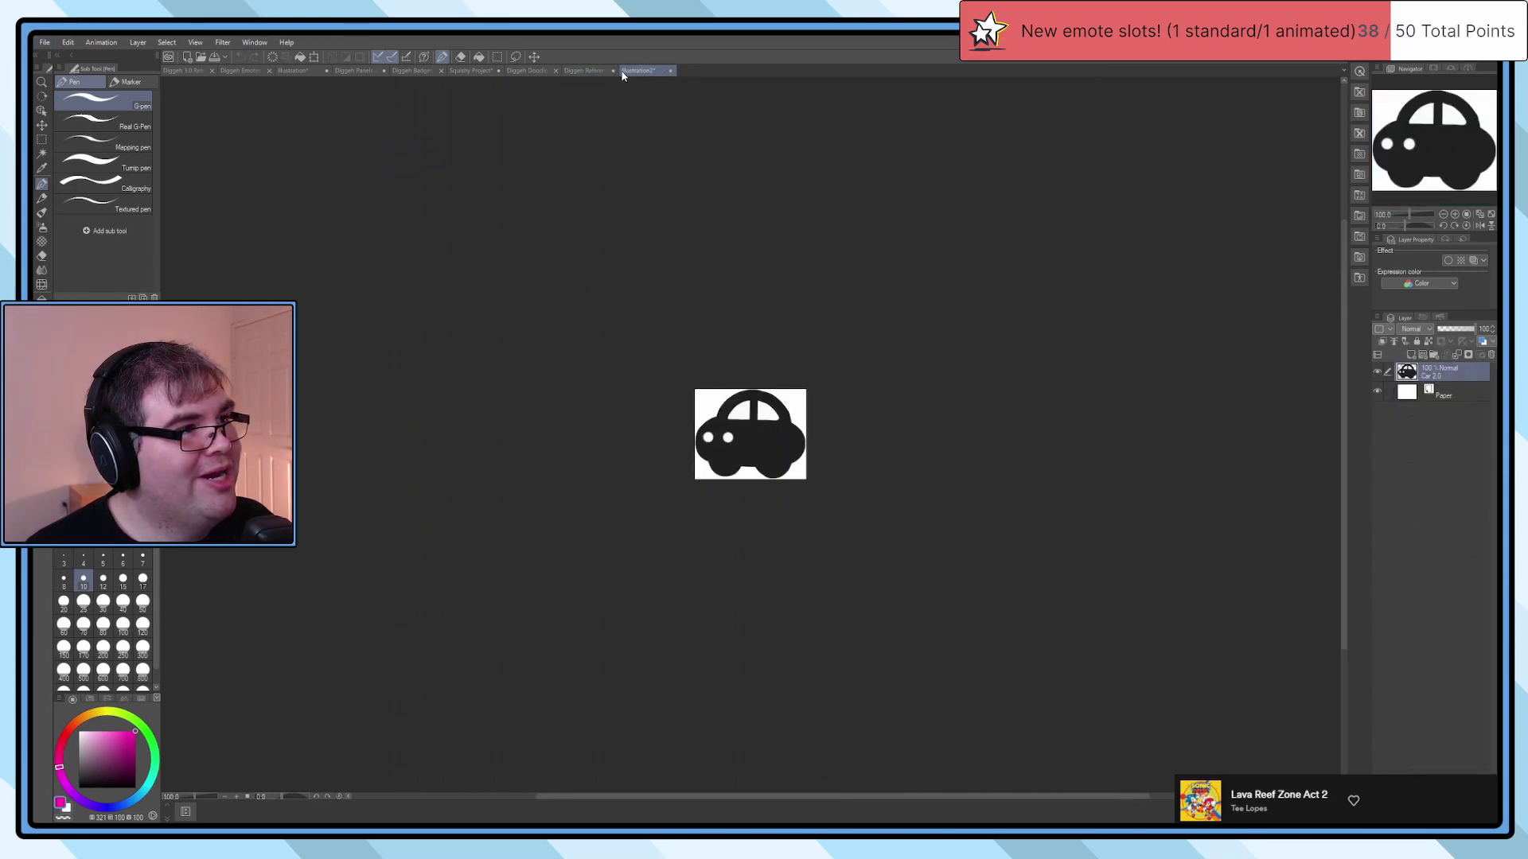
# Step: Close the Diggeh Reference Sheet, glance at the Emotes 3.0 Showcase, and return to the doodle sheet
pyautogui.click(584, 70)
pyautogui.hotkey('ctrl', 'Tab')
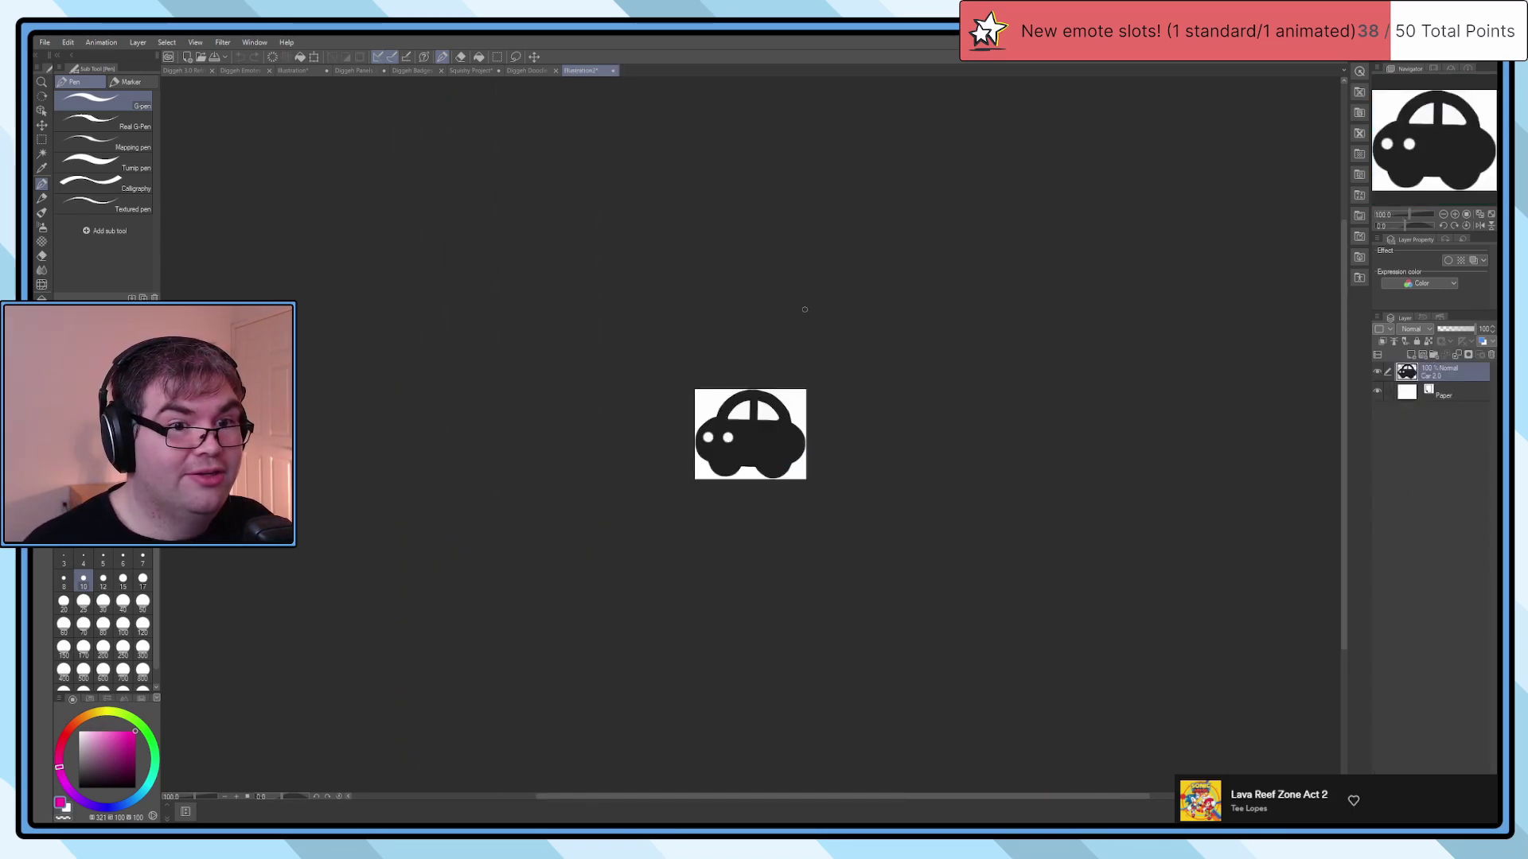
pyautogui.click(232, 70)
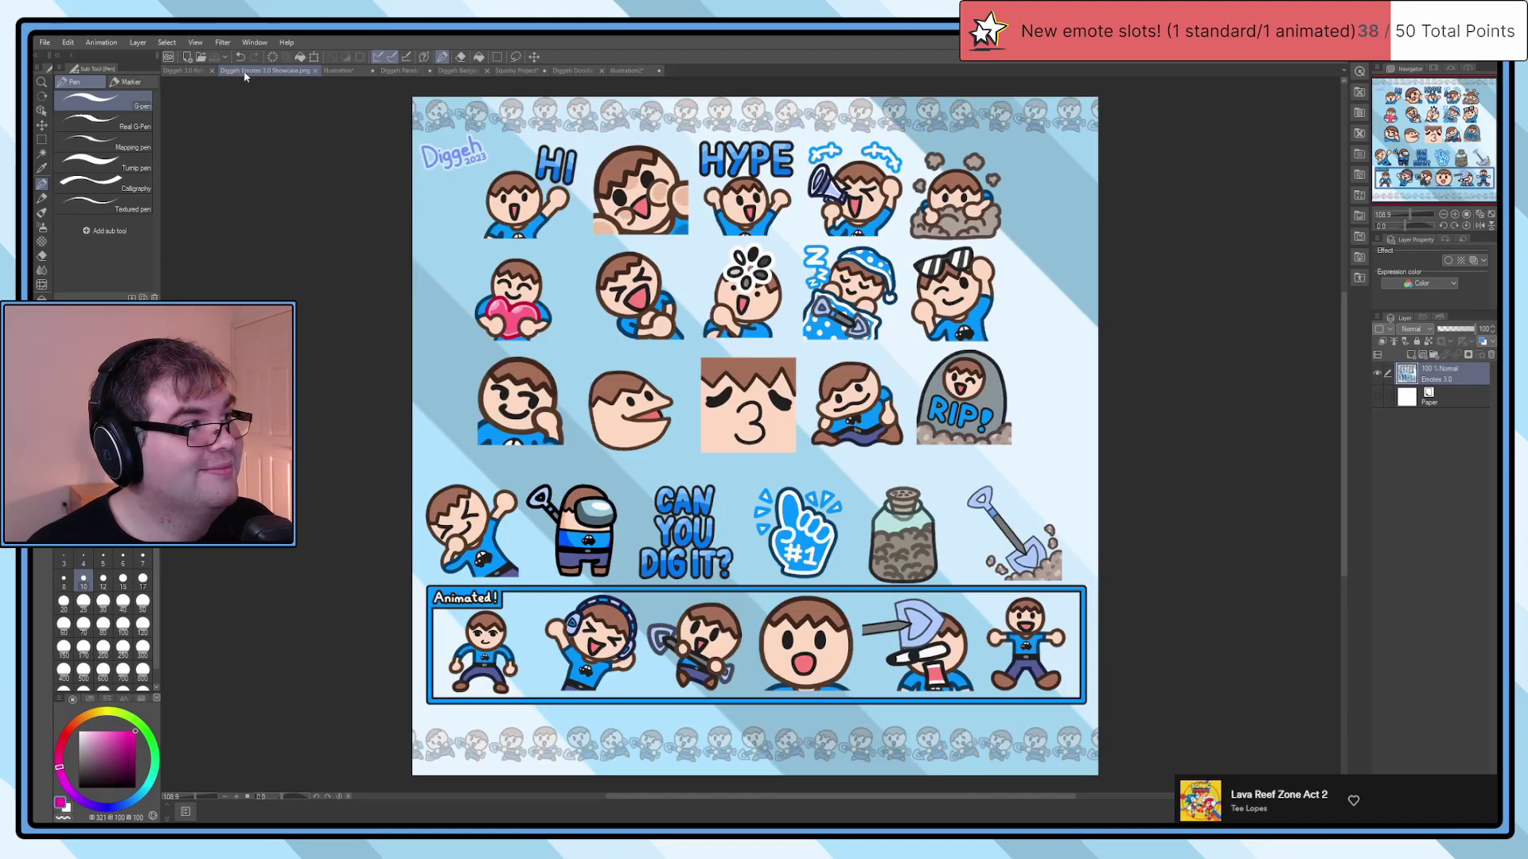
pyautogui.click(570, 70)
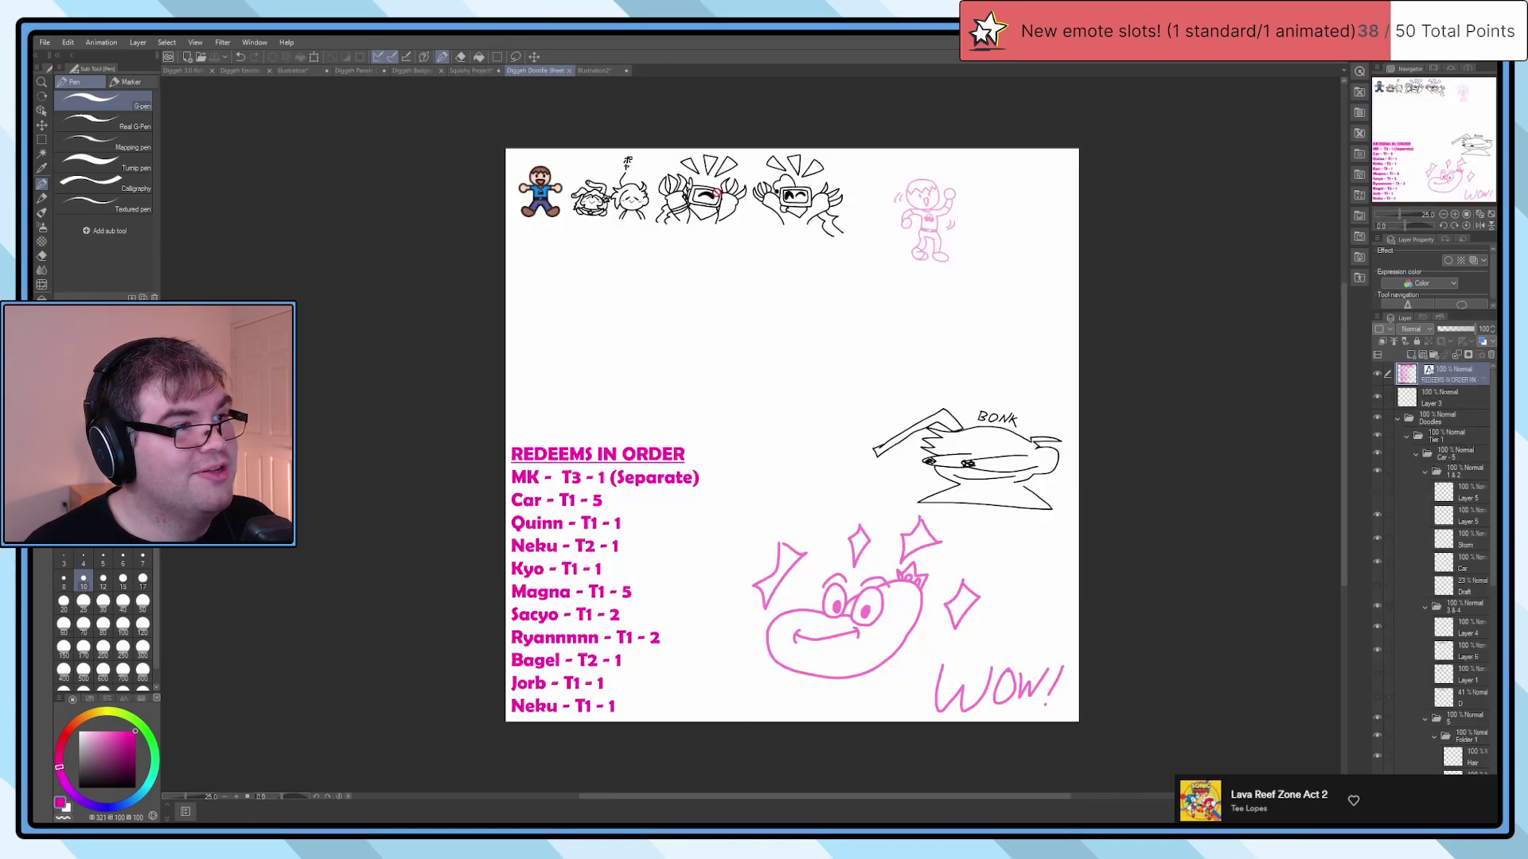
# Step: Paste the copied car as a layer between Hair and Head in the fifth doodle's body-part folder
pyautogui.scroll(3, 867, 244)
pyautogui.scroll(5, 867, 244)
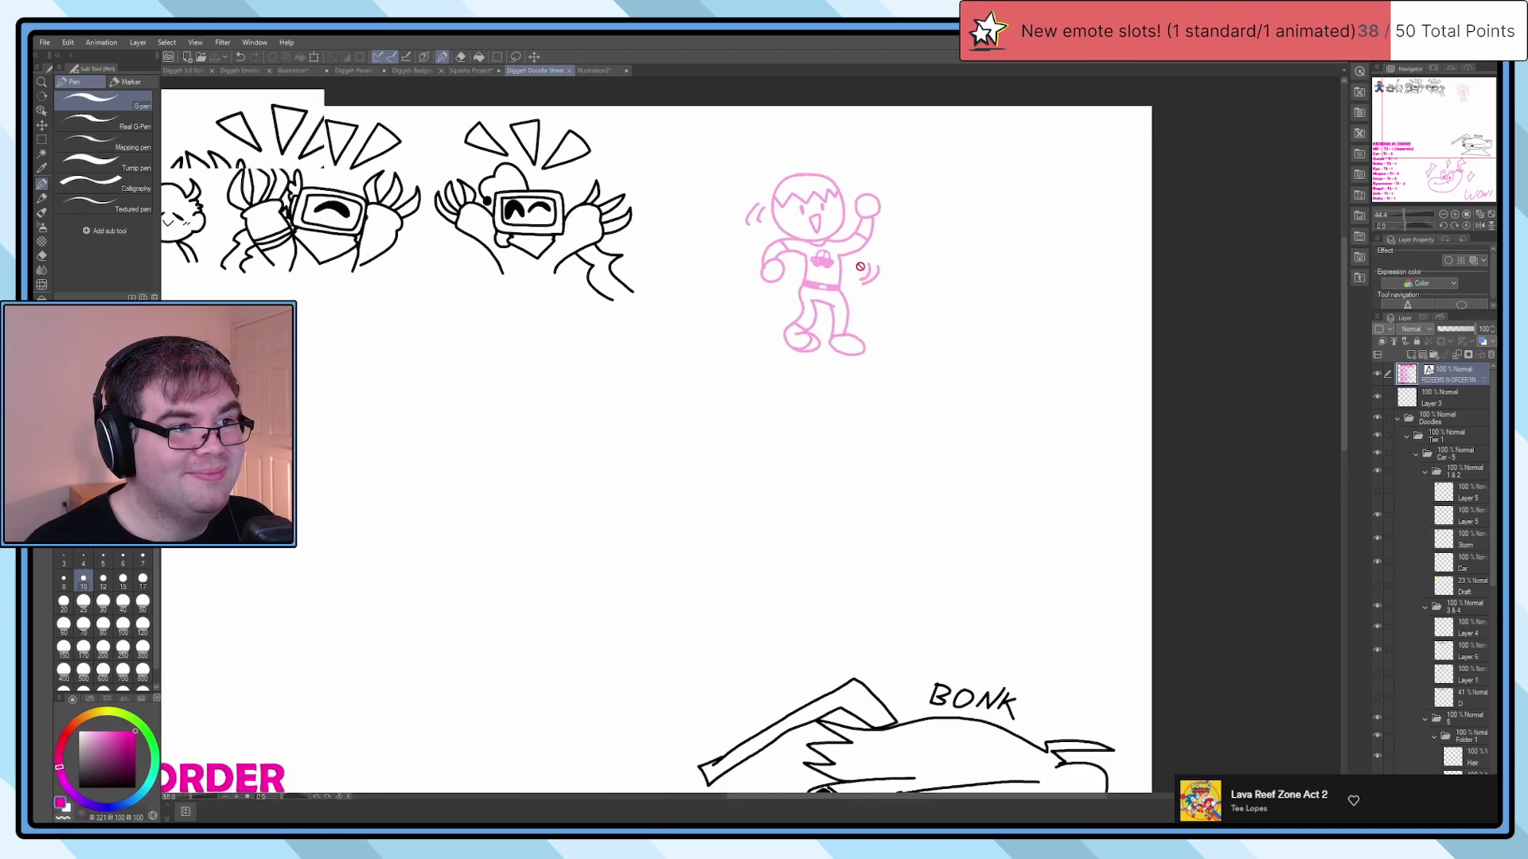
pyautogui.scroll(1, 841, 252)
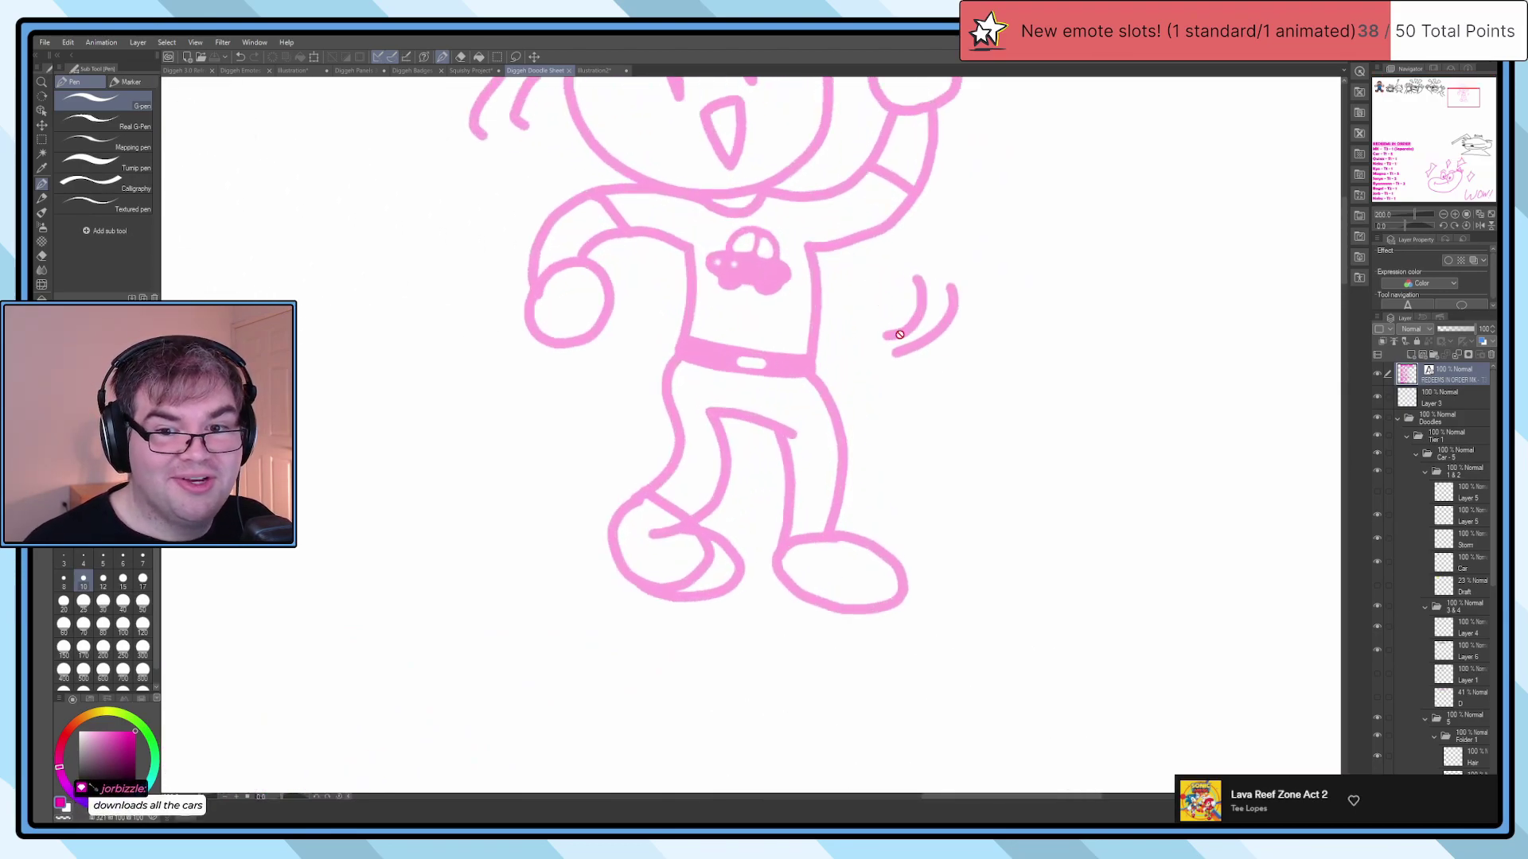
pyautogui.click(1454, 395)
pyautogui.scroll(-5, 1458, 565)
pyautogui.scroll(-2, 1461, 580)
pyautogui.click(1466, 599)
pyautogui.click(1466, 617)
pyautogui.click(1467, 570)
pyautogui.click(1467, 452)
pyautogui.hotkey('ctrl', 'v')
# Step: Move the pasted car across the sheet to the open space beside the dancing figure
pyautogui.scroll(-2, 910, 340)
pyautogui.press('k')
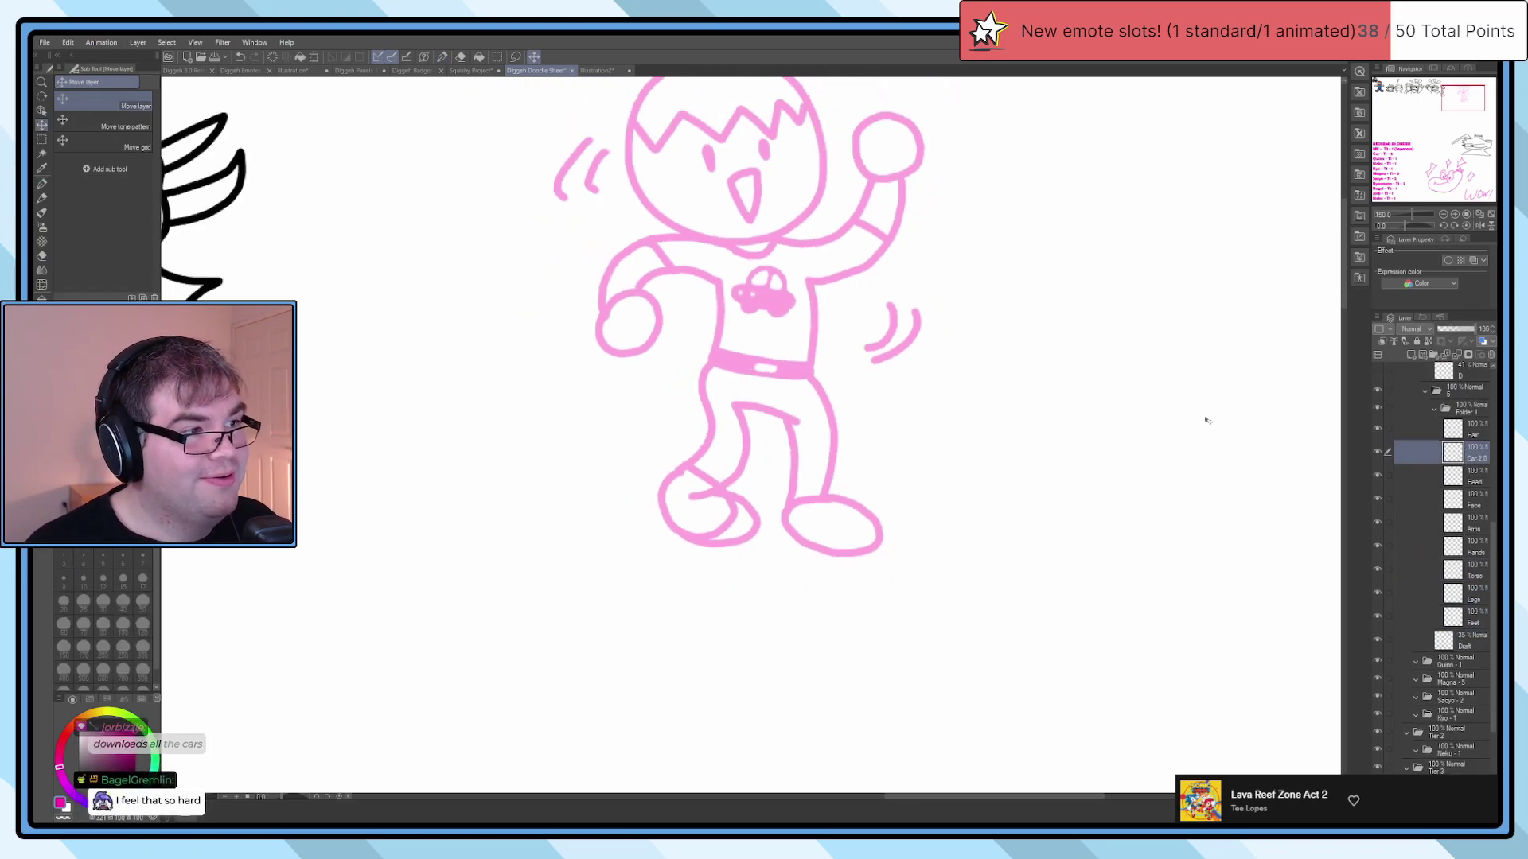
pyautogui.scroll(-3, 965, 416)
pyautogui.moveTo(807, 551); pyautogui.dragTo(1231, 655)
pyautogui.moveTo(945, 450); pyautogui.dragTo(1032, 416)
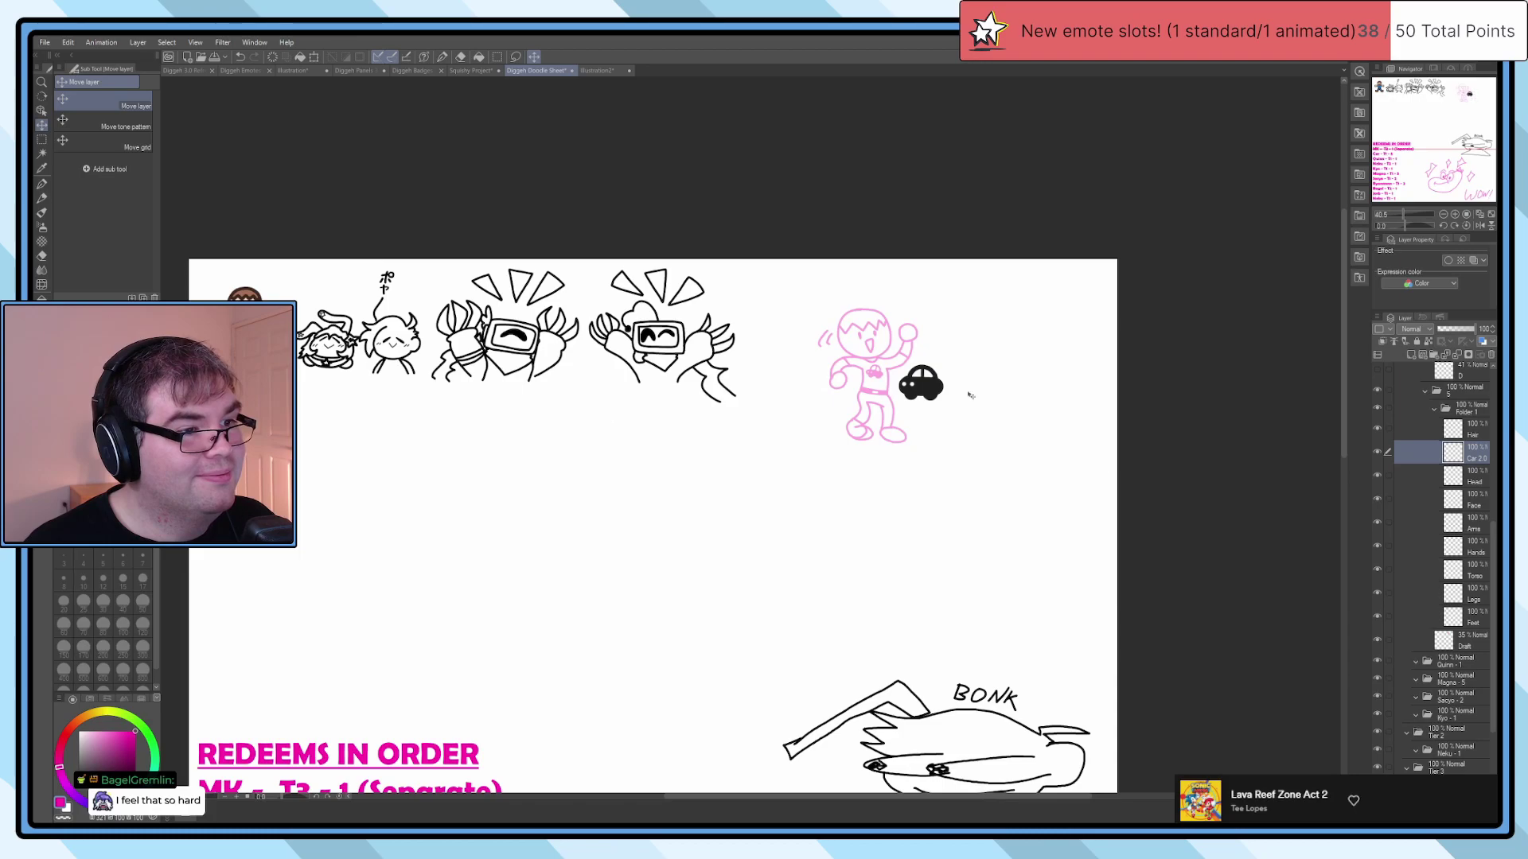
# Step: Select a rectangle around the car and move it over the dancing figure's torso
pyautogui.scroll(5, 887, 363)
pyautogui.press('m')
pyautogui.scroll(1, 935, 360)
pyautogui.hotkey('ctrl', 't')
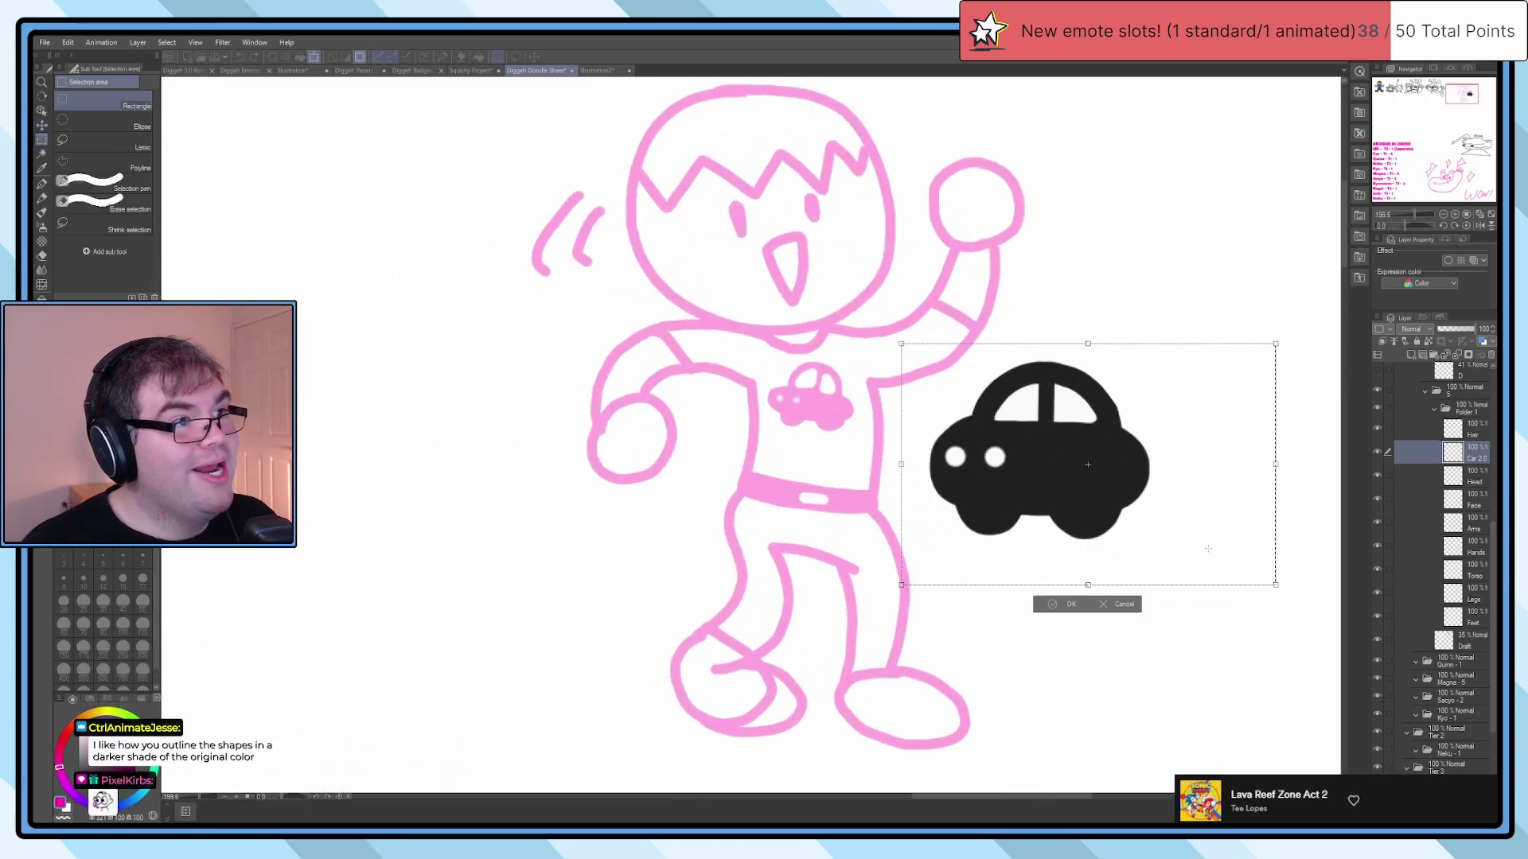
pyautogui.press('Return')
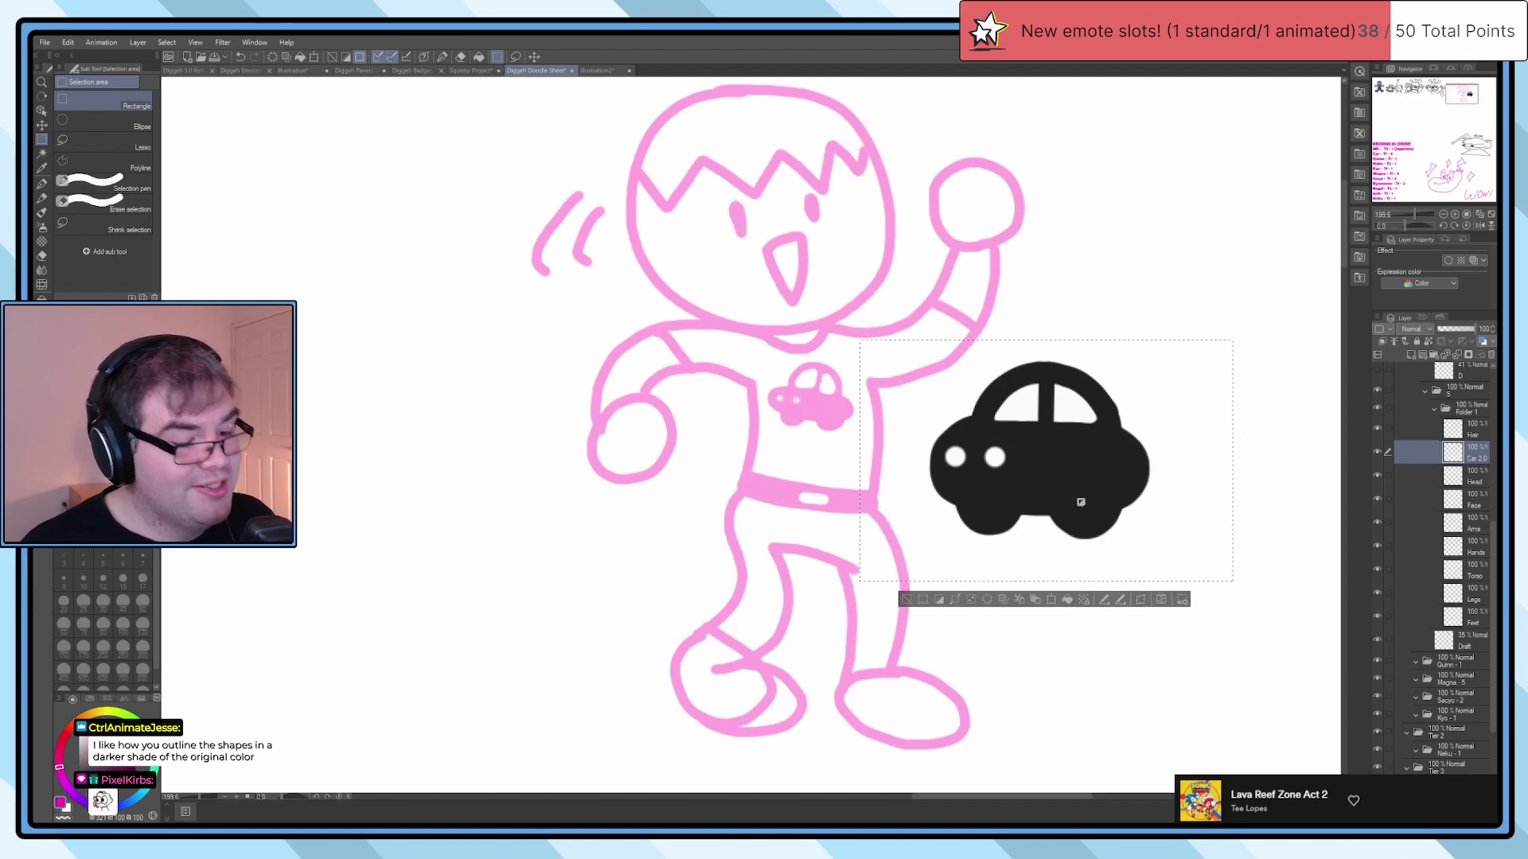
pyautogui.press('k')
pyautogui.moveTo(1084, 473); pyautogui.dragTo(877, 430)
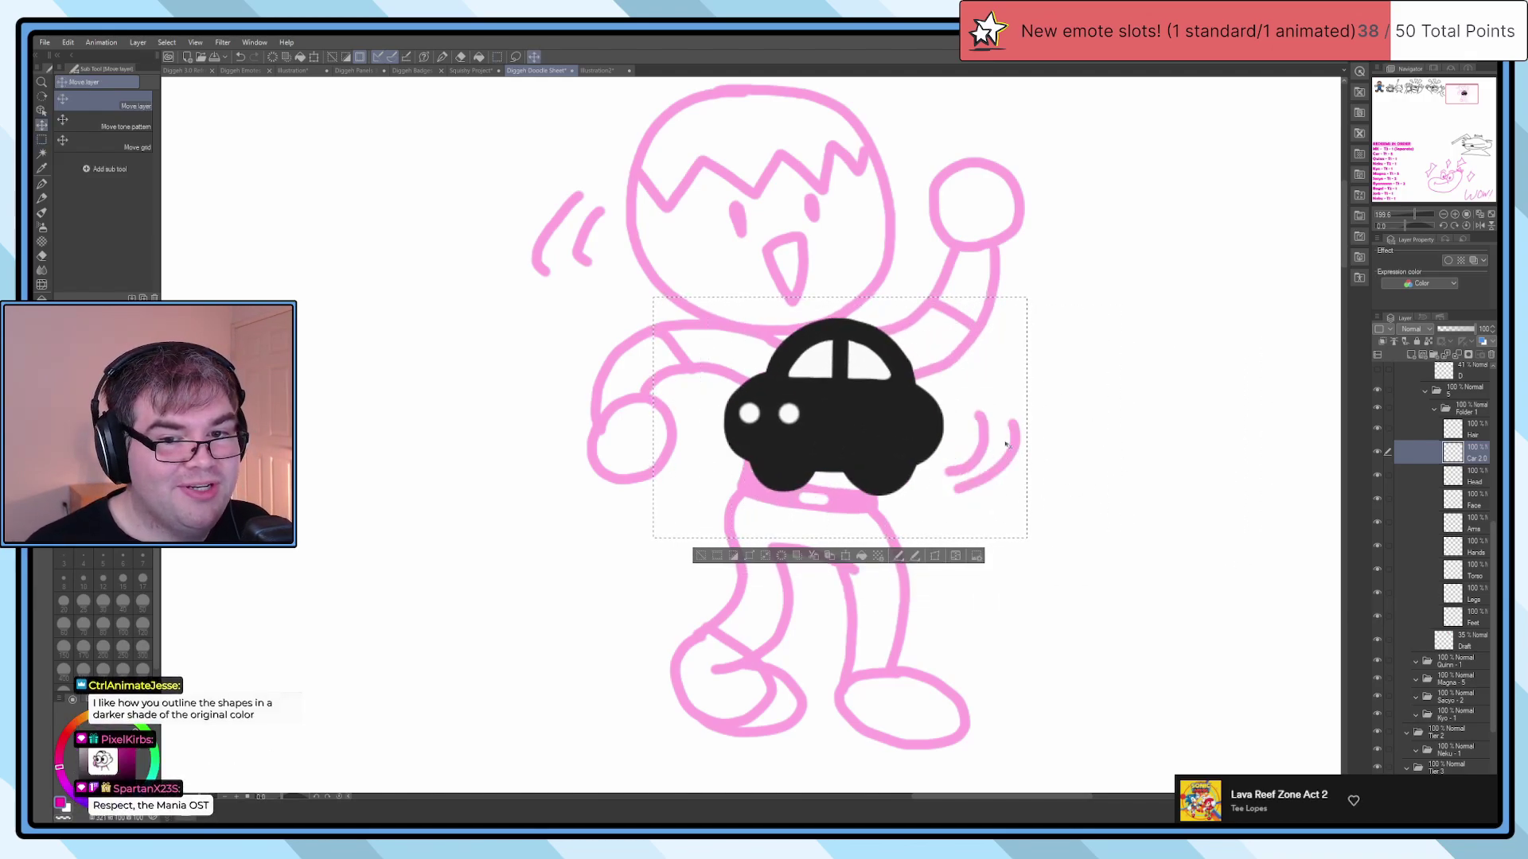
# Step: Scale the car down to the size of the drafted shirt logo and align it over that logo
pyautogui.click(845, 556)
pyautogui.moveTo(1034, 280); pyautogui.dragTo(823, 430)
pyautogui.moveTo(756, 469); pyautogui.dragTo(837, 402)
pyautogui.moveTo(896, 469); pyautogui.dragTo(888, 460)
pyautogui.click(784, 480)
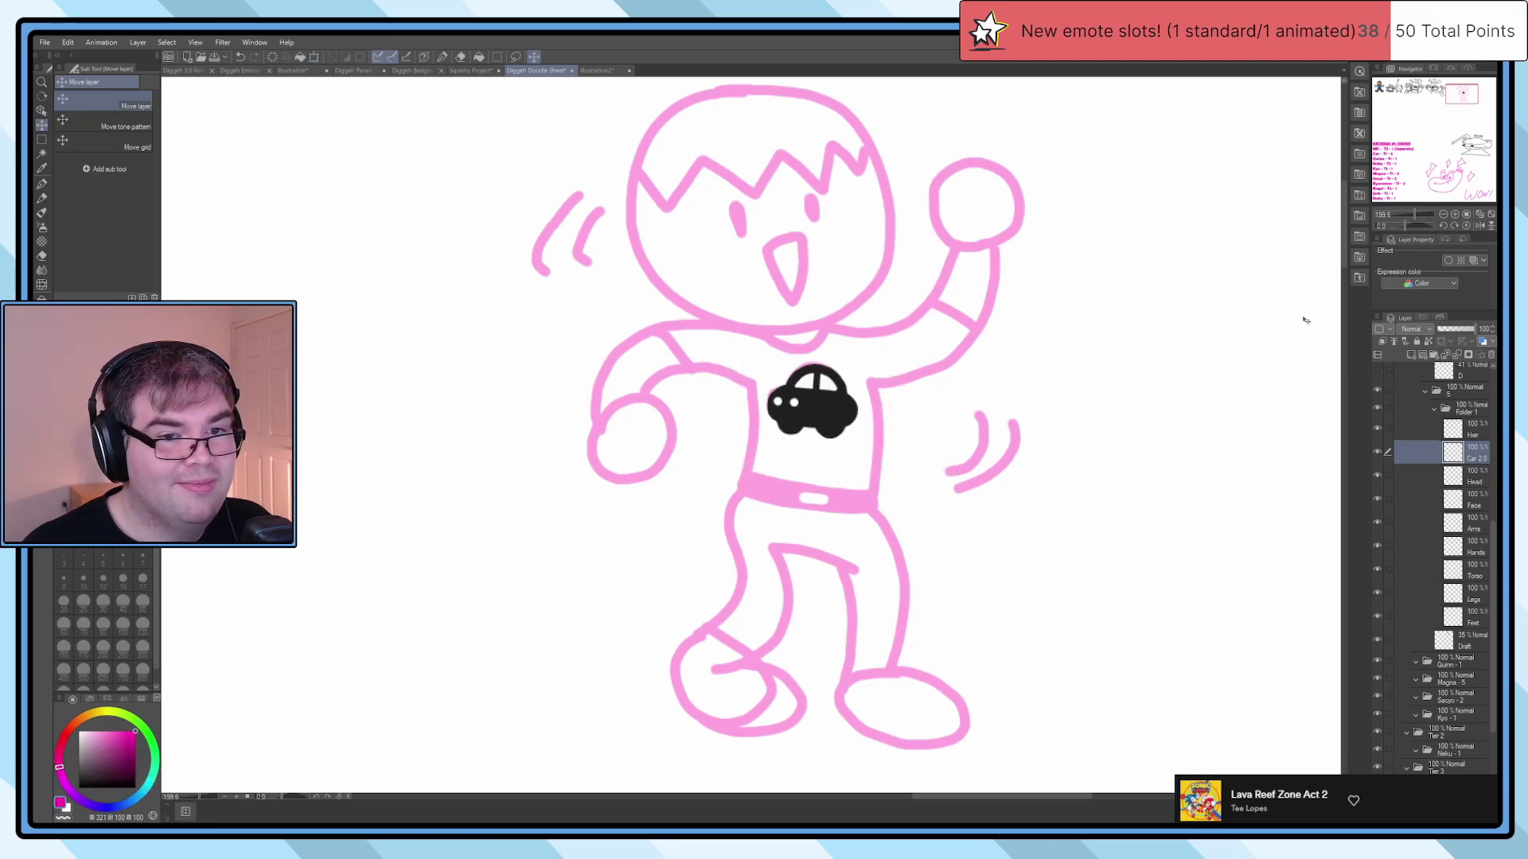
# Step: Lower the pasted car layer's opacity to about 28% for use as a tracing guide
pyautogui.moveTo(1462, 334); pyautogui.dragTo(1459, 334)
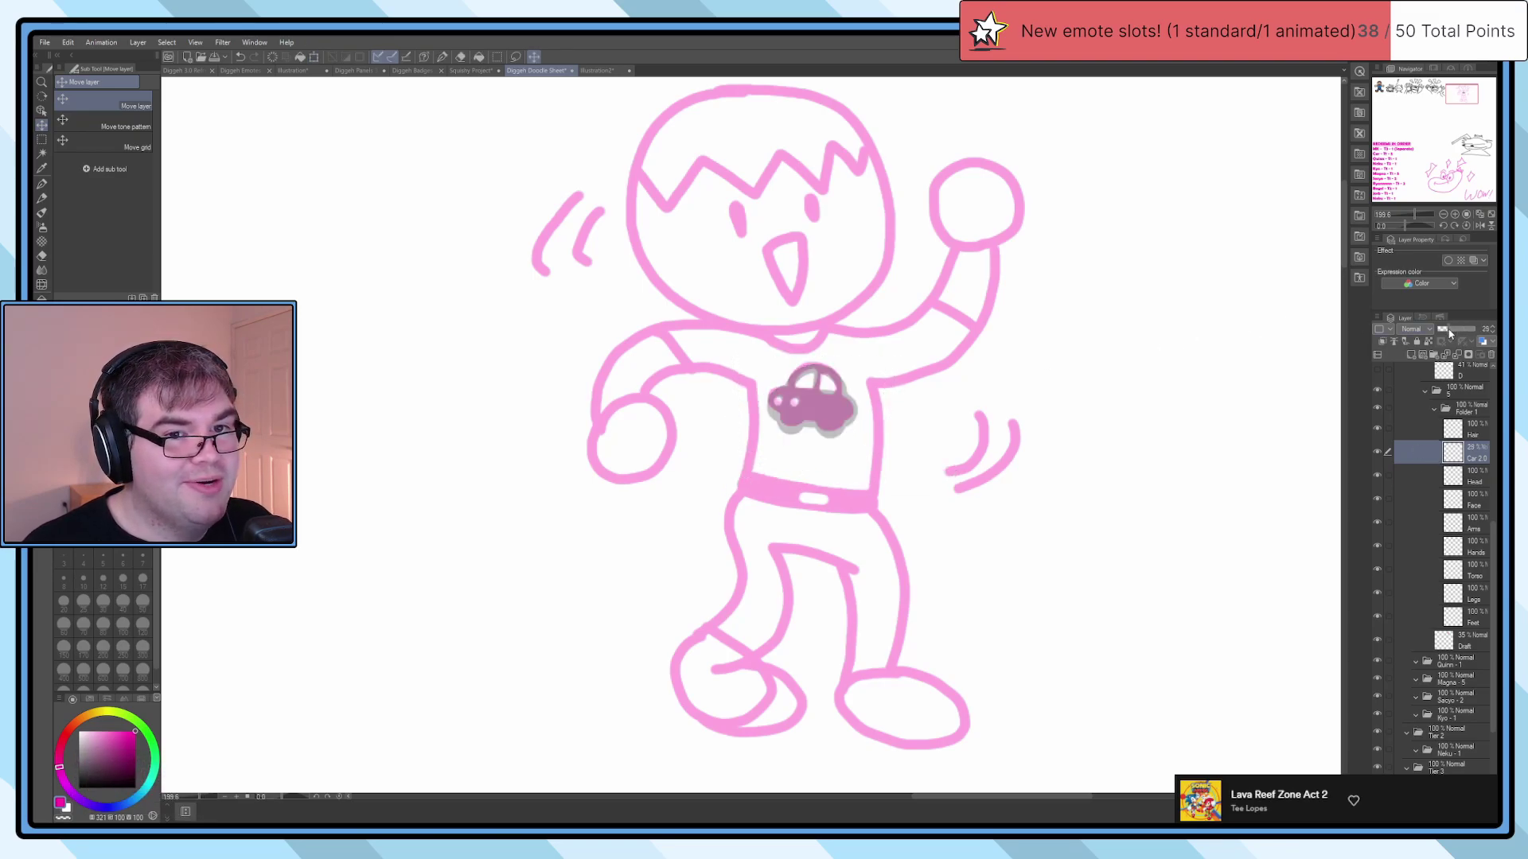
pyautogui.press('p')
pyautogui.scroll(5, 835, 414)
pyautogui.moveTo(841, 436)
pyautogui.mouseDown()
pyautogui.moveTo(847, 525)
pyautogui.moveTo(887, 425)
pyautogui.mouseUp()
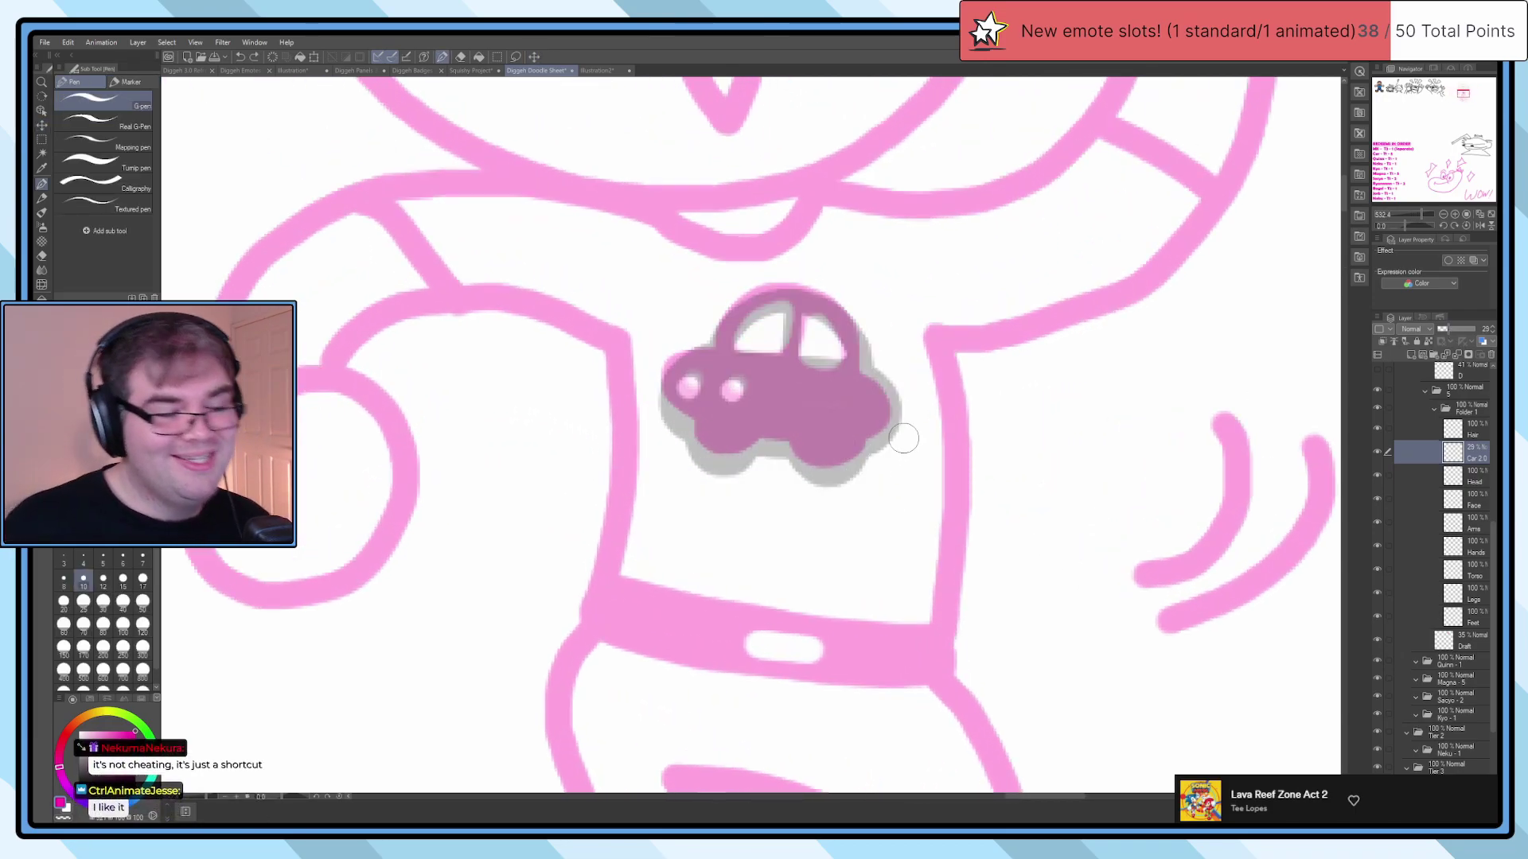
pyautogui.scroll(4, 893, 435)
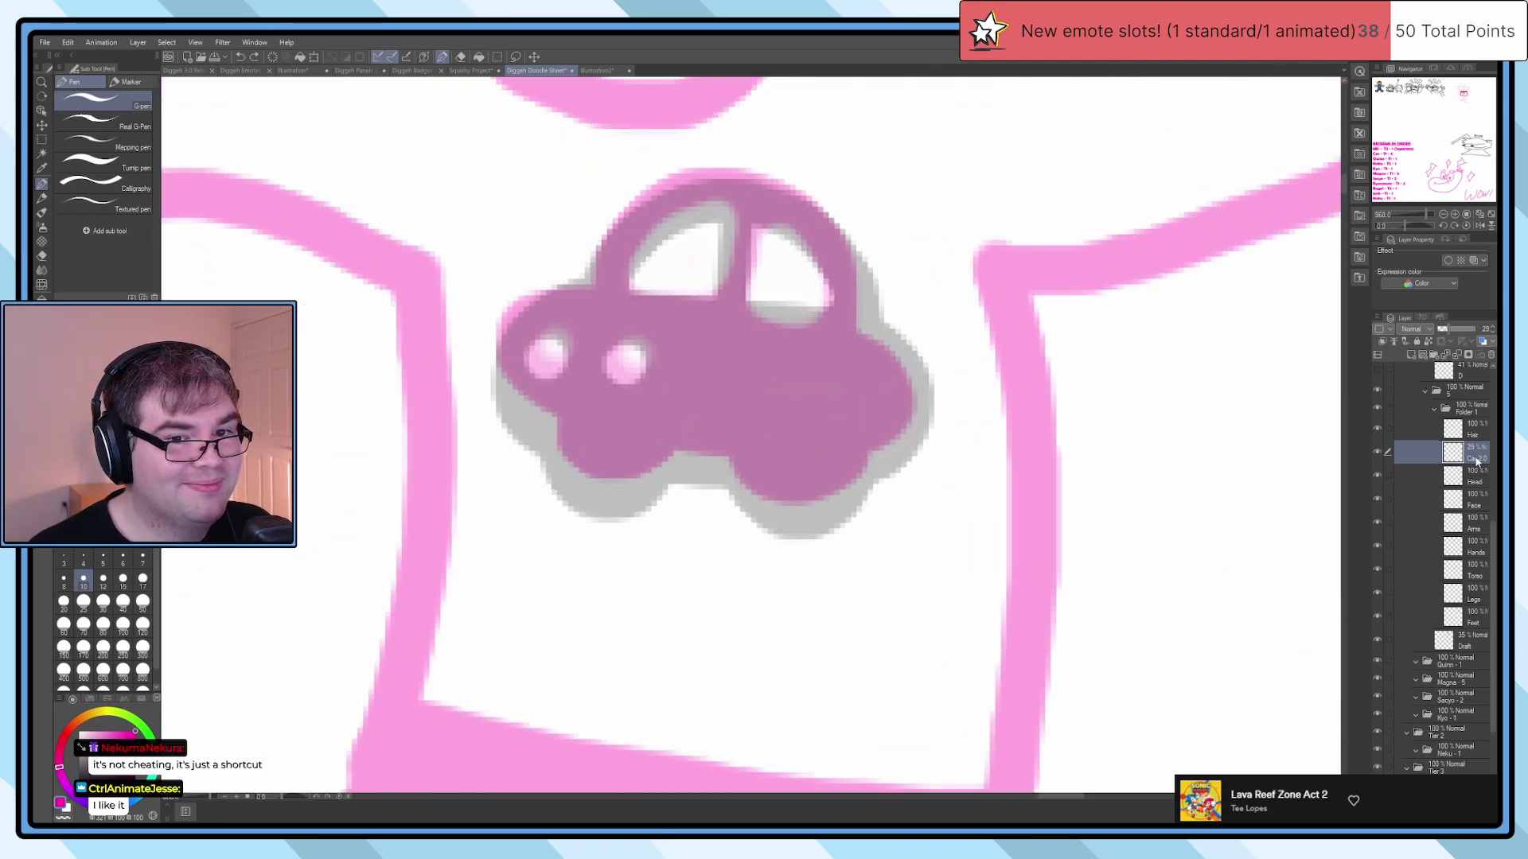
# Step: Add a layer named Car above the faded car, rename the faded guide layer, and make Car active
pyautogui.click(1411, 355)
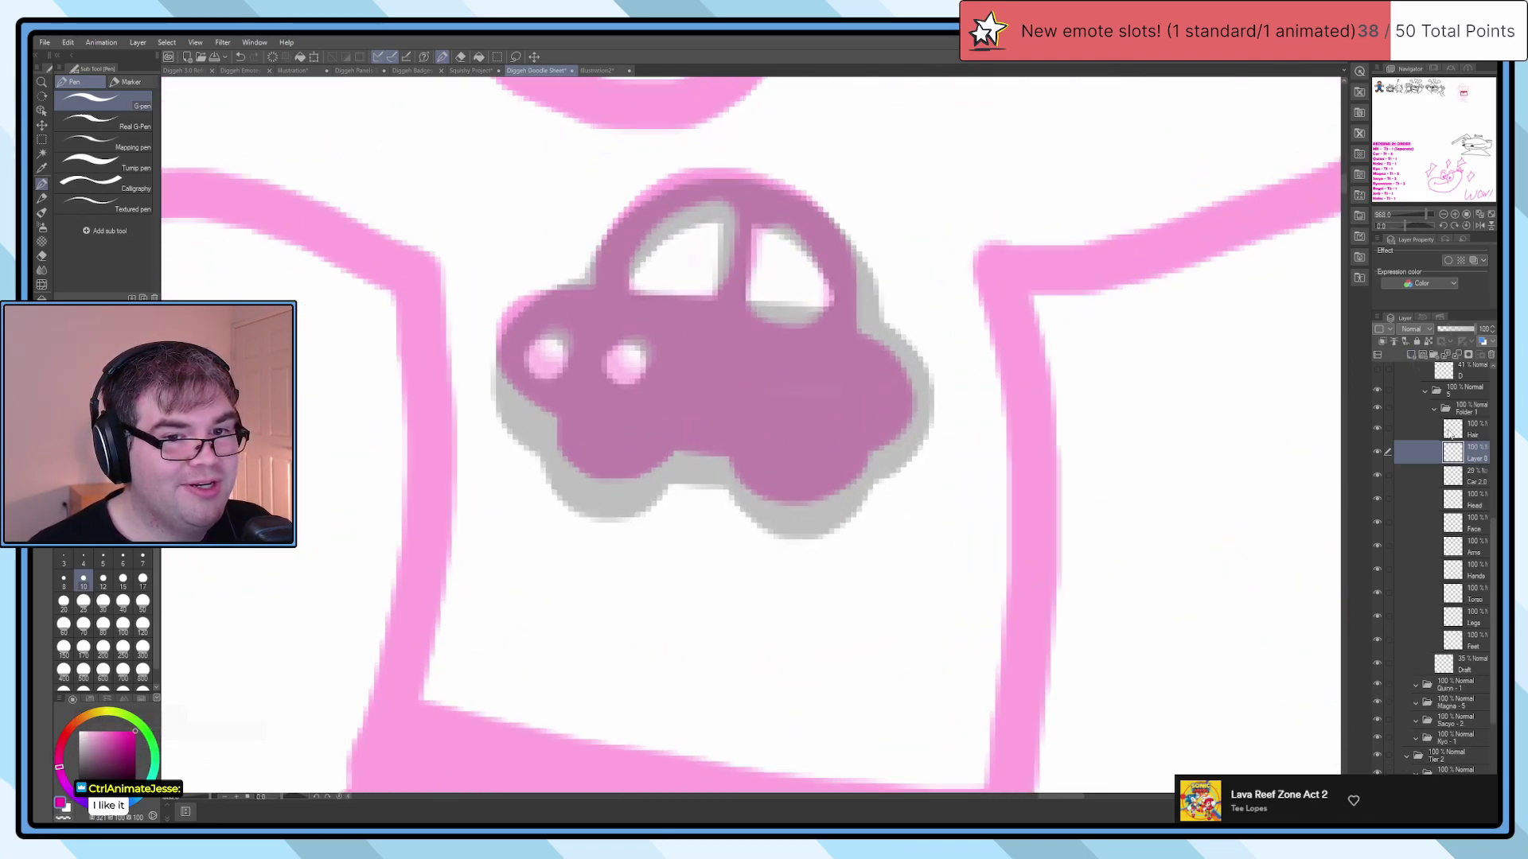
pyautogui.doubleClick(1477, 458)
pyautogui.write('Ca')
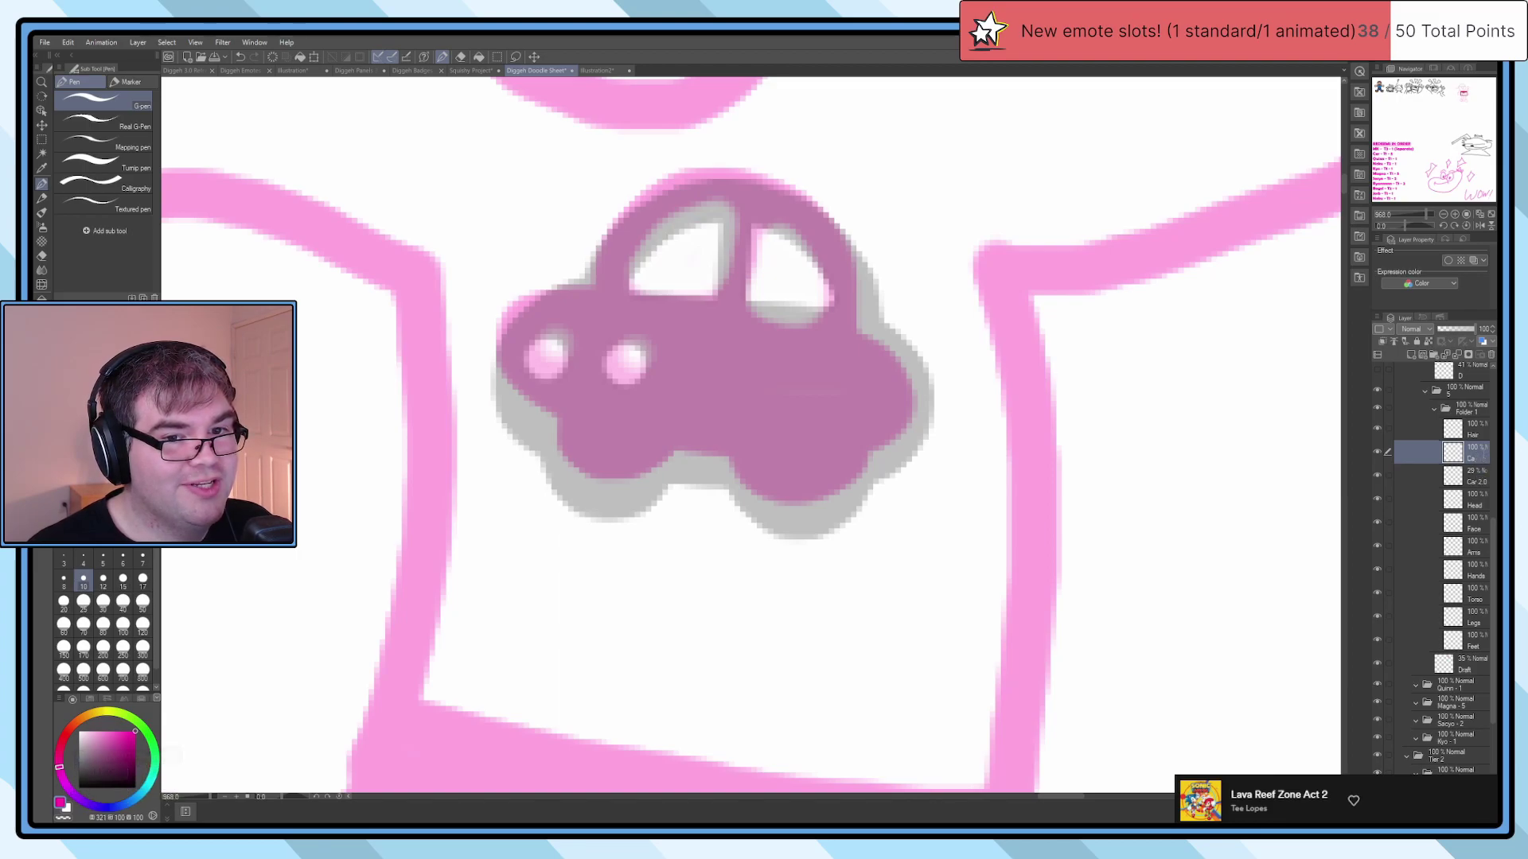
pyautogui.click(1478, 480)
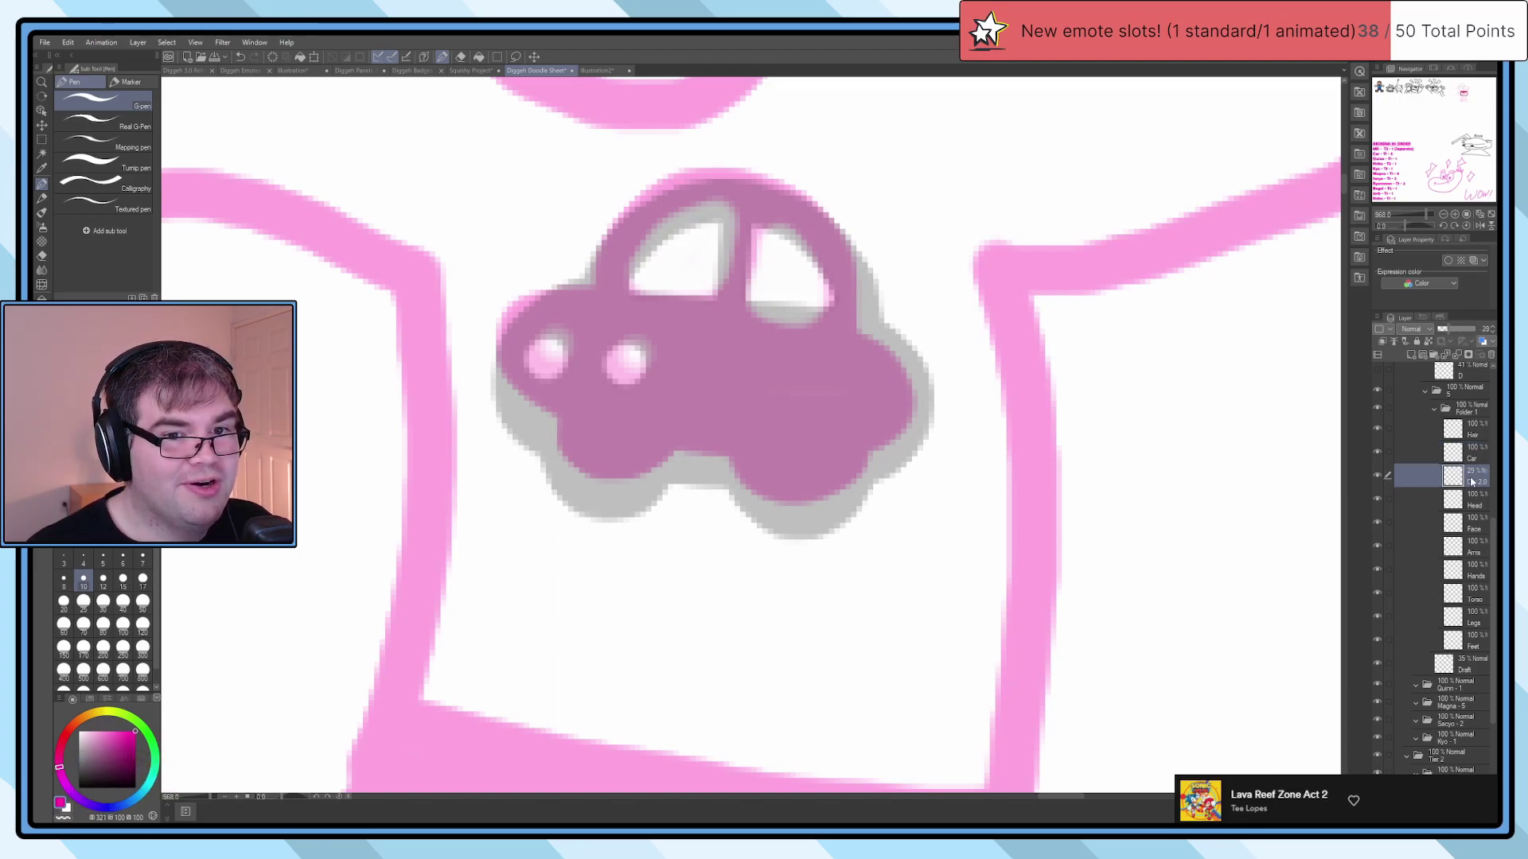
pyautogui.click(1468, 452)
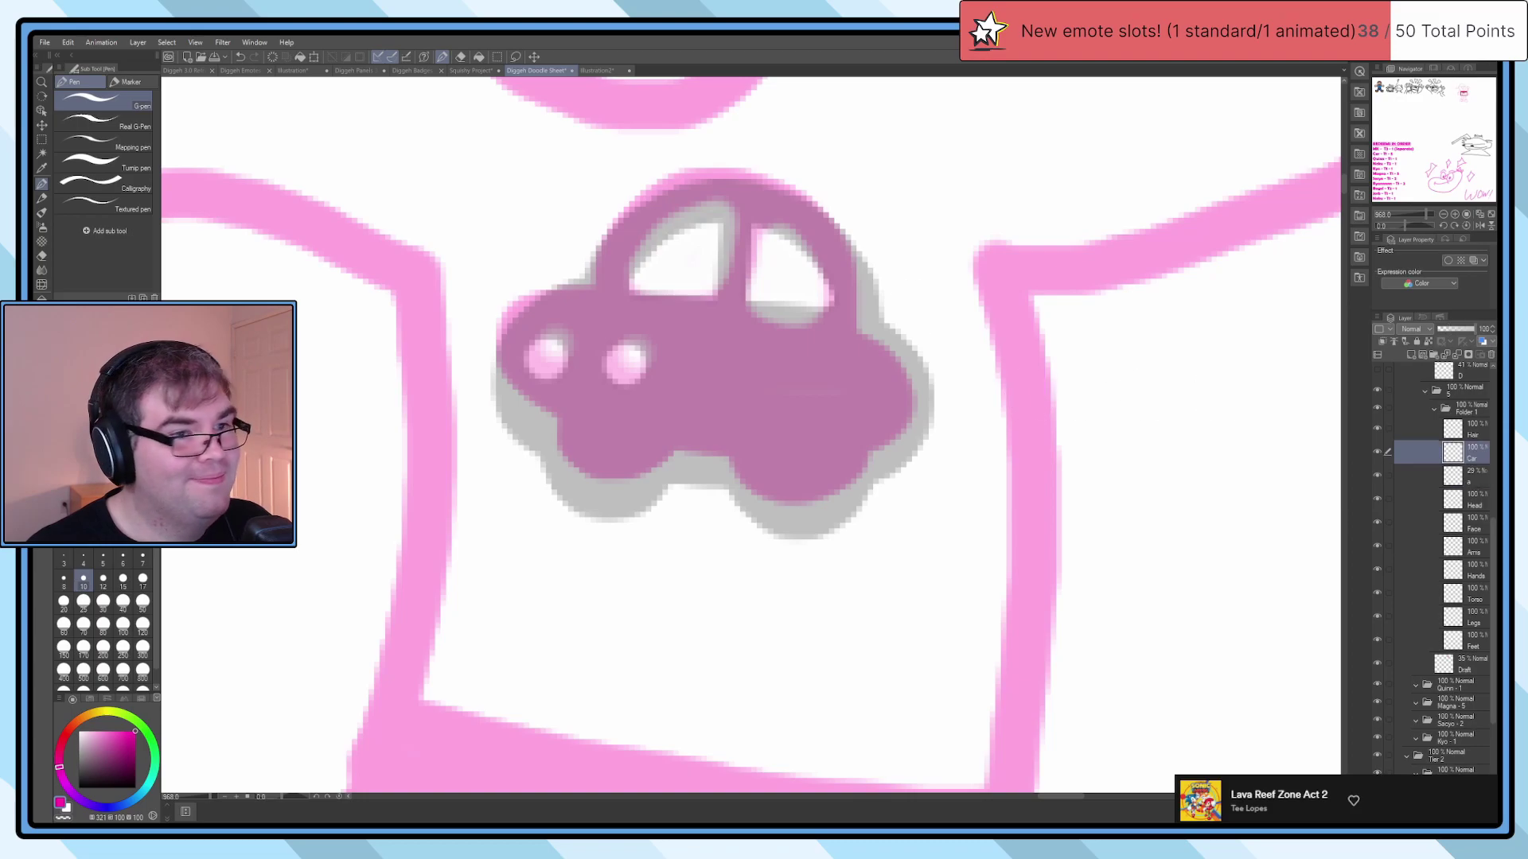
# Step: Switch the pen to black and trace the car as a solid silhouette with two window openings split by a pillar
pyautogui.scroll(2, 658, 283)
pyautogui.moveTo(595, 307)
pyautogui.mouseDown()
pyautogui.moveTo(676, 194)
pyautogui.moveTo(838, 255)
pyautogui.mouseUp()
pyautogui.hotkey('ctrl', 'z')
pyautogui.click(78, 788)
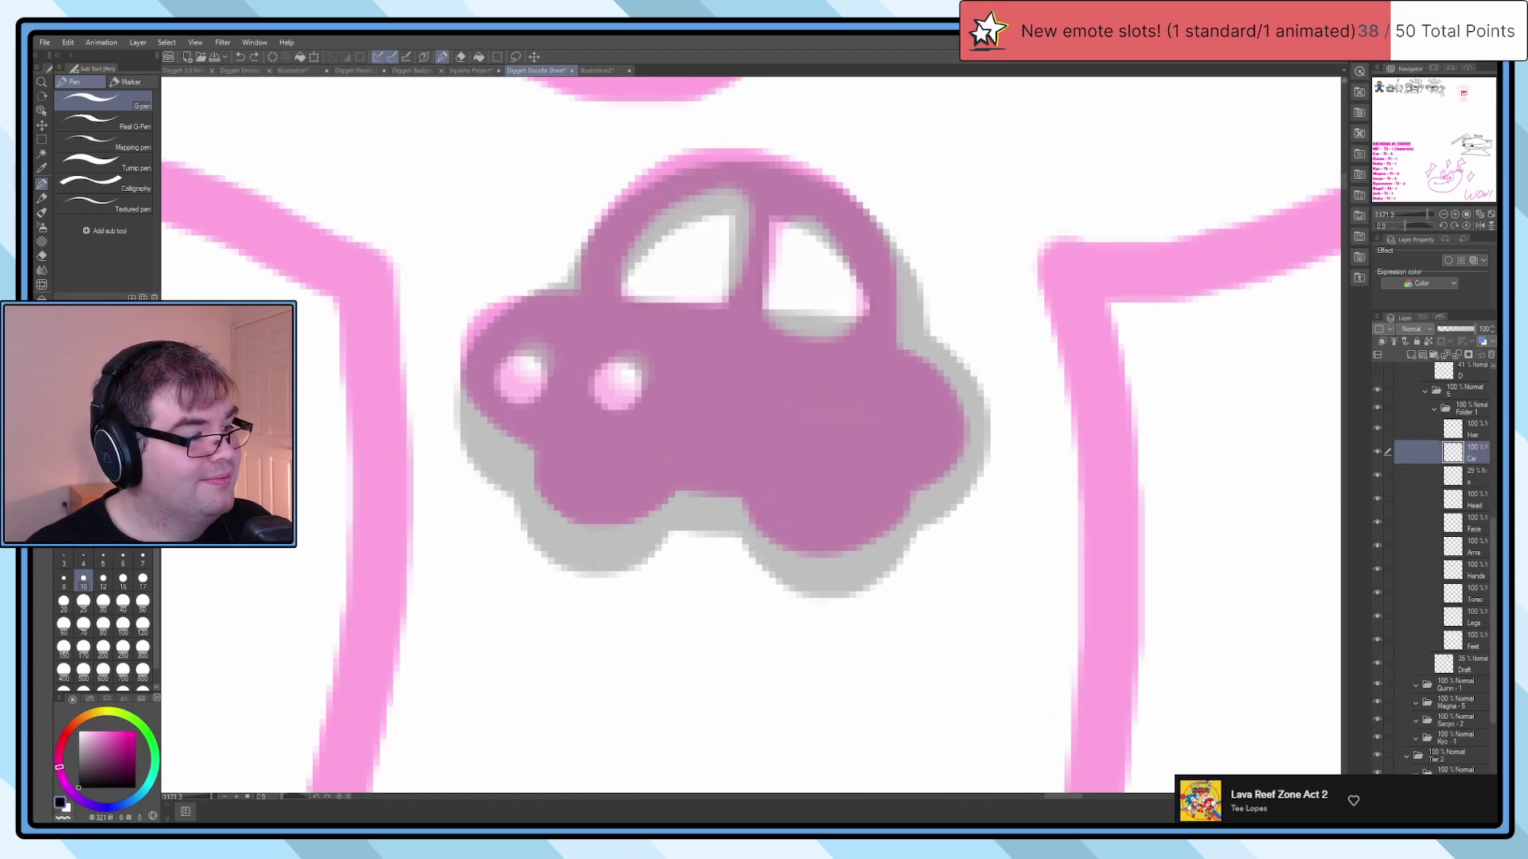
pyautogui.moveTo(588, 296)
pyautogui.mouseDown()
pyautogui.moveTo(611, 251)
pyautogui.moveTo(709, 180)
pyautogui.moveTo(805, 191)
pyautogui.moveTo(872, 251)
pyautogui.moveTo(875, 358)
pyautogui.moveTo(933, 400)
pyautogui.moveTo(928, 460)
pyautogui.moveTo(699, 455)
pyautogui.moveTo(537, 420)
pyautogui.moveTo(501, 357)
pyautogui.moveTo(613, 314)
pyautogui.moveTo(775, 348)
pyautogui.moveTo(906, 404)
pyautogui.moveTo(753, 412)
pyautogui.moveTo(523, 376)
pyautogui.moveTo(767, 383)
pyautogui.mouseUp()
pyautogui.moveTo(621, 336)
pyautogui.mouseDown()
pyautogui.moveTo(694, 319)
pyautogui.moveTo(872, 364)
pyautogui.moveTo(893, 431)
pyautogui.moveTo(884, 474)
pyautogui.moveTo(853, 515)
pyautogui.moveTo(794, 520)
pyautogui.moveTo(766, 482)
pyautogui.moveTo(640, 413)
pyautogui.moveTo(658, 462)
pyautogui.moveTo(621, 487)
pyautogui.moveTo(553, 485)
pyautogui.mouseUp()
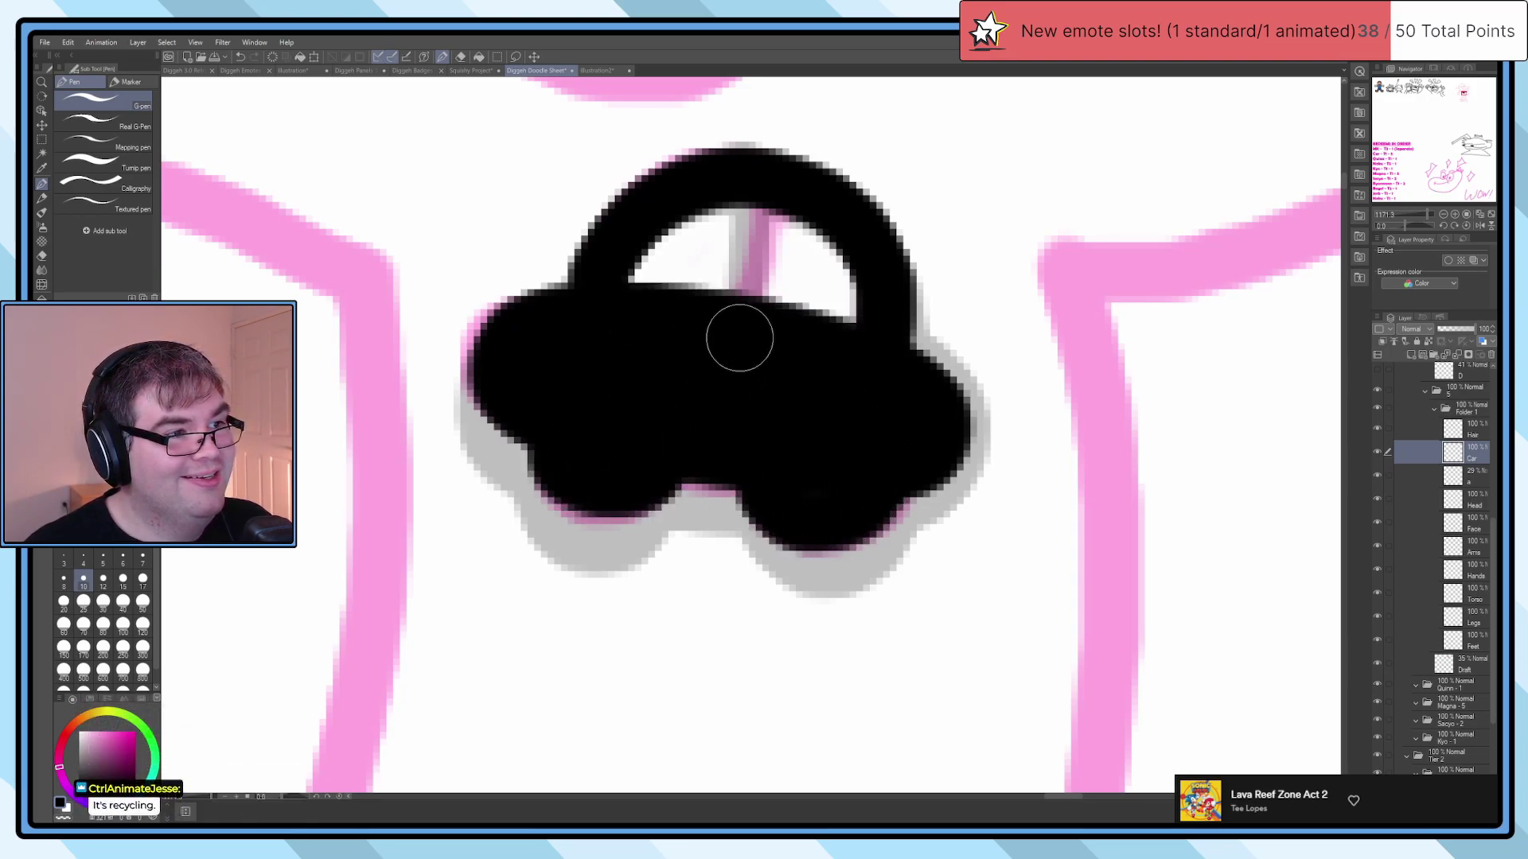
pyautogui.moveTo(739, 343); pyautogui.dragTo(759, 193)
# Step: Erase two round headlights from the front of the black car
pyautogui.press('e')
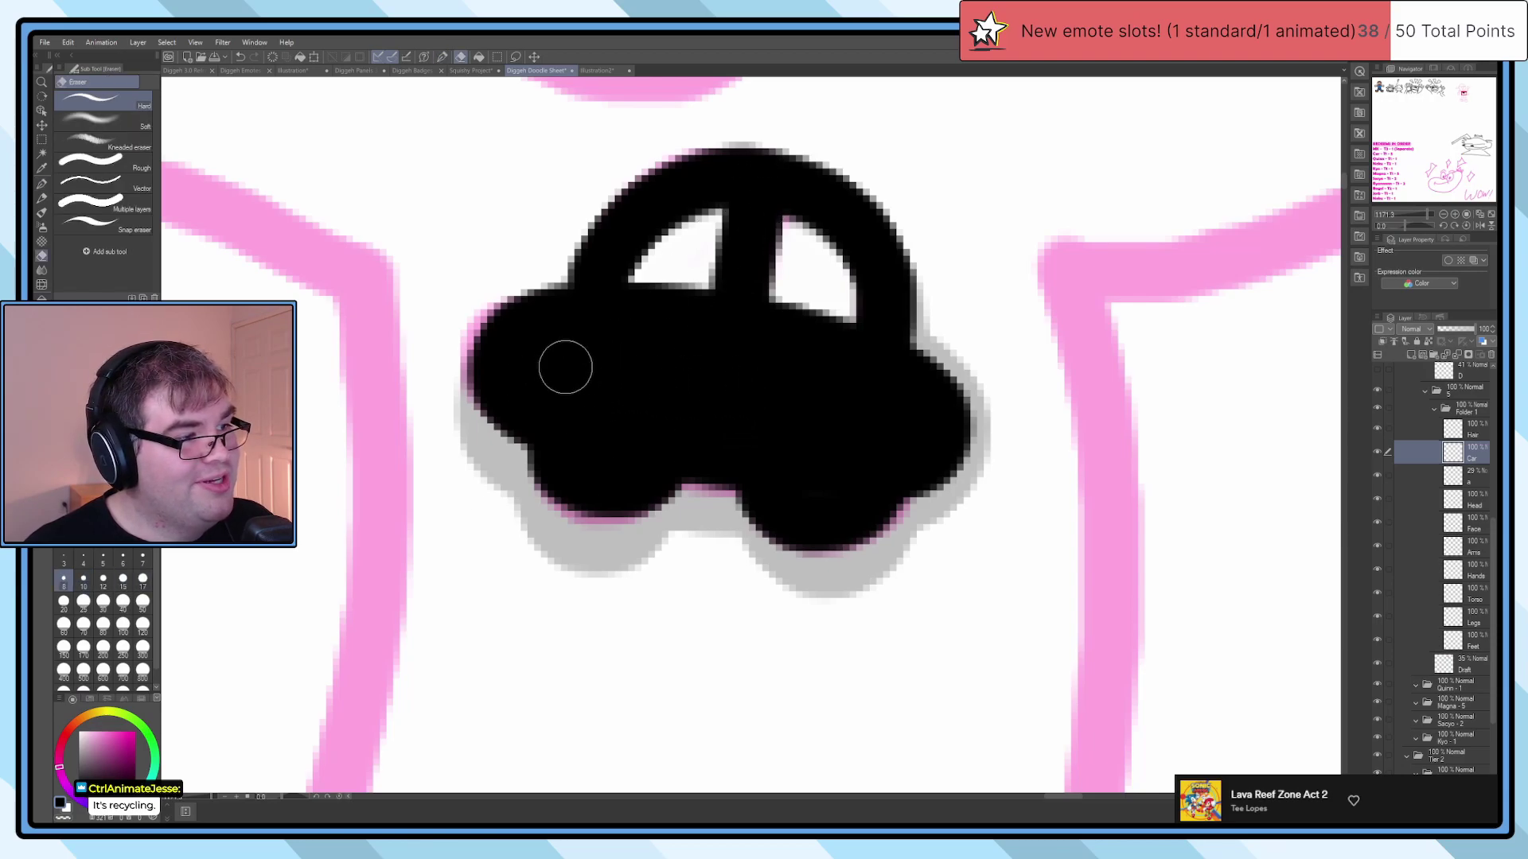
pyautogui.click(532, 357)
pyautogui.click(609, 366)
pyautogui.scroll(-5, 1105, 494)
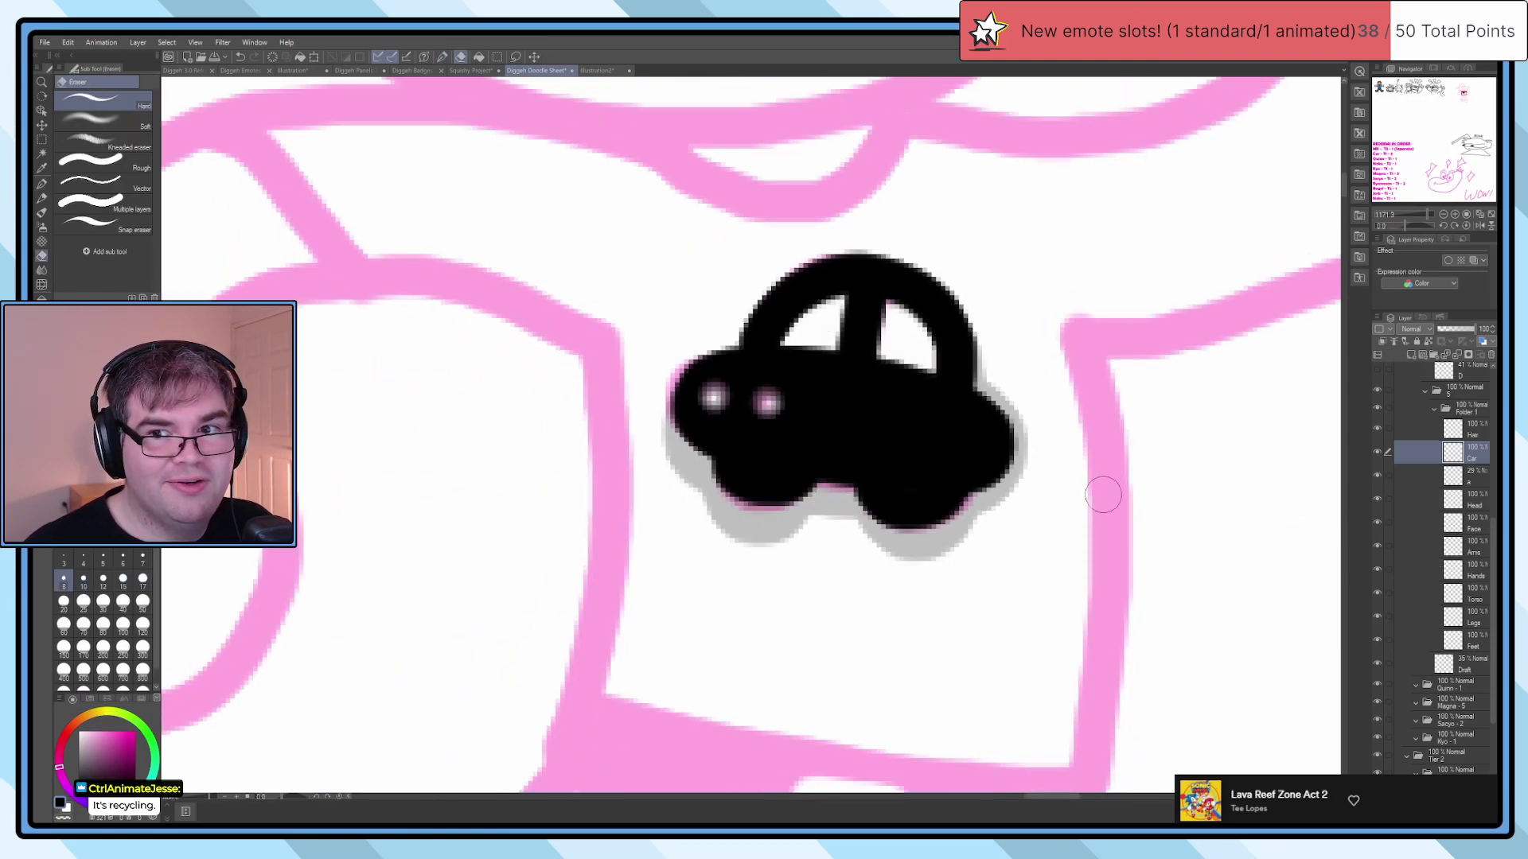
# Step: Check the Car layer's visibility, and hide the faded car guide layer beneath it
pyautogui.moveTo(1077, 498); pyautogui.dragTo(954, 483)
pyautogui.scroll(-3, 954, 483)
pyautogui.click(1377, 452)
pyautogui.click(1378, 453)
pyautogui.click(1377, 475)
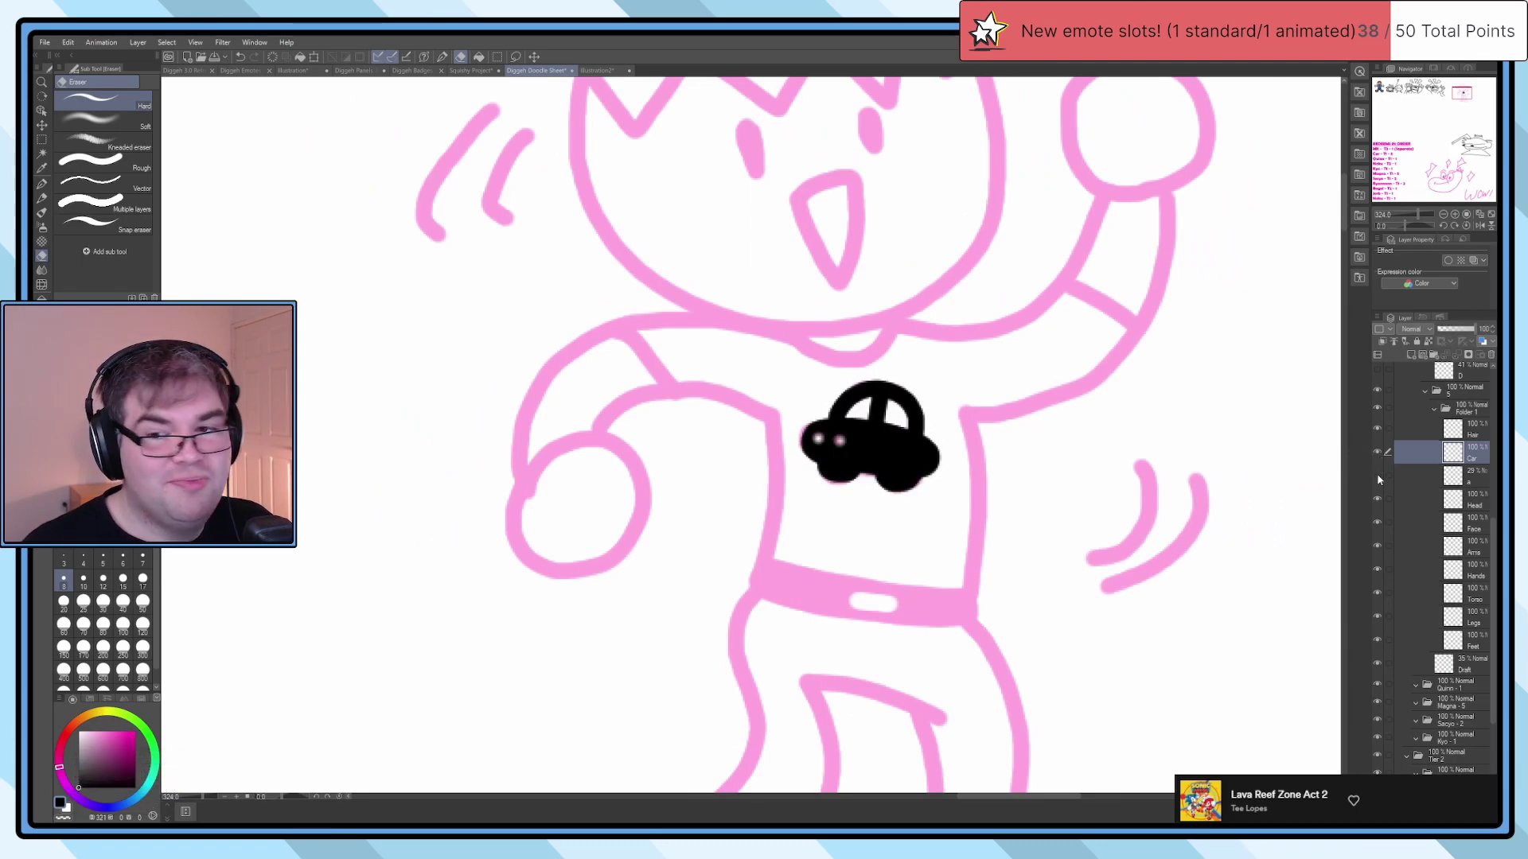
pyautogui.scroll(1, 926, 449)
pyautogui.scroll(1, 926, 450)
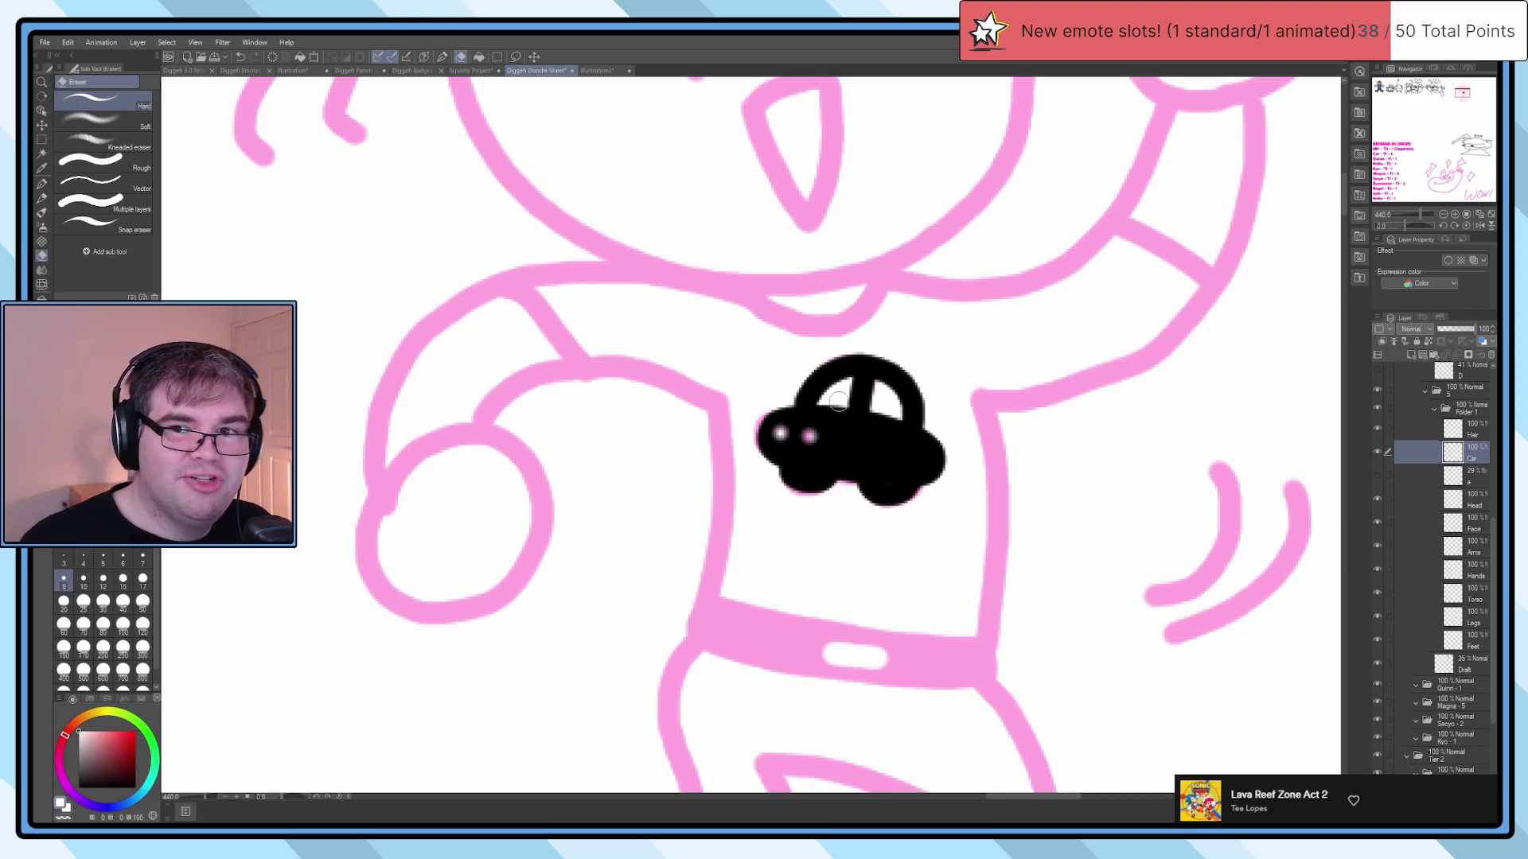
pyautogui.scroll(-2, 838, 402)
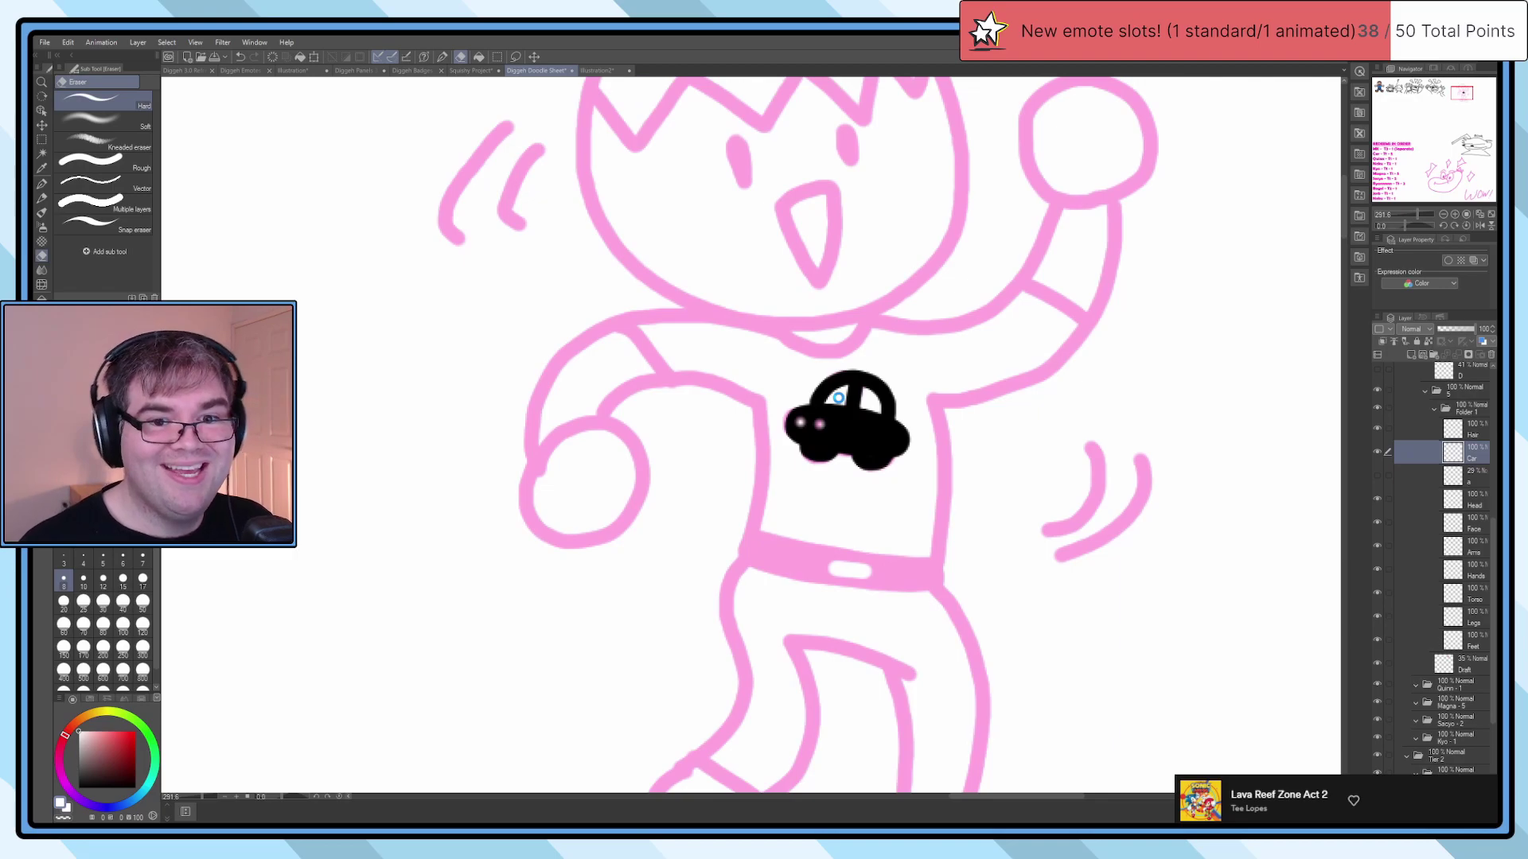
pyautogui.scroll(4, 914, 416)
pyautogui.moveTo(843, 479); pyautogui.dragTo(828, 483)
pyautogui.hotkey('ctrl', 'z')
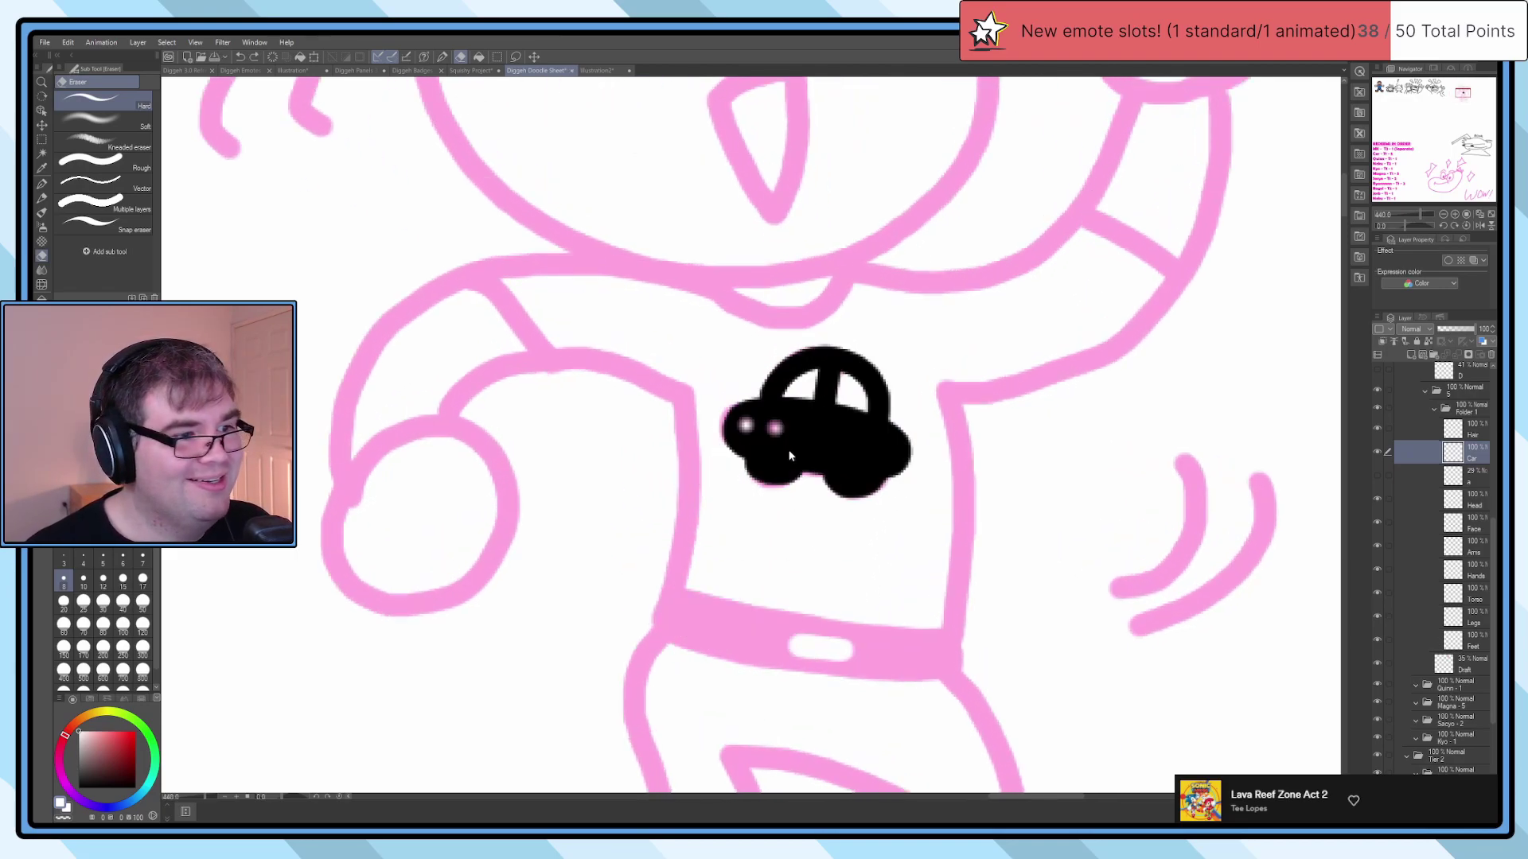
pyautogui.scroll(-2, 776, 461)
pyautogui.keyDown('alt'); pyautogui.click(806, 452); pyautogui.keyUp('alt')
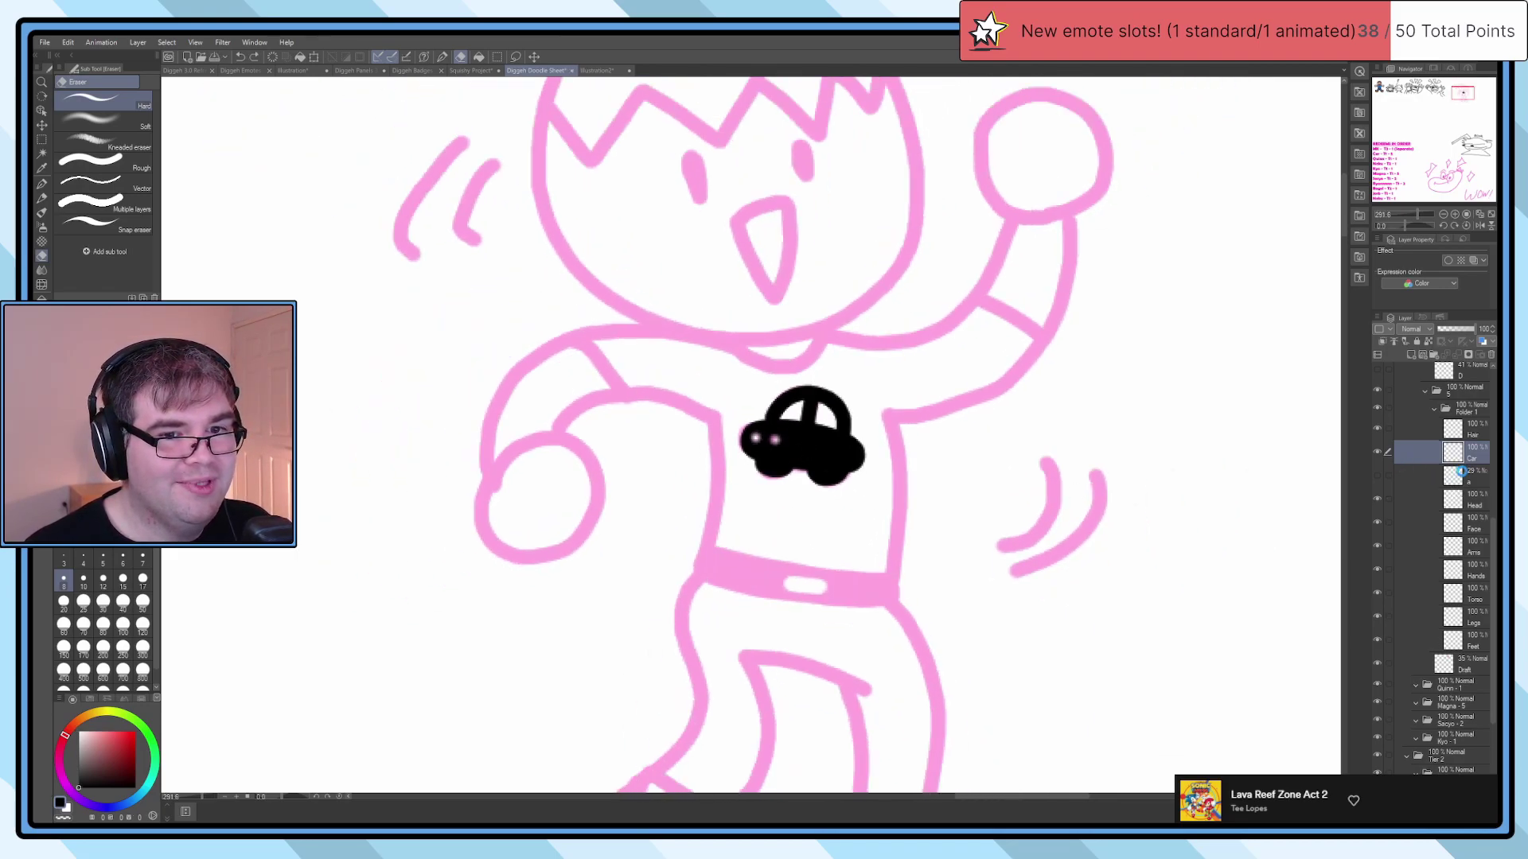
# Step: Delete the faded car guide layer between the Car and Head layers
pyautogui.click(1405, 478)
pyautogui.click(1377, 475)
pyautogui.click(1376, 474)
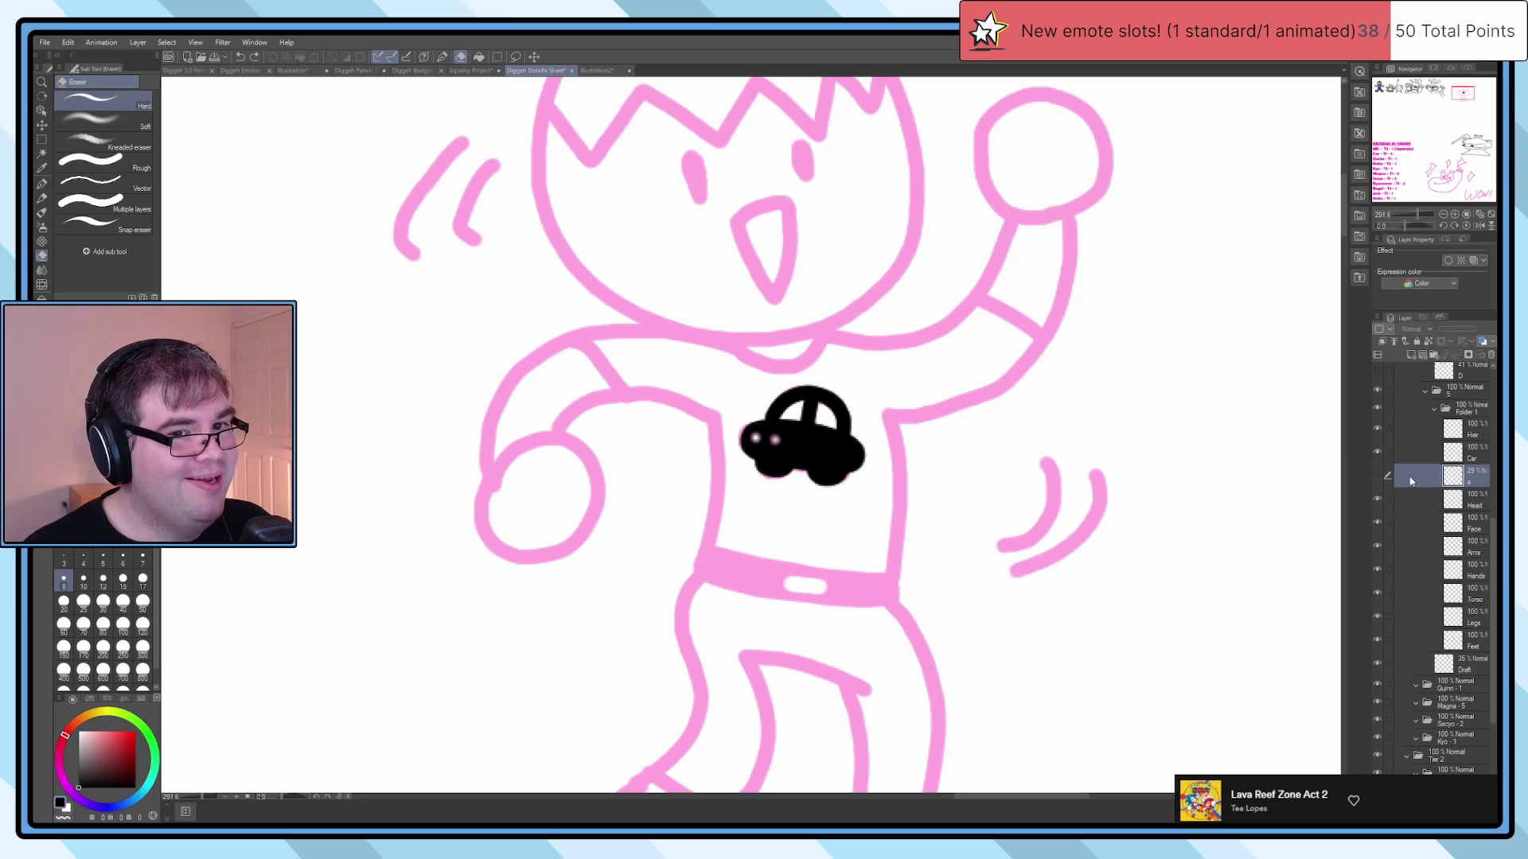
pyautogui.click(1492, 356)
pyautogui.scroll(-4, 958, 491)
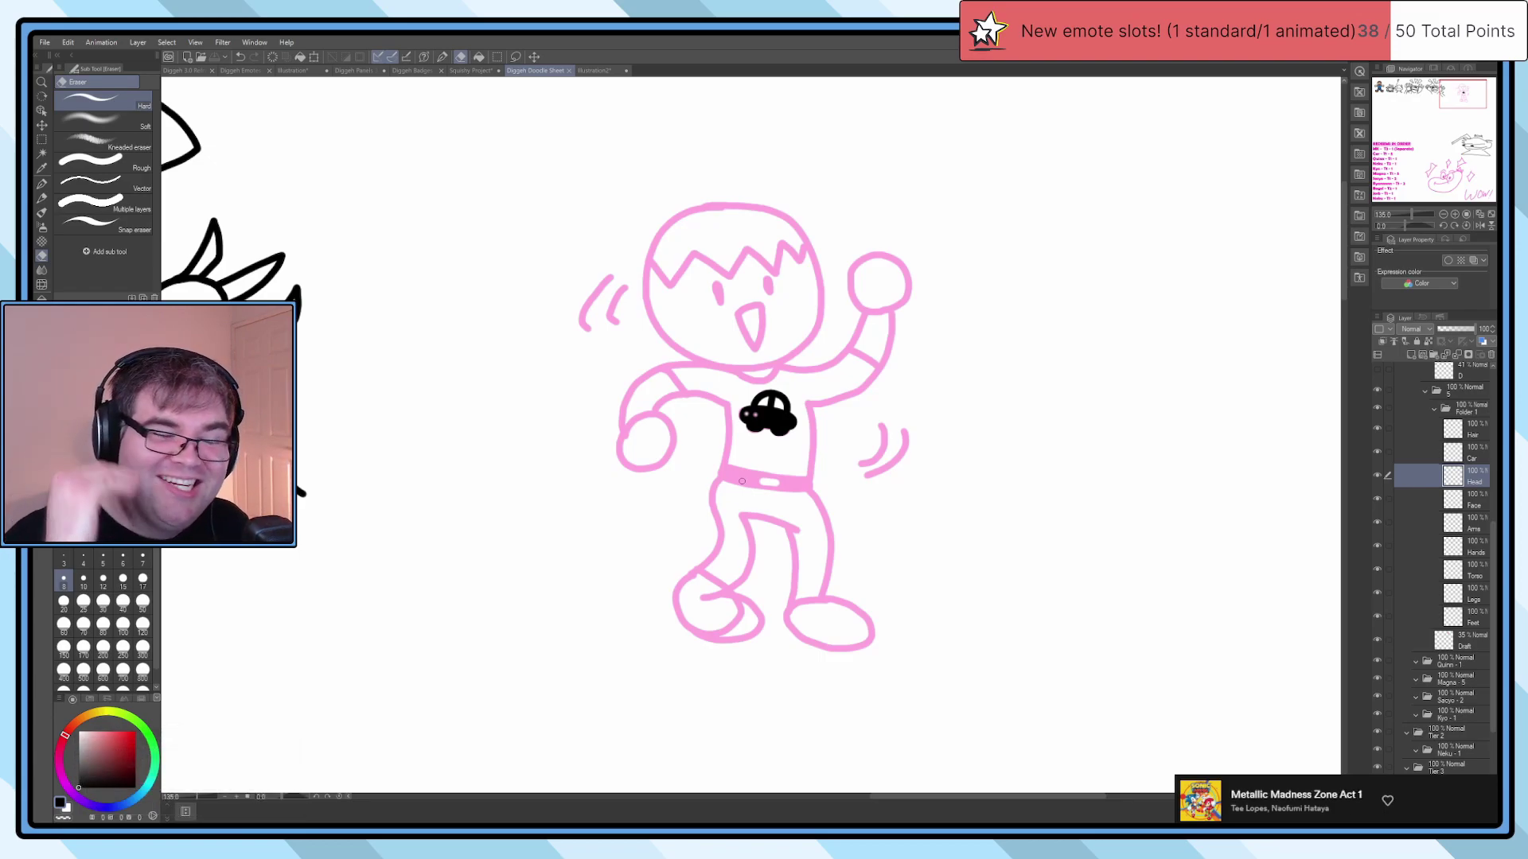
pyautogui.scroll(-6, 741, 481)
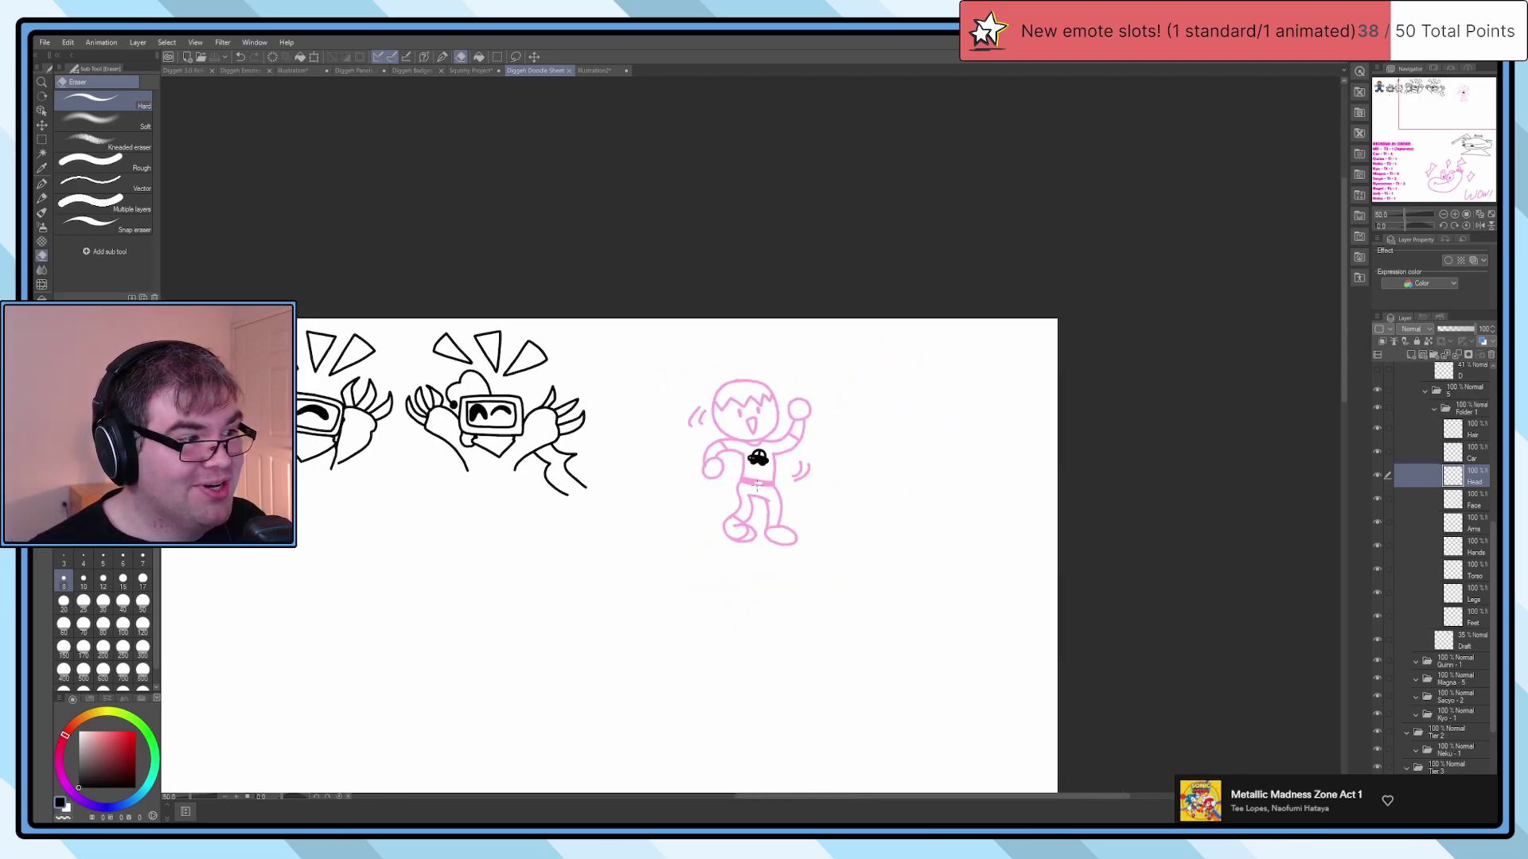
pyautogui.scroll(7, 831, 473)
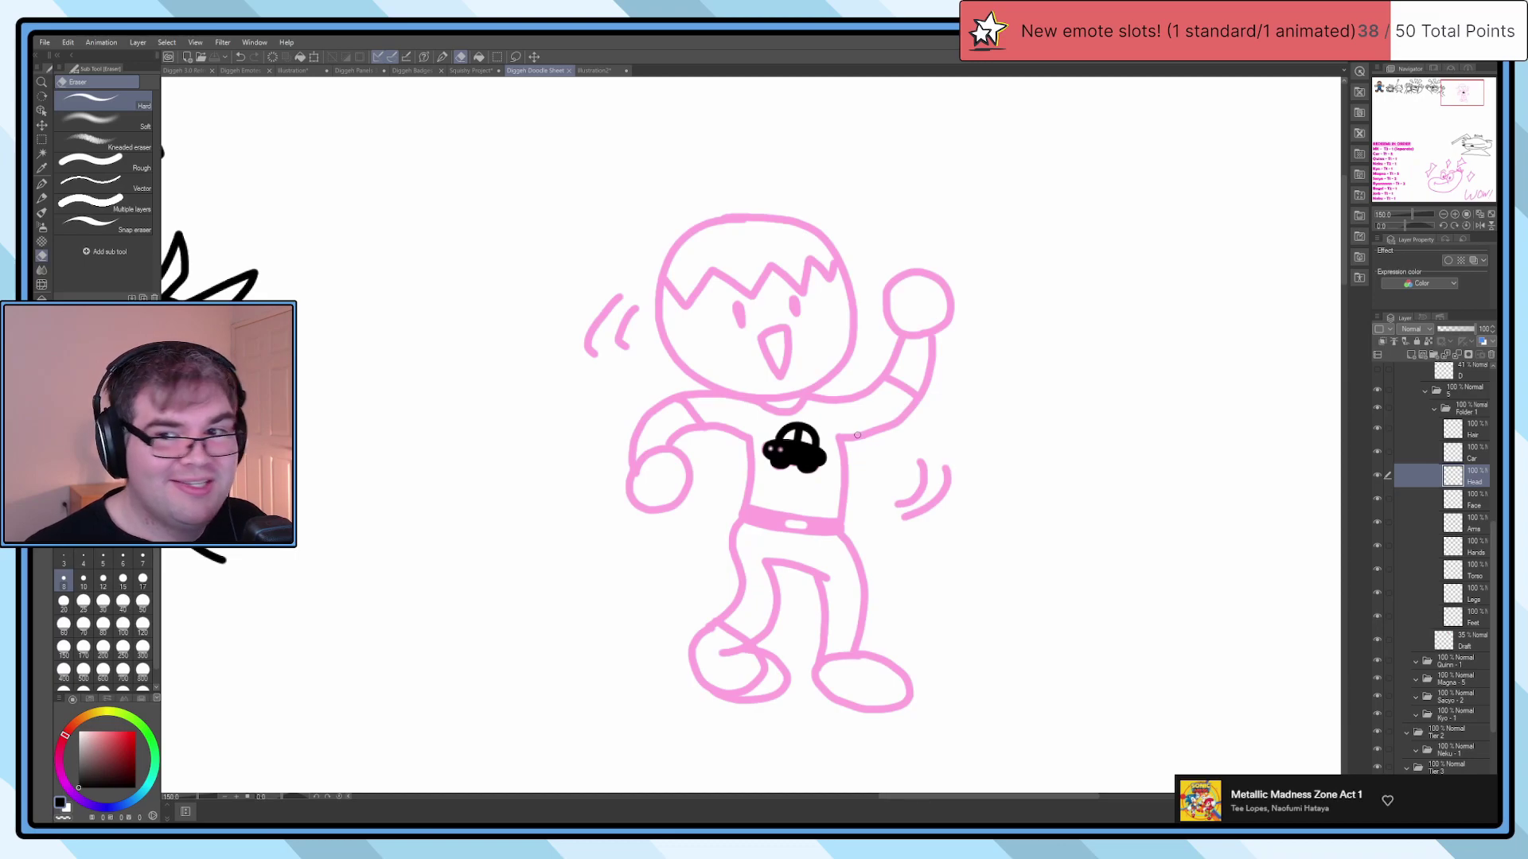
pyautogui.scroll(3, 831, 467)
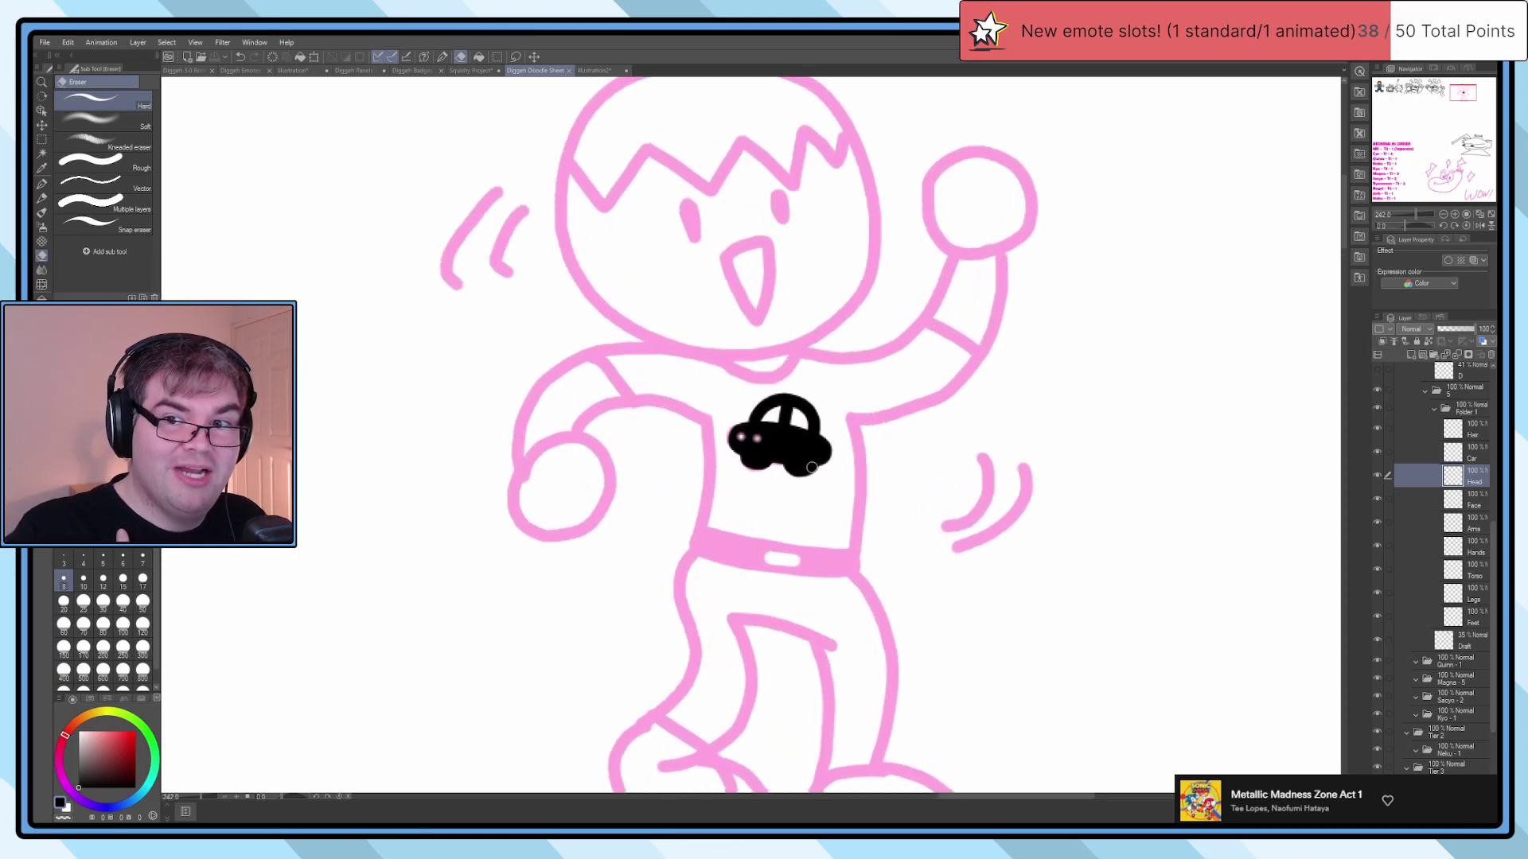
pyautogui.scroll(-3, 812, 467)
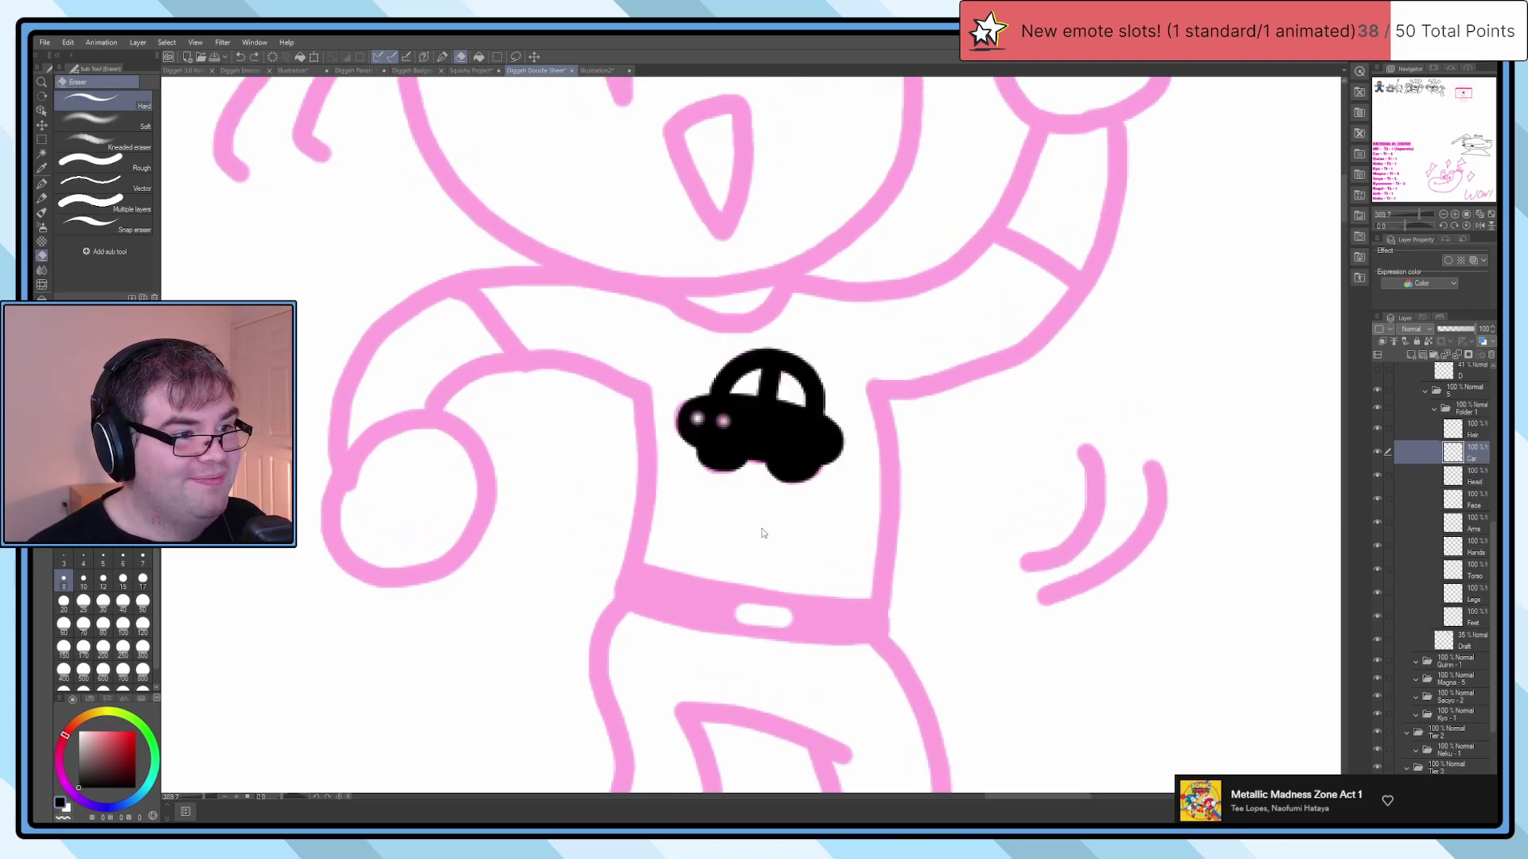
pyautogui.click(1460, 429)
pyautogui.scroll(4, 726, 430)
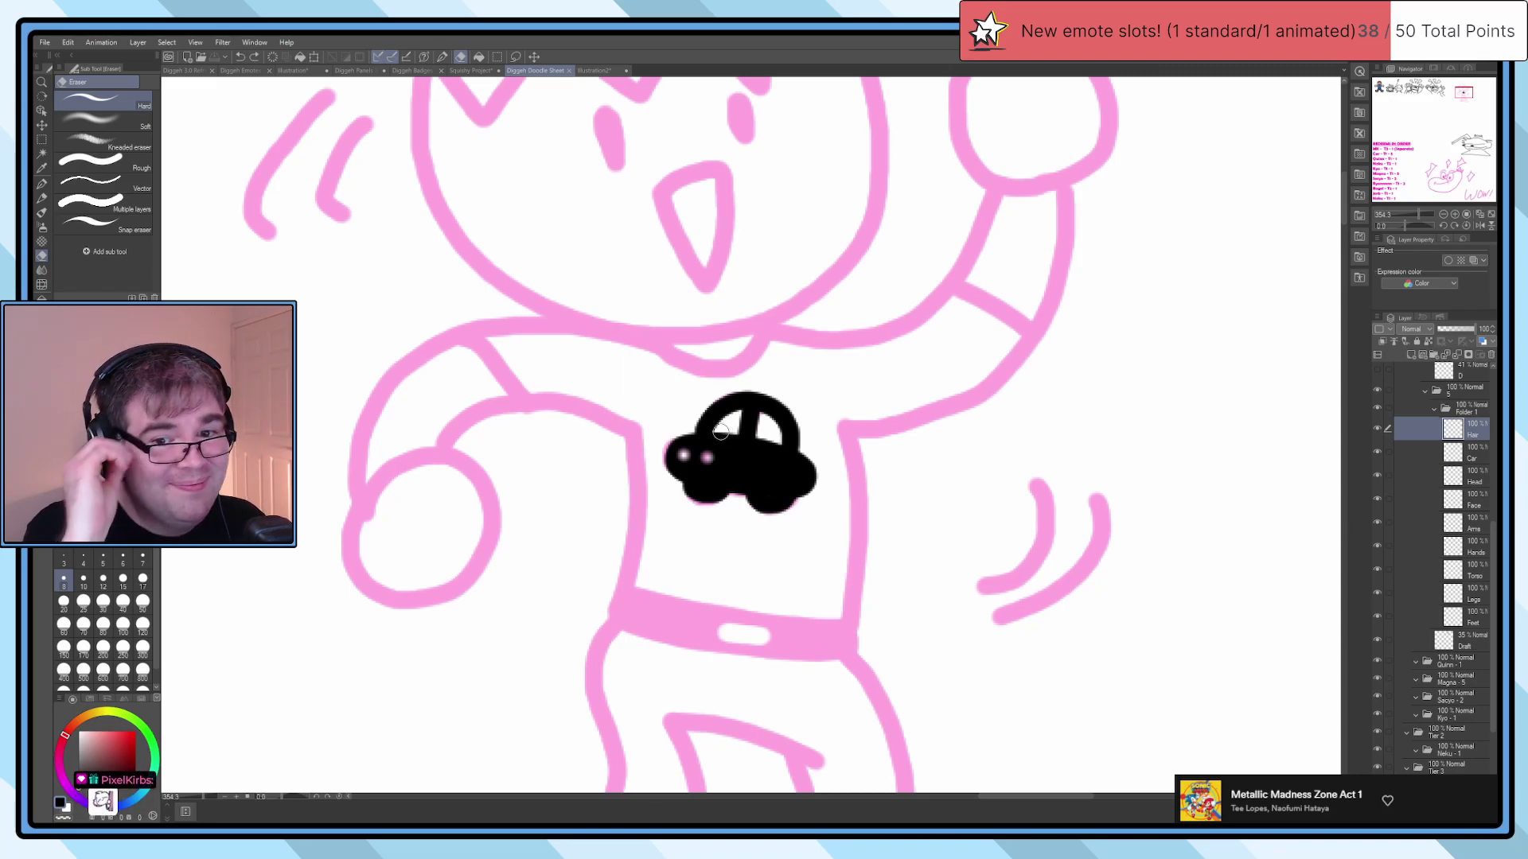
pyautogui.scroll(-4, 721, 431)
pyautogui.scroll(2, 681, 358)
pyautogui.scroll(-4, 681, 357)
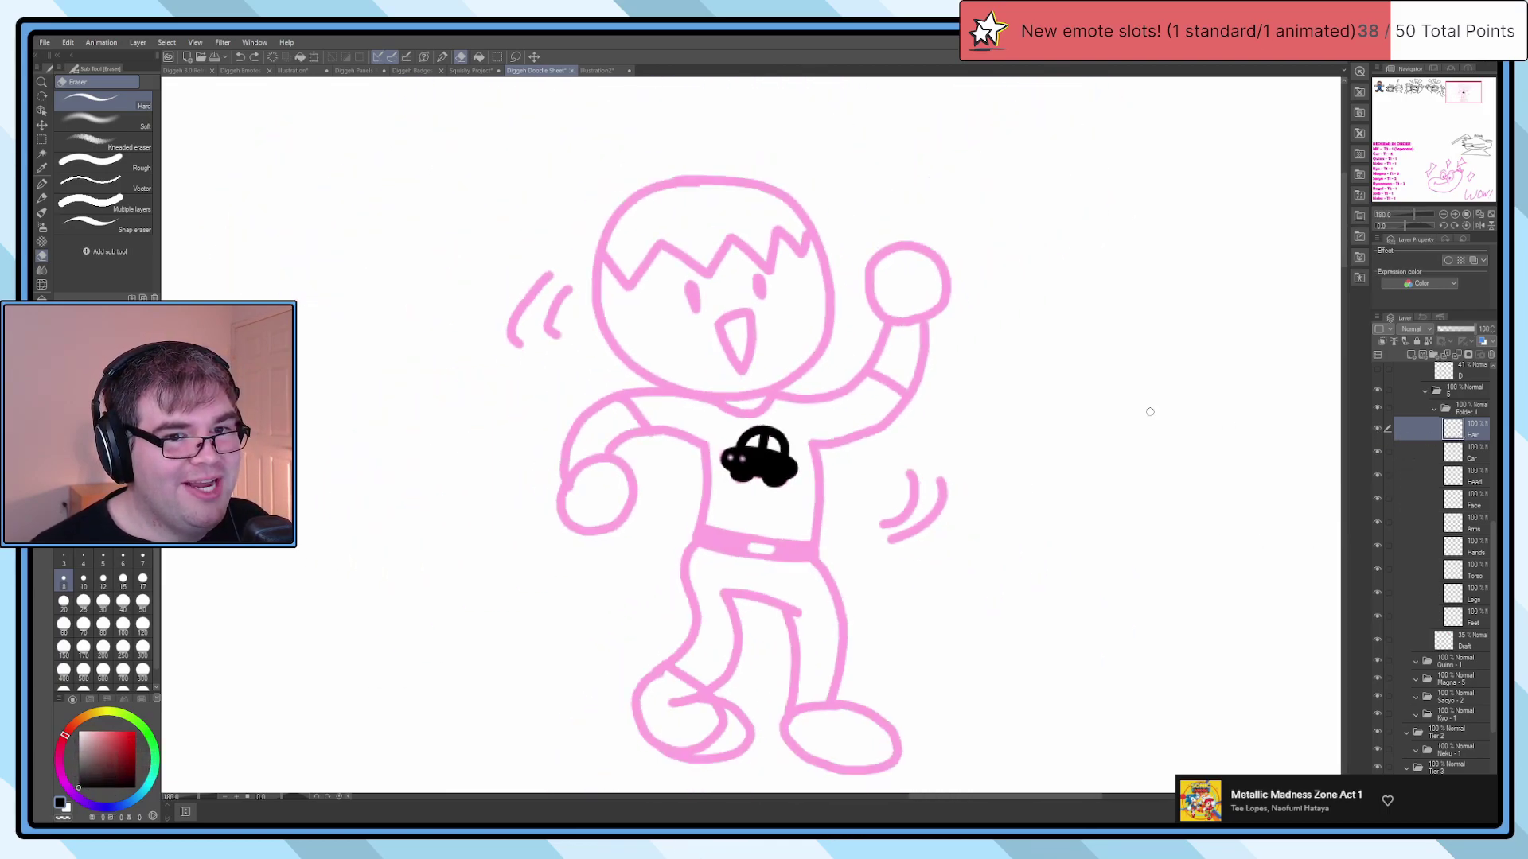
# Step: Make the Car layer active and switch from the eraser back to the pen
pyautogui.click(1422, 459)
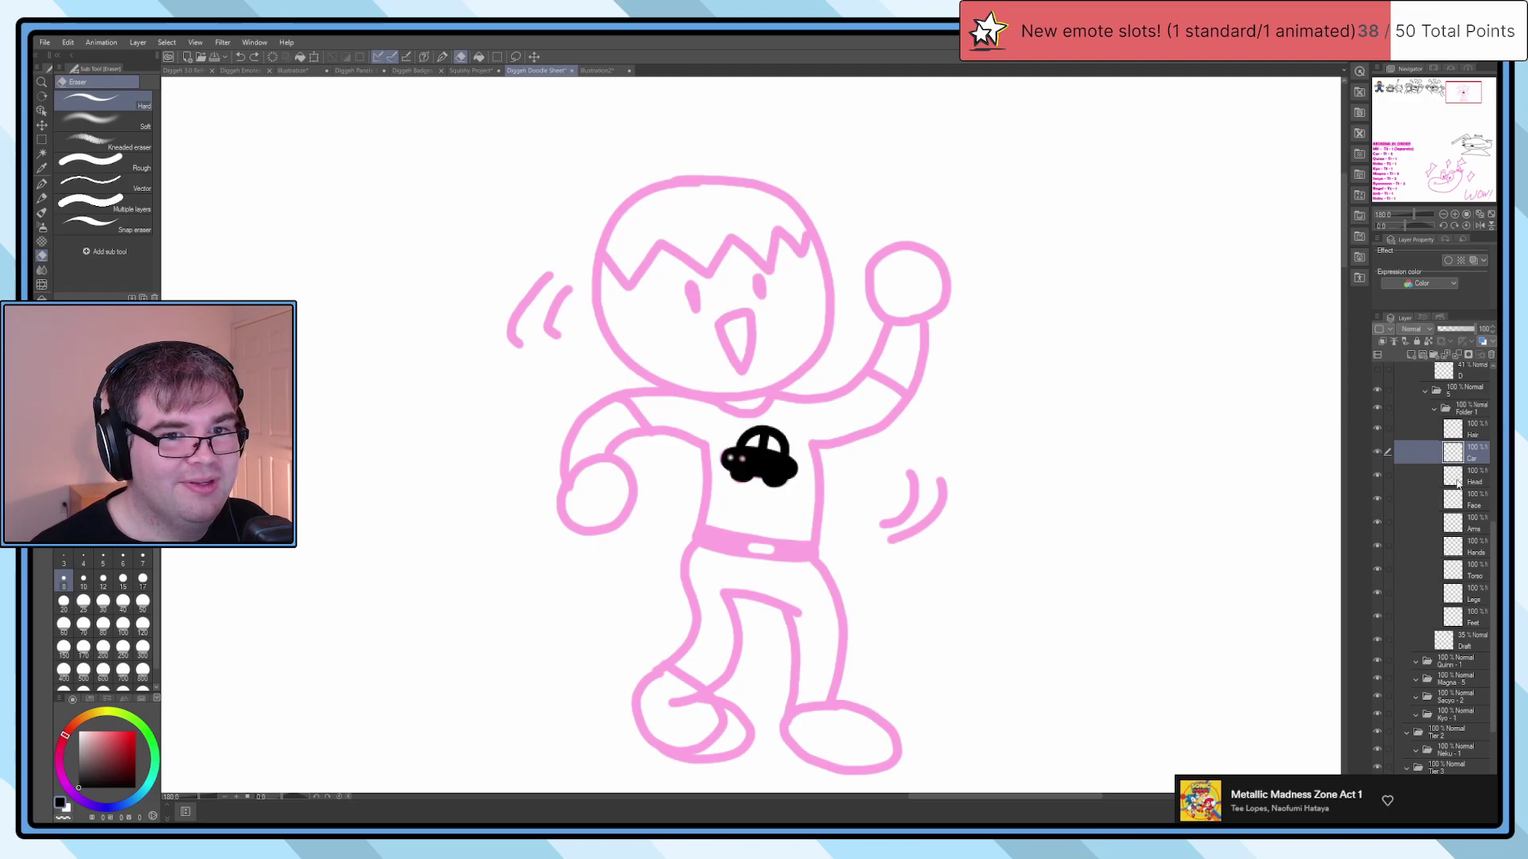
pyautogui.scroll(4, 691, 239)
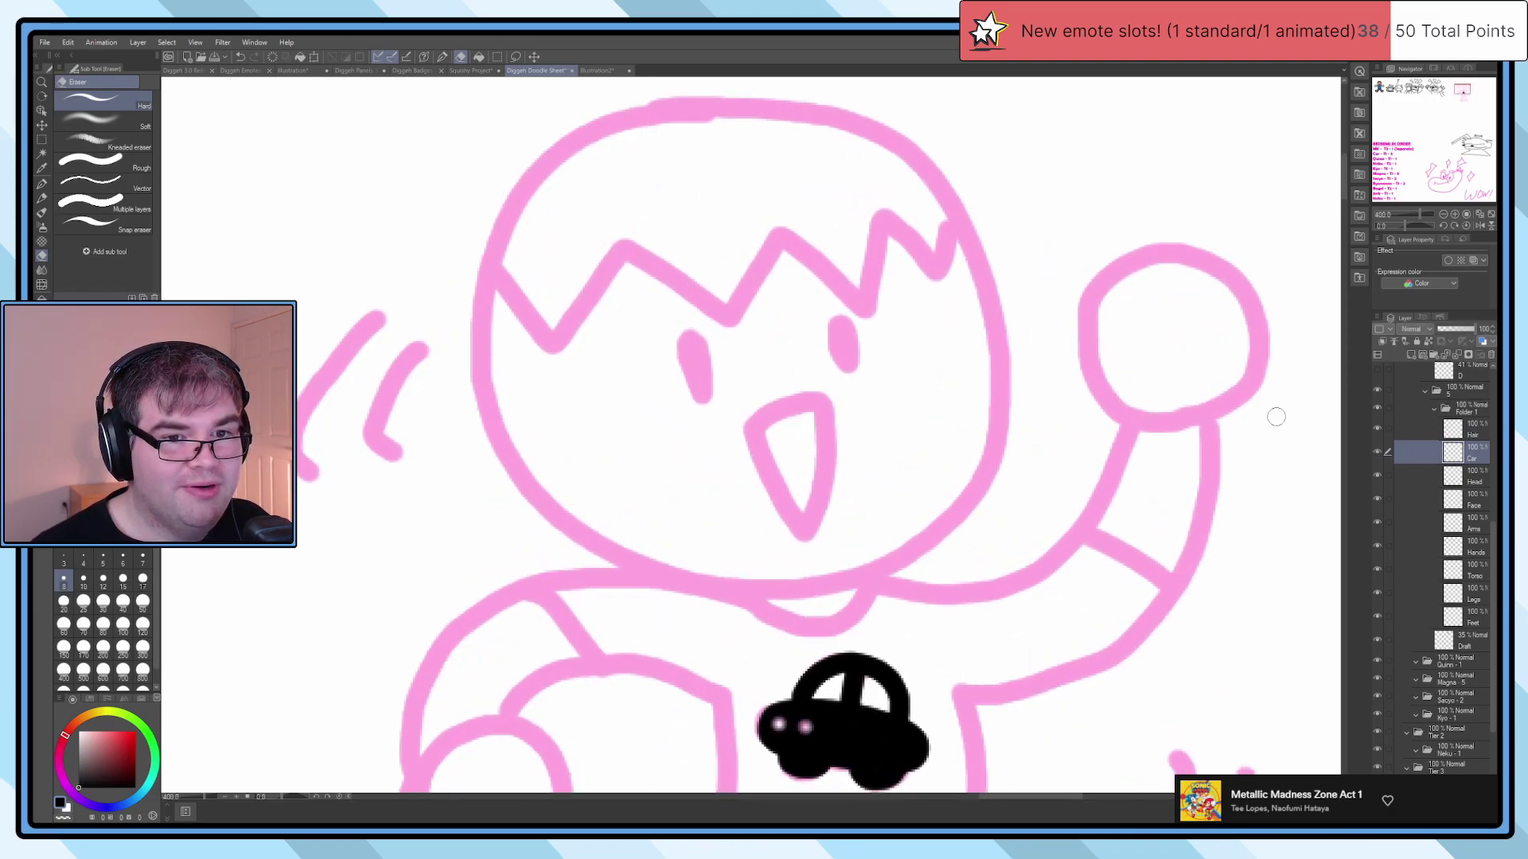
pyautogui.press('p')
pyautogui.moveTo(325, 434)
pyautogui.mouseDown()
pyautogui.moveTo(363, 425)
pyautogui.moveTo(404, 534)
pyautogui.moveTo(595, 509)
pyautogui.mouseUp()
pyautogui.hotkey('ctrl', 'z')
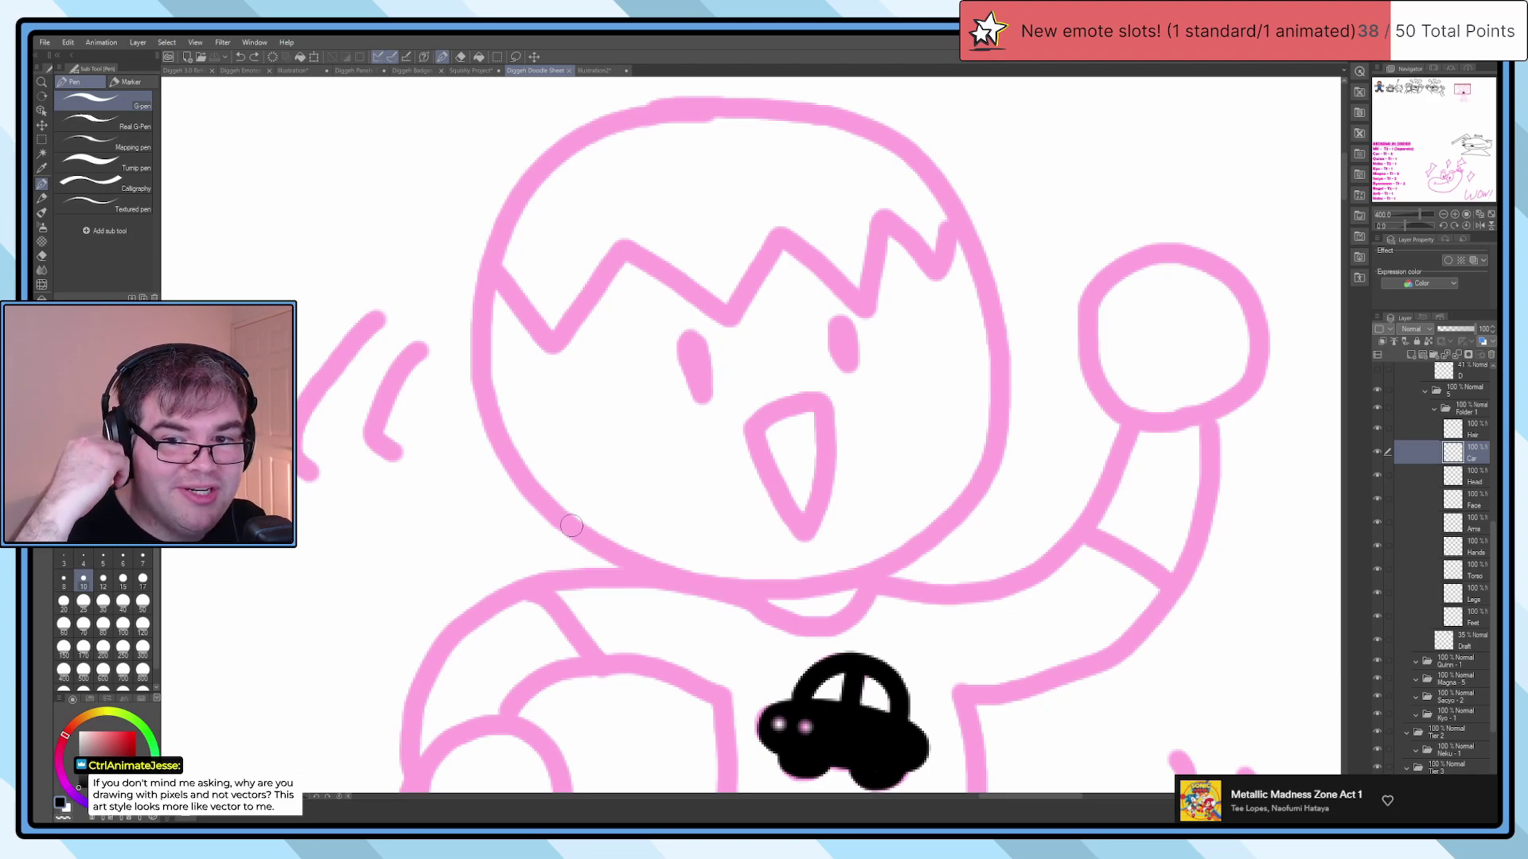
pyautogui.scroll(-8, 571, 525)
pyautogui.scroll(4, 589, 519)
pyautogui.scroll(5, 592, 517)
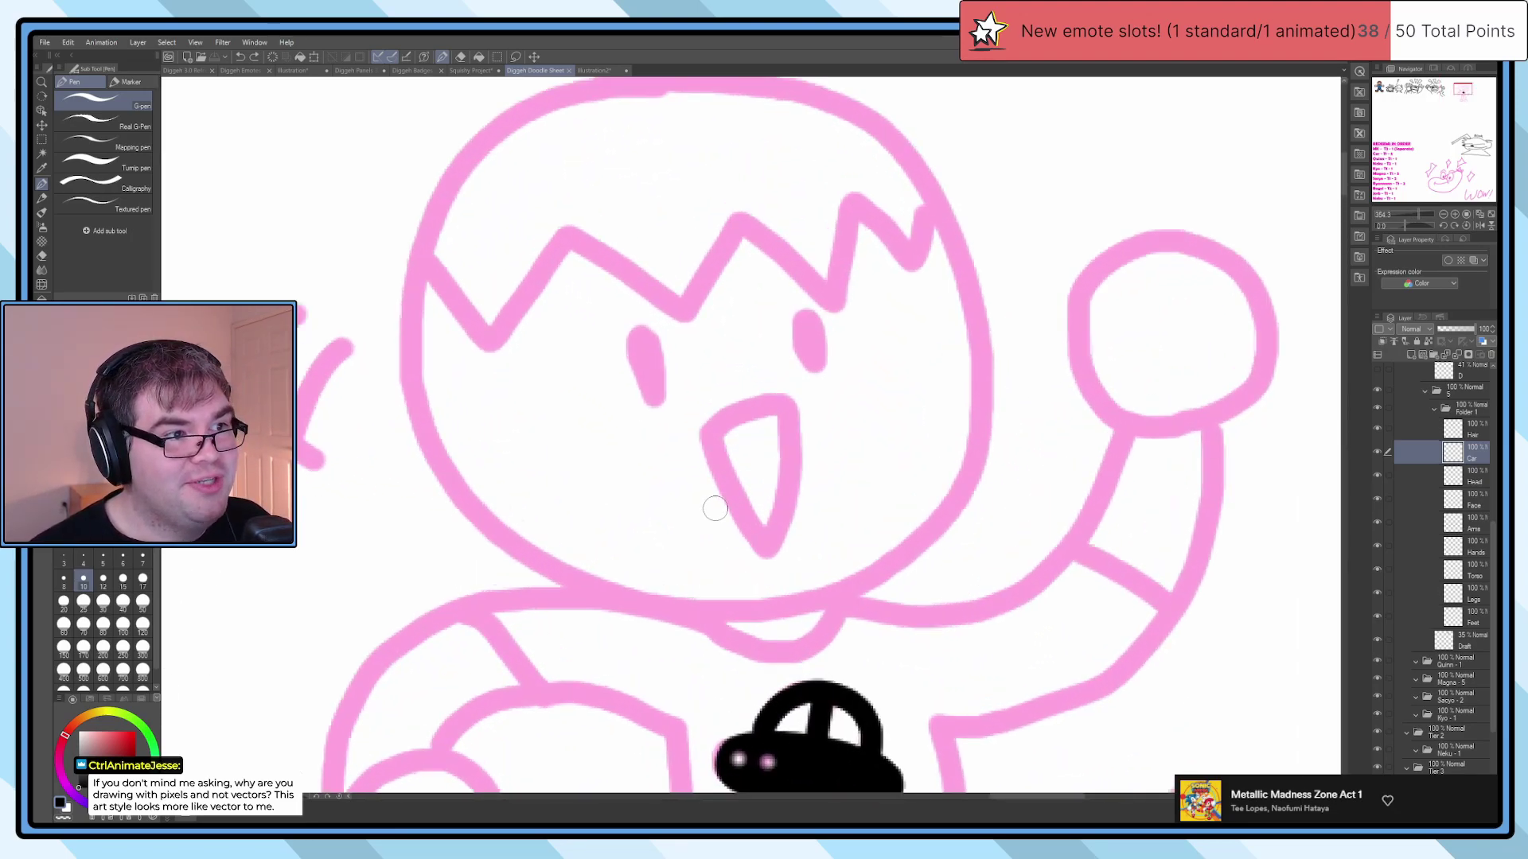
pyautogui.scroll(-4, 659, 369)
pyautogui.scroll(3, 629, 191)
pyautogui.moveTo(631, 195)
pyautogui.mouseDown()
pyautogui.moveTo(519, 213)
pyautogui.moveTo(458, 538)
pyautogui.moveTo(863, 611)
pyautogui.mouseUp()
pyautogui.hotkey('ctrl', 'z')
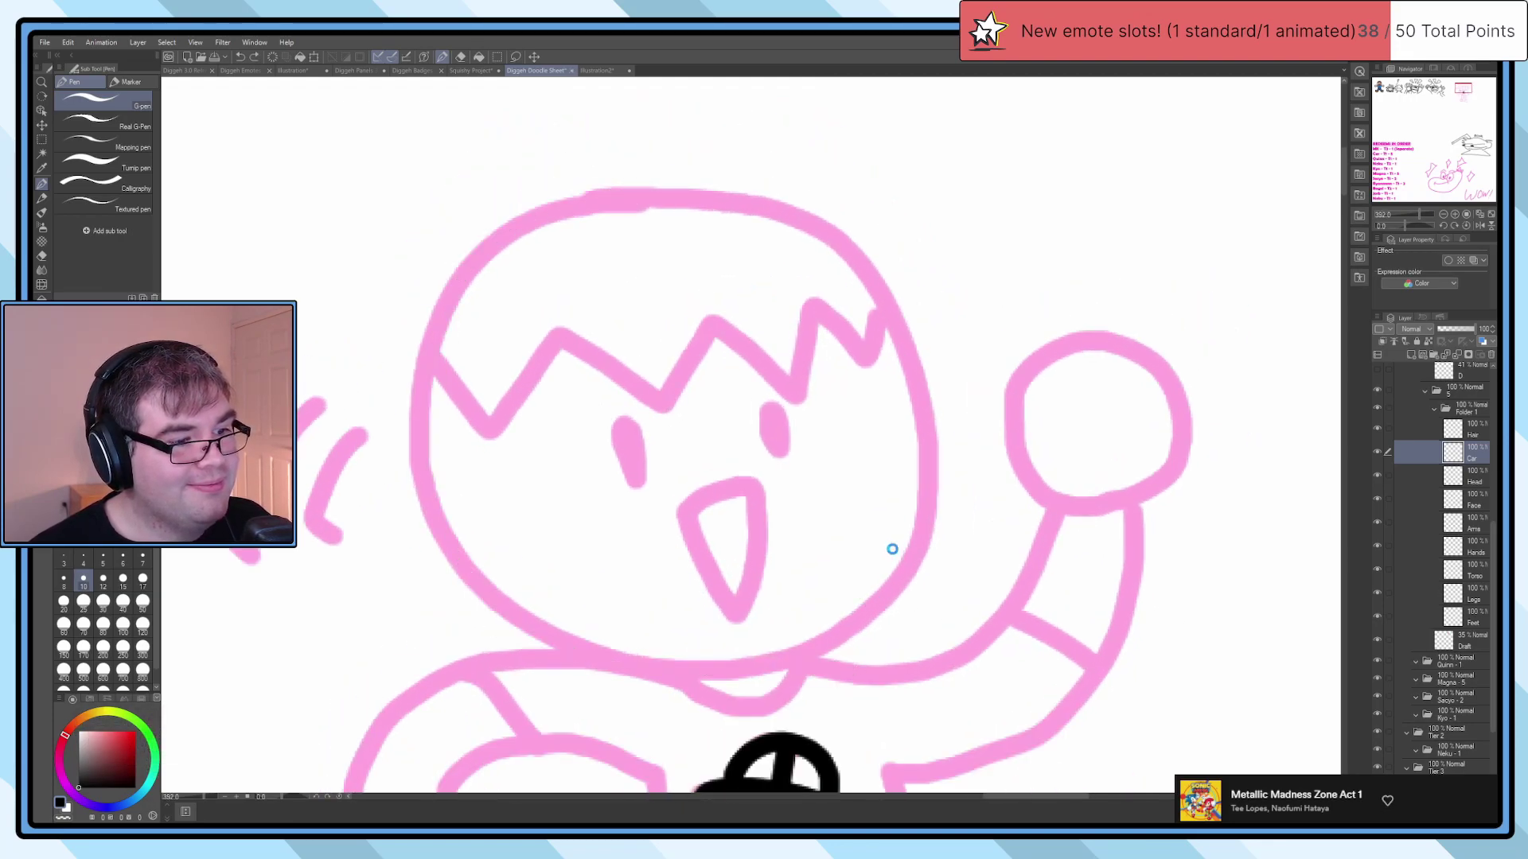
pyautogui.scroll(1, 583, 259)
pyautogui.moveTo(439, 354)
pyautogui.mouseDown()
pyautogui.moveTo(468, 274)
pyautogui.moveTo(575, 183)
pyautogui.moveTo(759, 156)
pyautogui.moveTo(892, 192)
pyautogui.moveTo(972, 284)
pyautogui.mouseUp()
pyautogui.hotkey('ctrl', 'z')
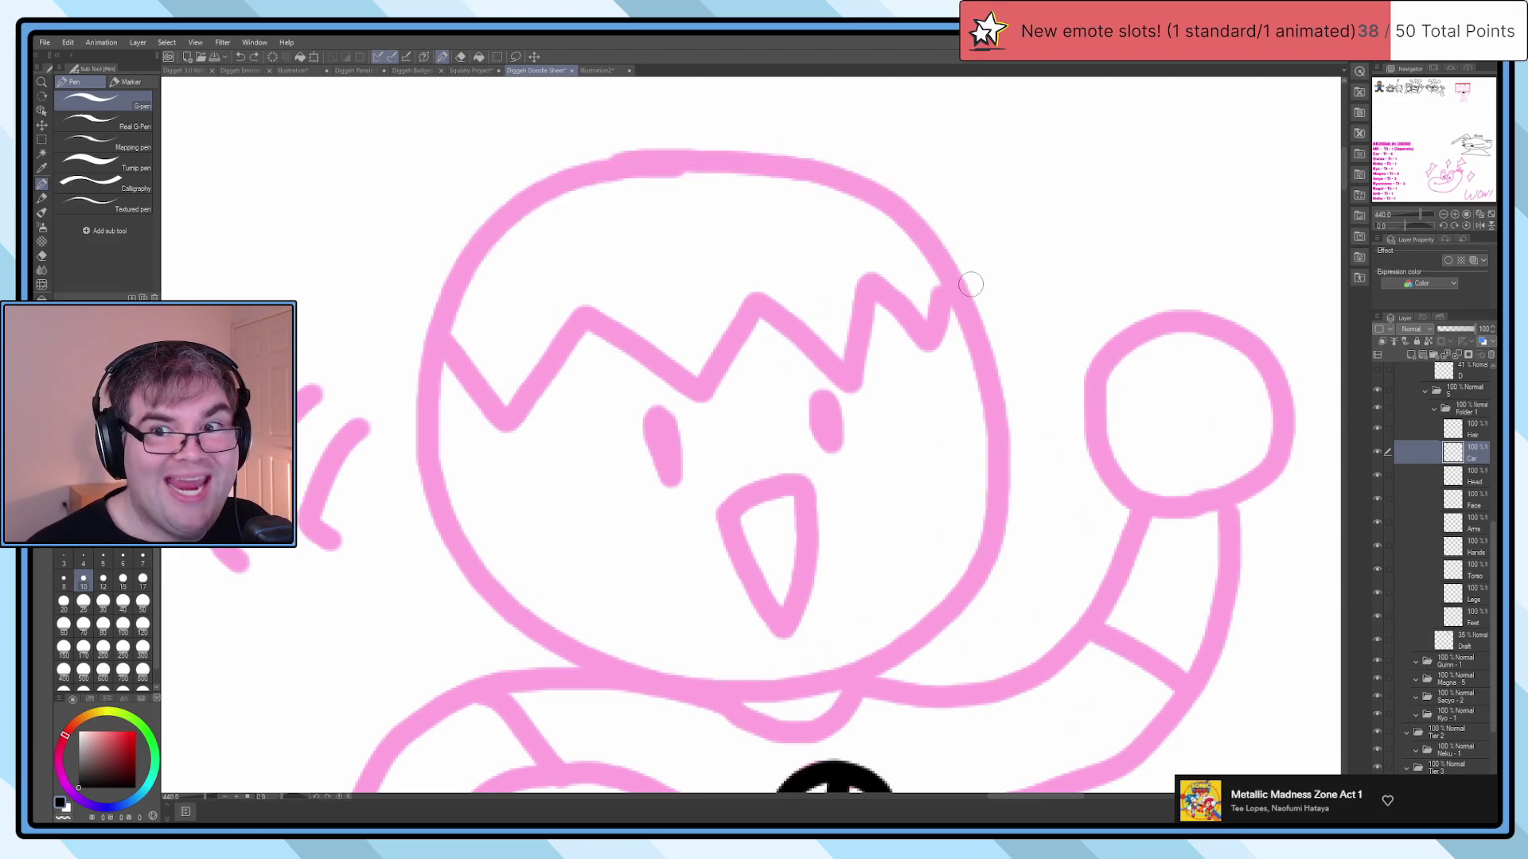
pyautogui.moveTo(961, 292)
pyautogui.mouseDown()
pyautogui.moveTo(878, 196)
pyautogui.moveTo(740, 172)
pyautogui.moveTo(612, 186)
pyautogui.moveTo(479, 279)
pyautogui.moveTo(446, 417)
pyautogui.moveTo(469, 585)
pyautogui.mouseUp()
pyautogui.hotkey('ctrl', 'z')
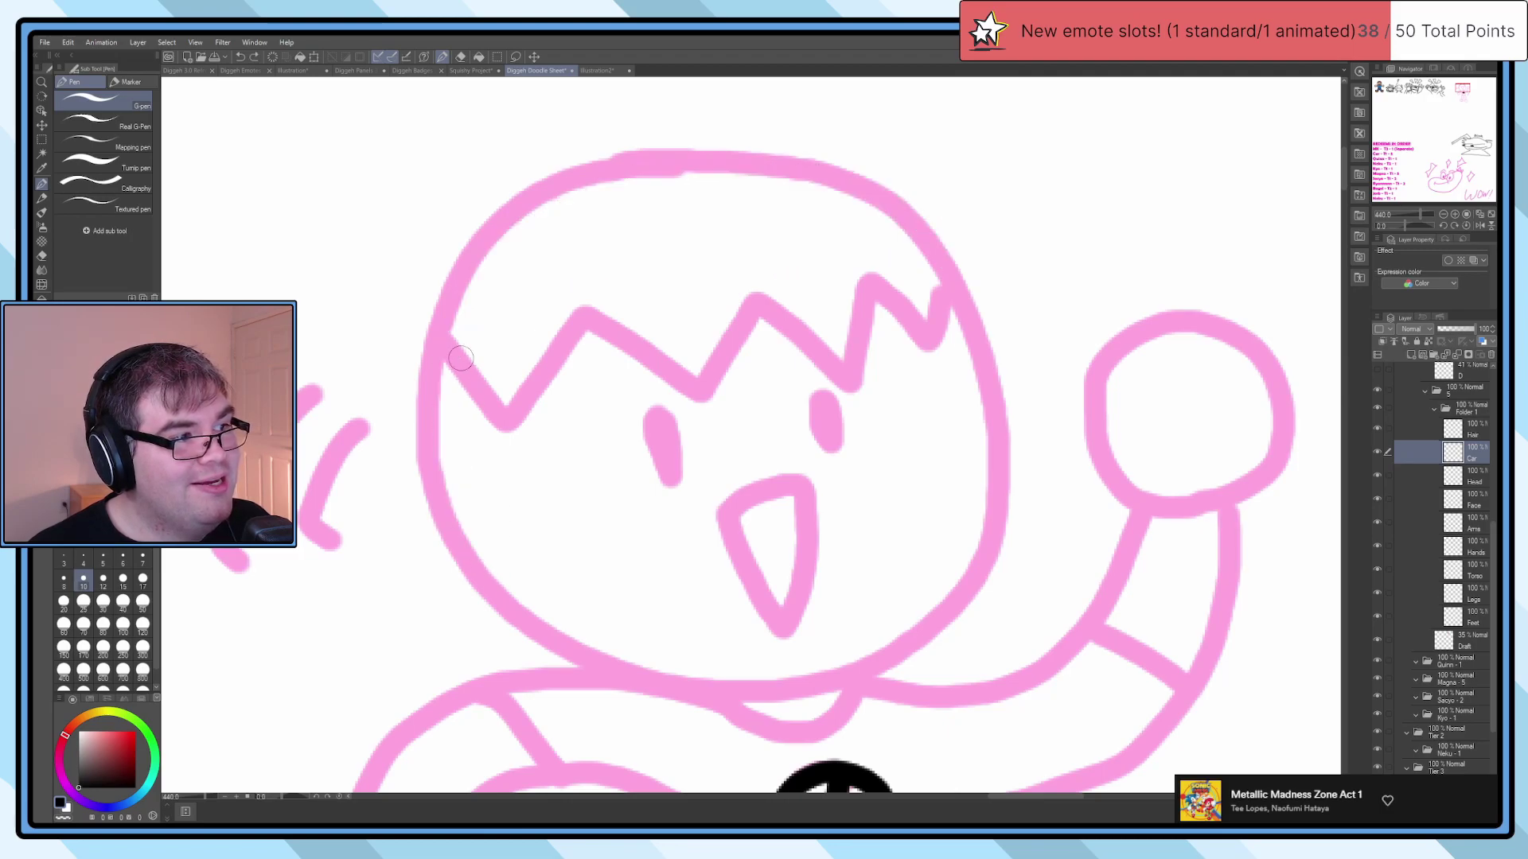
pyautogui.moveTo(440, 350)
pyautogui.mouseDown()
pyautogui.moveTo(517, 225)
pyautogui.moveTo(606, 188)
pyautogui.moveTo(733, 173)
pyautogui.moveTo(845, 195)
pyautogui.moveTo(969, 300)
pyautogui.mouseUp()
pyautogui.hotkey('ctrl', 'z')
pyautogui.scroll(1, 446, 335)
pyautogui.scroll(-2, 451, 358)
pyautogui.moveTo(460, 319)
pyautogui.mouseDown()
pyautogui.moveTo(524, 246)
pyautogui.moveTo(613, 219)
pyautogui.moveTo(734, 224)
pyautogui.moveTo(805, 263)
pyautogui.mouseUp()
pyautogui.hotkey('ctrl', 'z')
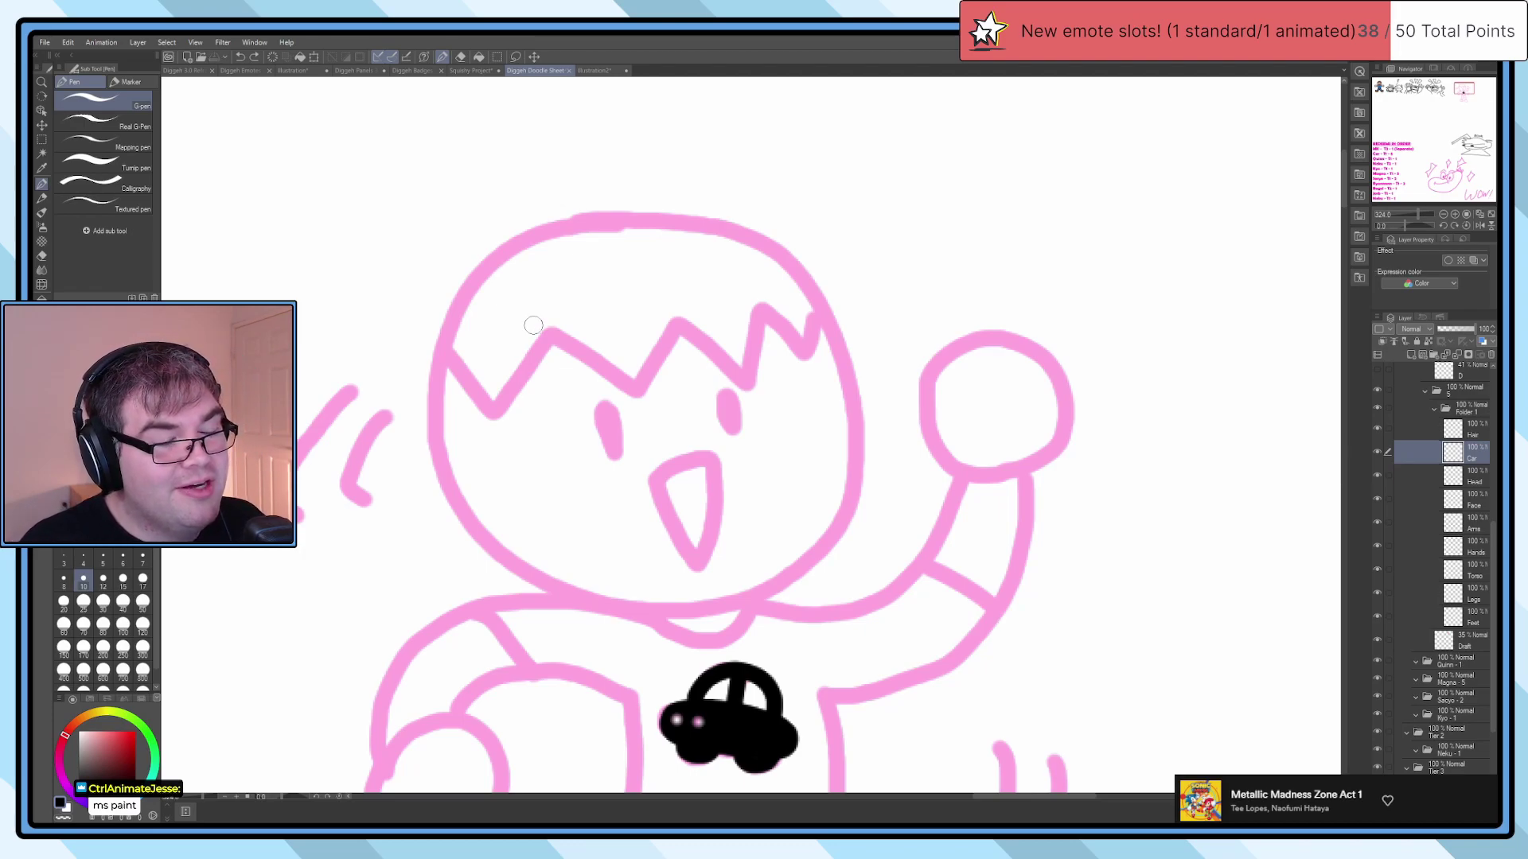
# Step: Ink the figure's face over the draft with two filled oval eyes and an outlined triangular open mouth
pyautogui.scroll(2, 534, 325)
pyautogui.moveTo(535, 326); pyautogui.dragTo(488, 276)
pyautogui.scroll(-1, 477, 265)
pyautogui.scroll(5, 444, 240)
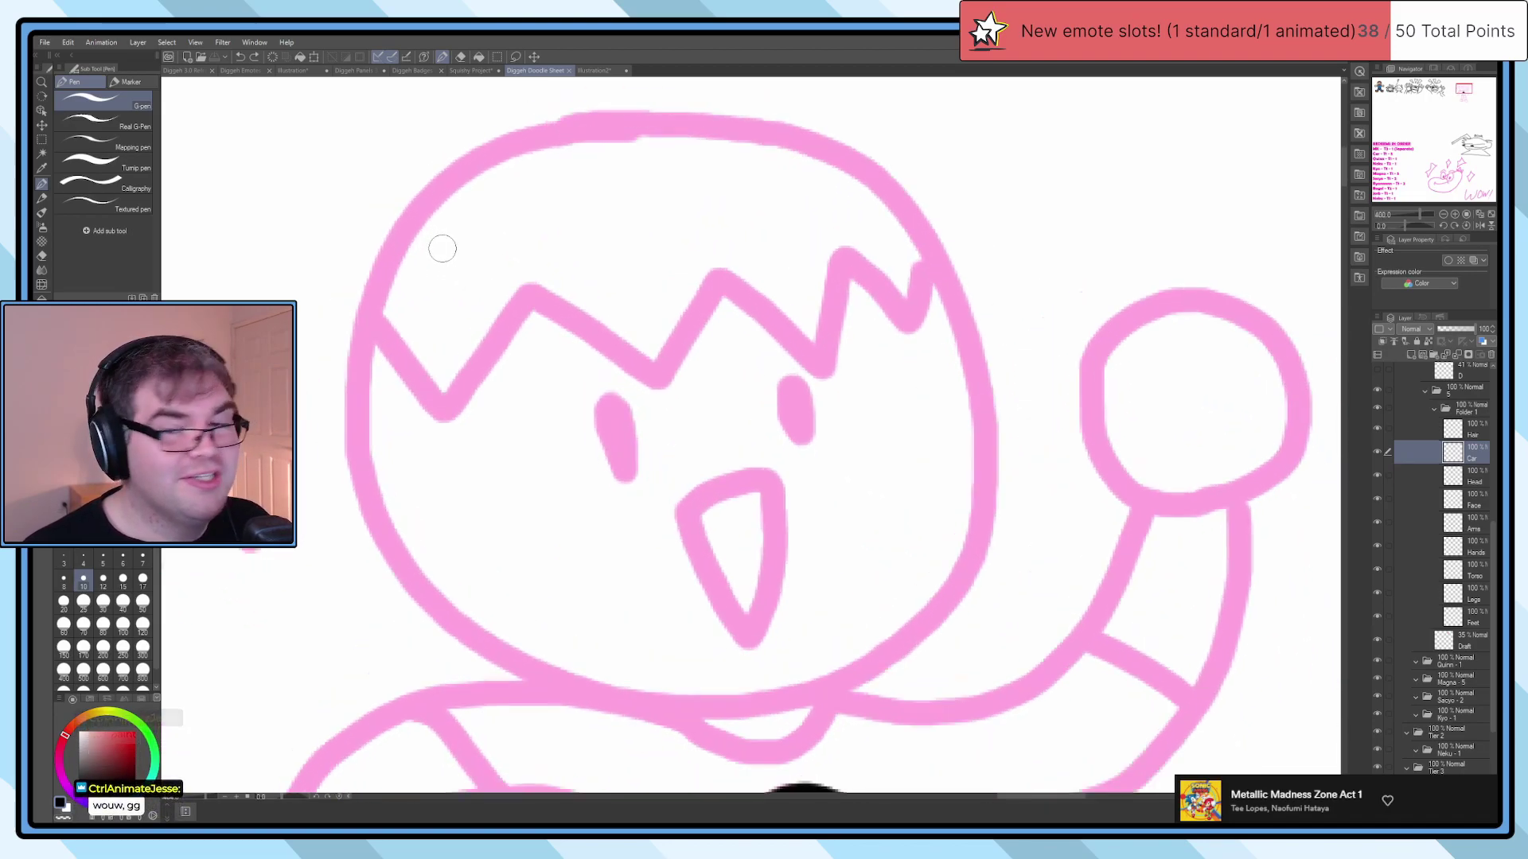
pyautogui.click(693, 342)
pyautogui.moveTo(694, 342)
pyautogui.mouseDown()
pyautogui.moveTo(730, 425)
pyautogui.moveTo(716, 494)
pyautogui.moveTo(659, 398)
pyautogui.moveTo(680, 343)
pyautogui.moveTo(694, 382)
pyautogui.mouseUp()
pyautogui.moveTo(1120, 313)
pyautogui.mouseDown()
pyautogui.moveTo(1142, 369)
pyautogui.moveTo(1117, 437)
pyautogui.moveTo(1072, 364)
pyautogui.moveTo(1101, 302)
pyautogui.moveTo(1105, 338)
pyautogui.mouseUp()
pyautogui.moveTo(867, 617)
pyautogui.mouseDown()
pyautogui.moveTo(802, 405)
pyautogui.moveTo(921, 280)
pyautogui.moveTo(965, 586)
pyautogui.mouseUp()
pyautogui.hotkey('ctrl', 'z')
pyautogui.moveTo(784, 362)
pyautogui.mouseDown()
pyautogui.moveTo(971, 298)
pyautogui.moveTo(990, 428)
pyautogui.moveTo(946, 602)
pyautogui.moveTo(896, 600)
pyautogui.moveTo(781, 369)
pyautogui.mouseUp()
pyautogui.scroll(-3, 784, 374)
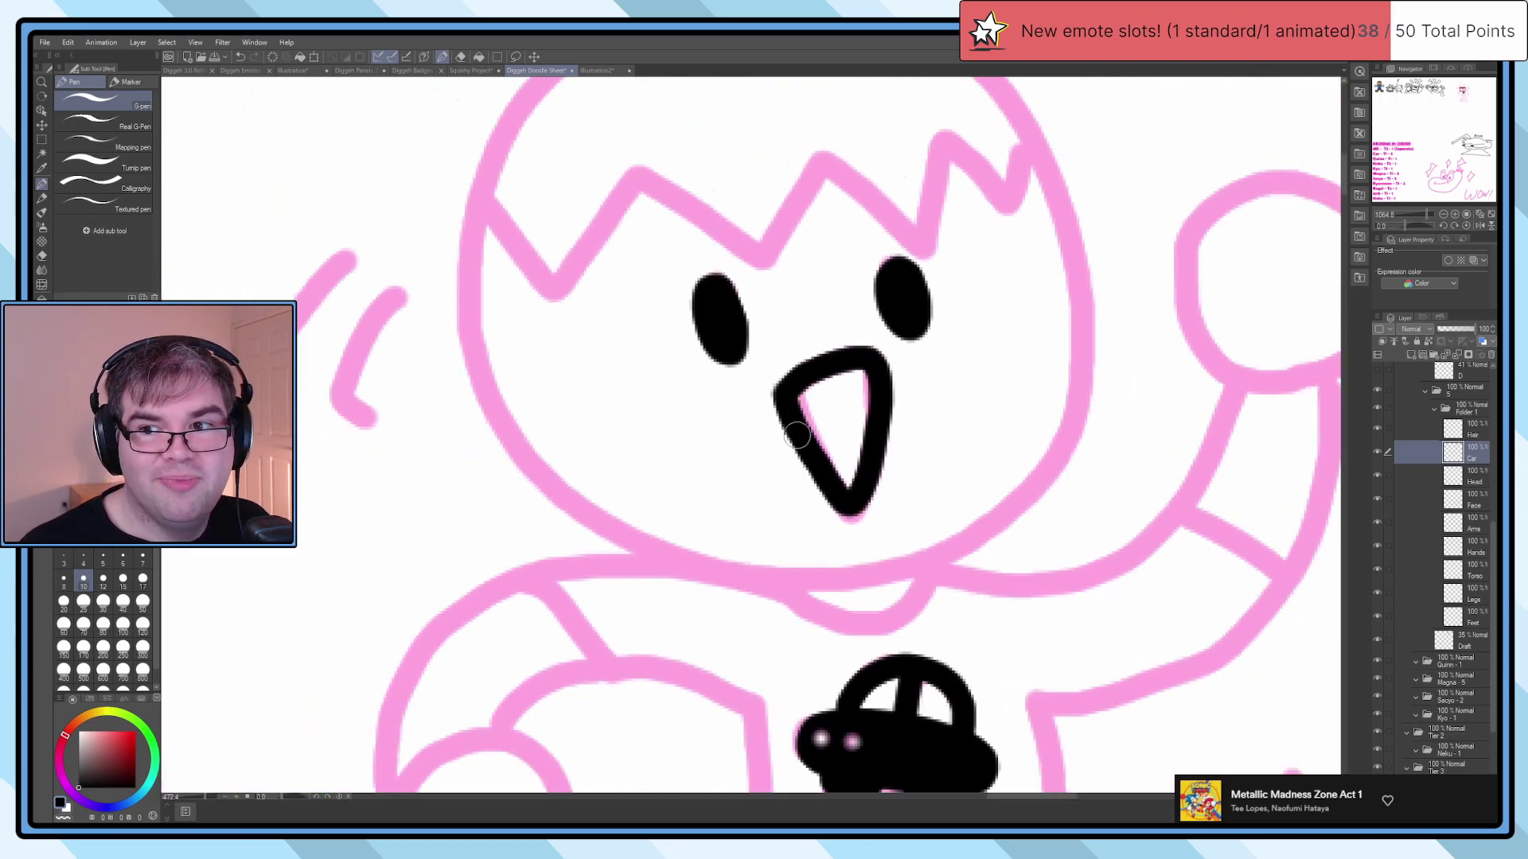
pyautogui.scroll(-3, 796, 436)
pyautogui.scroll(4, 648, 281)
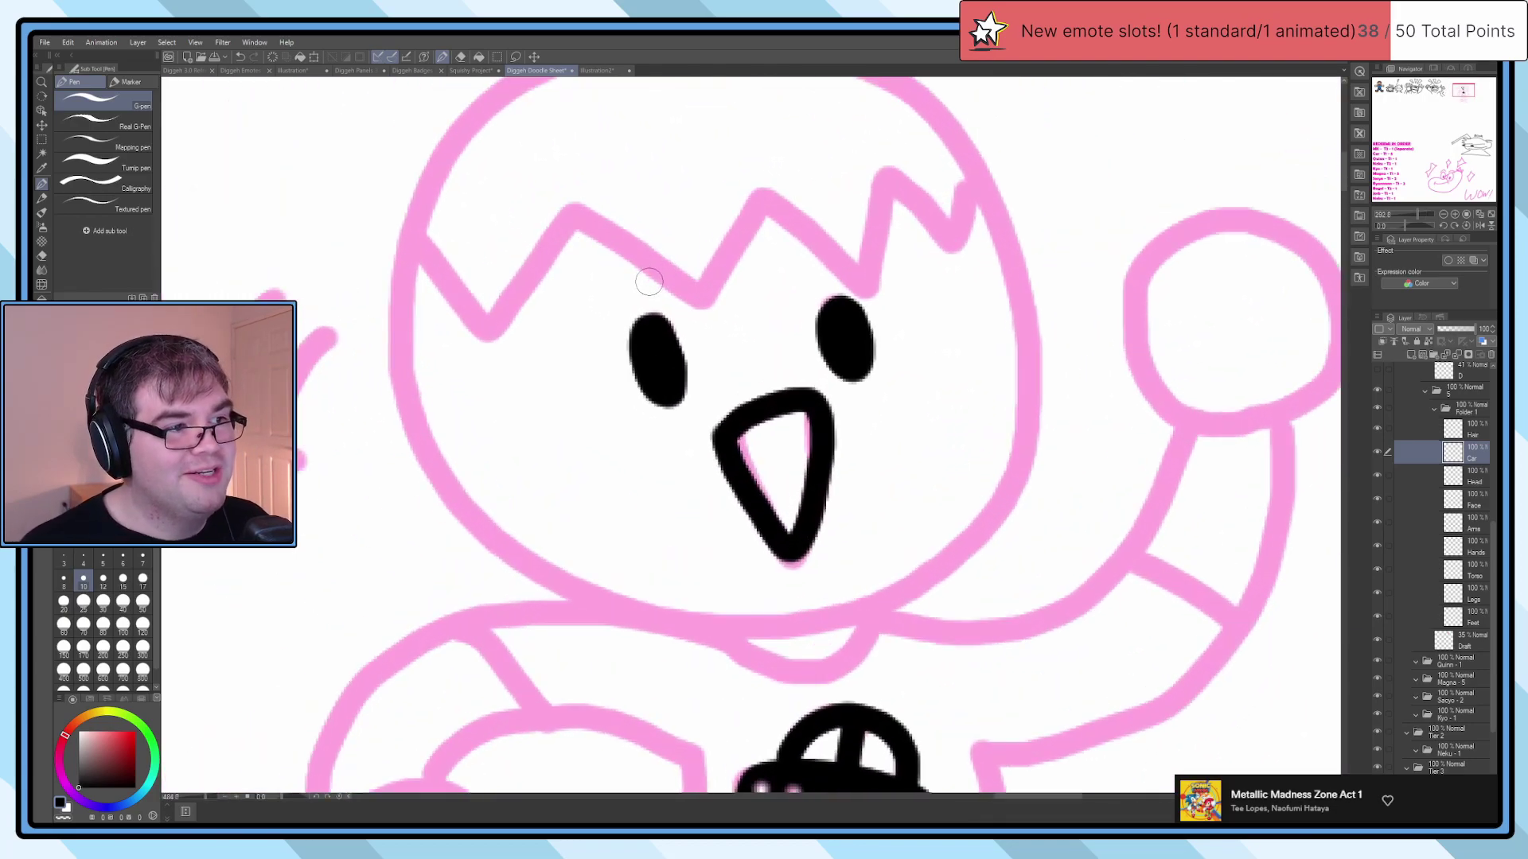
pyautogui.moveTo(414, 243)
pyautogui.mouseDown()
pyautogui.moveTo(461, 291)
pyautogui.moveTo(549, 230)
pyautogui.moveTo(605, 238)
pyautogui.moveTo(701, 307)
pyautogui.mouseUp()
pyautogui.hotkey('ctrl', 'z')
pyautogui.scroll(-3, 948, 520)
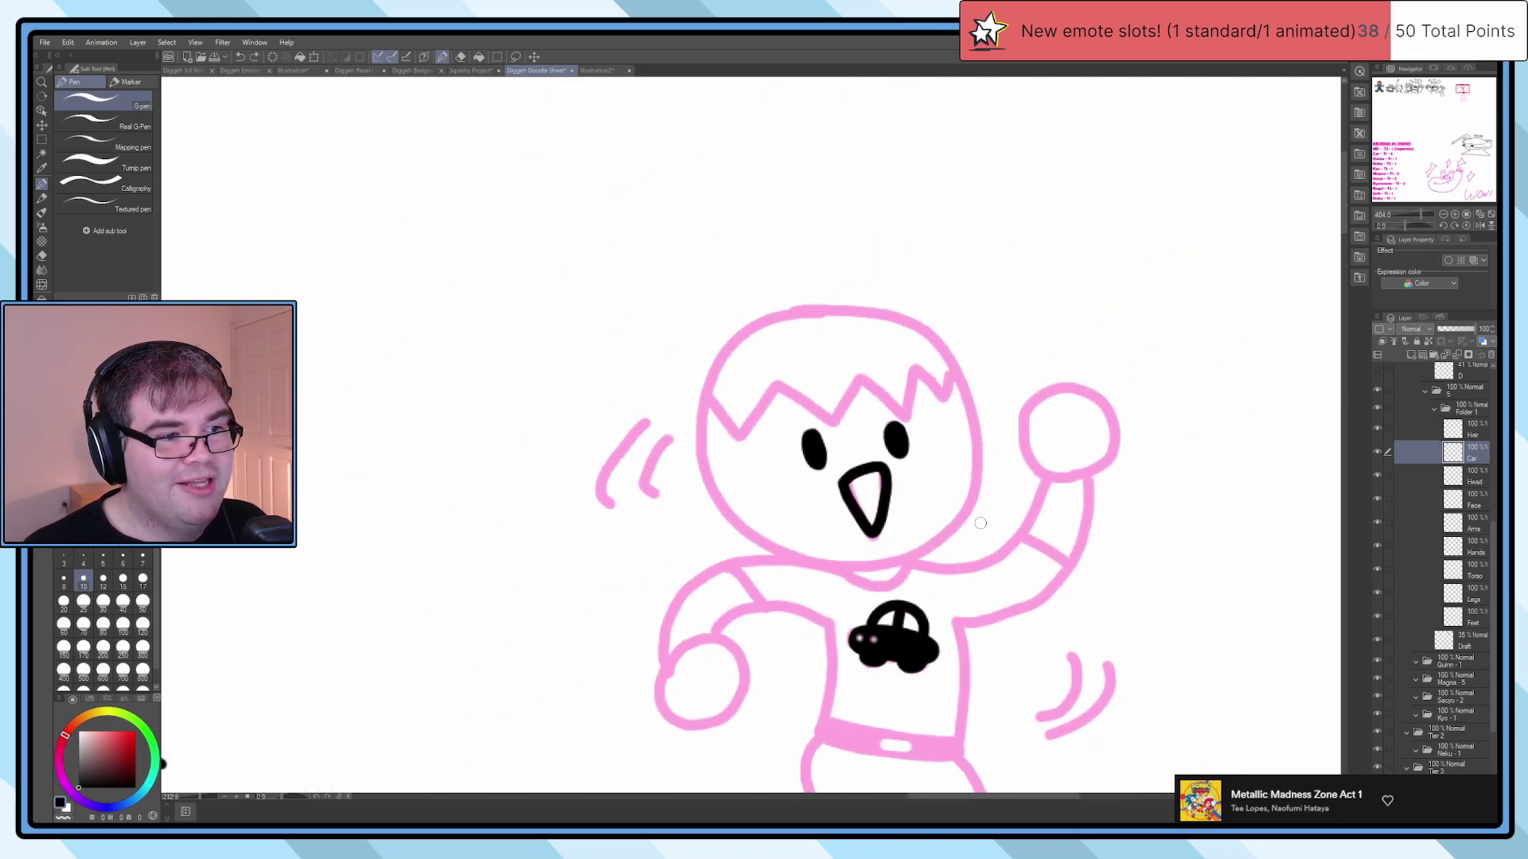
# Step: Hide the Hair layer above the Car layer
pyautogui.click(1377, 442)
pyautogui.click(1377, 444)
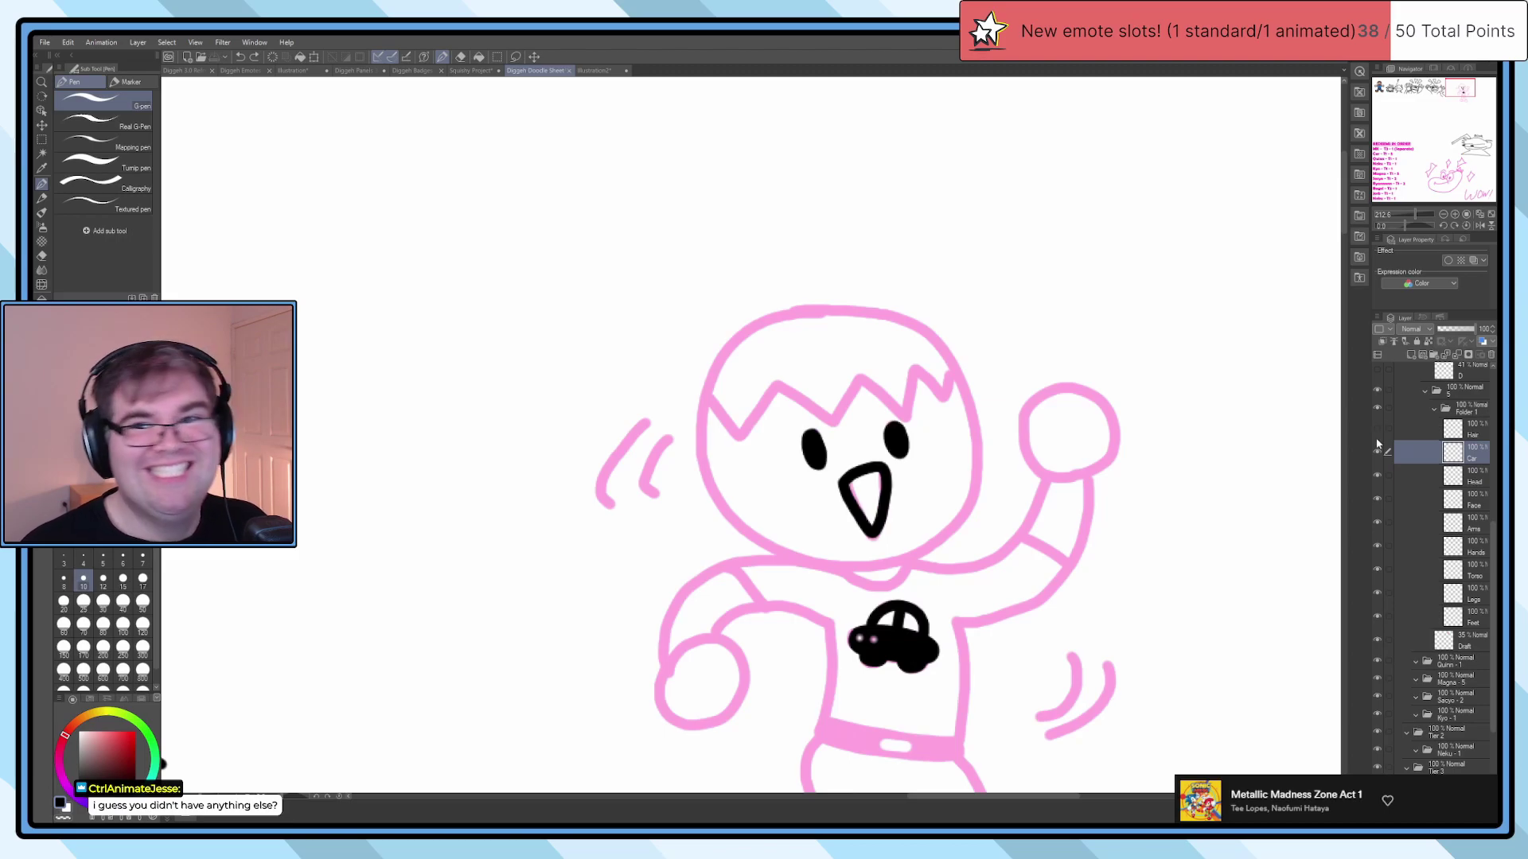
pyautogui.scroll(5, 983, 541)
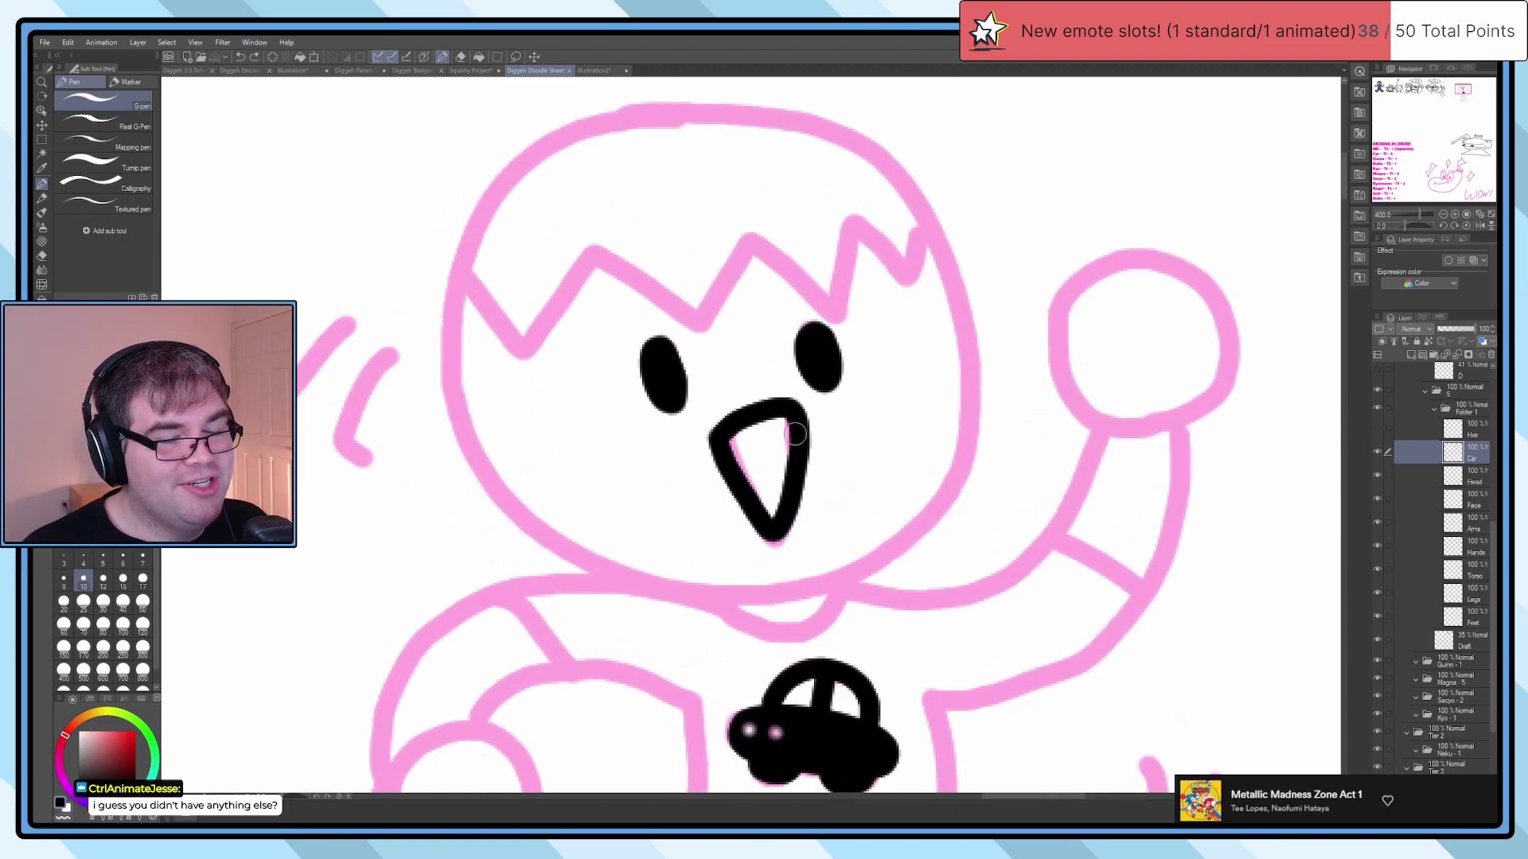
pyautogui.scroll(2, 739, 414)
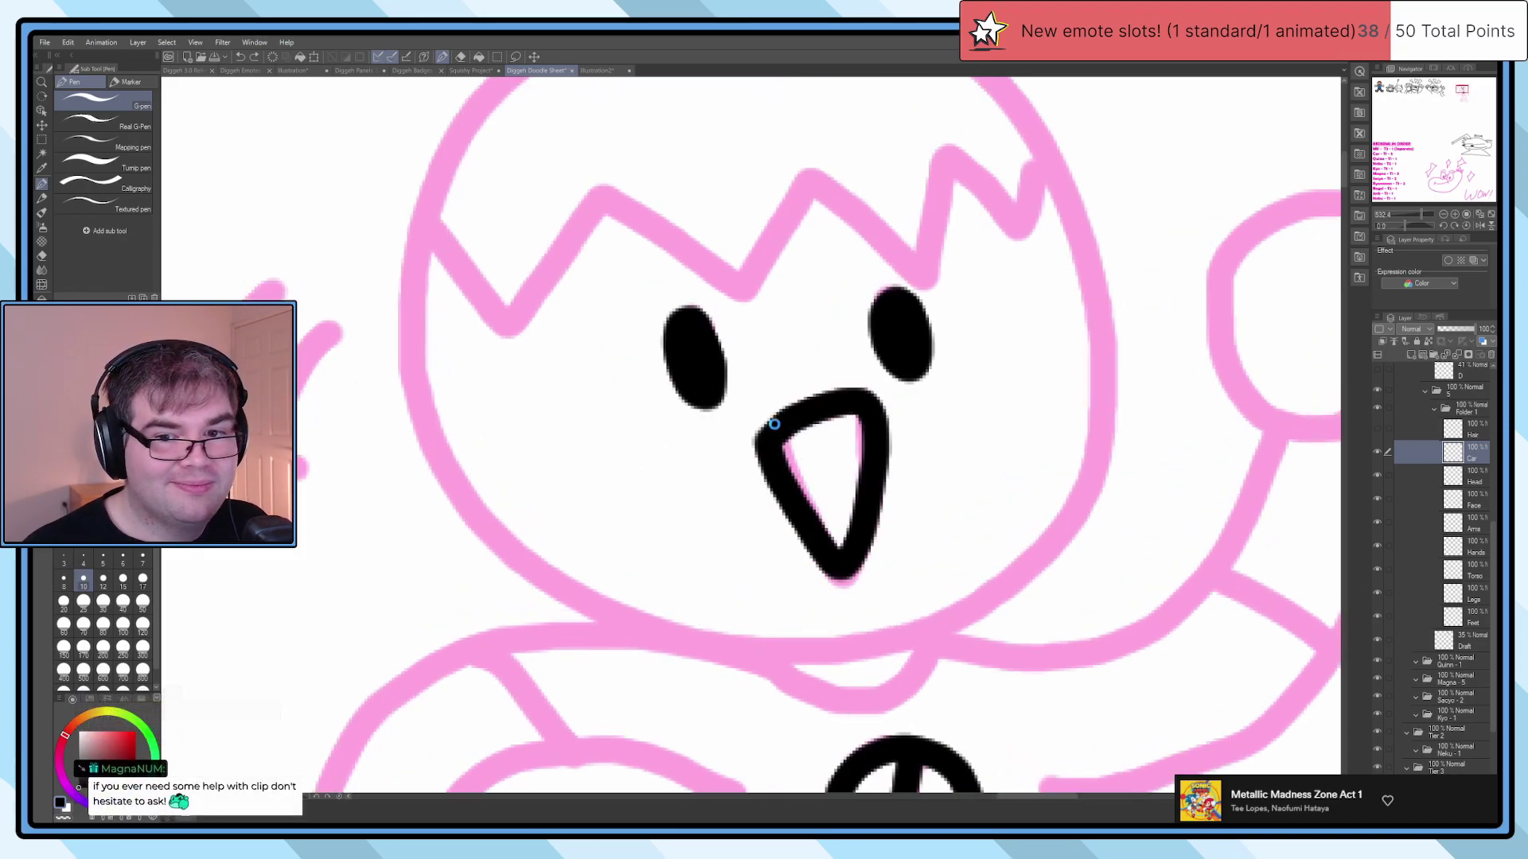
pyautogui.scroll(-5, 768, 419)
pyautogui.scroll(3, 767, 417)
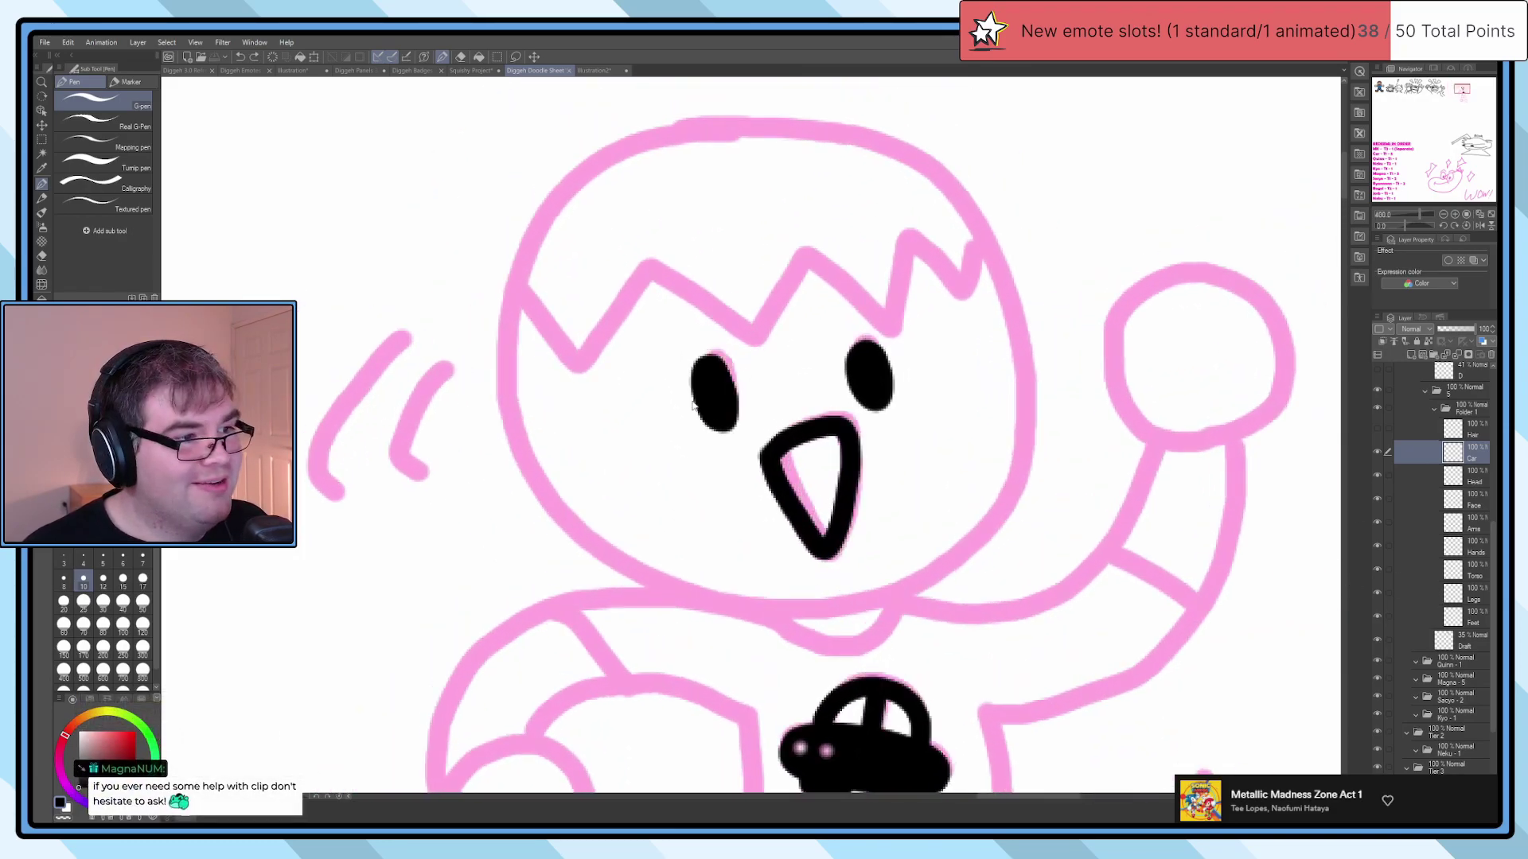
pyautogui.scroll(6, 1064, 396)
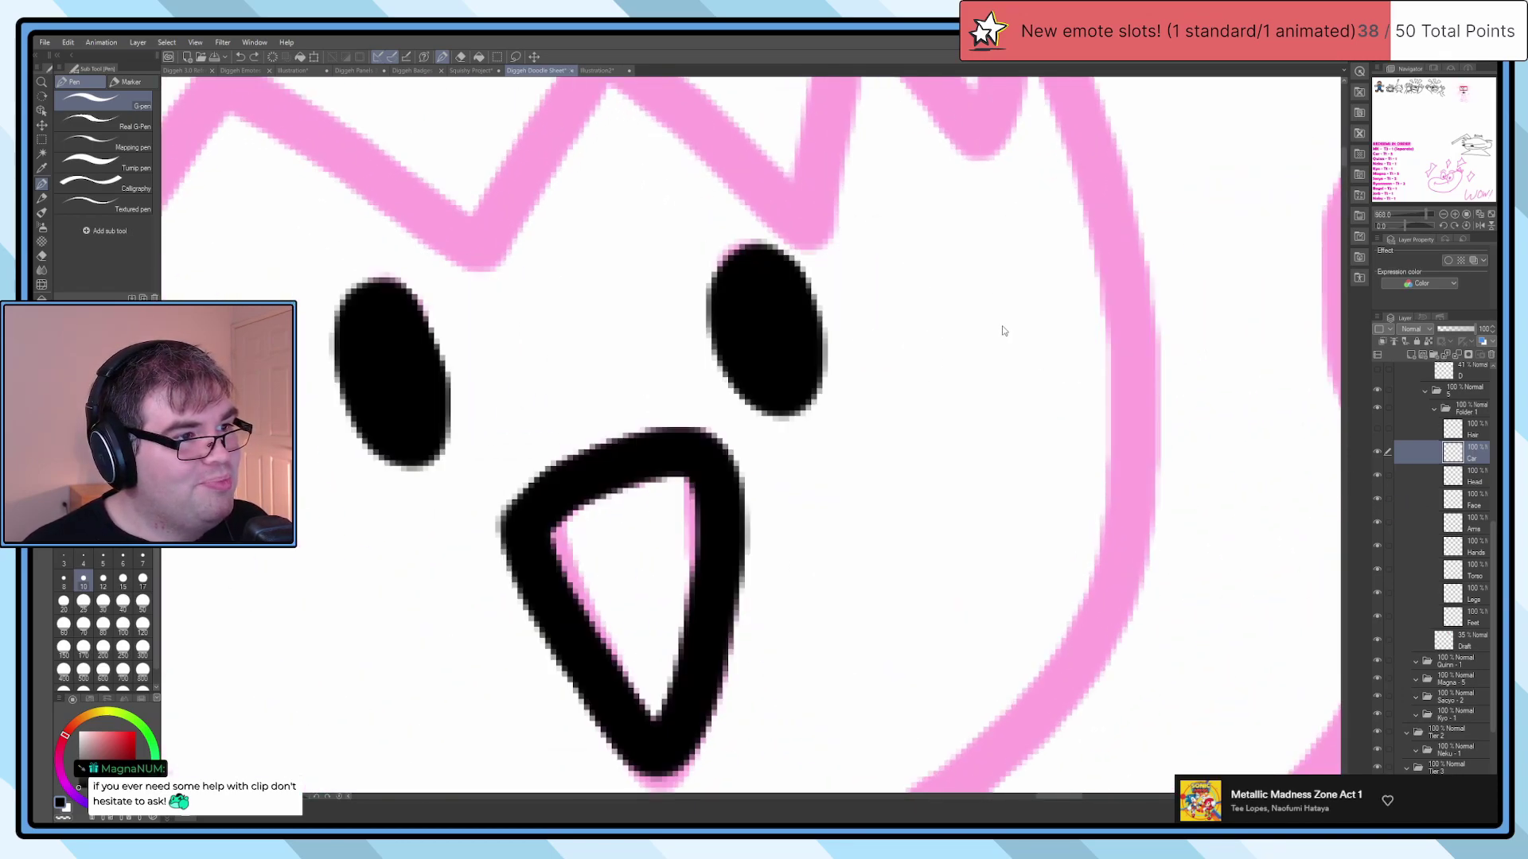
pyautogui.scroll(-6, 1001, 390)
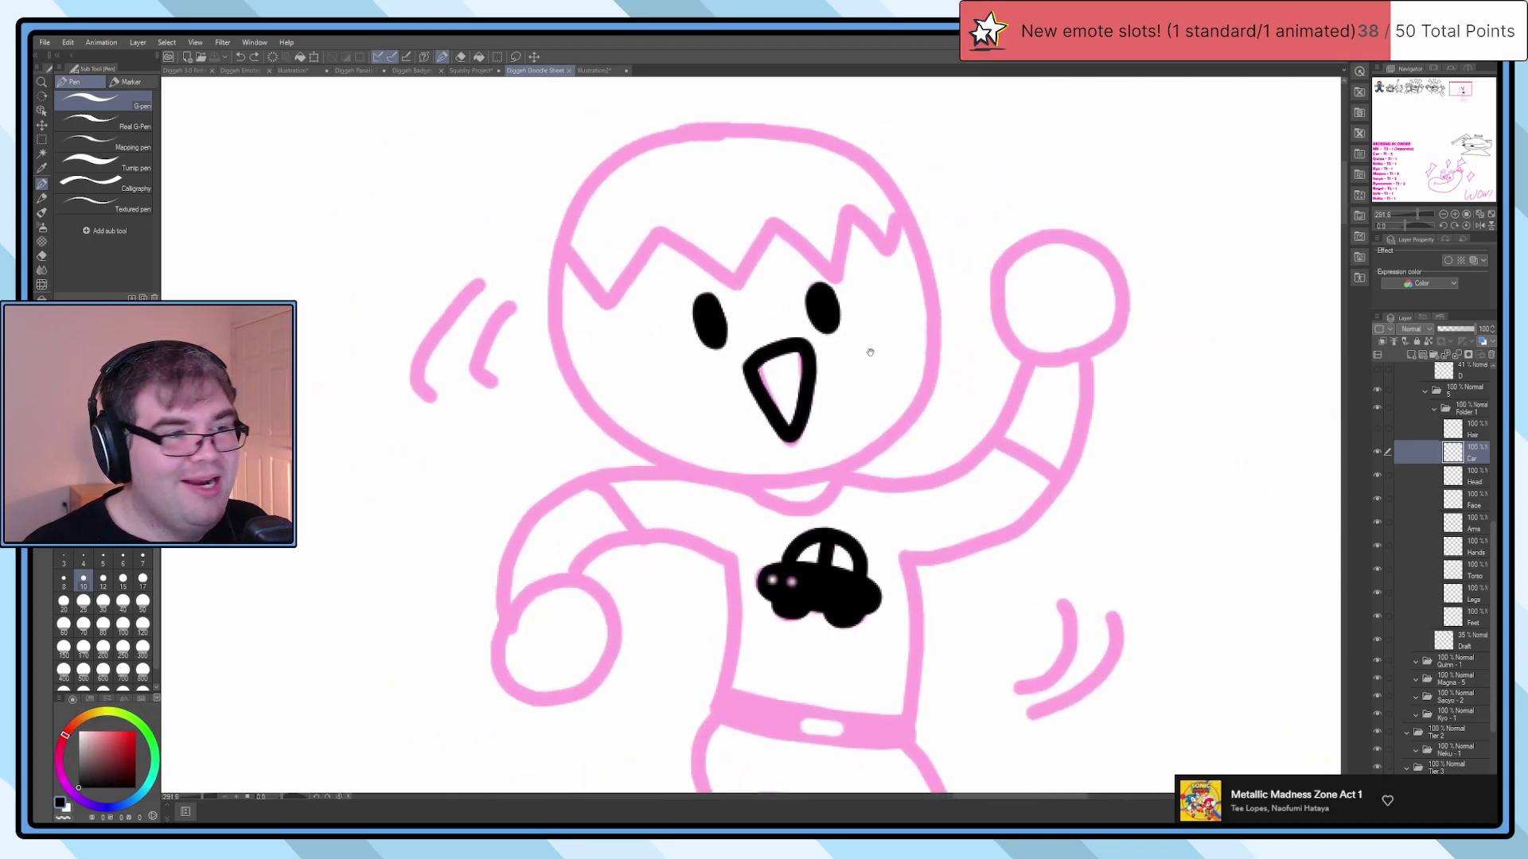
# Step: Make the Hair layer visible again and set the Head layer as the active layer
pyautogui.scroll(2, 989, 480)
pyautogui.click(1453, 429)
pyautogui.click(1454, 452)
pyautogui.click(1378, 428)
pyautogui.click(1453, 429)
pyautogui.moveTo(500, 113); pyautogui.dragTo(501, 225)
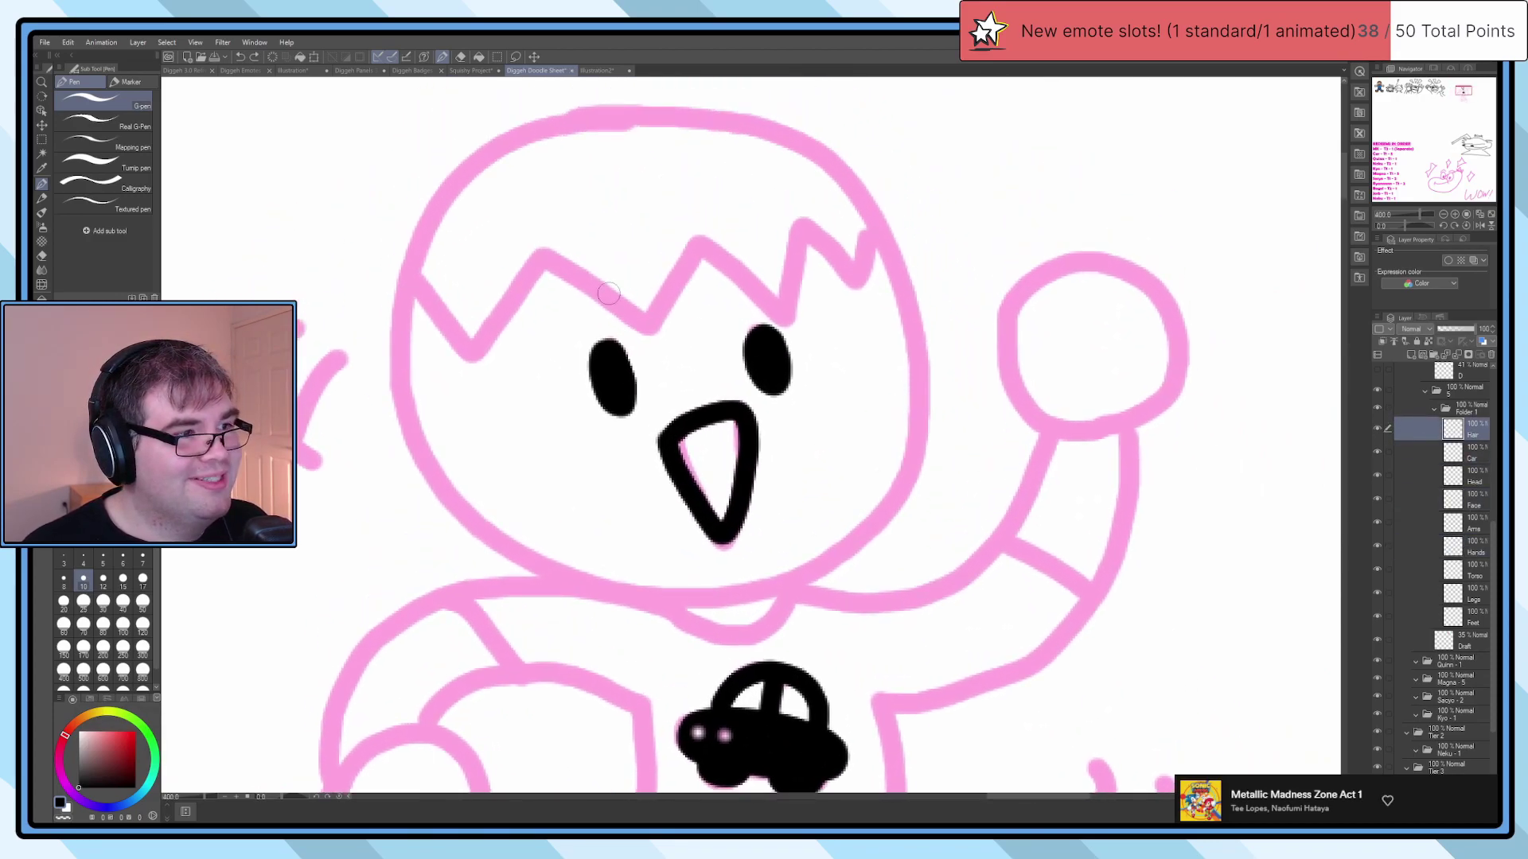
pyautogui.scroll(3, 501, 225)
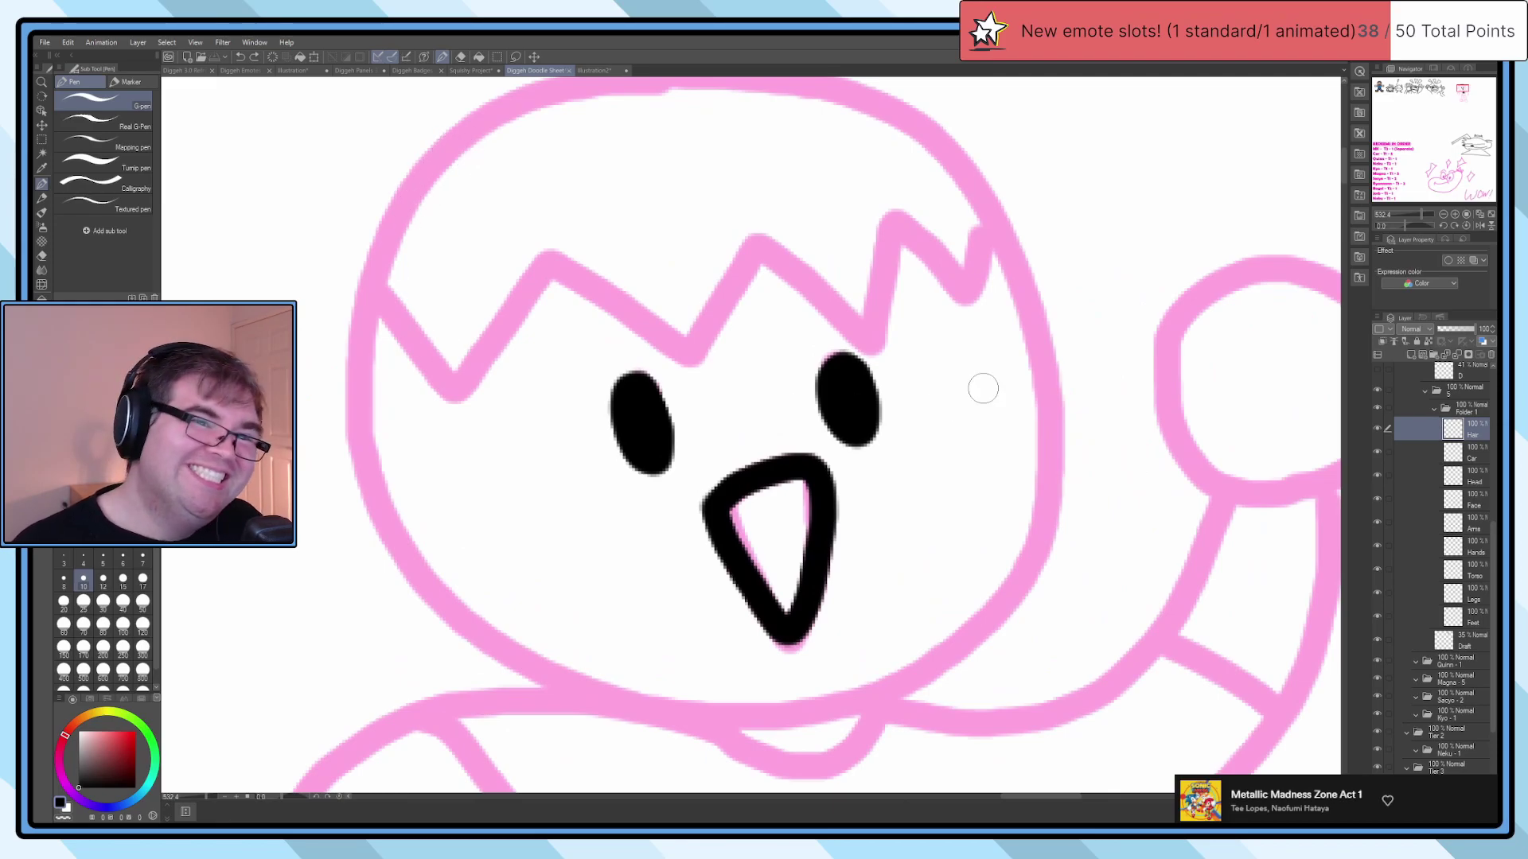
pyautogui.click(1466, 498)
pyautogui.click(1377, 476)
pyautogui.click(1377, 476)
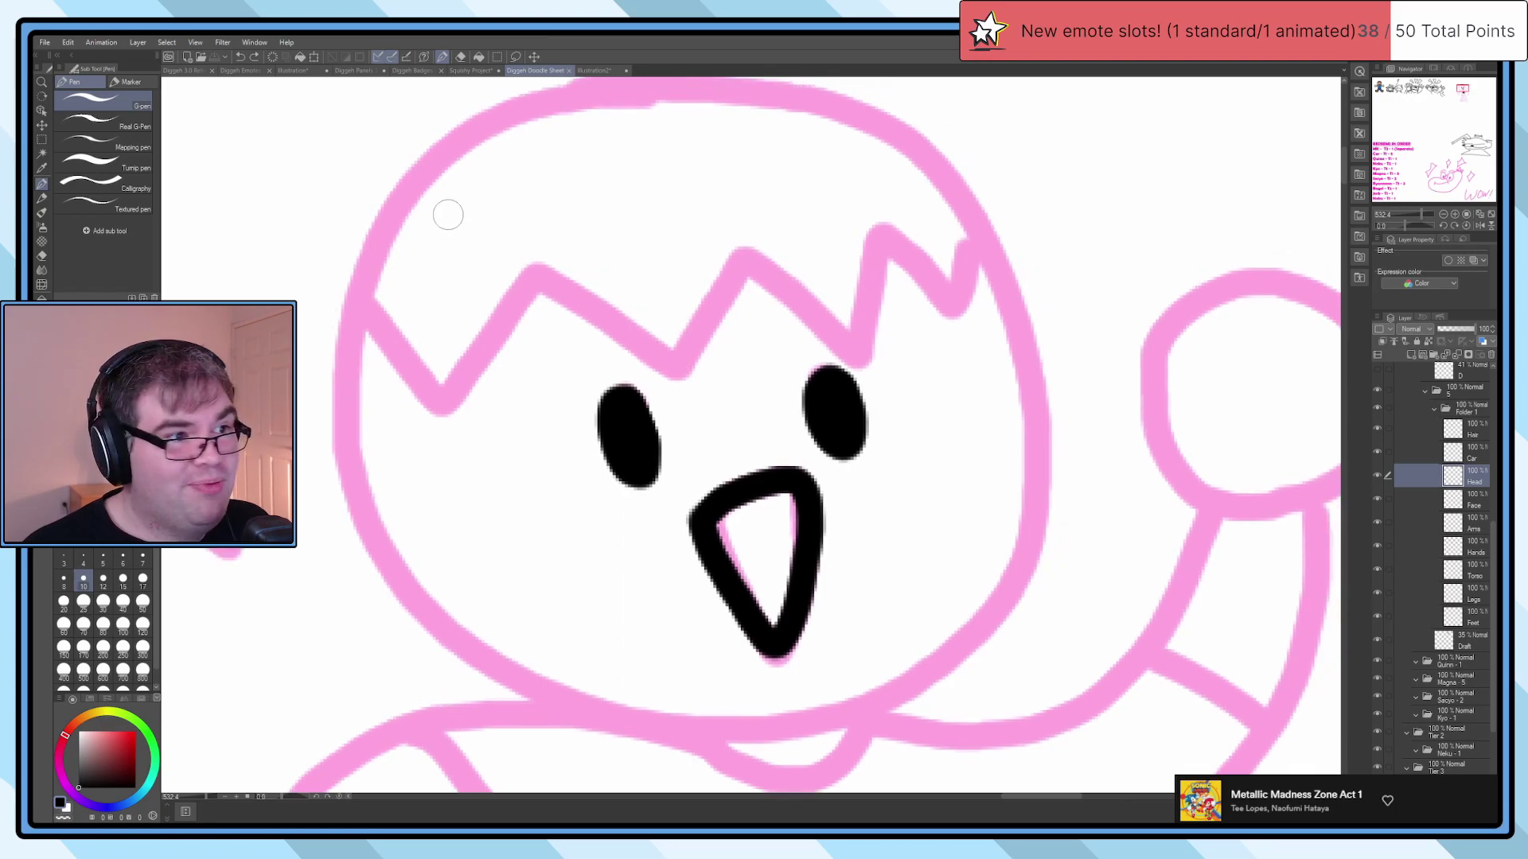
pyautogui.scroll(-1, 454, 218)
pyautogui.moveTo(480, 140)
pyautogui.mouseDown()
pyautogui.moveTo(413, 213)
pyautogui.moveTo(394, 328)
pyautogui.moveTo(432, 451)
pyautogui.moveTo(553, 563)
pyautogui.mouseUp()
pyautogui.hotkey('ctrl', 'z')
pyautogui.moveTo(448, 164)
pyautogui.mouseDown()
pyautogui.moveTo(405, 243)
pyautogui.moveTo(373, 355)
pyautogui.moveTo(380, 477)
pyautogui.mouseUp()
pyautogui.hotkey('ctrl', 'z')
pyautogui.moveTo(474, 207)
pyautogui.mouseDown()
pyautogui.moveTo(394, 368)
pyautogui.moveTo(451, 544)
pyautogui.moveTo(586, 623)
pyautogui.moveTo(749, 645)
pyautogui.moveTo(896, 576)
pyautogui.moveTo(923, 266)
pyautogui.mouseUp()
pyautogui.hotkey('ctrl', 'z')
pyautogui.moveTo(836, 199)
pyautogui.mouseDown()
pyautogui.moveTo(895, 263)
pyautogui.moveTo(858, 576)
pyautogui.moveTo(612, 646)
pyautogui.moveTo(442, 497)
pyautogui.moveTo(479, 301)
pyautogui.moveTo(601, 205)
pyautogui.moveTo(842, 199)
pyautogui.moveTo(910, 259)
pyautogui.moveTo(898, 541)
pyautogui.moveTo(640, 648)
pyautogui.moveTo(461, 506)
pyautogui.moveTo(510, 253)
pyautogui.moveTo(670, 185)
pyautogui.moveTo(853, 204)
pyautogui.moveTo(938, 313)
pyautogui.moveTo(870, 575)
pyautogui.moveTo(617, 638)
pyautogui.moveTo(478, 420)
pyautogui.moveTo(616, 209)
pyautogui.moveTo(723, 191)
pyautogui.moveTo(776, 155)
pyautogui.moveTo(907, 282)
pyautogui.mouseUp()
pyautogui.hotkey('ctrl', 'z')
pyautogui.hotkey('ctrl', 'z')
pyautogui.hotkey('ctrl', 'z')
pyautogui.hotkey('ctrl', 'z')
pyautogui.moveTo(480, 191)
pyautogui.mouseDown()
pyautogui.moveTo(582, 143)
pyautogui.moveTo(784, 188)
pyautogui.mouseUp()
pyautogui.moveTo(783, 188); pyautogui.dragTo(863, 262)
pyautogui.hotkey('ctrl', 'z')
pyautogui.moveTo(527, 269)
pyautogui.mouseDown()
pyautogui.moveTo(600, 179)
pyautogui.moveTo(828, 261)
pyautogui.moveTo(768, 628)
pyautogui.moveTo(454, 374)
pyautogui.moveTo(525, 258)
pyautogui.mouseUp()
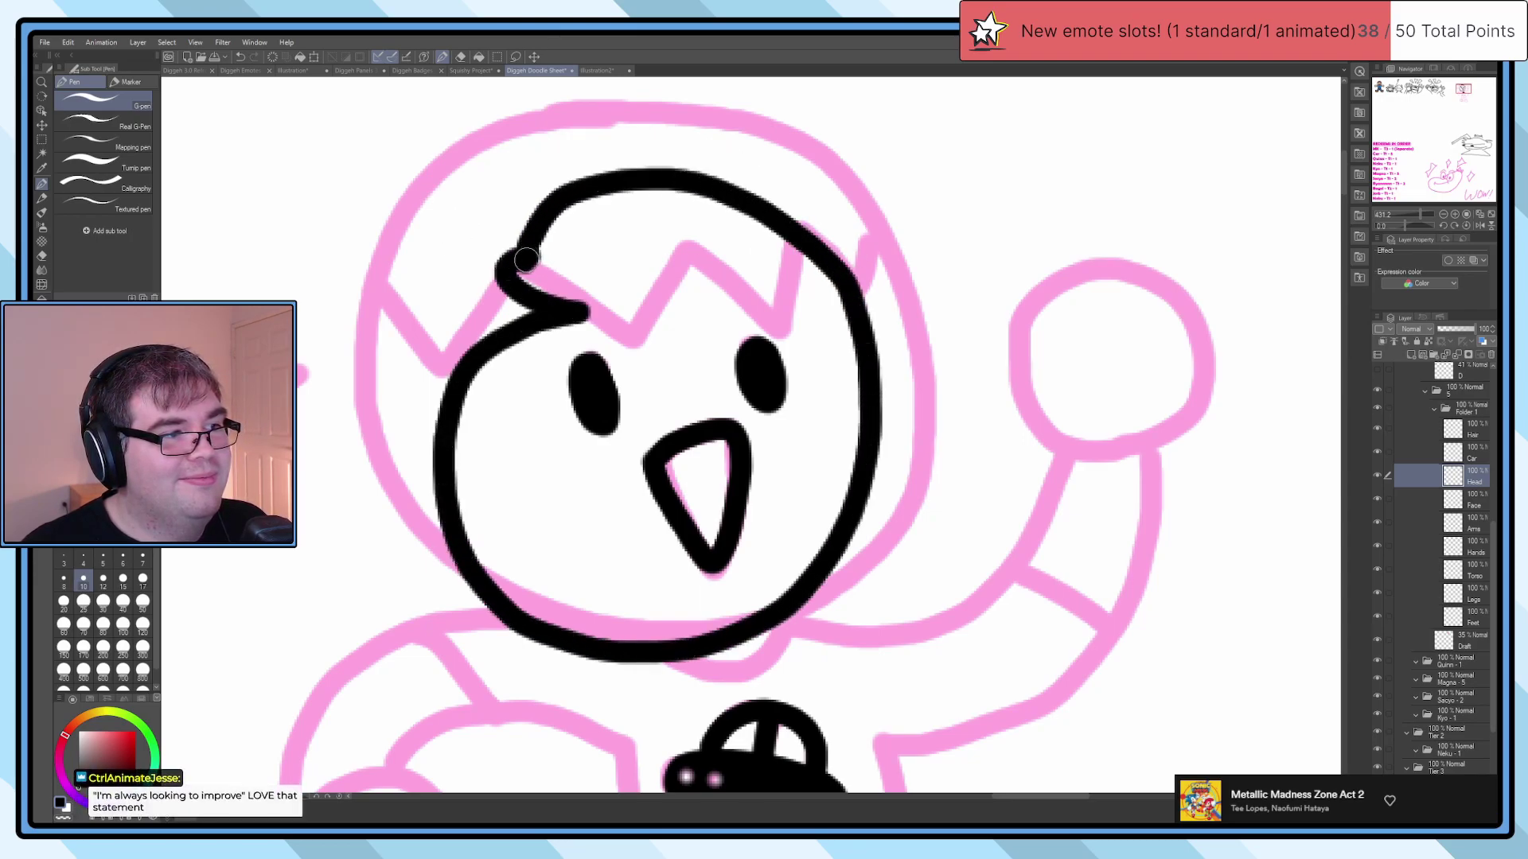
pyautogui.hotkey('ctrl', 'z')
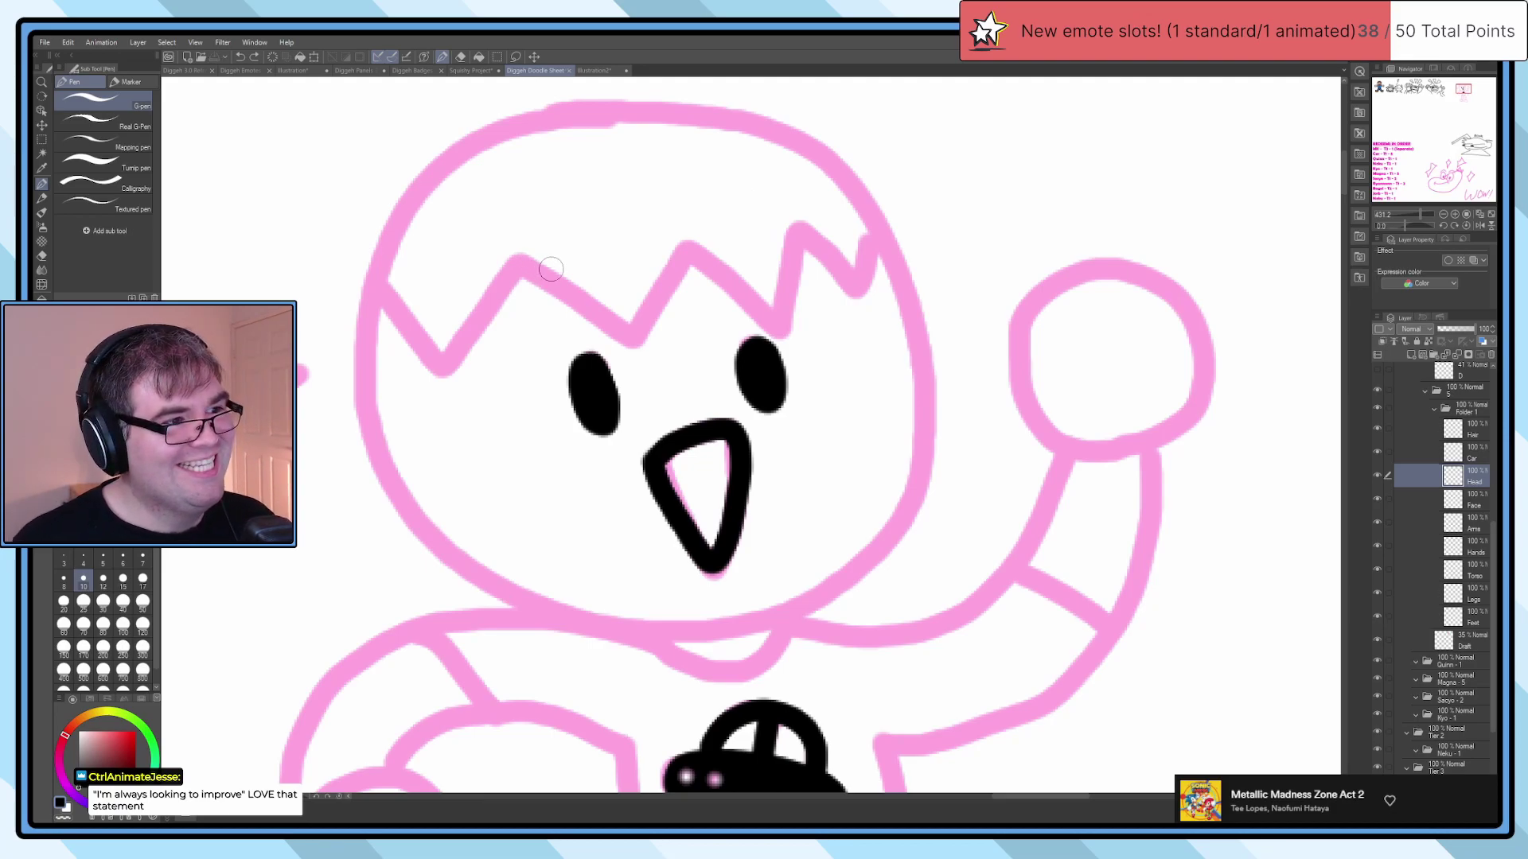
pyautogui.scroll(-2, 549, 269)
pyautogui.scroll(2, 612, 305)
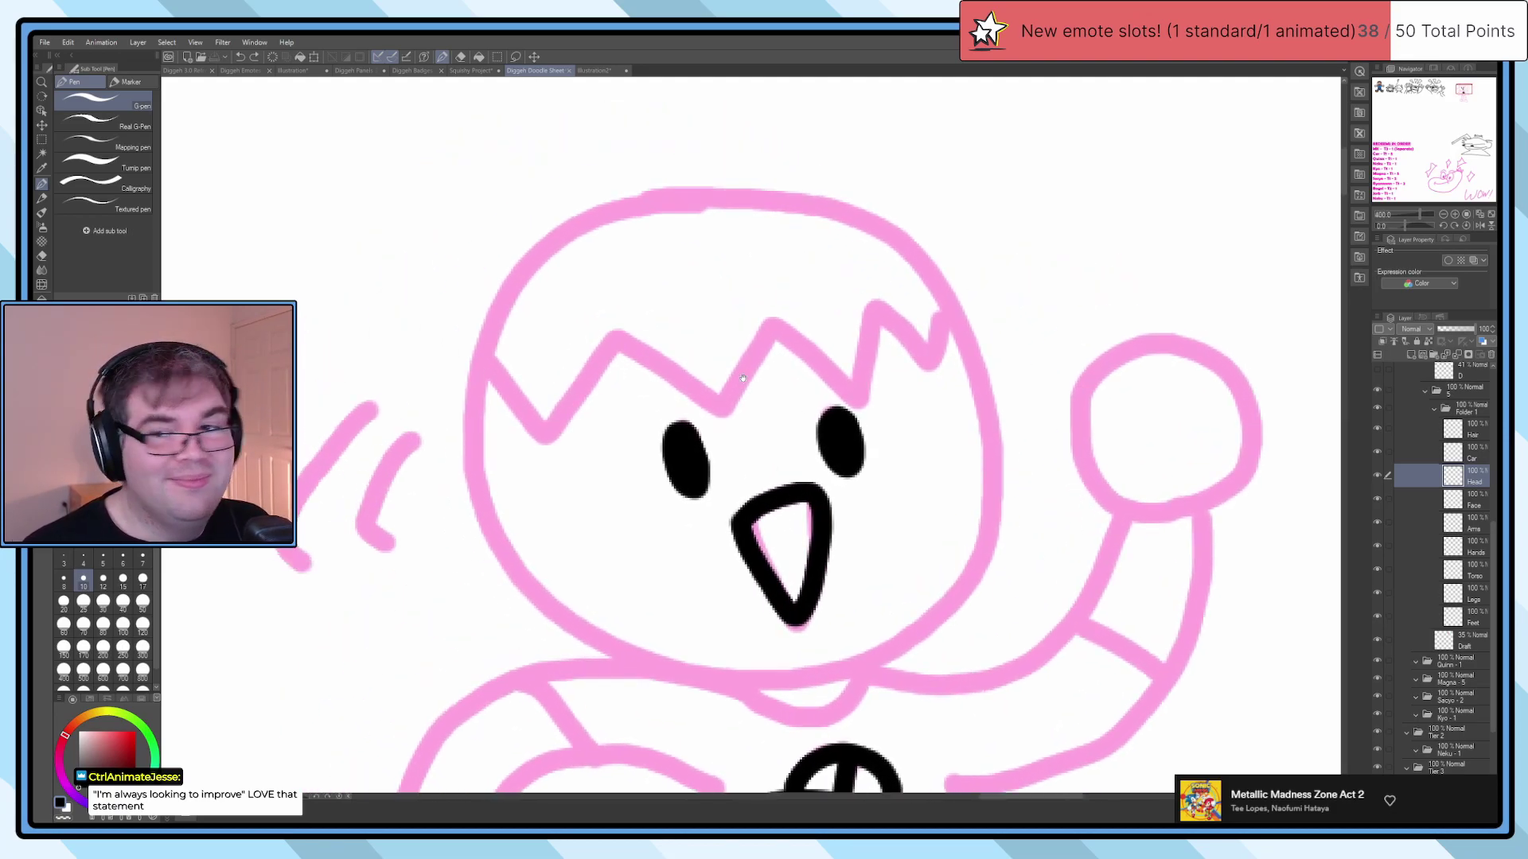
pyautogui.scroll(3, 743, 377)
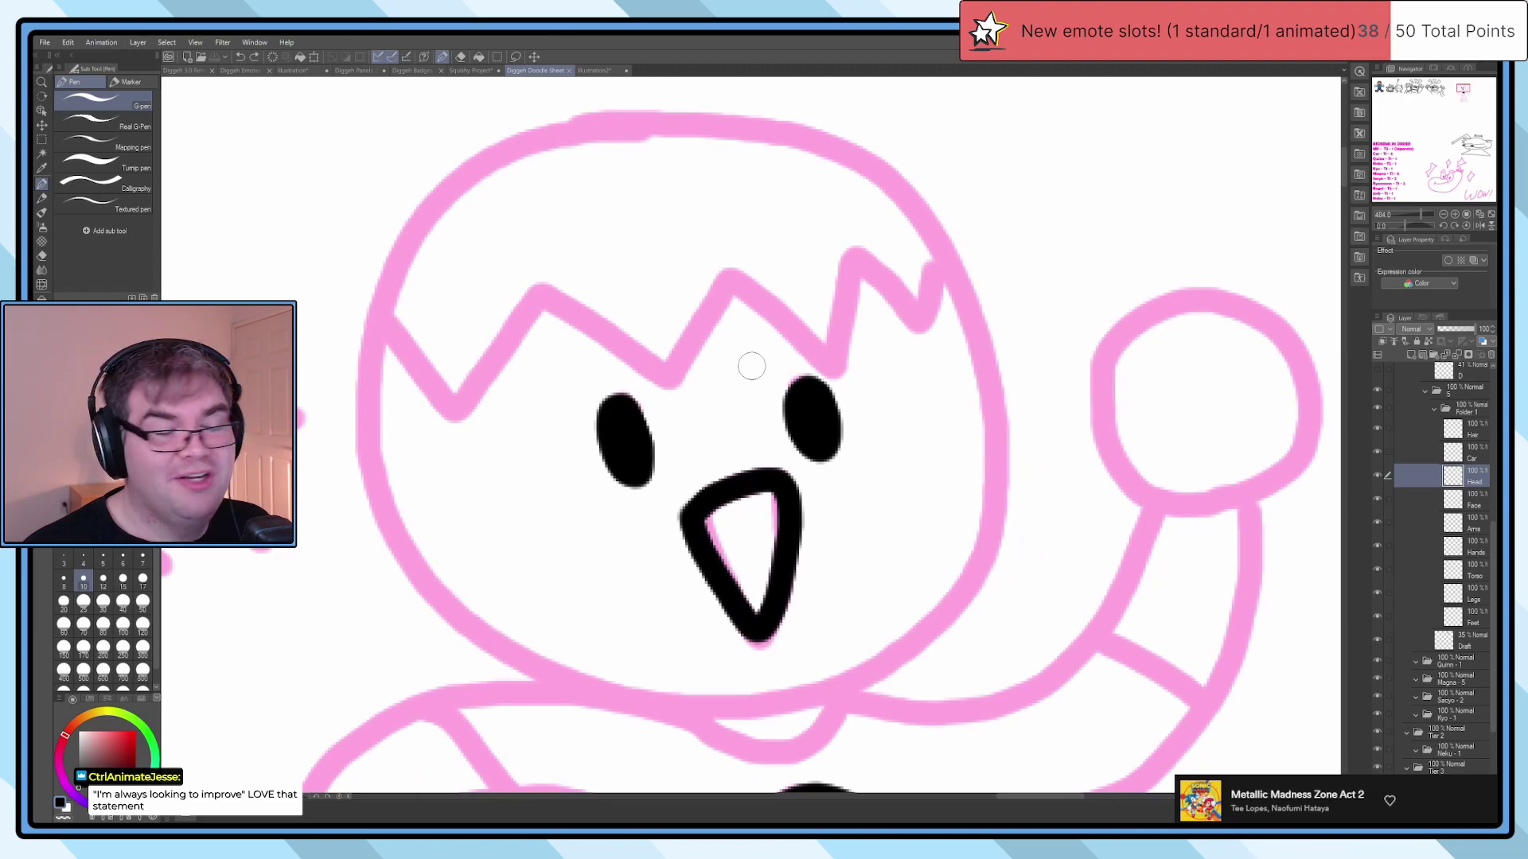
pyautogui.moveTo(411, 353)
pyautogui.mouseDown()
pyautogui.moveTo(428, 253)
pyautogui.moveTo(520, 180)
pyautogui.moveTo(646, 166)
pyautogui.moveTo(720, 195)
pyautogui.mouseUp()
pyautogui.hotkey('ctrl', 'z')
pyautogui.moveTo(621, 245); pyautogui.dragTo(635, 187)
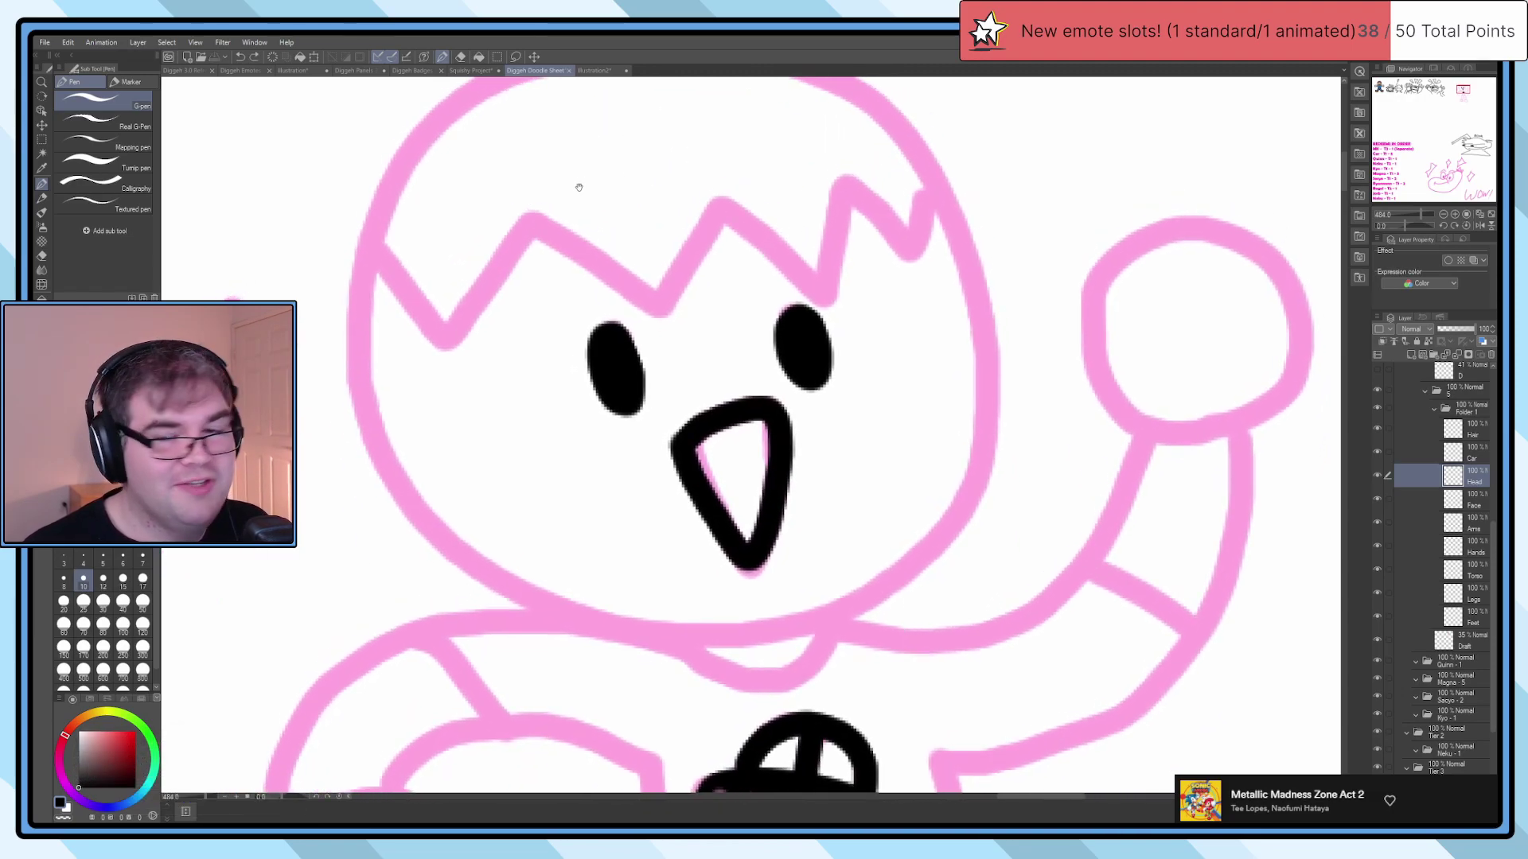
pyautogui.moveTo(494, 187)
pyautogui.mouseDown()
pyautogui.moveTo(454, 222)
pyautogui.moveTo(420, 360)
pyautogui.moveTo(458, 507)
pyautogui.moveTo(561, 608)
pyautogui.mouseUp()
pyautogui.hotkey('ctrl', 'z')
pyautogui.moveTo(525, 208)
pyautogui.mouseDown()
pyautogui.moveTo(463, 253)
pyautogui.moveTo(419, 349)
pyautogui.moveTo(423, 456)
pyautogui.moveTo(480, 562)
pyautogui.moveTo(668, 675)
pyautogui.mouseUp()
pyautogui.hotkey('ctrl', 'z')
pyautogui.moveTo(903, 216)
pyautogui.mouseDown()
pyautogui.moveTo(984, 332)
pyautogui.moveTo(997, 450)
pyautogui.moveTo(943, 571)
pyautogui.moveTo(809, 648)
pyautogui.moveTo(694, 654)
pyautogui.moveTo(577, 602)
pyautogui.moveTo(519, 521)
pyautogui.moveTo(527, 326)
pyautogui.moveTo(705, 207)
pyautogui.moveTo(826, 191)
pyautogui.moveTo(909, 224)
pyautogui.mouseUp()
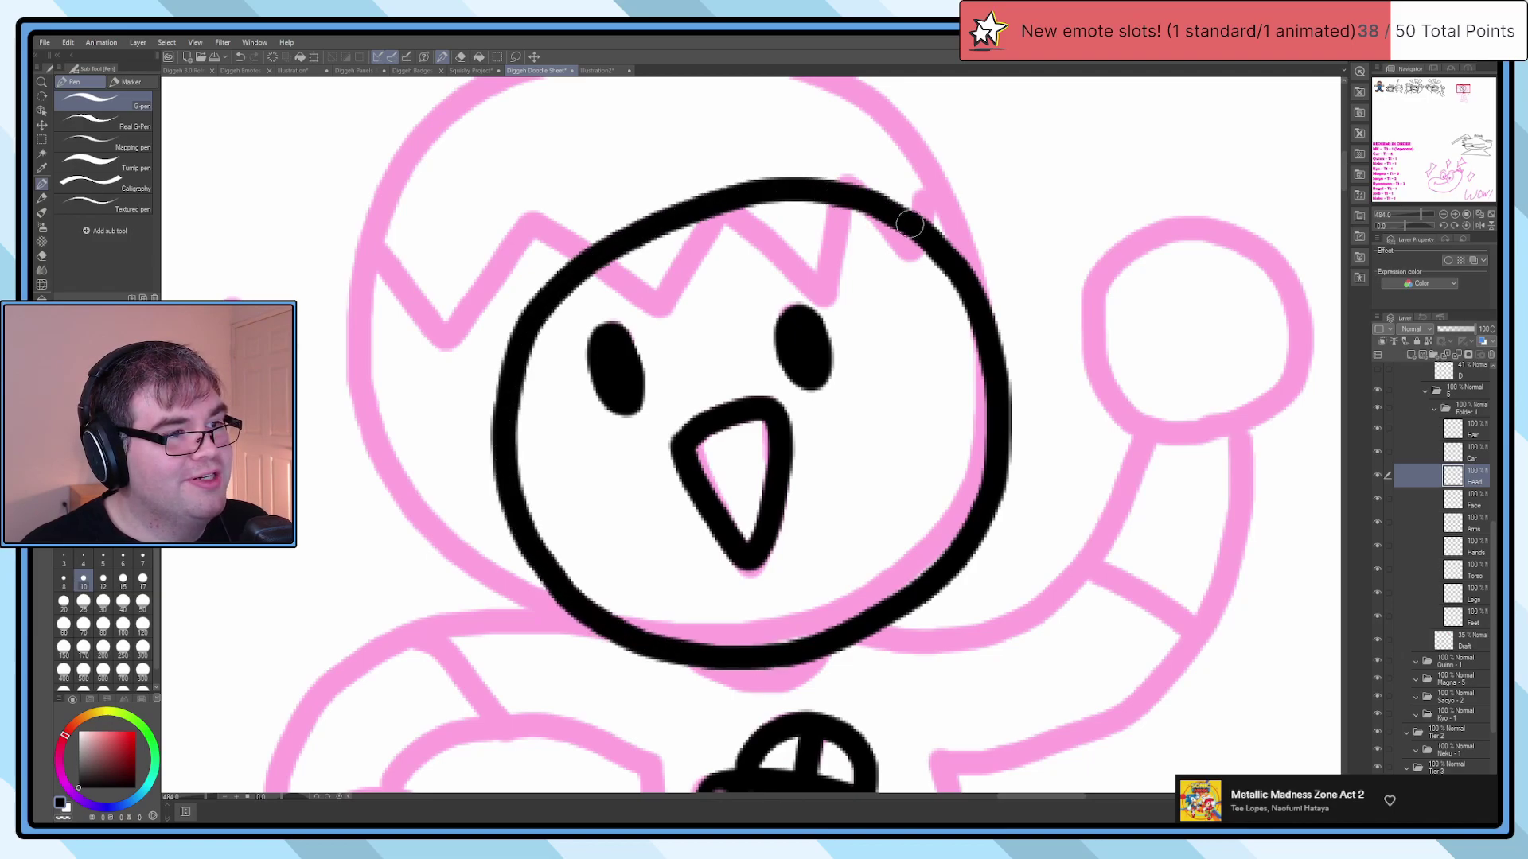
pyautogui.scroll(-3, 887, 202)
pyautogui.hotkey('ctrl', 'z')
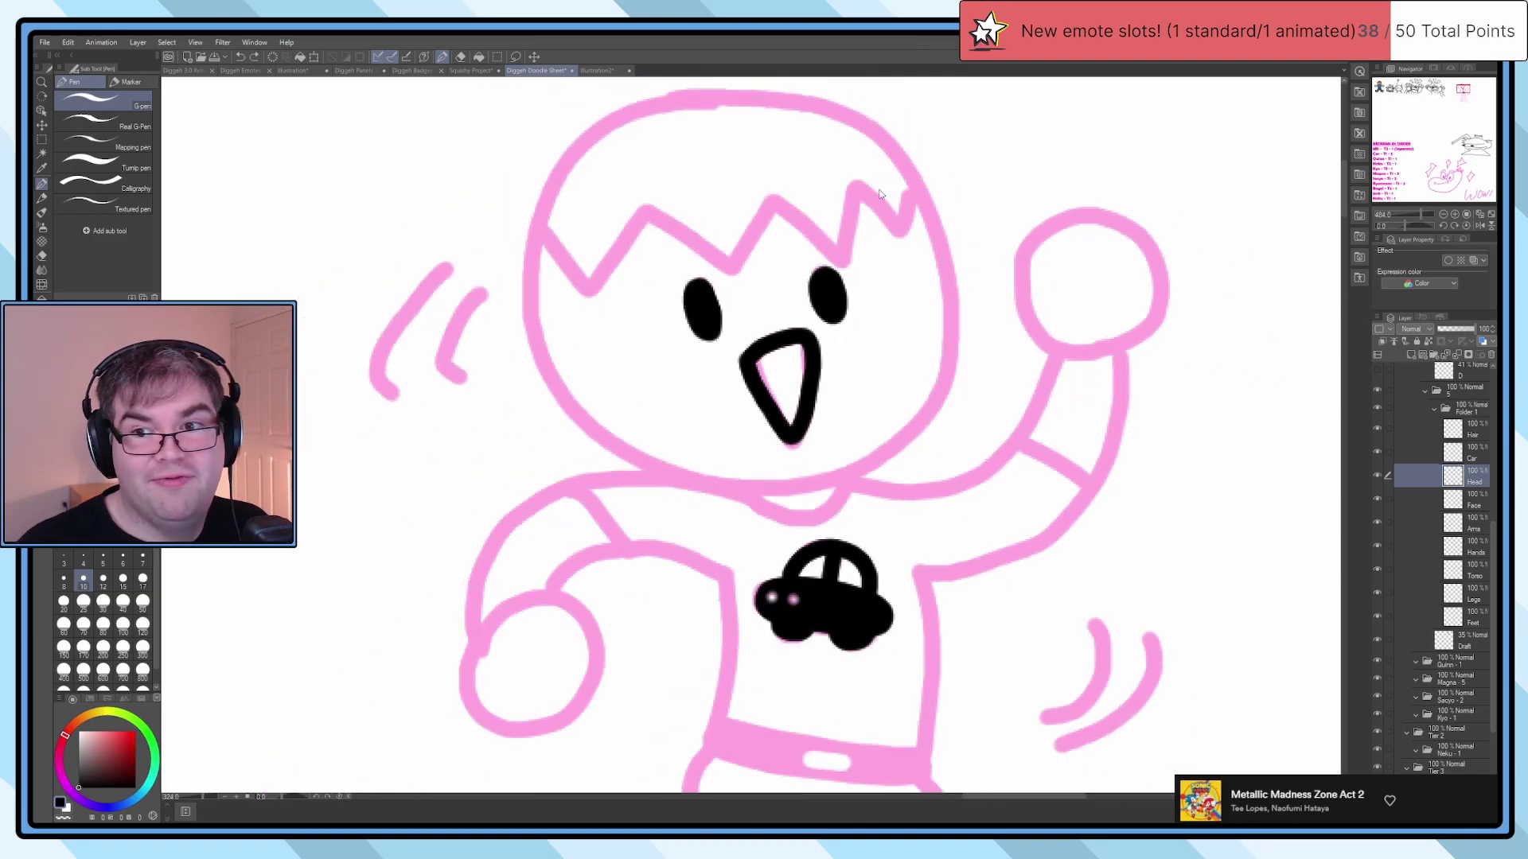
pyautogui.scroll(3, 819, 88)
pyautogui.moveTo(399, 305)
pyautogui.mouseDown()
pyautogui.moveTo(445, 190)
pyautogui.moveTo(538, 110)
pyautogui.moveTo(692, 84)
pyautogui.mouseUp()
pyautogui.moveTo(939, 163); pyautogui.dragTo(1034, 318)
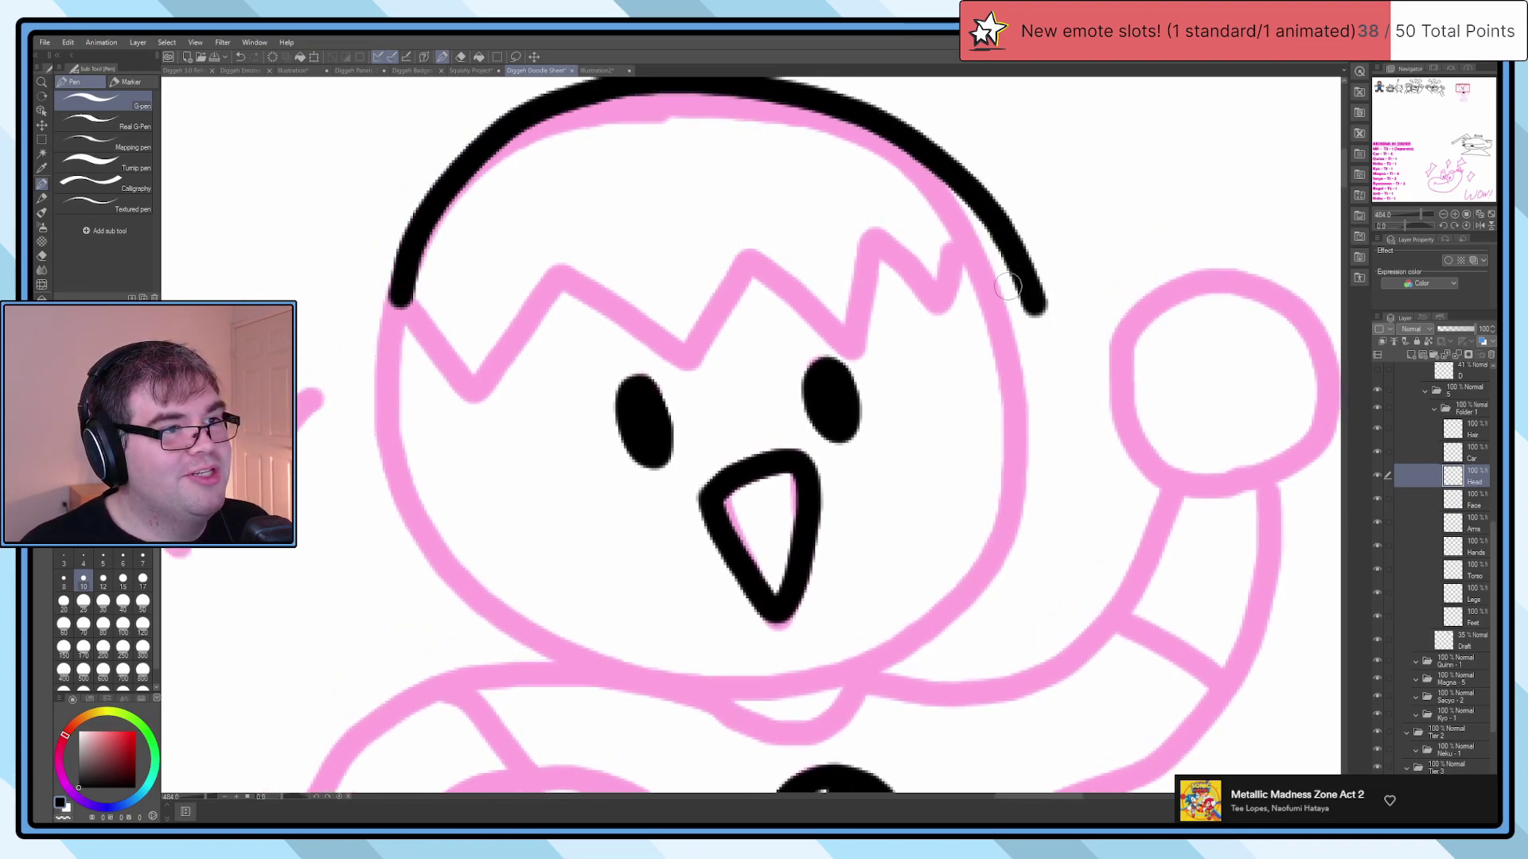
pyautogui.hotkey('ctrl', 'z')
pyautogui.moveTo(434, 325)
pyautogui.mouseDown()
pyautogui.moveTo(489, 213)
pyautogui.moveTo(581, 154)
pyautogui.moveTo(705, 143)
pyautogui.moveTo(812, 183)
pyautogui.mouseUp()
pyautogui.hotkey('ctrl', 'z')
# Step: Ink the figure's round head outline over the draft on the Head layer, erasing and redrawing its upper-left arc
pyautogui.moveTo(422, 319)
pyautogui.mouseDown()
pyautogui.moveTo(503, 182)
pyautogui.moveTo(707, 106)
pyautogui.moveTo(881, 159)
pyautogui.moveTo(978, 326)
pyautogui.moveTo(986, 557)
pyautogui.moveTo(760, 708)
pyautogui.moveTo(581, 691)
pyautogui.moveTo(458, 598)
pyautogui.moveTo(387, 469)
pyautogui.moveTo(389, 351)
pyautogui.moveTo(358, 374)
pyautogui.moveTo(403, 477)
pyautogui.moveTo(475, 553)
pyautogui.moveTo(416, 637)
pyautogui.moveTo(528, 682)
pyautogui.moveTo(579, 683)
pyautogui.mouseUp()
pyautogui.press('e')
pyautogui.click(102, 601)
pyautogui.press('p')
pyautogui.moveTo(423, 320)
pyautogui.mouseDown()
pyautogui.moveTo(436, 486)
pyautogui.moveTo(583, 685)
pyautogui.moveTo(467, 591)
pyautogui.moveTo(409, 465)
pyautogui.moveTo(402, 384)
pyautogui.moveTo(425, 274)
pyautogui.moveTo(479, 199)
pyautogui.moveTo(481, 246)
pyautogui.moveTo(500, 206)
pyautogui.moveTo(443, 333)
pyautogui.moveTo(440, 250)
pyautogui.mouseUp()
pyautogui.hotkey('ctrl', 'z')
pyautogui.press('e')
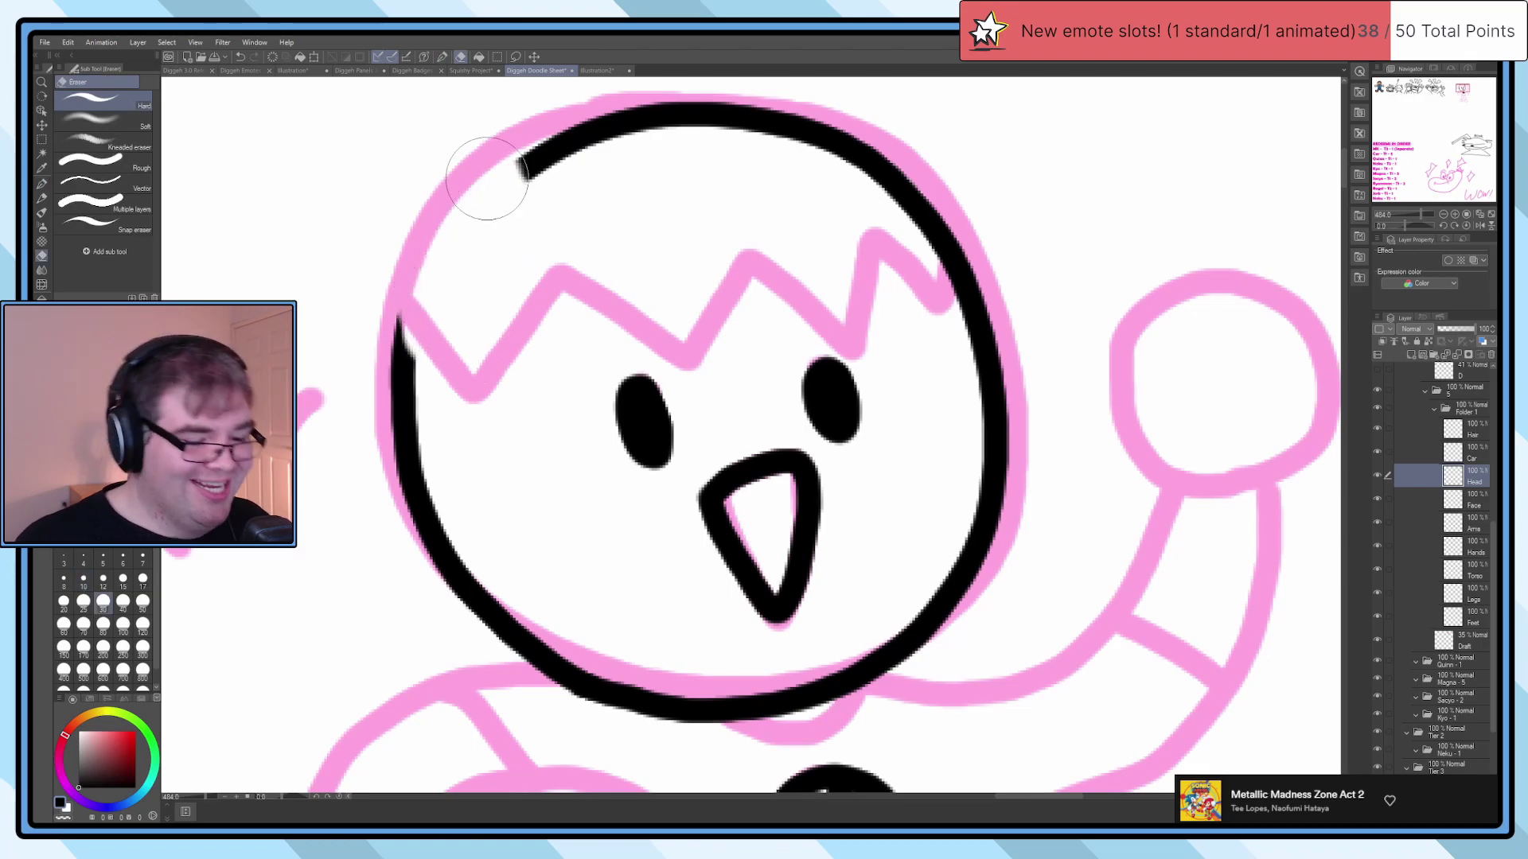
pyautogui.scroll(3, 392, 368)
pyautogui.press('p')
pyautogui.moveTo(340, 531); pyautogui.dragTo(340, 534)
pyautogui.moveTo(342, 531); pyautogui.dragTo(355, 430)
pyautogui.hotkey('ctrl', 'z')
pyautogui.moveTo(341, 526)
pyautogui.mouseDown()
pyautogui.moveTo(378, 357)
pyautogui.moveTo(471, 248)
pyautogui.moveTo(537, 202)
pyautogui.moveTo(380, 412)
pyautogui.moveTo(336, 534)
pyautogui.moveTo(360, 419)
pyautogui.moveTo(413, 322)
pyautogui.moveTo(560, 180)
pyautogui.mouseUp()
pyautogui.hotkey('ctrl', 'z')
pyautogui.hotkey('ctrl', 'z')
# Step: Ink the zigzag hair fringe across the forehead from one side of the head outline to the other
pyautogui.hotkey('ctrl', 'z')
pyautogui.hotkey('ctrl', 'z')
pyautogui.moveTo(358, 460)
pyautogui.mouseDown()
pyautogui.moveTo(428, 566)
pyautogui.moveTo(578, 398)
pyautogui.moveTo(378, 483)
pyautogui.moveTo(439, 561)
pyautogui.moveTo(603, 400)
pyautogui.moveTo(766, 507)
pyautogui.moveTo(908, 366)
pyautogui.moveTo(1030, 461)
pyautogui.moveTo(1089, 372)
pyautogui.moveTo(1198, 441)
pyautogui.moveTo(1261, 422)
pyautogui.mouseUp()
pyautogui.hotkey('ctrl', 'z')
pyautogui.scroll(-5, 819, 446)
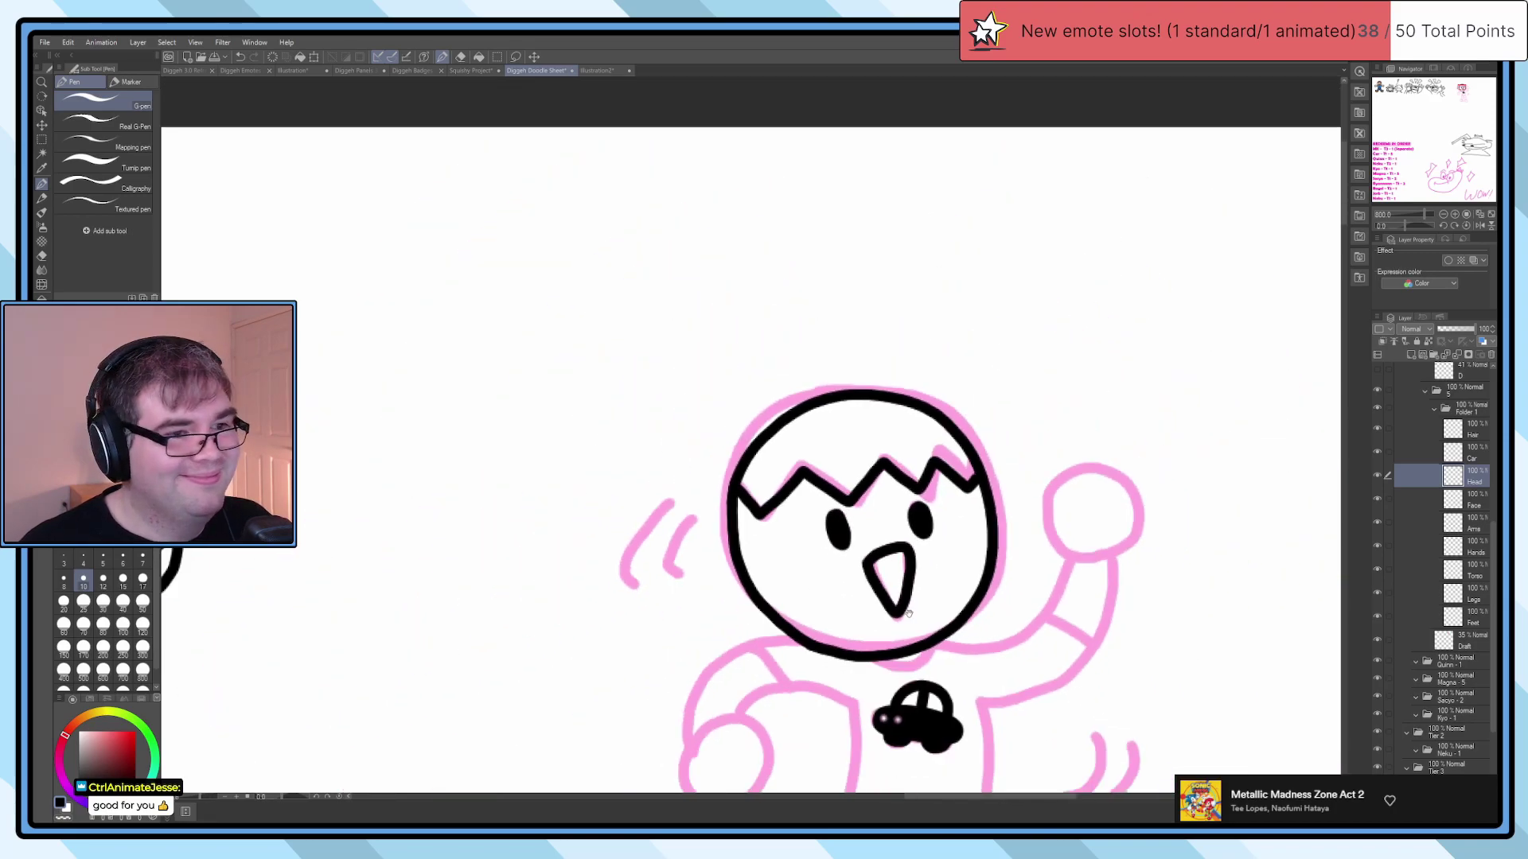
# Step: On the Arms layer, ink the figure's bent left-hand arm with its round fist and the curved sleeve edge
pyautogui.scroll(3, 838, 542)
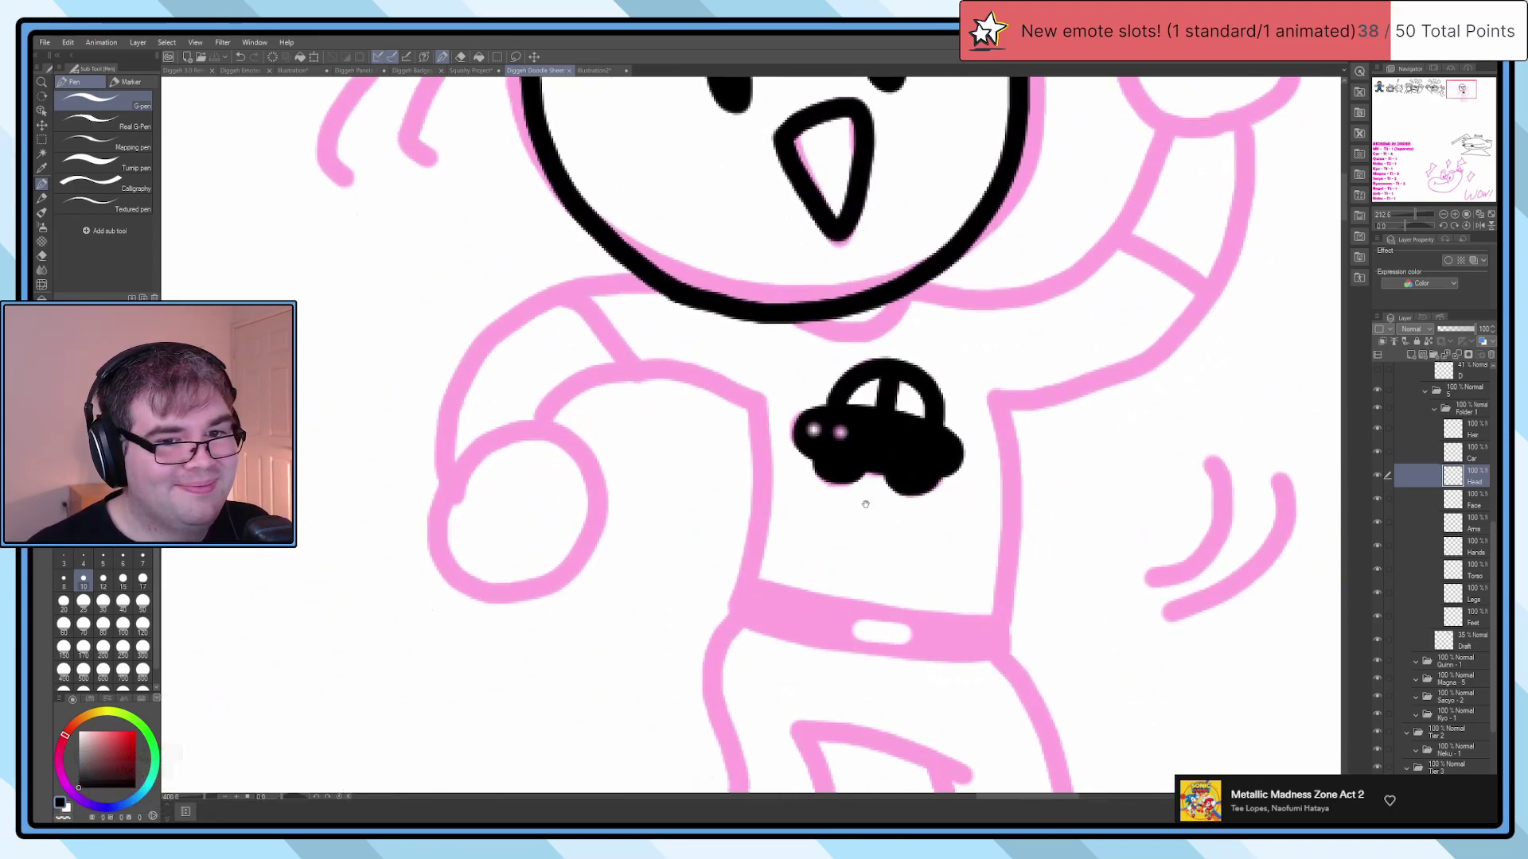
pyautogui.click(1453, 517)
pyautogui.scroll(1, 386, 274)
pyautogui.moveTo(792, 270)
pyautogui.mouseDown()
pyautogui.moveTo(740, 274)
pyautogui.moveTo(509, 360)
pyautogui.moveTo(470, 430)
pyautogui.moveTo(641, 290)
pyautogui.moveTo(467, 501)
pyautogui.moveTo(486, 534)
pyautogui.moveTo(702, 276)
pyautogui.moveTo(828, 300)
pyautogui.moveTo(586, 313)
pyautogui.moveTo(453, 522)
pyautogui.moveTo(536, 725)
pyautogui.moveTo(700, 701)
pyautogui.mouseUp()
pyautogui.hotkey('ctrl', 'z')
pyautogui.hotkey('ctrl', 'z')
pyautogui.hotkey('ctrl', 'z')
pyautogui.hotkey('ctrl', 'z')
pyautogui.moveTo(471, 512)
pyautogui.mouseDown()
pyautogui.moveTo(464, 700)
pyautogui.moveTo(606, 684)
pyautogui.moveTo(670, 541)
pyautogui.moveTo(605, 509)
pyautogui.moveTo(653, 434)
pyautogui.moveTo(758, 393)
pyautogui.moveTo(836, 400)
pyautogui.moveTo(919, 452)
pyautogui.mouseUp()
pyautogui.moveTo(740, 390); pyautogui.dragTo(676, 286)
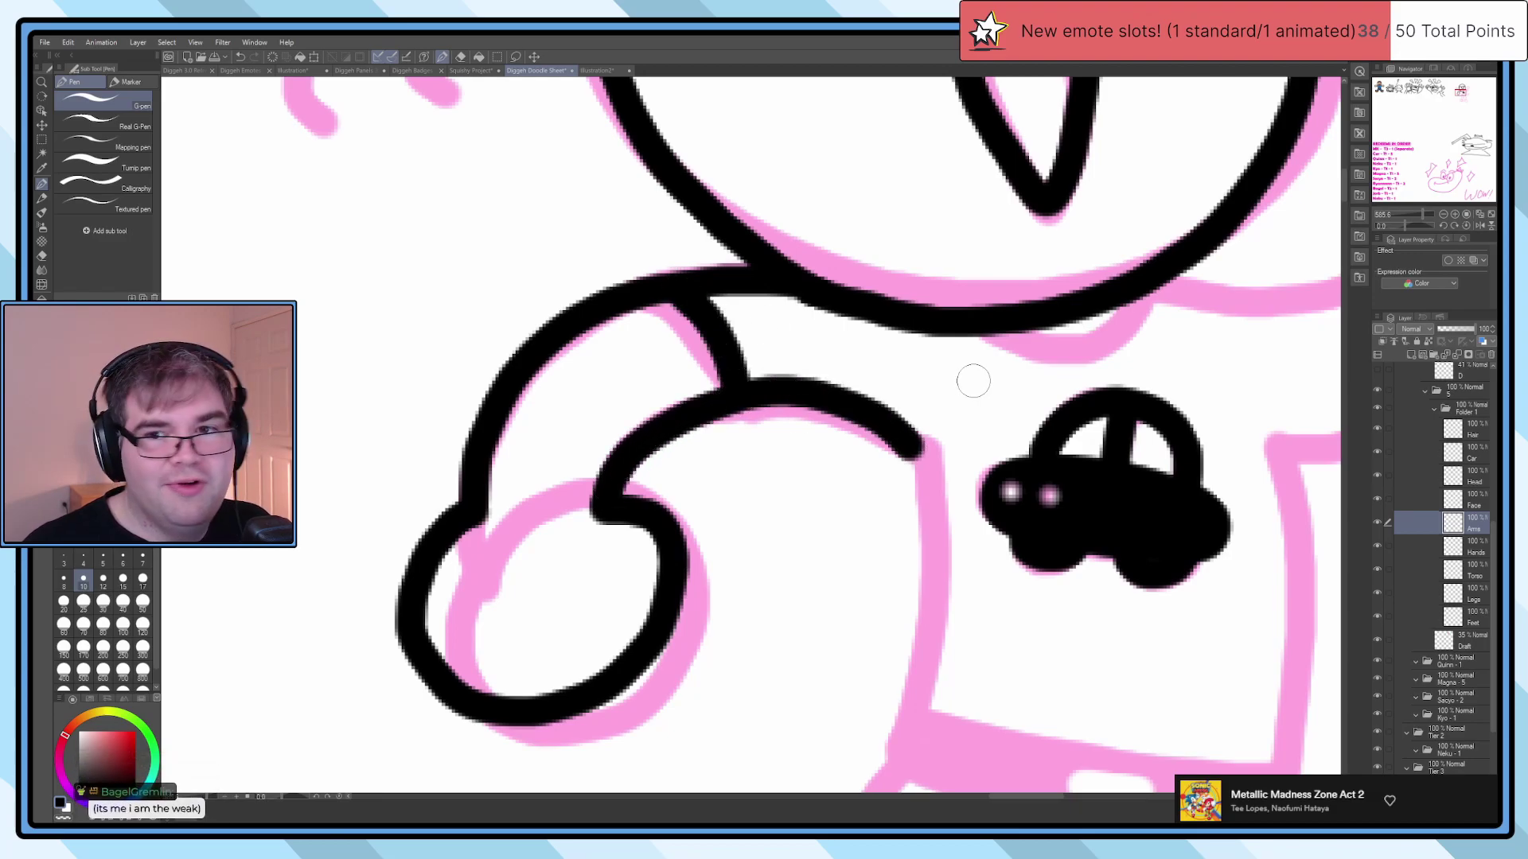
# Step: Ink the curved shirt collar below the chin and the upper shoulder line of the raised arm
pyautogui.moveTo(955, 383); pyautogui.dragTo(597, 395)
pyautogui.moveTo(769, 312)
pyautogui.mouseDown()
pyautogui.moveTo(713, 474)
pyautogui.moveTo(668, 547)
pyautogui.moveTo(562, 497)
pyautogui.mouseUp()
pyautogui.moveTo(748, 471)
pyautogui.mouseDown()
pyautogui.moveTo(879, 463)
pyautogui.moveTo(988, 426)
pyautogui.moveTo(1032, 391)
pyautogui.moveTo(918, 475)
pyautogui.moveTo(743, 466)
pyautogui.mouseUp()
pyautogui.hotkey('ctrl', 'z')
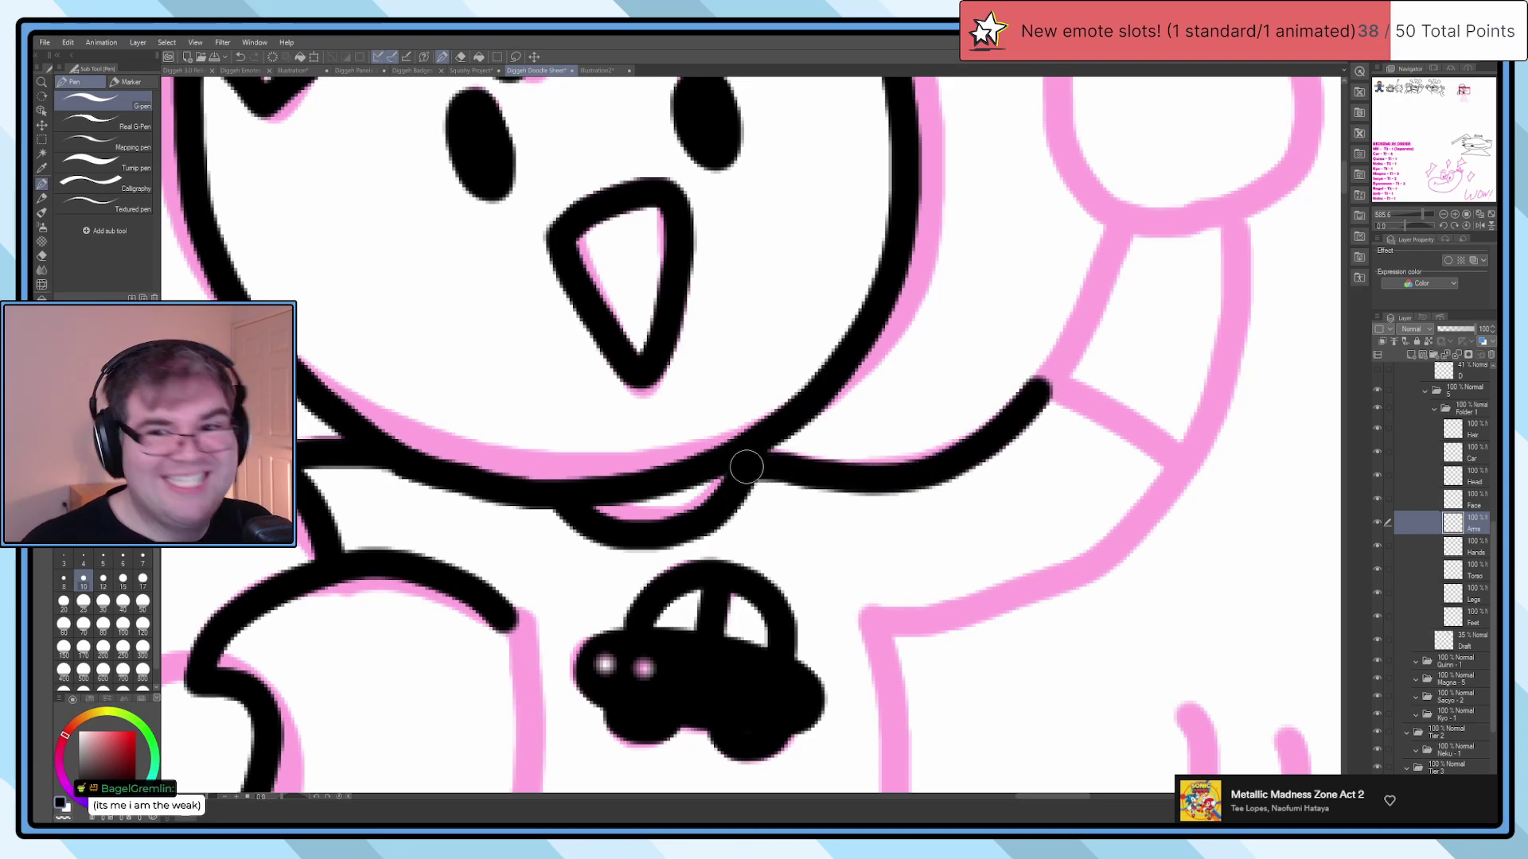
pyautogui.scroll(-5, 743, 466)
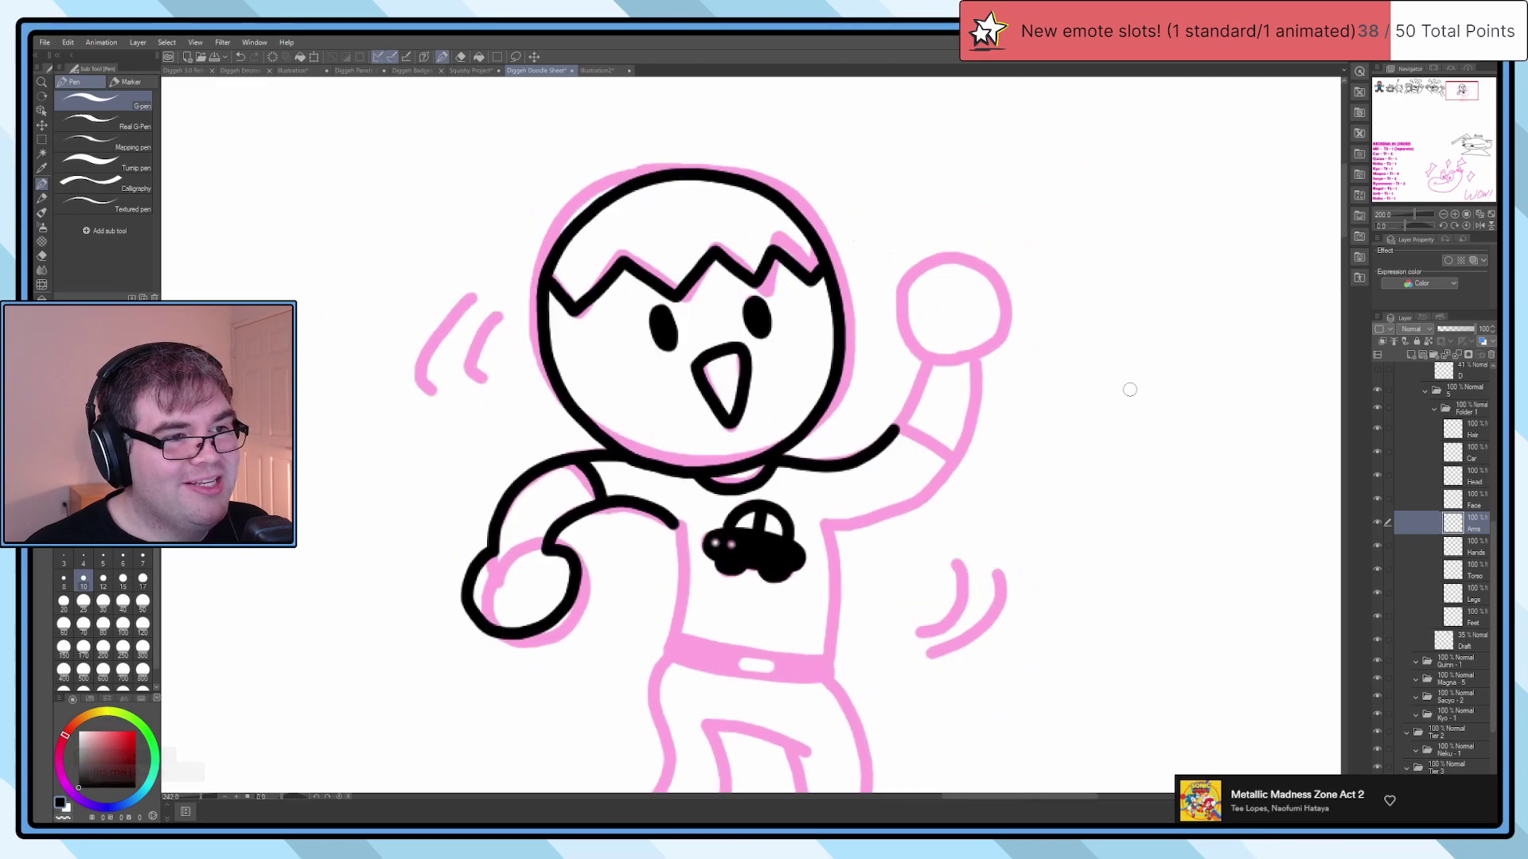
pyautogui.scroll(4, 1034, 419)
pyautogui.moveTo(983, 308)
pyautogui.mouseDown()
pyautogui.moveTo(934, 335)
pyautogui.moveTo(866, 455)
pyautogui.moveTo(1023, 526)
pyautogui.mouseUp()
pyautogui.moveTo(1051, 445); pyautogui.dragTo(1014, 414)
pyautogui.hotkey('ctrl', 'z')
pyautogui.hotkey('ctrl', 'z')
pyautogui.moveTo(498, 559); pyautogui.dragTo(844, 340)
pyautogui.scroll(-1, 837, 347)
pyautogui.scroll(2, 836, 347)
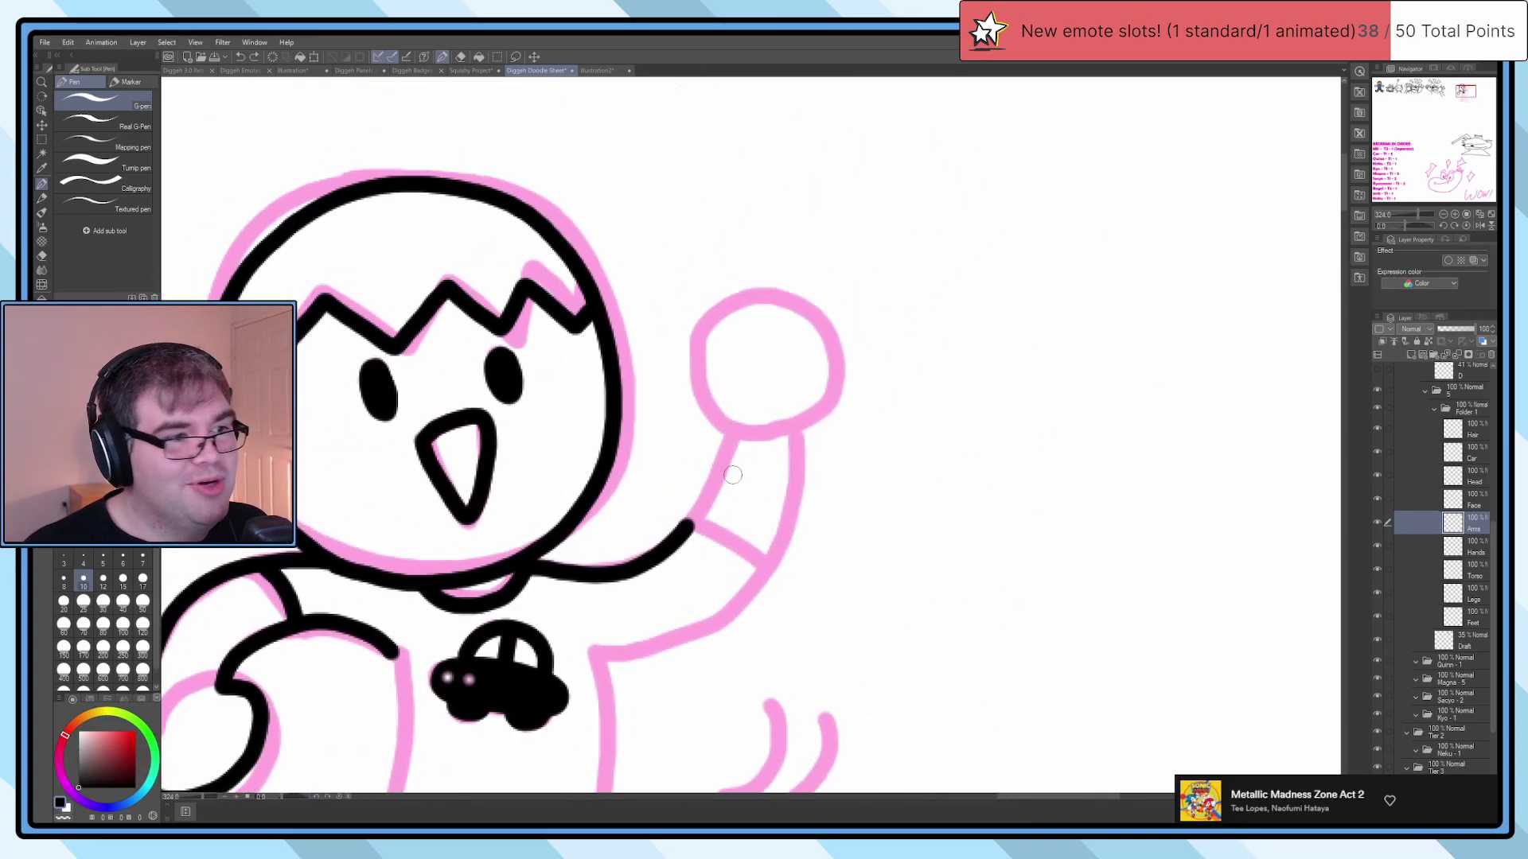
# Step: Ink the rest of the raised arm with its round hand, underside line and sleeve edge
pyautogui.moveTo(679, 537)
pyautogui.mouseDown()
pyautogui.moveTo(743, 440)
pyautogui.moveTo(692, 401)
pyautogui.moveTo(757, 301)
pyautogui.mouseUp()
pyautogui.scroll(2, 743, 440)
pyautogui.hotkey('ctrl', 'z')
pyautogui.moveTo(724, 436)
pyautogui.mouseDown()
pyautogui.moveTo(703, 251)
pyautogui.moveTo(801, 215)
pyautogui.moveTo(884, 266)
pyautogui.moveTo(899, 373)
pyautogui.moveTo(829, 452)
pyautogui.mouseUp()
pyautogui.moveTo(829, 452)
pyautogui.mouseDown()
pyautogui.moveTo(919, 256)
pyautogui.moveTo(1021, 182)
pyautogui.moveTo(989, 381)
pyautogui.moveTo(784, 523)
pyautogui.moveTo(709, 557)
pyautogui.moveTo(875, 485)
pyautogui.moveTo(1006, 271)
pyautogui.moveTo(1017, 195)
pyautogui.mouseUp()
pyautogui.hotkey('ctrl', 'z')
pyautogui.moveTo(962, 392); pyautogui.dragTo(831, 323)
pyautogui.scroll(-4, 831, 334)
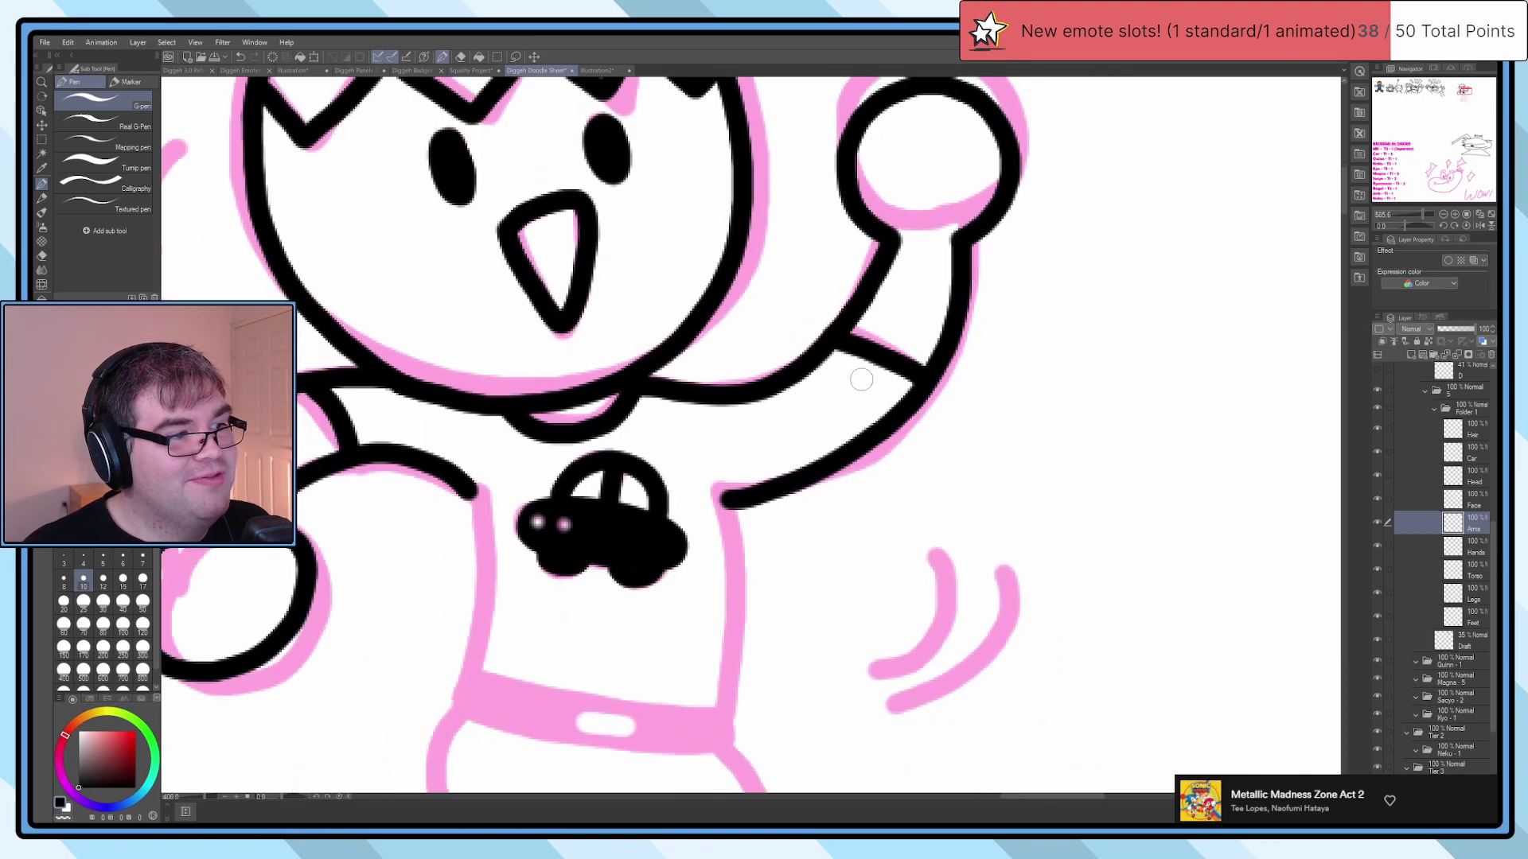
# Step: Ink the left side of the torso and continue down the outer edge of the left-hand leg to its ankle line
pyautogui.scroll(2, 742, 320)
pyautogui.scroll(3, 741, 320)
pyautogui.moveTo(660, 230)
pyautogui.mouseDown()
pyautogui.moveTo(693, 335)
pyautogui.moveTo(694, 412)
pyautogui.moveTo(633, 544)
pyautogui.moveTo(642, 711)
pyautogui.mouseUp()
pyautogui.moveTo(663, 626); pyautogui.dragTo(769, 353)
pyautogui.moveTo(739, 459)
pyautogui.mouseDown()
pyautogui.moveTo(644, 561)
pyautogui.moveTo(789, 635)
pyautogui.moveTo(833, 590)
pyautogui.moveTo(868, 491)
pyautogui.moveTo(858, 379)
pyautogui.moveTo(838, 347)
pyautogui.moveTo(912, 341)
pyautogui.moveTo(1035, 360)
pyautogui.mouseUp()
pyautogui.hotkey('ctrl', 'z')
pyautogui.hotkey('ctrl', 'z')
pyautogui.moveTo(888, 434); pyautogui.dragTo(840, 431)
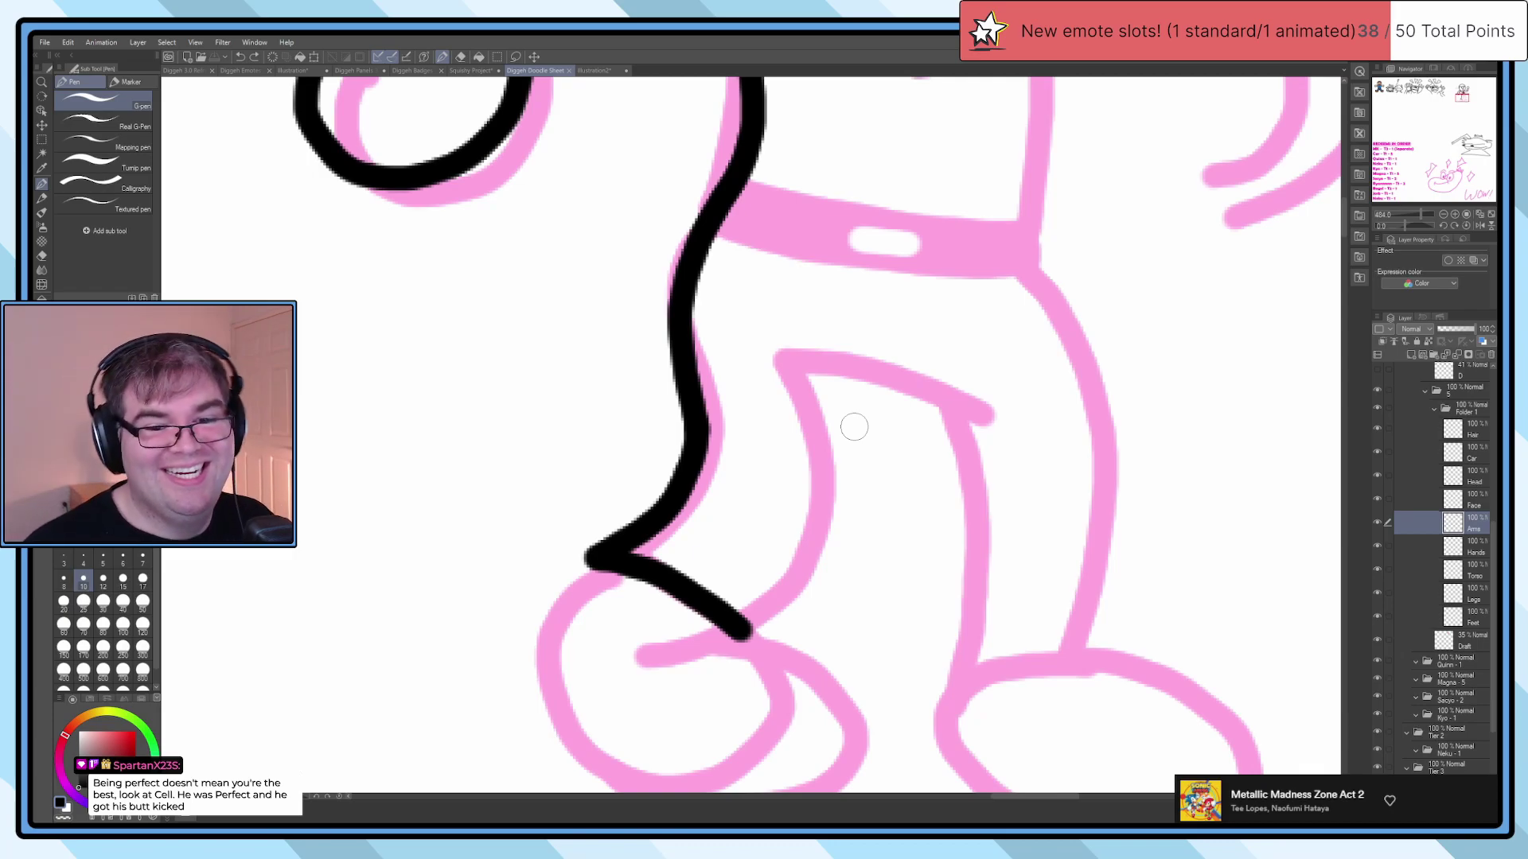
# Step: Ink the inner edges of both legs, the crotch line between them and the right-hand leg's ankle line
pyautogui.scroll(3, 862, 446)
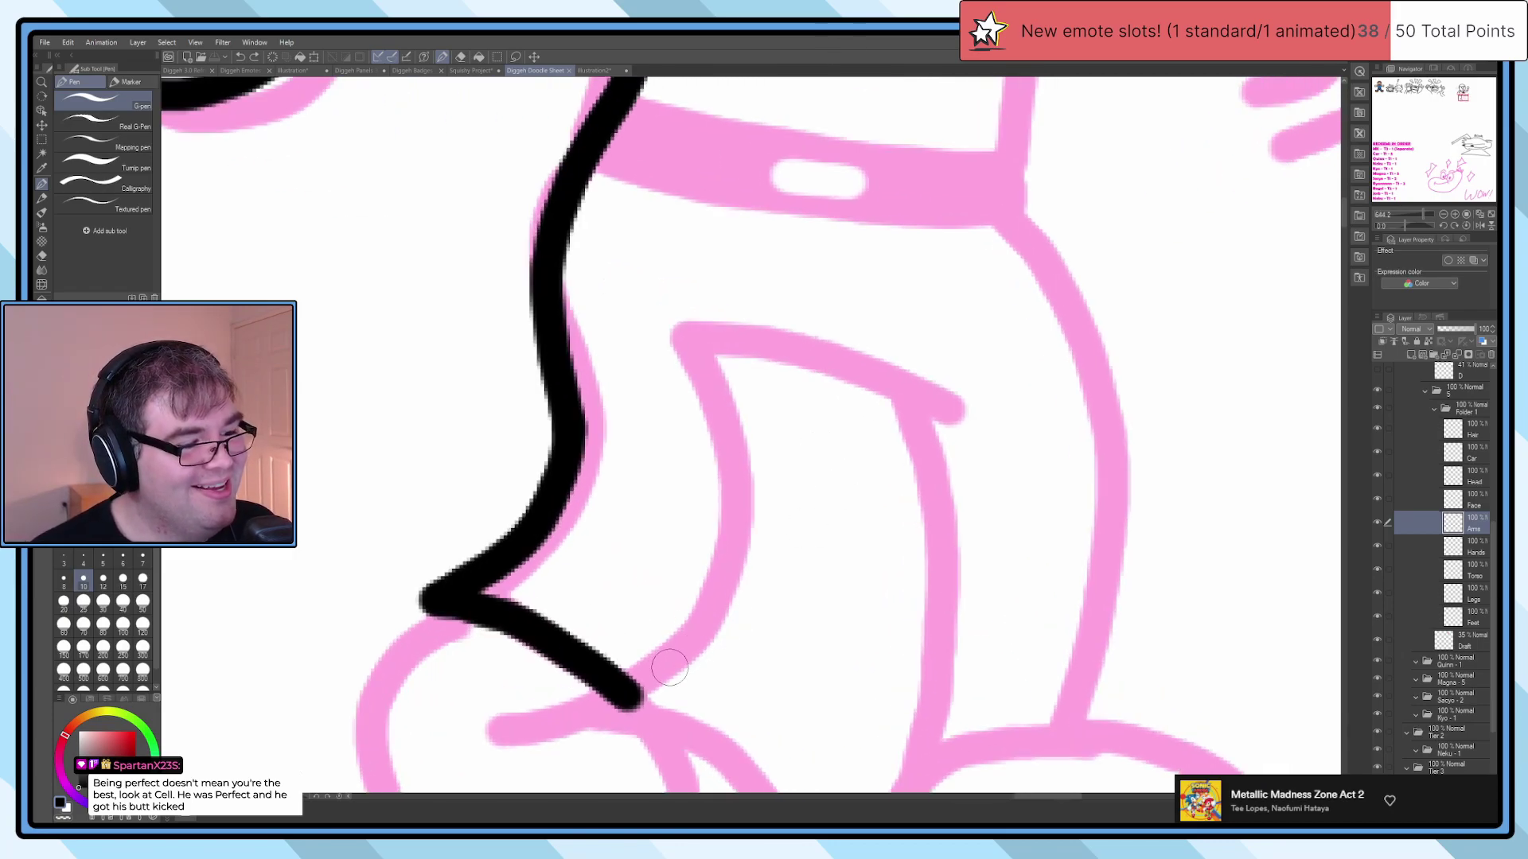
pyautogui.moveTo(631, 701)
pyautogui.mouseDown()
pyautogui.moveTo(710, 609)
pyautogui.moveTo(740, 533)
pyautogui.moveTo(736, 376)
pyautogui.moveTo(727, 356)
pyautogui.moveTo(689, 355)
pyautogui.moveTo(822, 338)
pyautogui.moveTo(898, 360)
pyautogui.moveTo(898, 323)
pyautogui.mouseUp()
pyautogui.hotkey('ctrl', 'z')
pyautogui.hotkey('ctrl', 'z')
pyautogui.moveTo(682, 296)
pyautogui.mouseDown()
pyautogui.moveTo(724, 445)
pyautogui.moveTo(645, 658)
pyautogui.moveTo(717, 501)
pyautogui.moveTo(724, 383)
pyautogui.moveTo(708, 294)
pyautogui.moveTo(774, 288)
pyautogui.moveTo(933, 327)
pyautogui.moveTo(974, 438)
pyautogui.moveTo(974, 596)
pyautogui.moveTo(951, 705)
pyautogui.moveTo(1122, 698)
pyautogui.moveTo(1136, 395)
pyautogui.moveTo(1094, 306)
pyautogui.mouseUp()
pyautogui.hotkey('ctrl', 'z')
pyautogui.hotkey('ctrl', 'z')
pyautogui.moveTo(1007, 183); pyautogui.dragTo(1092, 295)
pyautogui.hotkey('ctrl', 'z')
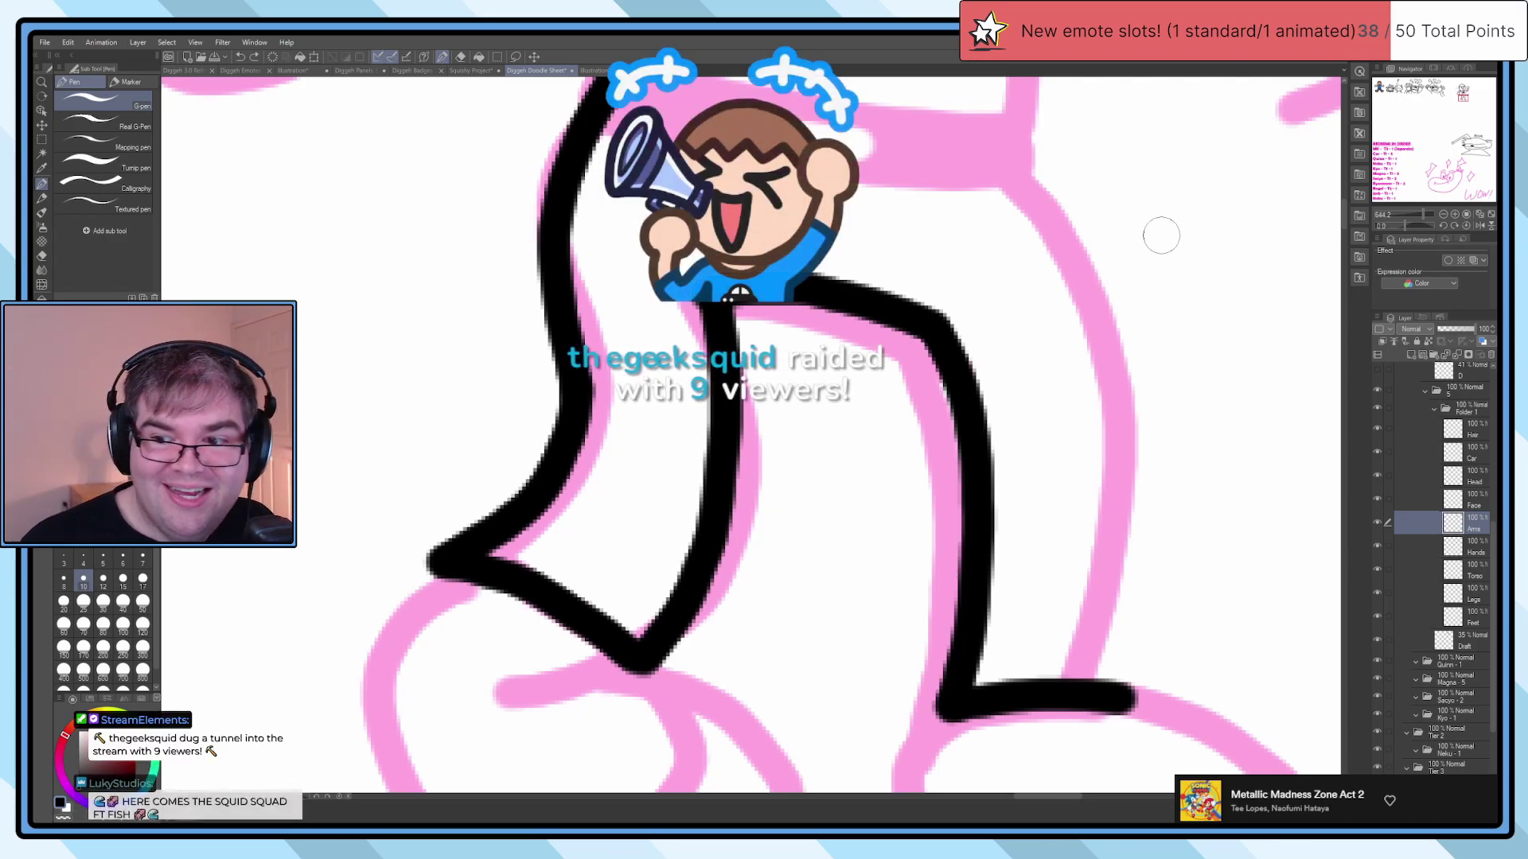
# Step: Switch from the doodle sheet to the 3.0 Channel Refresh announcement image with the tier rewards and rules
pyautogui.scroll(-8, 867, 454)
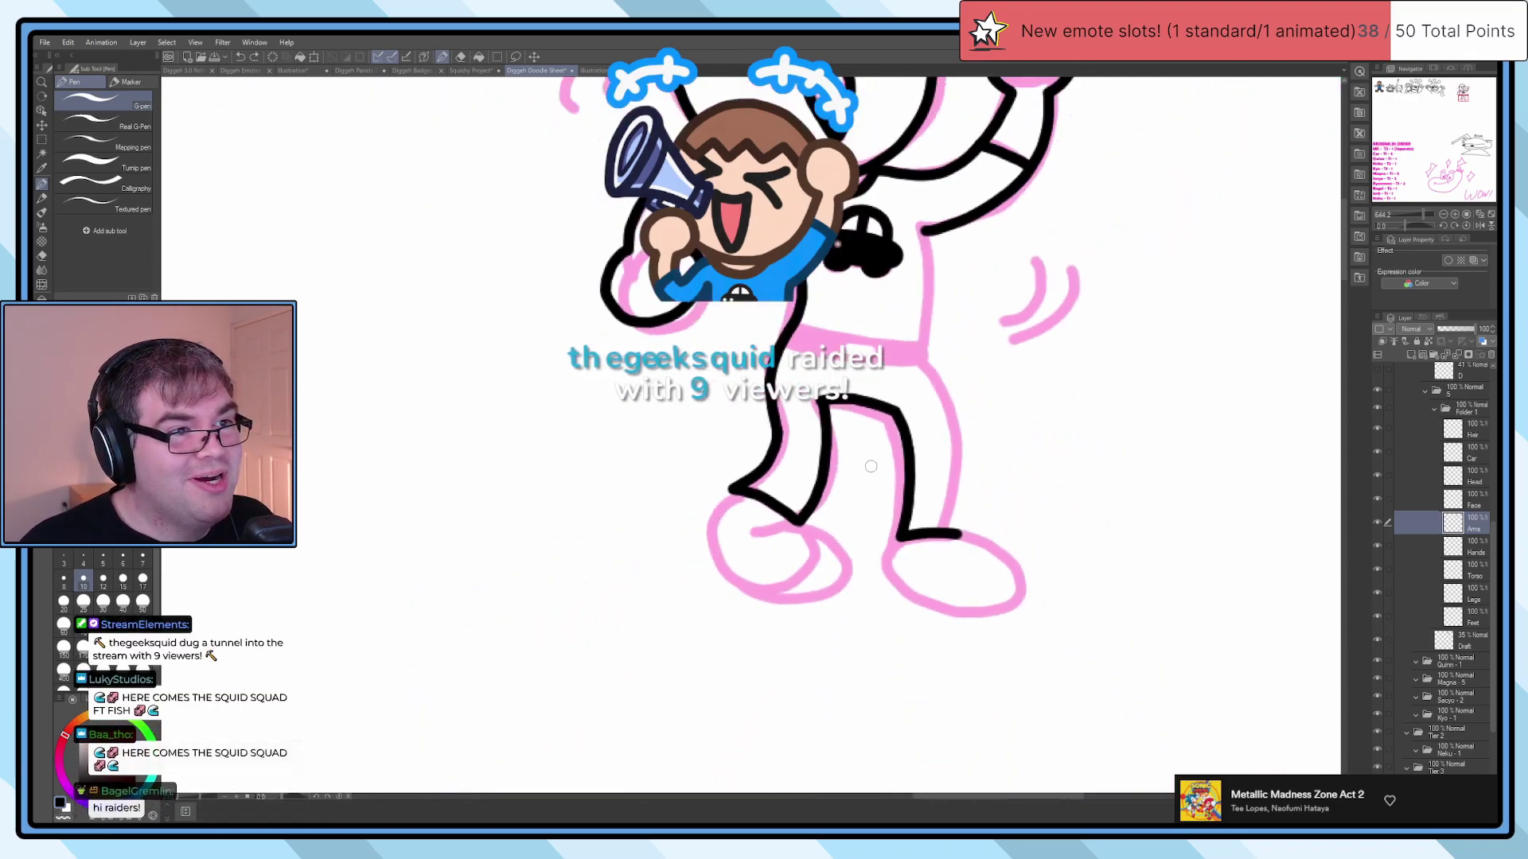
pyautogui.scroll(-6, 865, 465)
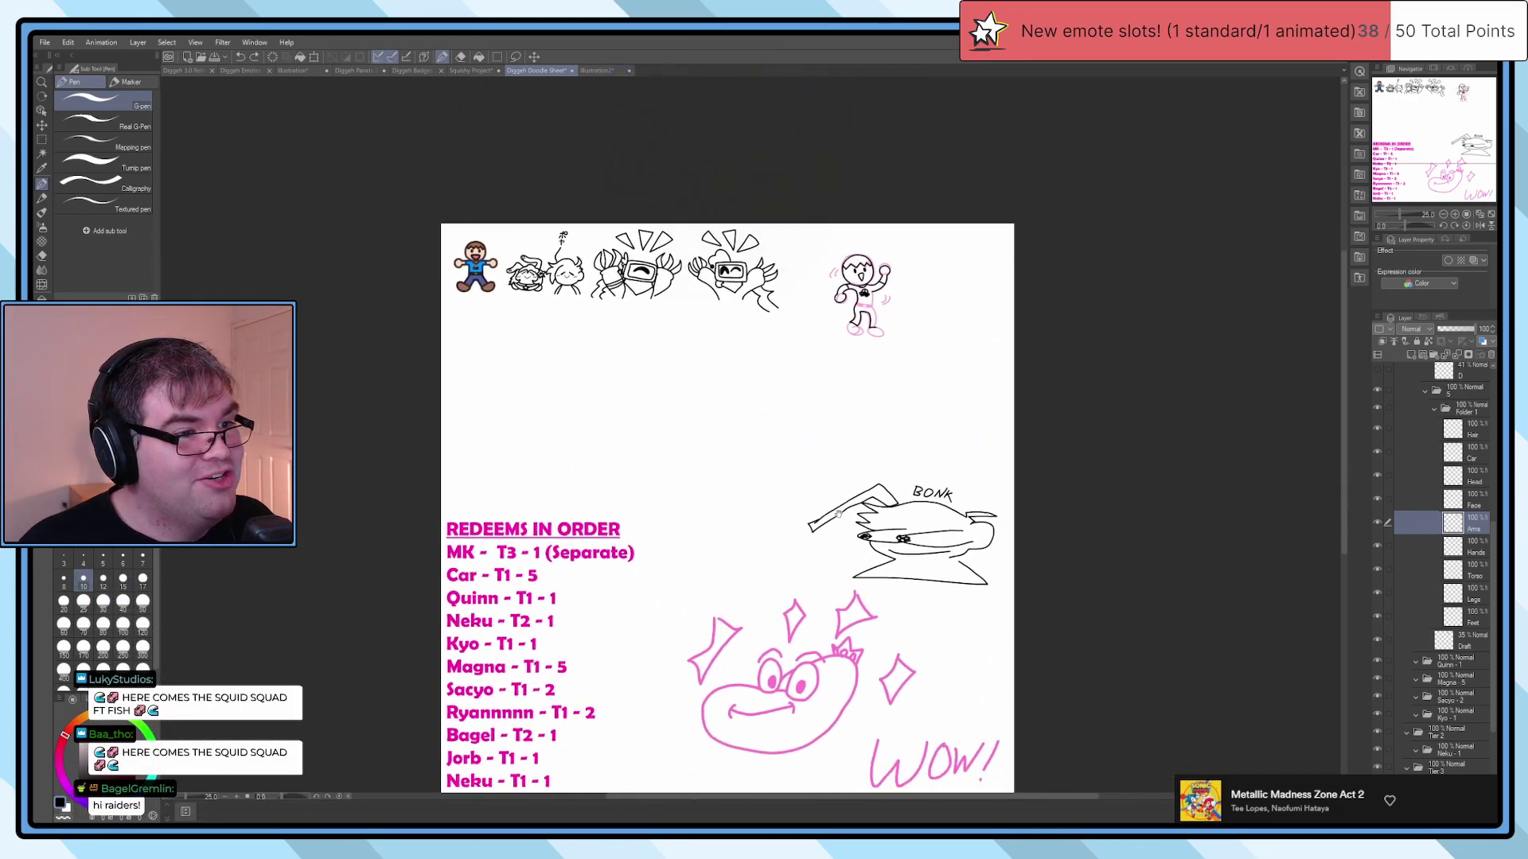
pyautogui.click(191, 70)
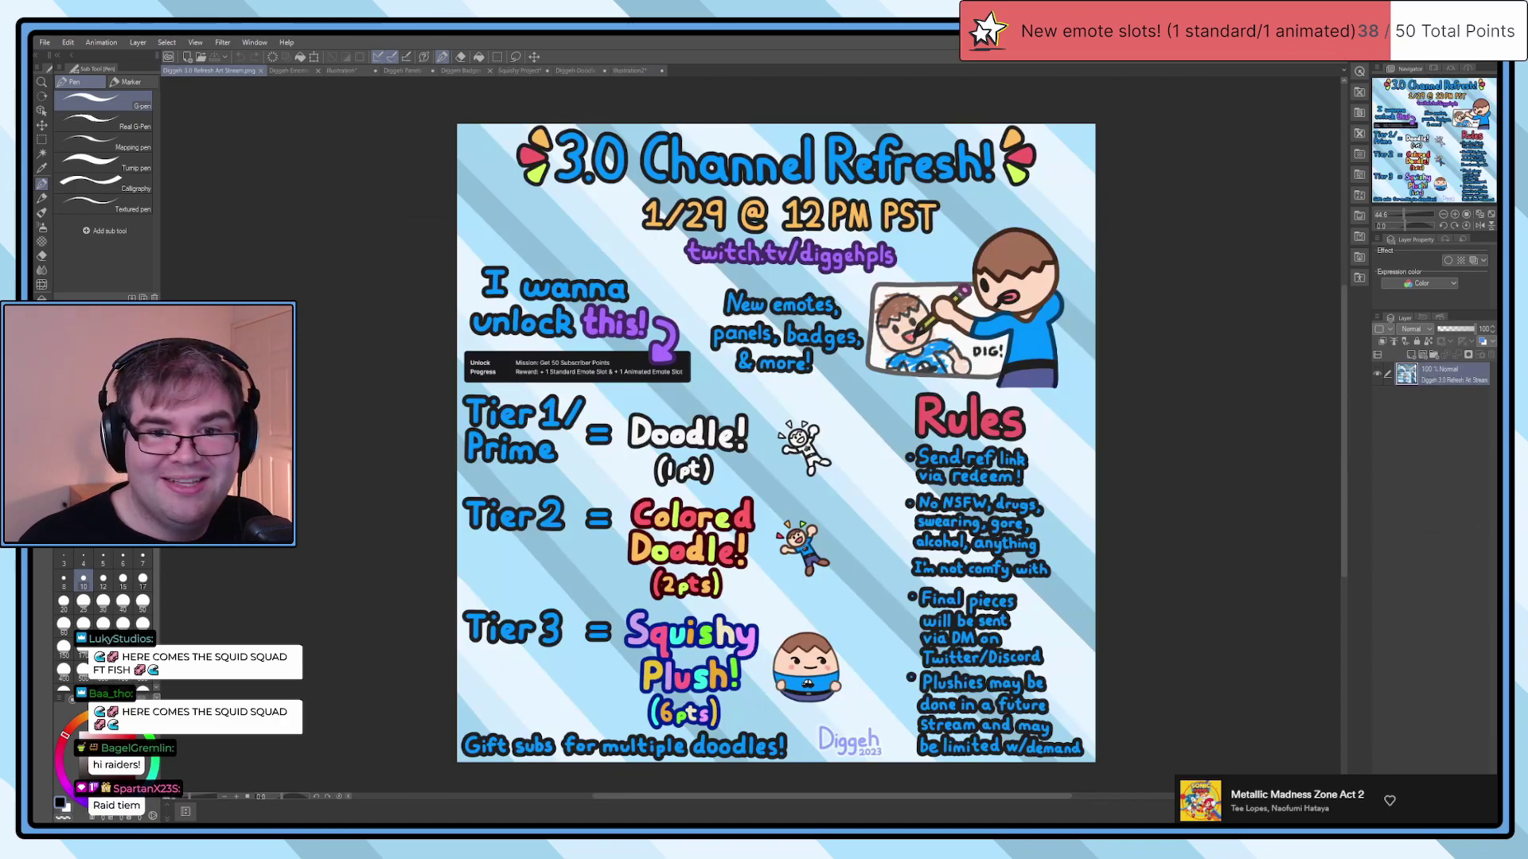
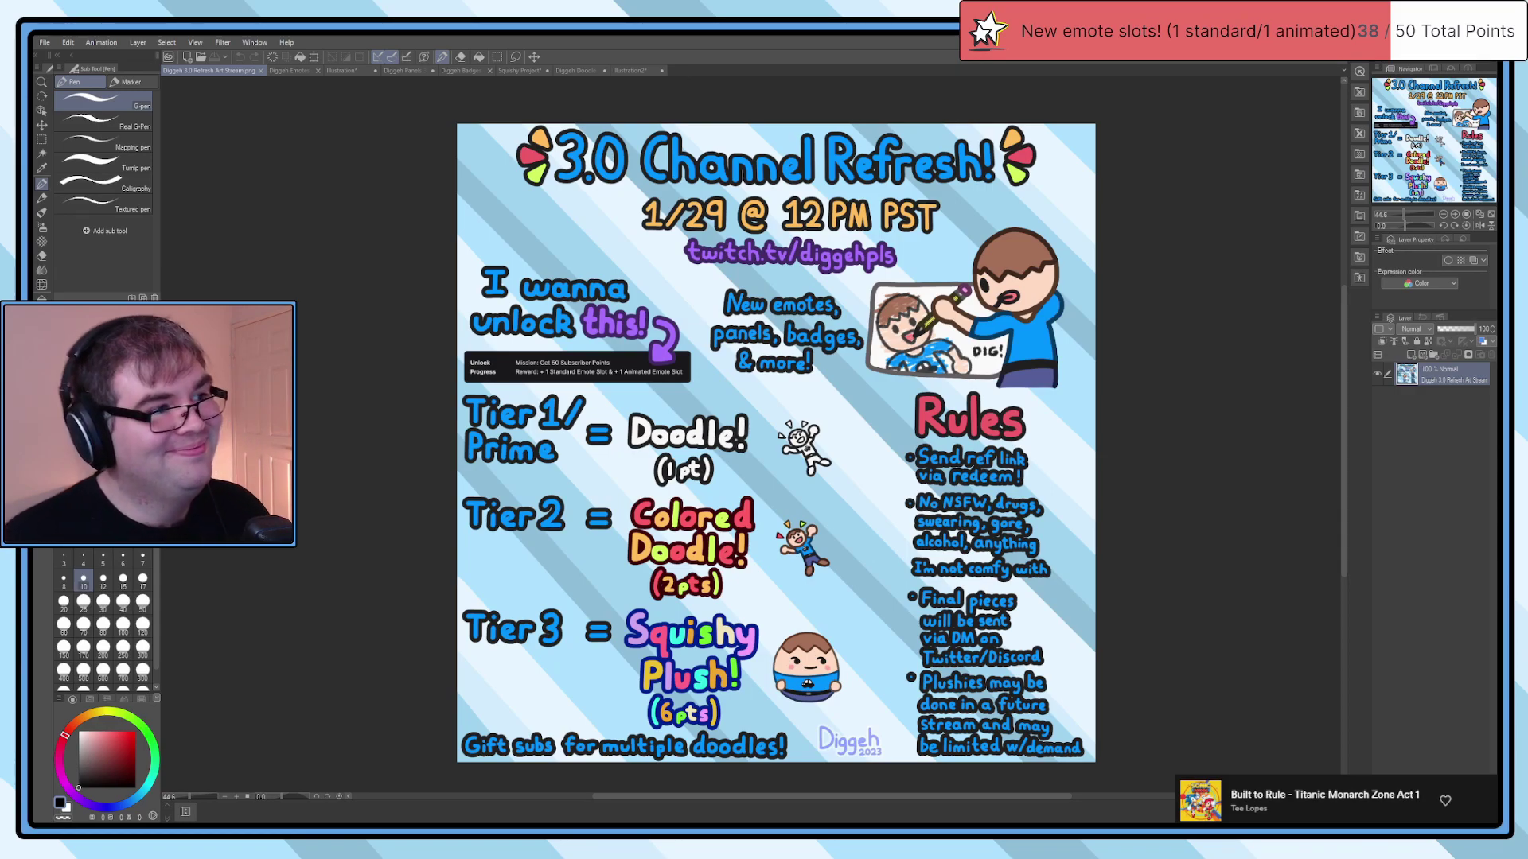
# Step: Return to the doodle sheet and look over the five doodles from the coloured sample to the dancing figure
pyautogui.click(630, 73)
pyautogui.click(534, 70)
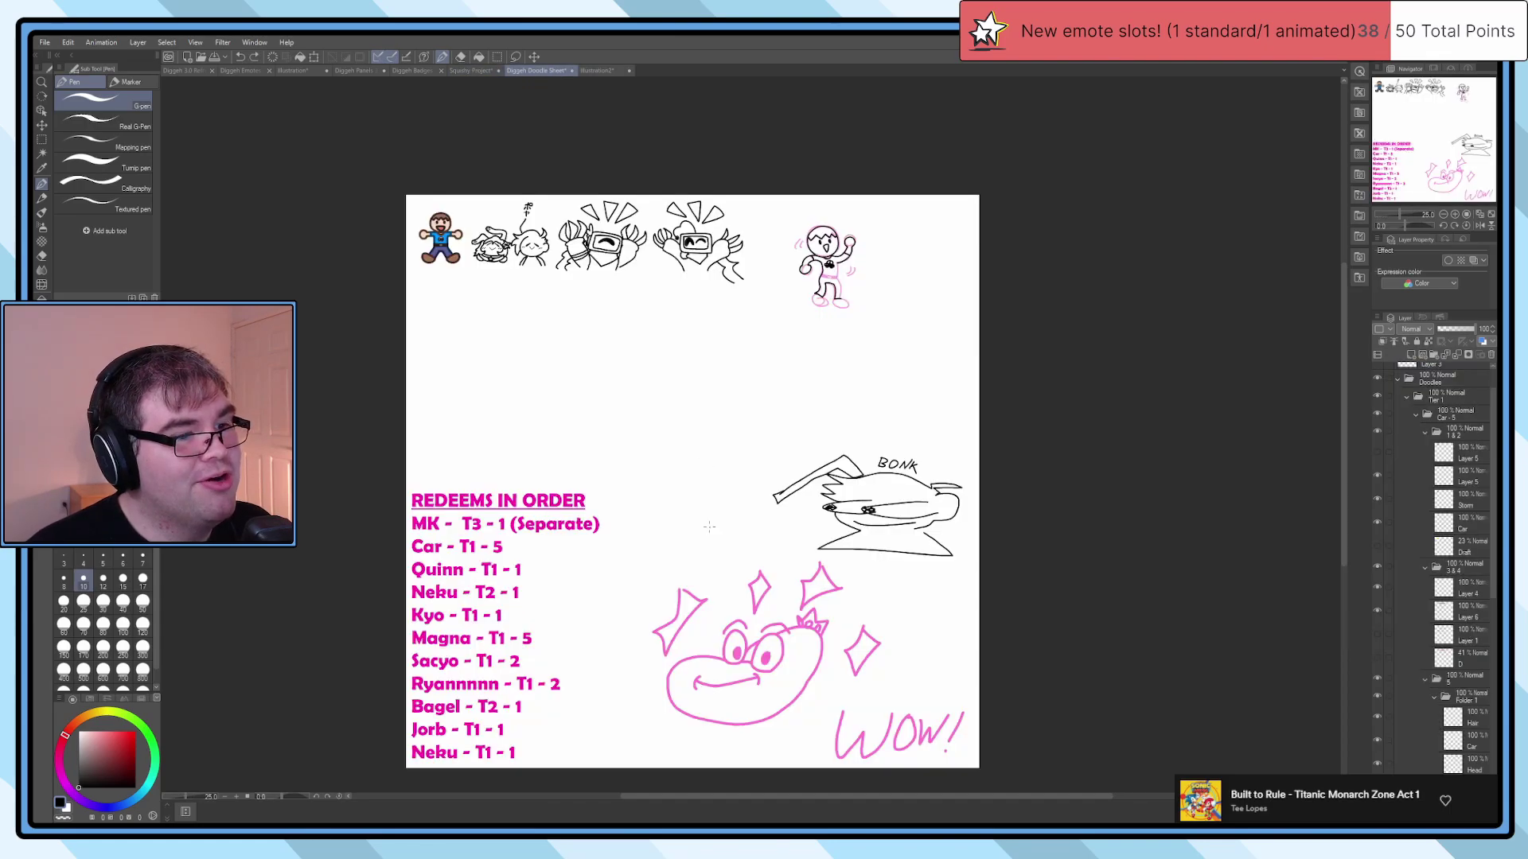
pyautogui.press('b')
pyautogui.moveTo(704, 580); pyautogui.dragTo(774, 558)
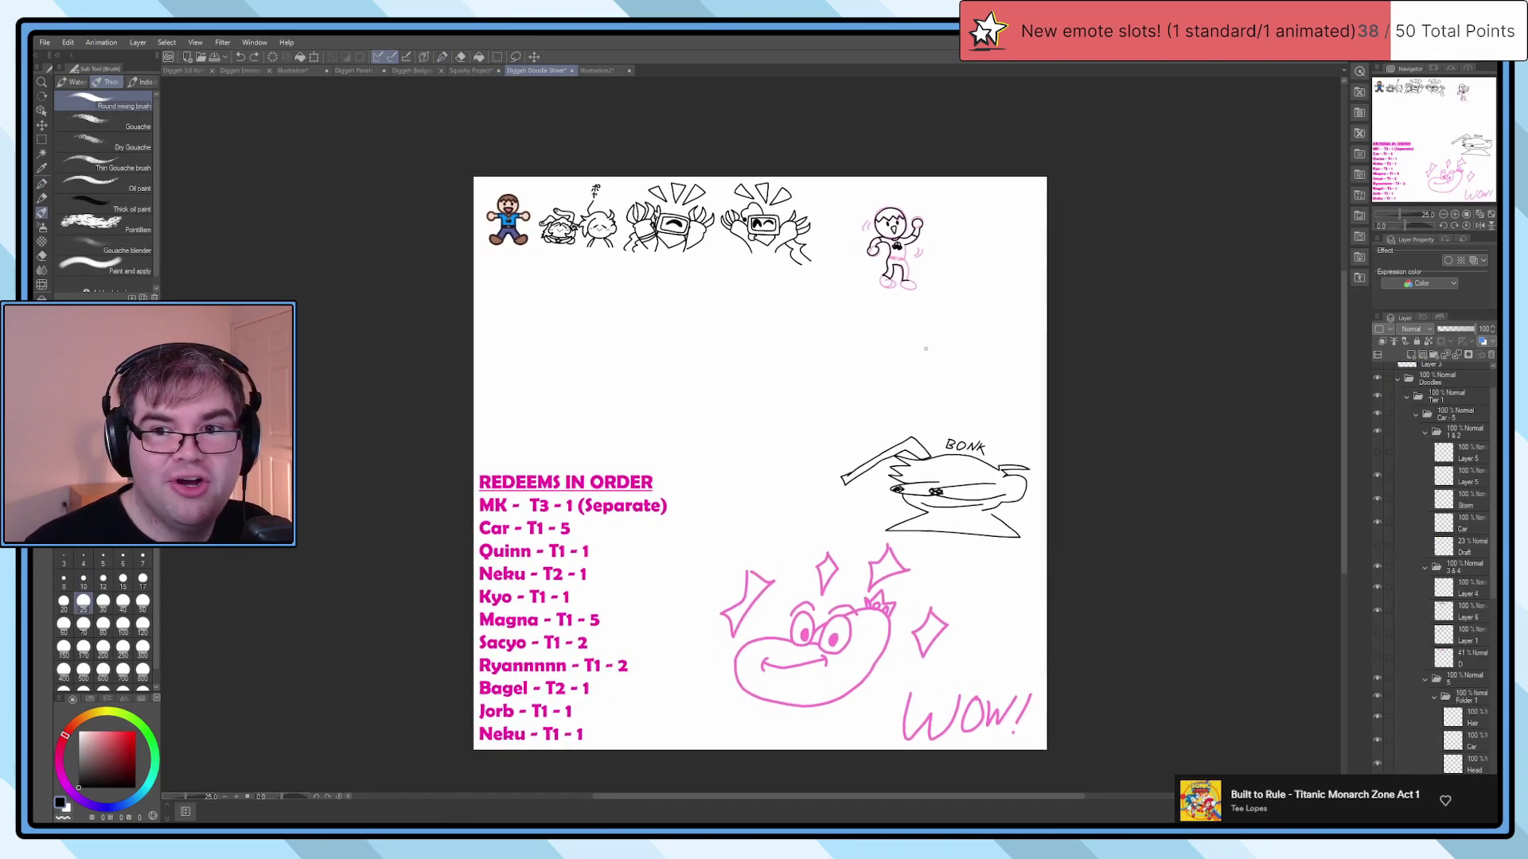
pyautogui.scroll(3, 778, 385)
pyautogui.moveTo(648, 317); pyautogui.dragTo(802, 579)
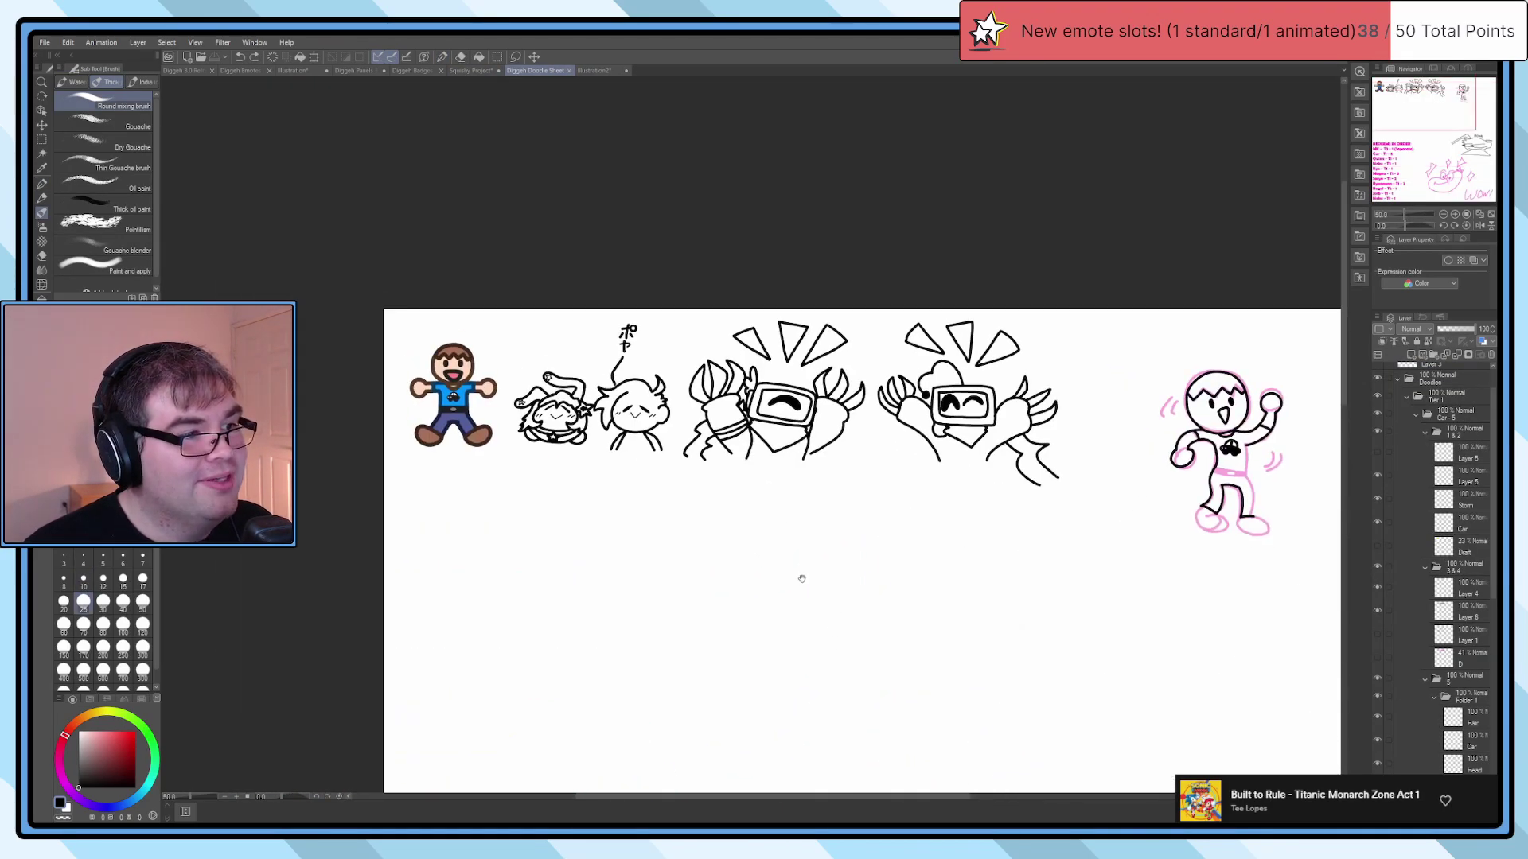
pyautogui.scroll(5, 555, 462)
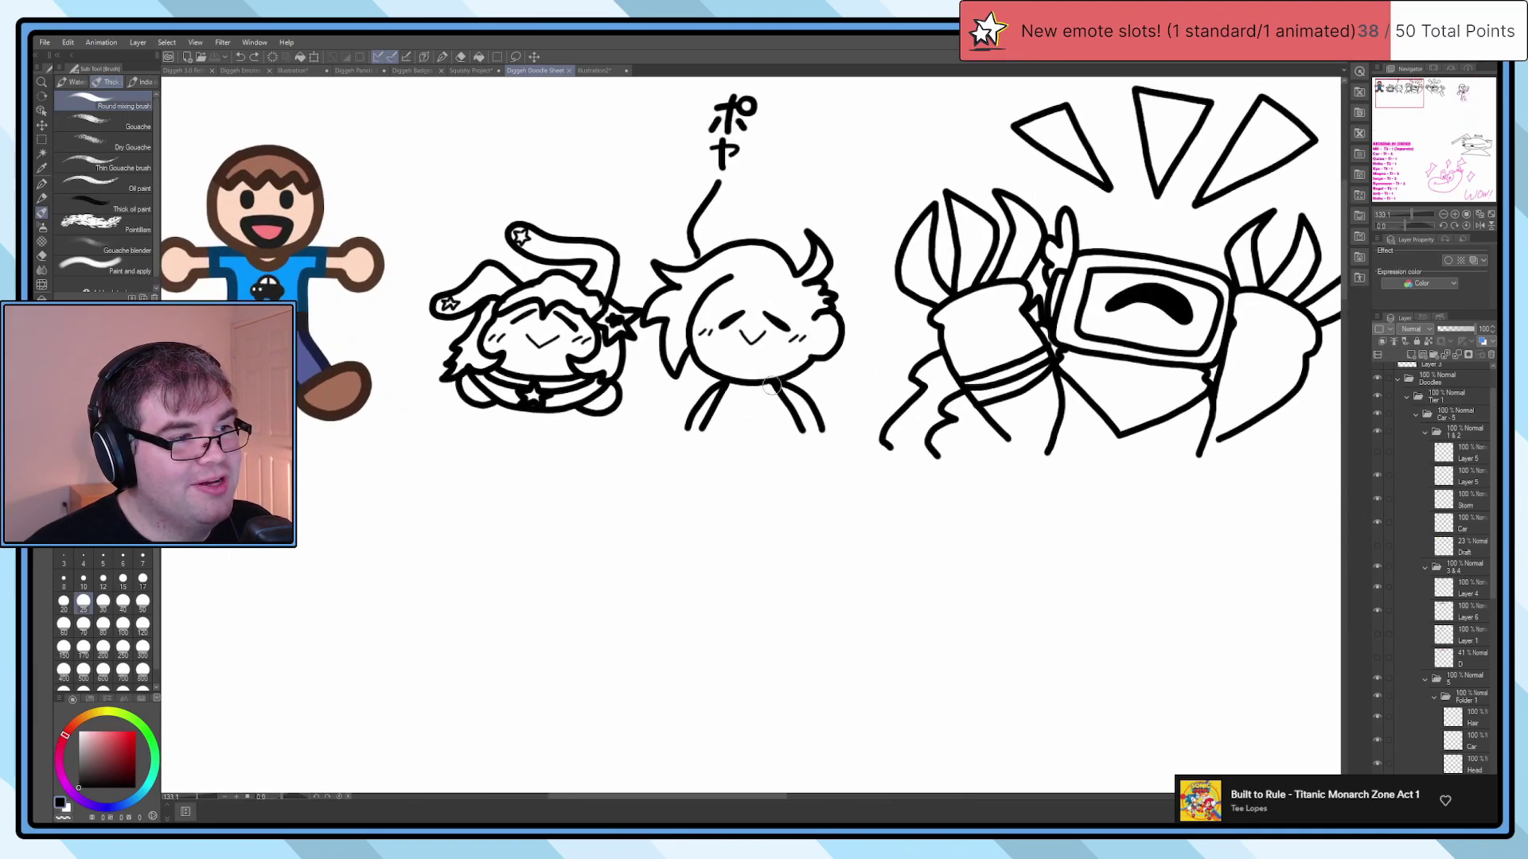
pyautogui.scroll(-1, 550, 457)
pyautogui.moveTo(1043, 503); pyautogui.dragTo(588, 534)
pyautogui.moveTo(871, 513)
pyautogui.mouseDown()
pyautogui.moveTo(897, 600)
pyautogui.moveTo(977, 551)
pyautogui.moveTo(882, 561)
pyautogui.moveTo(869, 529)
pyautogui.mouseUp()
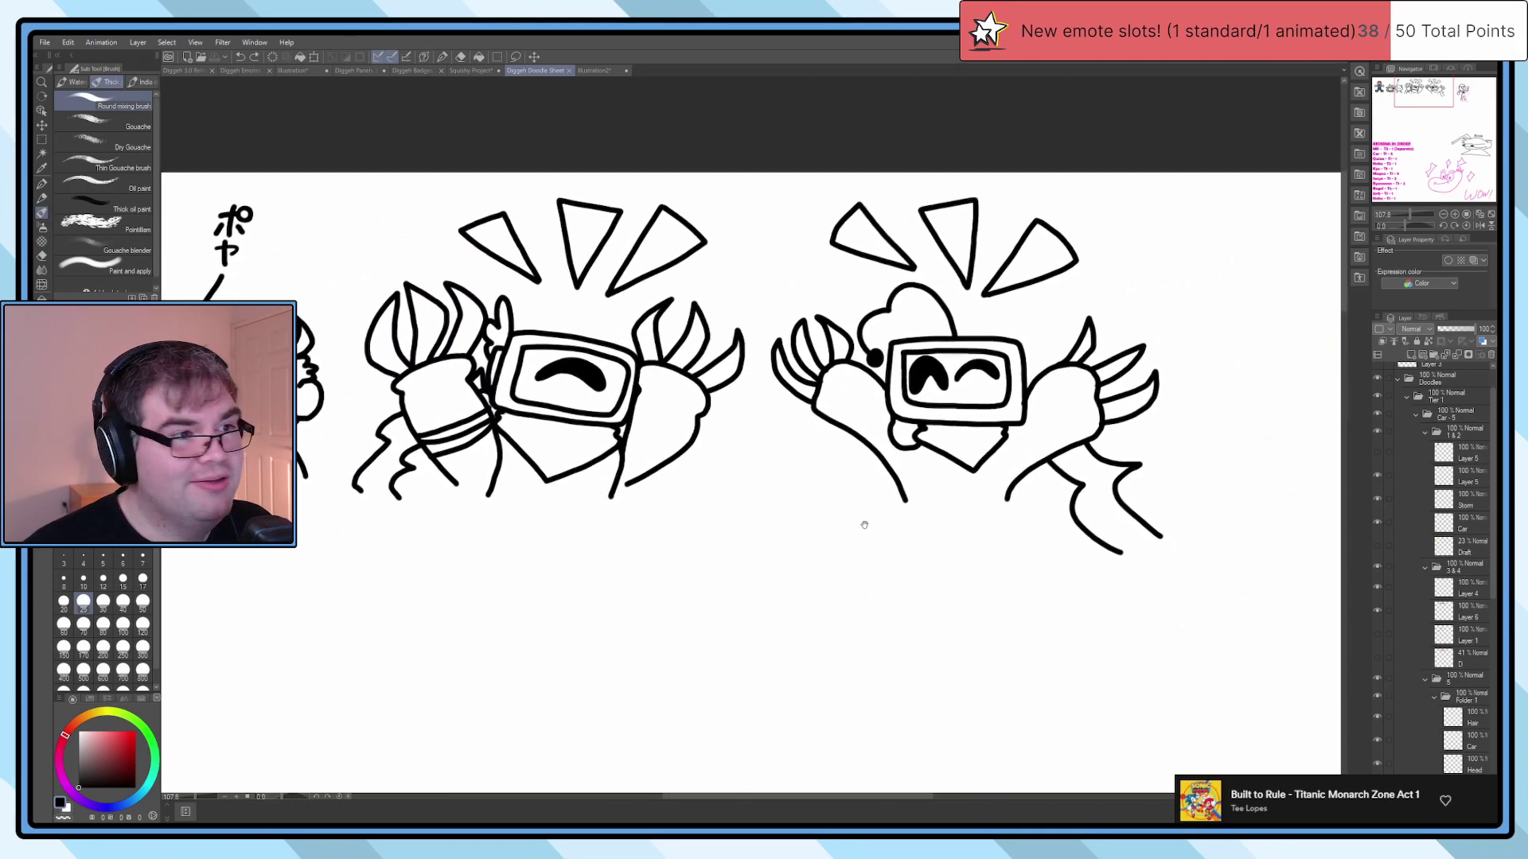
pyautogui.moveTo(1110, 574); pyautogui.dragTo(758, 506)
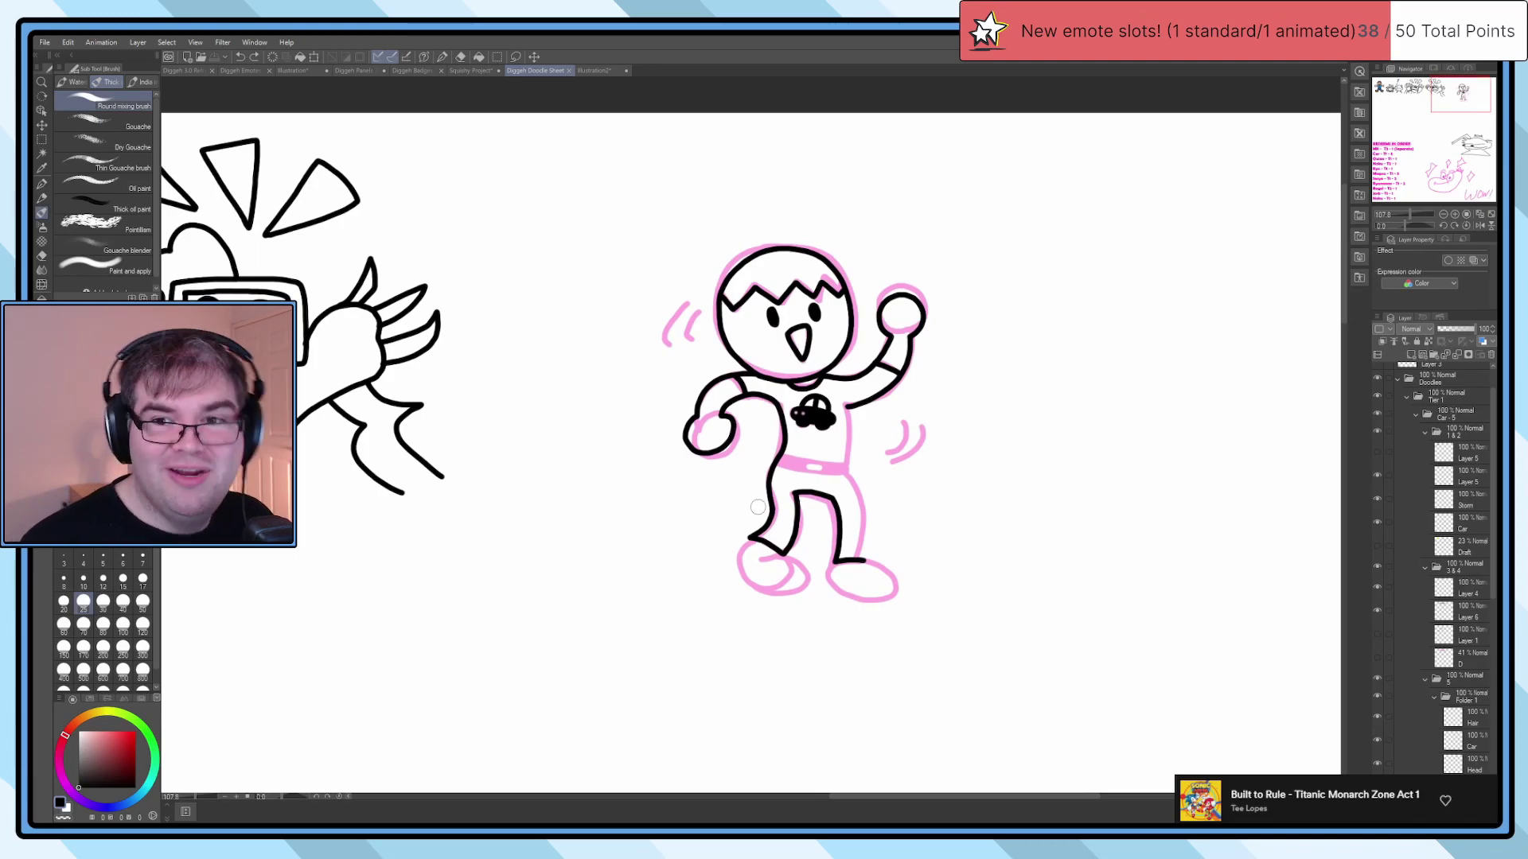
pyautogui.scroll(5, 758, 506)
pyautogui.moveTo(929, 312)
pyautogui.mouseDown()
pyautogui.moveTo(936, 430)
pyautogui.moveTo(890, 481)
pyautogui.moveTo(794, 499)
pyautogui.moveTo(811, 508)
pyautogui.mouseUp()
pyautogui.hotkey('ctrl', 'z')
pyautogui.scroll(-2, 919, 483)
pyautogui.scroll(-1, 919, 483)
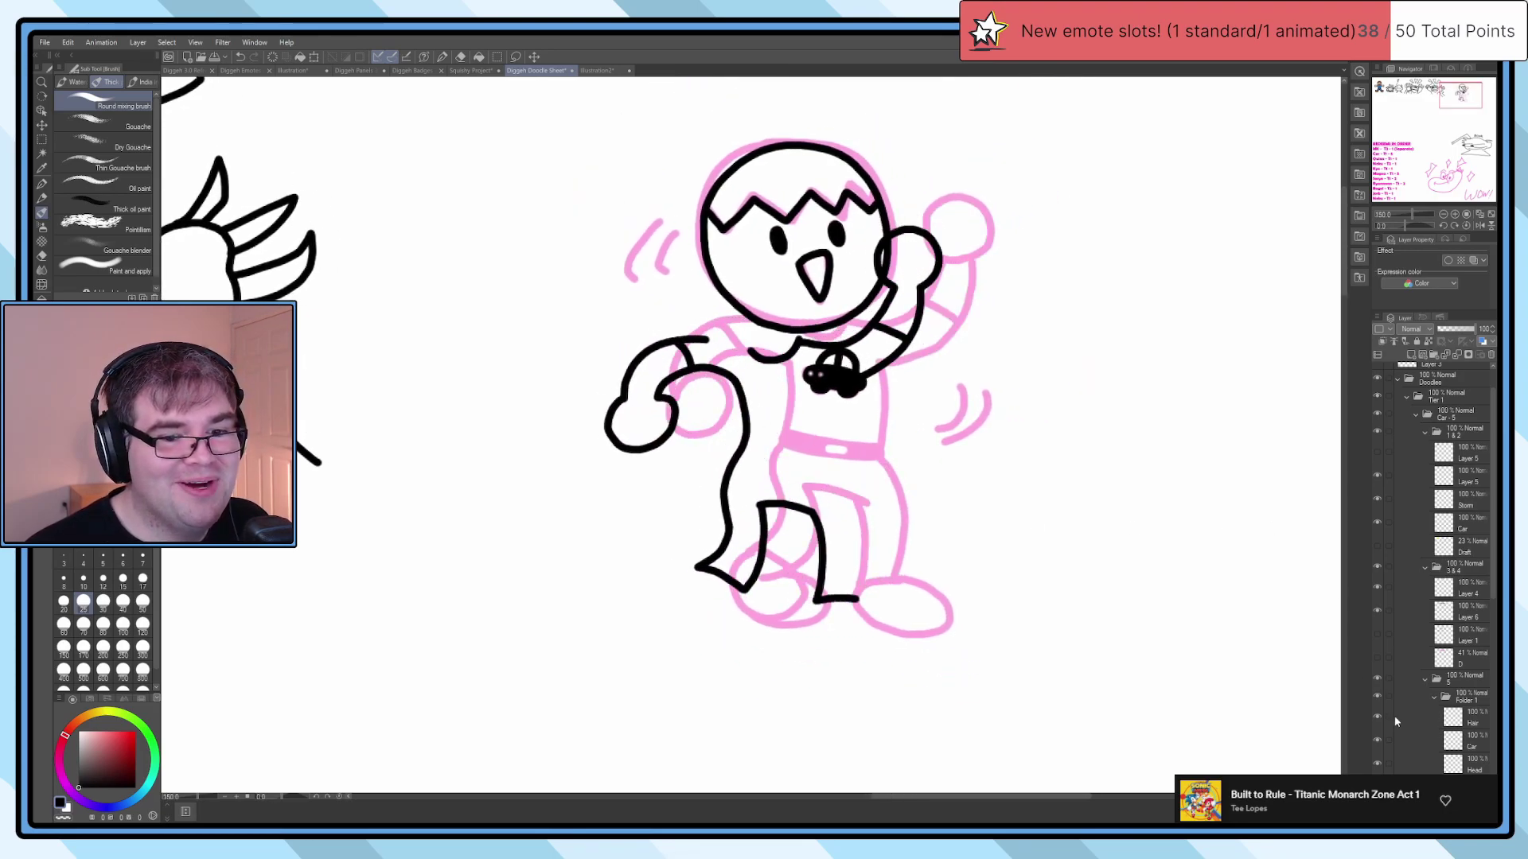
pyautogui.hotkey('ctrl', 'z')
pyautogui.click(65, 582)
pyautogui.moveTo(1060, 406); pyautogui.dragTo(927, 567)
pyautogui.hotkey('ctrl', 'z')
pyautogui.press('p')
pyautogui.moveTo(910, 368)
pyautogui.mouseDown()
pyautogui.moveTo(927, 391)
pyautogui.moveTo(911, 495)
pyautogui.mouseUp()
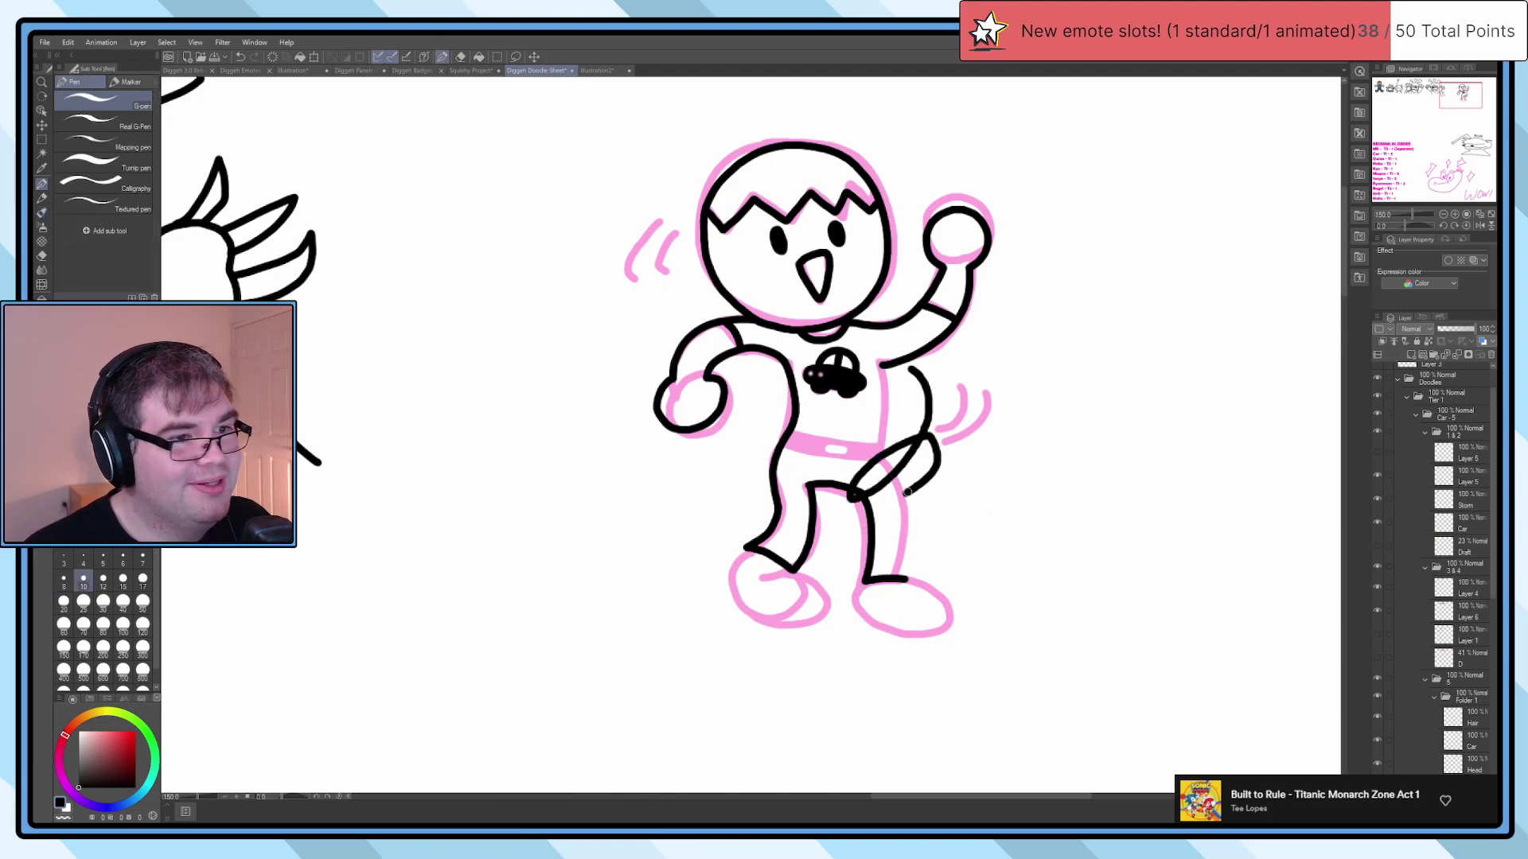
pyautogui.hotkey('ctrl', 'z')
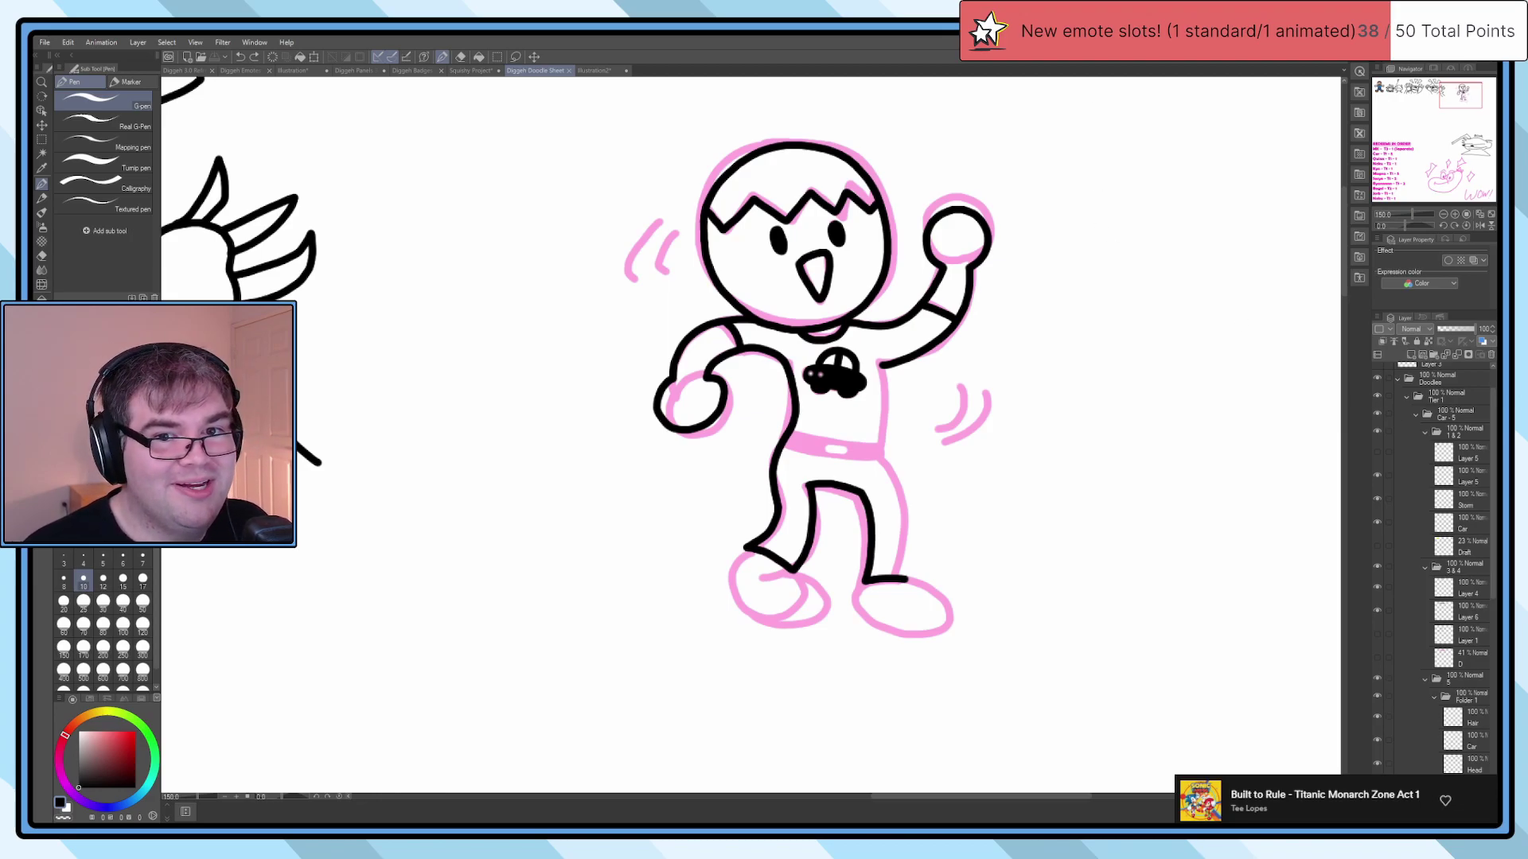
# Step: Ink the right side of the dancing figure's torso and the outer edge of the right-hand leg down to its ankle line
pyautogui.scroll(4, 924, 346)
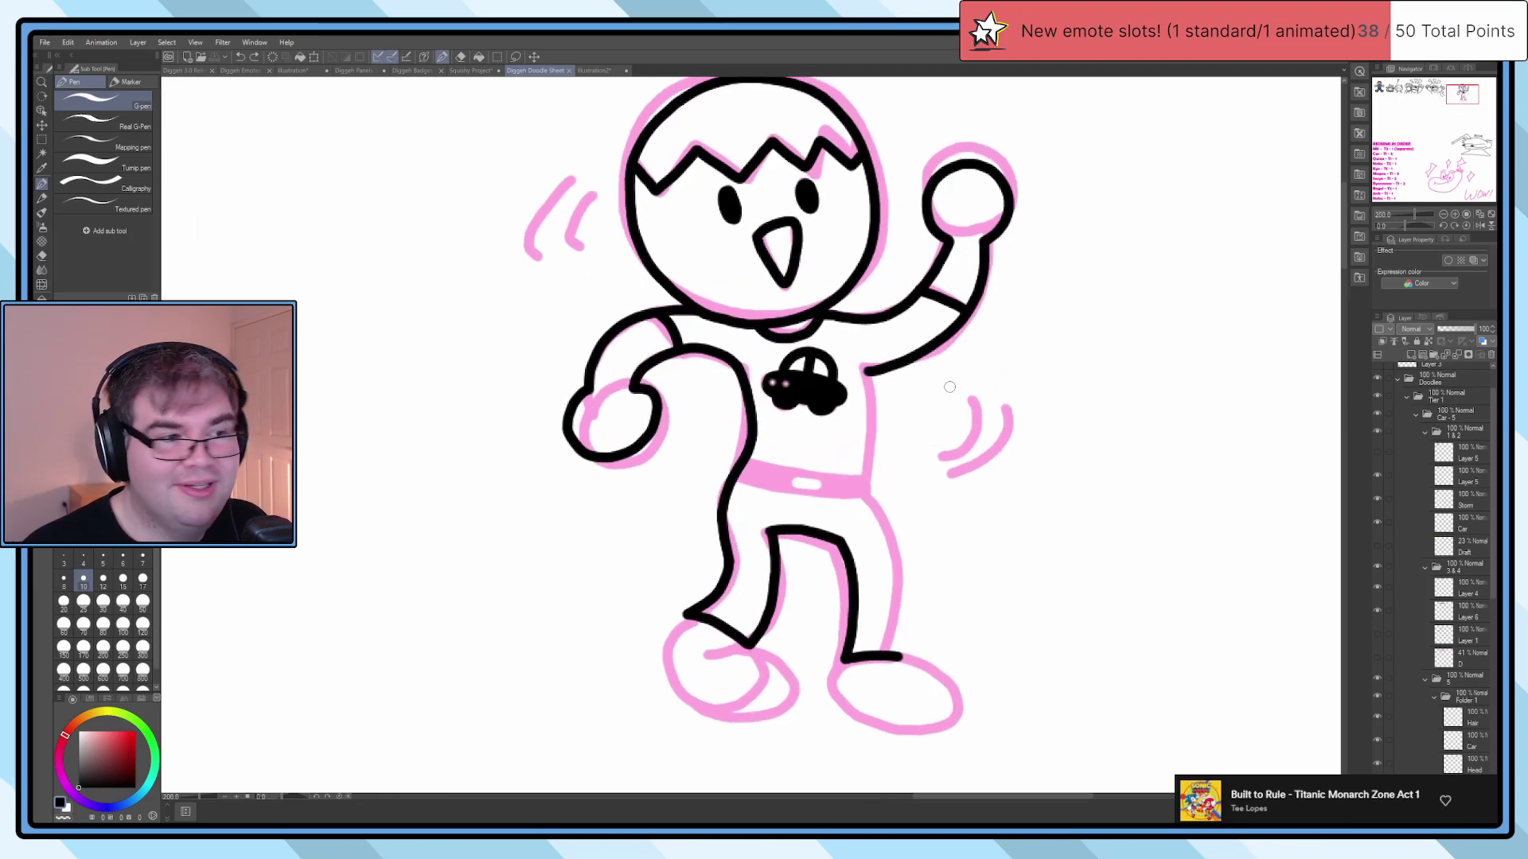
pyautogui.moveTo(641, 429); pyautogui.dragTo(716, 296)
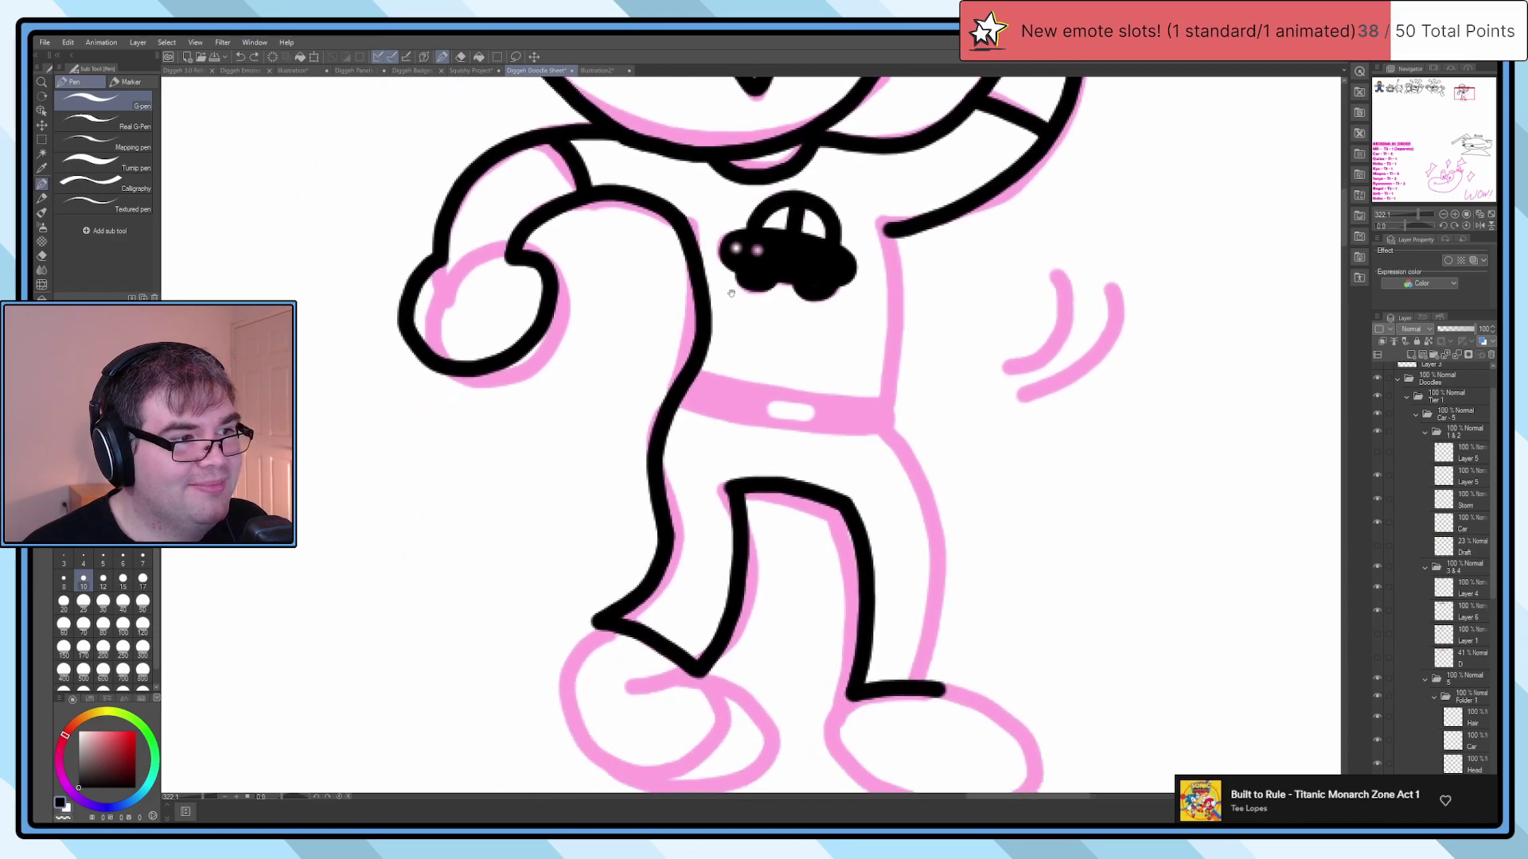
pyautogui.scroll(1, 850, 231)
pyautogui.moveTo(899, 224)
pyautogui.mouseDown()
pyautogui.moveTo(919, 386)
pyautogui.moveTo(901, 459)
pyautogui.moveTo(916, 366)
pyautogui.moveTo(969, 493)
pyautogui.moveTo(977, 708)
pyautogui.mouseUp()
# Step: Ink the belt's upper and lower edges across the waist and fill the band solid black
pyautogui.scroll(2, 691, 264)
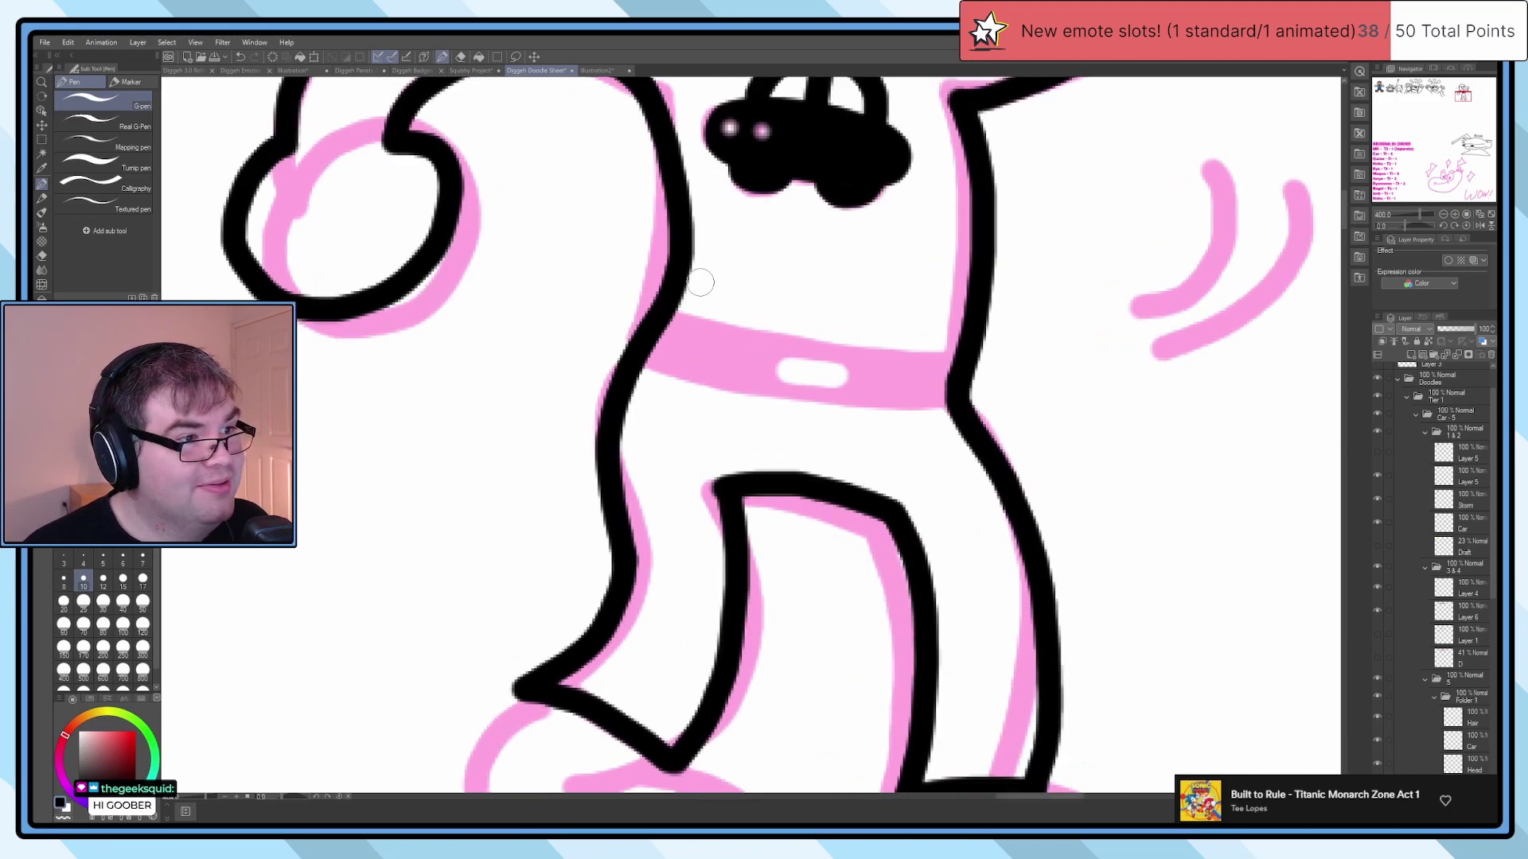
pyautogui.moveTo(660, 315)
pyautogui.mouseDown()
pyautogui.moveTo(983, 366)
pyautogui.moveTo(859, 364)
pyautogui.moveTo(662, 308)
pyautogui.mouseUp()
pyautogui.hotkey('ctrl', 'z')
pyautogui.moveTo(637, 365)
pyautogui.mouseDown()
pyautogui.moveTo(803, 419)
pyautogui.moveTo(981, 413)
pyautogui.moveTo(845, 405)
pyautogui.moveTo(655, 346)
pyautogui.moveTo(796, 393)
pyautogui.moveTo(746, 402)
pyautogui.moveTo(635, 374)
pyautogui.moveTo(732, 395)
pyautogui.mouseUp()
pyautogui.hotkey('ctrl', 'z')
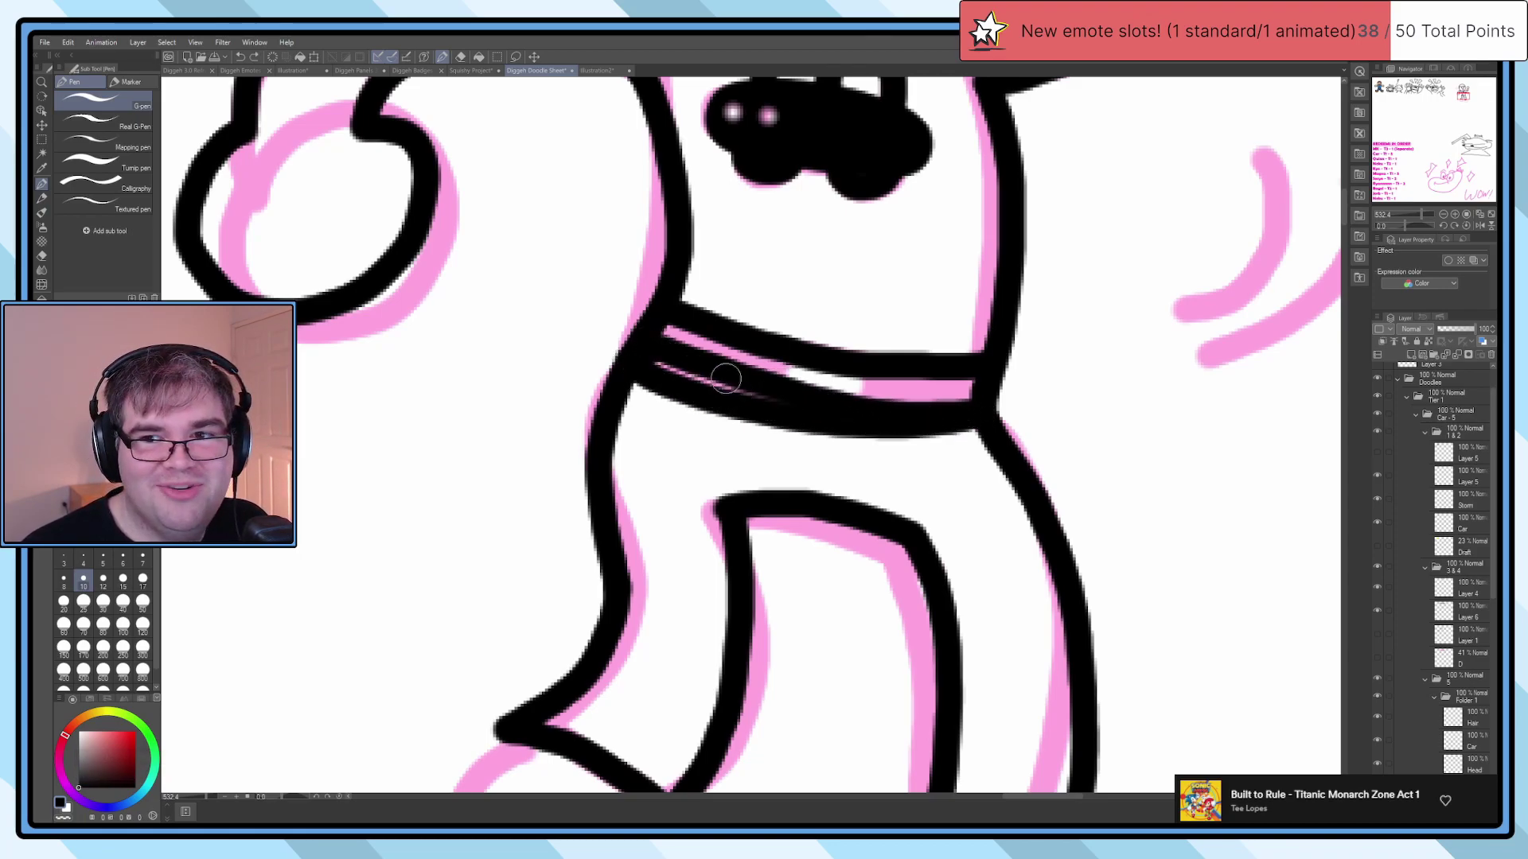
pyautogui.moveTo(648, 359)
pyautogui.mouseDown()
pyautogui.moveTo(864, 401)
pyautogui.moveTo(966, 390)
pyautogui.moveTo(661, 327)
pyautogui.moveTo(855, 378)
pyautogui.moveTo(744, 360)
pyautogui.mouseUp()
# Step: Erase a small oval buckle opening in the middle of the black belt and return to the G-pen
pyautogui.press('e')
pyautogui.scroll(1, 744, 366)
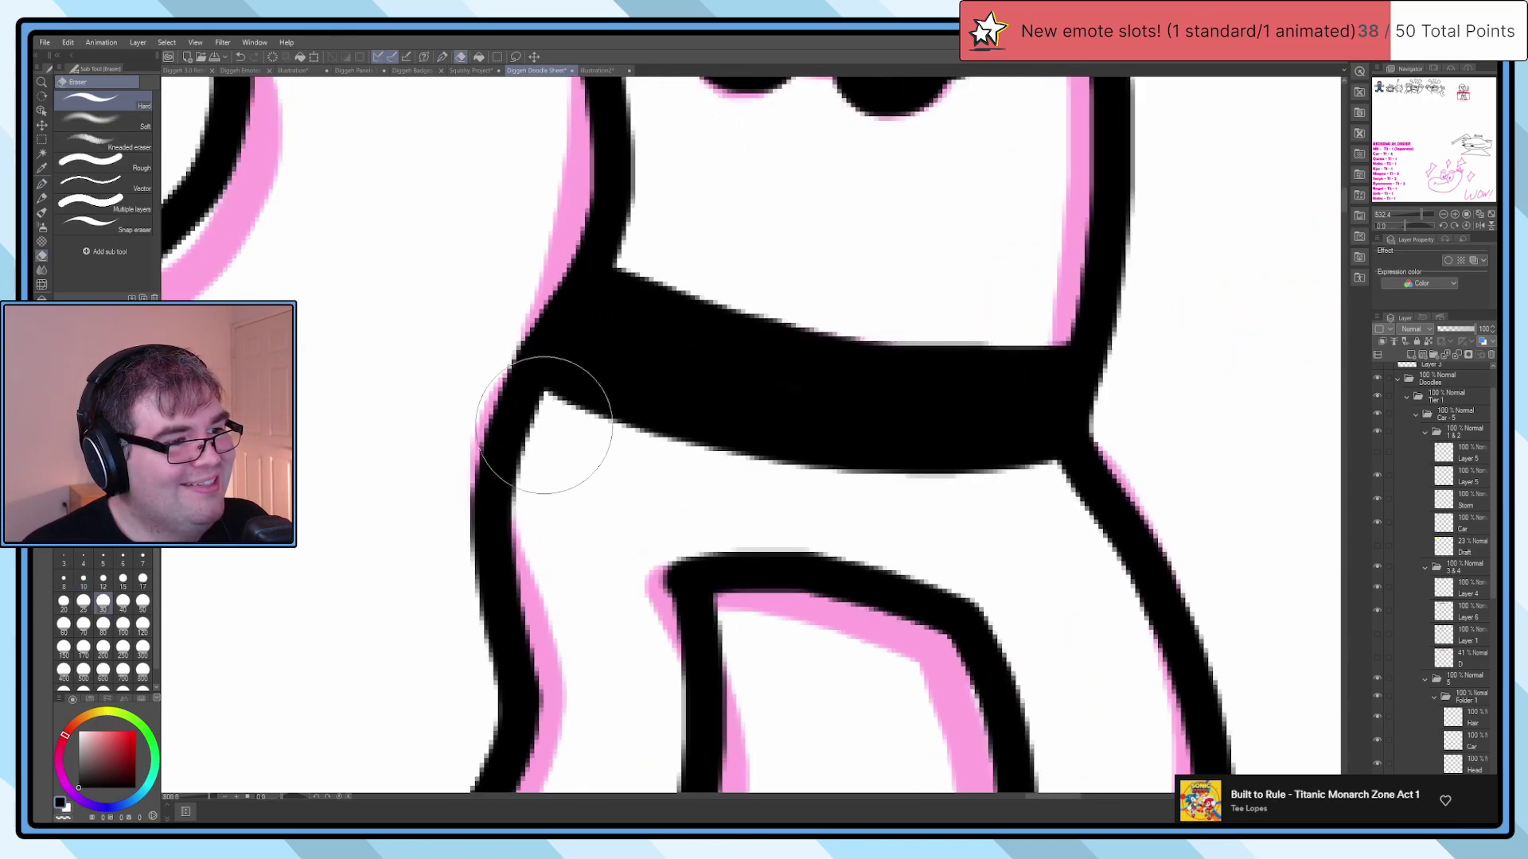
pyautogui.scroll(1, 832, 409)
pyautogui.moveTo(832, 409)
pyautogui.mouseDown()
pyautogui.moveTo(740, 384)
pyautogui.moveTo(844, 406)
pyautogui.mouseUp()
pyautogui.scroll(-1, 828, 414)
pyautogui.press('p')
pyautogui.scroll(-7, 828, 417)
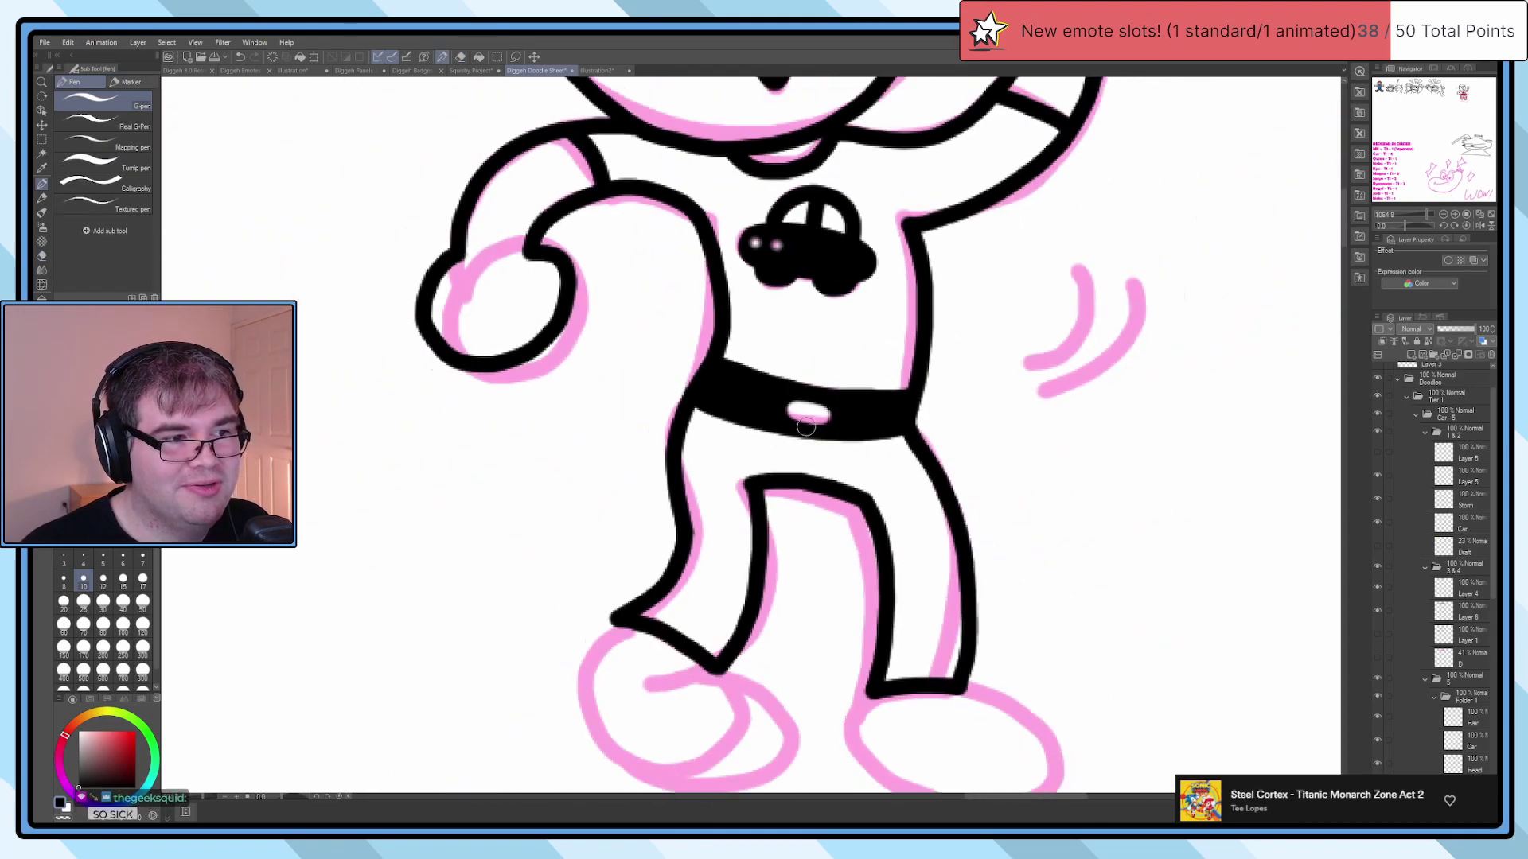
pyautogui.scroll(1, 879, 485)
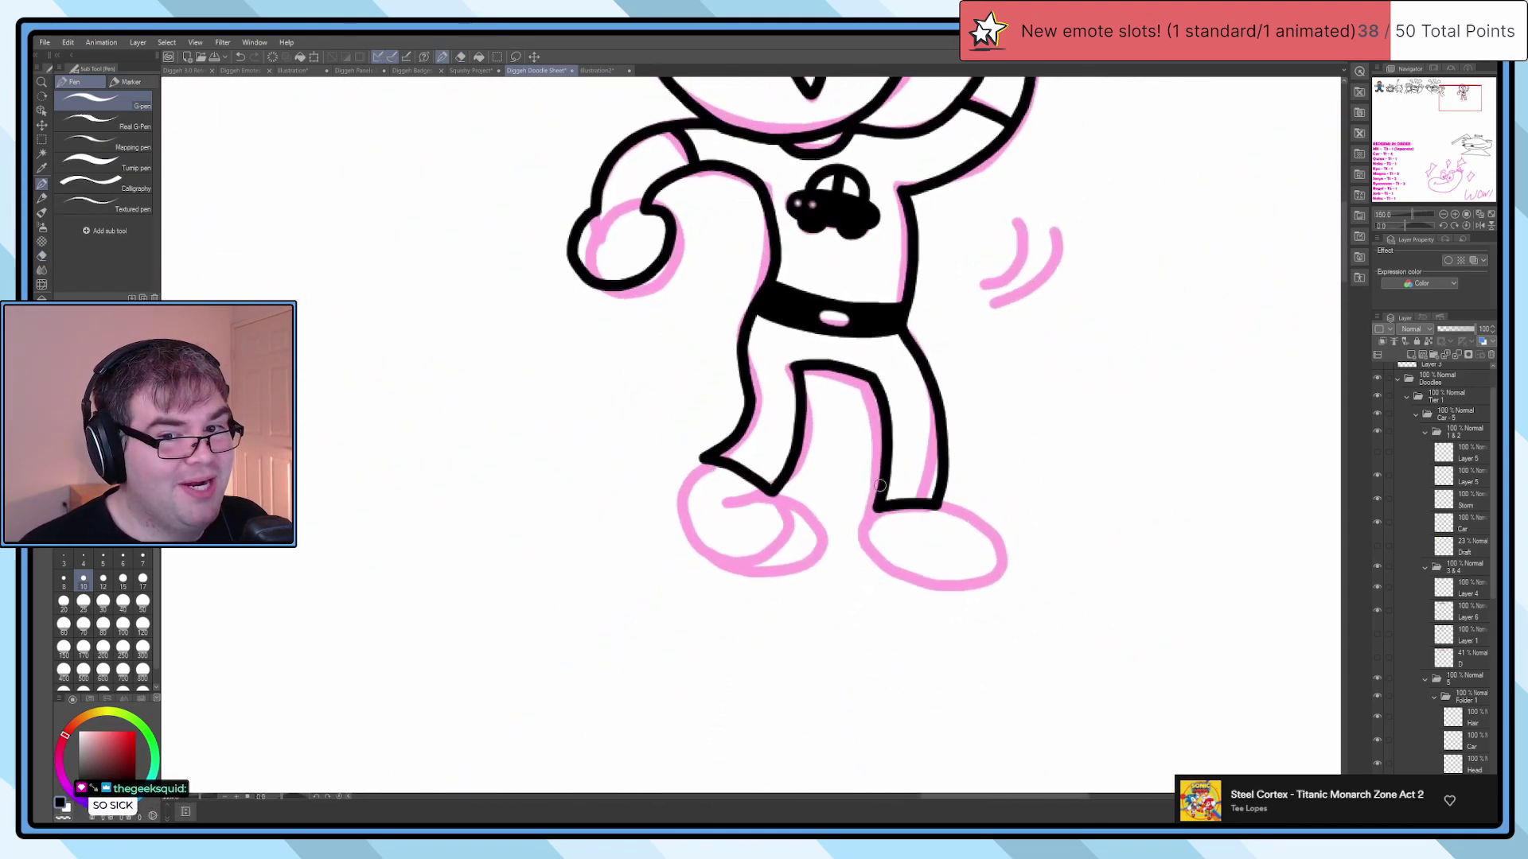
pyautogui.scroll(5, 883, 485)
pyautogui.moveTo(985, 404)
pyautogui.mouseDown()
pyautogui.moveTo(1117, 457)
pyautogui.moveTo(1143, 512)
pyautogui.mouseUp()
pyautogui.hotkey('ctrl', 'z')
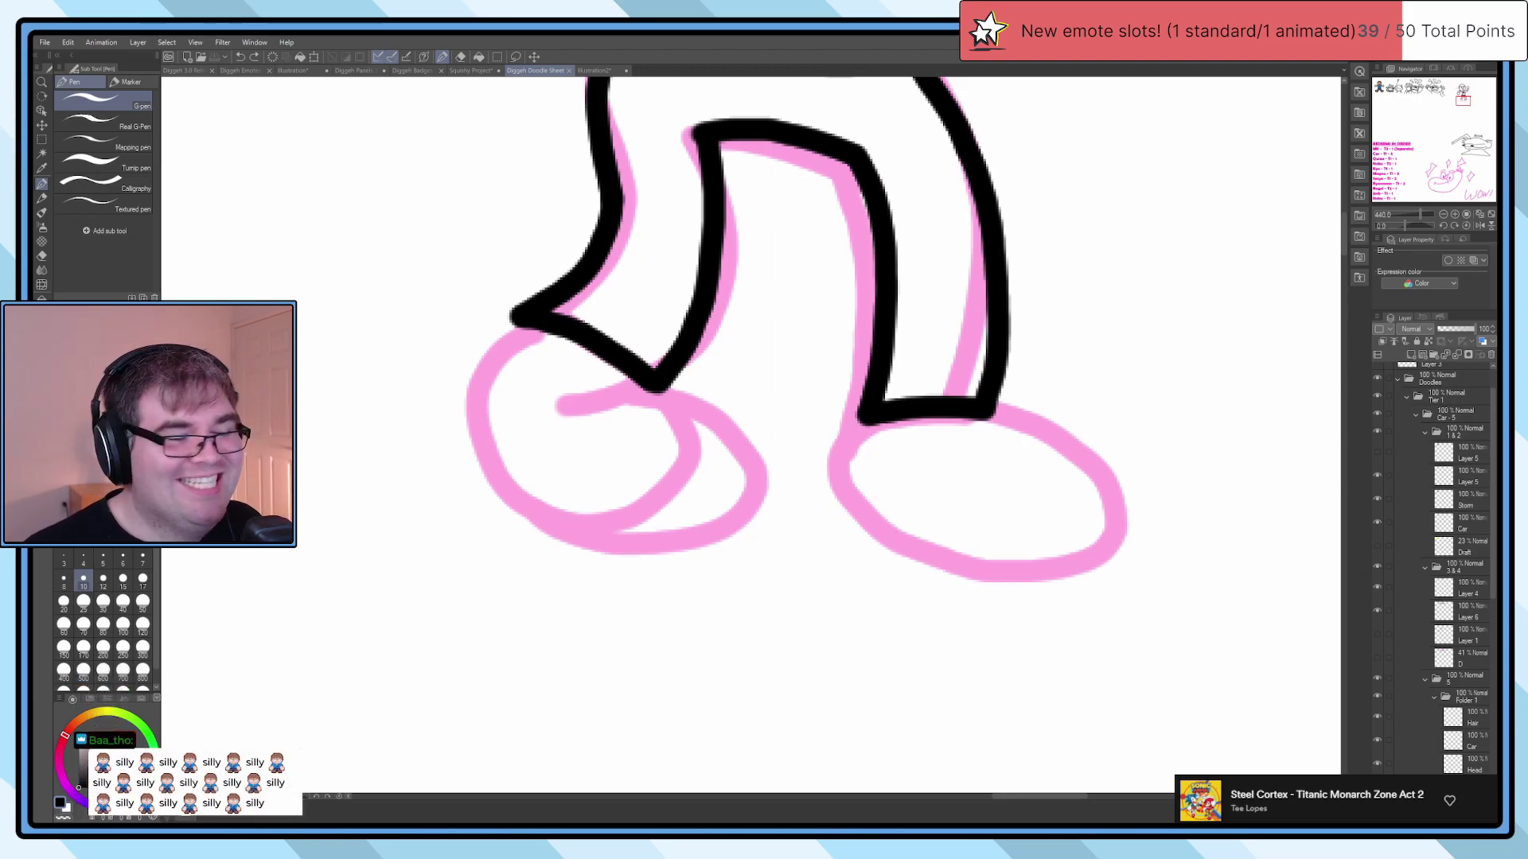
# Step: Move the redeem list text block up on the sheet to make room for another line below
pyautogui.scroll(-10, 743, 350)
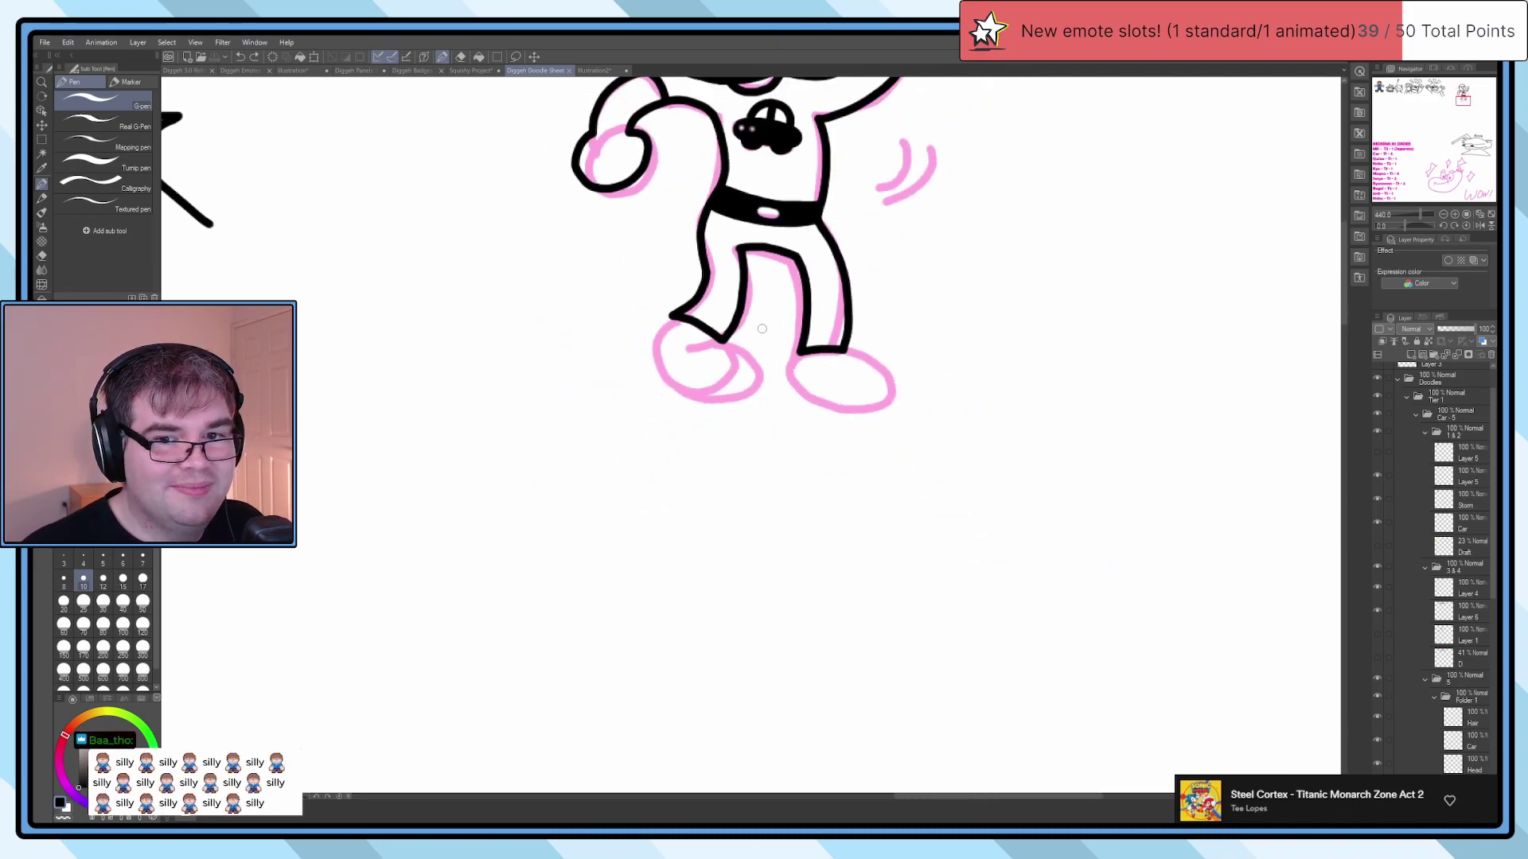
pyautogui.scroll(-1, 728, 381)
pyautogui.moveTo(674, 538); pyautogui.dragTo(872, 297)
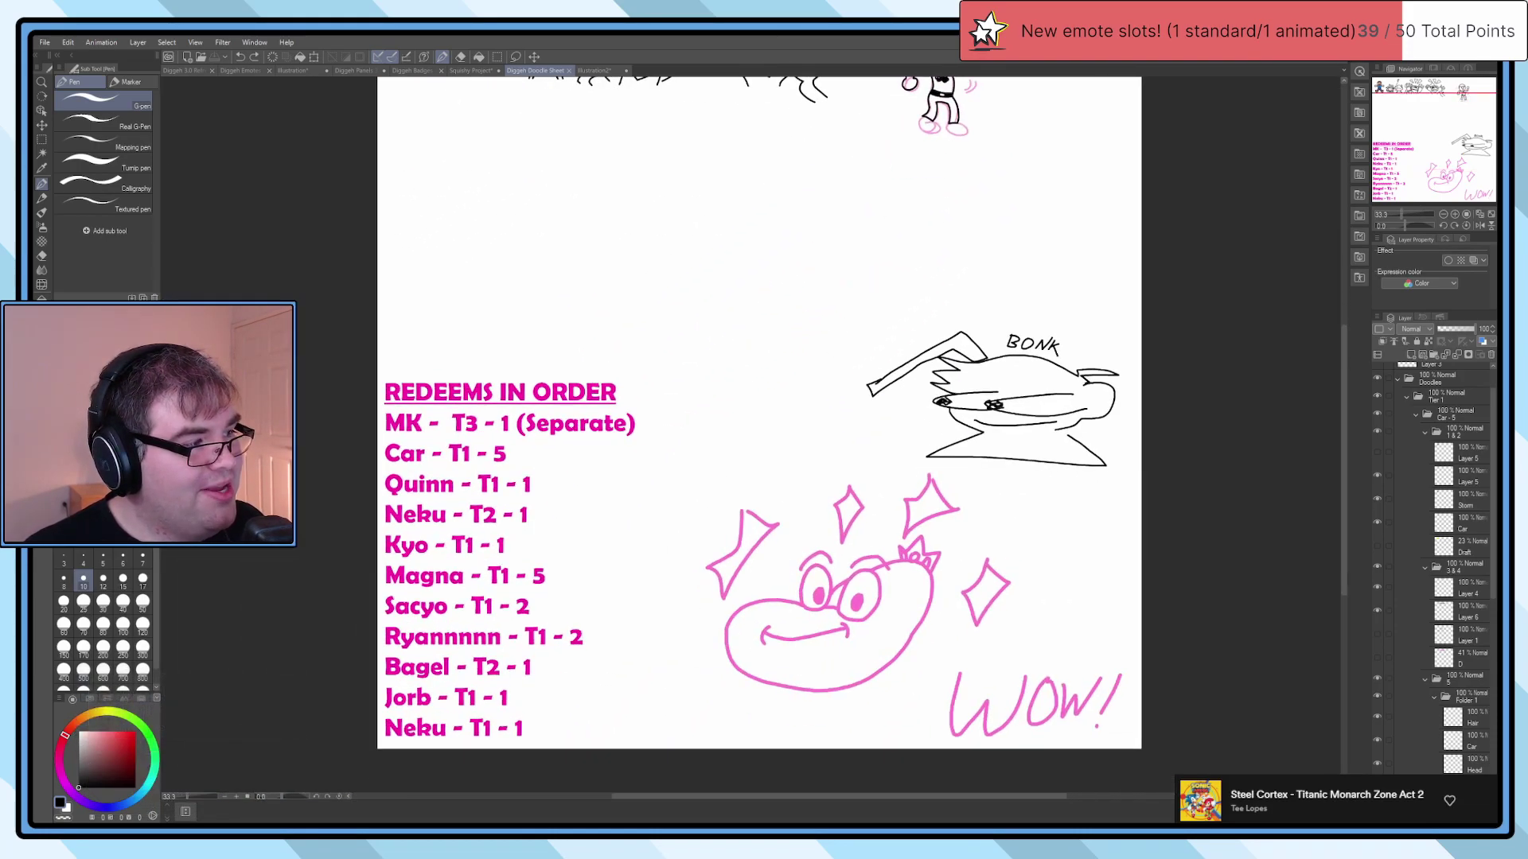
pyautogui.press('t')
pyautogui.click(509, 557)
pyautogui.click(471, 377)
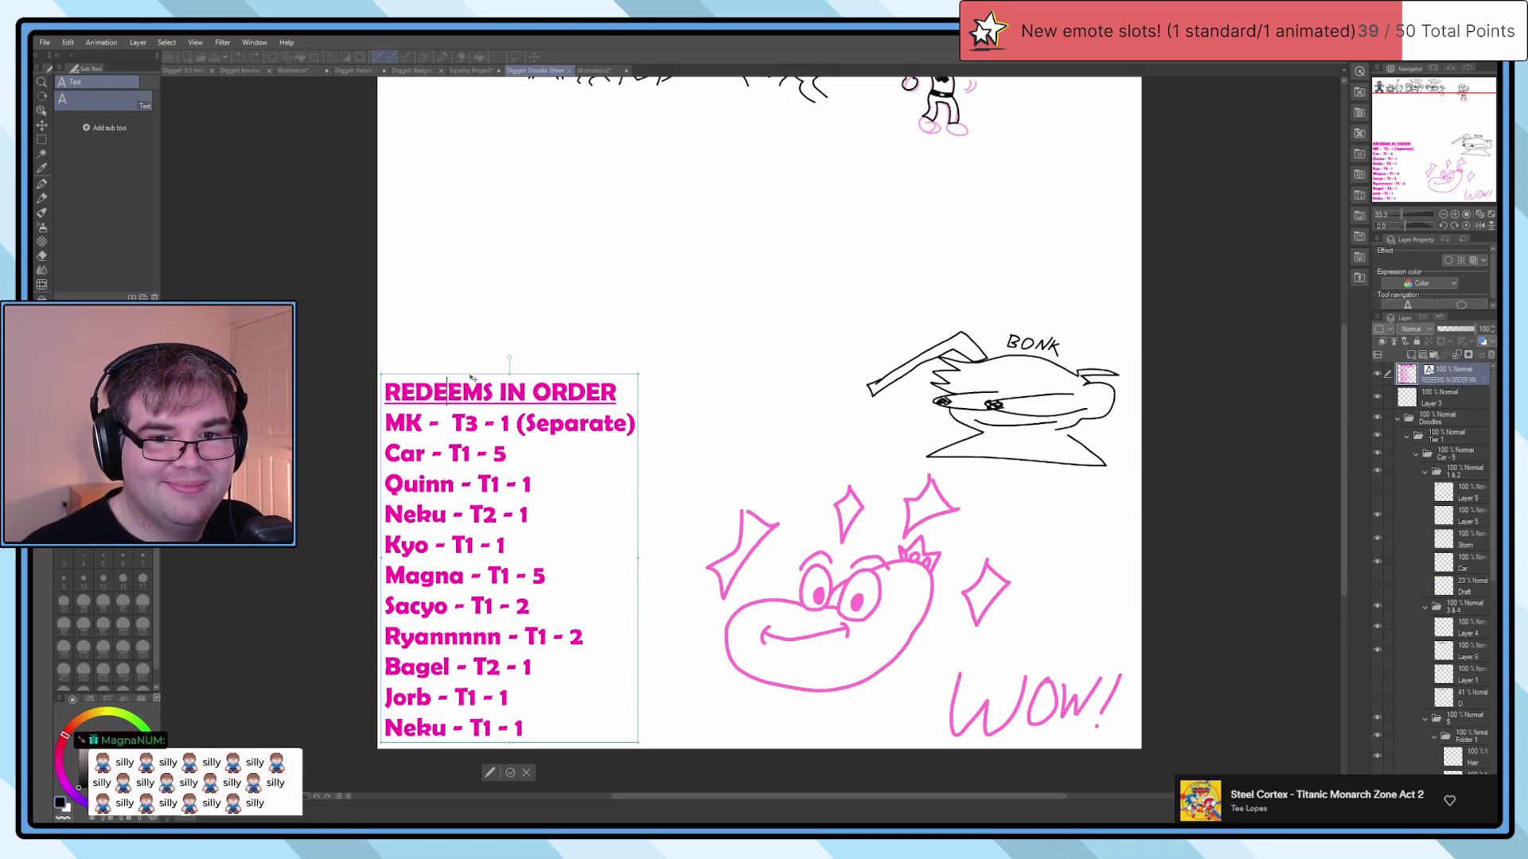
pyautogui.moveTo(471, 377); pyautogui.dragTo(470, 343)
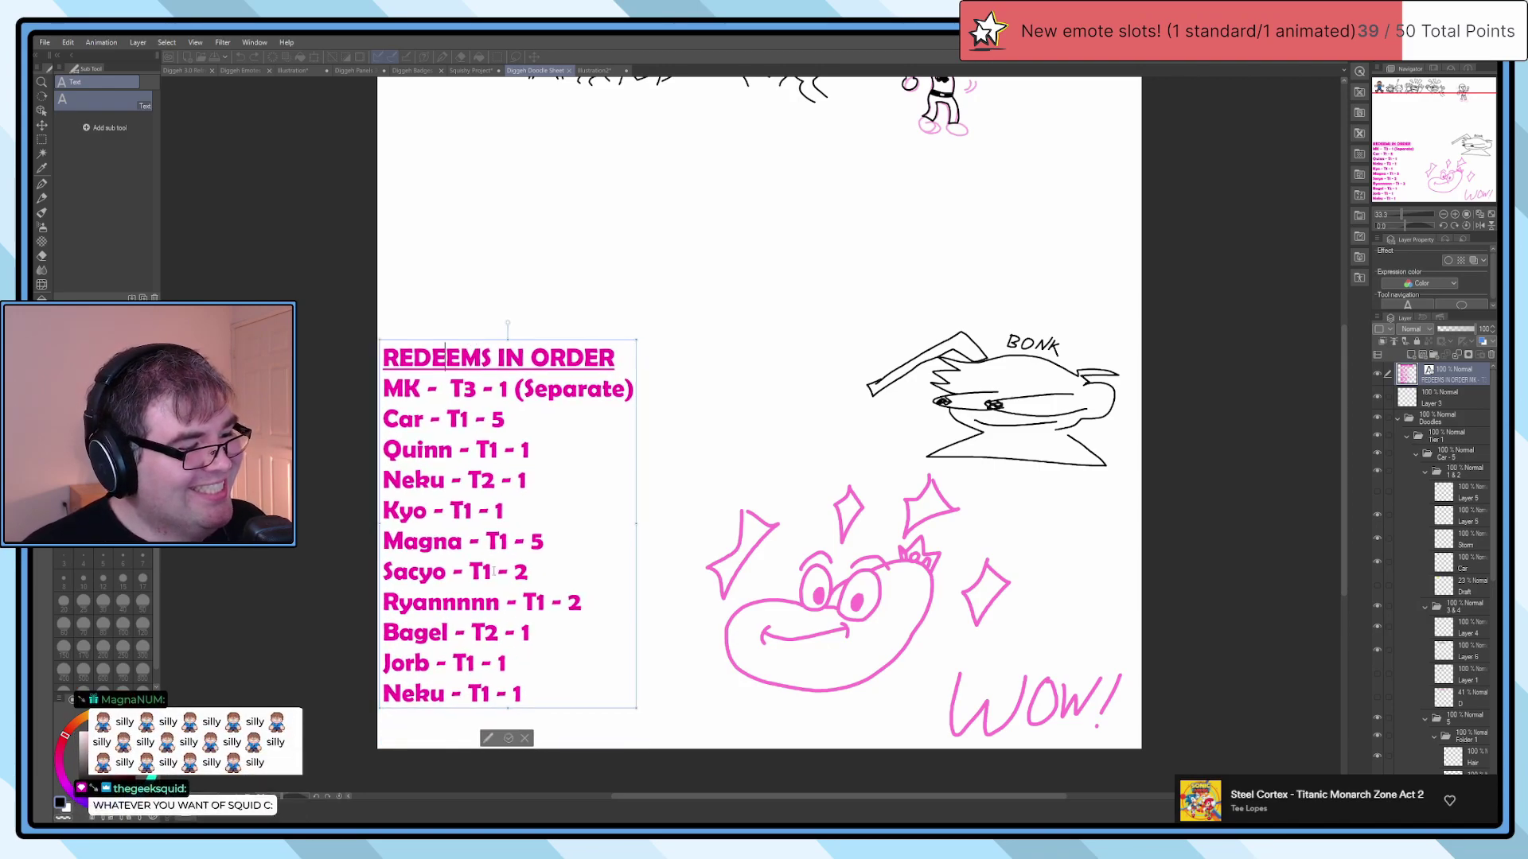
# Step: Add a new last entry to the redeem list with the viewer's name followed by "- Prime - 1"
pyautogui.click(539, 690)
pyautogui.press('Return')
pyautogui.write('RJ ')
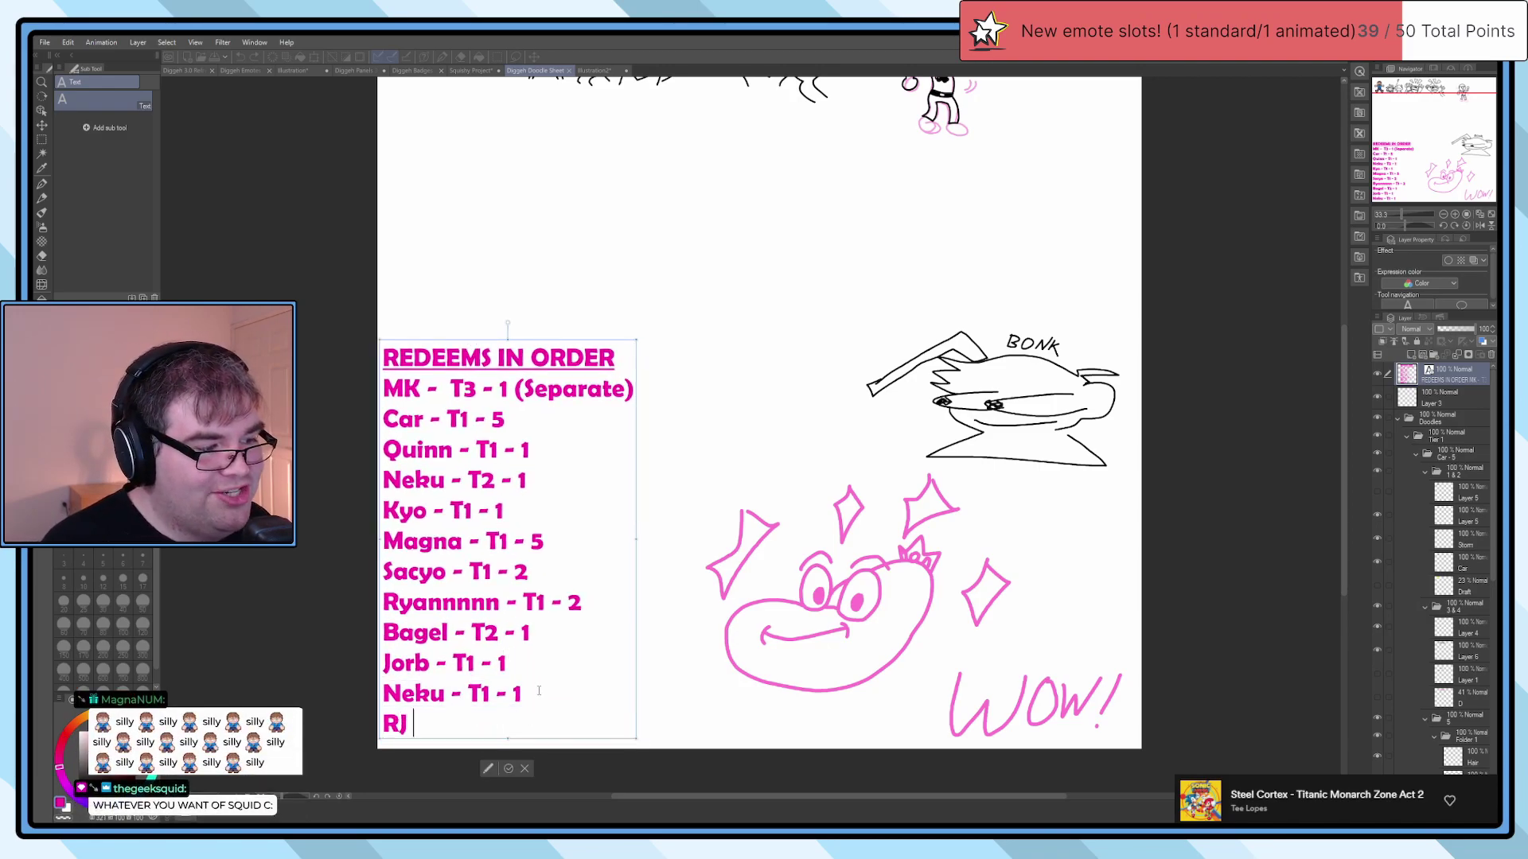
pyautogui.write('- Pri')
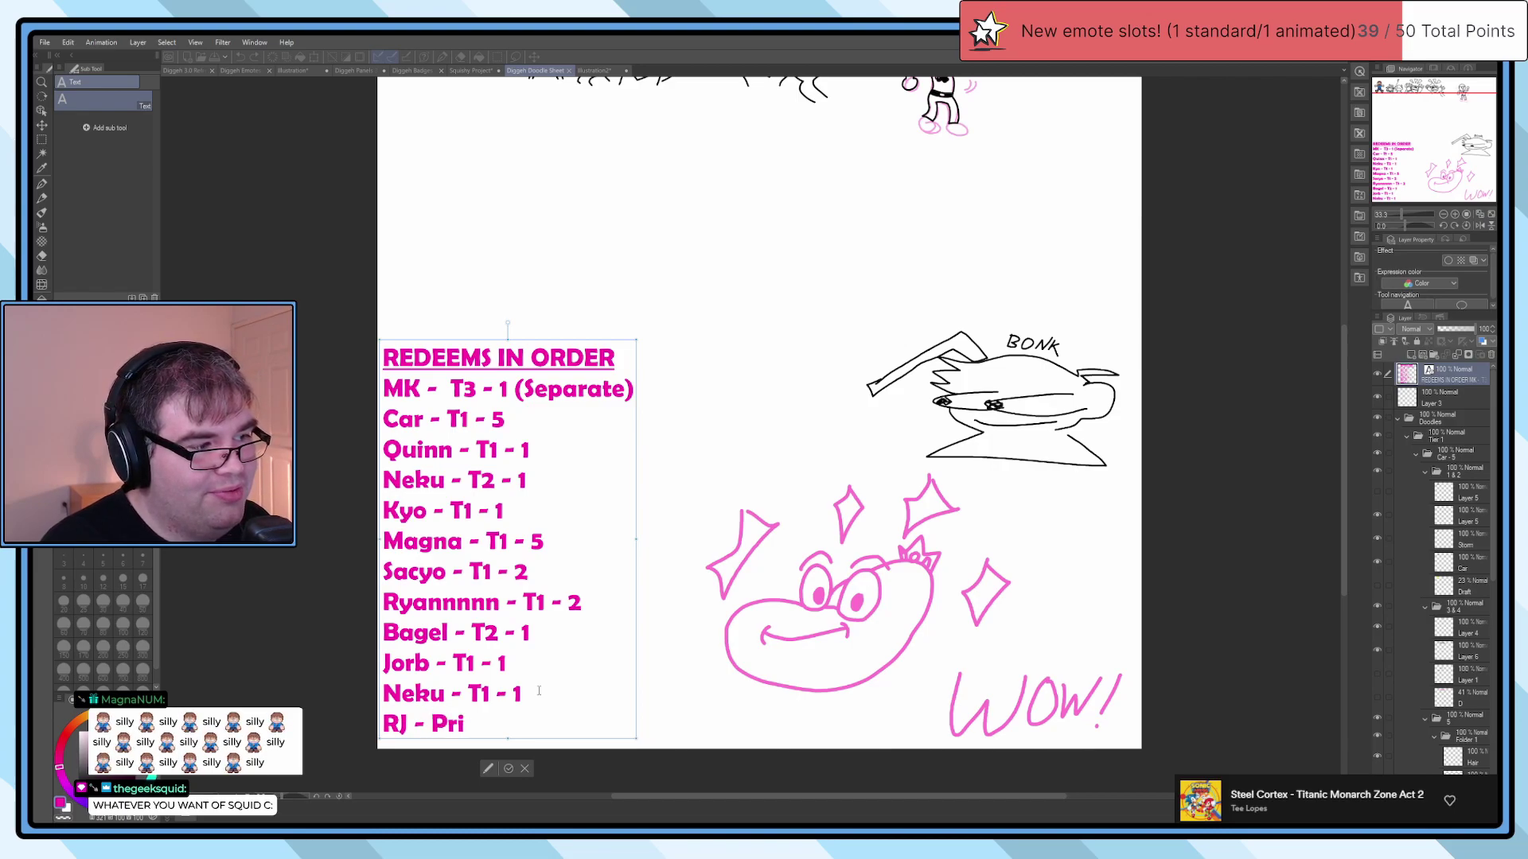
pyautogui.write('me - 1')
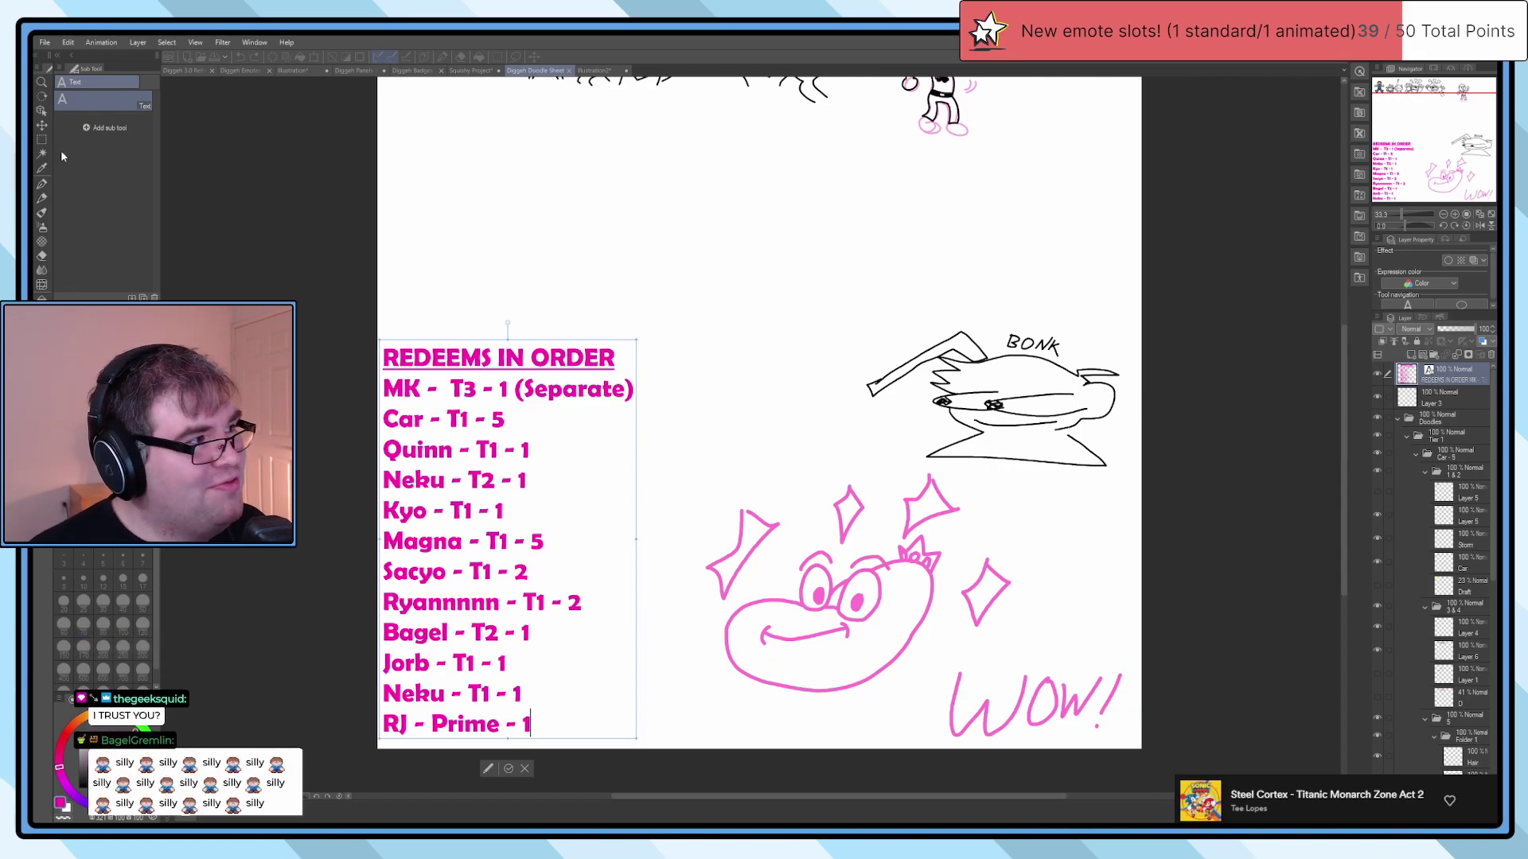
pyautogui.press('p')
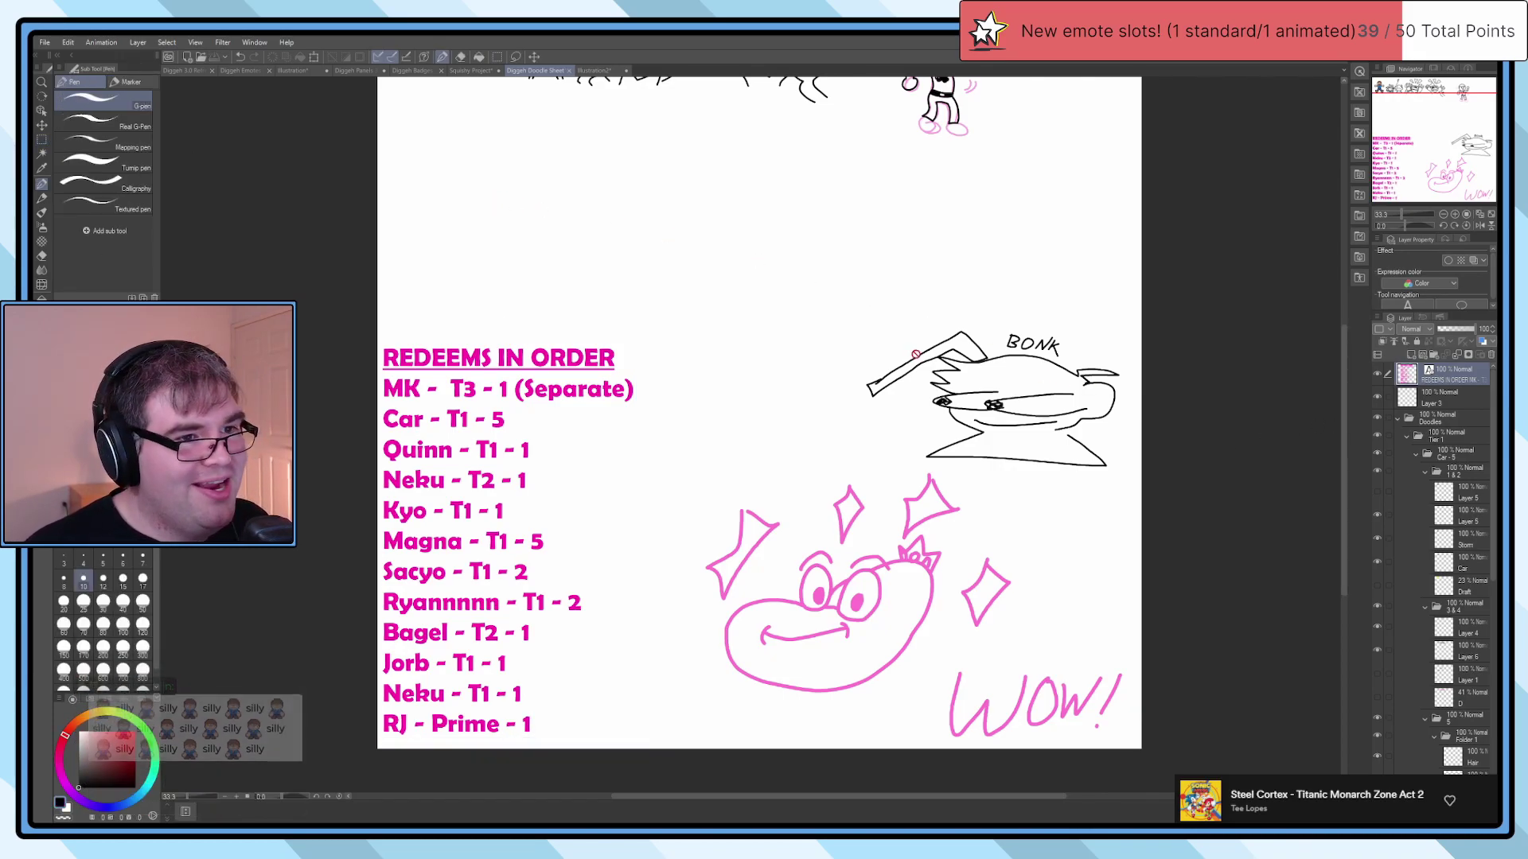
# Step: Make the Arms layer in the fifth figure's folder active for inking the shoes
pyautogui.scroll(2, 917, 330)
pyautogui.scroll(-3, 923, 235)
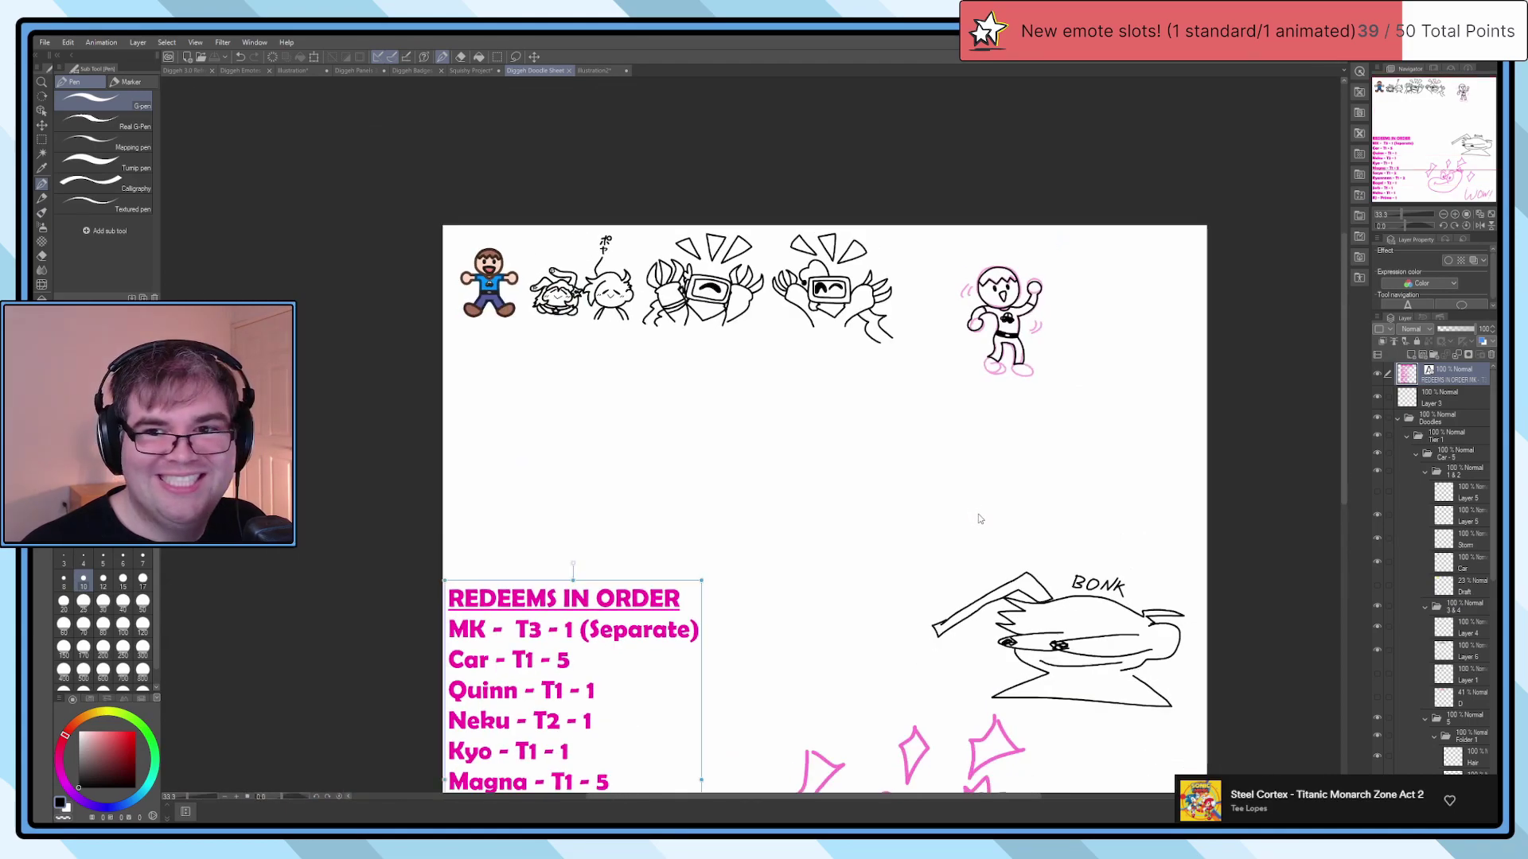
pyautogui.scroll(2, 1036, 338)
pyautogui.scroll(4, 1036, 338)
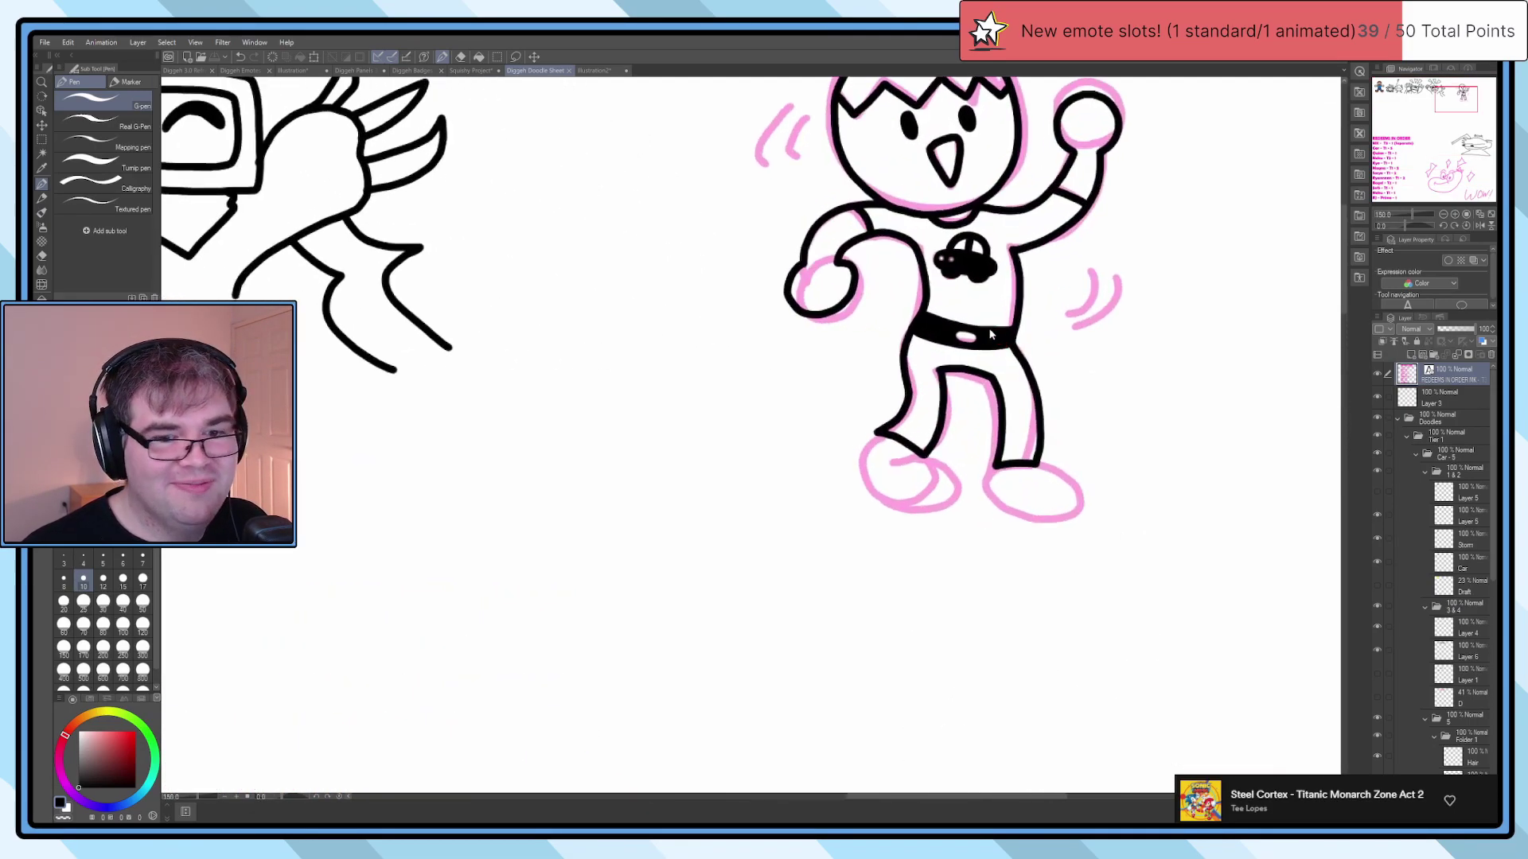
pyautogui.scroll(-3, 1456, 557)
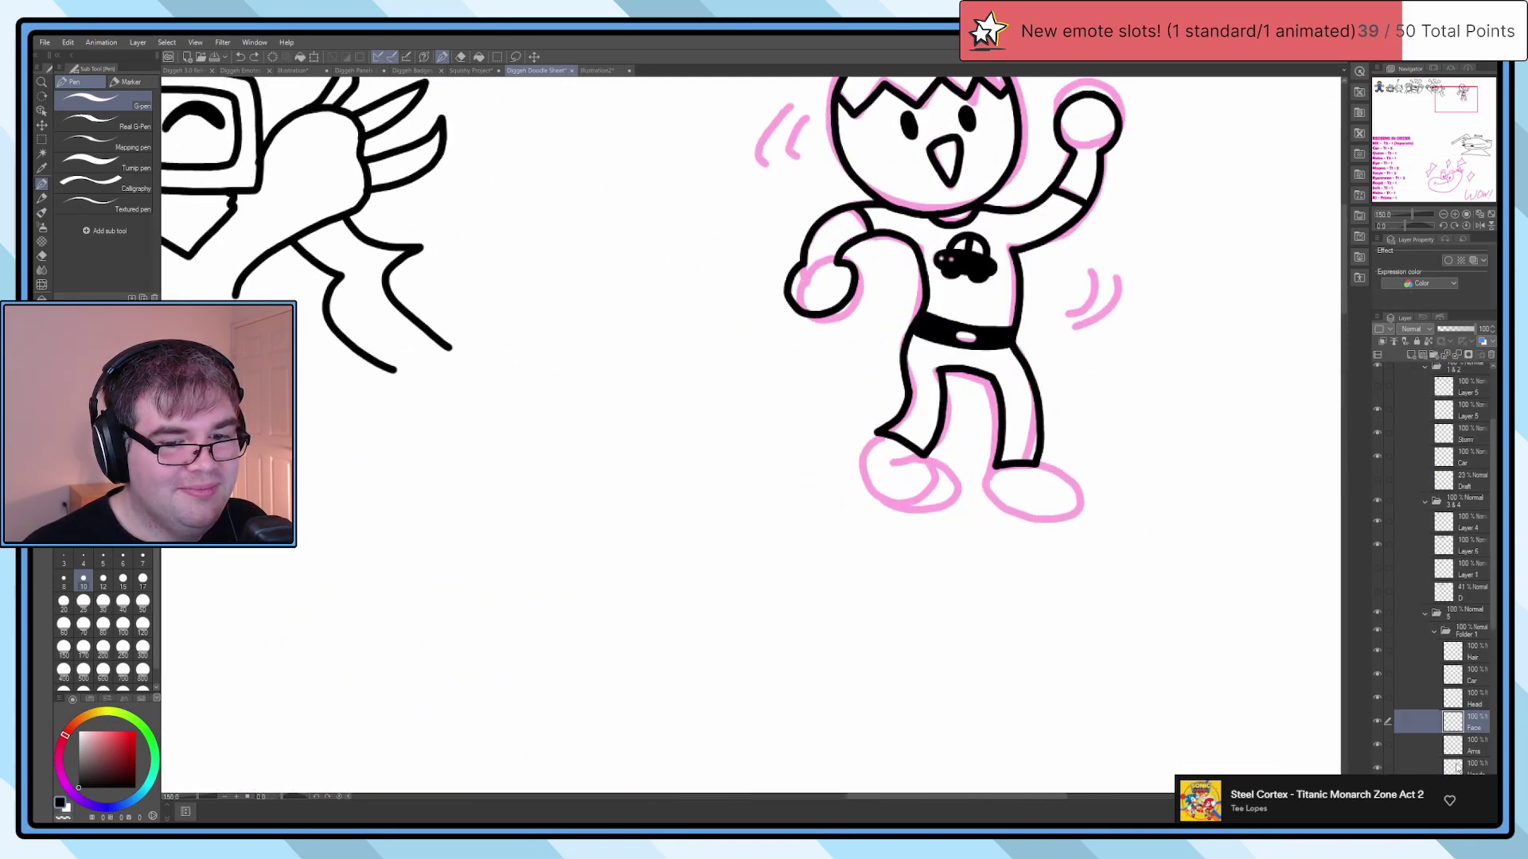
pyautogui.click(1472, 746)
pyautogui.scroll(2, 944, 443)
pyautogui.scroll(5, 943, 444)
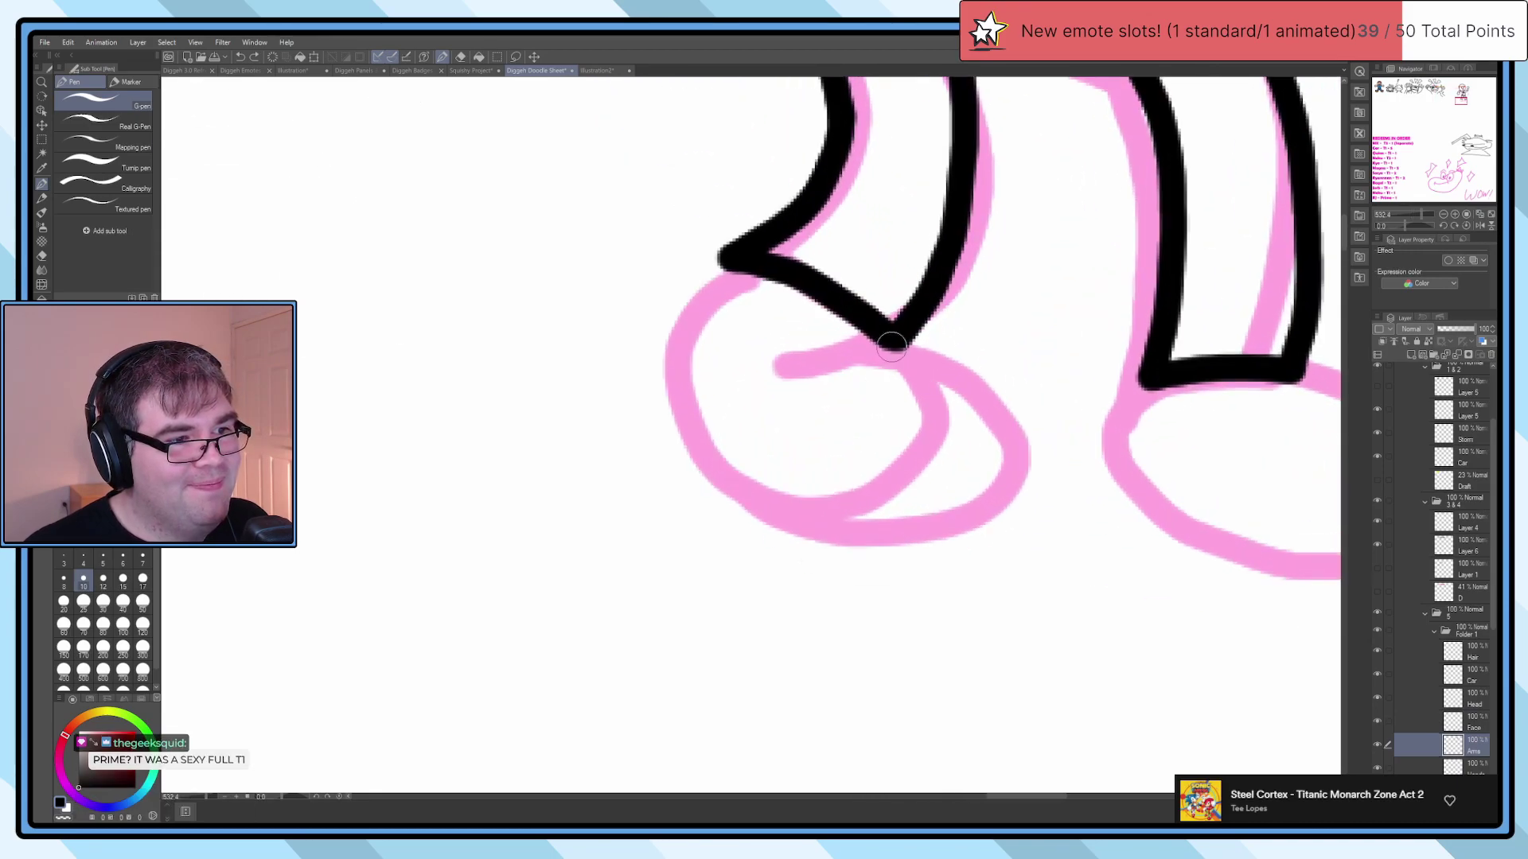
pyautogui.scroll(-2, 800, 410)
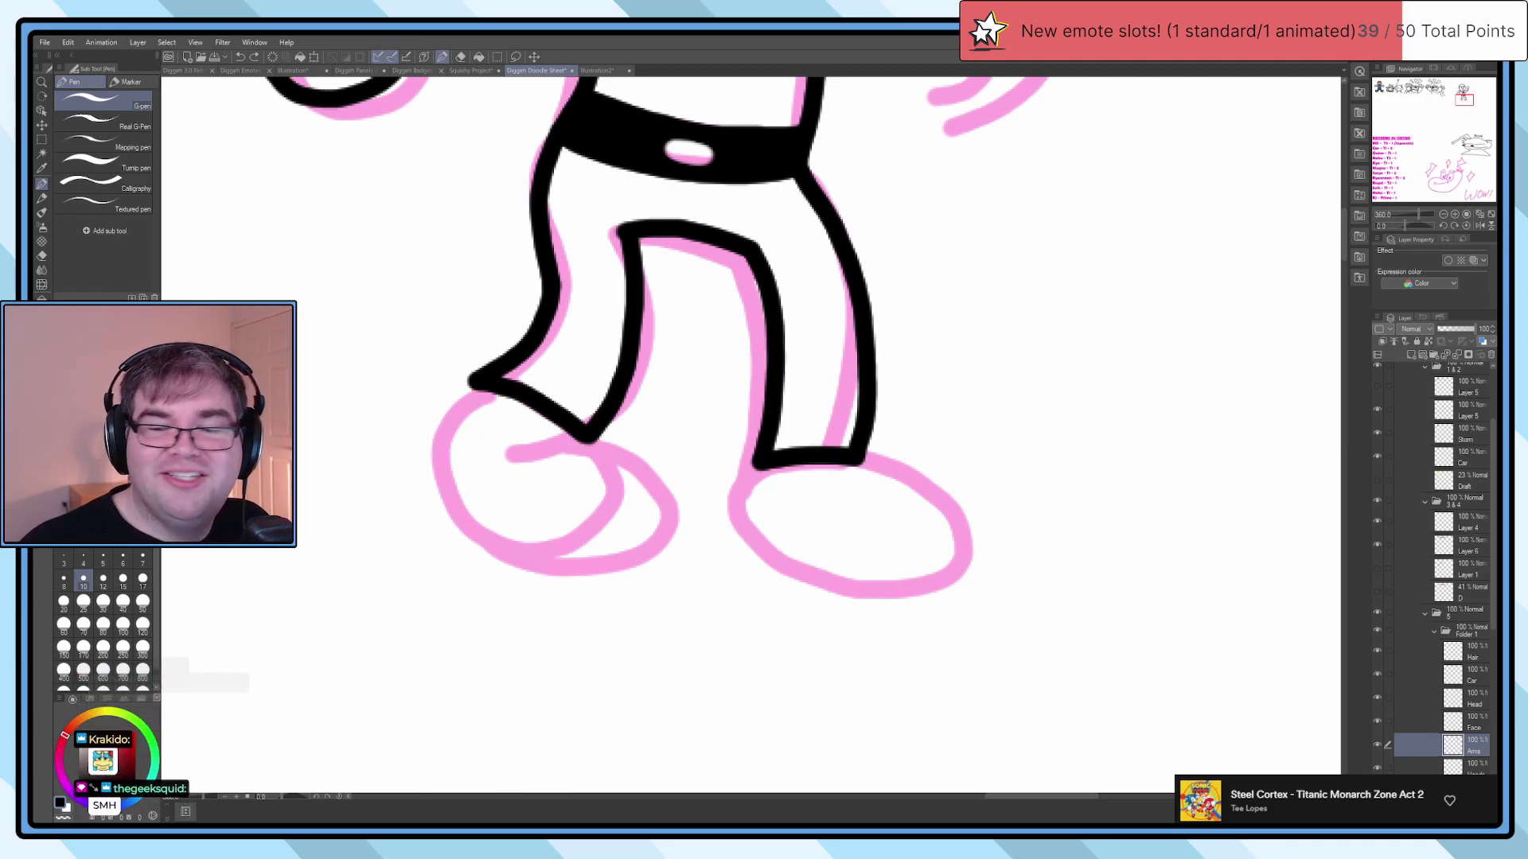
pyautogui.scroll(-2, 963, 428)
pyautogui.scroll(-5, 963, 428)
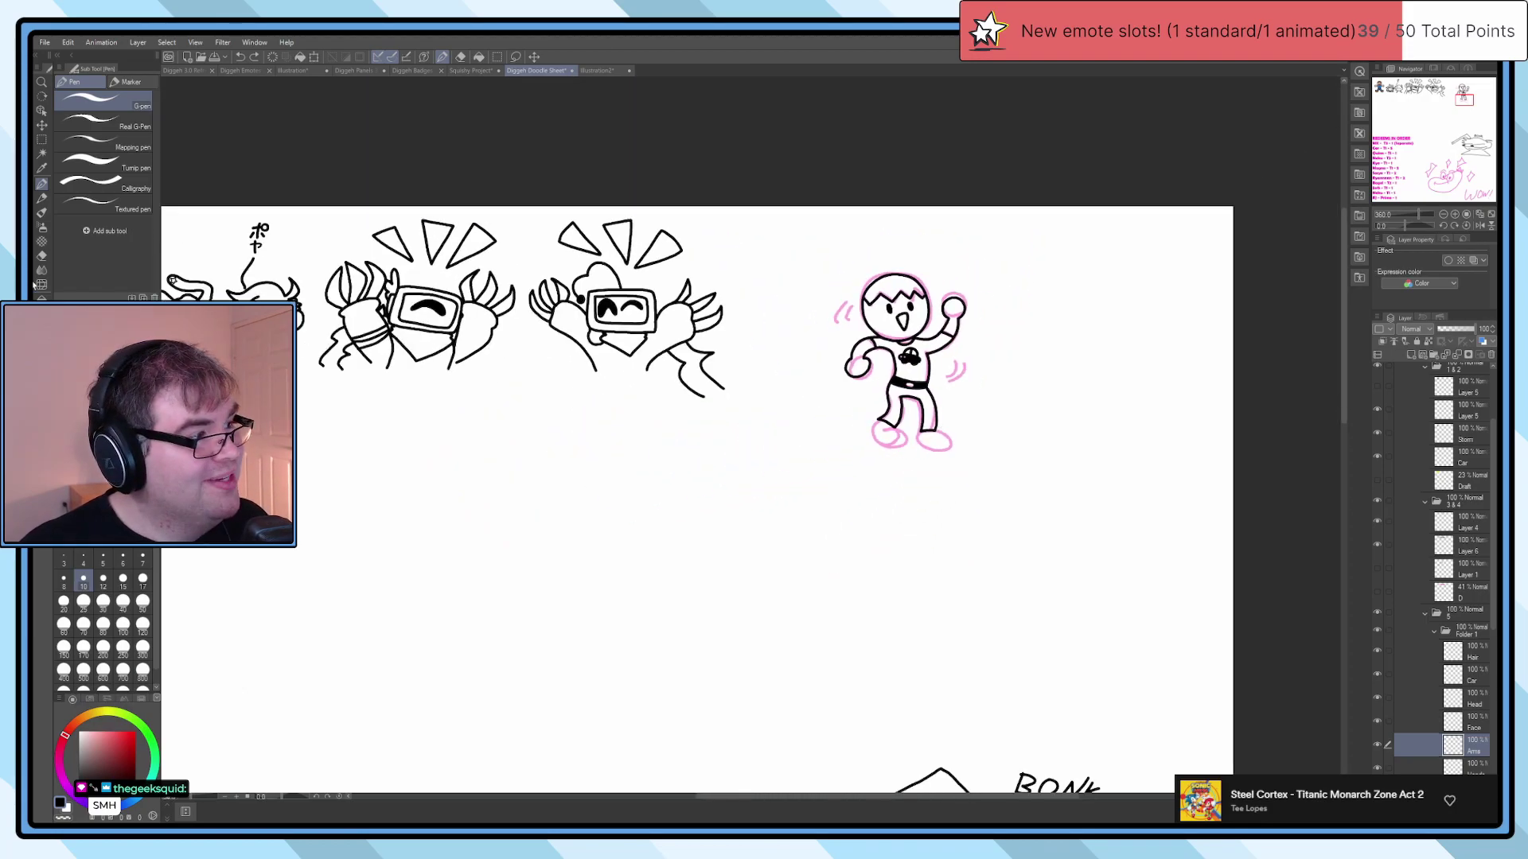
# Step: Replace "Prime" with "T1" in the last entry of the redeem list
pyautogui.press('t')
pyautogui.moveTo(535, 534); pyautogui.dragTo(834, 114)
pyautogui.moveTo(539, 719); pyautogui.dragTo(704, 345)
pyautogui.click(625, 571)
pyautogui.moveTo(653, 573); pyautogui.dragTo(646, 573)
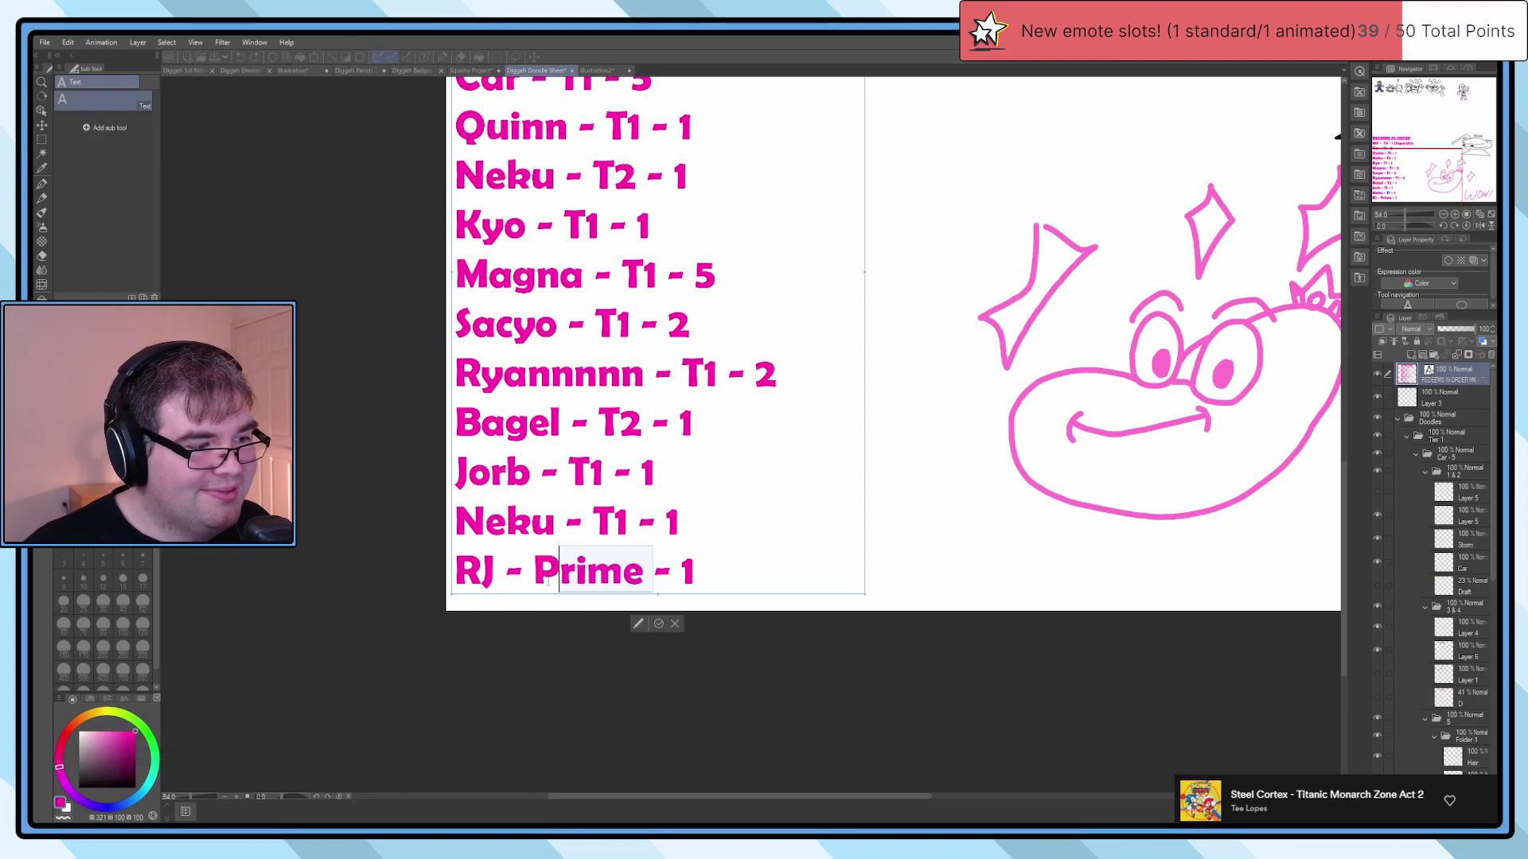
pyautogui.press('BackSpace')
pyautogui.press('BackSpace')
pyautogui.press('BackSpace')
pyautogui.press('BackSpace')
pyautogui.press('BackSpace')
pyautogui.press('BackSpace')
pyautogui.write('T1')
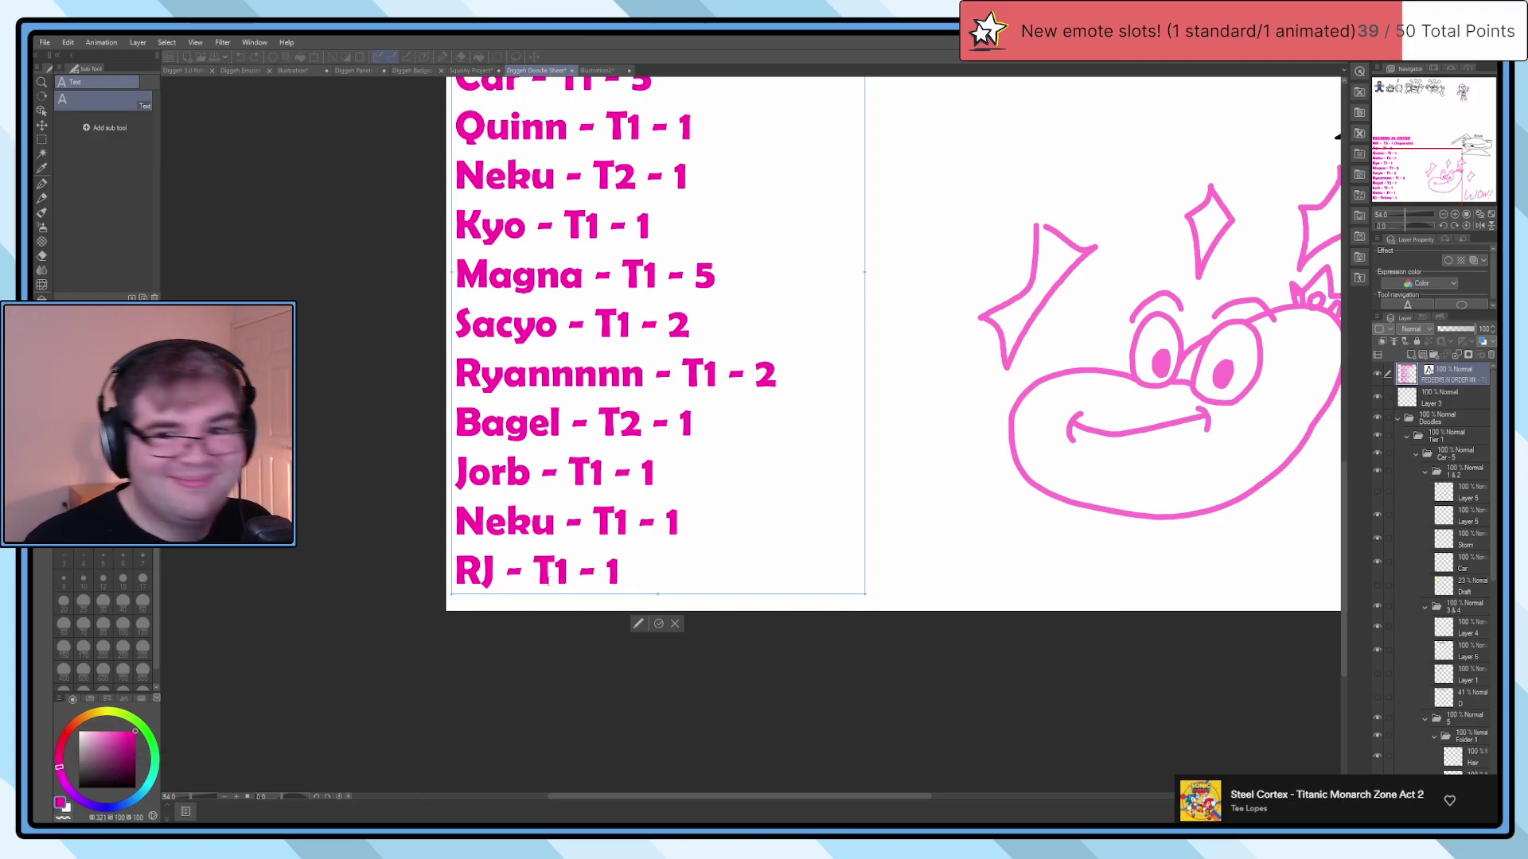
pyautogui.press('Escape')
pyautogui.scroll(-2, 885, 391)
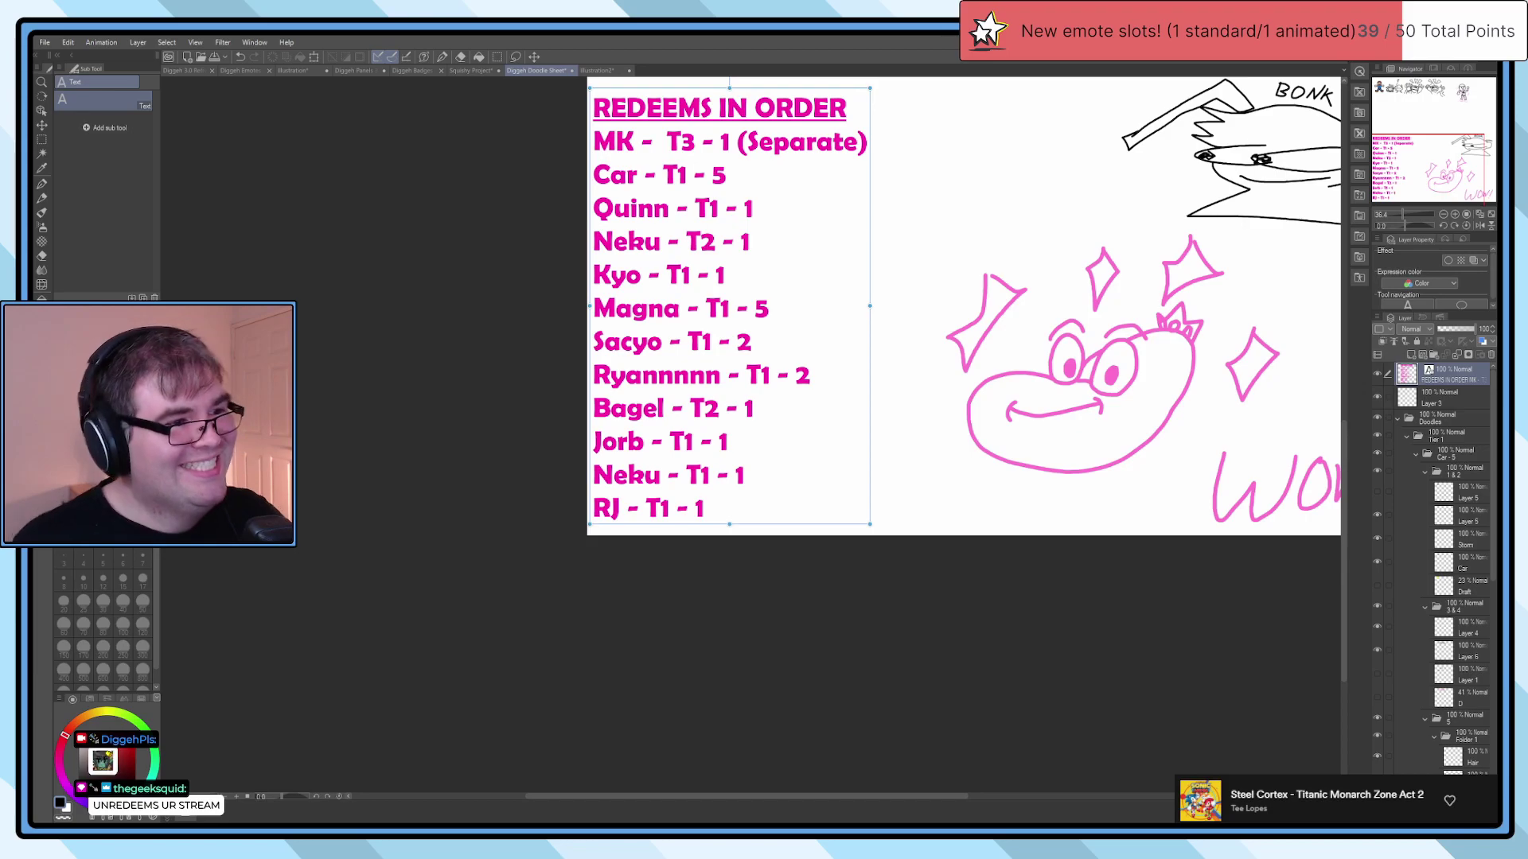
pyautogui.click(896, 287)
pyautogui.scroll(-3, 897, 287)
pyautogui.moveTo(936, 236); pyautogui.dragTo(775, 557)
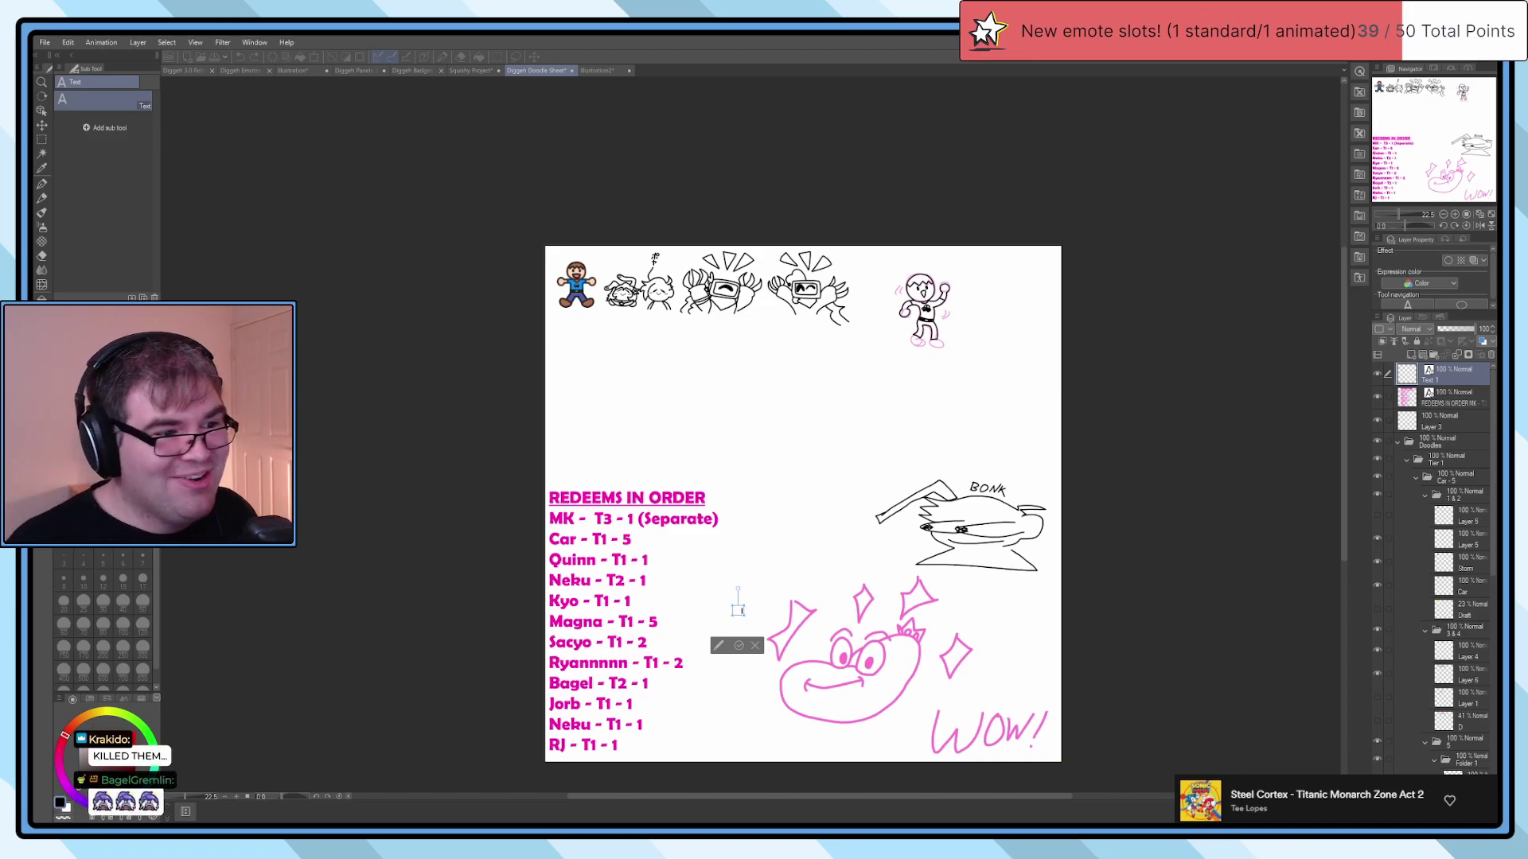
pyautogui.scroll(4, 758, 267)
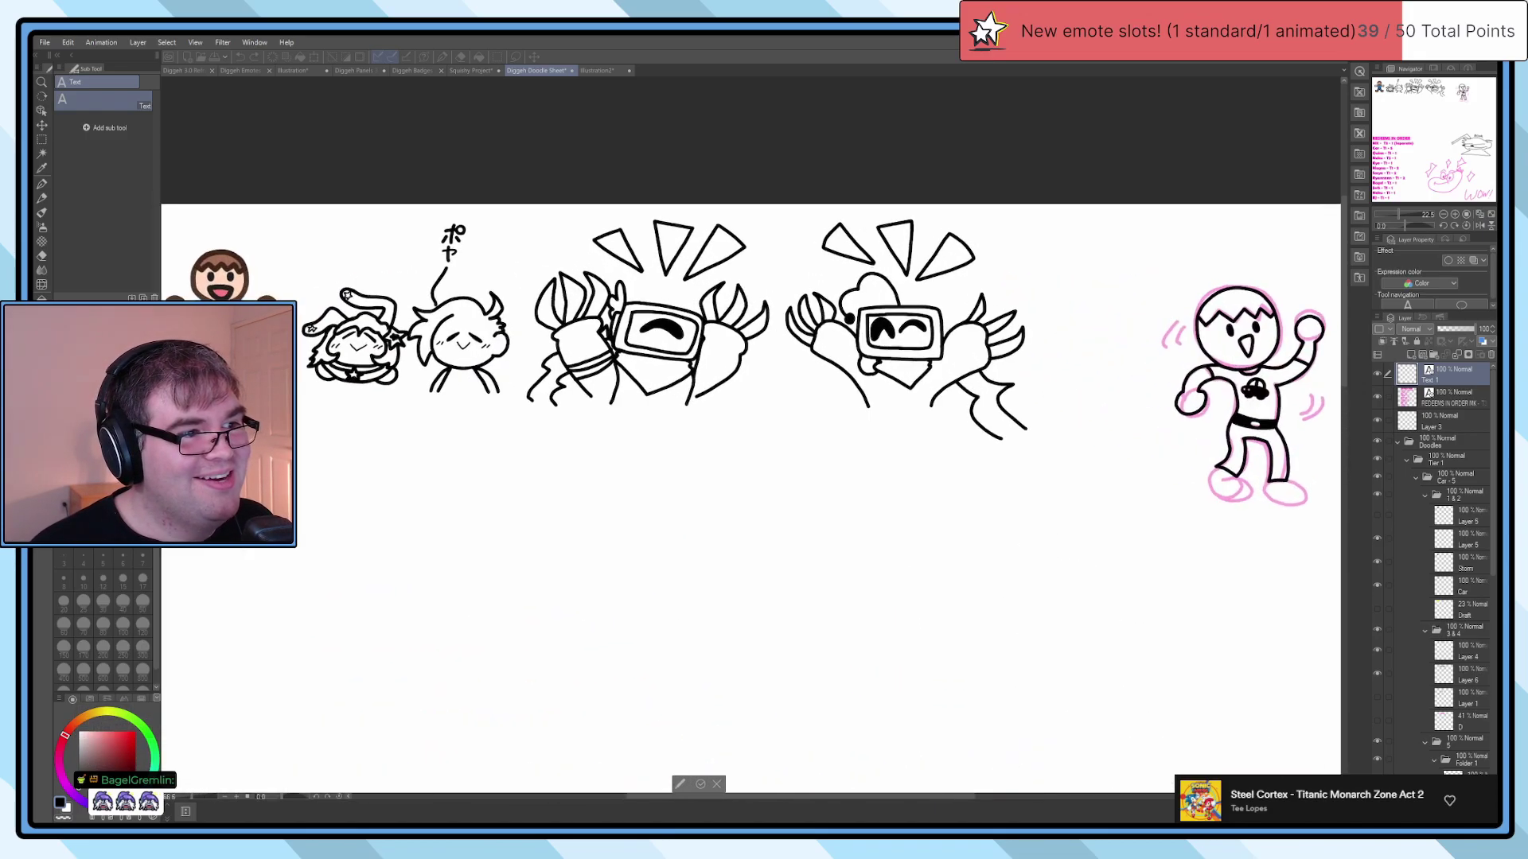
pyautogui.moveTo(899, 740); pyautogui.dragTo(883, 245)
pyautogui.scroll(-5, 832, 515)
pyautogui.moveTo(883, 426)
pyautogui.mouseDown()
pyautogui.moveTo(833, 514)
pyautogui.moveTo(863, 423)
pyautogui.mouseUp()
pyautogui.scroll(3, 863, 423)
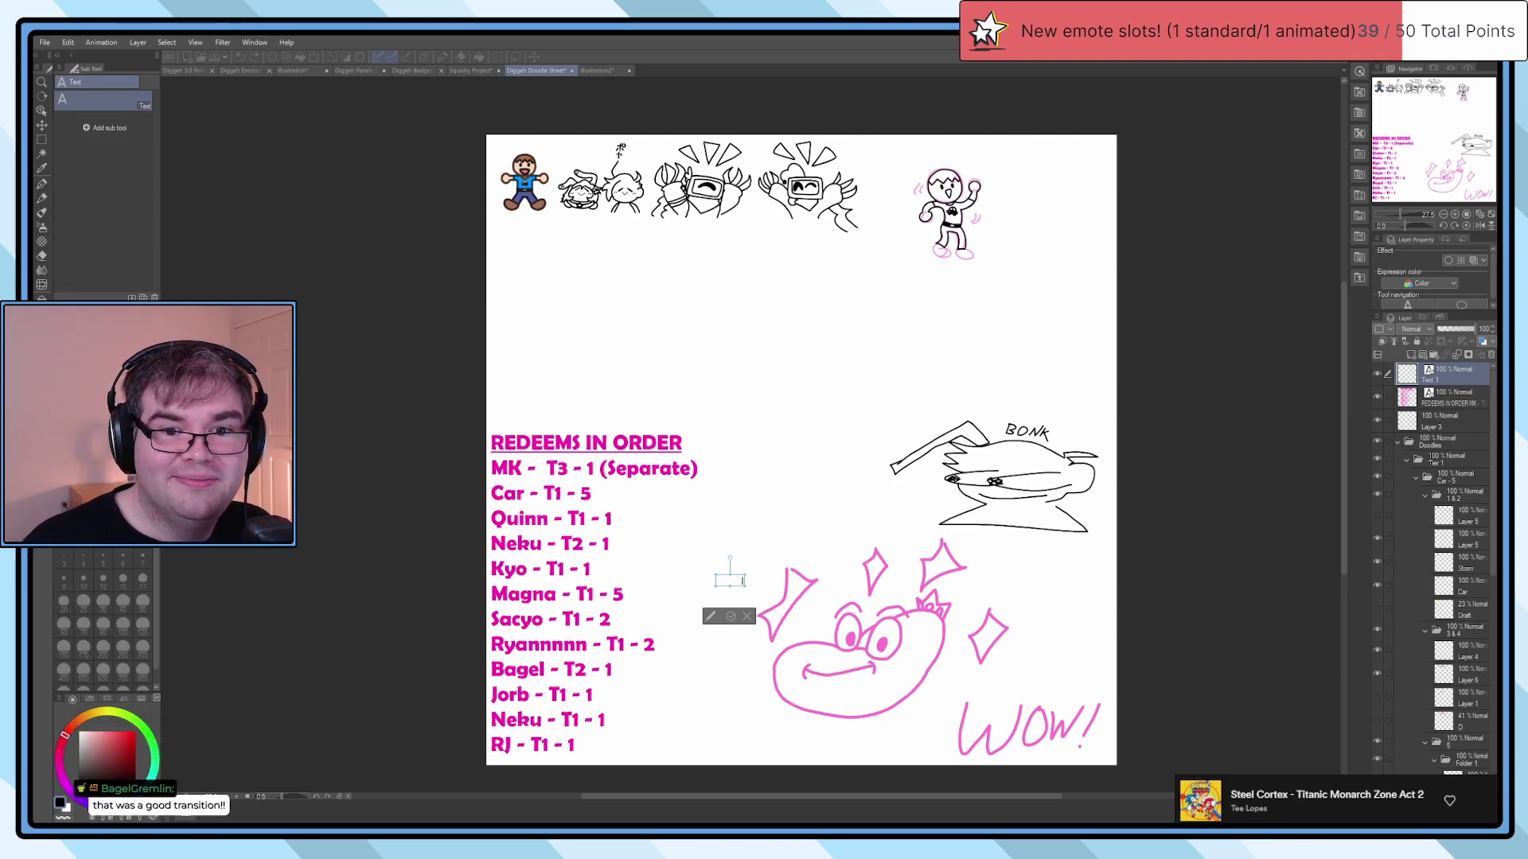
pyautogui.scroll(3, 951, 205)
pyautogui.moveTo(1023, 423); pyautogui.dragTo(932, 322)
pyautogui.moveTo(966, 141); pyautogui.dragTo(861, 447)
pyautogui.scroll(3, 748, 412)
pyautogui.scroll(2, 748, 411)
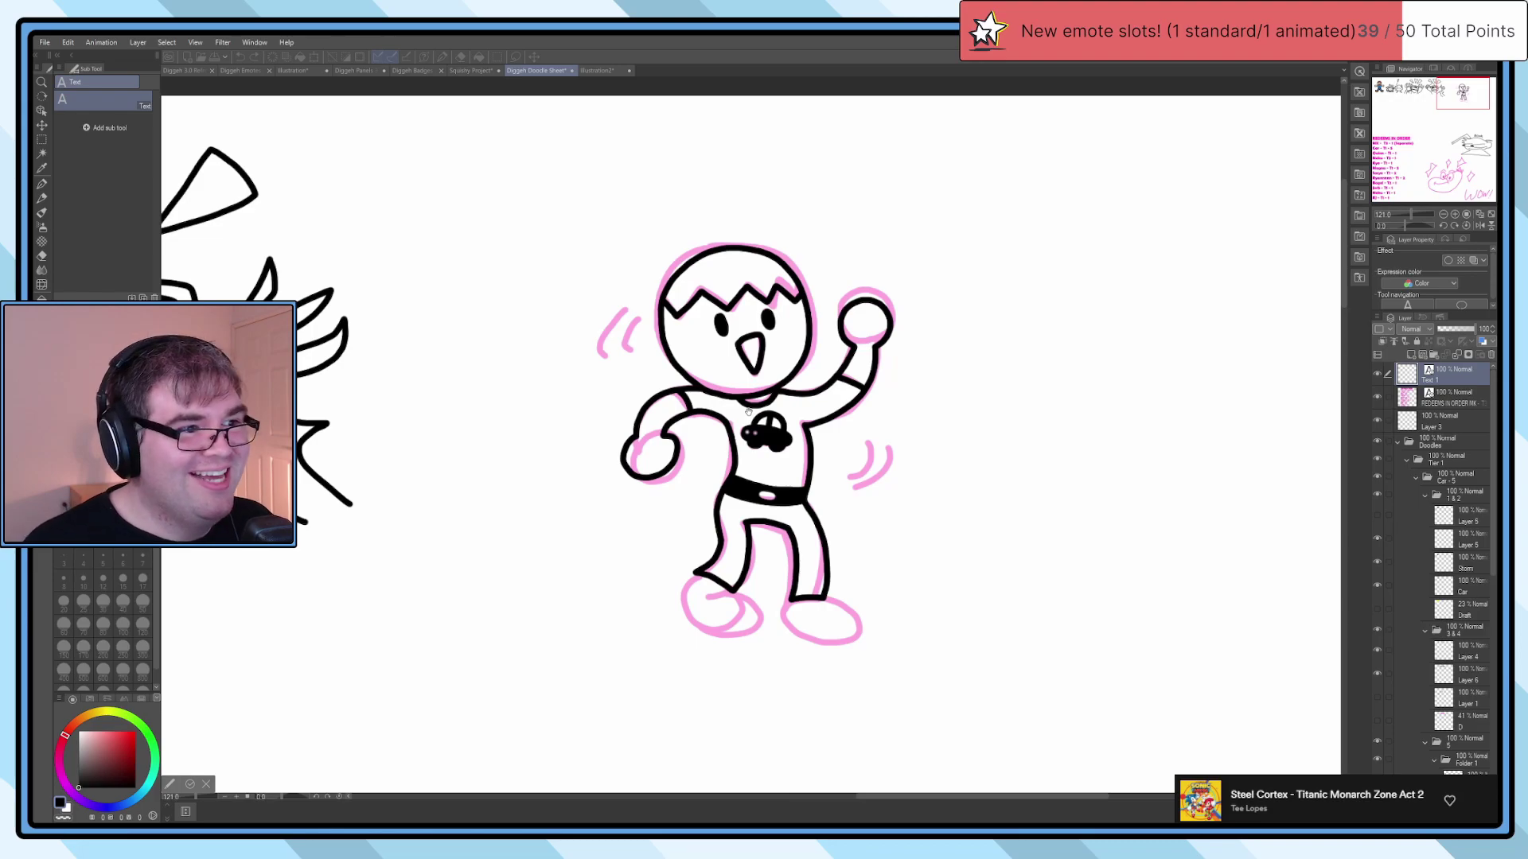
pyautogui.scroll(1, 748, 411)
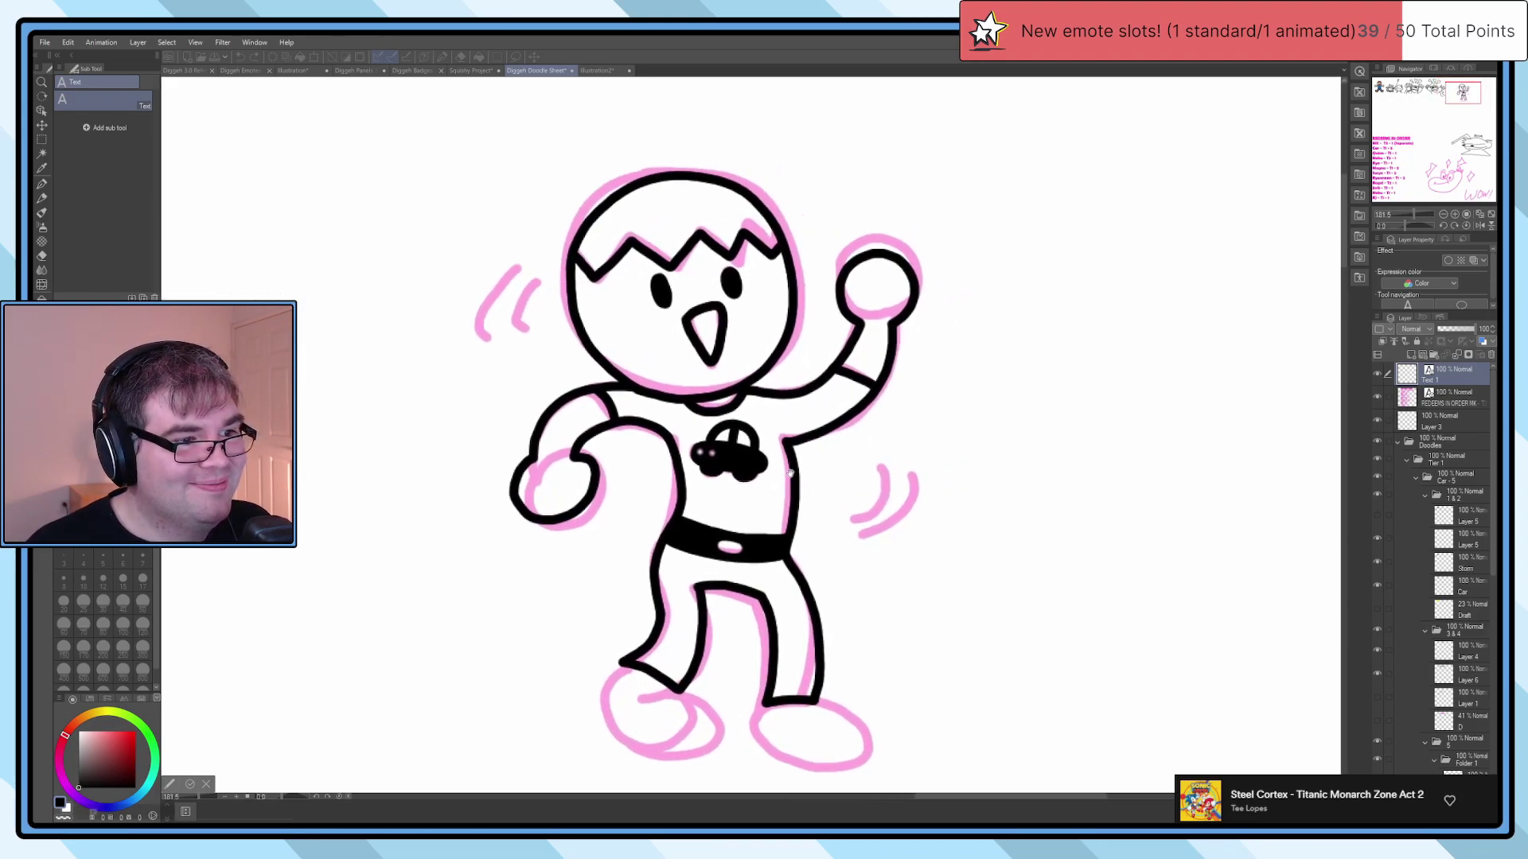
pyautogui.scroll(-2, 796, 483)
pyautogui.scroll(-6, 797, 483)
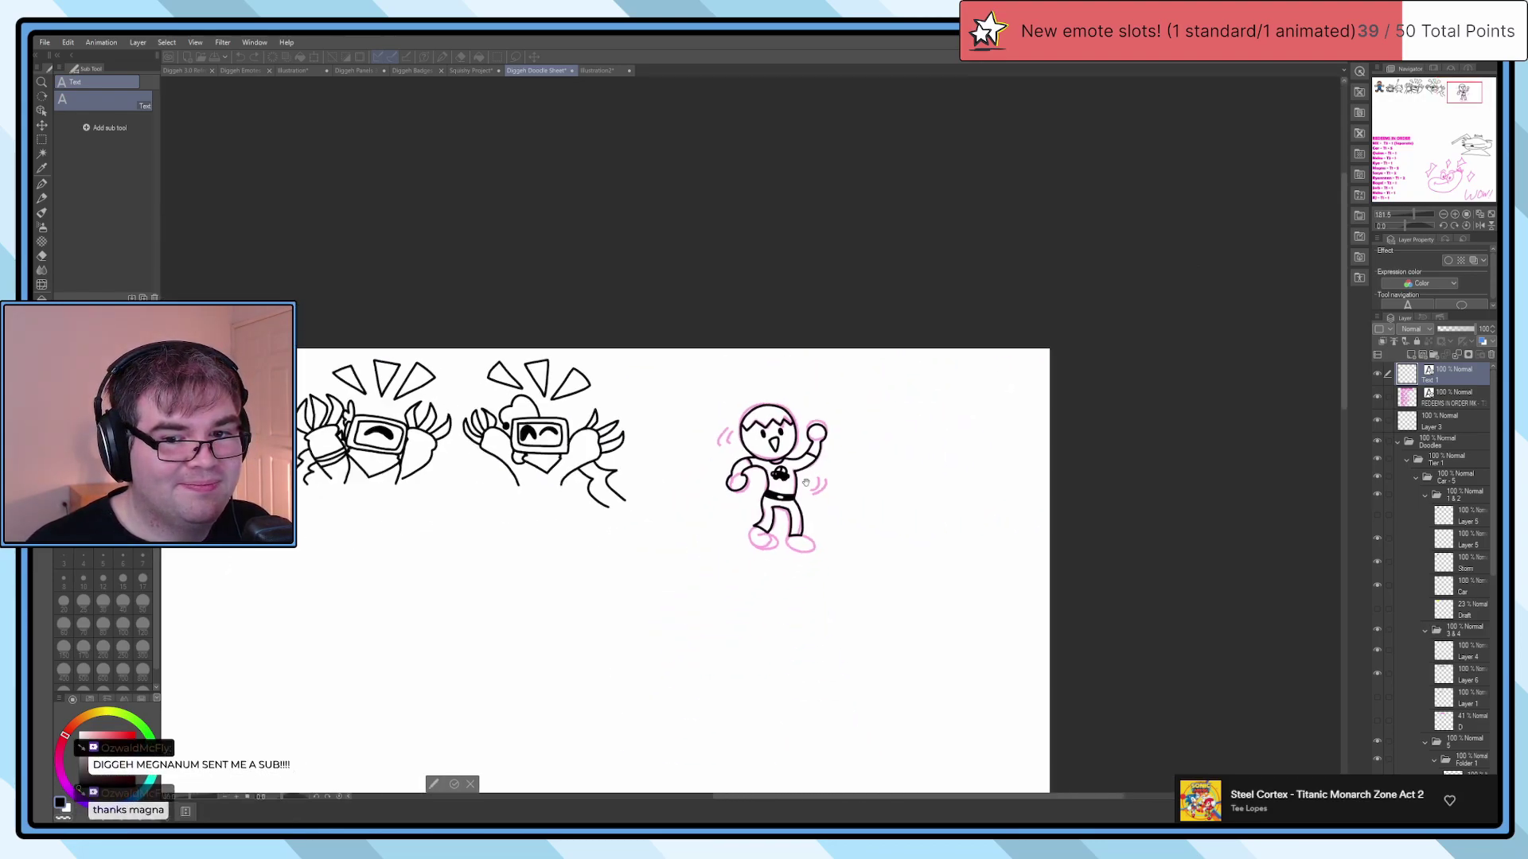
pyautogui.moveTo(845, 477); pyautogui.dragTo(719, 467)
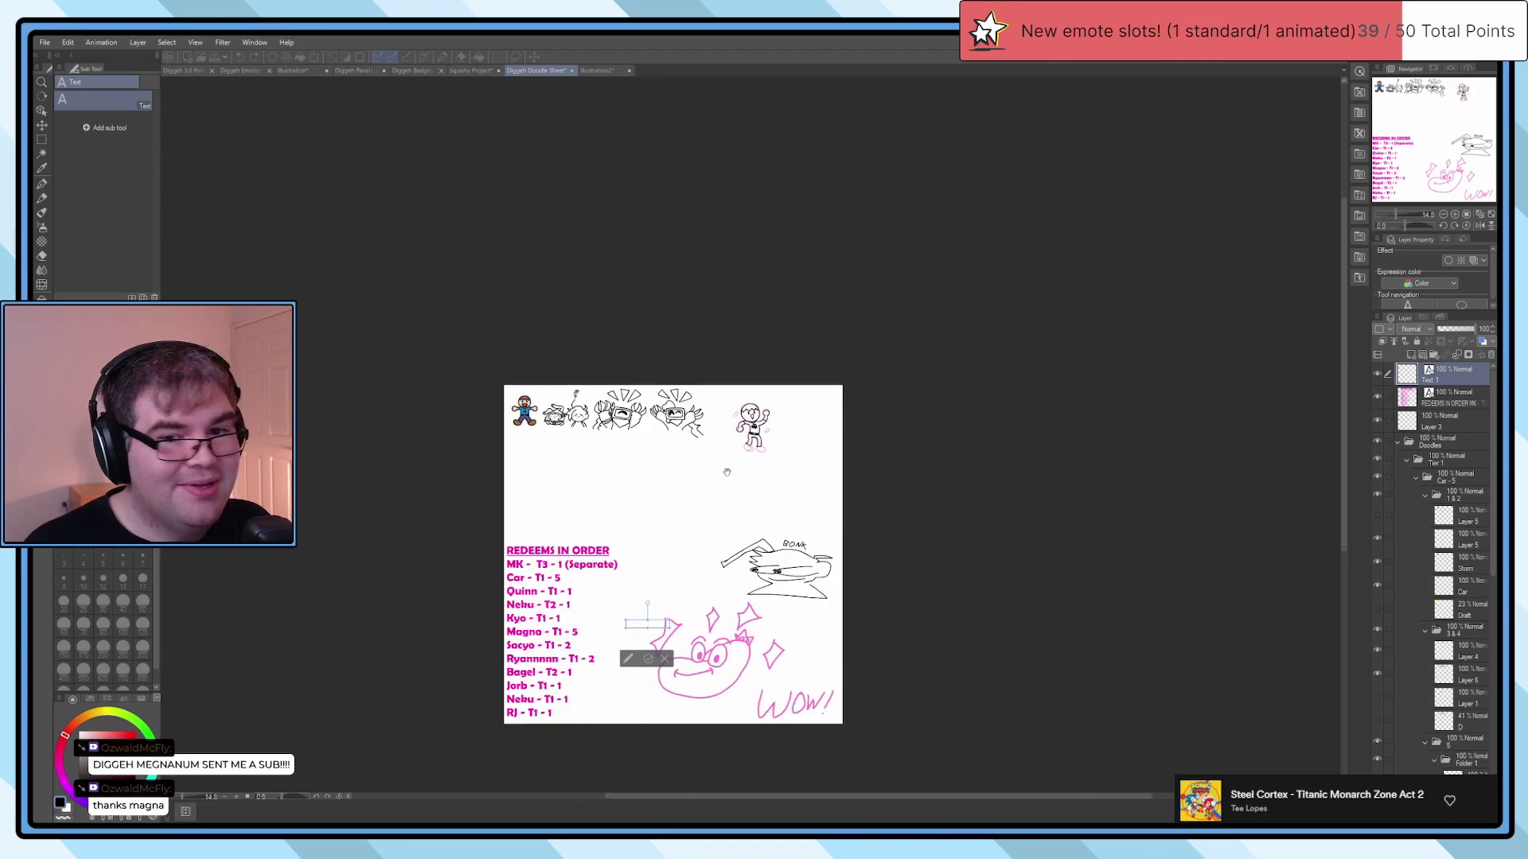
# Step: Add a small "ppp" text at the upper-left sparkle beside the pink character and commit it
pyautogui.scroll(4, 822, 437)
pyautogui.moveTo(623, 370); pyautogui.dragTo(594, 385)
pyautogui.scroll(2, 593, 385)
pyautogui.scroll(-2, 597, 389)
pyautogui.scroll(-5, 597, 390)
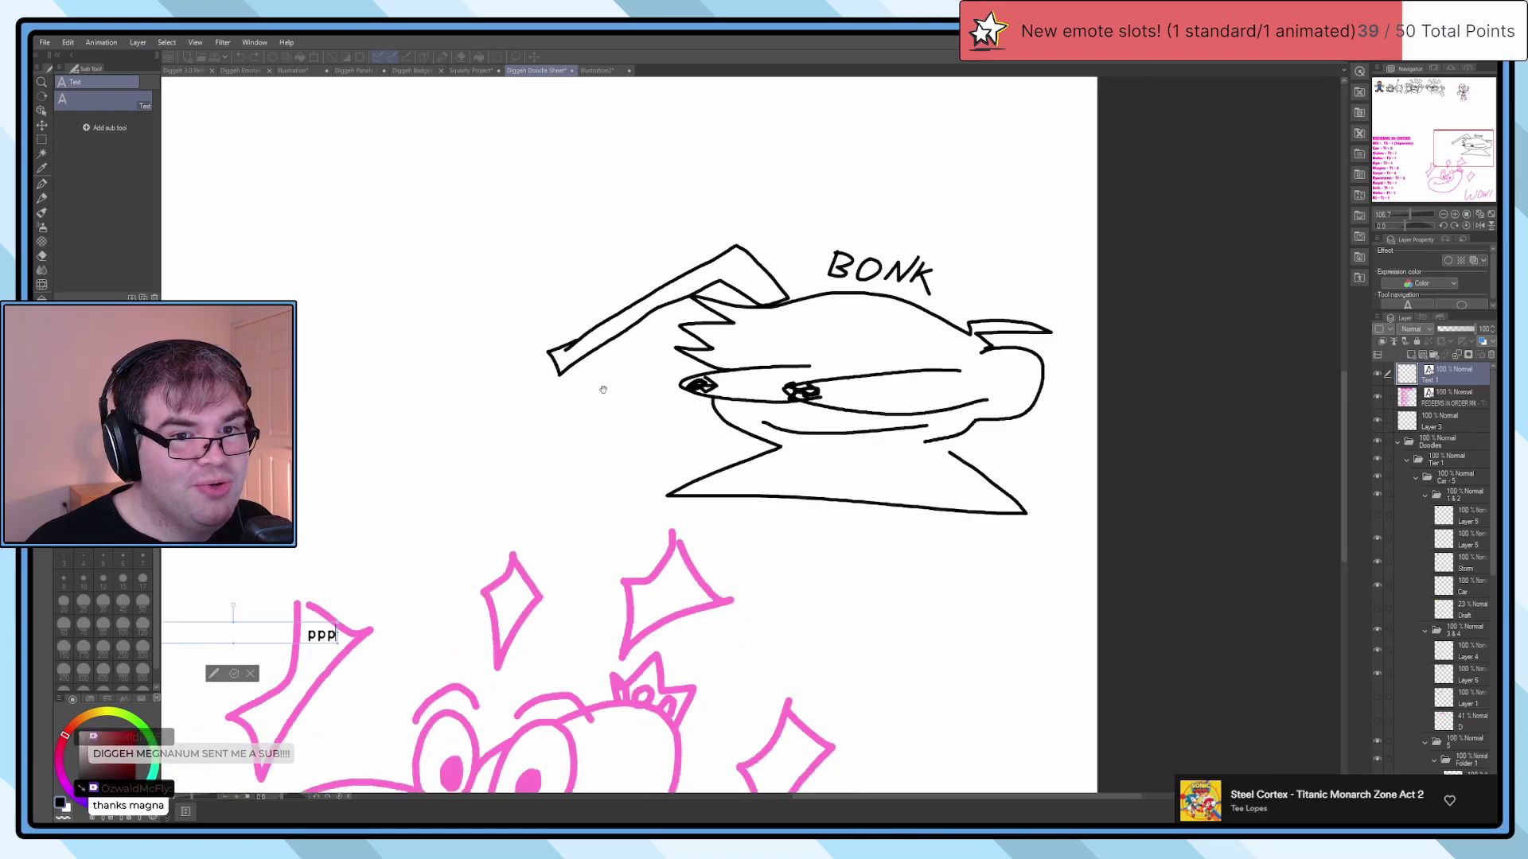
pyautogui.click(1462, 402)
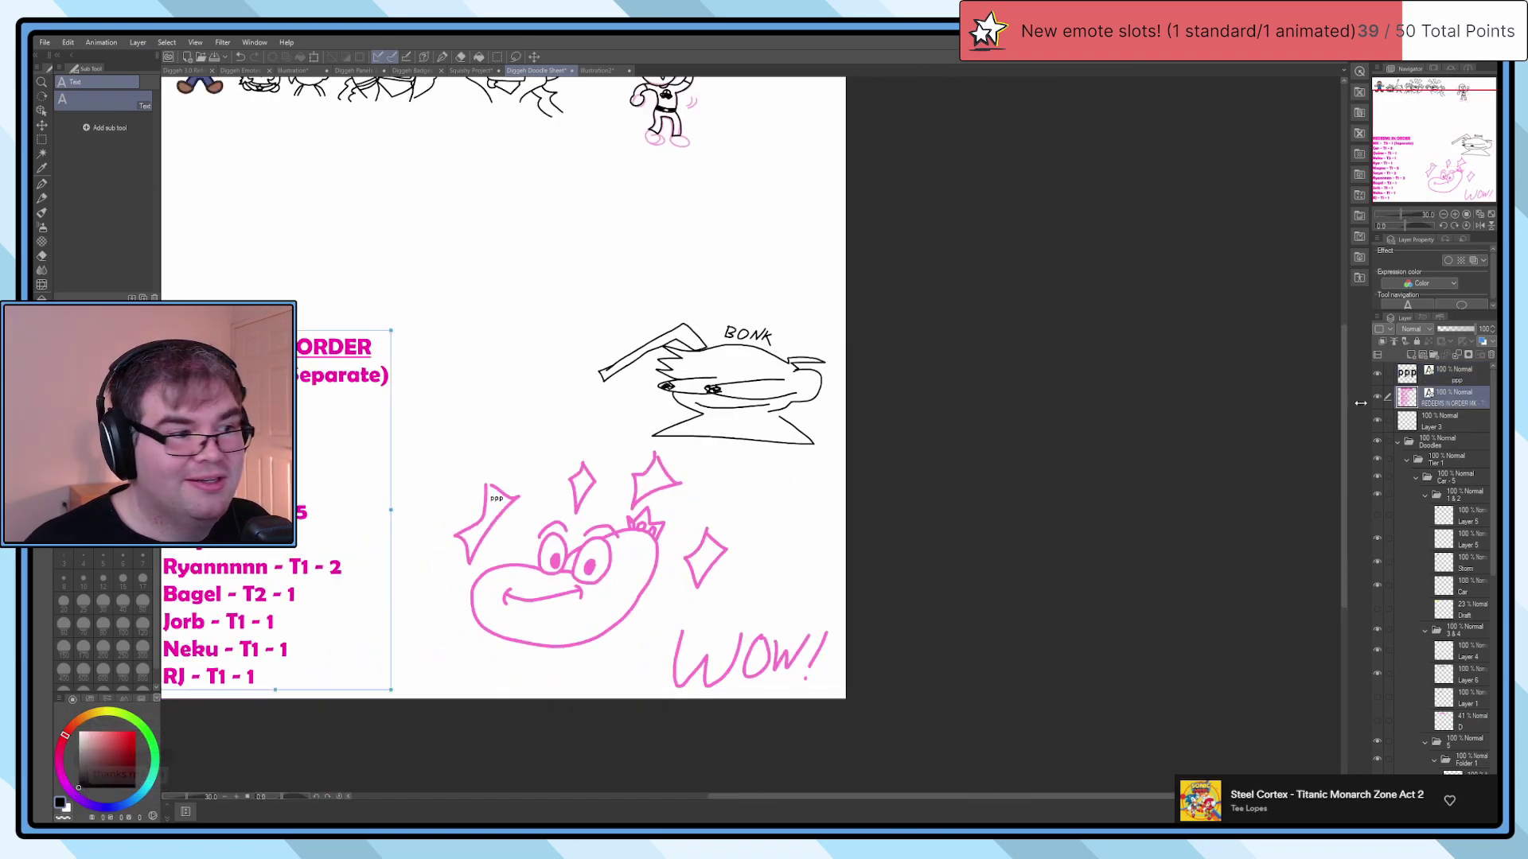
pyautogui.scroll(-2, 625, 458)
pyautogui.scroll(2, 625, 458)
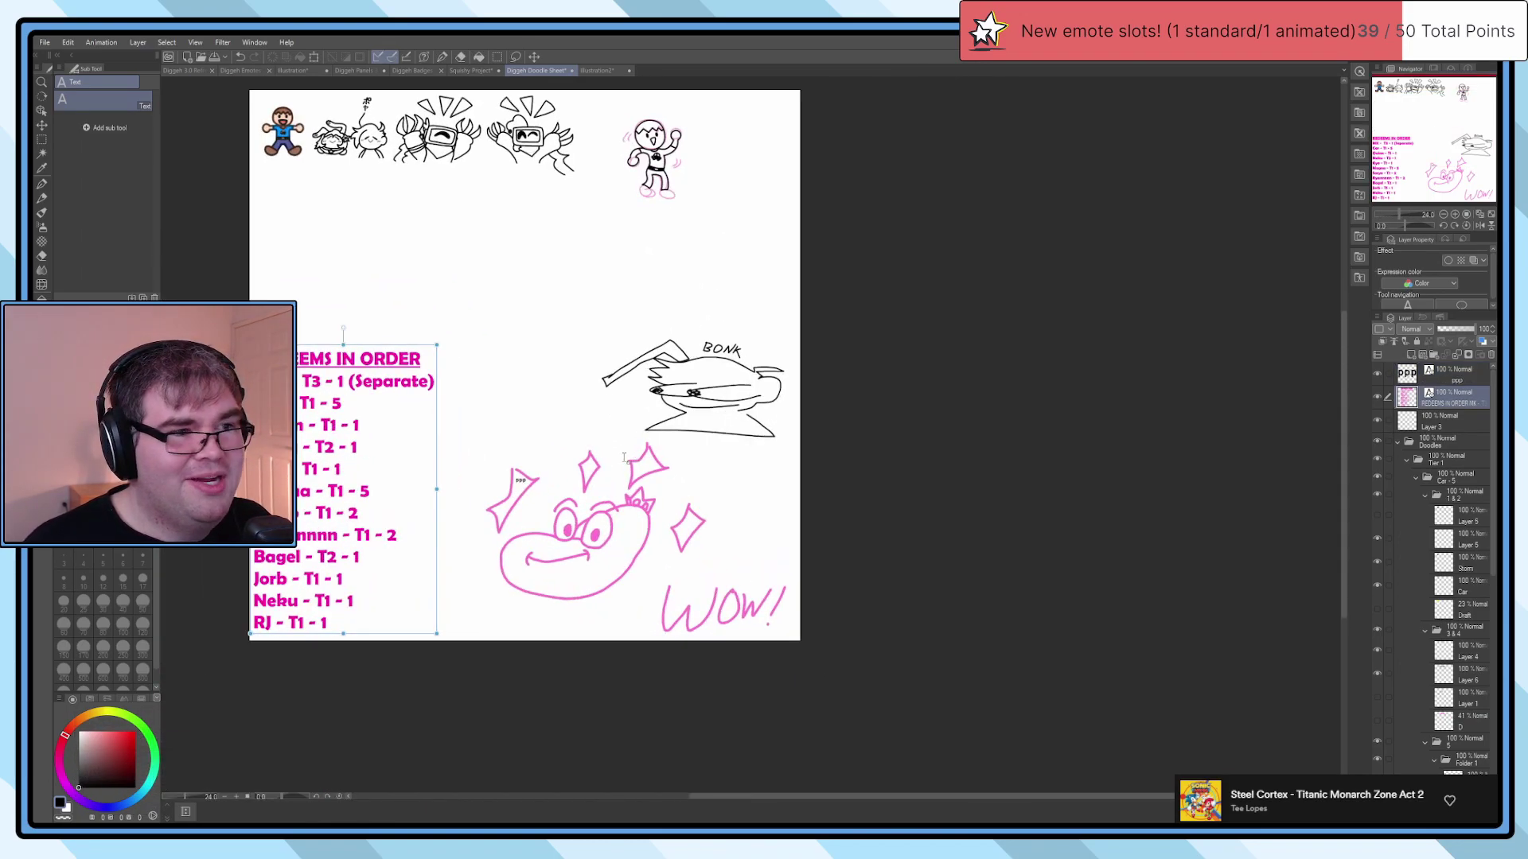
# Step: Try to delete the "ppp" text from its text layer
pyautogui.click(1439, 380)
pyautogui.scroll(4, 485, 509)
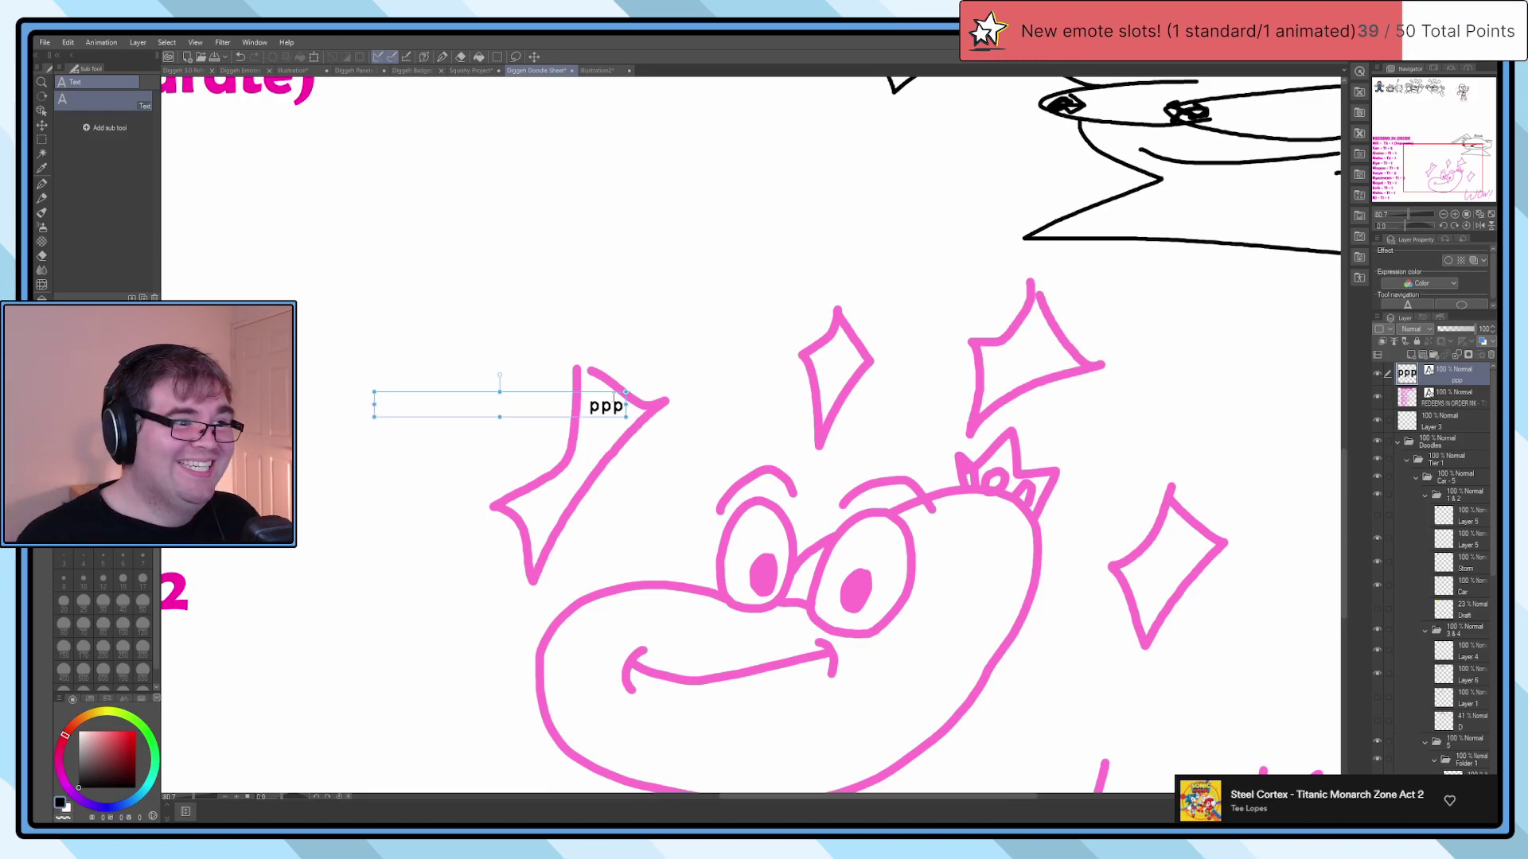
pyautogui.moveTo(576, 405); pyautogui.dragTo(374, 405)
pyautogui.press('BackSpace')
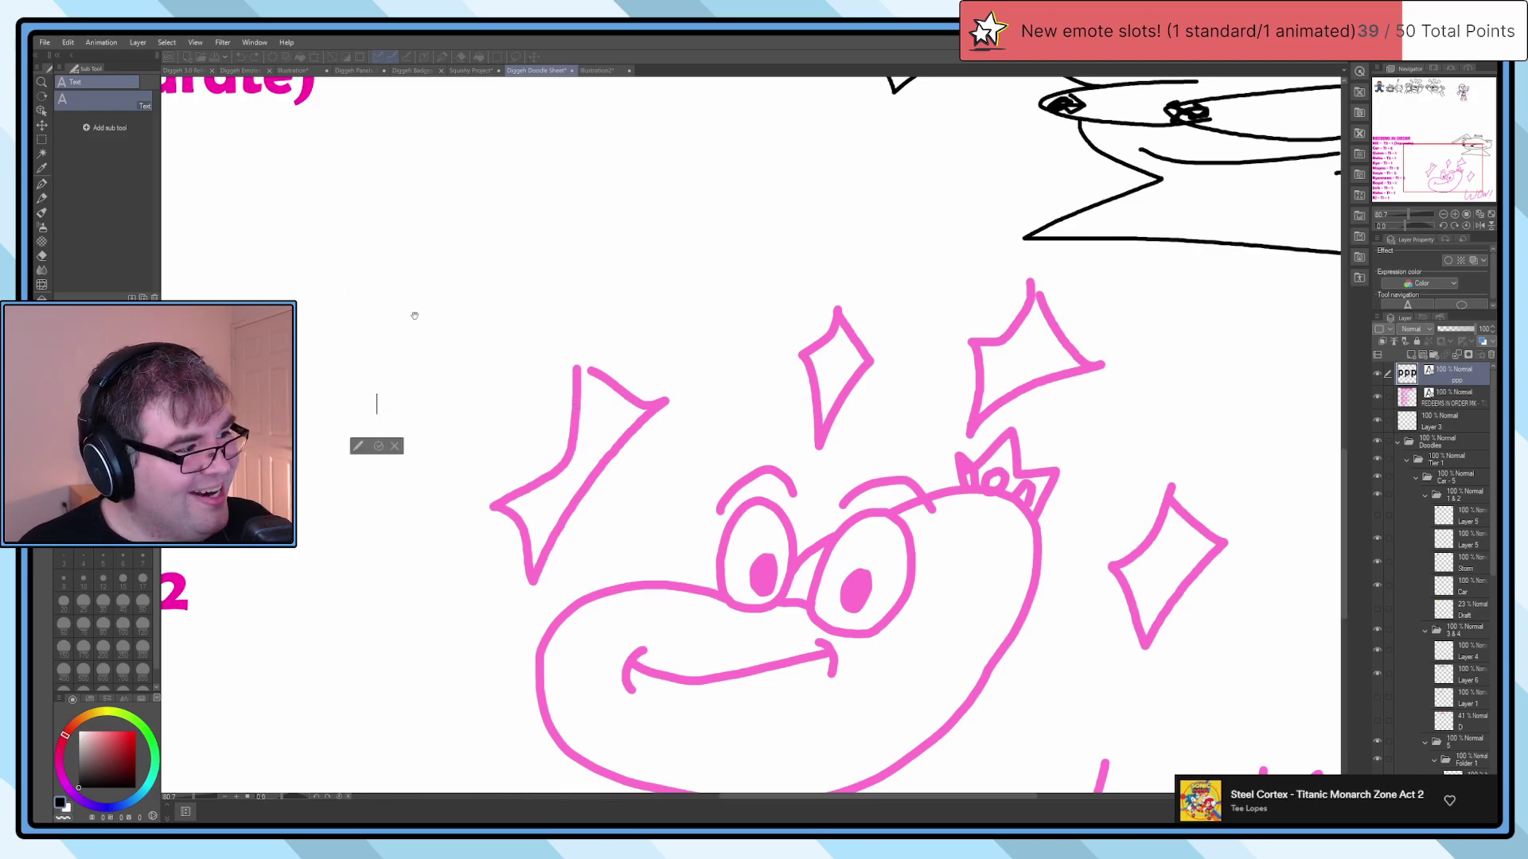
pyautogui.click(44, 142)
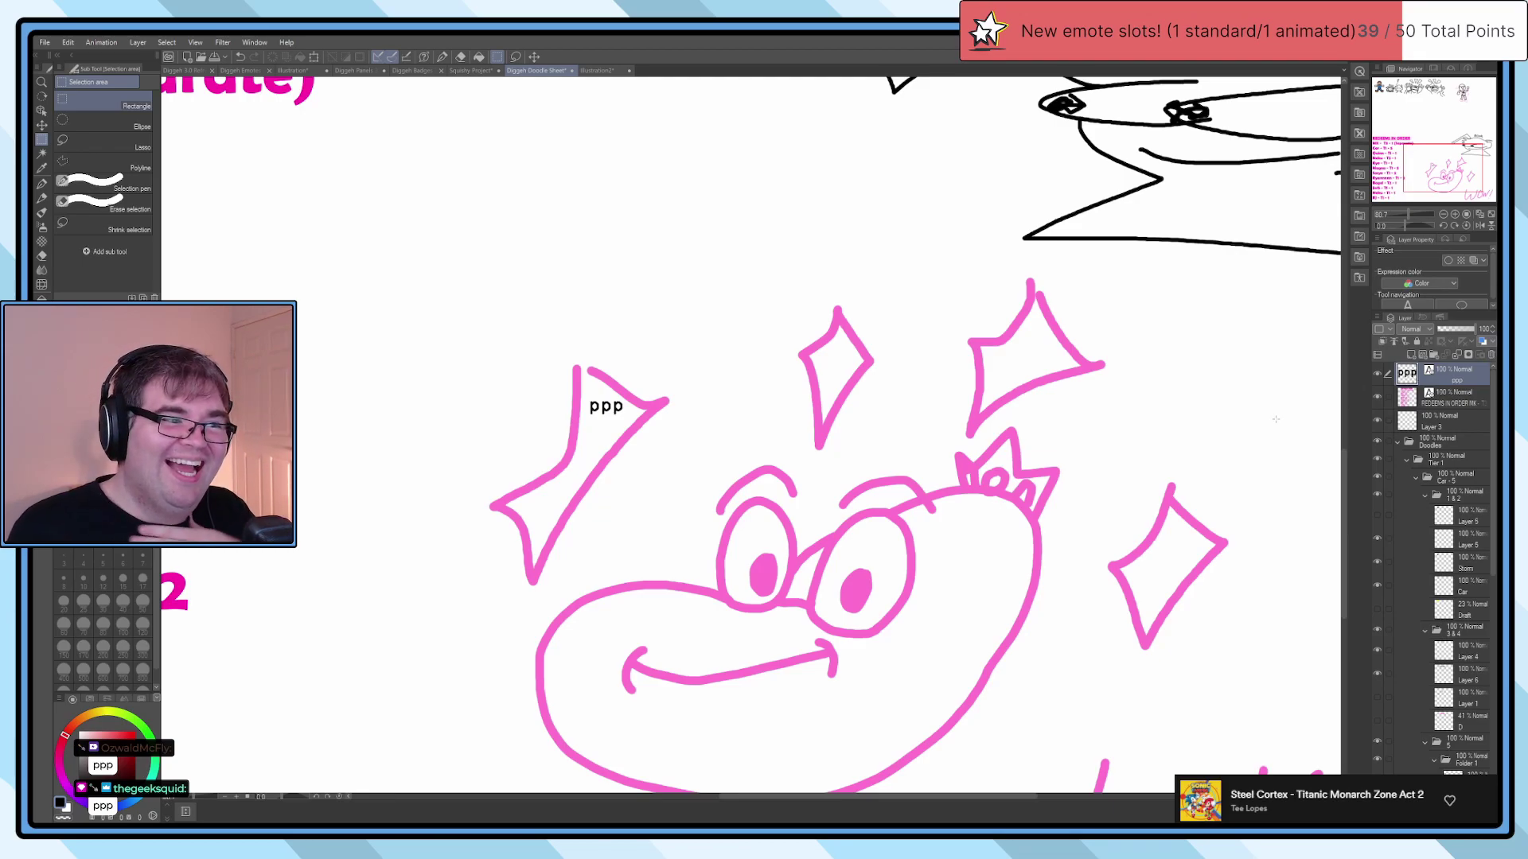
# Step: Move the "ppp" text just below the "WOW!" lettering and place its layer in the Funny Guy Gang folder
pyautogui.scroll(-5, 1276, 419)
pyautogui.press('k')
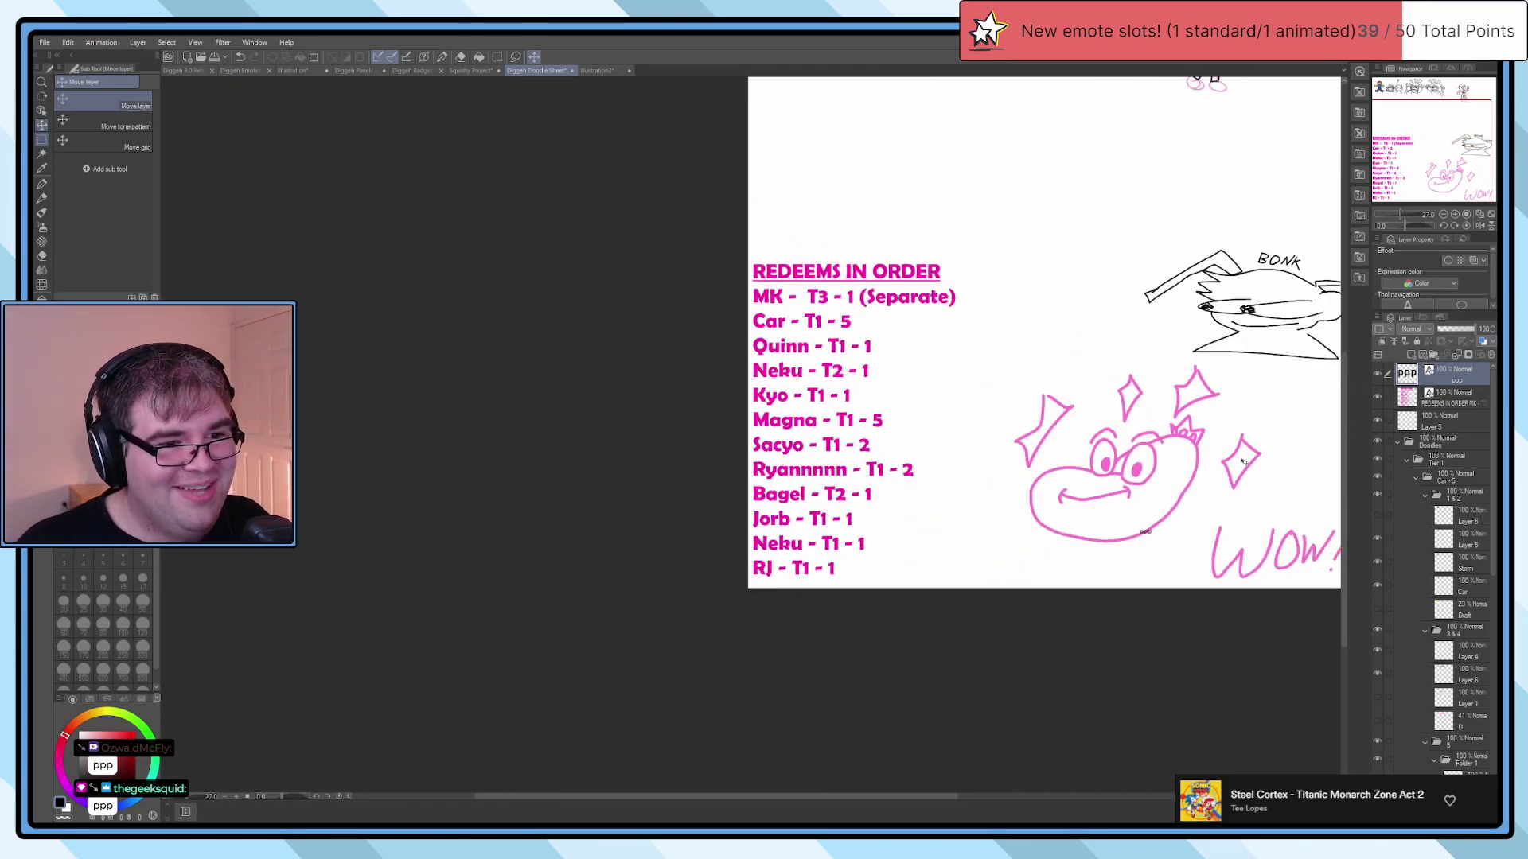
pyautogui.moveTo(1275, 509); pyautogui.dragTo(1111, 460)
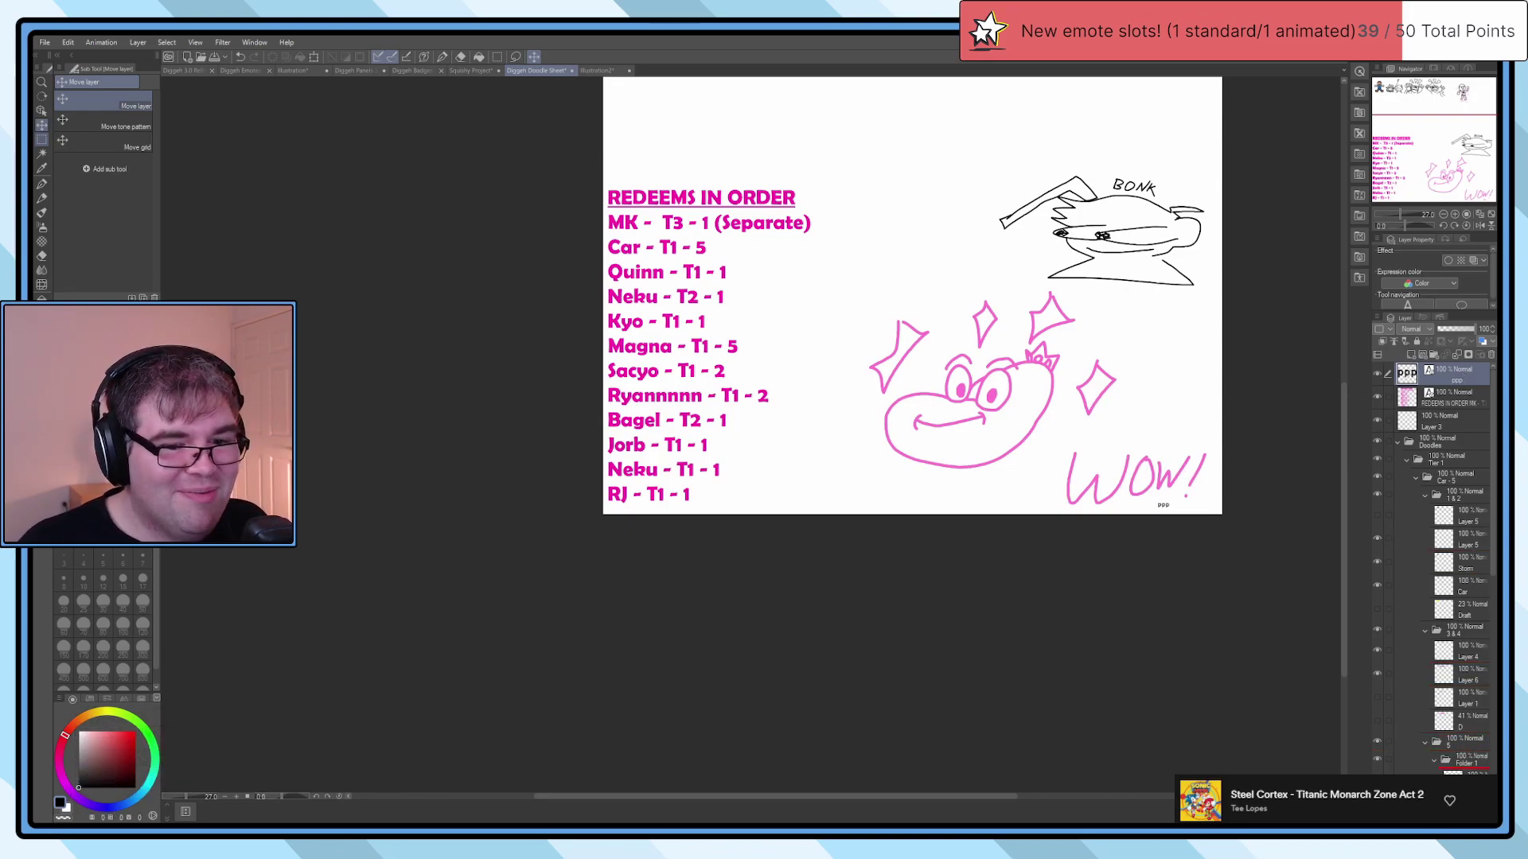
pyautogui.scroll(-5, 1433, 568)
pyautogui.scroll(-5, 1433, 568)
pyautogui.scroll(-2, 1450, 750)
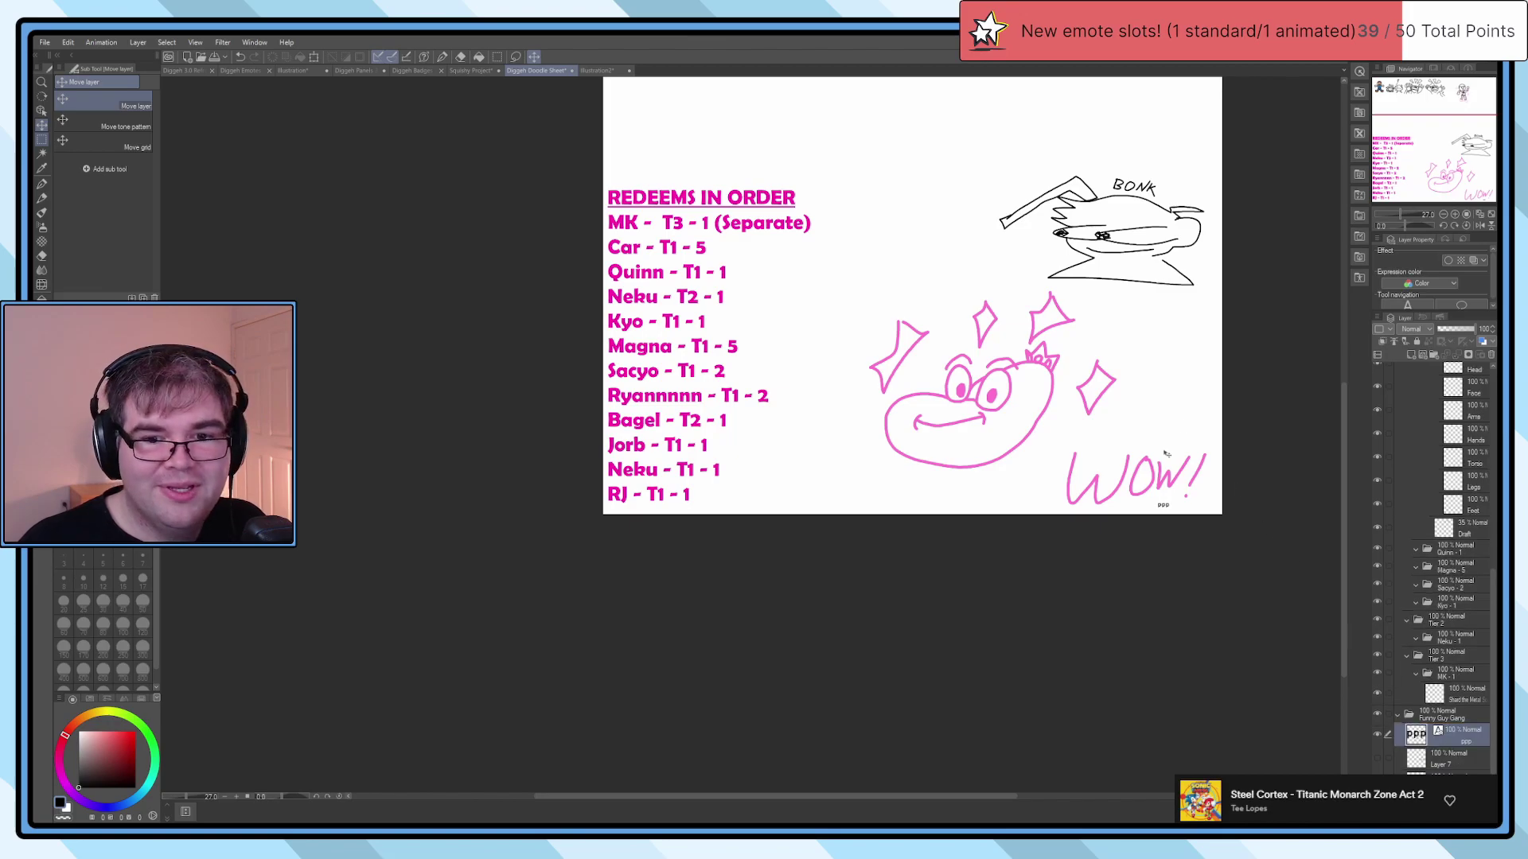
pyautogui.scroll(5, 1171, 445)
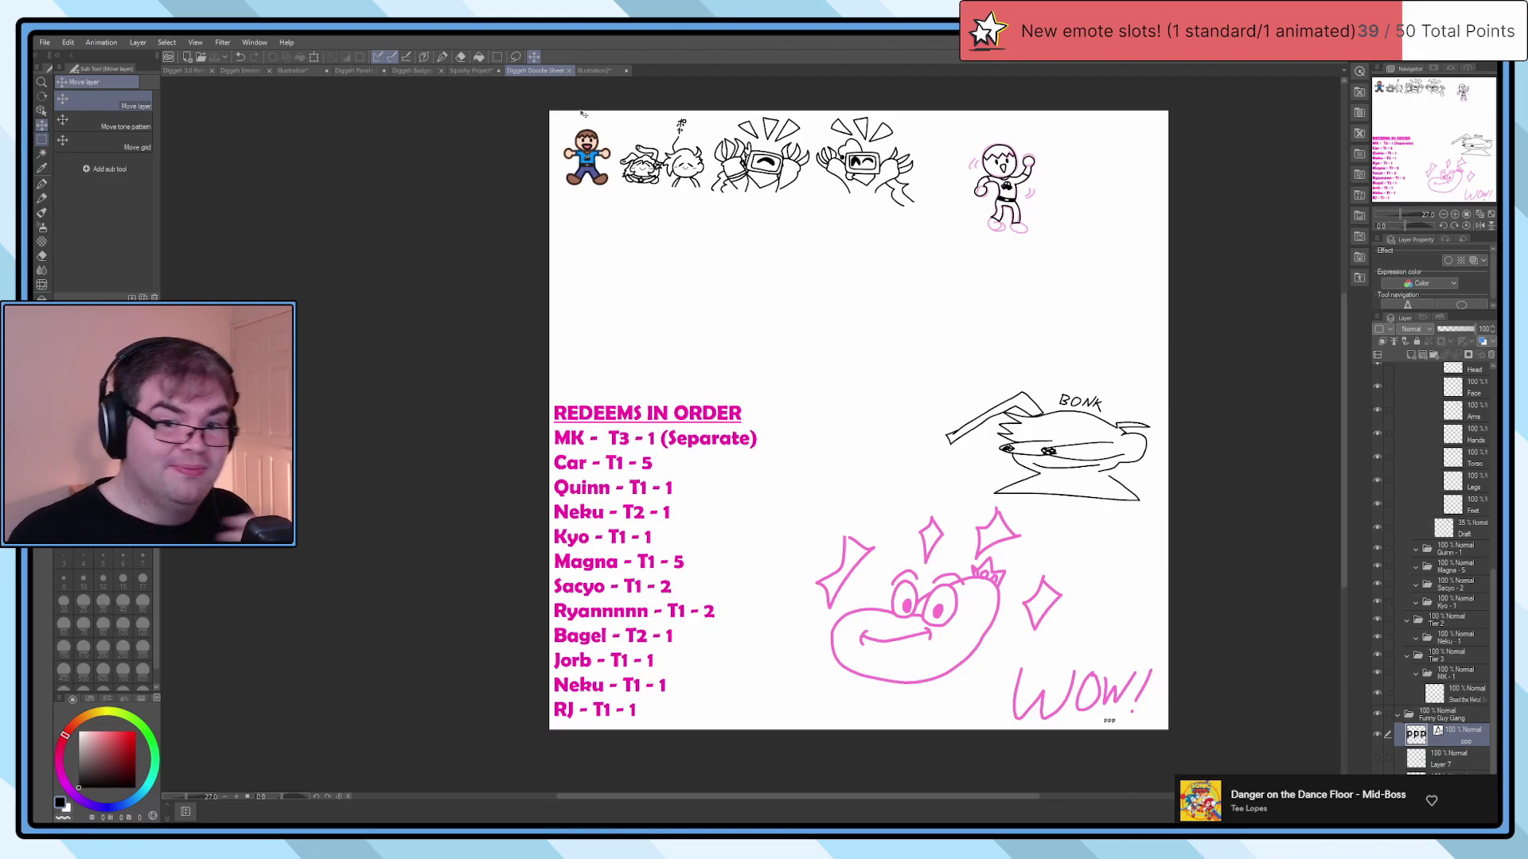
pyautogui.scroll(5, 583, 114)
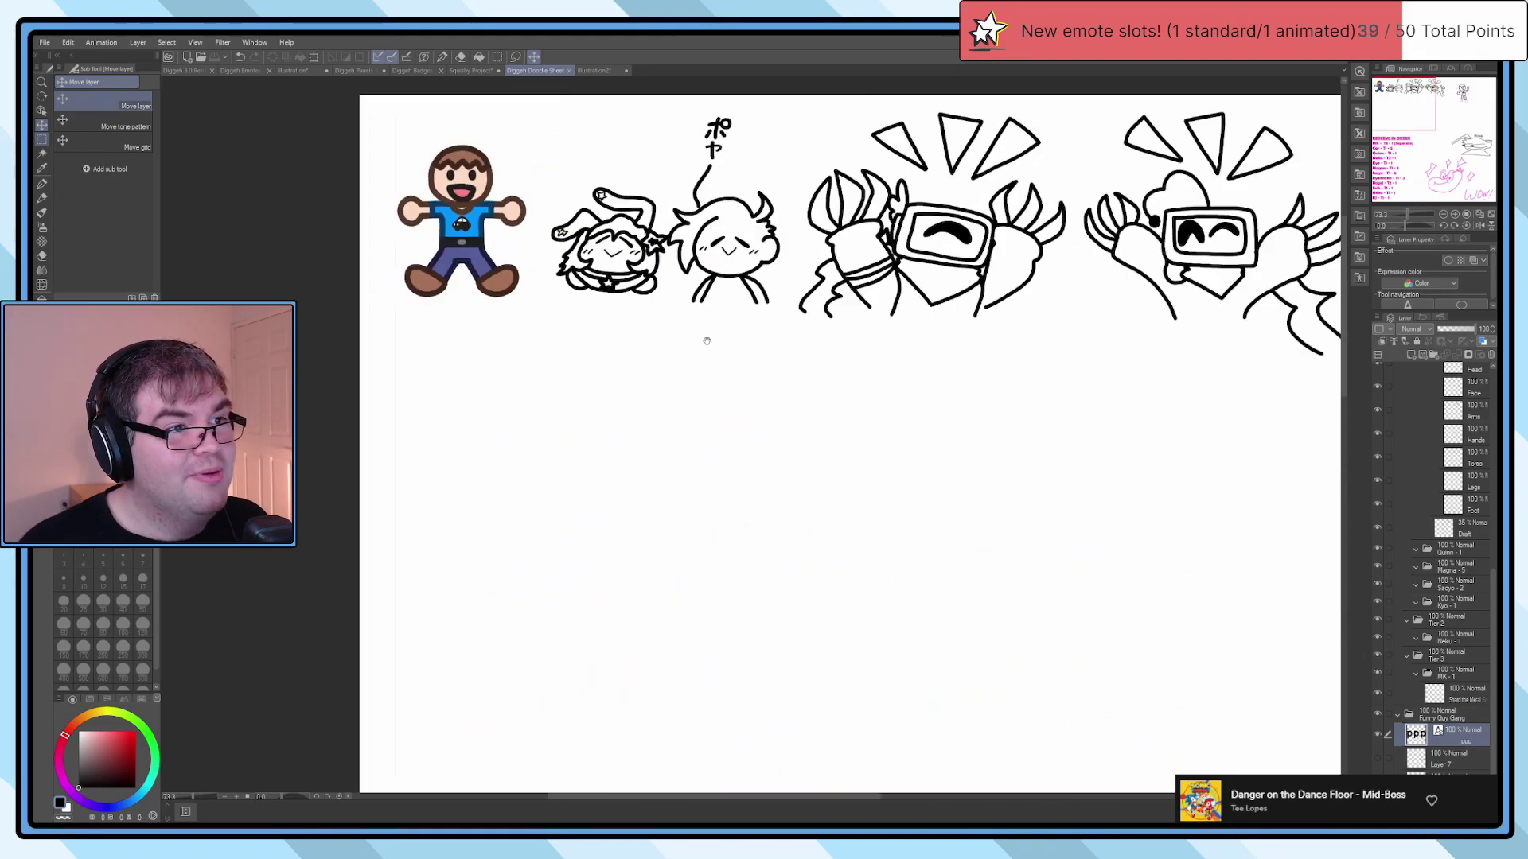
pyautogui.moveTo(1004, 377); pyautogui.dragTo(423, 431)
pyautogui.moveTo(798, 375); pyautogui.dragTo(610, 382)
pyautogui.scroll(3, 819, 358)
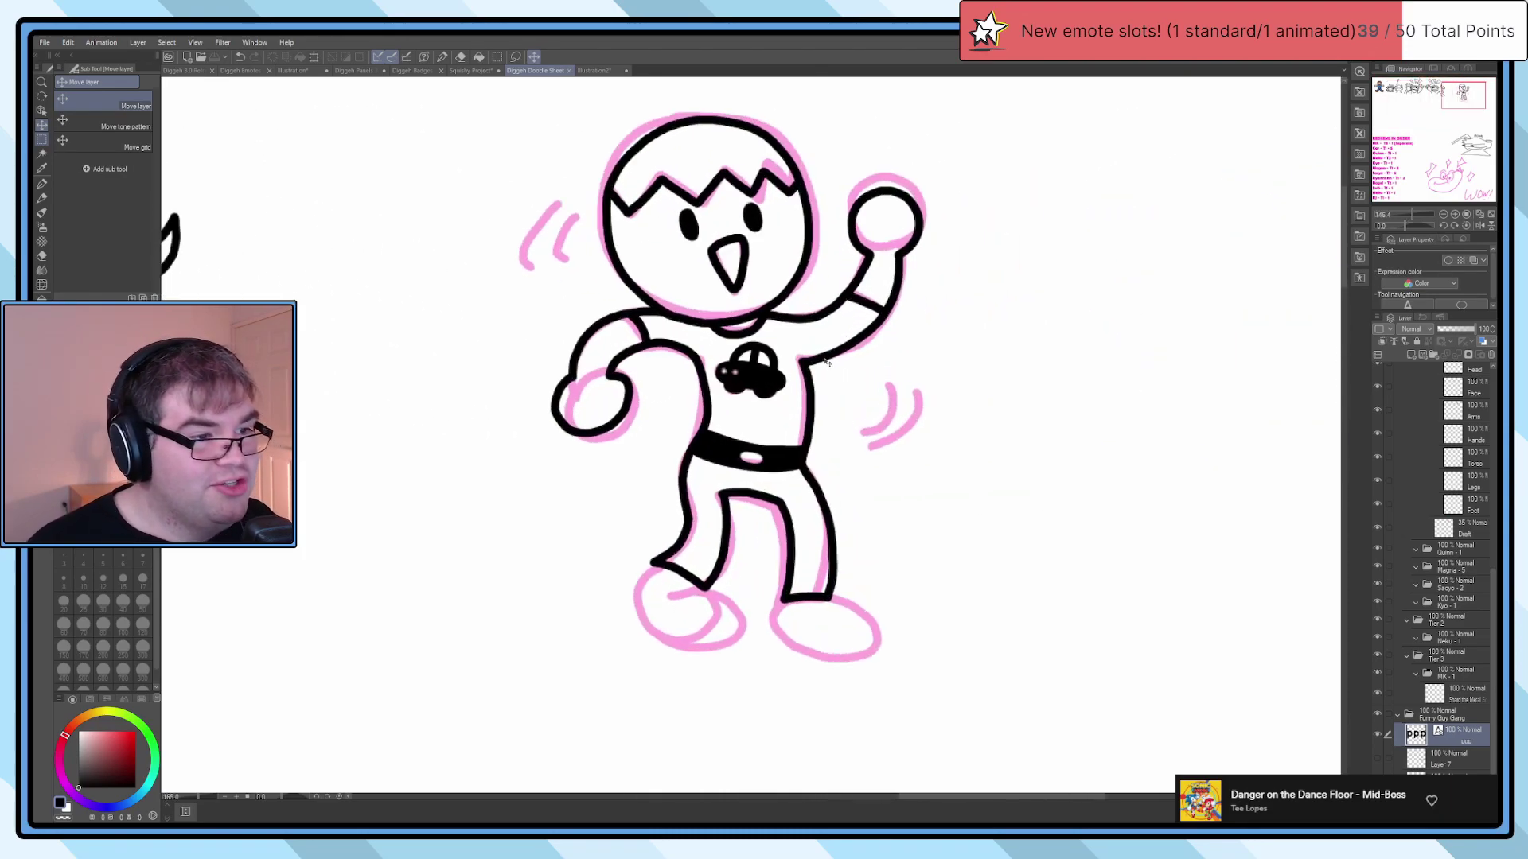
pyautogui.scroll(-2, 866, 433)
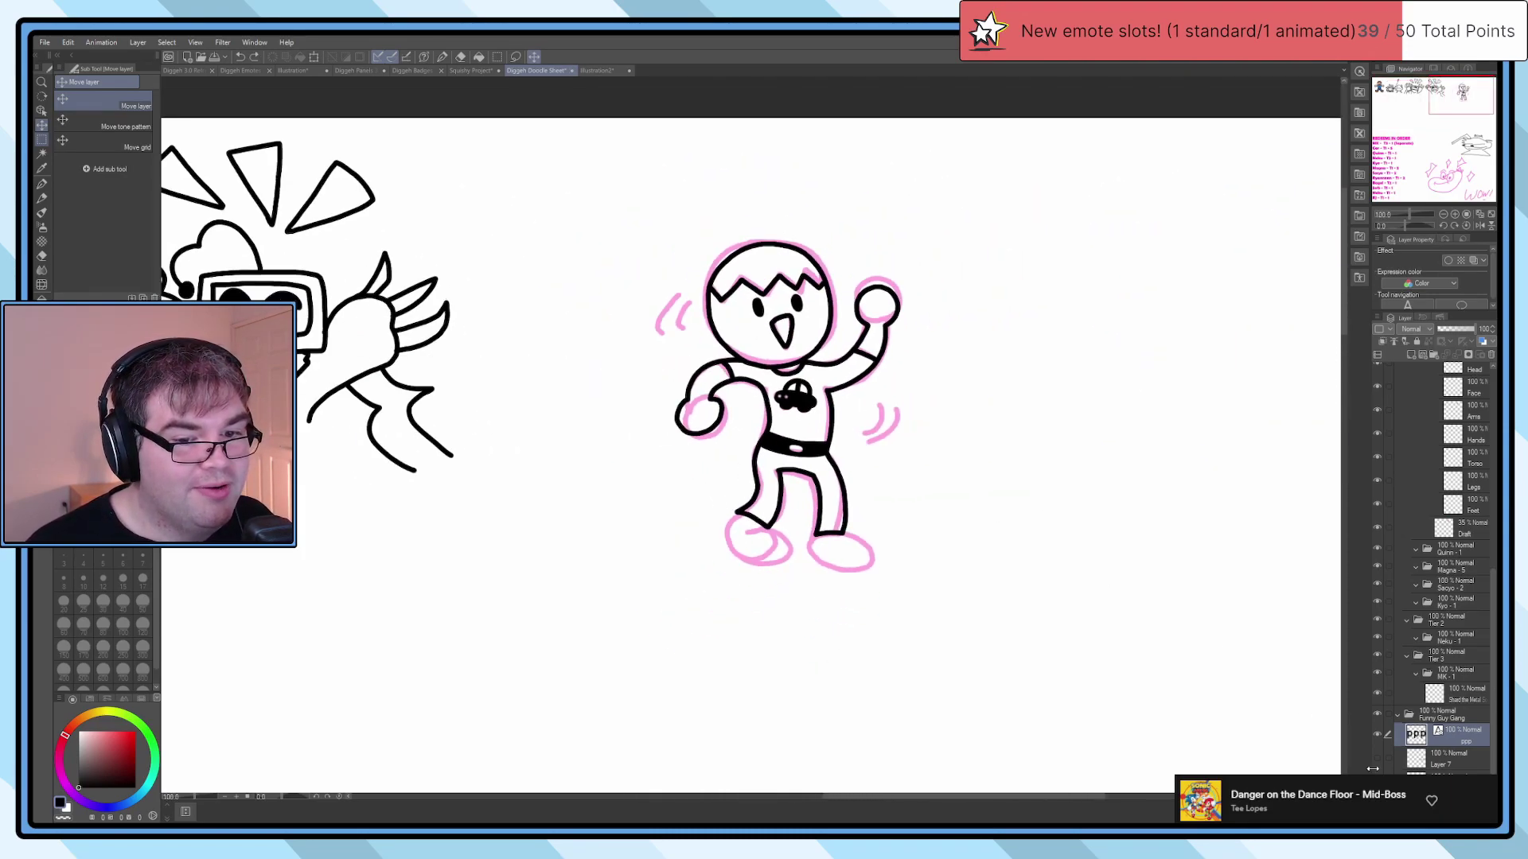
# Step: Select Layer 3 above the Doodles folder and switch to the G-pen
pyautogui.scroll(10, 1401, 493)
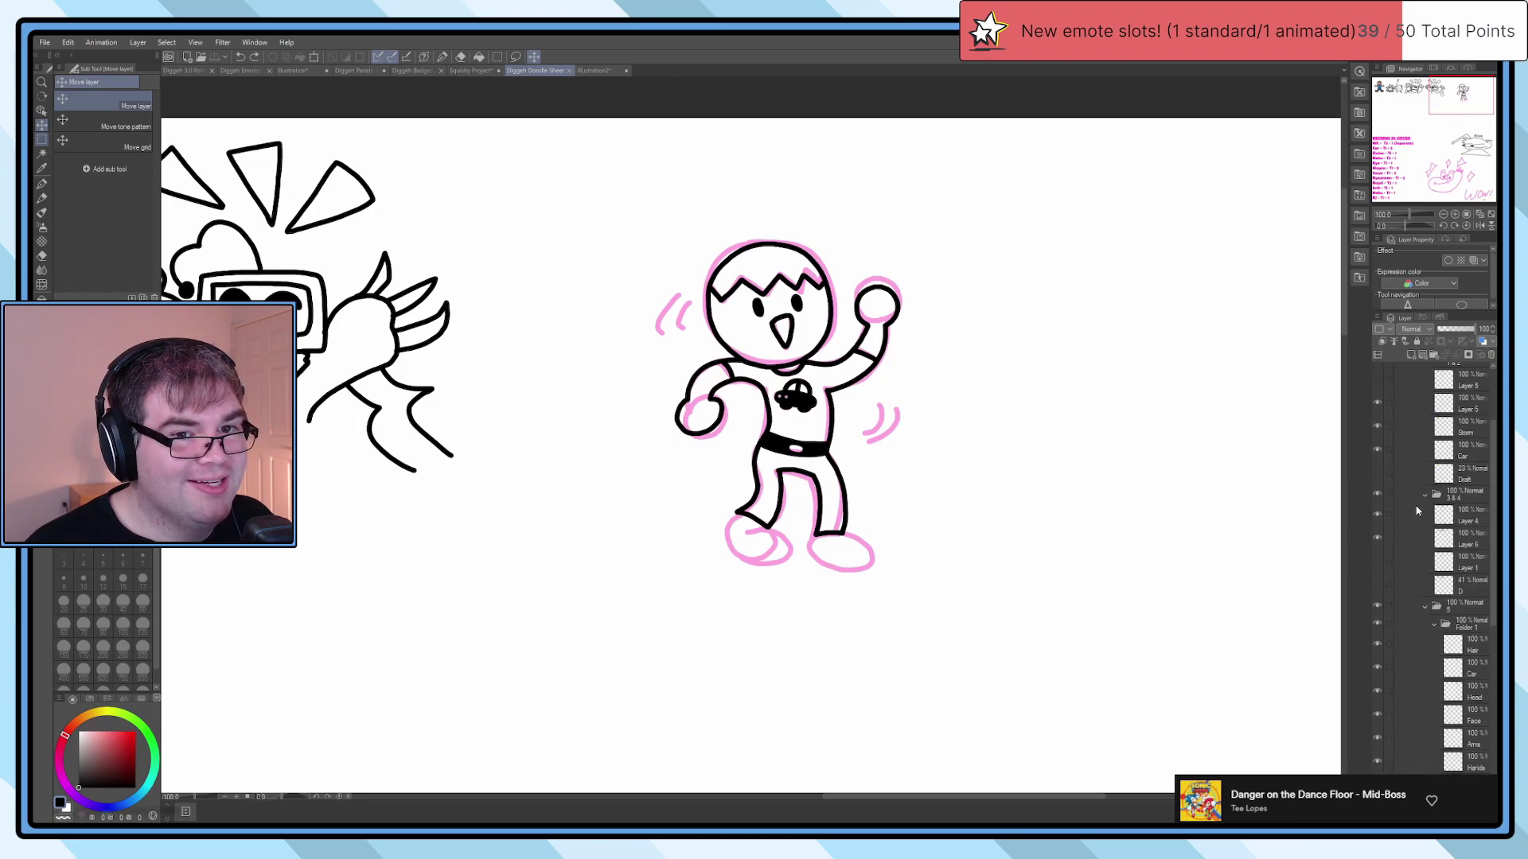
pyautogui.click(1455, 432)
pyautogui.click(1450, 394)
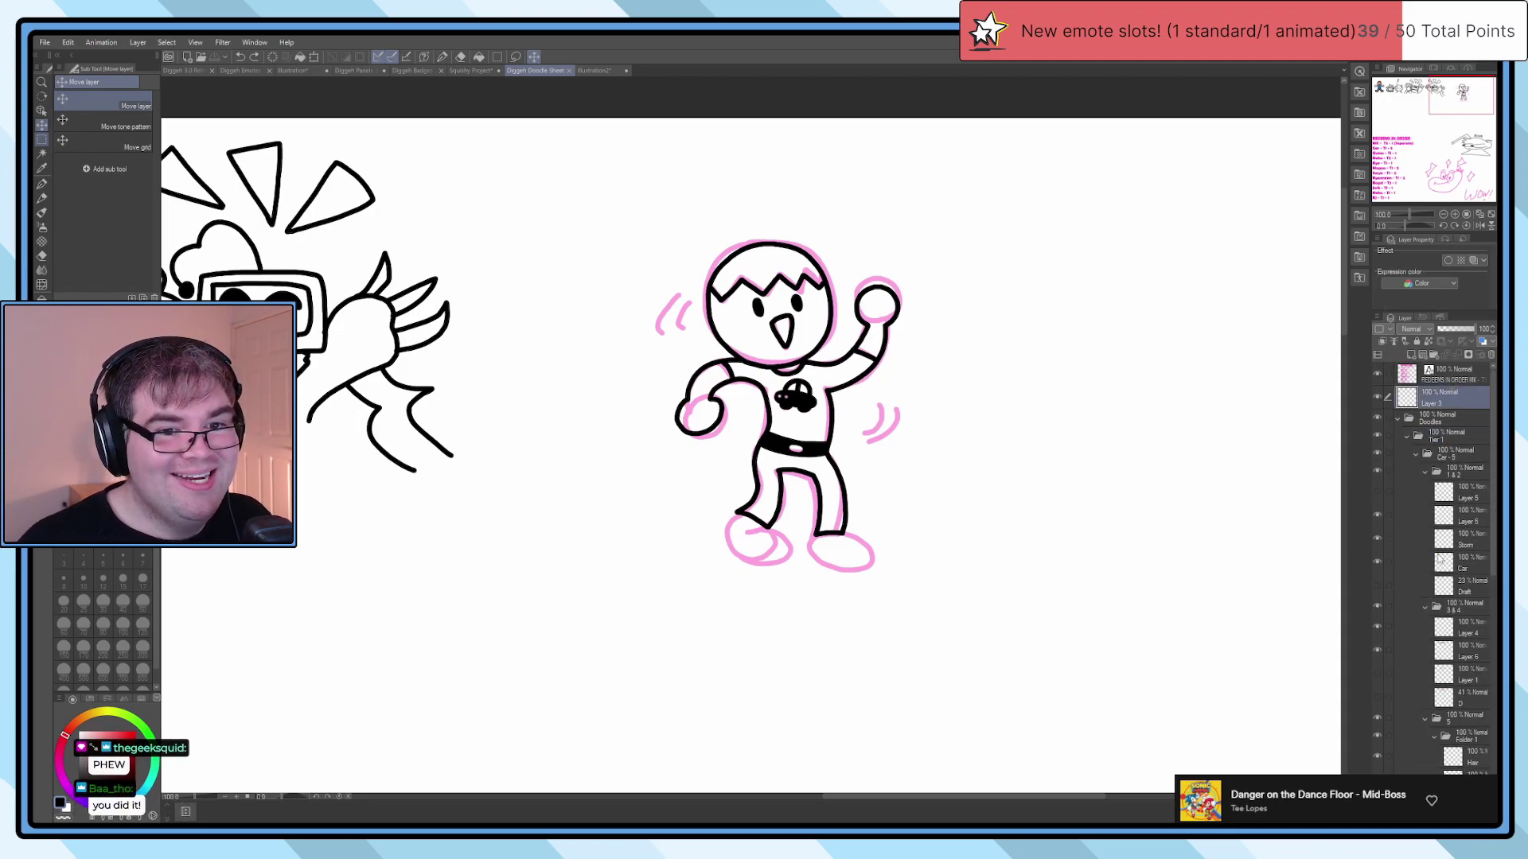
pyautogui.press('p')
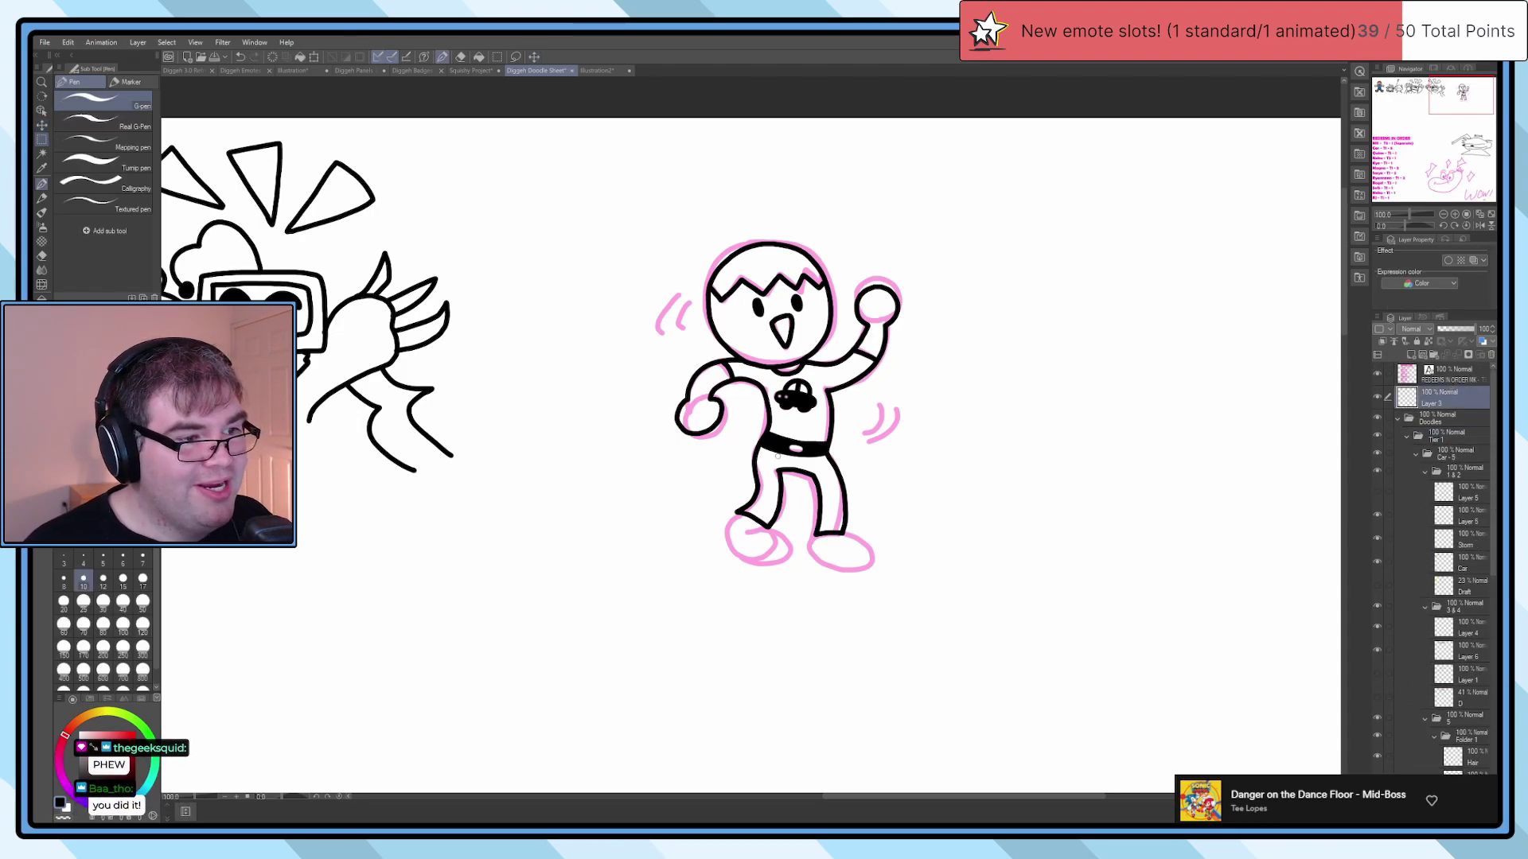
# Step: Undo the stray stroke and activate the fifth figure's Arms layer for inking
pyautogui.scroll(-5, 777, 456)
pyautogui.moveTo(794, 402)
pyautogui.mouseDown()
pyautogui.moveTo(834, 431)
pyautogui.moveTo(746, 479)
pyautogui.mouseUp()
pyautogui.hotkey('ctrl', 'z')
pyautogui.scroll(-5, 1466, 711)
pyautogui.click(1462, 465)
pyautogui.scroll(3, 1432, 473)
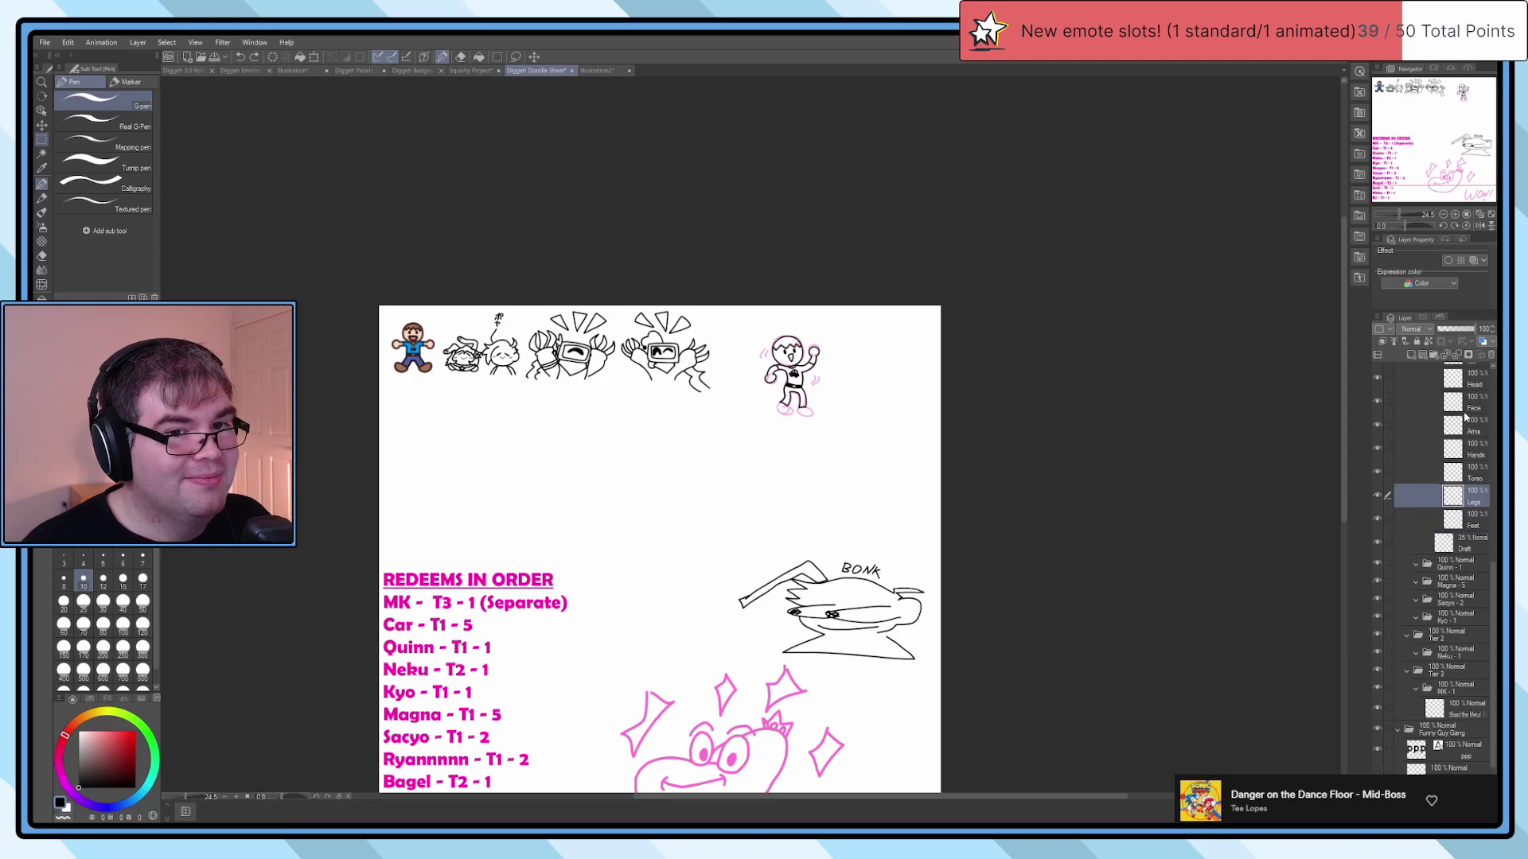
pyautogui.scroll(8, 804, 384)
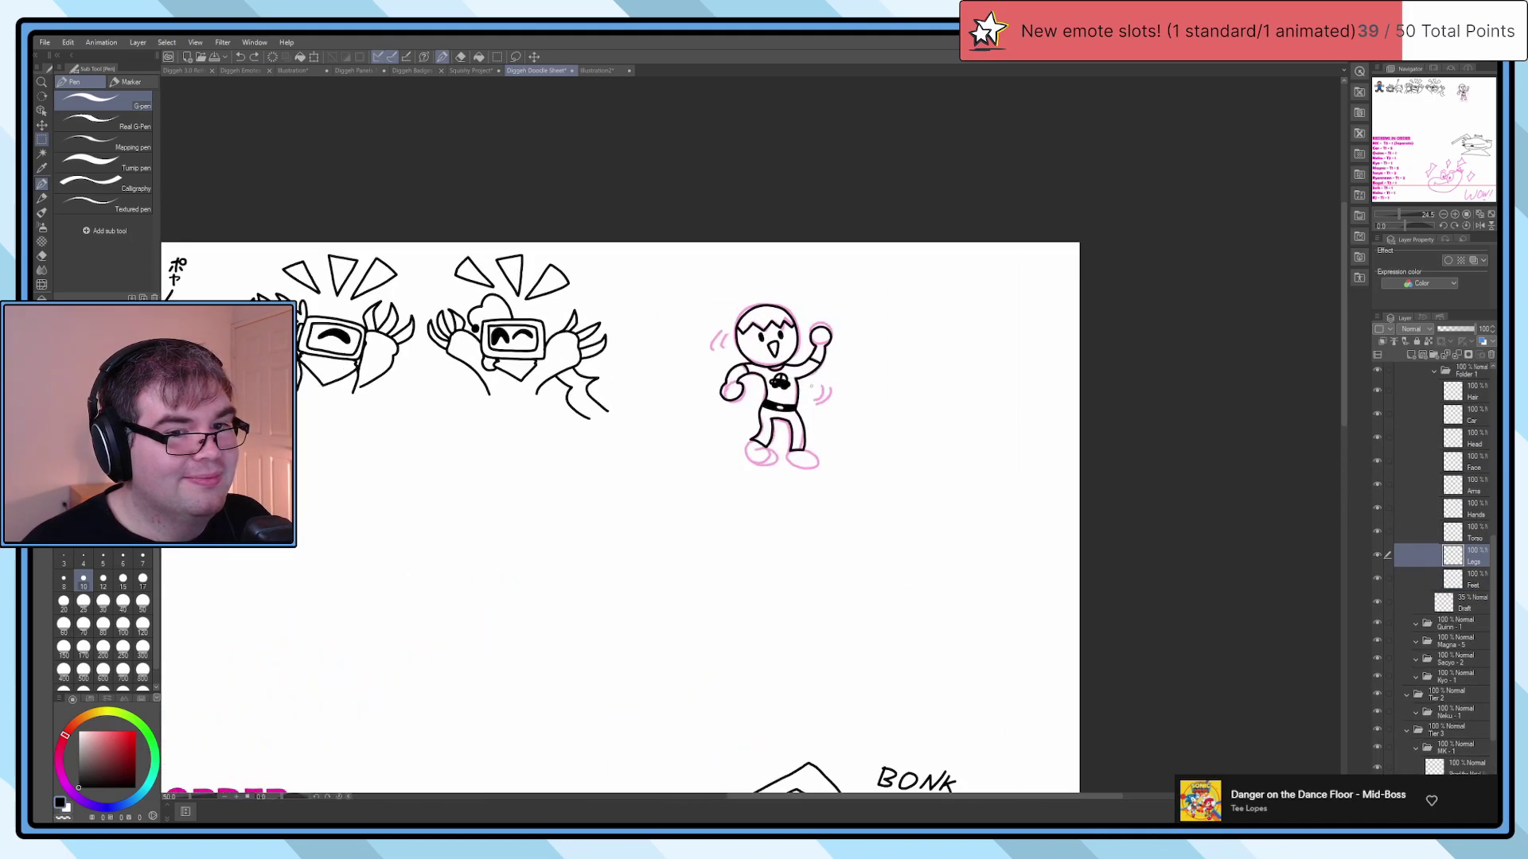
pyautogui.scroll(3, 784, 503)
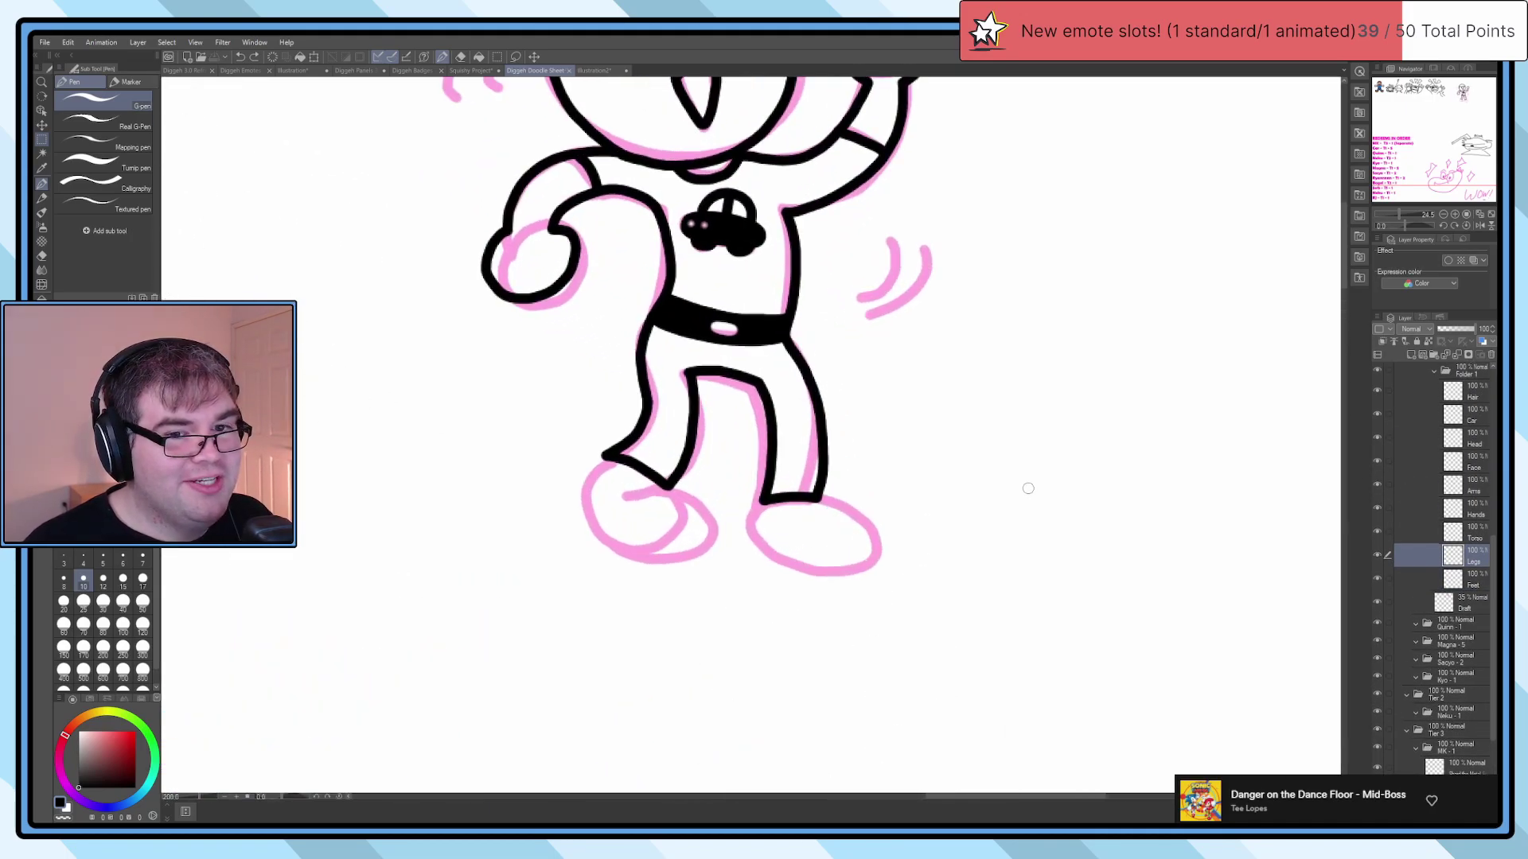
pyautogui.scroll(3, 1199, 565)
pyautogui.click(1481, 495)
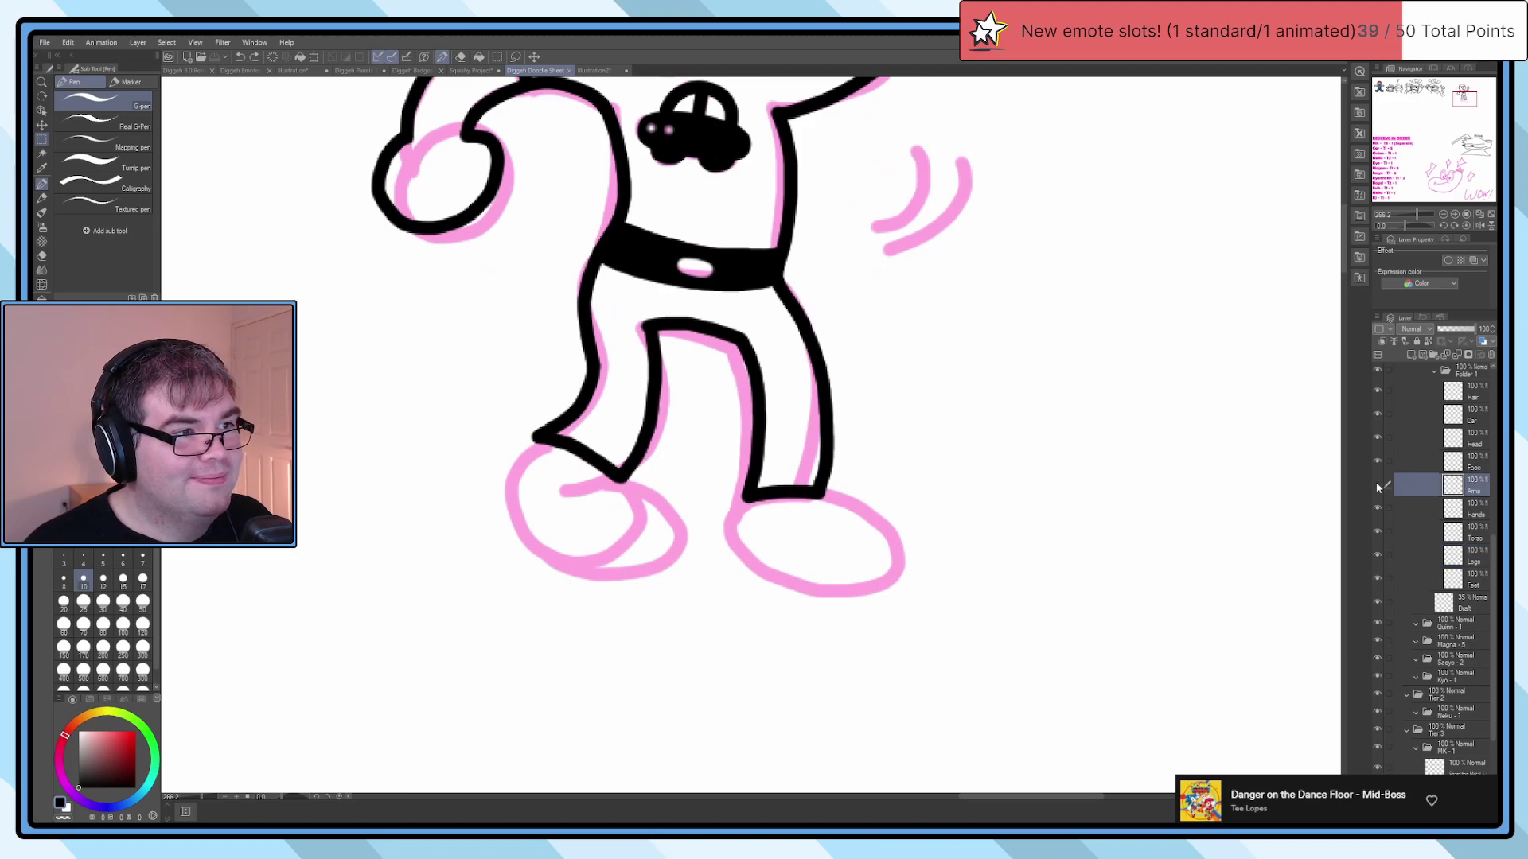
# Step: Ink the dancing figure's right-hand shoe as a black rounded outline below the trouser hem, redoing the stroke as needed
pyautogui.scroll(2, 713, 656)
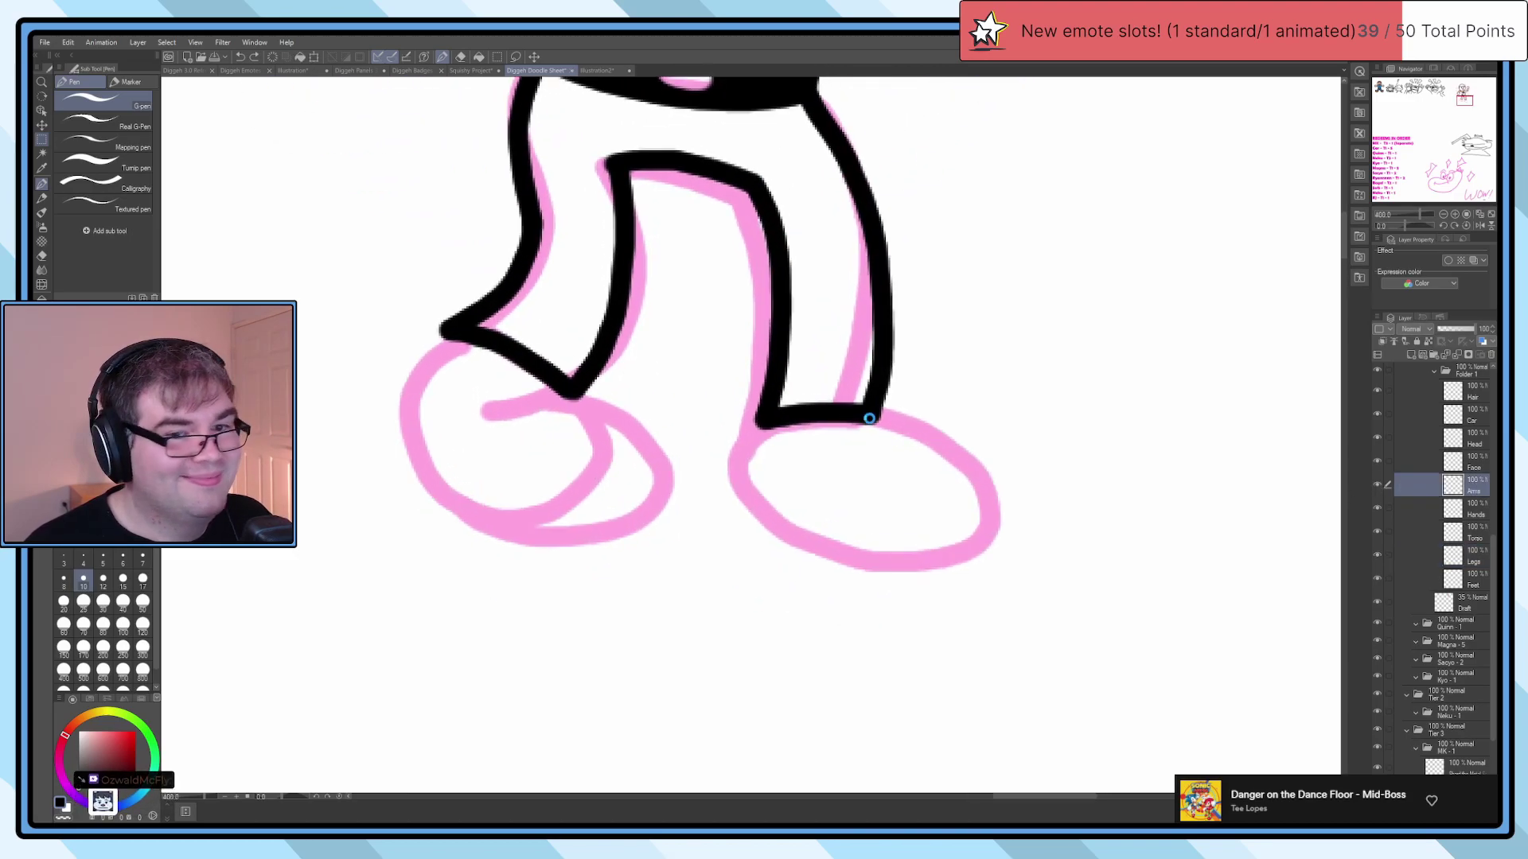
pyautogui.moveTo(873, 414)
pyautogui.mouseDown()
pyautogui.moveTo(1025, 465)
pyautogui.moveTo(1002, 537)
pyautogui.moveTo(819, 518)
pyautogui.mouseUp()
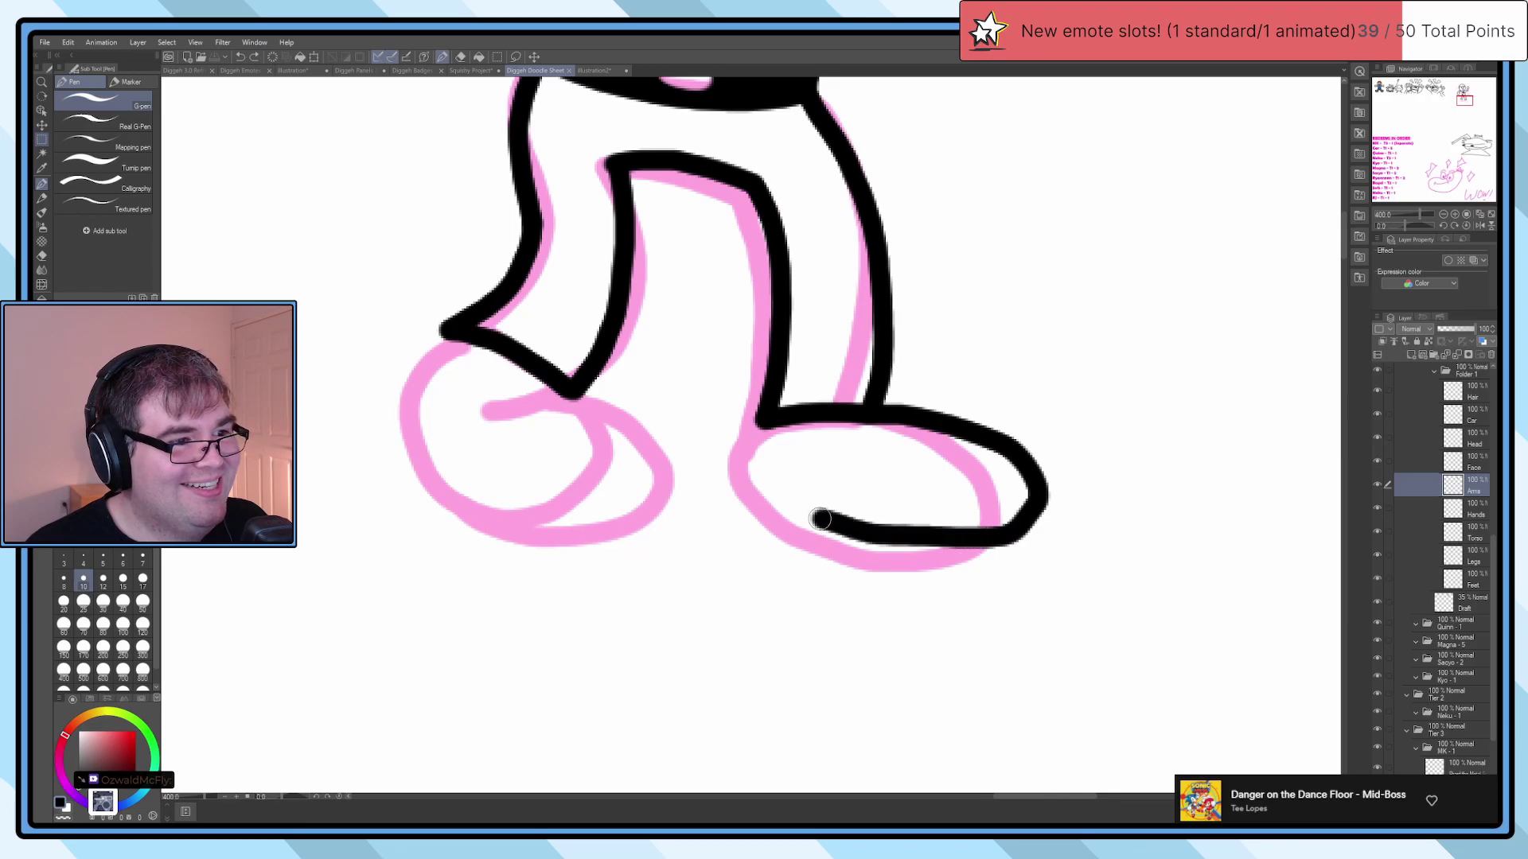
pyautogui.hotkey('ctrl', 'z')
pyautogui.moveTo(875, 415)
pyautogui.mouseDown()
pyautogui.moveTo(1036, 447)
pyautogui.moveTo(1078, 507)
pyautogui.moveTo(1020, 564)
pyautogui.moveTo(819, 562)
pyautogui.moveTo(764, 521)
pyautogui.moveTo(767, 430)
pyautogui.mouseUp()
pyautogui.hotkey('ctrl', 'z')
pyautogui.moveTo(871, 413)
pyautogui.mouseDown()
pyautogui.moveTo(997, 448)
pyautogui.moveTo(1013, 520)
pyautogui.moveTo(915, 558)
pyautogui.moveTo(807, 531)
pyautogui.moveTo(767, 478)
pyautogui.moveTo(764, 423)
pyautogui.moveTo(735, 467)
pyautogui.moveTo(753, 515)
pyautogui.moveTo(824, 531)
pyautogui.moveTo(966, 519)
pyautogui.moveTo(971, 461)
pyautogui.moveTo(863, 408)
pyautogui.mouseUp()
pyautogui.hotkey('ctrl', 'z')
# Step: Try two outlines for the dancing figure's left-hand shoe and undo both, keeping the right-hand shoe
pyautogui.moveTo(573, 389)
pyautogui.mouseDown()
pyautogui.moveTo(529, 429)
pyautogui.moveTo(604, 458)
pyautogui.moveTo(633, 509)
pyautogui.moveTo(560, 530)
pyautogui.moveTo(449, 494)
pyautogui.moveTo(446, 338)
pyautogui.mouseUp()
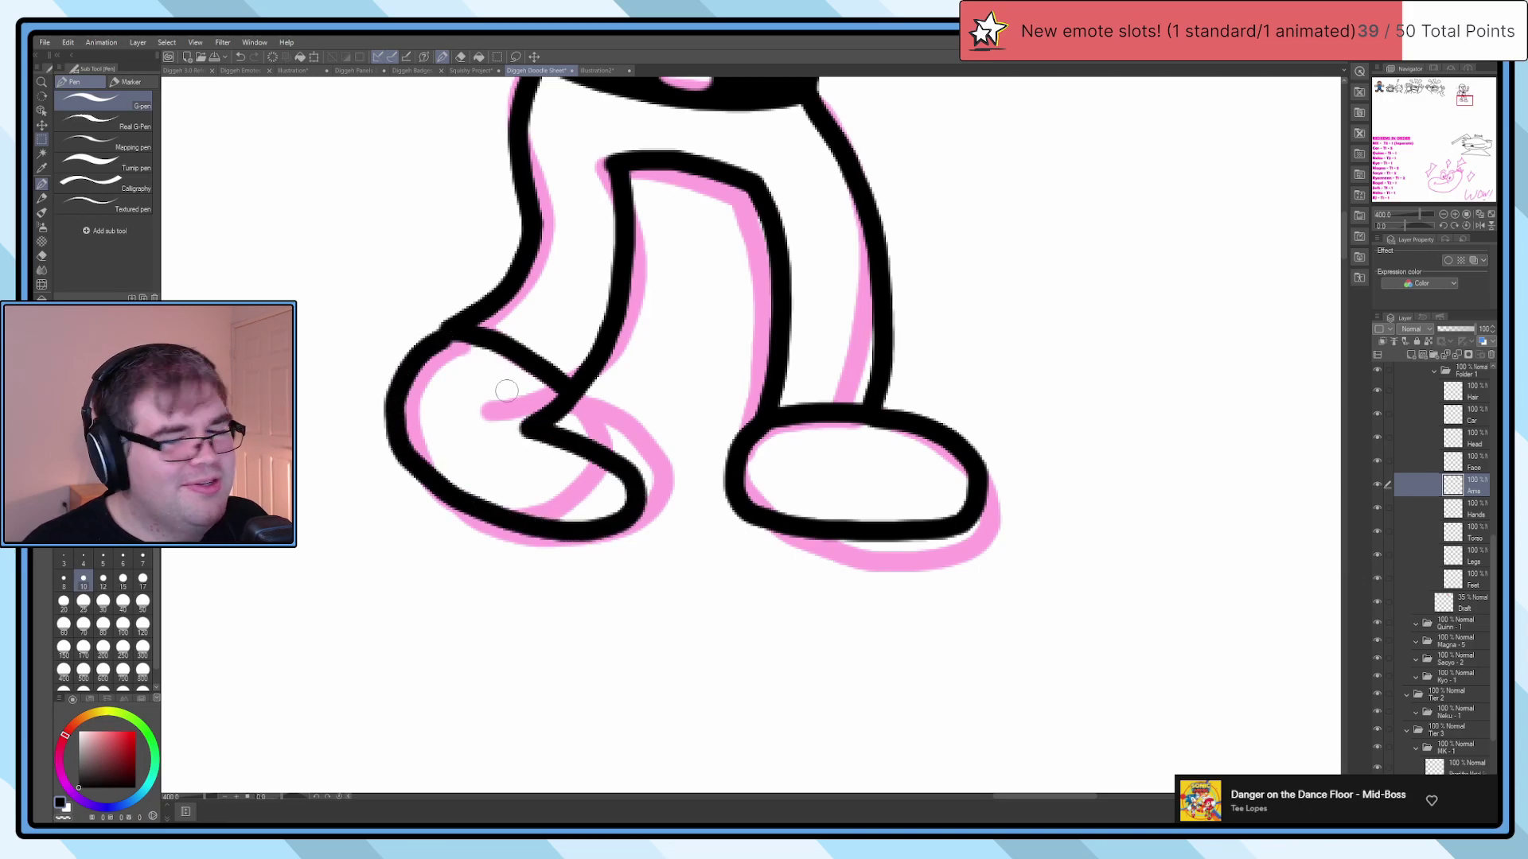
pyautogui.hotkey('ctrl', 'z')
pyautogui.moveTo(582, 410)
pyautogui.mouseDown()
pyautogui.moveTo(574, 514)
pyautogui.moveTo(487, 500)
pyautogui.moveTo(425, 436)
pyautogui.moveTo(446, 329)
pyautogui.mouseUp()
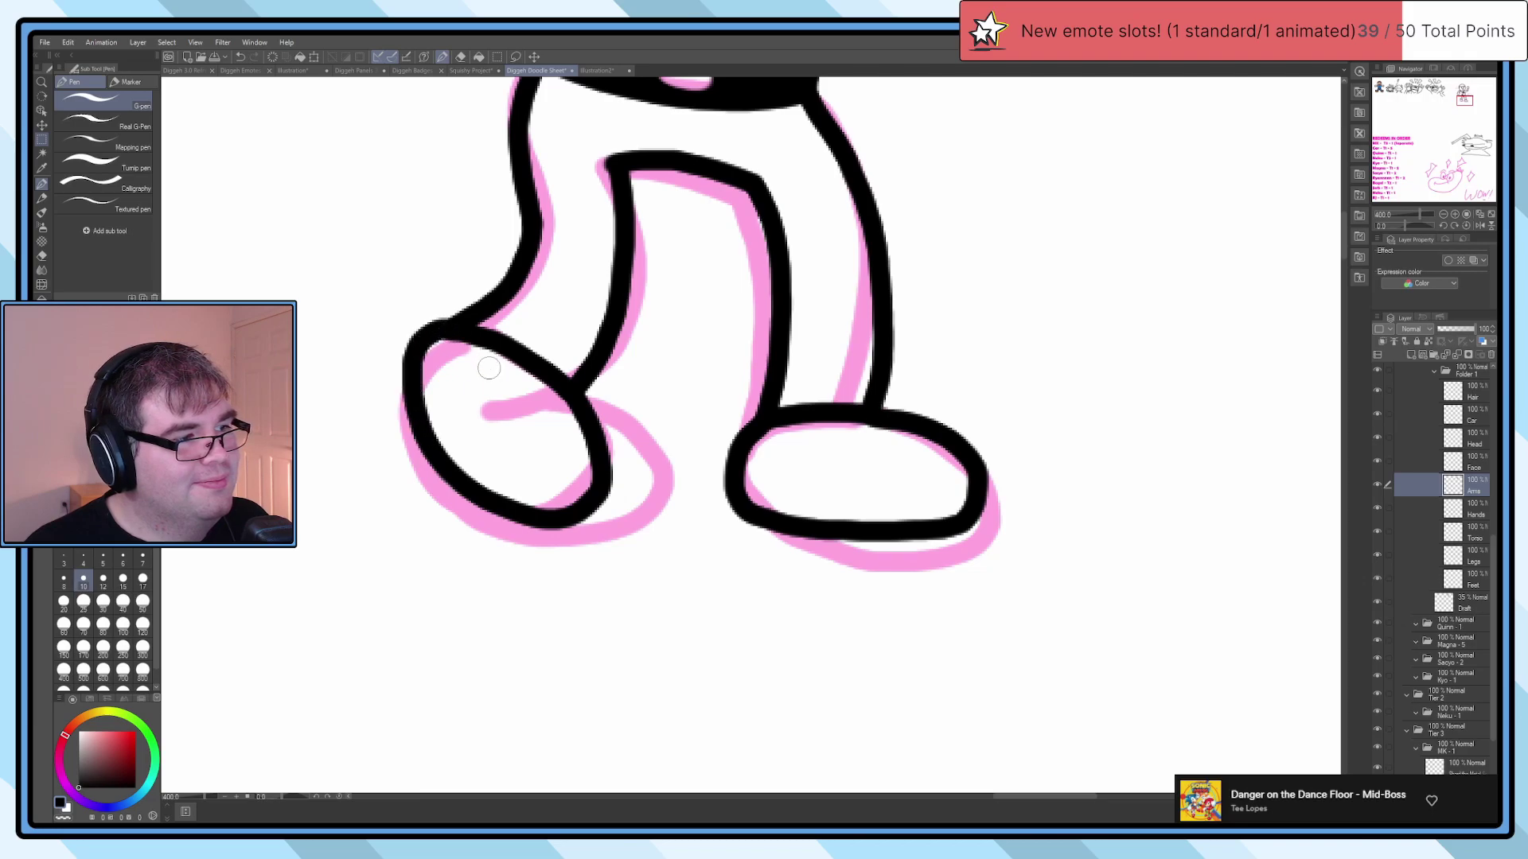
pyautogui.scroll(-6, 489, 368)
pyautogui.scroll(3, 549, 446)
pyautogui.scroll(4, 549, 447)
pyautogui.hotkey('ctrl', 'z')
pyautogui.hotkey('ctrl', 'z')
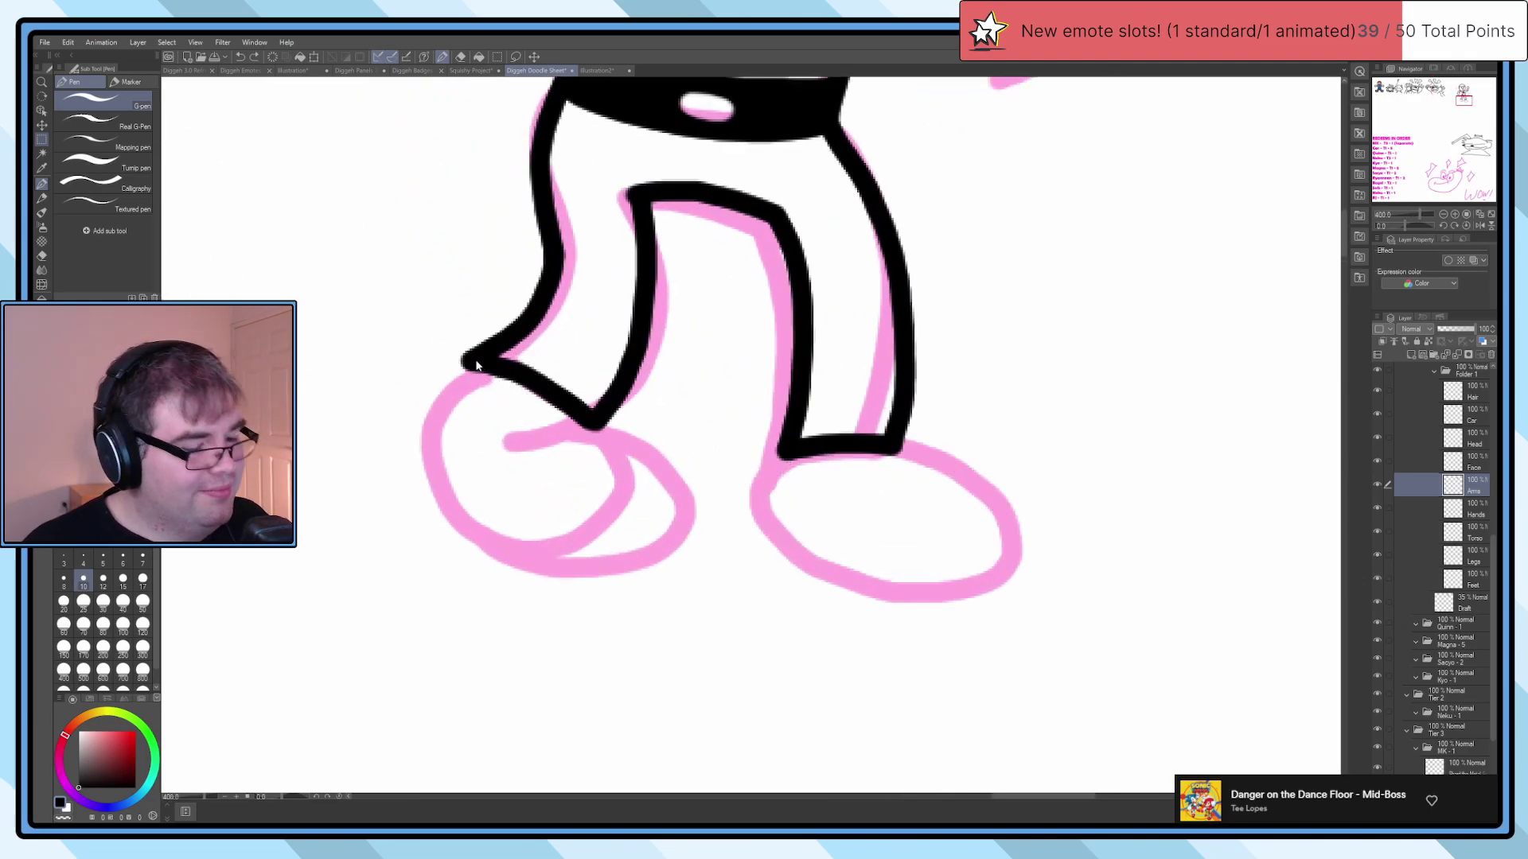
pyautogui.hotkey('ctrl', 'y')
# Step: Erase the left-hand trouser hem line and ink the left-hand shoe with a new hem, redoing unsatisfactory strokes
pyautogui.press('e')
pyautogui.moveTo(549, 390); pyautogui.dragTo(509, 370)
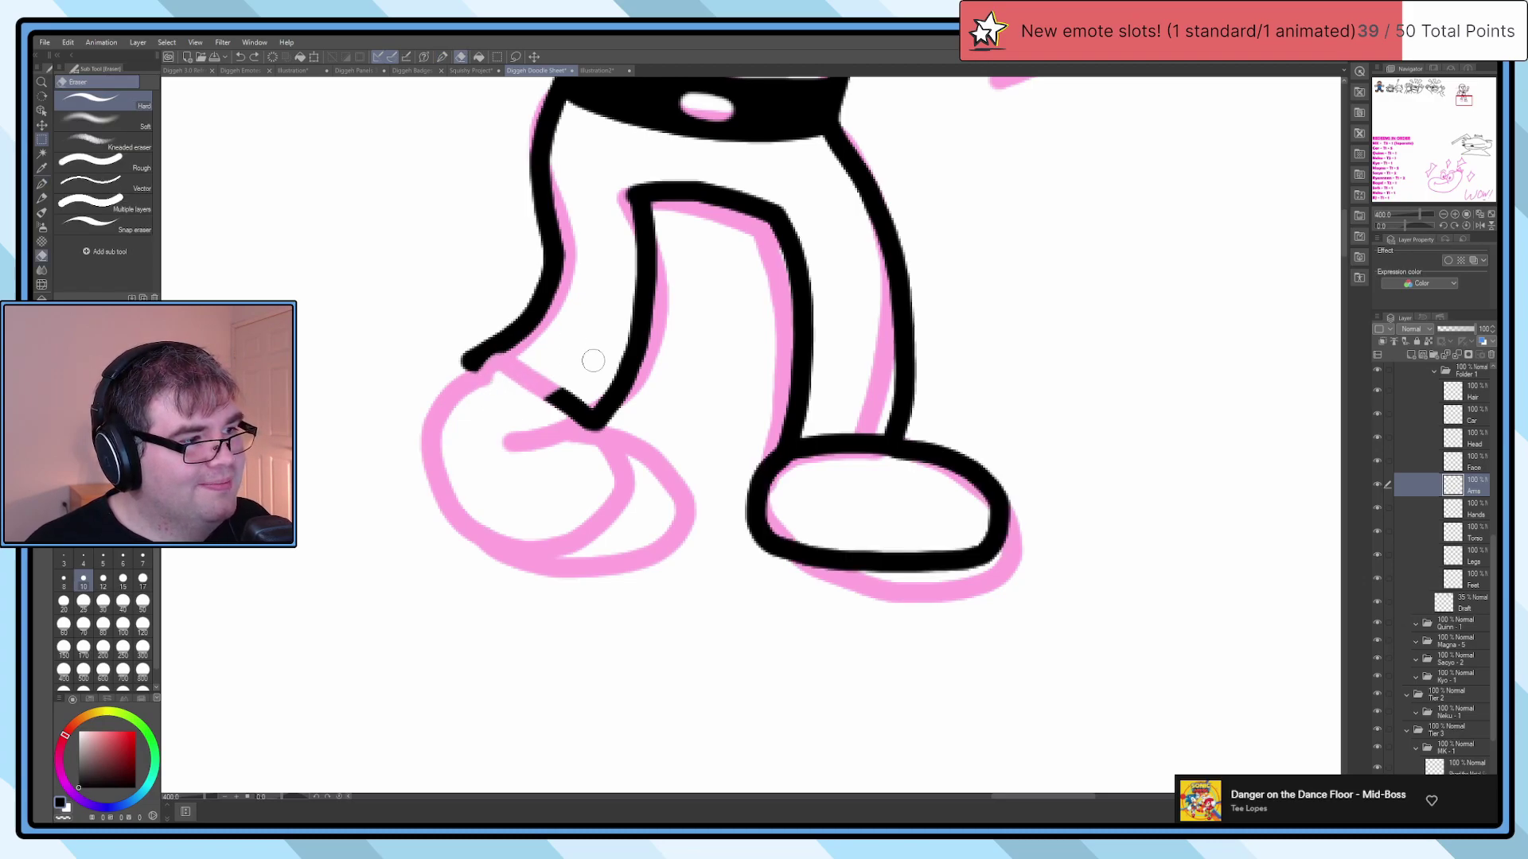
pyautogui.press('p')
pyautogui.scroll(3, 578, 411)
pyautogui.moveTo(412, 329)
pyautogui.mouseDown()
pyautogui.moveTo(578, 387)
pyautogui.moveTo(644, 438)
pyautogui.moveTo(701, 516)
pyautogui.moveTo(729, 606)
pyautogui.moveTo(690, 661)
pyautogui.moveTo(588, 679)
pyautogui.moveTo(498, 645)
pyautogui.moveTo(420, 566)
pyautogui.moveTo(385, 459)
pyautogui.moveTo(413, 332)
pyautogui.moveTo(366, 358)
pyautogui.moveTo(334, 458)
pyautogui.moveTo(385, 554)
pyautogui.moveTo(470, 624)
pyautogui.moveTo(621, 660)
pyautogui.moveTo(683, 637)
pyautogui.moveTo(708, 573)
pyautogui.moveTo(690, 515)
pyautogui.moveTo(656, 478)
pyautogui.moveTo(449, 341)
pyautogui.mouseUp()
pyautogui.hotkey('ctrl', 'z')
pyautogui.hotkey('ctrl', 'z')
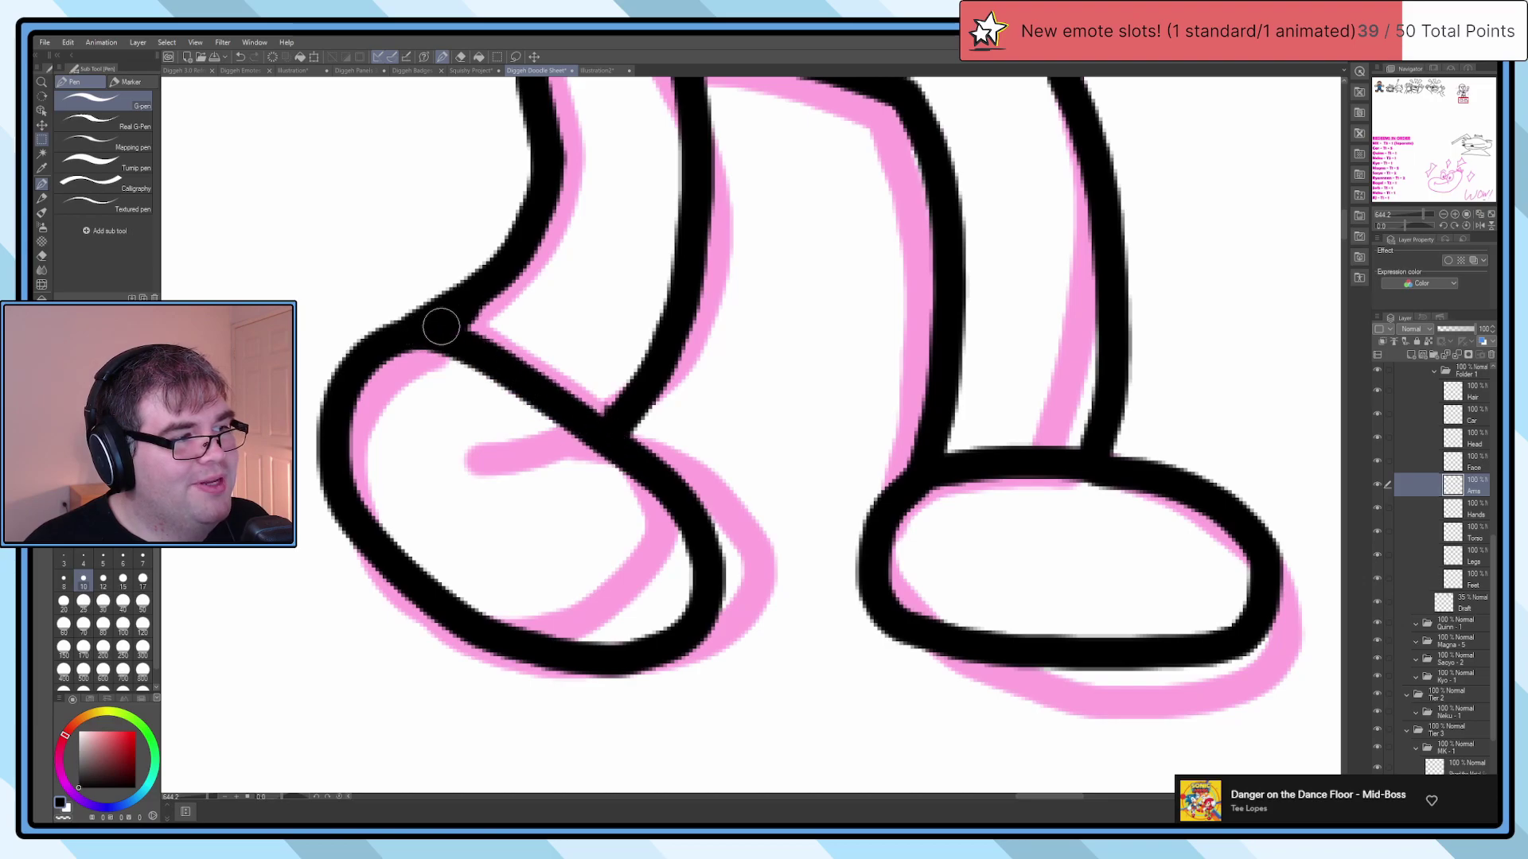
# Step: Ink the two curved motion lines beneath the dancing figure's raised arm in black over the pink draft
pyautogui.scroll(-3, 470, 390)
pyautogui.moveTo(647, 280); pyautogui.dragTo(733, 693)
pyautogui.scroll(1, 716, 542)
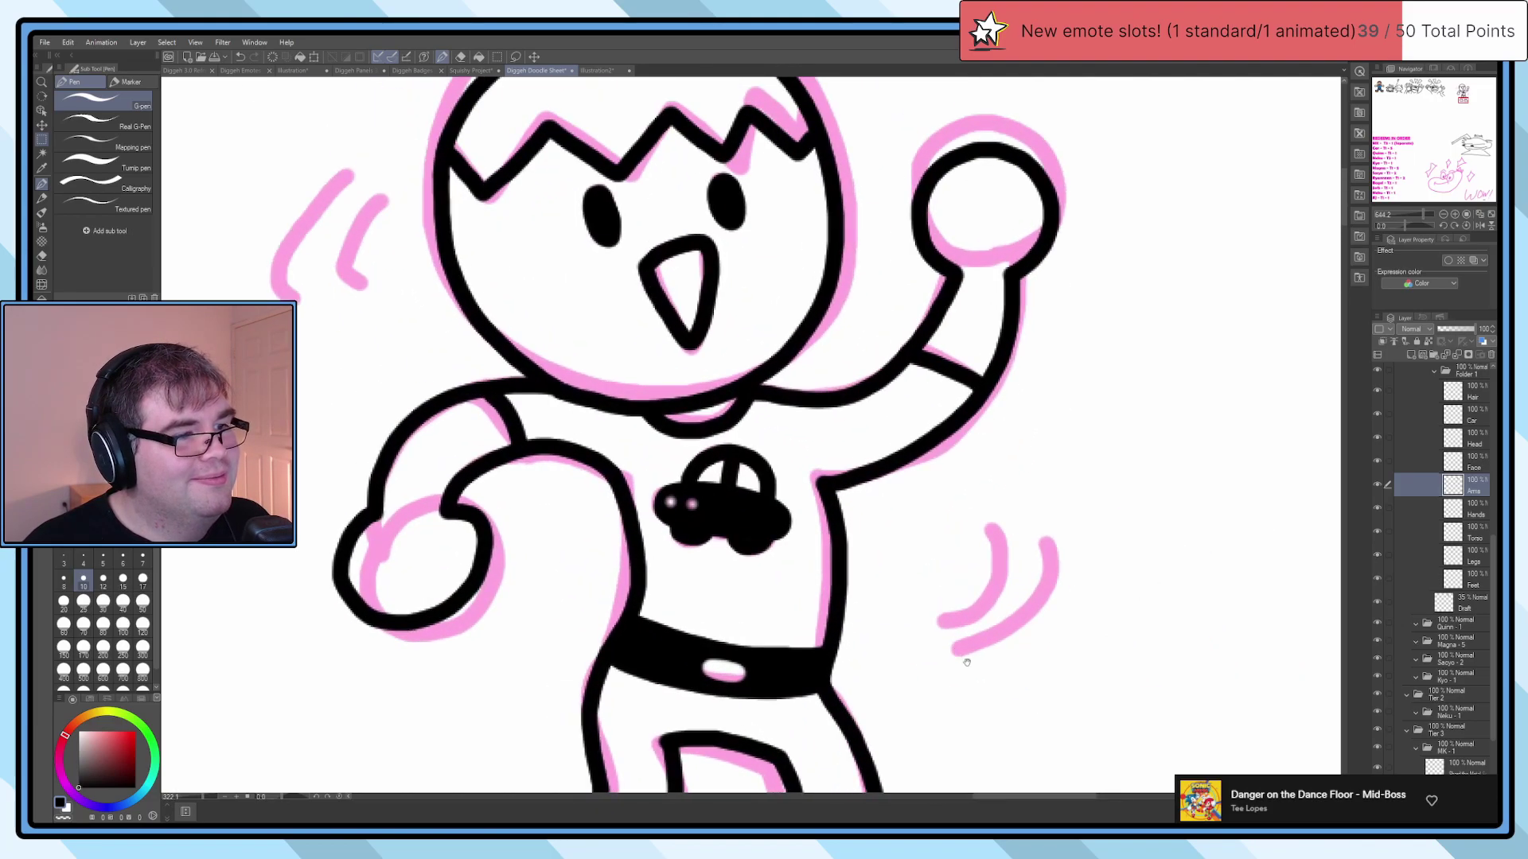
pyautogui.scroll(3, 993, 523)
pyautogui.moveTo(1001, 403)
pyautogui.mouseDown()
pyautogui.moveTo(1020, 447)
pyautogui.moveTo(969, 561)
pyautogui.mouseUp()
pyautogui.moveTo(1097, 432)
pyautogui.mouseDown()
pyautogui.moveTo(1102, 499)
pyautogui.moveTo(1049, 601)
pyautogui.mouseUp()
pyautogui.moveTo(343, 131); pyautogui.dragTo(992, 529)
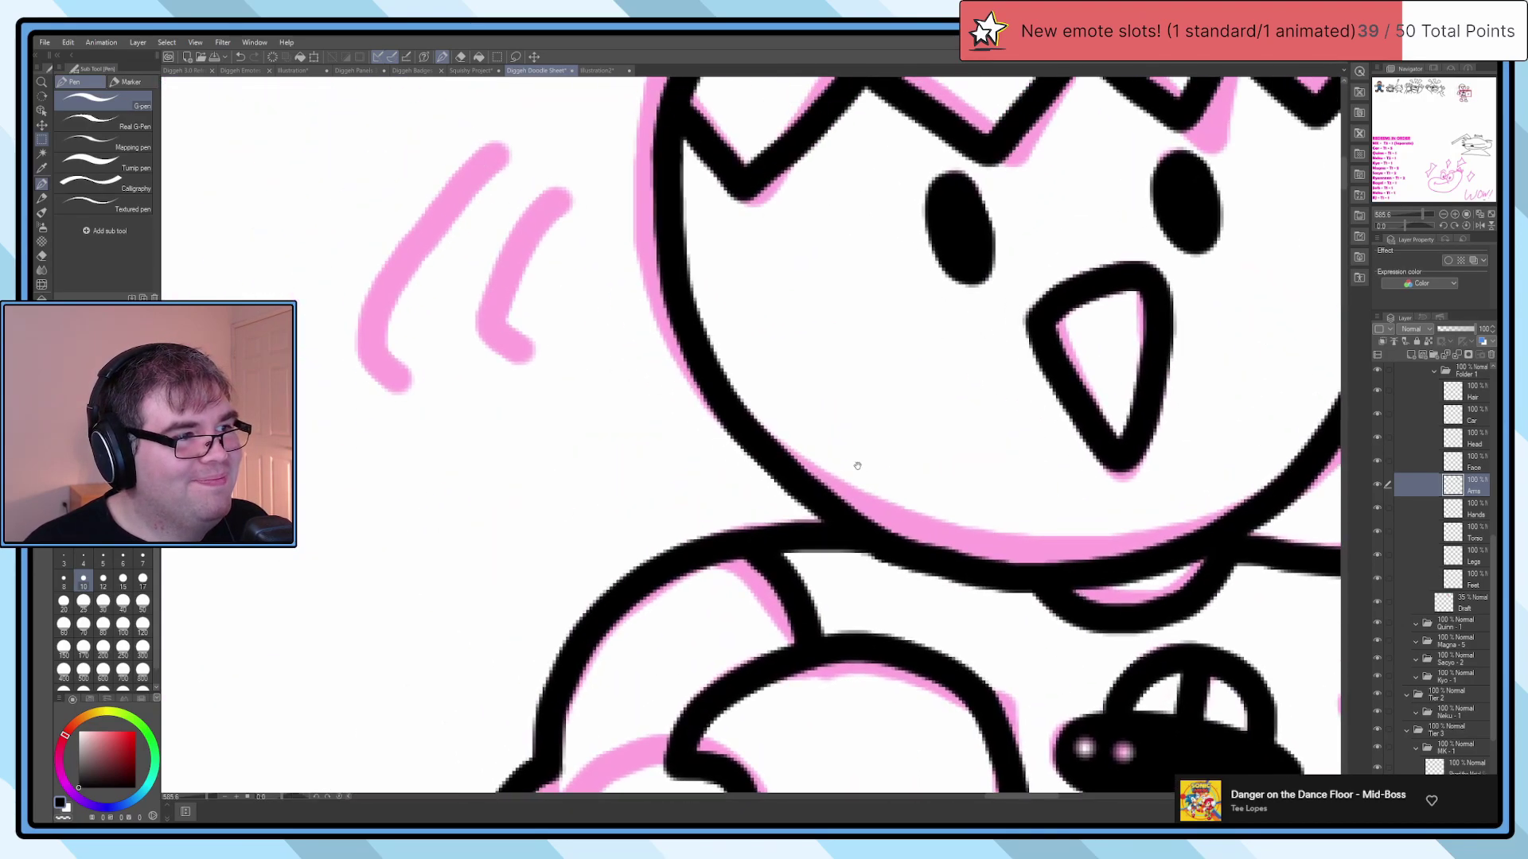
# Step: Ink the two curved motion lines beside the dancing figure's head in black over the pink draft
pyautogui.moveTo(551, 209)
pyautogui.mouseDown()
pyautogui.moveTo(525, 231)
pyautogui.moveTo(524, 362)
pyautogui.mouseUp()
pyautogui.moveTo(492, 169)
pyautogui.mouseDown()
pyautogui.moveTo(451, 211)
pyautogui.moveTo(420, 354)
pyautogui.moveTo(445, 374)
pyautogui.mouseUp()
pyautogui.scroll(-2, 448, 371)
pyautogui.scroll(-4, 448, 371)
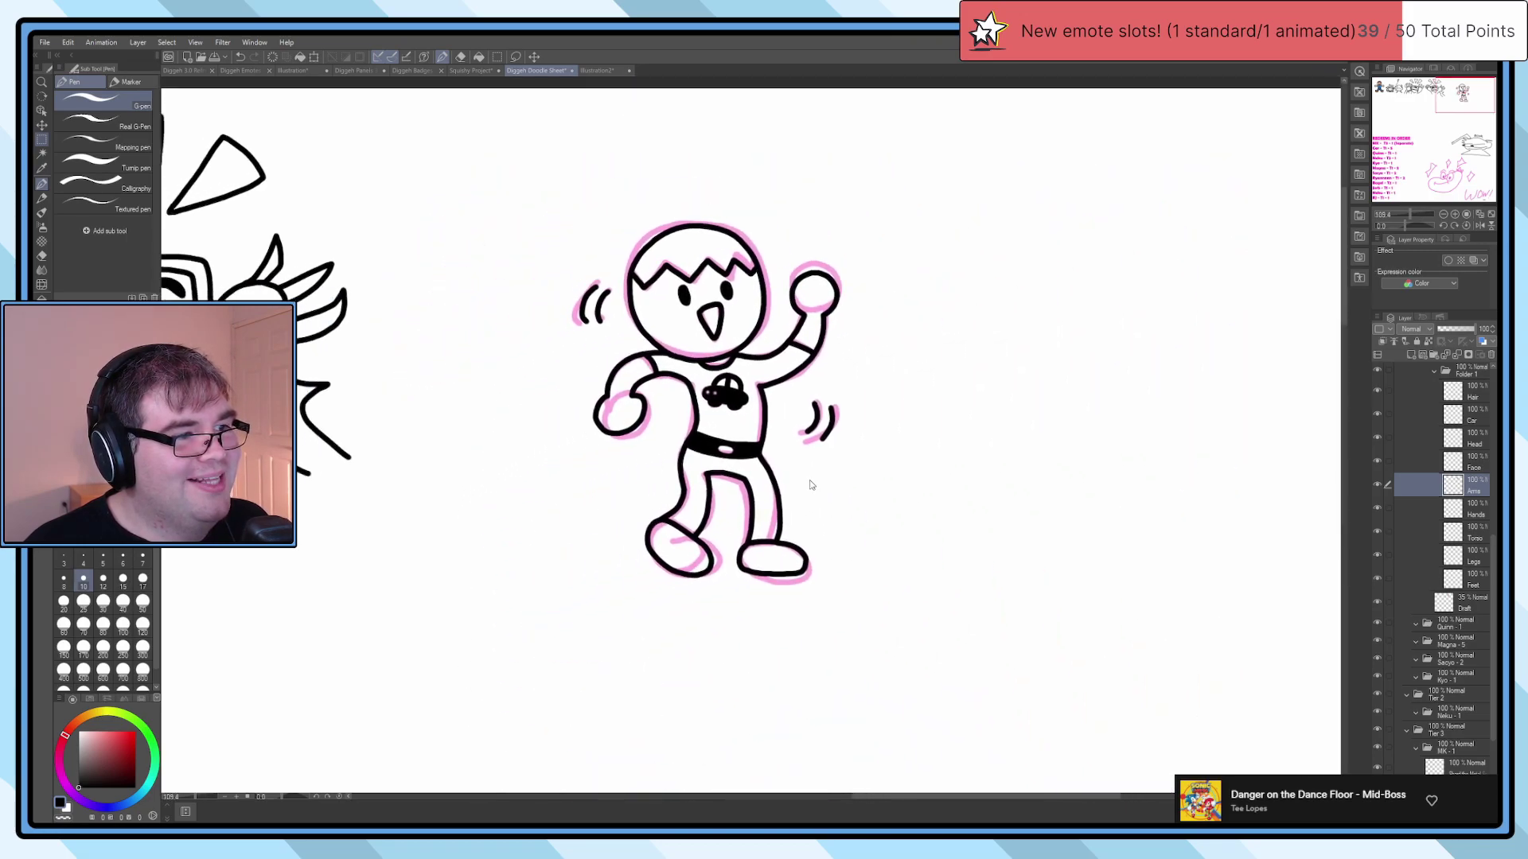
pyautogui.scroll(4, 749, 442)
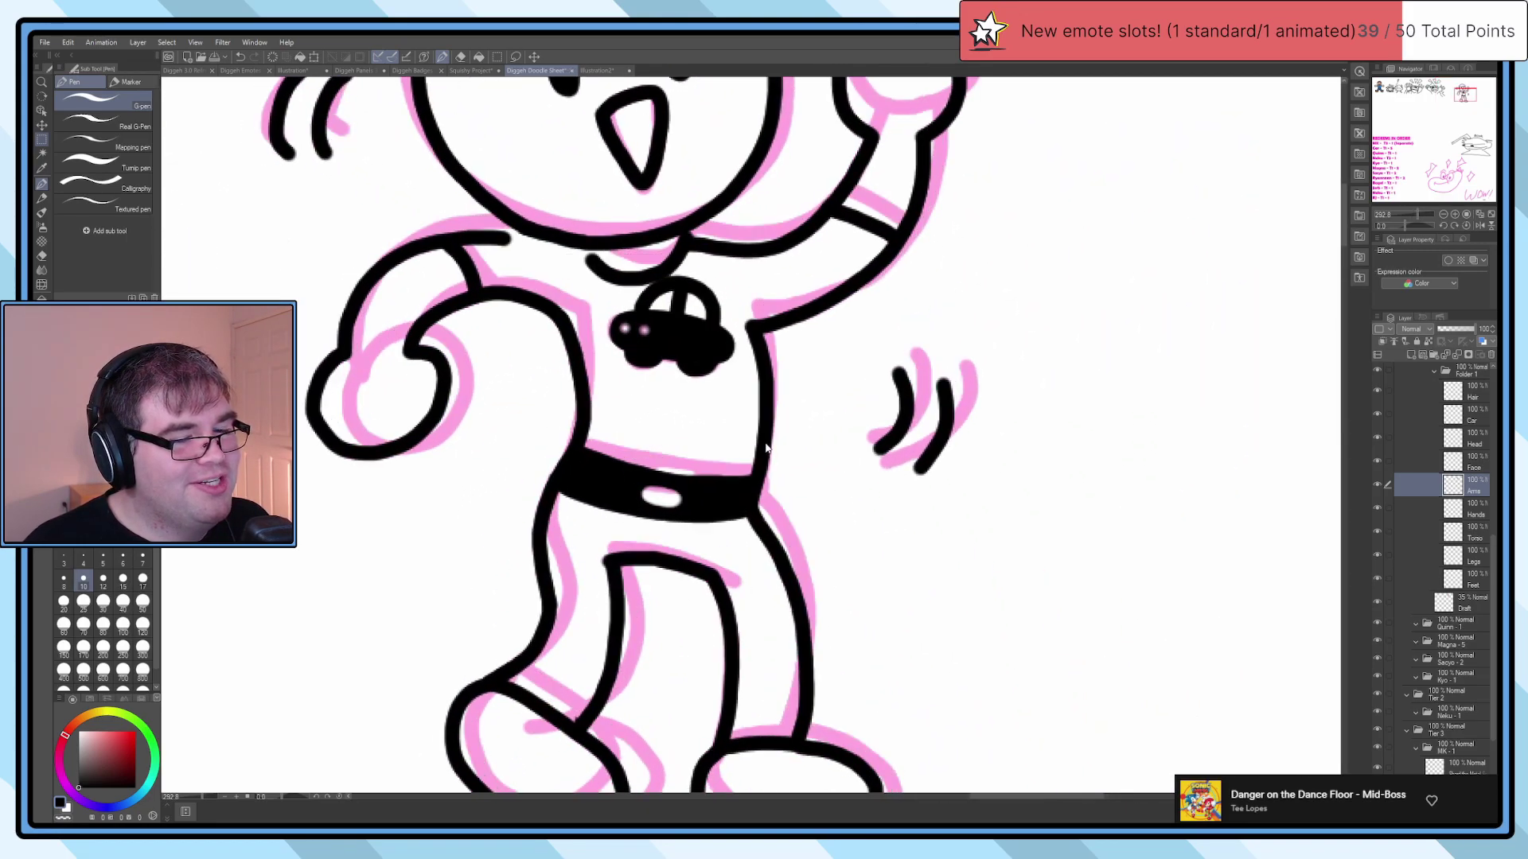
pyautogui.scroll(-2, 1169, 514)
pyautogui.scroll(-3, 1168, 515)
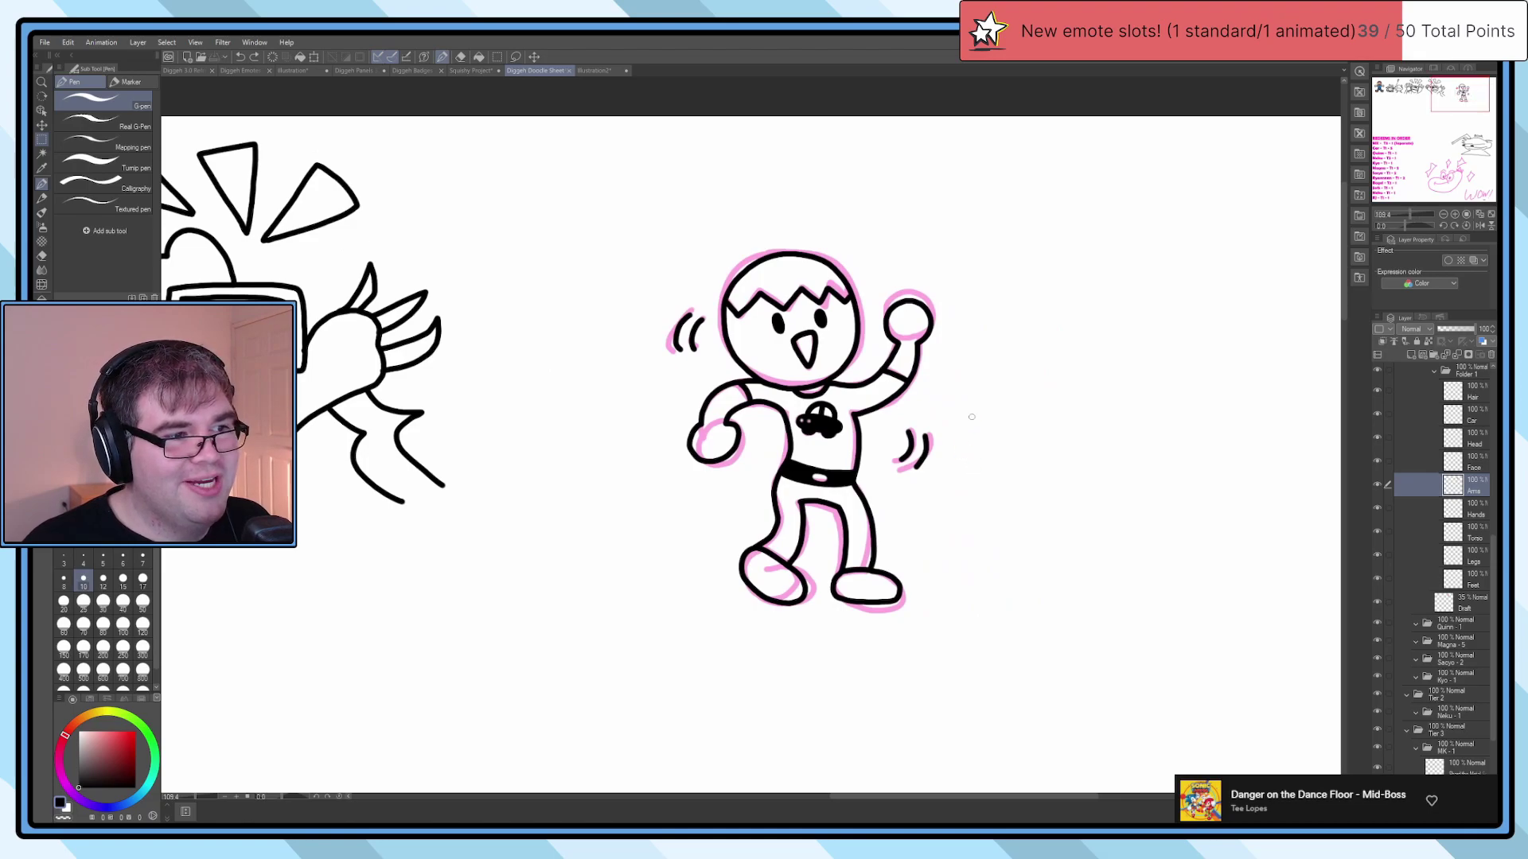
pyautogui.scroll(2, 840, 363)
pyautogui.scroll(3, 1429, 491)
# Step: Compare the inked figure with its sketch and hide the pink Draft layer
pyautogui.click(1377, 475)
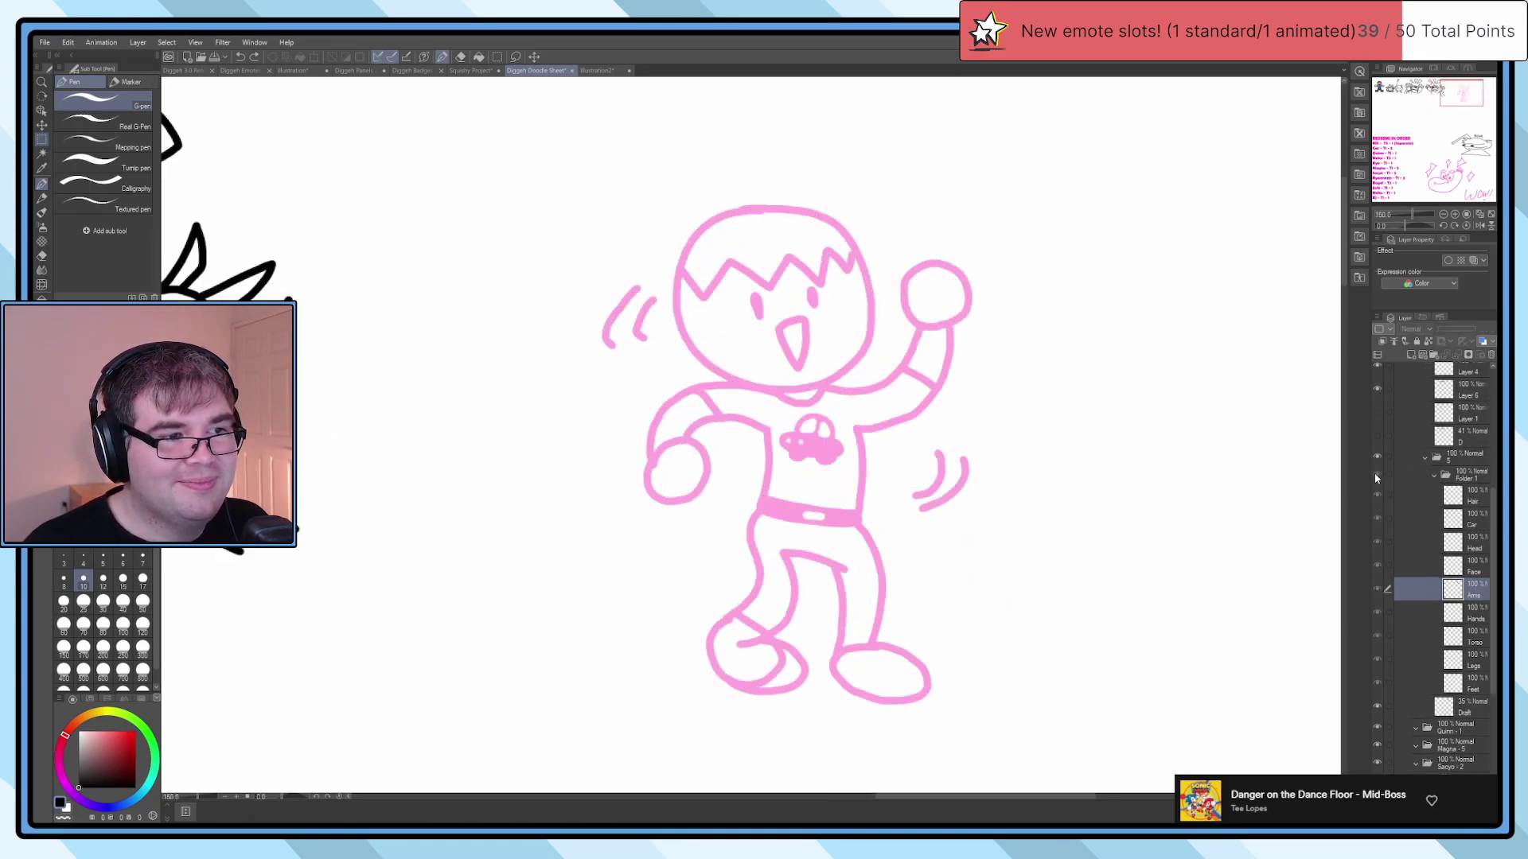
pyautogui.click(1377, 475)
pyautogui.click(1466, 477)
pyautogui.click(1377, 708)
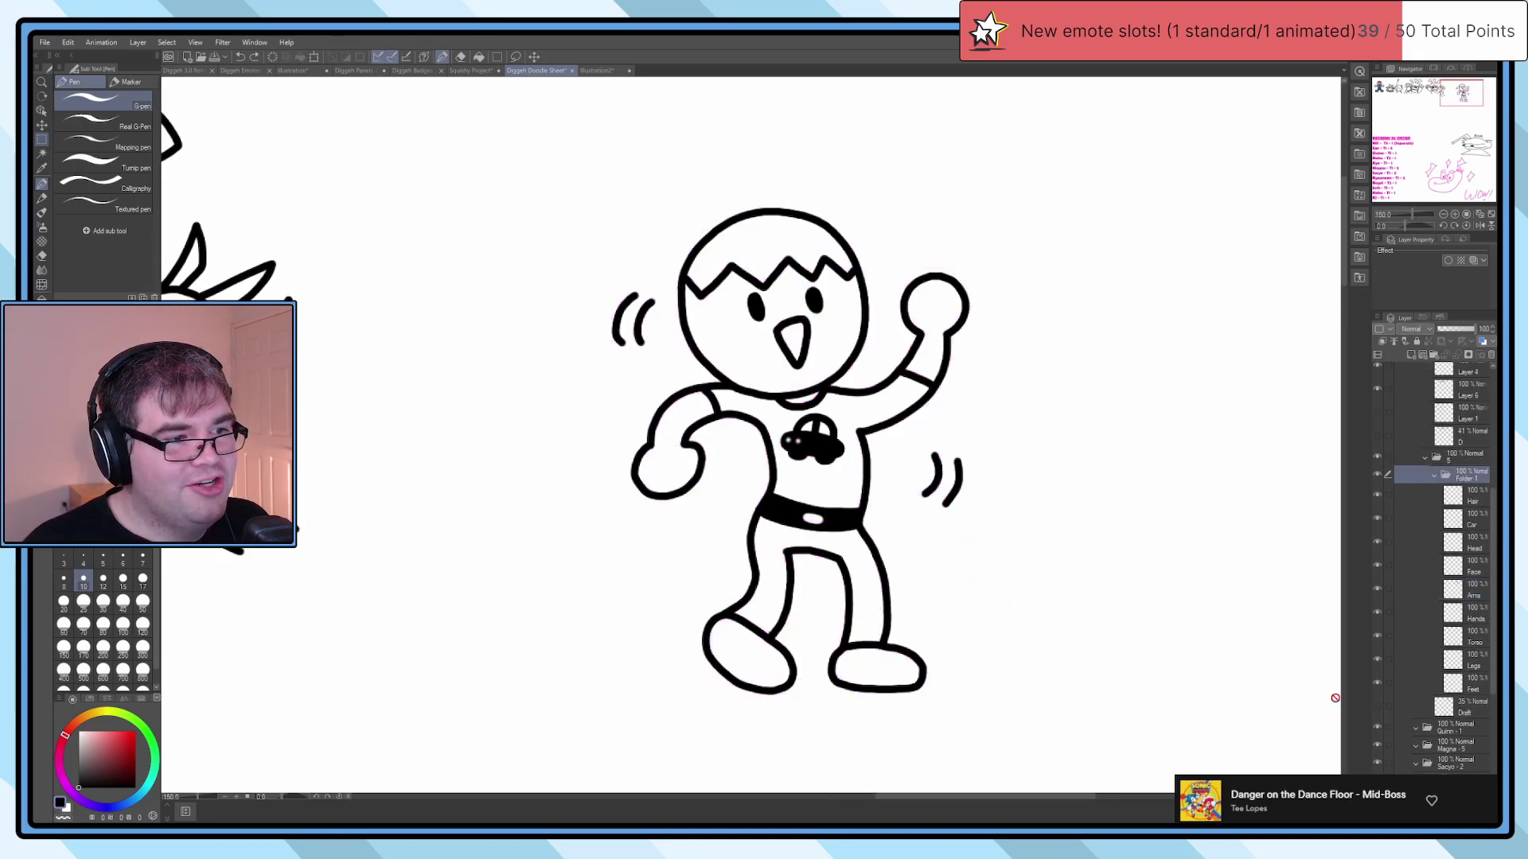
pyautogui.click(1464, 708)
# Step: Put a merged copy of the figure's Hair to Feet layers on a layer named Dancin, keeping the separate originals hidden
pyautogui.click(1469, 499)
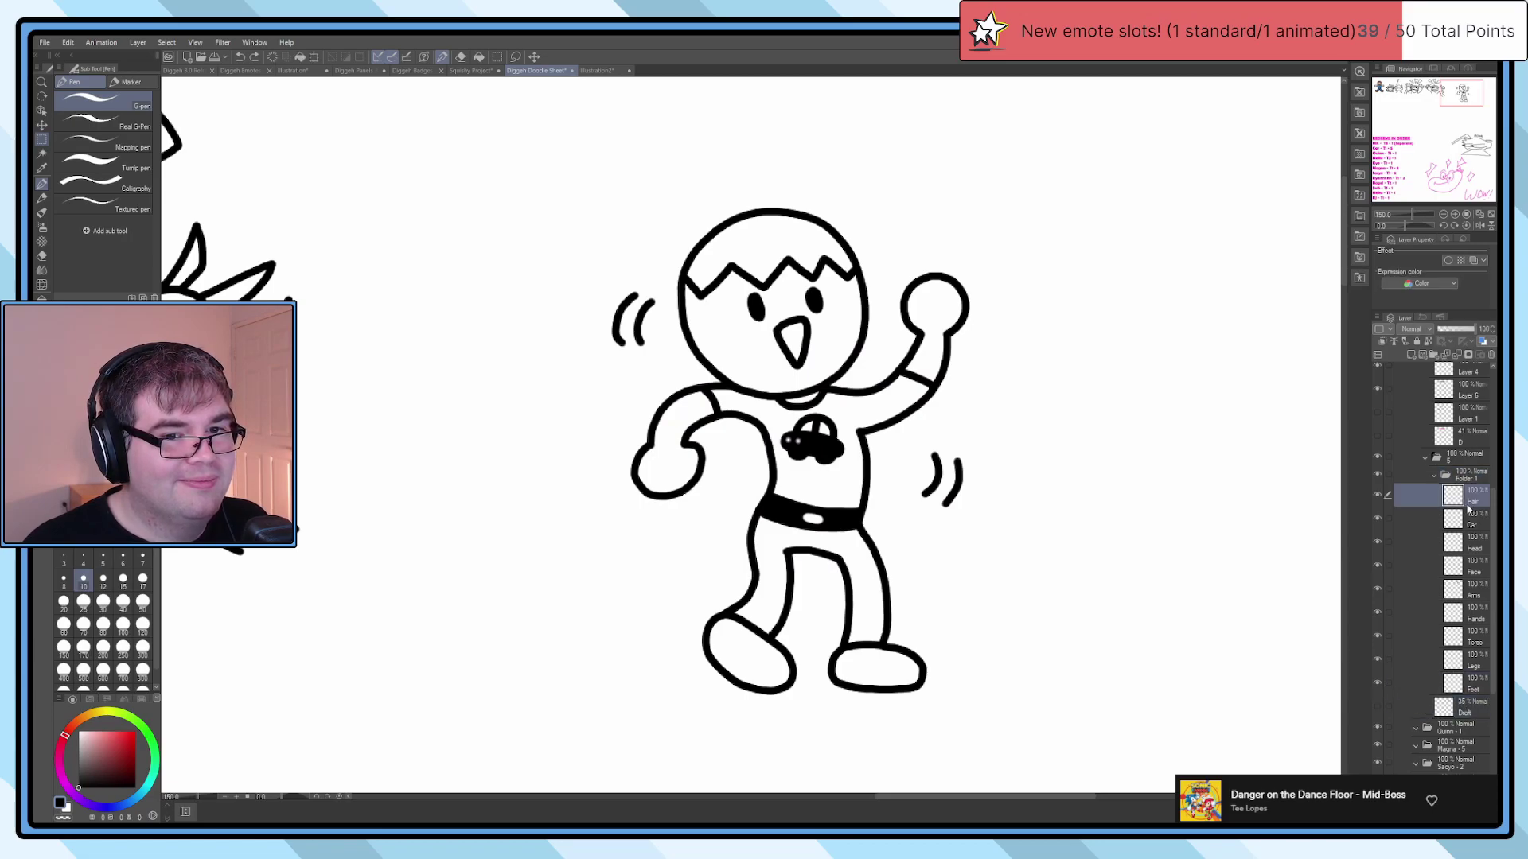
pyautogui.keyDown('shift'); pyautogui.click(1467, 689); pyautogui.keyUp('shift')
pyautogui.hotkey('shift', 'alt', 'e')
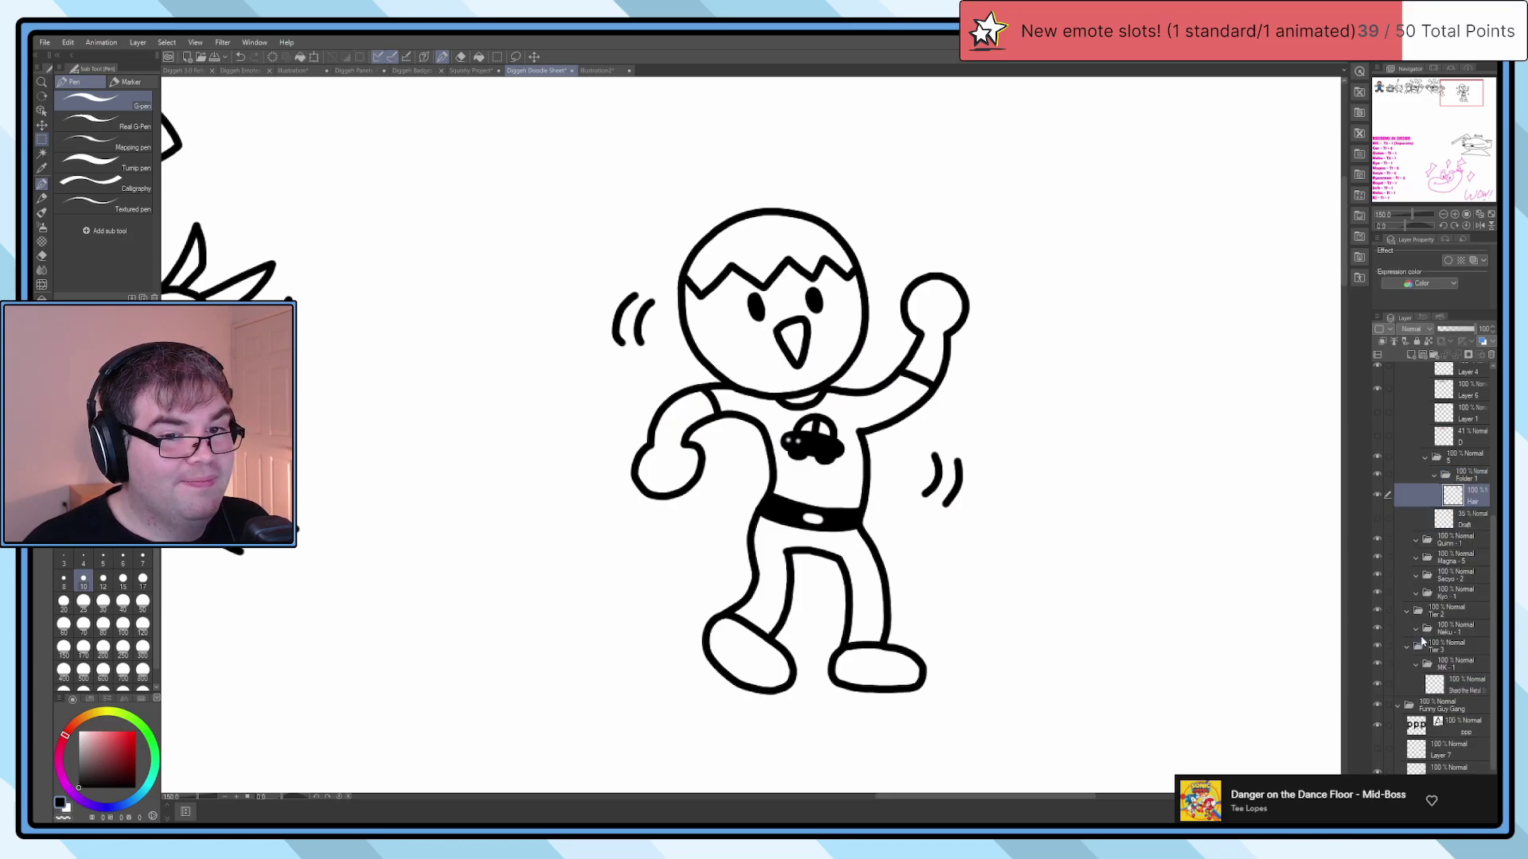
pyautogui.hotkey('ctrl', 'z')
pyautogui.moveTo(1377, 495); pyautogui.dragTo(1379, 686)
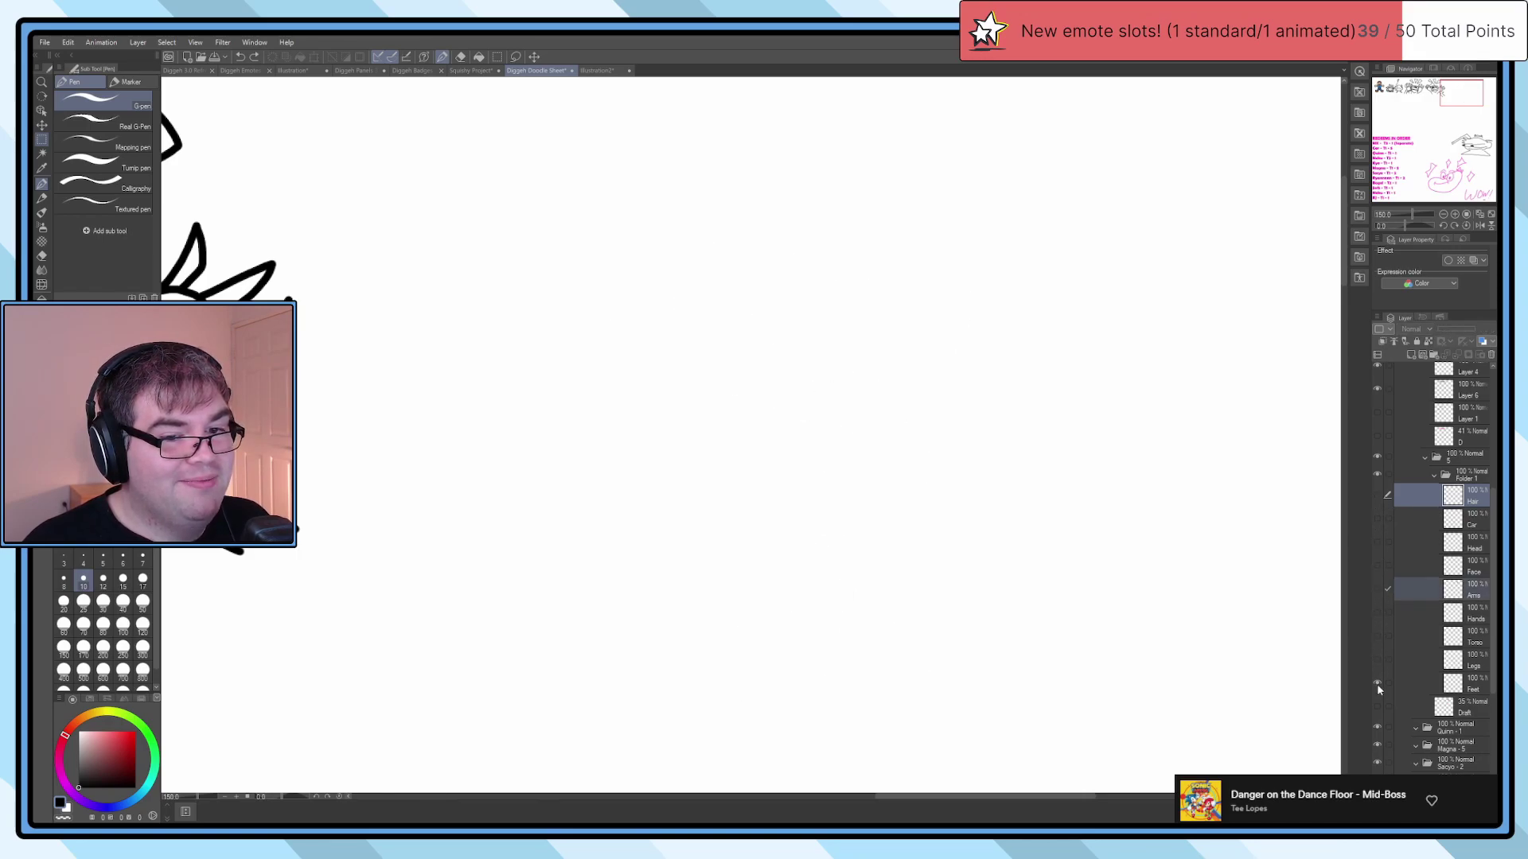
pyautogui.click(1470, 494)
pyautogui.hotkey('ctrl', 'v')
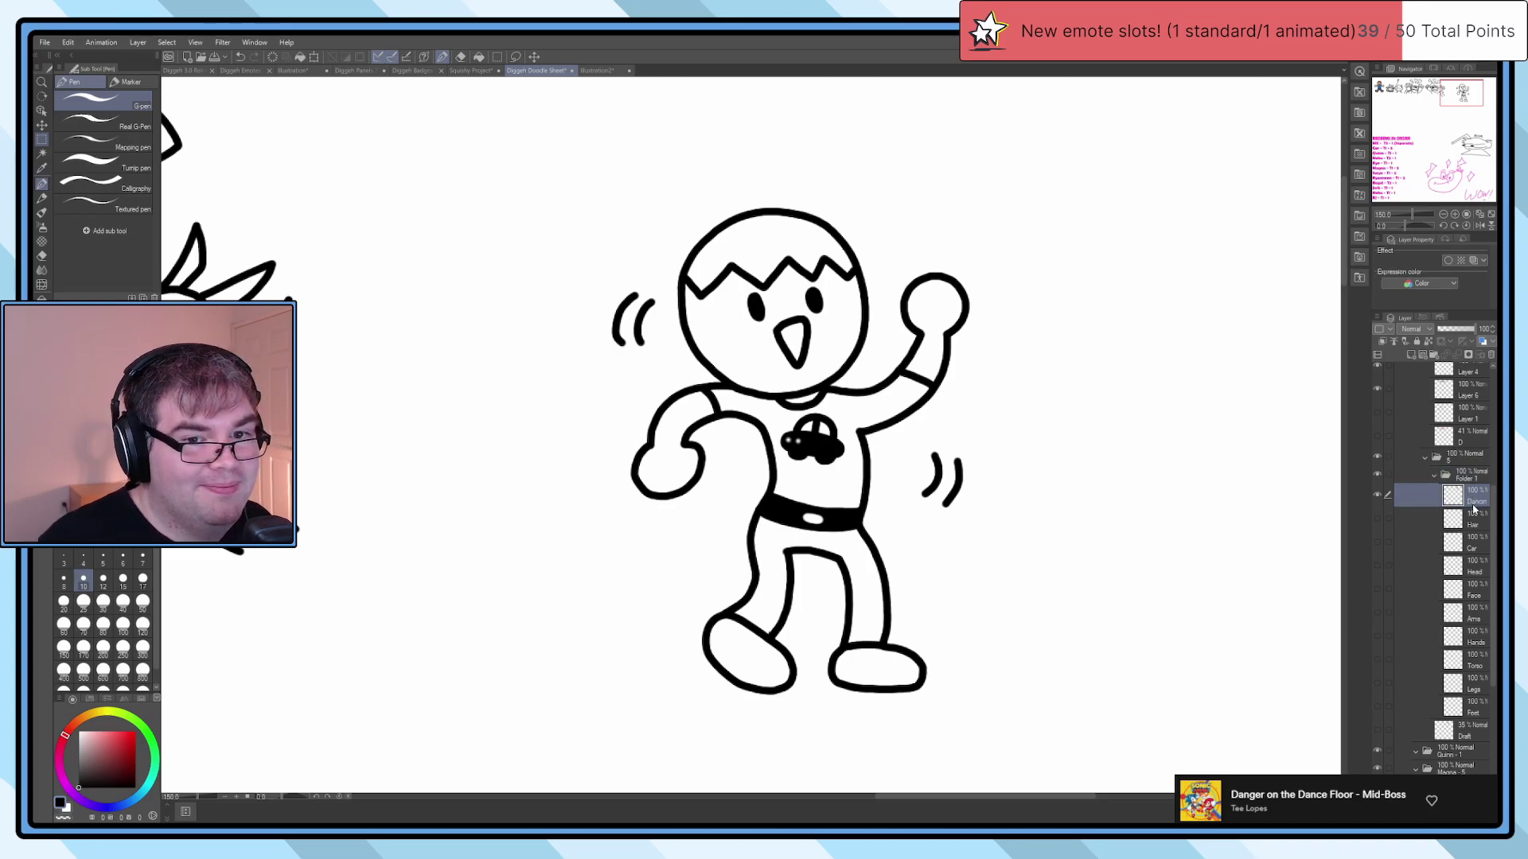
# Step: Select the dancing figure with a rectangular marquee and flip it horizontally, toggling between both orientations before applying the mirrored version
pyautogui.scroll(-2, 1006, 501)
pyautogui.press('m')
pyautogui.moveTo(701, 277); pyautogui.dragTo(1092, 684)
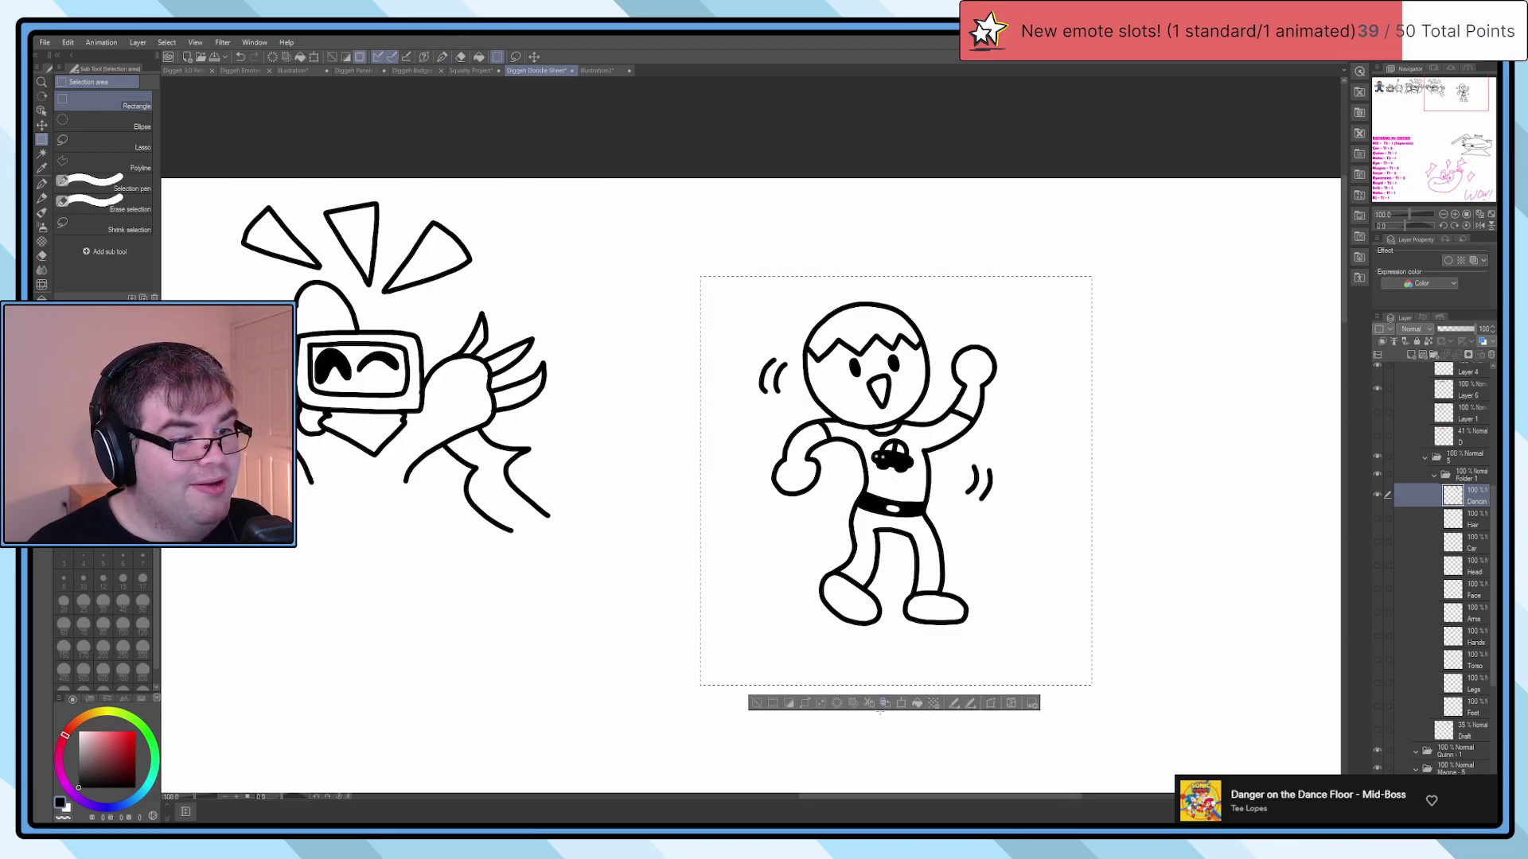
pyautogui.click(954, 703)
pyautogui.hotkey('ctrl', 'z')
pyautogui.hotkey('ctrl', 'y')
pyautogui.hotkey('ctrl', 'z')
pyautogui.hotkey('ctrl', 'y')
pyautogui.hotkey('ctrl', 'z')
pyautogui.hotkey('ctrl', 'y')
pyautogui.hotkey('ctrl', 'z')
pyautogui.click(957, 703)
pyautogui.click(957, 704)
pyautogui.click(957, 703)
pyautogui.click(956, 703)
pyautogui.click(956, 704)
pyautogui.click(956, 704)
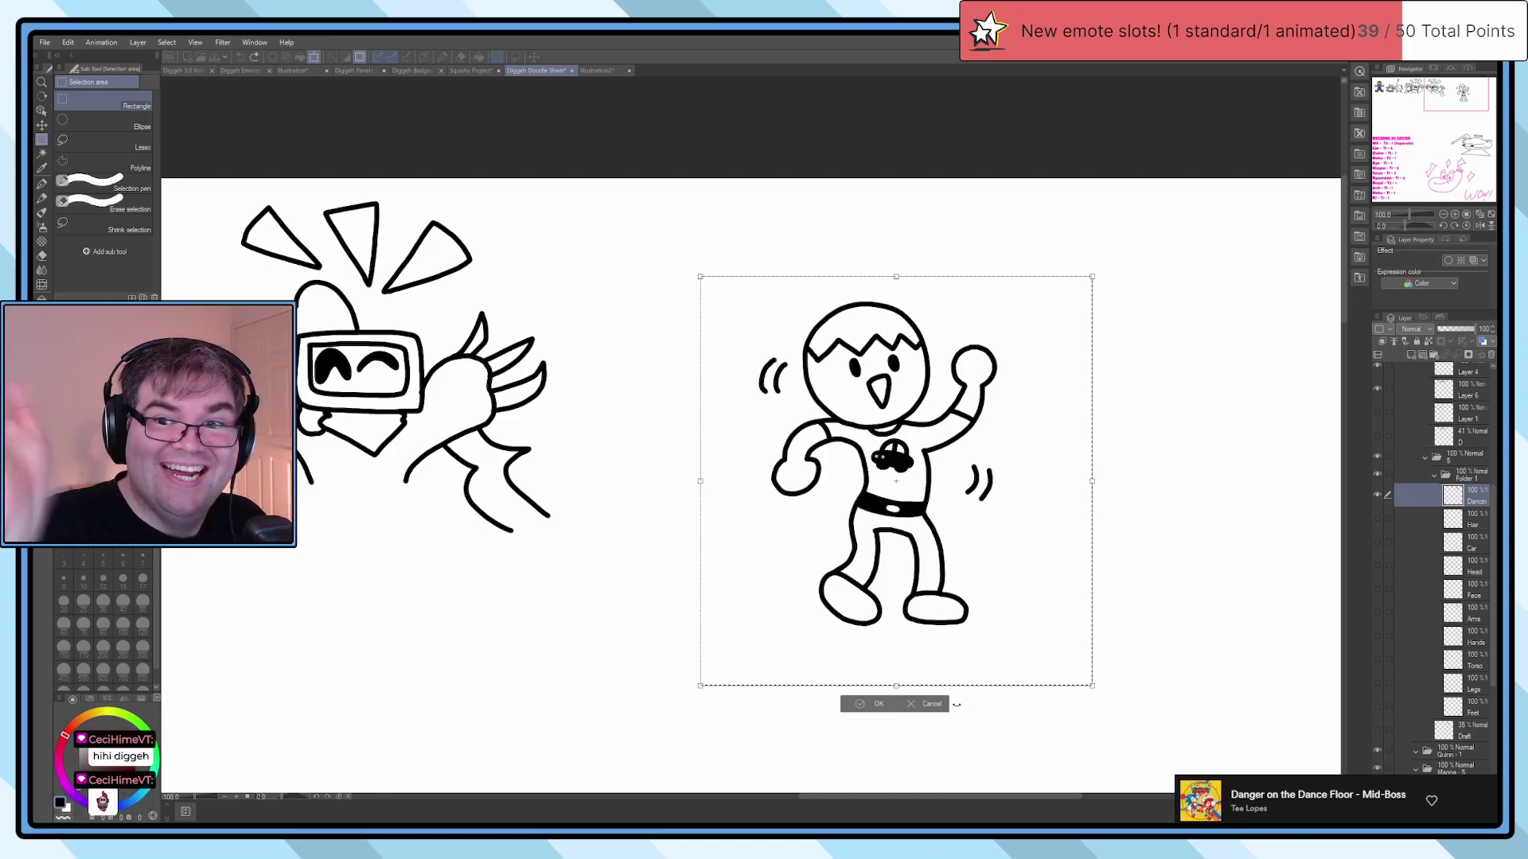
pyautogui.click(956, 703)
pyautogui.click(956, 704)
pyautogui.click(956, 704)
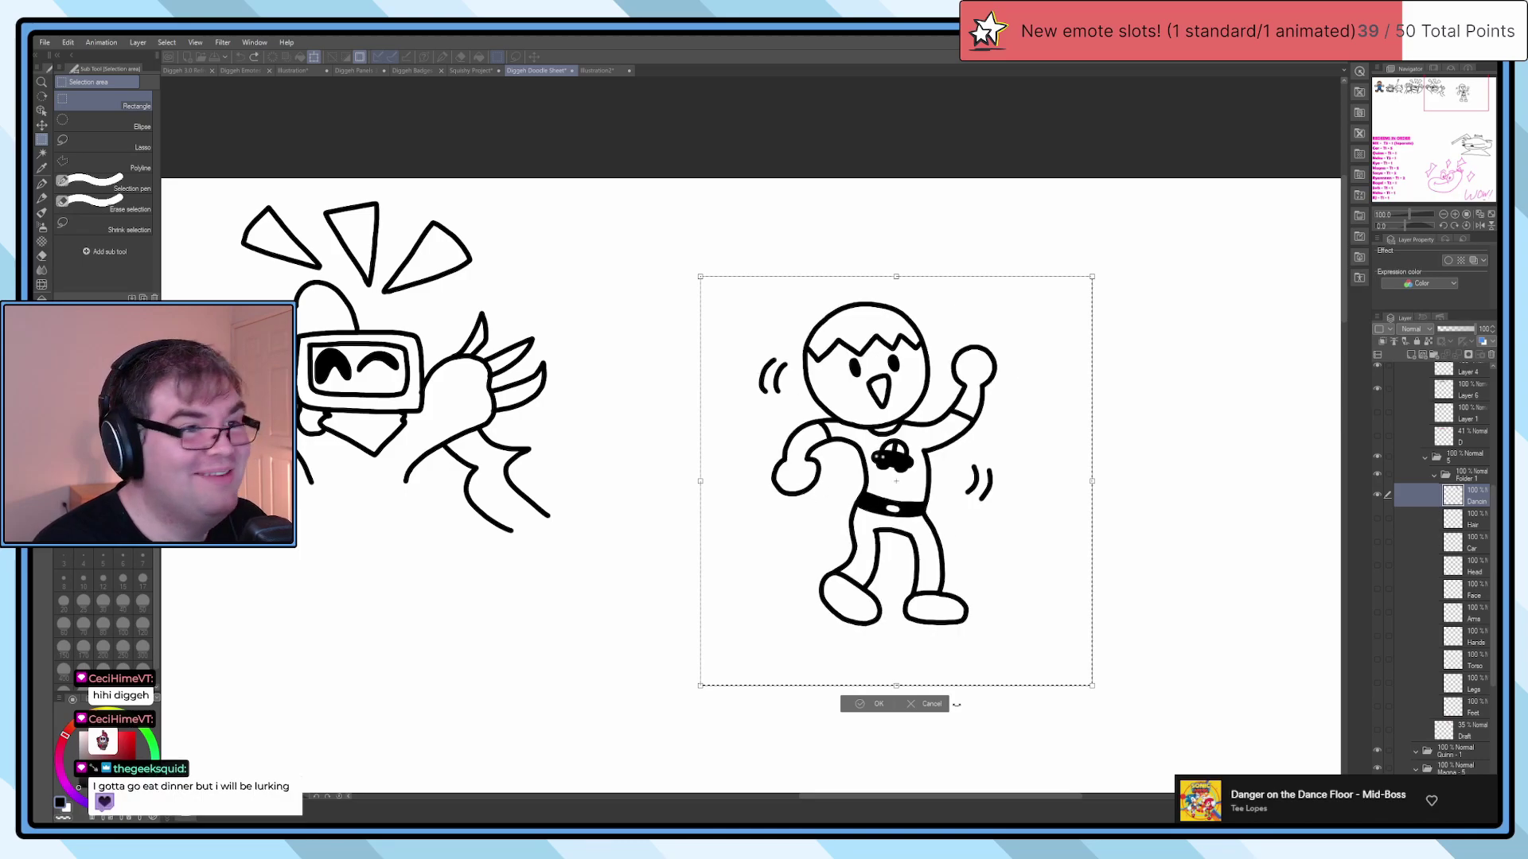
pyautogui.click(956, 703)
pyautogui.click(956, 703)
pyautogui.click(956, 704)
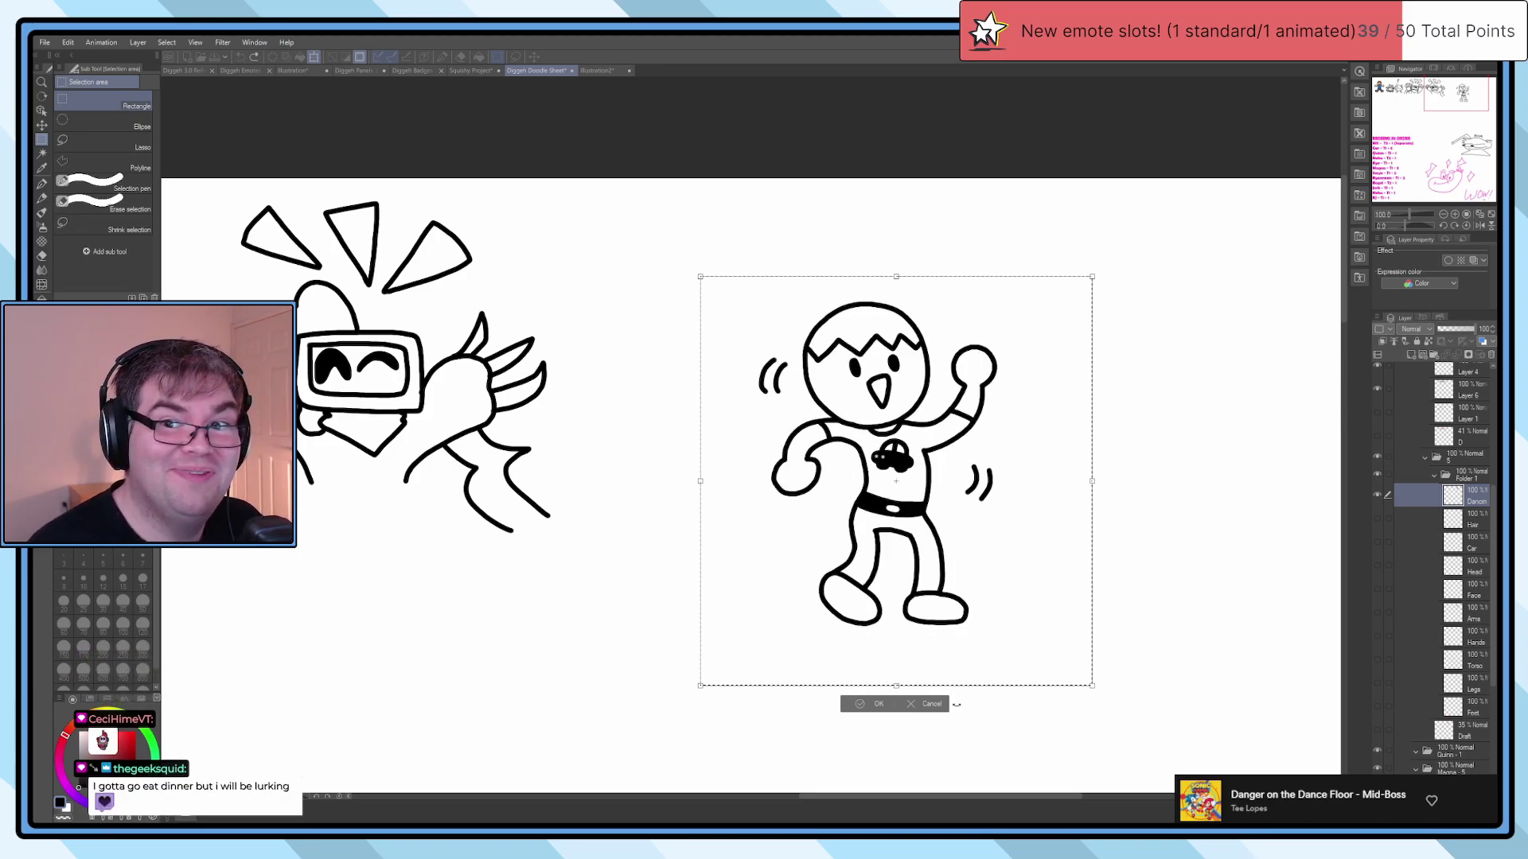
pyautogui.click(957, 703)
pyautogui.click(956, 704)
pyautogui.click(957, 704)
pyautogui.click(957, 703)
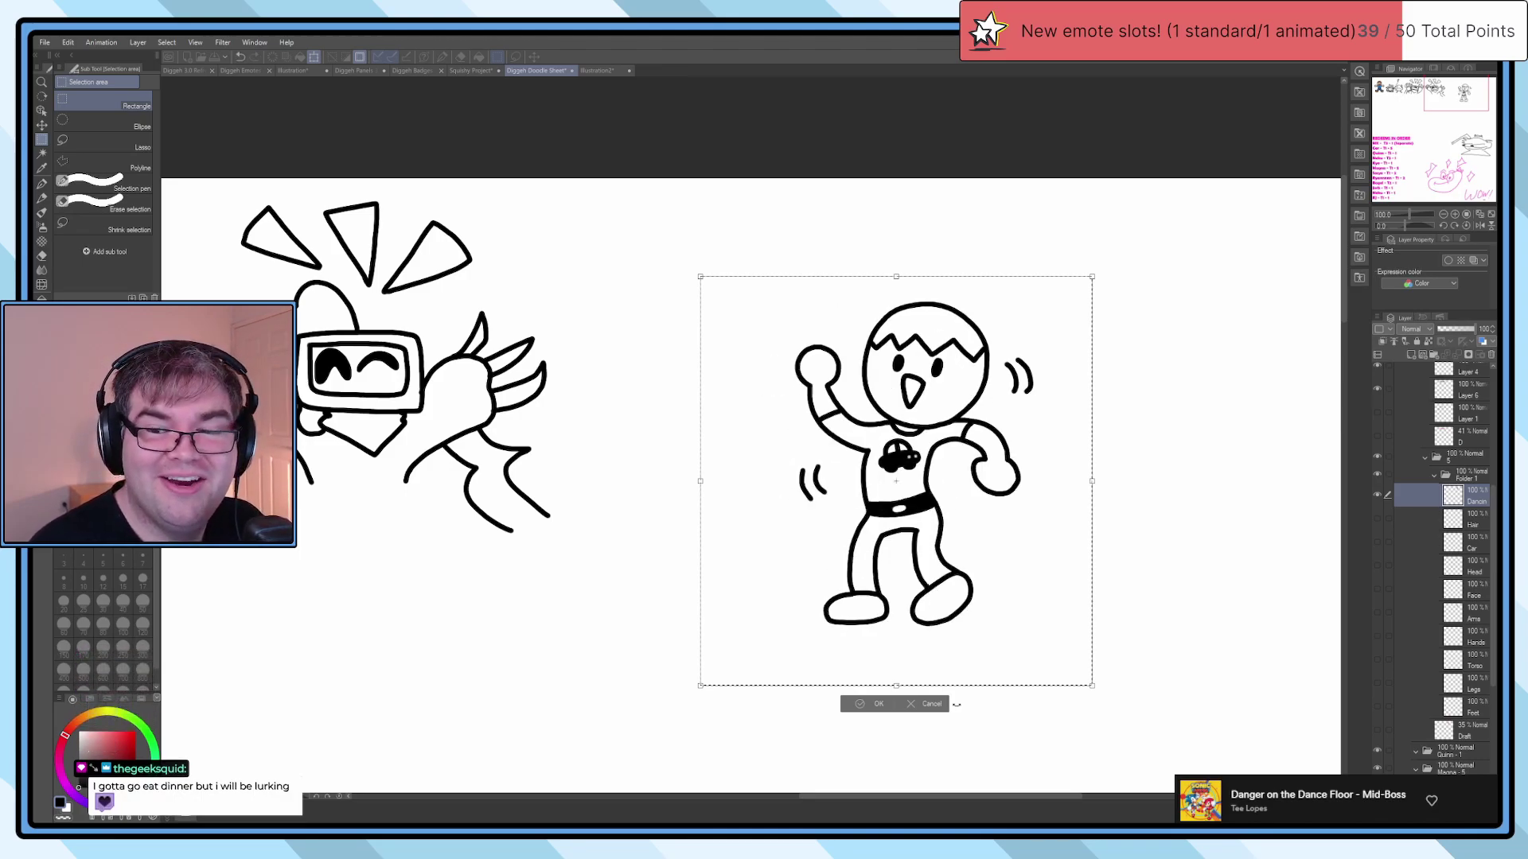
pyautogui.click(956, 704)
pyautogui.click(956, 703)
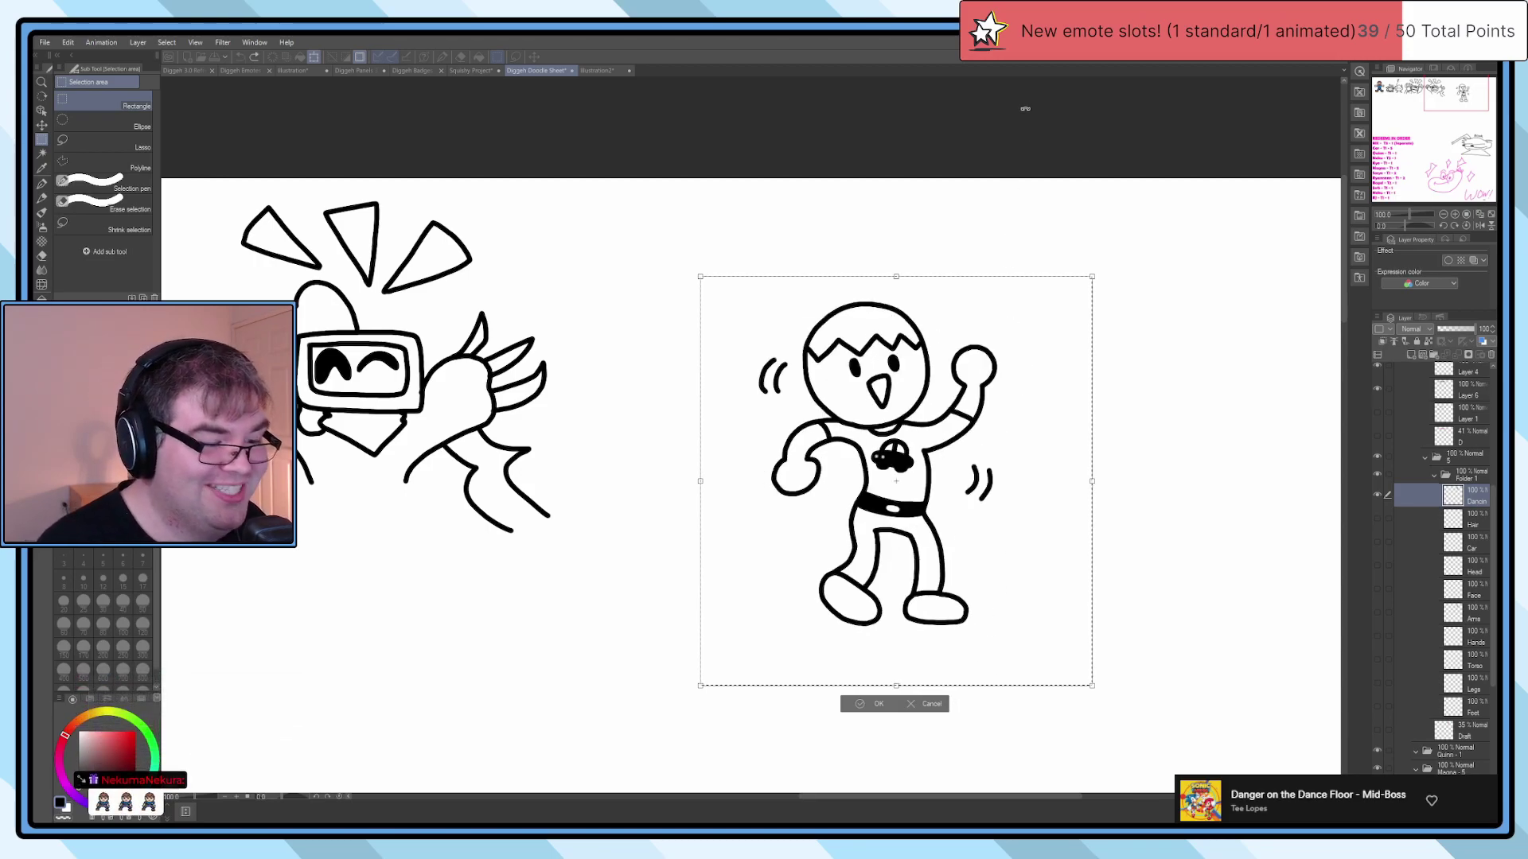
pyautogui.hotkey('ctrl', 'y')
pyautogui.press('h')
pyautogui.press('h')
pyautogui.press('h')
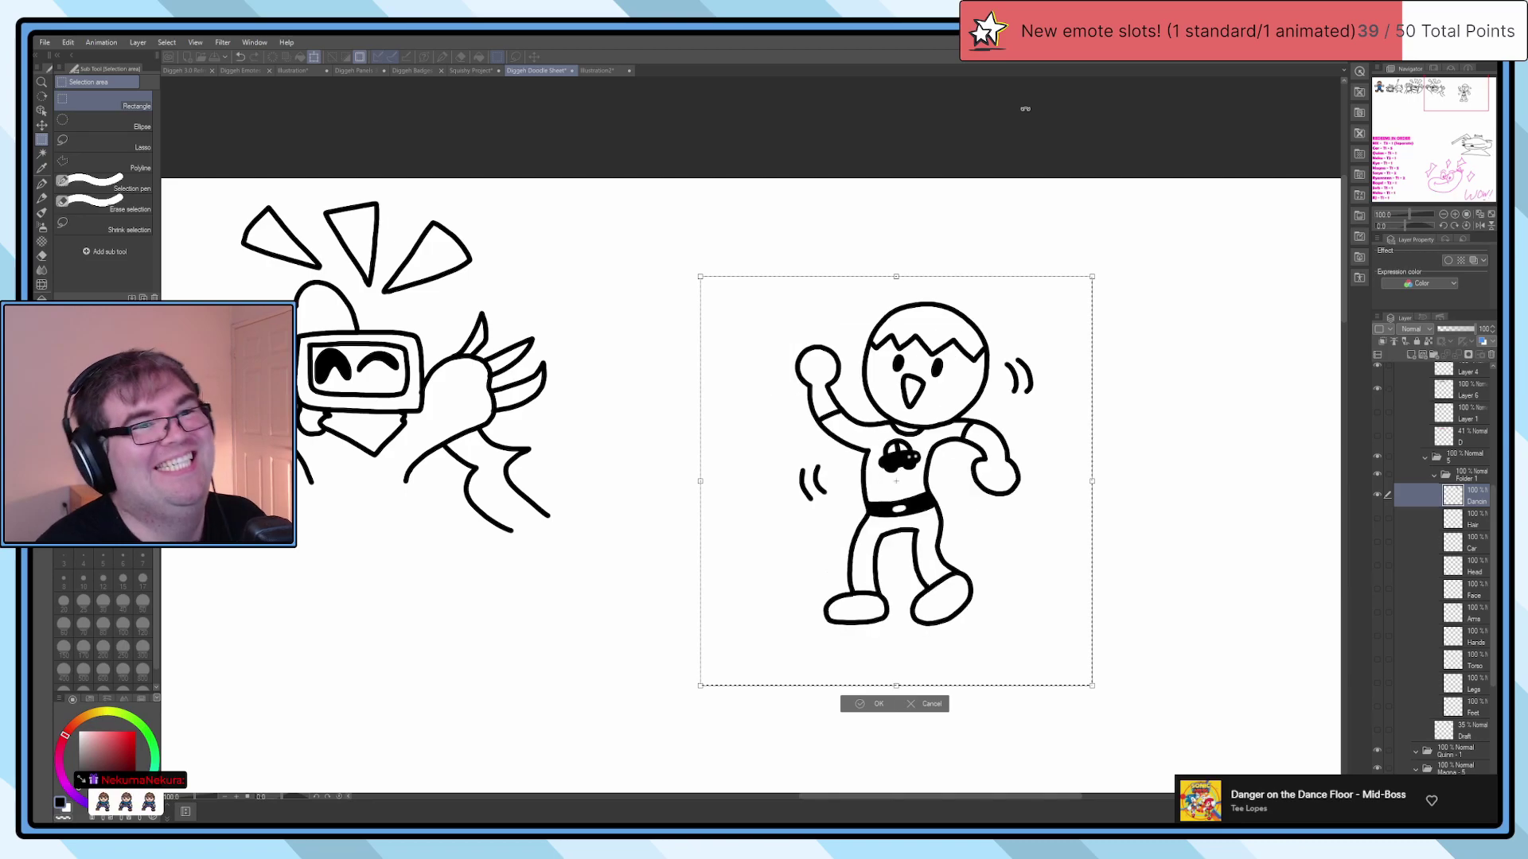
pyautogui.press('h')
pyautogui.press('h')
pyautogui.press('h')
pyautogui.press('h')
pyautogui.press('h')
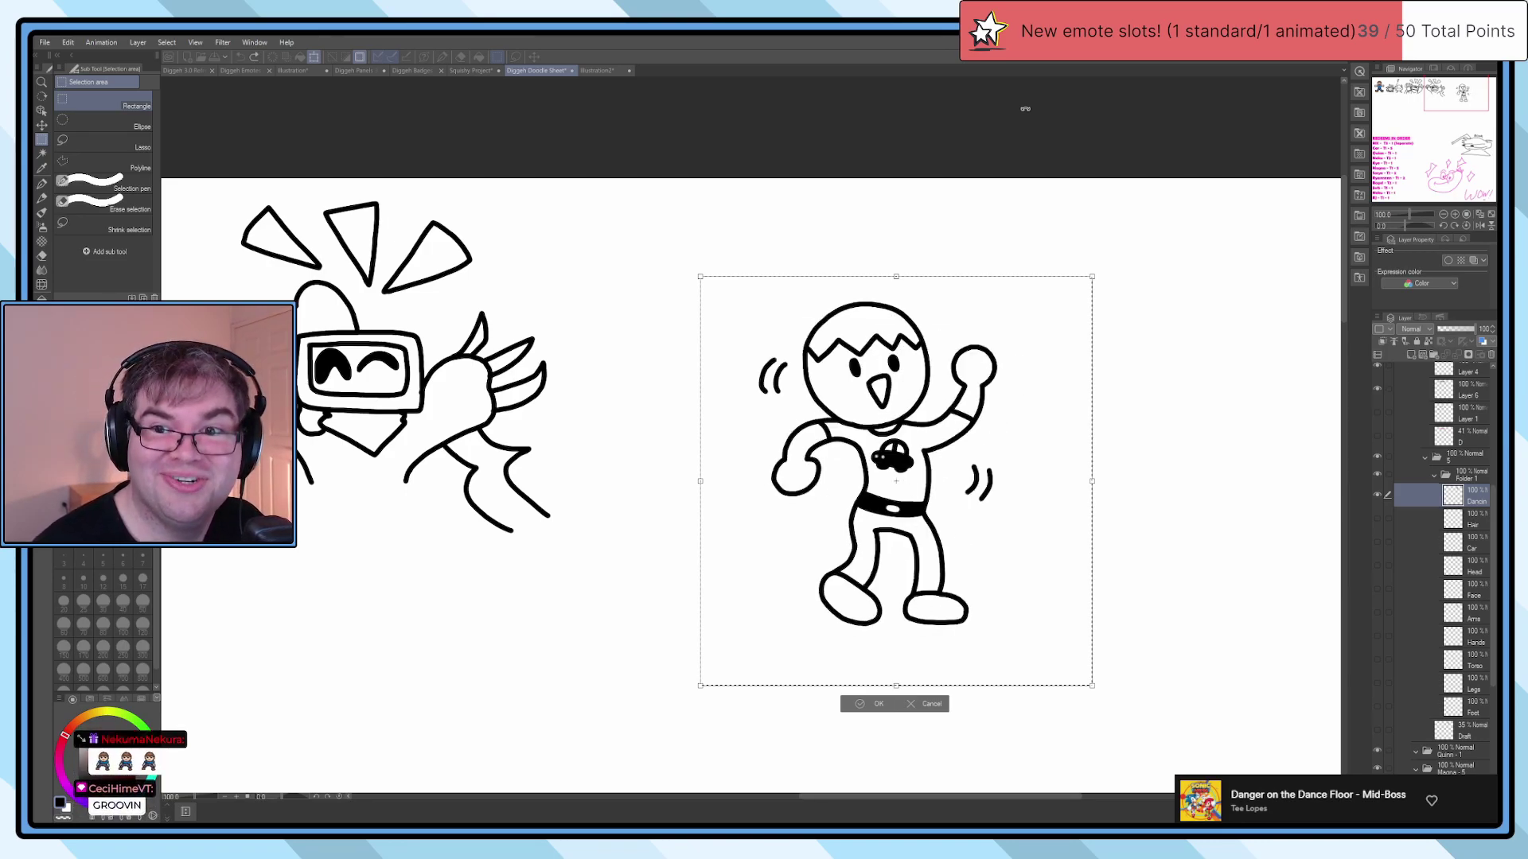
pyautogui.press('h')
pyautogui.press('h')
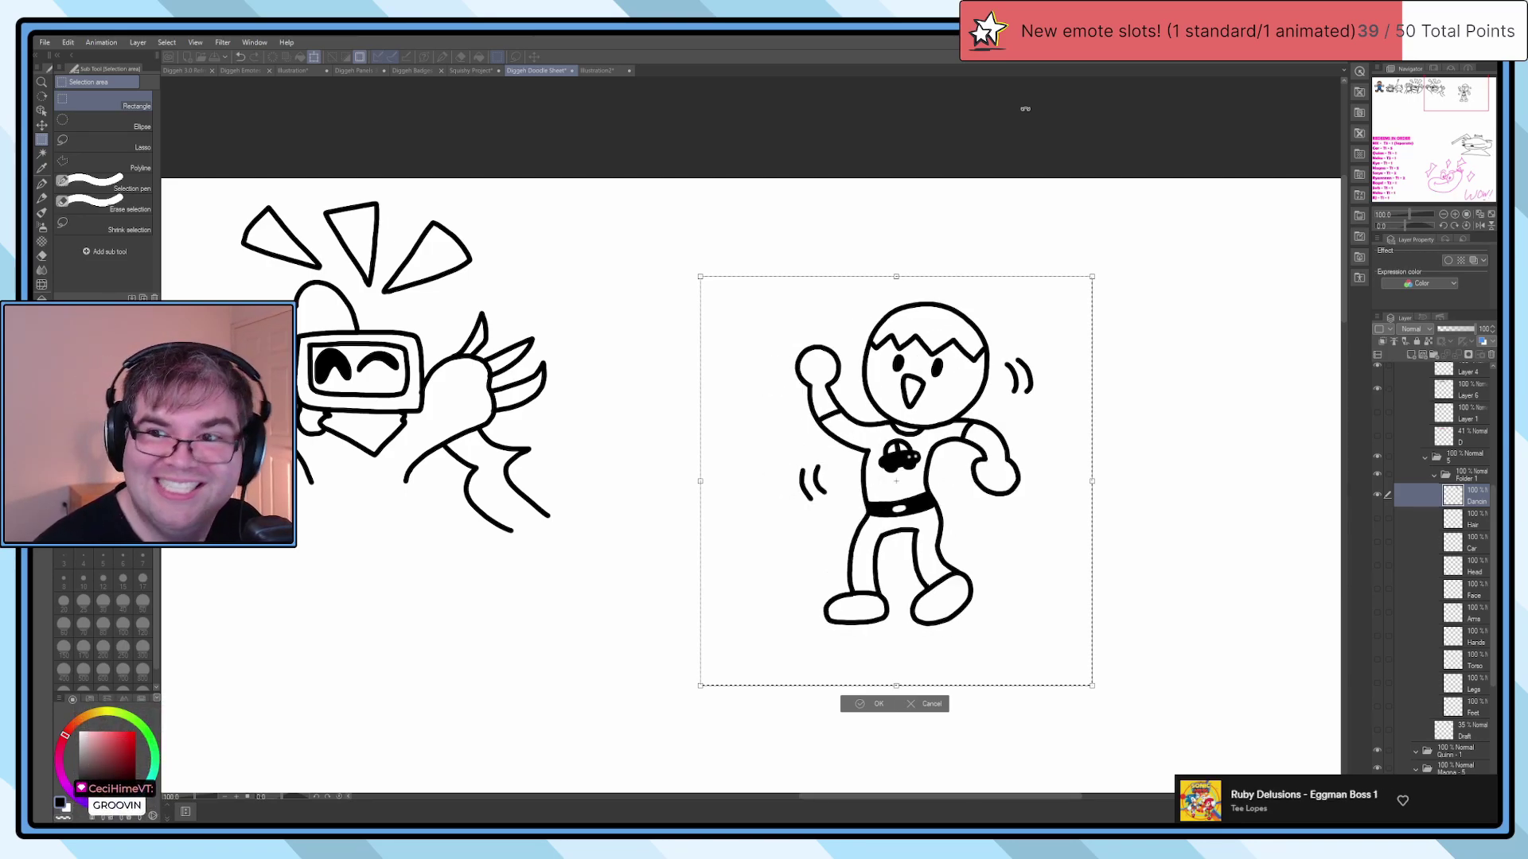
pyautogui.press('h')
pyautogui.press('h')
pyautogui.press('h')
pyautogui.press('h')
pyautogui.press('h')
pyautogui.press('h')
pyautogui.press('h')
pyautogui.press('h')
pyautogui.press('h')
pyautogui.press('h')
pyautogui.press('h')
pyautogui.press('h')
pyautogui.press('h')
pyautogui.hotkey('ctrl', 'z')
pyautogui.hotkey('ctrl', 'y')
pyautogui.hotkey('ctrl', 'z')
pyautogui.hotkey('ctrl', 'y')
pyautogui.hotkey('ctrl', 'z')
pyautogui.hotkey('ctrl', 'y')
pyautogui.hotkey('ctrl', 'z')
pyautogui.hotkey('ctrl', 'y')
pyautogui.hotkey('ctrl', 'z')
pyautogui.hotkey('ctrl', 'y')
pyautogui.hotkey('ctrl', 'z')
pyautogui.hotkey('ctrl', 'y')
pyautogui.hotkey('ctrl', 'z')
pyautogui.hotkey('ctrl', 'y')
pyautogui.hotkey('ctrl', 'z')
pyautogui.hotkey('ctrl', 'y')
pyautogui.hotkey('ctrl', 'z')
pyautogui.hotkey('ctrl', 'y')
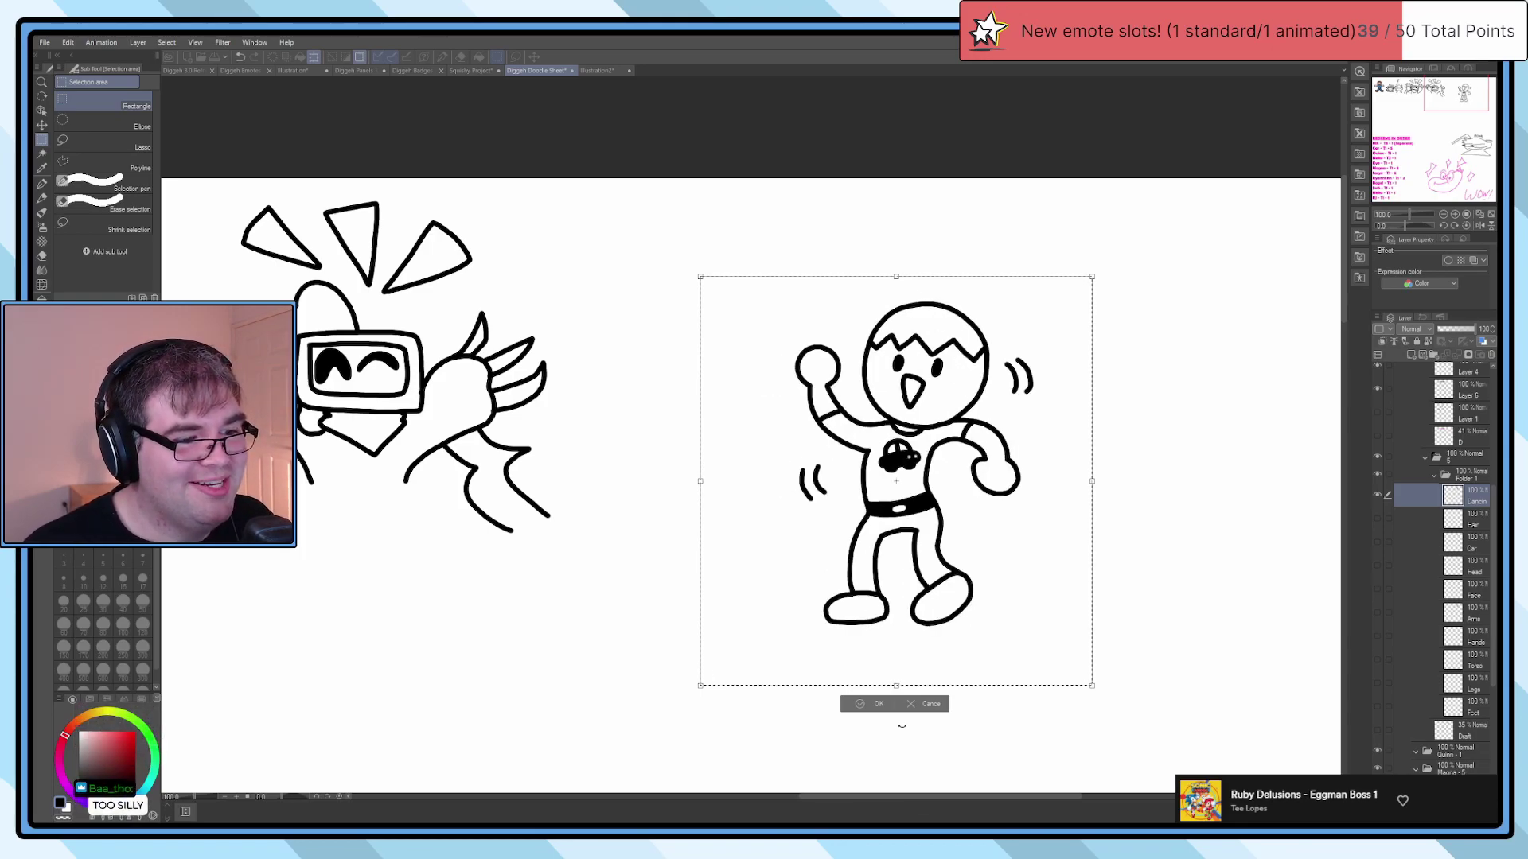
pyautogui.click(872, 705)
# Step: Move the mirrored dancing figure closer to the fourth doodle in the row of finished doodles
pyautogui.scroll(-3, 872, 724)
pyautogui.moveTo(775, 673)
pyautogui.mouseDown()
pyautogui.moveTo(1054, 484)
pyautogui.moveTo(1098, 487)
pyautogui.moveTo(1008, 449)
pyautogui.moveTo(1033, 448)
pyautogui.mouseUp()
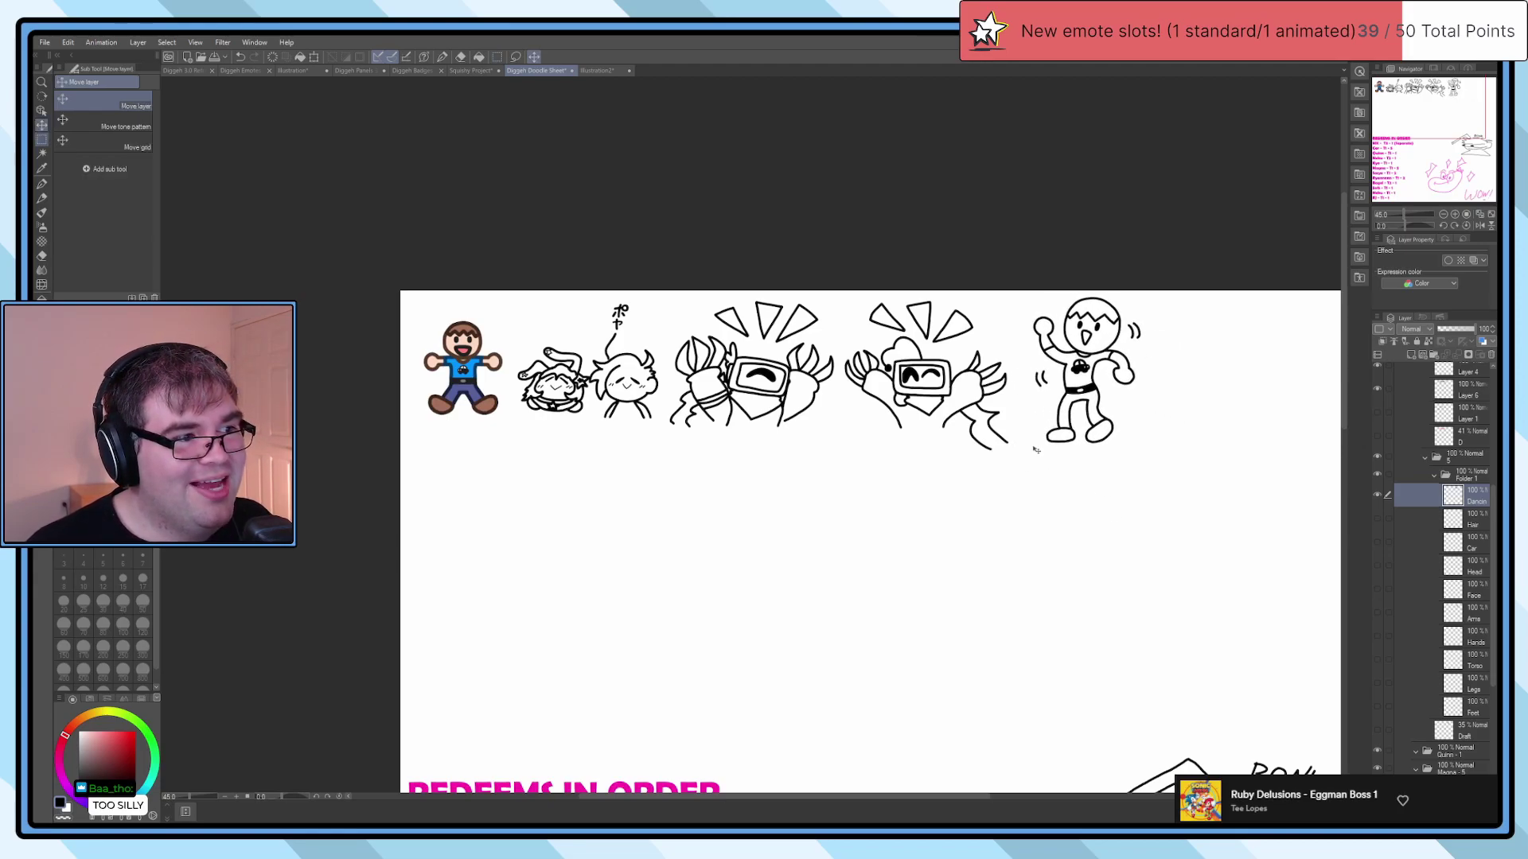
pyautogui.press('p')
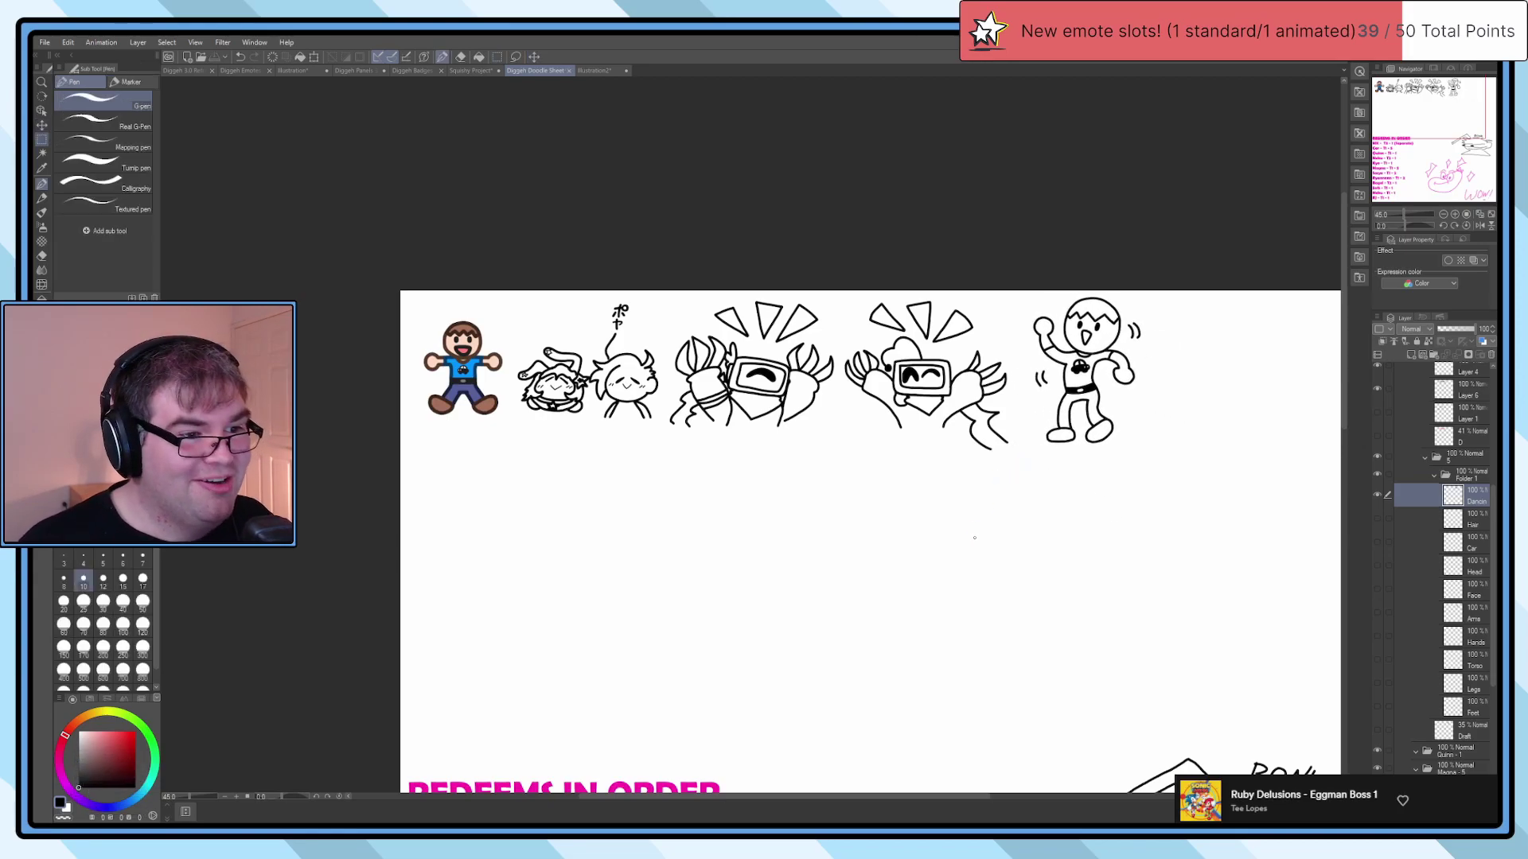
pyautogui.moveTo(989, 511); pyautogui.dragTo(903, 511)
pyautogui.scroll(-2, 778, 533)
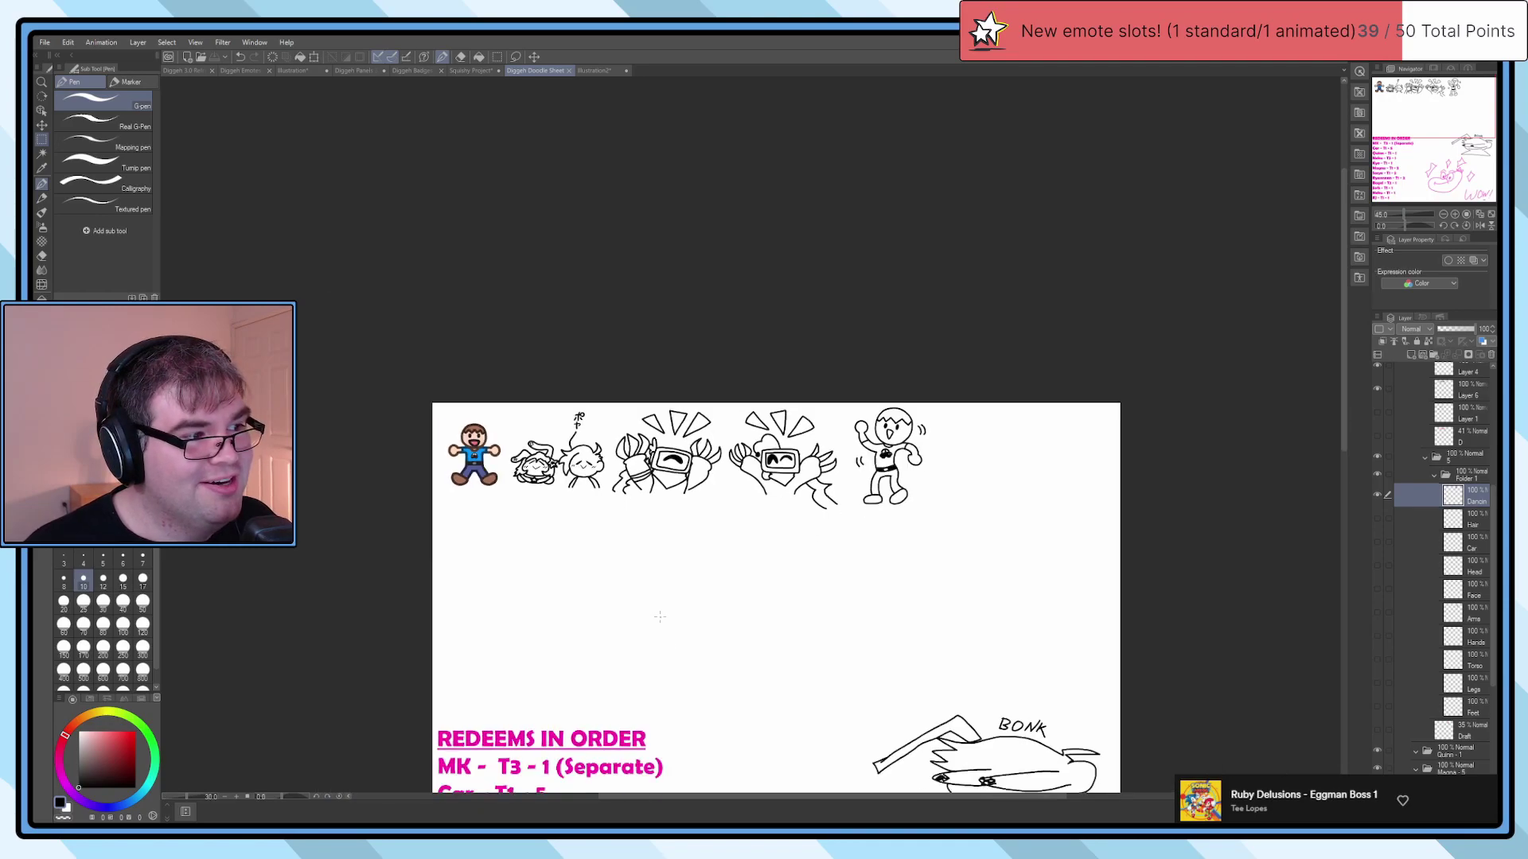
pyautogui.scroll(3, 609, 669)
pyautogui.scroll(-3, 610, 668)
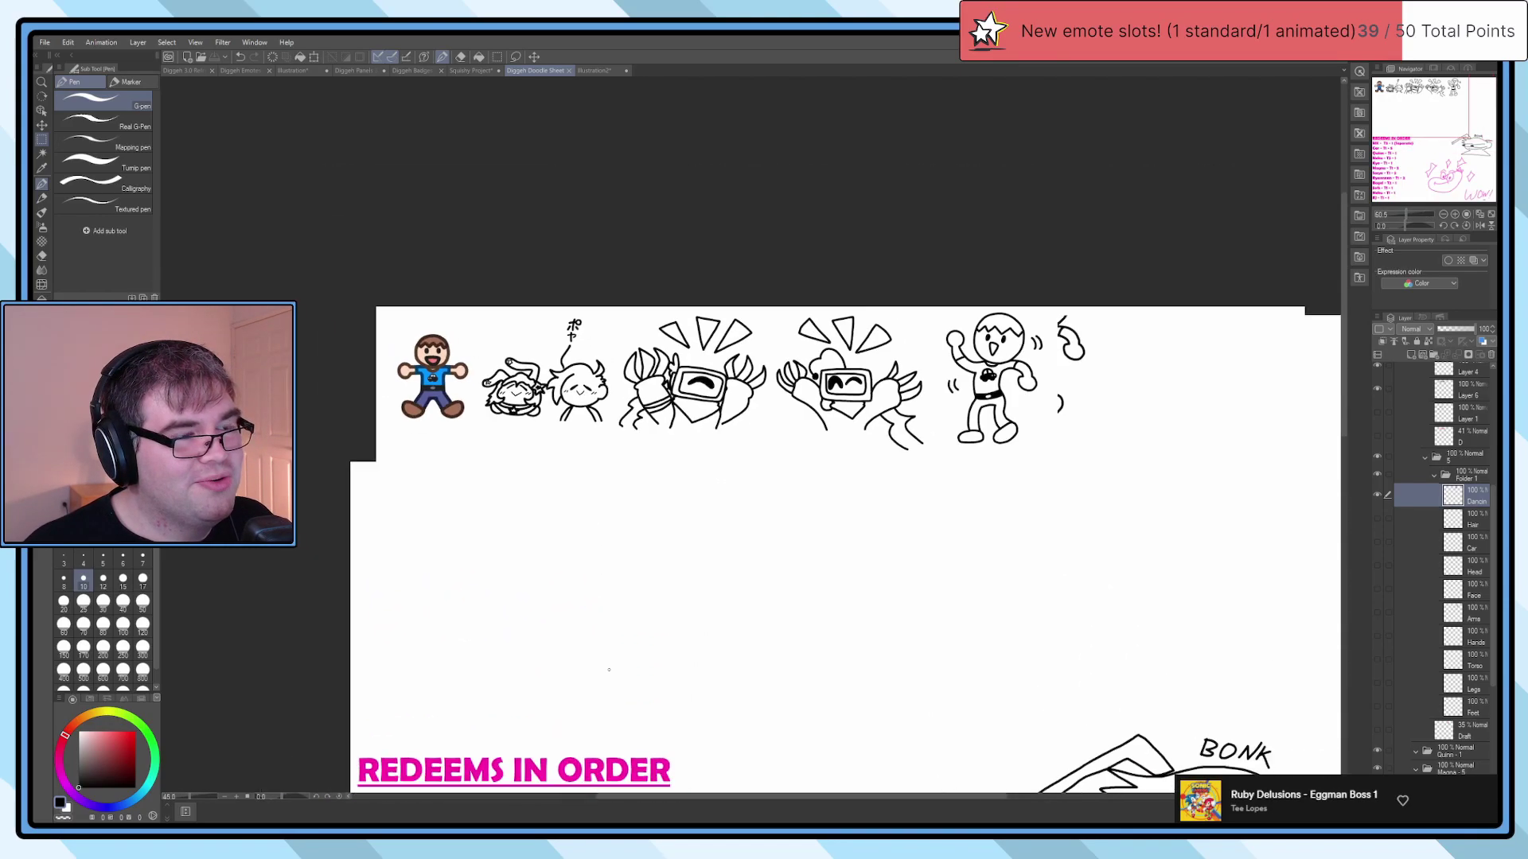
pyautogui.moveTo(614, 647); pyautogui.dragTo(650, 529)
pyautogui.scroll(2, 729, 585)
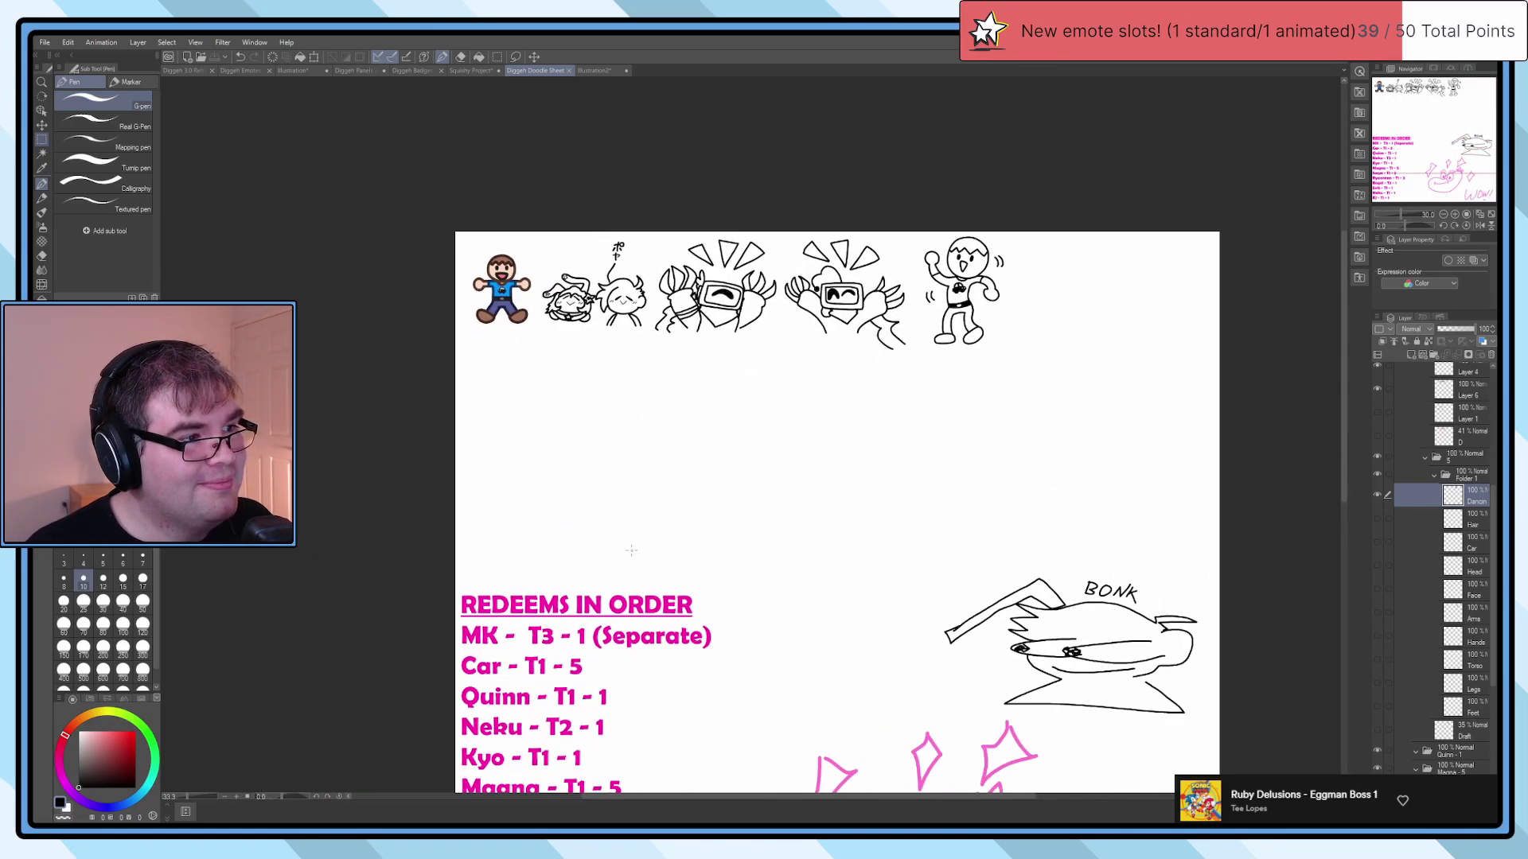
# Step: Copy a merged version of Layer 4 and Layer 6 from the 3 & 4 folder, restoring the separate originals and hiding them
pyautogui.scroll(5, 1427, 477)
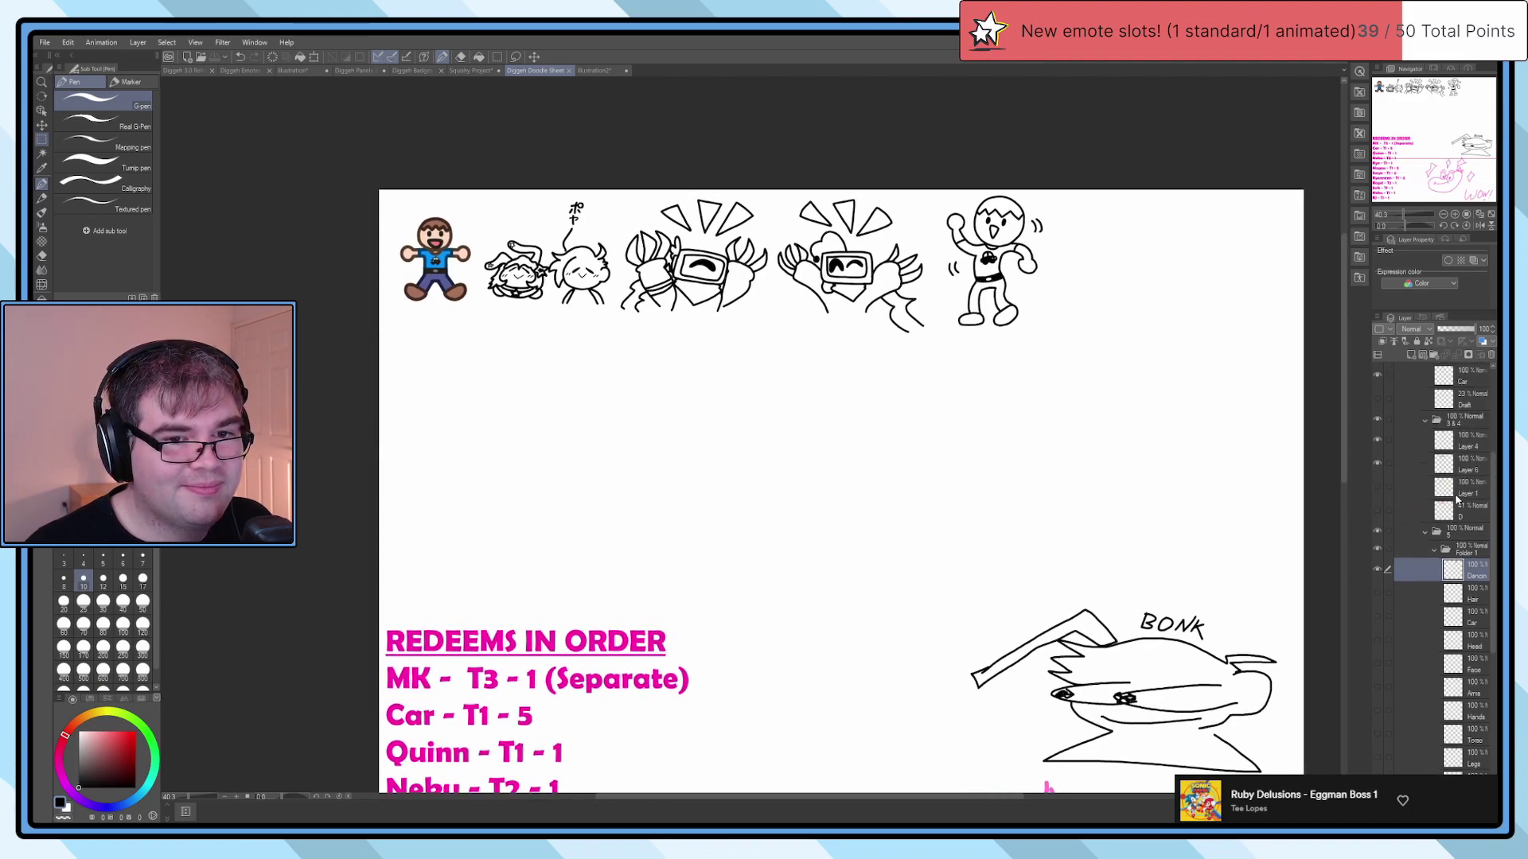
pyautogui.click(1377, 559)
pyautogui.click(1377, 559)
pyautogui.click(1464, 584)
pyautogui.keyDown('shift'); pyautogui.click(1466, 563); pyautogui.keyUp('shift')
pyautogui.hotkey('shift', 'alt', 'e')
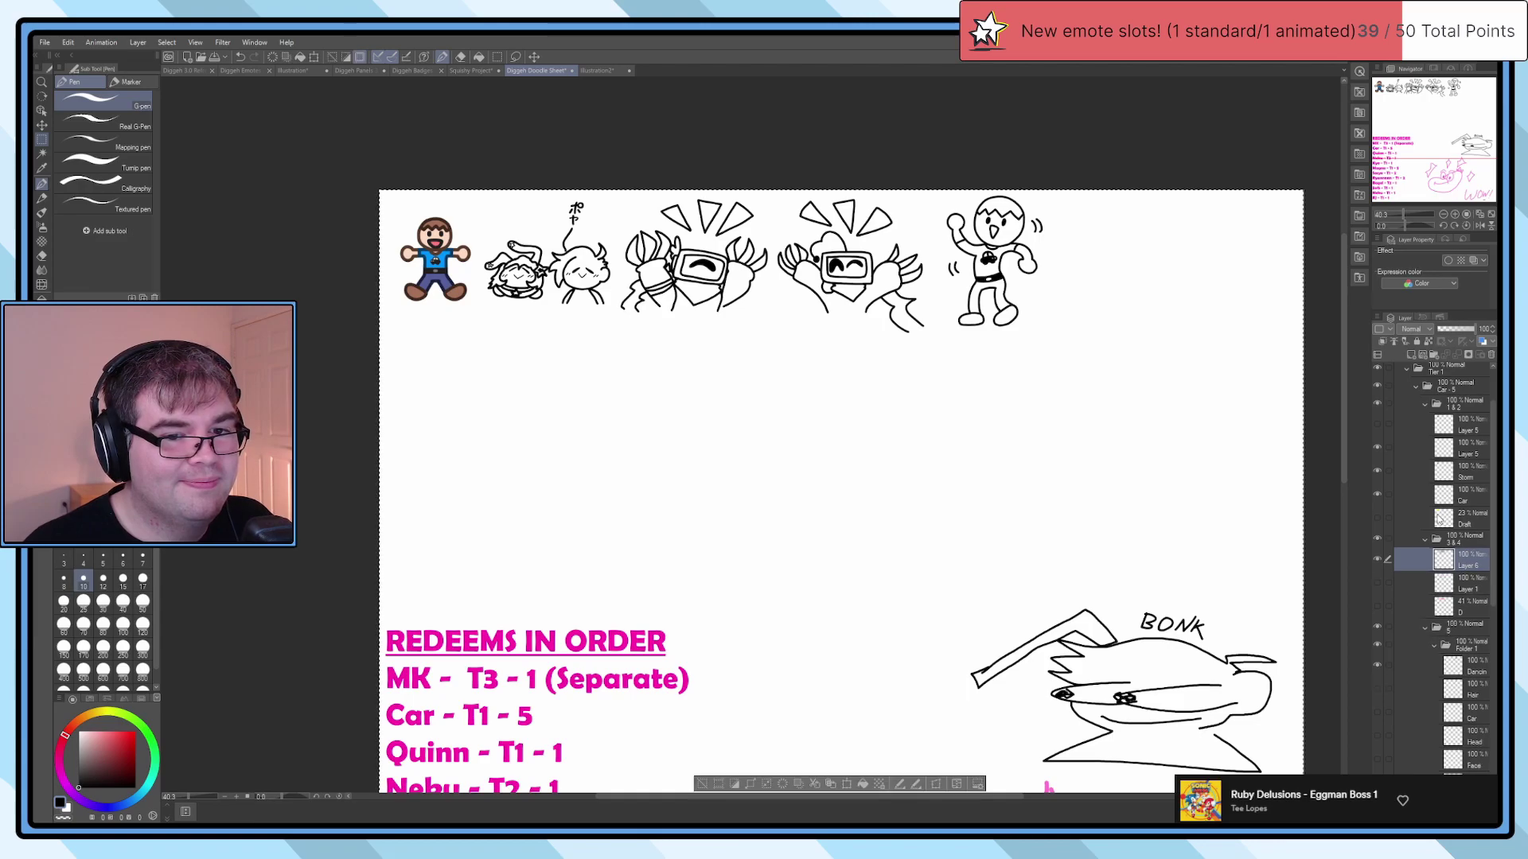
pyautogui.hotkey('ctrl', 'z')
pyautogui.click(1378, 560)
pyautogui.click(1377, 583)
# Step: Create a folder named Final above the 1 & 2 folder and paste the merged third and fourth doodles into it
pyautogui.scroll(1, 1448, 493)
pyautogui.scroll(1, 1448, 493)
pyautogui.click(1446, 476)
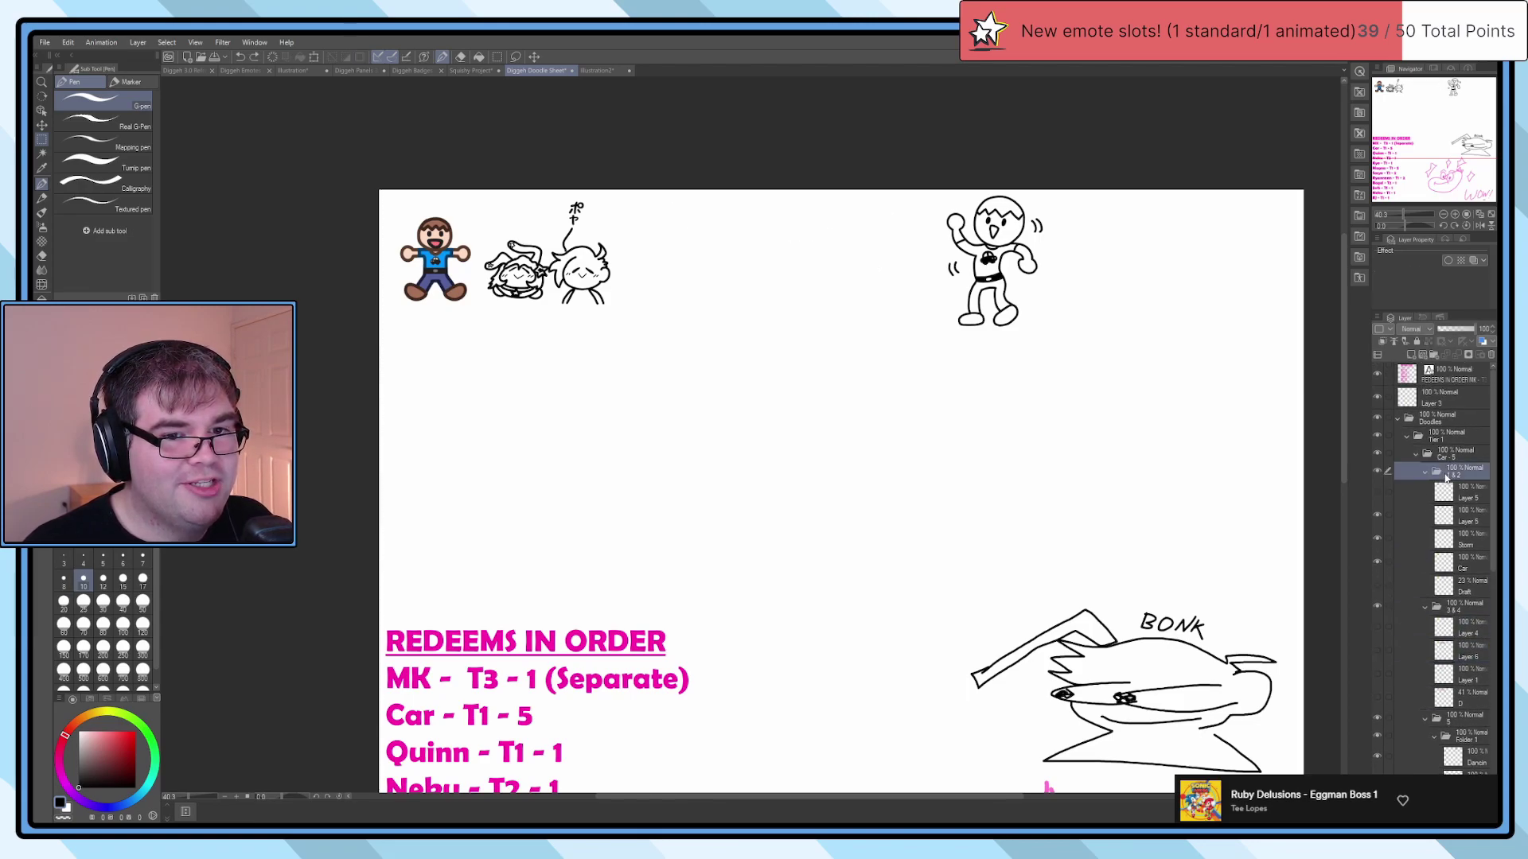
pyautogui.click(1433, 357)
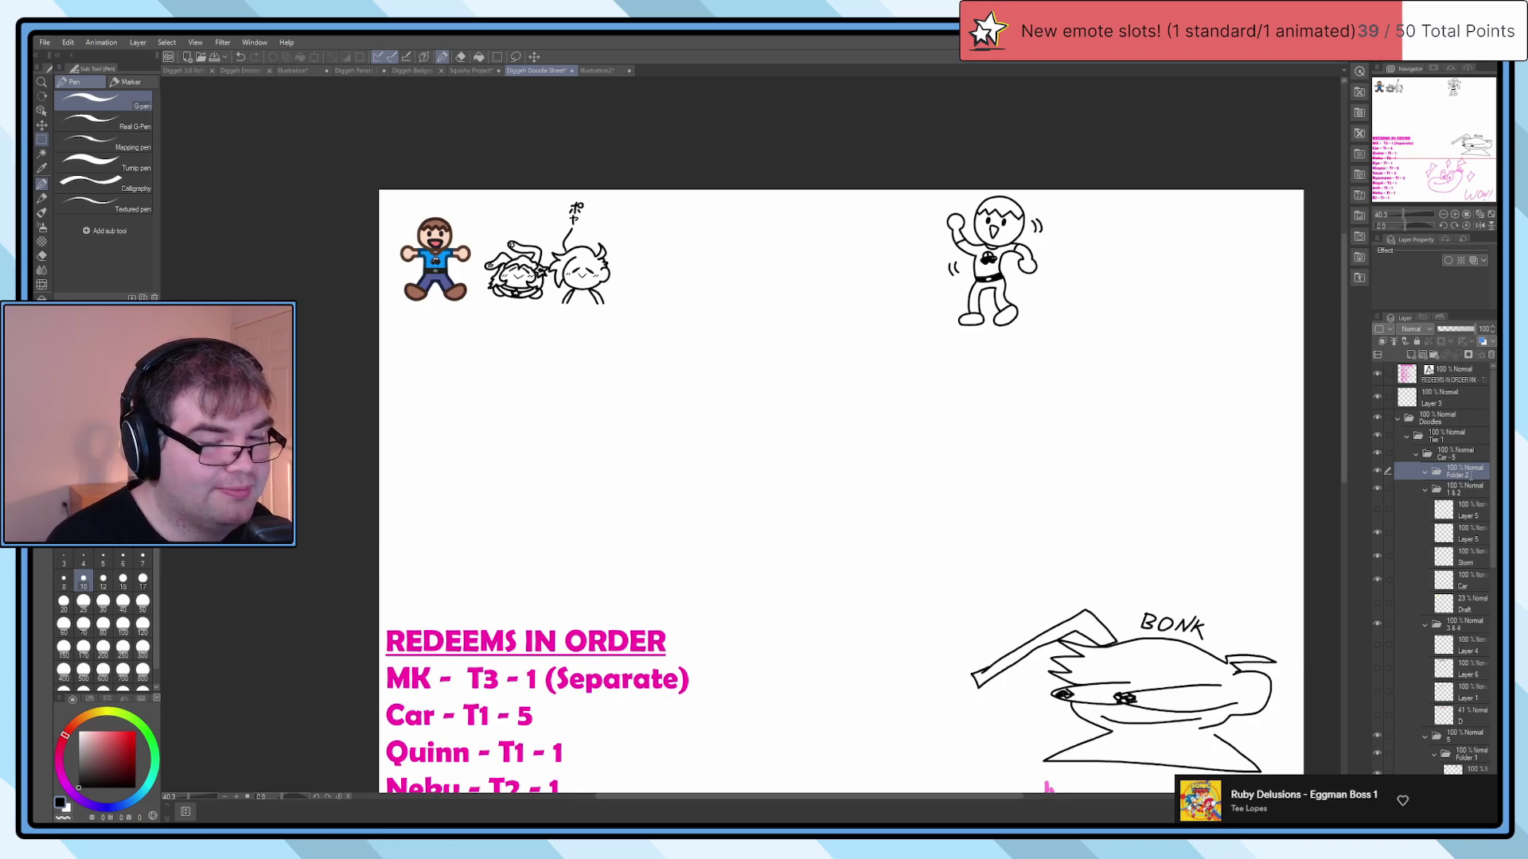
pyautogui.hotkey('ctrl', 'z')
pyautogui.hotkey('ctrl', 'z')
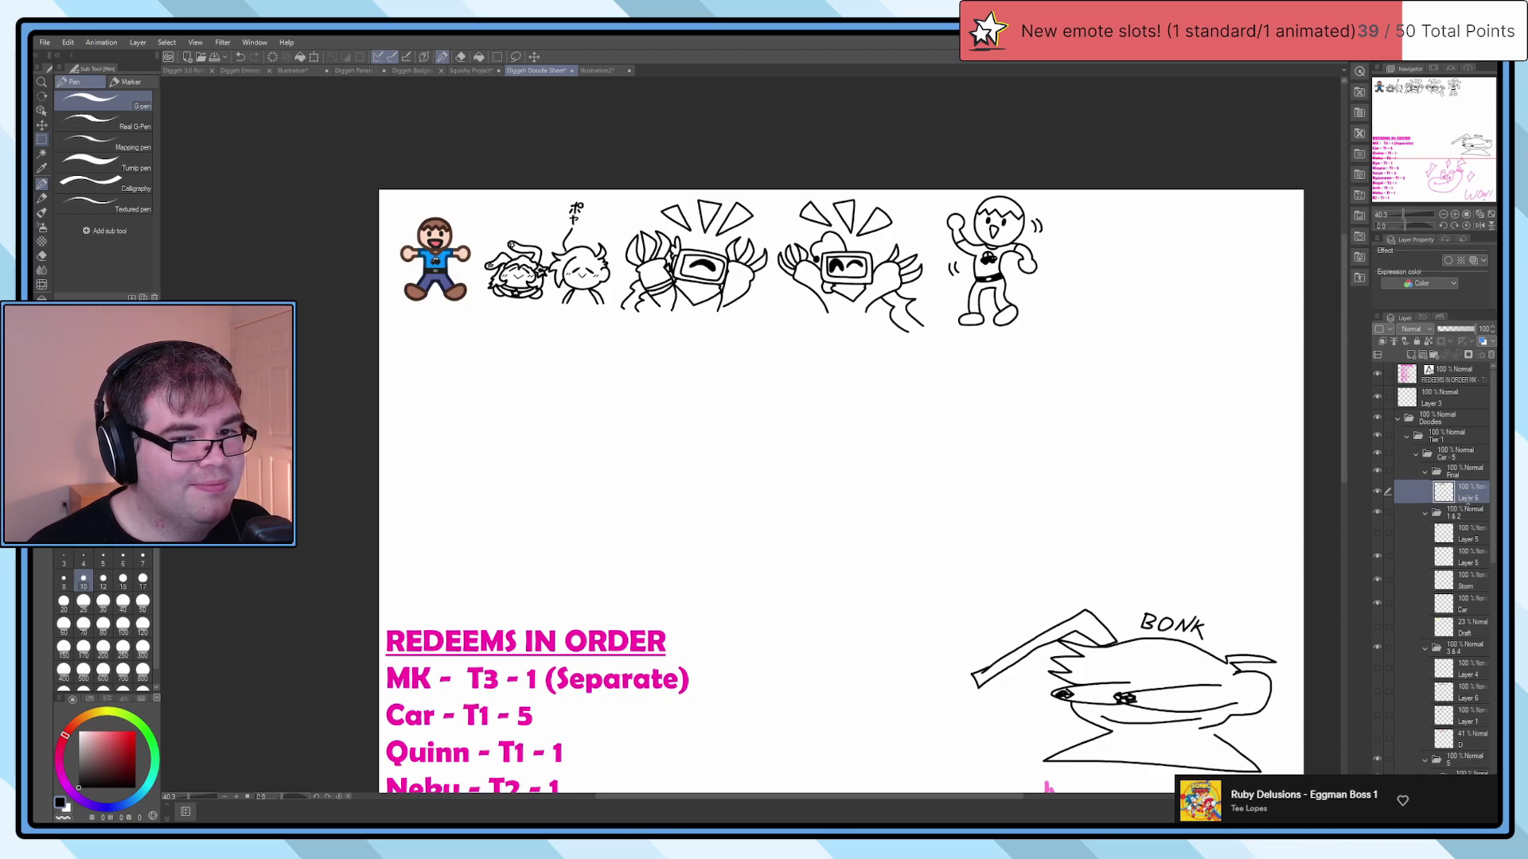
# Step: Rename the pasted layer in the Final folder as 3 & 4
pyautogui.doubleClick(1469, 499)
pyautogui.write('3 & 4')
pyautogui.press('Return')
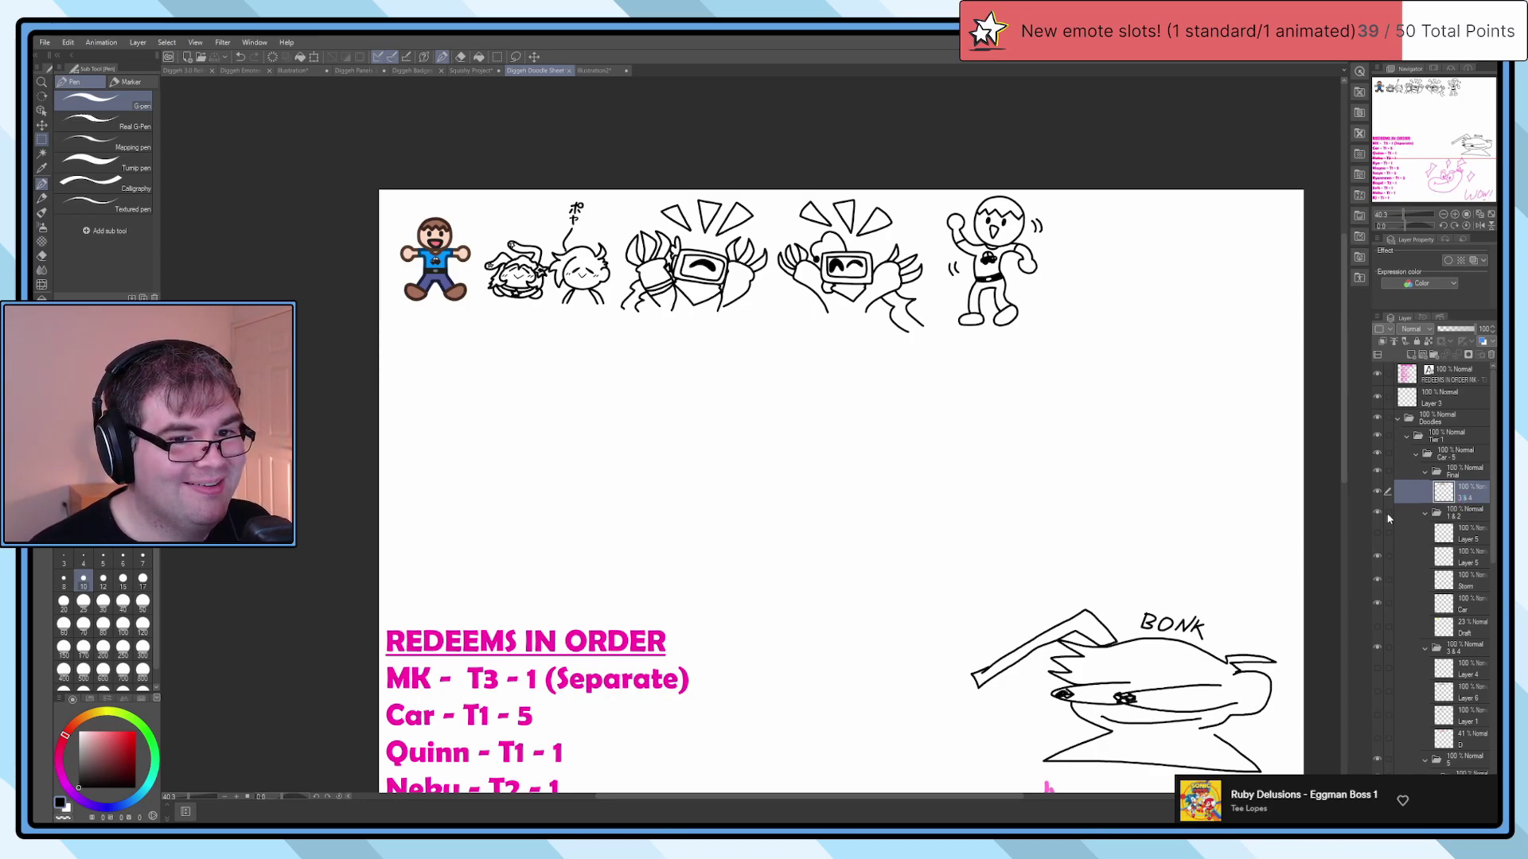
# Step: Copy merged versions of the doodles in the 1 & 2 folder, combining Layer 5 with the Car layer, and restore the original layers
pyautogui.click(1460, 581)
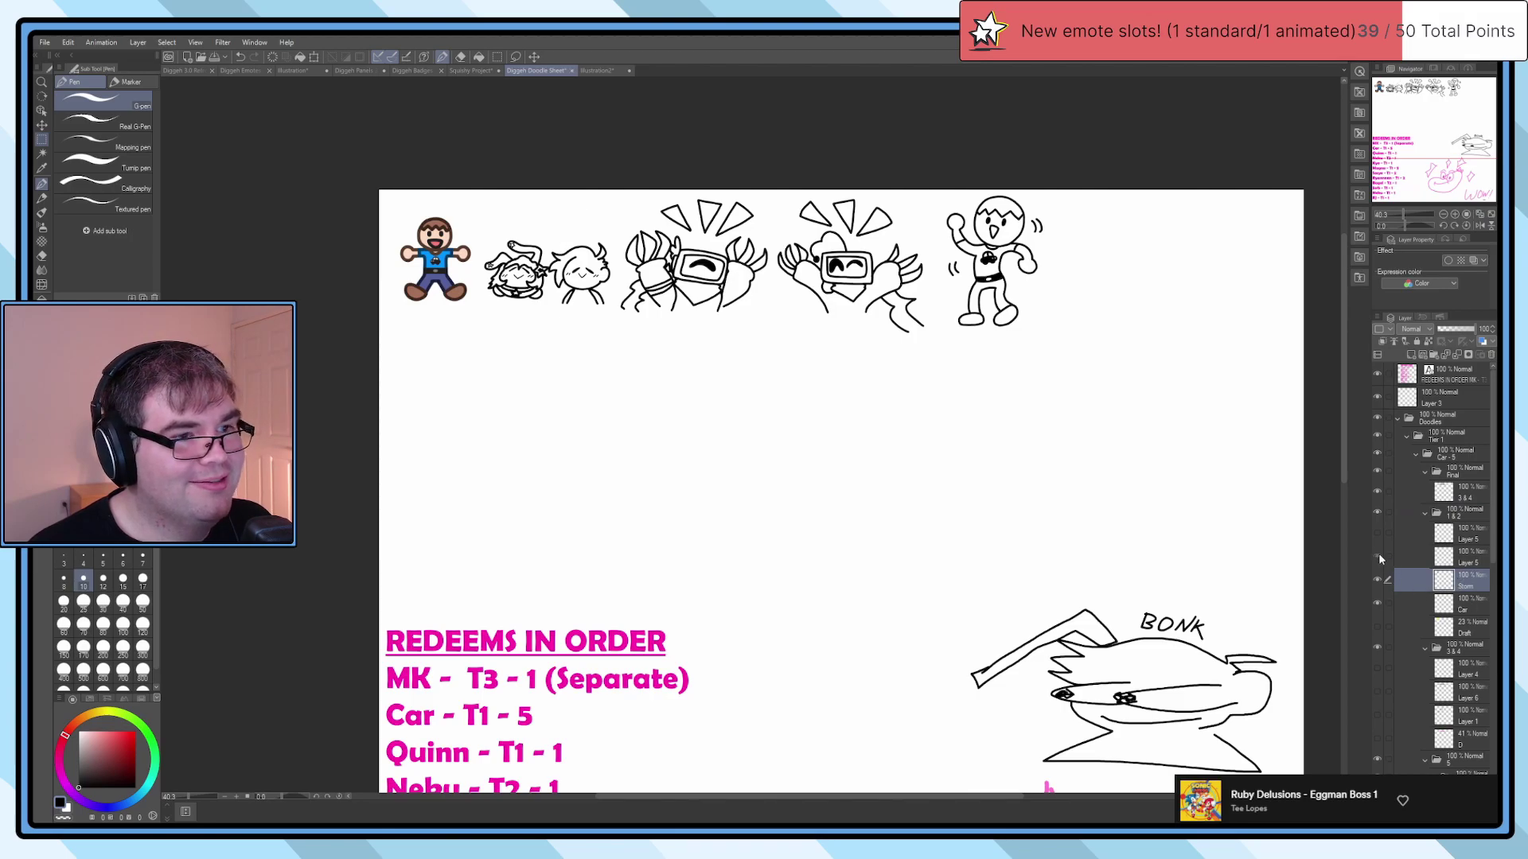
pyautogui.click(1457, 563)
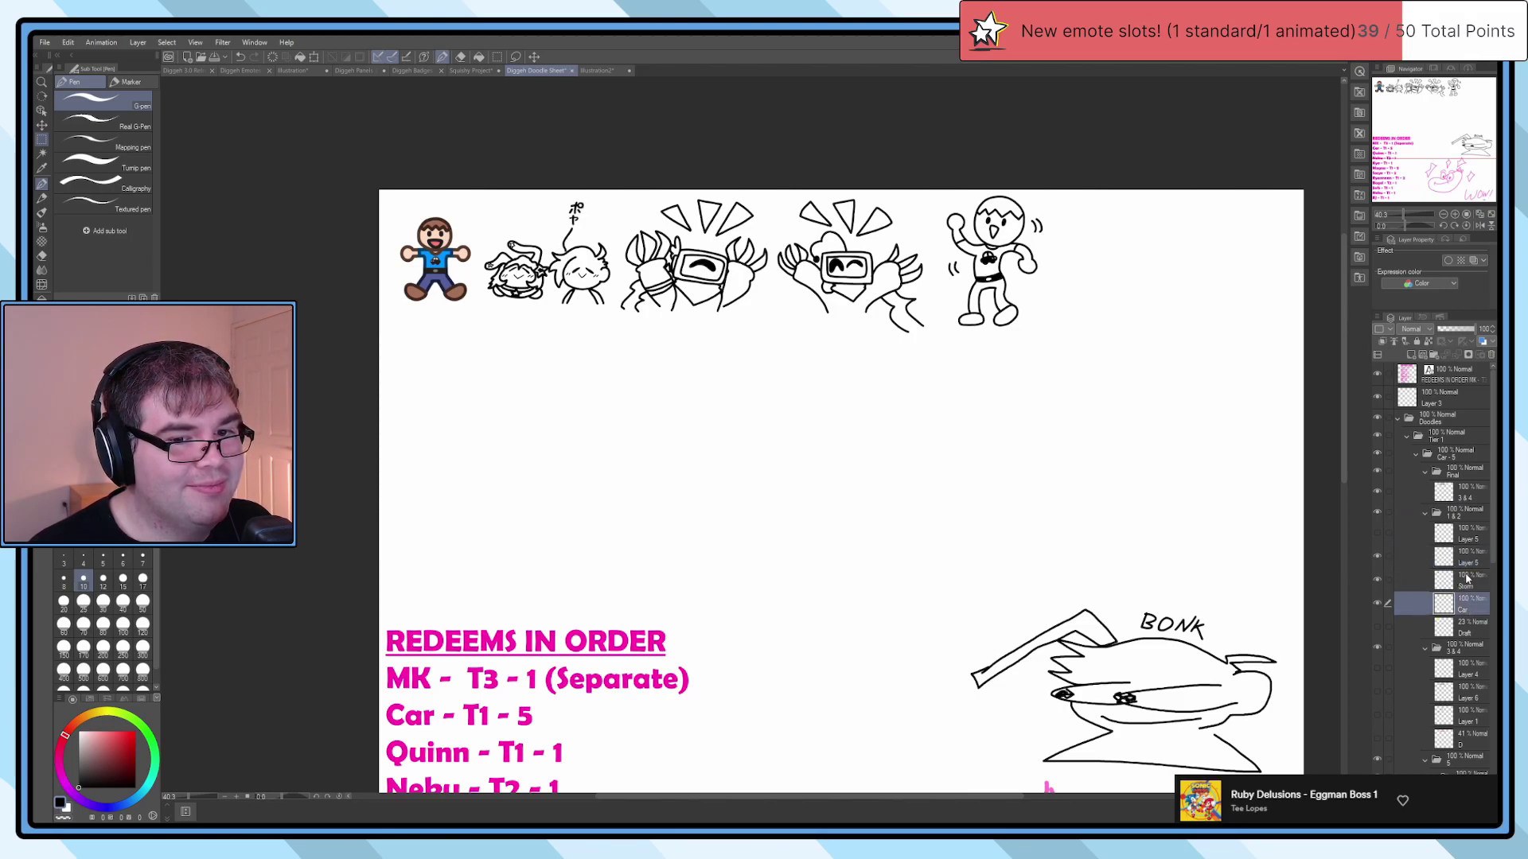
pyautogui.moveTo(1461, 559); pyautogui.dragTo(1463, 602)
pyautogui.keyDown('ctrl'); pyautogui.click(1463, 609); pyautogui.keyUp('ctrl')
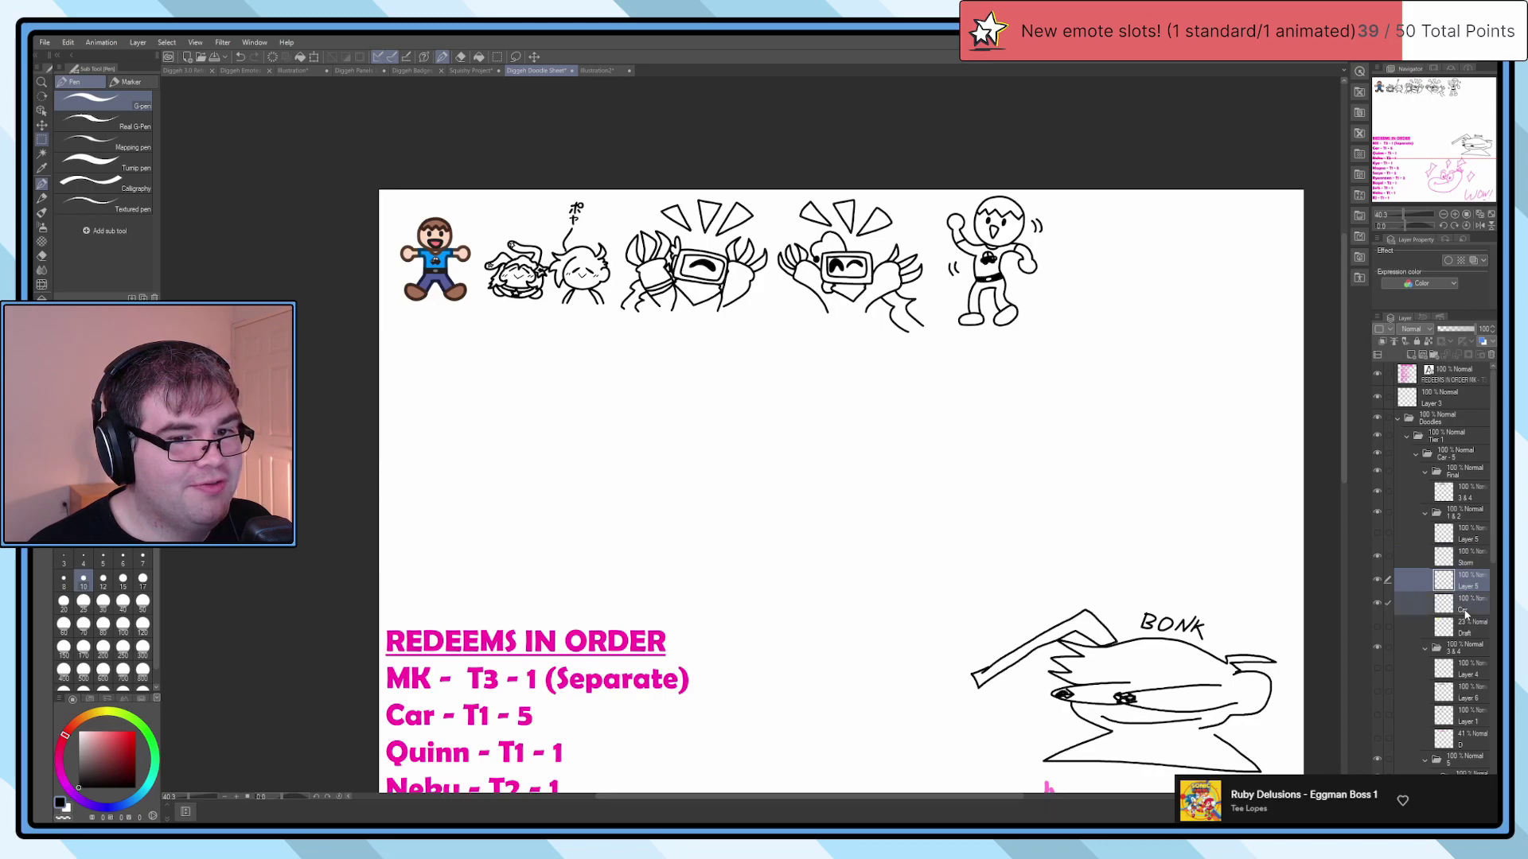
pyautogui.hotkey('shift', 'alt', 'e')
pyautogui.keyDown('ctrl'); pyautogui.click(1467, 564); pyautogui.keyUp('ctrl')
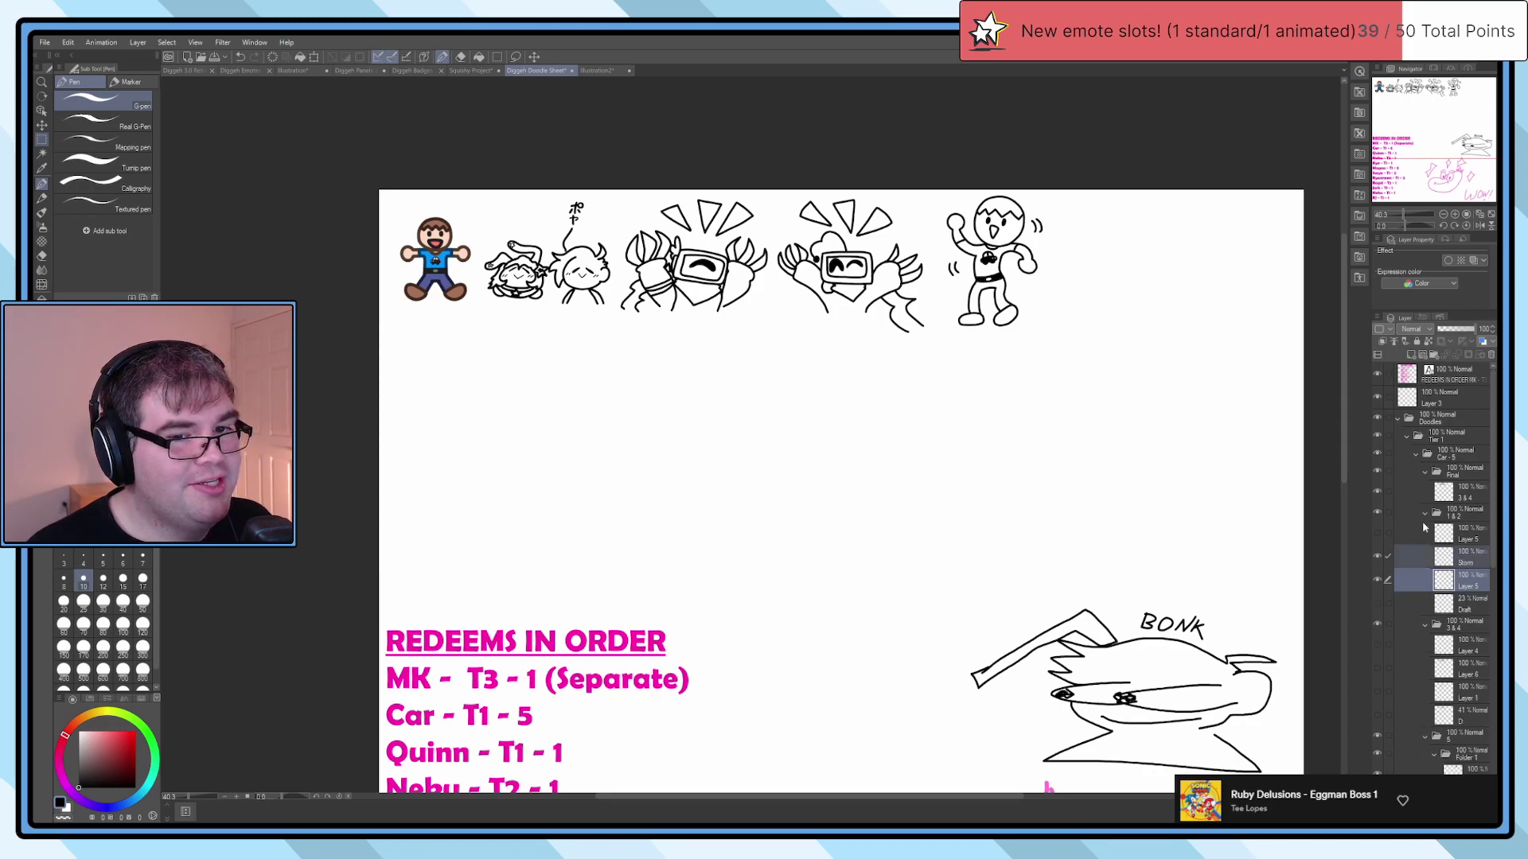
pyautogui.hotkey('ctrl', 'z')
# Step: Hide the 1 & 2 folder and paste the copied doodles into the Final folder as separate layers named 1 and 2
pyautogui.click(1377, 514)
pyautogui.click(1467, 500)
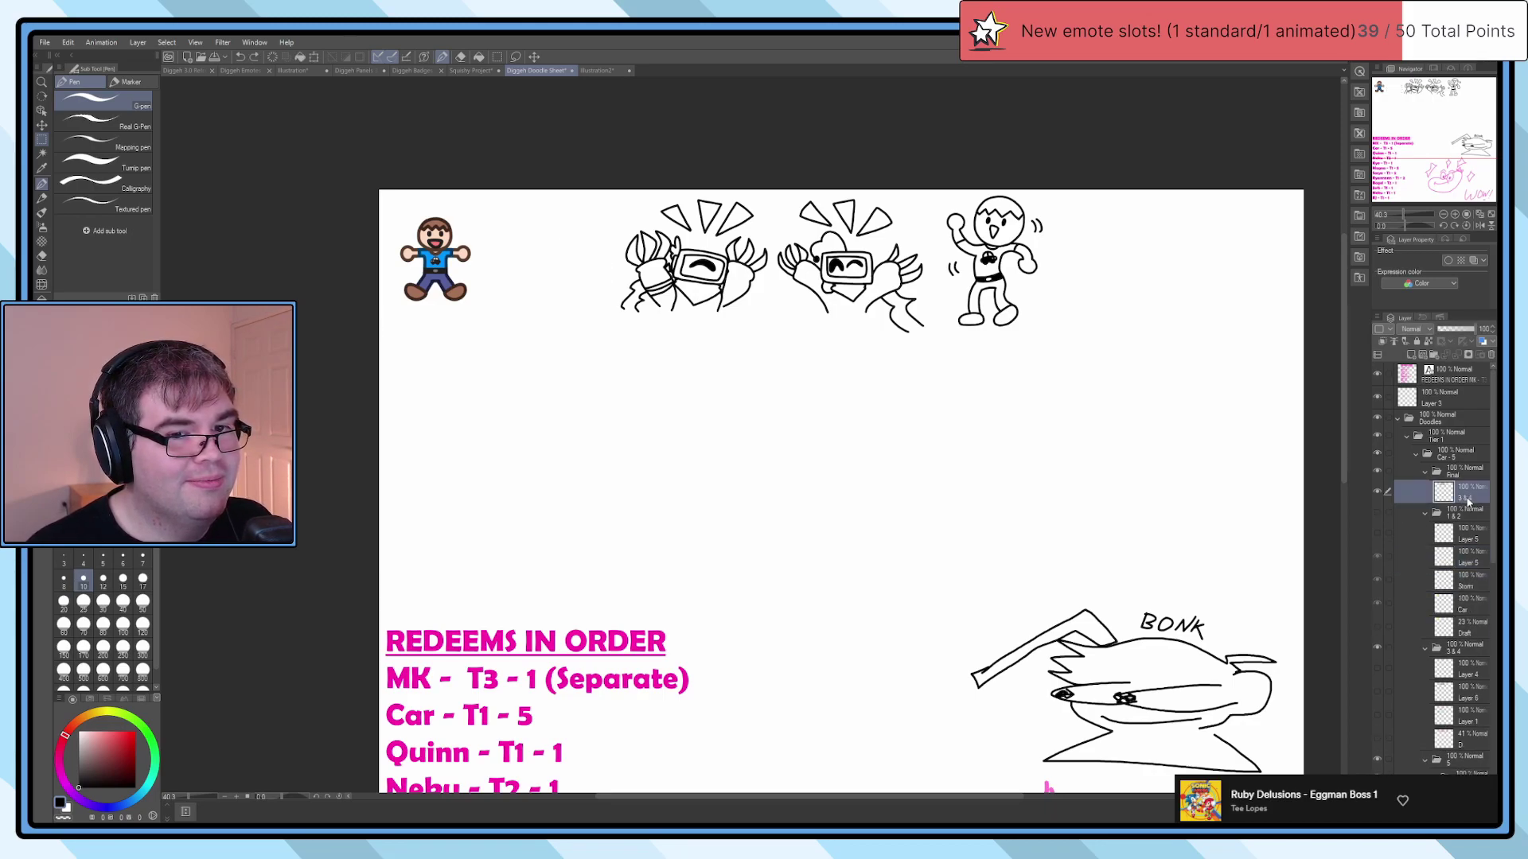
pyautogui.hotkey('ctrl', 'z')
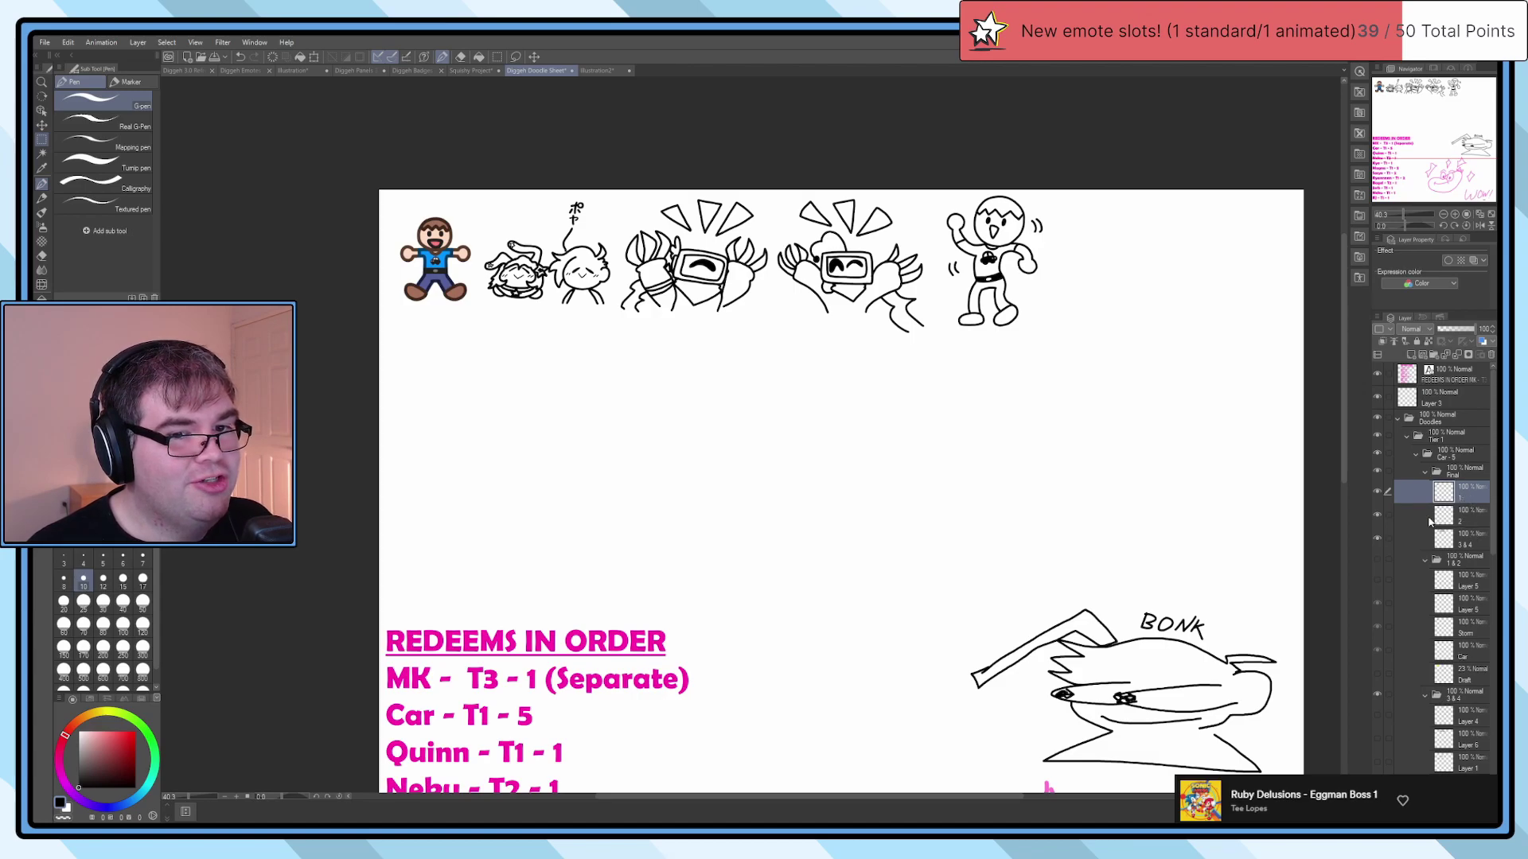
# Step: Nudge layer 2 in the Final folder slightly to the right
pyautogui.click(1379, 515)
pyautogui.click(1379, 514)
pyautogui.click(1476, 517)
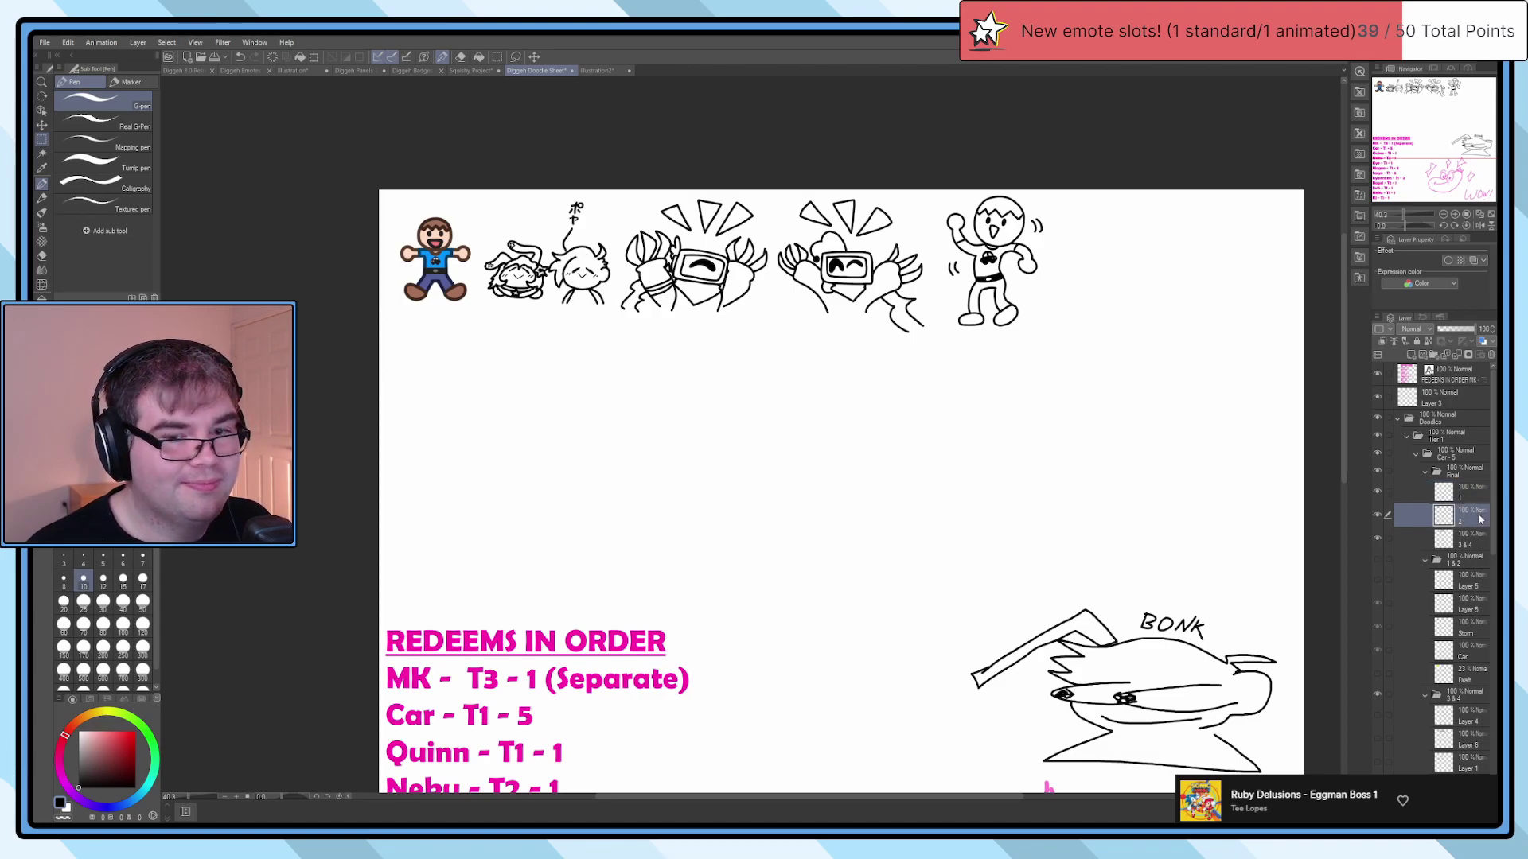
pyautogui.press('k')
pyautogui.press('Right')
pyautogui.press('Right')
pyautogui.press('Right')
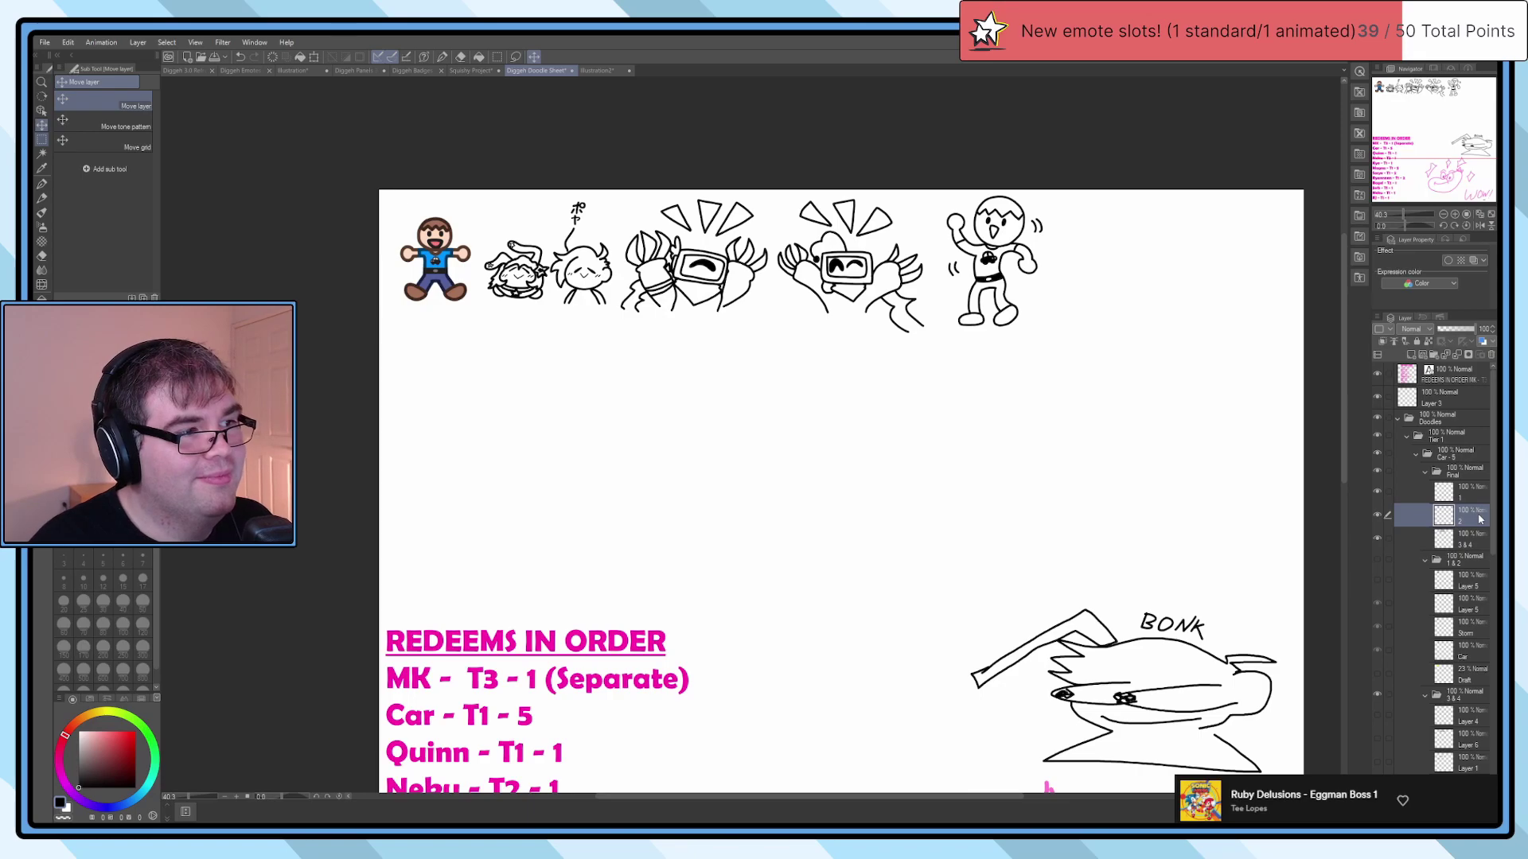
# Step: Place the fifth doodle's merged layer below 3 & 4 in the Final folder and collapse the 1 & 2, 3 & 4 and 5 folders
pyautogui.click(1425, 560)
pyautogui.click(1425, 578)
pyautogui.moveTo(1452, 634); pyautogui.dragTo(1464, 554)
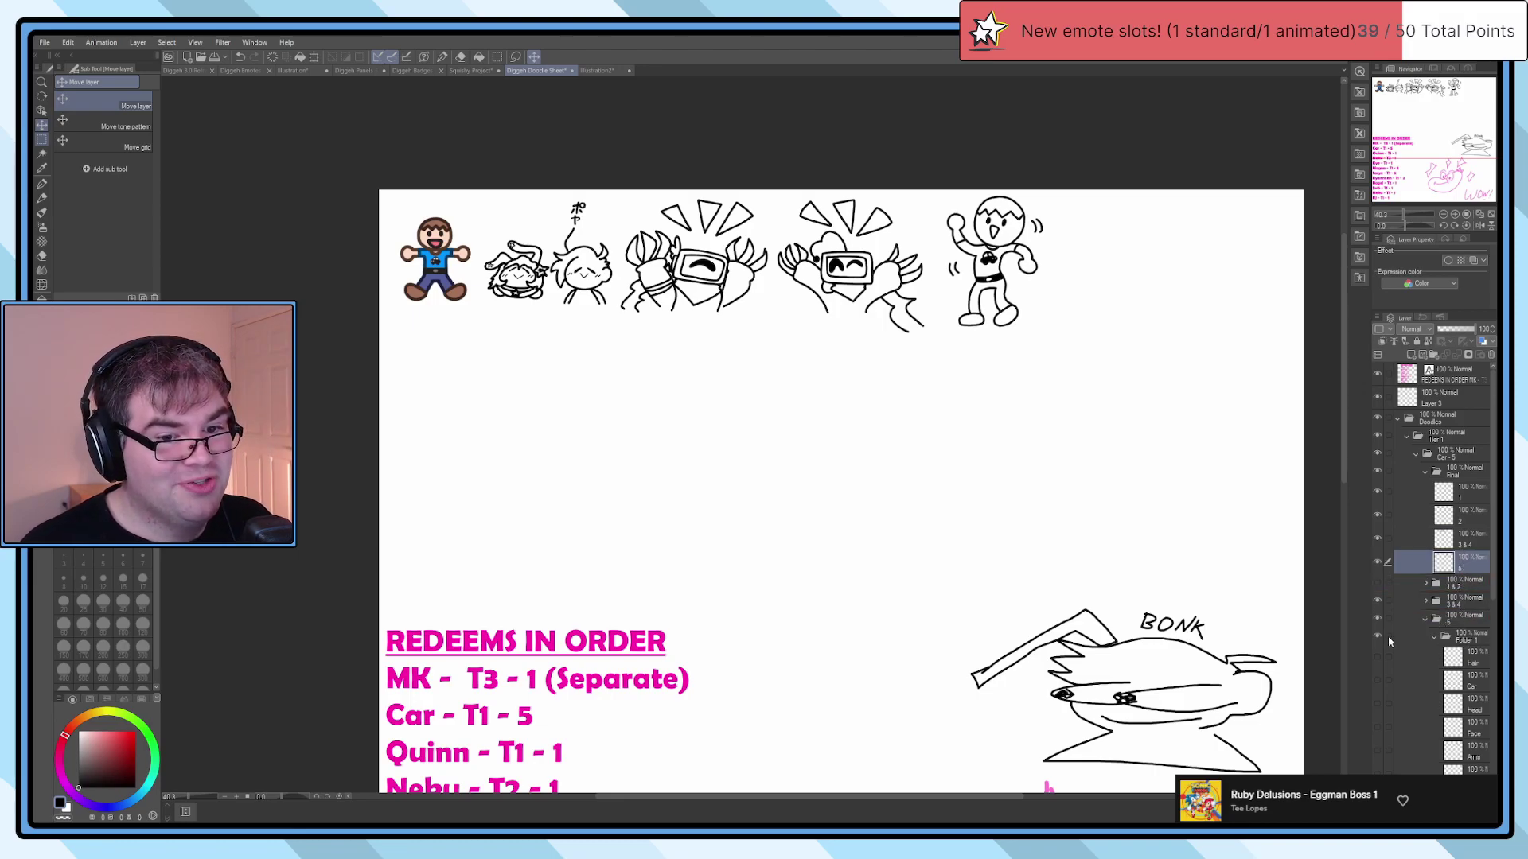
pyautogui.click(1428, 619)
# Step: Strike through the "Car - T1 - 5" line in the REDEEMS IN ORDER list
pyautogui.scroll(-3, 948, 444)
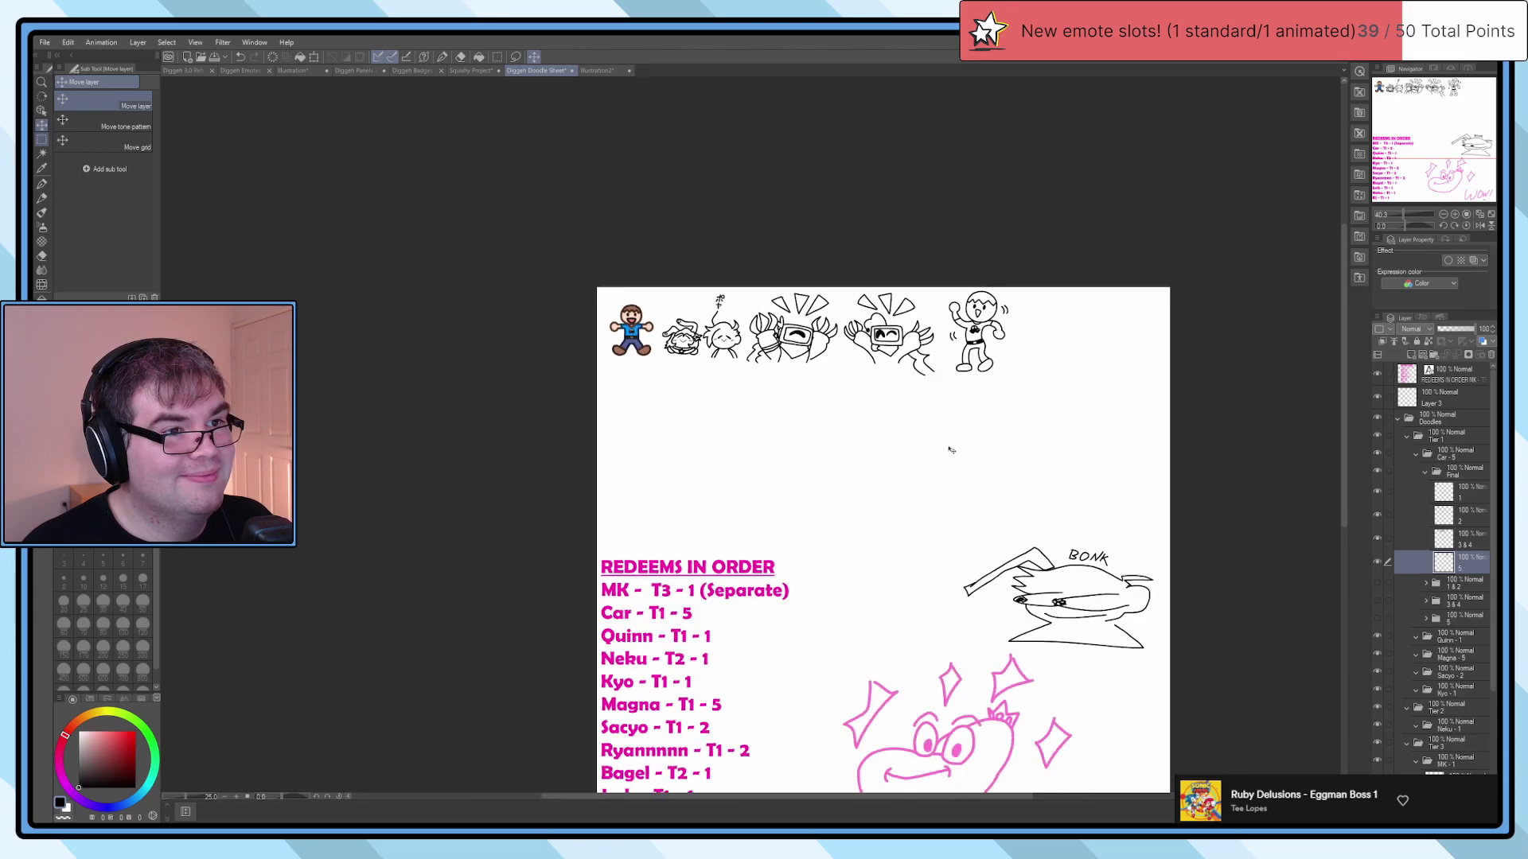
pyautogui.scroll(1, 760, 364)
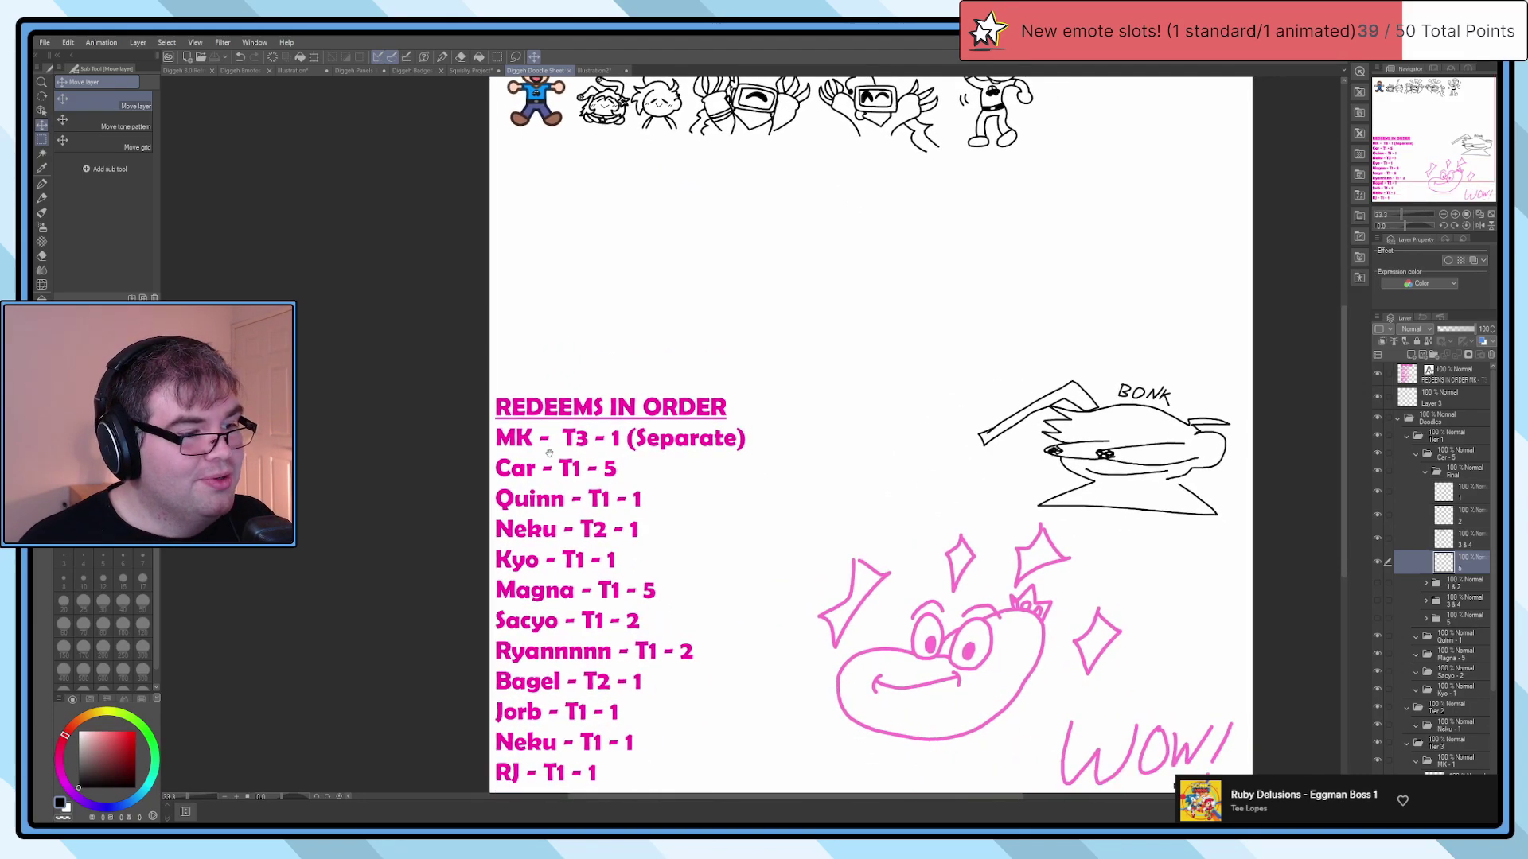
pyautogui.press('t')
pyautogui.click(618, 468)
pyautogui.moveTo(618, 469); pyautogui.dragTo(495, 468)
pyautogui.hotkey('shift', 'End')
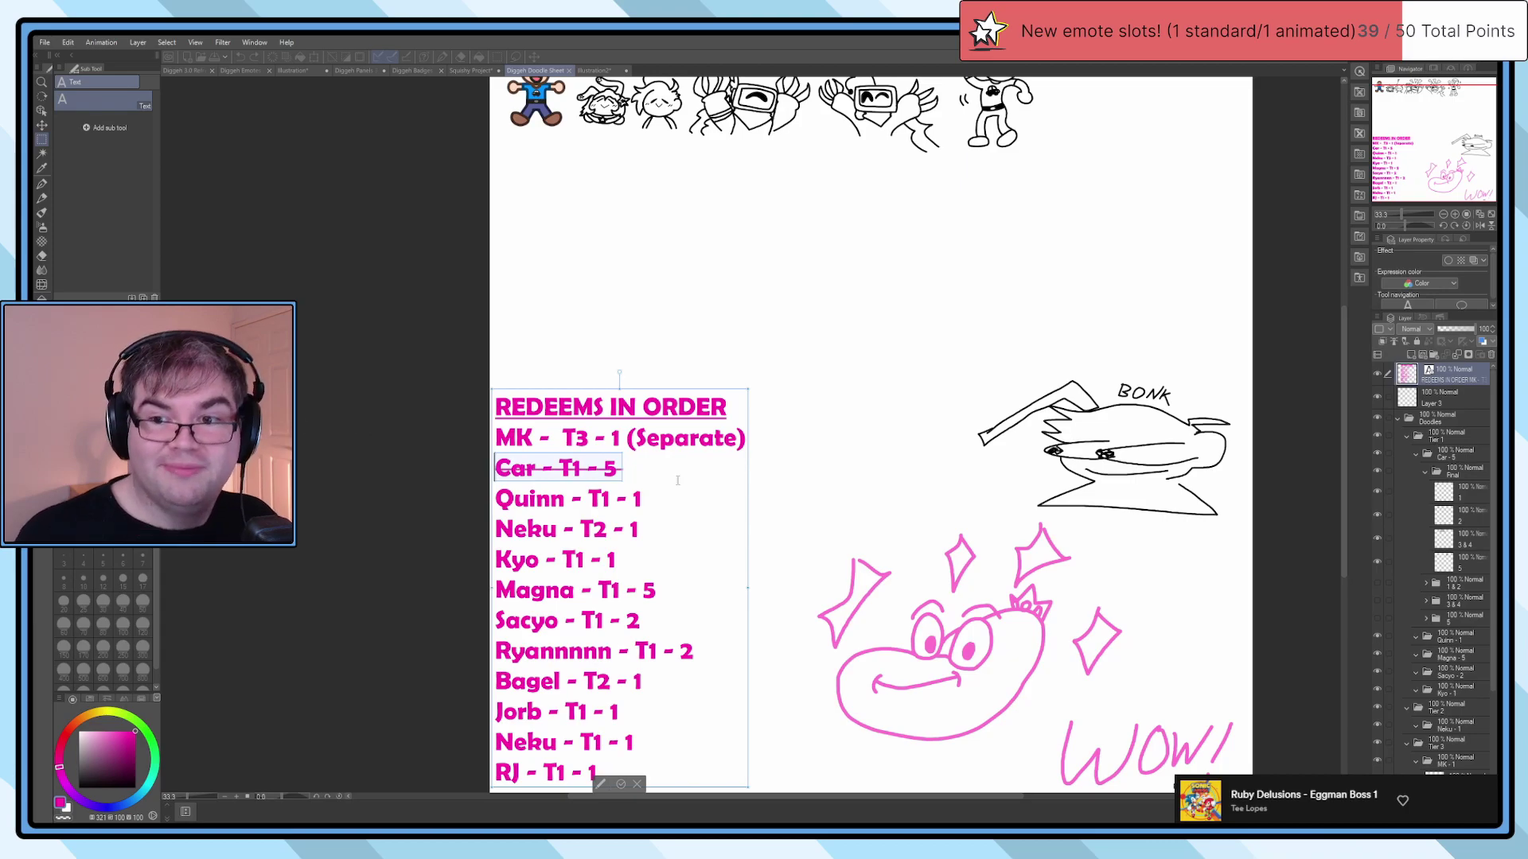
pyautogui.scroll(-2, 786, 534)
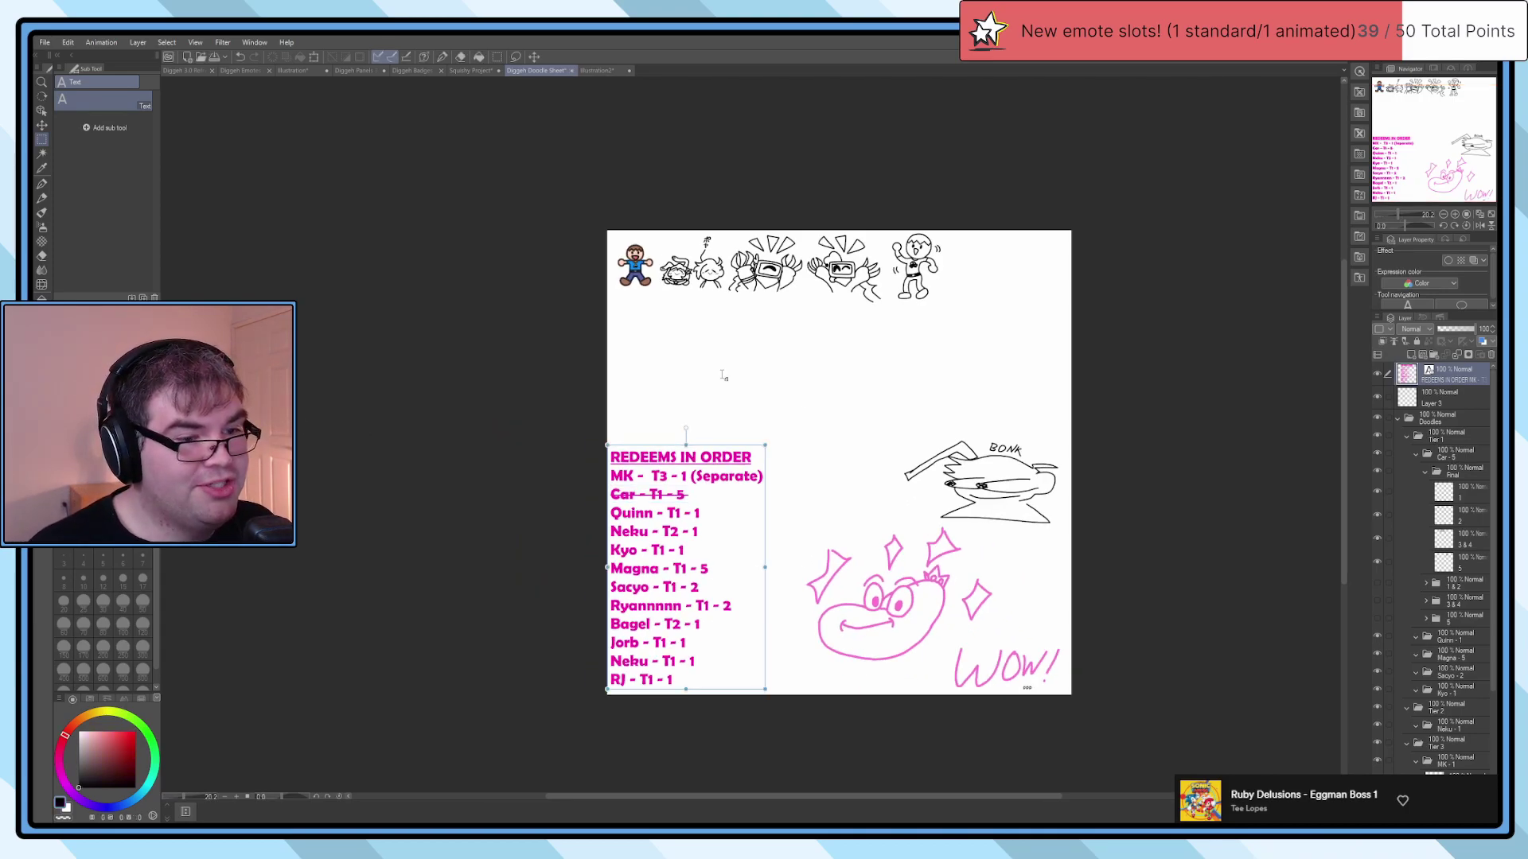
pyautogui.press('p')
pyautogui.scroll(2, 726, 366)
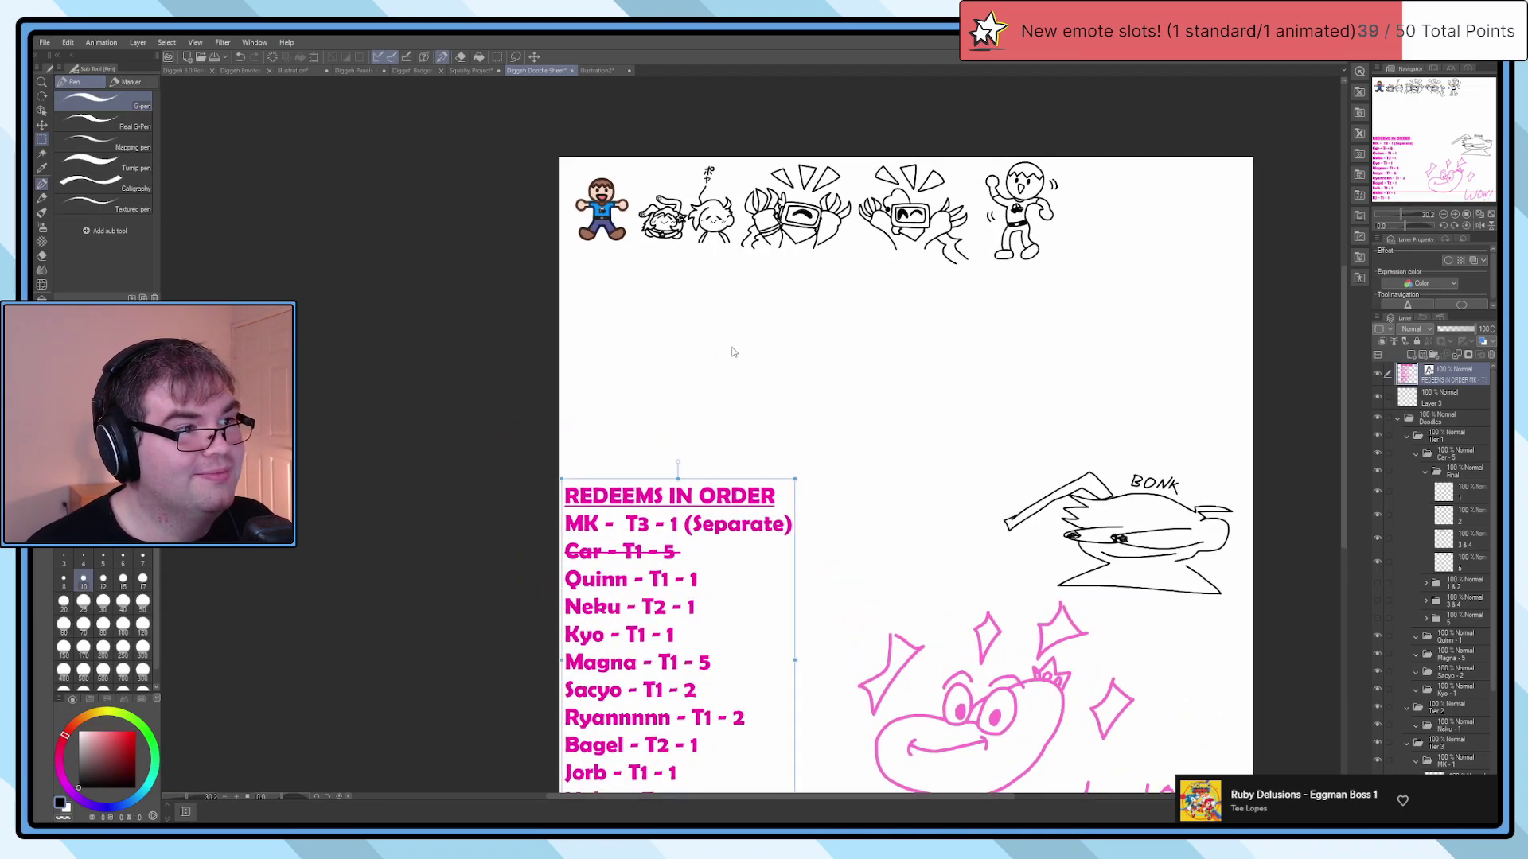
pyautogui.scroll(1, 730, 342)
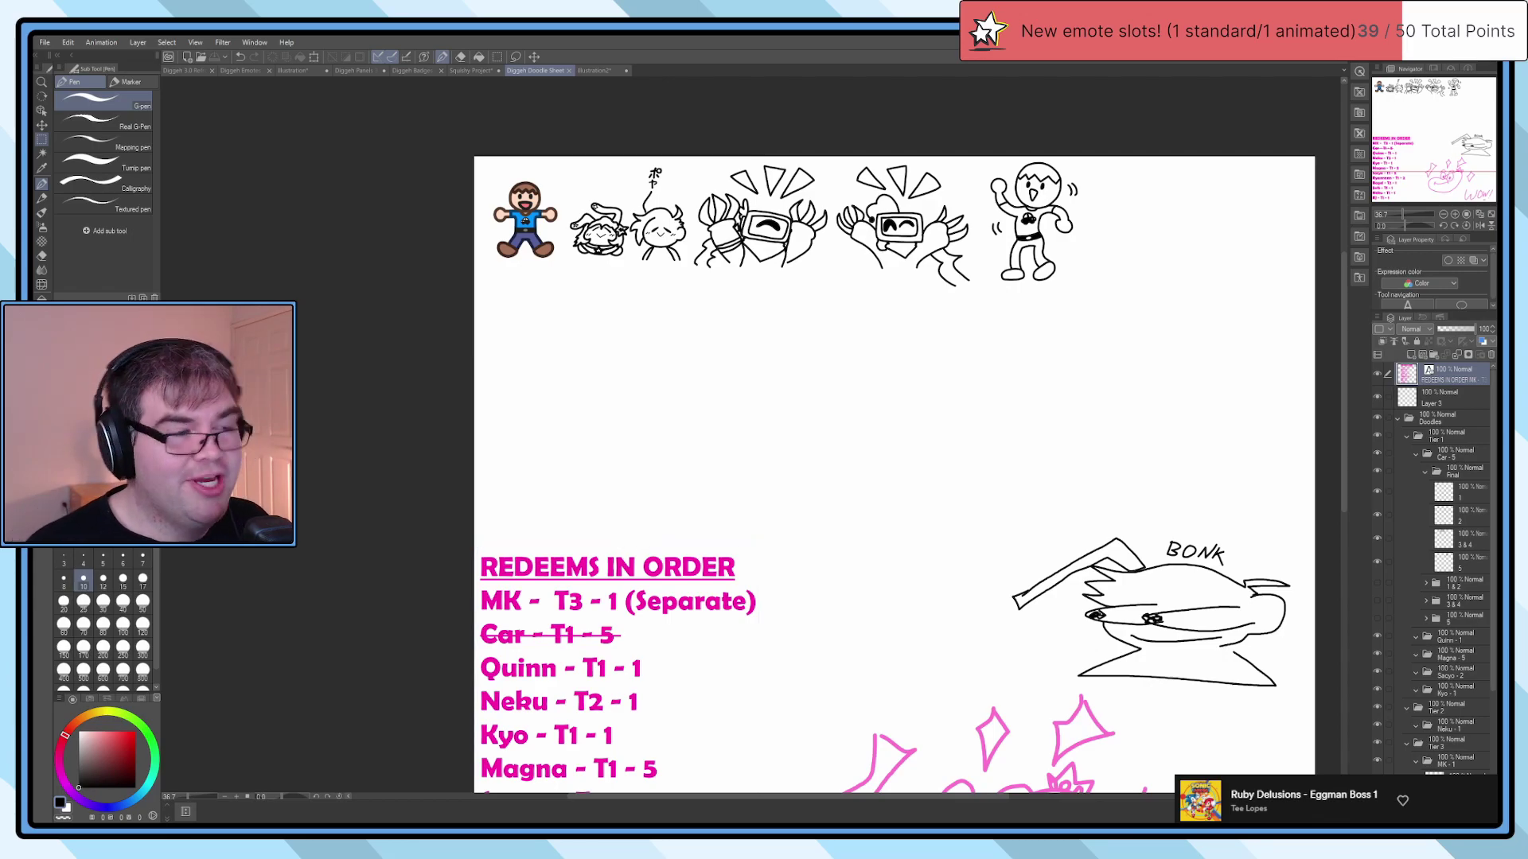
pyautogui.scroll(-1, 913, 683)
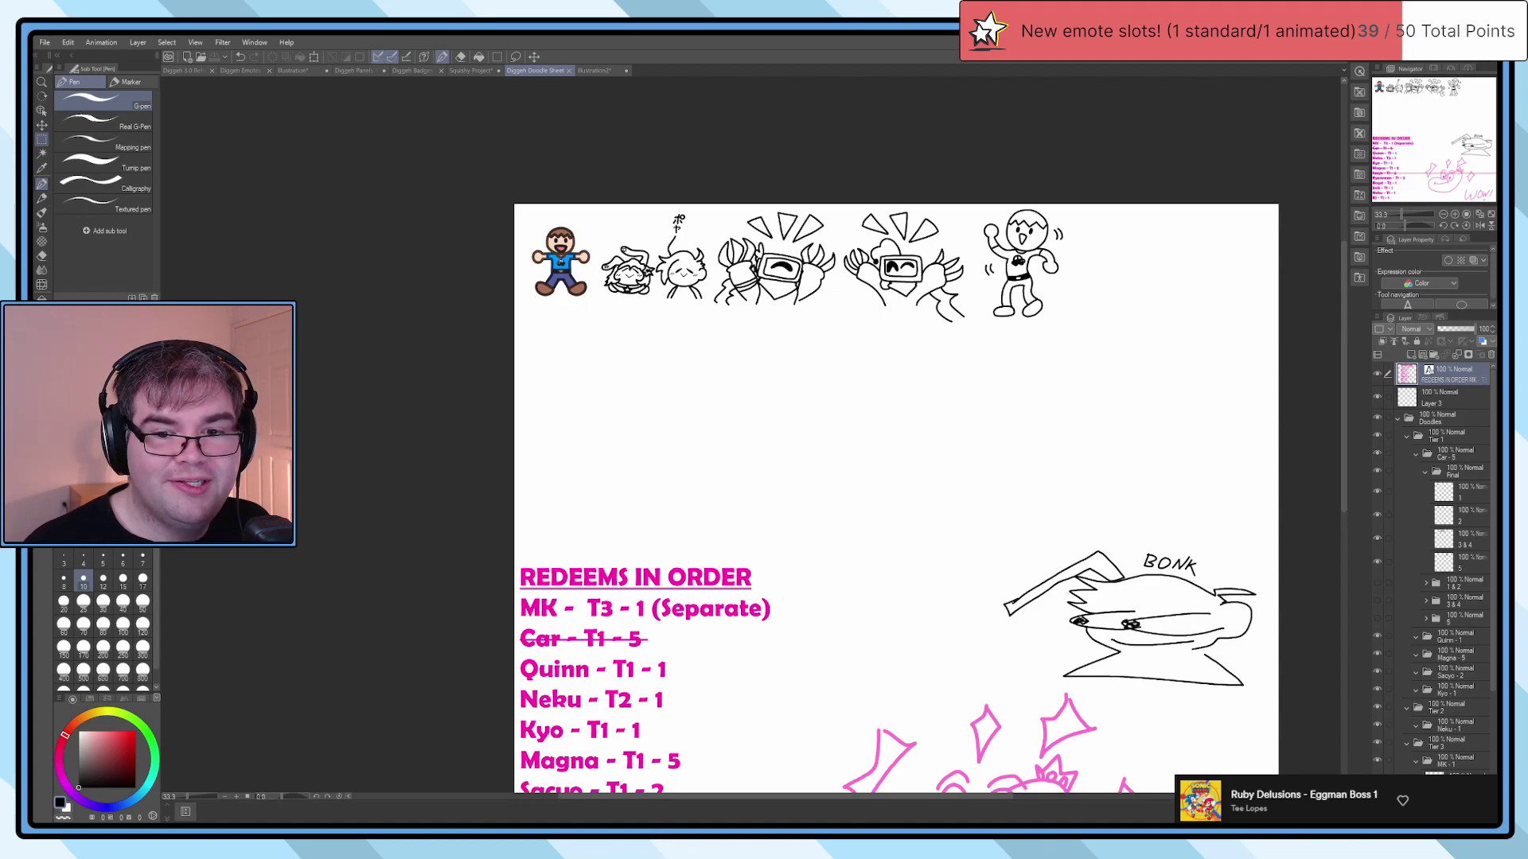
pyautogui.moveTo(836, 498)
pyautogui.mouseDown()
pyautogui.moveTo(754, 369)
pyautogui.moveTo(781, 266)
pyautogui.moveTo(792, 337)
pyautogui.mouseUp()
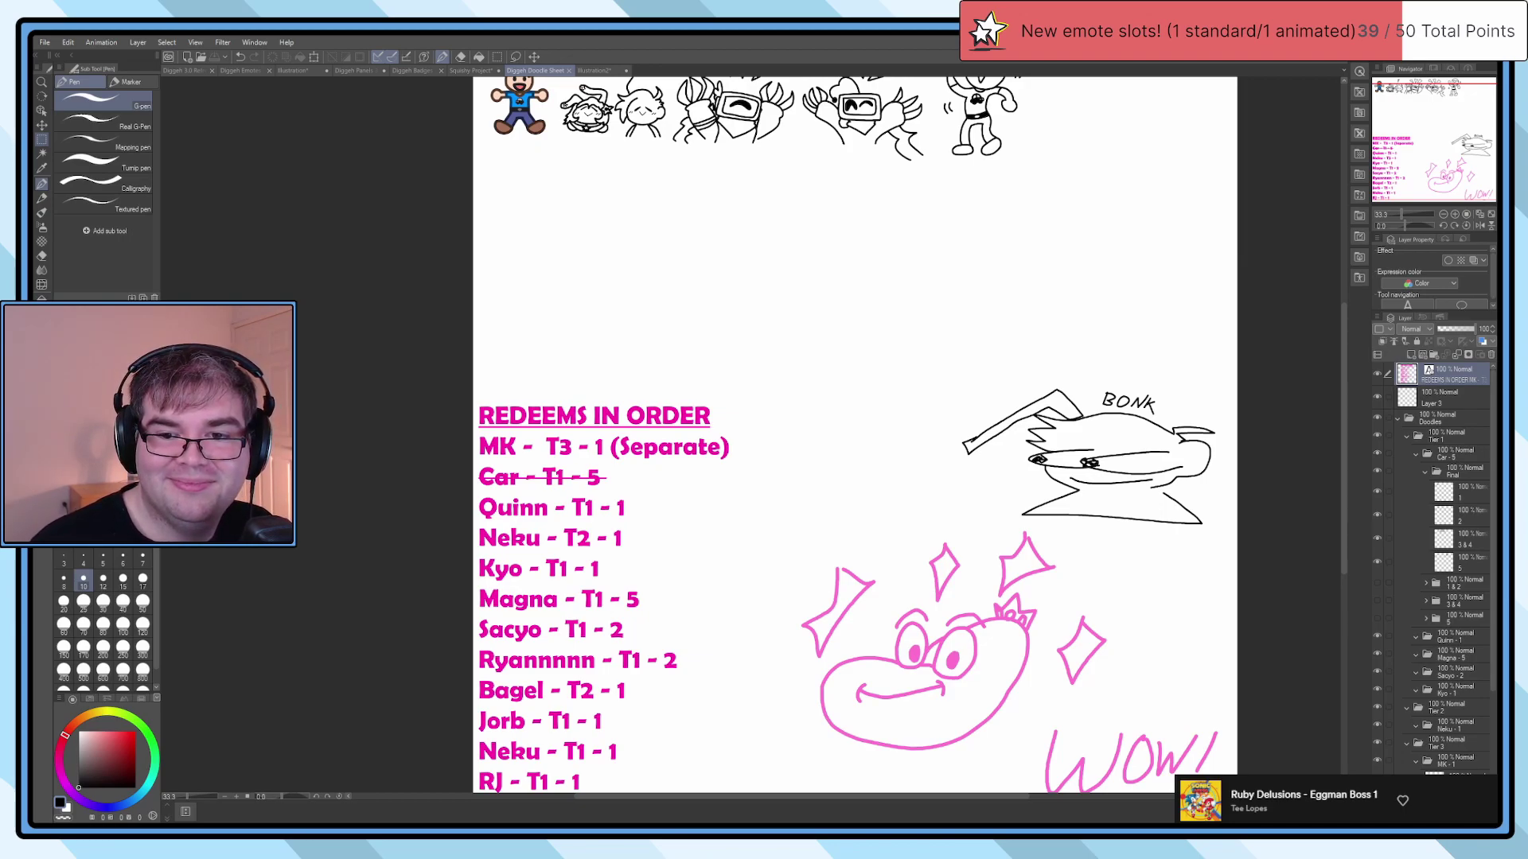
pyautogui.scroll(-1, 836, 526)
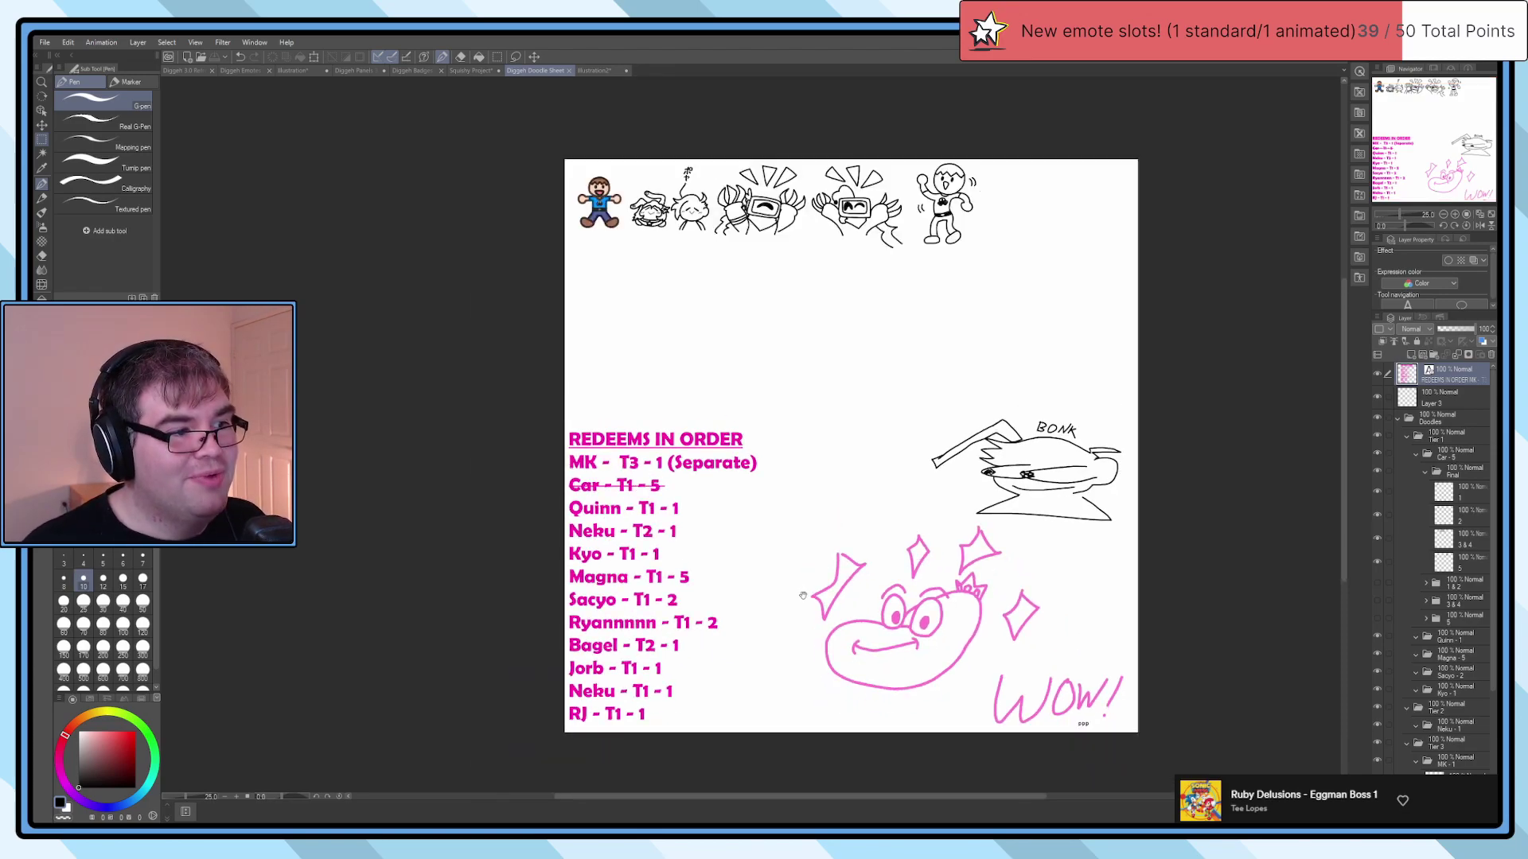
pyautogui.moveTo(865, 643); pyautogui.dragTo(854, 598)
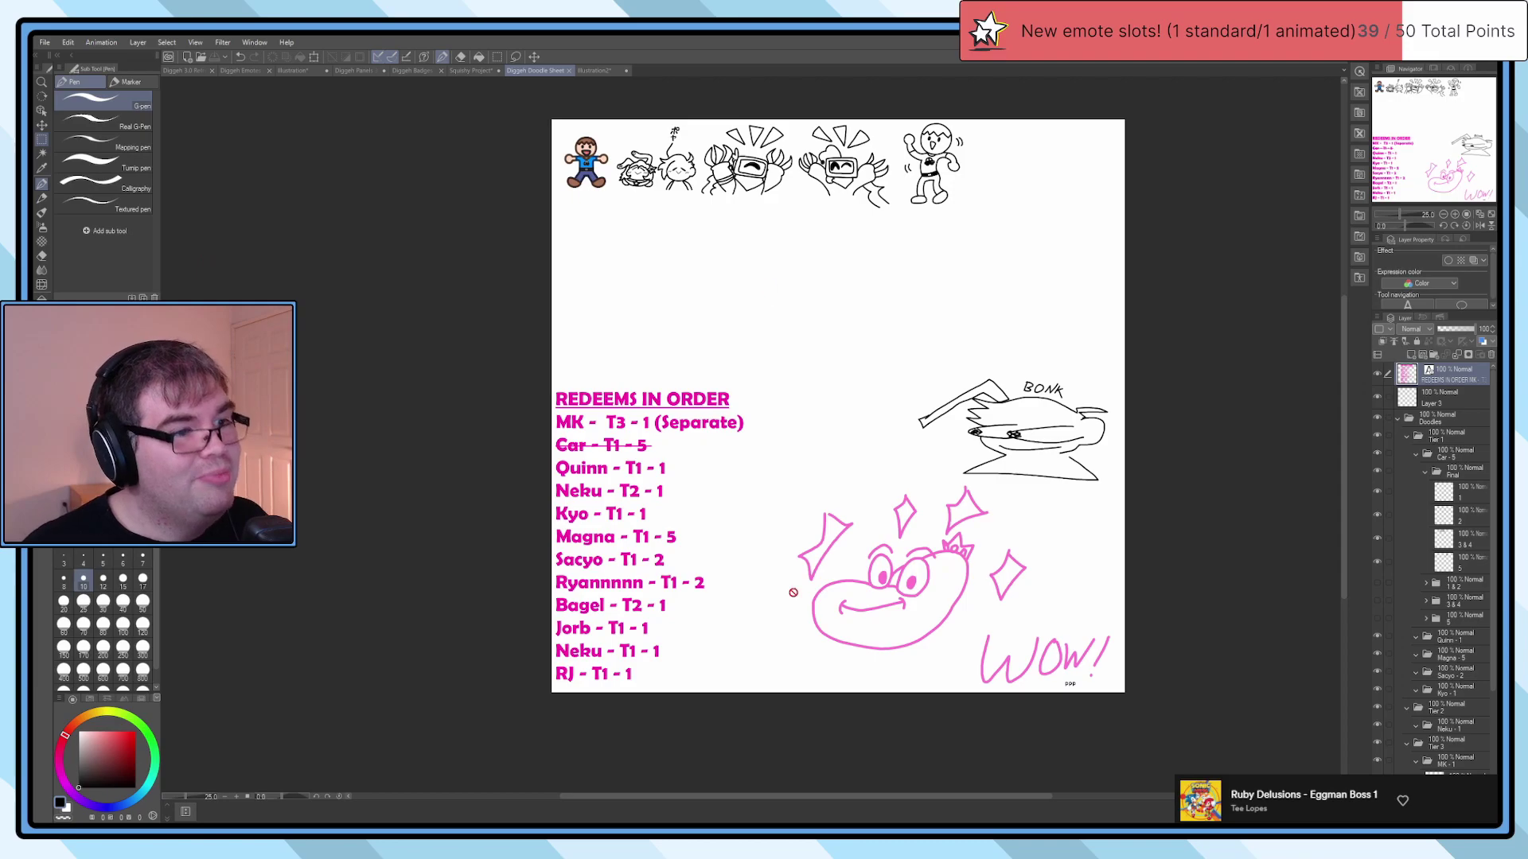
pyautogui.scroll(1, 798, 587)
pyautogui.press('p')
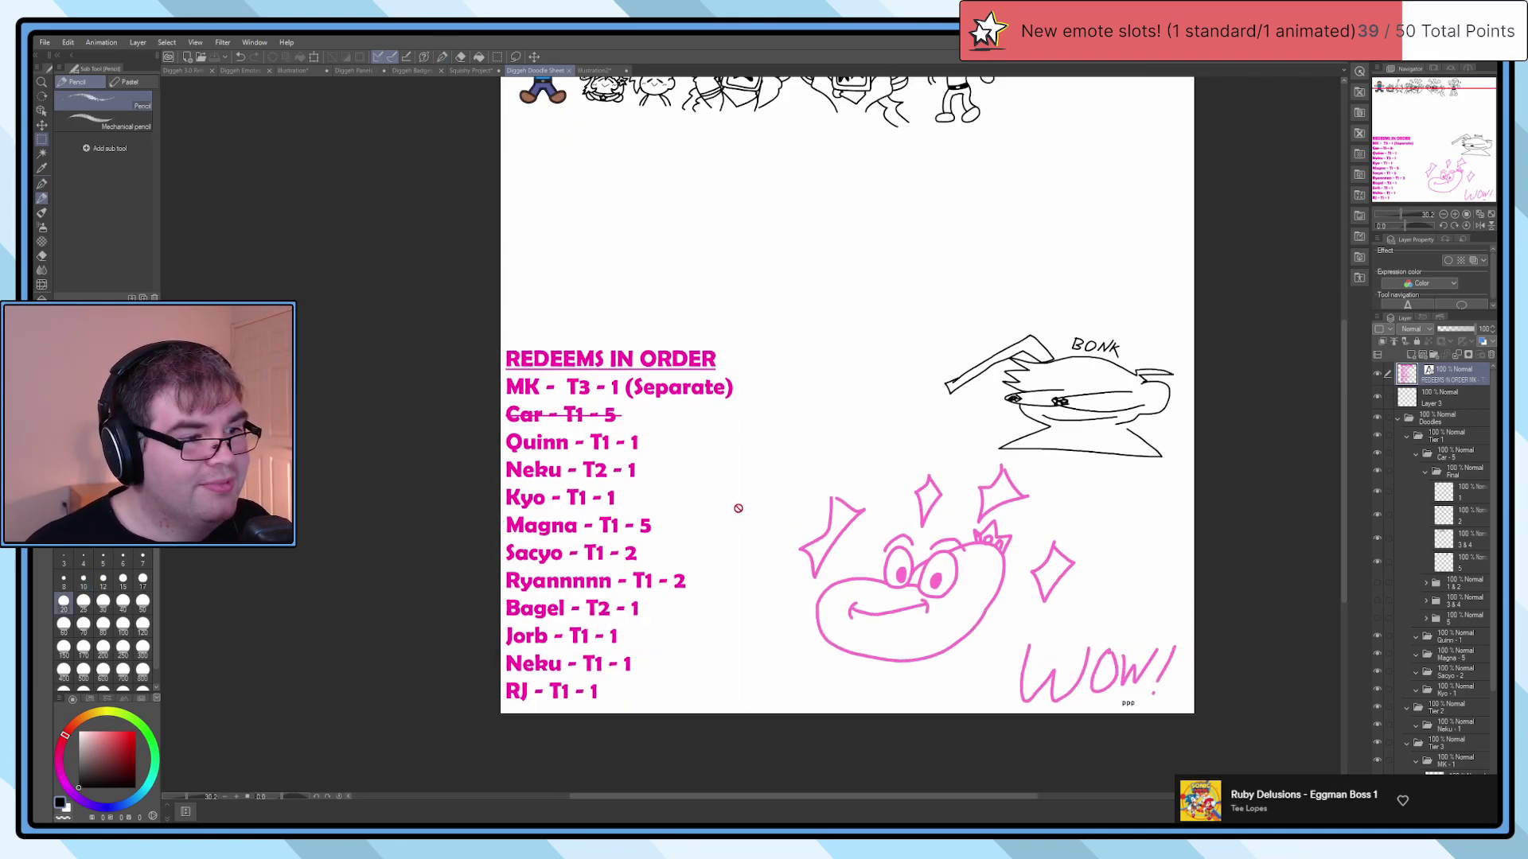
pyautogui.scroll(1, 742, 511)
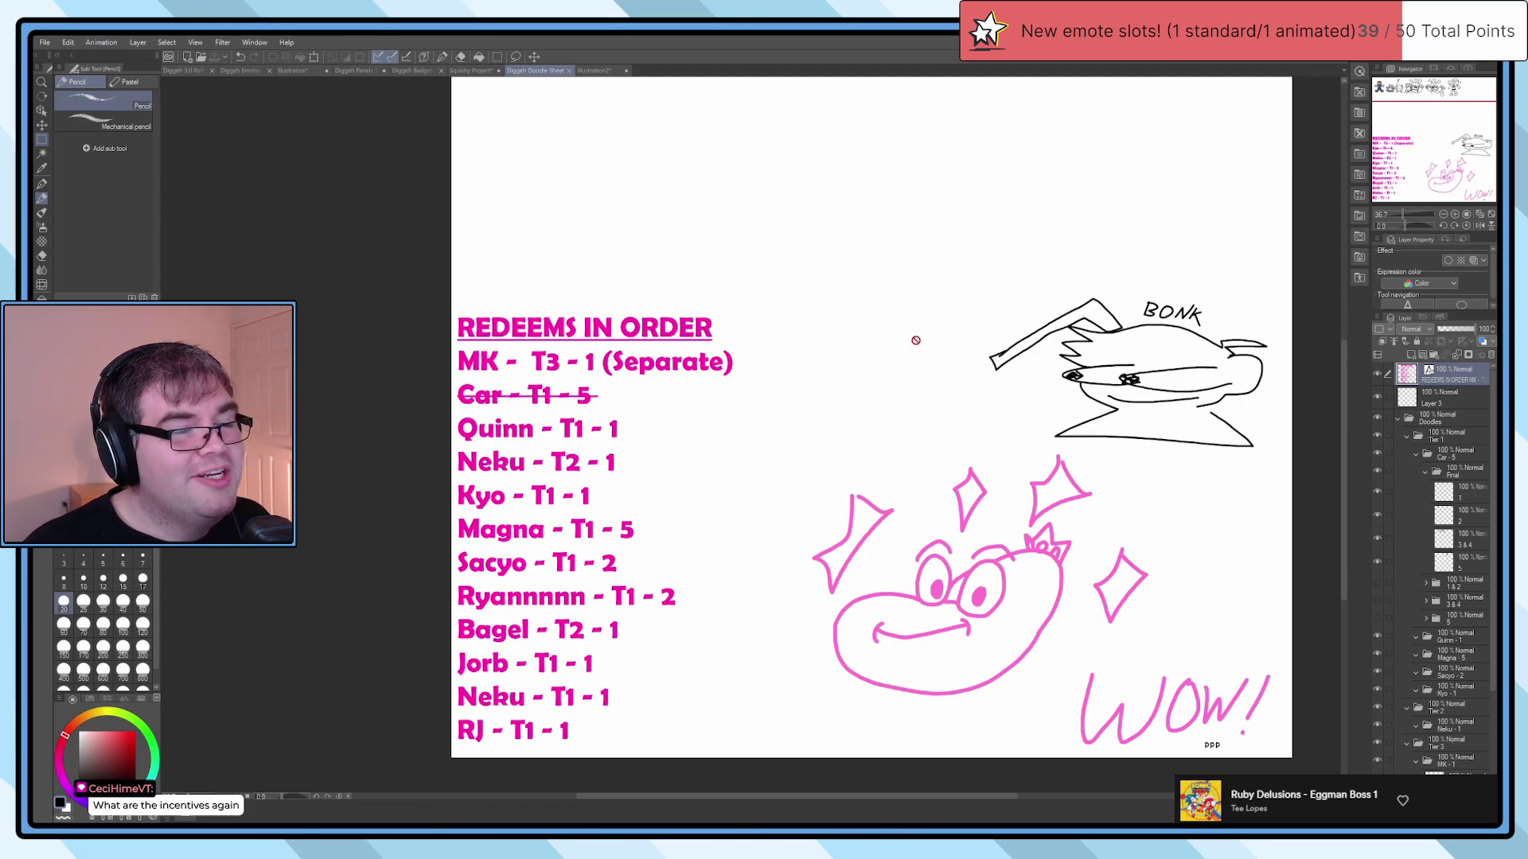
# Step: Bring up the 3.0 Channel Refresh flyer to show the incentives for each subscription tier
pyautogui.scroll(-4, 913, 342)
pyautogui.moveTo(915, 310); pyautogui.dragTo(778, 424)
pyautogui.click(208, 70)
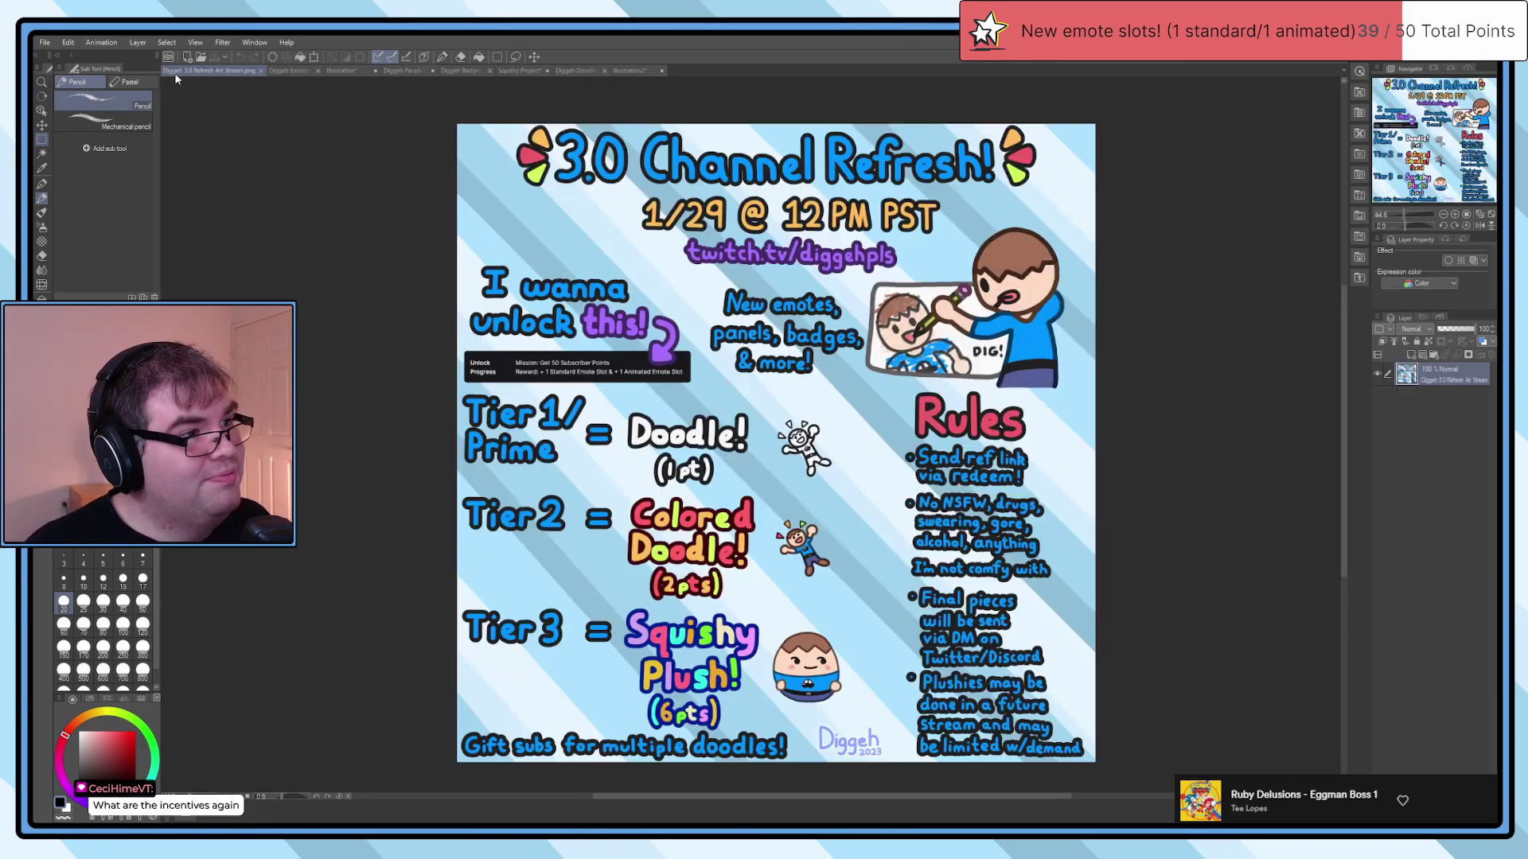
pyautogui.moveTo(1081, 473); pyautogui.dragTo(1065, 461)
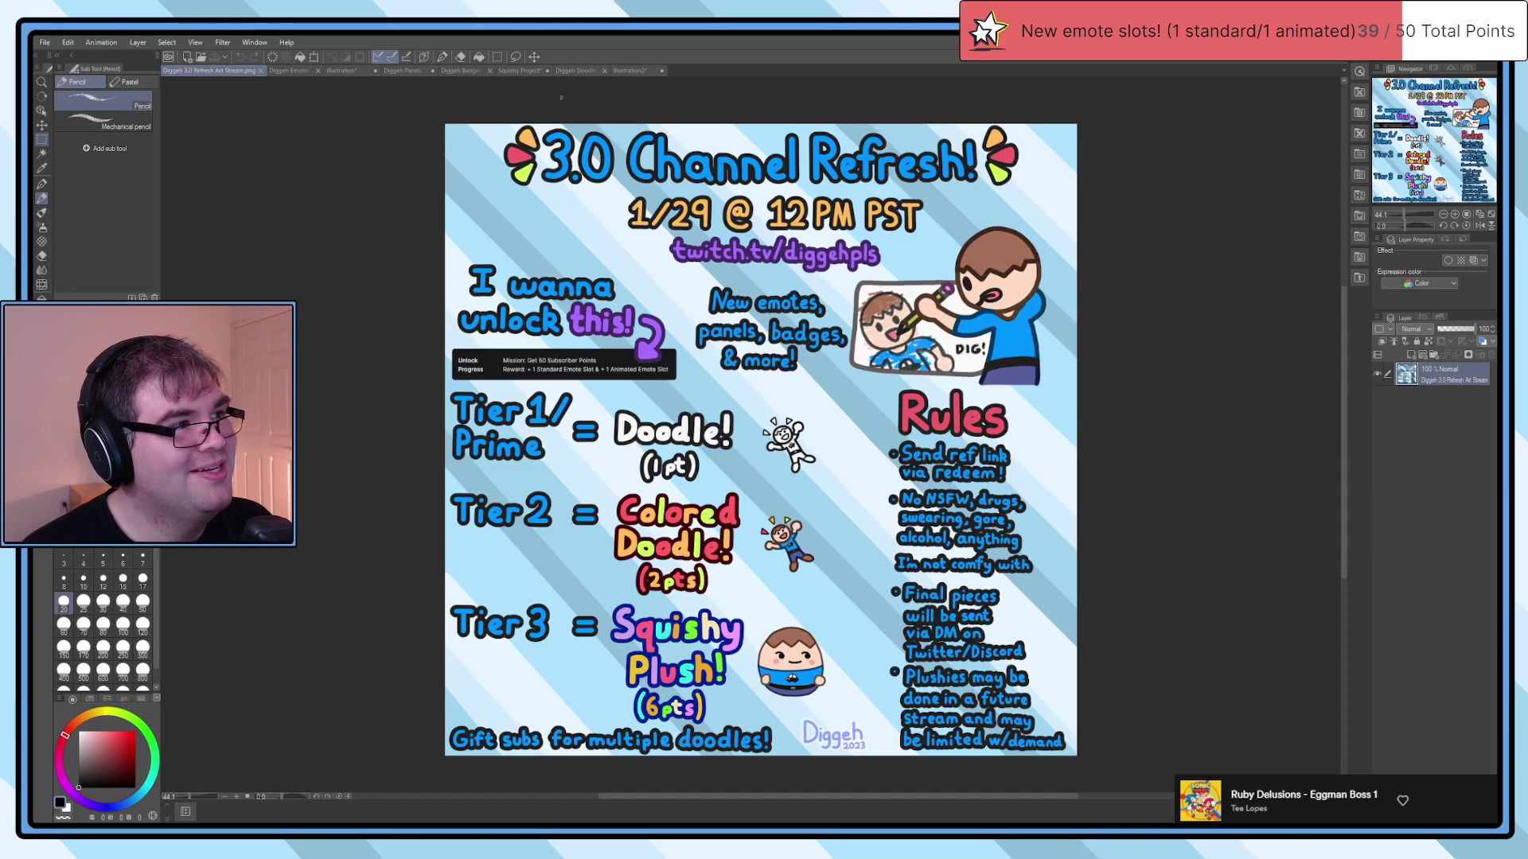
# Step: Show the finished plush designs in the Squishy Project document one after another by hiding the folders above the Ceci folder
pyautogui.click(577, 70)
pyautogui.click(468, 70)
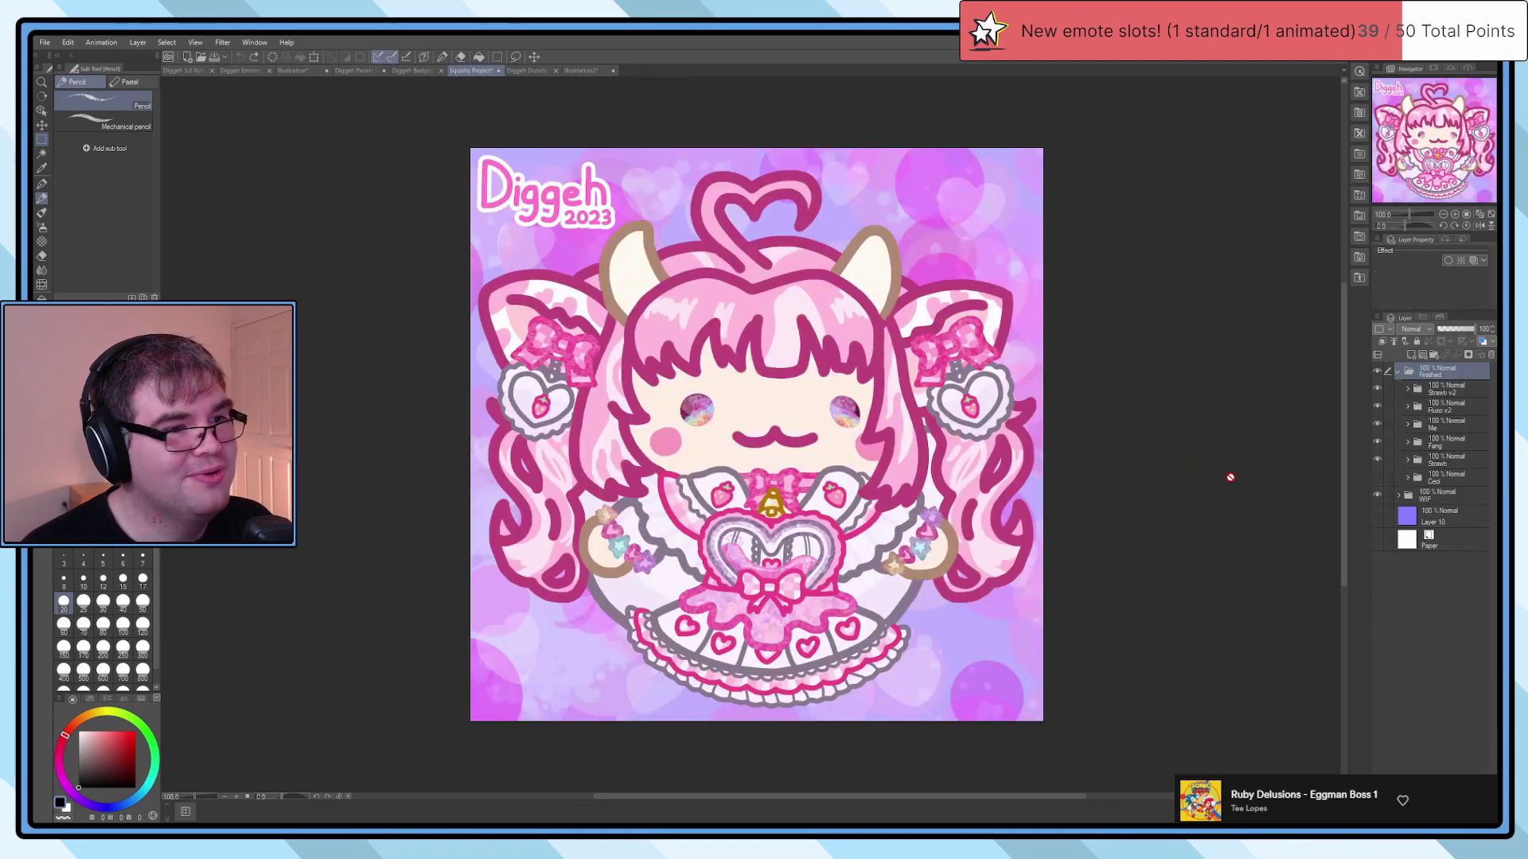
pyautogui.click(1377, 388)
pyautogui.click(1376, 405)
pyautogui.click(1377, 424)
pyautogui.click(1377, 442)
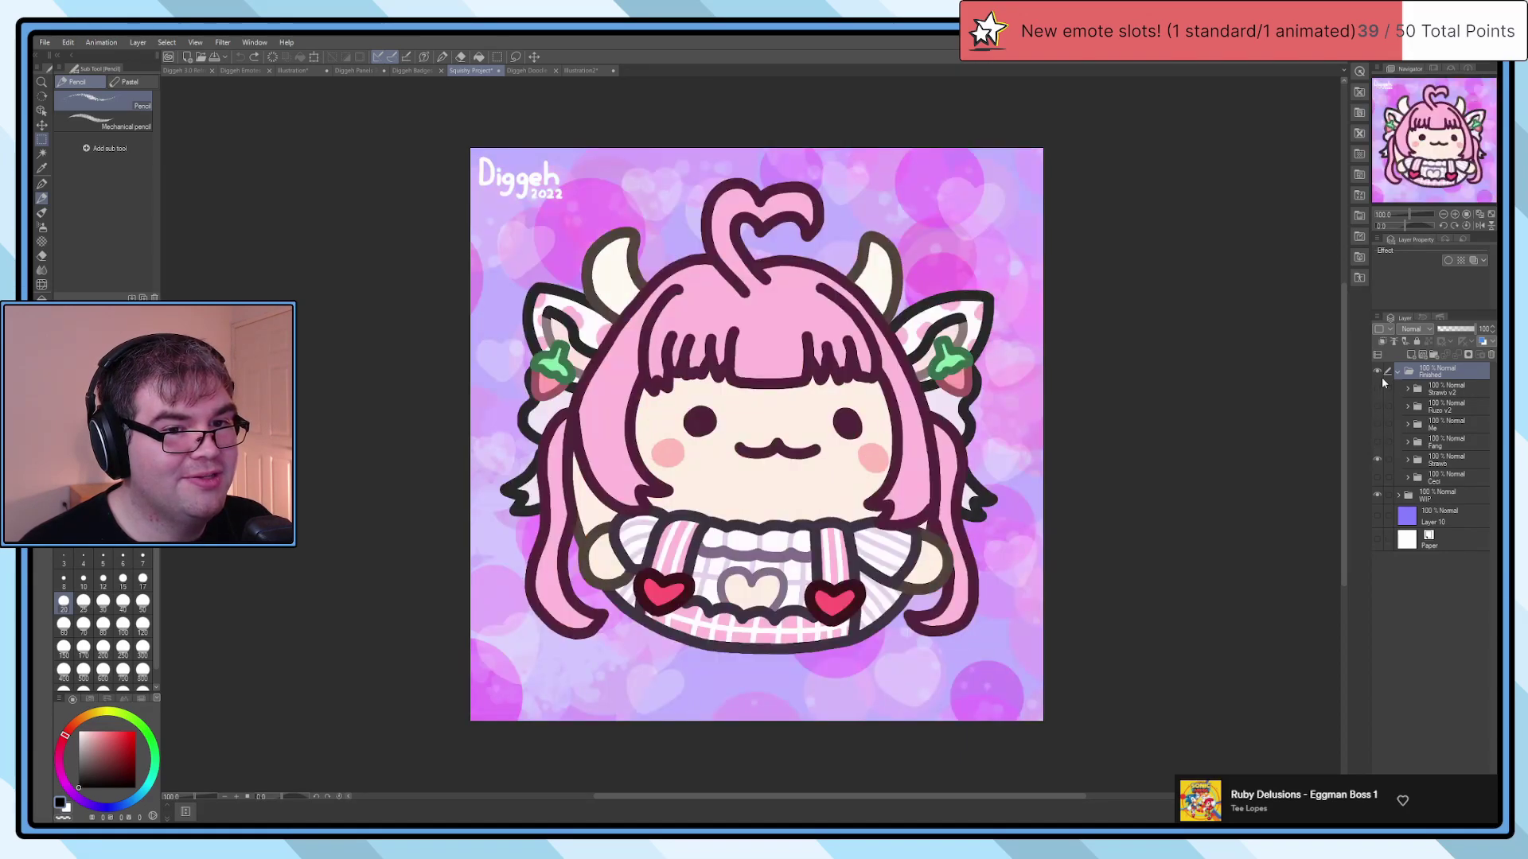
pyautogui.click(1379, 373)
pyautogui.click(1377, 459)
pyautogui.click(1378, 372)
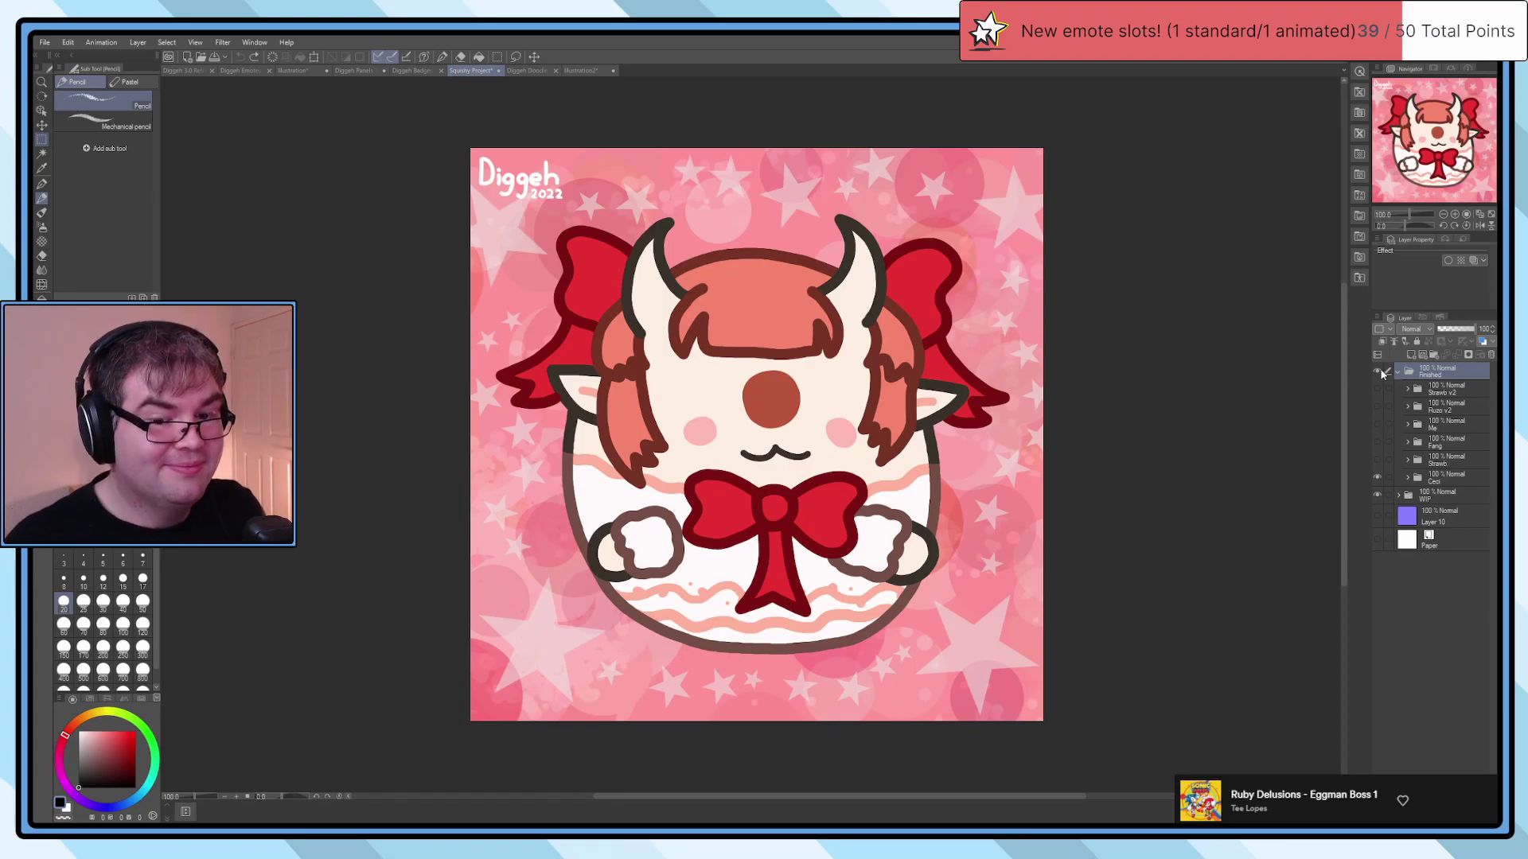
# Step: Return to the doodle sheet and look over the row of finished doodles and the remaining redeems
pyautogui.click(588, 71)
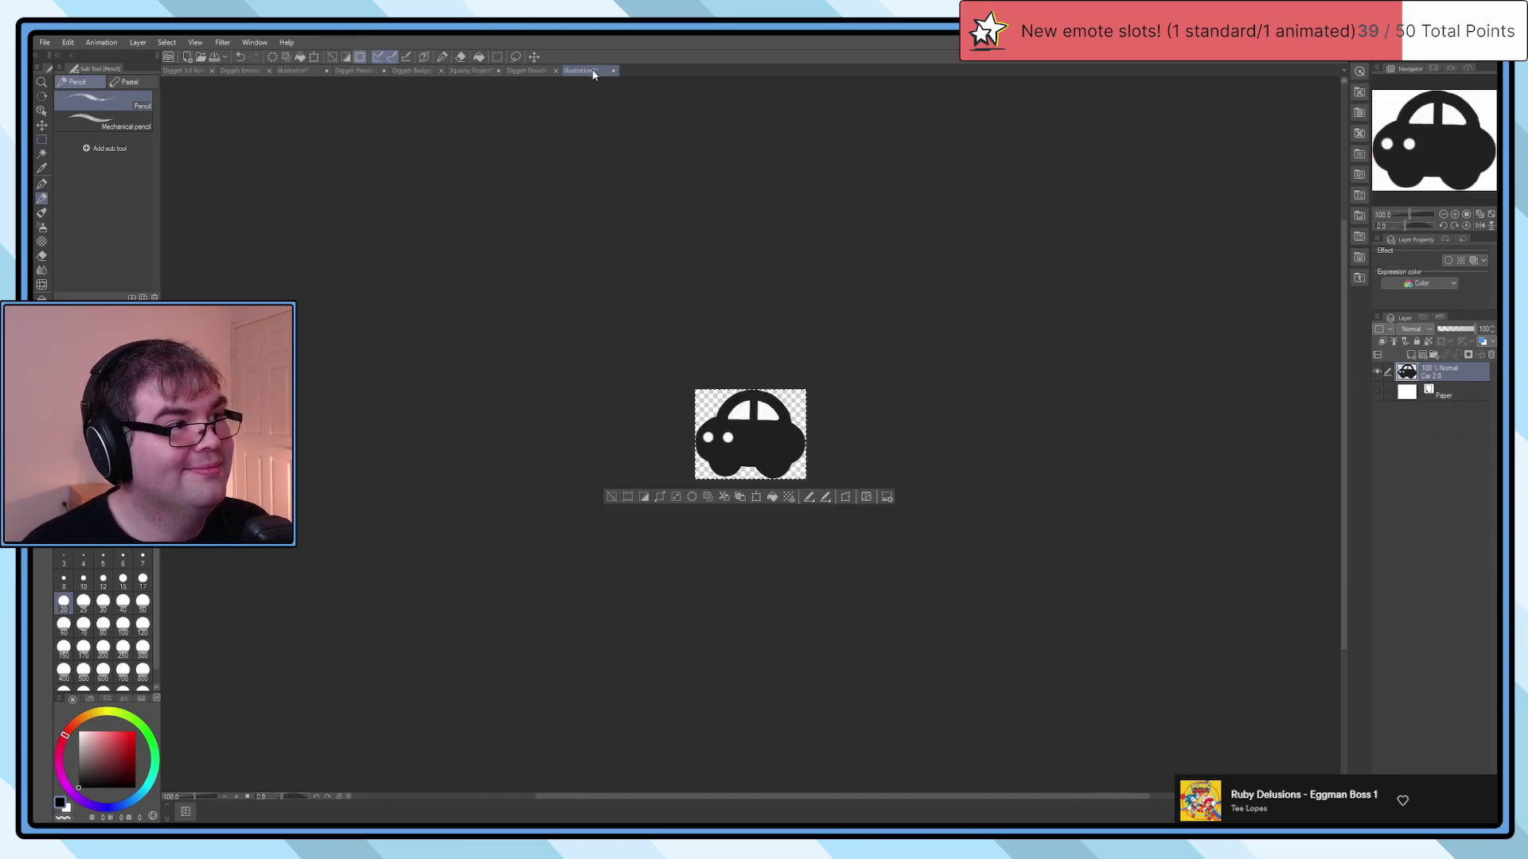
pyautogui.click(526, 71)
pyautogui.scroll(4, 617, 334)
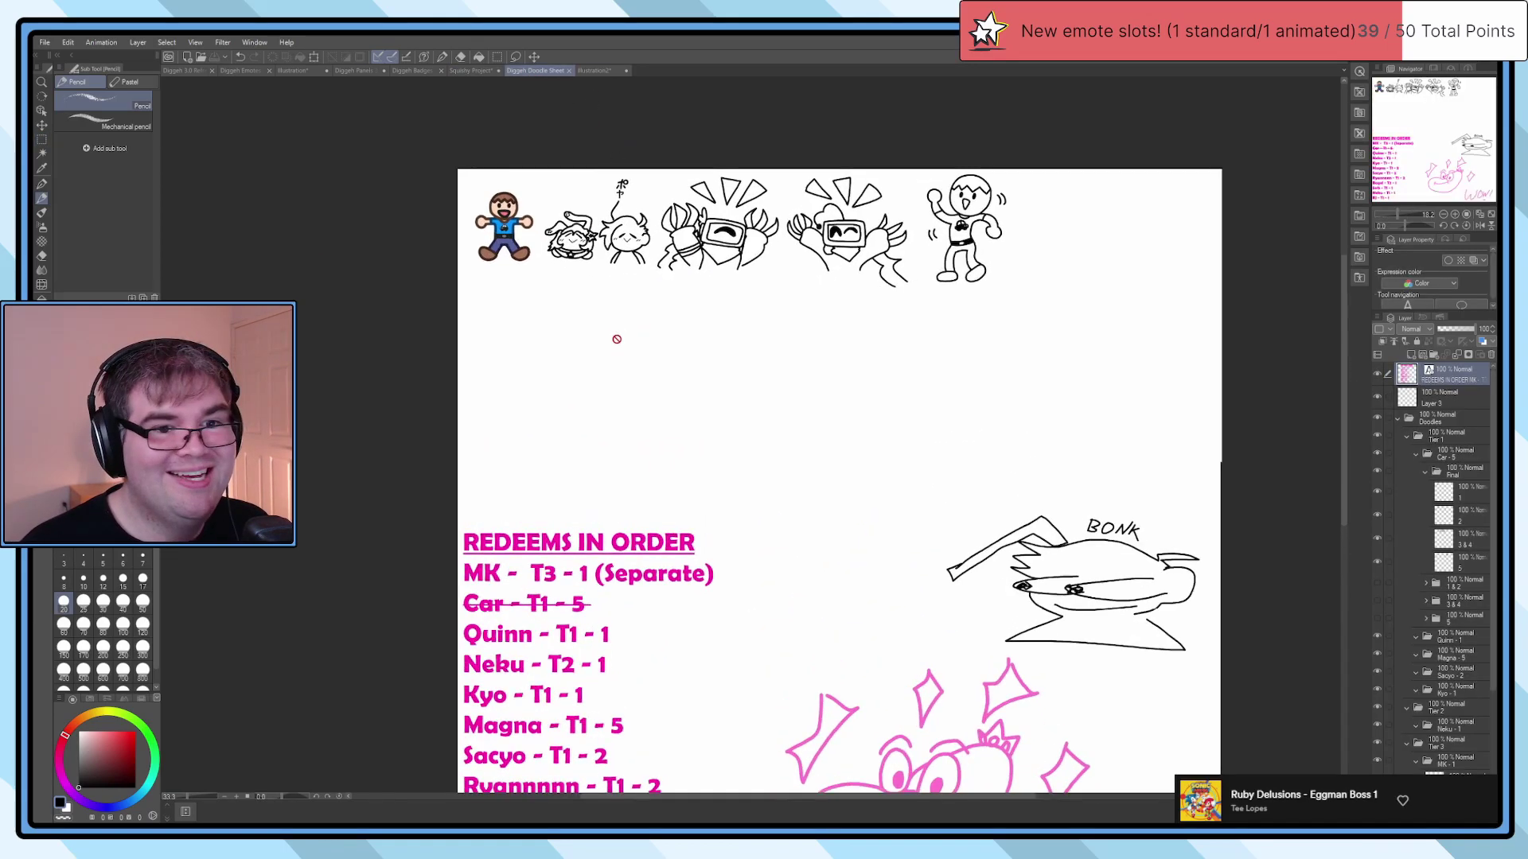
pyautogui.scroll(1, 907, 306)
pyautogui.scroll(-1, 1030, 470)
pyautogui.moveTo(900, 532); pyautogui.dragTo(886, 423)
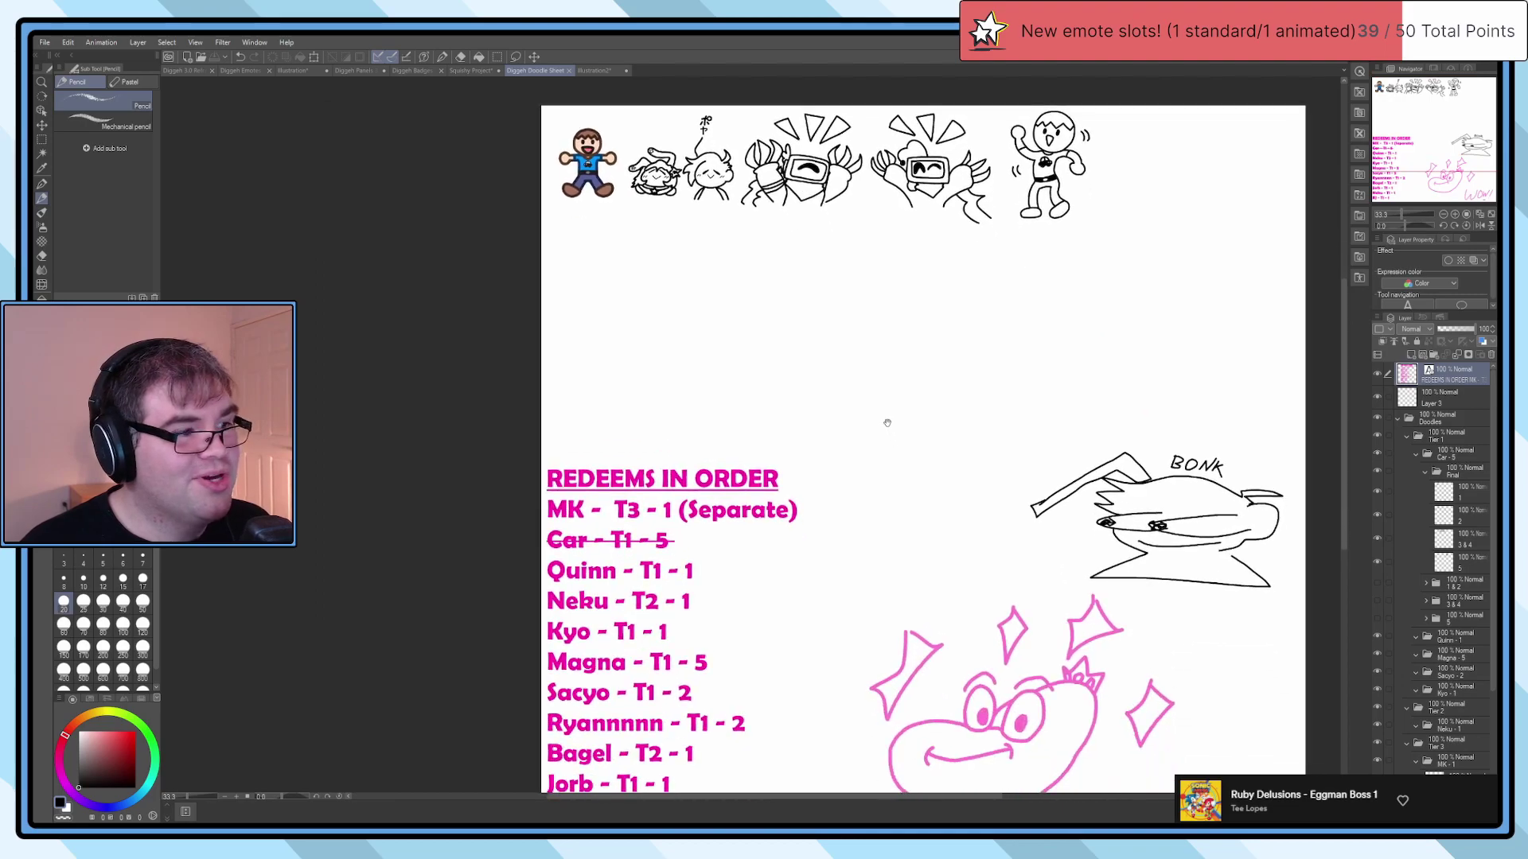
pyautogui.moveTo(733, 637); pyautogui.dragTo(667, 581)
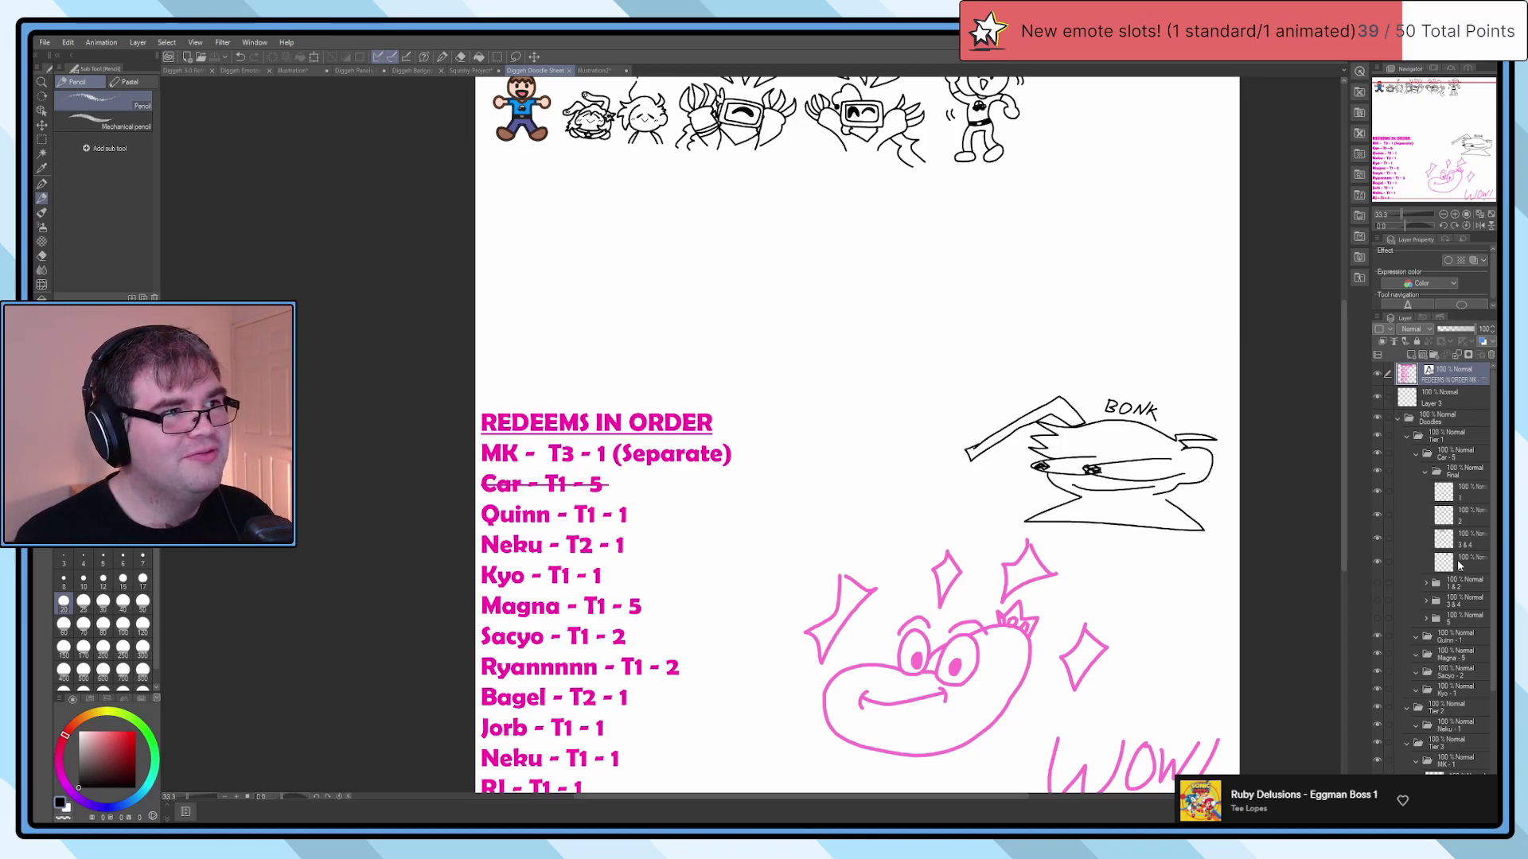
pyautogui.scroll(-1, 846, 454)
pyautogui.moveTo(840, 380); pyautogui.dragTo(823, 348)
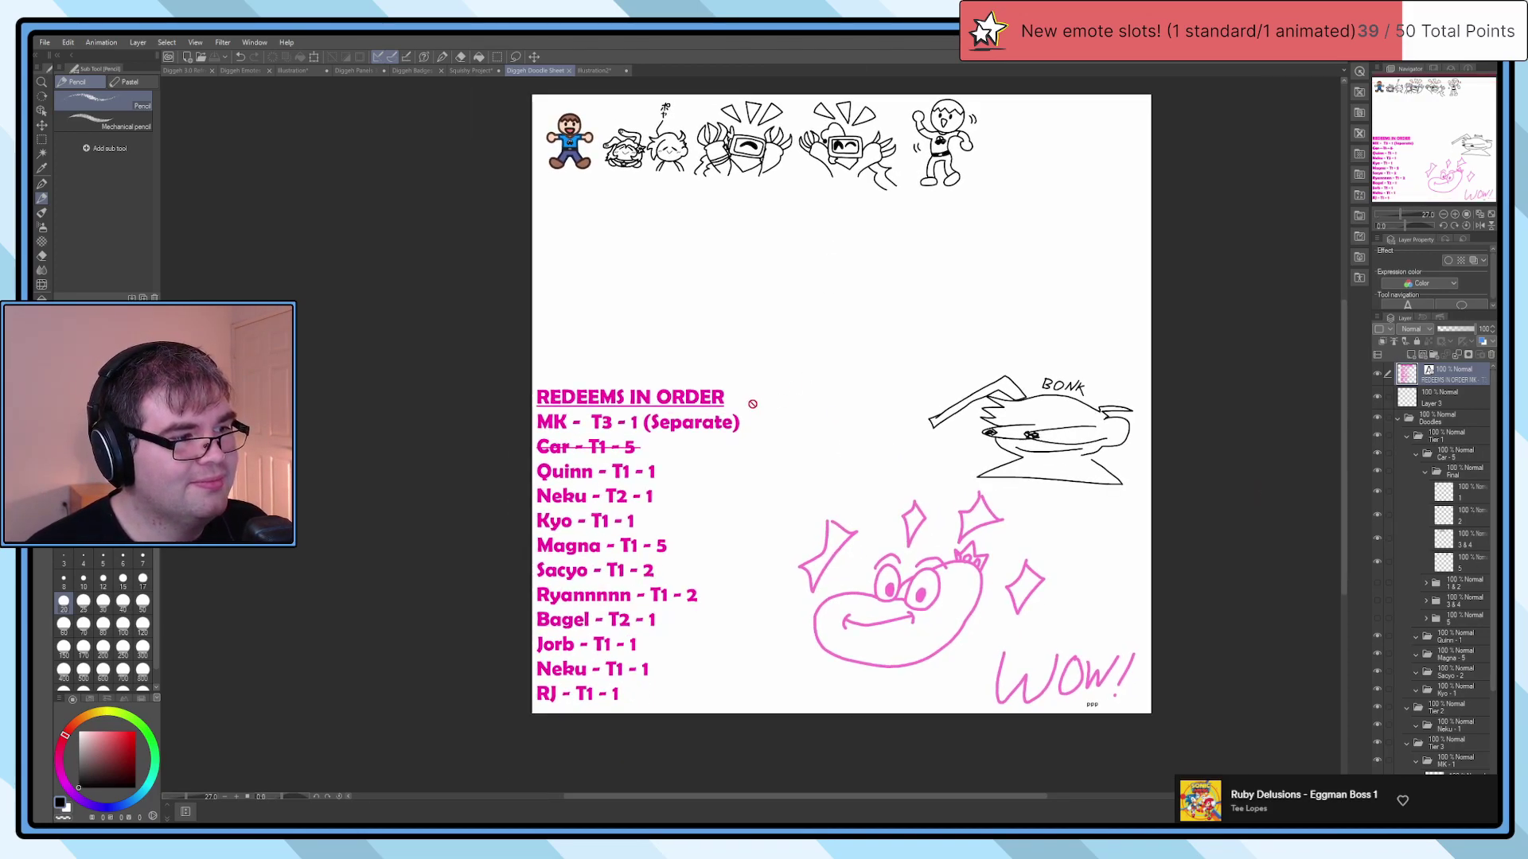
pyautogui.scroll(2, 748, 401)
pyautogui.scroll(-2, 593, 382)
pyautogui.moveTo(840, 466); pyautogui.dragTo(823, 646)
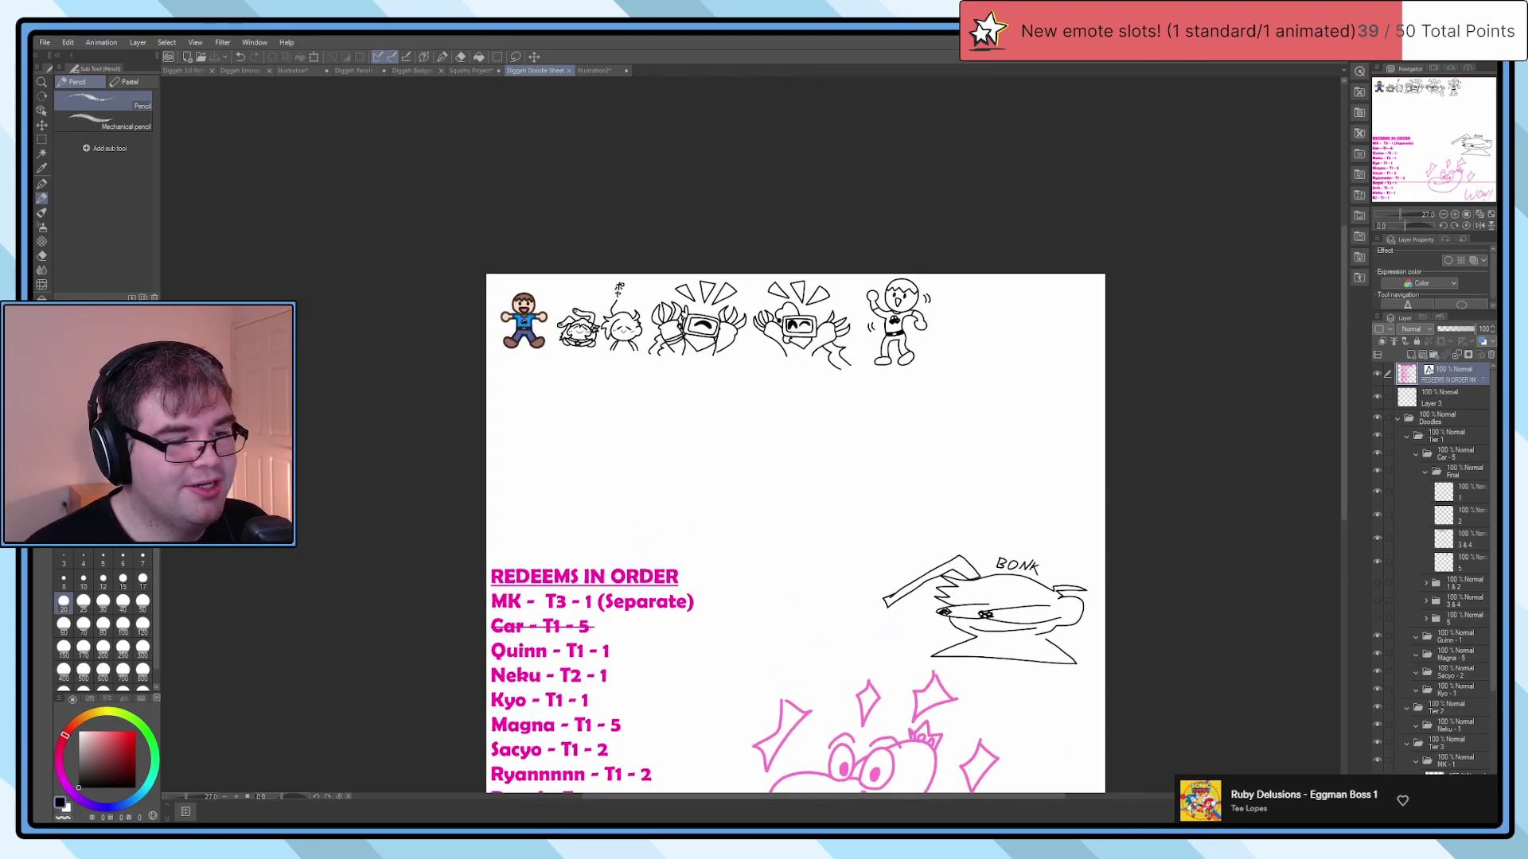
# Step: Reopen the 3.0 Channel Refresh flyer to check how many points each tier is worth
pyautogui.scroll(2, 728, 613)
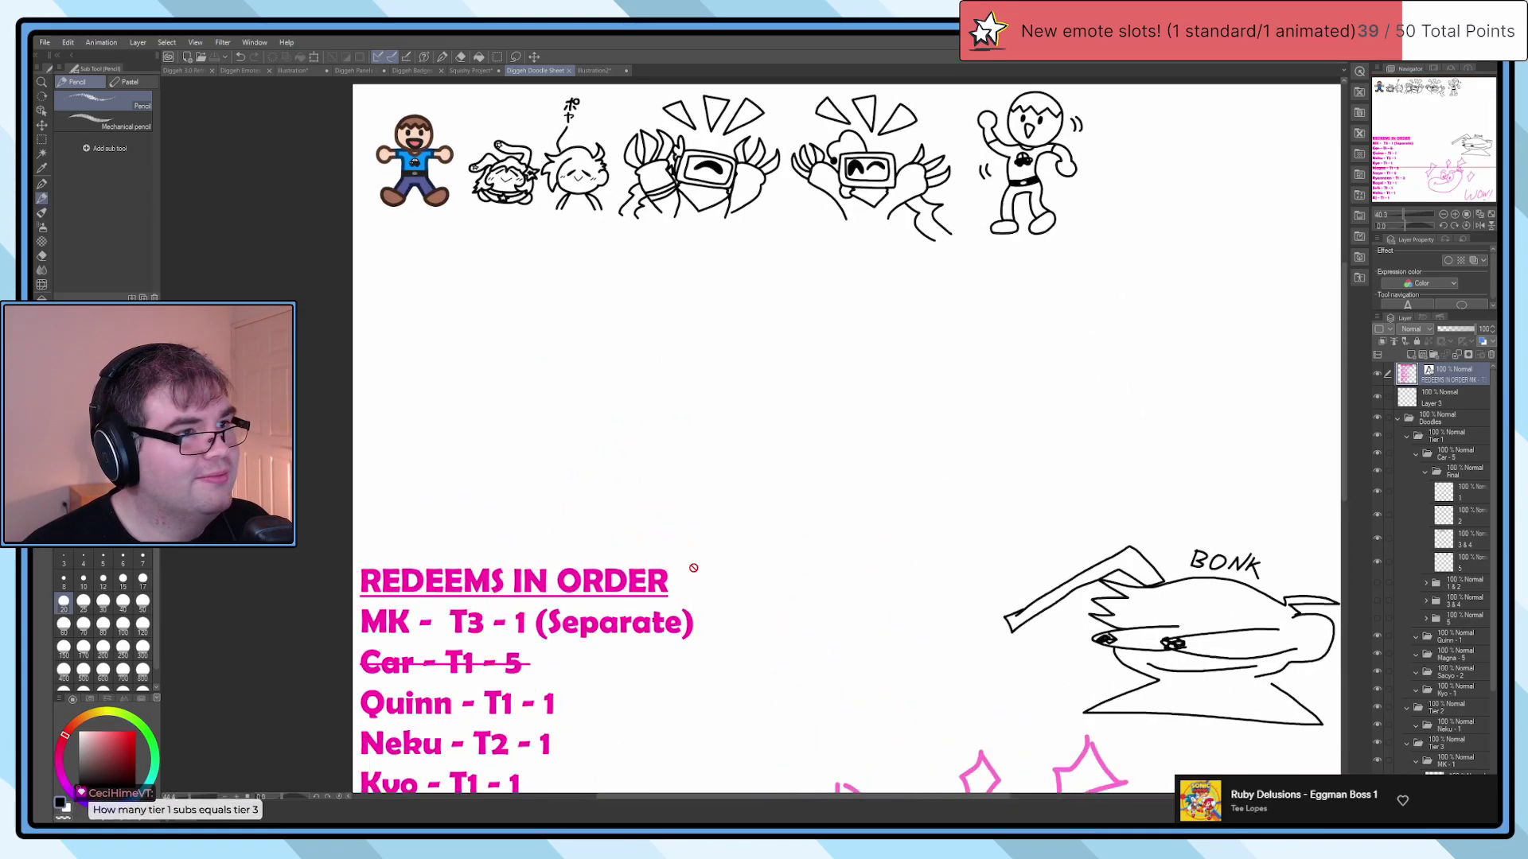
pyautogui.moveTo(804, 537); pyautogui.dragTo(841, 652)
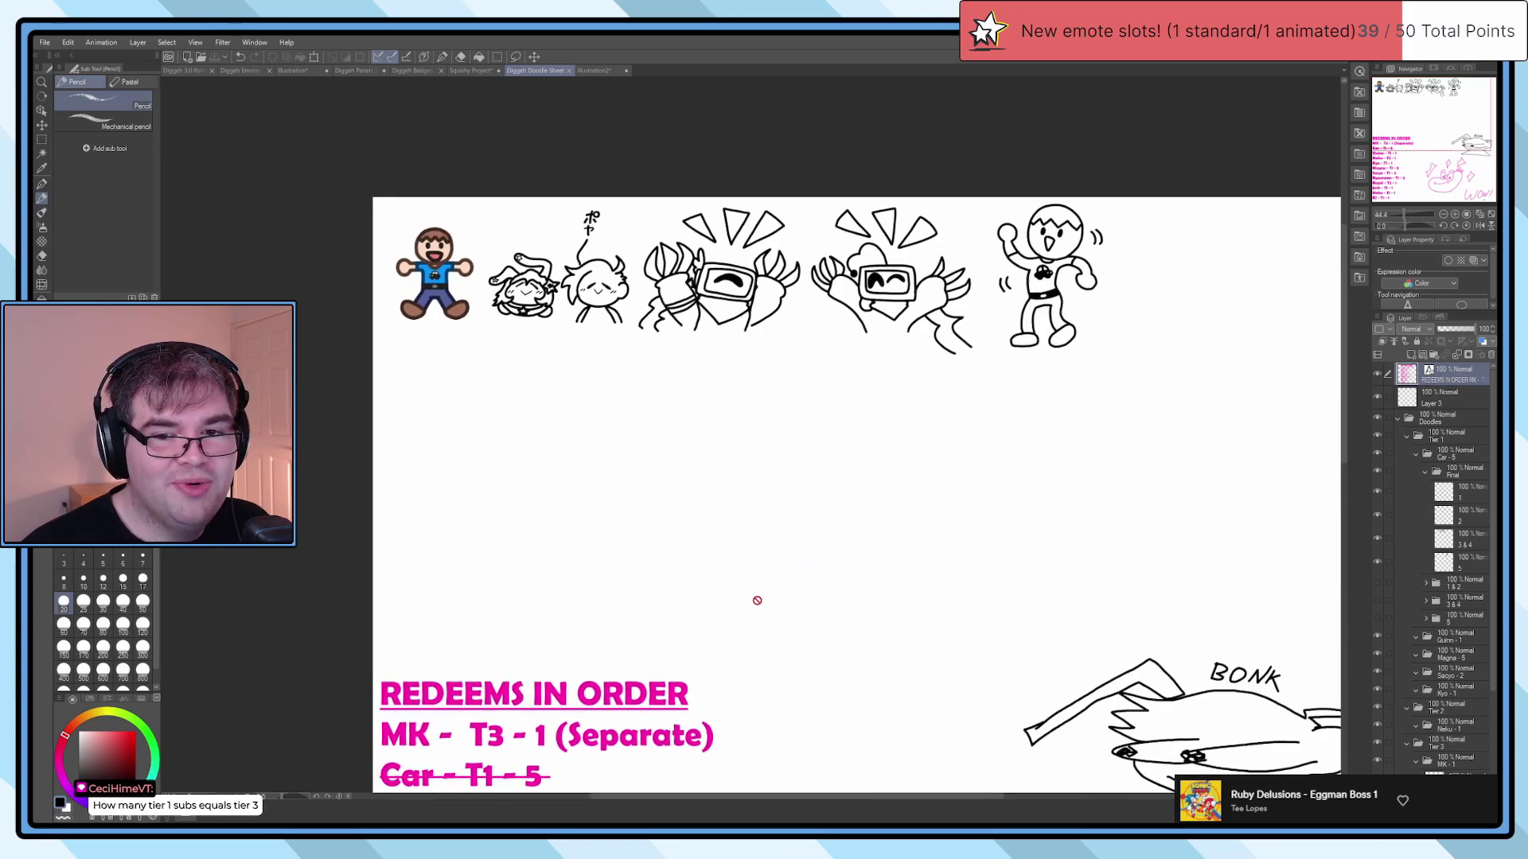
pyautogui.click(188, 70)
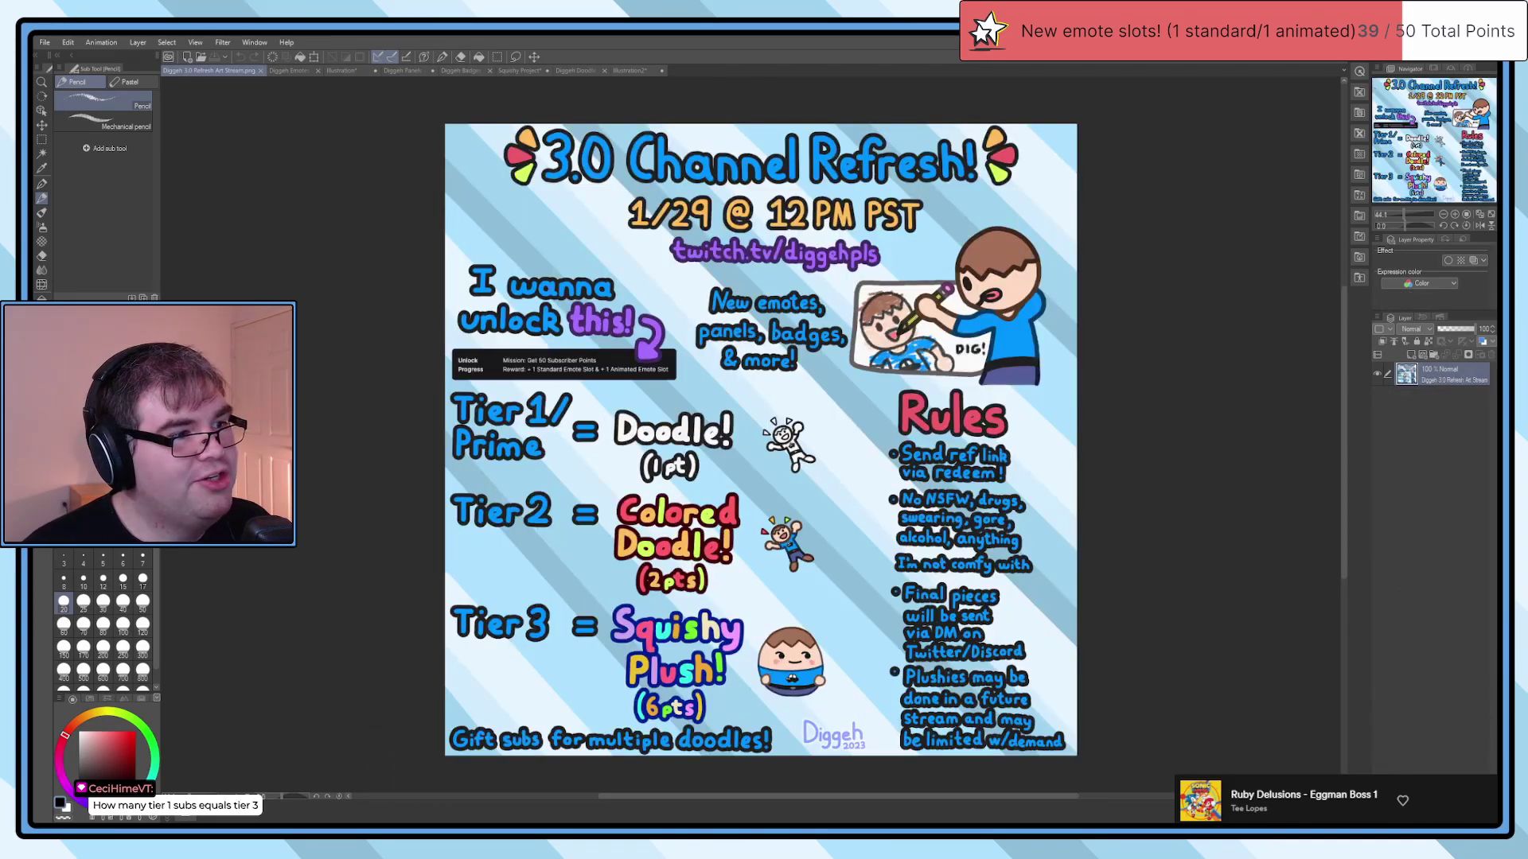
# Step: Examine the tier rewards and their point values up close on the 3.0 Channel Refresh flyer
pyautogui.scroll(2, 766, 623)
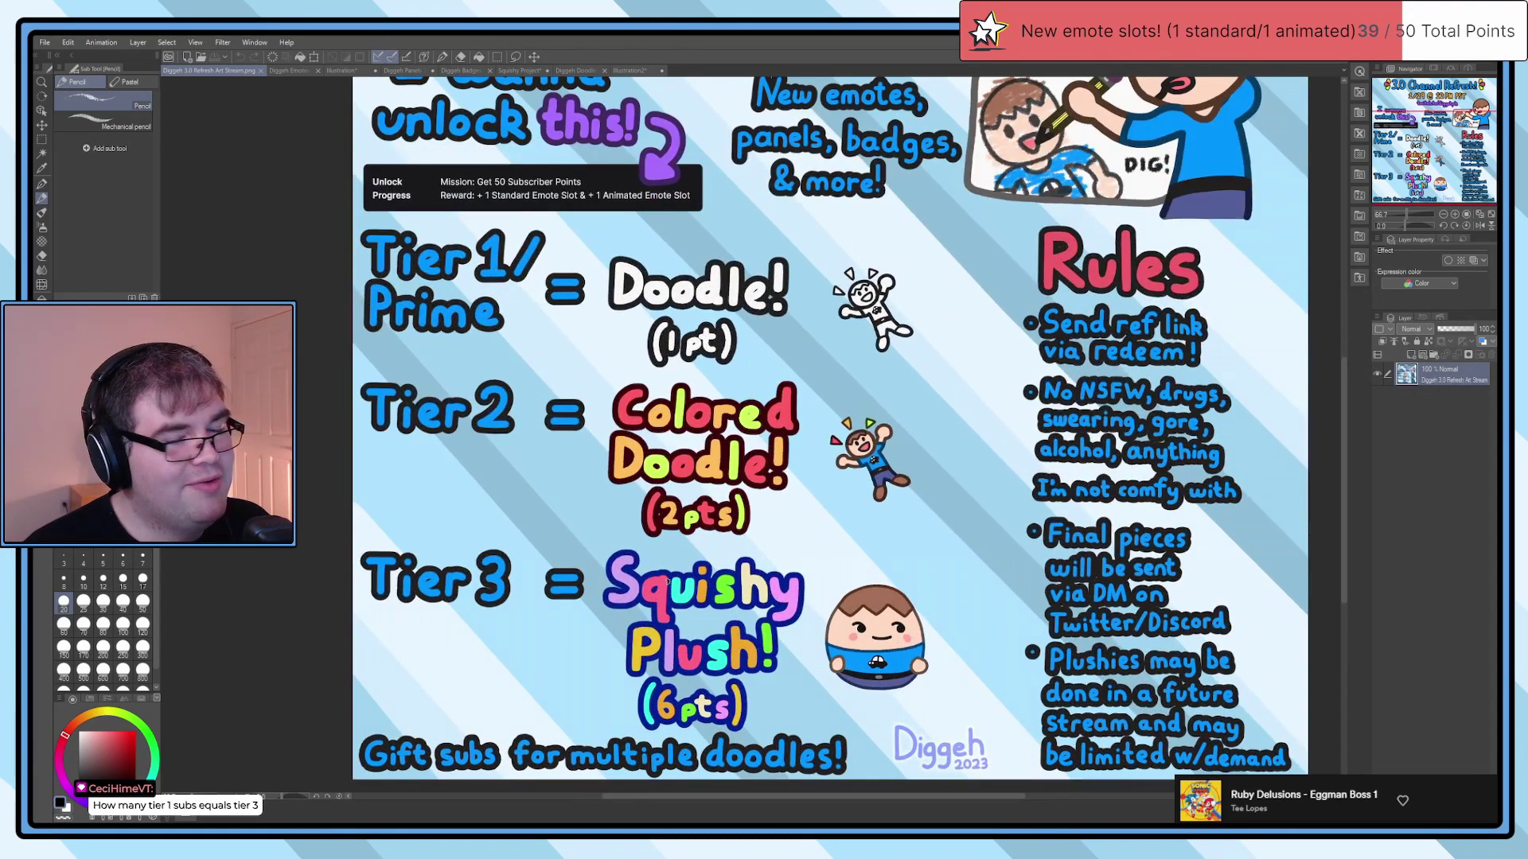
pyautogui.scroll(-2, 670, 351)
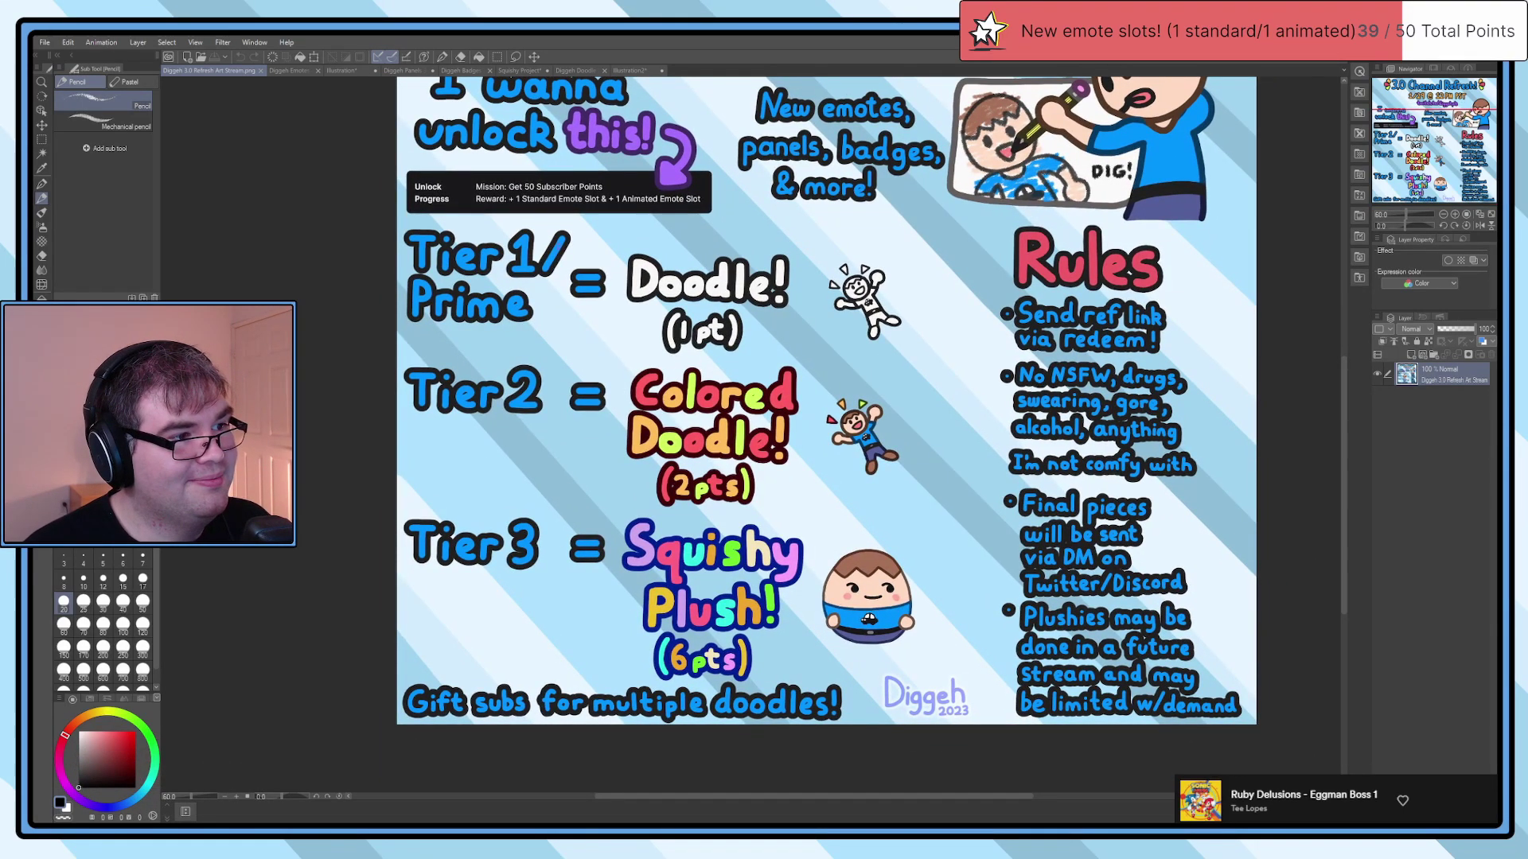
pyautogui.scroll(2, 980, 401)
pyautogui.scroll(-3, 980, 401)
pyautogui.scroll(2, 981, 401)
pyautogui.scroll(-1, 981, 402)
pyautogui.moveTo(532, 485); pyautogui.dragTo(571, 494)
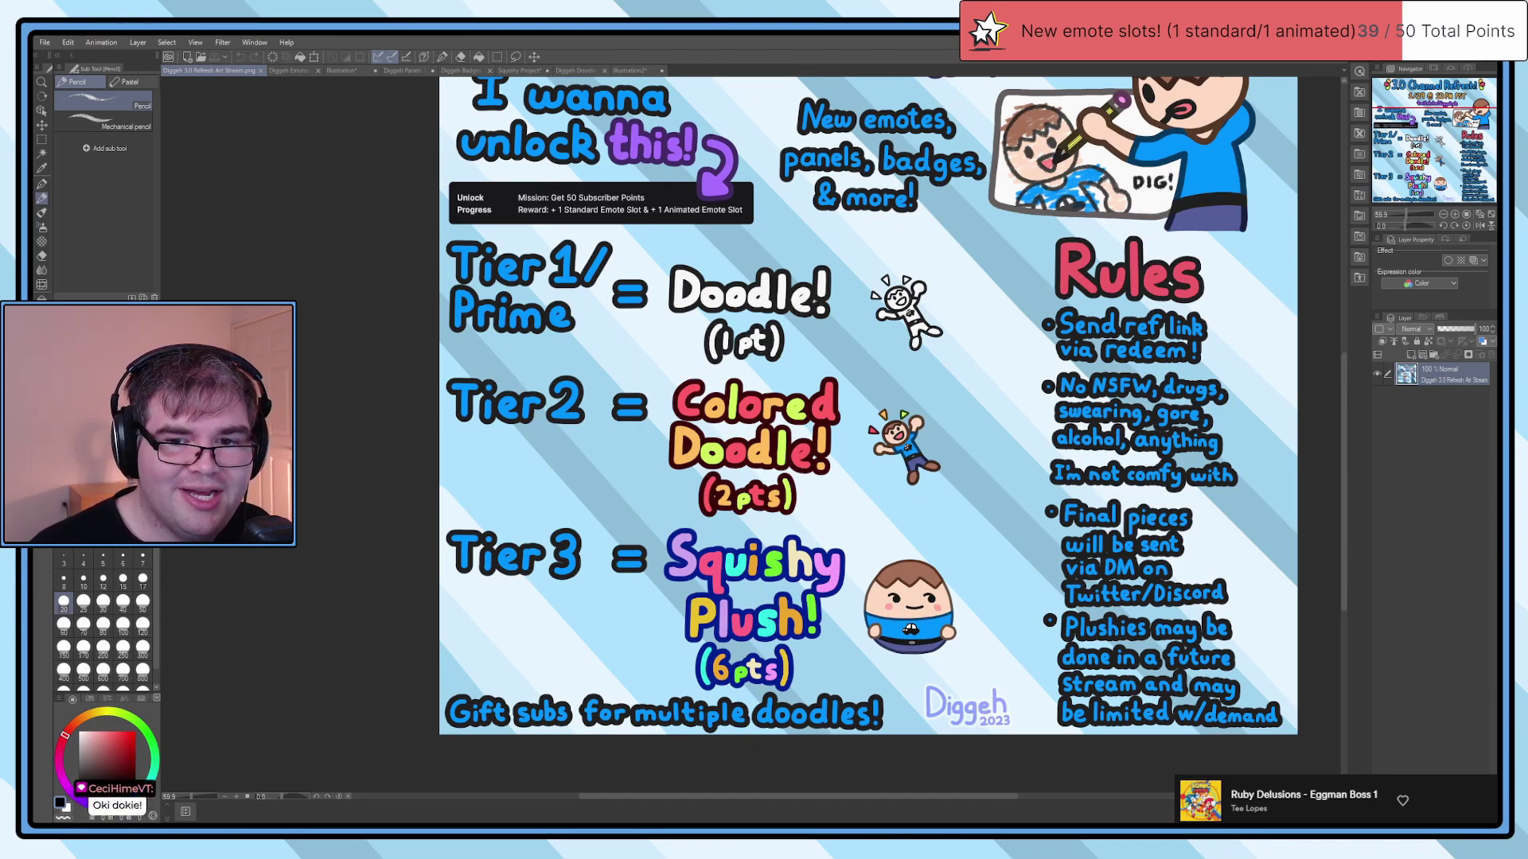
# Step: Return to the doodle sheet and examine the entries of the REDEEMS IN ORDER list up close
pyautogui.click(632, 70)
pyautogui.click(545, 70)
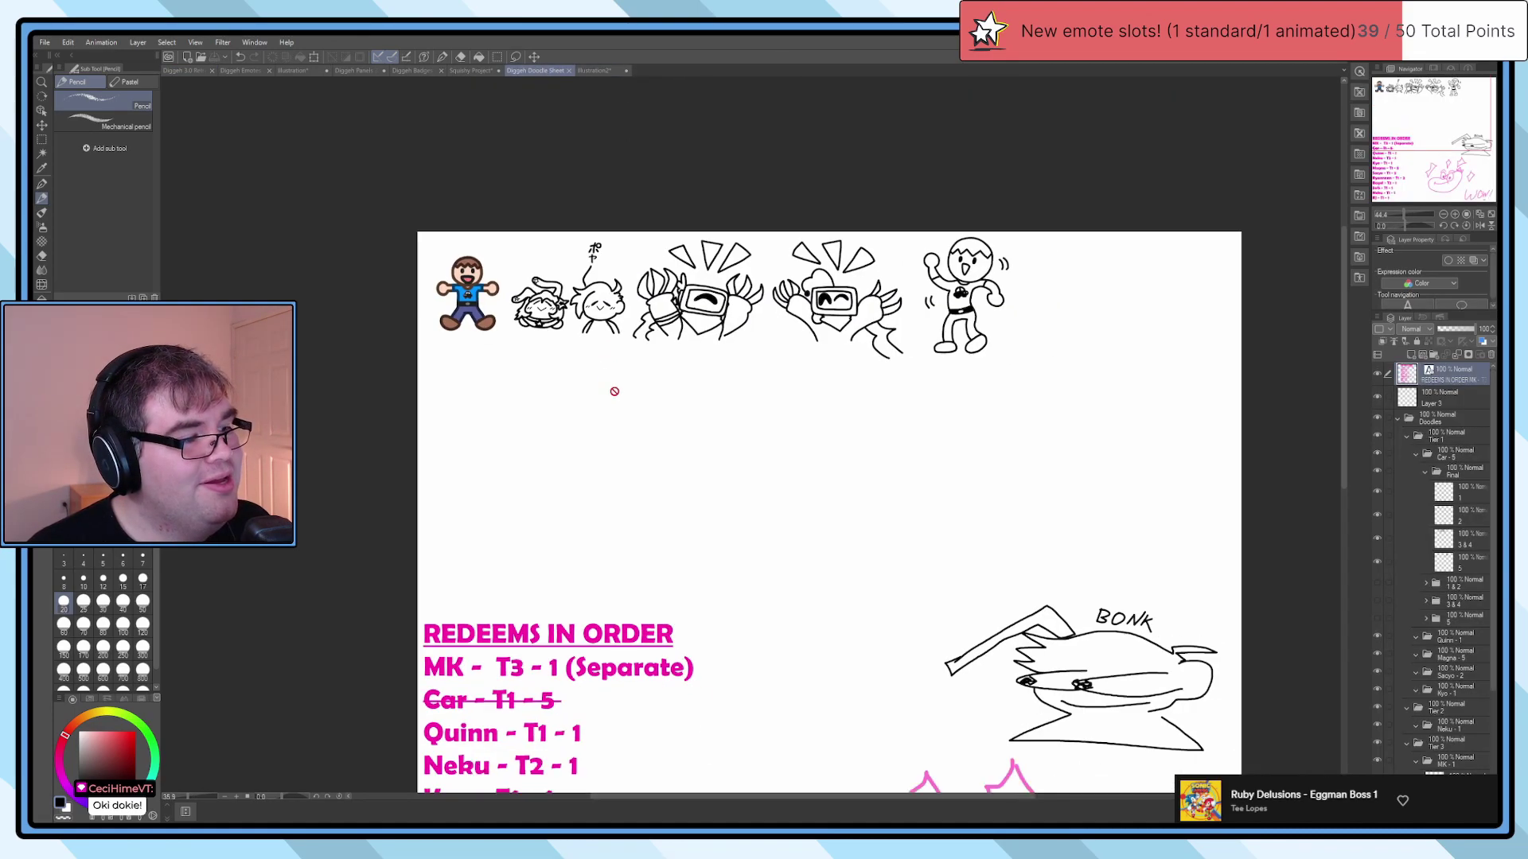
pyautogui.scroll(-5, 665, 440)
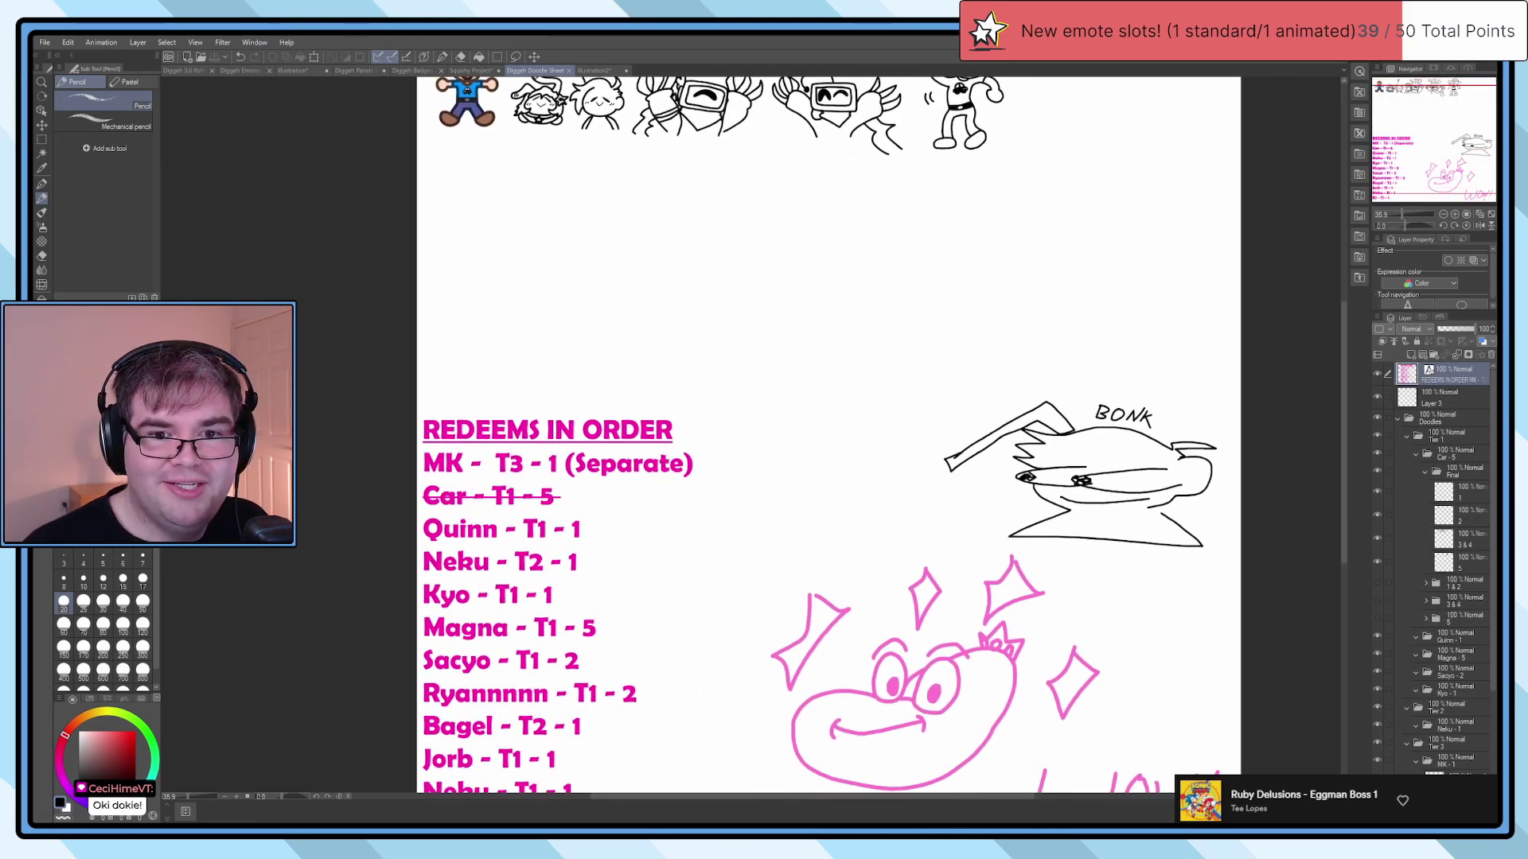
pyautogui.scroll(-1, 665, 460)
pyautogui.moveTo(574, 530); pyautogui.dragTo(592, 506)
pyautogui.scroll(3, 592, 506)
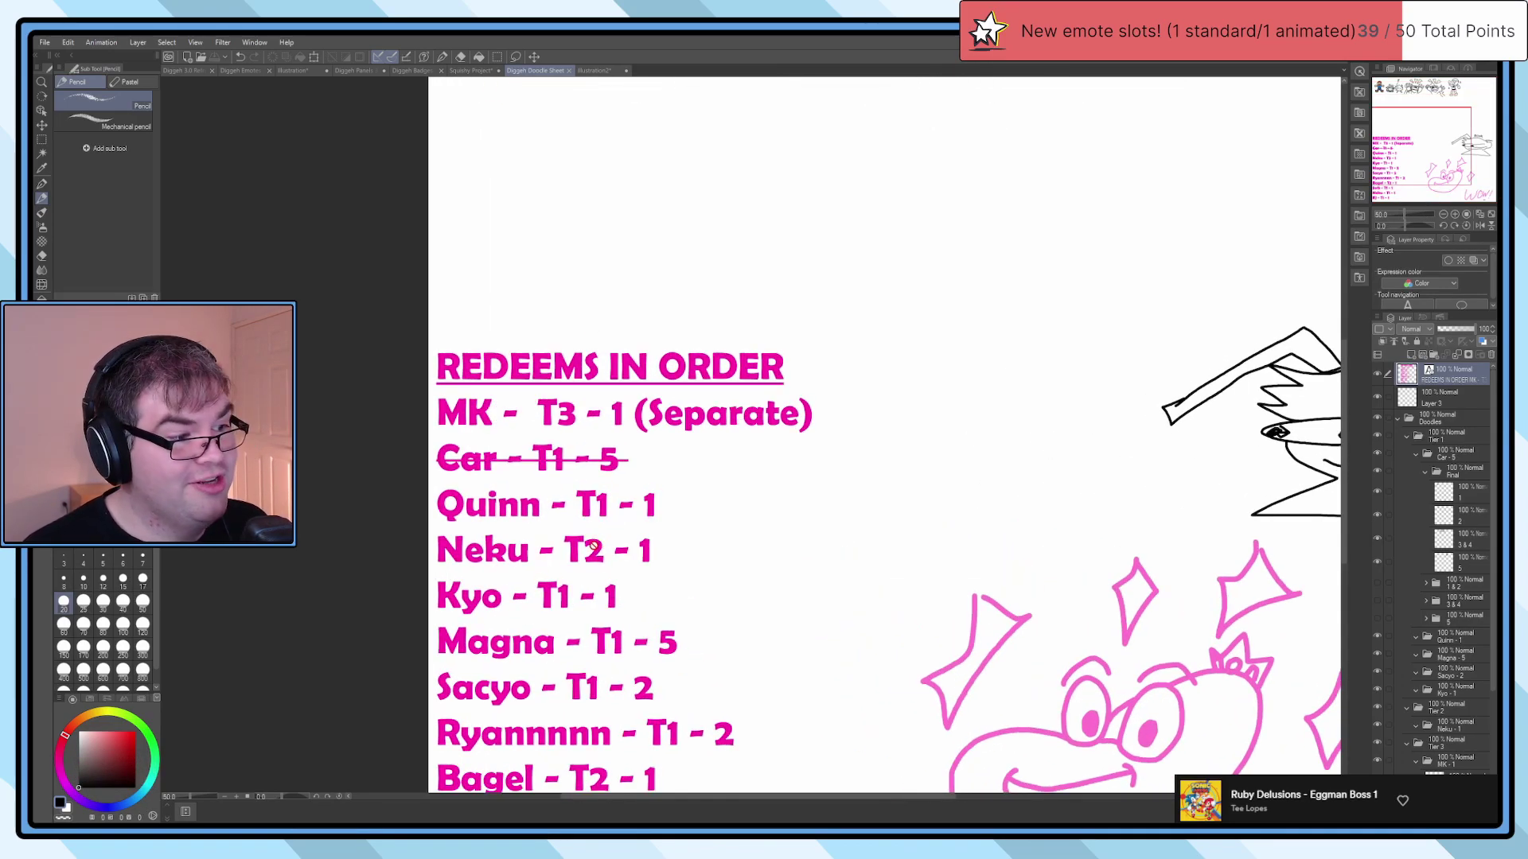
pyautogui.scroll(1, 597, 546)
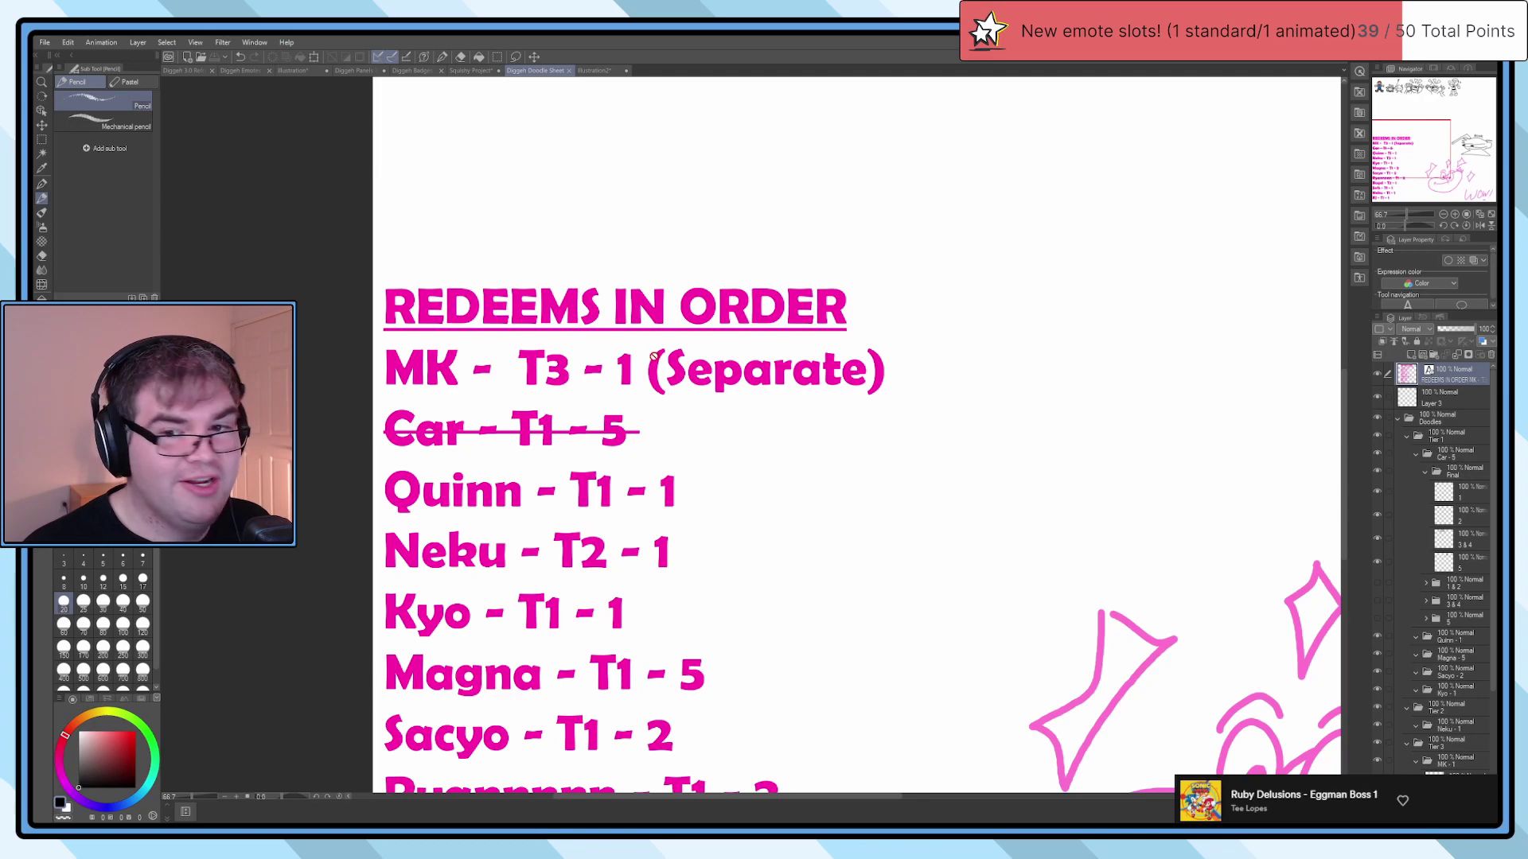
pyautogui.moveTo(683, 329); pyautogui.dragTo(640, 475)
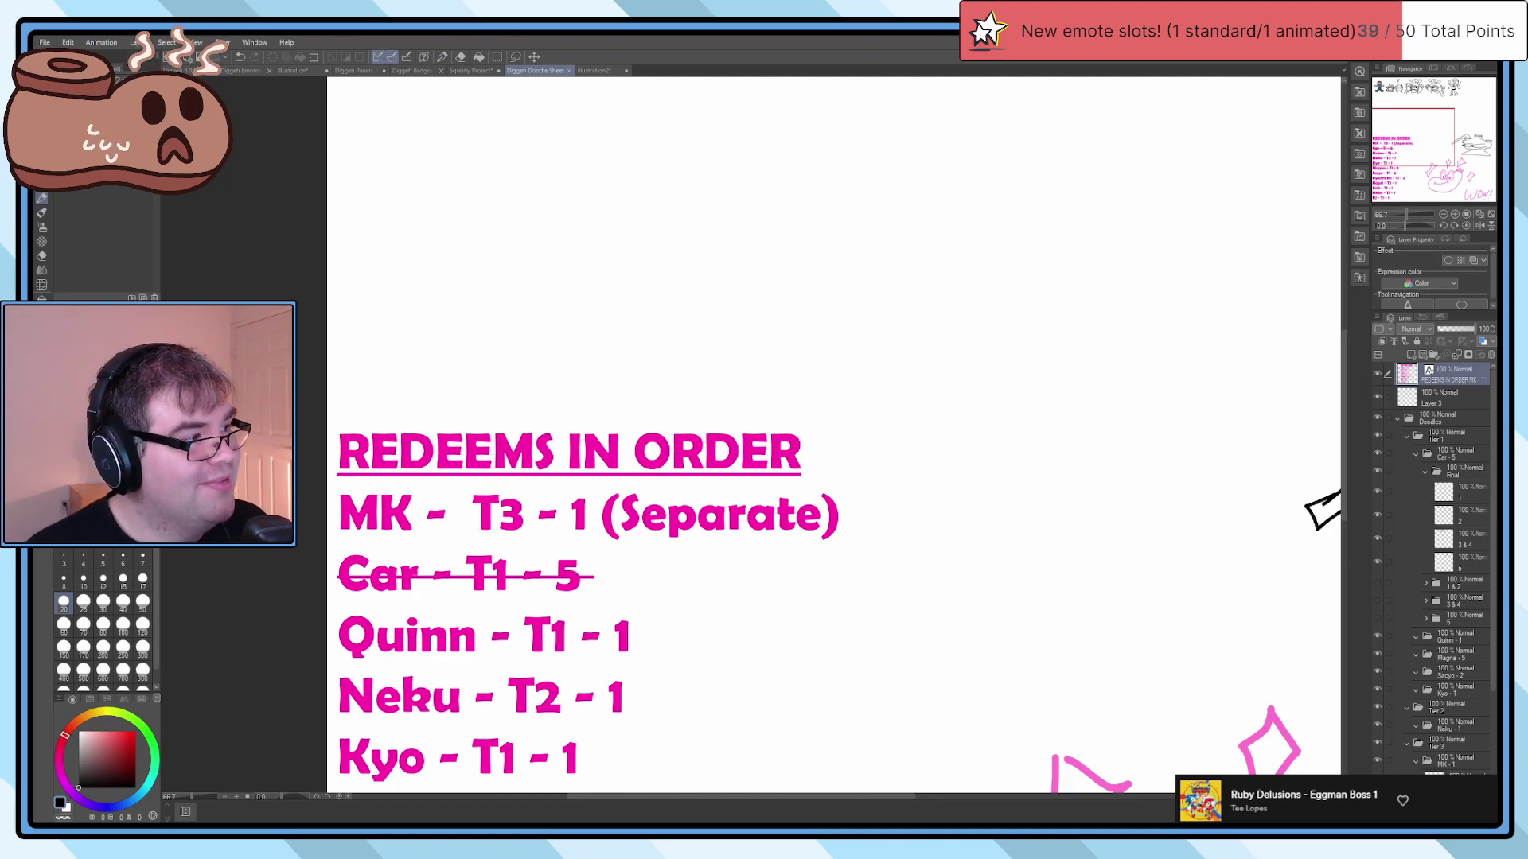
# Step: Cut the MK Tier 3 line out of the REDEEMS IN ORDER text
pyautogui.scroll(-3, 678, 585)
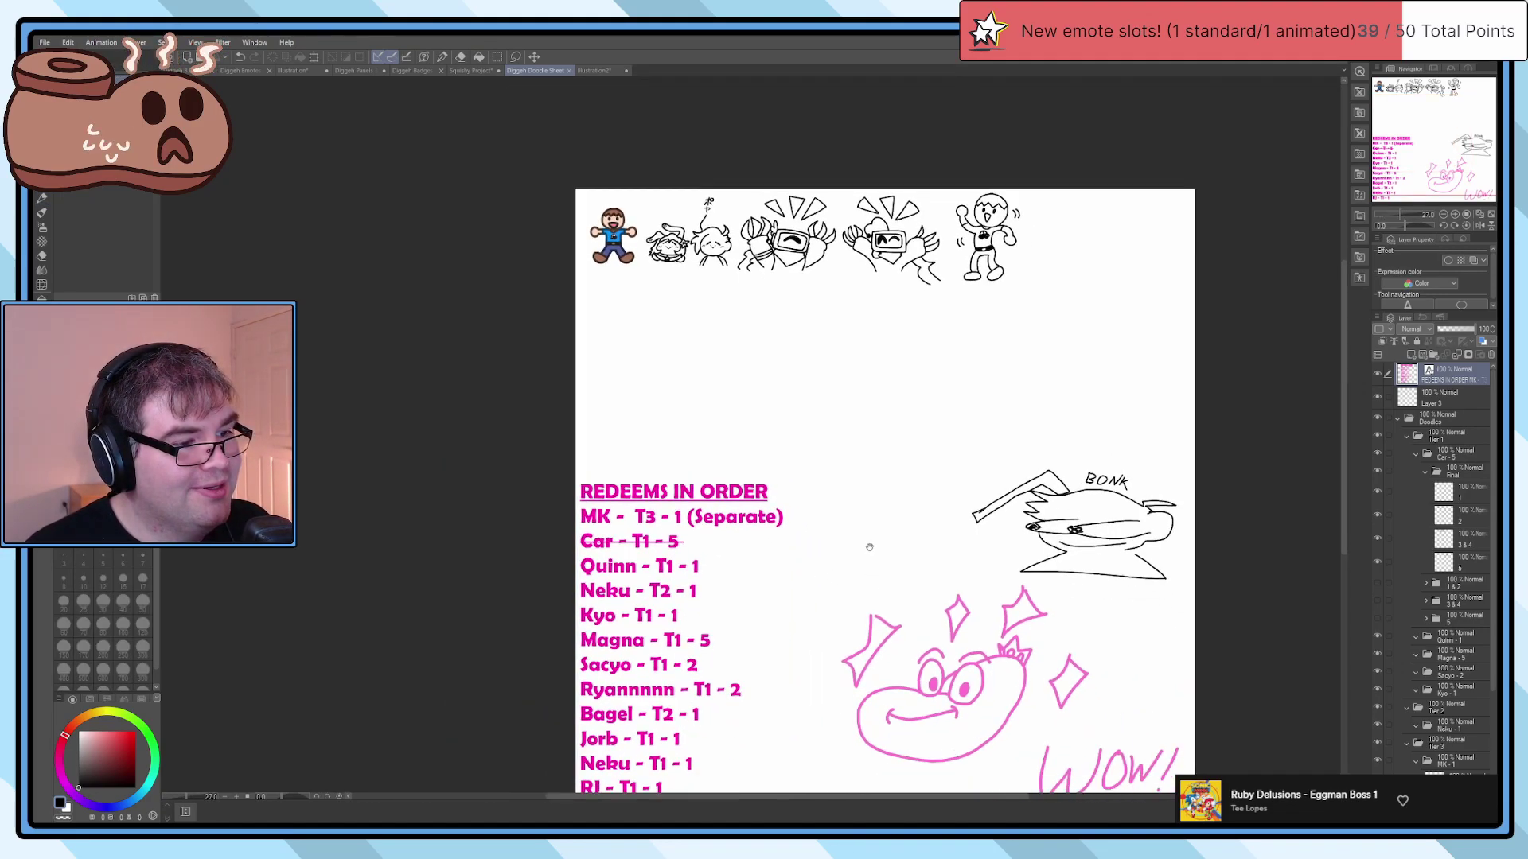
pyautogui.moveTo(870, 554); pyautogui.dragTo(900, 379)
pyautogui.click(804, 348)
pyautogui.moveTo(812, 347); pyautogui.dragTo(543, 343)
pyautogui.hotkey('ctrl', 'c')
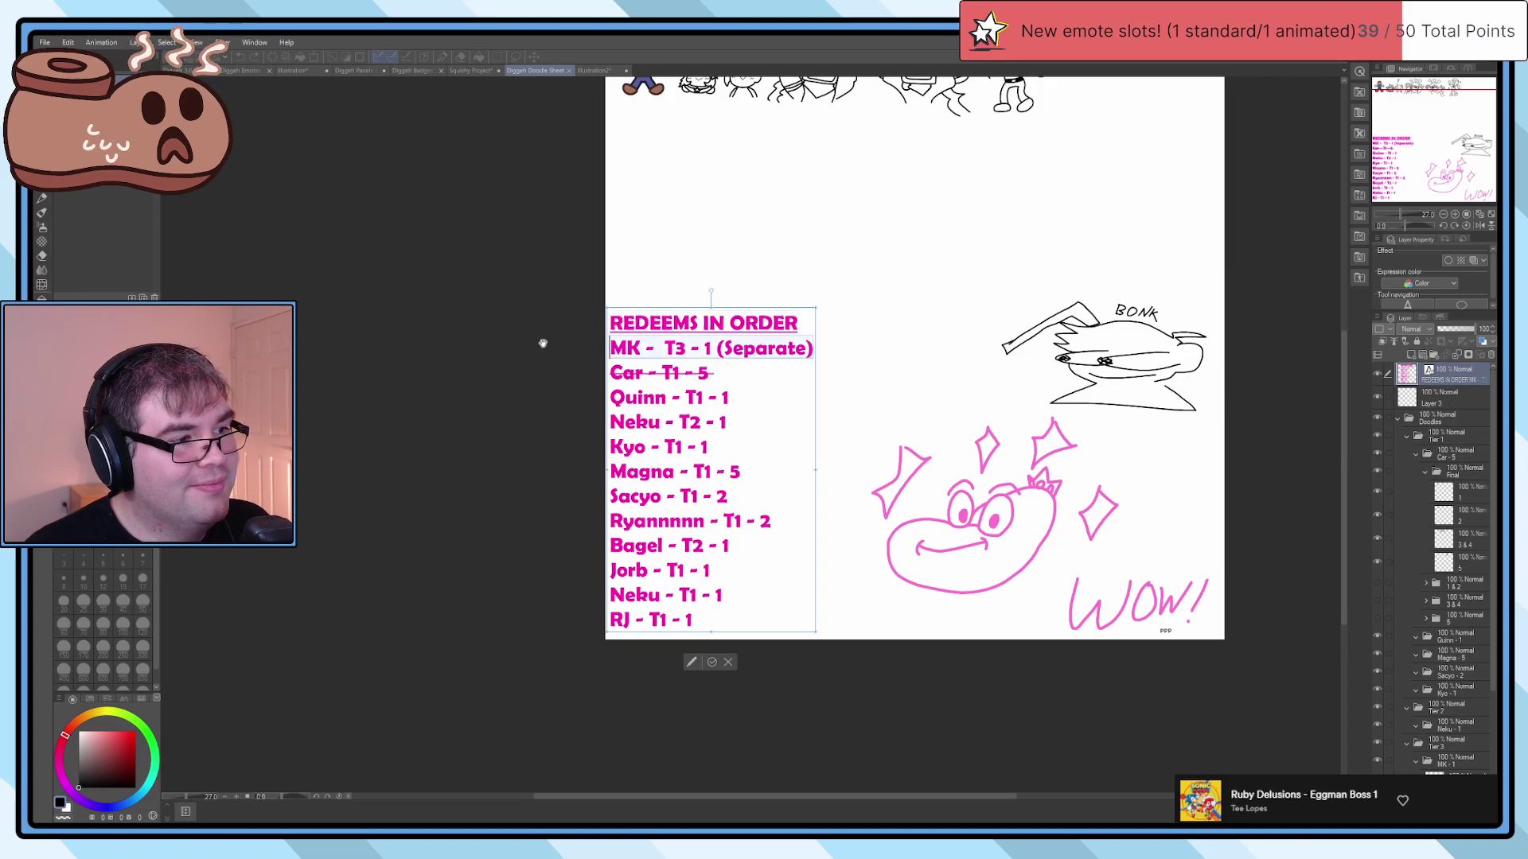
pyautogui.press('BackSpace')
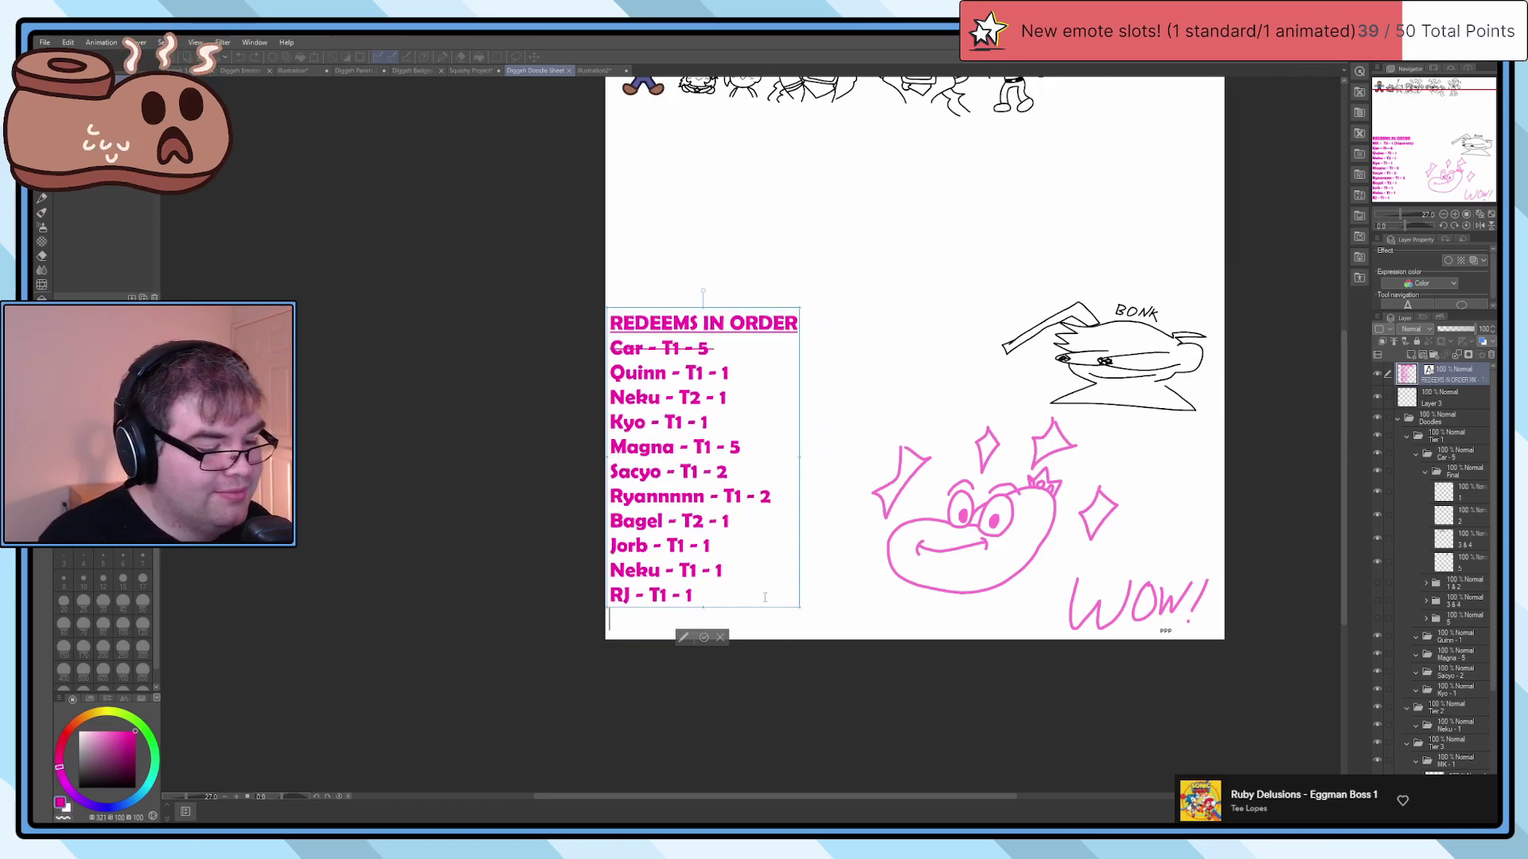
# Step: Add "Squishies" below the last redeem with the cut MK line and a "Ceci -" line under it, and shrink the text to fit the canvas
pyautogui.write('Squishies')
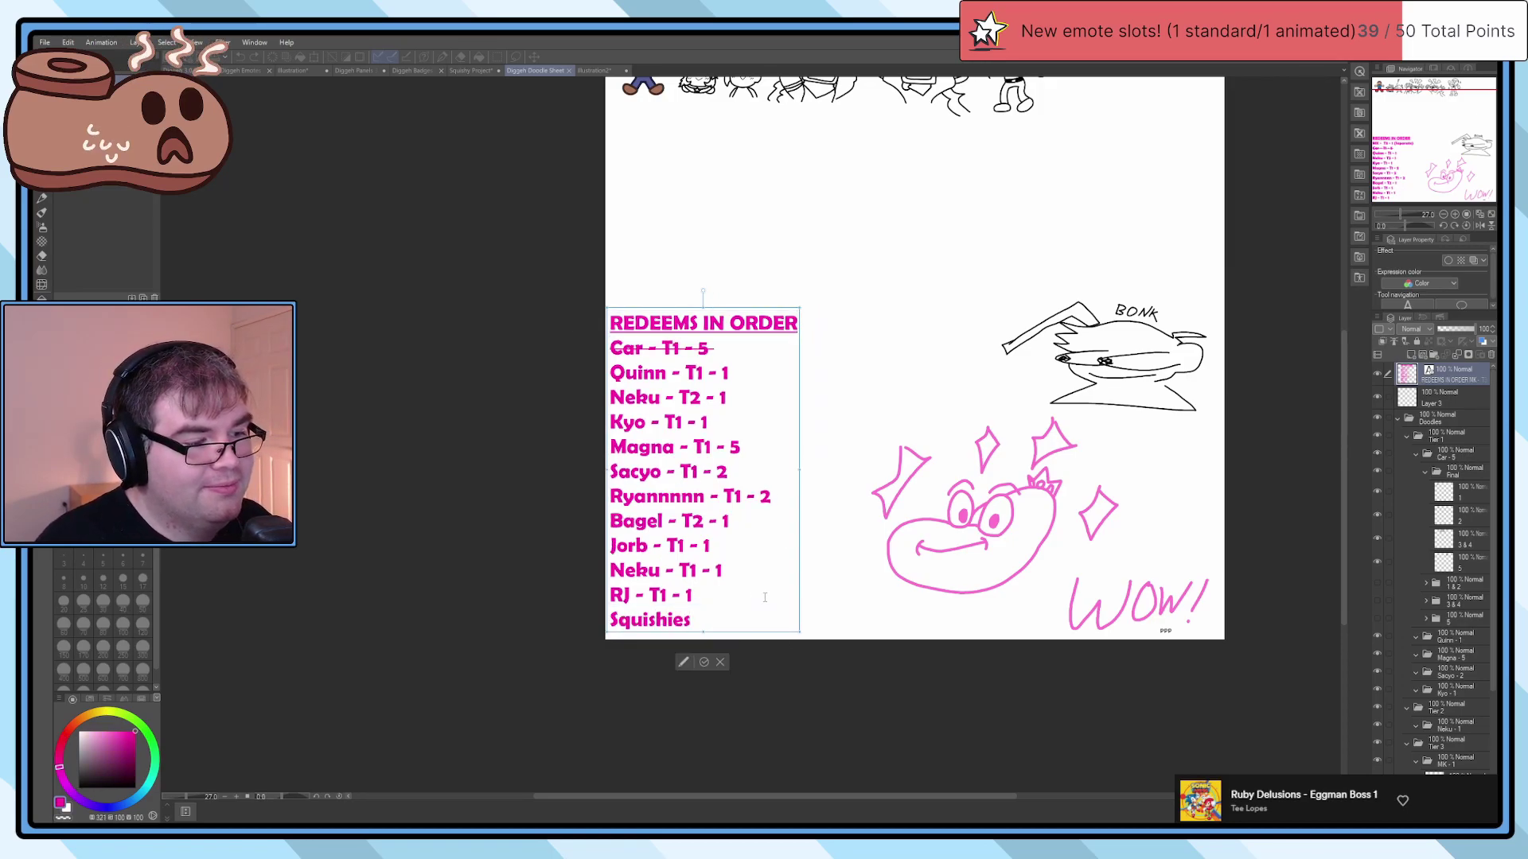
pyautogui.press('Return')
pyautogui.hotkey('ctrl', 'v')
pyautogui.press('Return')
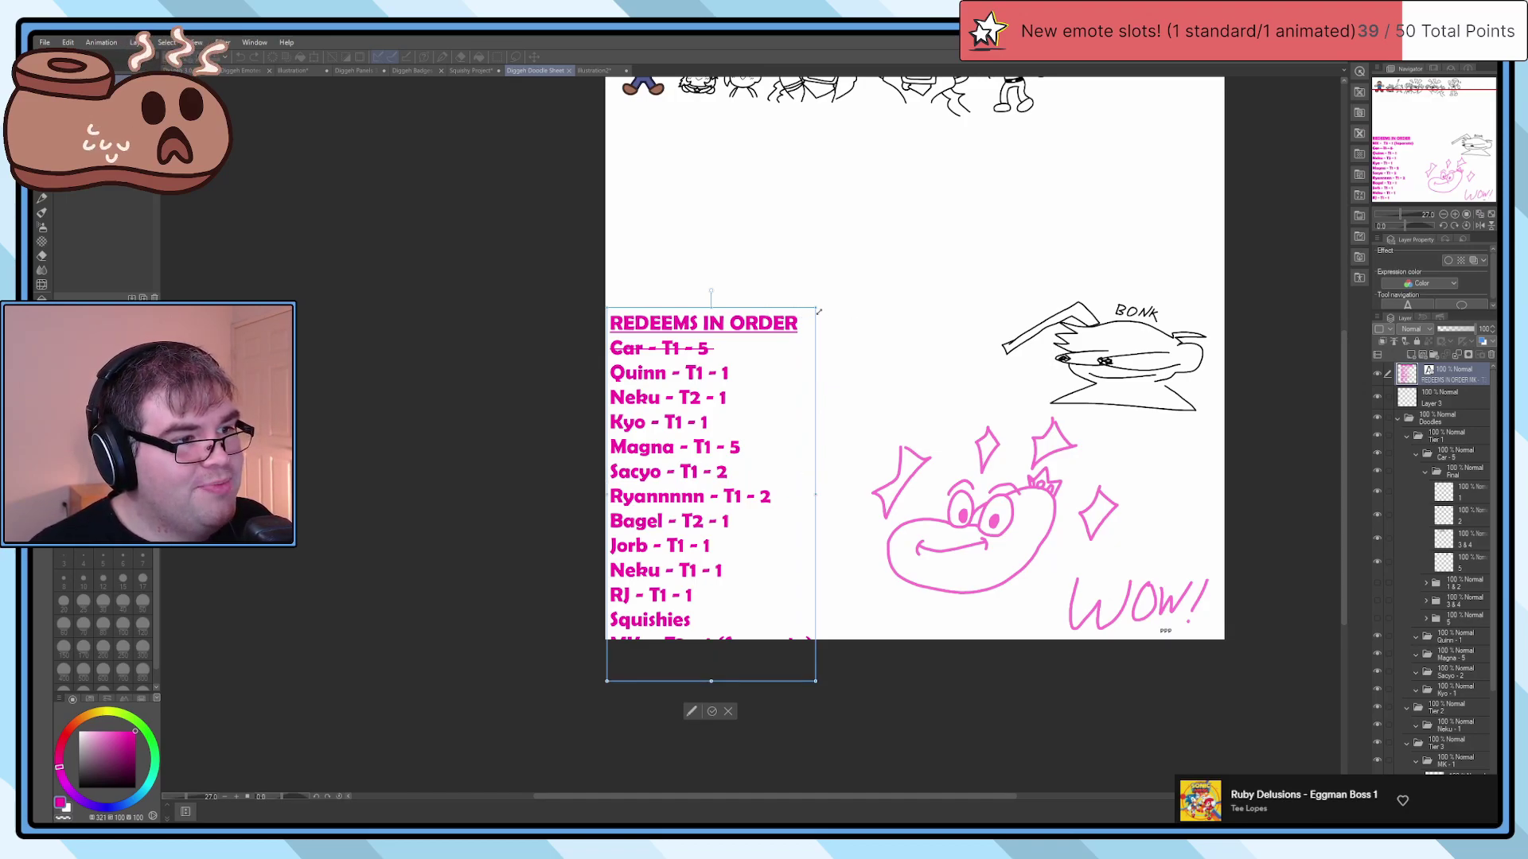
pyautogui.moveTo(798, 325); pyautogui.dragTo(703, 350)
# Step: Insert a blank line above the Squishies heading to separate it from the doodle redeems
pyautogui.click(683, 598)
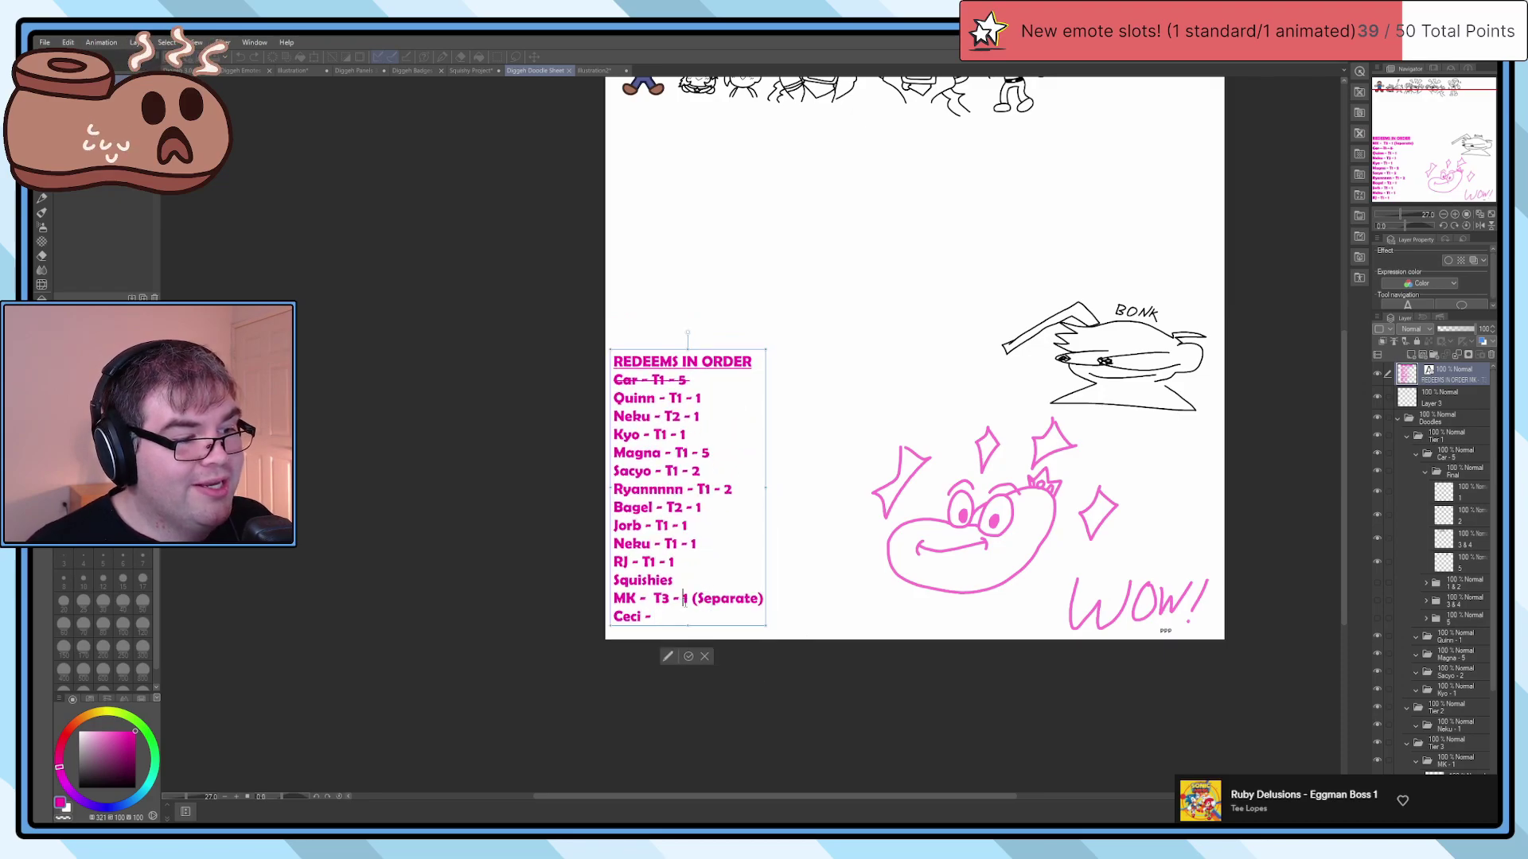
pyautogui.doubleClick(697, 598)
pyautogui.doubleClick(665, 580)
pyautogui.press('BackSpace')
pyautogui.hotkey('ctrl', 'z')
pyautogui.press('Up')
pyautogui.press('Up')
pyautogui.press('Down')
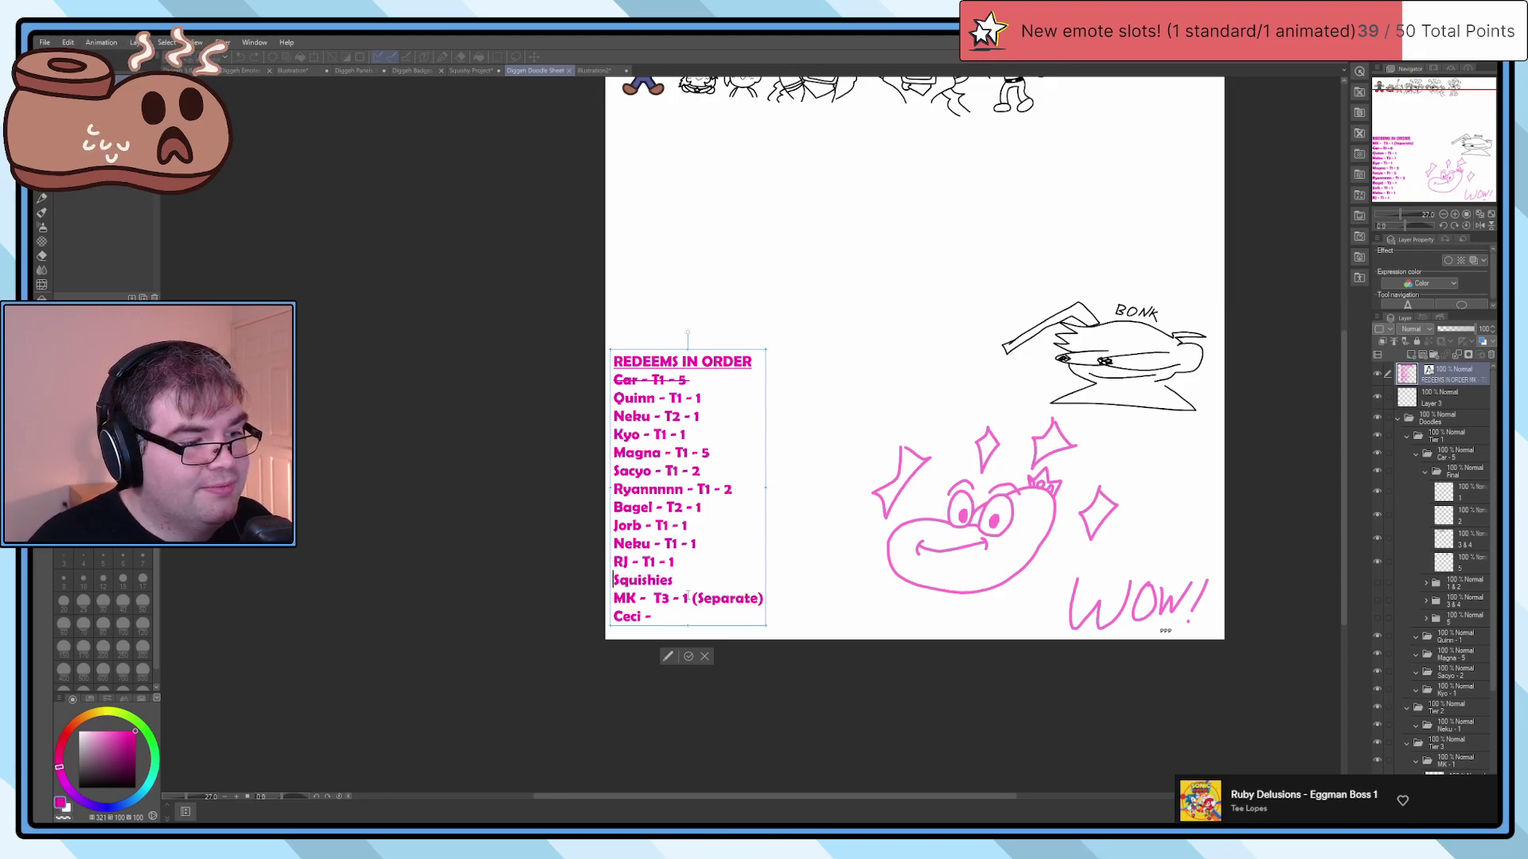
pyautogui.press('Return')
# Step: Remove the T3 tier label from the MK line under Squishies, leaving the quantity of 1
pyautogui.press('Down')
pyautogui.press('Down')
pyautogui.press('Right')
pyautogui.press('Right')
pyautogui.press('Right')
pyautogui.press('Right')
pyautogui.press('Right')
pyautogui.press('Delete')
pyautogui.press('Delete')
pyautogui.press('Delete')
pyautogui.press('Delete')
pyautogui.press('Delete')
pyautogui.press('Delete')
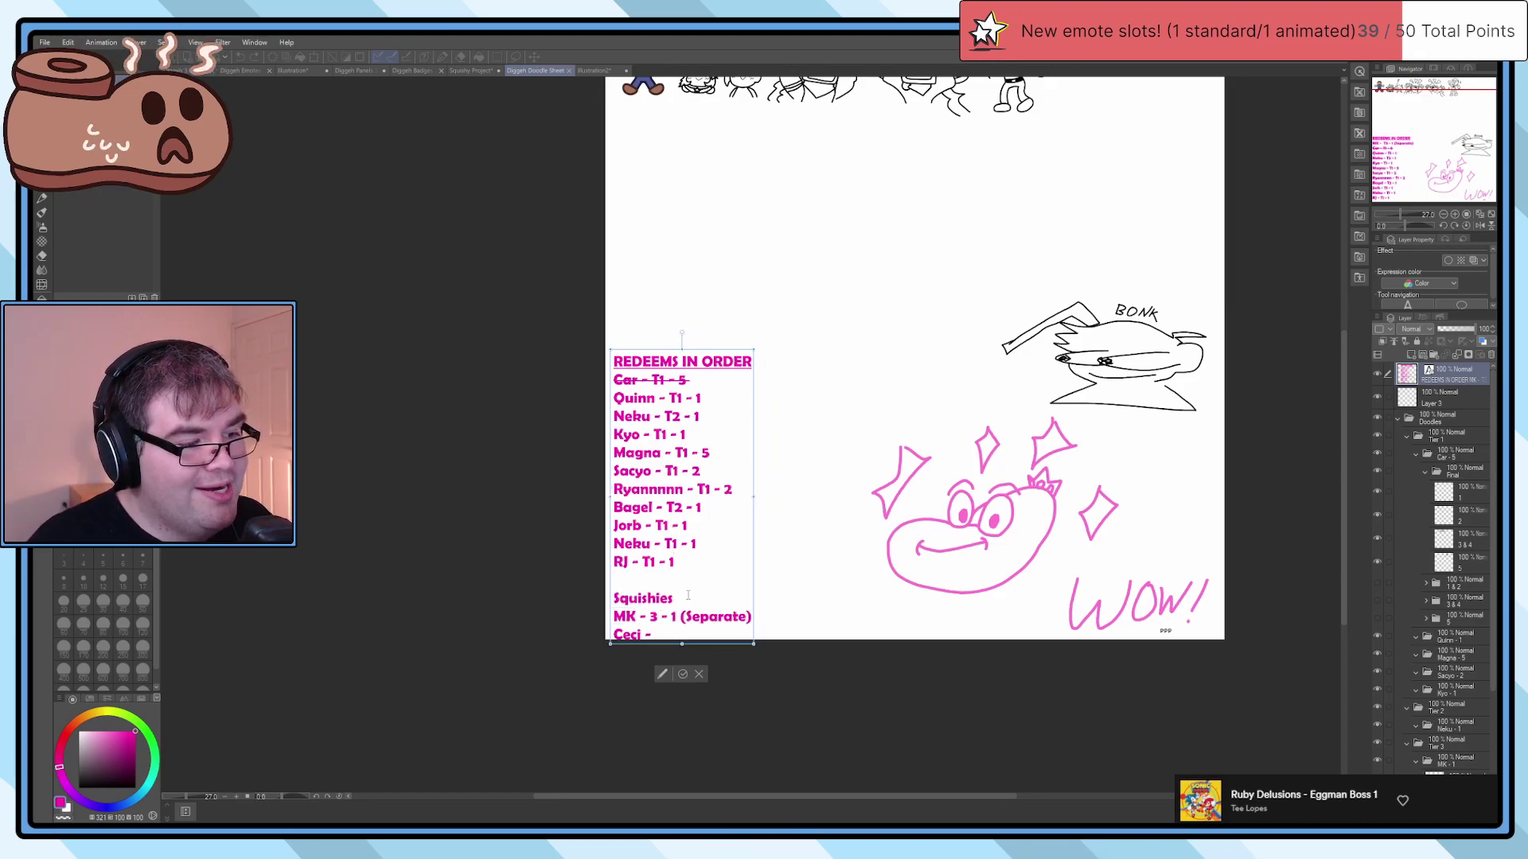
pyautogui.press('Right')
pyautogui.press('Right')
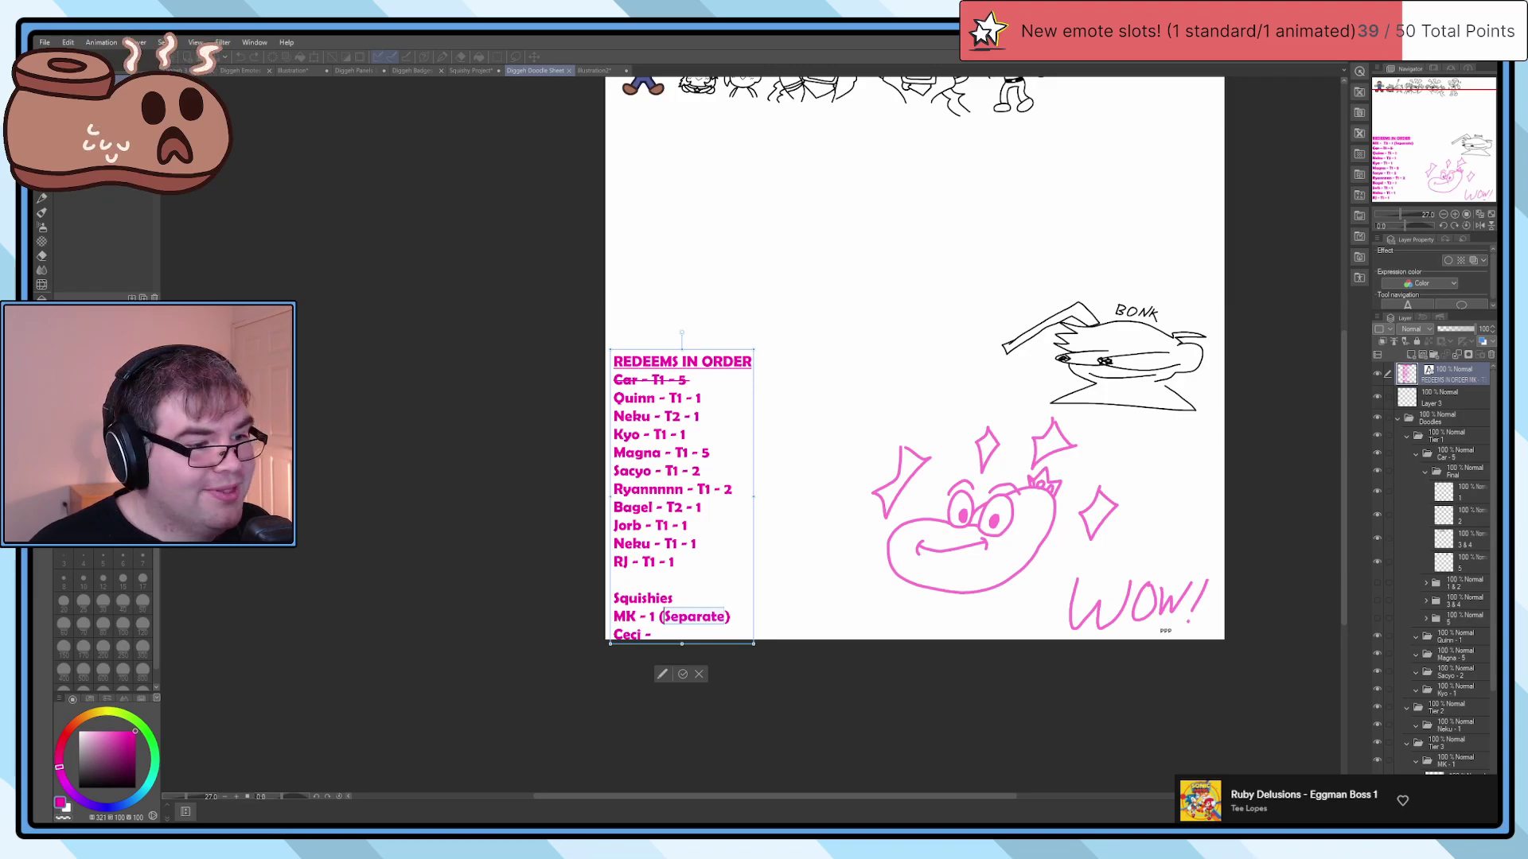
# Step: Replace "Separate" in the MK line with "Shard the Metal Sonic" and complete the Ceci line with "1 (woozle)"
pyautogui.moveTo(664, 617); pyautogui.dragTo(724, 617)
pyautogui.write('Shard the Metal Sonic')
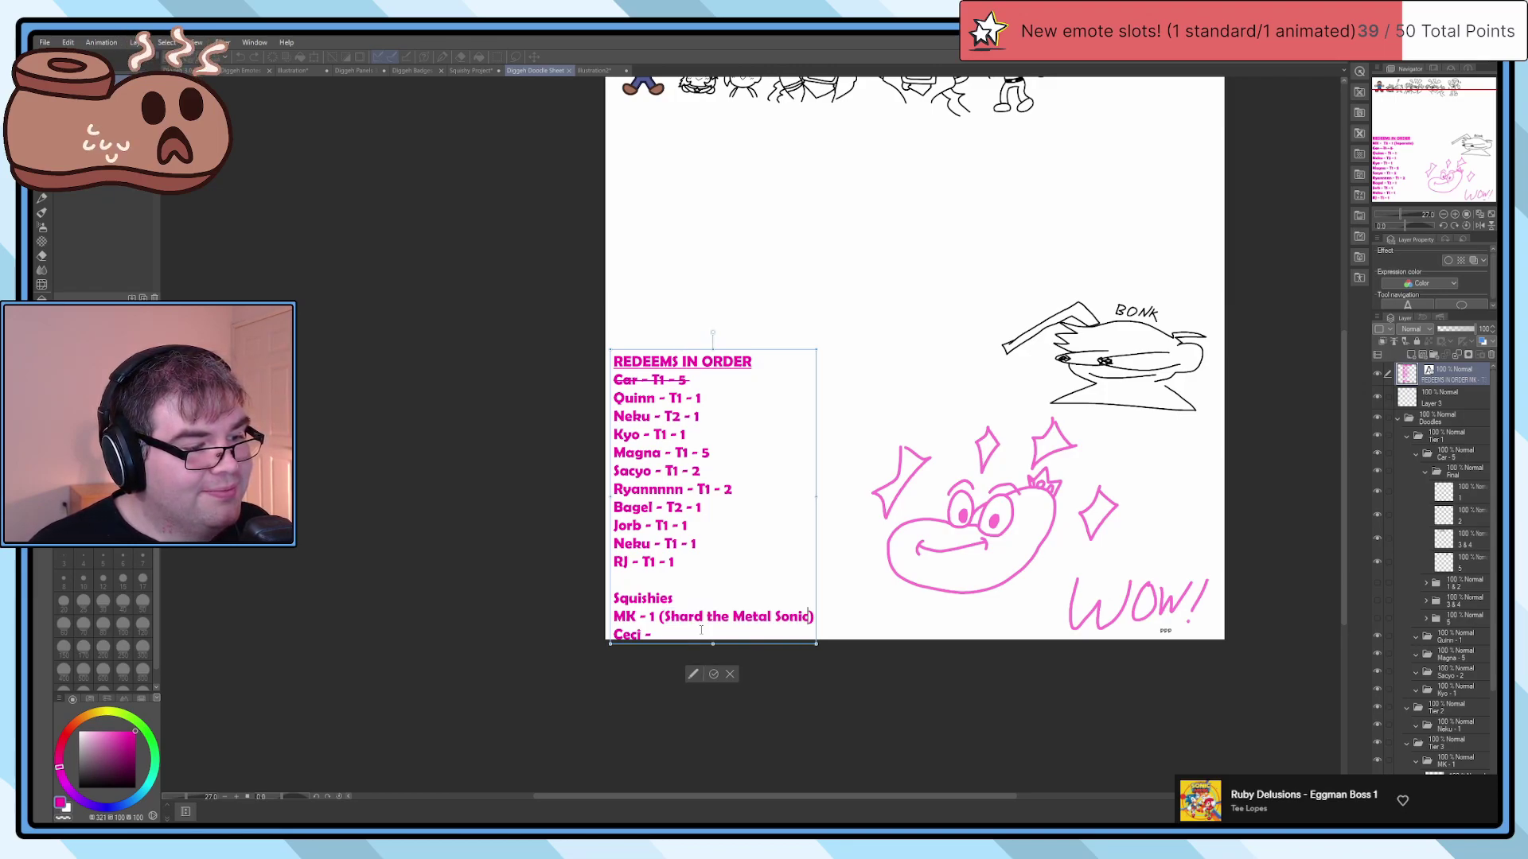
pyautogui.click(701, 630)
pyautogui.write('1 (woozle')
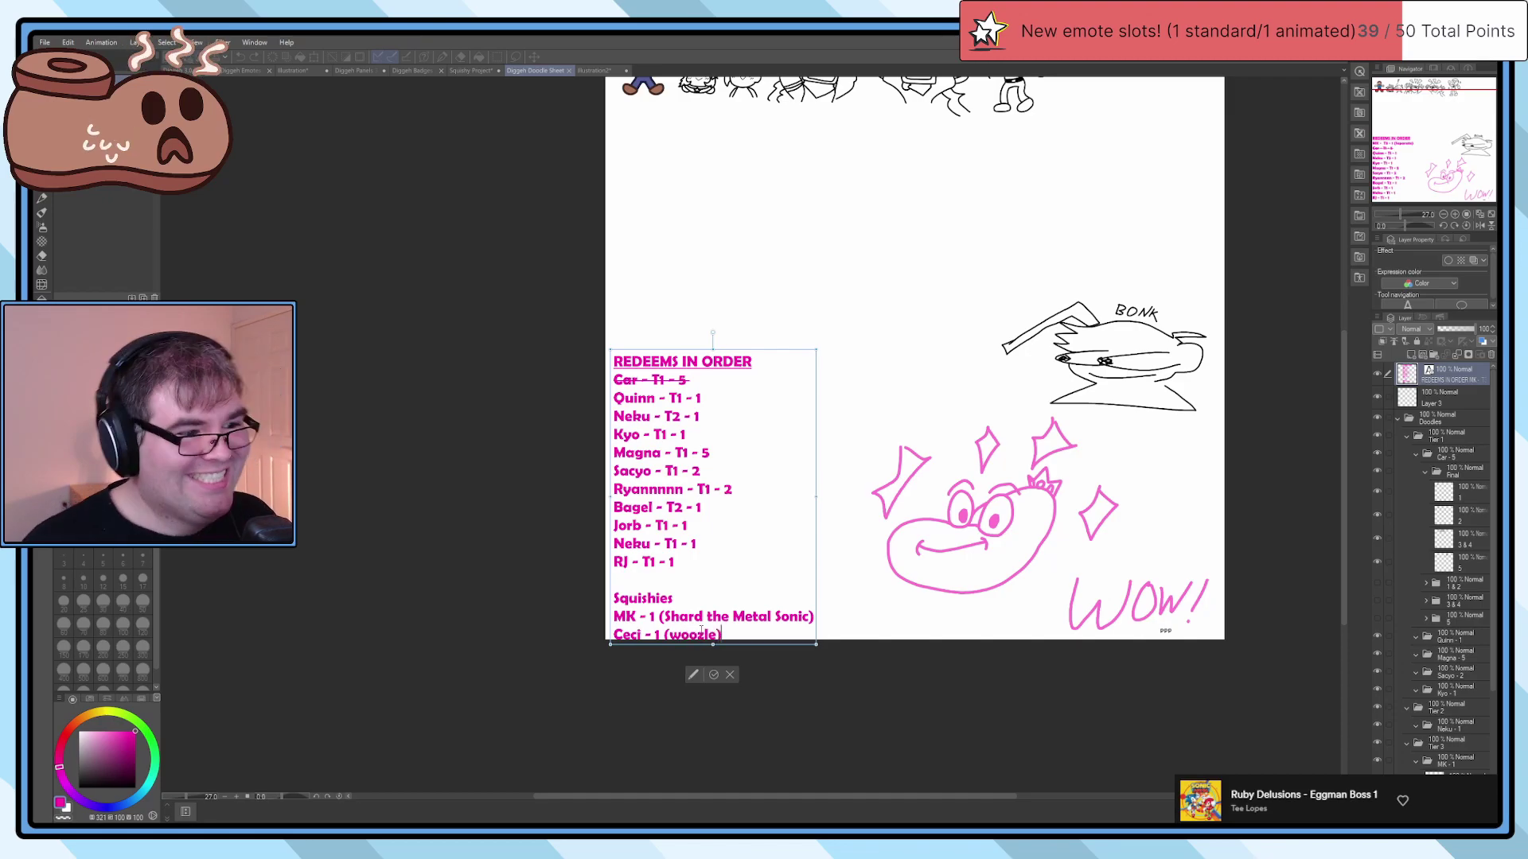
# Step: Move the redeem list slightly so all its lines fit within the canvas corner, and finish editing the text
pyautogui.moveTo(732, 338); pyautogui.dragTo(727, 331)
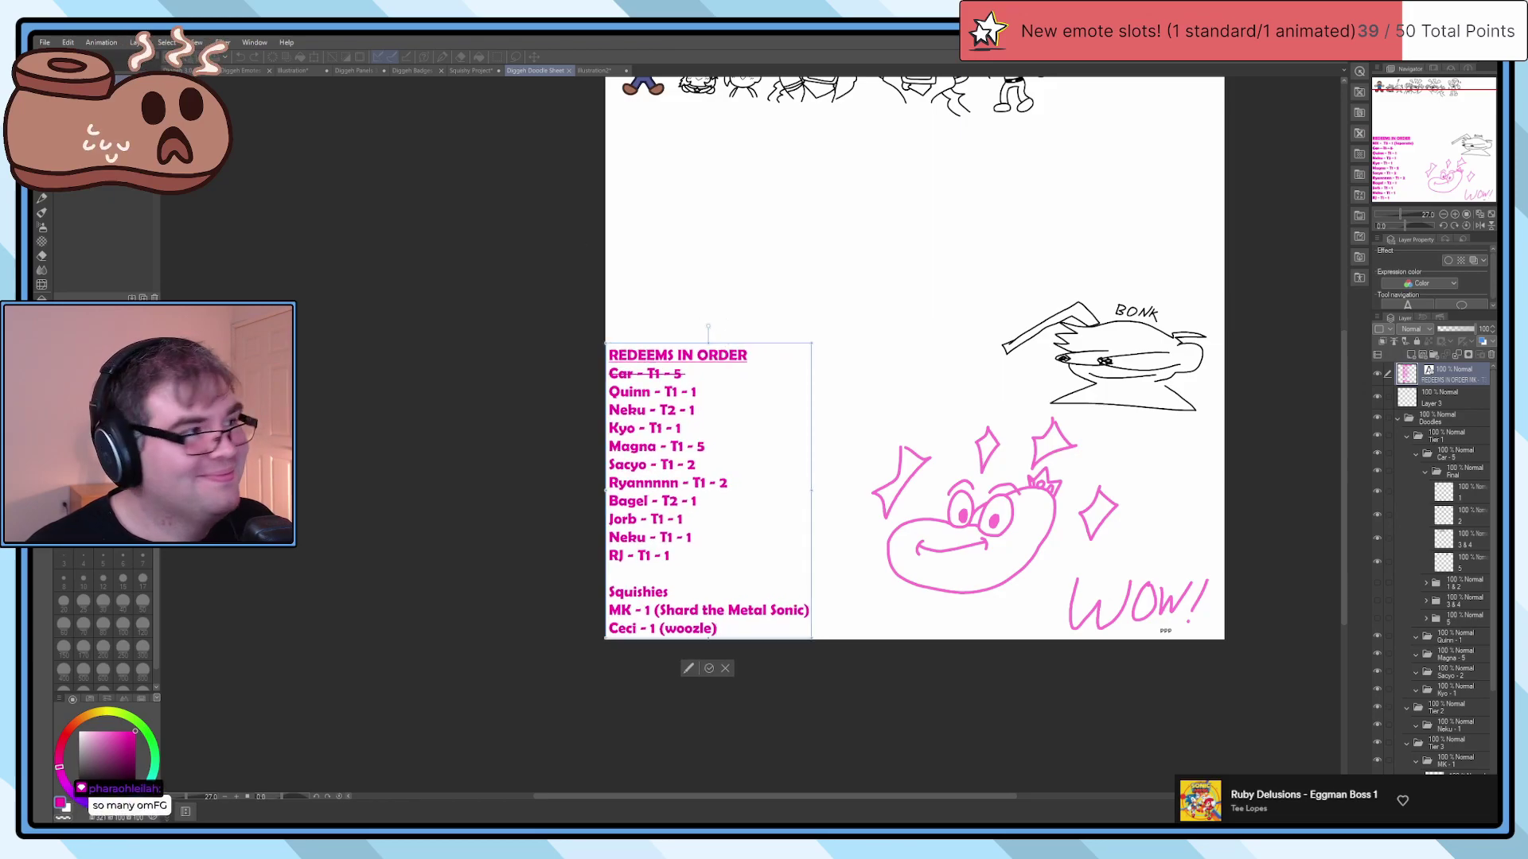
pyautogui.click(664, 261)
pyautogui.press('m')
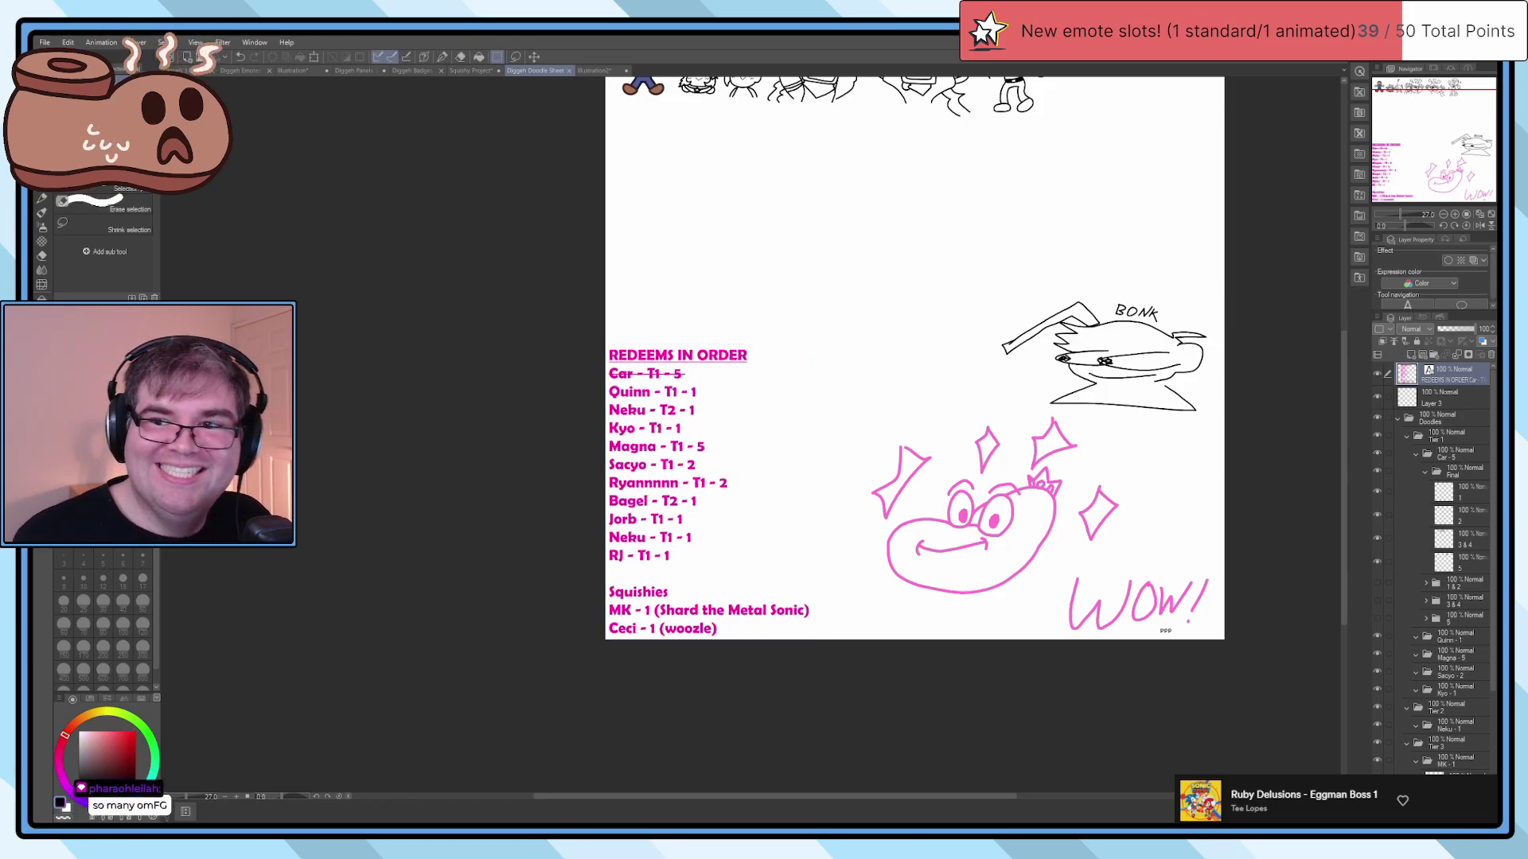
# Step: Look over the whole doodle sheet and bring the 3.0 Channel Refresh flyer back up to show its incentives and rules
pyautogui.moveTo(892, 175)
pyautogui.mouseDown()
pyautogui.moveTo(857, 337)
pyautogui.moveTo(787, 315)
pyautogui.mouseUp()
pyautogui.scroll(-1, 787, 324)
pyautogui.scroll(2, 788, 326)
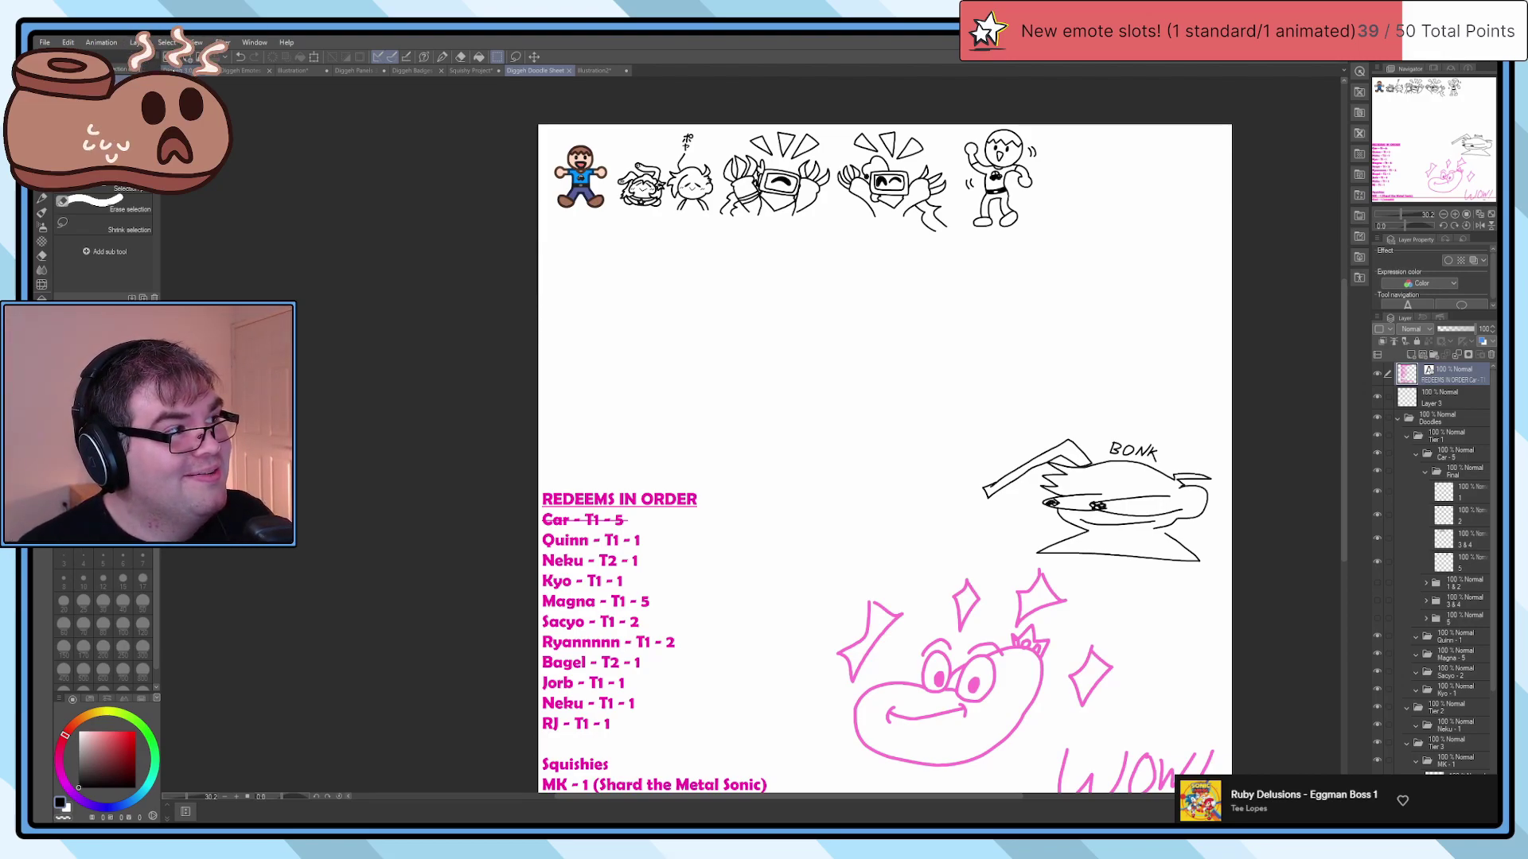
pyautogui.click(196, 70)
pyautogui.scroll(-3, 481, 357)
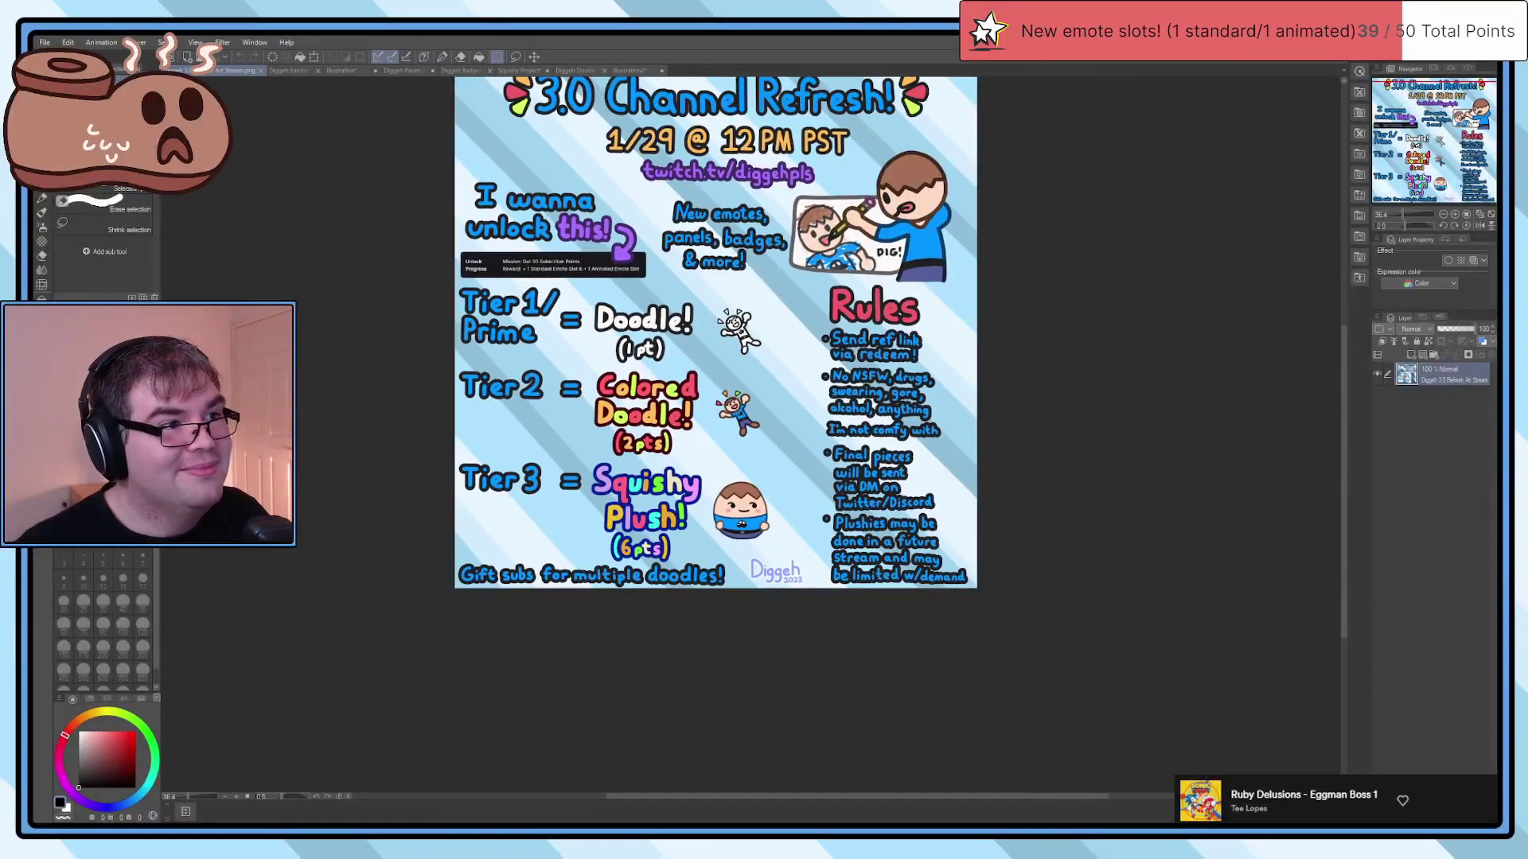
pyautogui.scroll(2, 608, 356)
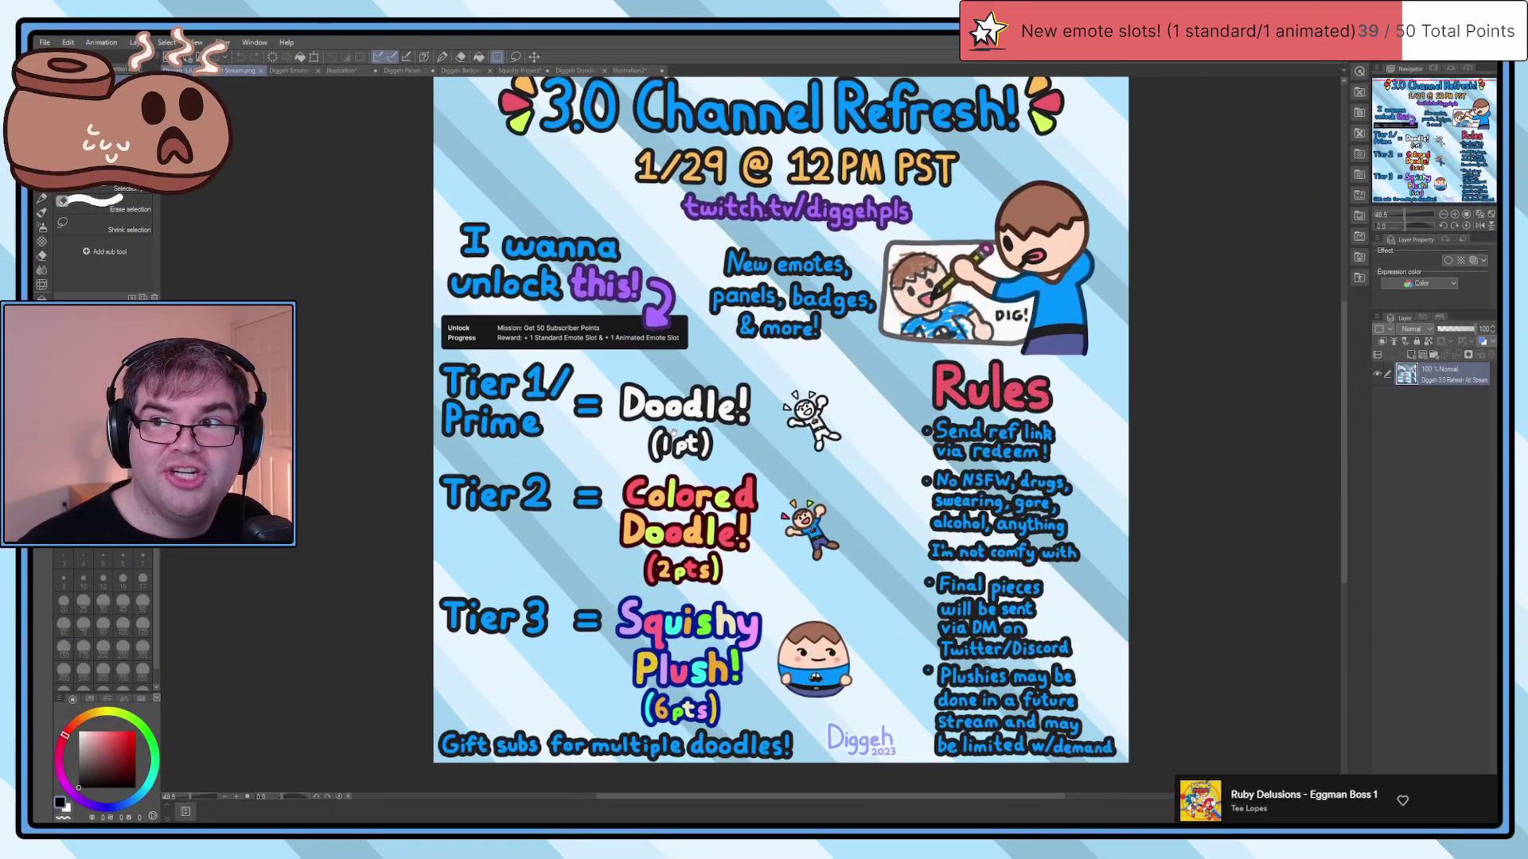
pyautogui.moveTo(674, 419); pyautogui.dragTo(673, 424)
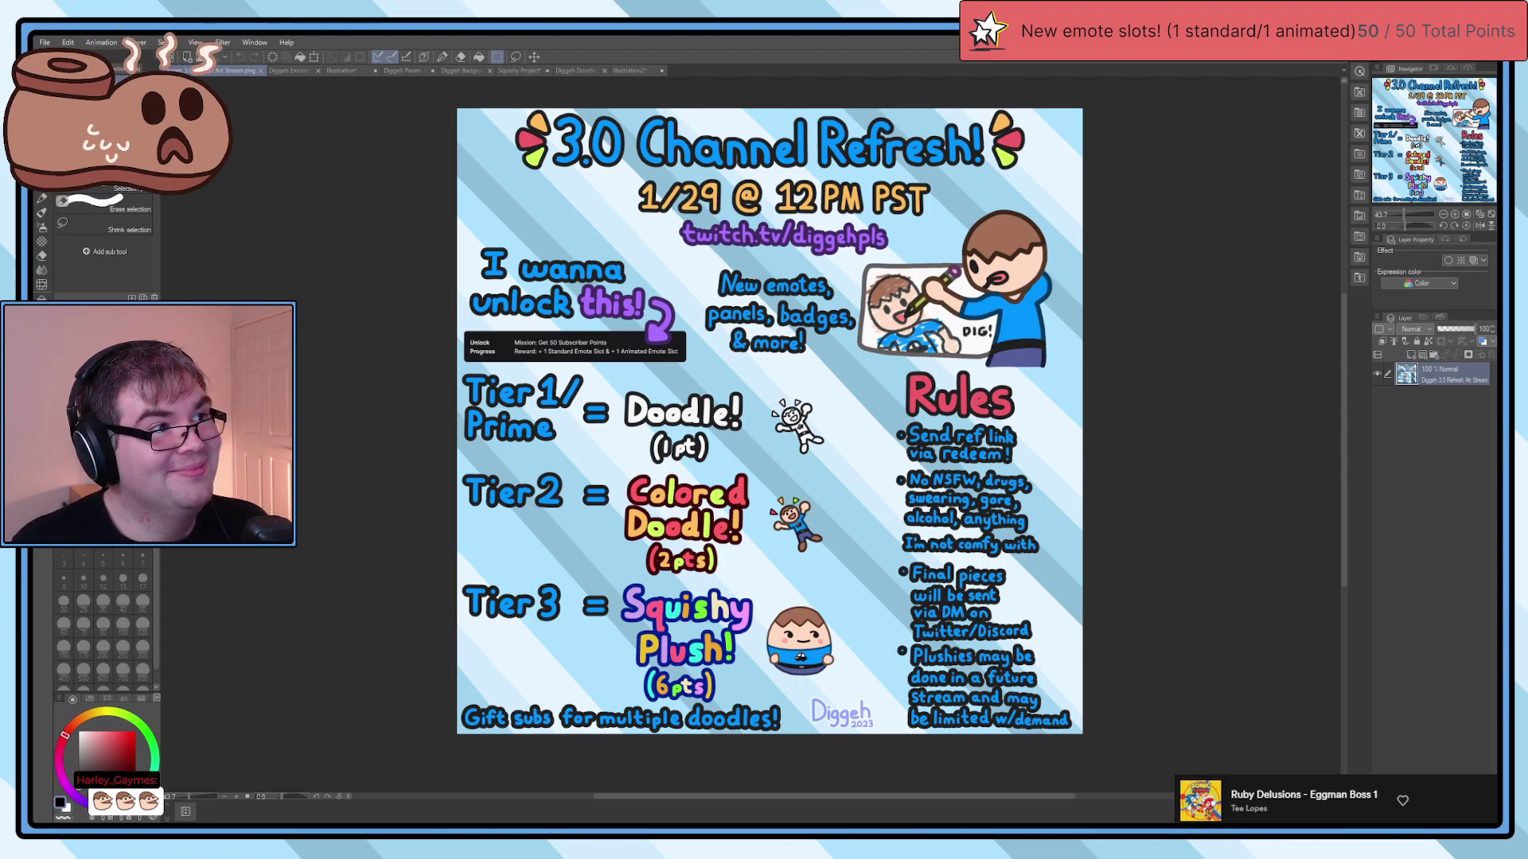
# Step: Add "Oz - T1 - 11" below the RJ line in the doodle sheet's redeem list and save the document
pyautogui.click(637, 70)
pyautogui.click(535, 70)
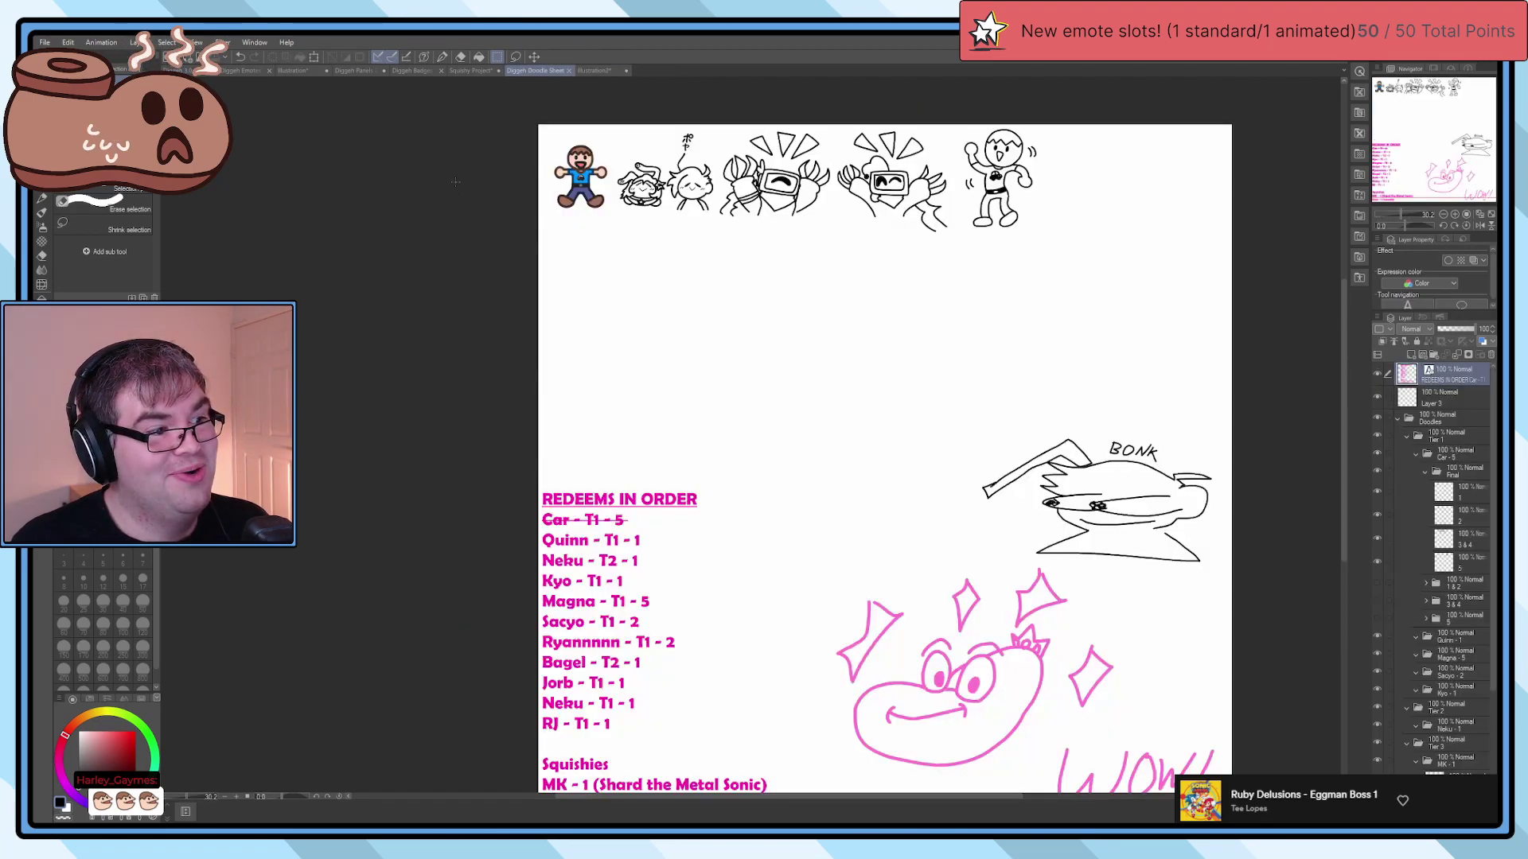
pyautogui.scroll(-1, 536, 329)
pyautogui.moveTo(538, 388); pyautogui.dragTo(531, 356)
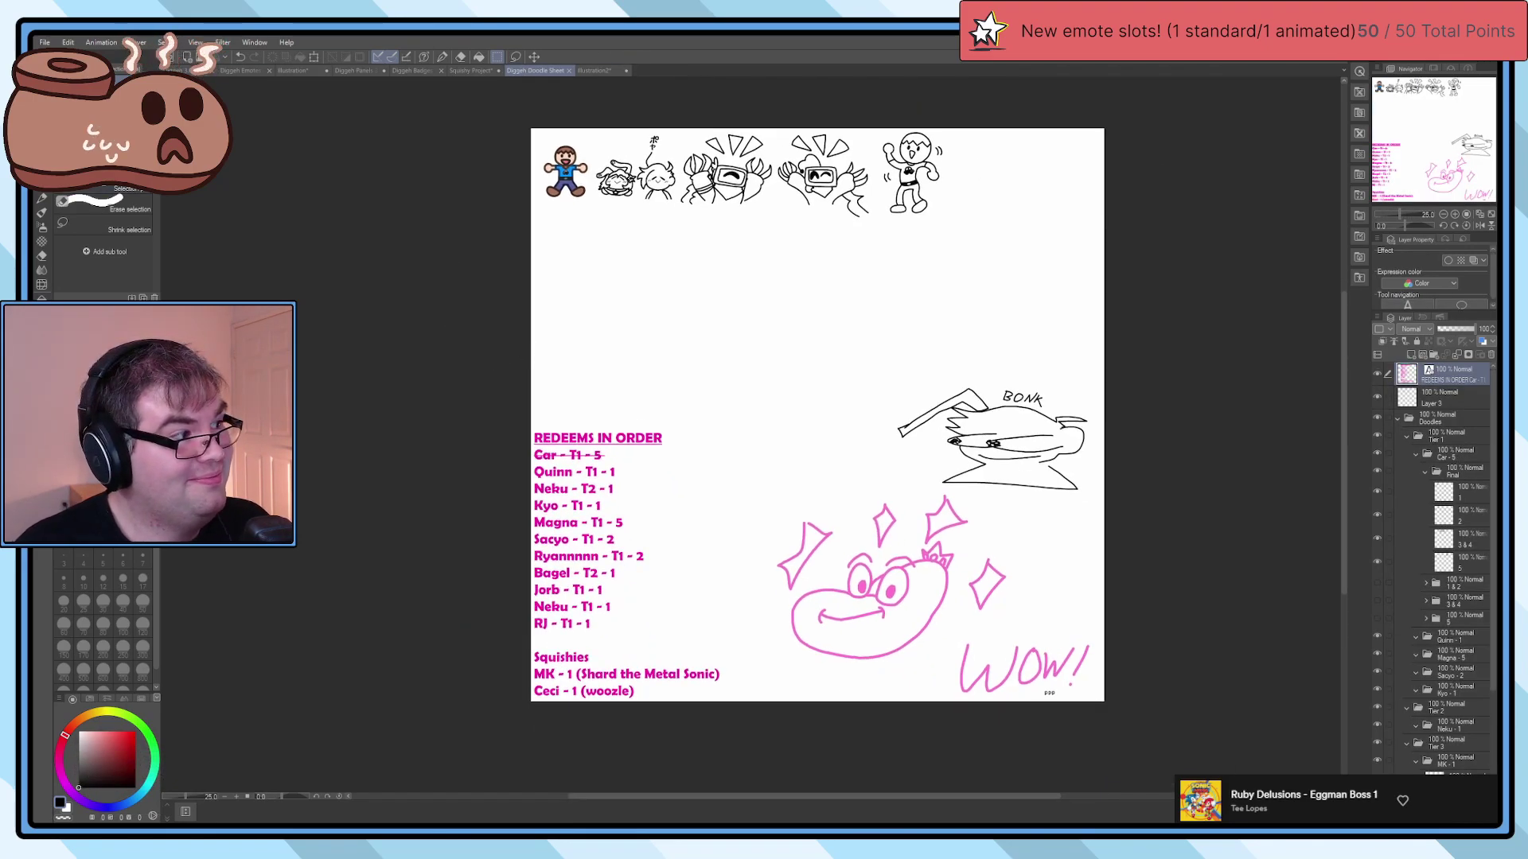
pyautogui.press('t')
pyautogui.click(605, 624)
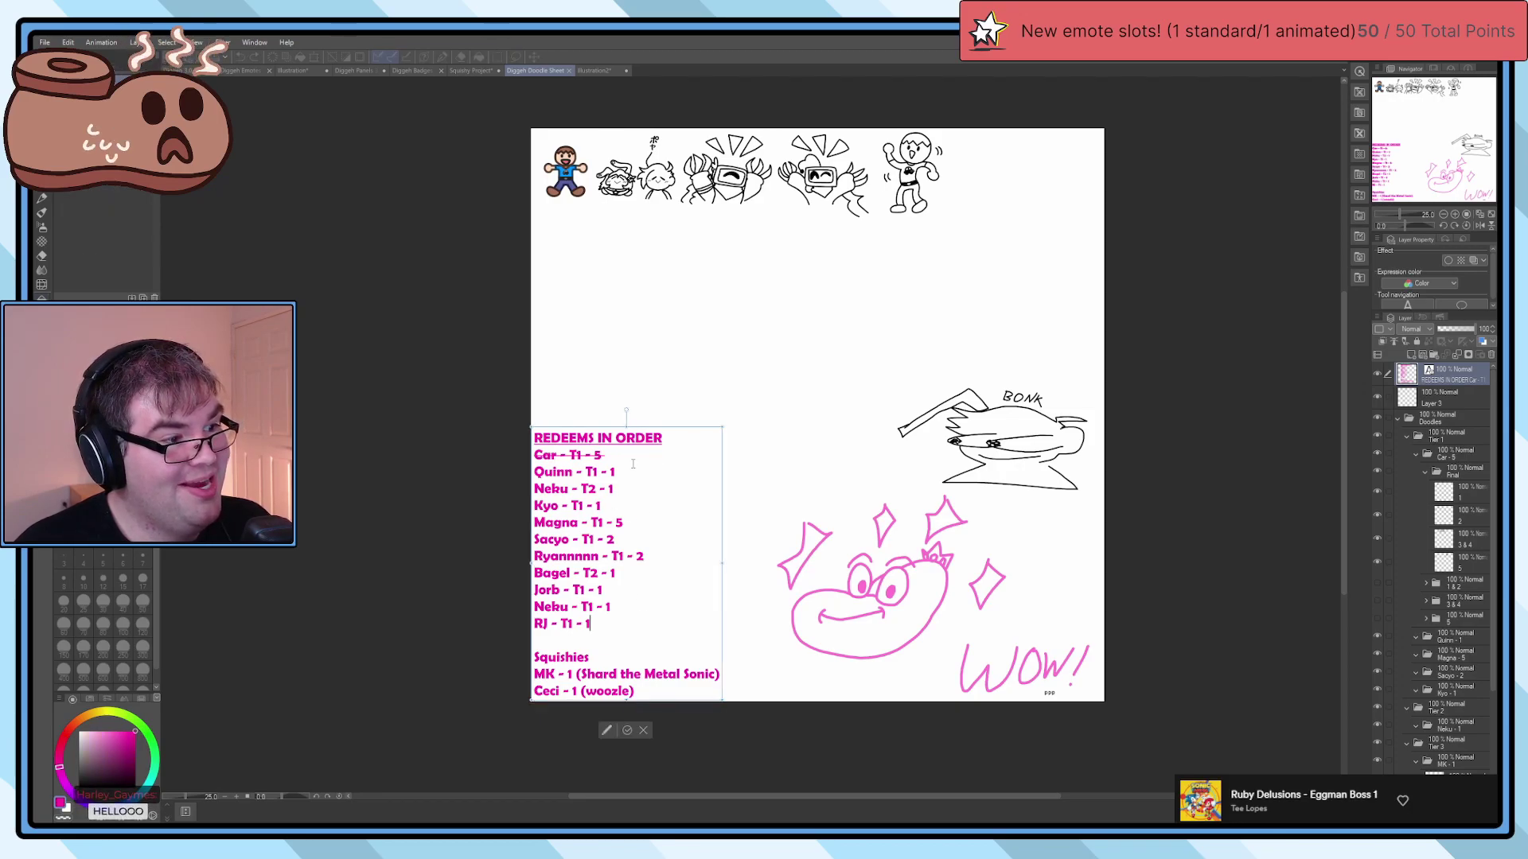
pyautogui.press('Return')
pyautogui.write('Oz - T1 - 1')
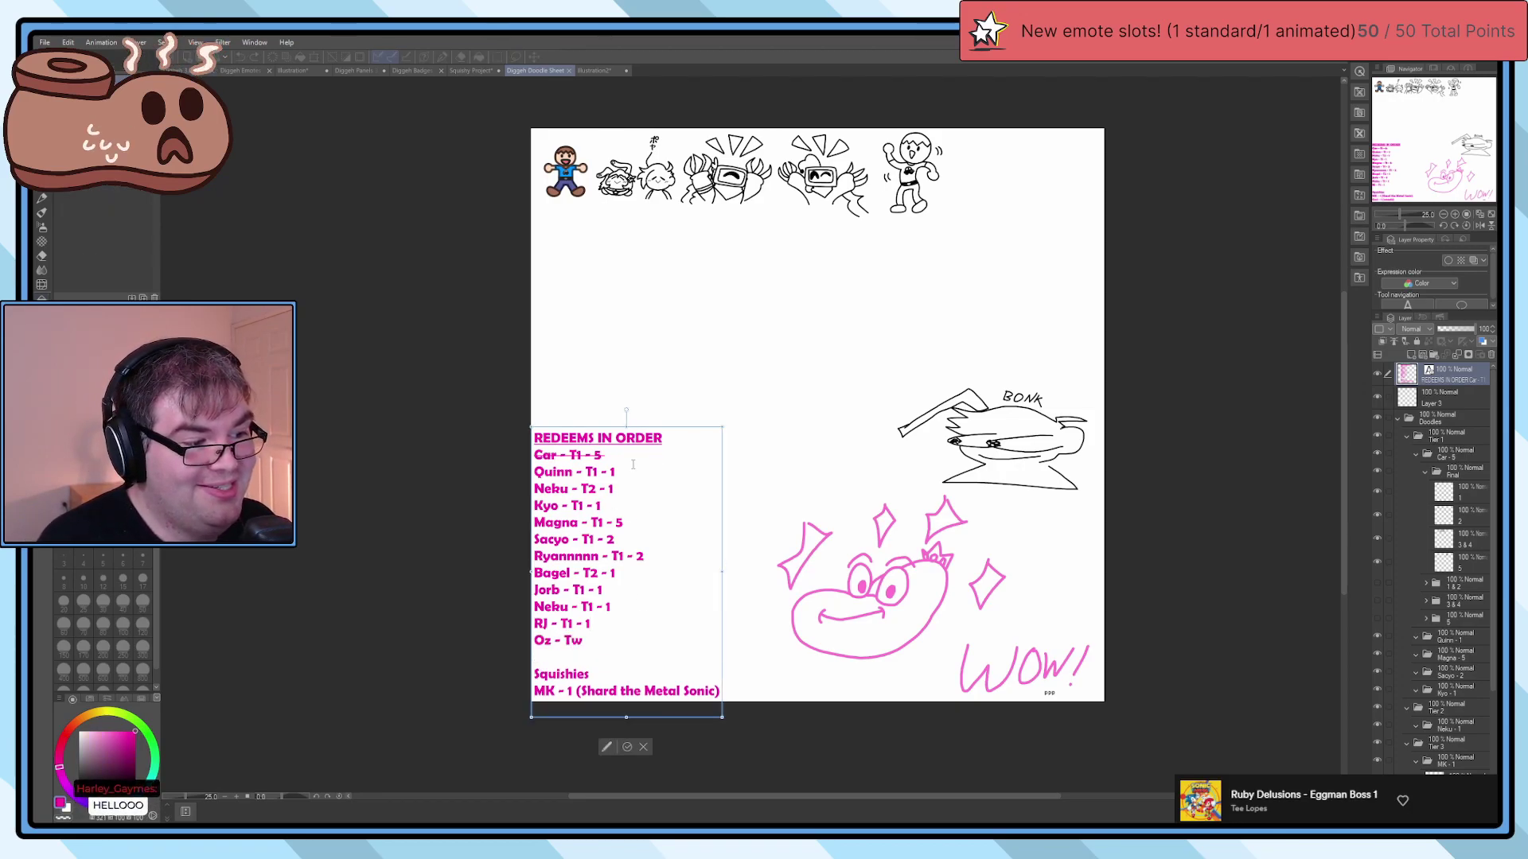
pyautogui.write('1')
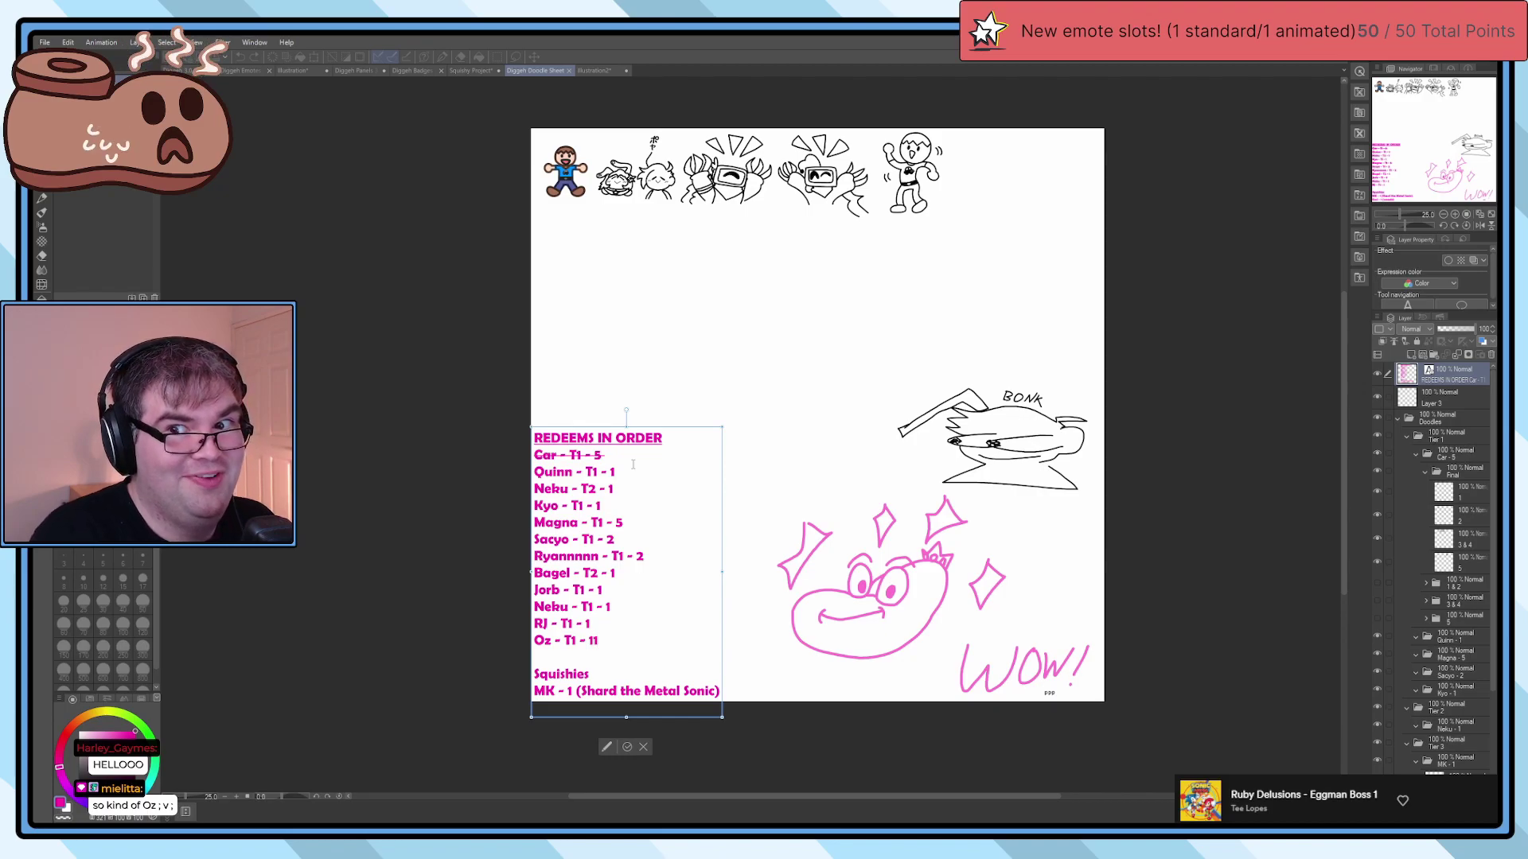
pyautogui.click(891, 331)
pyautogui.hotkey('ctrl', 's')
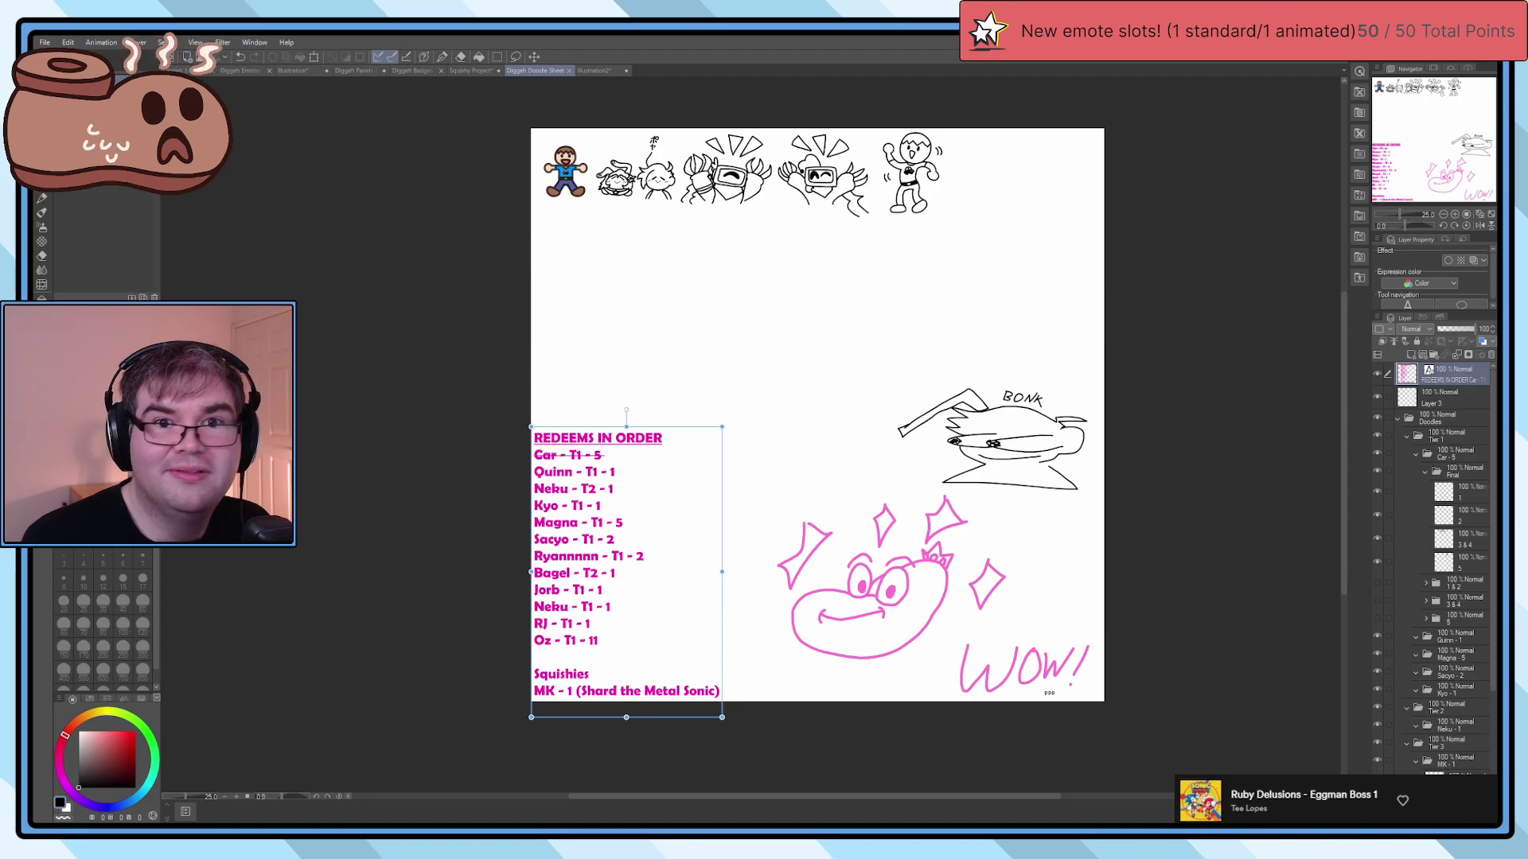
# Step: Create a new document from the copied emote slots screenshot and circle both open slots in red with the Pen tool
pyautogui.hotkey('ctrl', 'shift', 'n')
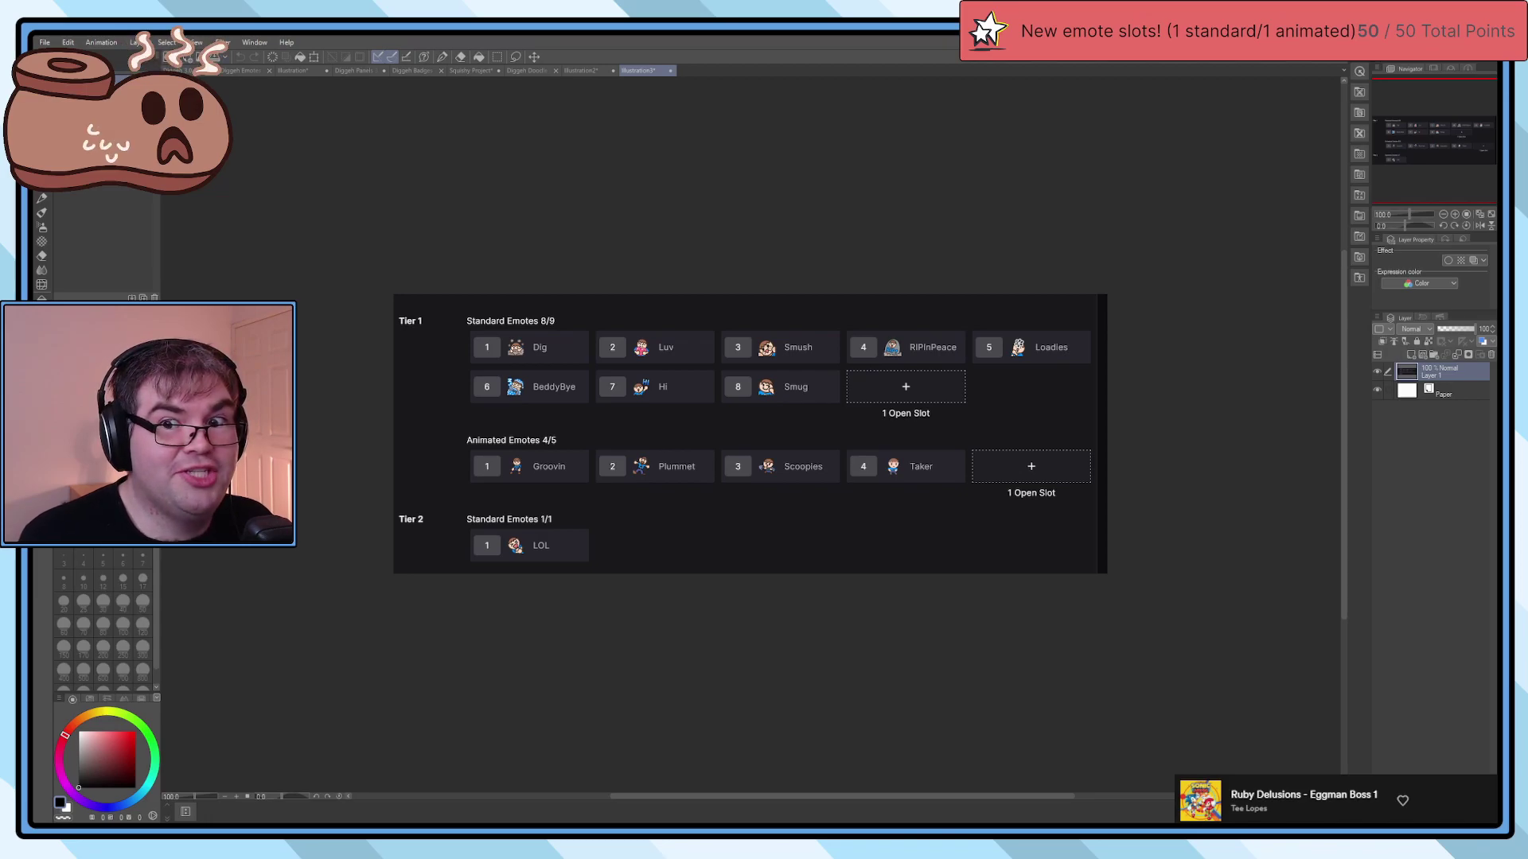
pyautogui.click(135, 732)
pyautogui.press('p')
pyautogui.scroll(4, 920, 421)
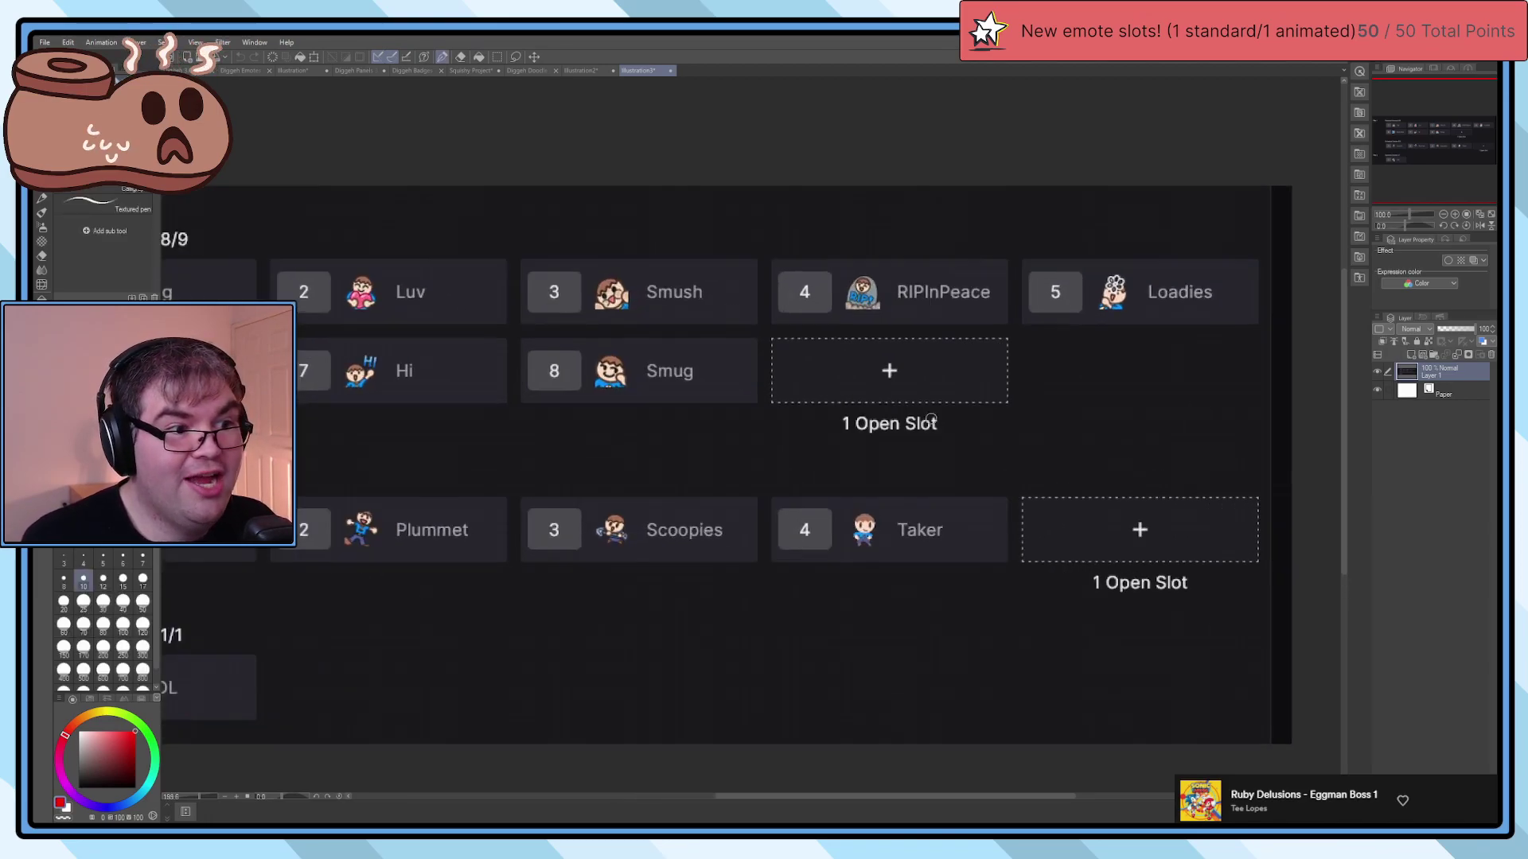
pyautogui.moveTo(1036, 440)
pyautogui.mouseDown()
pyautogui.moveTo(814, 479)
pyautogui.moveTo(762, 372)
pyautogui.moveTo(928, 326)
pyautogui.moveTo(1048, 385)
pyautogui.moveTo(1001, 450)
pyautogui.mouseUp()
pyautogui.moveTo(1317, 497)
pyautogui.mouseDown()
pyautogui.moveTo(1055, 481)
pyautogui.moveTo(1232, 605)
pyautogui.moveTo(1288, 487)
pyautogui.mouseUp()
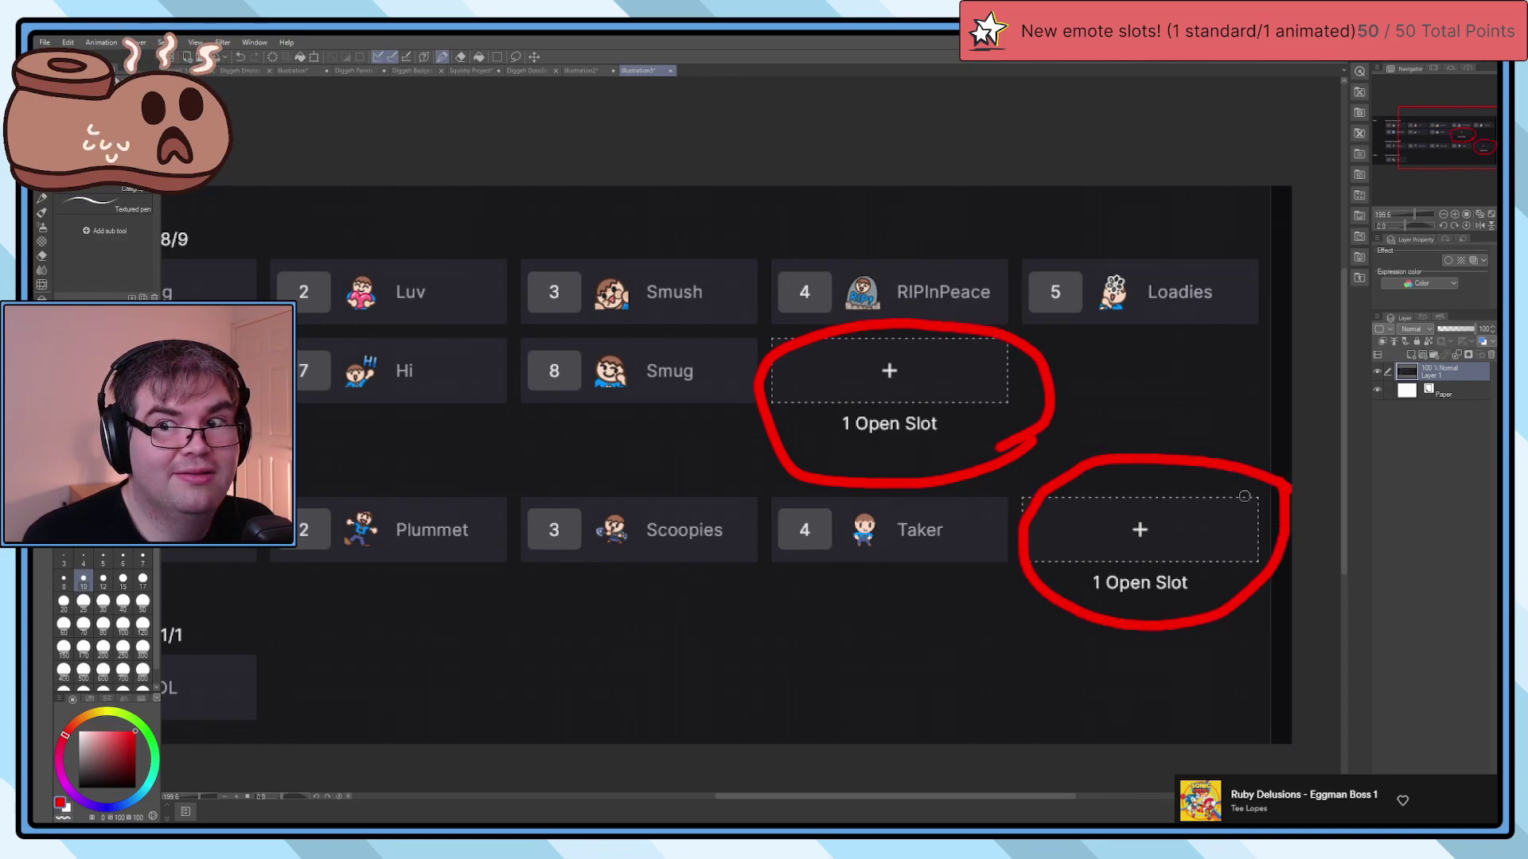
# Step: Handwrite "DID YOU SEE IT?" in red below the emote rows
pyautogui.scroll(-2, 1264, 487)
pyautogui.moveTo(683, 471)
pyautogui.mouseDown()
pyautogui.moveTo(671, 533)
pyautogui.moveTo(721, 502)
pyautogui.moveTo(697, 475)
pyautogui.moveTo(731, 484)
pyautogui.moveTo(746, 543)
pyautogui.mouseUp()
pyautogui.hotkey('ctrl', 'z')
pyautogui.moveTo(751, 483); pyautogui.dragTo(745, 546)
pyautogui.moveTo(827, 487)
pyautogui.mouseDown()
pyautogui.moveTo(845, 519)
pyautogui.moveTo(827, 553)
pyautogui.mouseUp()
pyautogui.moveTo(891, 496)
pyautogui.mouseDown()
pyautogui.moveTo(874, 544)
pyautogui.moveTo(907, 498)
pyautogui.moveTo(975, 492)
pyautogui.moveTo(968, 534)
pyautogui.mouseUp()
pyautogui.moveTo(1065, 495)
pyautogui.mouseDown()
pyautogui.moveTo(1035, 497)
pyautogui.moveTo(1102, 556)
pyautogui.moveTo(1098, 534)
pyautogui.mouseUp()
pyautogui.moveTo(1084, 518)
pyautogui.mouseDown()
pyautogui.moveTo(1113, 514)
pyautogui.moveTo(1136, 553)
pyautogui.moveTo(1130, 538)
pyautogui.mouseUp()
pyautogui.moveTo(1115, 528)
pyautogui.mouseDown()
pyautogui.moveTo(1141, 515)
pyautogui.moveTo(1174, 547)
pyautogui.mouseUp()
pyautogui.moveTo(1208, 522)
pyautogui.mouseDown()
pyautogui.moveTo(1205, 547)
pyautogui.moveTo(1232, 513)
pyautogui.moveTo(1256, 518)
pyautogui.mouseUp()
pyautogui.click(1249, 528)
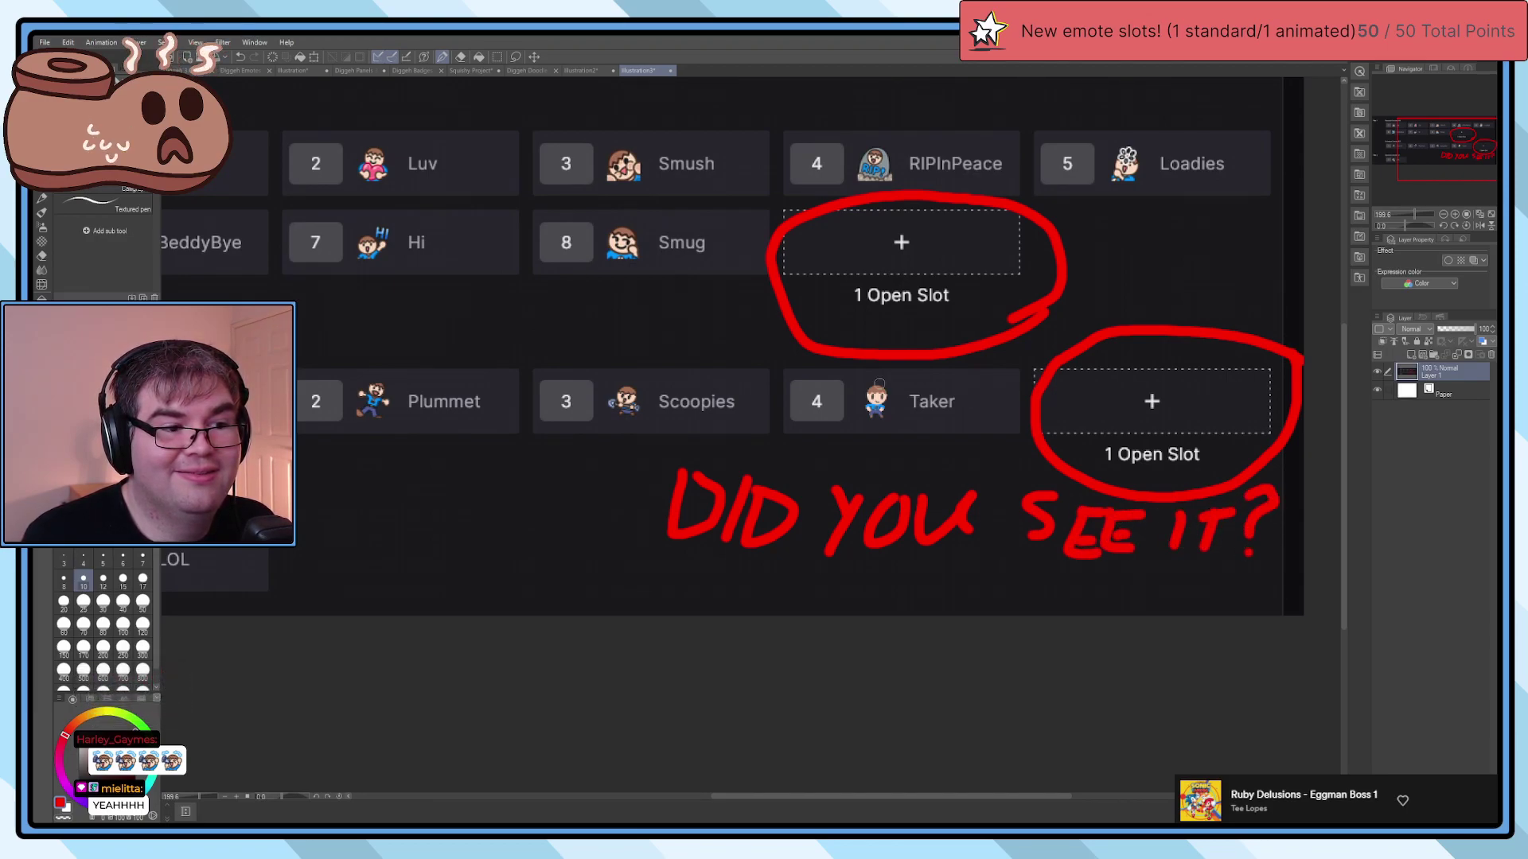
# Step: Draw red arrows from the handwritten text to each of the two circled open slots
pyautogui.moveTo(744, 455)
pyautogui.mouseDown()
pyautogui.moveTo(736, 306)
pyautogui.moveTo(722, 294)
pyautogui.moveTo(762, 314)
pyautogui.mouseUp()
pyautogui.moveTo(761, 314); pyautogui.dragTo(740, 340)
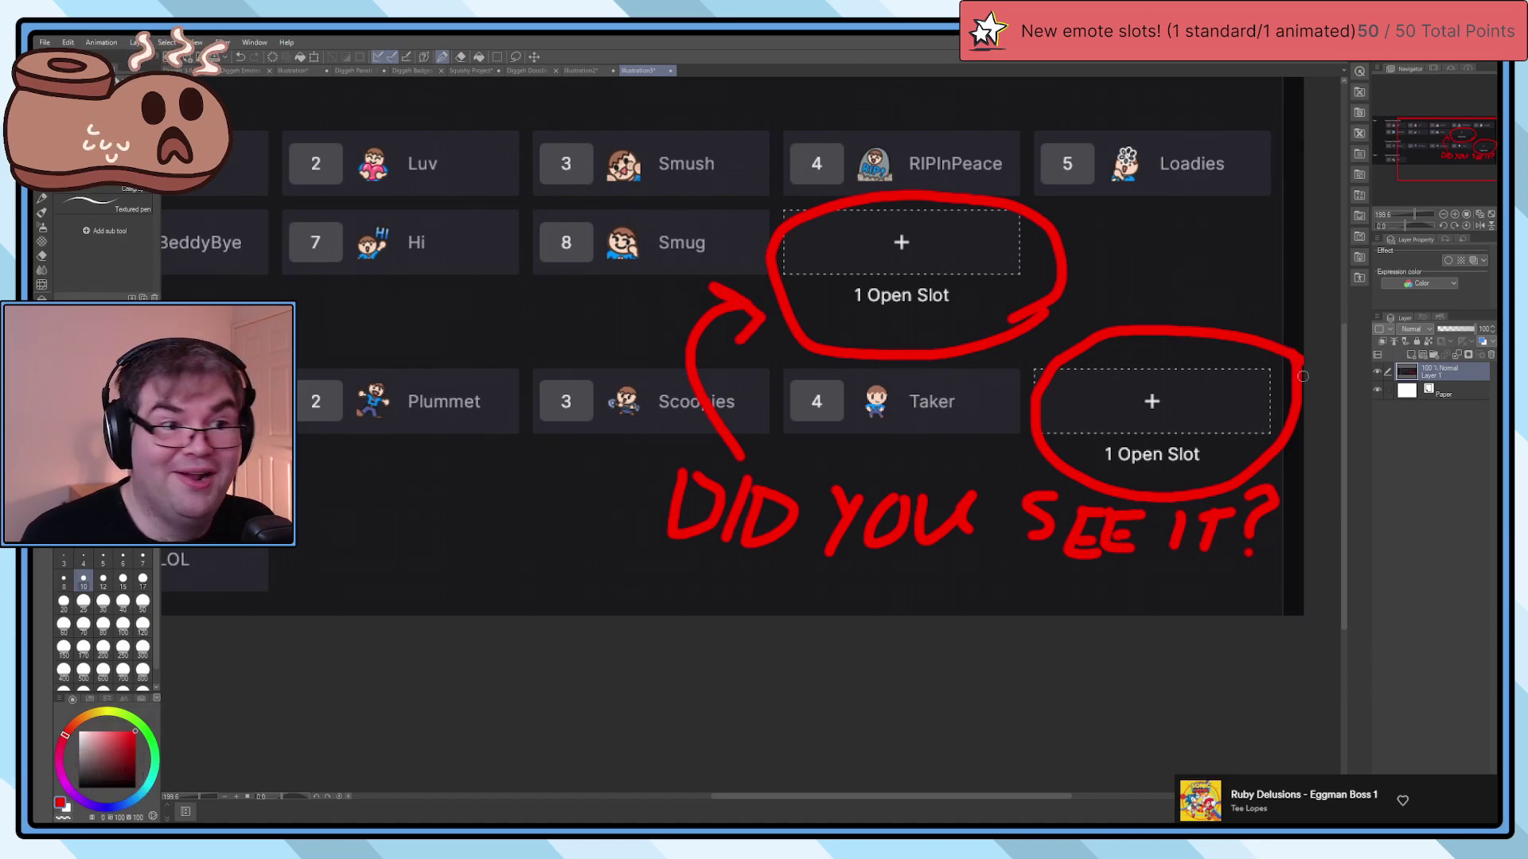
pyautogui.moveTo(937, 460)
pyautogui.mouseDown()
pyautogui.moveTo(948, 428)
pyautogui.moveTo(991, 425)
pyautogui.mouseUp()
pyautogui.hotkey('ctrl', 'z')
pyautogui.hotkey('ctrl', 'z')
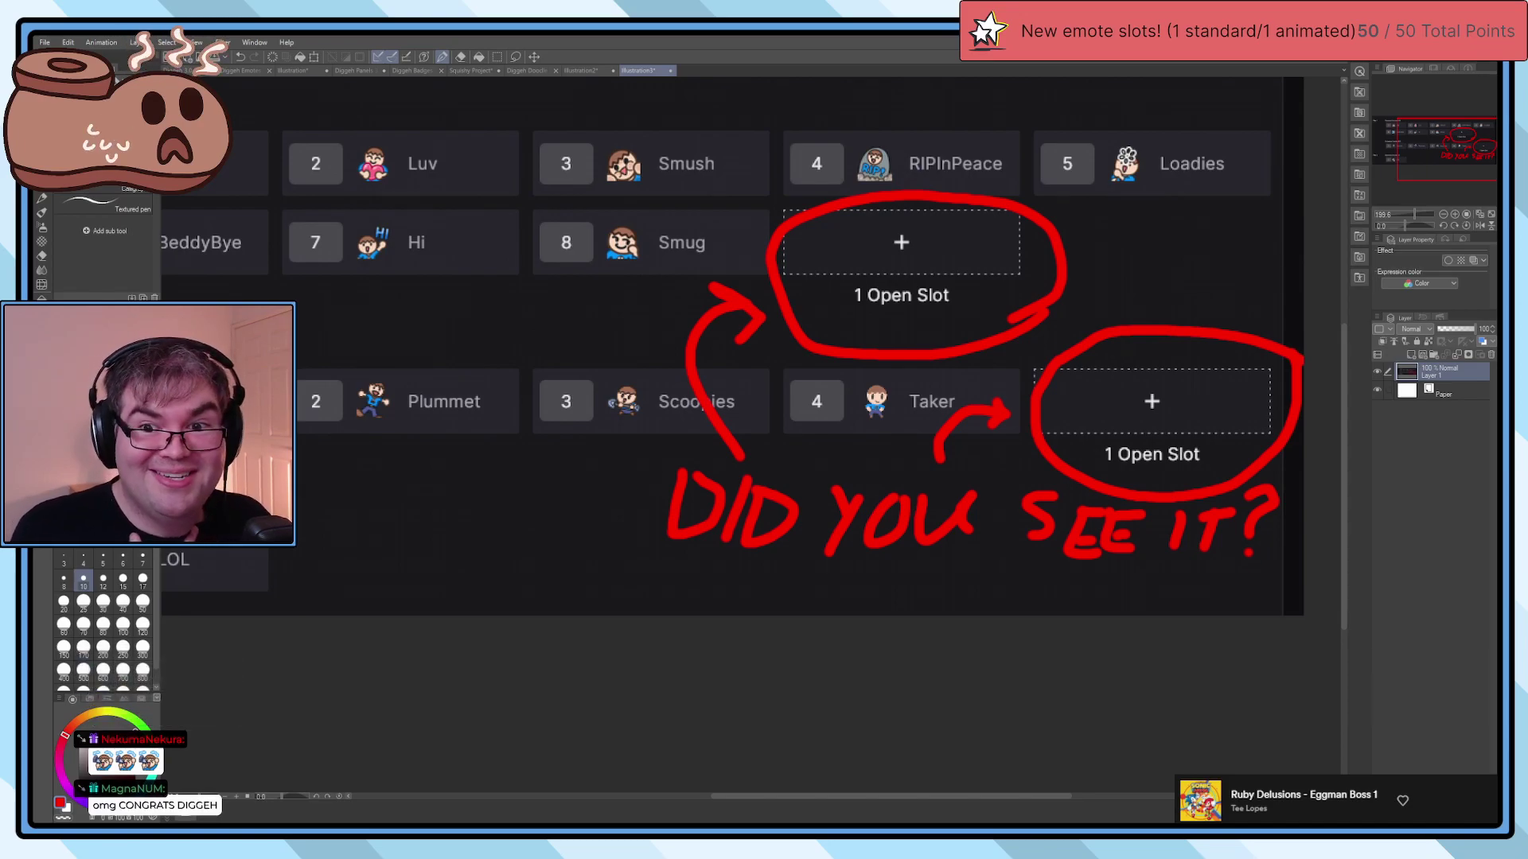
pyautogui.scroll(-3, 832, 448)
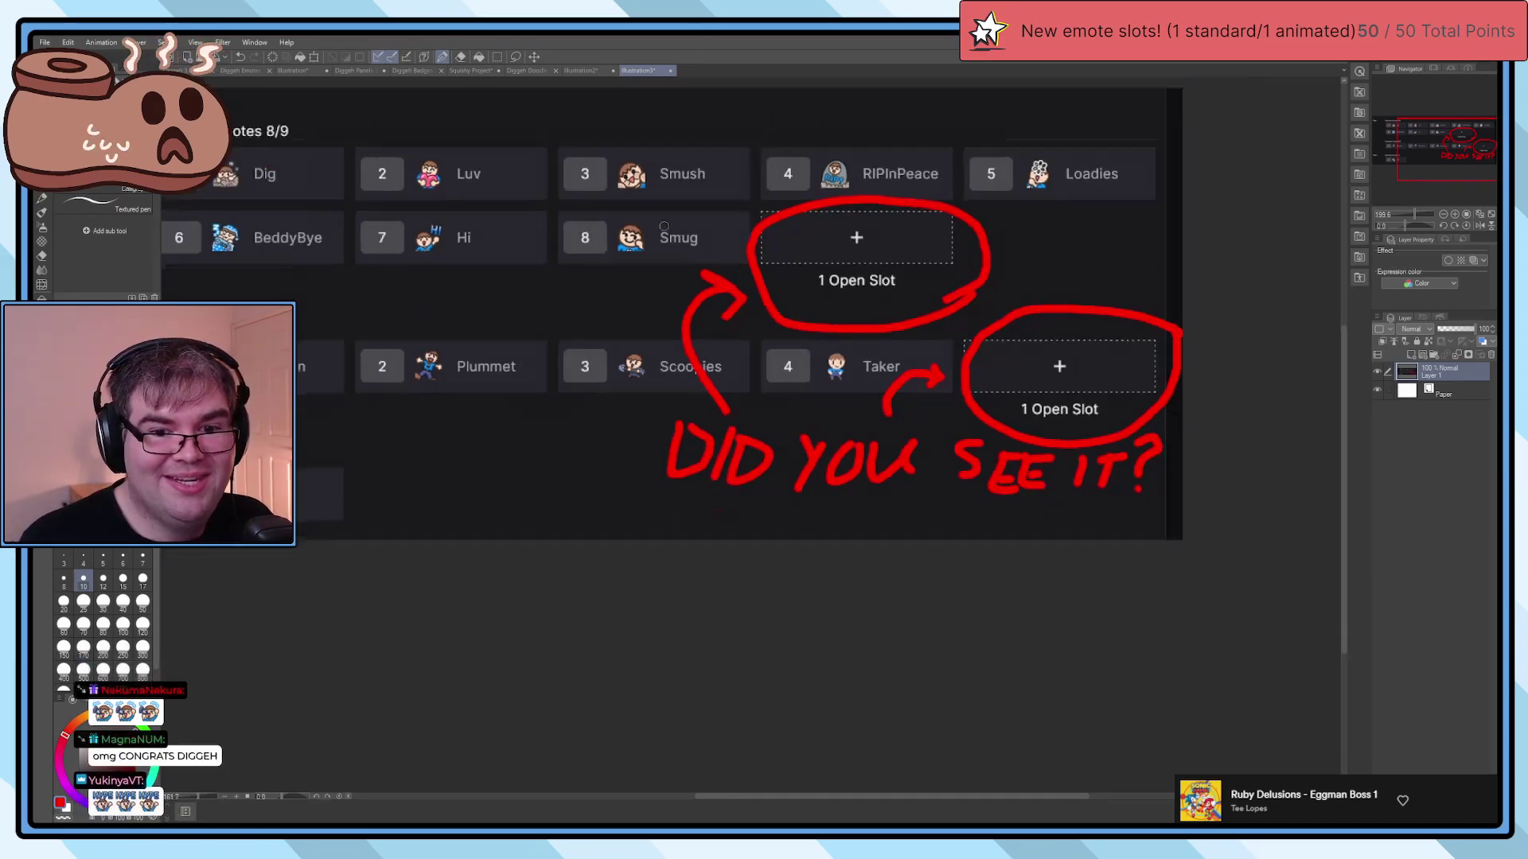
pyautogui.scroll(-2, 833, 448)
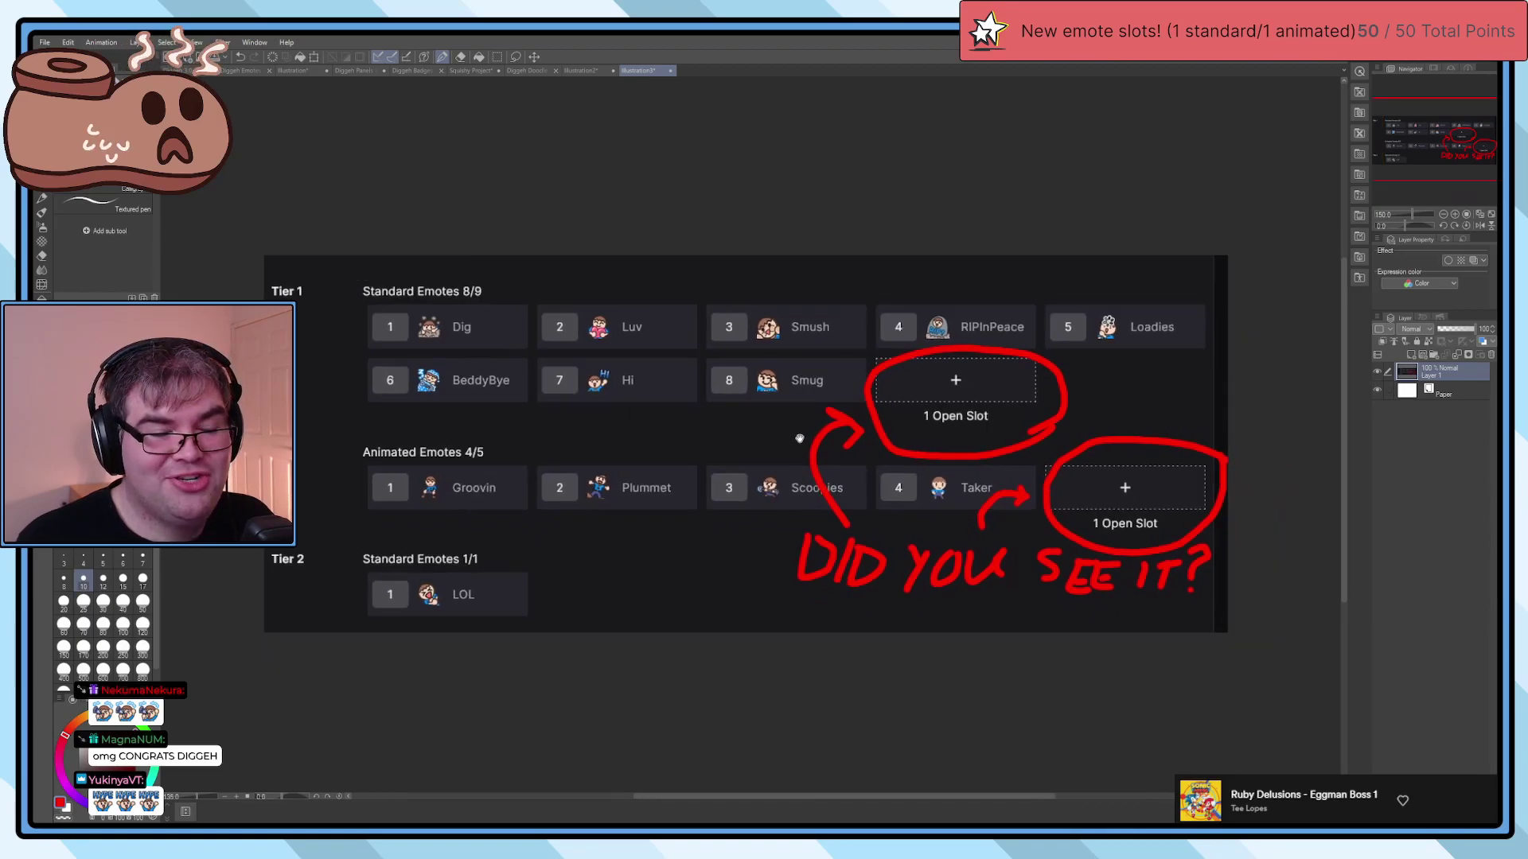